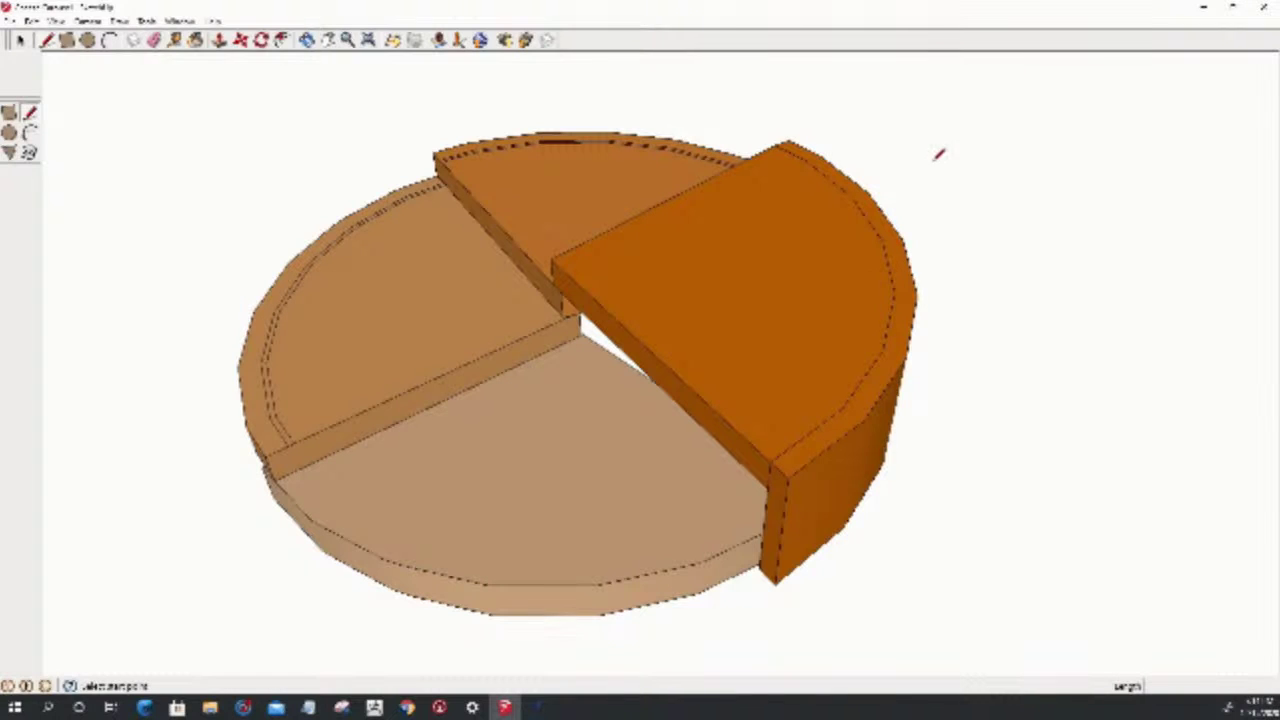
- Rotate the lightest quarter wedge about the carousel's centre until it lies beneath the adjacent grooved tray
click(308, 40)
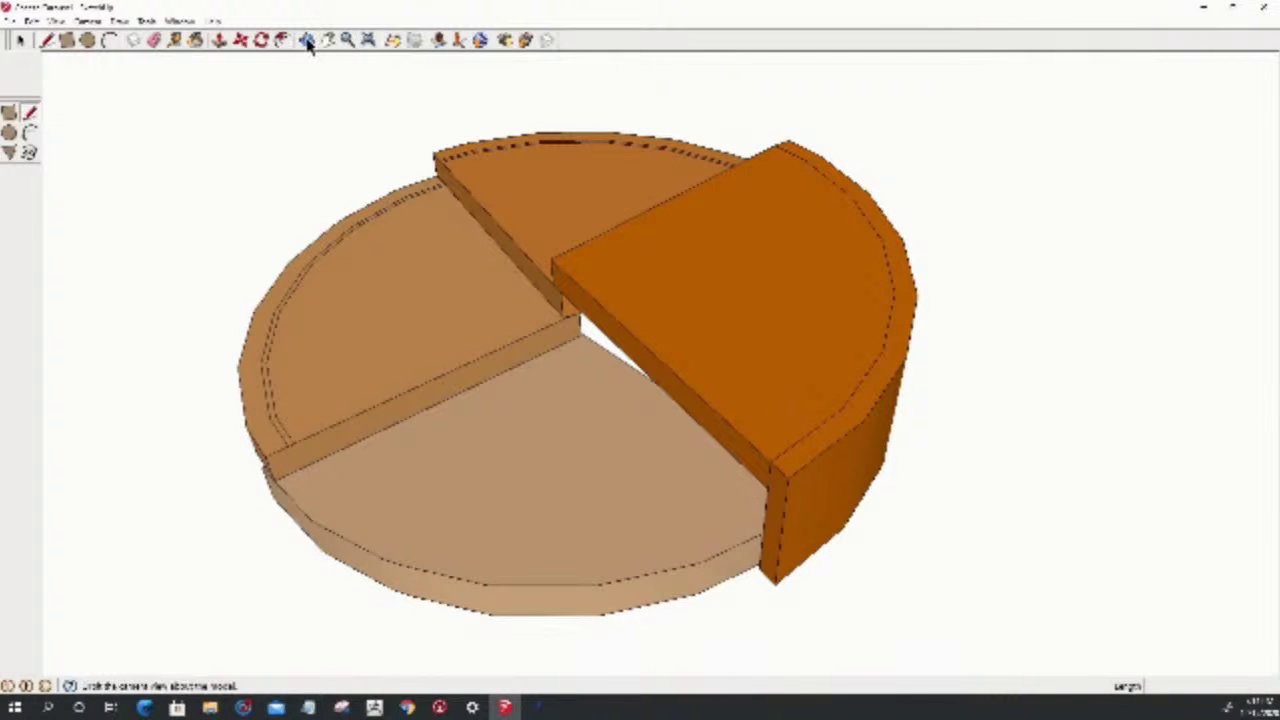
drag(497, 520, 1009, 574)
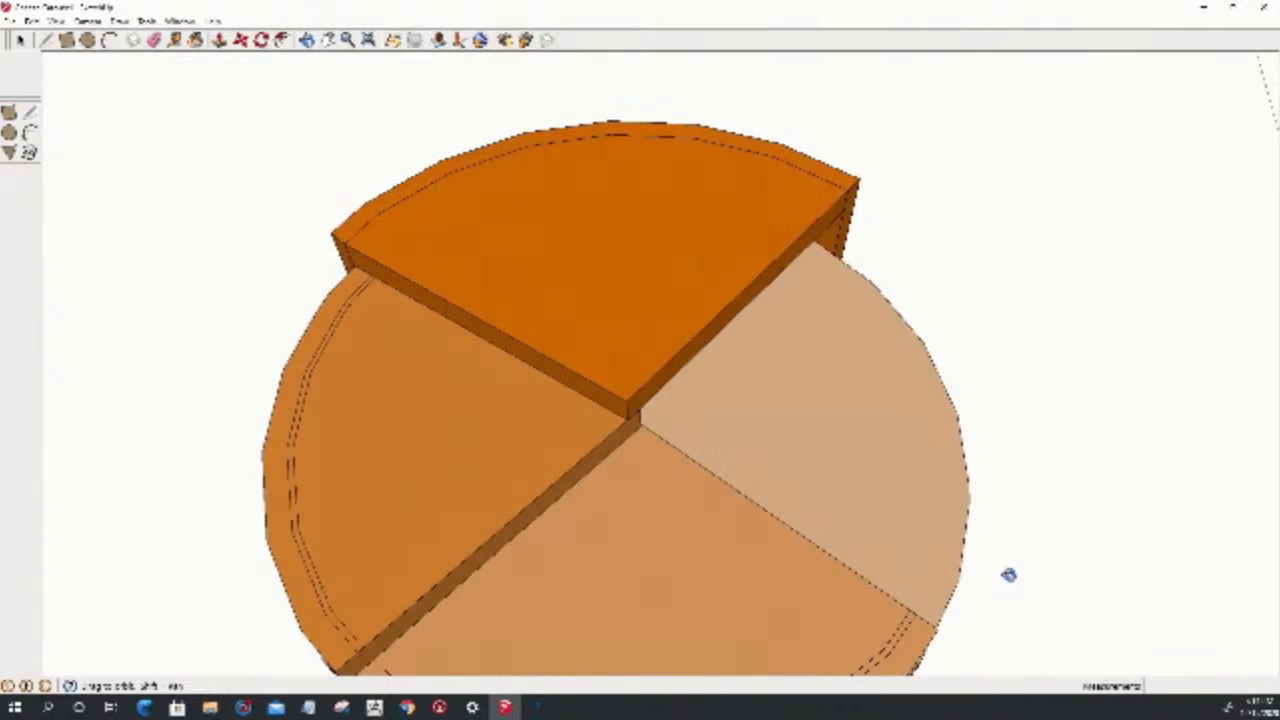
scroll(789, 406, down, 5)
drag(786, 474, 723, 480)
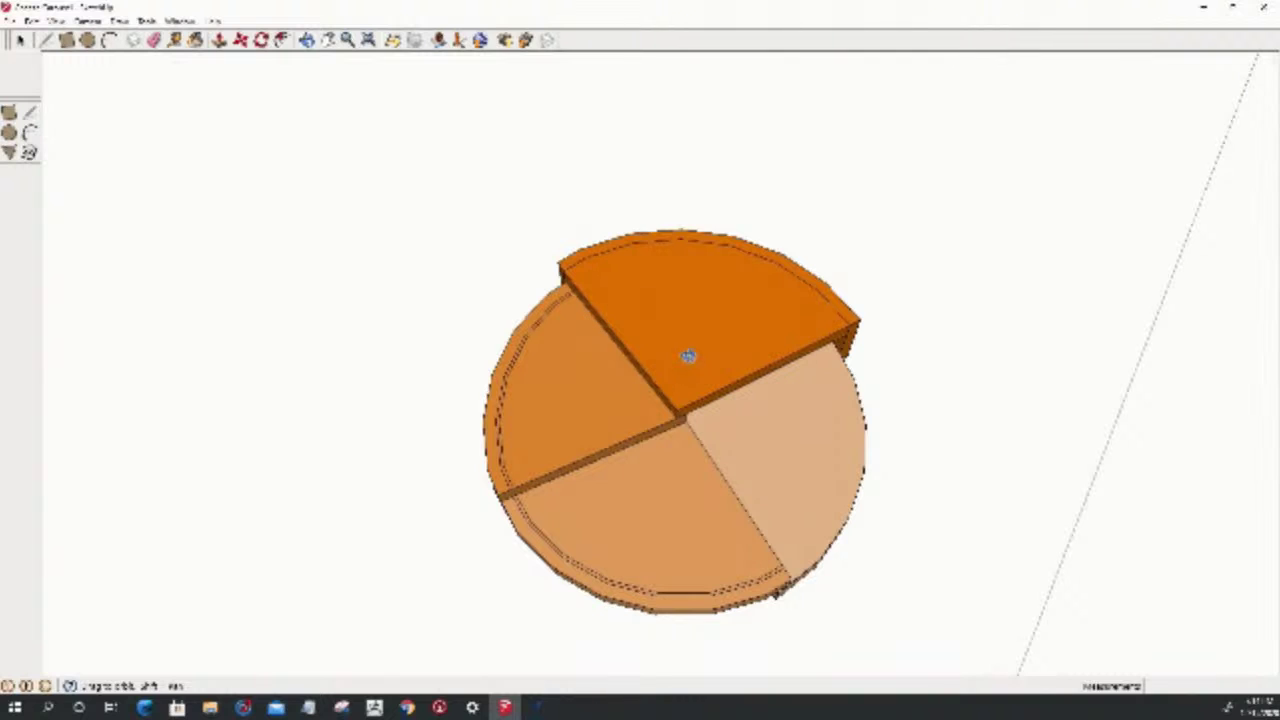
key(space)
click(687, 337)
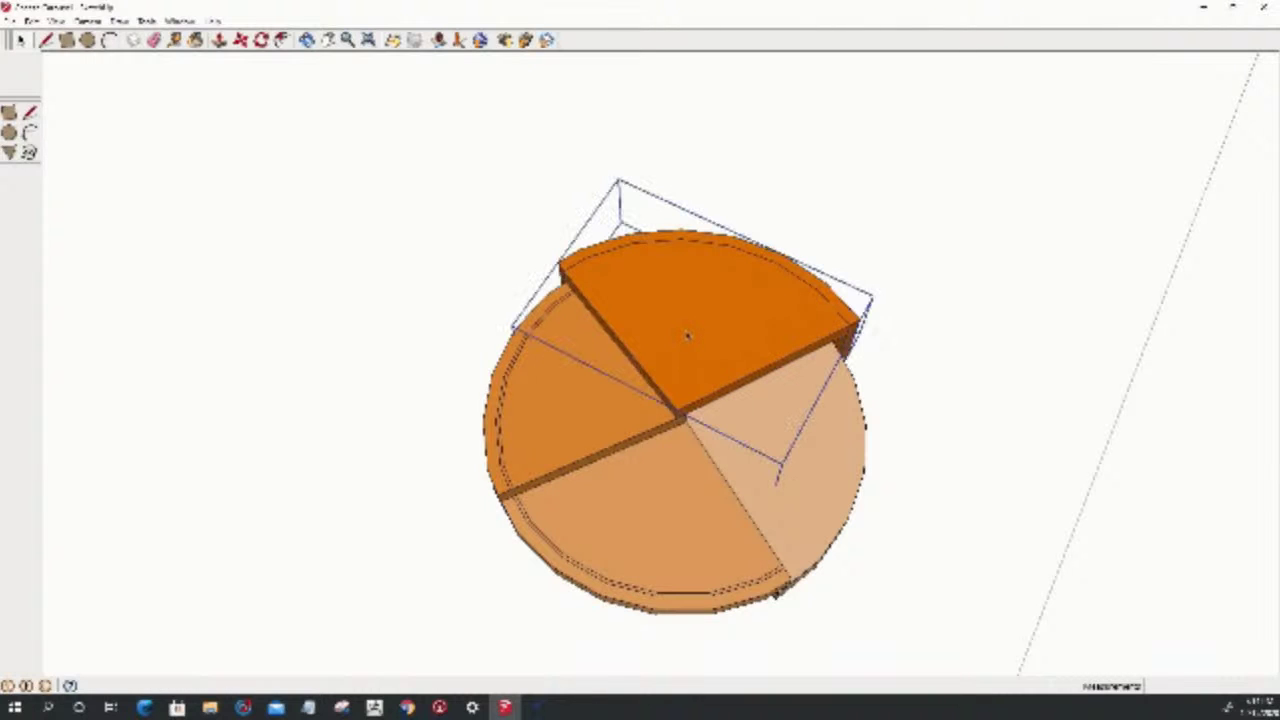
click(778, 467)
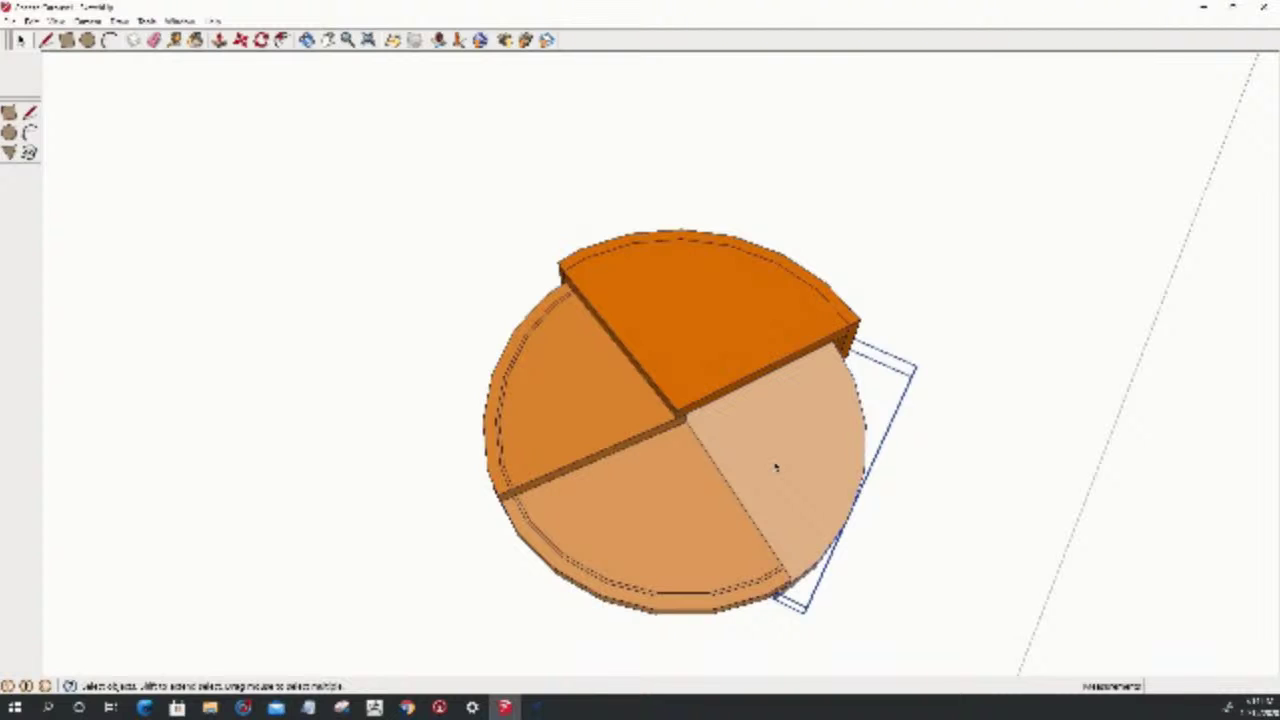
key(q)
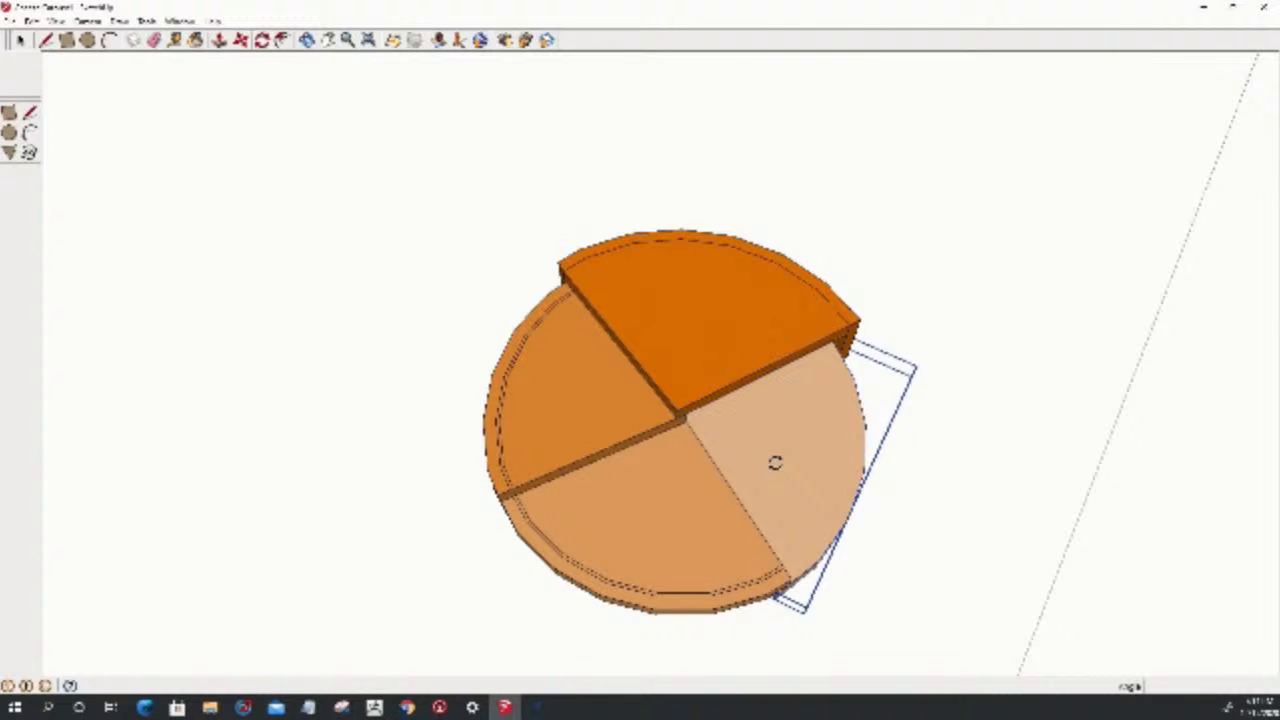
click(677, 408)
click(826, 383)
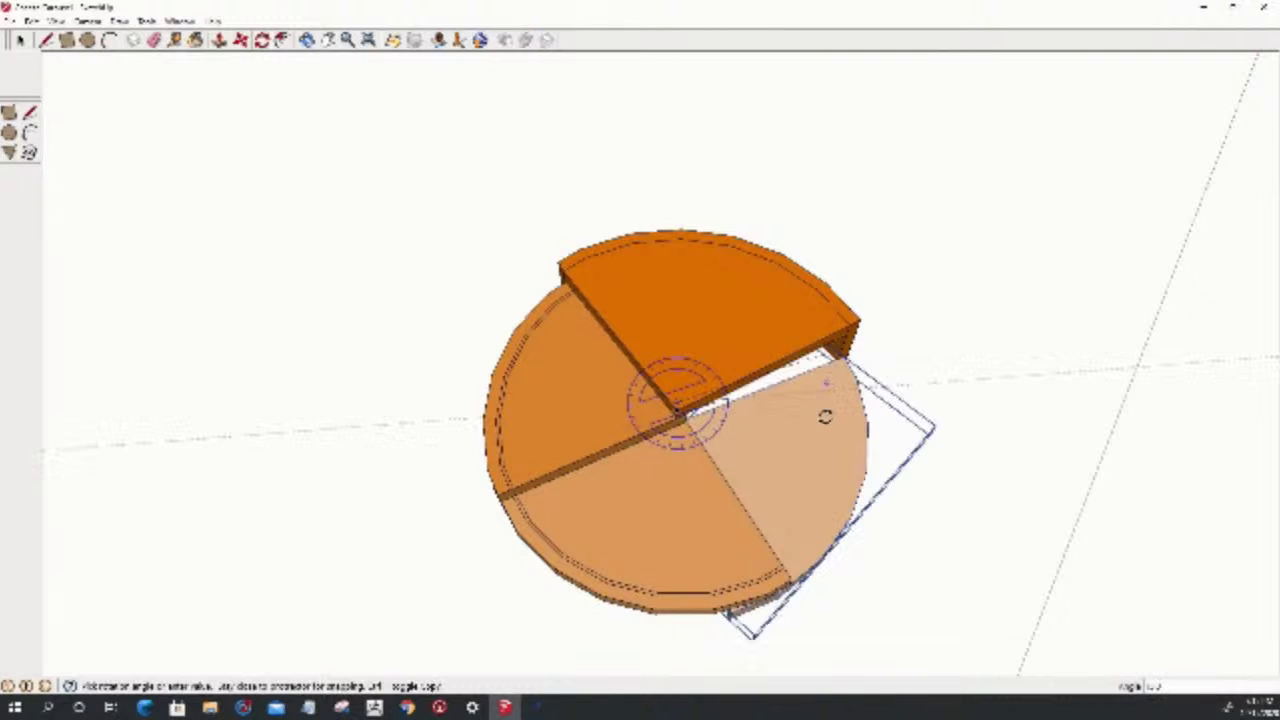
click(706, 506)
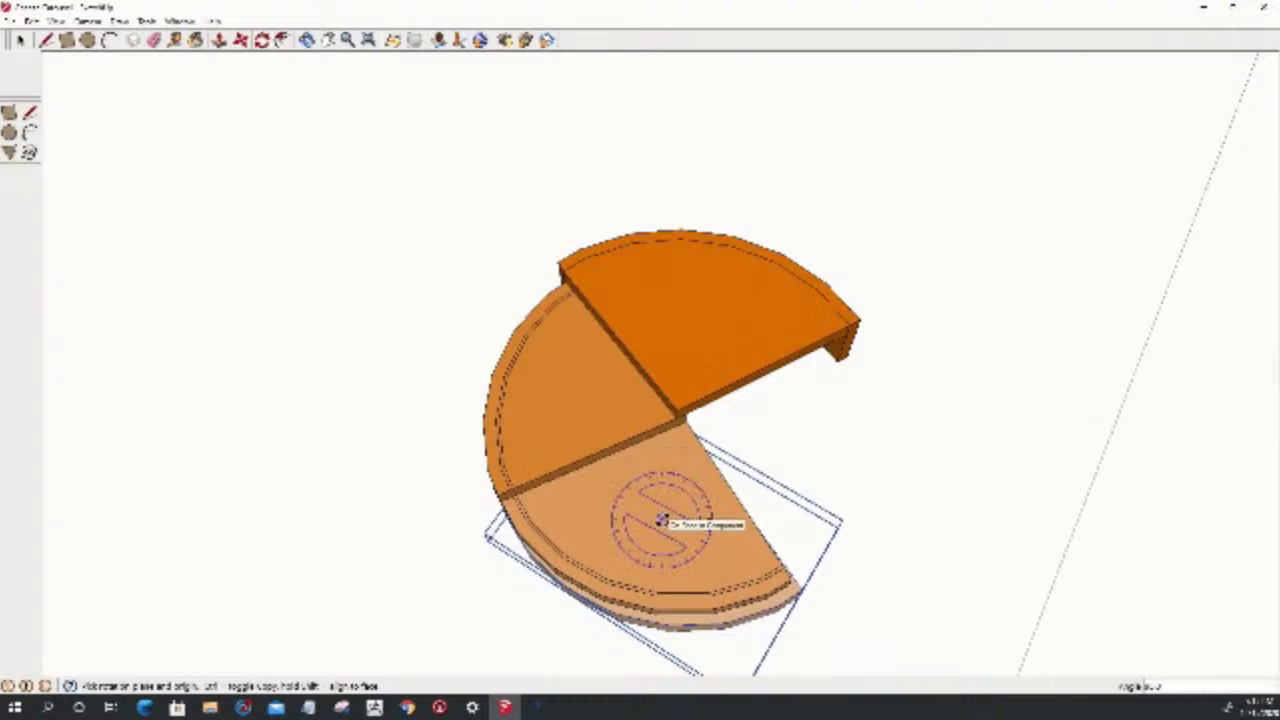
- Rotate the grooved tray above the lightest wedge about the carousel's centre so it slides under the next higher tray
key(space)
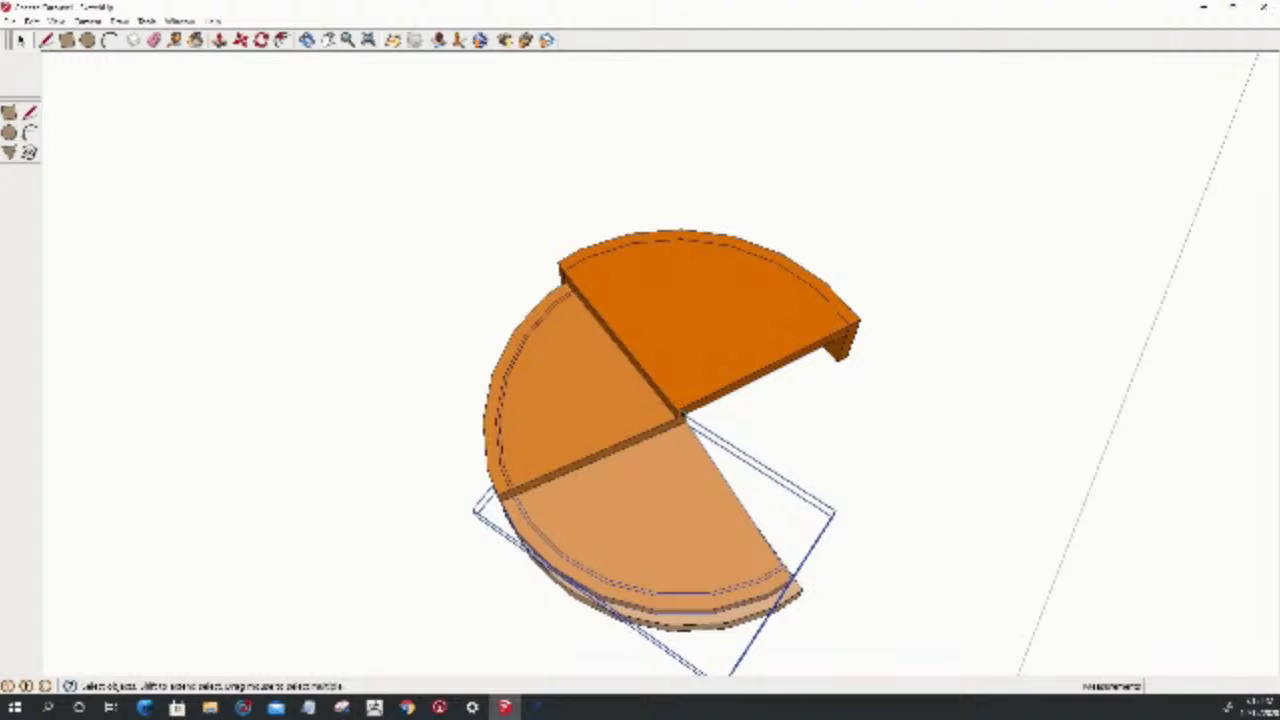
key(q)
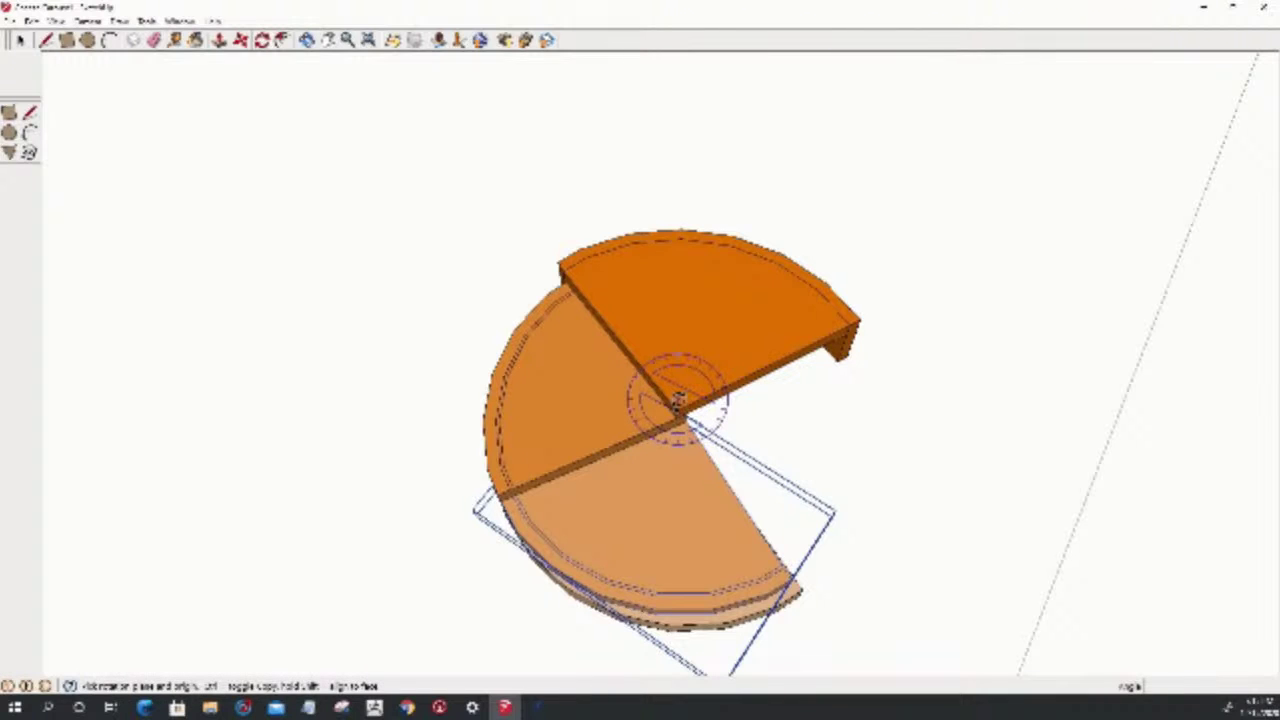
click(677, 410)
click(737, 534)
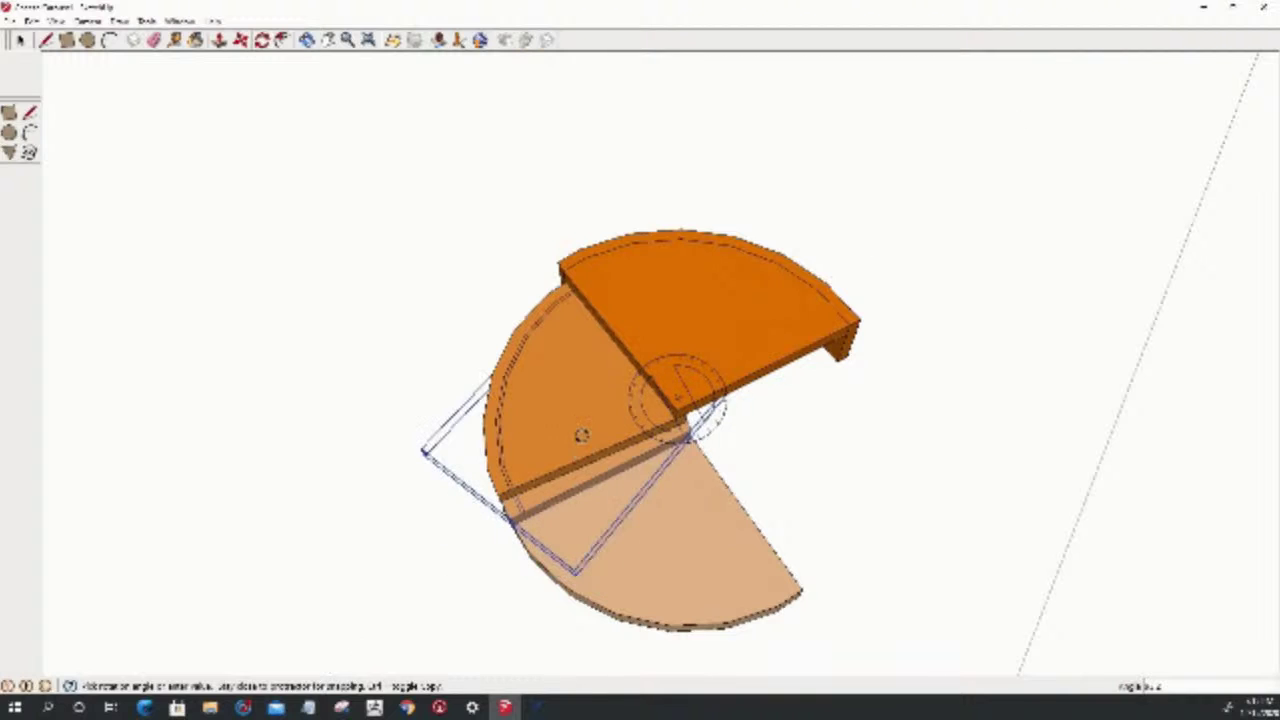
click(580, 435)
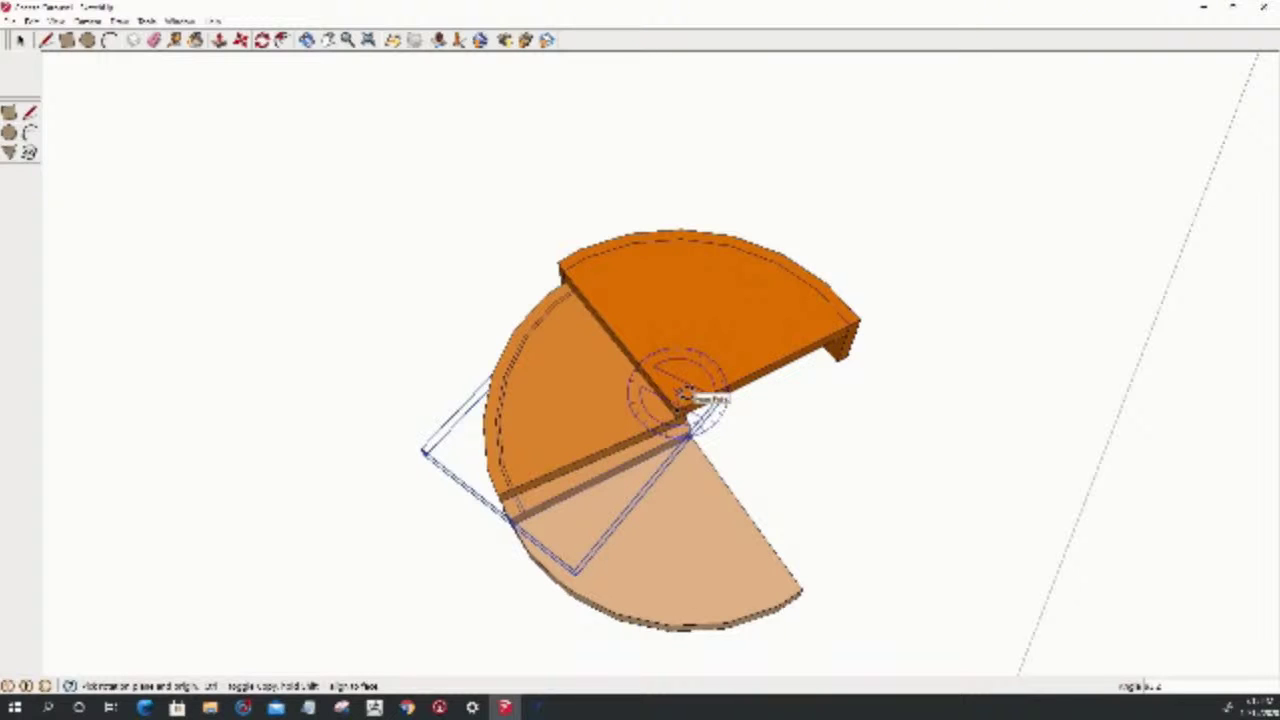
- Rotate the same grooved tray back about the centre so it is mostly exposed over the lightest wedge
click(684, 398)
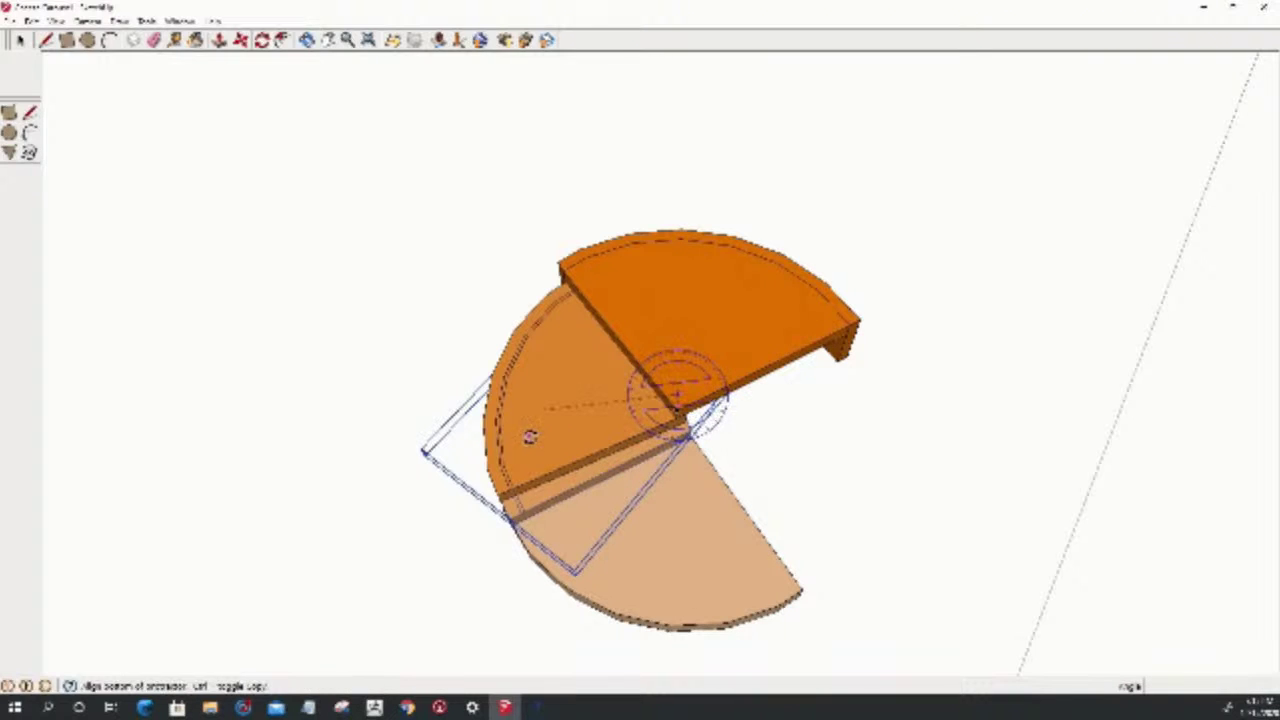
click(530, 428)
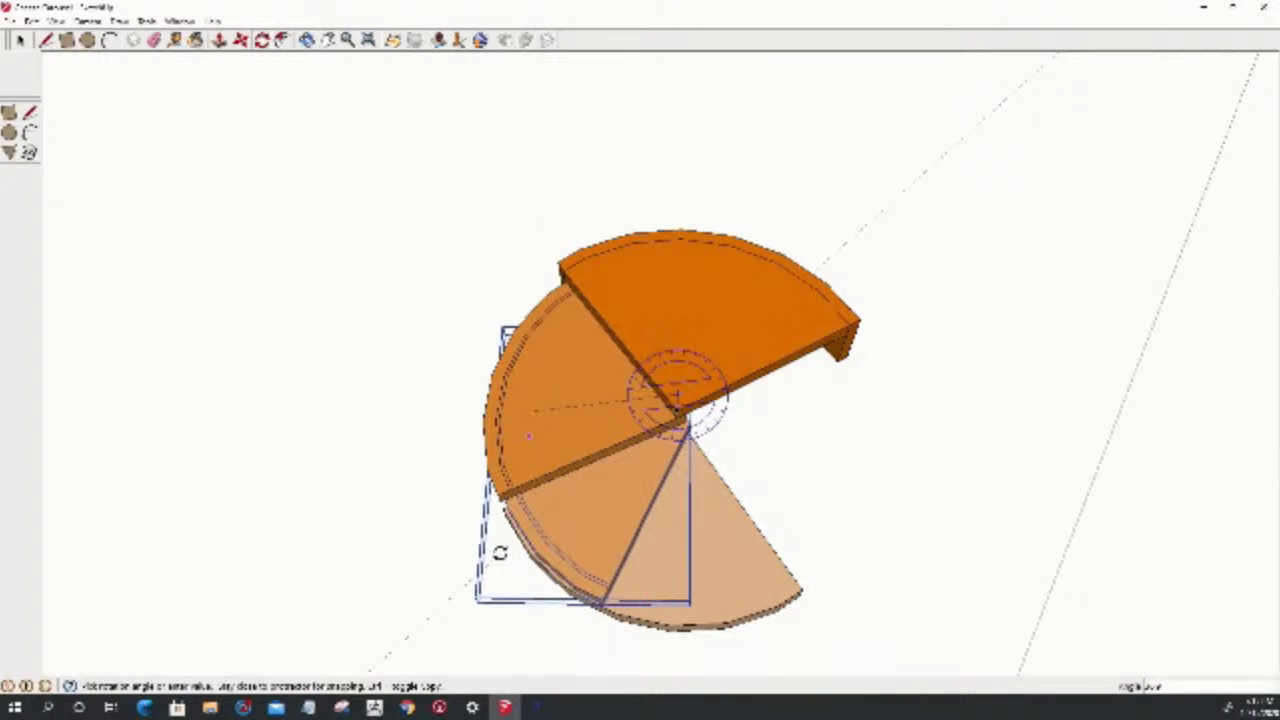
click(735, 585)
- Rotate the lightest wedge about the carousel's centre back out from beneath the grooved tray, leaving a small gap beside the orange top section
key(space)
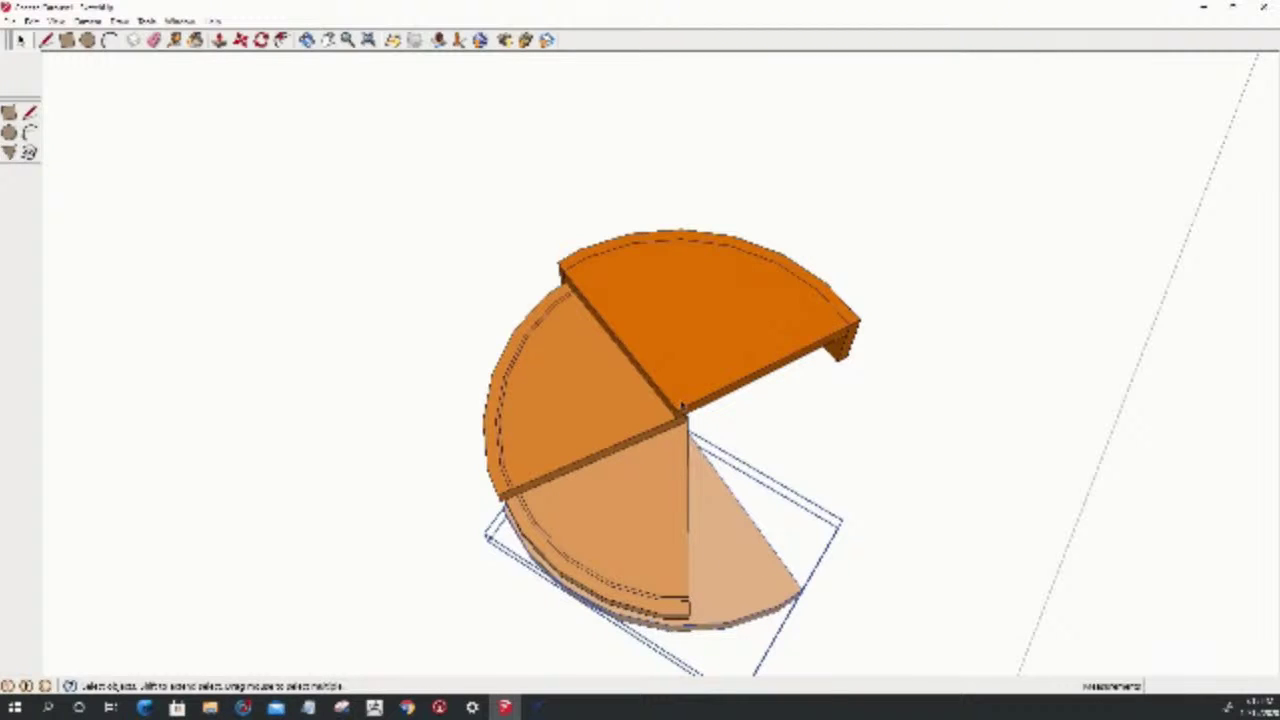
key(q)
click(683, 410)
click(718, 533)
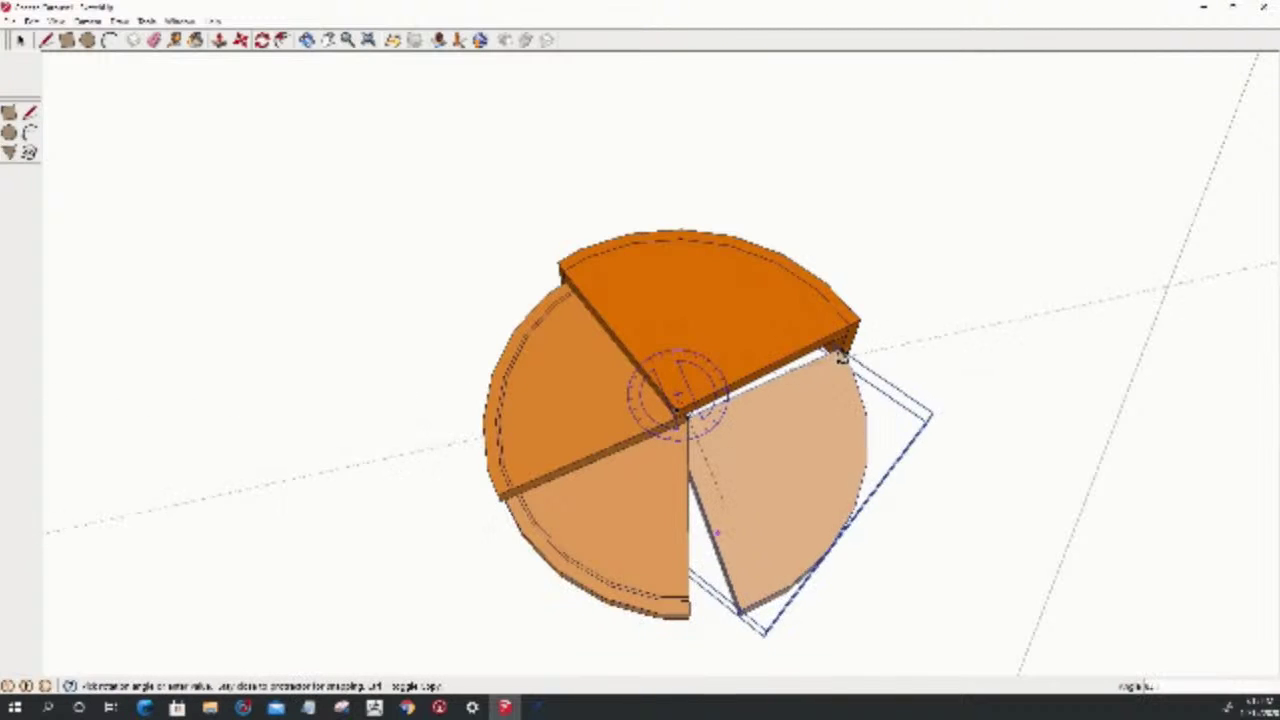
click(805, 403)
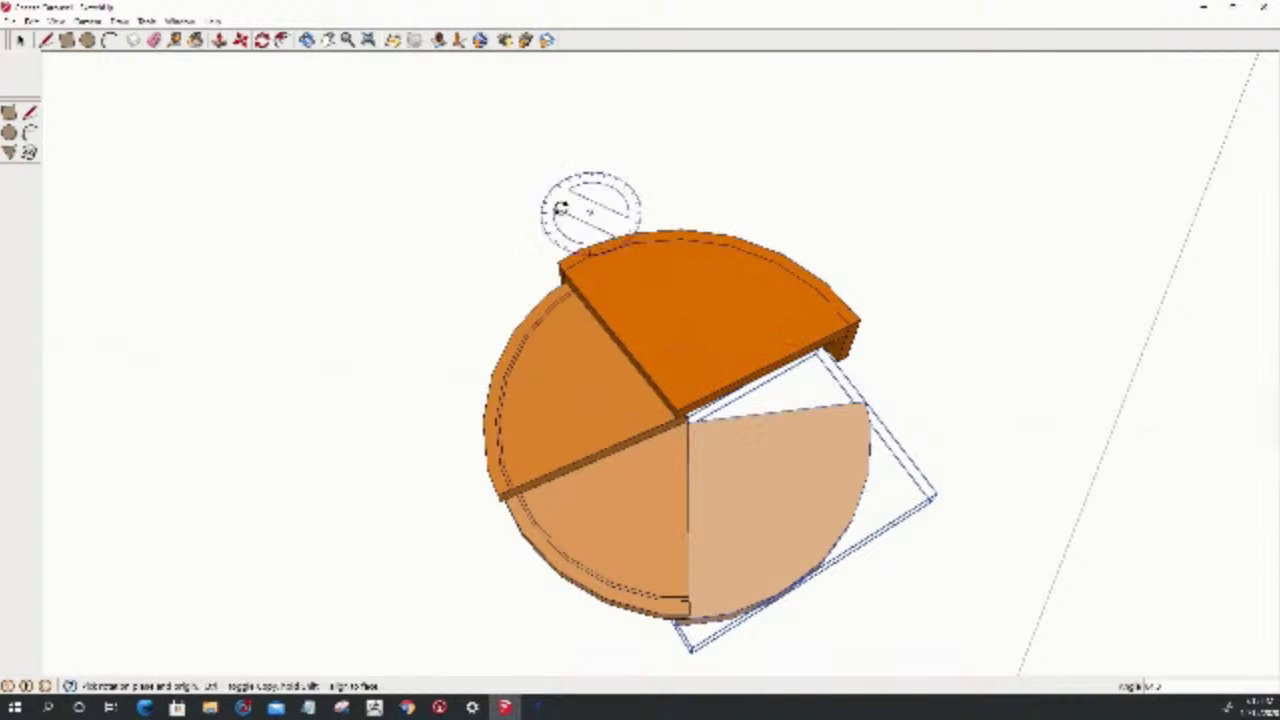
- Switch to the VCarve Pro drawing and select the cheese knife reference image to examine each utensil's dimensions
click(1204, 10)
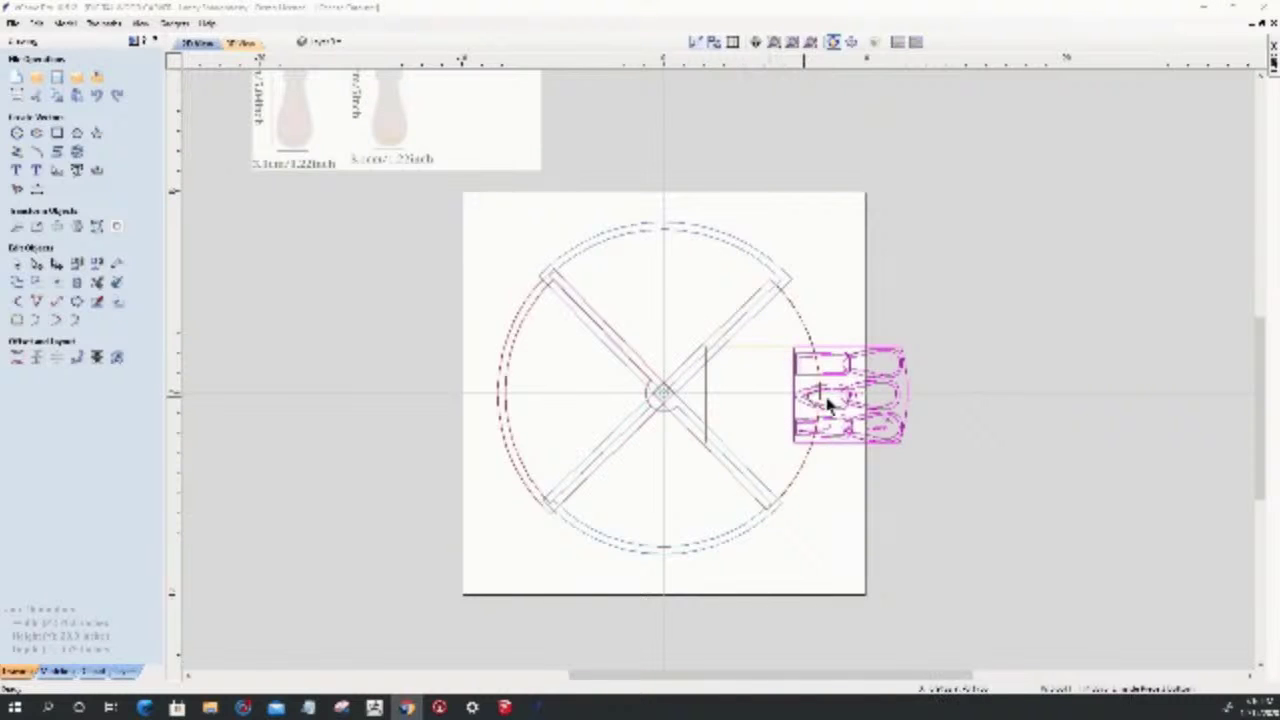
scroll(800, 438, down, 1)
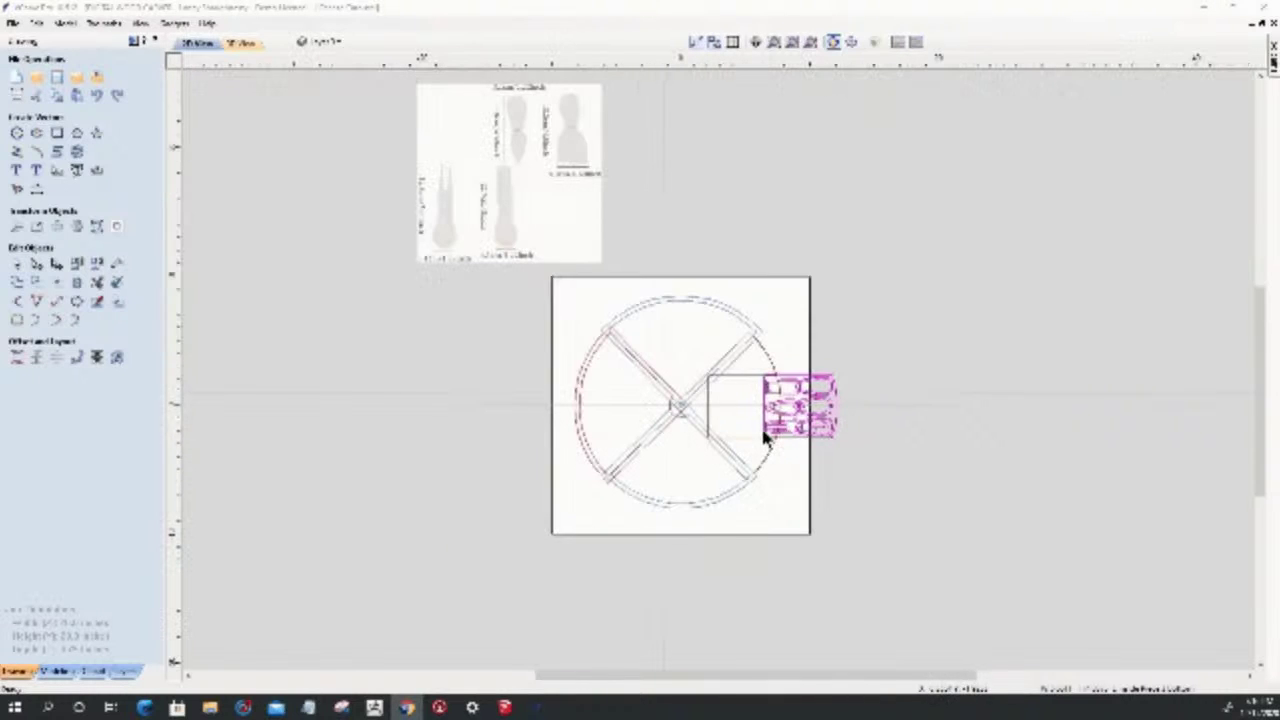
scroll(468, 86, up, 4)
scroll(468, 86, up, 2)
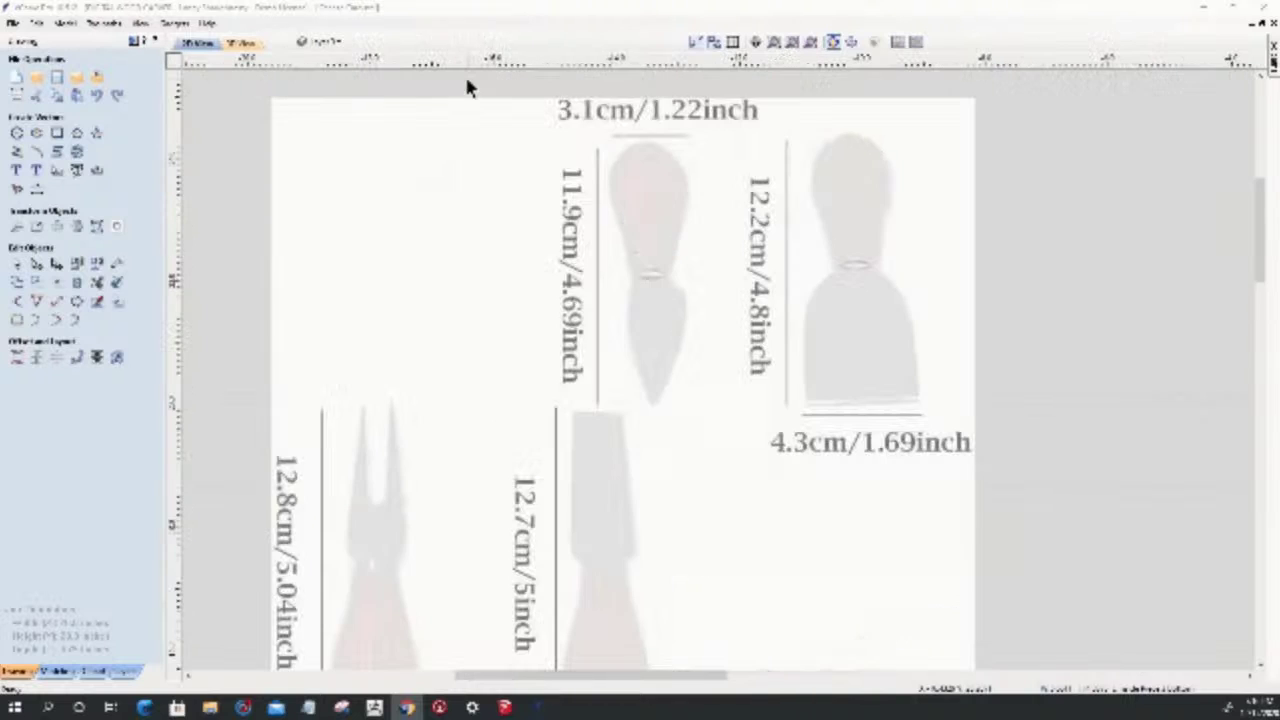
scroll(476, 108, up, 1)
scroll(476, 108, down, 2)
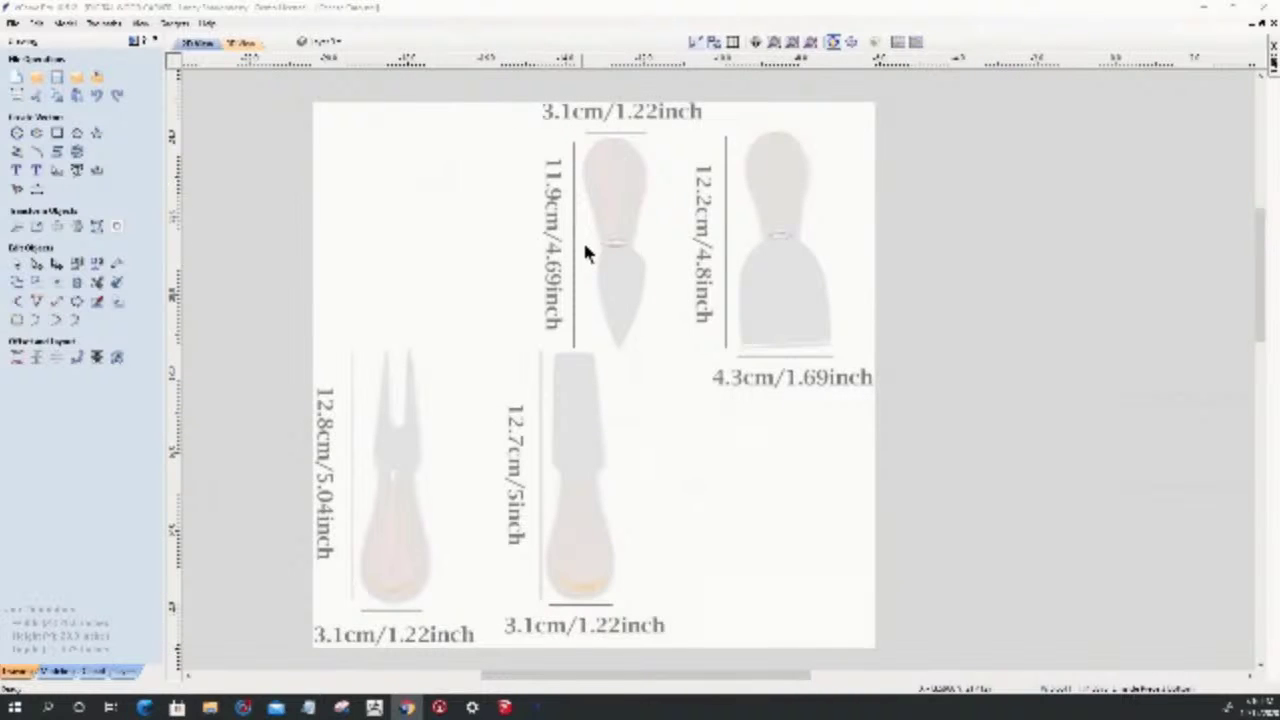
click(585, 252)
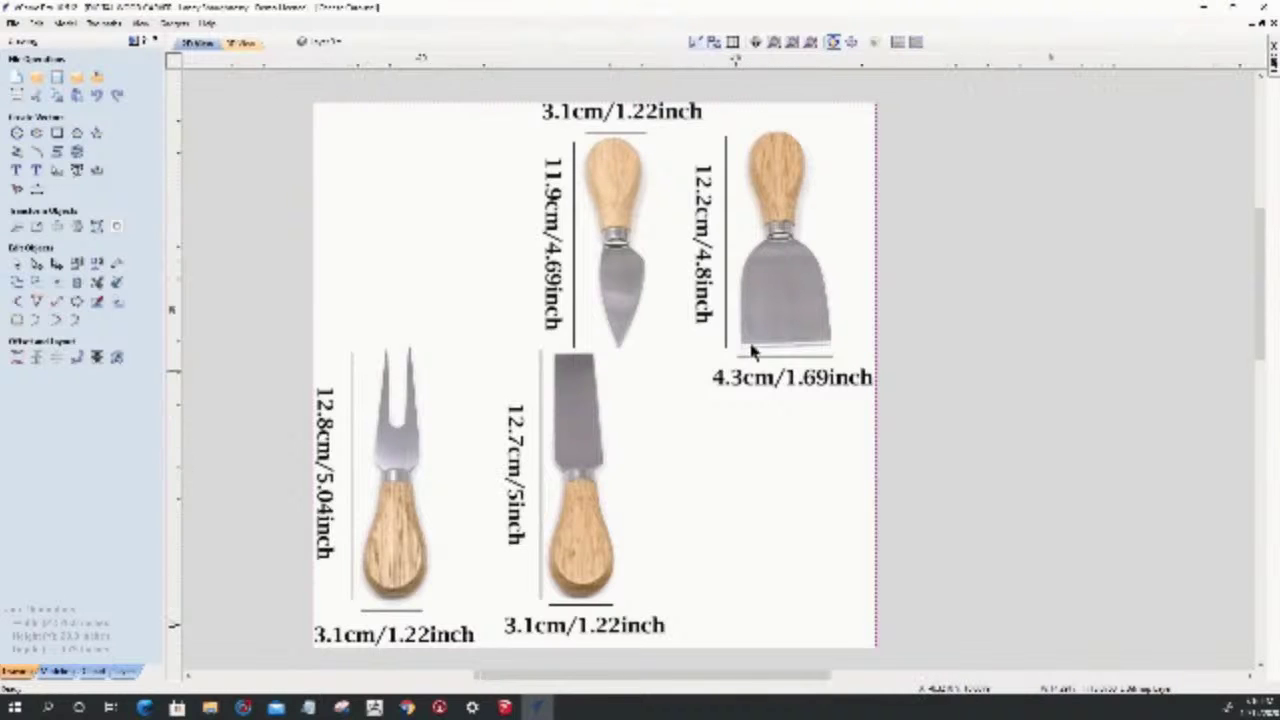
- Examine the knife drawer outlines extending beyond the circular carousel layout
scroll(643, 333, down, 5)
scroll(814, 506, up, 6)
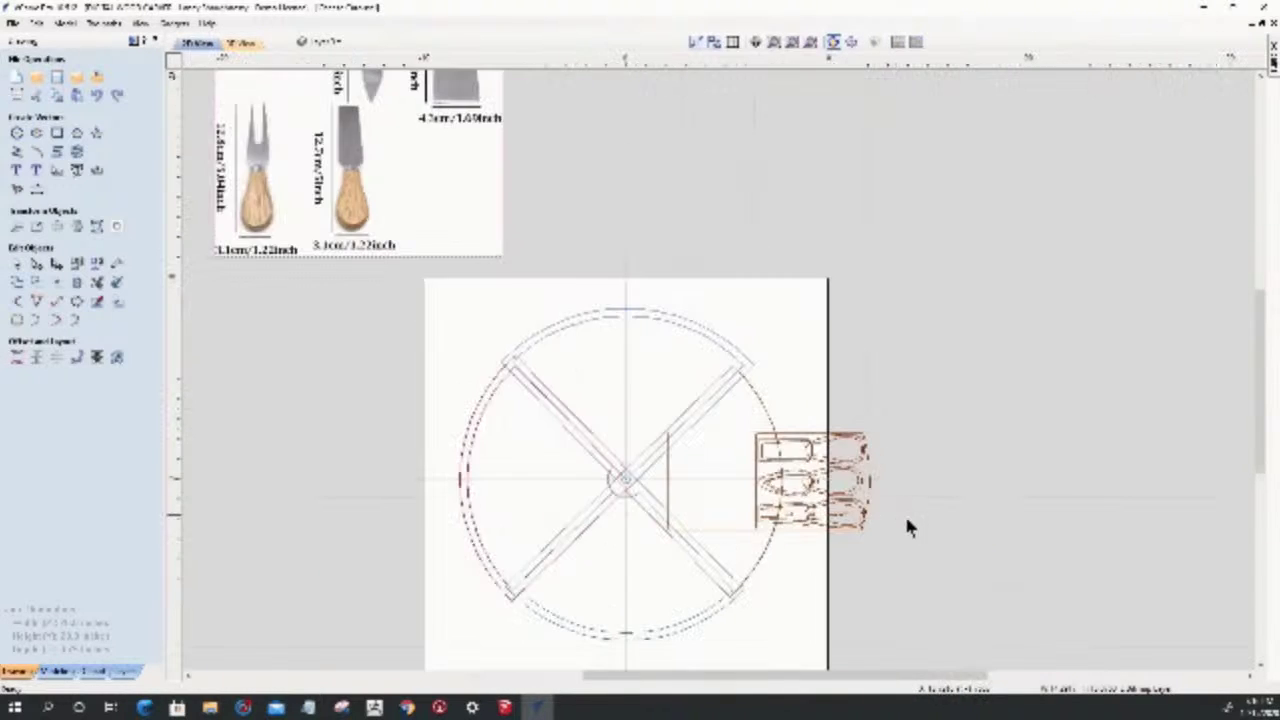
scroll(804, 533, up, 2)
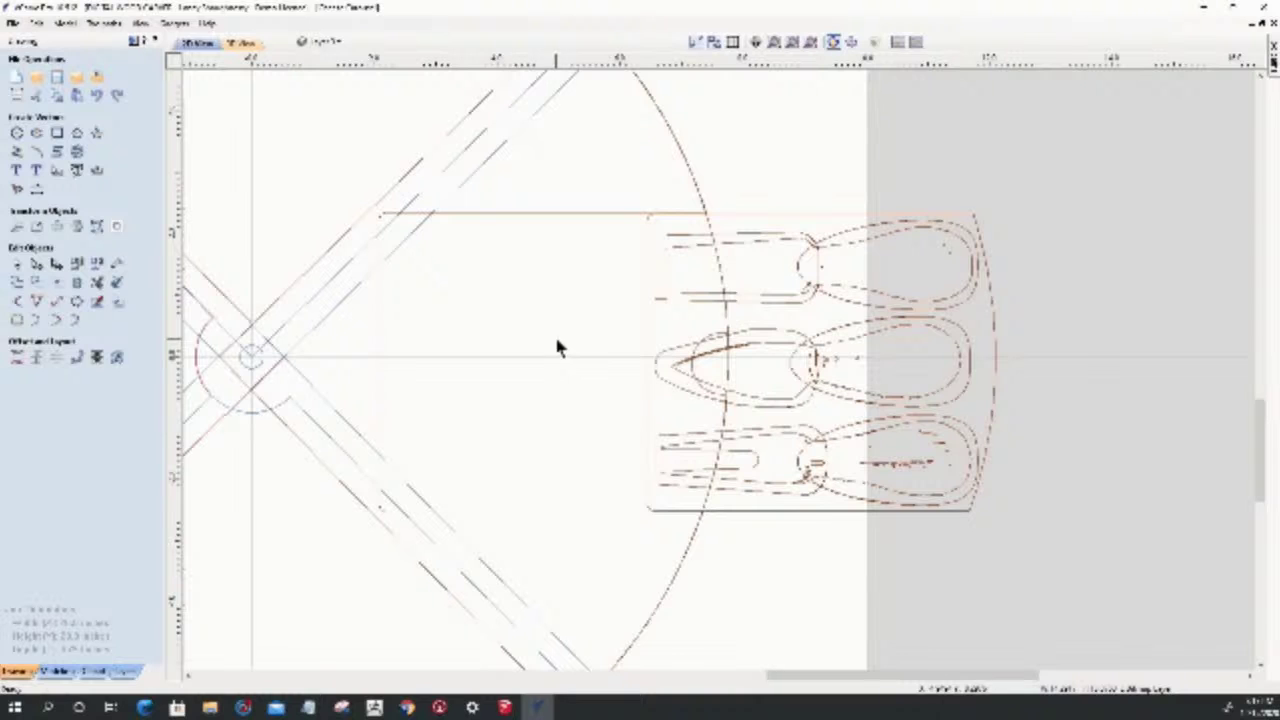
- Switch back to the SketchUp model and draw two connected lines forming an angled corner in the empty space beside the carousel
click(510, 709)
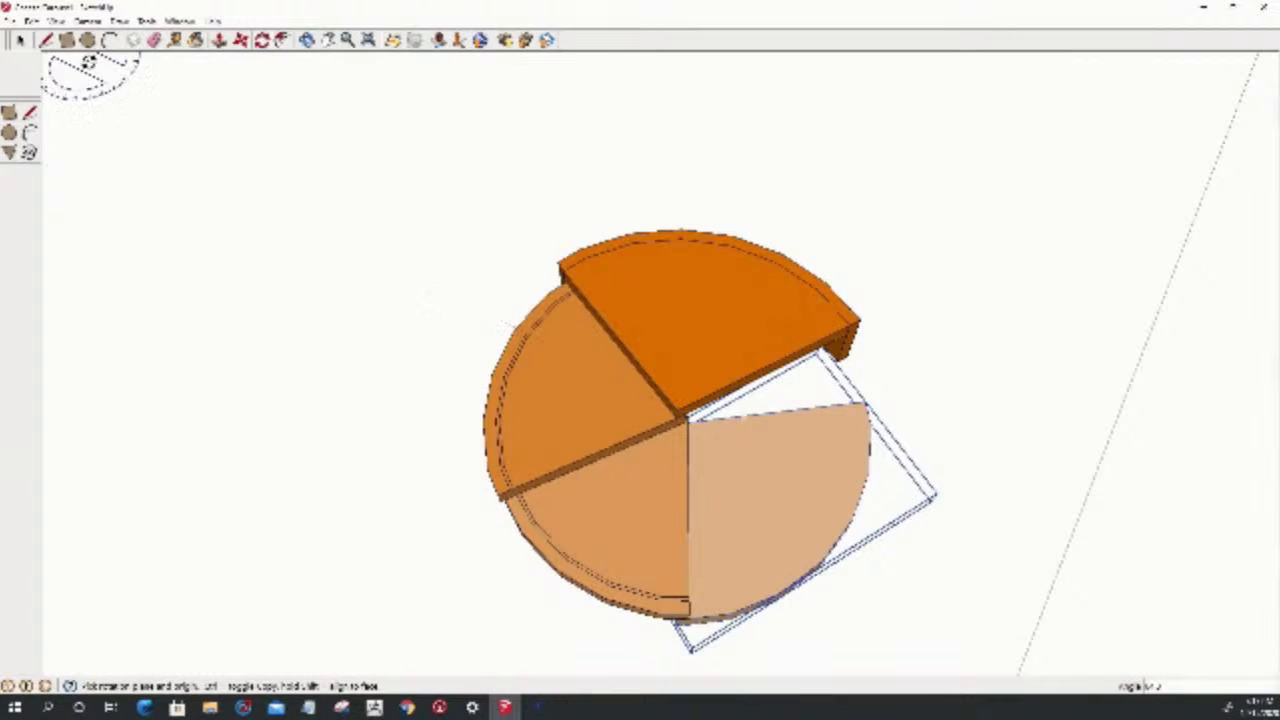
click(45, 45)
click(212, 130)
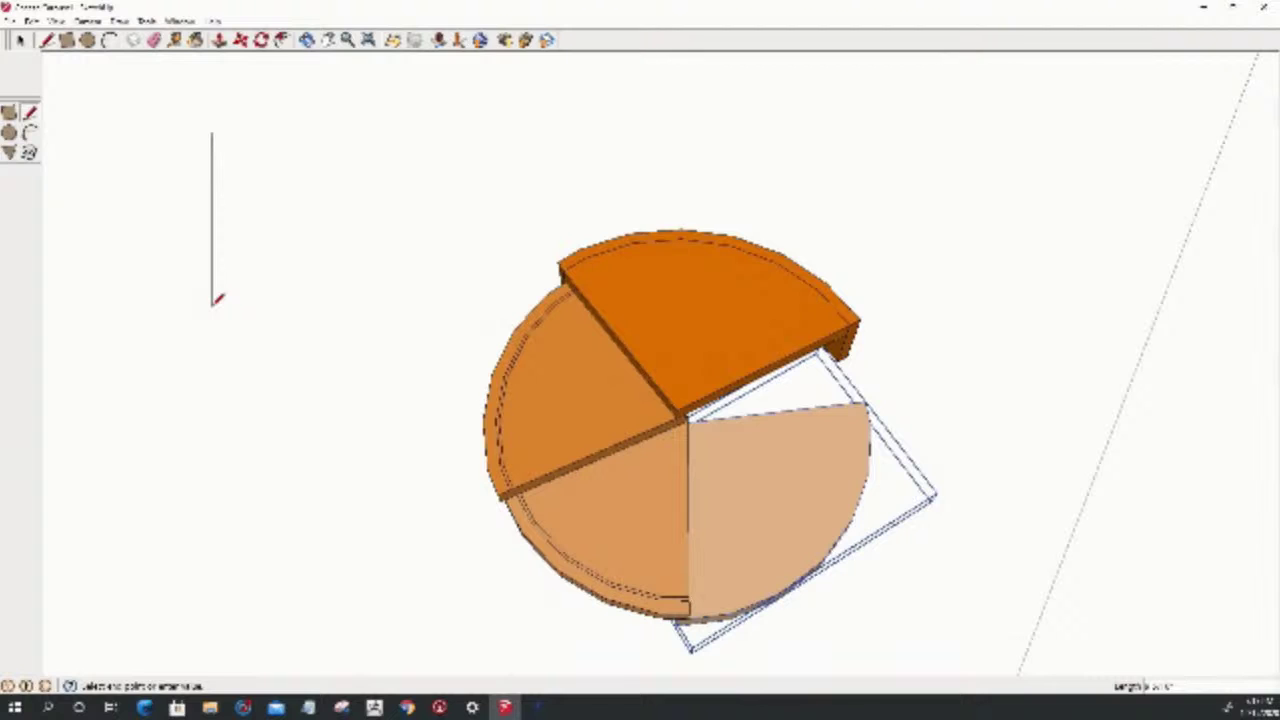
click(211, 305)
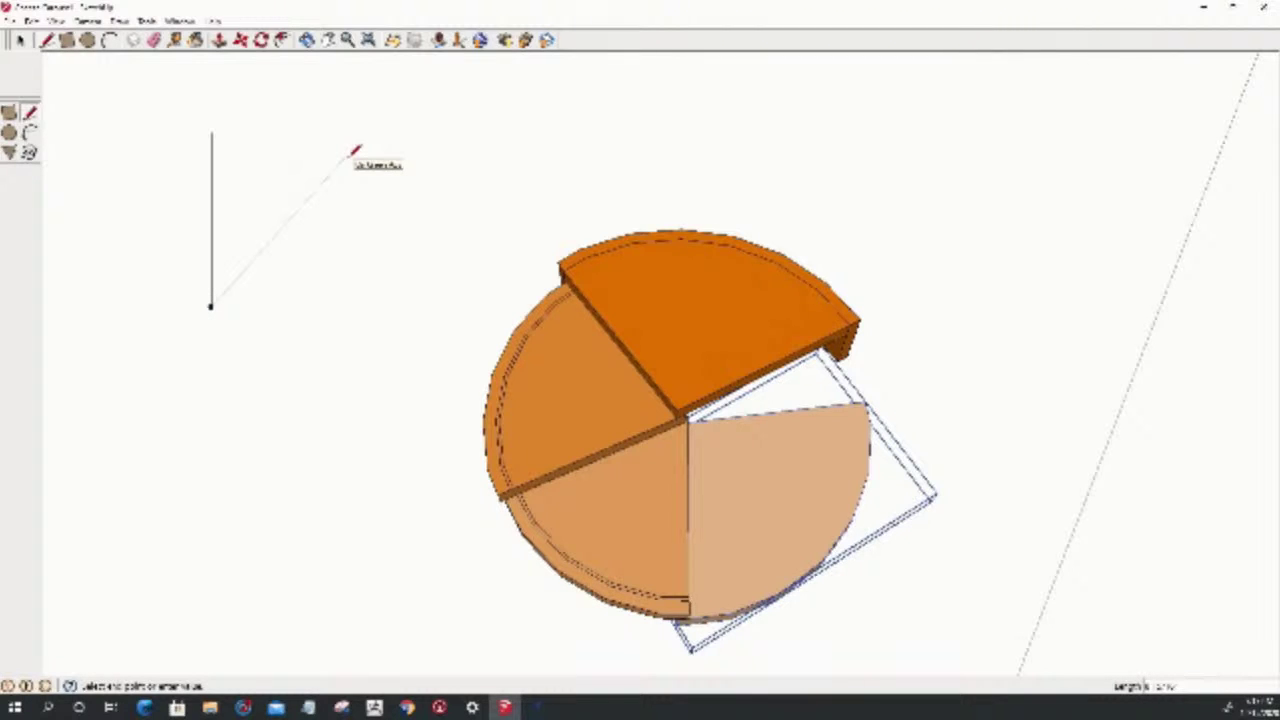
click(387, 220)
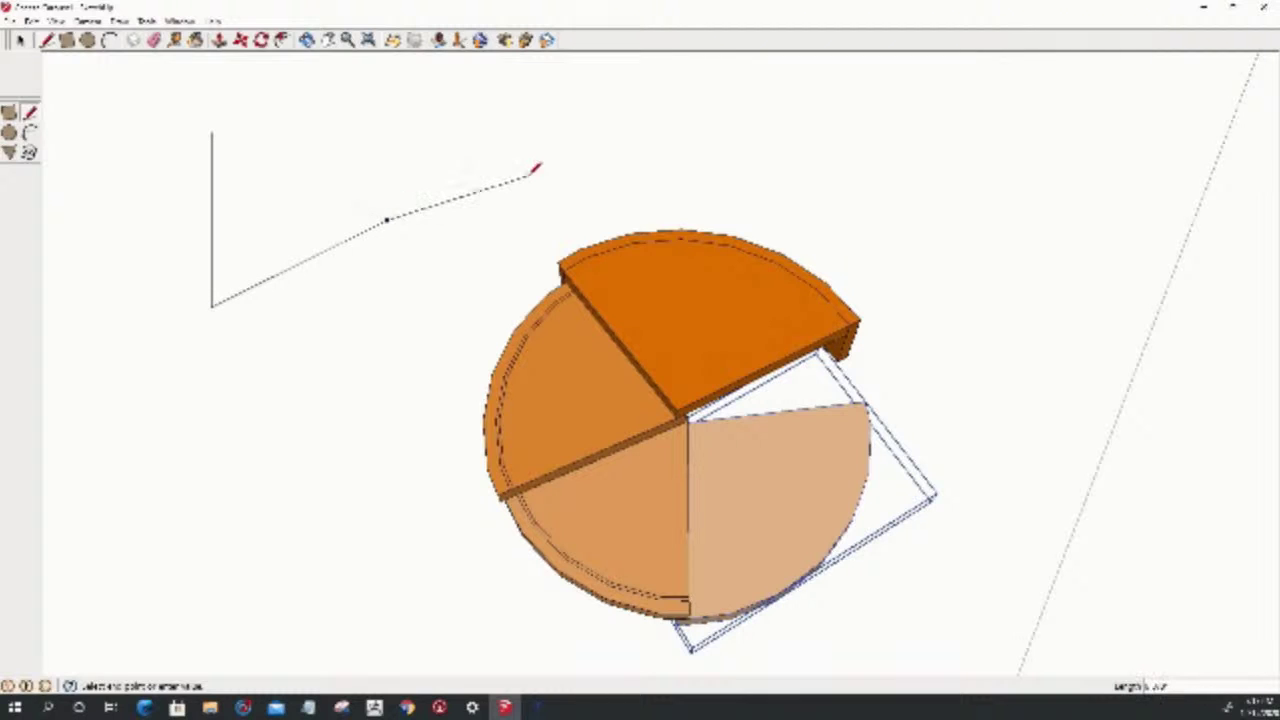
- Delete both illustration lines beside the carousel
key(space)
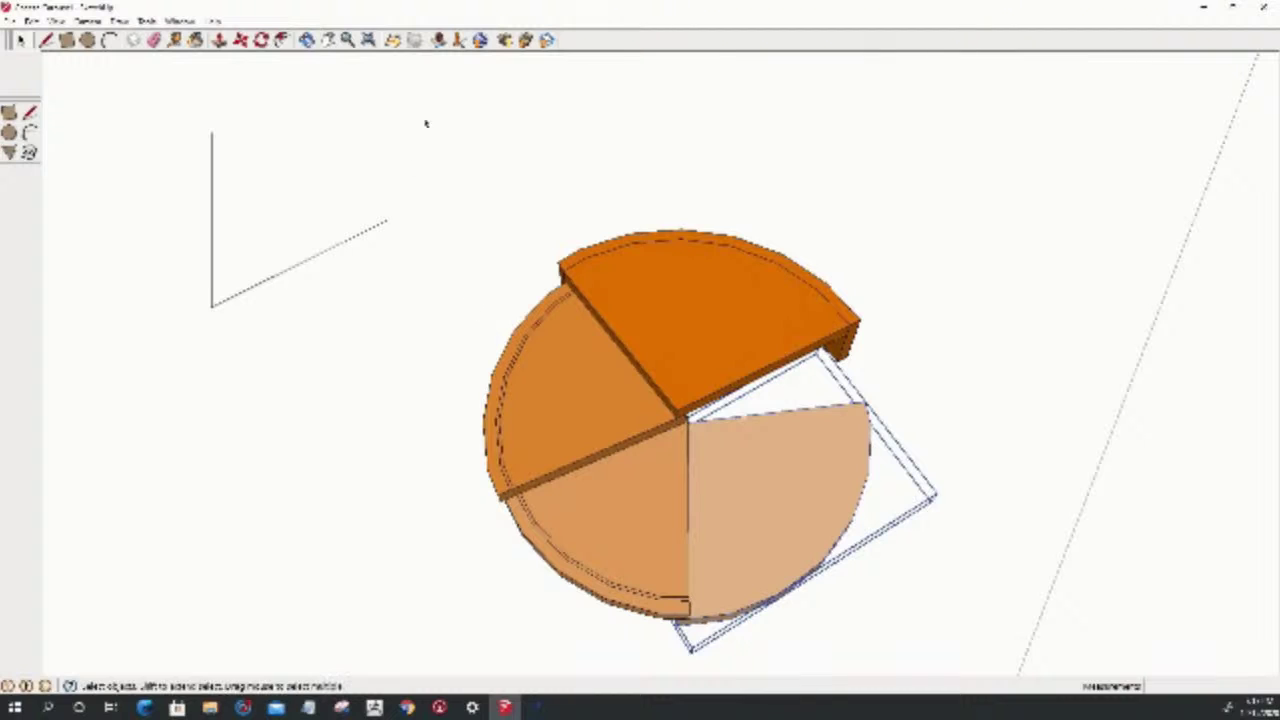
drag(273, 318, 158, 221)
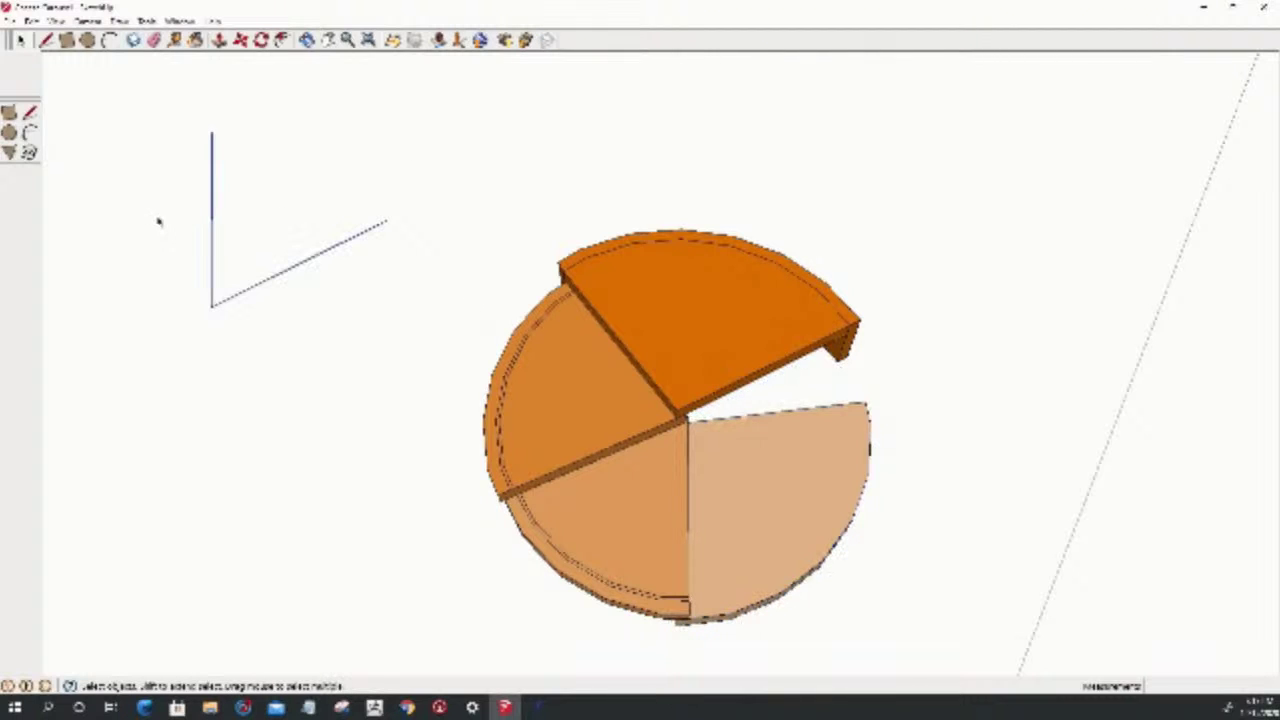
key(Delete)
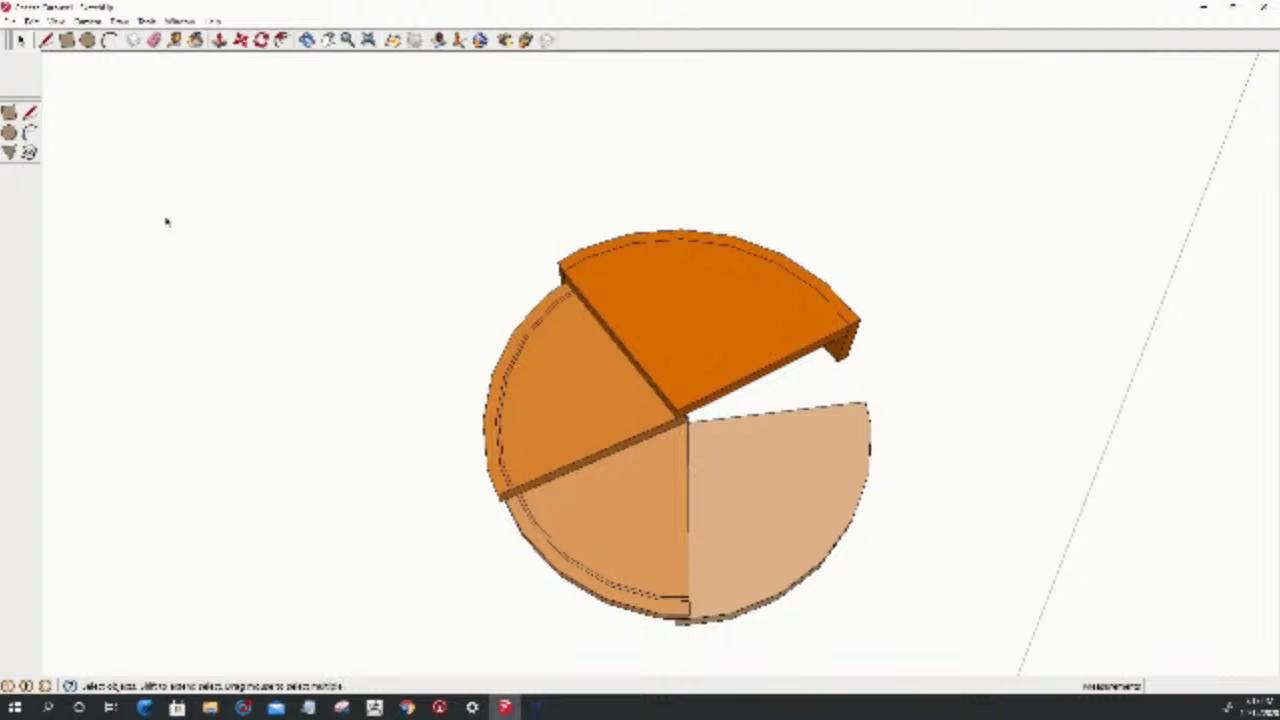
- Switch to the VCarve Pro drawing and examine the carousel layout together with the cheese knife reference image
click(1204, 12)
click(1204, 10)
scroll(1206, 375, down, 5)
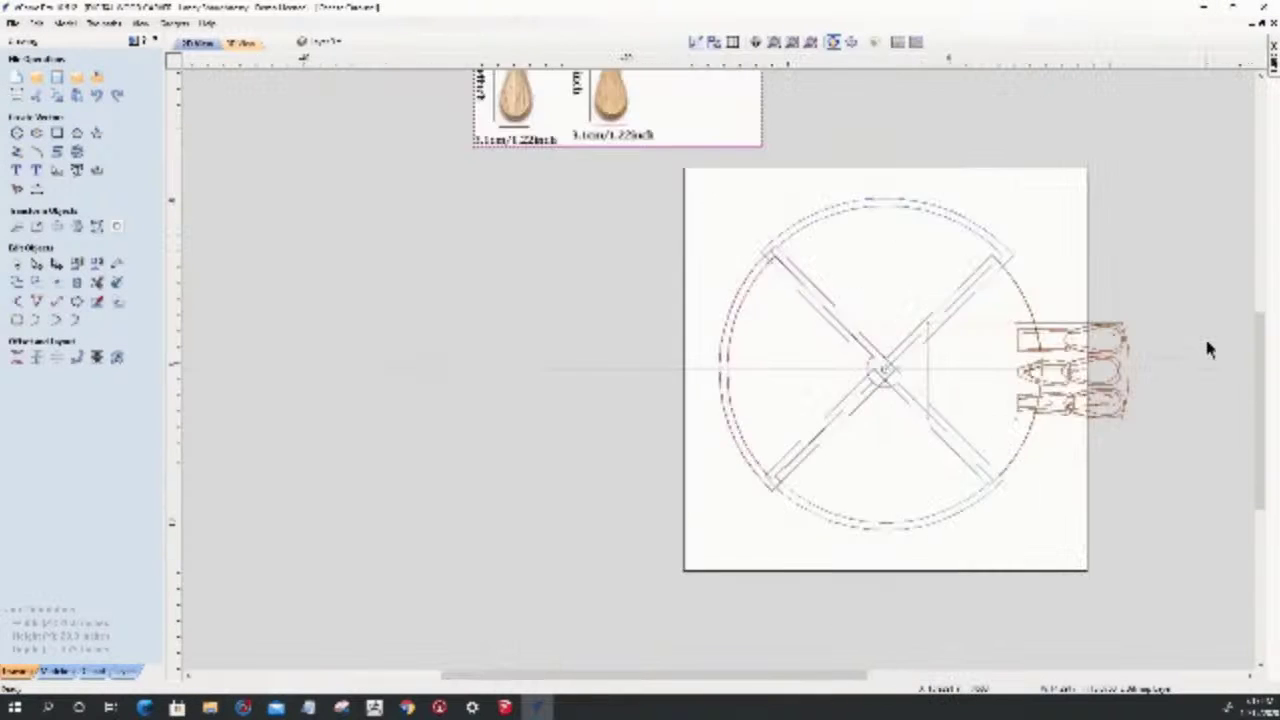
scroll(1204, 345, down, 3)
scroll(1094, 334, up, 3)
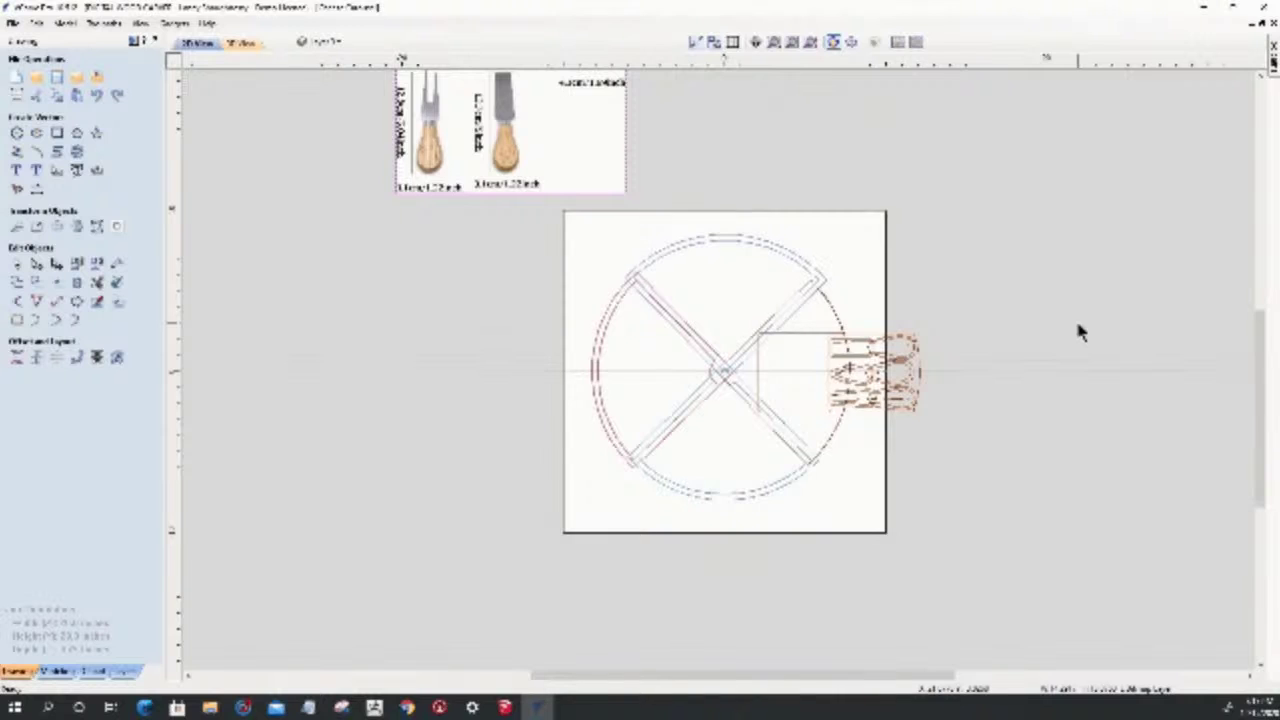
scroll(1078, 332, down, 2)
scroll(817, 139, up, 3)
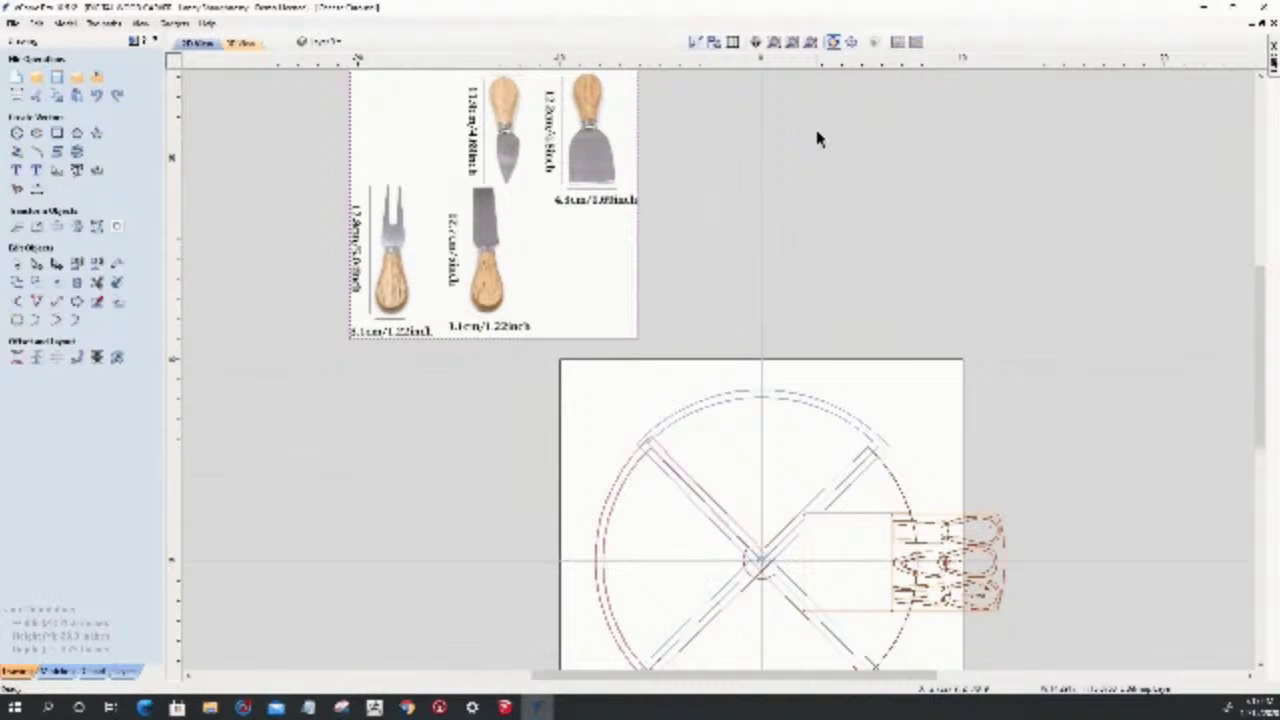
scroll(817, 145, down, 2)
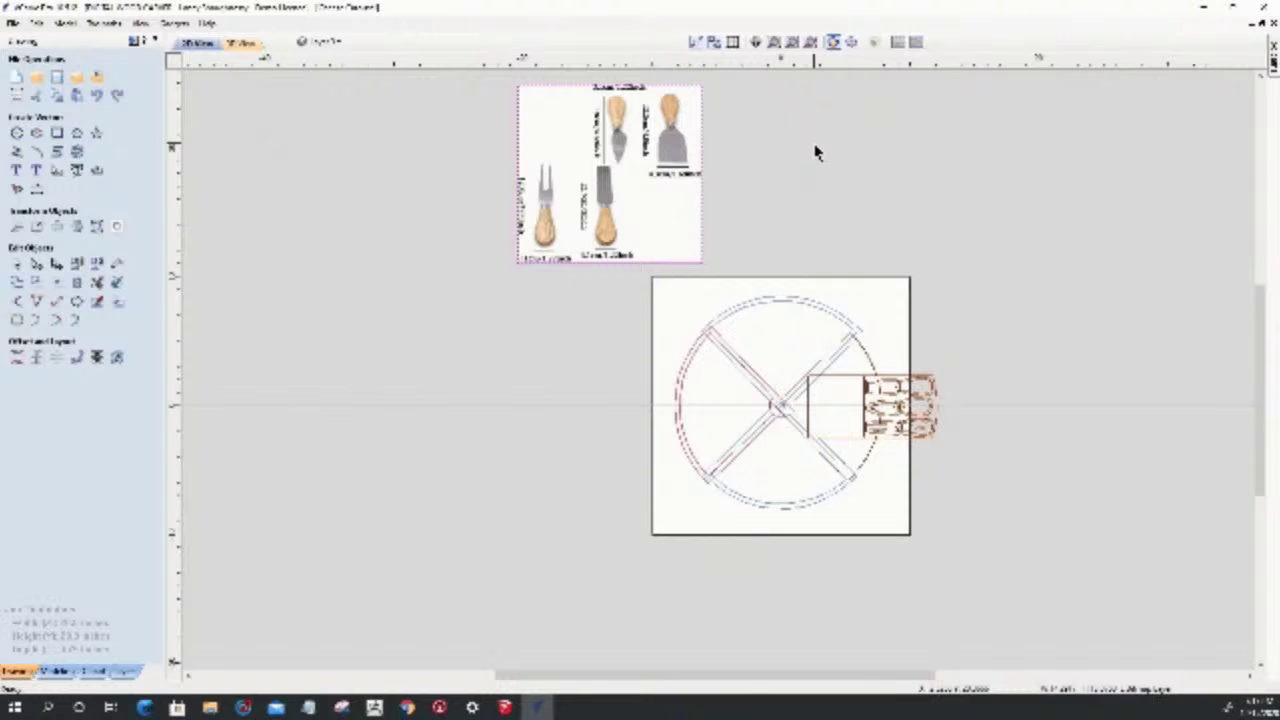
- Toggle the visibility of the outer, inside and bottom piece layers to examine how each tray fits the carousel layout
scroll(934, 425, up, 3)
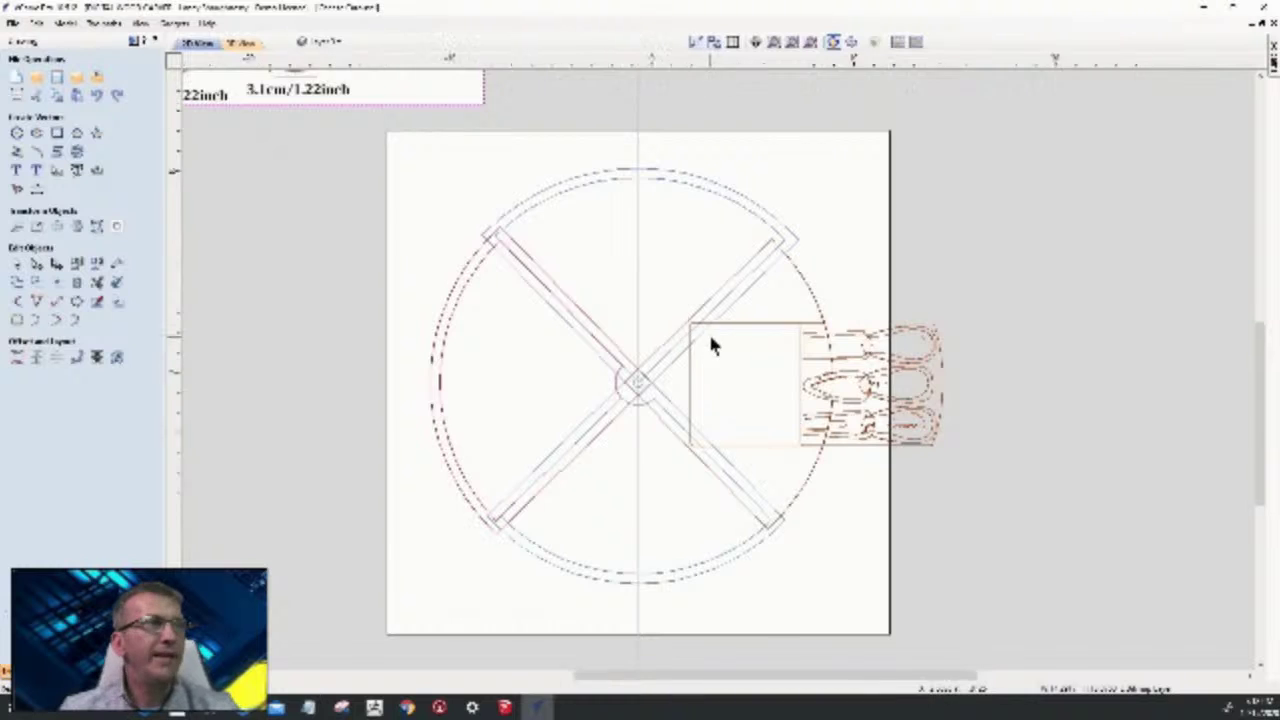
scroll(709, 343, down, 5)
scroll(718, 331, up, 4)
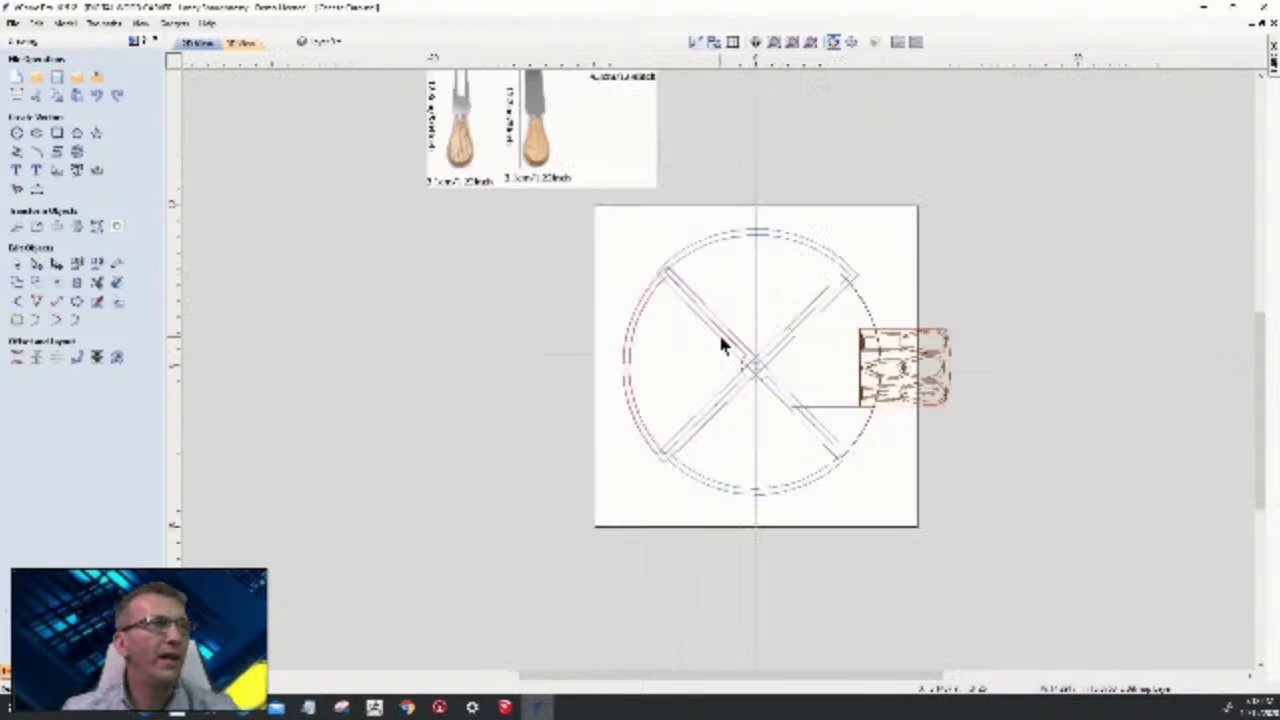
scroll(718, 331, down, 2)
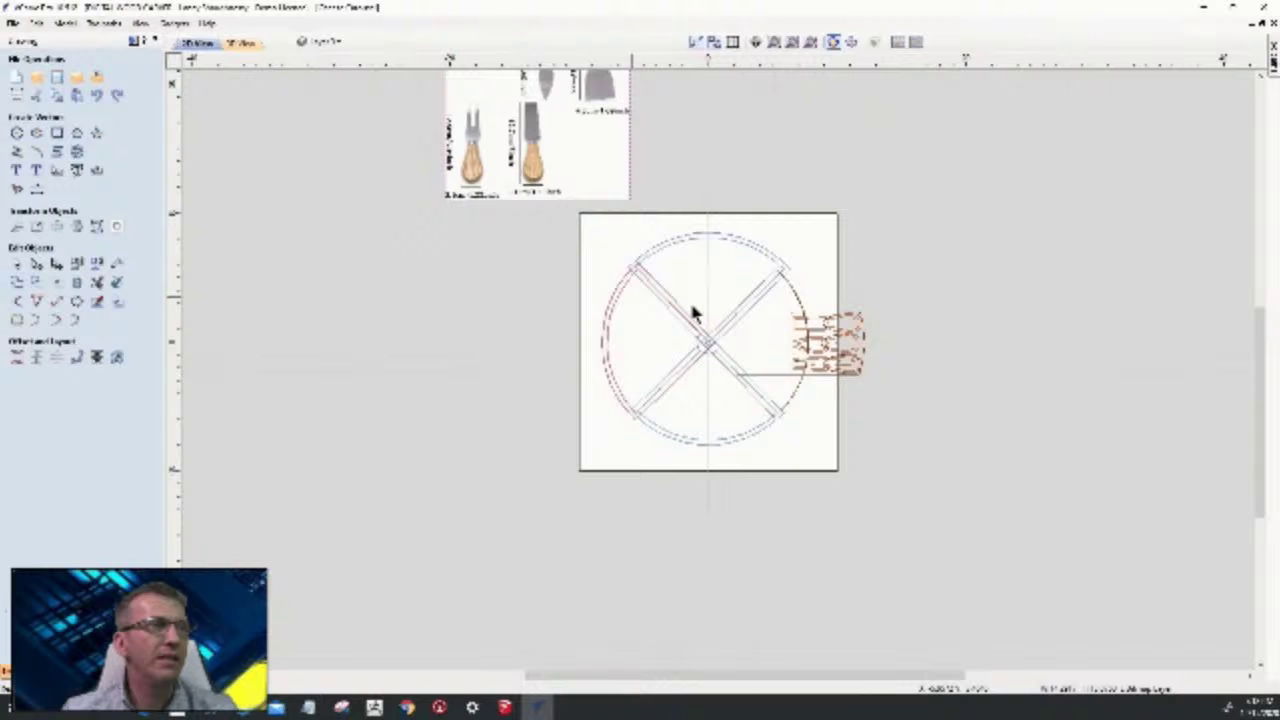
scroll(689, 299, up, 4)
click(310, 41)
click(321, 124)
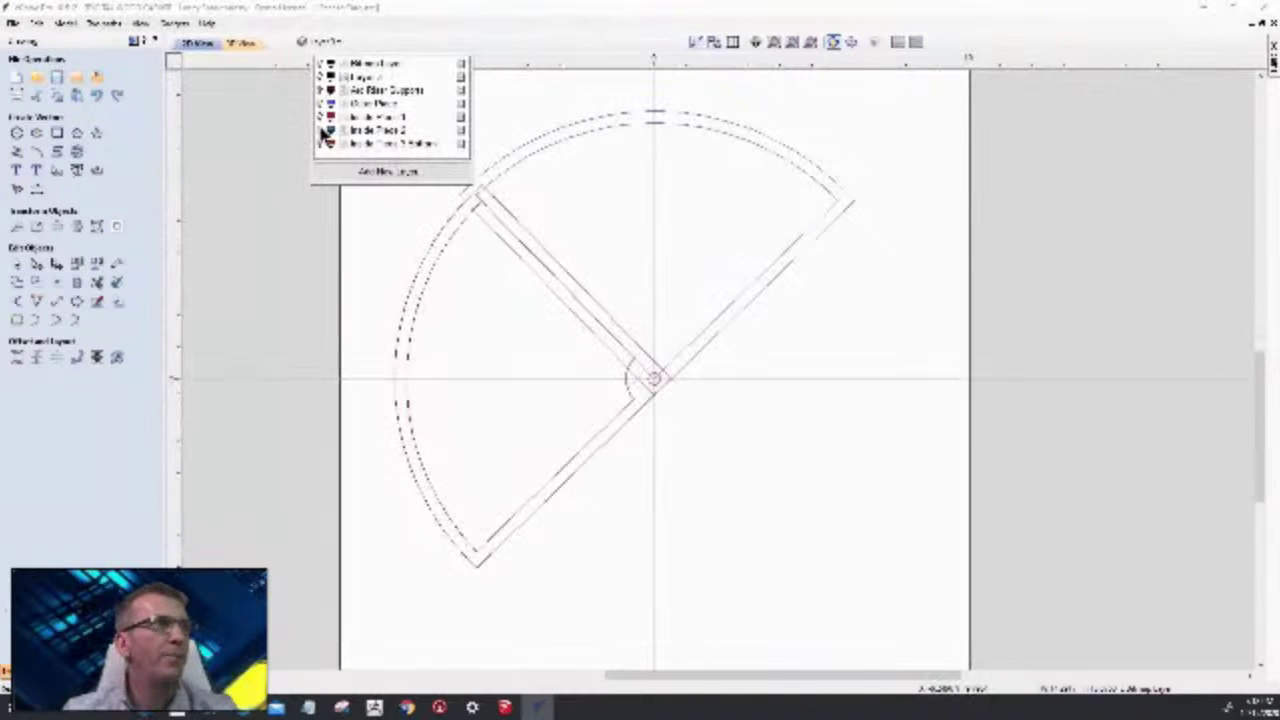
click(320, 117)
click(320, 104)
click(321, 104)
click(322, 130)
click(323, 143)
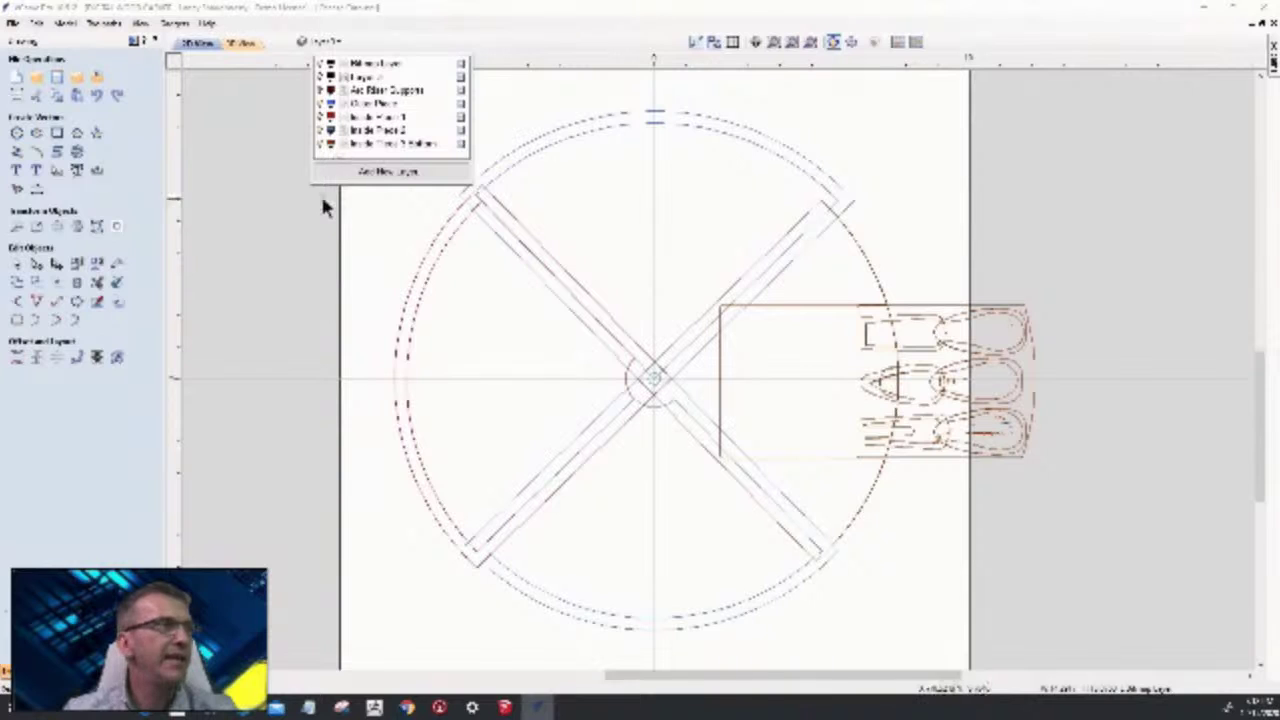
- Switch to the carousel photo in the Photos app and enlarge it to examine the stacked trays and their curved supports
mouse_move(440, 708)
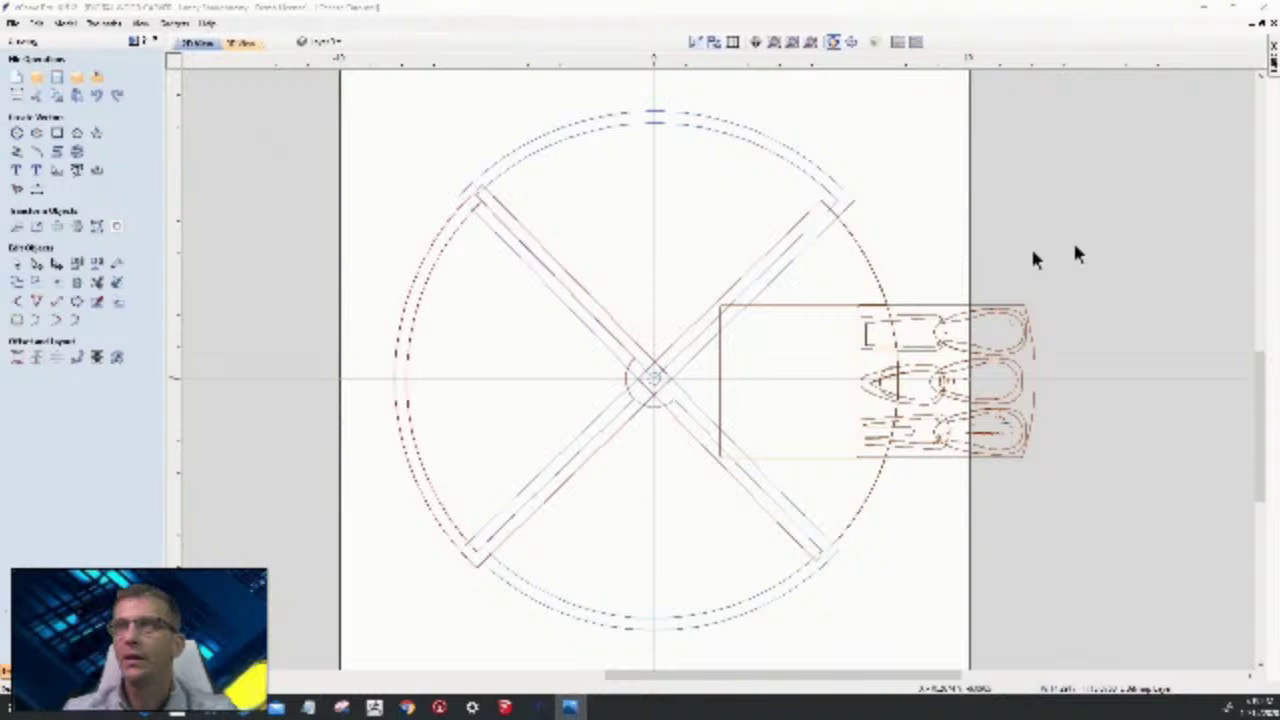
click(934, 80)
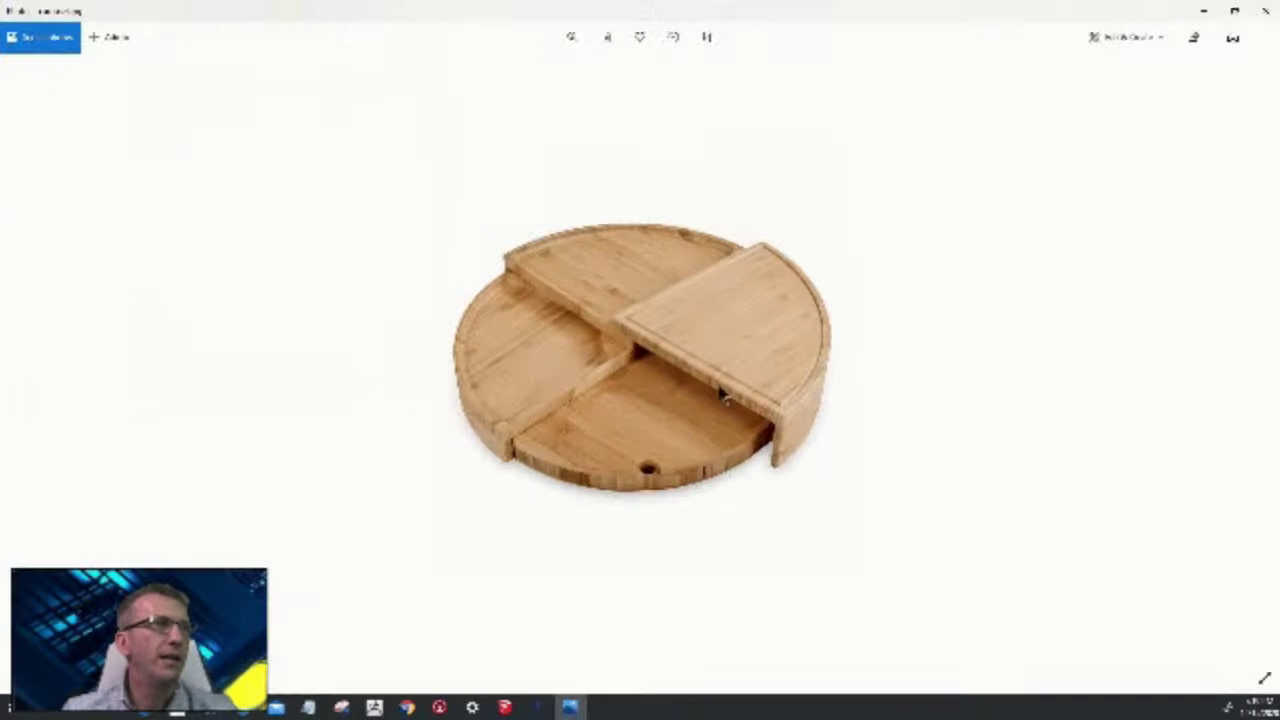
click(570, 60)
drag(516, 73, 553, 77)
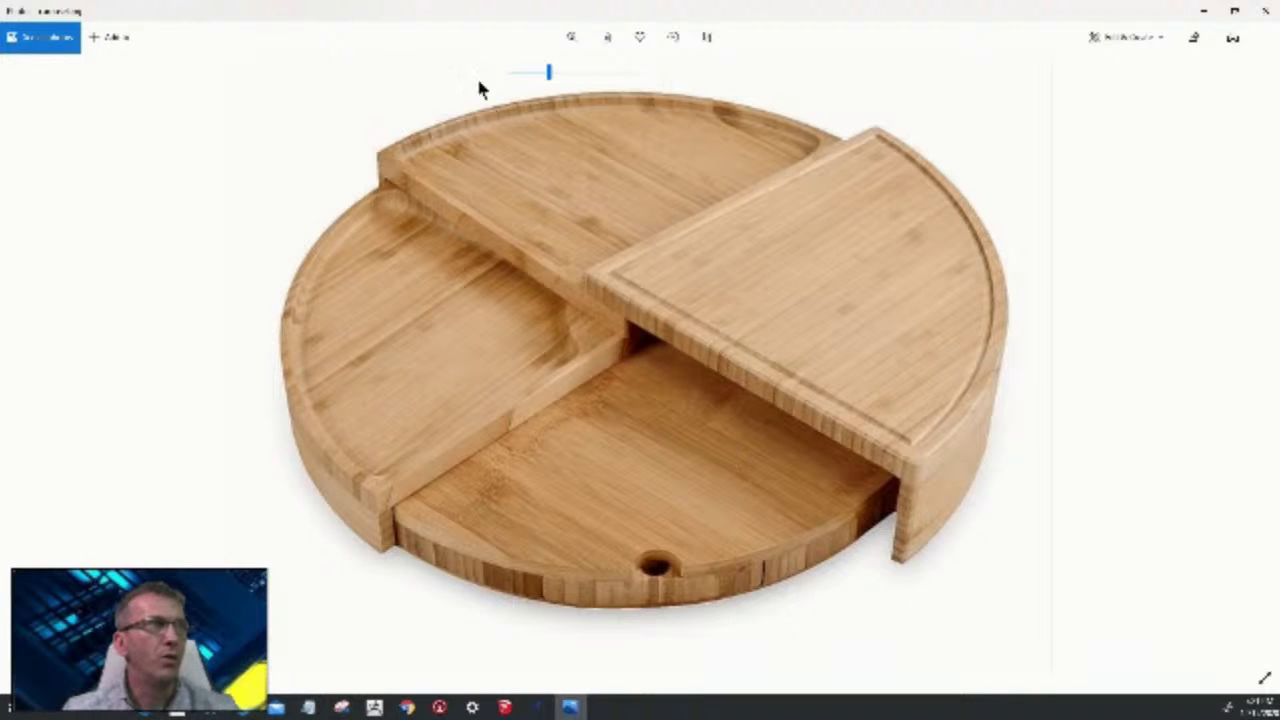
click(1203, 10)
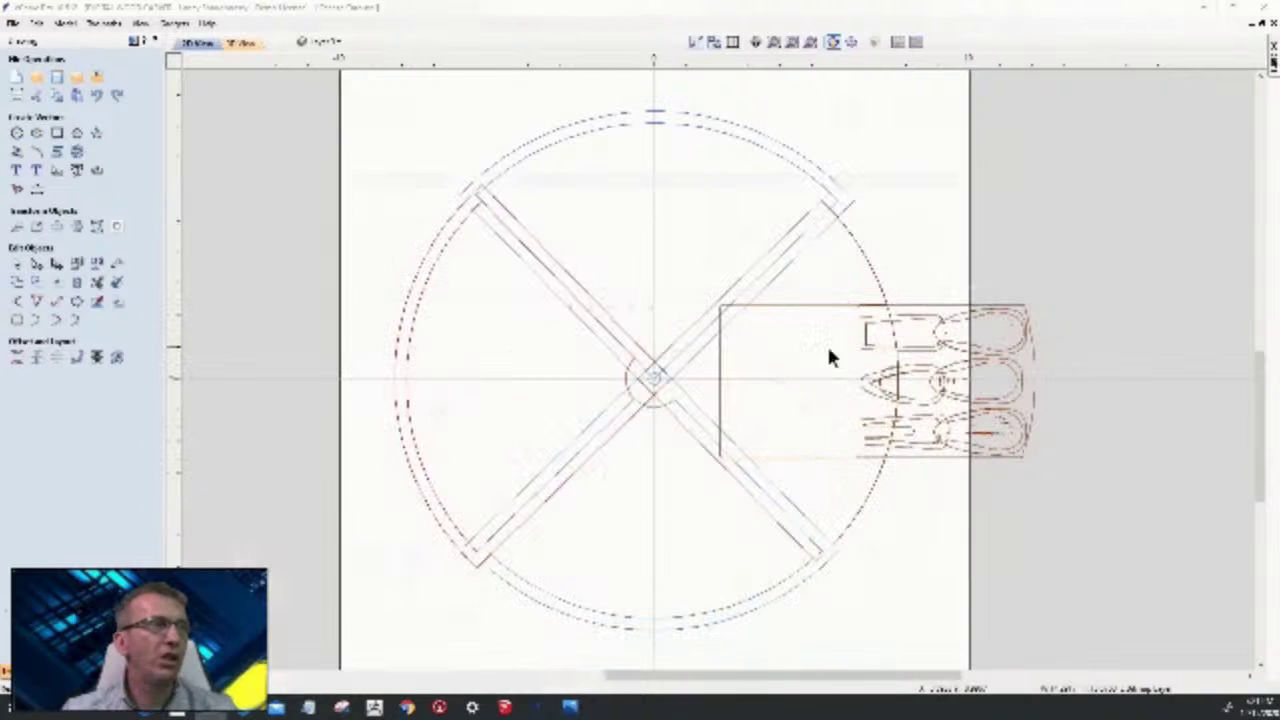
- Hide the outer, inside and bottom piece layers in the VCarve Pro drawing and show the Arc Riser Supports layer
click(326, 42)
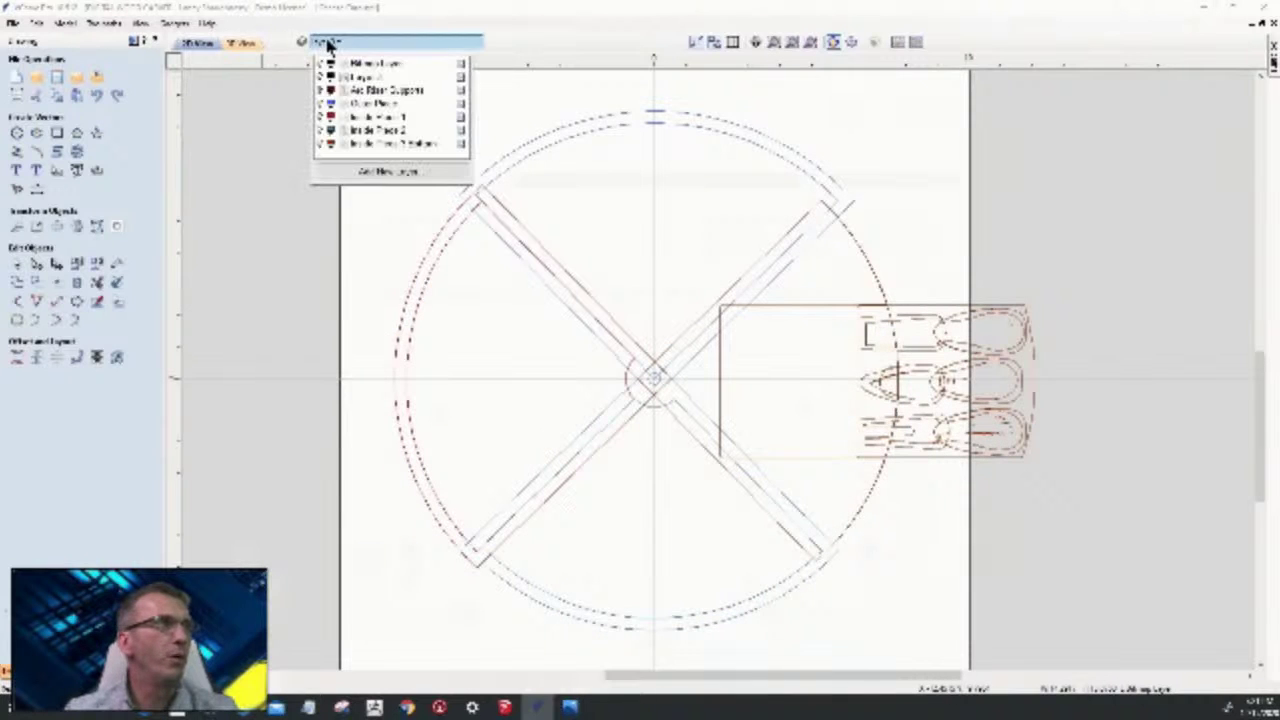
click(320, 143)
click(320, 130)
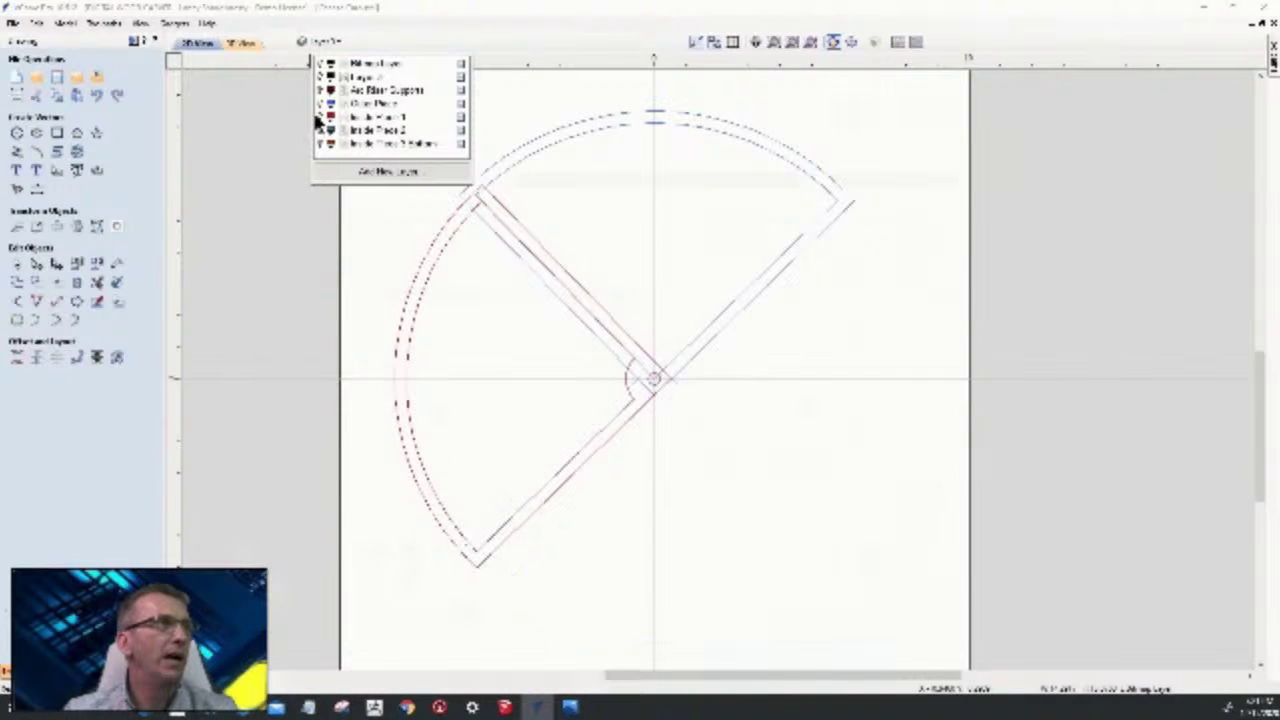
click(320, 117)
click(320, 103)
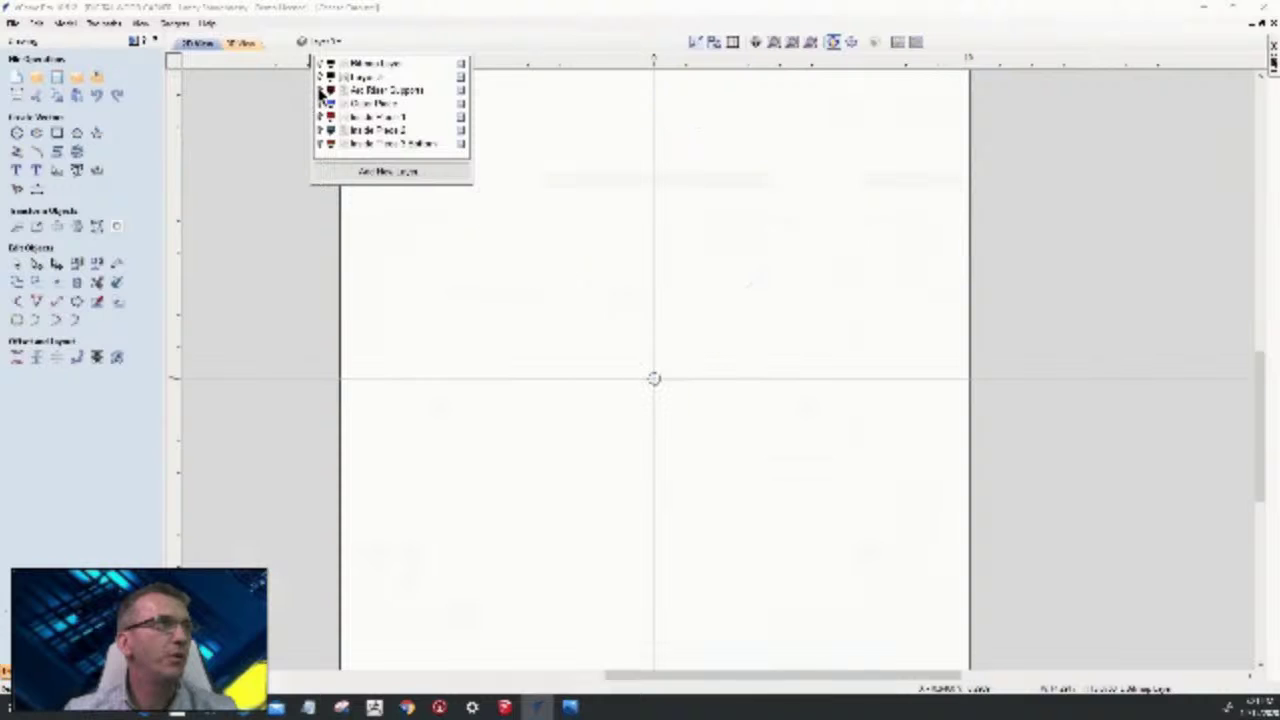
click(320, 90)
- Examine the groups of curved riser supports and the dimensioned height profile between them
scroll(731, 114, down, 2)
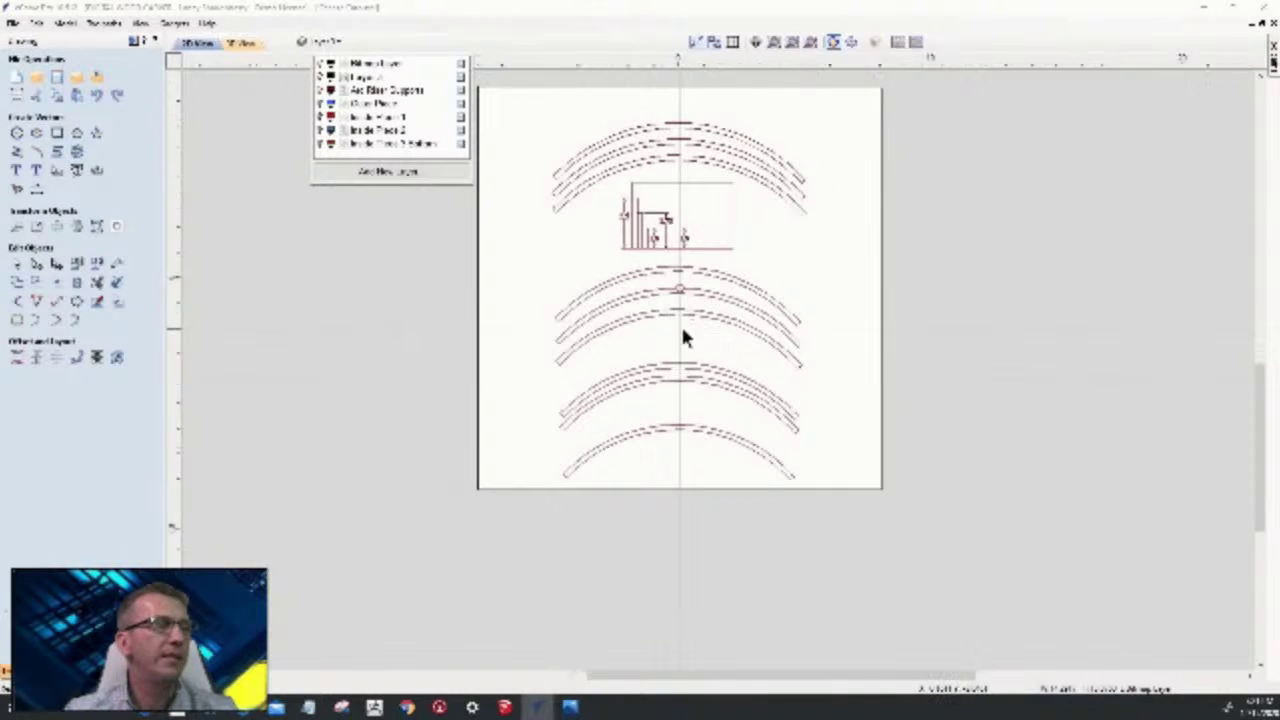
scroll(680, 323, up, 2)
scroll(622, 220, up, 2)
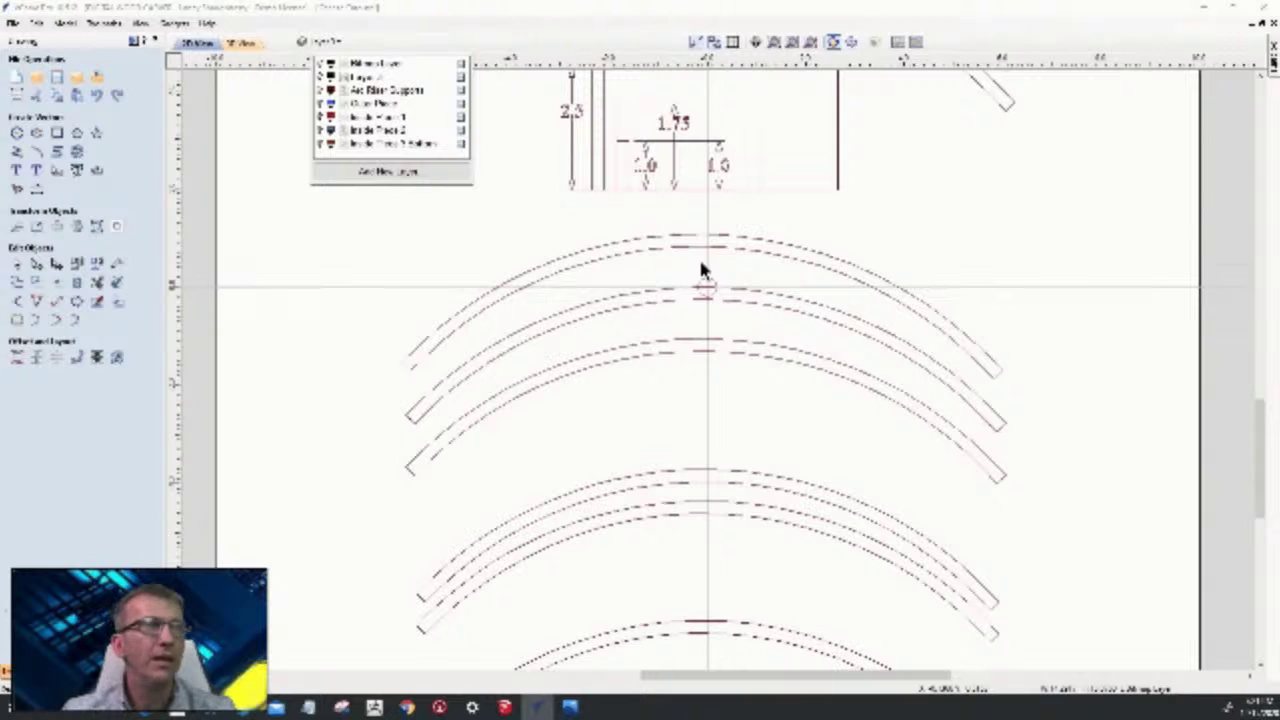
scroll(691, 329, down, 3)
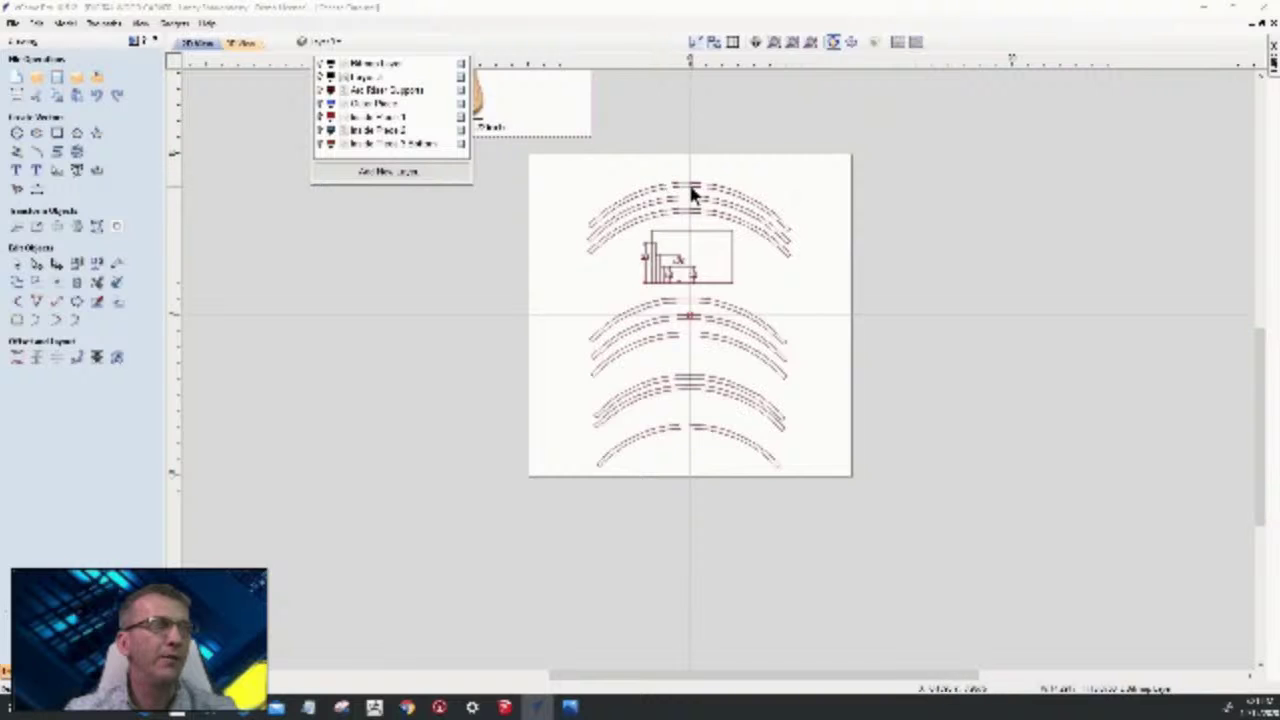
scroll(693, 192, up, 3)
scroll(690, 191, up, 2)
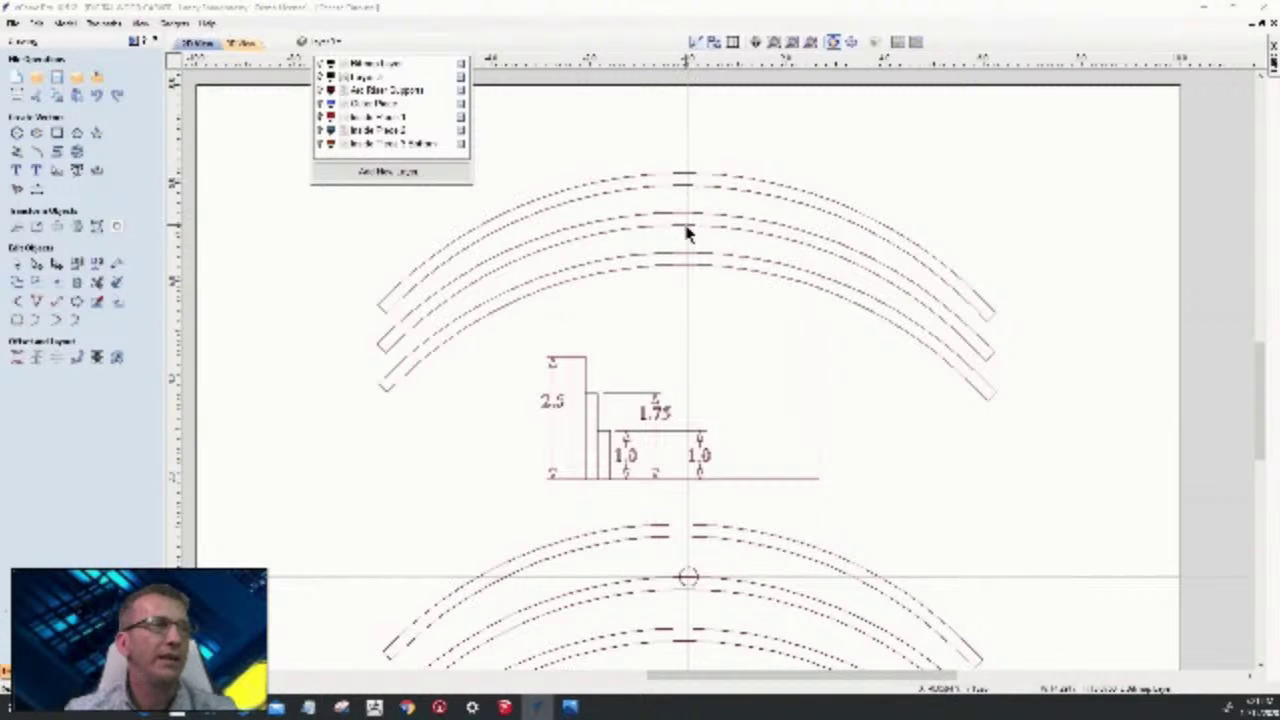
scroll(567, 435, up, 4)
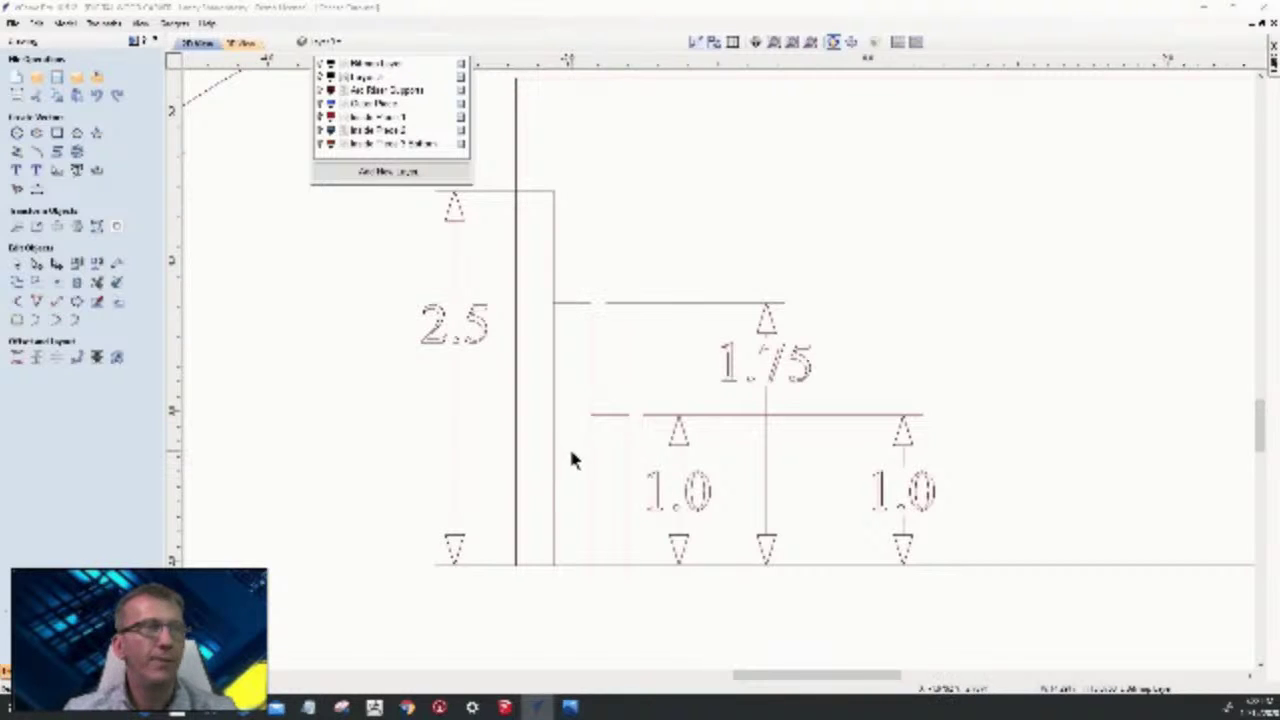
scroll(663, 471, down, 6)
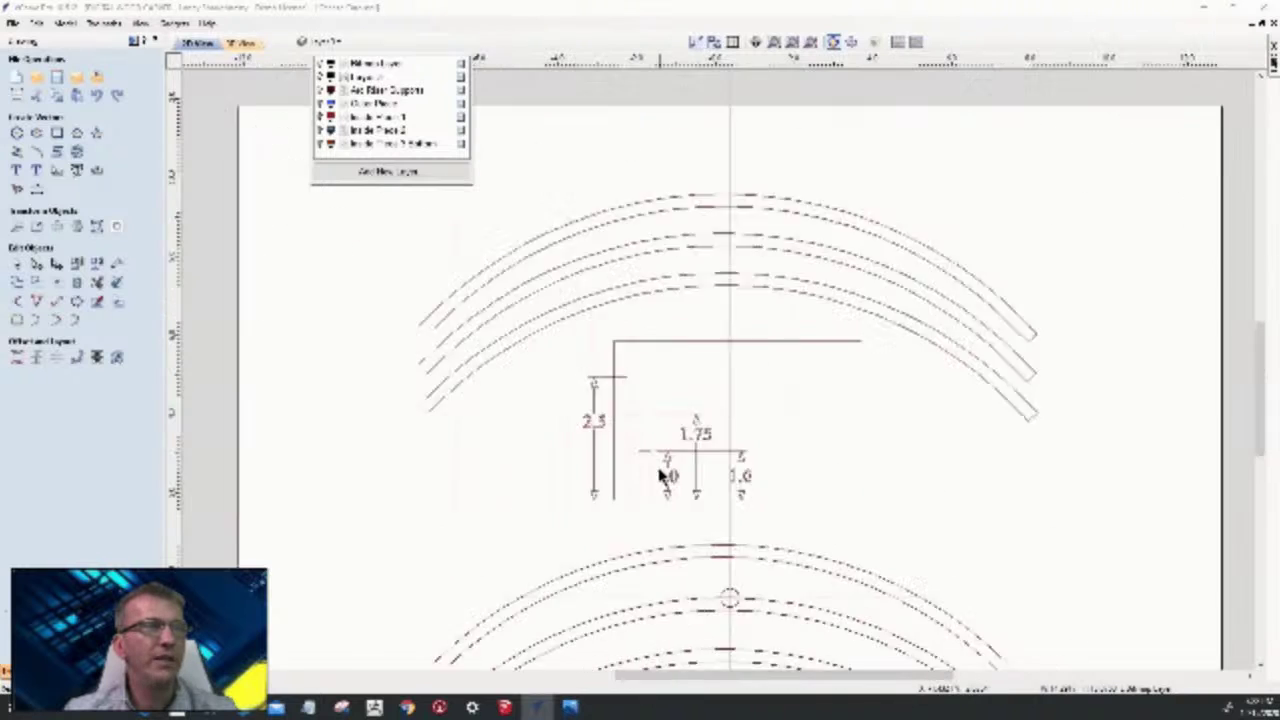
scroll(657, 492, down, 1)
scroll(740, 505, up, 7)
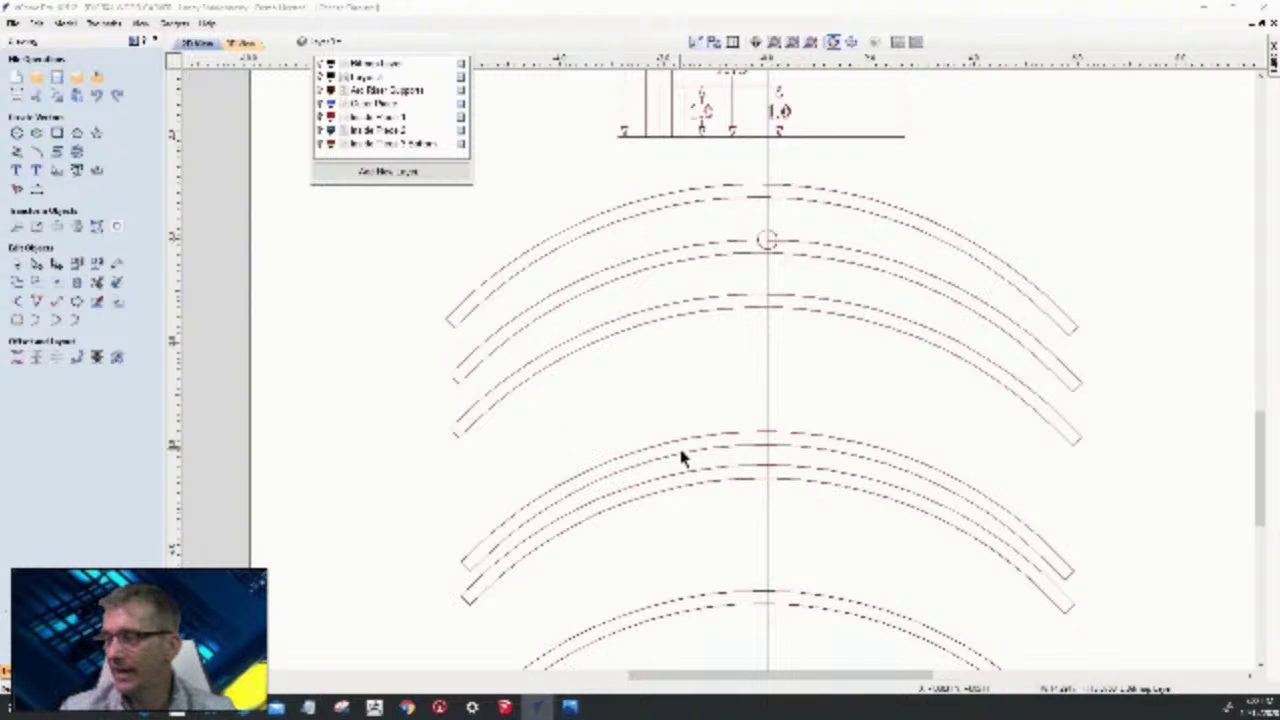
scroll(698, 369, down, 5)
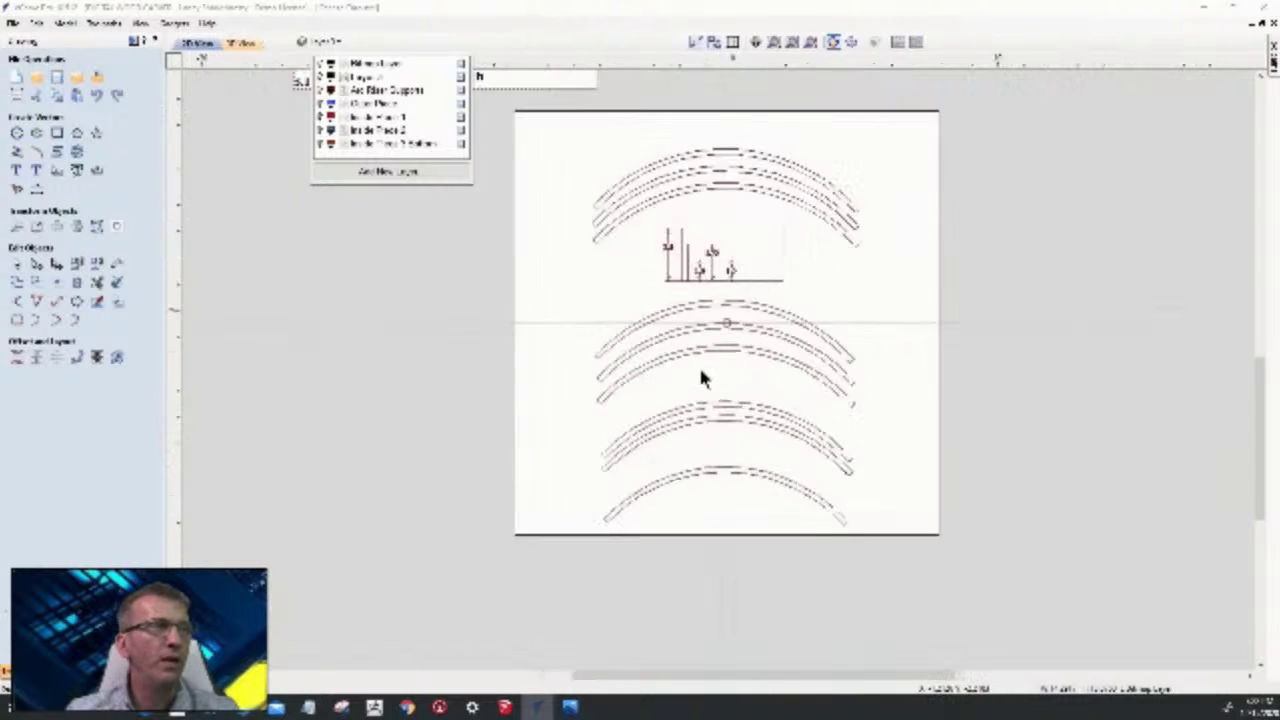
scroll(716, 178, down, 1)
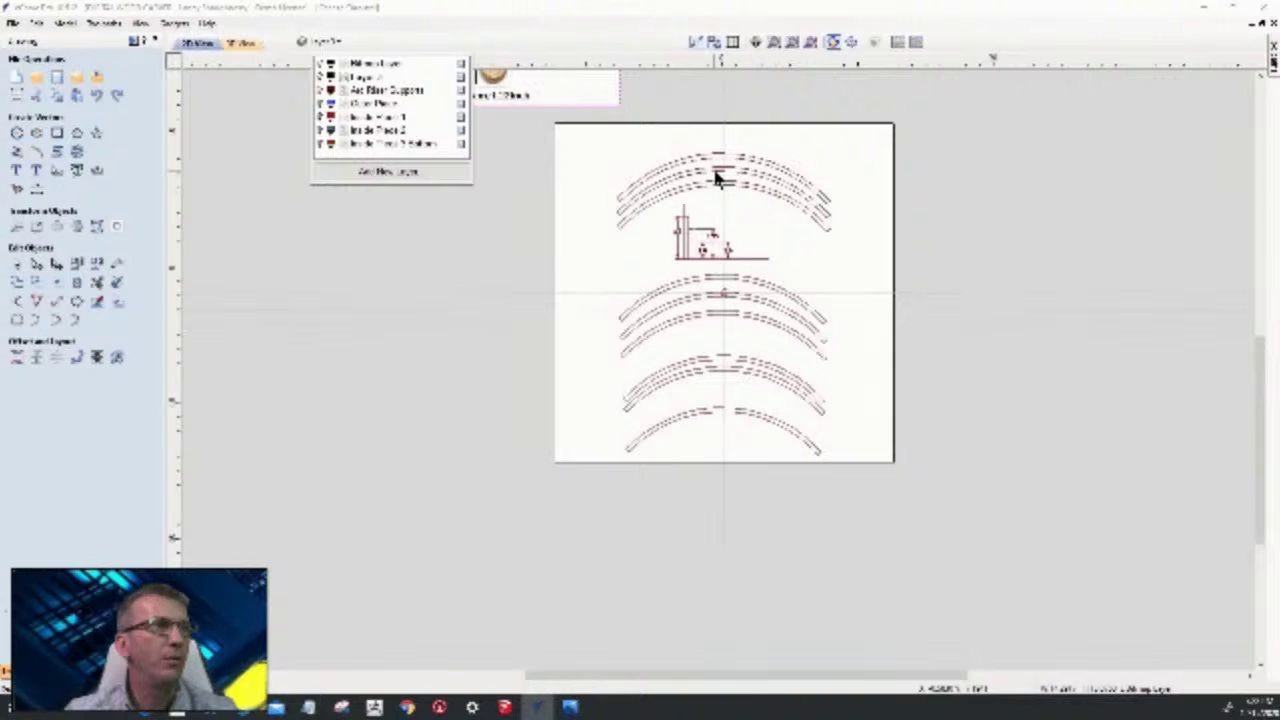
scroll(694, 309, up, 4)
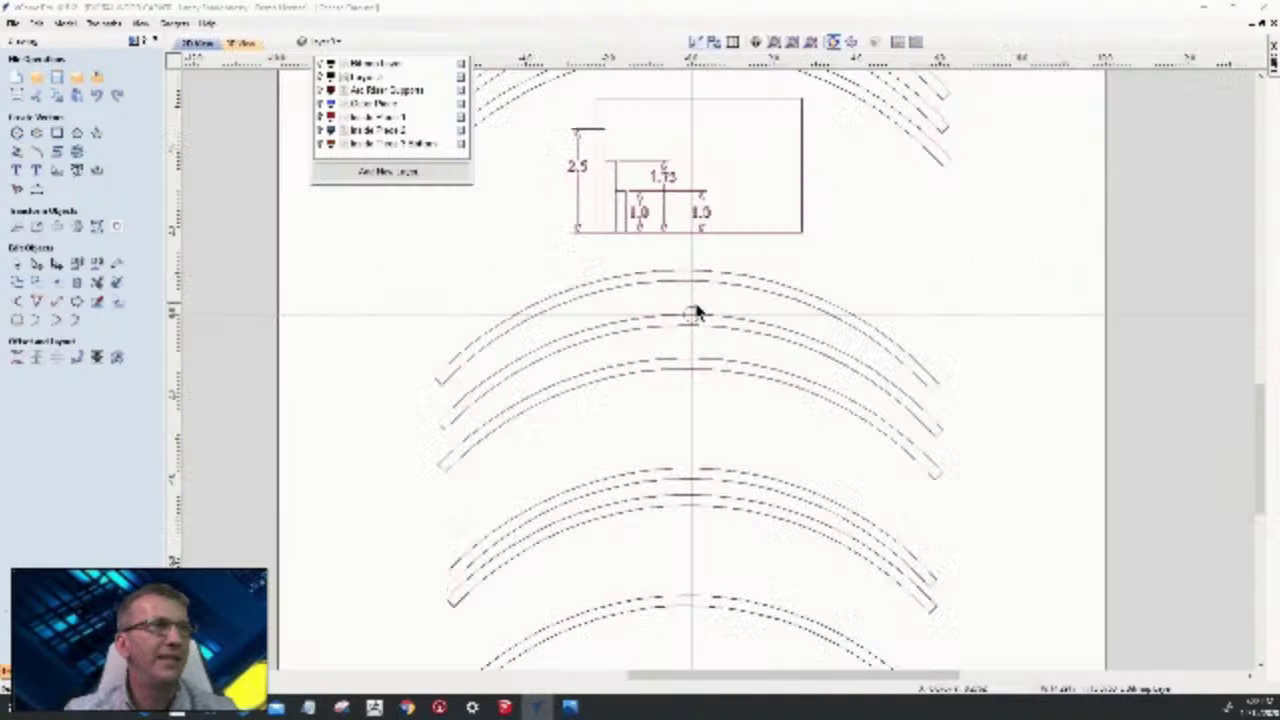
scroll(700, 318, down, 3)
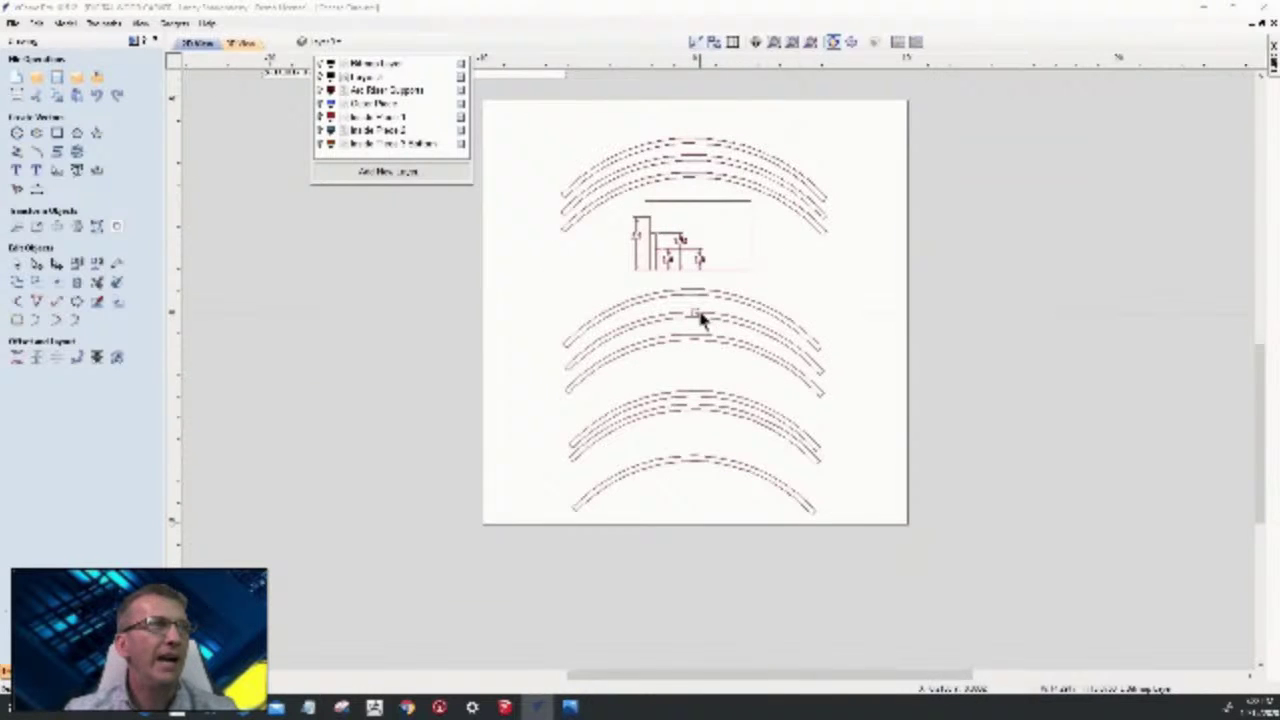
- Hide the arc riser supports and show the outer, inside and bottom piece layers again
click(322, 106)
click(323, 145)
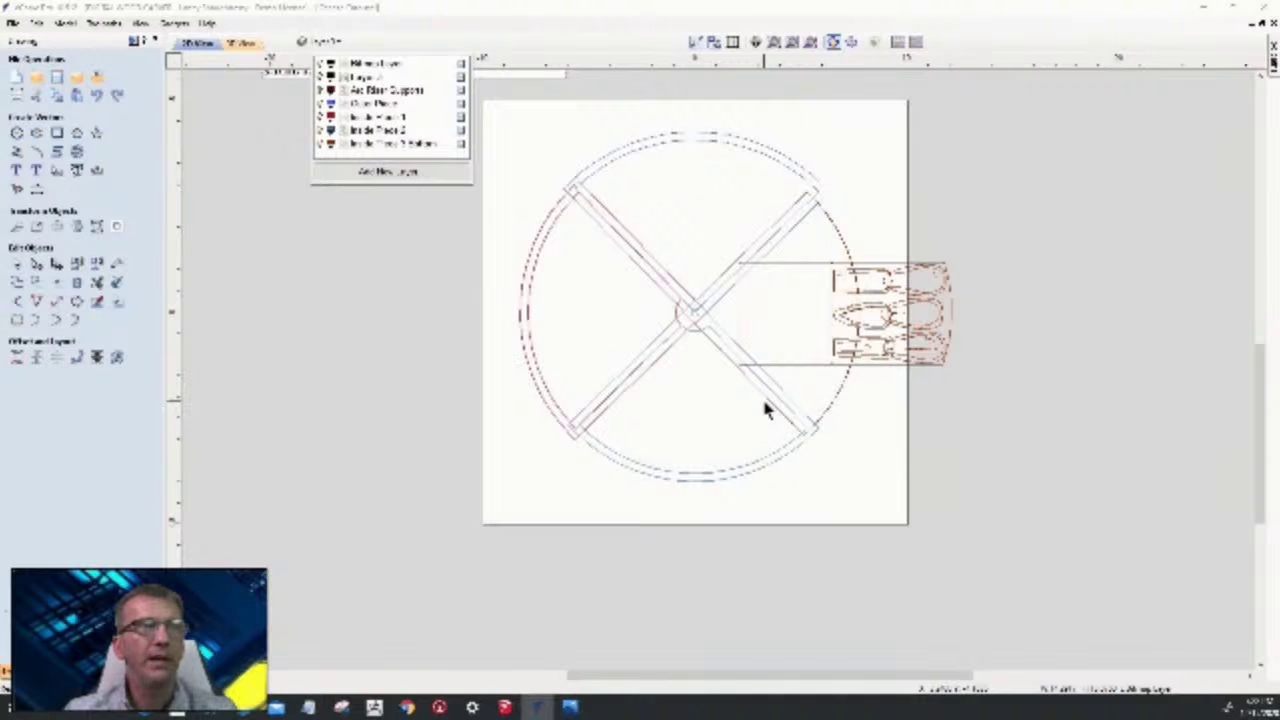
scroll(765, 410, down, 3)
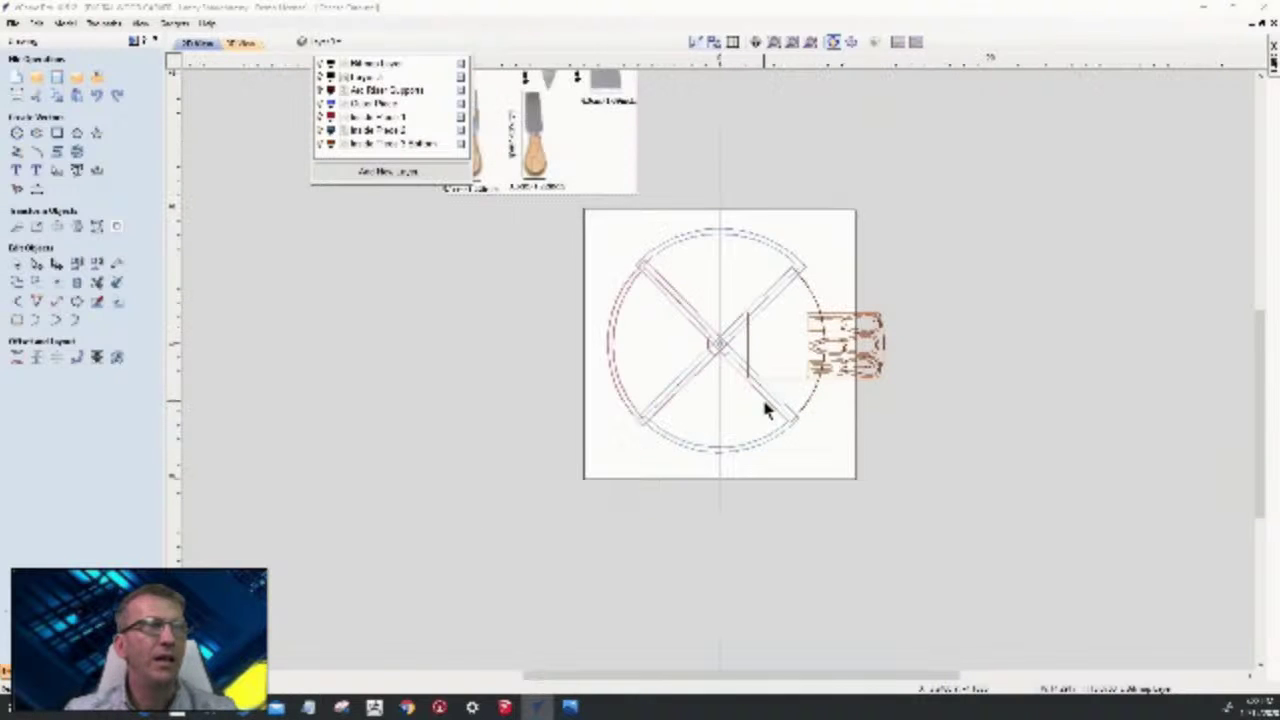
- Add a new layer named Class Setup
click(338, 45)
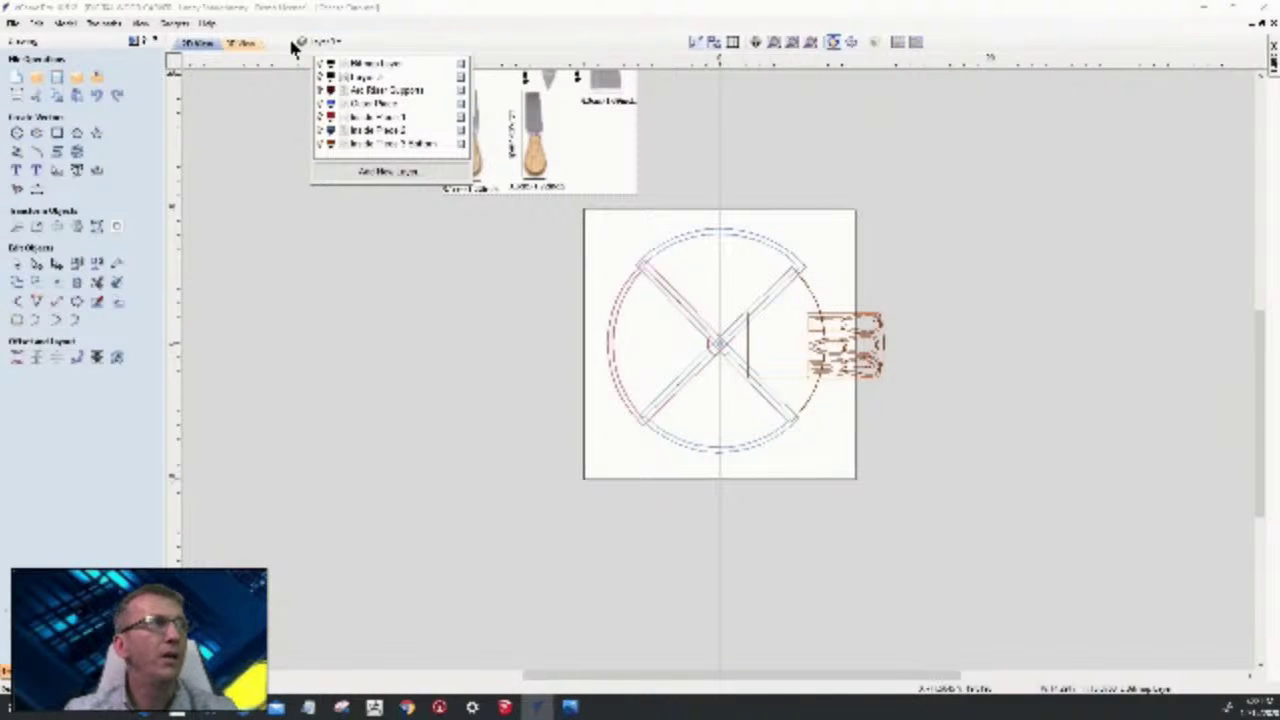
click(405, 175)
double_click(368, 145)
text(T)
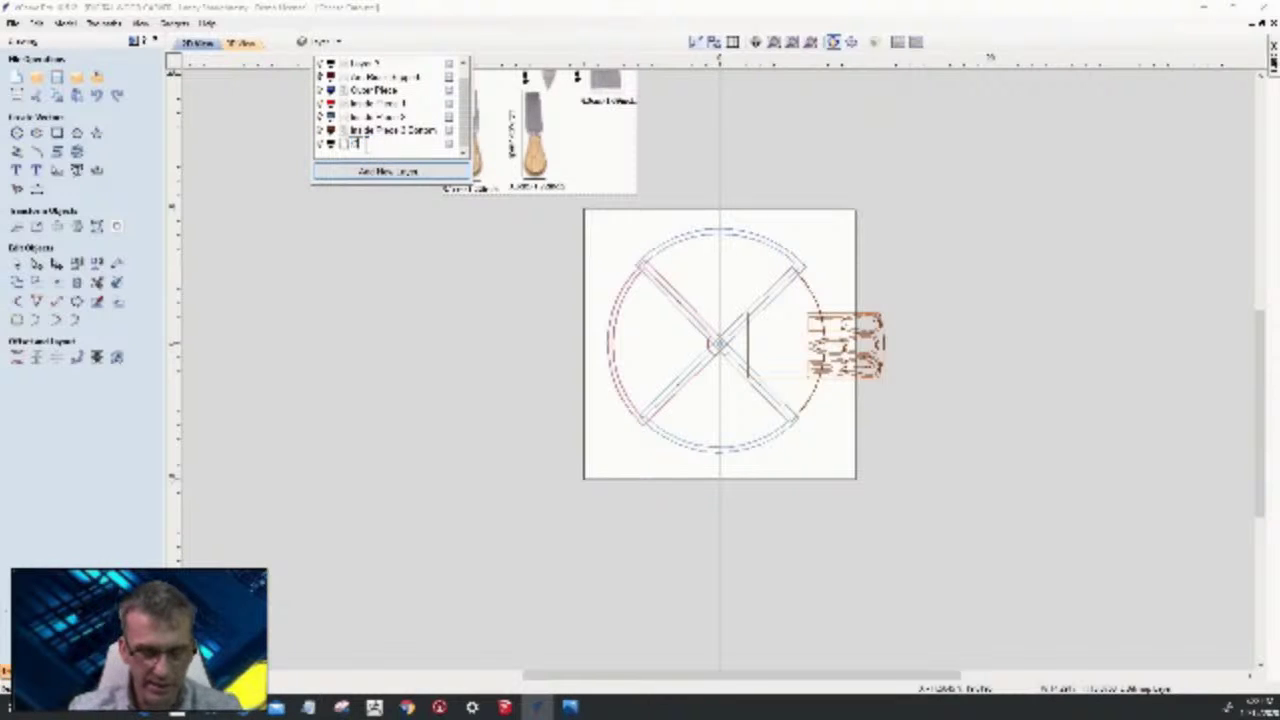
text(ext)
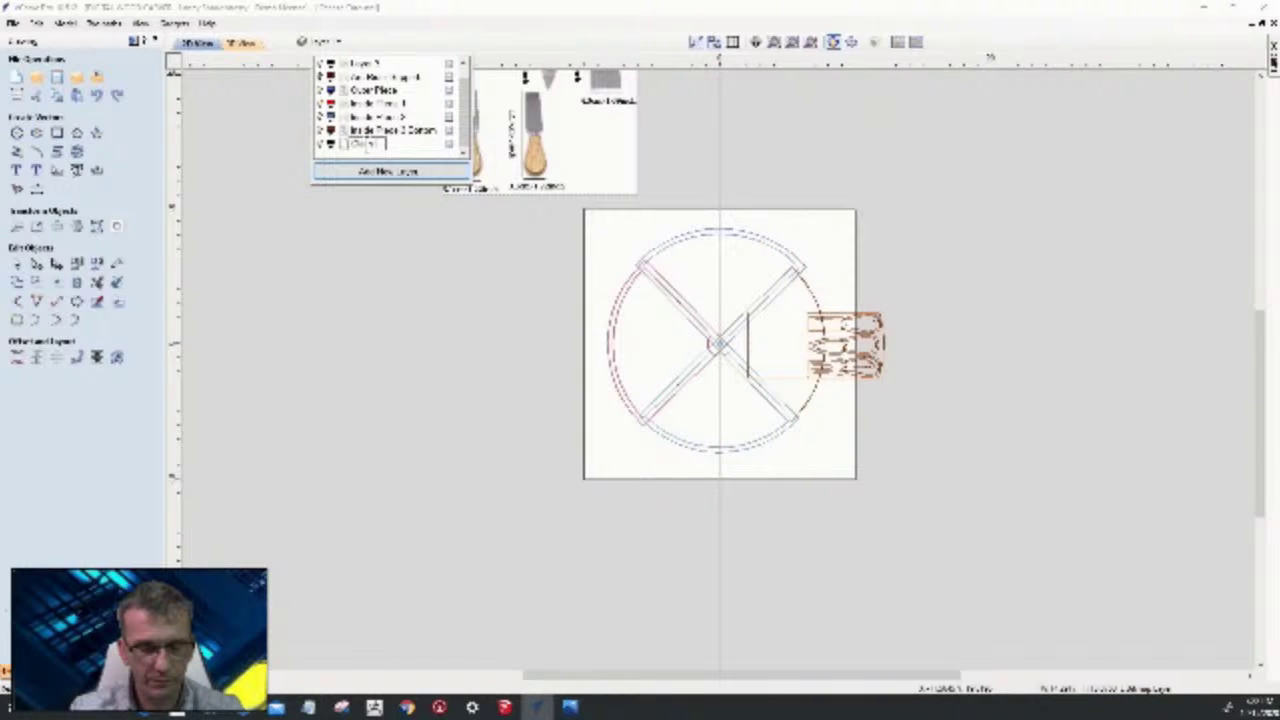
key(Return)
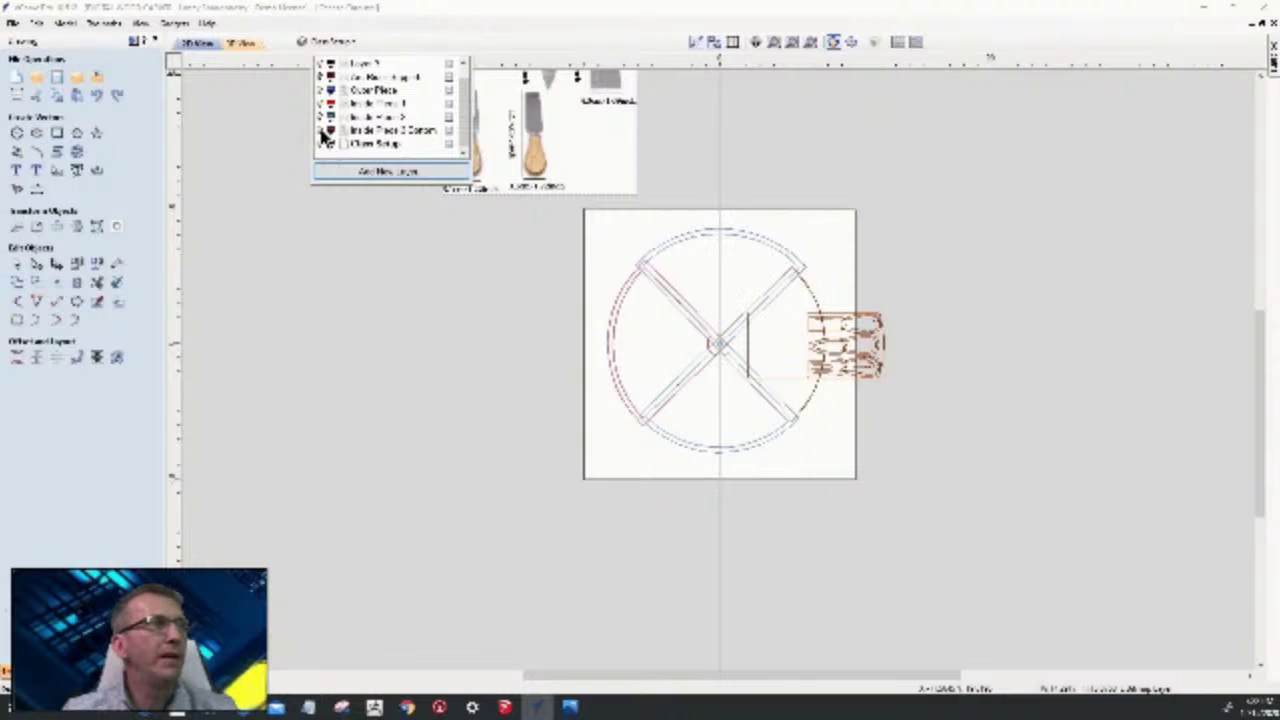
- Hide all the carousel piece layers and make the Class Setup layer active
click(321, 130)
click(321, 117)
click(321, 103)
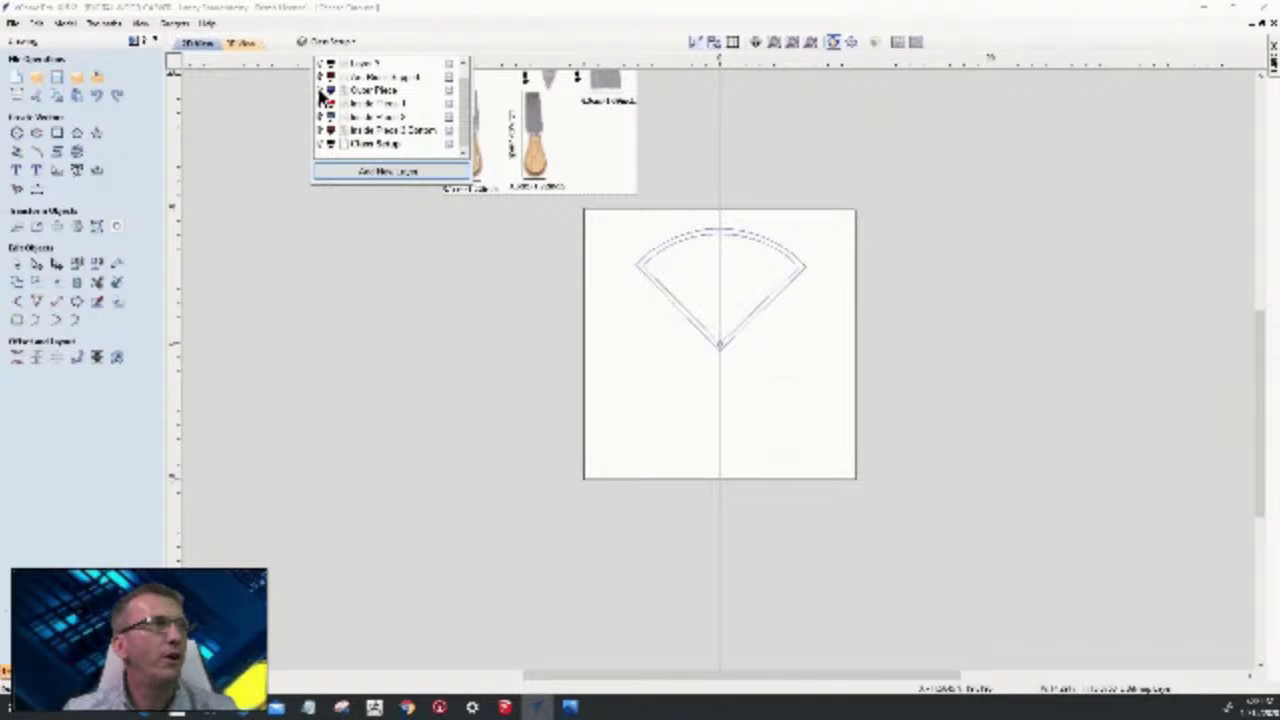
click(321, 90)
click(321, 77)
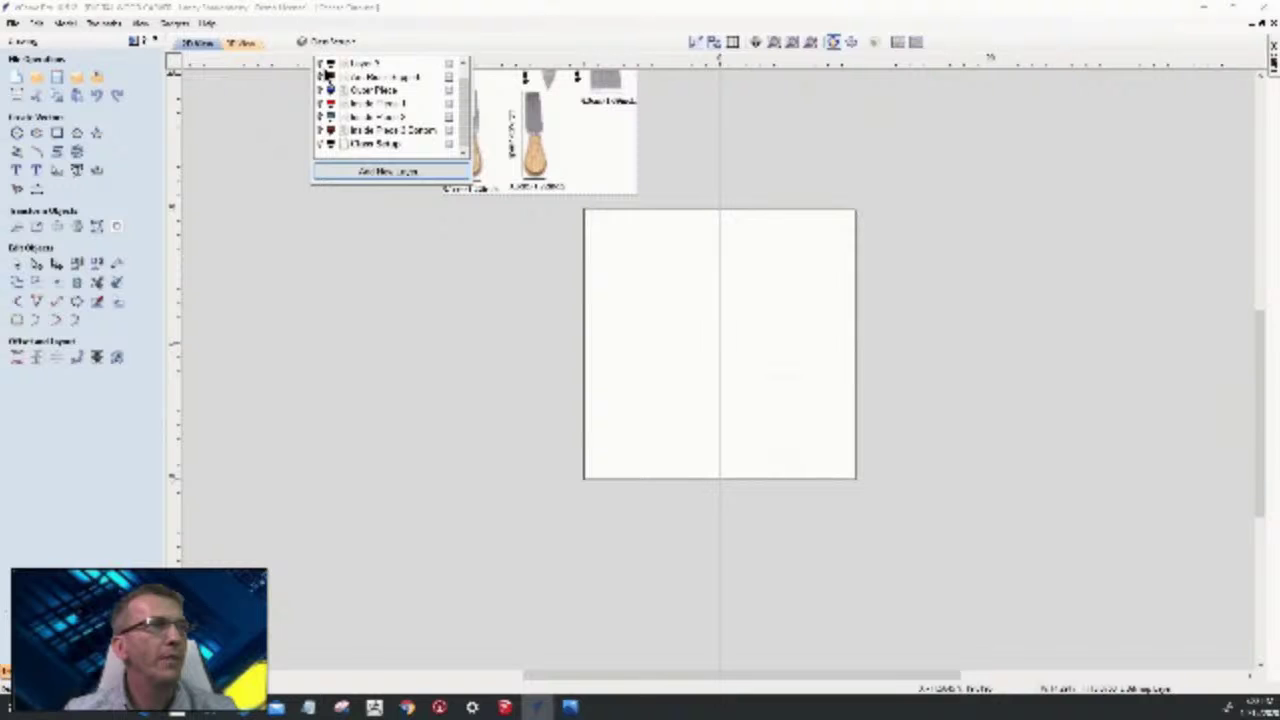
click(376, 143)
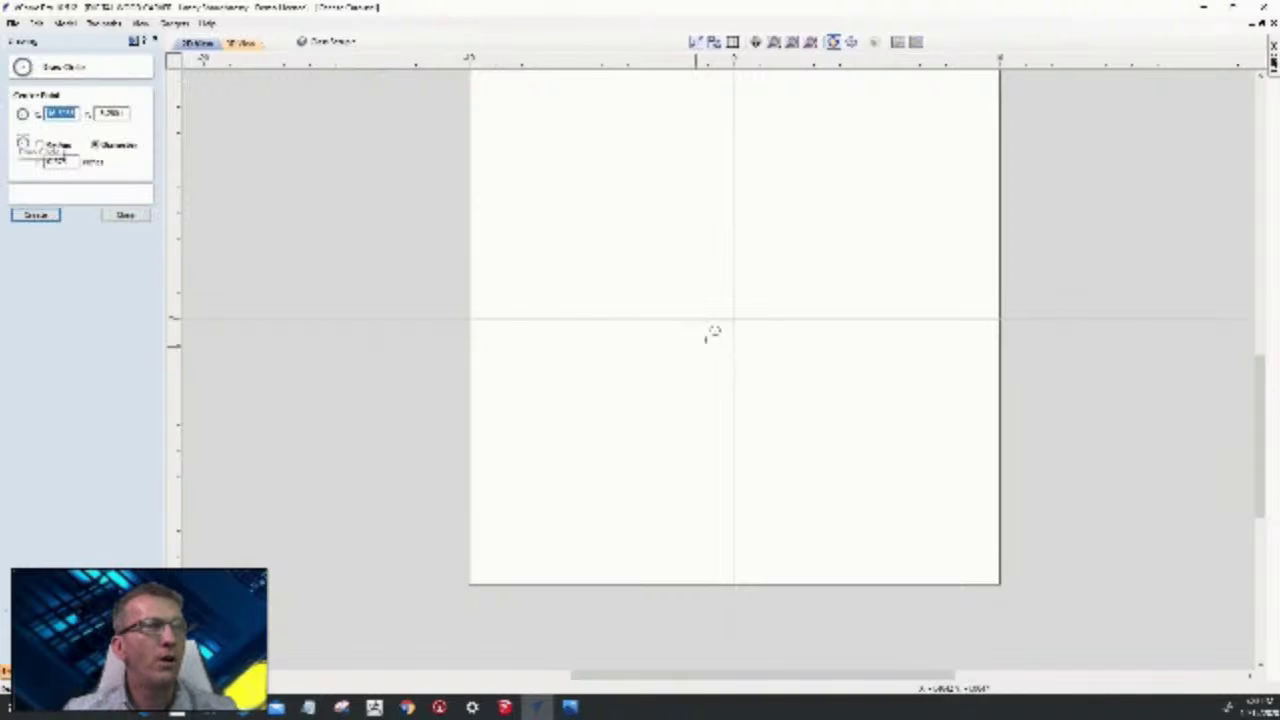
- Draw a circle centred at X 0, Y 0 with a diameter of 17 inches
click(739, 324)
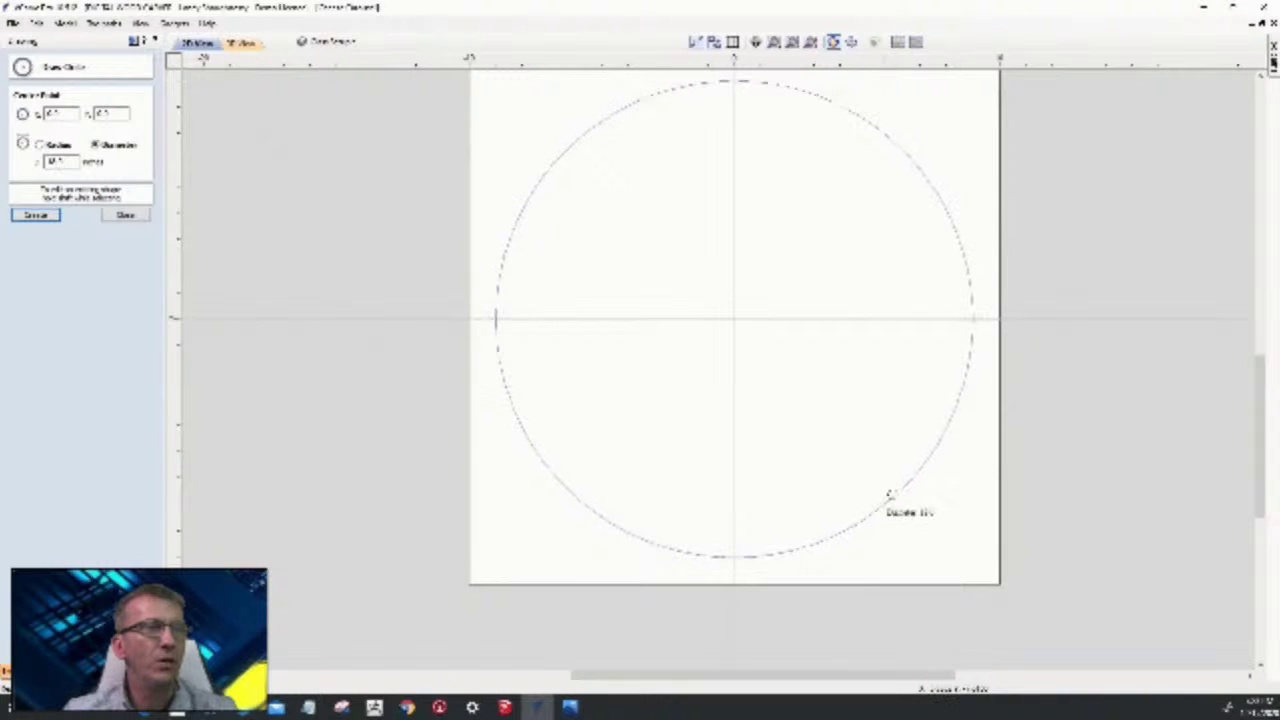
click(887, 492)
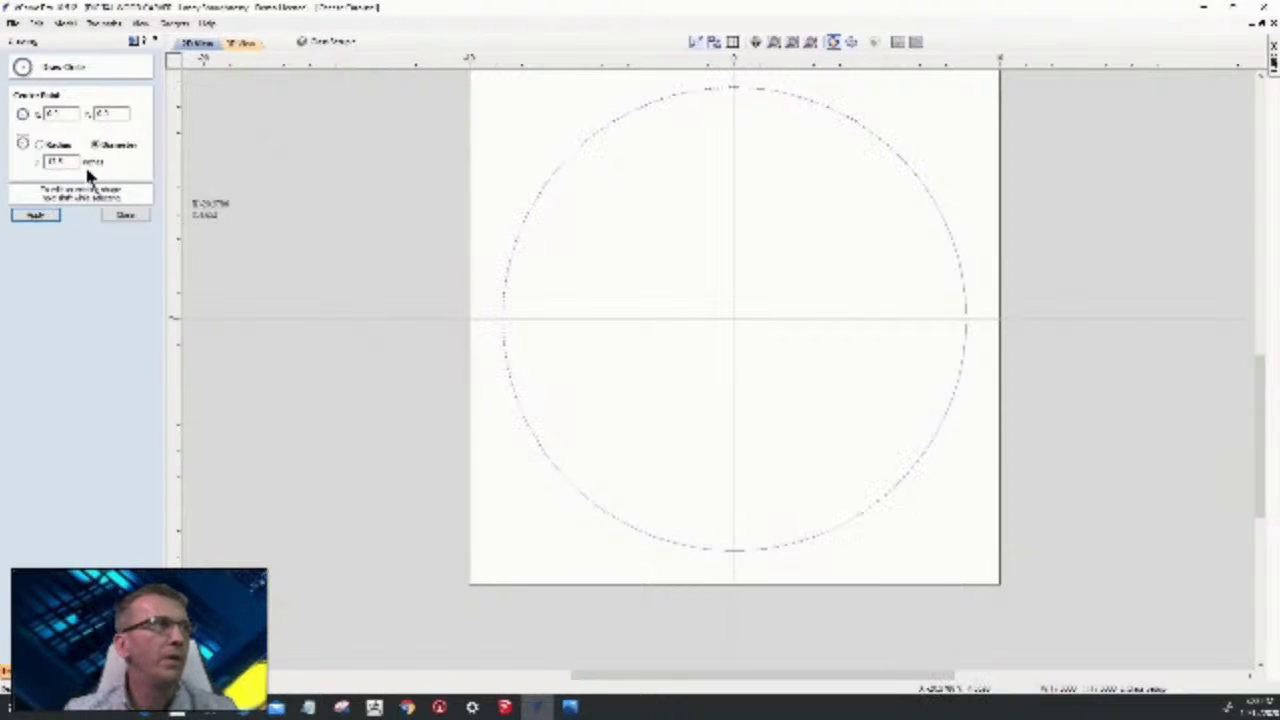
key(BackSpace)
key(BackSpace)
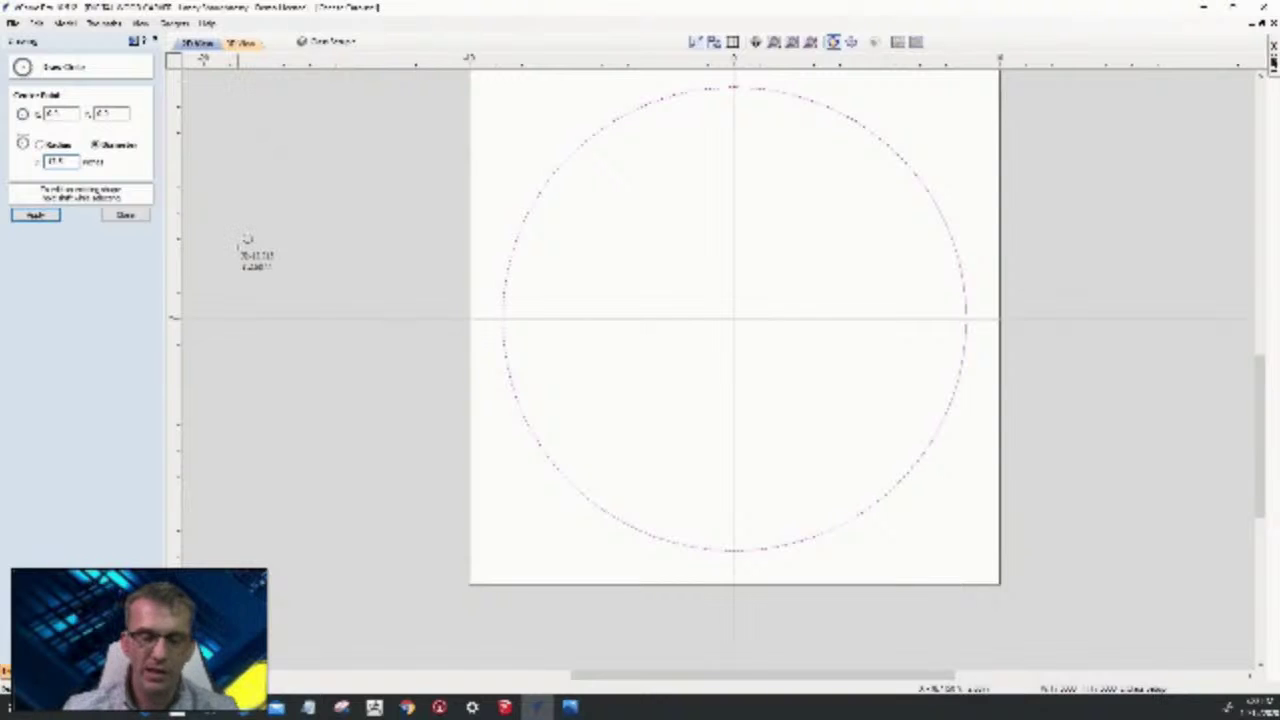
key(Return)
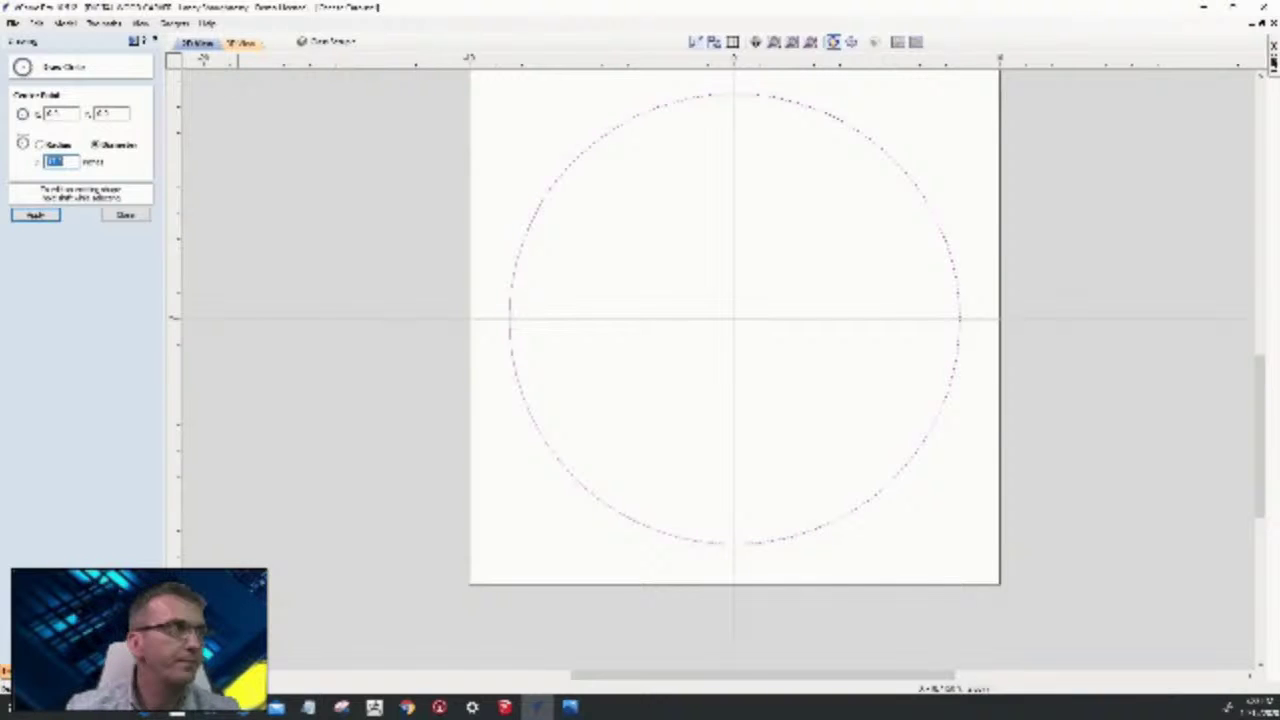
click(36, 217)
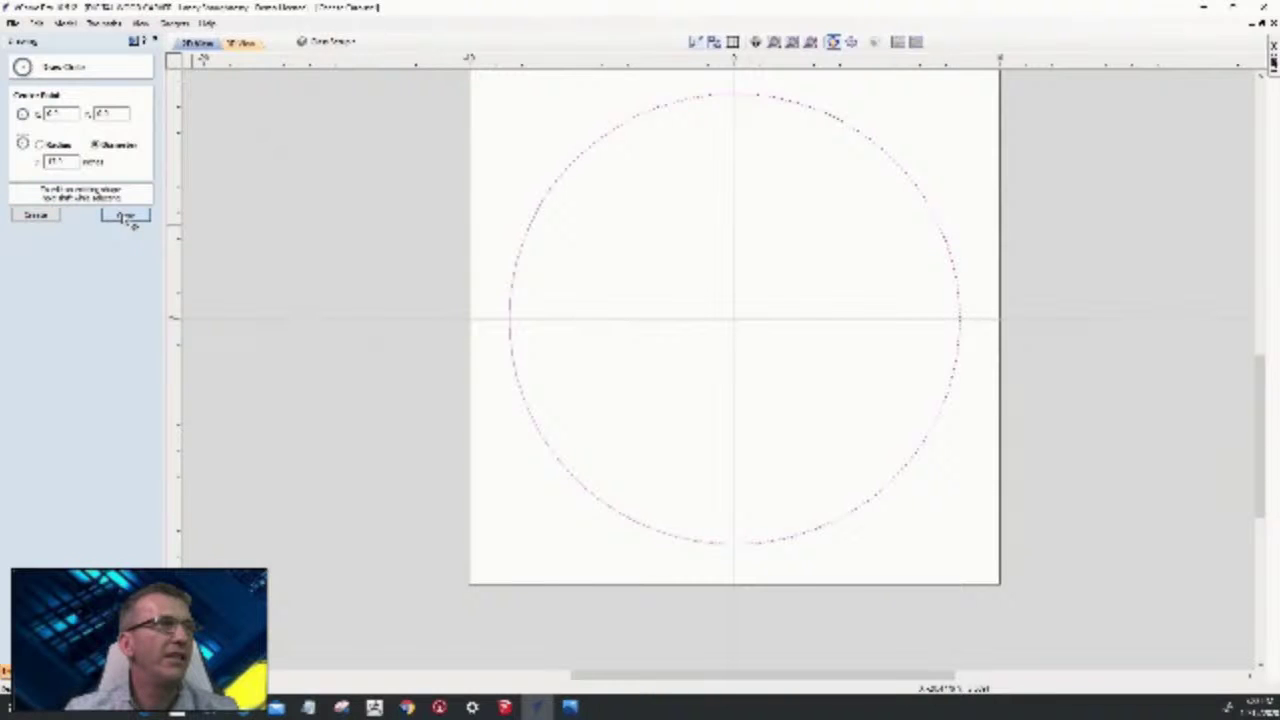
click(125, 216)
- Centre the circle in the material with the alignment tools
key(F9)
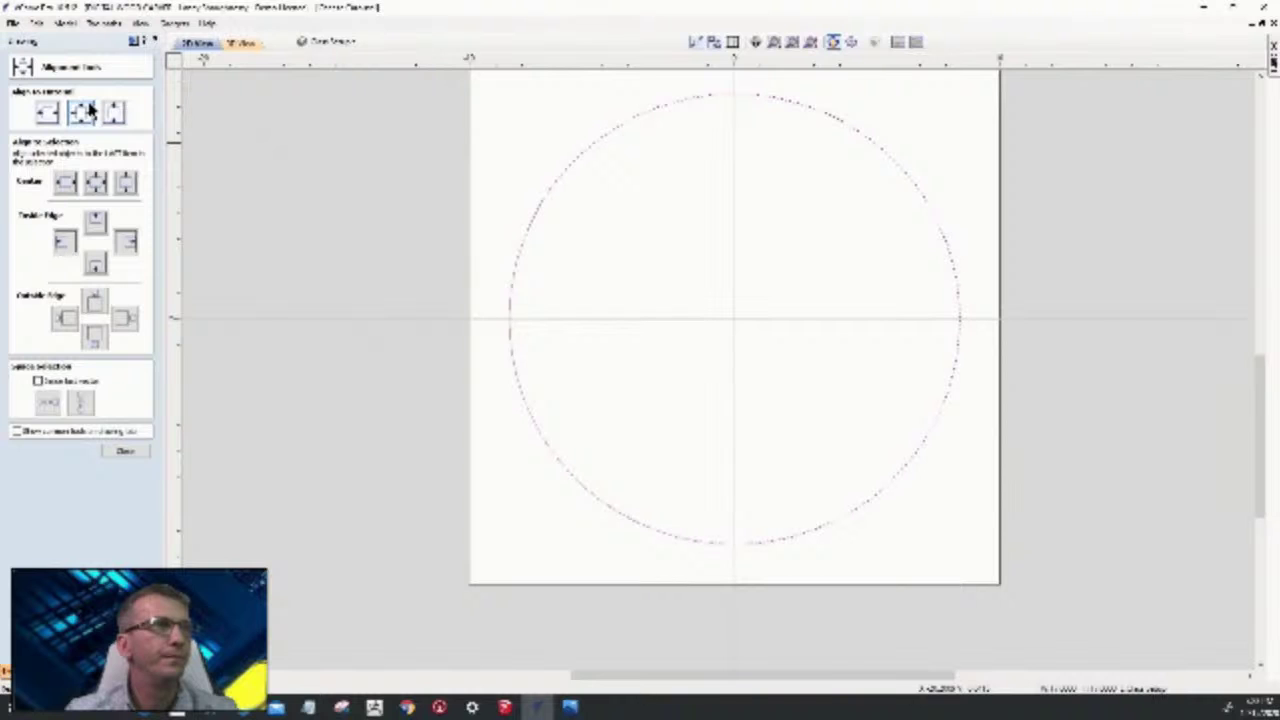
scroll(809, 296, down, 3)
scroll(735, 320, up, 2)
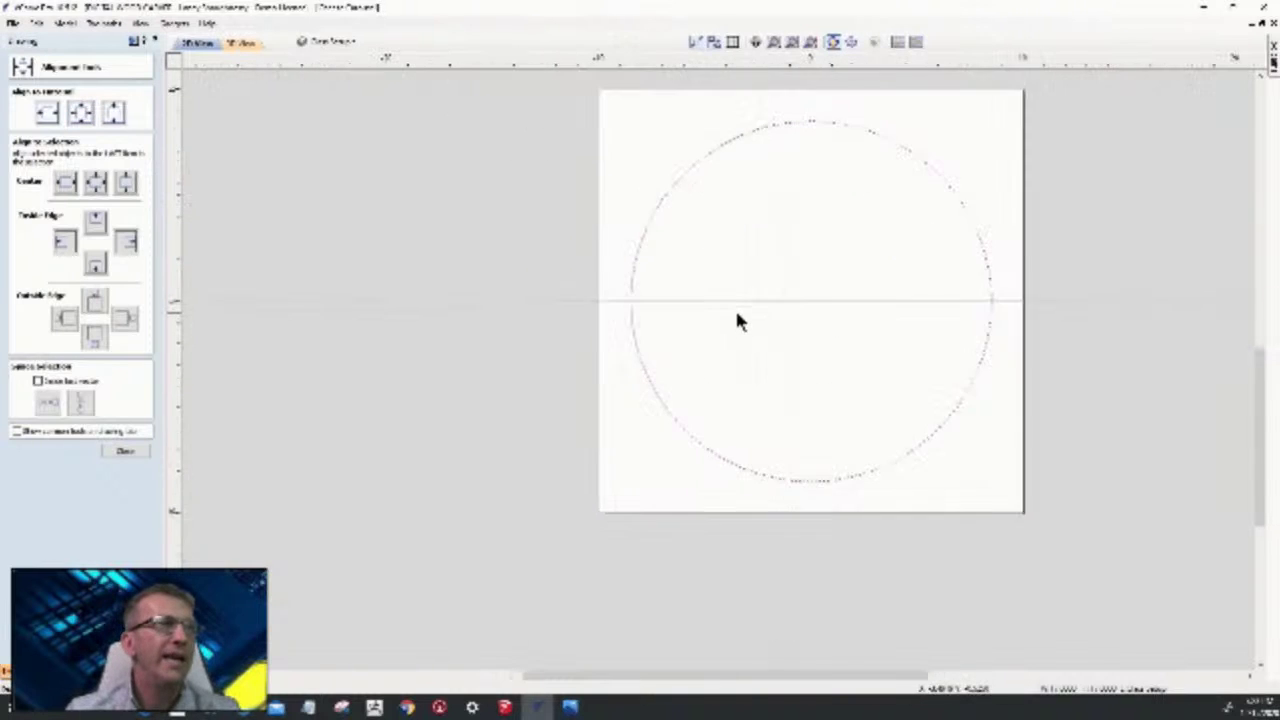
scroll(737, 320, up, 1)
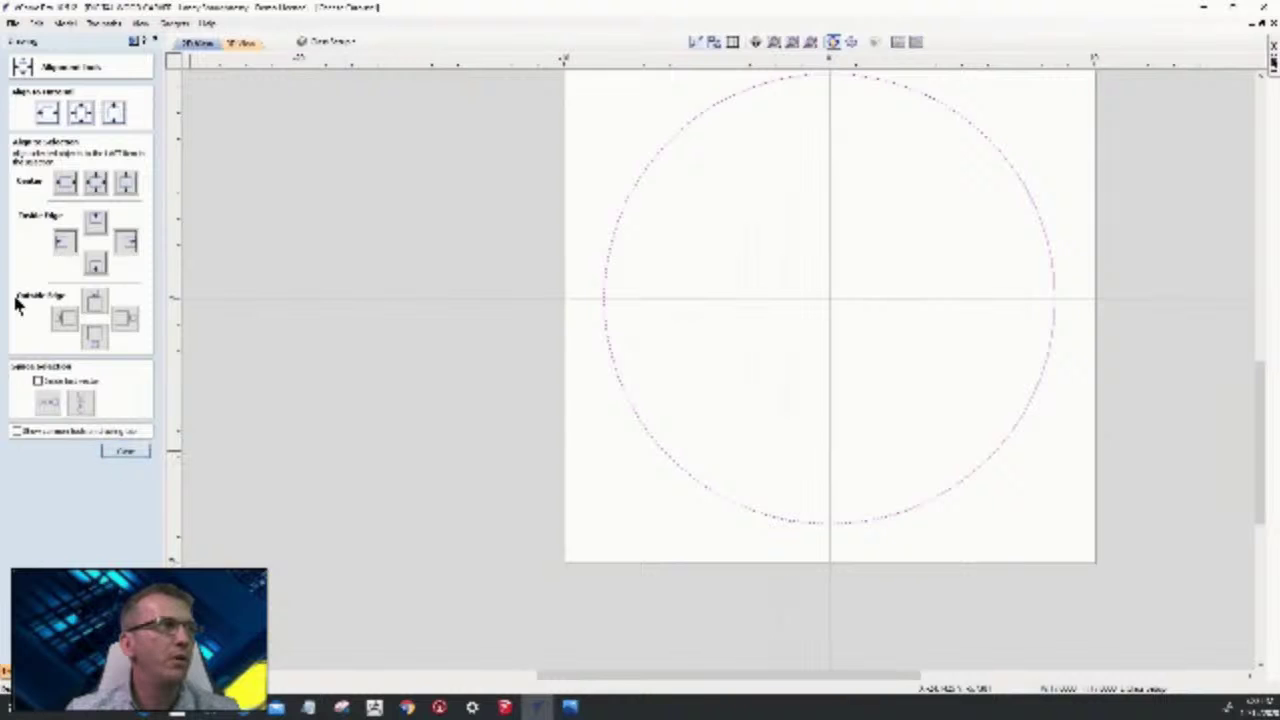
key(Escape)
- Review the material size, Z zero and XY datum position in the job setup and the circle's placement on the sheet
click(15, 95)
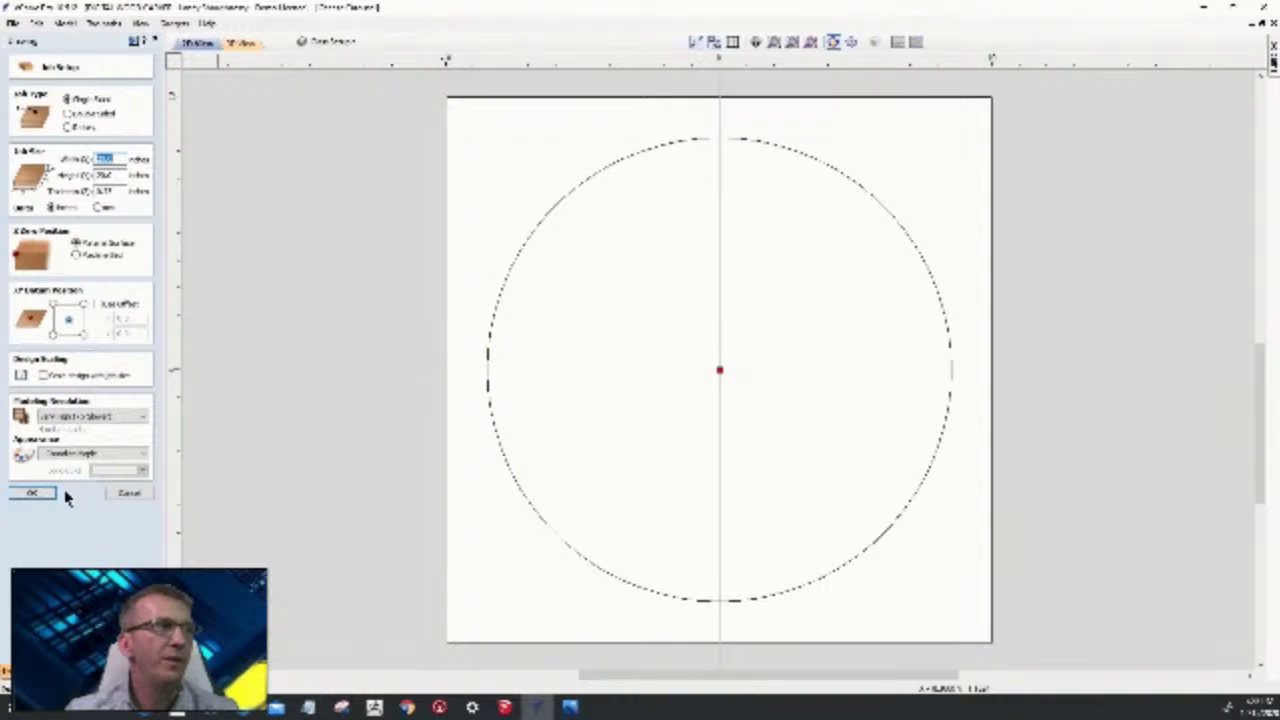
click(33, 492)
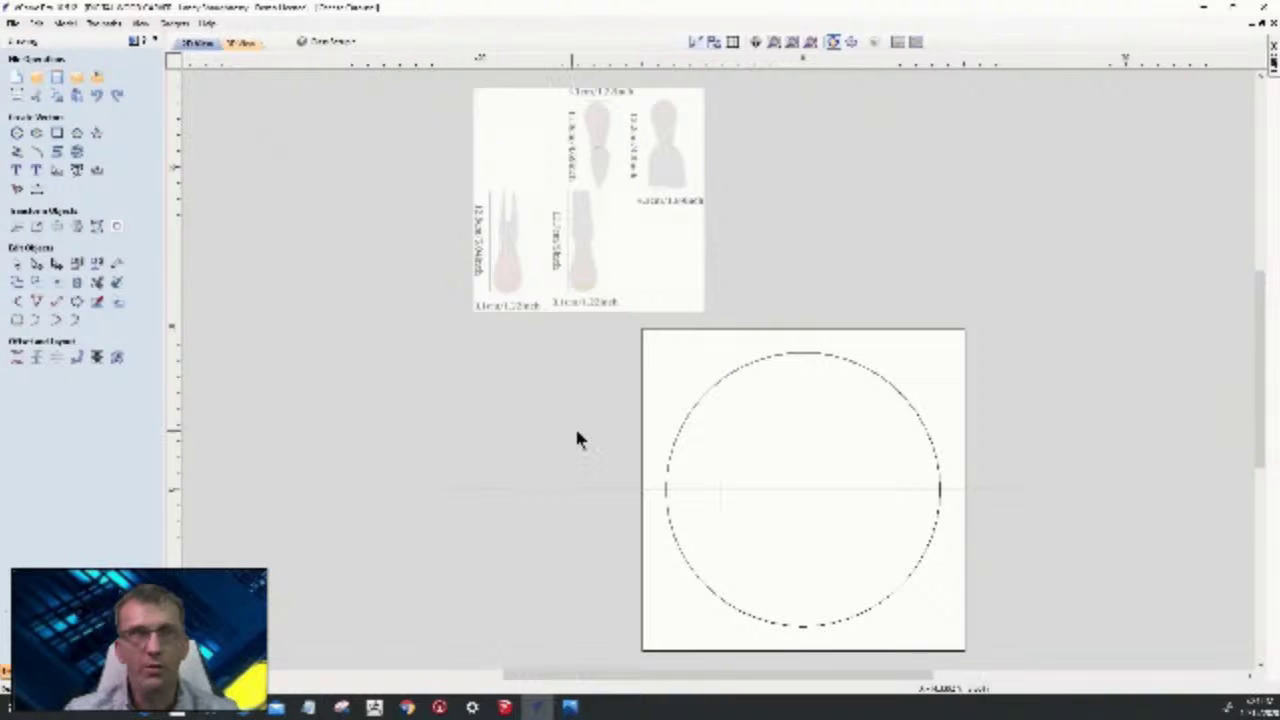
scroll(726, 449, down, 2)
scroll(784, 540, up, 2)
scroll(784, 537, up, 1)
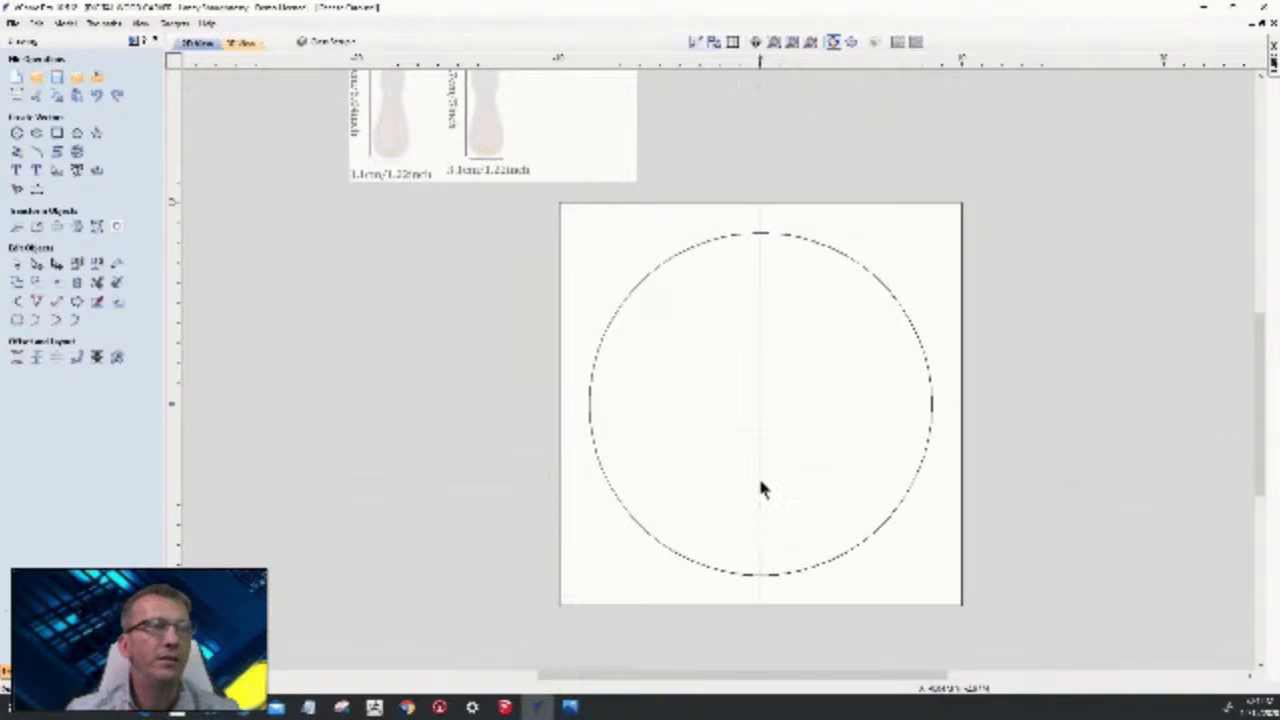
scroll(752, 456, up, 2)
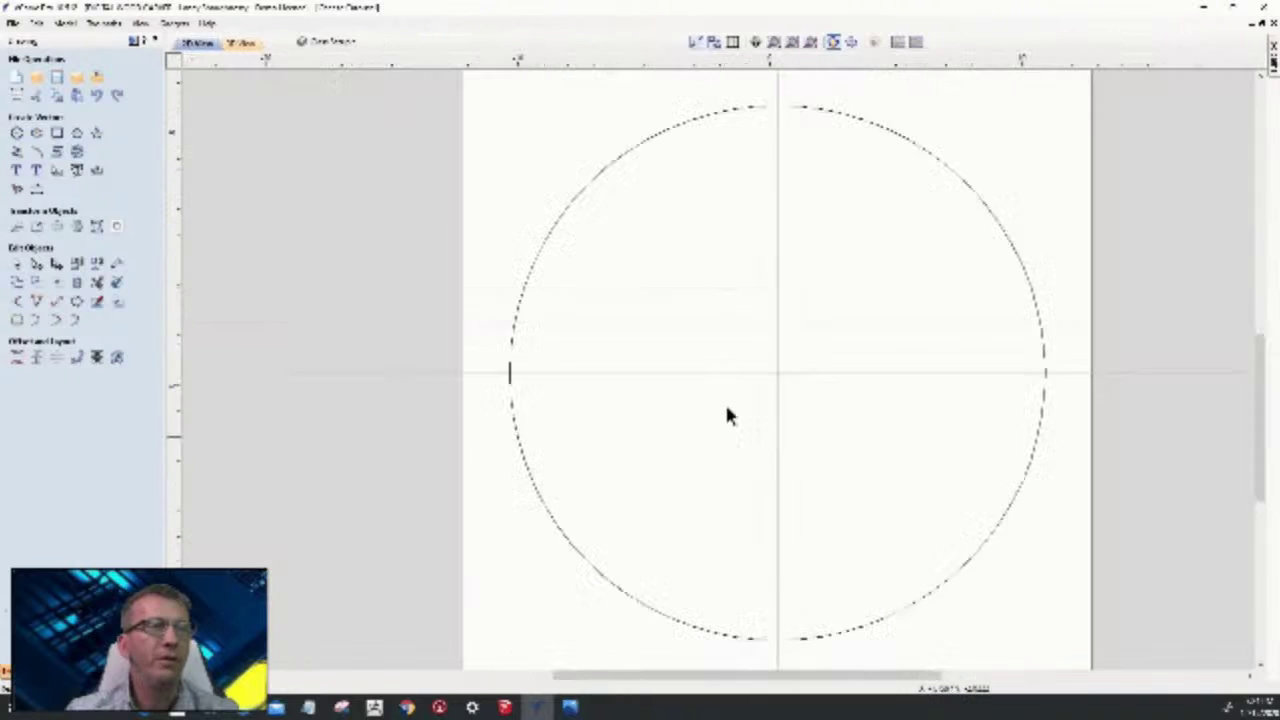
scroll(726, 410, down, 1)
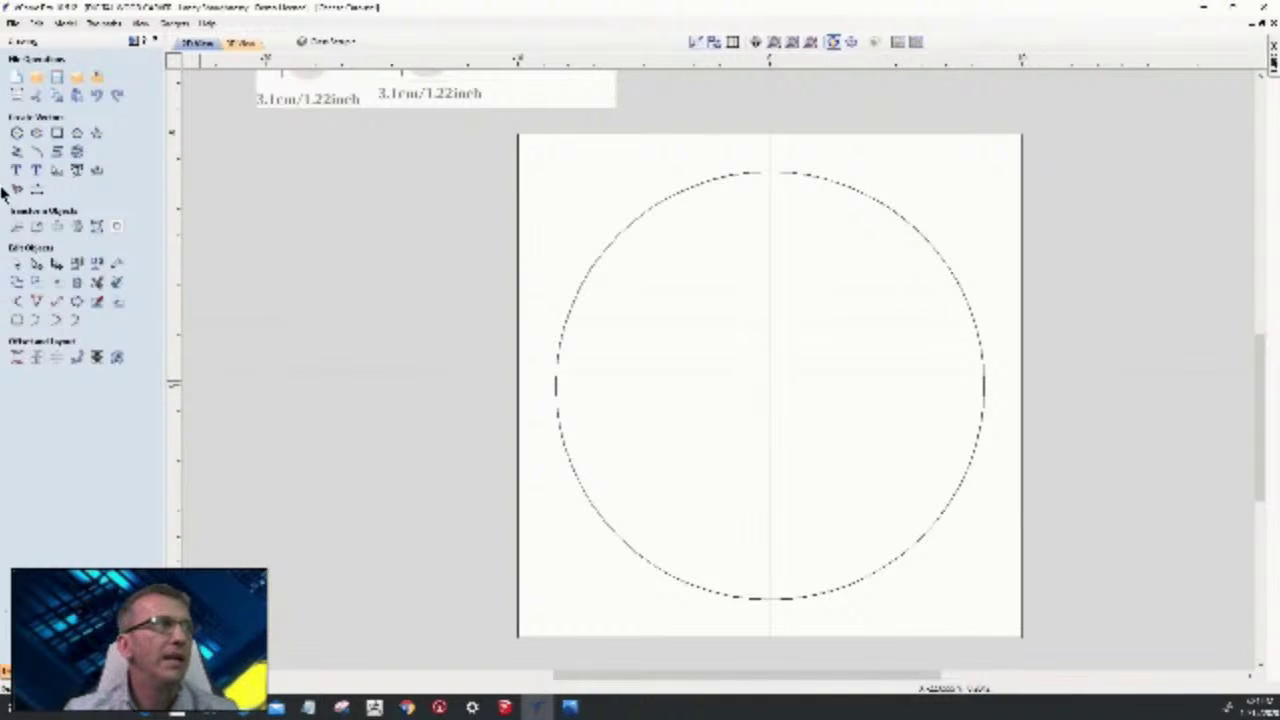
- Draw a line from the circle's top point to its centre and an L-shaped polyline from its leftmost point through the centre to its lowest point
click(16, 152)
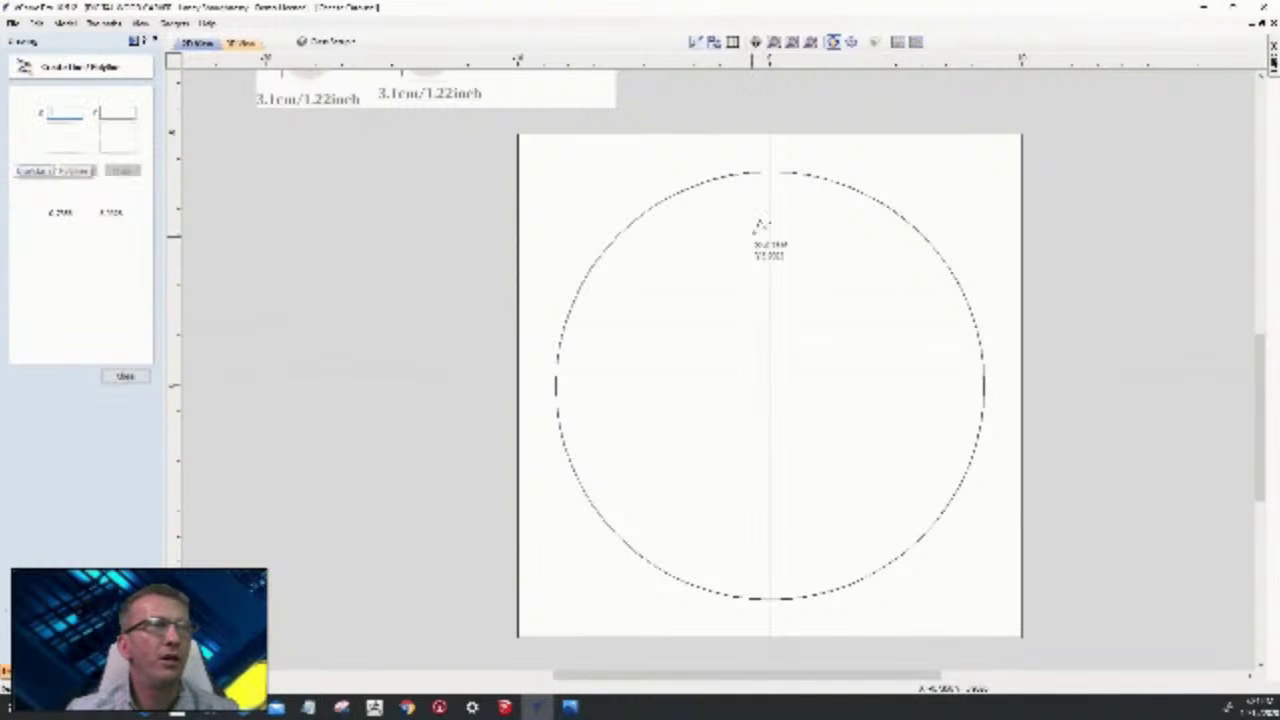
click(769, 172)
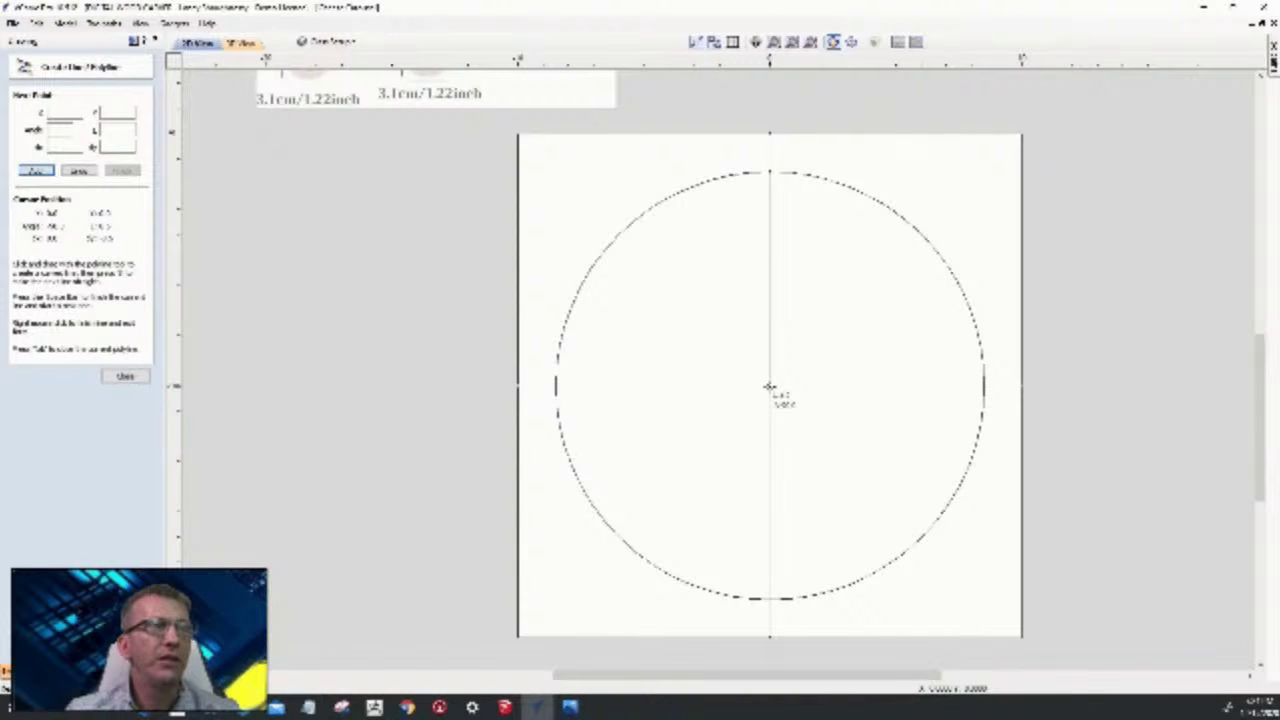
click(769, 386)
key(space)
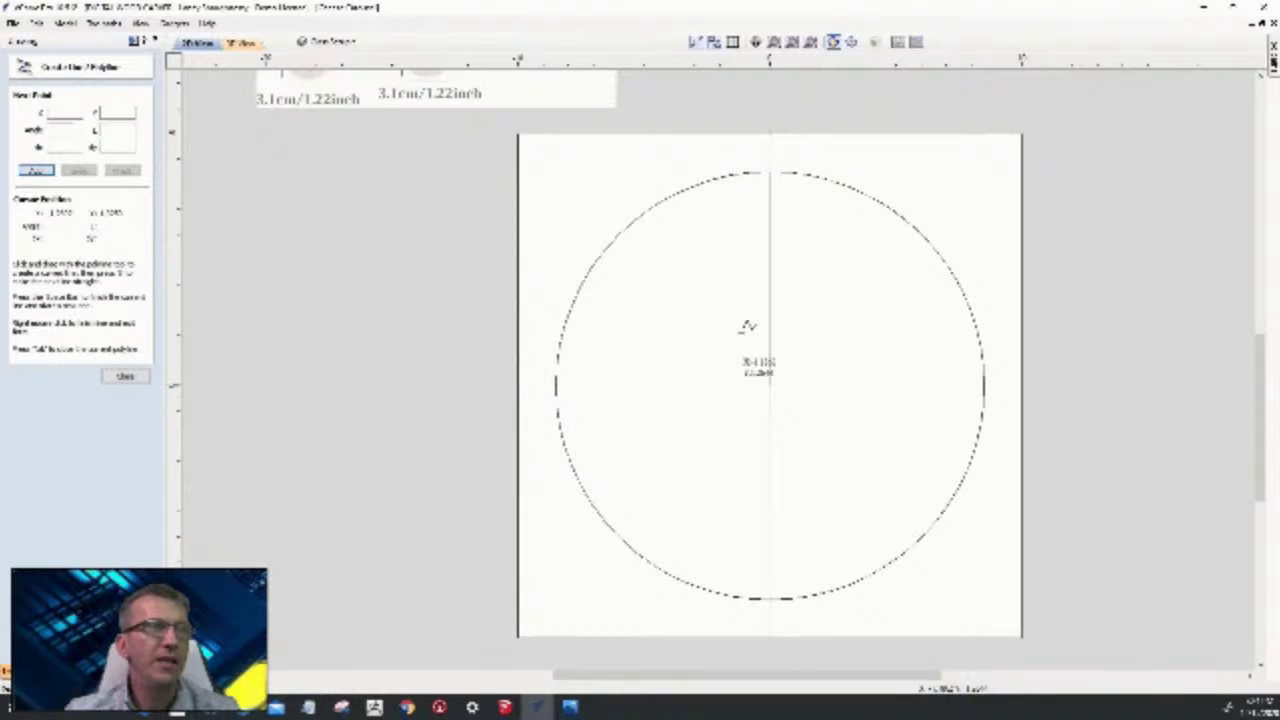
click(555, 387)
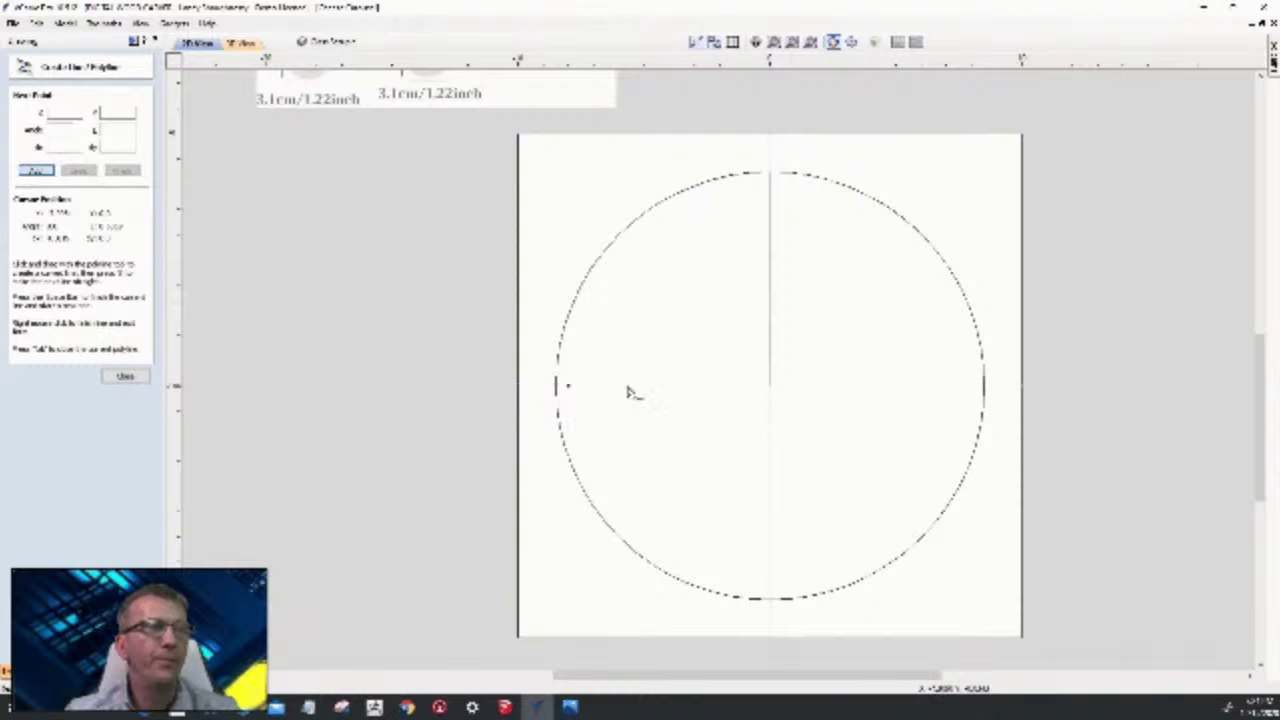
click(769, 386)
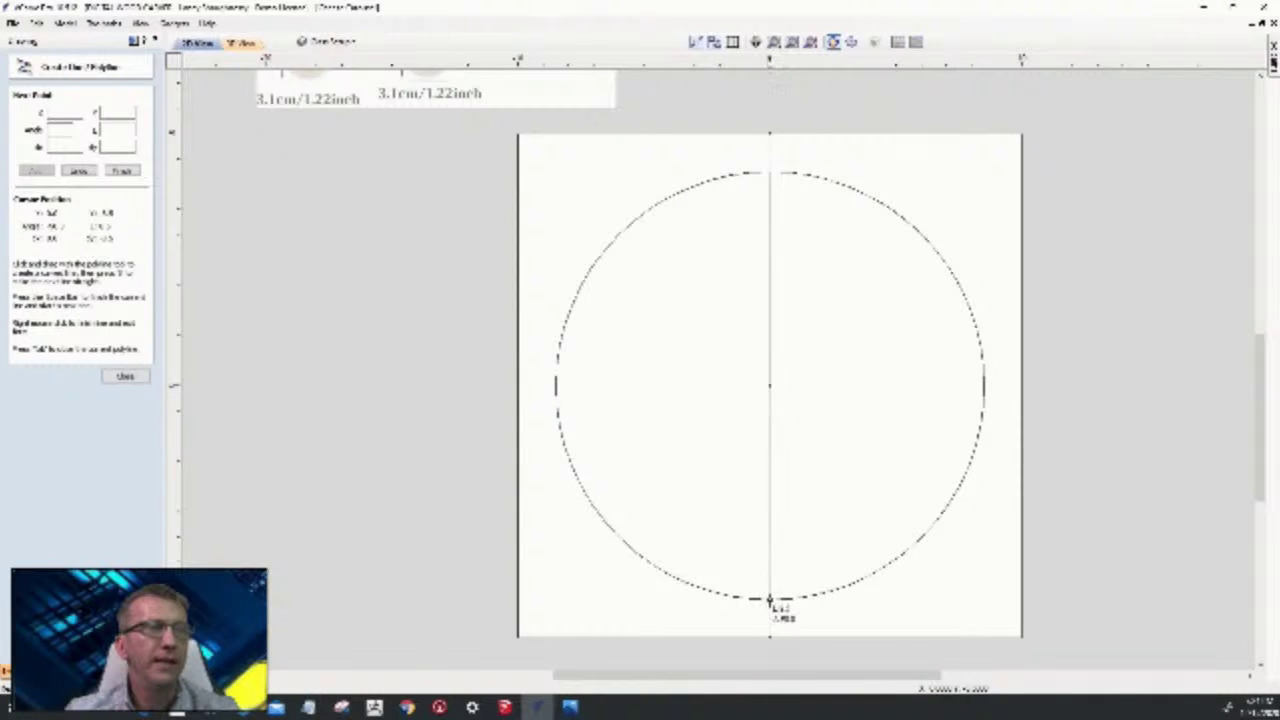
click(769, 599)
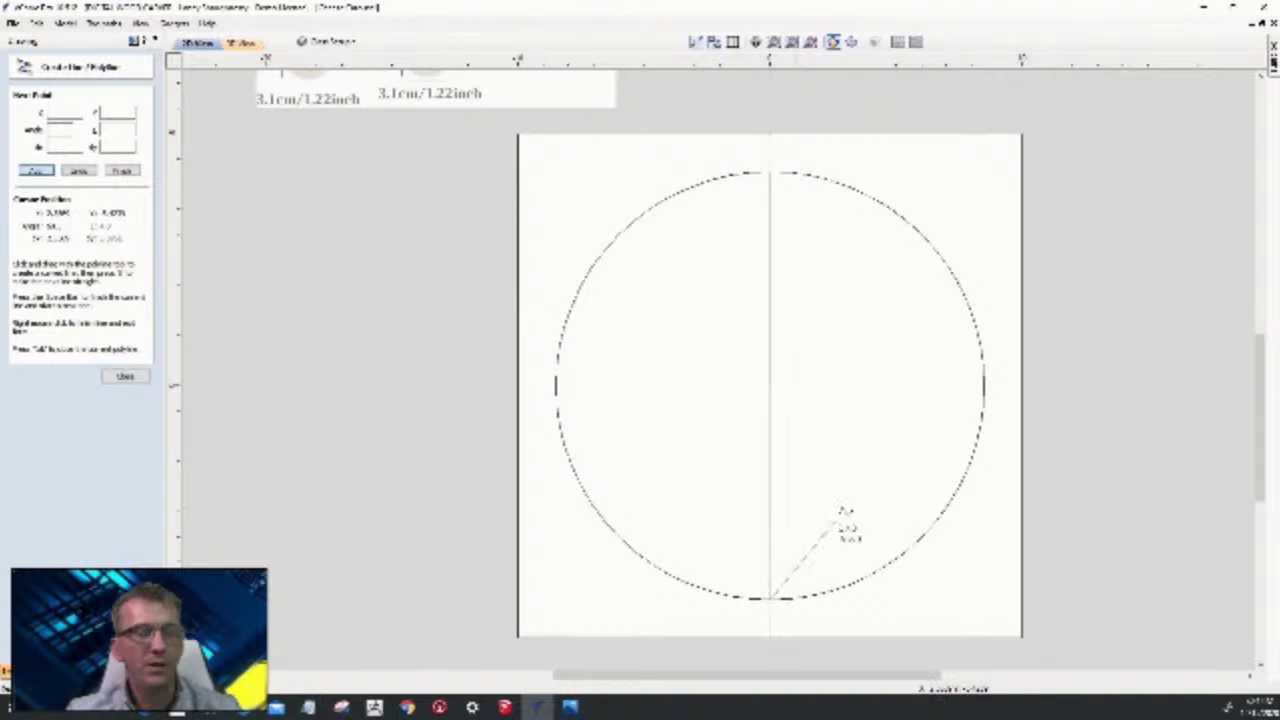
right_click(843, 511)
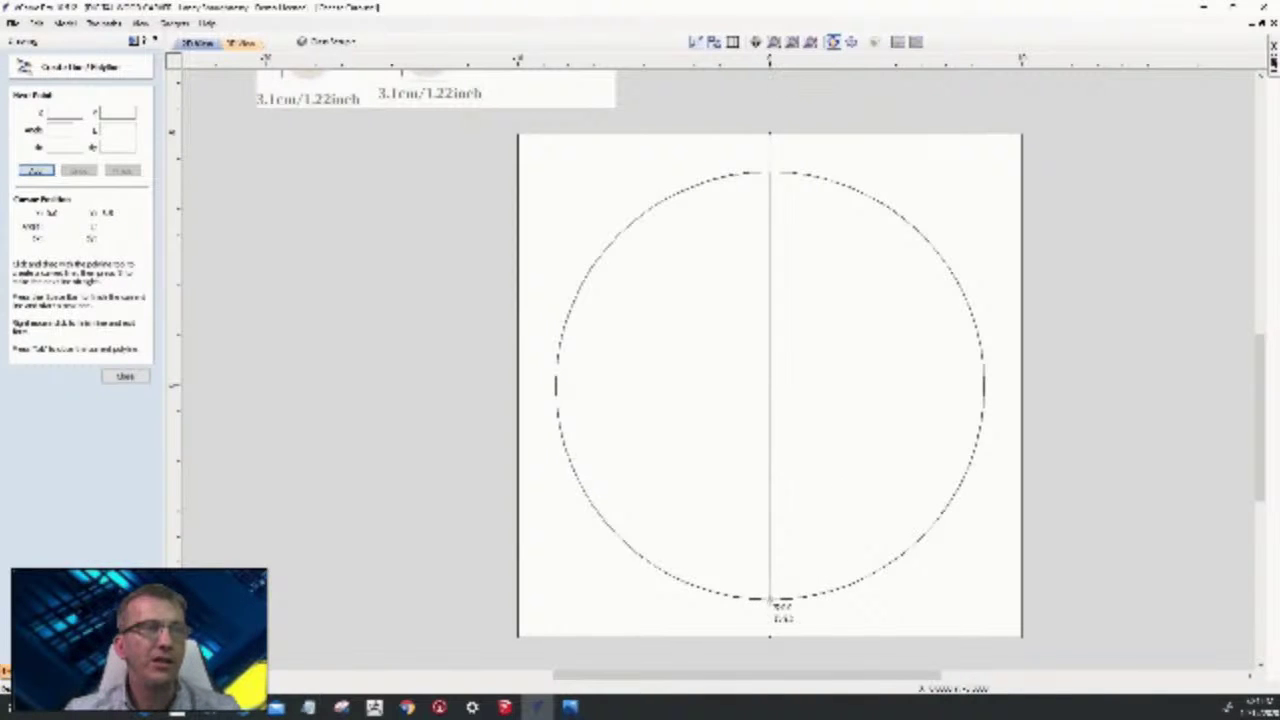
- Draw two L-shaped polylines through the centre, from the circle's lowest to its rightmost point and from its rightmost to its top point
click(769, 599)
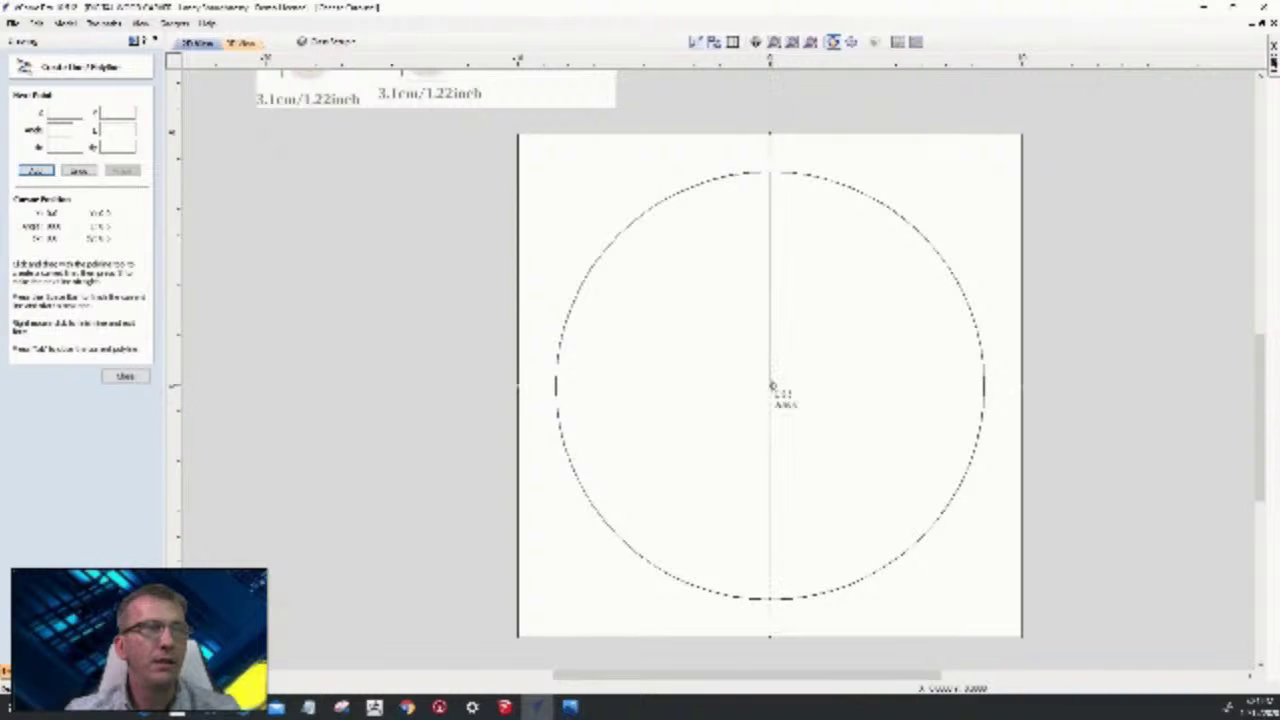
click(771, 385)
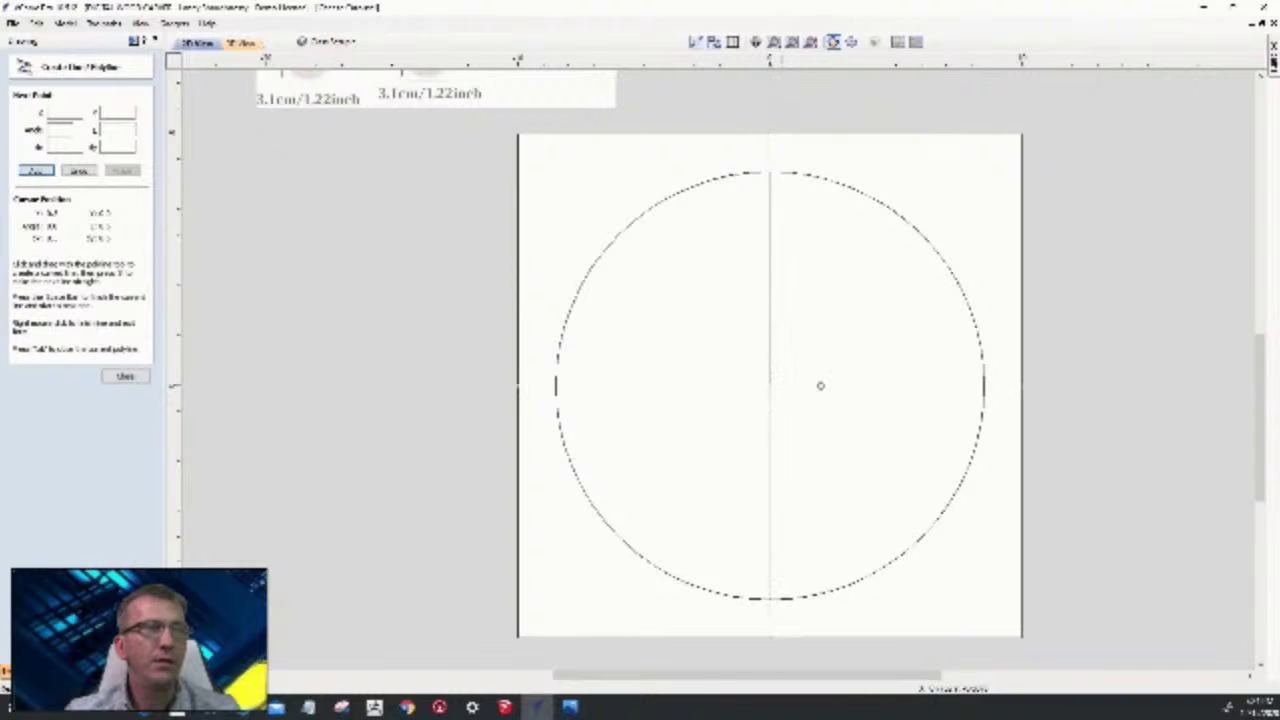
click(983, 385)
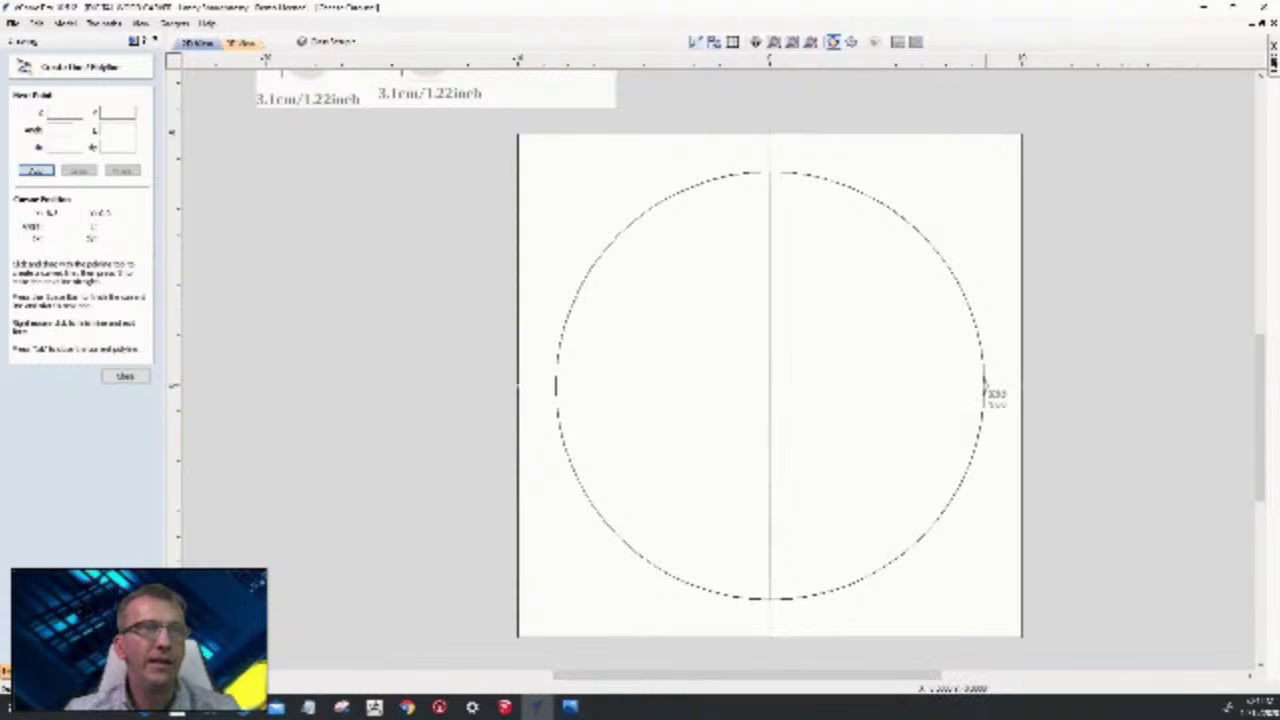
click(769, 384)
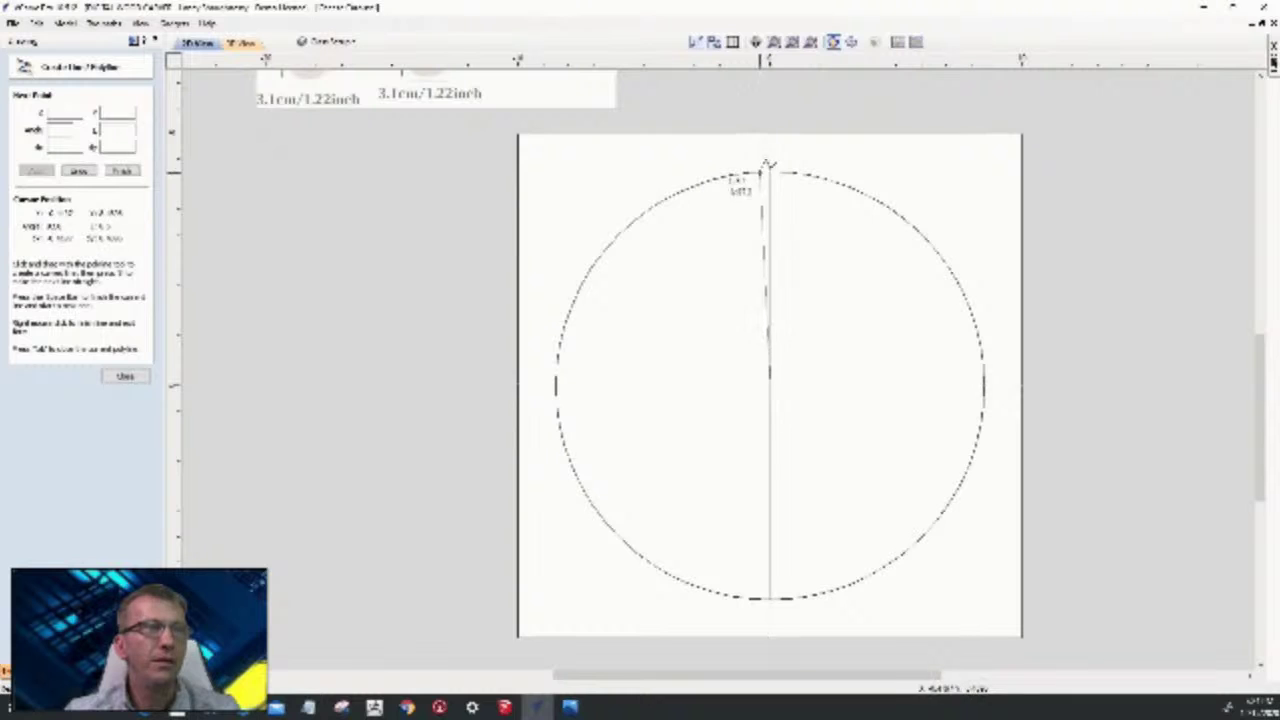
click(769, 172)
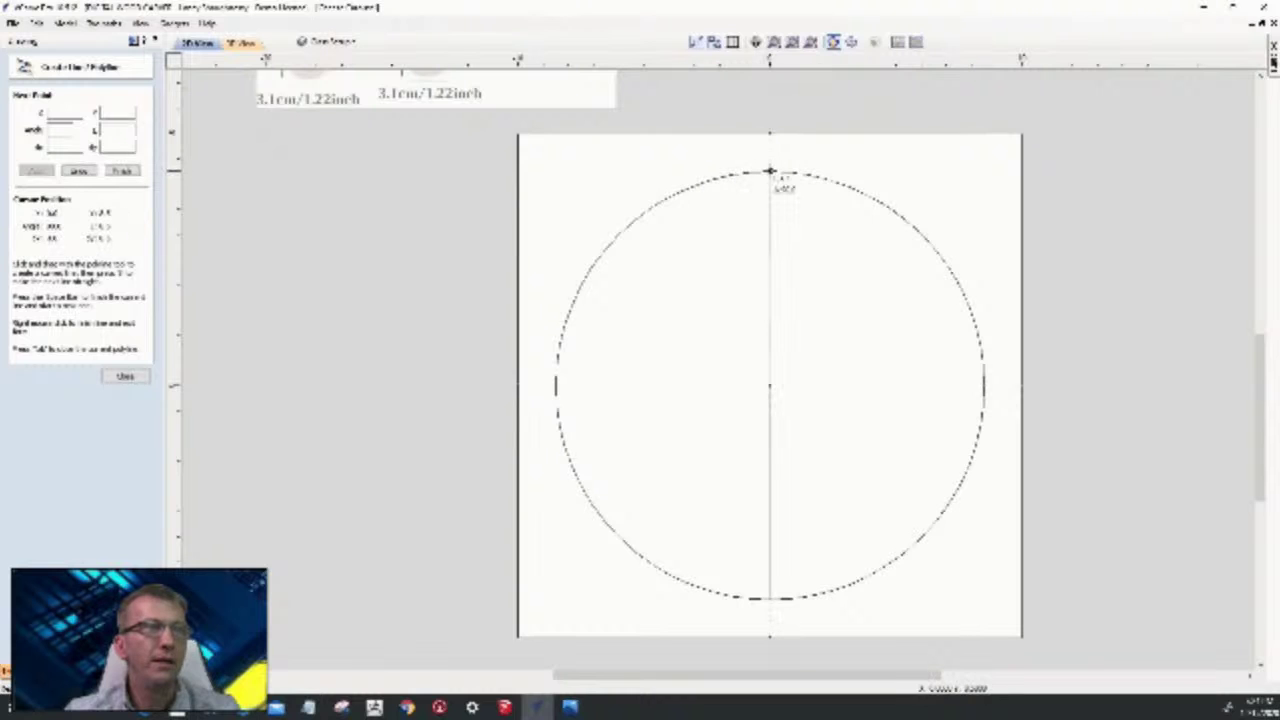
right_click(866, 130)
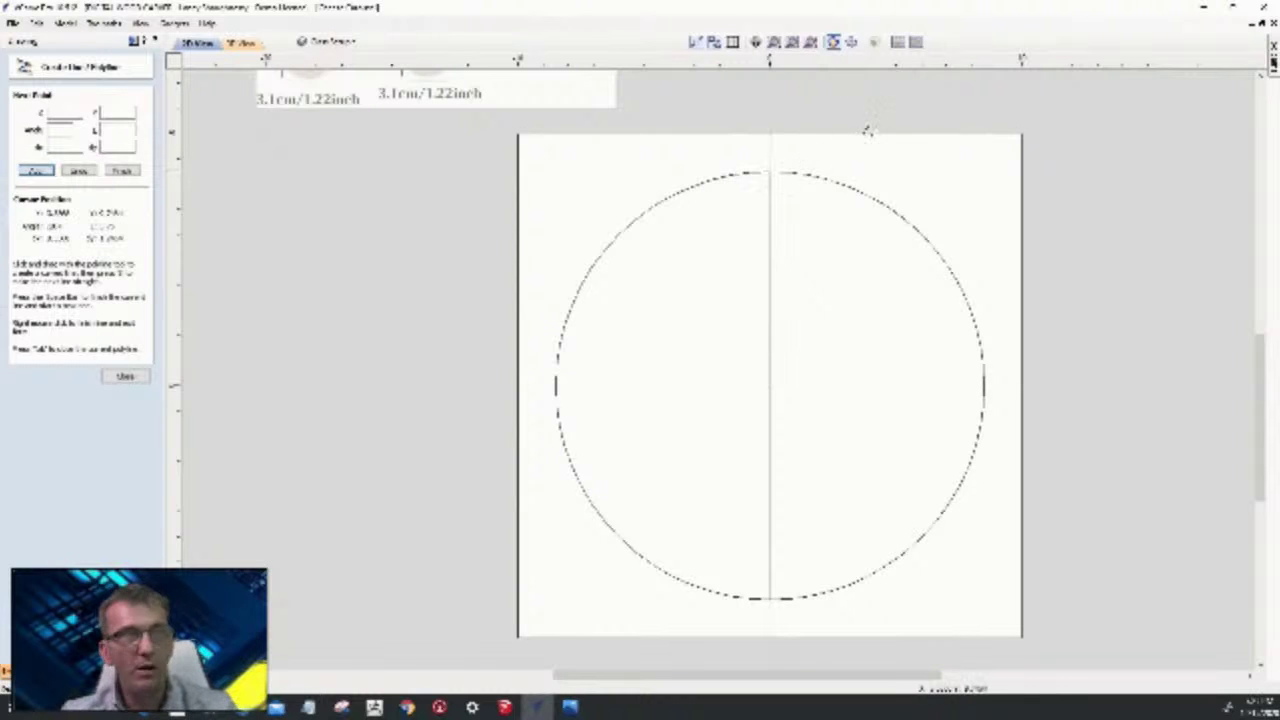
click(125, 376)
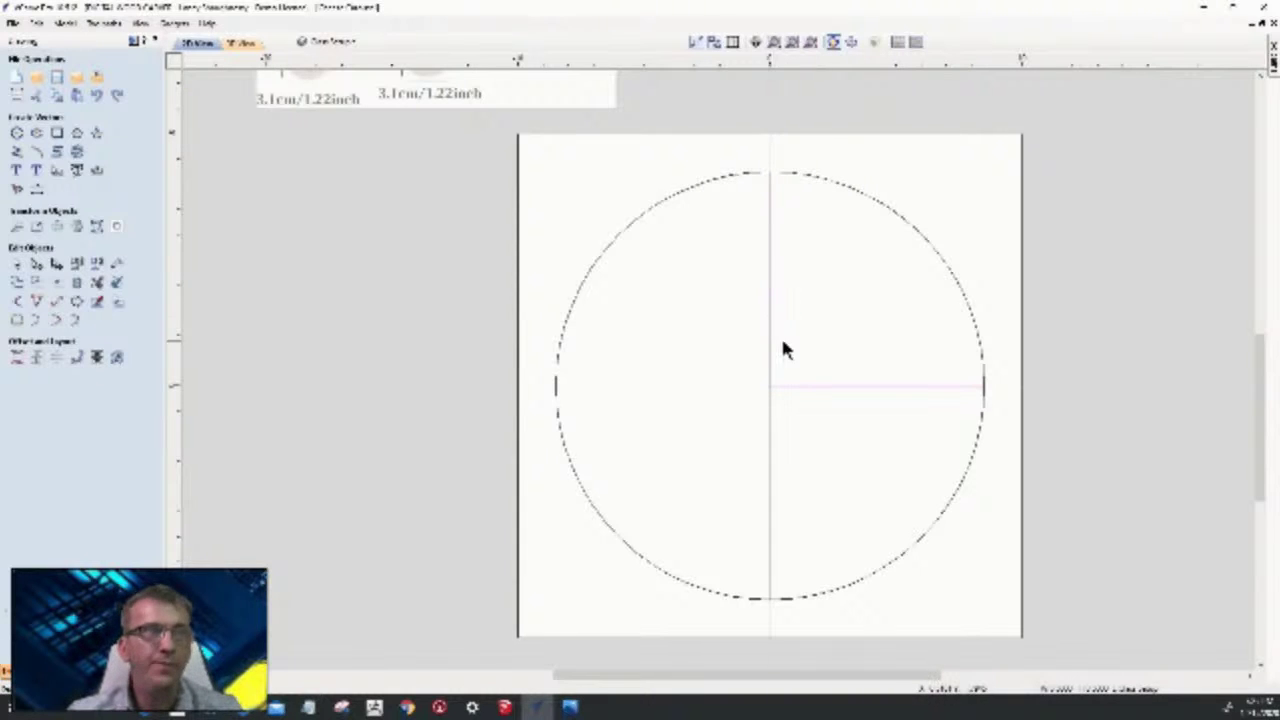
- Select the outer circle and activate its transform handles
scroll(783, 347, up, 3)
scroll(783, 347, down, 4)
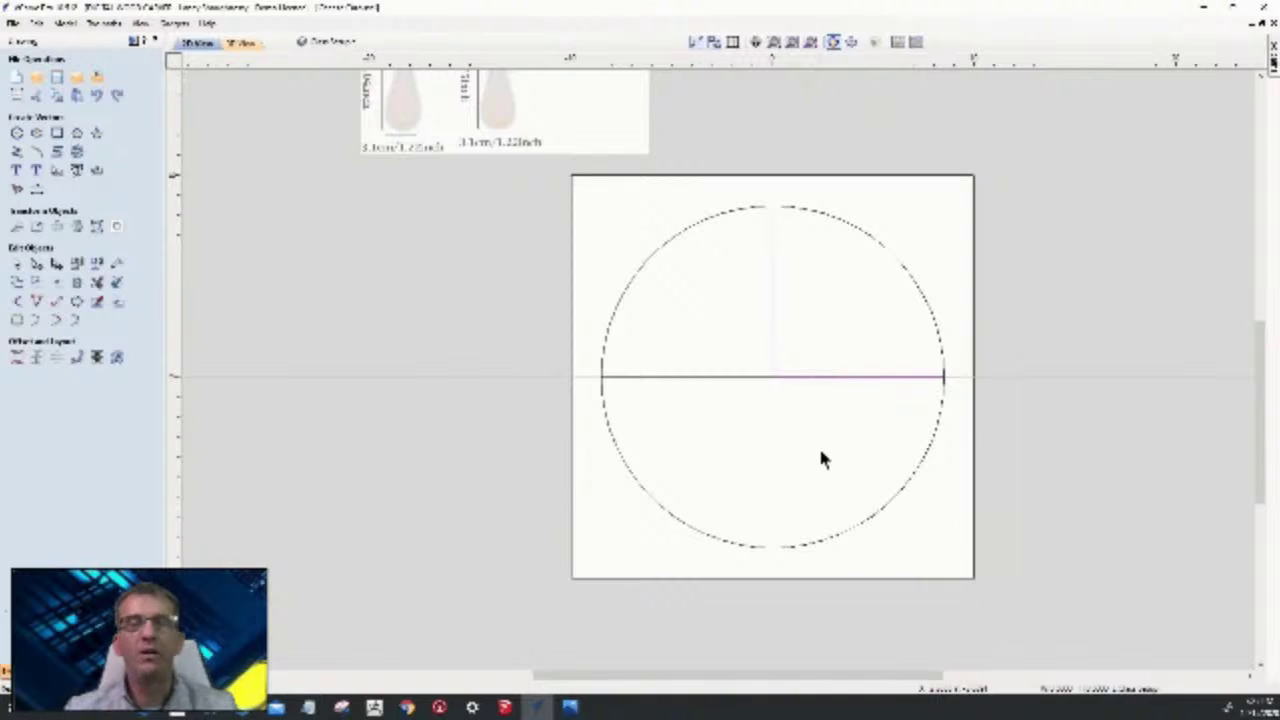
click(884, 252)
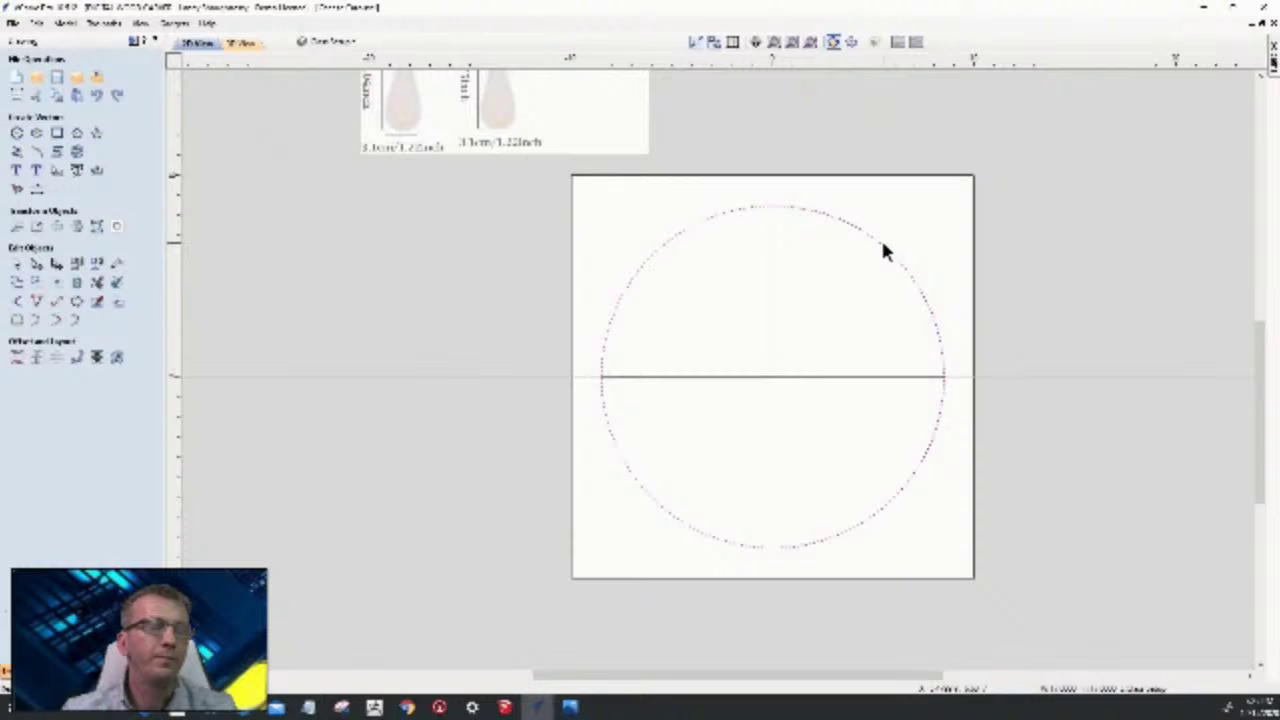
right_click(884, 245)
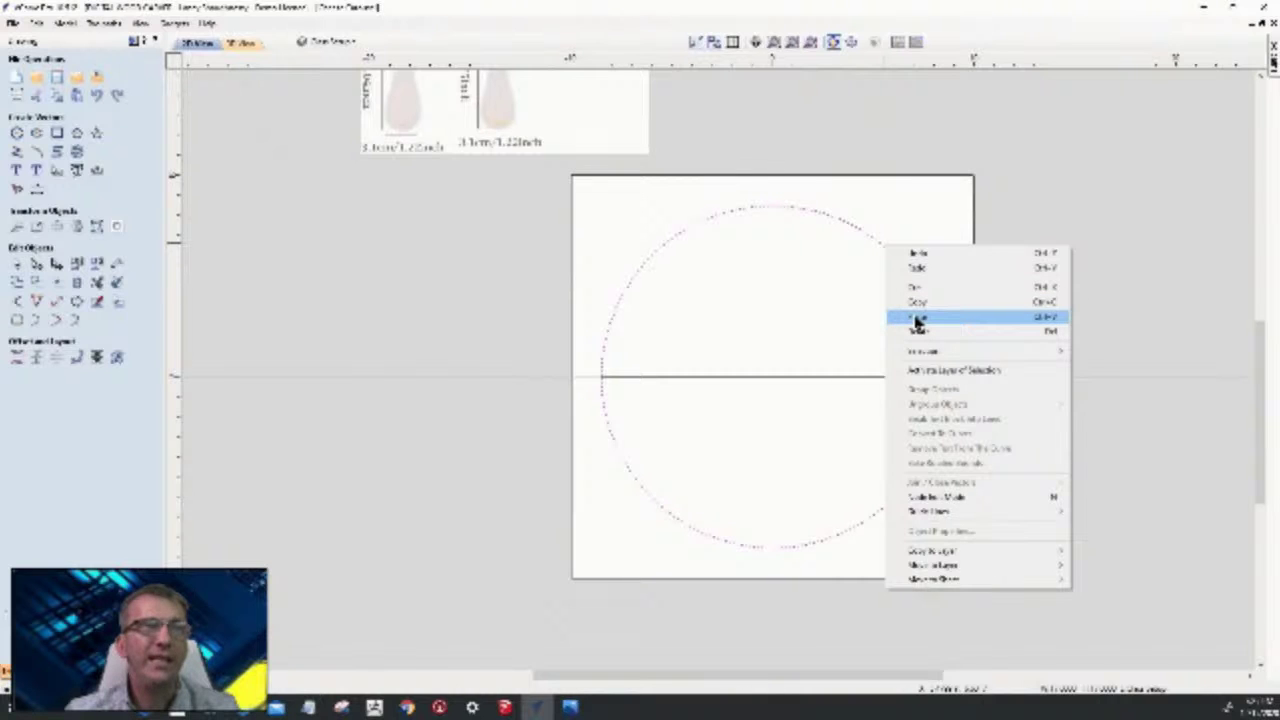
click(866, 245)
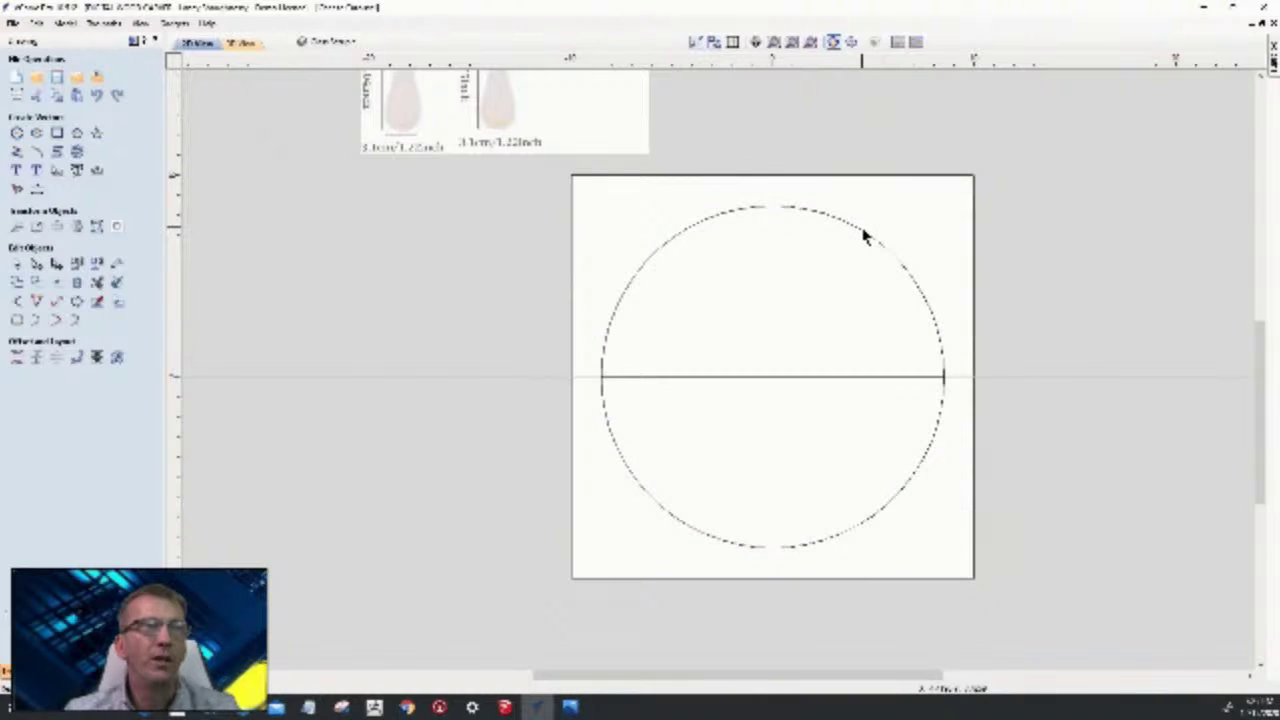
click(865, 237)
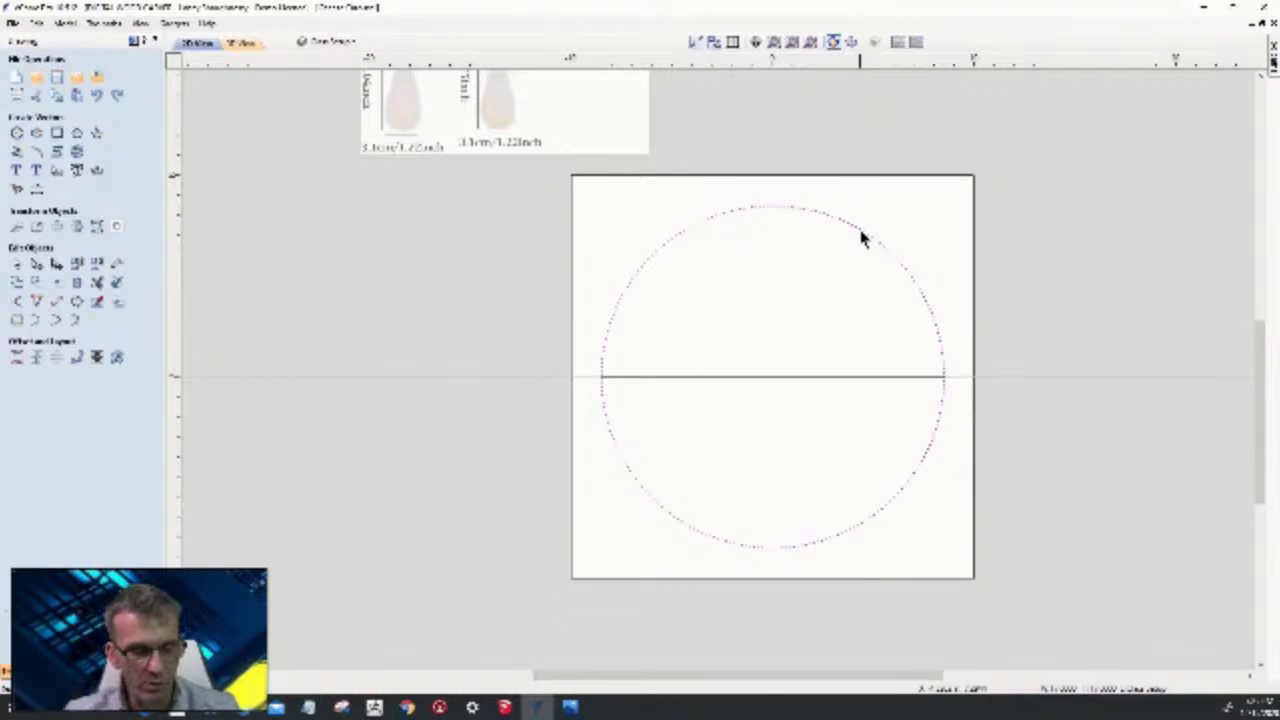
click(863, 237)
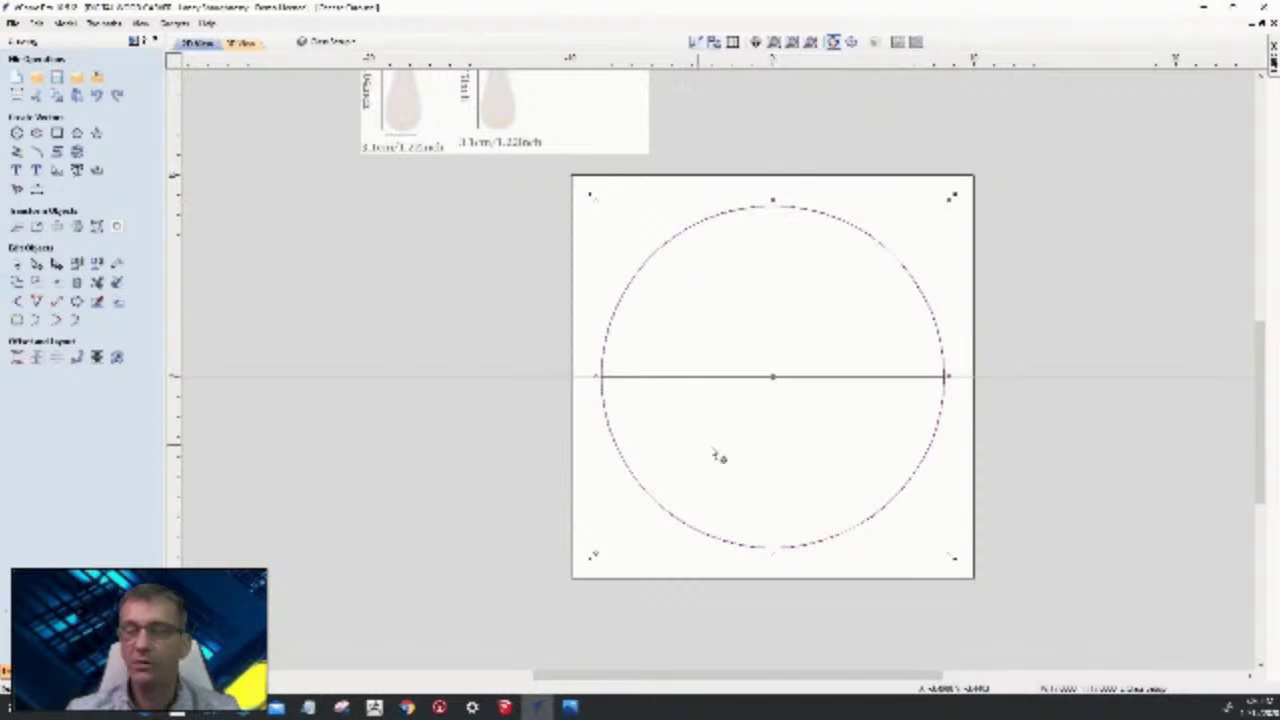
scroll(754, 289, up, 2)
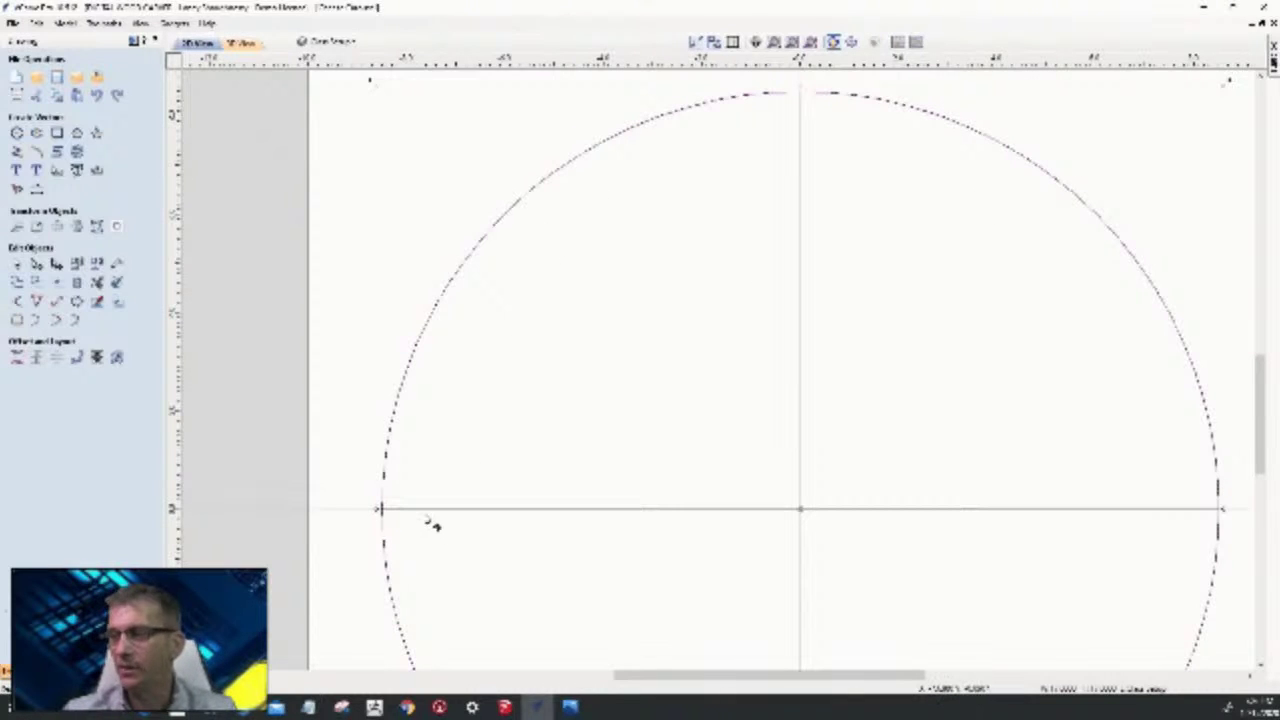
scroll(380, 471, down, 2)
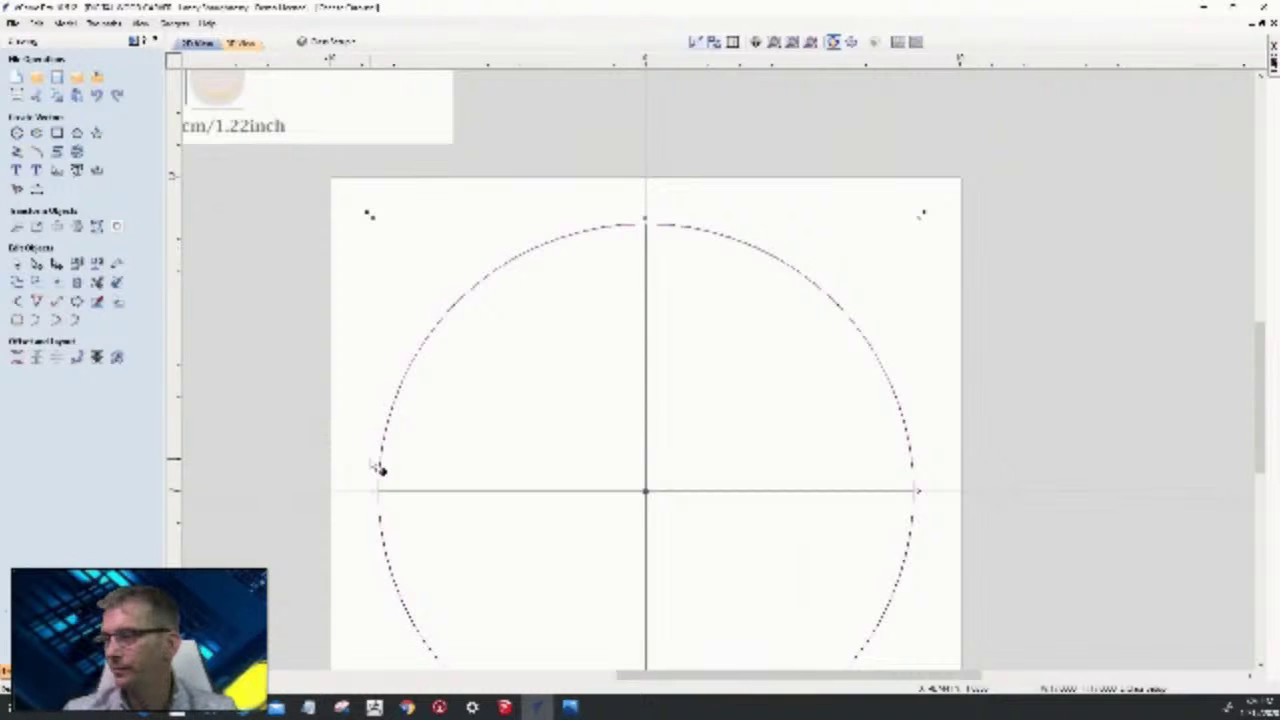
- Add three new layers to the drawing's layer list below Class Setup
scroll(530, 362, down, 3)
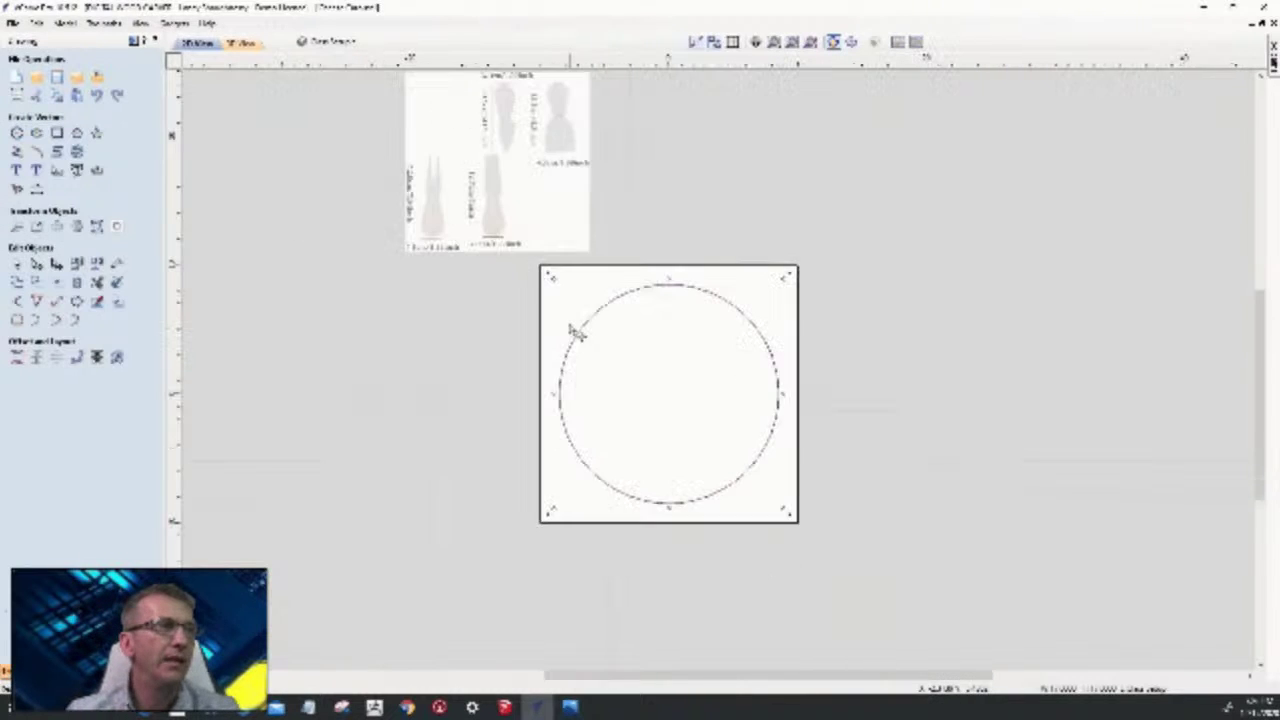
scroll(579, 393, up, 3)
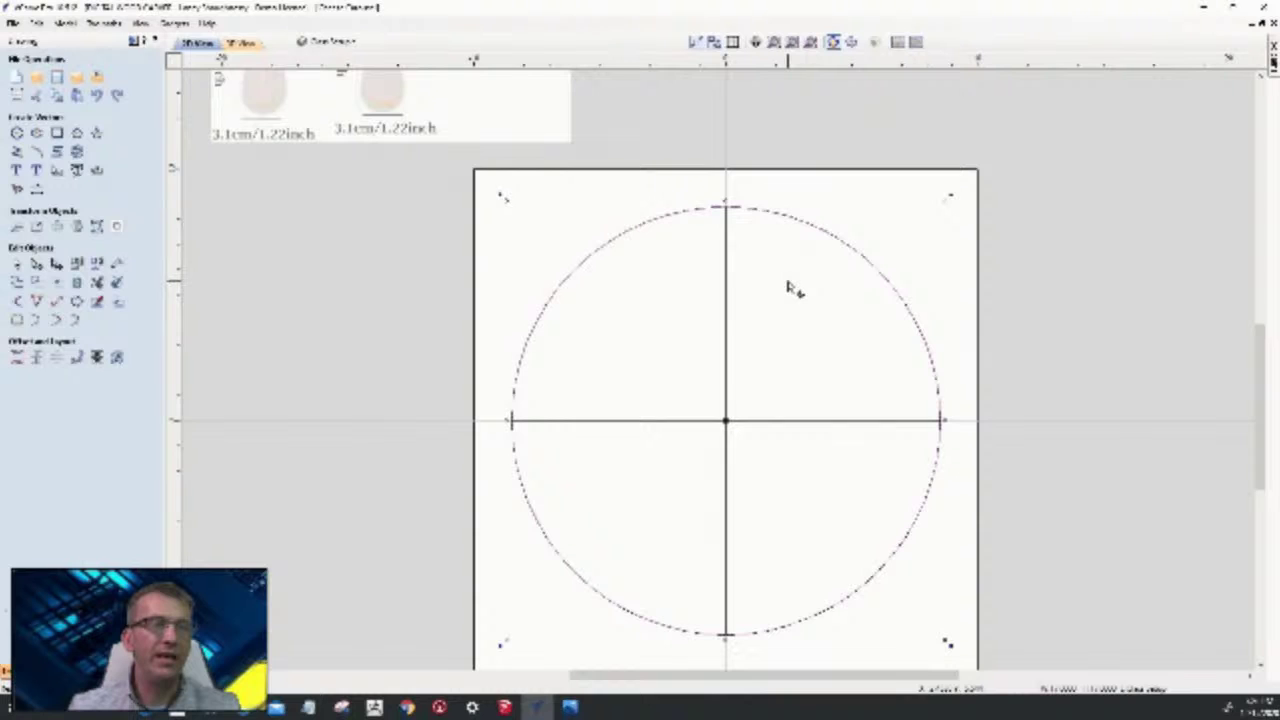
click(325, 41)
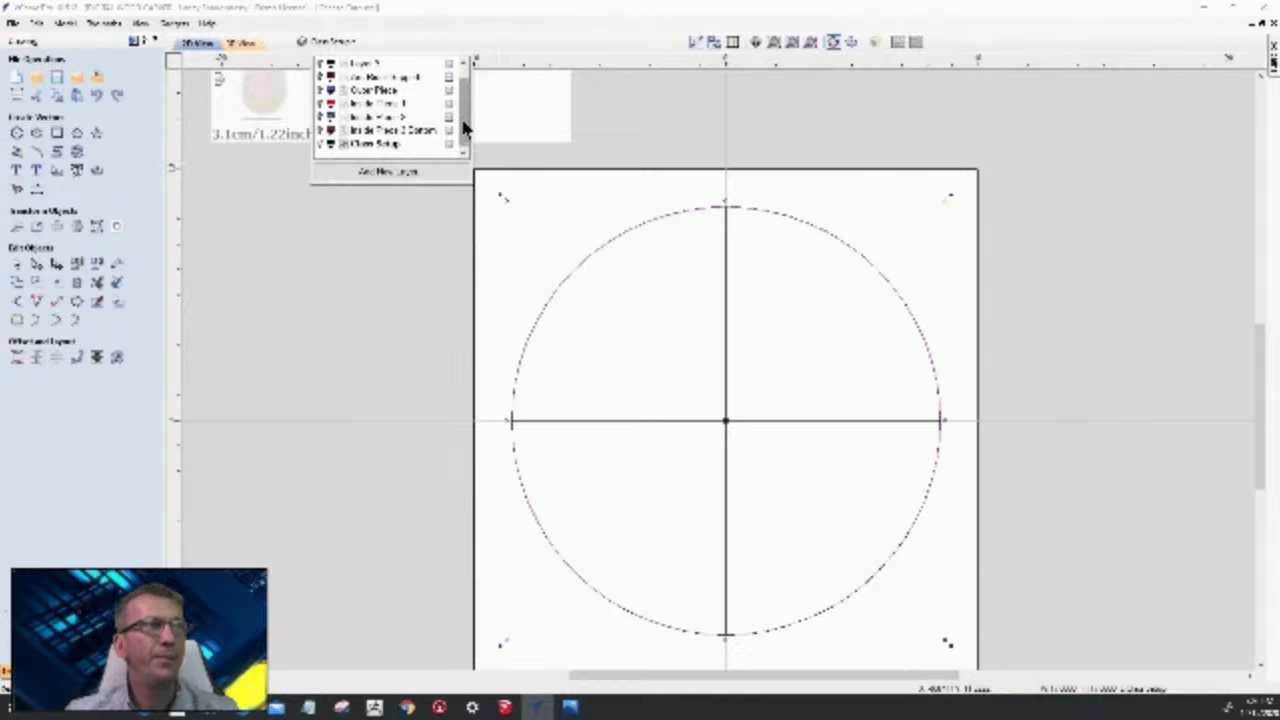
click(380, 172)
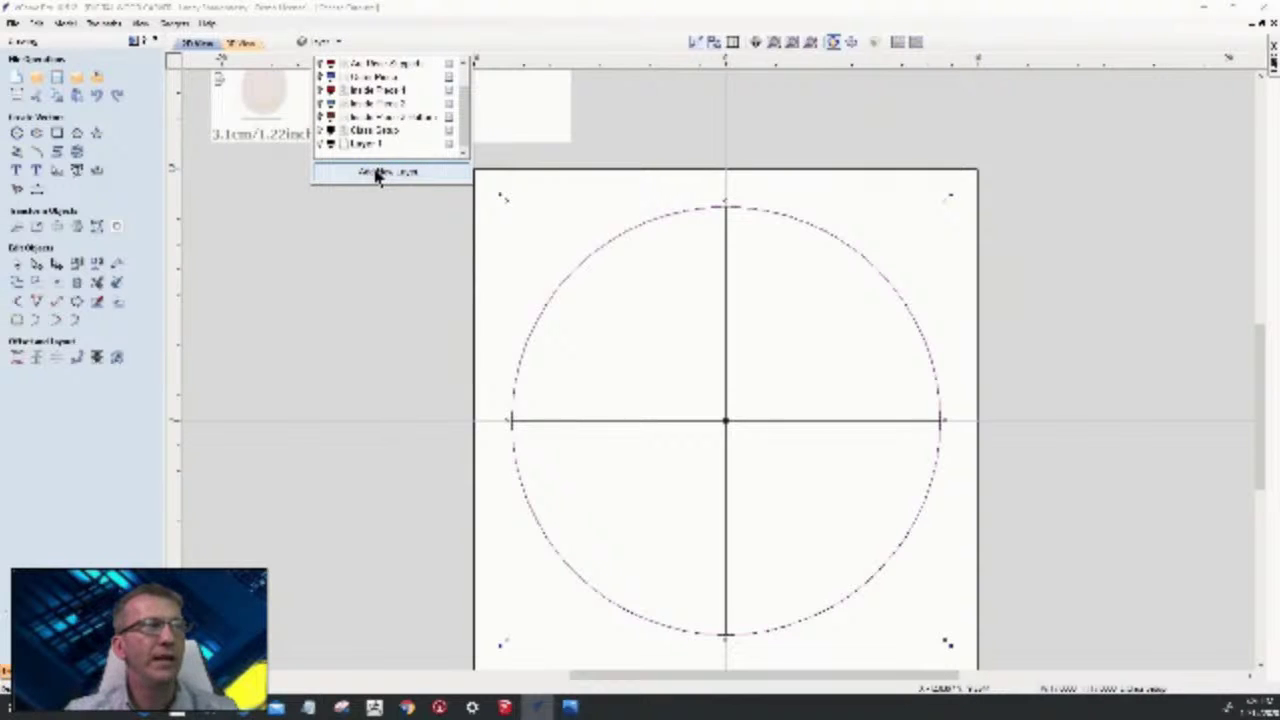
click(380, 172)
click(380, 172)
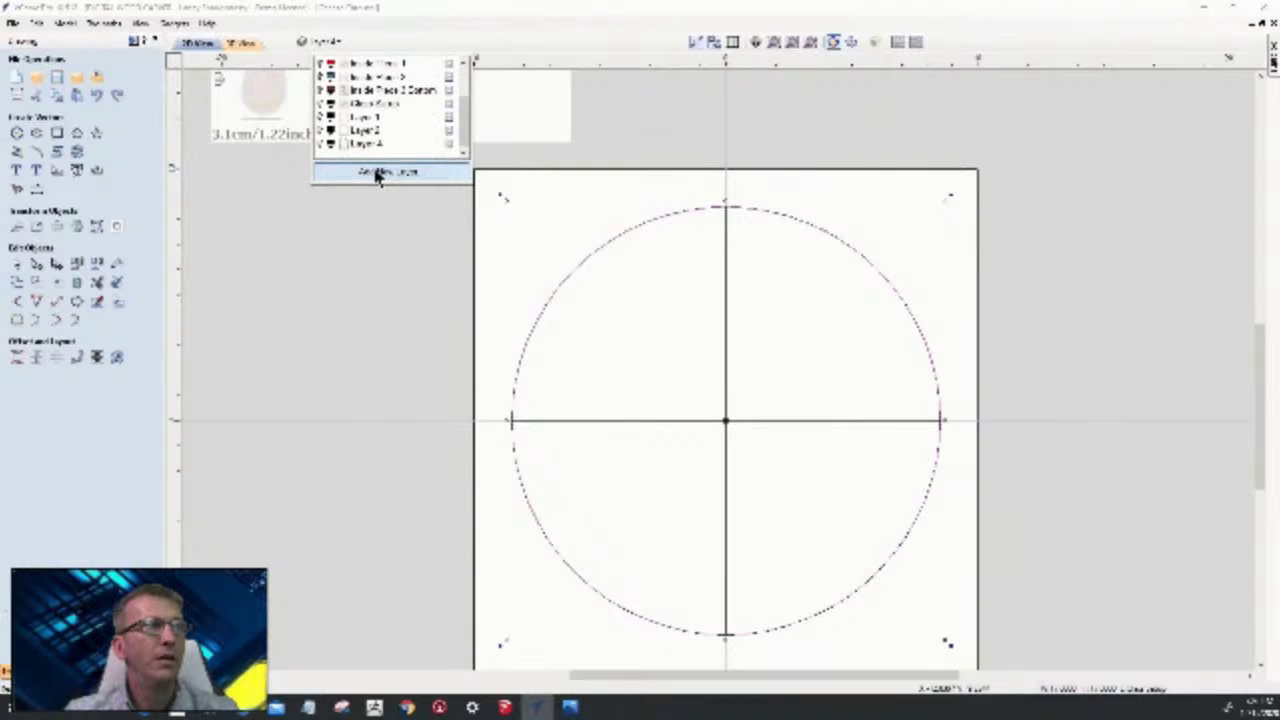
- Rename the first new layer below Class Setup as Level 2
right_click(378, 120)
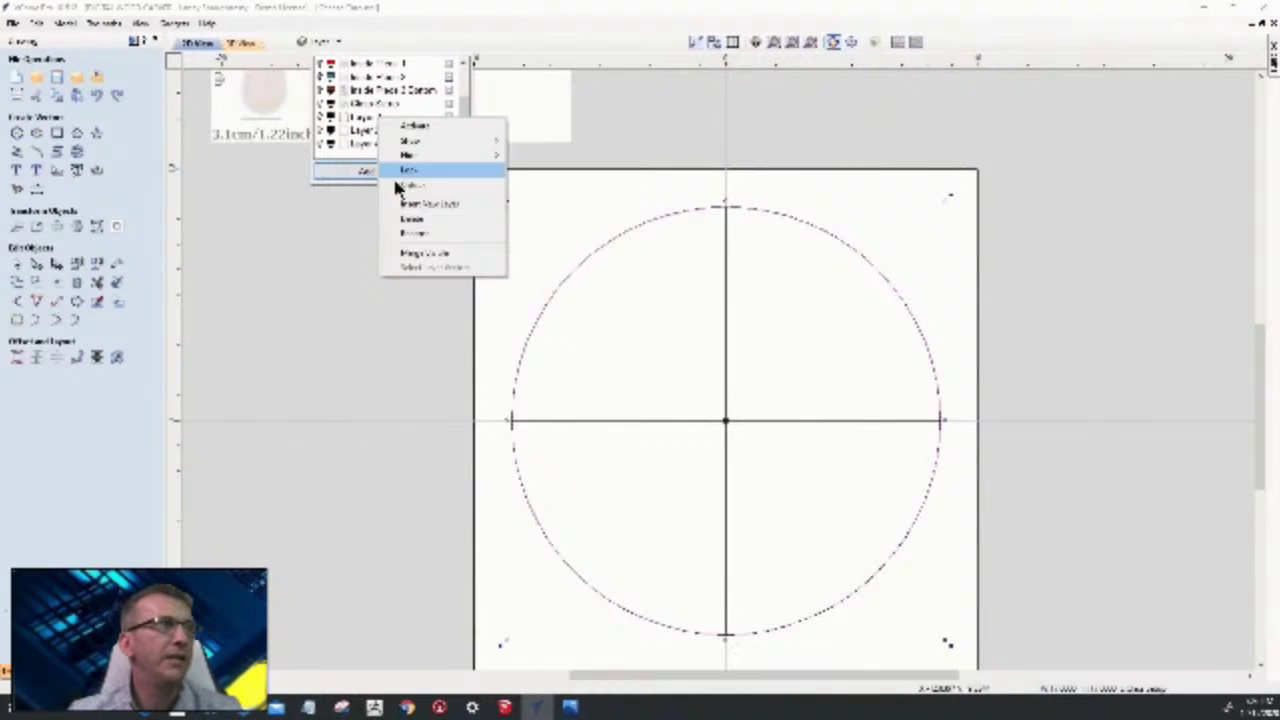
click(406, 233)
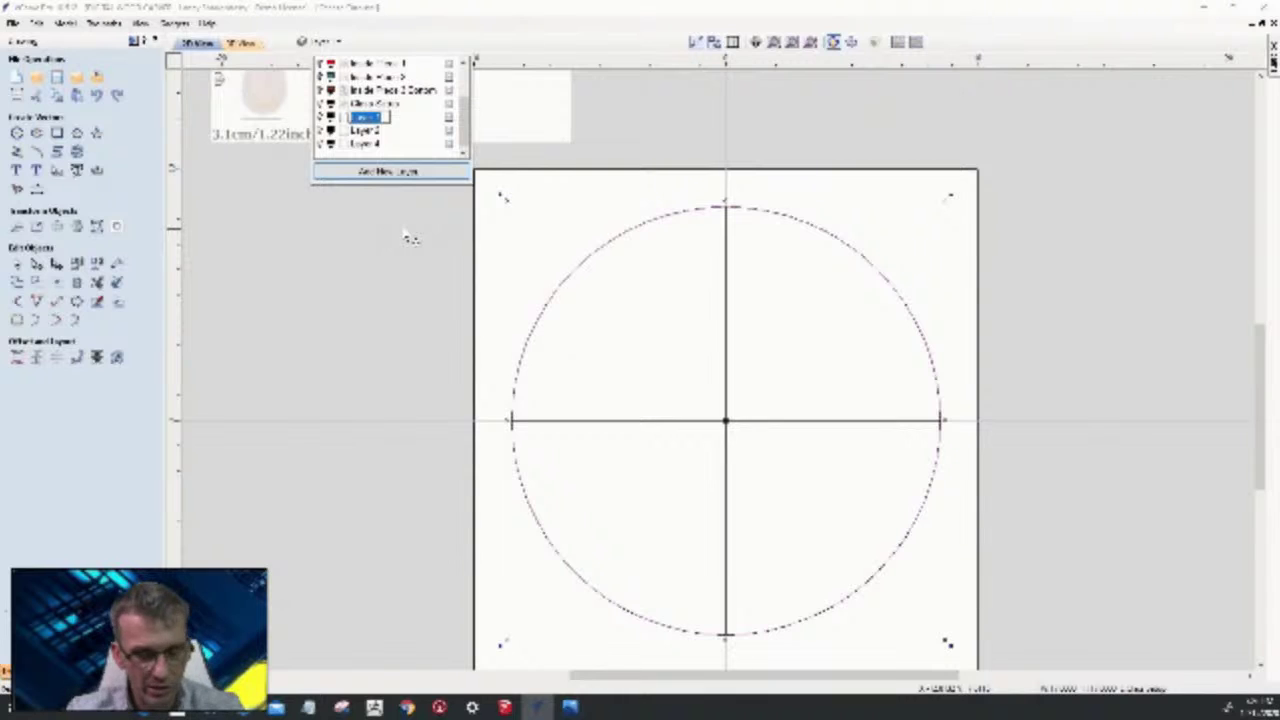
text(Lead V)
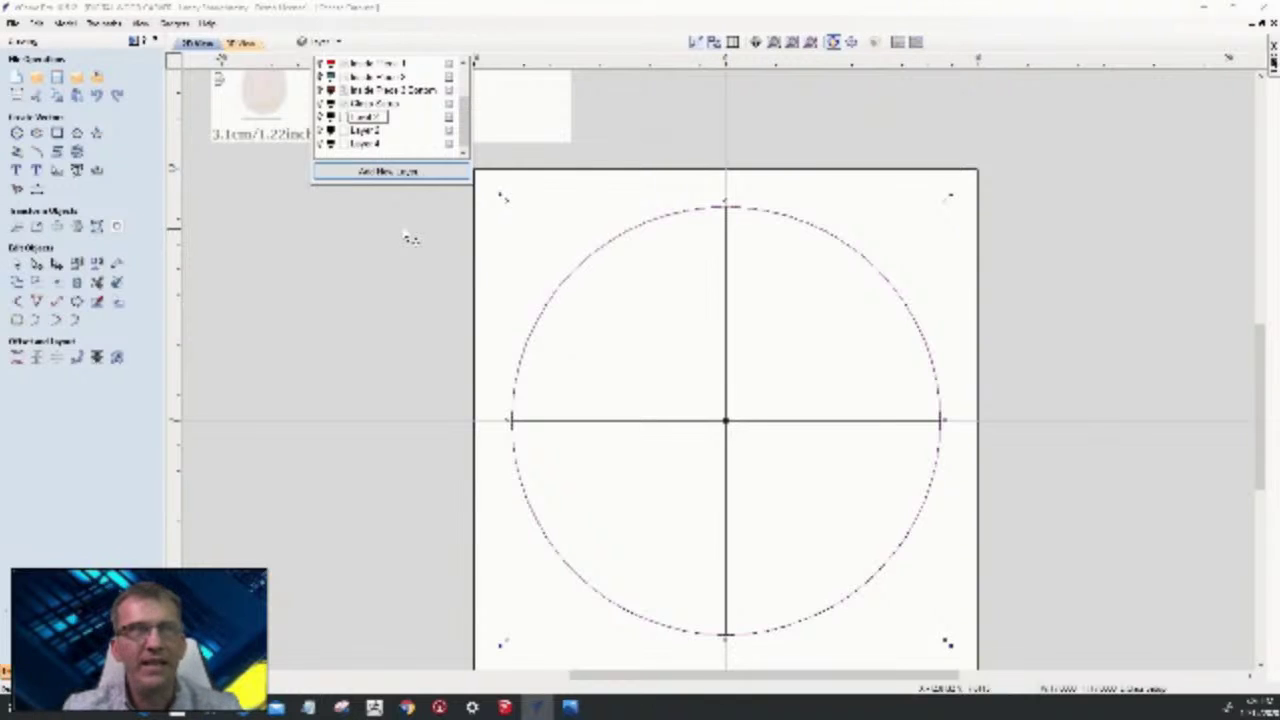
- Rename the second new layer as Level 3
click(366, 132)
right_click(368, 138)
click(390, 249)
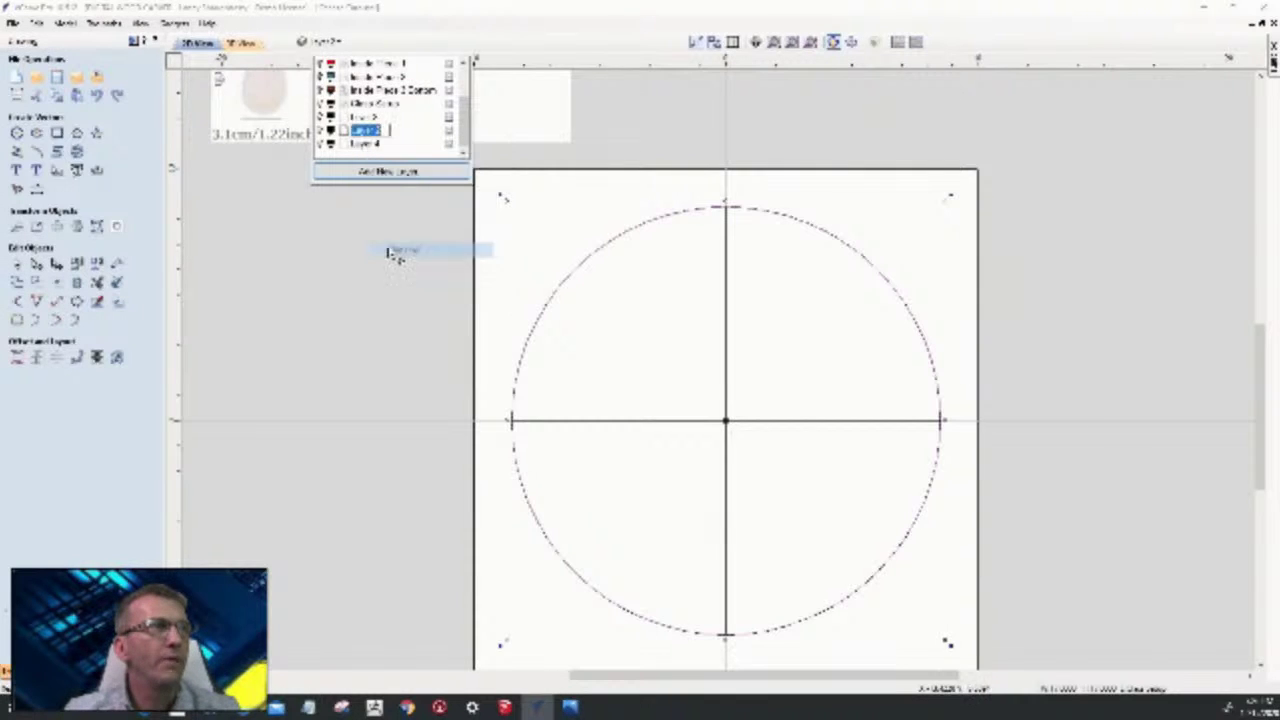
text(Lorb)
key(Return)
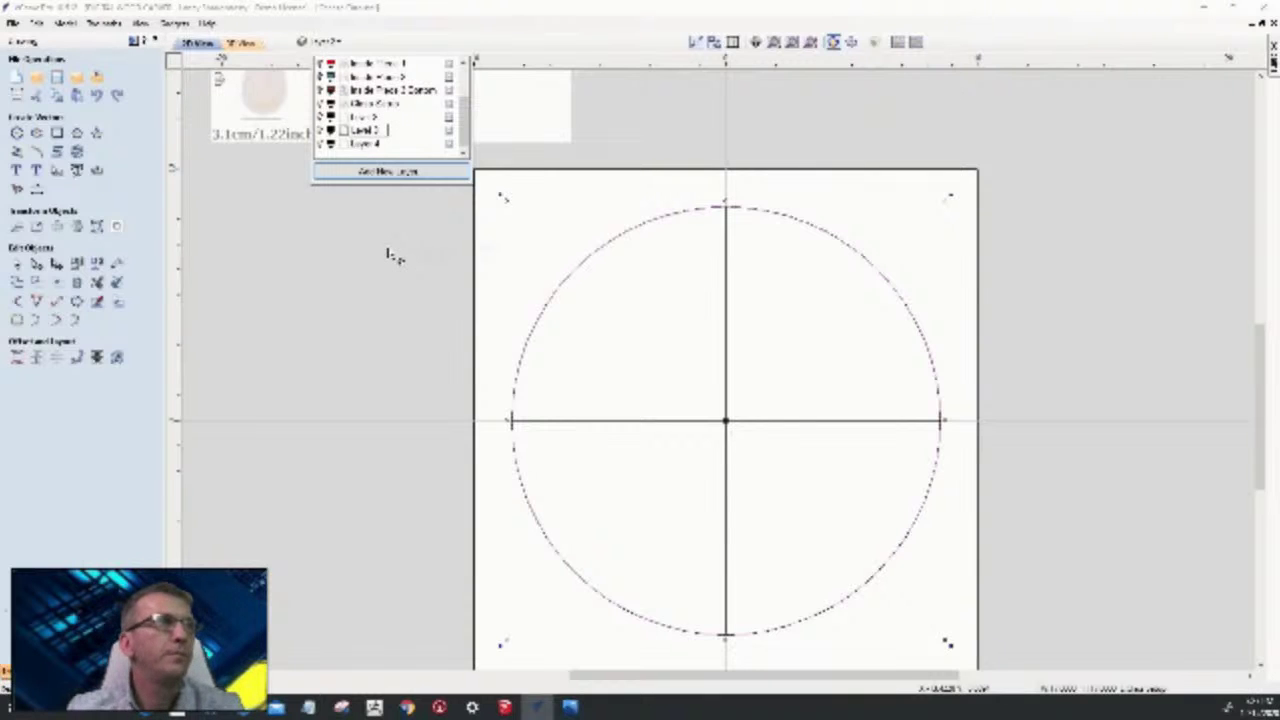
- Rename the third new layer as Level 4
click(368, 148)
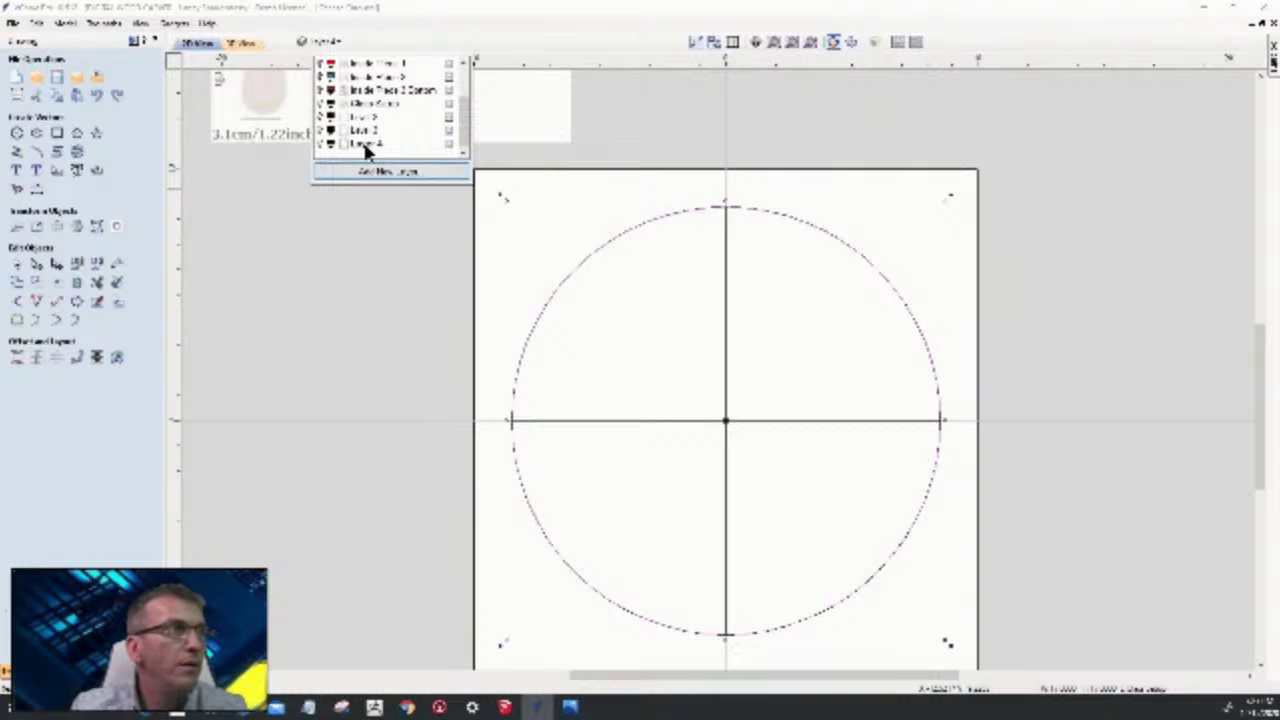
right_click(368, 148)
click(390, 258)
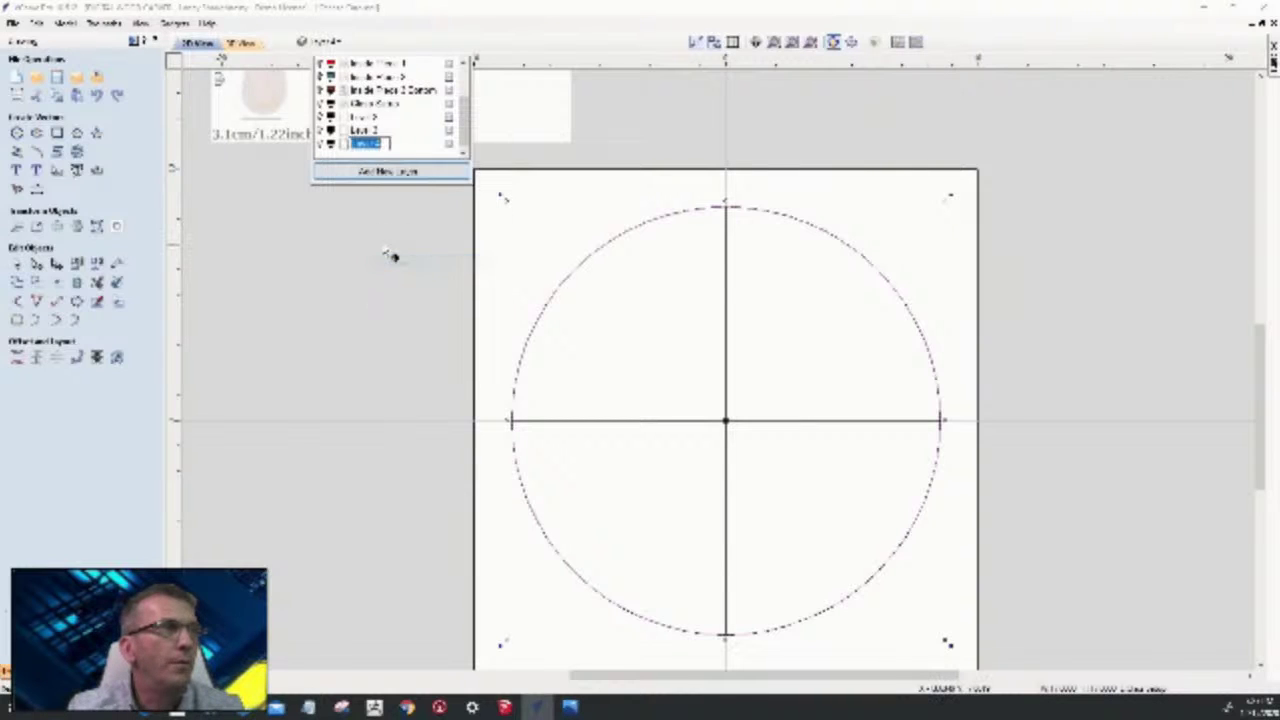
text(Level)
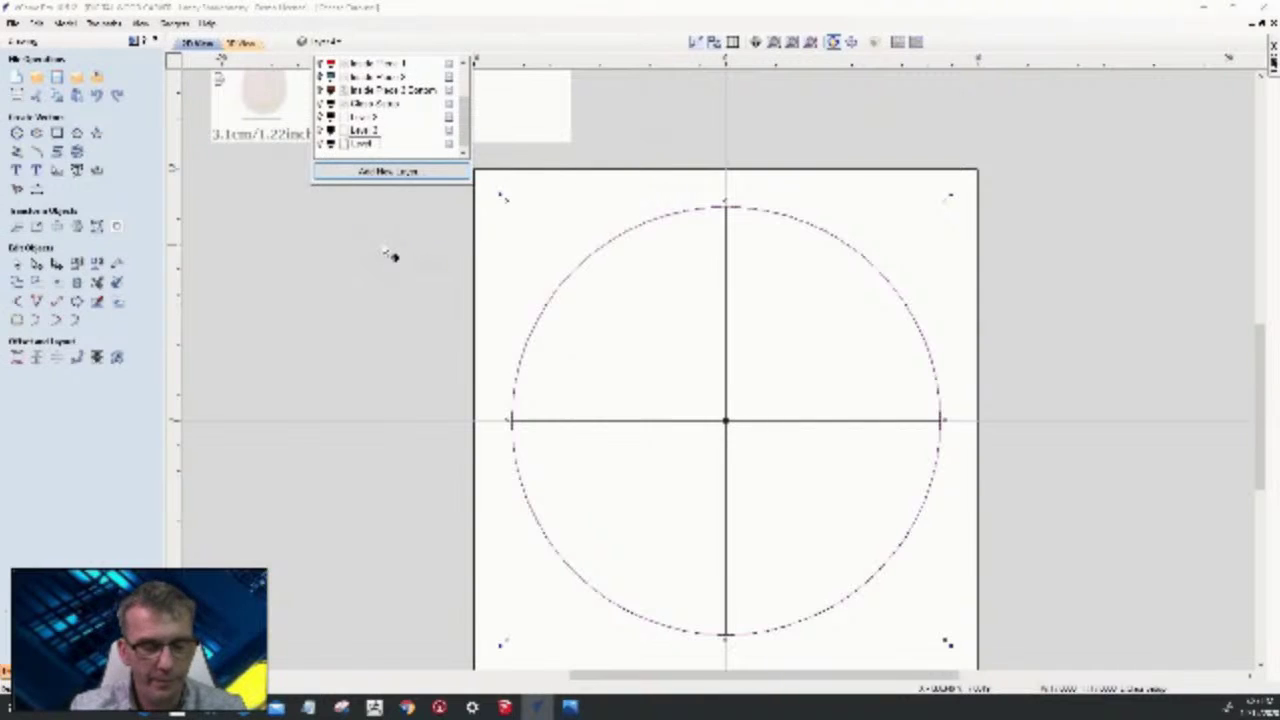
key(Return)
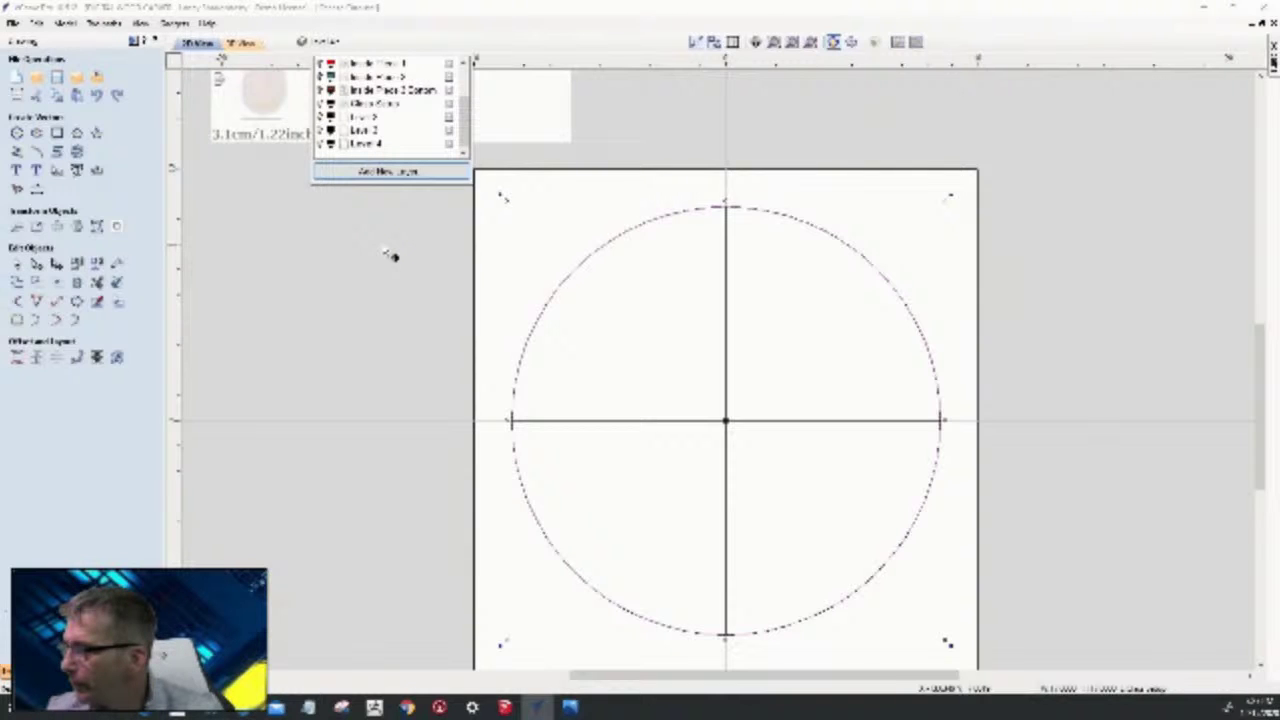
- Move the circle and the L-shaped polyline bounding the upper-right quadrant to the Level 4 layer and hide that layer
scroll(666, 234, down, 3)
scroll(666, 234, up, 5)
scroll(670, 238, down, 3)
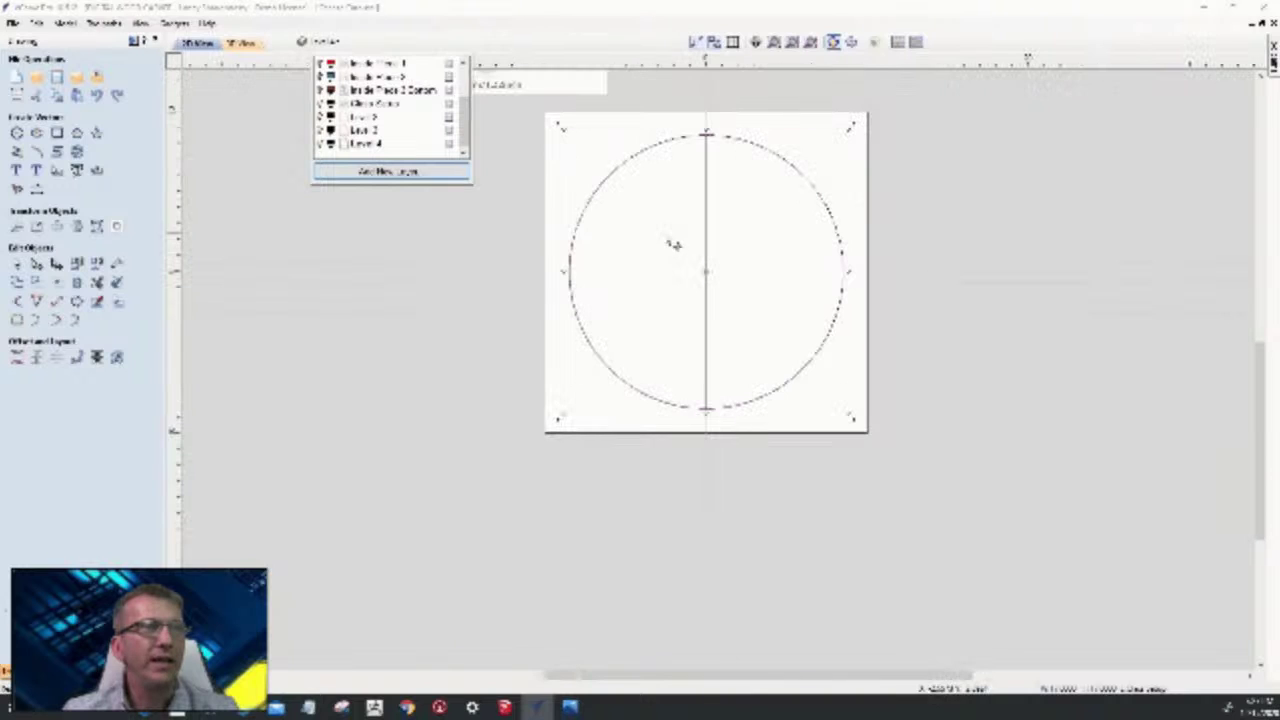
scroll(718, 104, up, 2)
click(297, 280)
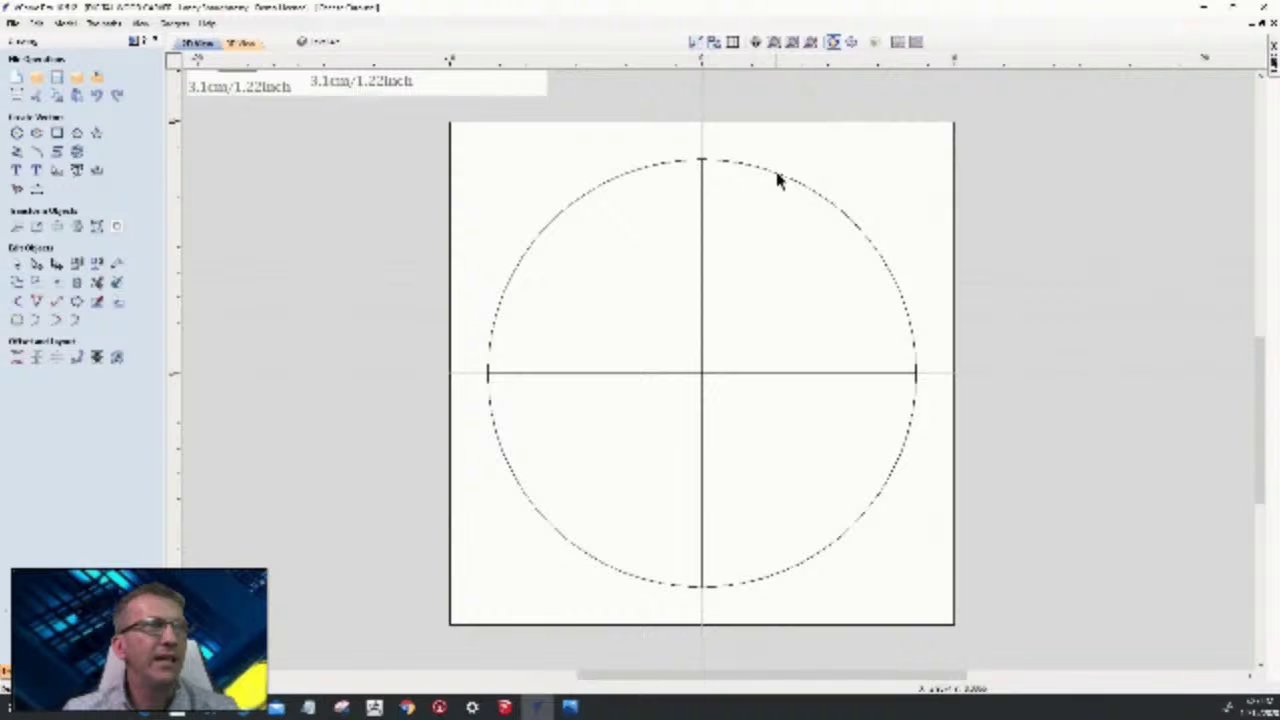
click(876, 258)
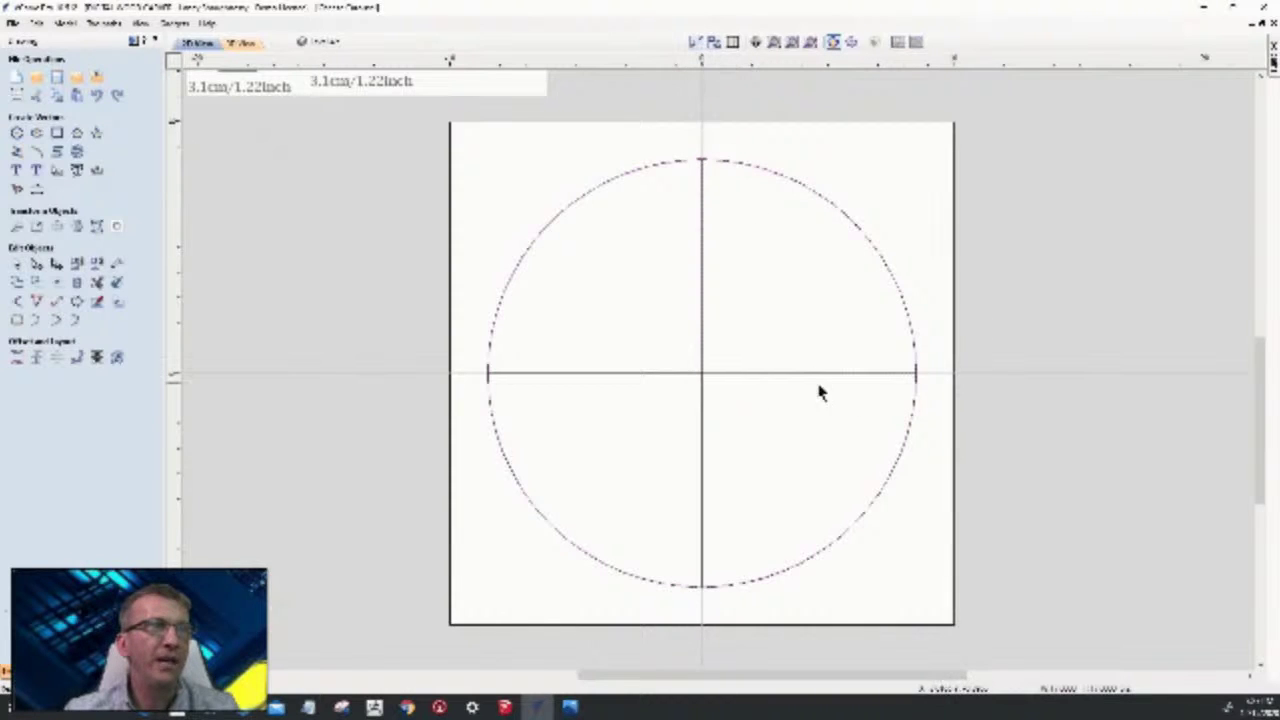
right_click(702, 288)
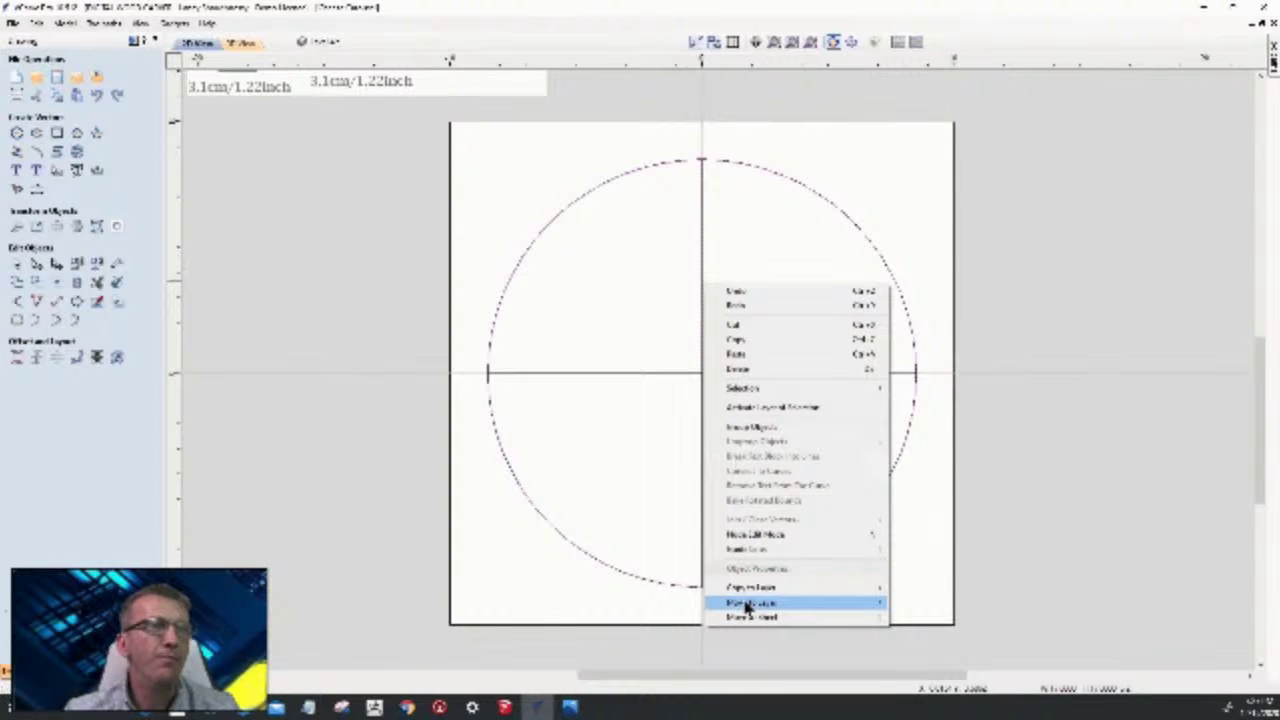
mouse_move(740, 602)
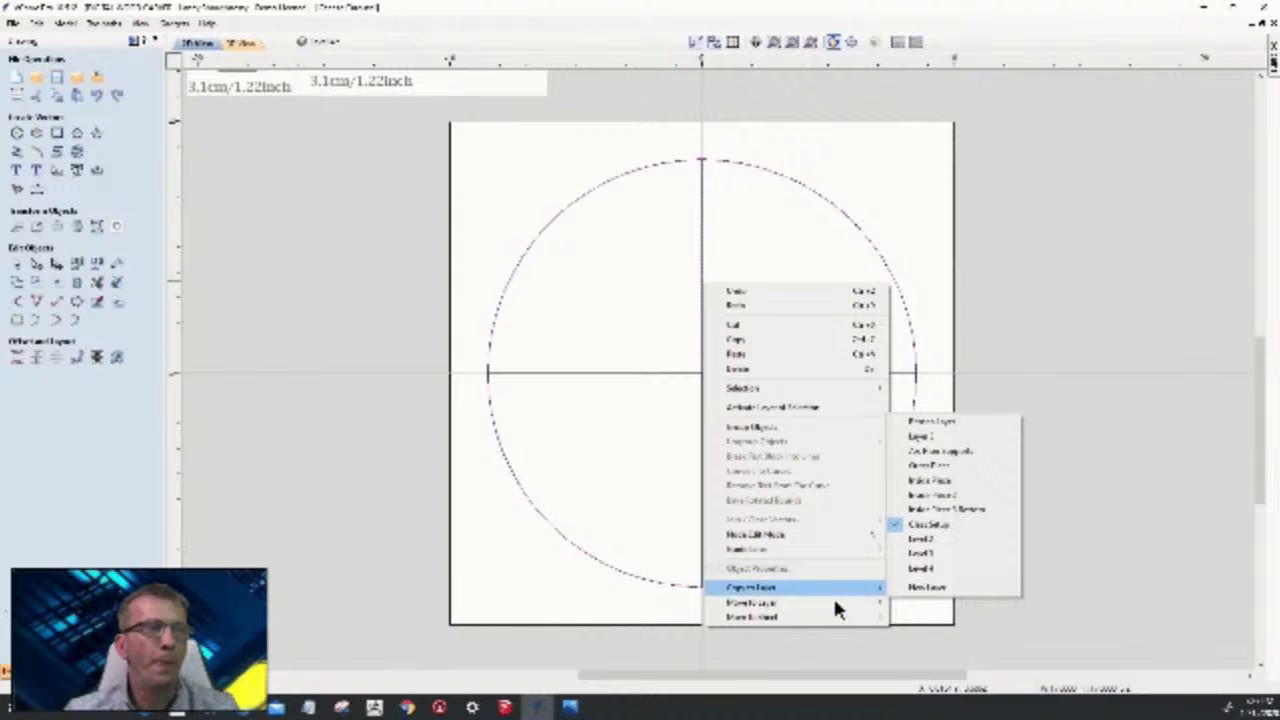
mouse_move(840, 604)
click(928, 603)
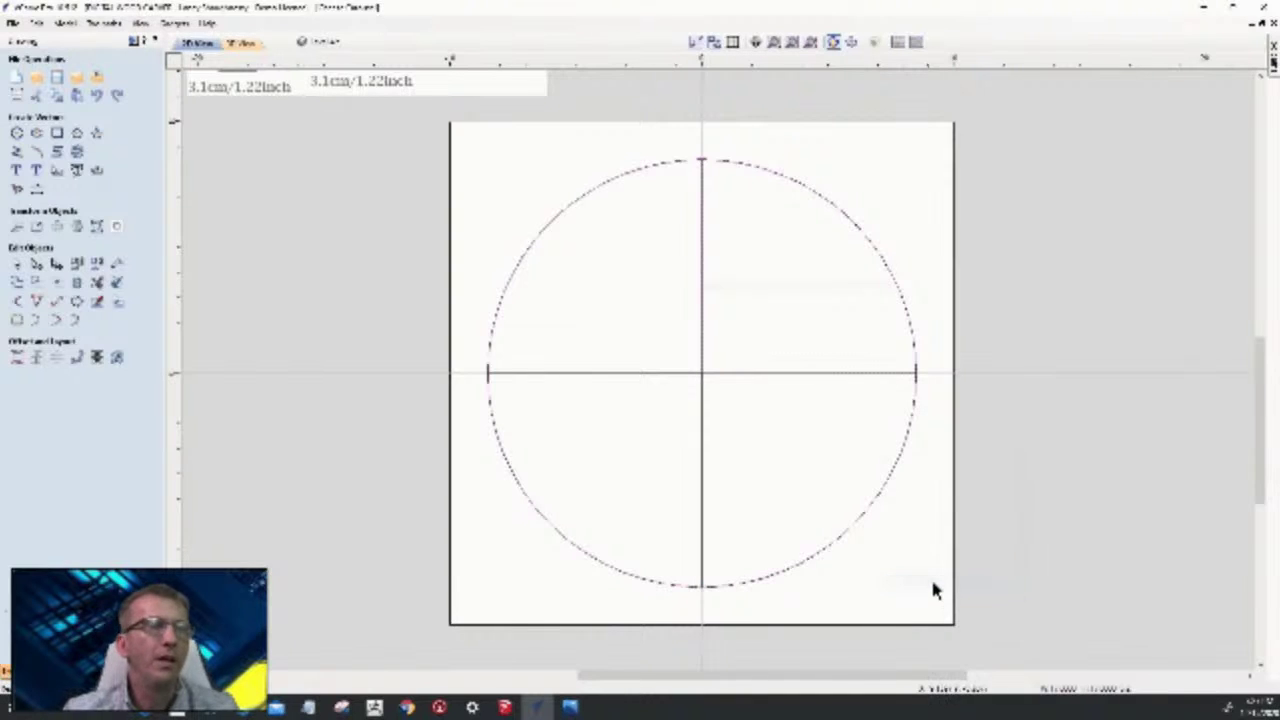
click(323, 42)
click(321, 147)
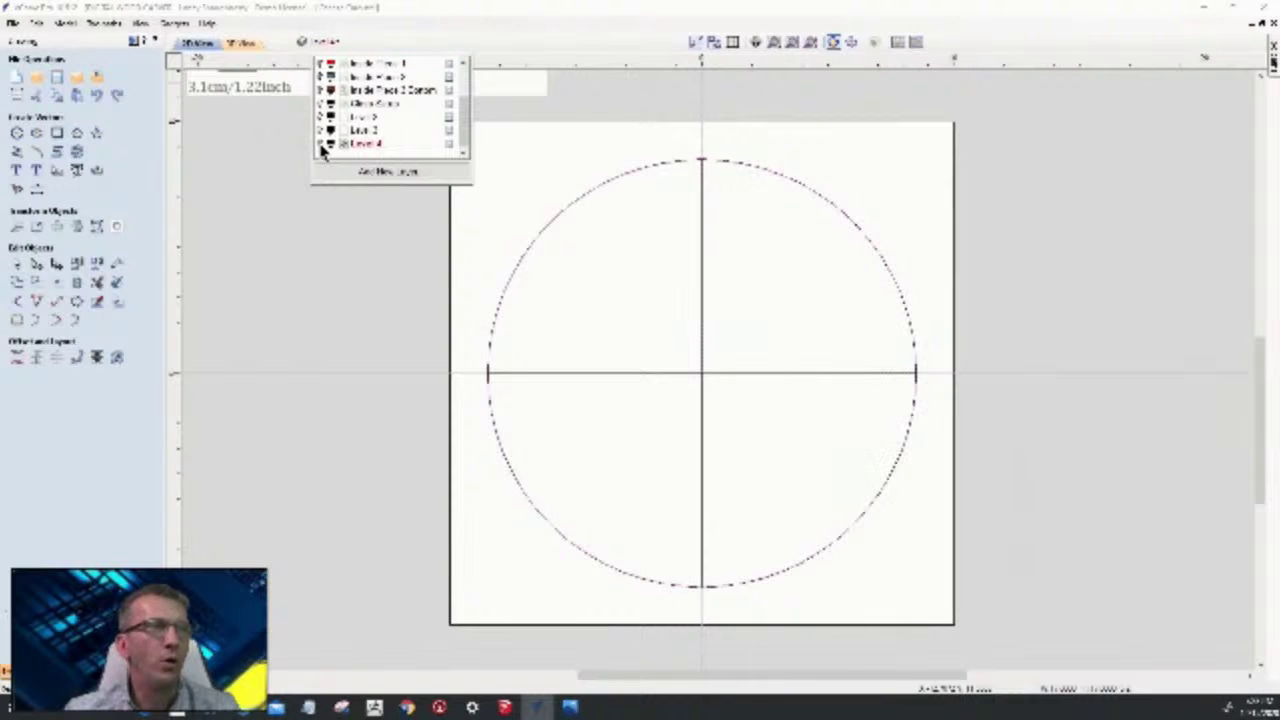
- Move the circle and the L-shaped polyline bounding the lower-right quadrant to the Level 3 layer and hide that layer
click(853, 226)
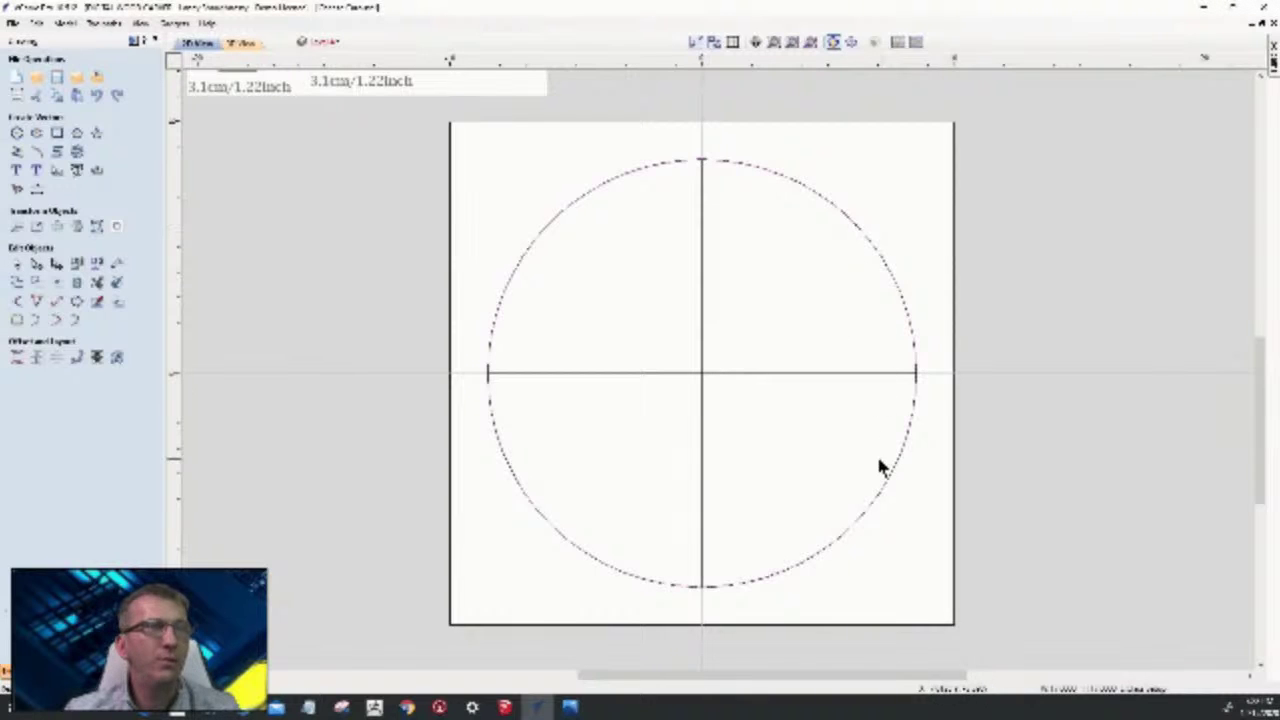
click(838, 372)
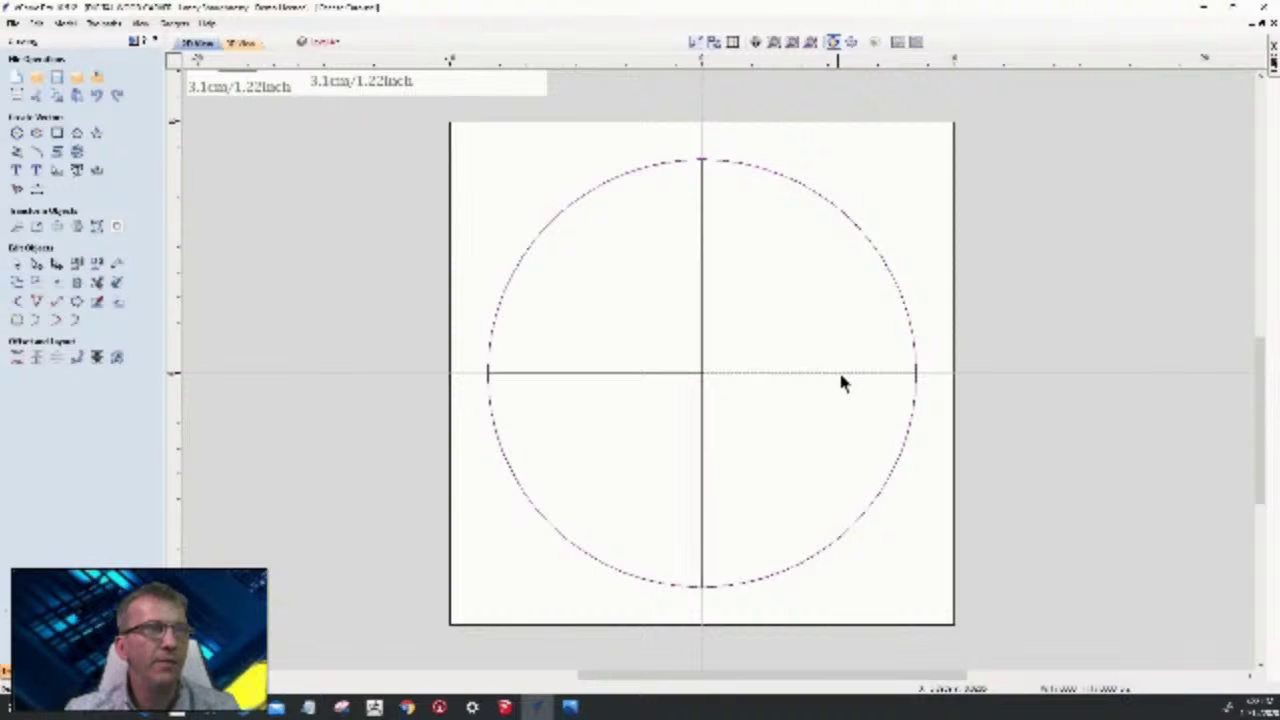
right_click(821, 377)
mouse_move(860, 348)
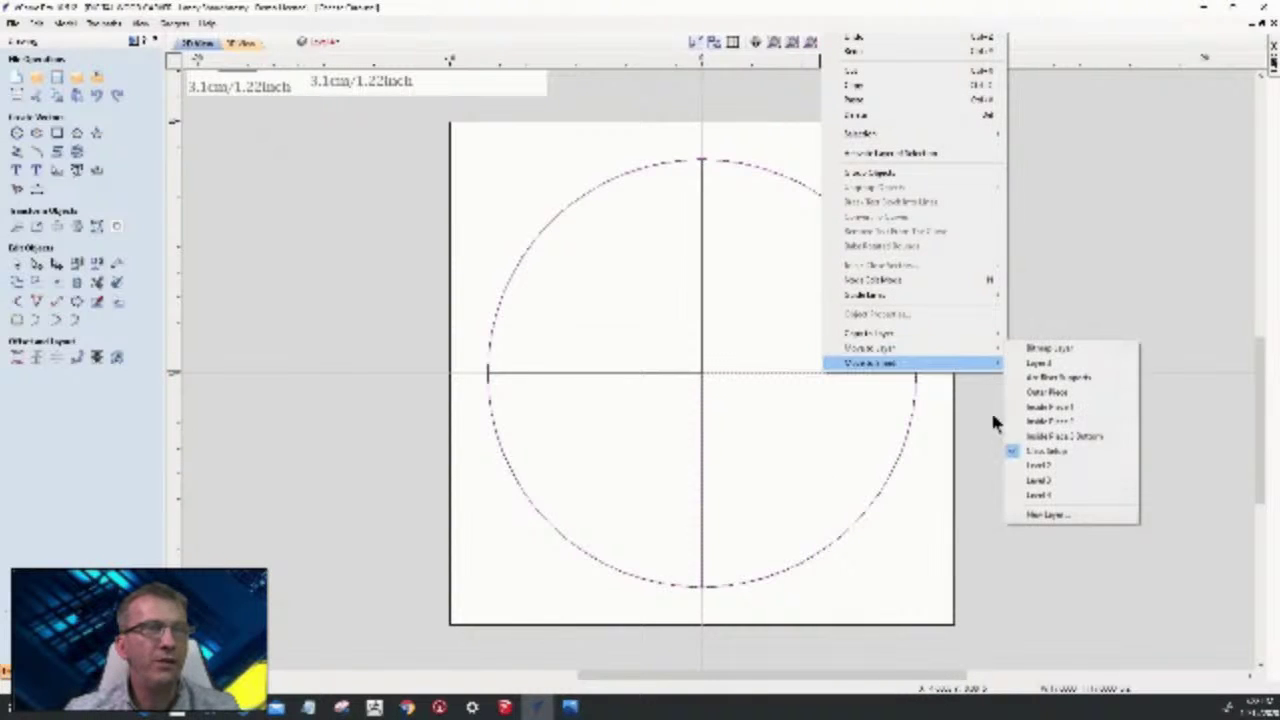
click(1030, 483)
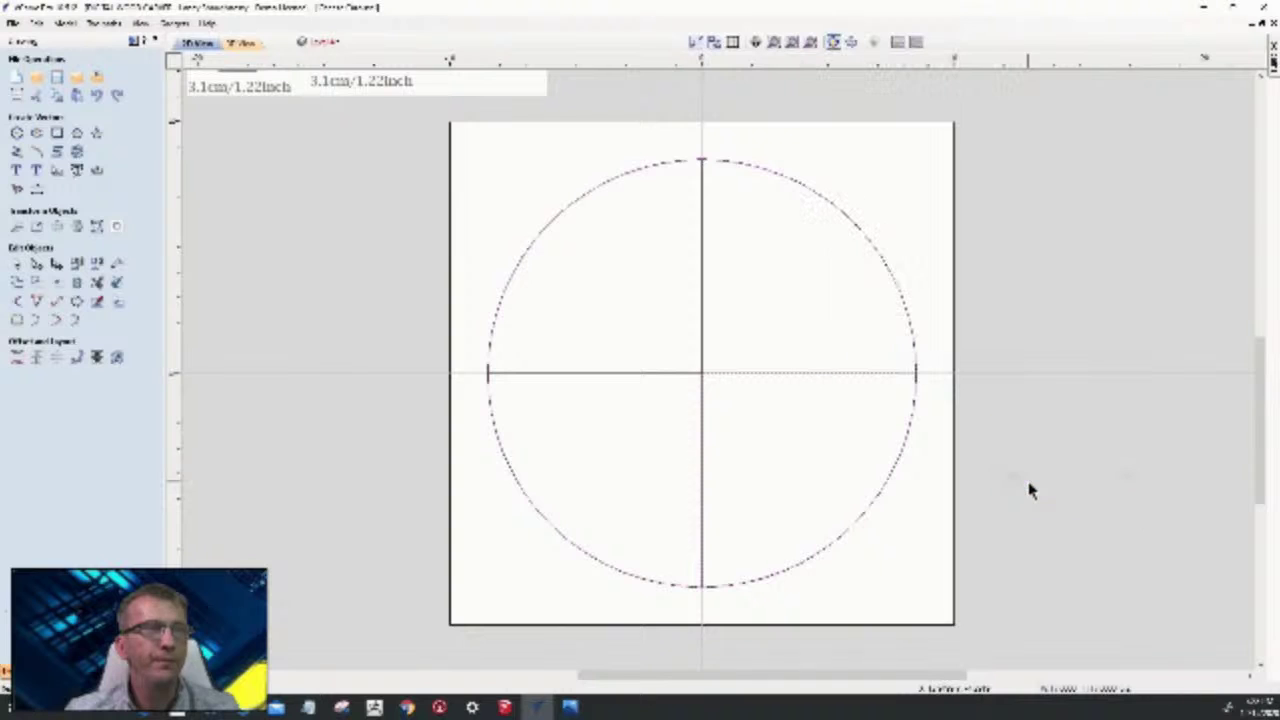
click(337, 45)
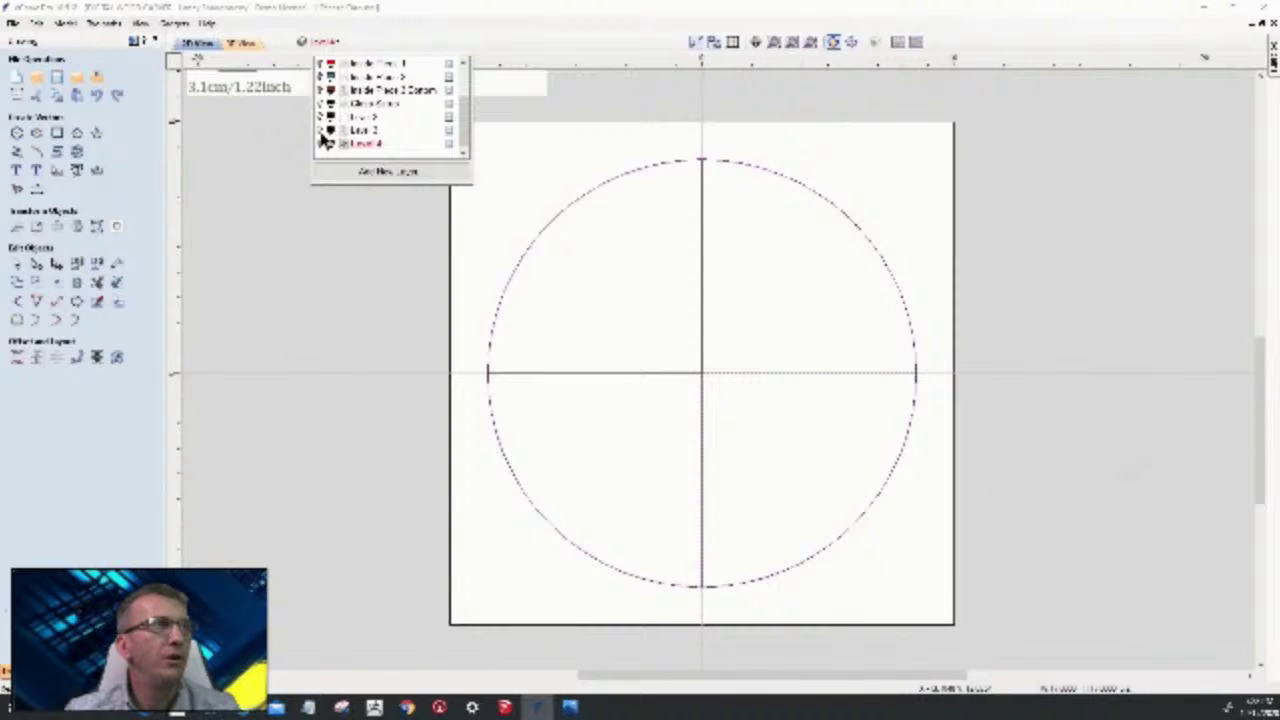
click(323, 138)
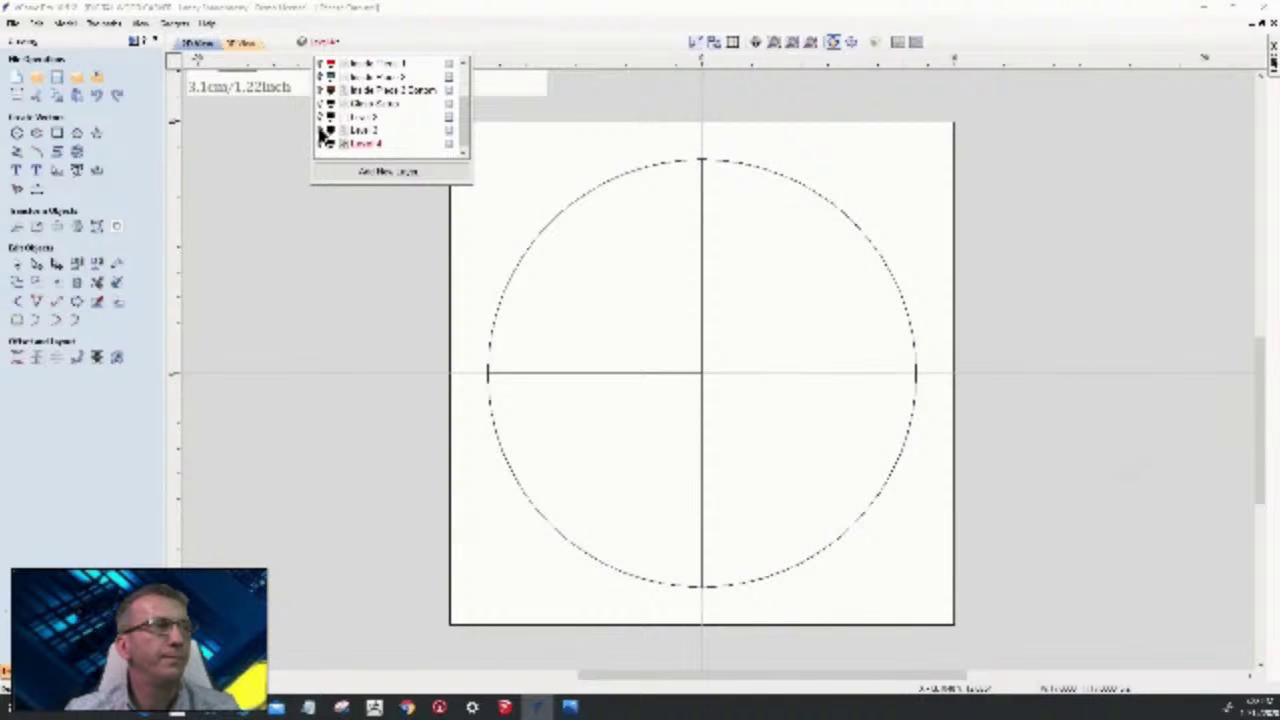
- With Class Setup as the active layer, move the circle and the lower-left quadrant's polyline to Level 2 and hide Level 2
click(370, 103)
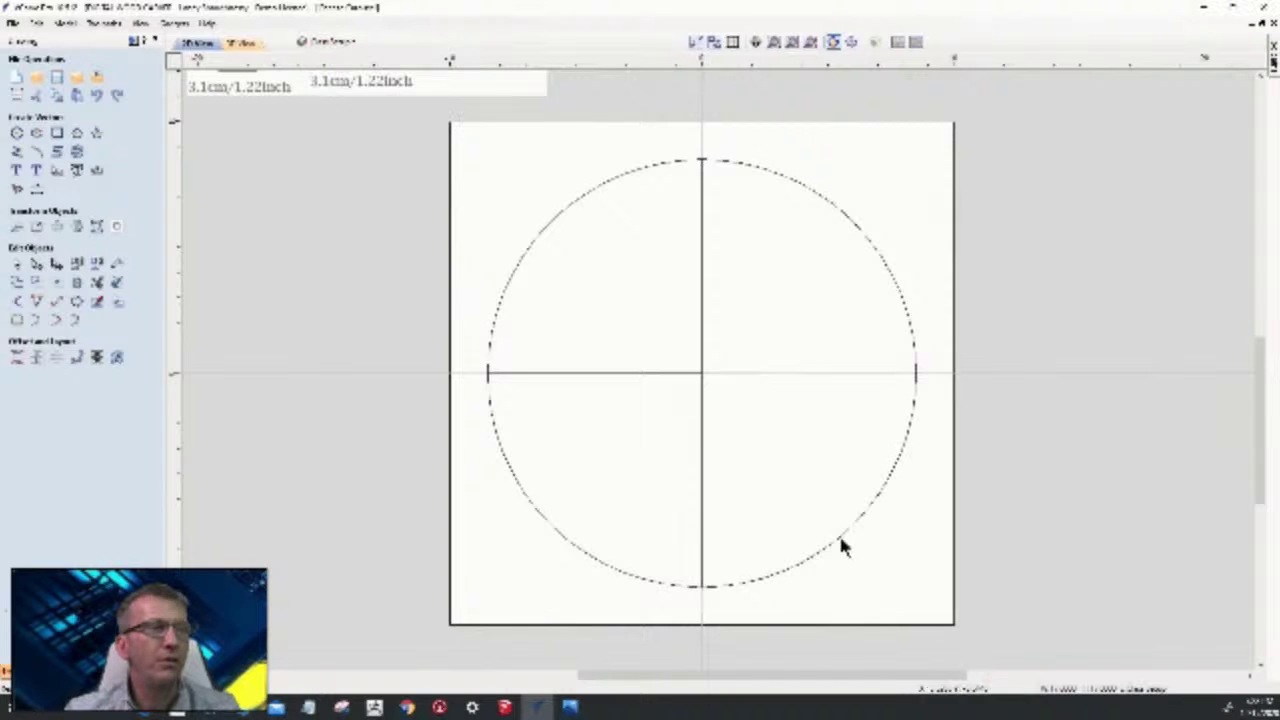
click(701, 493)
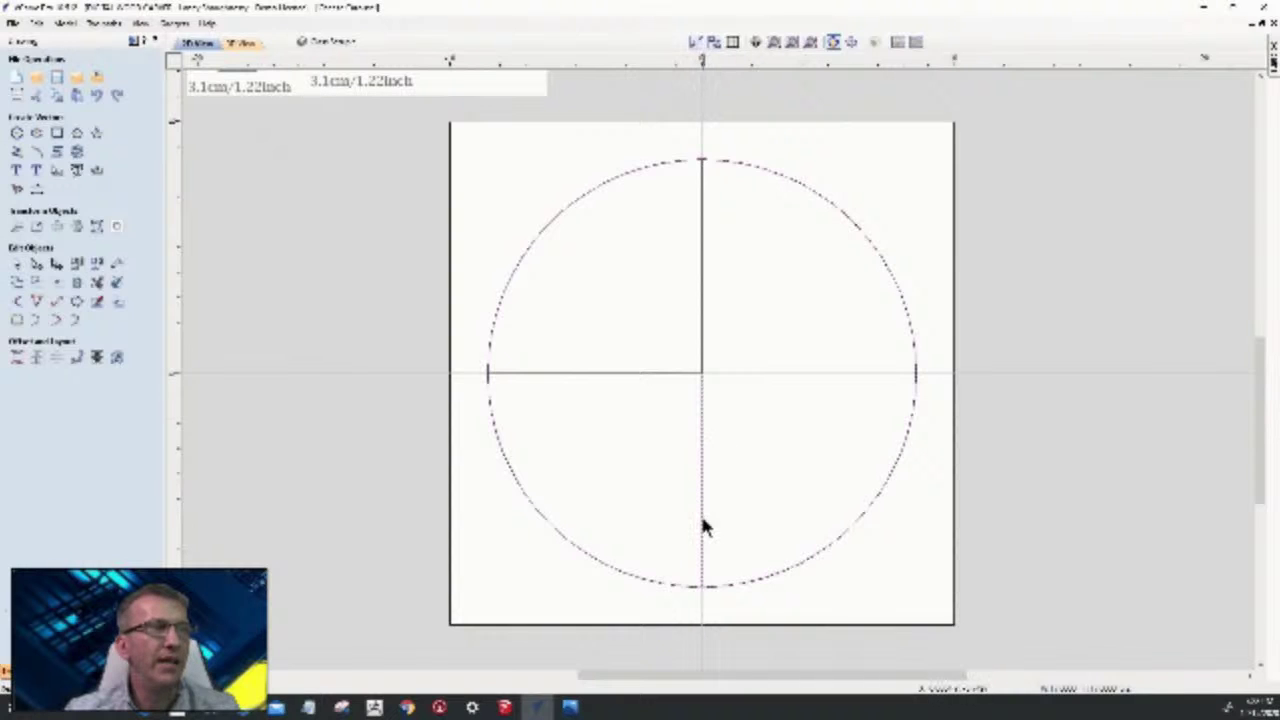
right_click(701, 522)
mouse_move(723, 493)
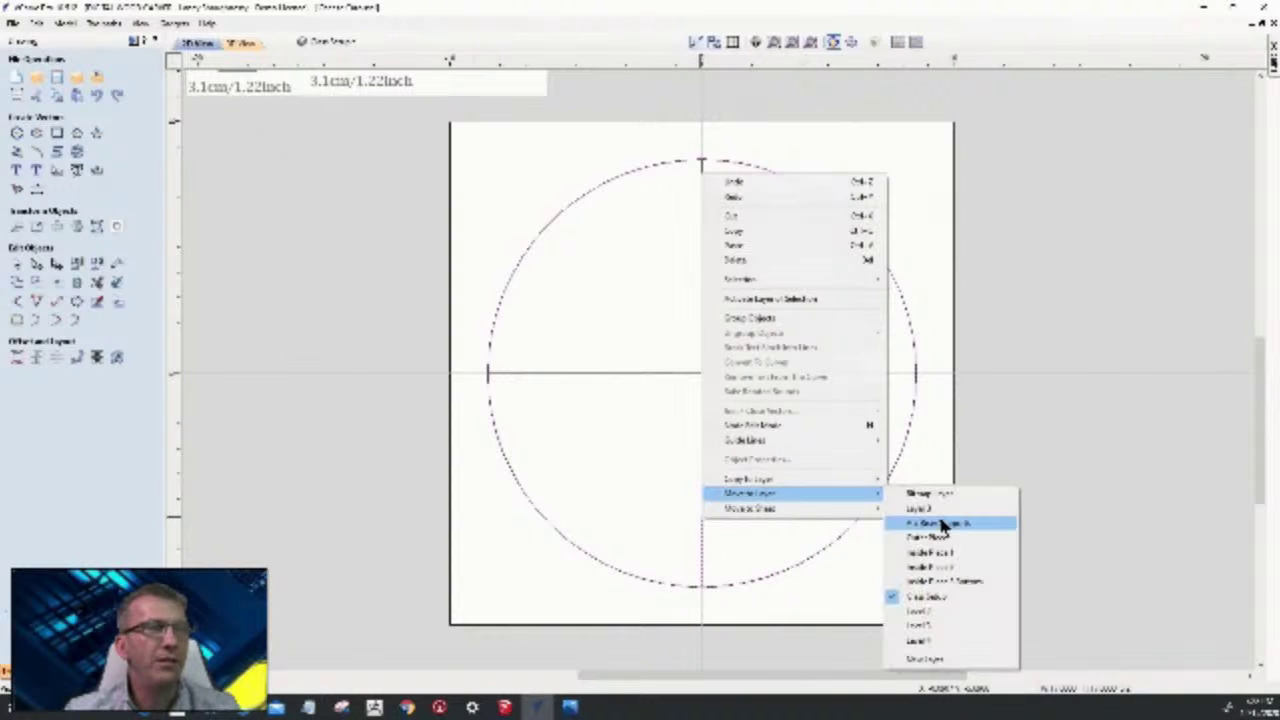
click(922, 612)
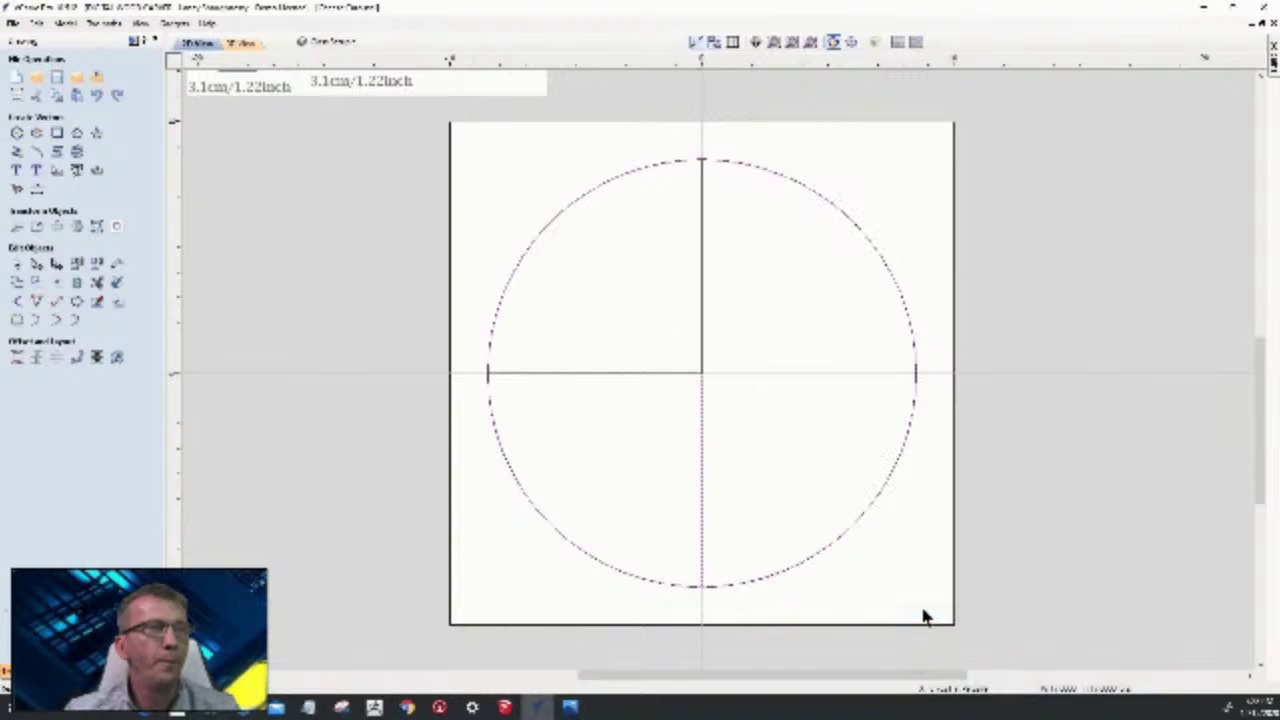
click(320, 45)
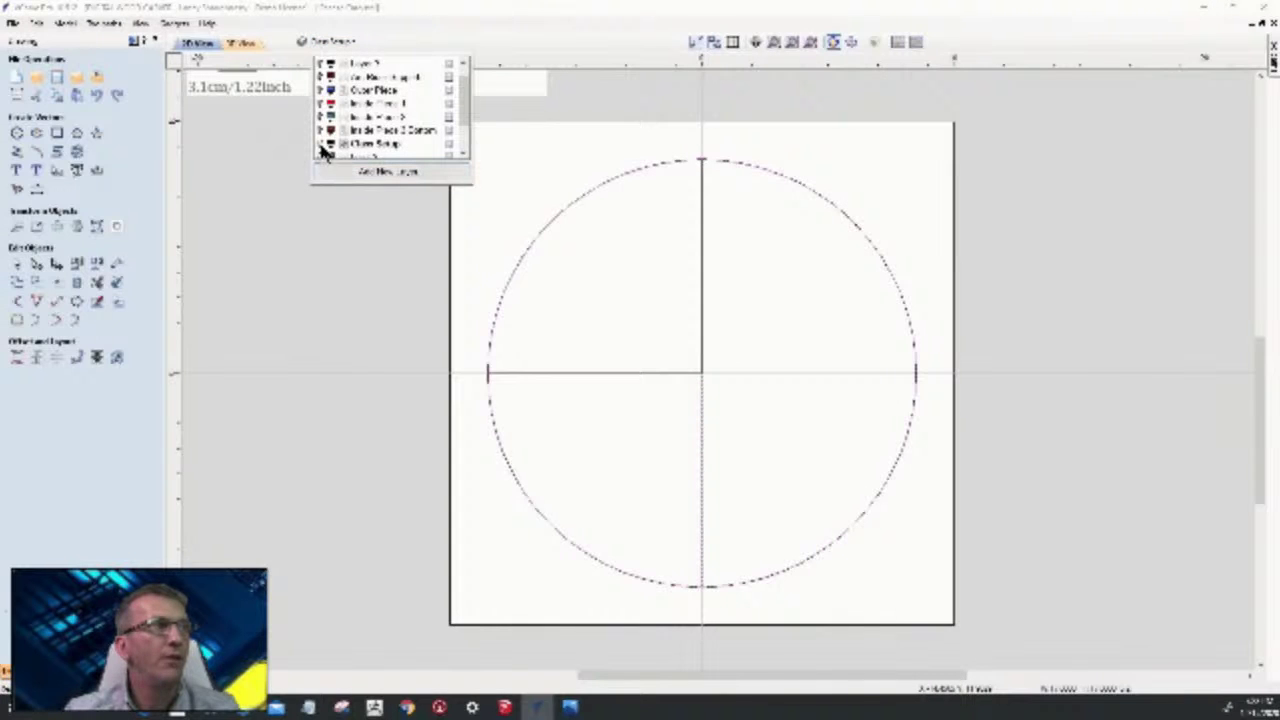
scroll(325, 150, down, 2)
click(323, 118)
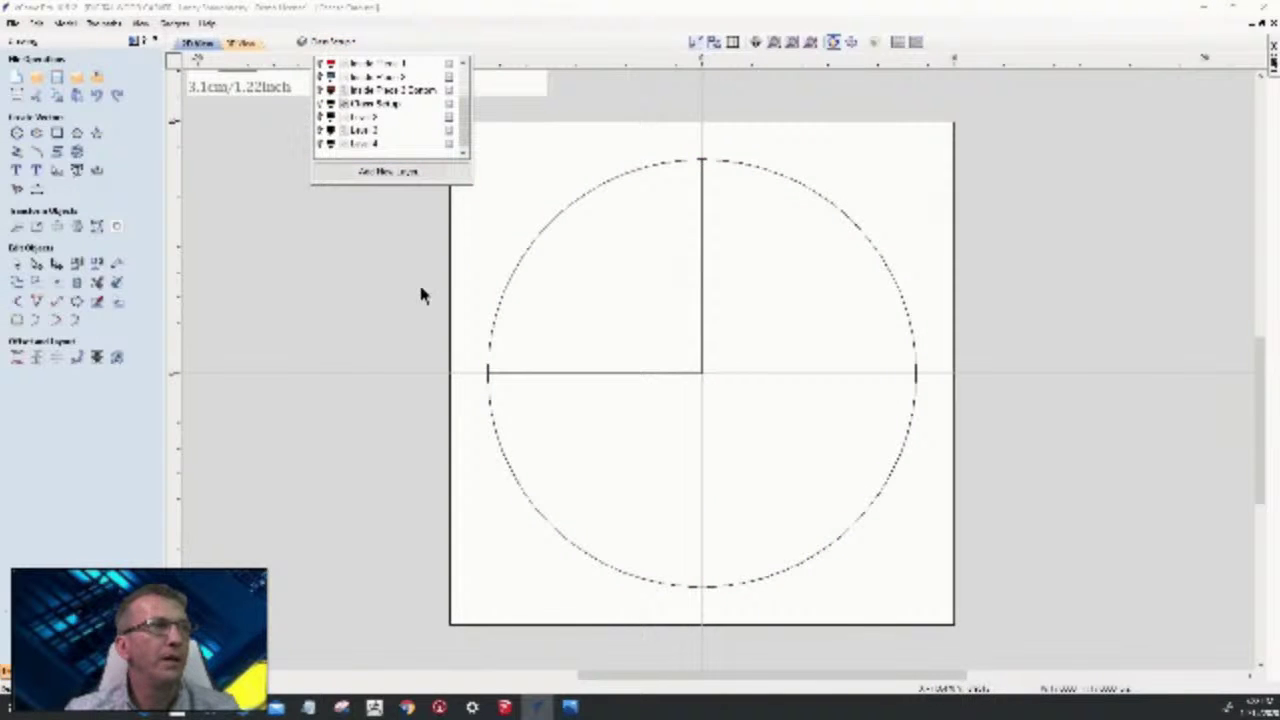
- Select the remaining circle and the lines bounding the upper-left quadrant on the Class Setup layer
click(737, 170)
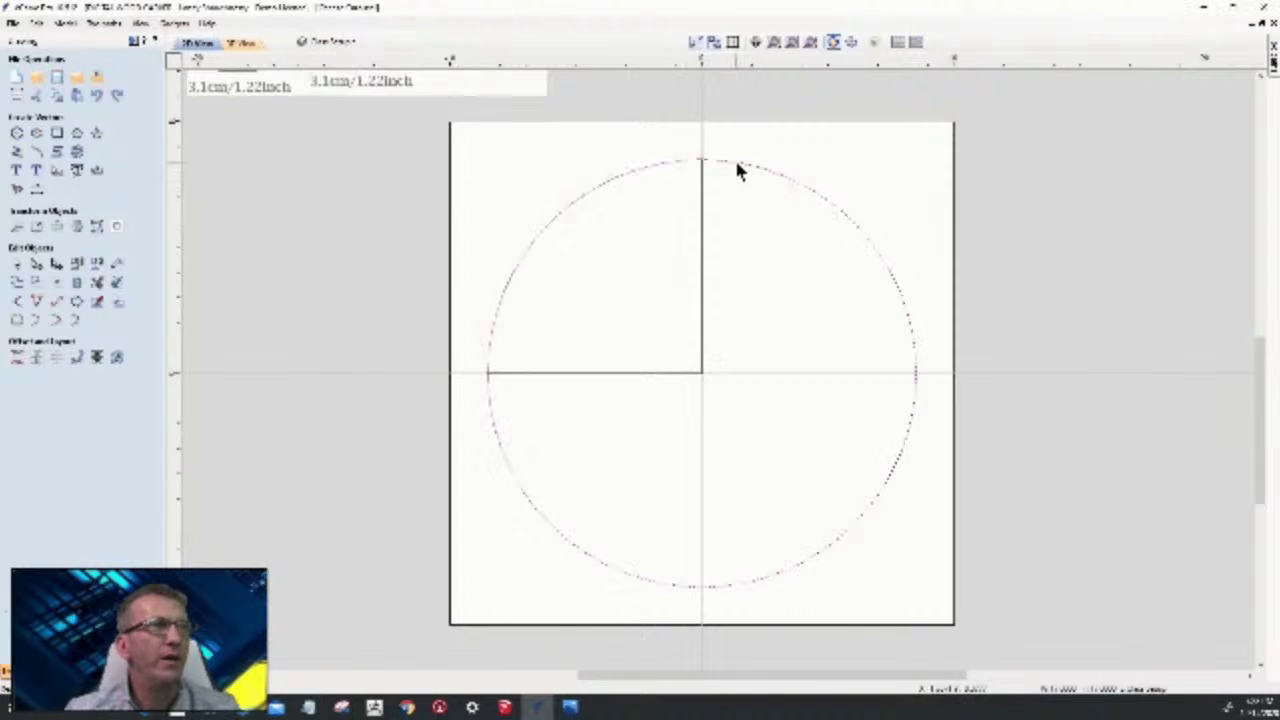
click(702, 222)
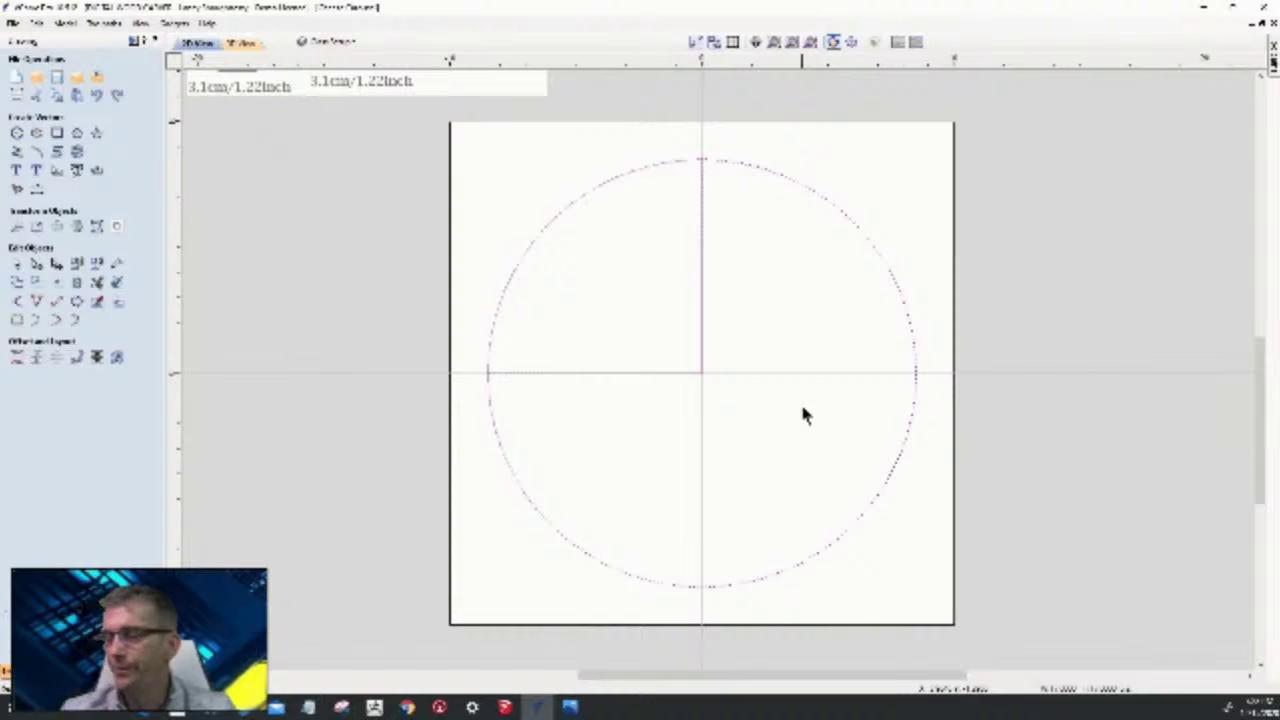
- Isolate Level 2, Level 3, Level 4 and Class Setup one after another to examine each layer's quadrant, ending with only Class Setup shown
click(347, 44)
scroll(370, 135, down, 1)
scroll(375, 135, up, 1)
scroll(355, 110, down, 1)
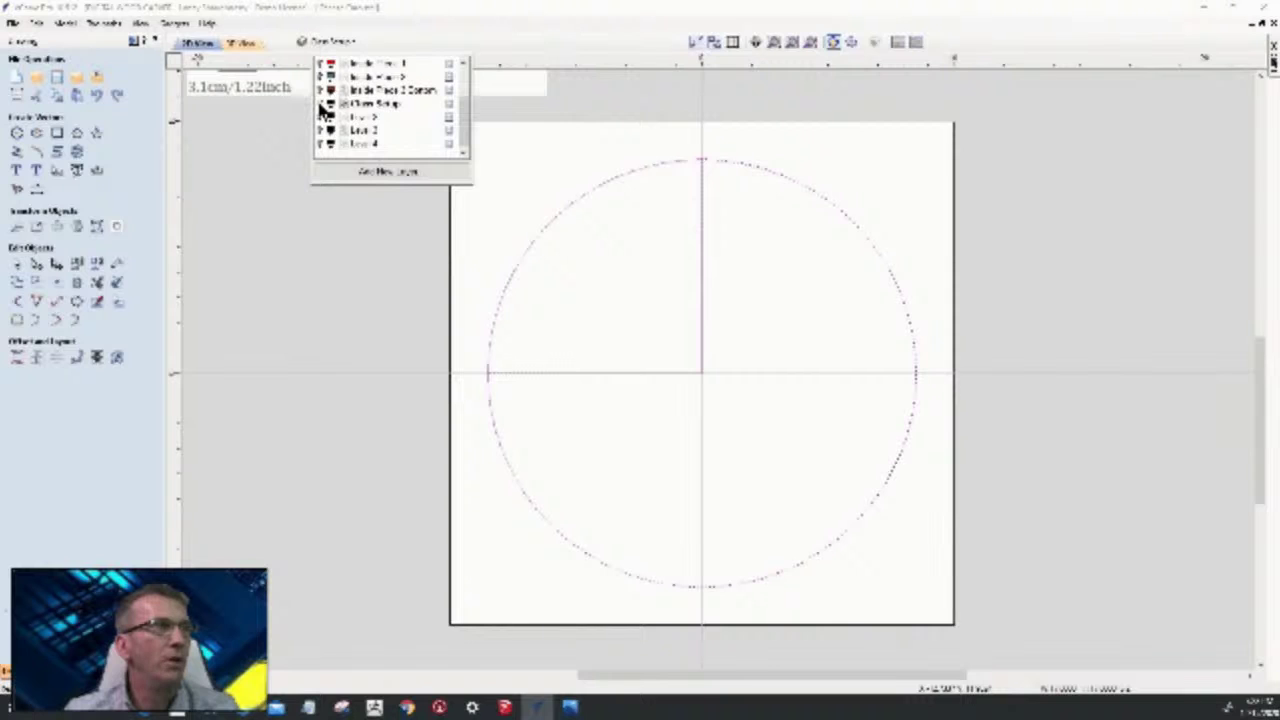
click(320, 104)
click(322, 118)
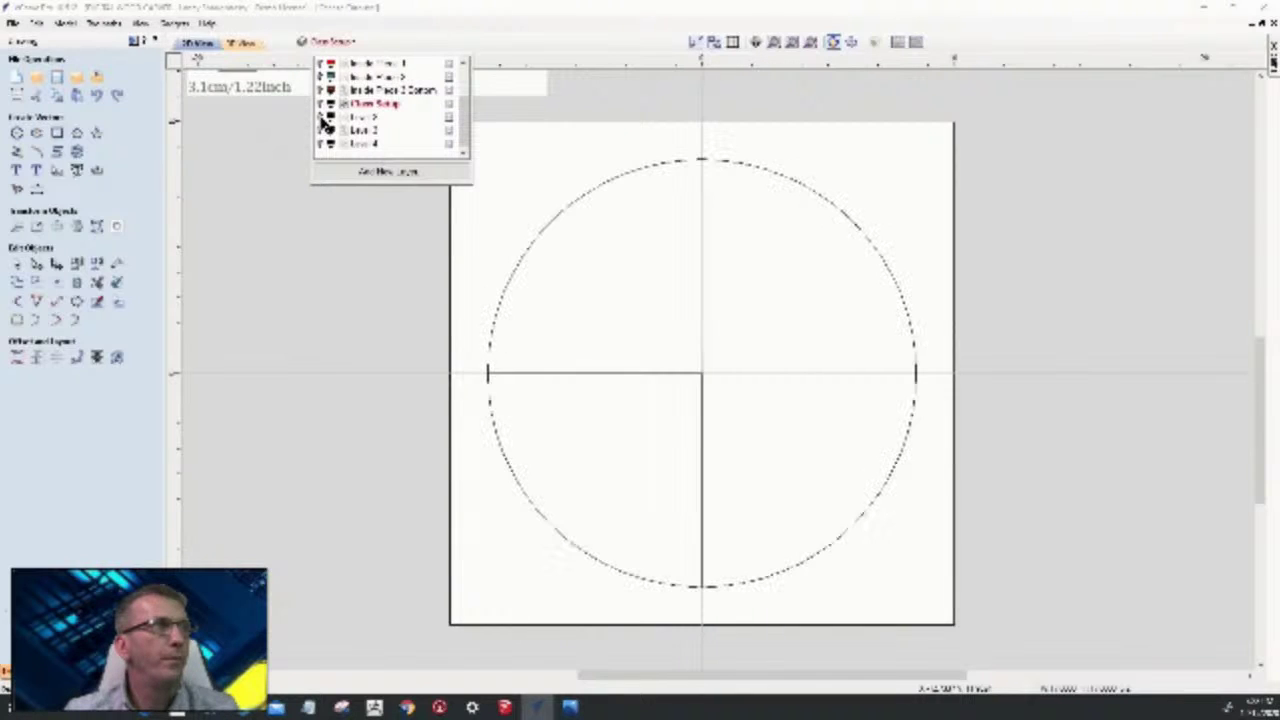
click(322, 118)
click(323, 131)
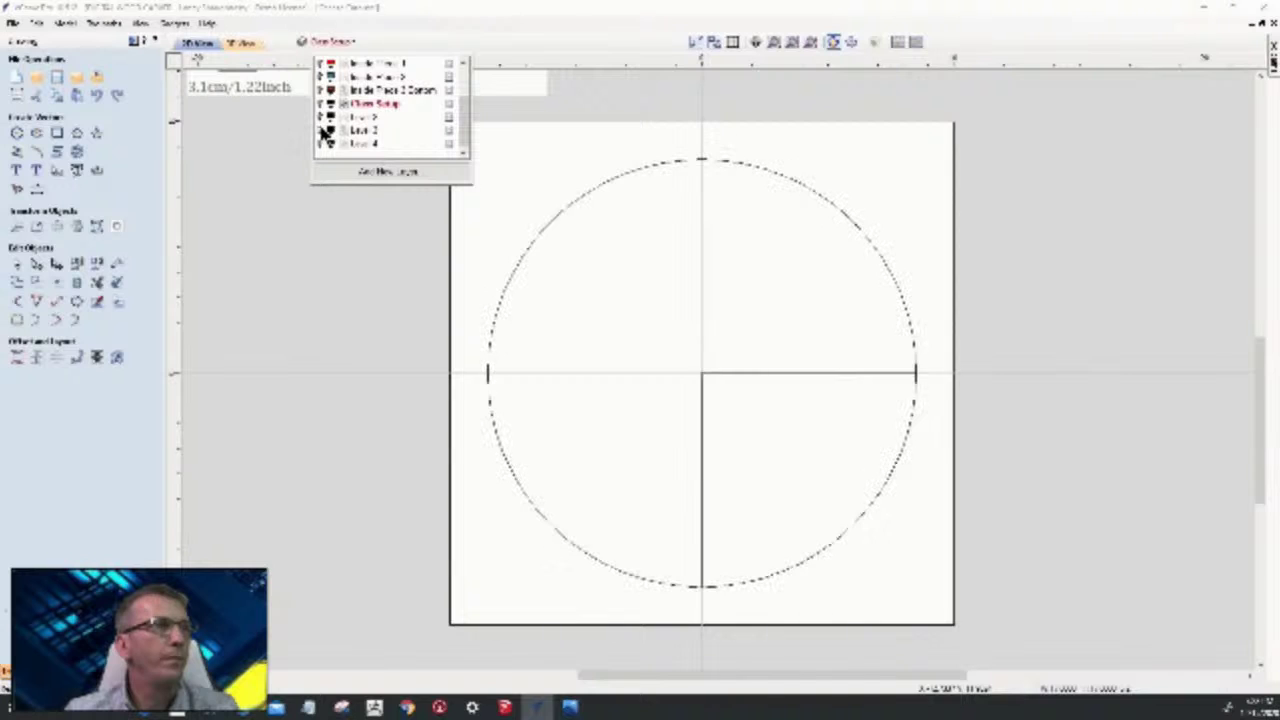
click(323, 131)
click(322, 144)
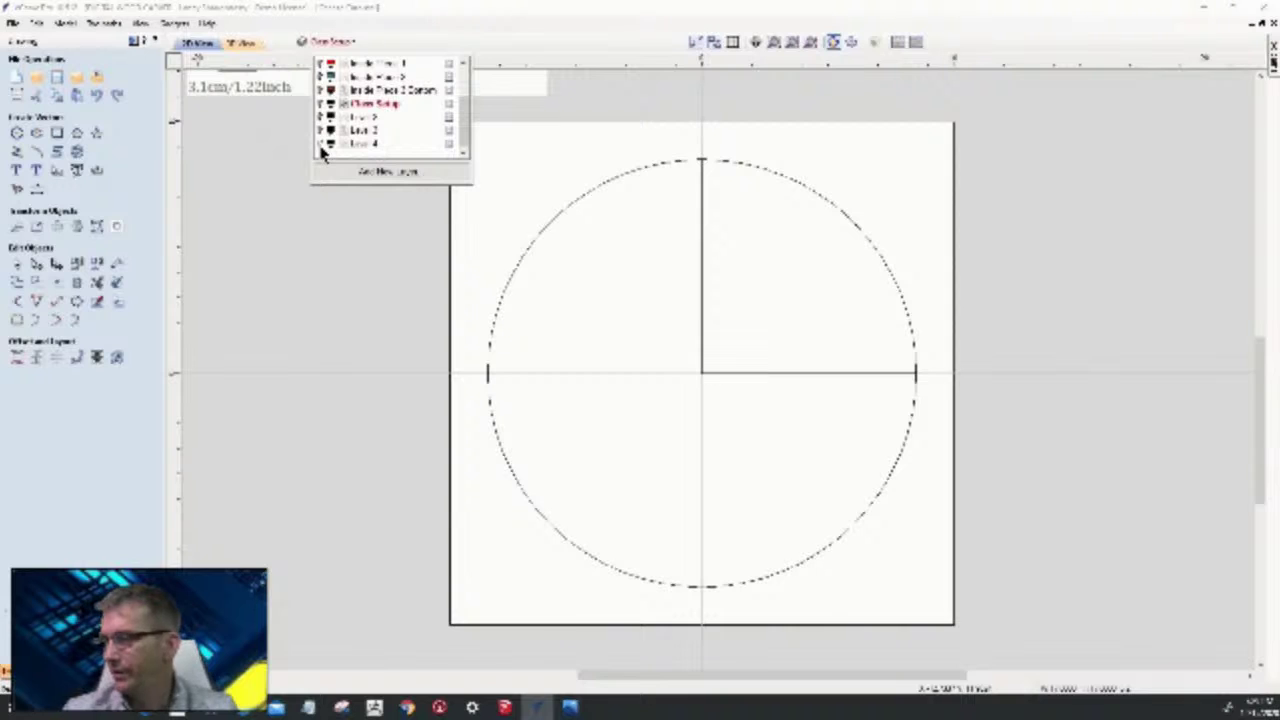
click(321, 104)
click(320, 144)
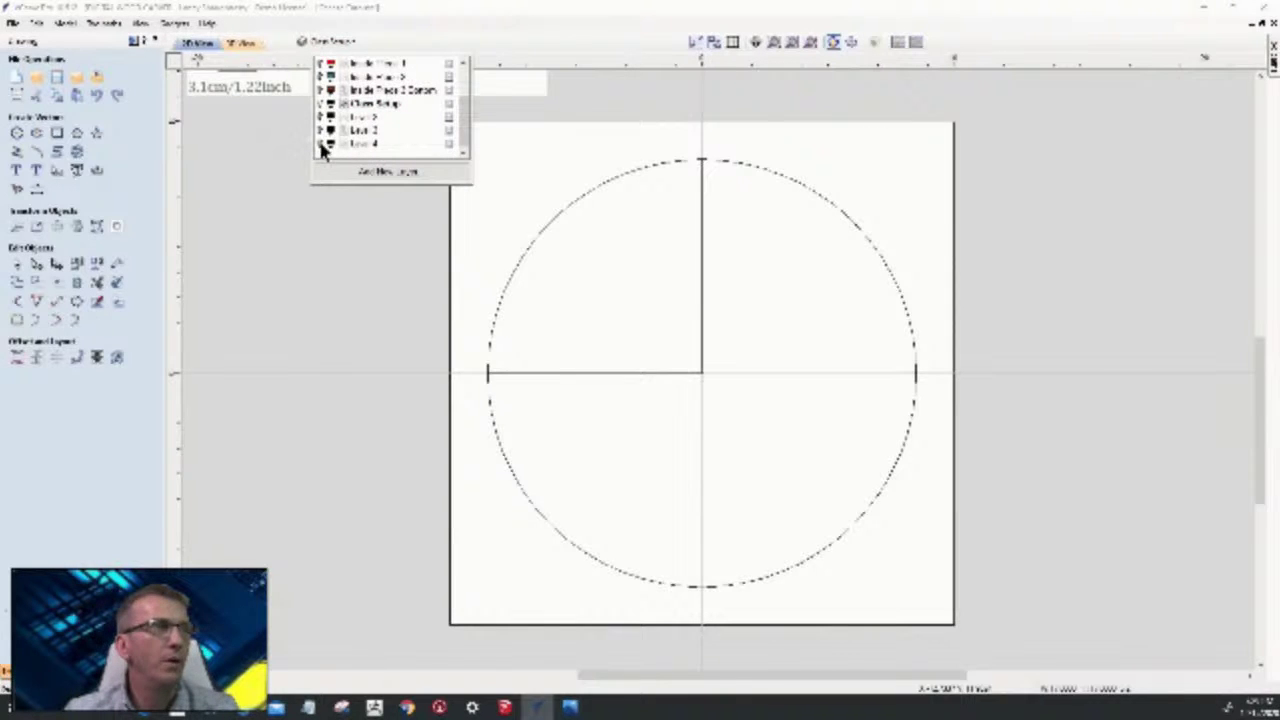
- Trim the Class Setup circle with Interactive Vector Trim, keeping only the arc that closes the upper-left quadrant
click(703, 373)
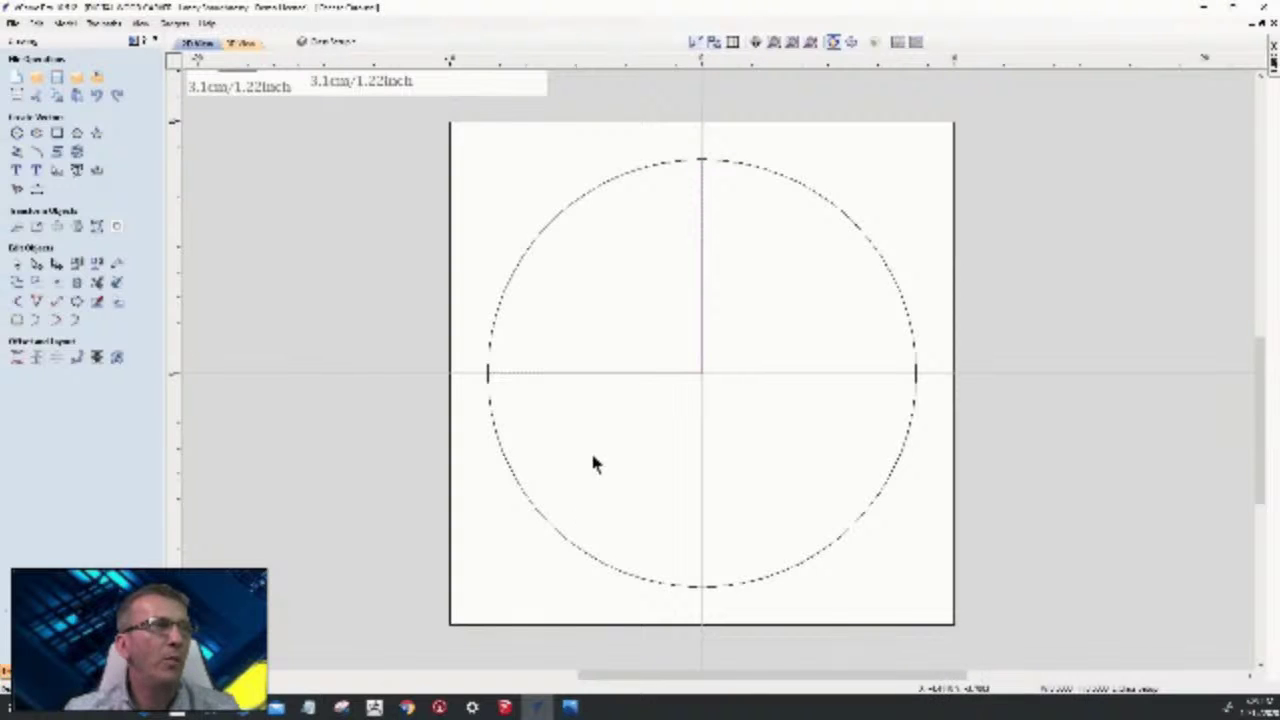
click(97, 283)
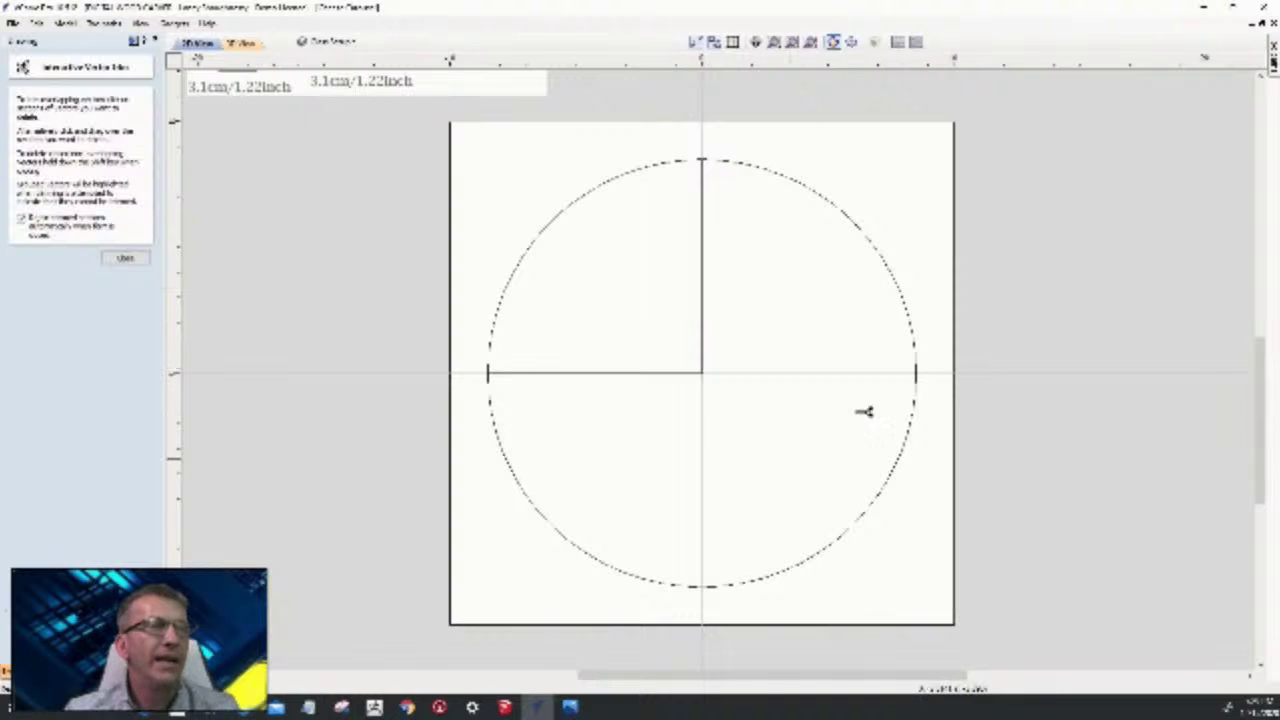
click(903, 287)
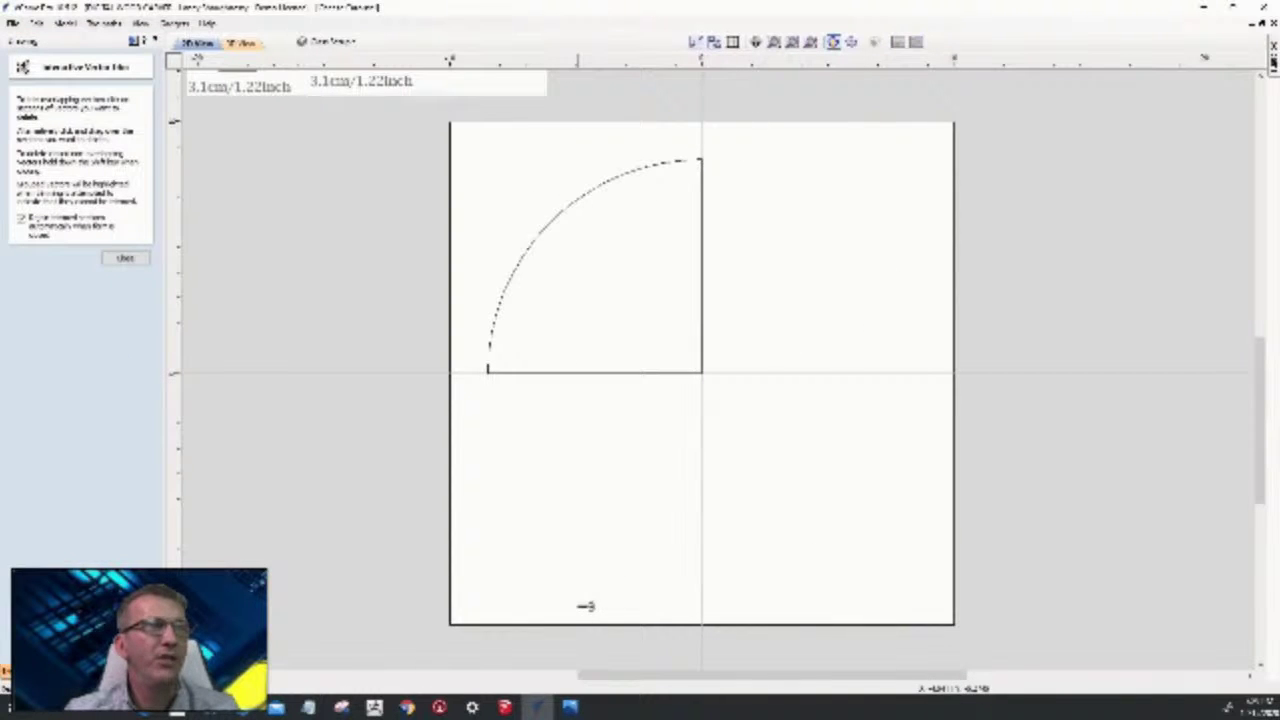
click(334, 45)
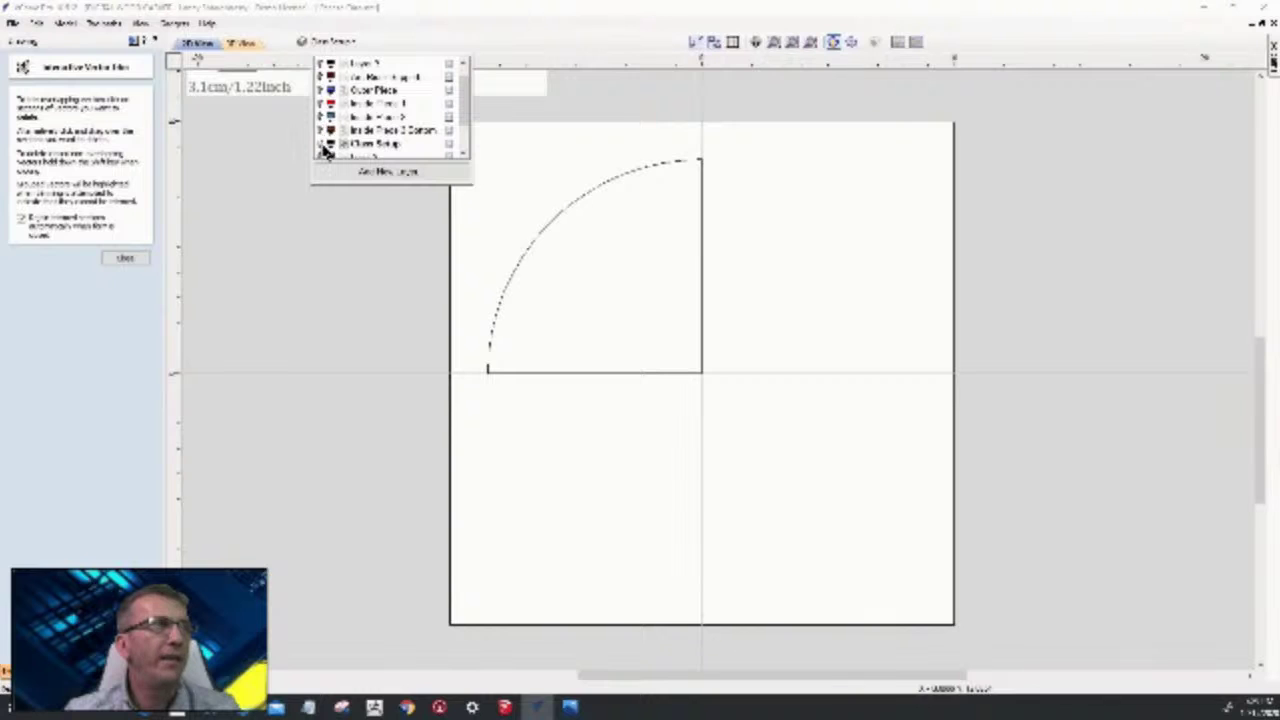
click(125, 257)
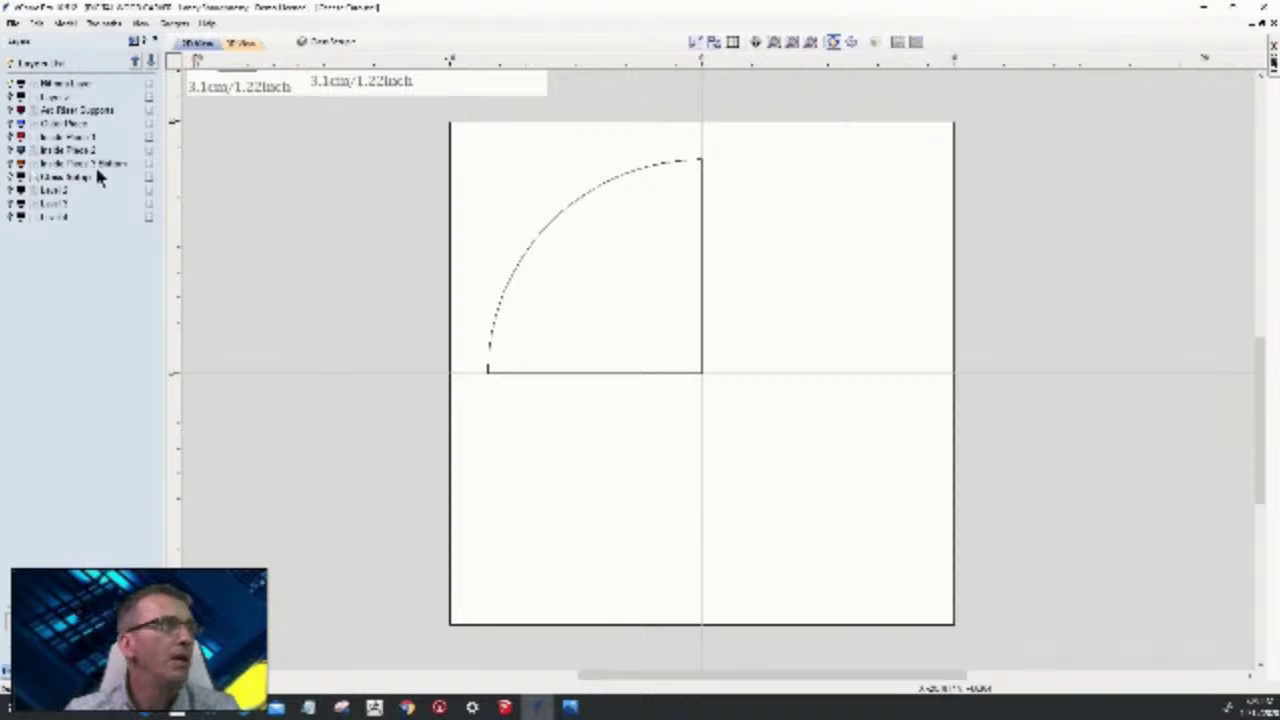
- Show only Level 2 as the active layer and trim its circle to the arc bounding the lower-left quadrant
click(20, 190)
click(10, 191)
click(44, 193)
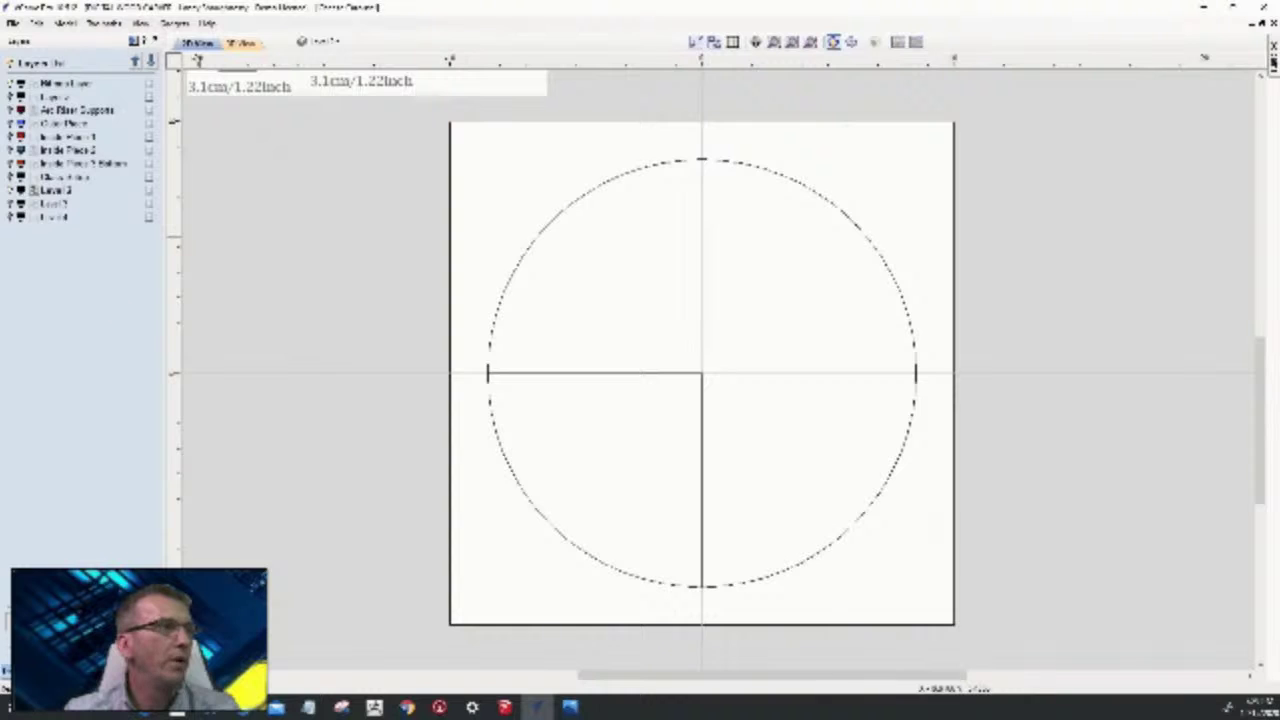
click(20, 671)
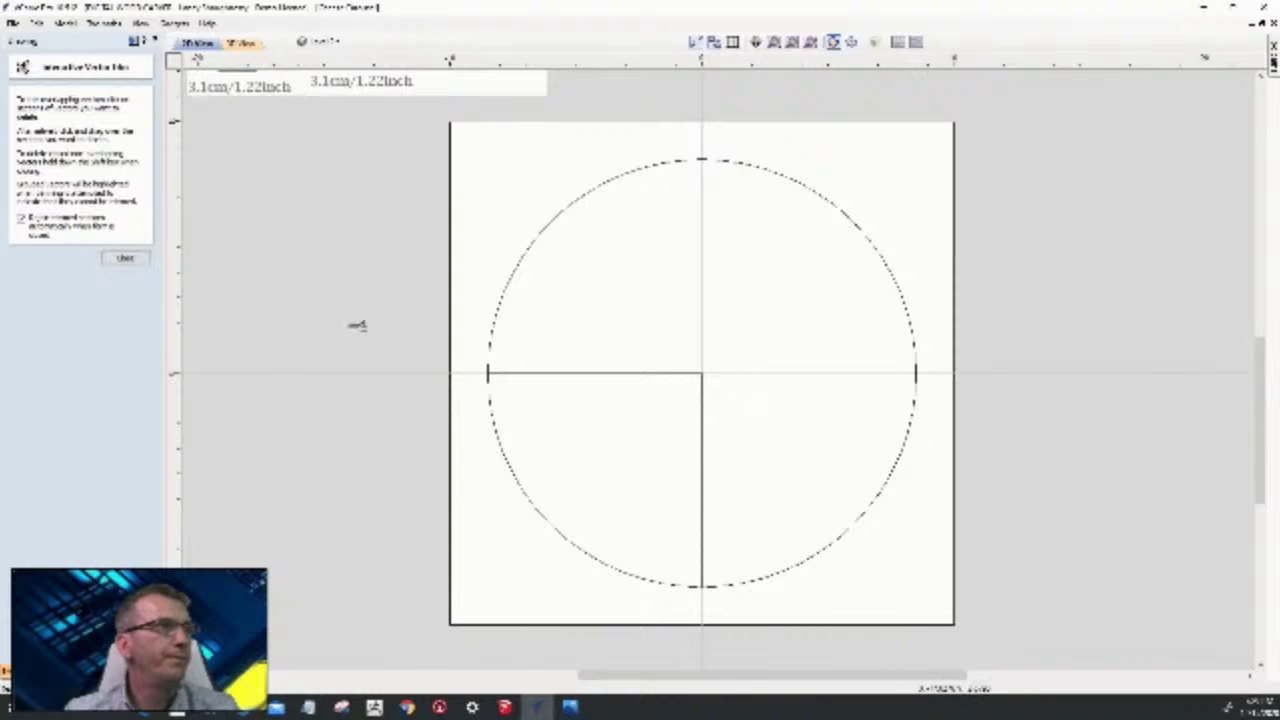
click(531, 259)
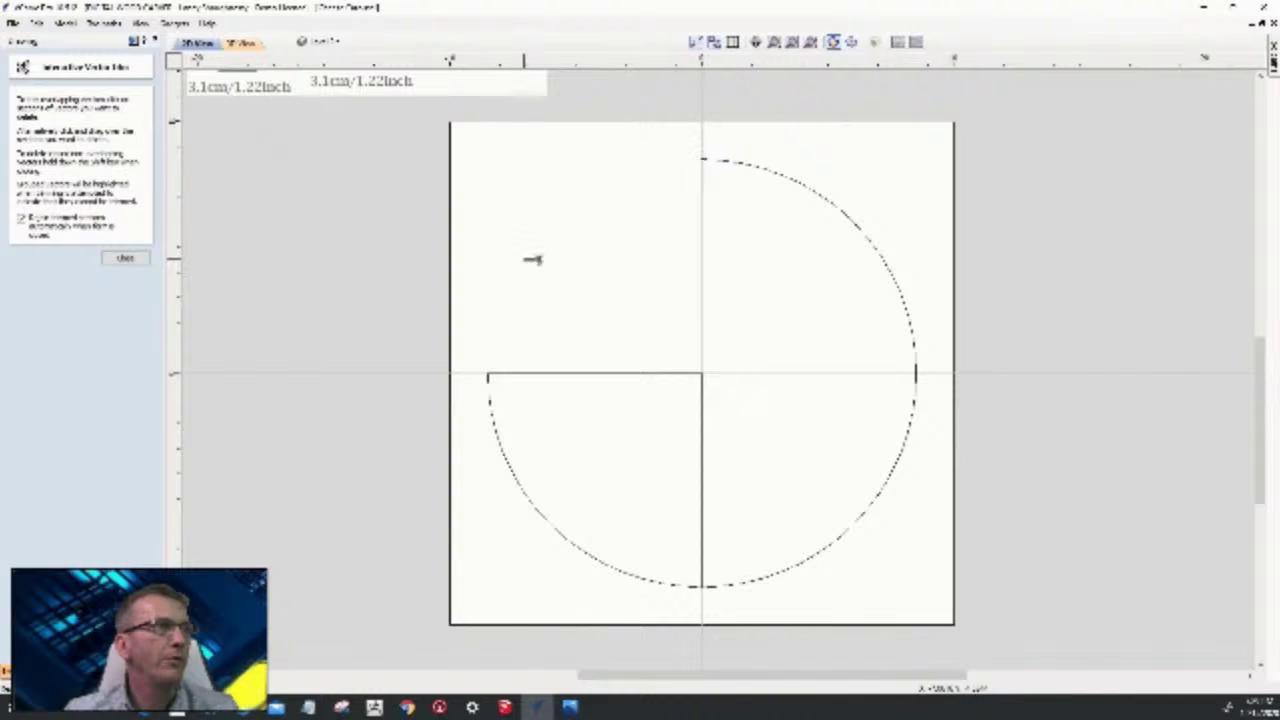
click(857, 217)
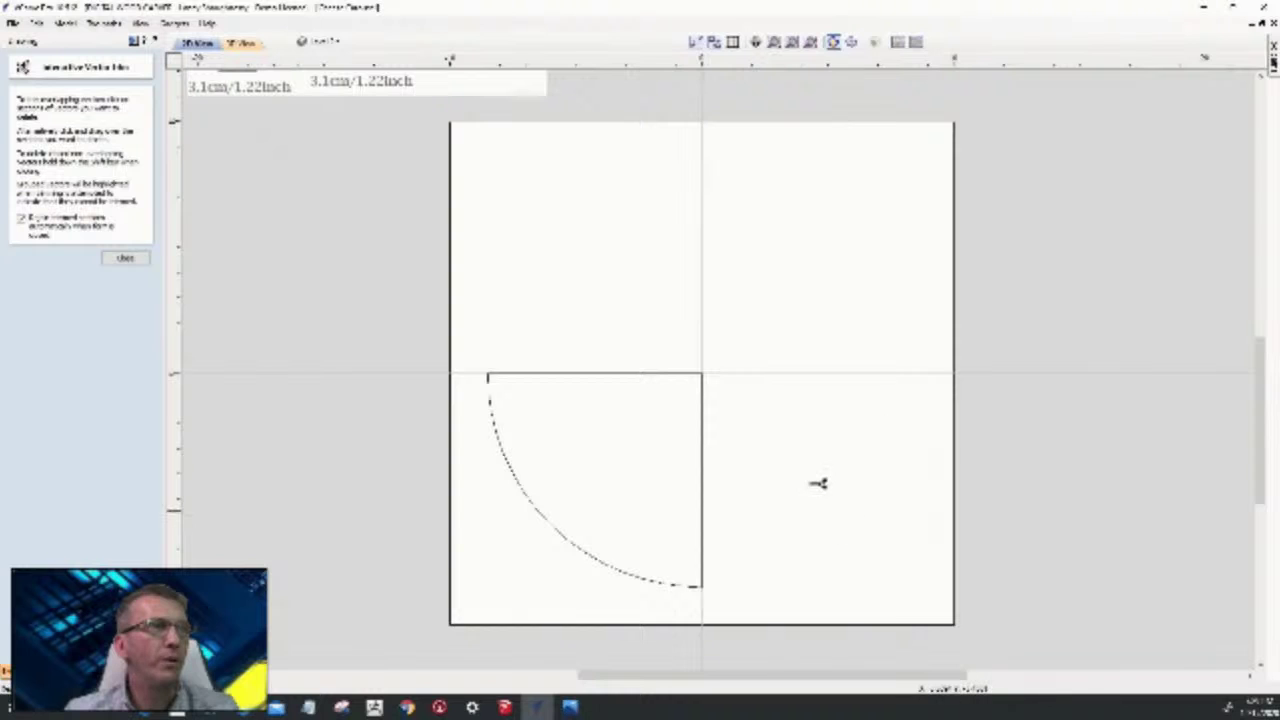
click(124, 258)
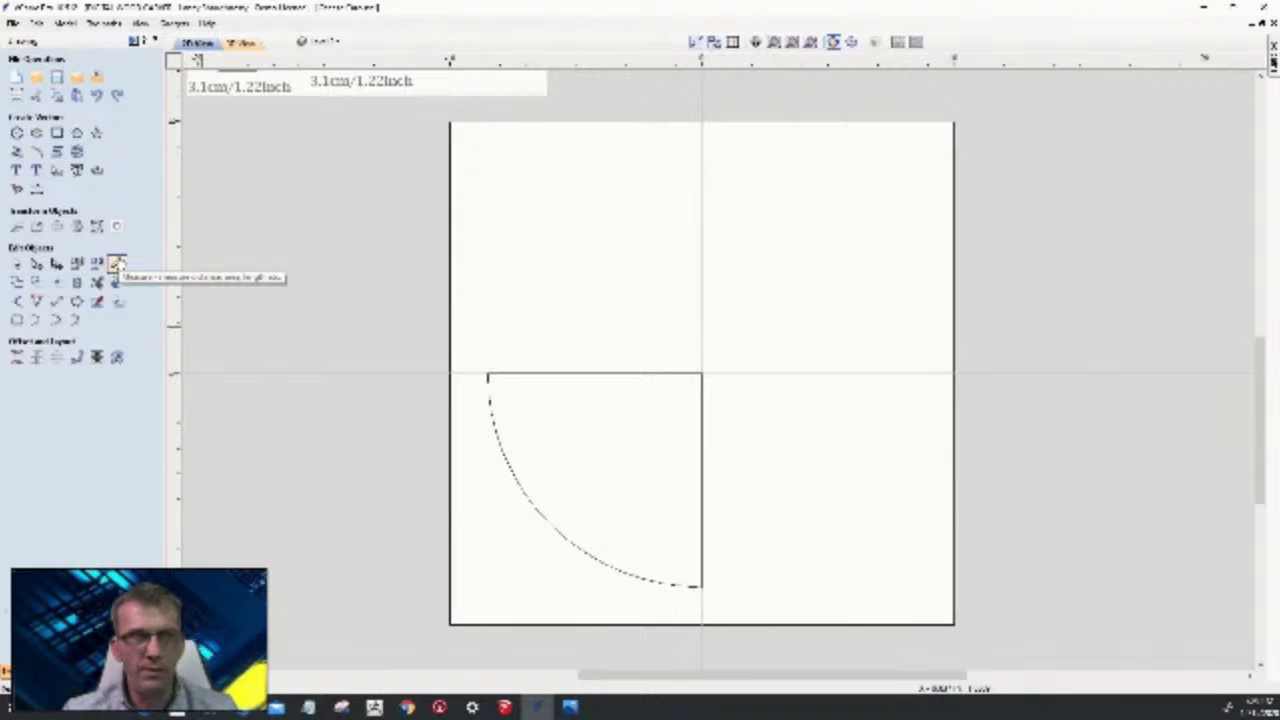
- Show only Level 3 as the active layer and trim its circle to the arc bounding the lower-right quadrant
click(366, 44)
scroll(333, 147, down, 2)
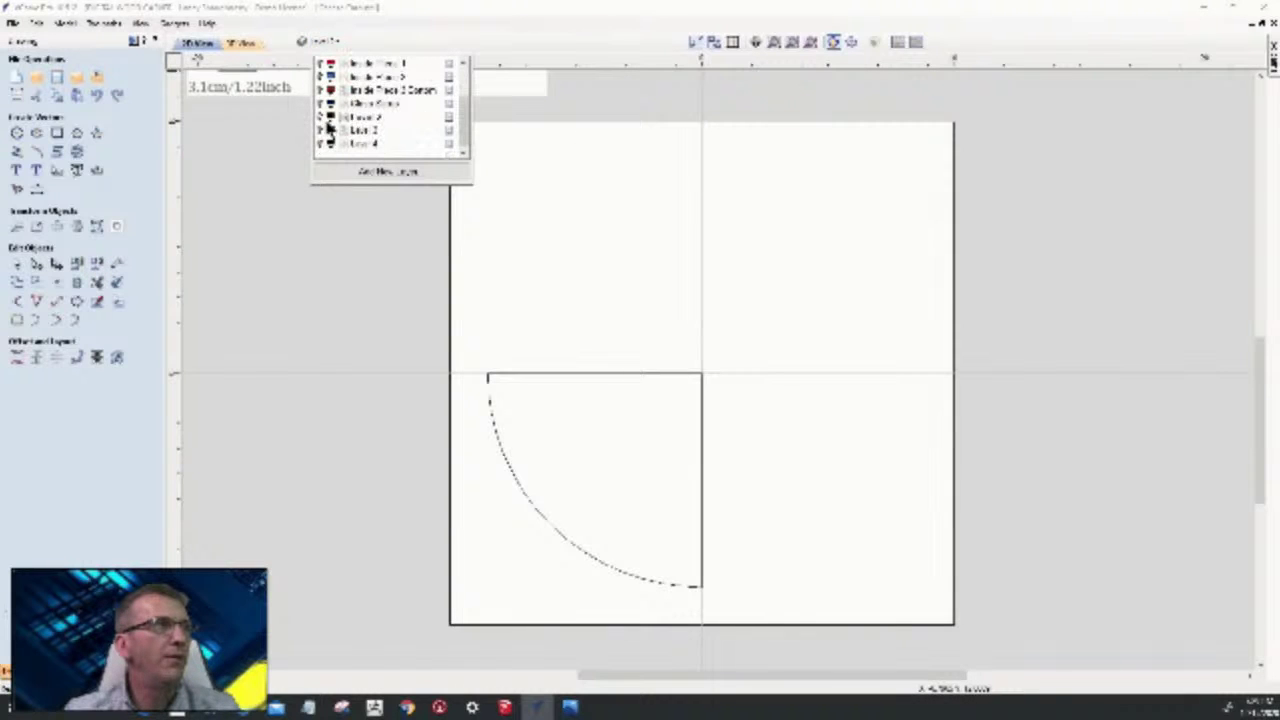
click(323, 134)
click(375, 137)
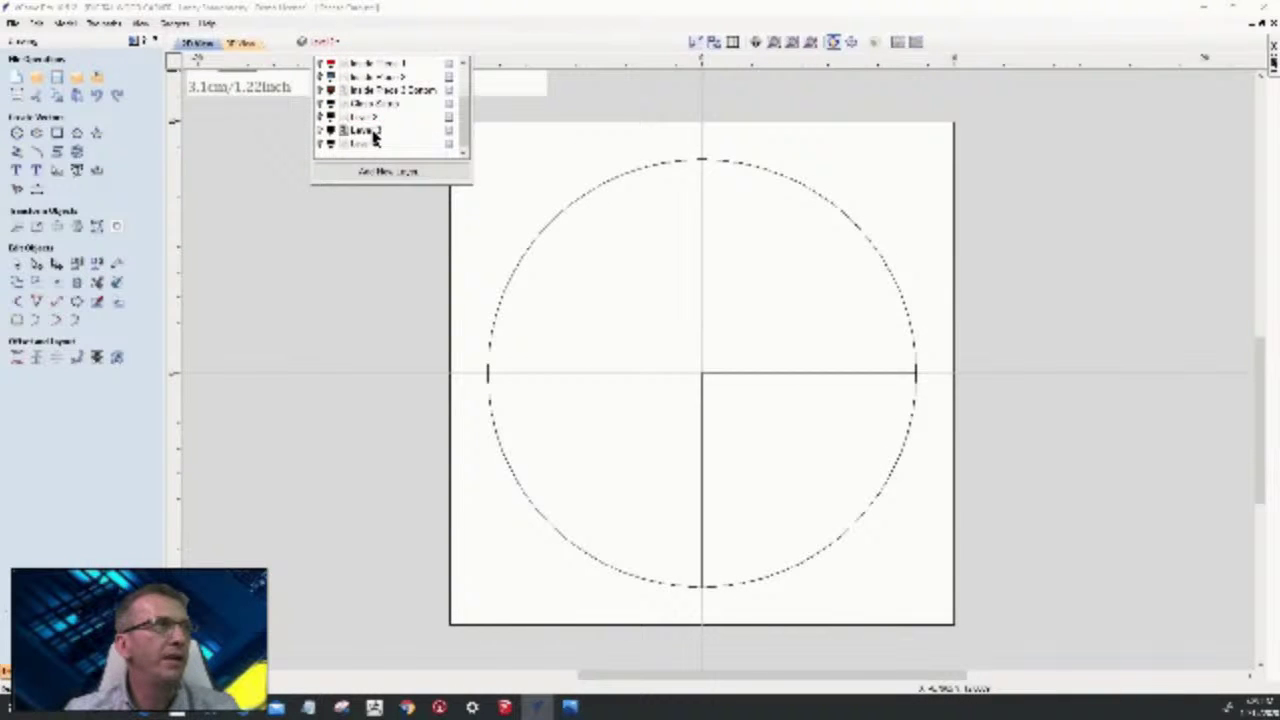
click(97, 282)
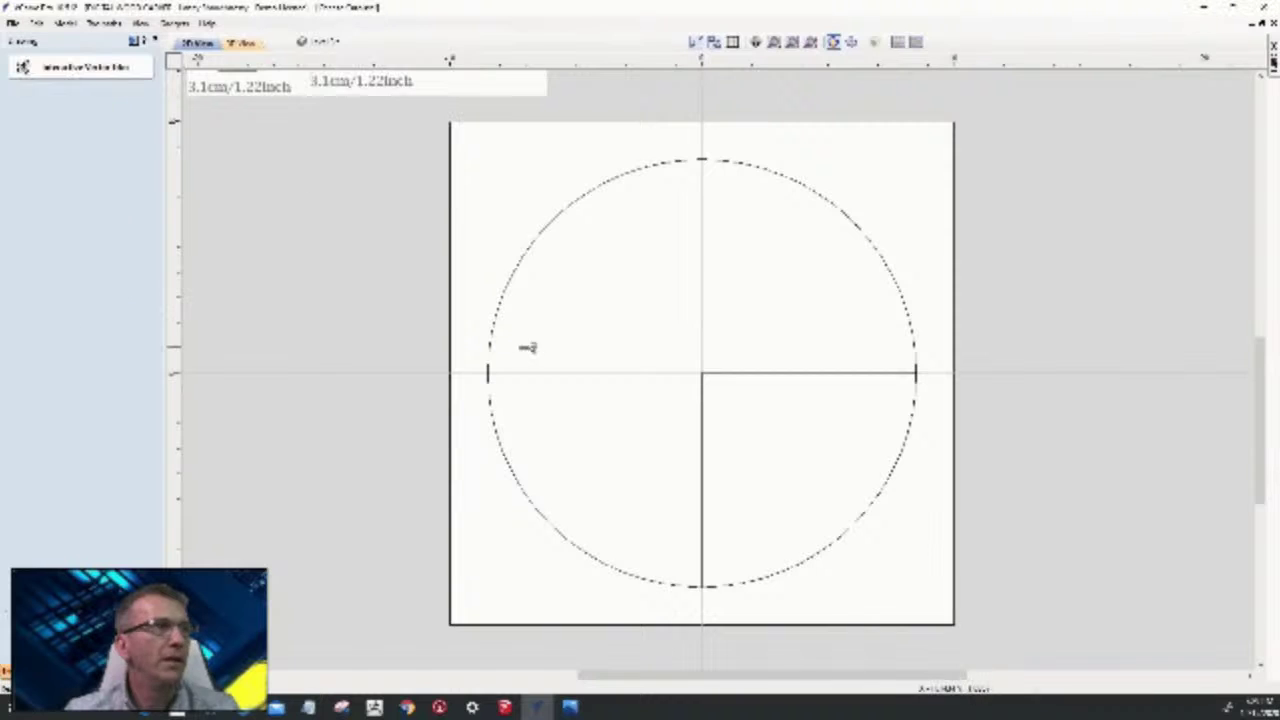
click(594, 193)
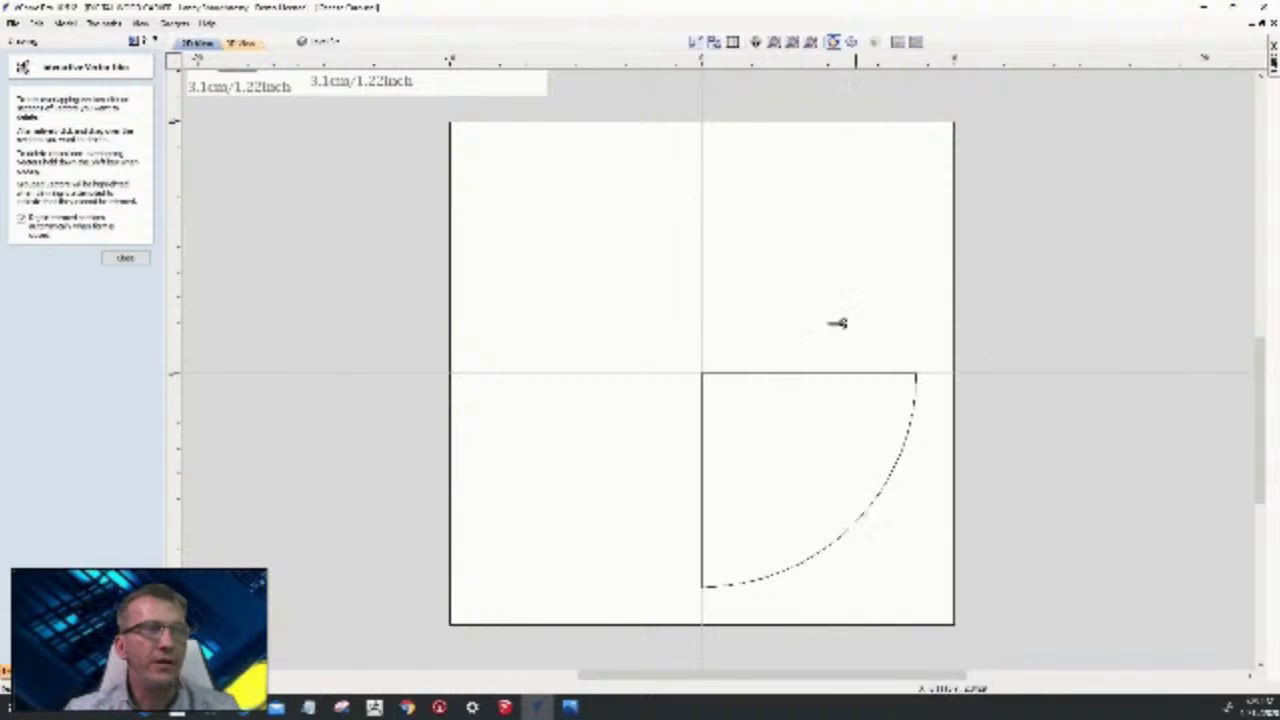
- Show only Level 4 as the active layer, trim its circle to the upper-right quadrant's arc and select the resulting quarter shape
click(326, 41)
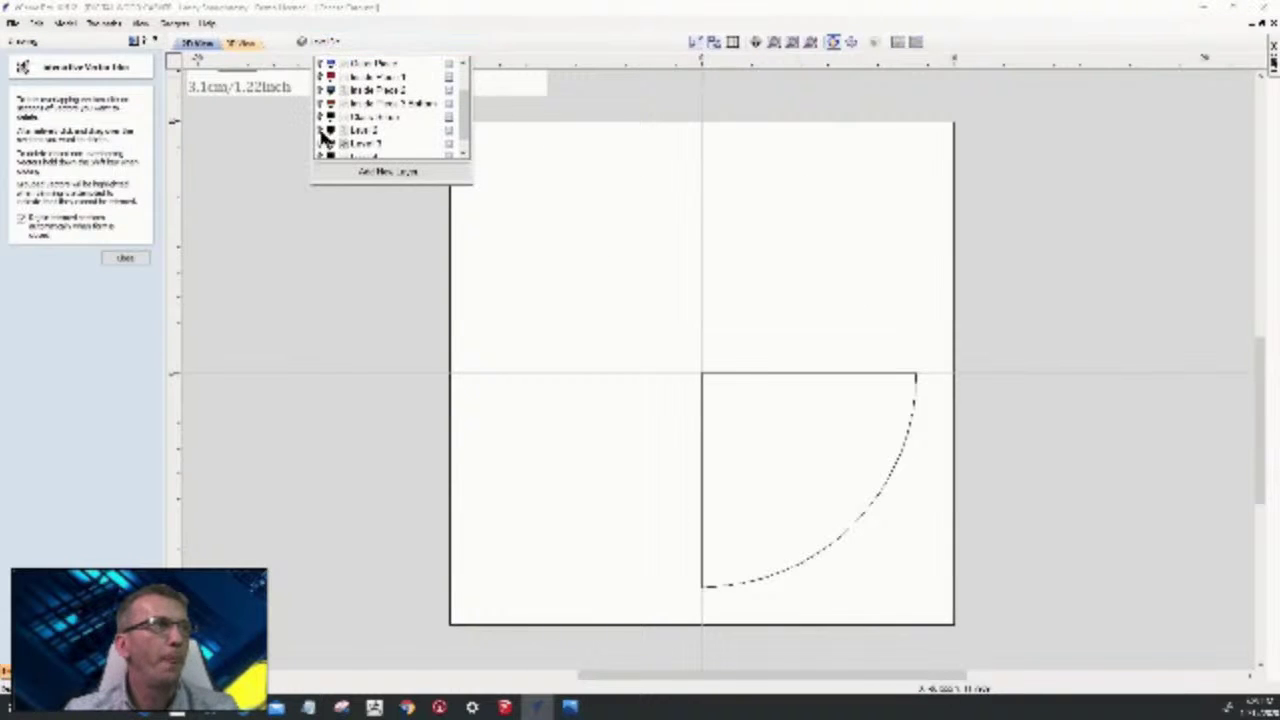
click(366, 134)
click(323, 148)
click(370, 145)
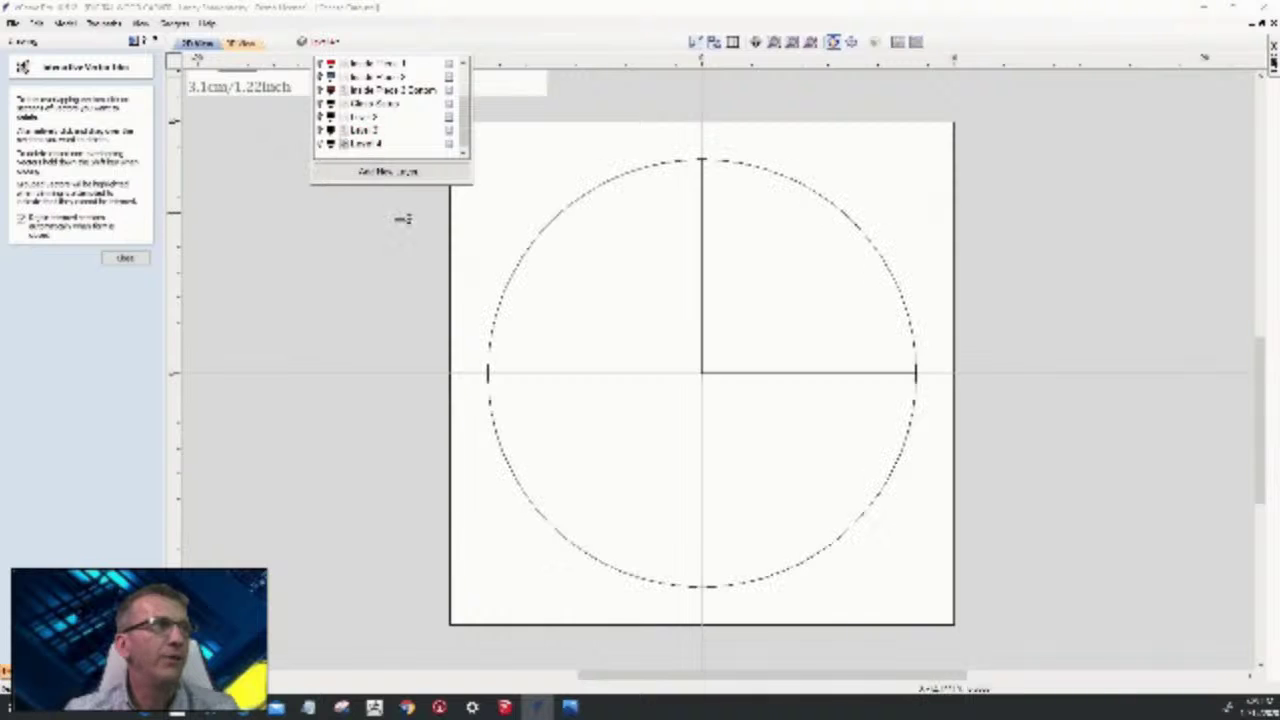
click(522, 270)
click(872, 498)
click(125, 258)
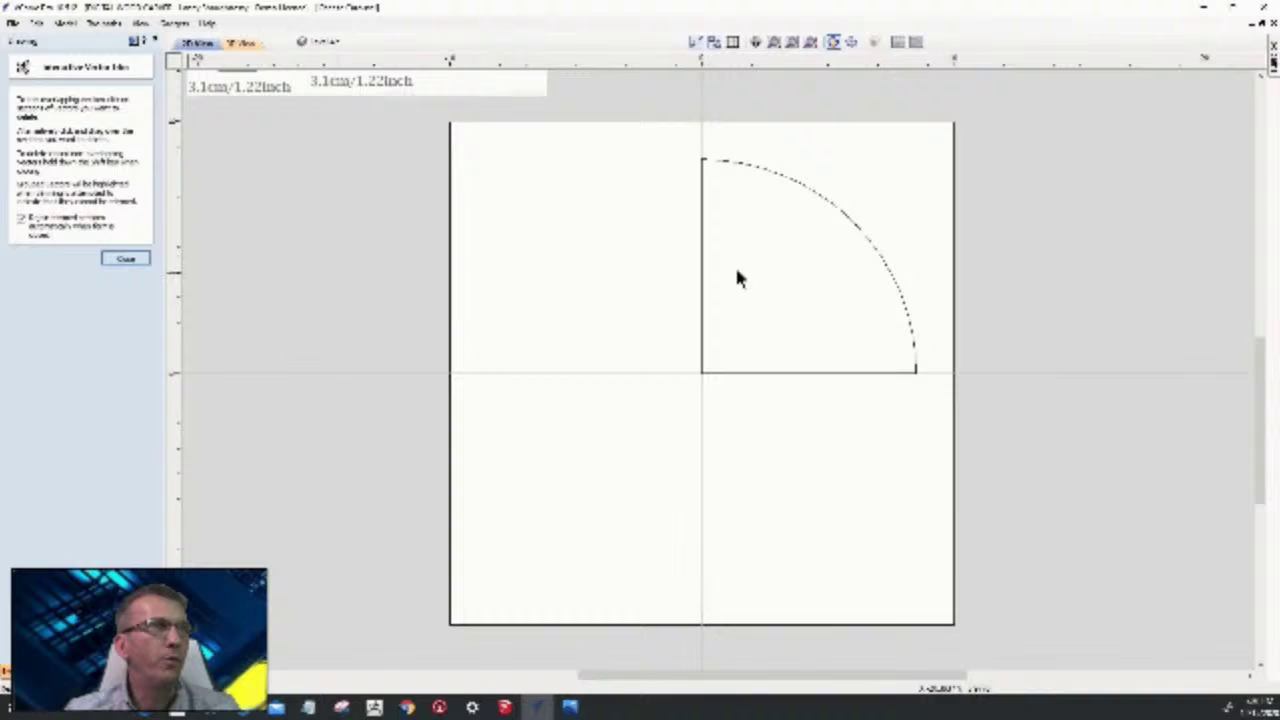
click(781, 183)
- Turn on the Level 2, Level 3 and Class Setup layers so they display together with Level 4
click(328, 41)
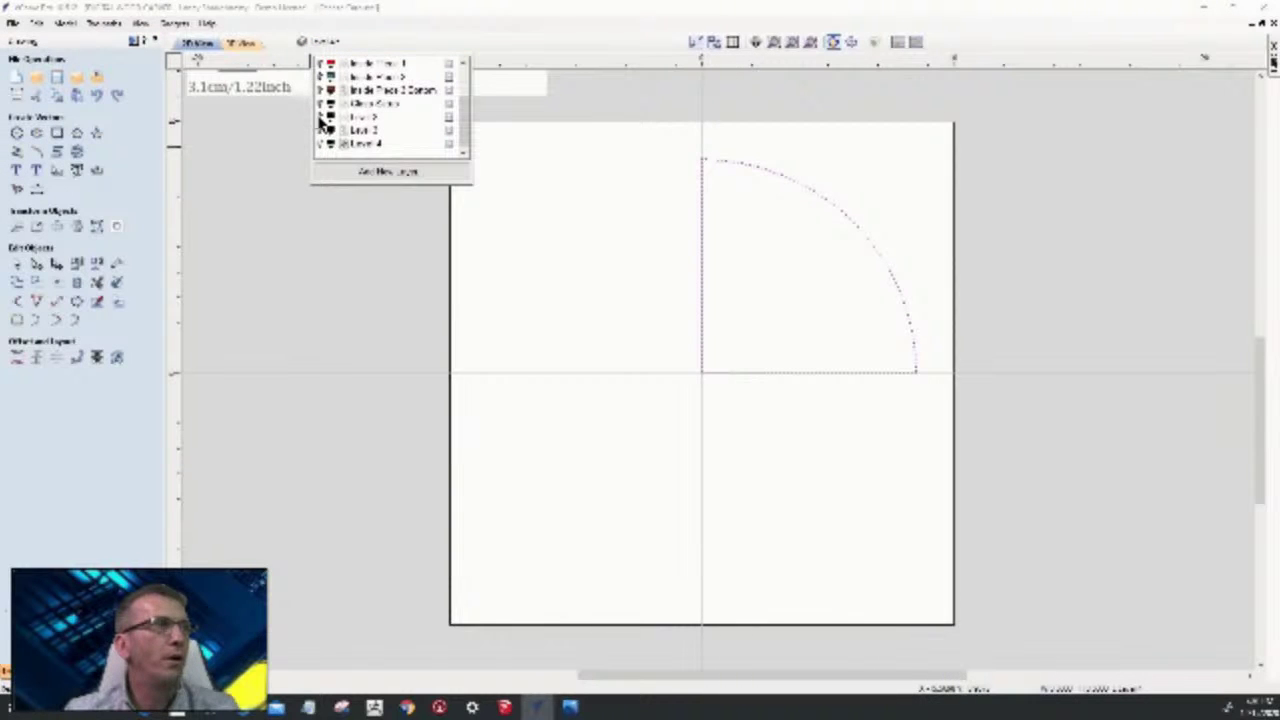
click(320, 124)
click(323, 112)
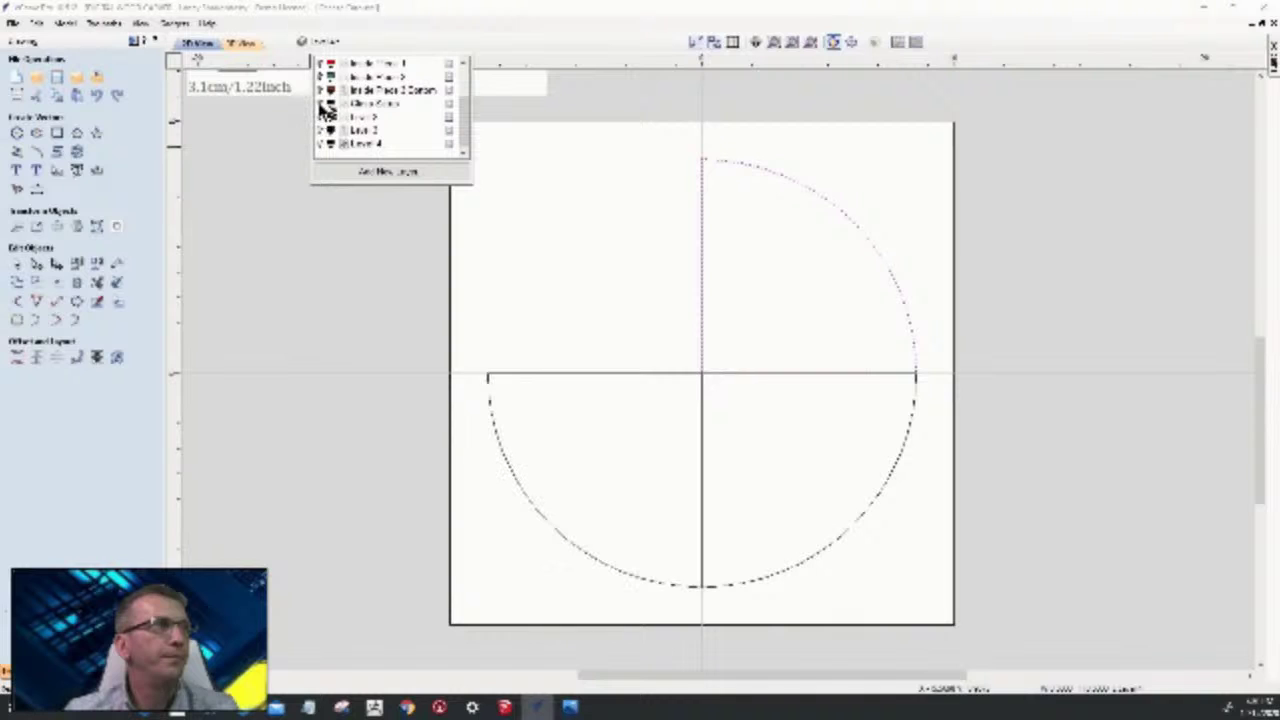
click(321, 104)
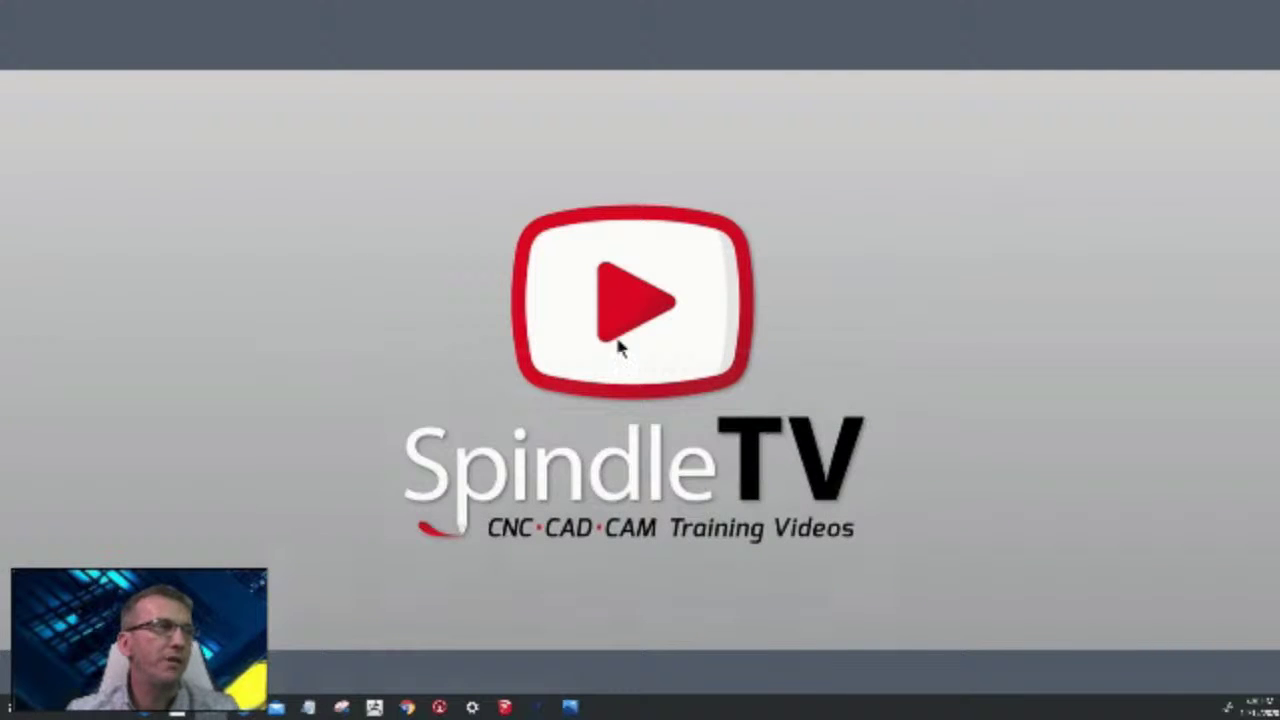
- Open the Windows display settings from the desktop, set the resolution to 1280 × 720, keep the change and minimize Settings
right_click(832, 134)
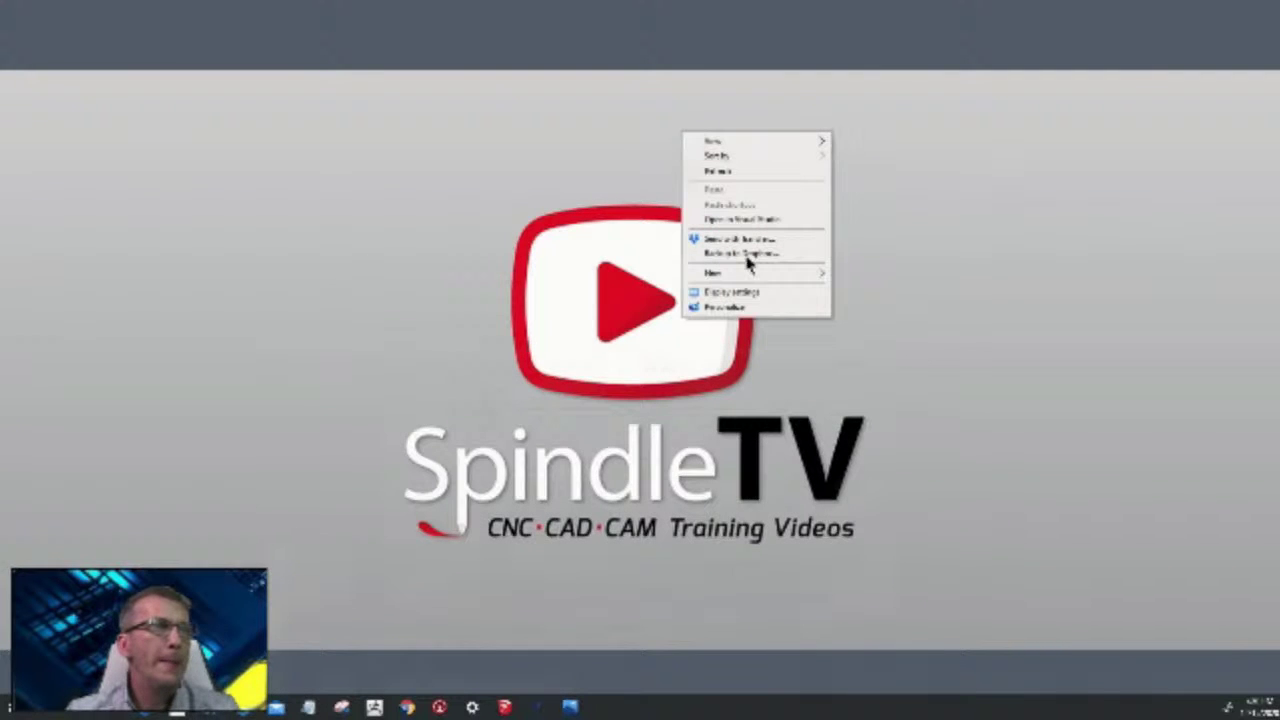
click(736, 293)
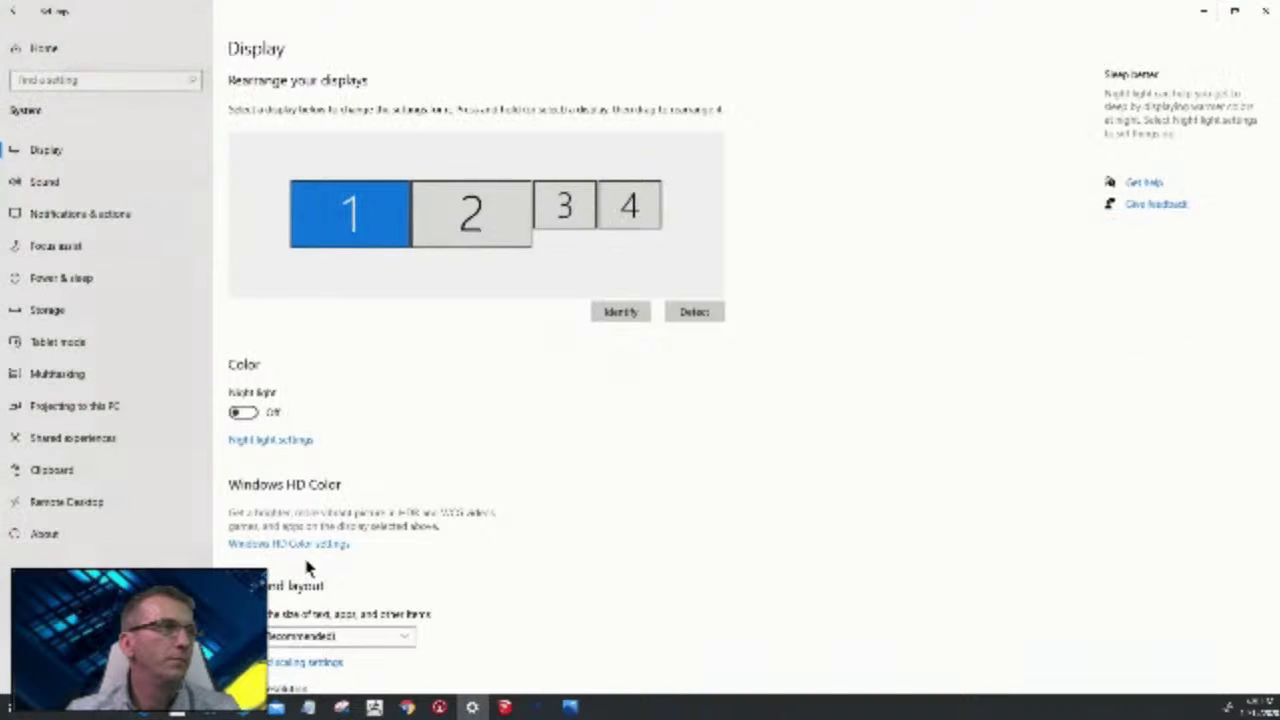
scroll(315, 550, down, 3)
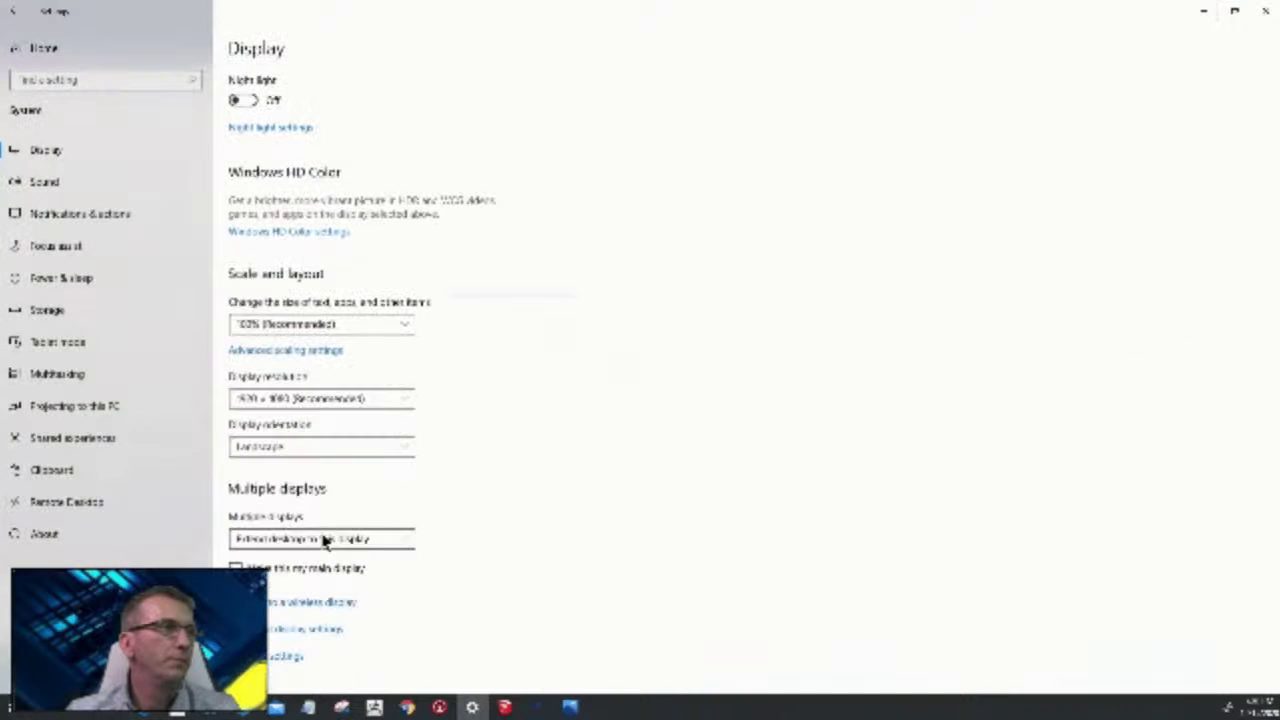
click(340, 400)
scroll(312, 540, down, 2)
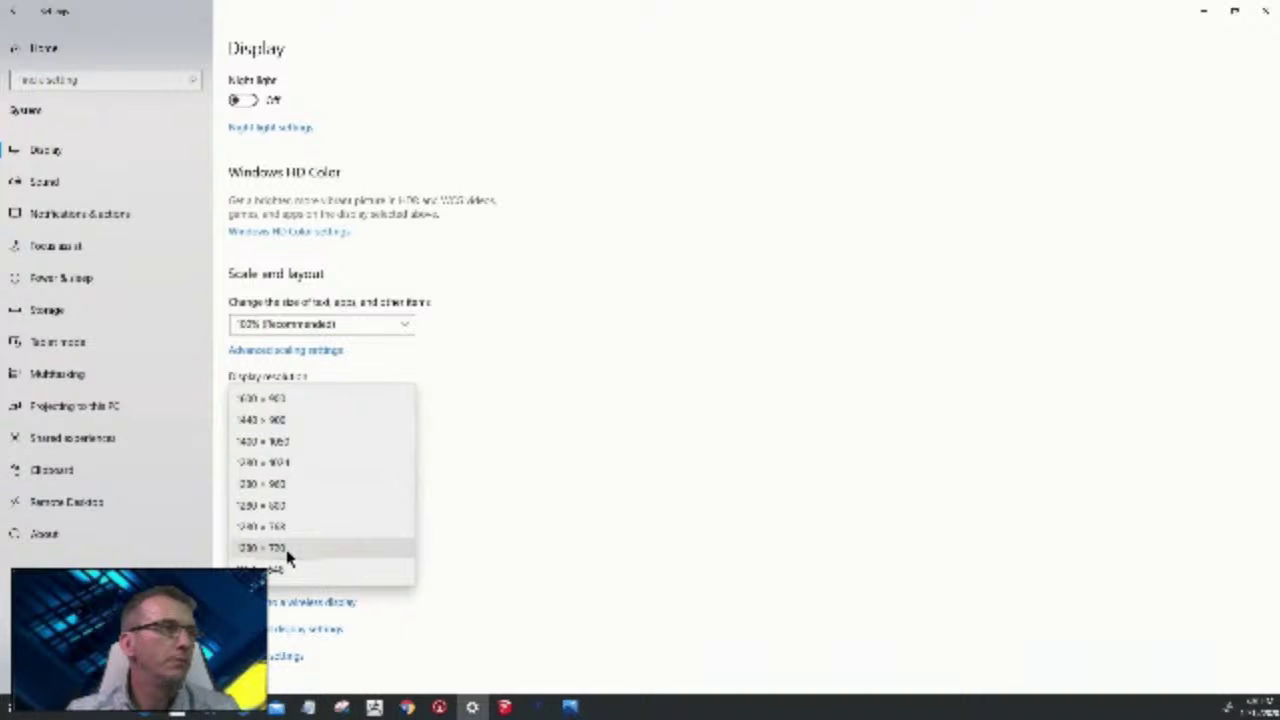
click(287, 552)
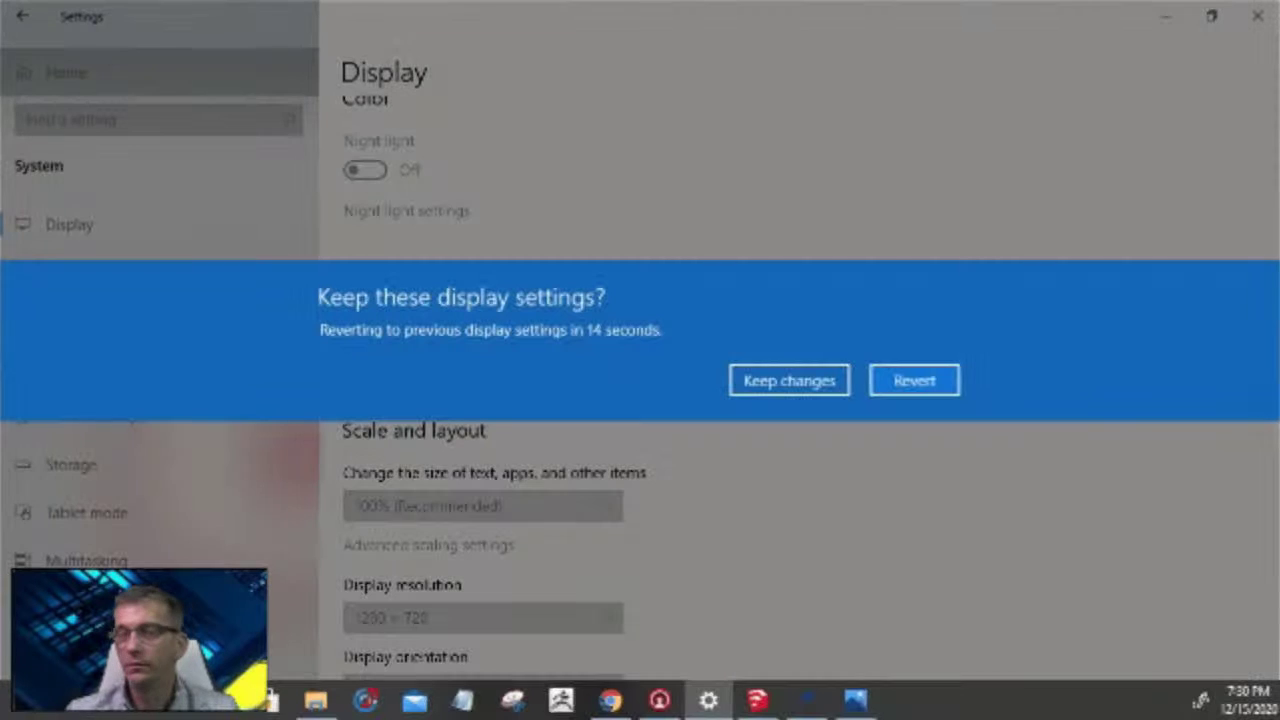
click(789, 381)
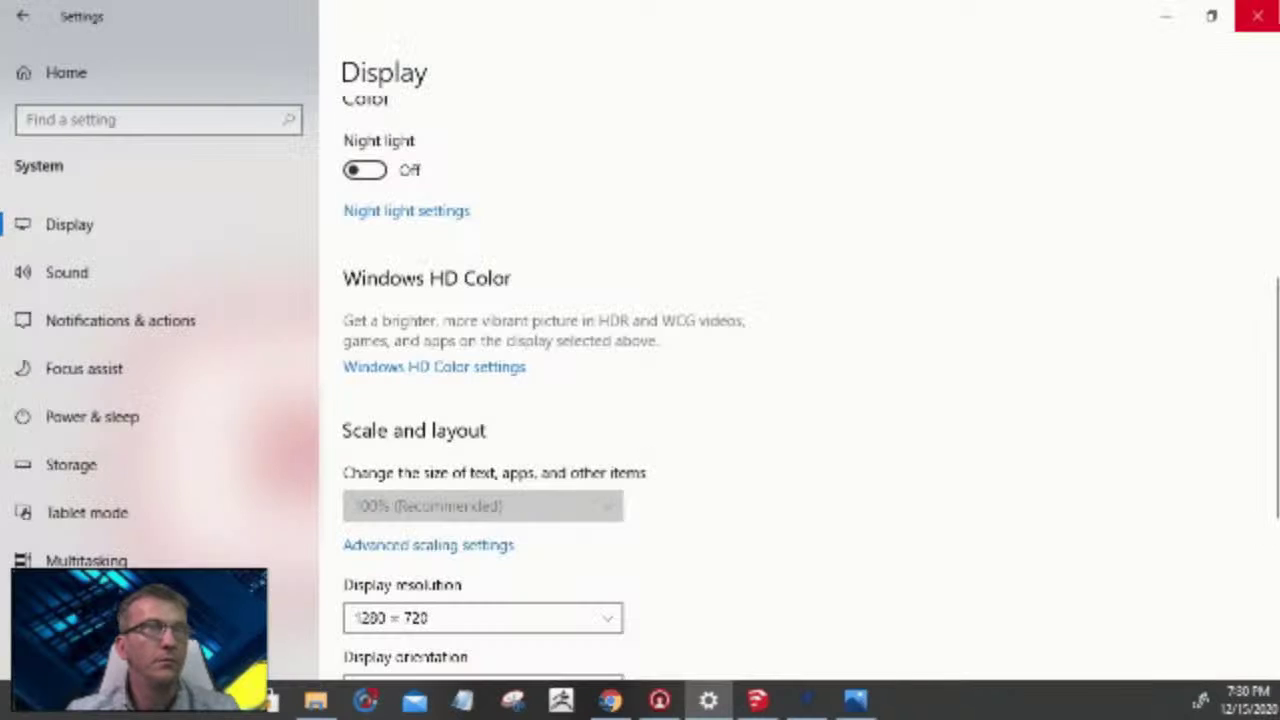
click(1165, 18)
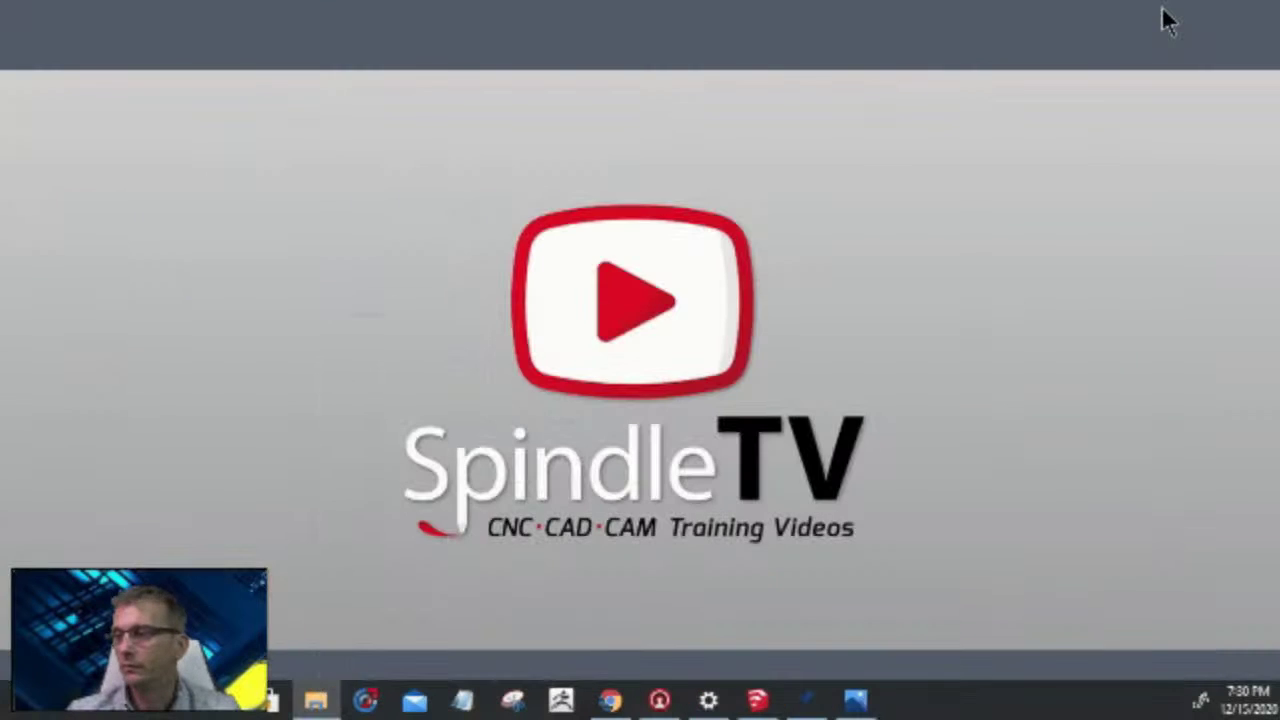
- Switch back to the Cheese Carousel drawing in VCarve Pro
click(812, 701)
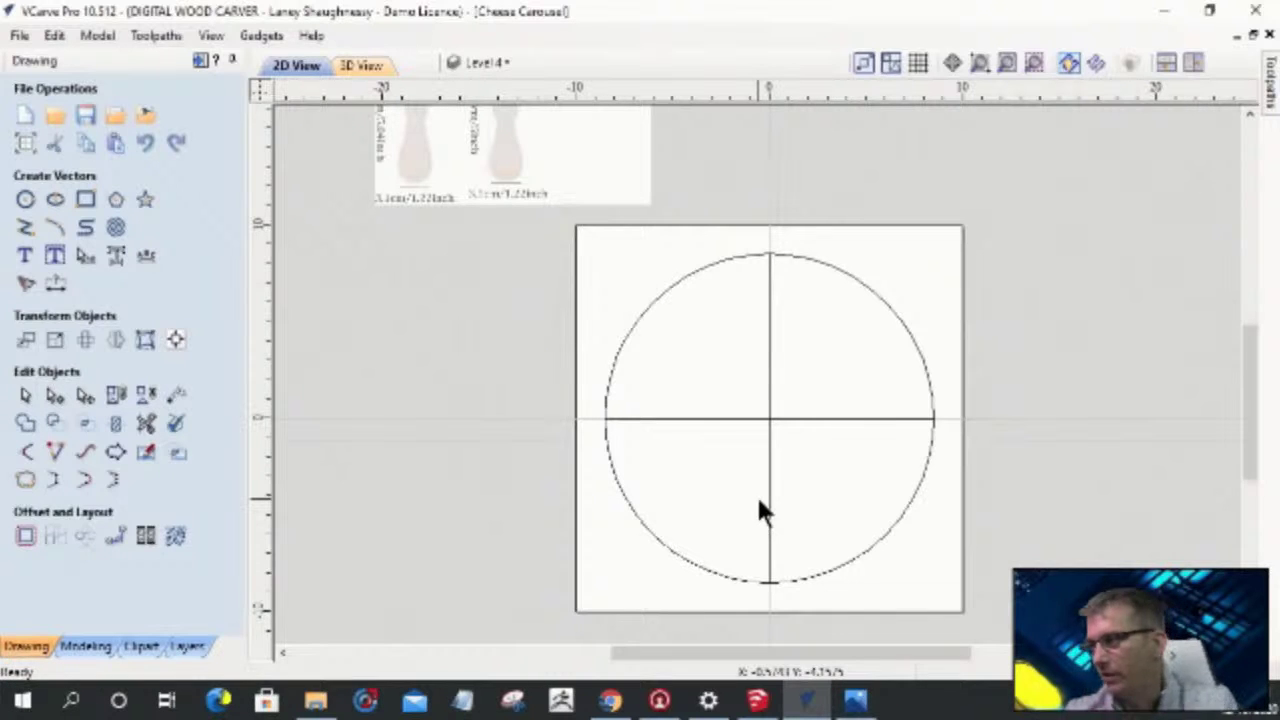
scroll(714, 616, up, 1)
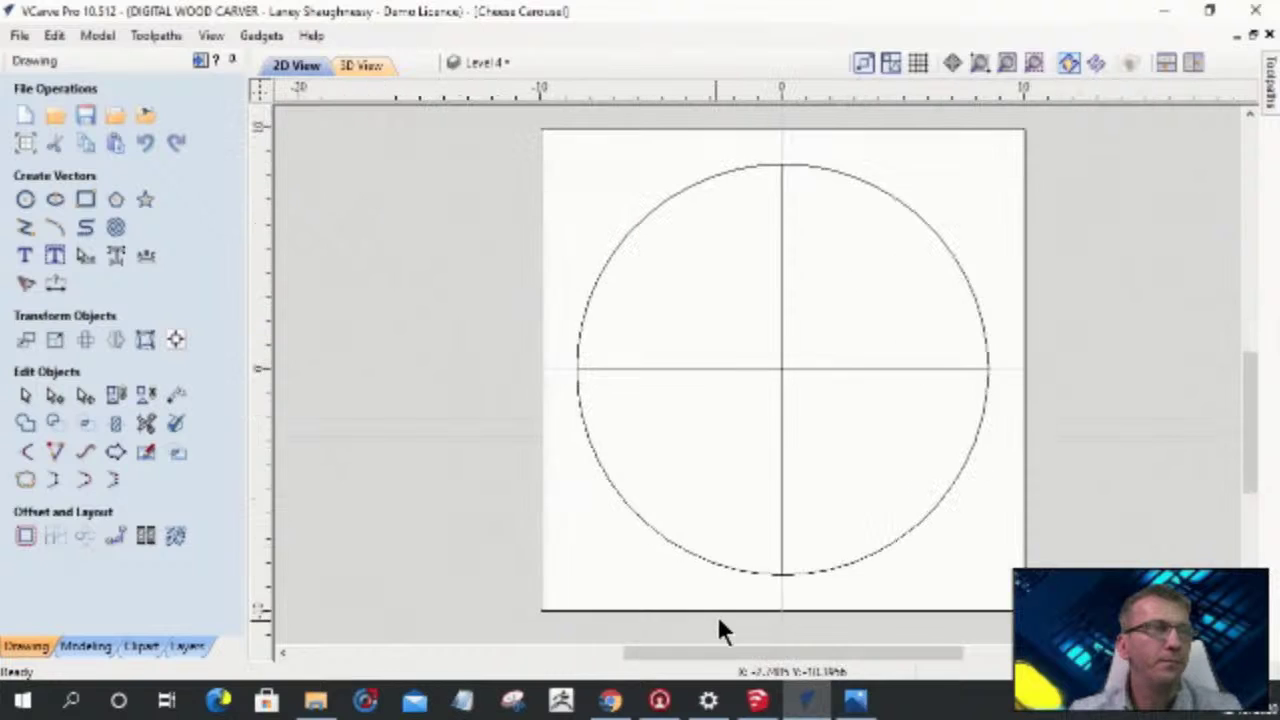
click(485, 62)
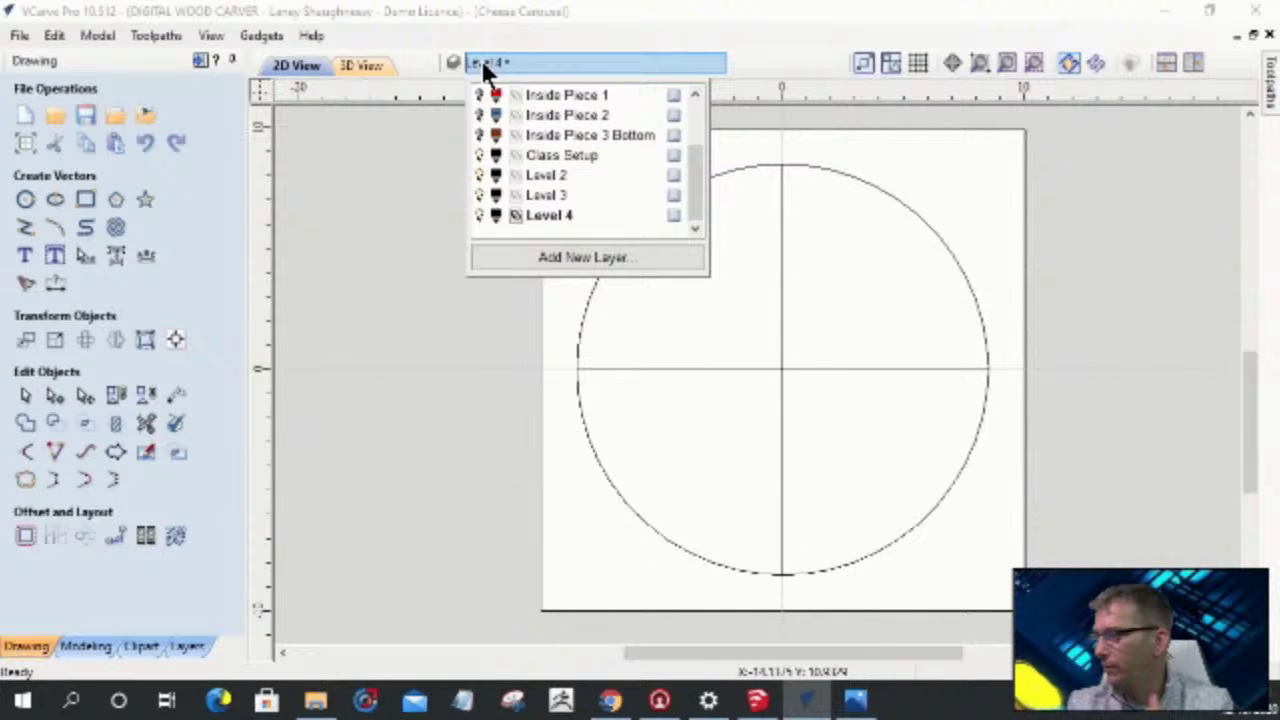
click(520, 451)
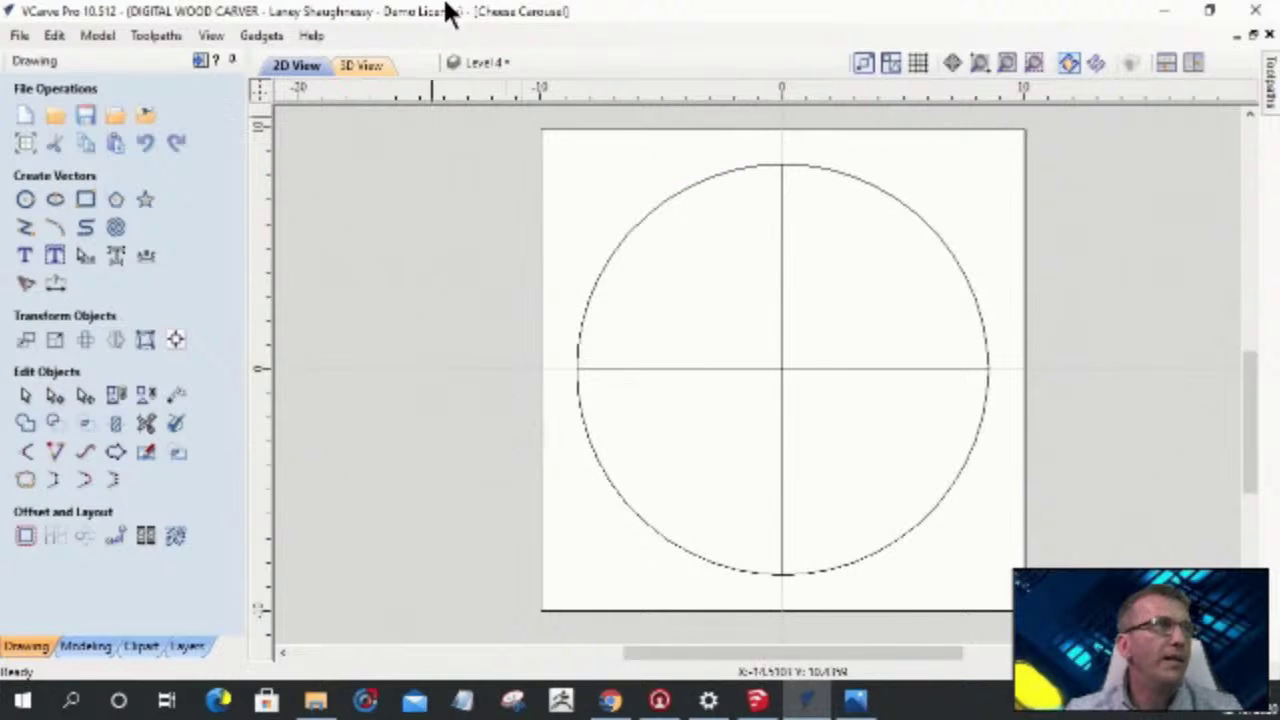
- Hide the Class Setup, Level 2, Level 3 and Level 4 layers one by one and show all four again
click(489, 62)
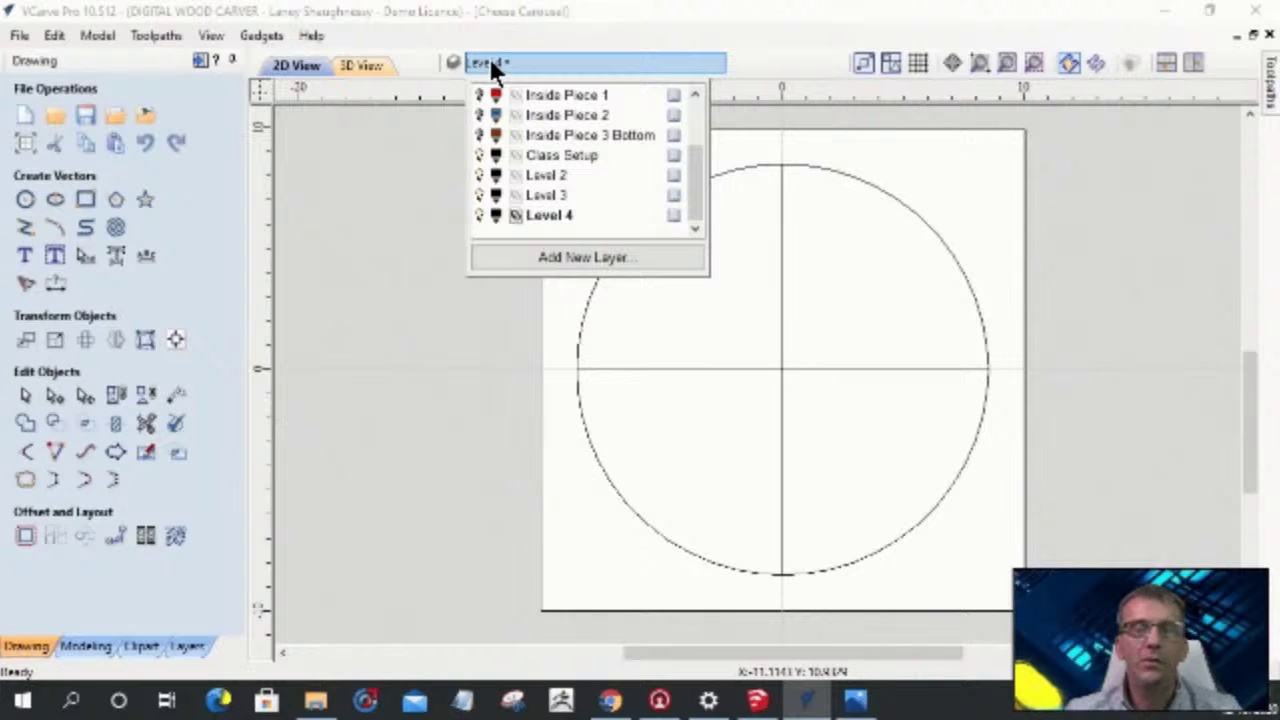
click(478, 155)
click(478, 175)
click(478, 195)
click(479, 215)
click(479, 215)
click(478, 195)
click(478, 175)
click(478, 155)
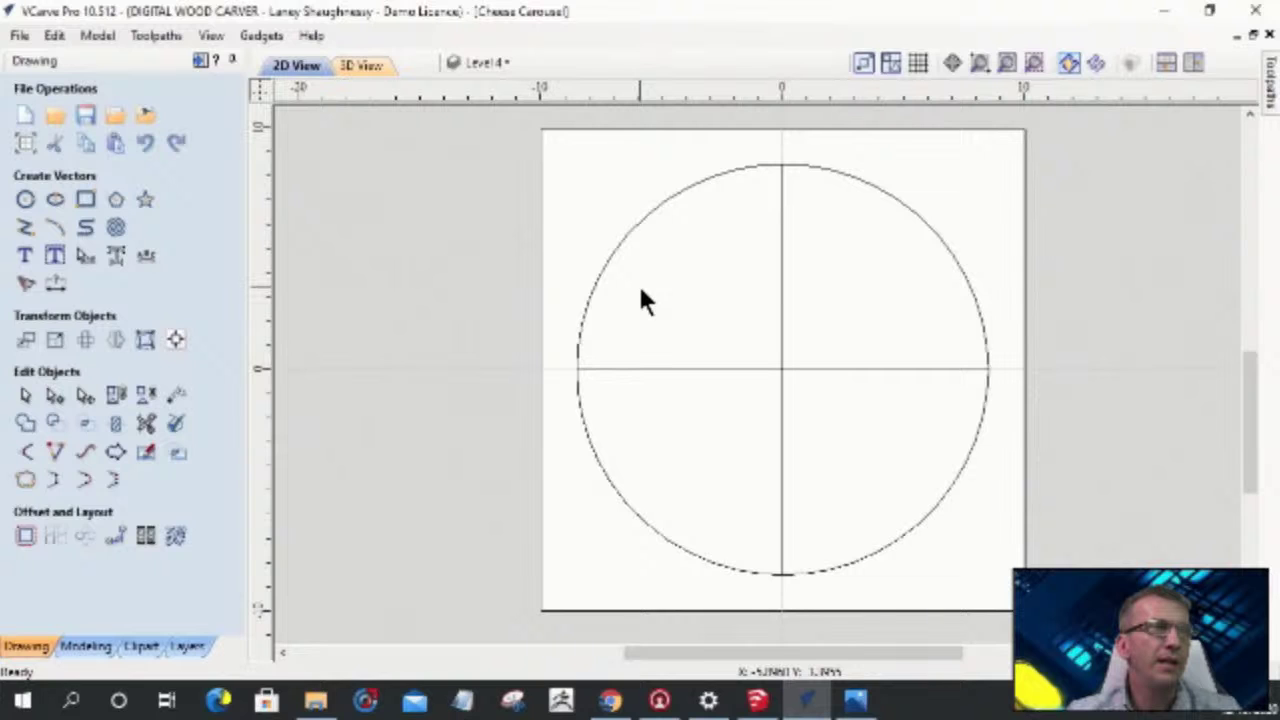
- Draw a circle 0.375 inches in diameter centred at X 0, Y 0, where the quadrant lines cross
click(25, 199)
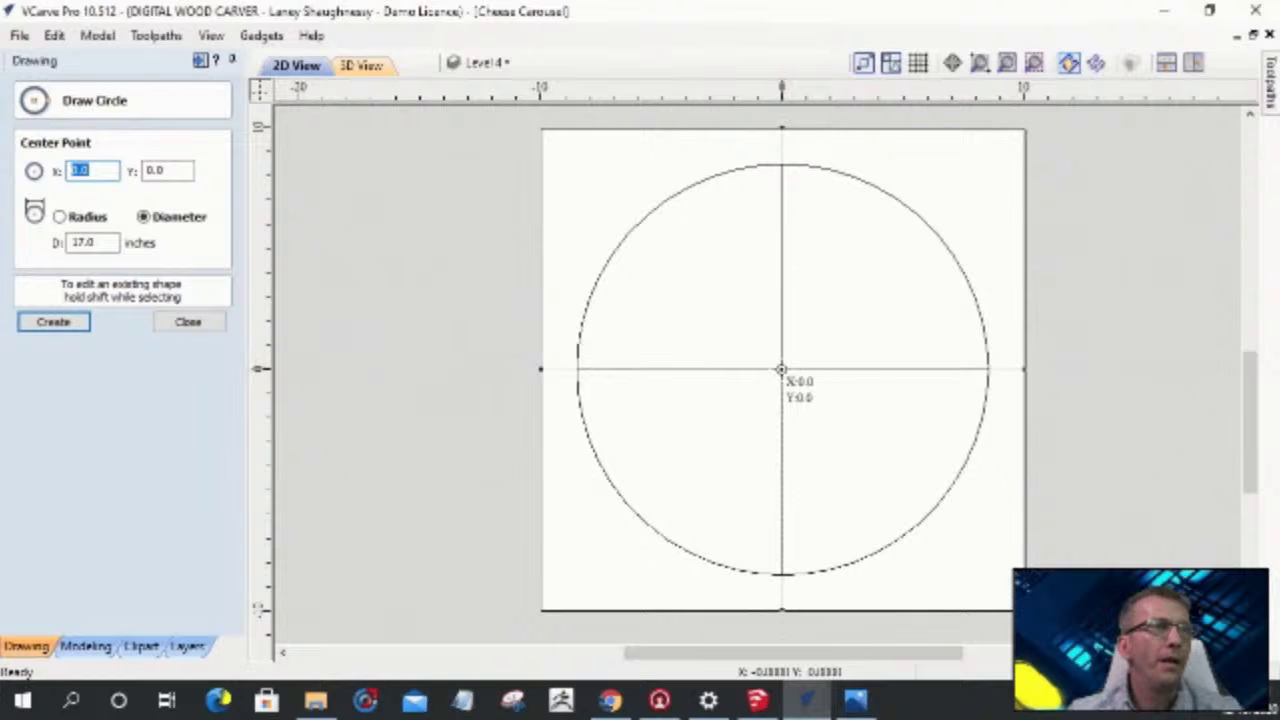
double_click(100, 243)
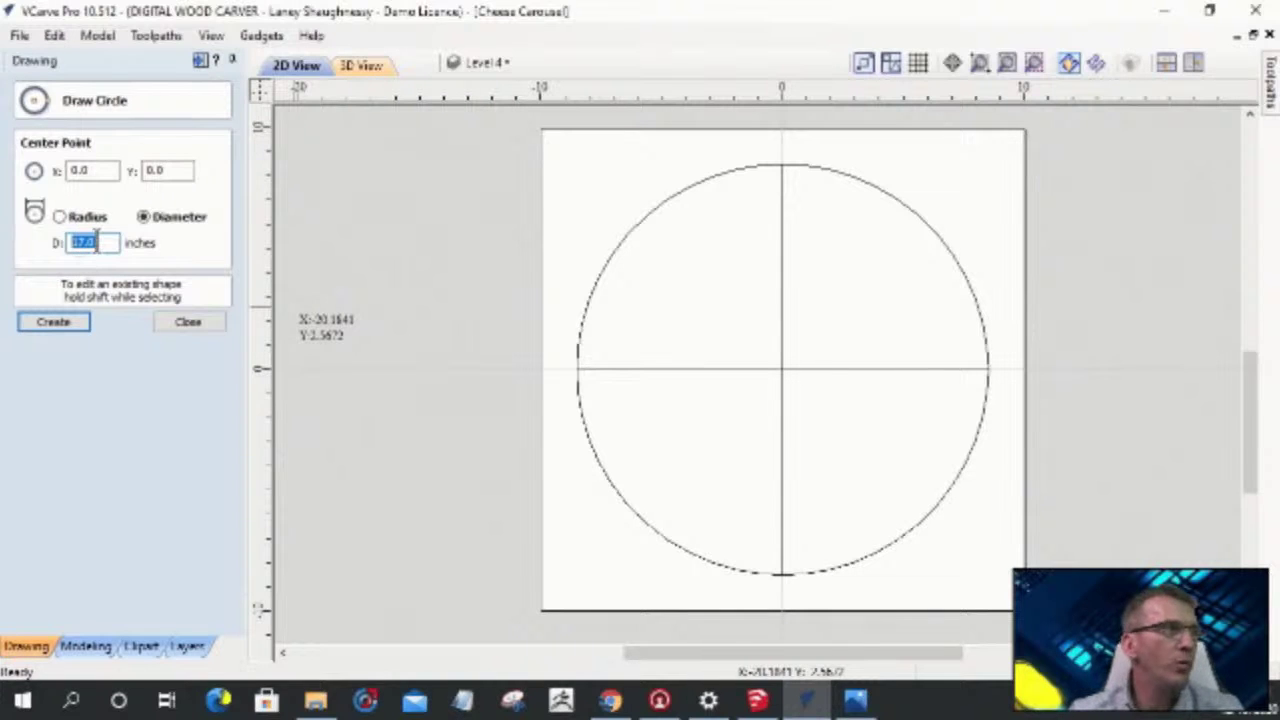
text(375)
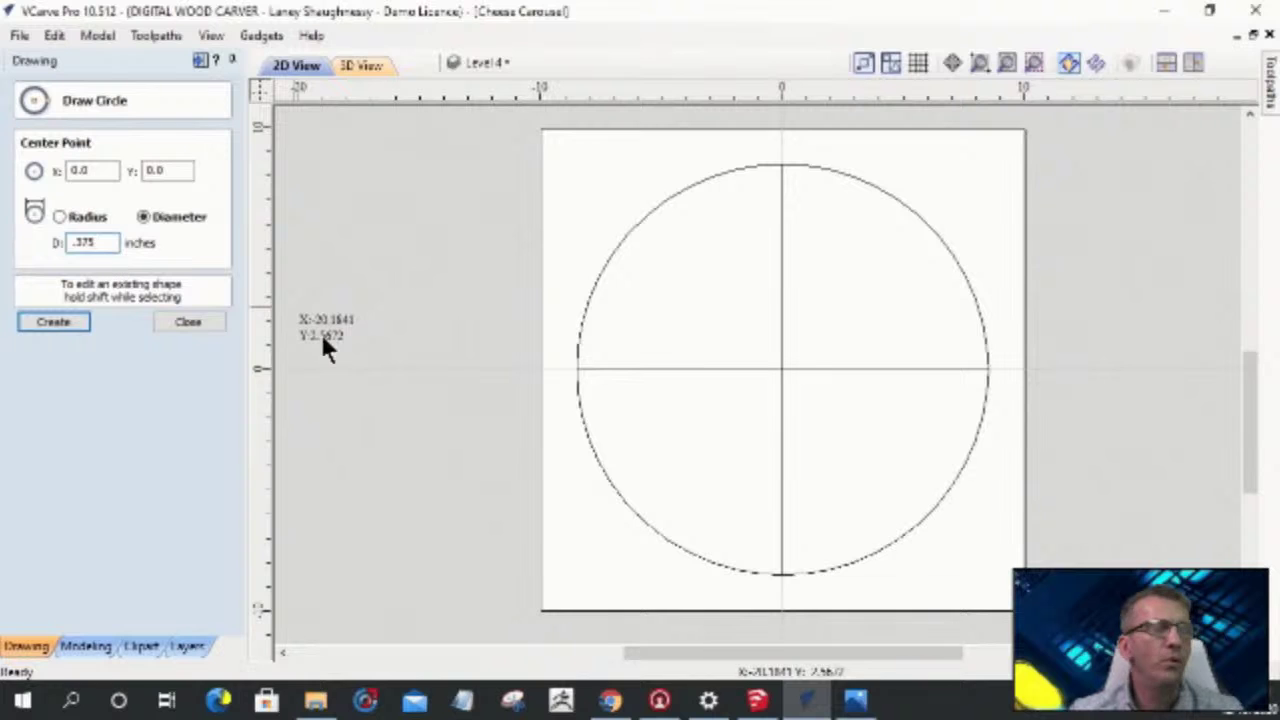
key(Return)
scroll(785, 367, up, 3)
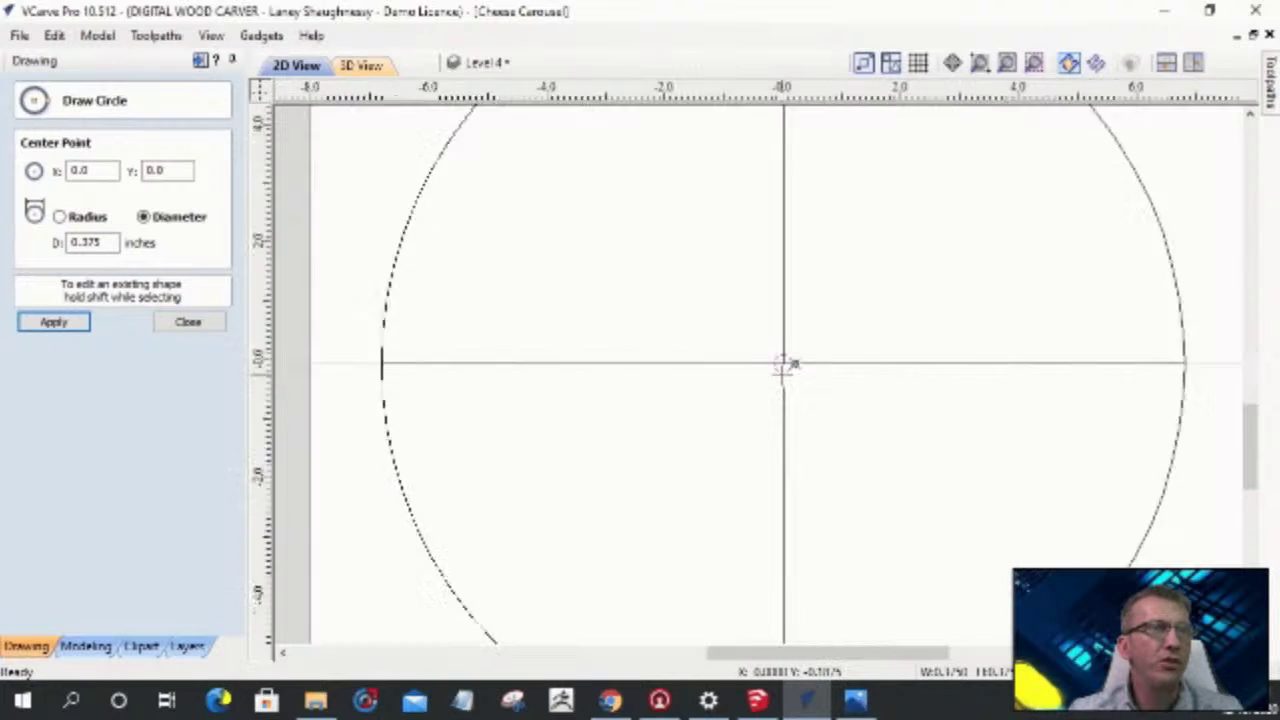
scroll(785, 365, down, 4)
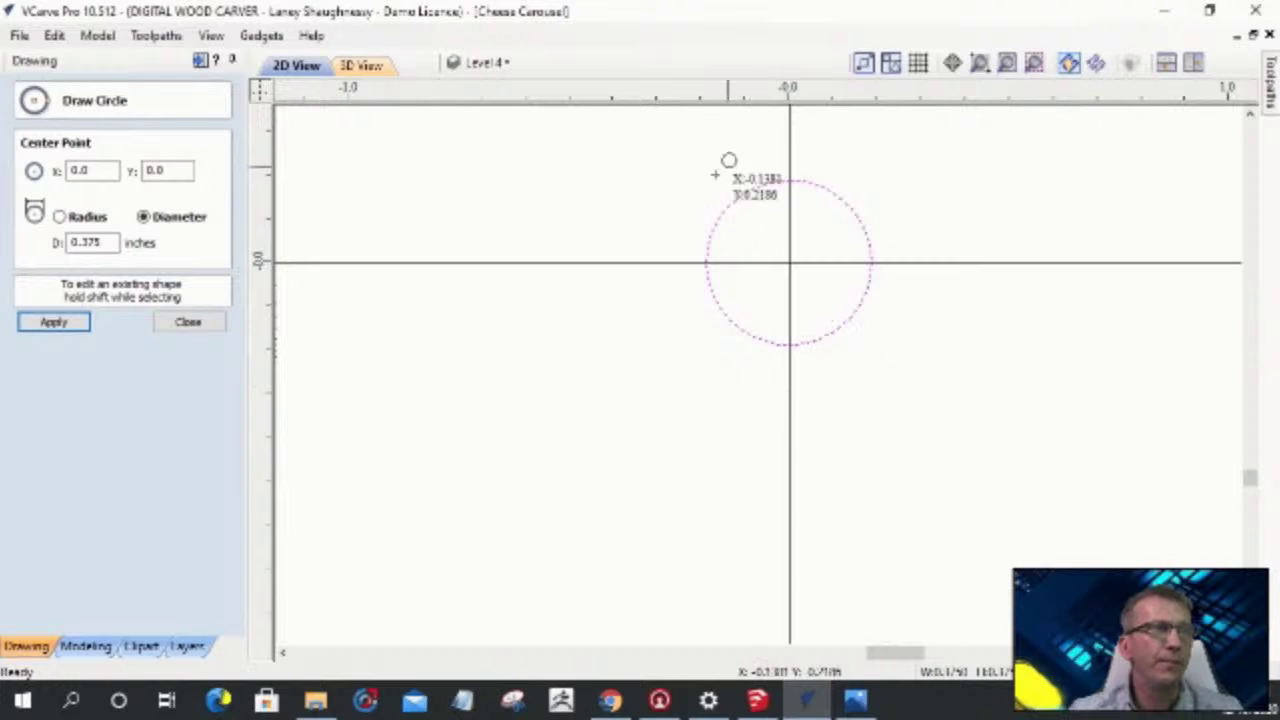
click(180, 321)
- Select the upper-right quarter shape and the lower-right arc in turn to check which vectors bound each quadrant
scroll(978, 275, down, 3)
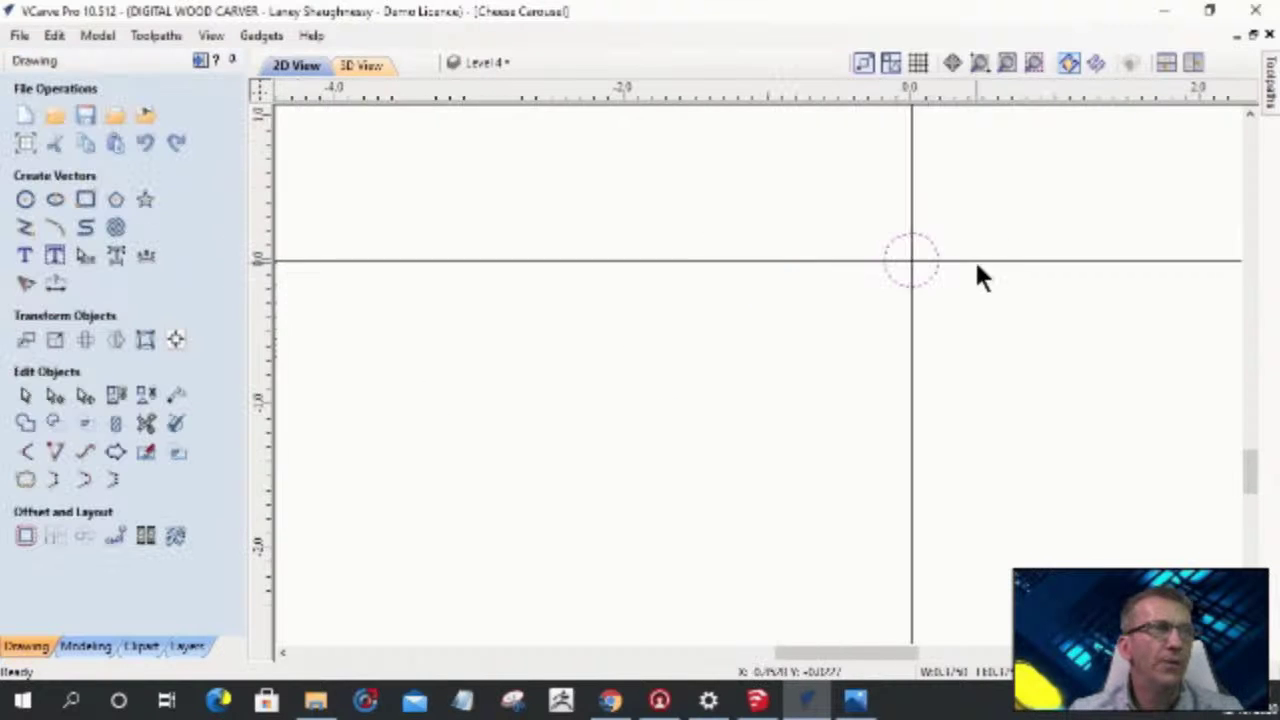
scroll(978, 270, up, 5)
scroll(906, 329, down, 3)
scroll(920, 191, up, 2)
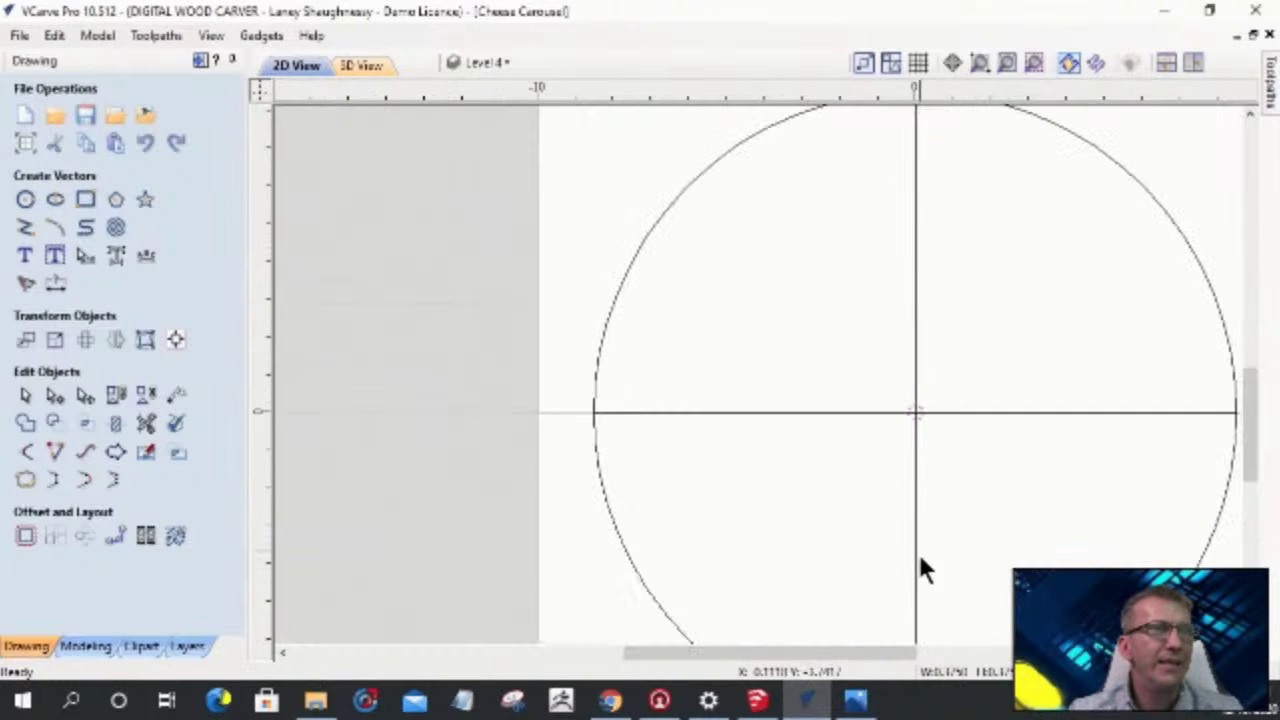
scroll(910, 410, down, 1)
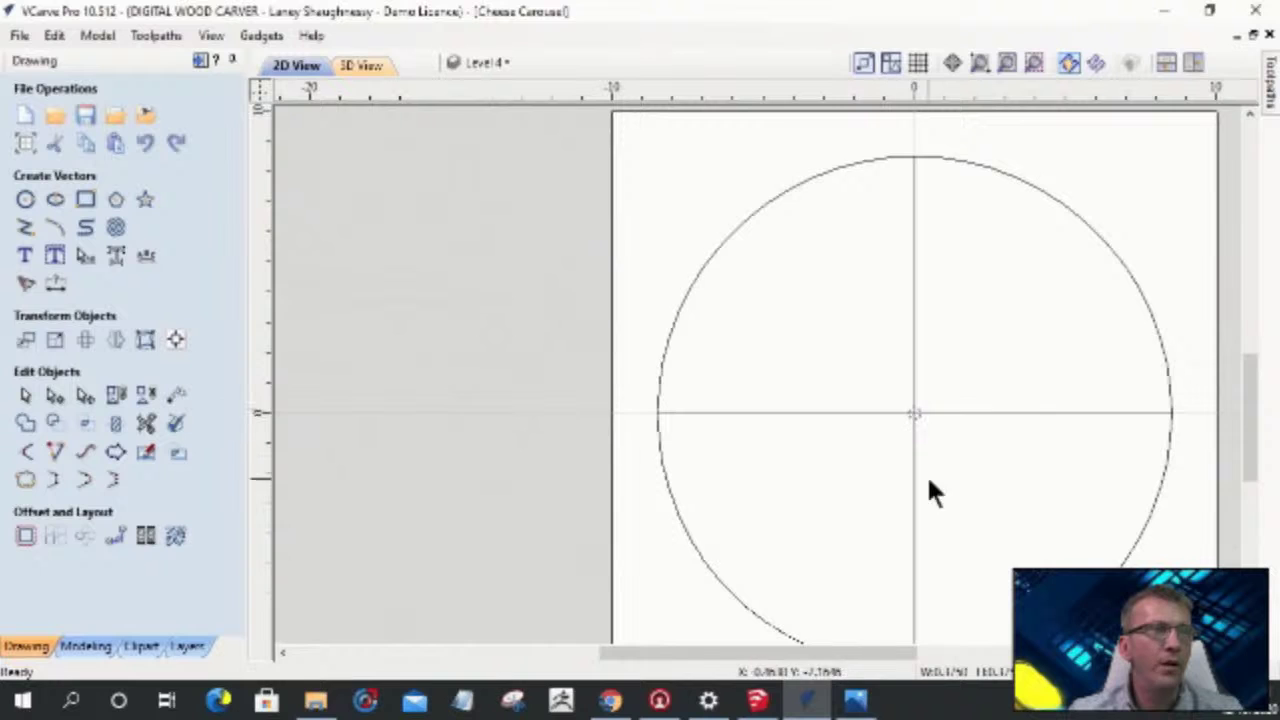
scroll(930, 470, up, 2)
scroll(894, 397, down, 2)
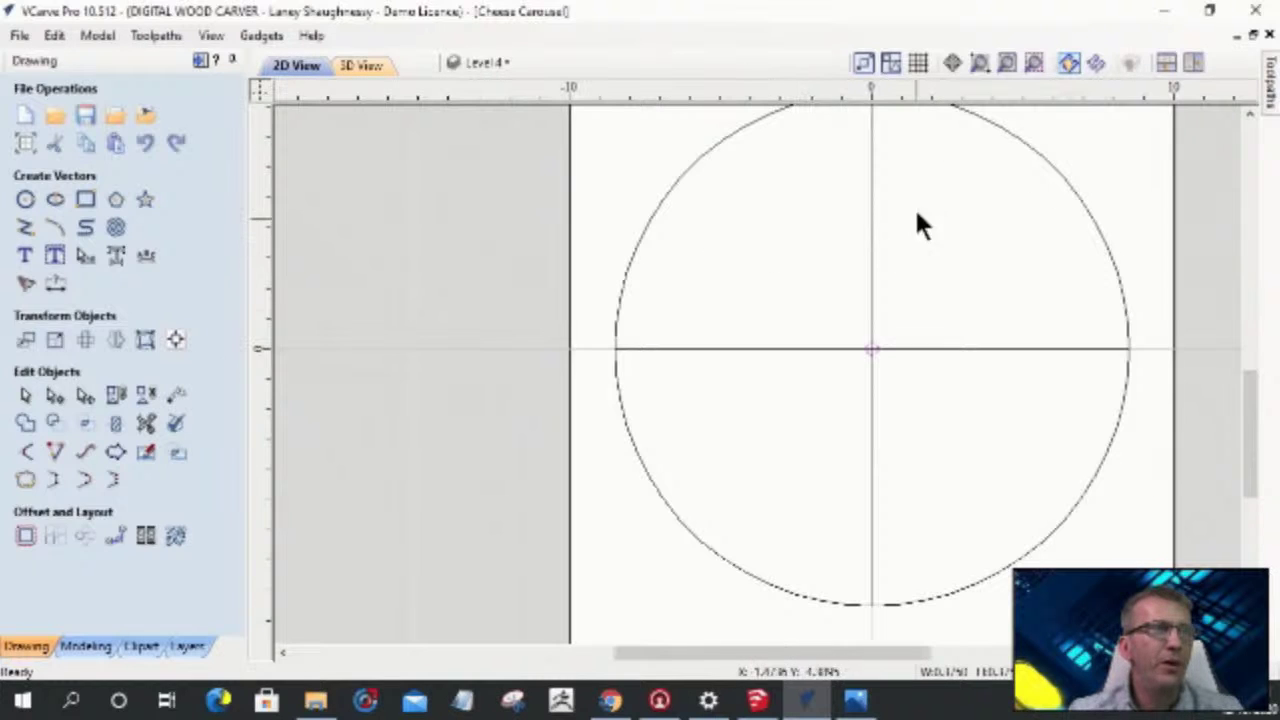
click(1009, 126)
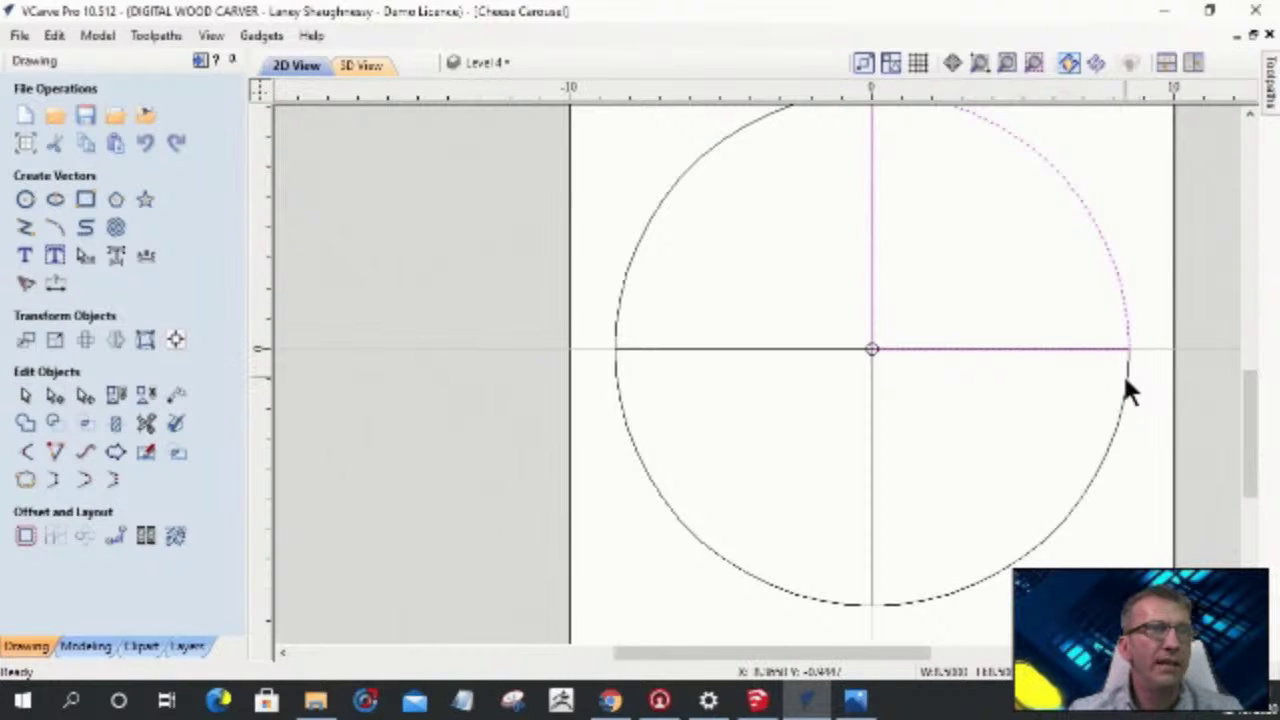
click(1126, 379)
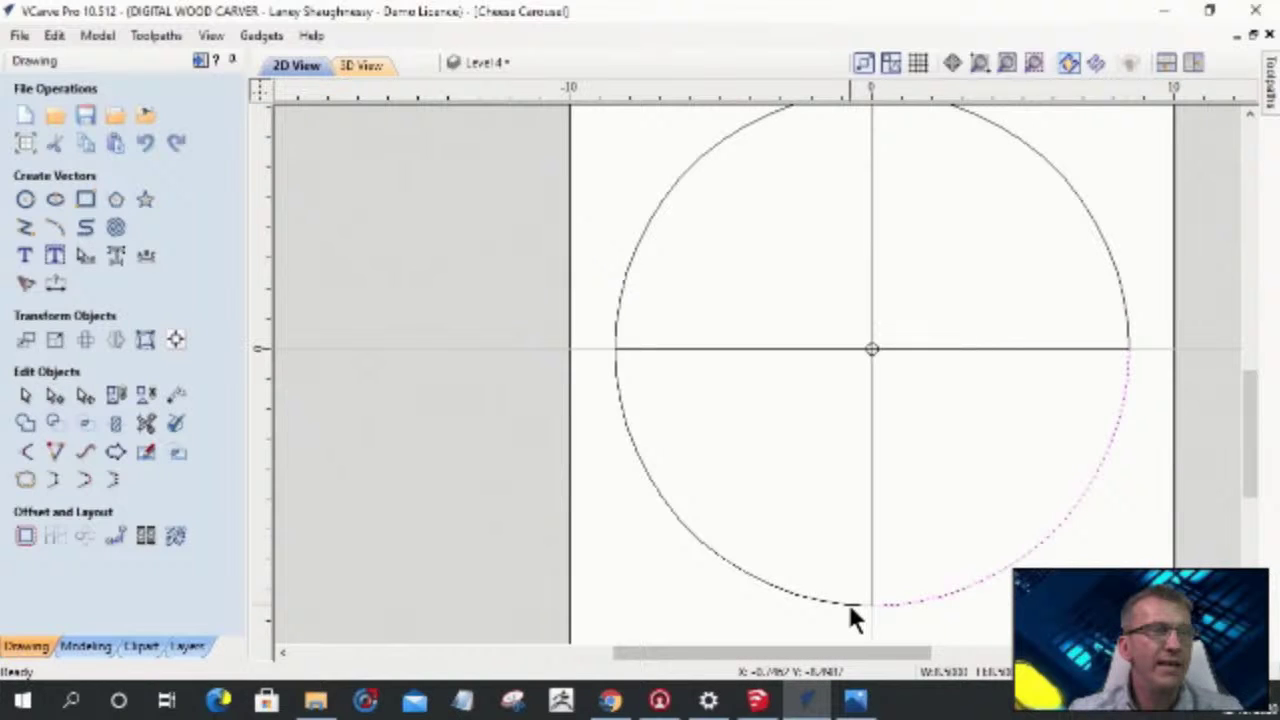
click(1127, 330)
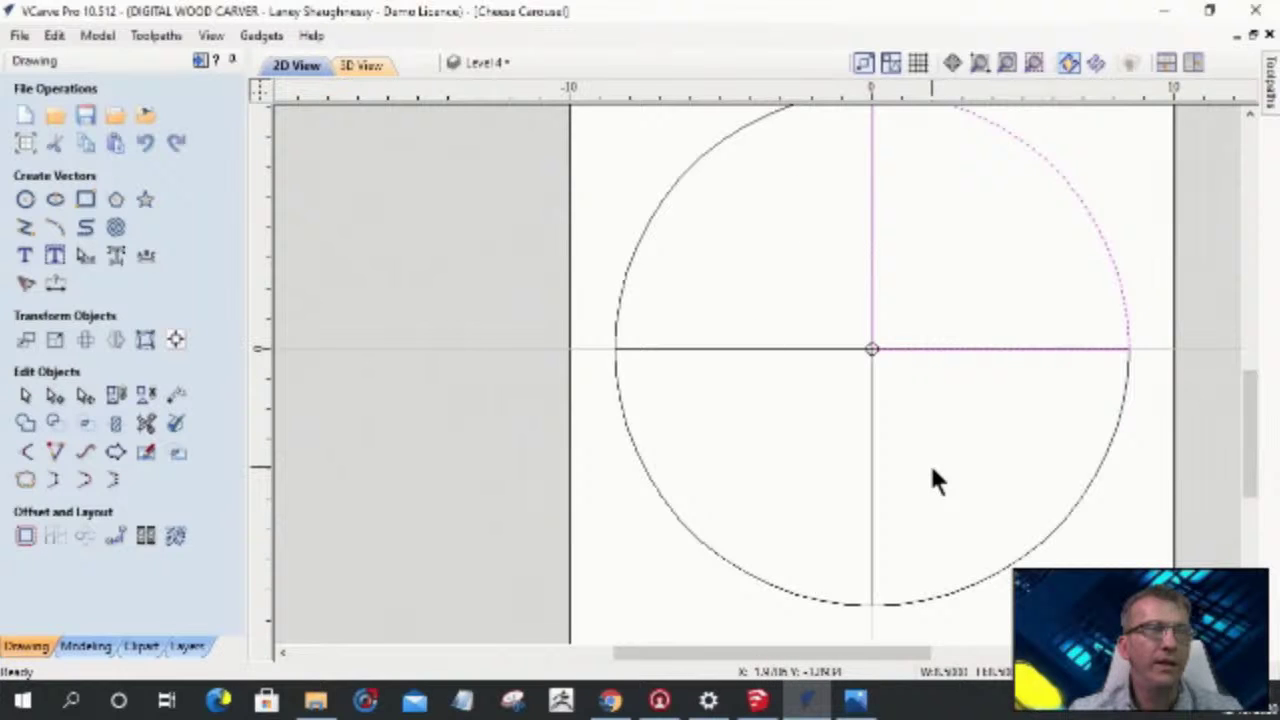
- Offset the lower-left quarter shape inwards by 0.25 inches with sharp corners, keeping the original and selecting the new shape
scroll(640, 385, down, 1)
click(625, 389)
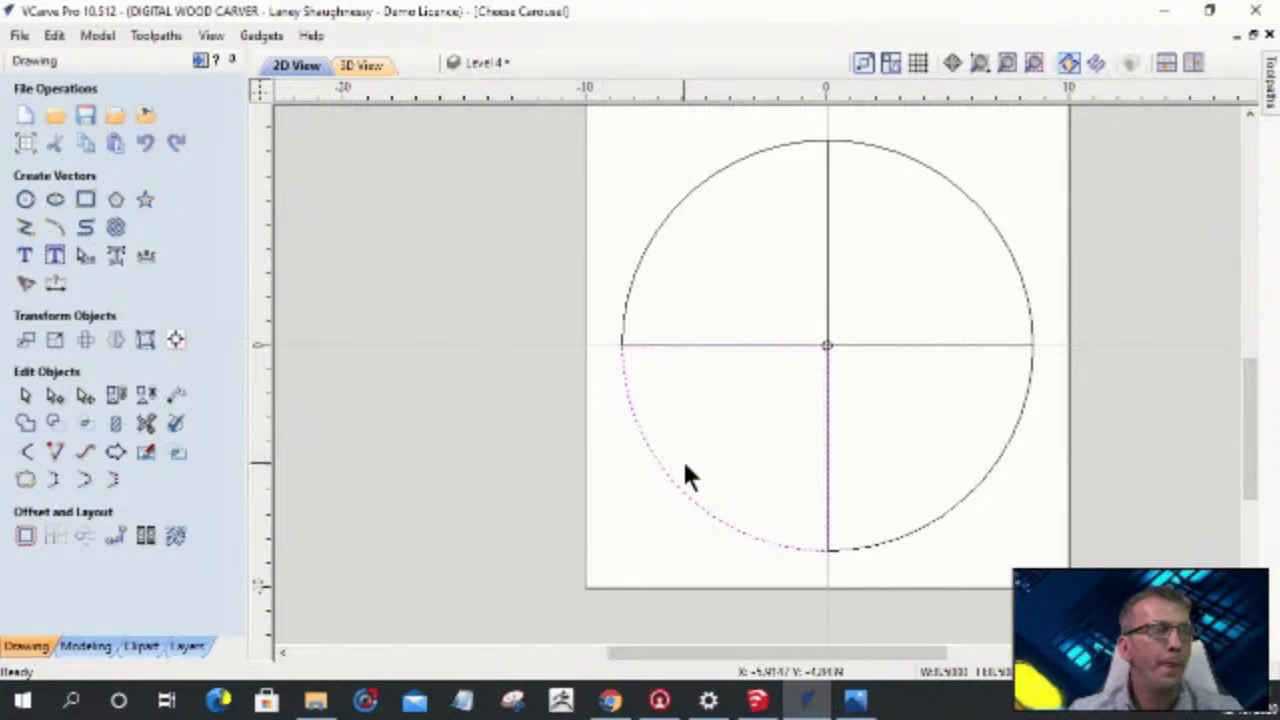
click(26, 537)
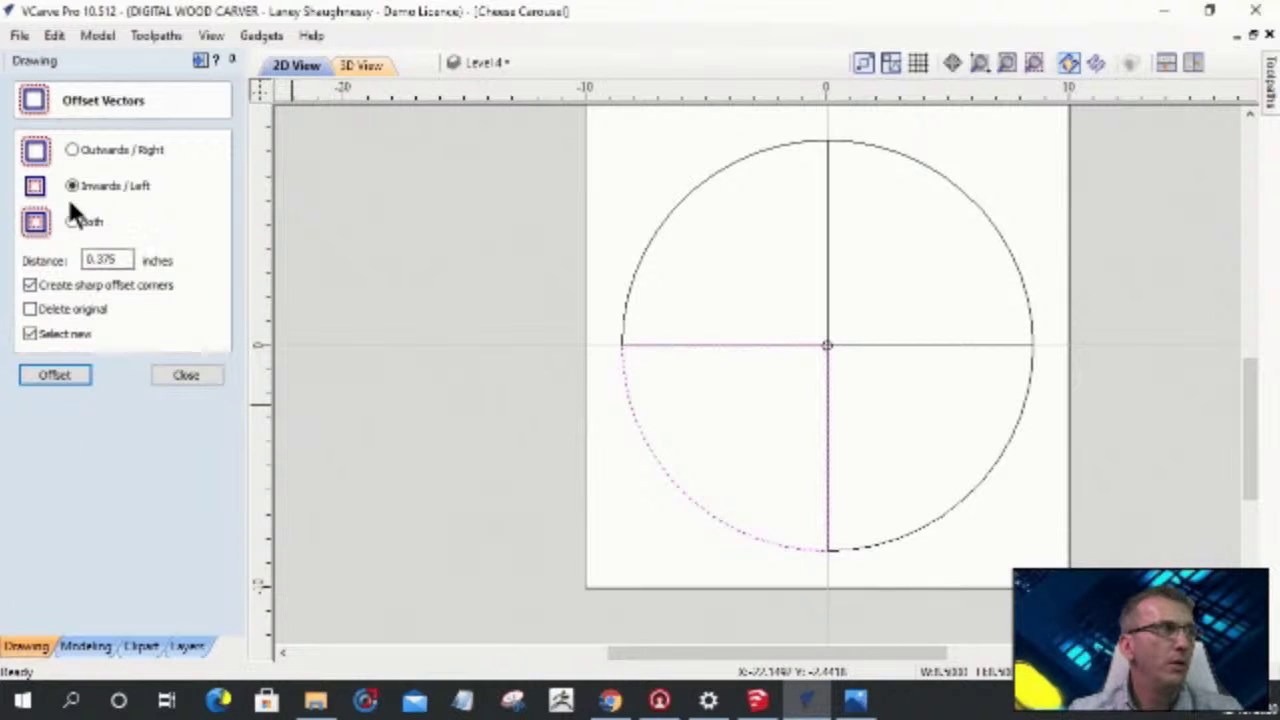
double_click(118, 260)
text(.25)
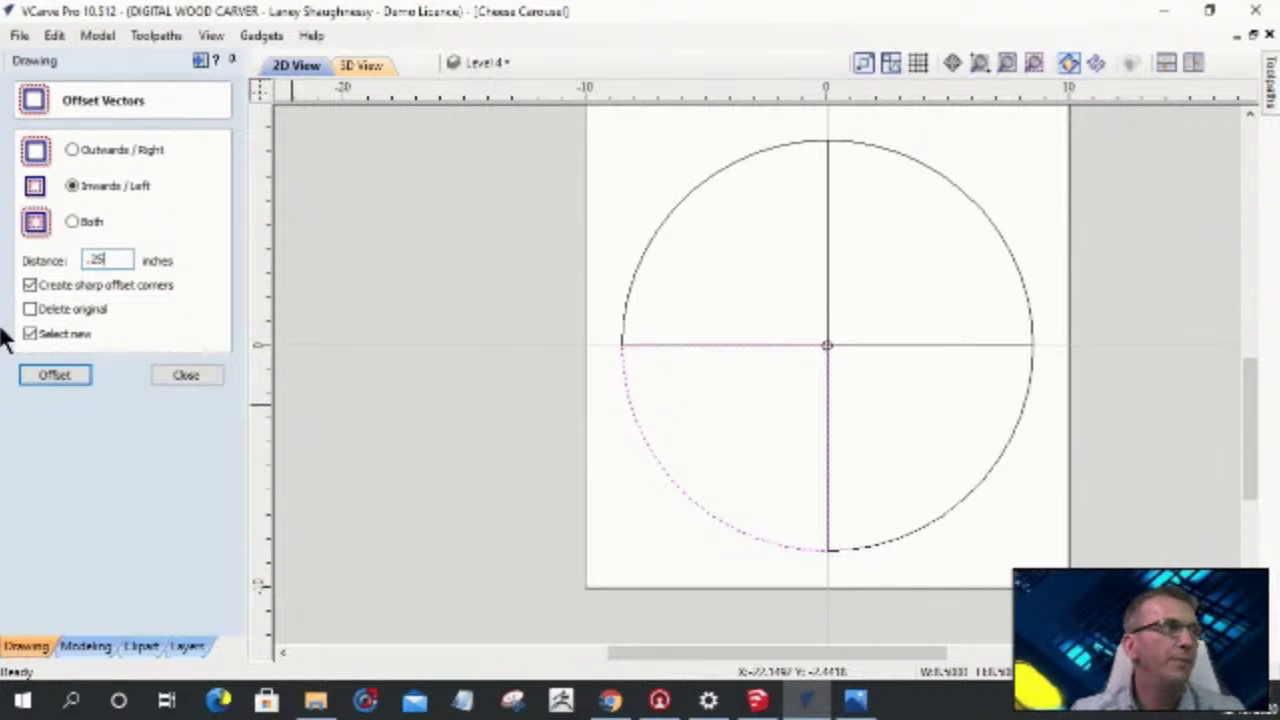
click(41, 376)
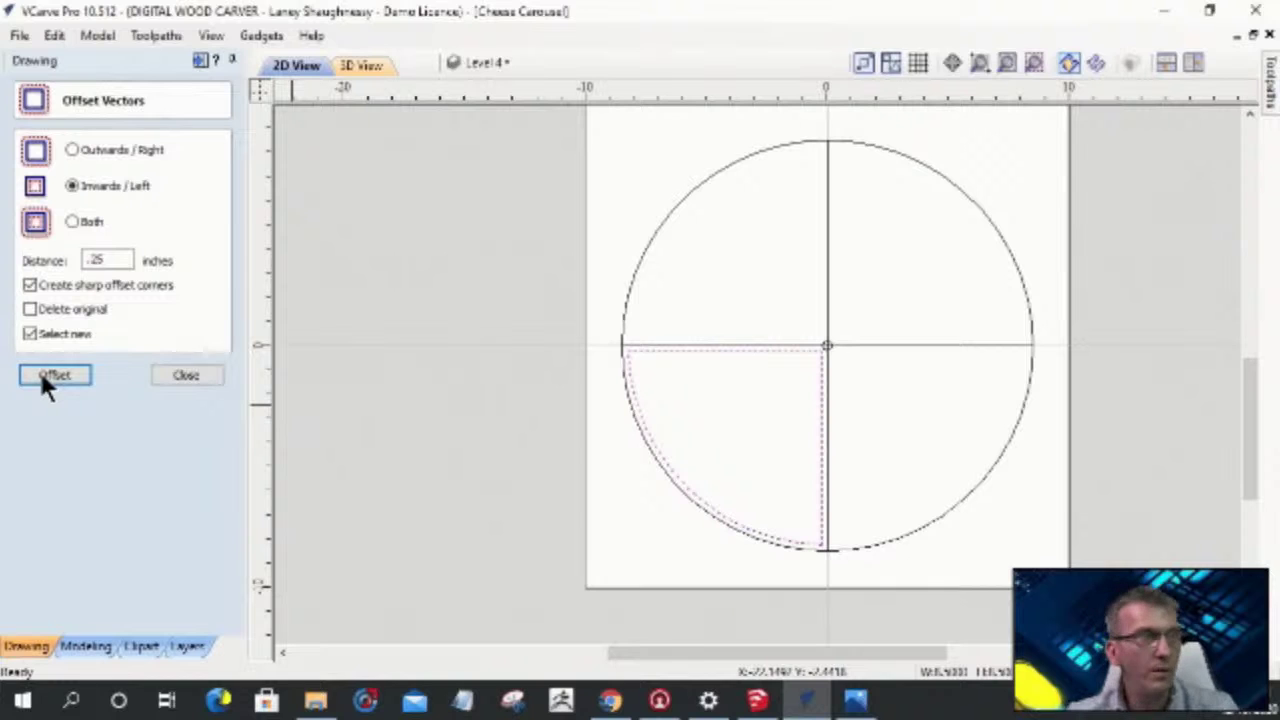
click(43, 380)
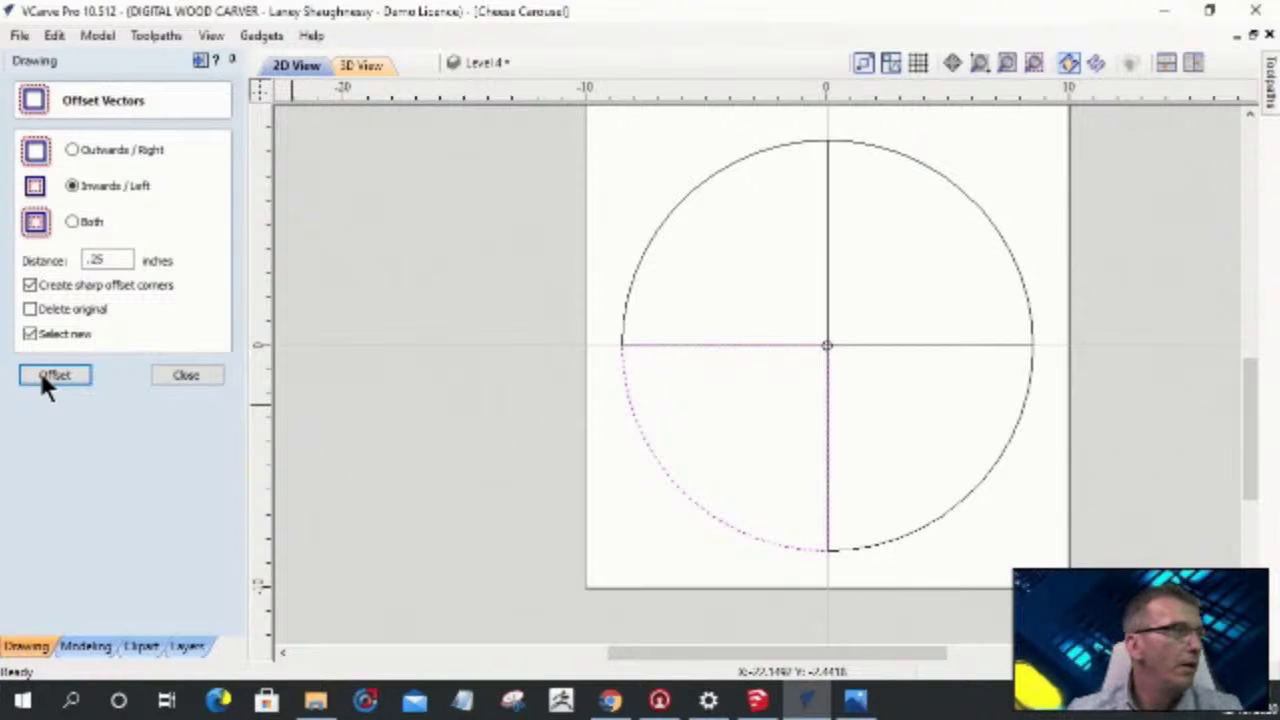
click(30, 309)
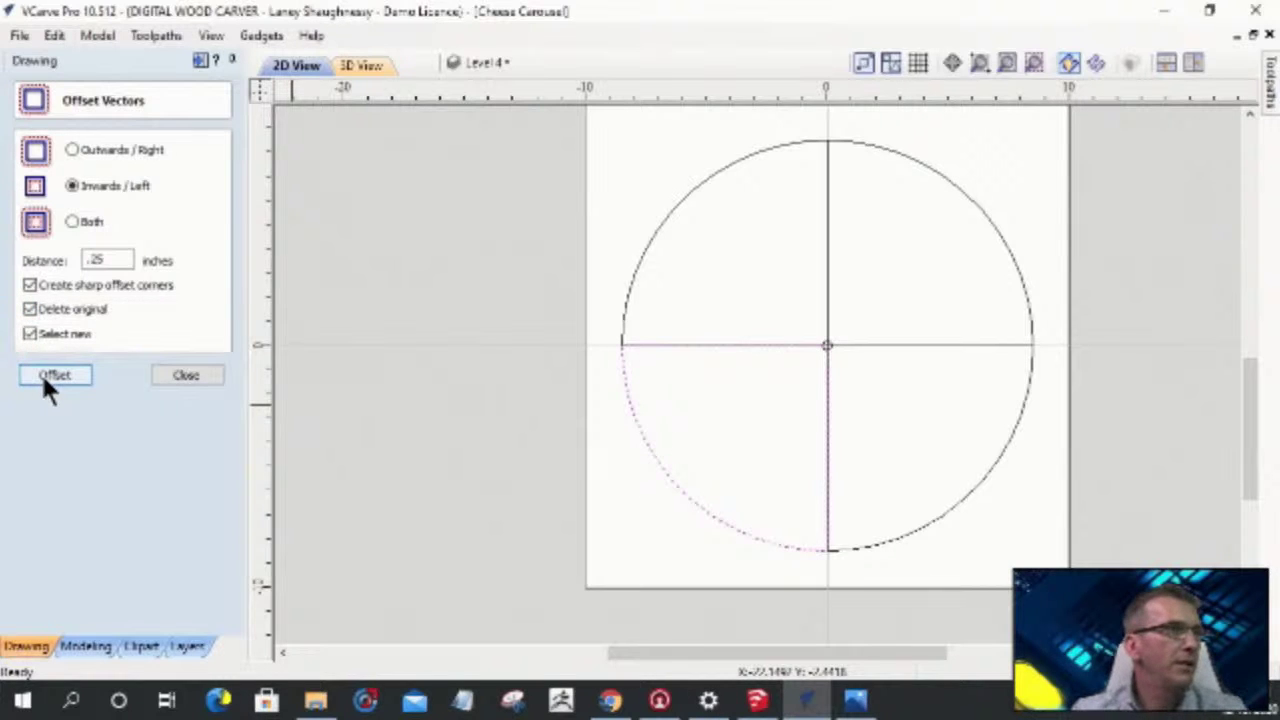
click(30, 309)
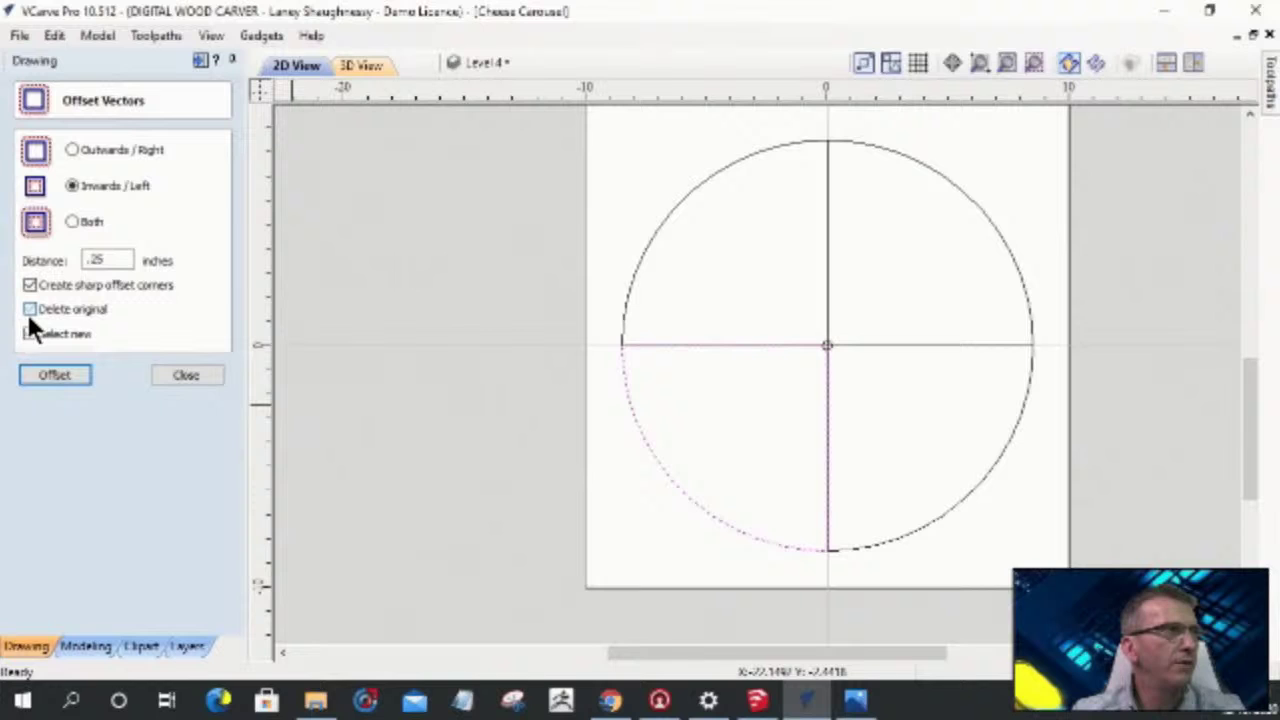
click(52, 370)
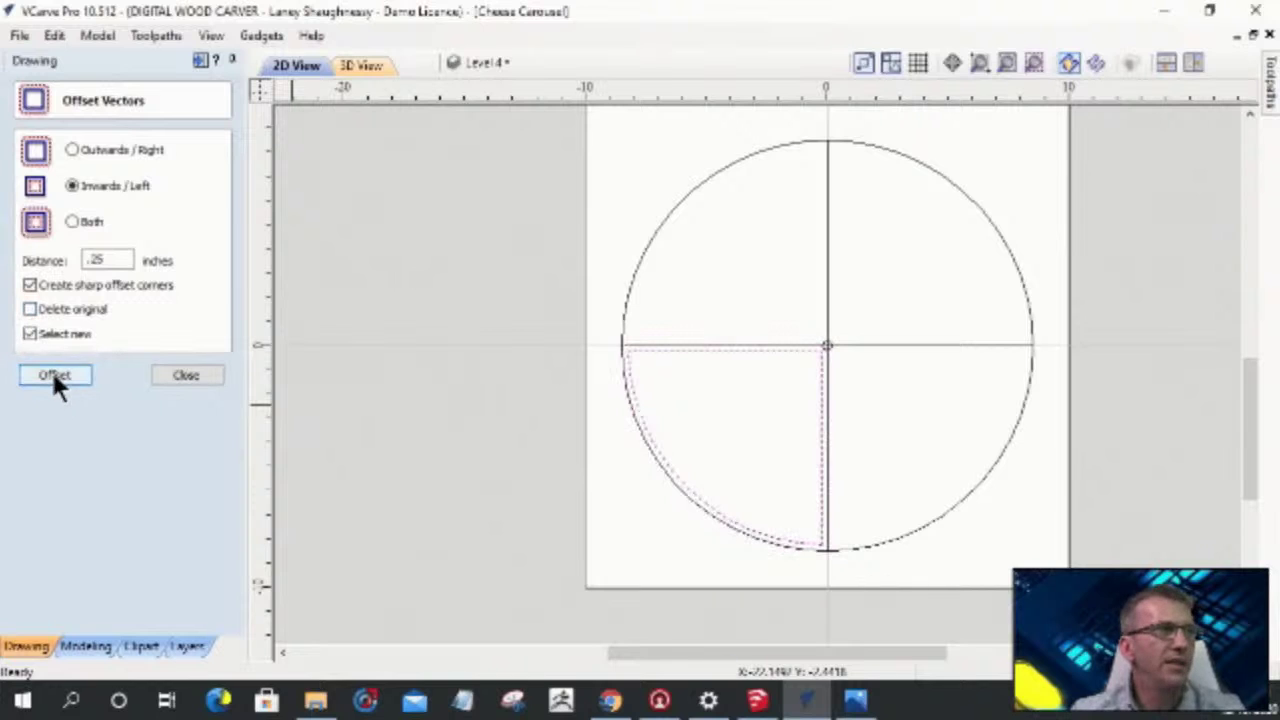
- Move the offset lower-left quarter shape so its inner corner snaps onto the circle's centre
click(755, 530)
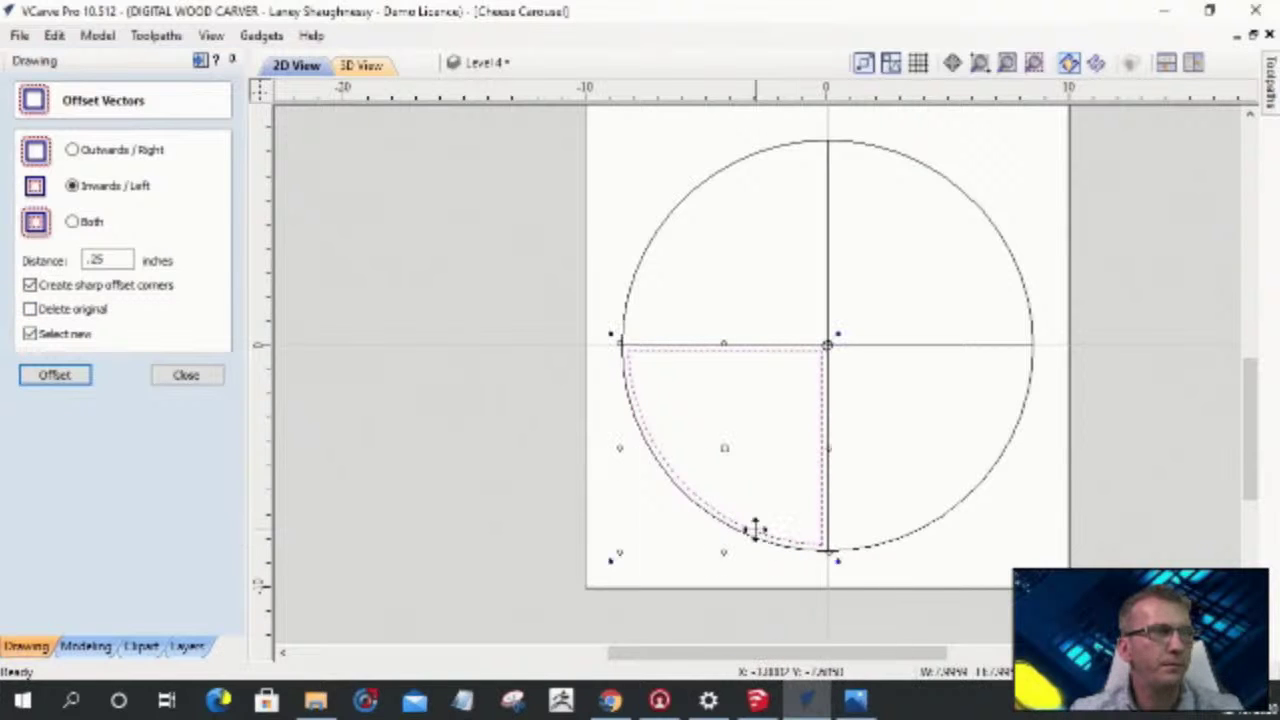
click(830, 343)
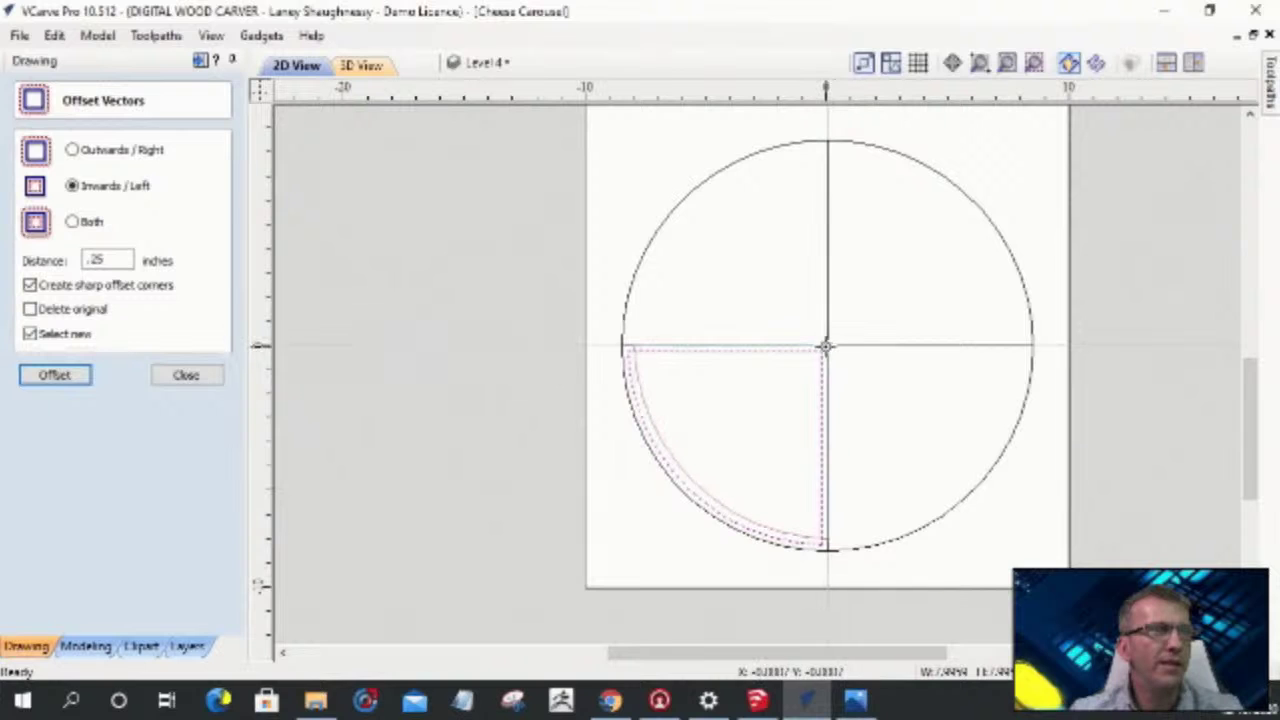
click(825, 346)
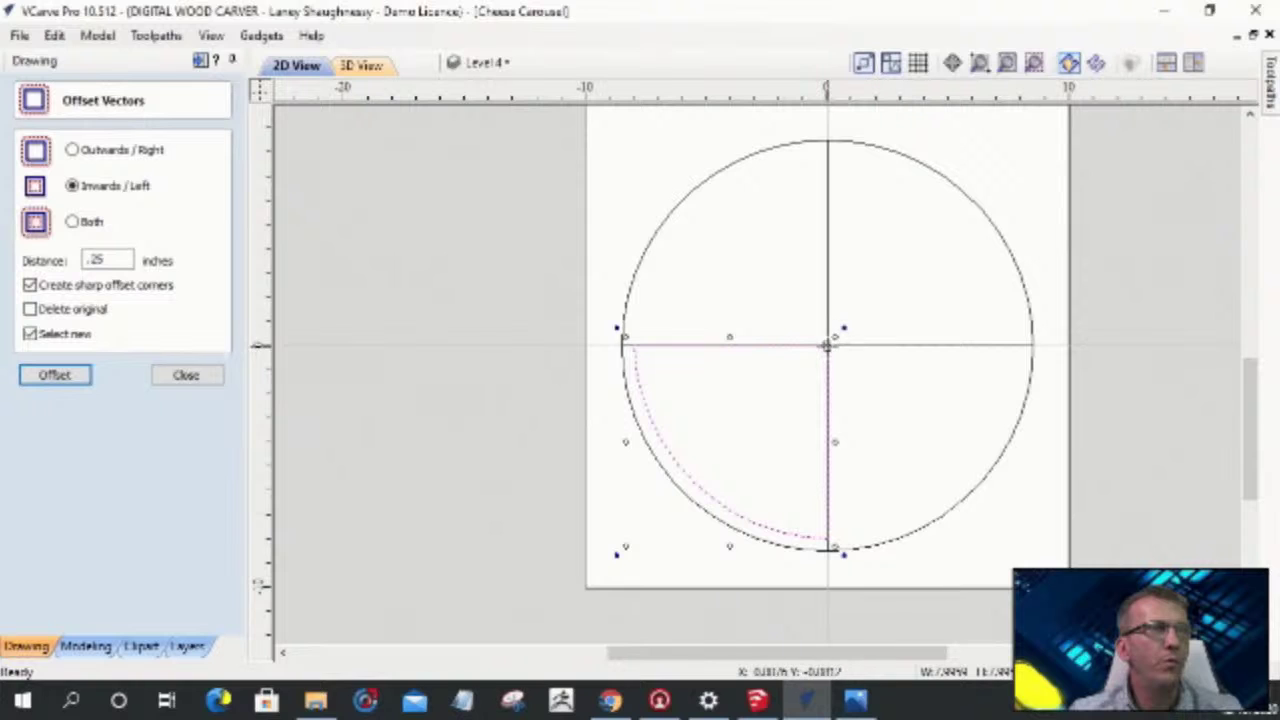
- Rotate the offset quarter shape into the upper-left quadrant and back into the lower-left quadrant
drag(842, 552, 720, 354)
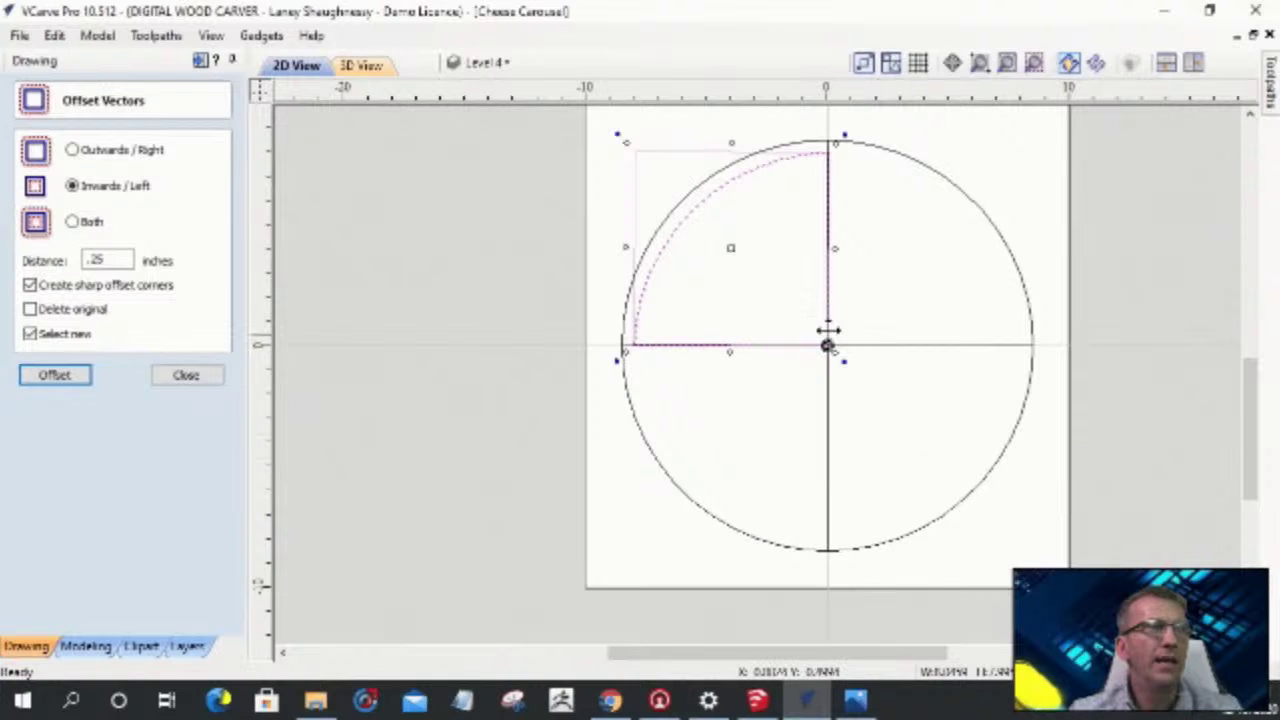
drag(616, 364, 835, 549)
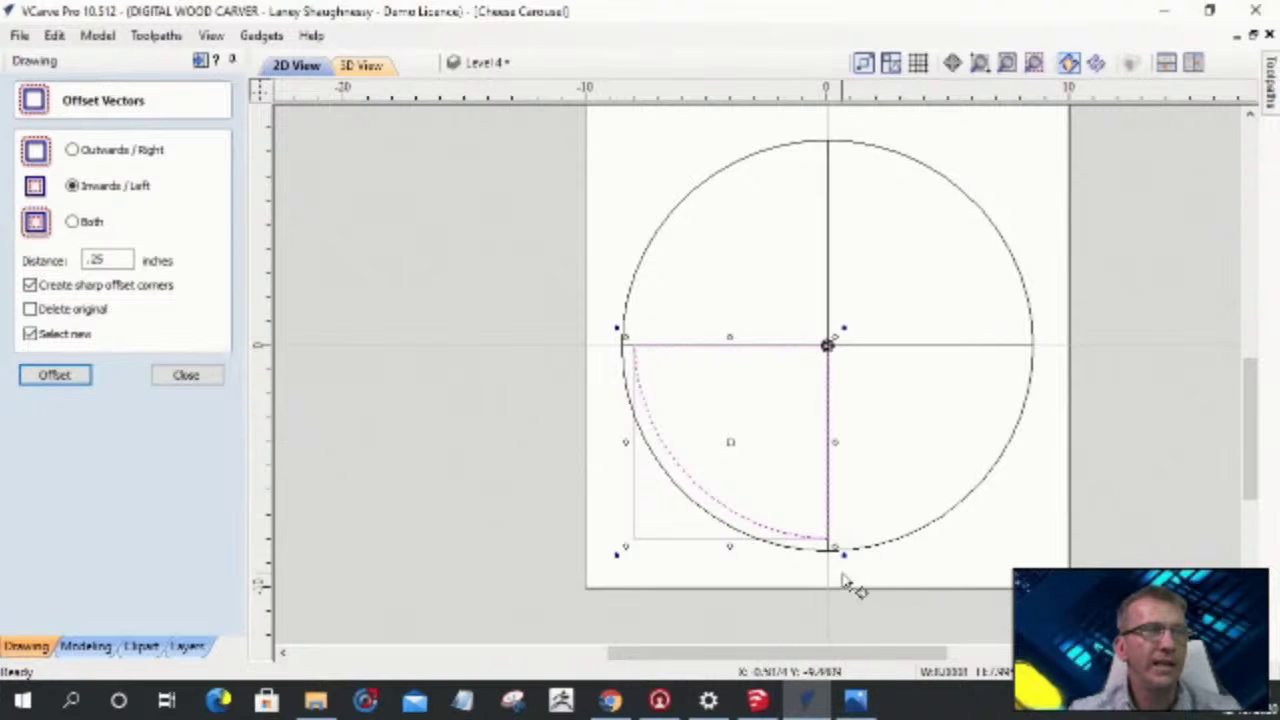
- Offset the arc bounding the lower-right quadrant inwards by 0.5 inches, keeping the original
click(880, 543)
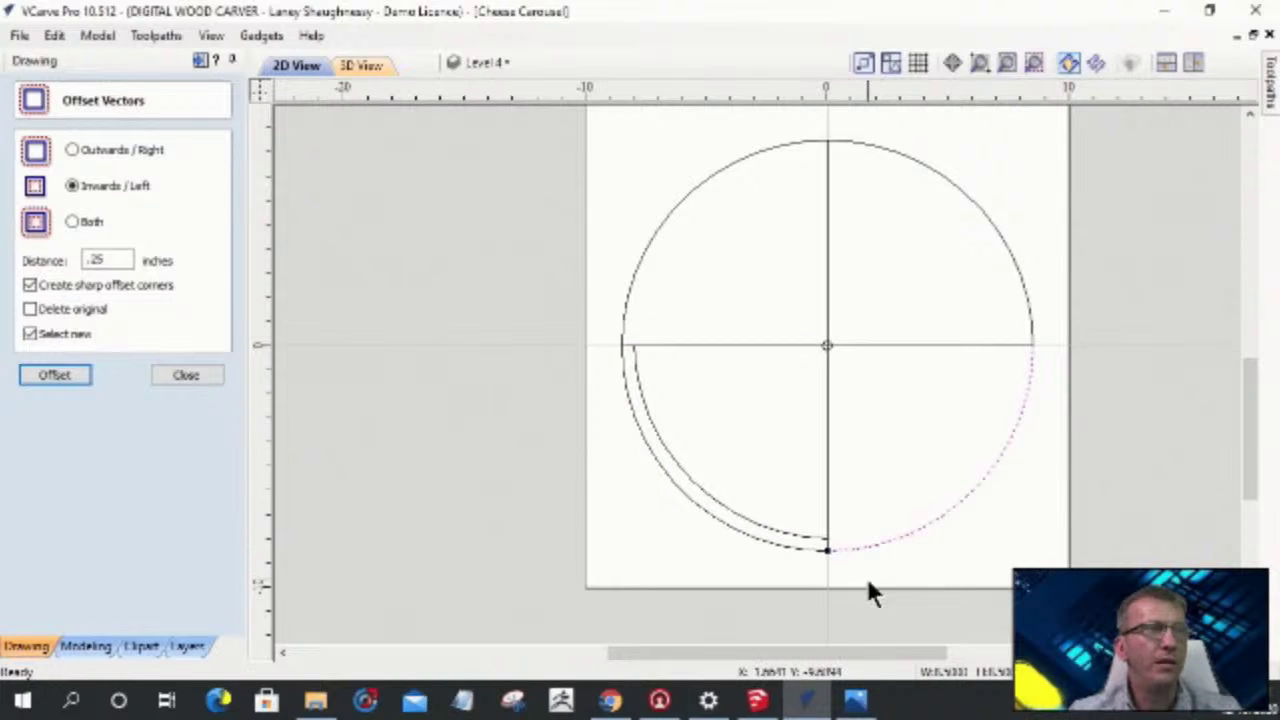
click(92, 261)
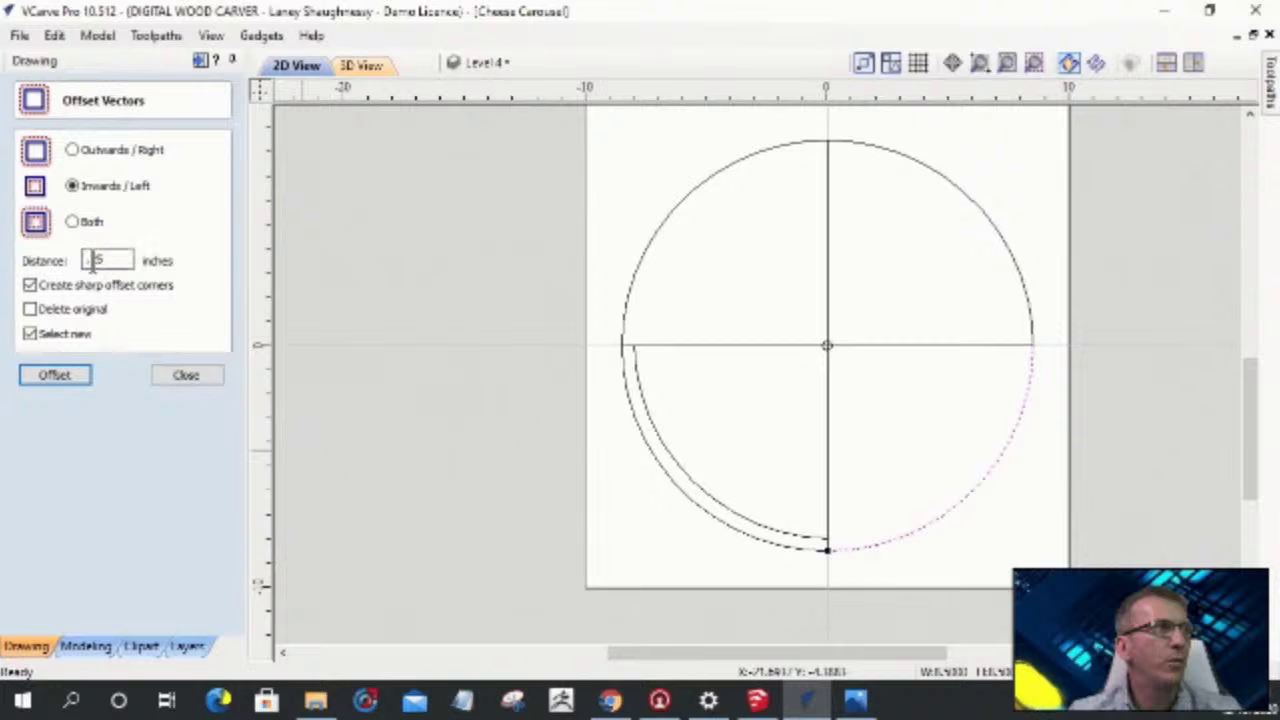
key(Delete)
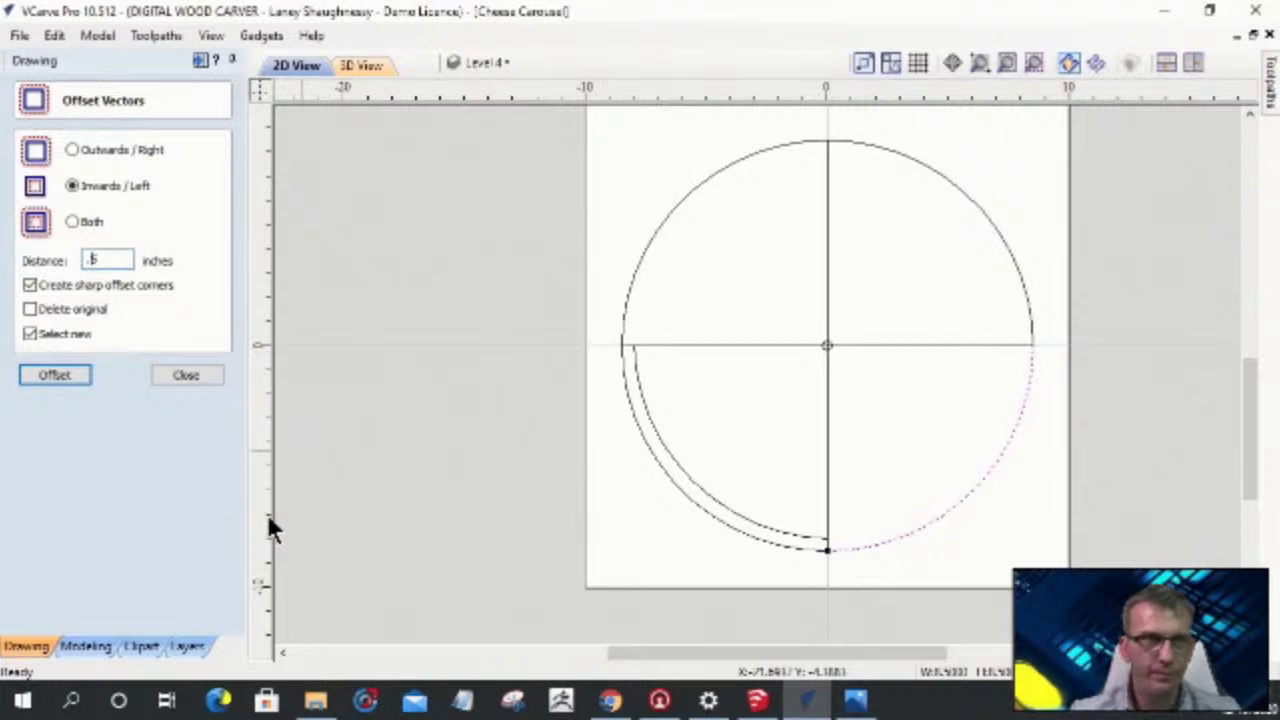
click(62, 372)
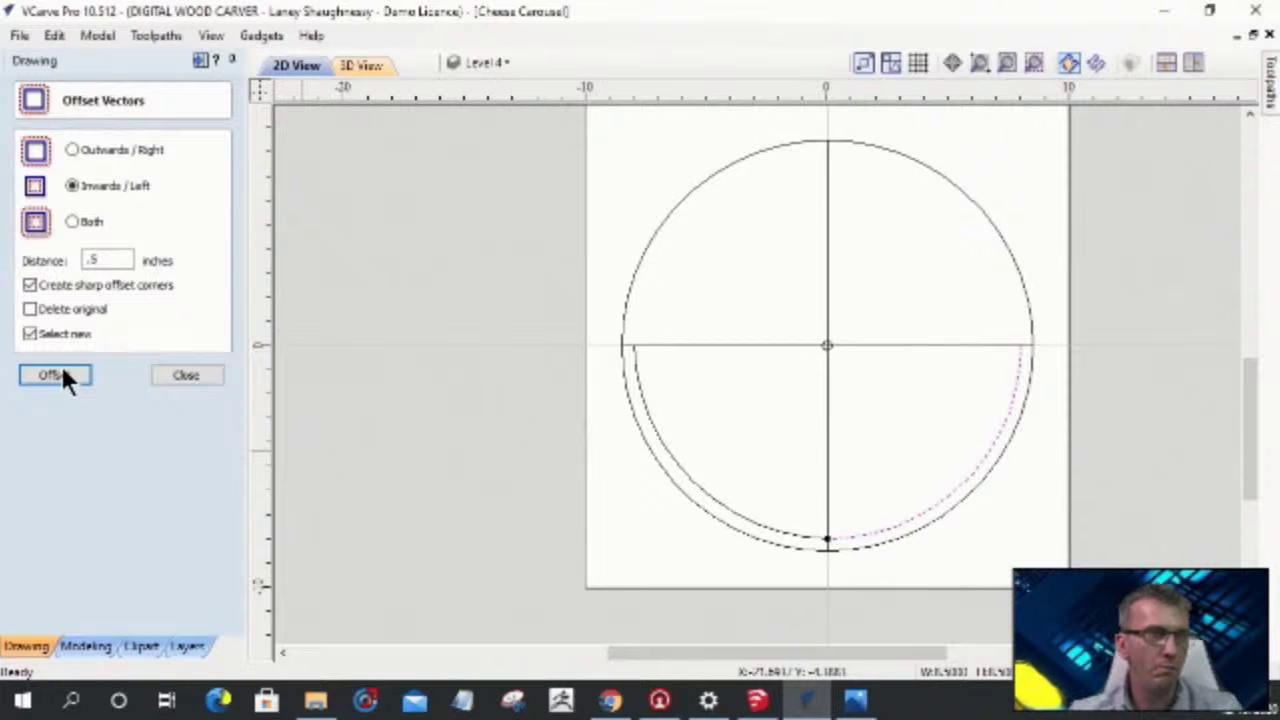
- Undo the 0.5-inch inward offset of the lower-right arc
key(ctrl+z)
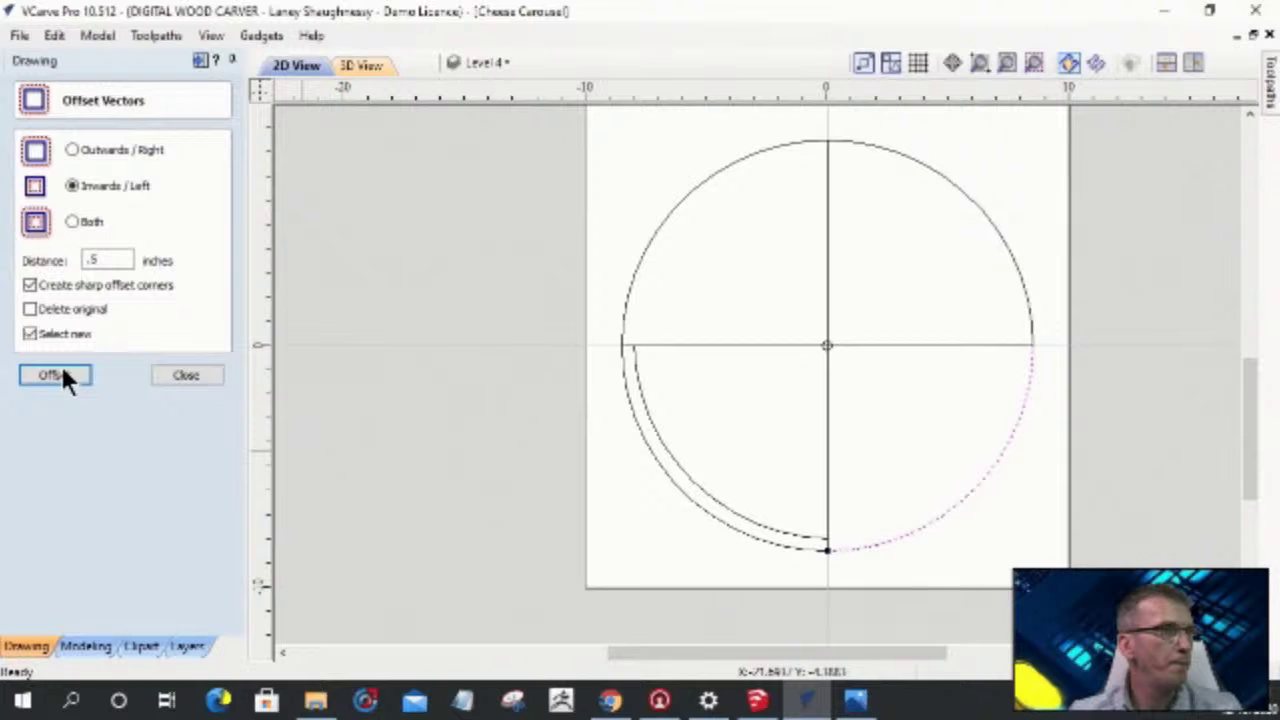
shift+click(912, 347)
key(ctrl+z)
key(ctrl+y)
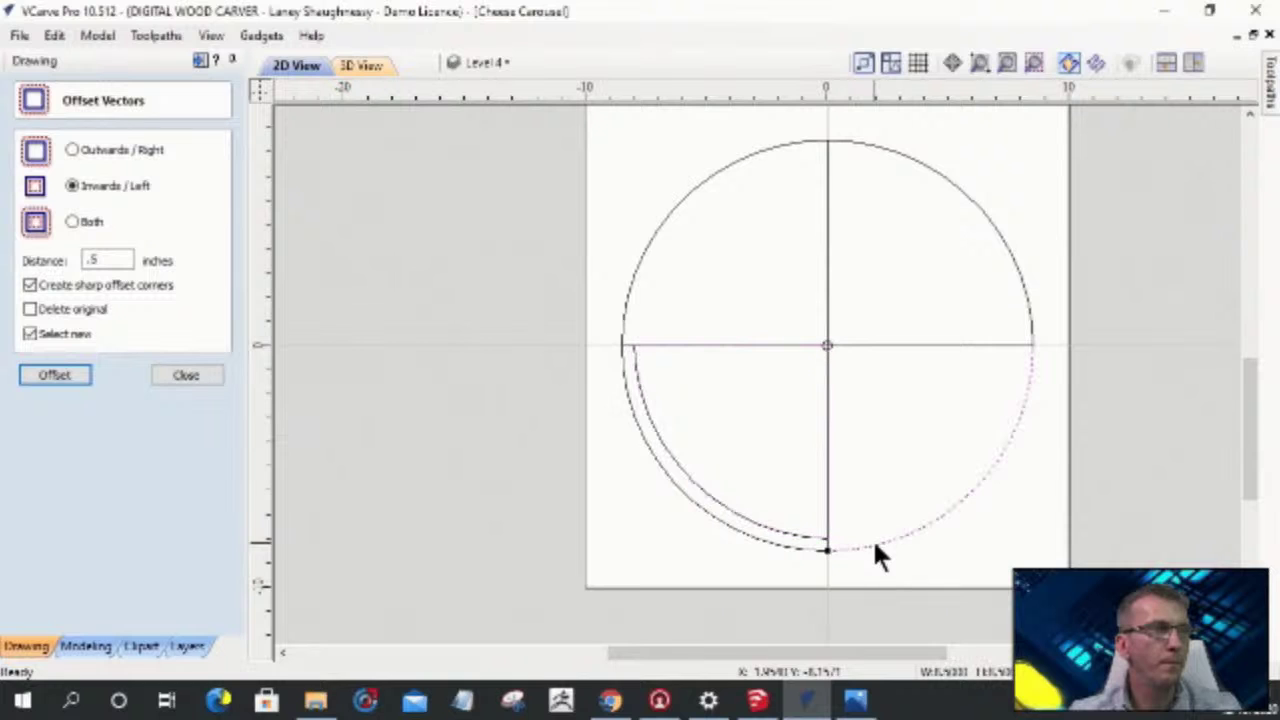
- Undo the earlier edits to the lower-left quarter shape, removing its inset copy
click(486, 58)
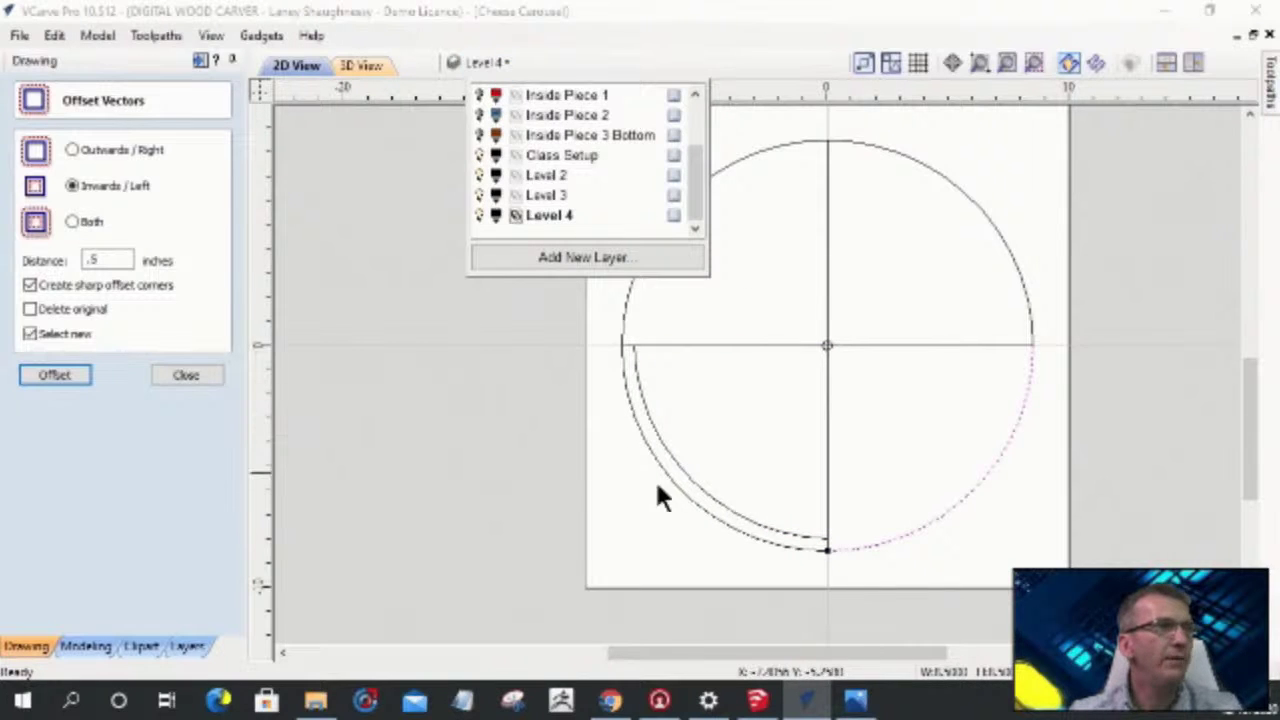
click(693, 482)
click(693, 482)
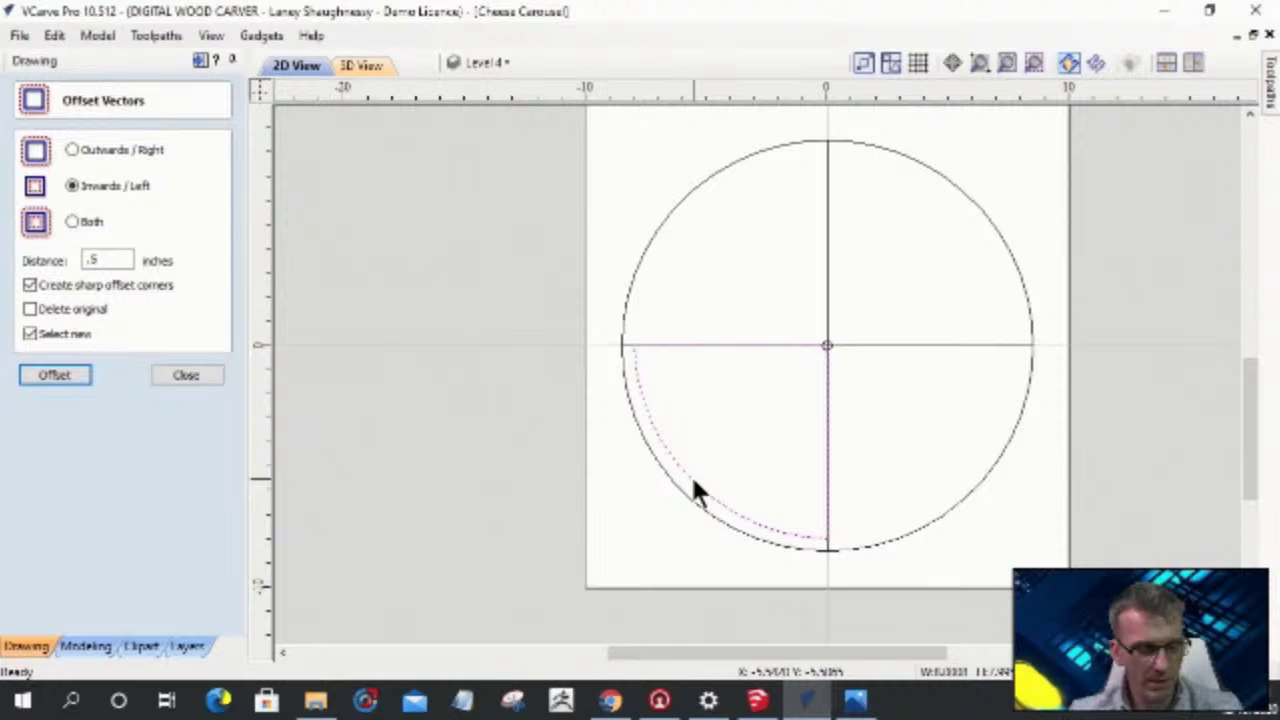
key(ctrl+z)
key(ctrl+z)
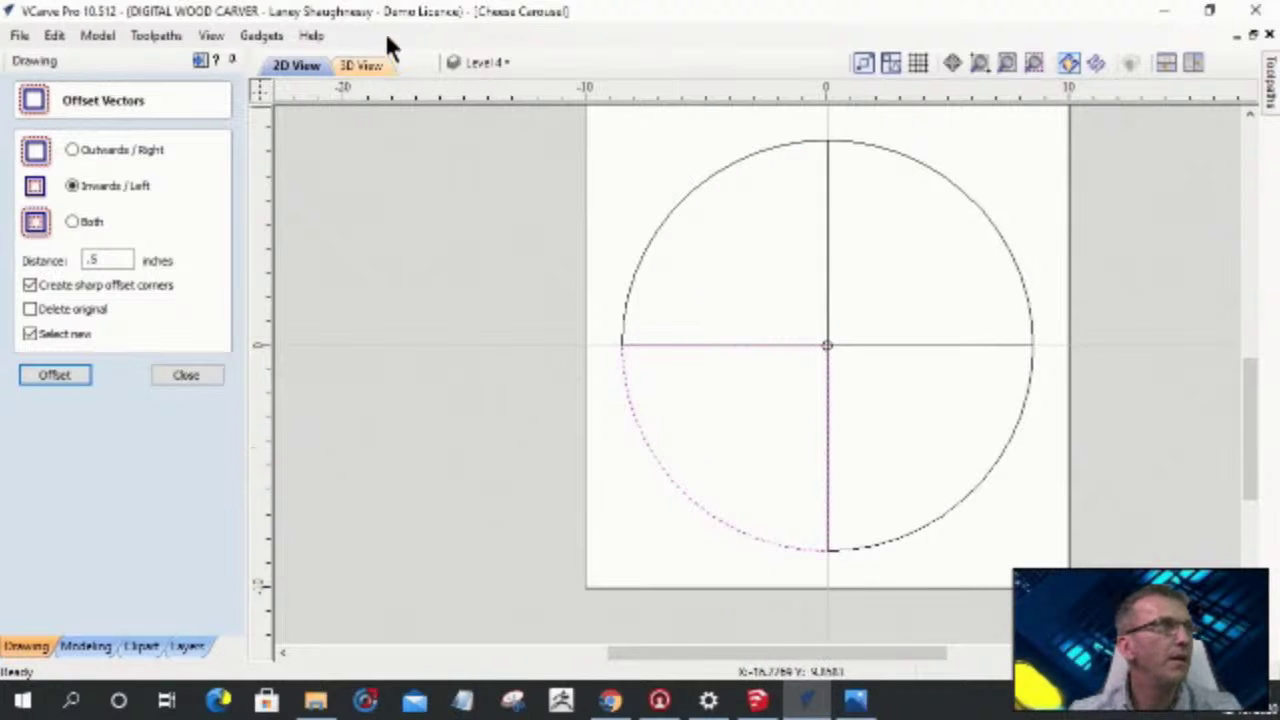
- Turn the Class Setup, Level 2, Level 3 and Level 4 layers off and on to check which quarter shape each holds
click(510, 57)
click(478, 156)
click(479, 176)
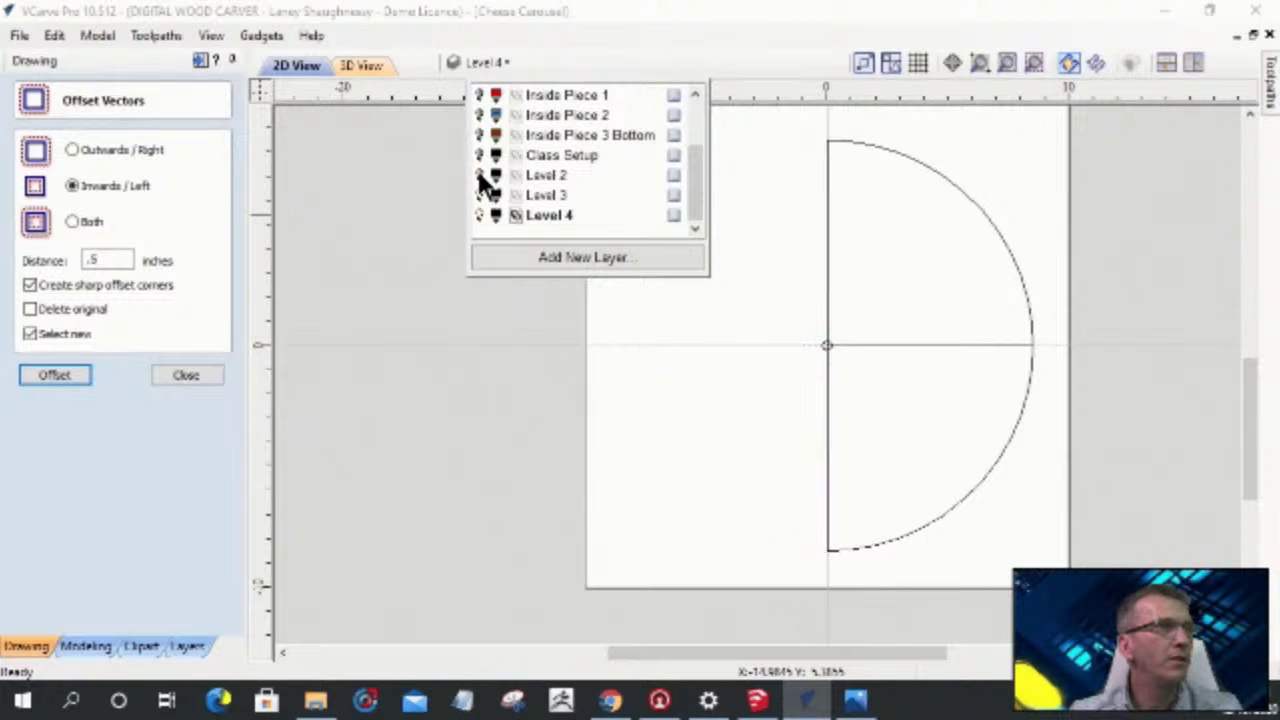
click(479, 195)
click(479, 215)
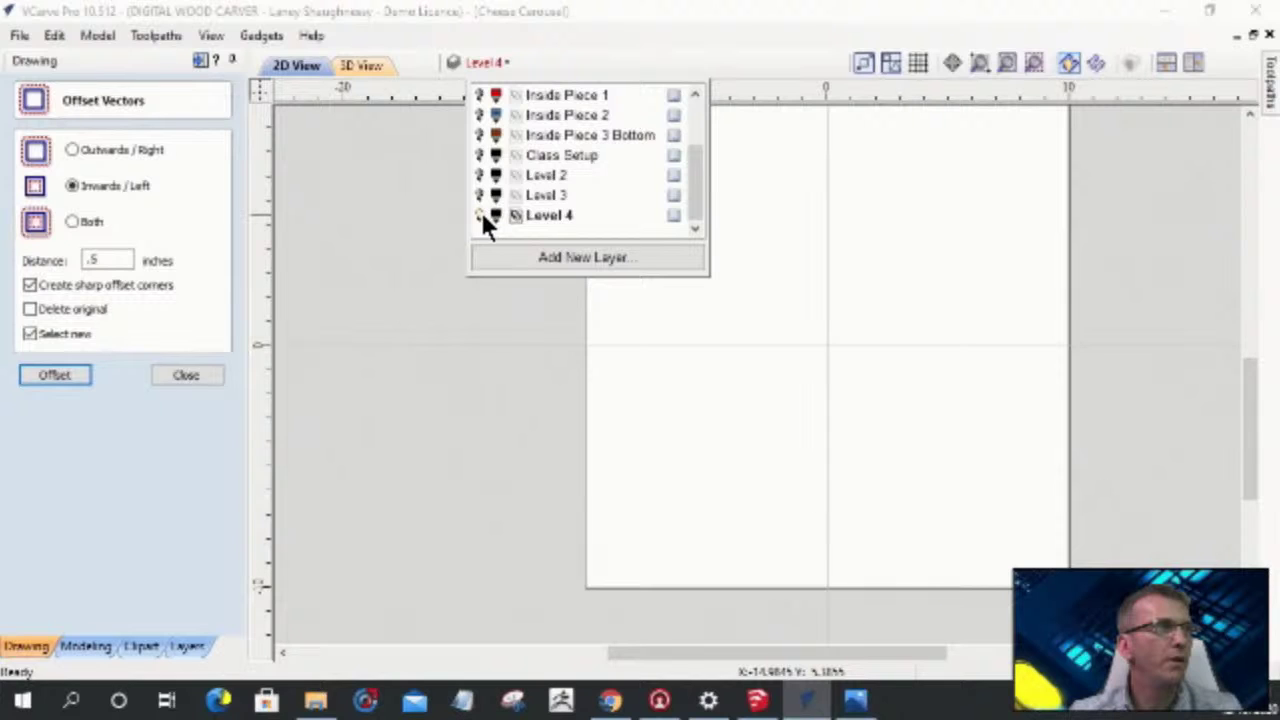
click(479, 215)
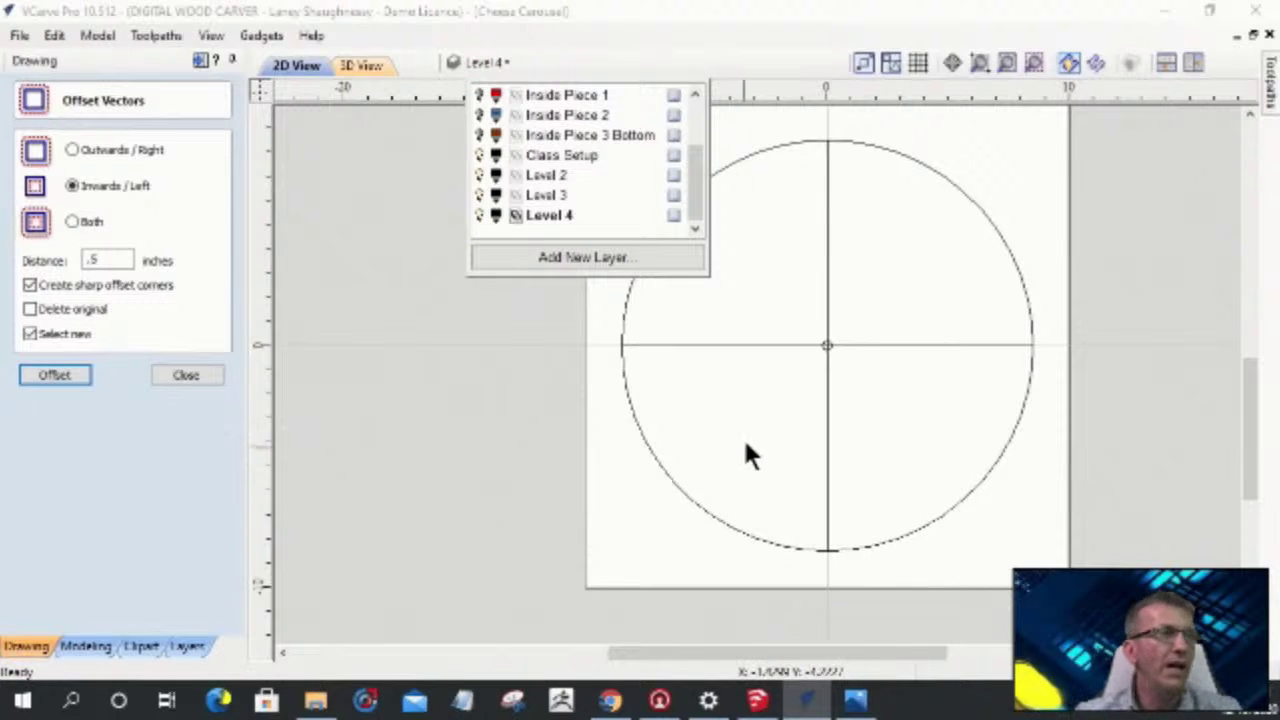
- Offset the lower-left quarter shape inwards by 0.25 inches with sharp corners, keeping the original
click(706, 524)
click(706, 524)
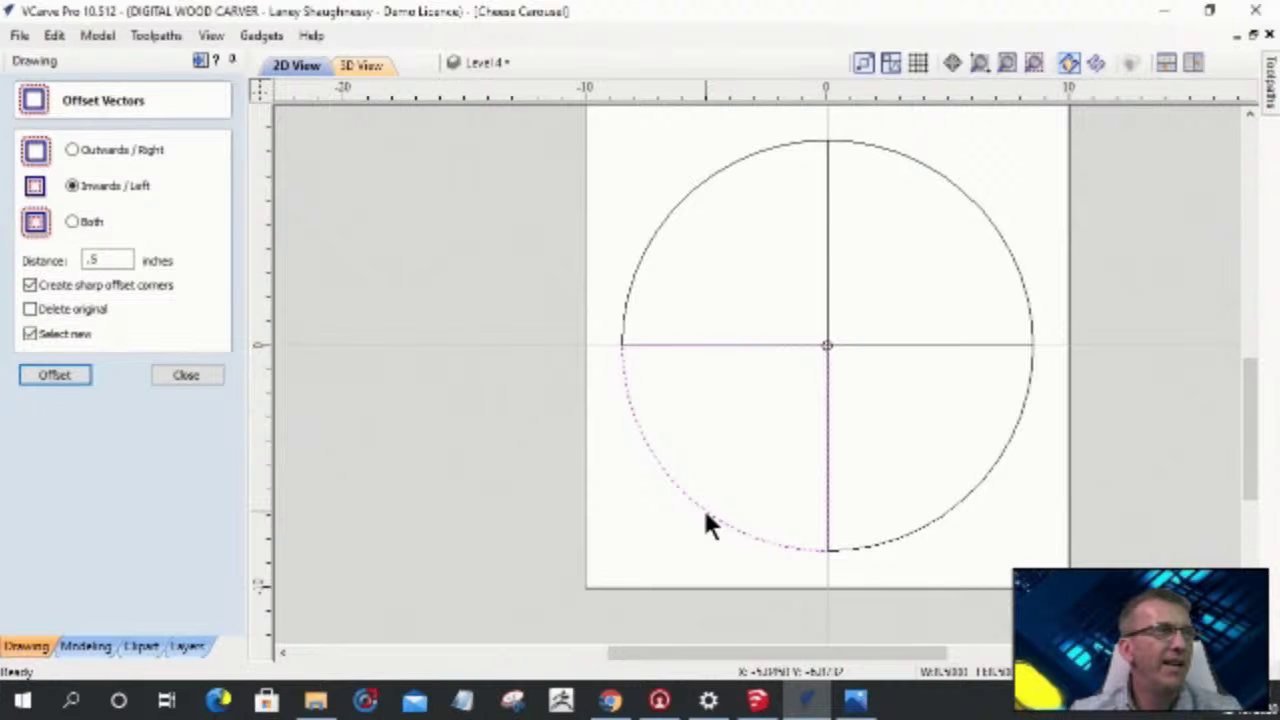
click(632, 295)
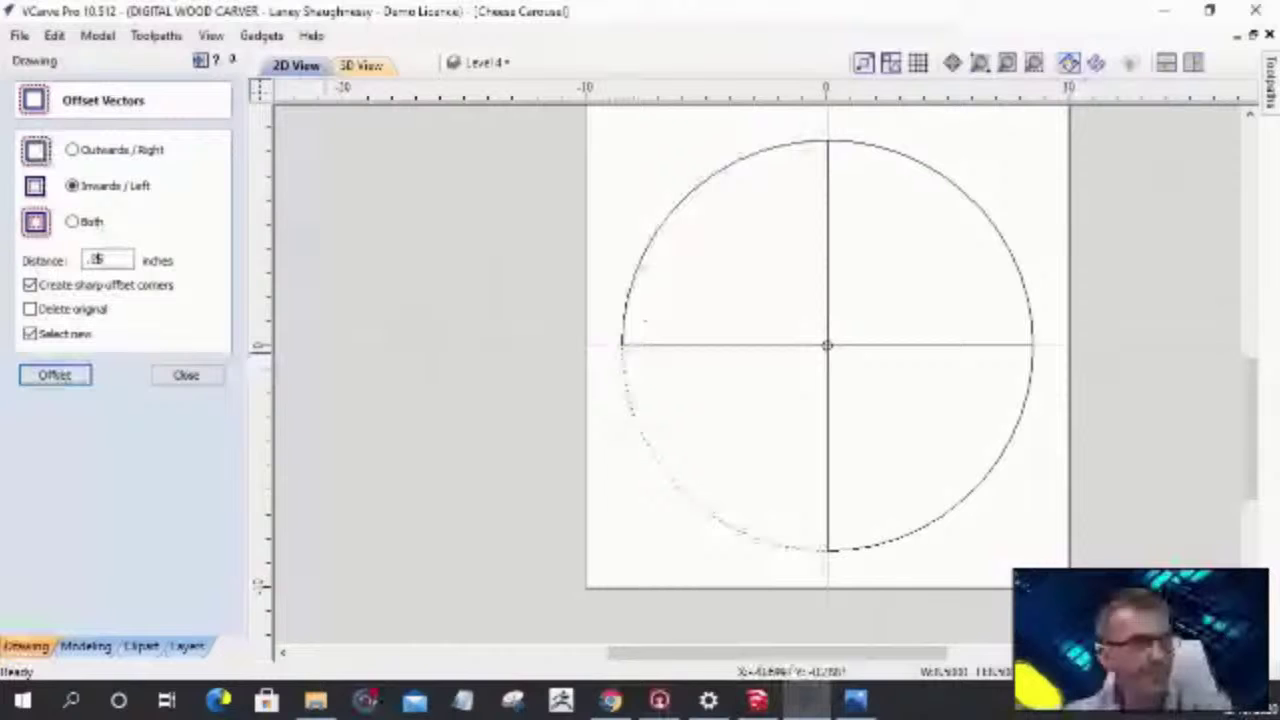
key(Return)
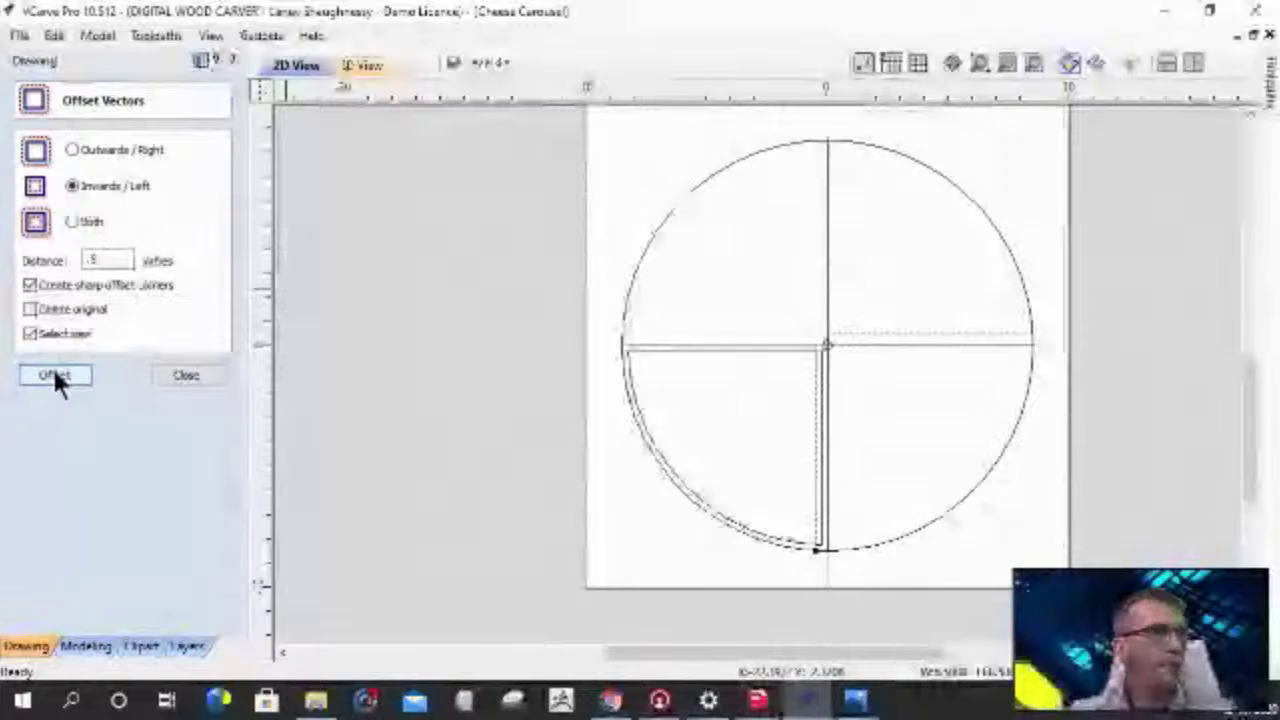
- Offset the lower-right quarter's straight edges outwards by 0.5 inches and snap the copy's corner onto the circle's centre
click(84, 387)
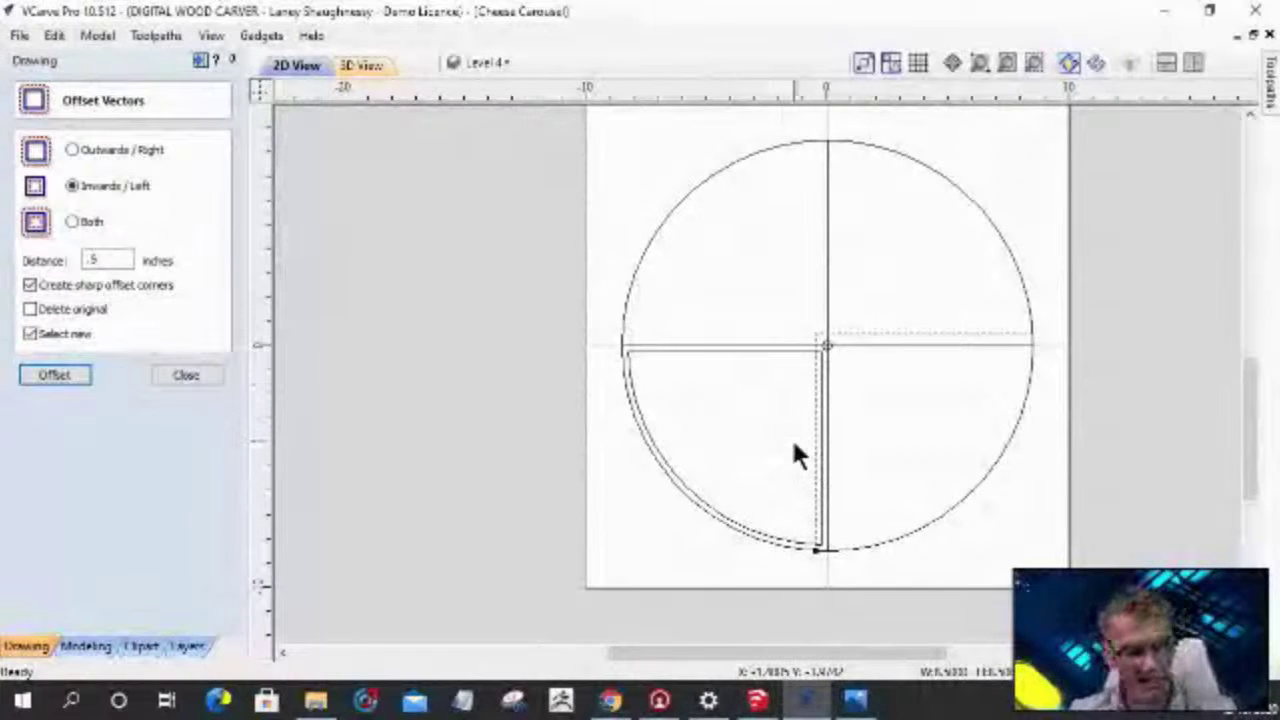
click(72, 149)
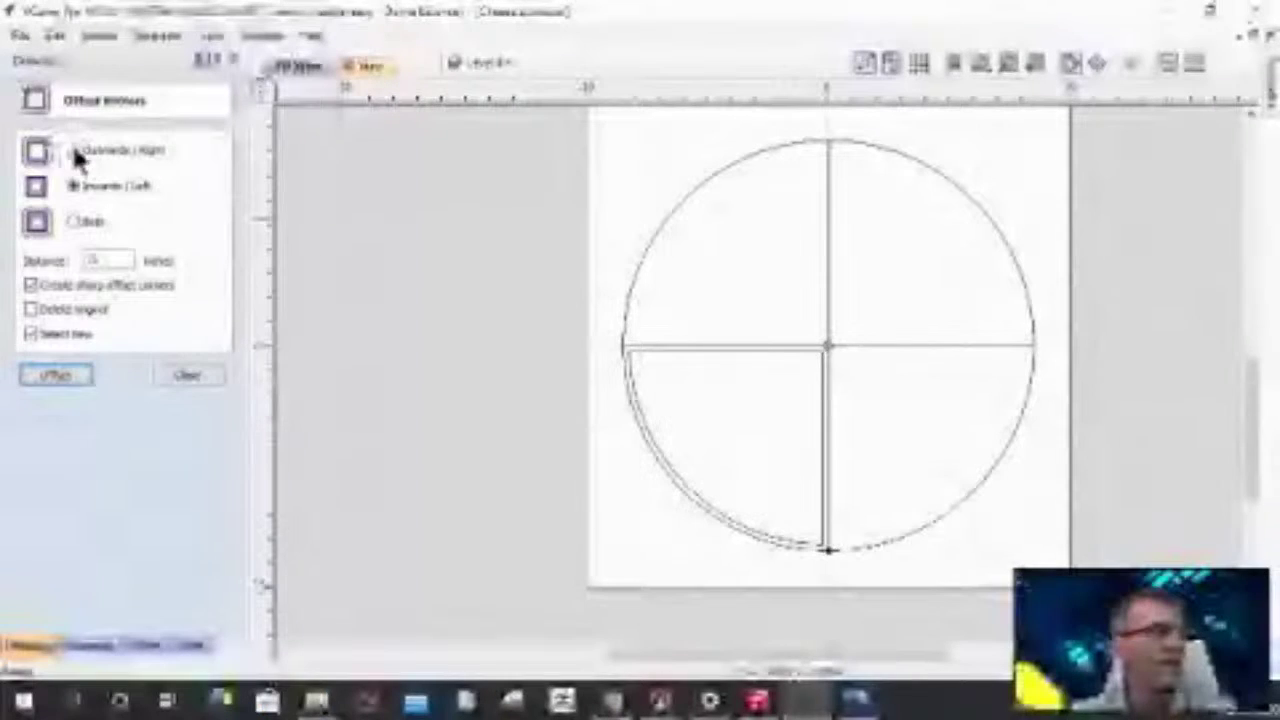
click(62, 377)
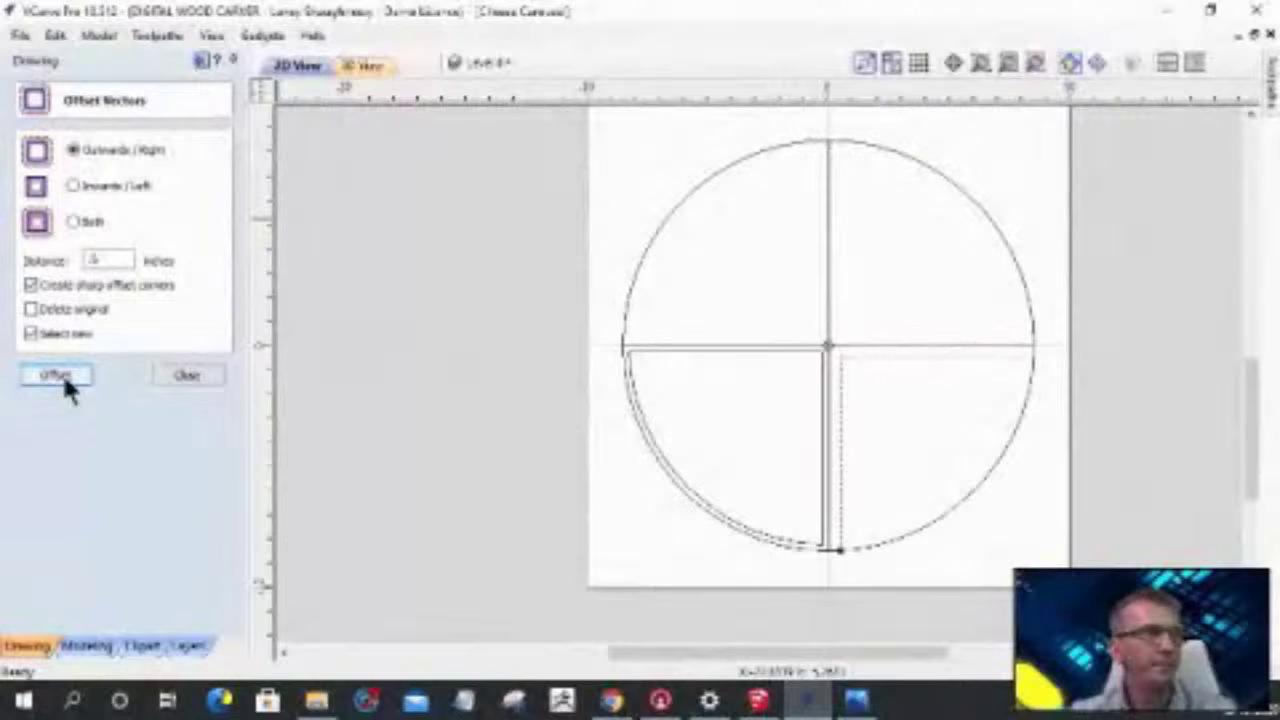
click(843, 352)
mouse_move(841, 357)
mouse_down()
mouse_move(836, 333)
mouse_move(828, 345)
mouse_up()
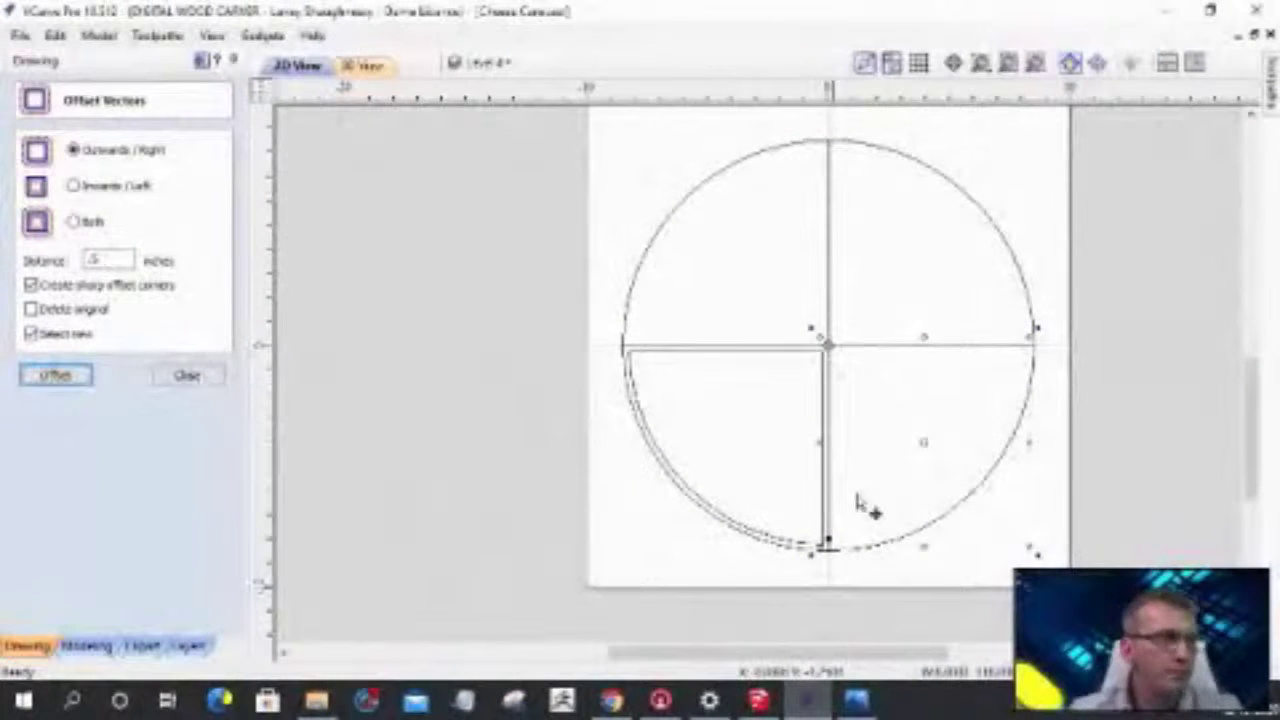
- Undo the move and the offsets made in the lower-right and lower-left quarters
scroll(885, 563, up, 3)
scroll(884, 563, down, 1)
scroll(885, 563, down, 2)
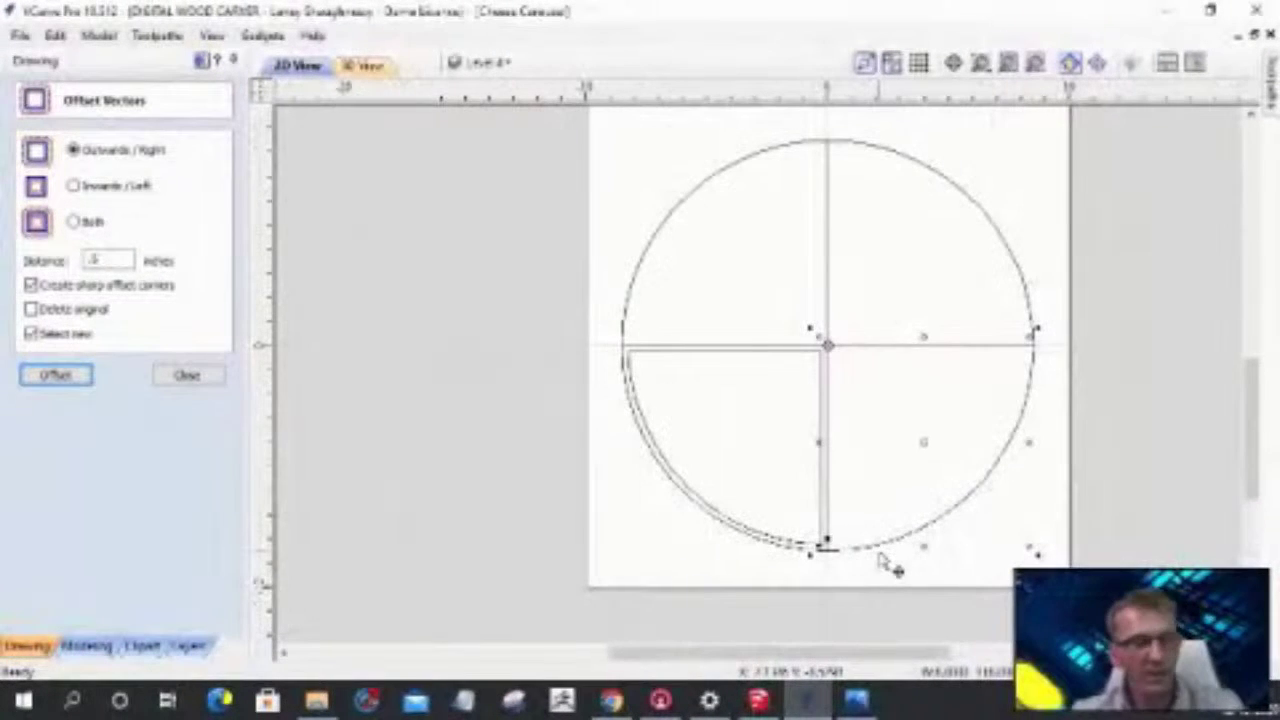
click(880, 560)
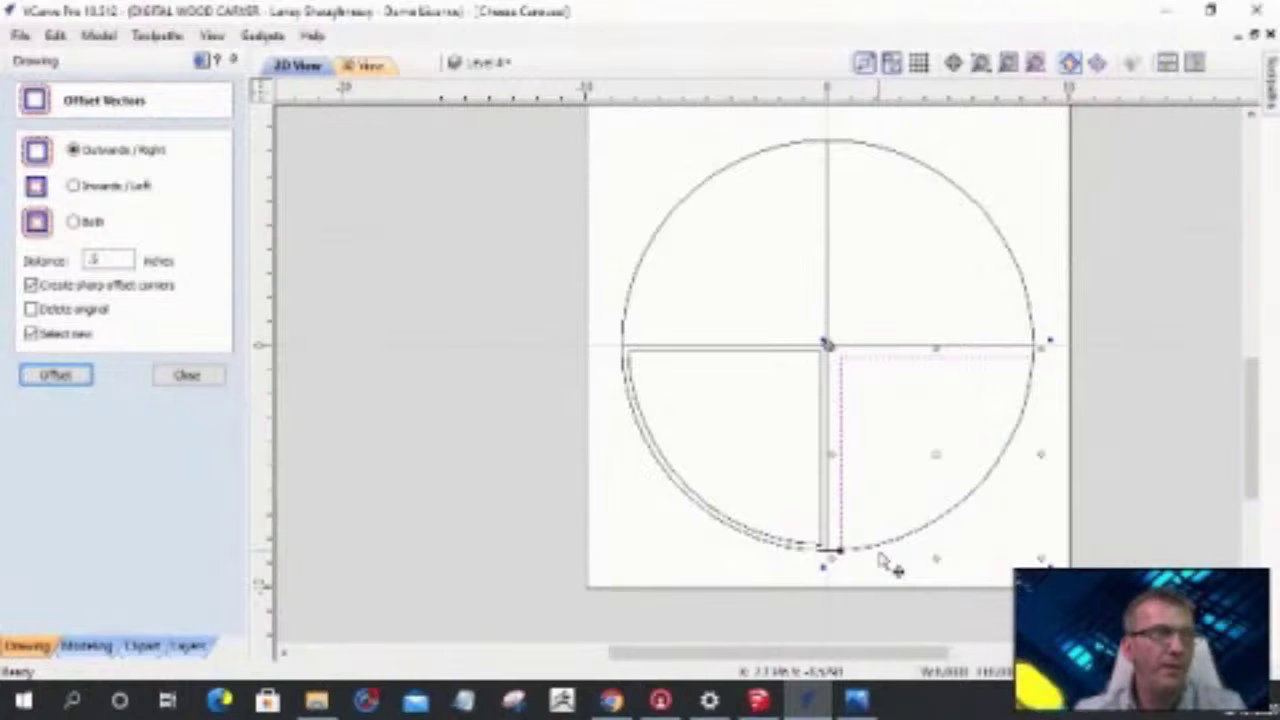
click(881, 558)
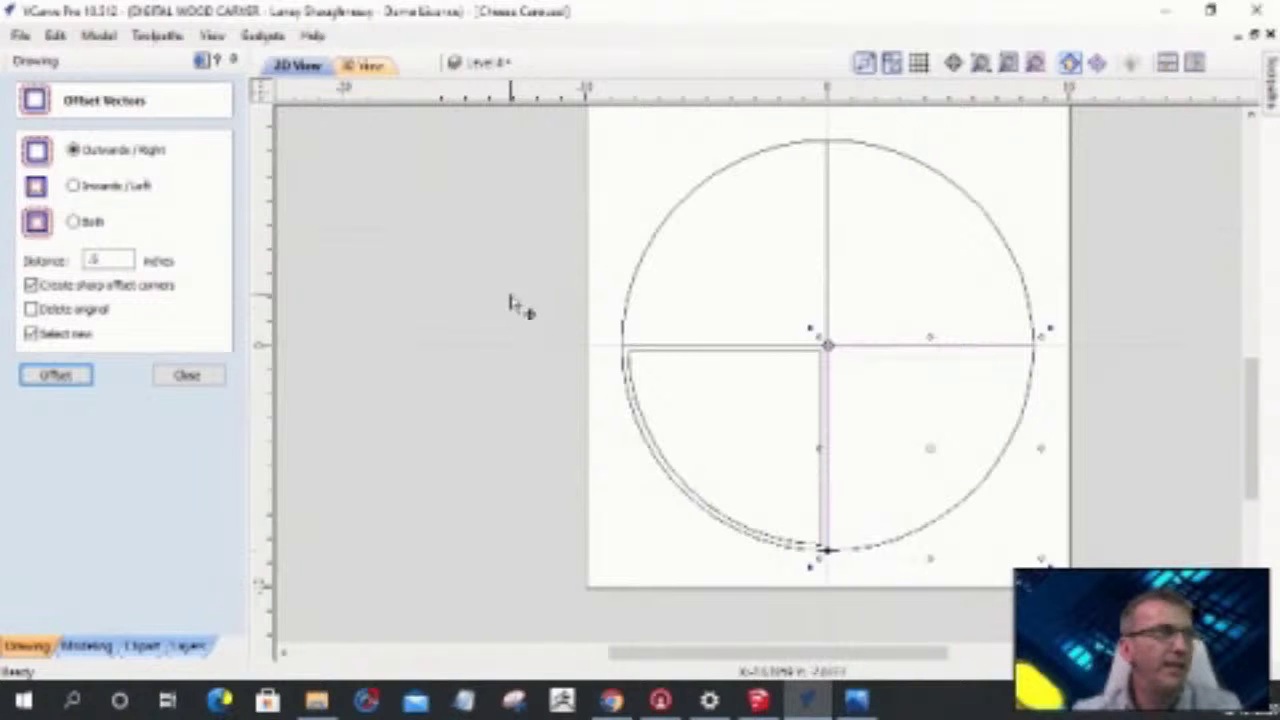
click(650, 410)
click(650, 410)
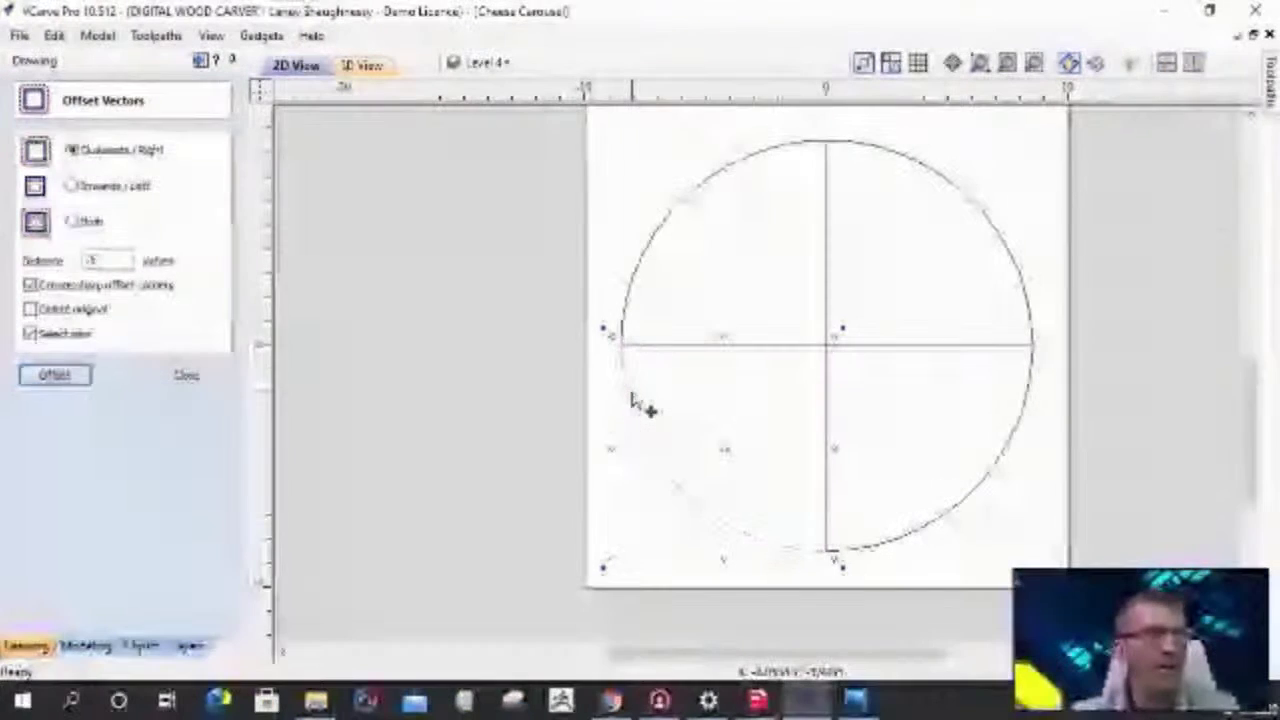
- Hide the Level 2, Level 3 and Level 4 layers so that only Class Setup is displayed
click(500, 67)
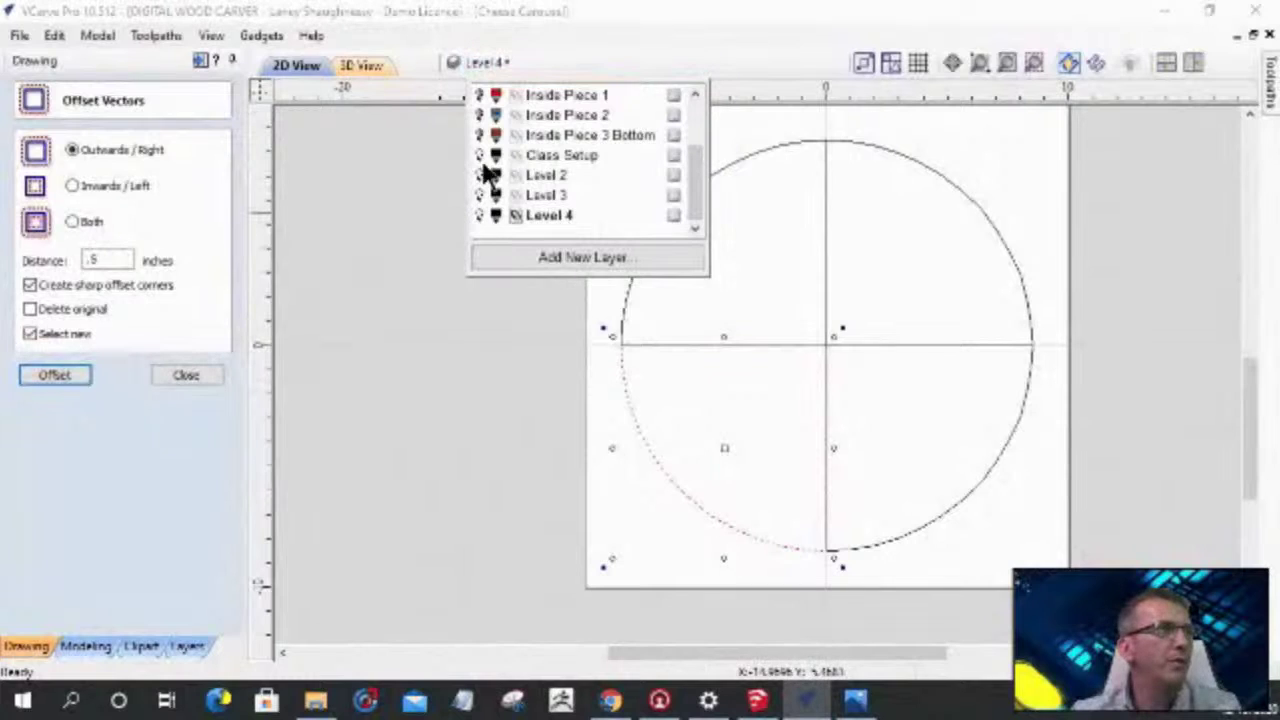
click(479, 176)
click(479, 196)
click(479, 215)
click(479, 156)
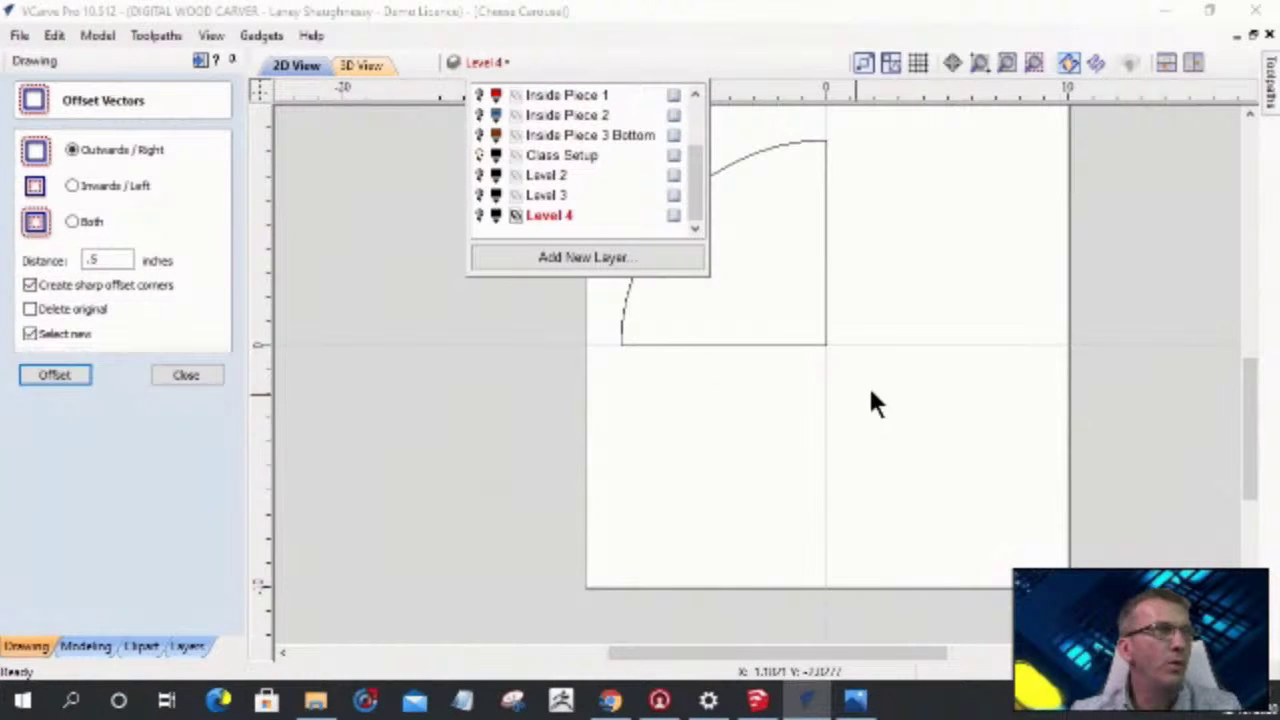
- Try to join the upper-left quarter's arc and straight edges into one closed vector at 0.001 inches tolerance
click(820, 340)
click(820, 340)
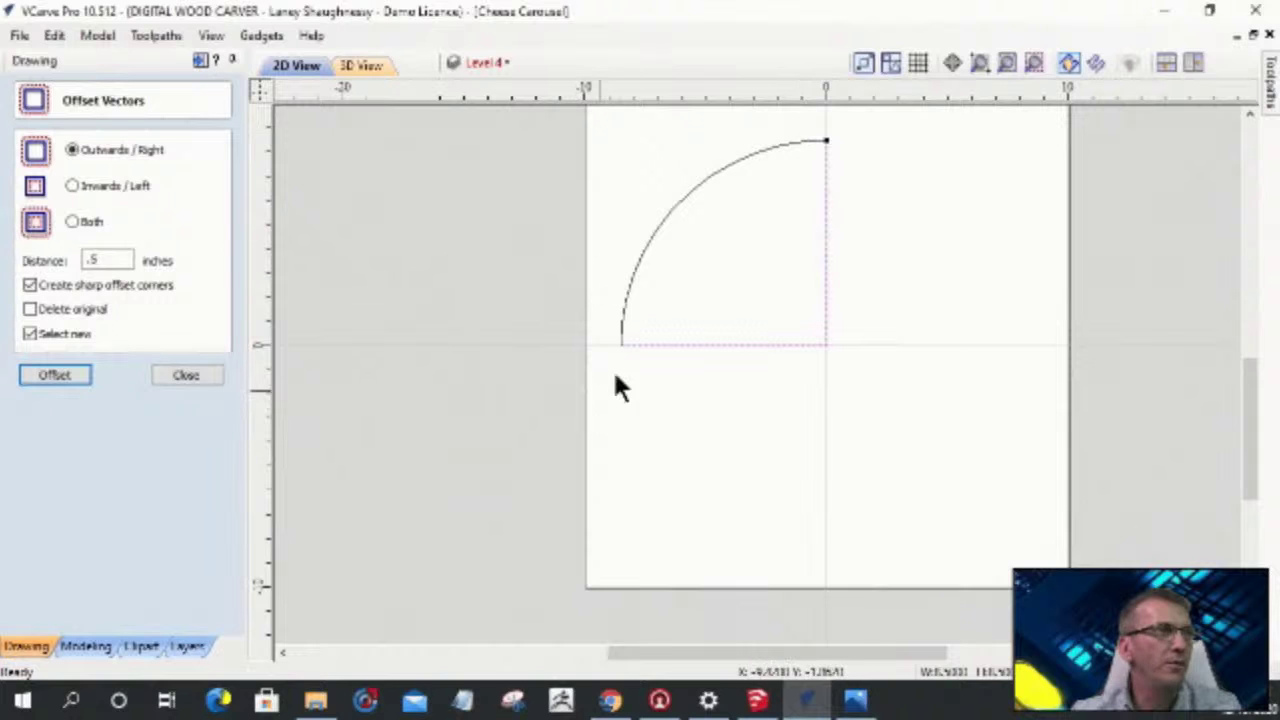
click(183, 376)
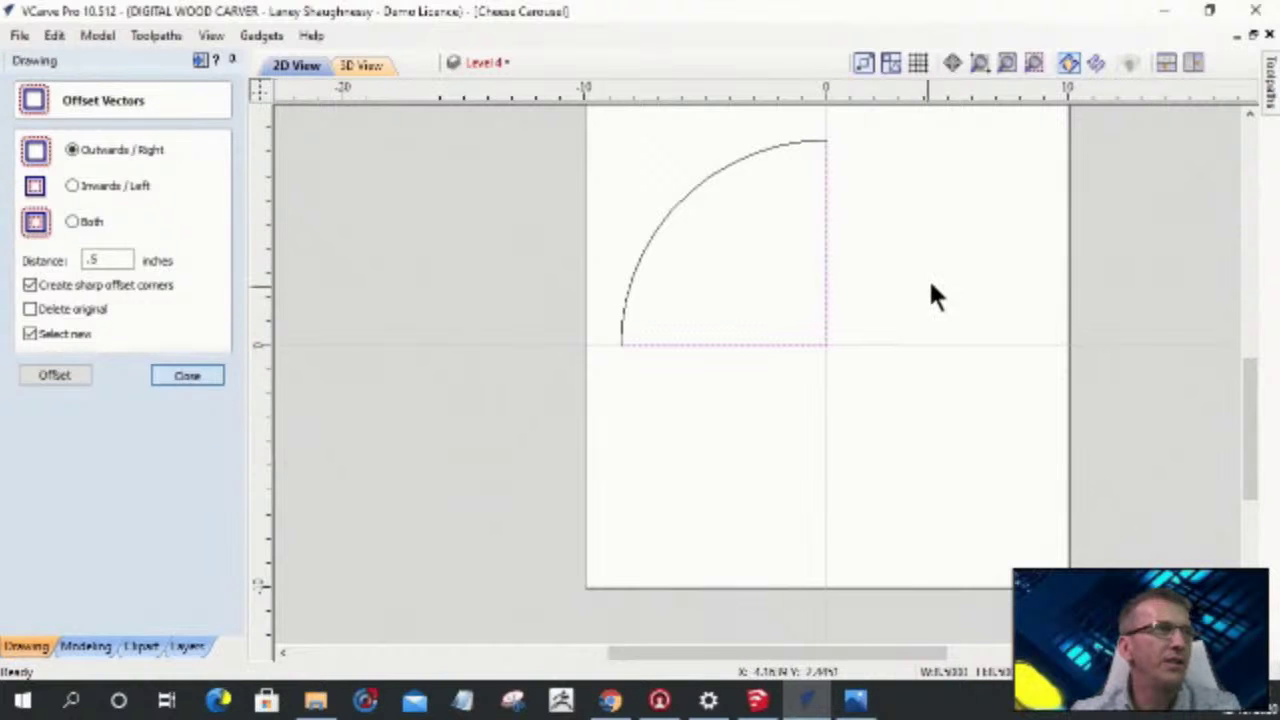
drag(560, 115, 1004, 458)
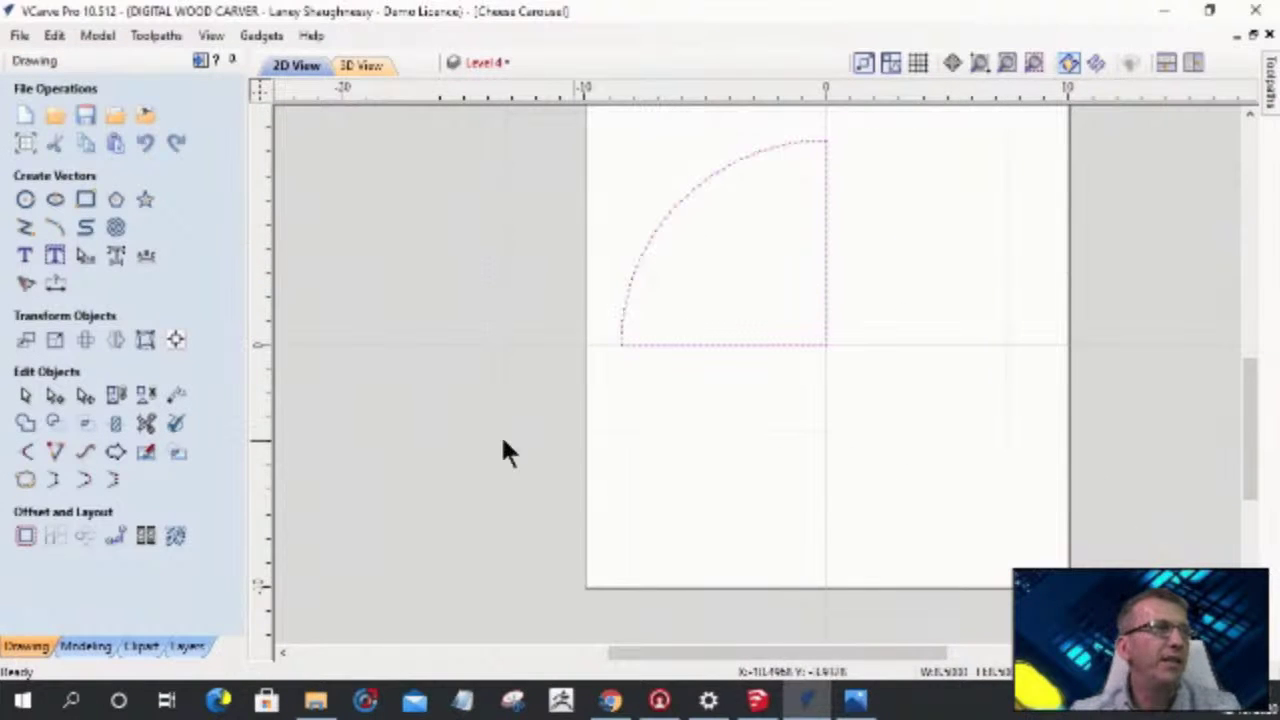
click(25, 481)
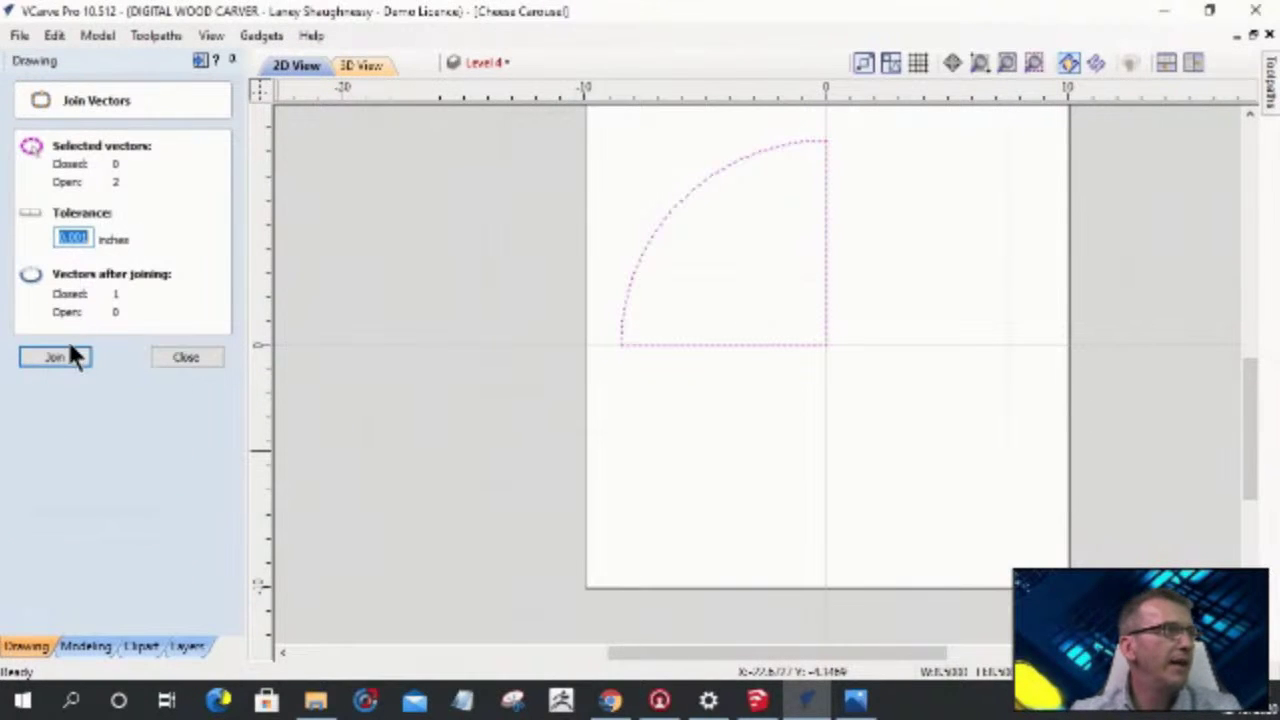
click(62, 357)
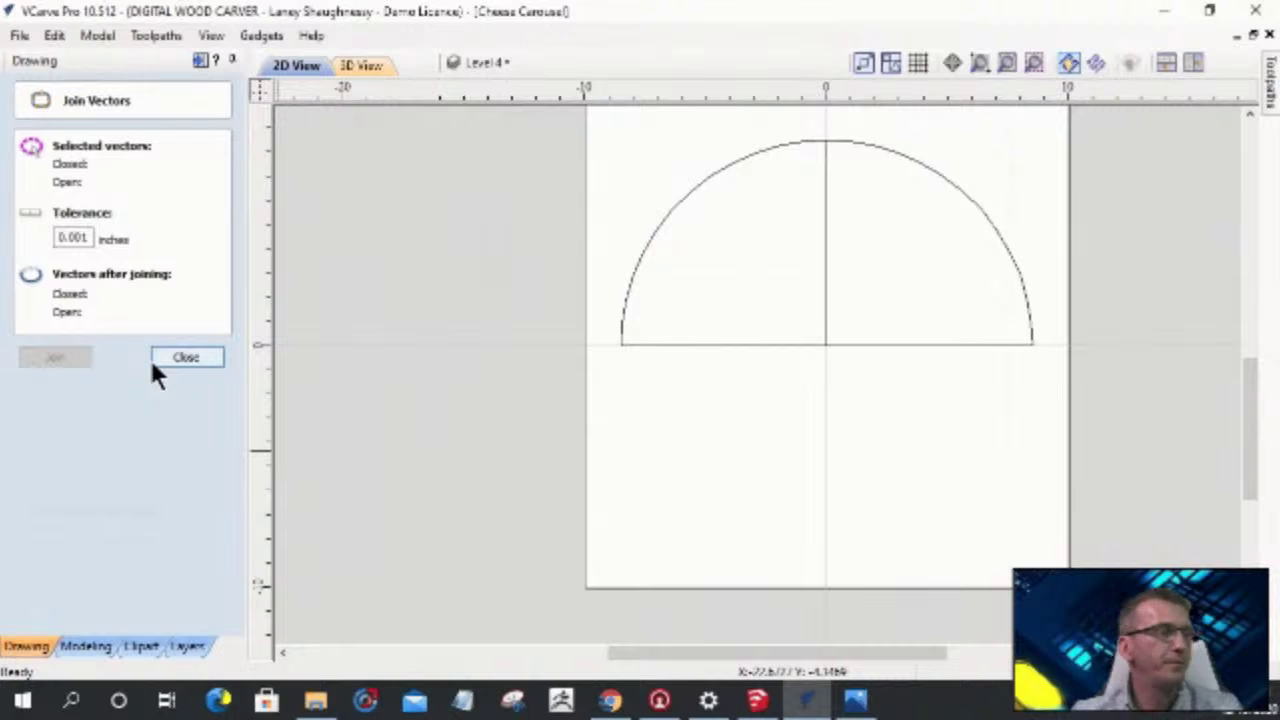
- Hide the Level 4 layer again and make Class Setup the active layer
click(500, 62)
click(478, 215)
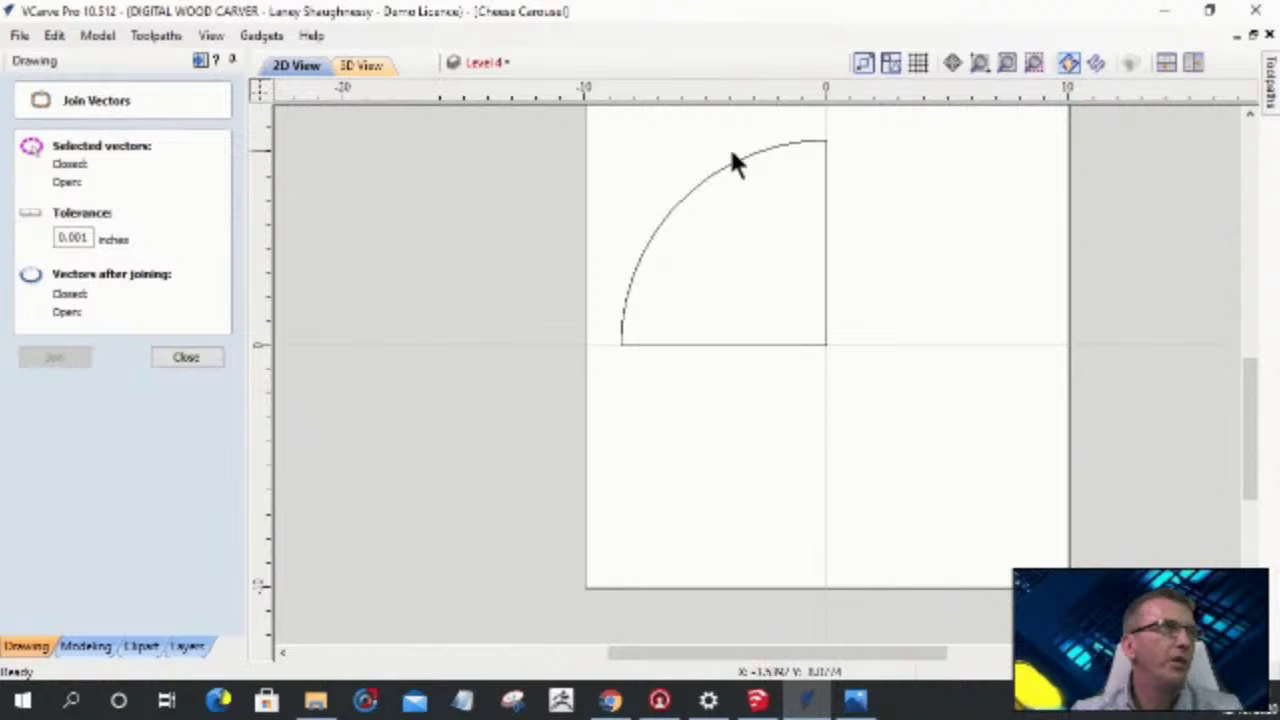
click(480, 62)
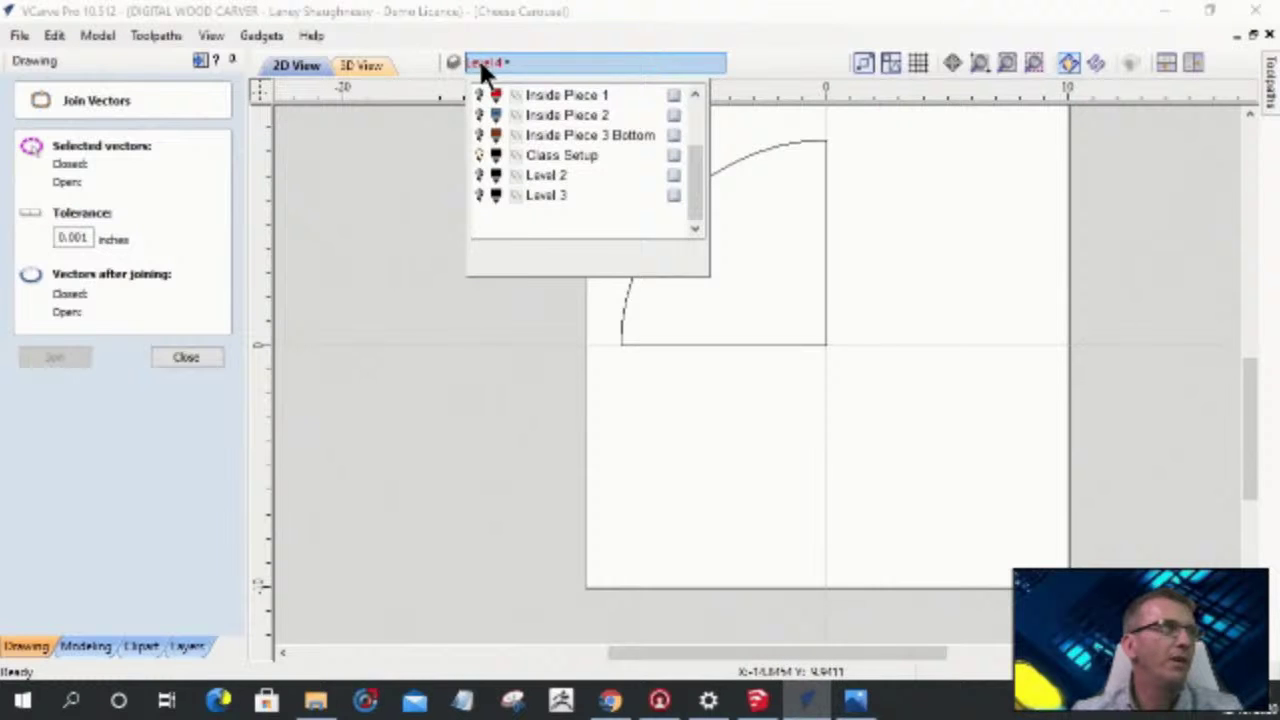
click(550, 155)
- Join the upper-left quarter's arc and straight edges into one closed vector on the Class Setup layer
click(745, 160)
click(745, 160)
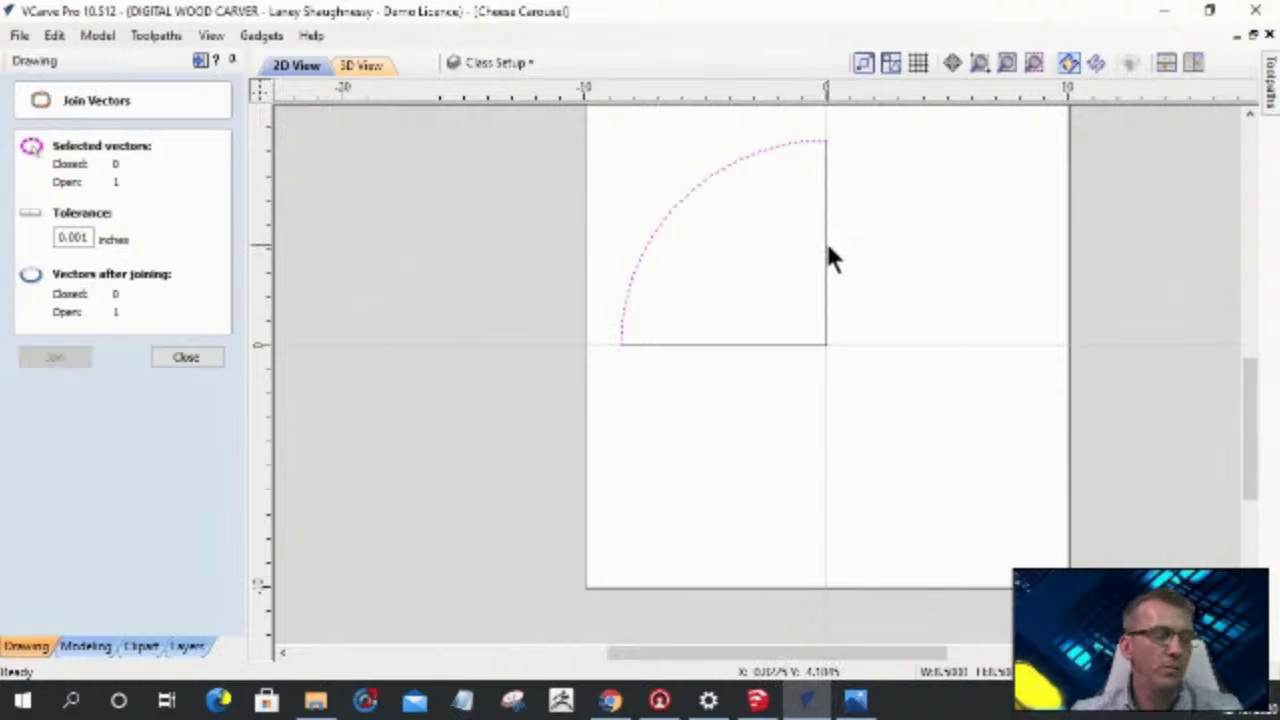
shift+click(827, 245)
click(33, 356)
click(713, 188)
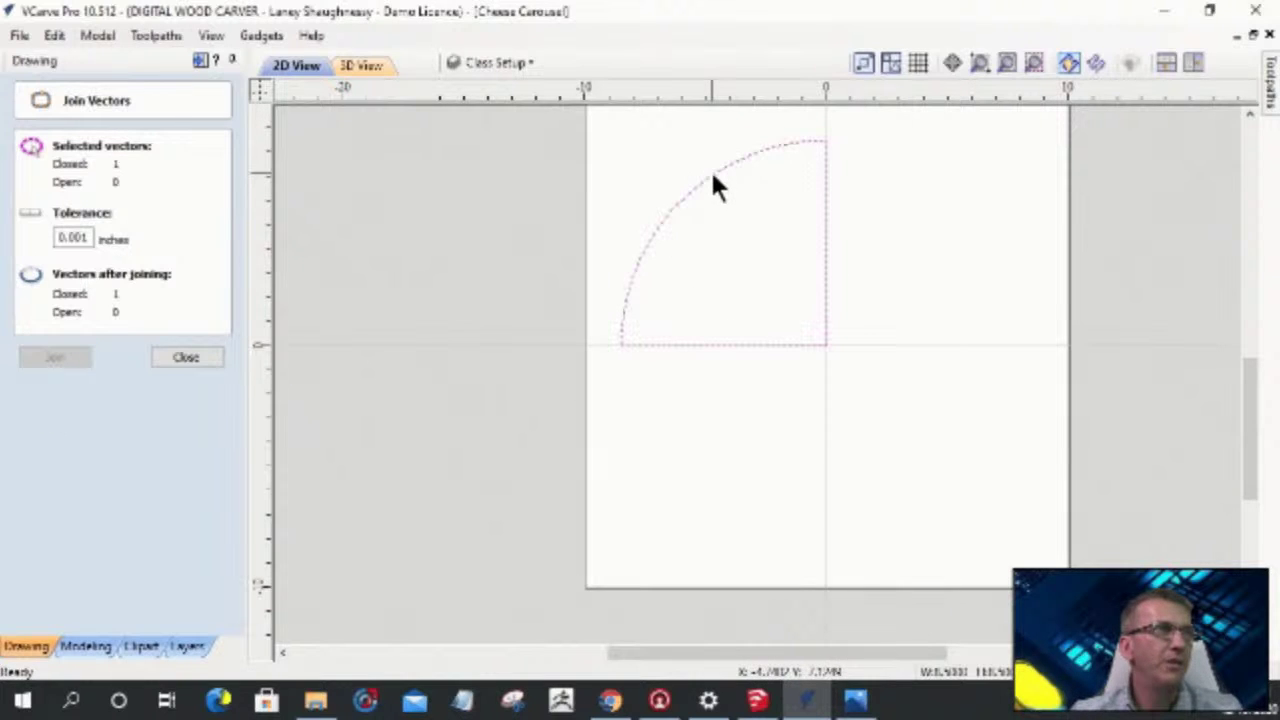
- Close Join Vectors, hide the Class Setup layer and show only Level 2
click(180, 358)
click(491, 62)
click(481, 215)
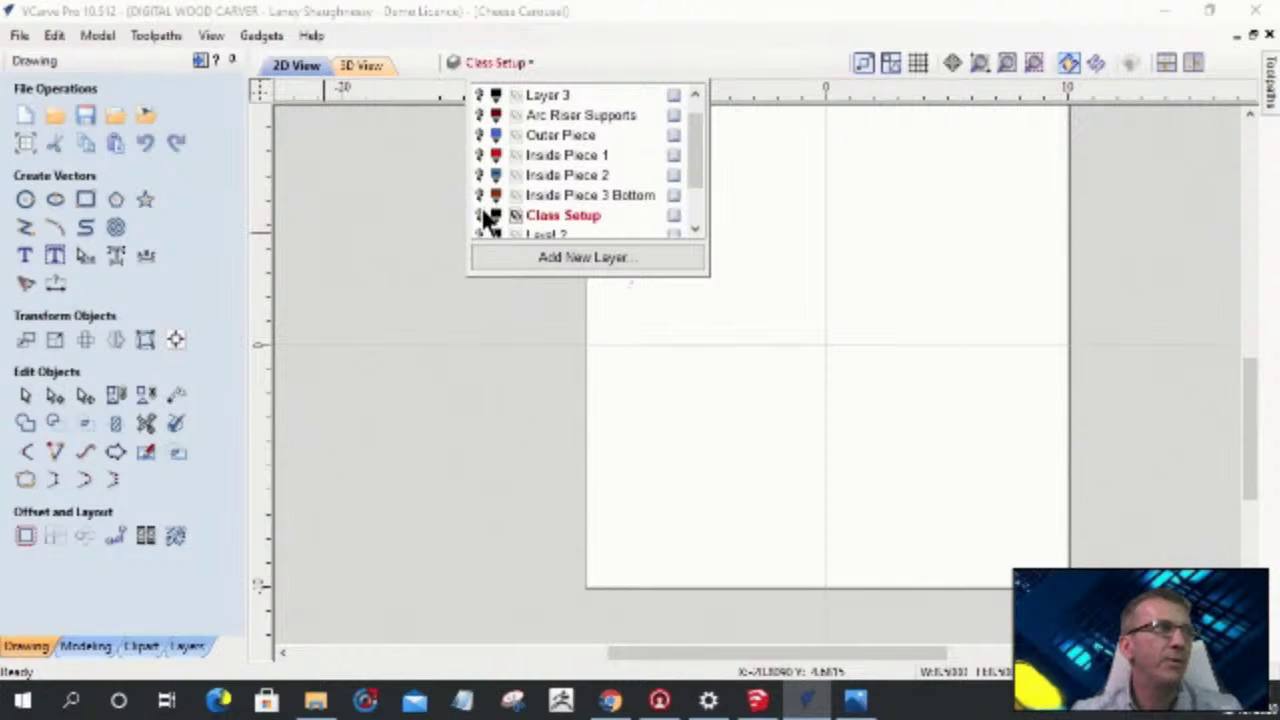
click(480, 233)
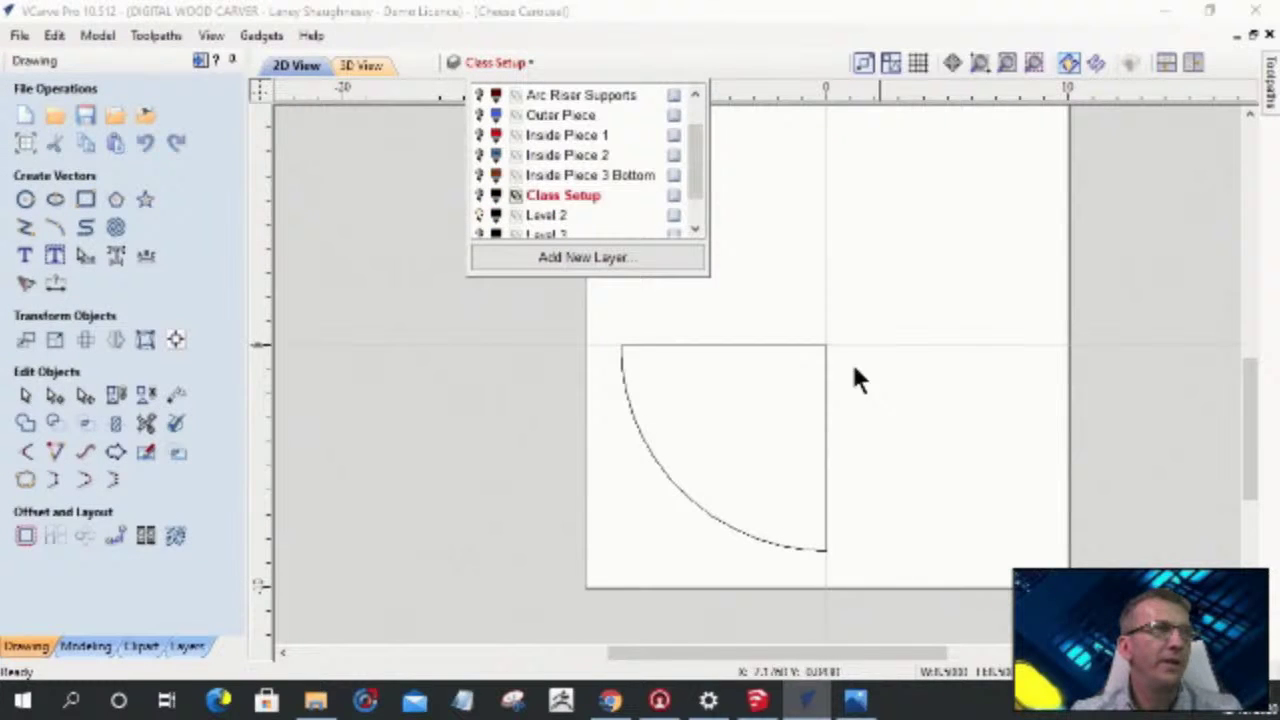
- Check with Join Vectors whether the lower-left quarter shape on Level 2 is closed, and open the layer list
click(767, 343)
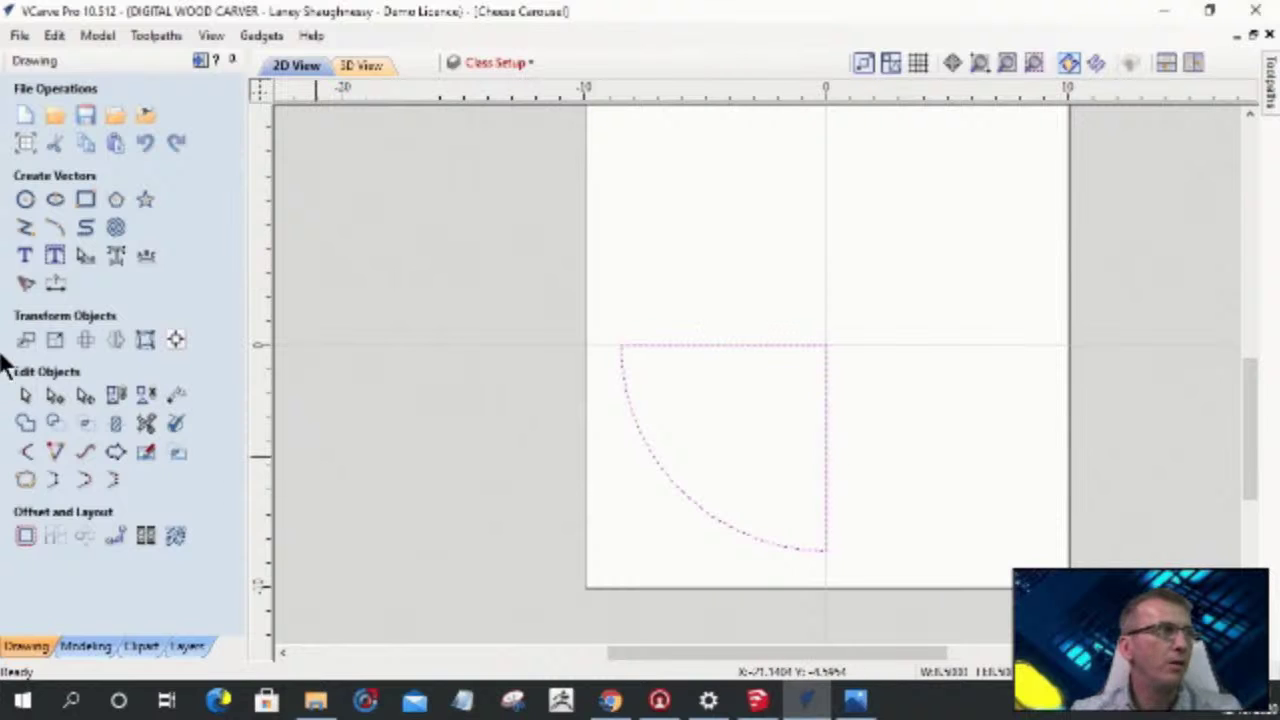
click(25, 479)
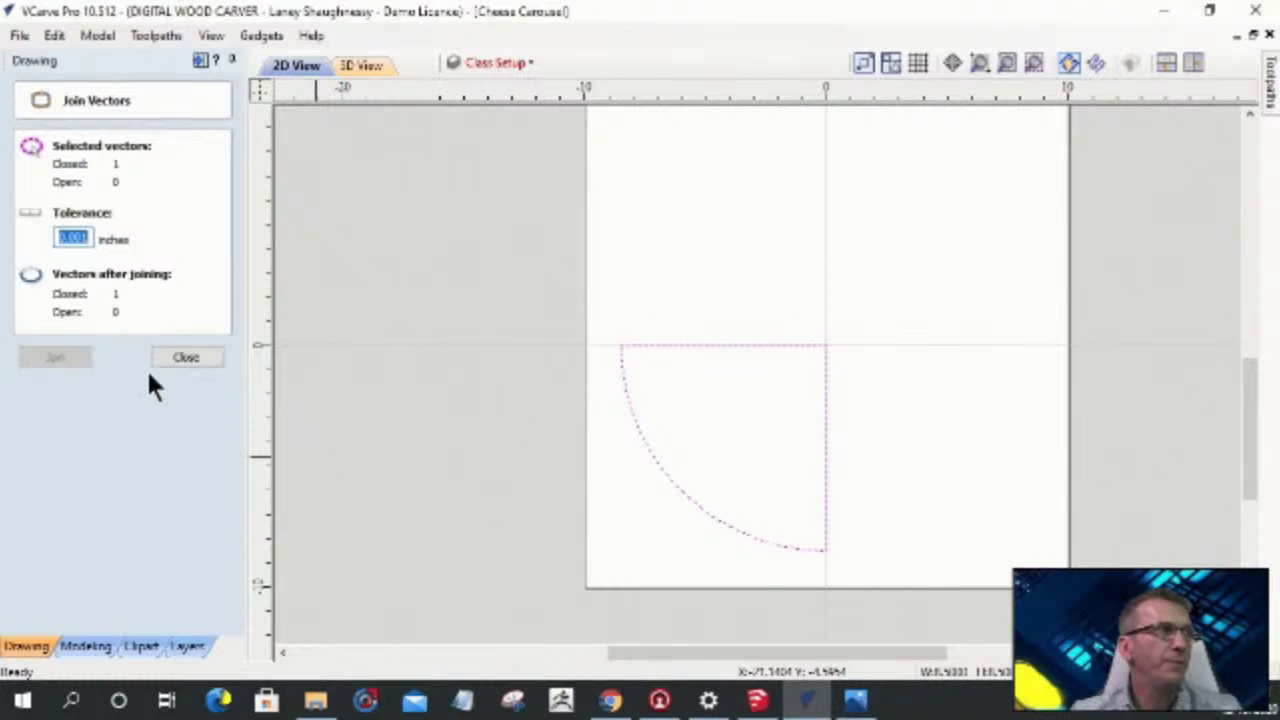
click(186, 357)
click(495, 62)
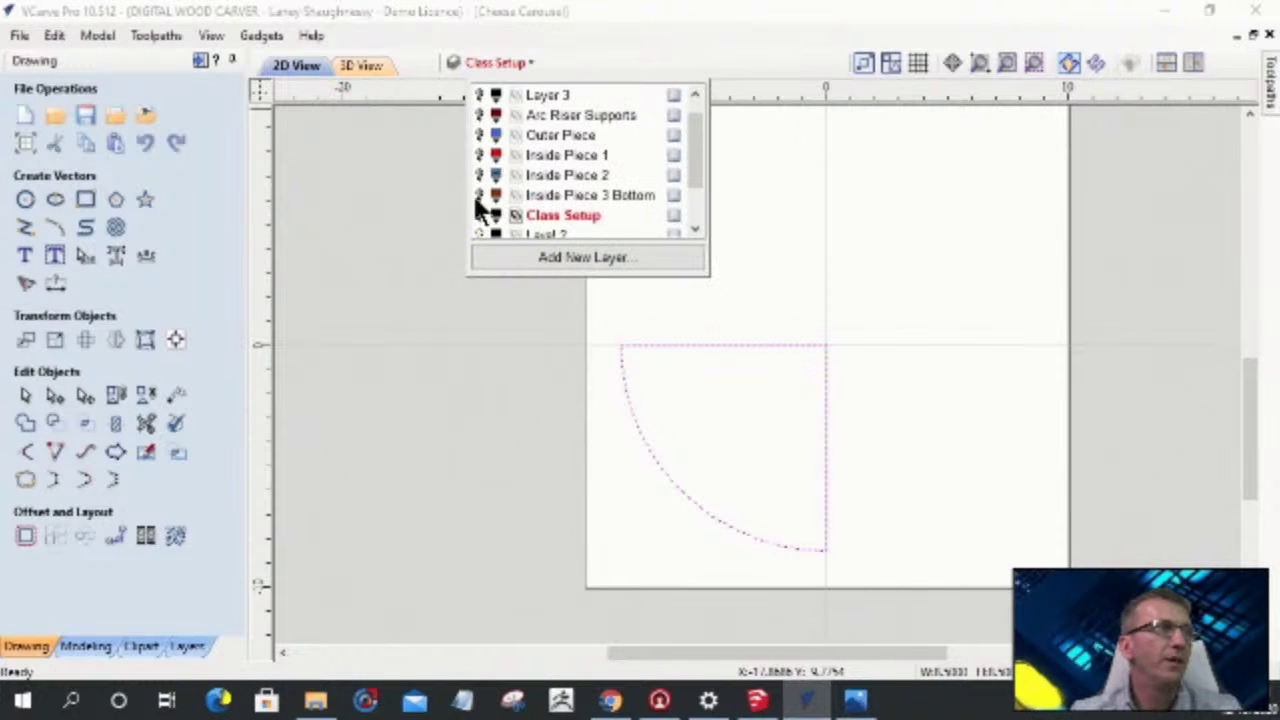
- Show only the Level 3 layer and join its lower-right quarter's arc and straight edges into one closed vector
click(479, 229)
click(483, 196)
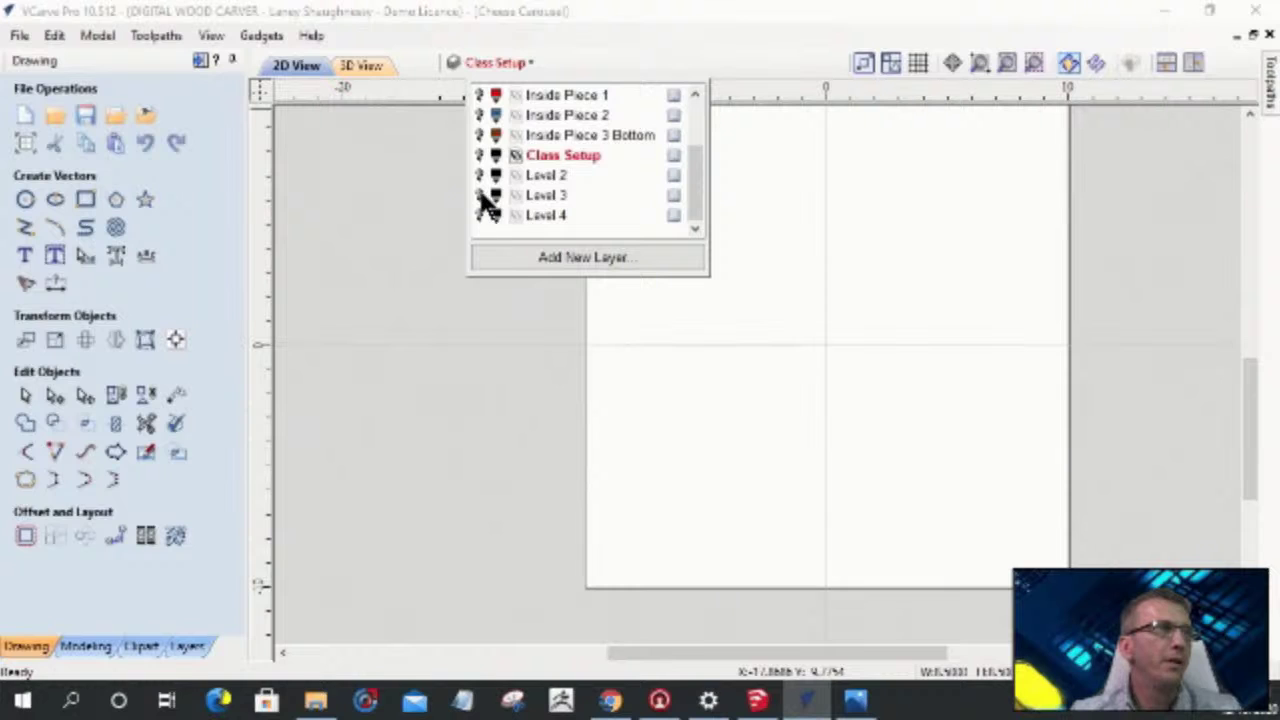
click(827, 372)
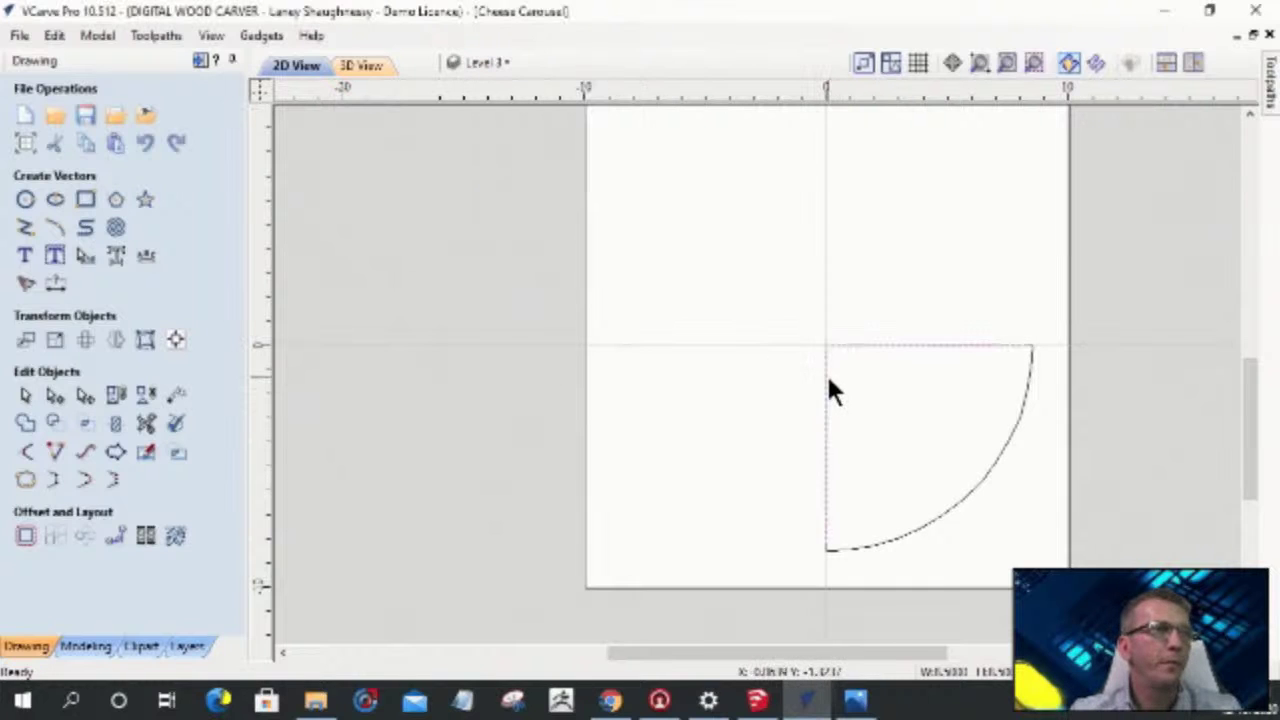
shift+click(896, 531)
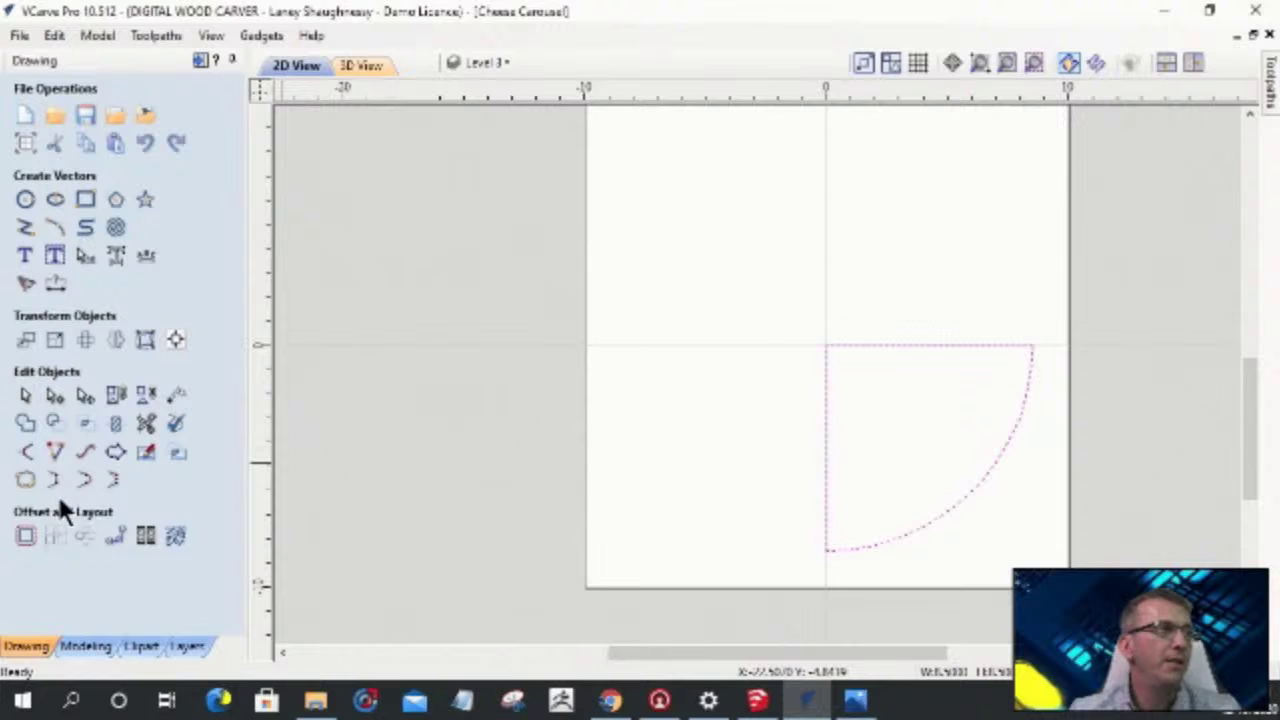
click(25, 479)
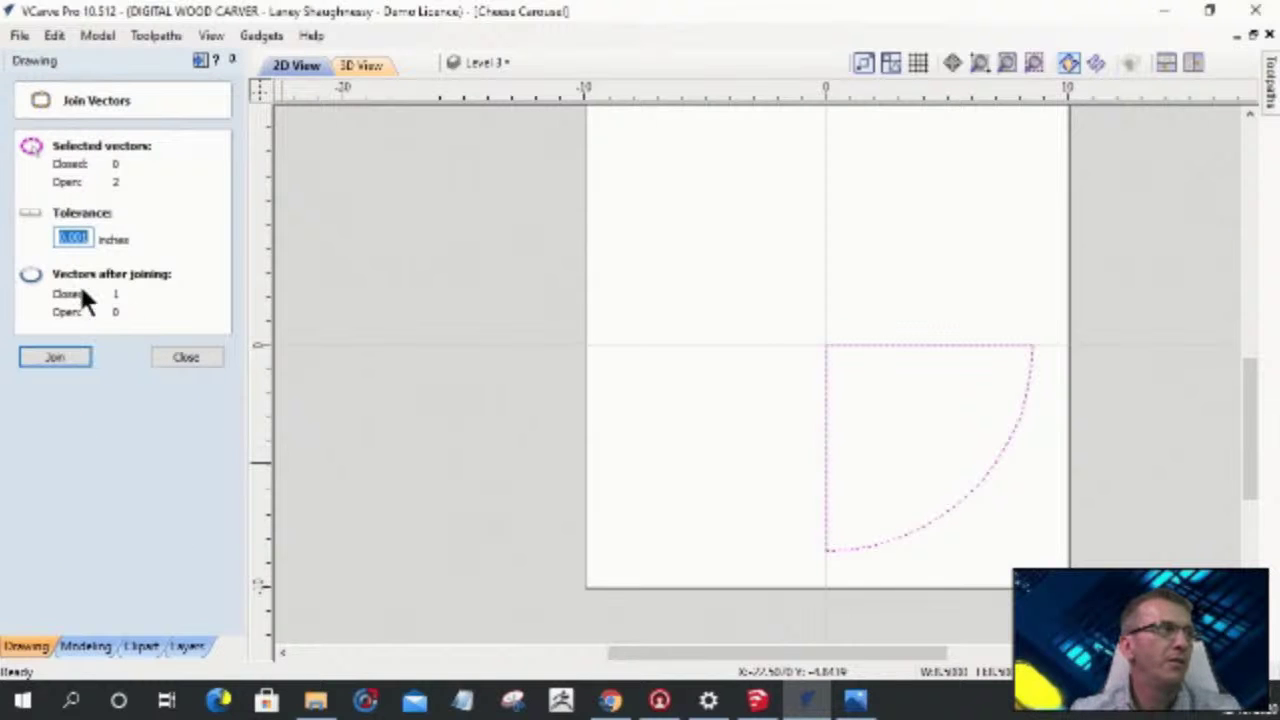
click(67, 356)
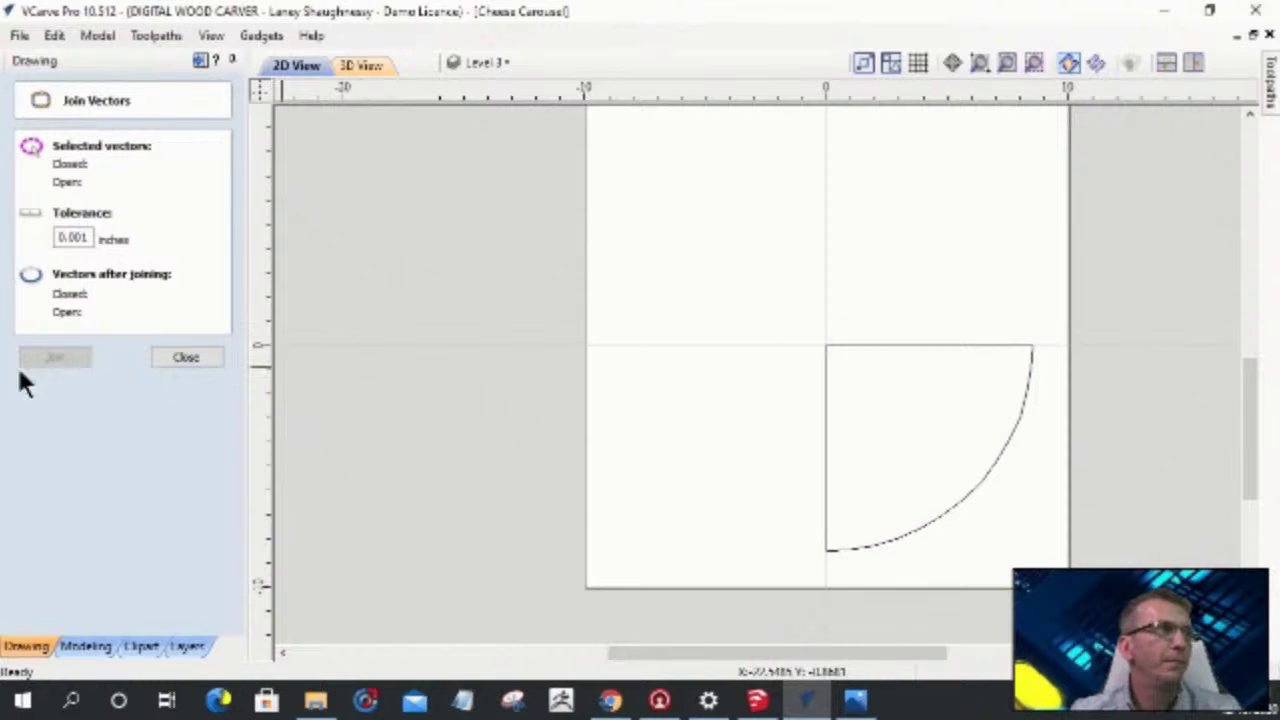
click(207, 364)
click(826, 387)
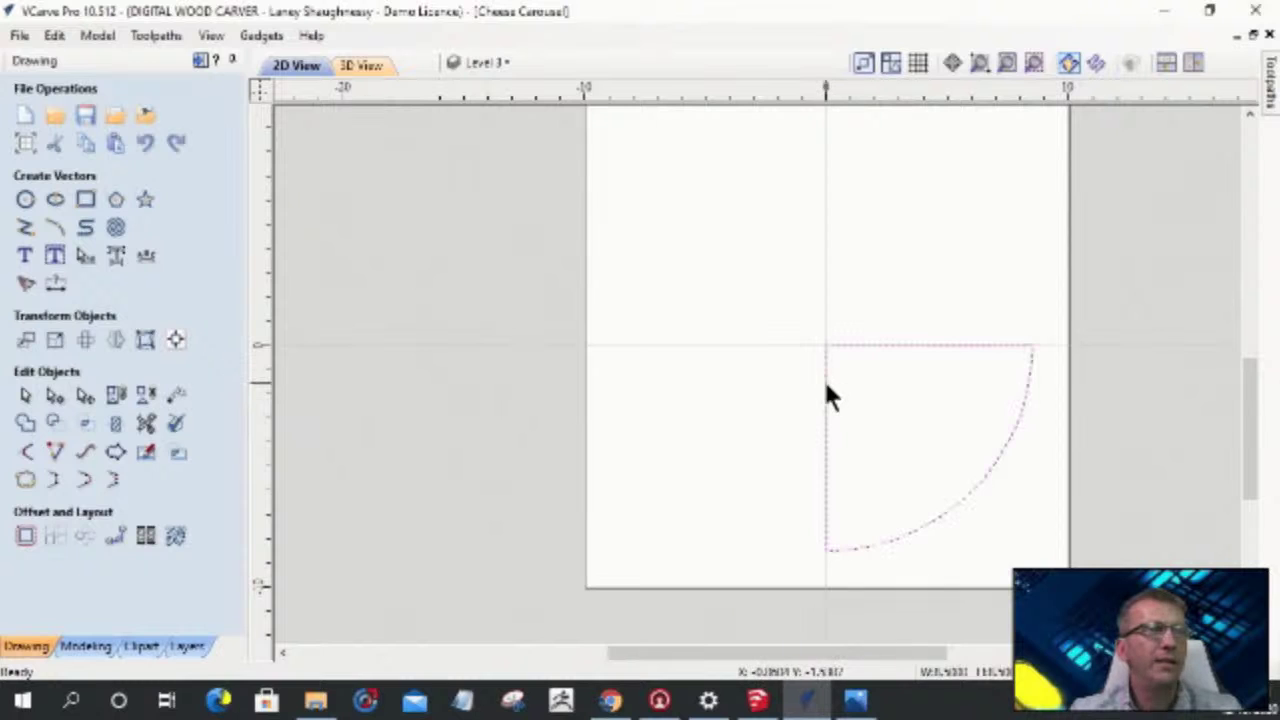
- Hide the Level 3 layer, show Level 4 and make it the active layer
click(497, 63)
scroll(491, 206, down, 1)
click(476, 213)
click(477, 214)
click(534, 214)
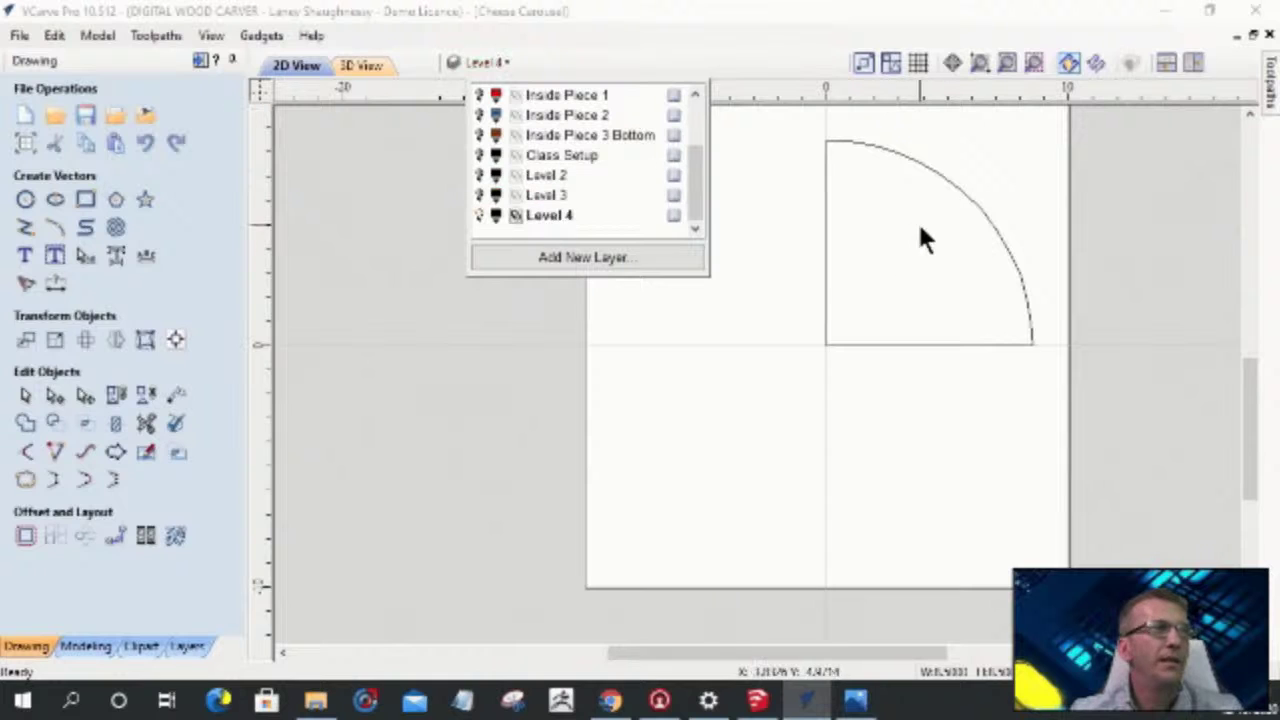
- Check with Join Vectors whether the upper-right quarter shape on Level 4 is closed
click(917, 165)
click(917, 165)
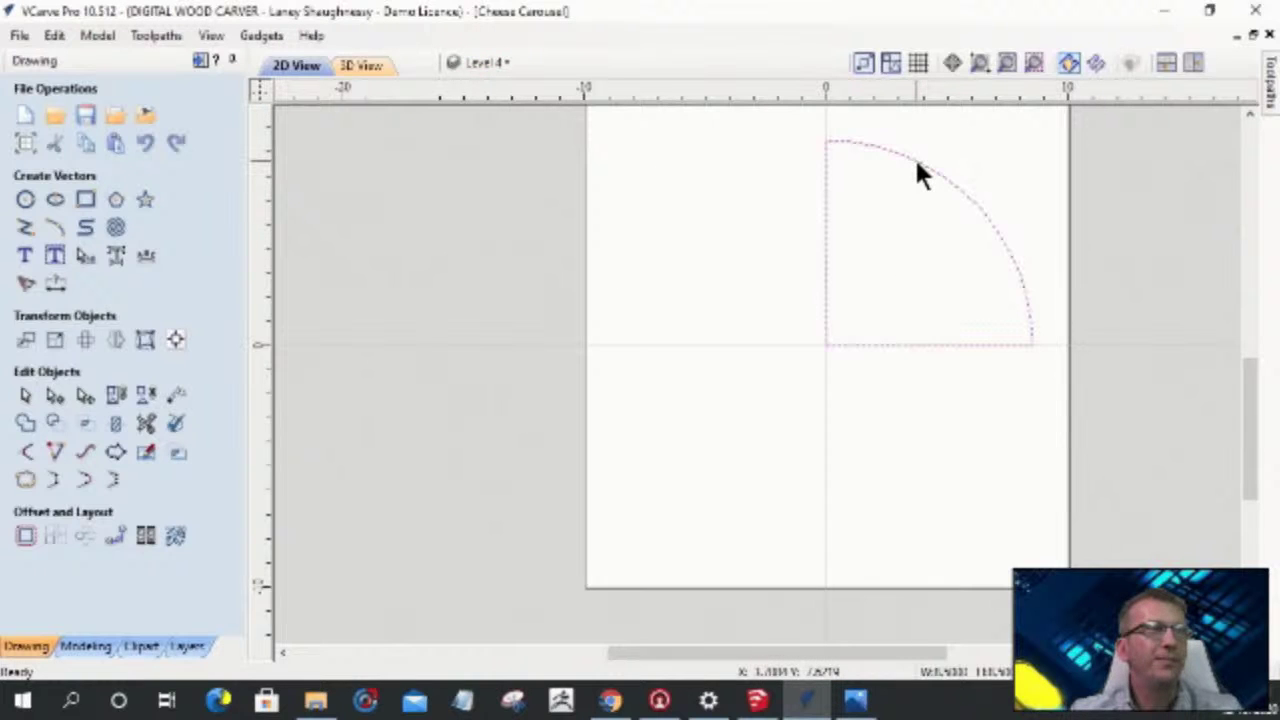
click(22, 481)
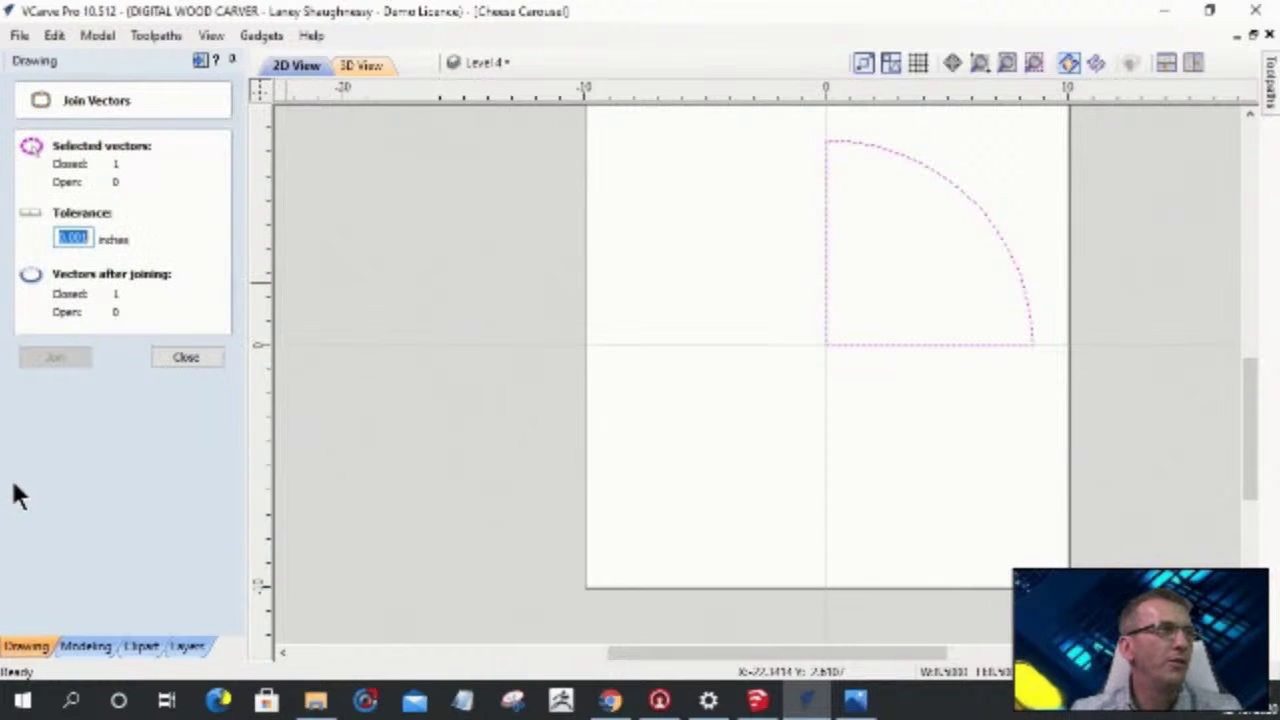
click(186, 357)
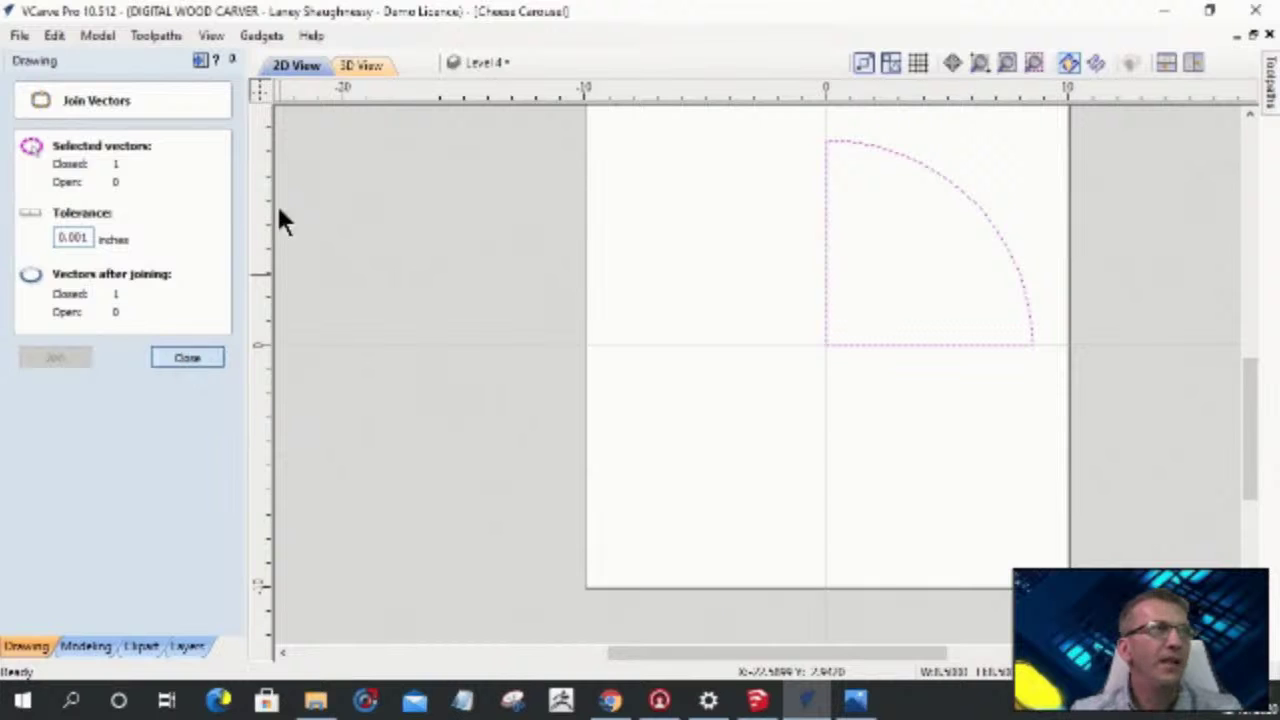
- Show the Level 3, Level 2 and Class Setup layers together with Level 4, and select the upper-left quarter
click(470, 62)
click(480, 195)
click(480, 175)
click(480, 155)
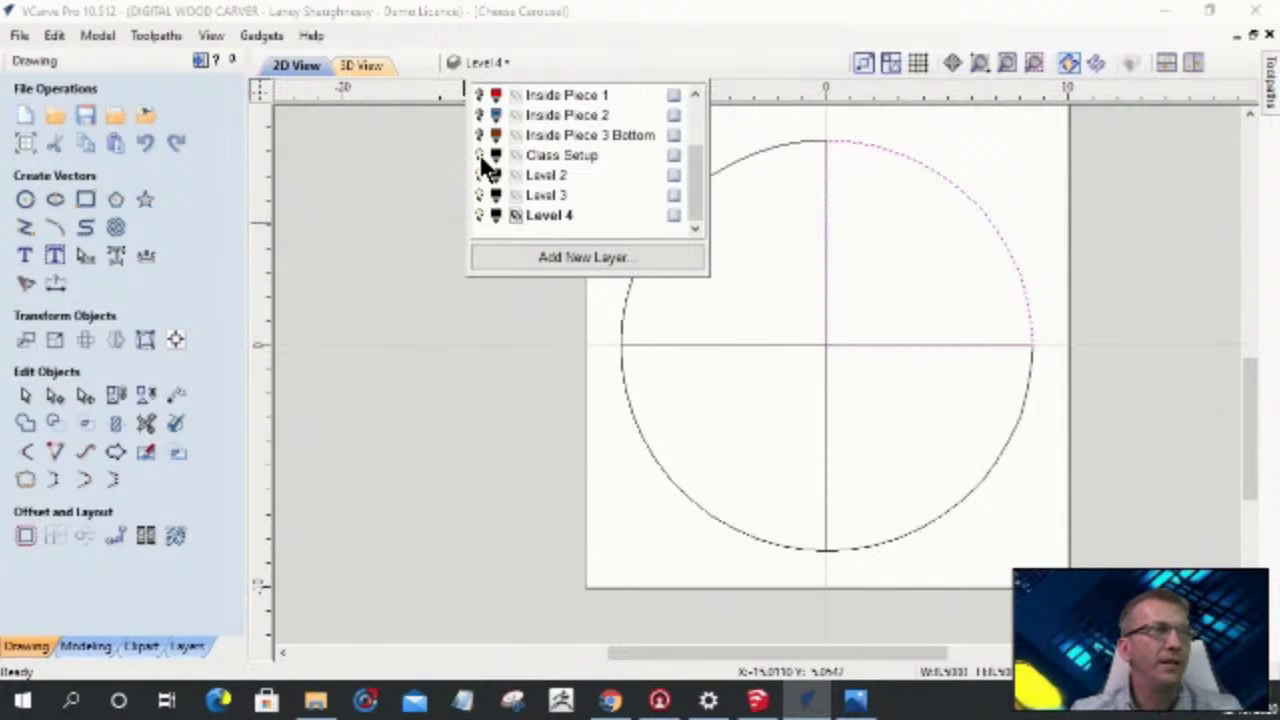
click(818, 372)
click(653, 238)
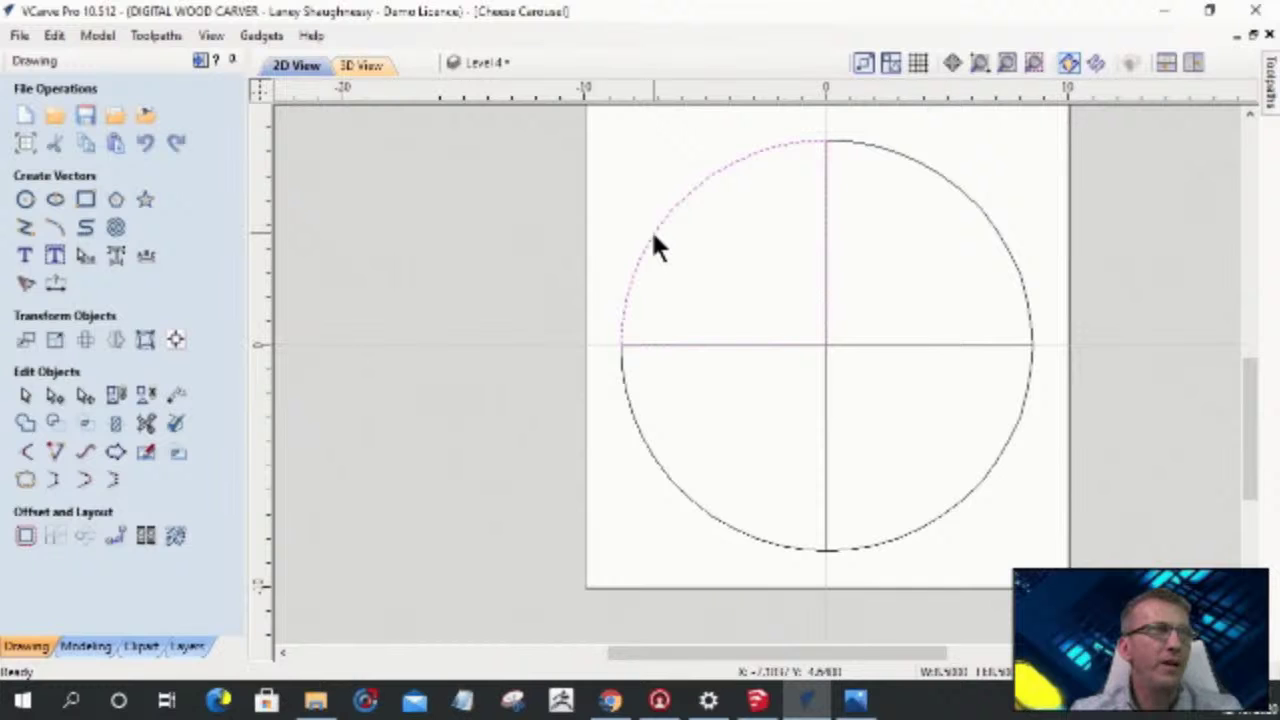
- Offset the lower-left quarter inwards by 0.25 inches with sharp corners, keeping the original
click(622, 391)
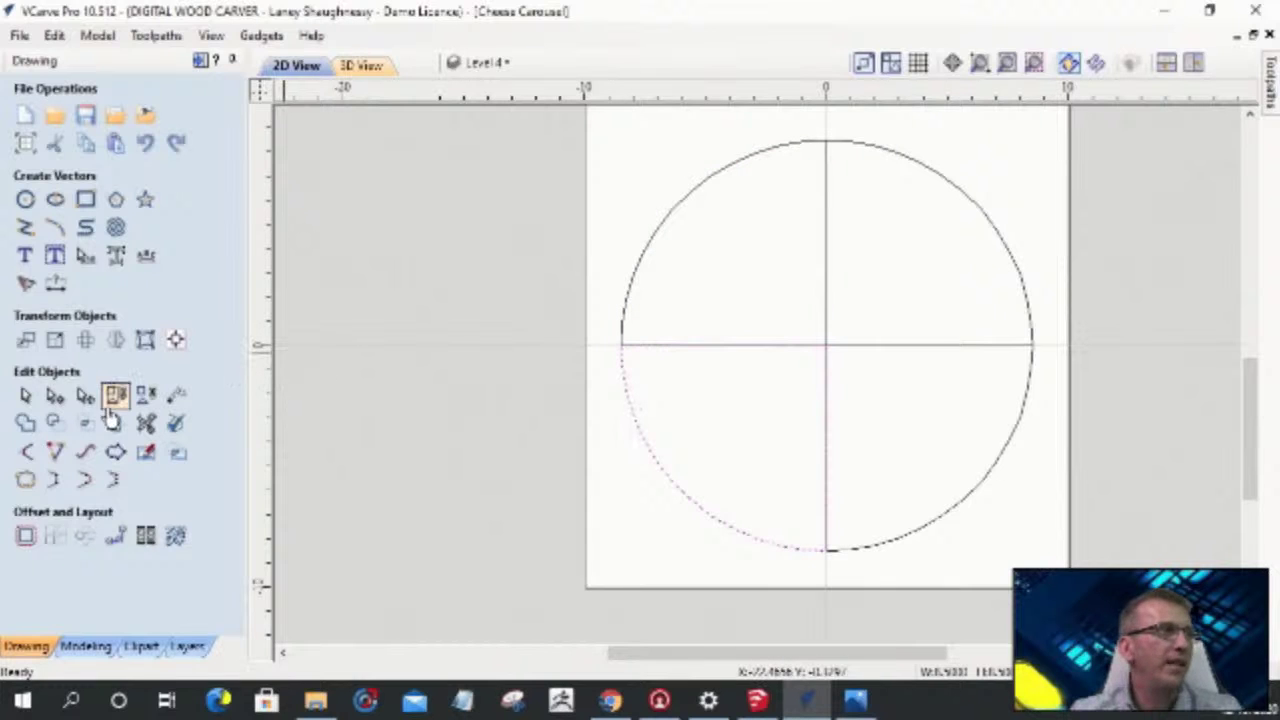
click(25, 535)
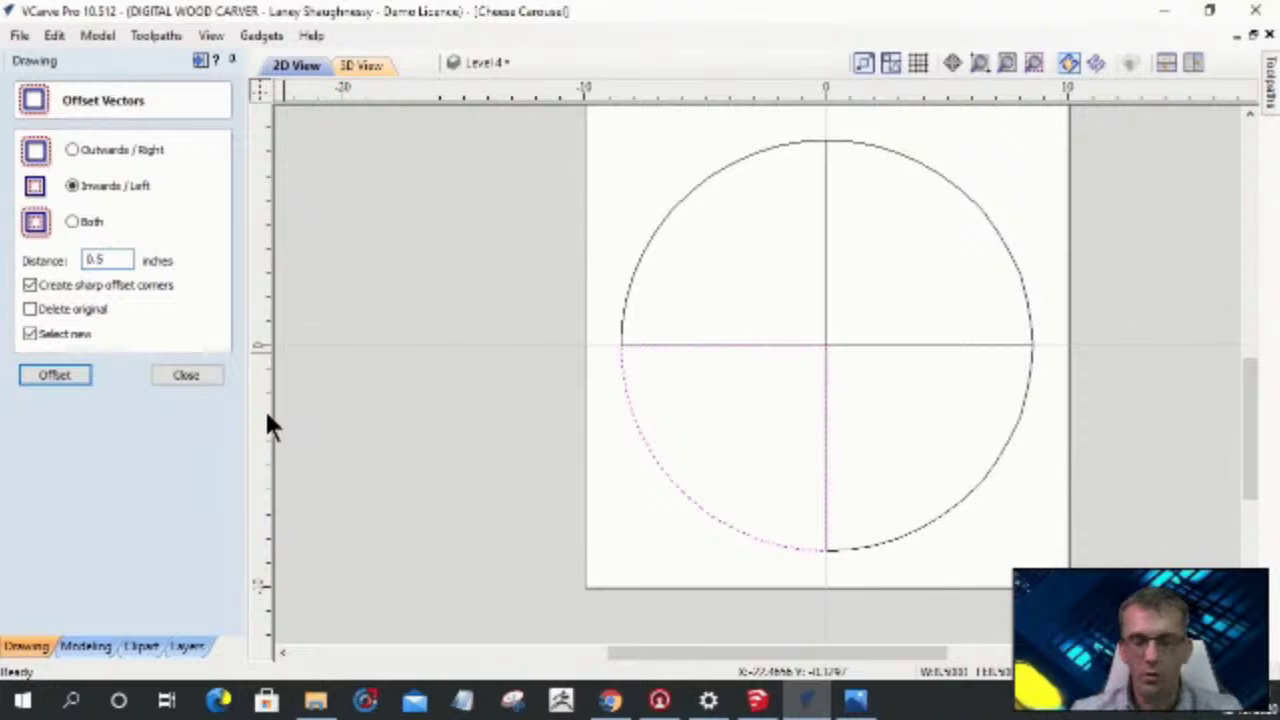
click(45, 379)
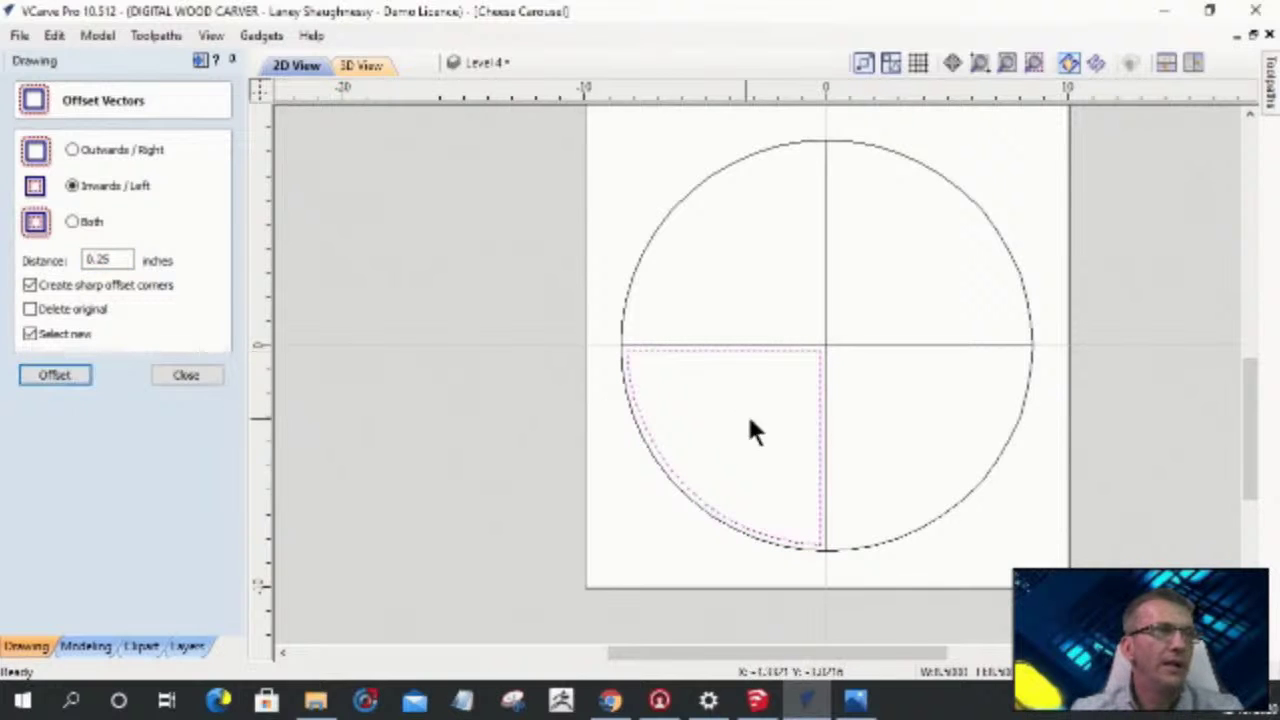
- Offset the lower-right quarter inwards by 0.5 inches, keeping the original
click(823, 462)
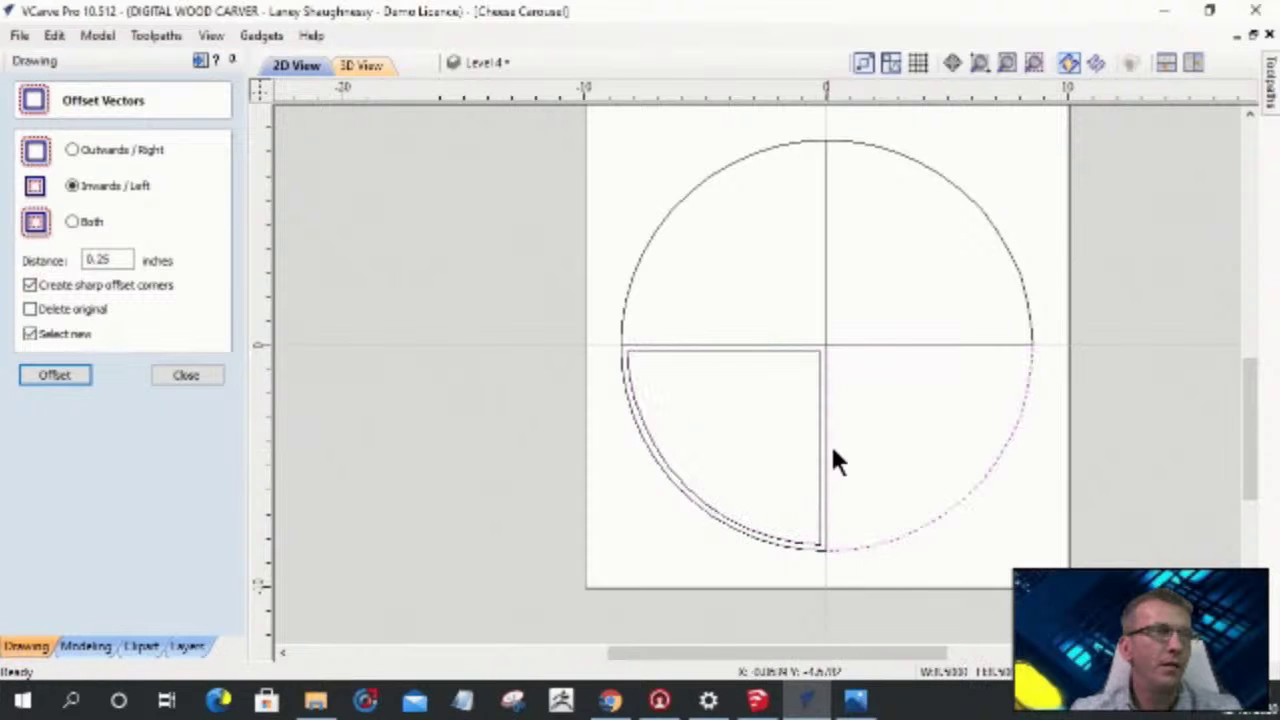
click(96, 260)
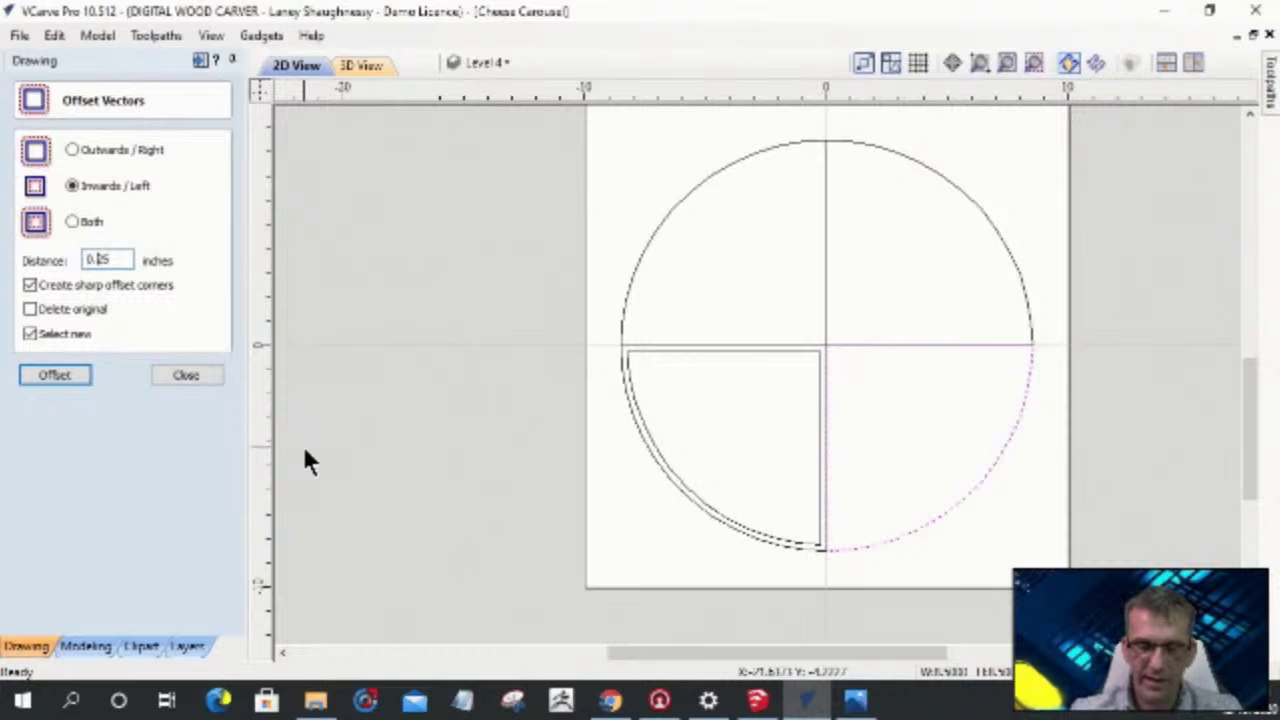
key(Delete)
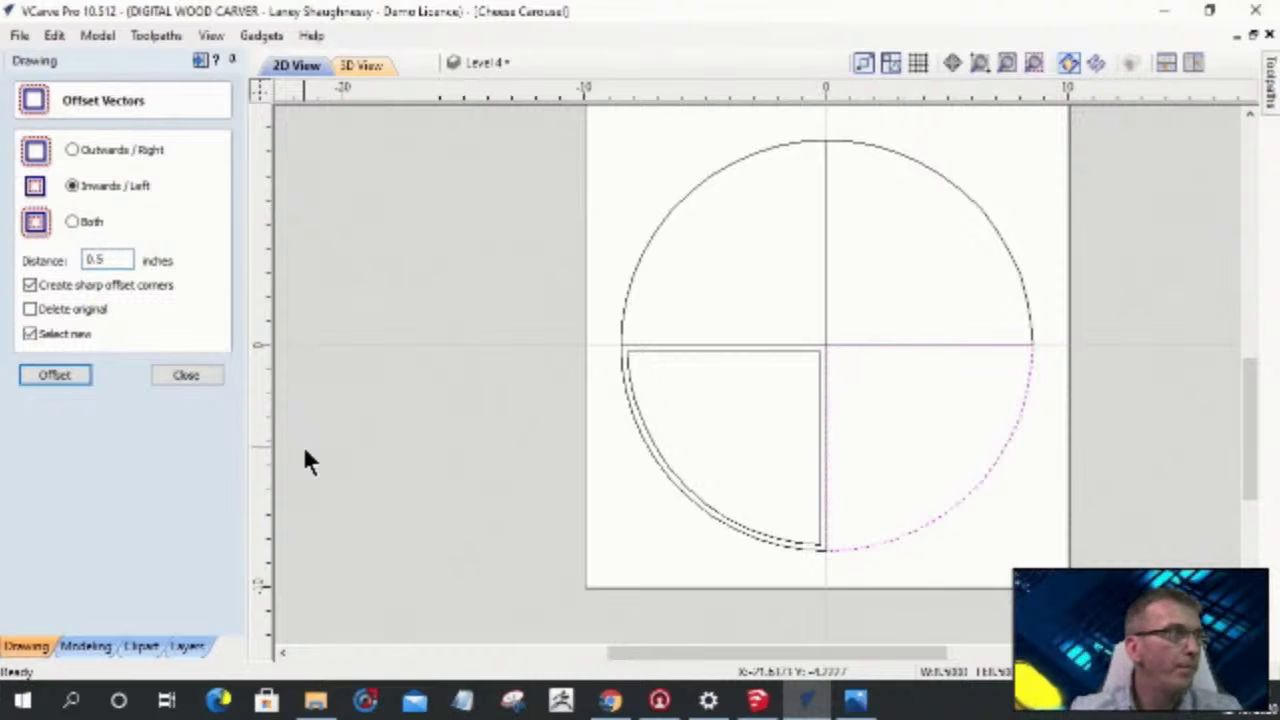
click(55, 375)
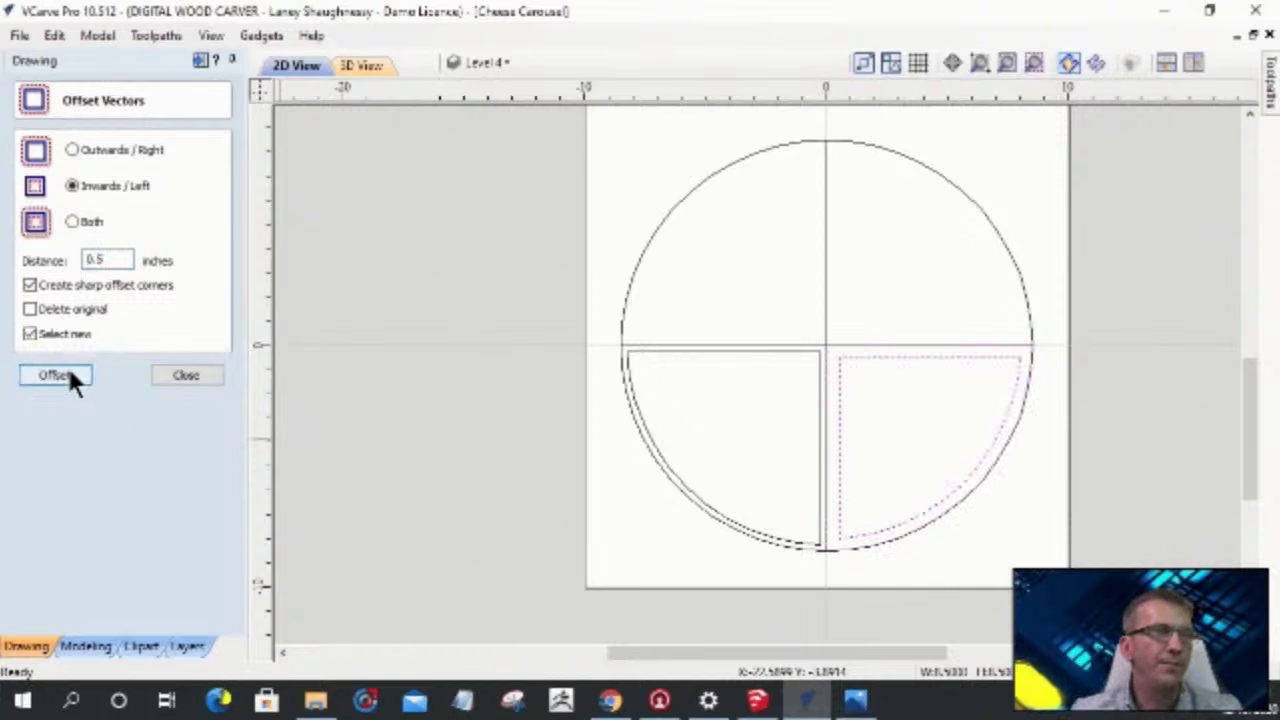
- Offset the upper-right quarter inwards by 0.75 inches, keeping the original, and close Offset Vectors
click(873, 349)
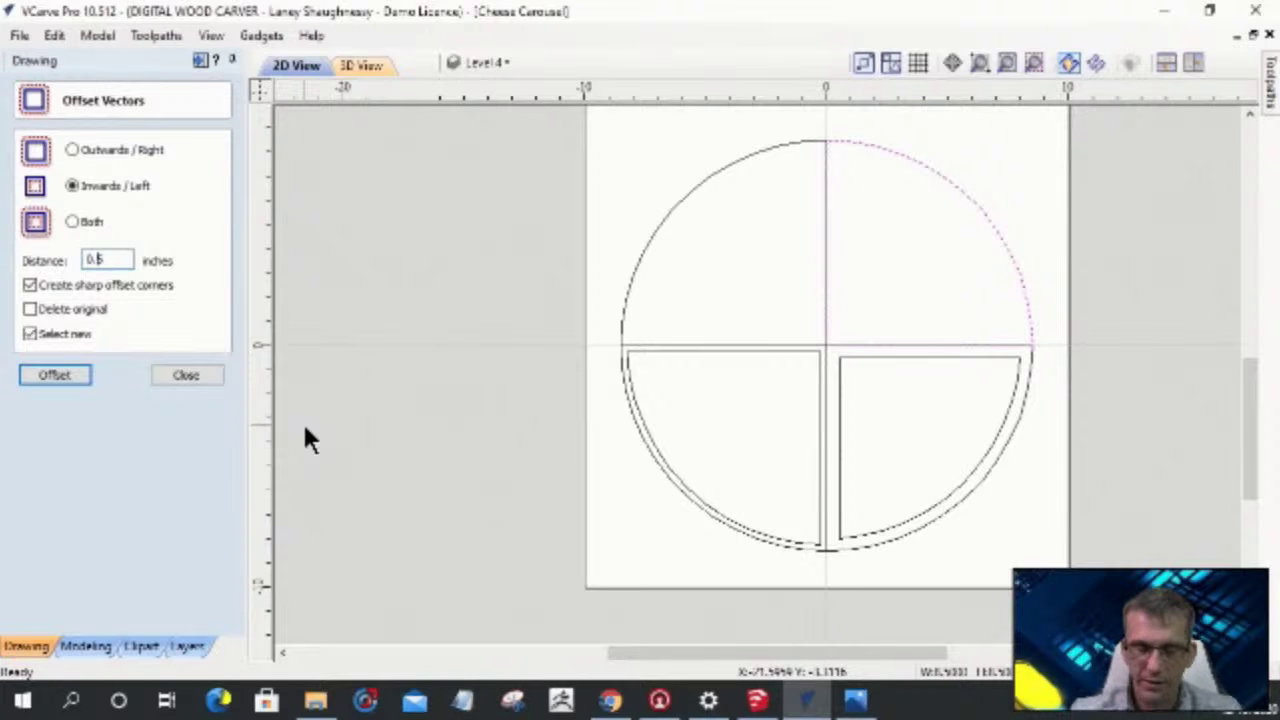
click(55, 375)
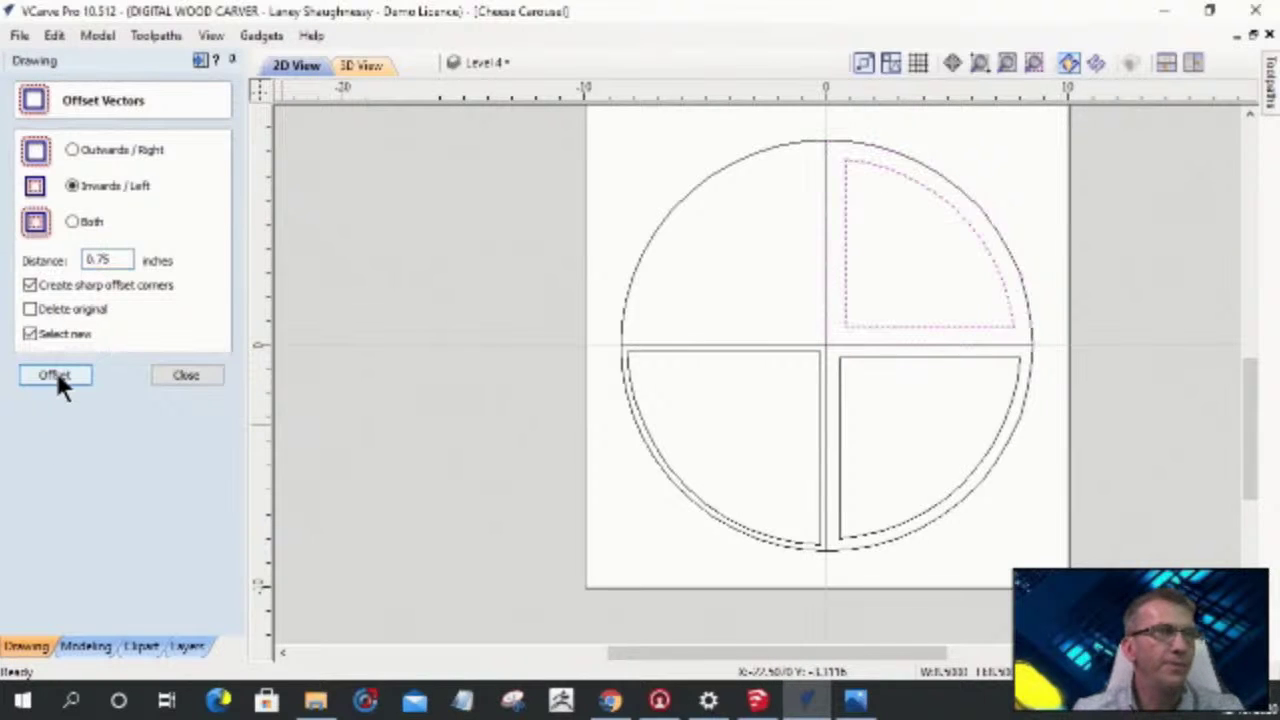
click(187, 376)
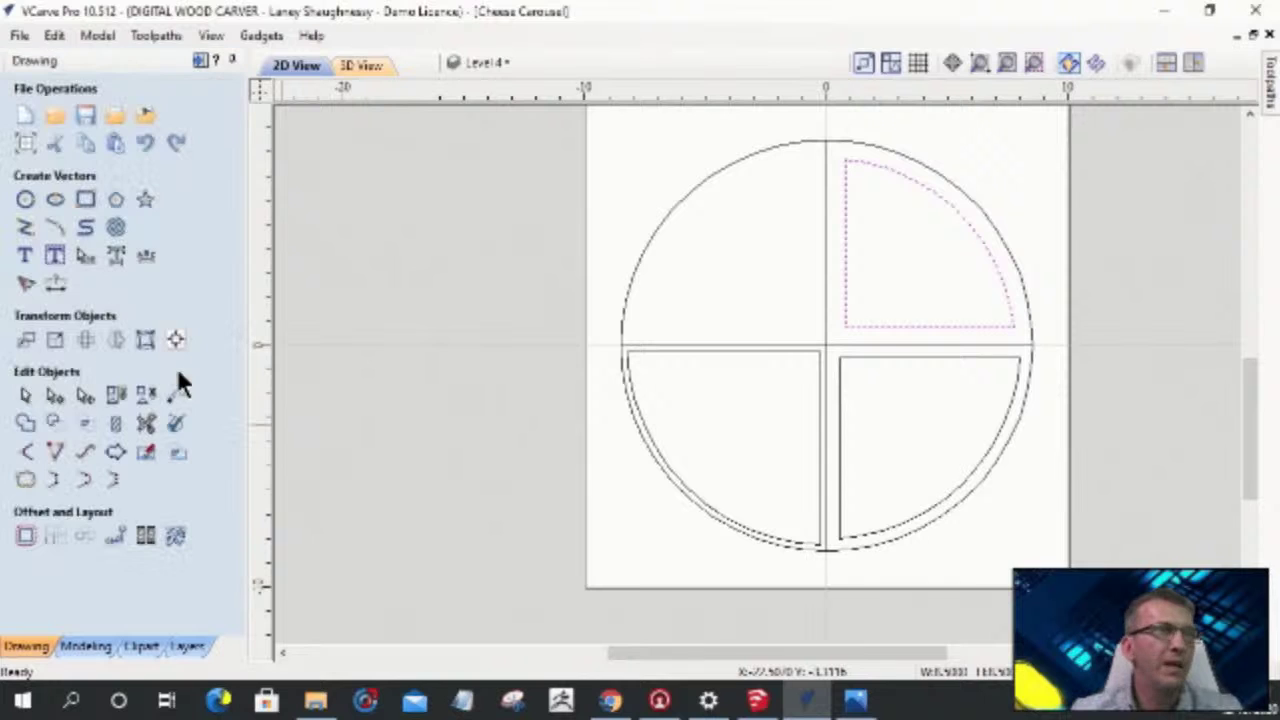
- Examine the outer quarter outlines and their inset offsets by selecting them around the circle
scroll(797, 385, up, 2)
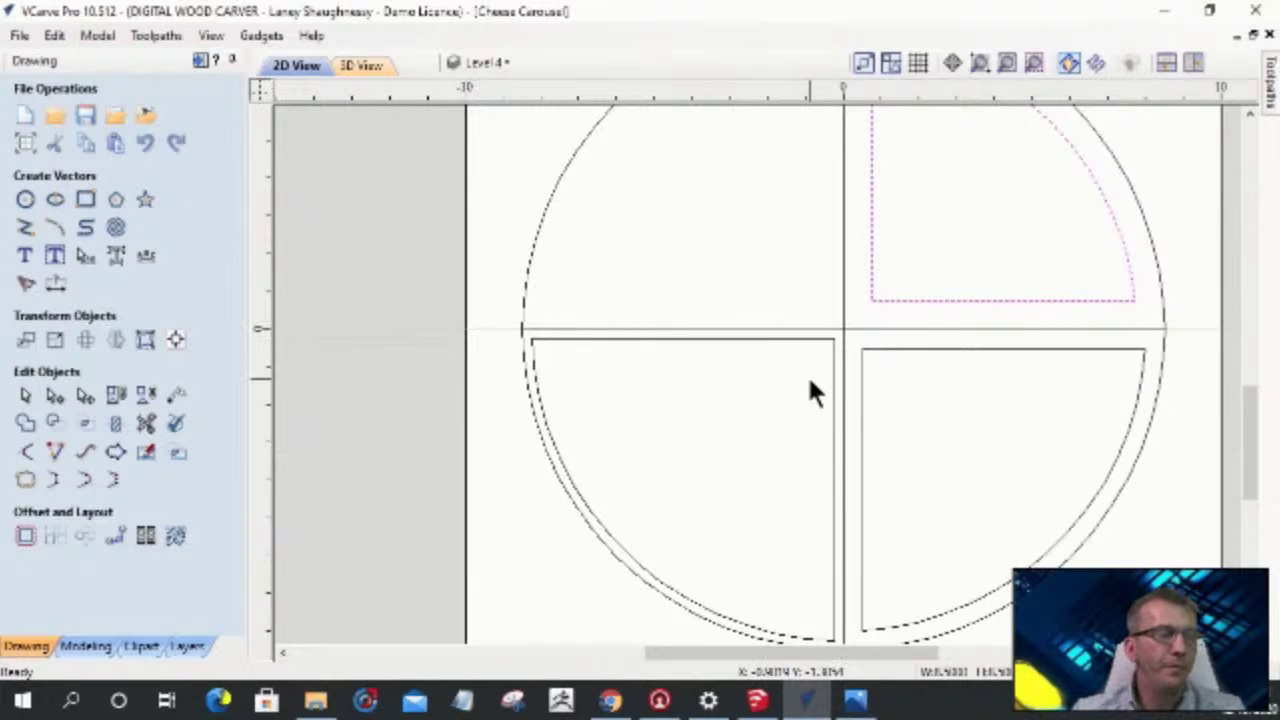
scroll(807, 380, down, 2)
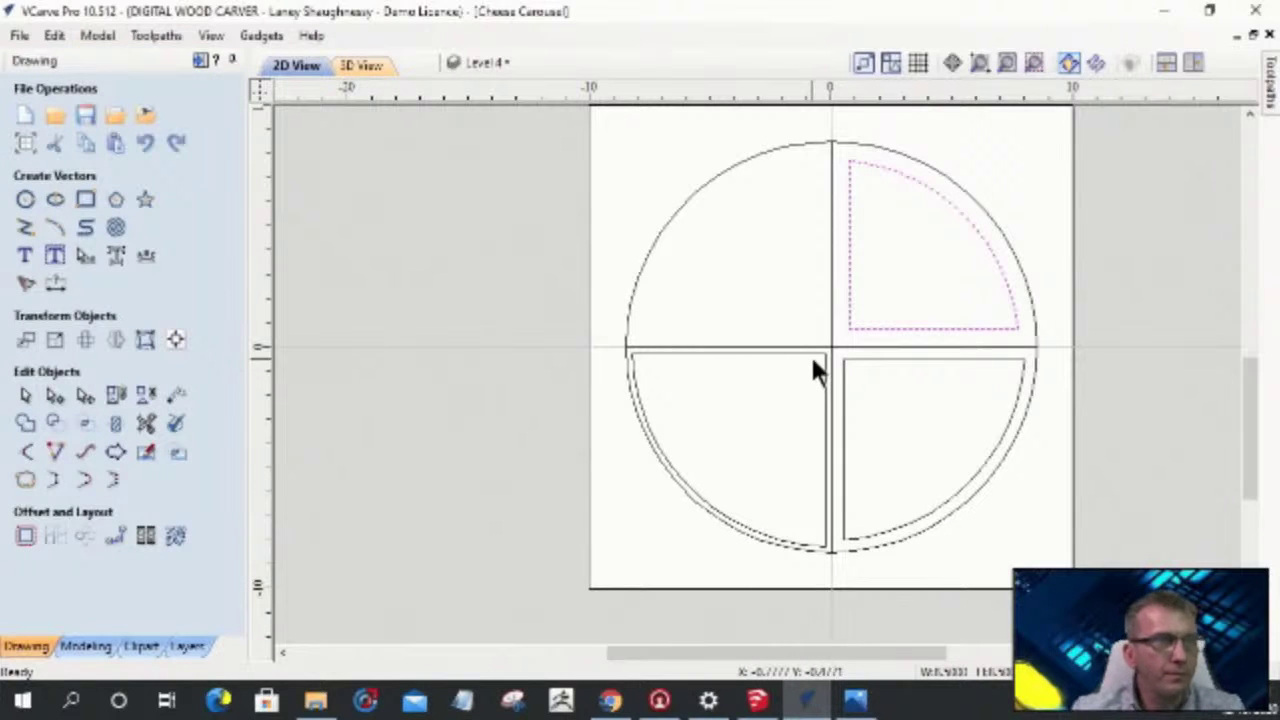
click(782, 553)
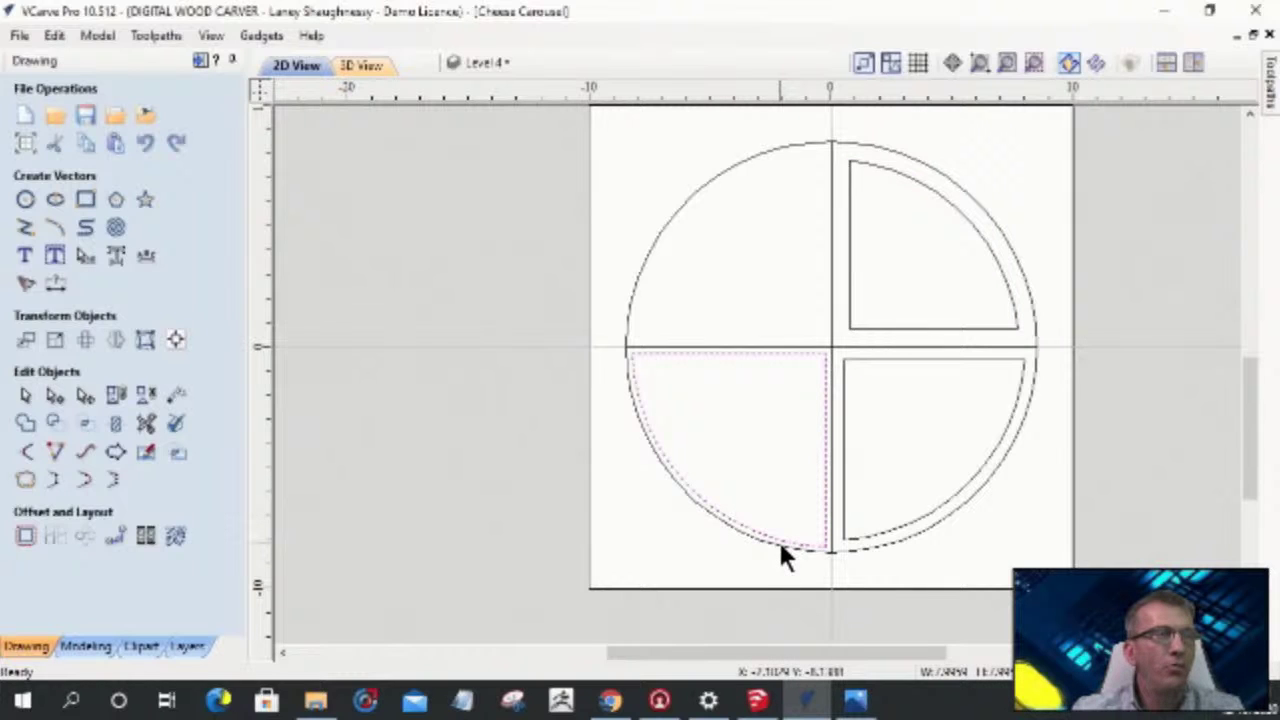
click(797, 547)
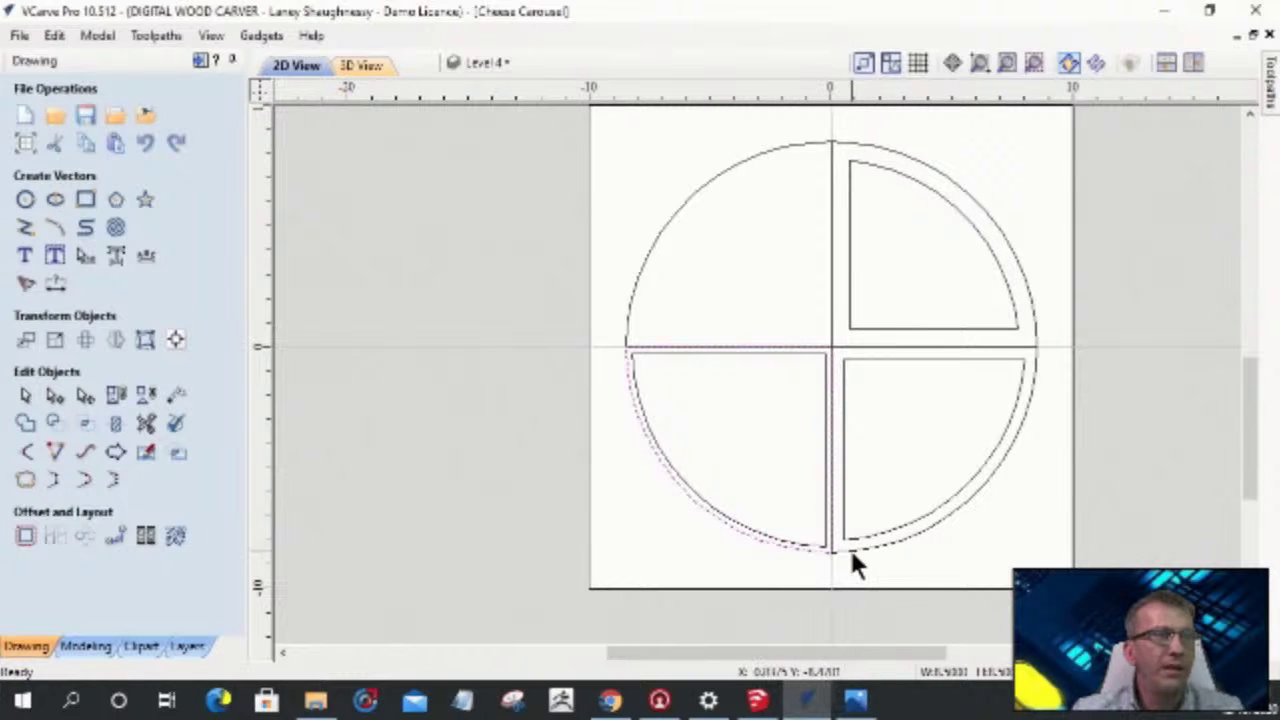
shift+click(851, 550)
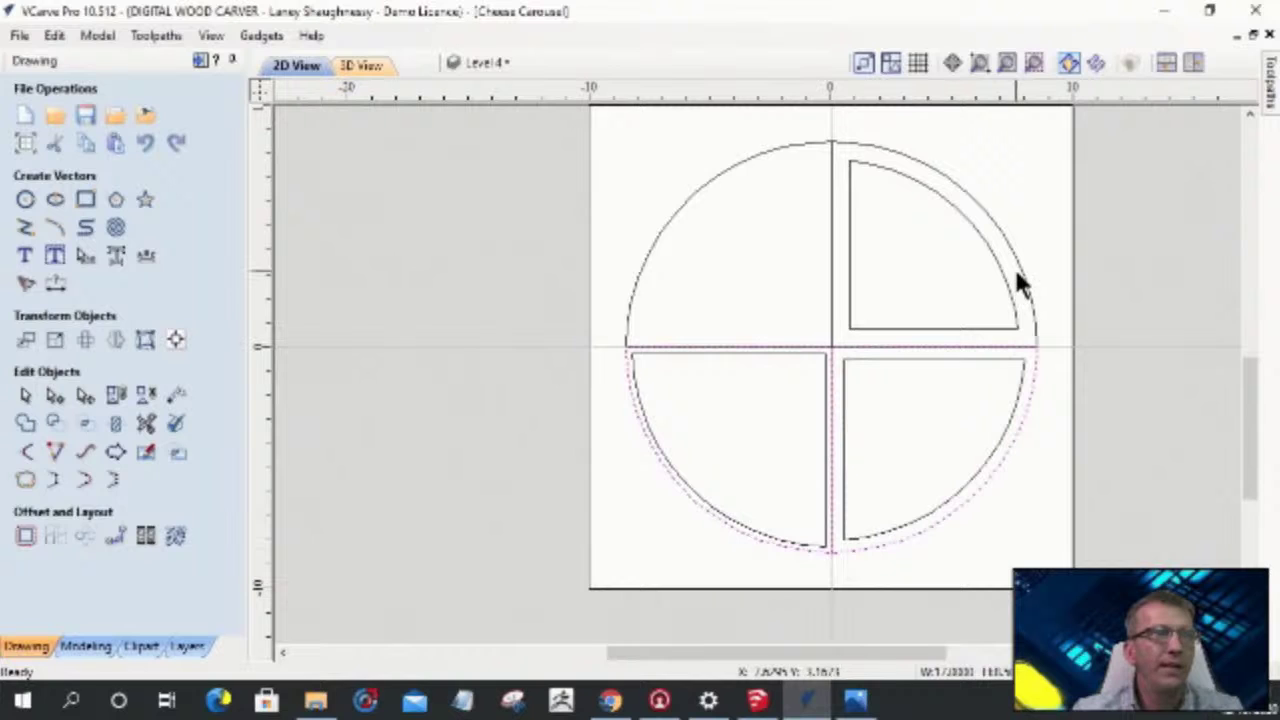
shift+click(973, 191)
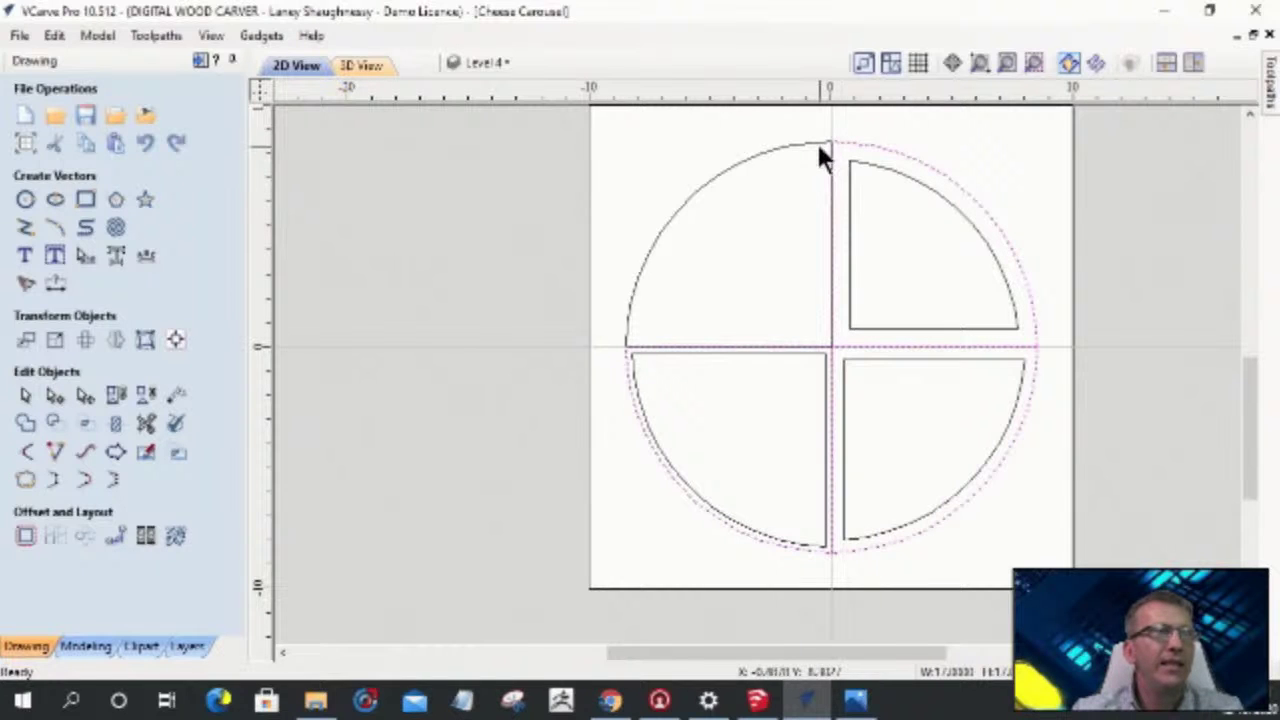
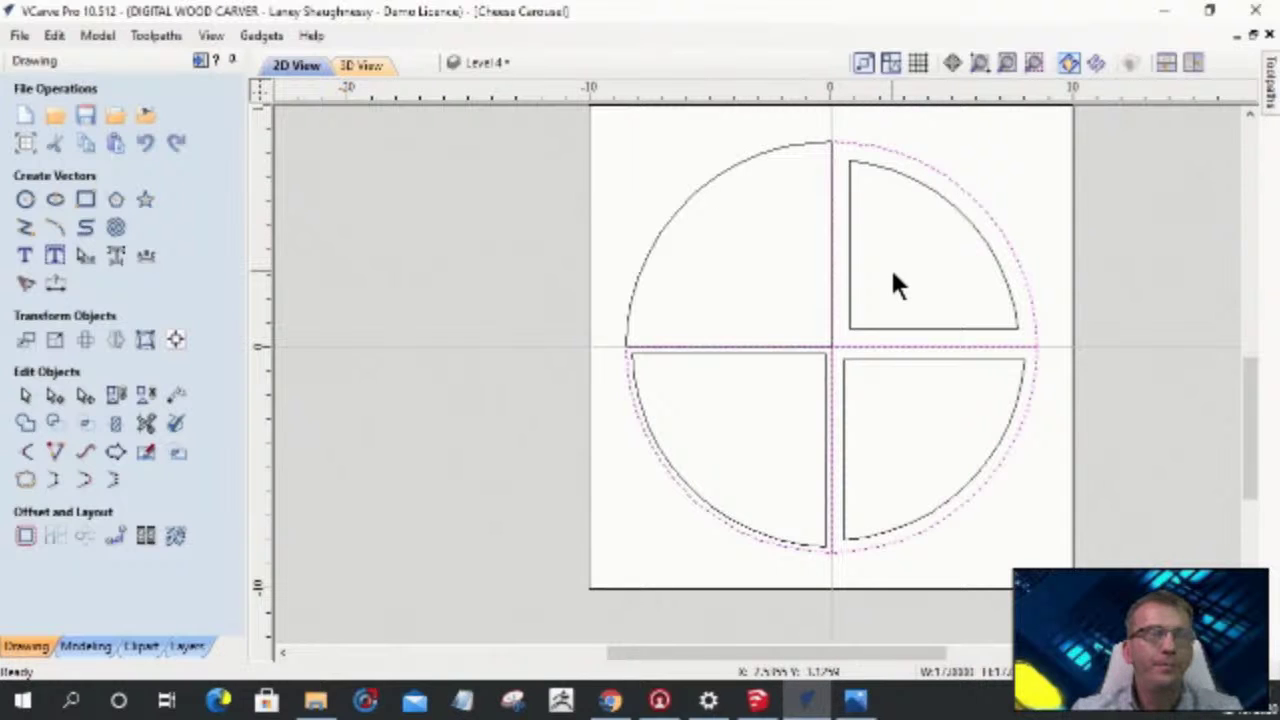
click(707, 195)
click(860, 143)
click(966, 218)
click(964, 360)
click(826, 400)
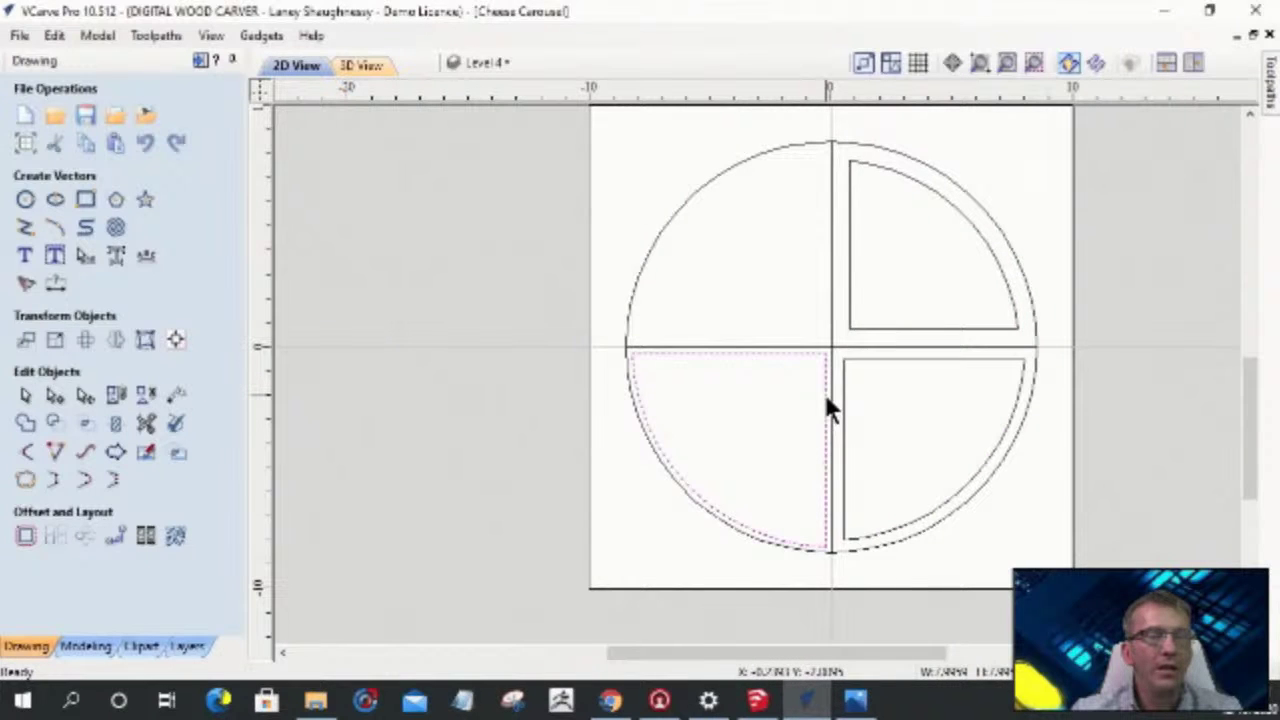
- Make Class Setup the active layer and draw a 0.375-inch-diameter circle centred at X 0, Y 0
scroll(826, 406, up, 2)
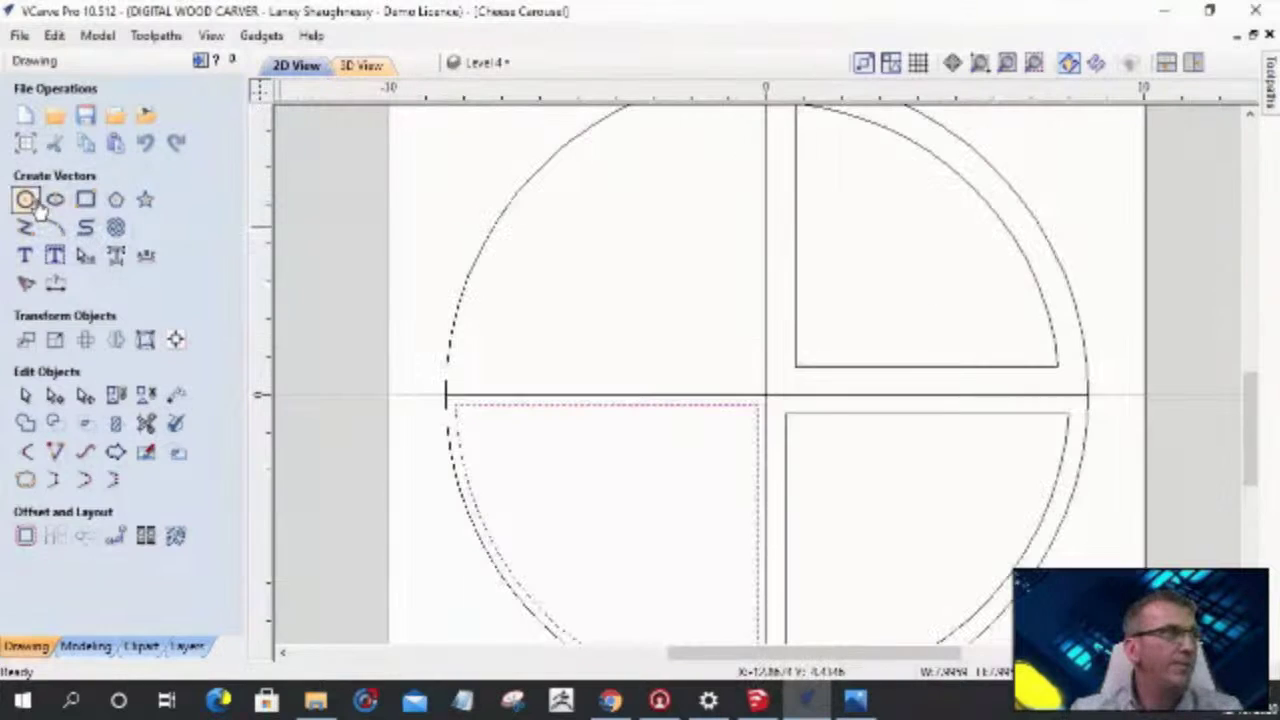
click(25, 199)
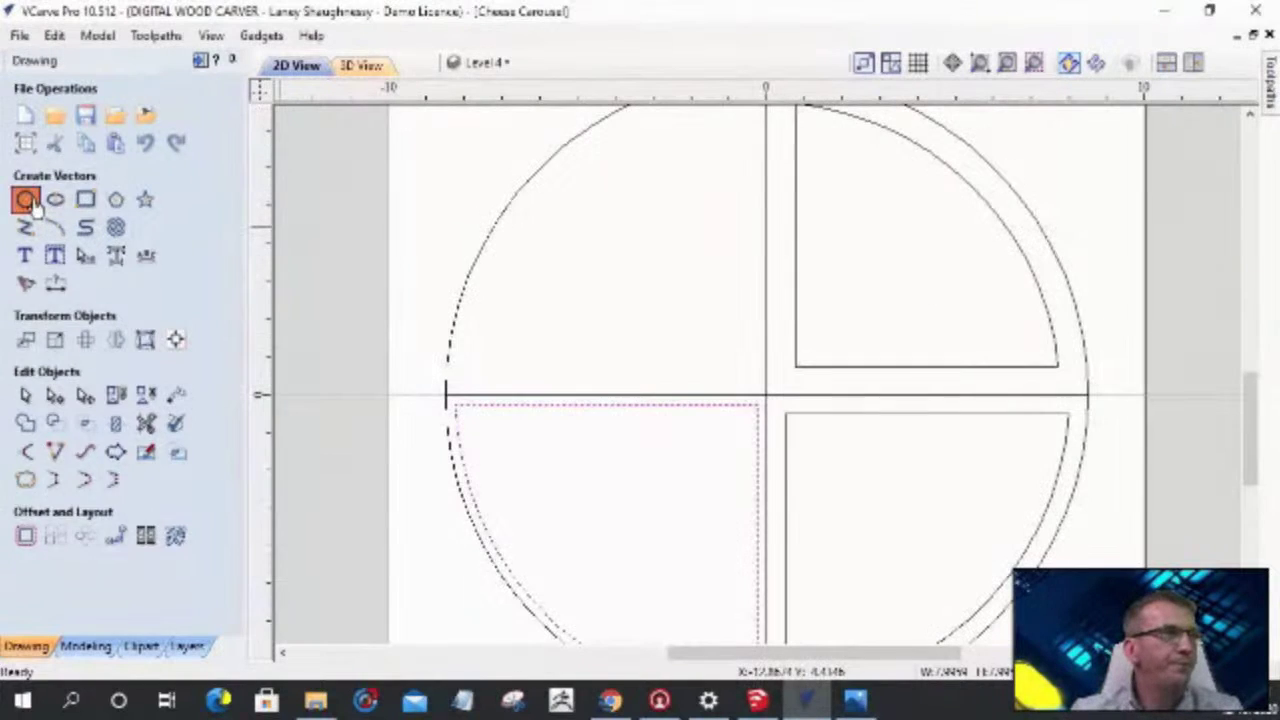
click(483, 61)
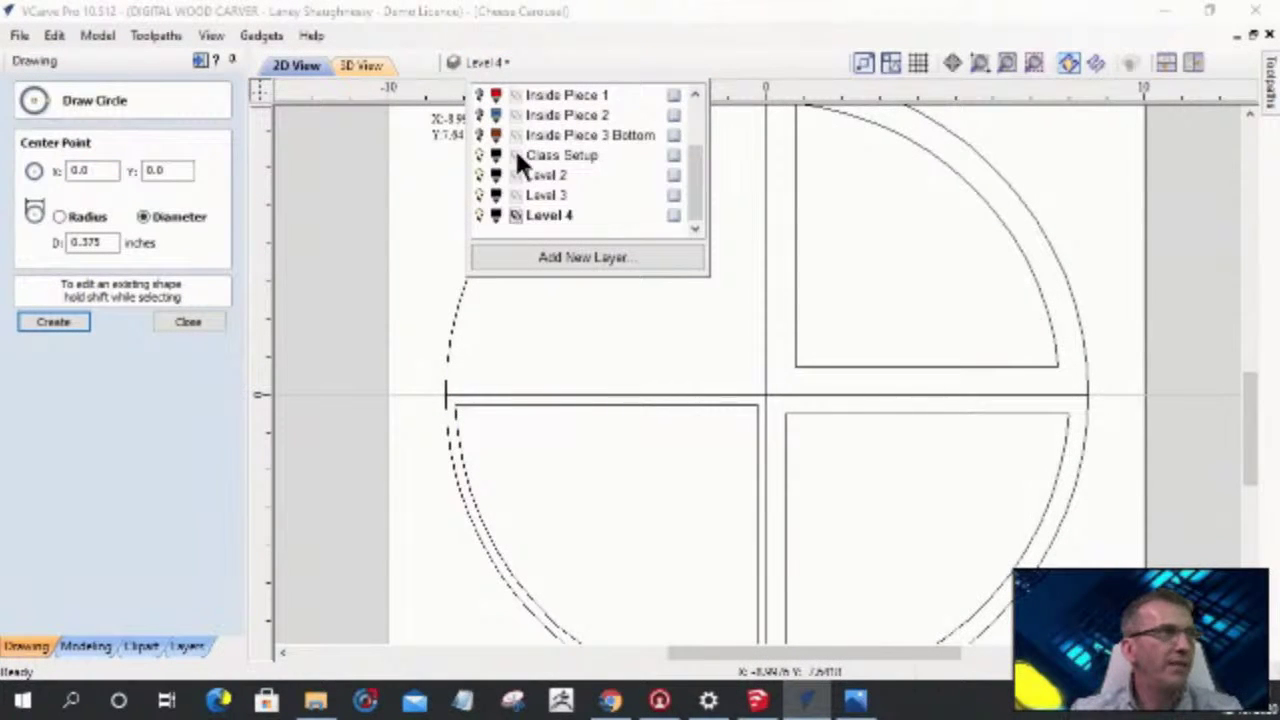
click(514, 155)
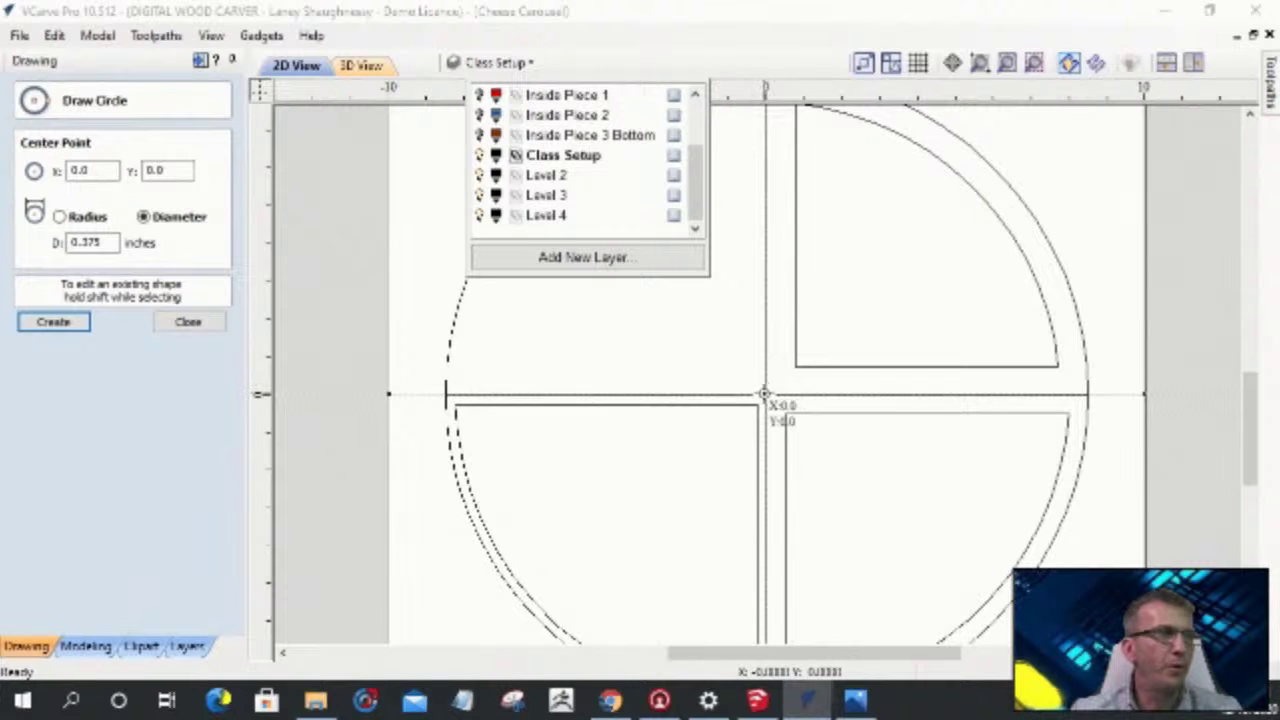
click(766, 394)
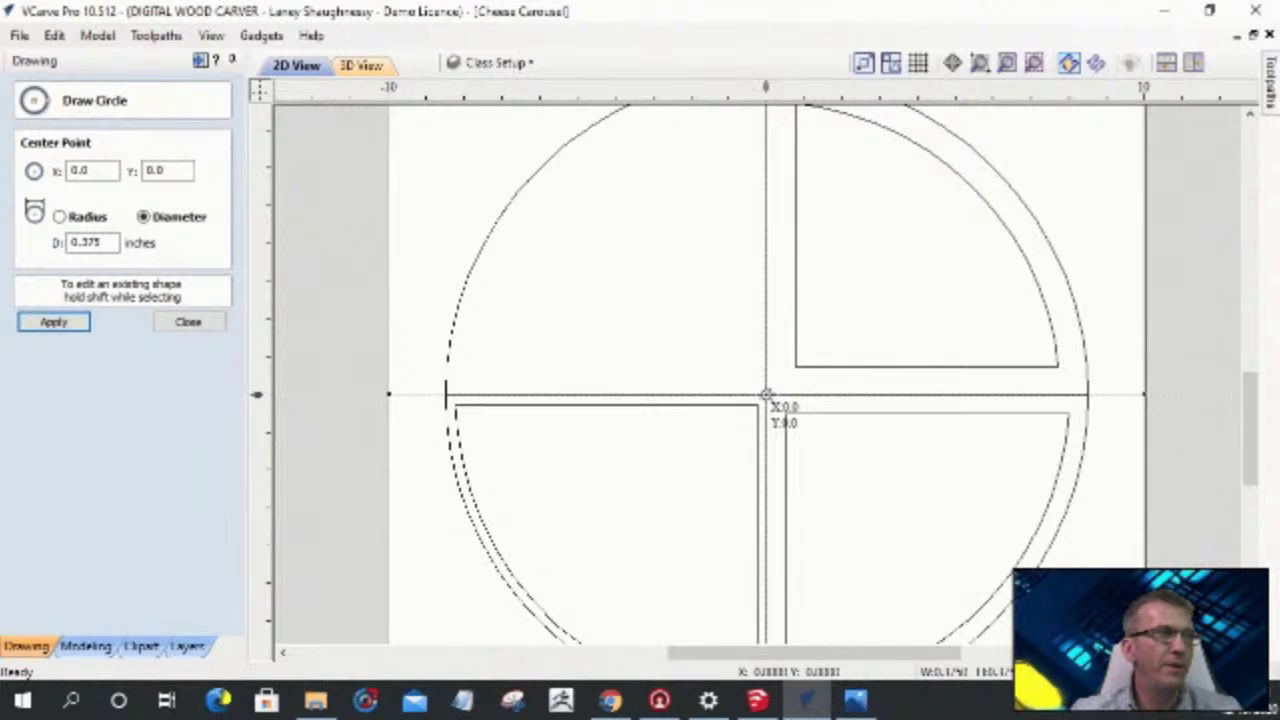
- Close the circle tool and move the lower-left inset quarter so its inner corner snaps to the circle's centre at X 0, Y 0
scroll(777, 423, up, 4)
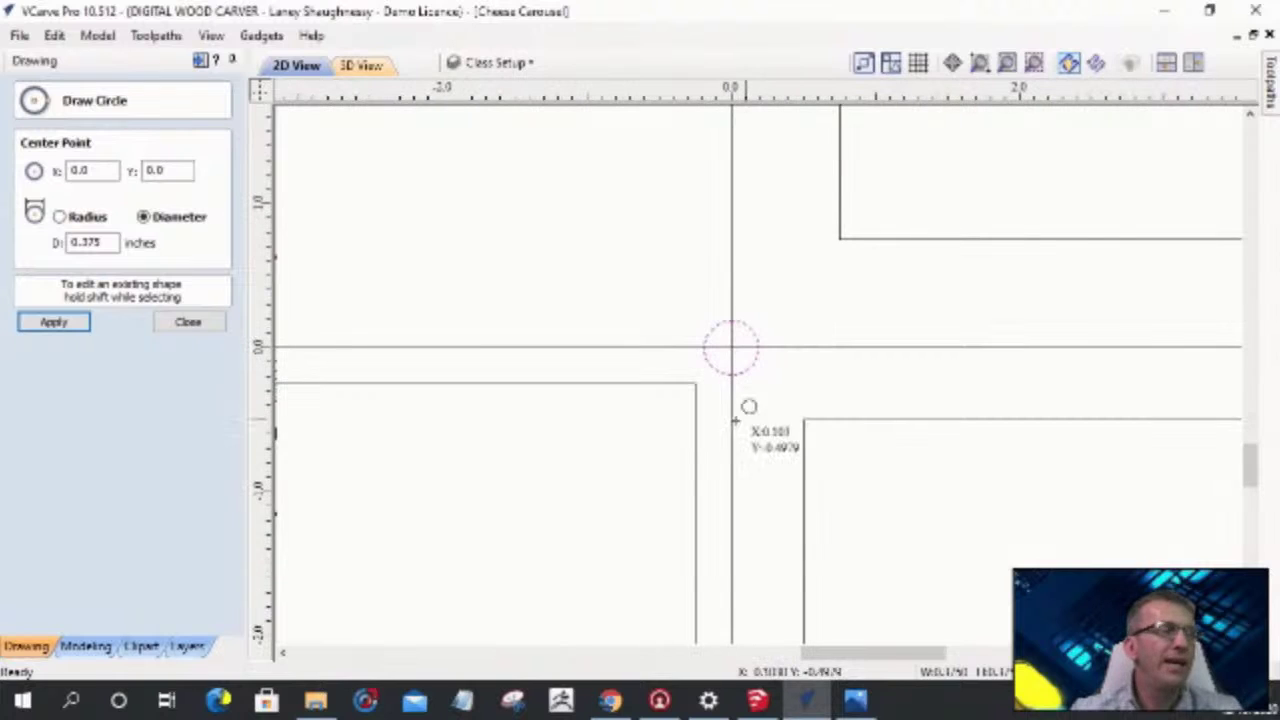
click(178, 323)
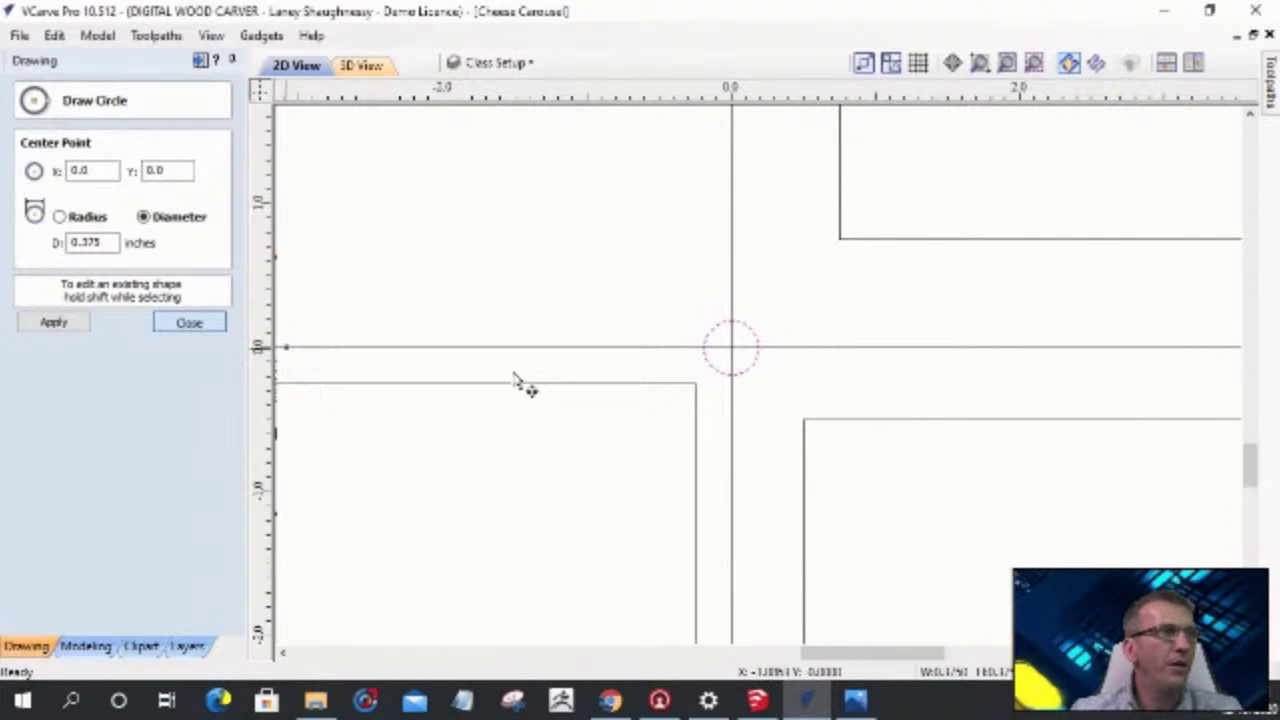
click(573, 388)
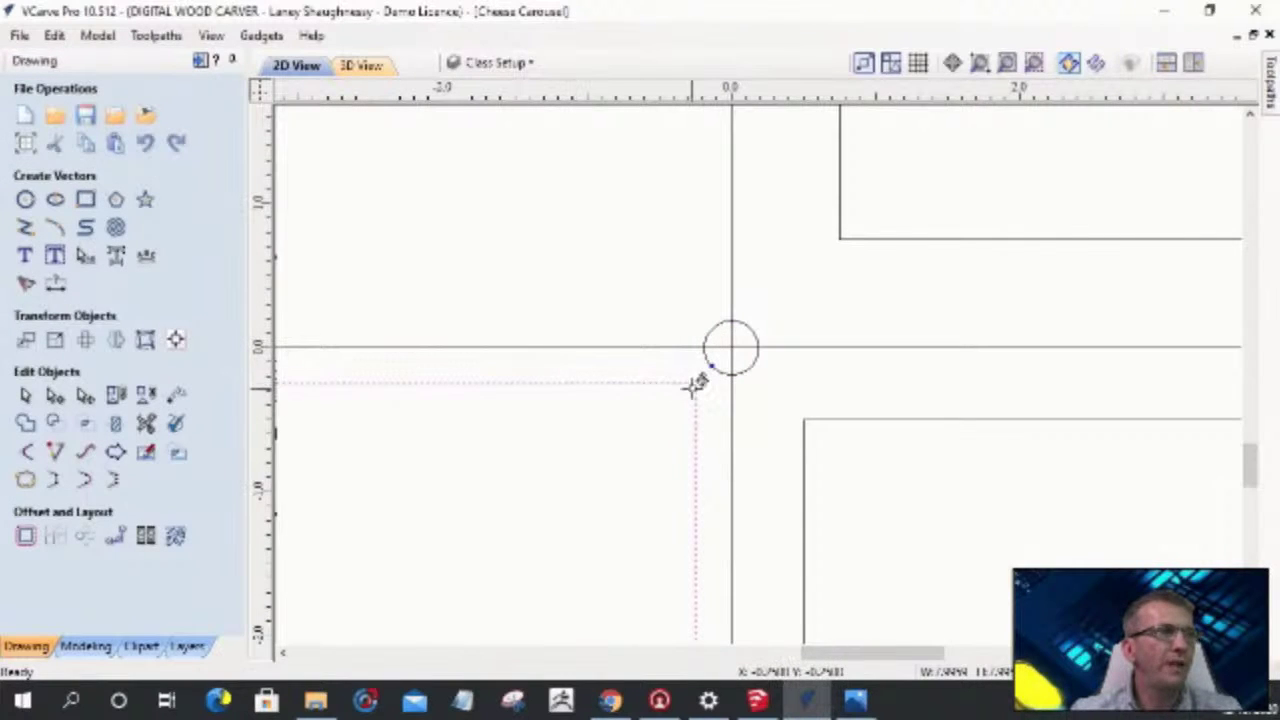
drag(695, 383, 731, 347)
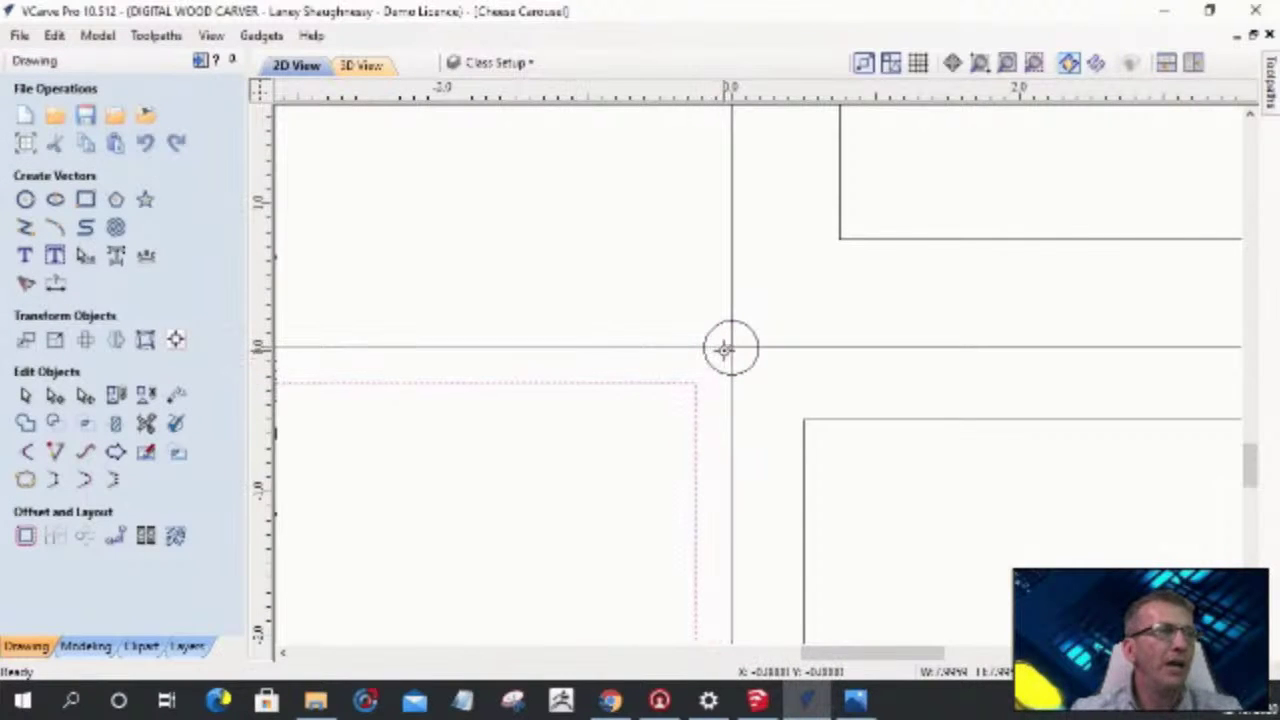
- Move the lower-right and upper-right inset quarters so their inner corners snap to the circle's centre at X 0, Y 0
click(800, 426)
drag(805, 412, 731, 348)
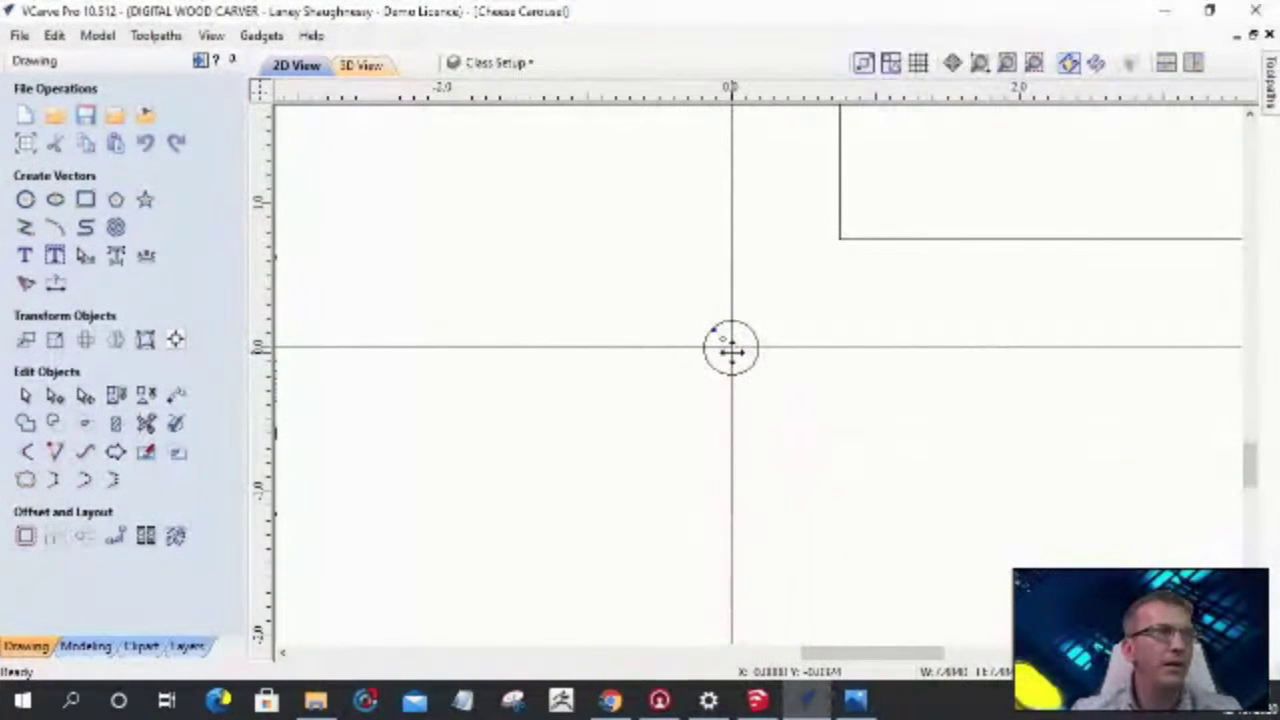
click(843, 240)
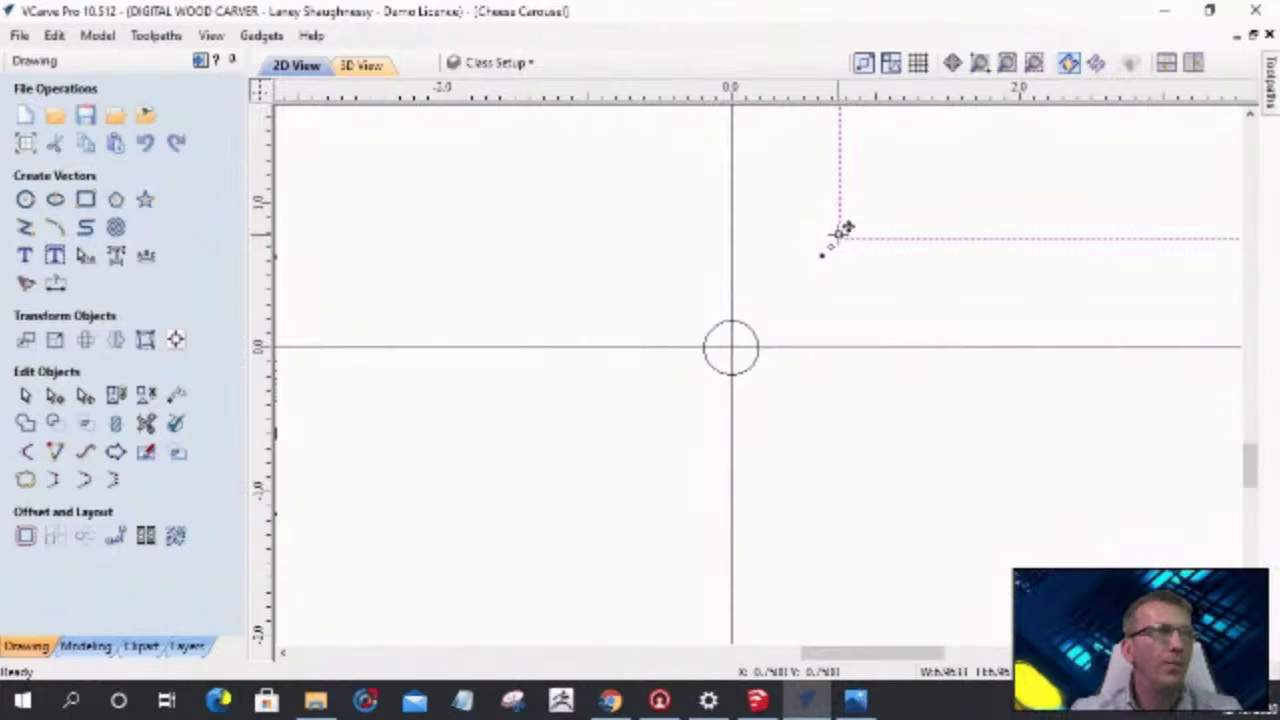
drag(840, 233, 731, 347)
- Examine the stepped quarters and how their inner corners meet inside the small central circle
scroll(866, 360, down, 3)
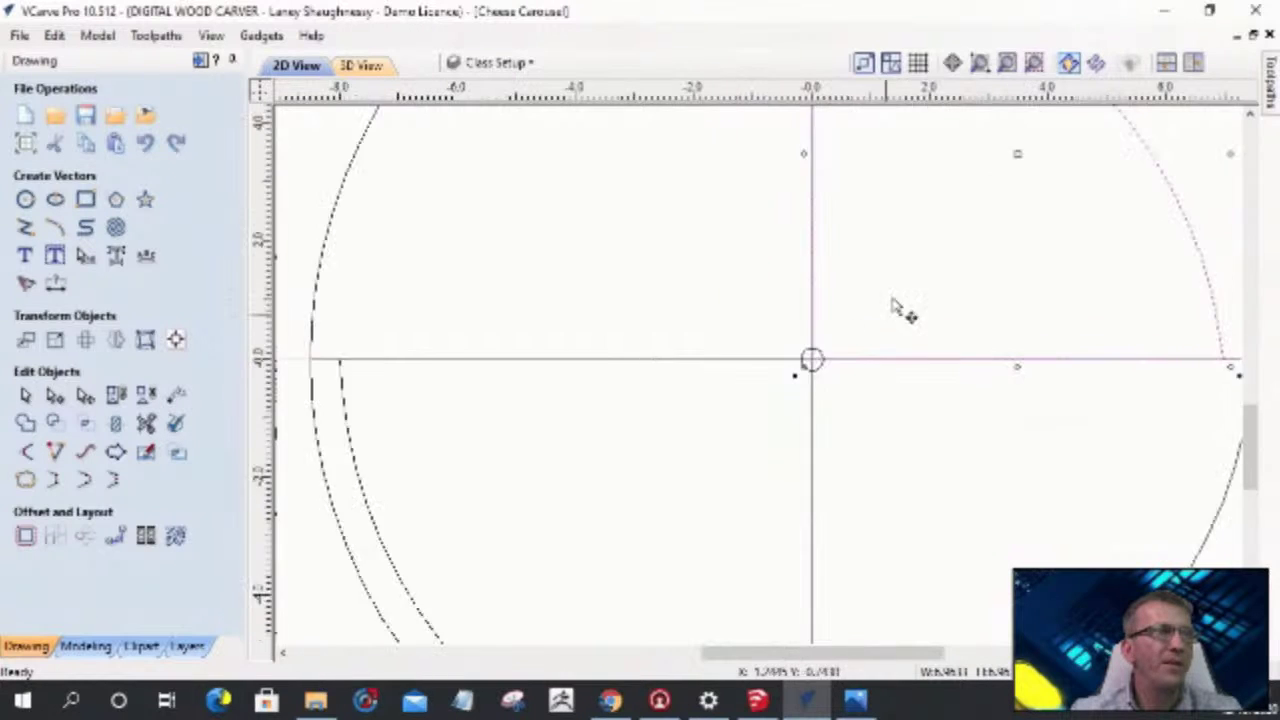
scroll(851, 351, down, 1)
scroll(855, 393, down, 1)
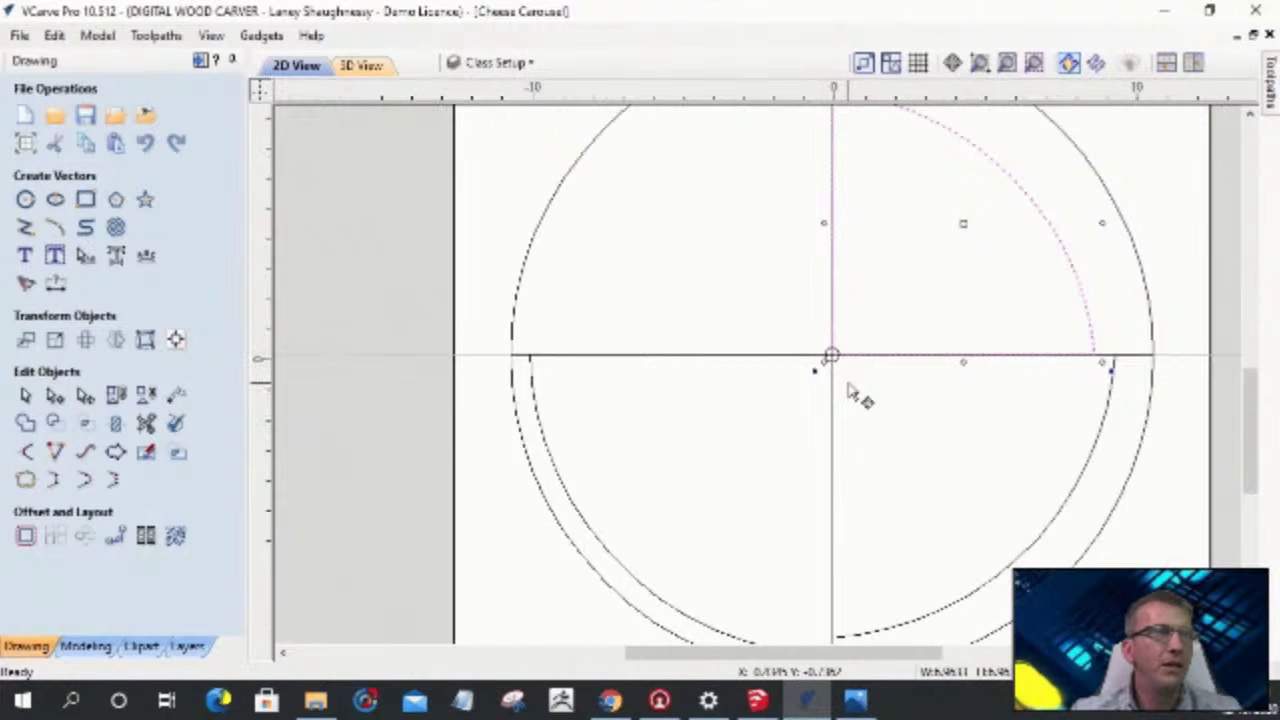
scroll(849, 390, down, 1)
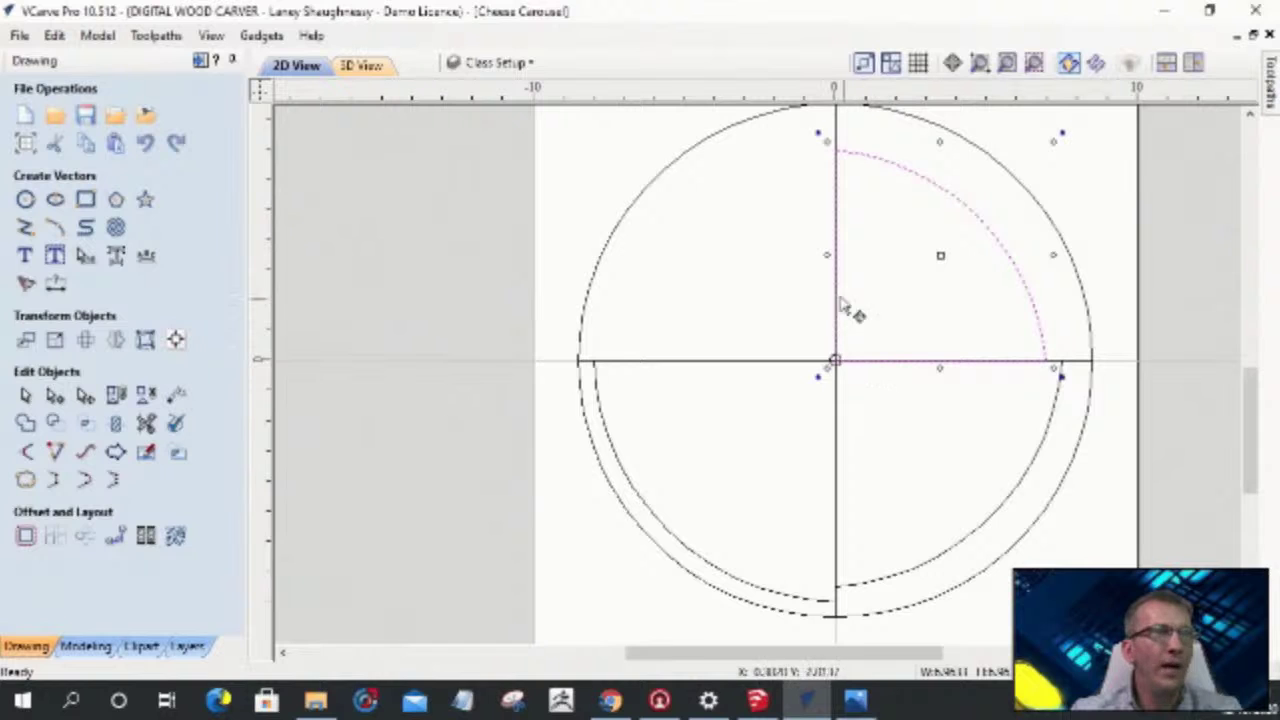
scroll(832, 352, up, 4)
scroll(826, 366, up, 2)
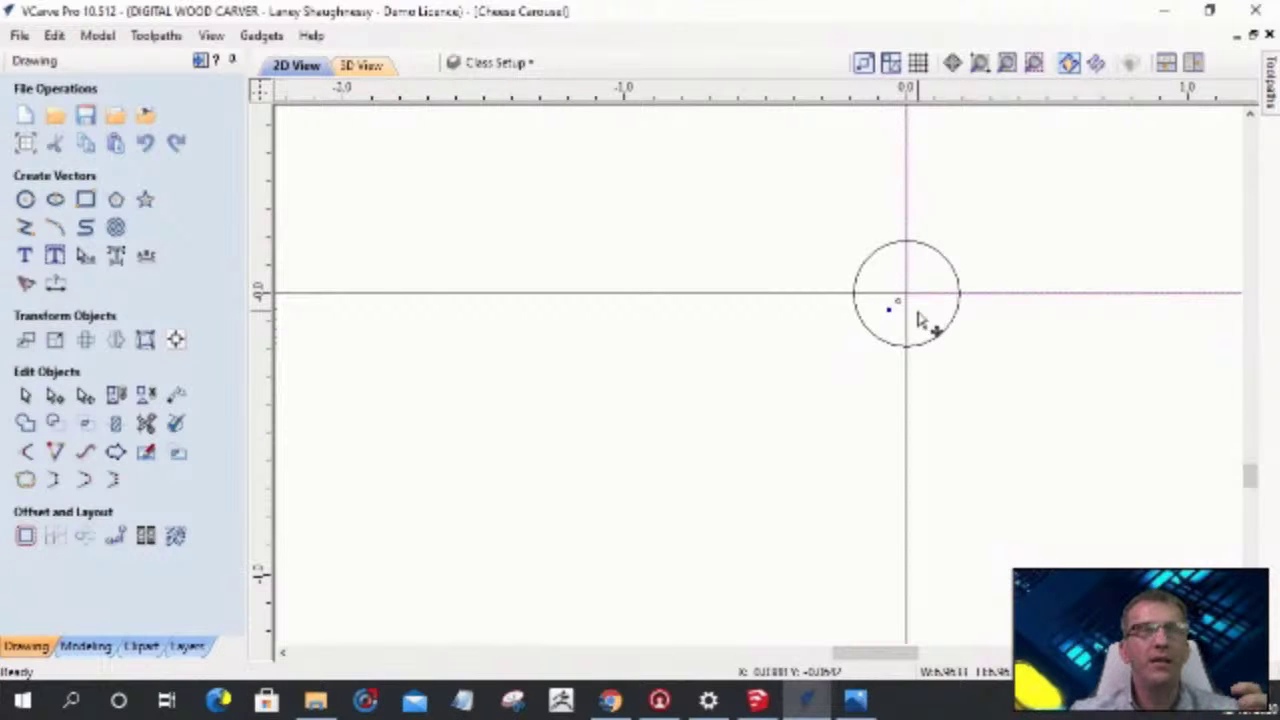
scroll(968, 256, down, 6)
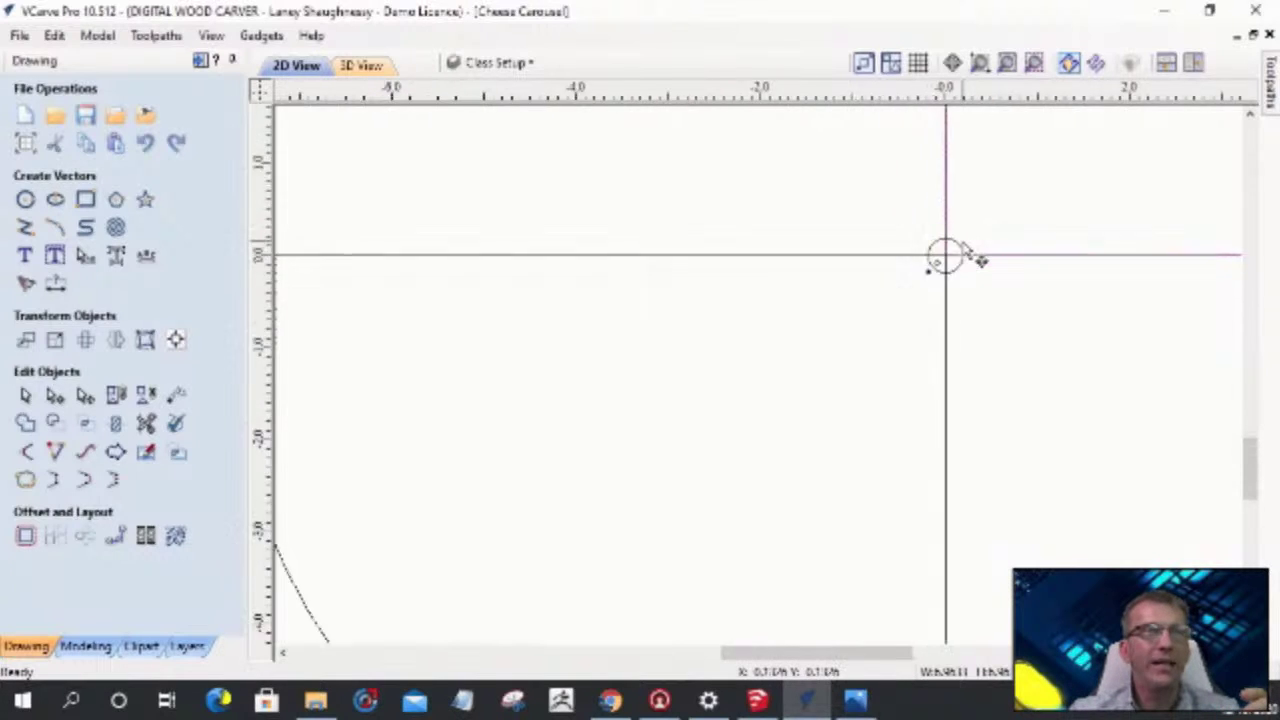
scroll(942, 258, up, 5)
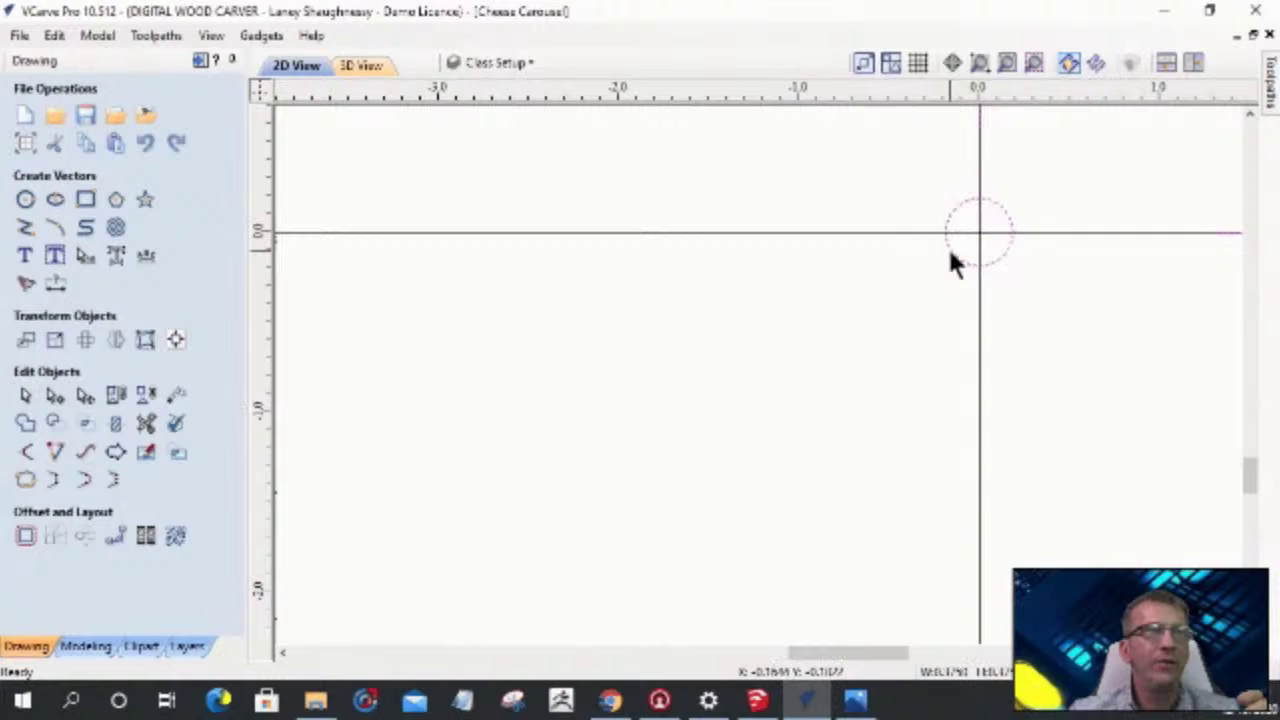
- Move the small central circle diagonally off the centre and snap it back onto X 0, Y 0
click(951, 255)
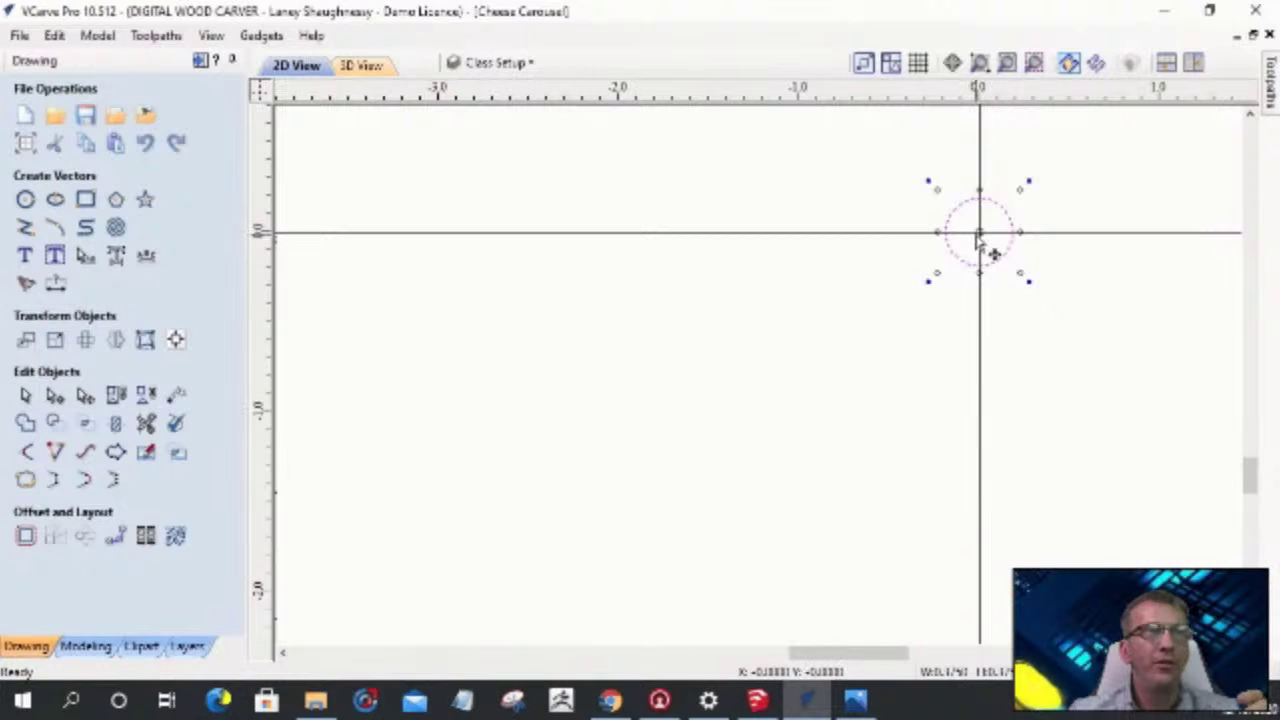
click(977, 224)
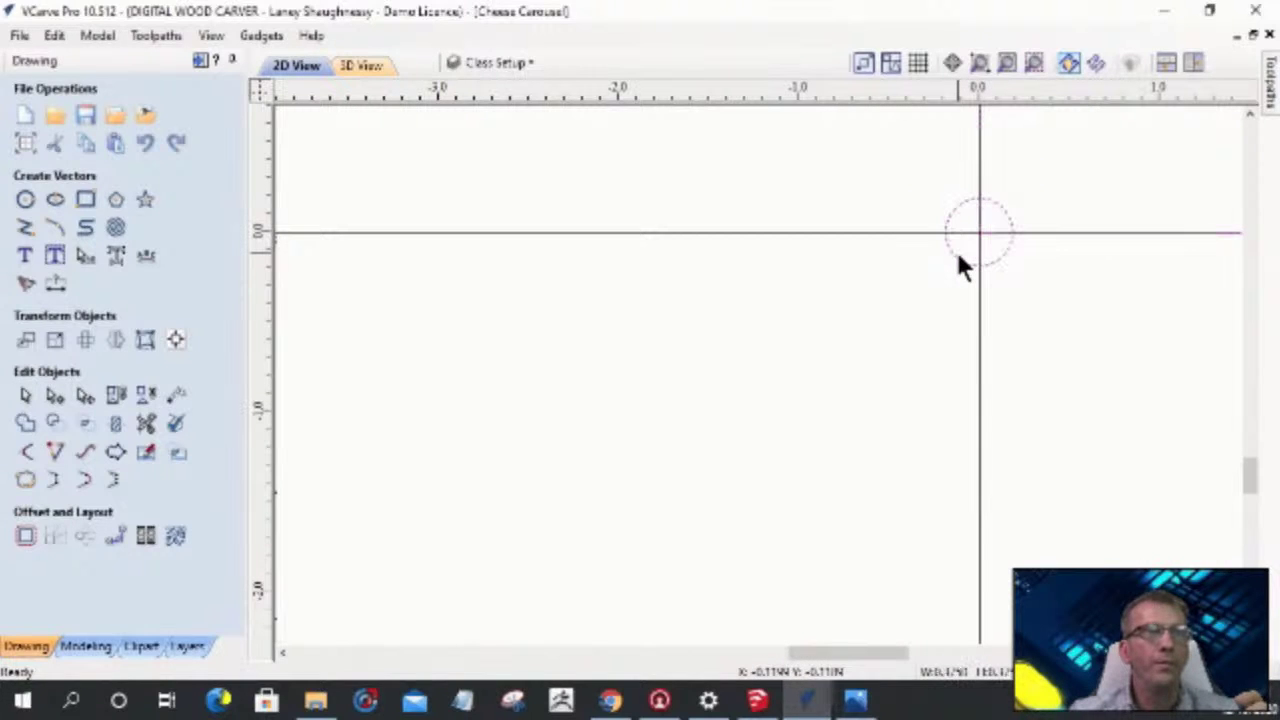
click(988, 262)
drag(984, 224, 934, 279)
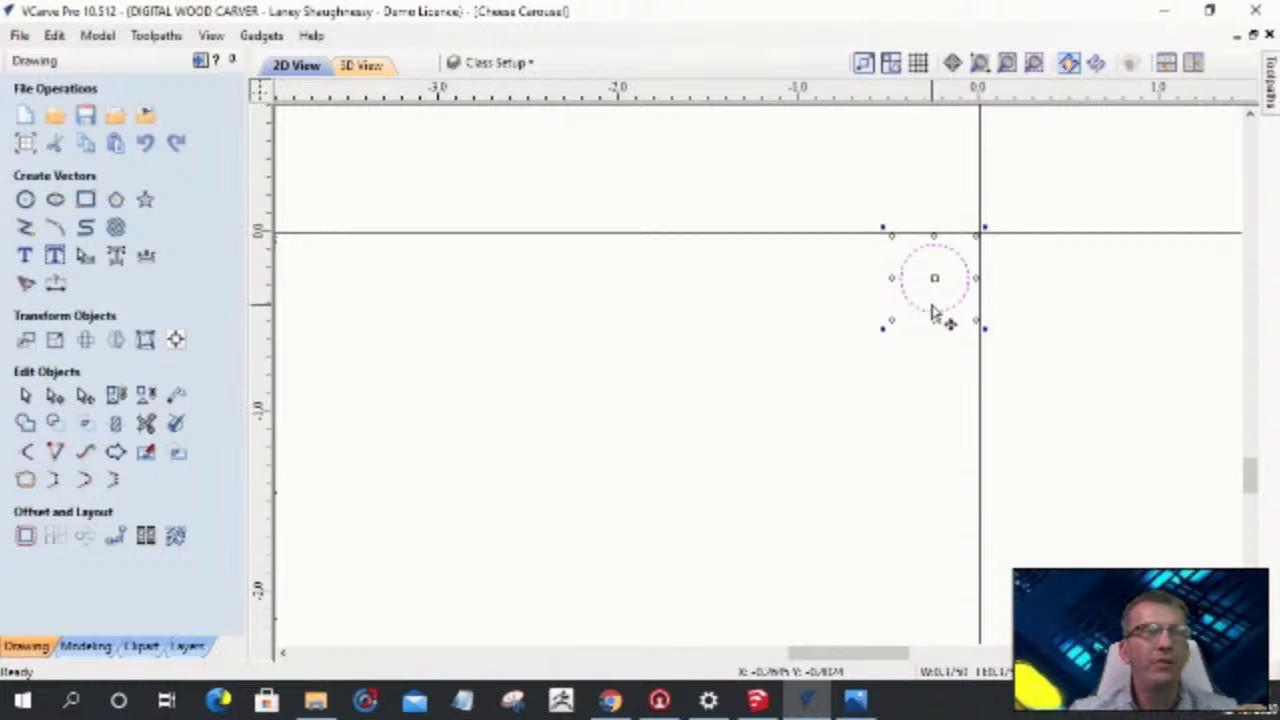
drag(938, 280, 977, 236)
- Examine the lower-left inset quarter, comparing its corner at the central circle with its outer arc against the full circle
scroll(980, 263, down, 5)
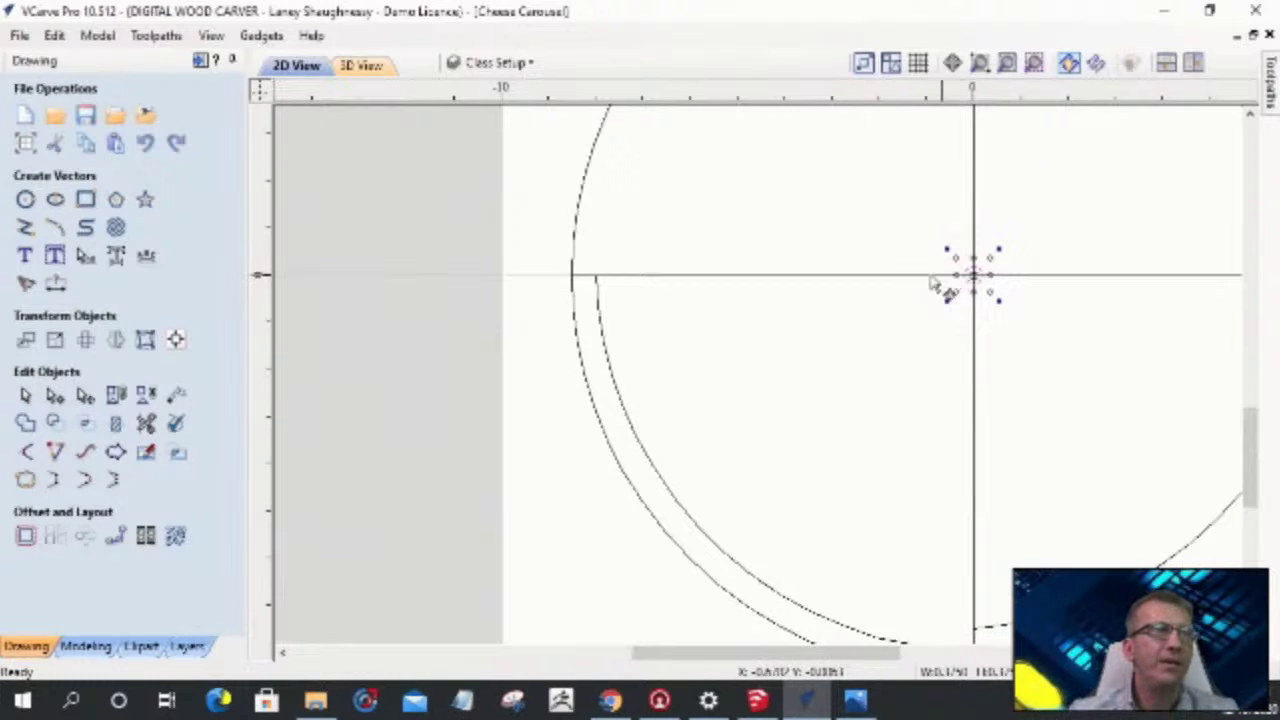
click(681, 508)
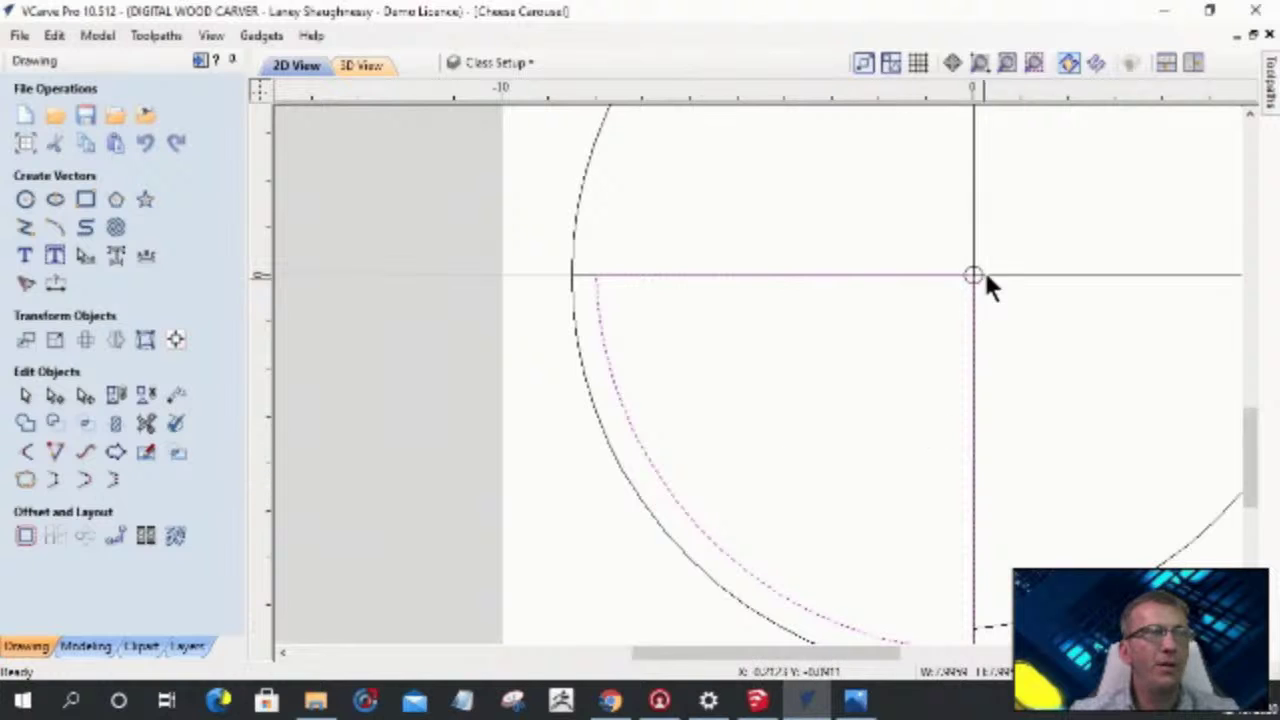
scroll(971, 262, down, 3)
scroll(935, 306, up, 2)
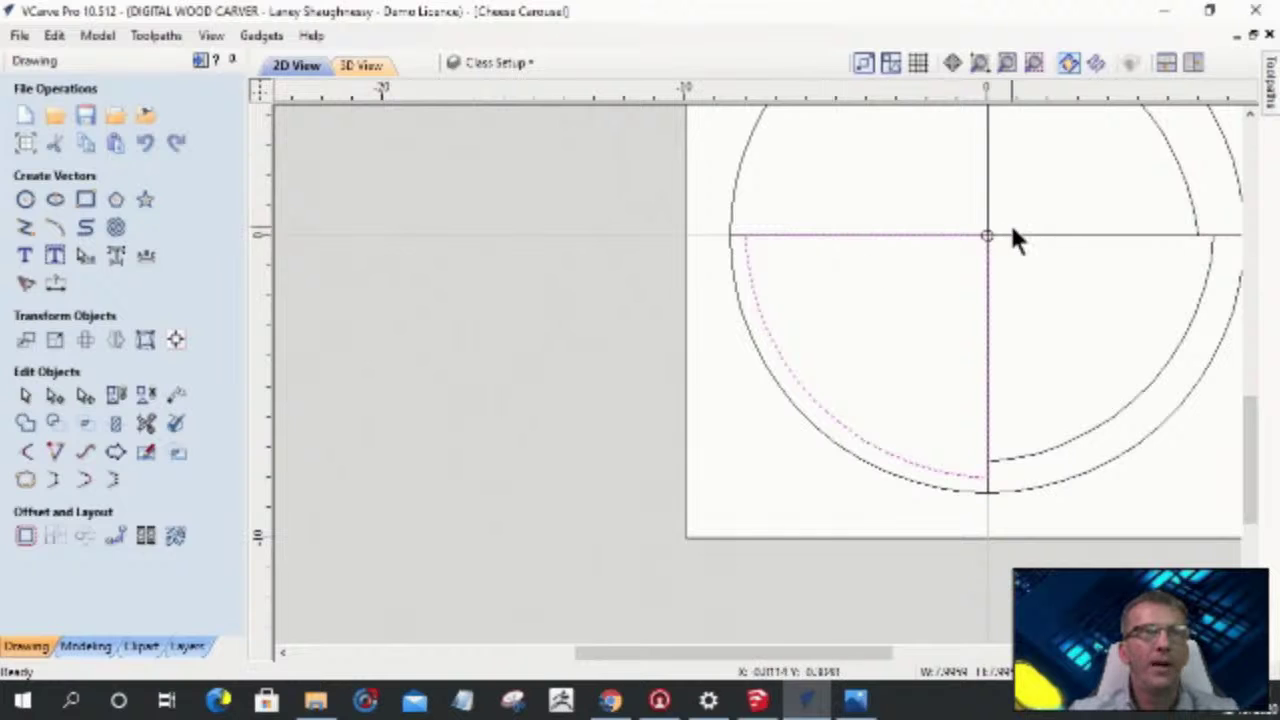
scroll(832, 385, down, 1)
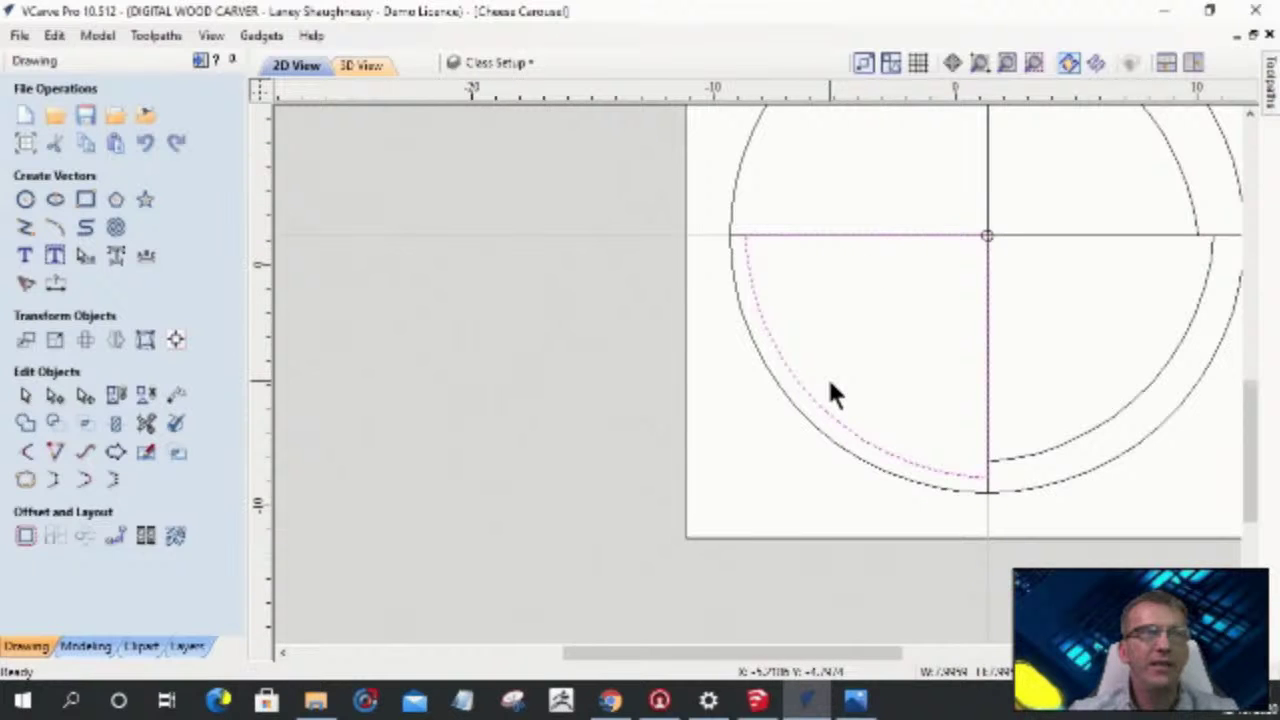
scroll(929, 294, up, 2)
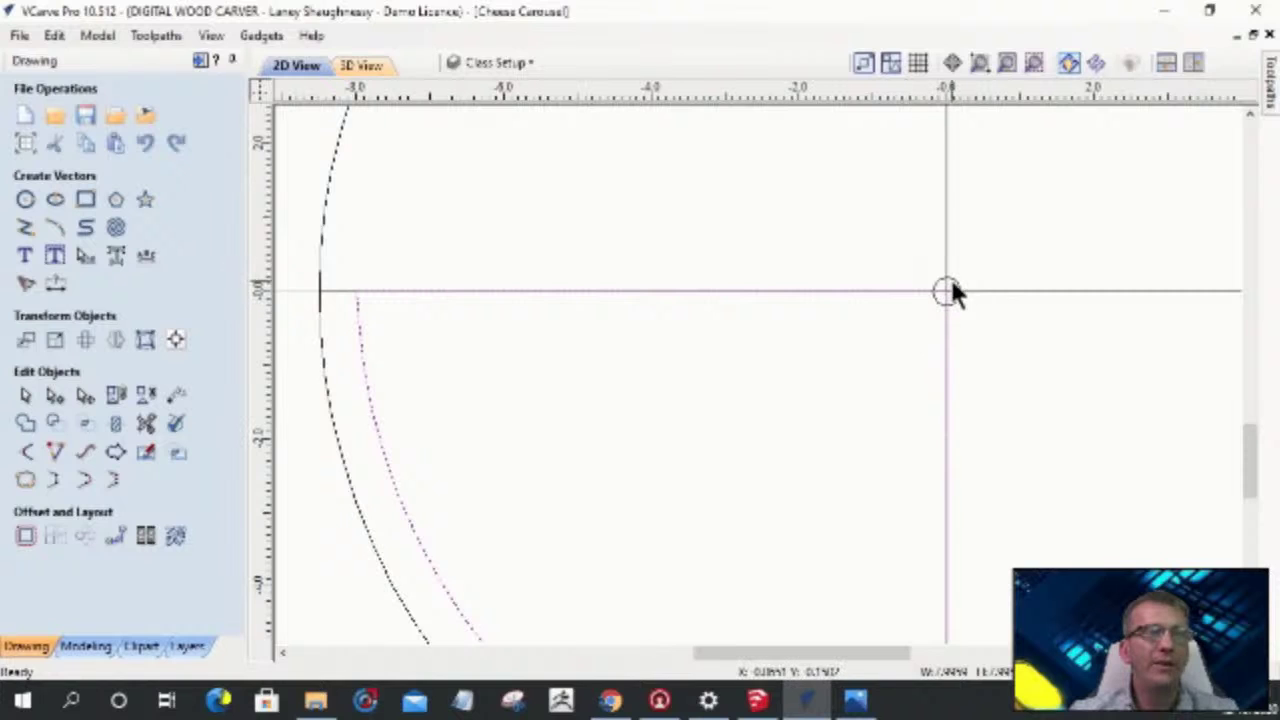
scroll(951, 284, down, 2)
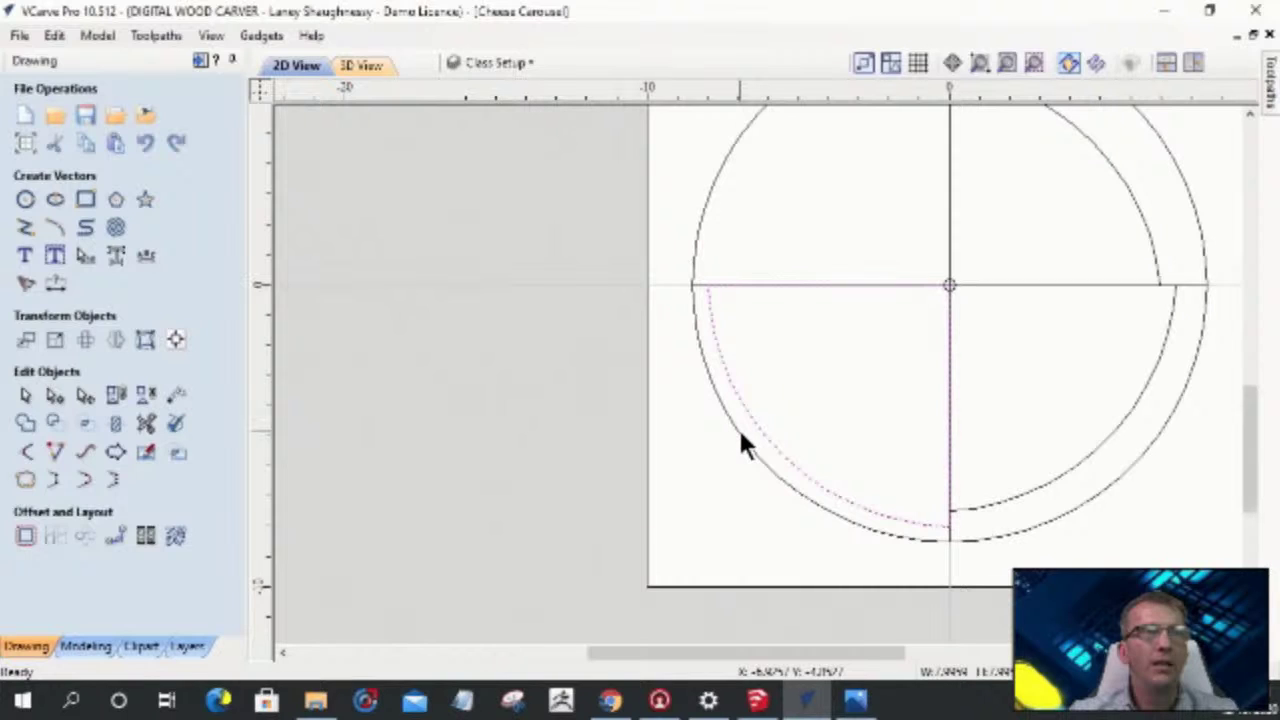
scroll(1000, 515, down, 1)
- Put the upper-right inset quarter into Rotate, and place its pivot point and the lower-right inset quarter's pivot point at X 0, Y 0
click(1005, 172)
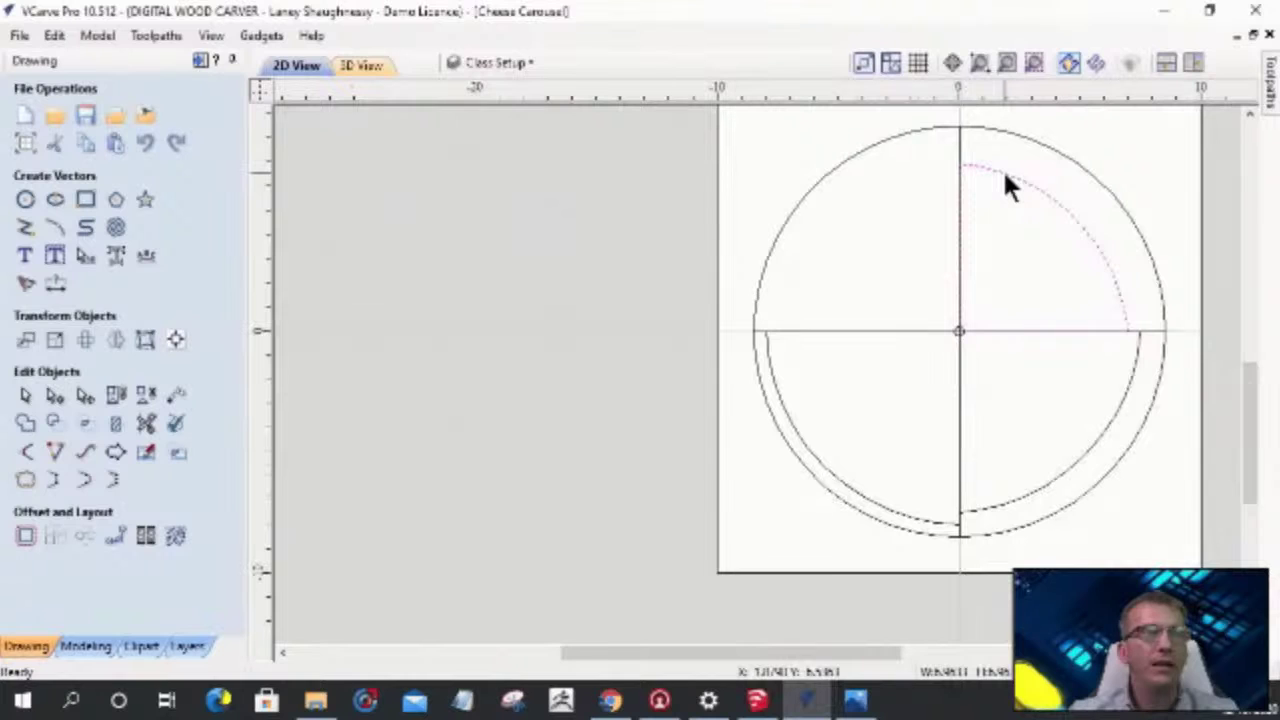
click(1002, 168)
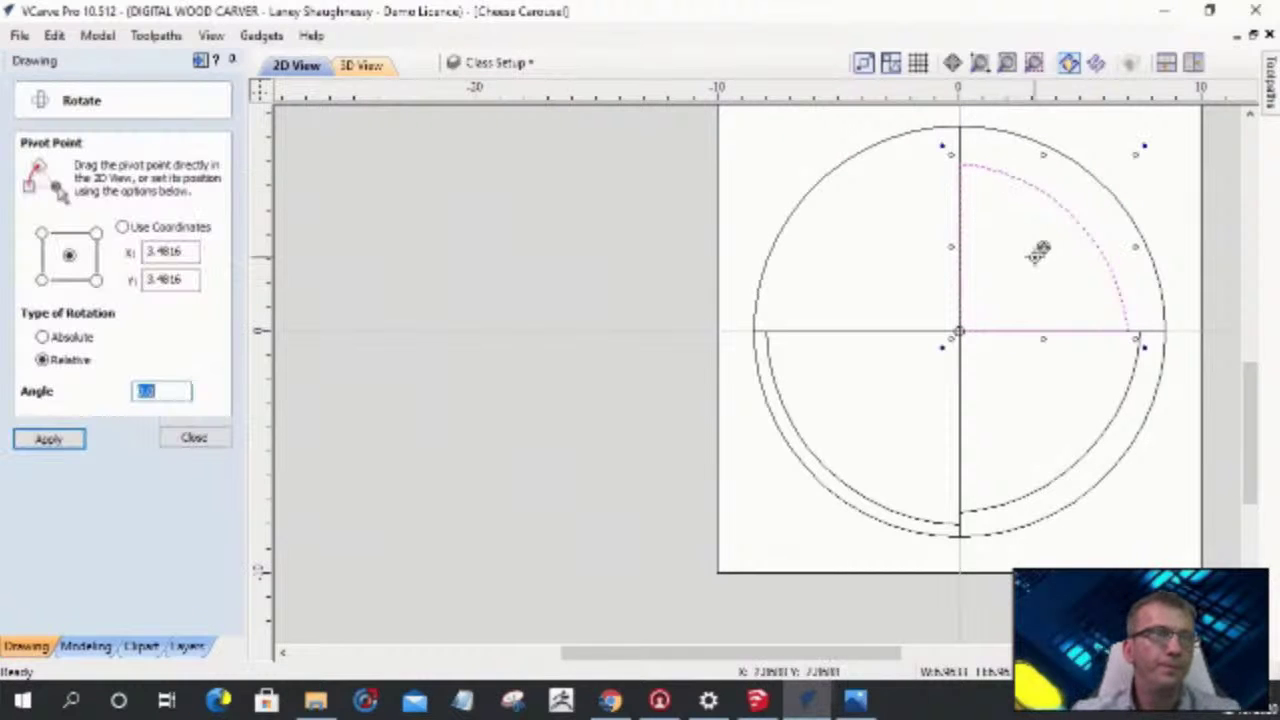
drag(1043, 245, 958, 333)
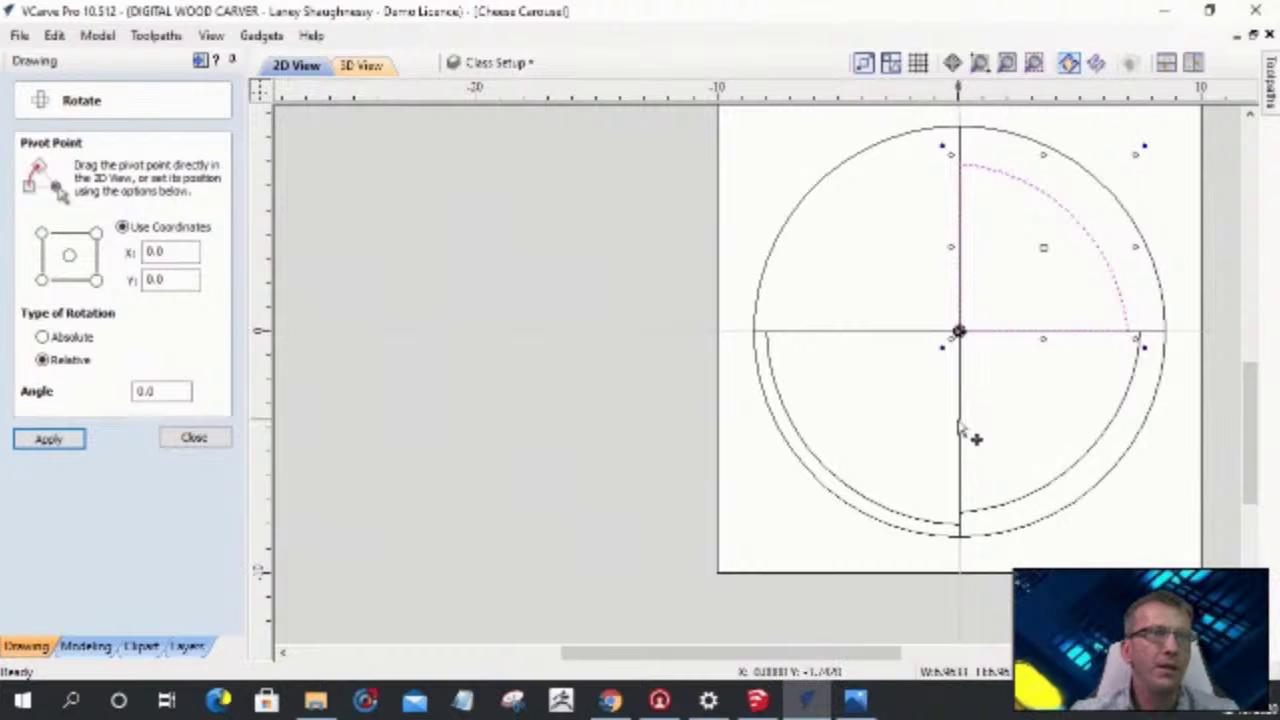
click(1121, 403)
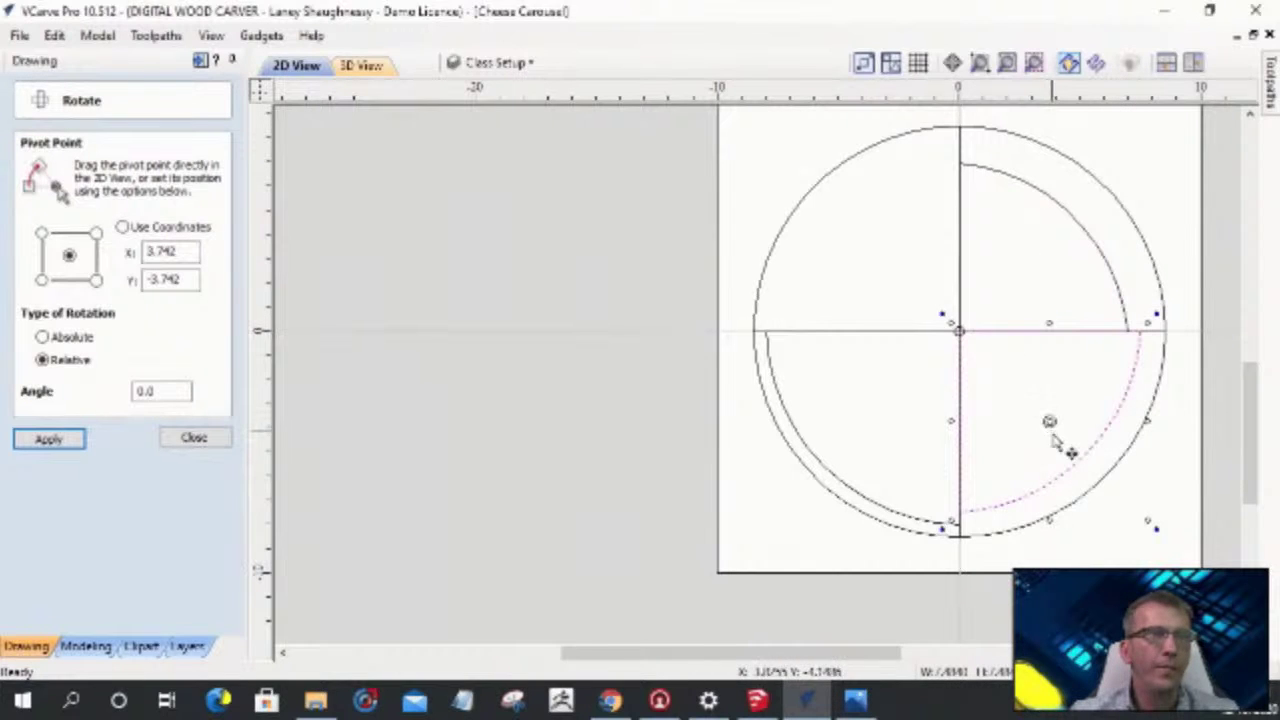
drag(1050, 422, 958, 331)
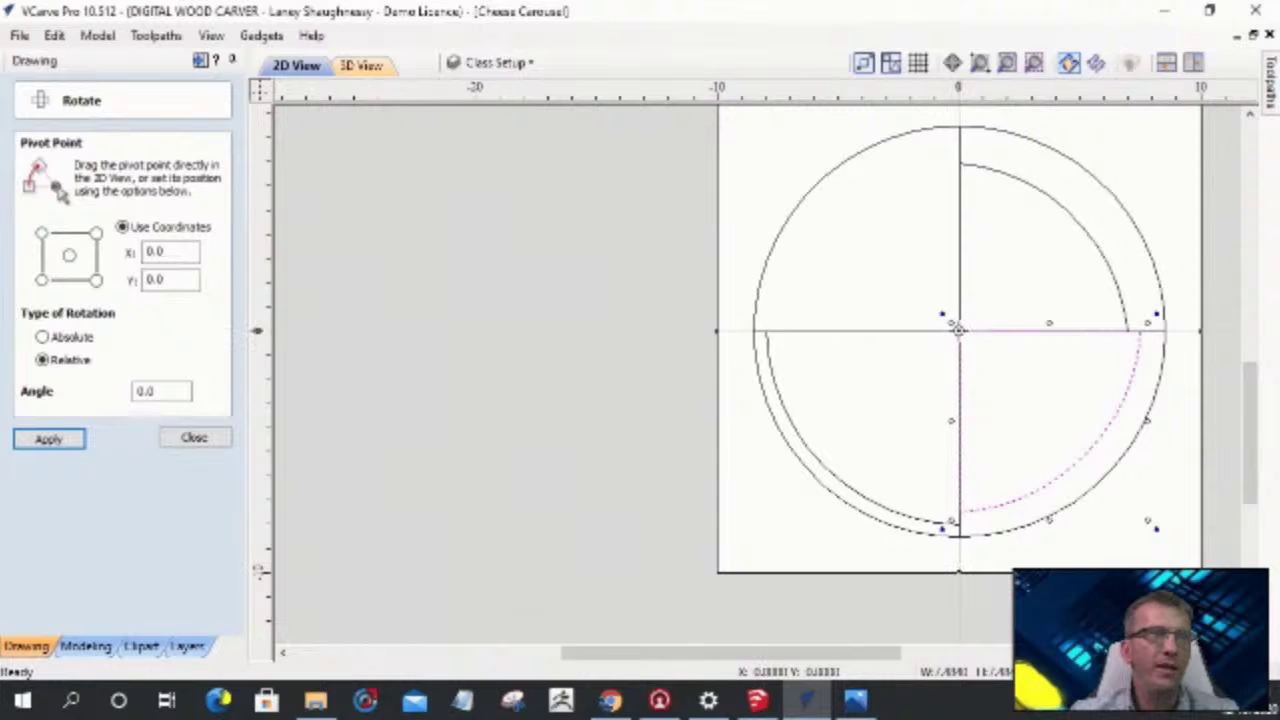
- Select the lower-left inset quarter and place its rotation pivot point at X 0, Y 0
click(901, 515)
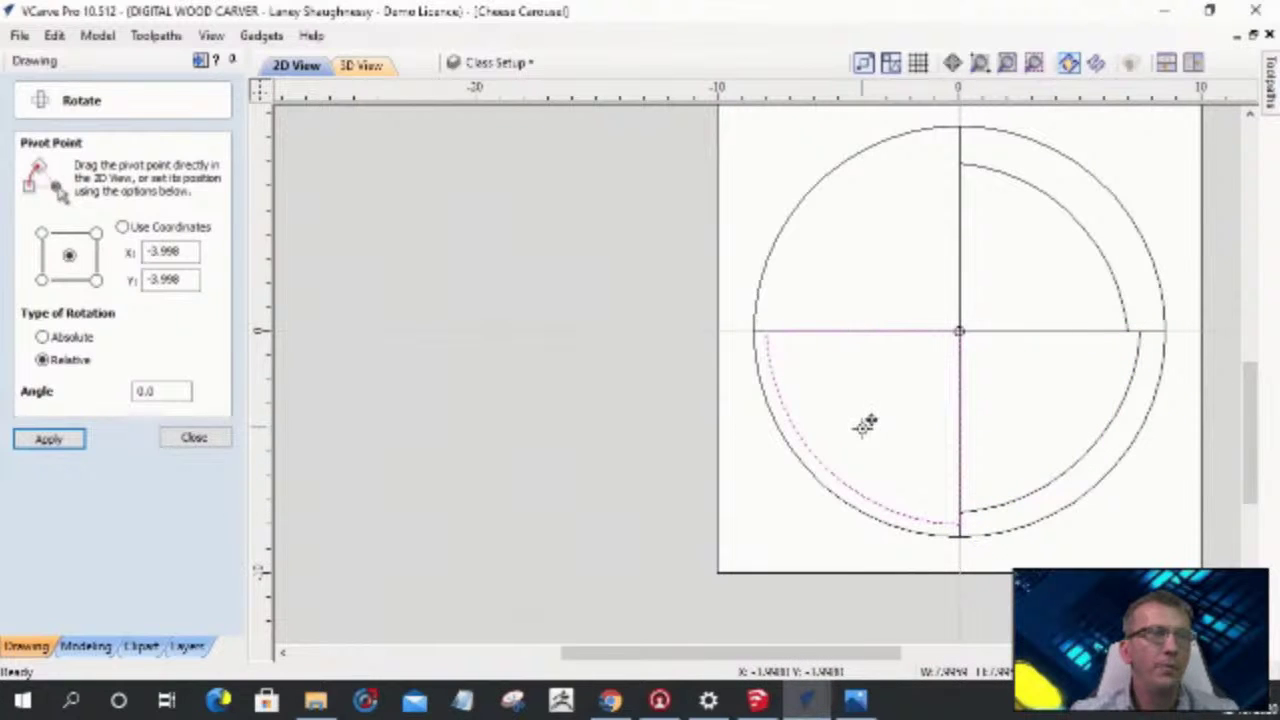
scroll(831, 420, up, 3)
scroll(837, 411, down, 2)
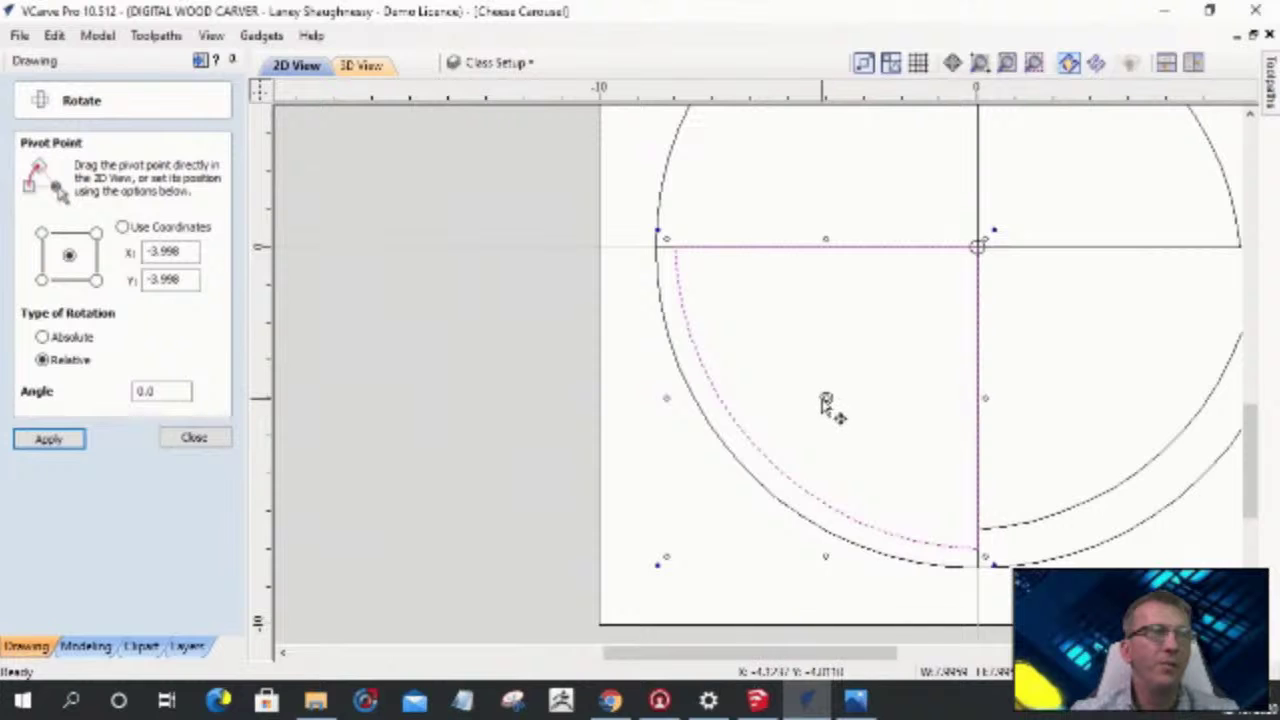
drag(825, 402, 977, 245)
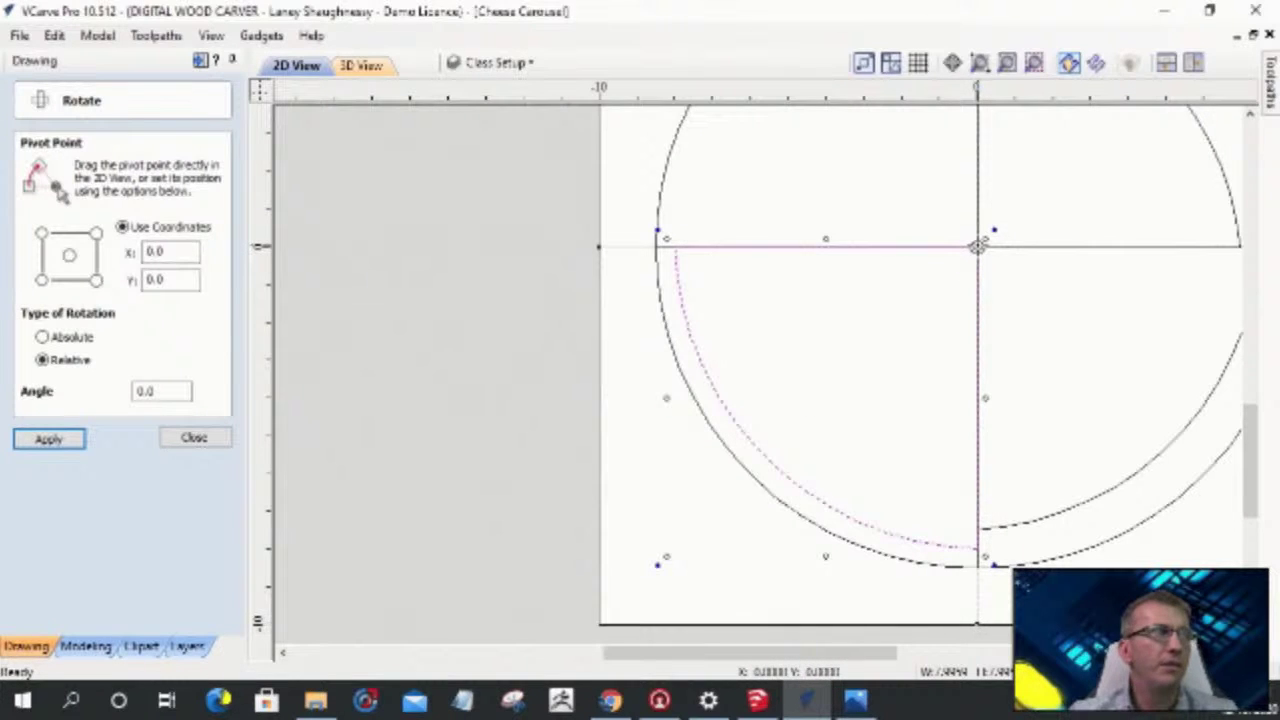
- Select the upper-left full-size quarter and place its rotation pivot point at X 0, Y 0
scroll(1023, 389, down, 5)
scroll(883, 243, up, 3)
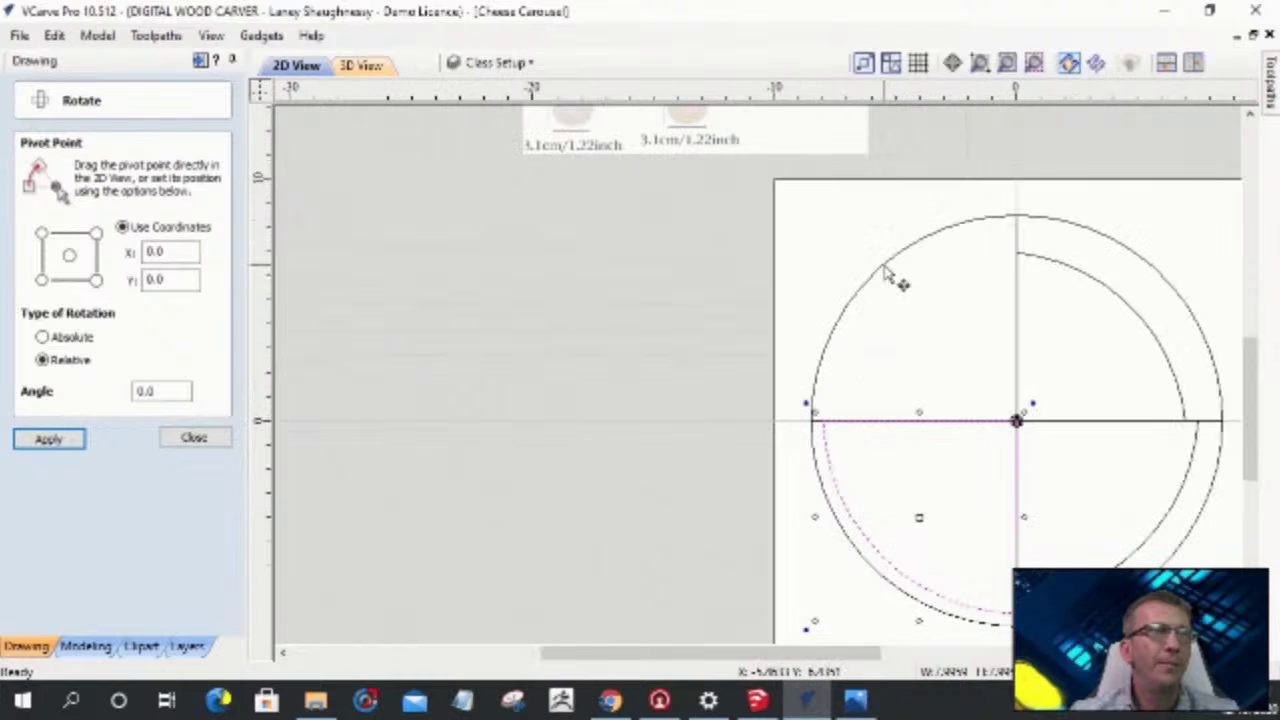
click(893, 277)
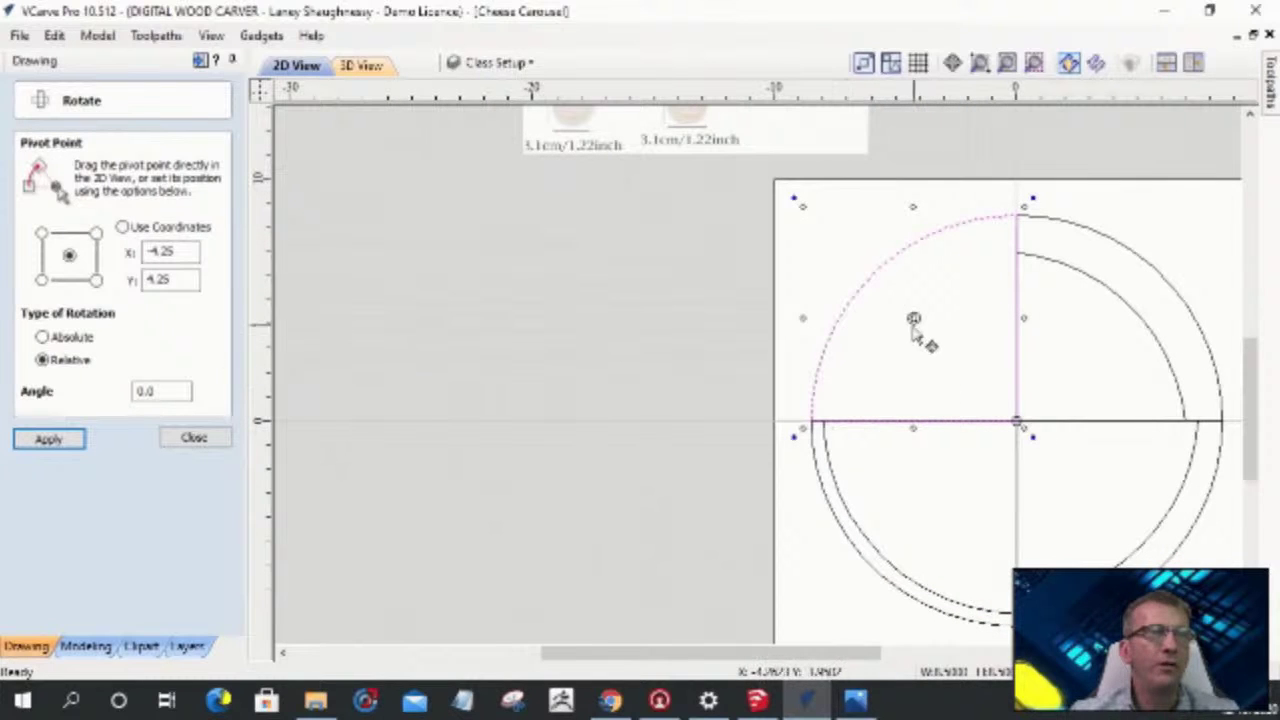
mouse_move(916, 313)
mouse_down()
mouse_move(1034, 411)
mouse_move(1016, 421)
mouse_up()
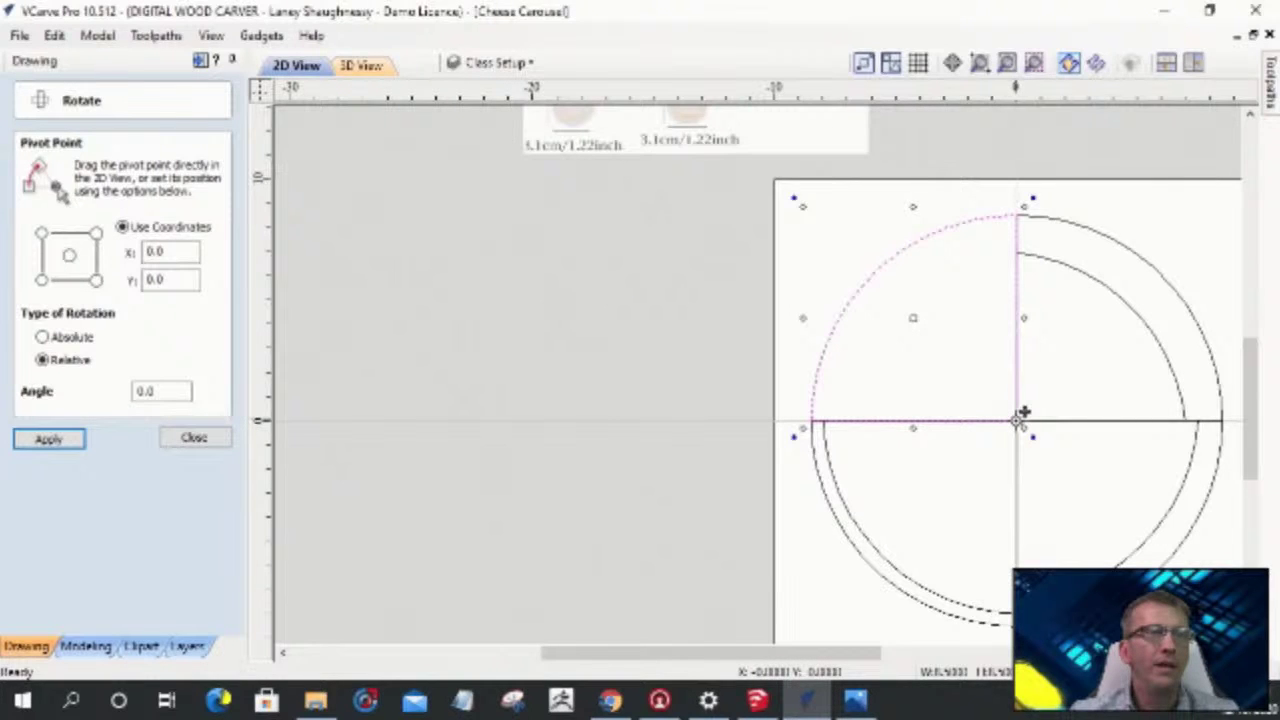
- Try rotating the upper-right inset quarter freehand about the centre onto the lower-right quarter, and undo the rotation
scroll(1022, 412, down, 2)
drag(909, 234, 1036, 352)
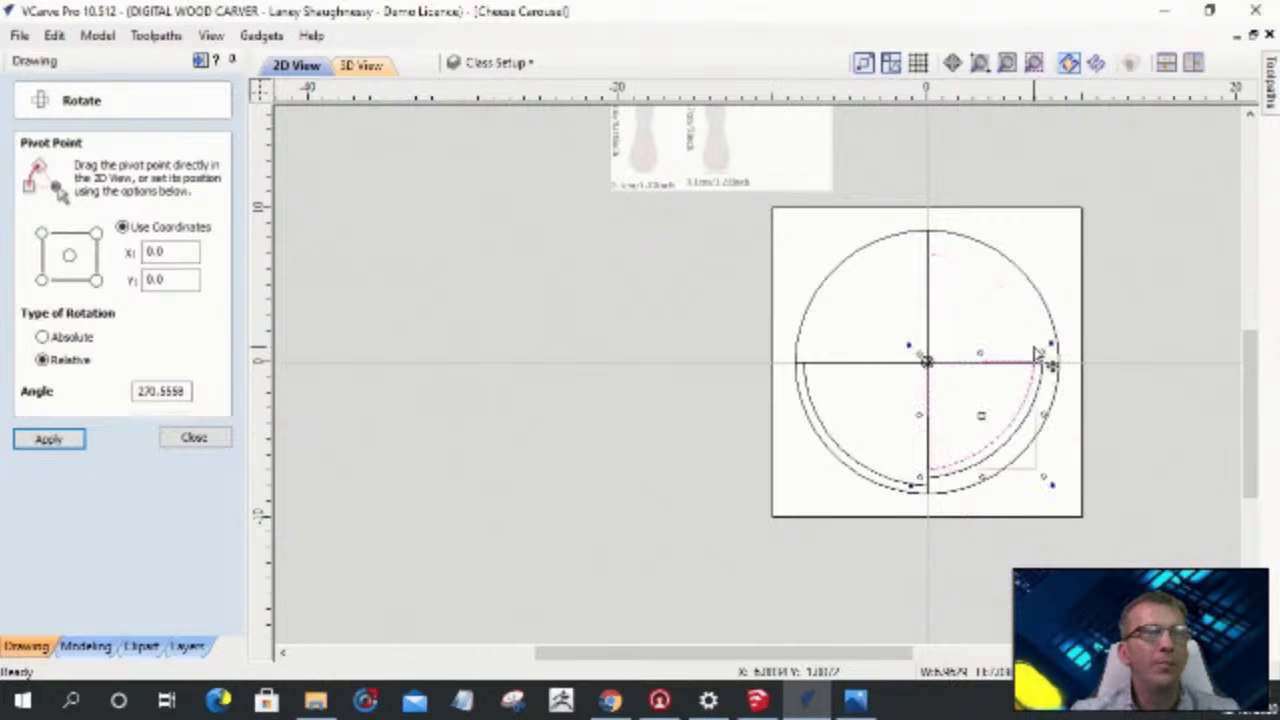
click(1043, 404)
mouse_move(1058, 346)
mouse_down()
mouse_move(1009, 420)
mouse_move(1051, 380)
mouse_move(1052, 348)
mouse_up()
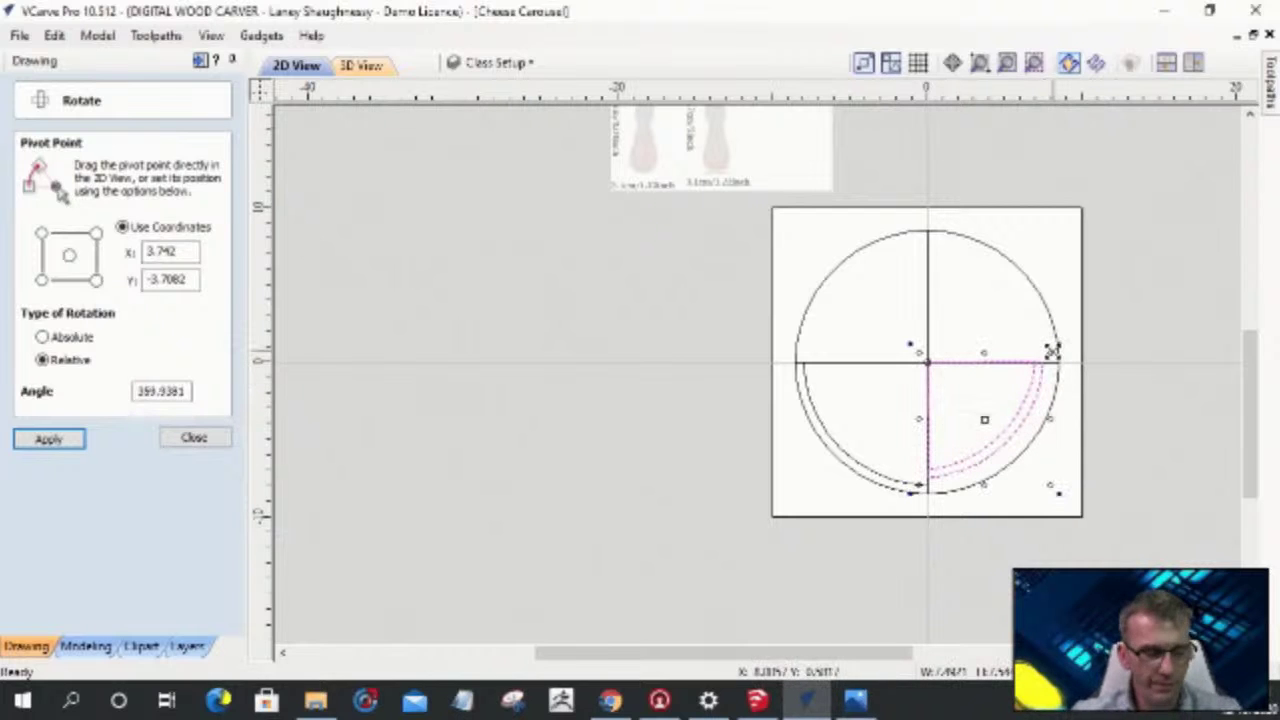
click(1001, 363)
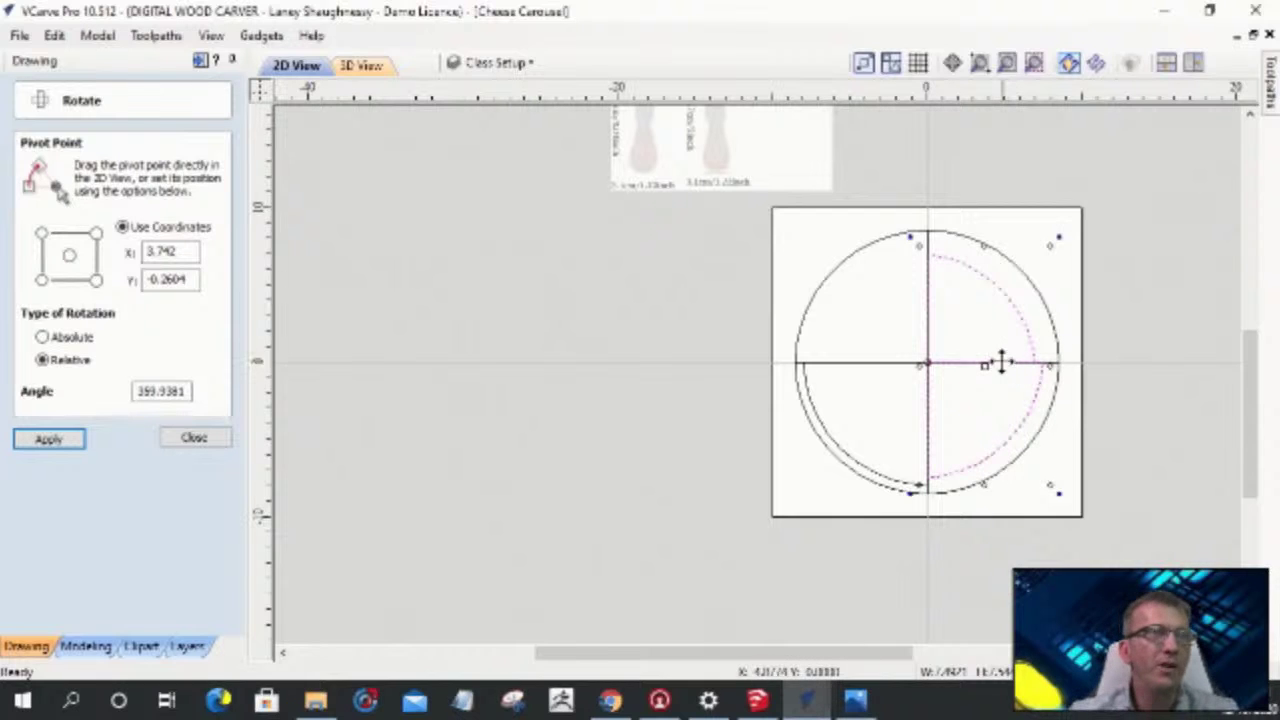
- Rotate the lower-left, lower-right and upper-right inset quarters freehand about the centre onto the upper-left quarter, the upper-right one by about 89°
click(884, 476)
drag(945, 501, 852, 371)
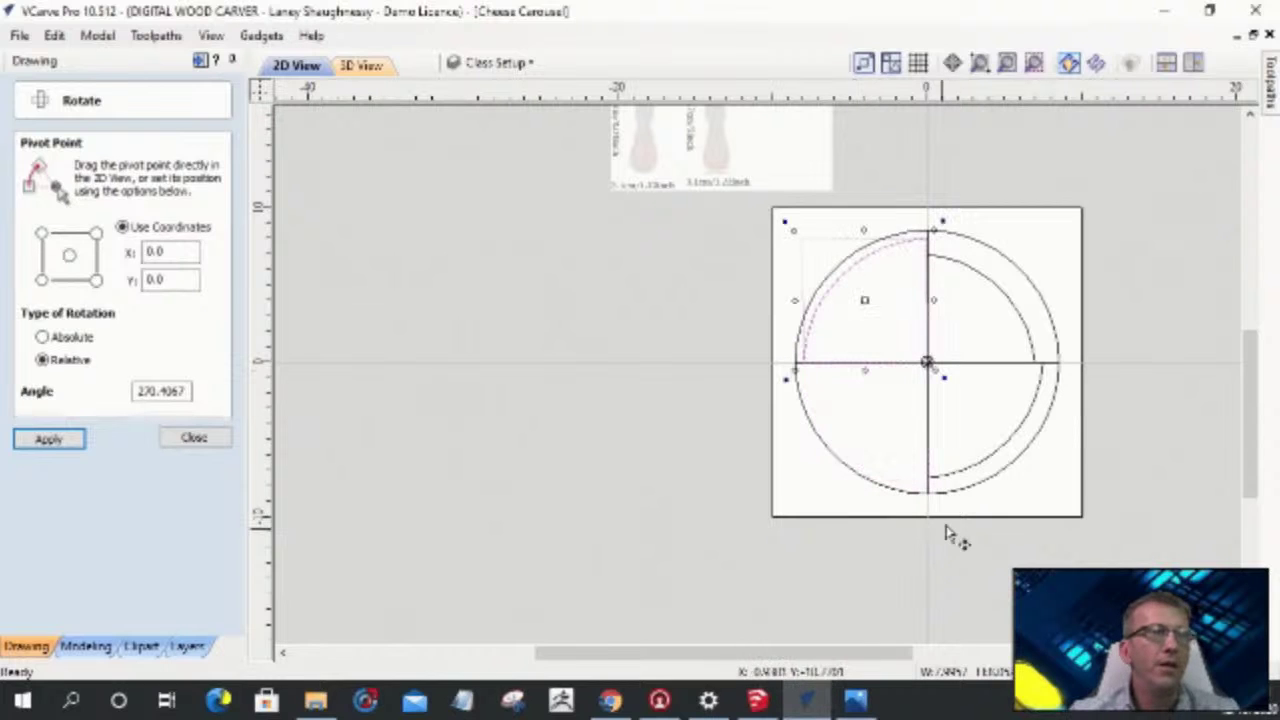
click(960, 483)
click(952, 471)
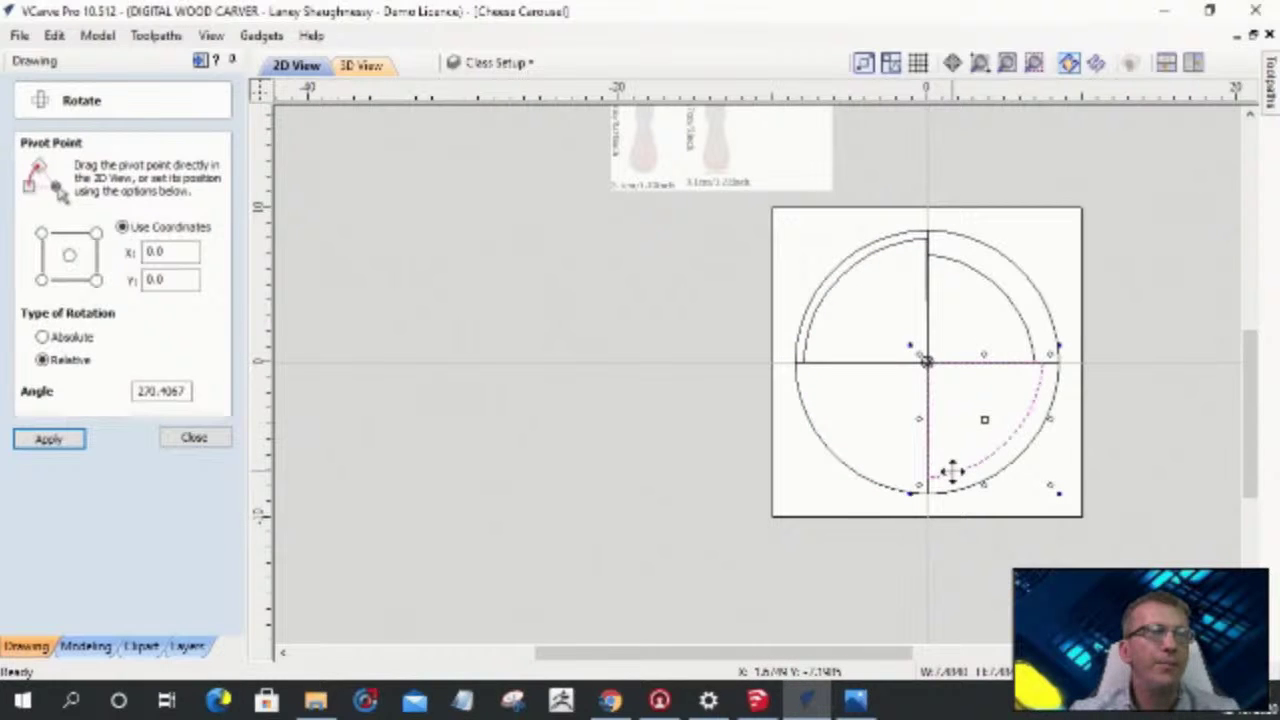
drag(1060, 349, 805, 376)
click(958, 262)
drag(922, 368, 894, 374)
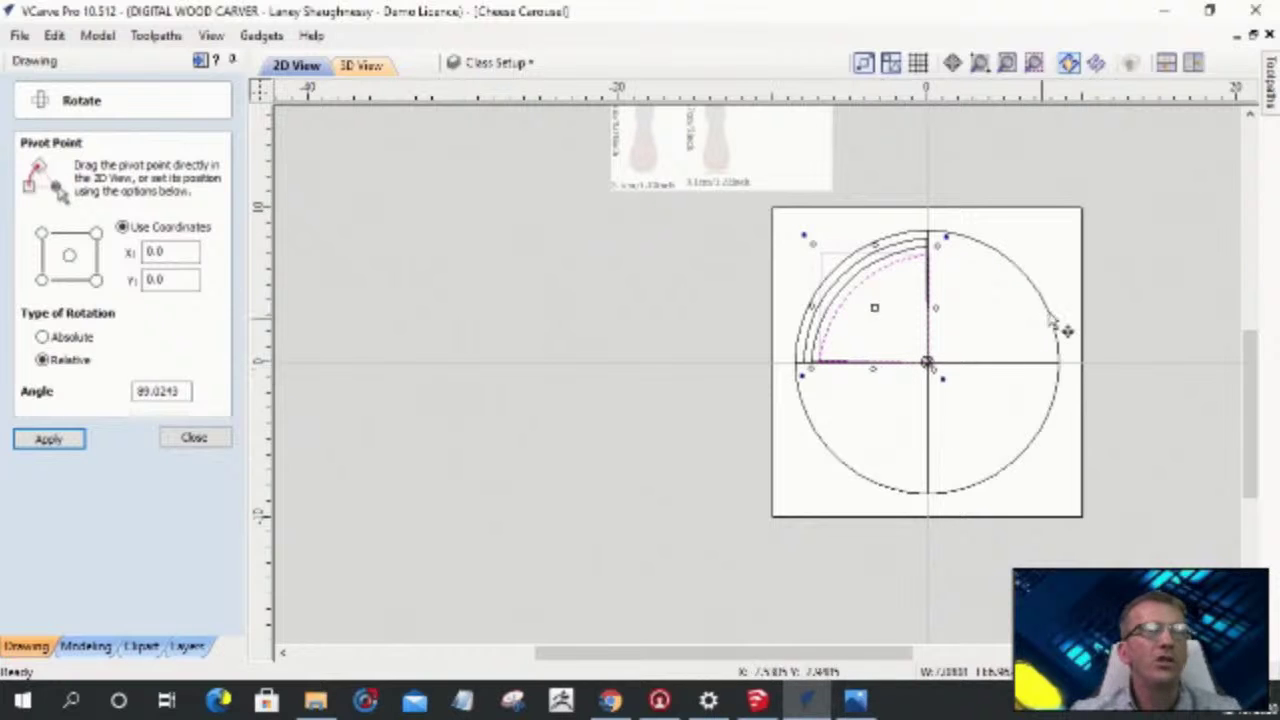
- Delete the upper-right, lower-right and lower-left full-size quarters
click(1031, 285)
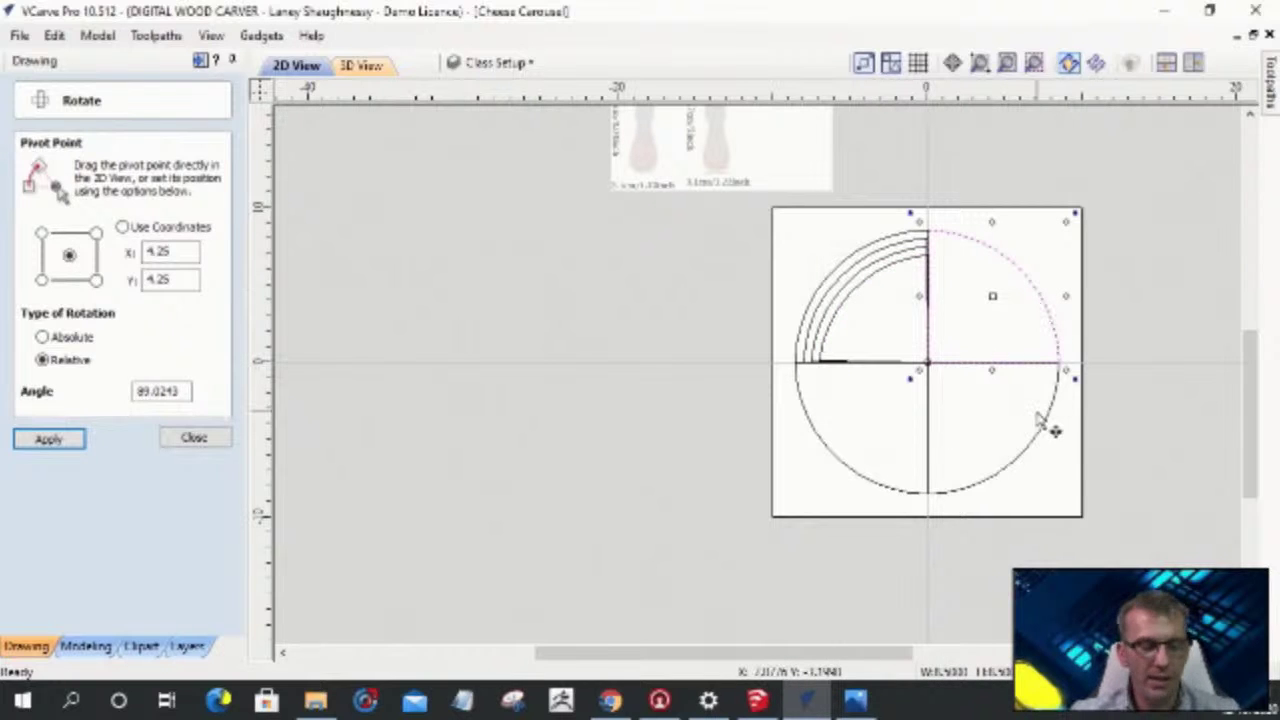
key(Delete)
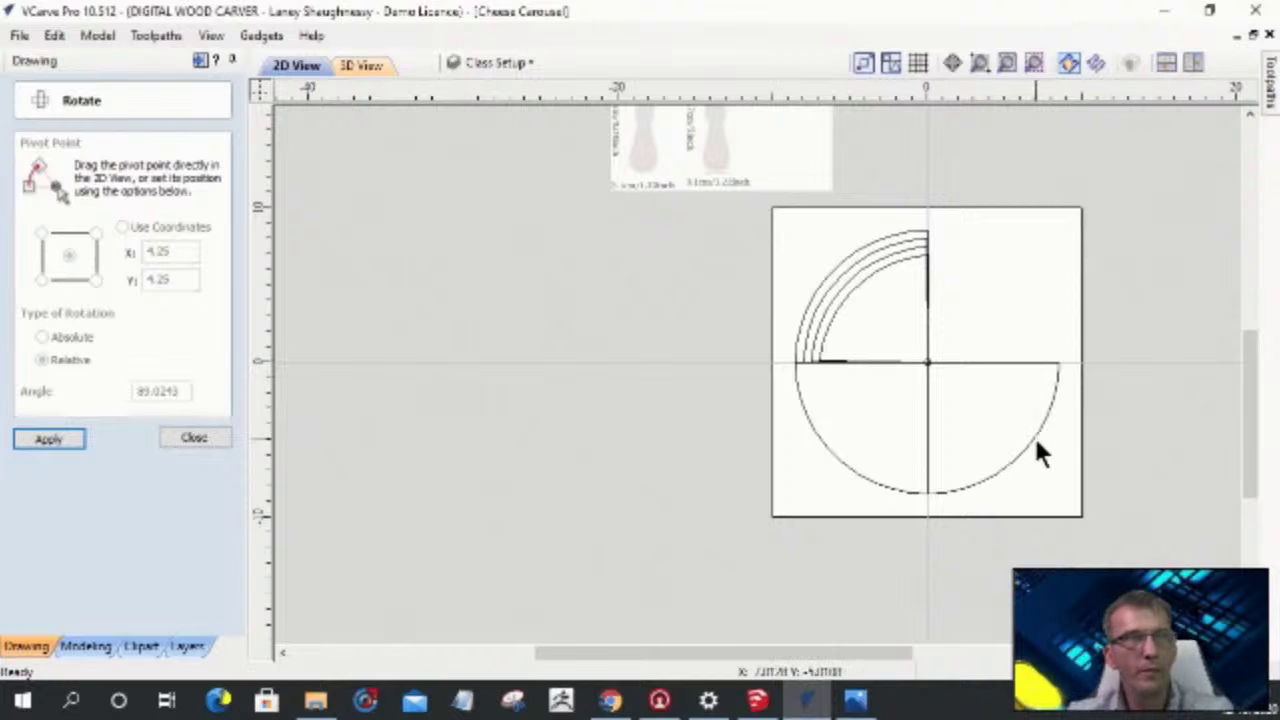
click(1033, 443)
key(Delete)
click(860, 471)
key(Delete)
- Rotate the smallest stacked inset quarter freehand into the upper-right quadrant and the next larger one by about 184° into the lower-right quadrant
scroll(846, 294, up, 3)
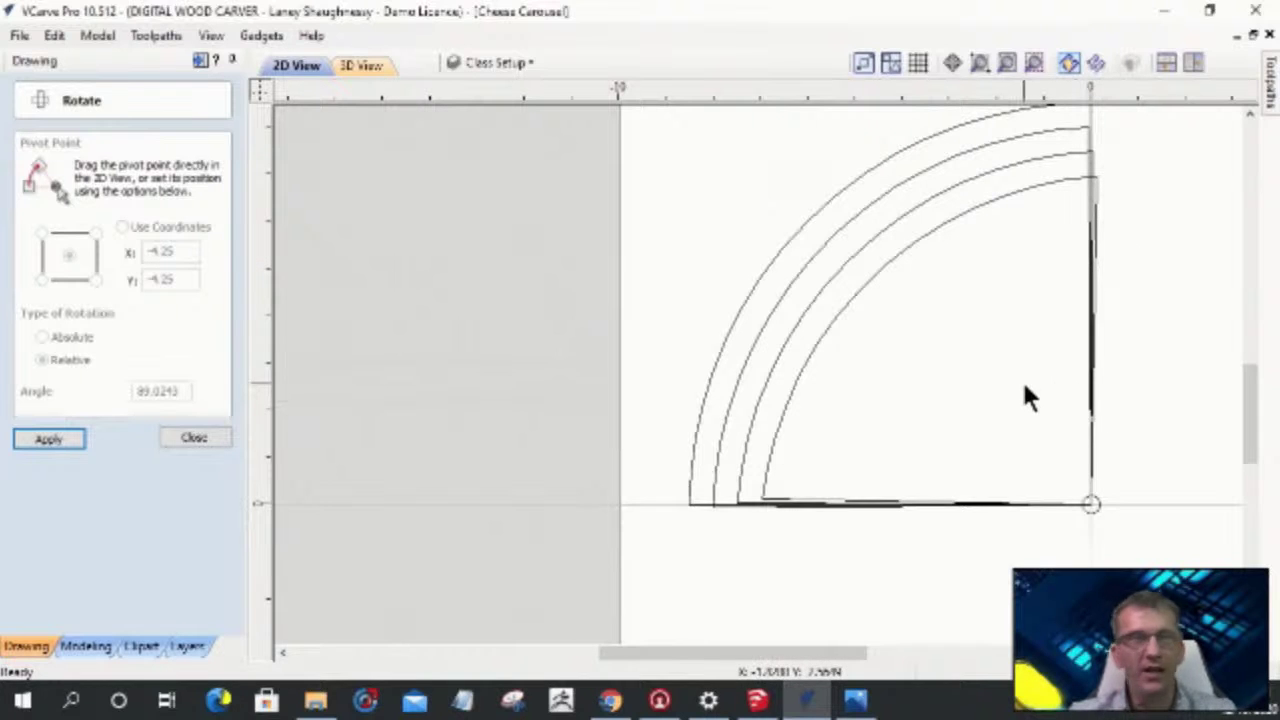
click(765, 497)
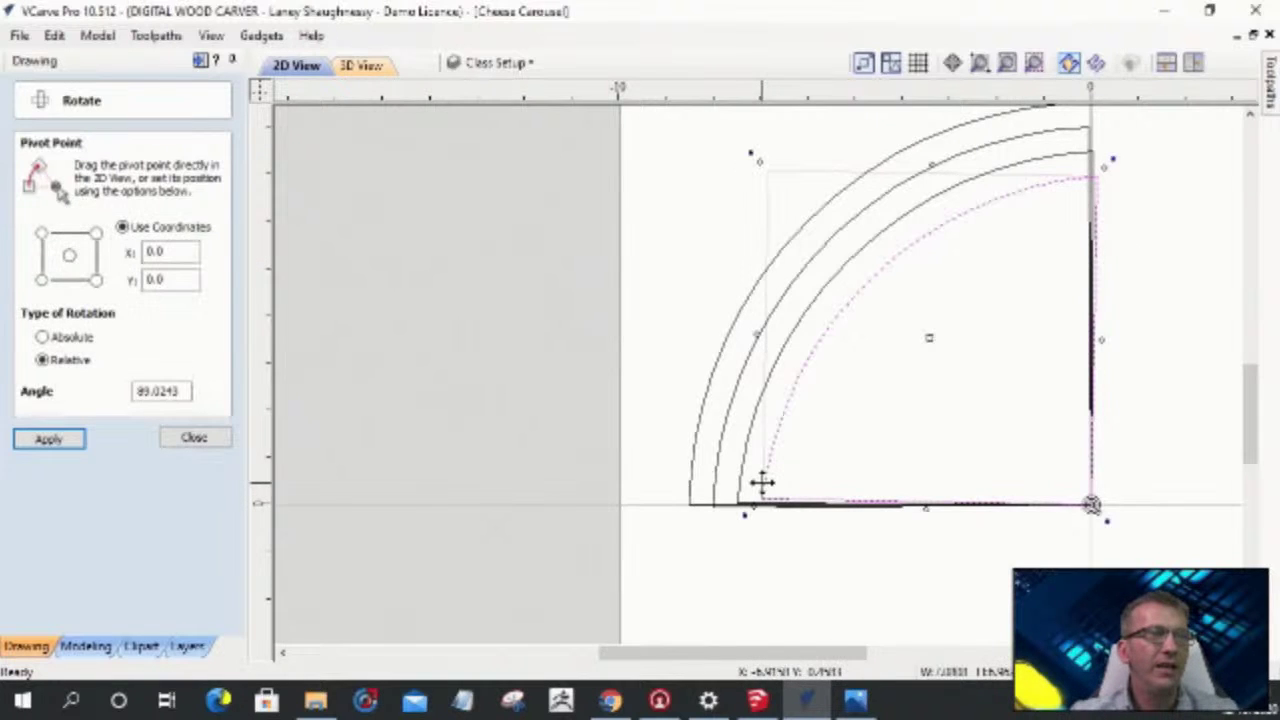
scroll(700, 345, down, 2)
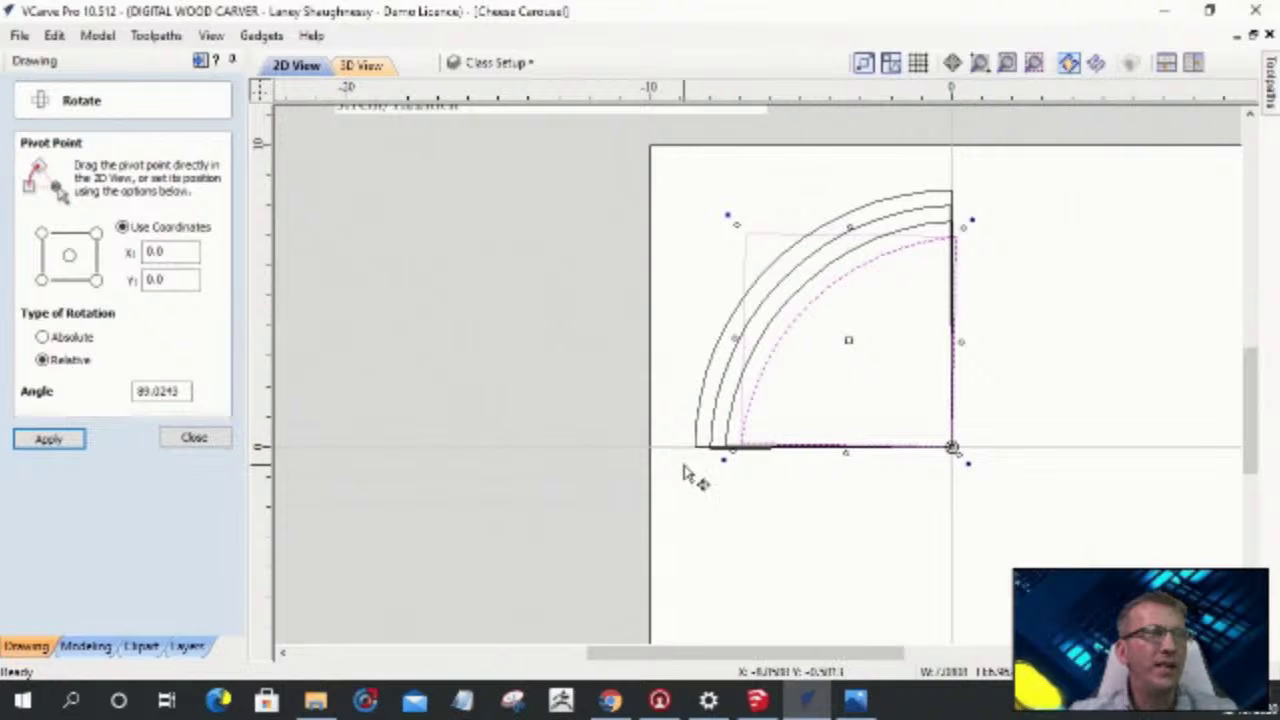
drag(720, 458, 946, 294)
click(745, 398)
drag(717, 480, 1098, 425)
- Rotate the largest inset quarter freehand by about 92° about the centre into the lower-left quadrant
click(712, 438)
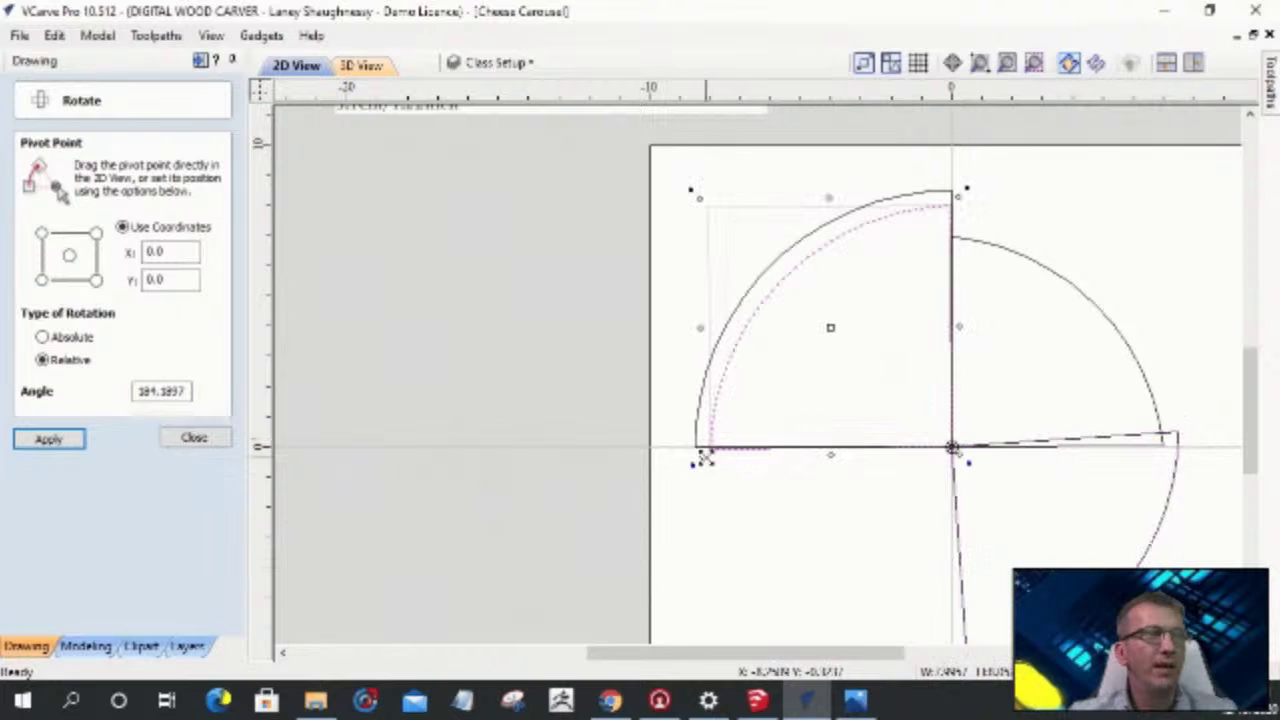
drag(690, 461, 973, 596)
scroll(876, 503, down, 2)
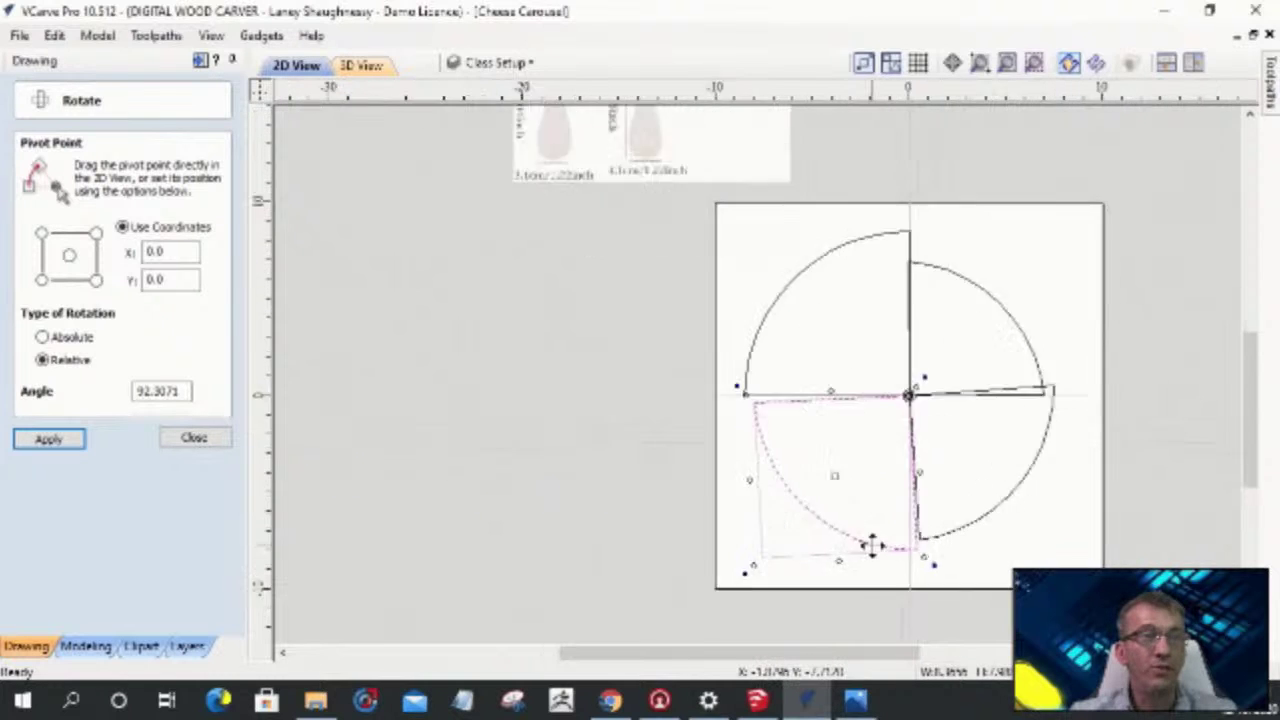
scroll(866, 540, up, 2)
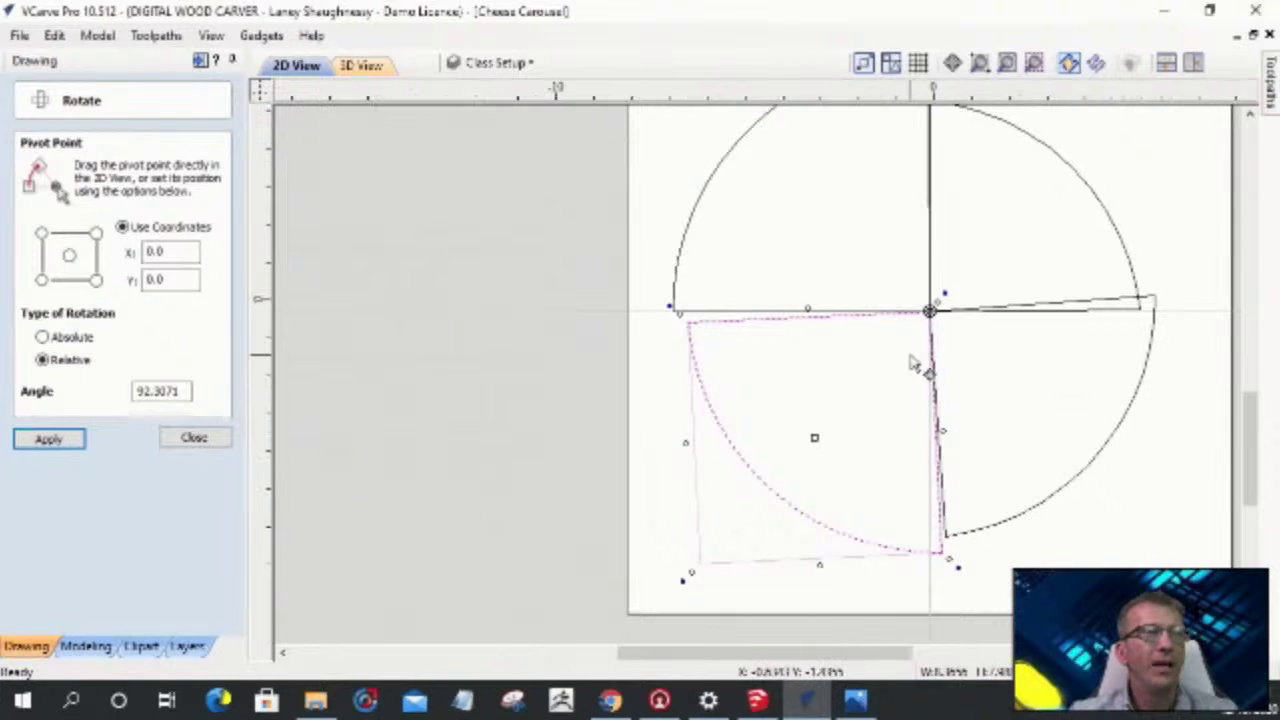
scroll(912, 362, up, 1)
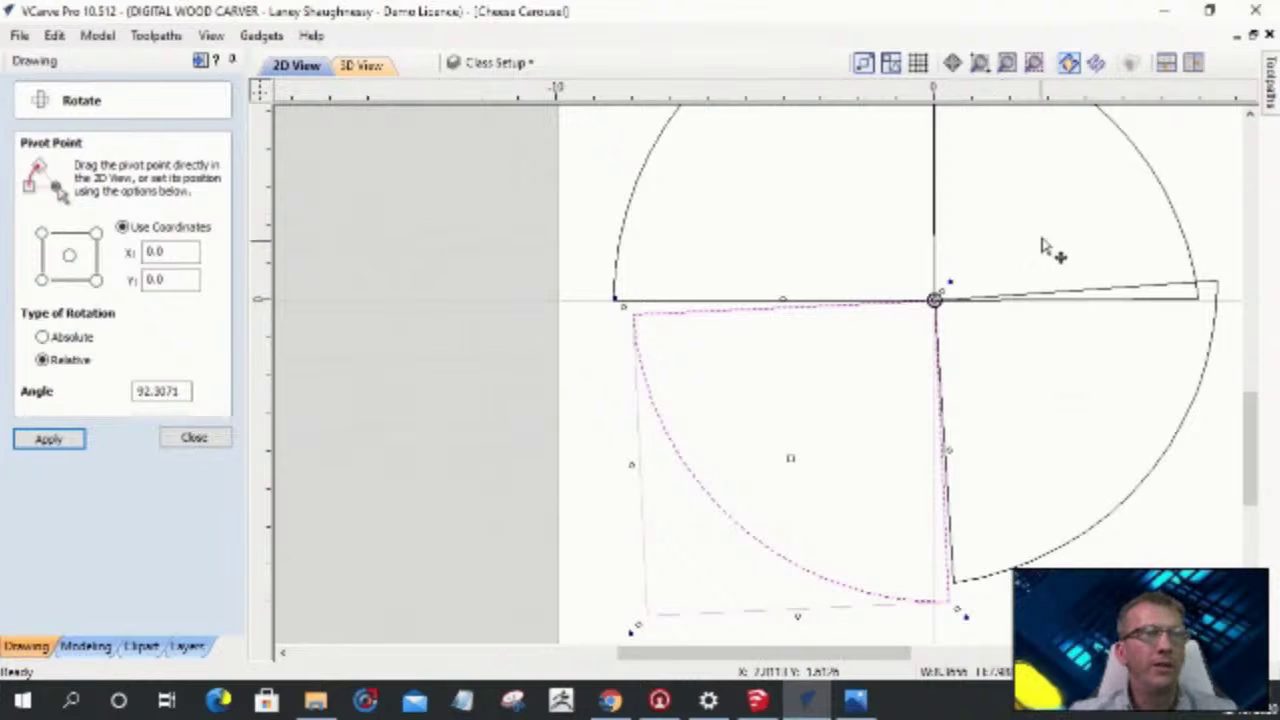
scroll(916, 500, down, 3)
scroll(916, 492, down, 1)
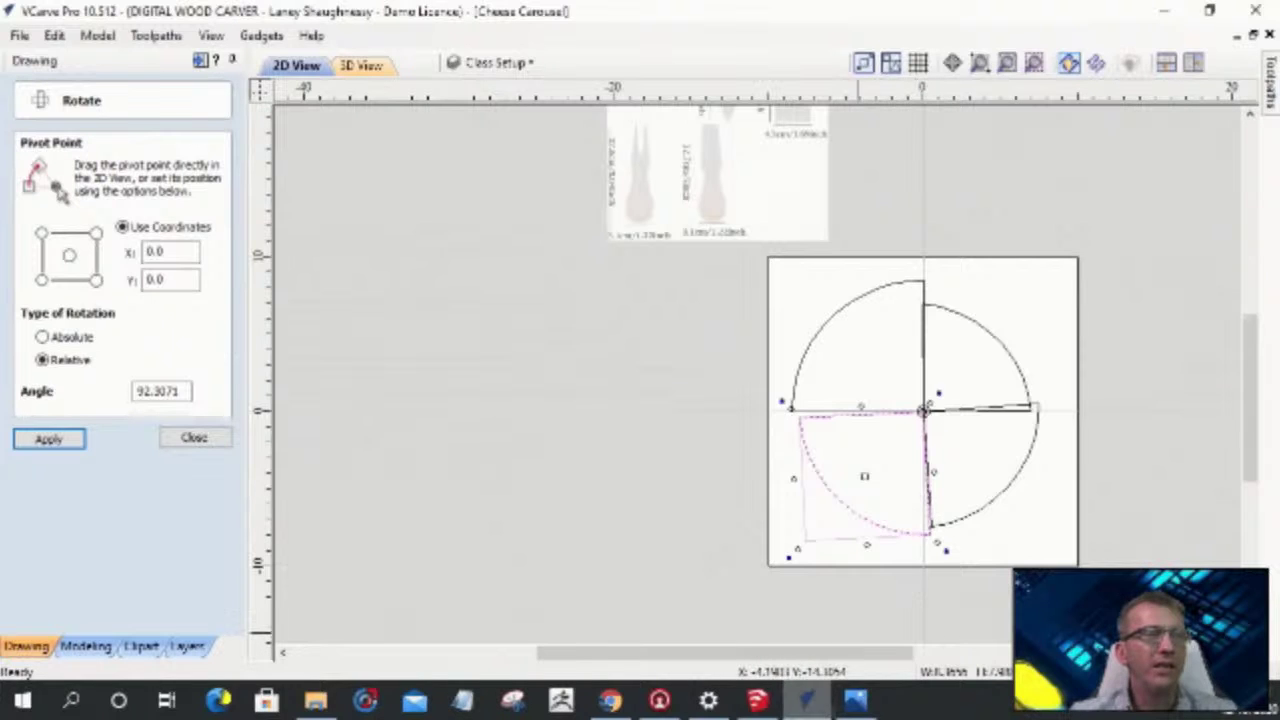
- Switch to SketchUp, examine how the stepped quarters of the cheese carousel model nest and fan out, and return to VCarve Pro
key(alt+Tab)
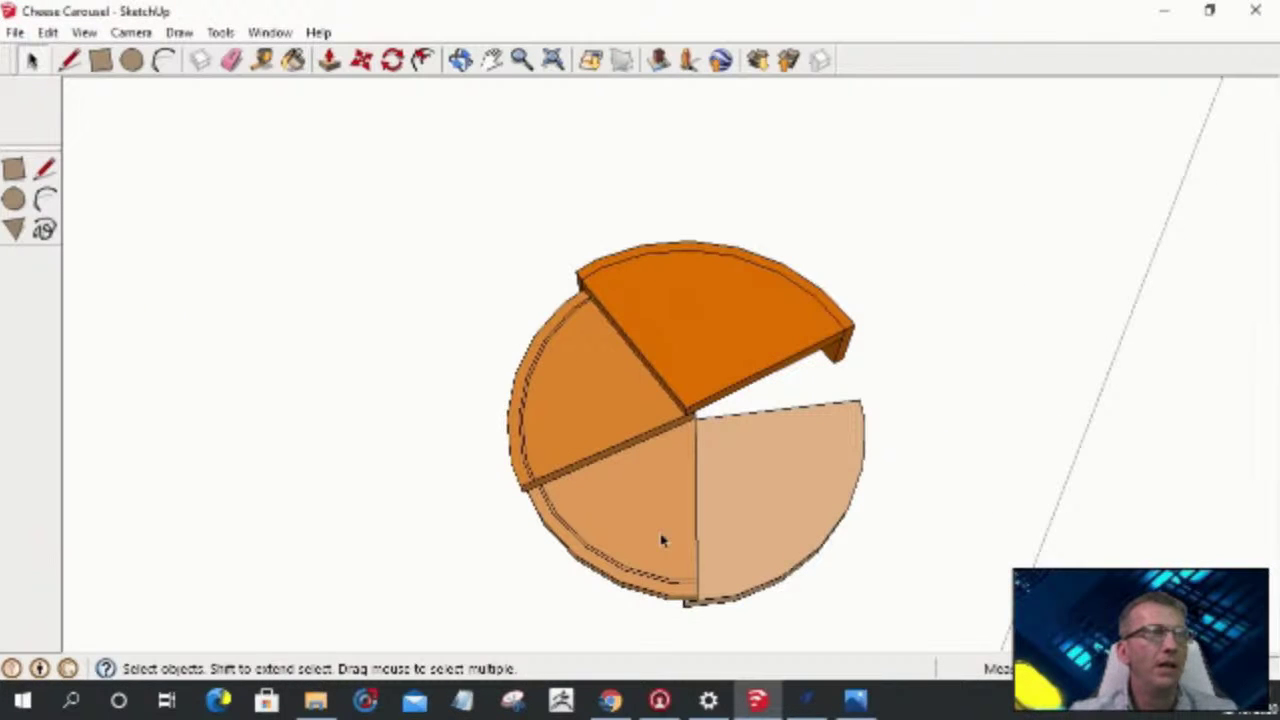
scroll(720, 382, up, 3)
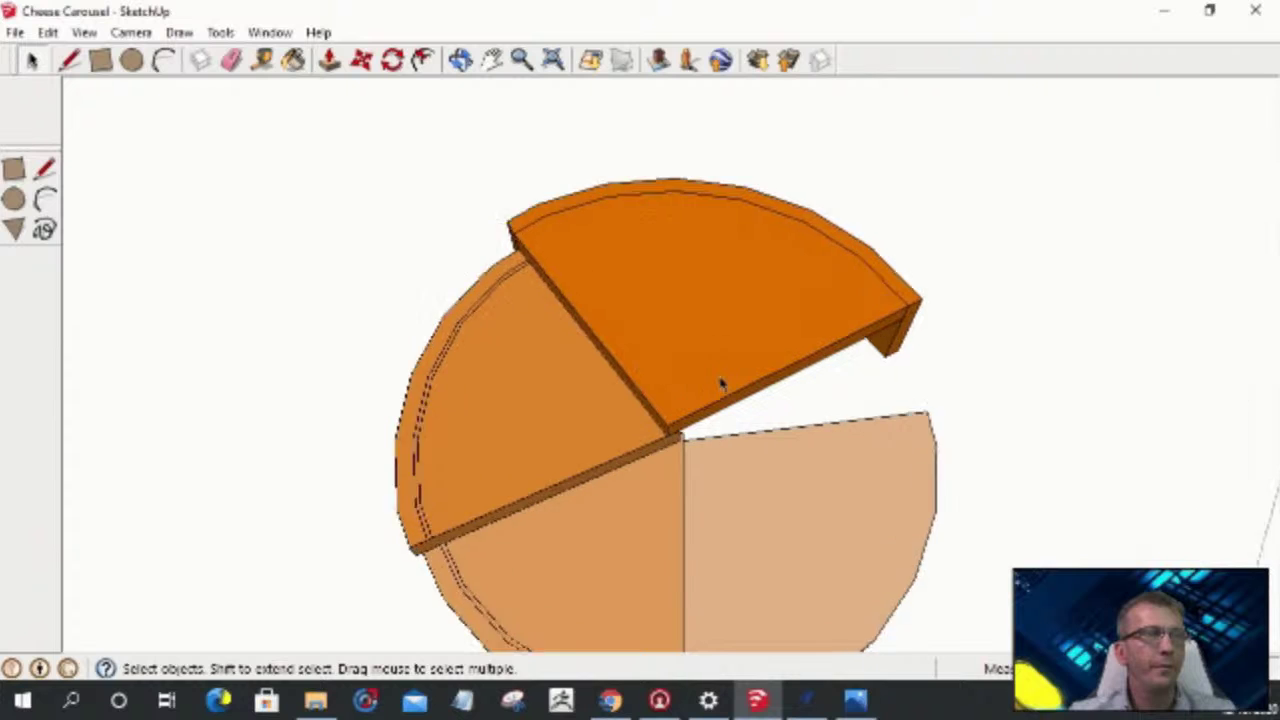
scroll(717, 517, down, 3)
scroll(717, 517, up, 1)
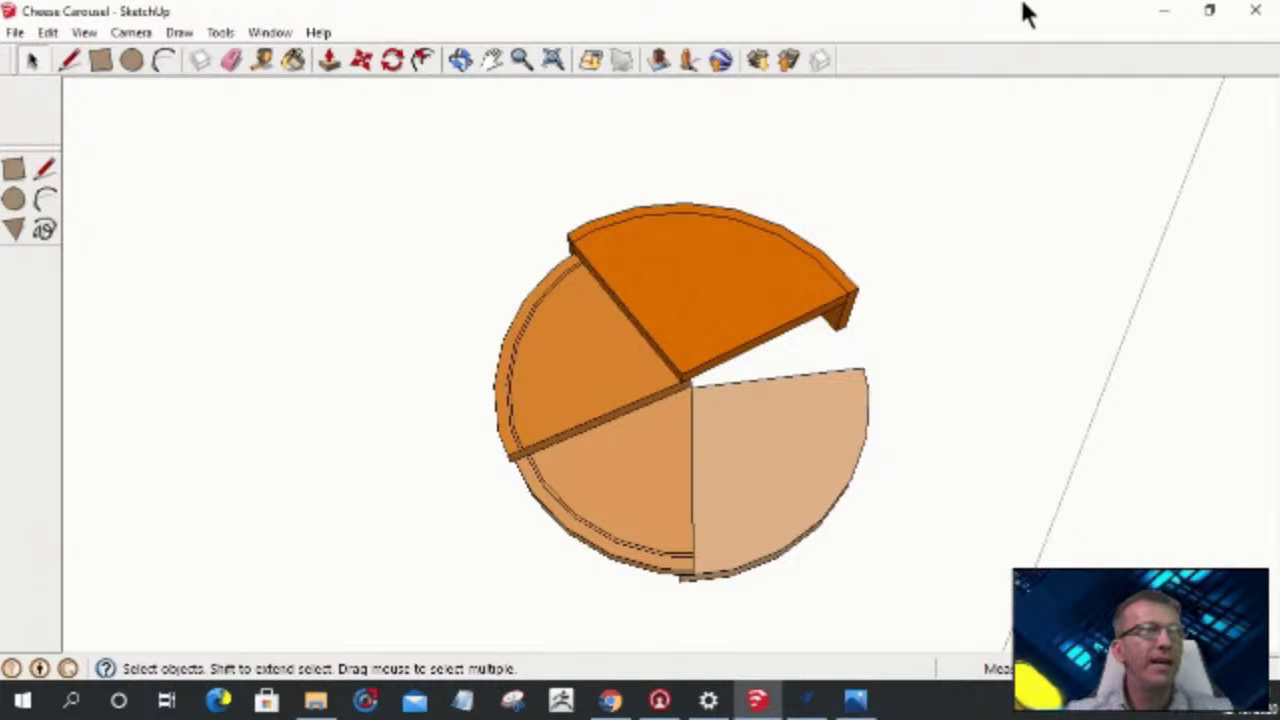
click(1165, 14)
- Undo the quarter deletions and all the trial rotations of the inset quarters
scroll(826, 520, down, 1)
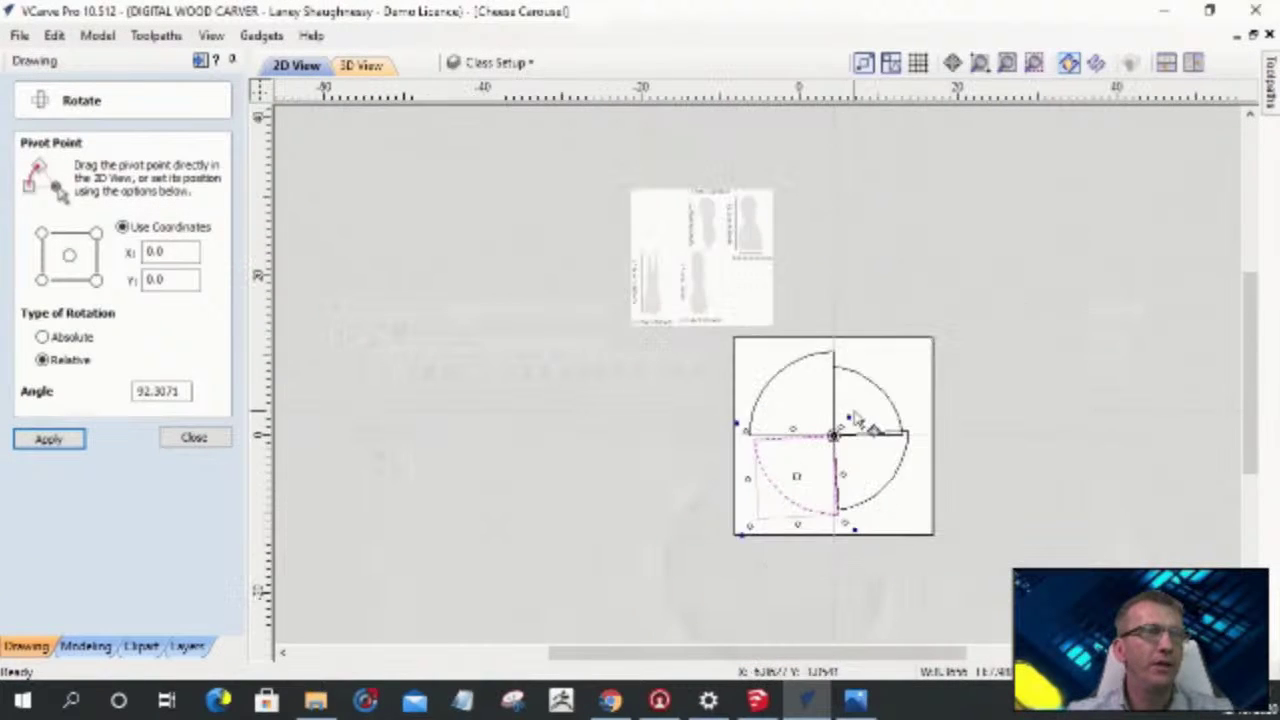
scroll(771, 506, up, 4)
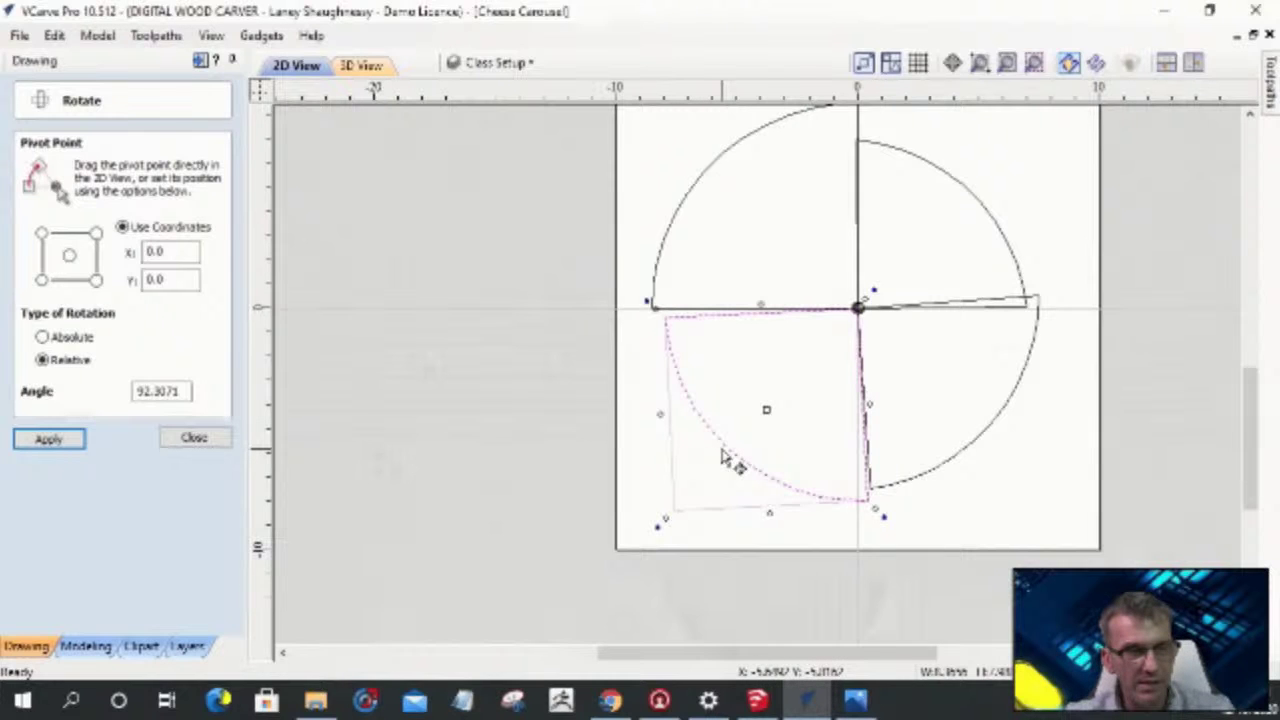
drag(724, 458, 837, 380)
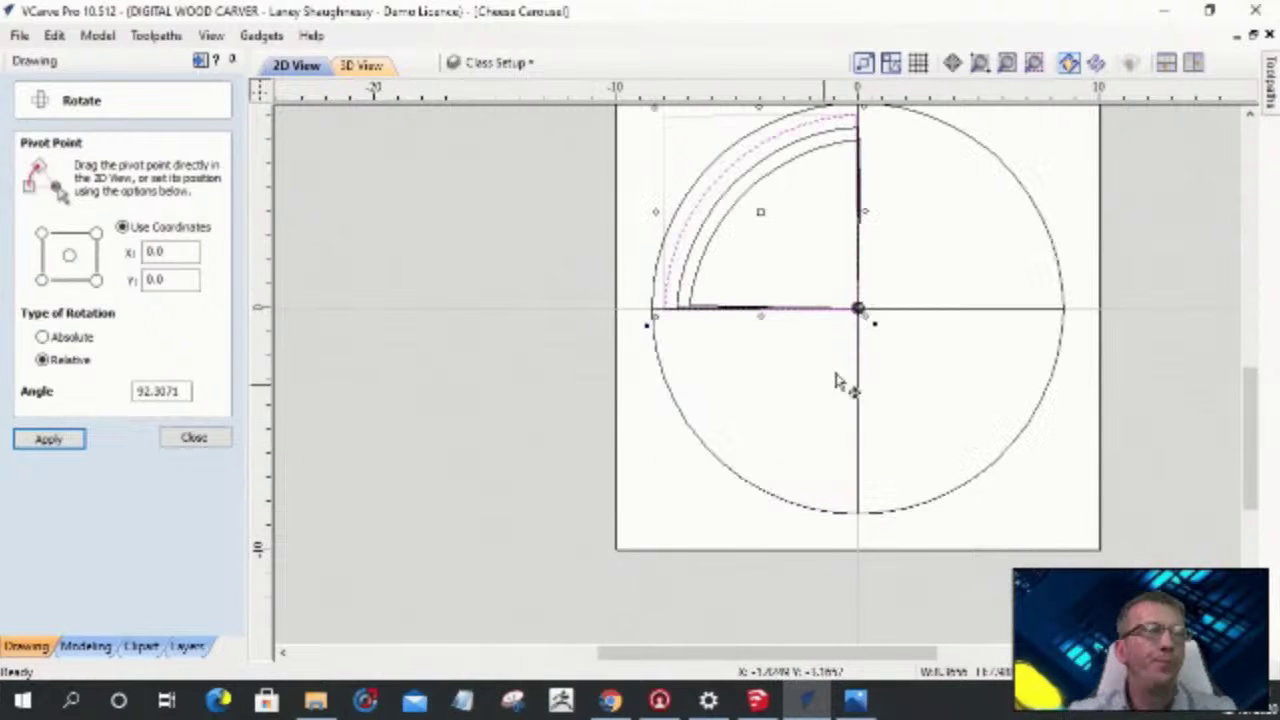
scroll(866, 314, up, 5)
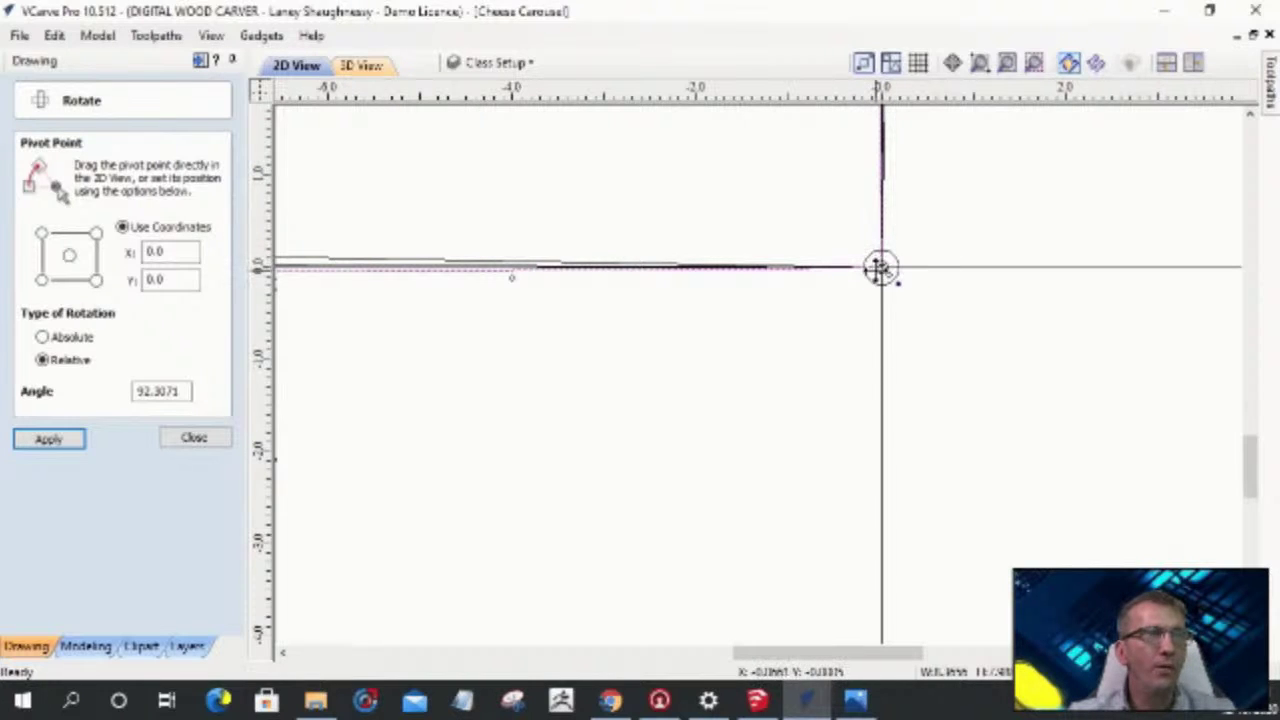
scroll(898, 258, down, 5)
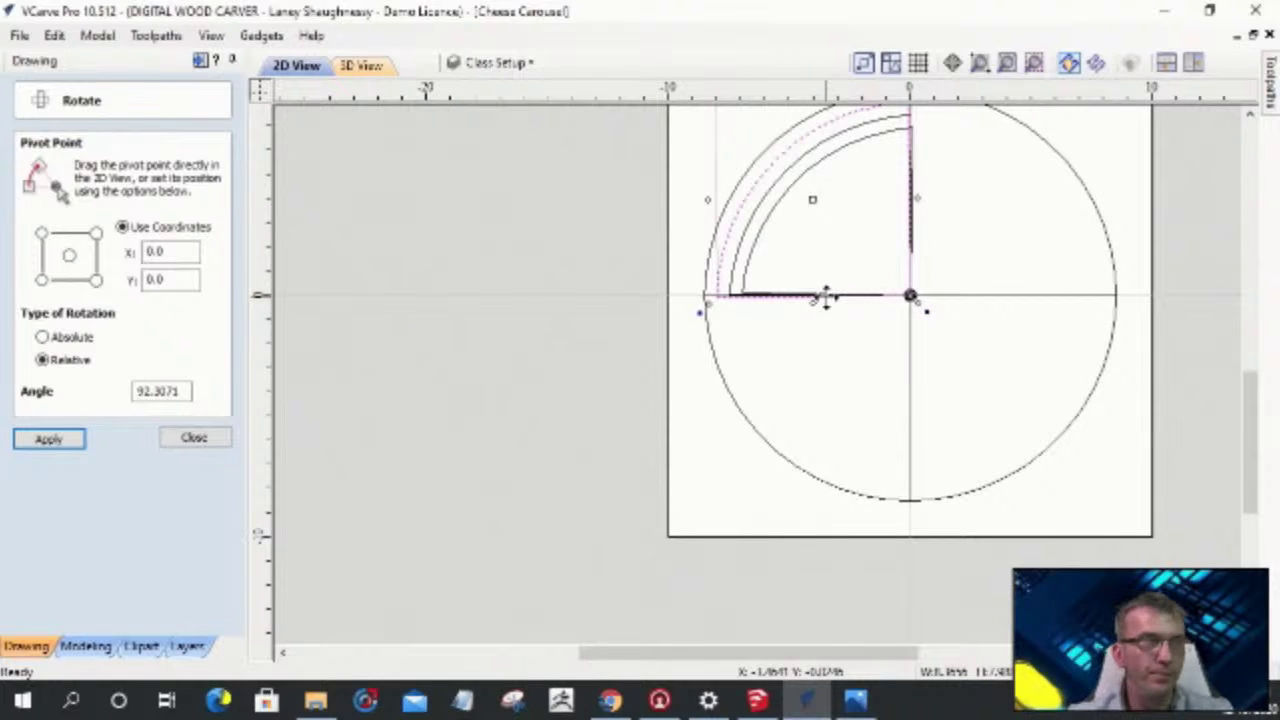
key(Return)
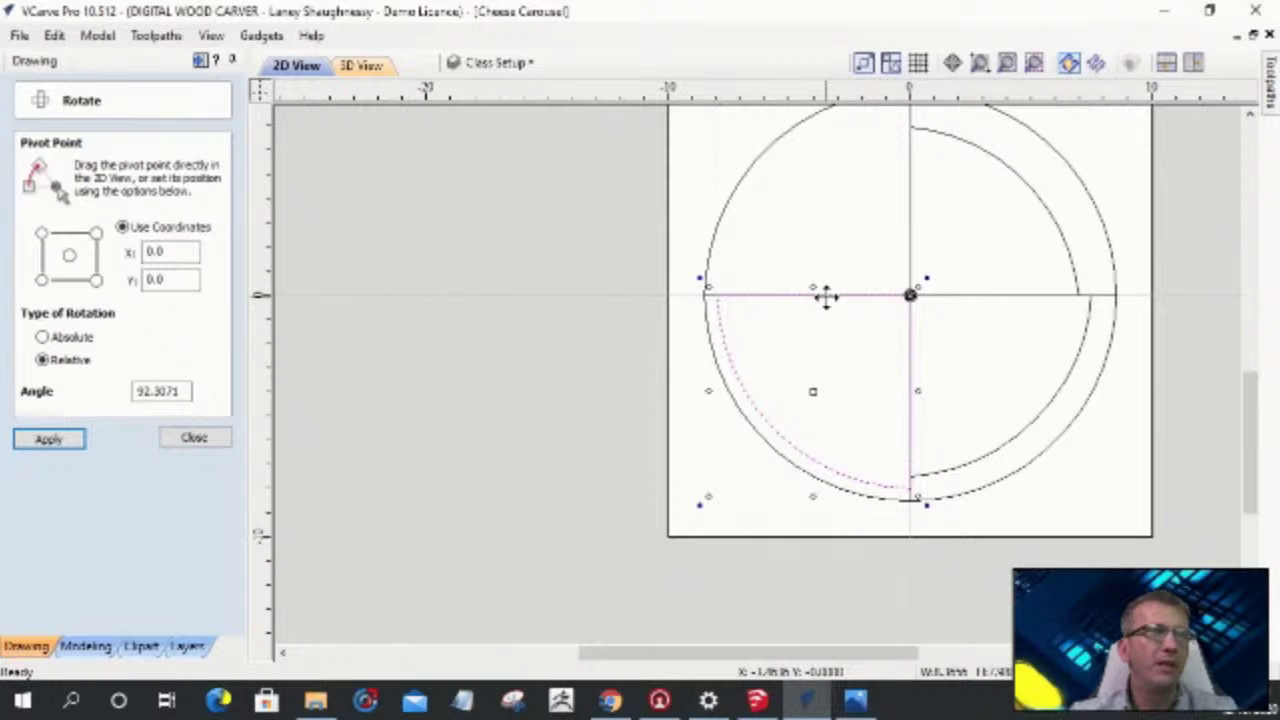
click(727, 222)
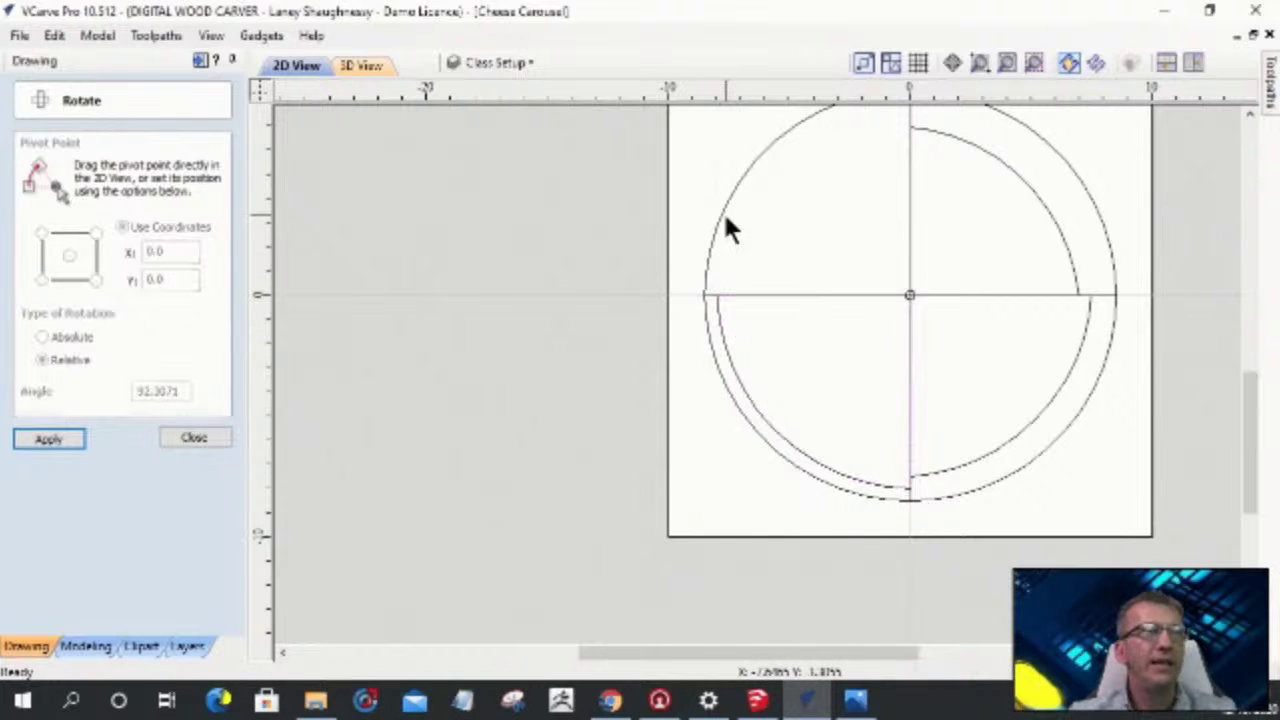
click(722, 210)
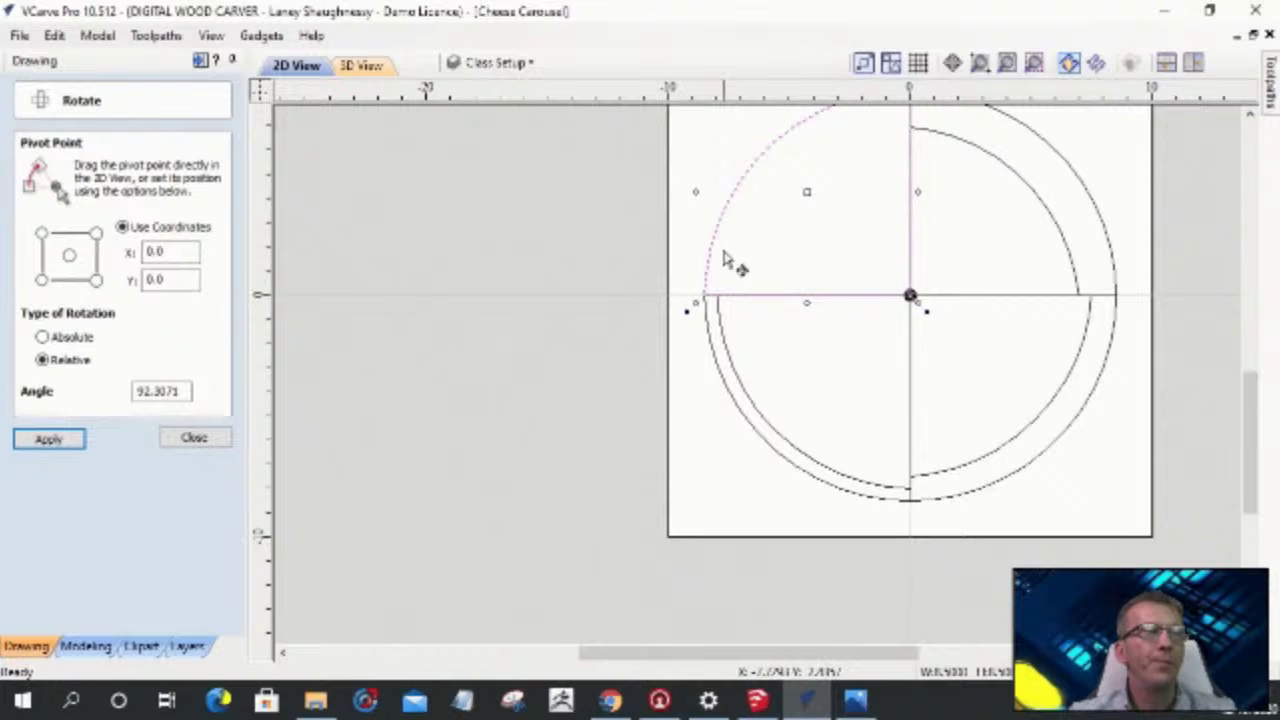
scroll(729, 287, up, 2)
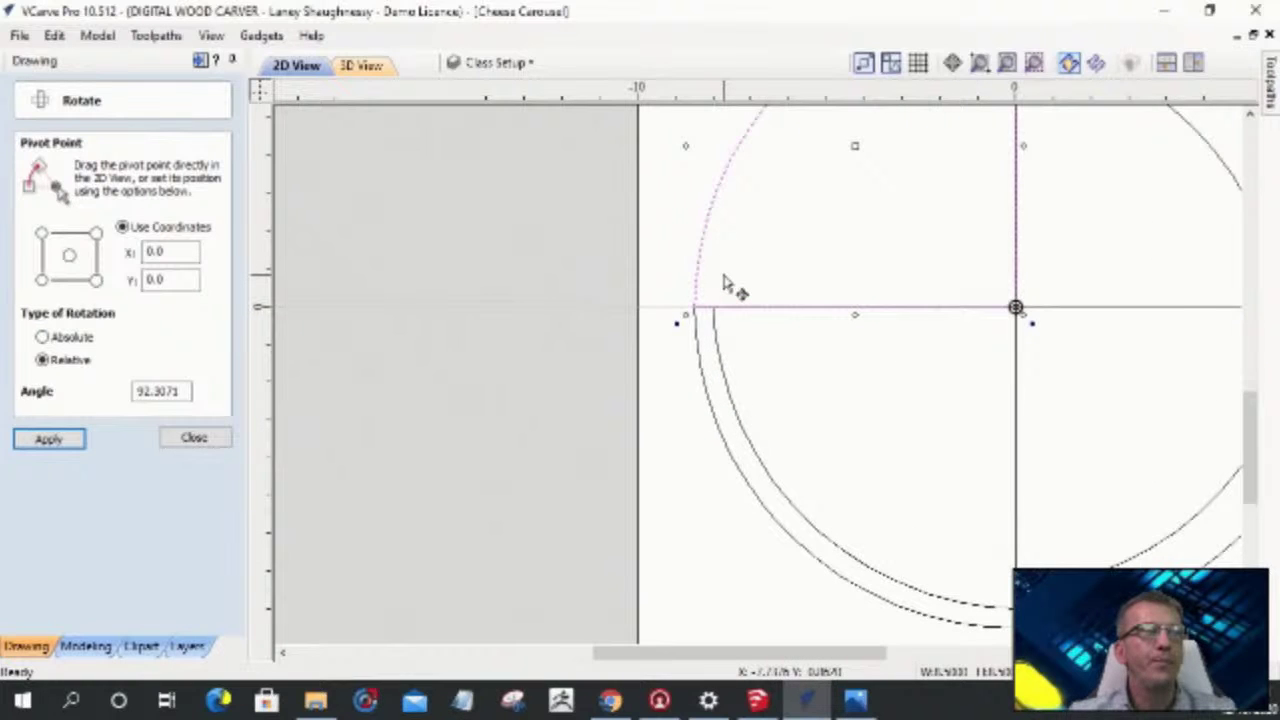
scroll(727, 285, down, 2)
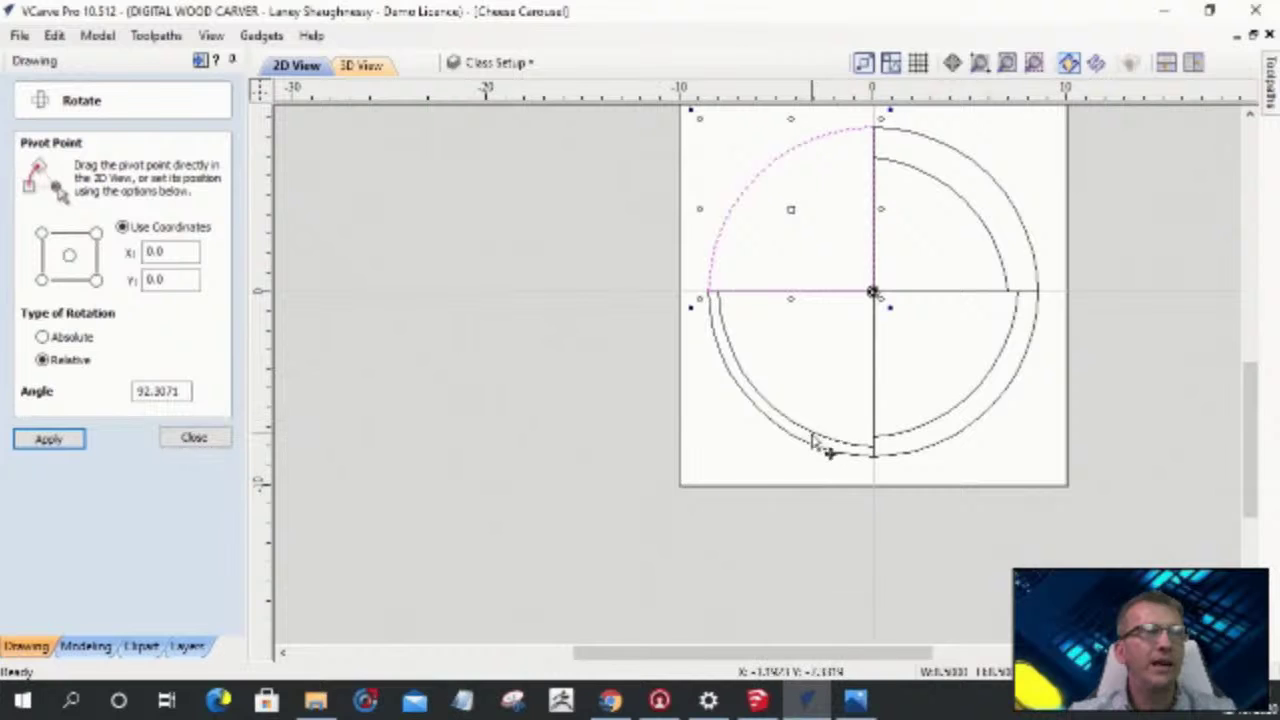
- Move the three inset quarters to a new layer named "Offsets .25-.75" with a red drawing colour and visibility turned off
key(Return)
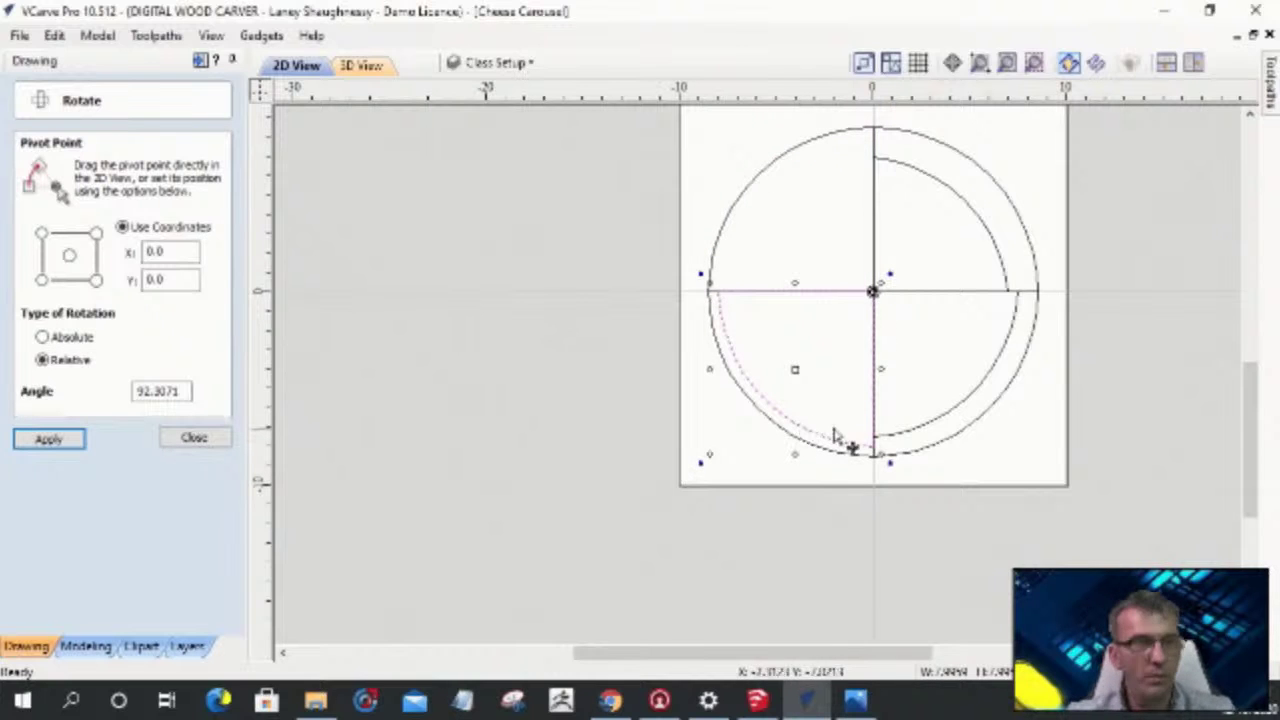
shift+click(918, 440)
shift+click(980, 224)
right_click(978, 222)
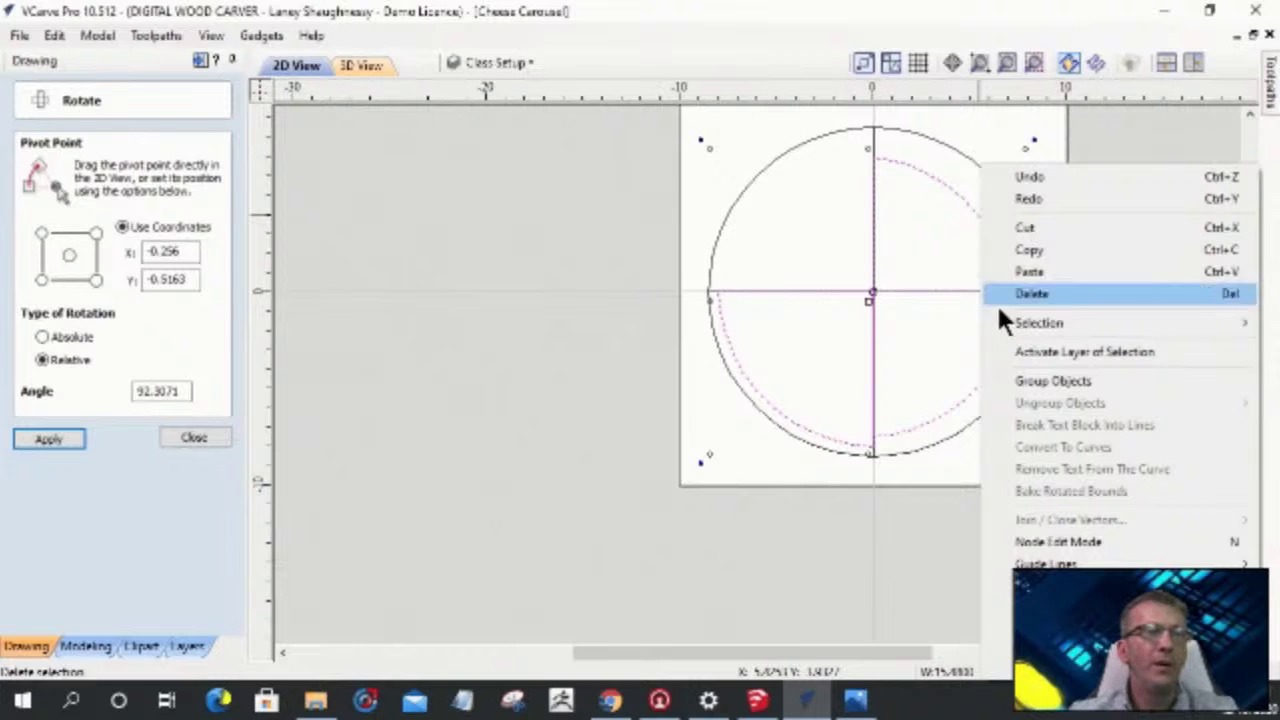
mouse_move(1030, 644)
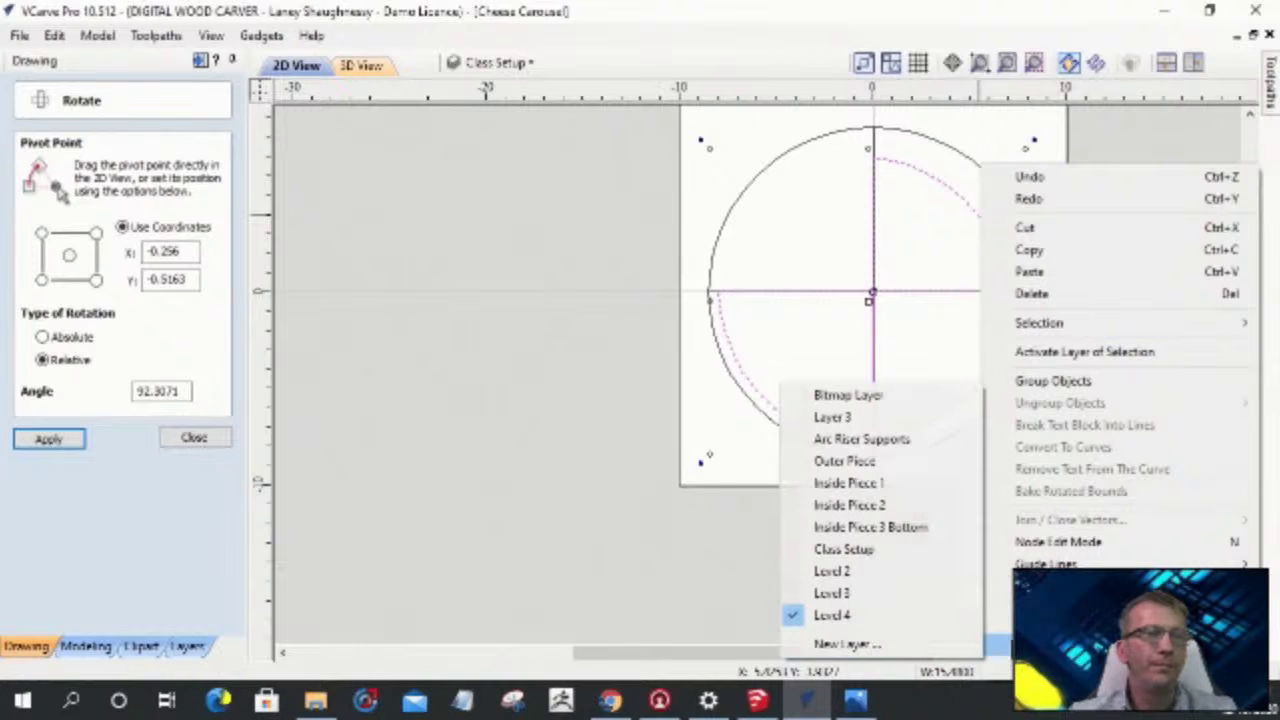
click(884, 642)
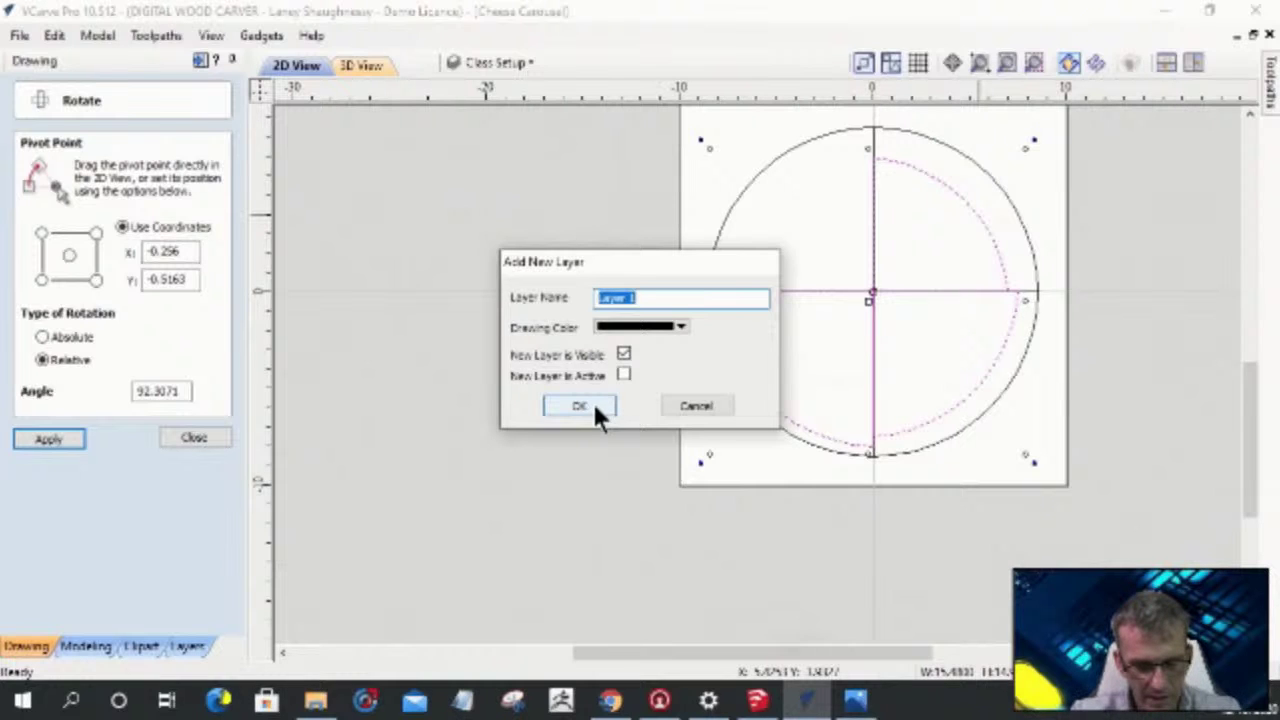
text(Offset .25-.75)
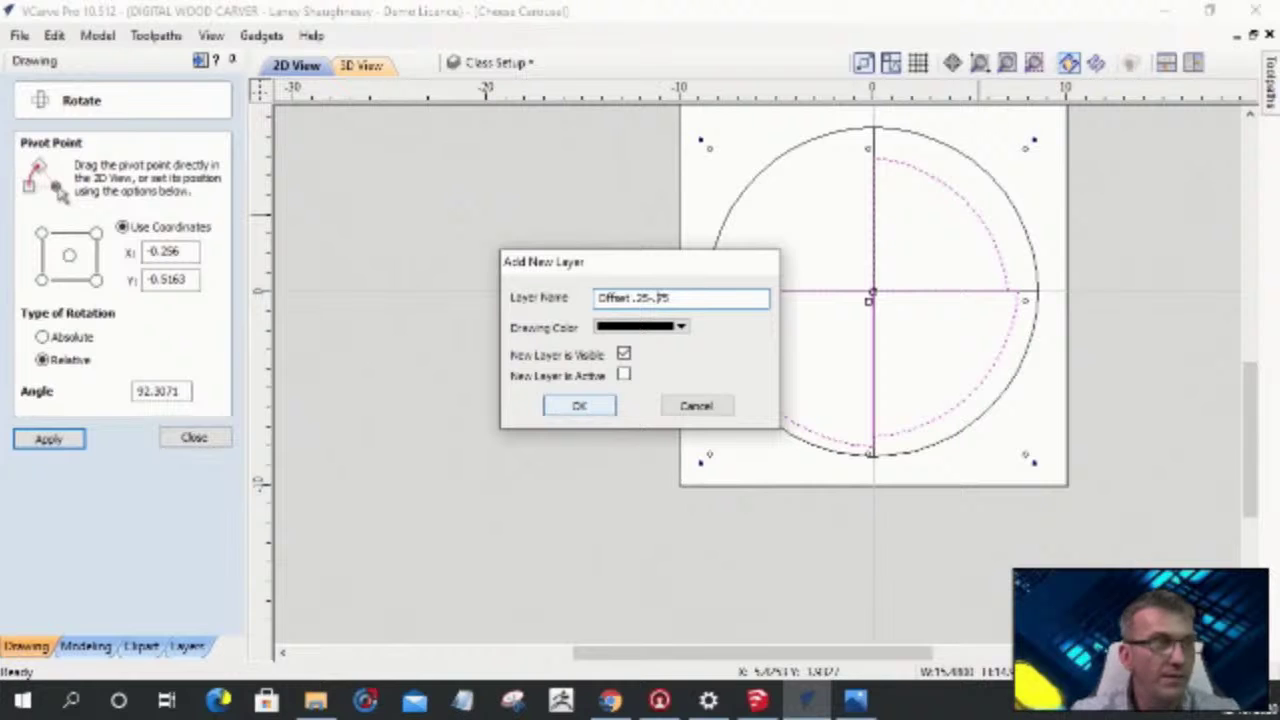
text(s)
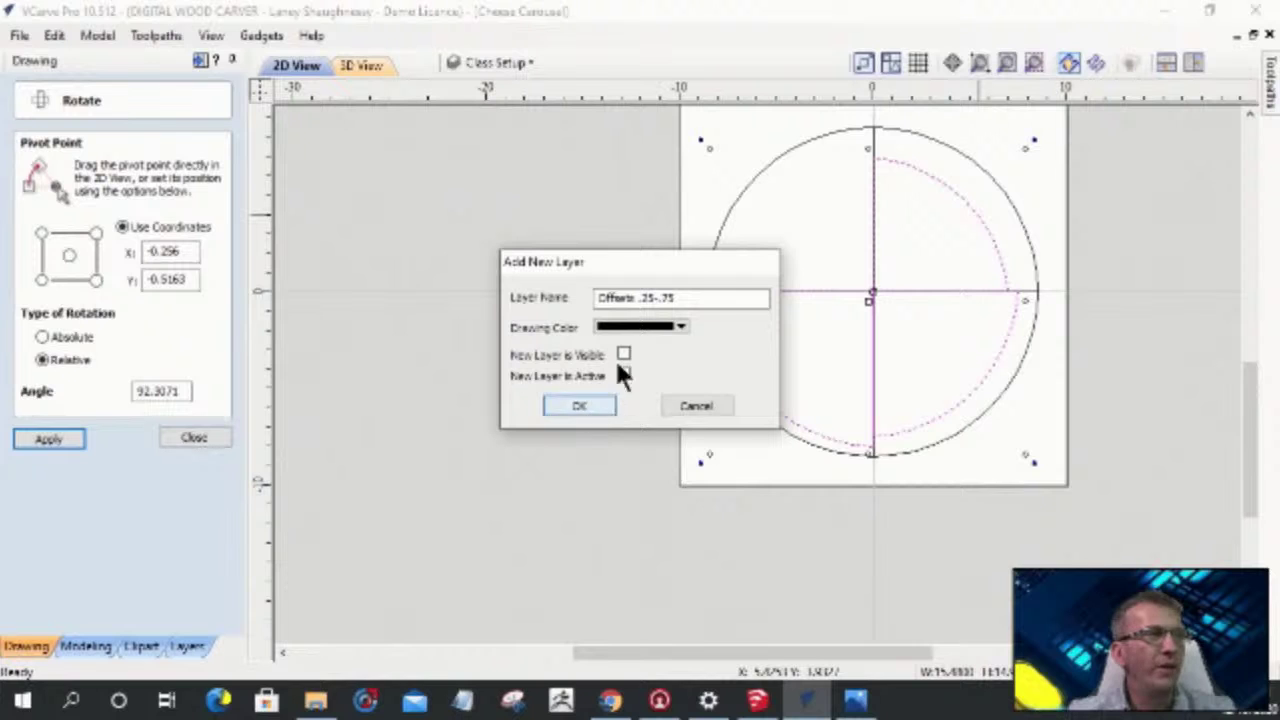
click(679, 329)
click(609, 412)
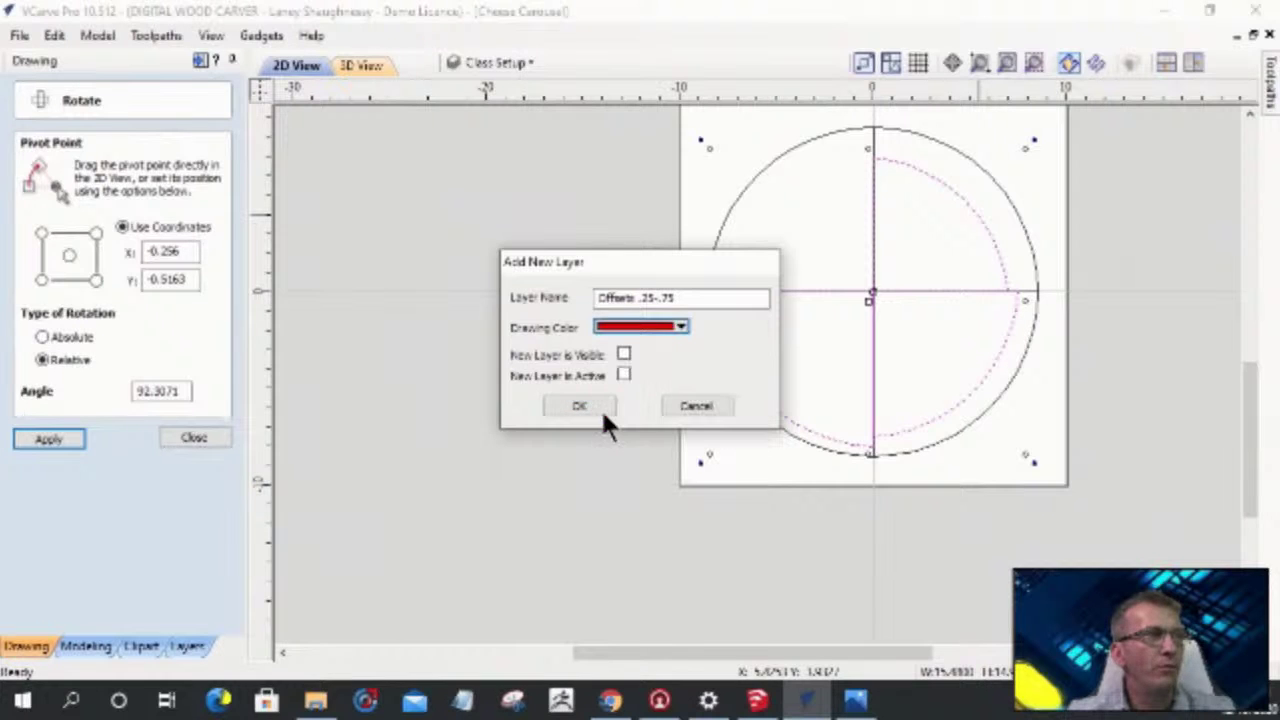
click(589, 404)
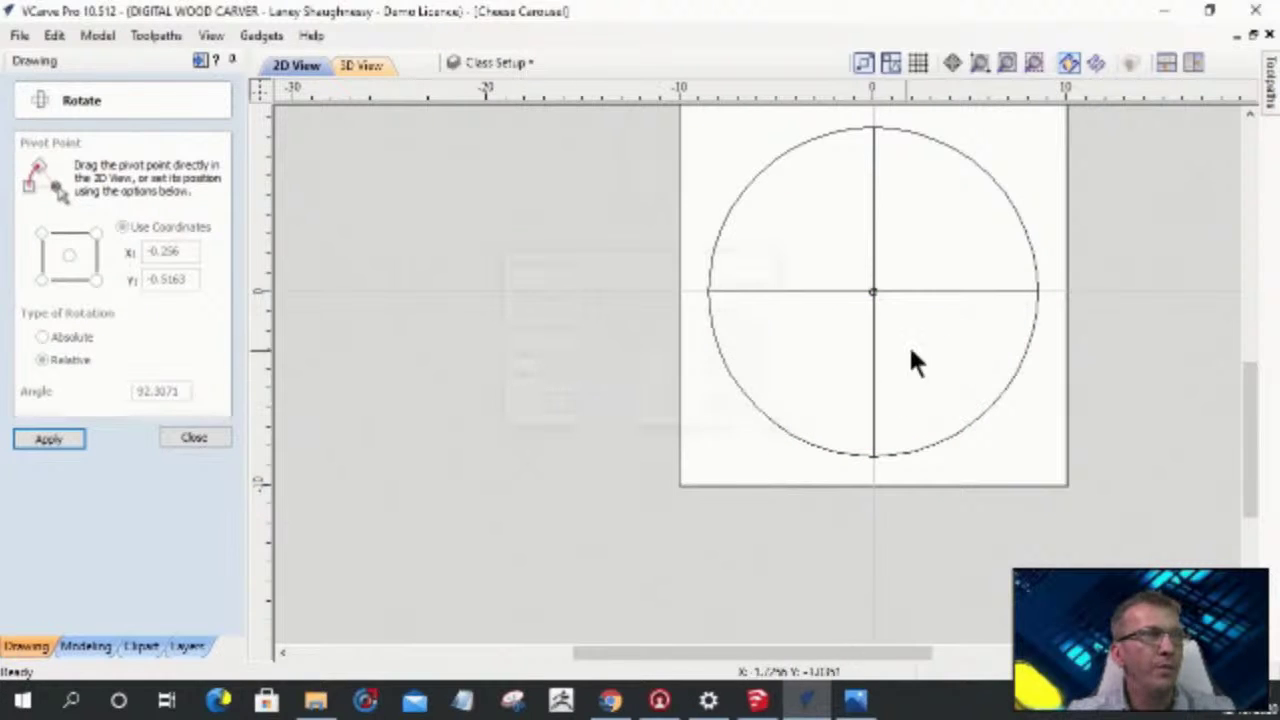
- Examine the four full-size quarters one by one and how the upper-left one sits around the central pivot, then leave the Rotate tool
click(915, 131)
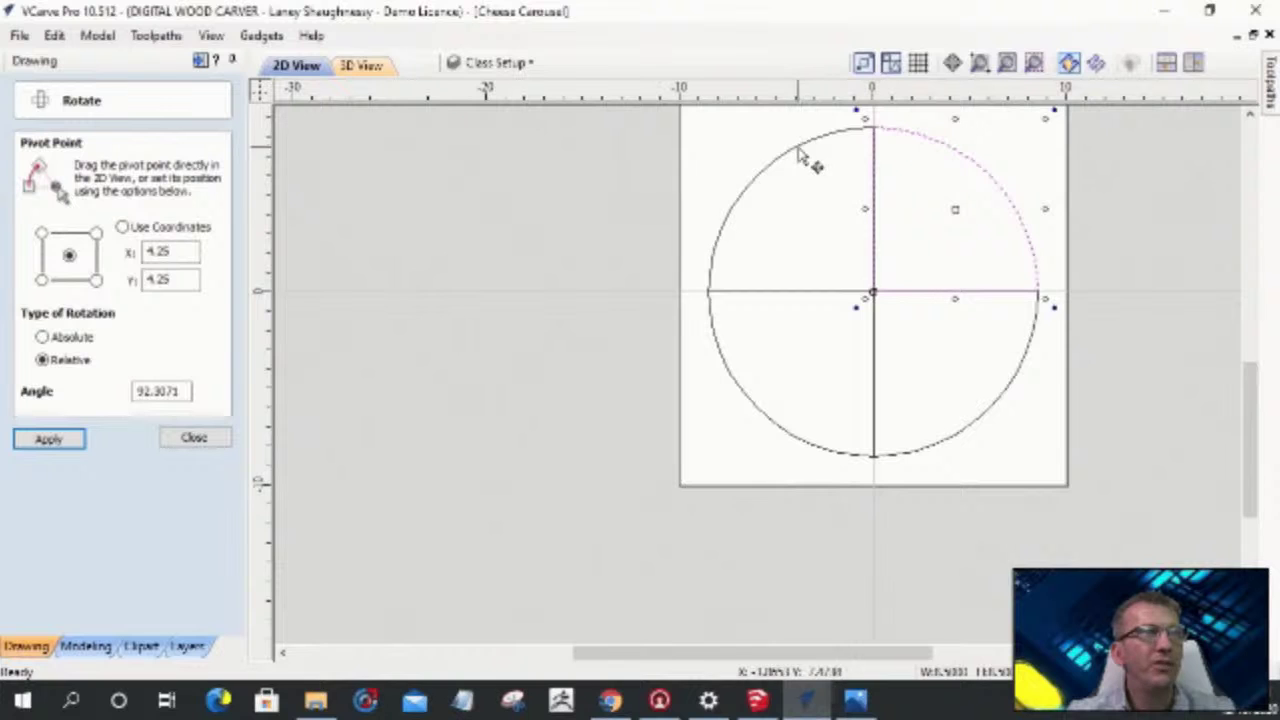
click(801, 147)
click(743, 402)
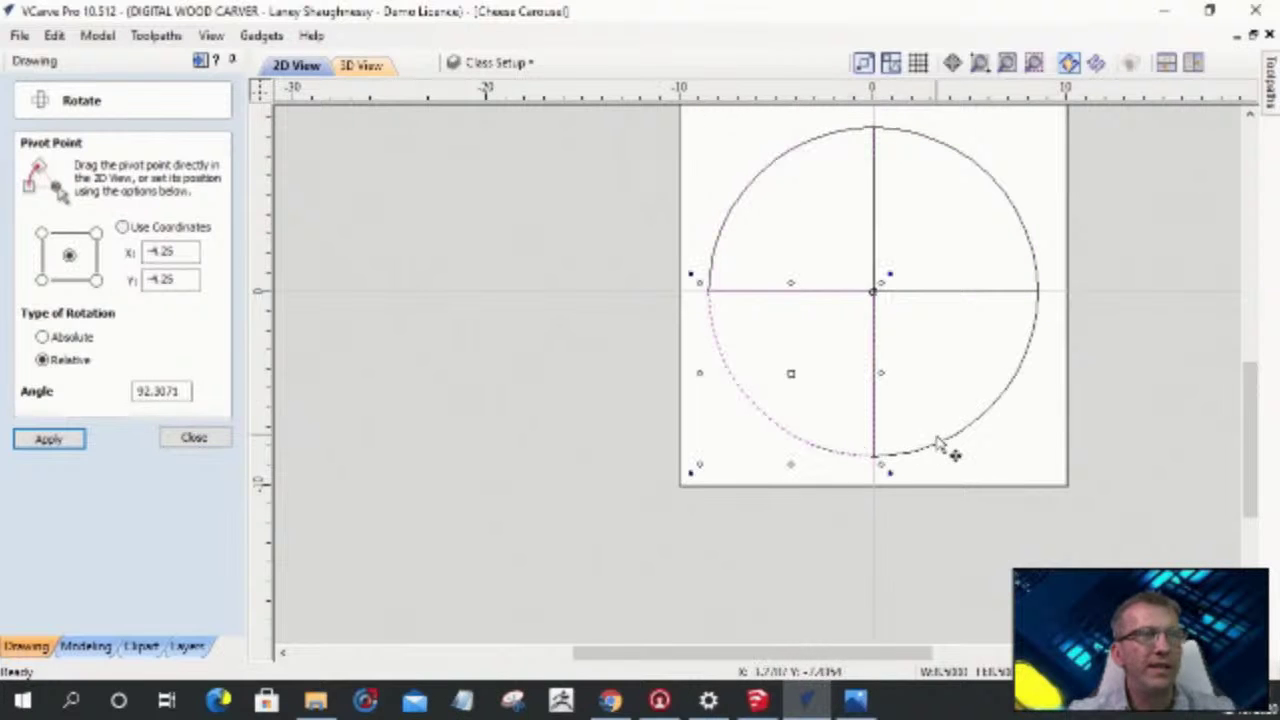
click(951, 449)
scroll(840, 203, up, 2)
scroll(840, 203, up, 1)
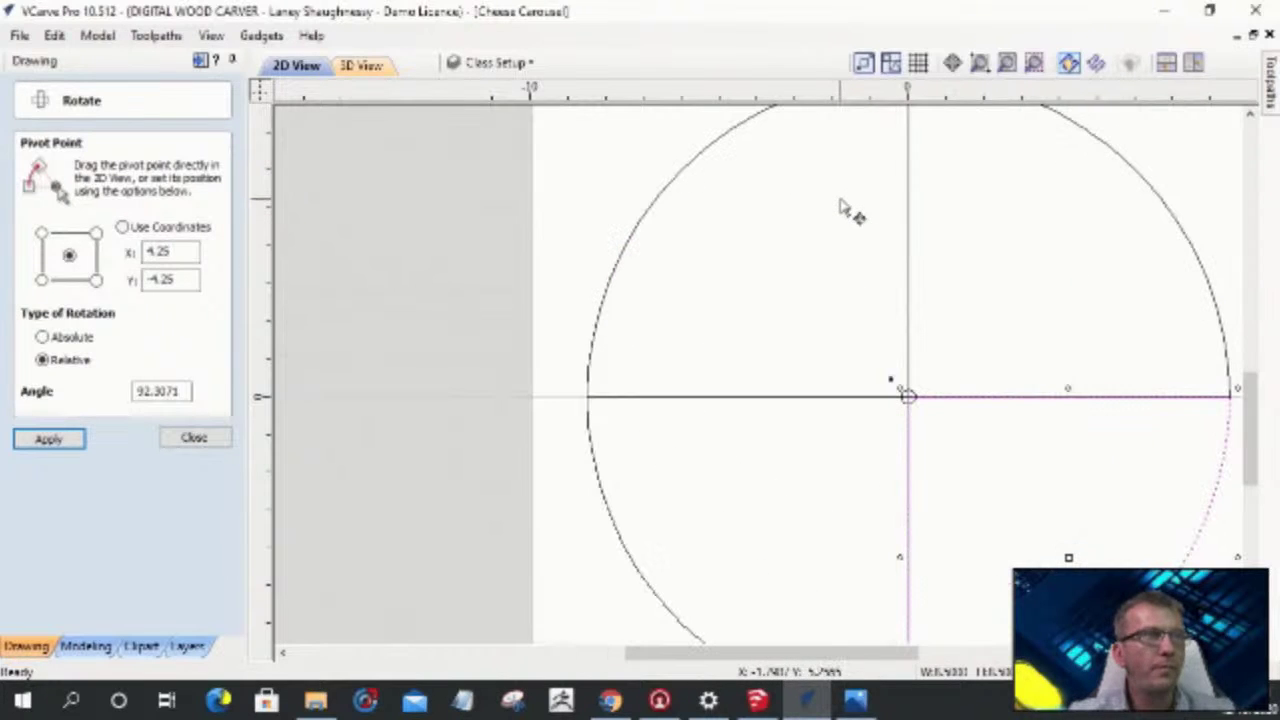
click(678, 203)
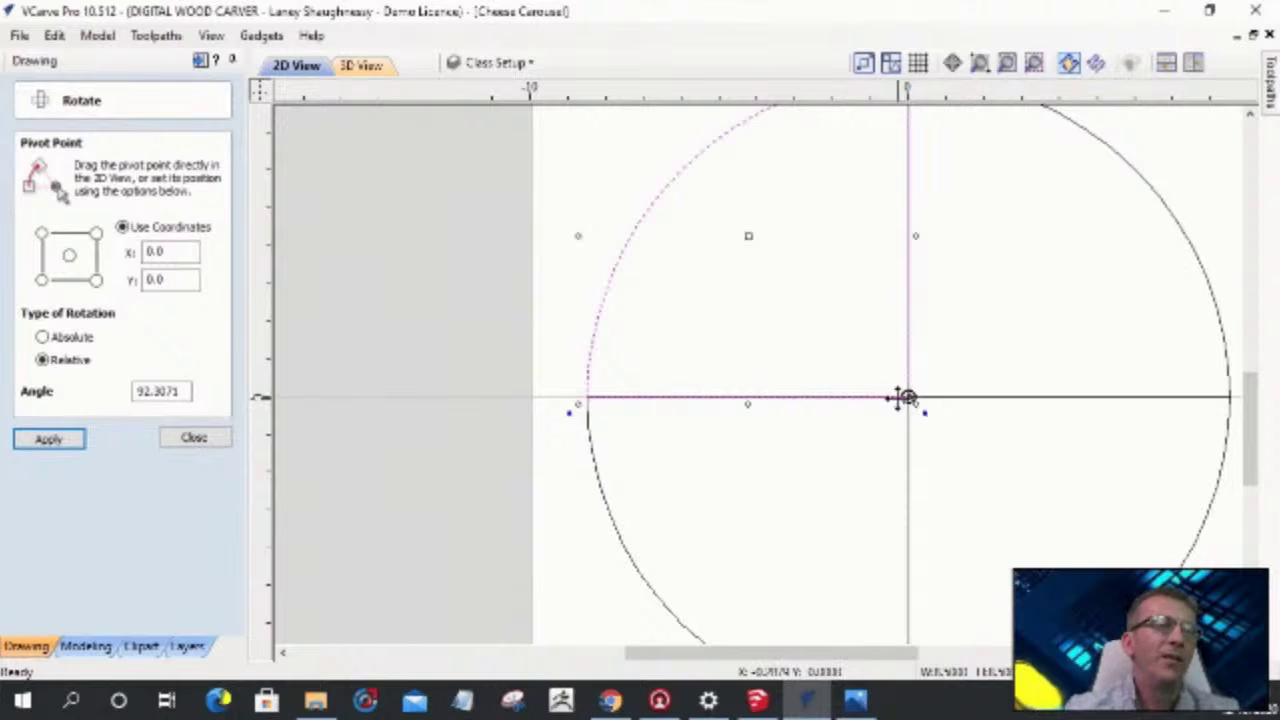
scroll(823, 290, down, 3)
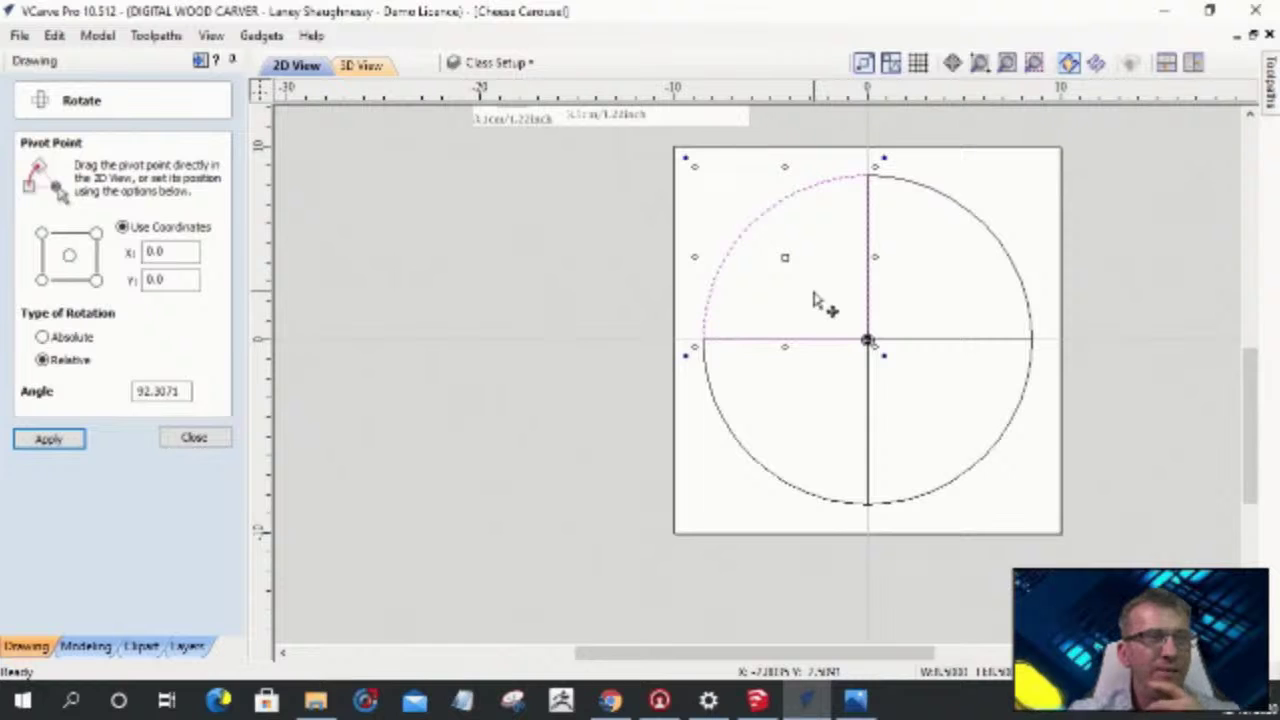
scroll(1066, 305, up, 1)
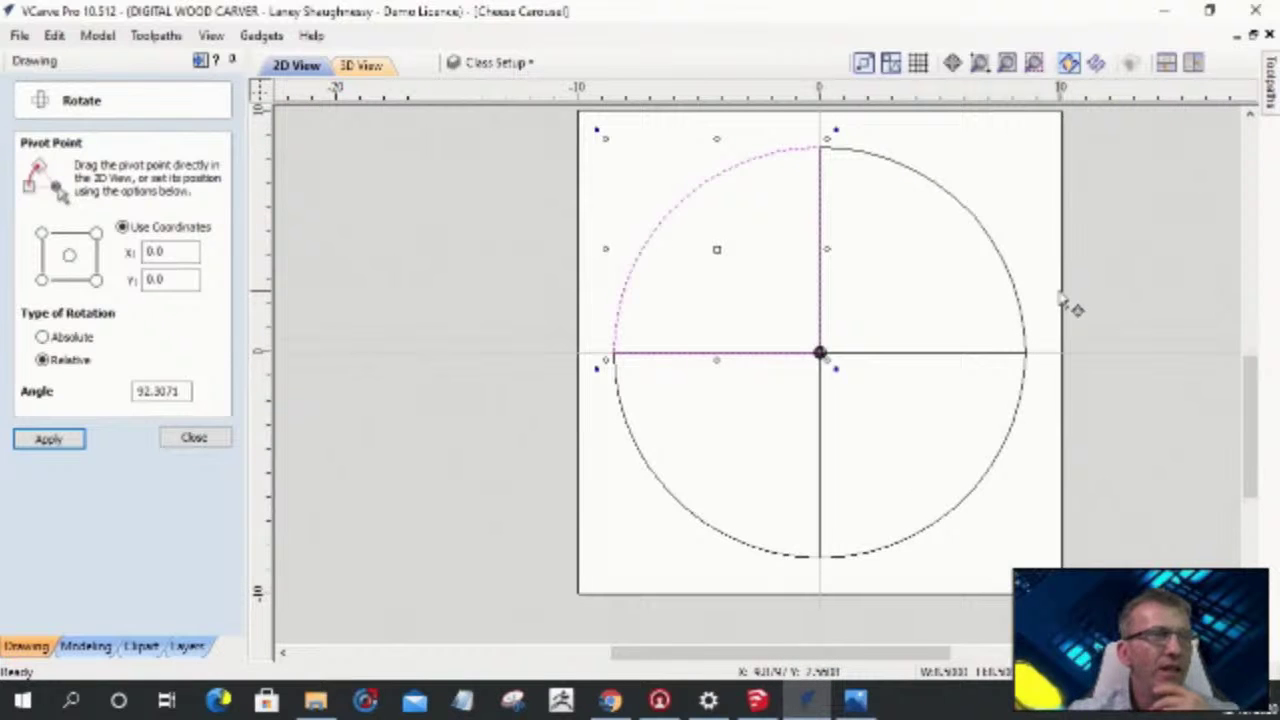
scroll(971, 182, up, 1)
scroll(971, 182, down, 1)
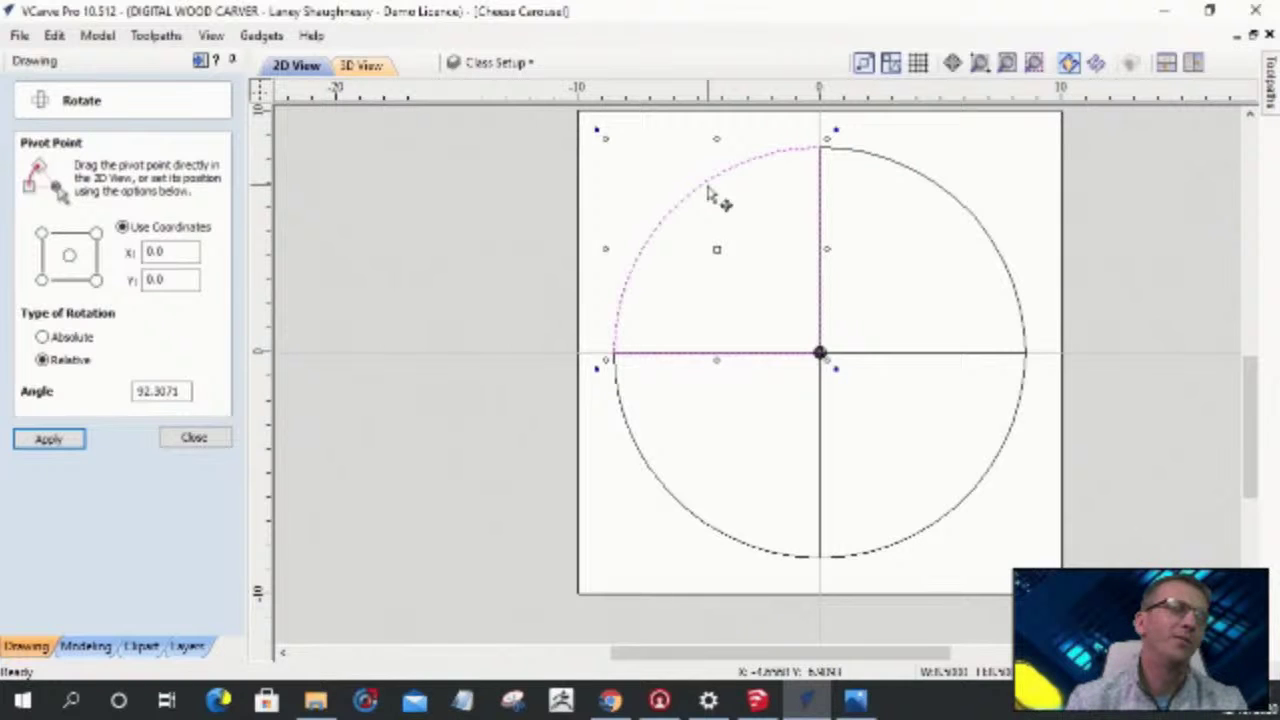
key(Escape)
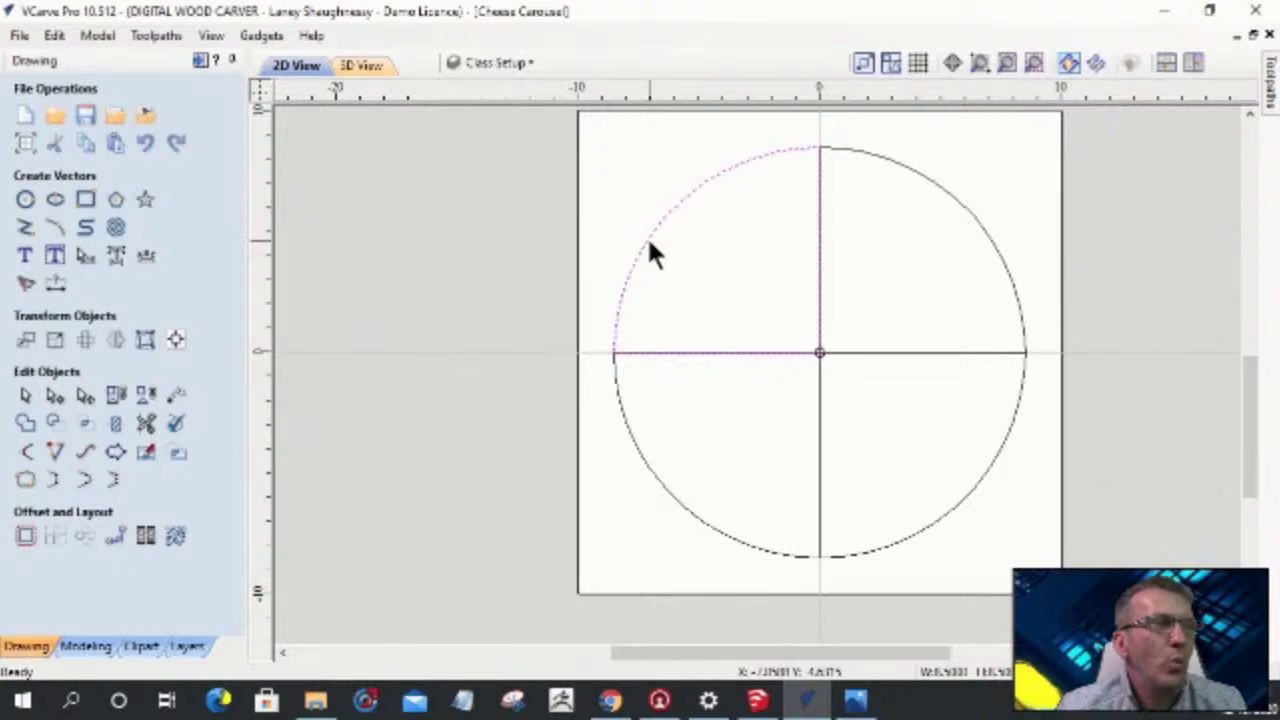
- Offset the upper-left quarter outwards by 0.375 inches with sharp corners, keeping the original outline
click(649, 240)
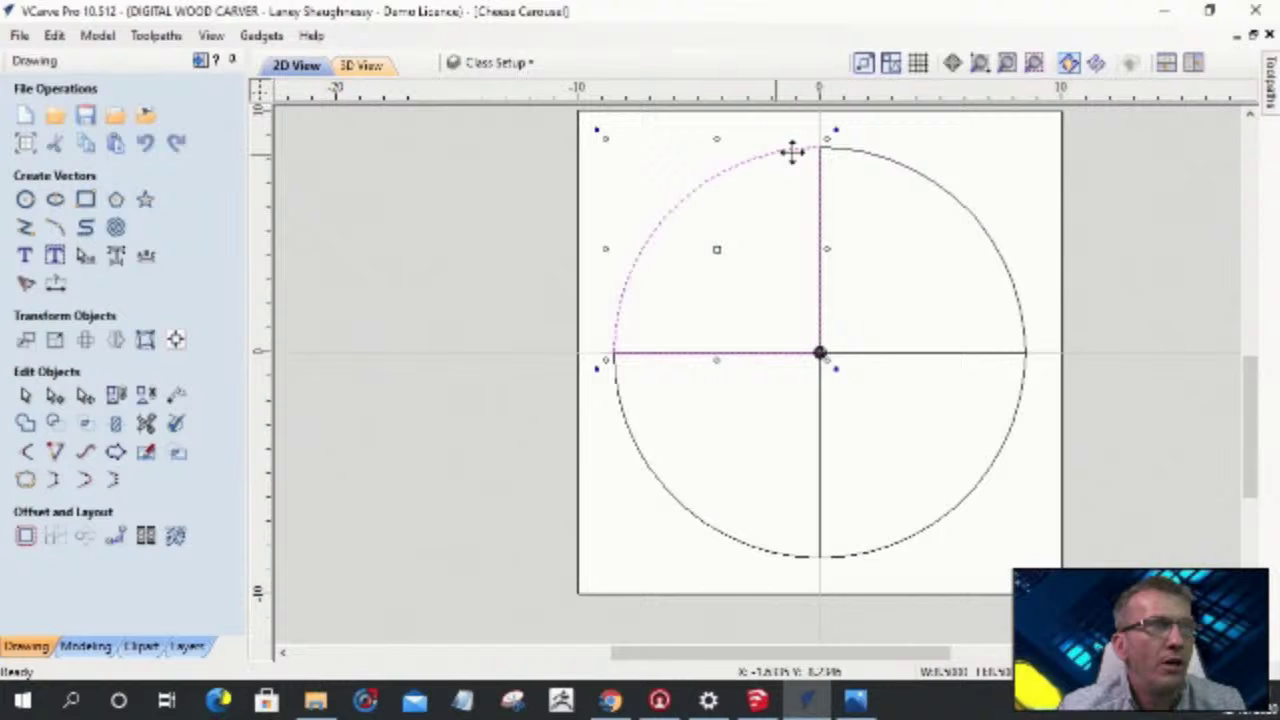
click(25, 536)
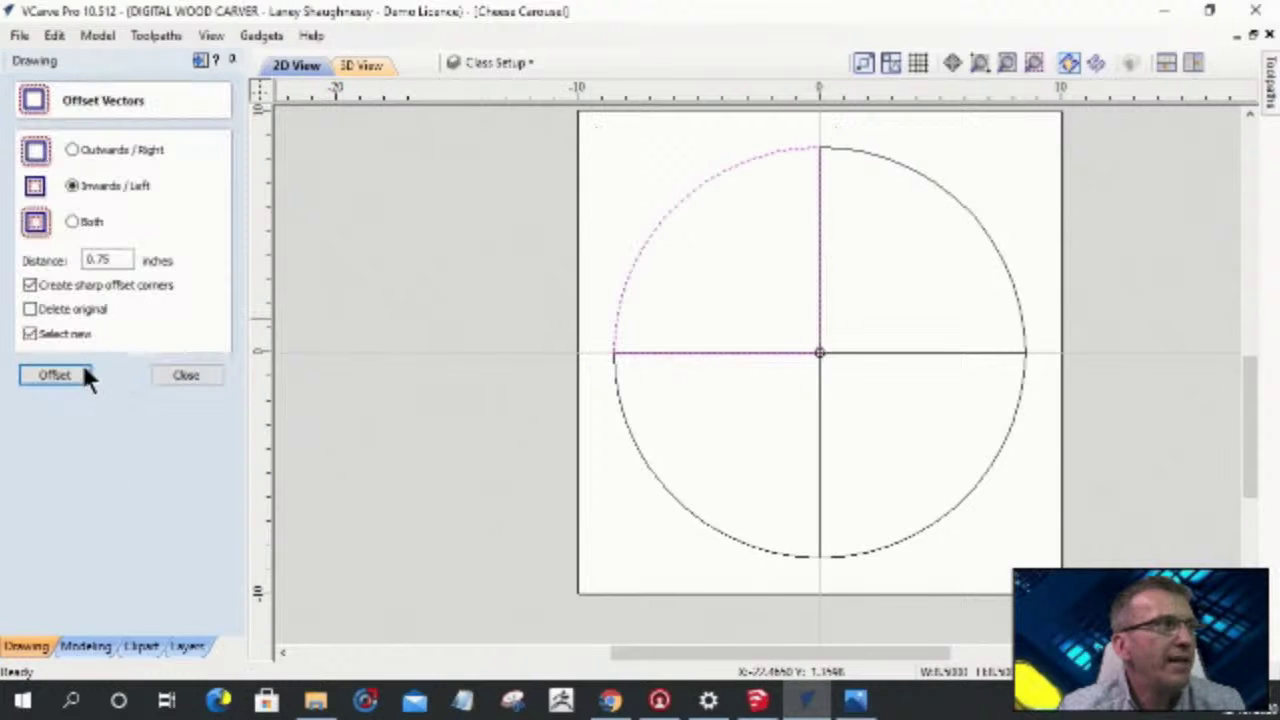
click(72, 149)
drag(124, 262, 62, 258)
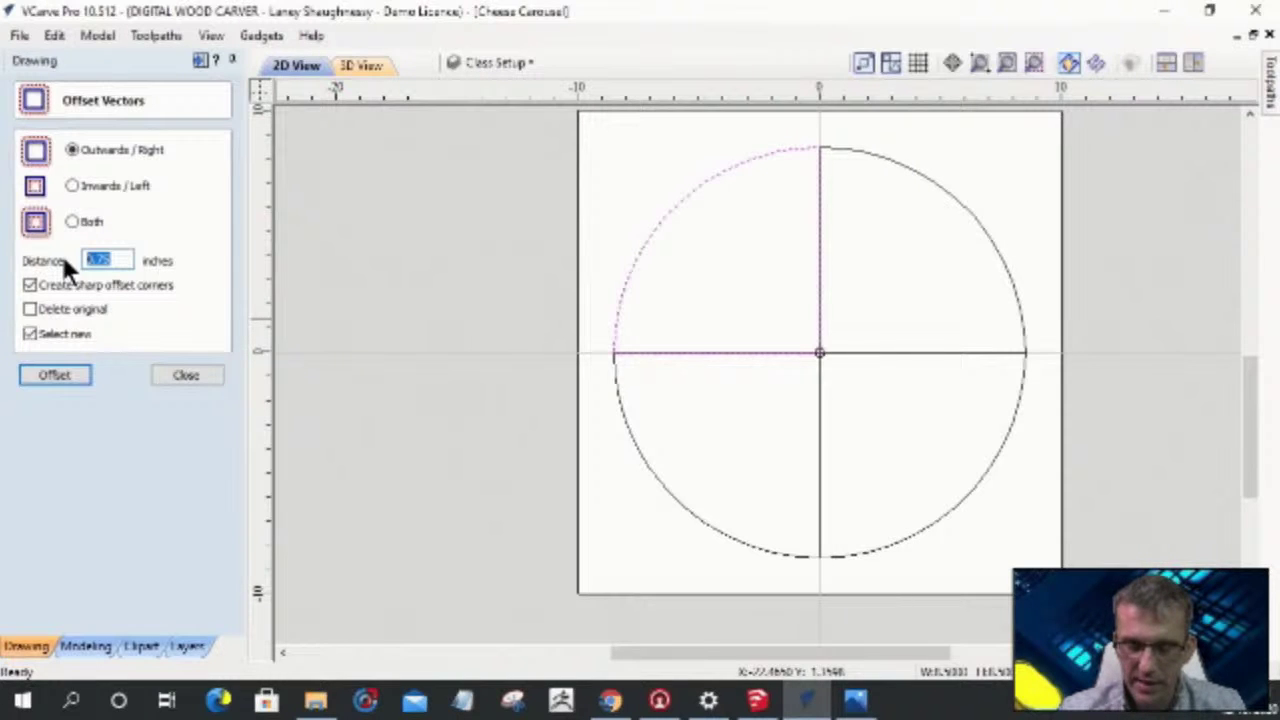
text(.1)
key(BackSpace)
key(BackSpace)
text(.375)
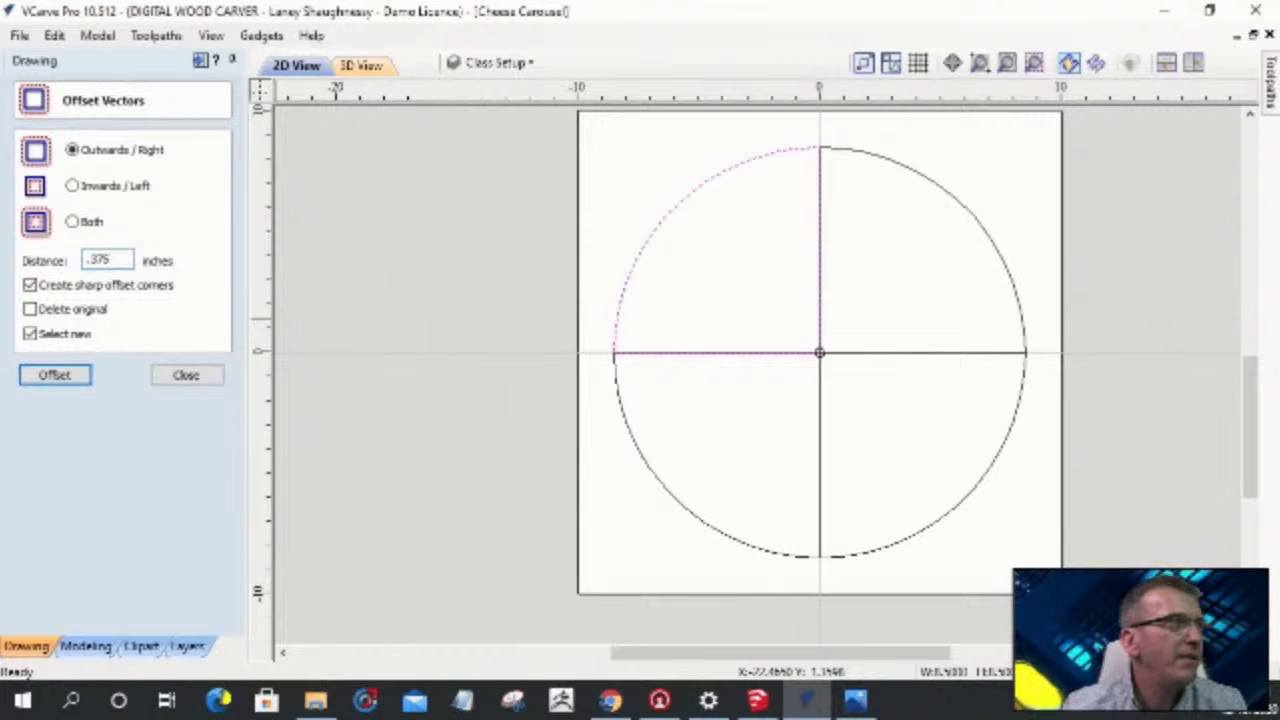
click(47, 375)
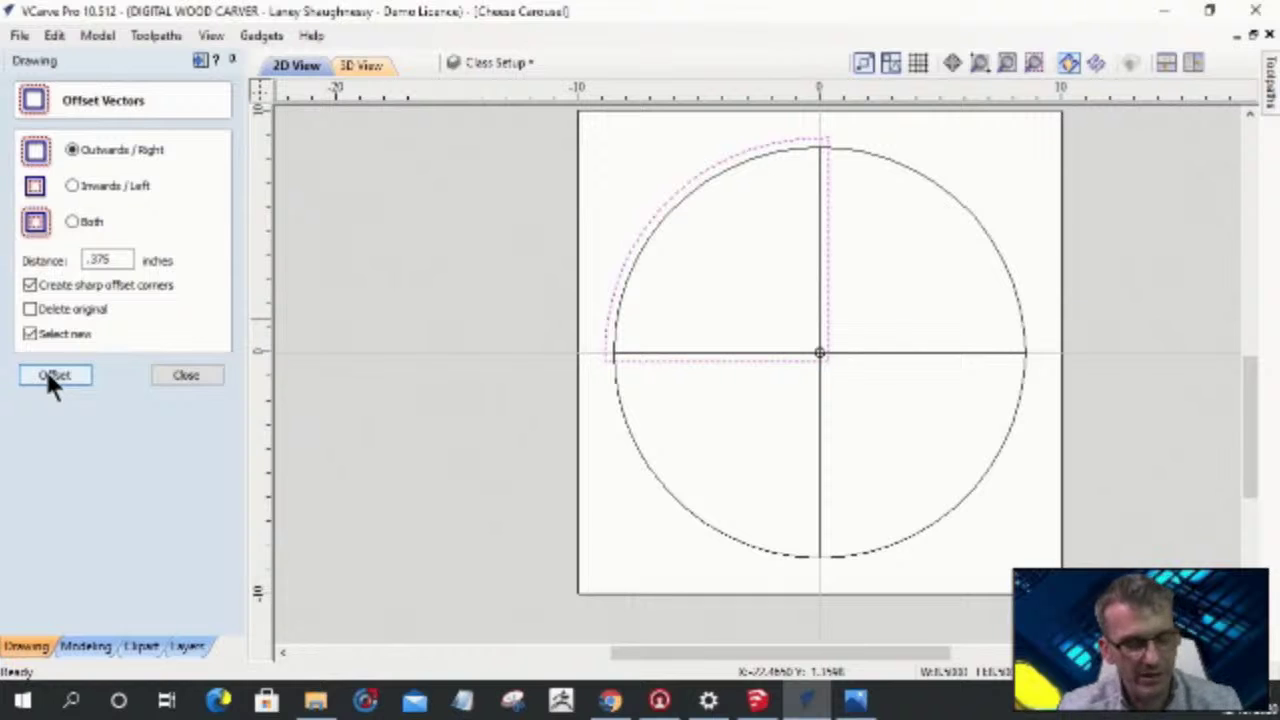
key(ctrl+z)
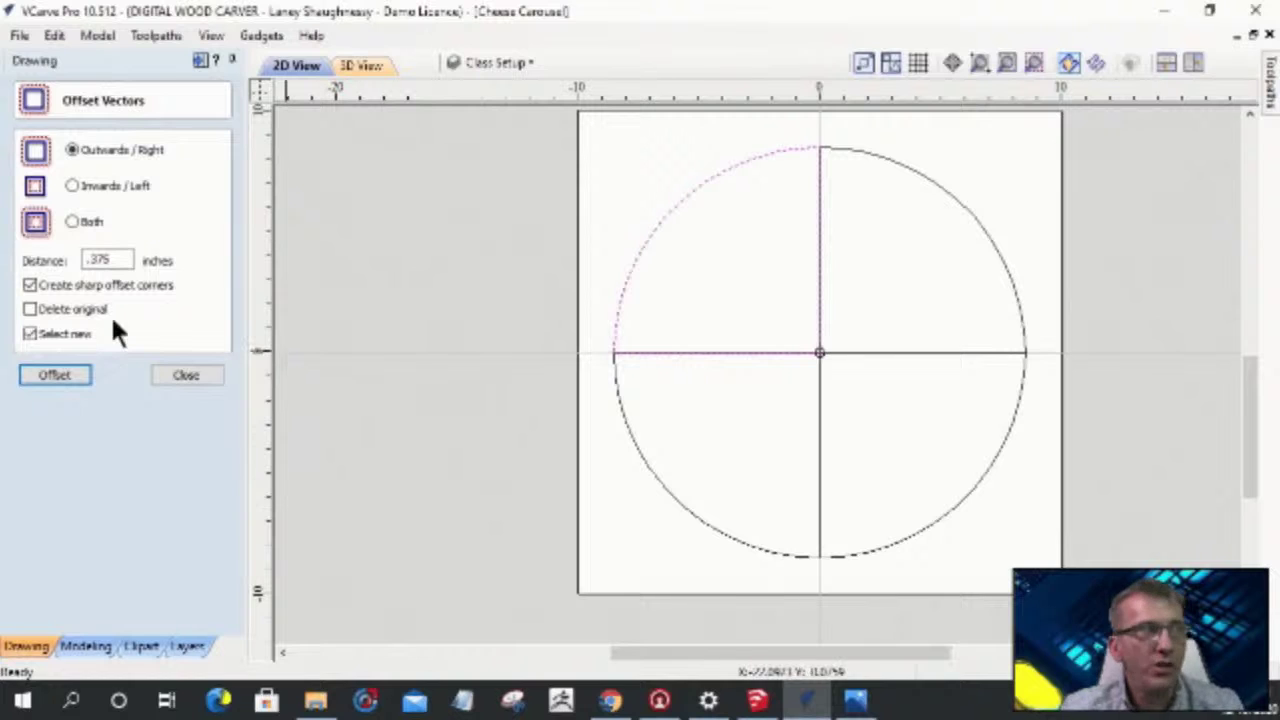
click(55, 376)
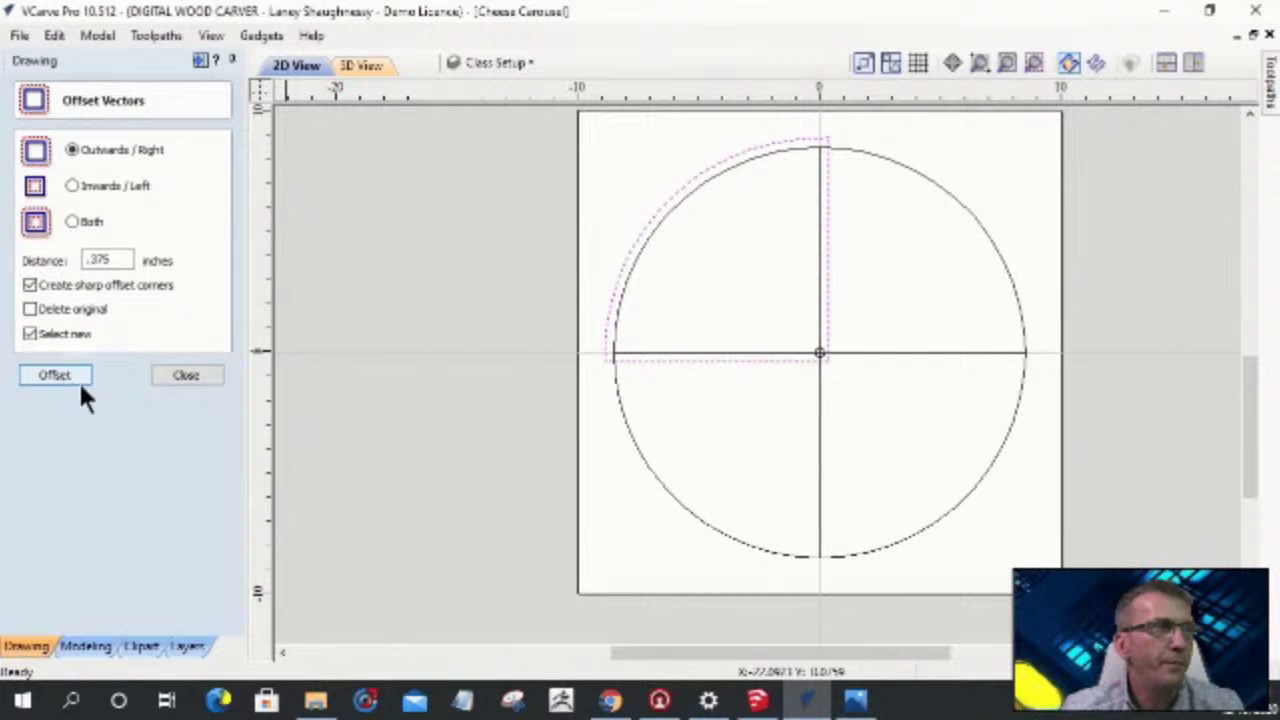
- Hide the Level 2, Level 3 and Level 4 layers
click(649, 465)
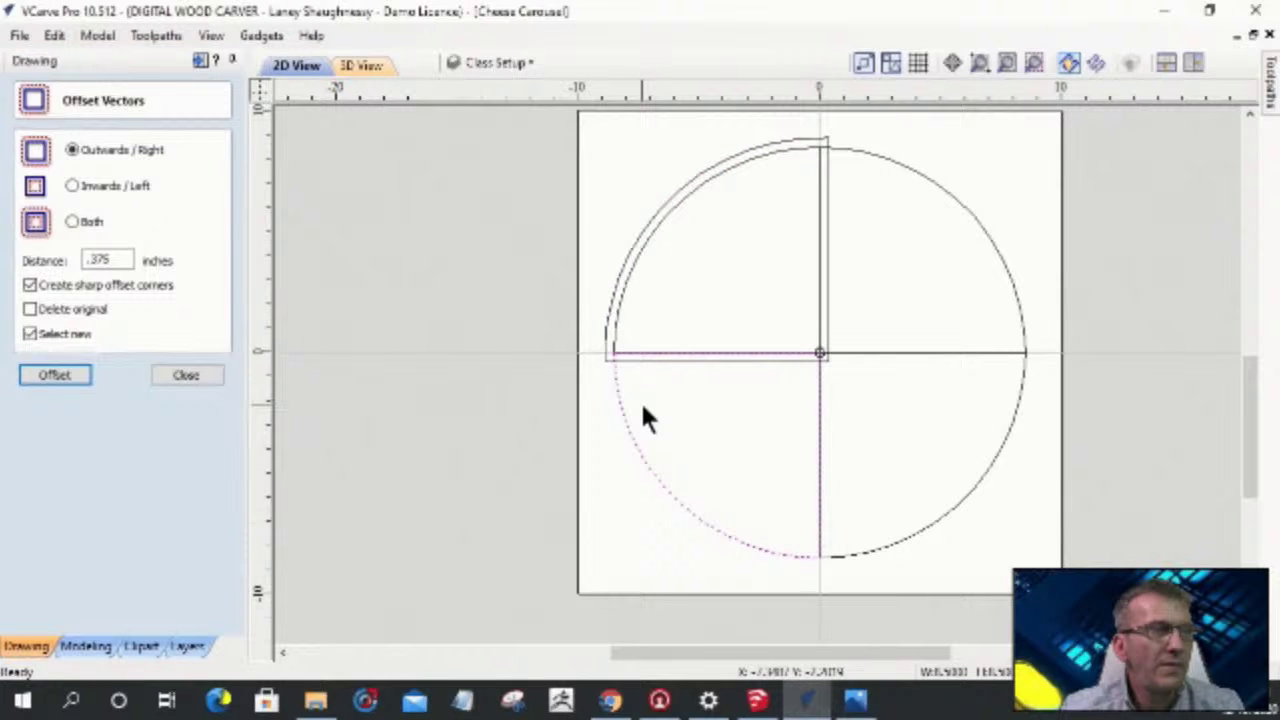
scroll(642, 418, up, 1)
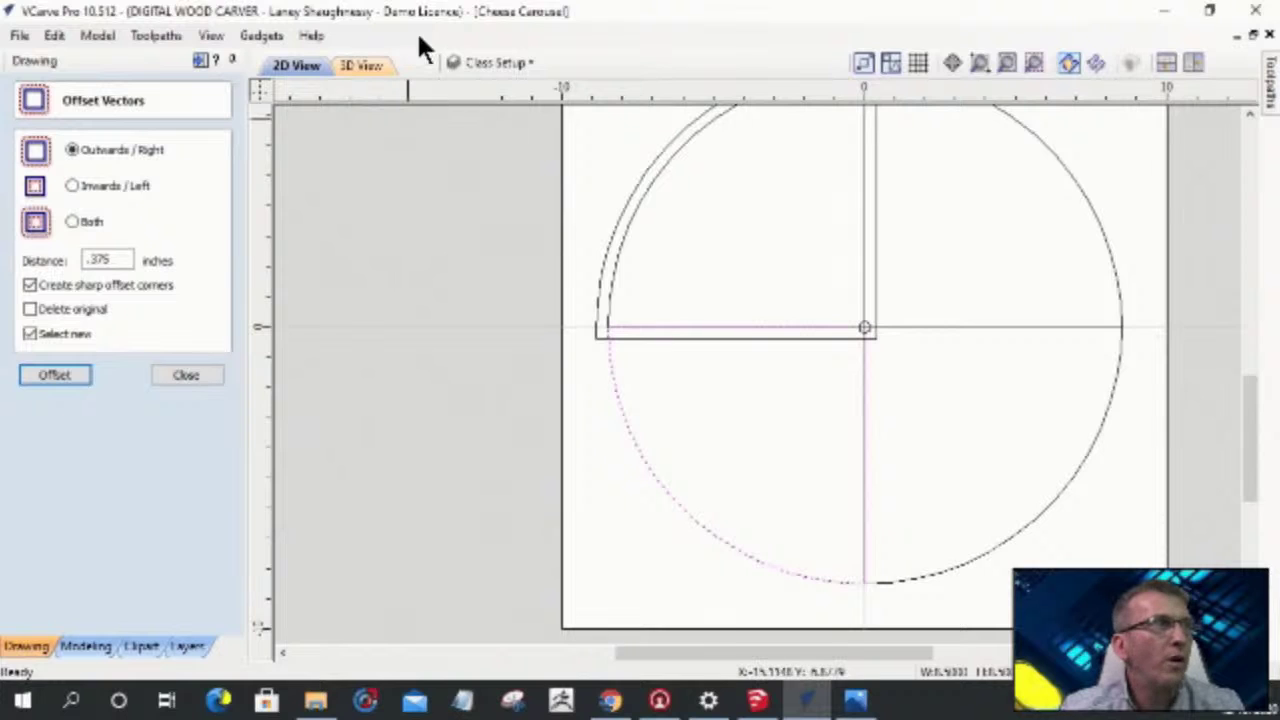
click(480, 63)
scroll(491, 222, down, 2)
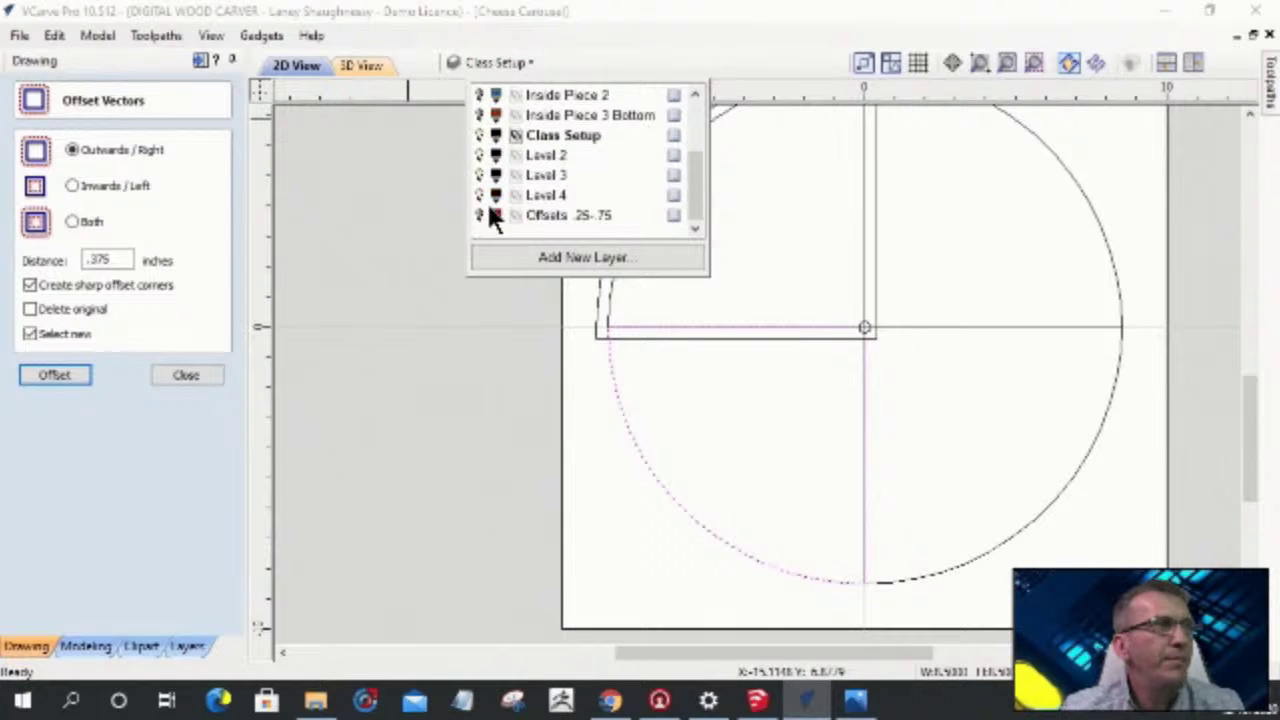
click(479, 195)
click(479, 175)
click(479, 155)
double_click(559, 140)
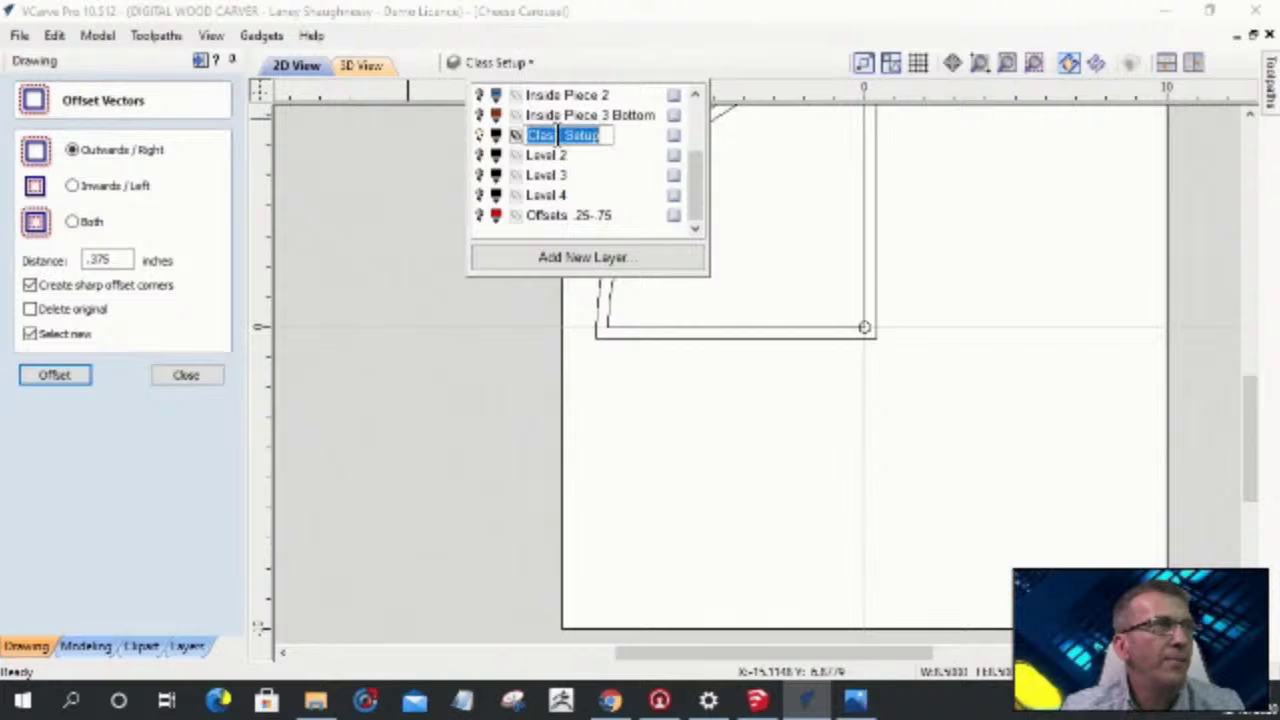
click(763, 420)
scroll(676, 318, up, 2)
scroll(678, 330, down, 1)
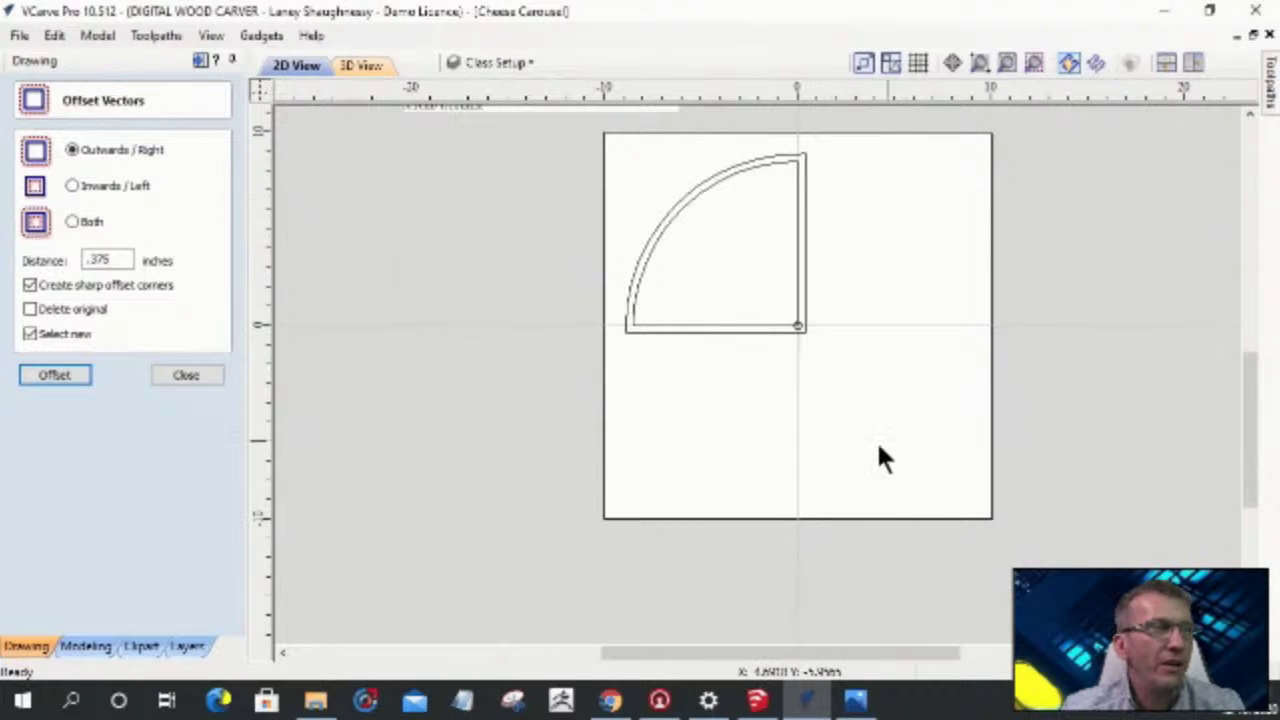
- Delete the horizontal straight span of the inner quarter outline through node editing
click(689, 330)
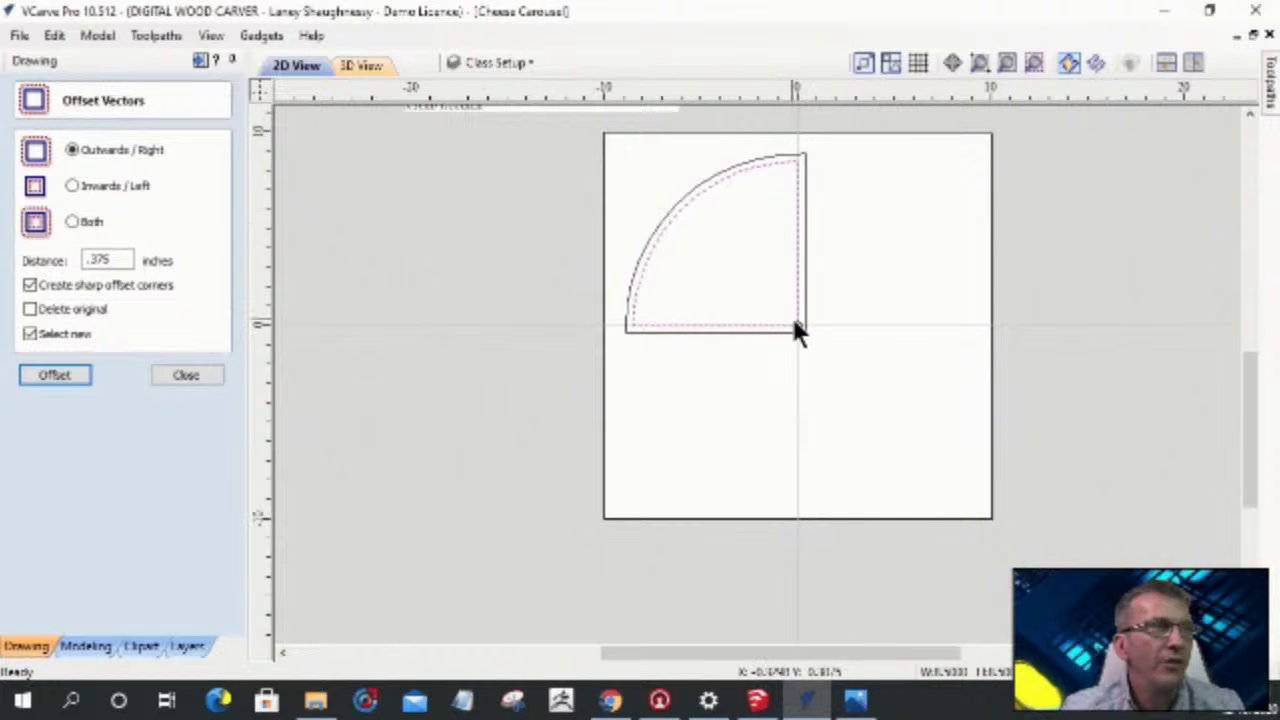
scroll(810, 330, up, 3)
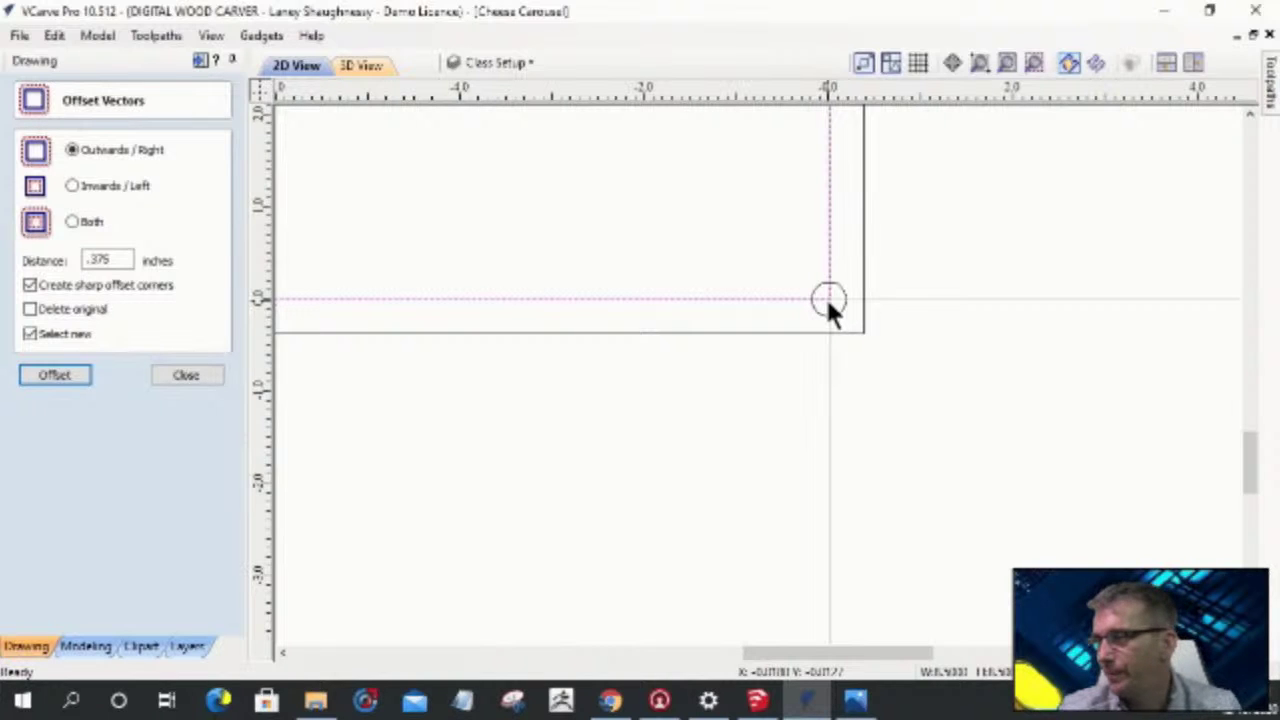
scroll(828, 303, down, 1)
scroll(828, 303, down, 3)
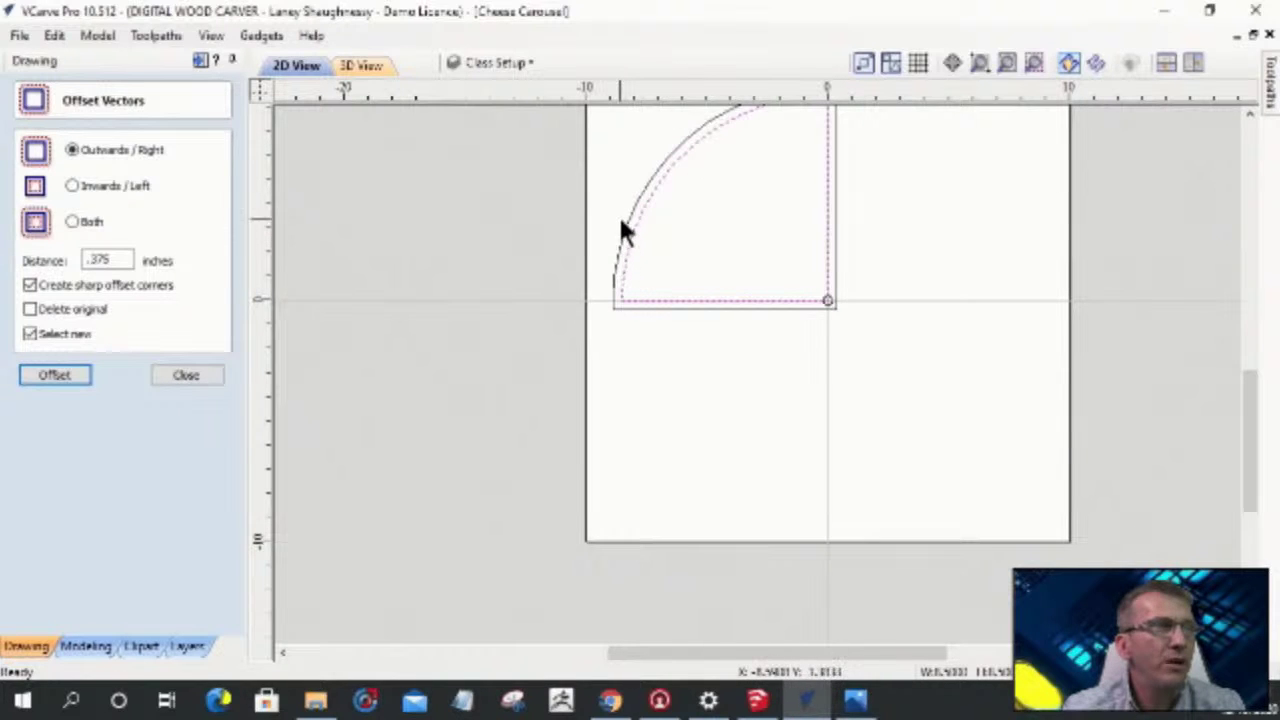
click(166, 370)
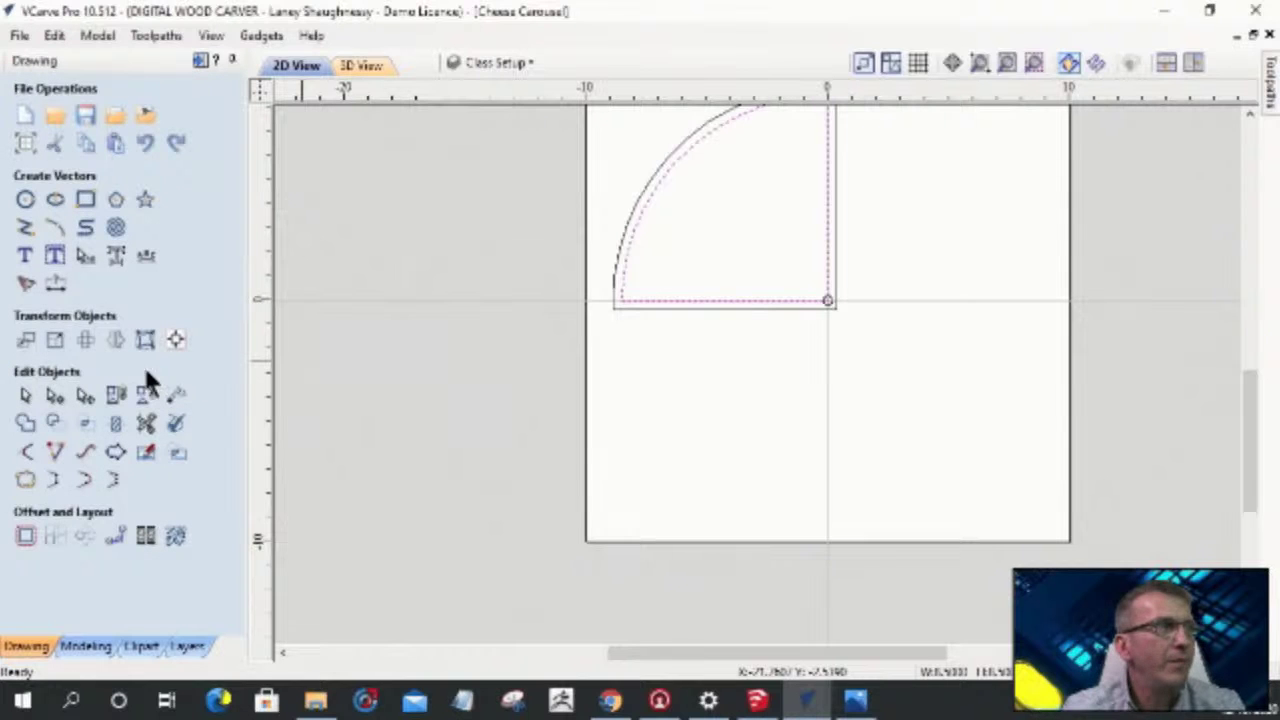
click(54, 395)
scroll(674, 309, up, 2)
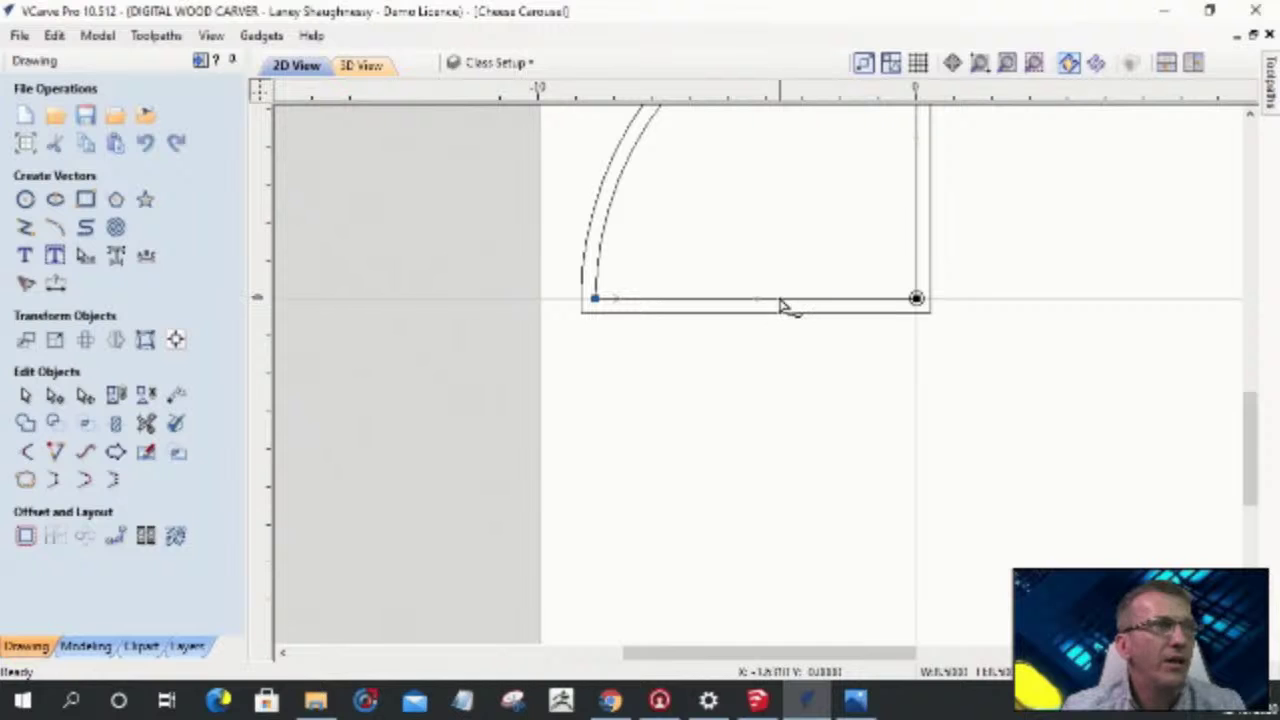
right_click(824, 300)
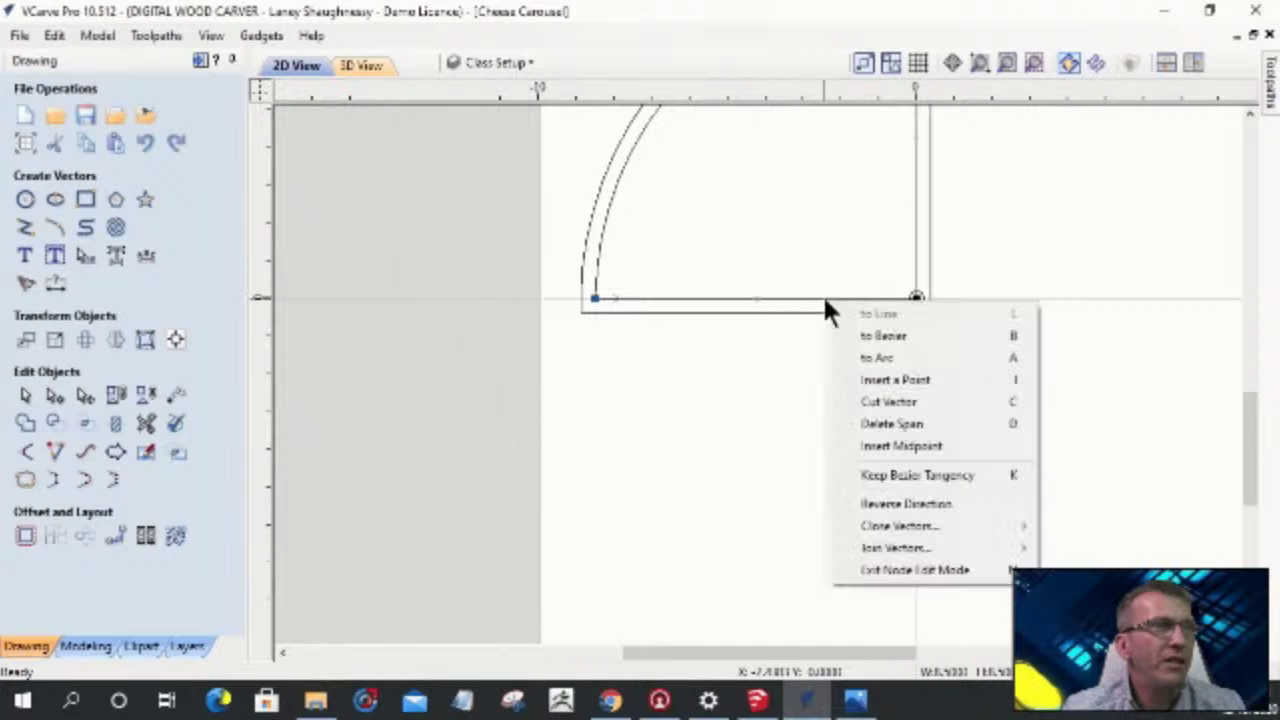
click(860, 424)
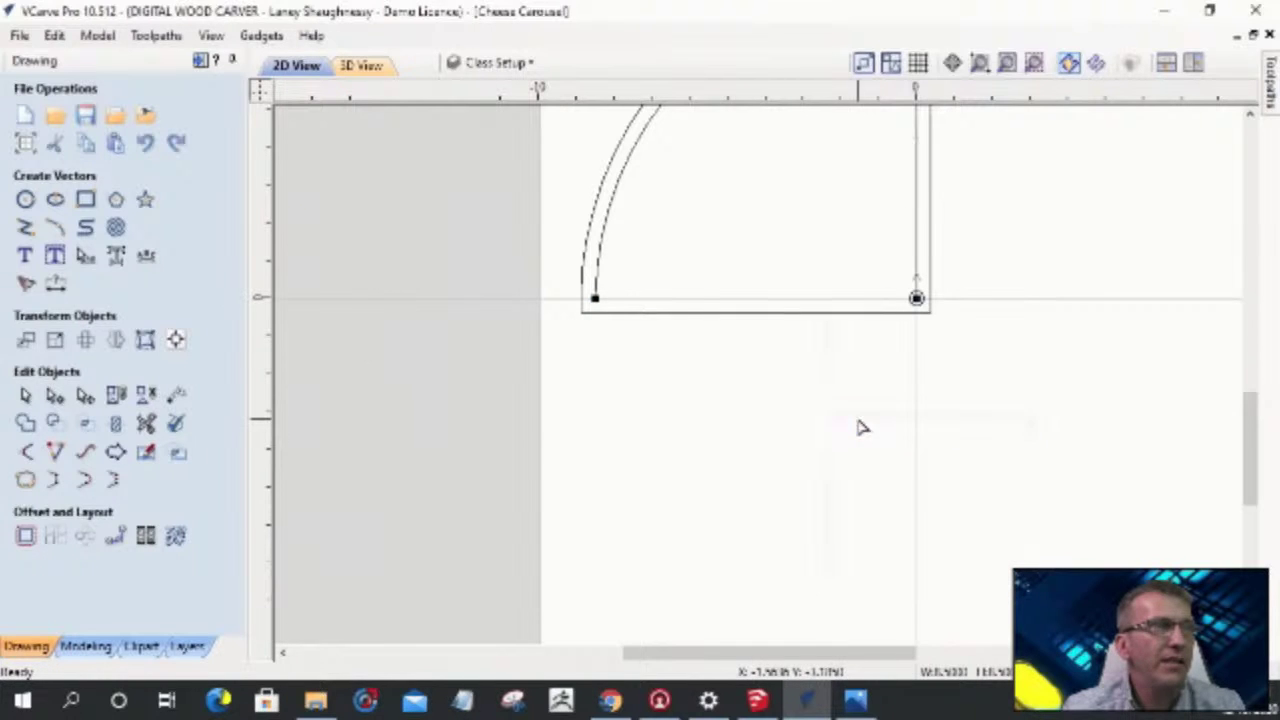
- Delete the inner quarter circle's vertical straight span and extend both ends of its arc to the outer offset lines
right_click(917, 214)
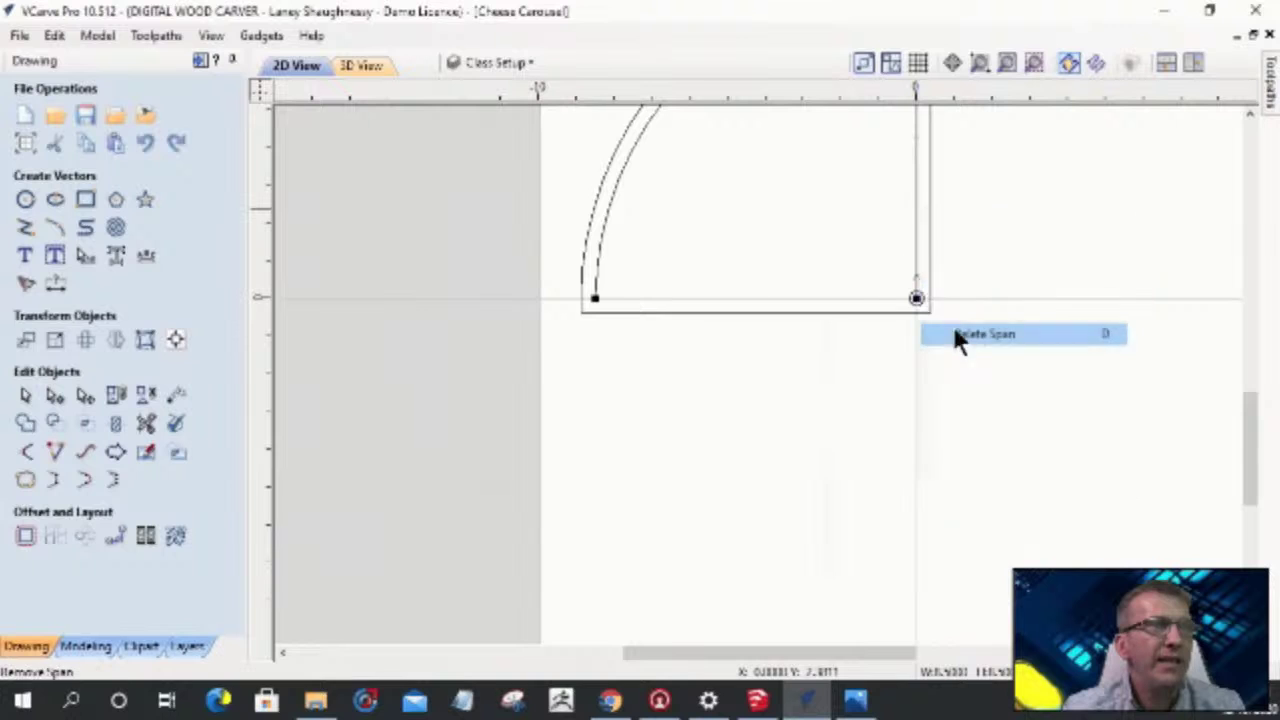
click(957, 334)
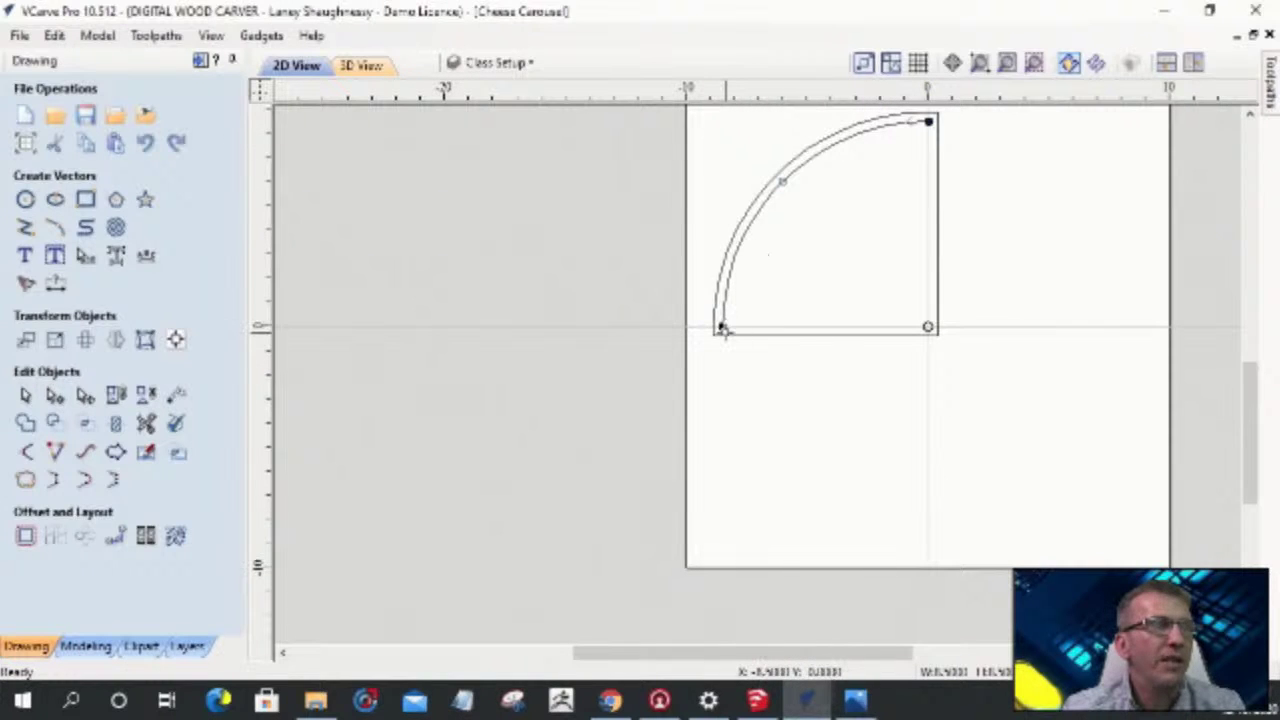
click(56, 452)
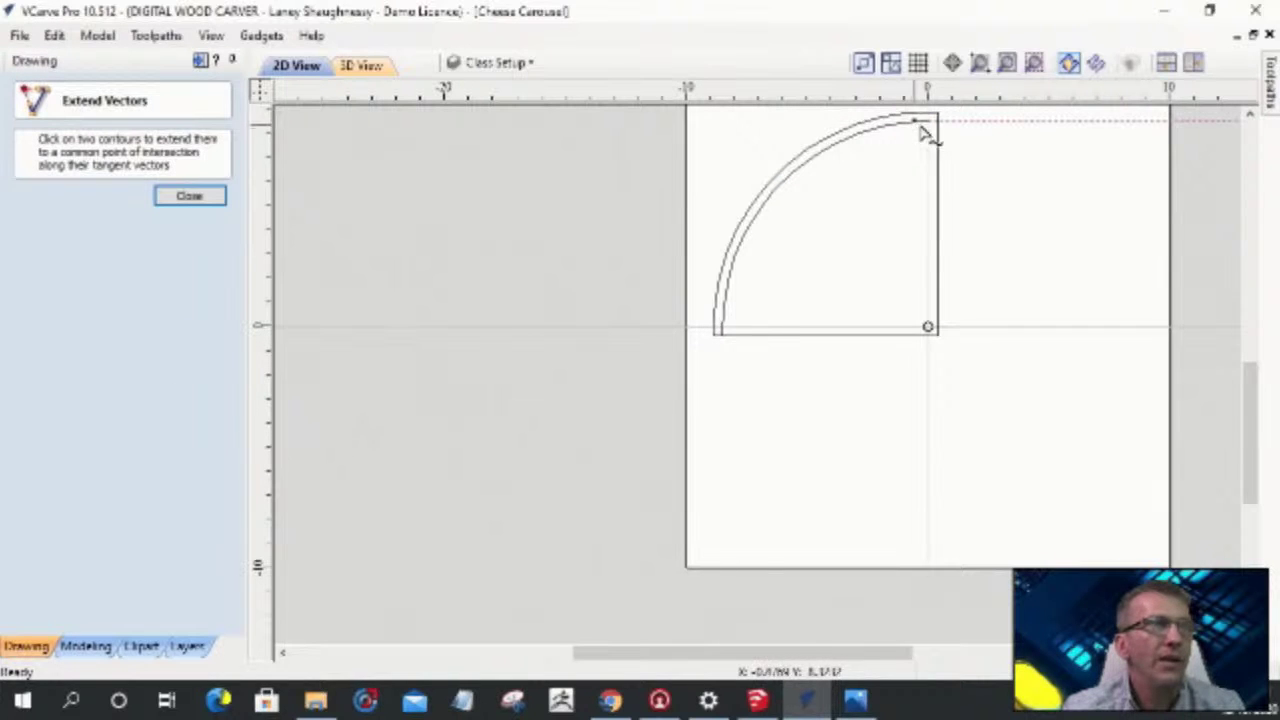
click(190, 197)
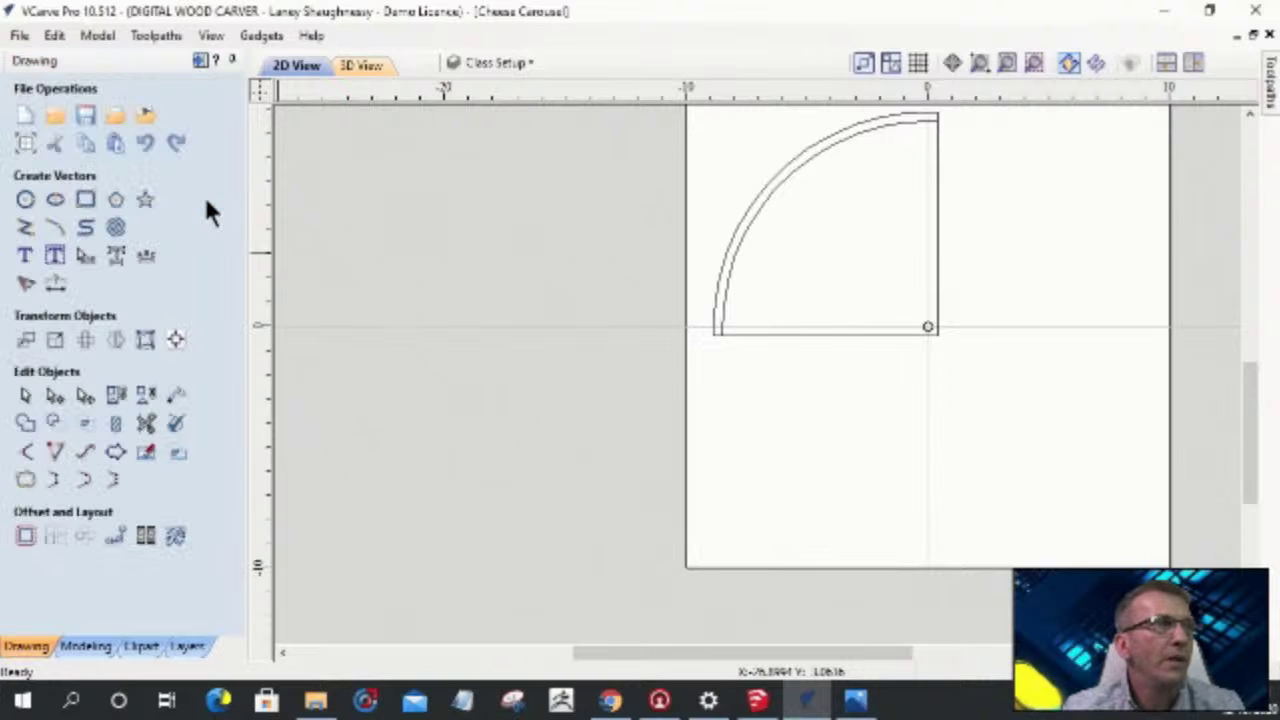
- Trim away the outer arc of the upper quarter circle so the inner arc closes the outline
click(147, 424)
click(741, 228)
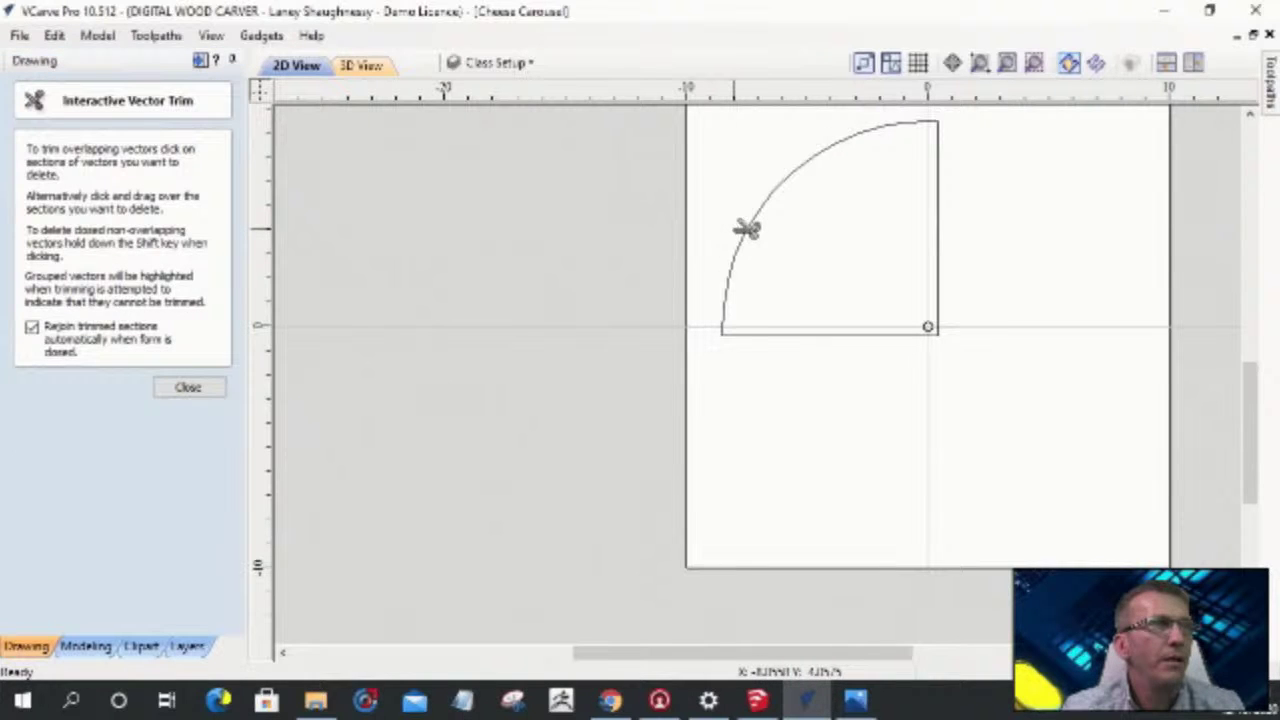
click(195, 387)
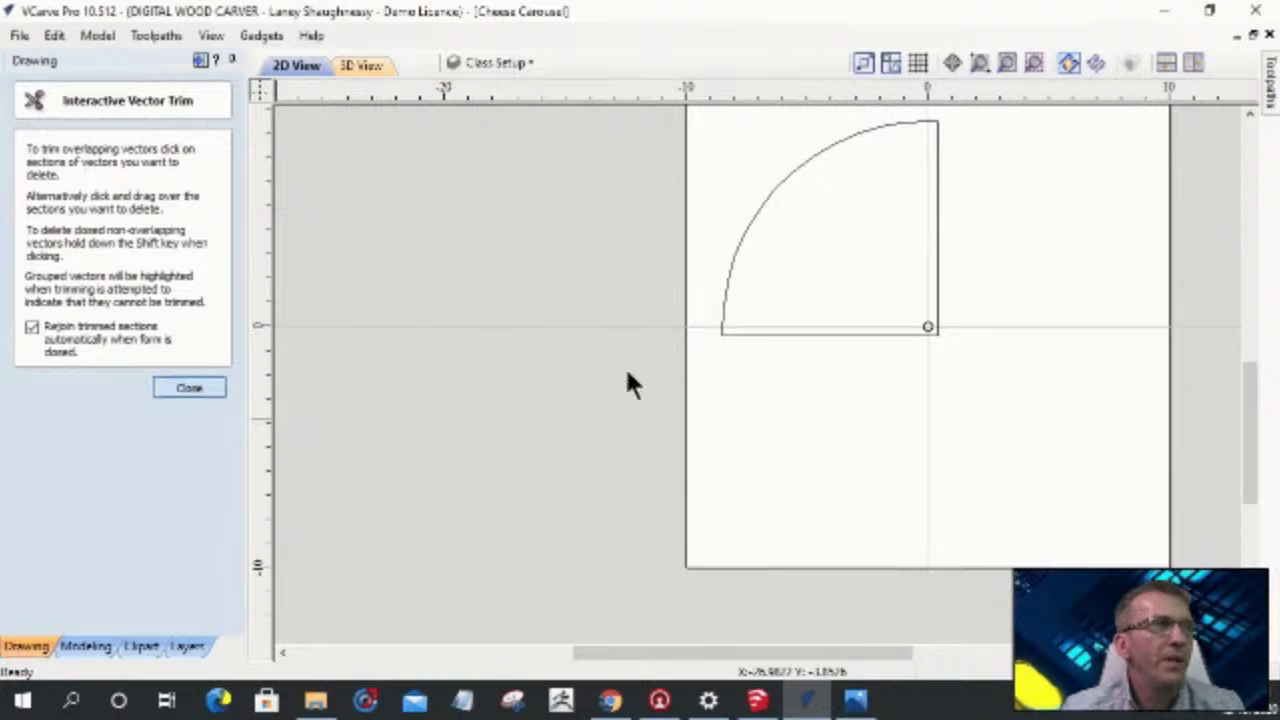
- Select the trimmed upper quarter-circle outline and examine whether it forms one closed shape
scroll(948, 354, up, 2)
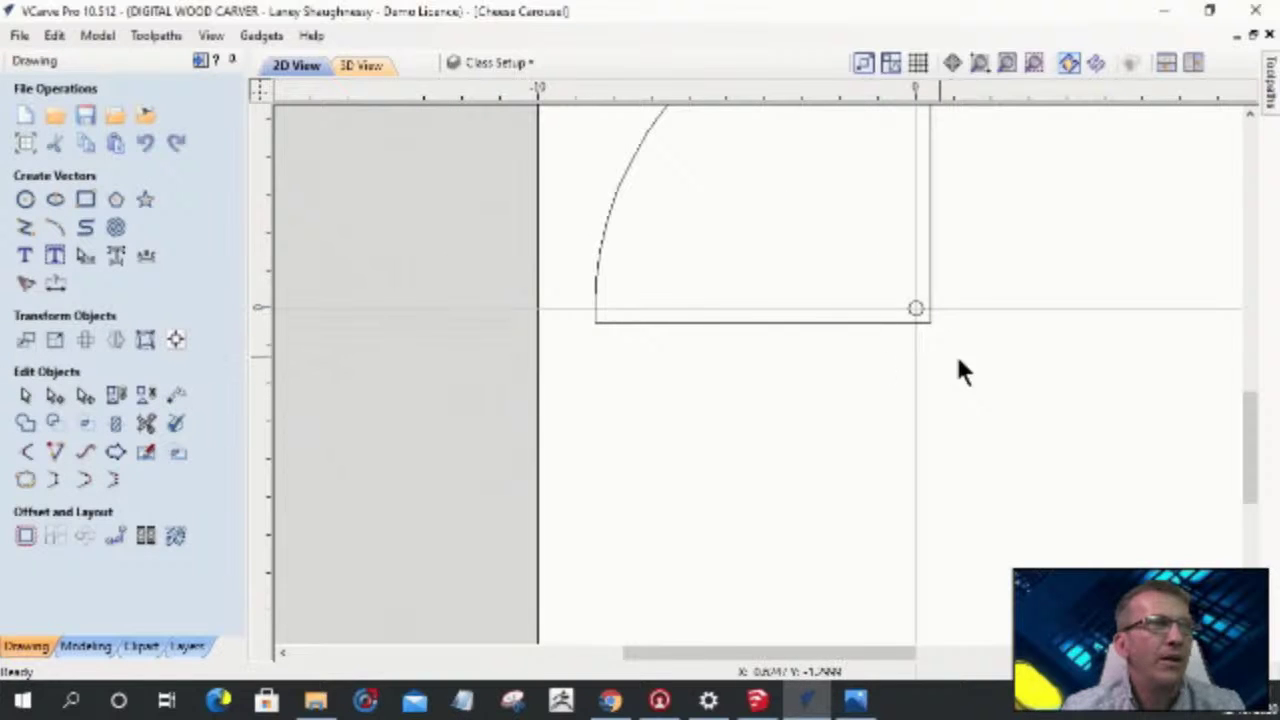
click(595, 268)
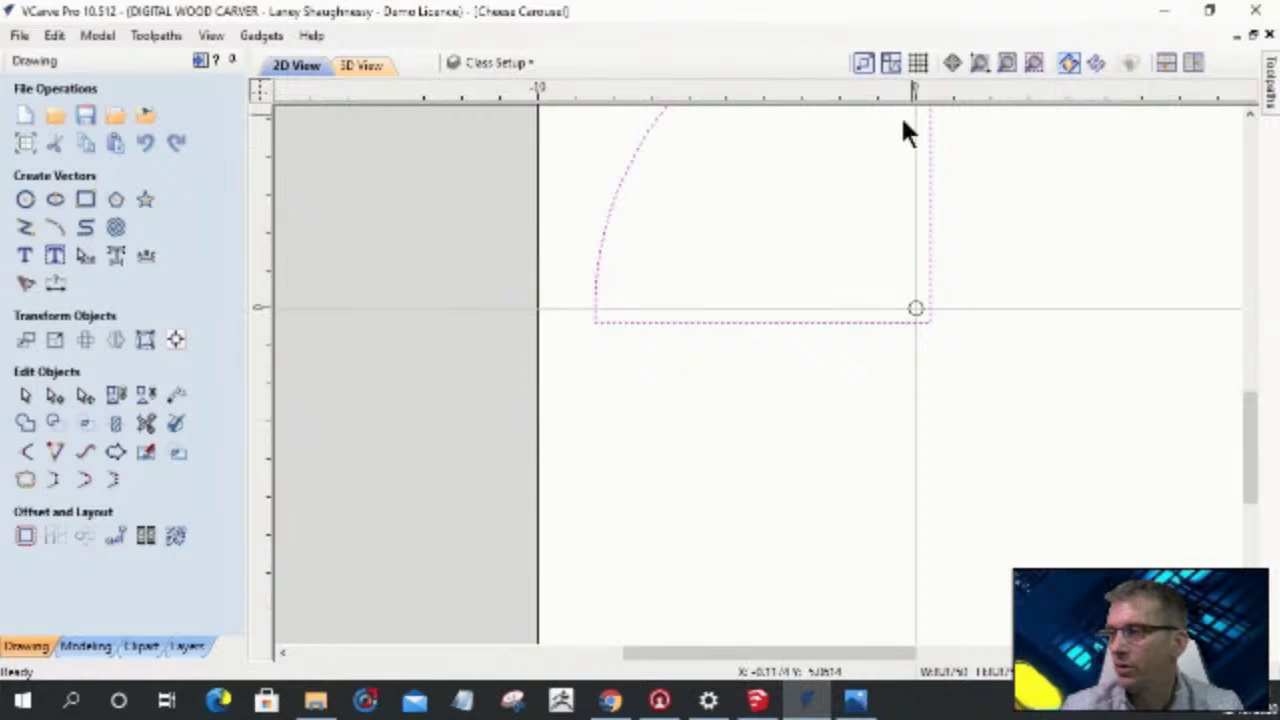
scroll(696, 268, down, 3)
scroll(705, 197, up, 2)
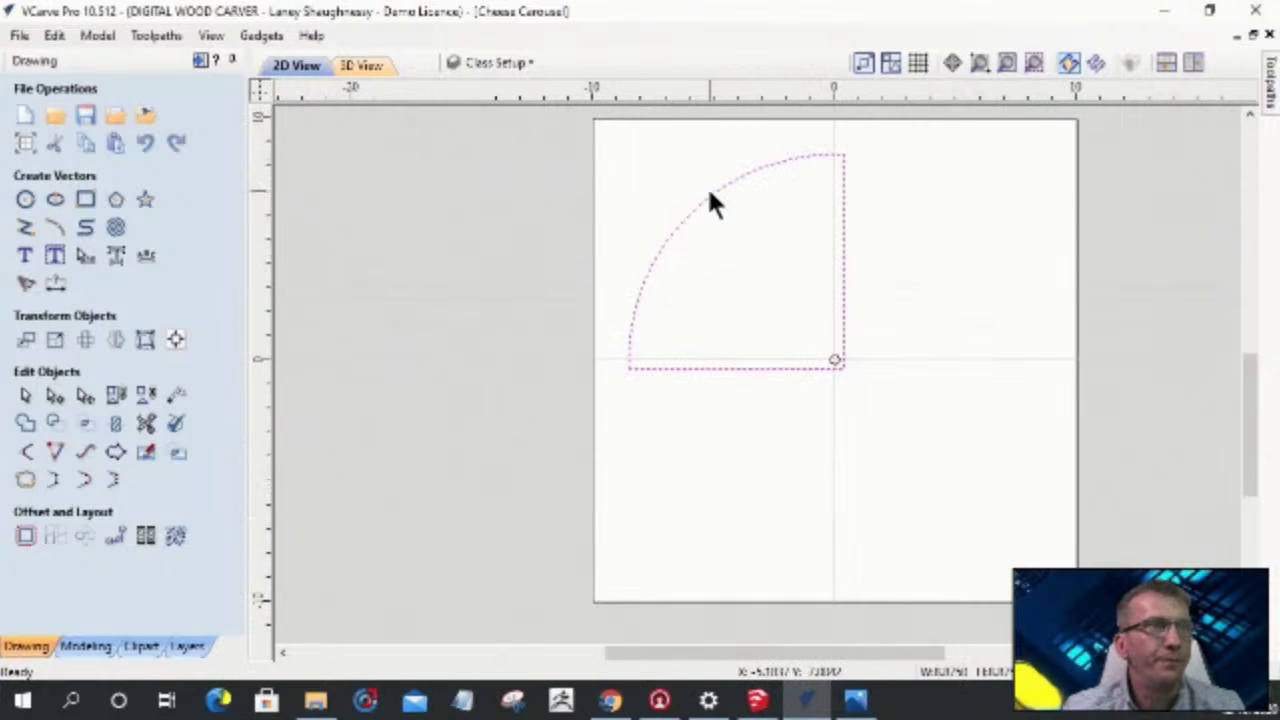
scroll(1080, 131, up, 1)
scroll(1074, 140, down, 1)
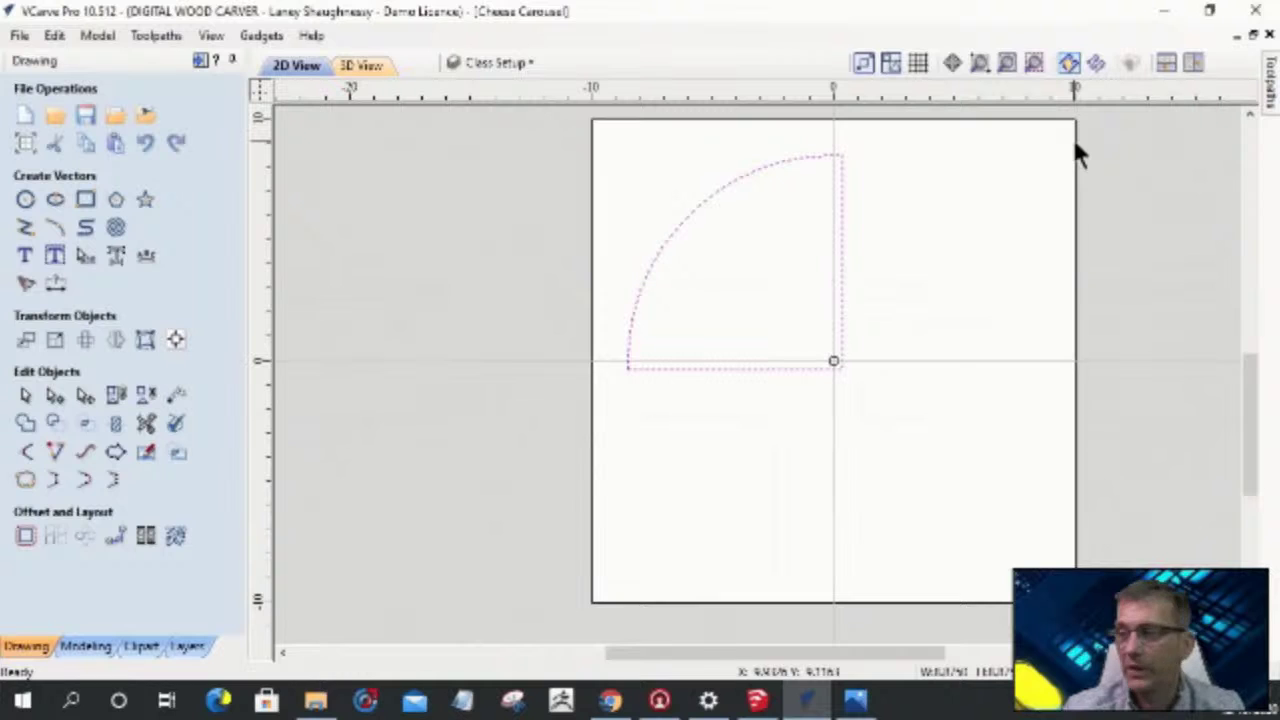
scroll(1075, 144, up, 1)
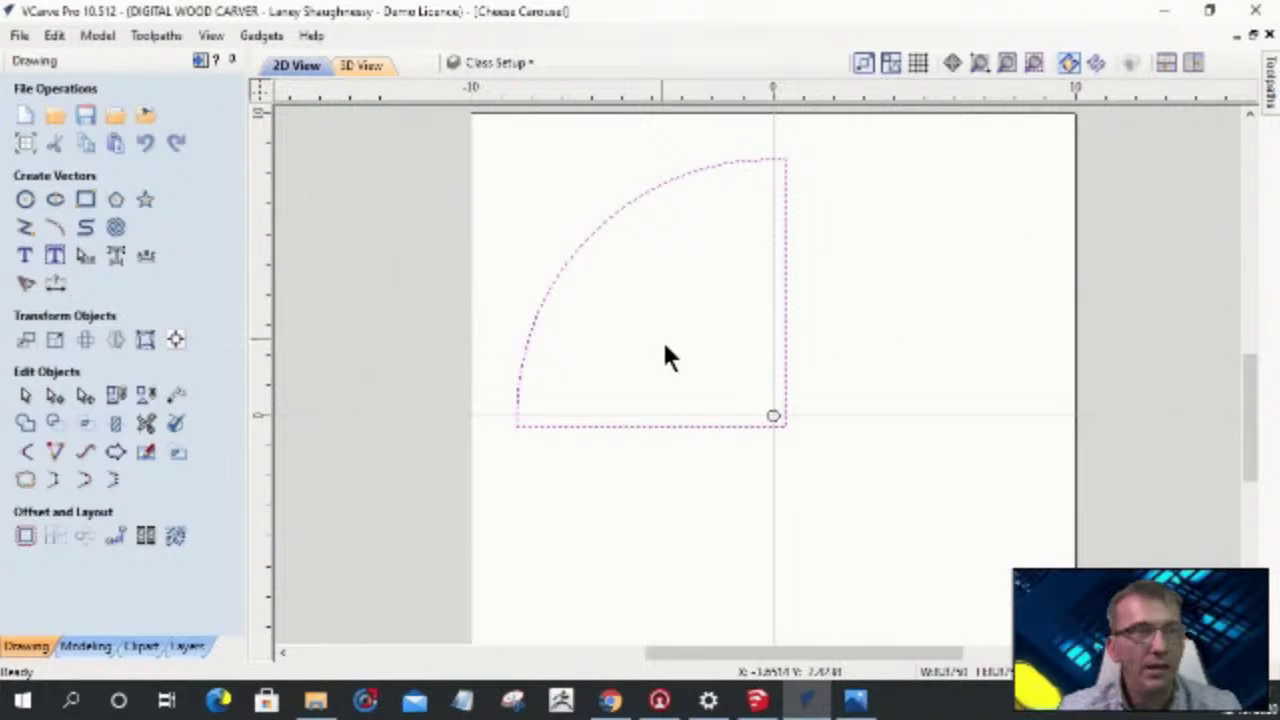
drag(755, 643, 800, 662)
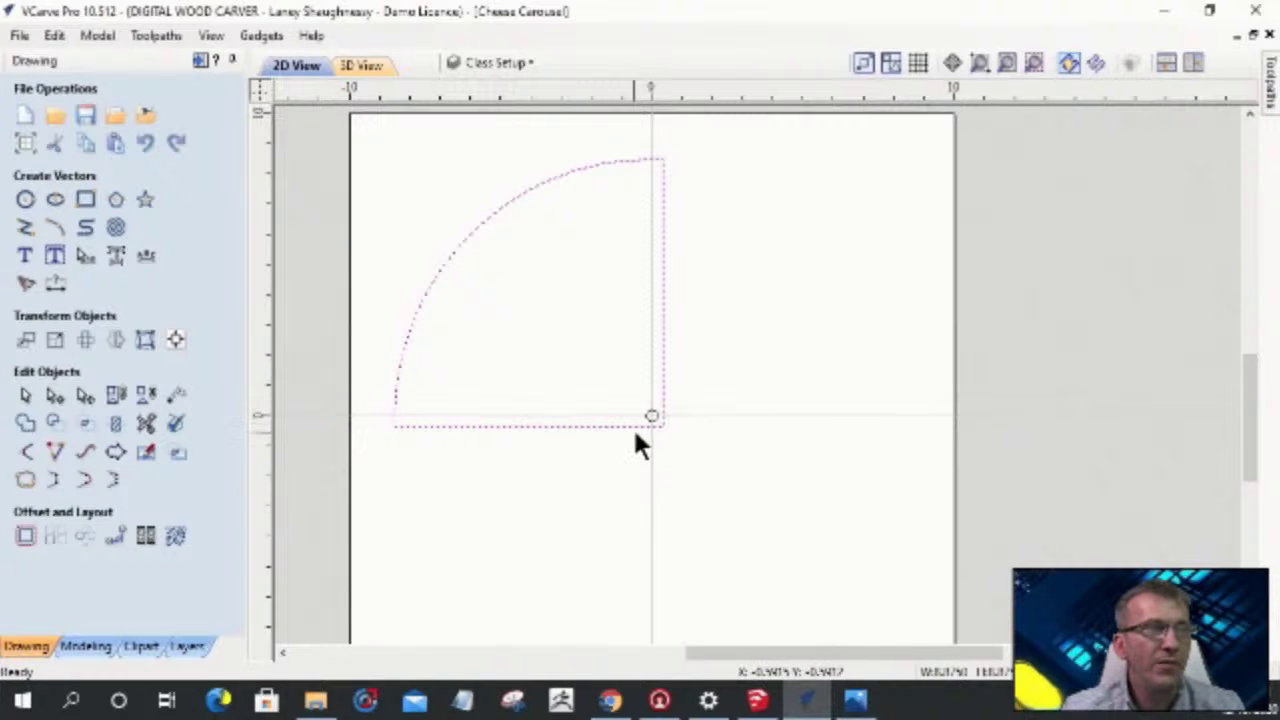
- Hide the Class Setup layer and show the Level 2 layer
click(504, 62)
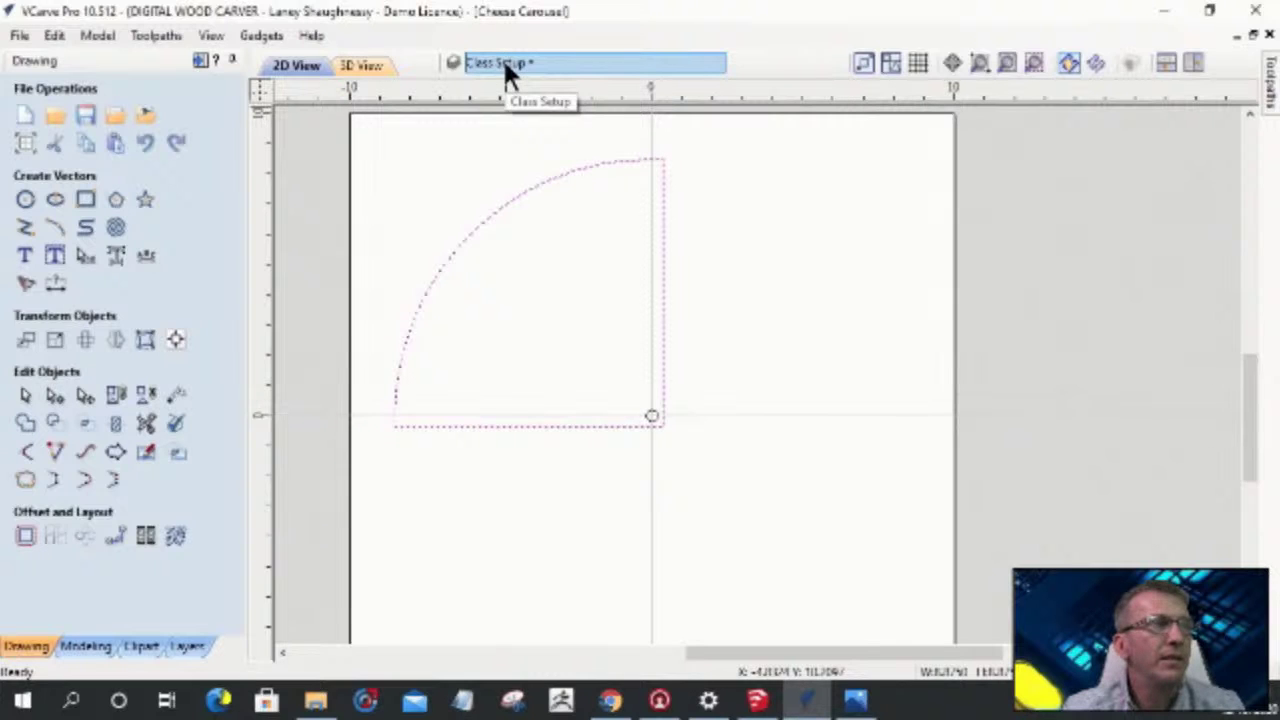
click(505, 65)
click(479, 216)
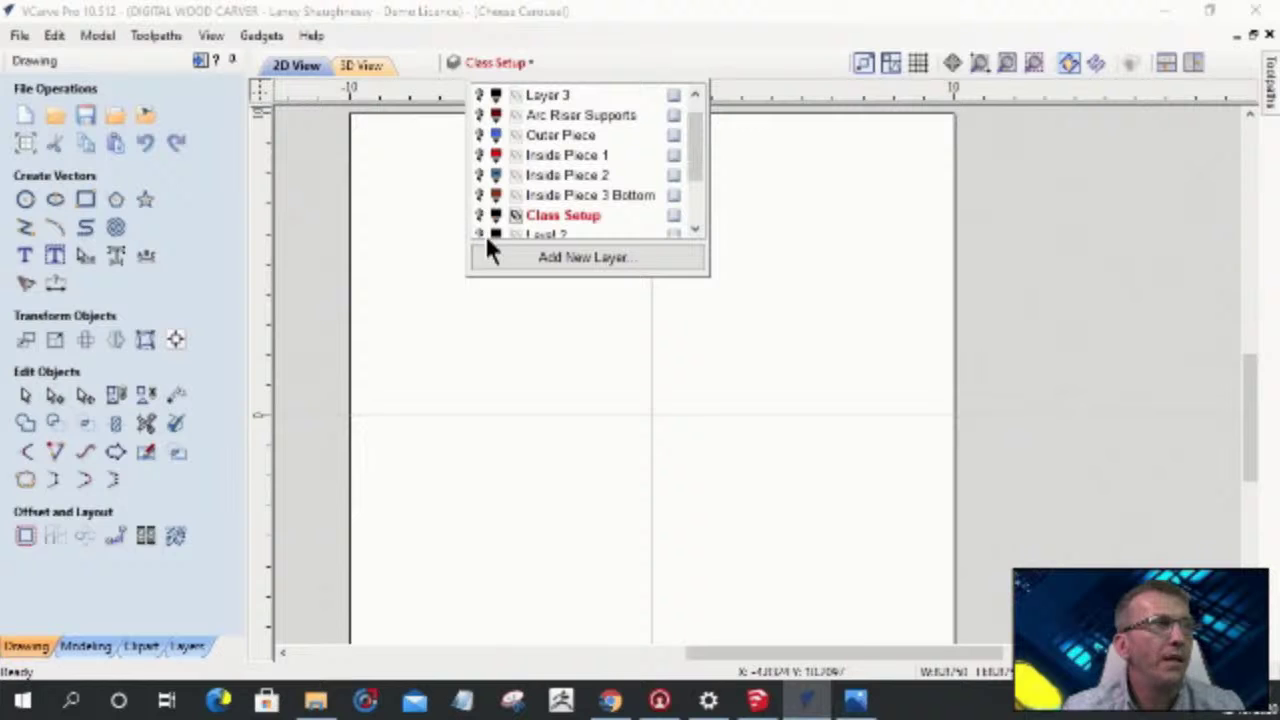
click(479, 236)
scroll(477, 240, down, 1)
scroll(805, 412, down, 3)
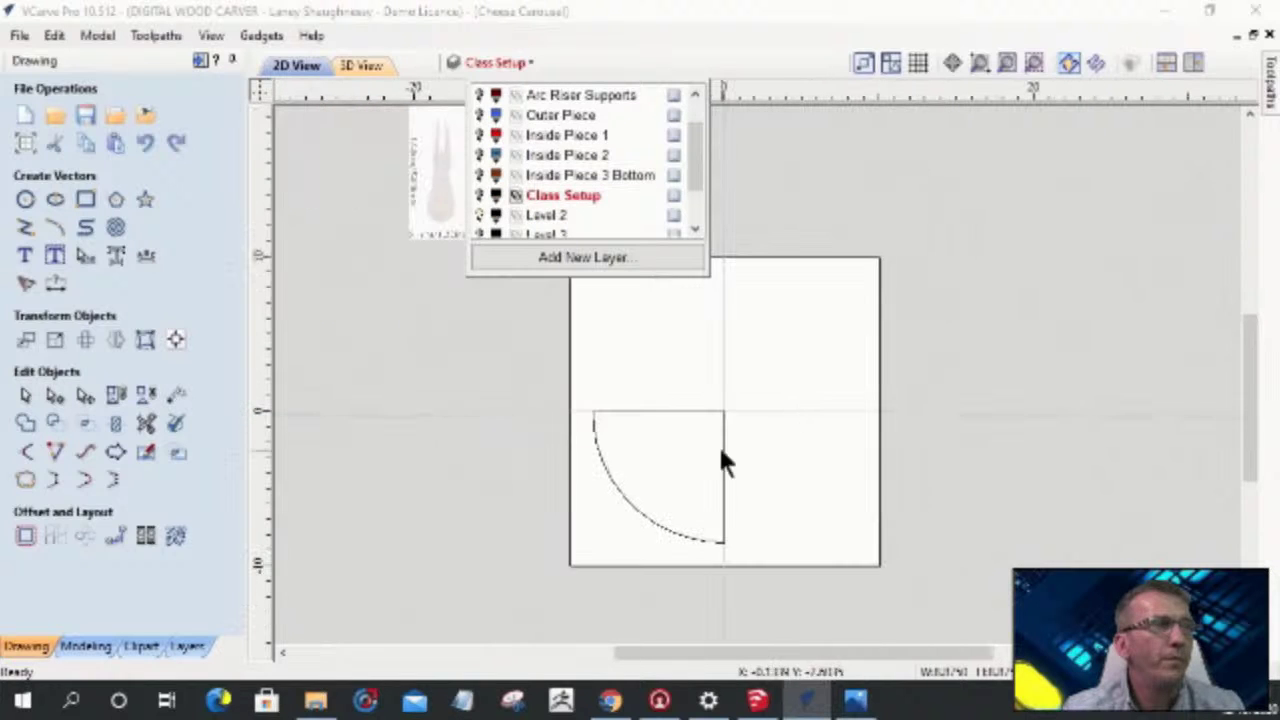
- Select the lower quarter circle for Offset Vectors, try a 0.375 inch outward offset, and undo that offset
click(699, 408)
click(699, 408)
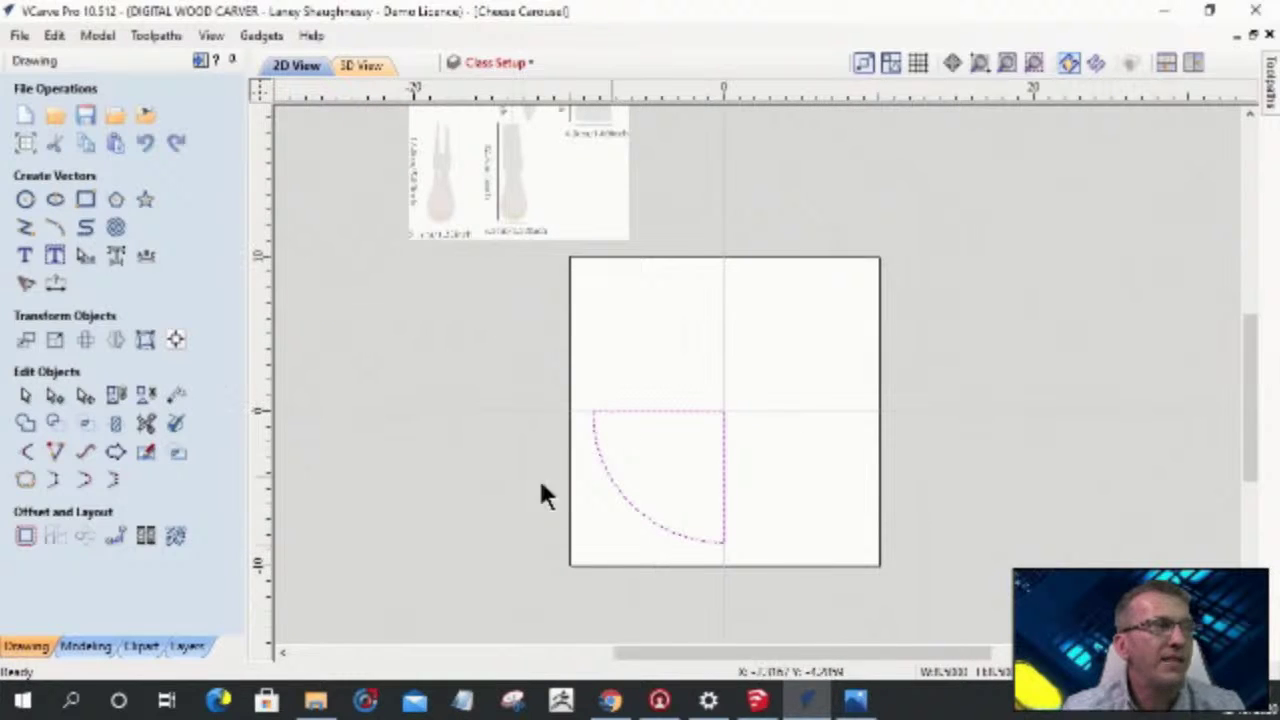
click(25, 536)
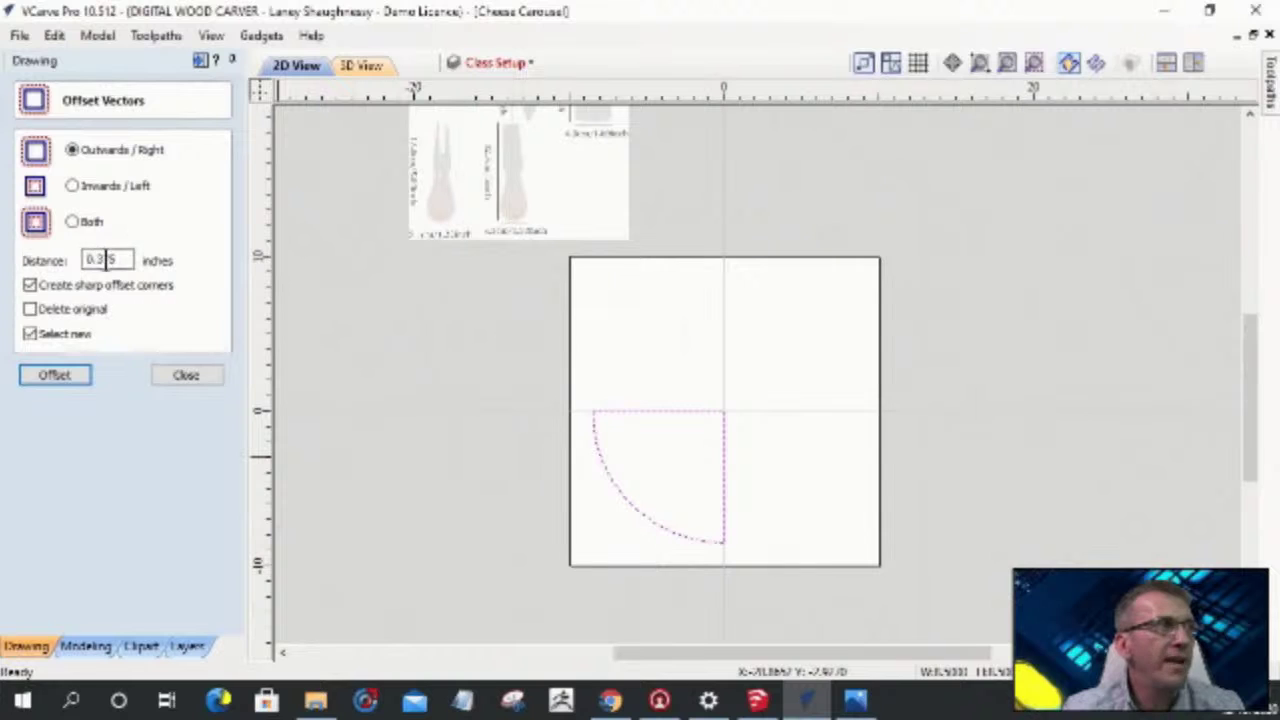
click(50, 380)
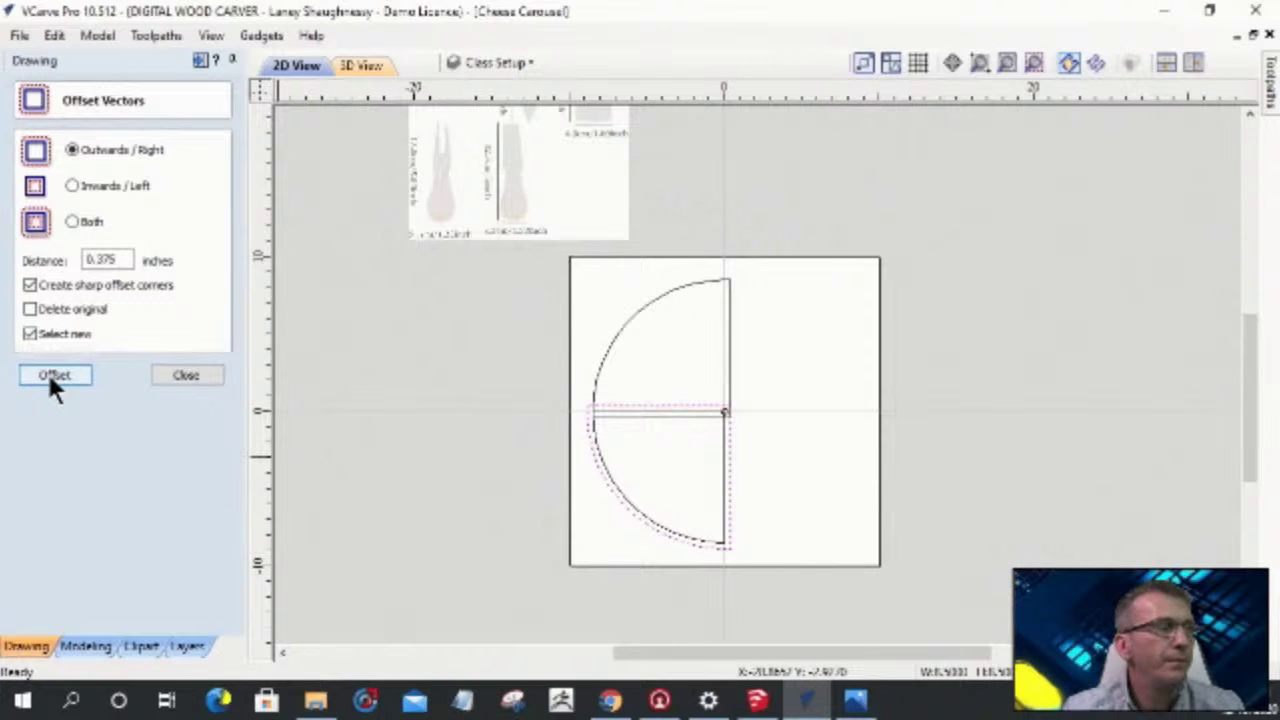
key(ctrl+z)
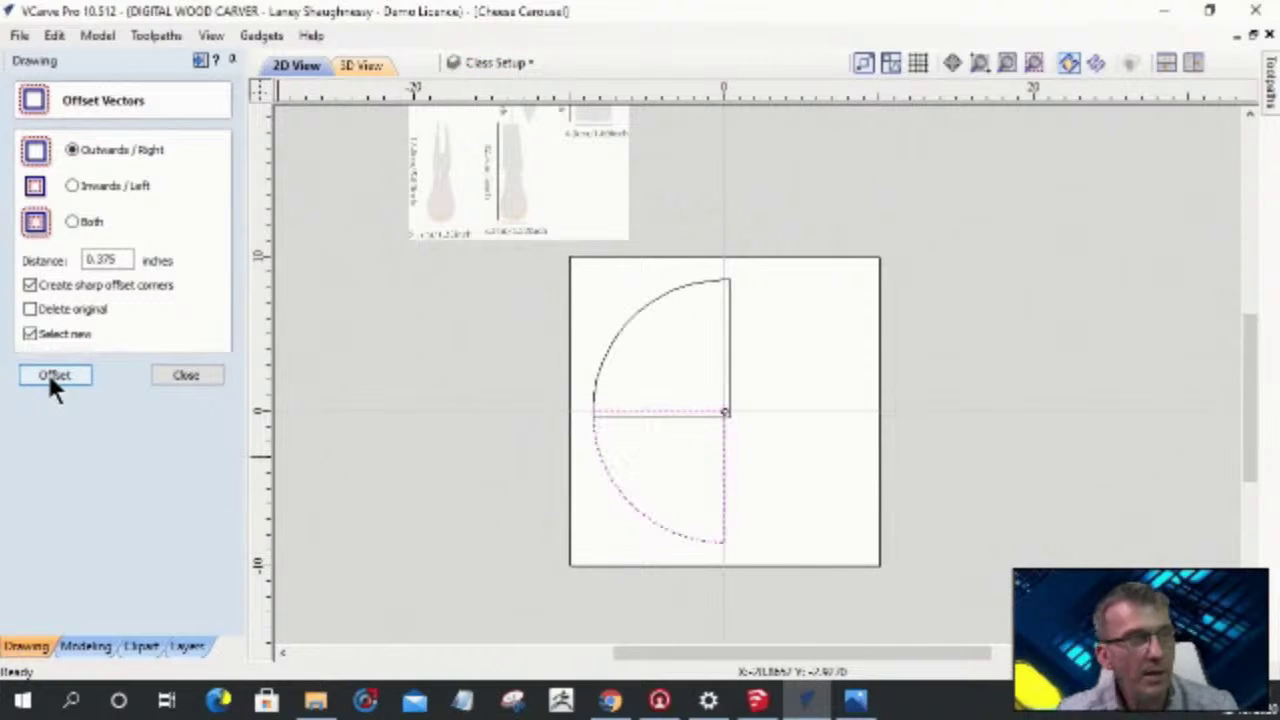
- Make Level 2 the active layer and hide the Class Setup layer
click(520, 62)
scroll(534, 215, down, 2)
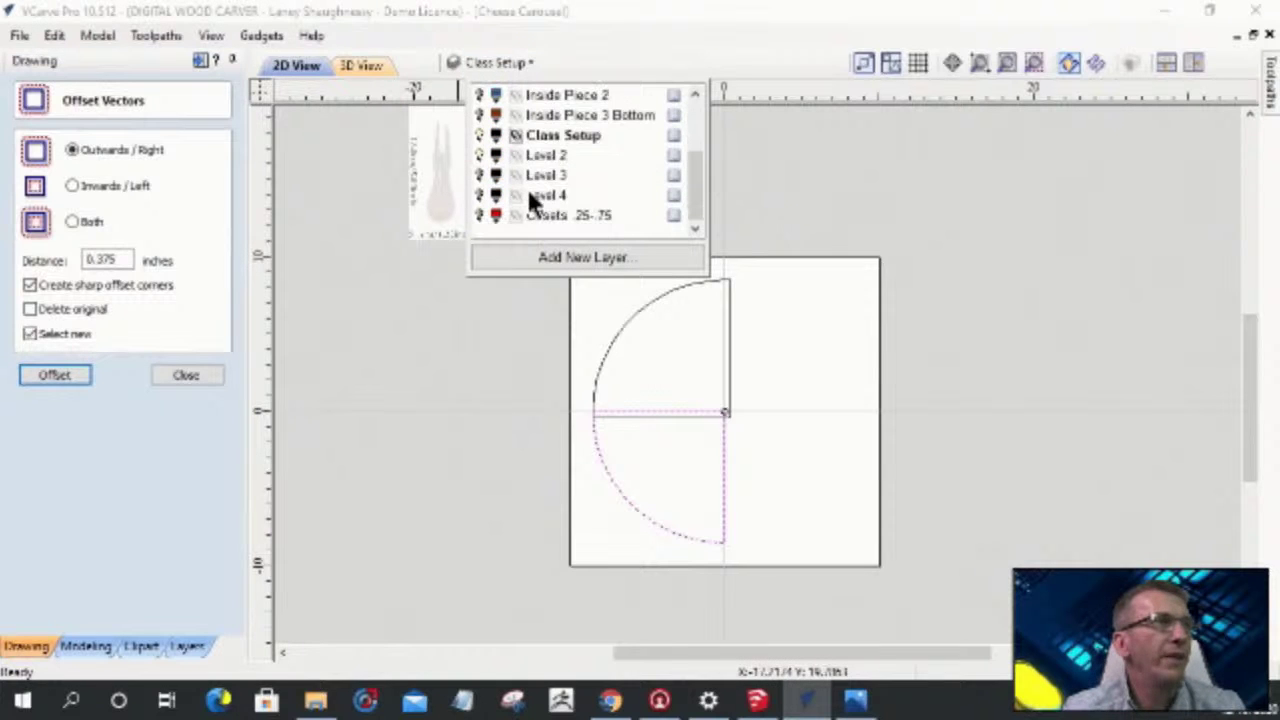
click(546, 157)
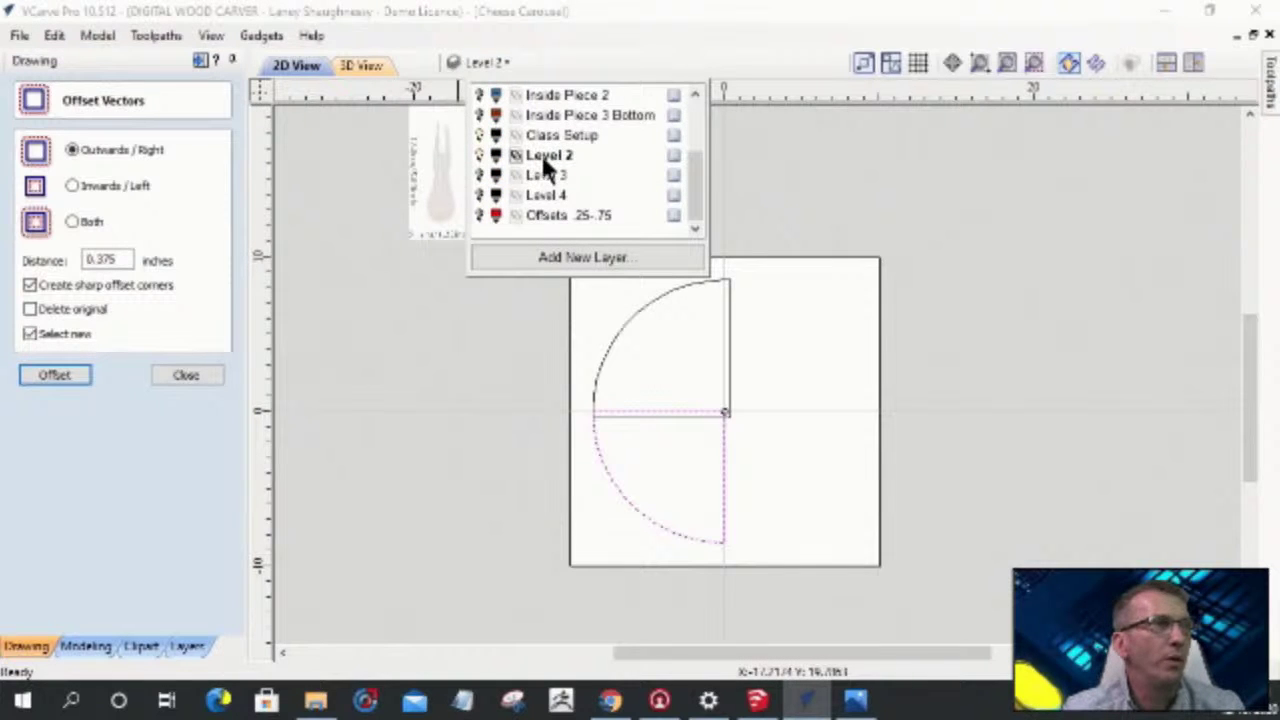
click(479, 155)
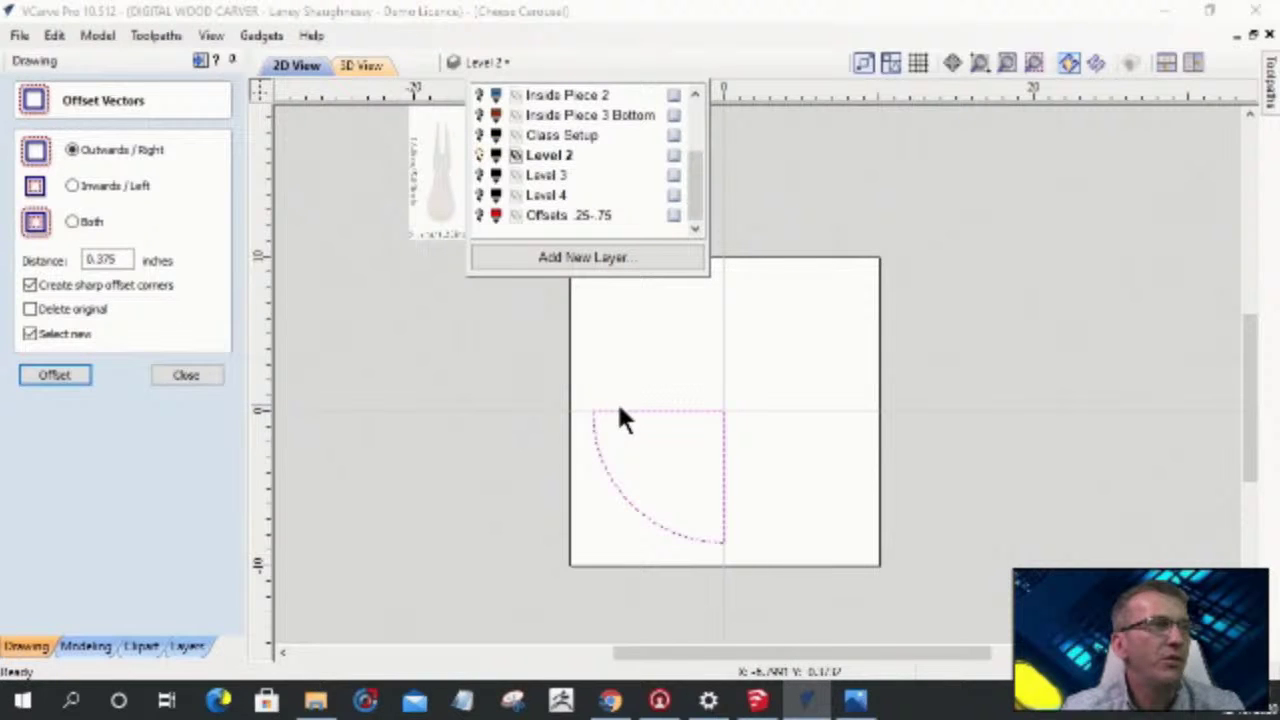
- Offset the selected lower quarter circle outwards by 0.375 inches on Level 2
click(54, 374)
click(186, 375)
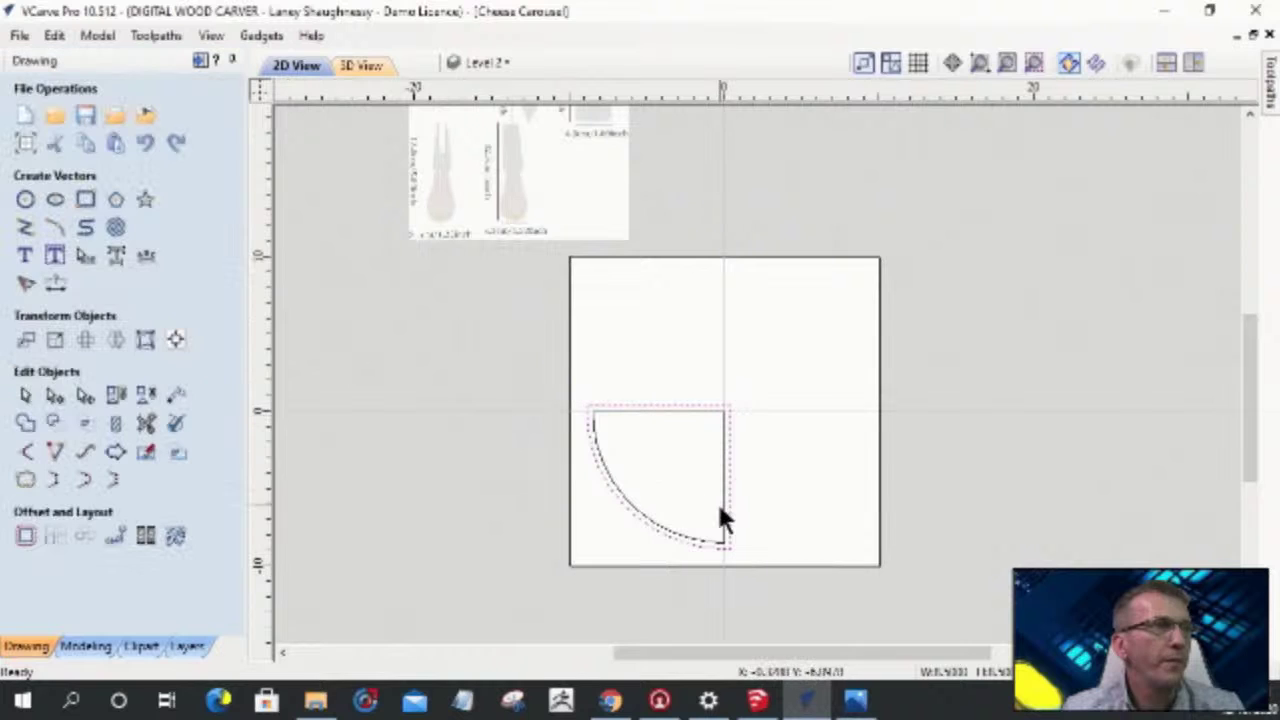
- Delete the horizontal and vertical straight spans of the original lower quarter circle, leaving only its arc
scroll(717, 501, up, 2)
scroll(713, 505, up, 1)
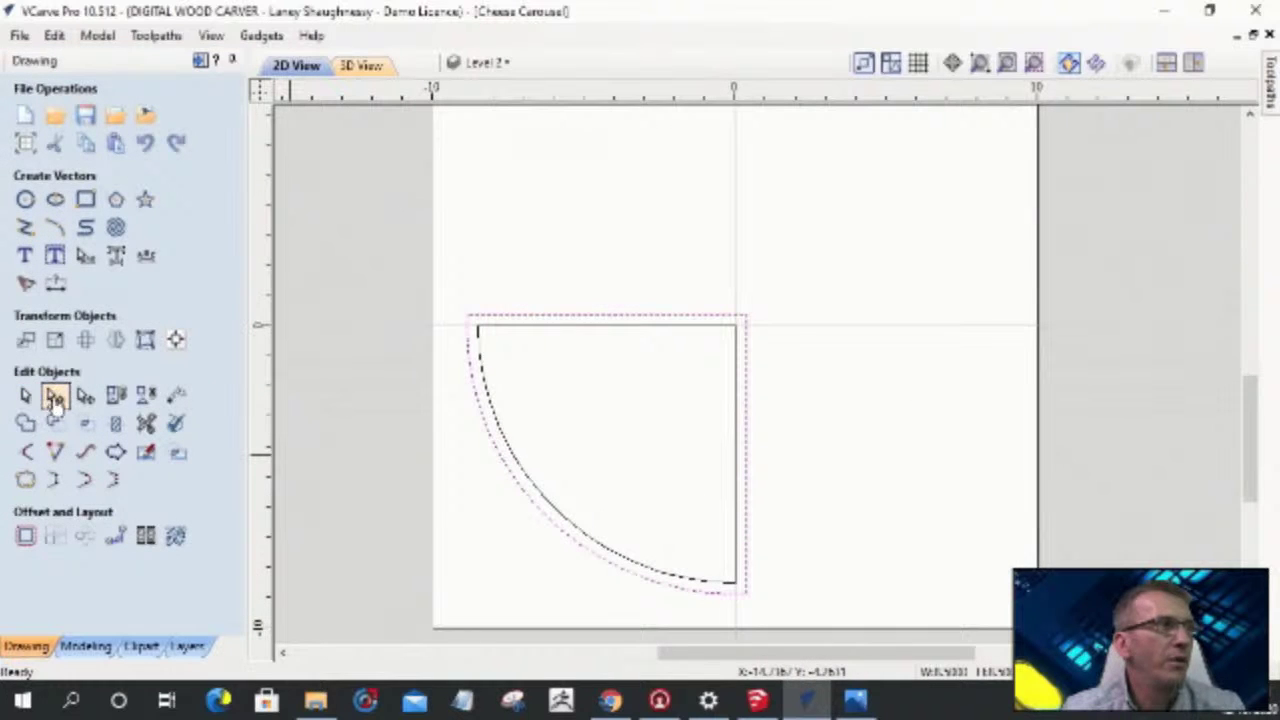
click(55, 395)
click(588, 329)
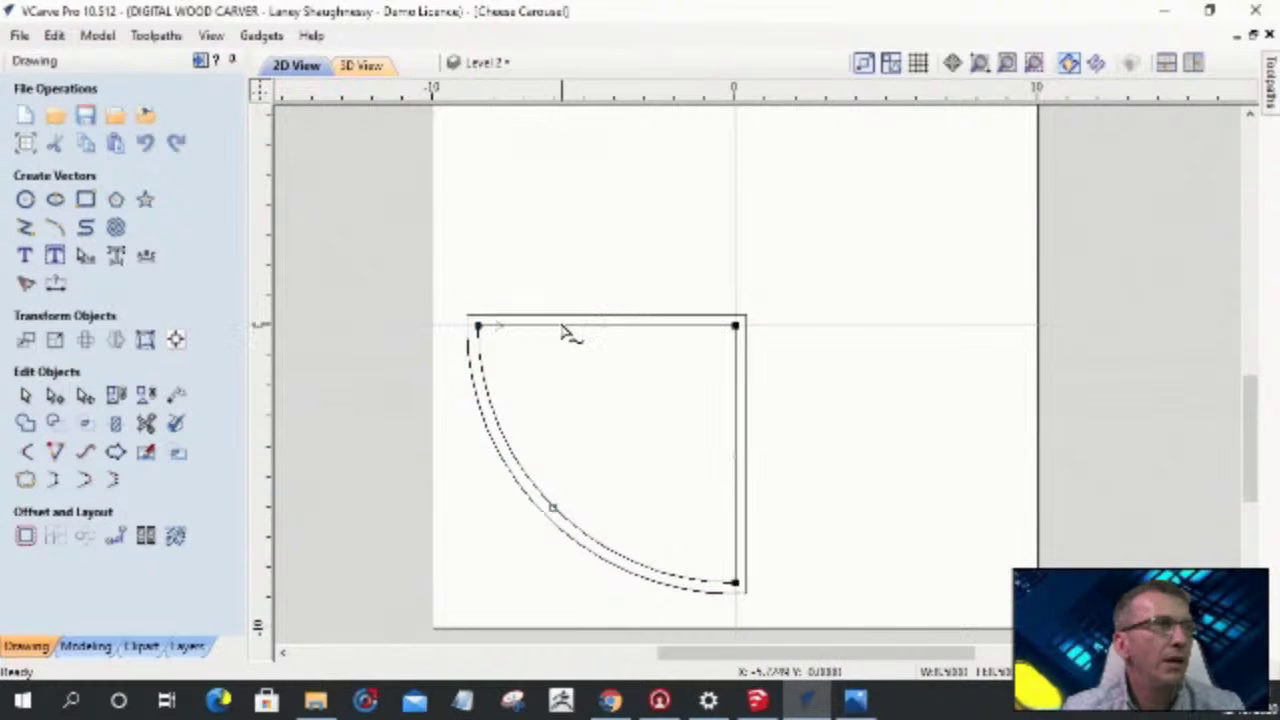
right_click(552, 327)
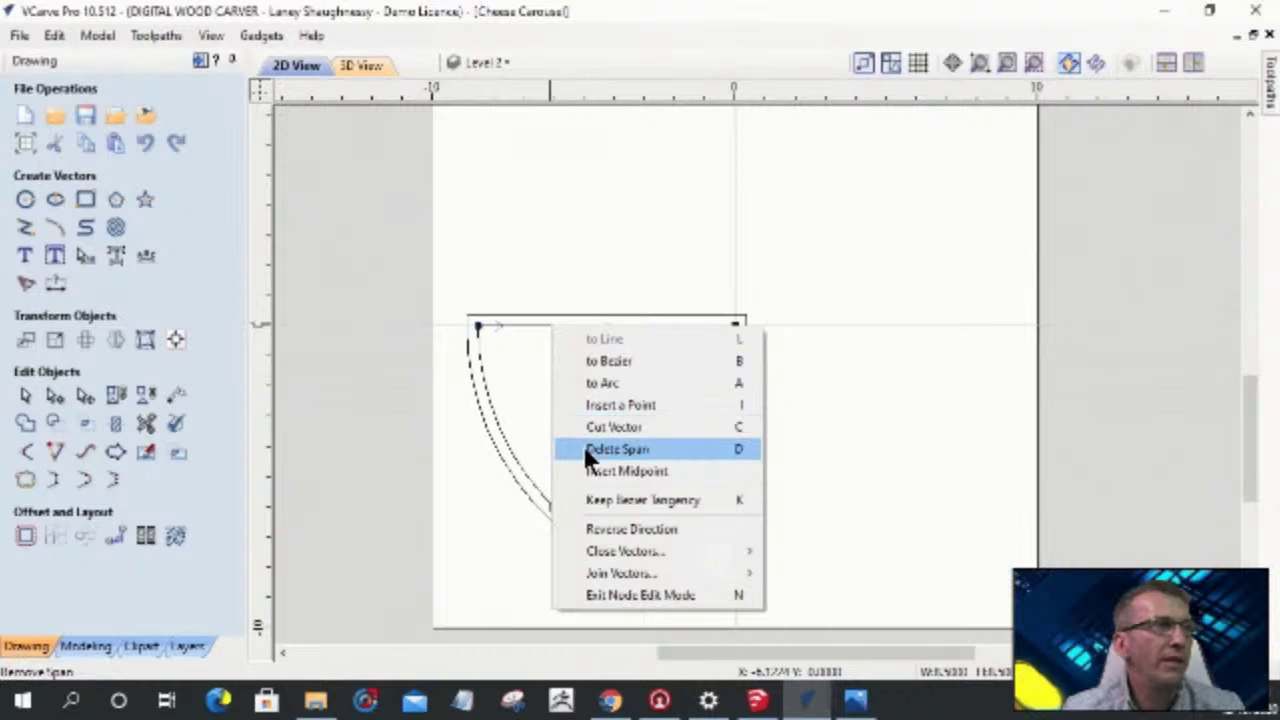
click(586, 451)
right_click(742, 384)
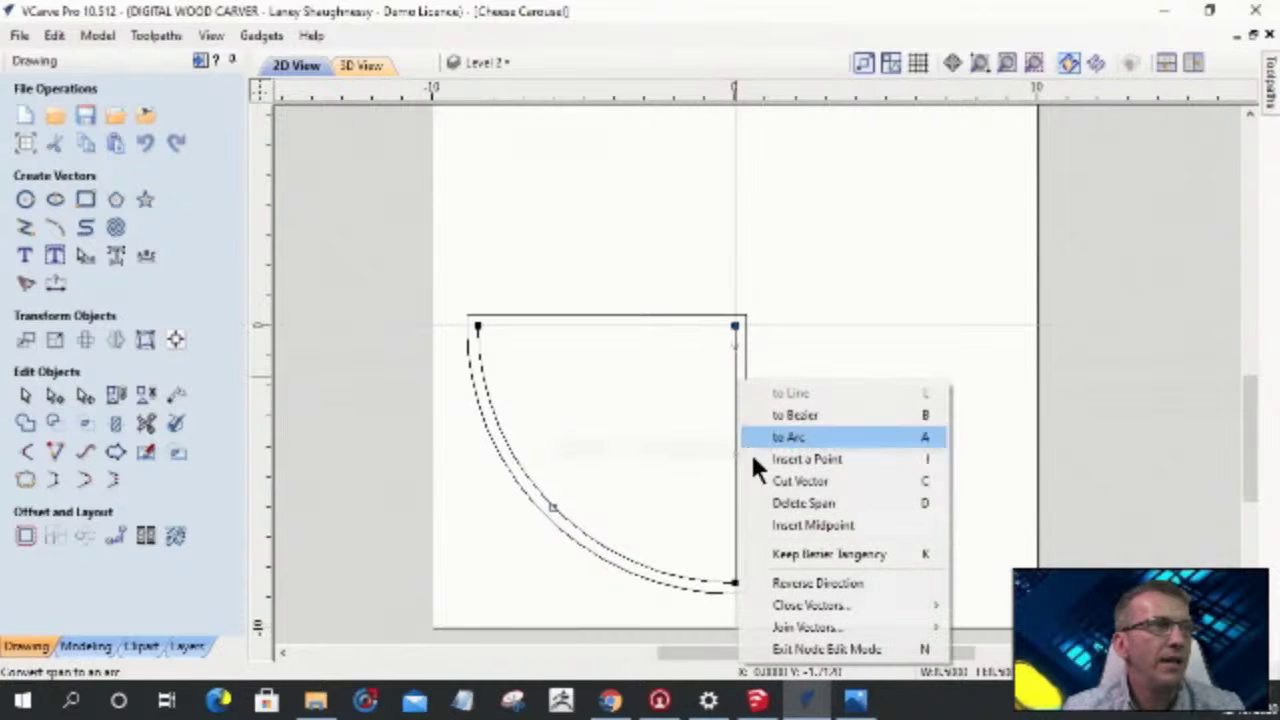
click(760, 502)
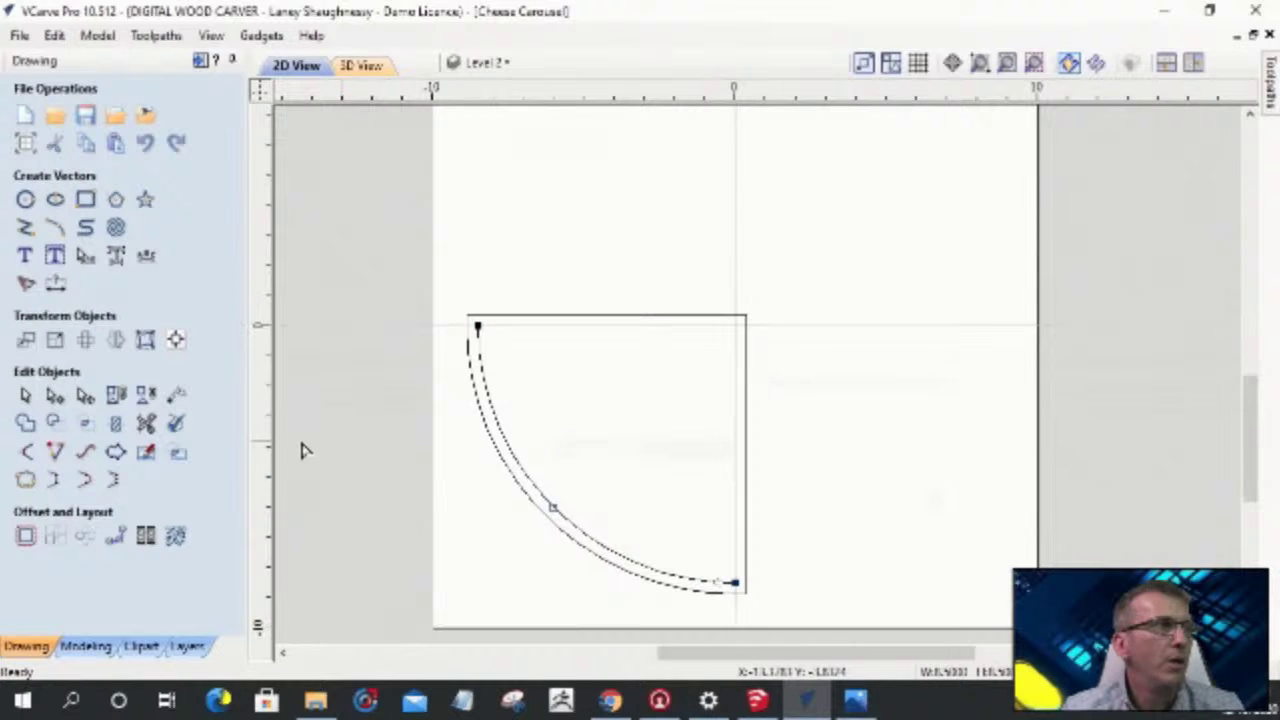
- Extend the lower inner arc's ends to the offset lines and trim away the outer arc
click(55, 453)
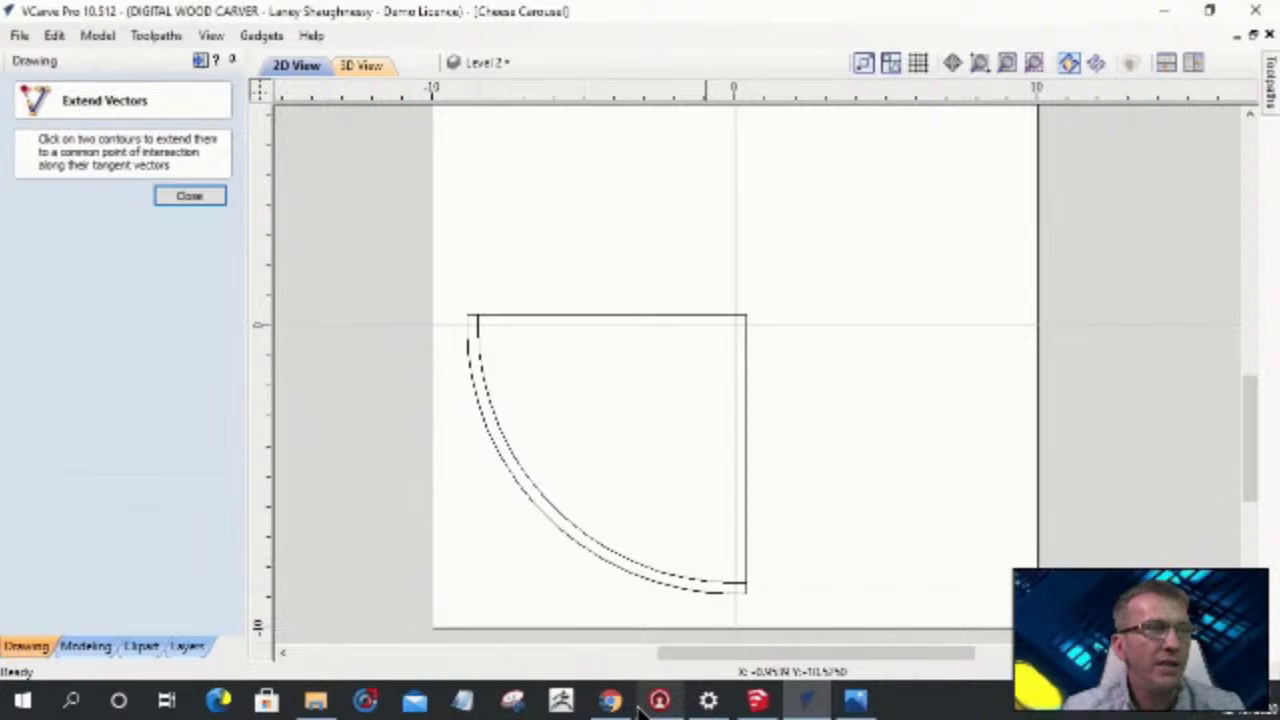
click(189, 196)
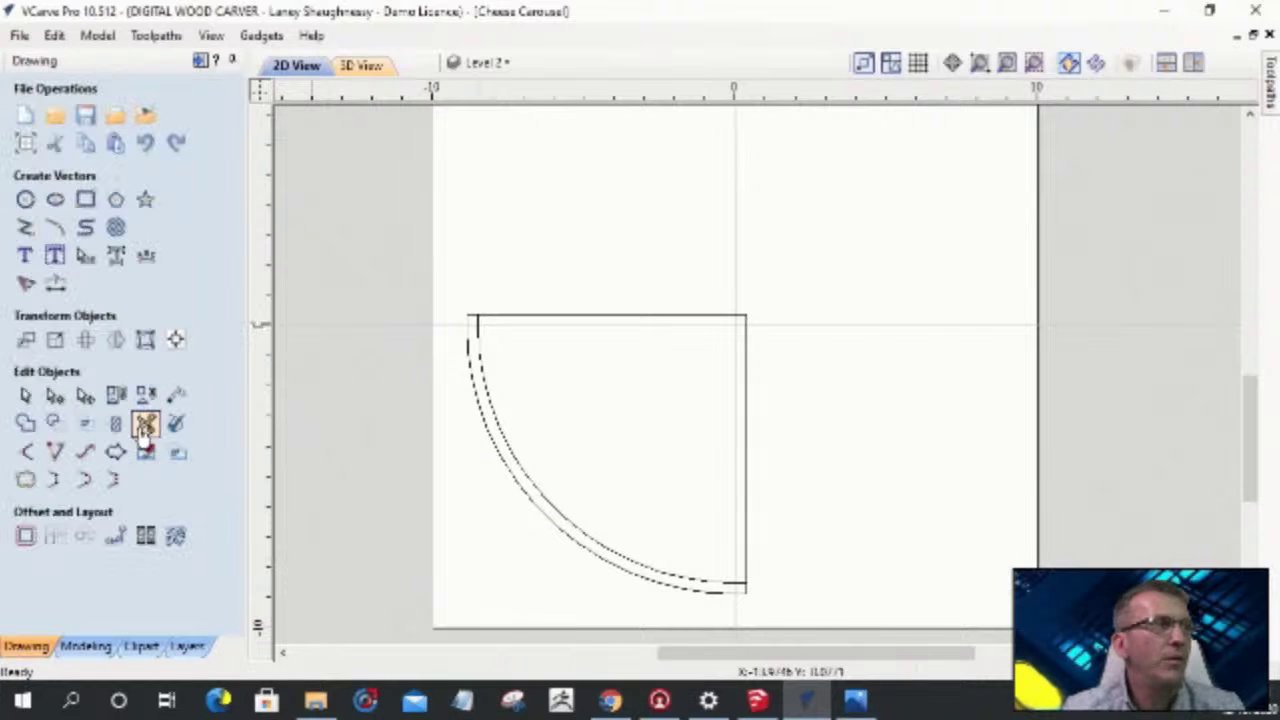
click(143, 425)
click(486, 400)
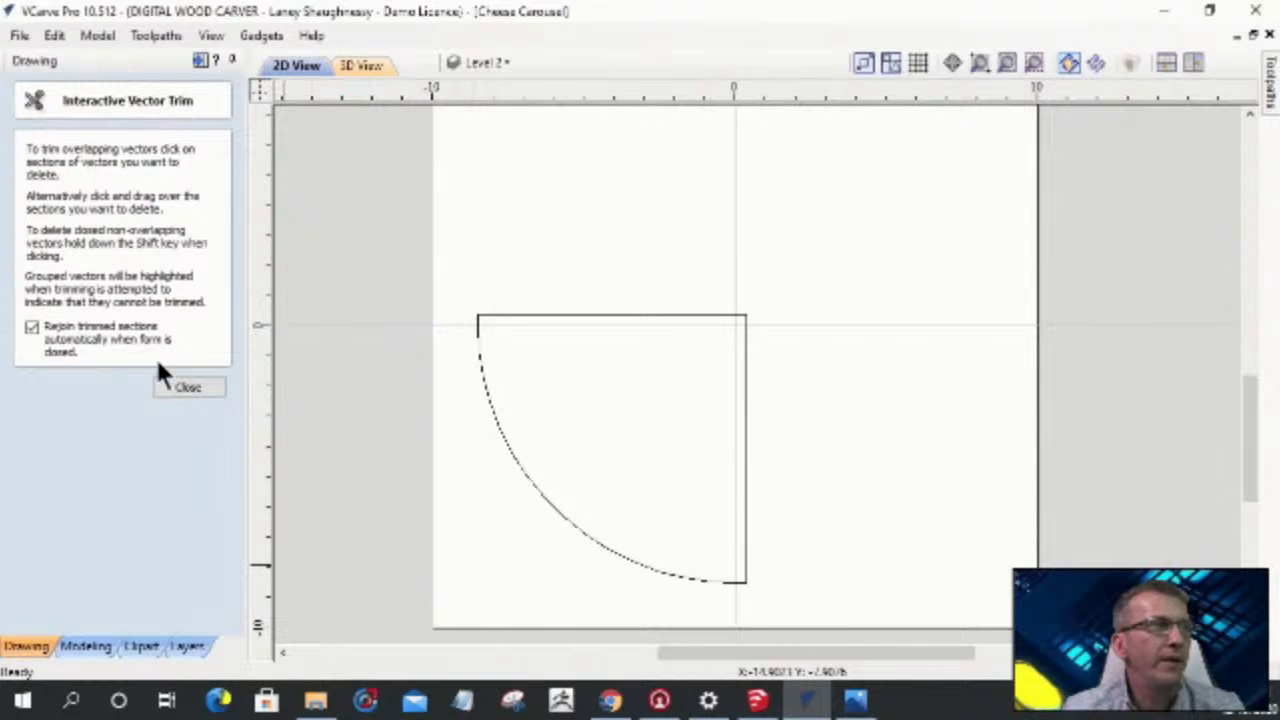
click(171, 389)
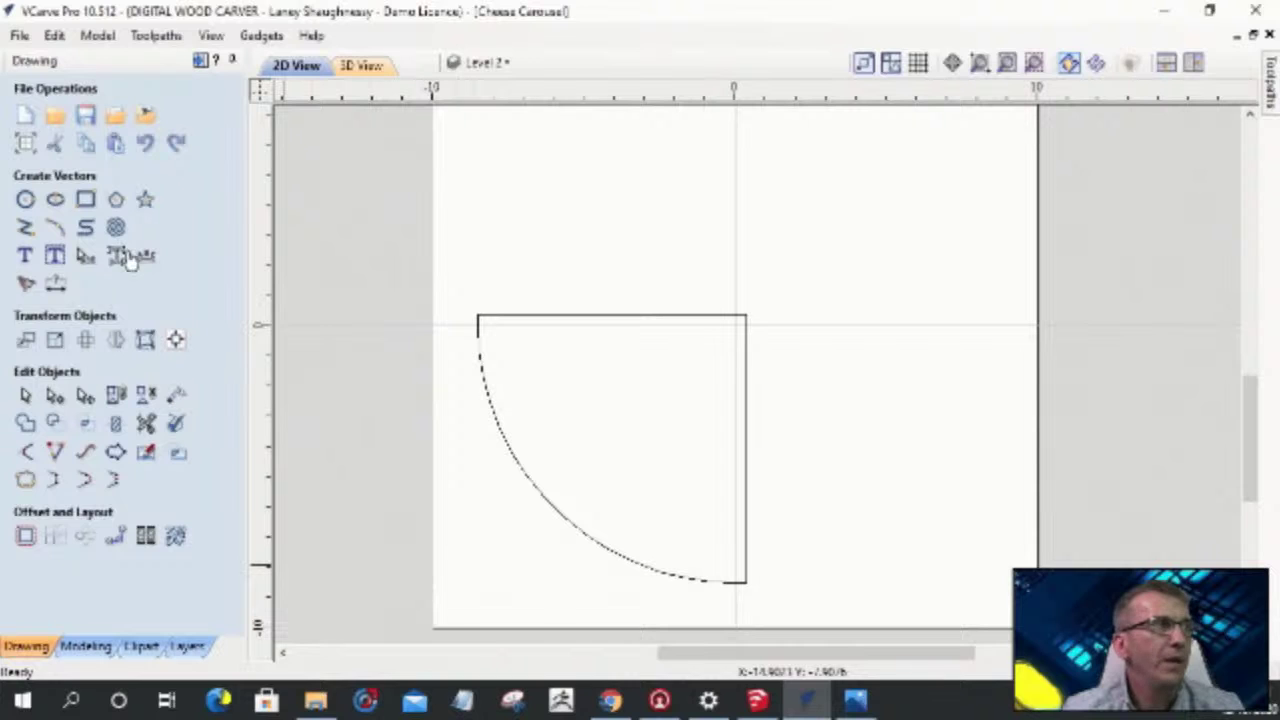
- Show the Class Setup layer together with Level 2
click(487, 60)
click(479, 196)
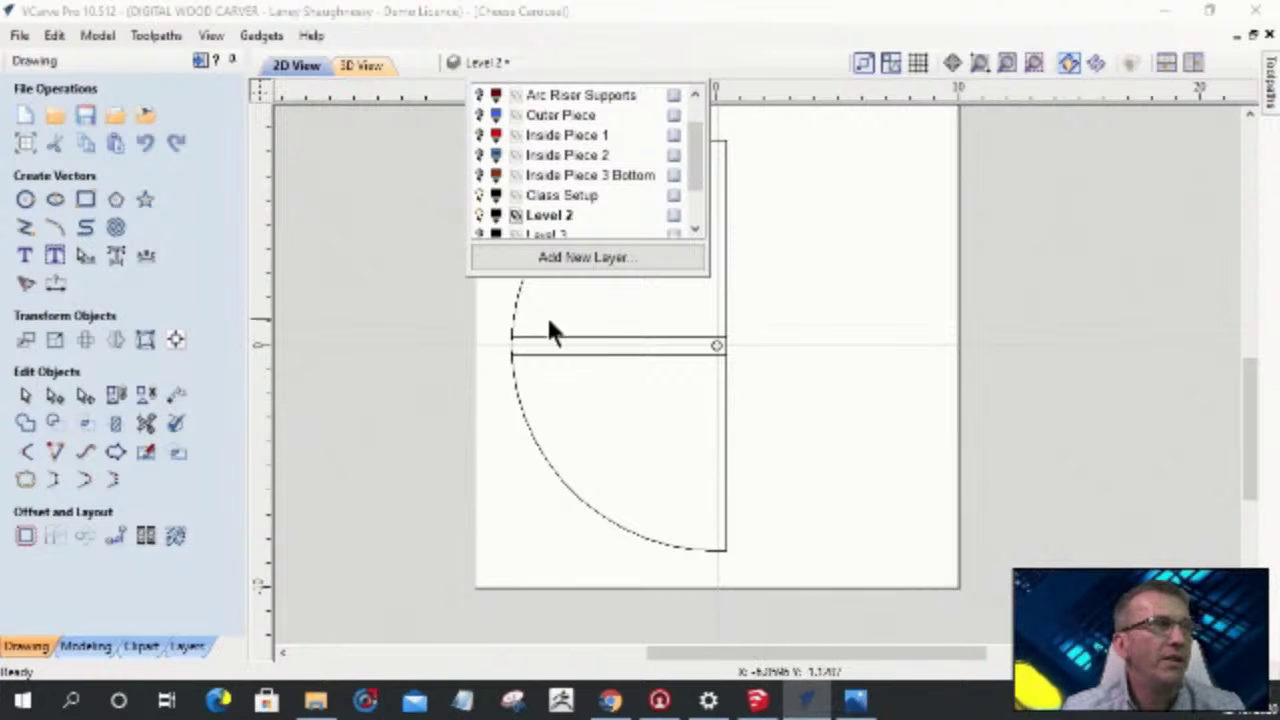
scroll(532, 321, up, 1)
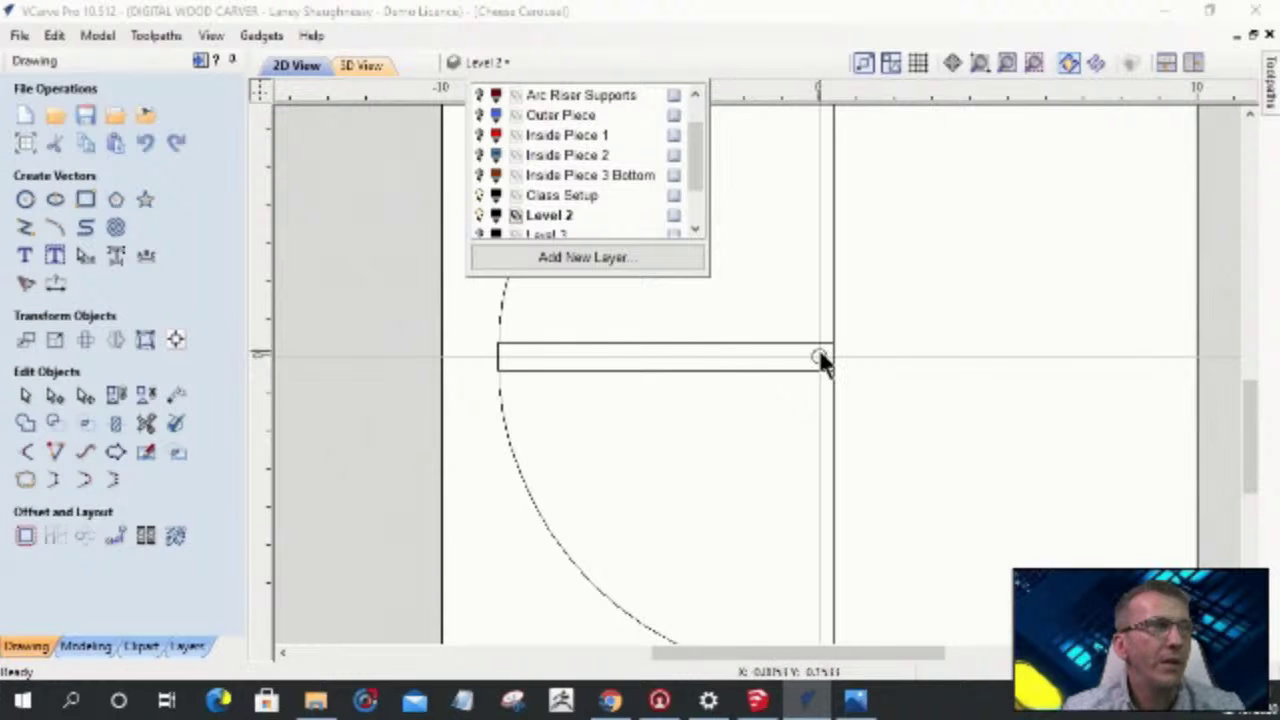
- Hide the Class Setup and Level 2 layers and make Level 3 the visible, active layer
click(685, 374)
click(485, 70)
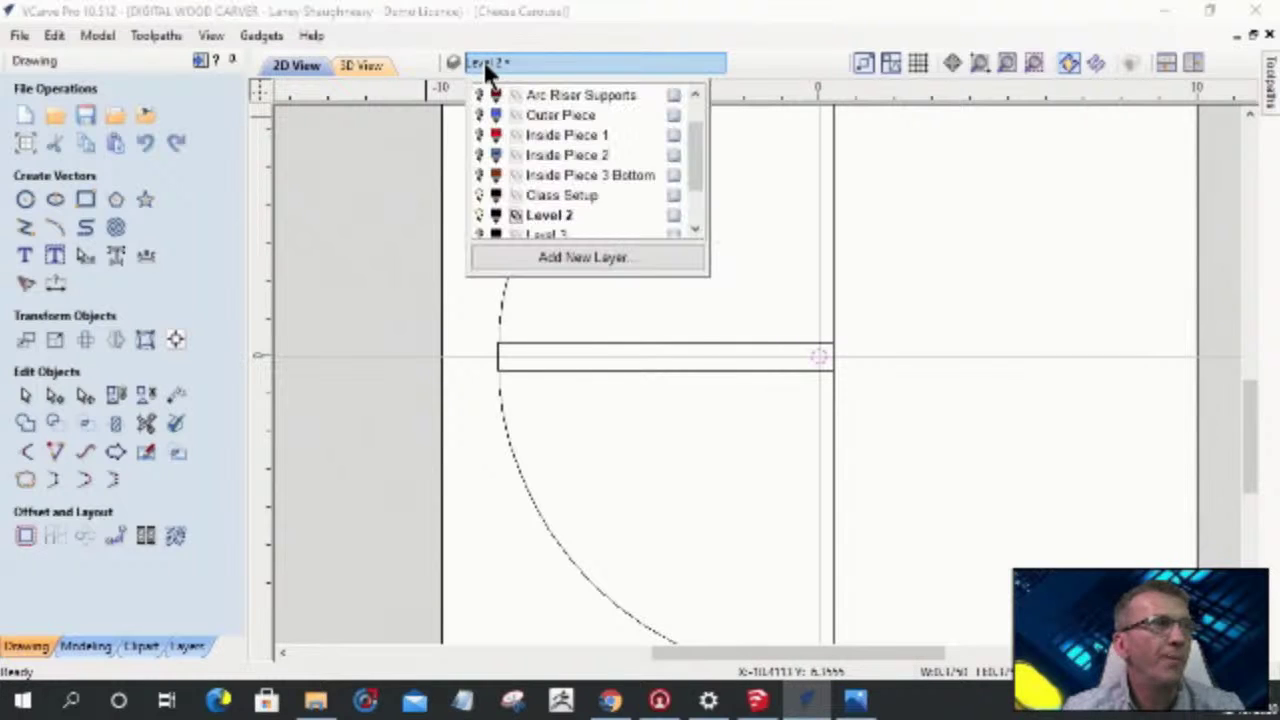
click(480, 213)
click(479, 215)
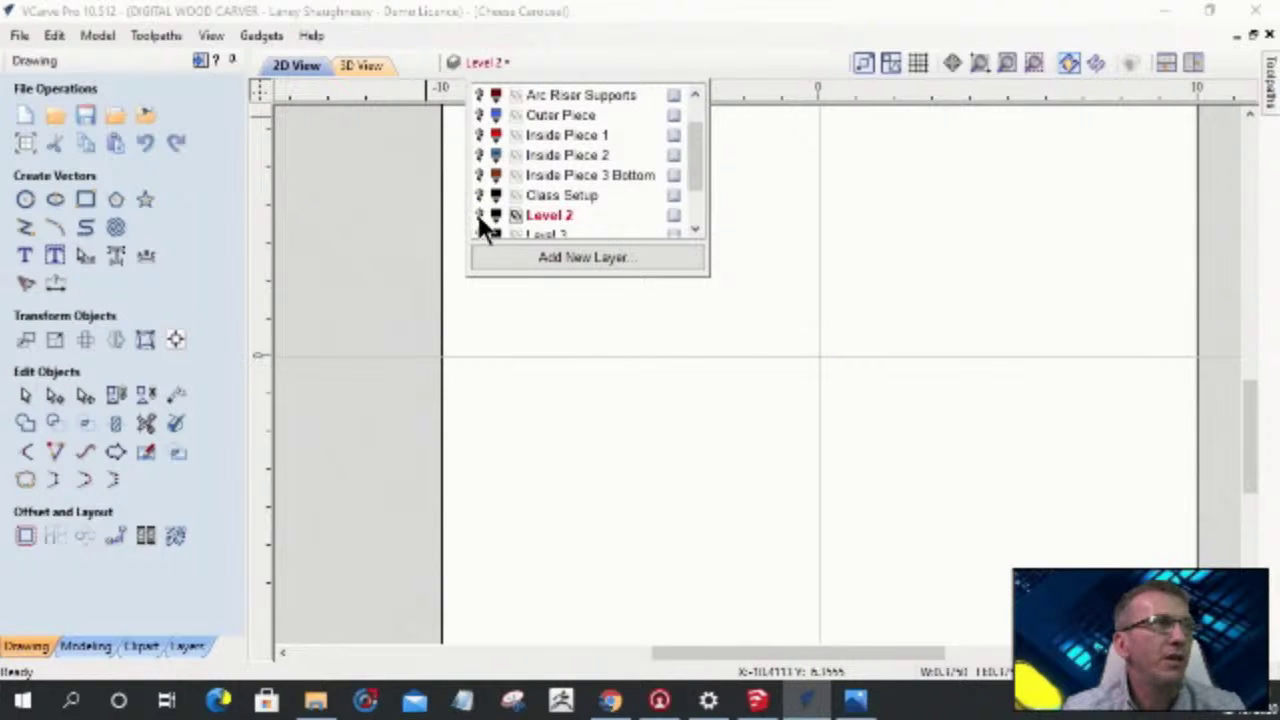
click(480, 236)
click(548, 230)
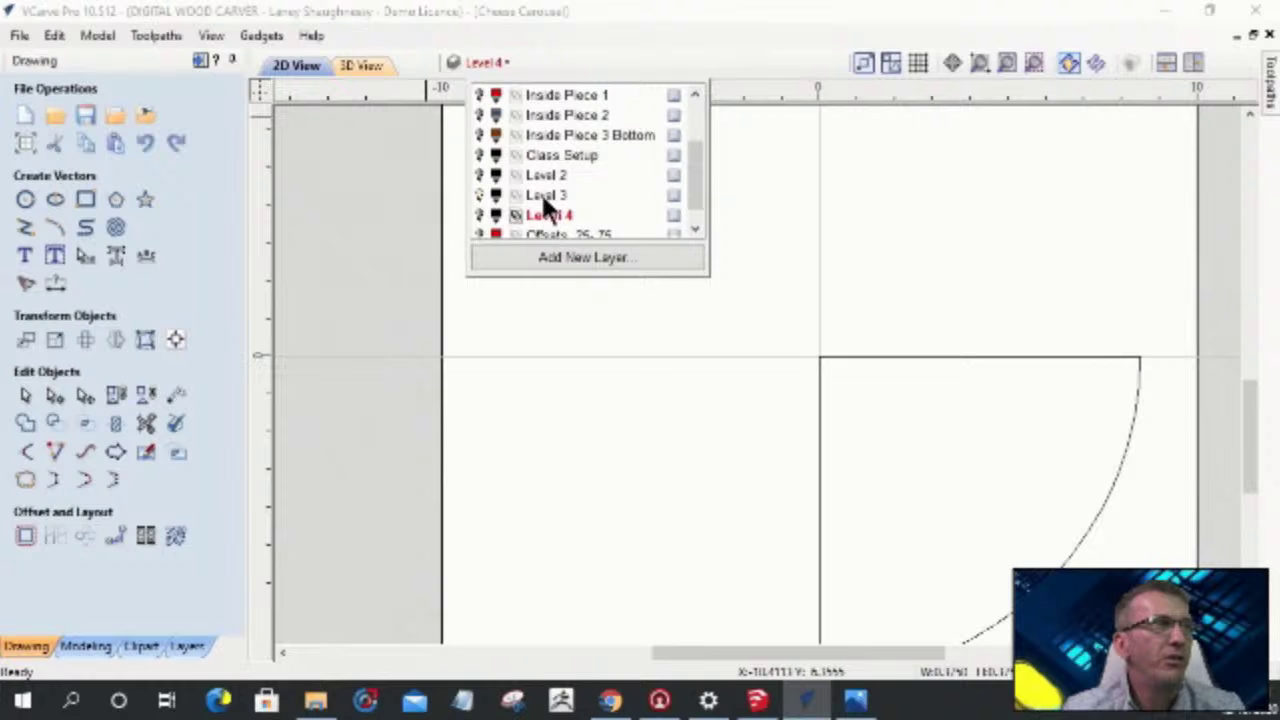
scroll(545, 200, down, 1)
click(541, 174)
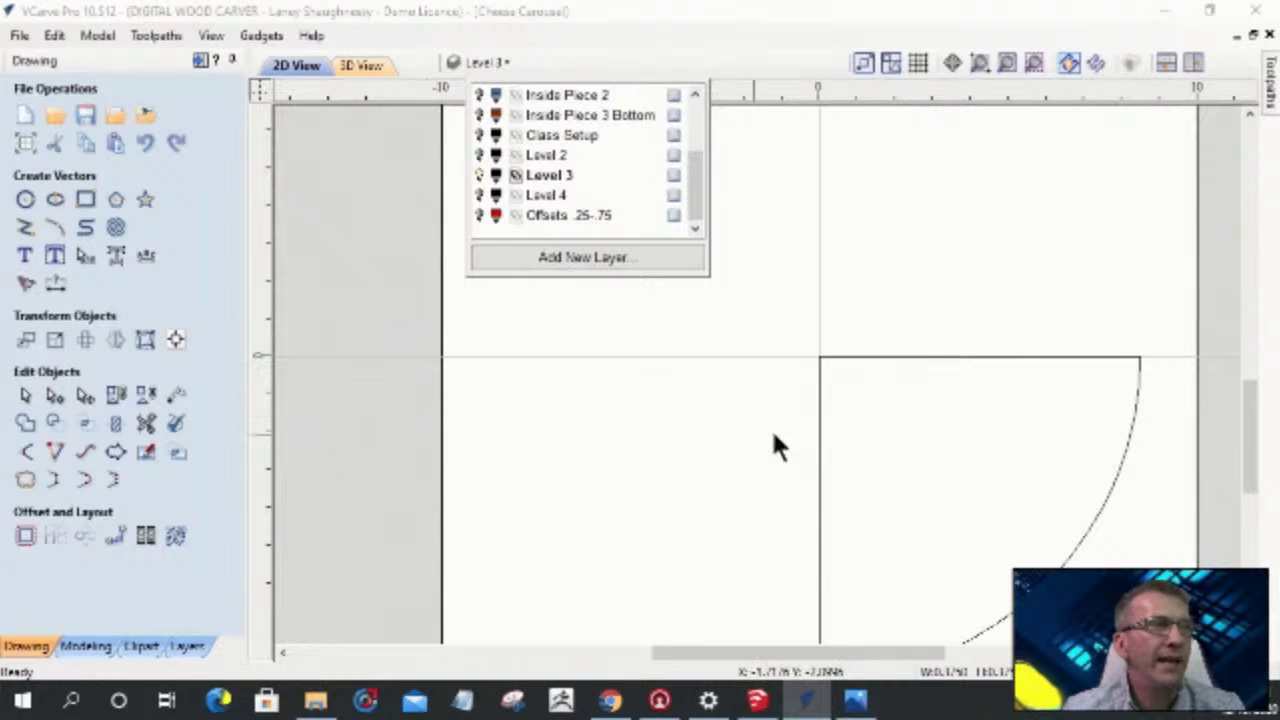
- Offset the quarter circle on Level 3 outwards by 0.375 inches
click(820, 398)
scroll(685, 210, down, 2)
scroll(683, 194, down, 1)
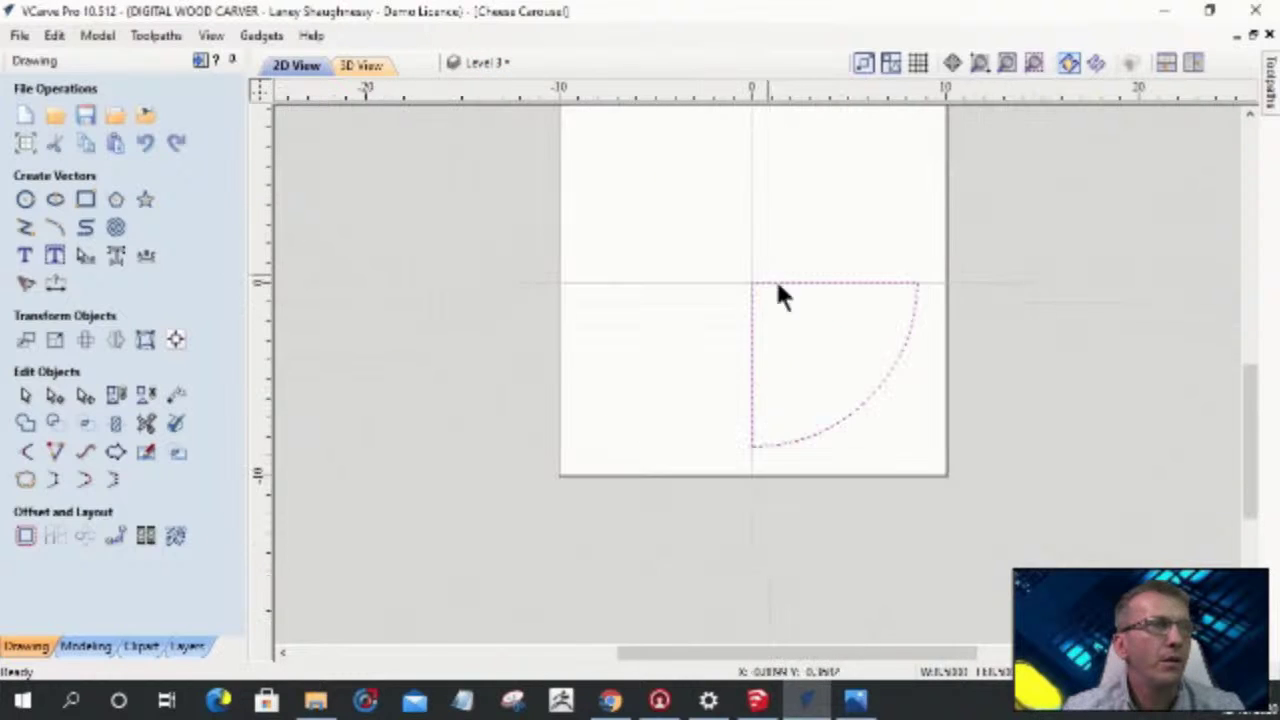
scroll(795, 300, up, 2)
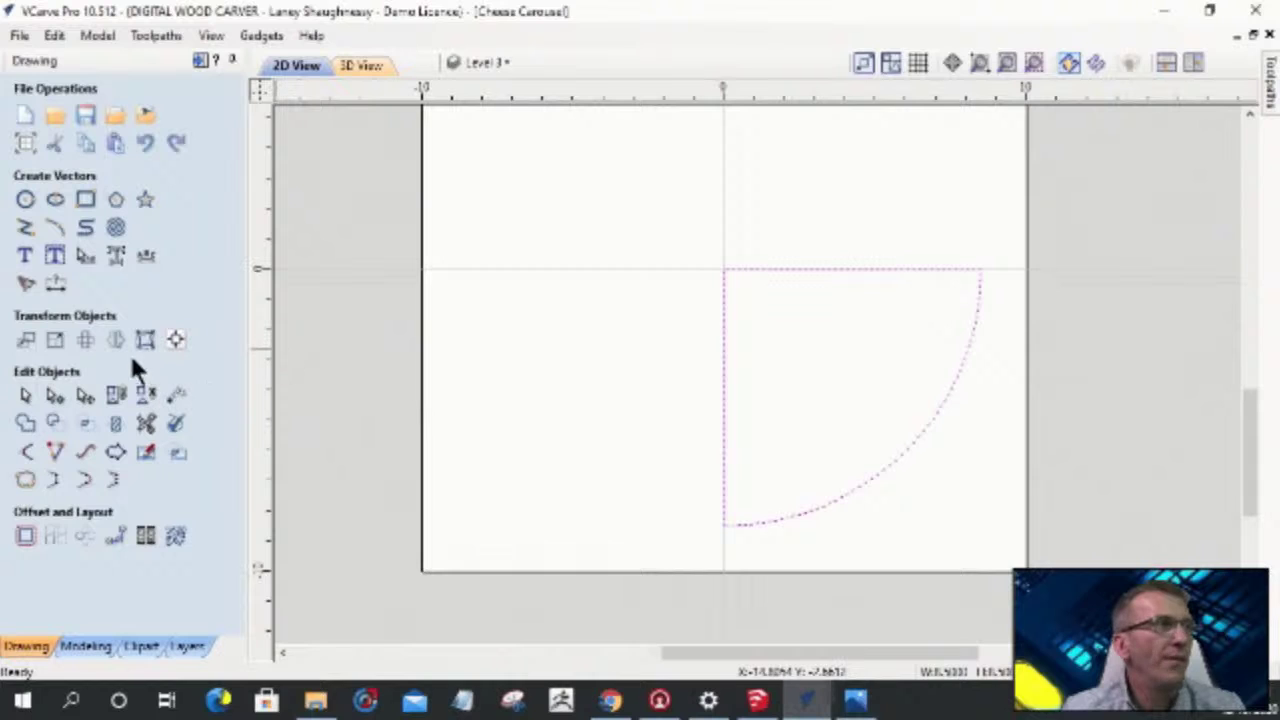
click(24, 534)
click(48, 378)
click(177, 372)
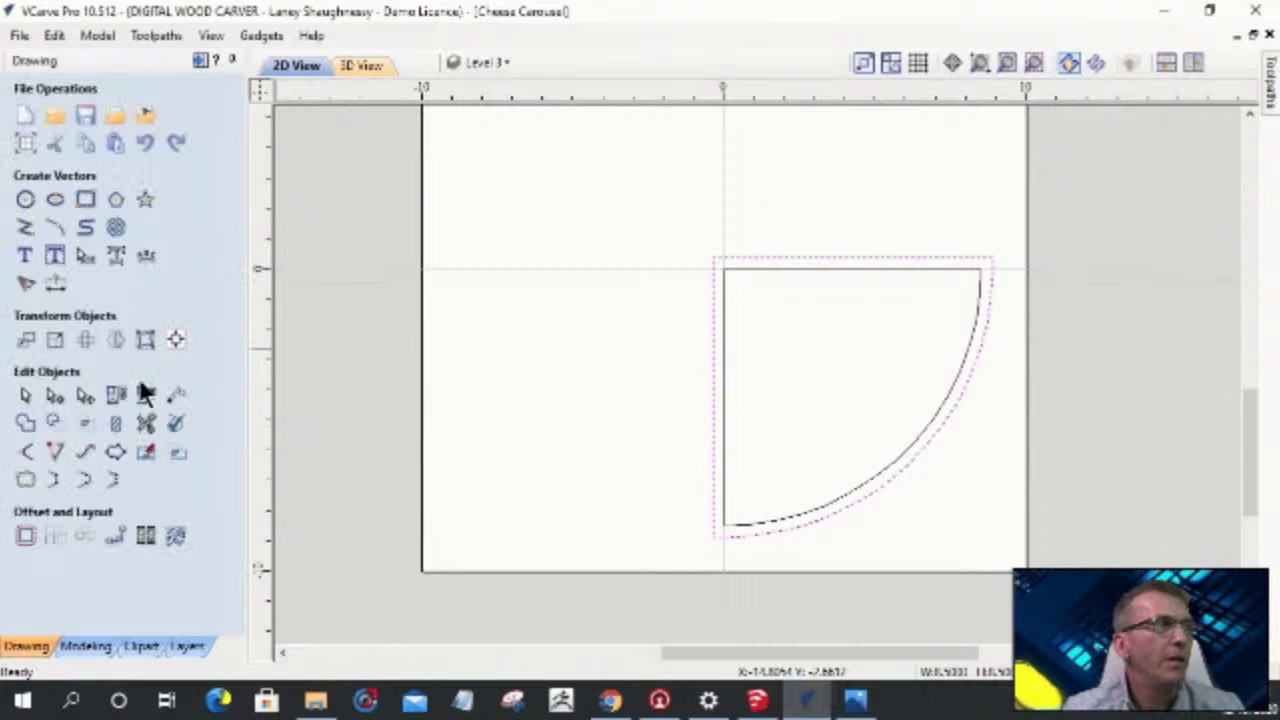
- Delete the vertical and horizontal straight spans of the original Level 3 quarter circle, leaving only its arc
click(55, 395)
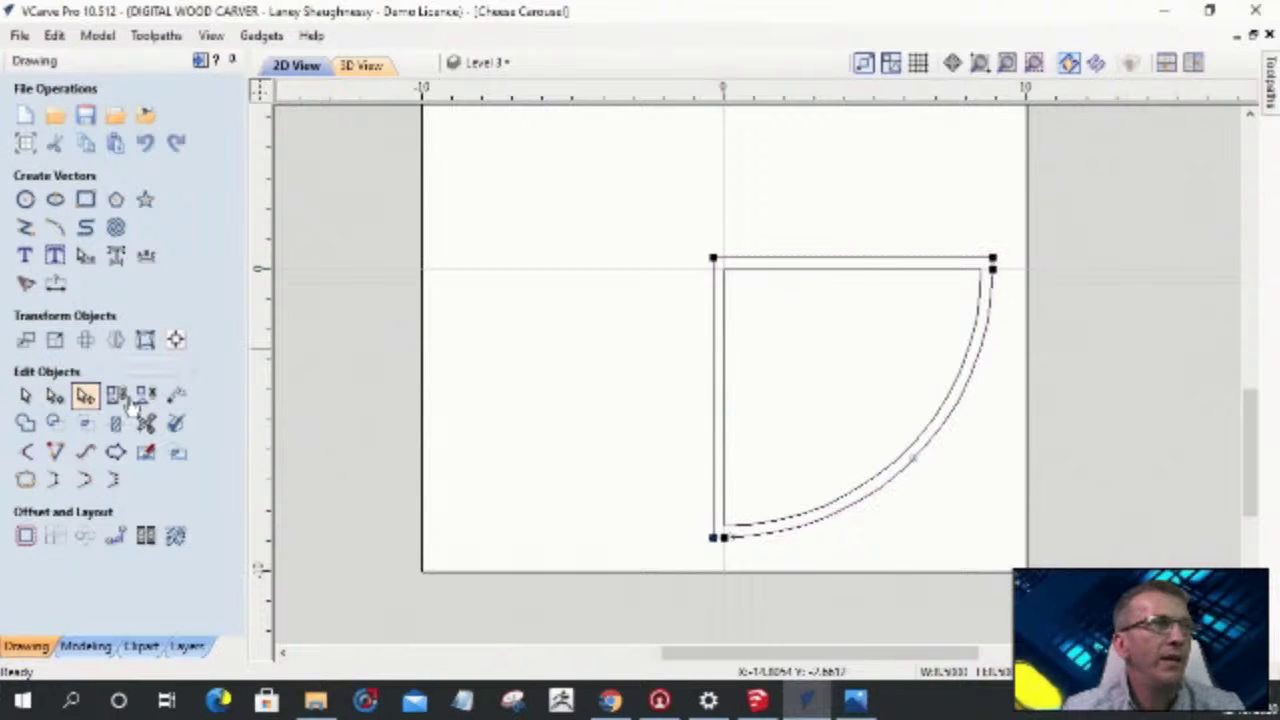
click(726, 318)
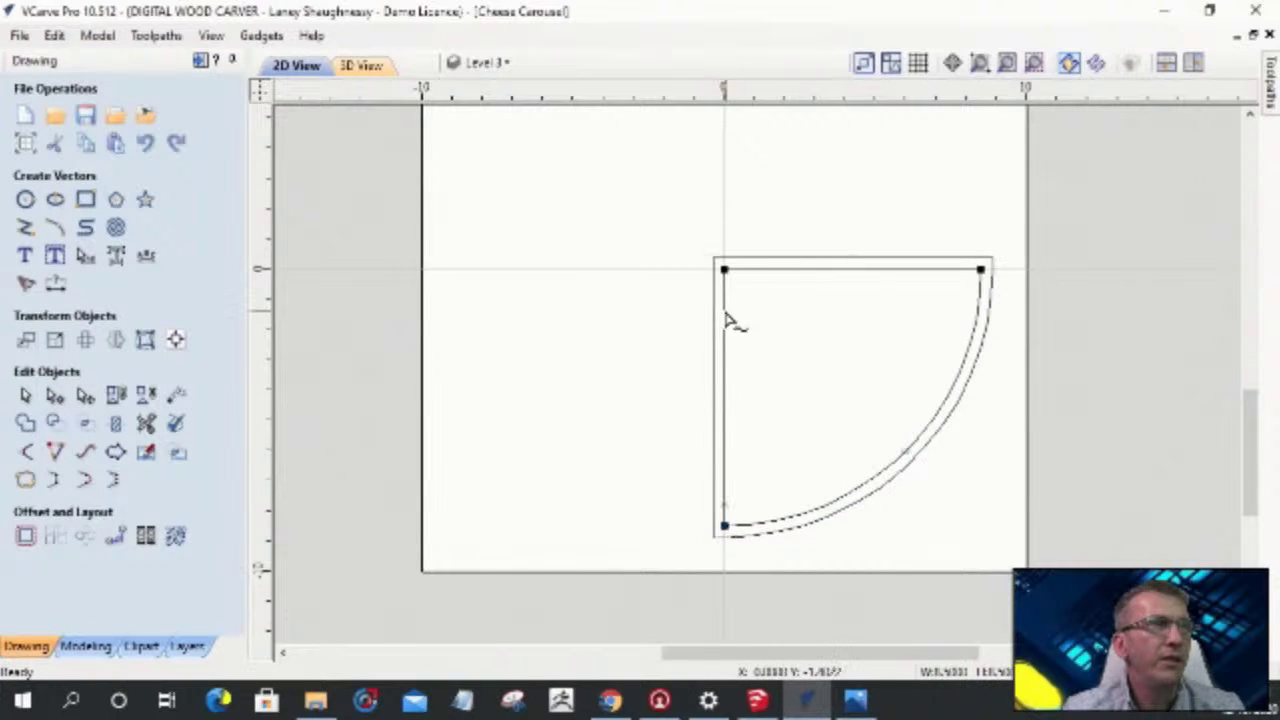
right_click(728, 318)
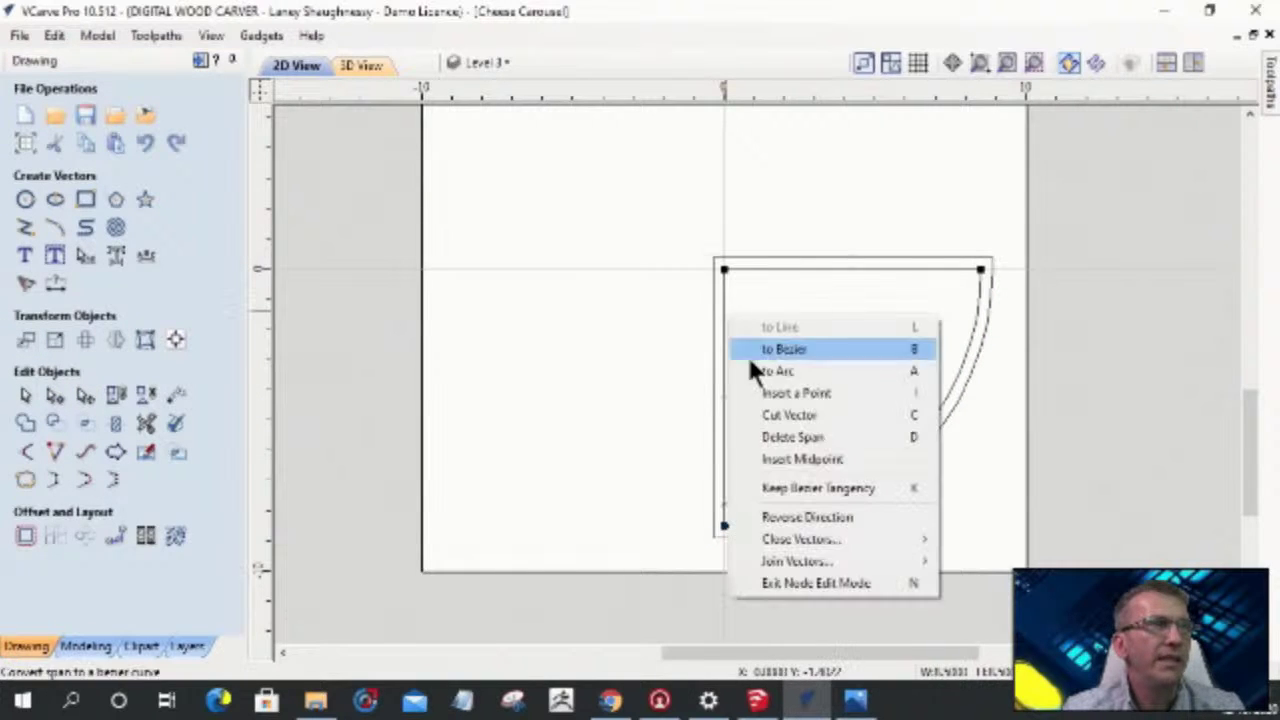
click(758, 437)
right_click(814, 279)
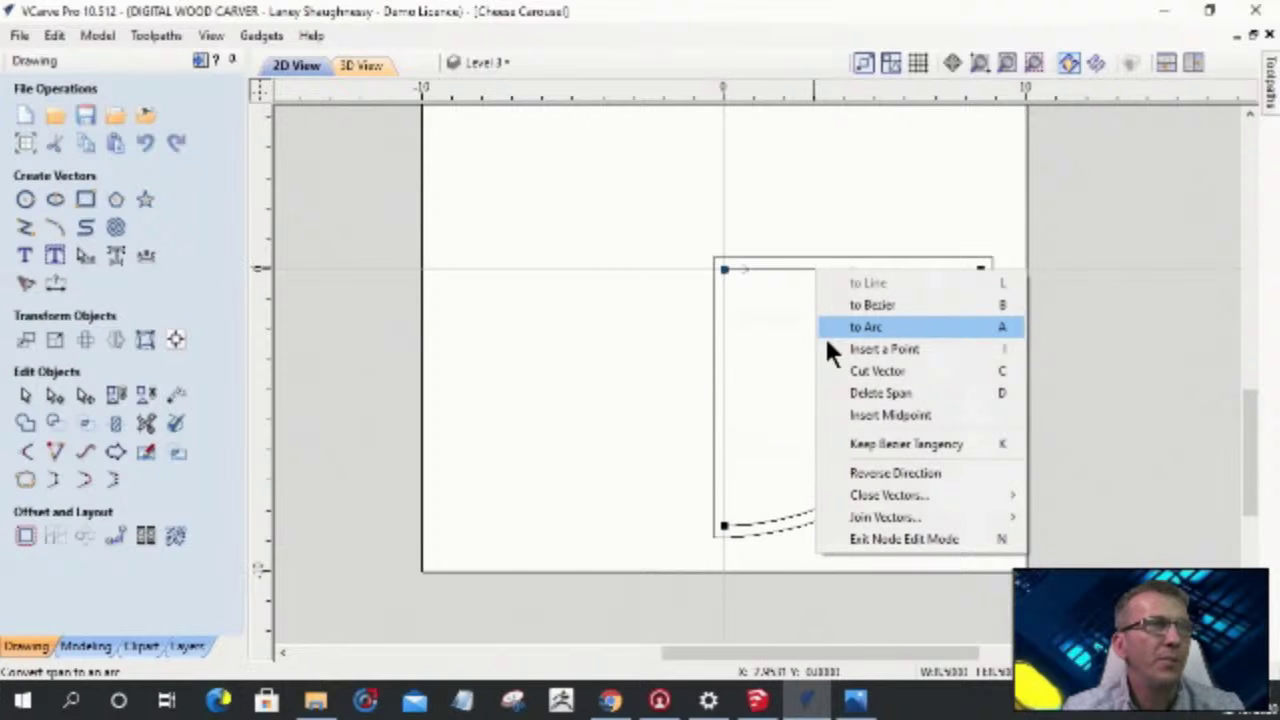
click(840, 390)
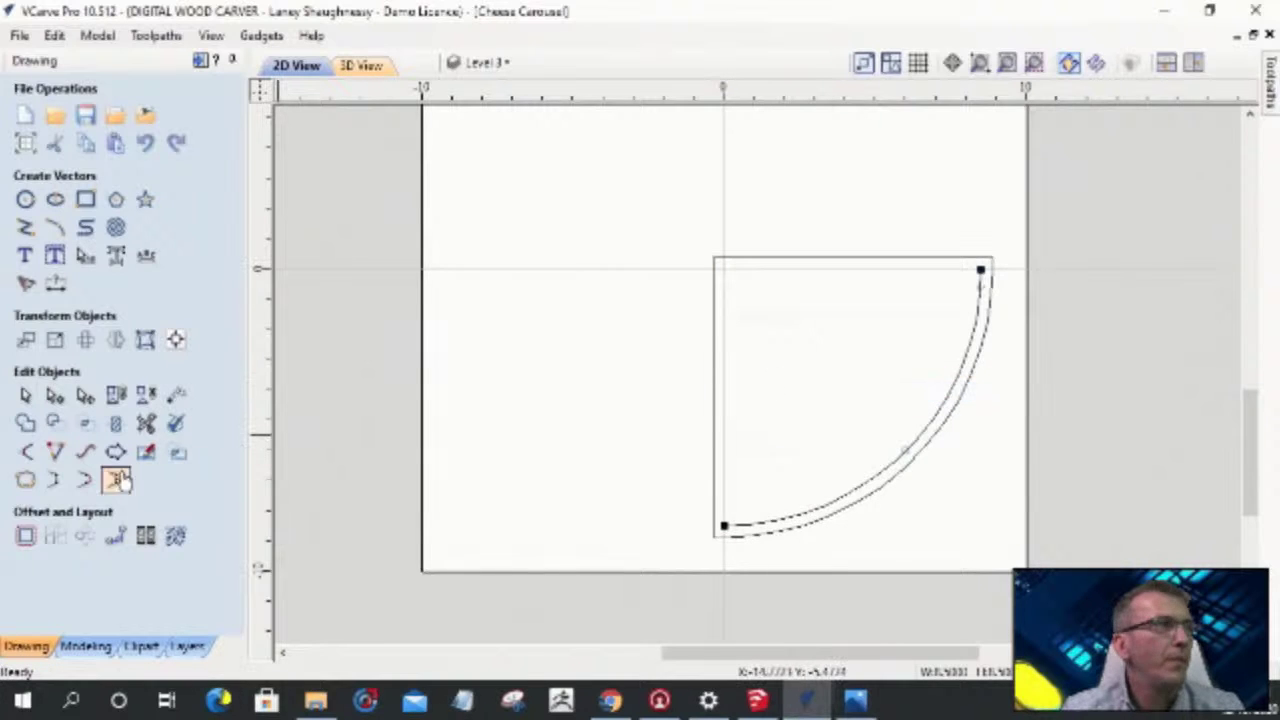
- Extend both ends of the Level 3 inner arc to the offset lines and trim away the outer arc
click(57, 452)
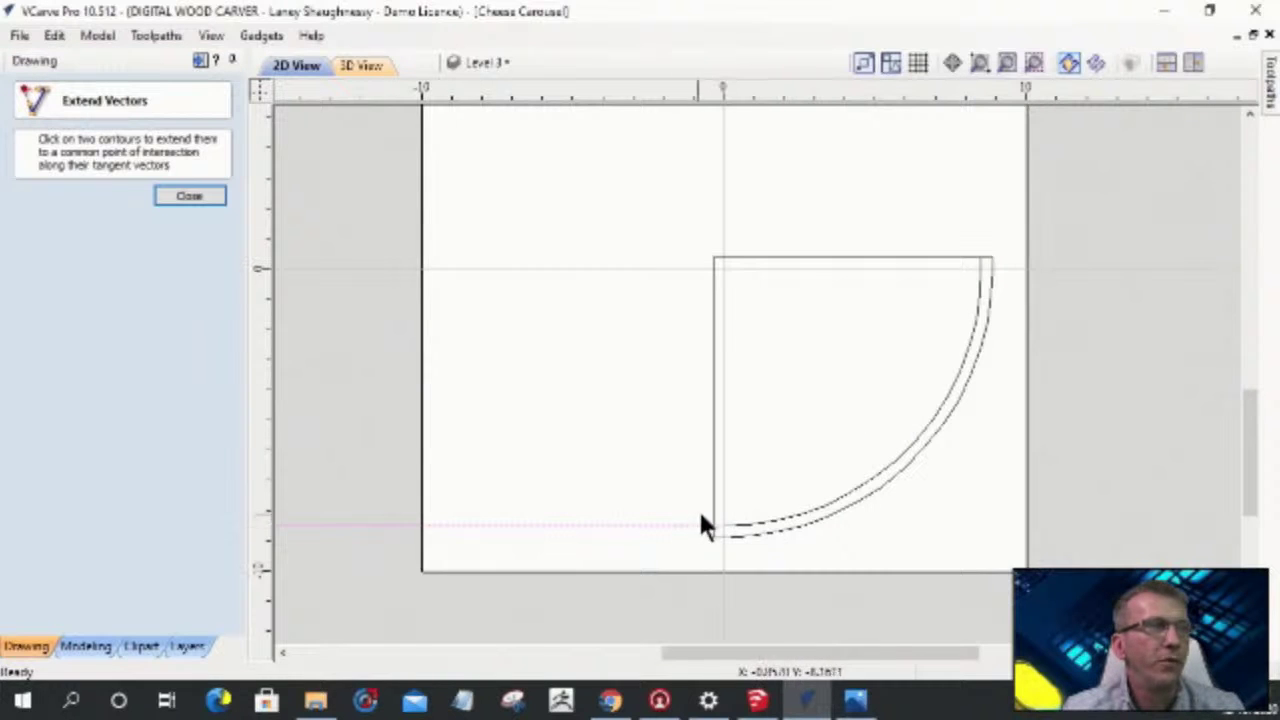
click(176, 196)
click(146, 423)
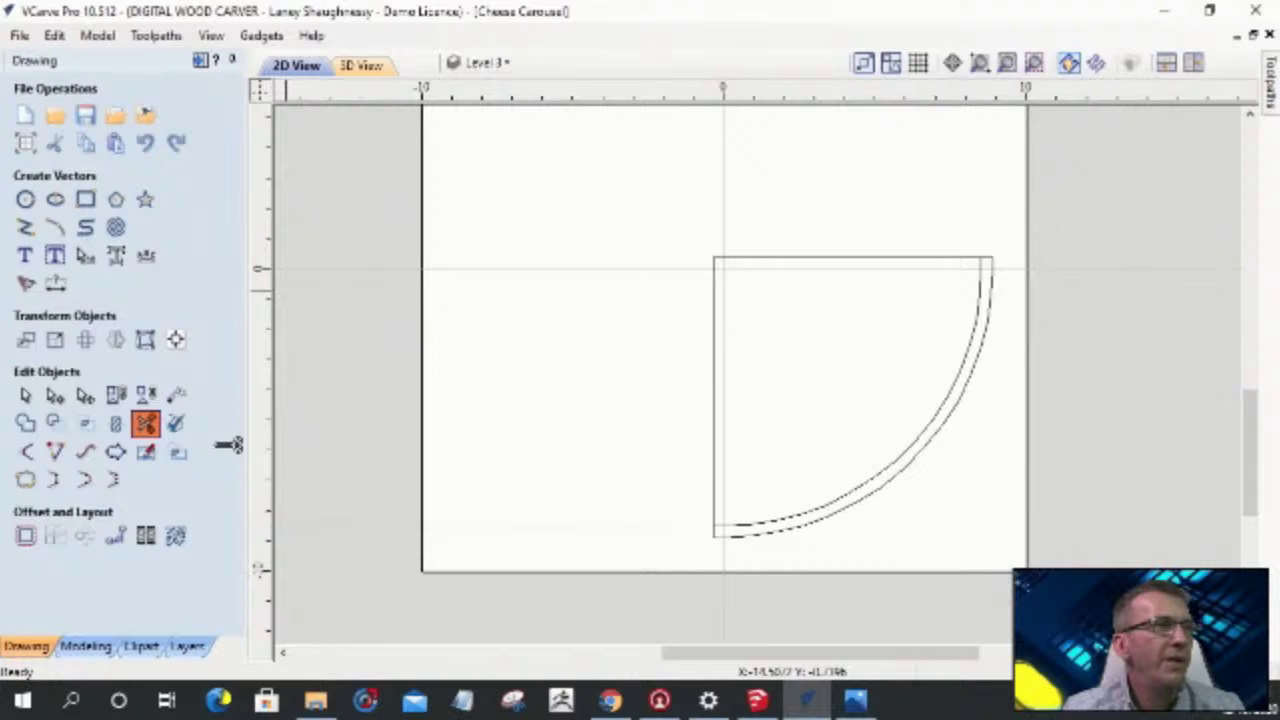
click(741, 538)
click(204, 388)
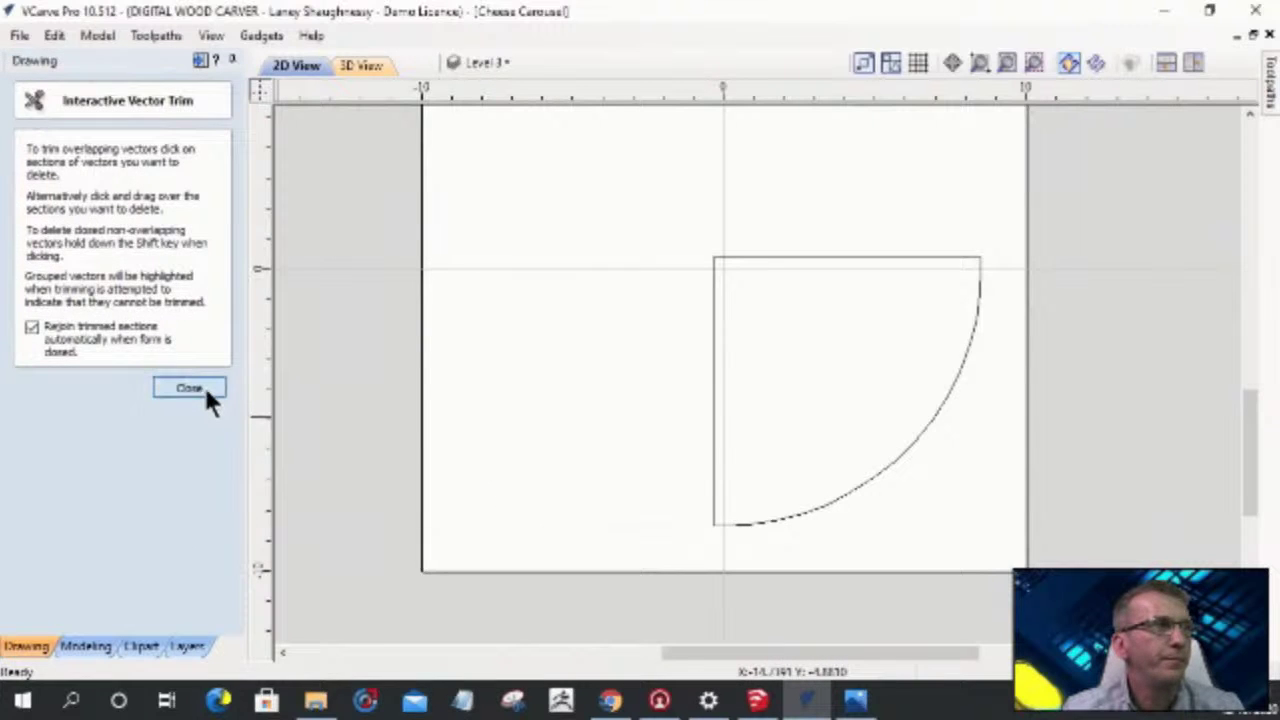
- Hide the Level 3 layer and show the Level 4 layer instead
click(490, 62)
click(478, 234)
scroll(850, 245, down, 5)
scroll(922, 215, up, 2)
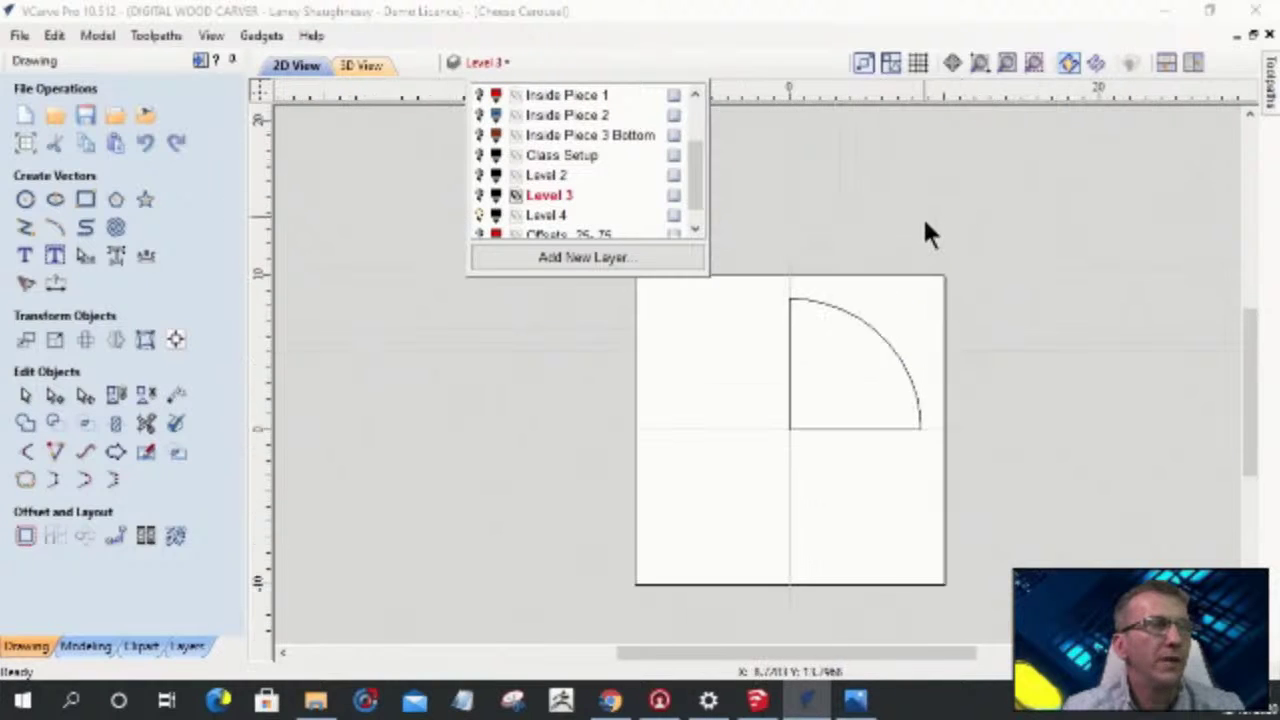
scroll(922, 215, up, 1)
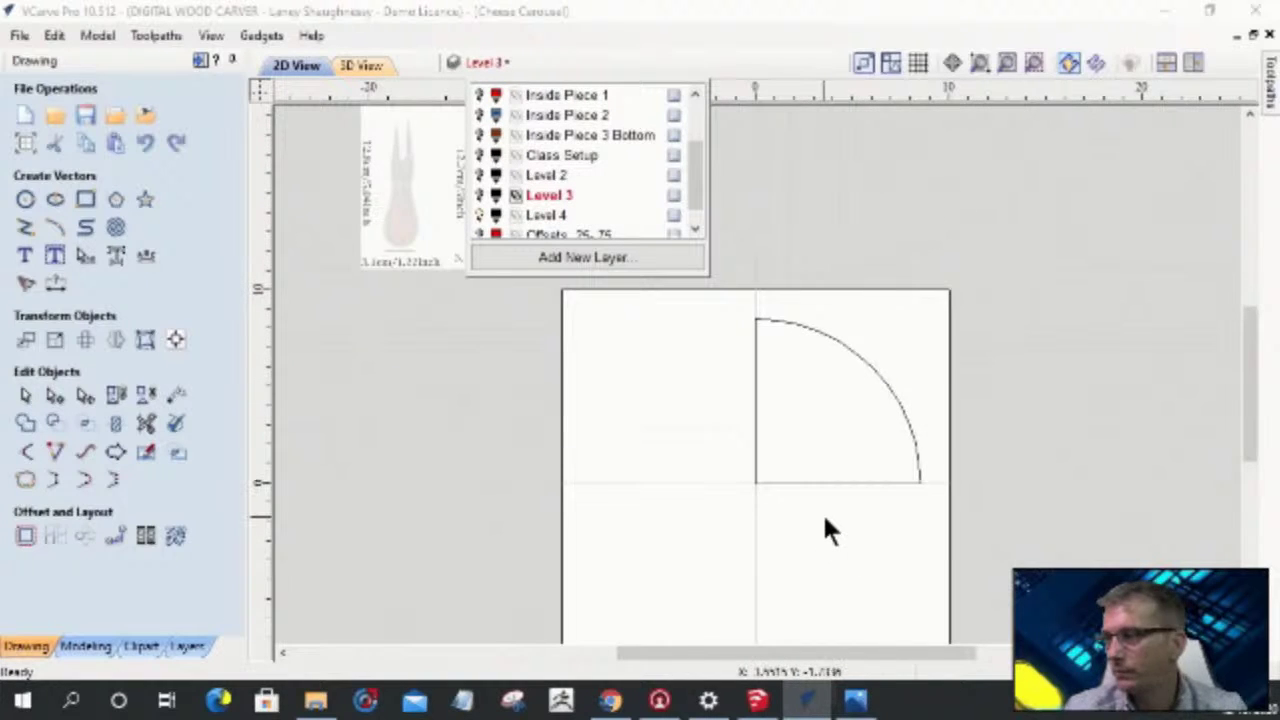
scroll(826, 530, up, 2)
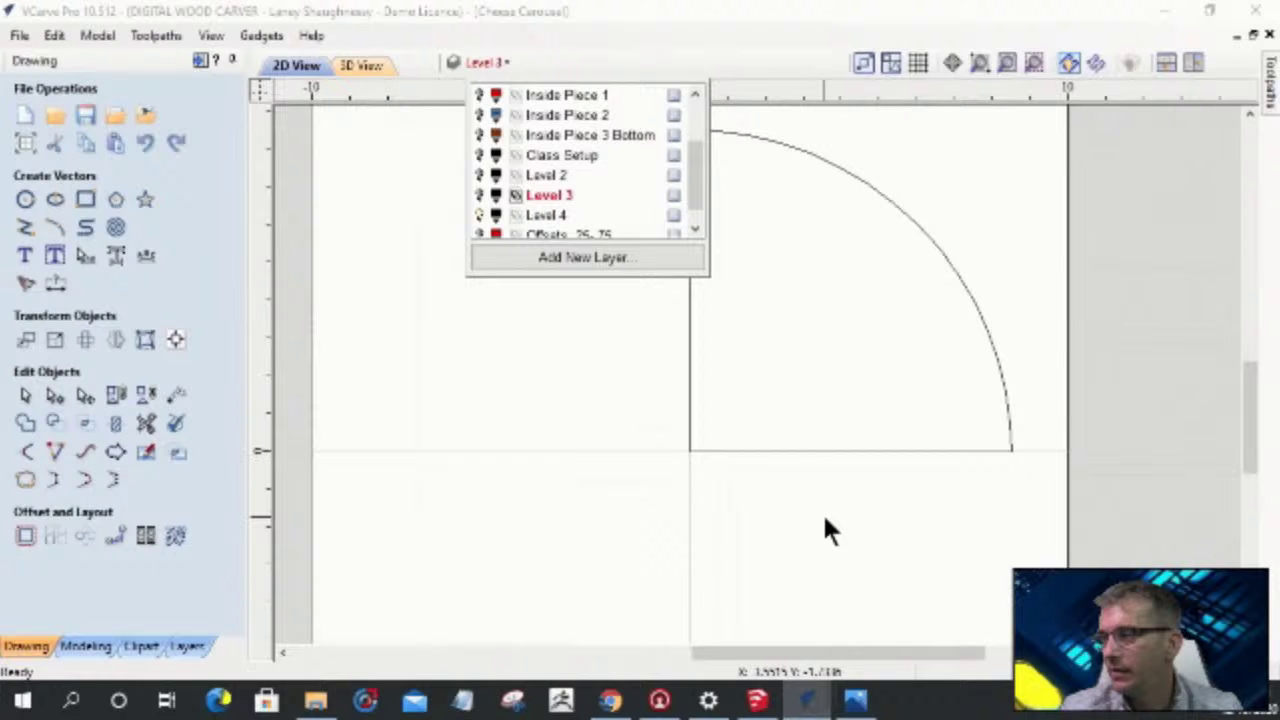
scroll(822, 512, down, 1)
- Offset the upper quarter circle on Level 4 outwards by 0.375 inches with sharp corners, keeping the original
click(716, 268)
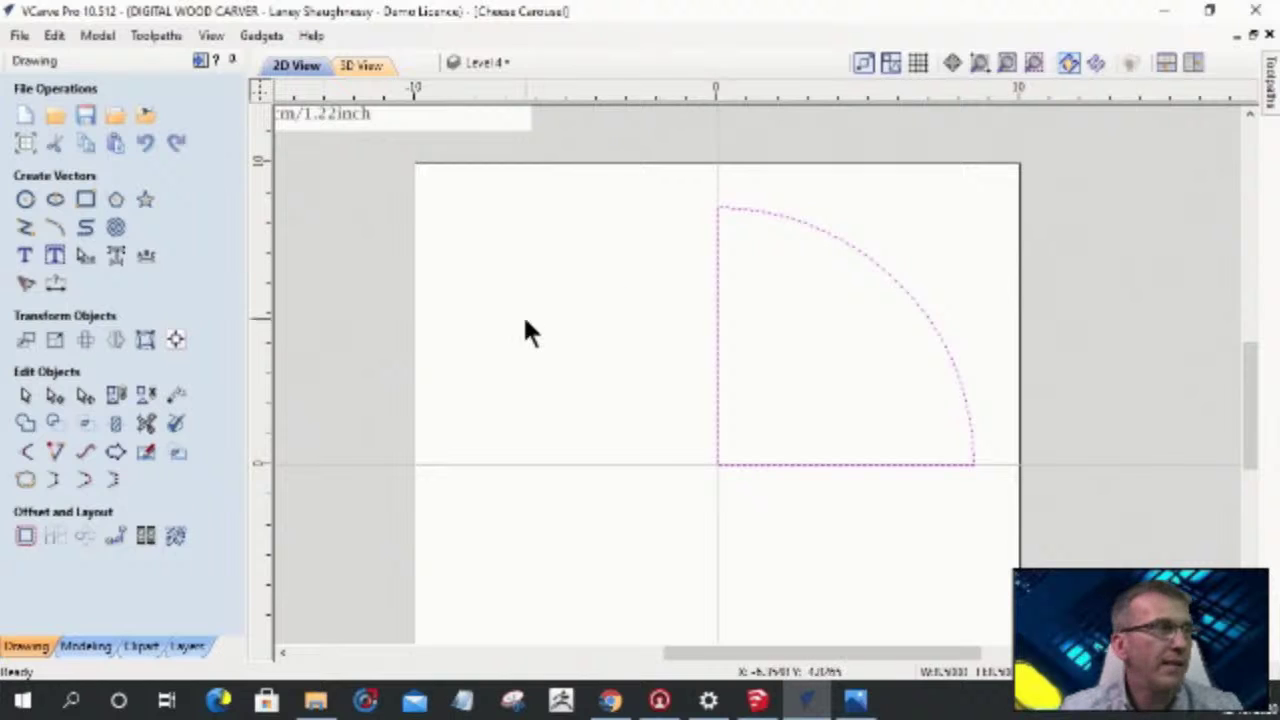
click(25, 536)
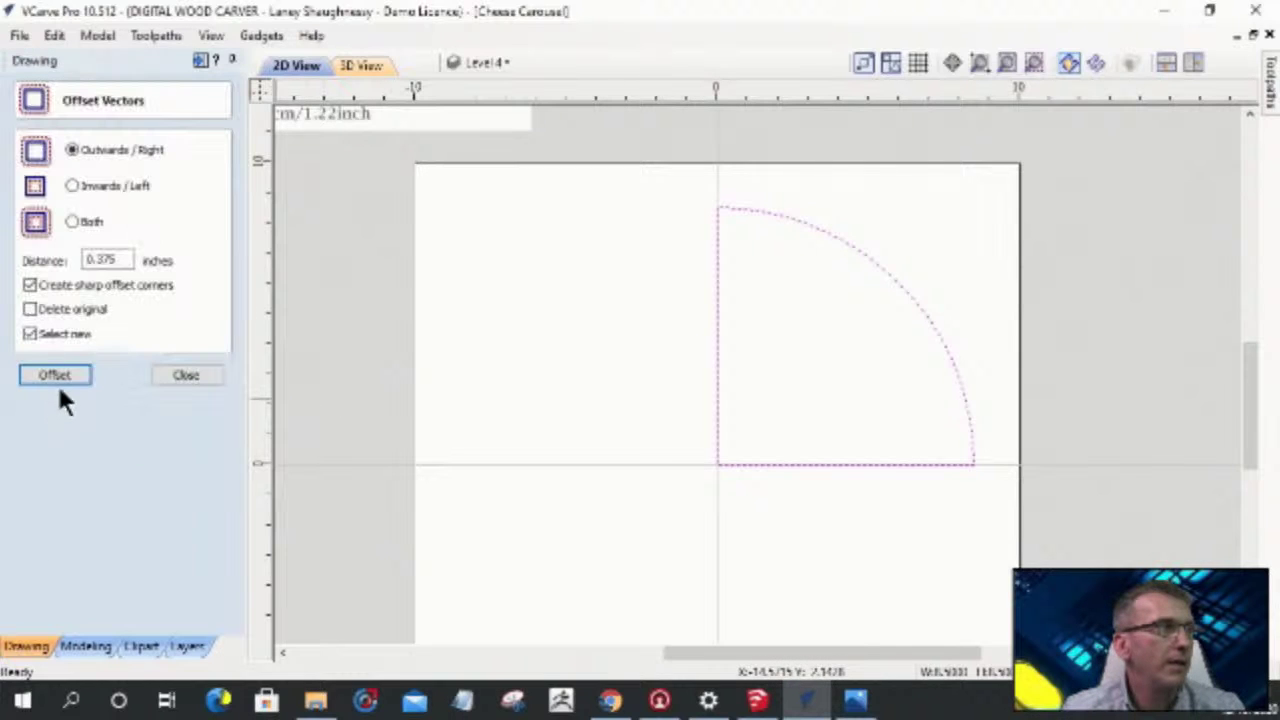
click(58, 376)
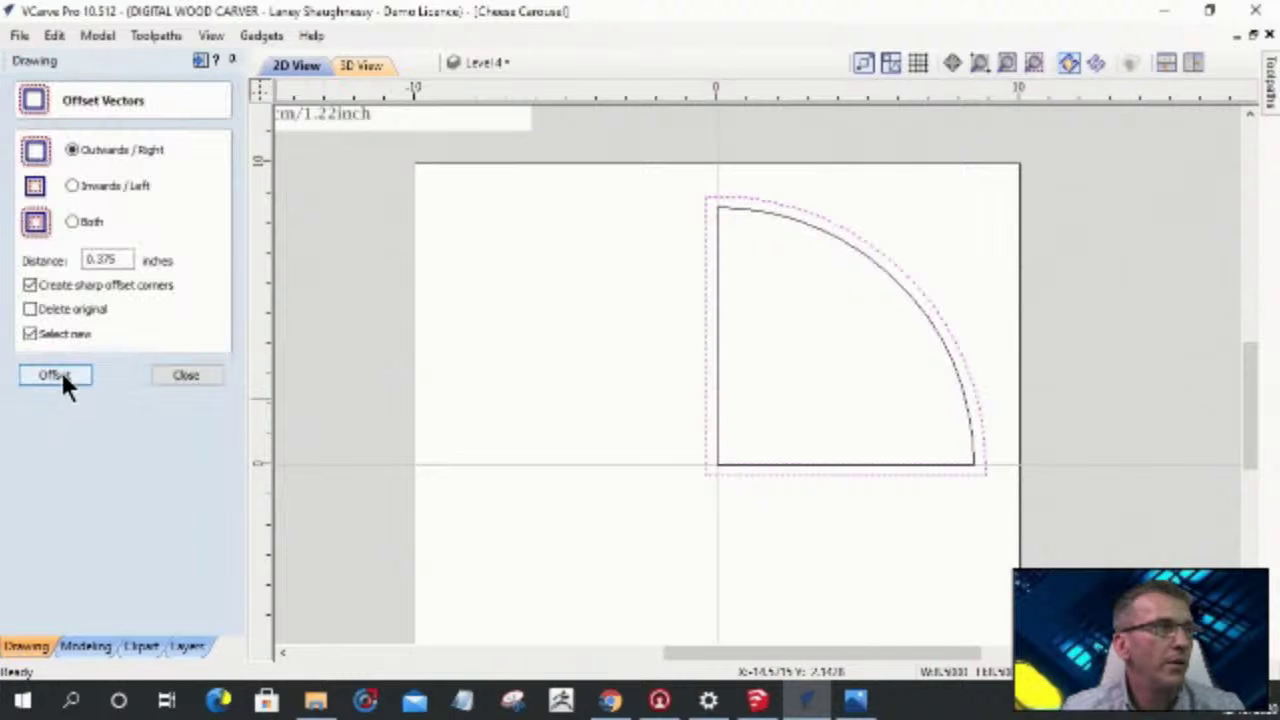
click(184, 378)
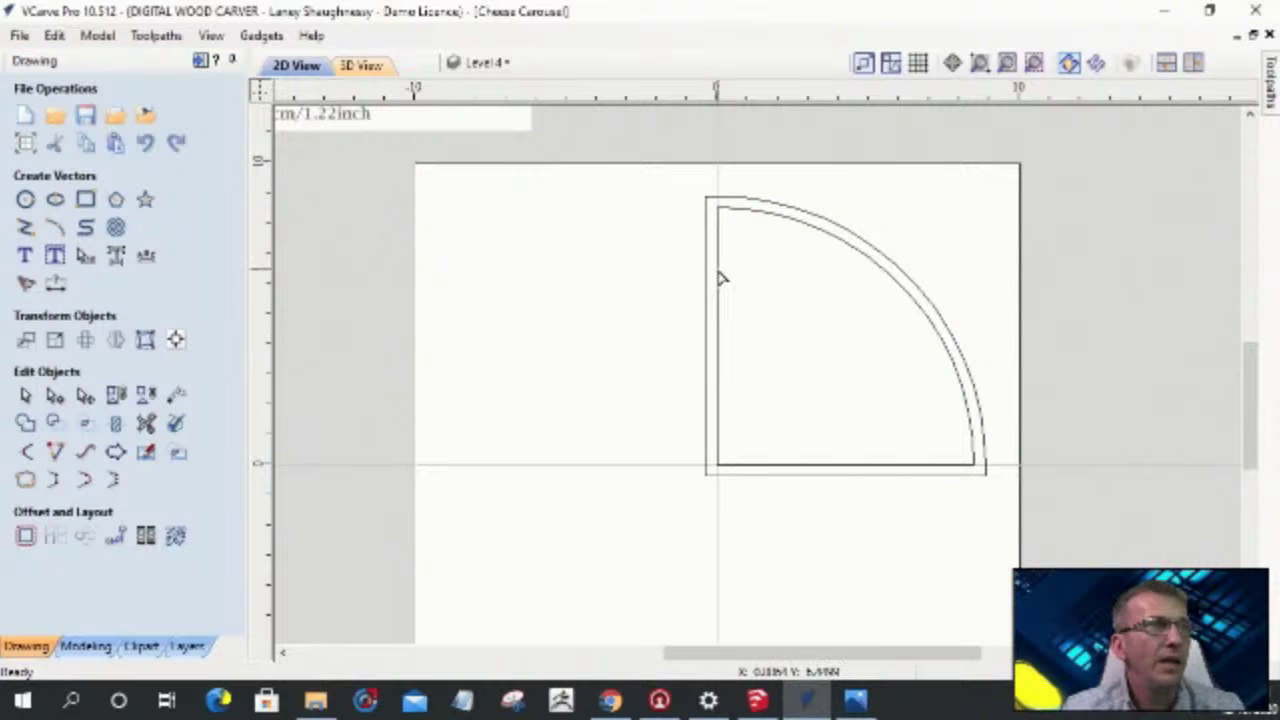
- Delete the vertical and horizontal straight spans of the original Level 4 quarter circle, leaving only its arc
key(n)
click(720, 274)
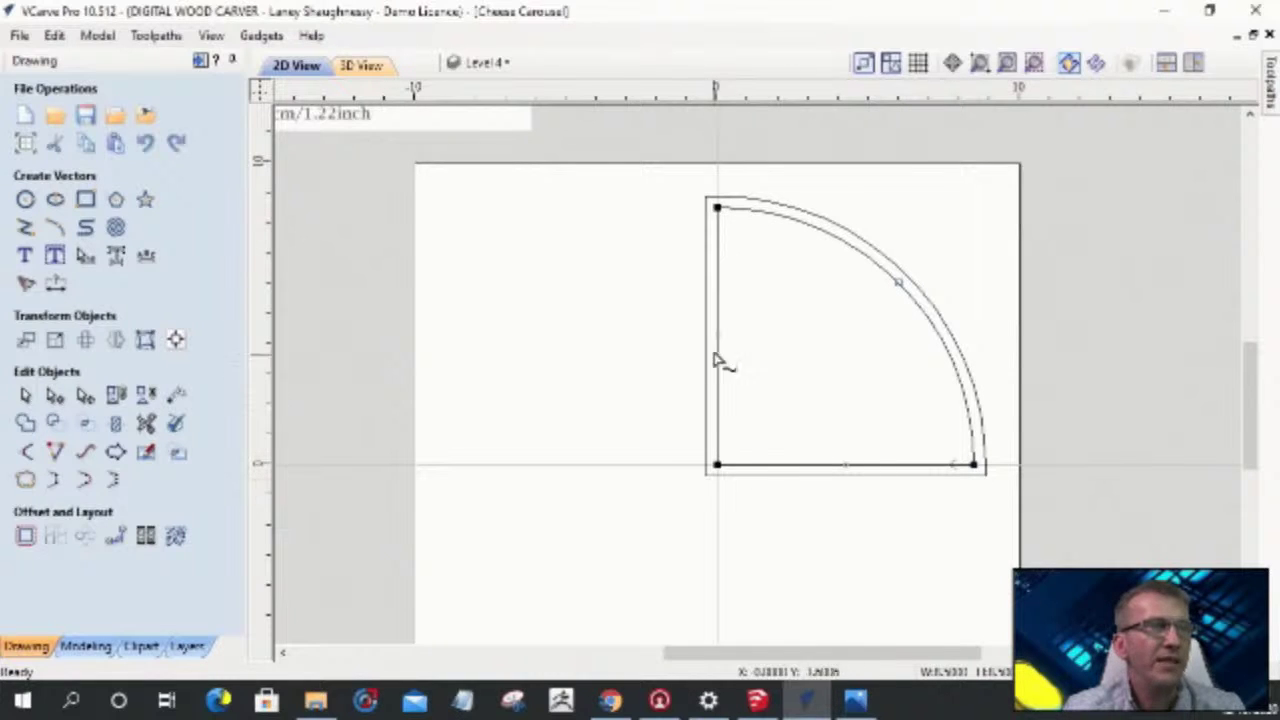
right_click(720, 316)
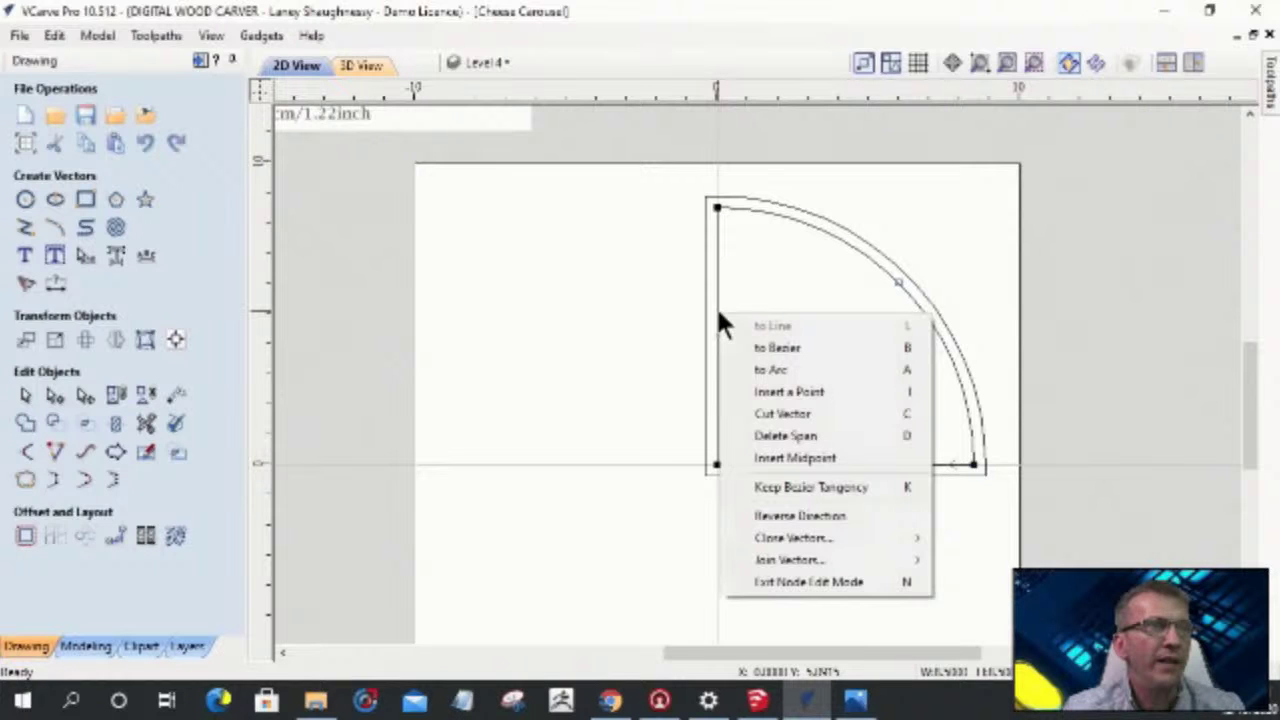
click(838, 306)
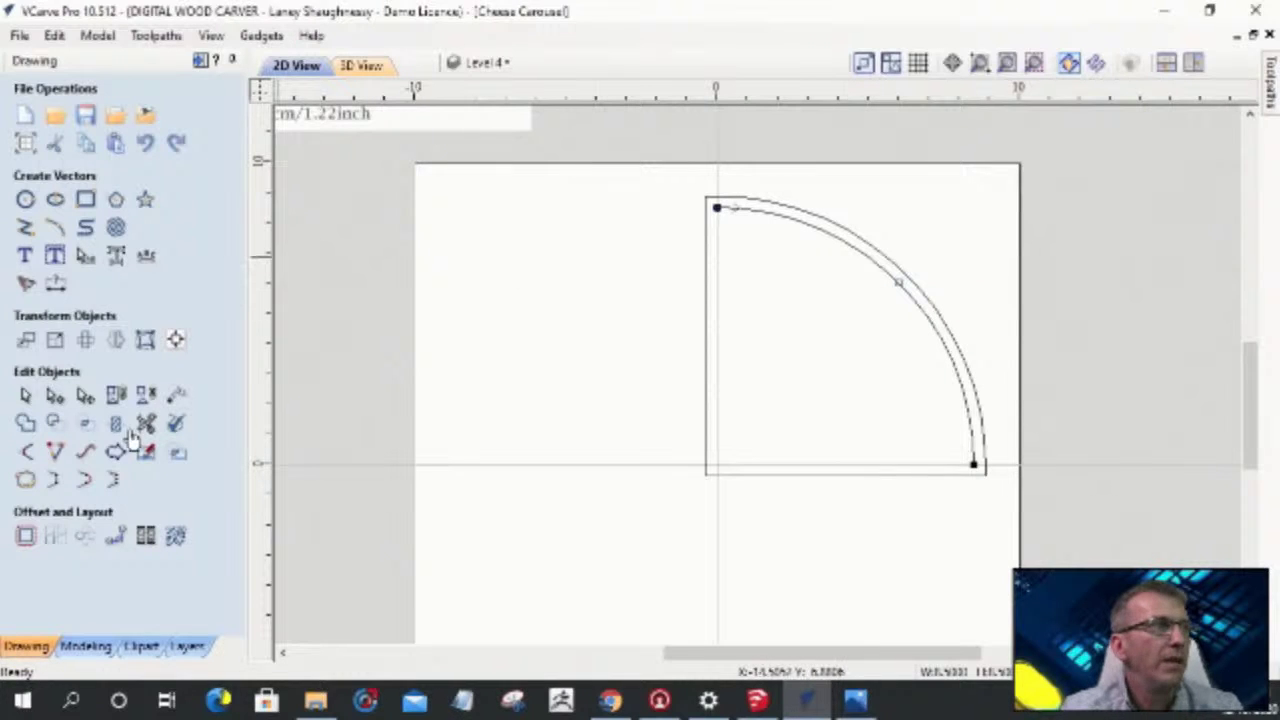
- Extend both ends of the Level 4 inner arc to meet the offset vertical and horizontal lines
click(57, 455)
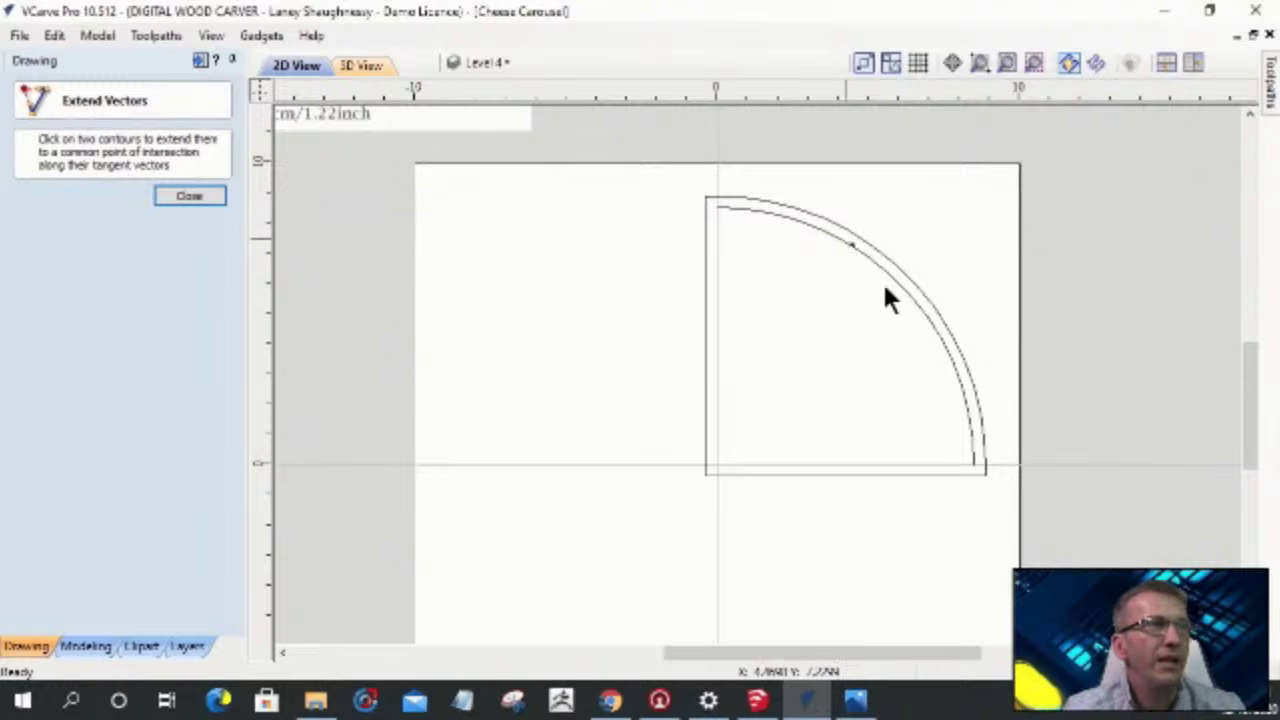
click(750, 210)
click(710, 218)
click(978, 465)
click(975, 474)
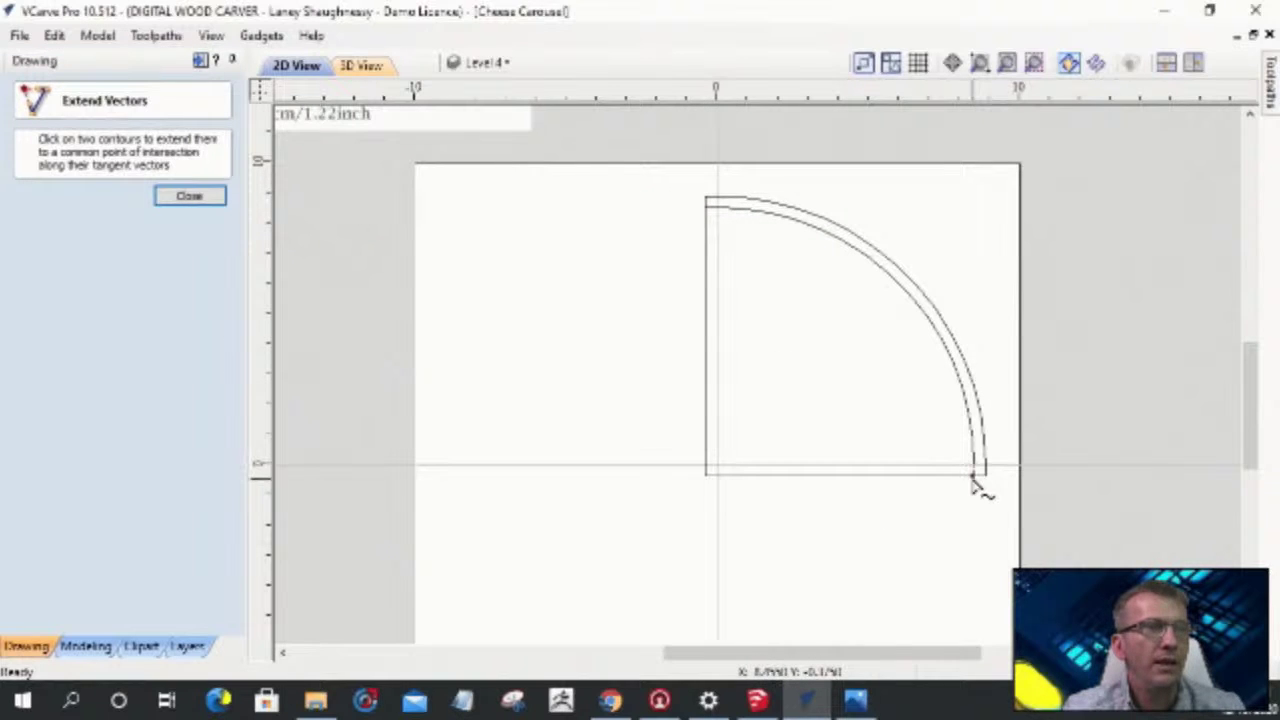
click(172, 195)
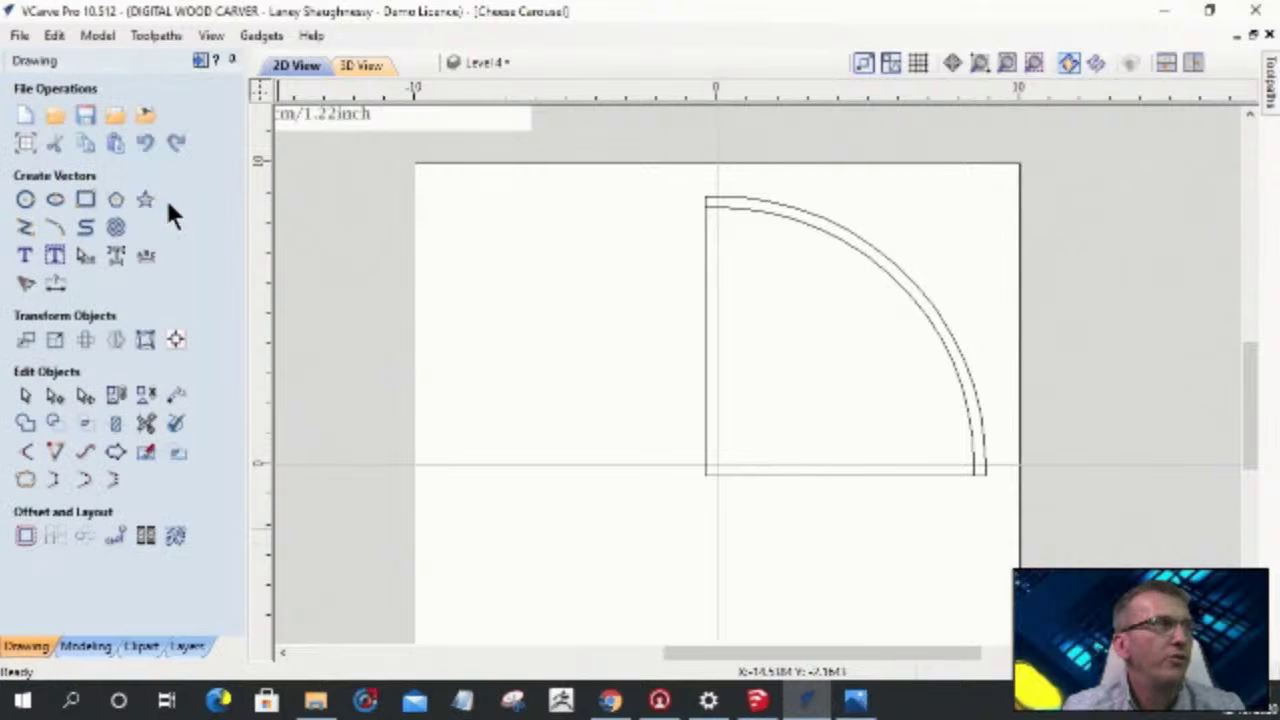
- Trim away the outer offset arc on Level 4 and rejoin the trimmed outline
click(829, 218)
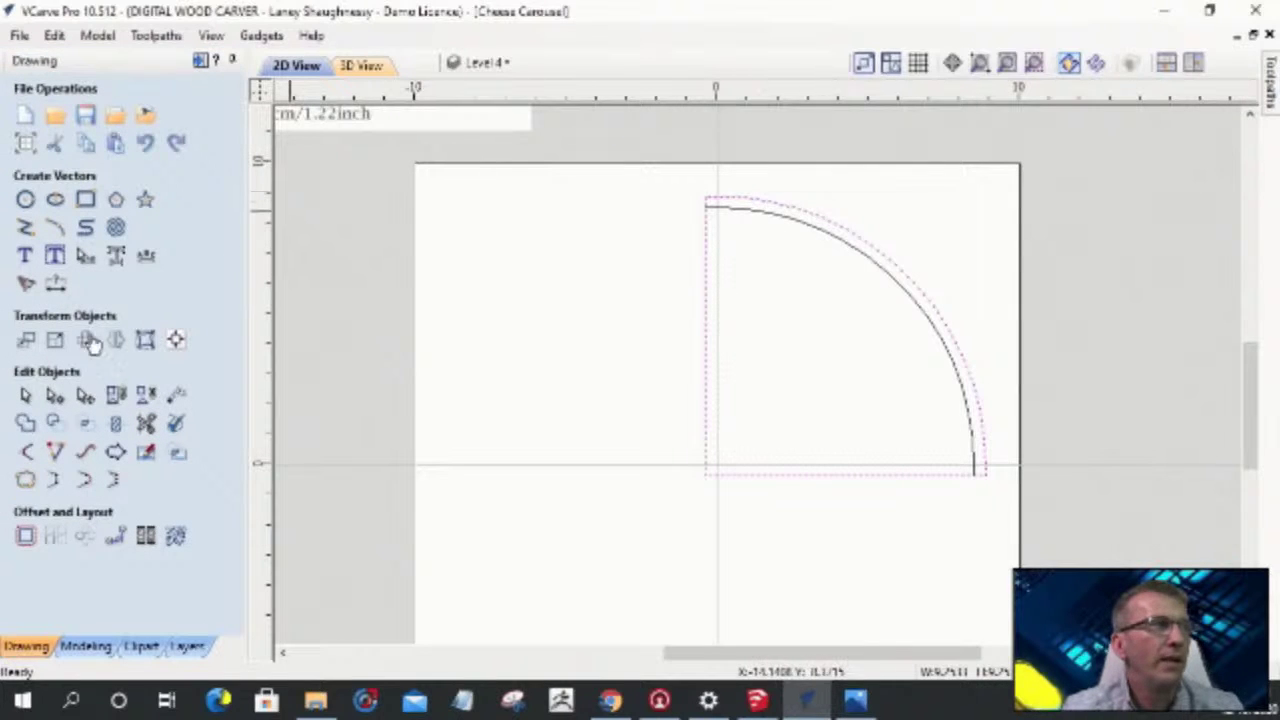
click(146, 423)
click(779, 205)
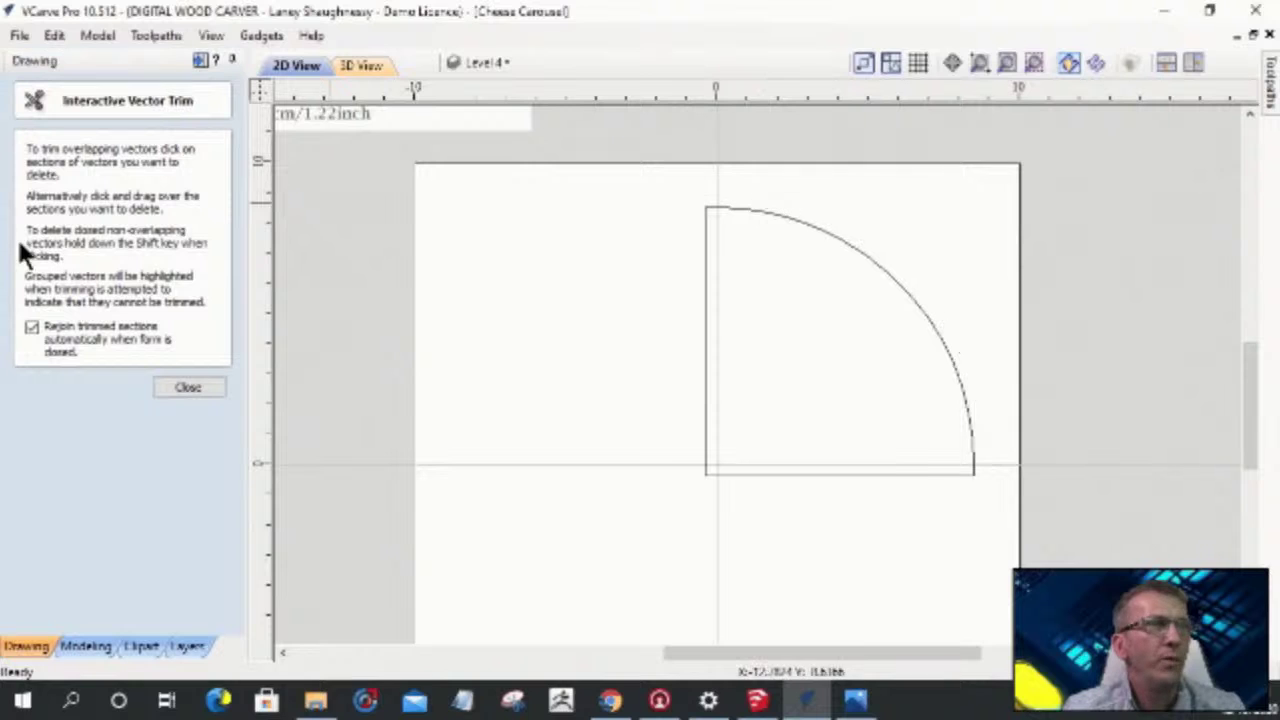
click(172, 388)
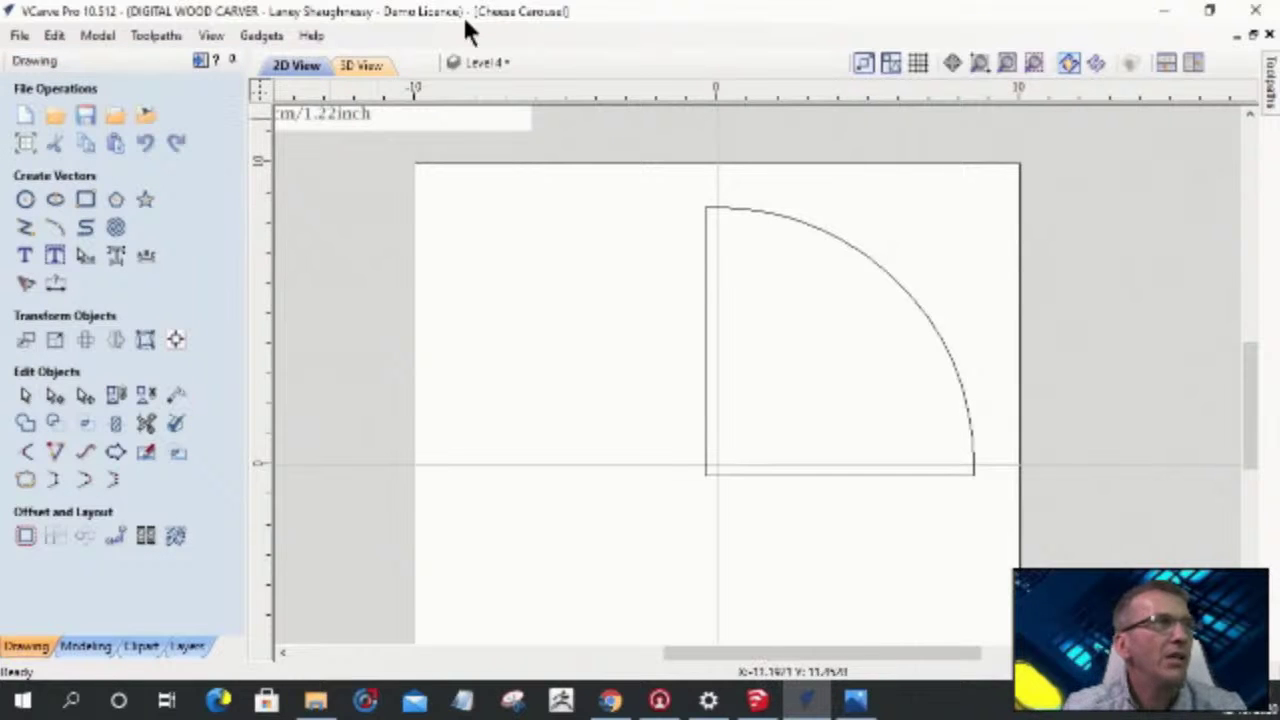
- Show the Class Setup, Level 2 and Level 3 layers together with Level 4 and select the Level 4 quarter-circle outline
click(500, 60)
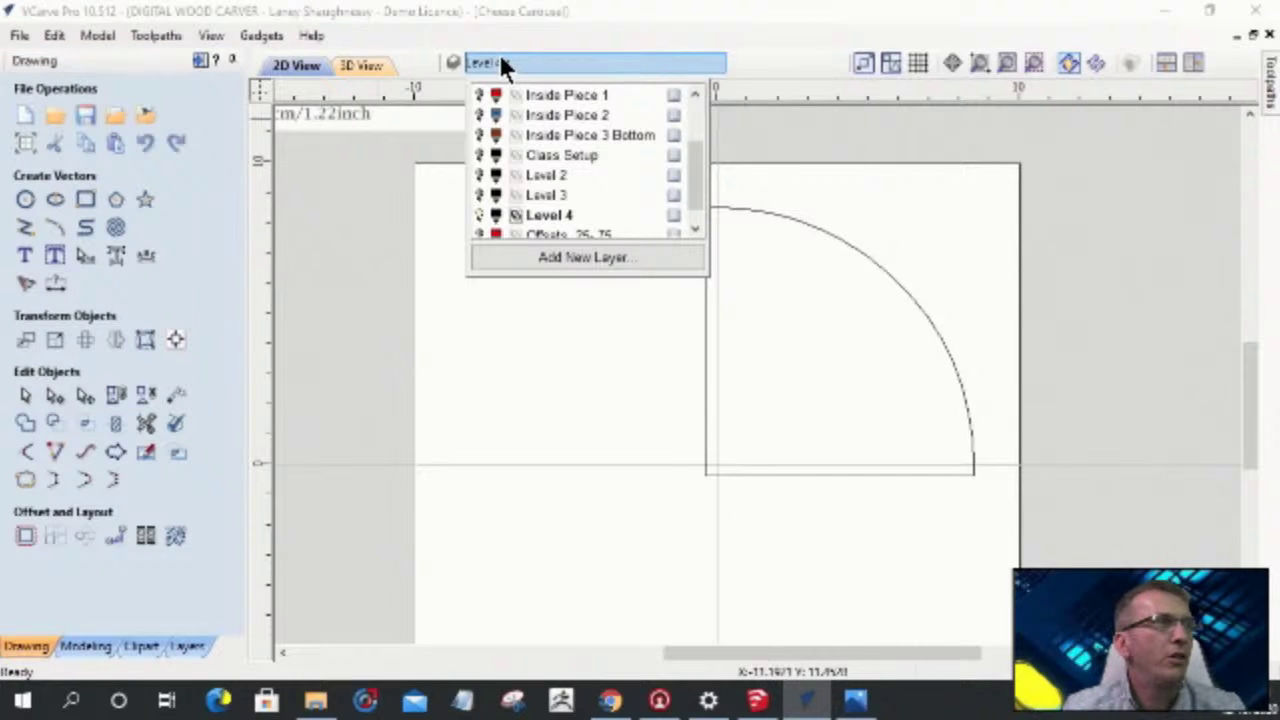
click(480, 196)
click(479, 175)
click(479, 156)
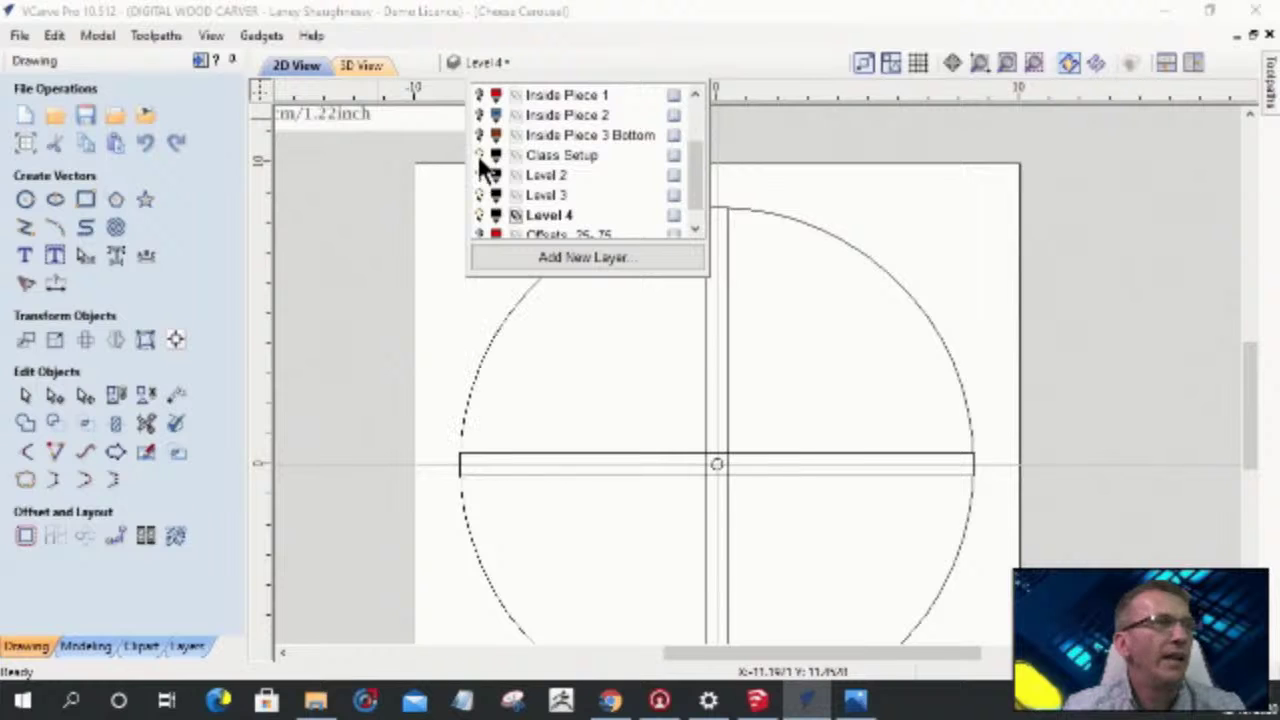
click(710, 348)
scroll(710, 348, down, 1)
middle_drag(735, 437, 768, 331)
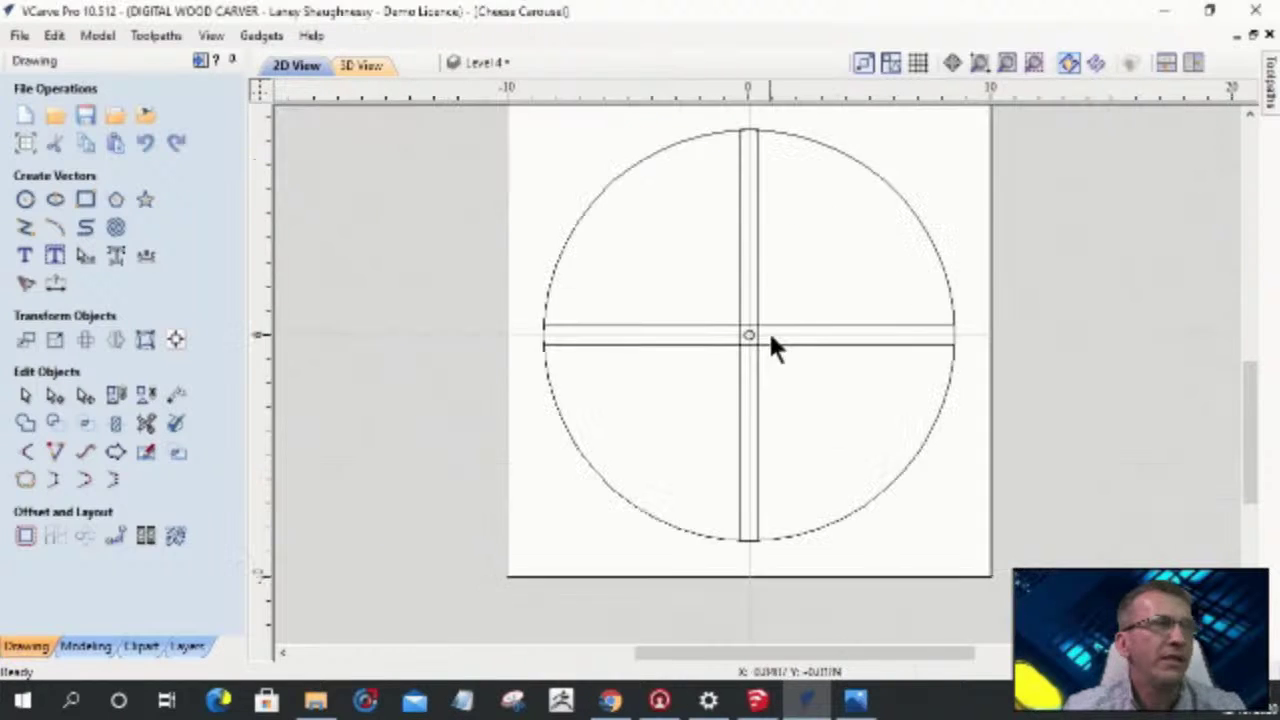
click(830, 152)
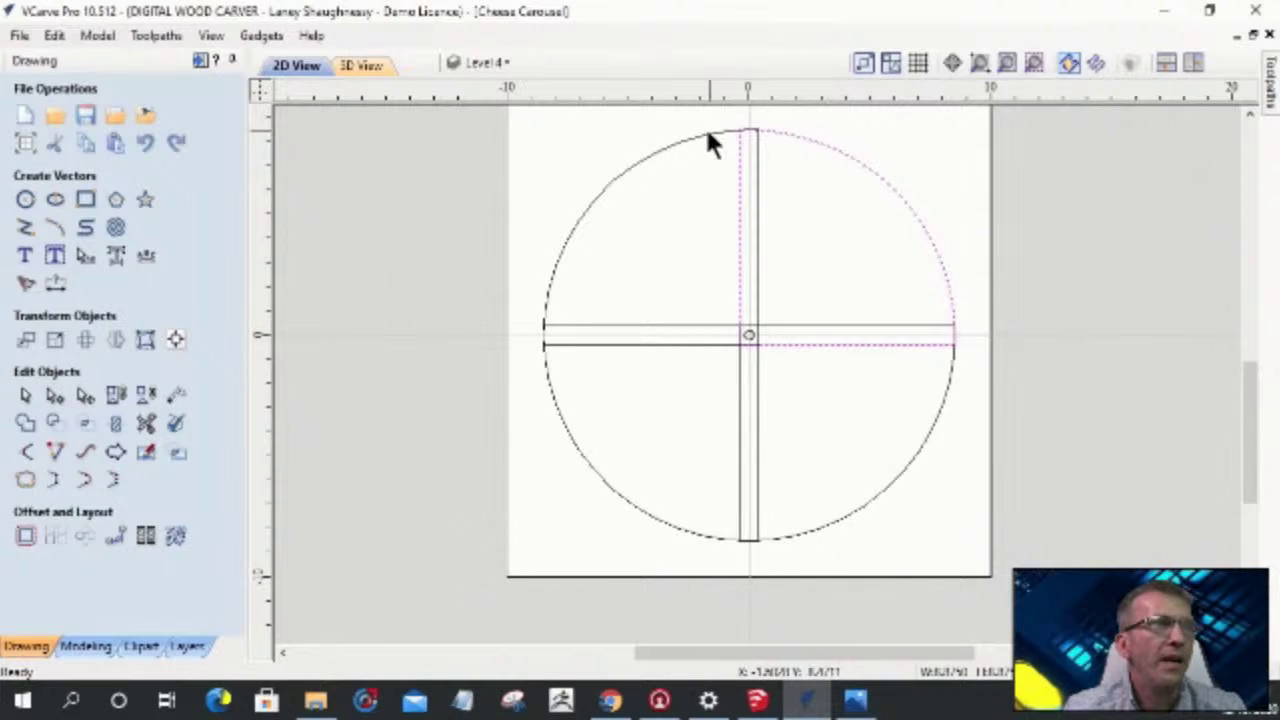
- Try rotating the upper-right quarter-circle outline clockwise about the carousel's centre hole so it overlaps the lower-right quarter
click(943, 399)
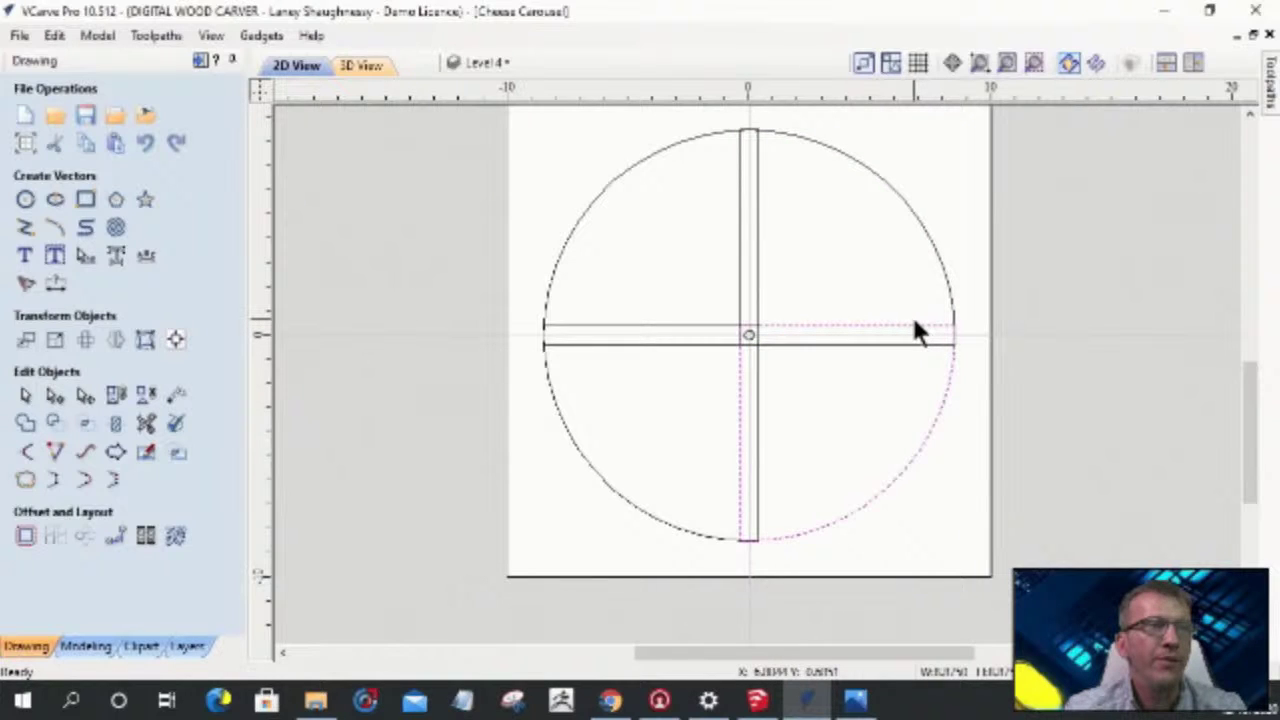
click(950, 294)
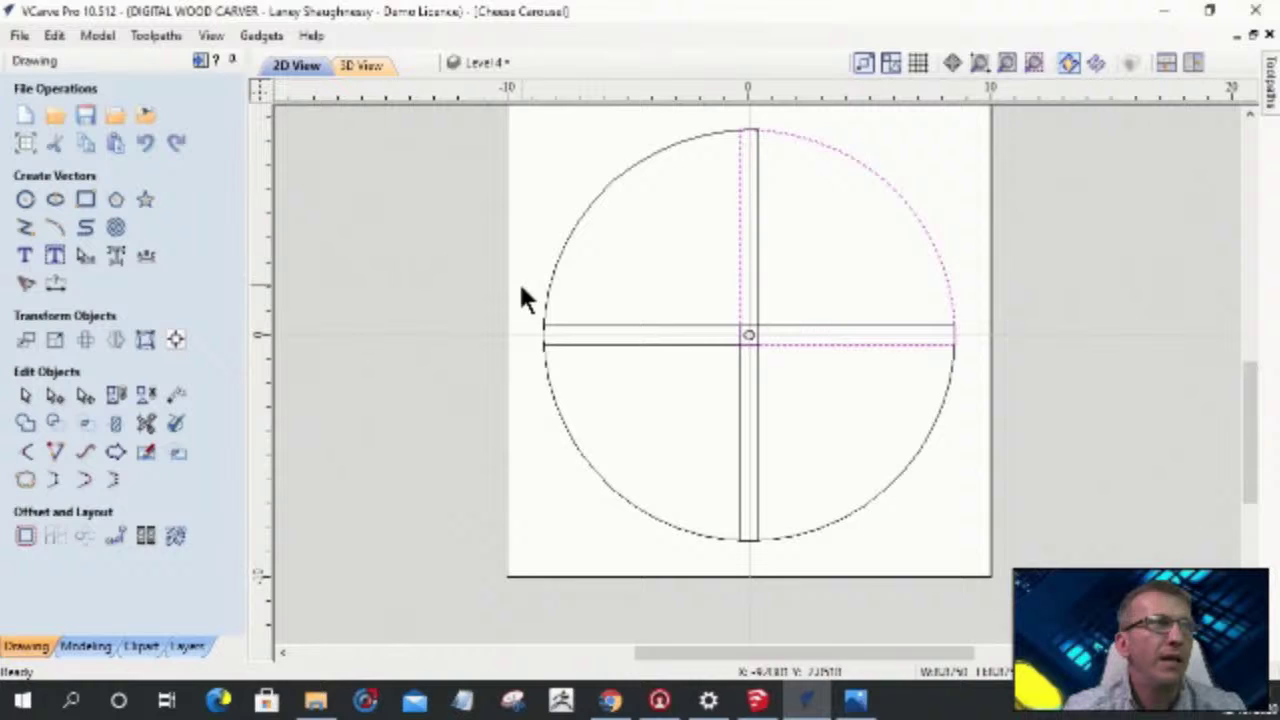
click(779, 134)
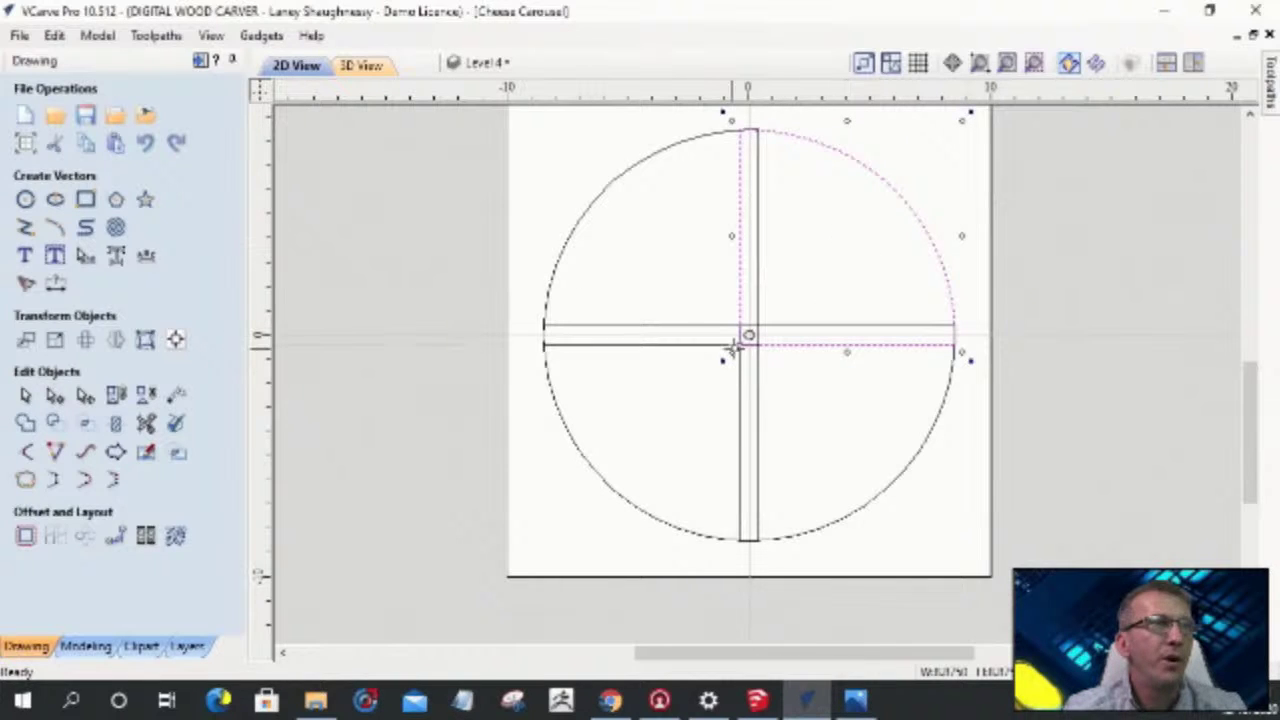
drag(748, 336, 749, 335)
drag(967, 360, 945, 432)
drag(857, 527, 895, 545)
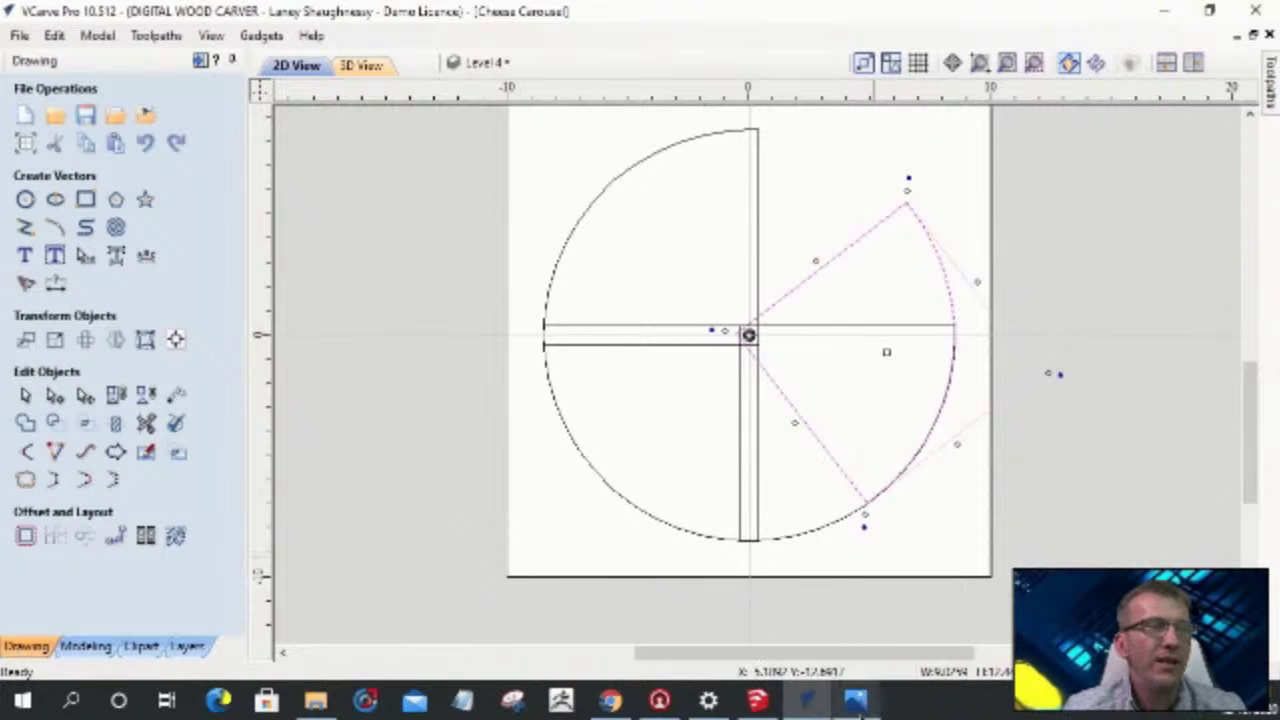
- Switch to Photos to examine the carousel and cheese knife reference pictures, and close the viewer to return to VCarve Pro
click(855, 700)
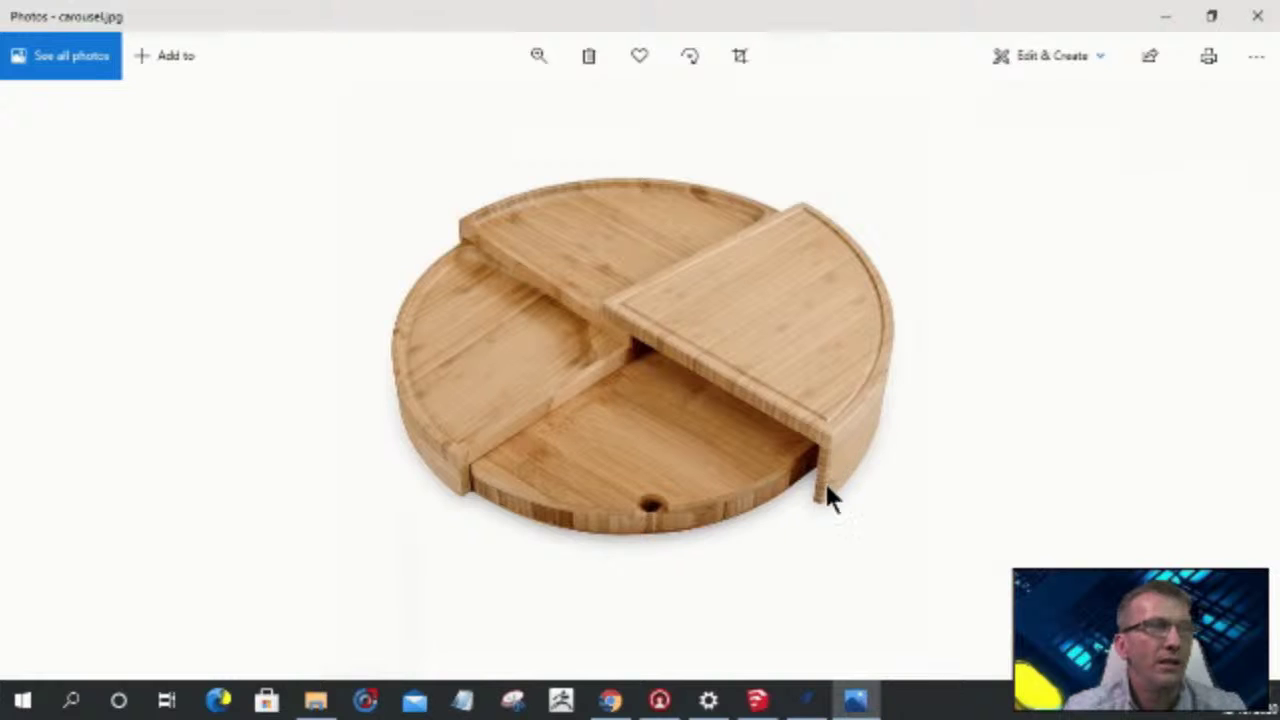
scroll(815, 462, down, 1)
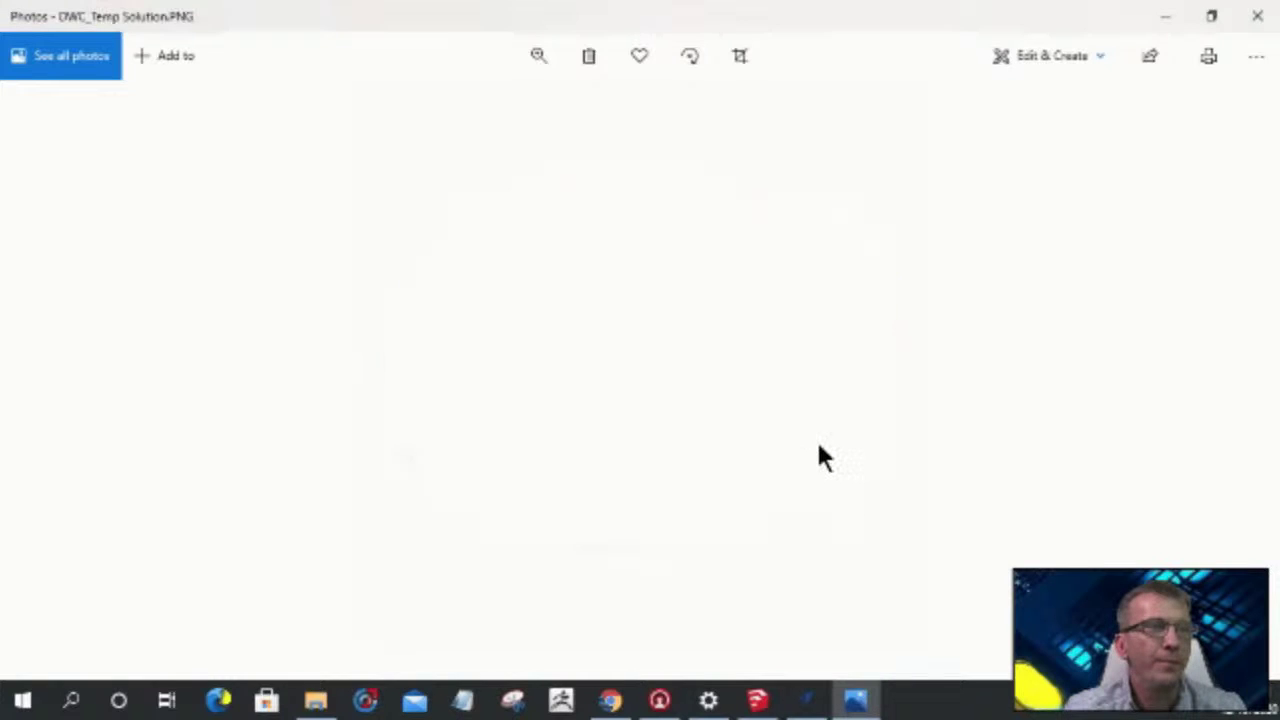
click(537, 57)
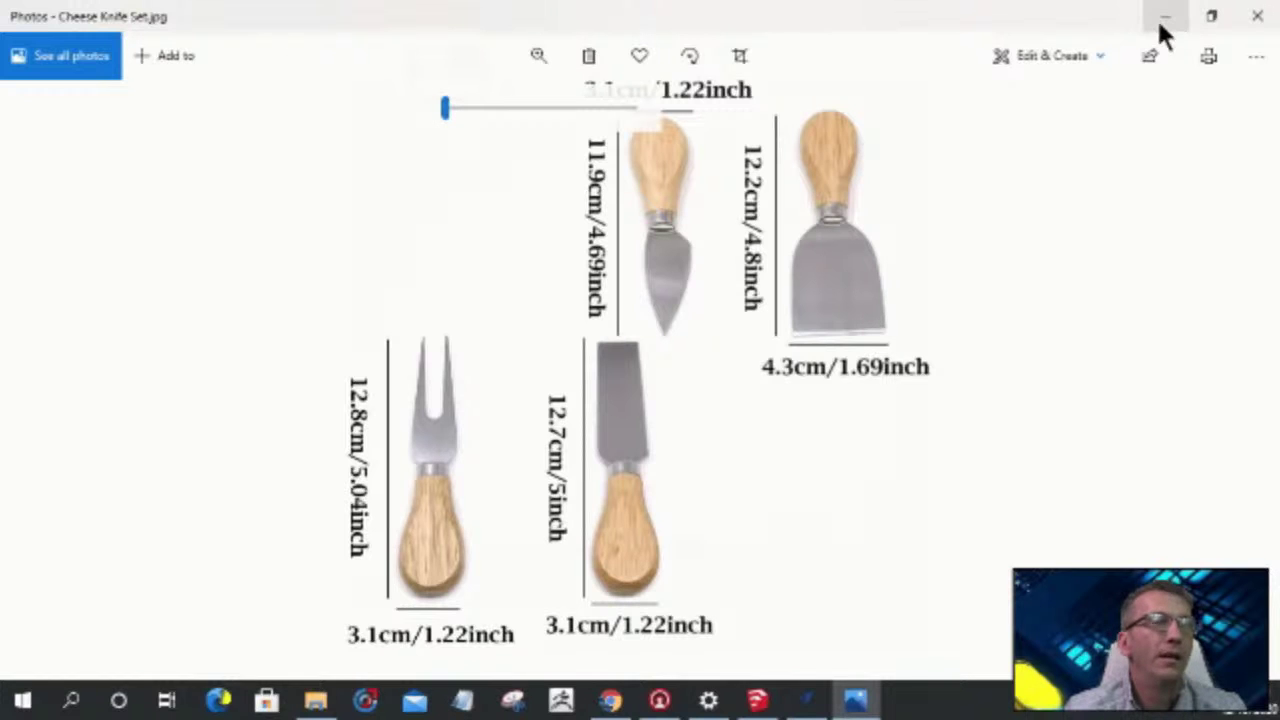
click(856, 702)
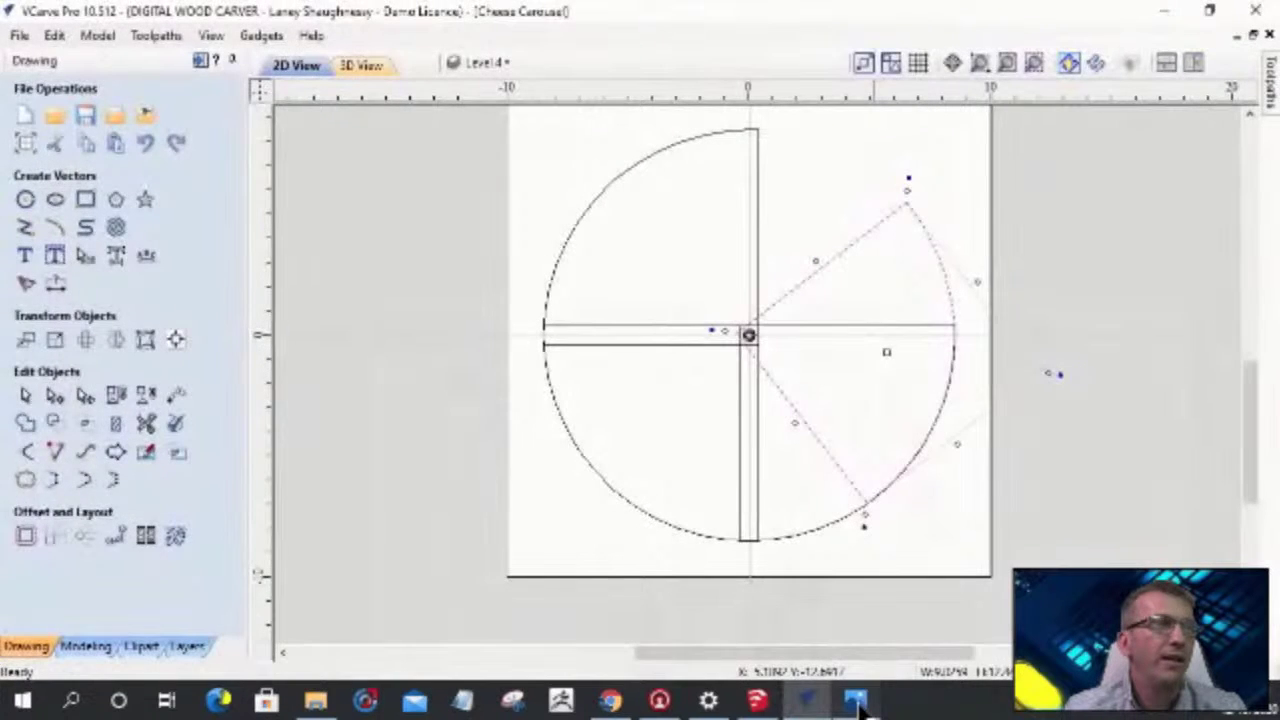
click(856, 702)
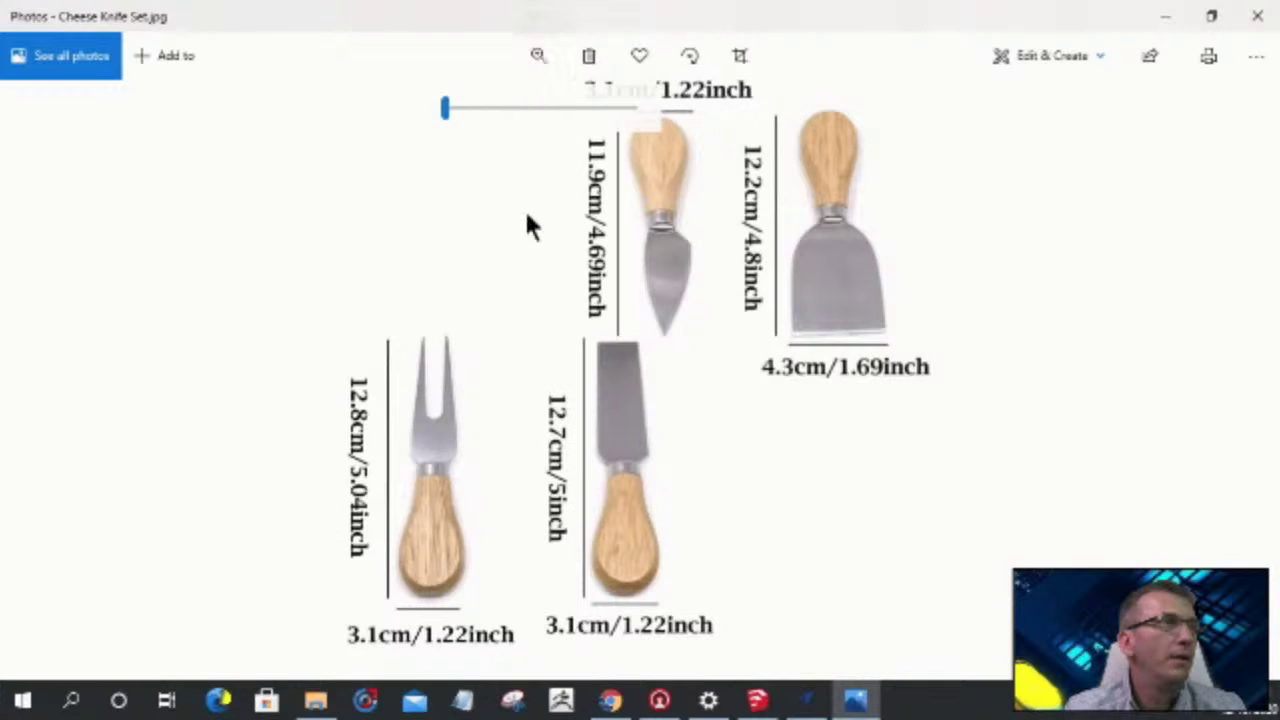
scroll(530, 228, down, 1)
scroll(530, 228, down, 1)
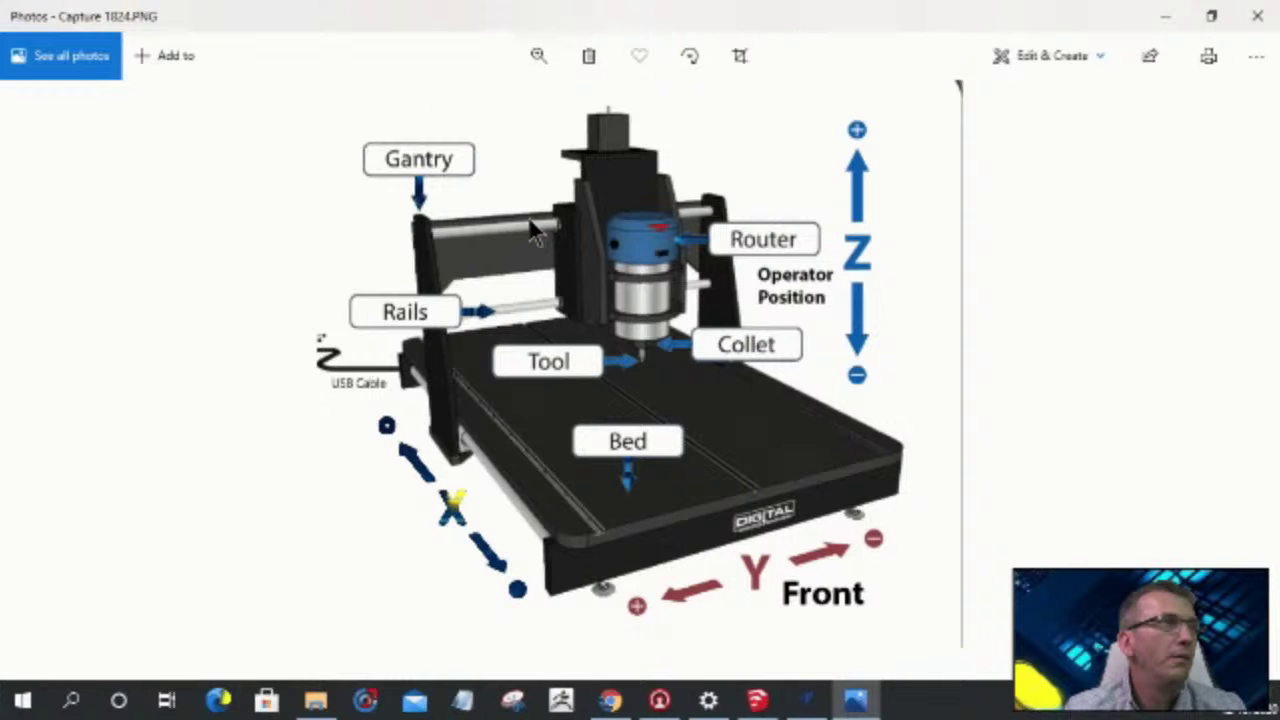
scroll(557, 77, down, 1)
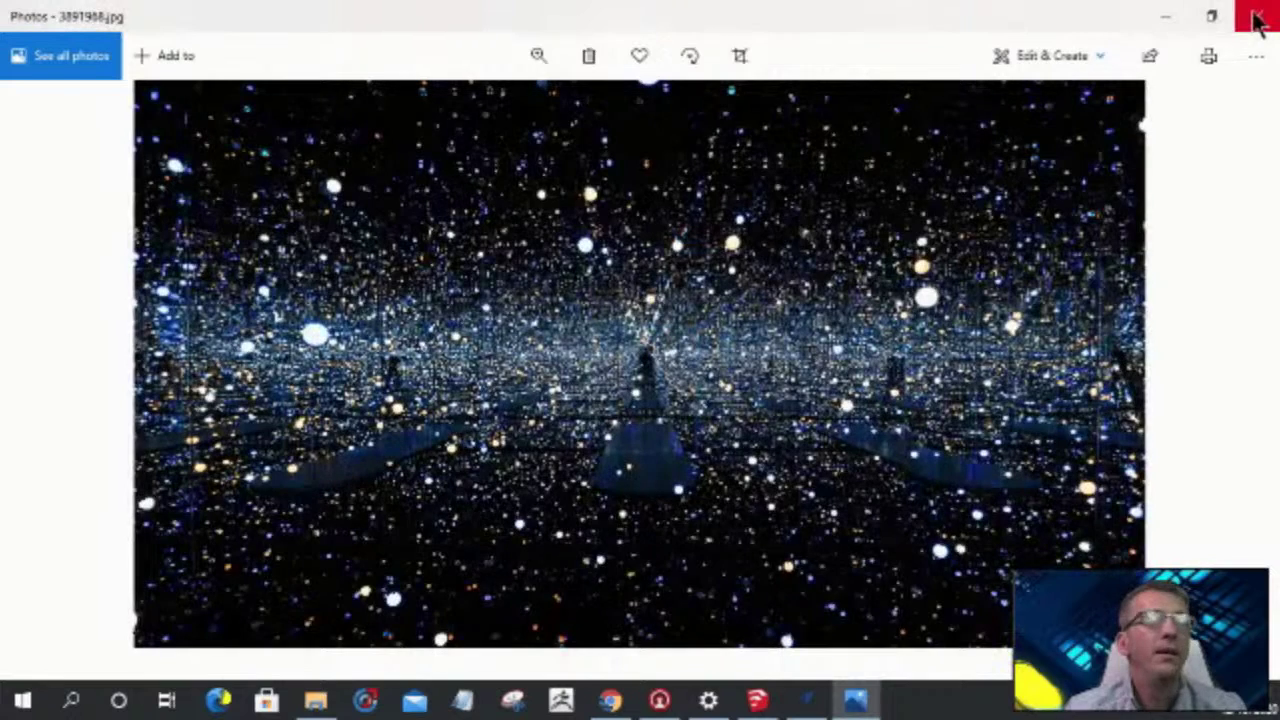
click(1256, 22)
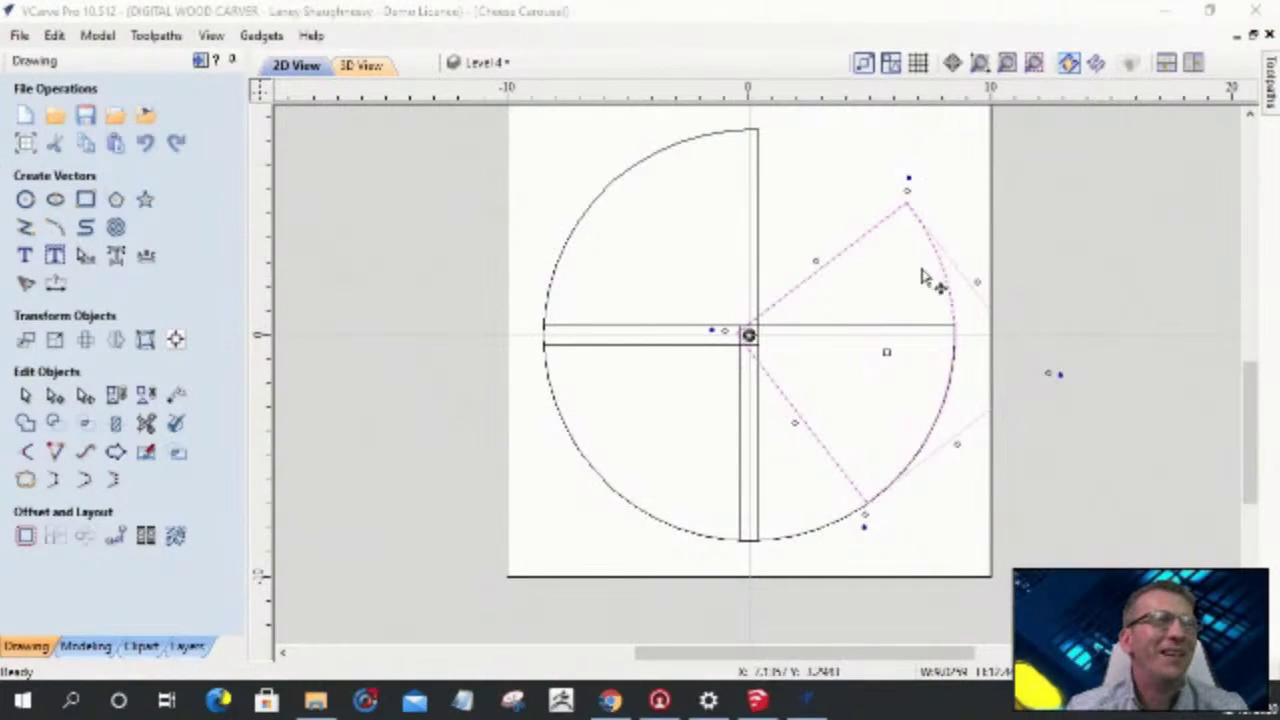
- Deselect the rotated quarter-circle outline and undo its rotation
scroll(792, 390, down, 2)
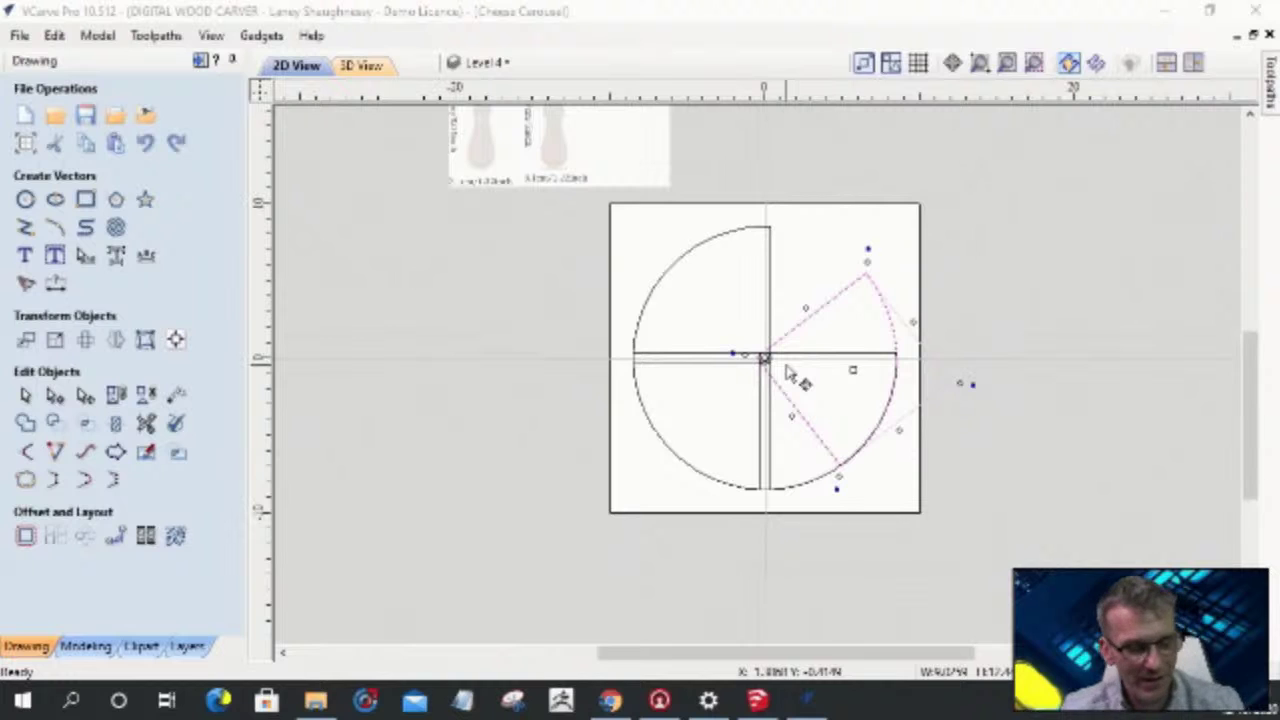
click(790, 378)
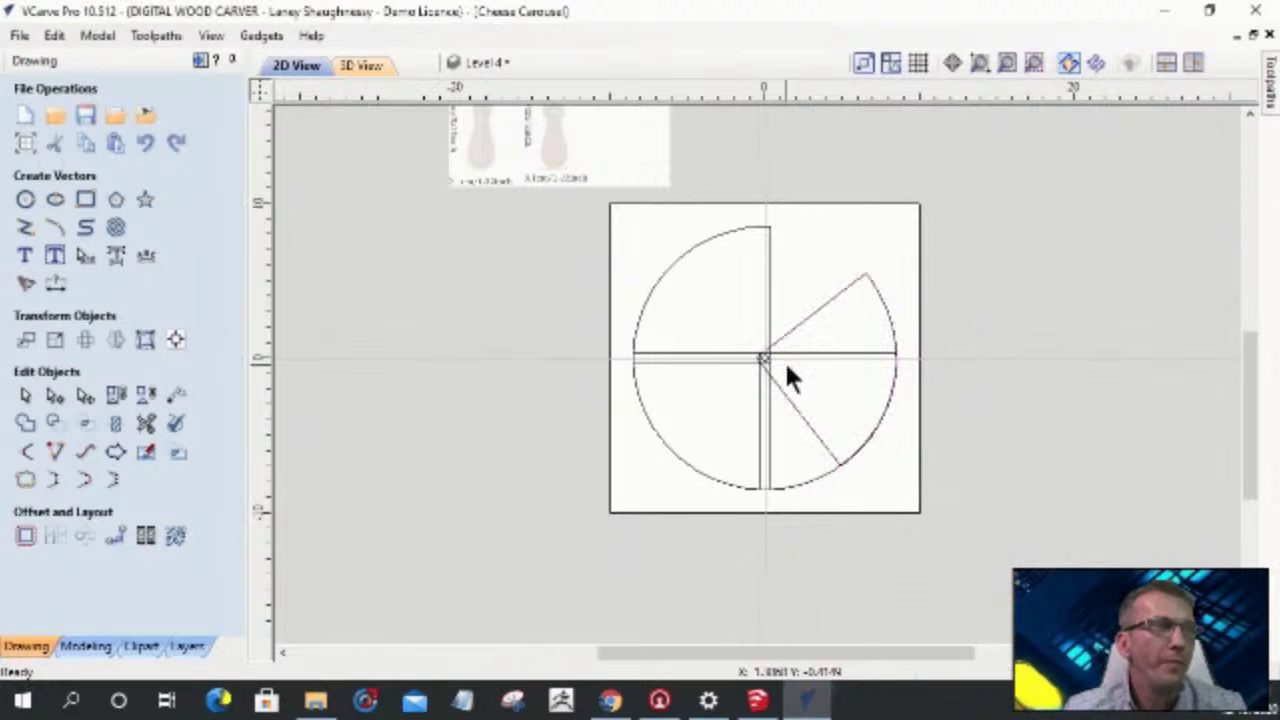
key(ctrl+z)
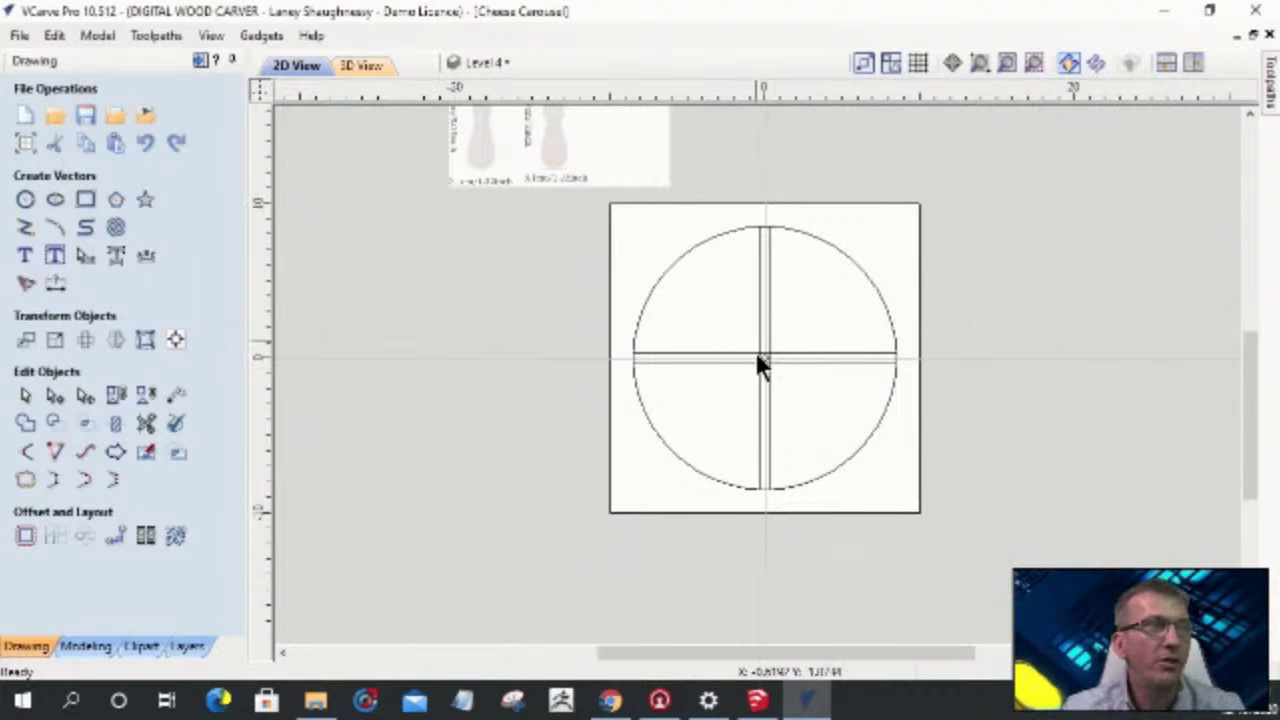
- Inspect the overlapping upper-right and upper-left quarter outlines and compare them with the Cheese Carousel model in SketchUp
scroll(771, 354, up, 2)
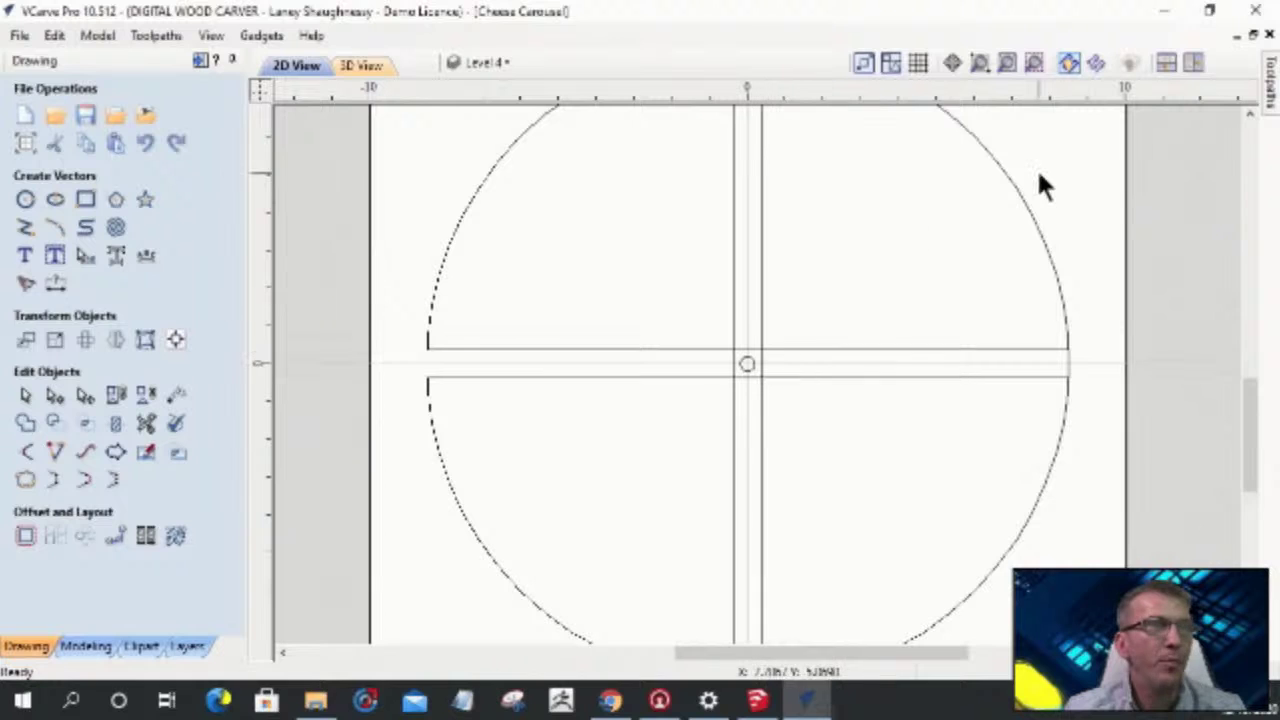
click(1024, 190)
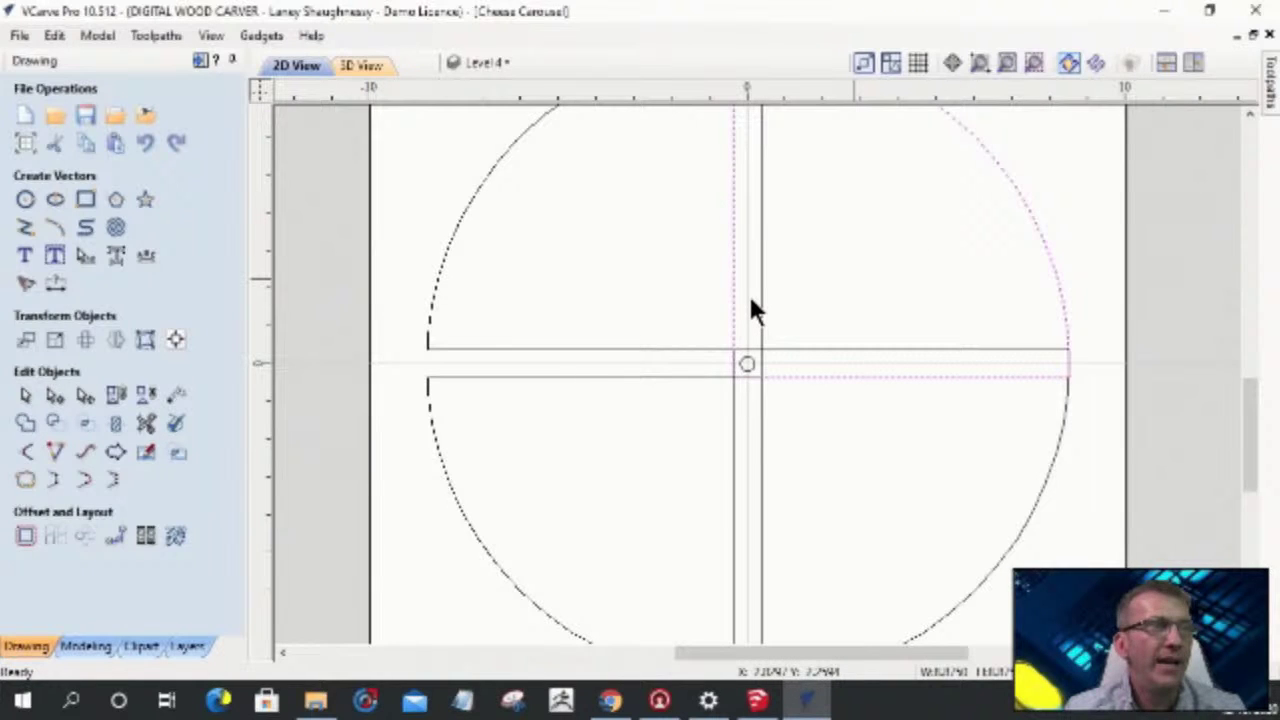
scroll(950, 255, down, 3)
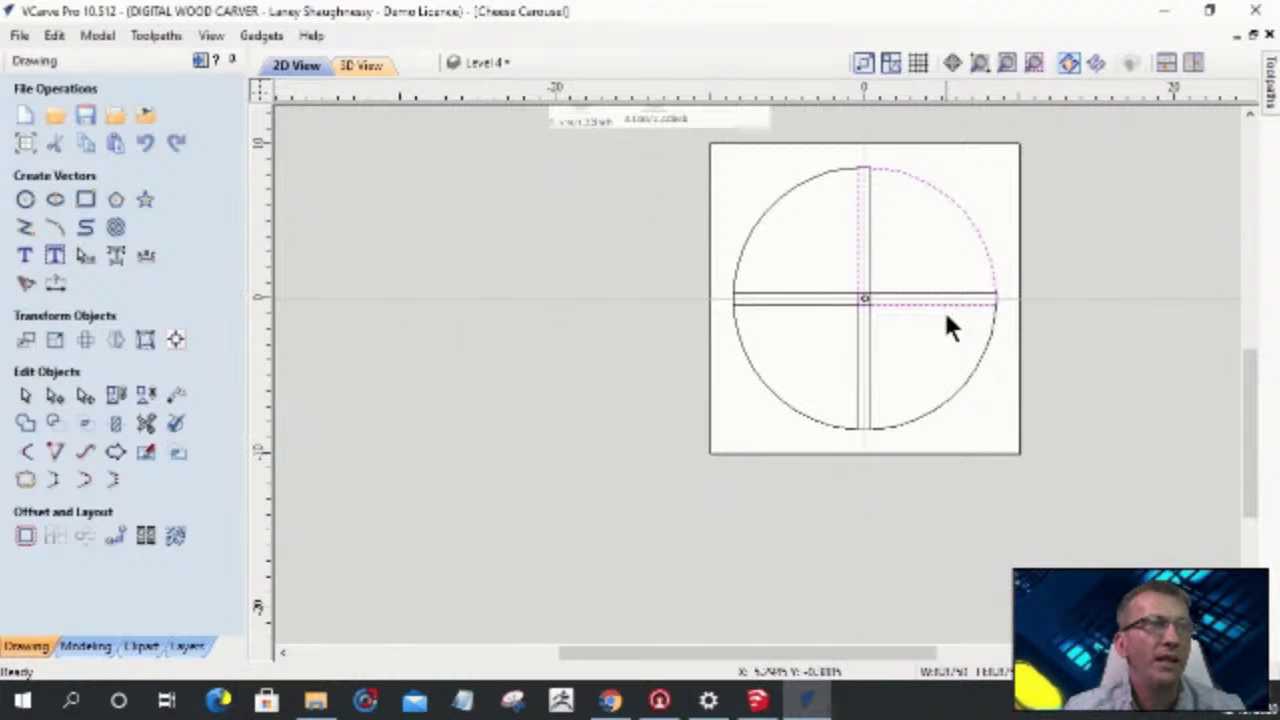
click(800, 184)
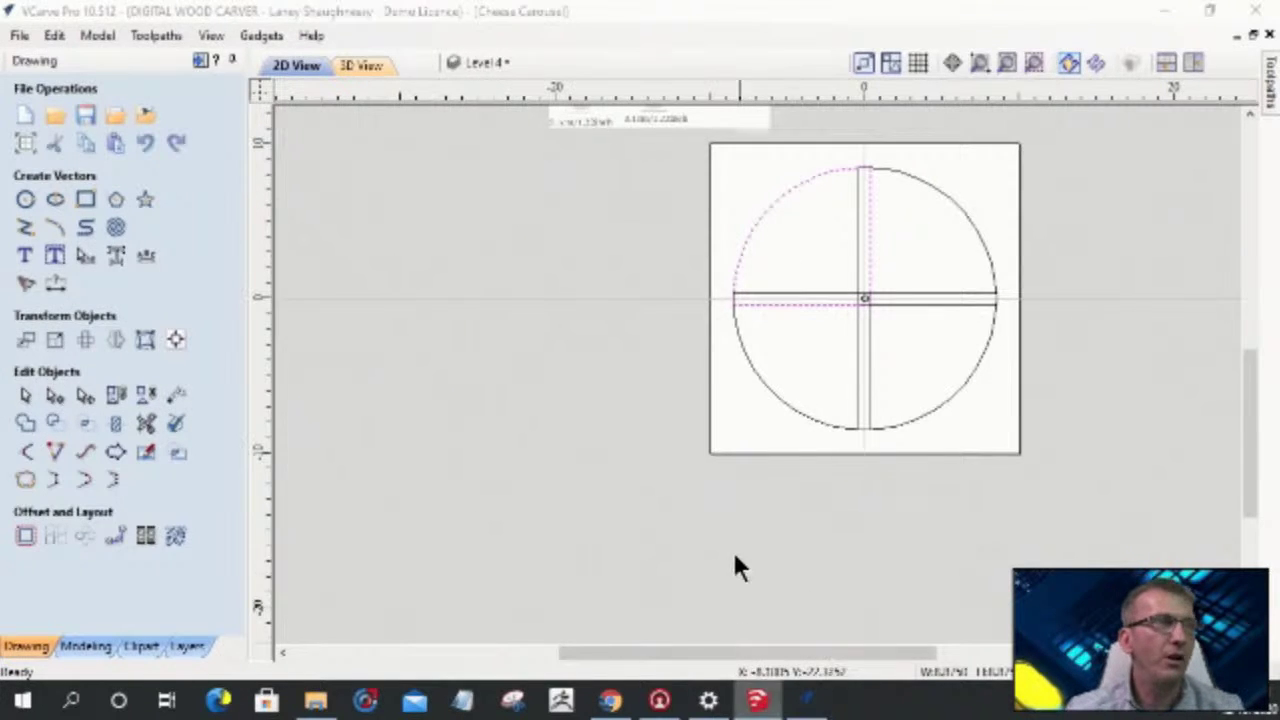
key(alt+Tab)
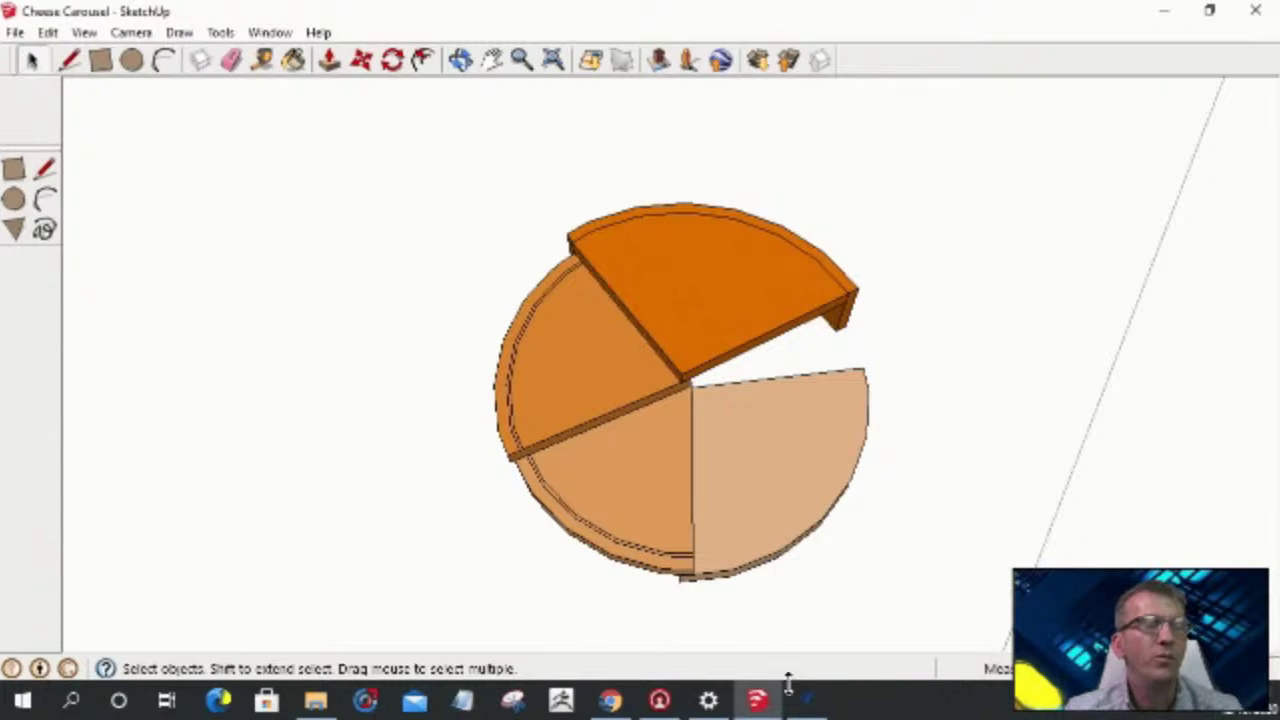
mouse_move(806, 702)
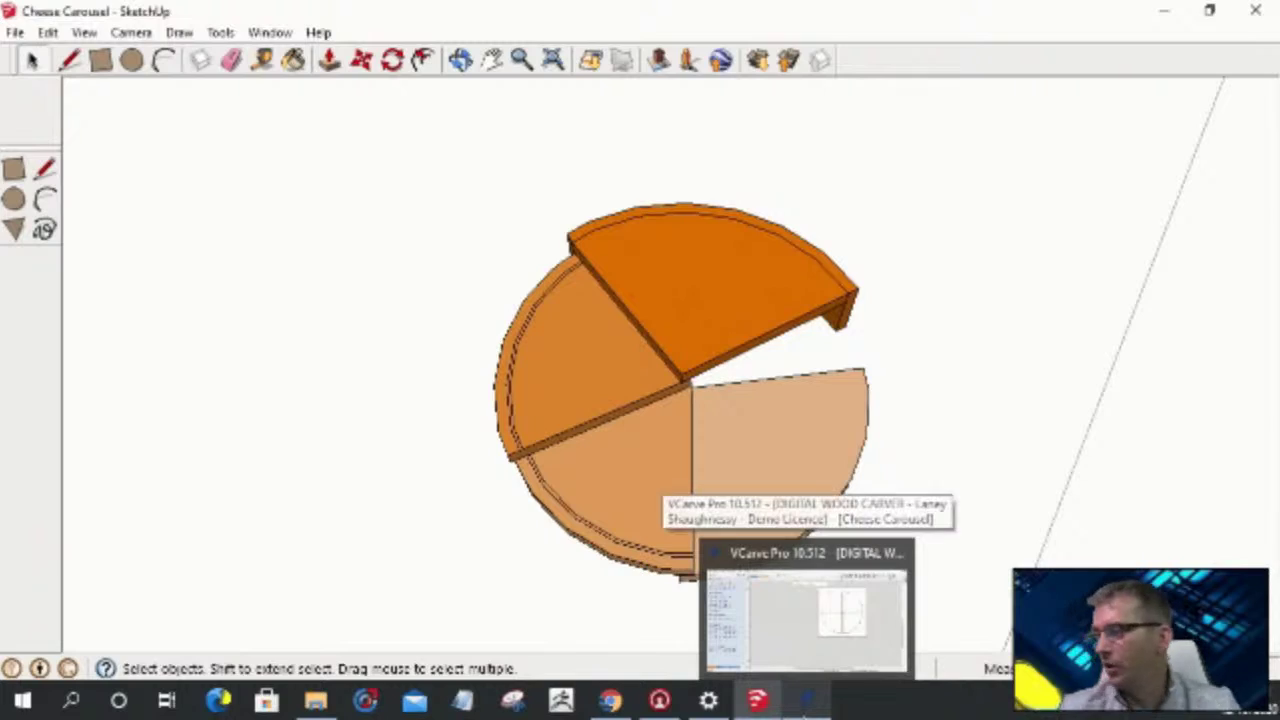
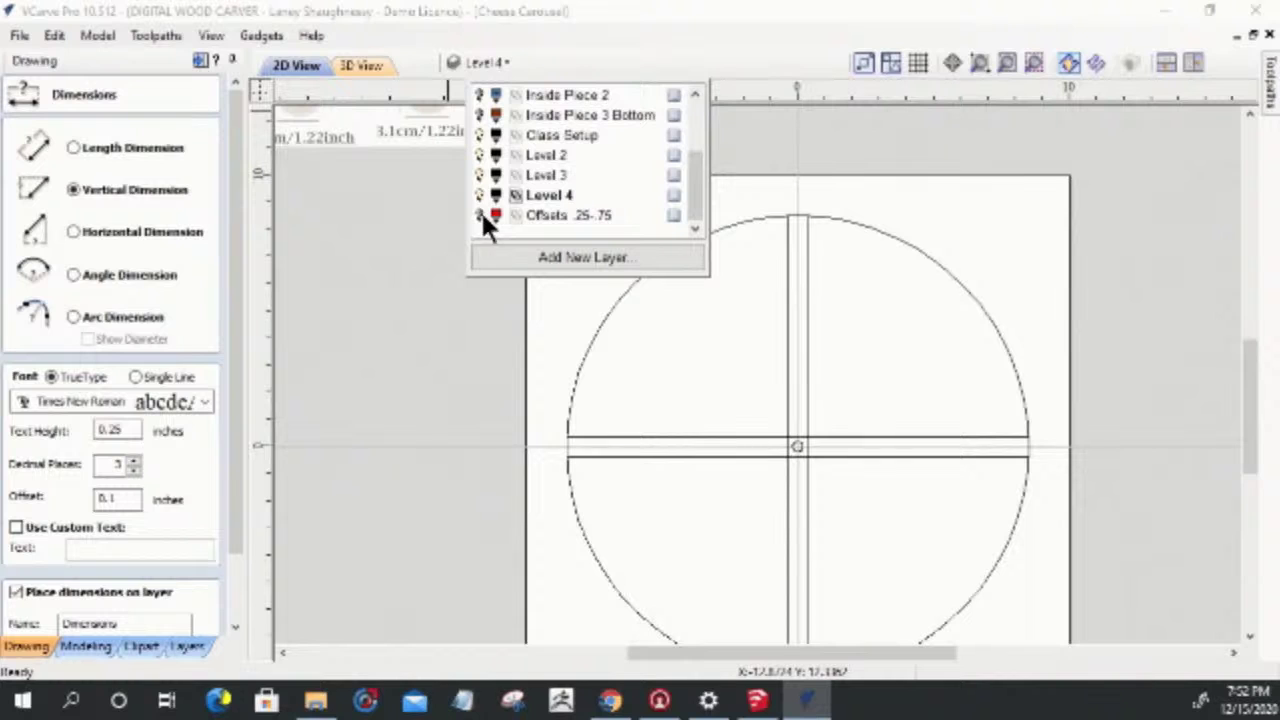
- In VCarve Pro, show the Offsets .25-.75 layer together with the level outlines and leave the dimension tool
click(478, 216)
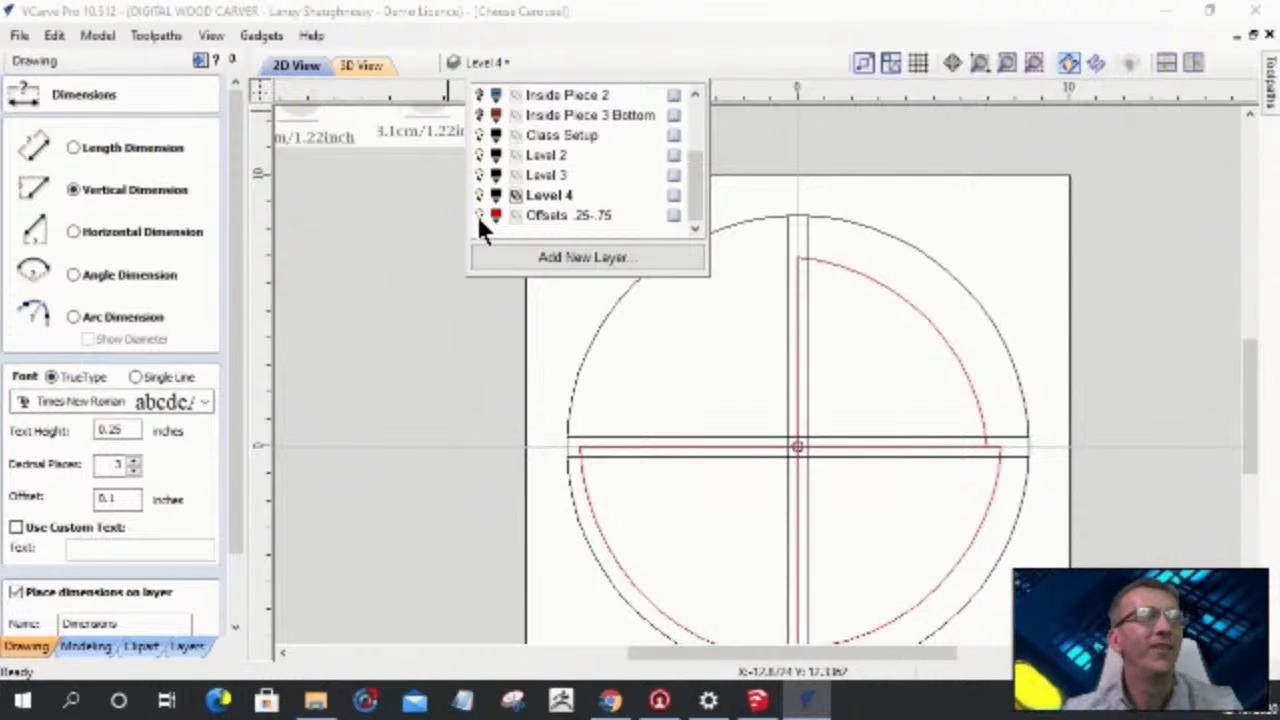
click(896, 338)
scroll(877, 434, down, 3)
scroll(846, 530, up, 4)
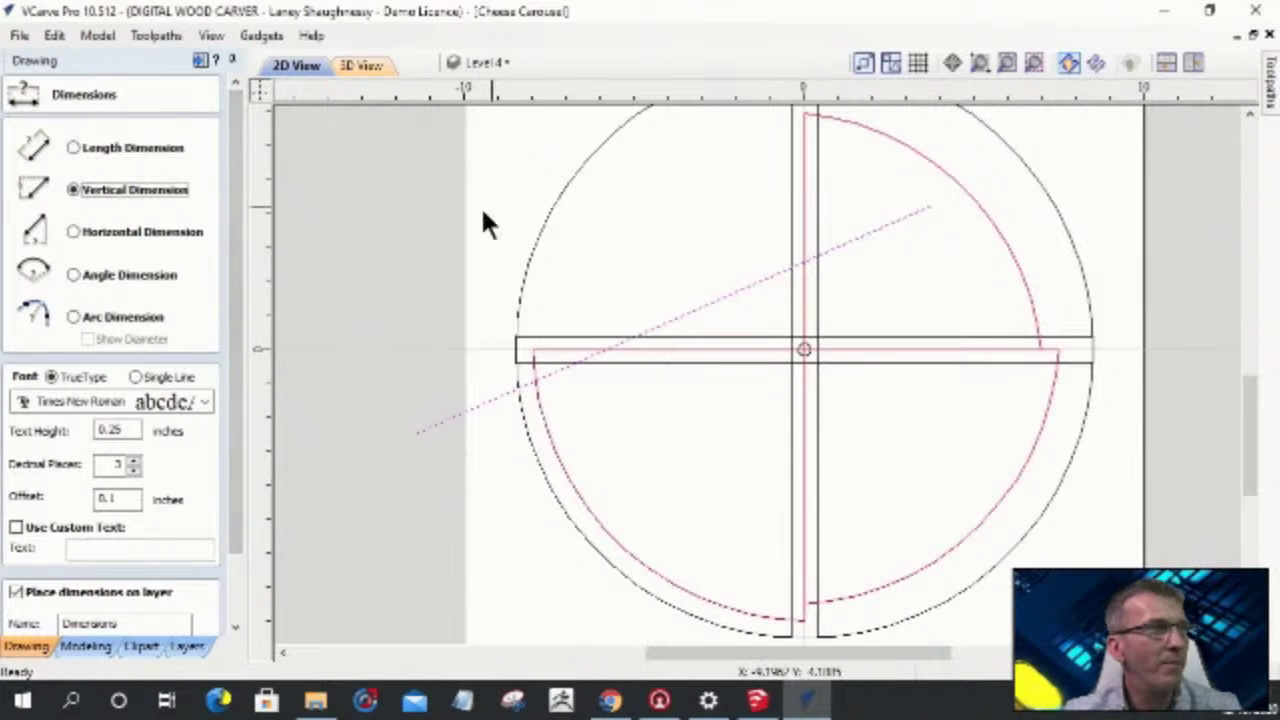
key(Escape)
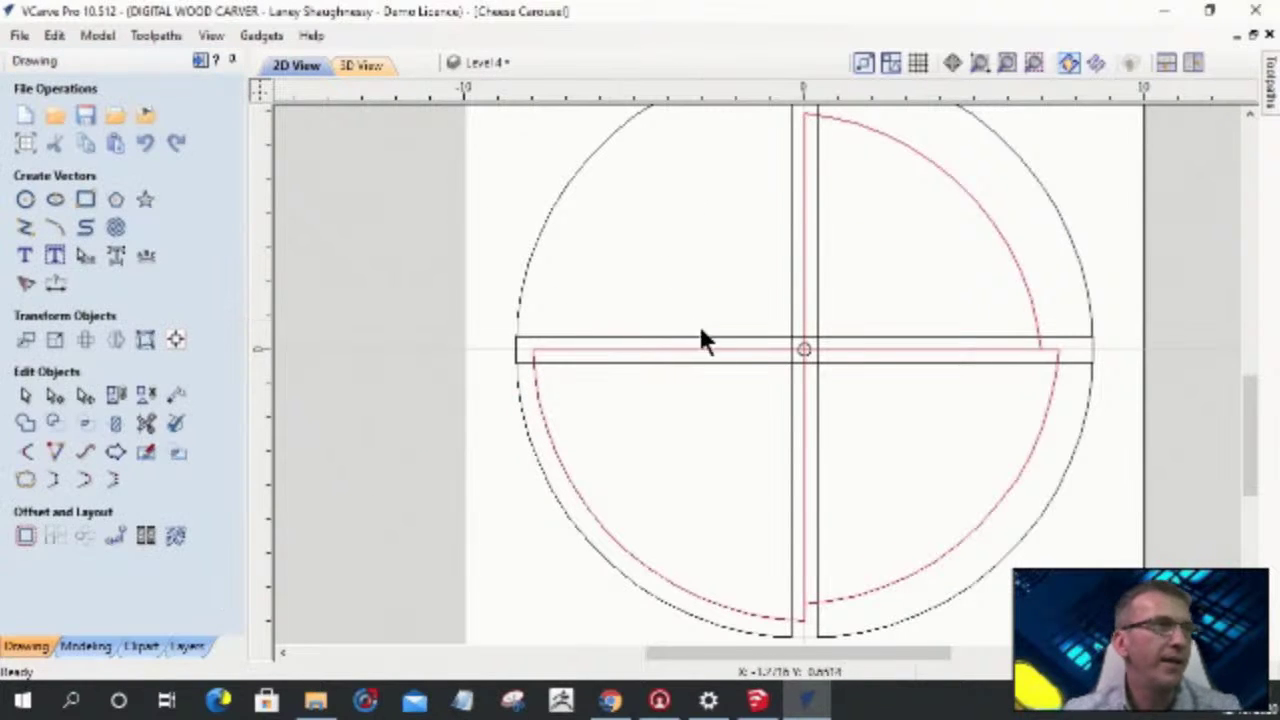
- Add a horizontal dimension between the black outer outline and the red offset outline at the circle's left edge
scroll(468, 370, up, 3)
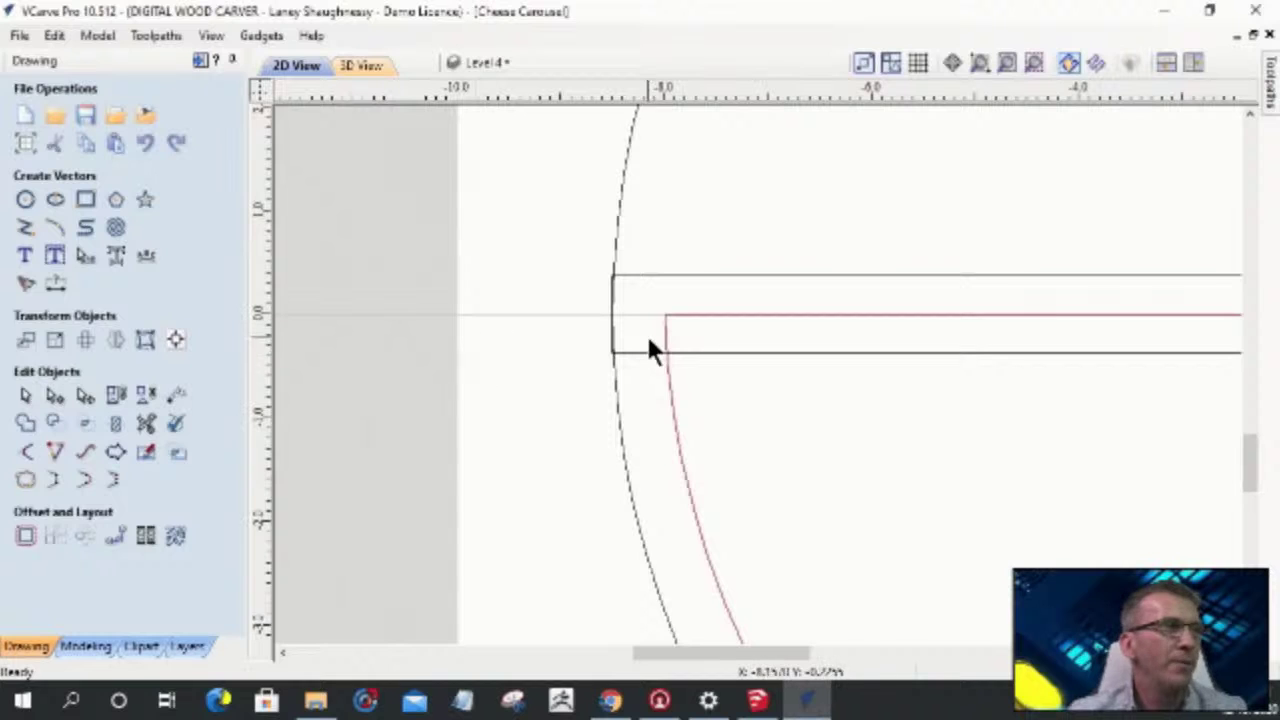
scroll(643, 335, up, 2)
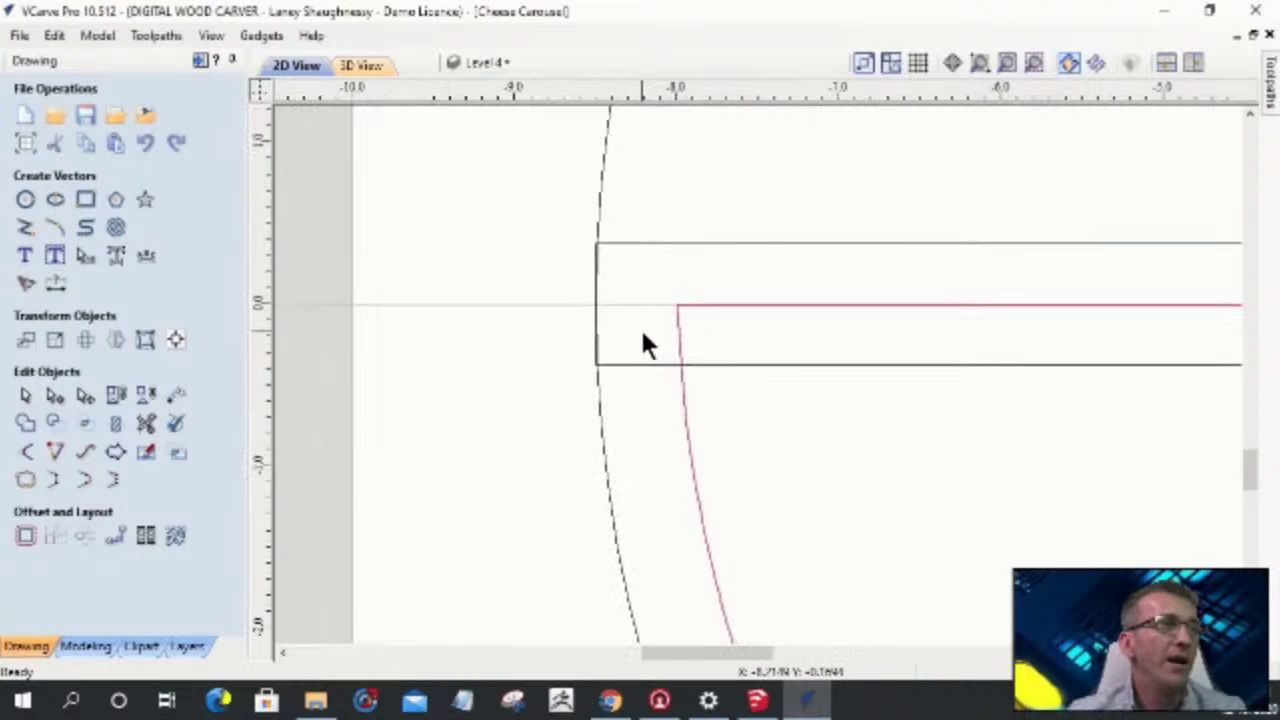
click(58, 285)
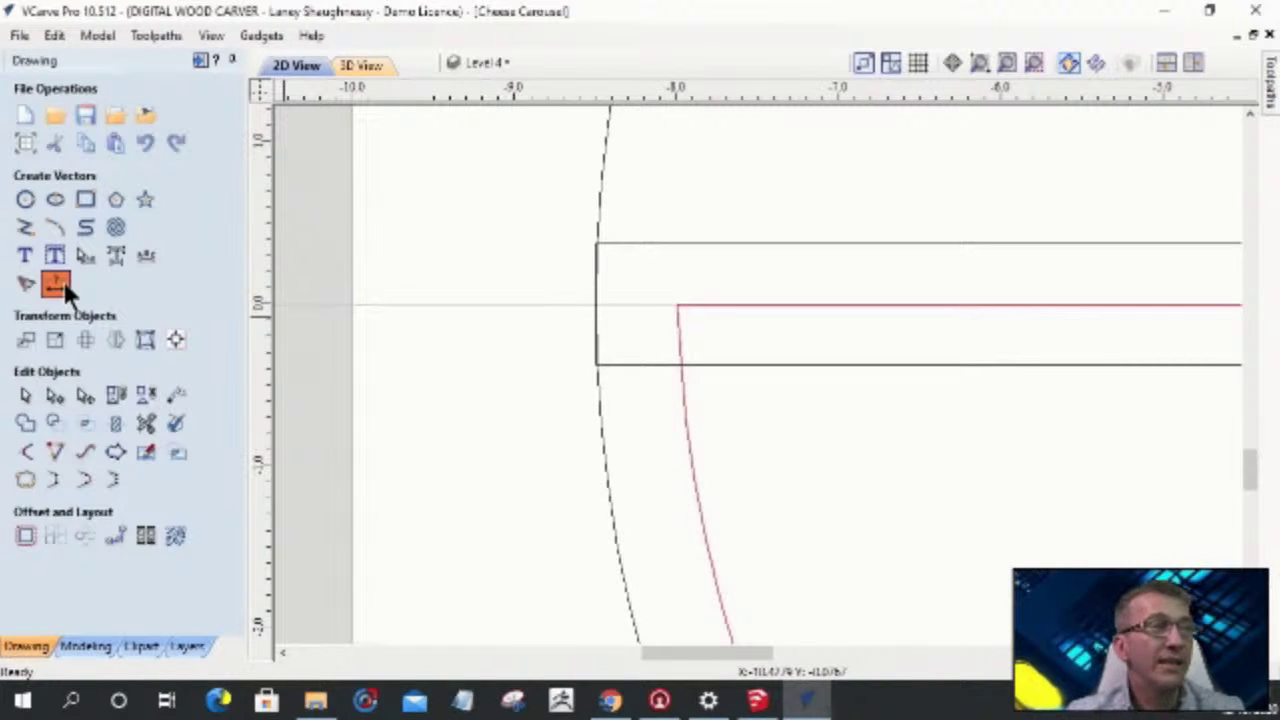
click(58, 285)
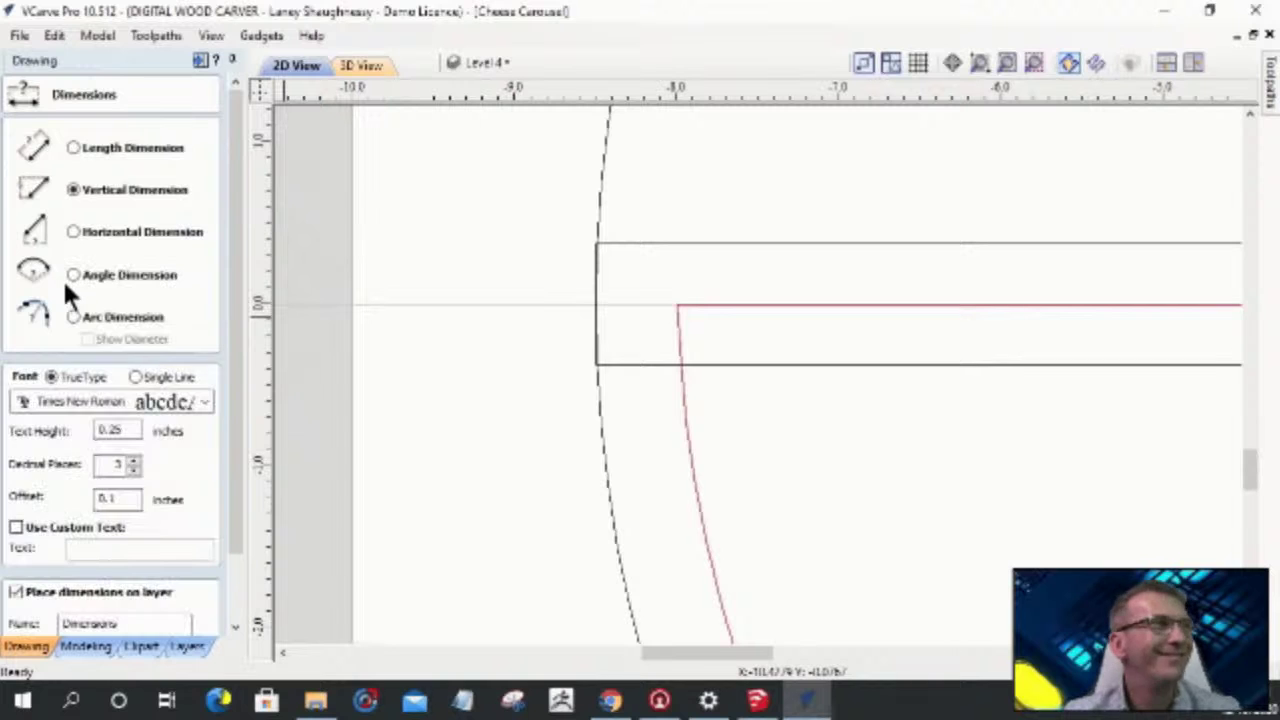
click(75, 232)
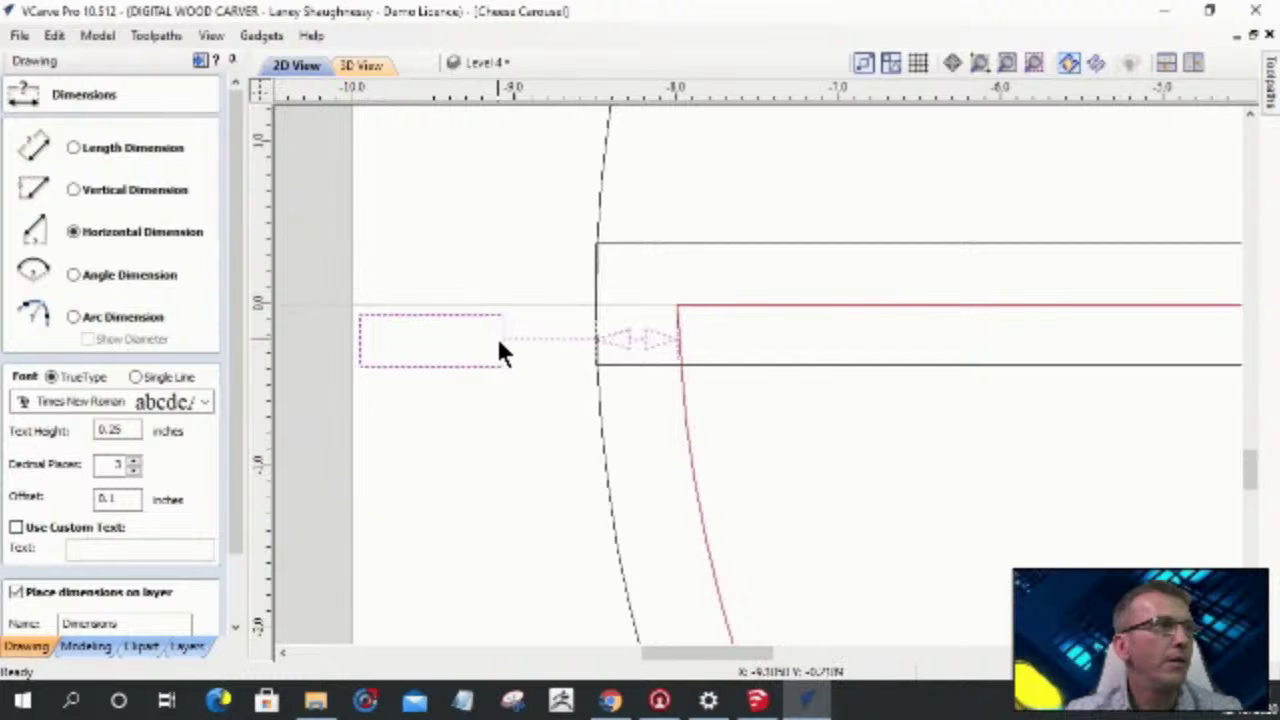
scroll(617, 345, down, 1)
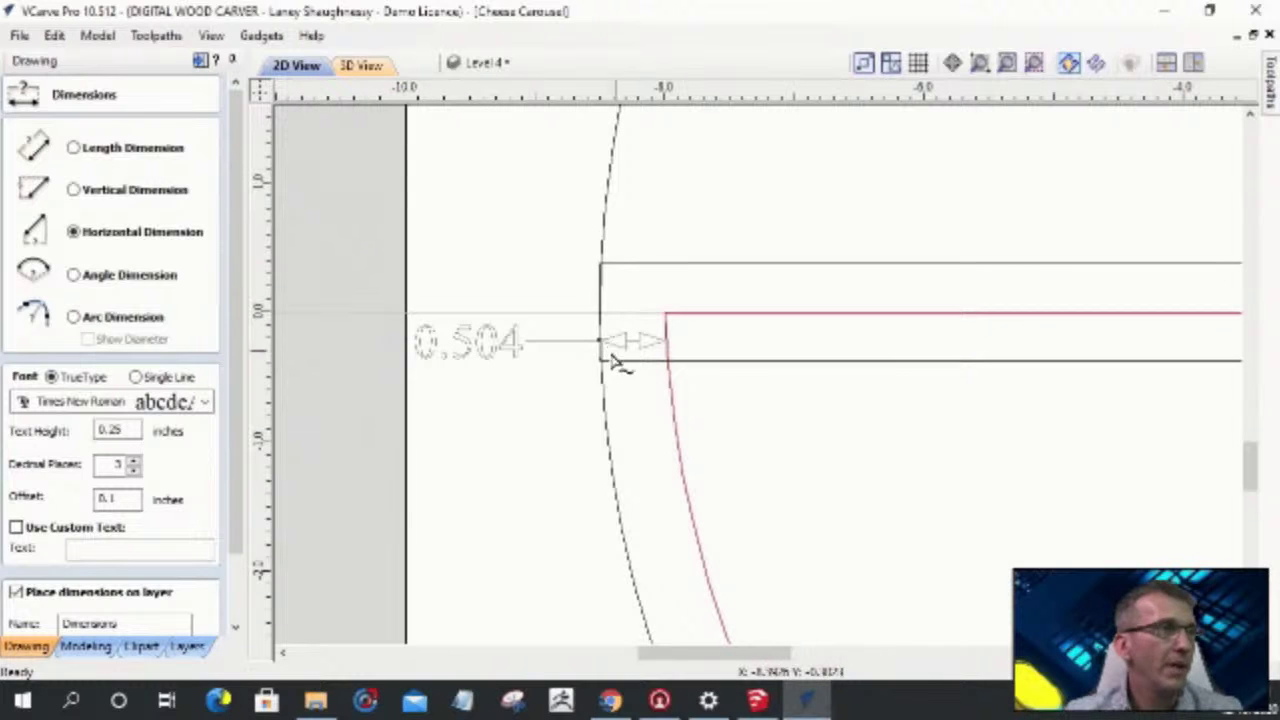
- Try a horizontal dimension between the red offset arc and outer arc at the circle's bottom, and remove it
scroll(670, 372, down, 3)
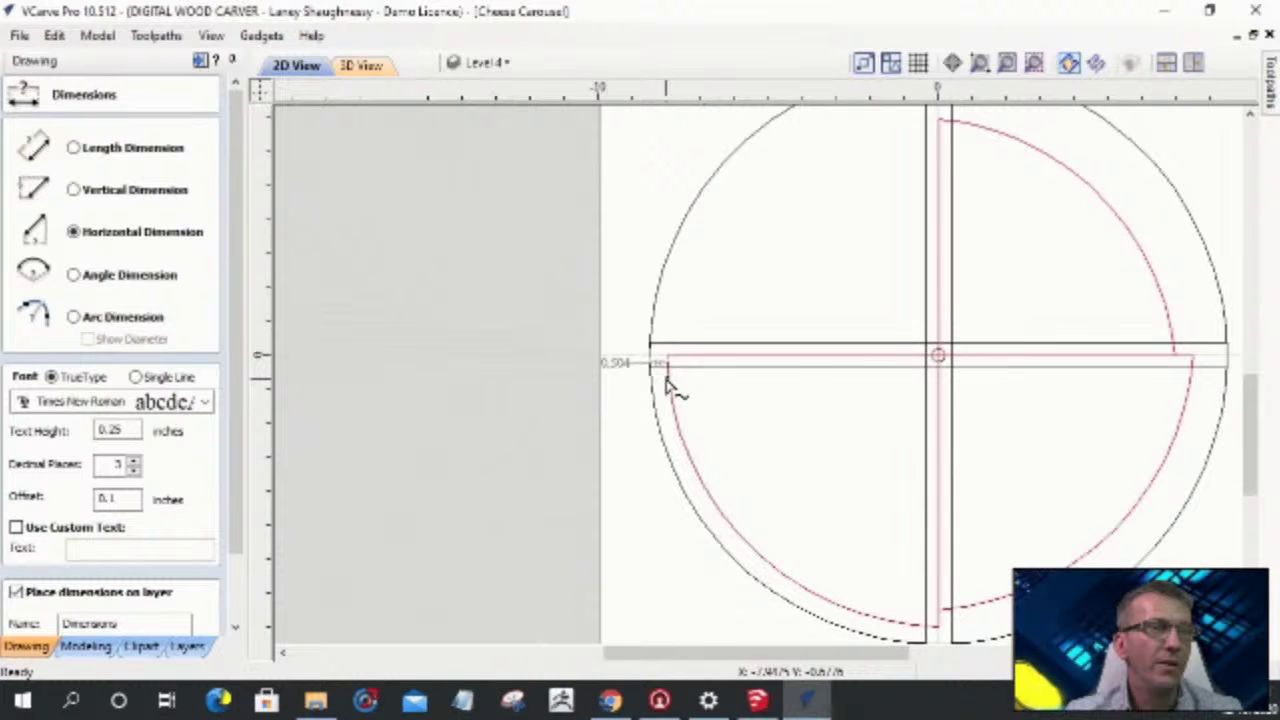
scroll(880, 549, up, 4)
click(908, 472)
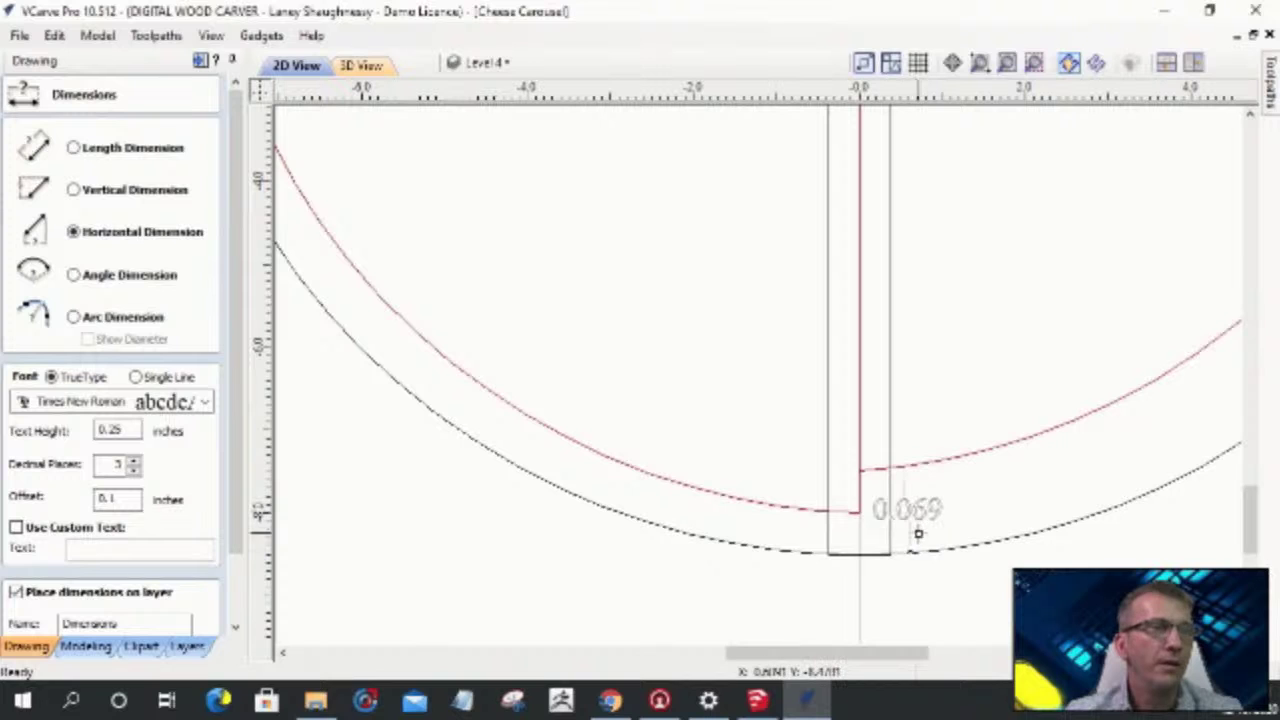
scroll(918, 533, down, 1)
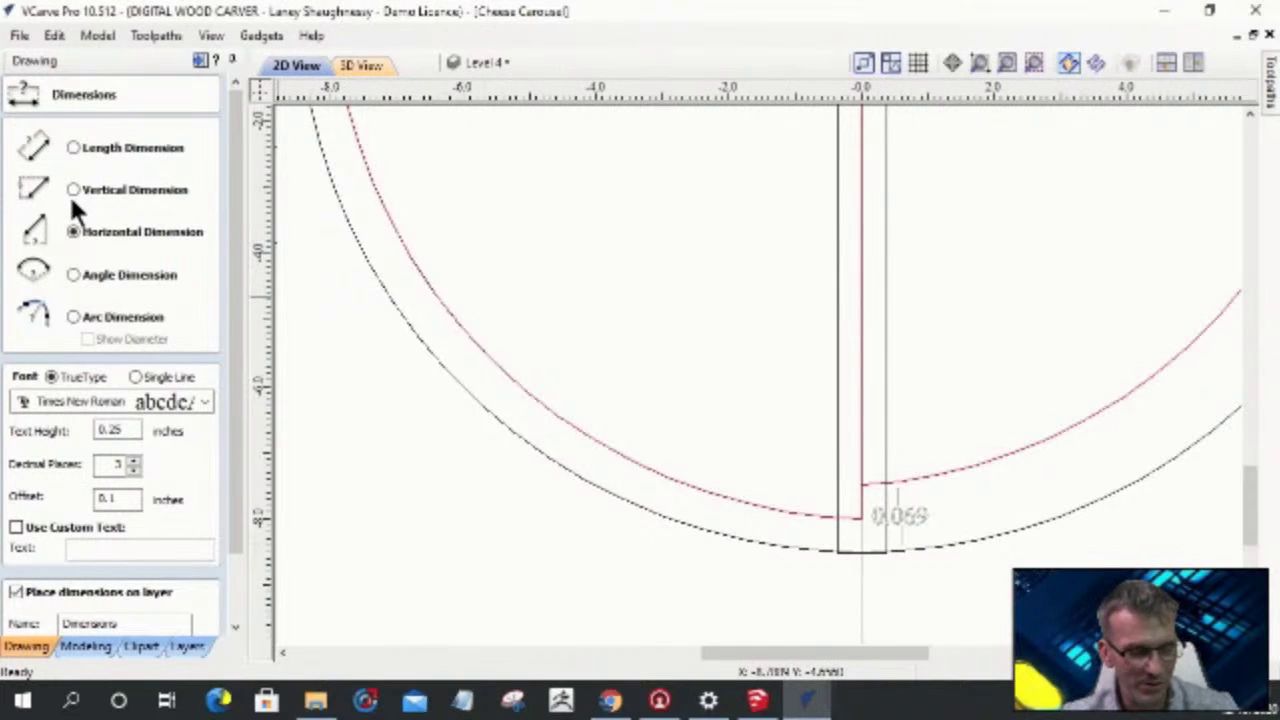
key(Escape)
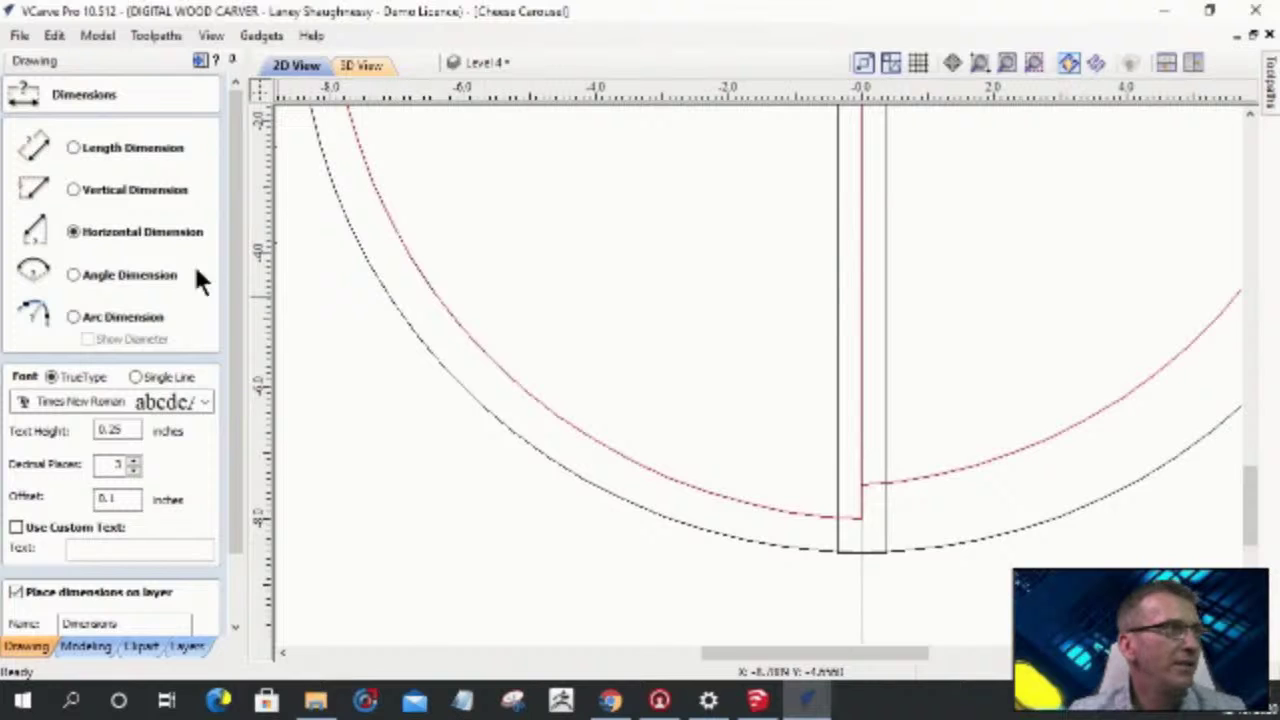
- Add a vertical dimension between the right-hand red offset arc and the black outer arc at the circle's bottom
click(74, 189)
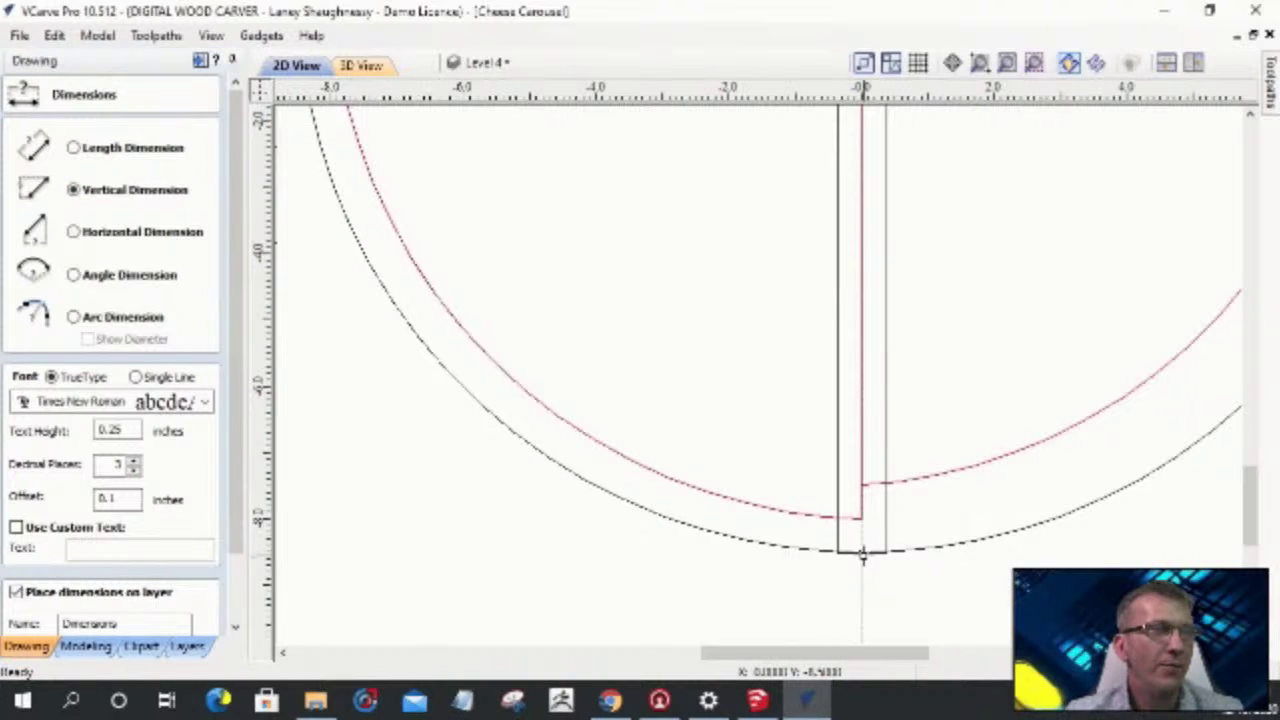
click(925, 508)
scroll(861, 552, down, 2)
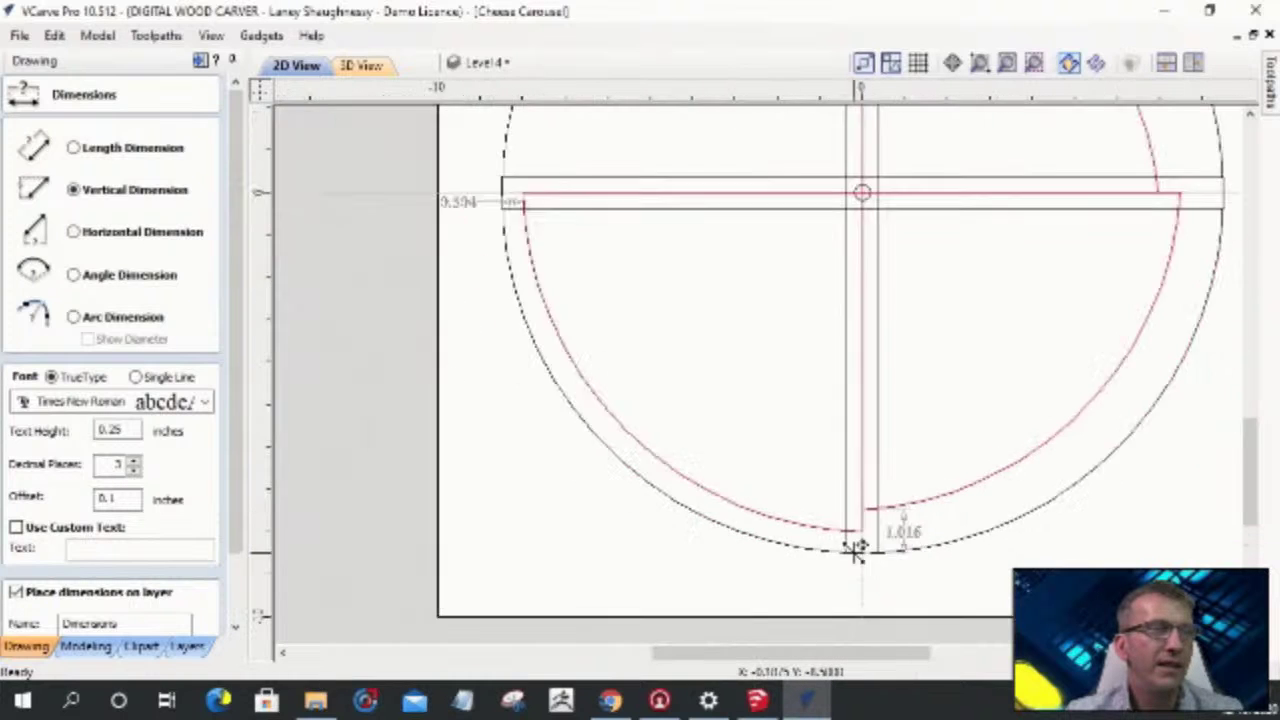
scroll(855, 550, down, 2)
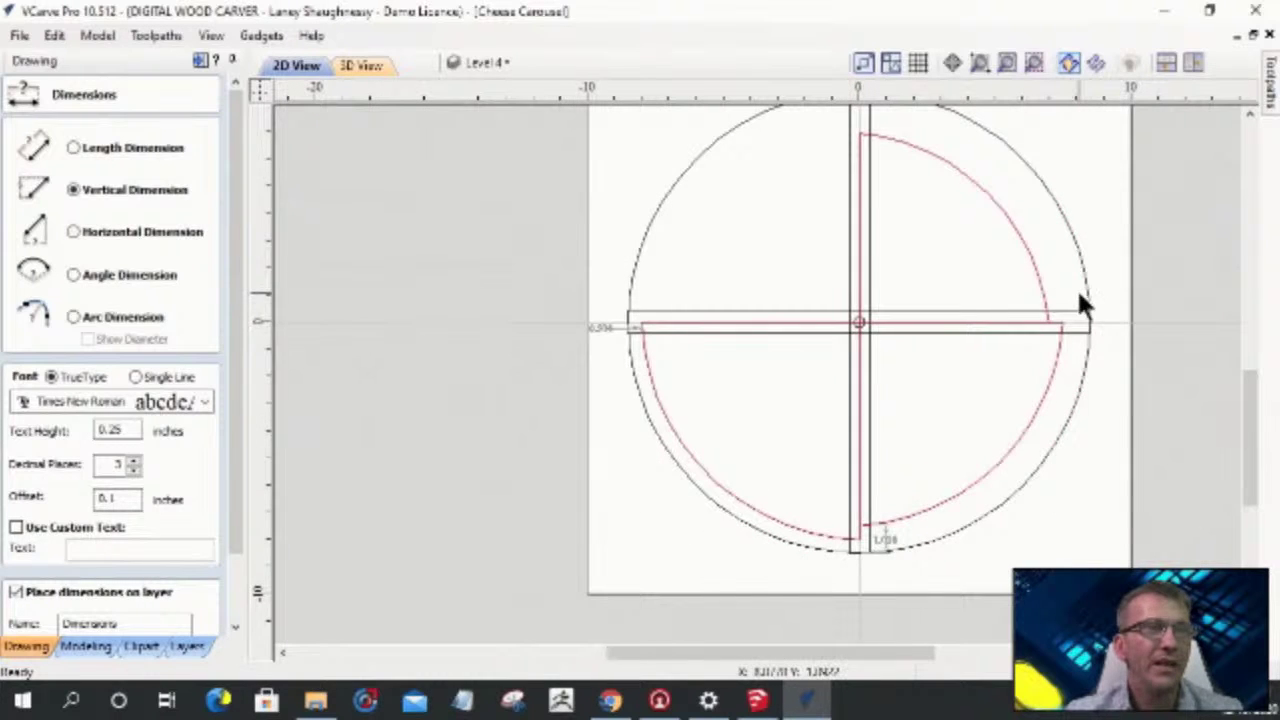
- Add a horizontal dimension between the upper-right red offset arc and the black outer arc at the circle's right edge
scroll(1077, 288, up, 3)
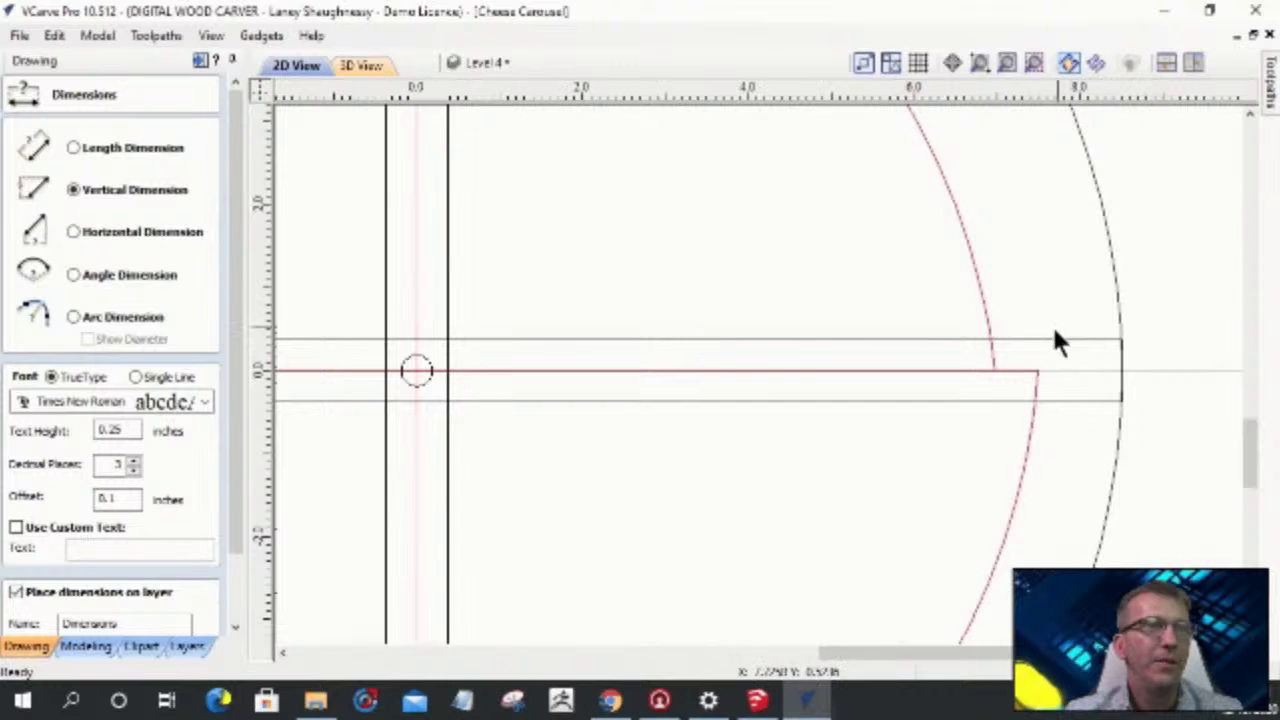
click(74, 230)
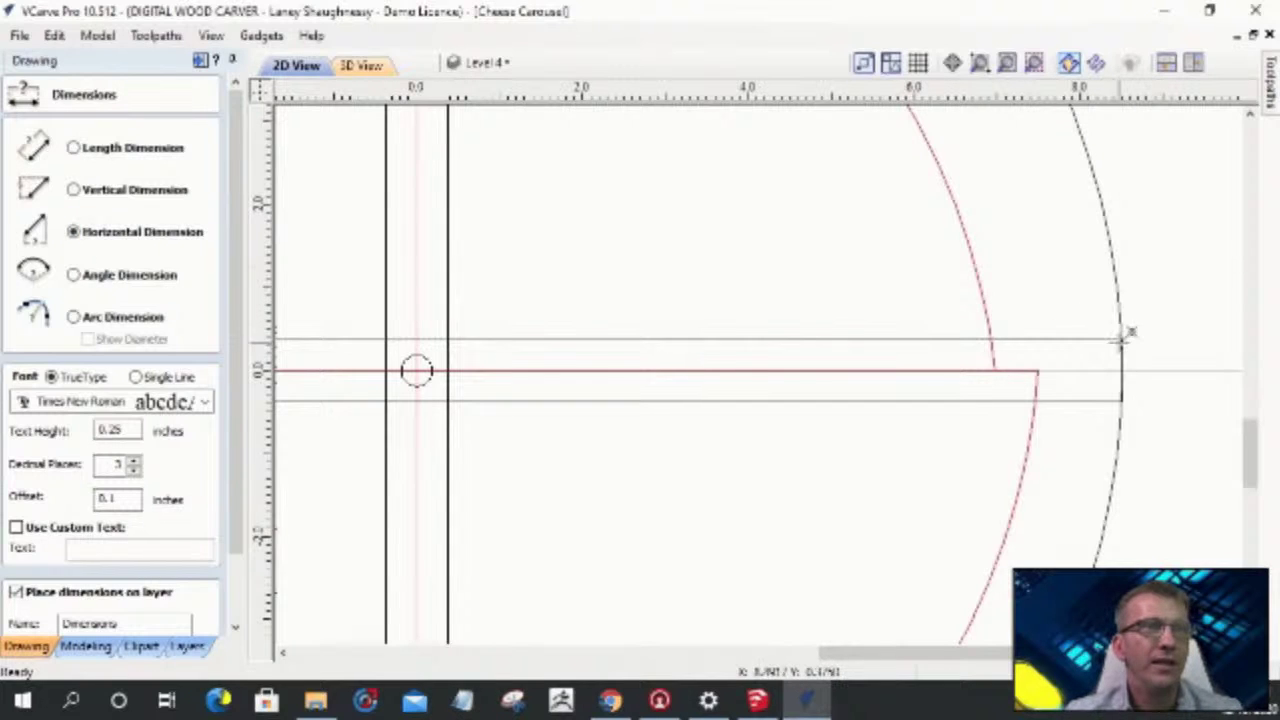
click(1120, 340)
click(992, 336)
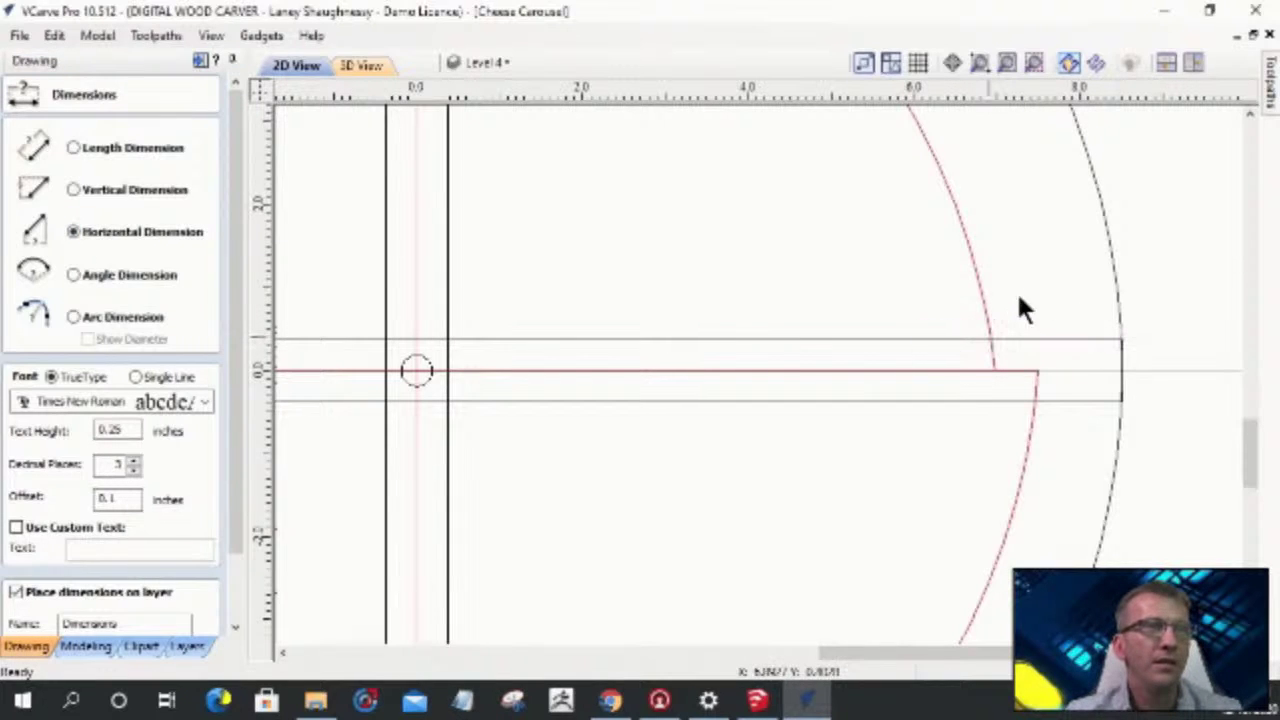
click(1046, 270)
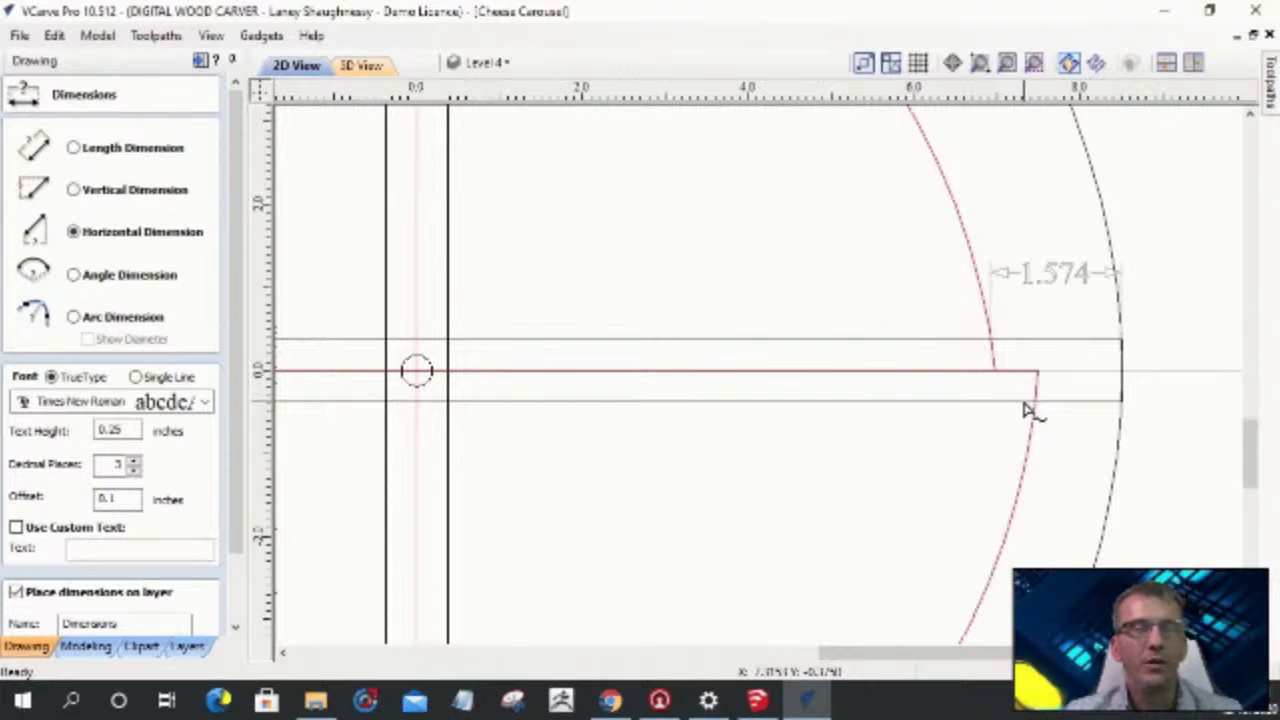
- Compare the gap dimensions at the circle's left, bottom and right edges, and leave the dimension tool
scroll(1090, 350, down, 3)
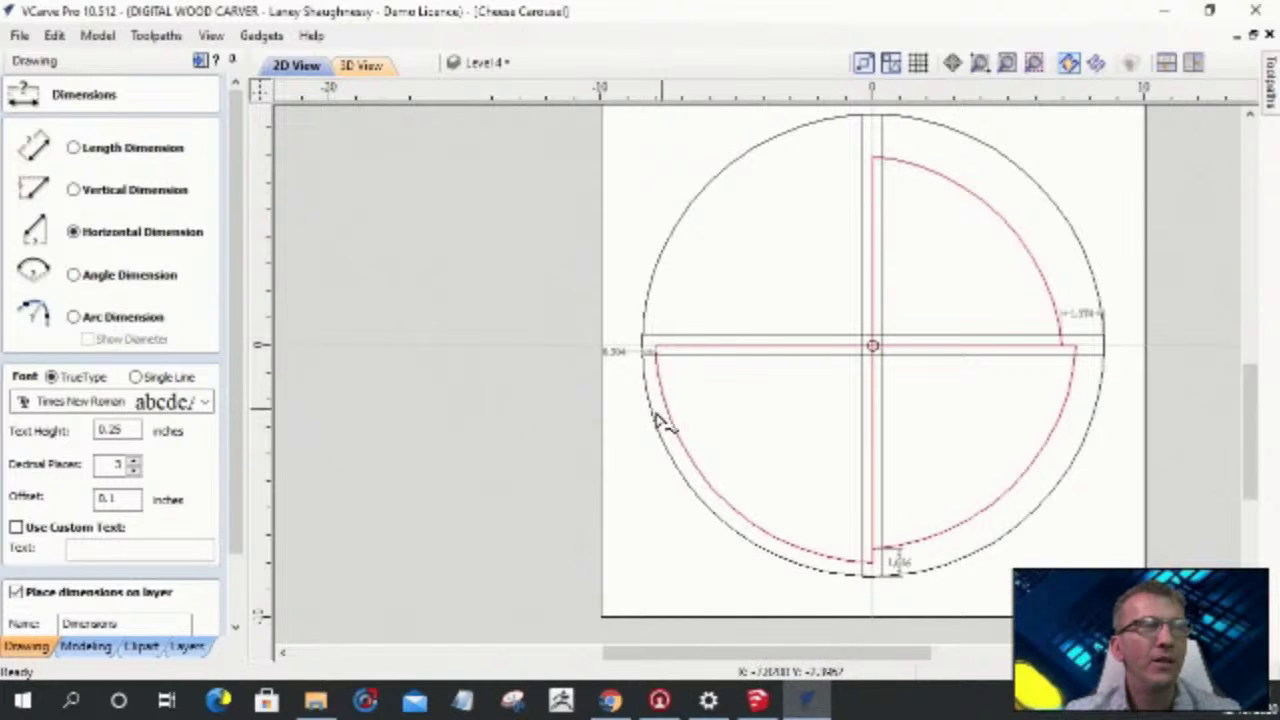
click(612, 350)
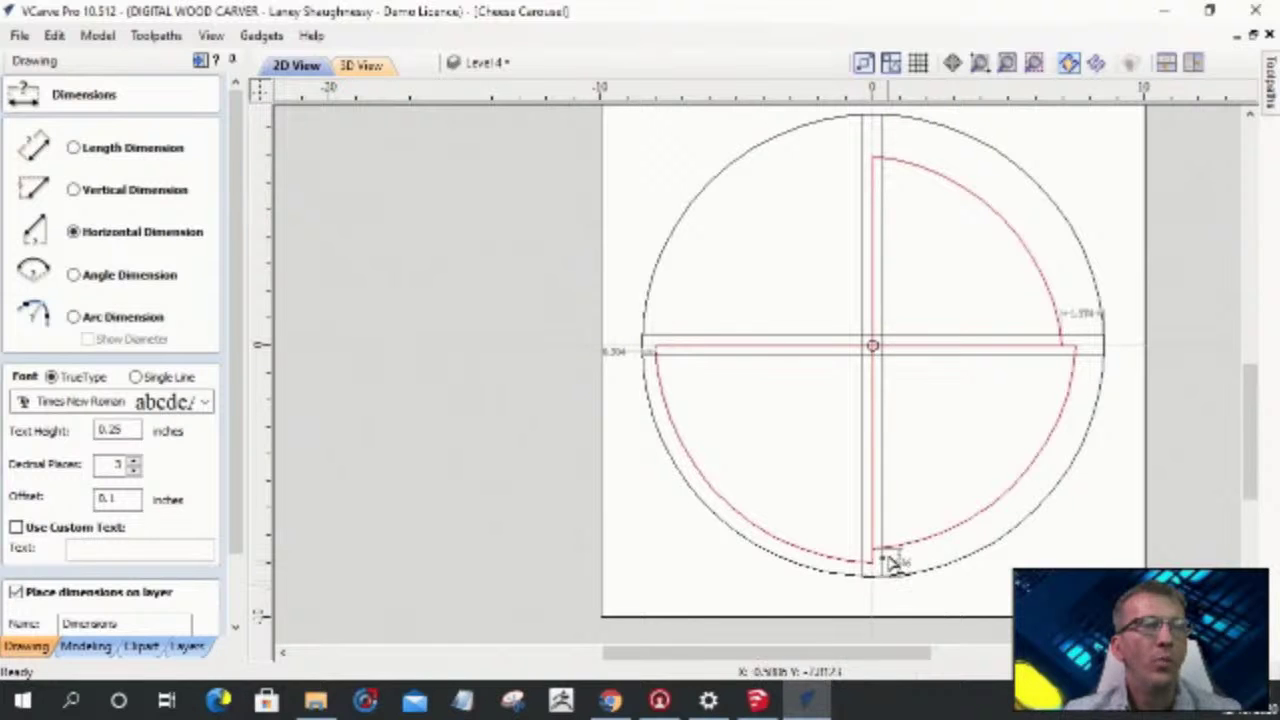
scroll(889, 563, up, 3)
scroll(800, 462, down, 2)
scroll(800, 462, down, 1)
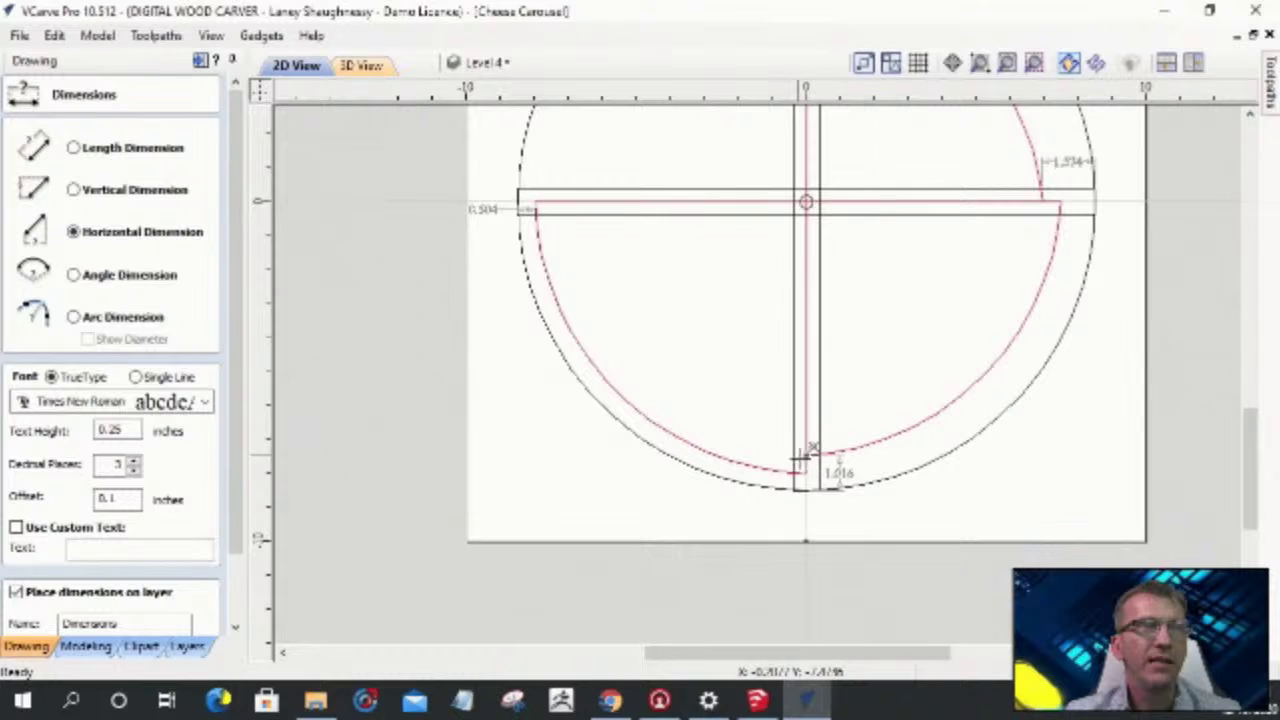
scroll(800, 462, down, 2)
scroll(992, 230, up, 3)
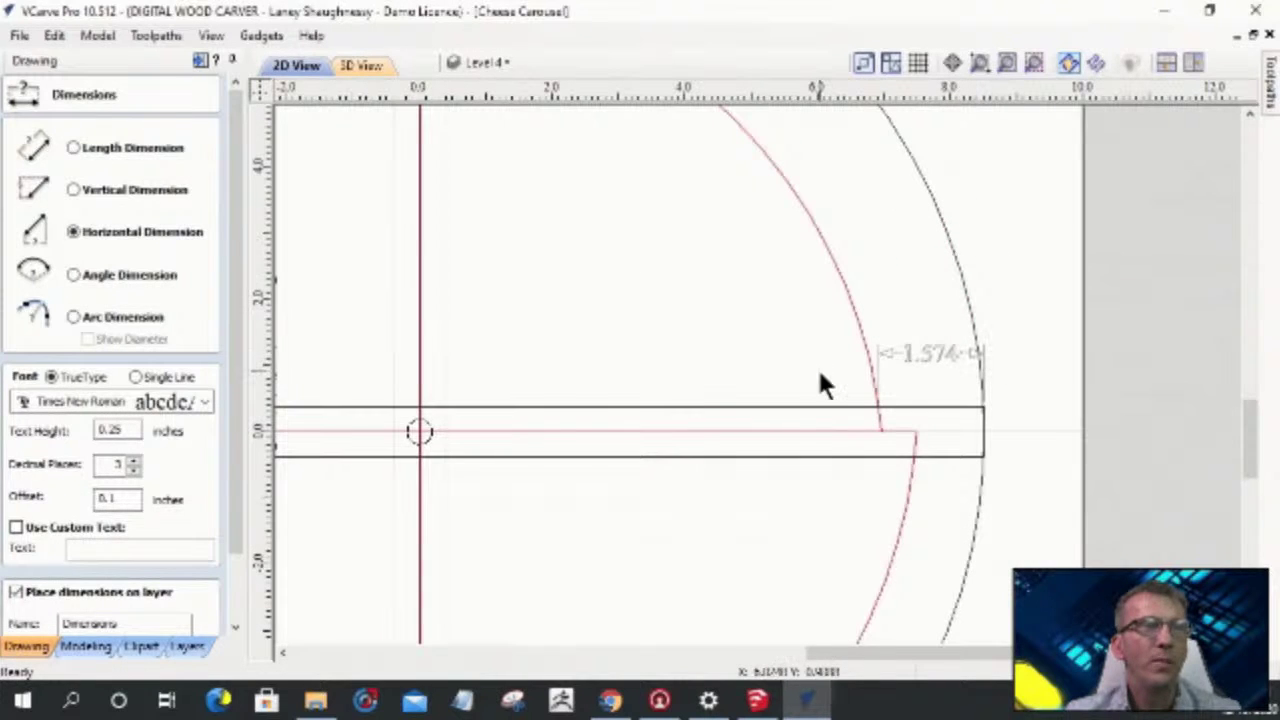
scroll(915, 364, up, 2)
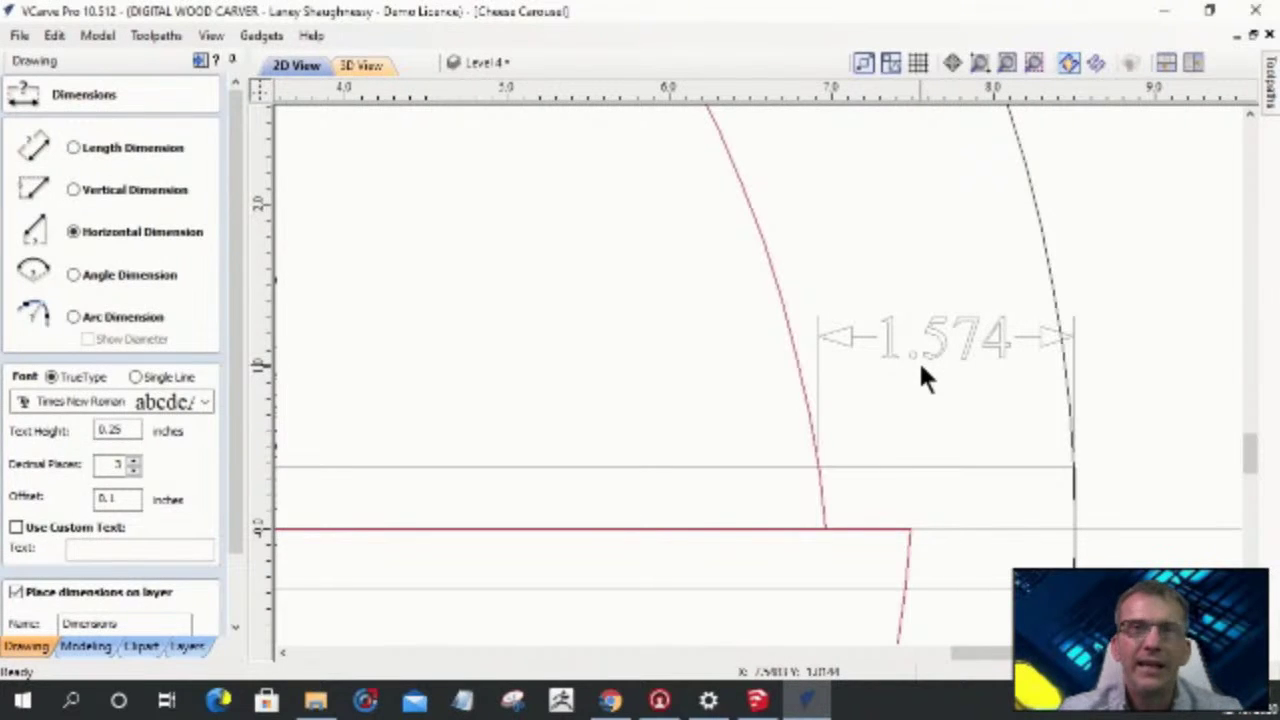
scroll(920, 366, down, 5)
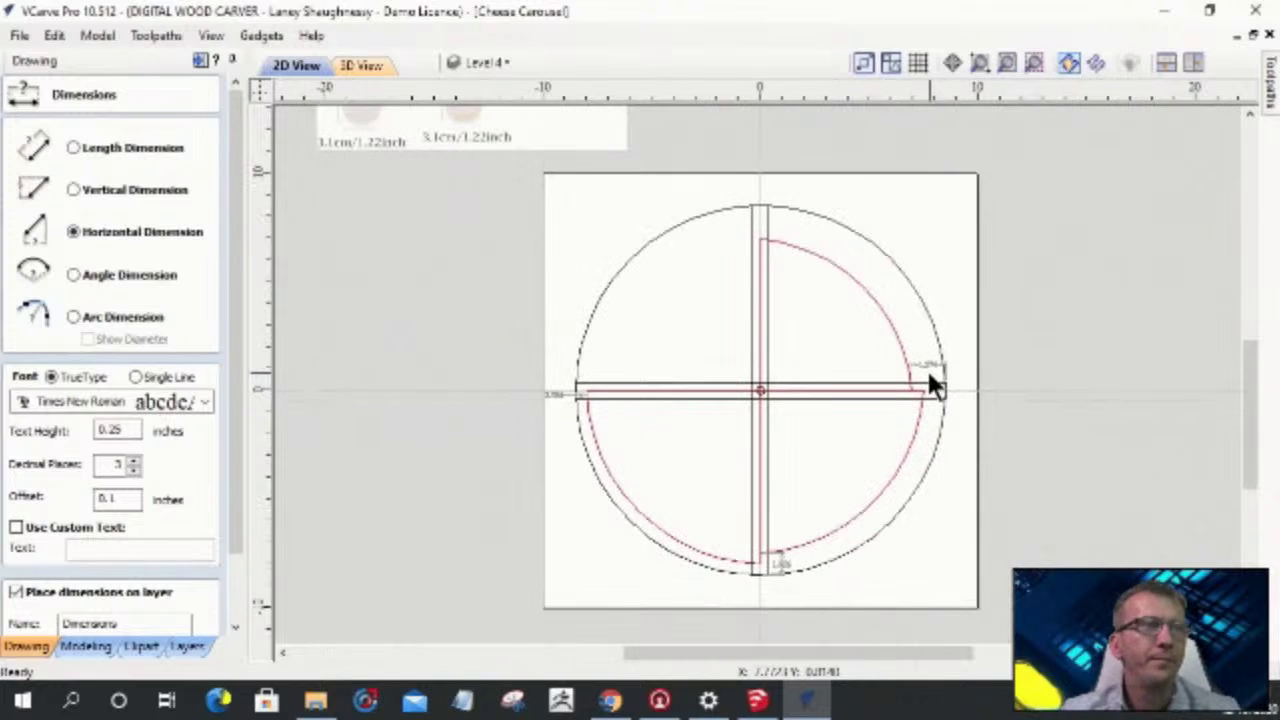
scroll(234, 523, down, 2)
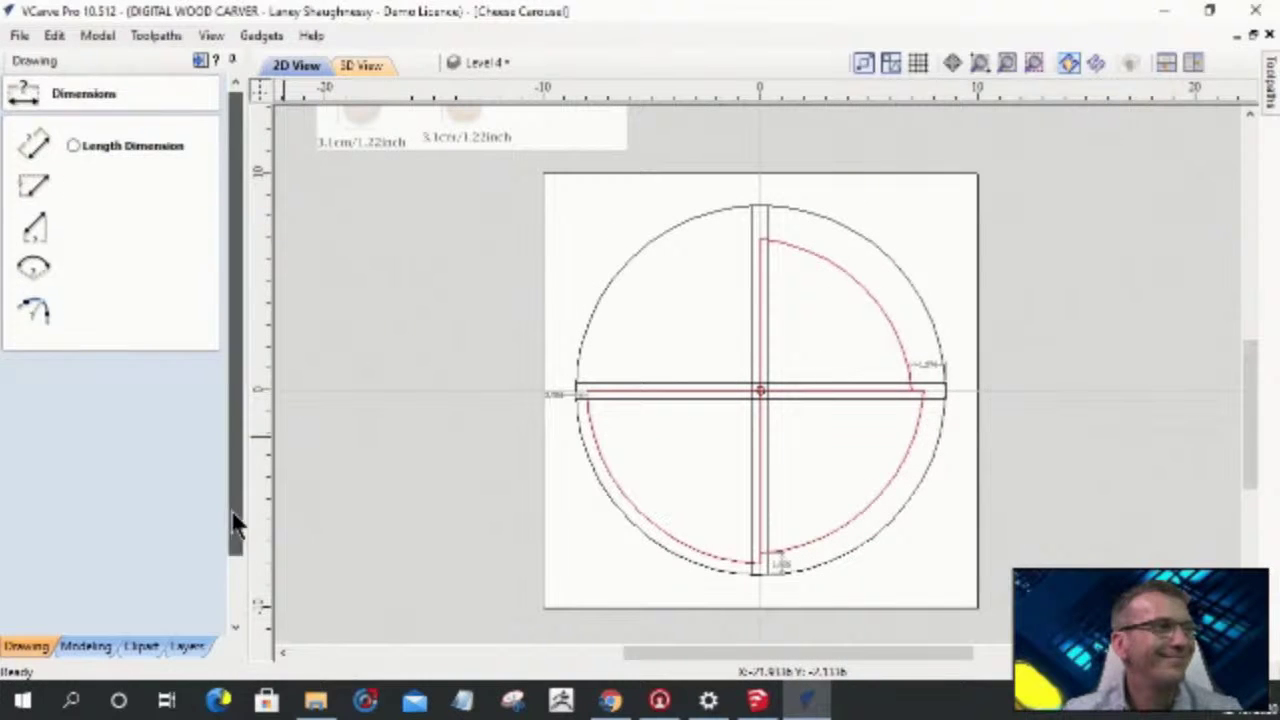
click(180, 621)
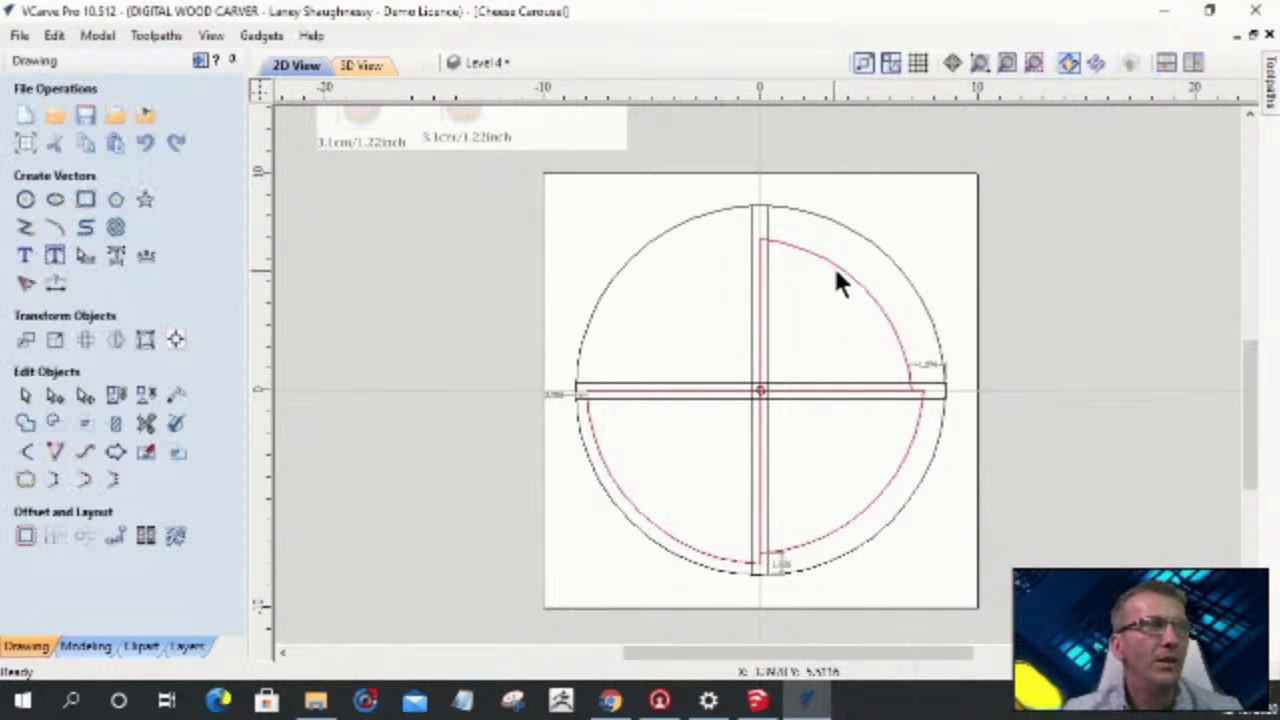
- Make Offsets .25-.75 the active layer
click(501, 58)
scroll(543, 212, down, 1)
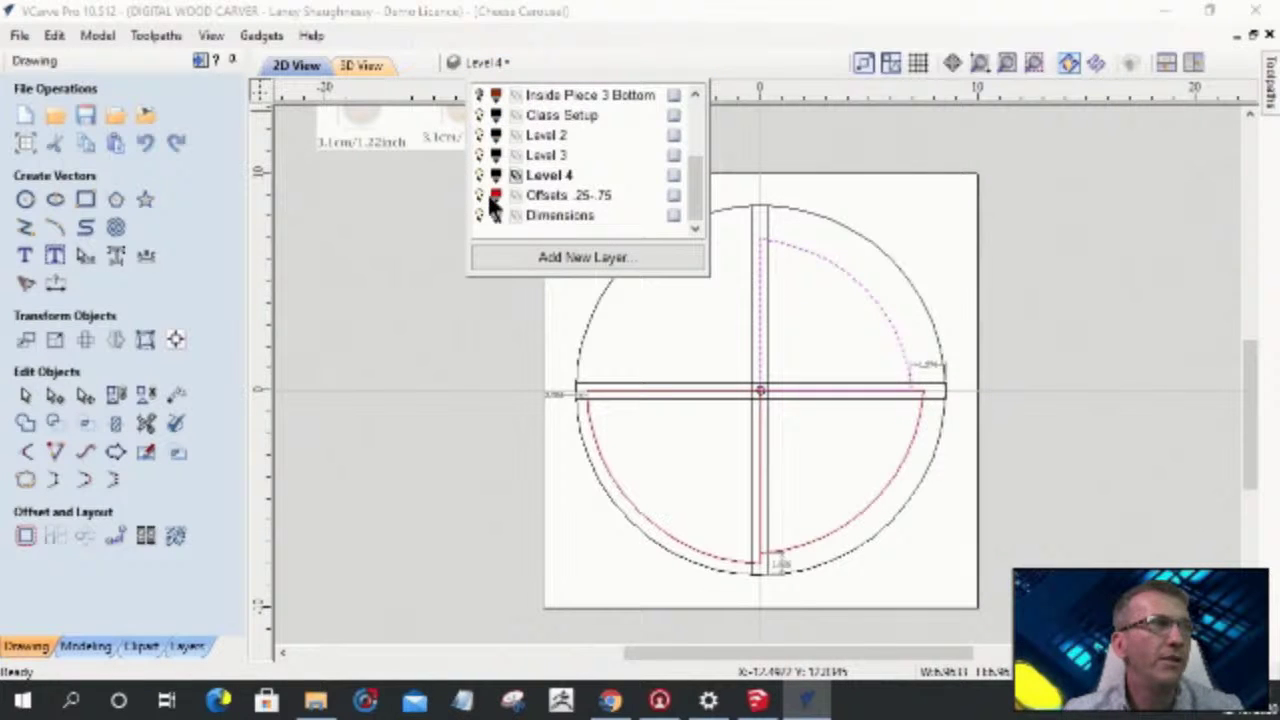
click(560, 197)
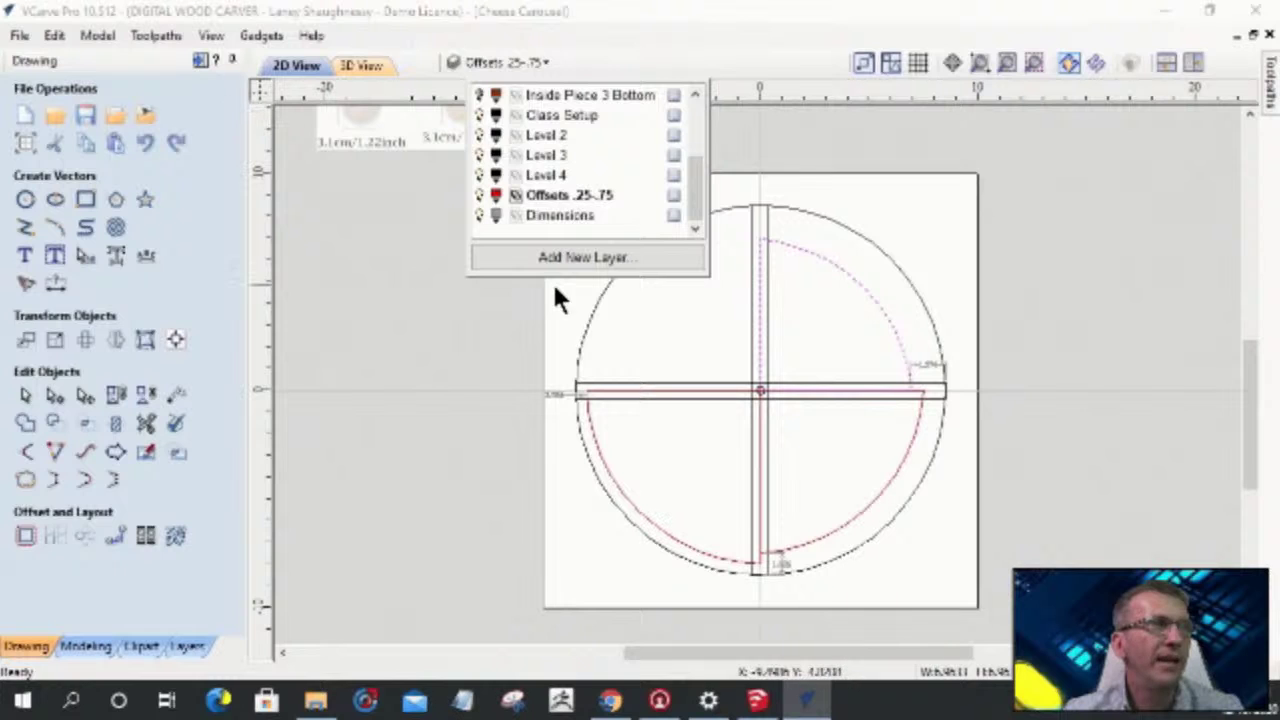
click(502, 351)
- Delete the three red quarter offset outlines and the gap dimensions around the circle
click(861, 289)
key(Delete)
click(918, 422)
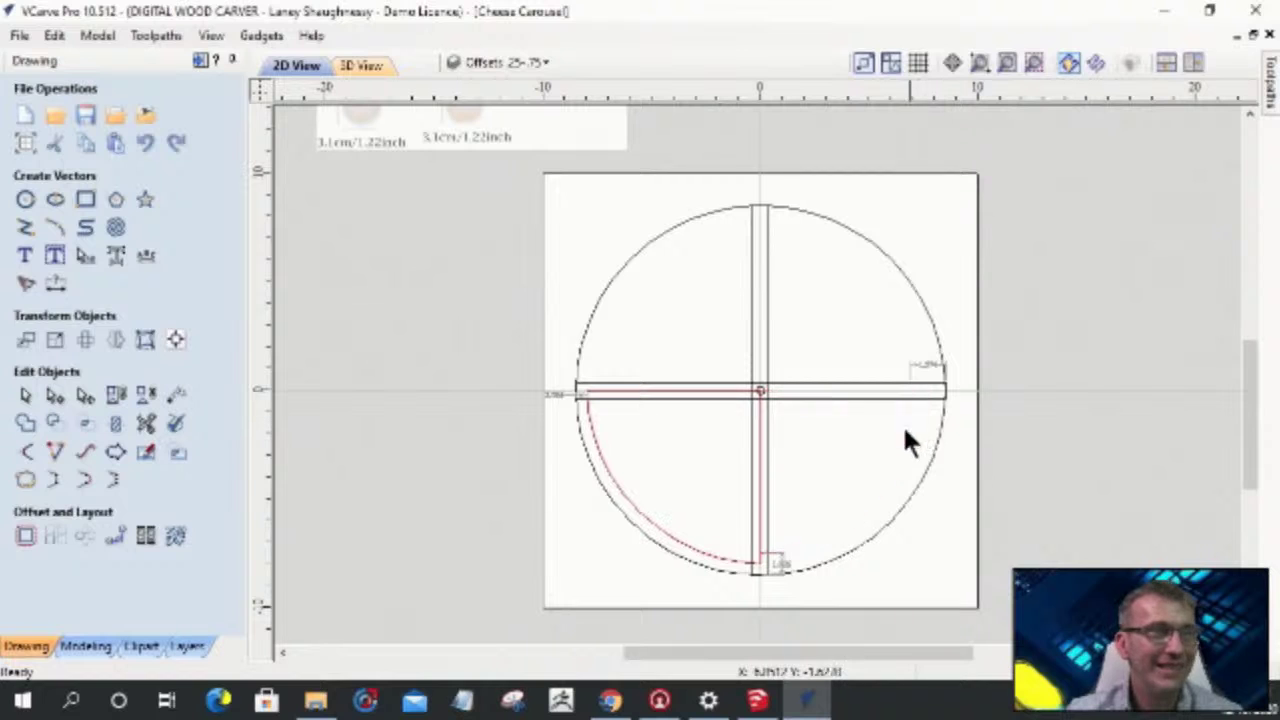
click(760, 513)
key(Delete)
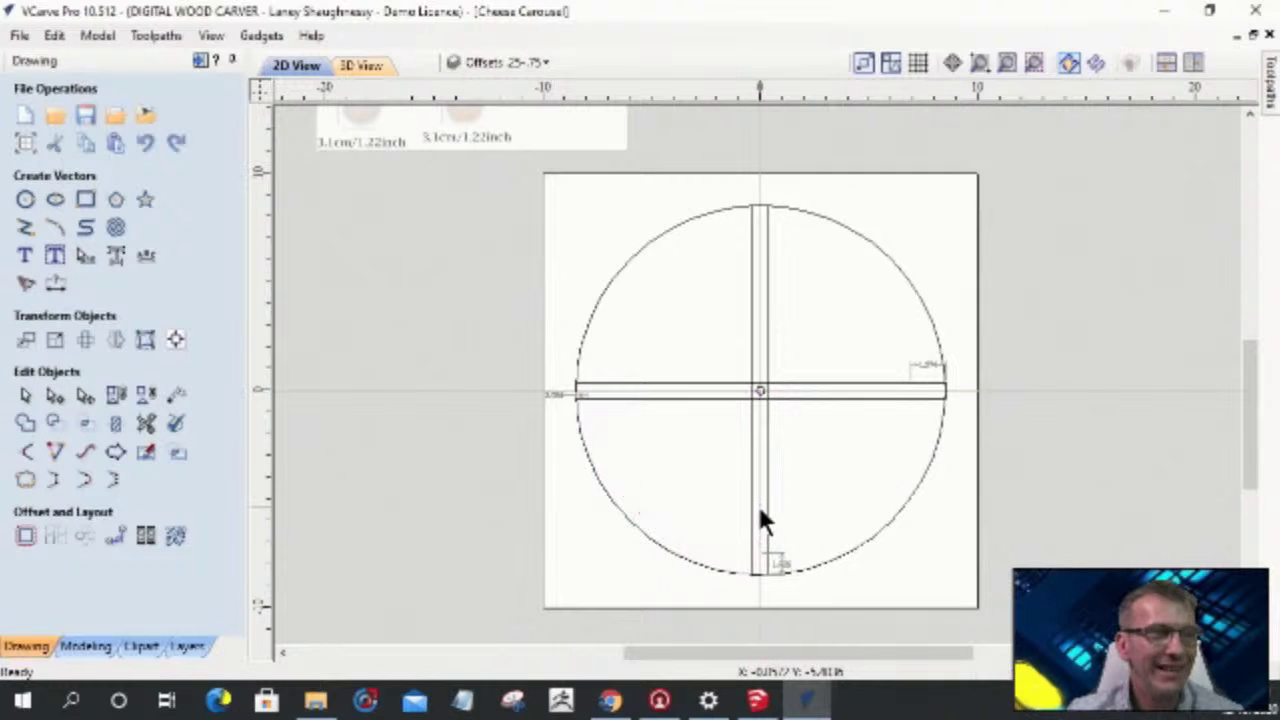
drag(776, 551, 786, 567)
key(Delete)
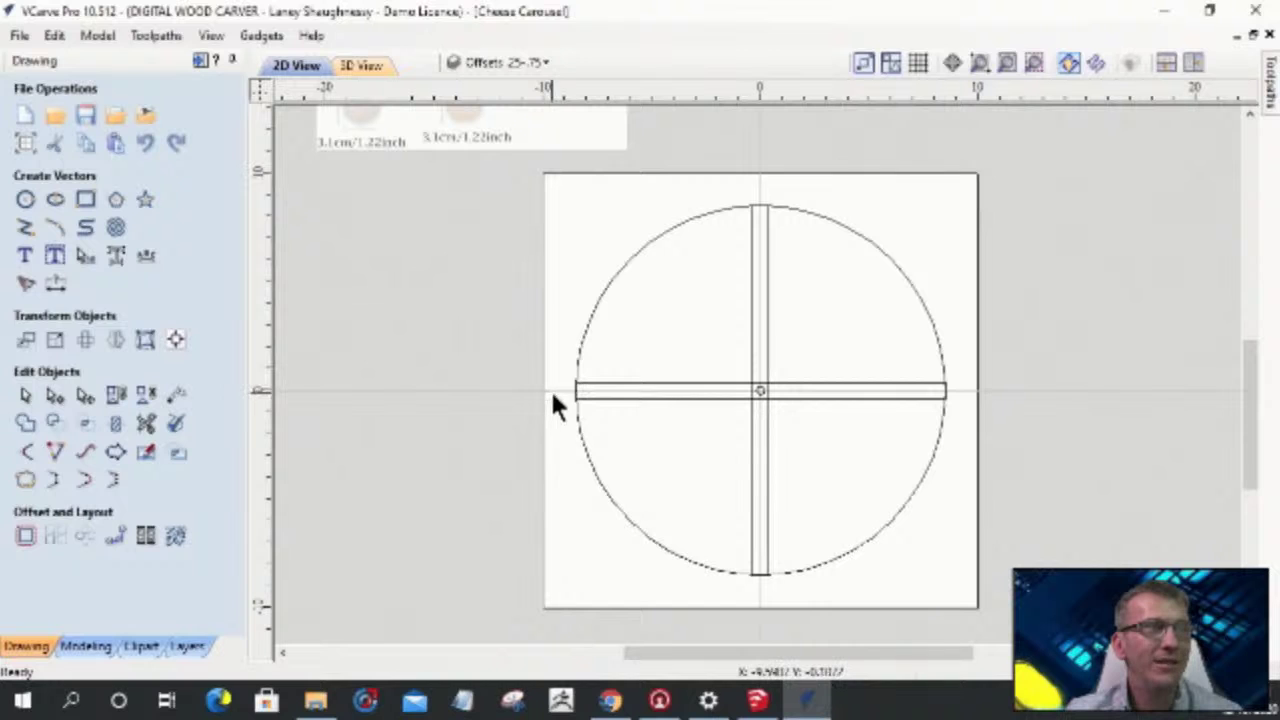
- Offset the lower-left quarter outline inwards by 0.25 inches on the Offsets .25-.75 layer, keeping the original
click(578, 422)
scroll(578, 430, up, 2)
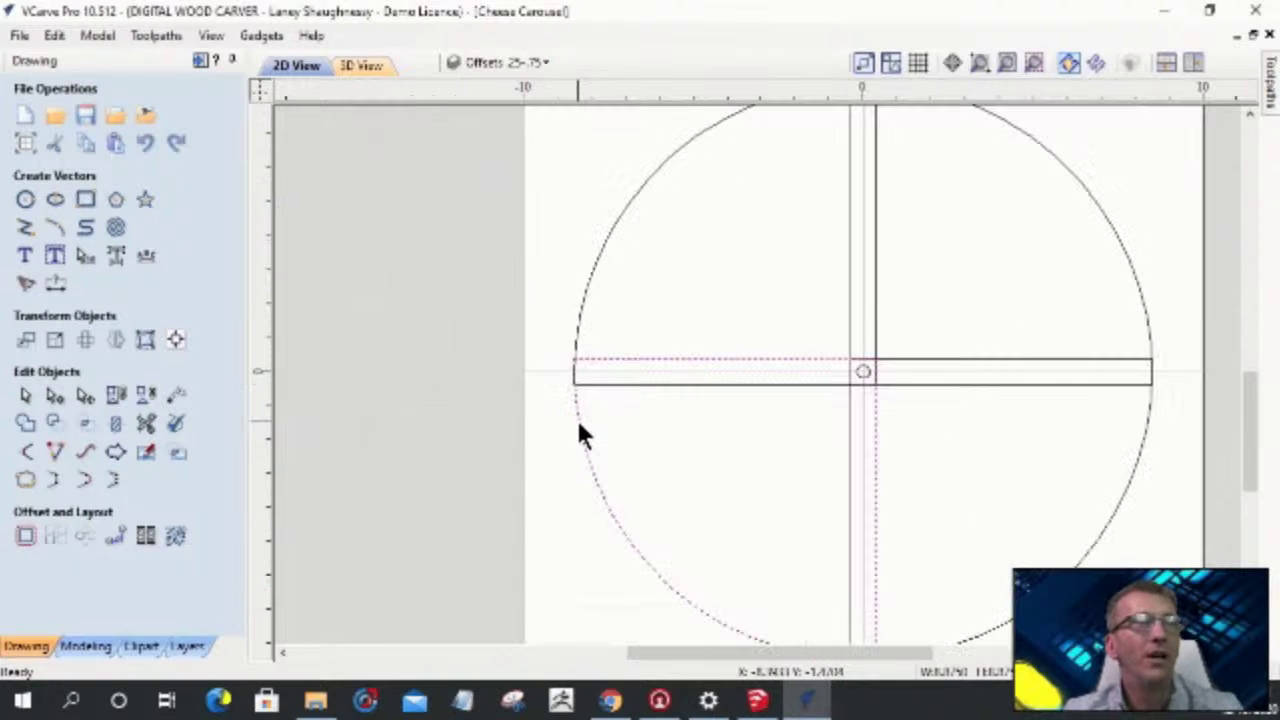
scroll(555, 330, down, 2)
scroll(560, 330, up, 1)
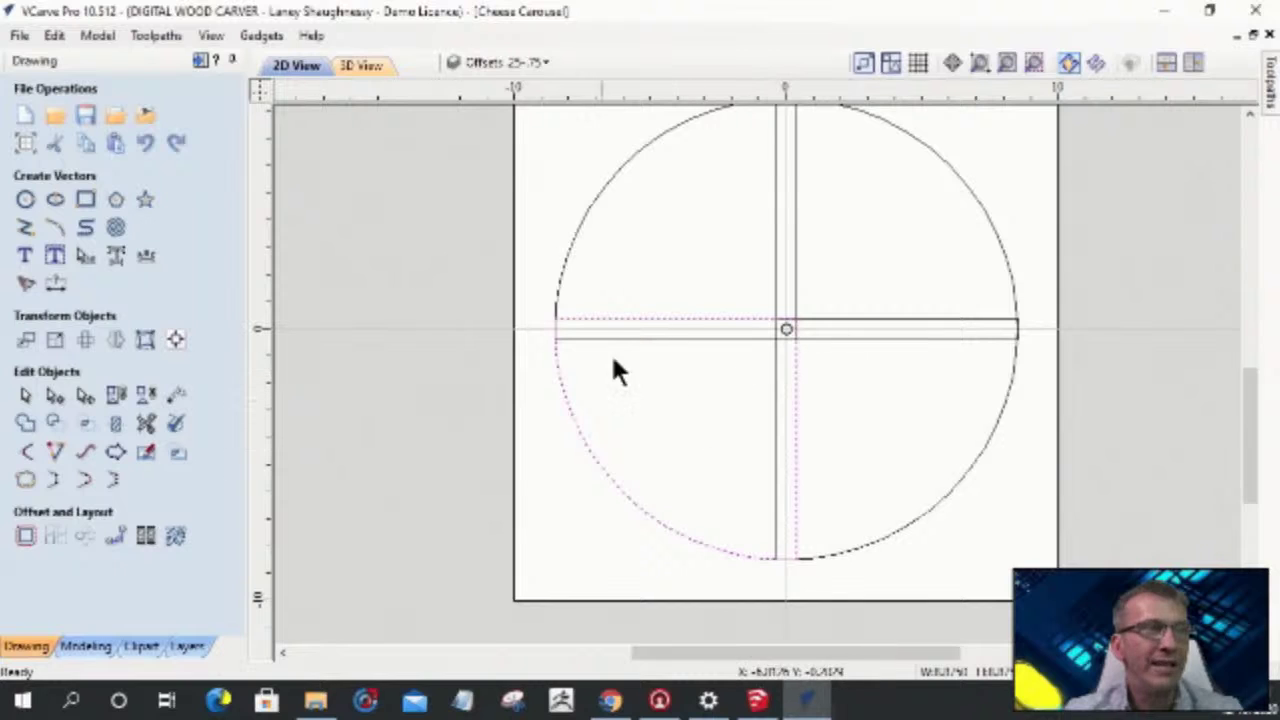
click(26, 536)
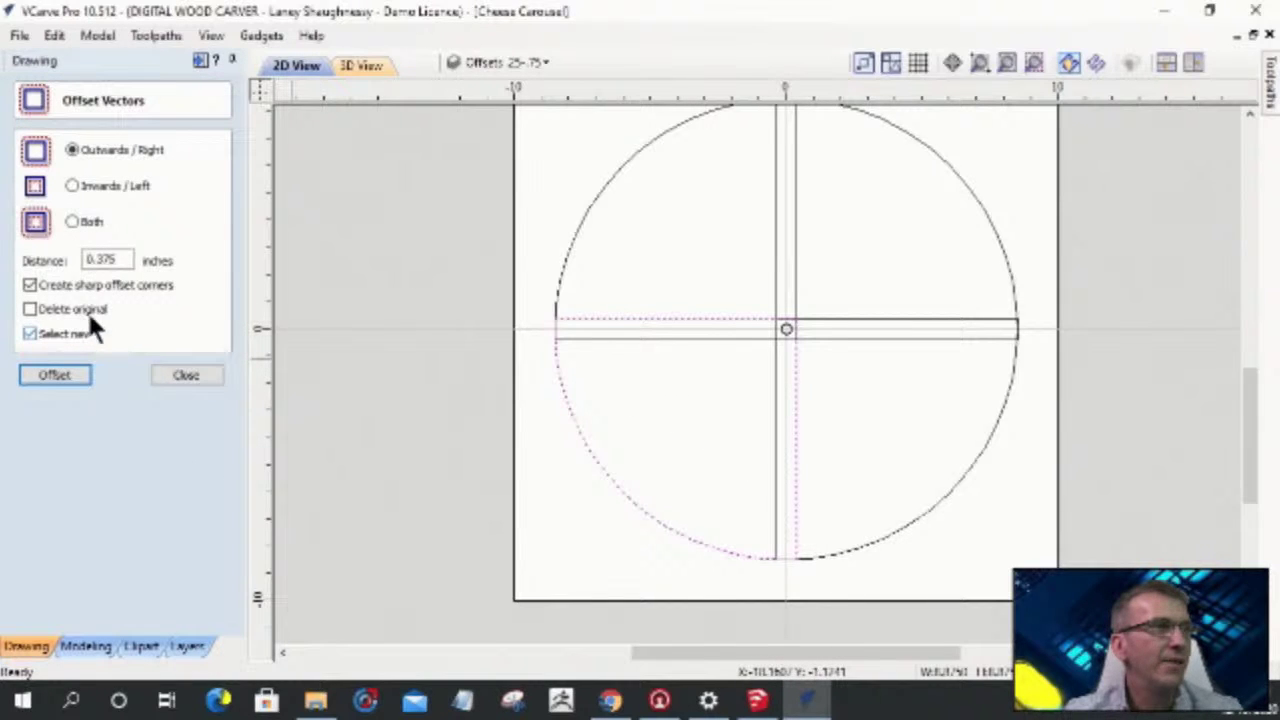
click(74, 186)
double_click(110, 260)
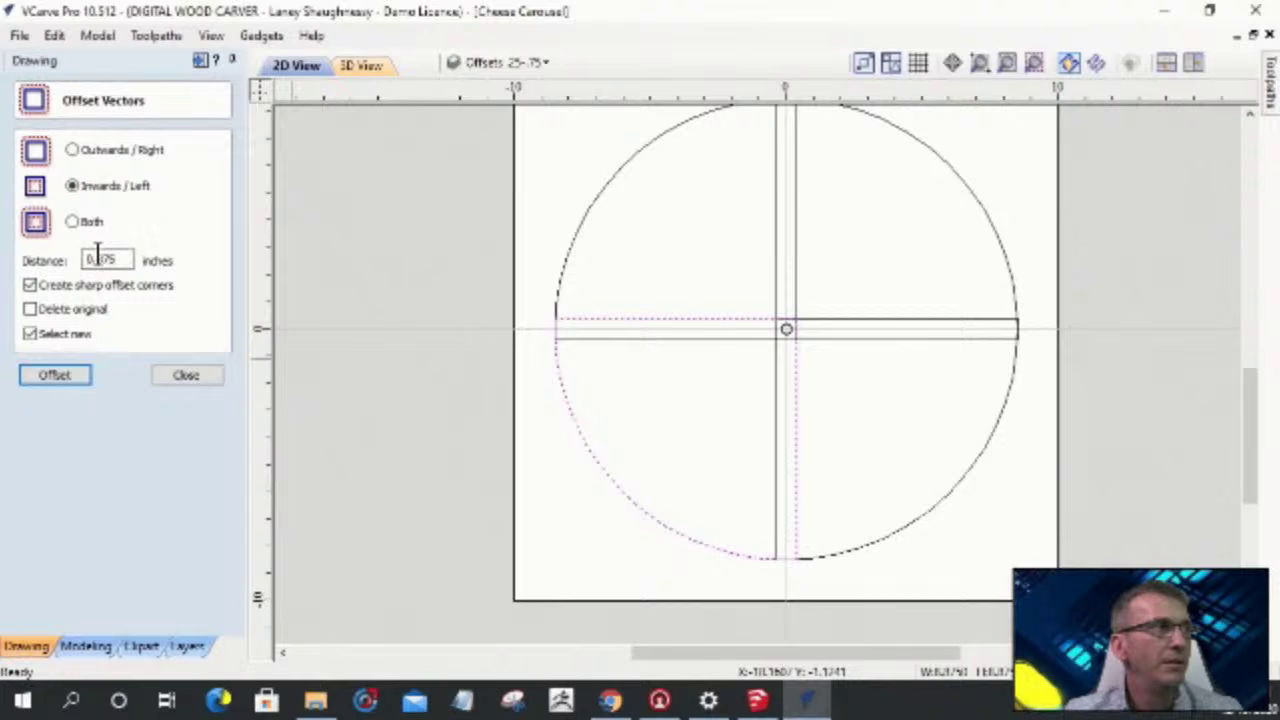
text(25)
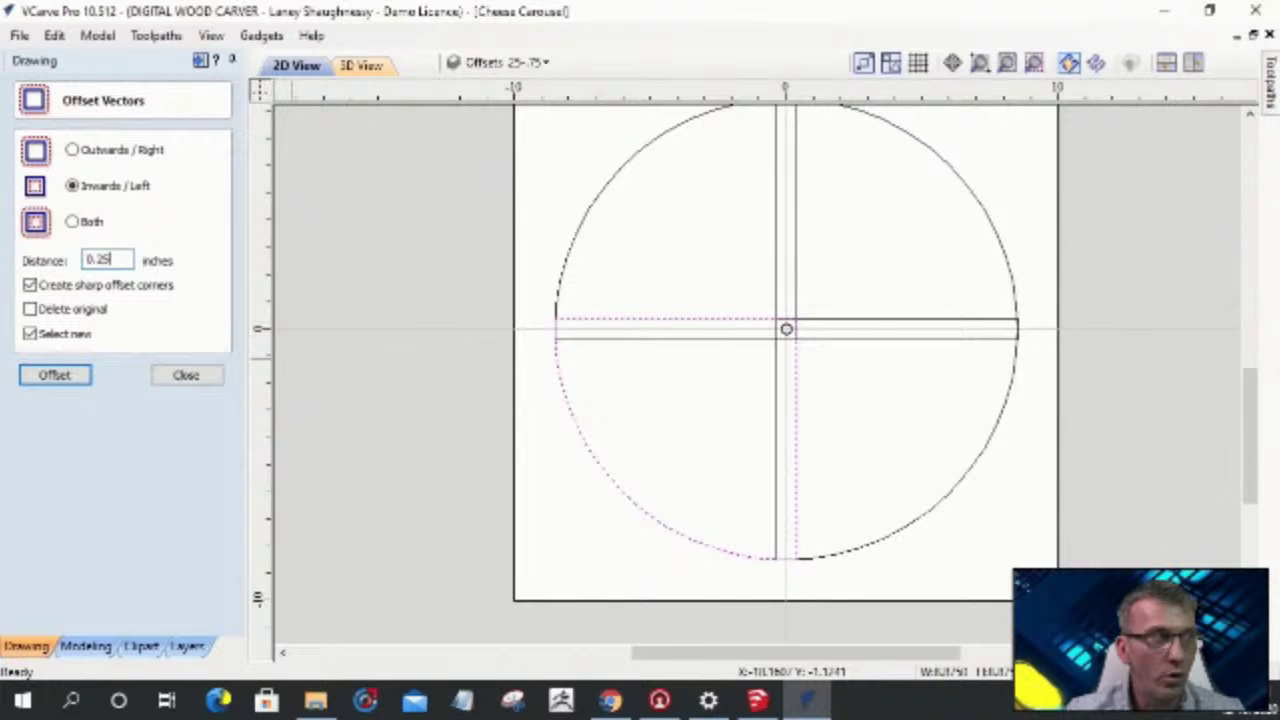
key(Return)
scroll(520, 370, up, 4)
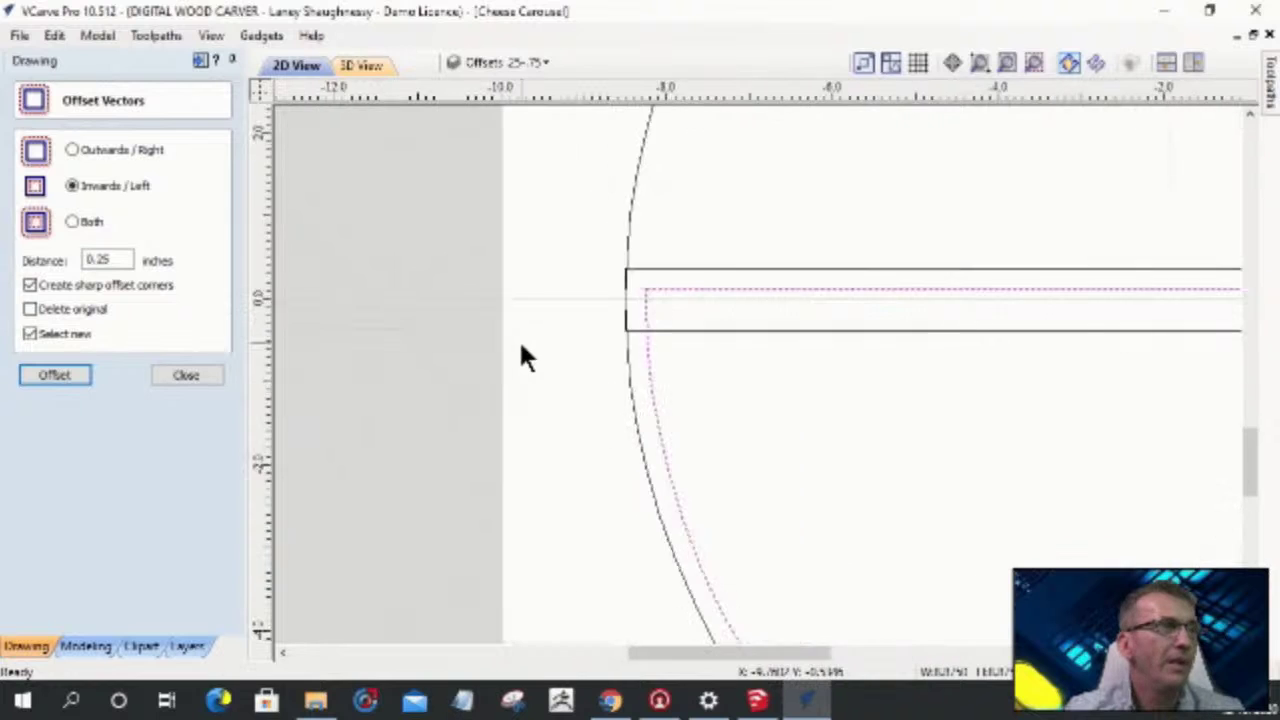
click(184, 377)
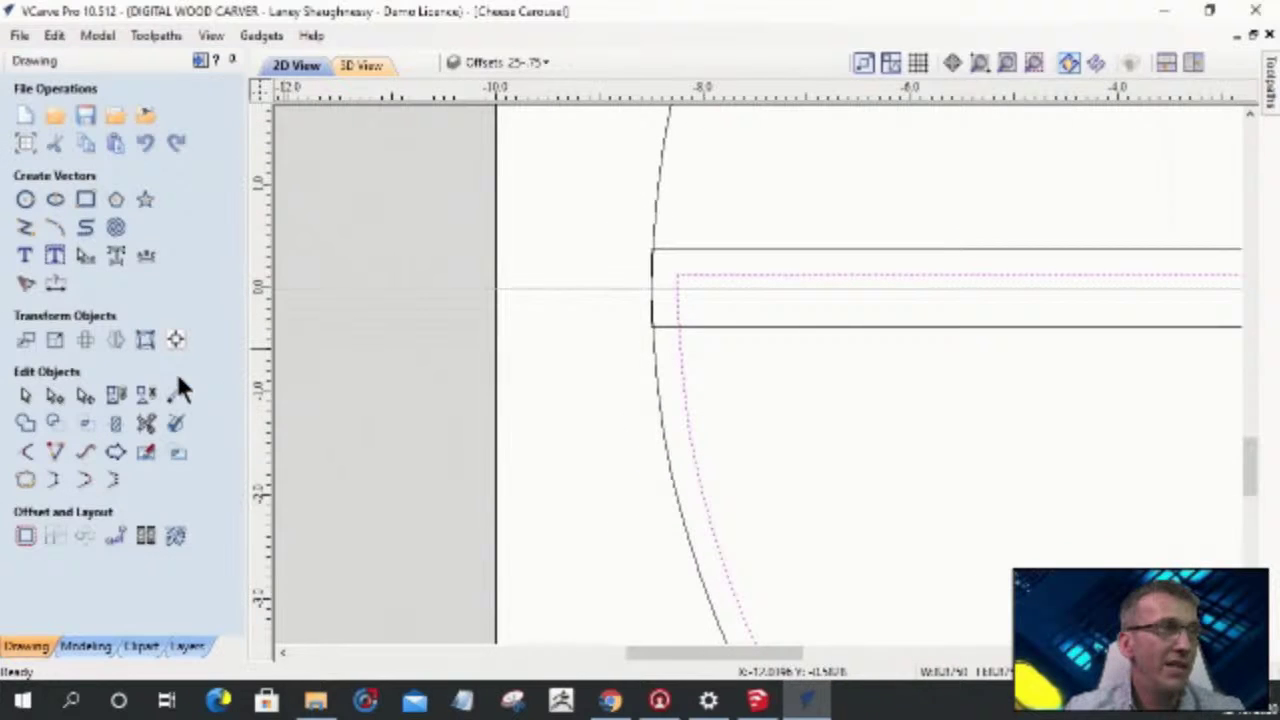
- Add a horizontal dimension between the outer outline and the new offset at the circle's left edge, and undo it
click(55, 285)
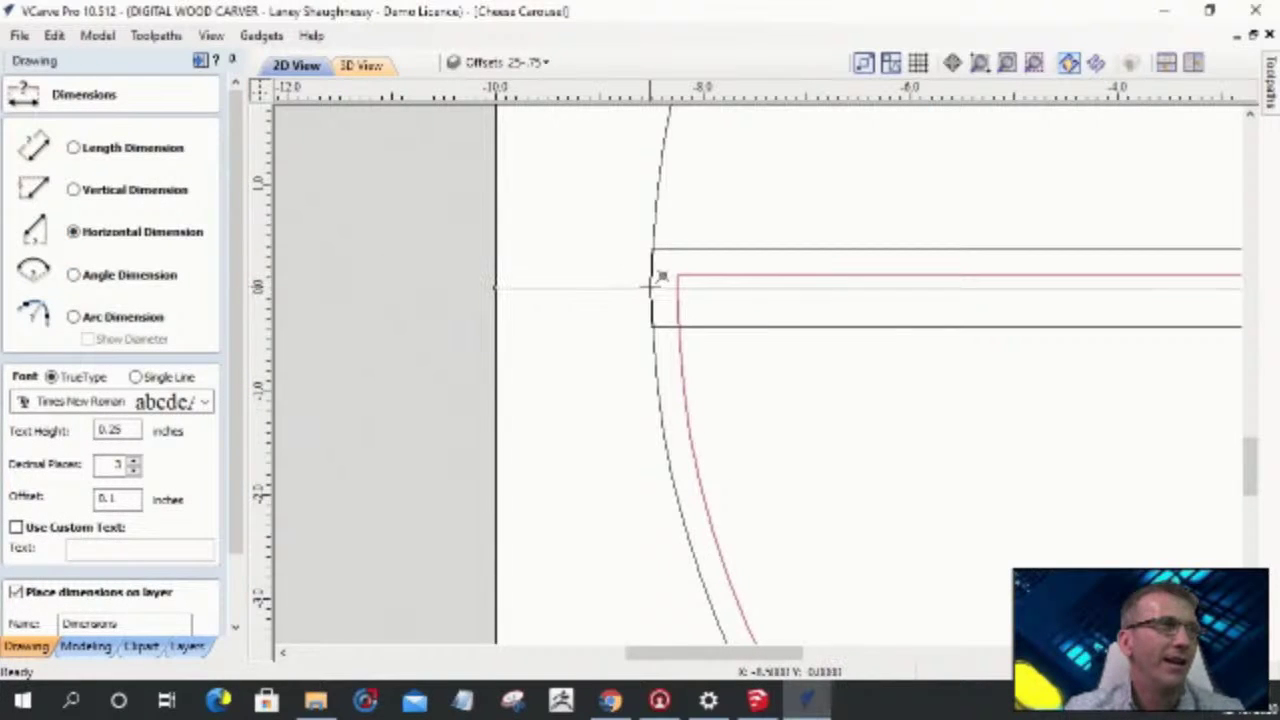
click(651, 272)
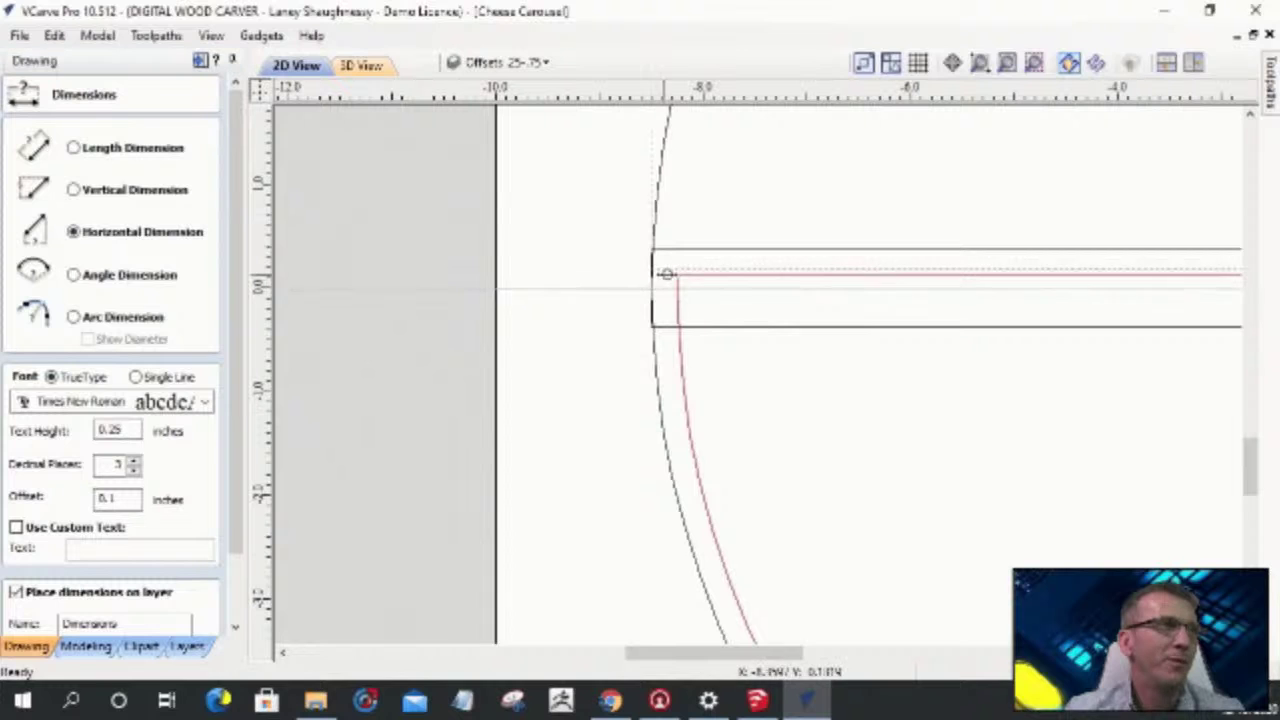
click(677, 274)
click(569, 288)
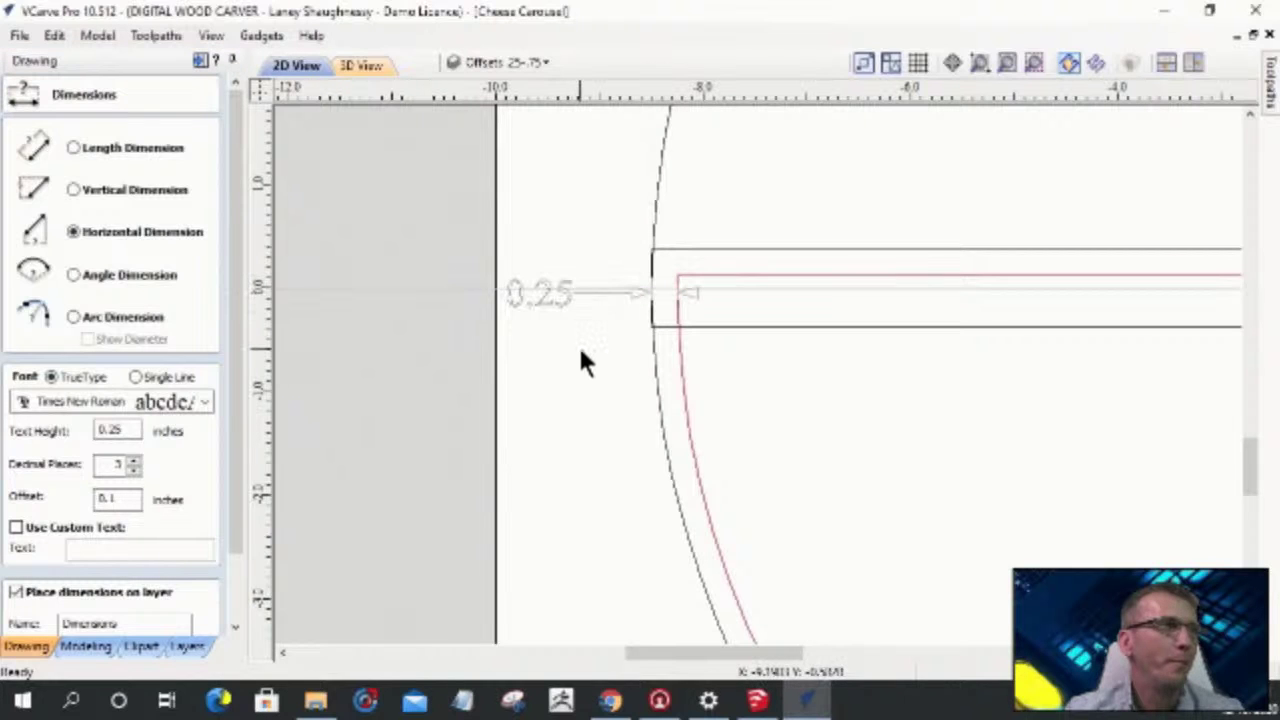
key(ctrl+z)
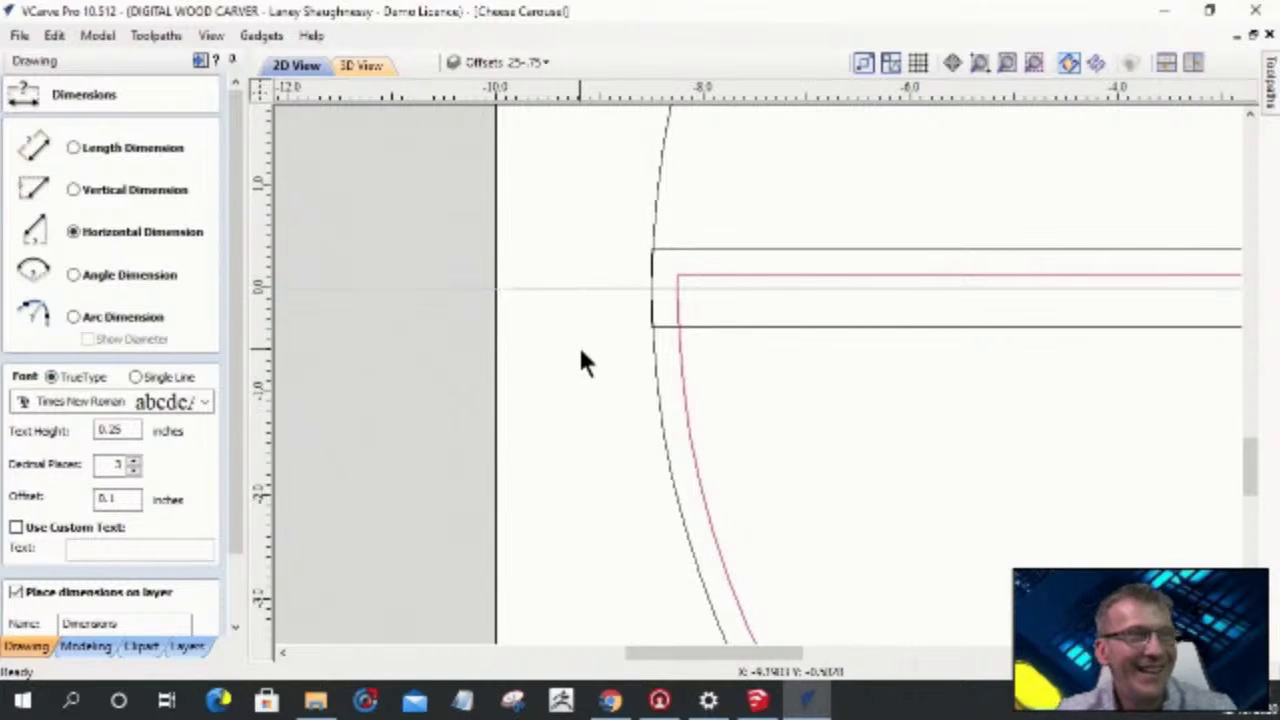
- Hide the Level 4 and Level 3 layers and make Level 2 the active layer
scroll(450, 328, down, 2)
scroll(440, 325, down, 3)
scroll(455, 320, up, 2)
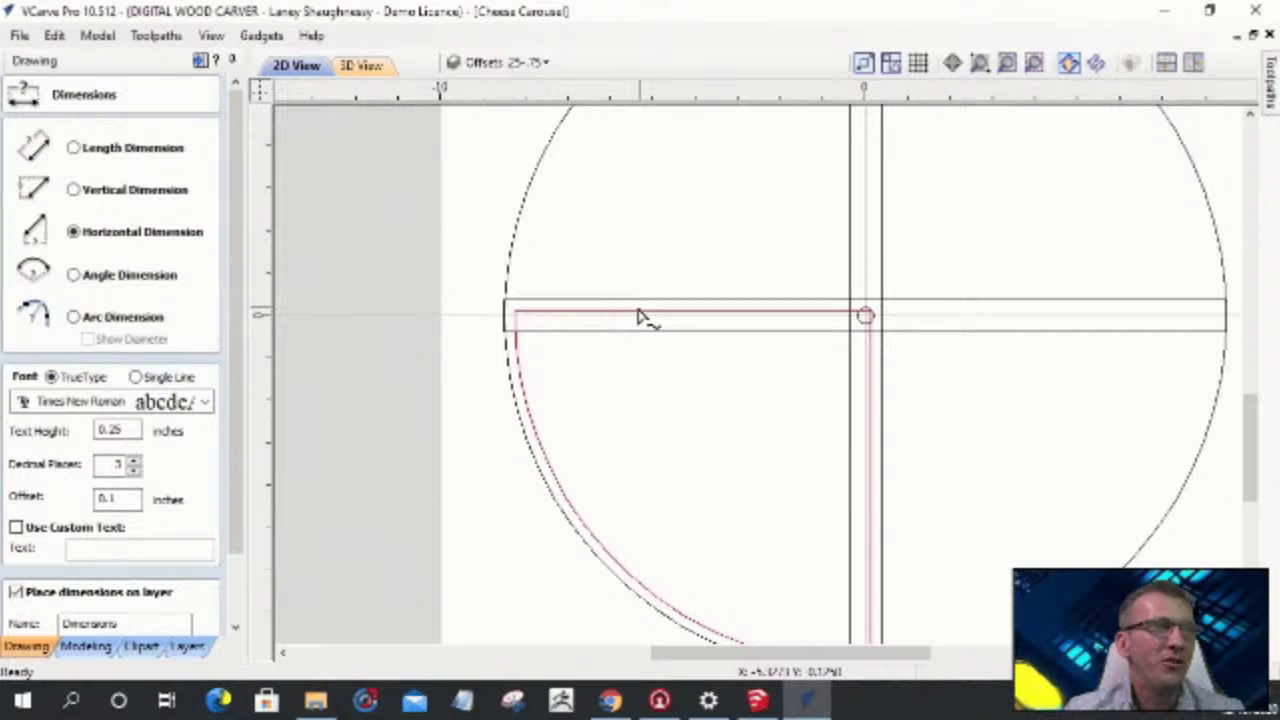
click(500, 62)
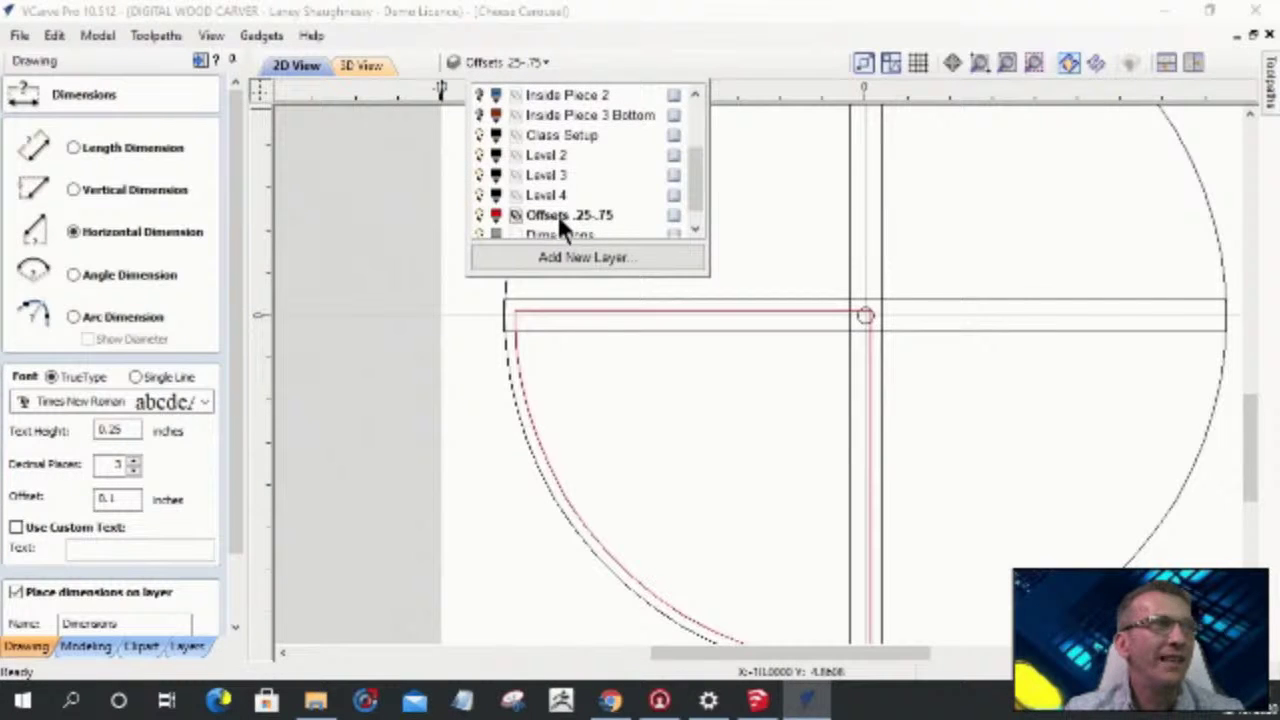
click(481, 195)
click(481, 175)
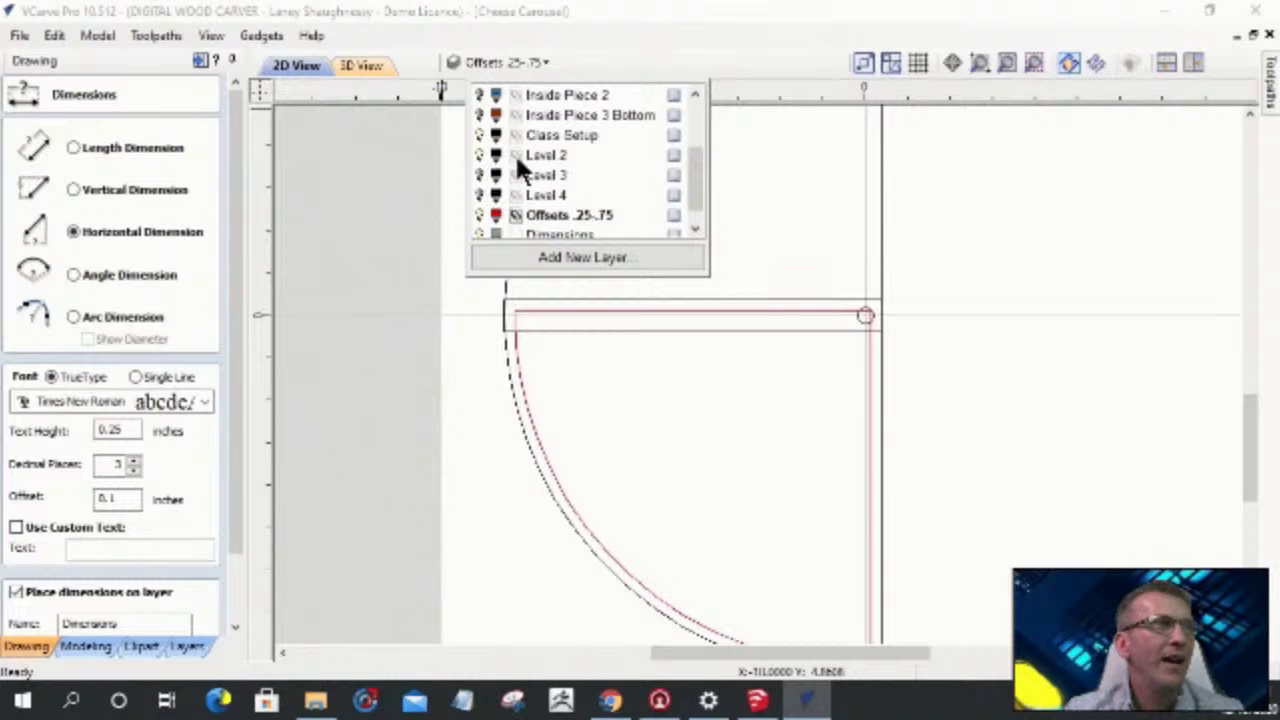
click(545, 155)
click(481, 135)
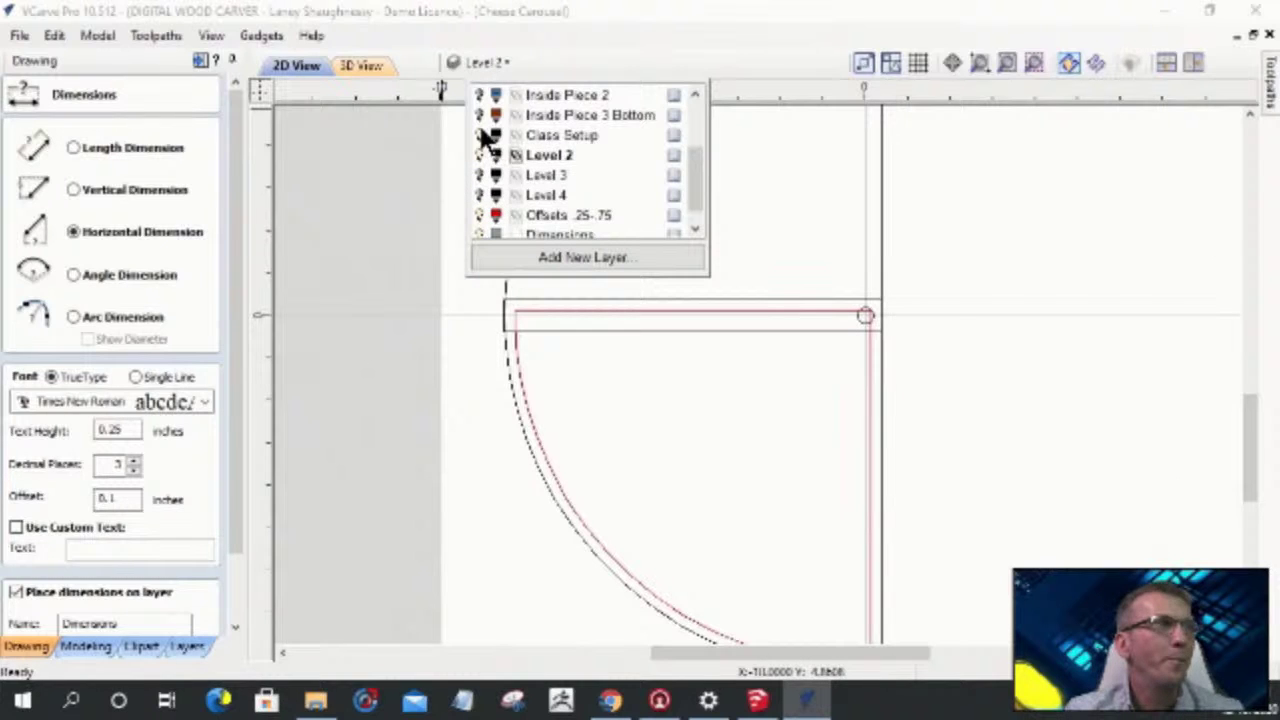
- Examine the Level 2 quarter outline and its red inner offset, and leave the dimensioning tool
scroll(843, 290, down, 3)
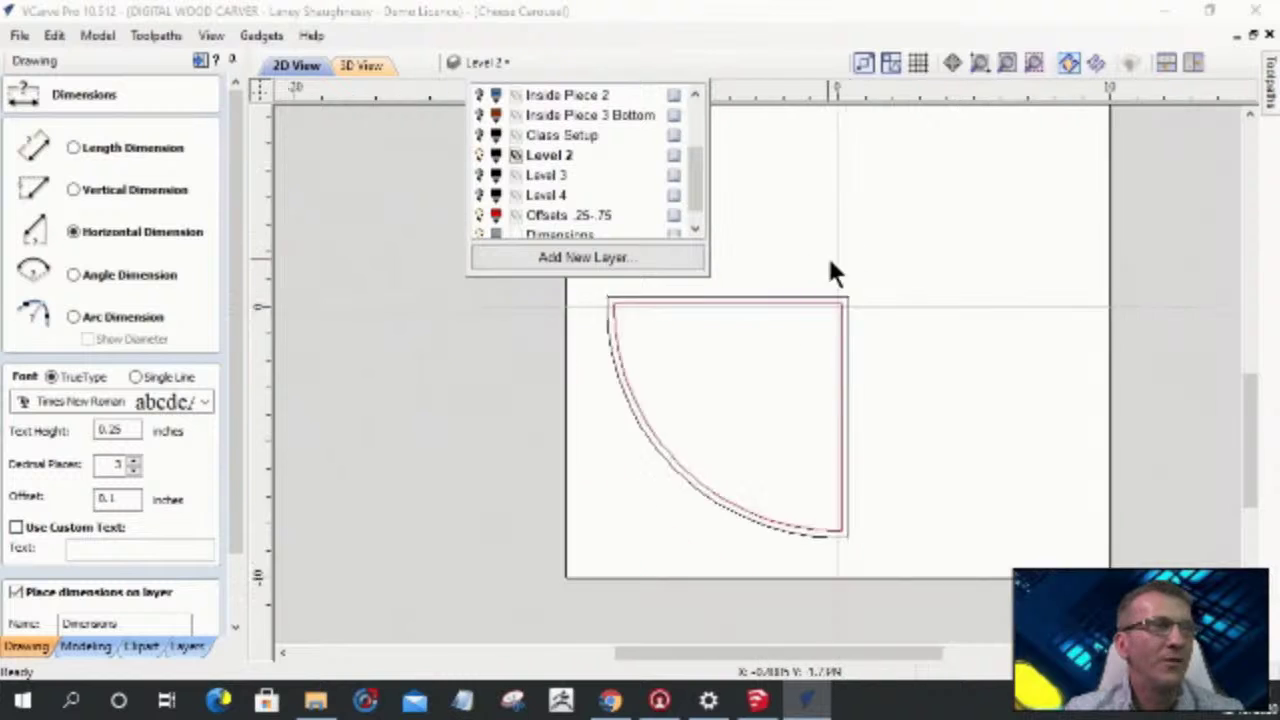
scroll(708, 306, up, 3)
scroll(812, 305, down, 1)
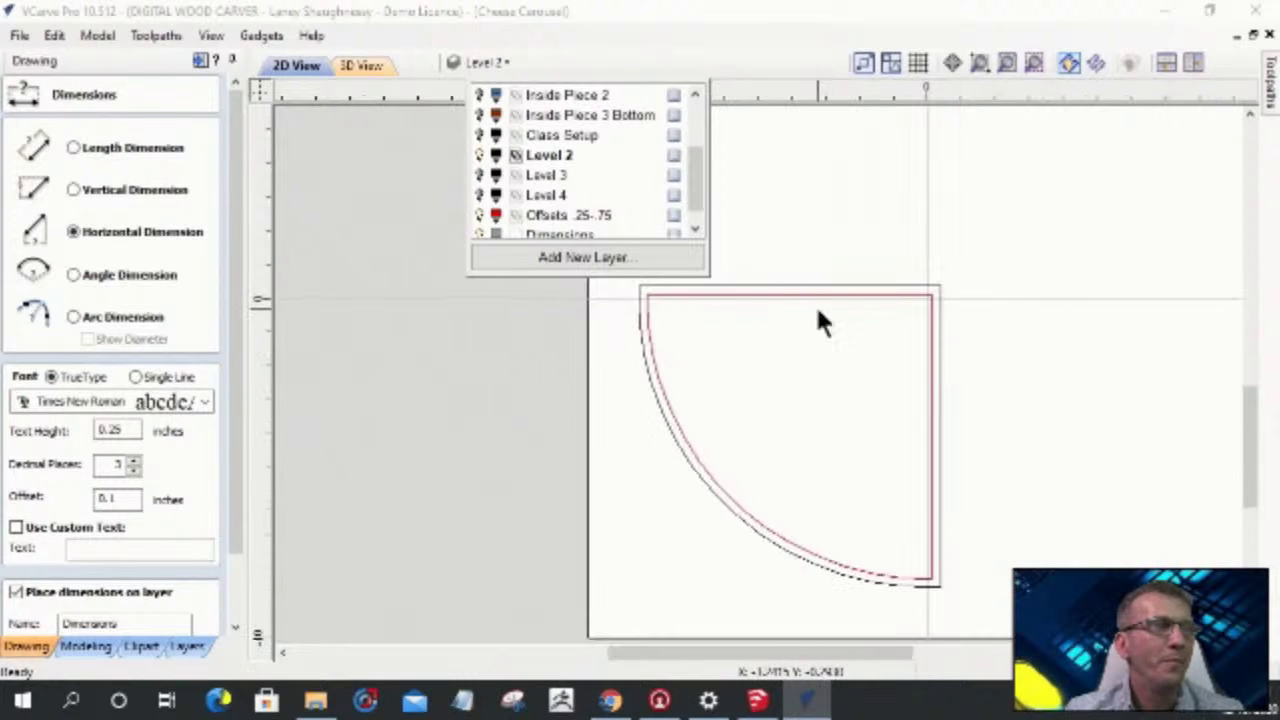
scroll(731, 518, up, 1)
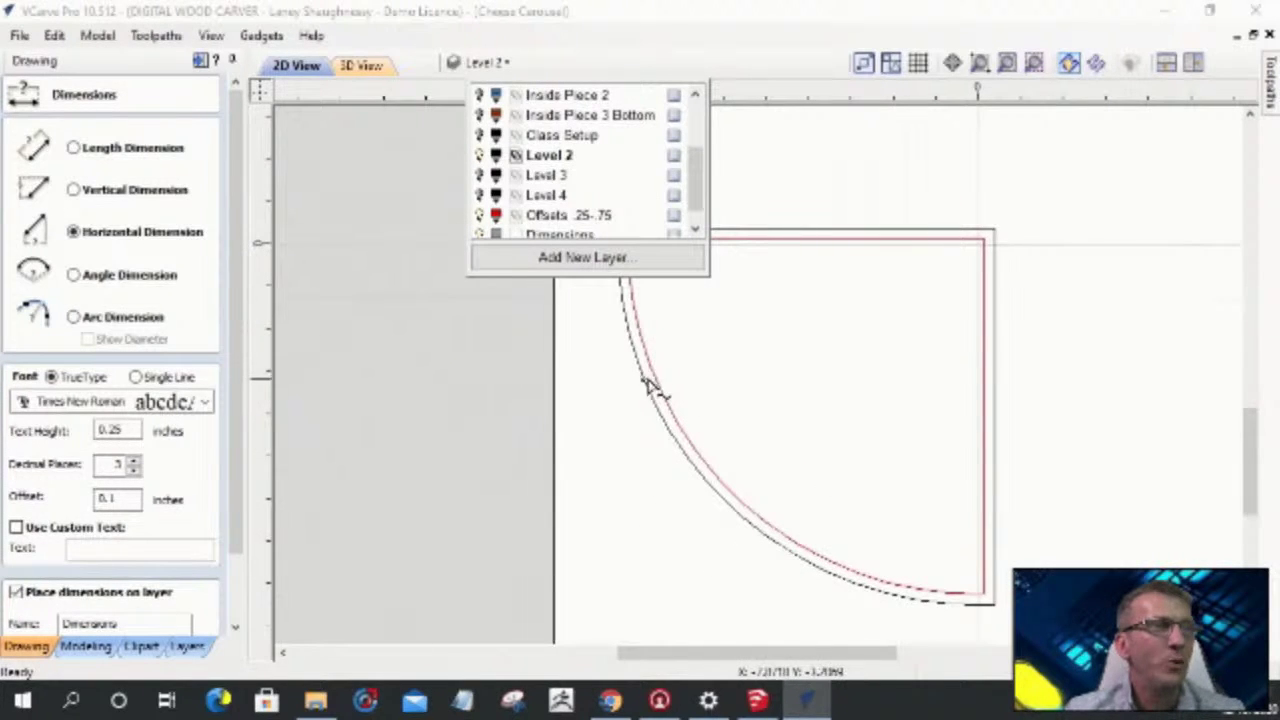
scroll(662, 397, down, 2)
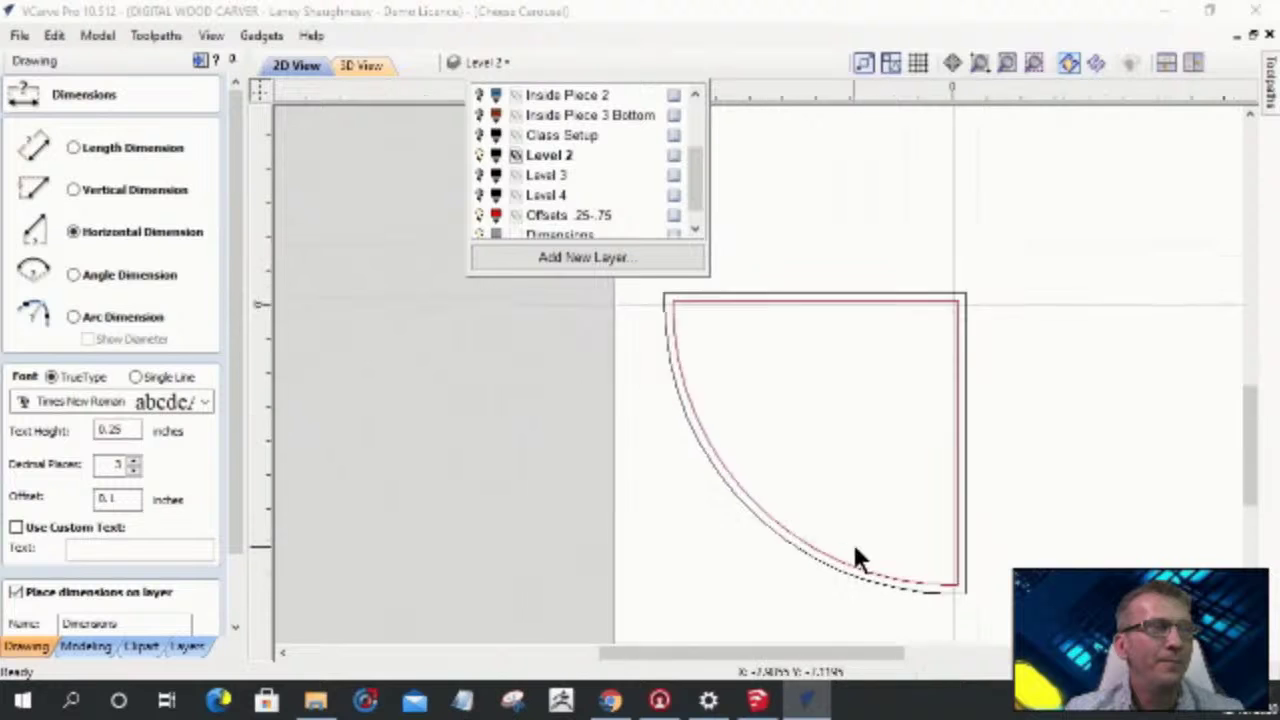
scroll(677, 397, up, 1)
mouse_move(236, 545)
mouse_down()
mouse_move(236, 608)
mouse_move(173, 618)
mouse_up()
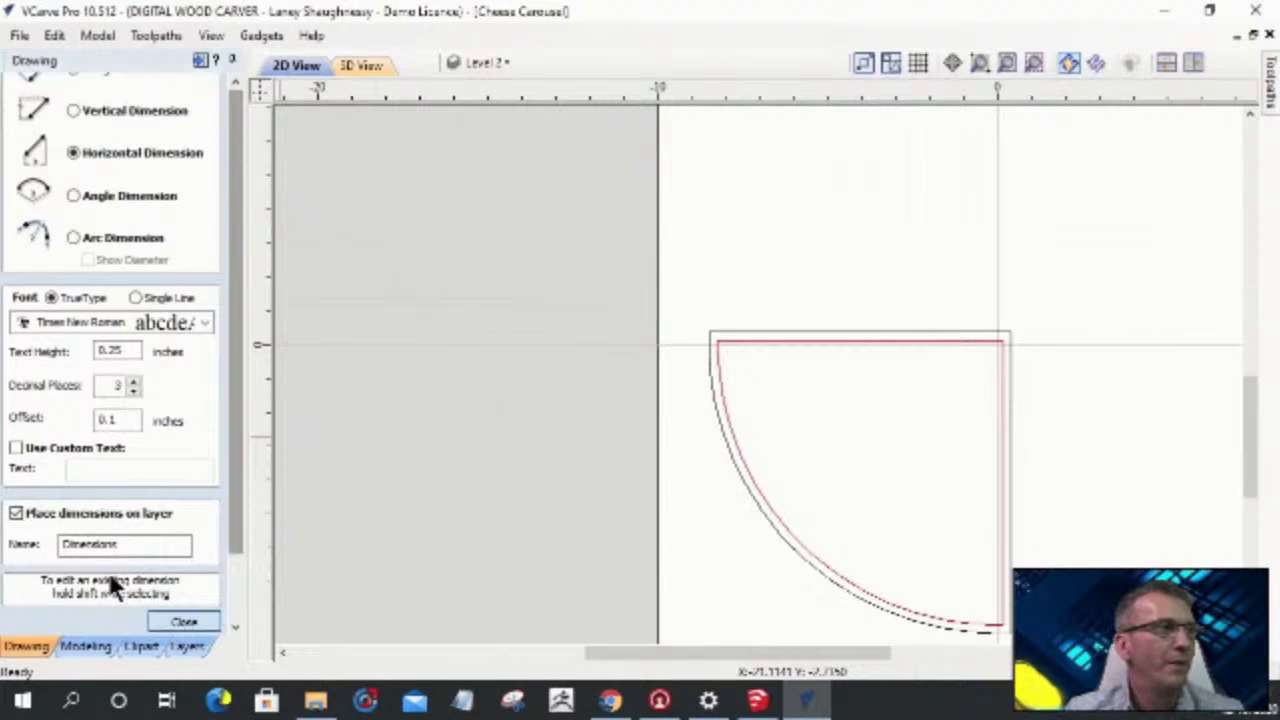
click(170, 618)
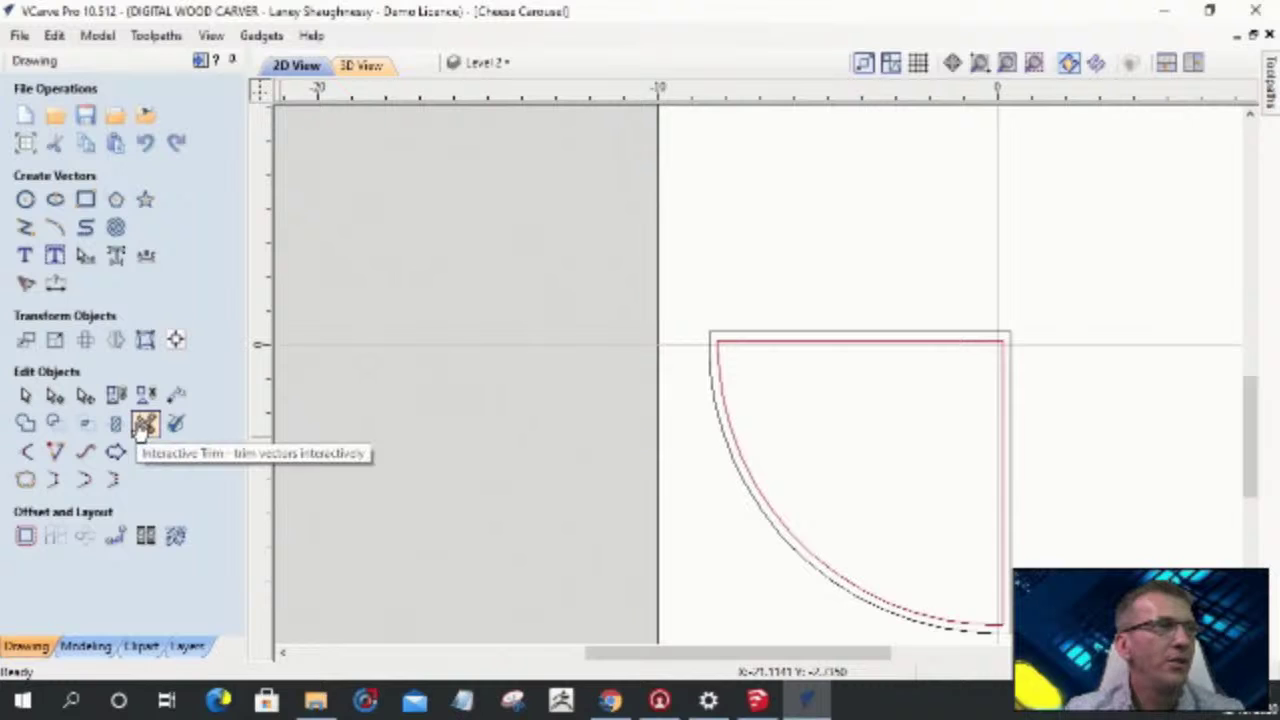
- Delete the horizontal and vertical straight spans of the red offset outline in node editing, keeping only its arc
click(862, 345)
right_click(862, 345)
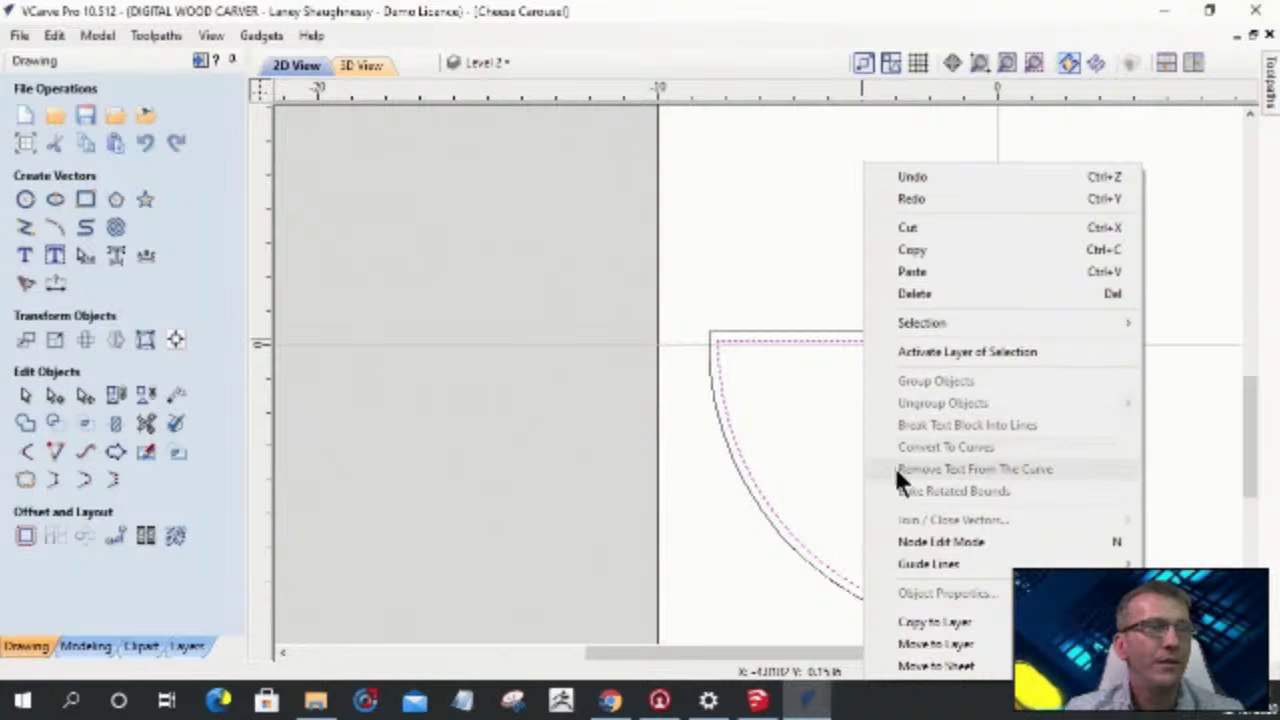
click(52, 396)
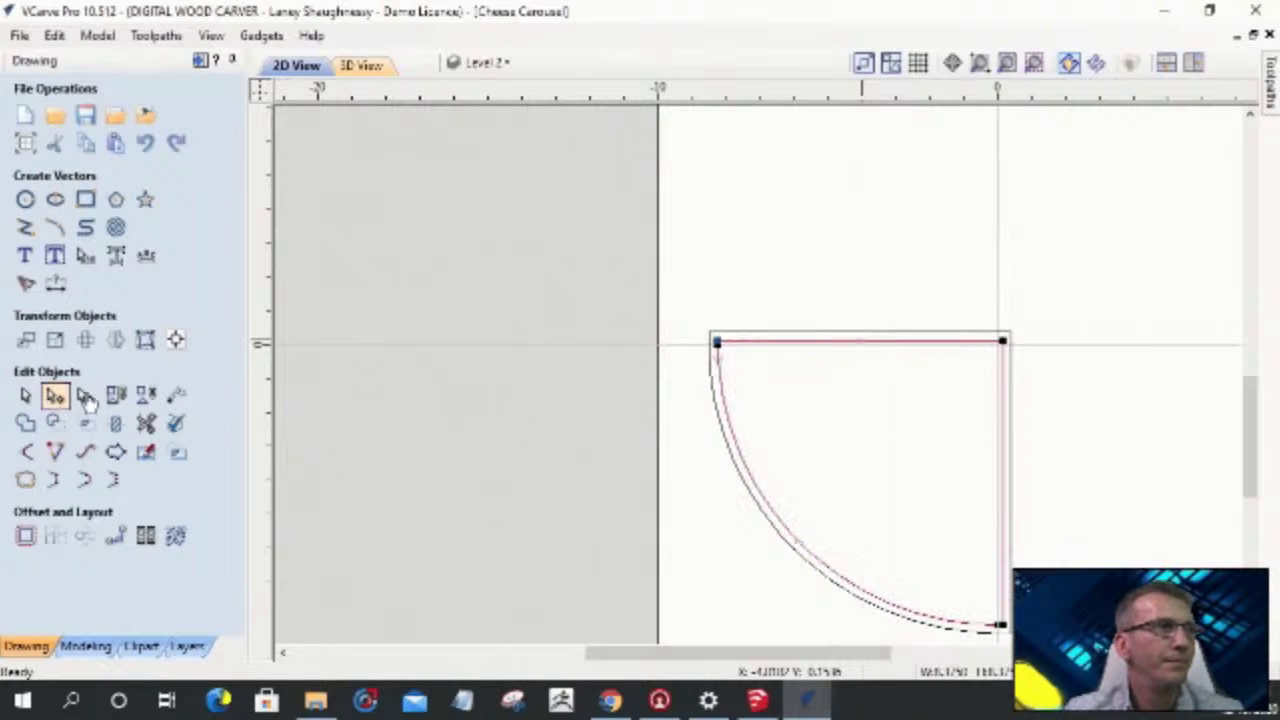
right_click(806, 340)
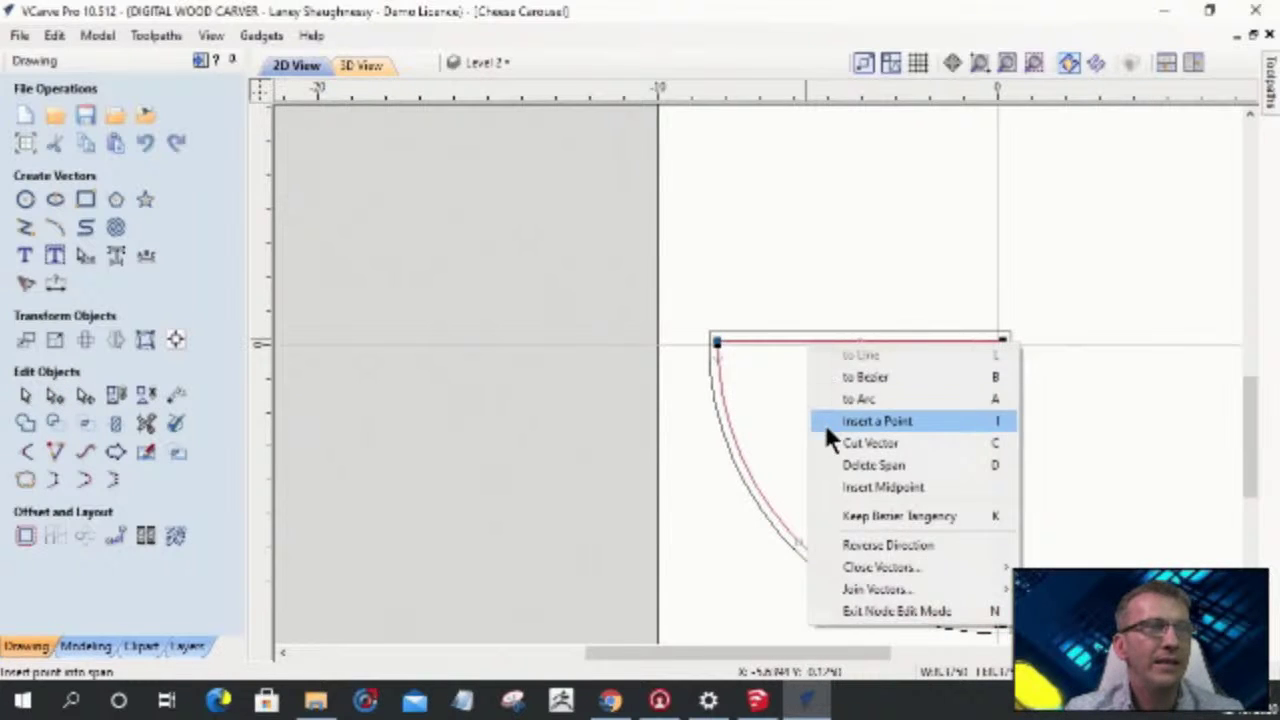
click(838, 466)
right_click(1006, 429)
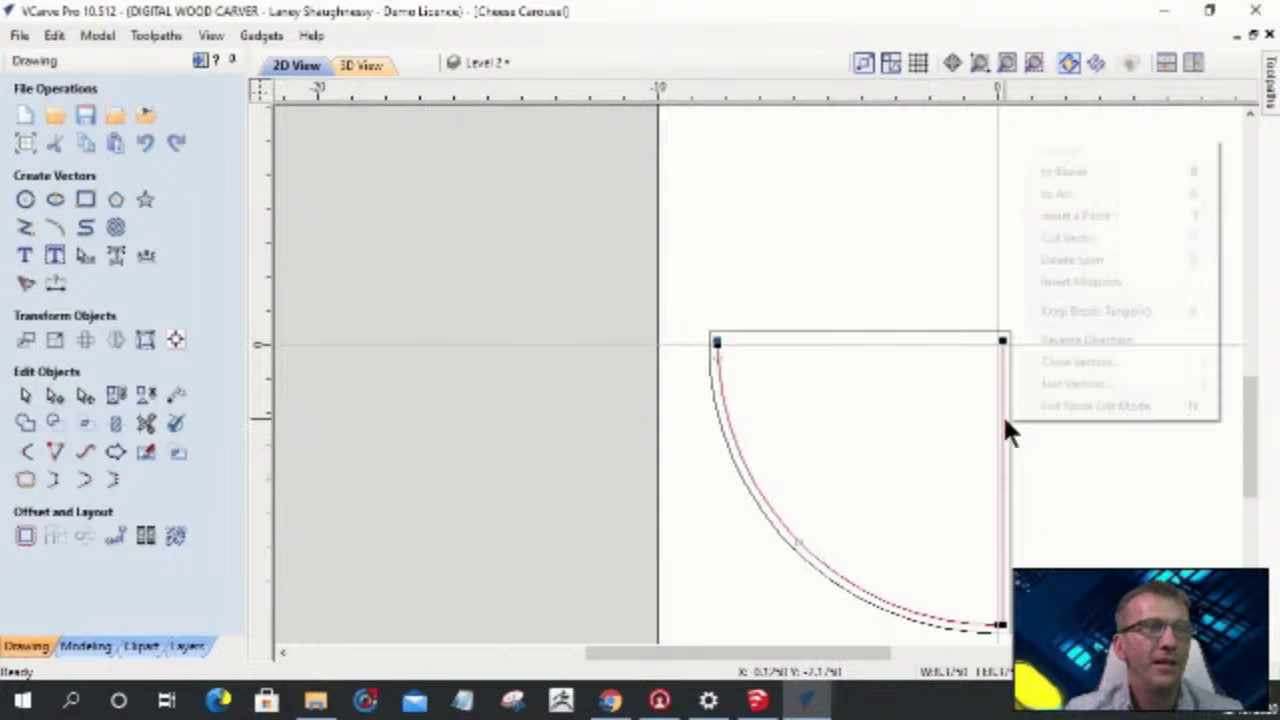
click(1036, 259)
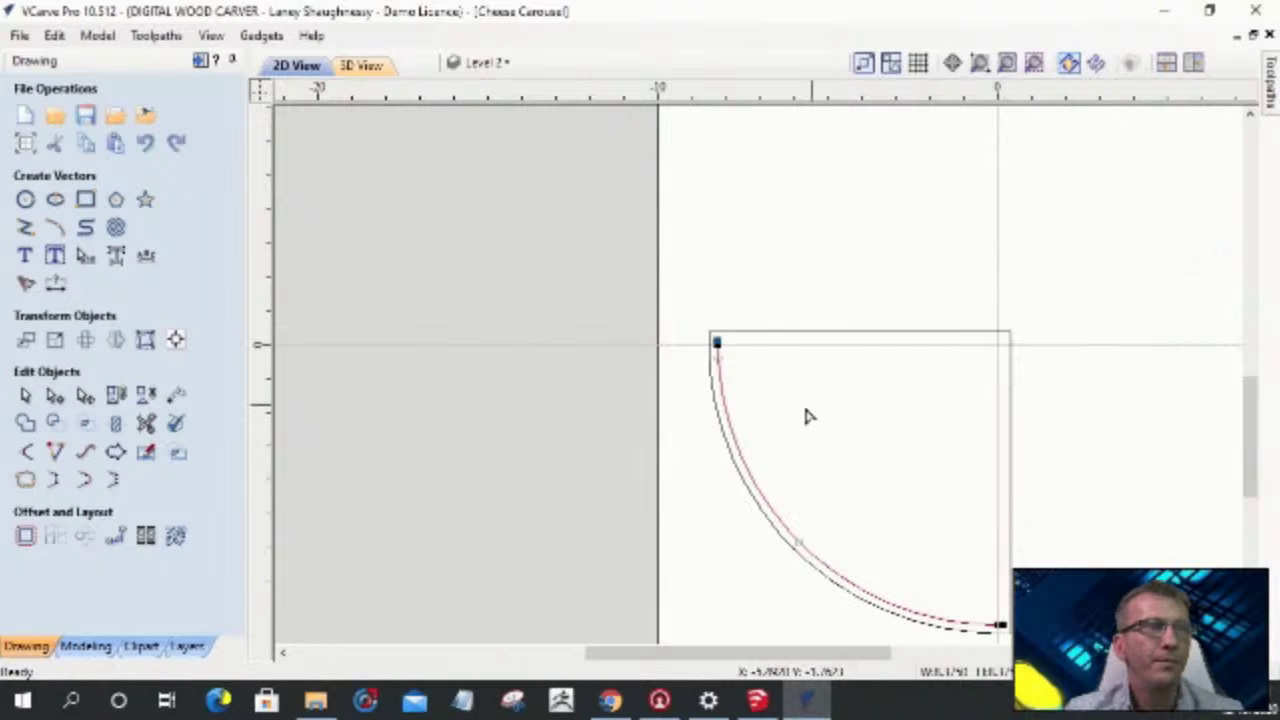
- Extend both ends of the red offset arc to meet the straight edges of the outer quarter outline
click(56, 455)
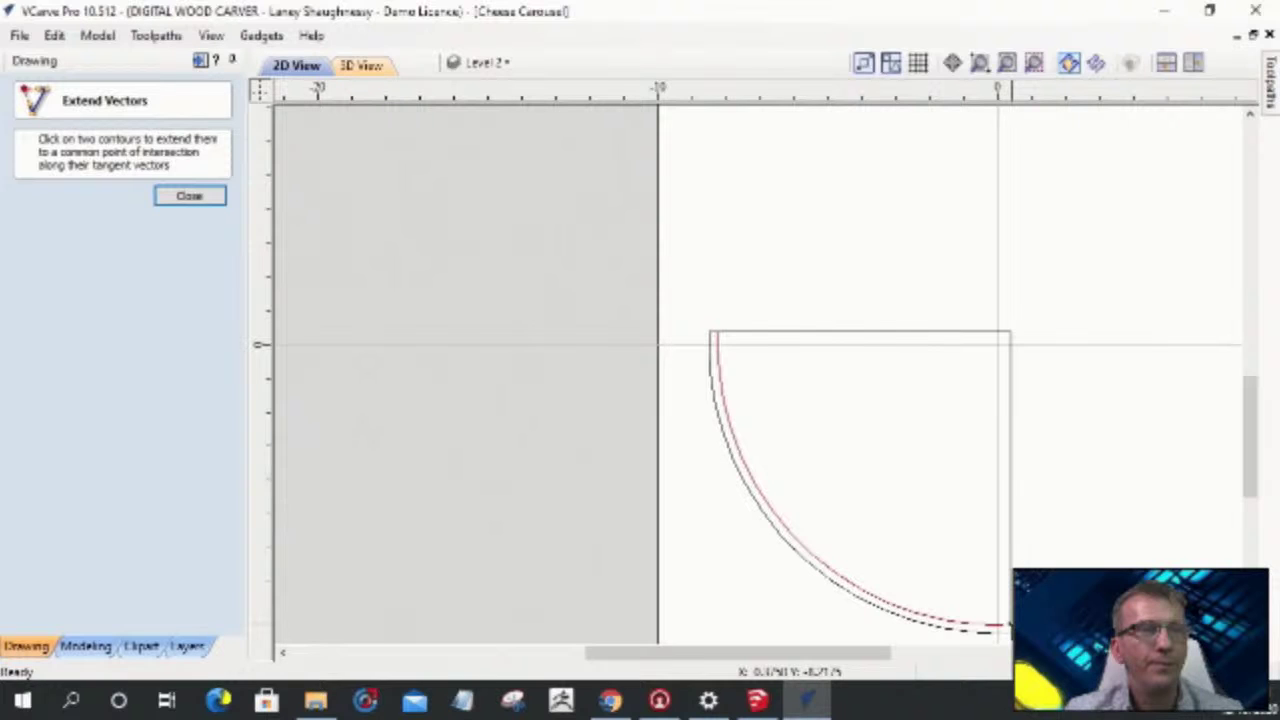
scroll(1034, 567, up, 4)
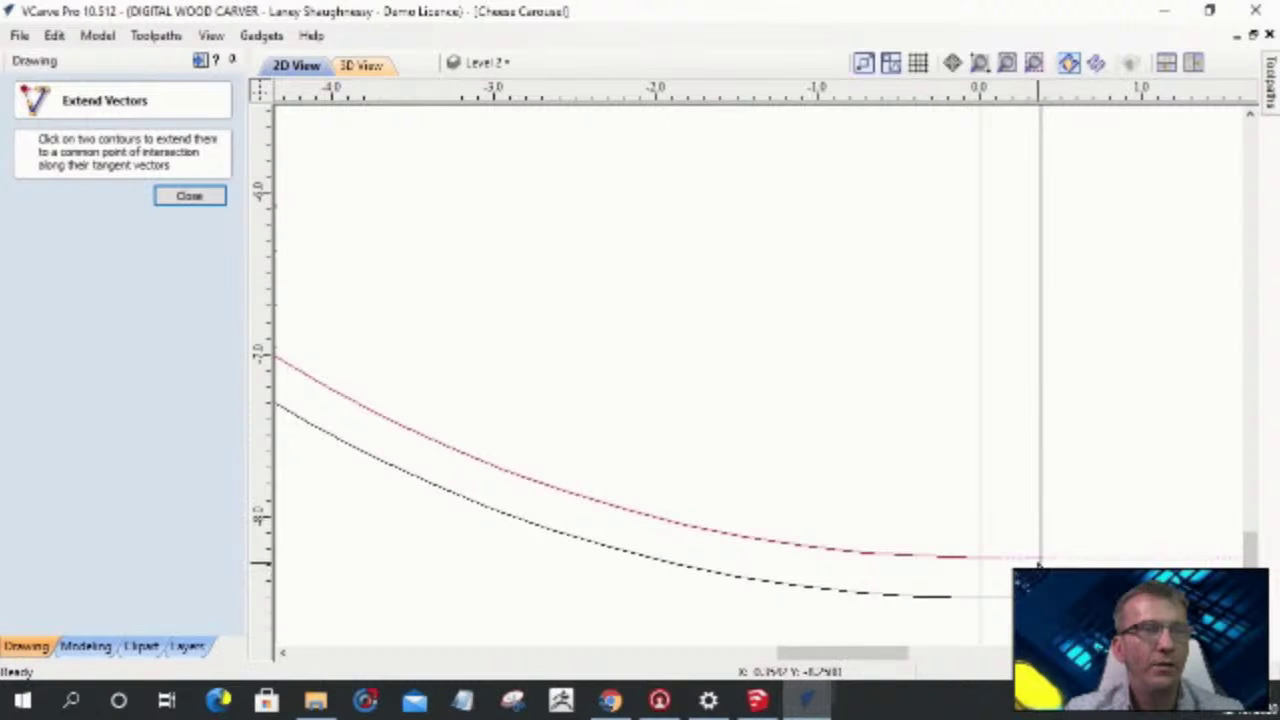
click(189, 196)
scroll(735, 490, down, 4)
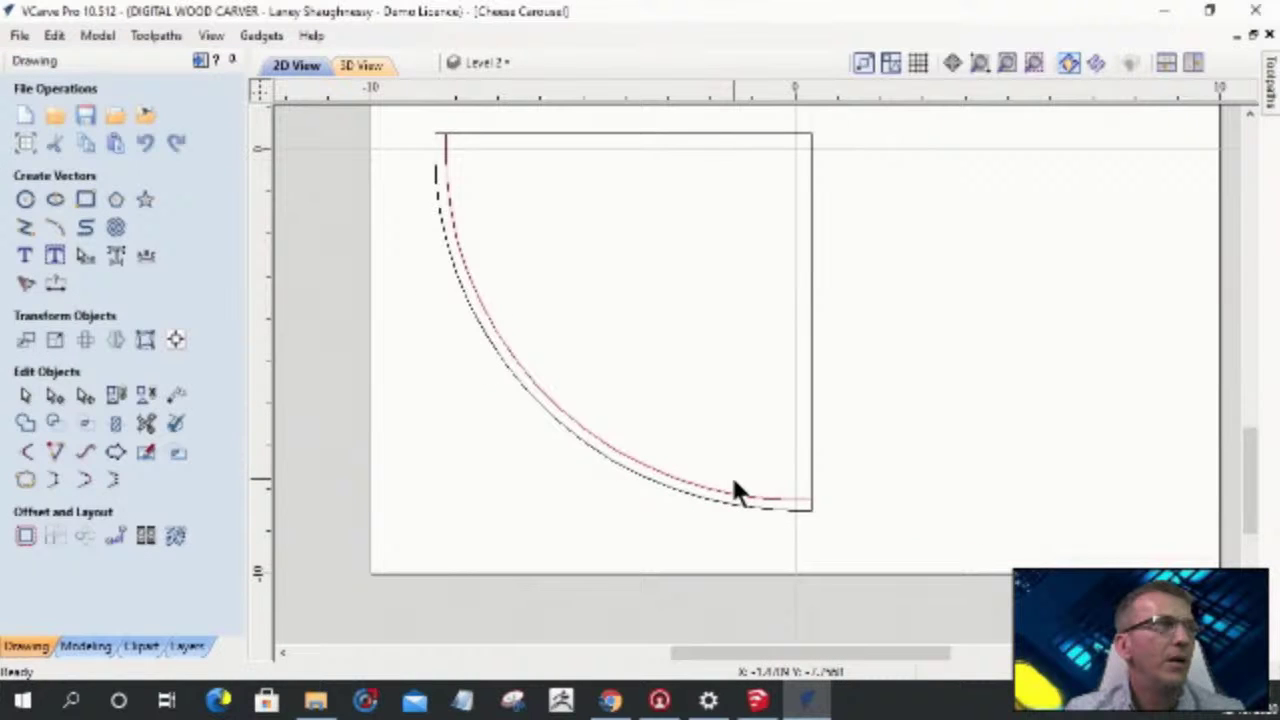
- Trim away the outer arc and the straight edge ends beyond the red arc to form one closed quarter outline
key(Delete)
click(145, 423)
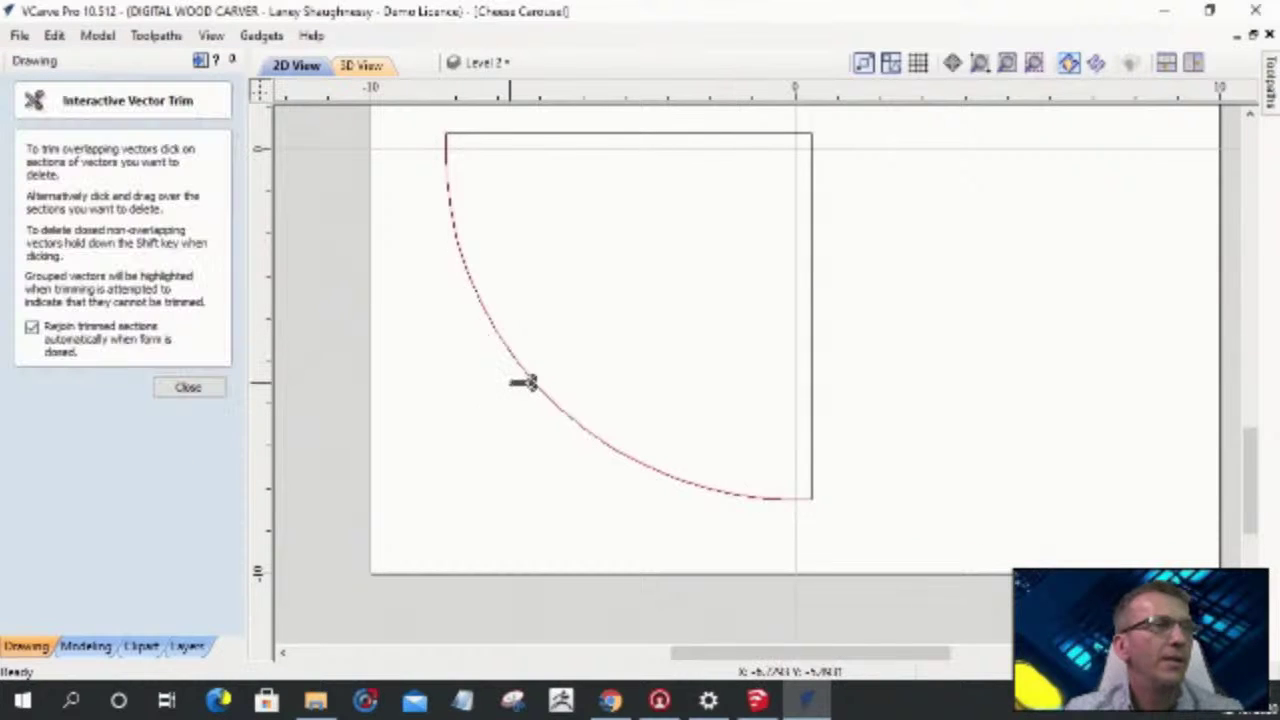
click(185, 392)
- Show the Class Setup layer together with the Level 2 quarter outline
click(487, 62)
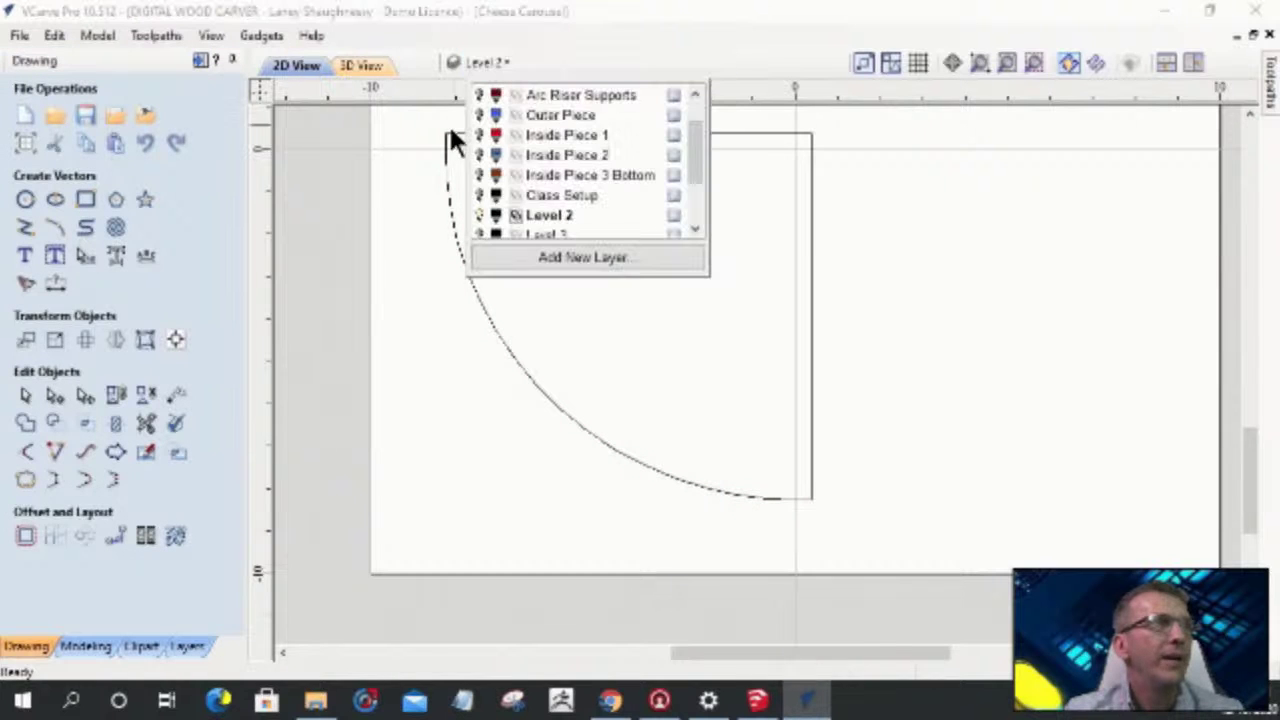
click(480, 195)
scroll(610, 418, down, 3)
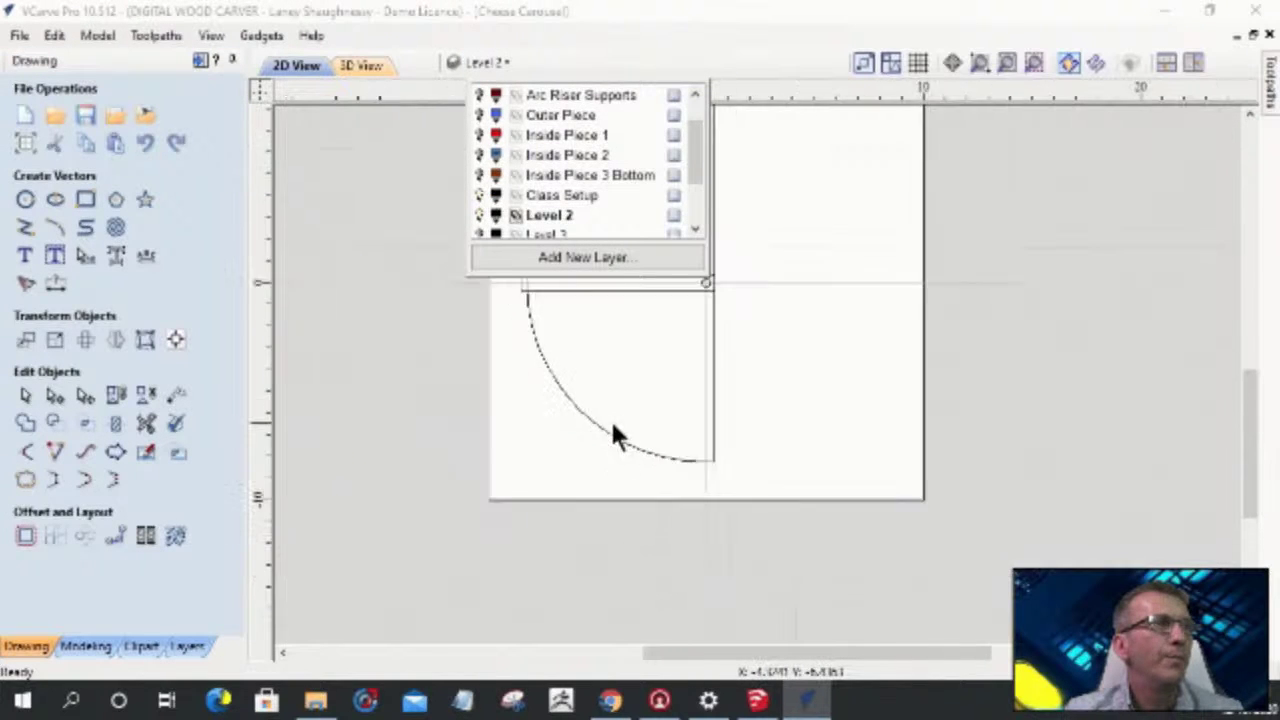
scroll(785, 420, up, 4)
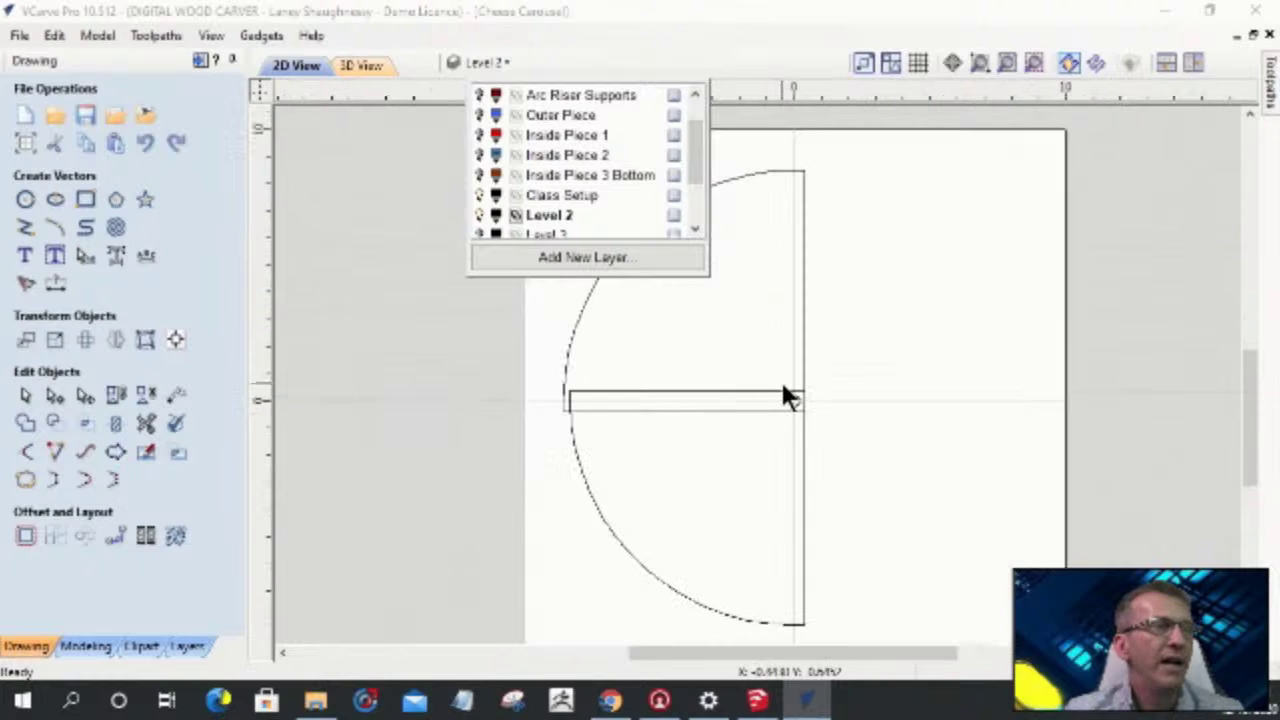
- Try to rotate the lower quarter outline freehand about the small circle's centre onto the upper quarter, and undo the rotation
click(572, 442)
click(572, 442)
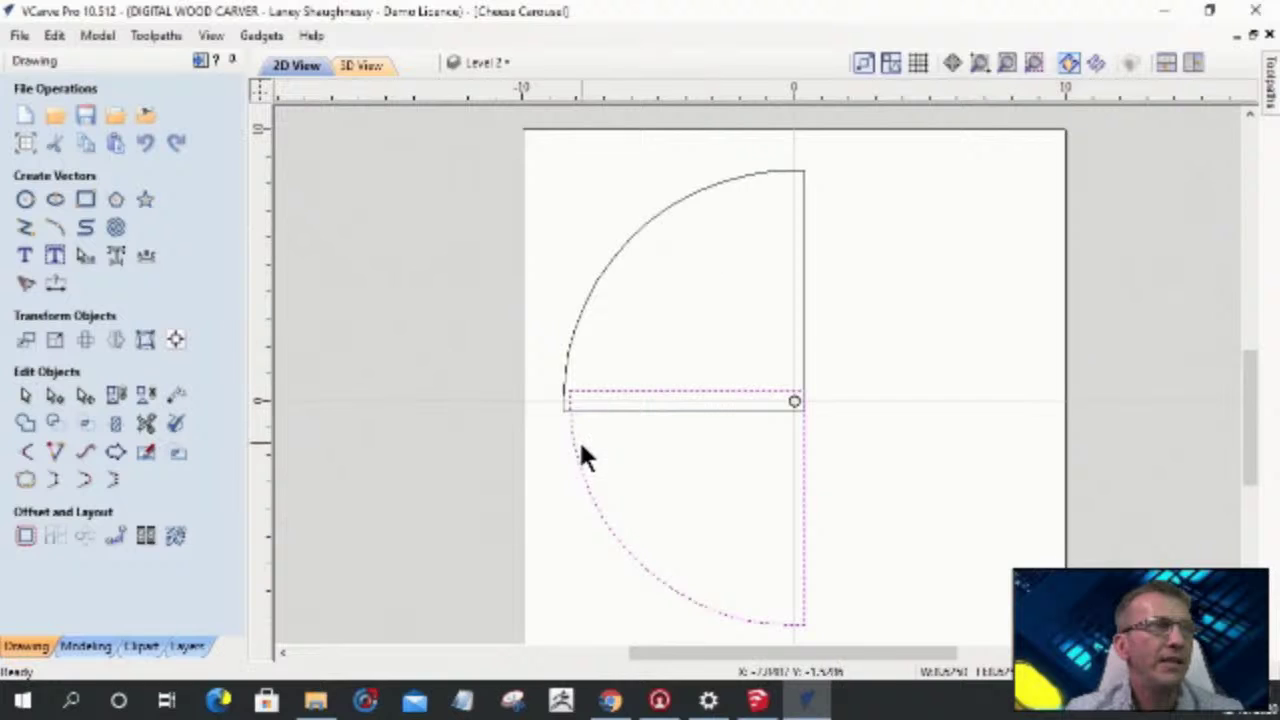
click(592, 505)
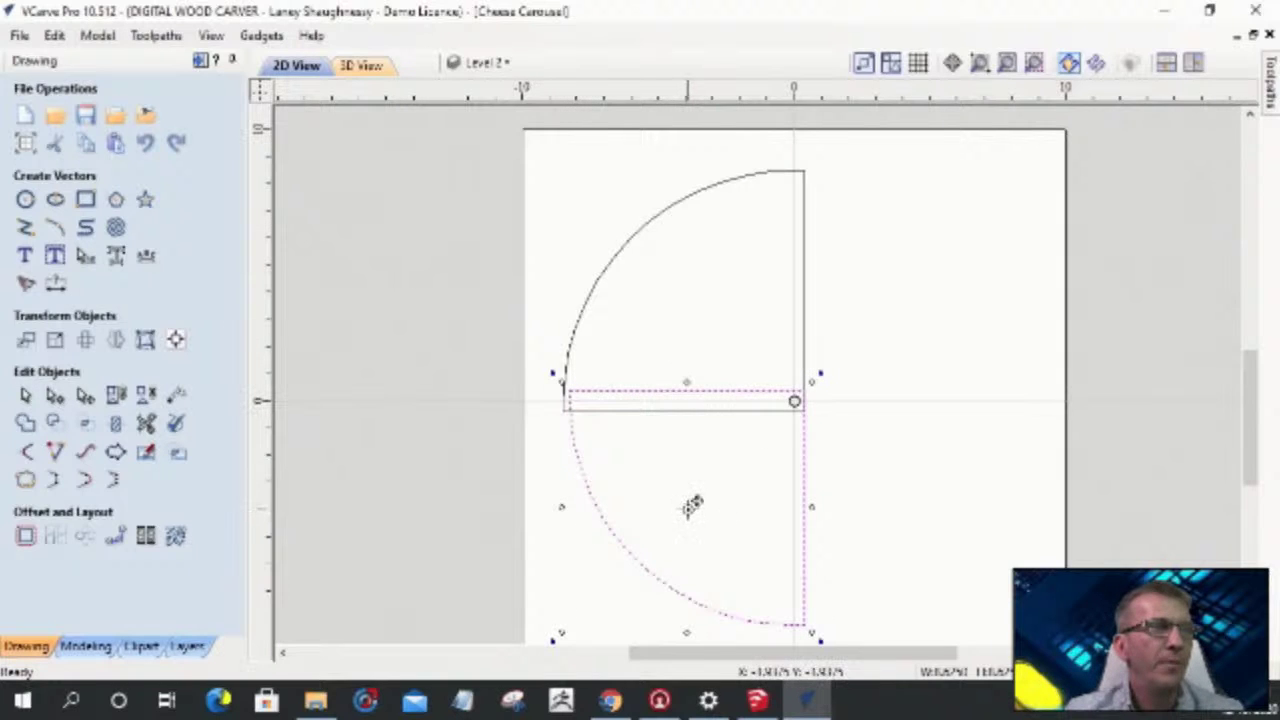
drag(693, 504, 693, 500)
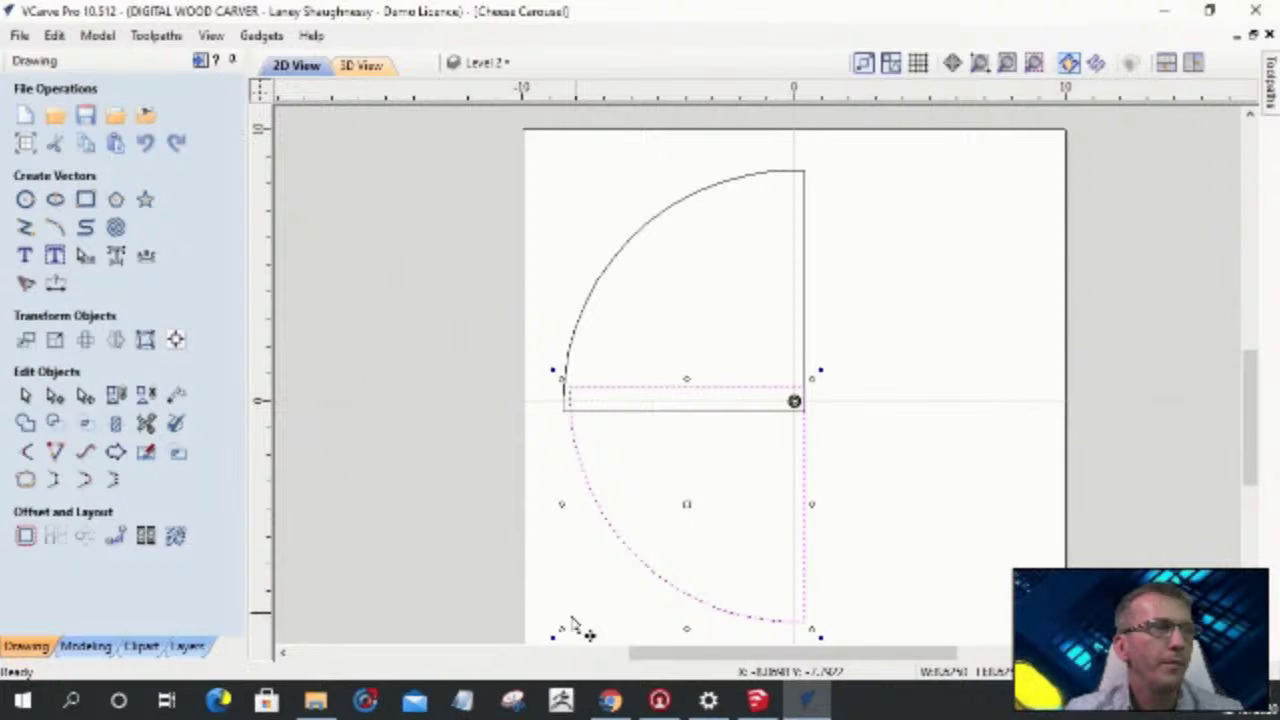
mouse_move(575, 625)
mouse_down()
mouse_move(811, 237)
mouse_move(826, 254)
mouse_up()
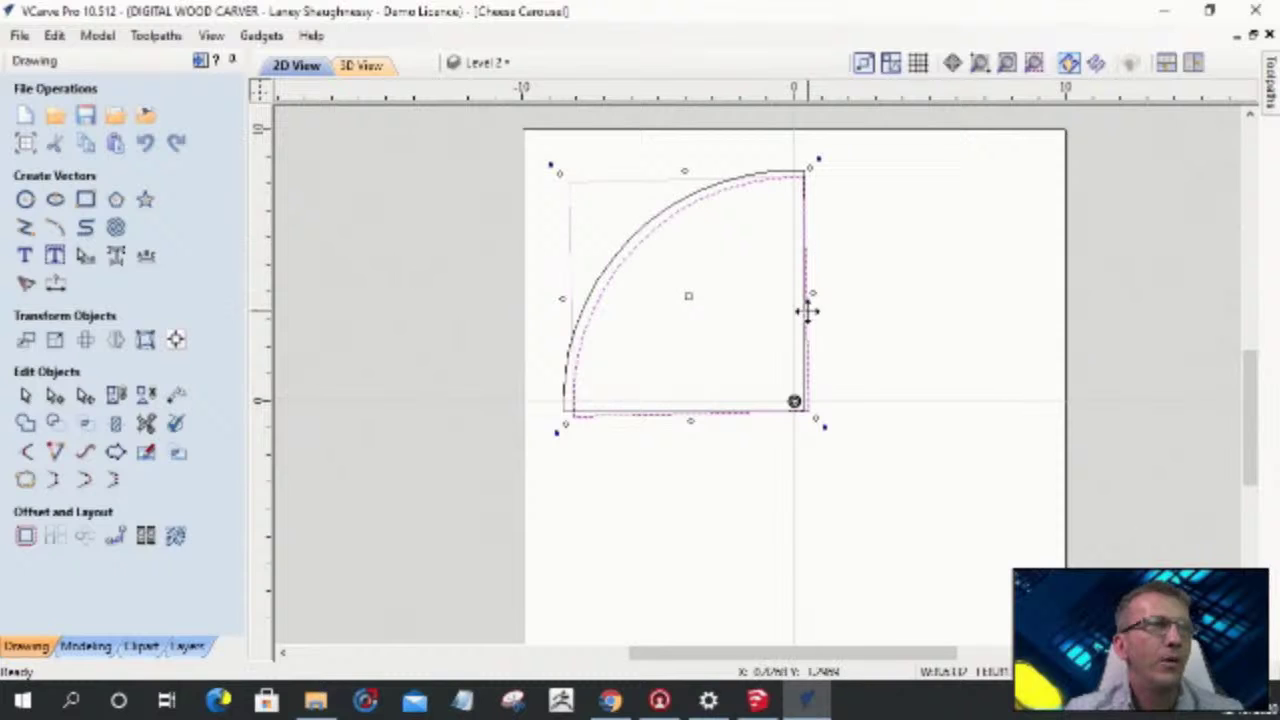
scroll(826, 450, up, 5)
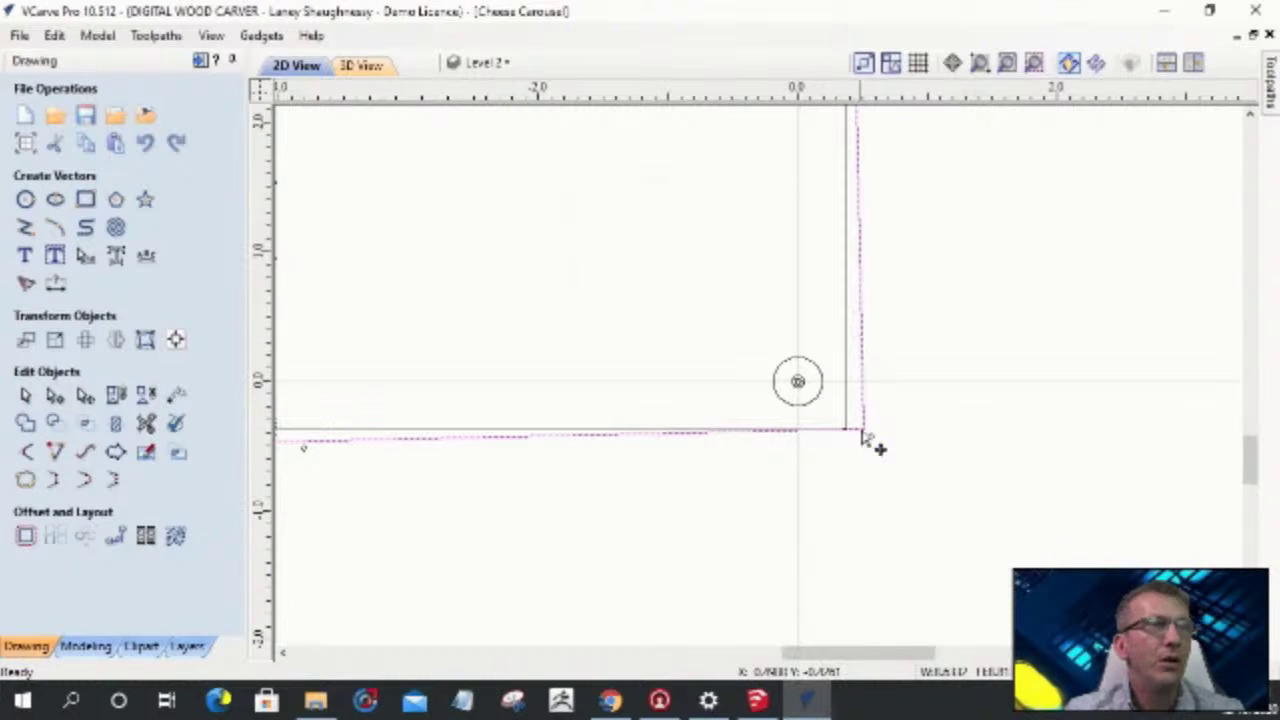
key(ctrl+z)
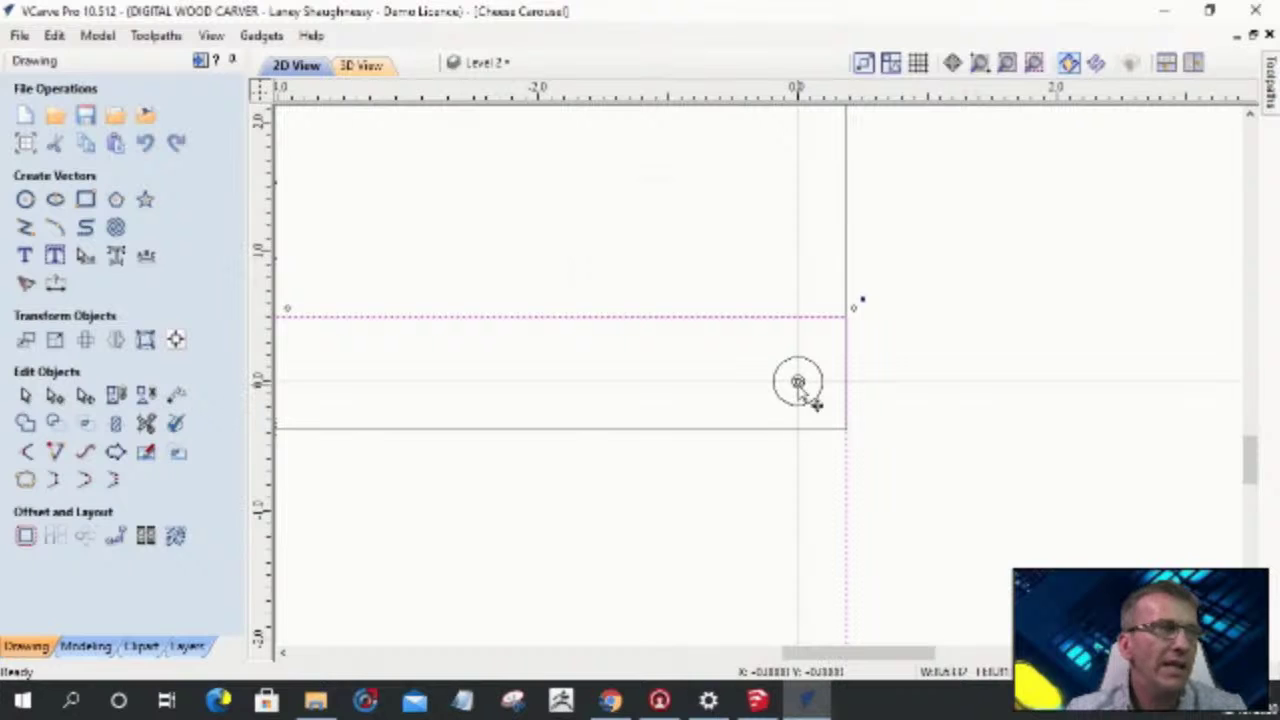
- Try to rotate the lower quarter outline about pivot X 0.0, Y 0.0 by about 271.6 degrees onto the upper quarter, and undo it
click(86, 341)
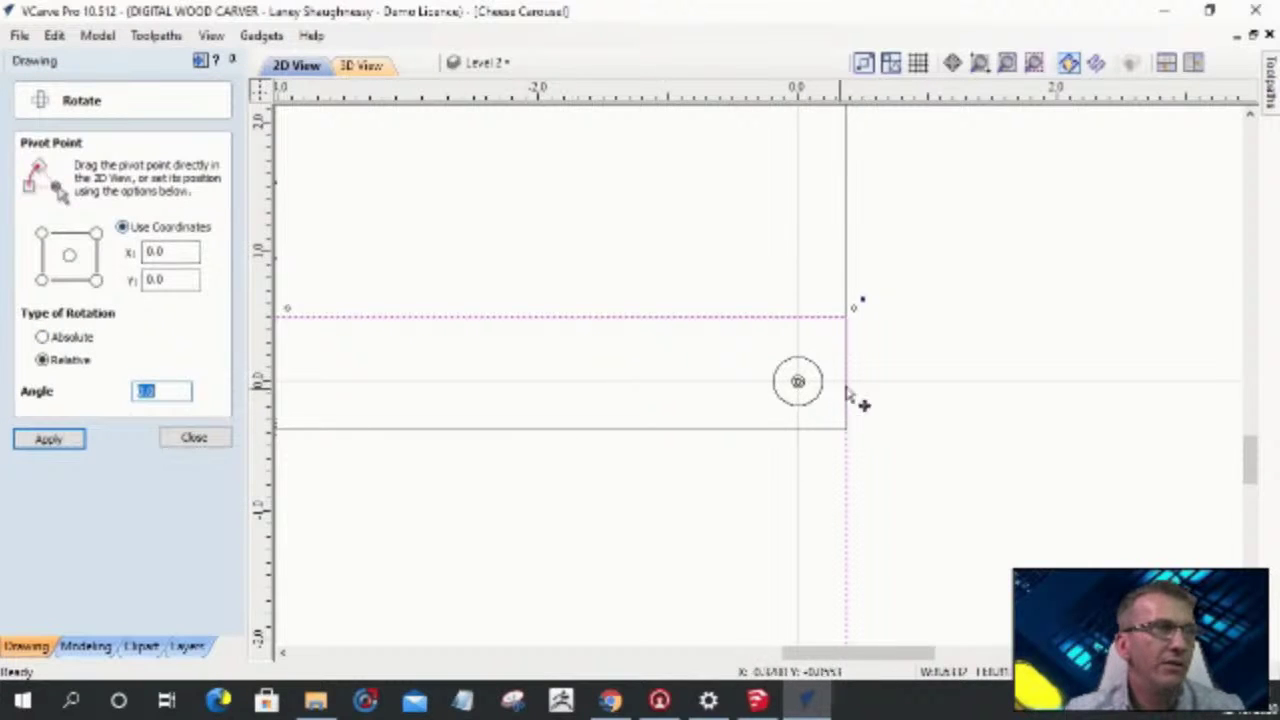
scroll(870, 385, down, 4)
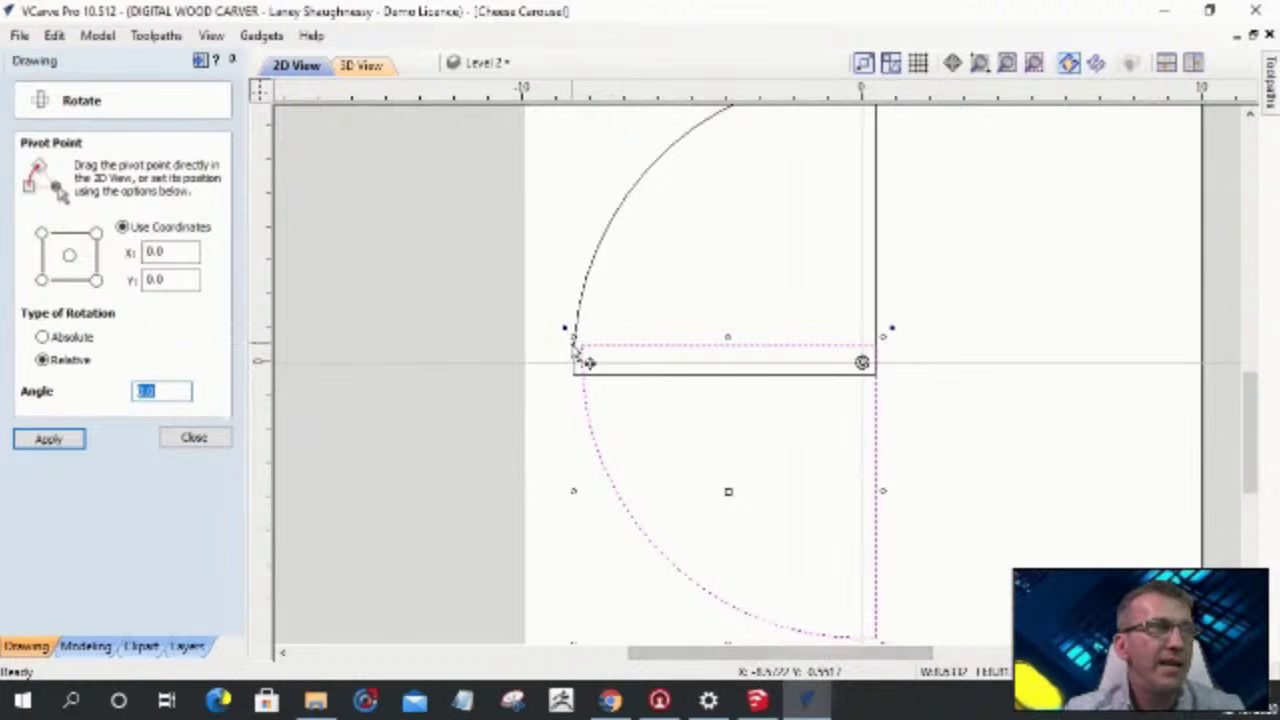
drag(569, 334, 698, 235)
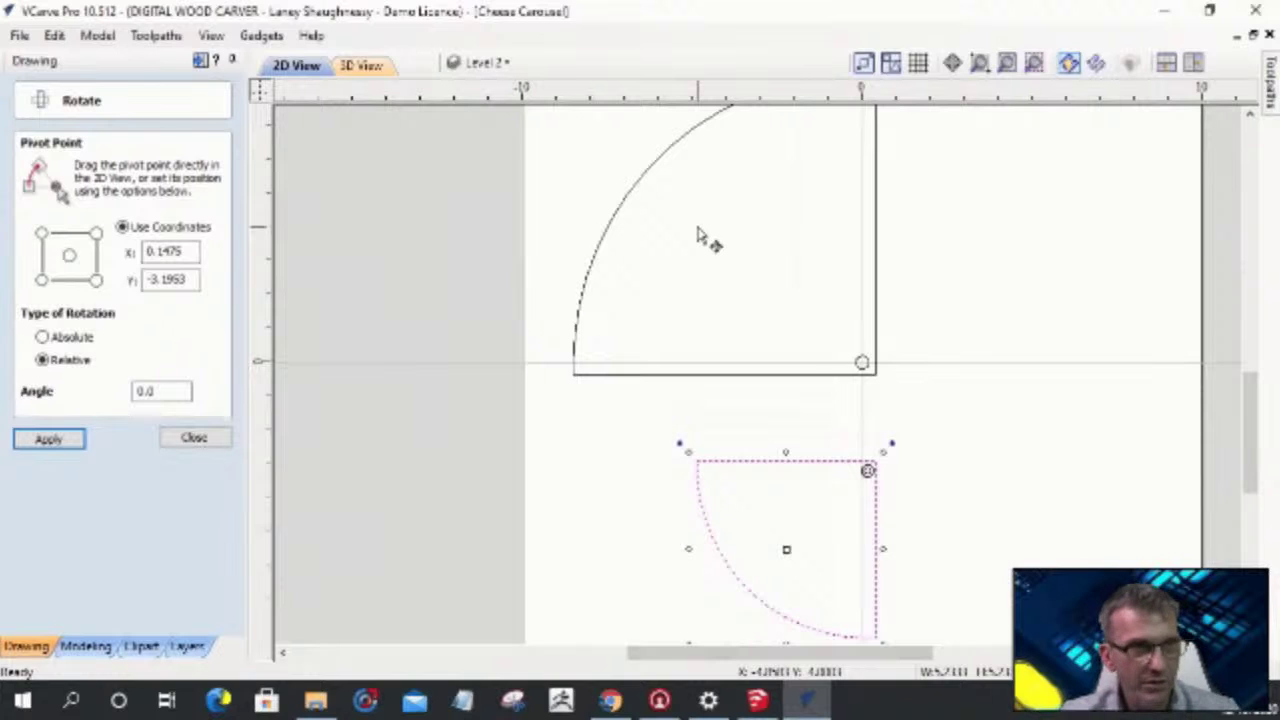
key(ctrl+z)
drag(565, 331, 877, 173)
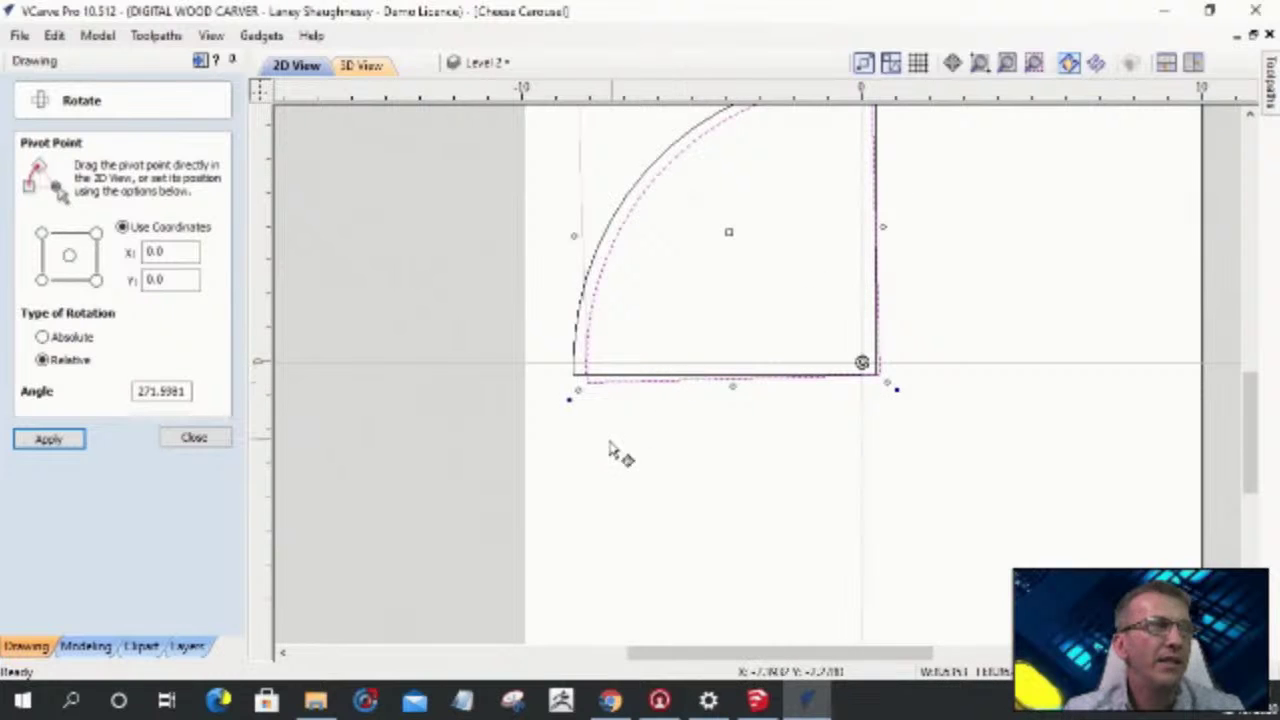
scroll(622, 442, down, 2)
scroll(620, 438, up, 2)
scroll(620, 438, down, 1)
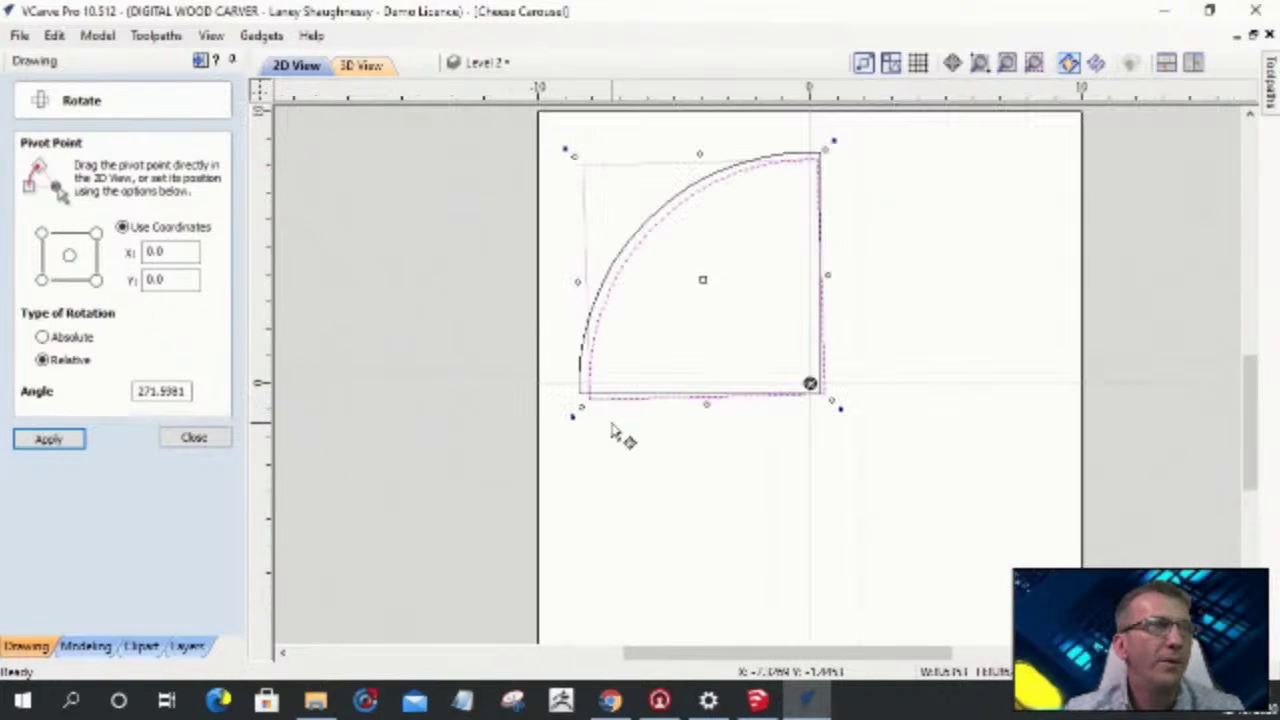
scroll(614, 432, up, 1)
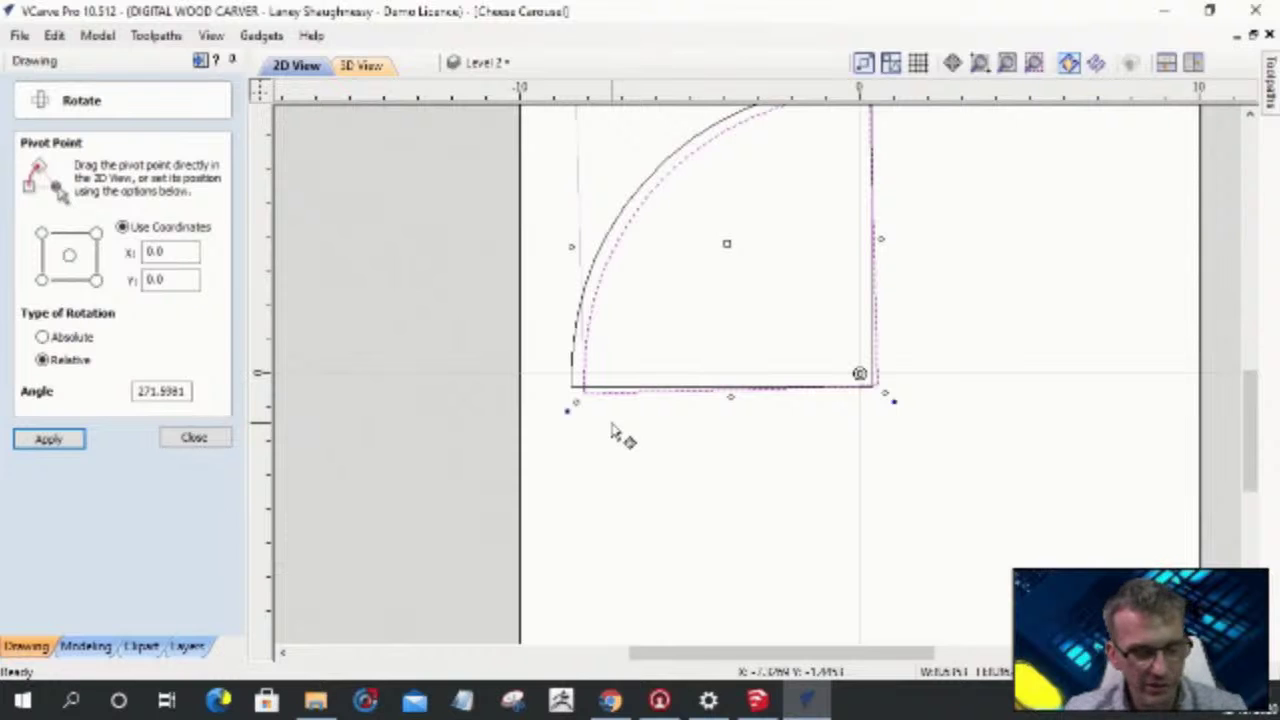
key(Return)
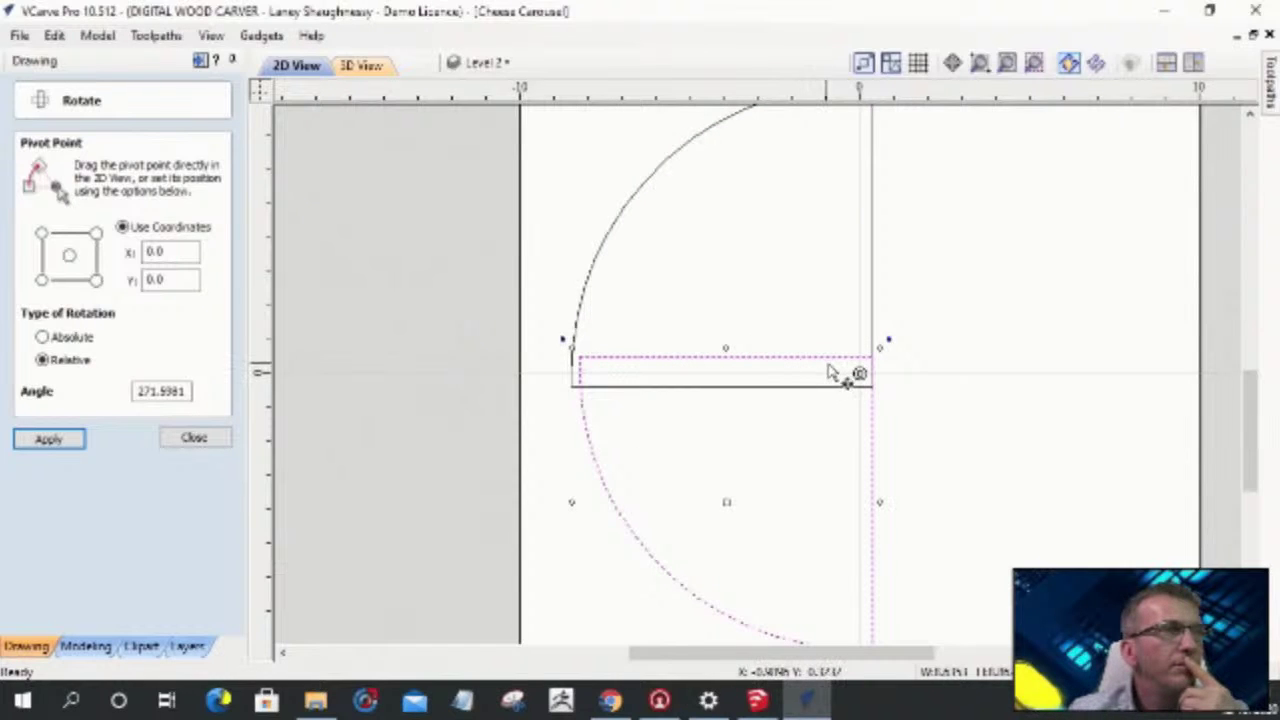
- Inspect how the two quarter outlines align around the small circle at the origin, and select that circle
scroll(868, 395, up, 4)
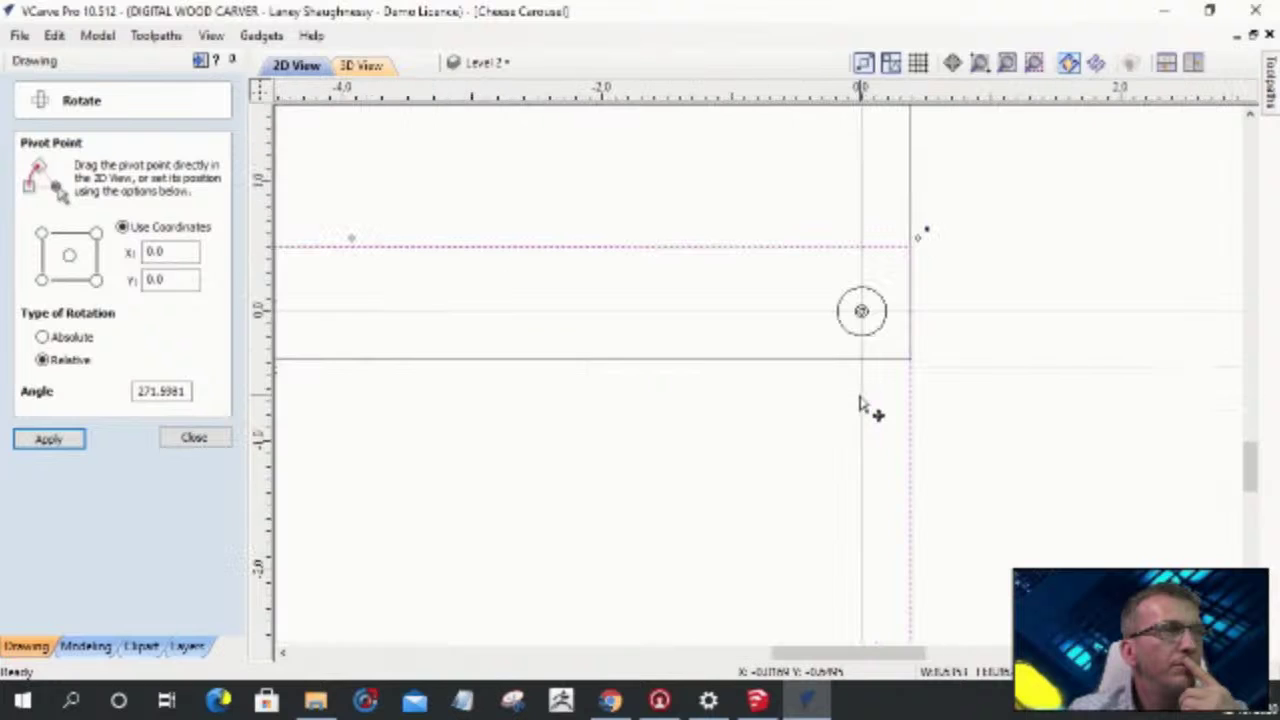
scroll(862, 400, down, 3)
scroll(868, 395, up, 3)
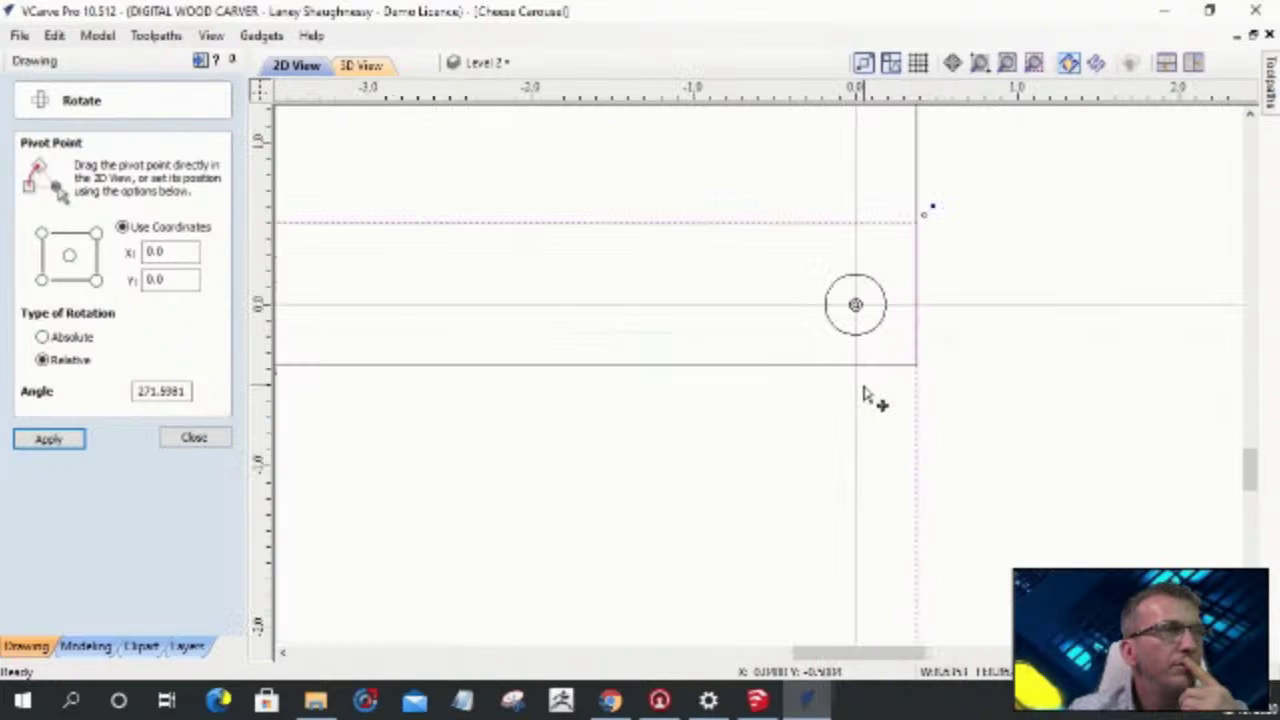
click(845, 330)
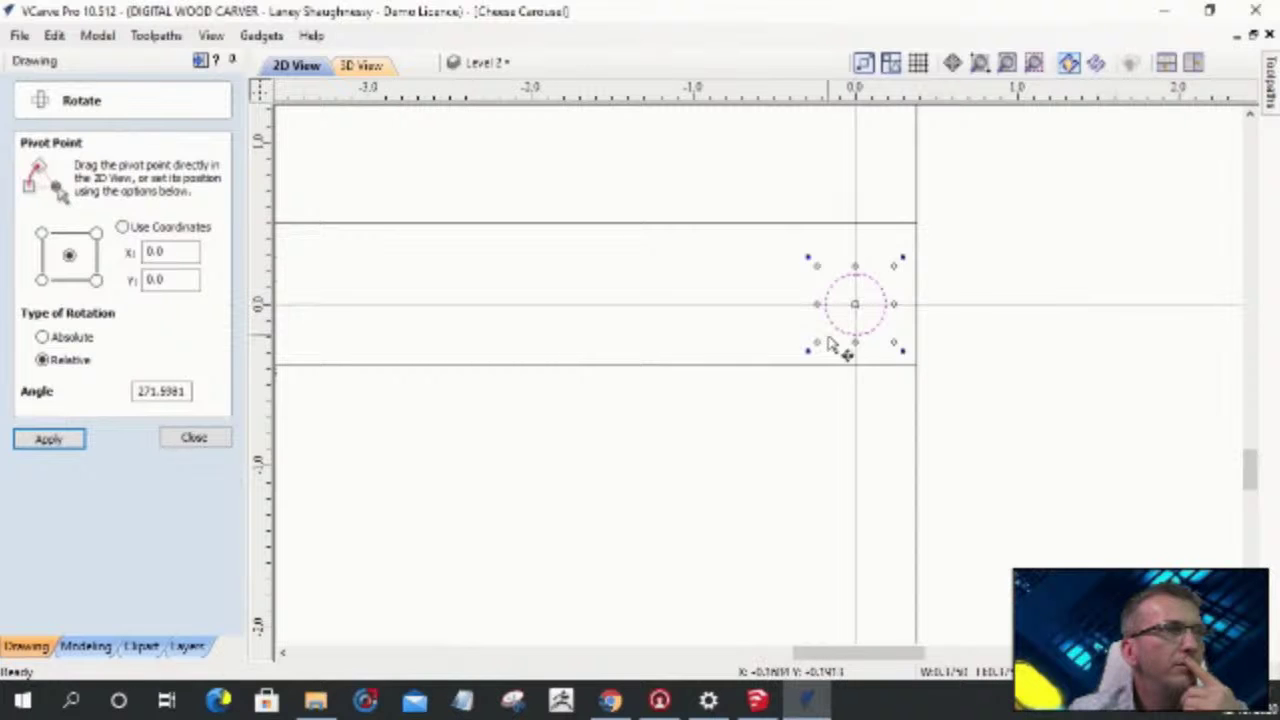
scroll(850, 340, down, 2)
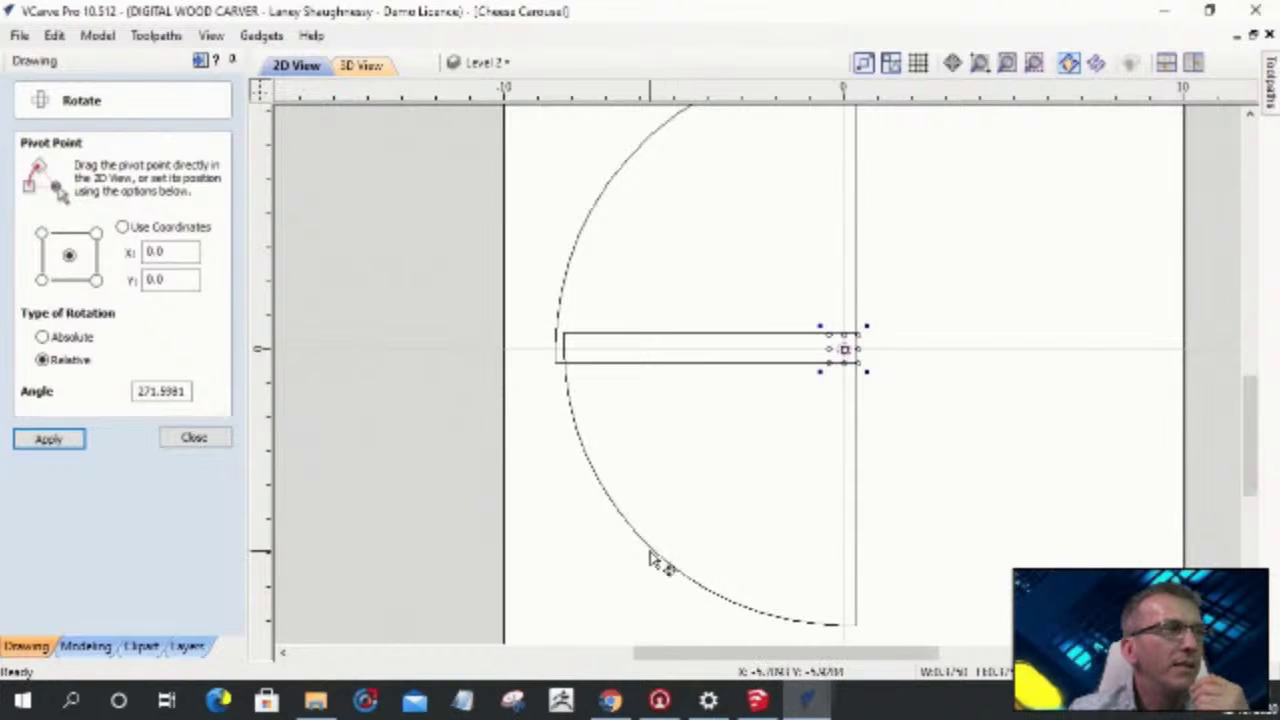
- Select the lower quarter outline, try to rotate it freehand about pivot X 0.0, Y 0.0, and undo the rotation
click(650, 550)
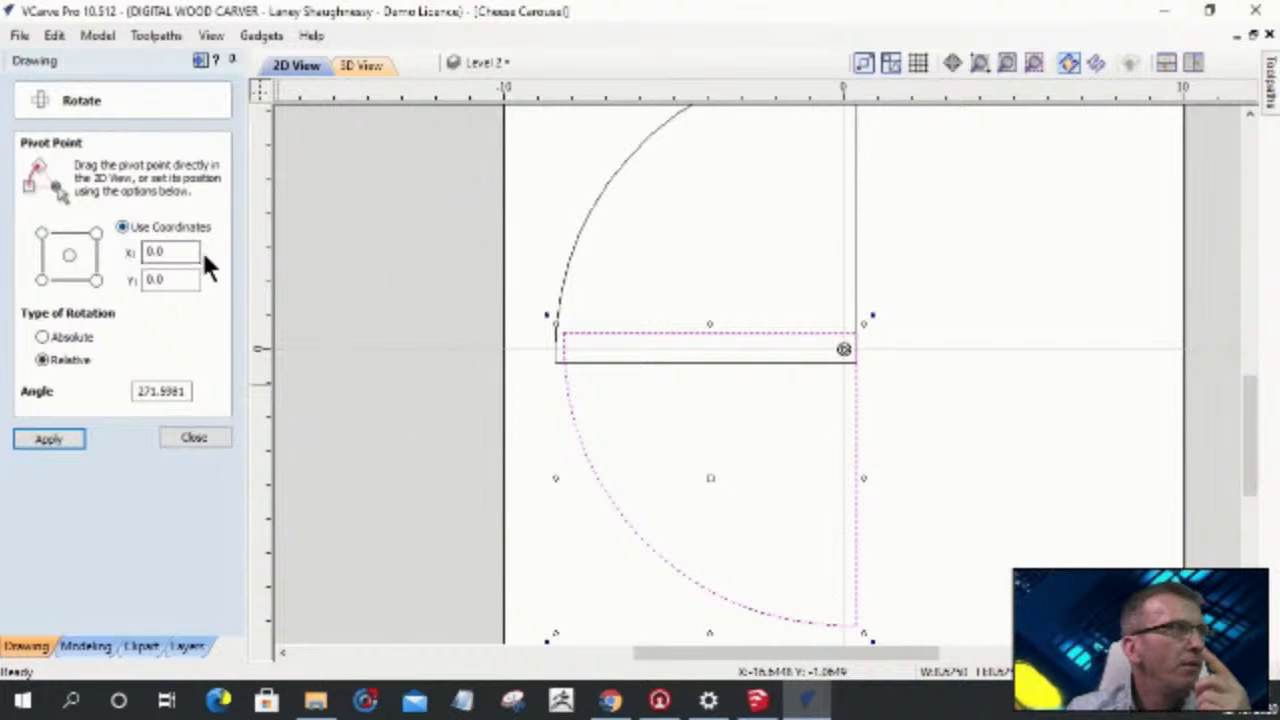
scroll(723, 457, down, 3)
scroll(745, 455, up, 4)
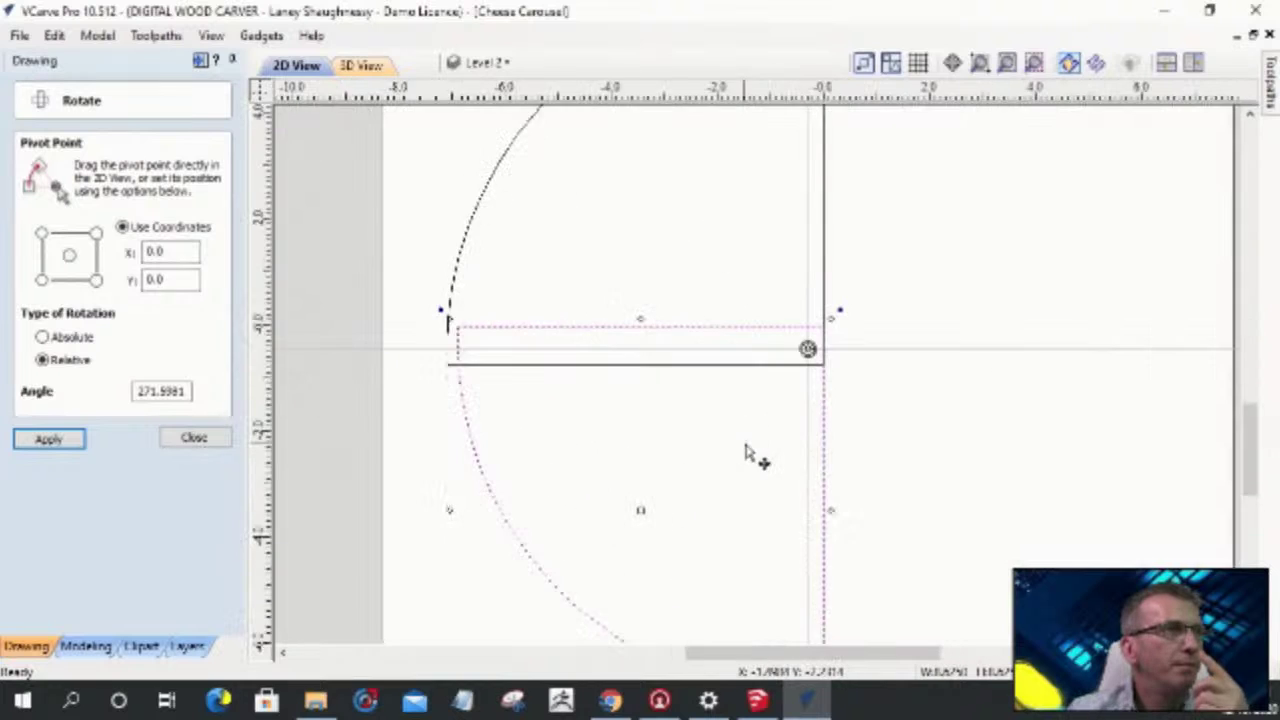
scroll(748, 457, down, 2)
drag(812, 624, 646, 449)
key(ctrl+z)
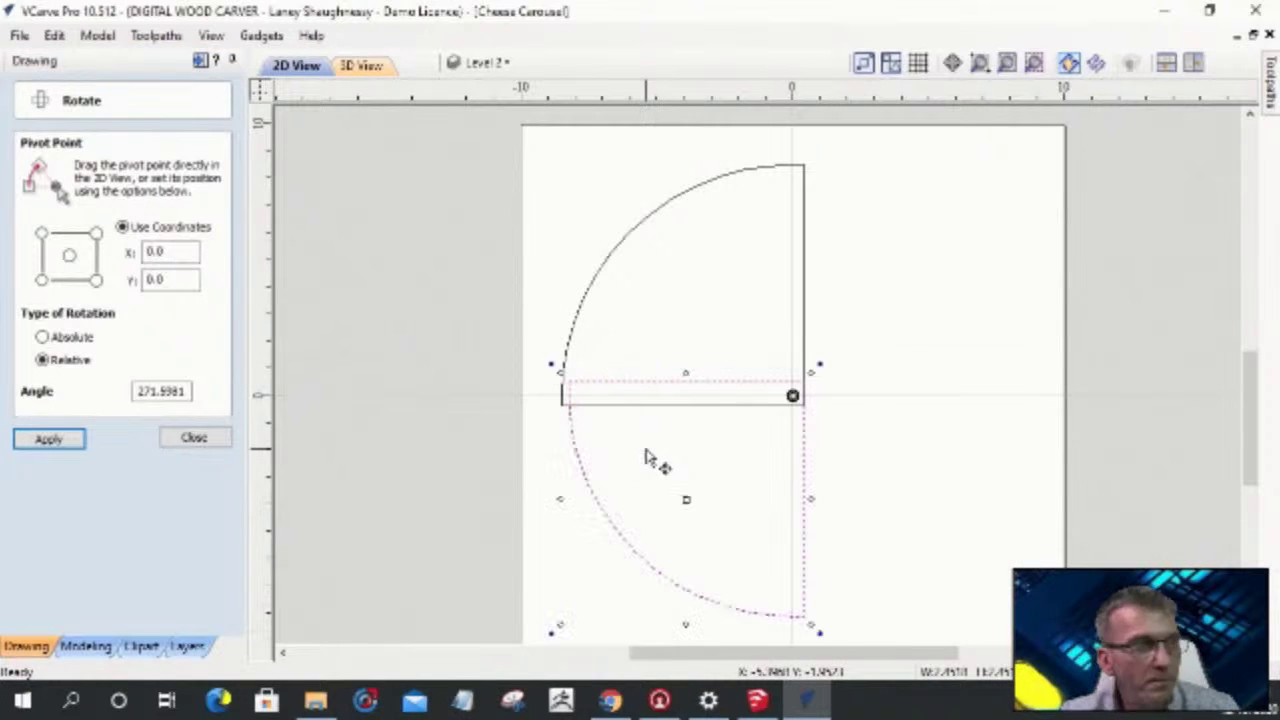
- Try to rotate the lower quarter outline freehand by about 271.1 degrees about the origin, compare it with the upper quarter, and undo it
drag(818, 632, 600, 429)
scroll(600, 430, up, 3)
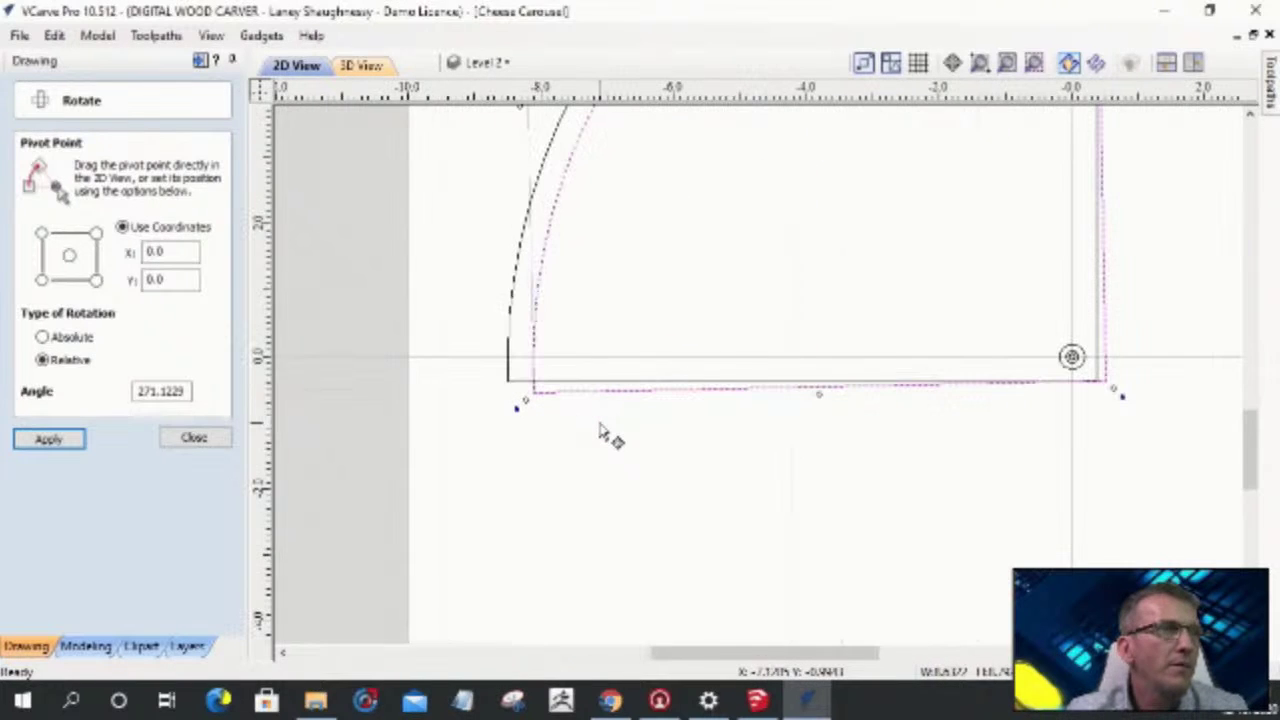
scroll(600, 430, down, 2)
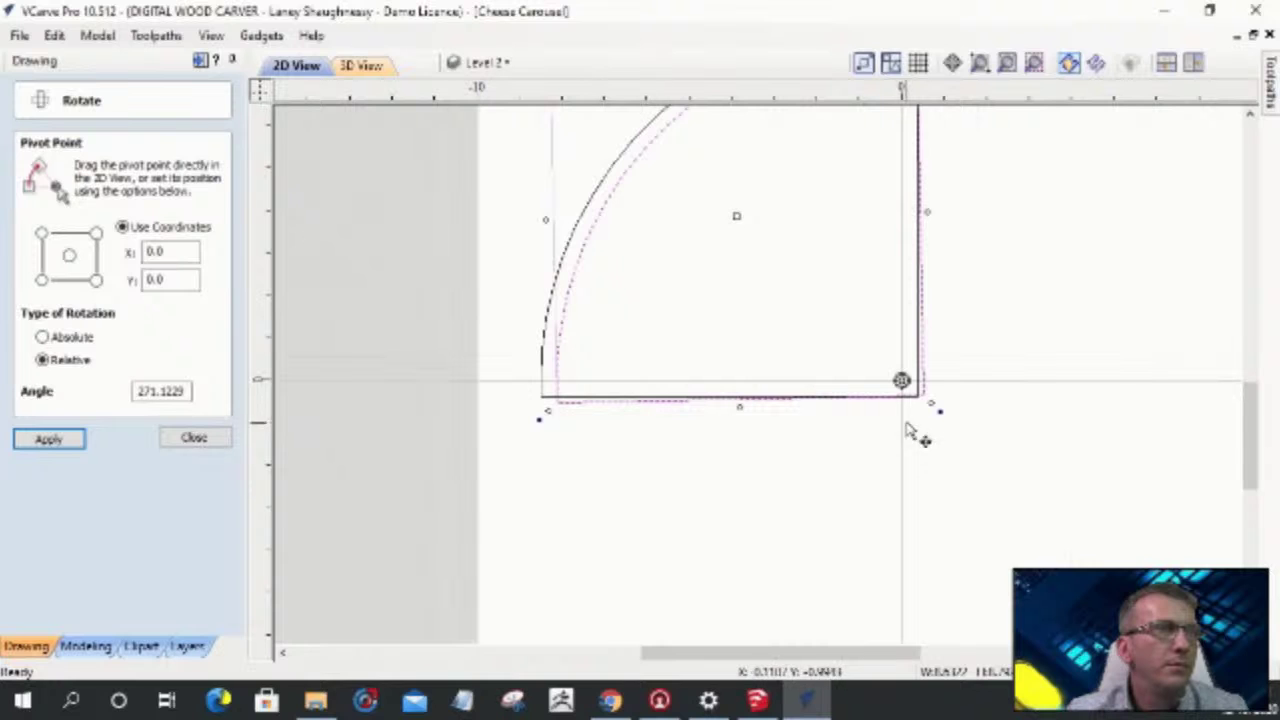
scroll(926, 405, up, 3)
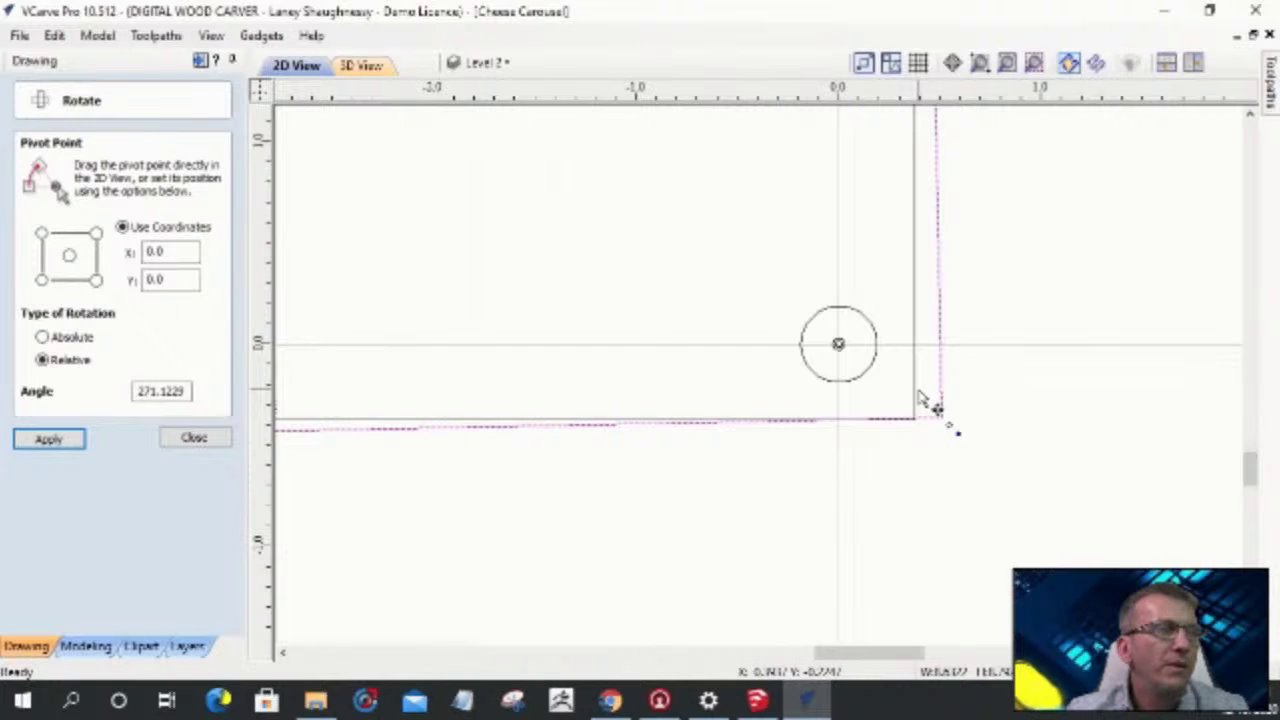
scroll(925, 398, down, 5)
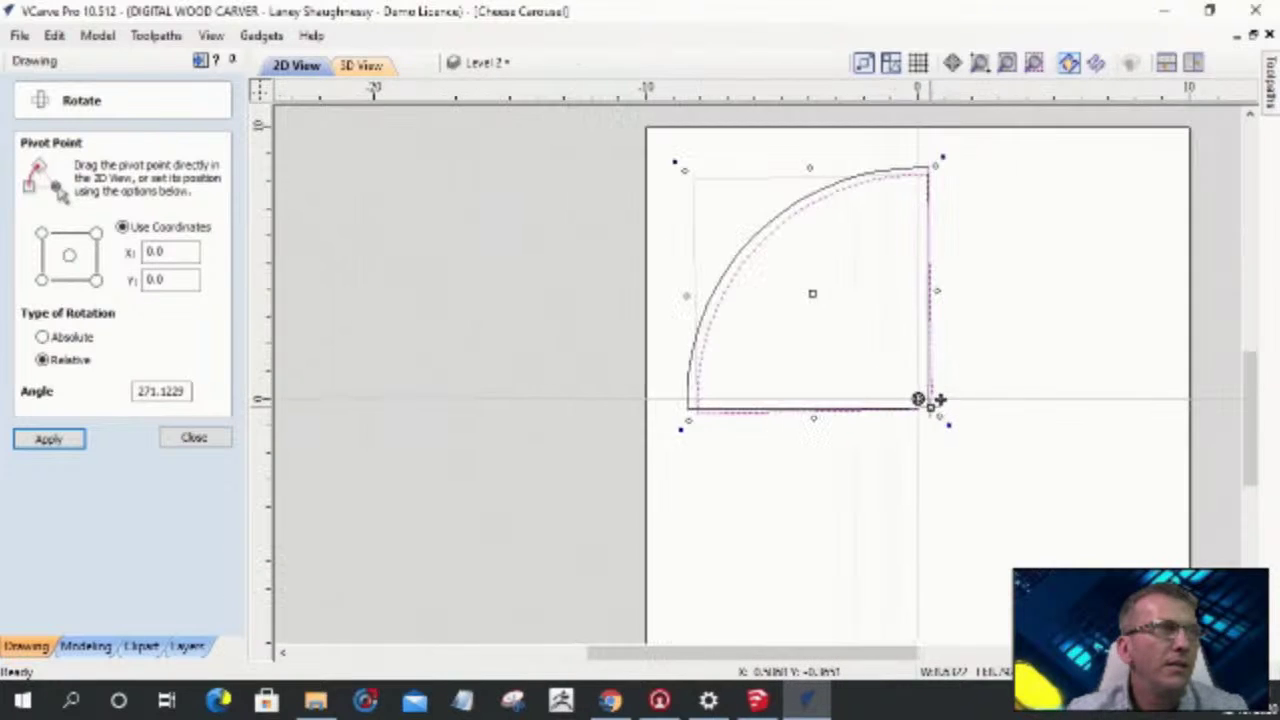
scroll(723, 277, up, 4)
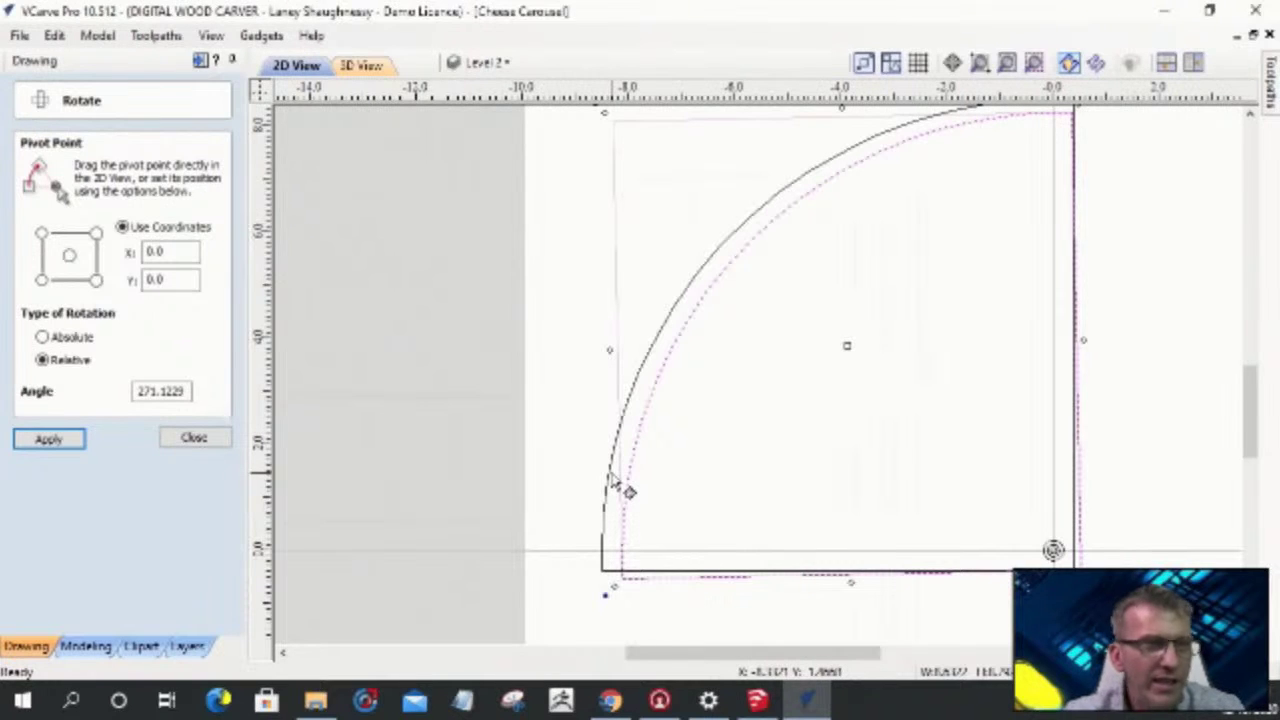
key(ctrl+z)
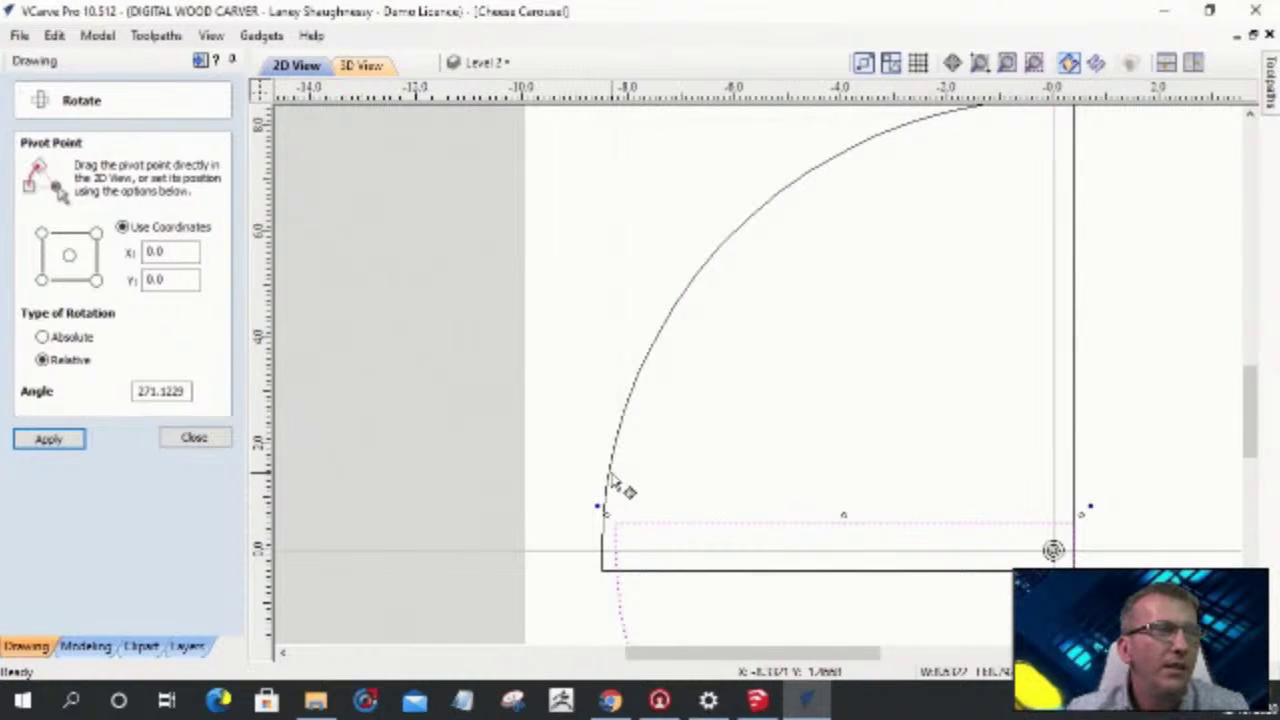
- Try moving the rotation pivot to the lower quarter outline's centre at X -3.9375, Y -3.813
scroll(634, 408, down, 2)
scroll(634, 412, down, 3)
scroll(678, 588, up, 2)
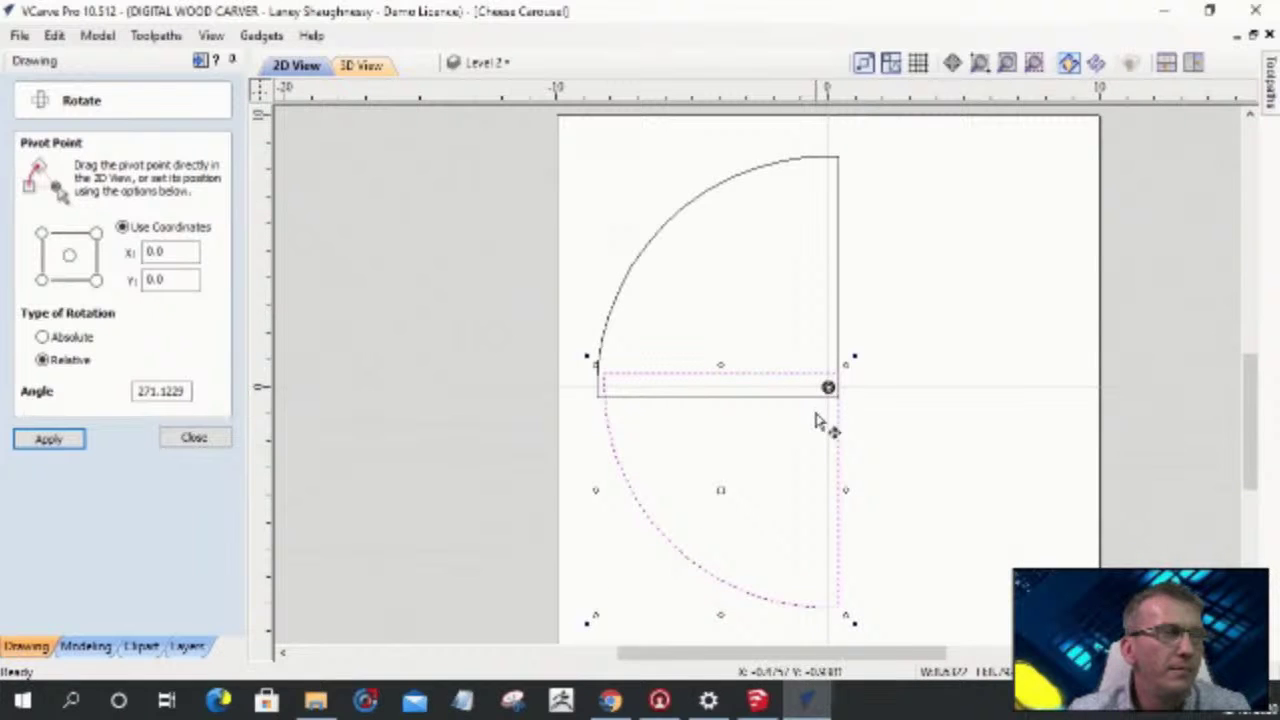
click(722, 489)
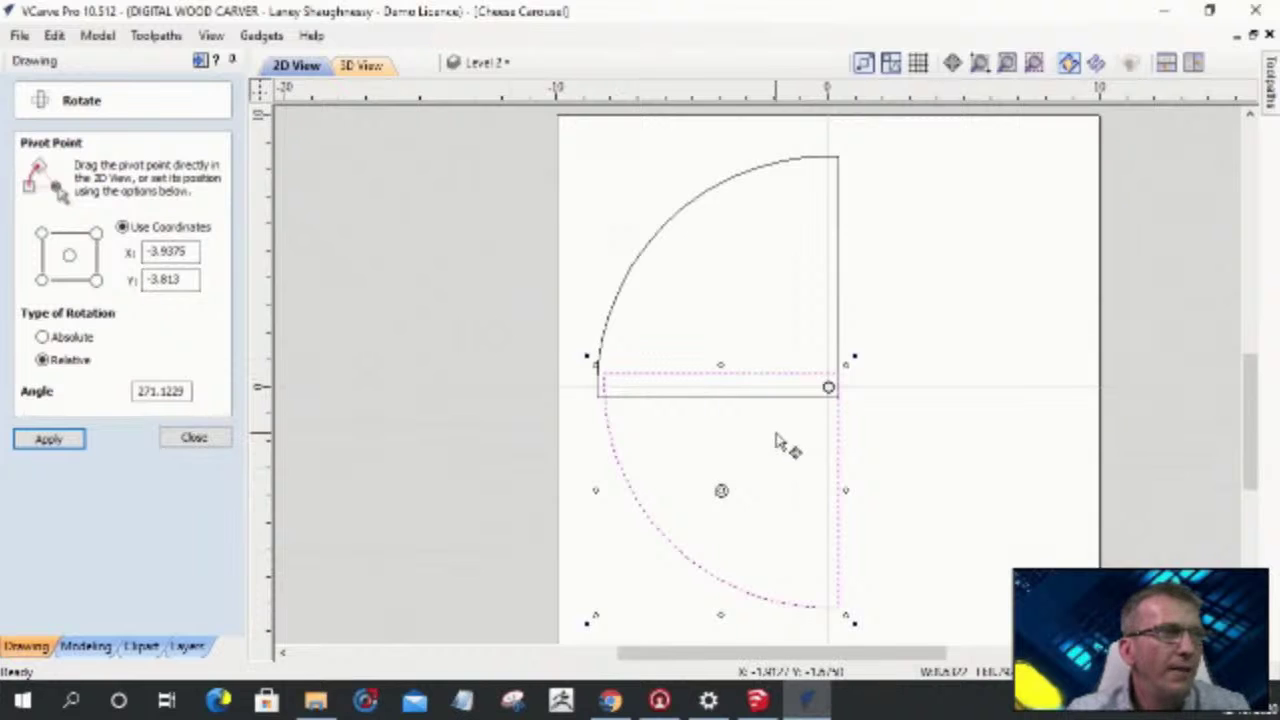
scroll(777, 443, up, 1)
scroll(779, 441, down, 1)
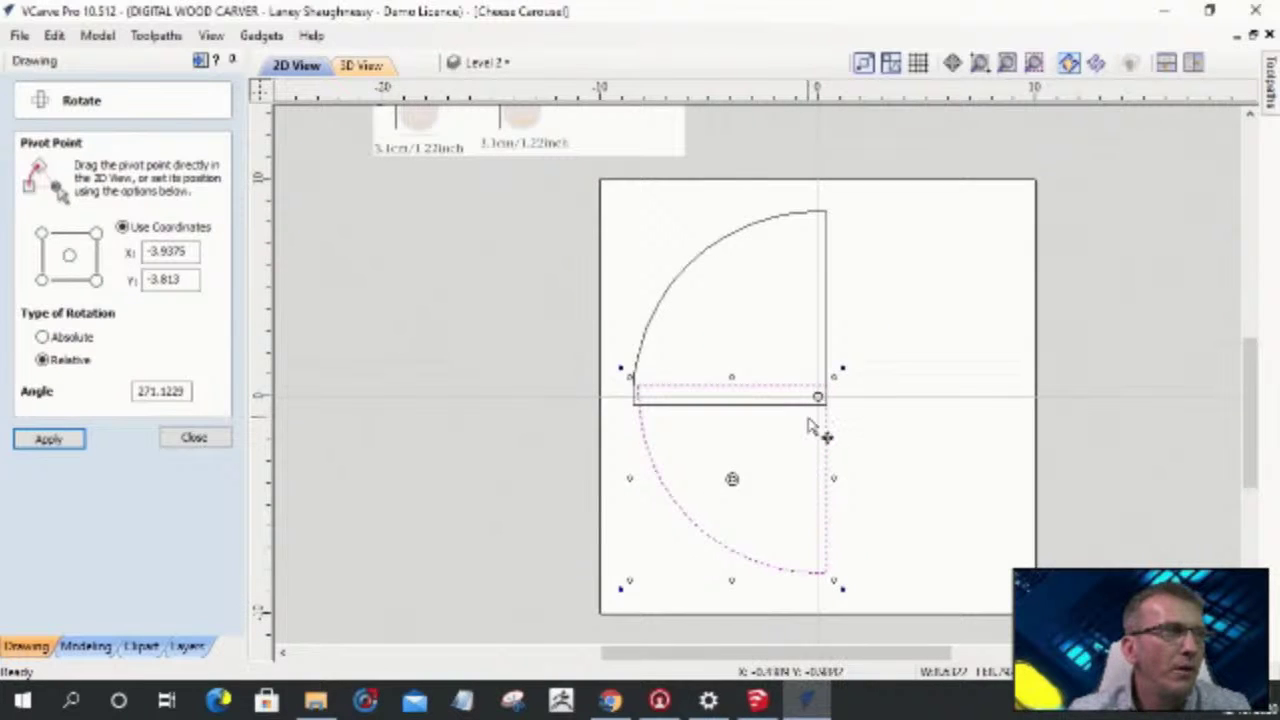
- Leave the rotation, select the small circle near the outlines' shared corner, and check its position with the Move tool
scroll(812, 428, up, 1)
scroll(823, 397, up, 1)
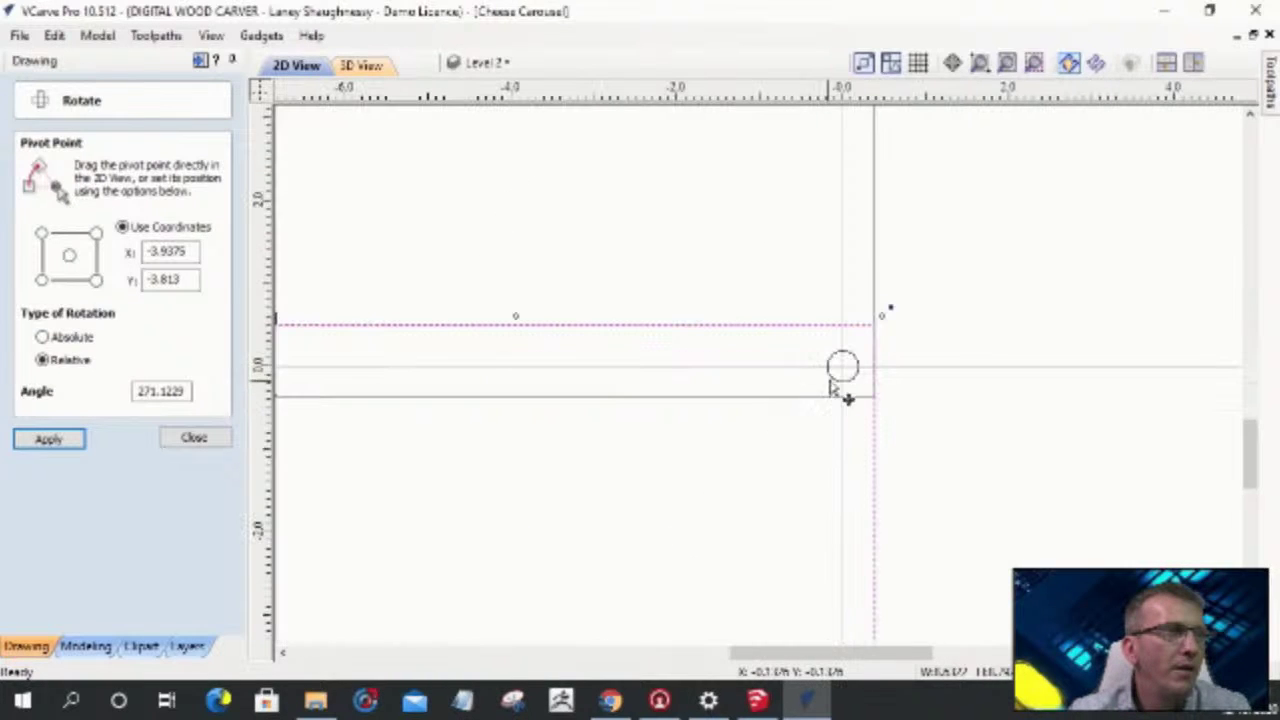
click(837, 378)
click(190, 437)
click(56, 342)
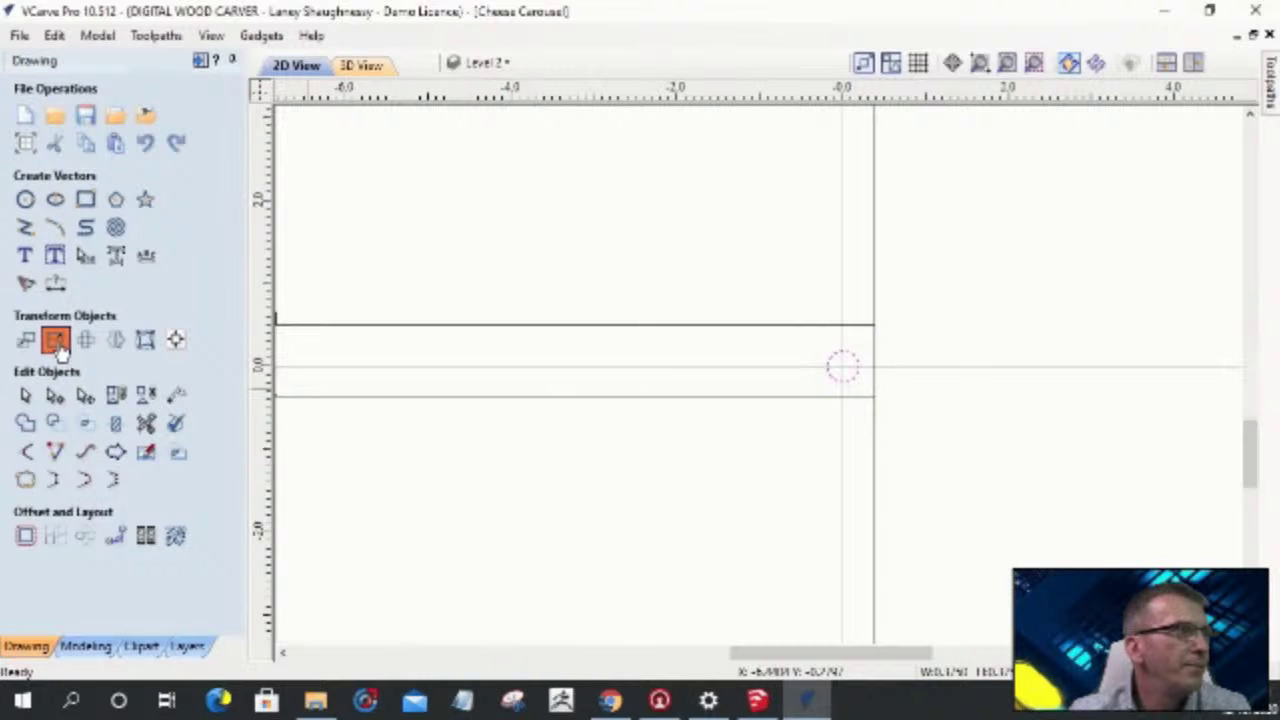
click(170, 486)
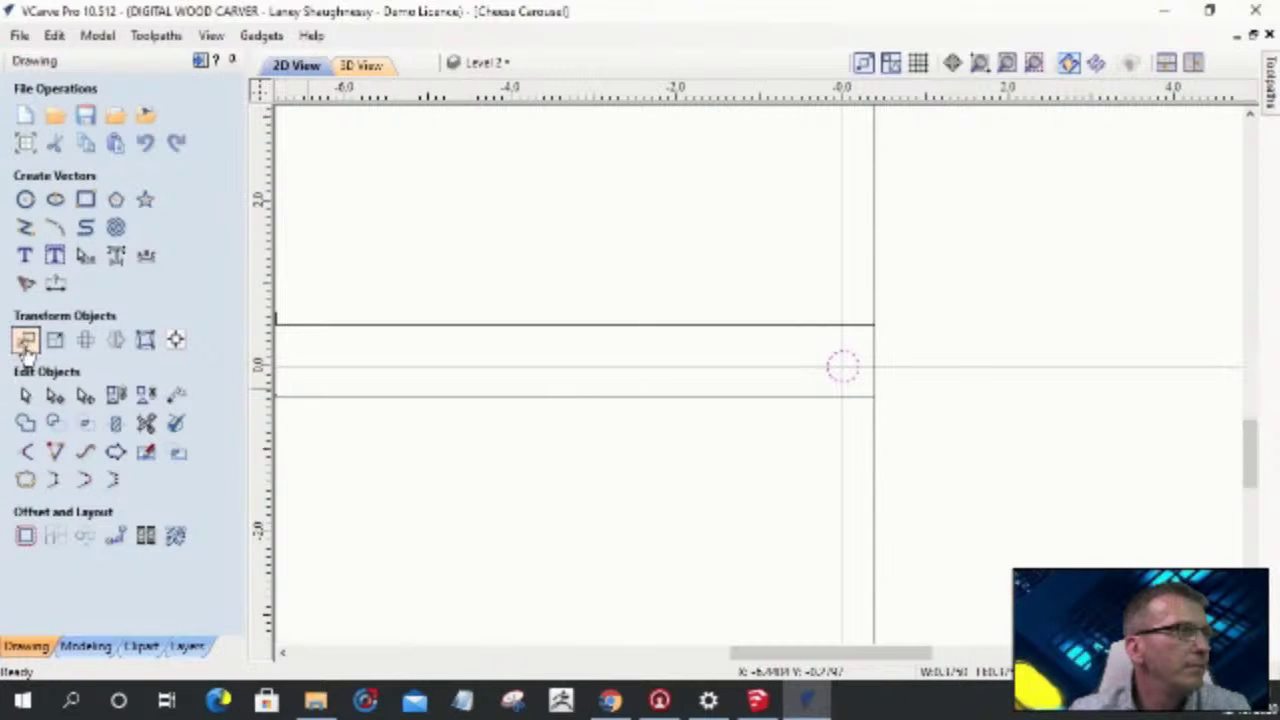
click(27, 342)
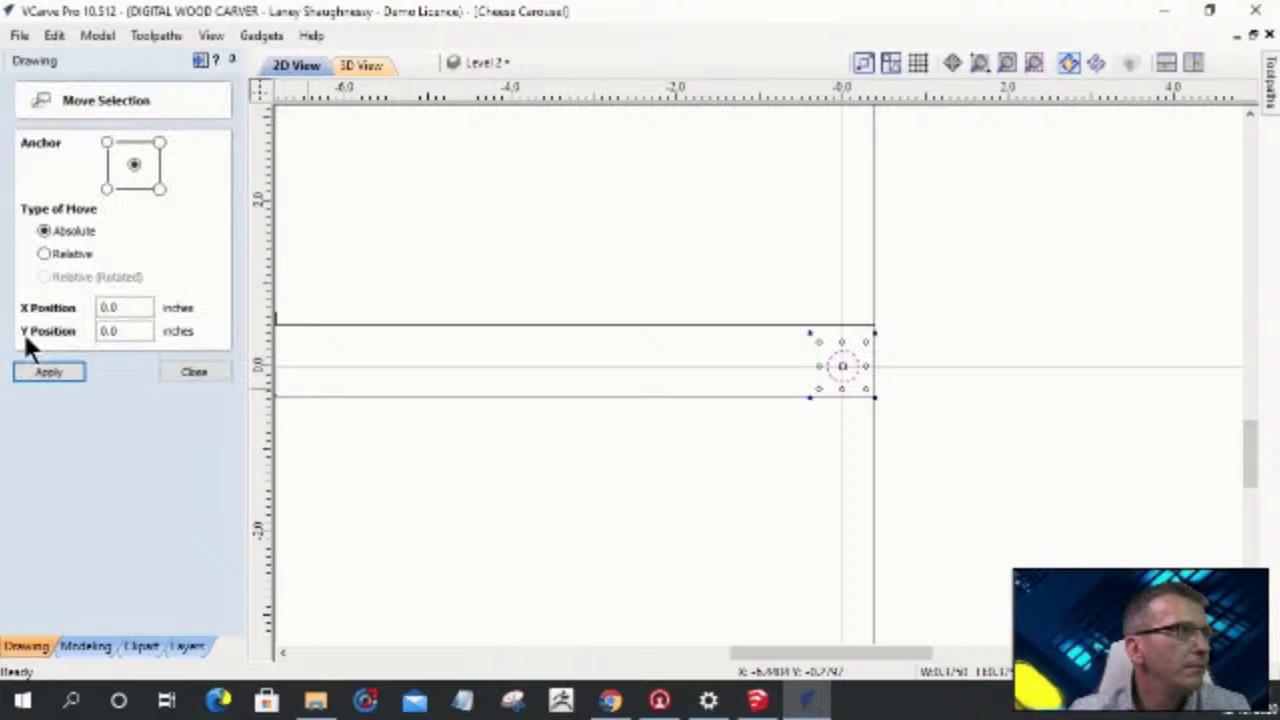
click(170, 372)
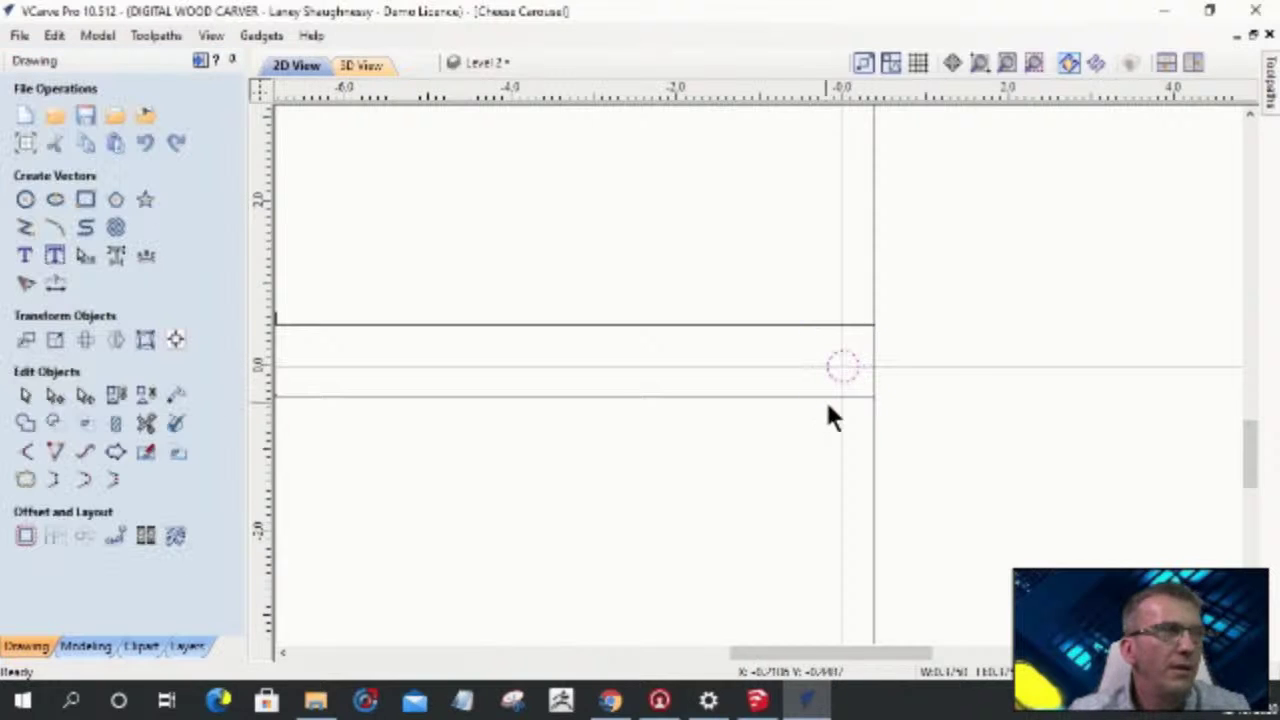
- Rotate the lower quarter outline by a relative angle of -90 degrees about pivot coordinates X 0.0, Y 0.0
scroll(840, 380, down, 3)
click(728, 613)
click(727, 614)
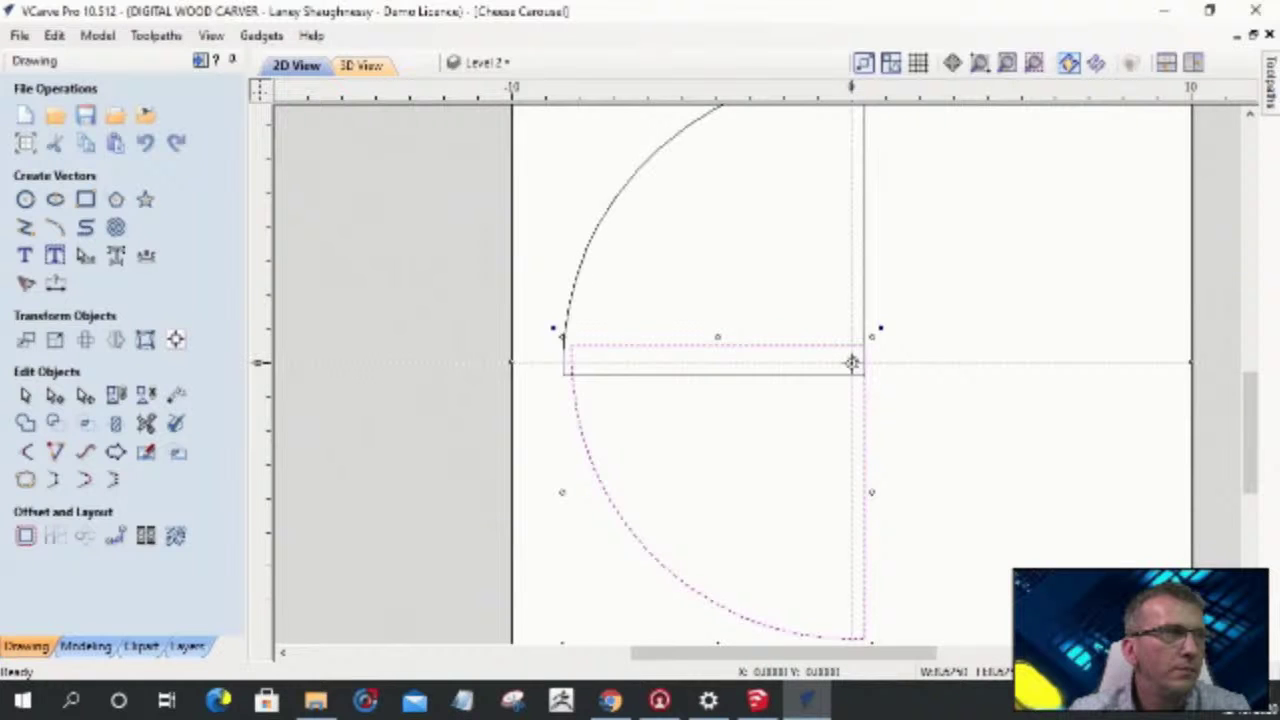
scroll(855, 398, up, 3)
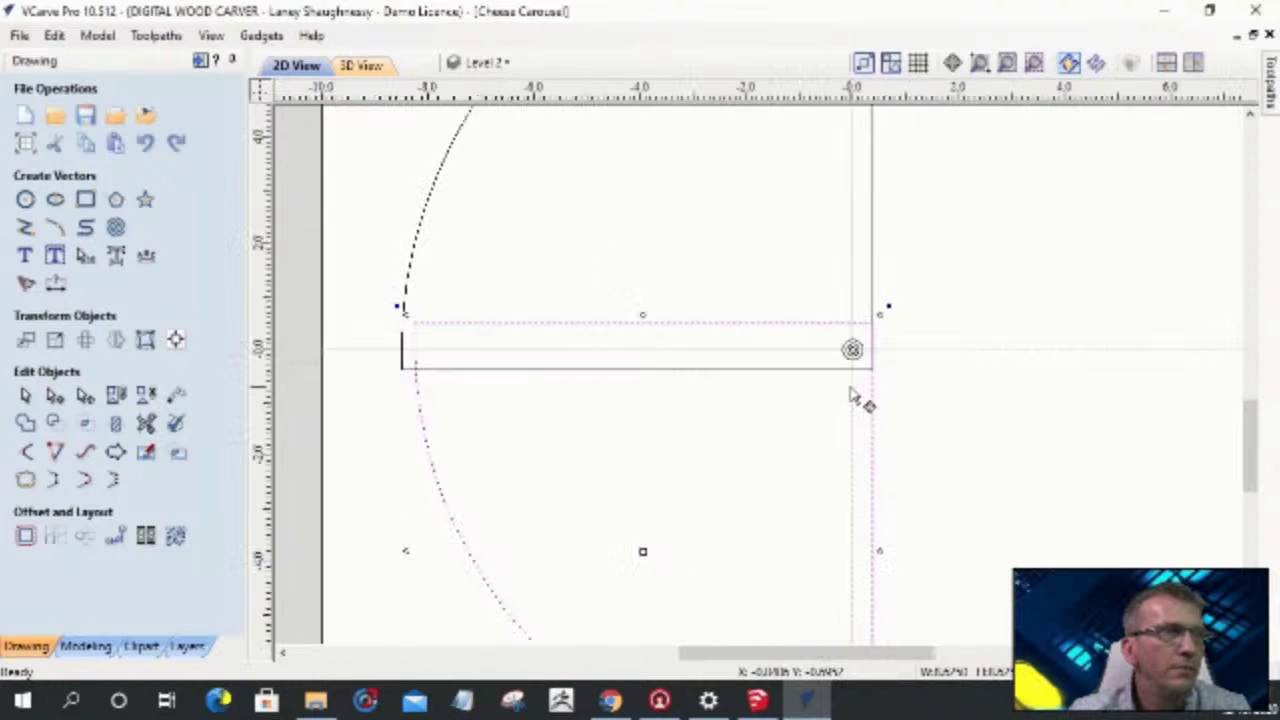
click(55, 341)
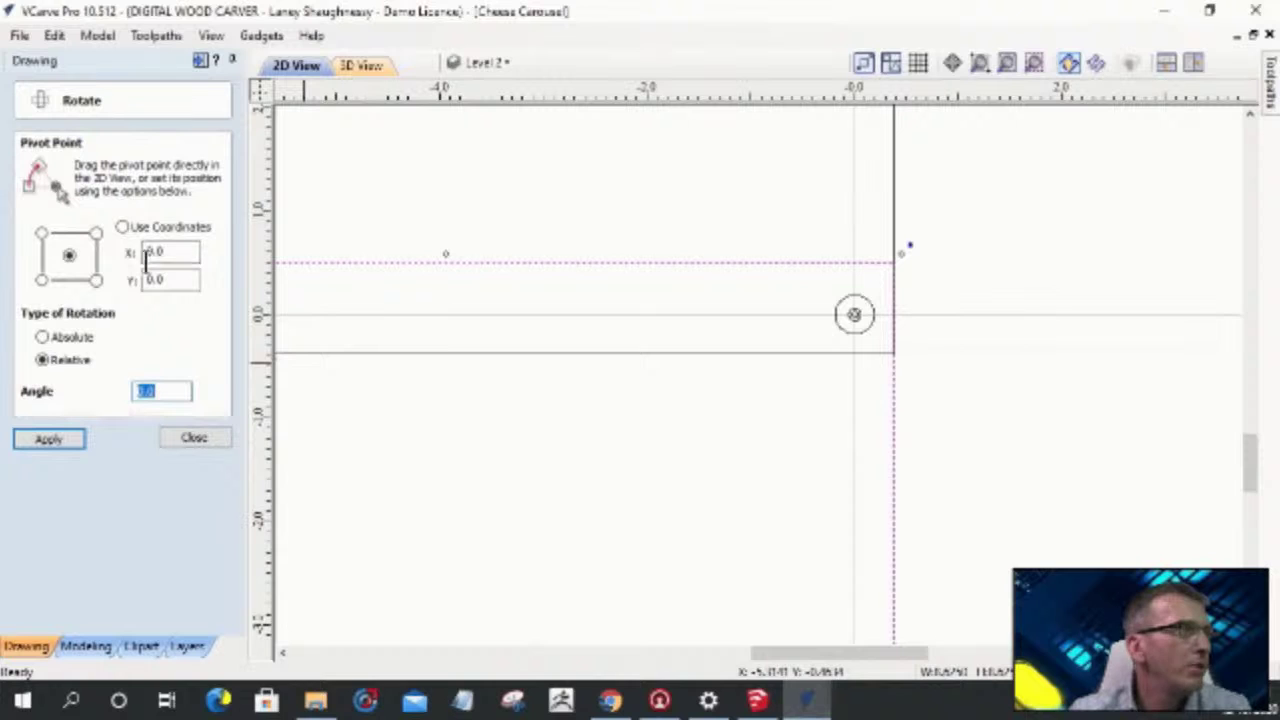
click(121, 227)
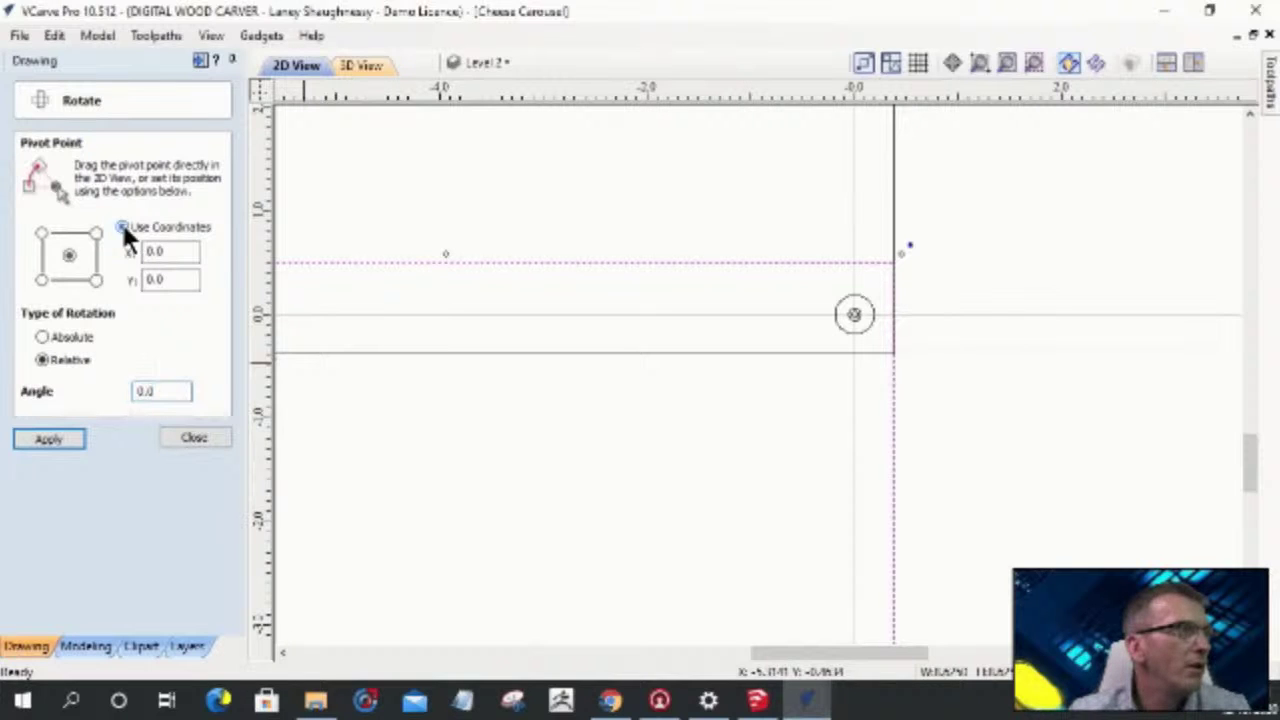
double_click(158, 391)
text(90)
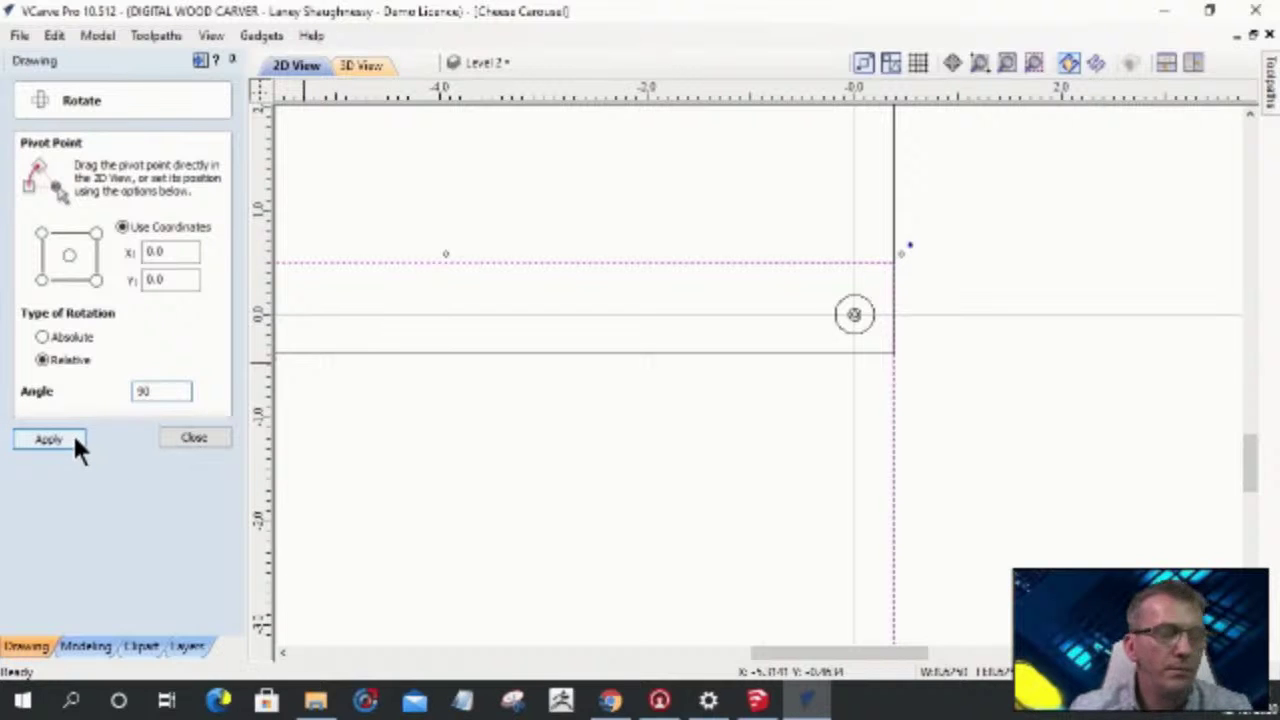
key(Tab)
key(BackSpace)
key(BackSpace)
text(-90)
click(46, 440)
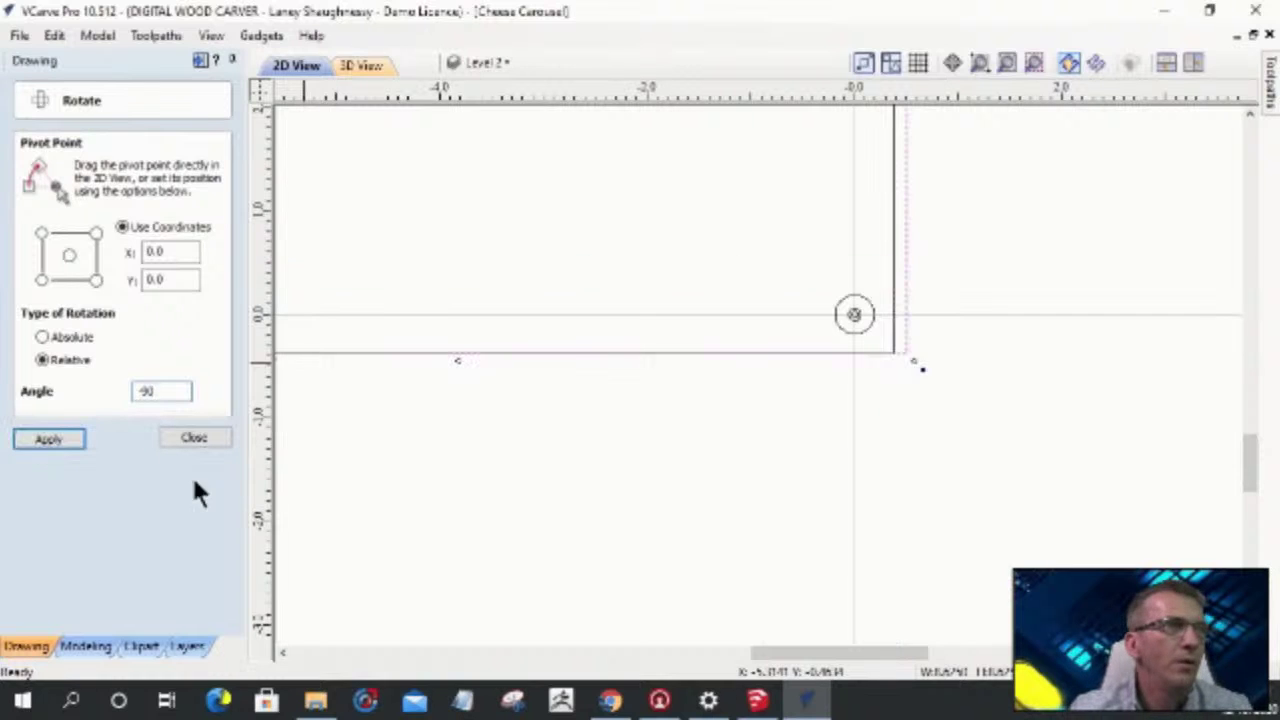
- Rotate the Level 2 outline freehand back below the upper quarter by about 81.2 degrees, and adjust it by about 9.8 degrees
scroll(600, 506, up, 5)
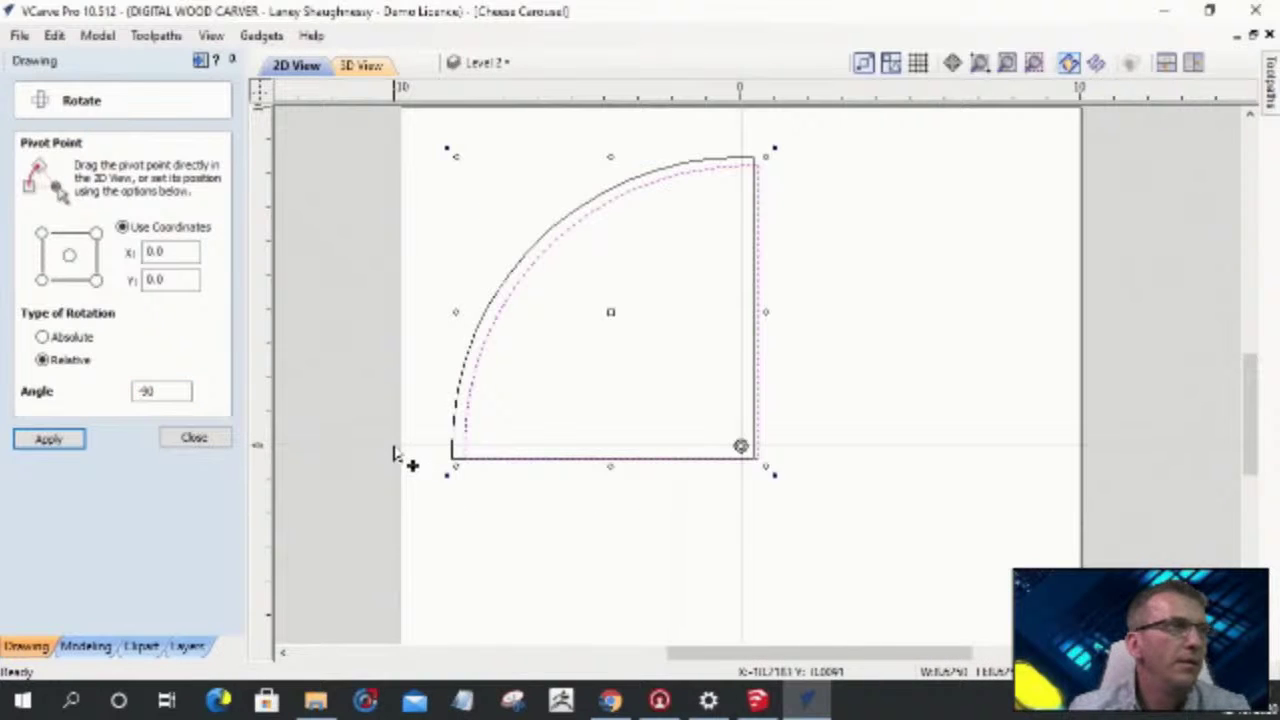
scroll(395, 455, up, 1)
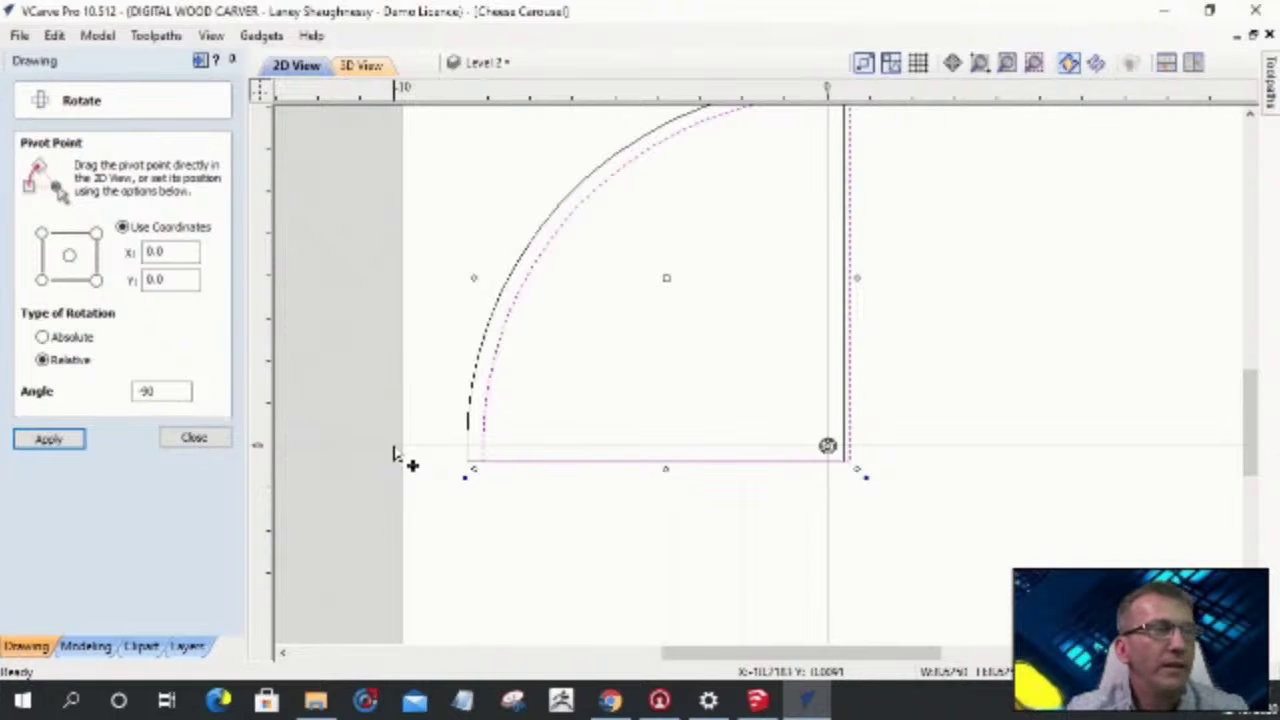
scroll(584, 480, down, 1)
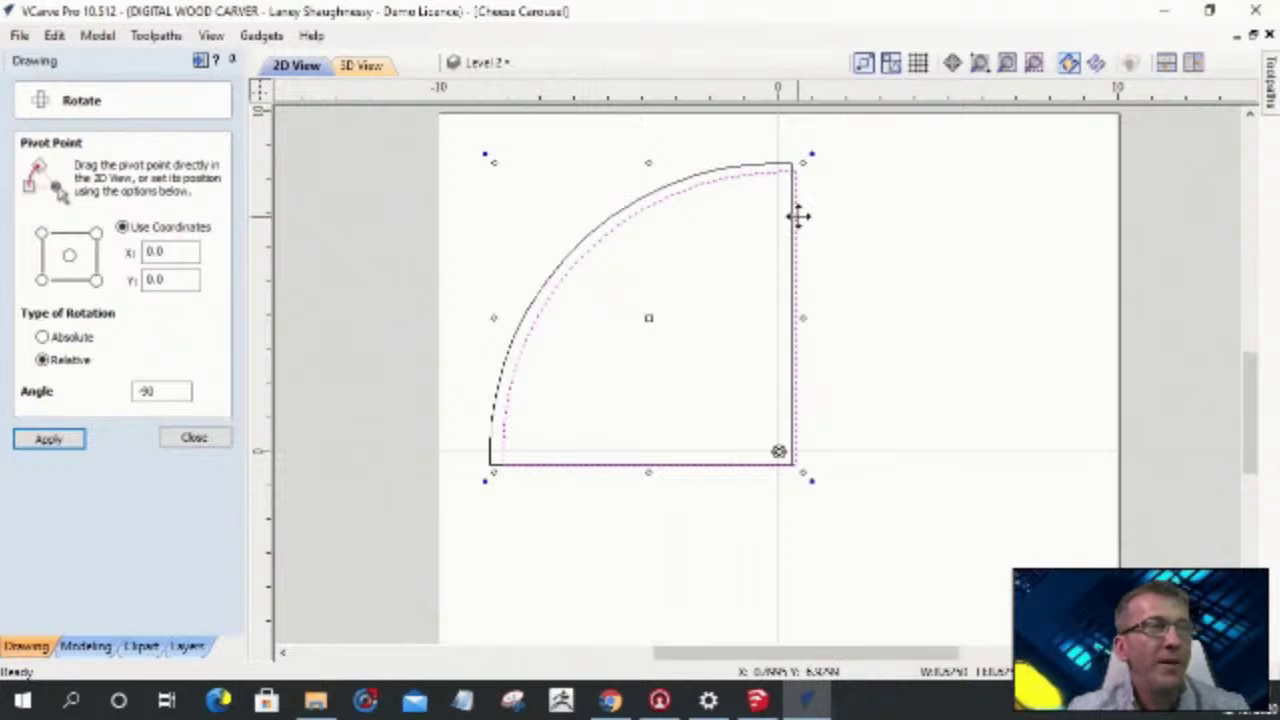
drag(485, 480, 770, 660)
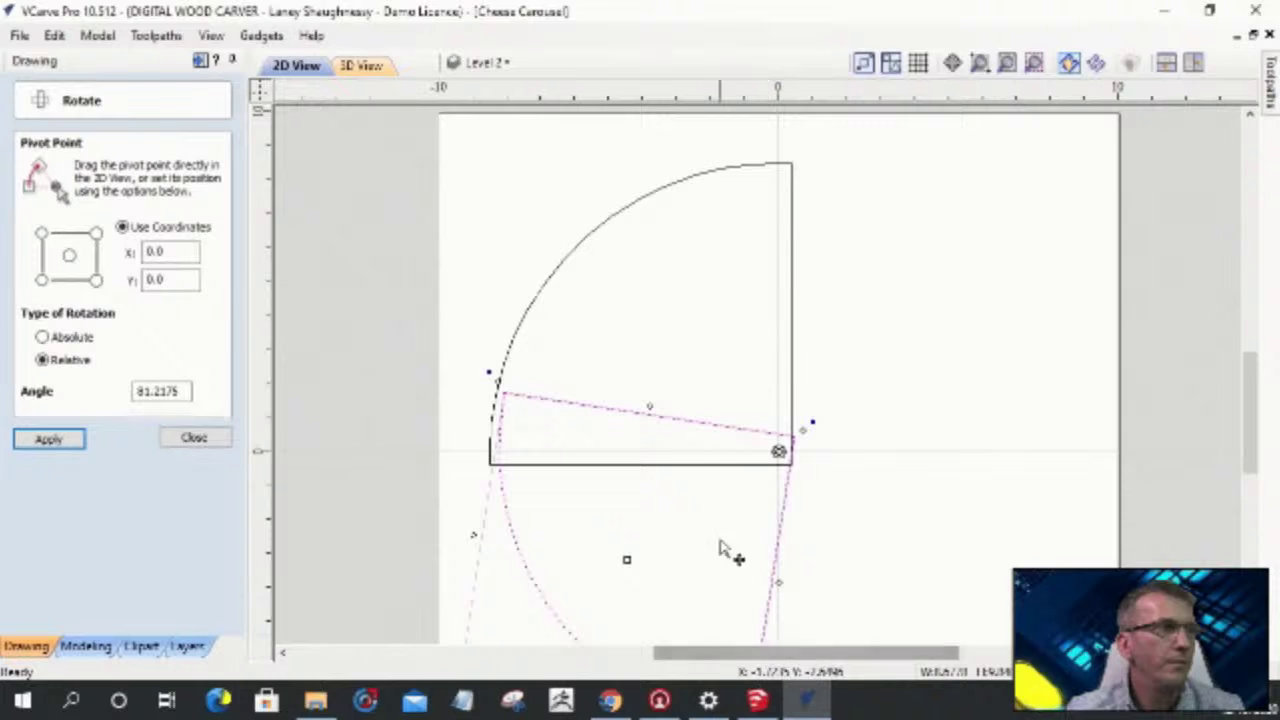
scroll(671, 434, down, 4)
drag(743, 626, 759, 604)
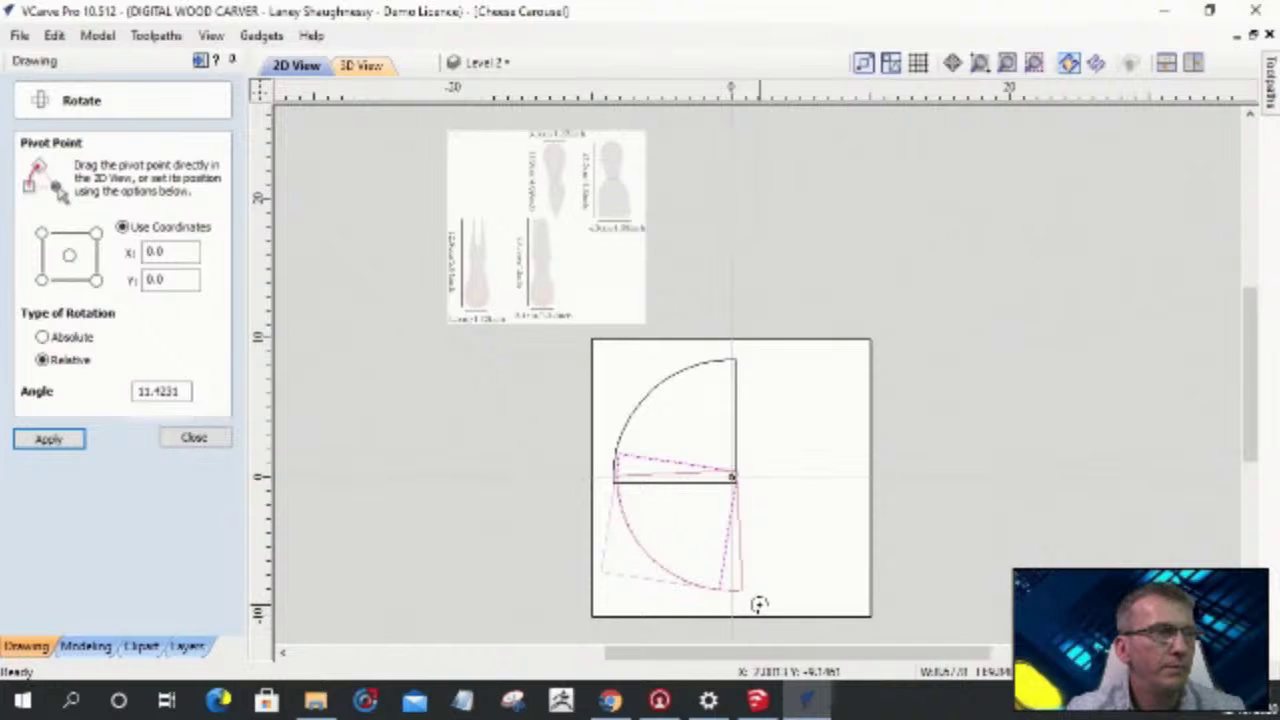
drag(759, 604, 754, 602)
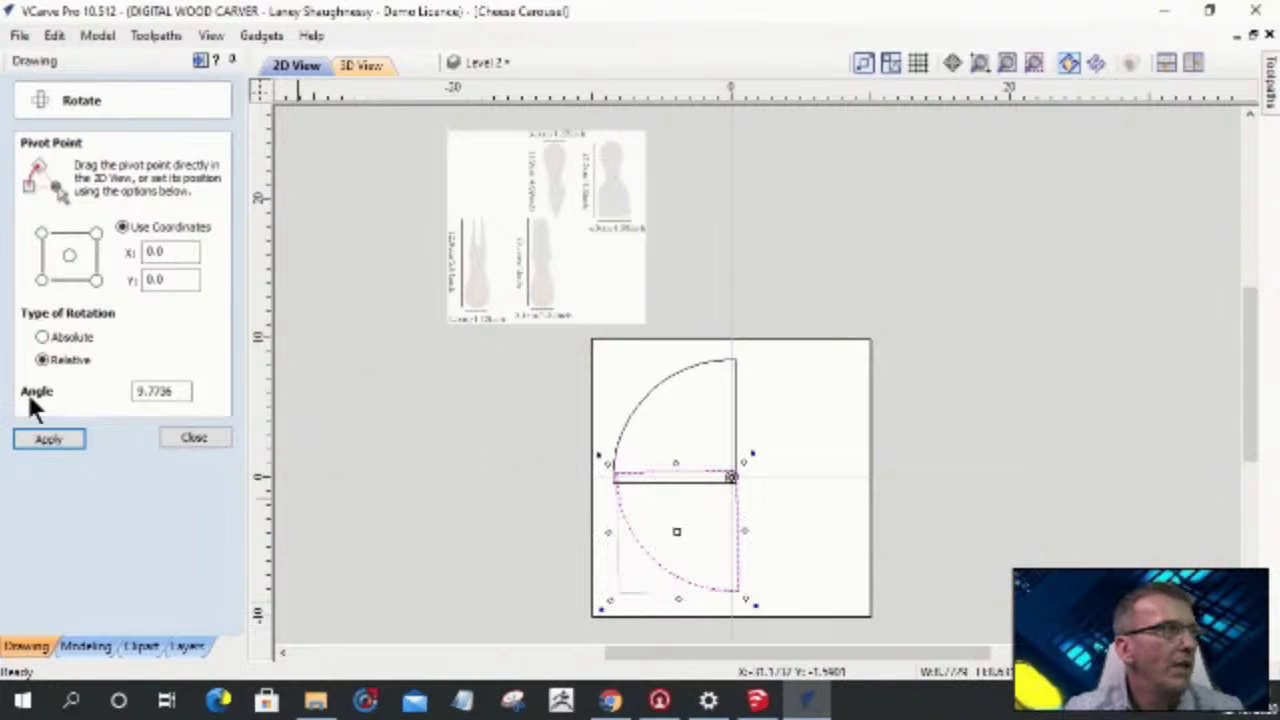
- Straighten the lower quarter outline by setting an absolute rotation angle of 0 degrees
click(43, 338)
drag(170, 391, 38, 390)
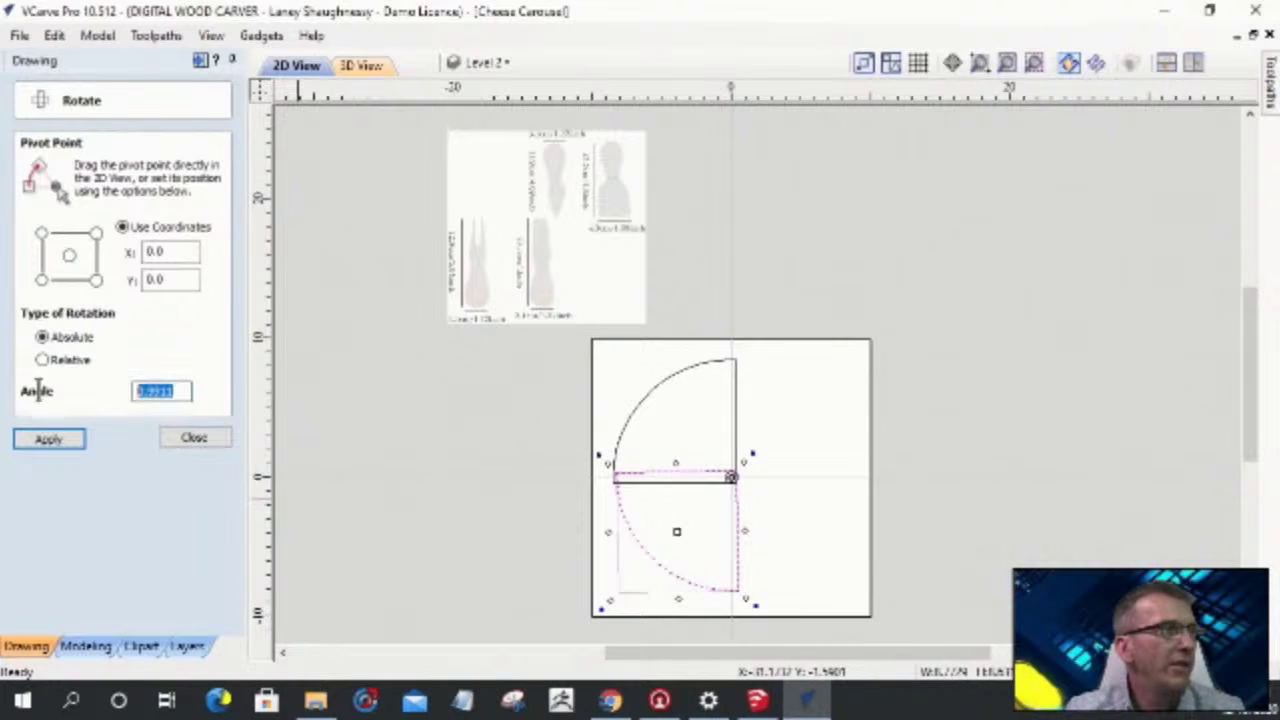
text(0)
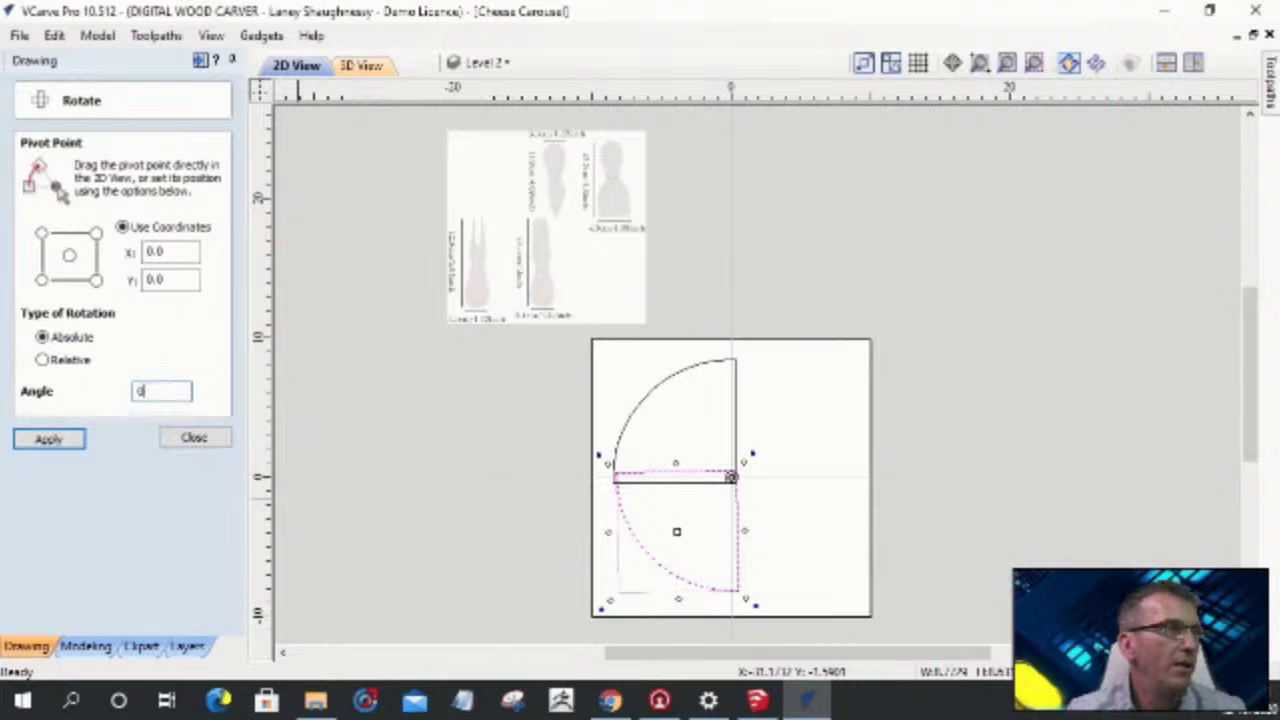
click(62, 441)
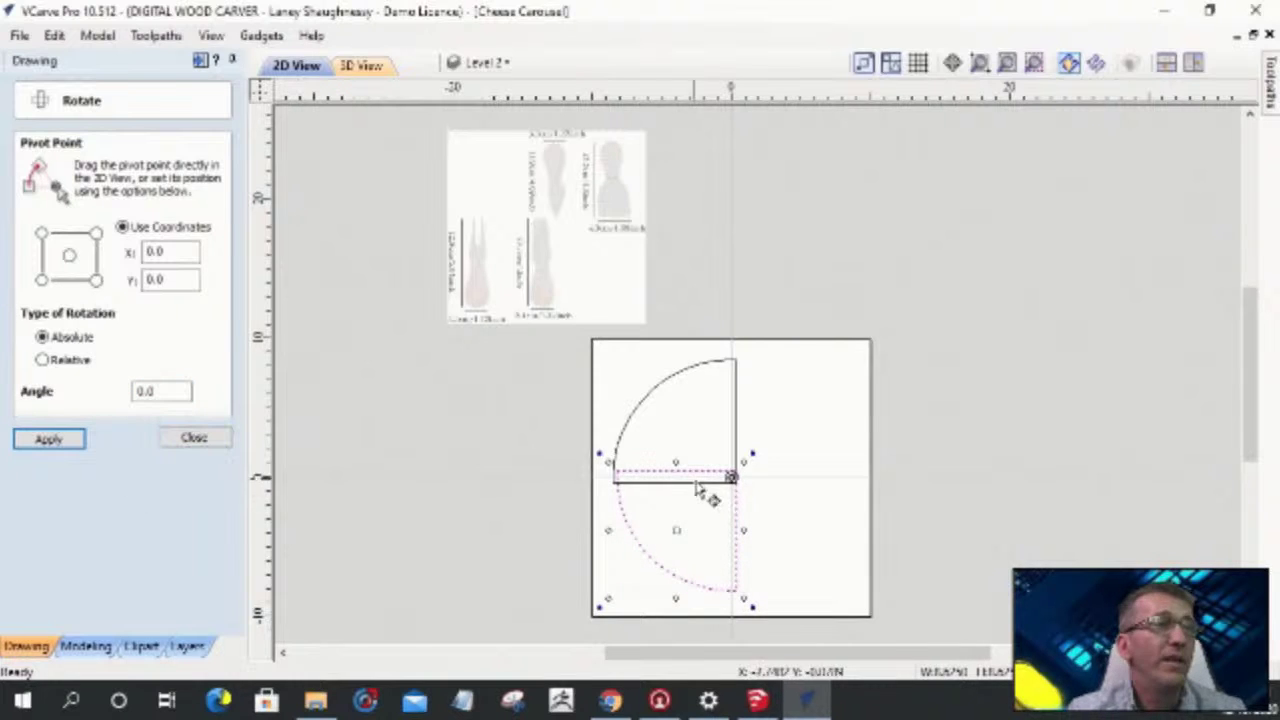
- Rotate the lower quarter outline freehand to about 93.9 degrees about the origin, and reset its absolute angle to 0
scroll(640, 525, up, 2)
scroll(645, 520, up, 1)
scroll(700, 430, down, 3)
scroll(730, 390, up, 3)
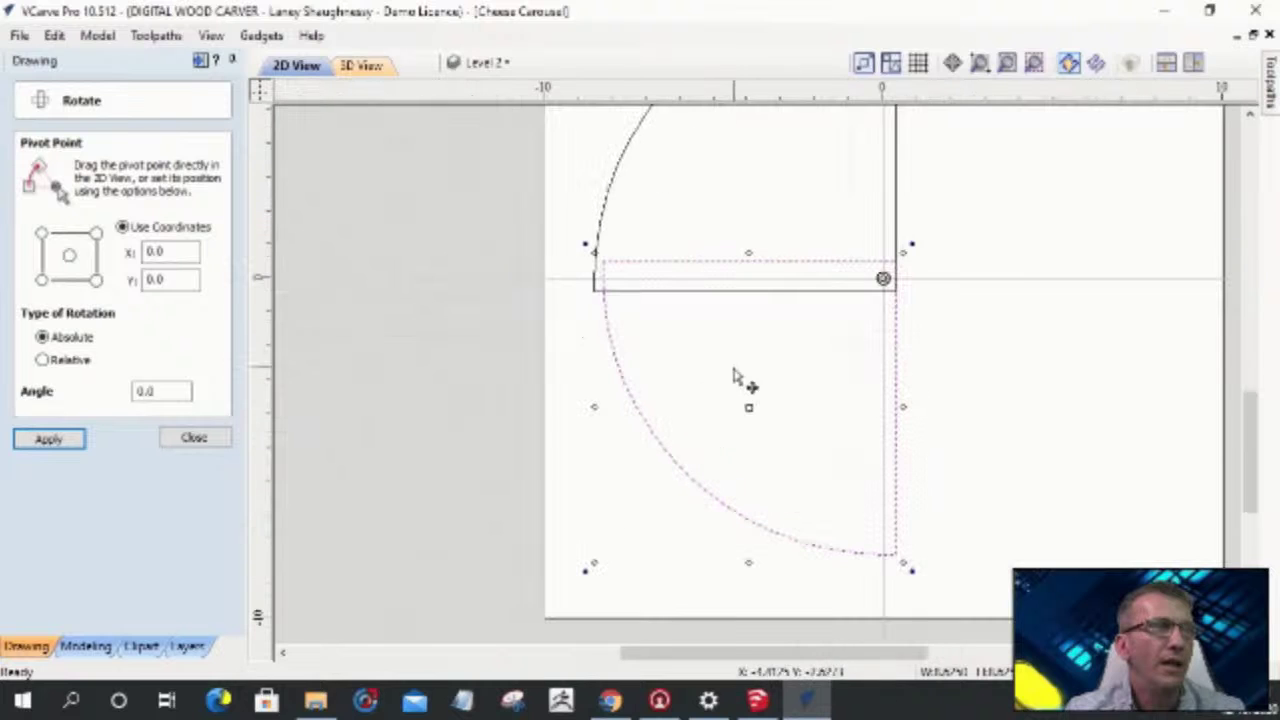
drag(911, 570, 1150, 236)
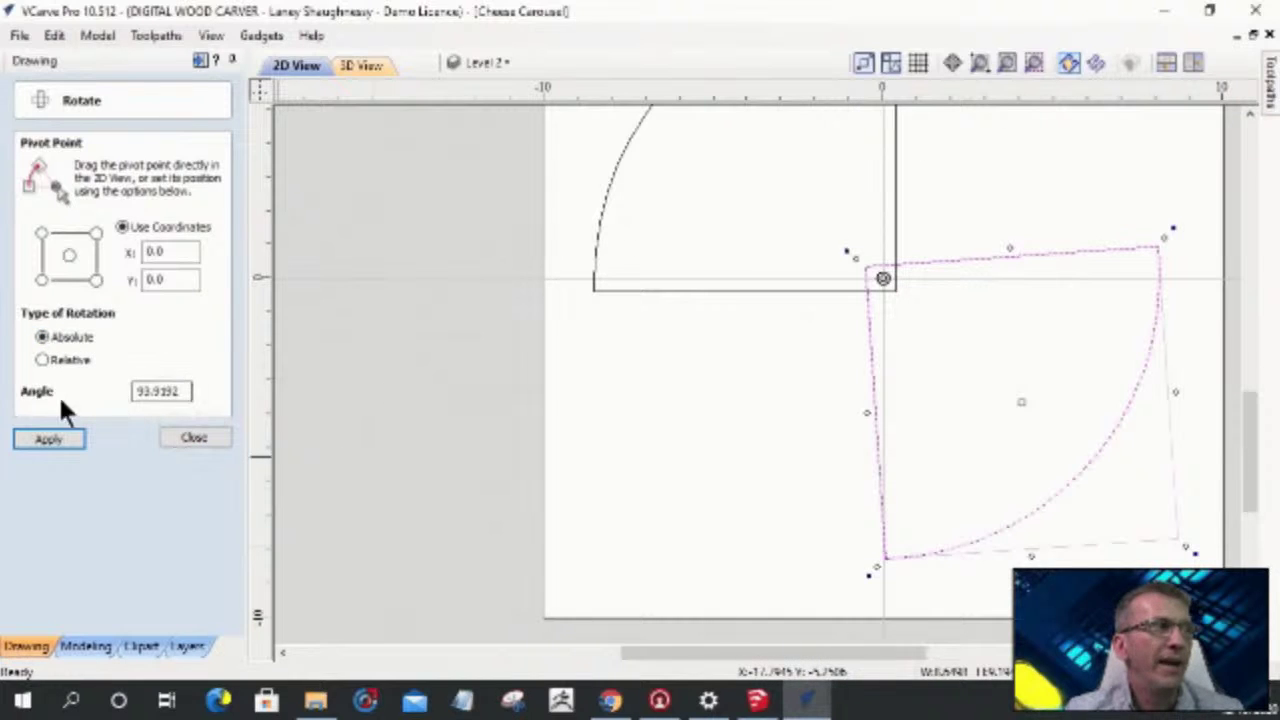
drag(180, 390, 83, 382)
text(0)
click(50, 440)
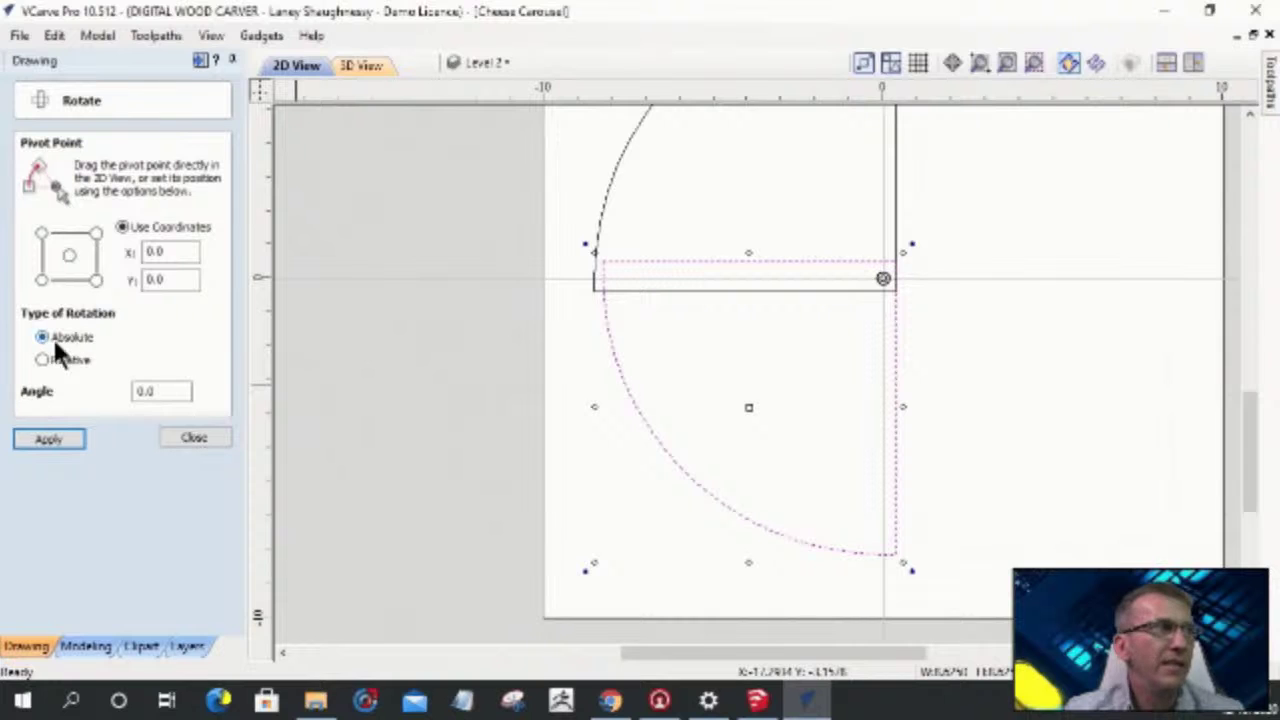
- Rotate the lower quarter outline freehand about the origin and back to about 1.8 degrees, and reset its absolute angle to 0
drag(585, 248, 870, 499)
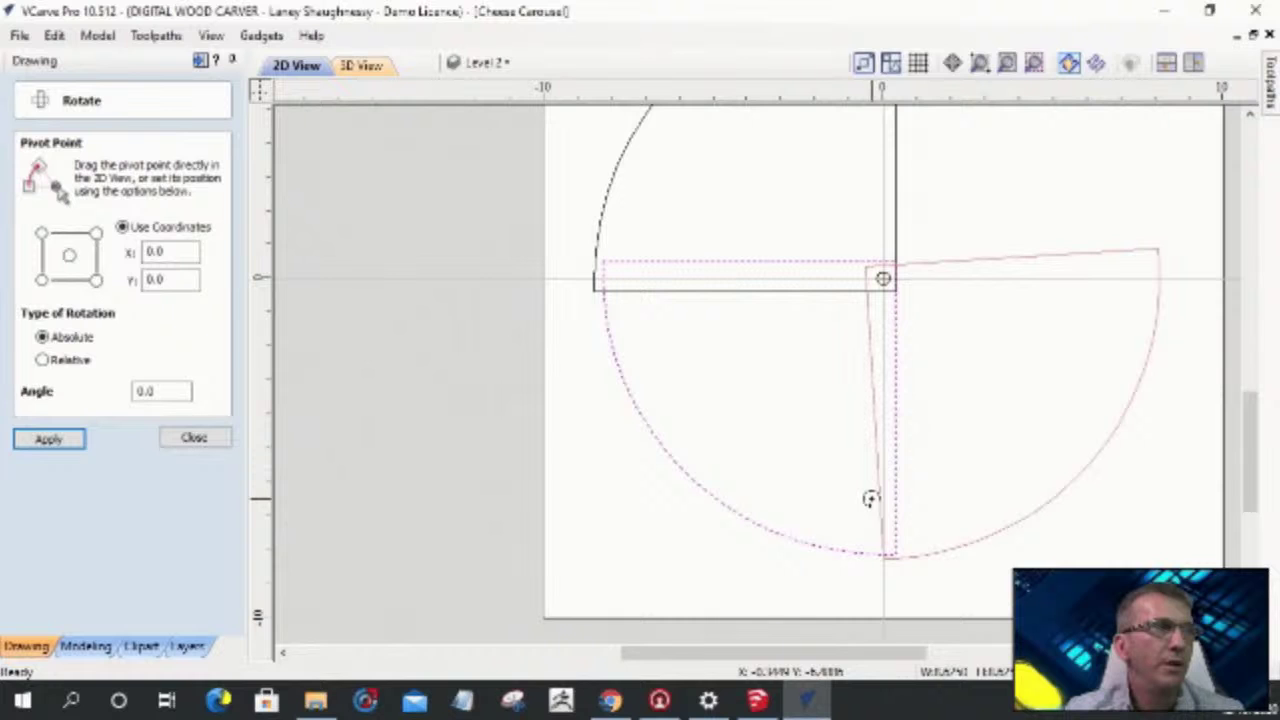
drag(870, 499, 714, 334)
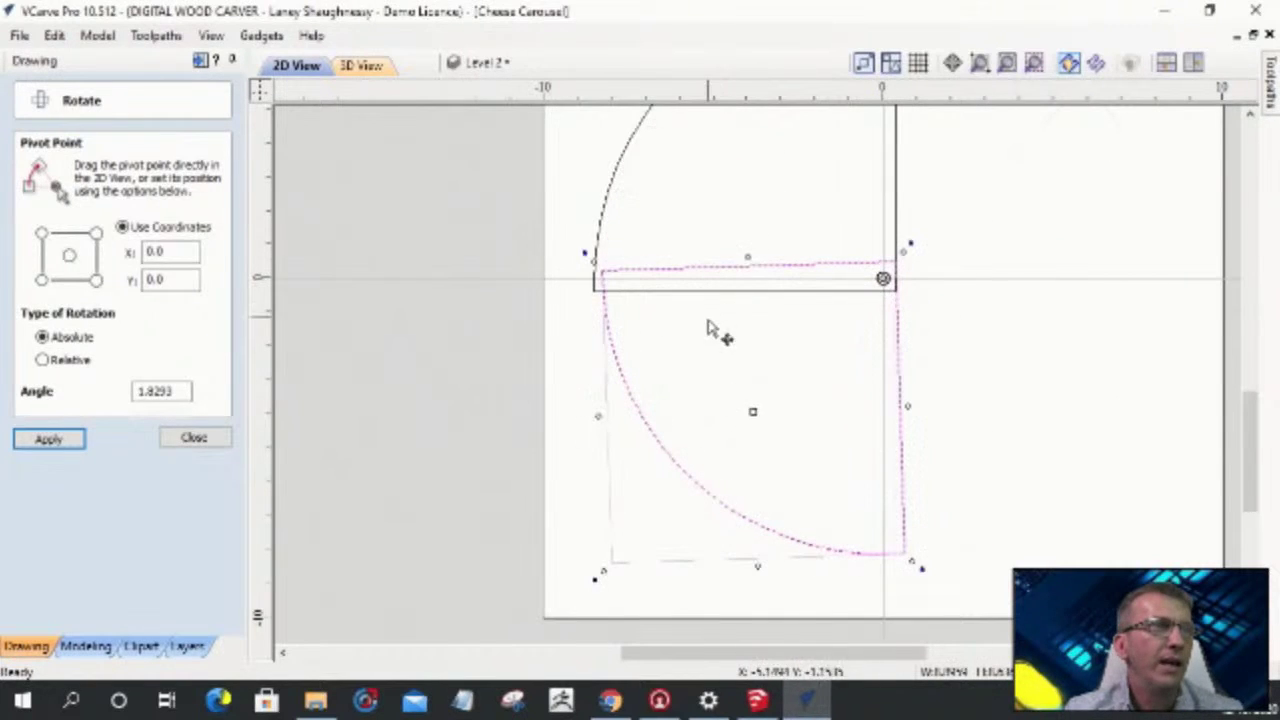
click(80, 437)
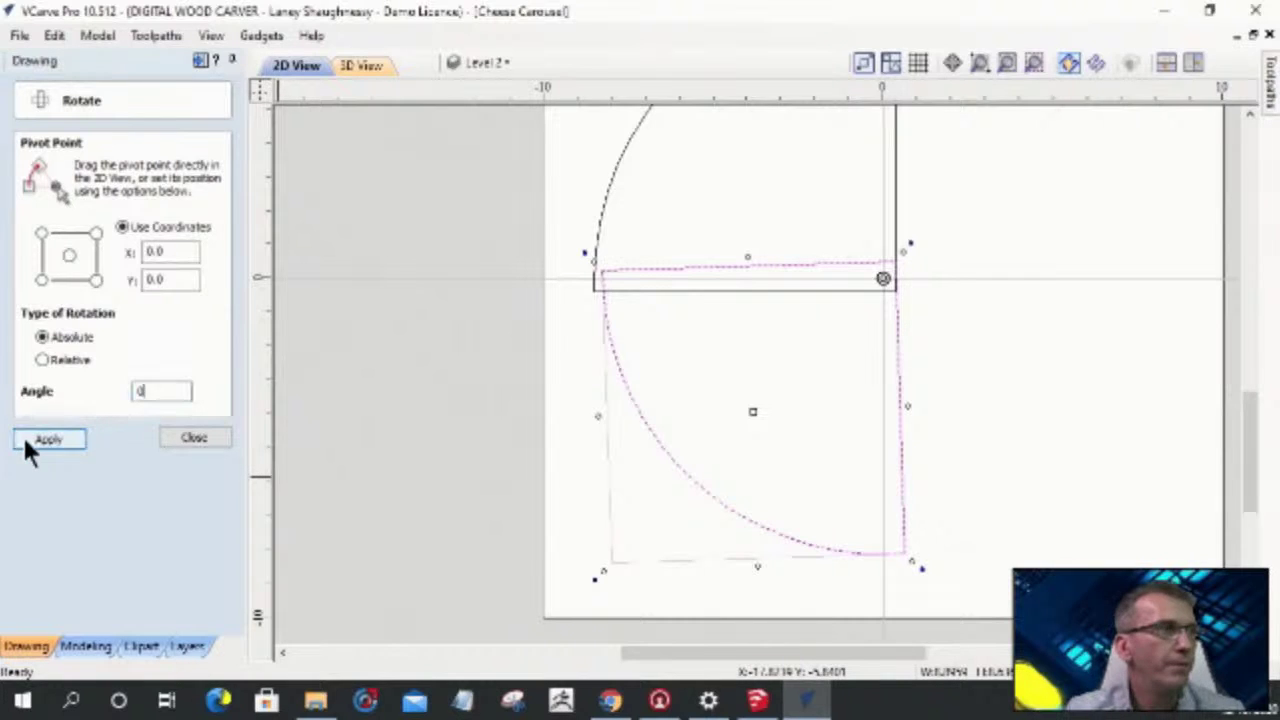
click(193, 438)
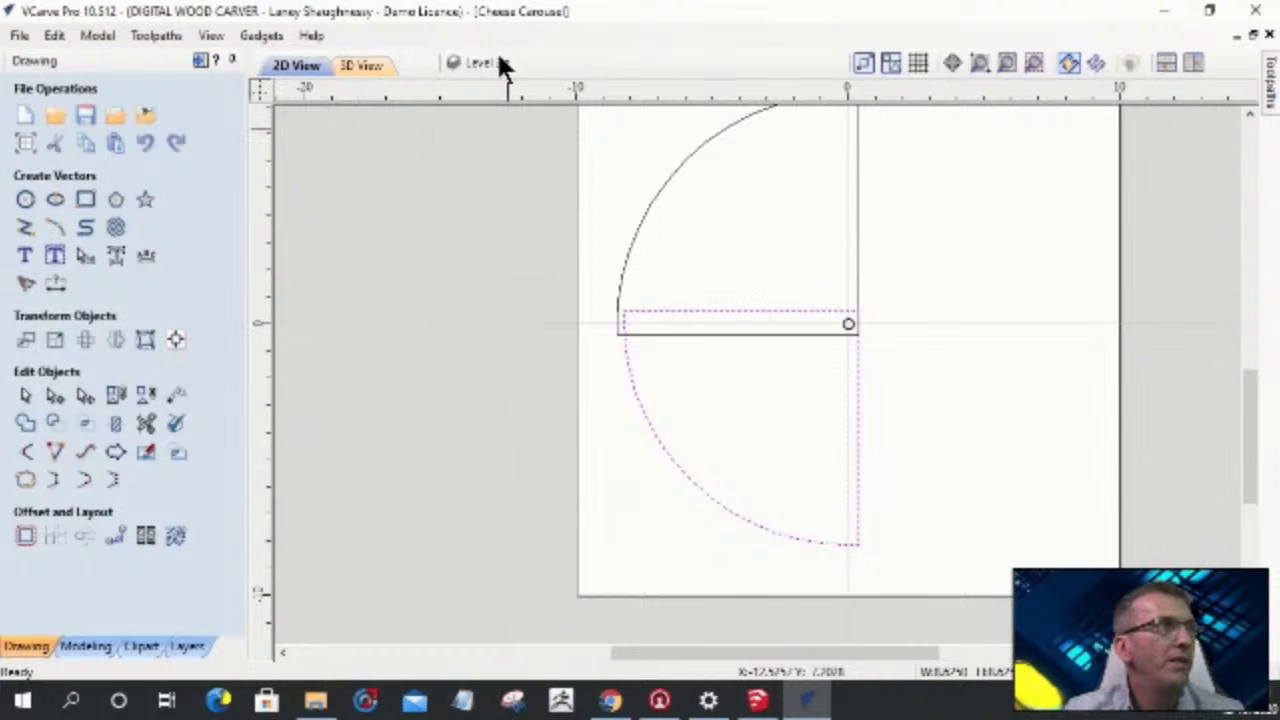
- Hide the Level 2 layer, show the Level 3 layer and make it the active layer
click(500, 64)
click(482, 215)
scroll(487, 215, down, 1)
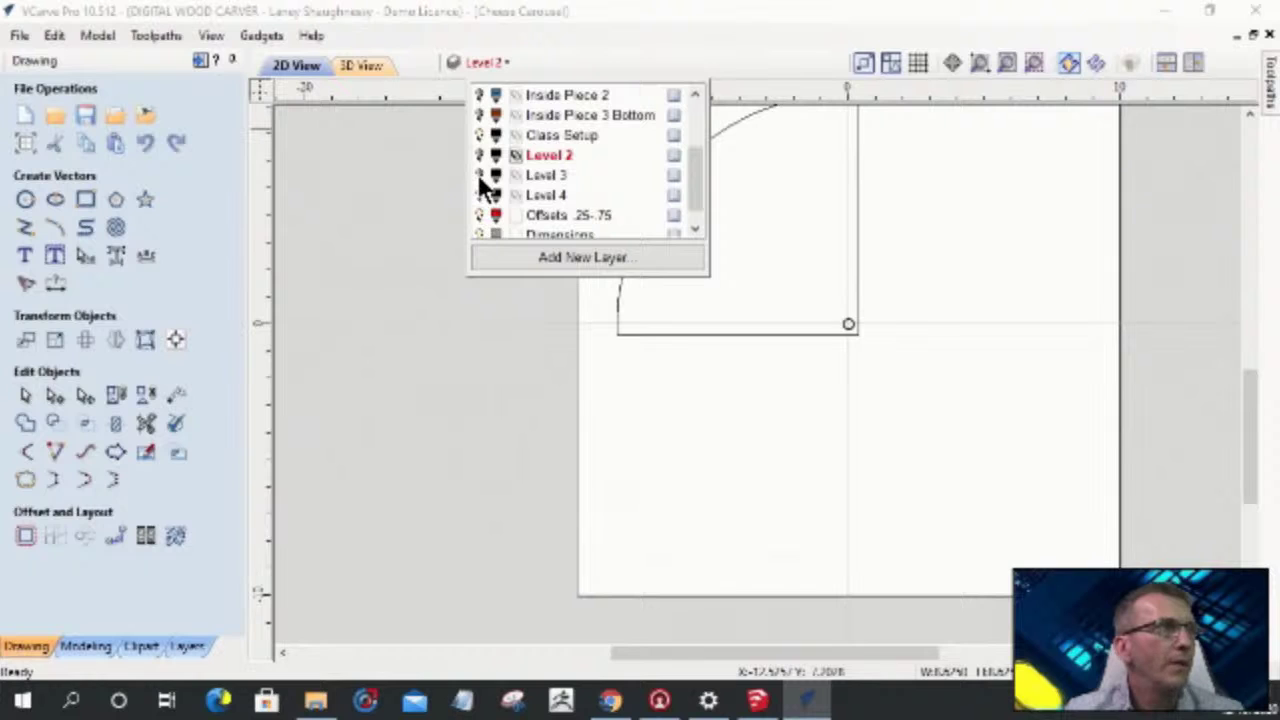
click(479, 175)
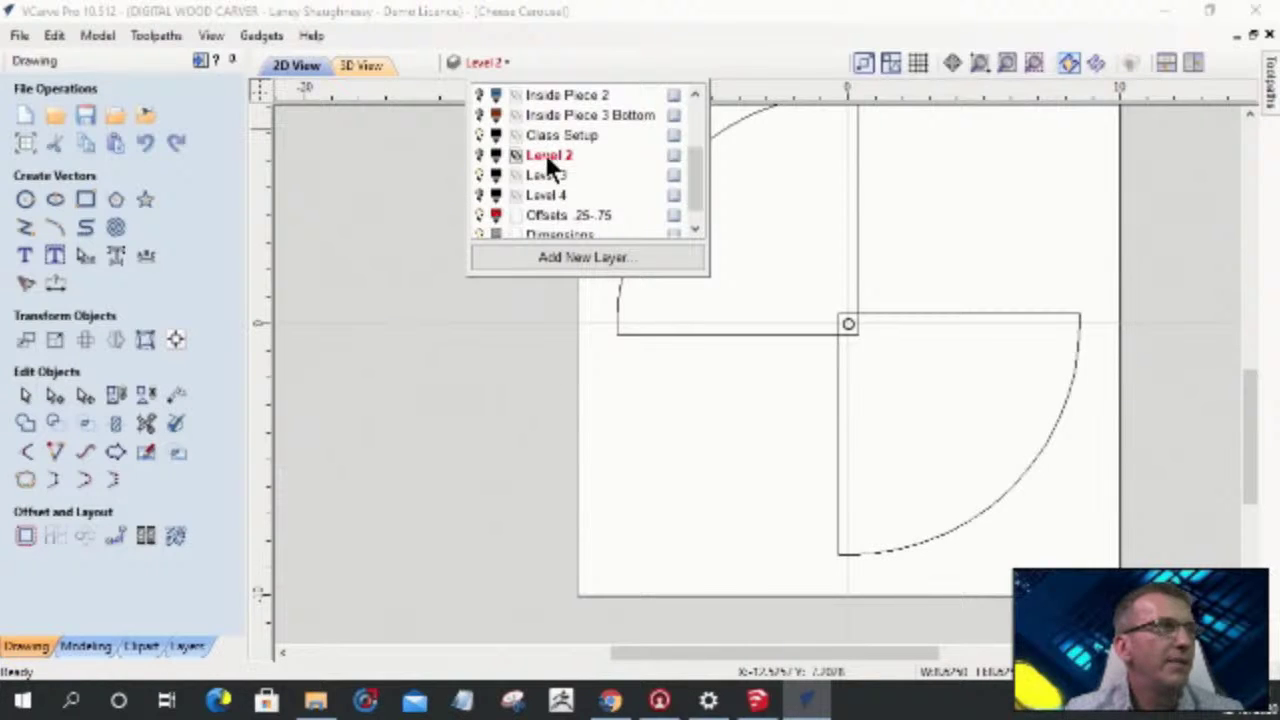
- Offset the Level 3 quarter outline inwards by 0.5 inches with sharp corners, keeping the original
click(836, 452)
click(836, 452)
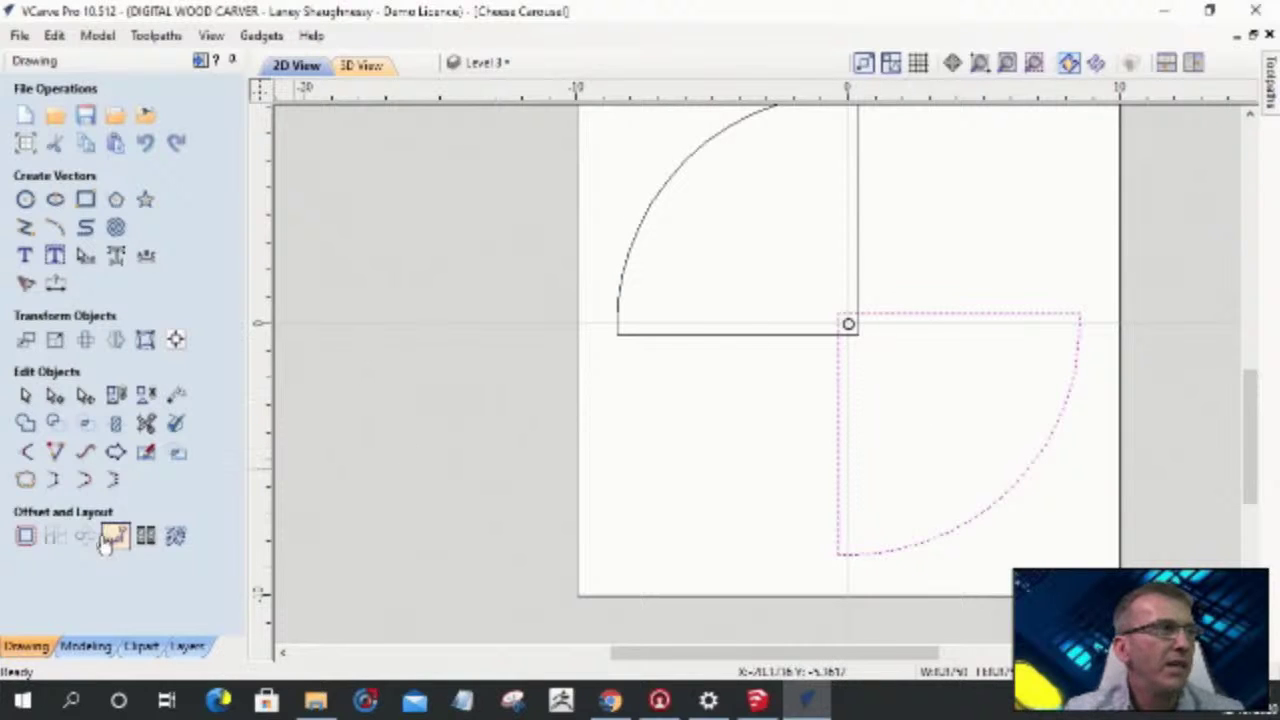
click(25, 535)
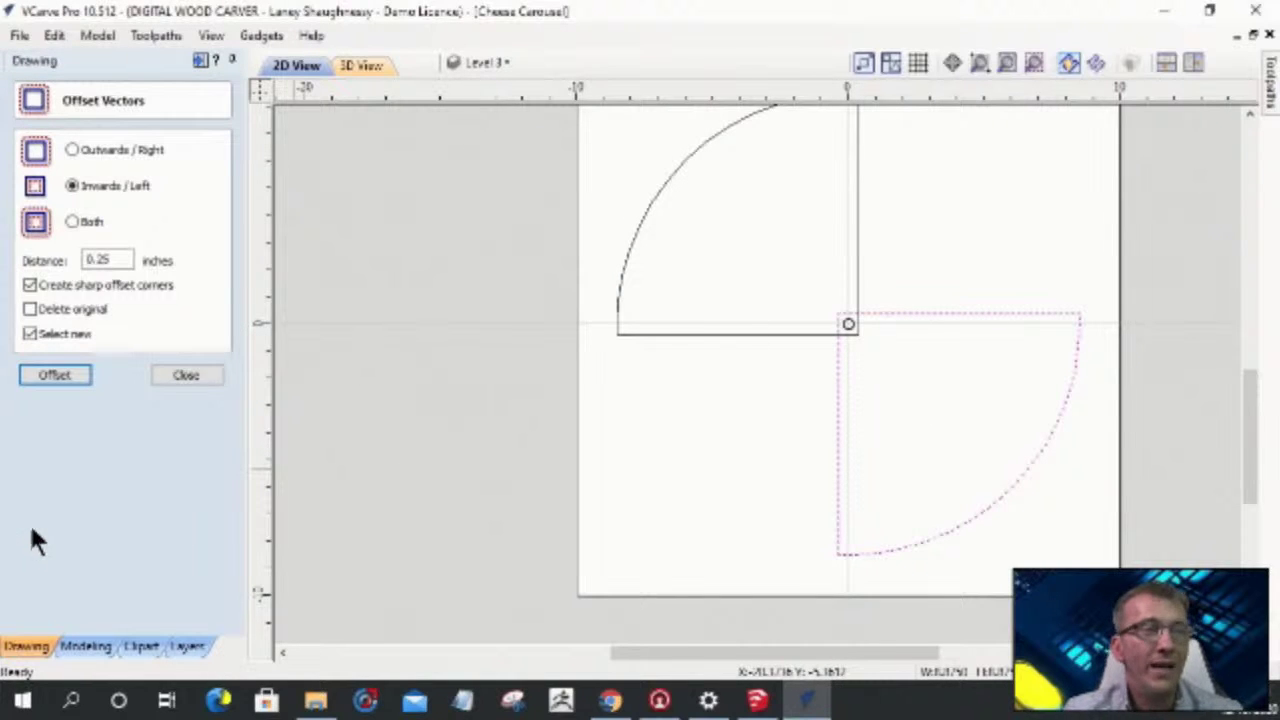
click(94, 260)
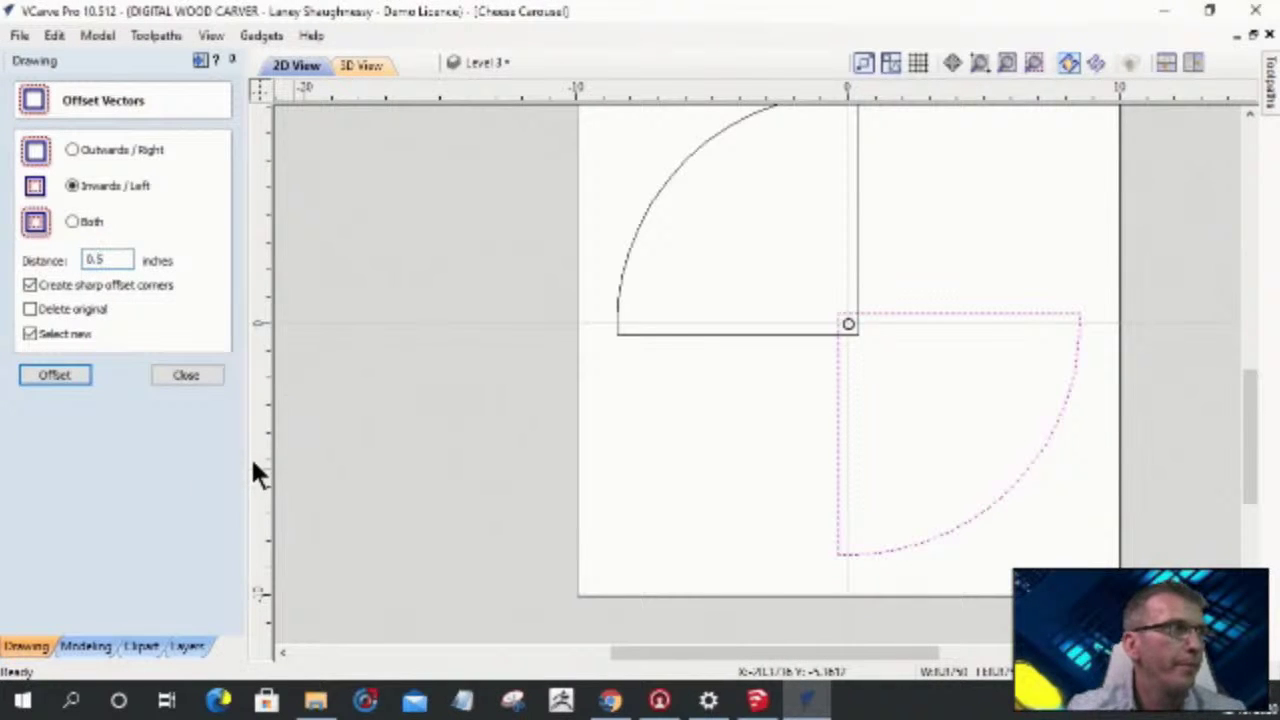
click(45, 377)
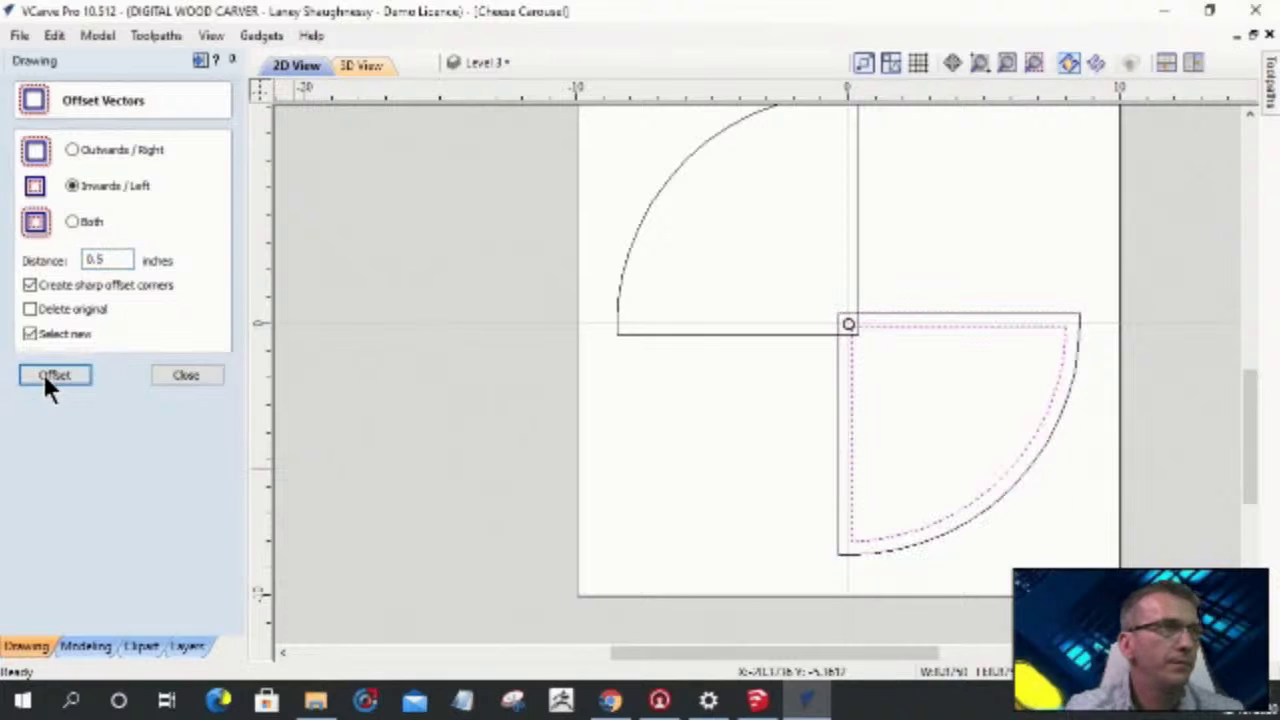
click(190, 376)
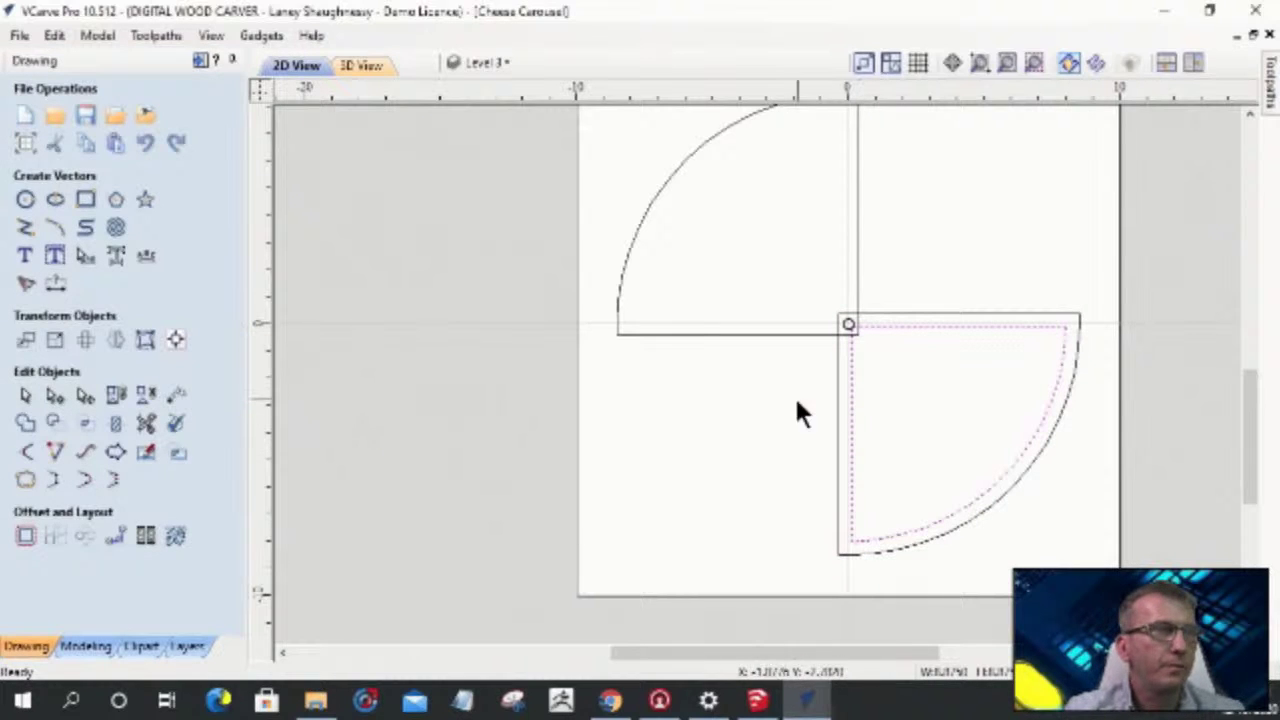
- Delete the two straight spans of the Level 3 offset and extend its remaining arc to the outline's straight edges
click(52, 397)
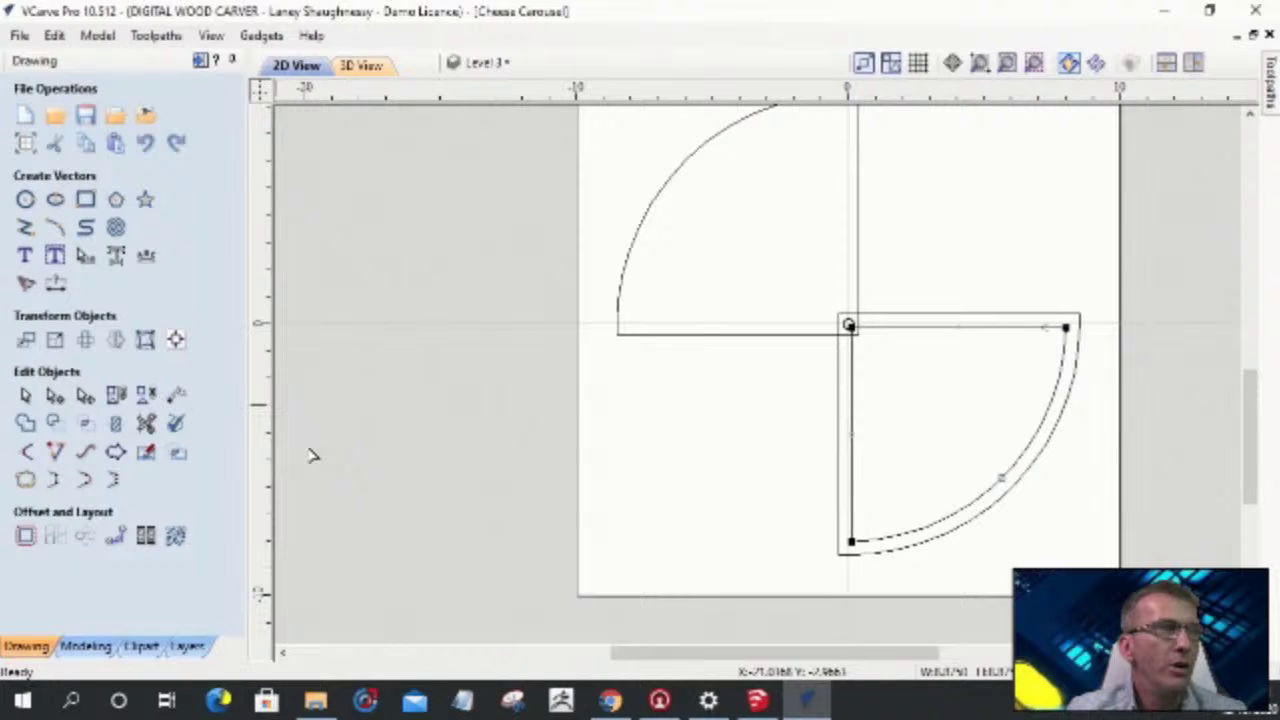
right_click(923, 337)
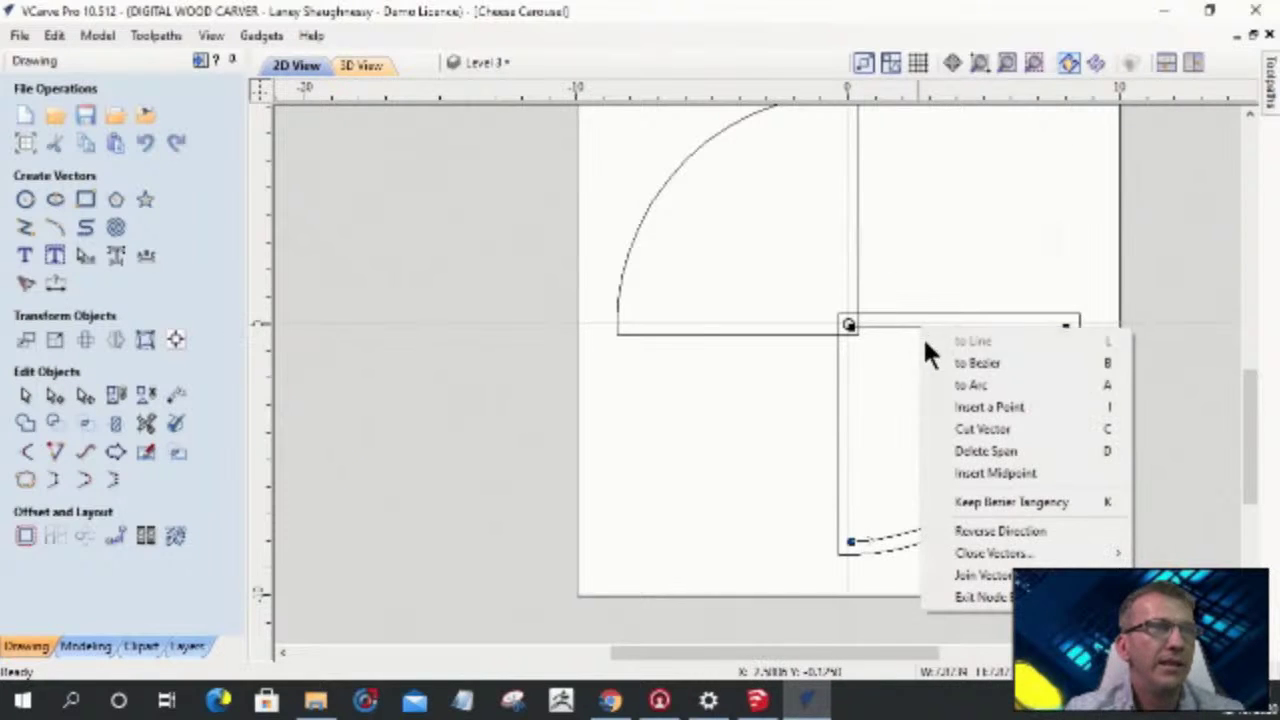
click(955, 451)
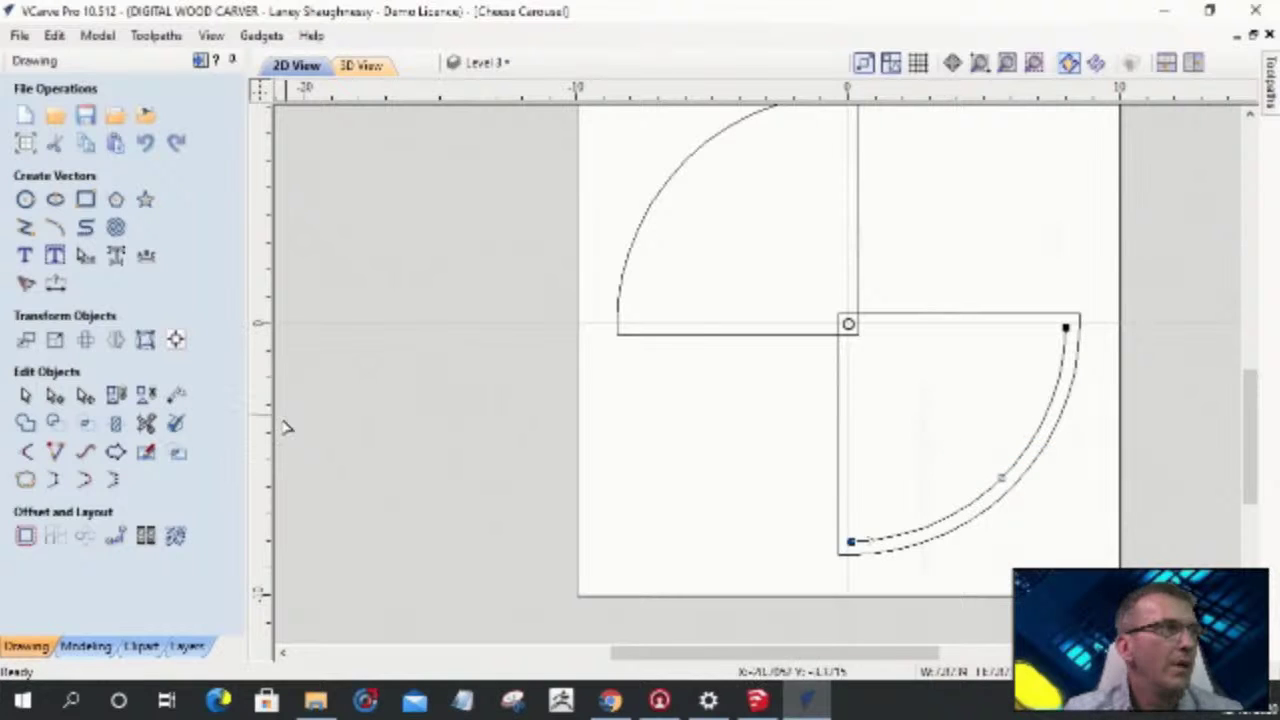
click(55, 452)
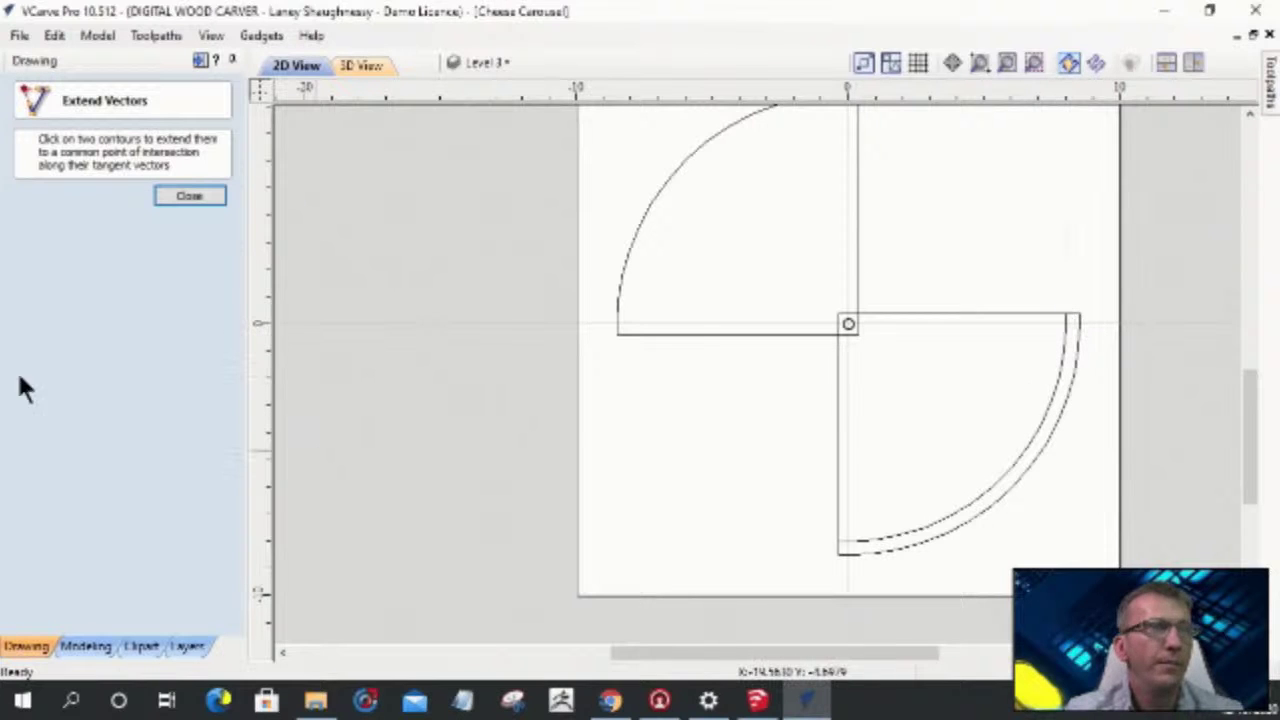
click(186, 197)
- Trim away the outer arc and edge ends beyond the inner arc of the Level 3 outline, rejoining the trimmed sections
click(145, 425)
click(899, 549)
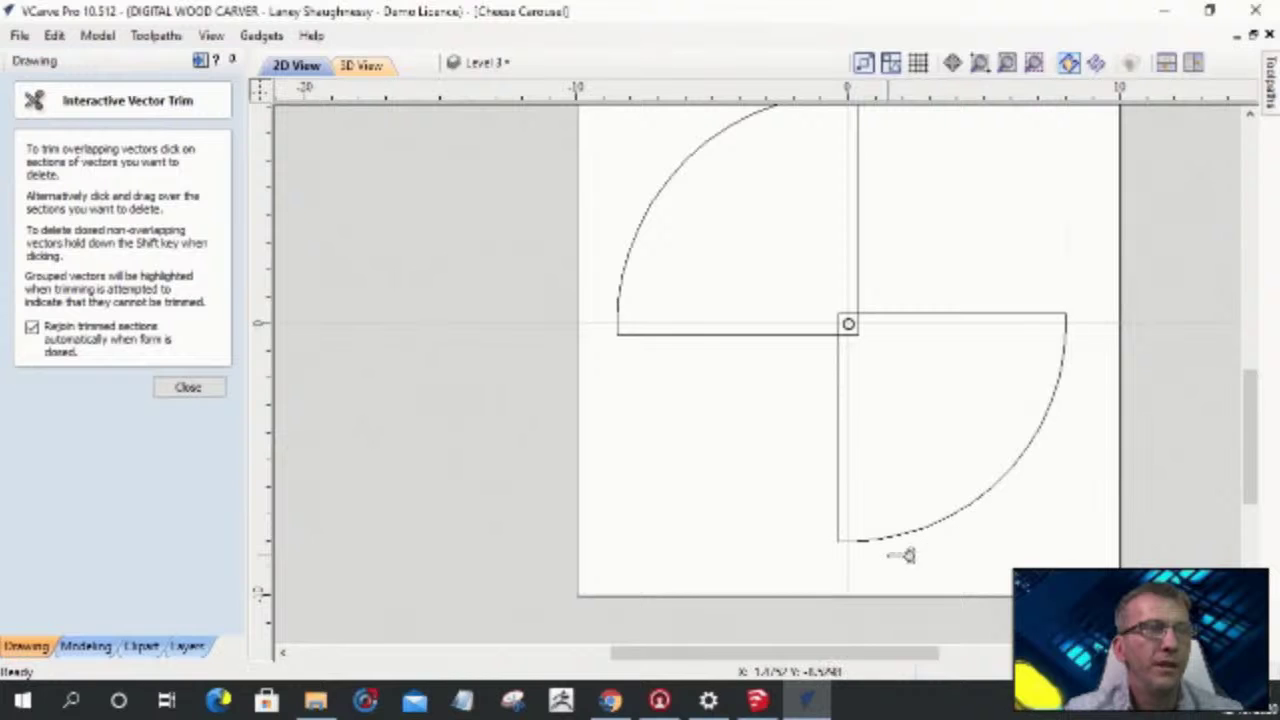
click(186, 388)
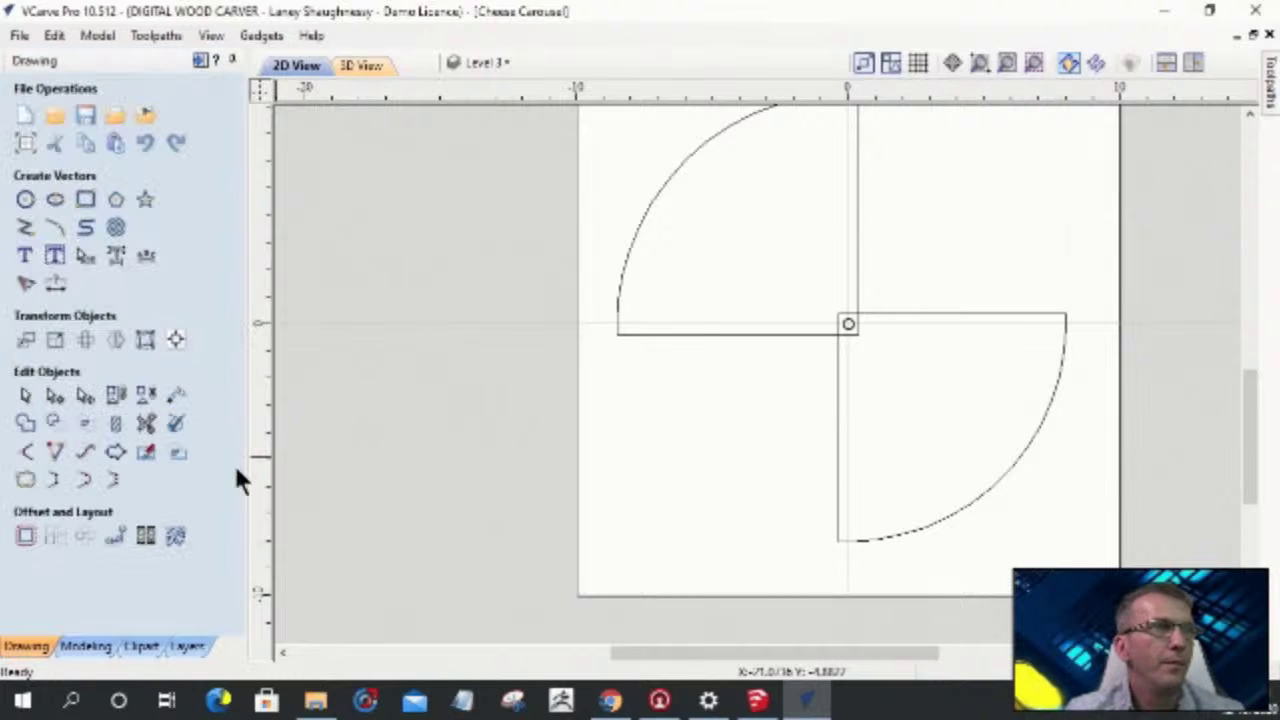
- Hide the Level 3 layer, show the Level 4 layer and make it the active layer
click(475, 64)
click(480, 233)
click(480, 233)
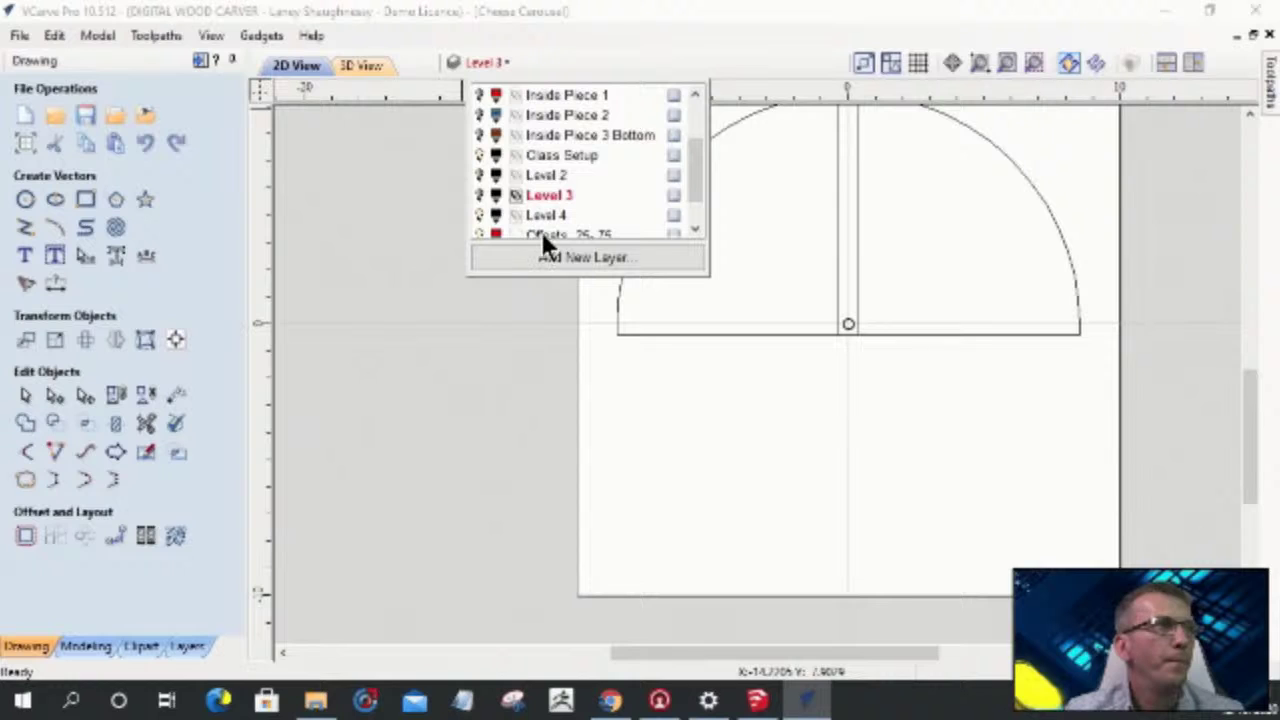
scroll(541, 231, down, 1)
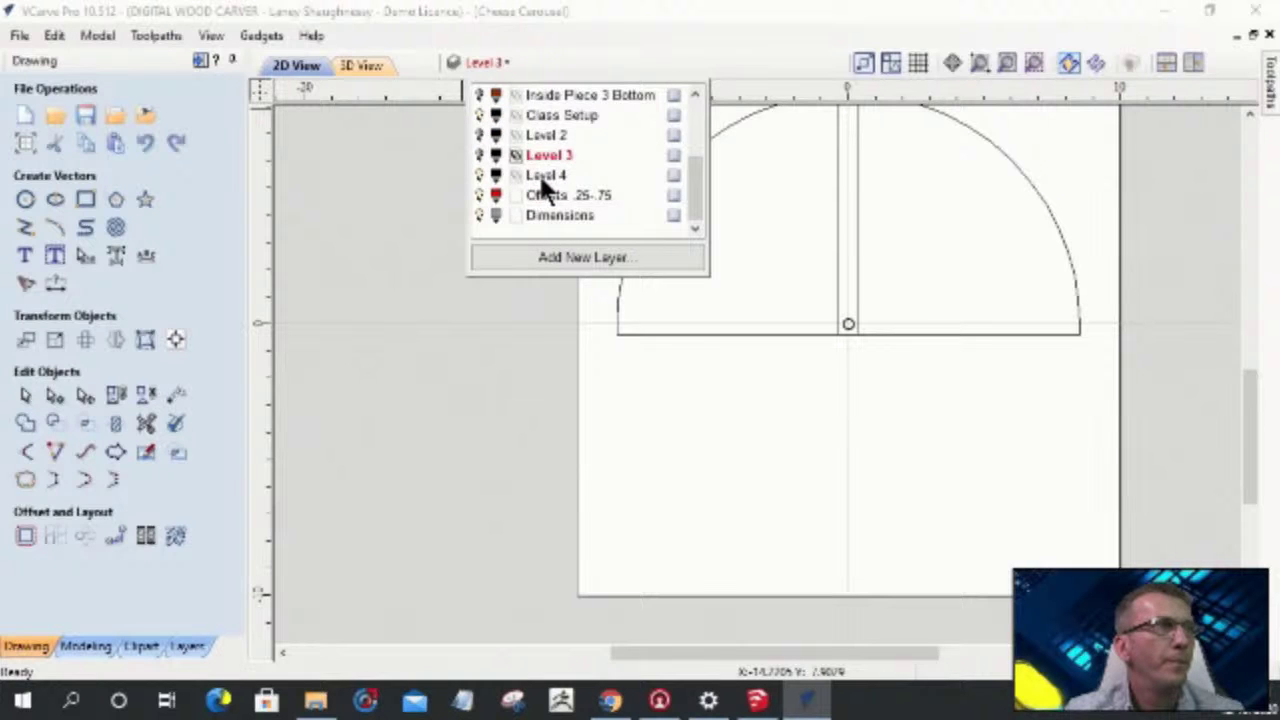
click(541, 176)
- Offset the Level 4 quarter outline inwards by 0.75 inches with sharp corners, keeping the original
click(1000, 334)
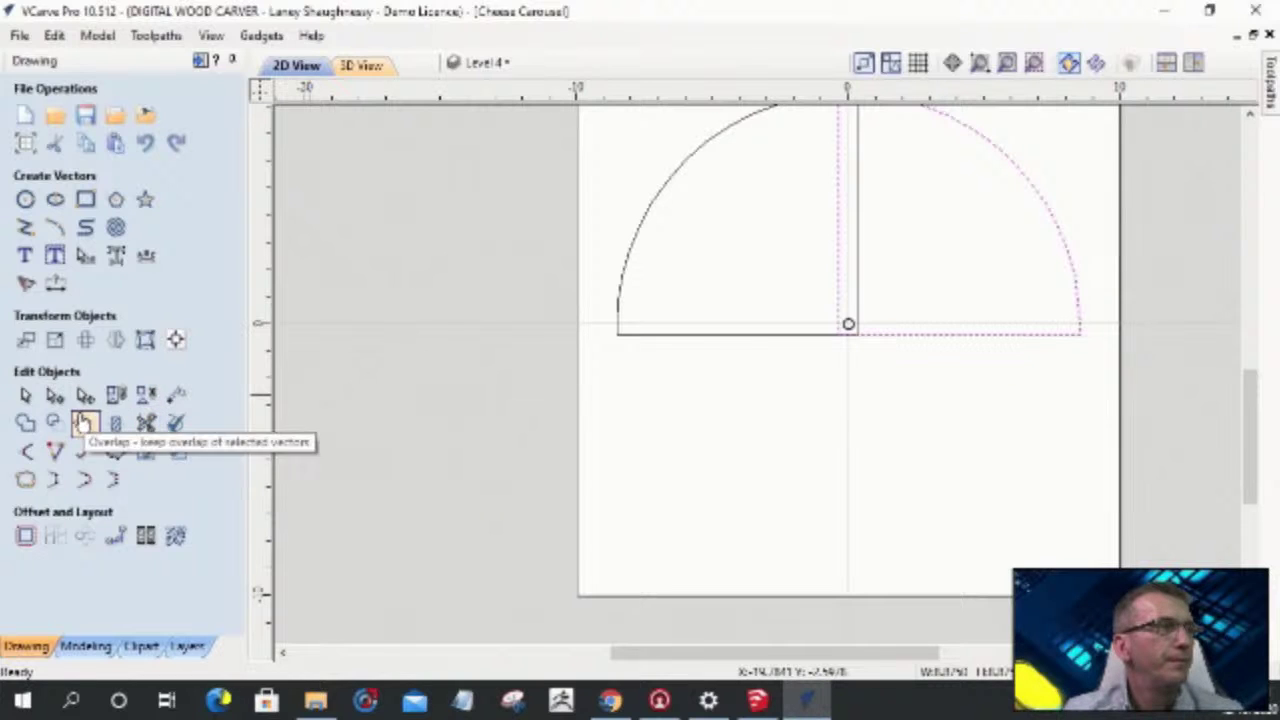
click(25, 536)
click(97, 261)
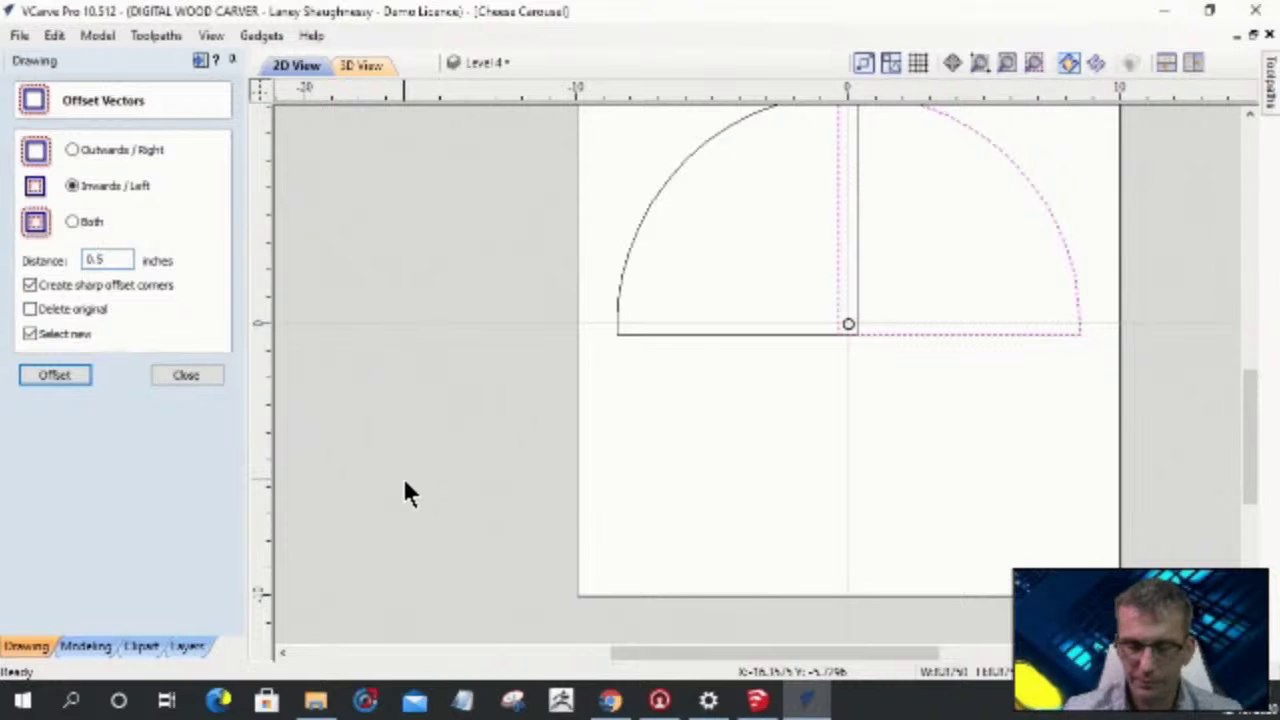
click(70, 377)
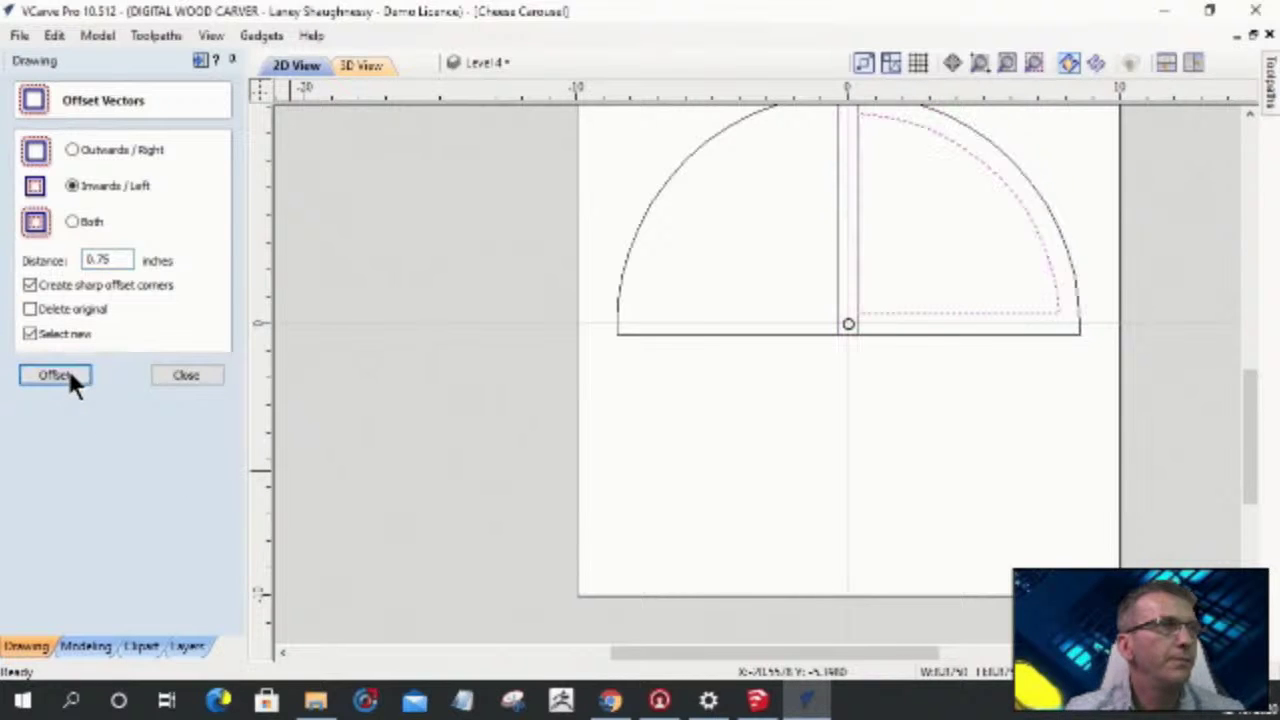
click(166, 376)
- Delete the horizontal and vertical straight spans of the Level 4 offset, leaving only its arc
scroll(1022, 480, down, 2)
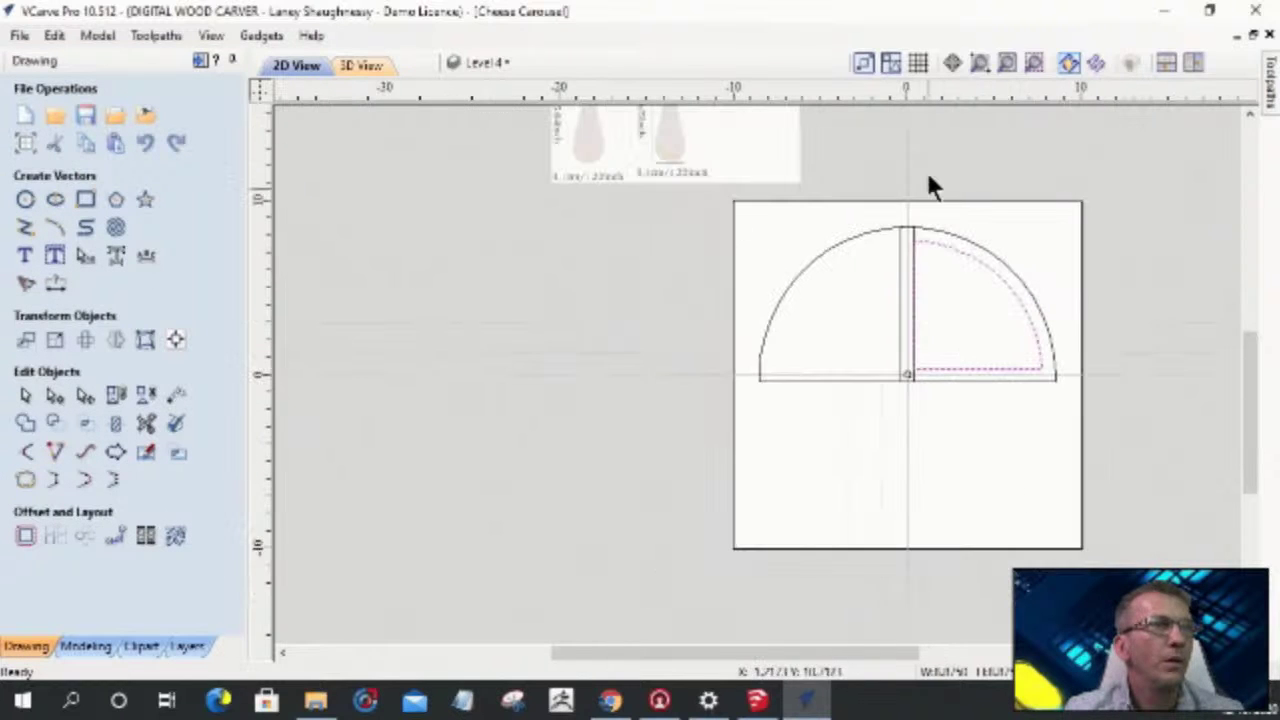
scroll(929, 186, up, 1)
click(55, 395)
right_click(1012, 410)
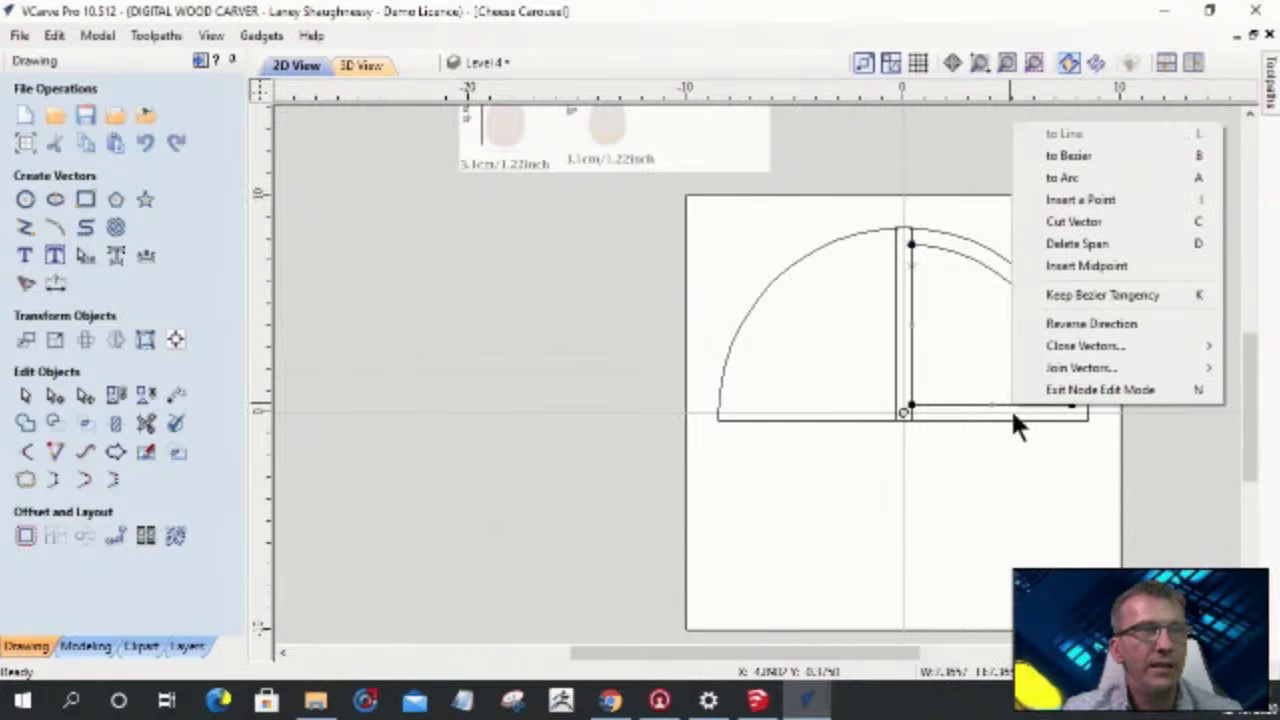
click(1055, 240)
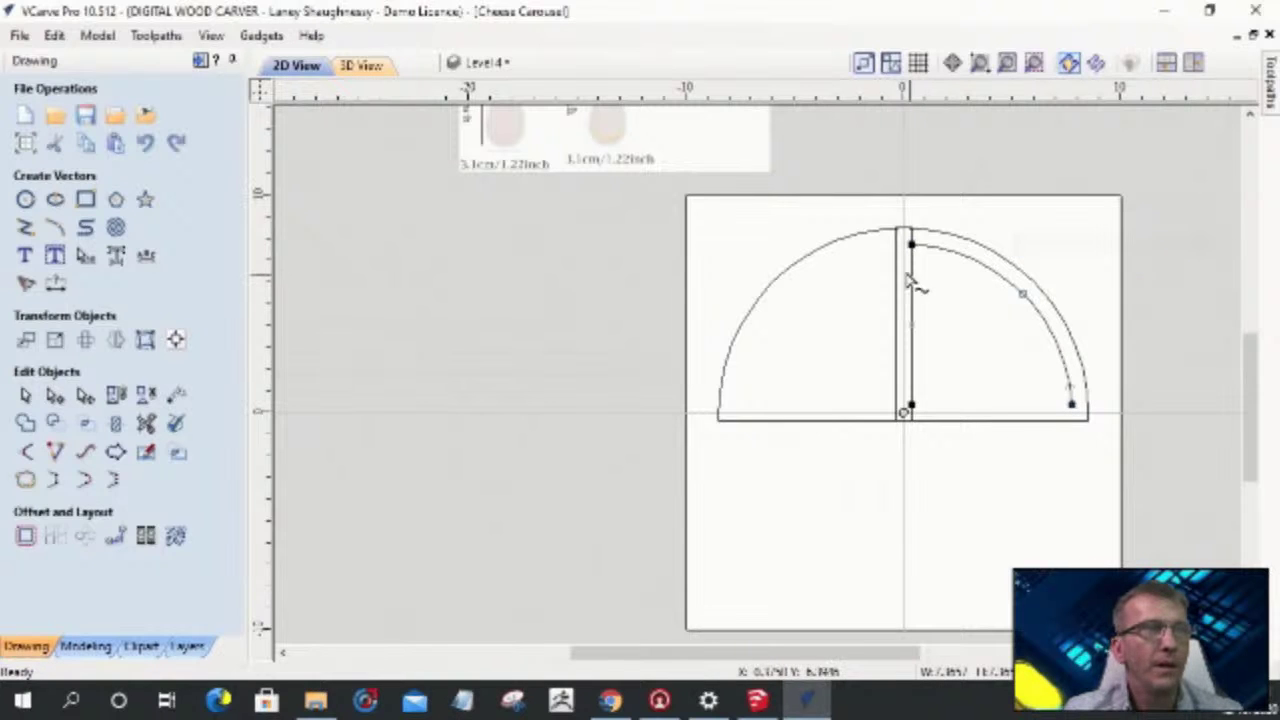
right_click(913, 284)
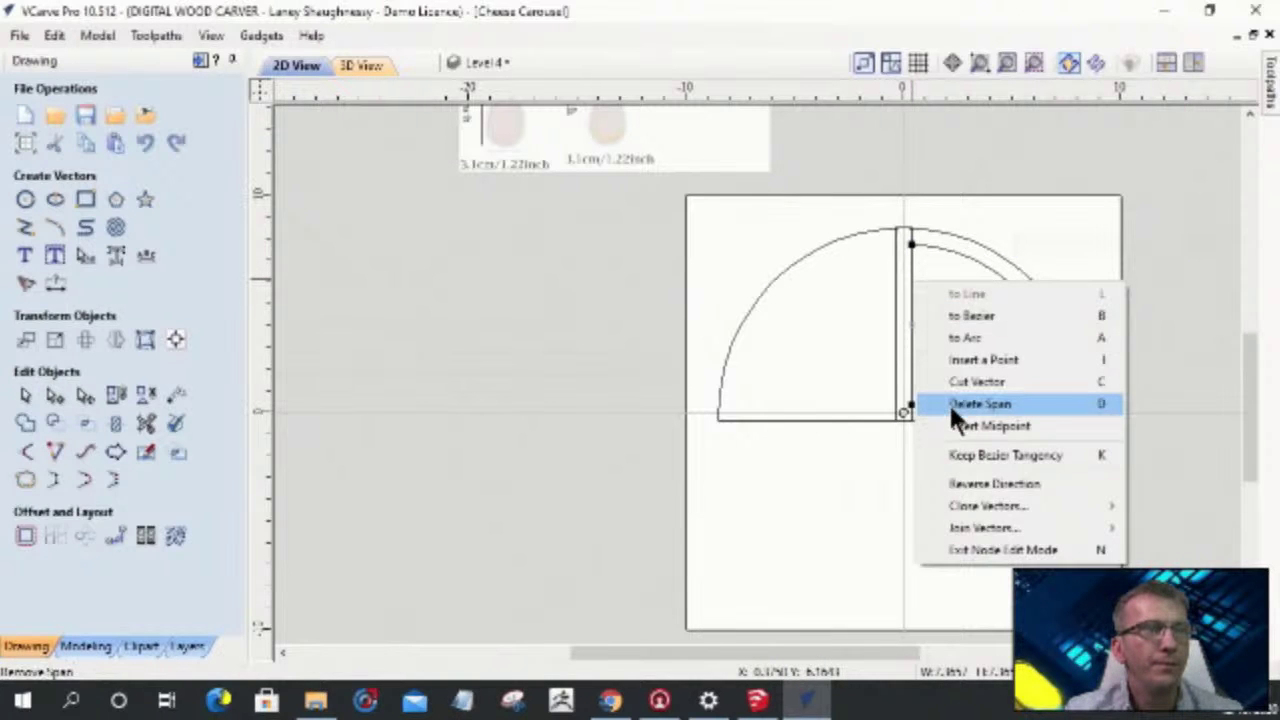
click(958, 405)
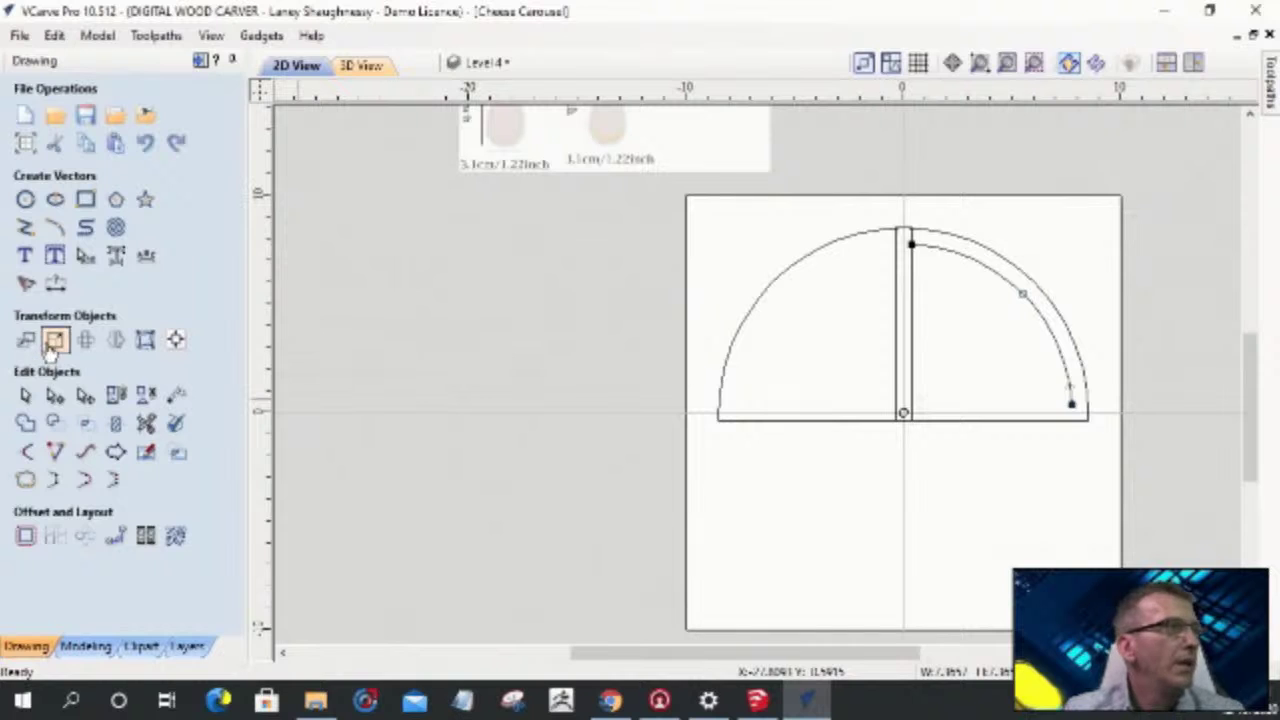
- Hide the Class Setup layer and extend both ends of the inner arc to the Level 4 outline's straight edges
click(55, 455)
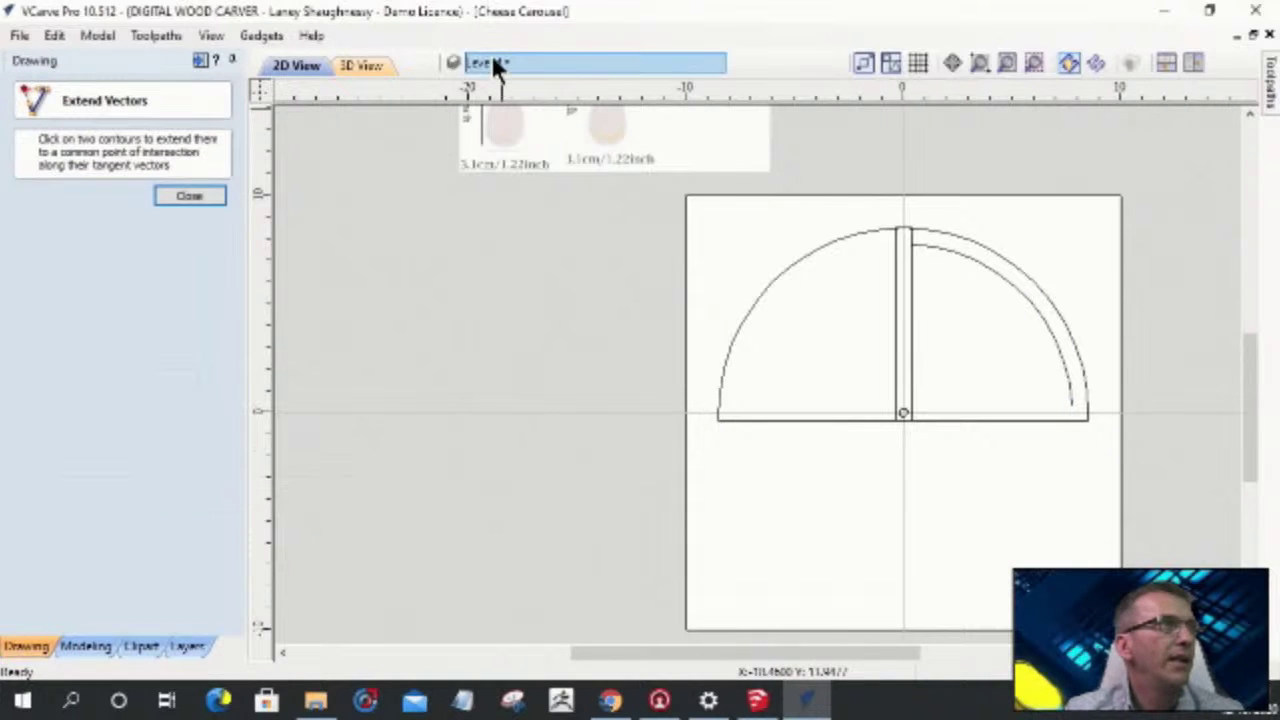
click(491, 62)
click(480, 156)
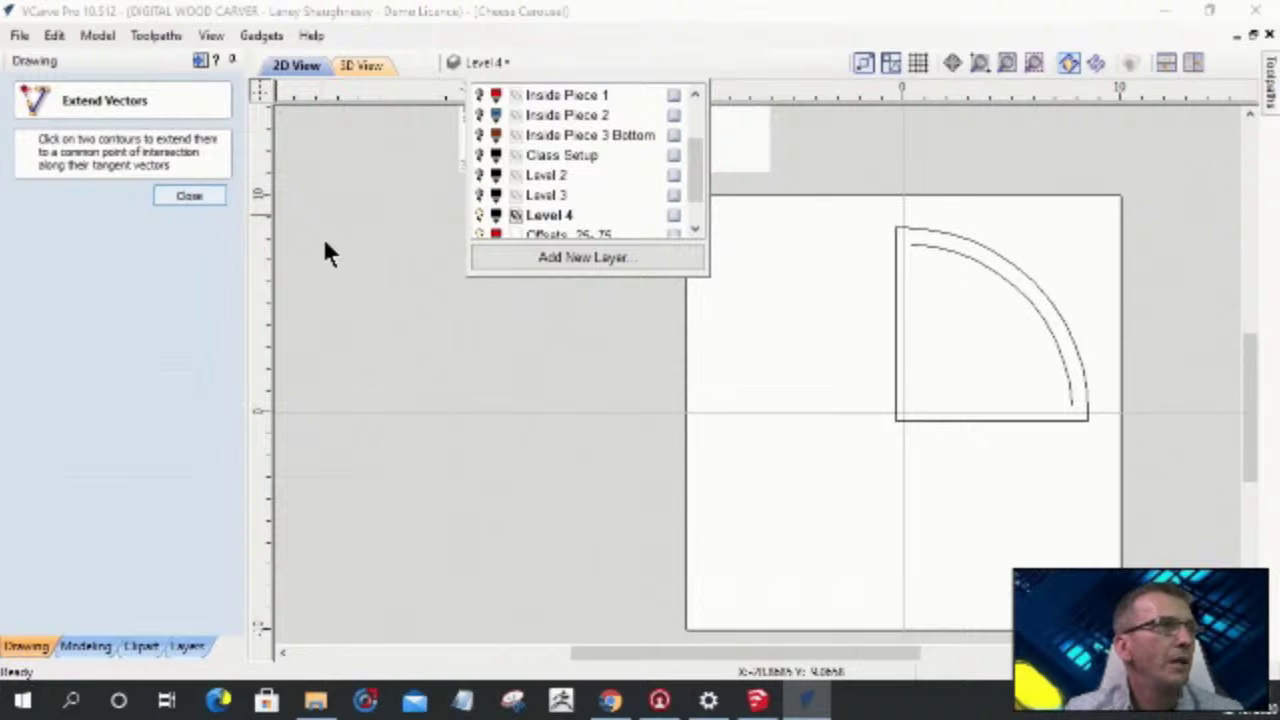
click(914, 258)
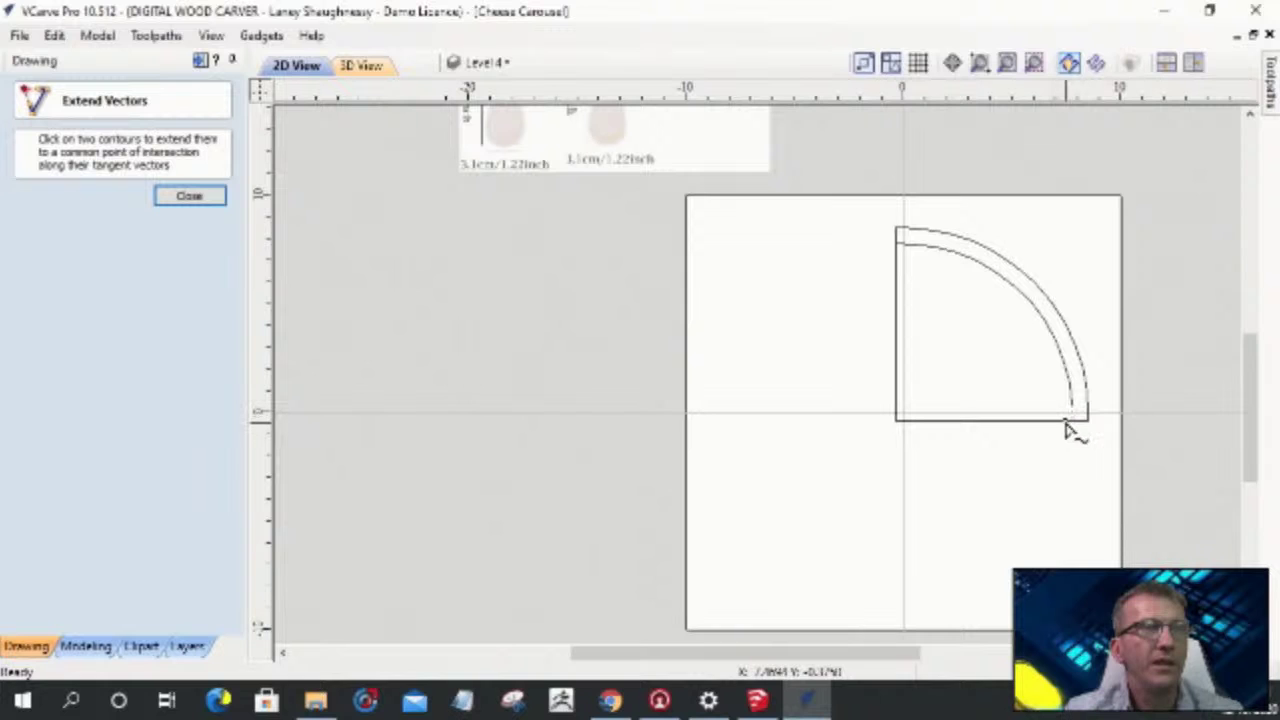
click(200, 199)
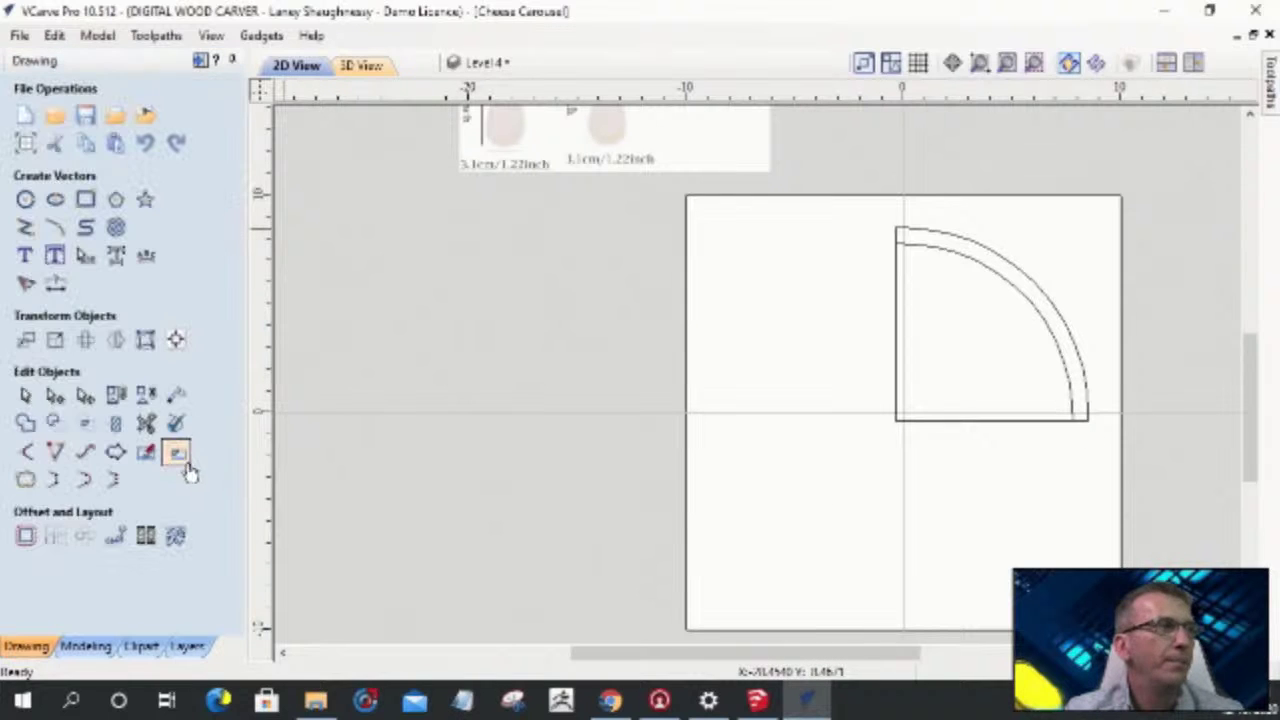
- Trim away the outer arc and edge ends beyond the inner arc of the Level 4 outline, rejoining the trimmed sections
click(144, 424)
click(1055, 293)
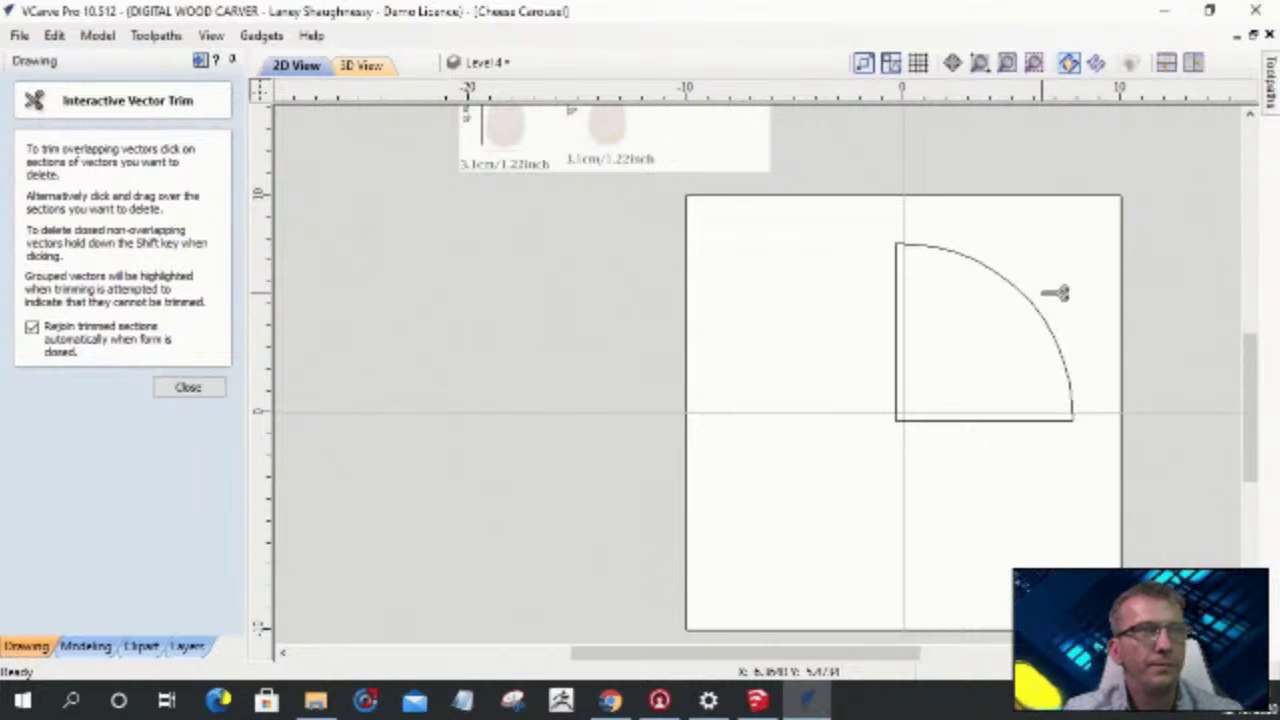
click(190, 388)
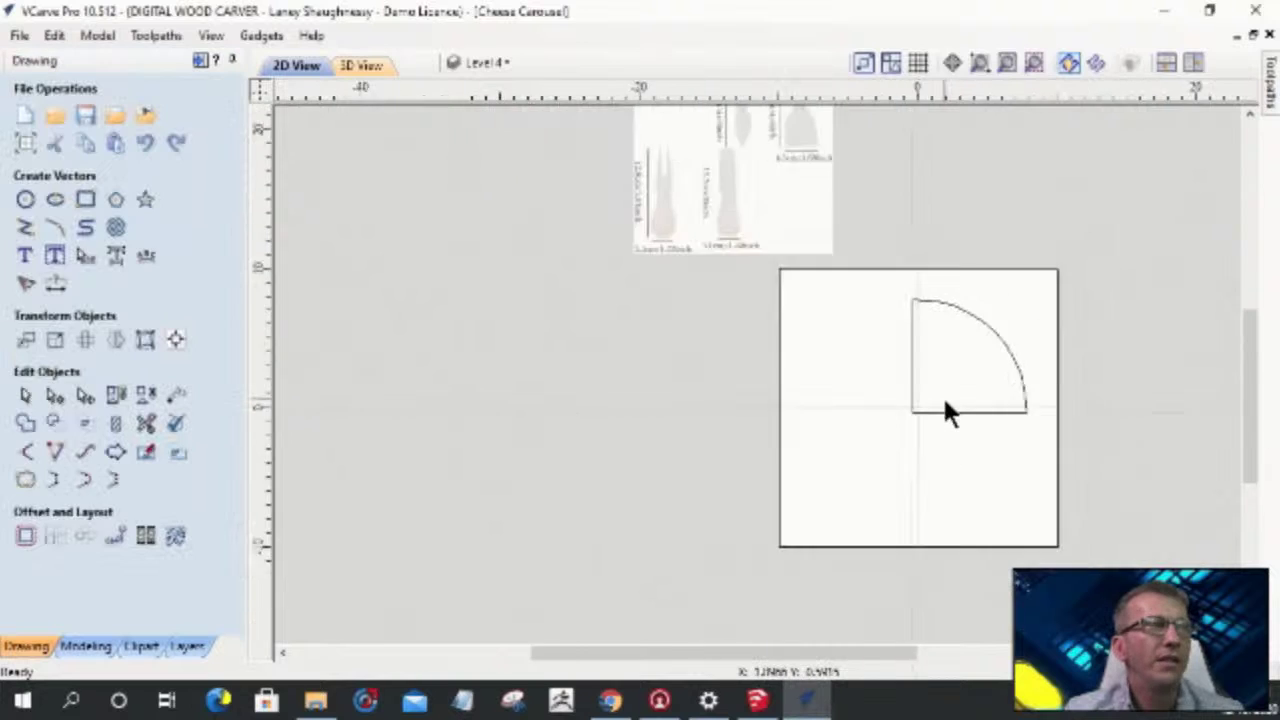
- Show the Level 3, Level 2 and Class Setup layers together with Level 4
click(492, 62)
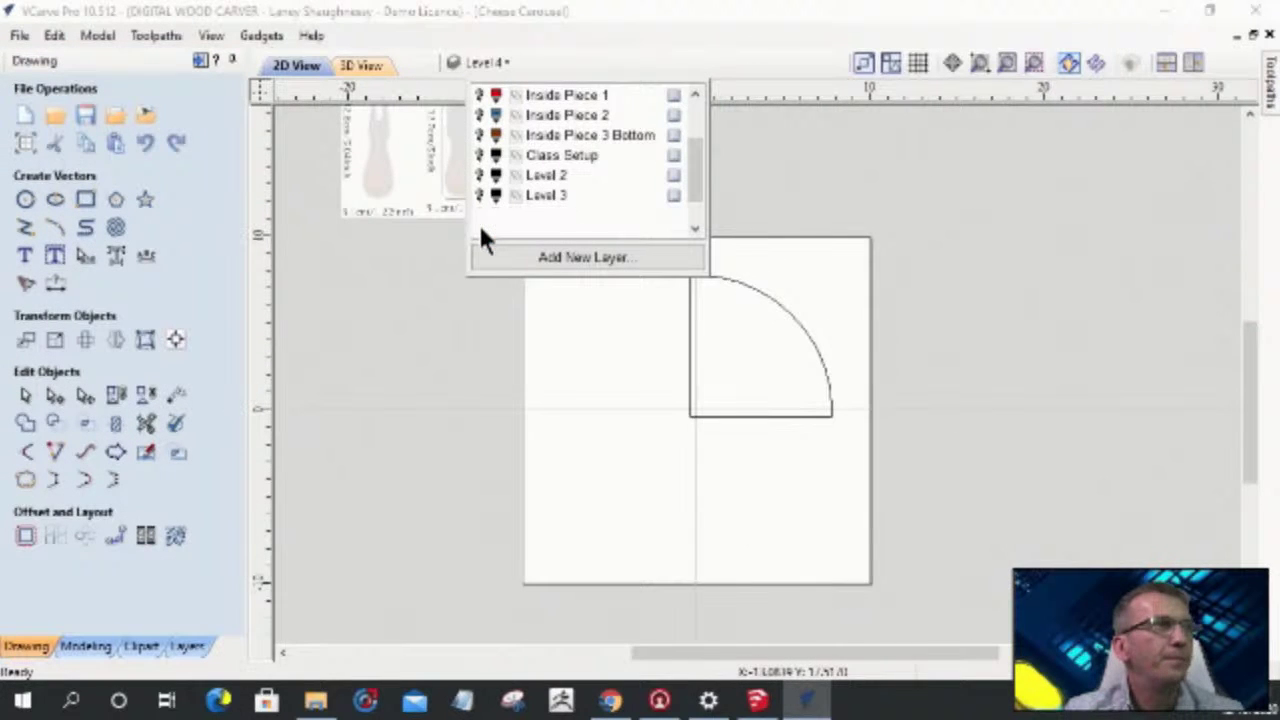
scroll(480, 210, down, 1)
click(478, 175)
click(478, 155)
click(479, 137)
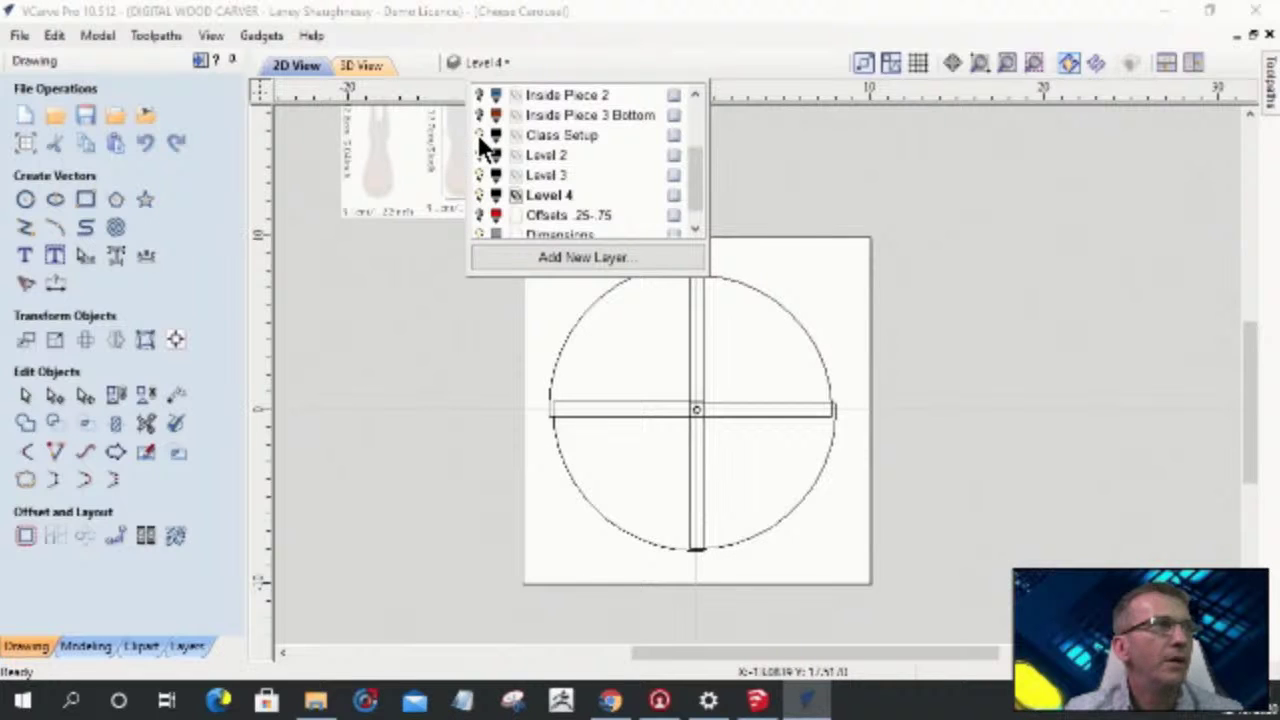
- Examine the four overlaid level outlines around the circle, selecting the largest quarter to compare its arc with the neighbouring one
scroll(870, 476, down, 2)
scroll(560, 380, up, 3)
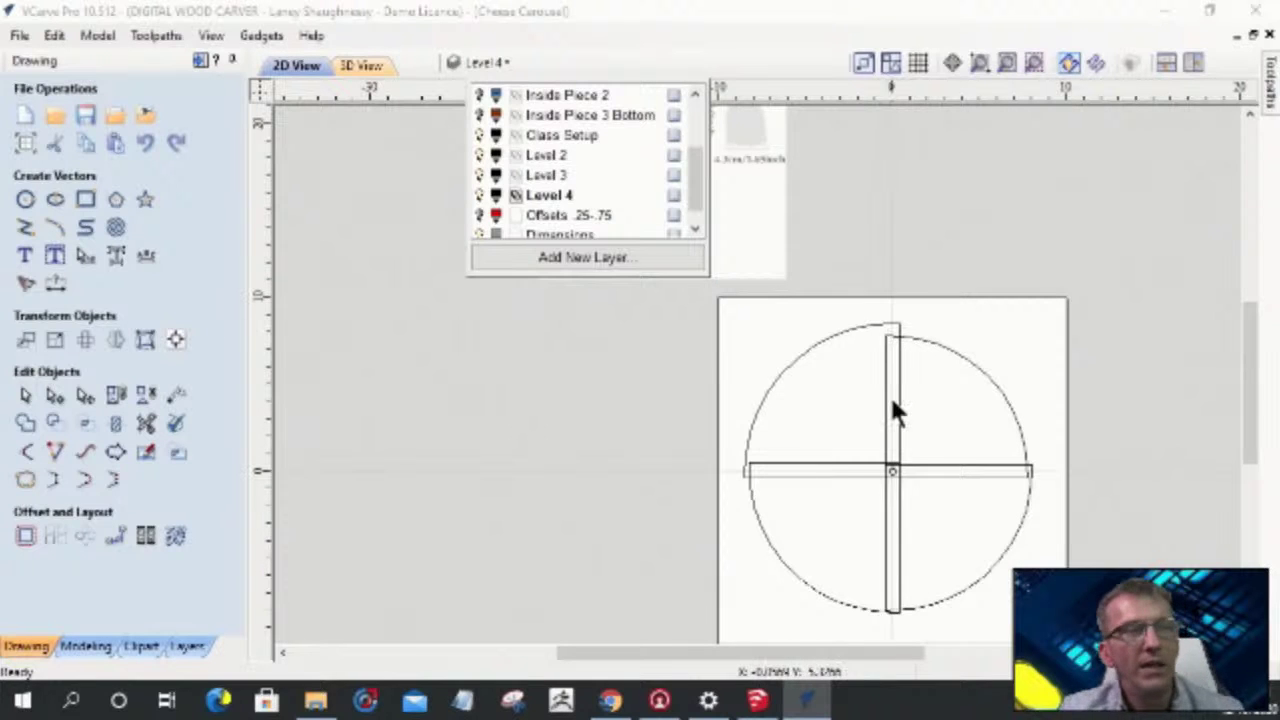
scroll(885, 618, up, 5)
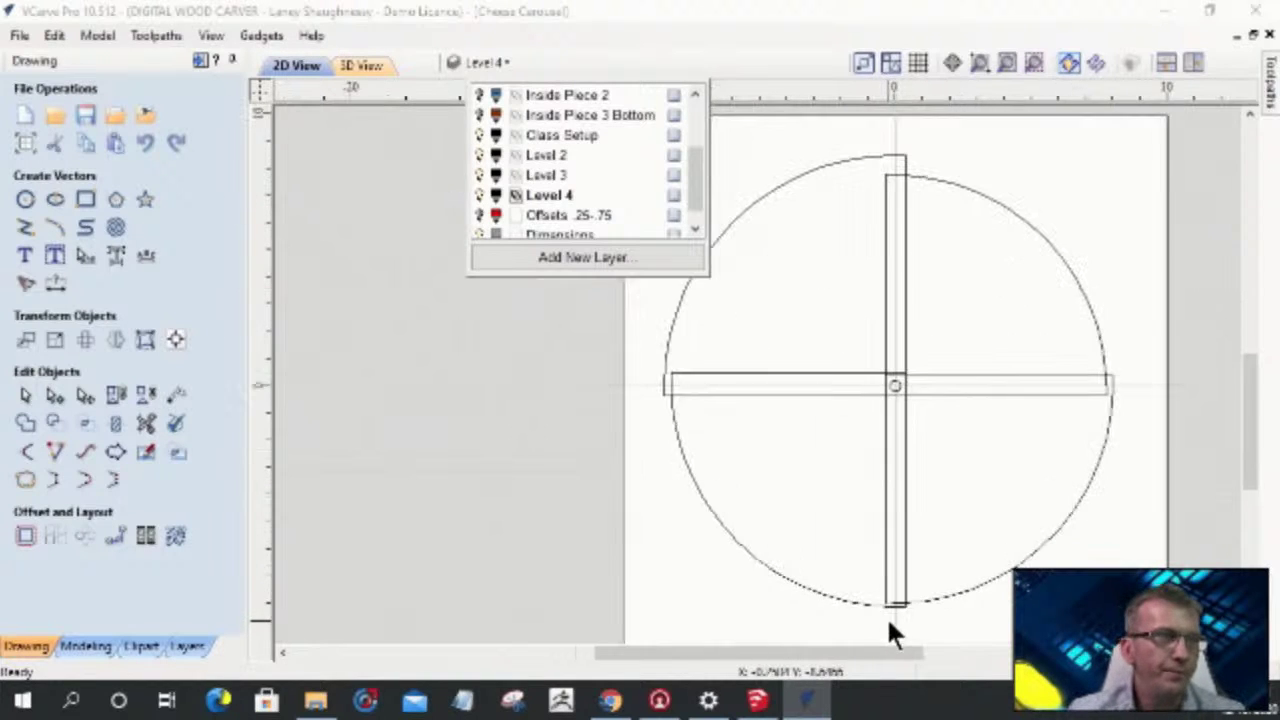
scroll(894, 594, down, 3)
scroll(905, 460, up, 2)
scroll(905, 430, down, 4)
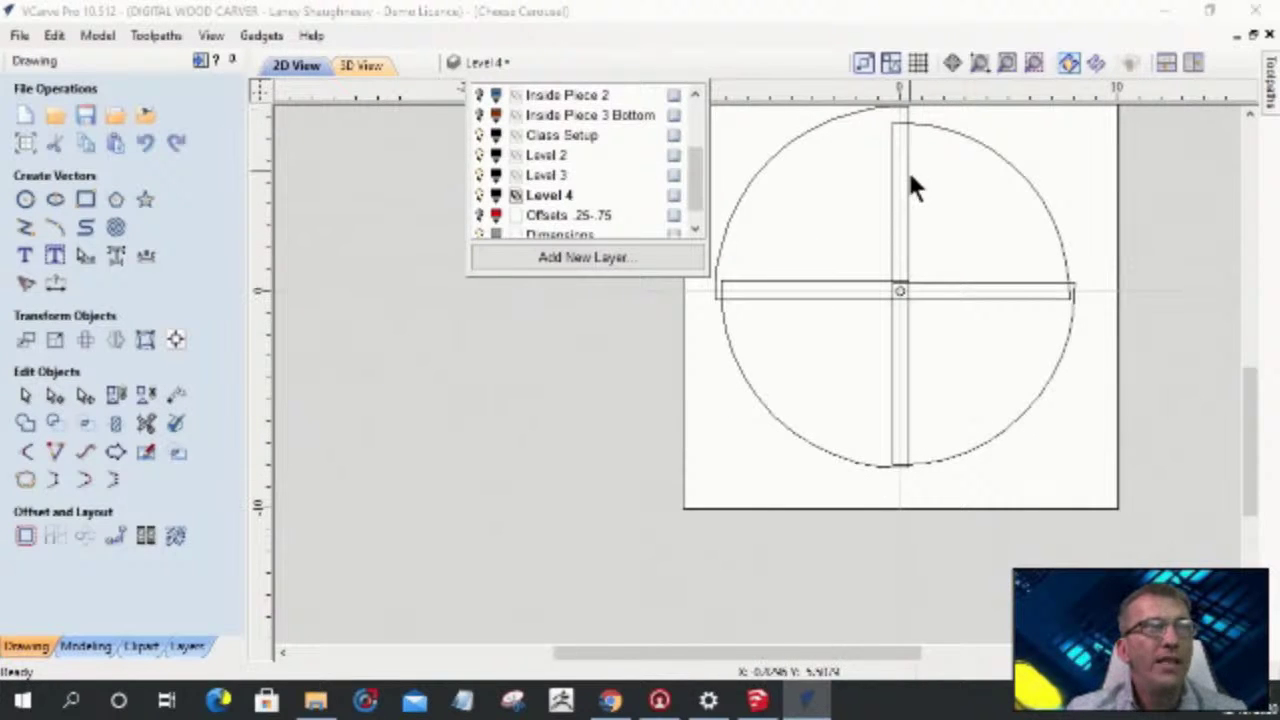
scroll(907, 172, down, 2)
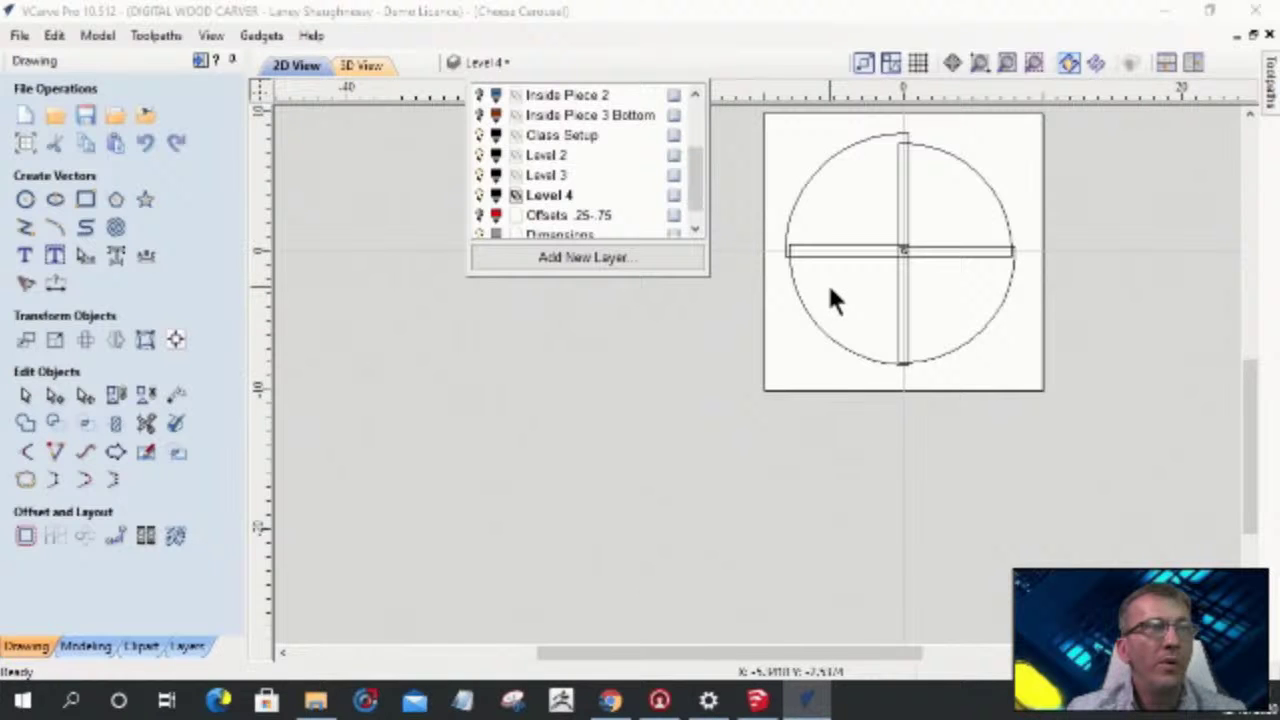
scroll(827, 282, up, 4)
click(957, 197)
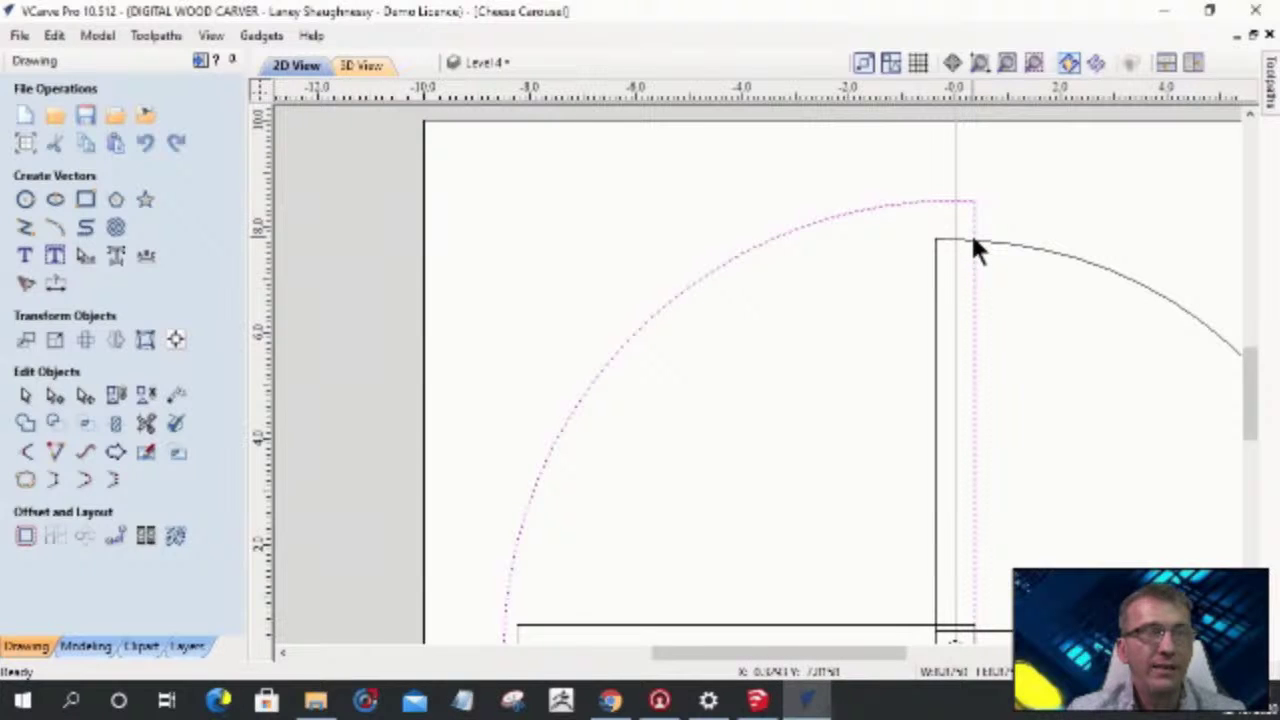
scroll(960, 200, down, 3)
scroll(950, 197, down, 1)
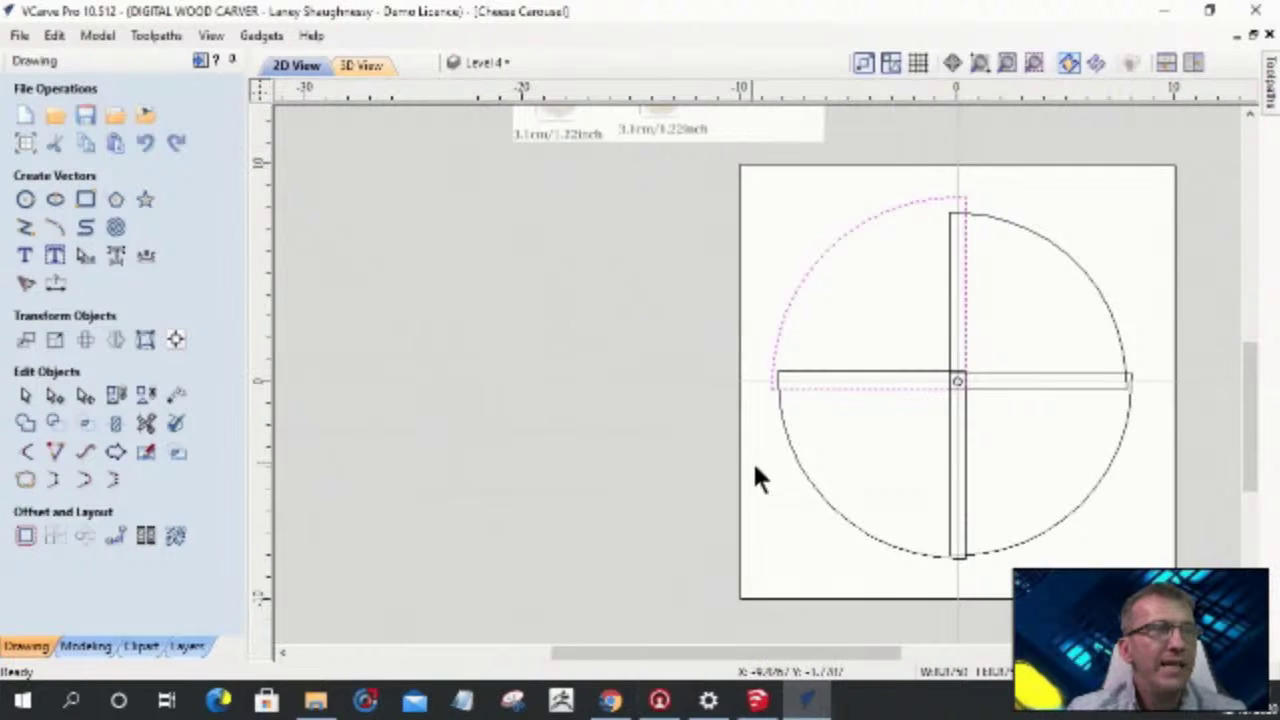
- Inspect how the level outlines overlap at the arc ends and along the straight edges, and select the shared pivot circle
scroll(793, 330, up, 4)
scroll(754, 330, down, 3)
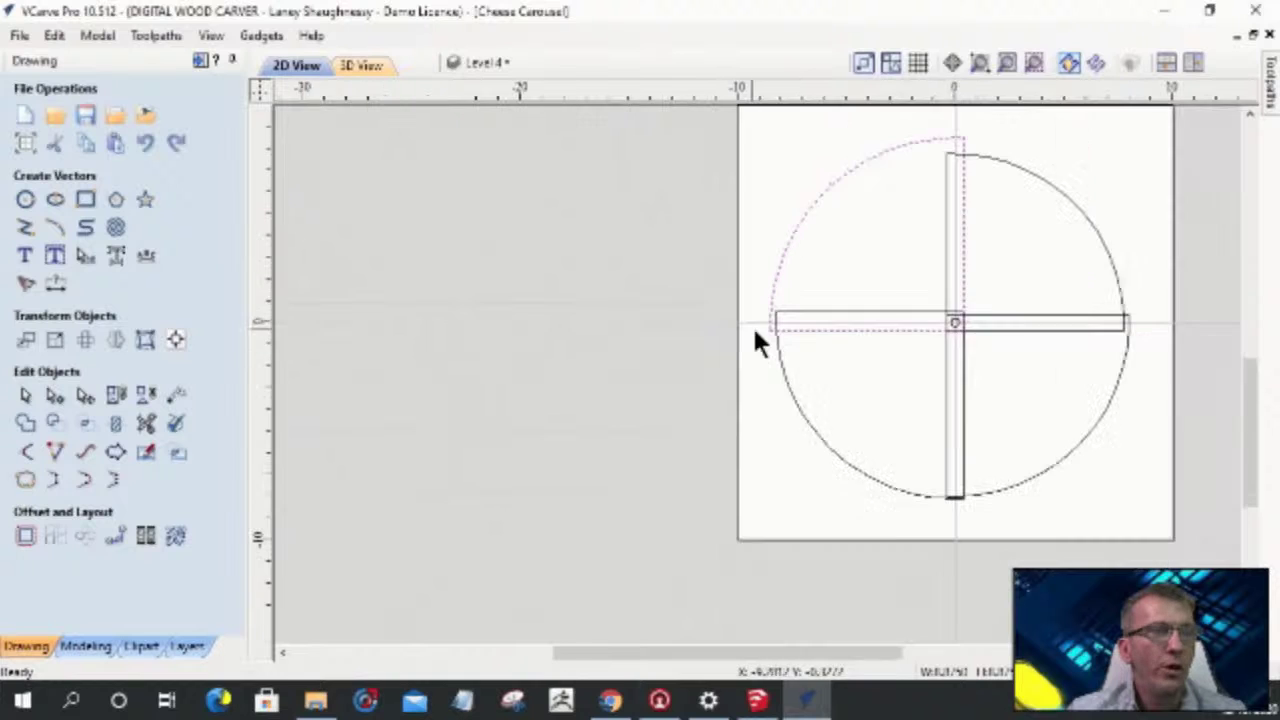
scroll(962, 460, up, 4)
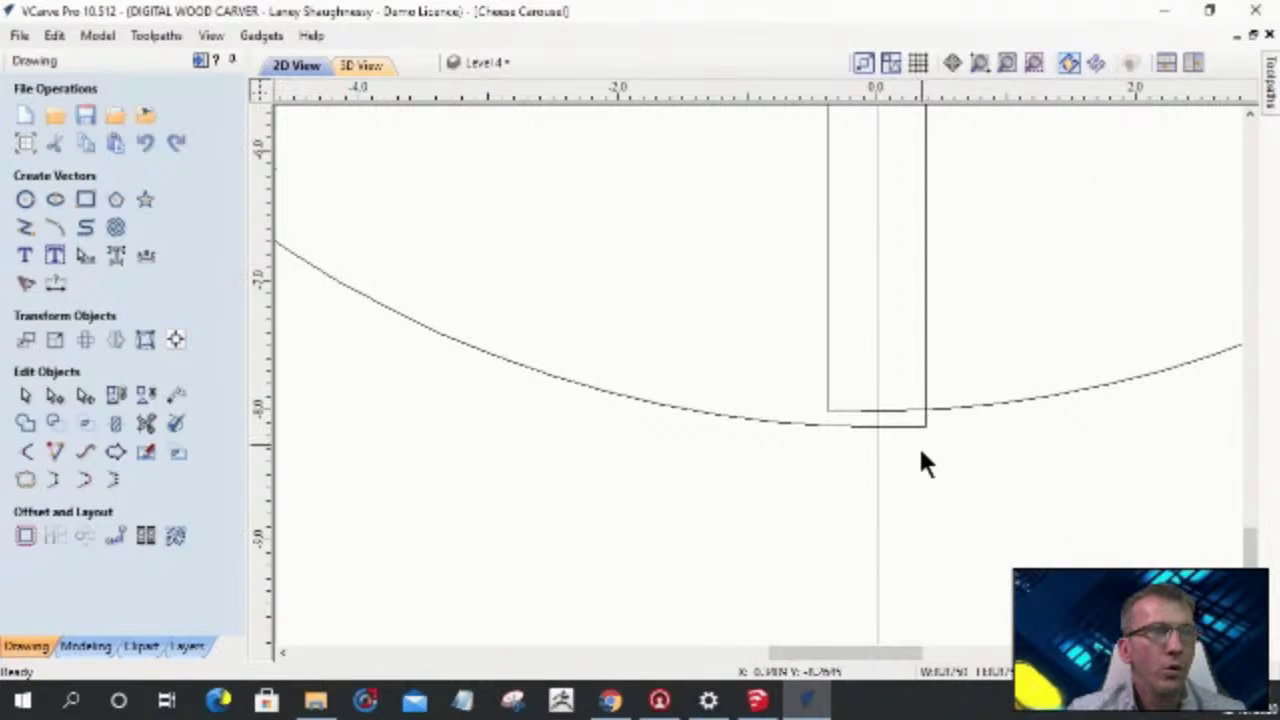
scroll(920, 457, down, 4)
scroll(1042, 326, up, 4)
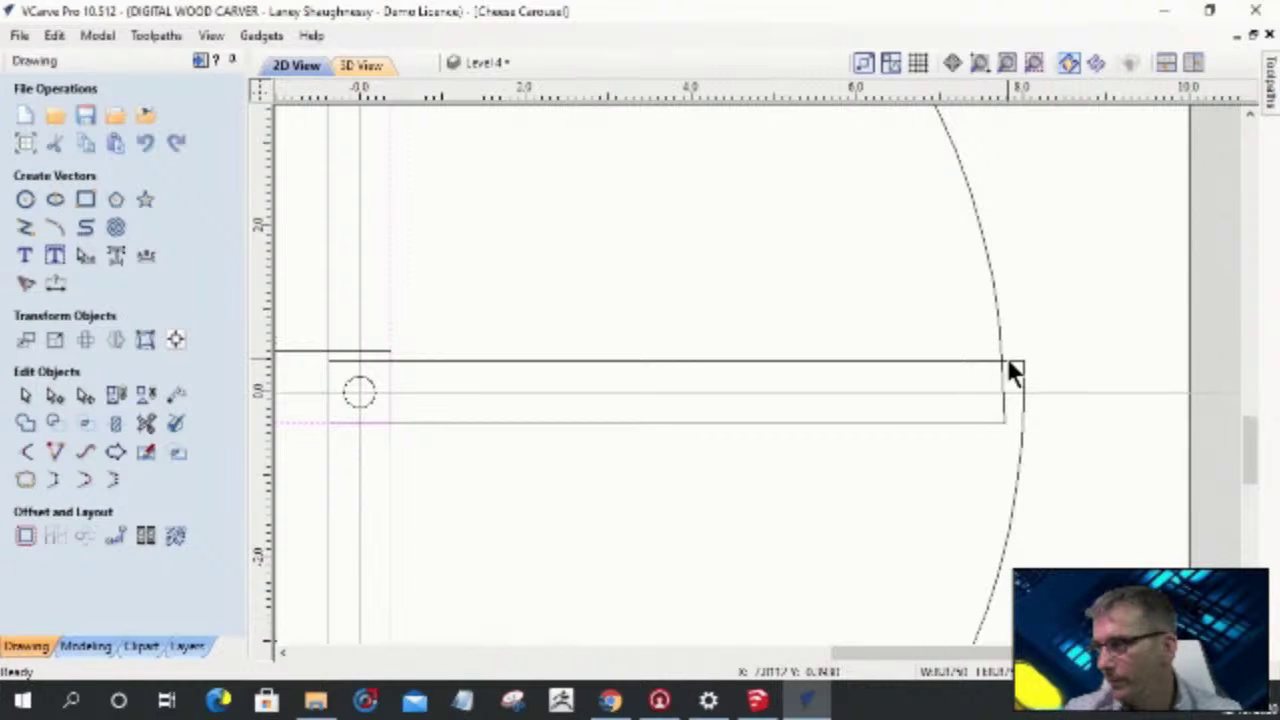
scroll(1143, 437, down, 4)
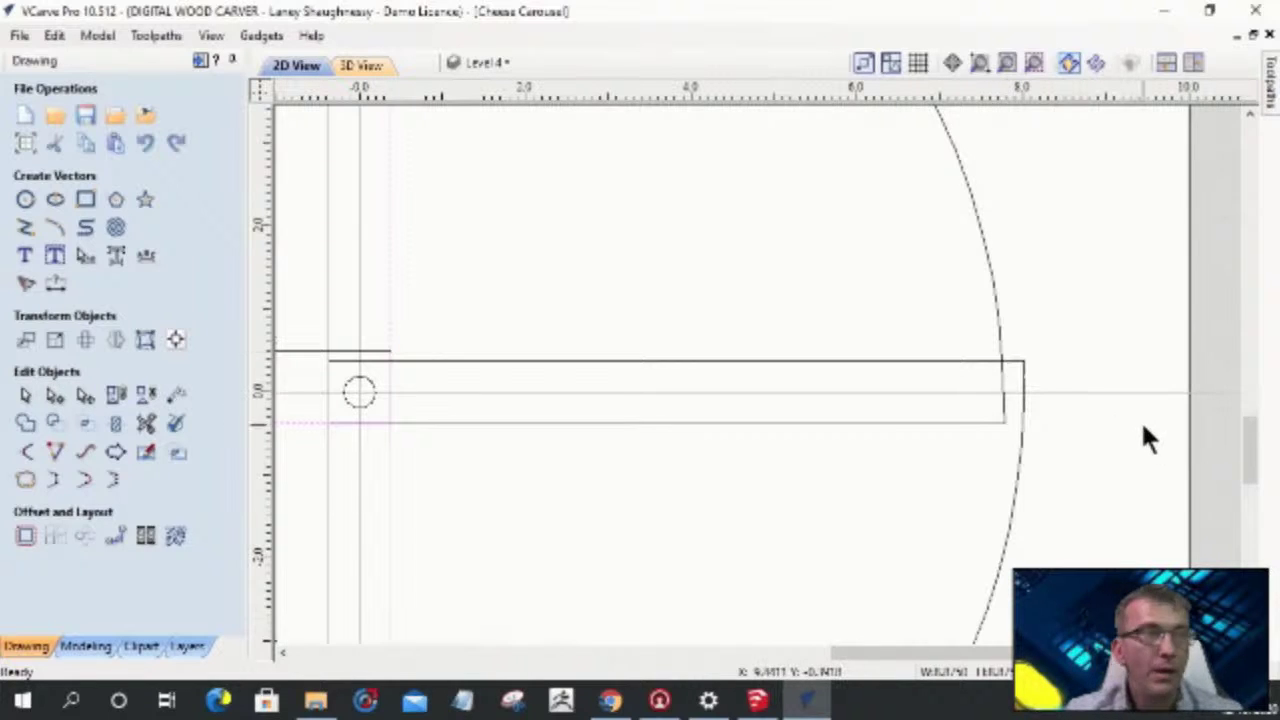
scroll(866, 442, up, 5)
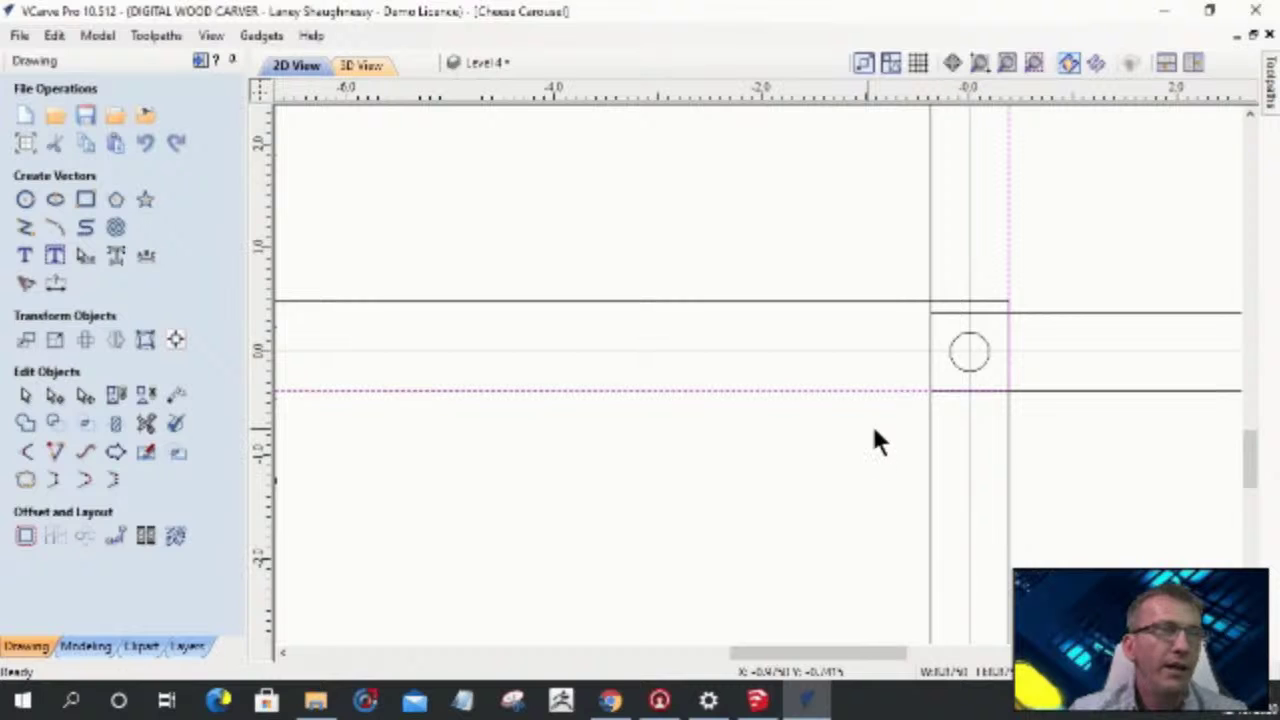
click(960, 370)
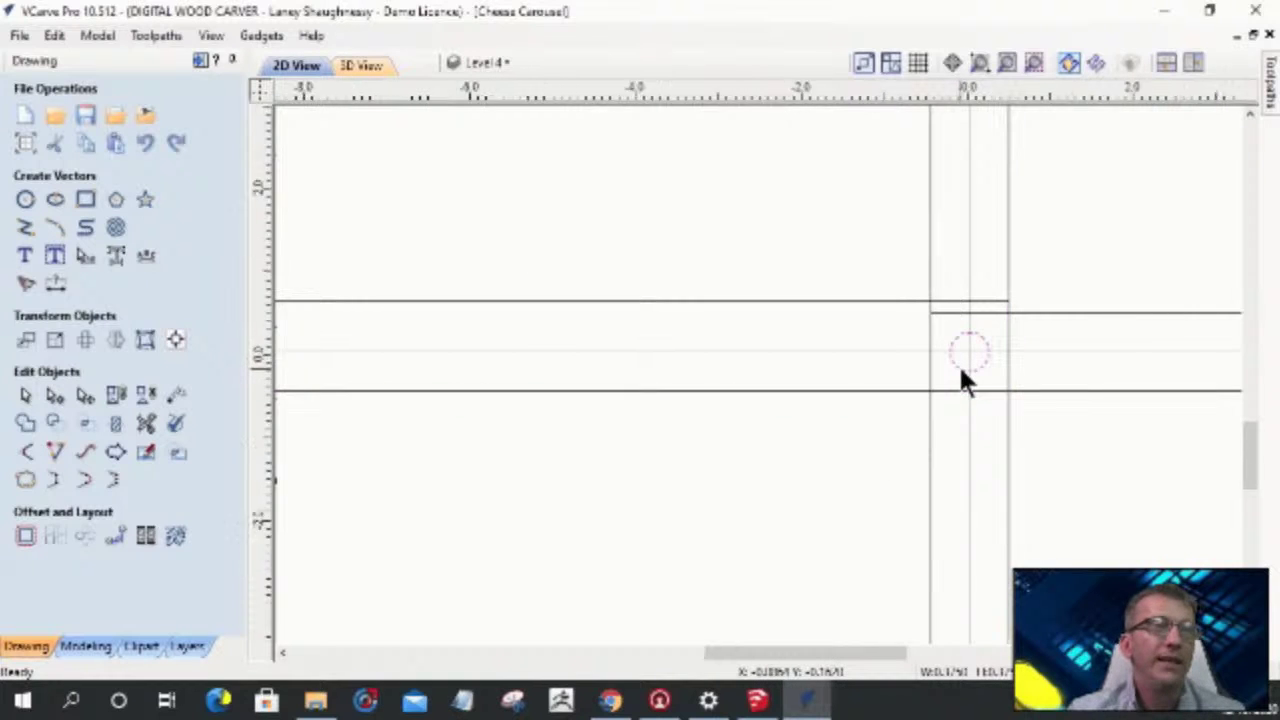
scroll(960, 370, down, 3)
scroll(958, 370, down, 3)
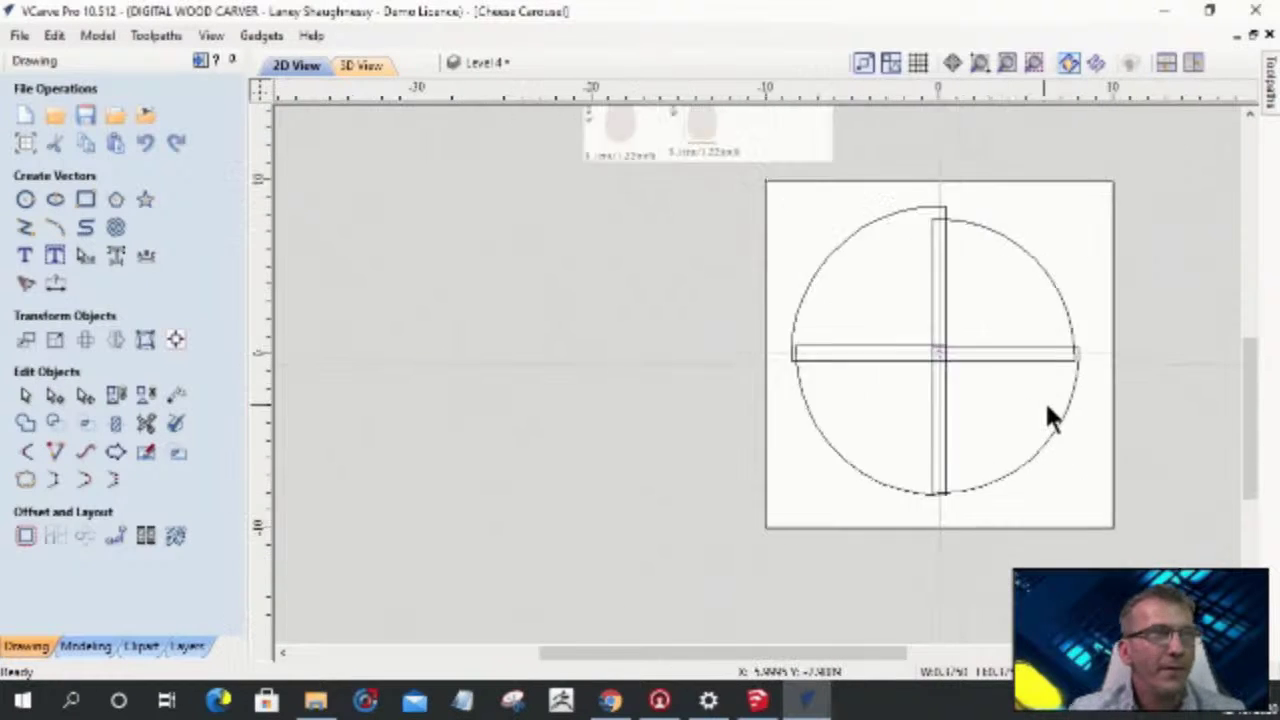
scroll(1046, 416, up, 3)
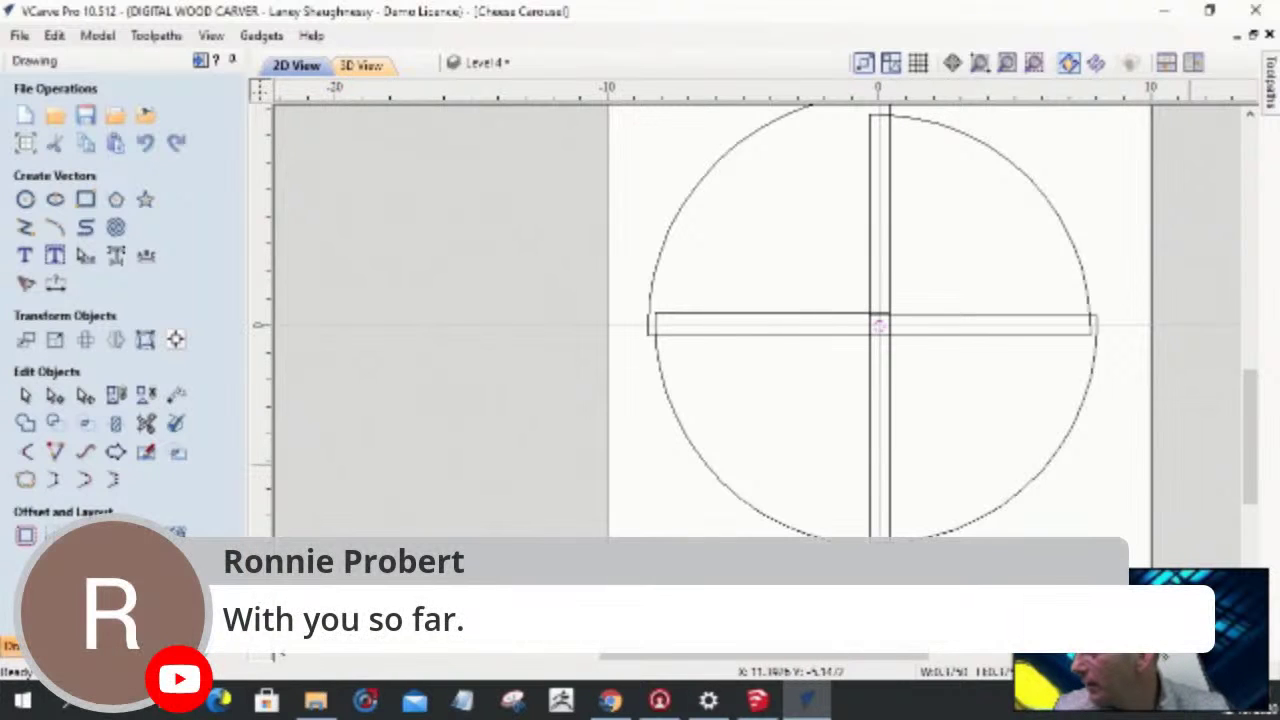
key(alt+Tab)
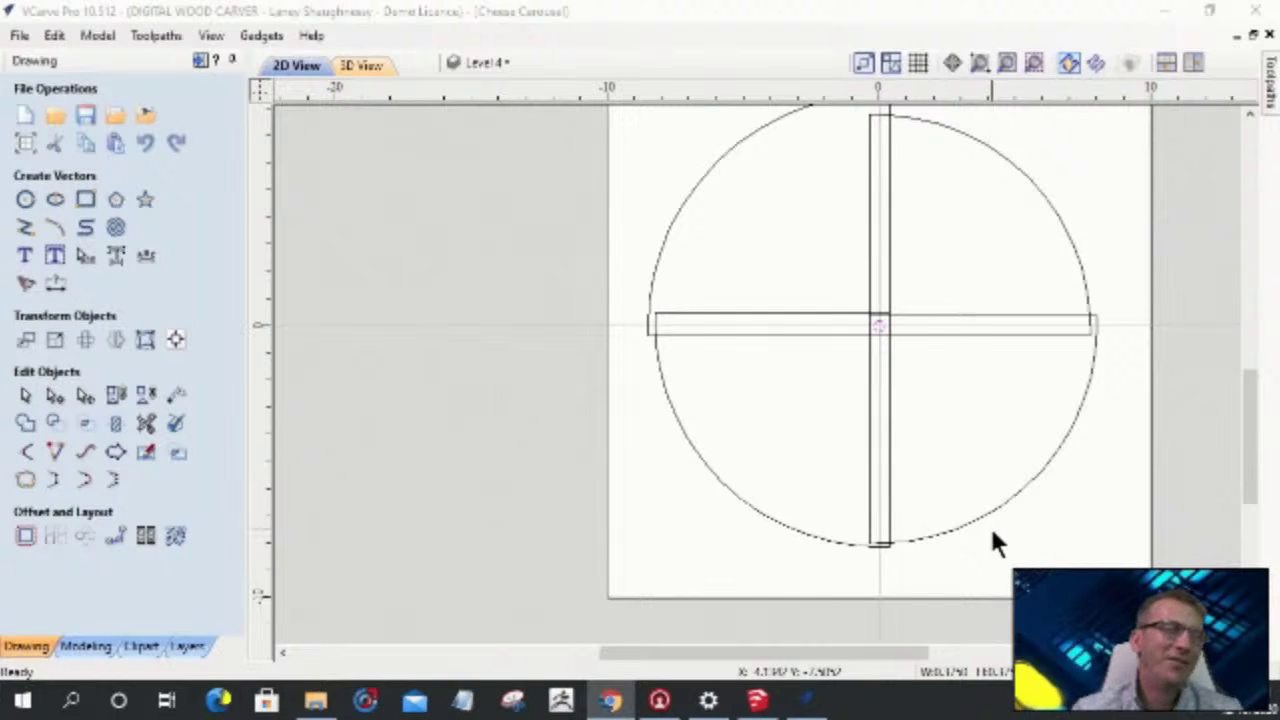
scroll(1054, 457, up, 2)
scroll(1146, 192, down, 3)
scroll(1110, 245, up, 2)
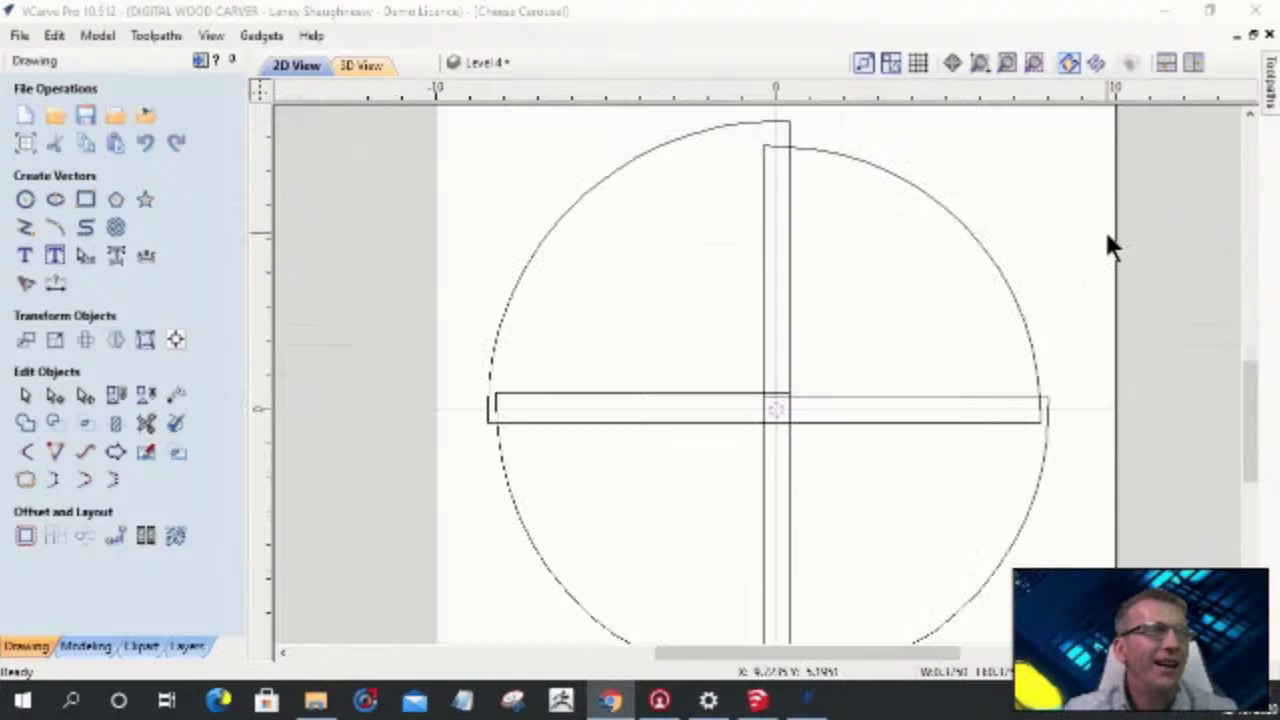
scroll(989, 414, down, 1)
scroll(986, 421, up, 1)
scroll(783, 368, down, 2)
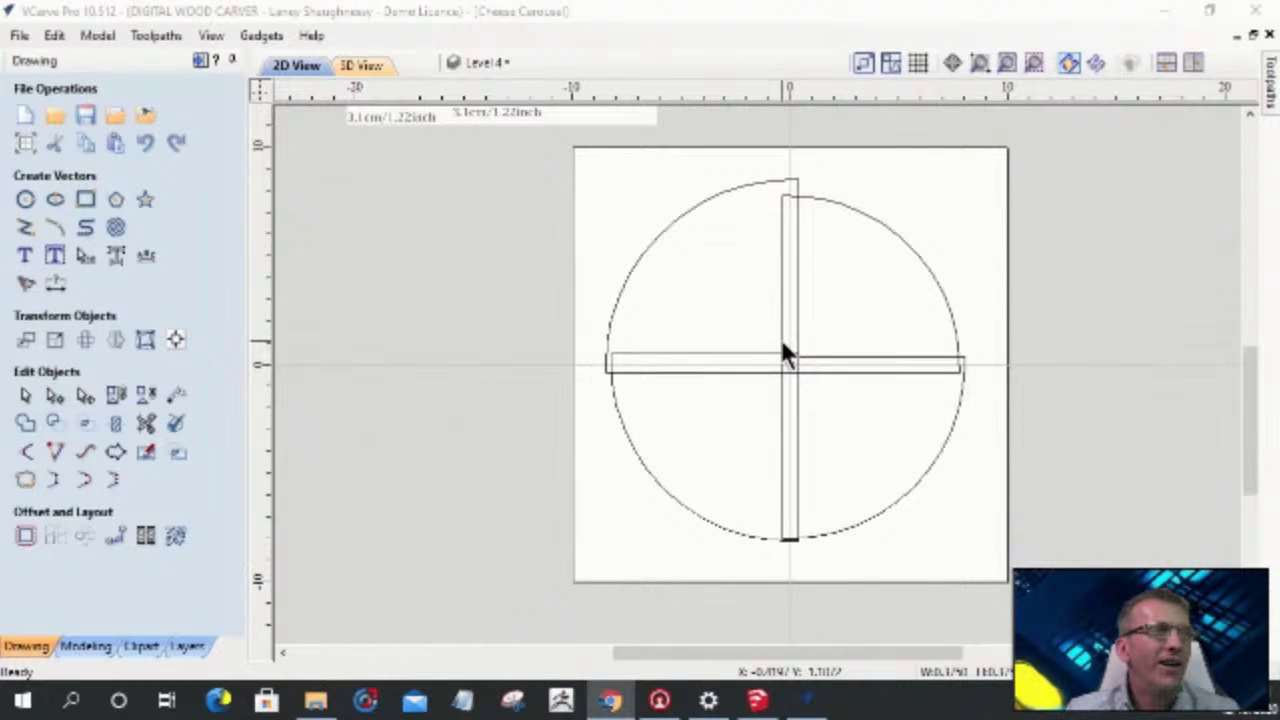
scroll(785, 355, up, 2)
scroll(785, 355, down, 1)
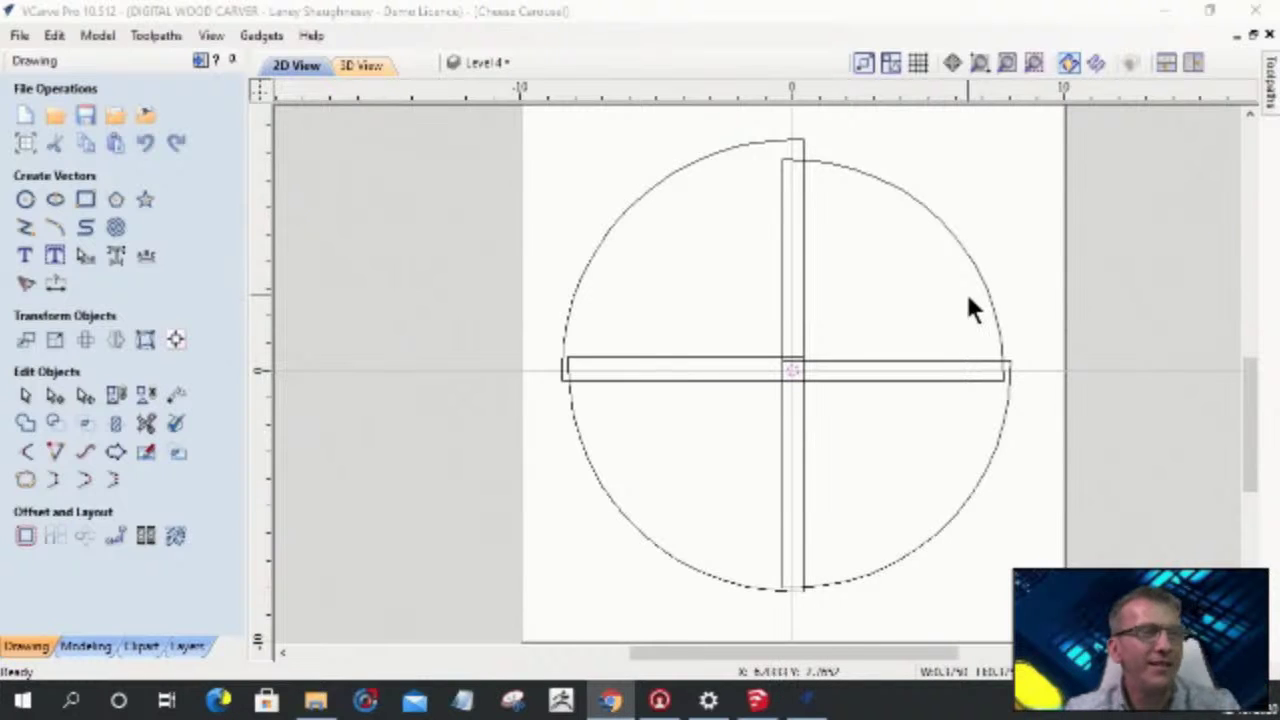
scroll(700, 410, up, 1)
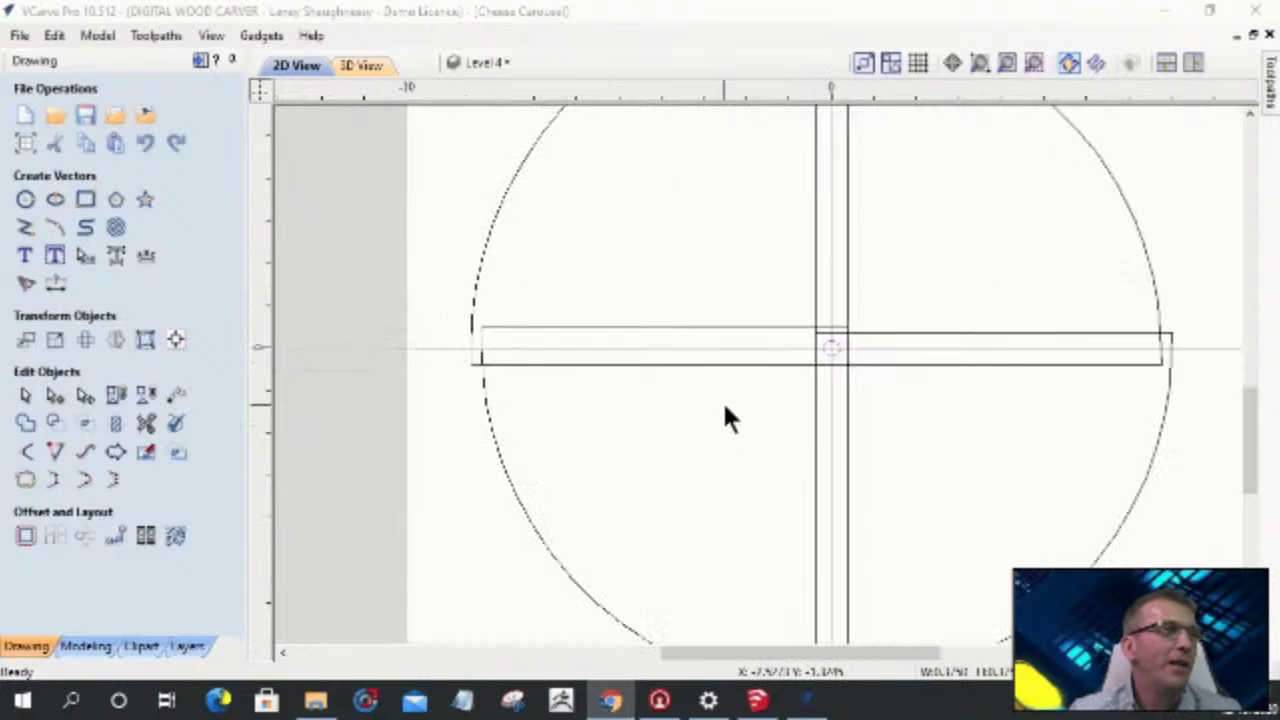
scroll(700, 390, down, 2)
scroll(766, 294, down, 1)
scroll(760, 294, up, 1)
scroll(757, 306, down, 2)
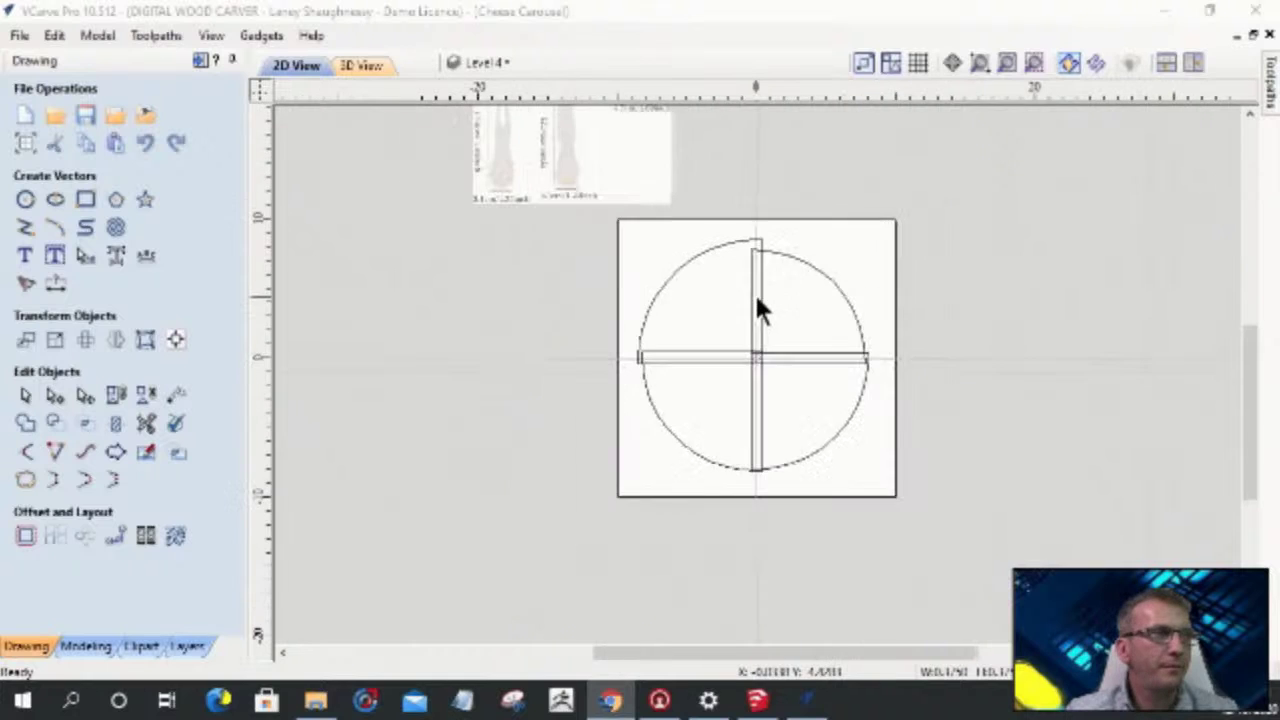
scroll(794, 277, up, 2)
scroll(791, 274, down, 1)
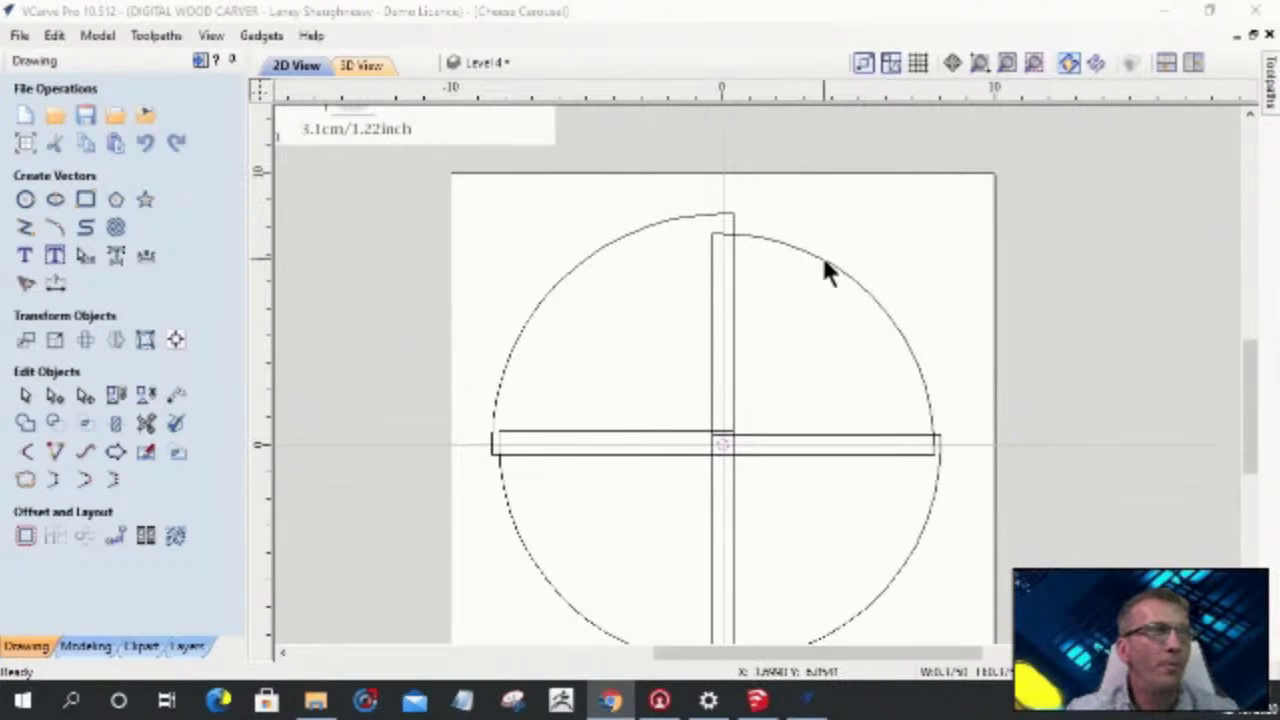
- Select the smallest quarter outline, switch to SketchUp and examine the matching lowest tray of the Cheese Carousel model
click(826, 270)
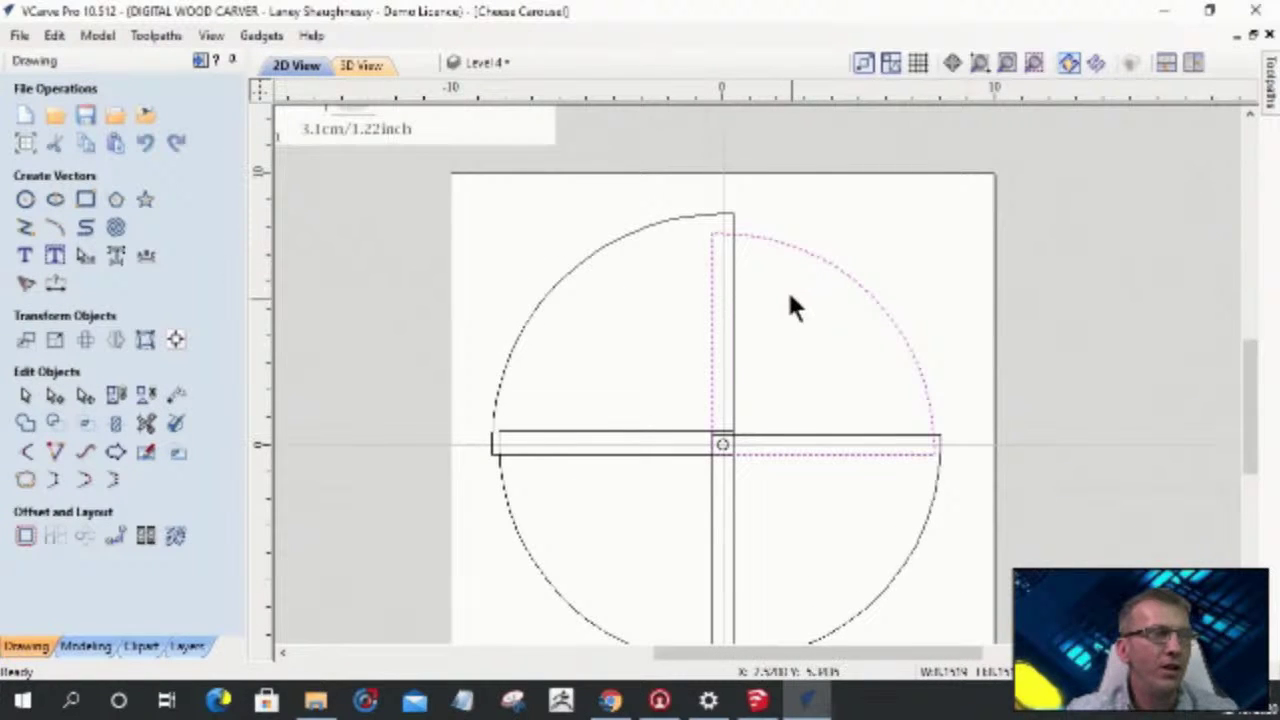
click(757, 700)
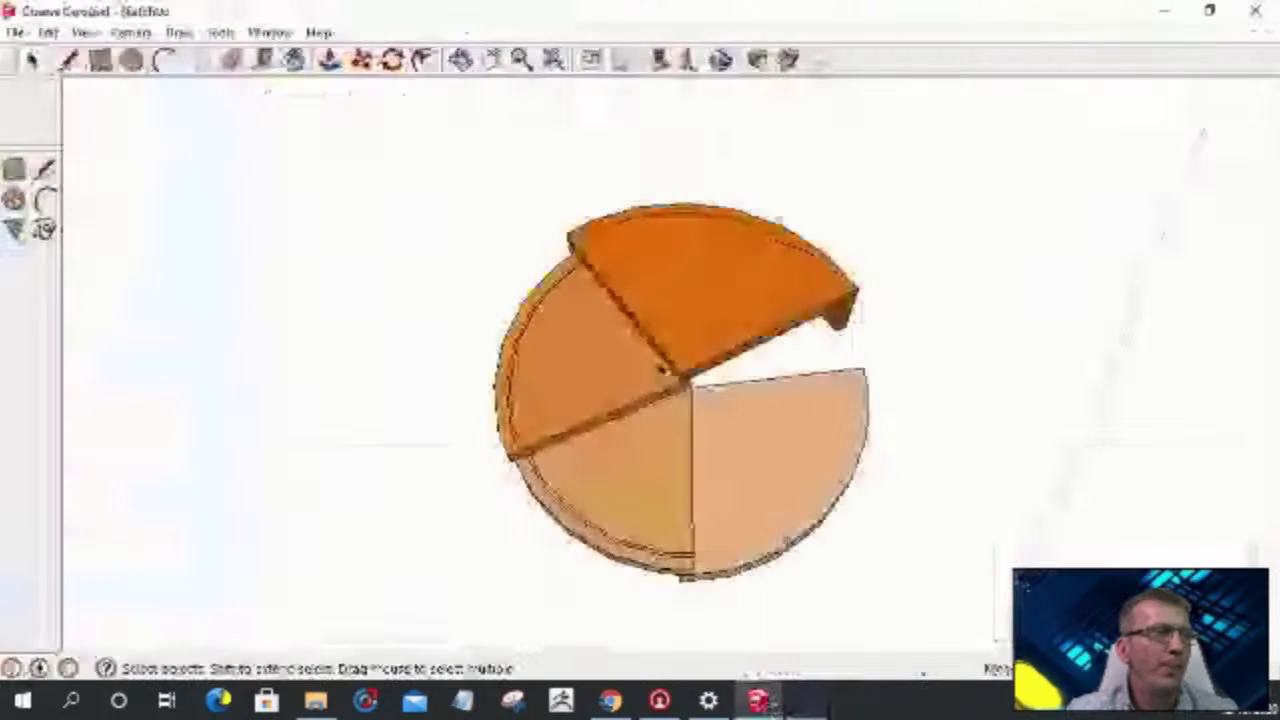
click(815, 470)
scroll(815, 470, up, 2)
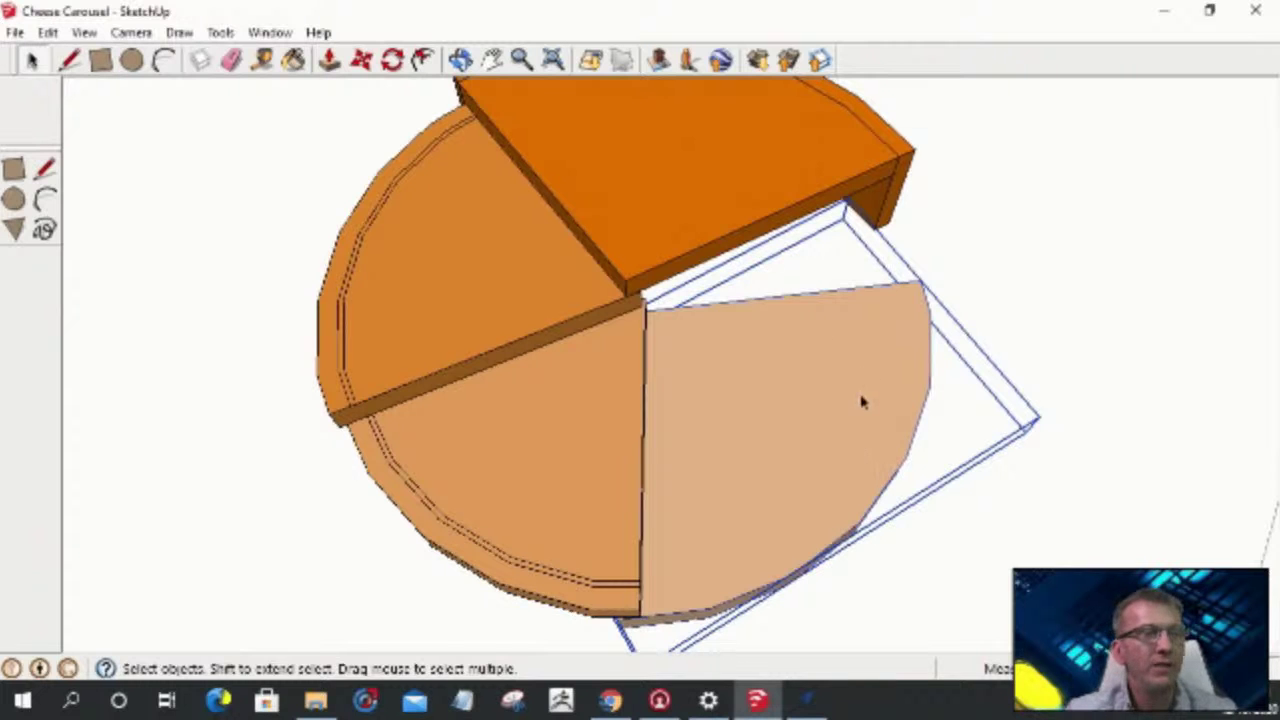
scroll(863, 402, down, 1)
- Return to VCarve Pro and hide the Class Setup, Level 2, Level 3 and Level 4 layers
click(808, 706)
scroll(786, 249, up, 4)
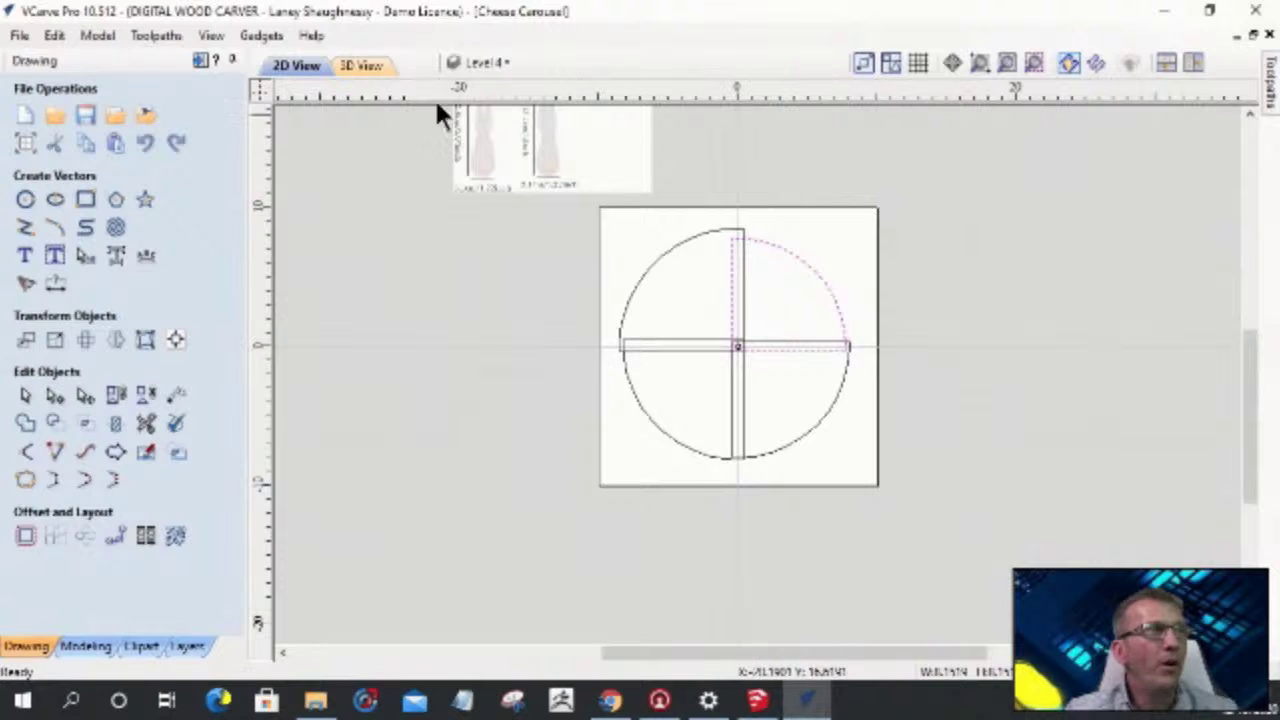
click(500, 62)
click(478, 156)
click(478, 175)
click(478, 195)
click(479, 215)
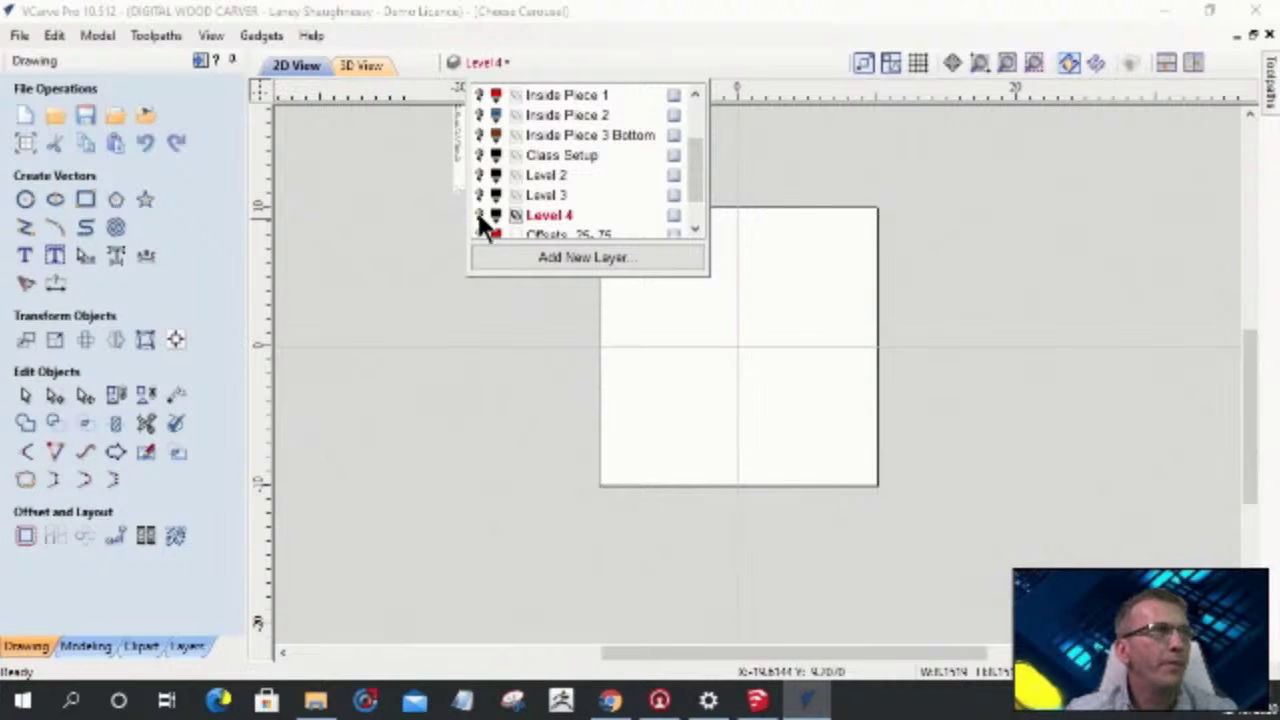
scroll(495, 220, down, 1)
scroll(490, 190, up, 3)
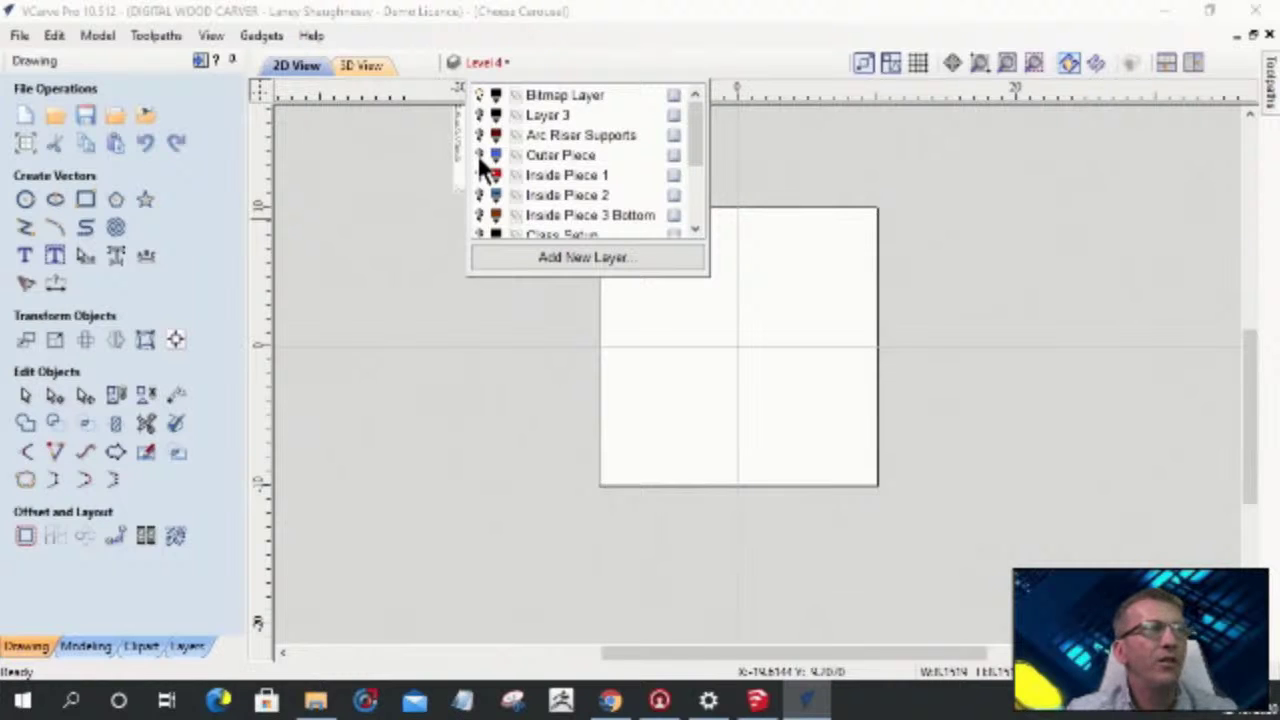
- Show the Outer Piece, Inside Piece 1 and Inside Piece 2 layers in turn, and leave only Inside Piece 3 Bottom displayed
click(478, 155)
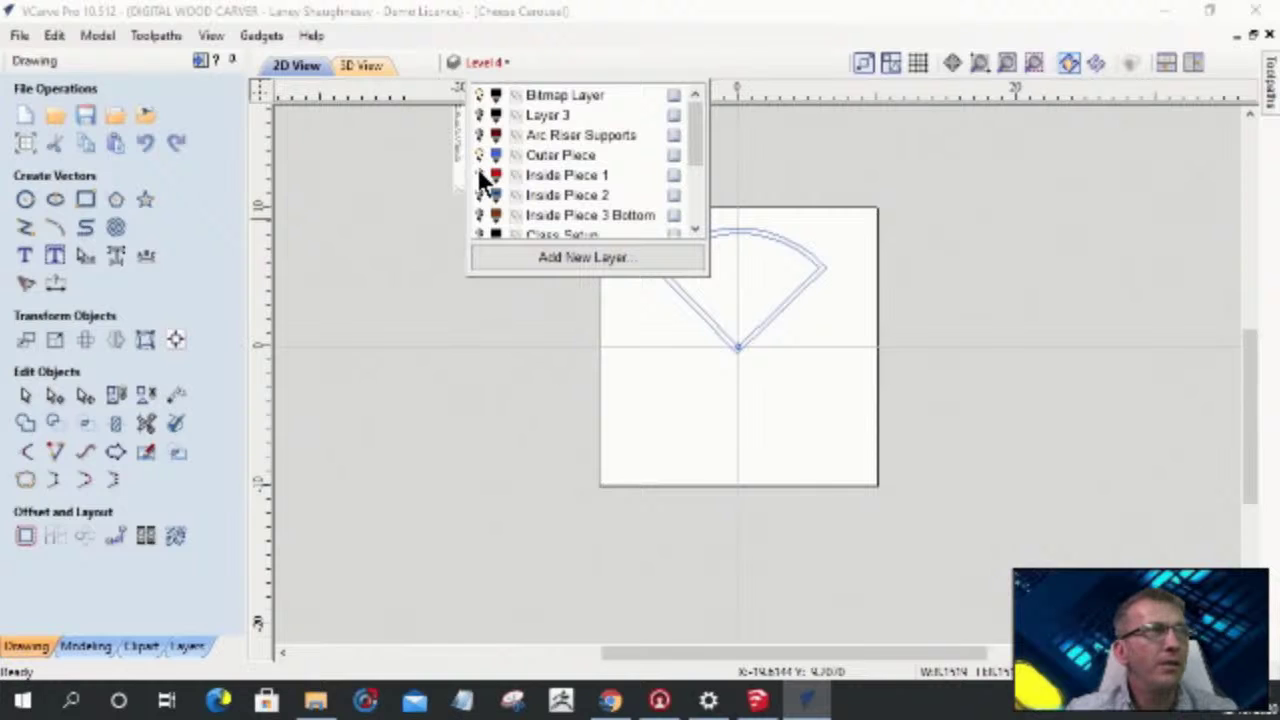
click(478, 175)
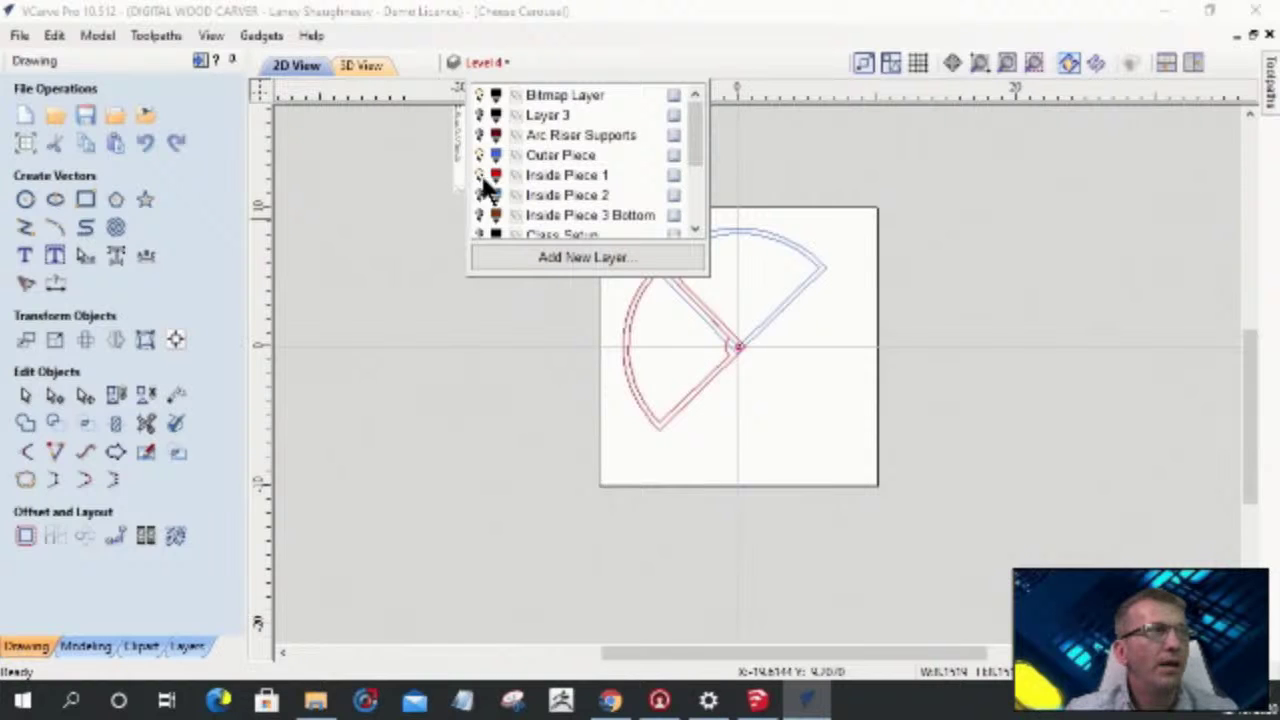
click(478, 195)
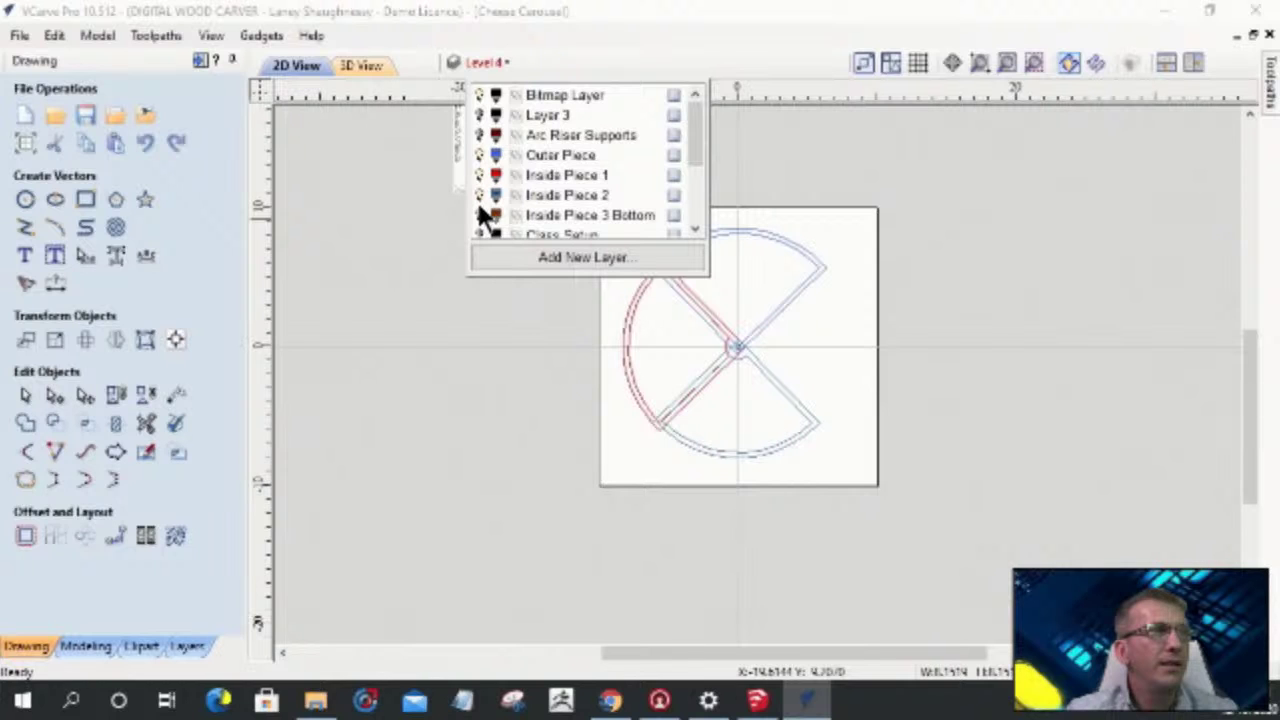
click(480, 215)
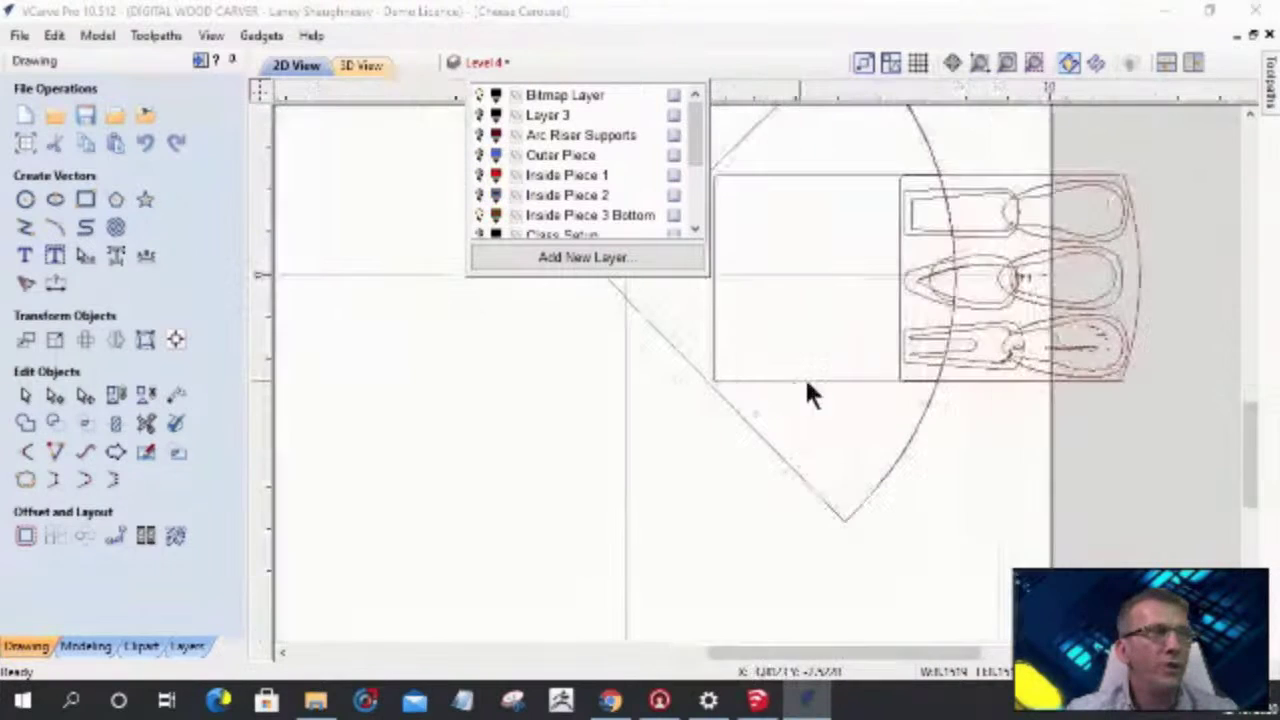
- Move the grouped utensil vectors into the rectangular area inside the Inside Piece 3 Bottom quarter outline
scroll(845, 366, down, 2)
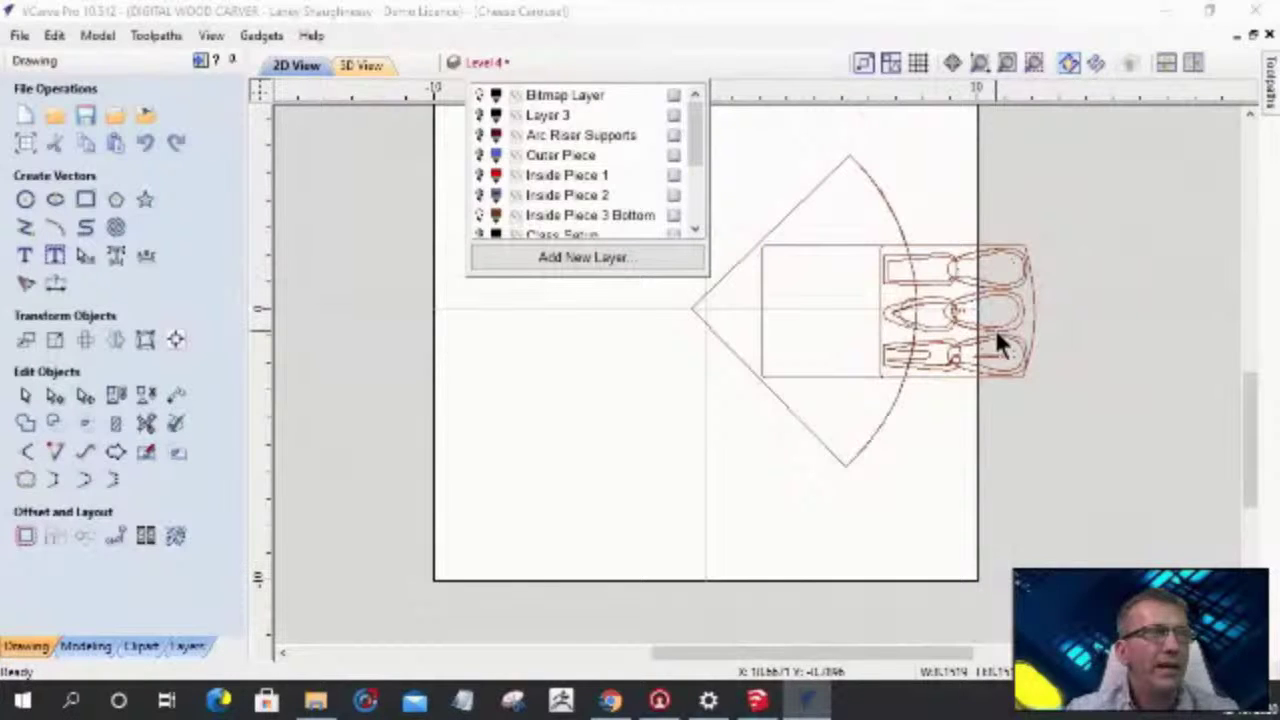
click(995, 340)
drag(995, 340, 1010, 320)
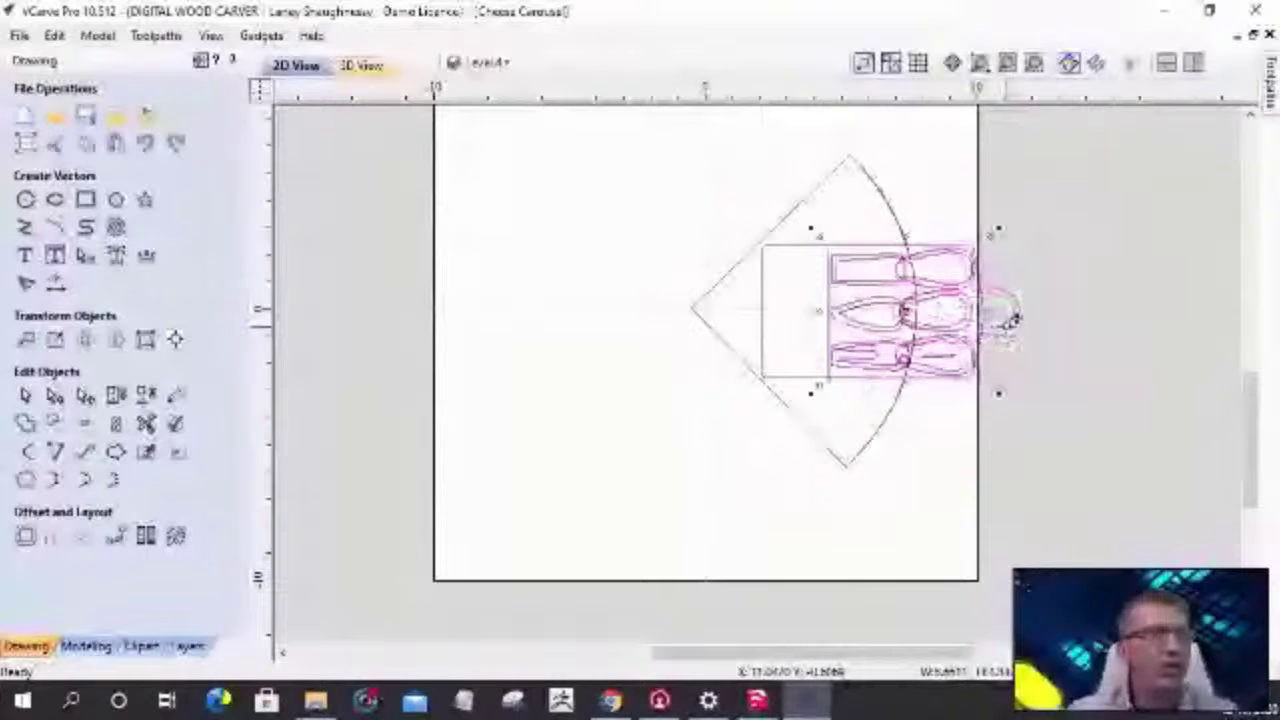
key(ctrl+z)
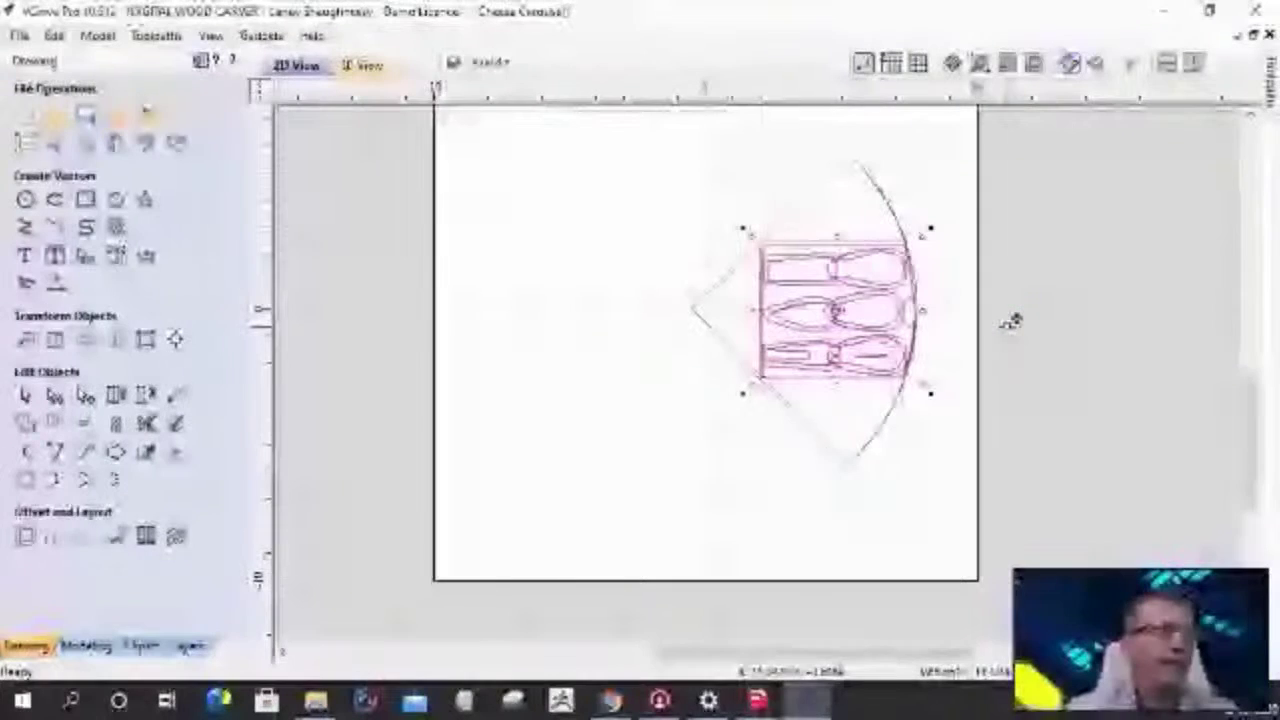
scroll(878, 432, up, 1)
scroll(878, 432, up, 1)
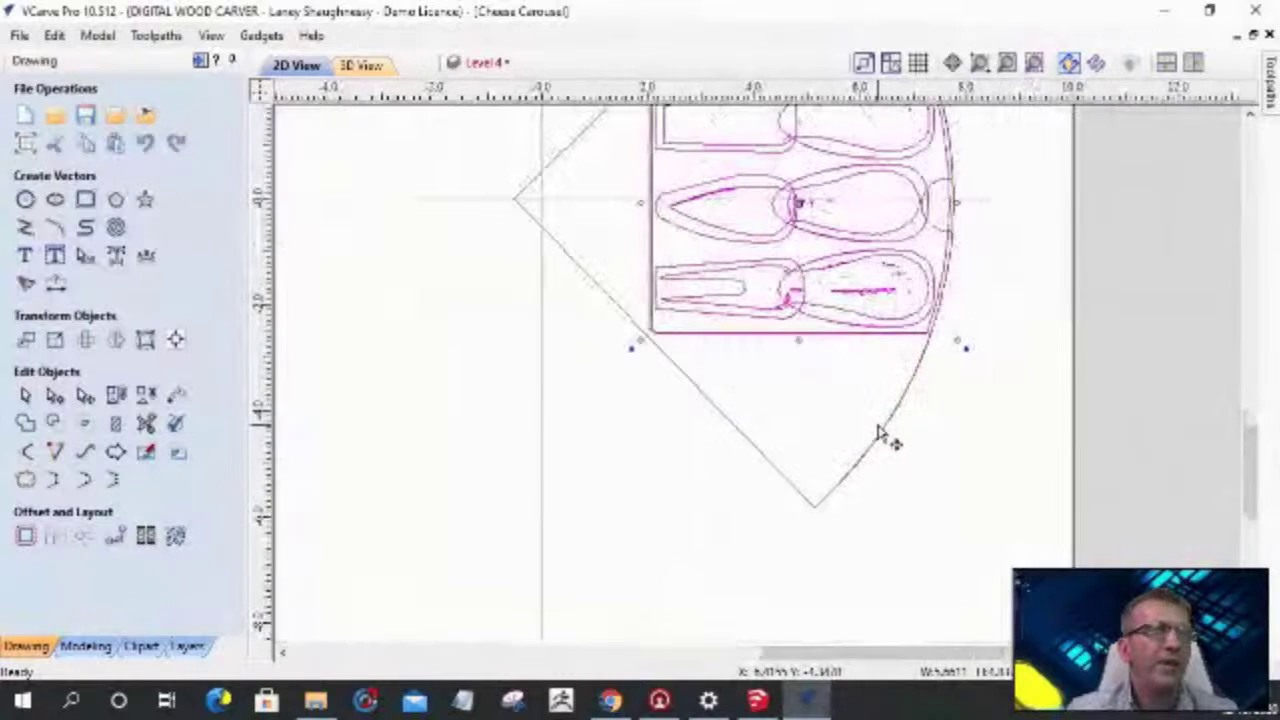
- Move the grouped utensil vectors out of the quarter outline, clear of the material's right edge
scroll(777, 206, down, 2)
scroll(852, 315, up, 1)
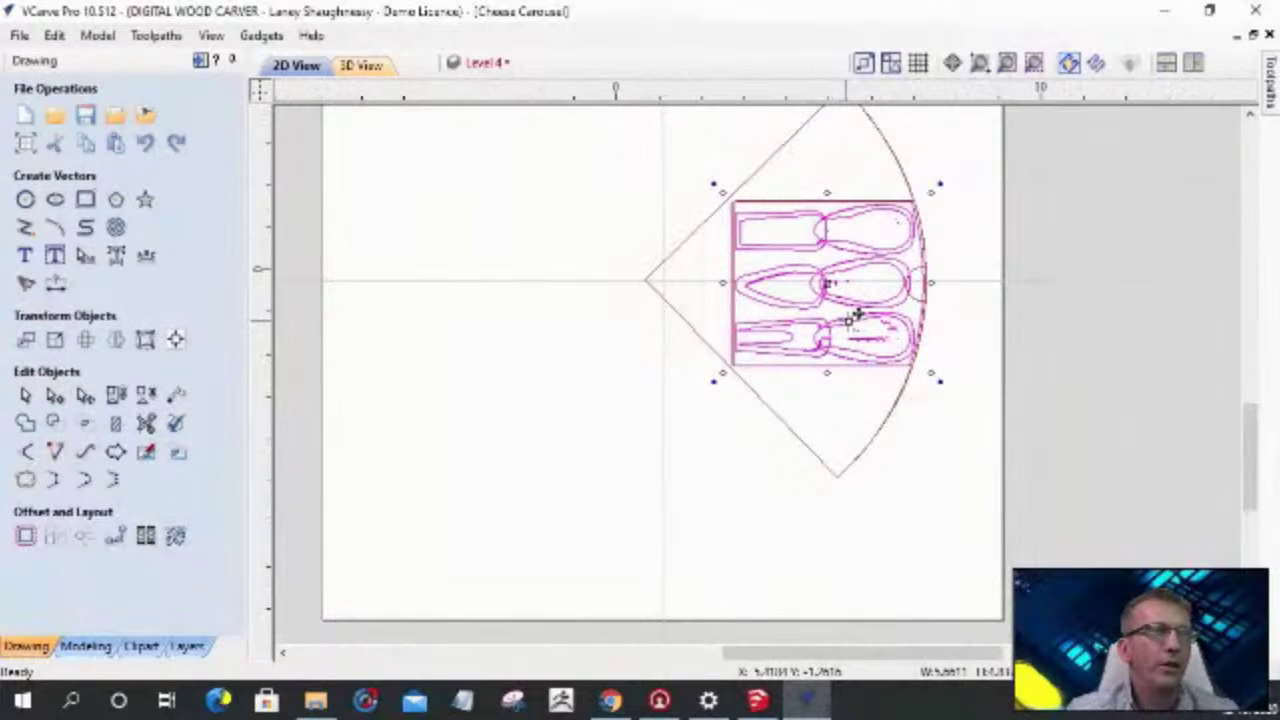
scroll(852, 315, up, 3)
scroll(852, 315, down, 1)
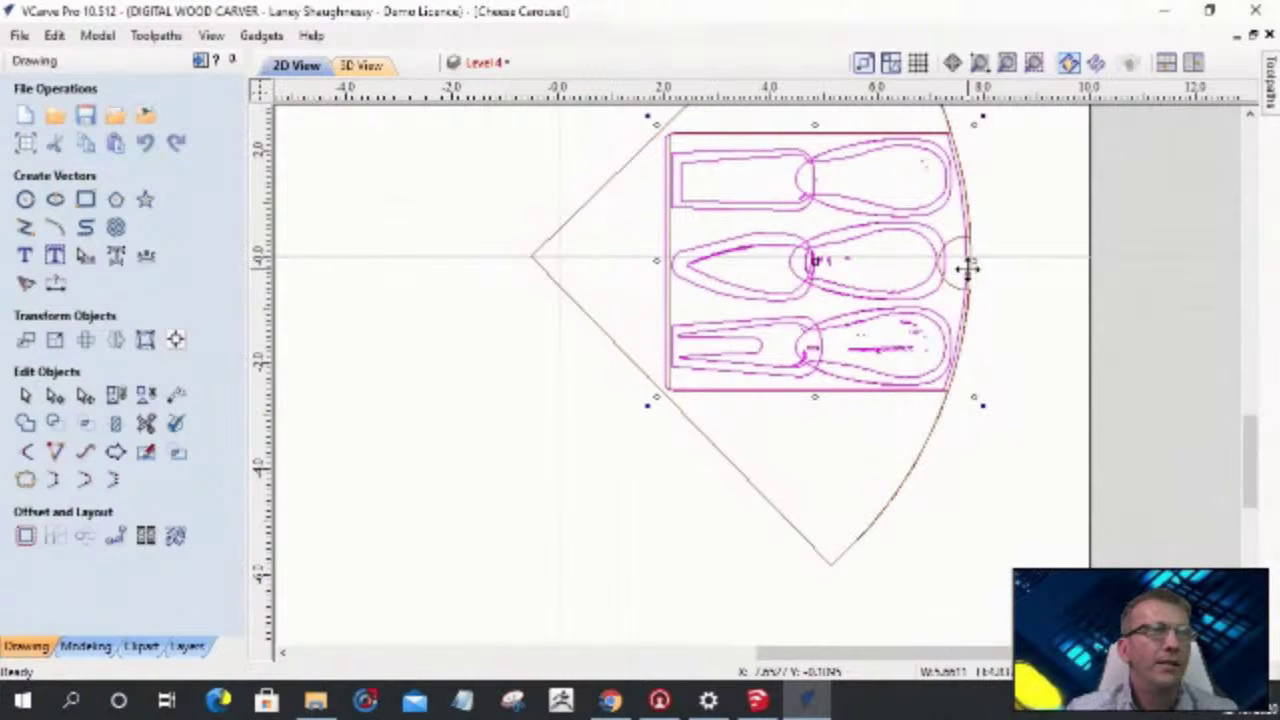
scroll(1171, 457, down, 3)
scroll(885, 473, down, 2)
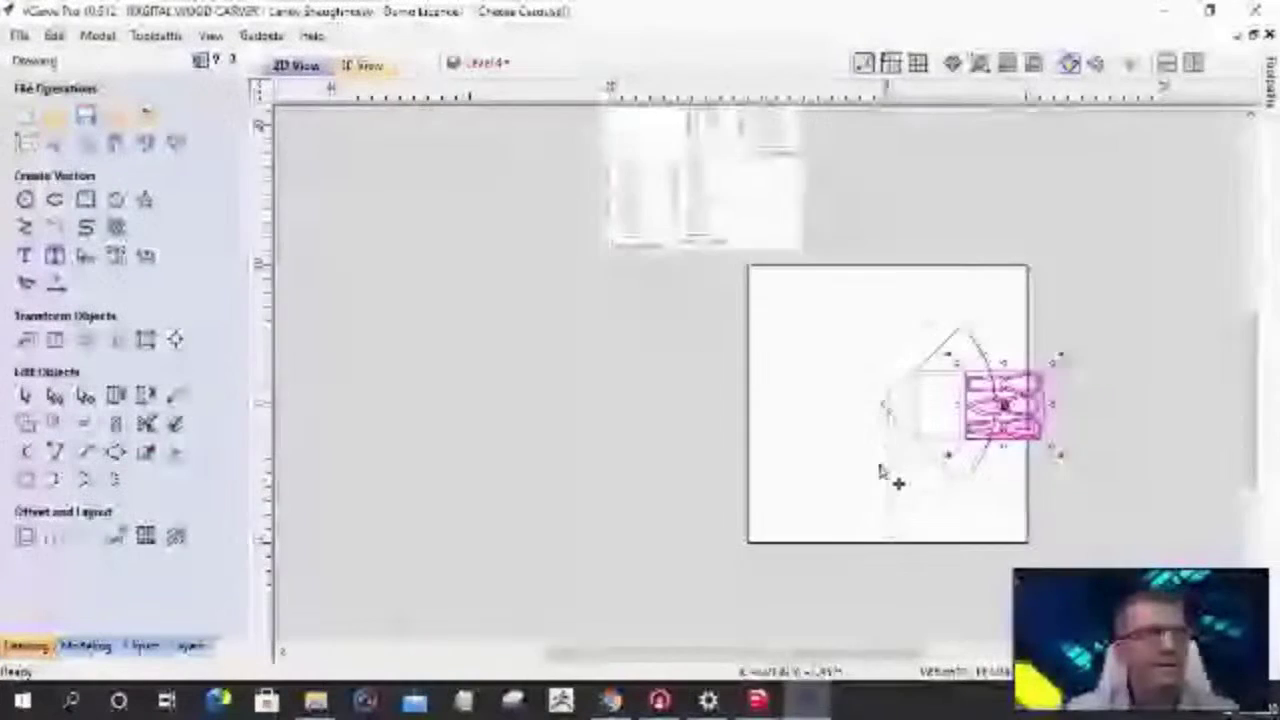
scroll(880, 470, down, 1)
scroll(717, 403, up, 4)
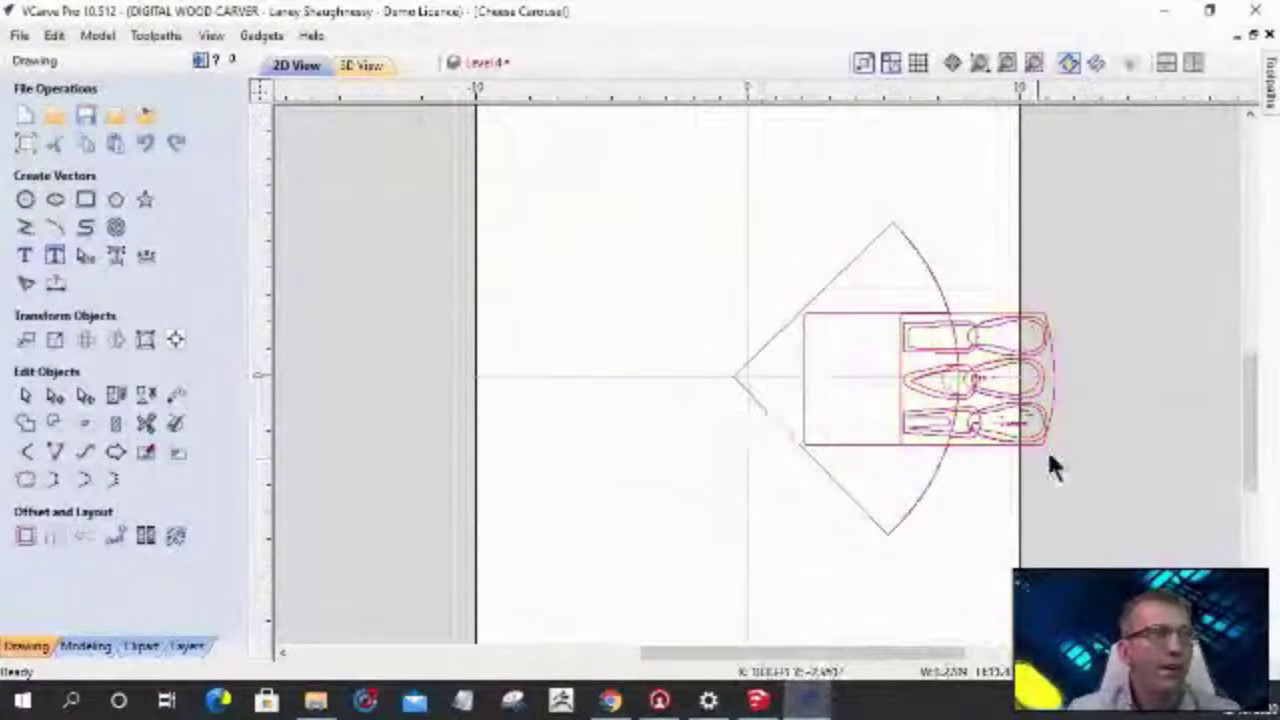
click(1021, 322)
click(1052, 379)
drag(1060, 377, 1253, 379)
click(955, 440)
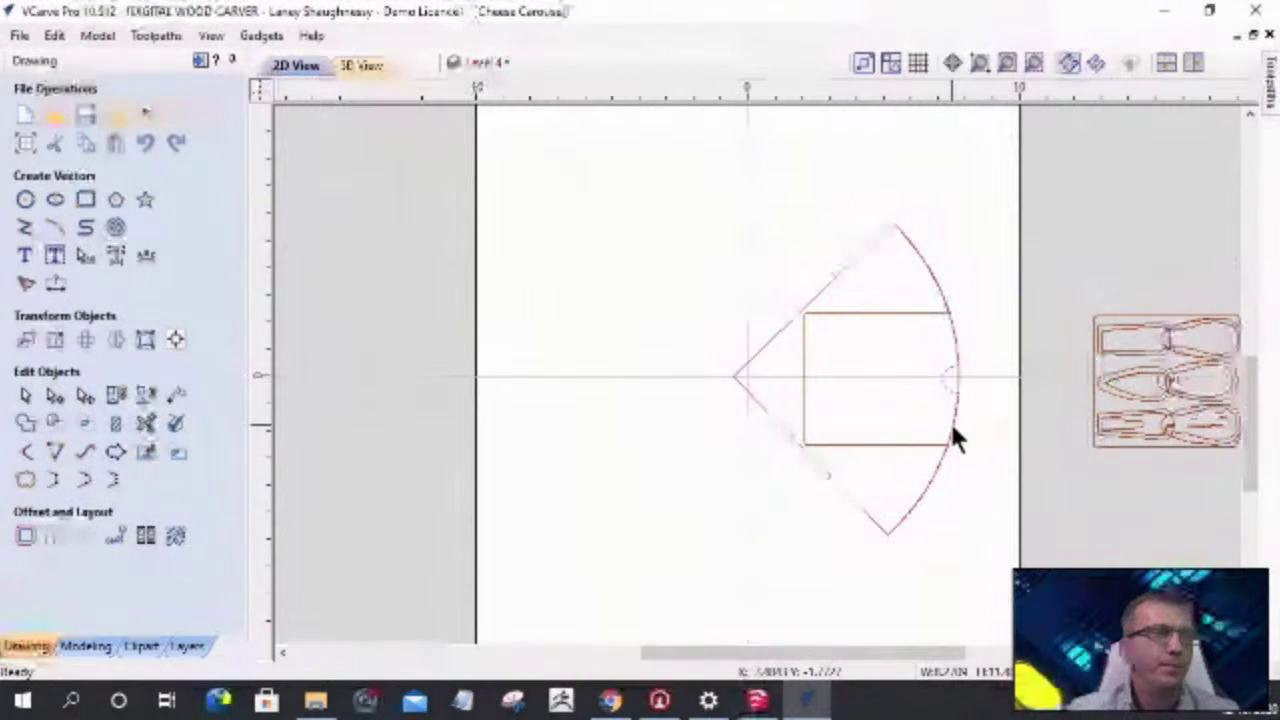
- Make Inside Piece 3 Bottom the active layer
scroll(955, 440, down, 1)
scroll(955, 440, up, 2)
scroll(953, 432, up, 1)
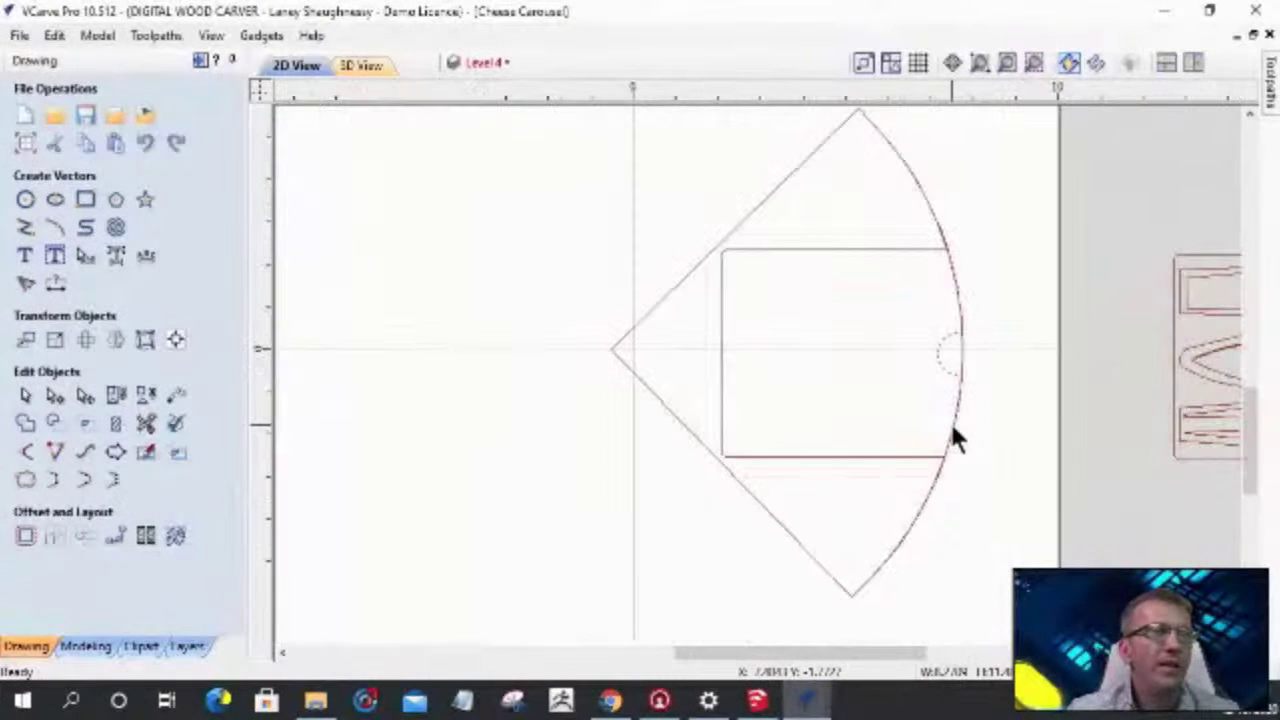
scroll(950, 435, down, 2)
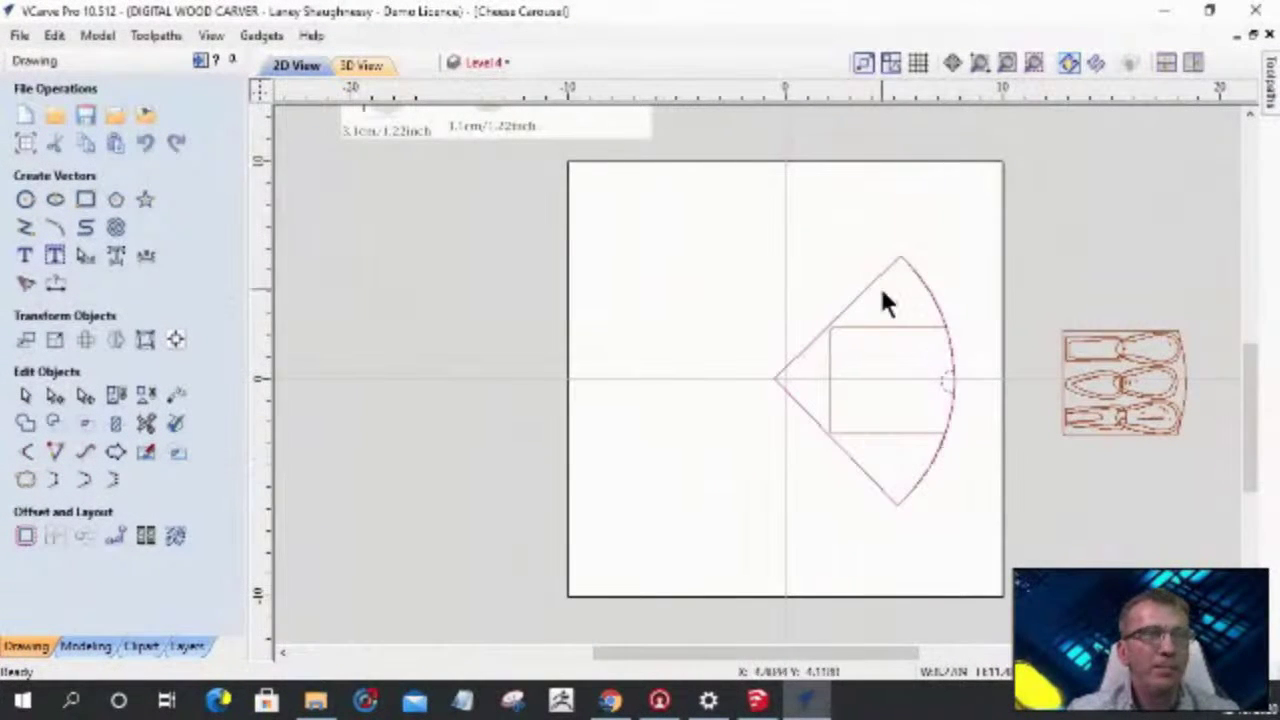
click(495, 63)
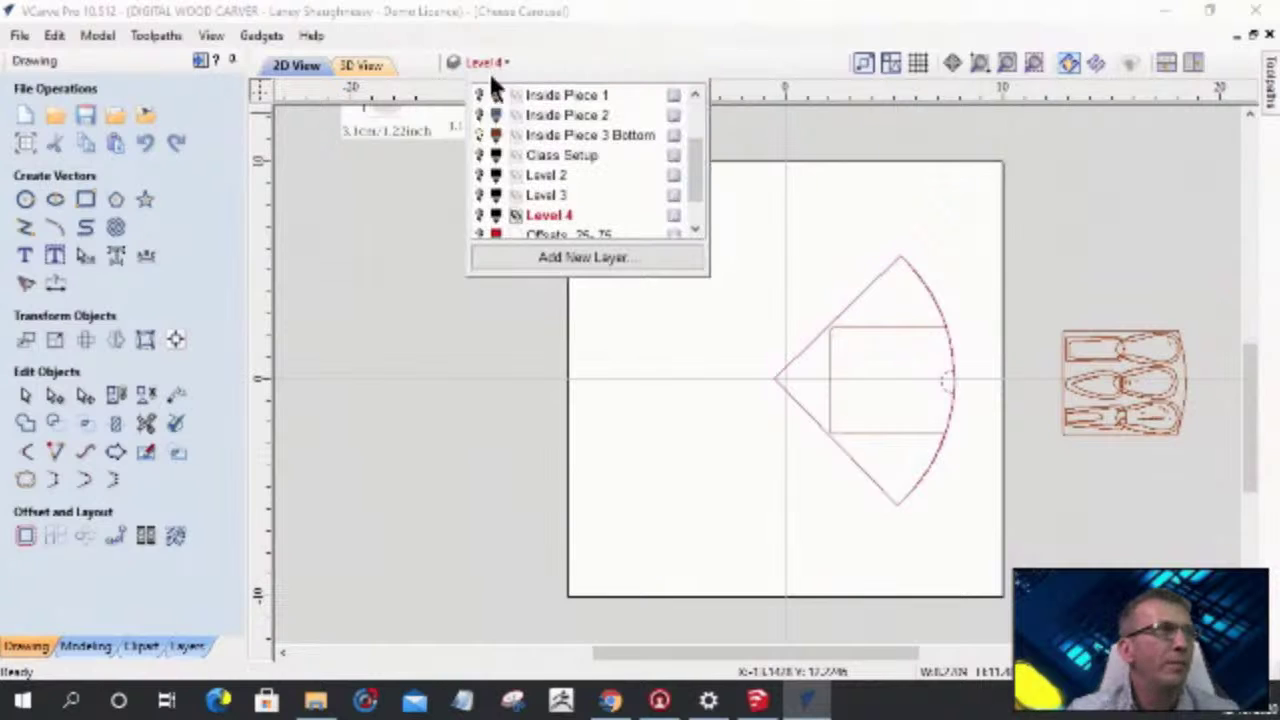
click(560, 135)
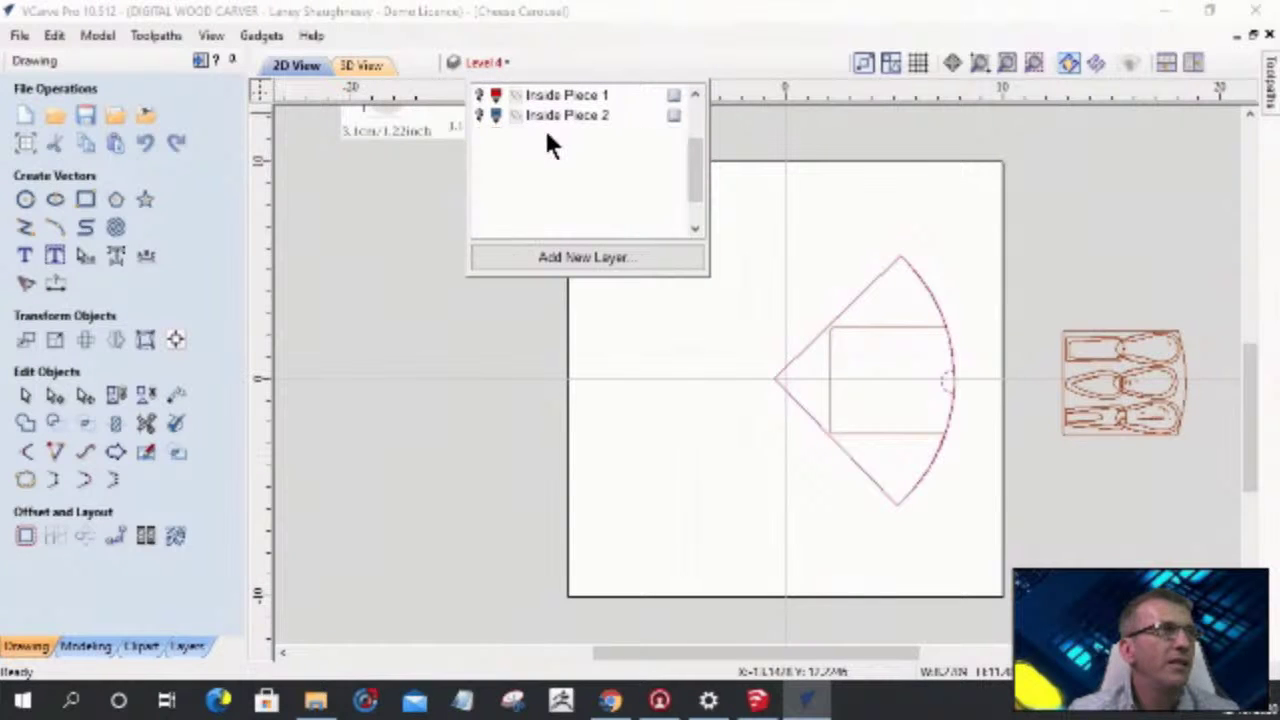
- Separate the quarter outline with the semicircular notch from the stacked vectors by moving it to their left
scroll(915, 400, up, 1)
scroll(918, 403, up, 2)
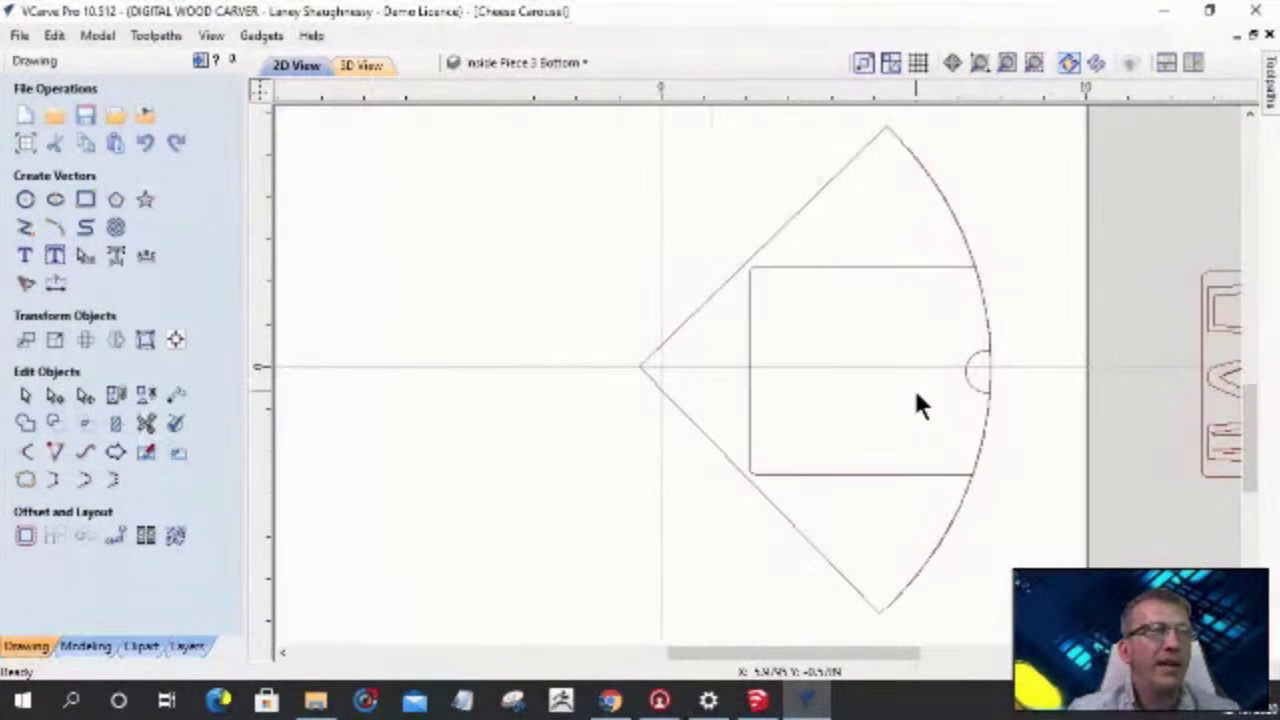
scroll(915, 292, down, 3)
scroll(884, 299, up, 1)
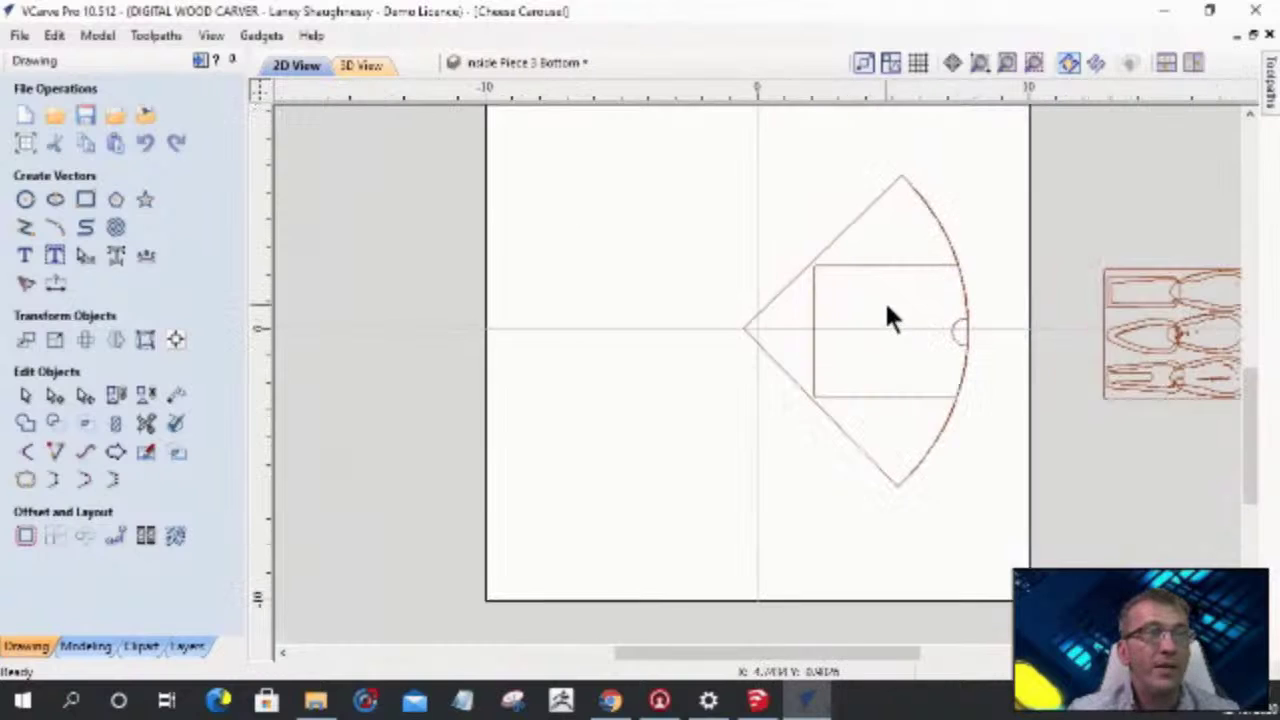
drag(837, 240, 508, 207)
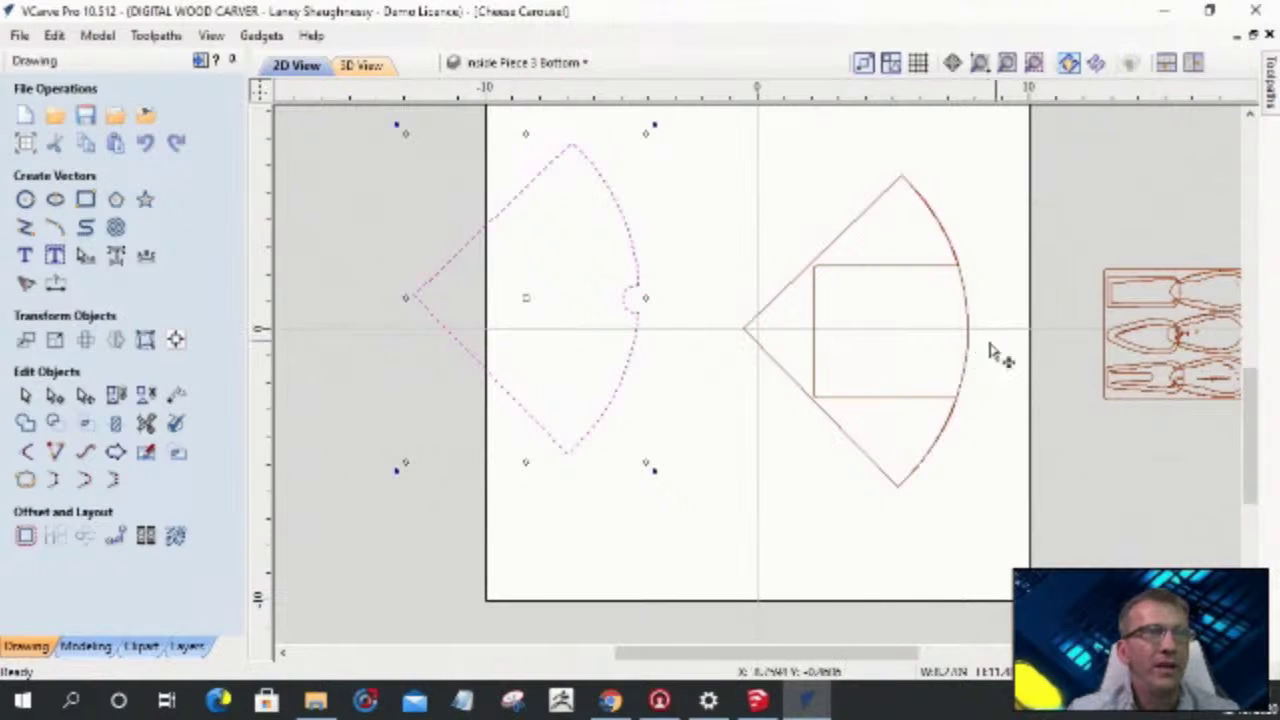
- Separate the quarter outline with the rectangular cutout from the plain quarter, placing it outside the material beyond the lower-right corner
click(810, 272)
shift+click(800, 263)
drag(790, 298, 654, 499)
click(612, 479)
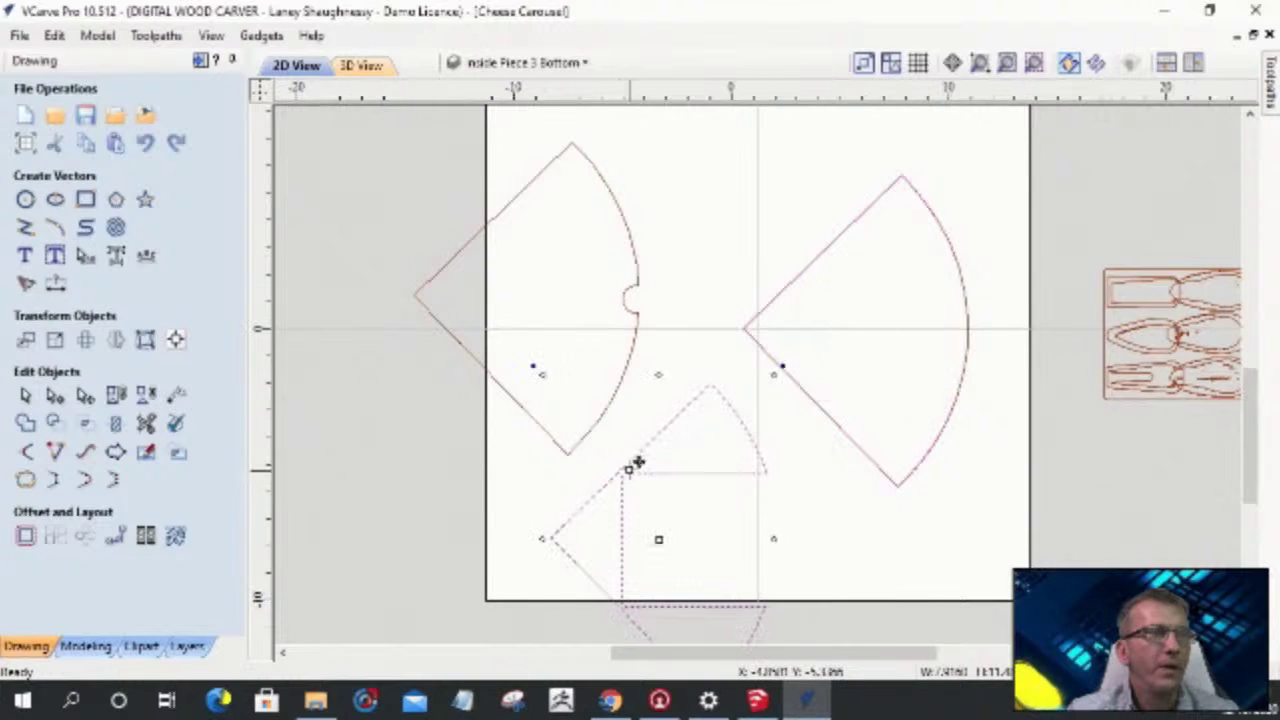
scroll(748, 380, down, 3)
scroll(640, 594, up, 6)
scroll(800, 349, down, 4)
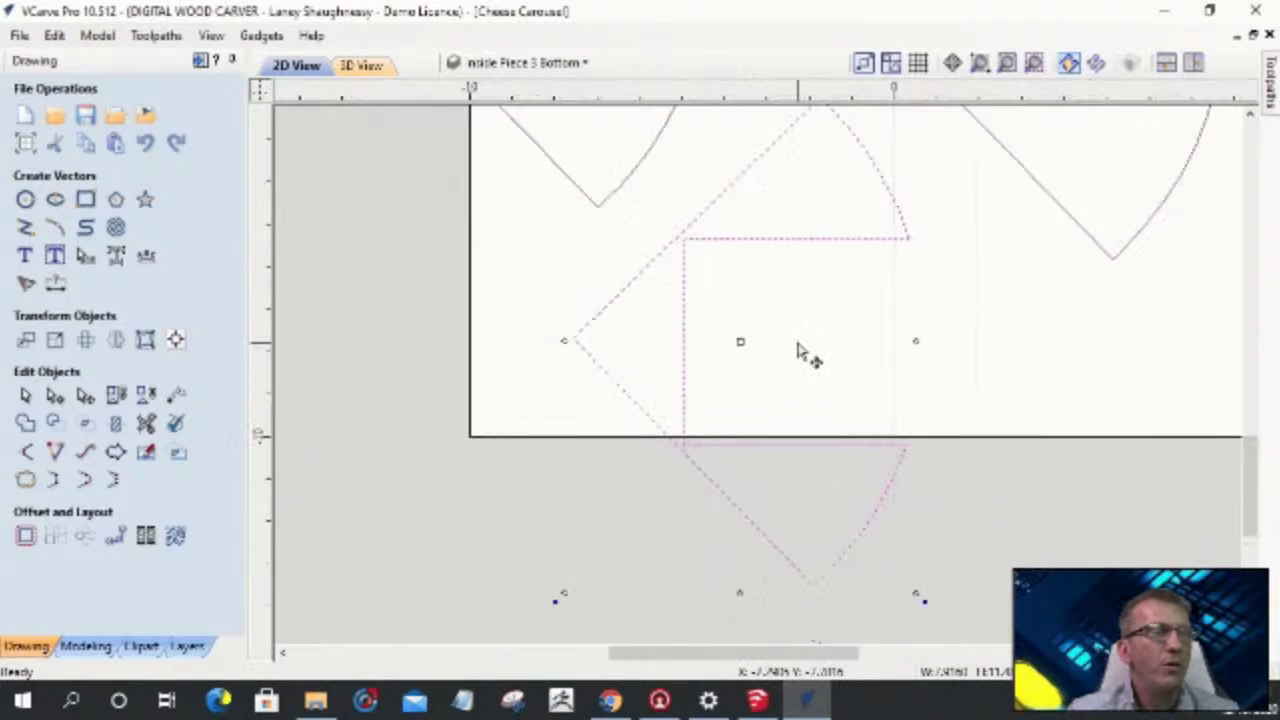
scroll(760, 300, down, 2)
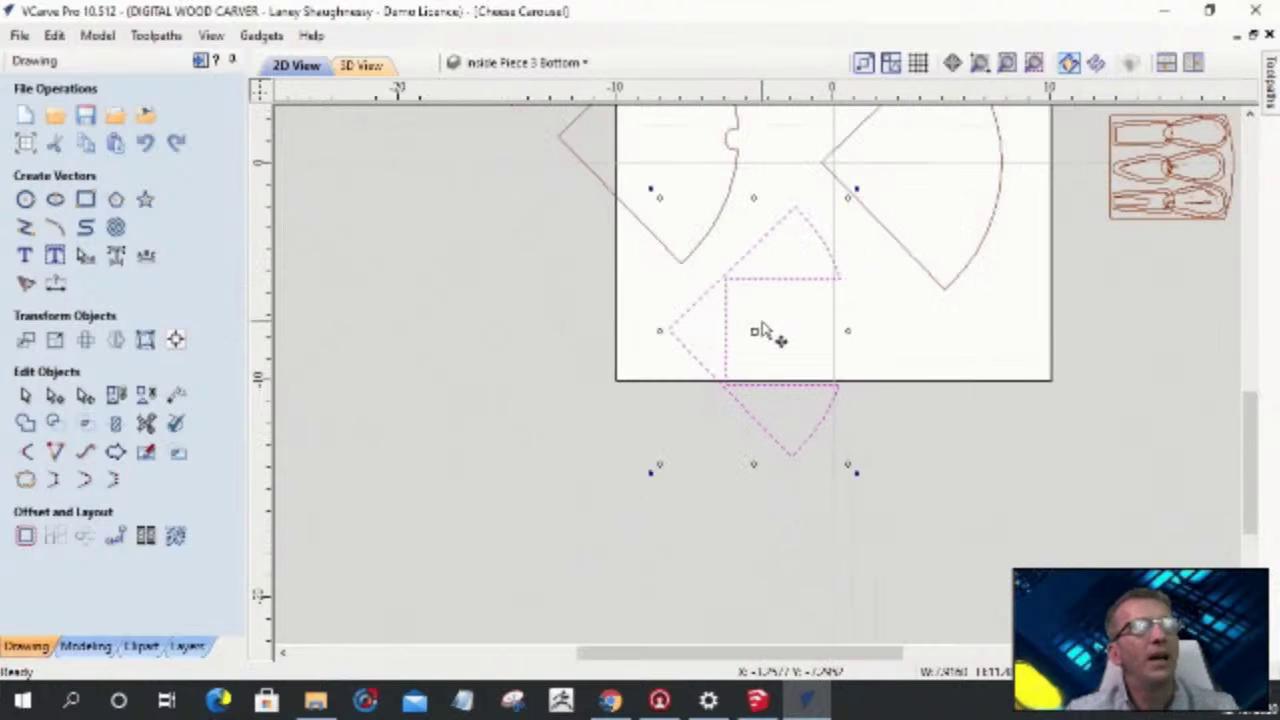
scroll(790, 310, up, 2)
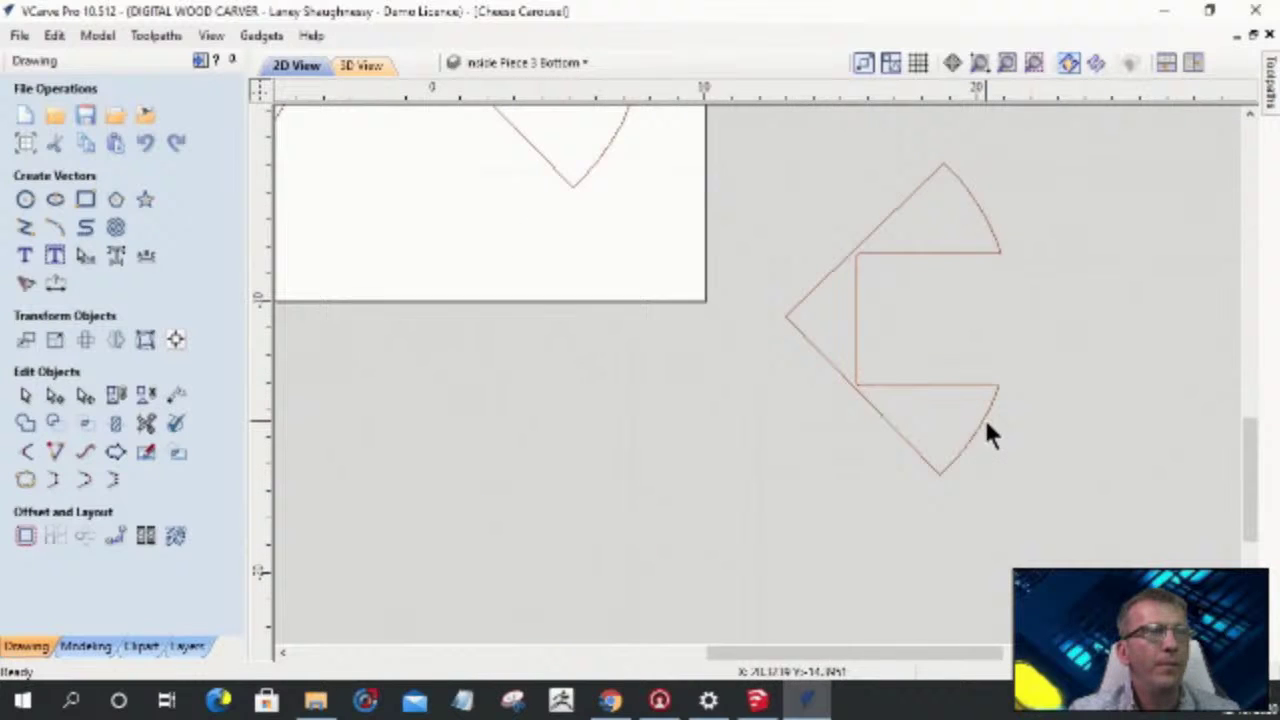
scroll(984, 416, up, 1)
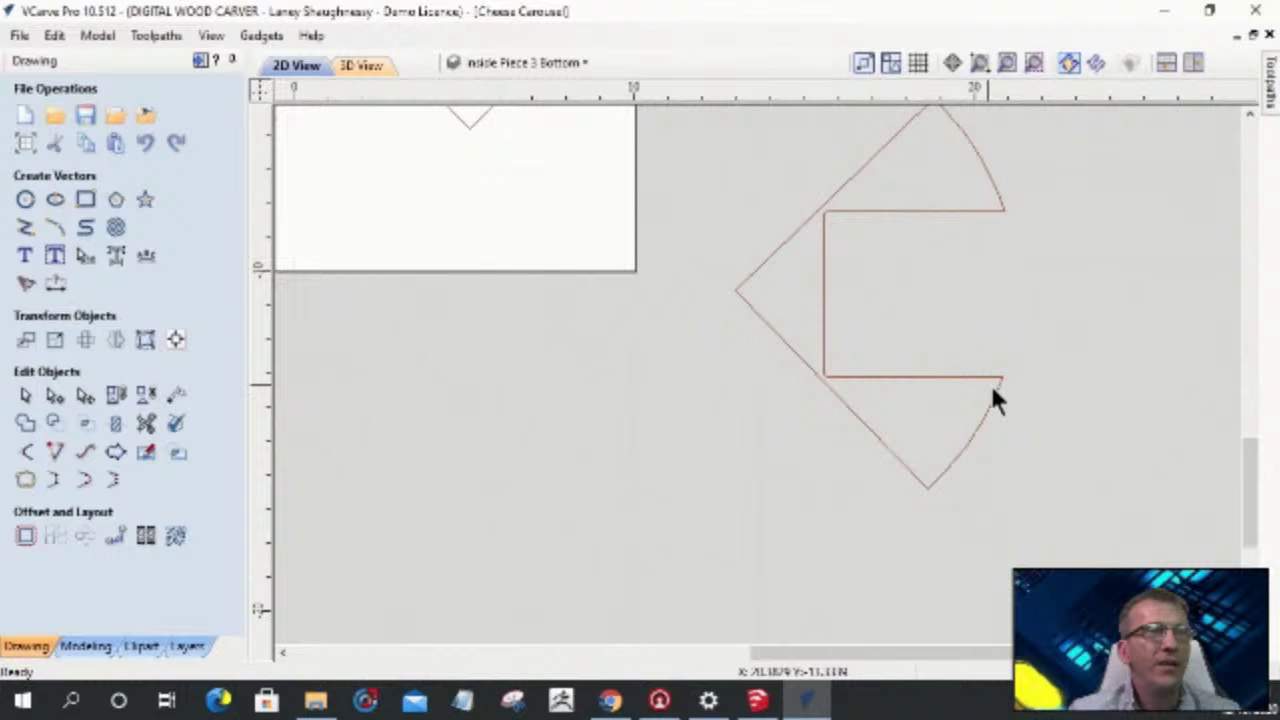
scroll(995, 398, down, 3)
- Select the plain quarter outline and compare it with the notched quarter outline
click(756, 272)
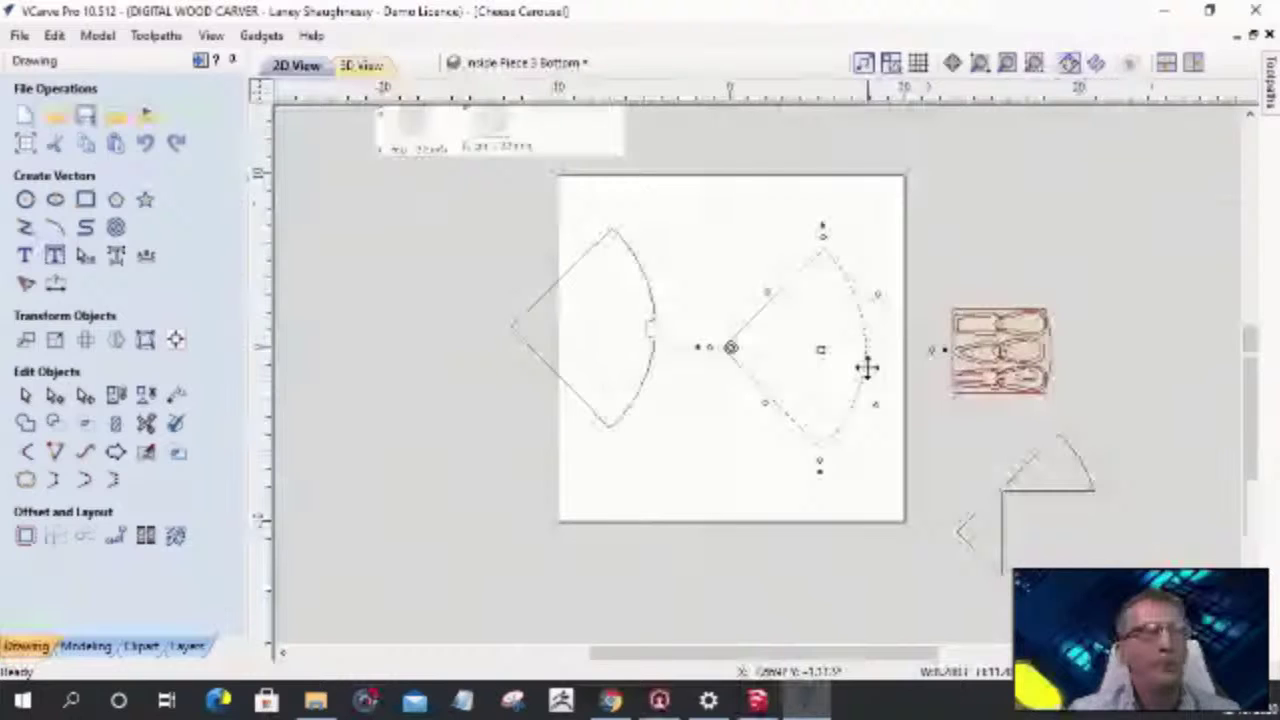
click(646, 286)
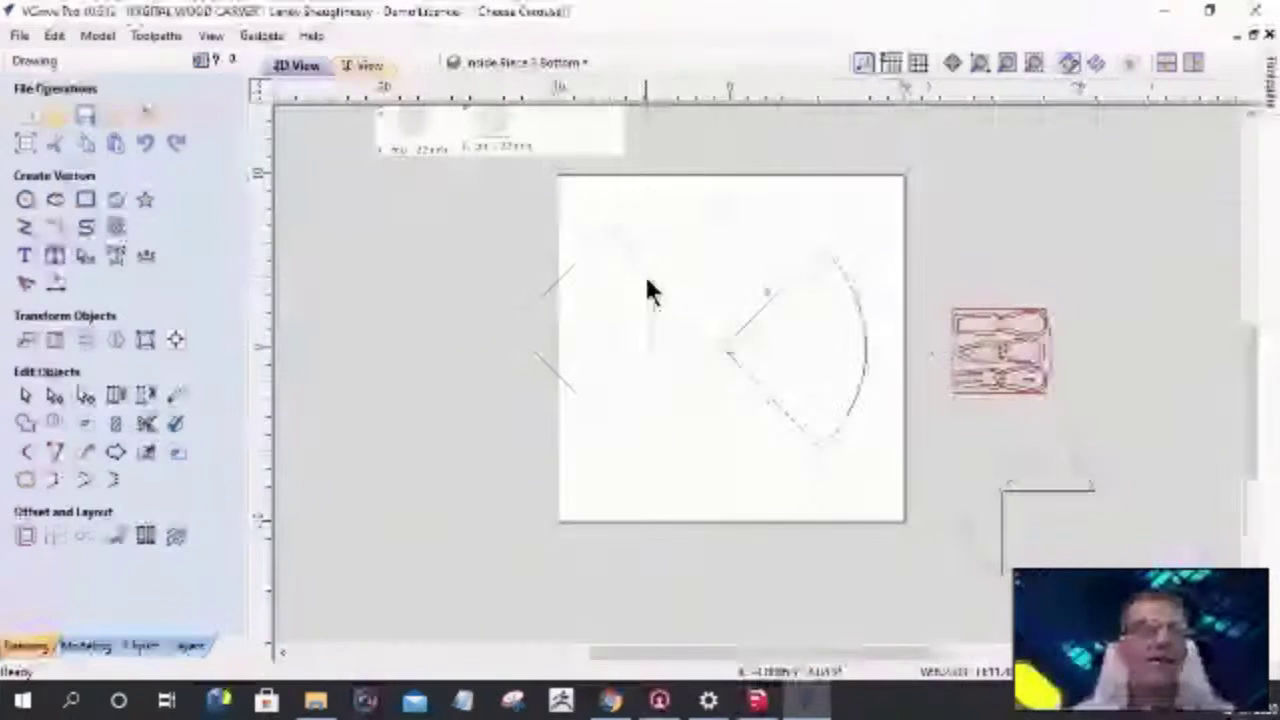
click(646, 286)
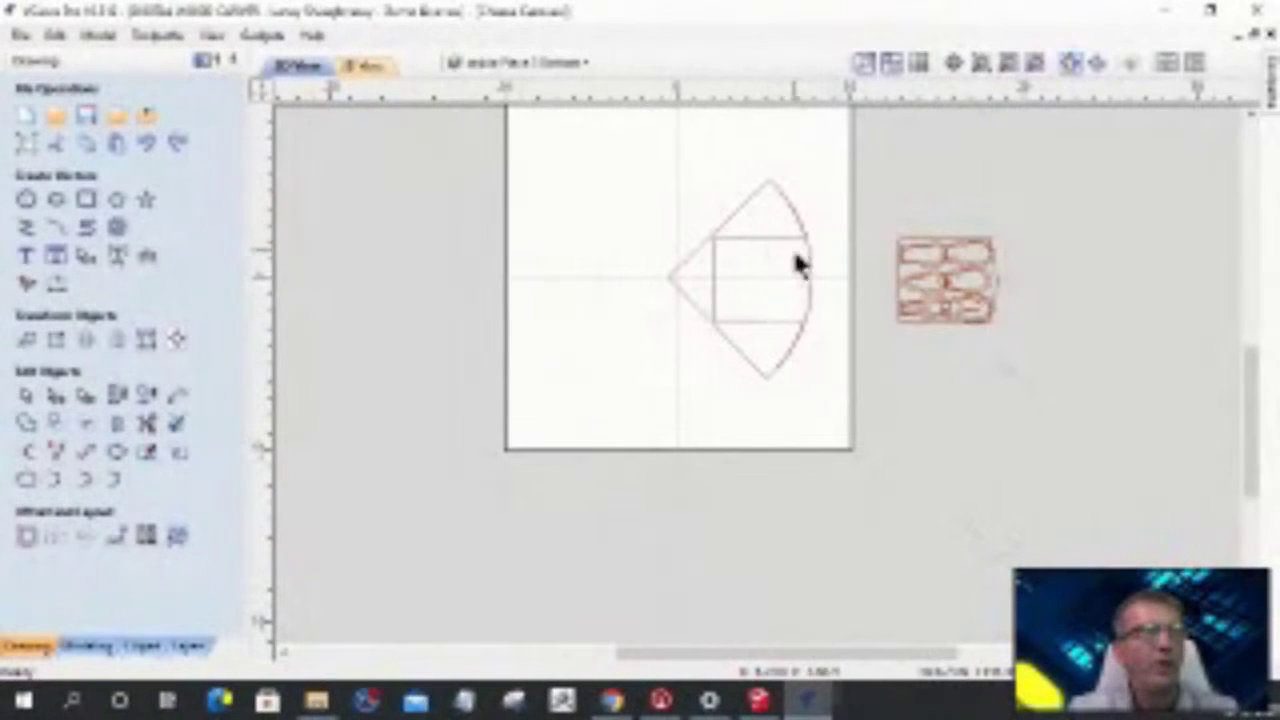
- Move the grouped utensil vectors back into the rectangular area of the quarter outline
click(902, 290)
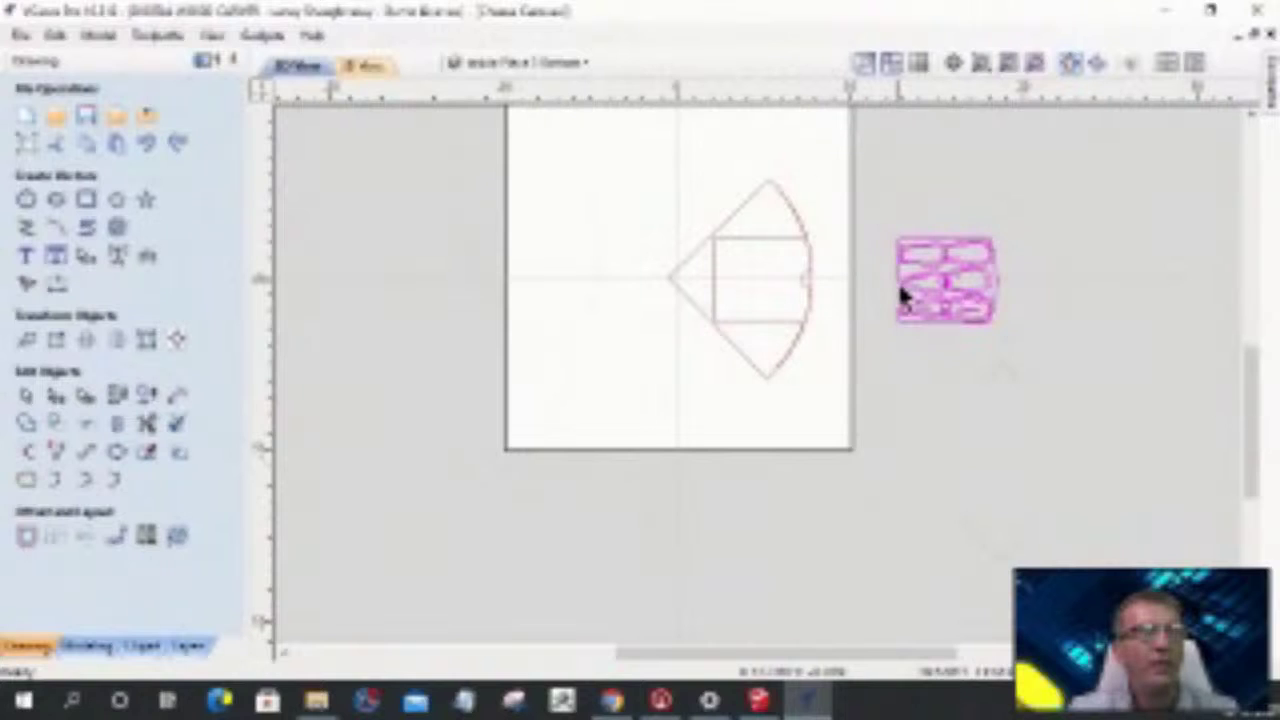
drag(905, 290, 722, 271)
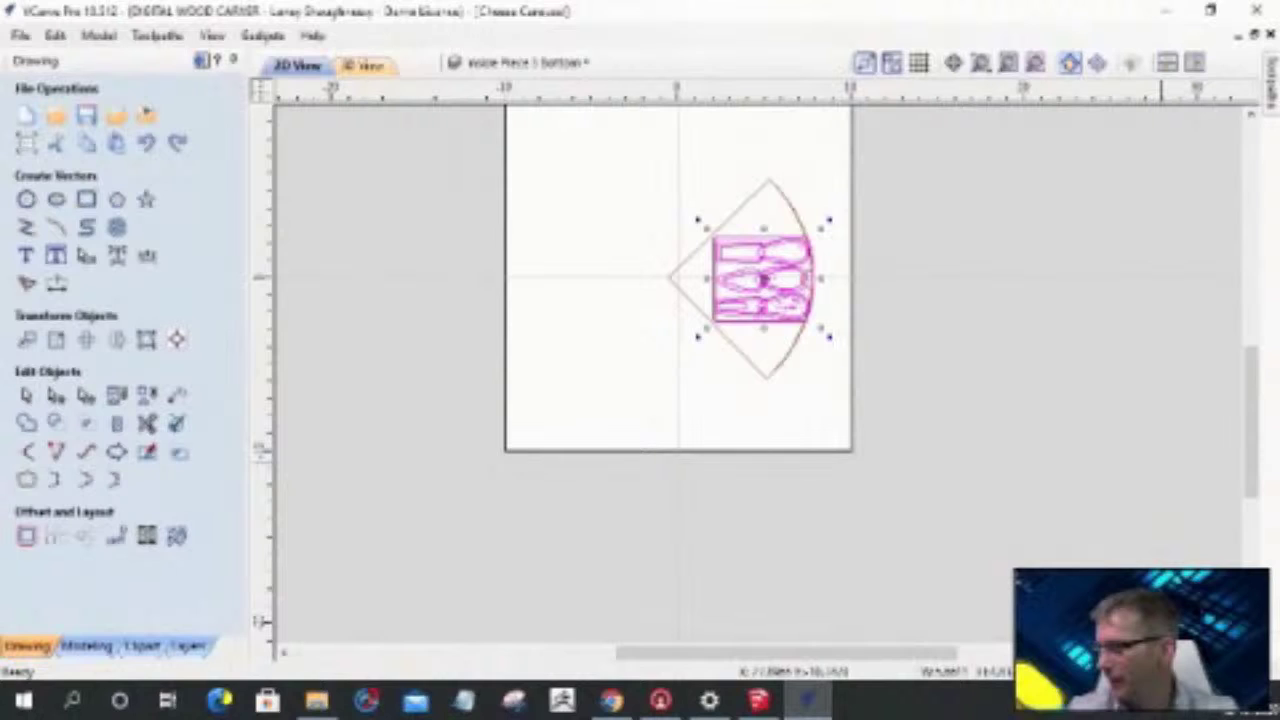
- Switch to SketchUp and examine the lowest, lightest-coloured quarter tray of the Cheese Carousel model
key(alt+Tab)
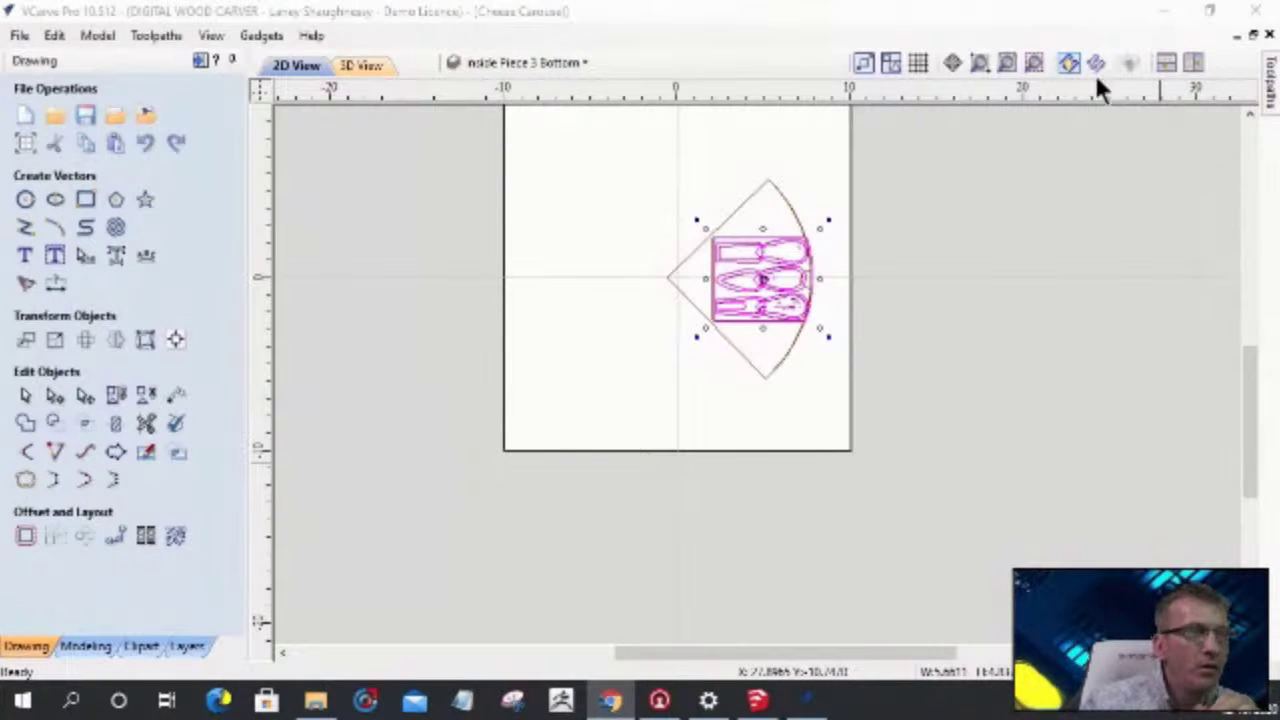
mouse_move(733, 710)
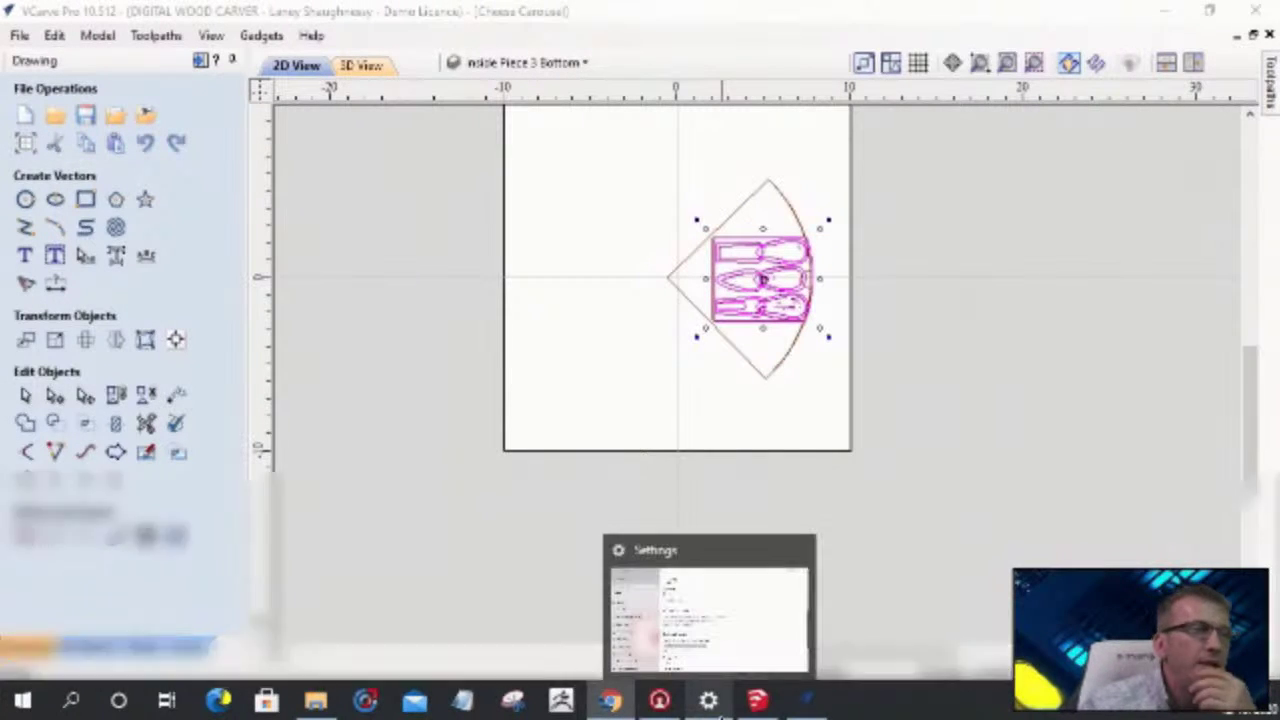
click(757, 700)
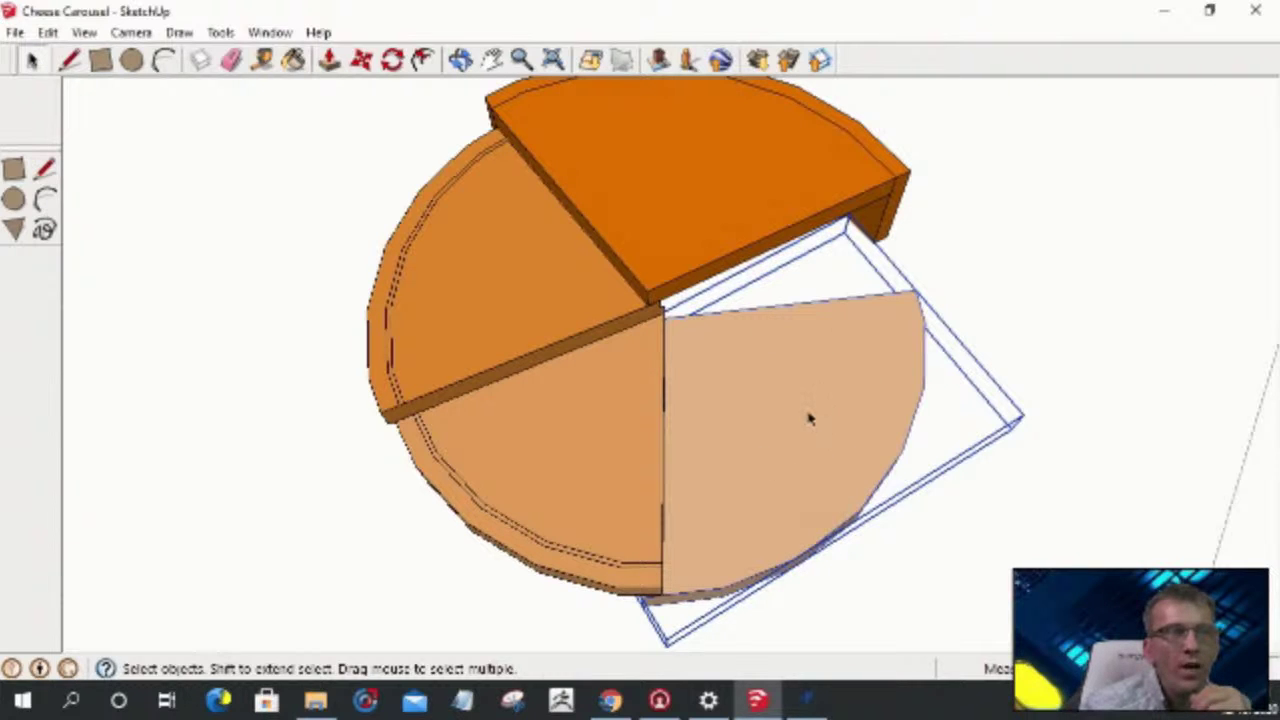
- Return to VCarve Pro, hide the Inside Piece 3 Bottom layer and show the Arc Riser Supports layer
click(812, 702)
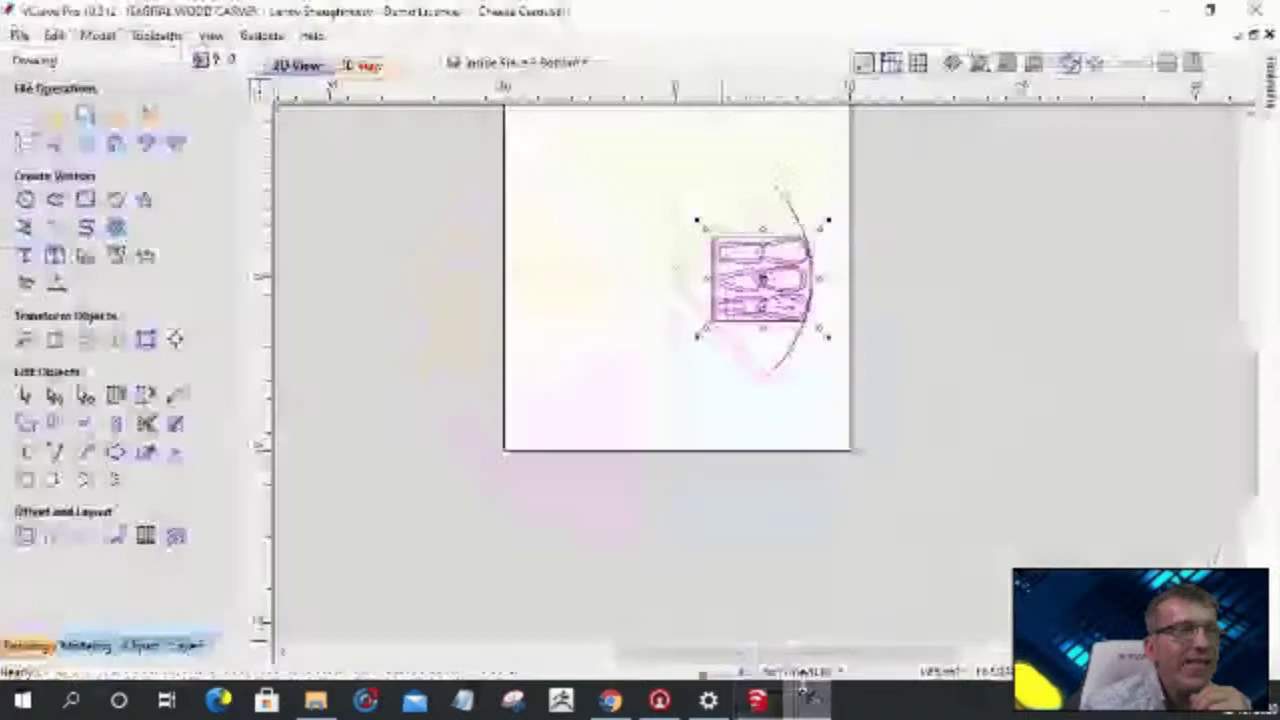
click(490, 62)
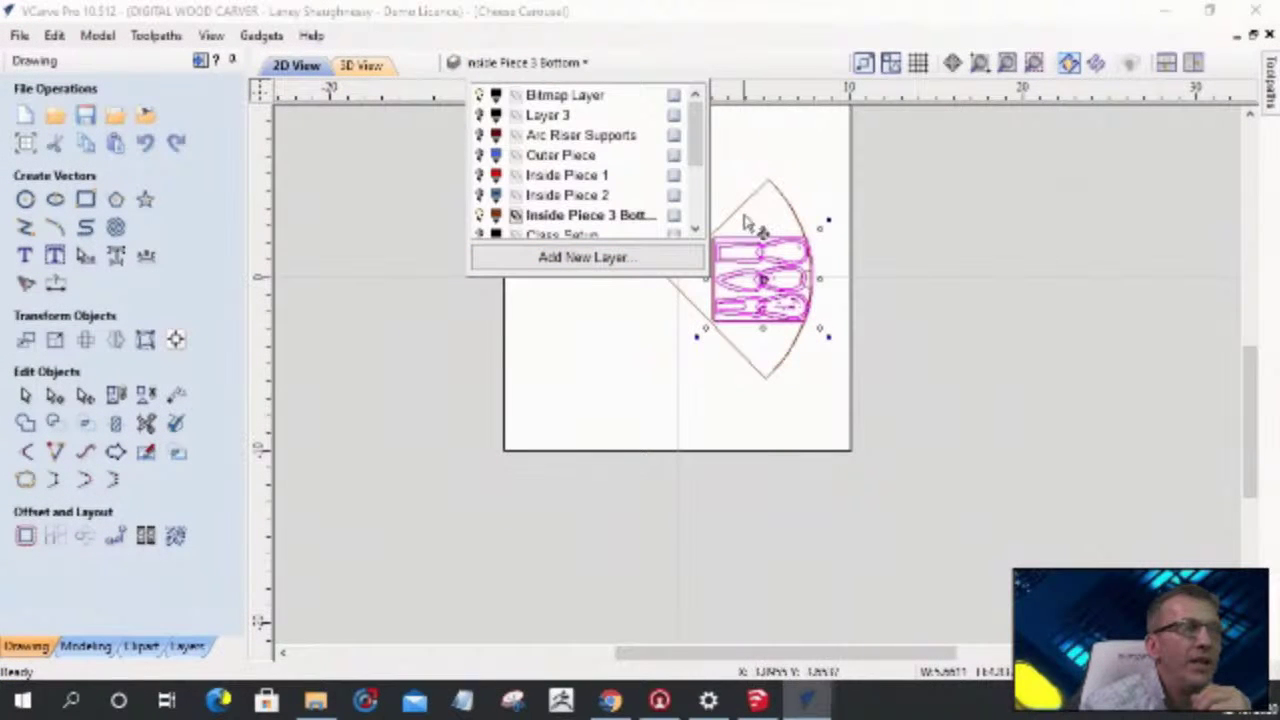
click(479, 215)
click(479, 135)
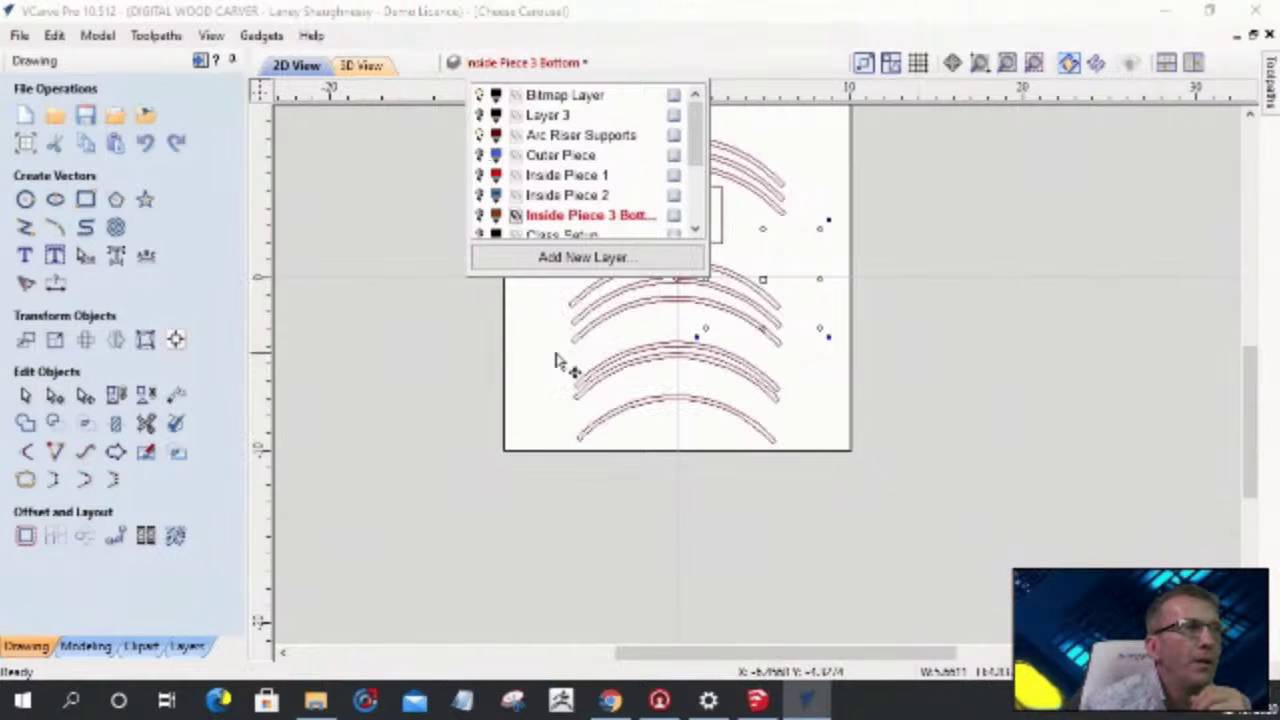
click(560, 340)
- Examine the height dimensions of the three stepped riser support profiles, selecting the tallest, middle and shortest dimensions in turn
scroll(645, 210, up, 2)
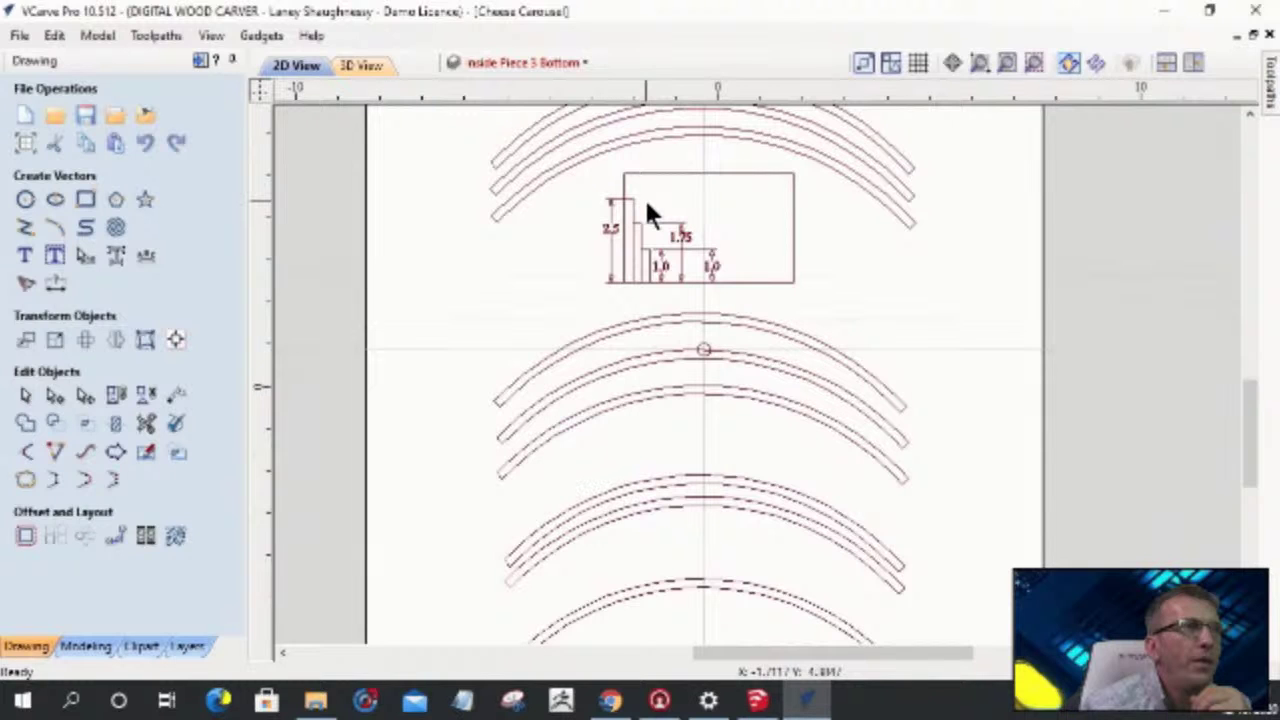
scroll(644, 197, up, 4)
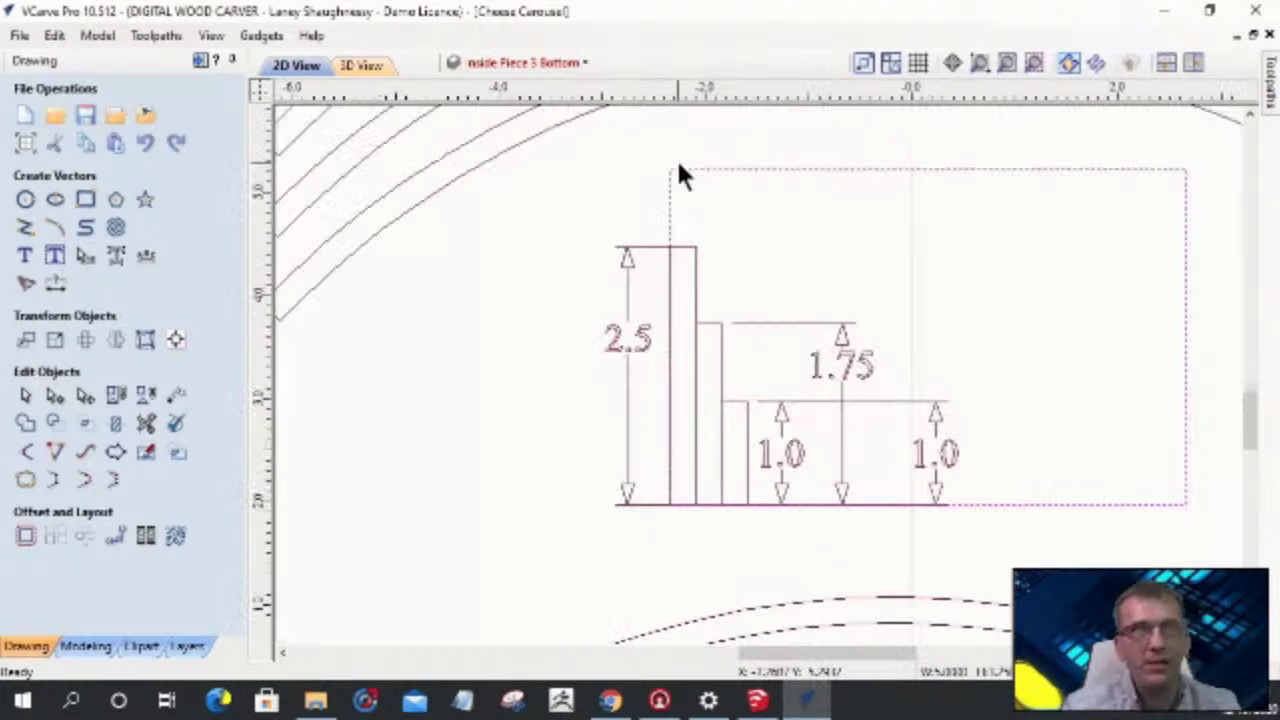
click(684, 249)
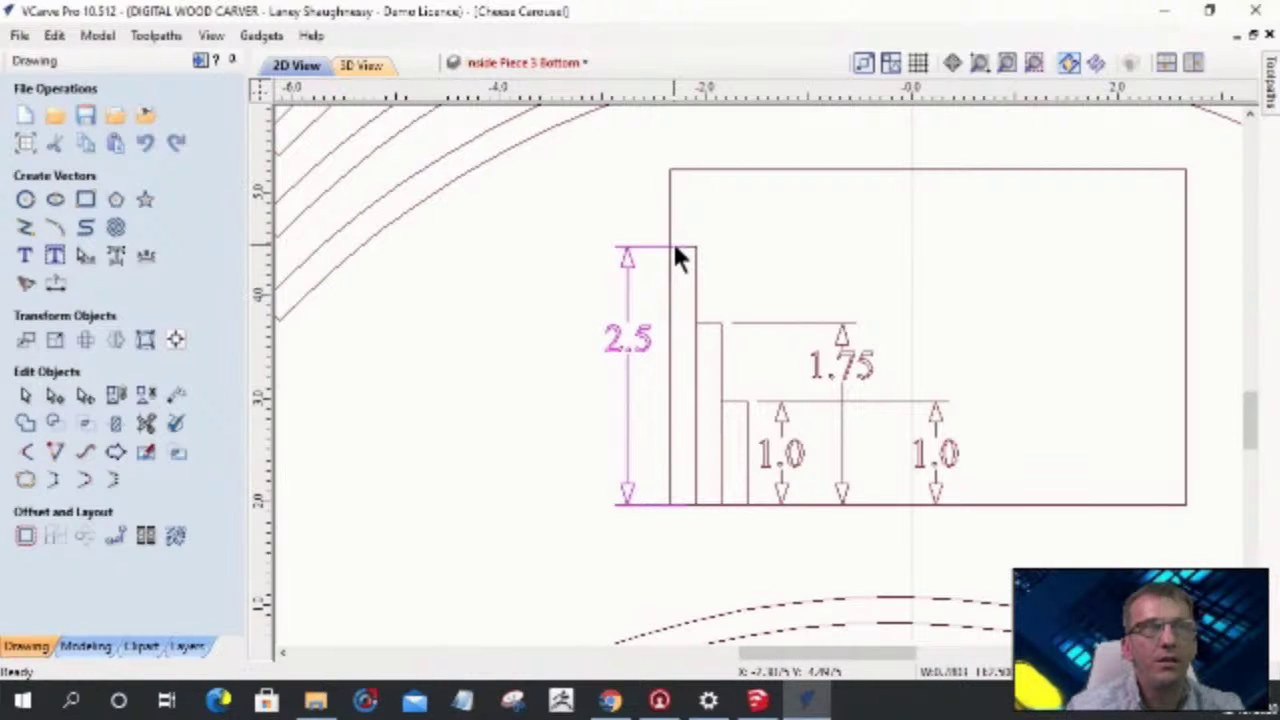
click(713, 330)
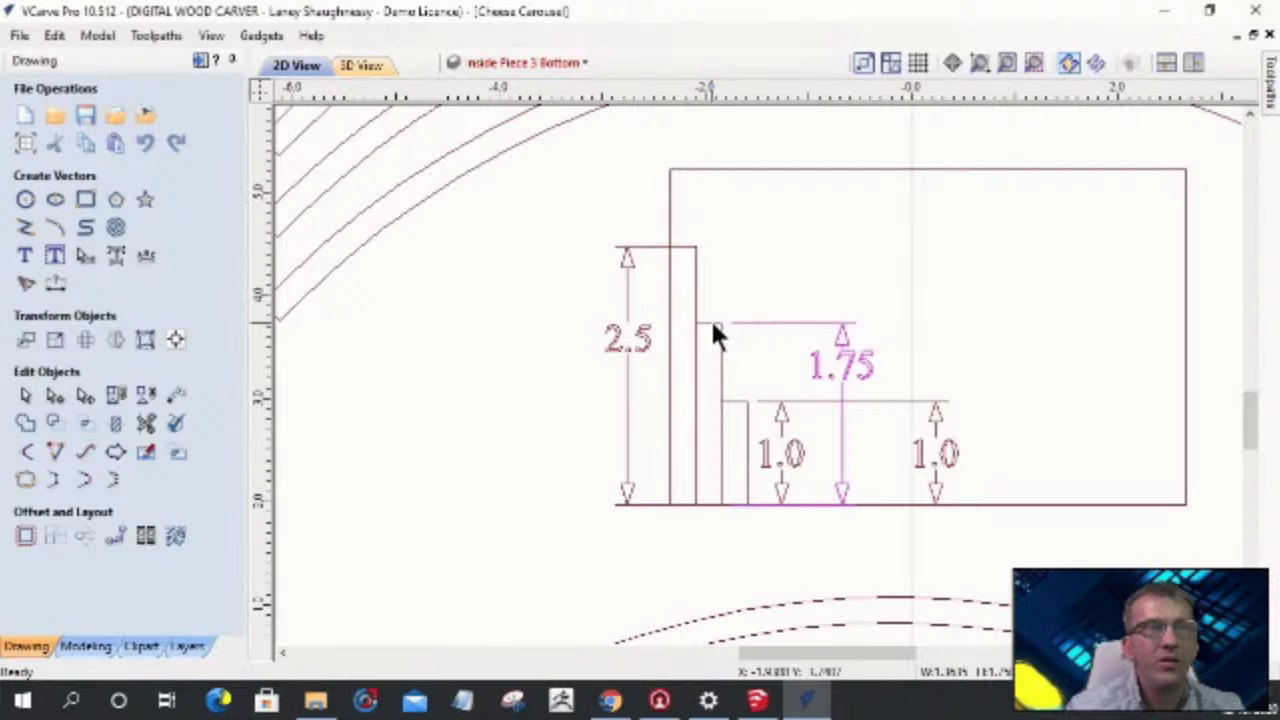
click(706, 325)
click(711, 325)
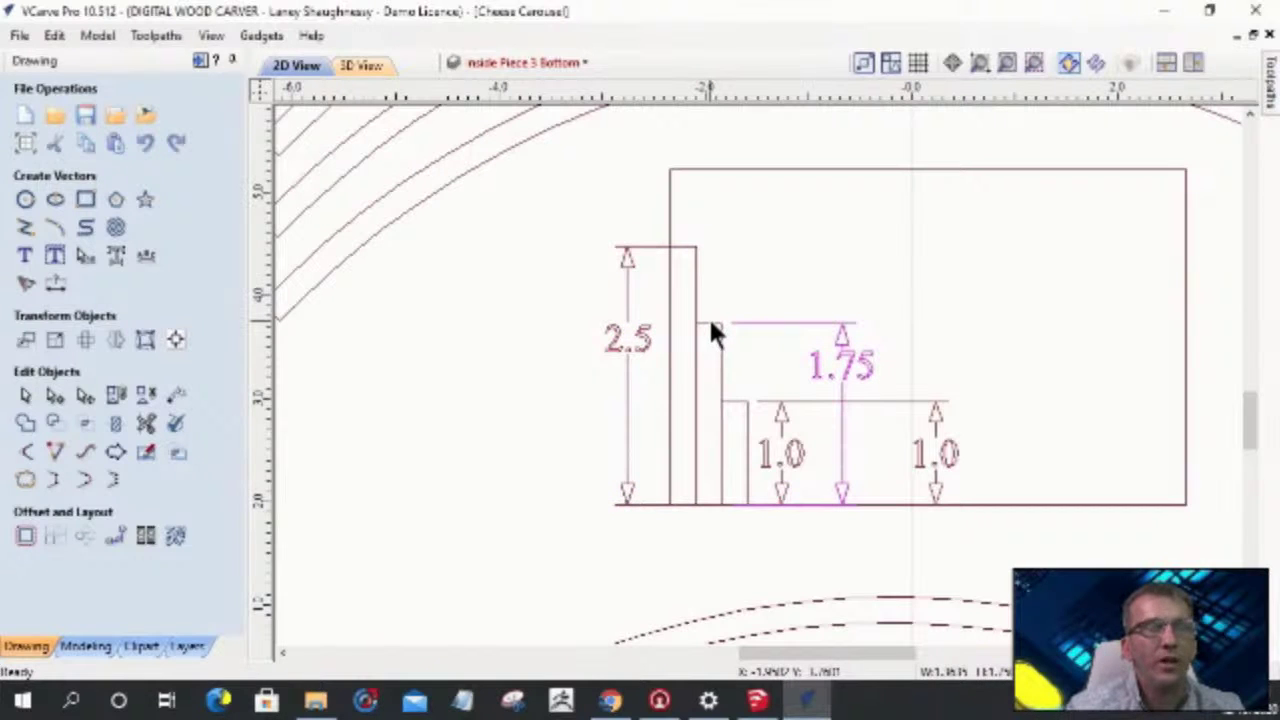
click(738, 401)
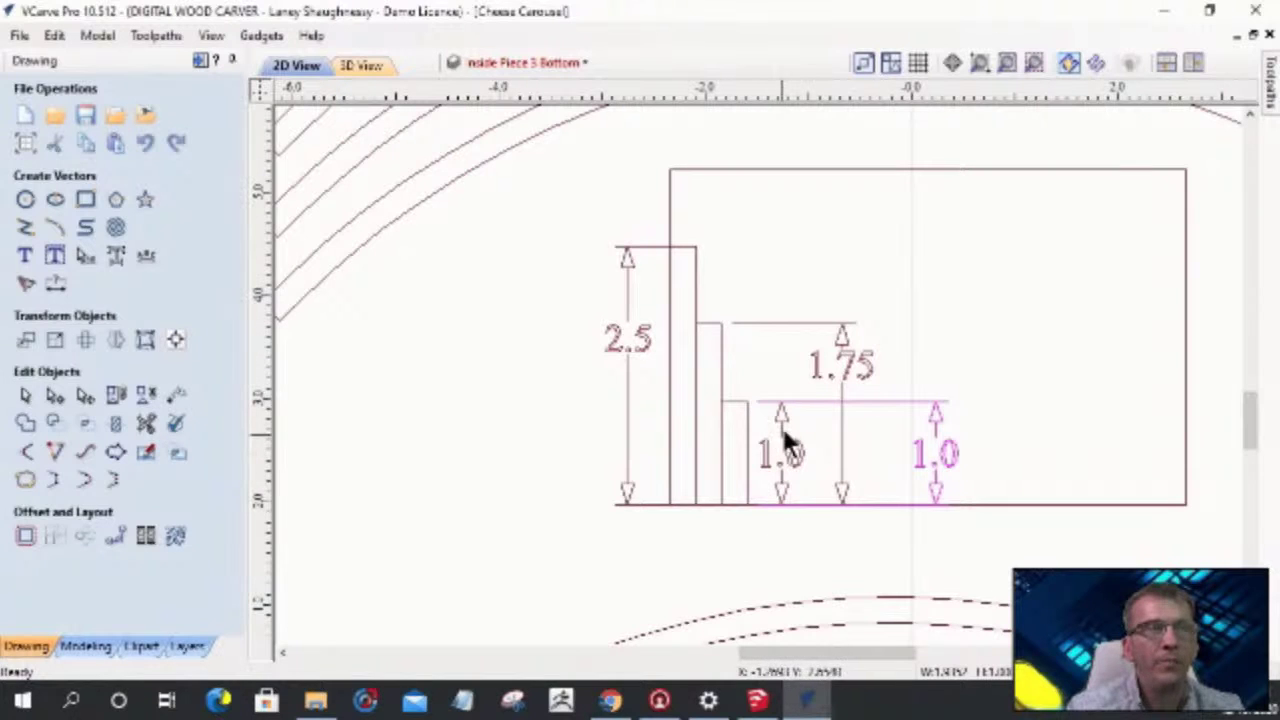
click(747, 430)
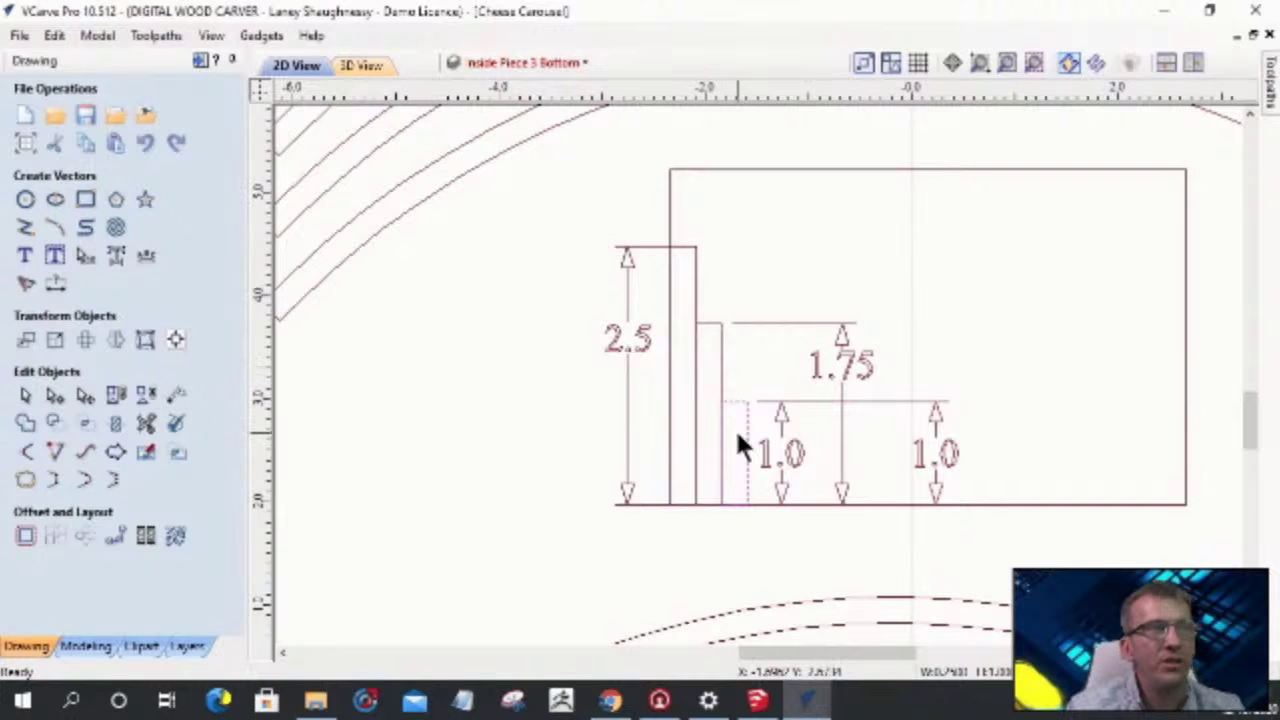
- Check the sizes of the large rectangle, the middle riser's height dimension and the shortest riser support with Set Size
click(751, 171)
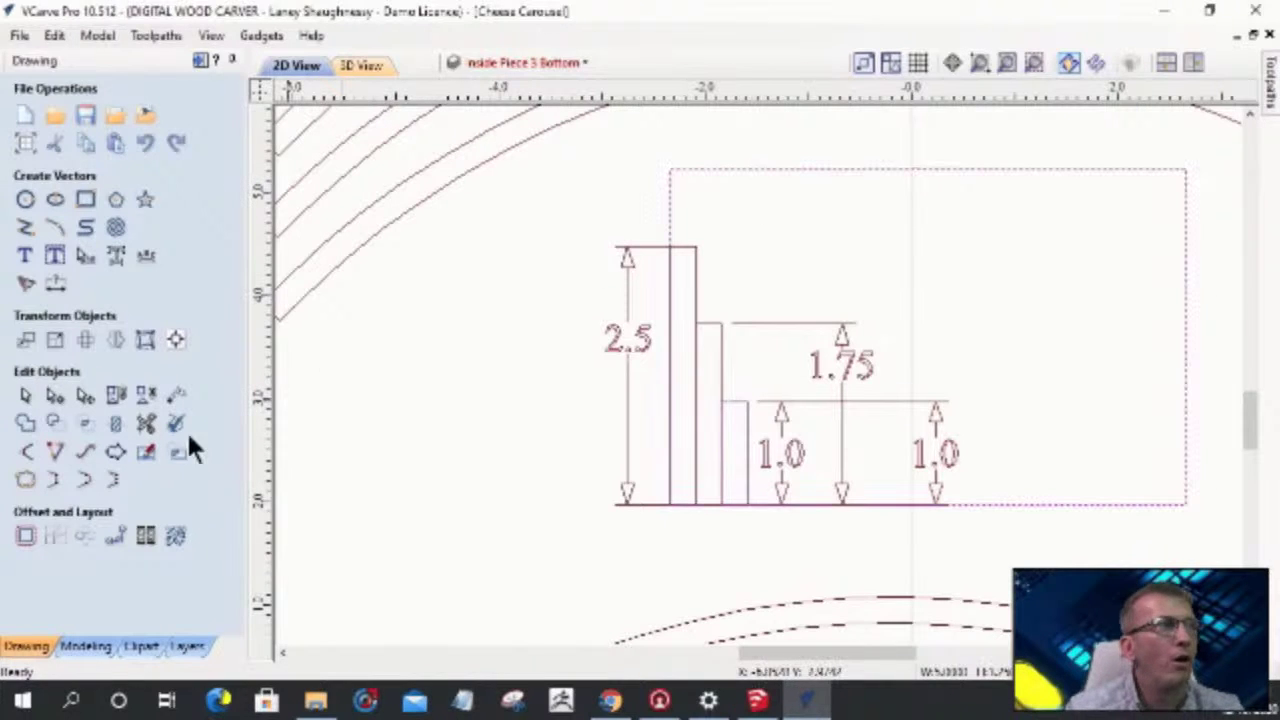
click(55, 340)
click(108, 386)
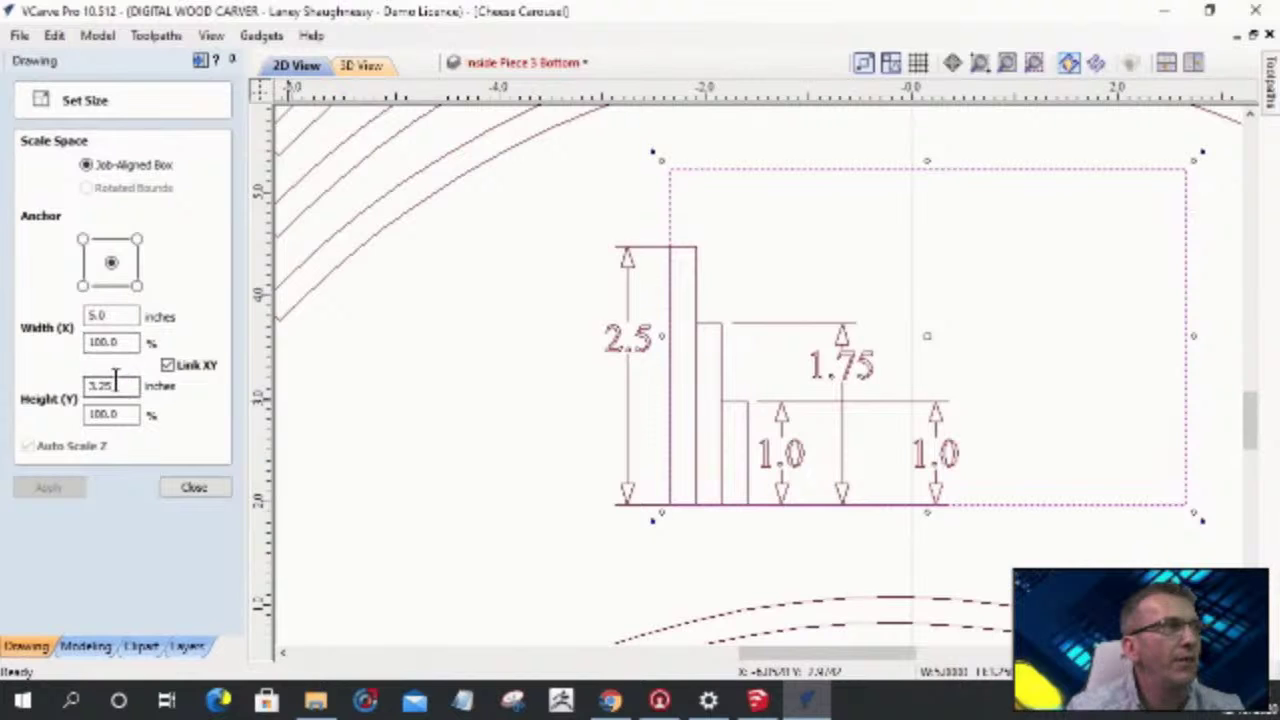
drag(120, 386, 62, 390)
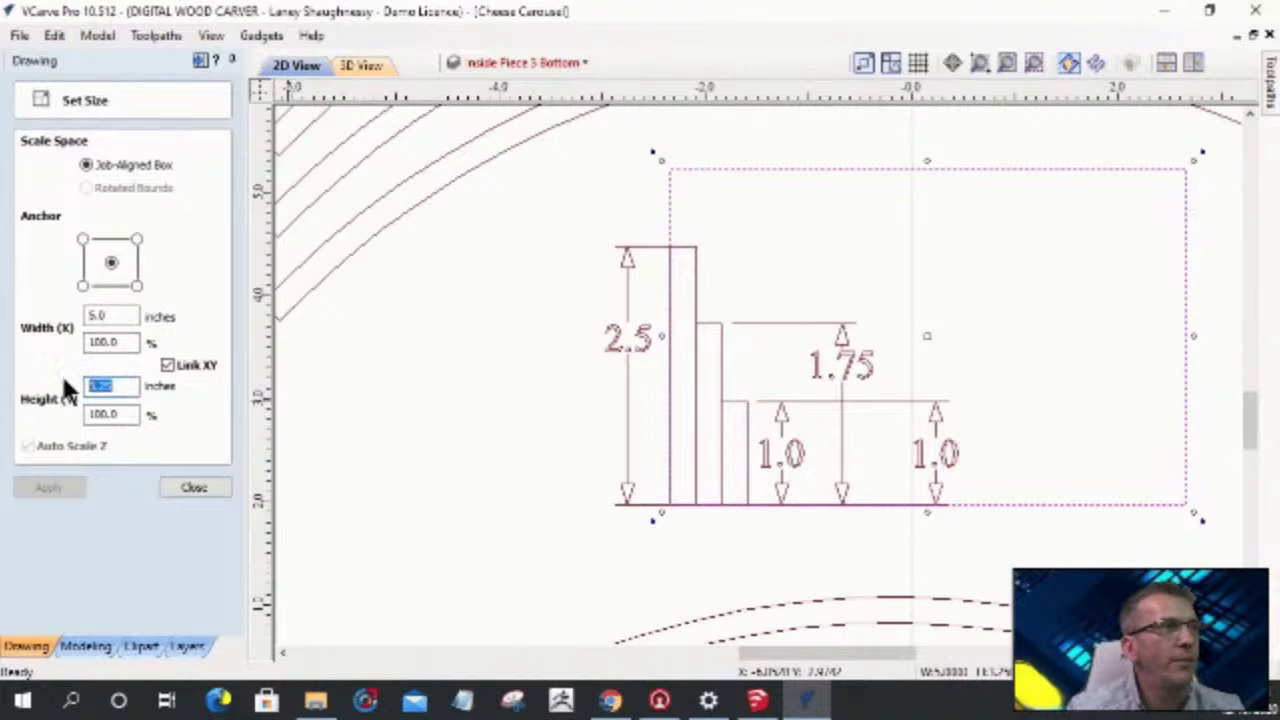
click(696, 280)
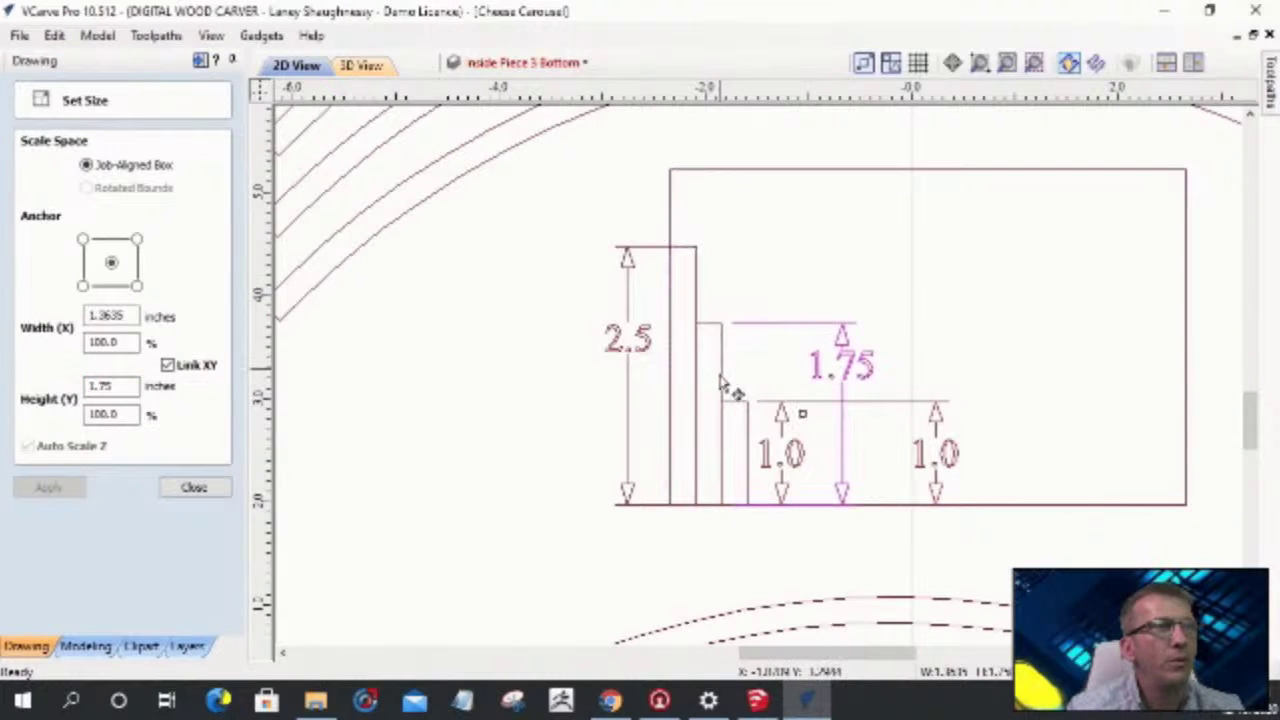
click(747, 430)
- Hide the Arc Riser Supports layer, show the Outer Piece layer, and briefly show Inside Piece 1 for comparison
scroll(778, 312, down, 1)
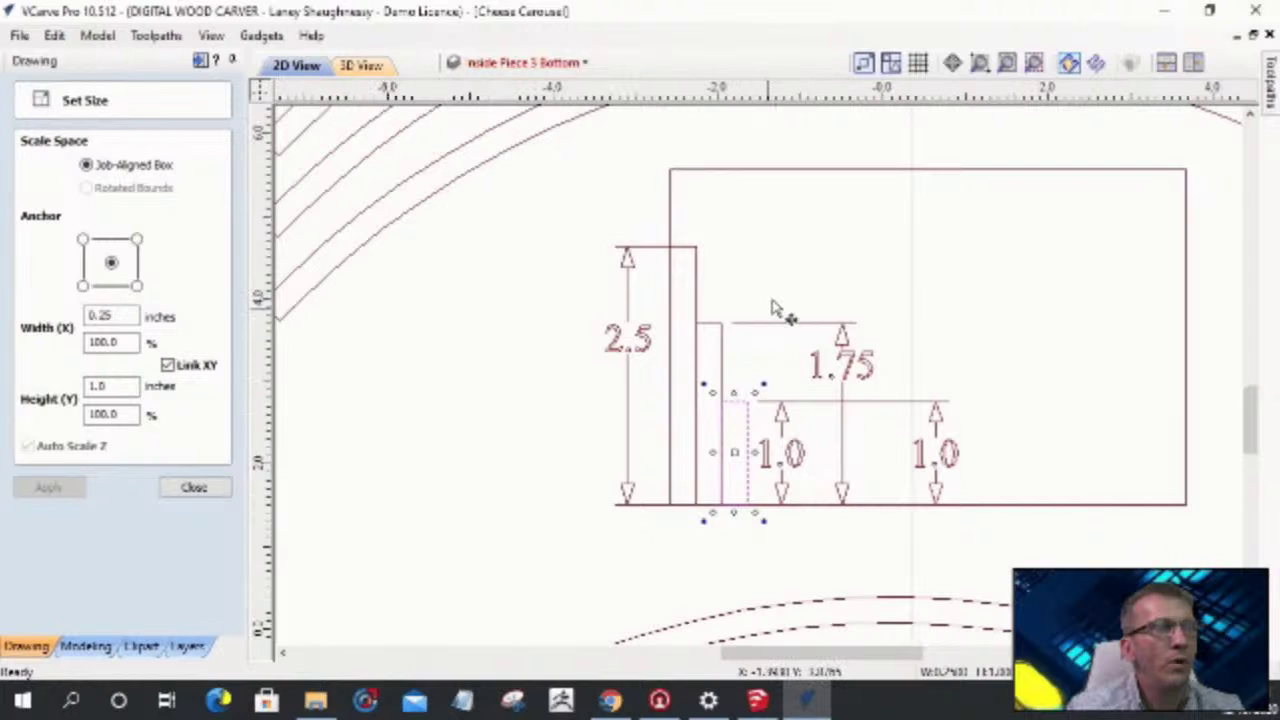
scroll(778, 310, down, 3)
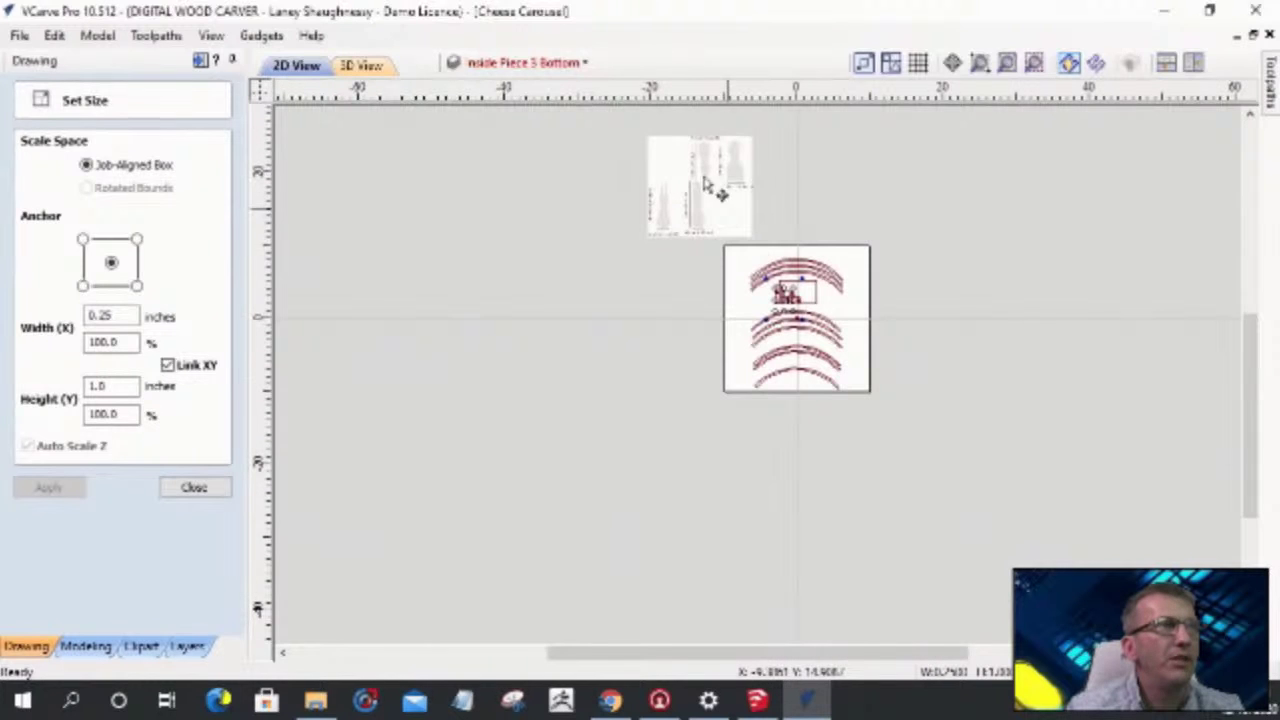
click(530, 63)
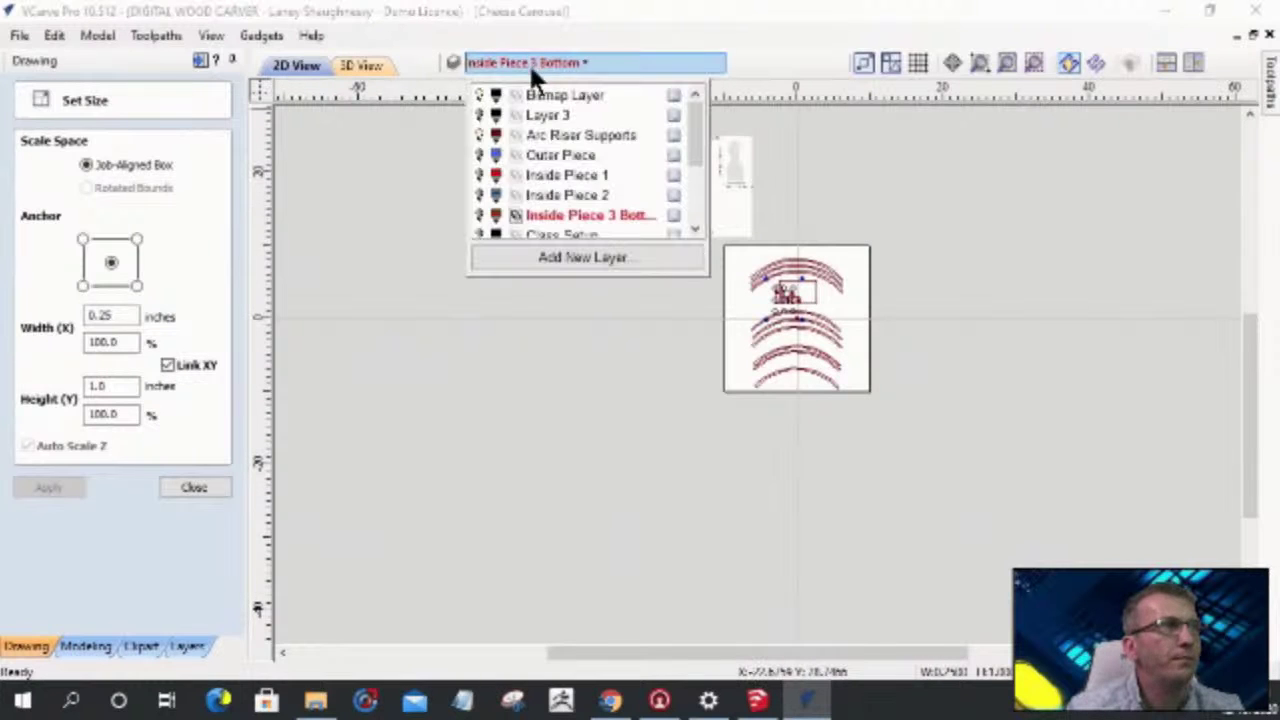
click(479, 135)
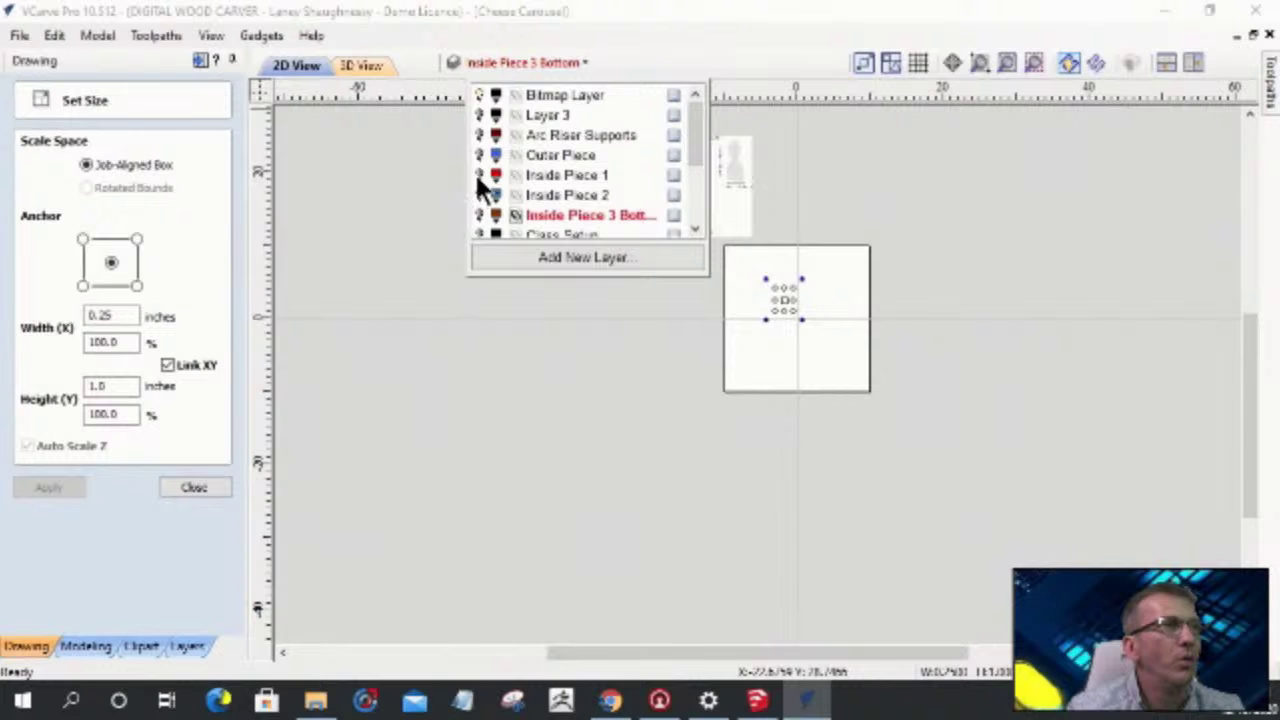
click(479, 176)
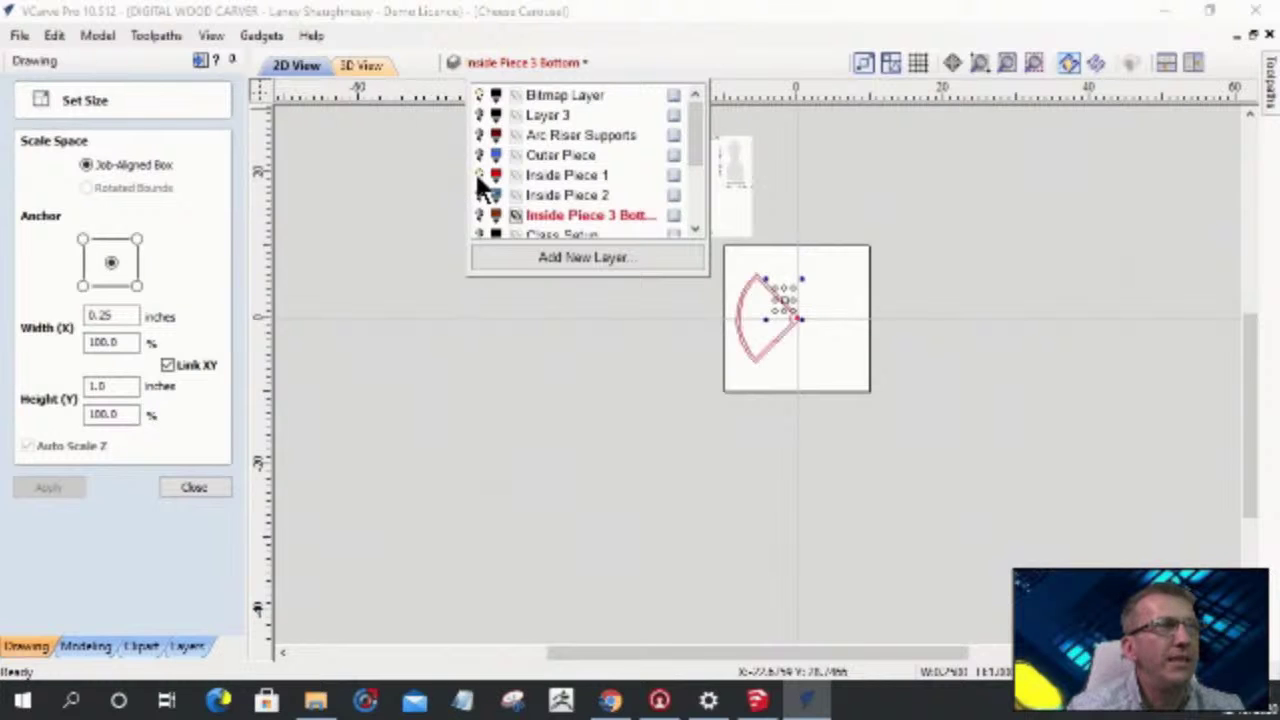
click(479, 157)
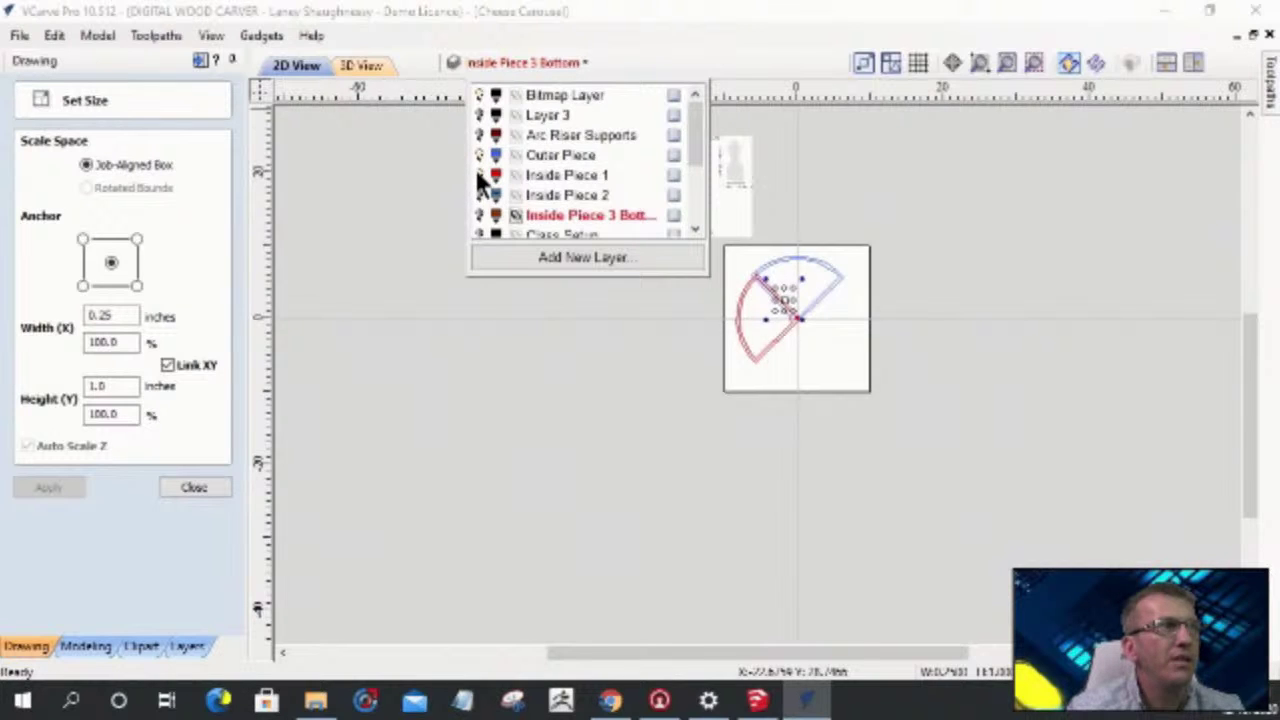
click(479, 176)
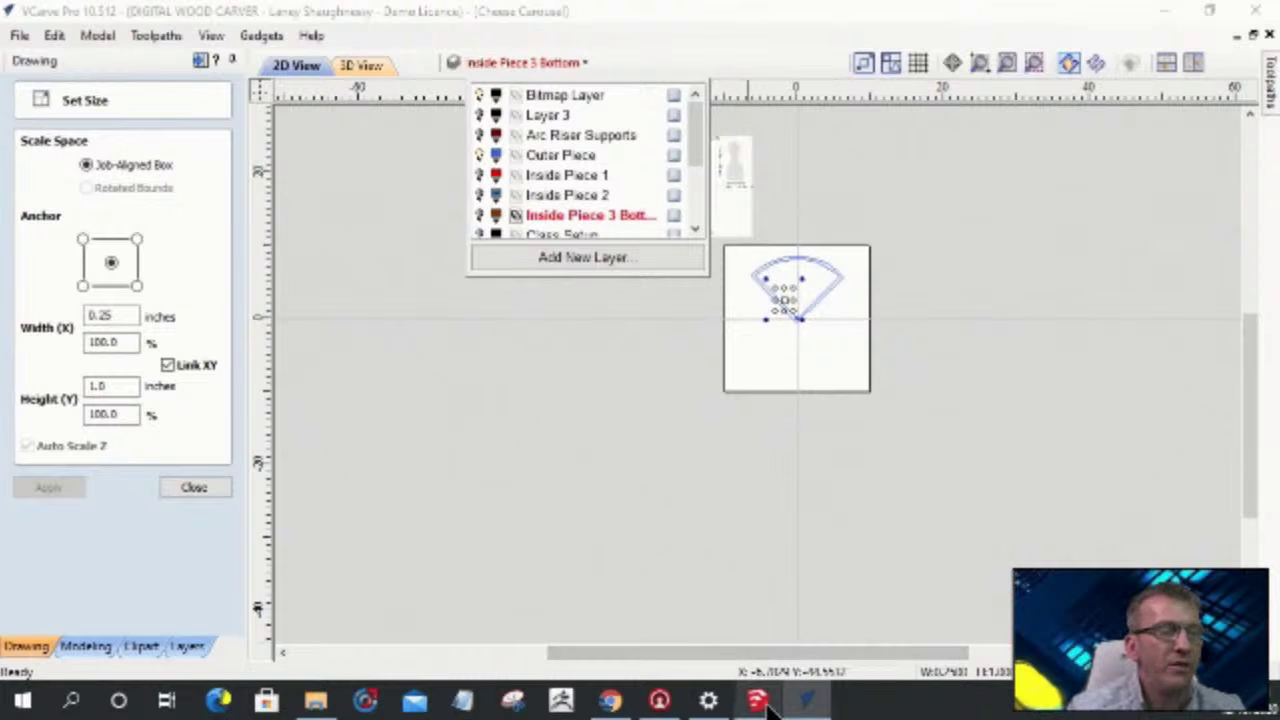
- Switch to the carousel.jpg reference photo in Photos and enlarge it to examine the stacked quarter trays
mouse_move(763, 706)
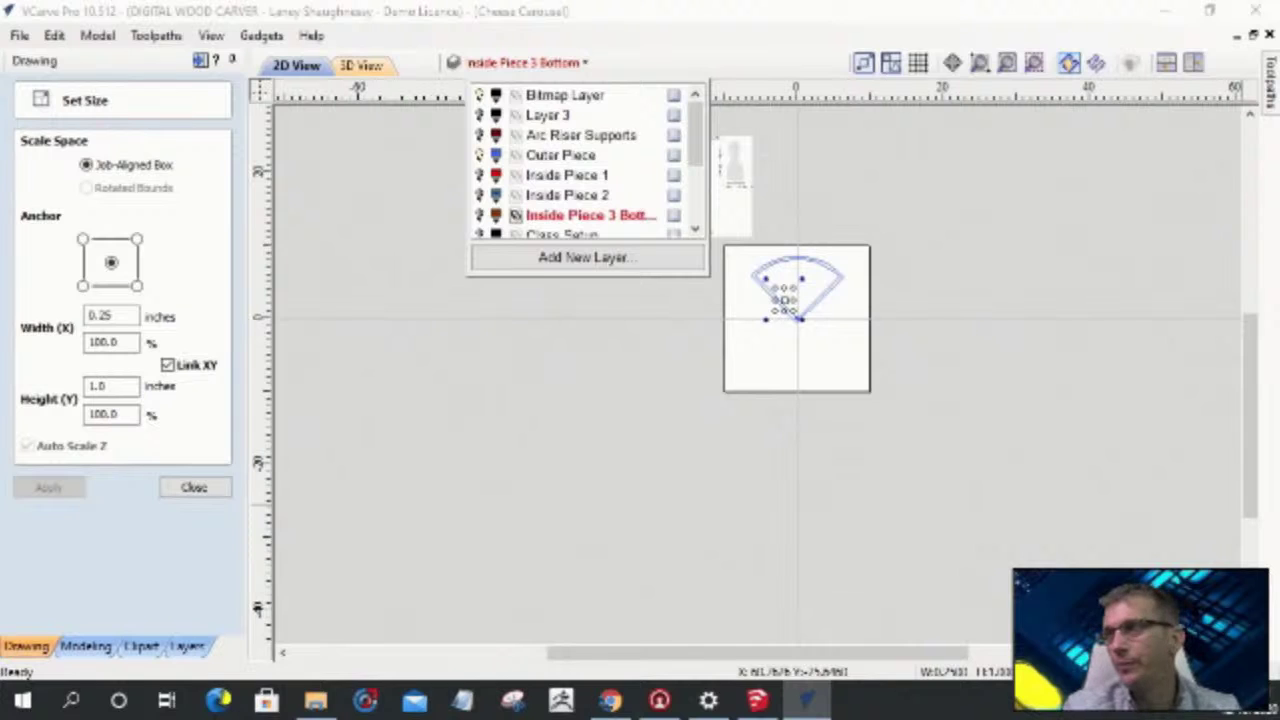
click(316, 700)
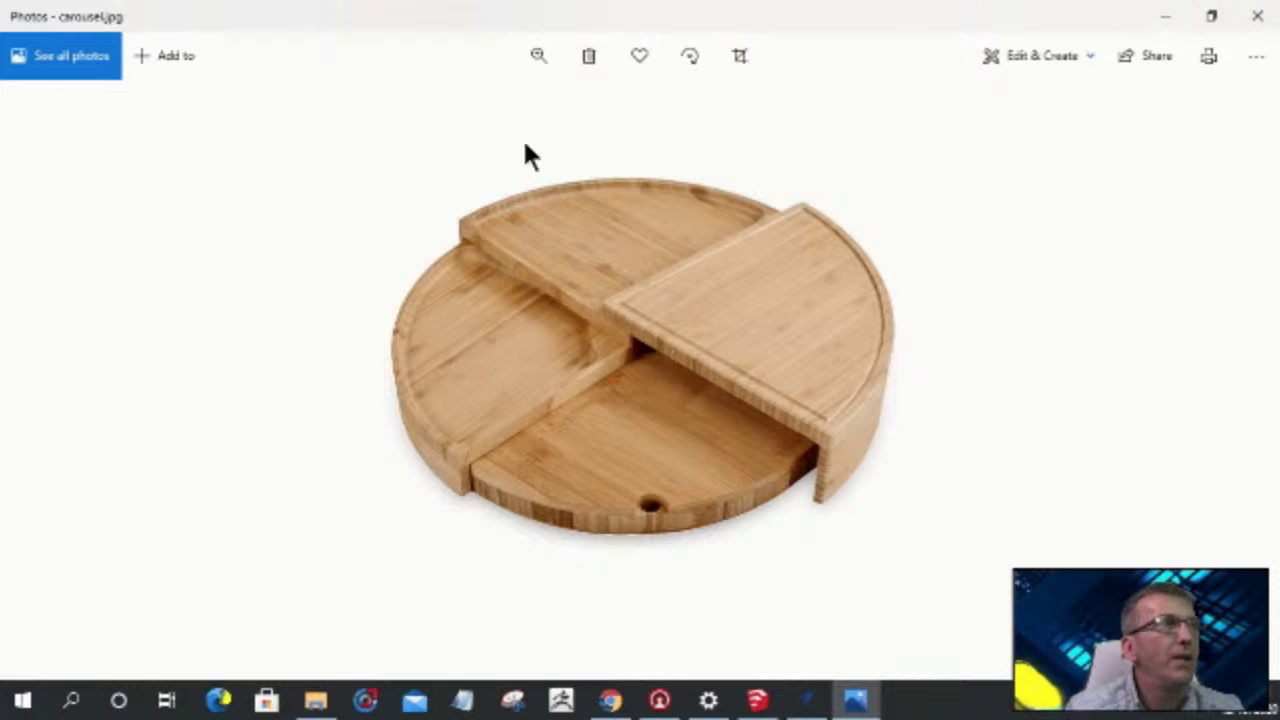
click(539, 56)
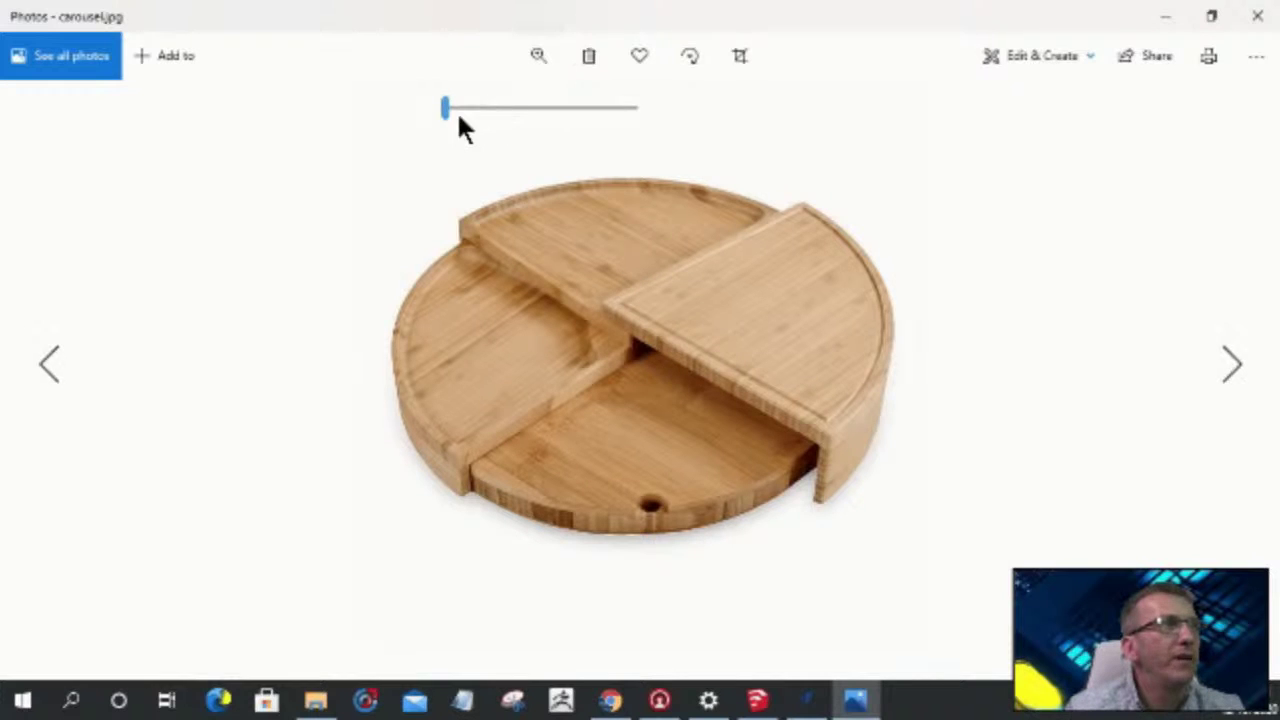
drag(446, 110, 477, 110)
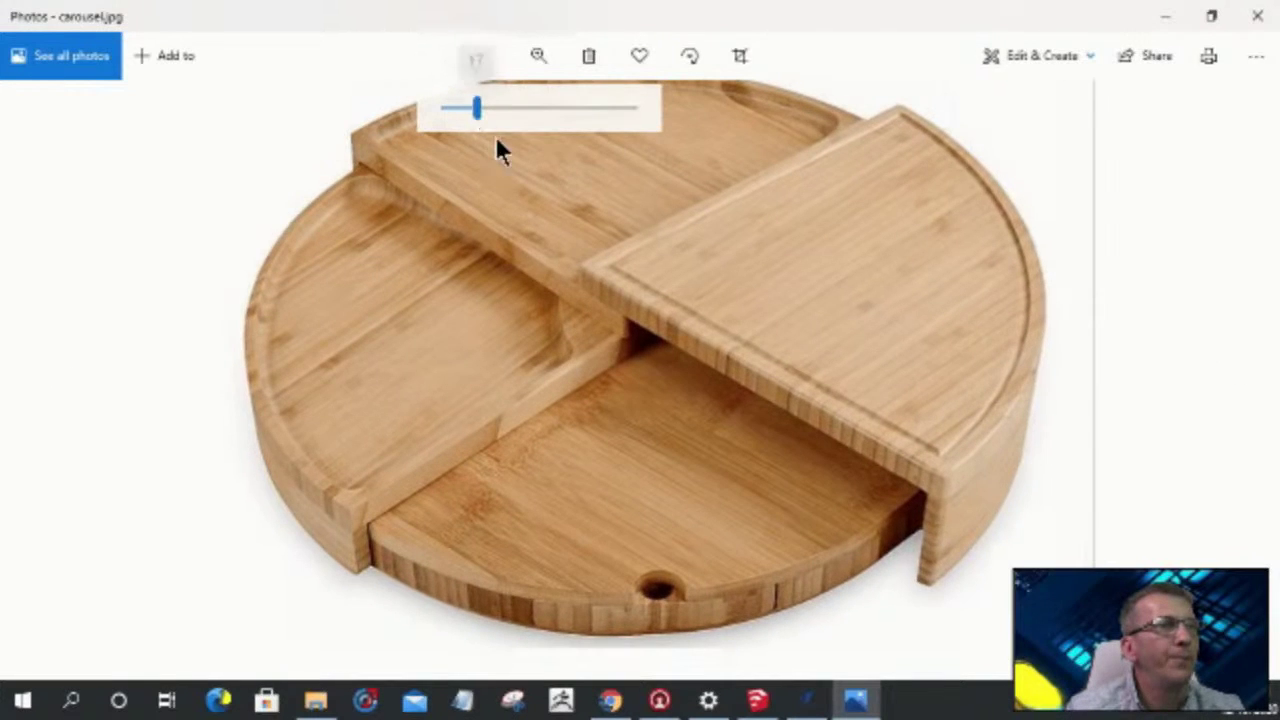
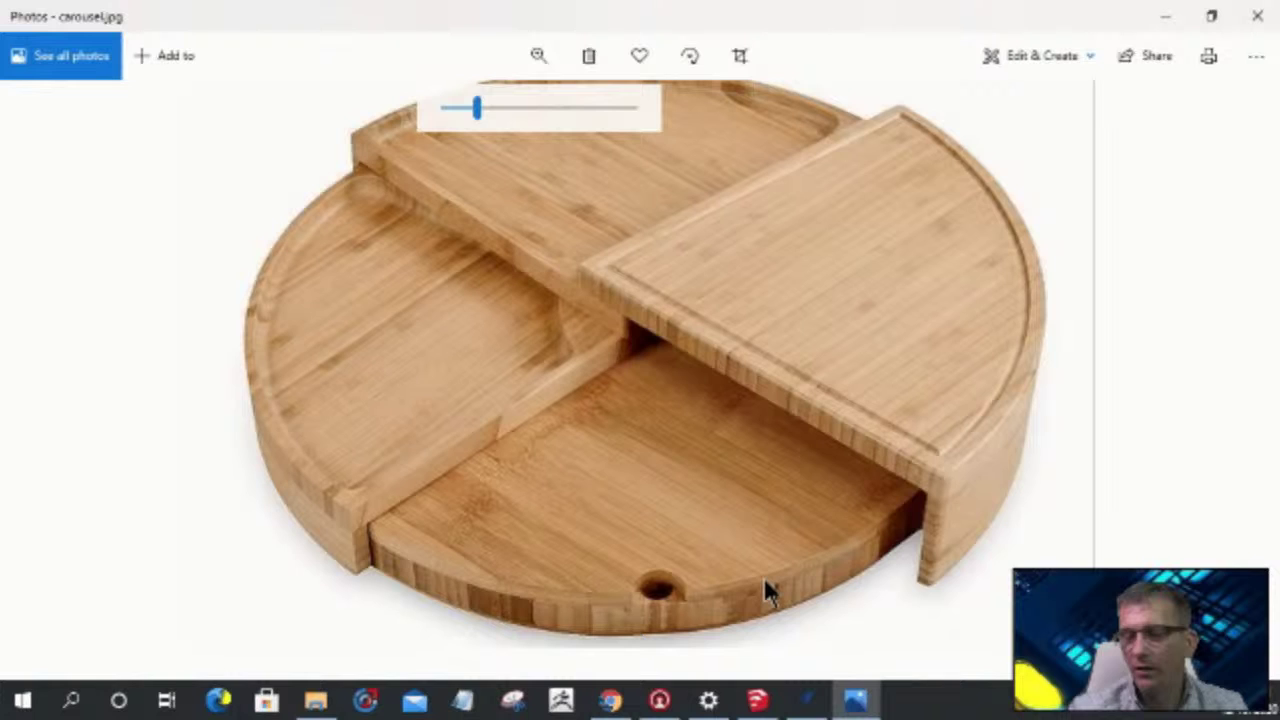
- Return to VCarve Pro, hide the Outer Piece layer and show the Class Setup, Level 2, Level 3 and Level 4 layers
scroll(765, 581, up, 2)
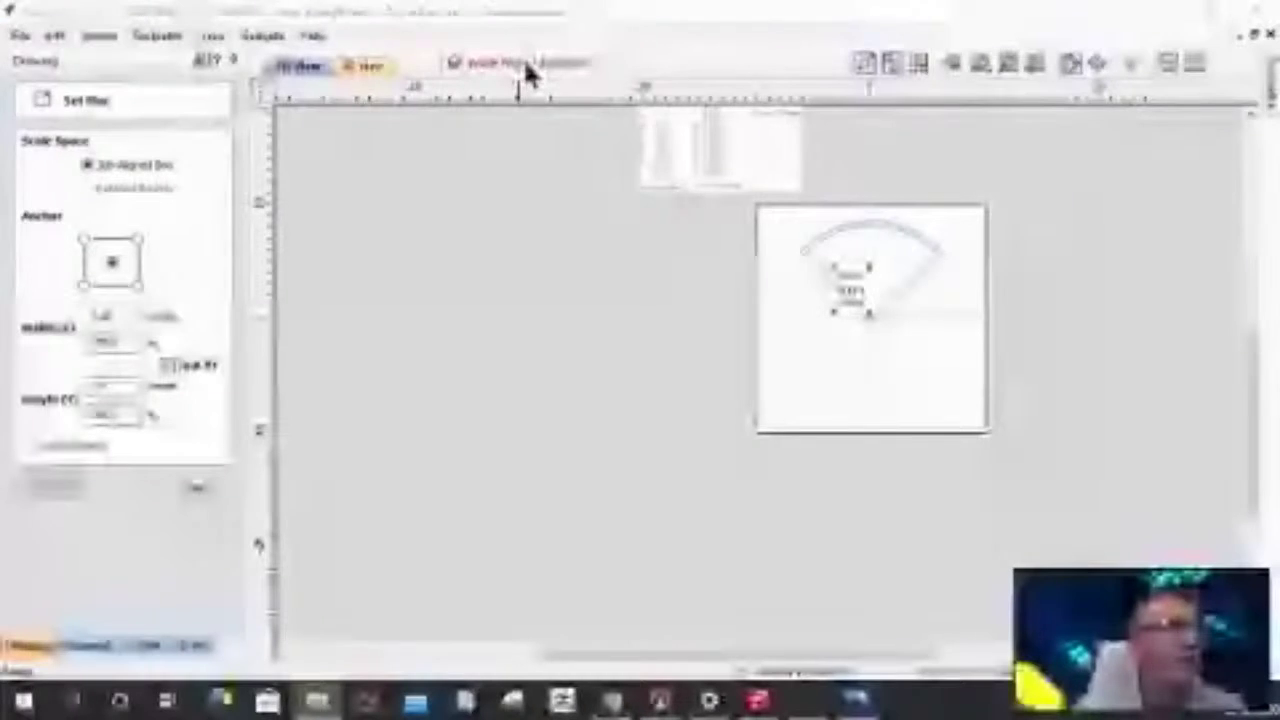
click(523, 60)
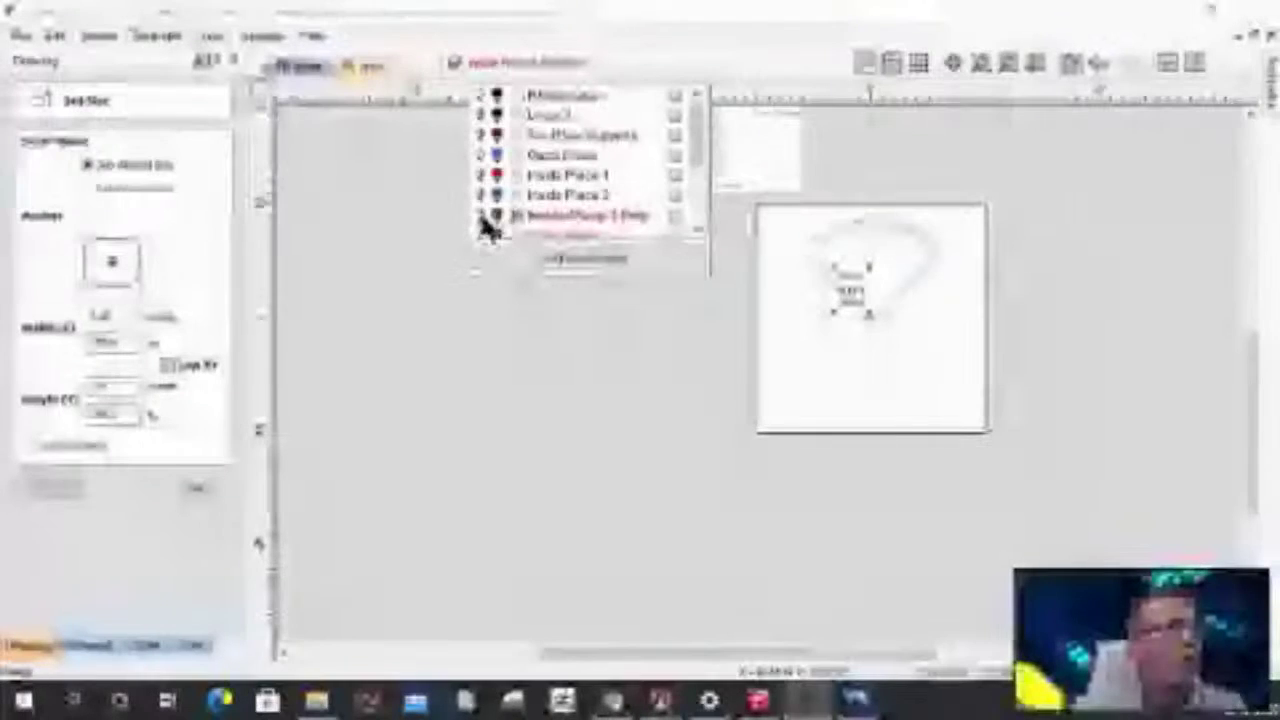
click(480, 215)
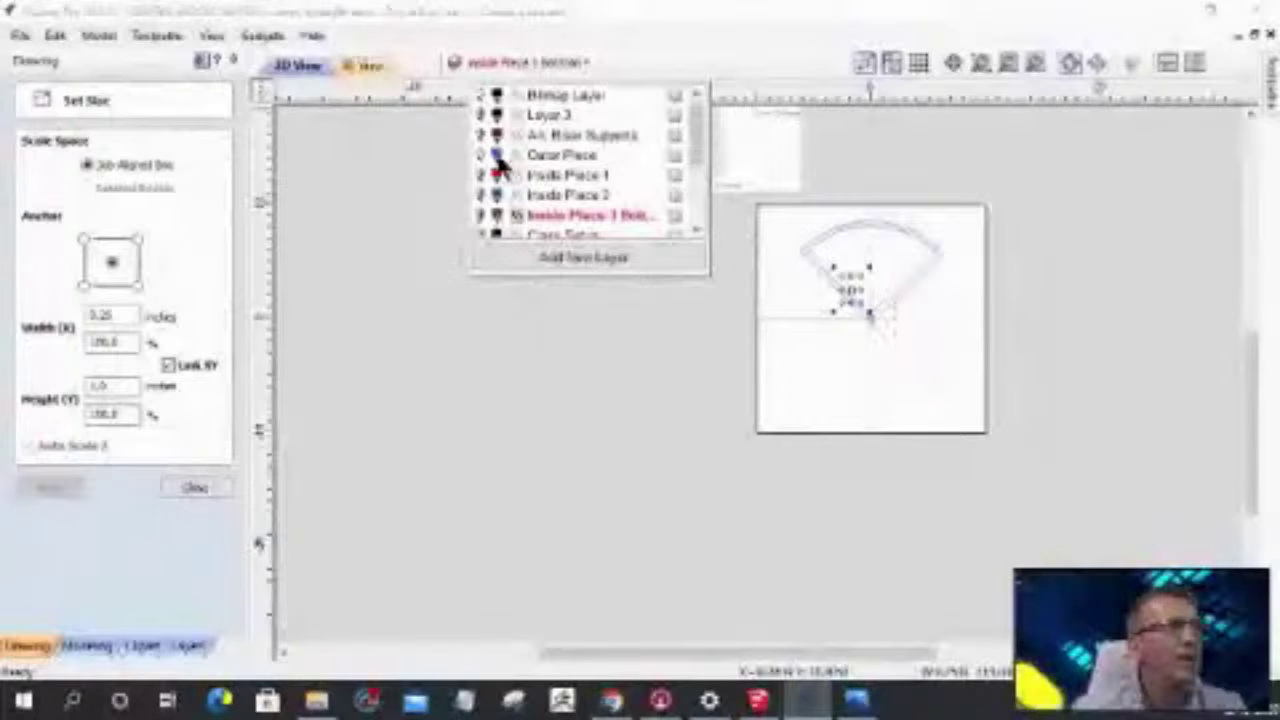
scroll(499, 156, down, 3)
click(481, 116)
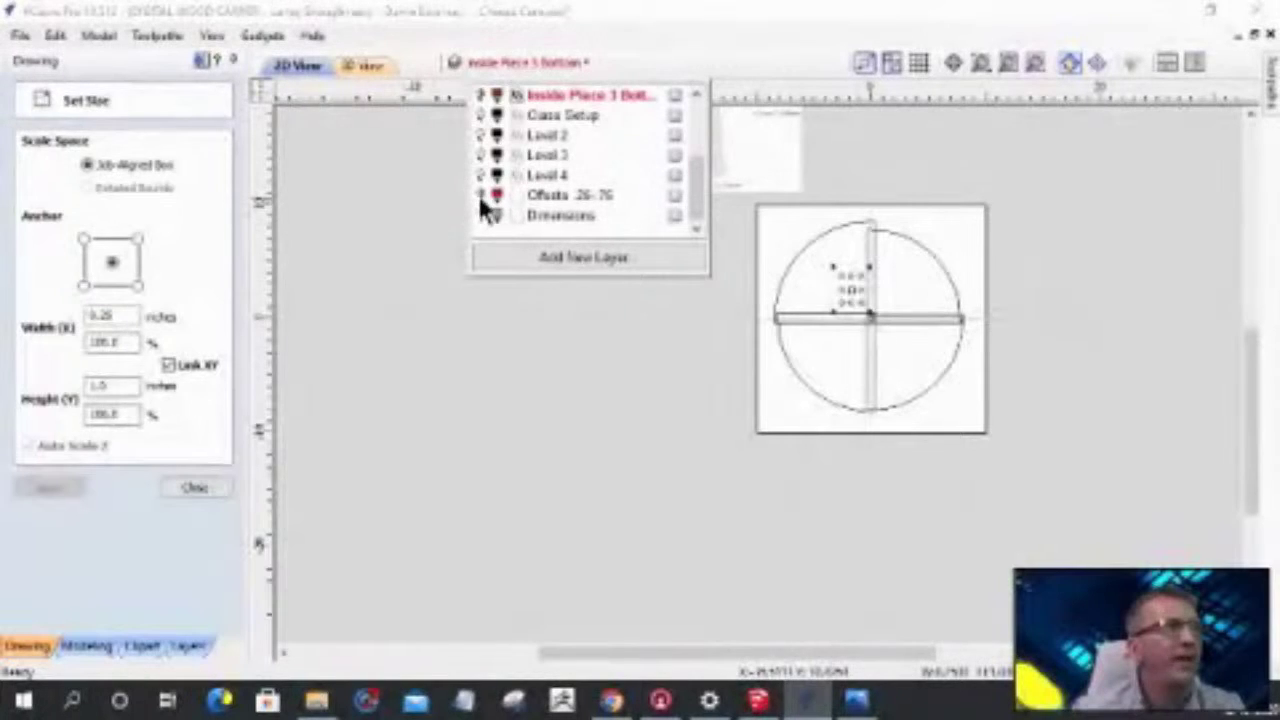
- Select the lower-left quarter outline and examine its overlap with the neighbouring quarters around the pivot hole and at its arc's lower end
scroll(809, 281, up, 4)
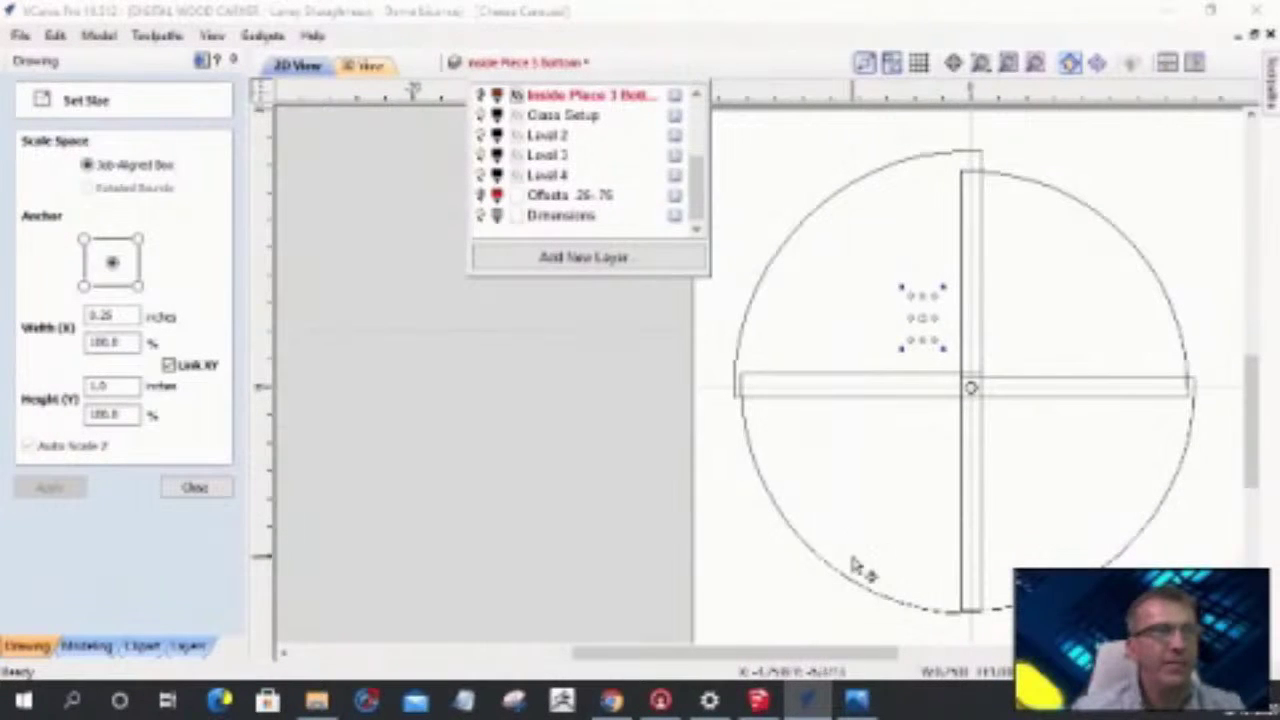
scroll(978, 432, up, 1)
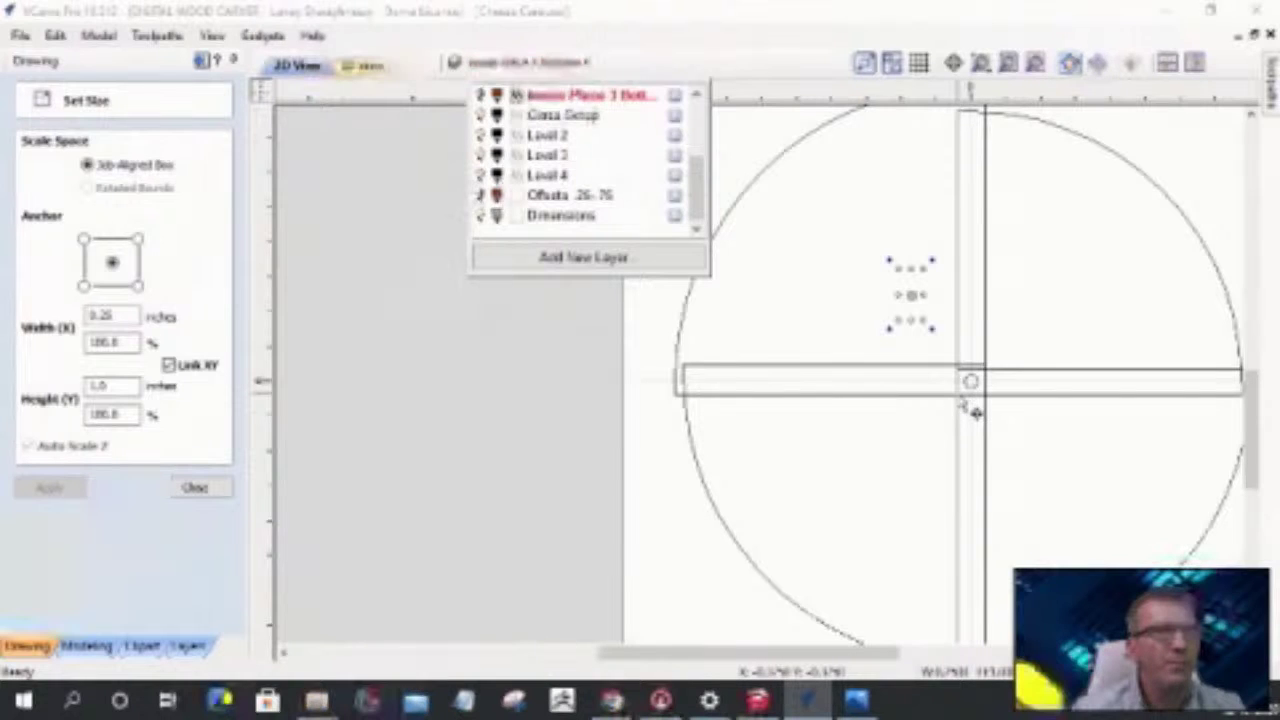
click(937, 366)
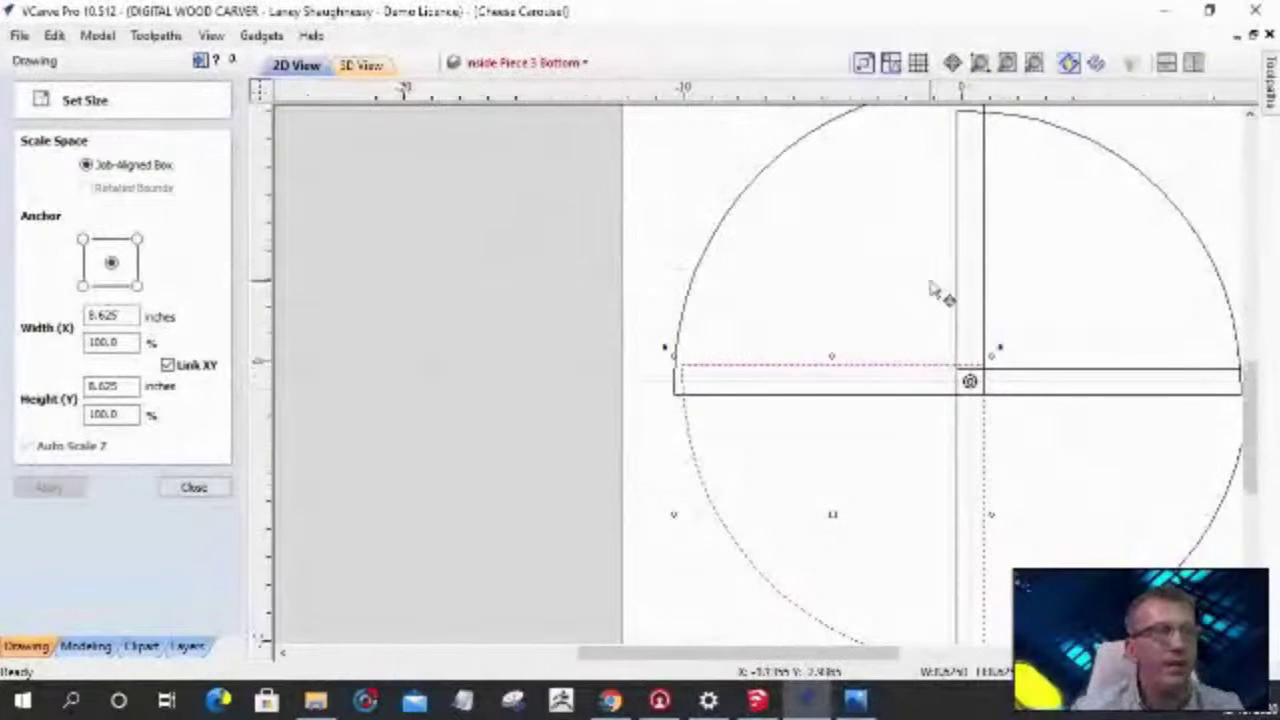
scroll(930, 290, down, 1)
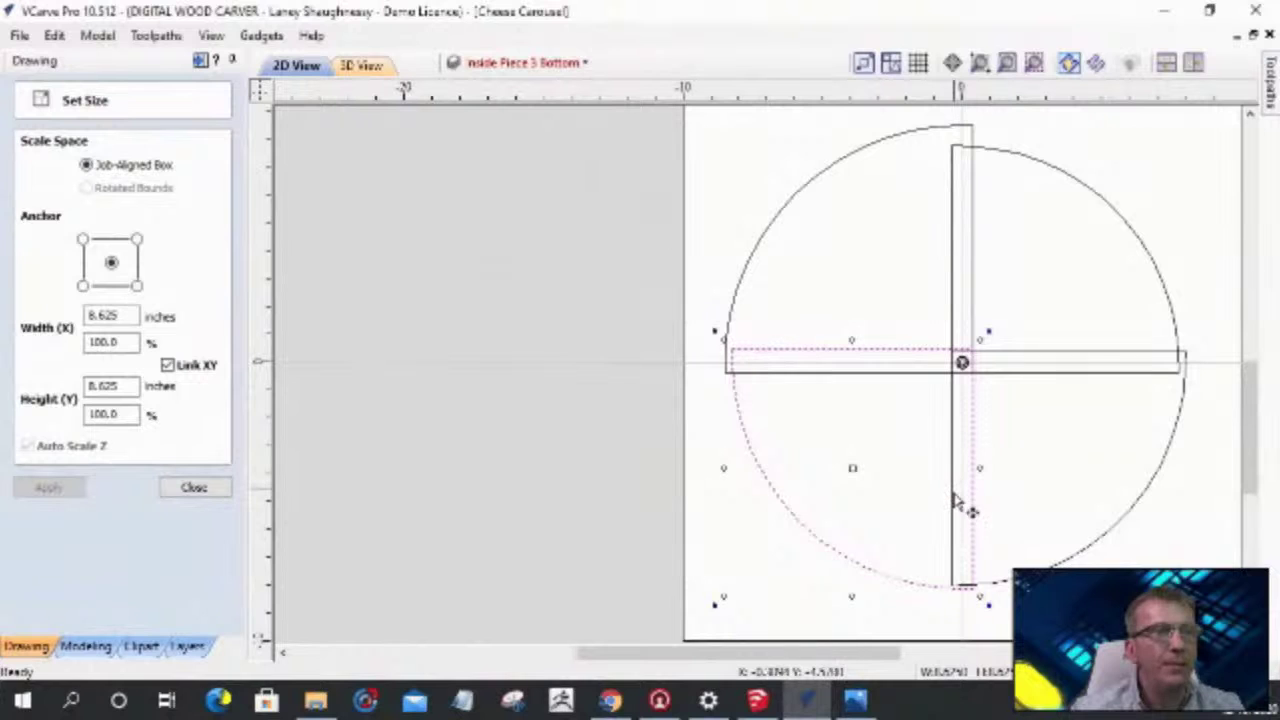
scroll(953, 493, up, 1)
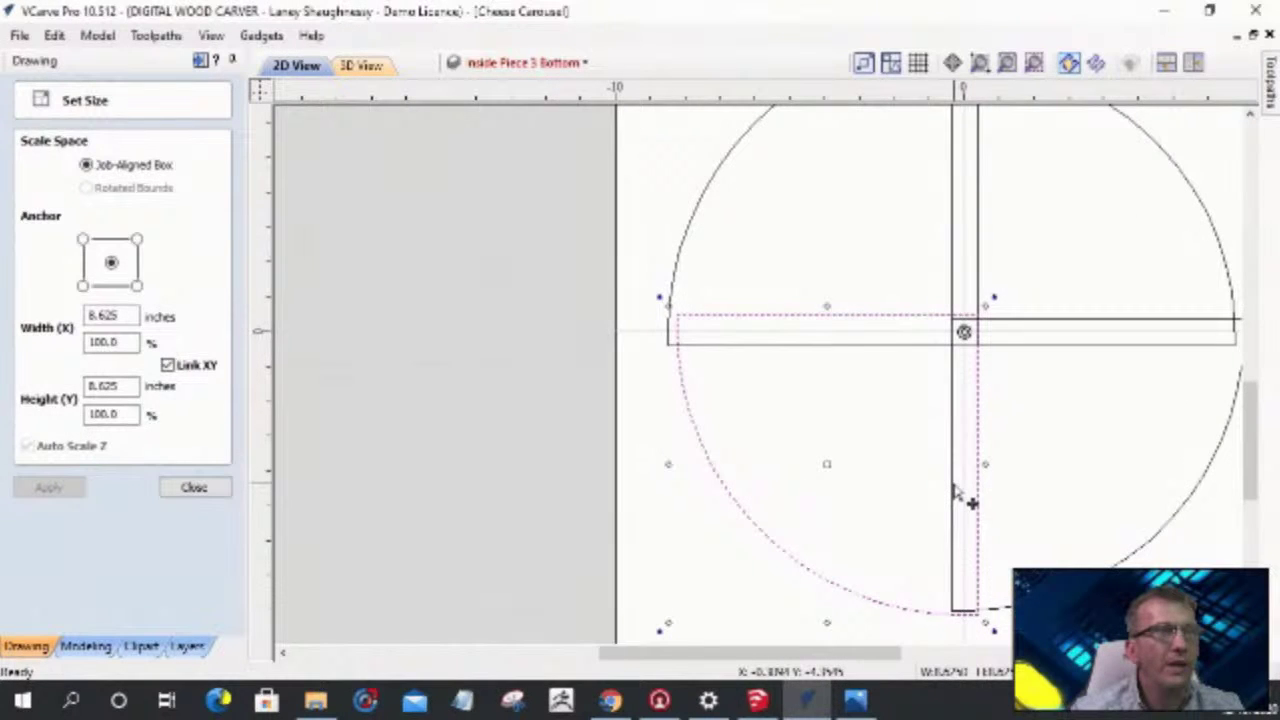
scroll(953, 493, up, 1)
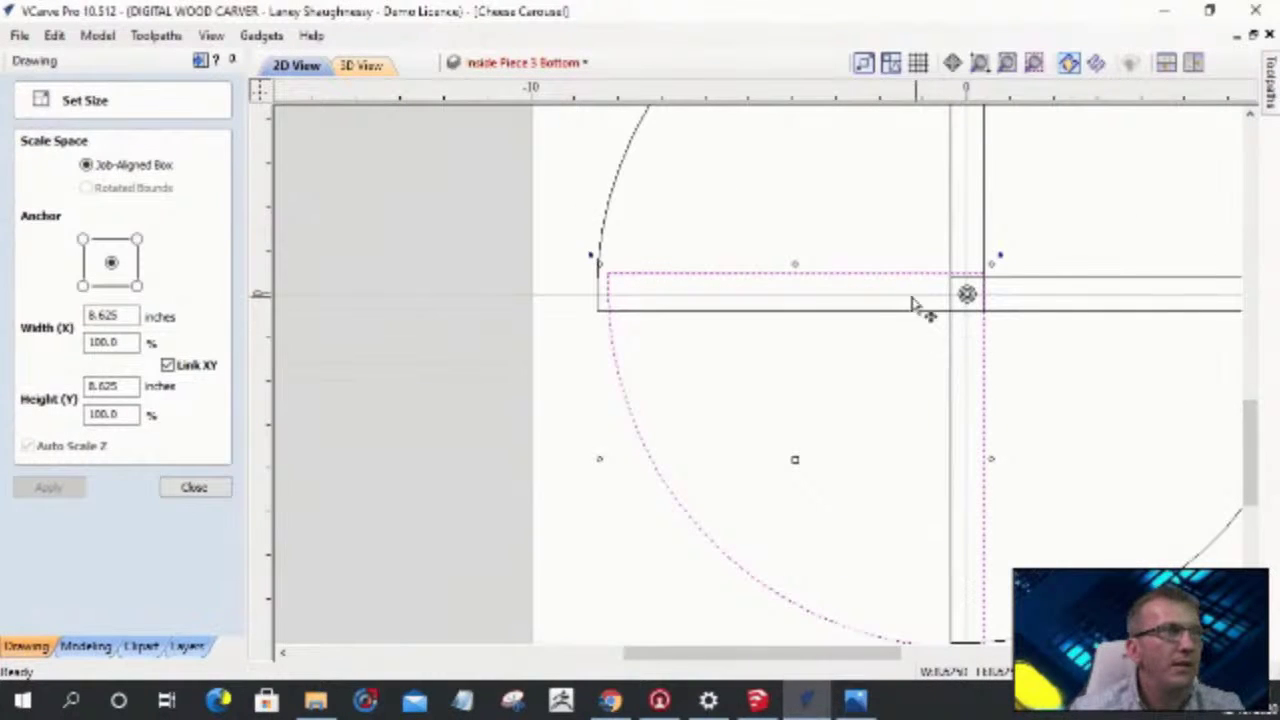
scroll(980, 278, up, 2)
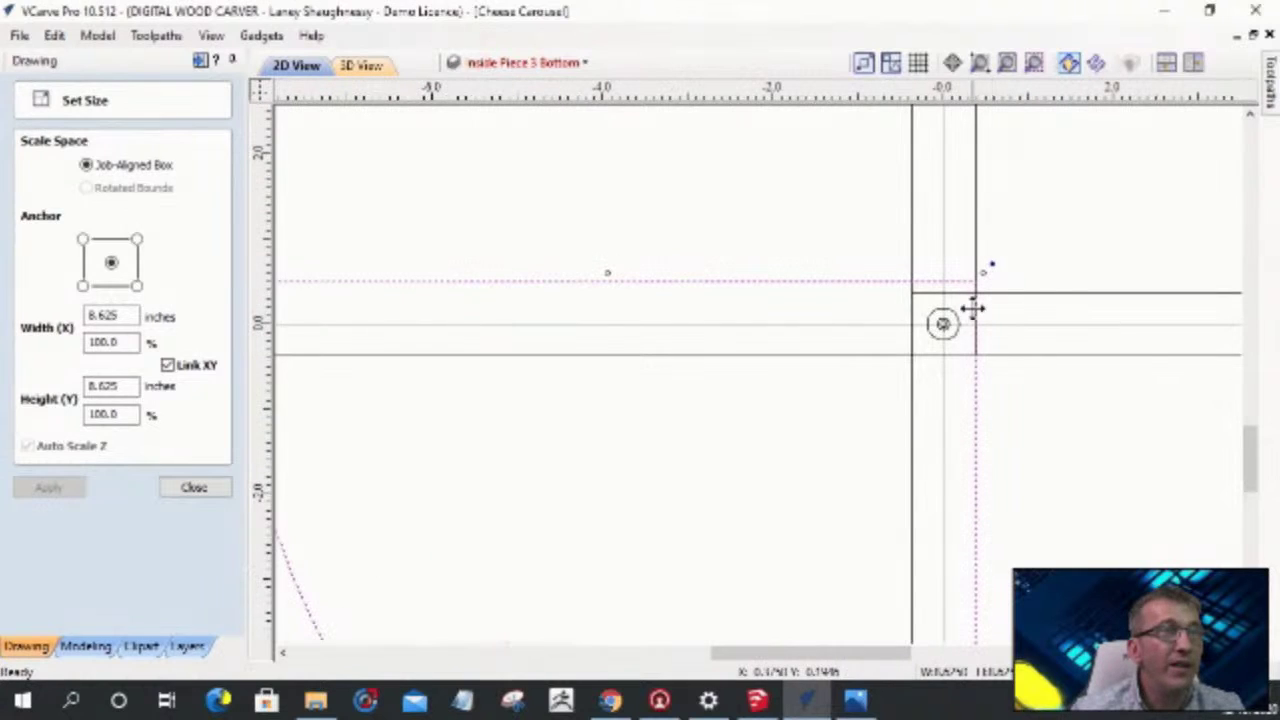
scroll(994, 277, down, 2)
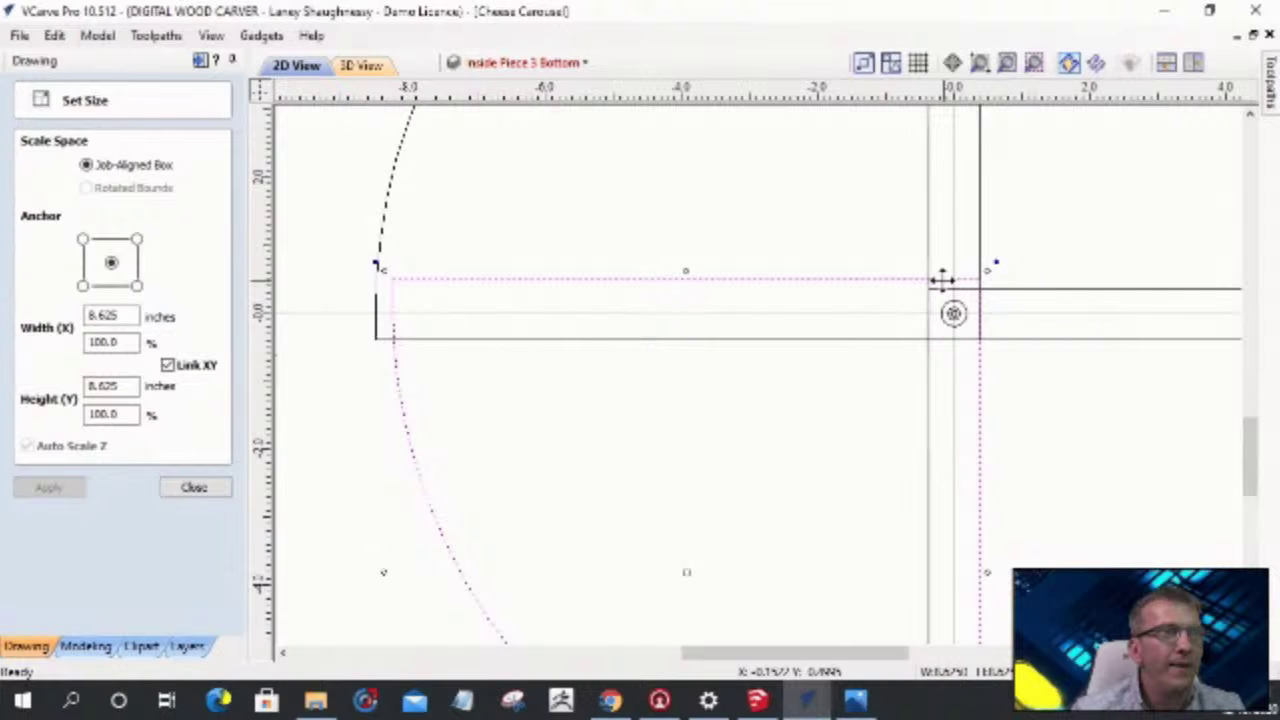
scroll(994, 277, down, 2)
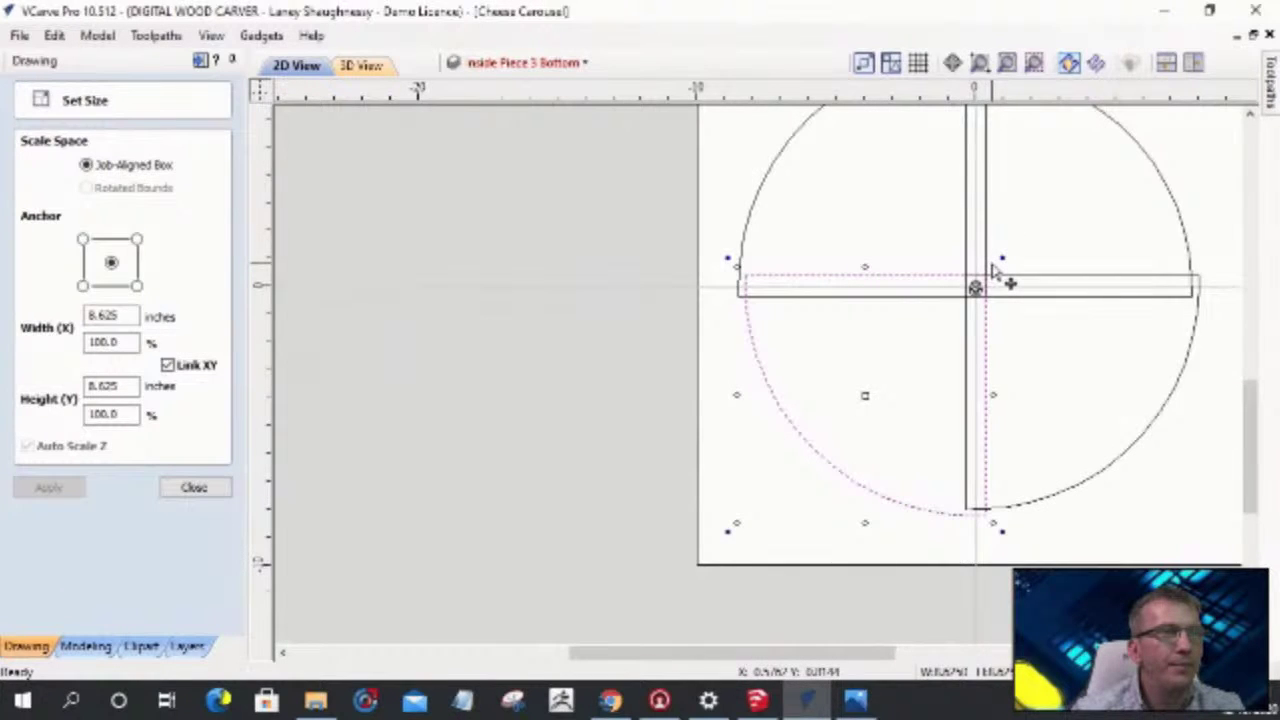
scroll(994, 270, up, 2)
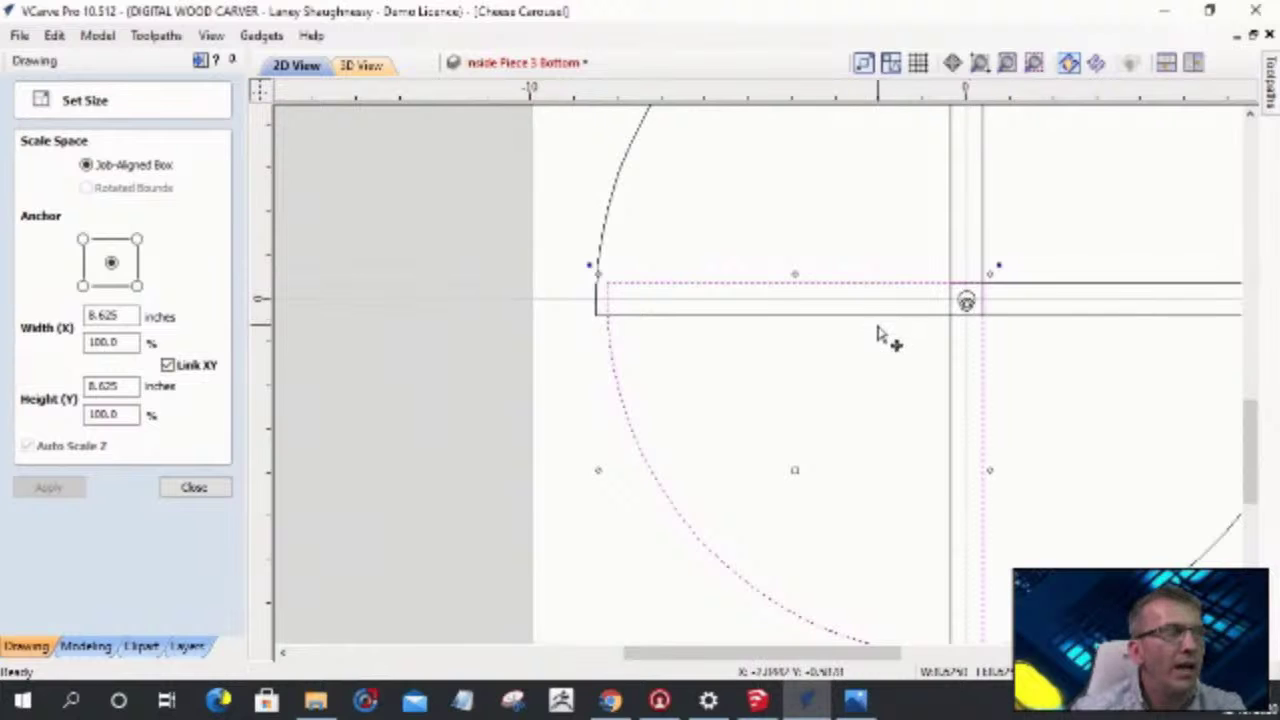
scroll(900, 410, down, 3)
scroll(920, 440, up, 3)
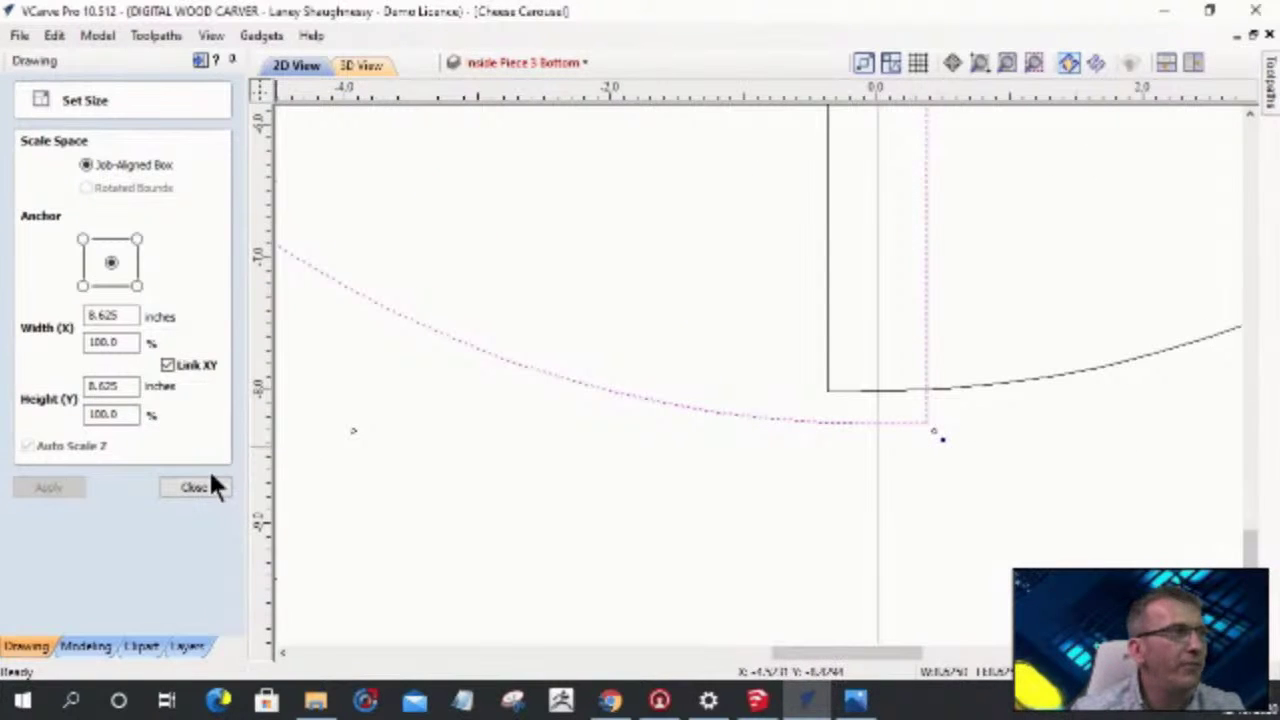
- Close the size settings and add a vertical dimension from the lower-left quarter's bottom corner up to the lower-right quarter's arc crossing its edge
click(195, 488)
click(56, 286)
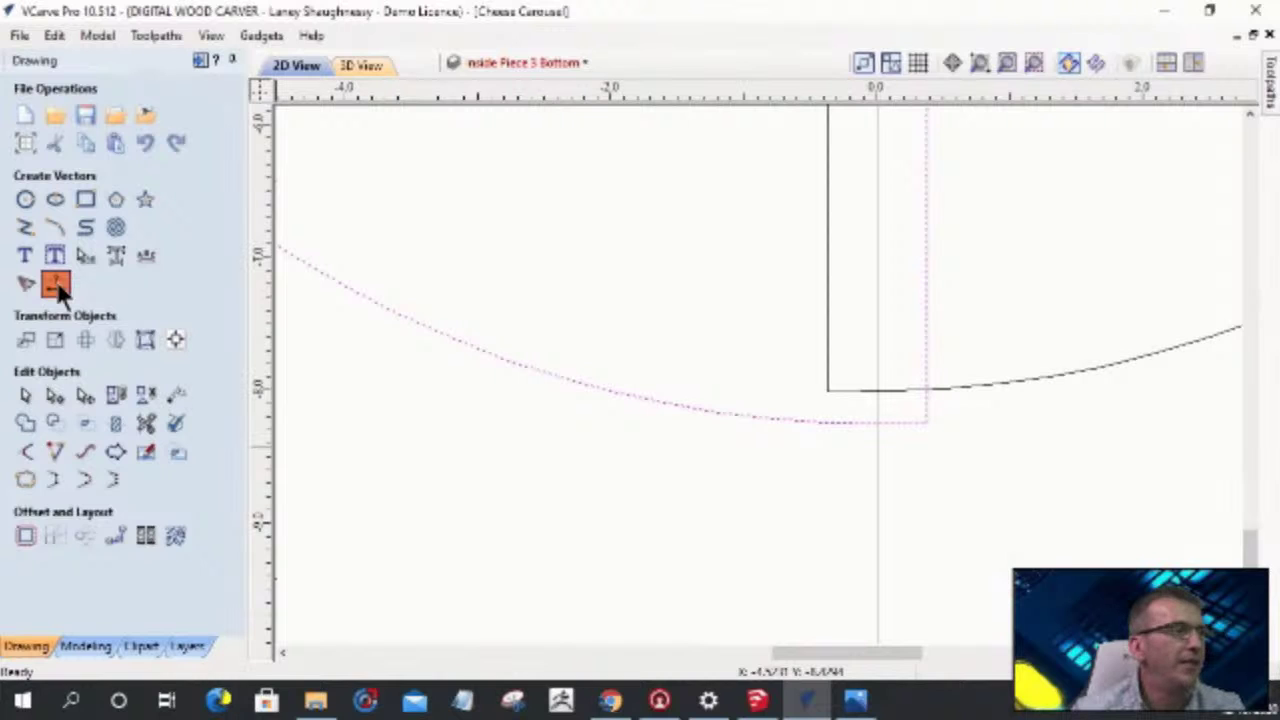
click(56, 284)
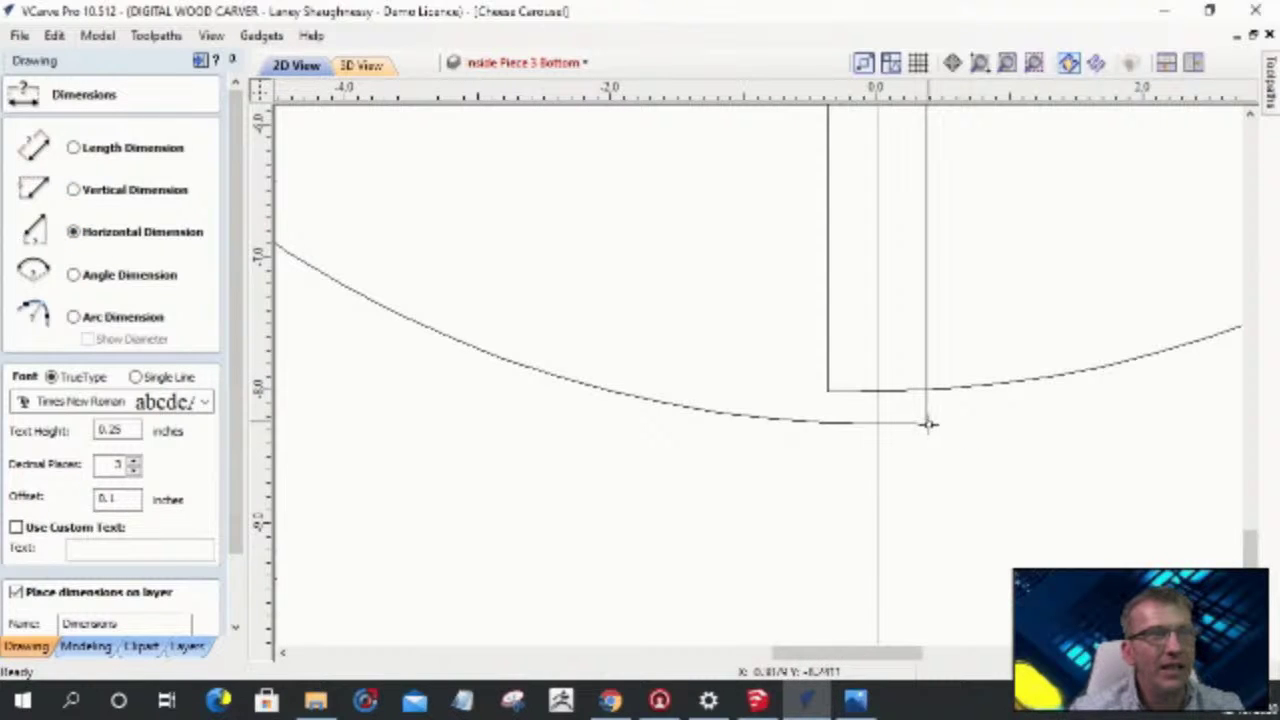
click(927, 420)
click(72, 188)
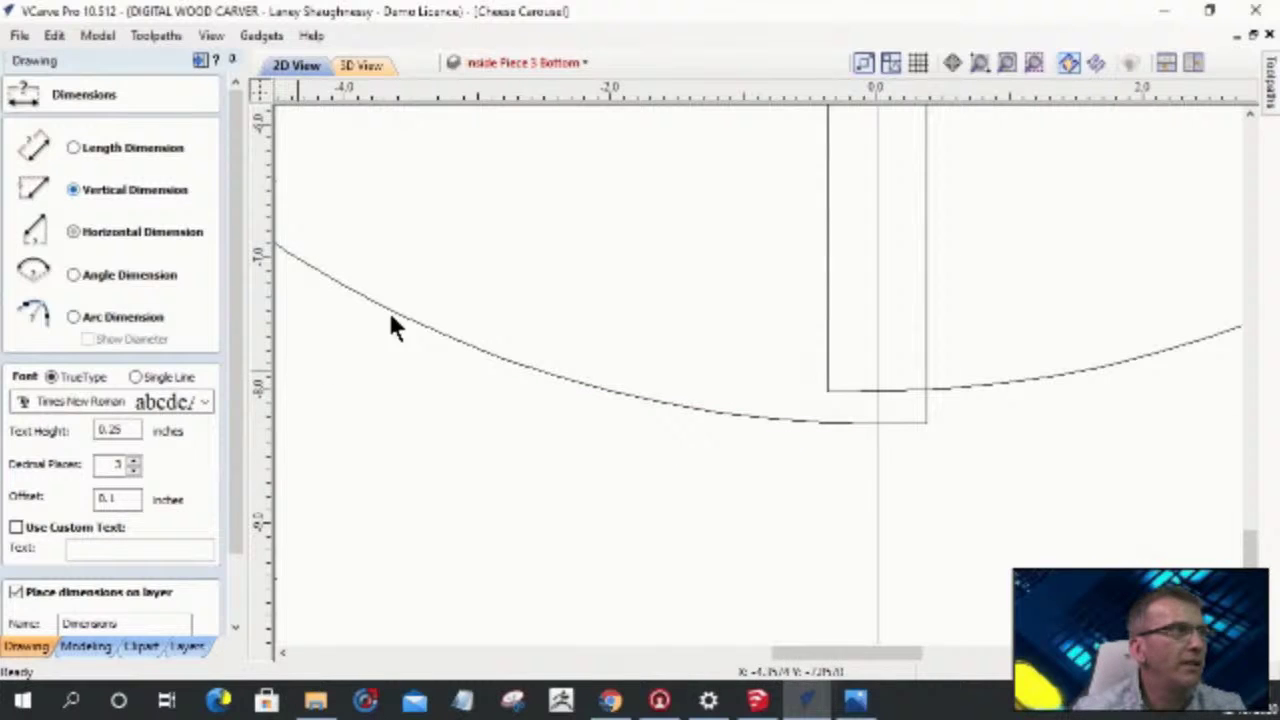
click(928, 421)
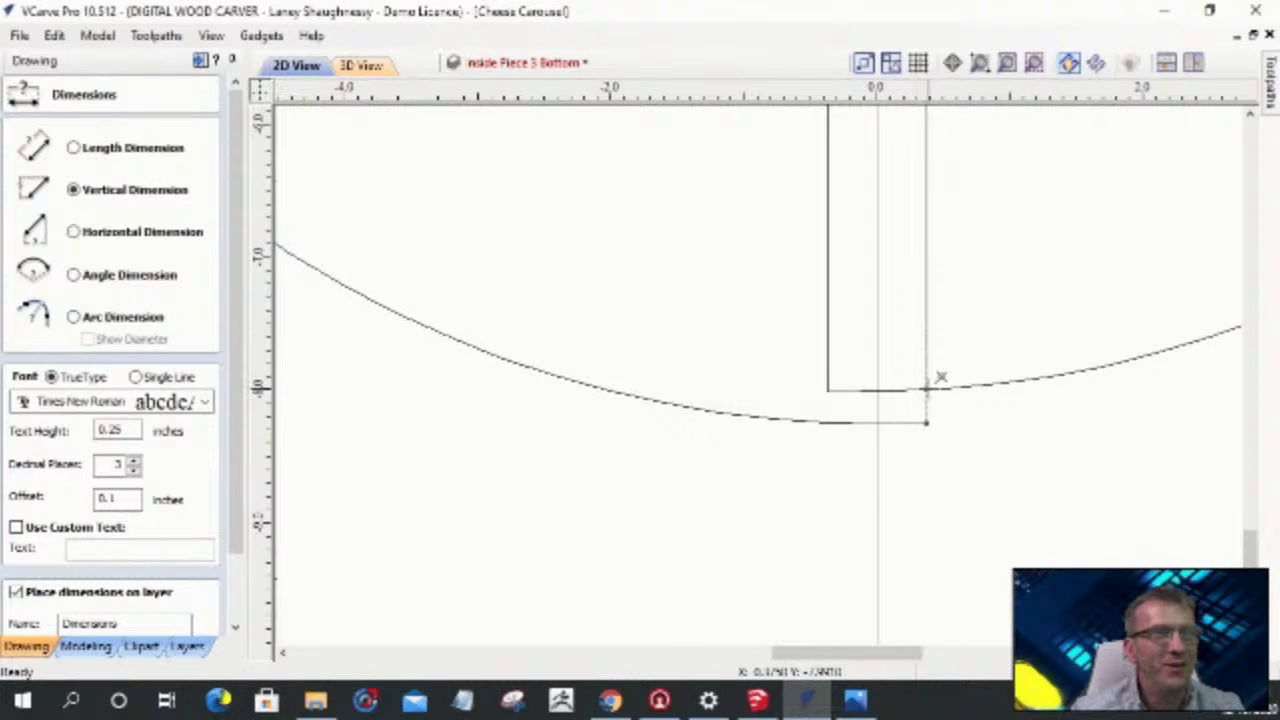
click(1010, 432)
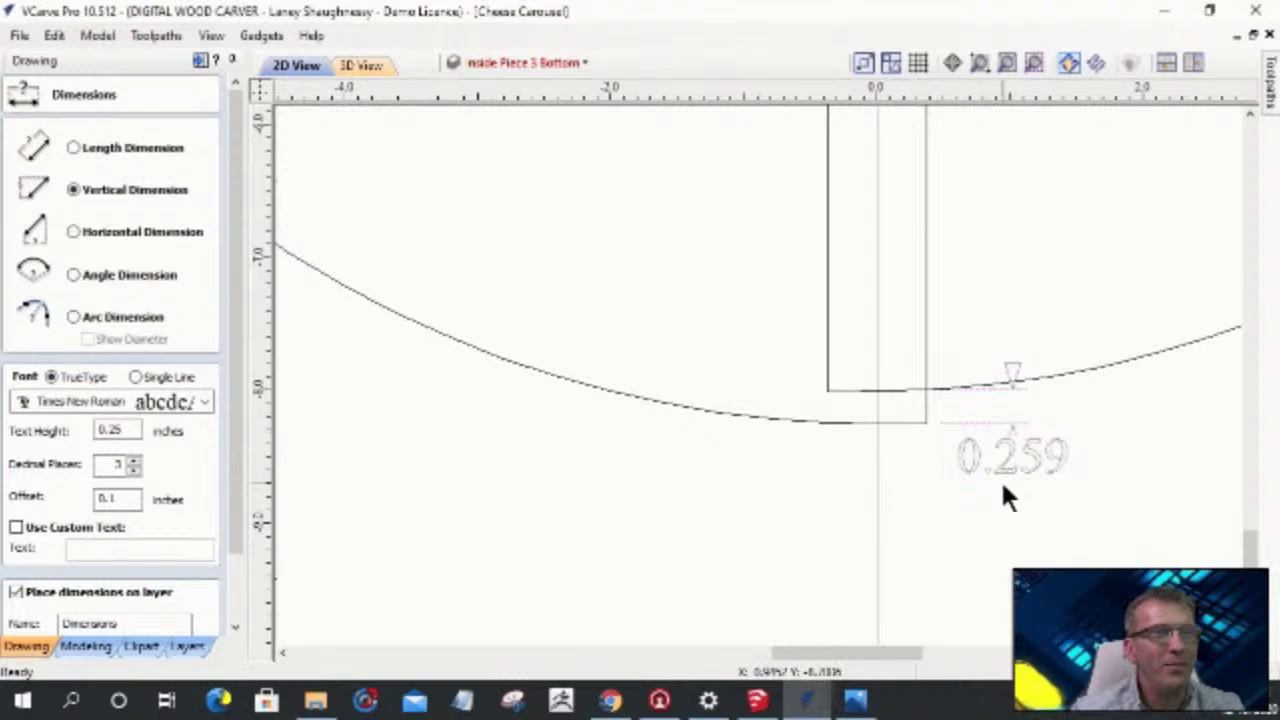
click(951, 449)
scroll(955, 460, down, 5)
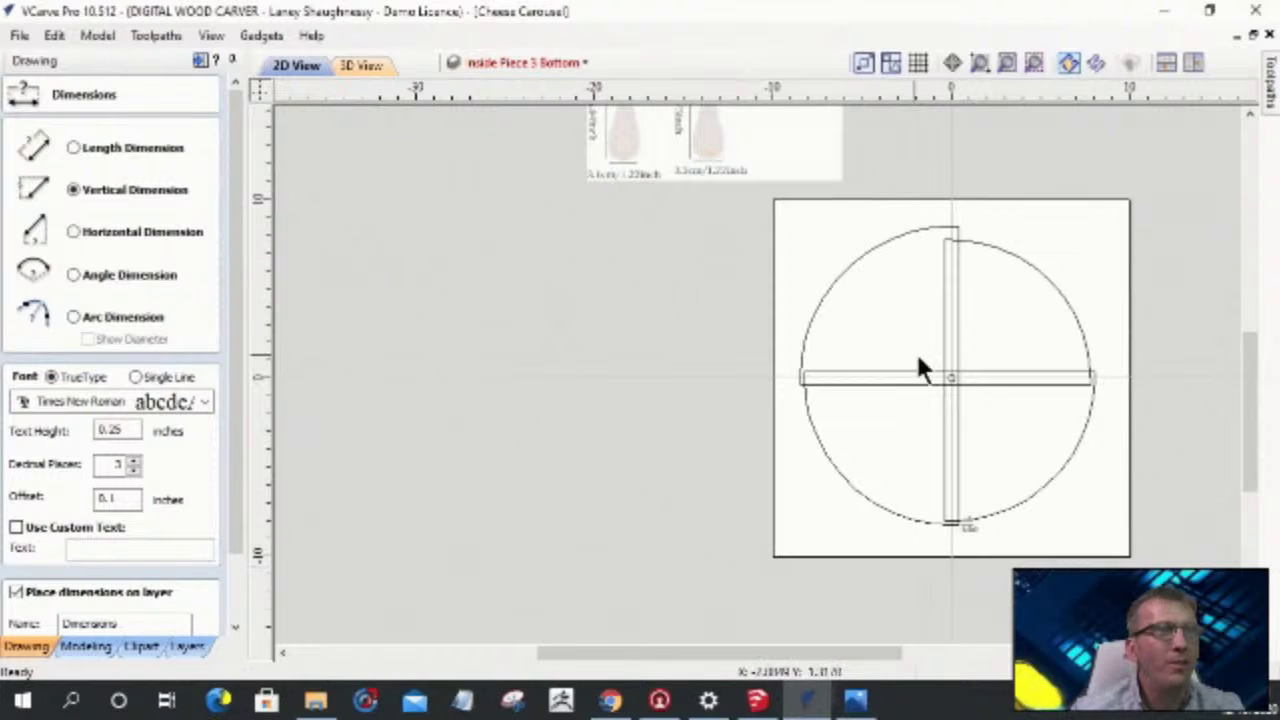
scroll(920, 366, up, 2)
scroll(980, 420, up, 3)
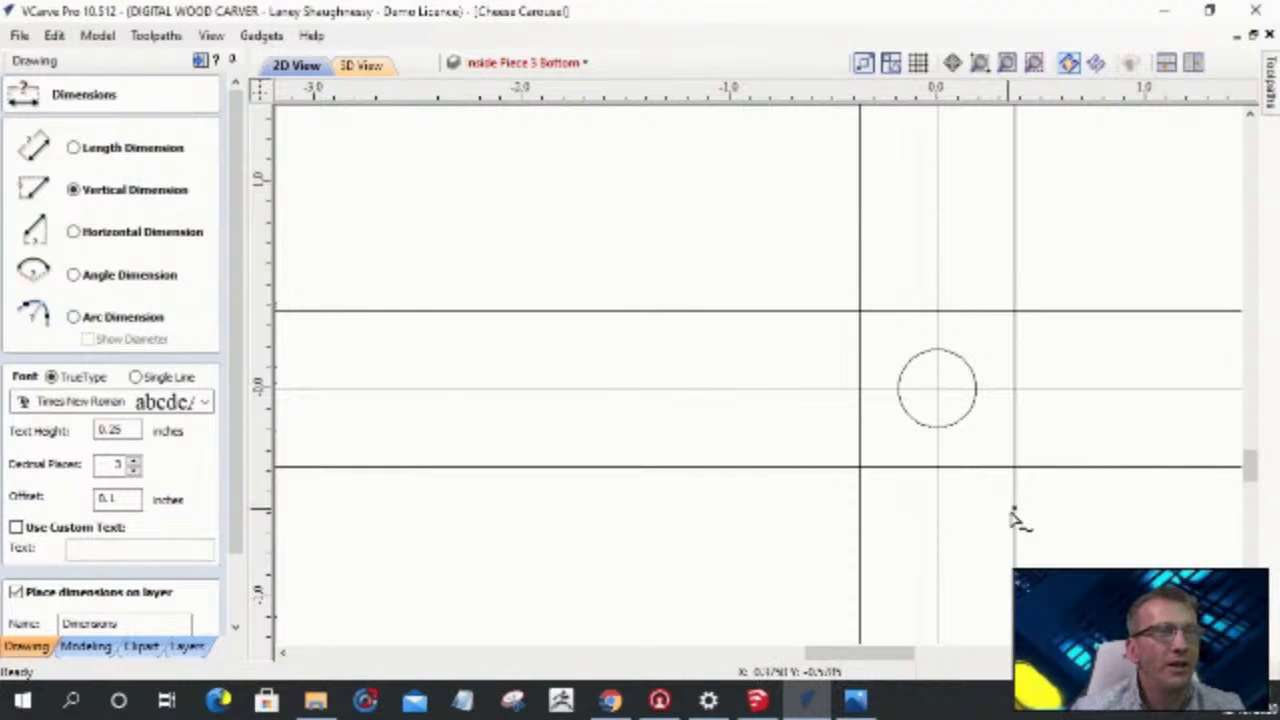
click(1013, 518)
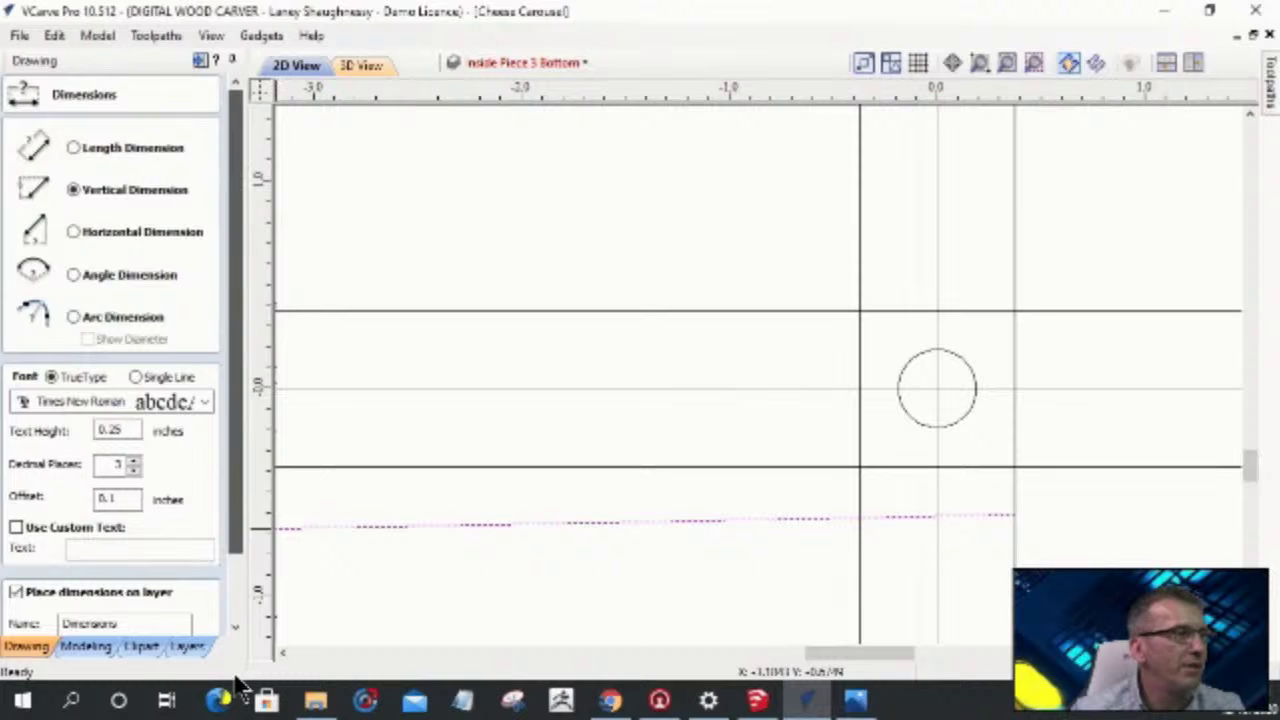
scroll(240, 580, down, 3)
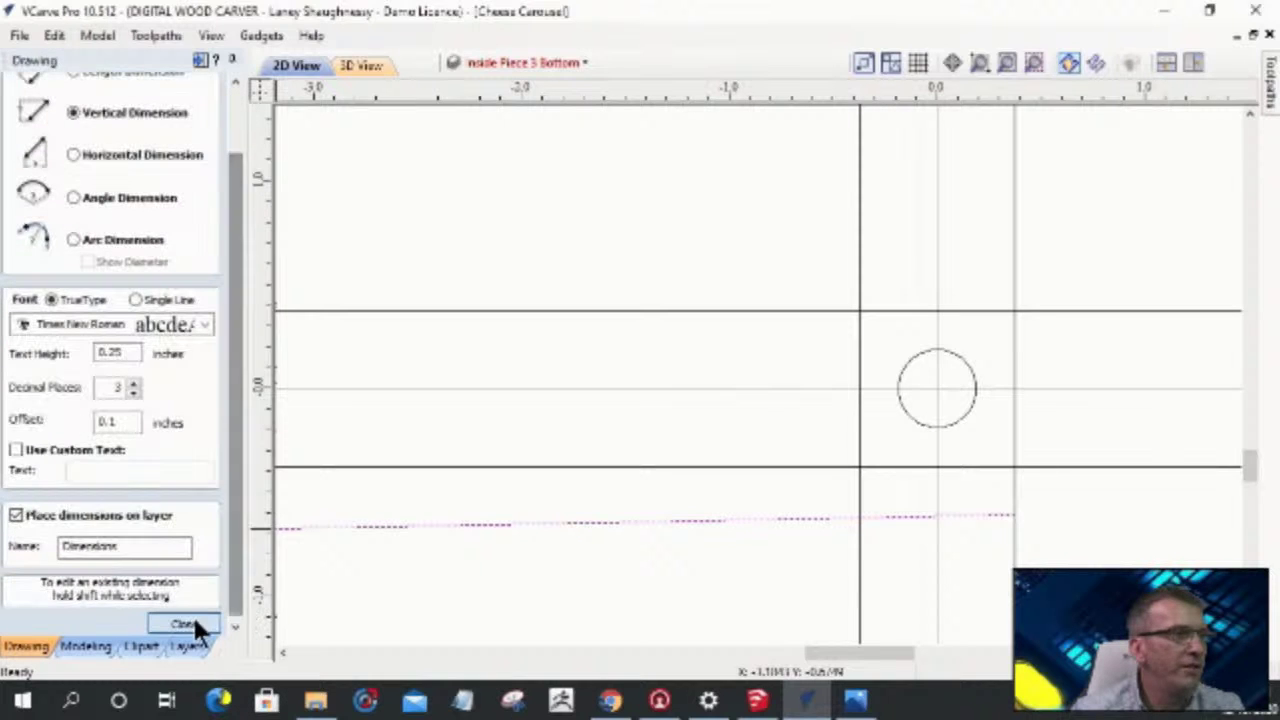
key(Escape)
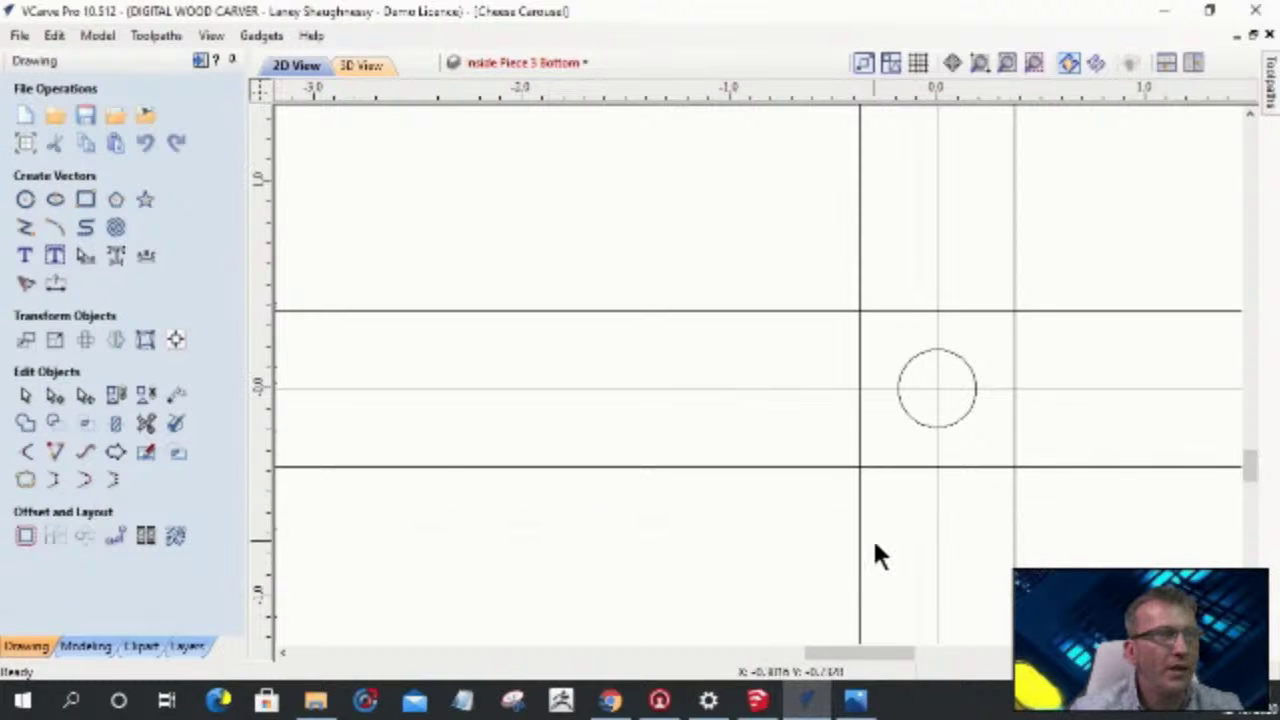
- Select the lower-left quarter outline and examine how its straight edges align with the neighbouring quarters around the pivot hole
scroll(897, 474, down, 3)
scroll(897, 474, down, 3)
click(621, 572)
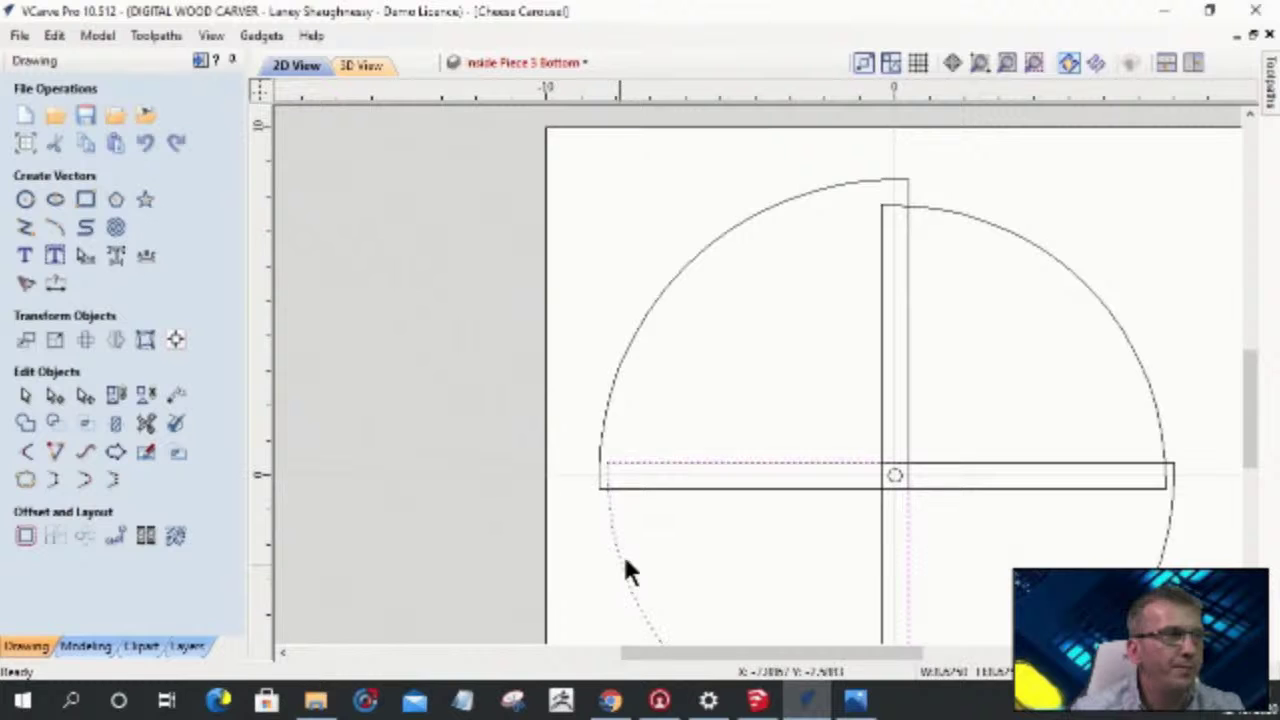
scroll(915, 498, up, 3)
scroll(996, 404, up, 6)
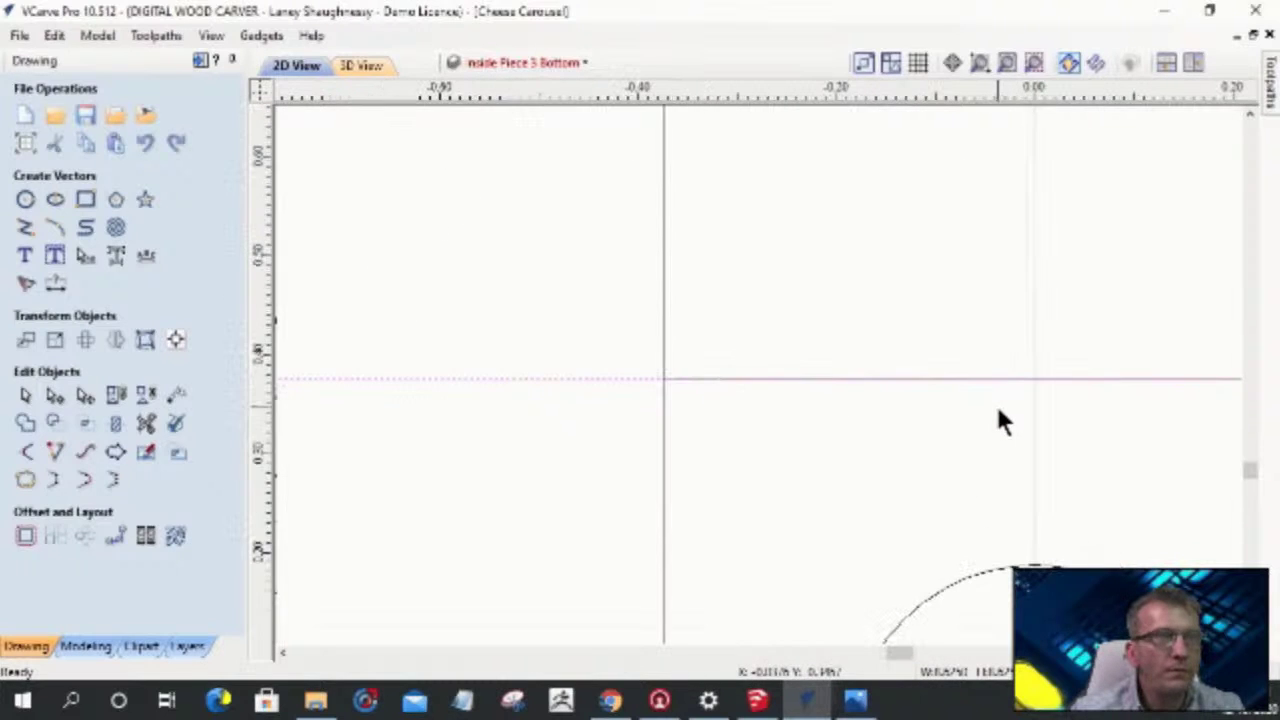
scroll(640, 378, up, 2)
scroll(403, 400, up, 4)
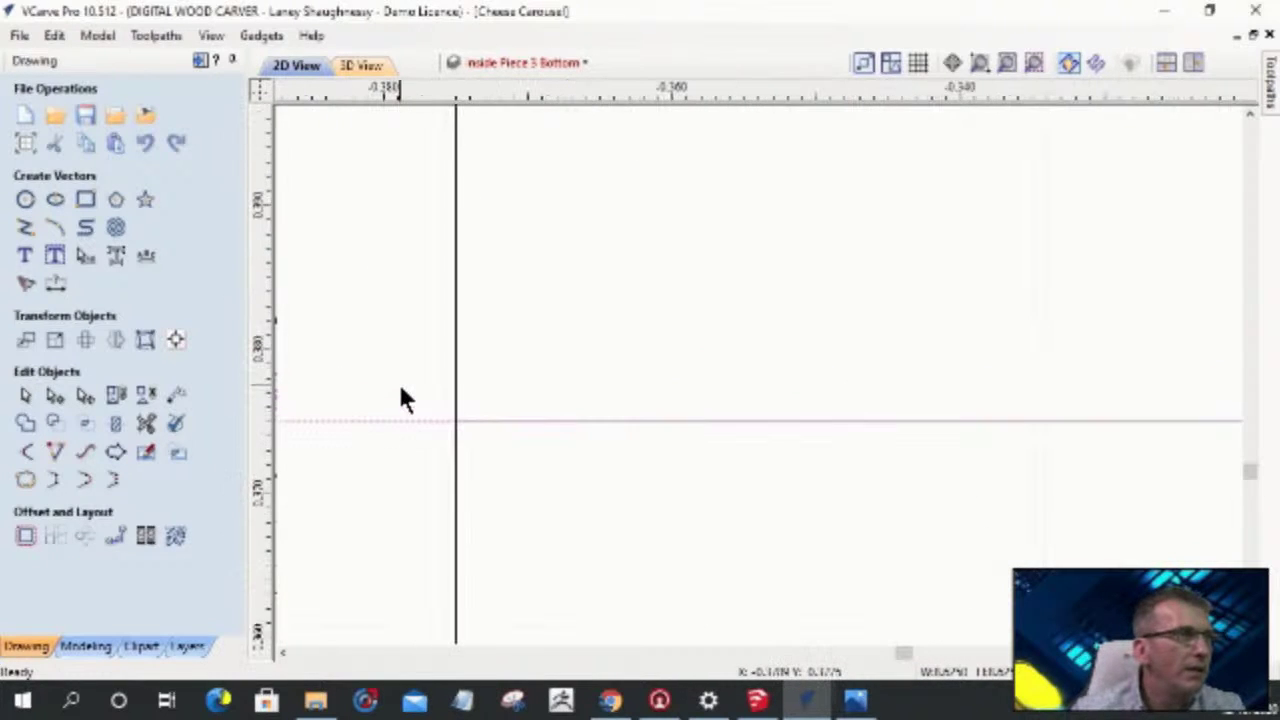
scroll(401, 407, down, 4)
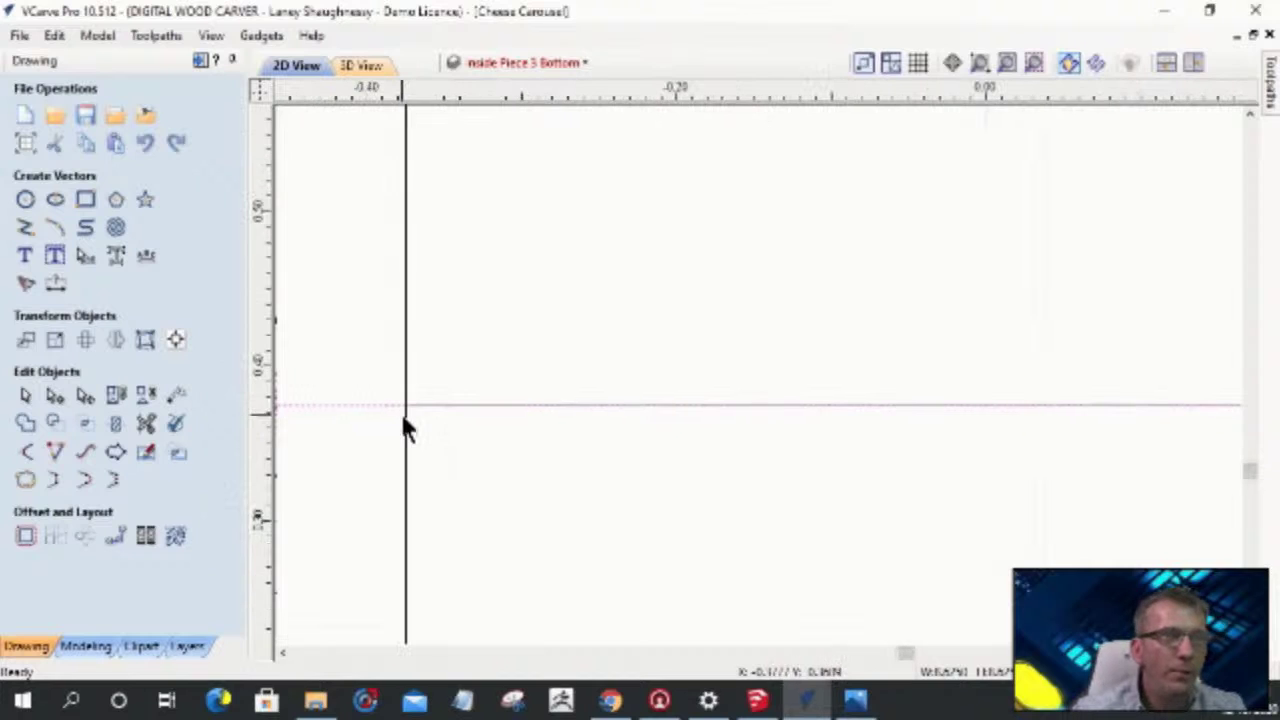
scroll(966, 480, down, 2)
scroll(1015, 465, up, 10)
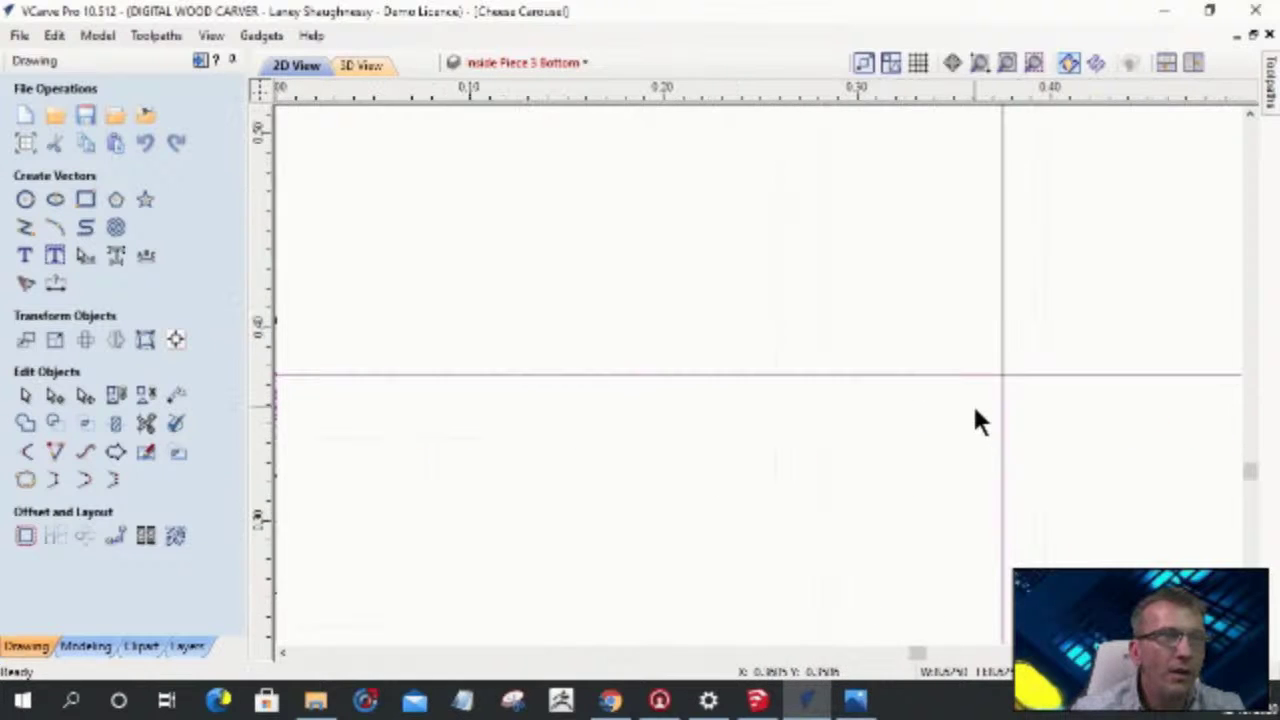
scroll(1060, 330, down, 5)
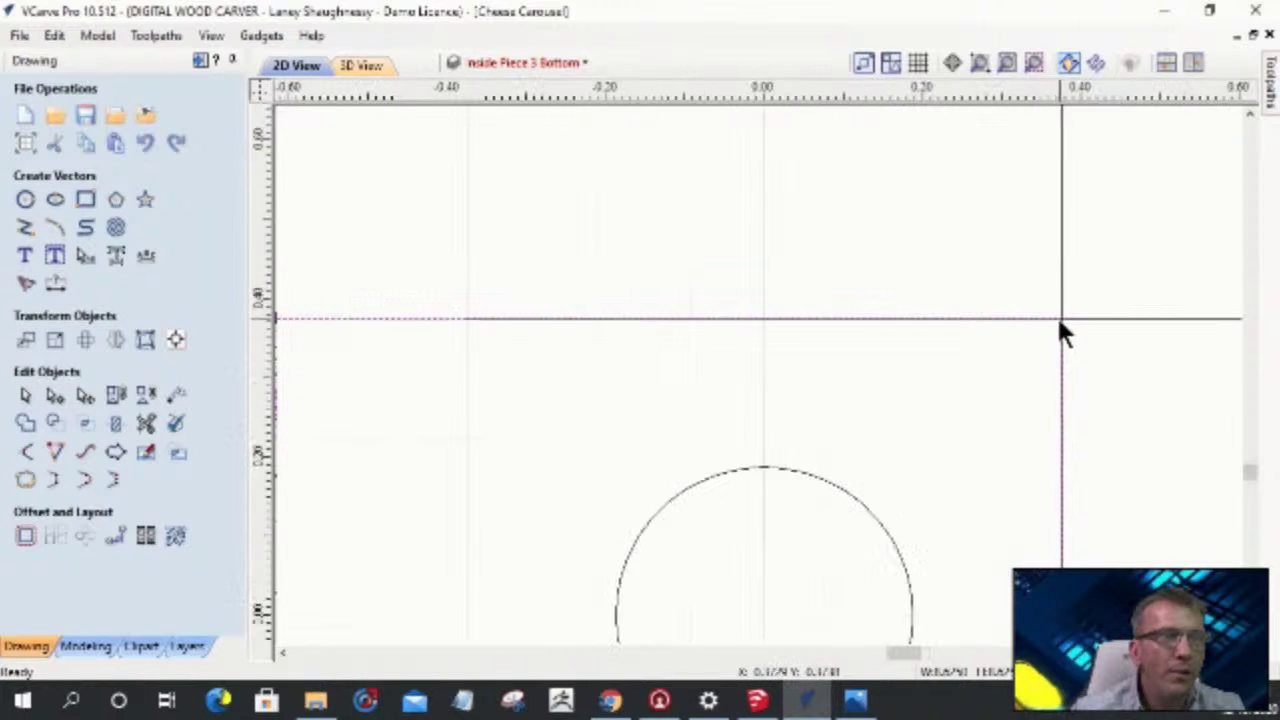
scroll(1049, 322, down, 2)
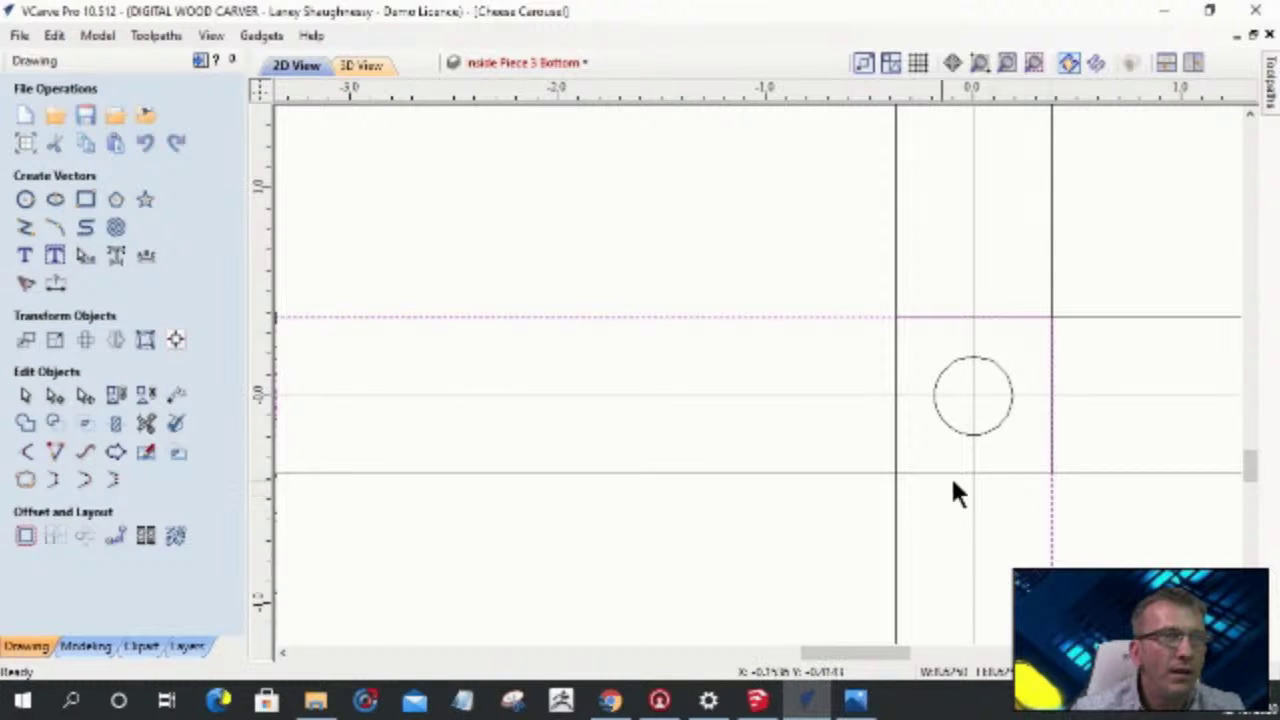
scroll(1036, 486, up, 3)
scroll(1036, 486, down, 2)
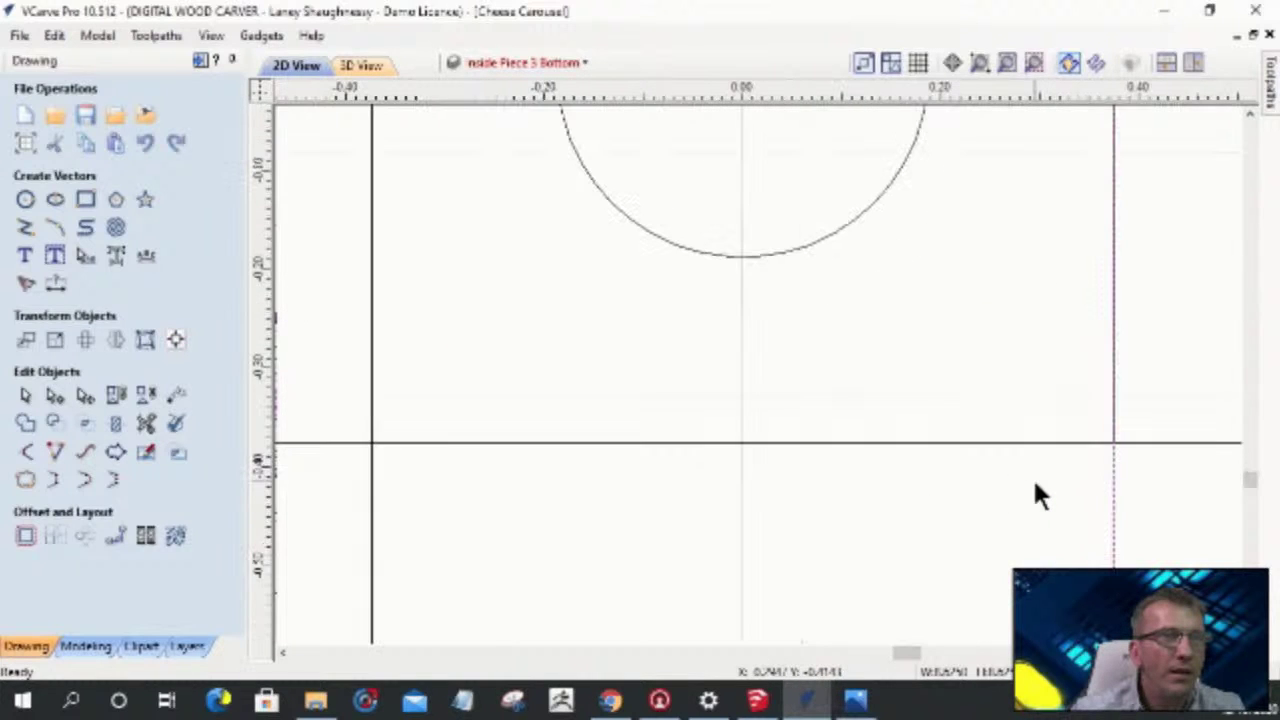
scroll(1034, 494, down, 2)
scroll(948, 468, up, 5)
scroll(866, 457, down, 2)
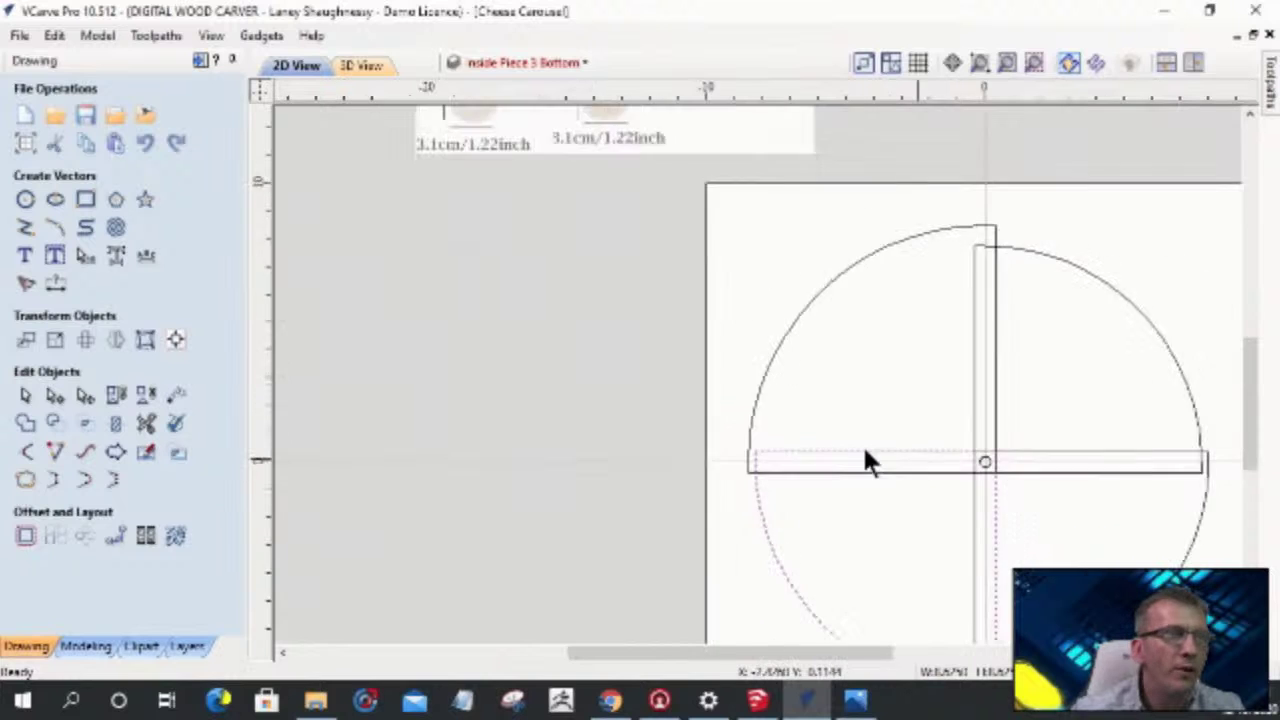
scroll(985, 640, up, 3)
scroll(980, 625, down, 3)
- Delete the vertical dimension beside the lower end of the lower-left quarter's arc
scroll(976, 616, up, 3)
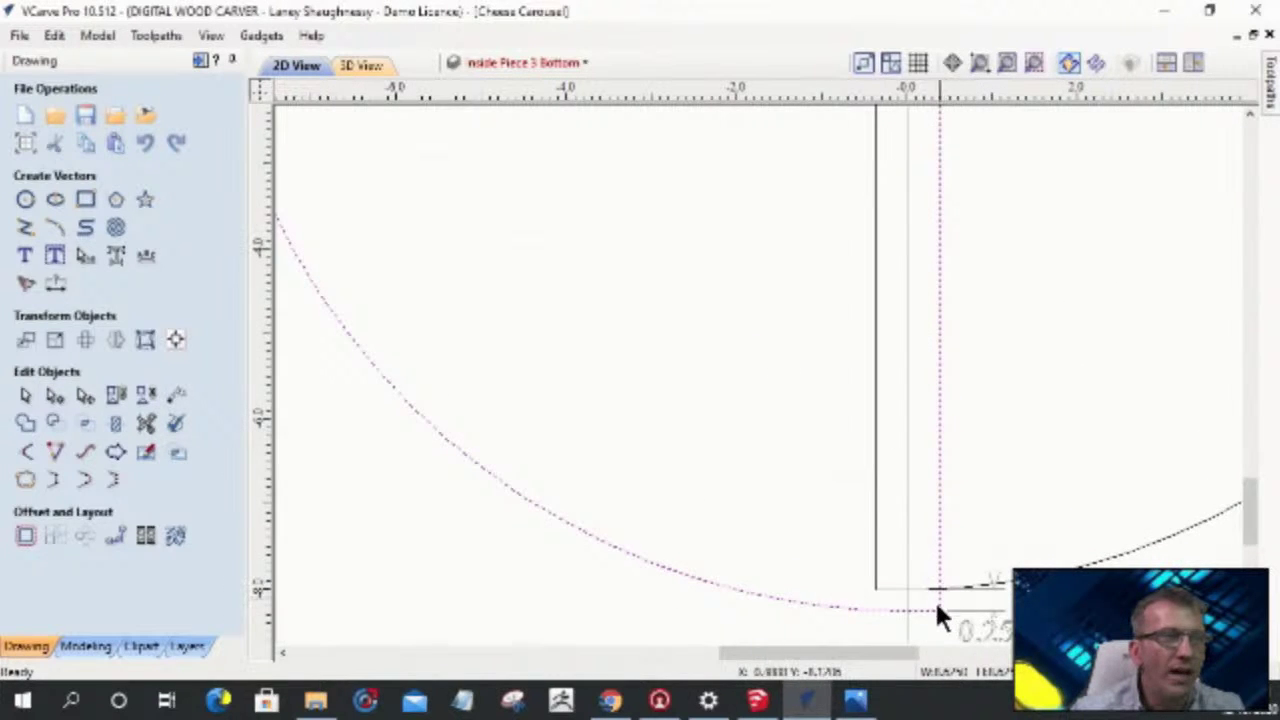
scroll(934, 610, up, 3)
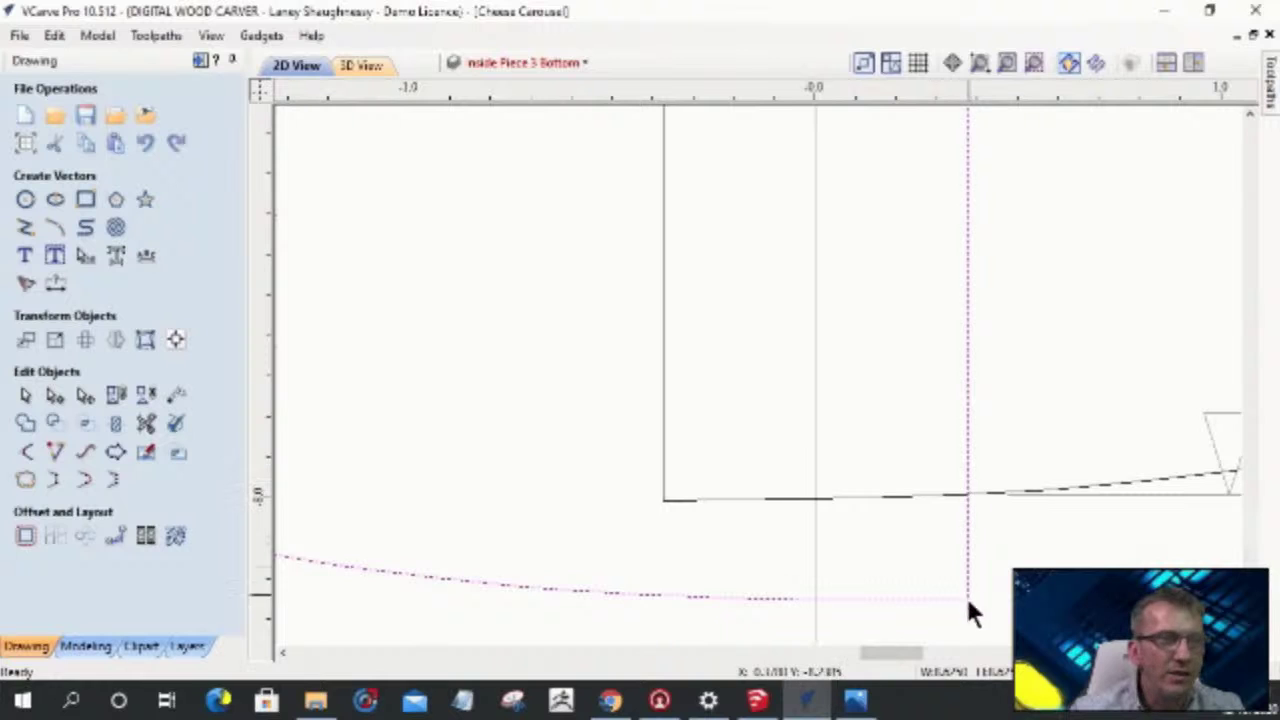
scroll(903, 518, down, 2)
click(1030, 602)
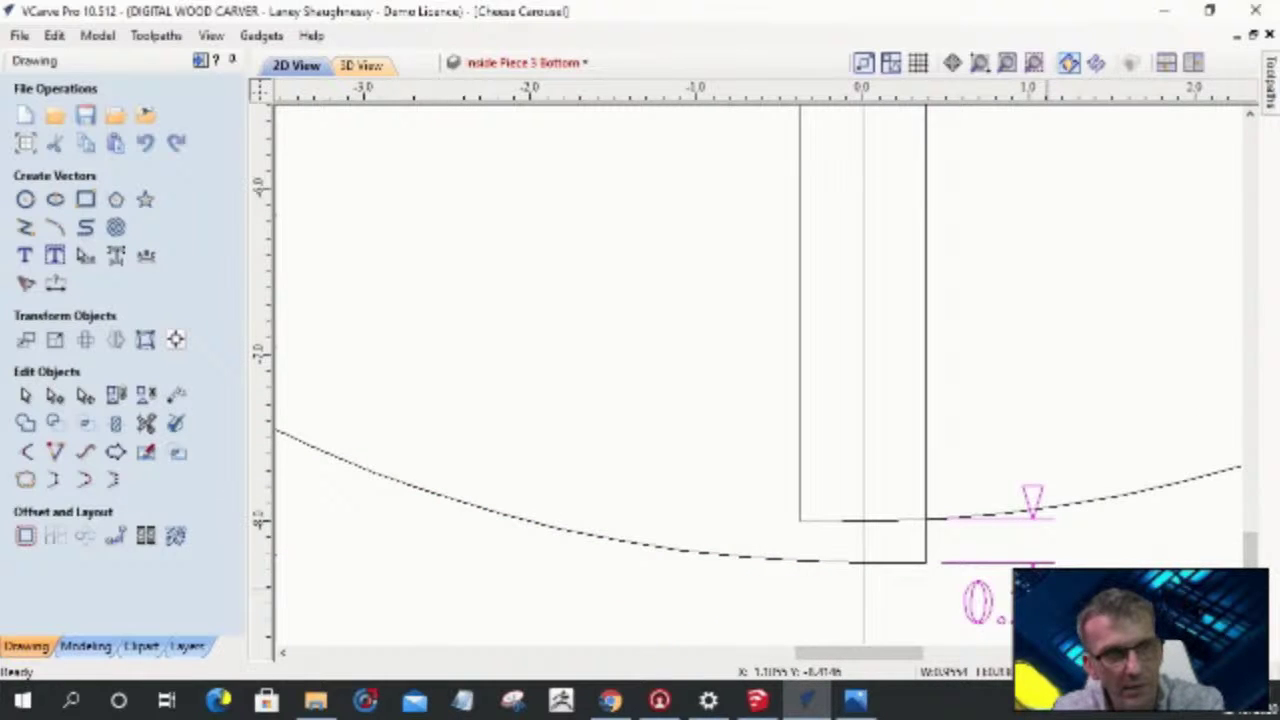
key(Delete)
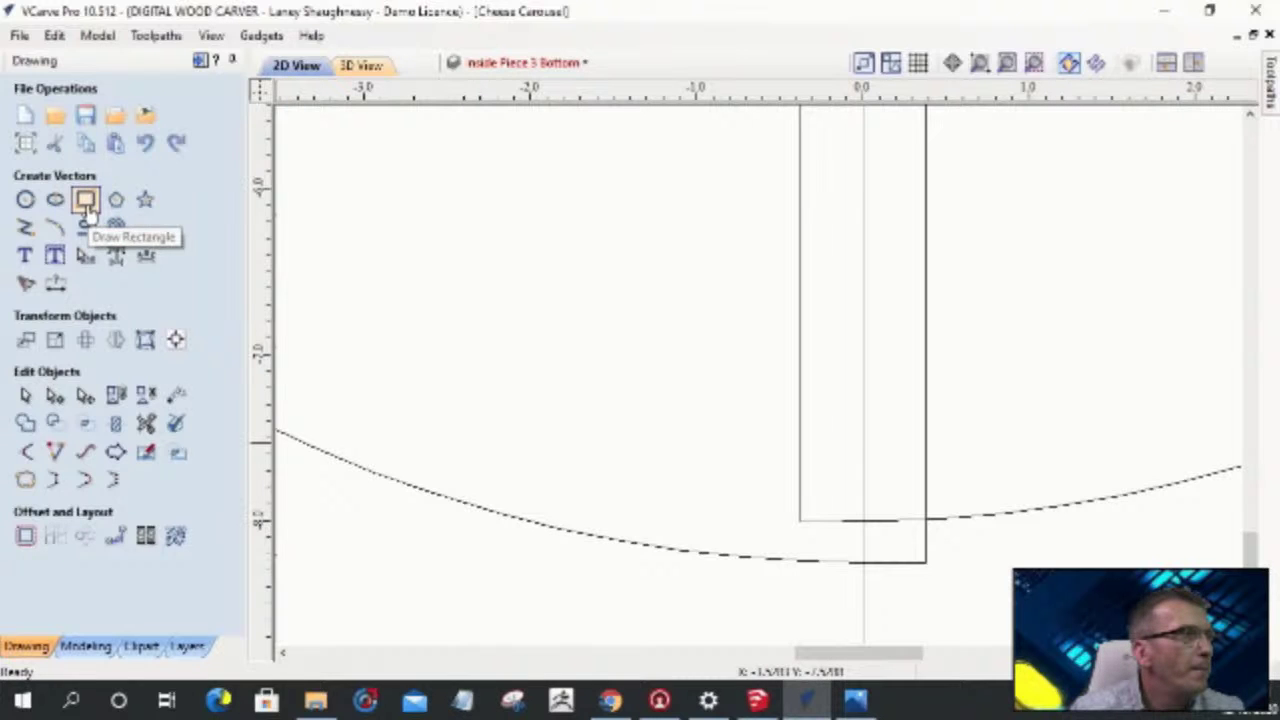
- Measure the vertical gap between the two lower quarters' arcs along the vertical centre line without placing a dimension
click(56, 287)
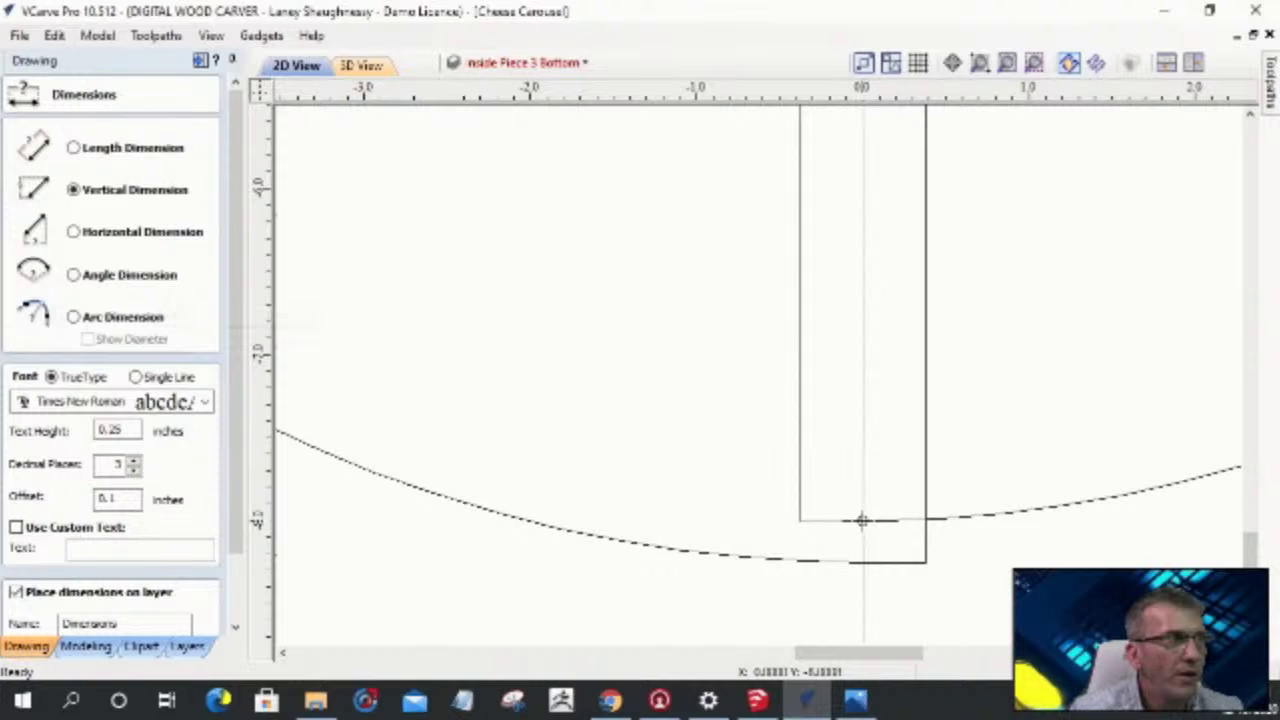
click(862, 520)
click(862, 562)
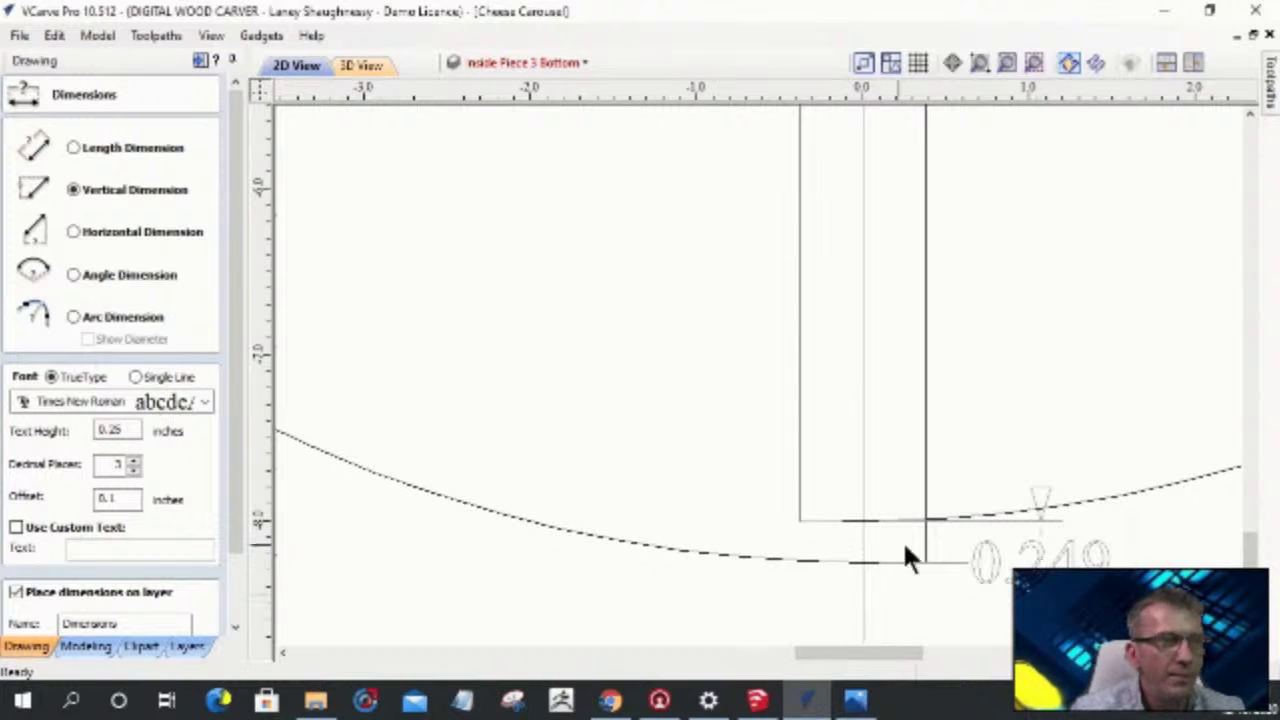
key(Escape)
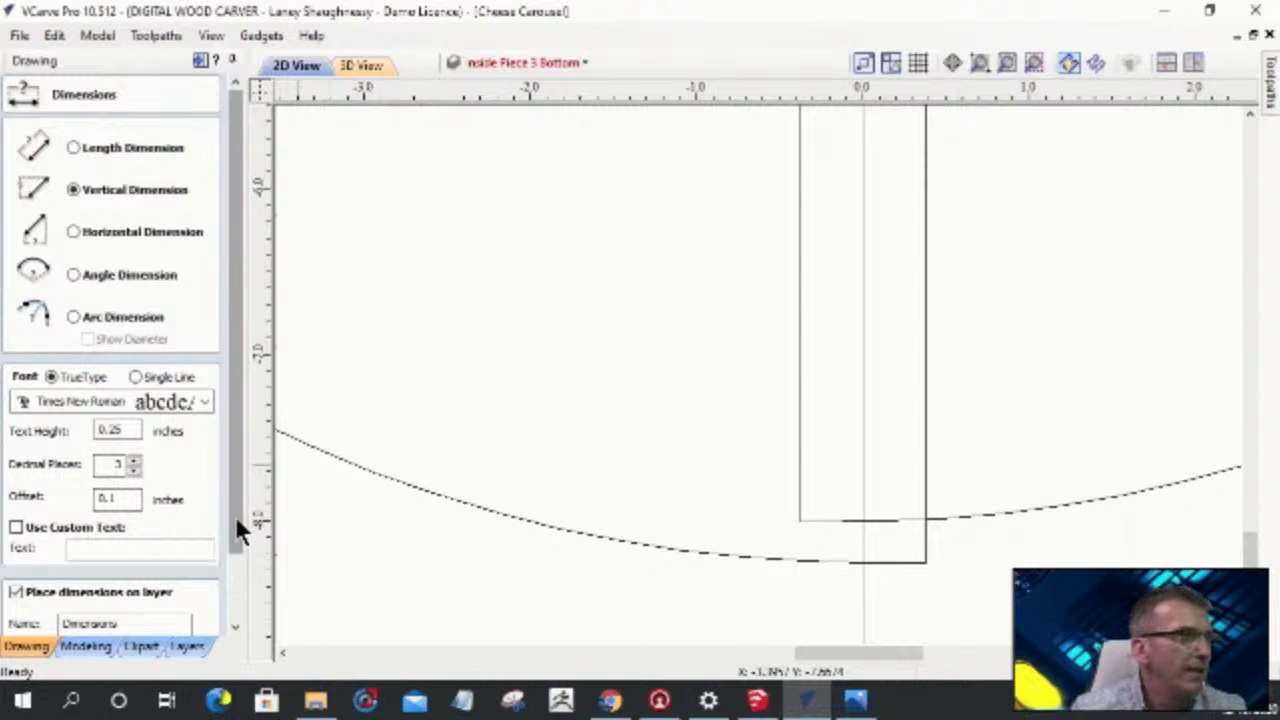
- Leave the Dimensions tool and examine how the quadrant outlines overlap around the center of the carousel drawing
drag(235, 516, 240, 609)
click(172, 616)
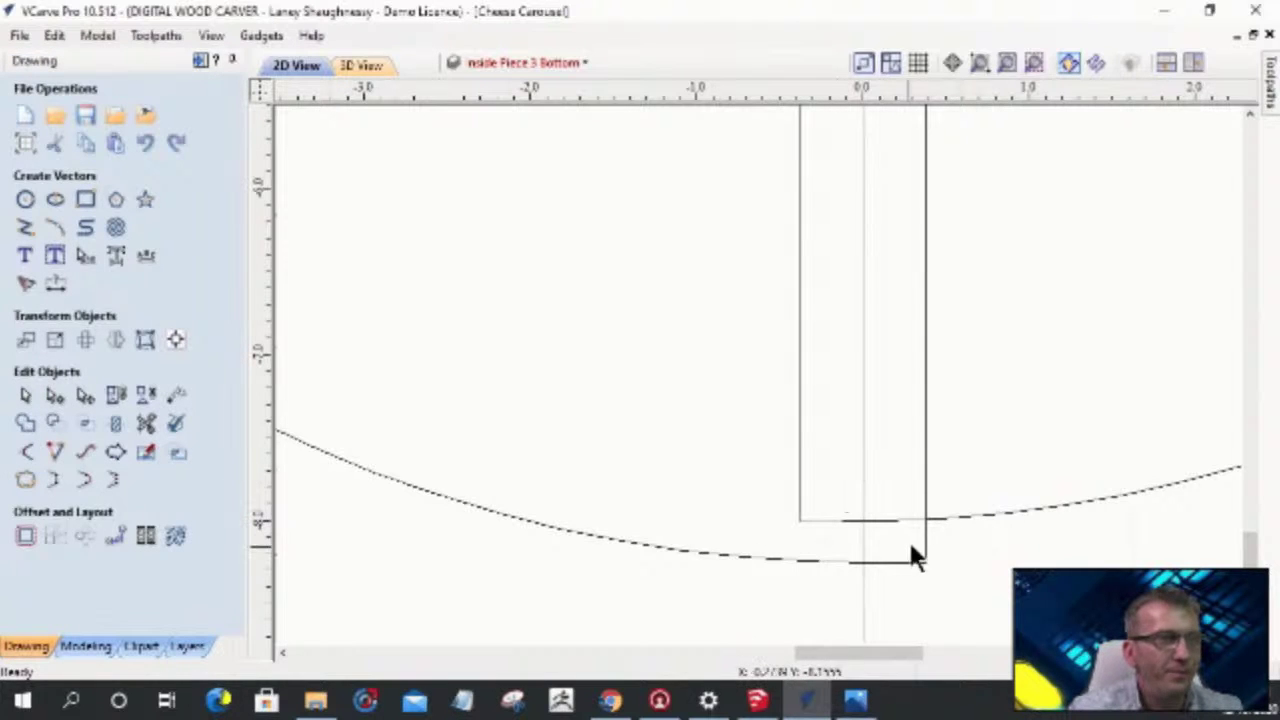
scroll(923, 542, down, 5)
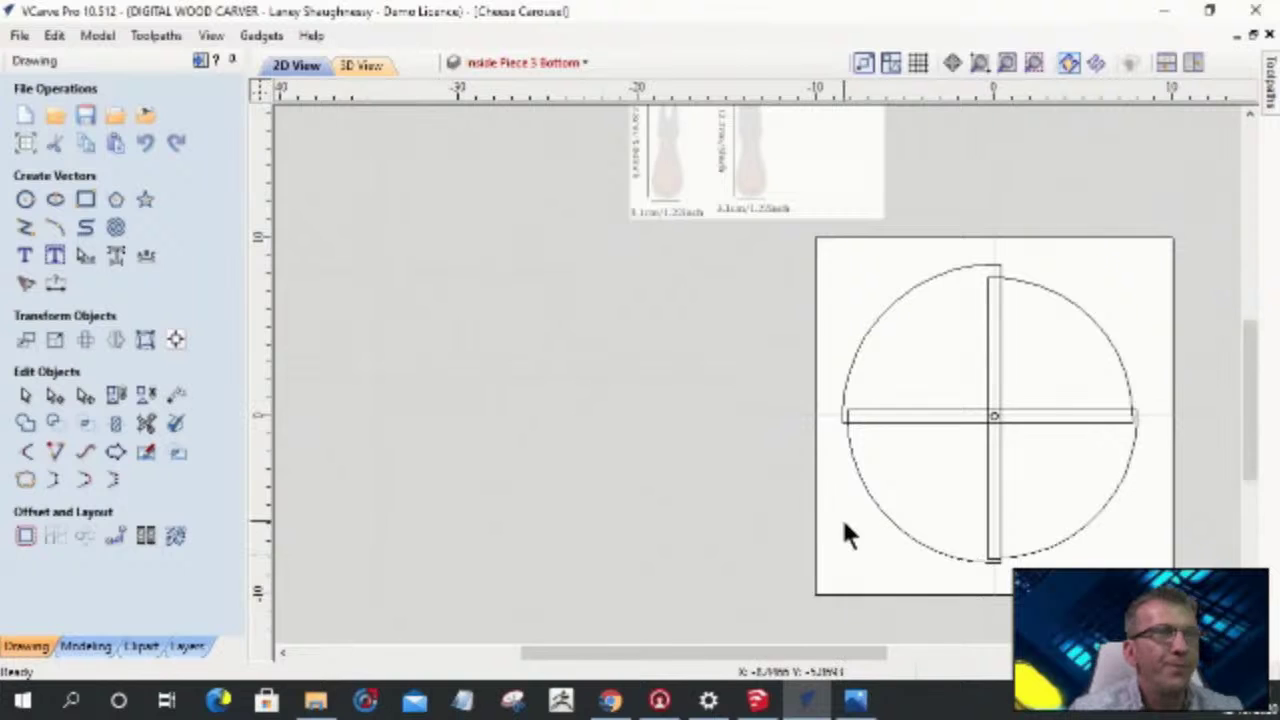
scroll(1020, 461, up, 2)
scroll(791, 338, down, 1)
scroll(984, 394, down, 1)
scroll(976, 377, up, 3)
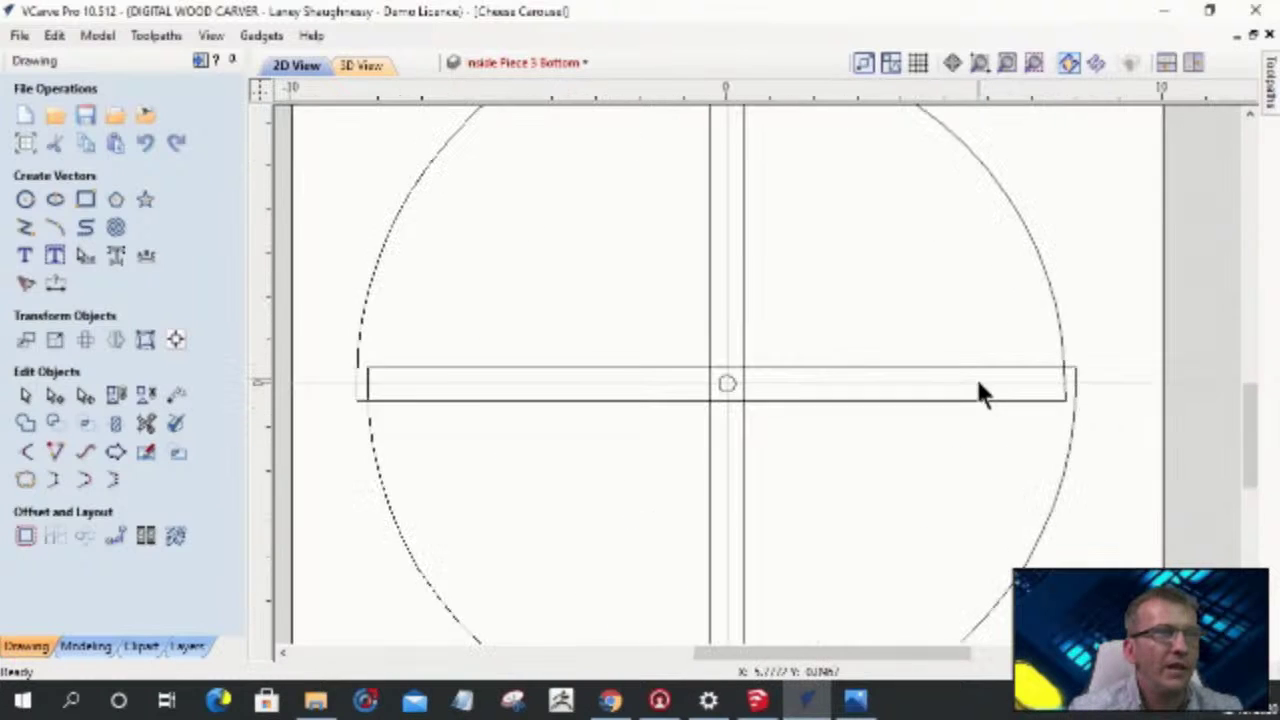
scroll(873, 375, down, 1)
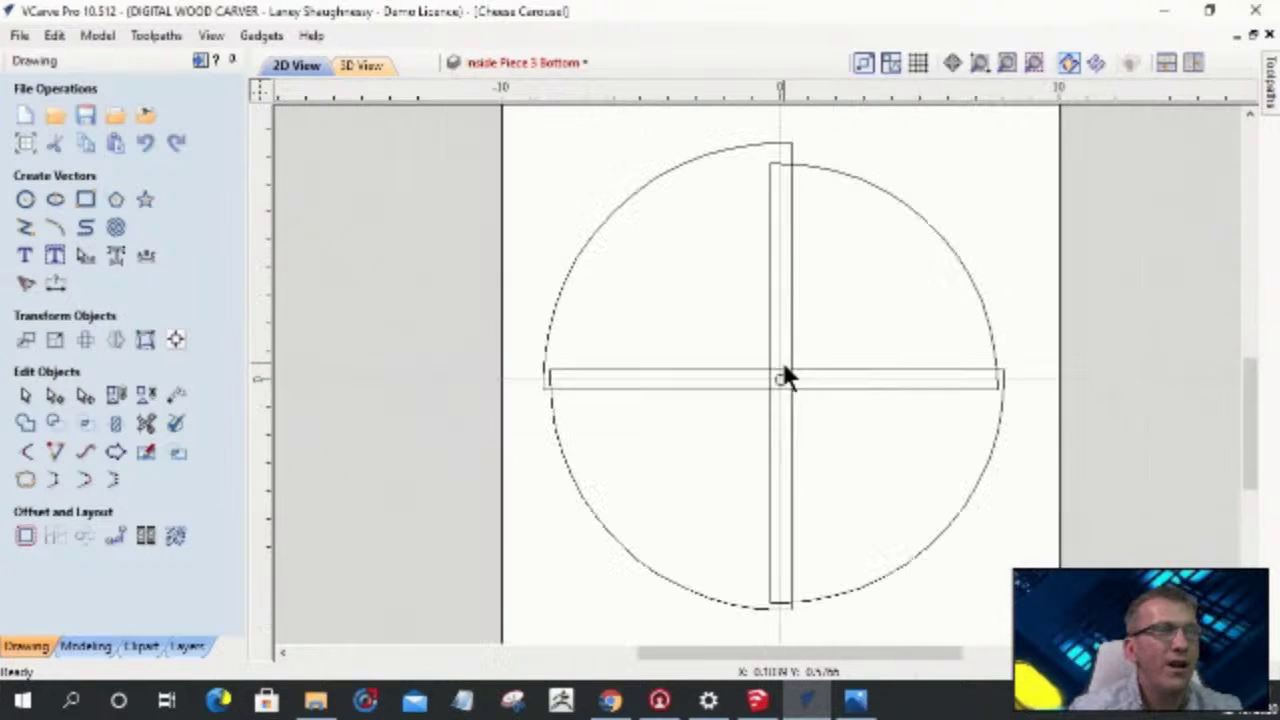
scroll(927, 418, up, 1)
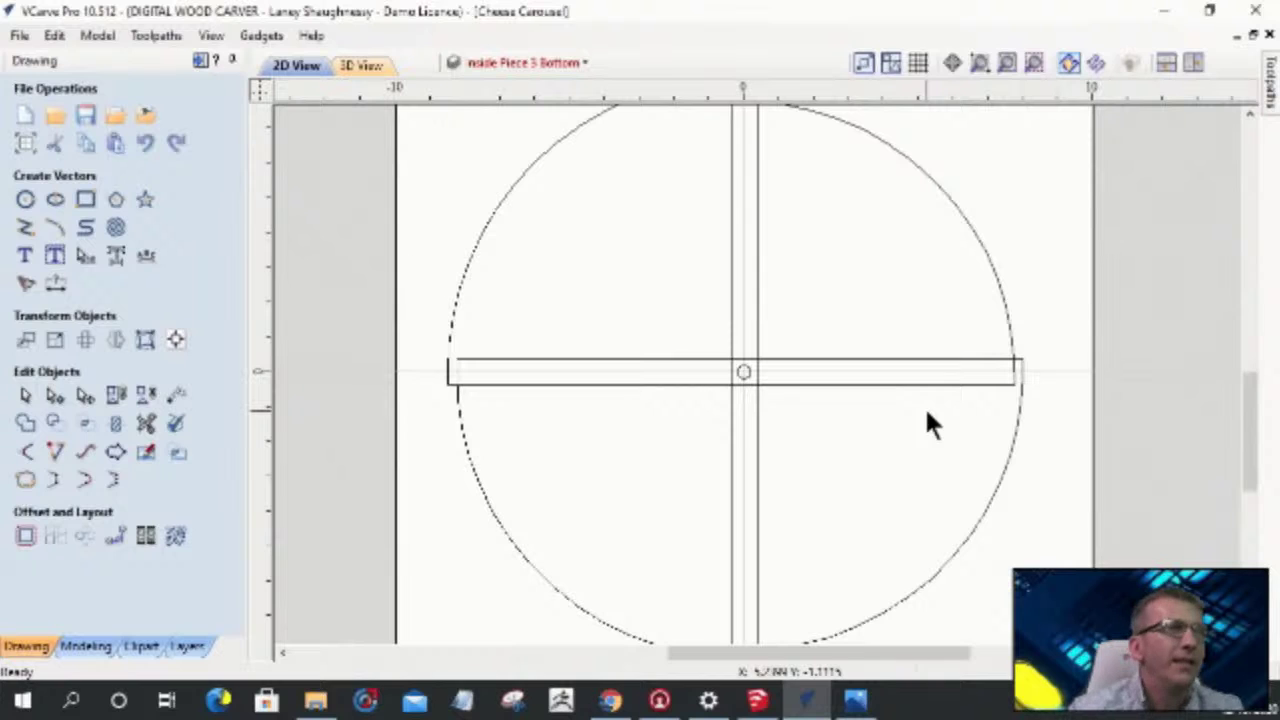
scroll(926, 413, down, 1)
scroll(918, 416, up, 1)
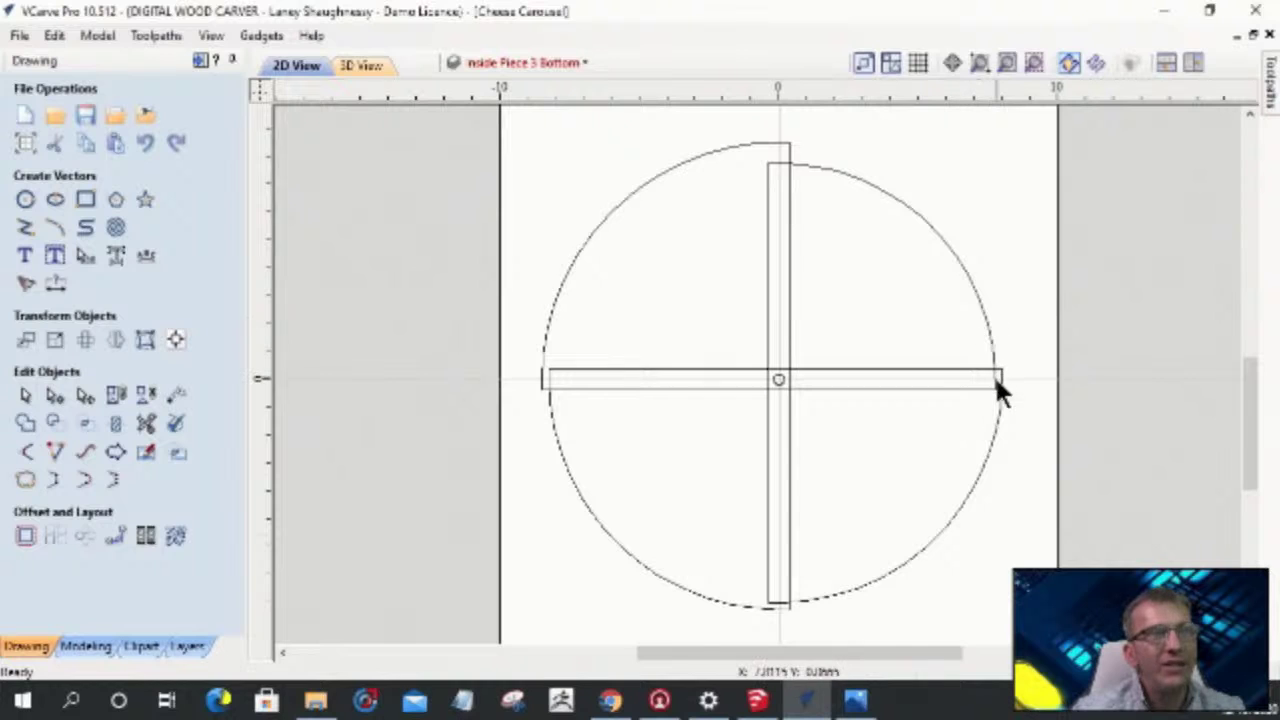
scroll(994, 380, down, 2)
- Show the Arc Riser Supports layer and examine its arcs against the quadrant outlines
click(490, 66)
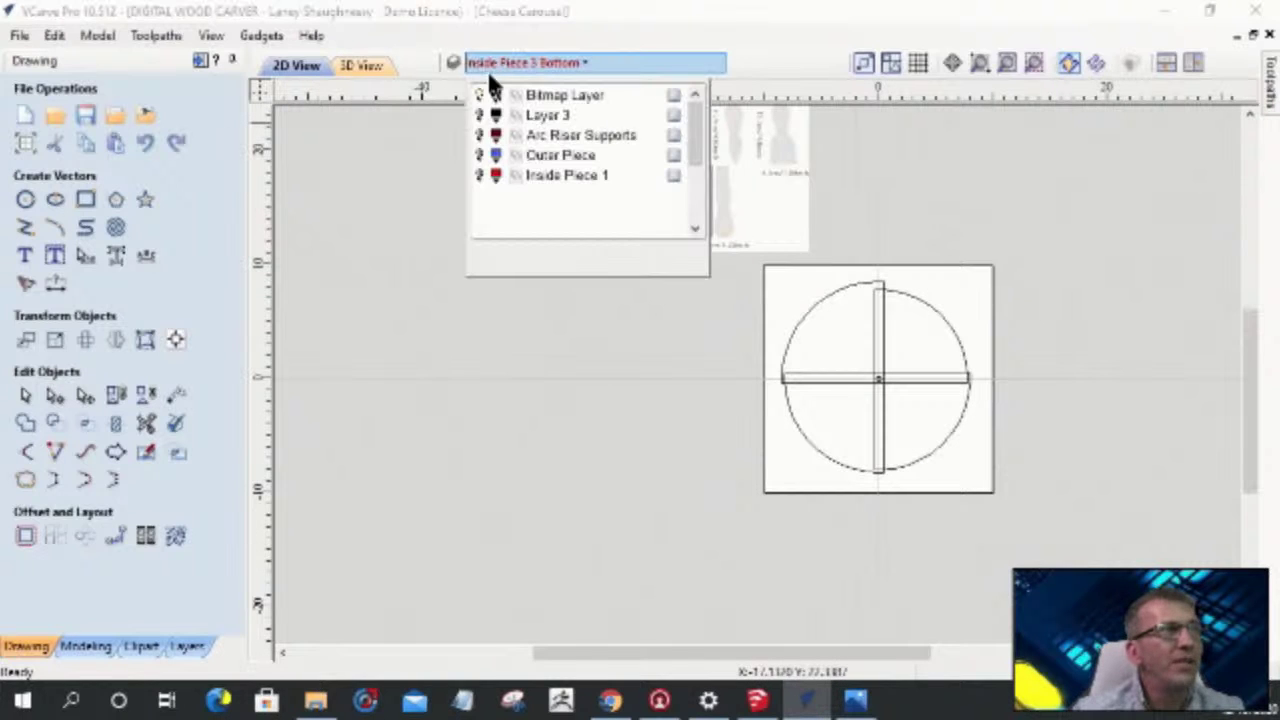
click(480, 135)
scroll(860, 470, up, 1)
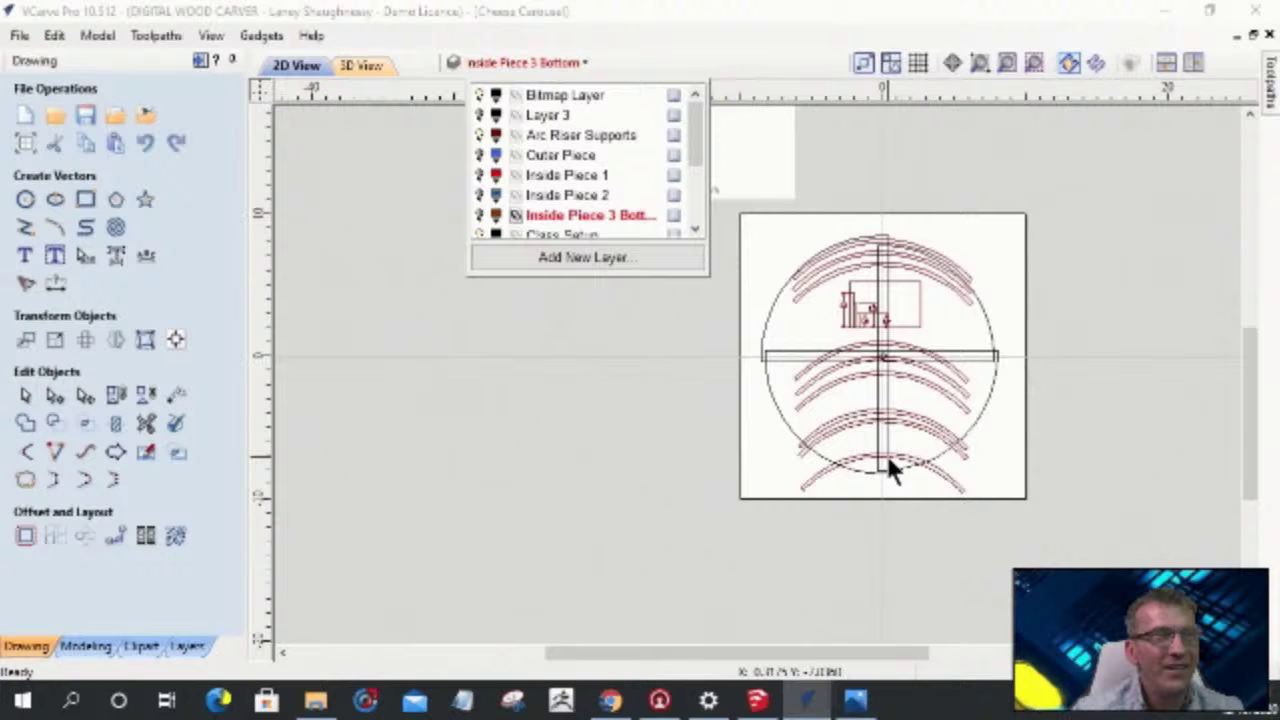
scroll(887, 461, up, 5)
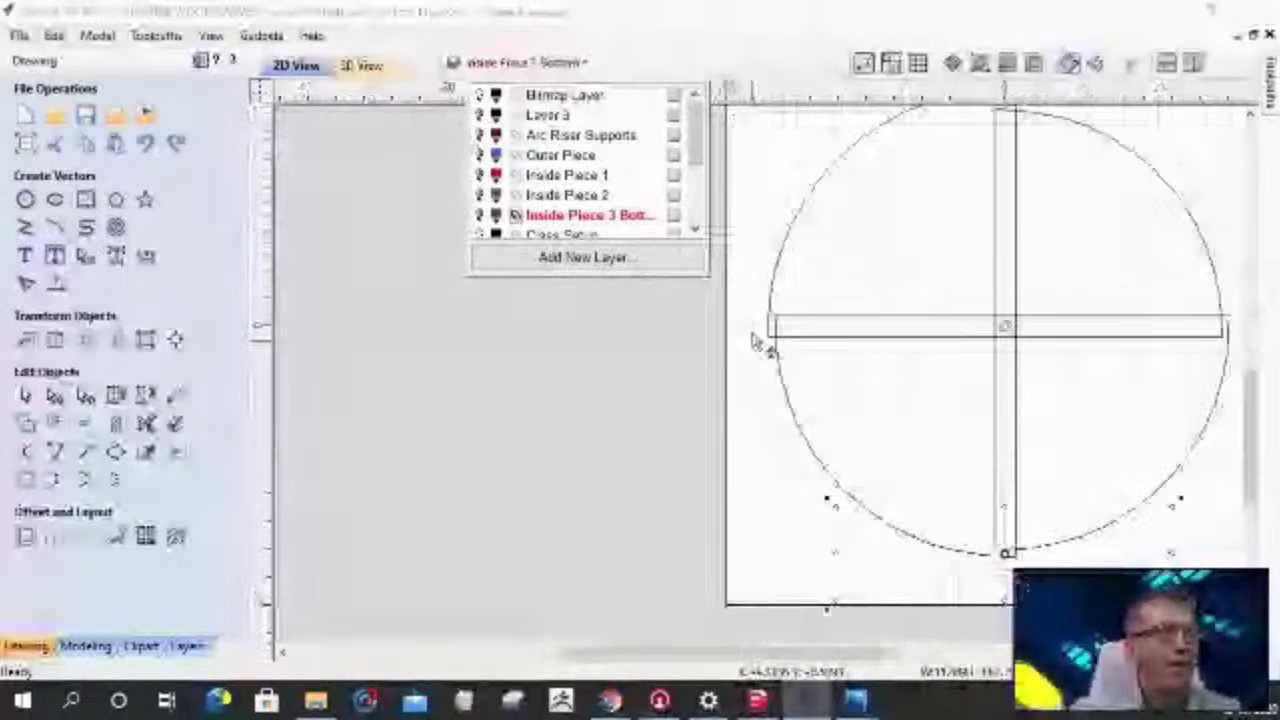
scroll(760, 215, up, 3)
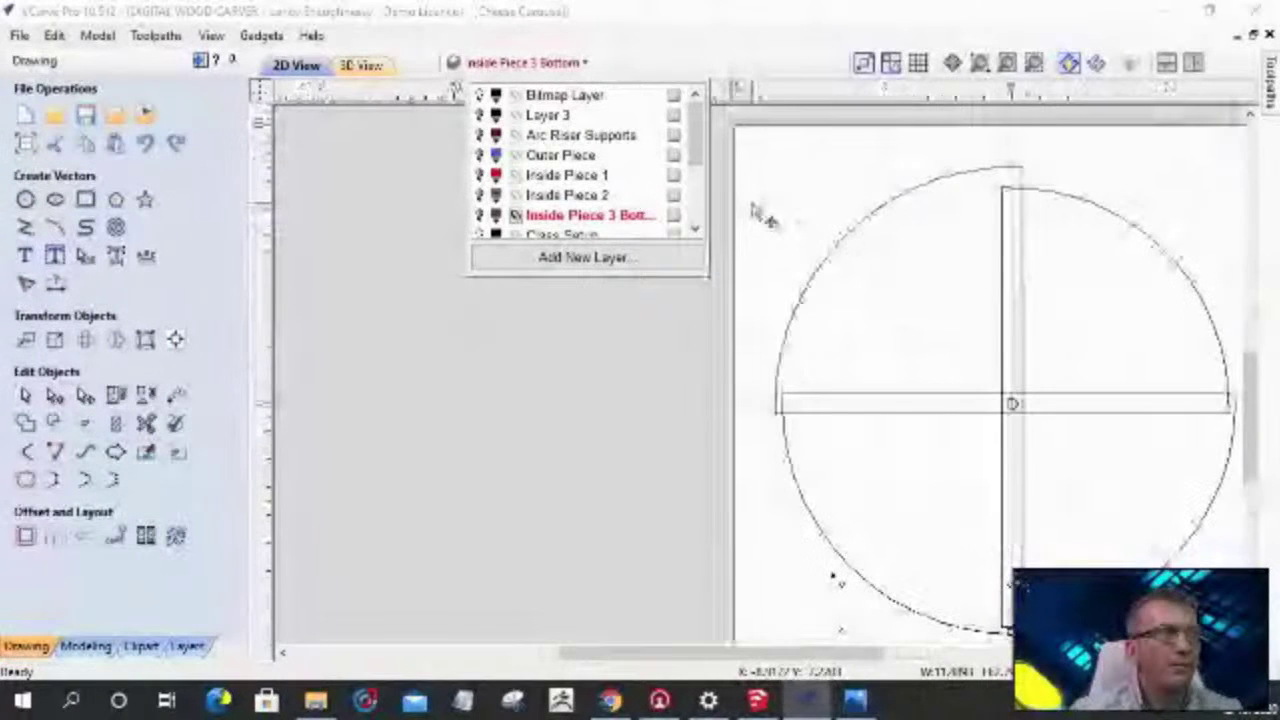
- Select the upper-left quadrant outline and add a new layer named Arc Parts
click(803, 302)
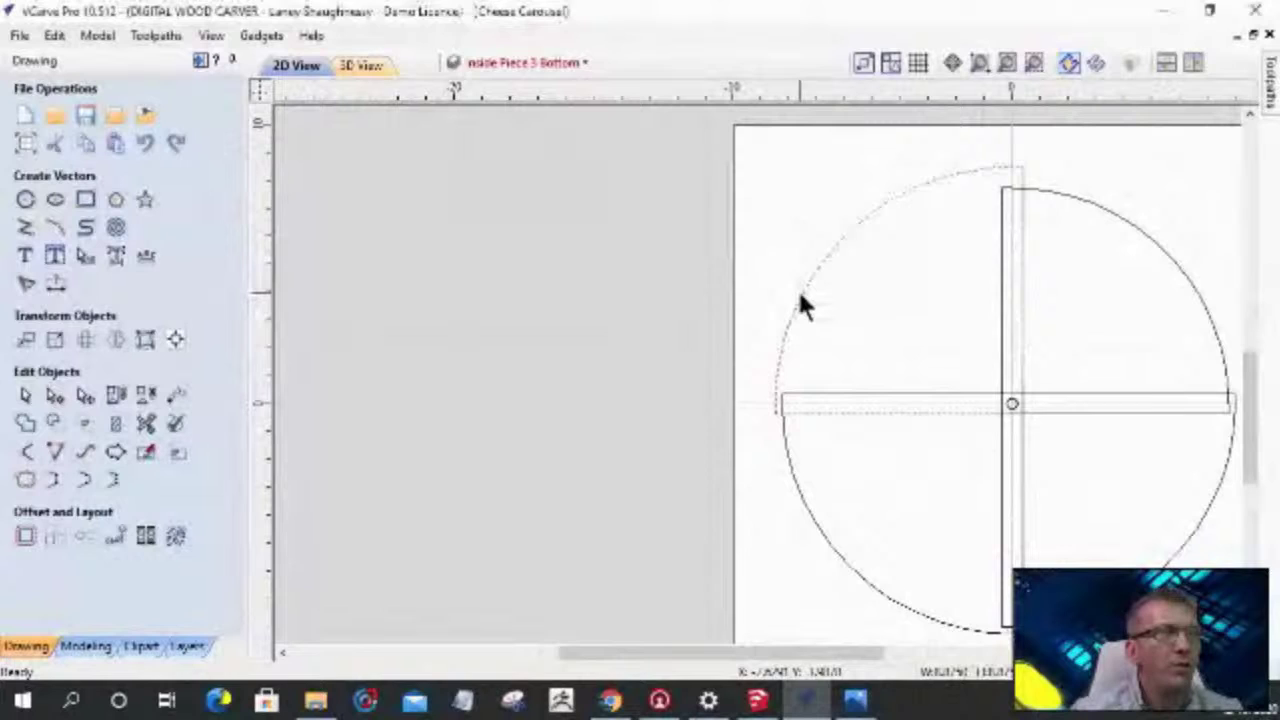
click(491, 66)
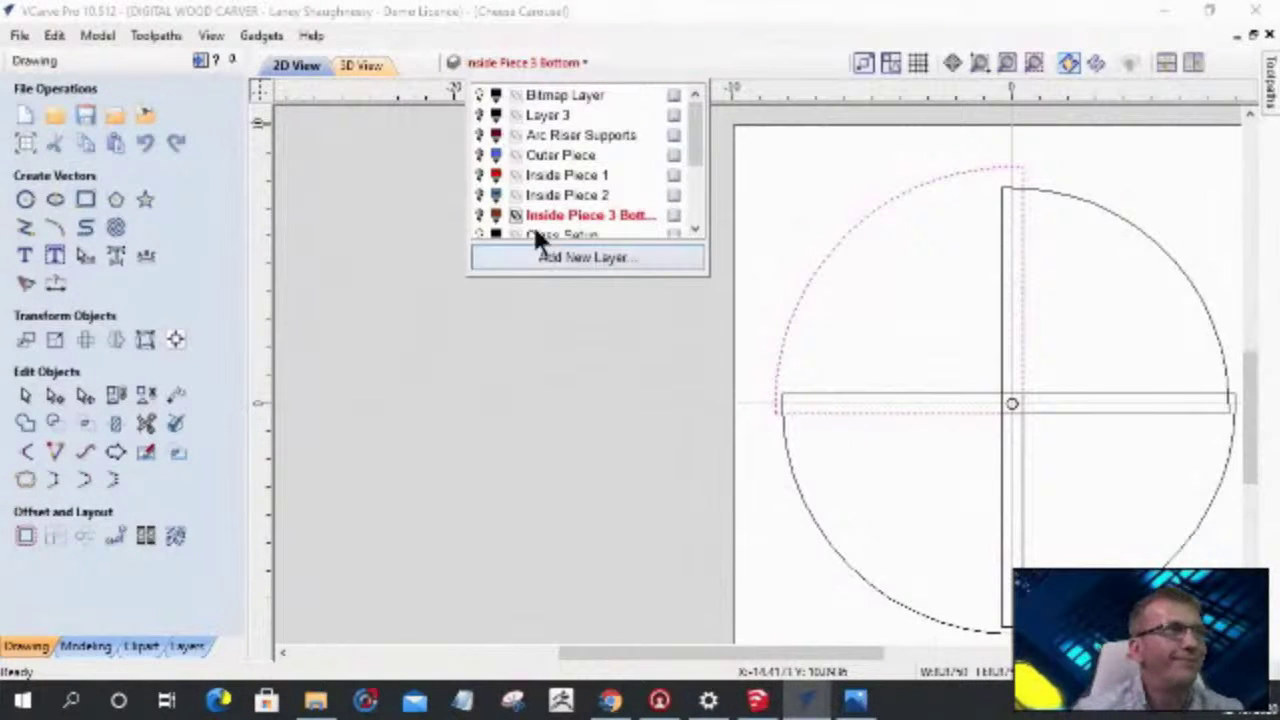
drag(693, 163, 689, 228)
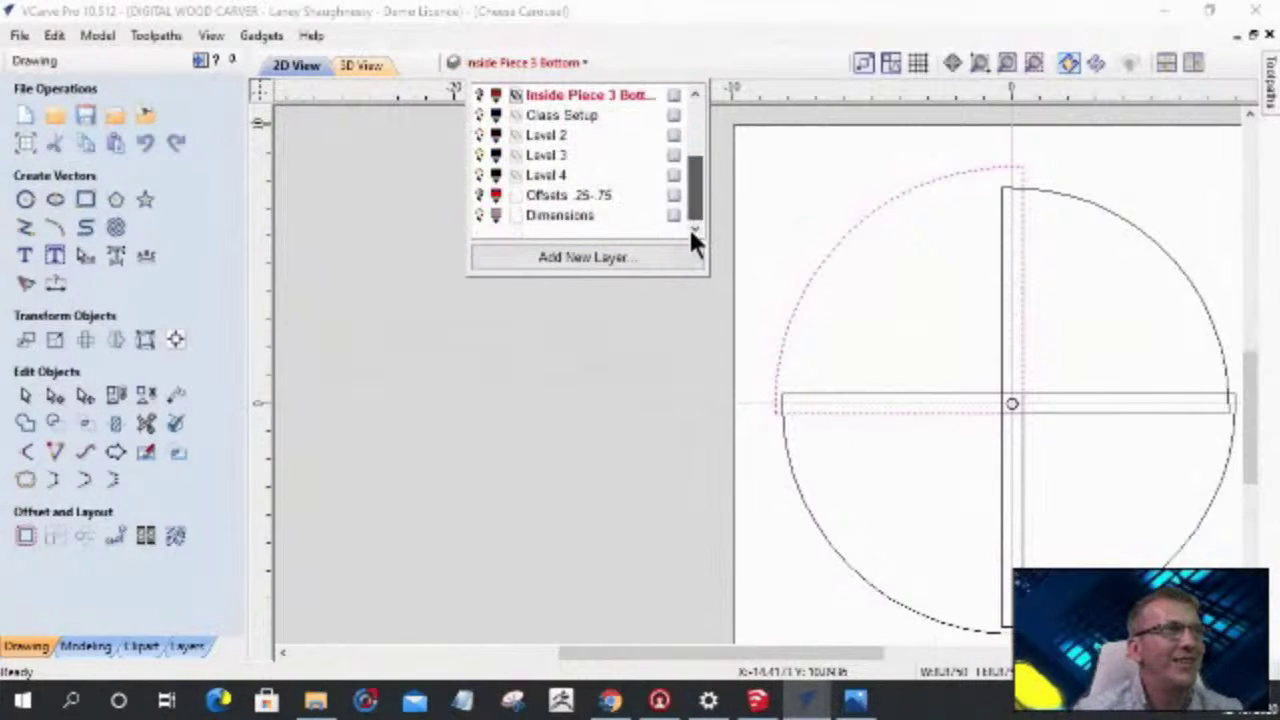
click(545, 255)
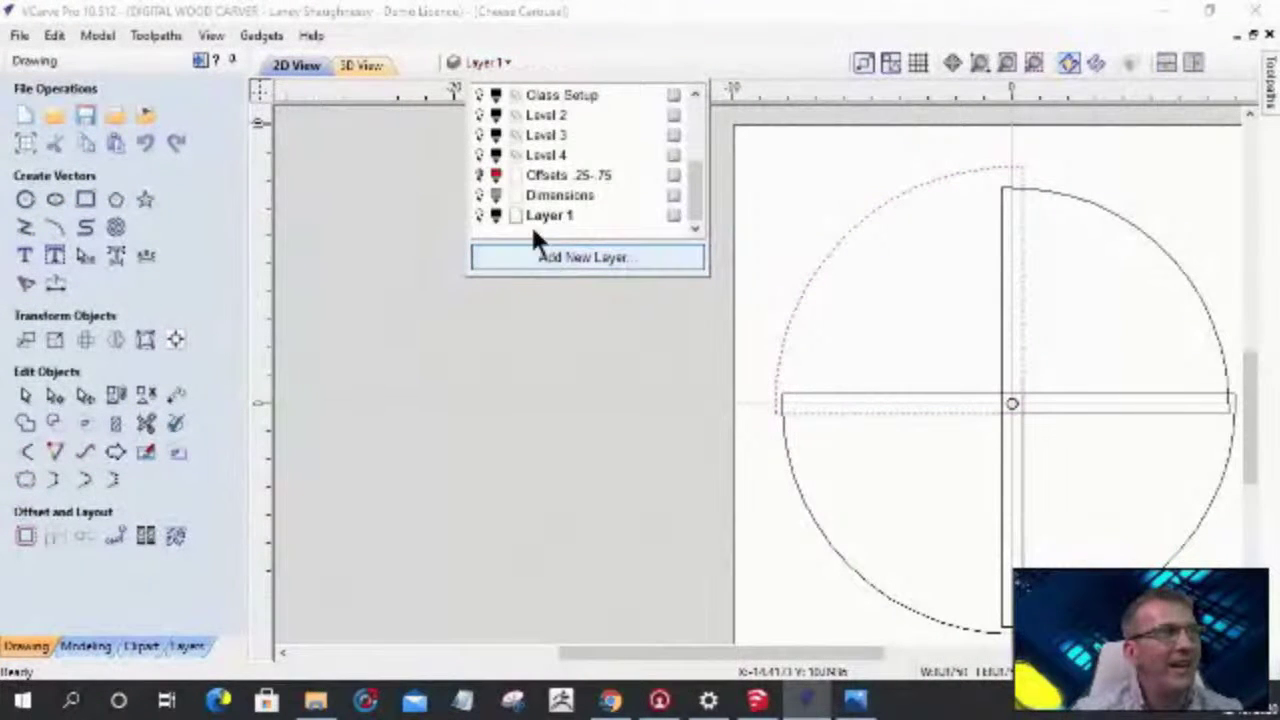
double_click(537, 218)
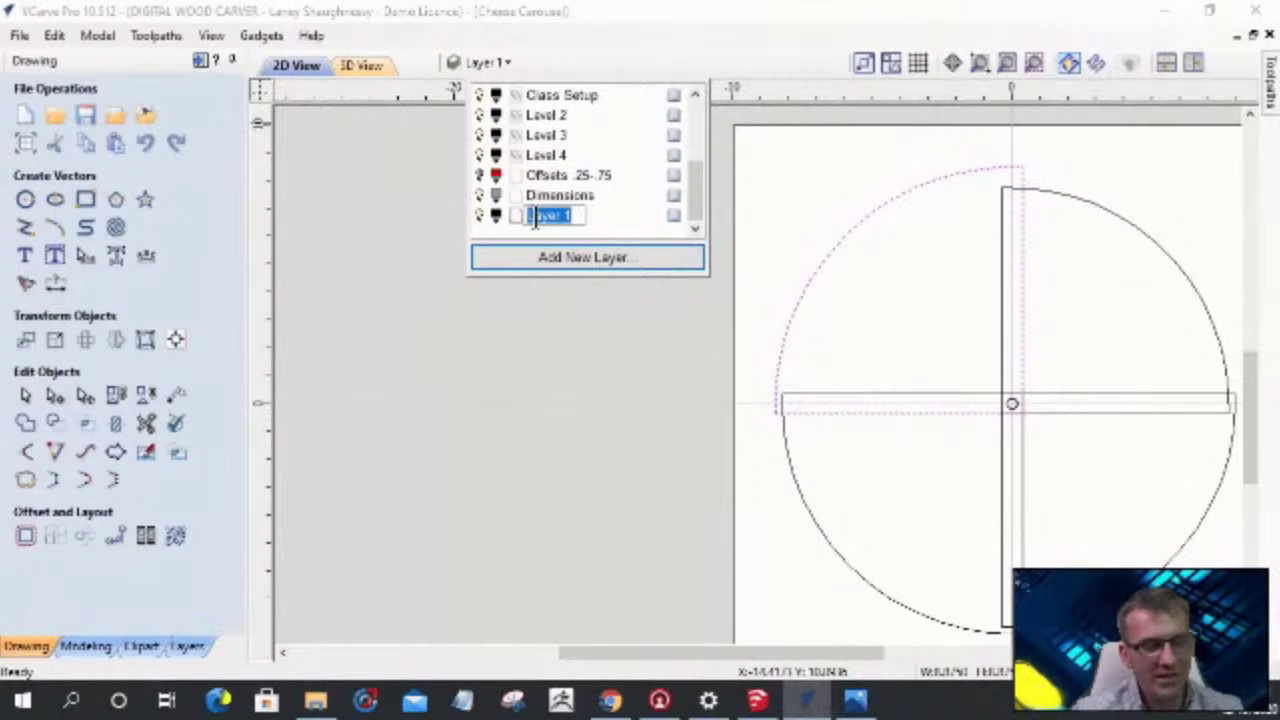
text(Arc Parts)
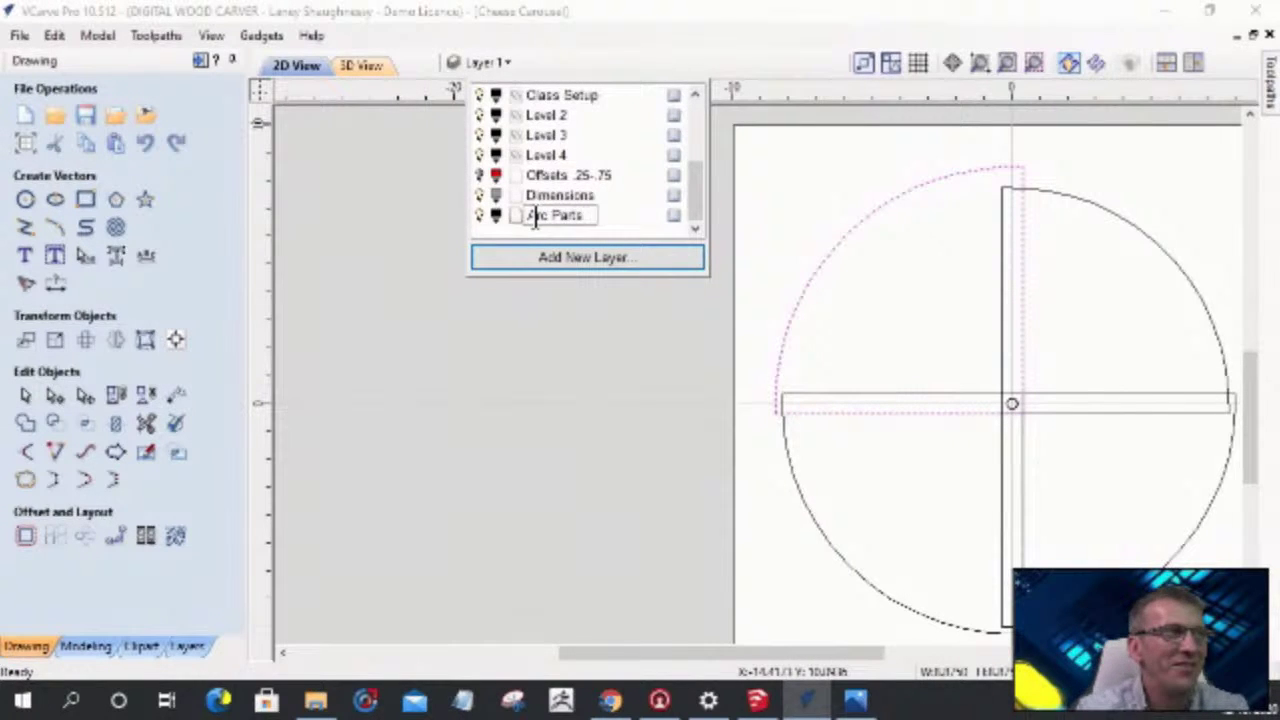
key(Return)
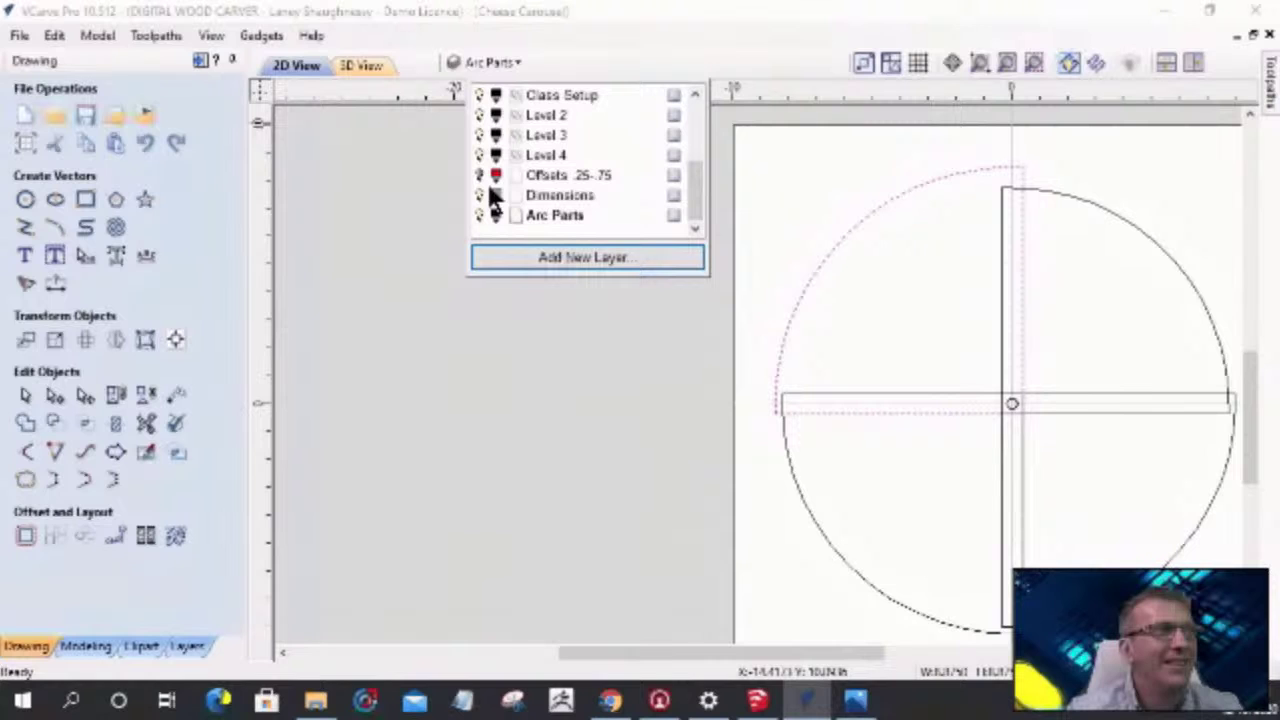
- Start the Offset Vectors tool for the selected quadrant and delete the extra layer named Layer 1
scroll(757, 438, up, 1)
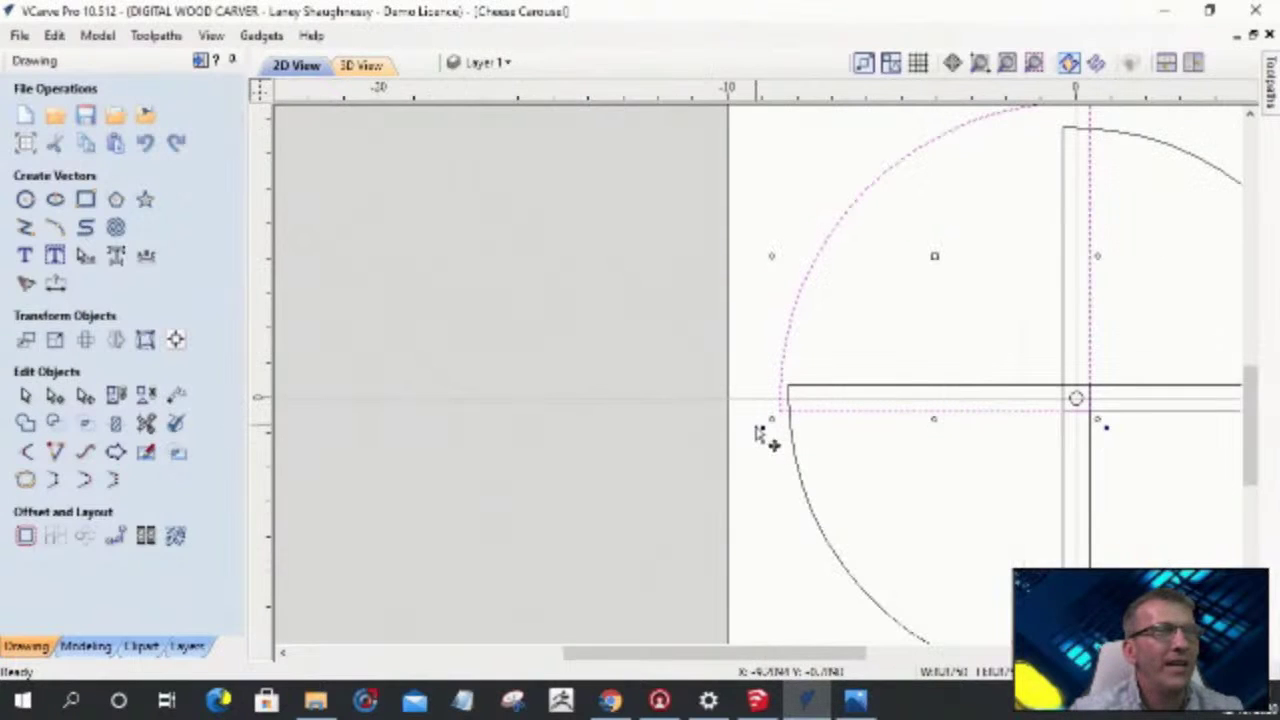
click(28, 537)
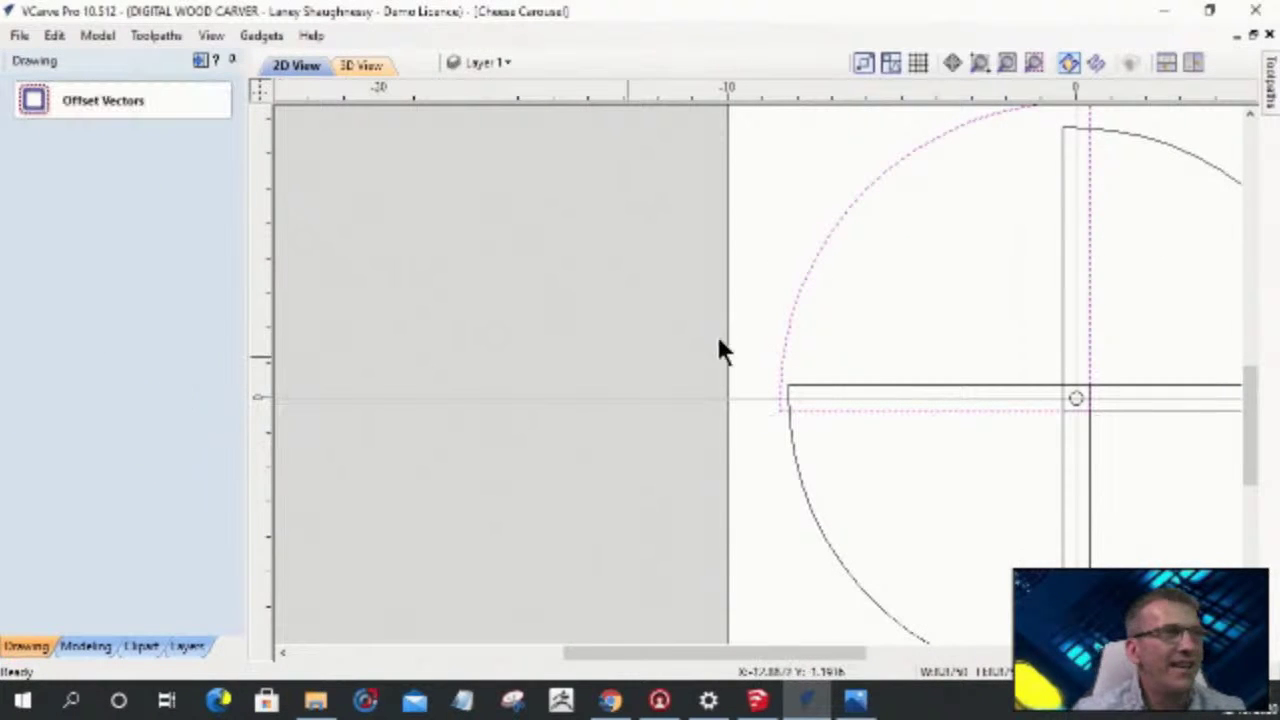
click(488, 68)
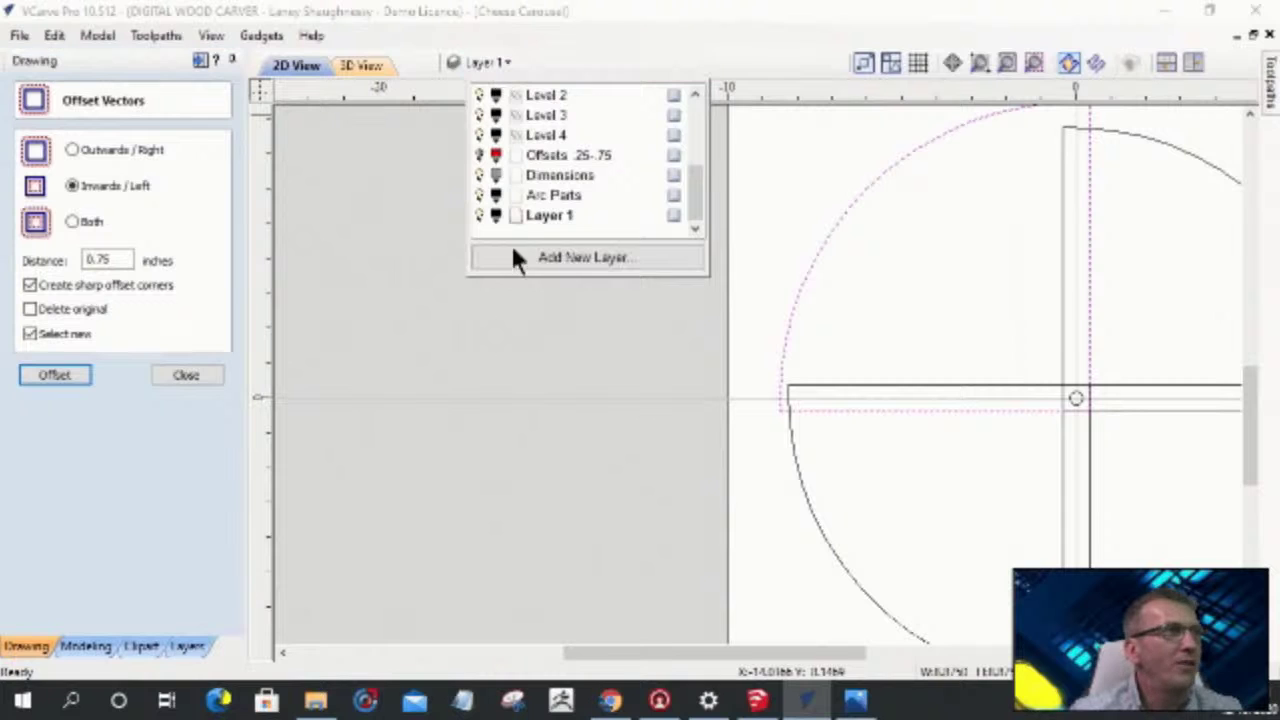
double_click(543, 215)
right_click(541, 209)
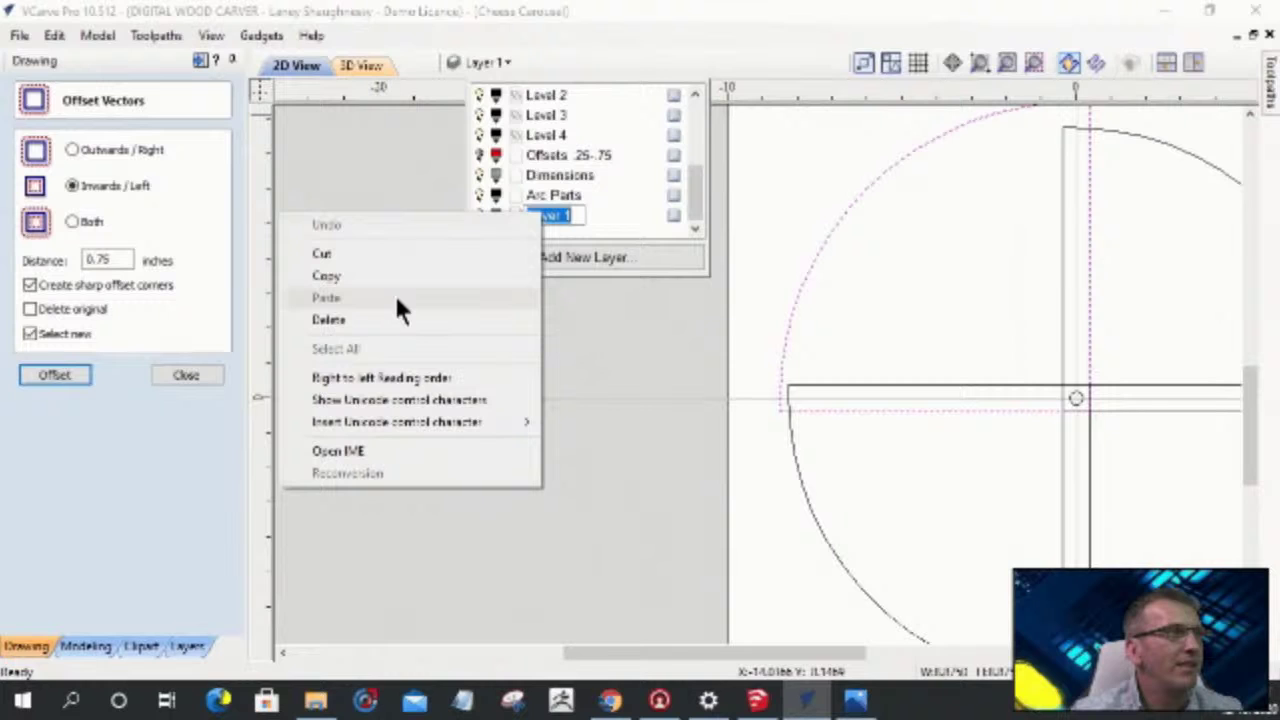
right_click(540, 216)
click(585, 369)
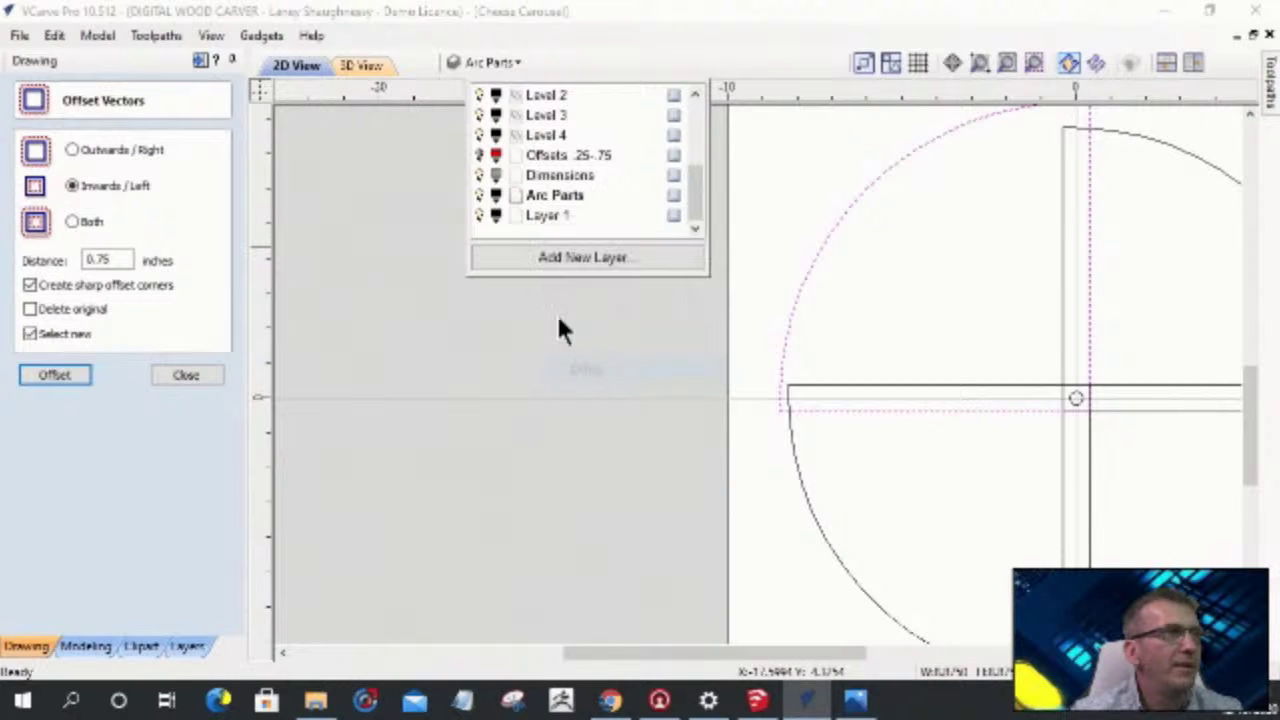
double_click(540, 214)
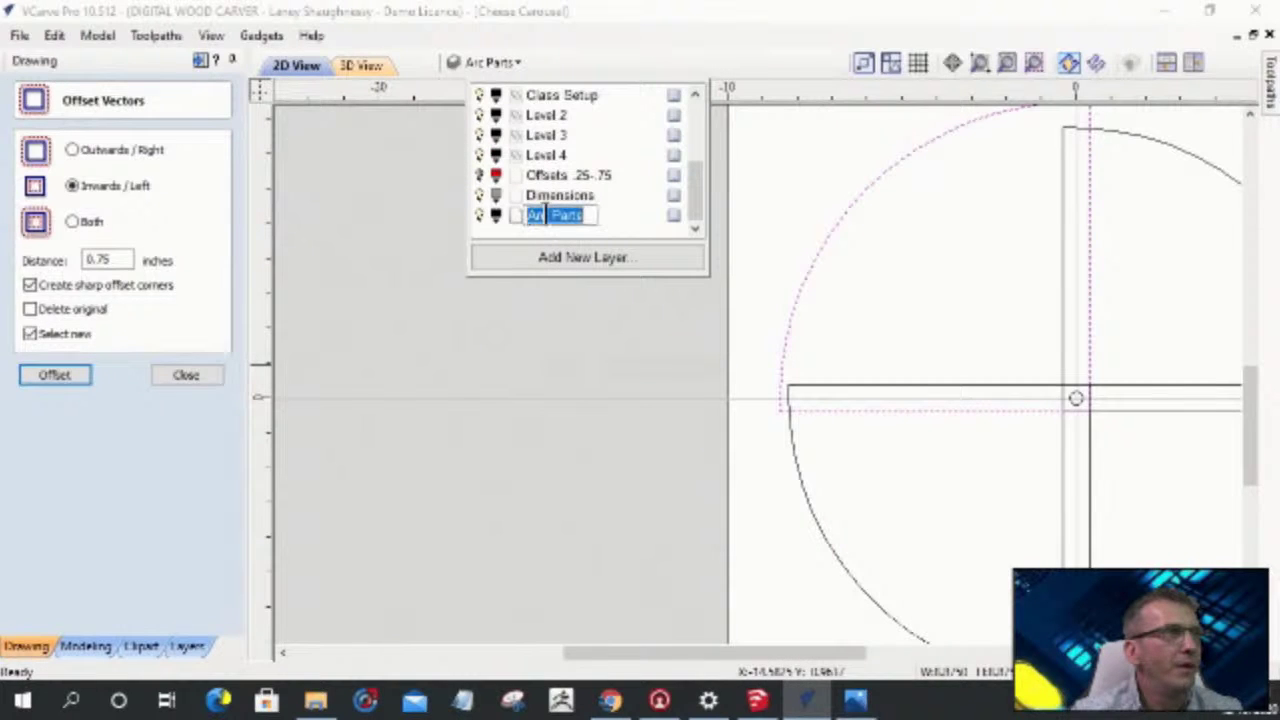
click(749, 379)
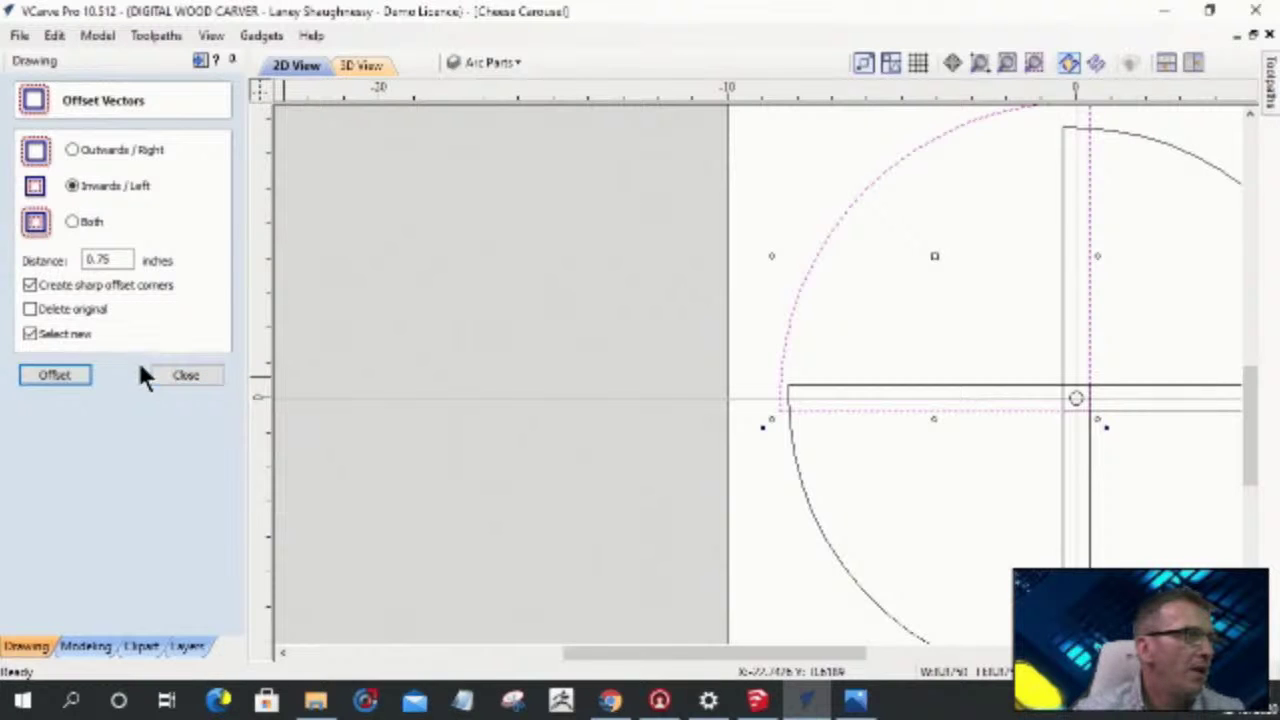
- Offset the upper-left quadrant outline inwards by 0.25 inches with sharp corners, keeping the original
drag(132, 260, 98, 260)
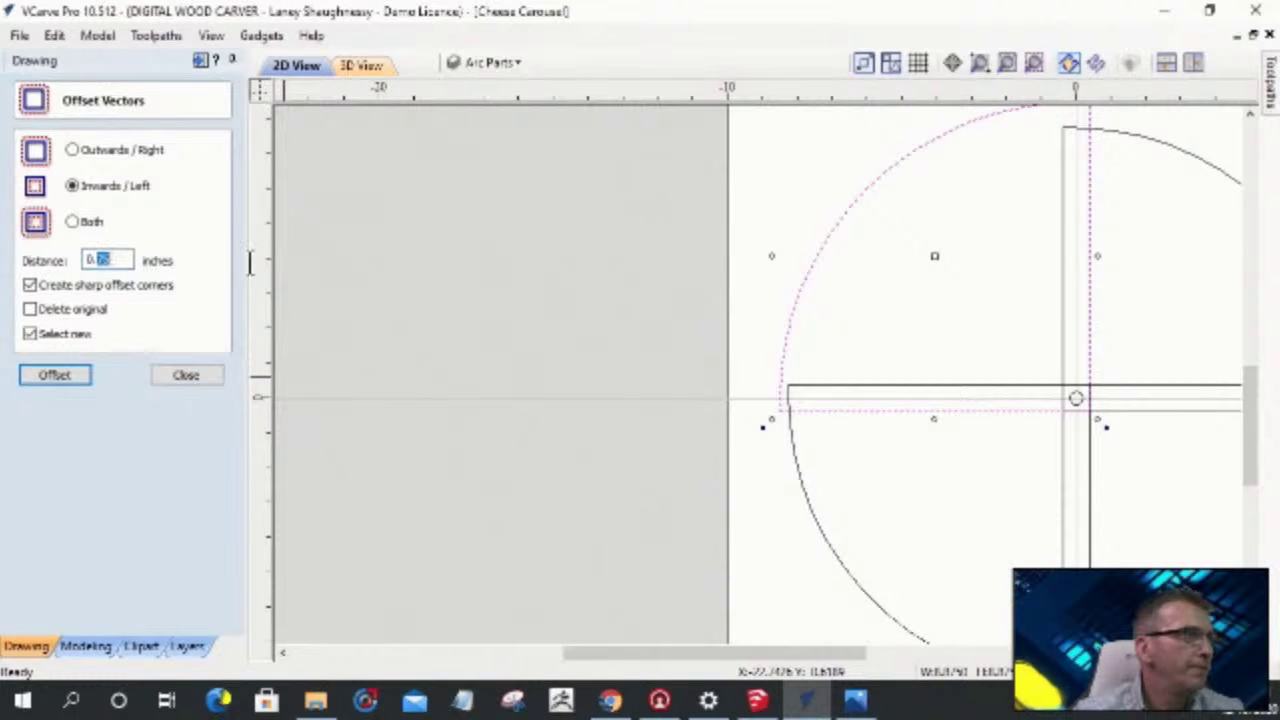
key(BackSpace)
text(25)
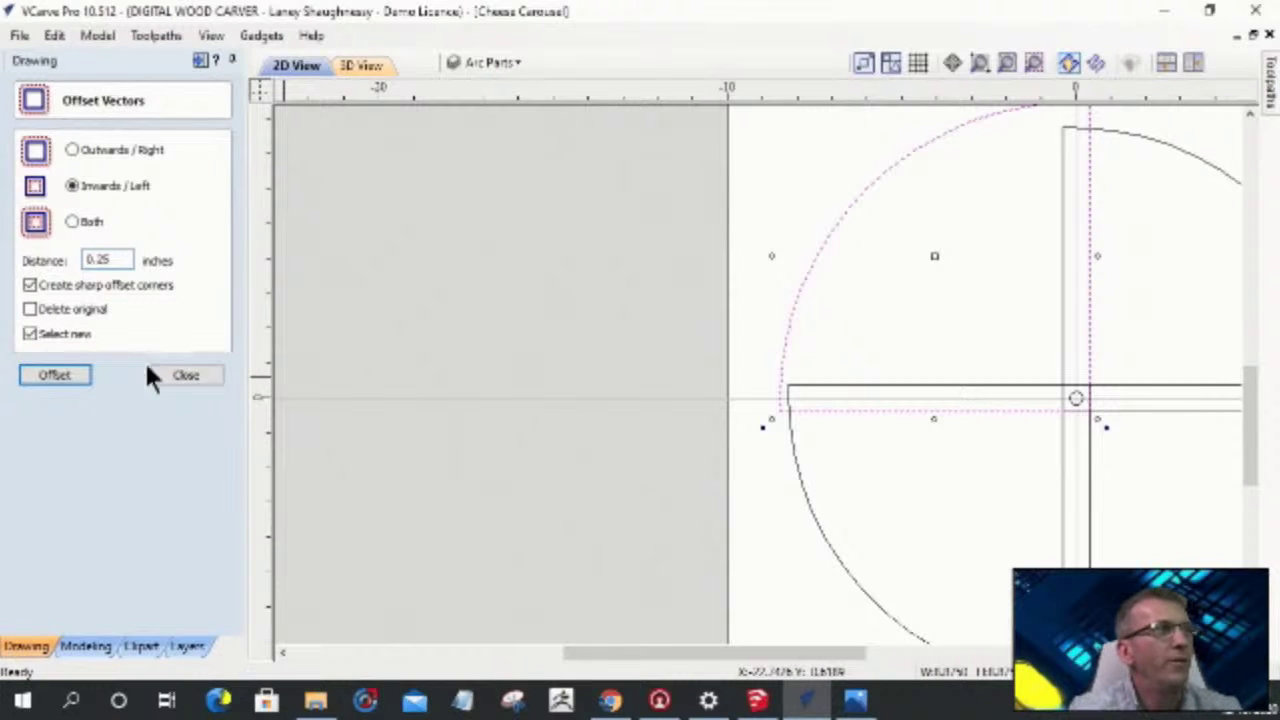
click(47, 384)
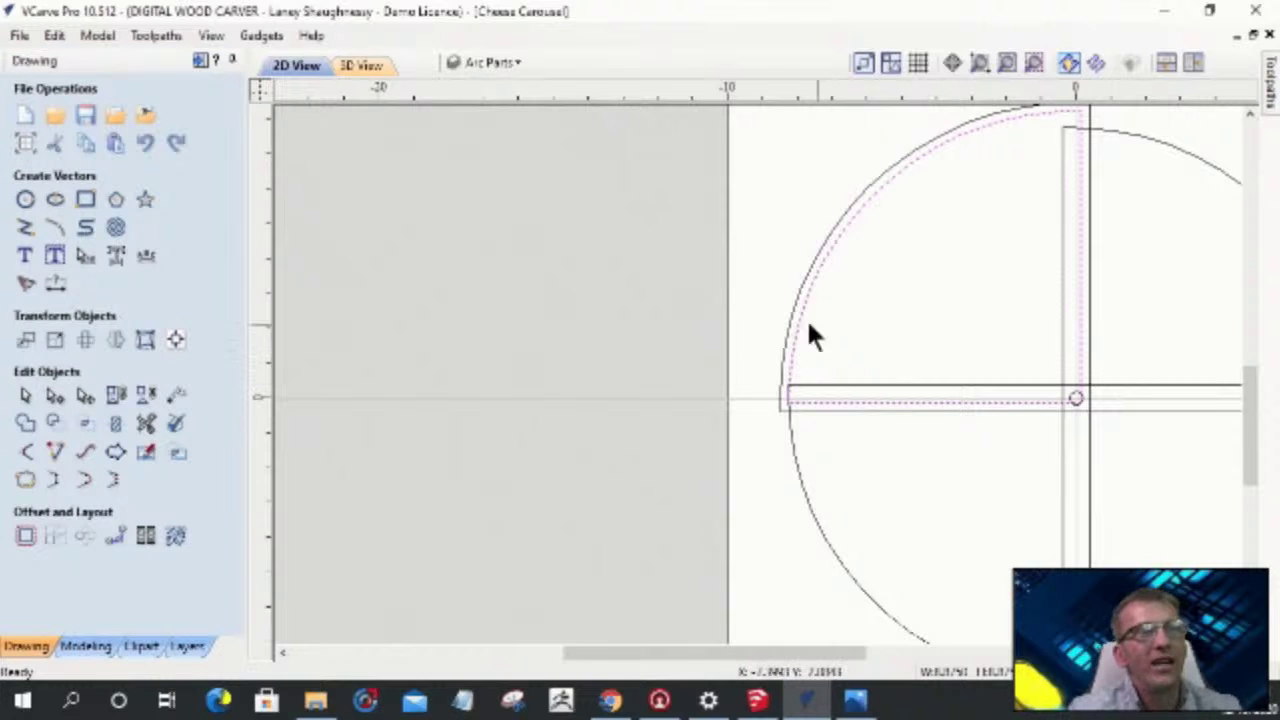
- Copy the original outer outline of the upper-left quadrant to the Arc Parts layer
click(788, 266)
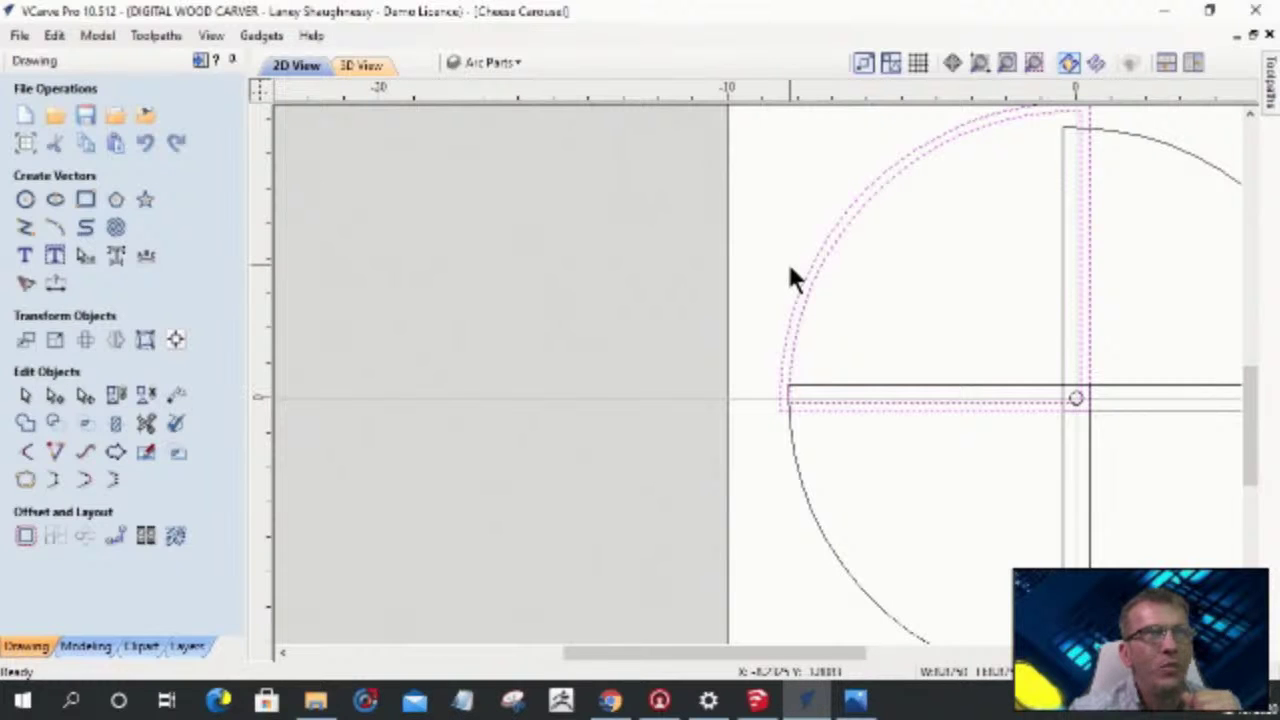
click(880, 305)
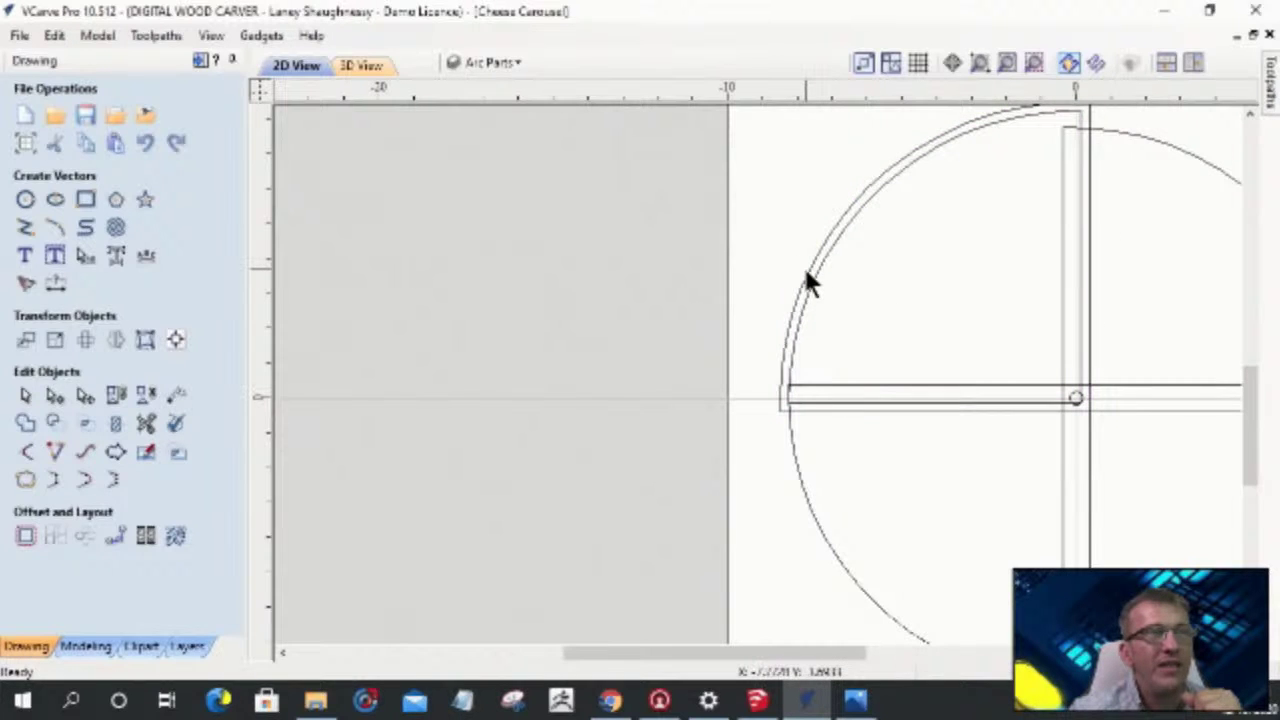
right_click(808, 275)
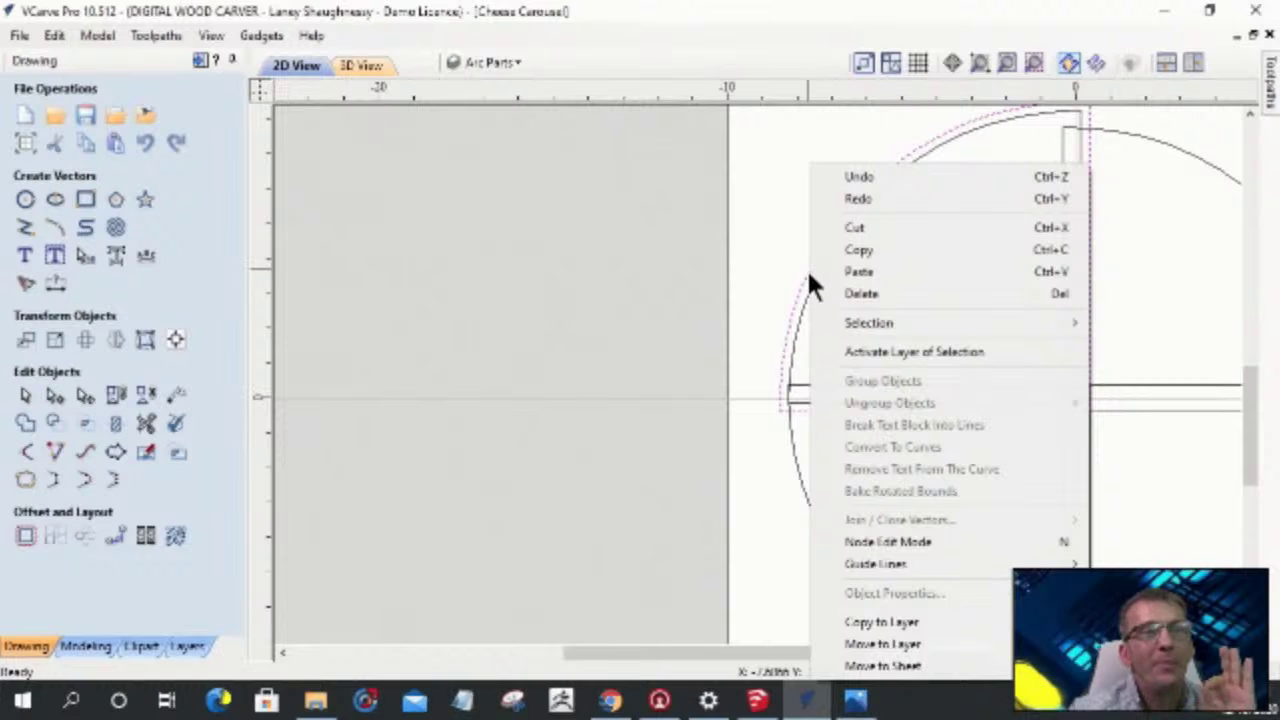
mouse_move(866, 621)
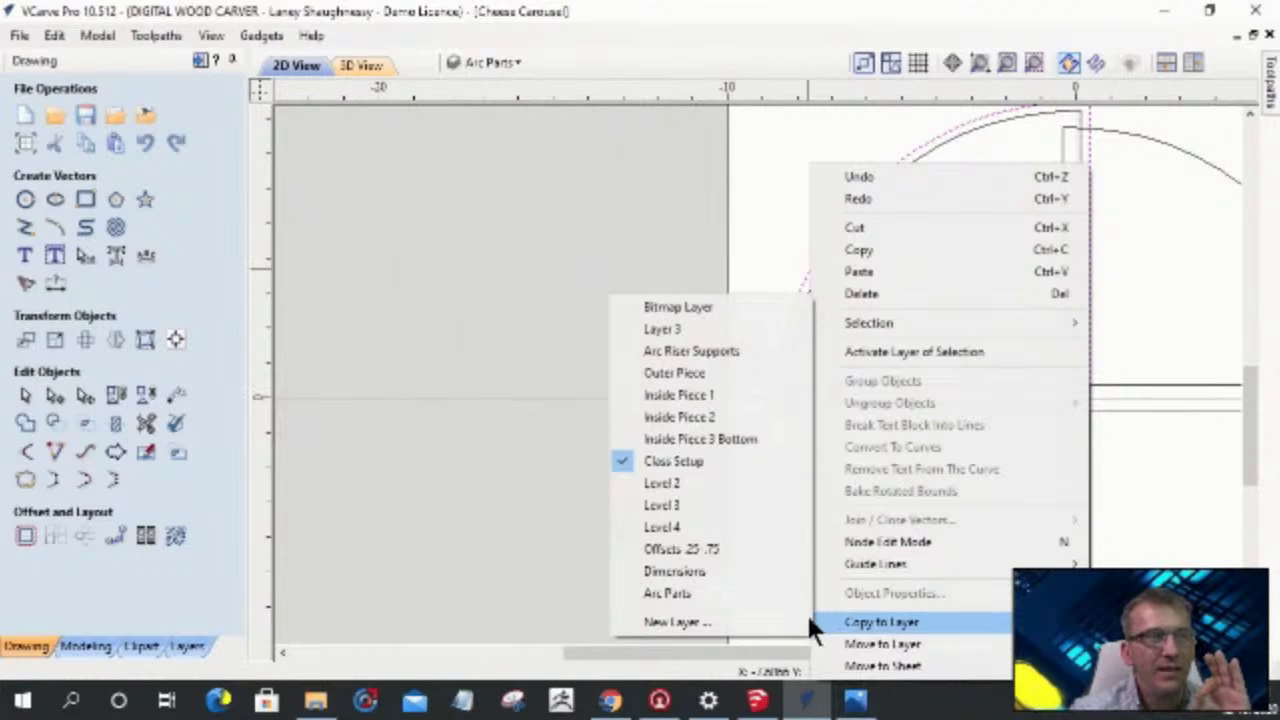
click(706, 591)
- Hide the Level 2, Level 3 and Level 4 layers to isolate the copied quadrant and its inner offset
click(505, 62)
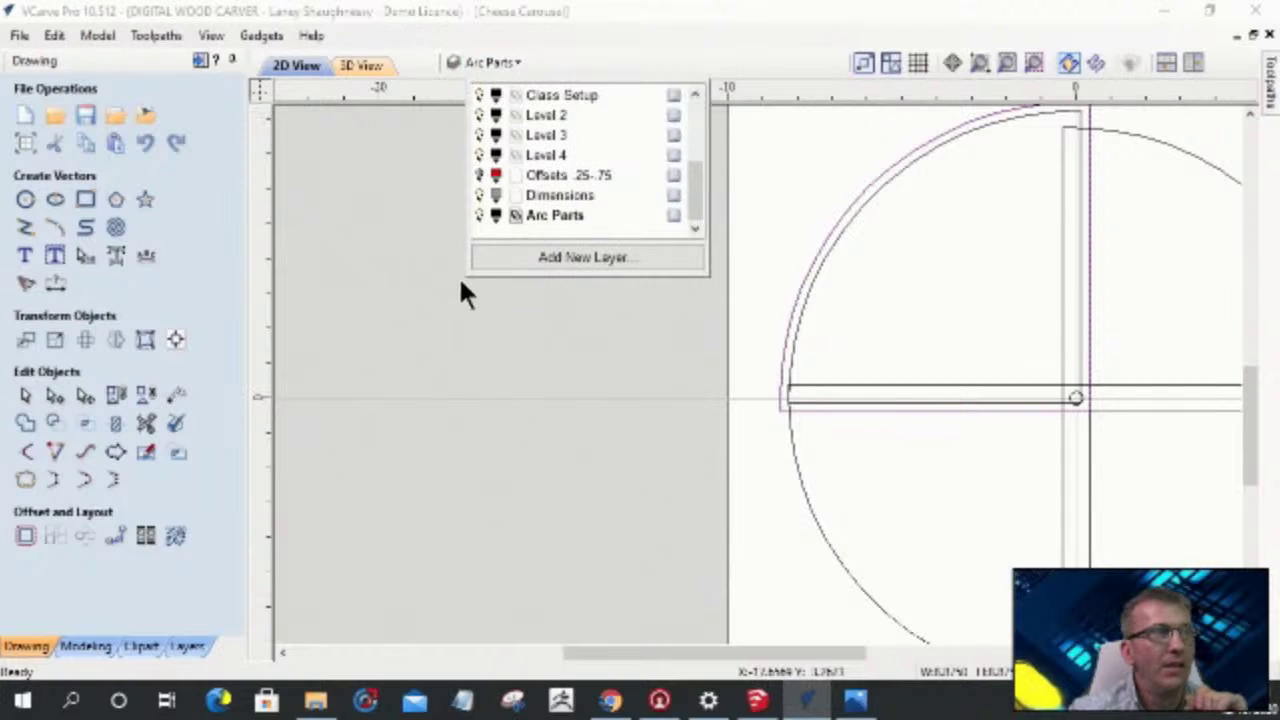
click(478, 115)
click(478, 135)
click(478, 155)
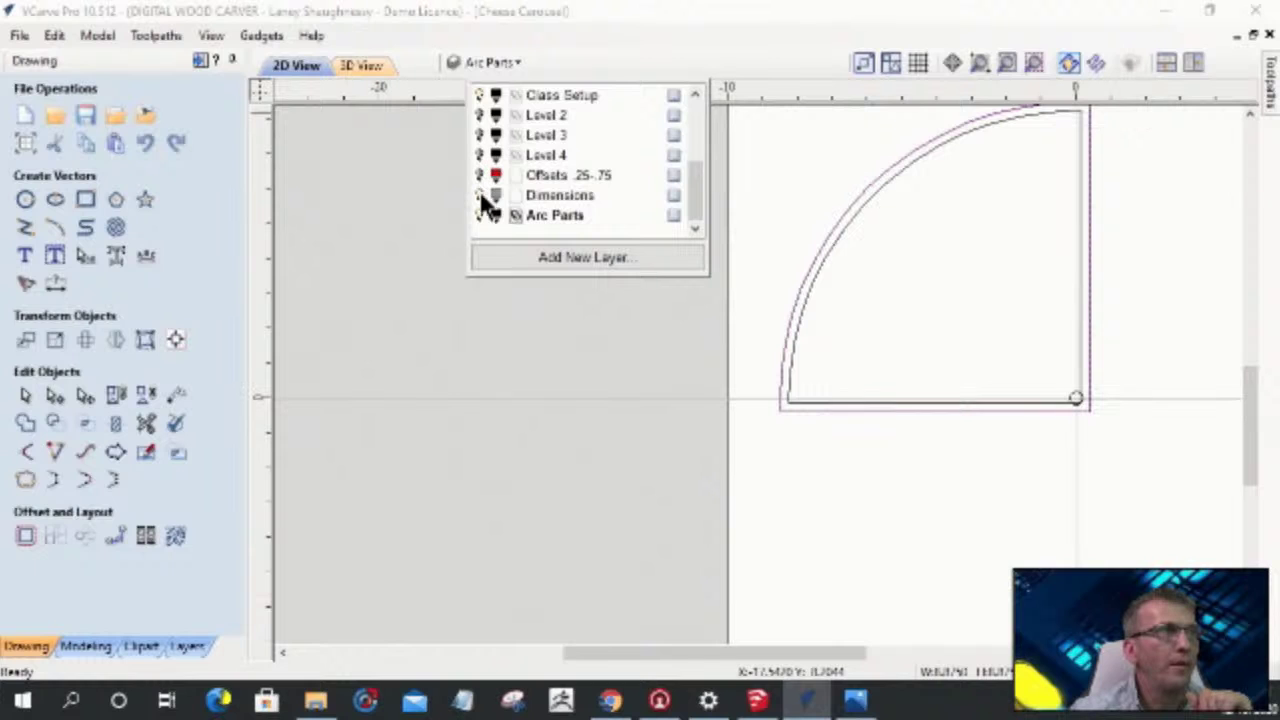
click(831, 431)
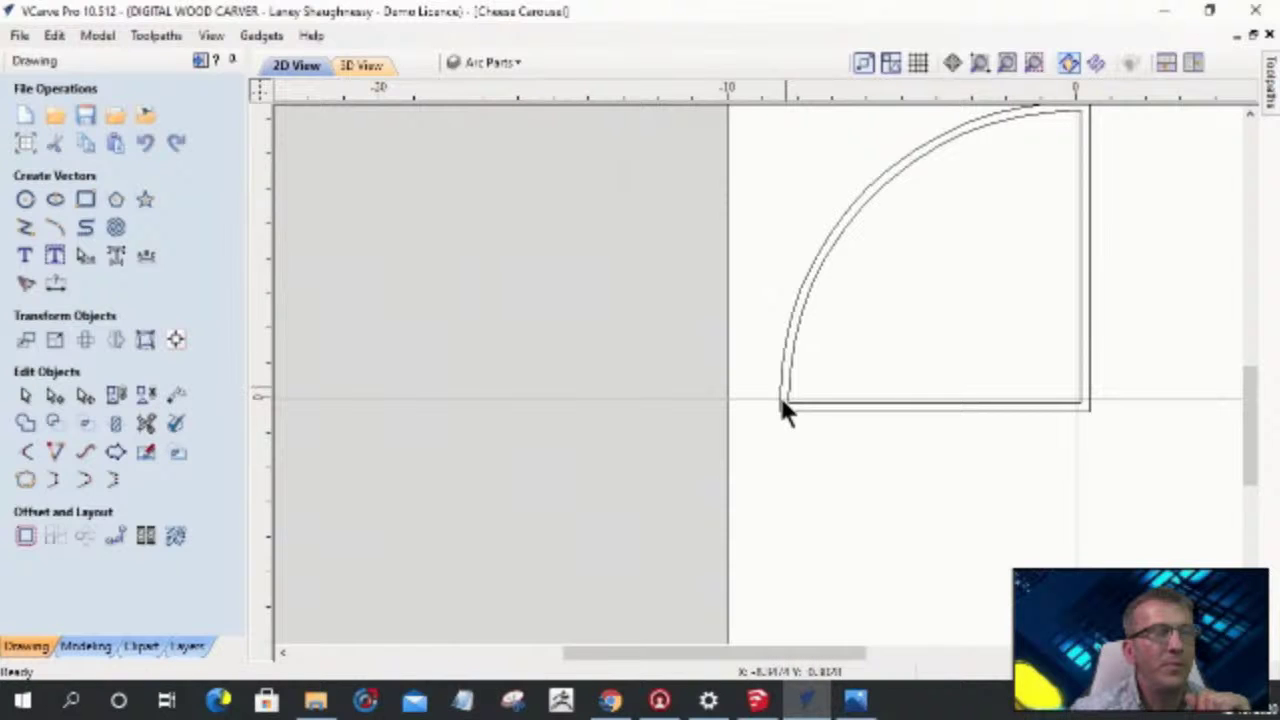
middle_drag(783, 405, 829, 400)
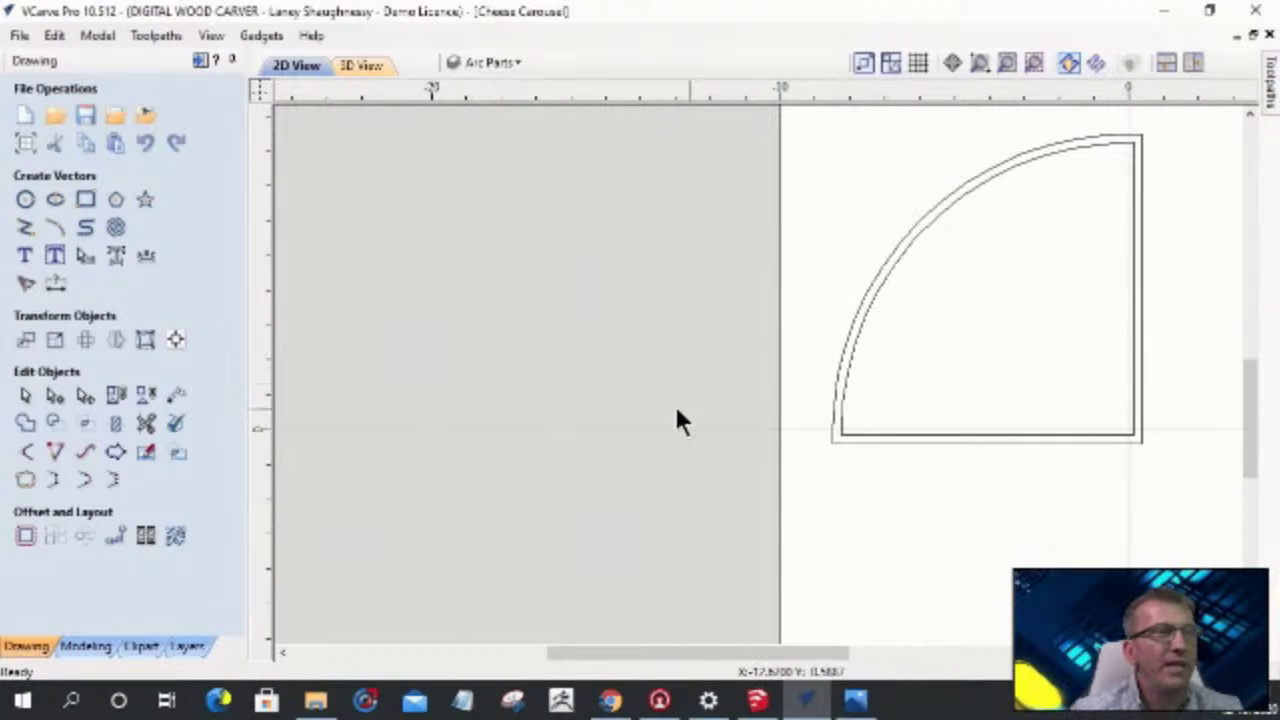
- Delete the two straight spans from the inner offset outline of the quadrant, leaving only its arc
click(27, 452)
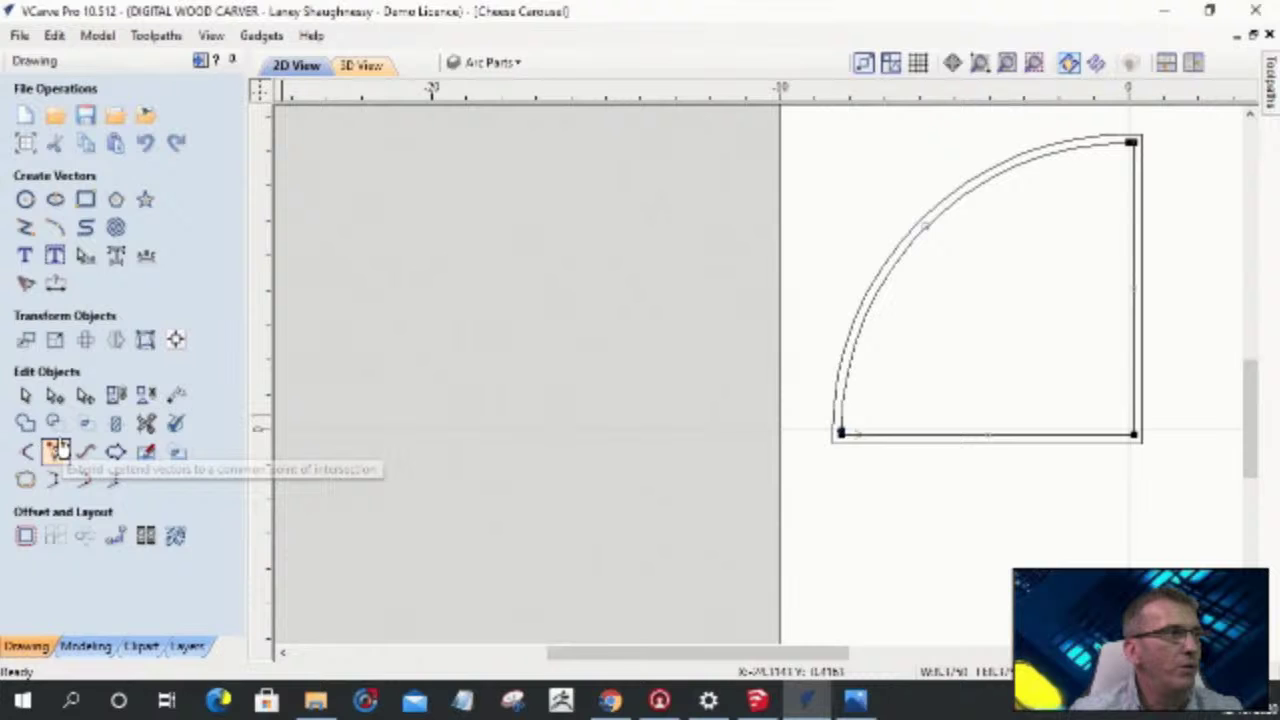
right_click(903, 154)
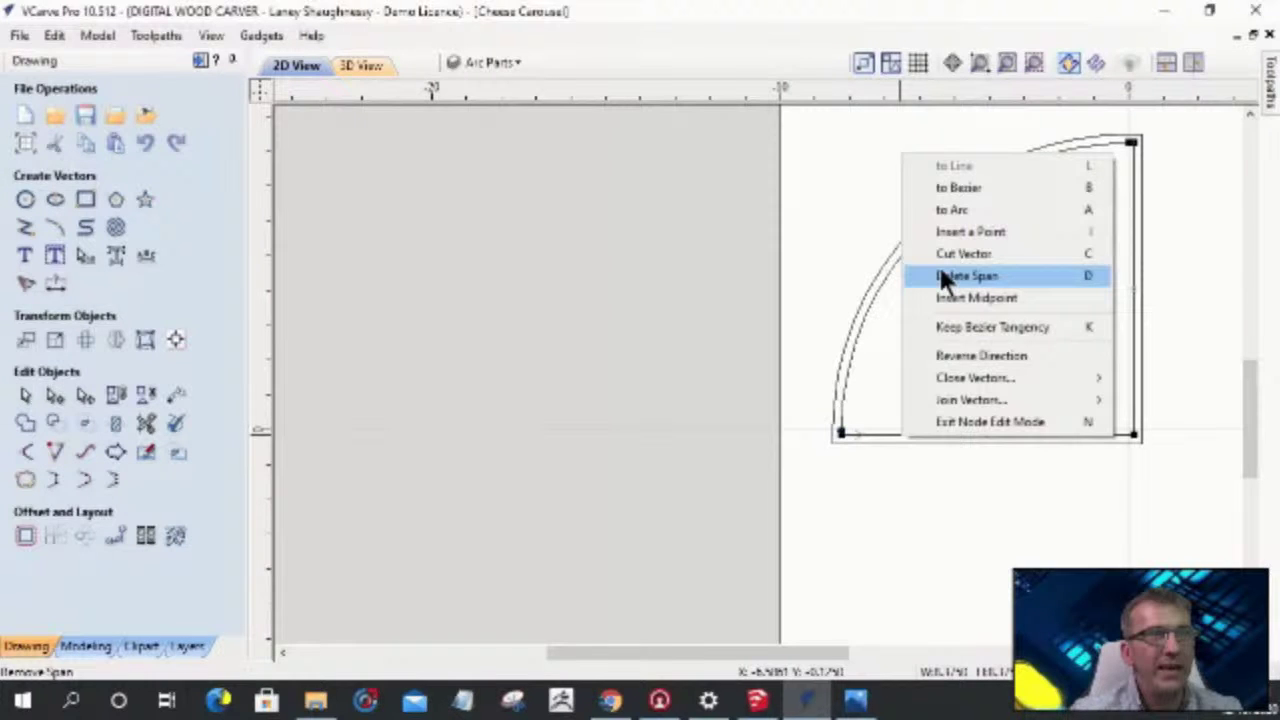
right_click(1136, 318)
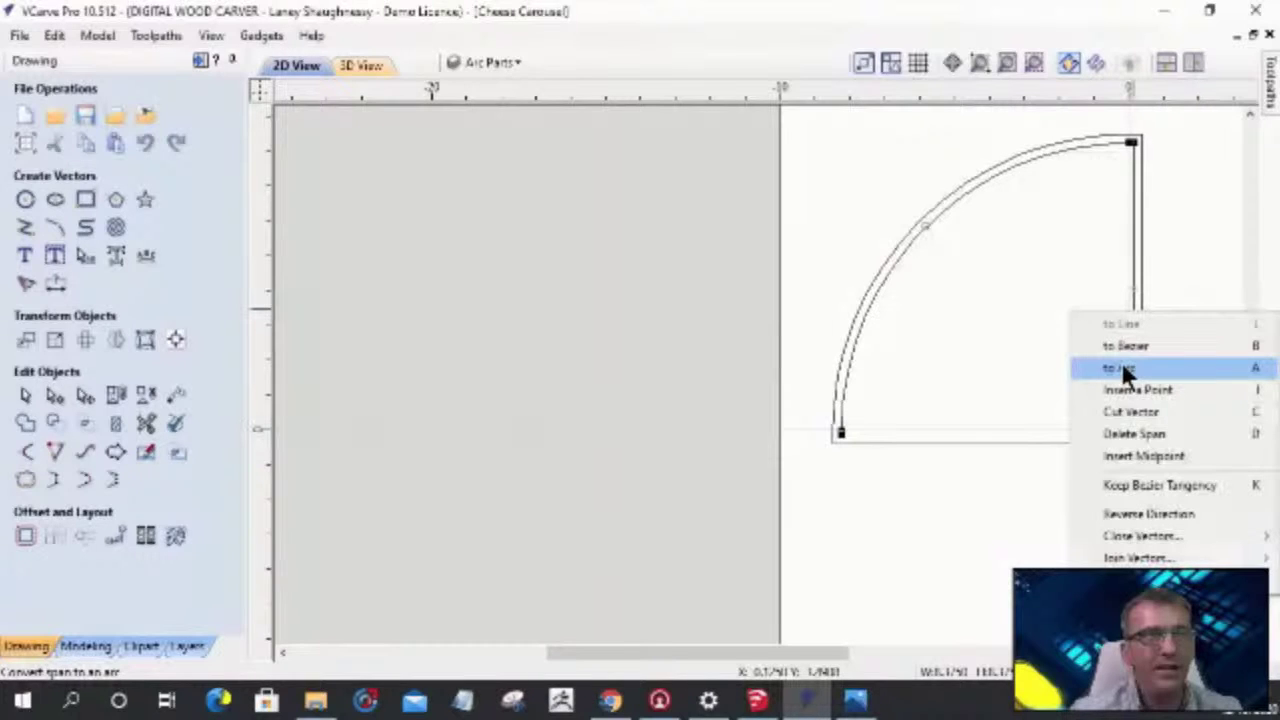
click(1121, 366)
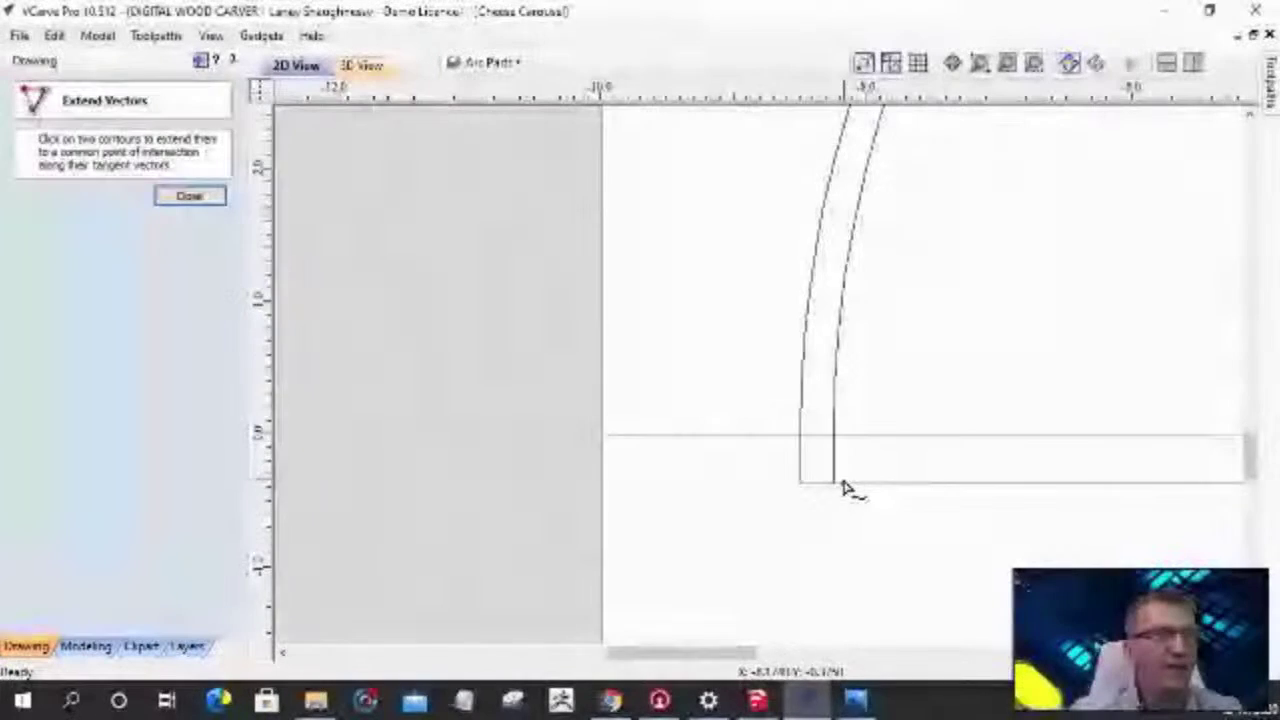
- Extend both ends of the inner arc to meet the straight edges of the outer quadrant outline
scroll(846, 486, down, 3)
scroll(1120, 200, up, 4)
click(1110, 205)
click(1136, 223)
scroll(1140, 262, down, 2)
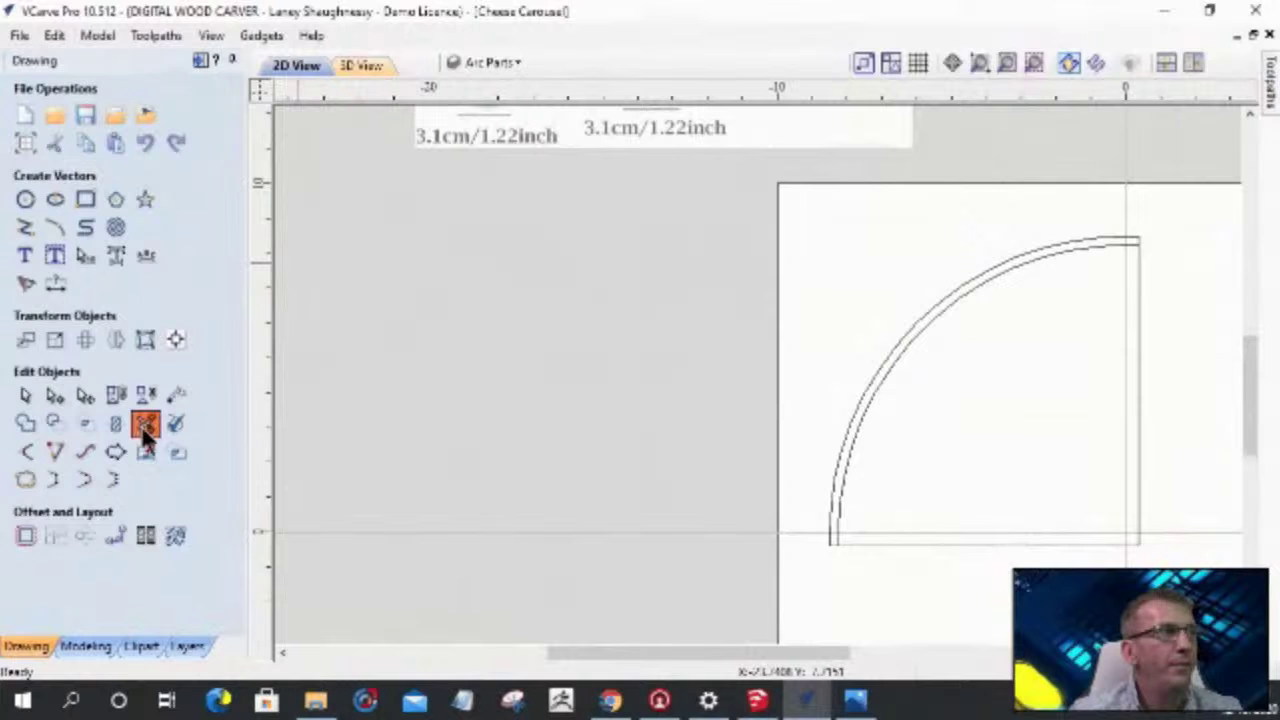
- Trim away the outer outline's straight edges inside the inner arc, rejoin the trimmed sections into one arc strip and select it
click(145, 425)
click(981, 544)
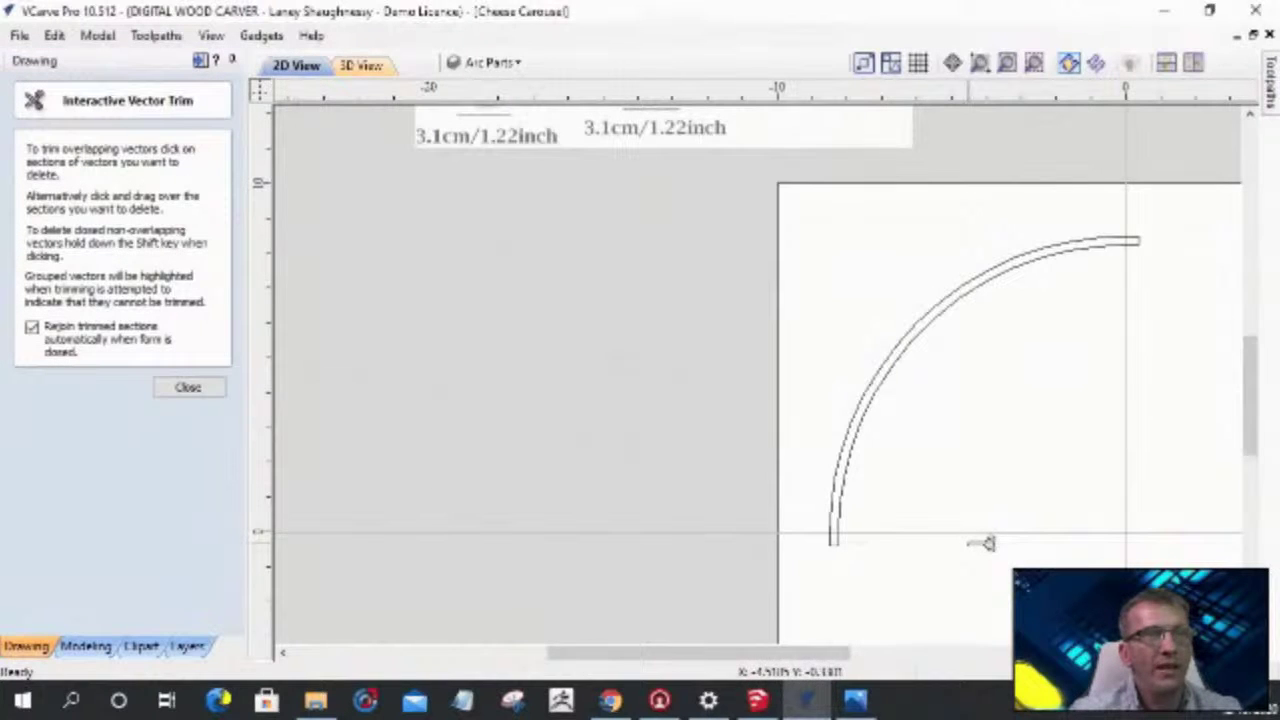
click(188, 387)
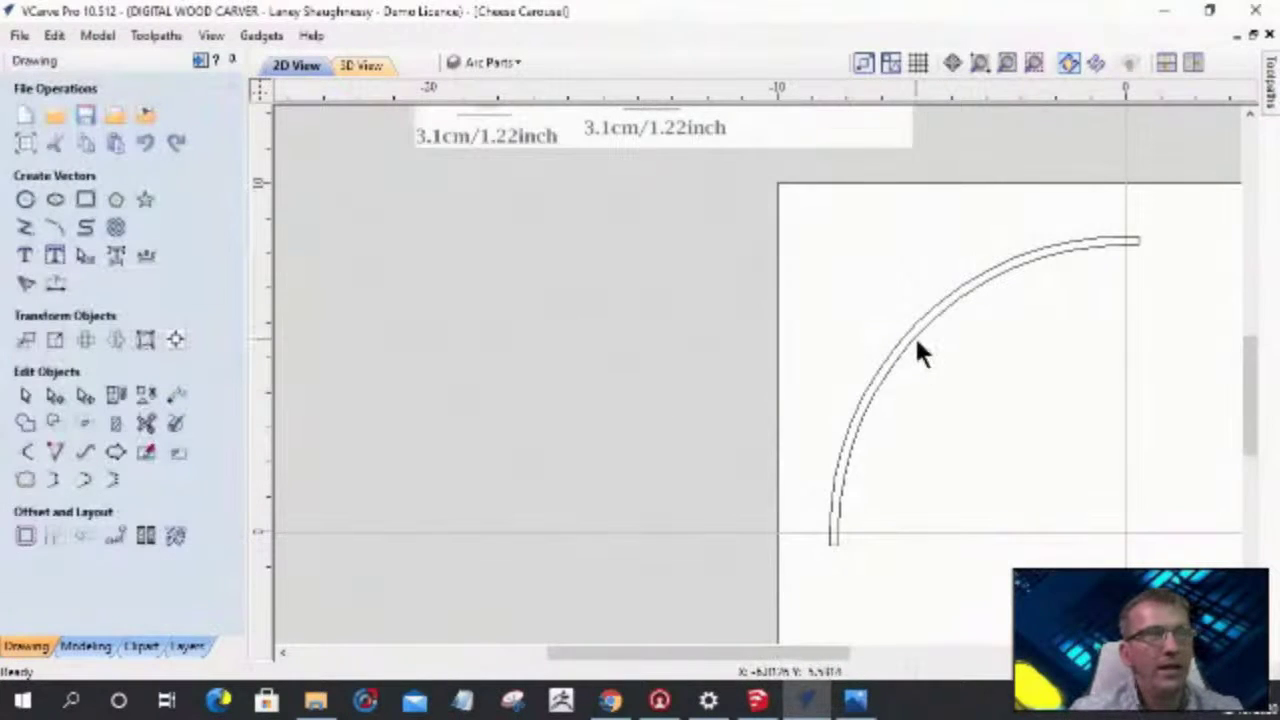
click(914, 339)
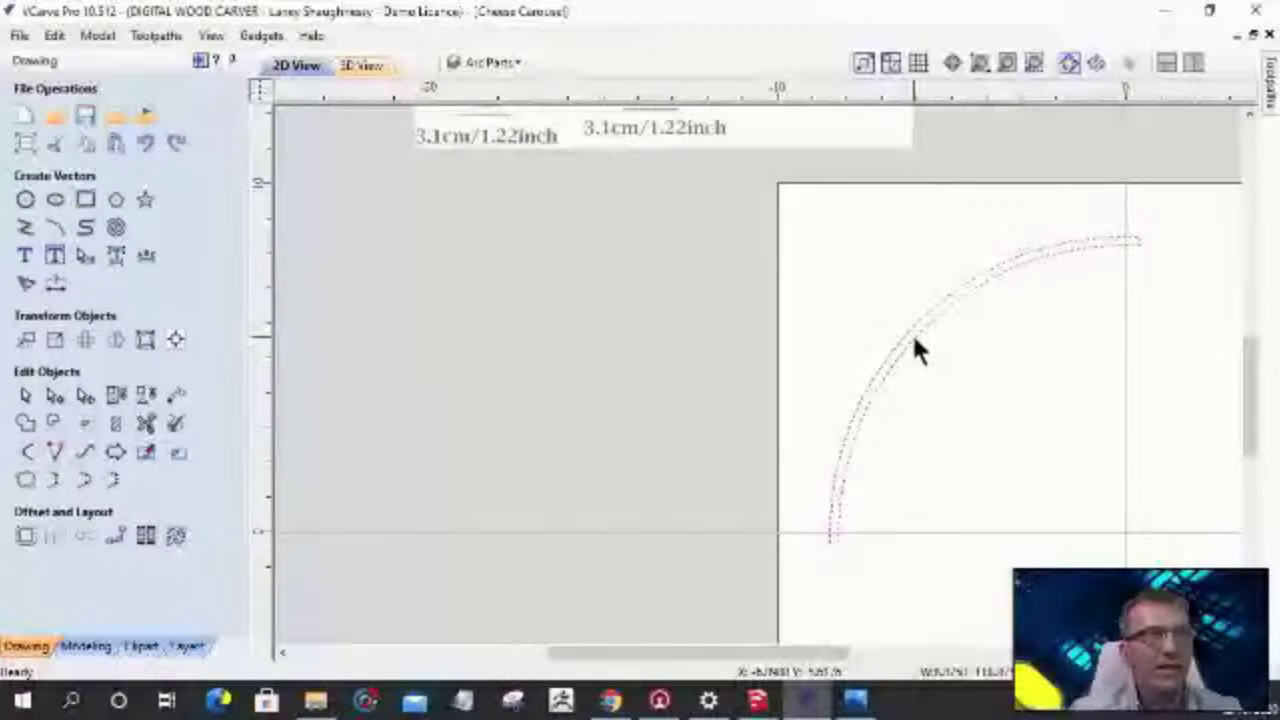
click(911, 331)
scroll(911, 331, down, 2)
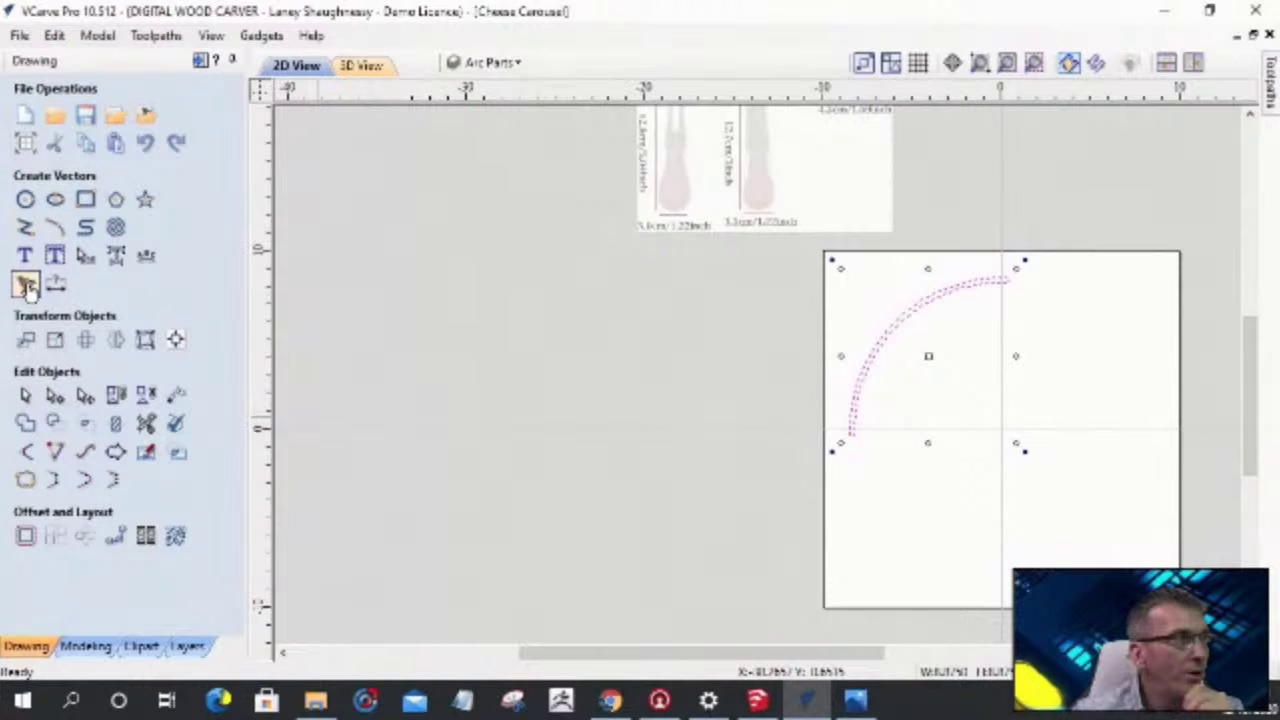
- Hide the Arc Parts layer and show the Arc Riser Supports layer with the riser layout
click(488, 60)
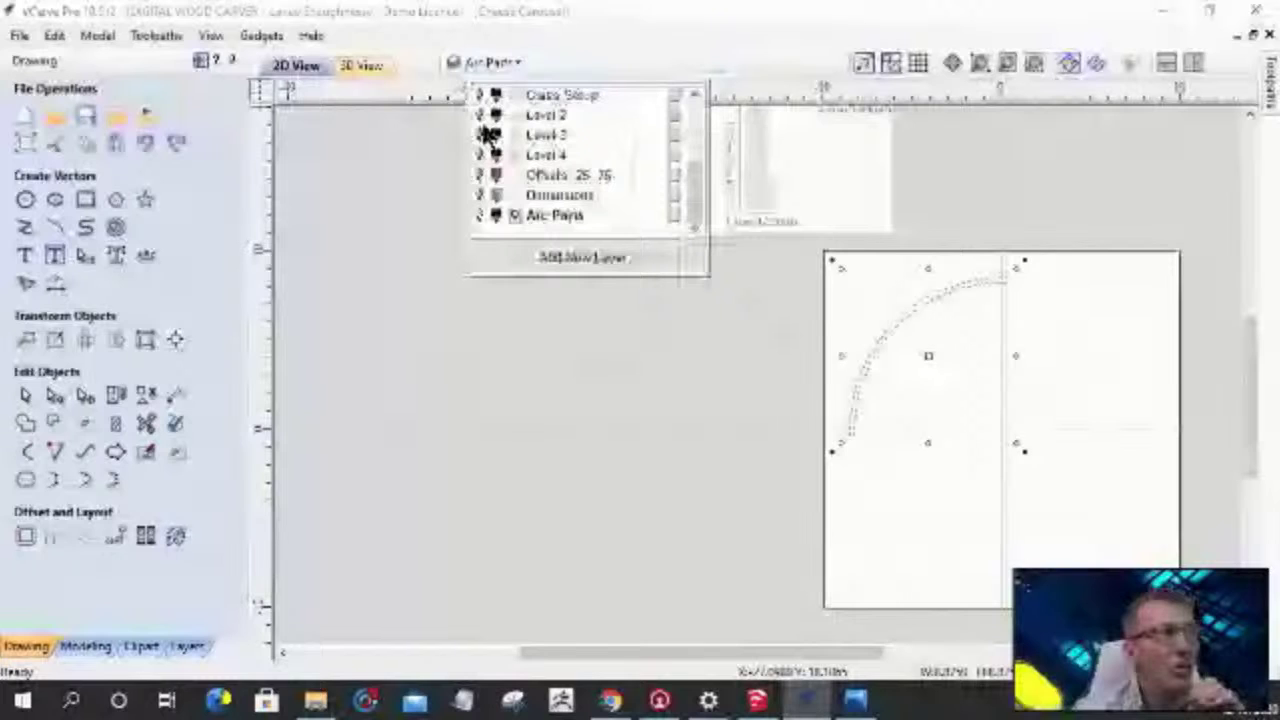
click(478, 214)
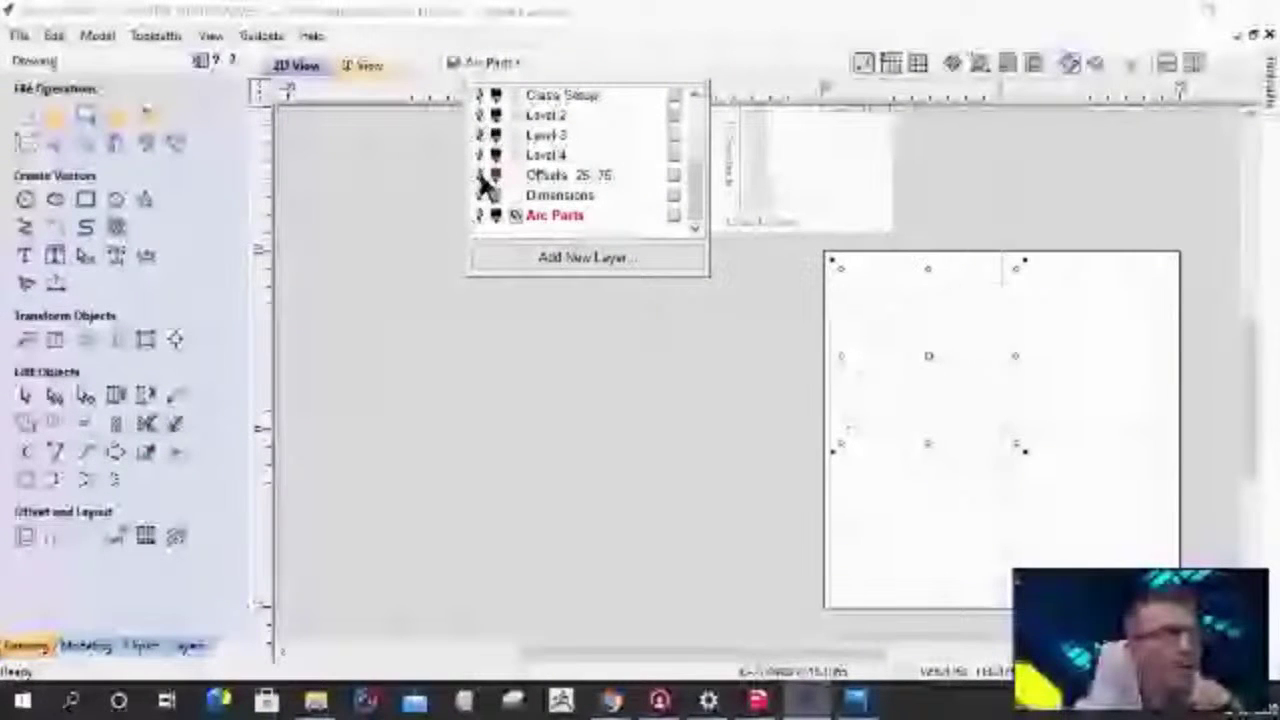
scroll(480, 192, up, 3)
click(477, 115)
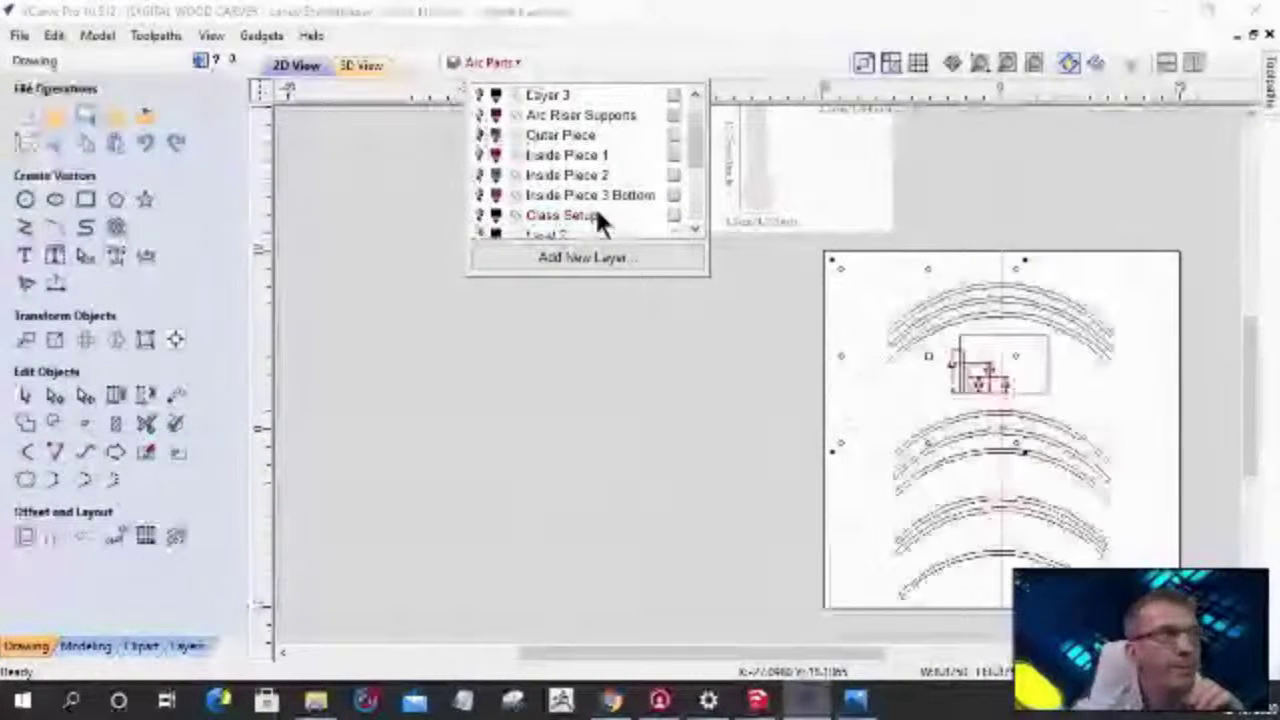
scroll(958, 385, up, 5)
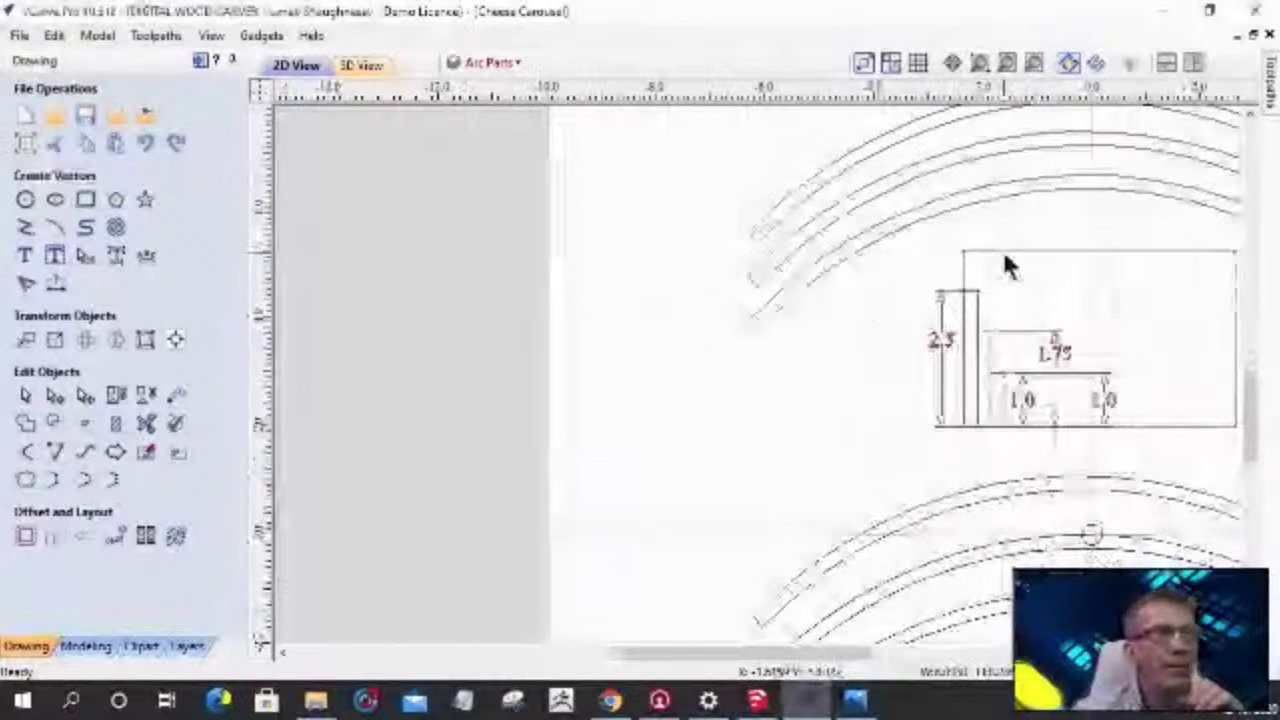
- Add vertical dimensions for the large rectangle's height and for the gap from its top edge to the tallest riser
click(55, 286)
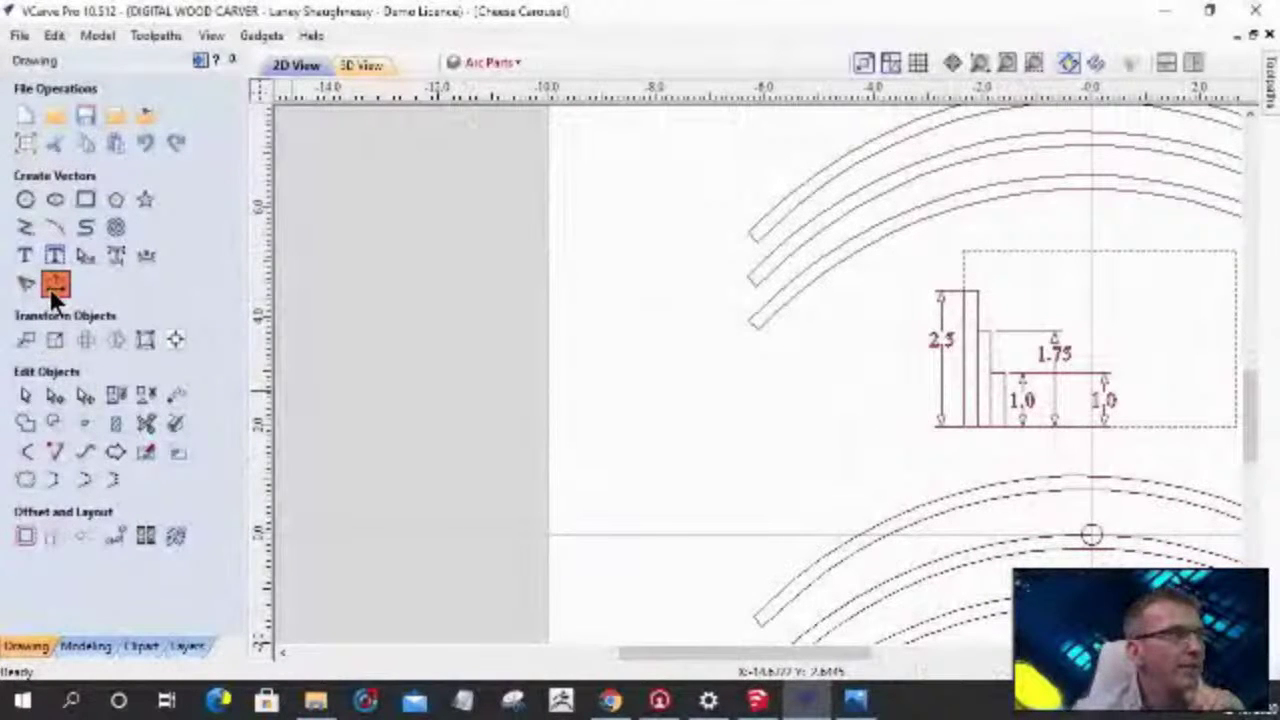
click(52, 286)
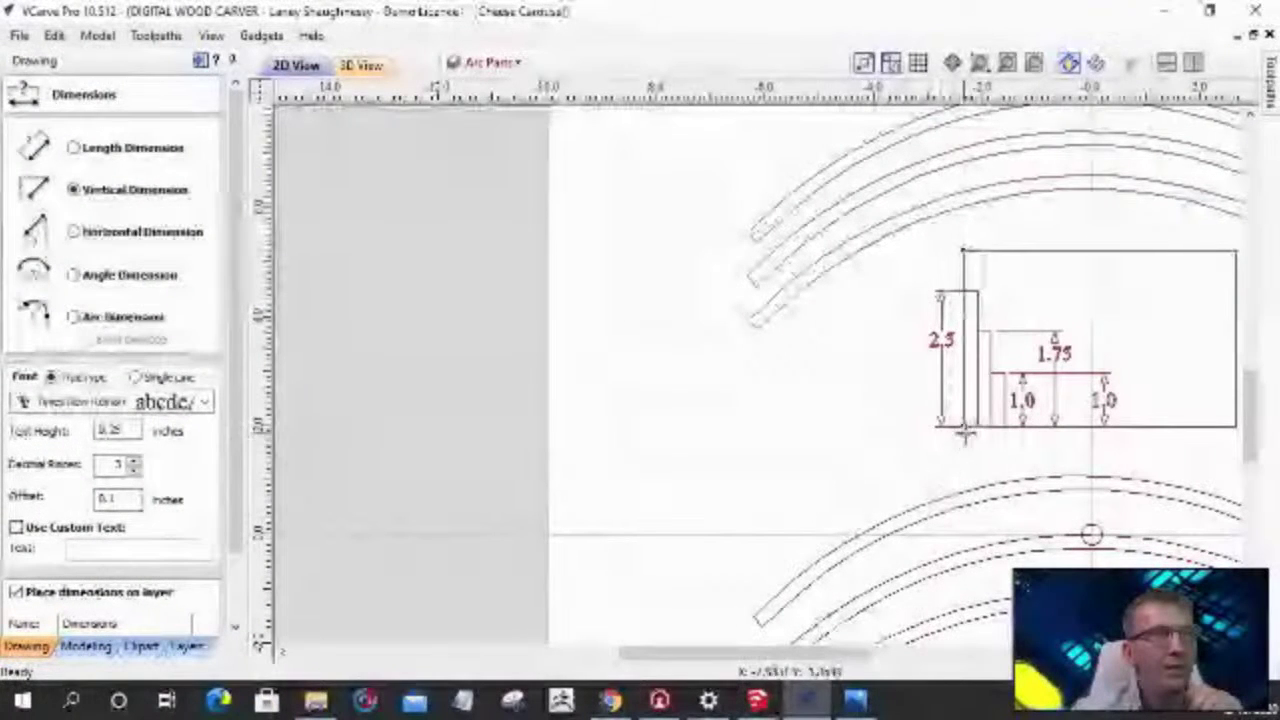
click(897, 266)
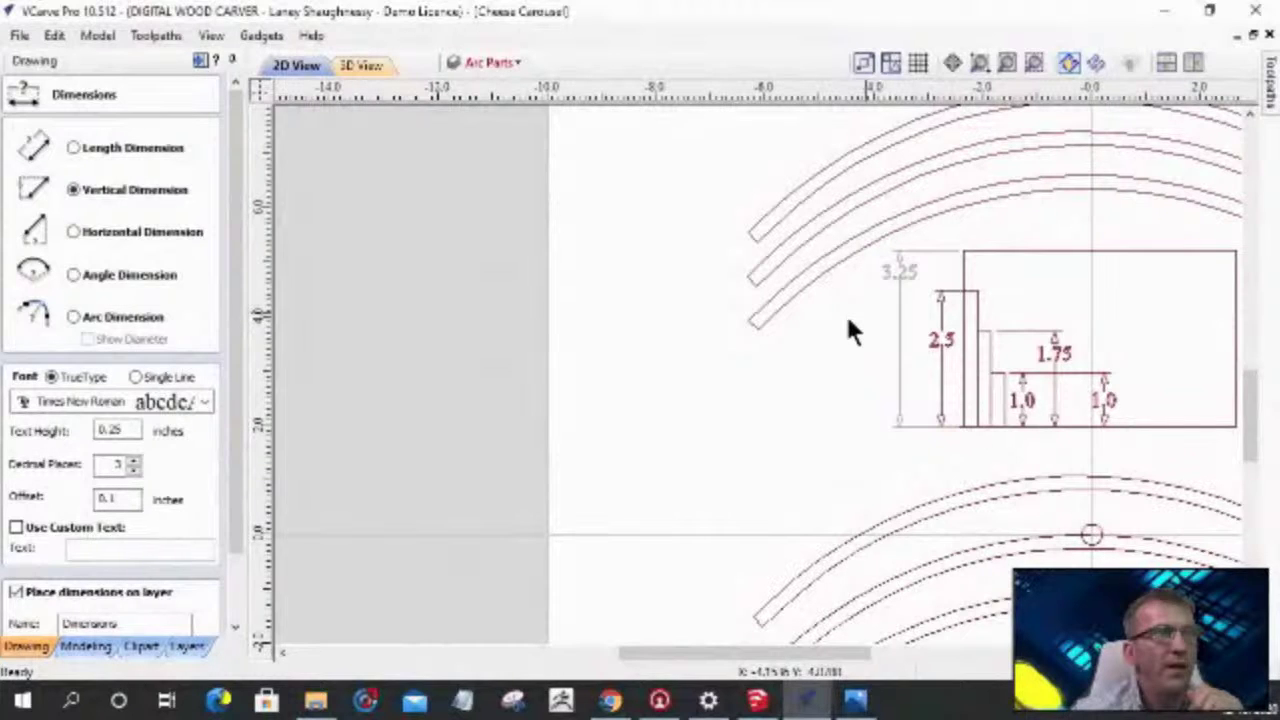
scroll(972, 290, up, 3)
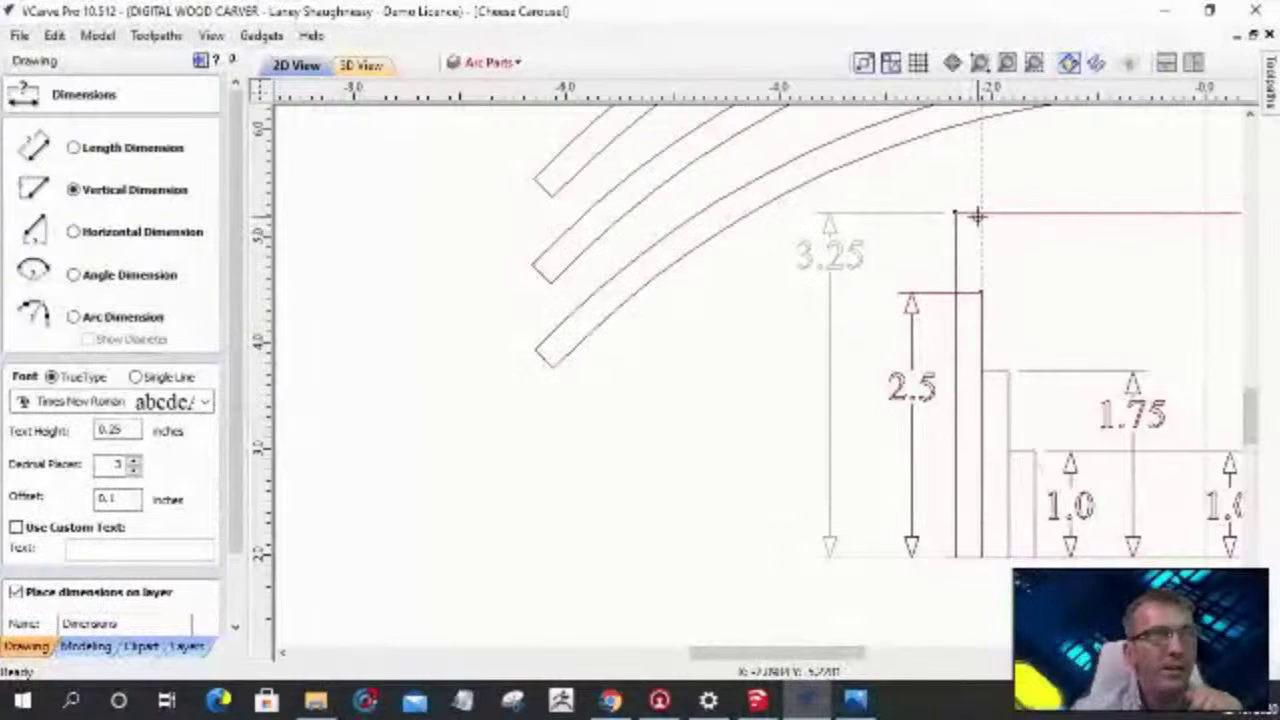
click(1064, 252)
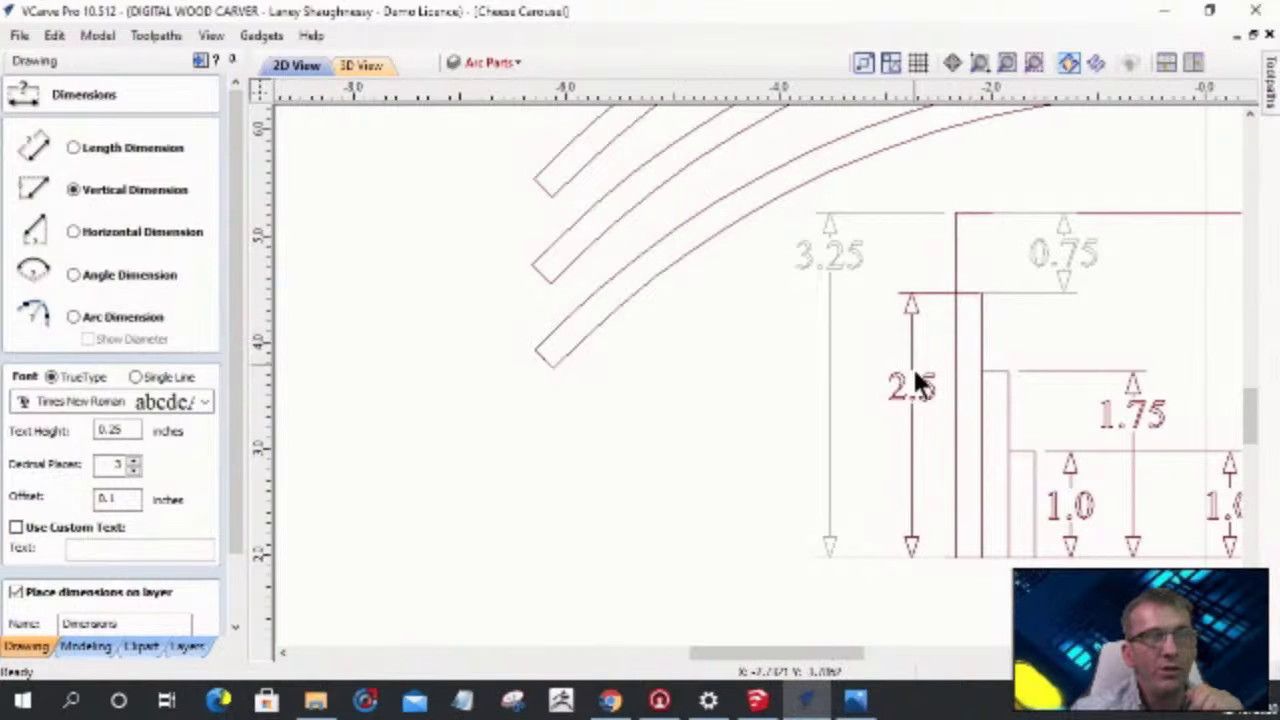
scroll(914, 393, down, 6)
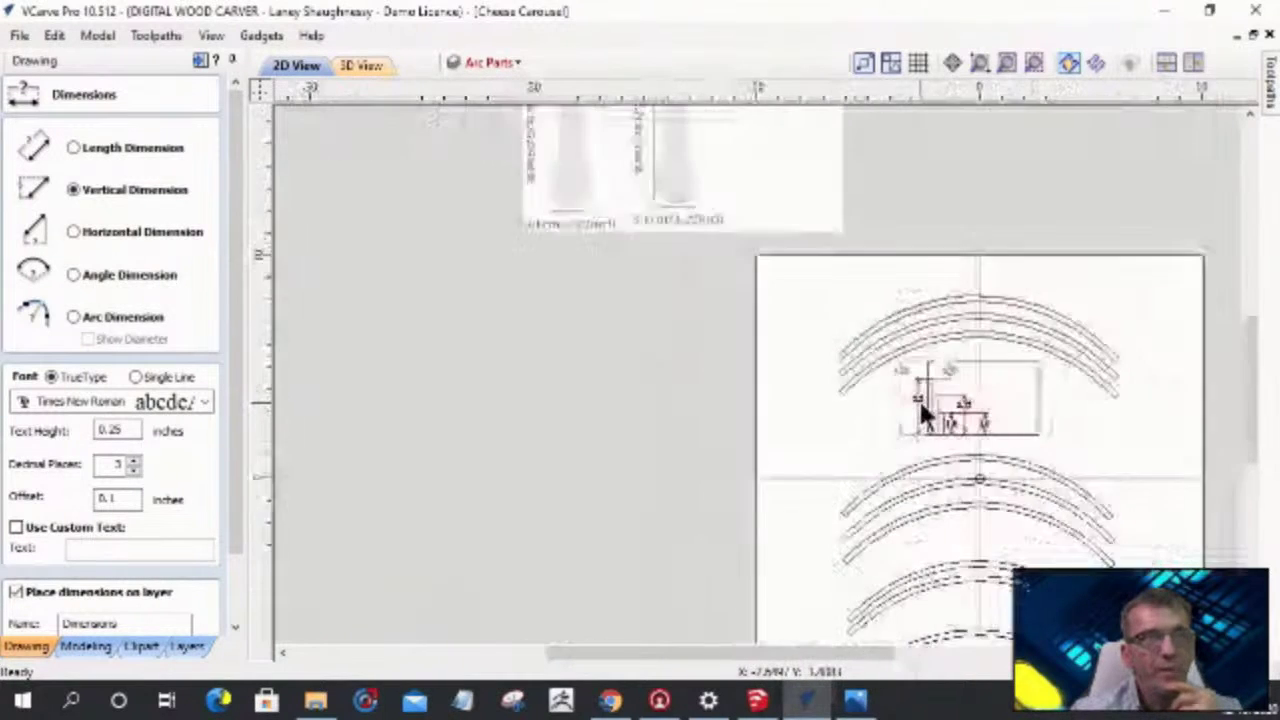
- Hide the Arc Riser Supports layer and show the Arc Parts layer again
click(484, 63)
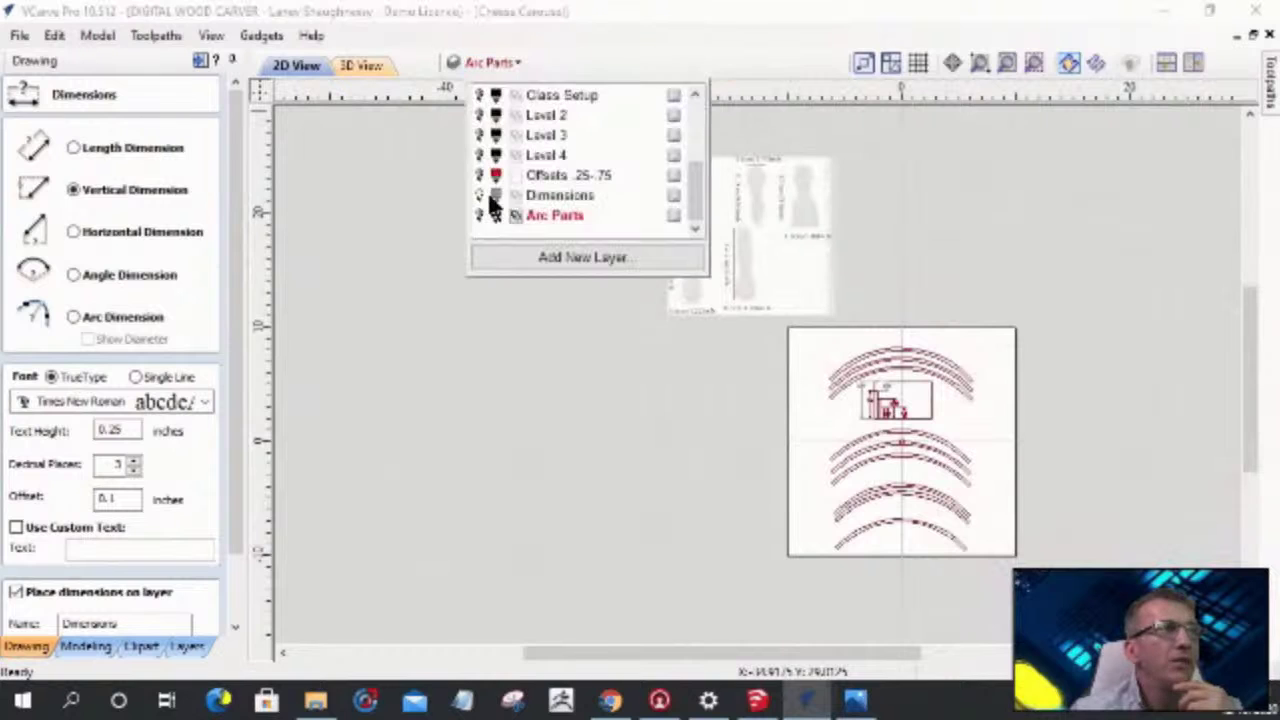
scroll(500, 160, up, 2)
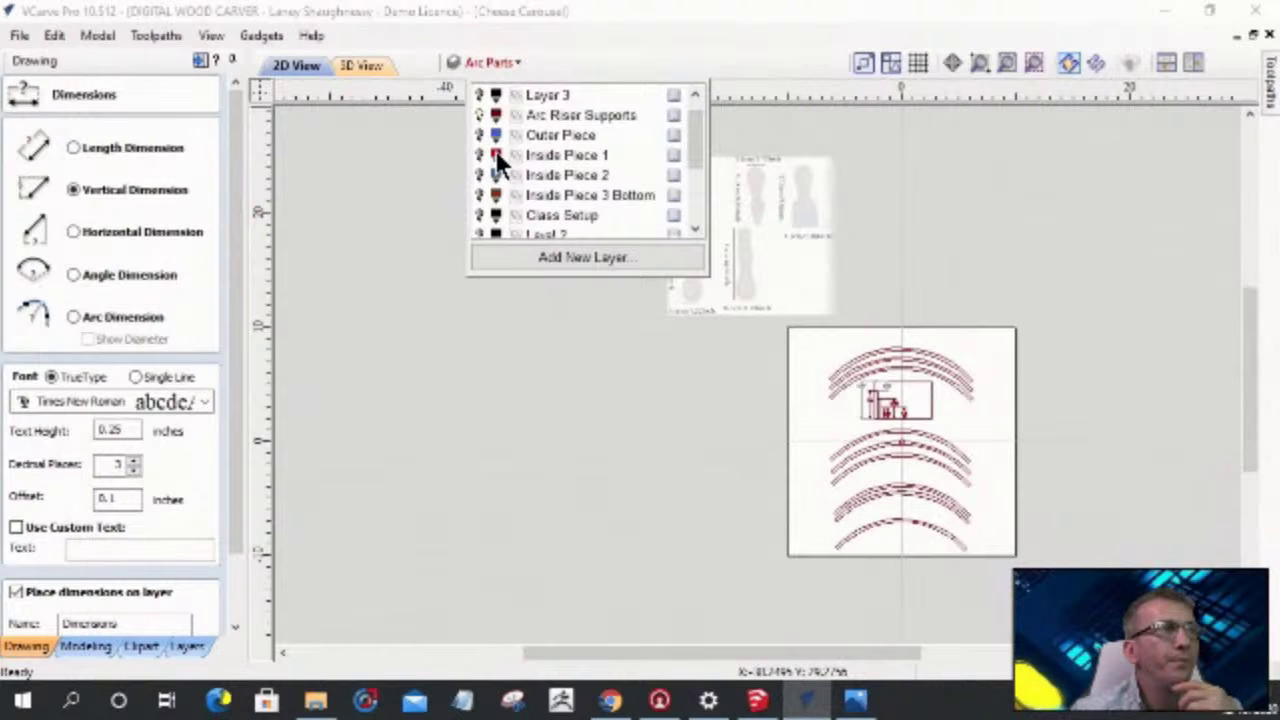
scroll(504, 190, down, 2)
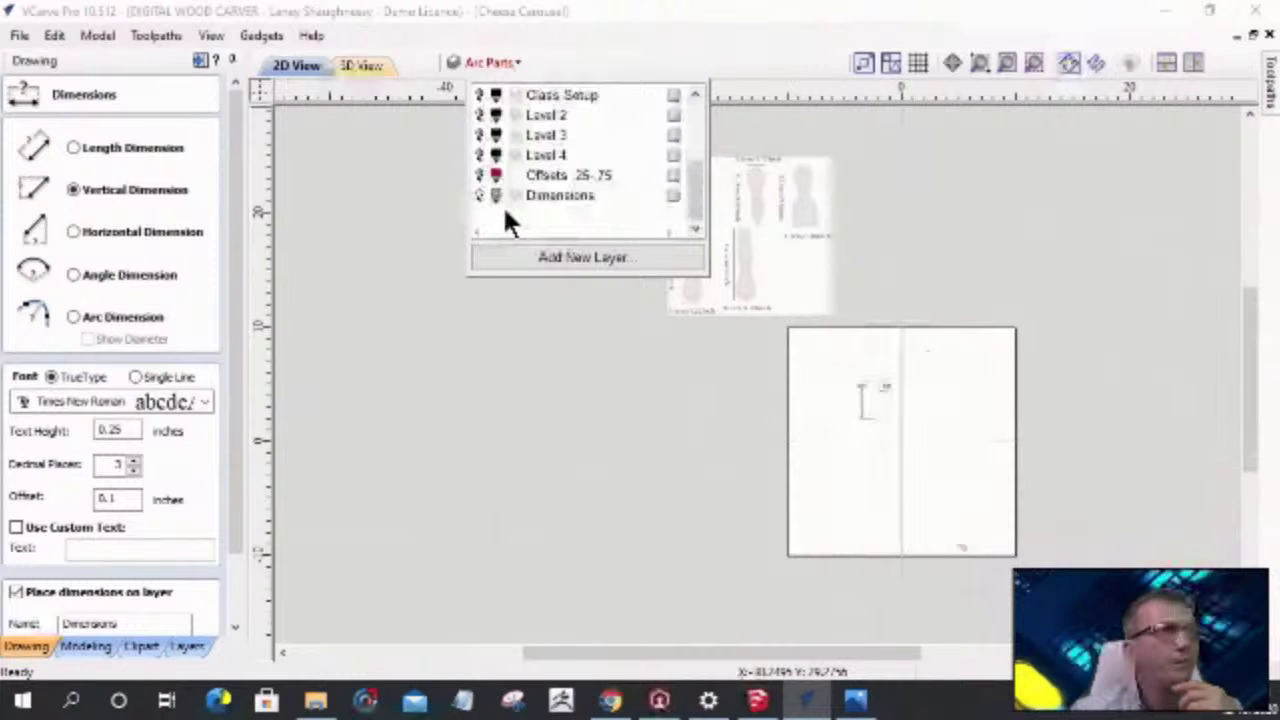
scroll(220, 531, down, 2)
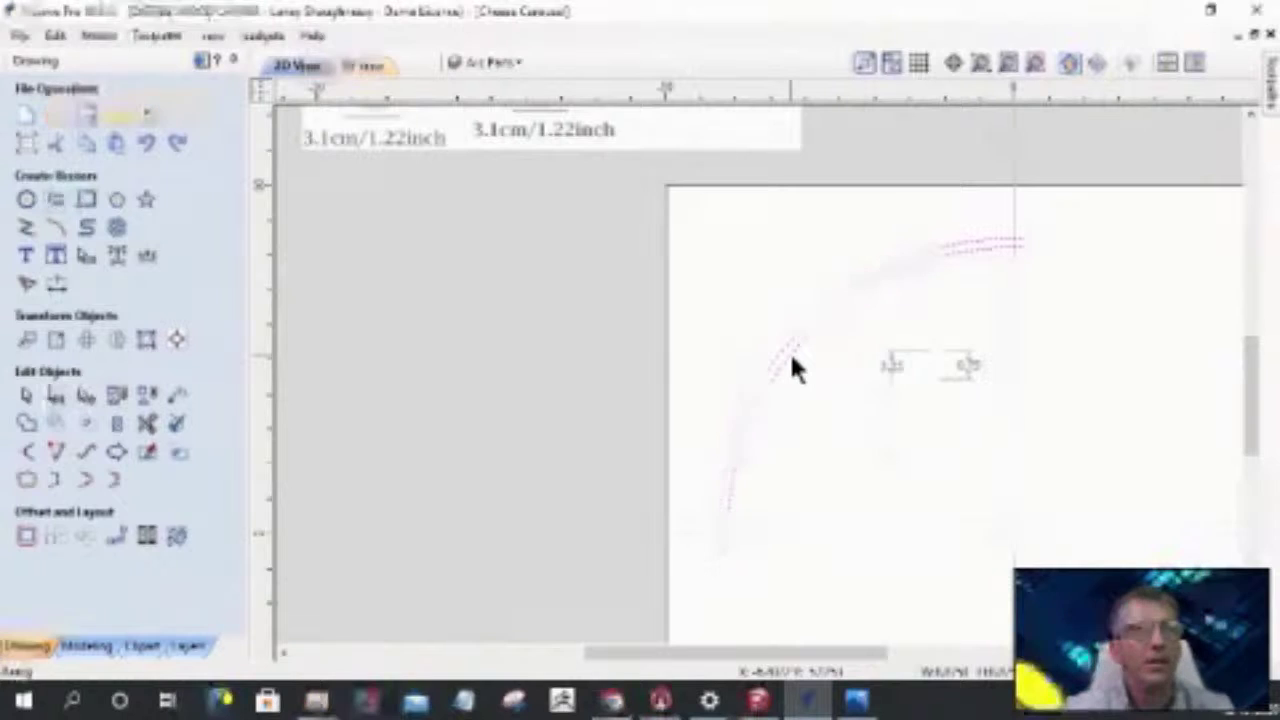
- Make three copies of the arc strip, each staggered diagonally down and to the right of the previous one
click(791, 355)
scroll(788, 327, down, 1)
scroll(790, 335, down, 1)
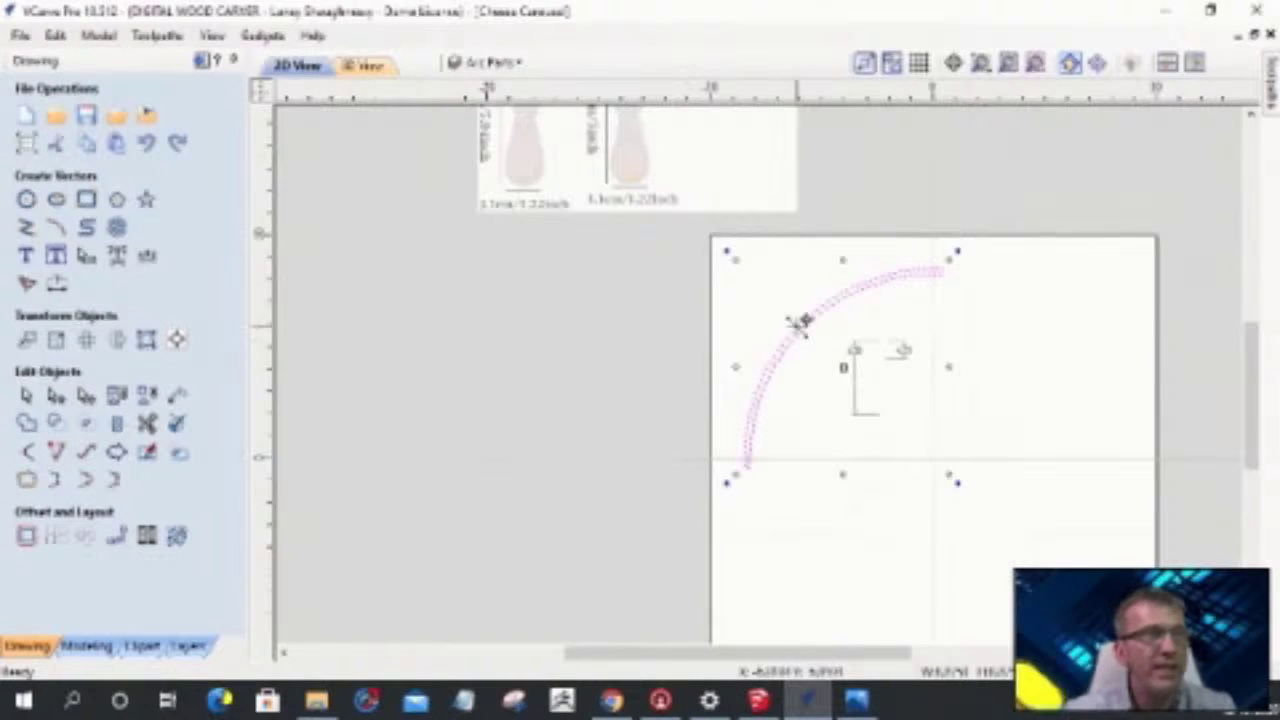
drag(802, 325, 845, 368)
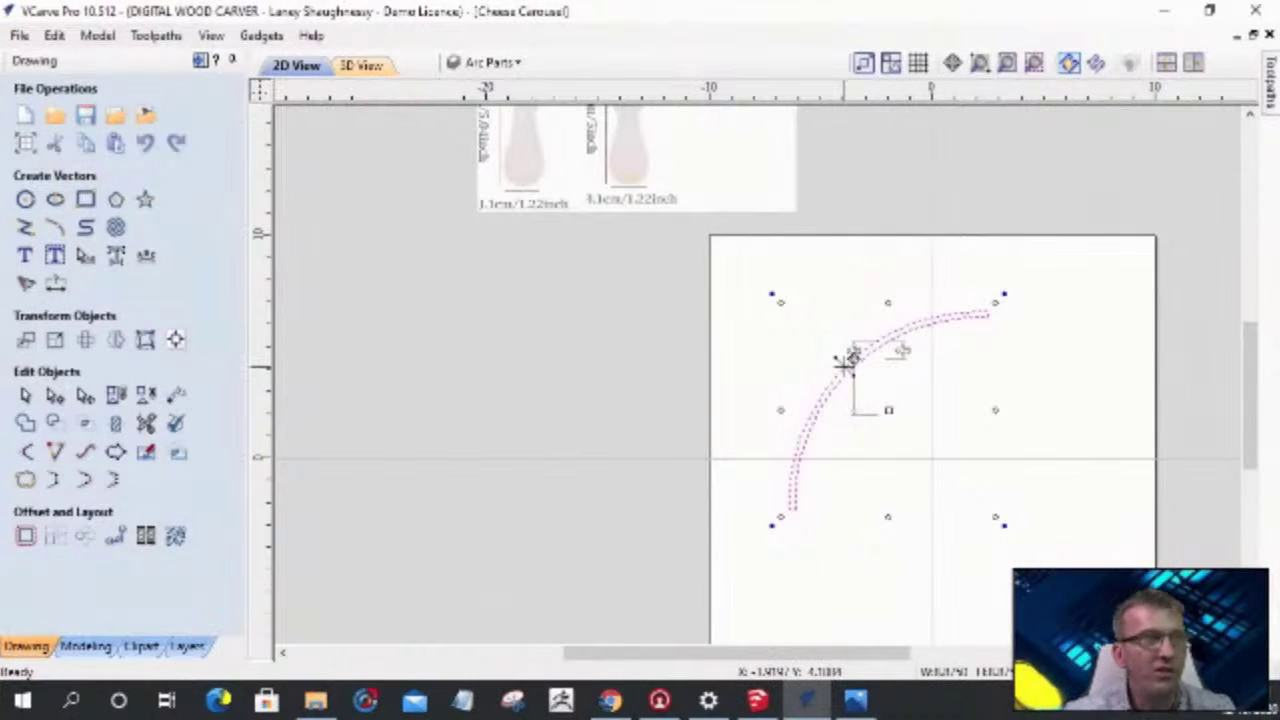
key(ctrl+z)
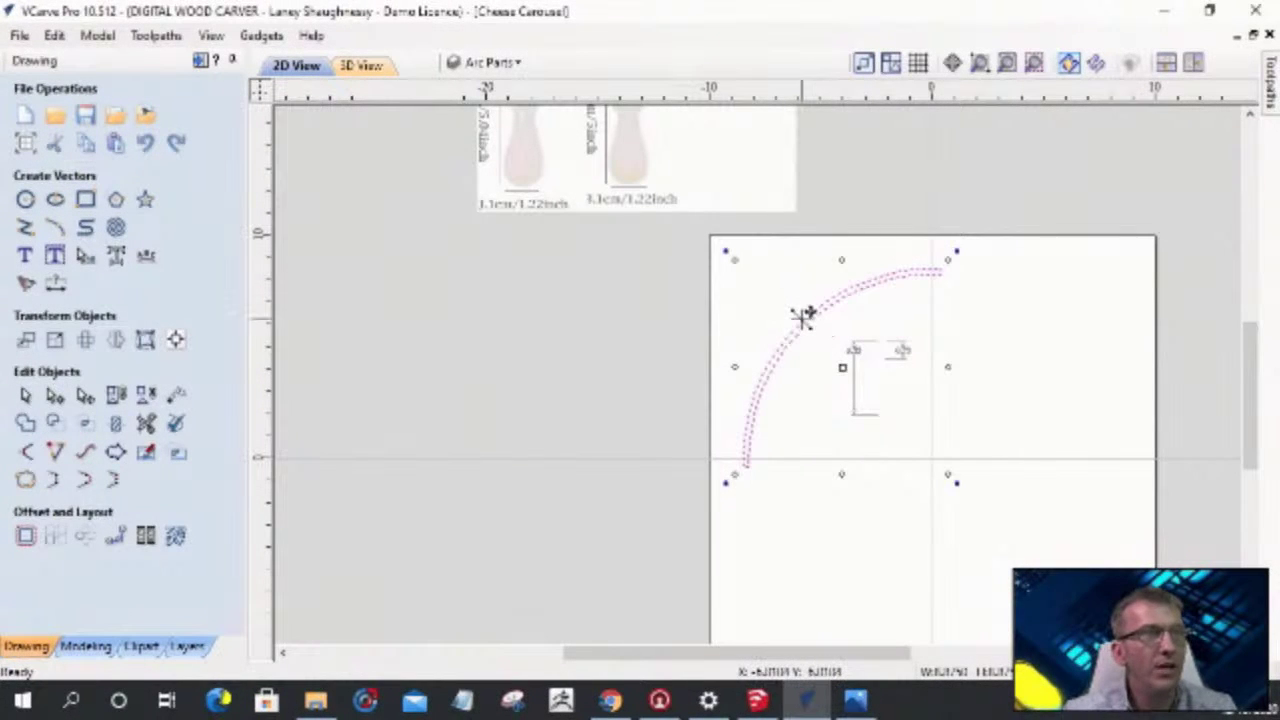
ctrl+drag(806, 325, 893, 395)
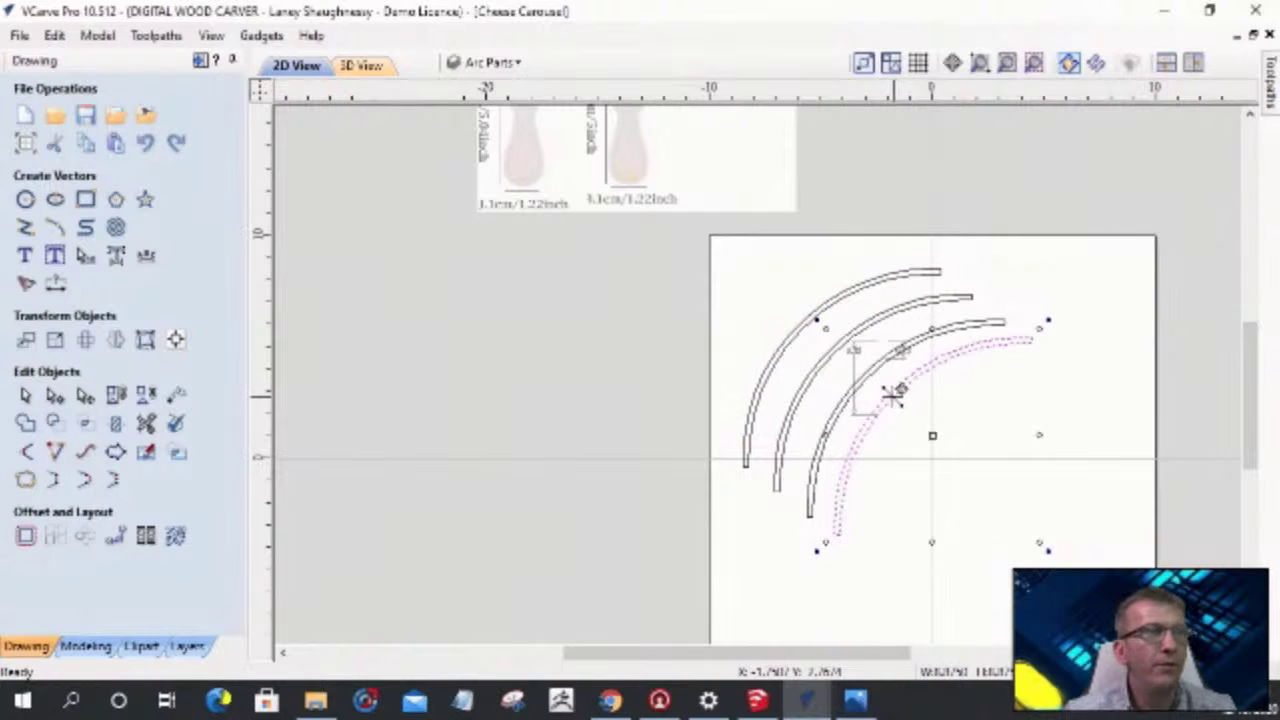
- Select all four arc strips and move them together off the material, to the empty area on its left
shift+click(836, 426)
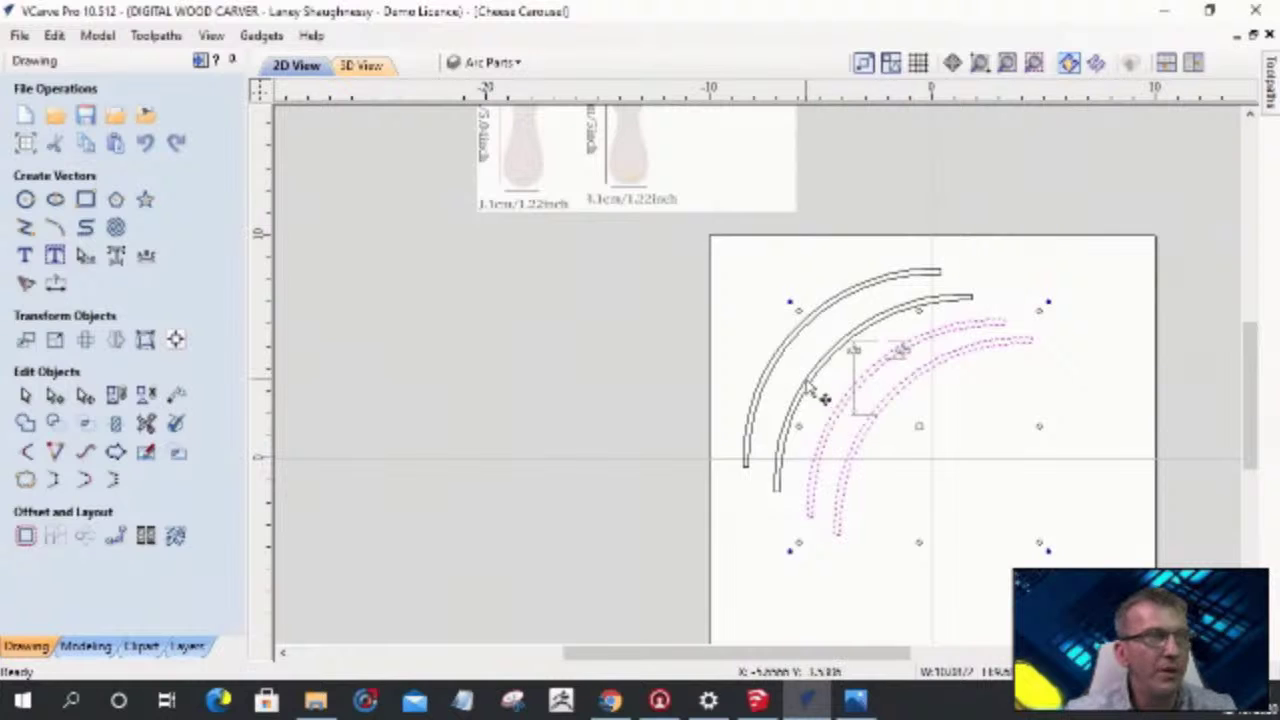
shift+click(797, 368)
shift+click(783, 349)
drag(814, 374, 1036, 165)
drag(456, 422, 466, 329)
scroll(466, 329, down, 2)
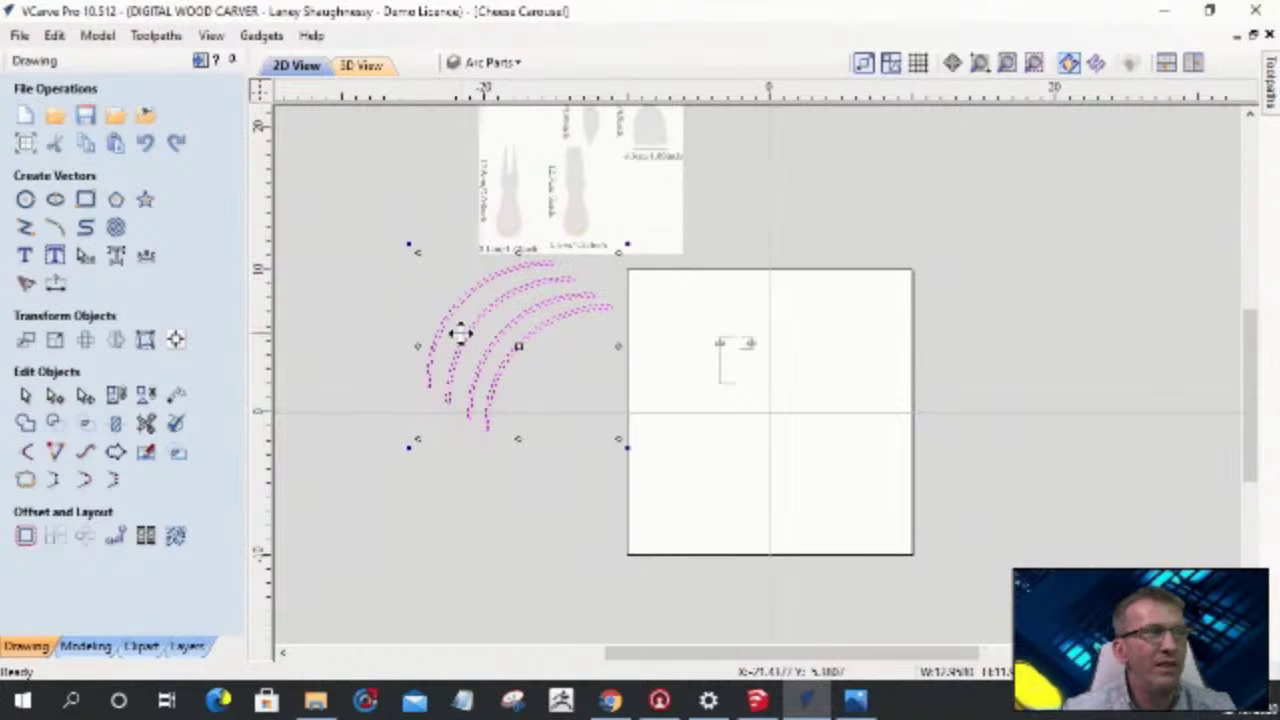
- Hide the Dimensions layer, show the Level 2 layer and select its lower-left quadrant outline
click(505, 64)
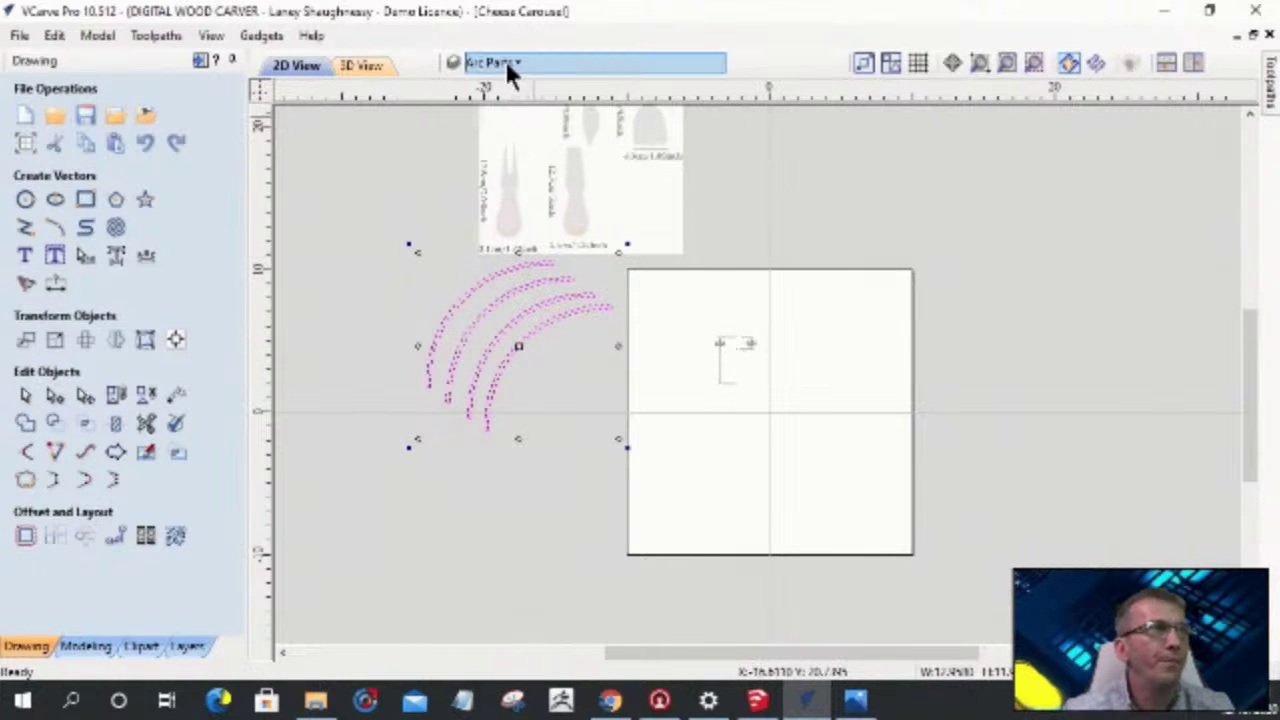
click(505, 63)
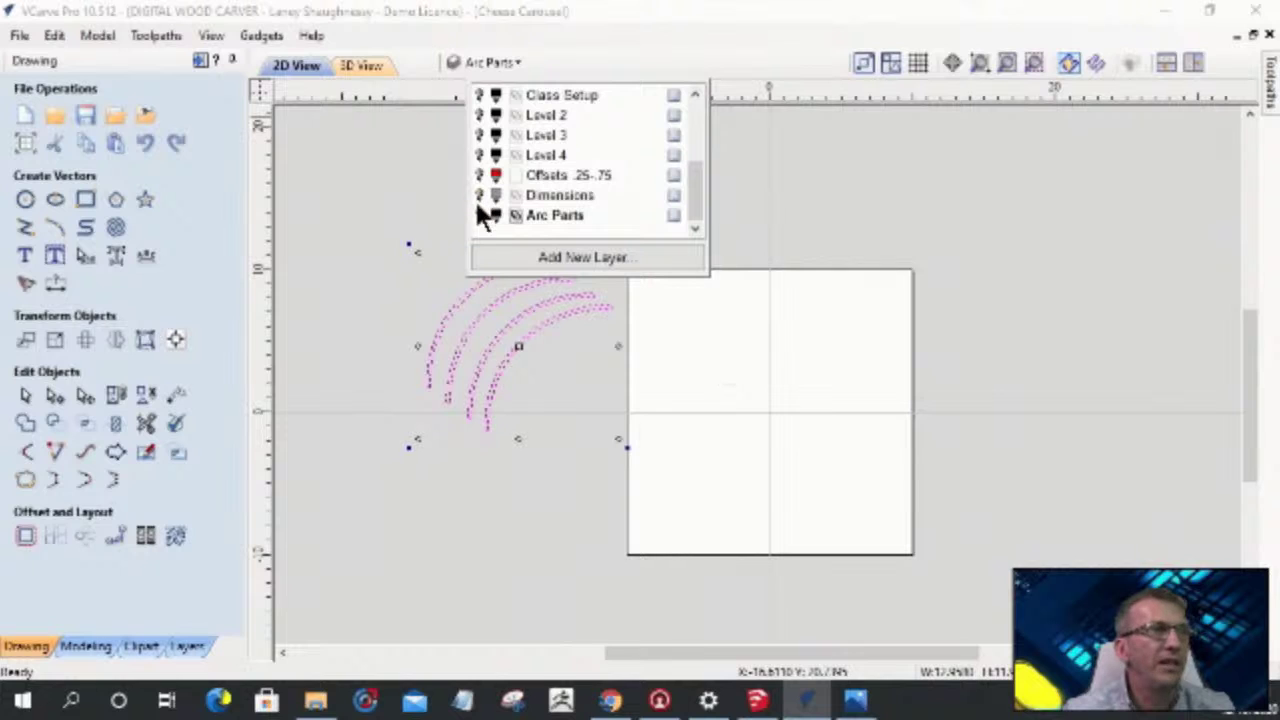
click(481, 115)
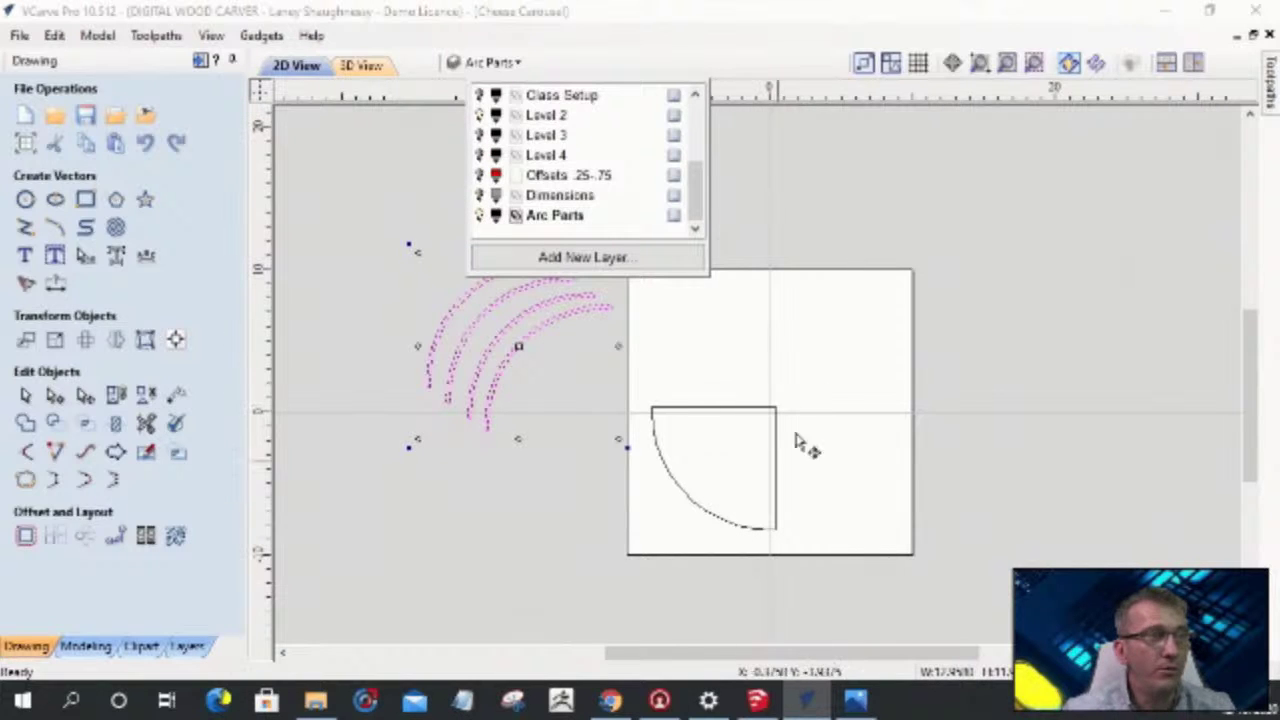
click(711, 412)
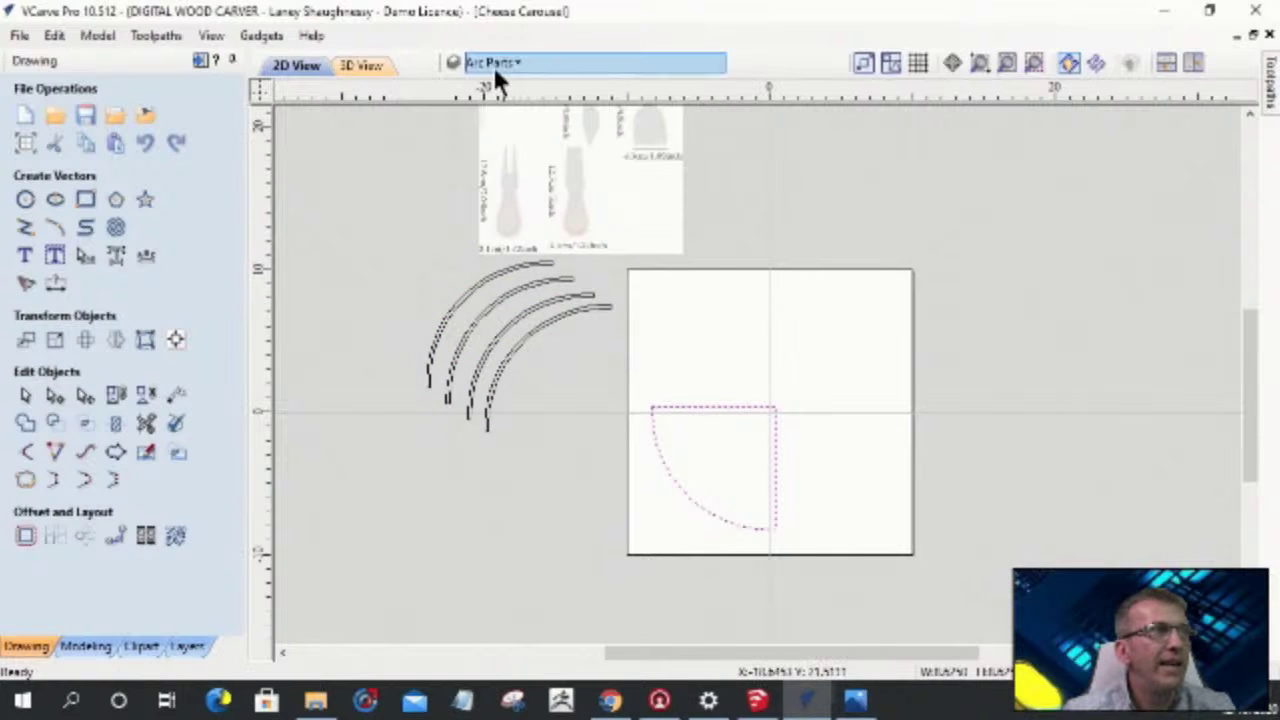
mouse_move(493, 65)
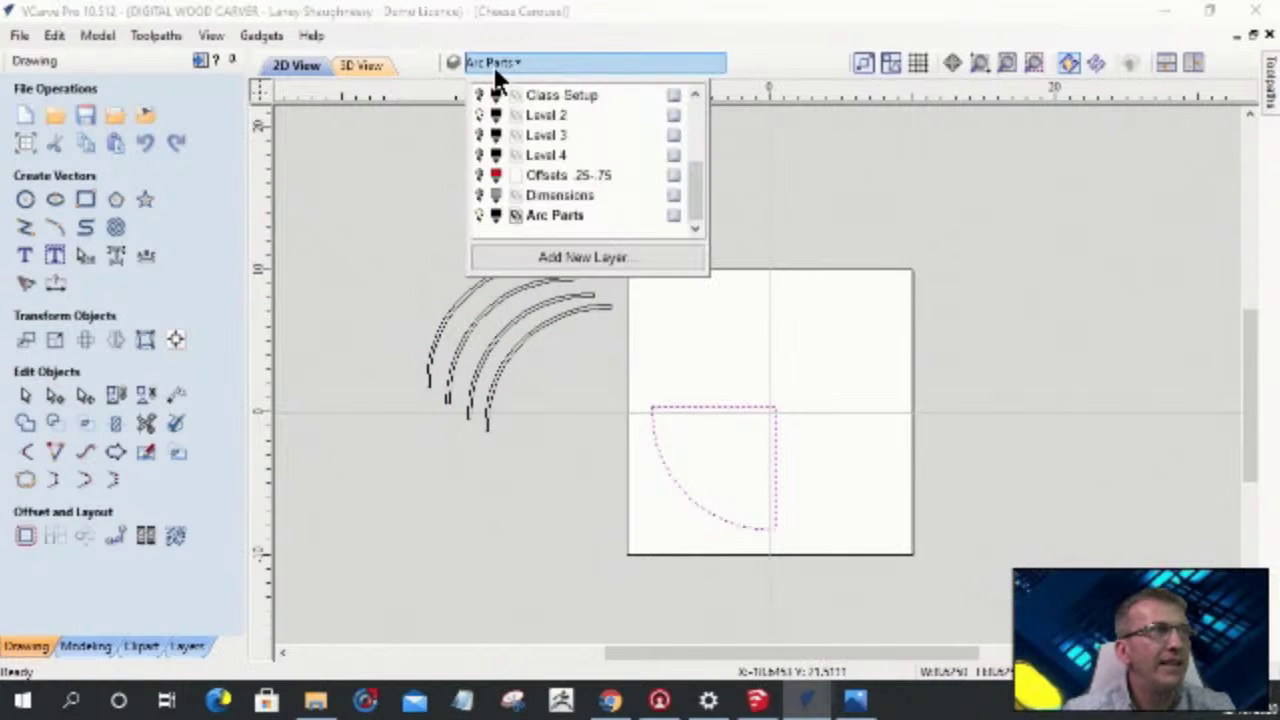
double_click(531, 212)
key(Escape)
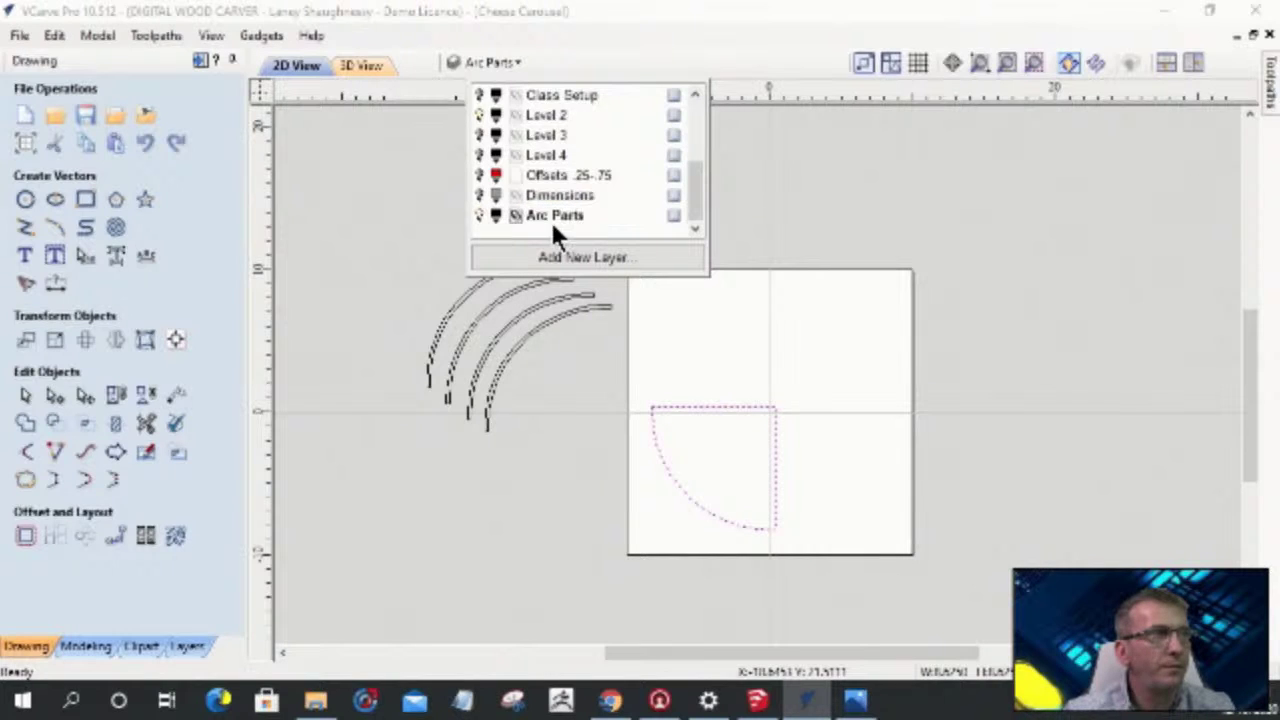
- Offset the Level 2 quadrant outline inwards by 0.25 inches with sharp corners, keeping the original
click(719, 408)
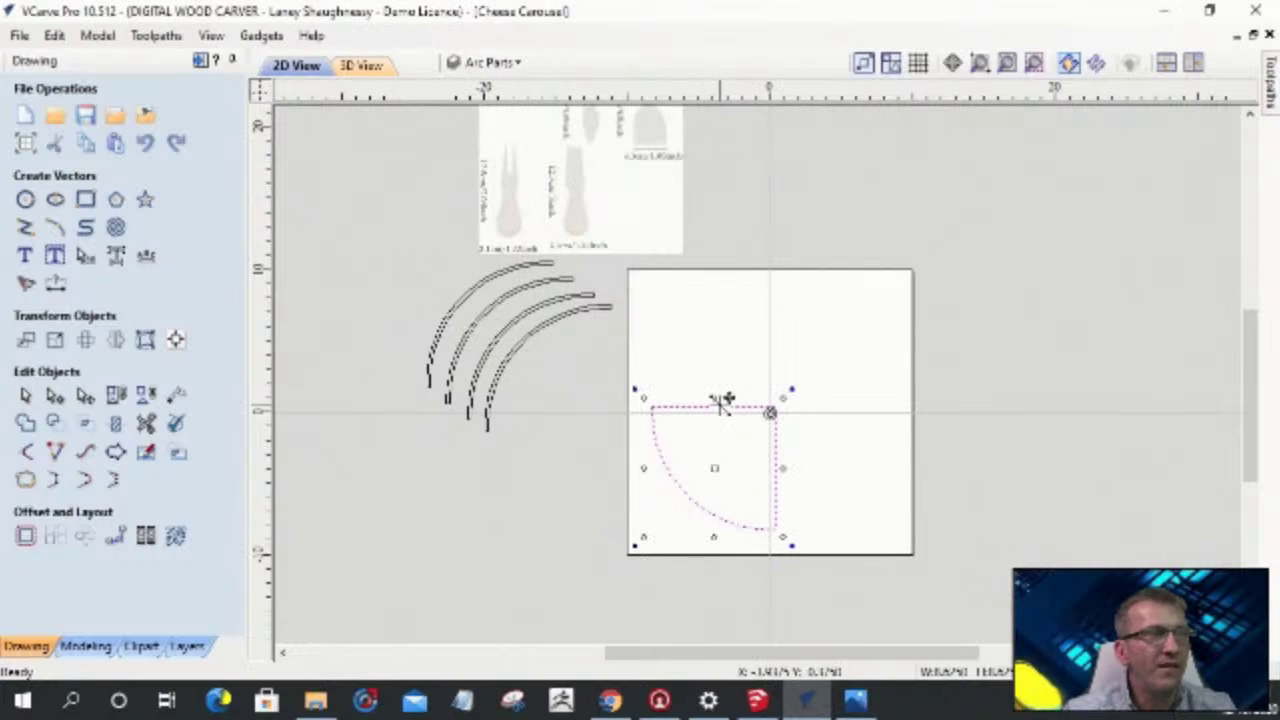
scroll(672, 550, up, 5)
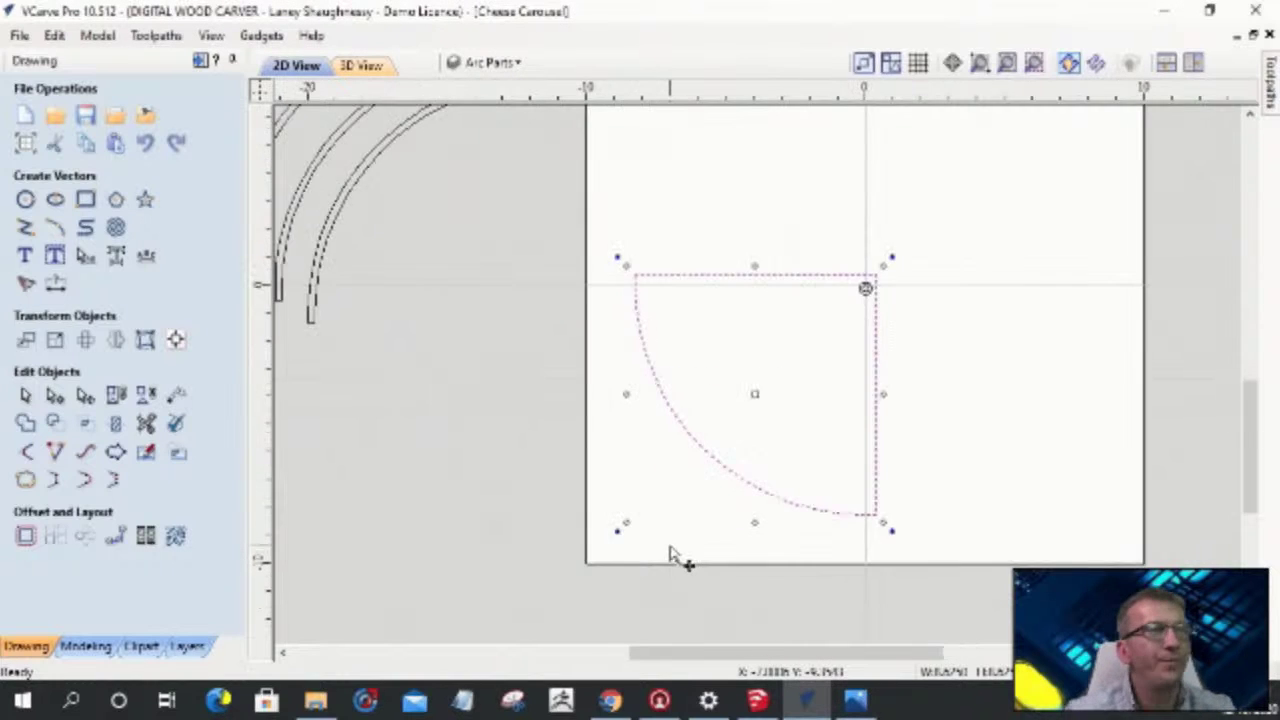
click(25, 537)
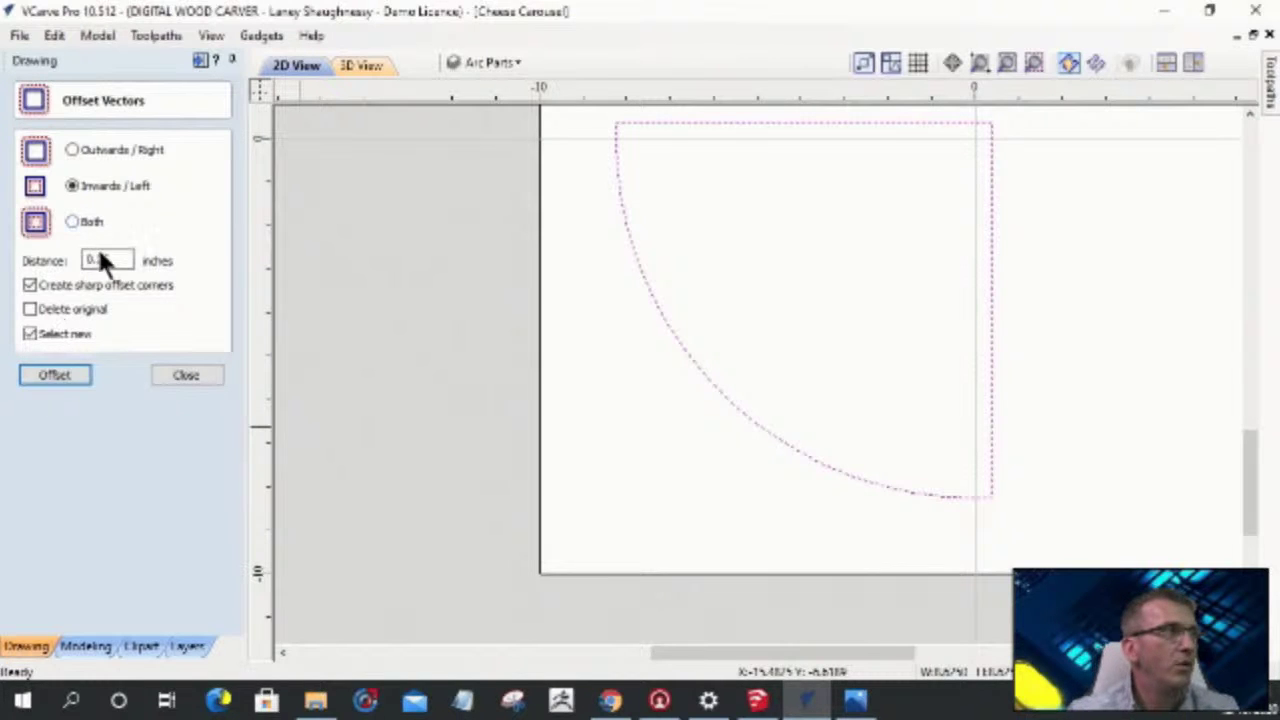
click(68, 370)
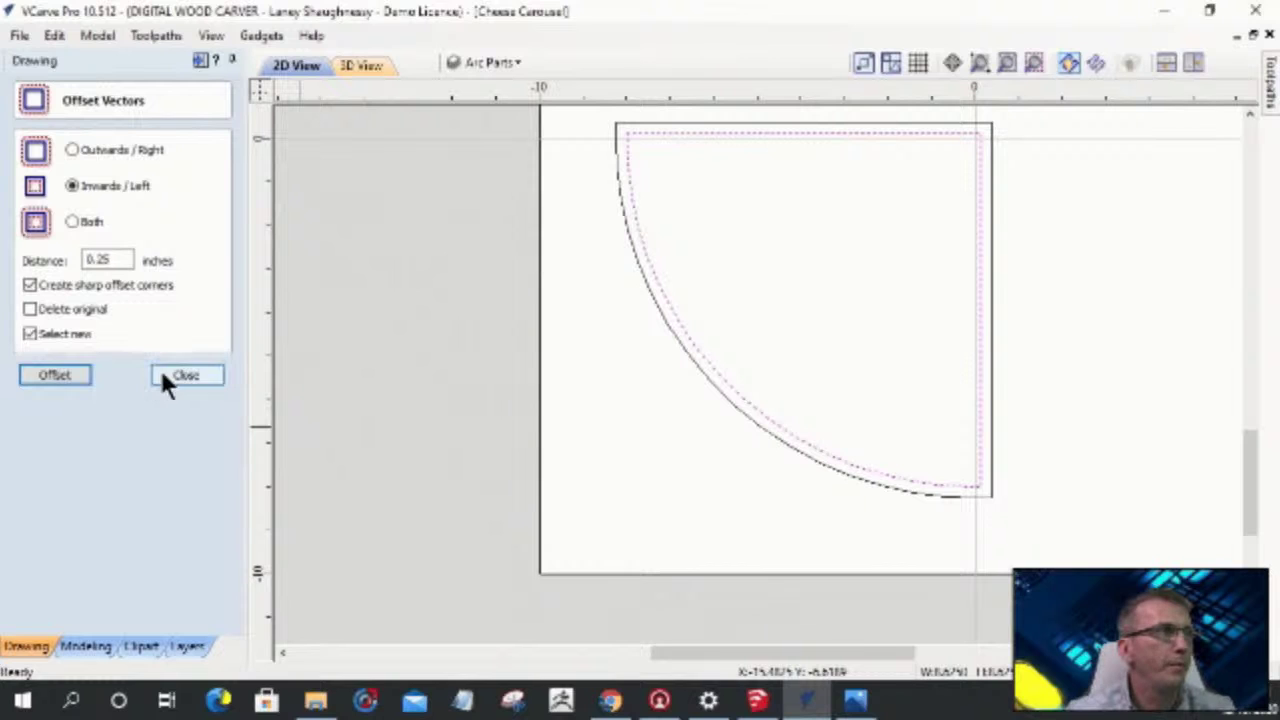
click(184, 376)
- Delete the two straight spans of the inner offset quadrant, leaving only its arc
click(55, 395)
right_click(691, 134)
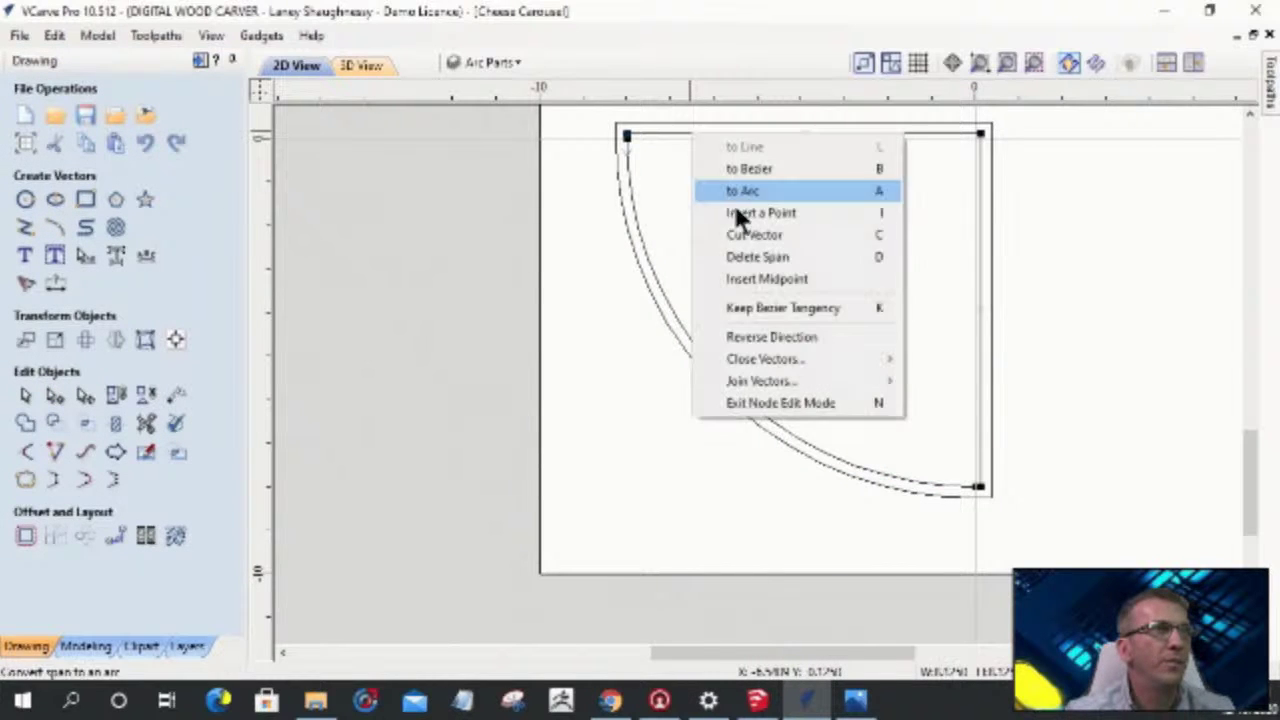
click(750, 256)
right_click(976, 219)
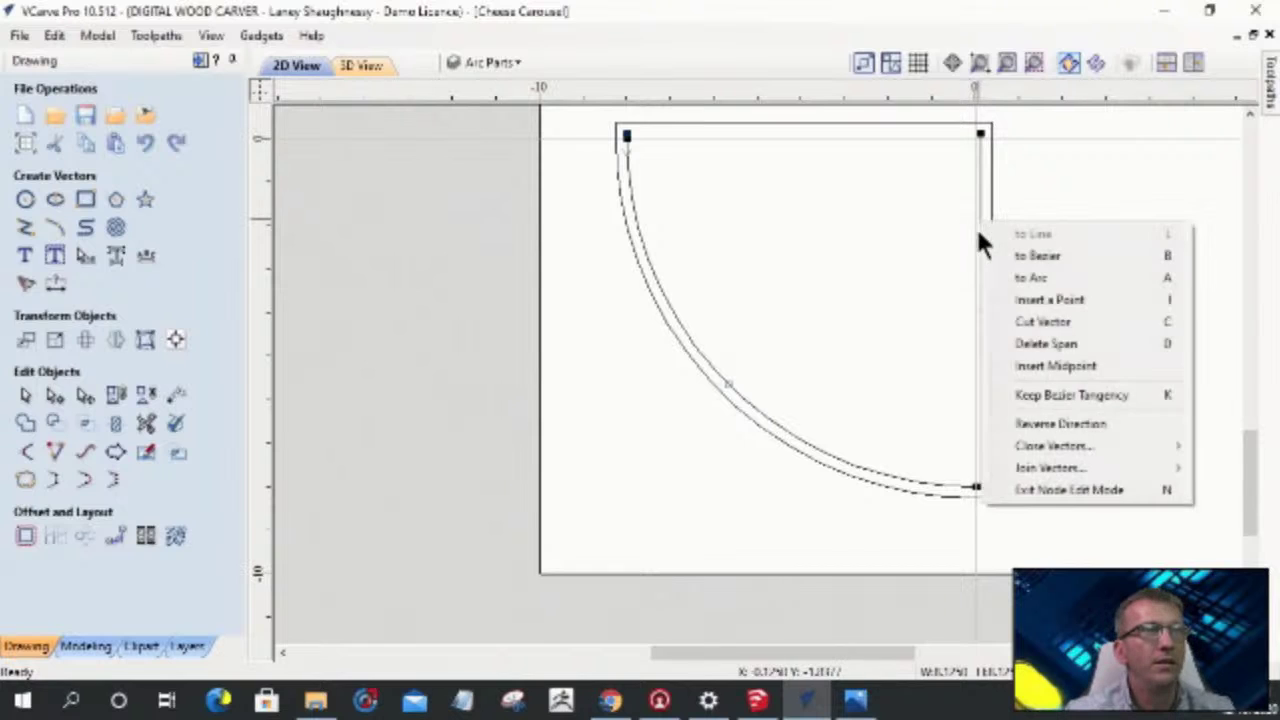
click(1020, 344)
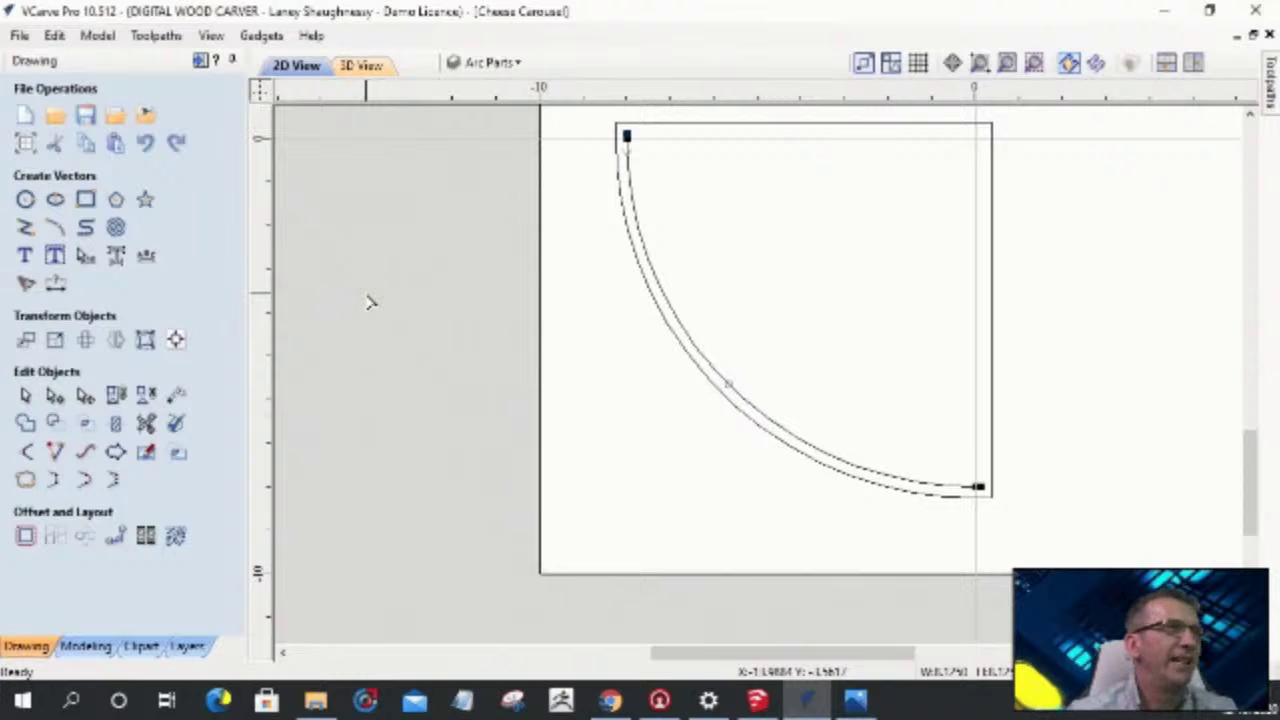
- Extend both ends of the inner arc until they meet the straight edges of the outer quadrant outline
scroll(865, 211, down, 1)
scroll(835, 212, up, 2)
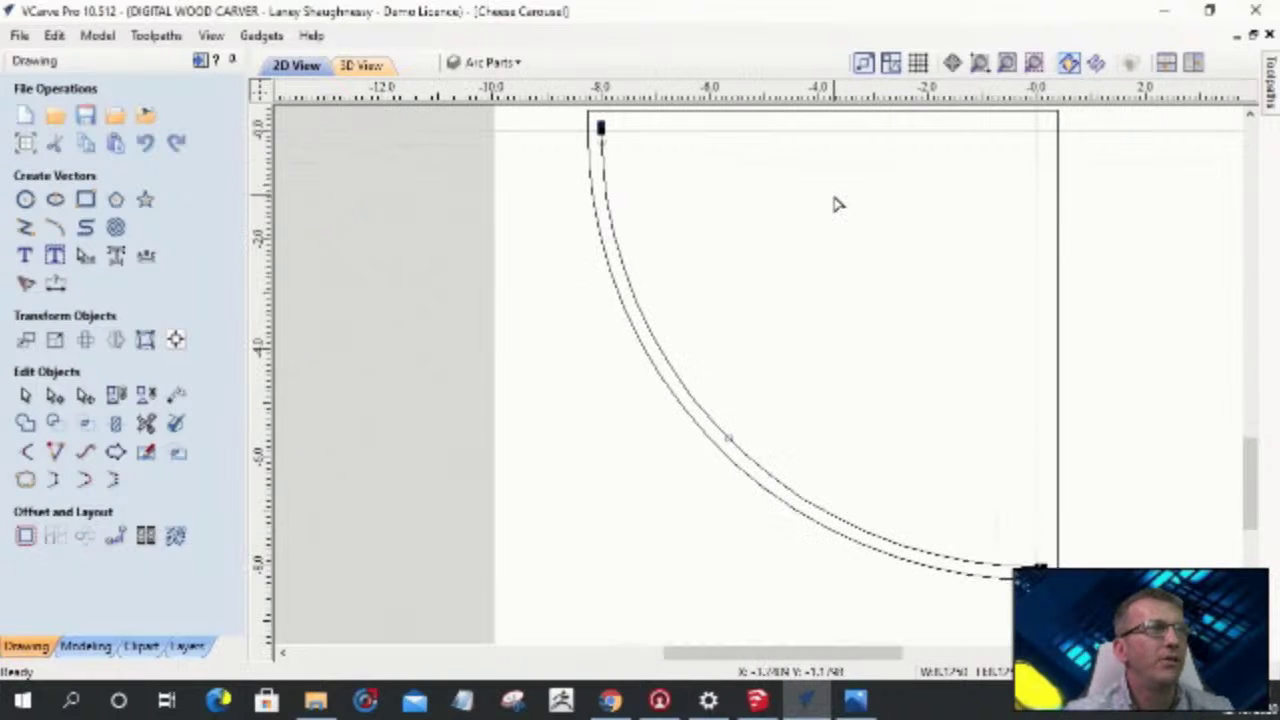
click(55, 453)
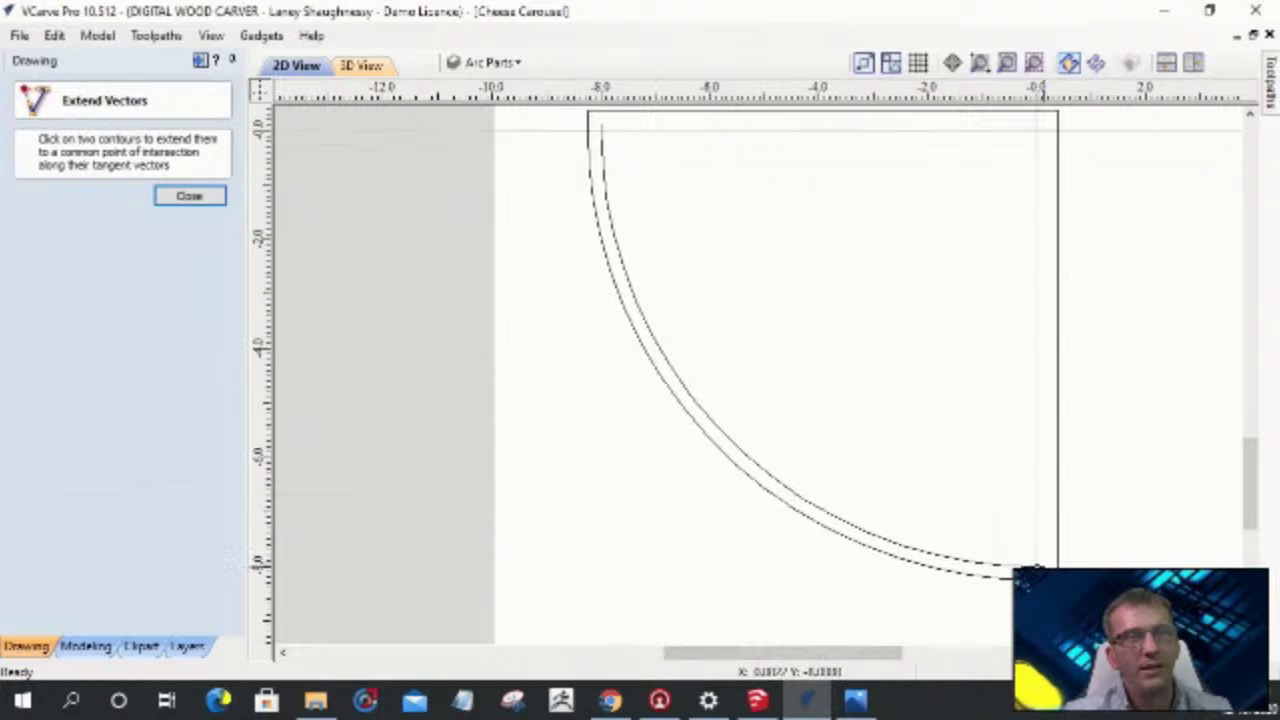
scroll(1034, 567, up, 3)
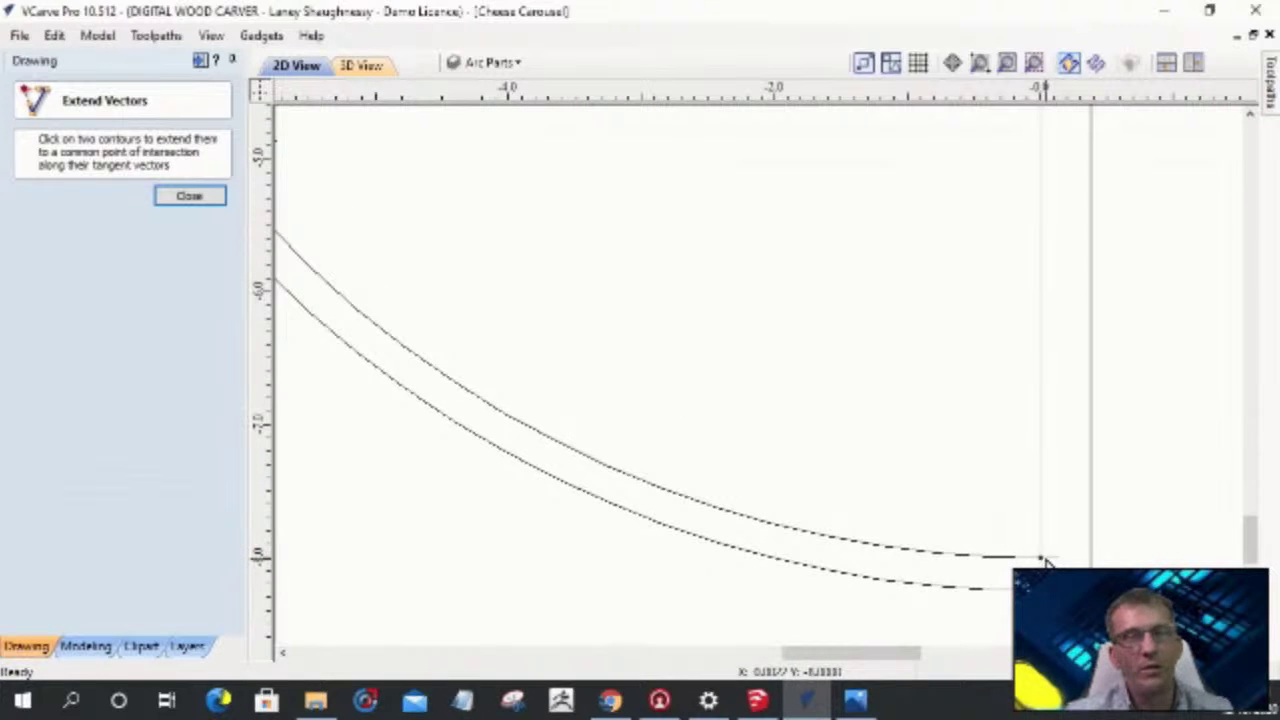
scroll(1090, 562, down, 1)
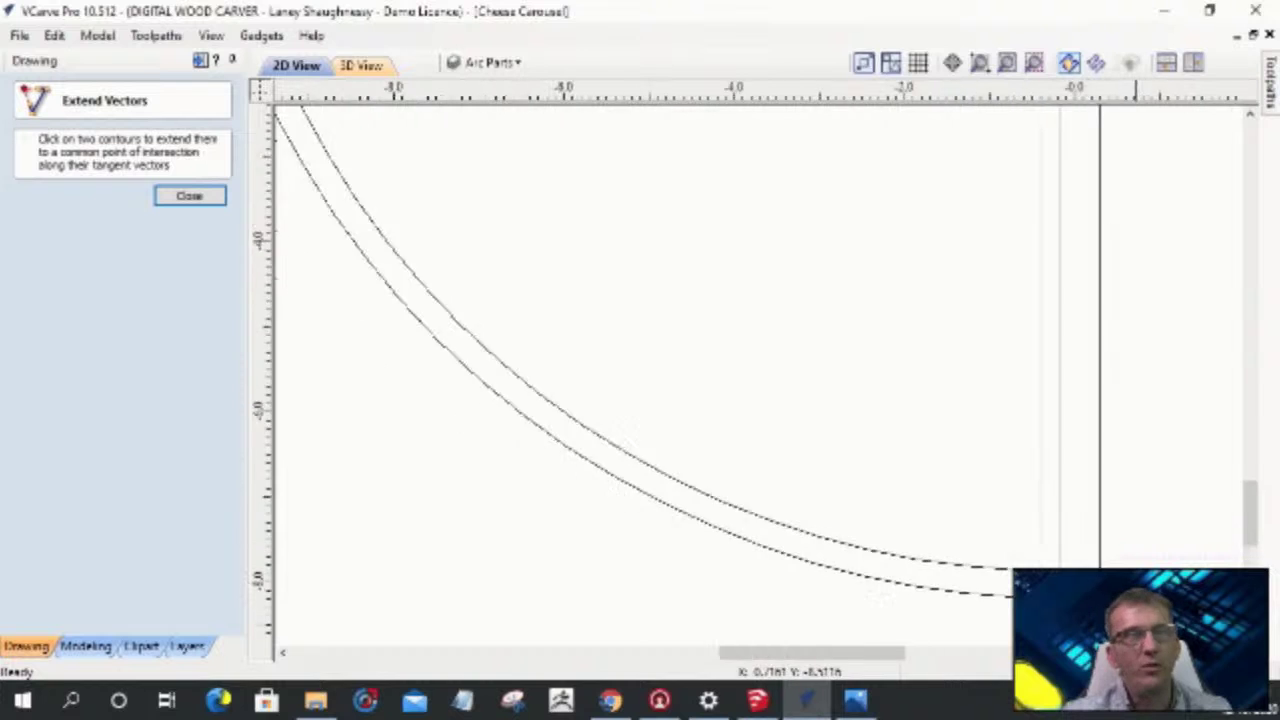
scroll(1064, 358, down, 3)
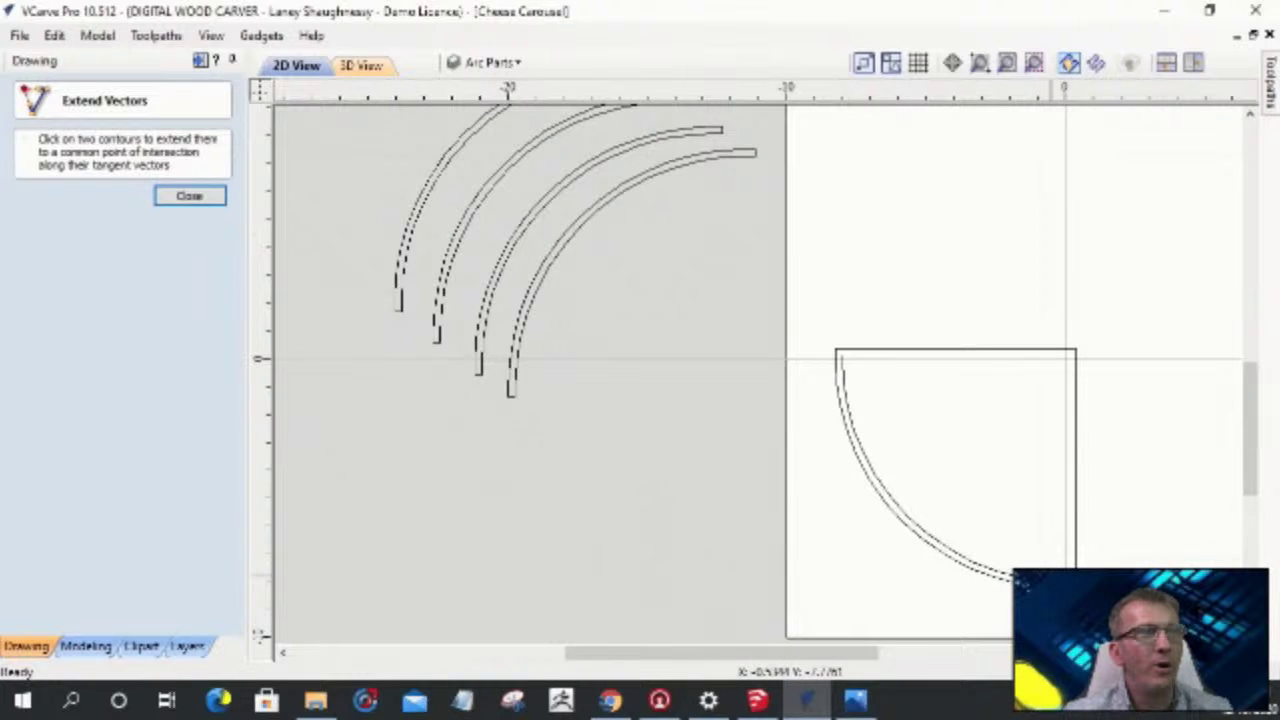
middle_drag(777, 312, 758, 342)
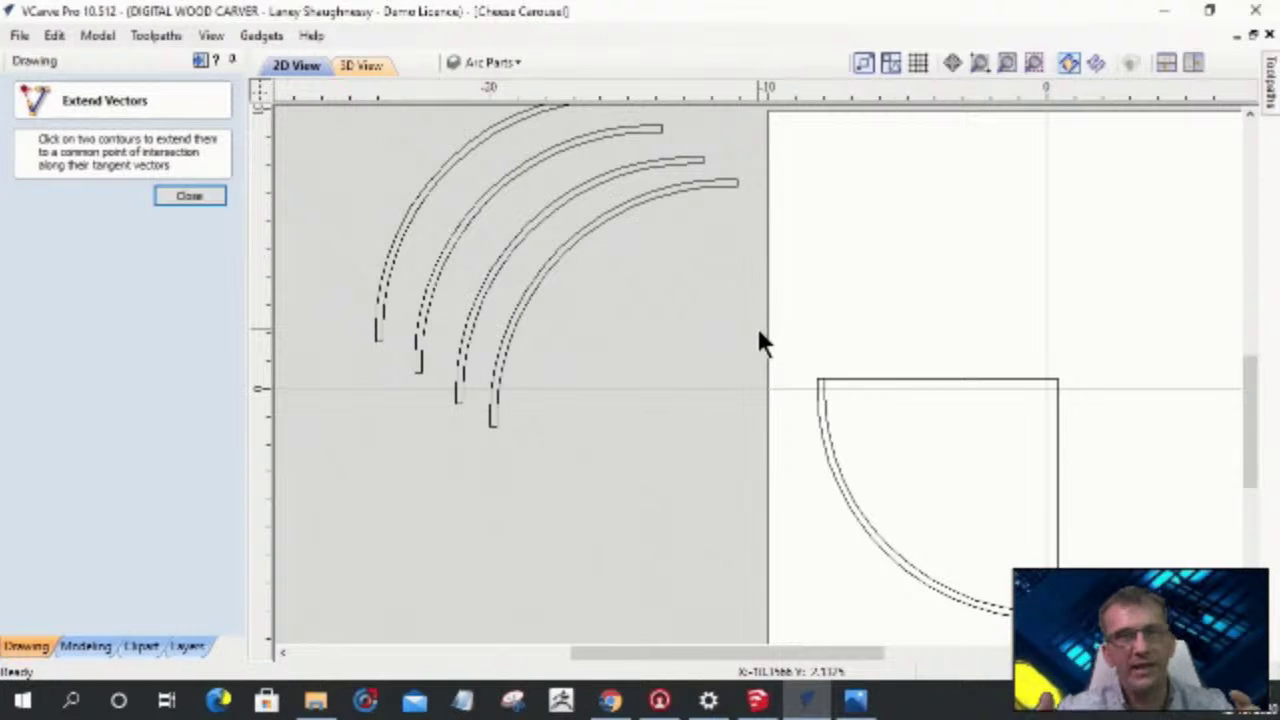
scroll(1107, 492, up, 1)
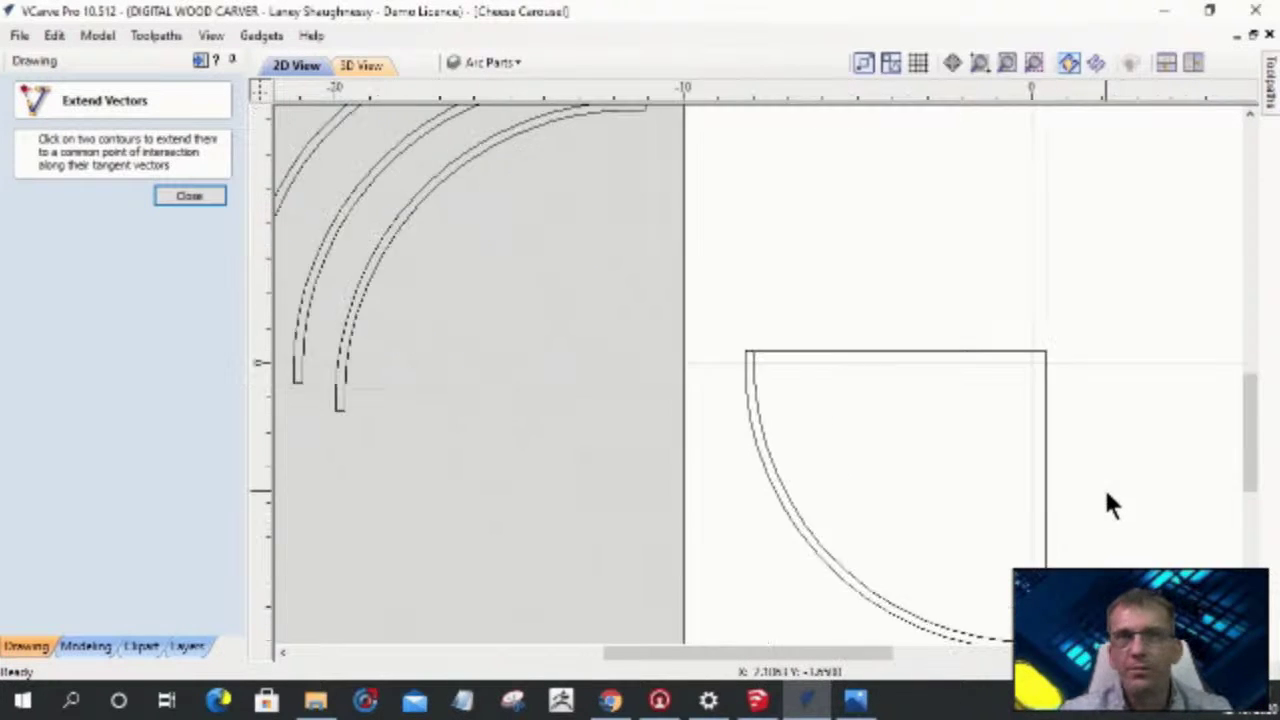
scroll(1104, 486, up, 2)
scroll(1083, 268, down, 3)
scroll(757, 274, up, 1)
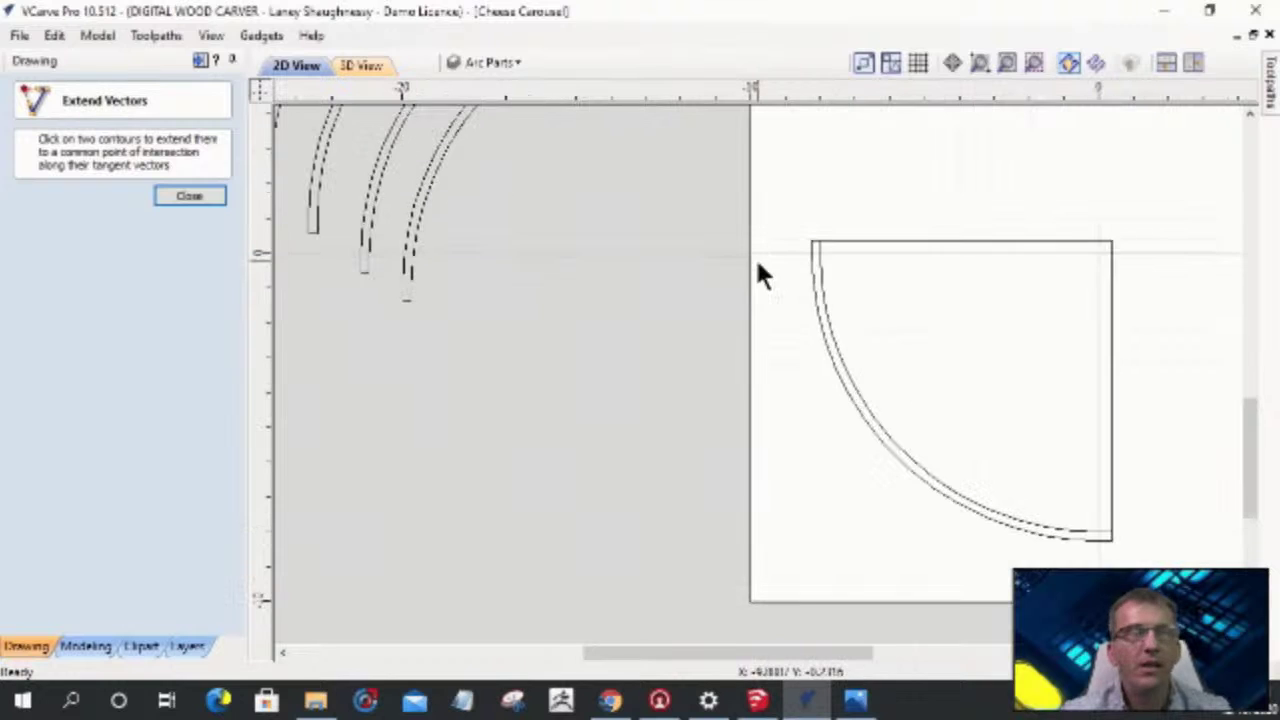
click(200, 194)
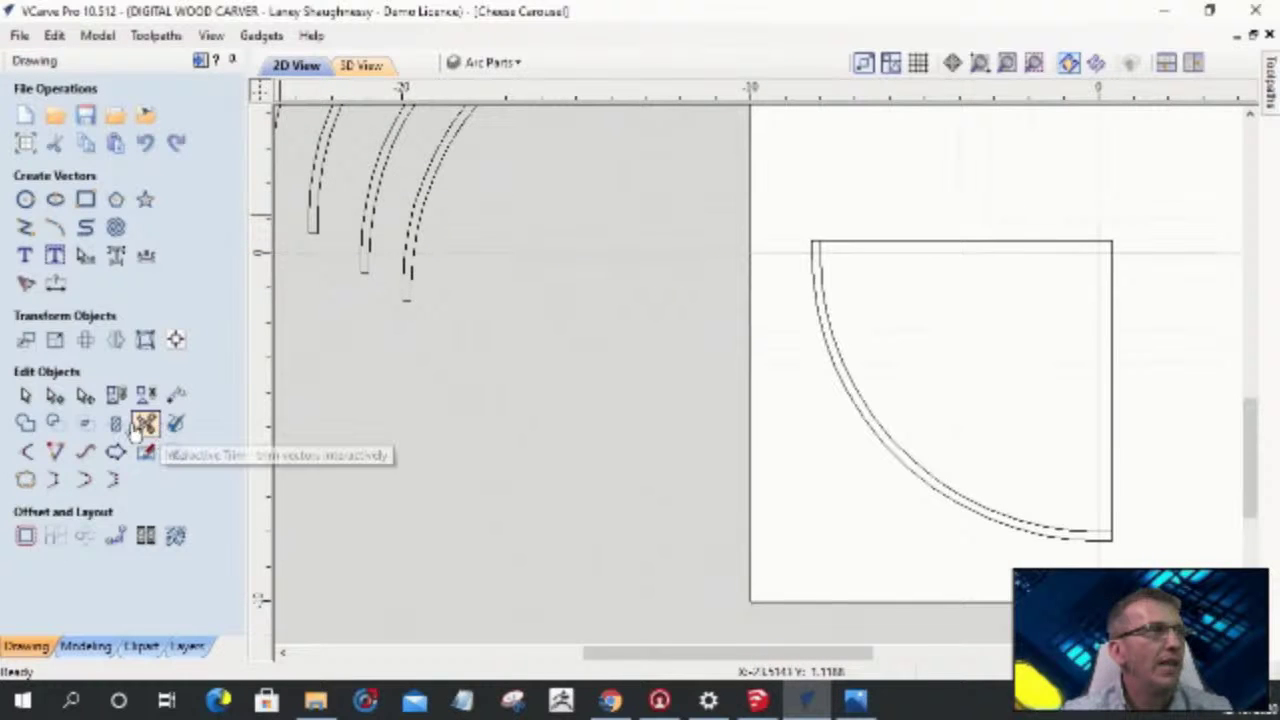
- Trim away the quadrant's leftover straight edges to leave a closed arc strip, and select that strip
click(145, 425)
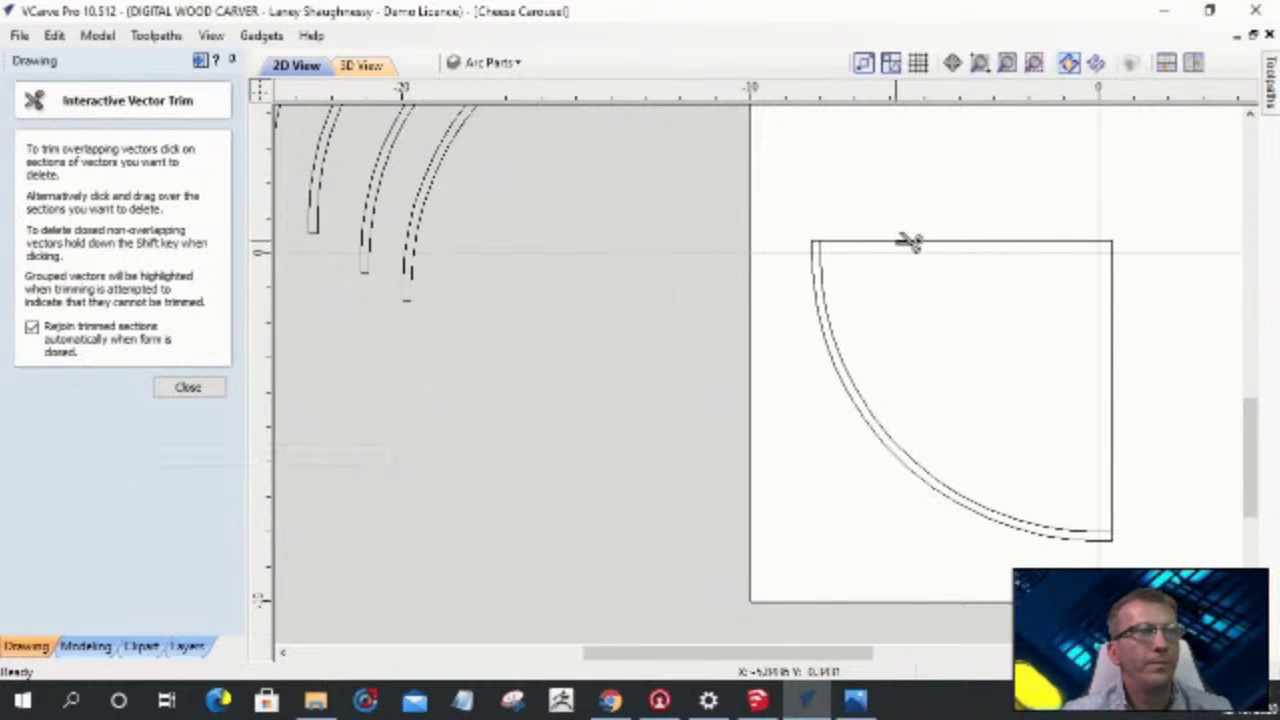
click(908, 243)
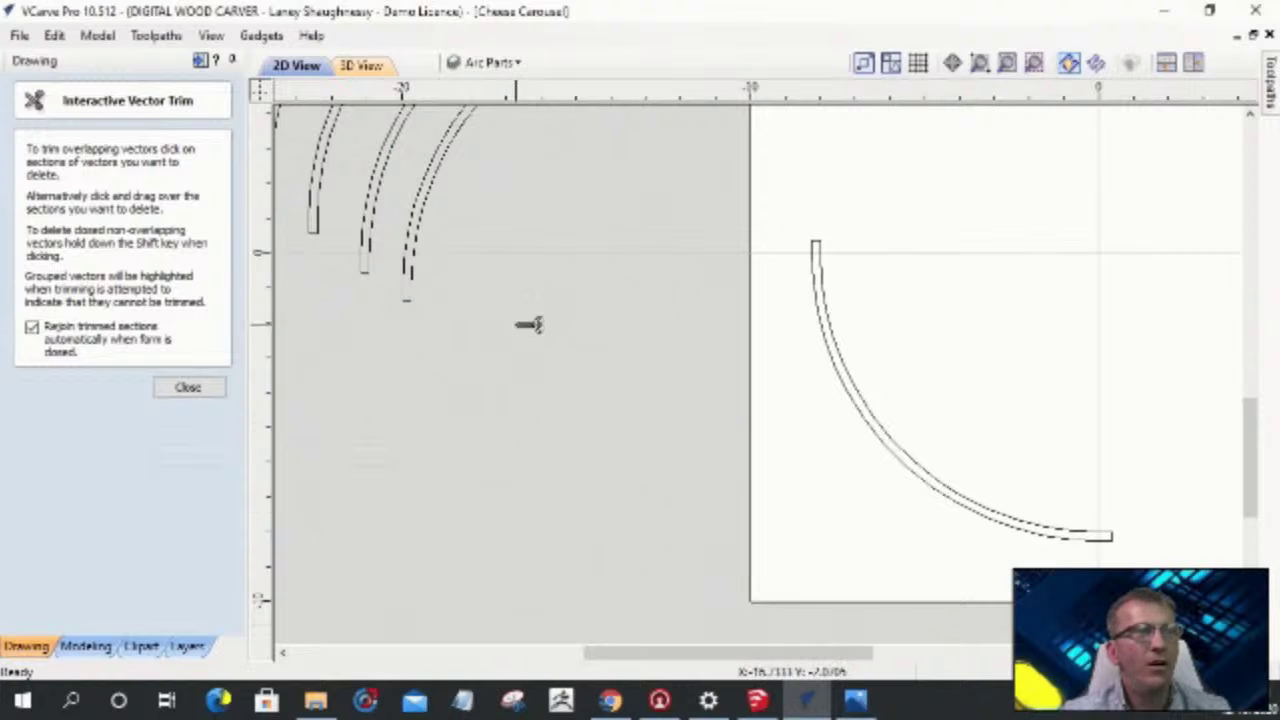
click(190, 386)
click(836, 368)
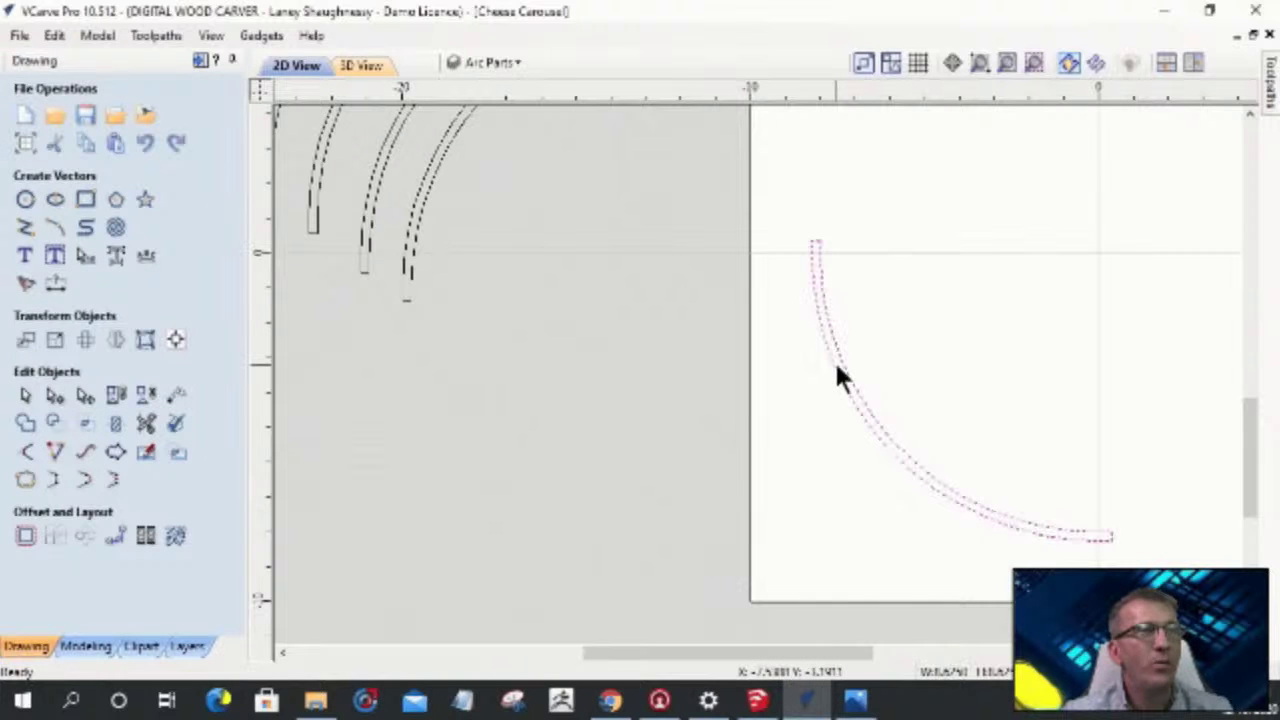
scroll(808, 376, down, 3)
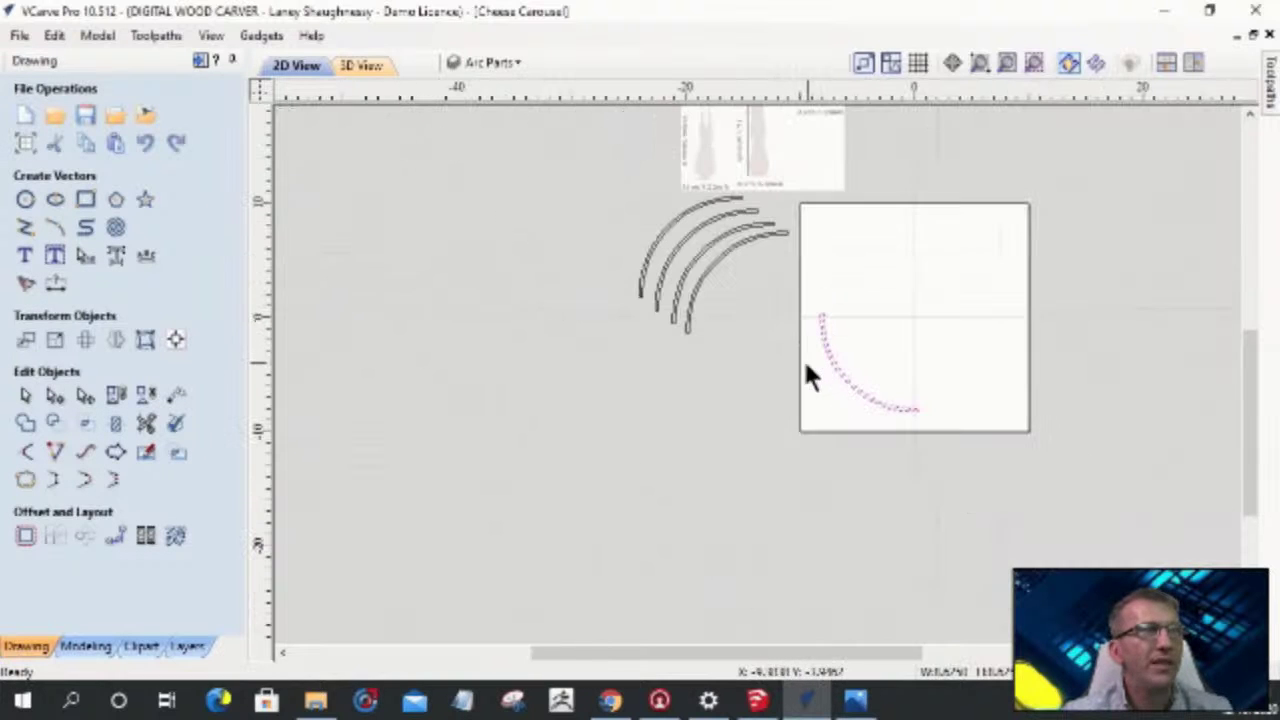
- Hide the Arc Parts layer, then show the Arc Riser Supports layer and make it active
click(492, 62)
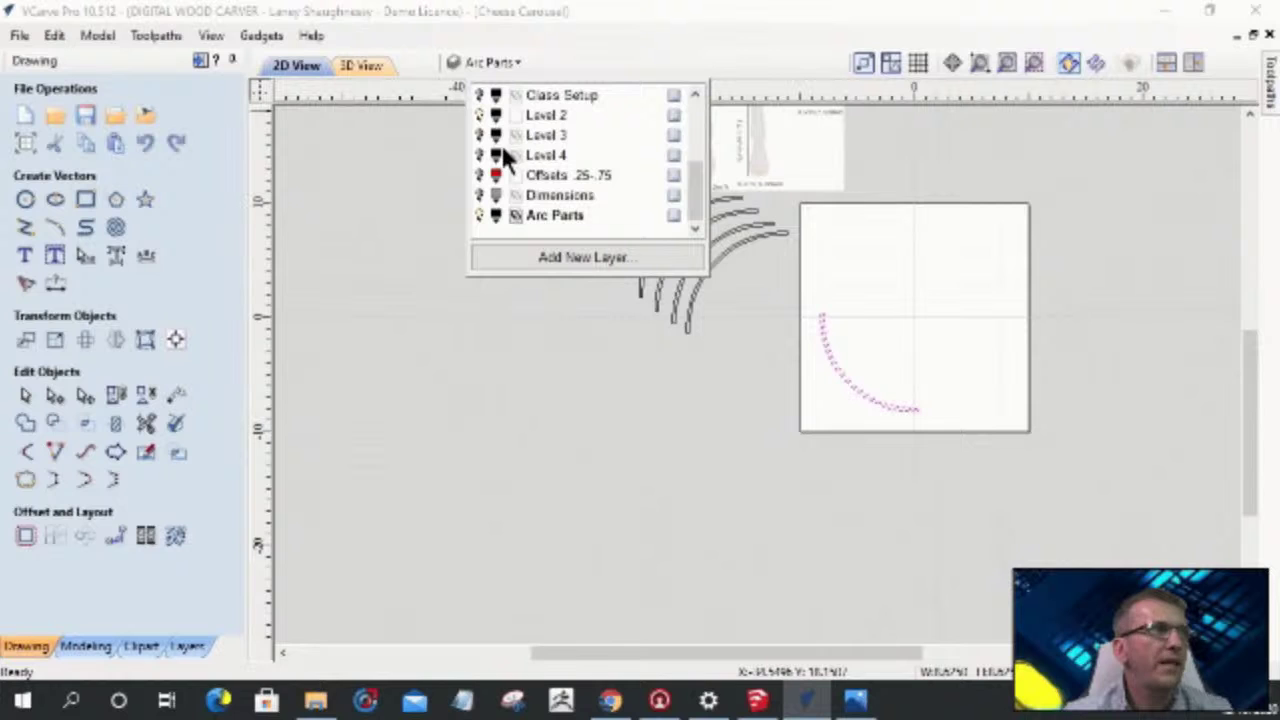
click(479, 214)
drag(676, 190, 686, 157)
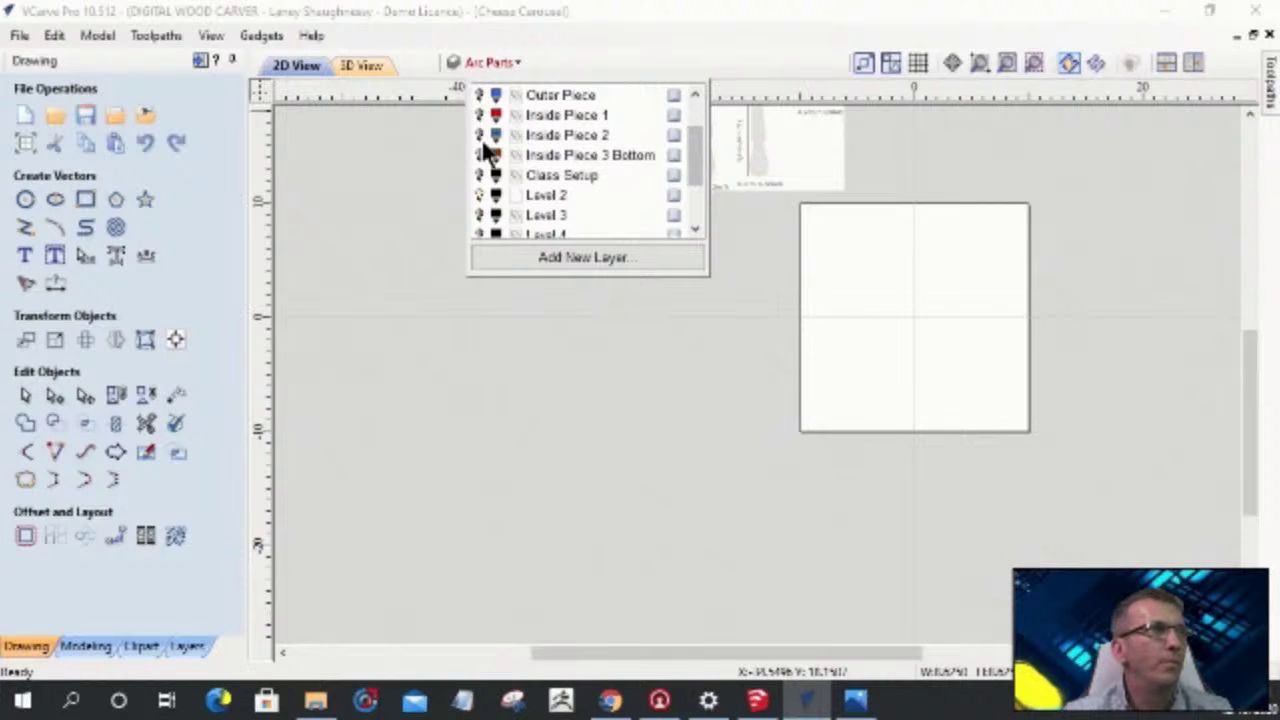
scroll(487, 150, up, 1)
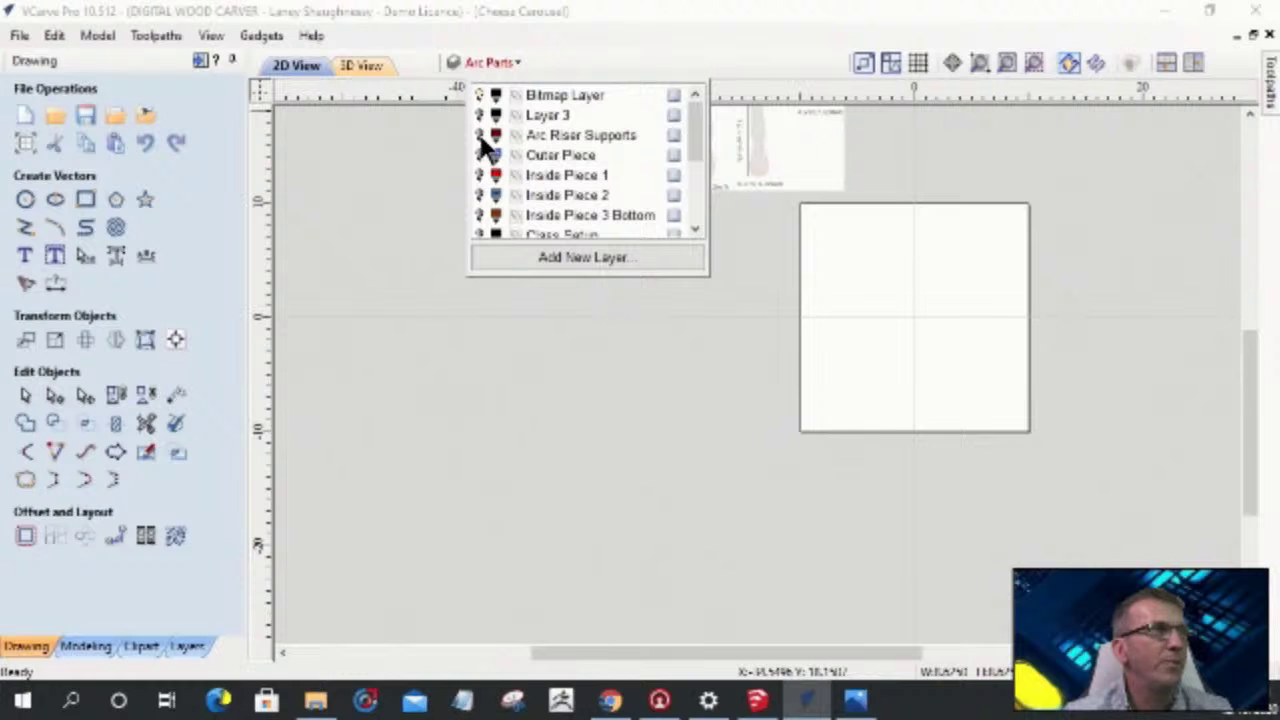
click(478, 135)
click(544, 134)
scroll(830, 270, down, 2)
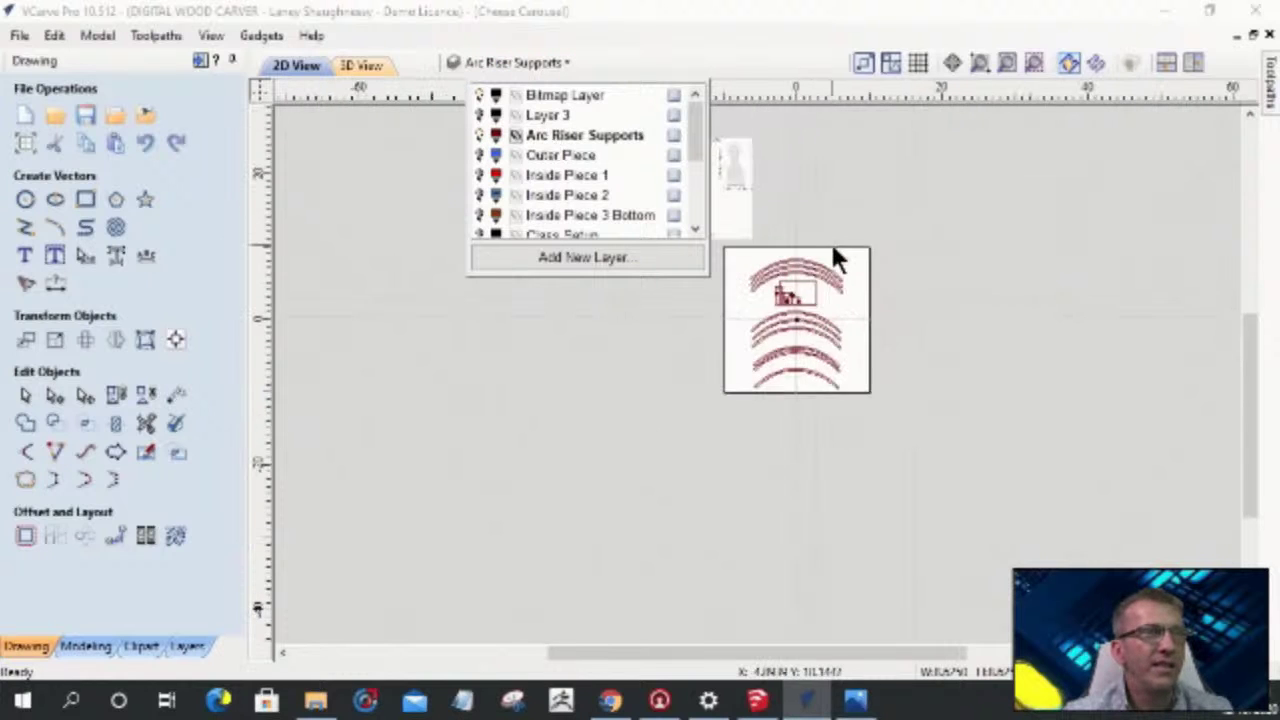
scroll(813, 282, up, 3)
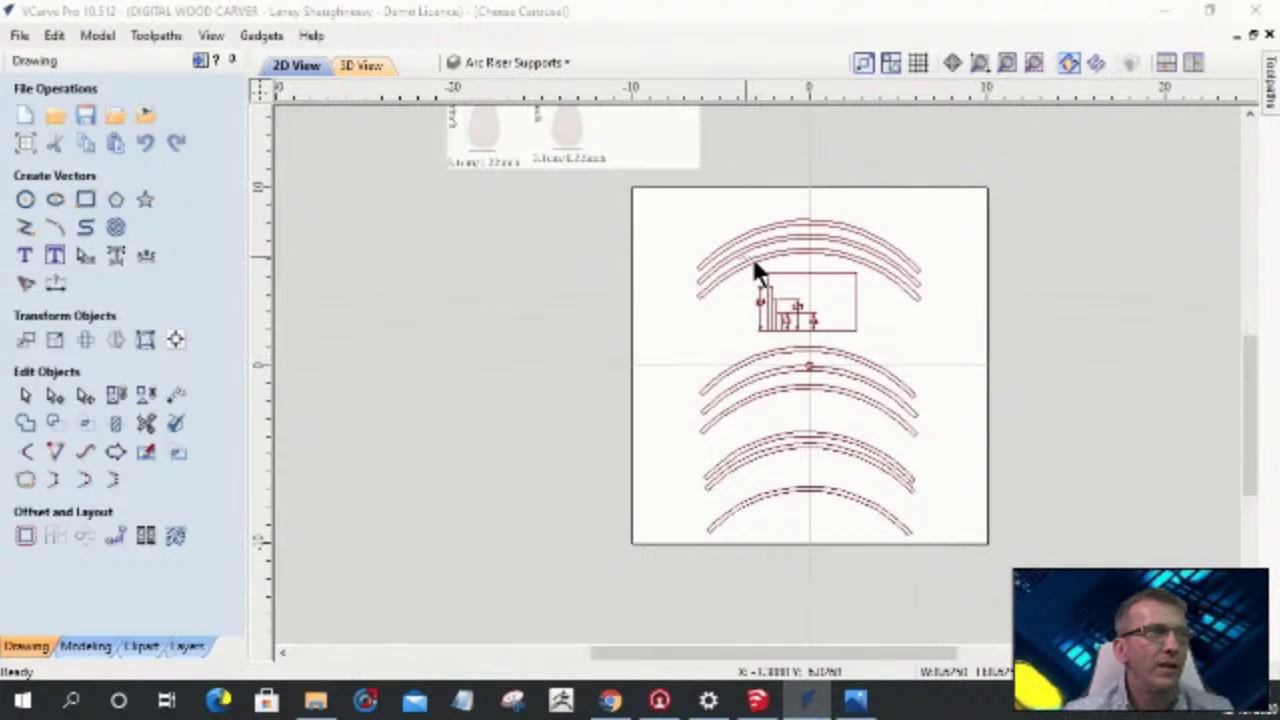
- Select the dimensioned riser profile drawing between the arcs and copy it to the Arc Parts layer
click(786, 318)
right_click(786, 318)
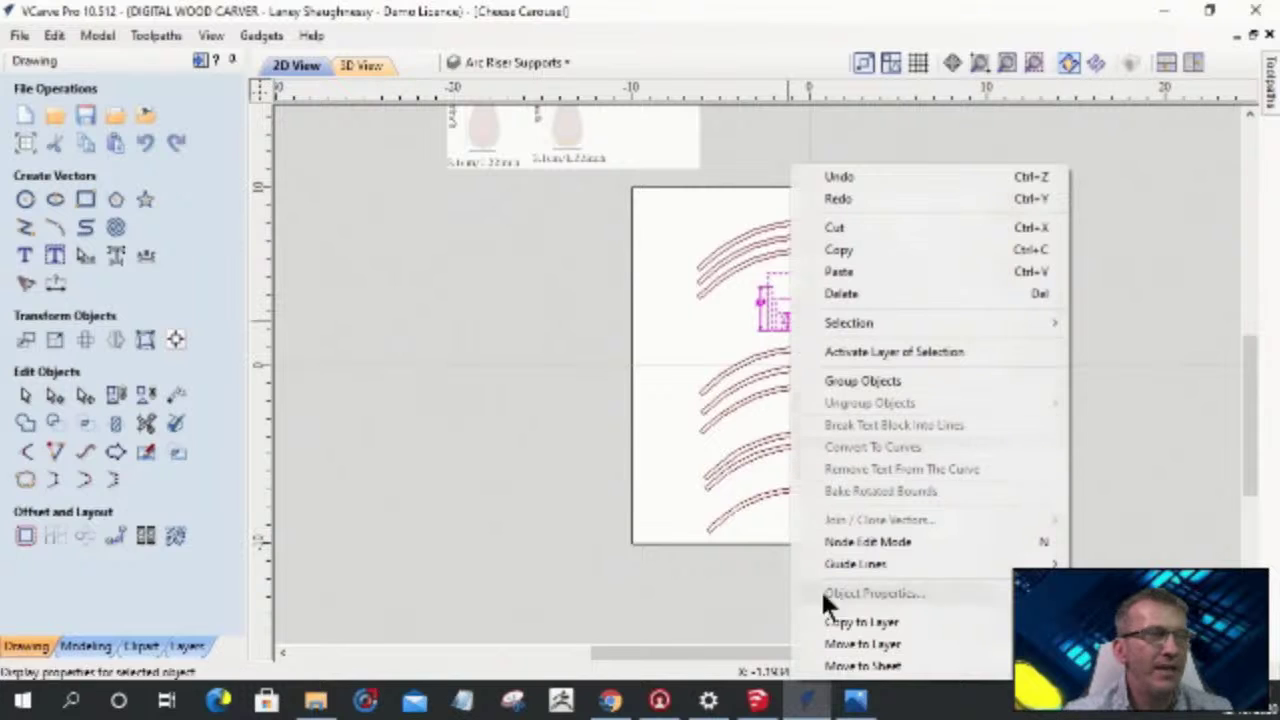
mouse_move(828, 622)
click(1112, 624)
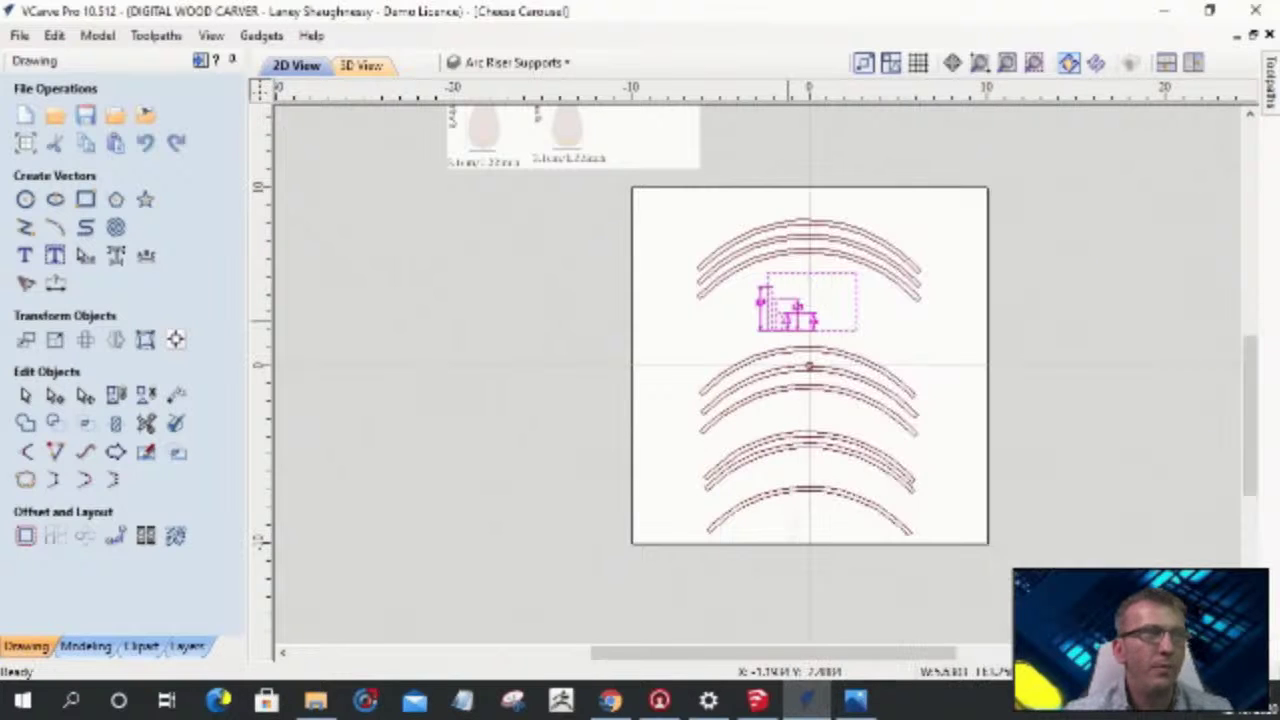
- Hide the Arc Riser Supports layer and show the Arc Parts layer again
click(508, 57)
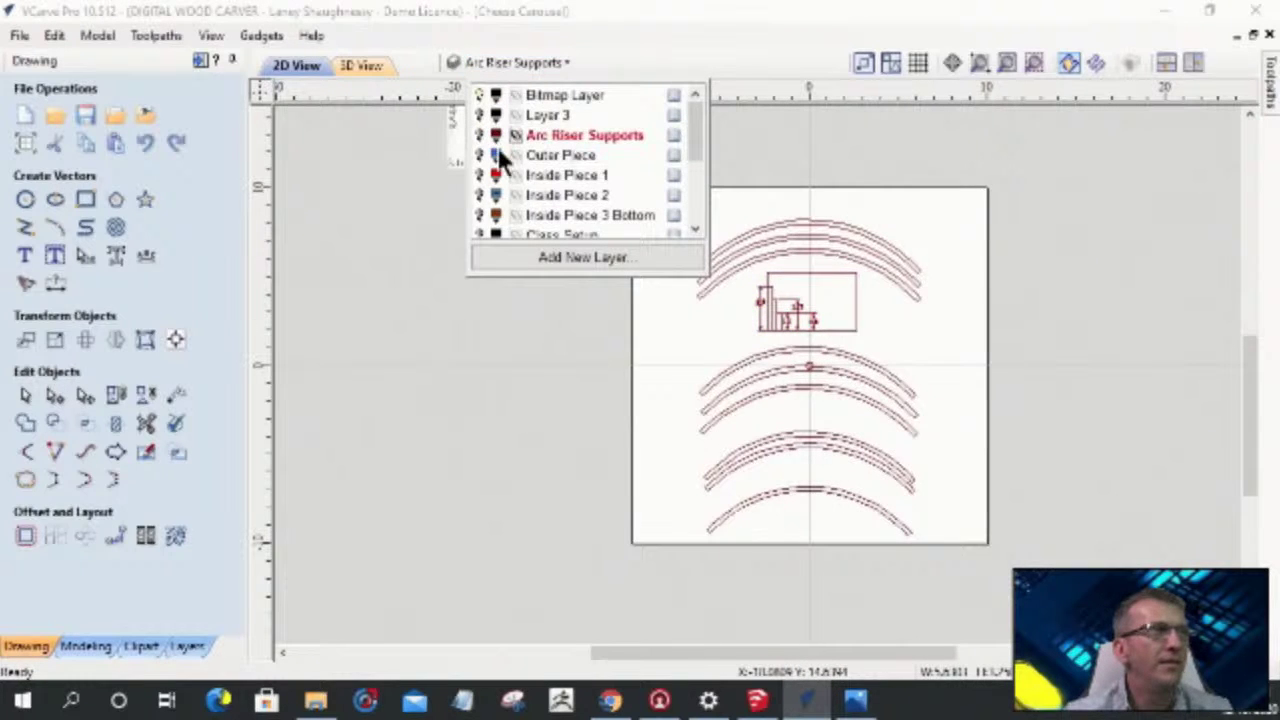
click(482, 134)
scroll(525, 168, down, 3)
scroll(500, 200, up, 2)
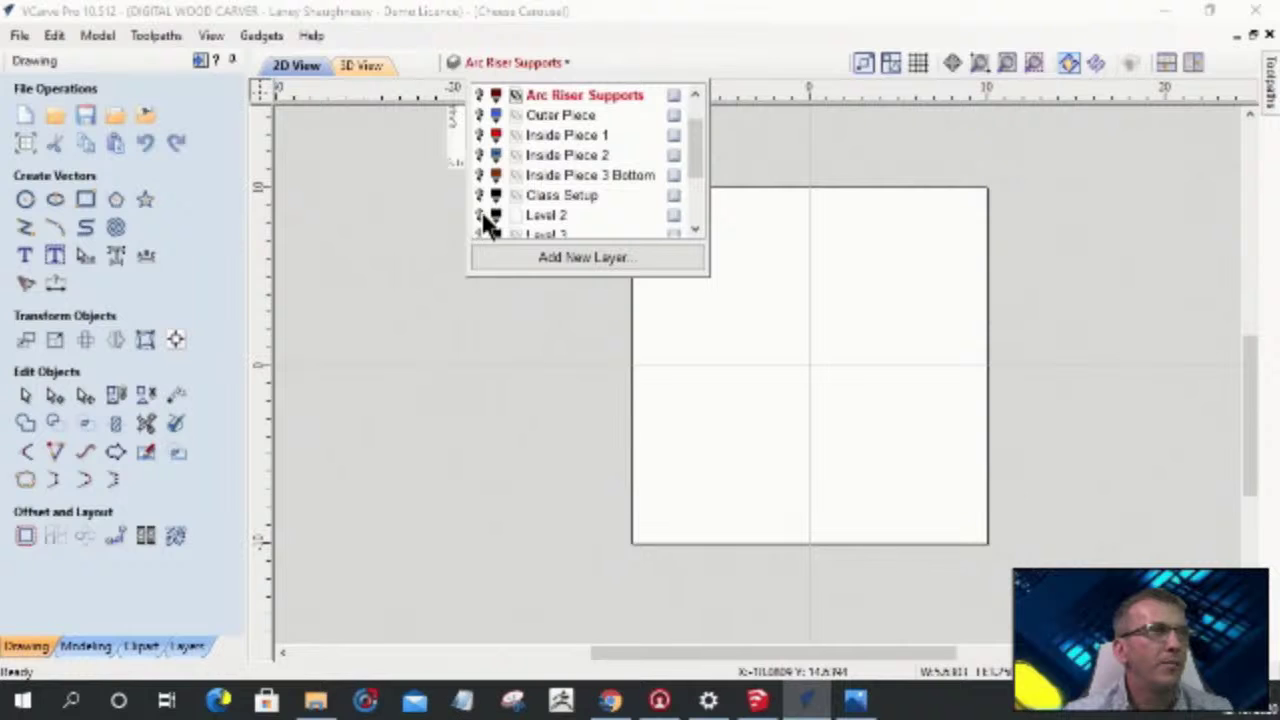
scroll(480, 222, down, 2)
click(480, 215)
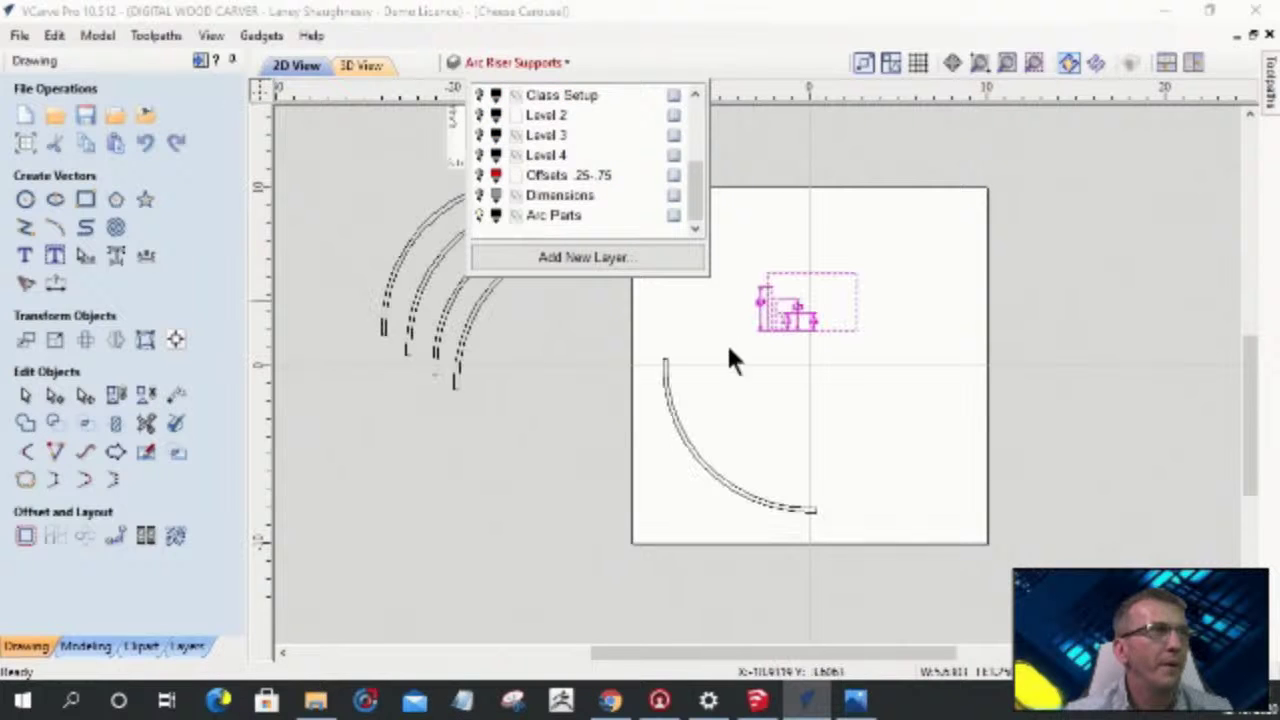
- Draw a rectangle about 1.05 by 0.75 inches spanning from the 2.5-inch riser's top down to the 1.75-inch riser's top
scroll(913, 322, up, 5)
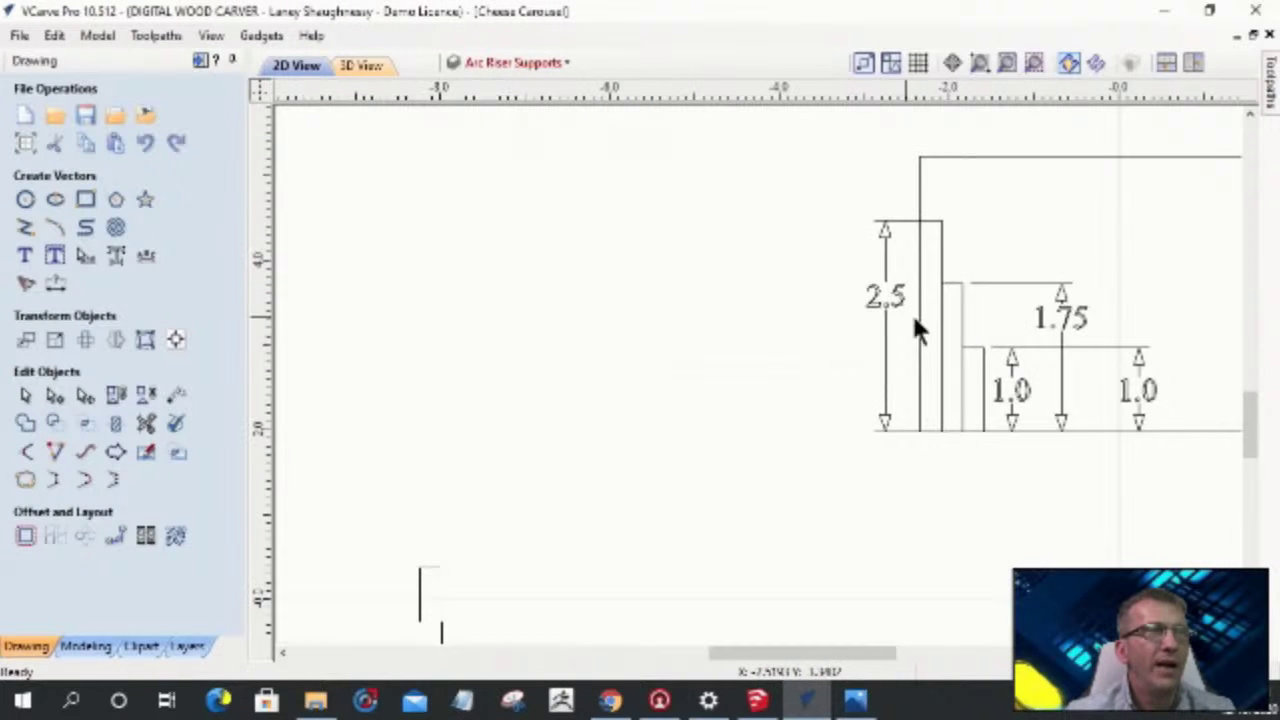
click(951, 279)
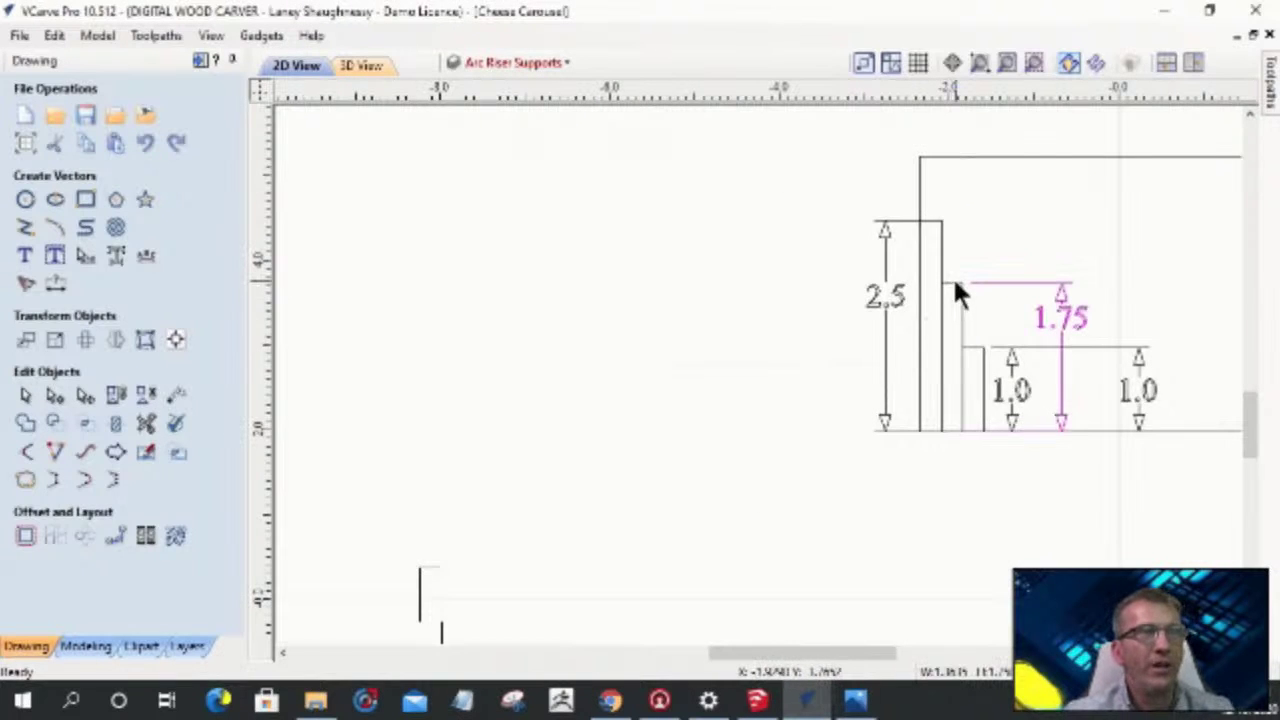
click(85, 199)
drag(942, 218, 1032, 284)
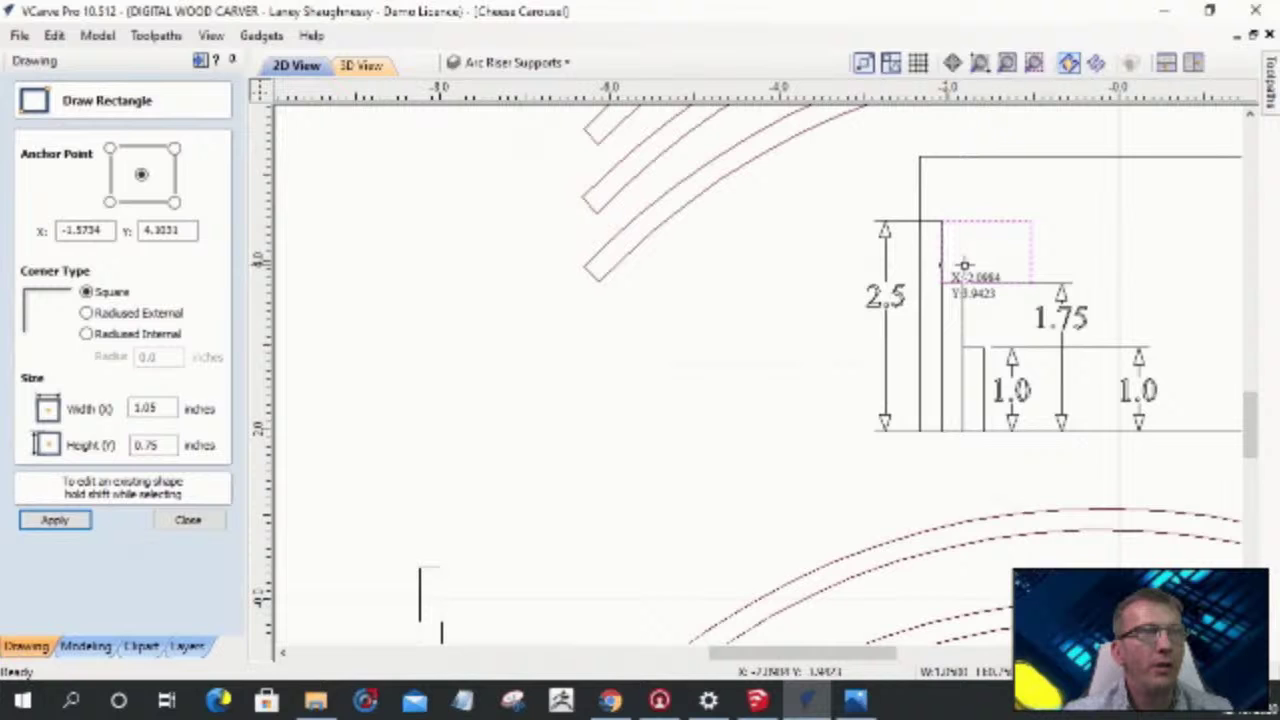
scroll(963, 265, up, 2)
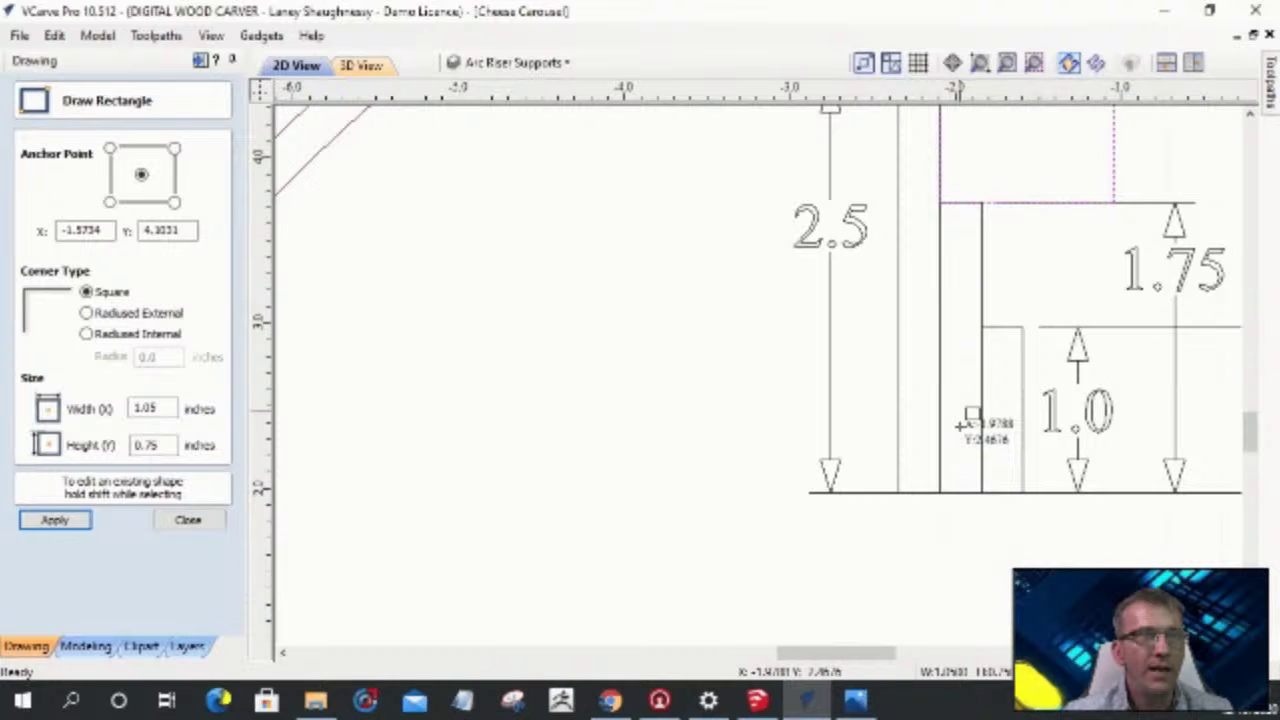
- Hide the Arc Riser Supports layer, make the Arc Parts layer active, and end rectangle drawing
scroll(963, 424, down, 5)
click(481, 67)
click(477, 135)
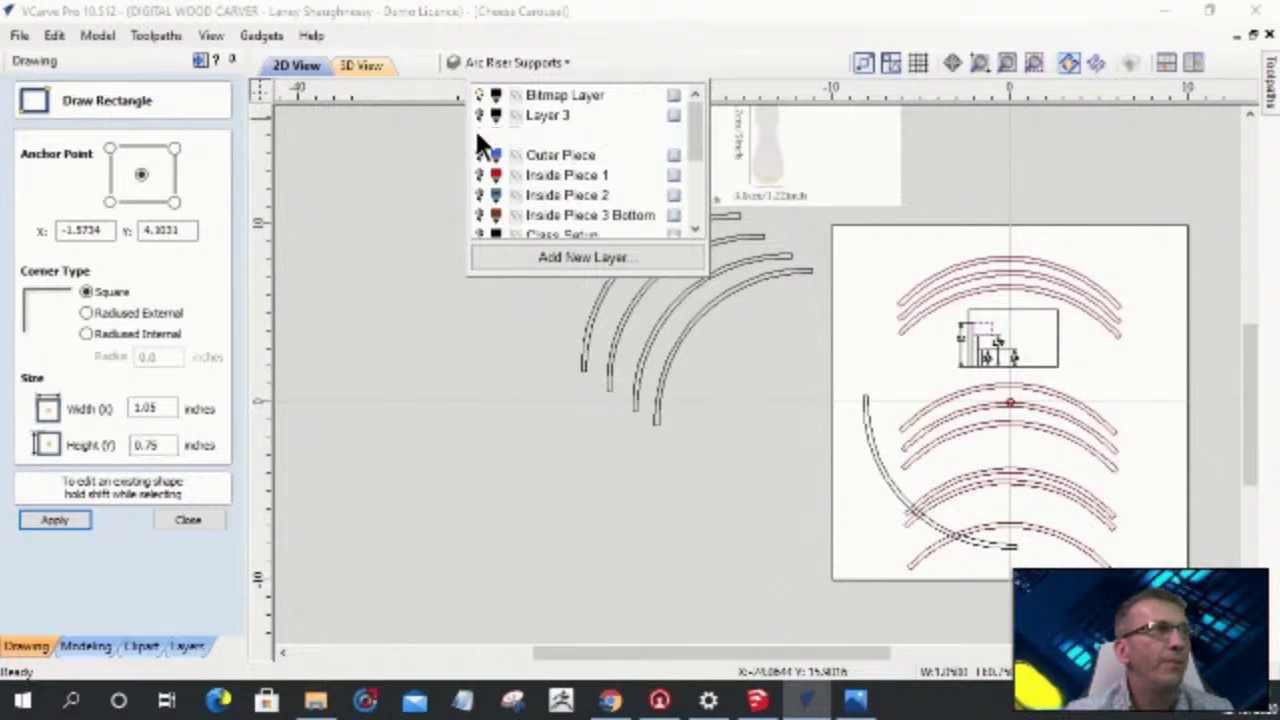
scroll(540, 218, down, 3)
click(530, 215)
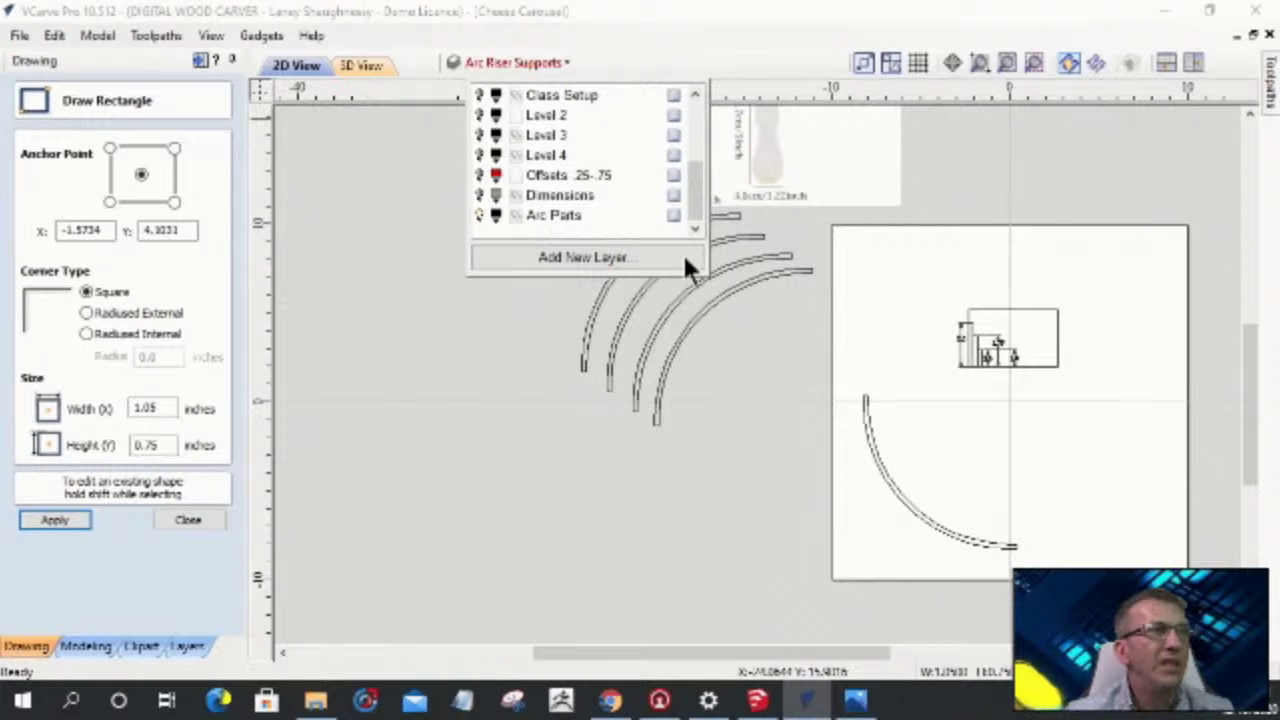
scroll(962, 374, up, 3)
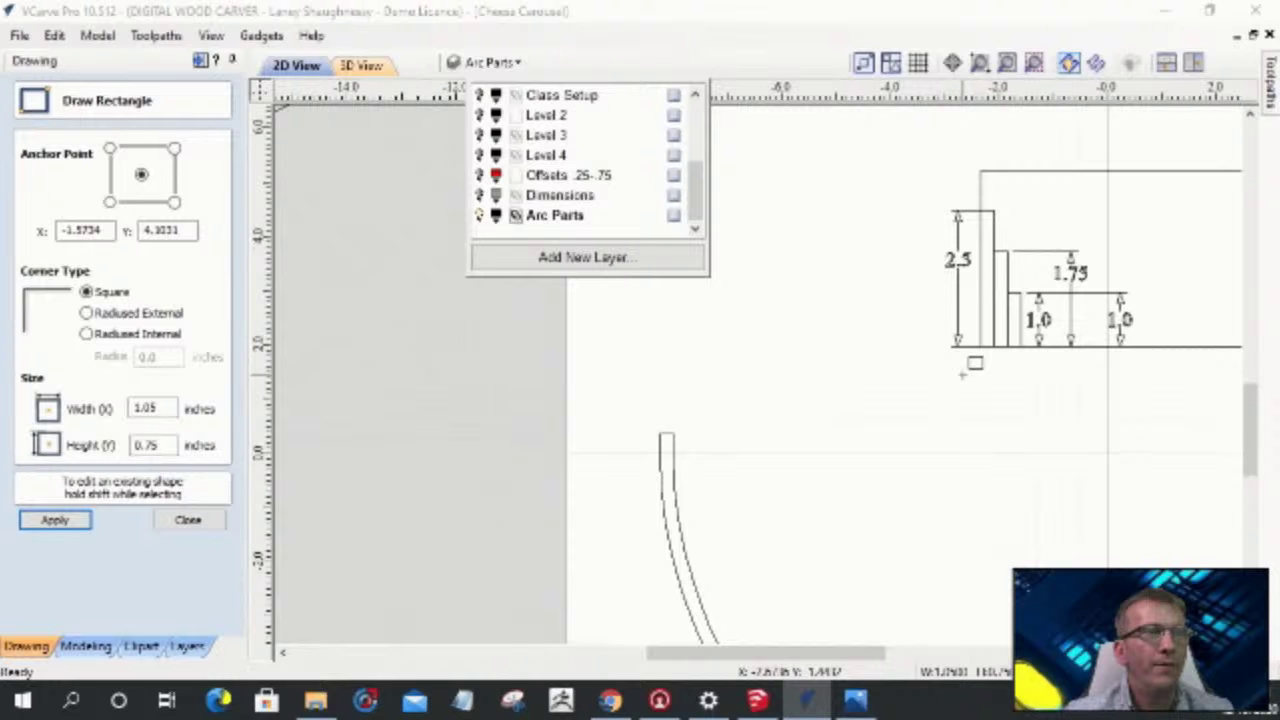
scroll(1062, 280, up, 4)
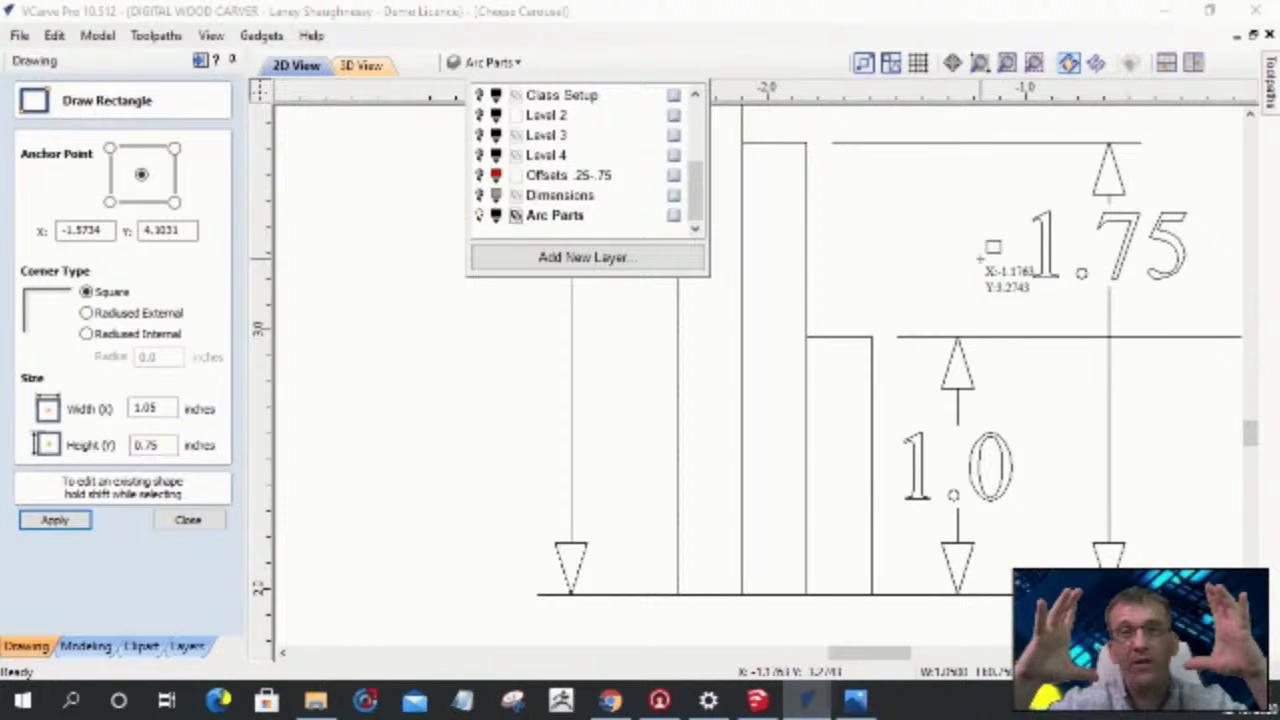
scroll(993, 248, down, 3)
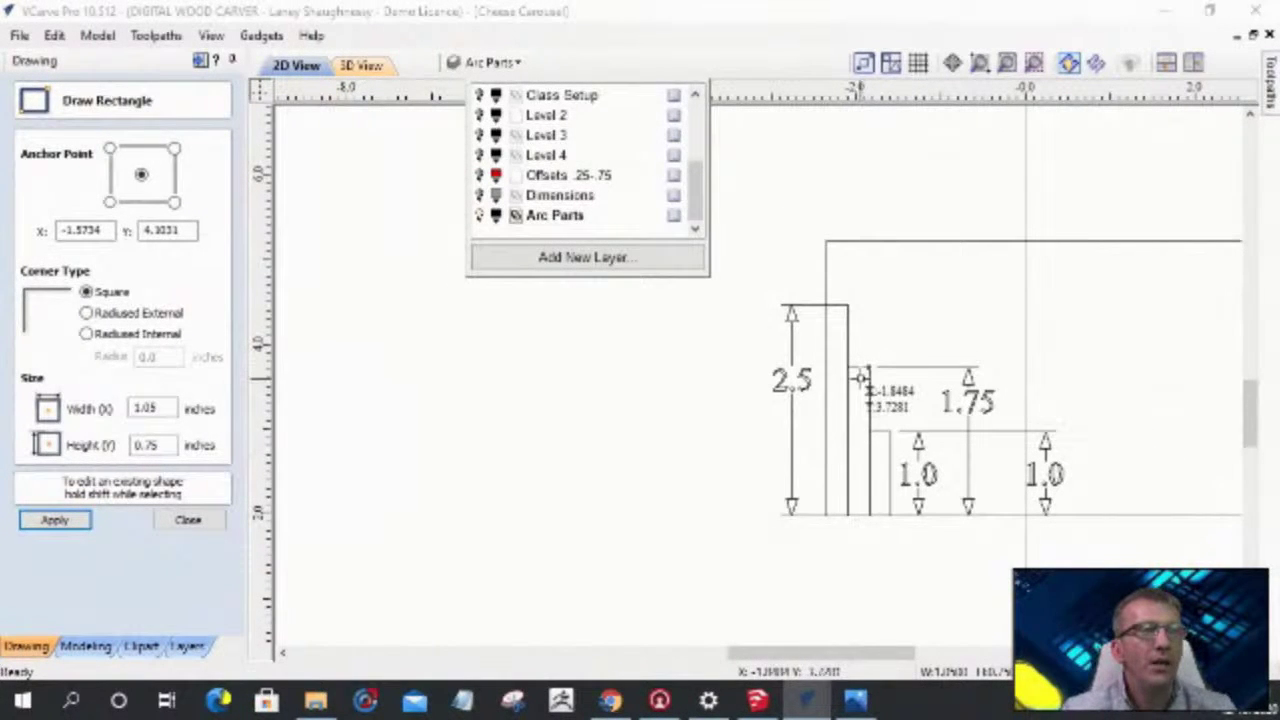
scroll(858, 377, down, 6)
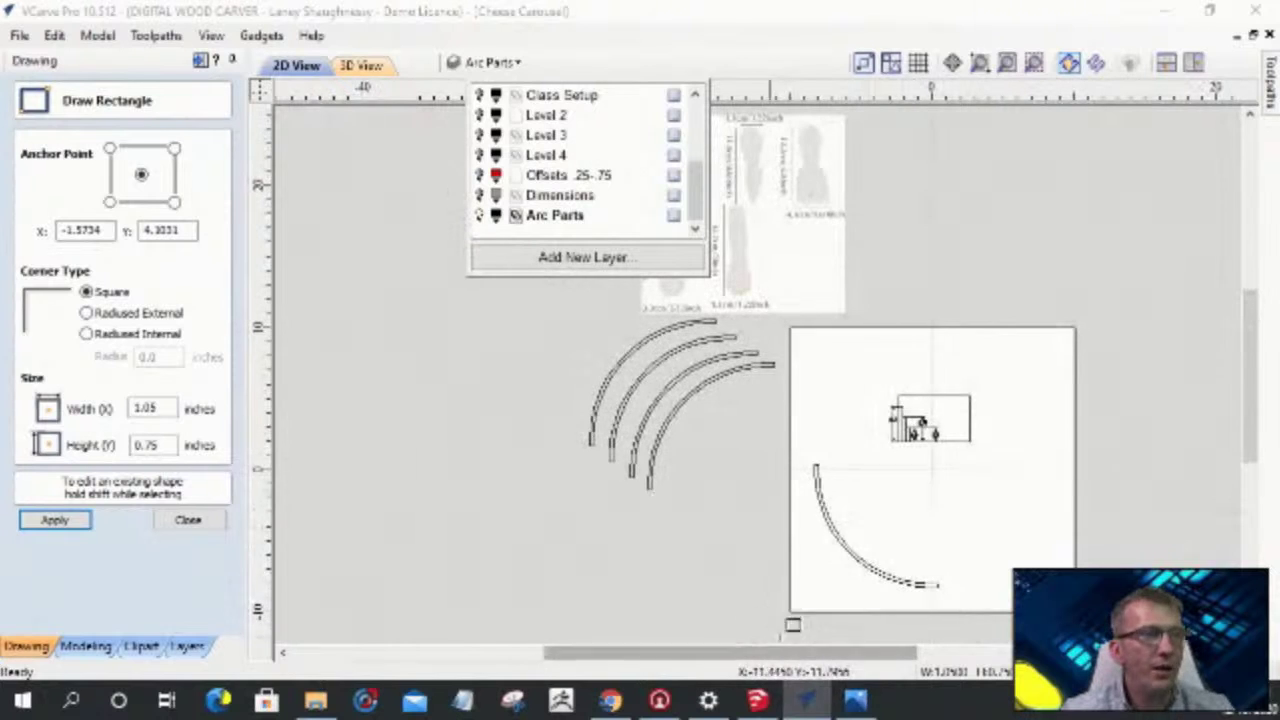
click(184, 520)
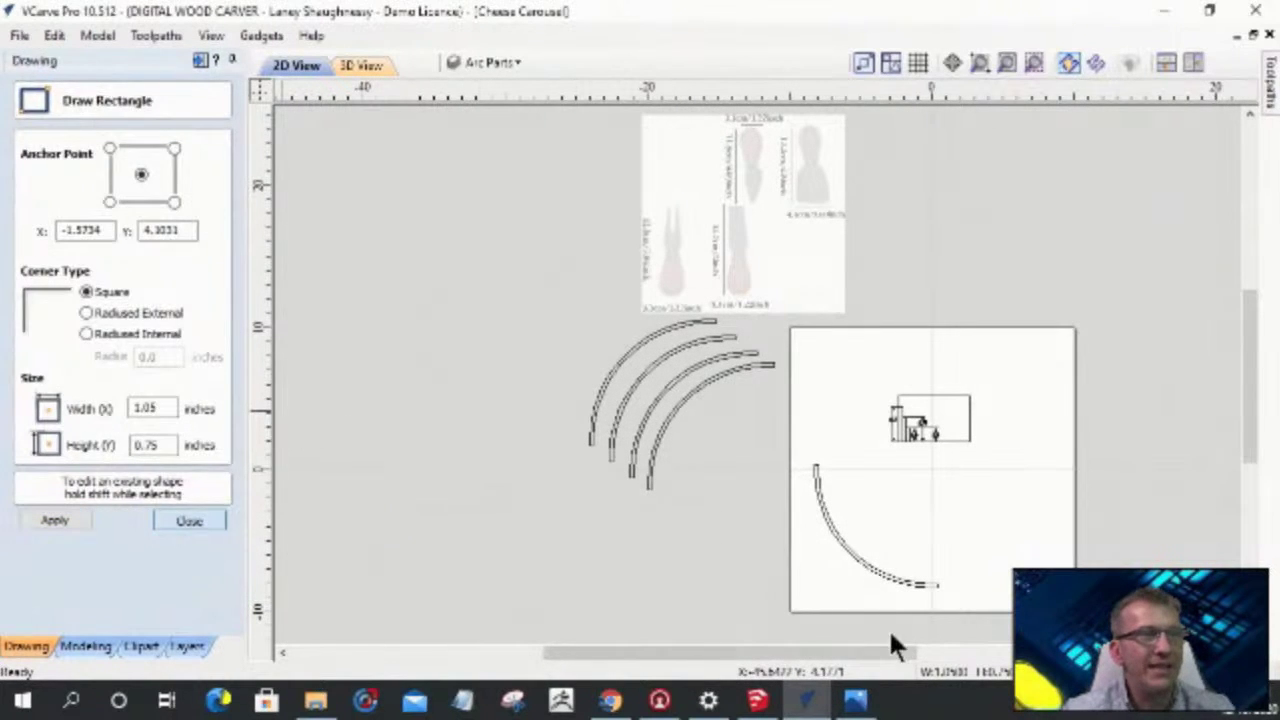
- Make two copies of the arc strip on the sheet, spaced diagonally inward from the original
click(855, 553)
scroll(835, 548, up, 3)
click(843, 553)
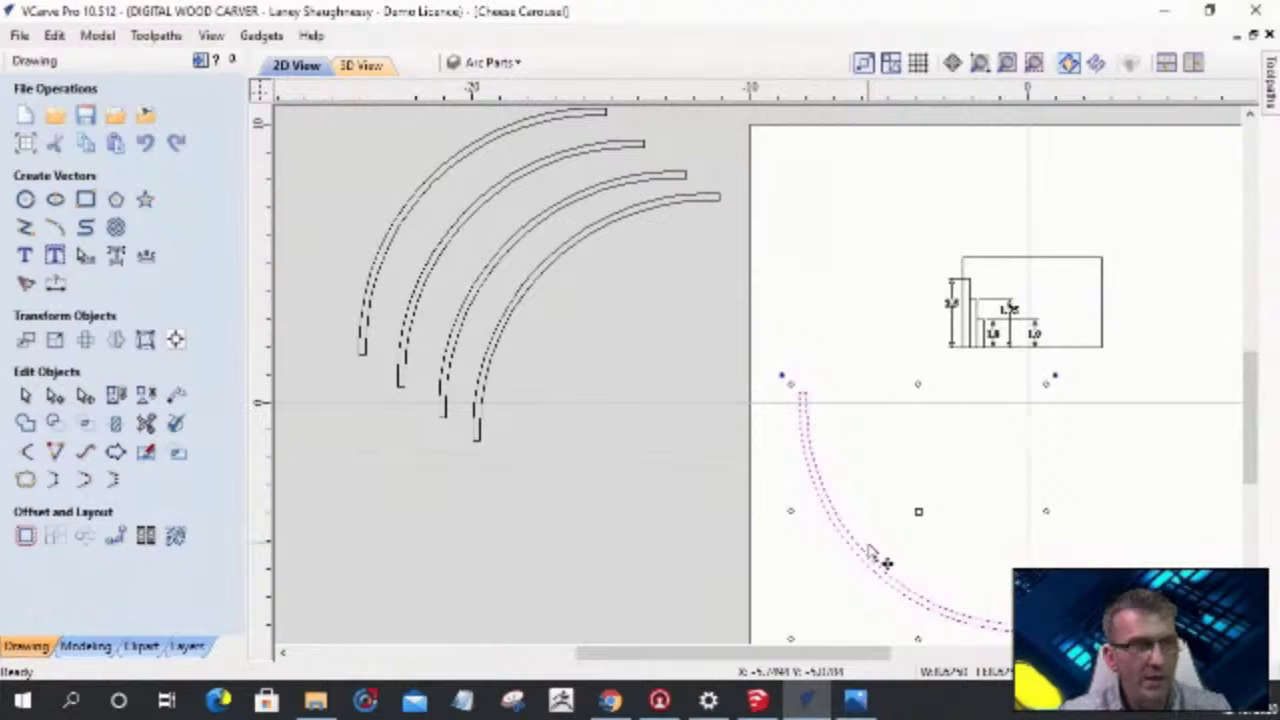
drag(855, 549, 909, 498)
scroll(909, 498, down, 3)
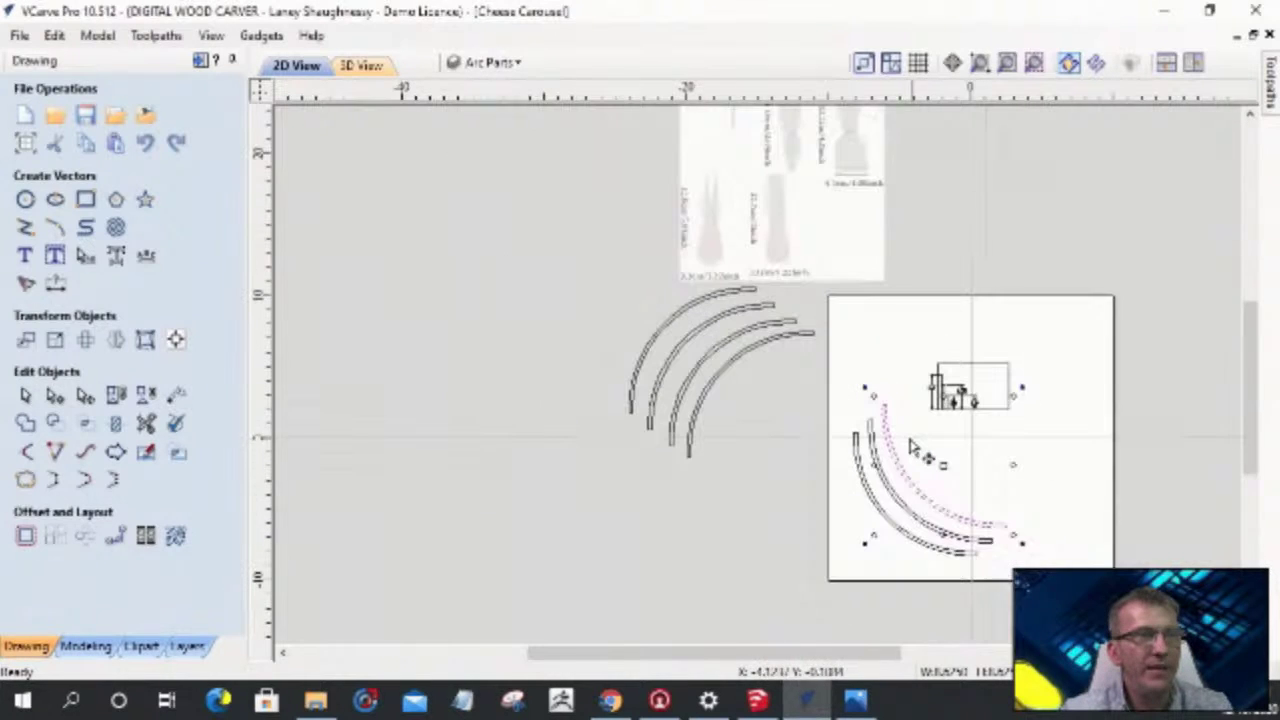
- Select all three arc strips and move them off the sheet, below the four existing arcs
click(892, 494)
shift+click(882, 521)
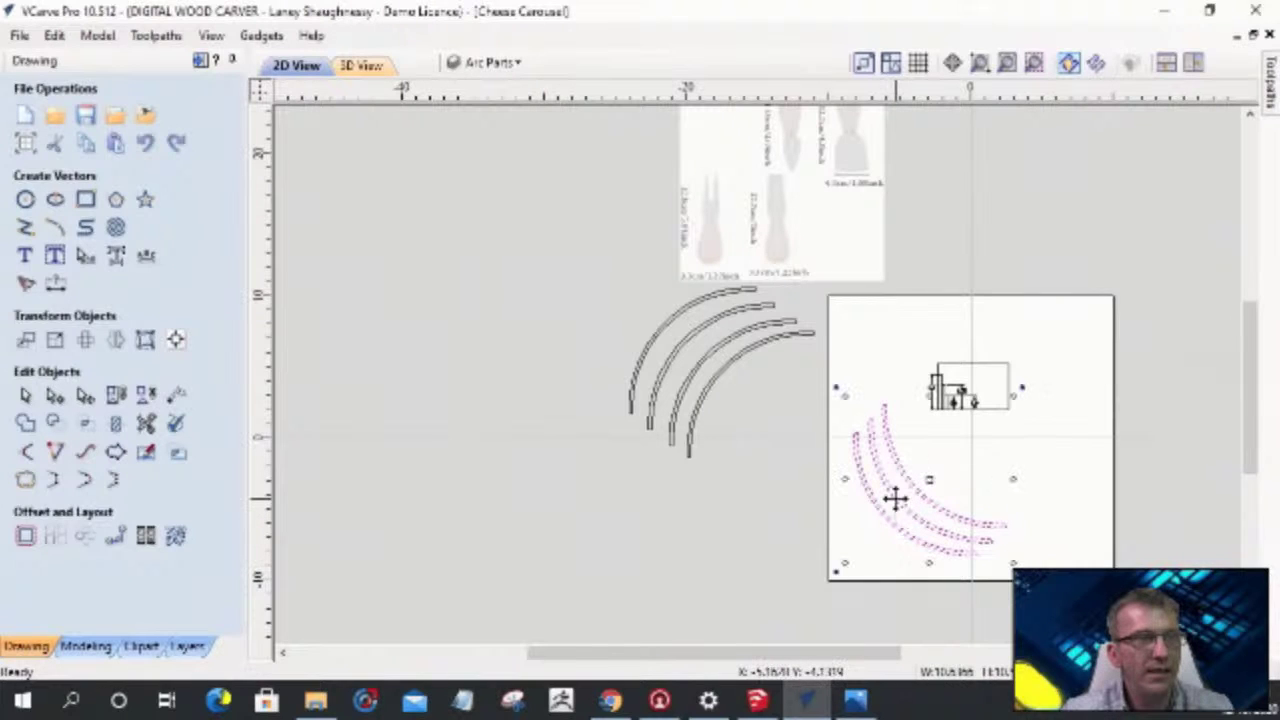
drag(895, 498, 711, 614)
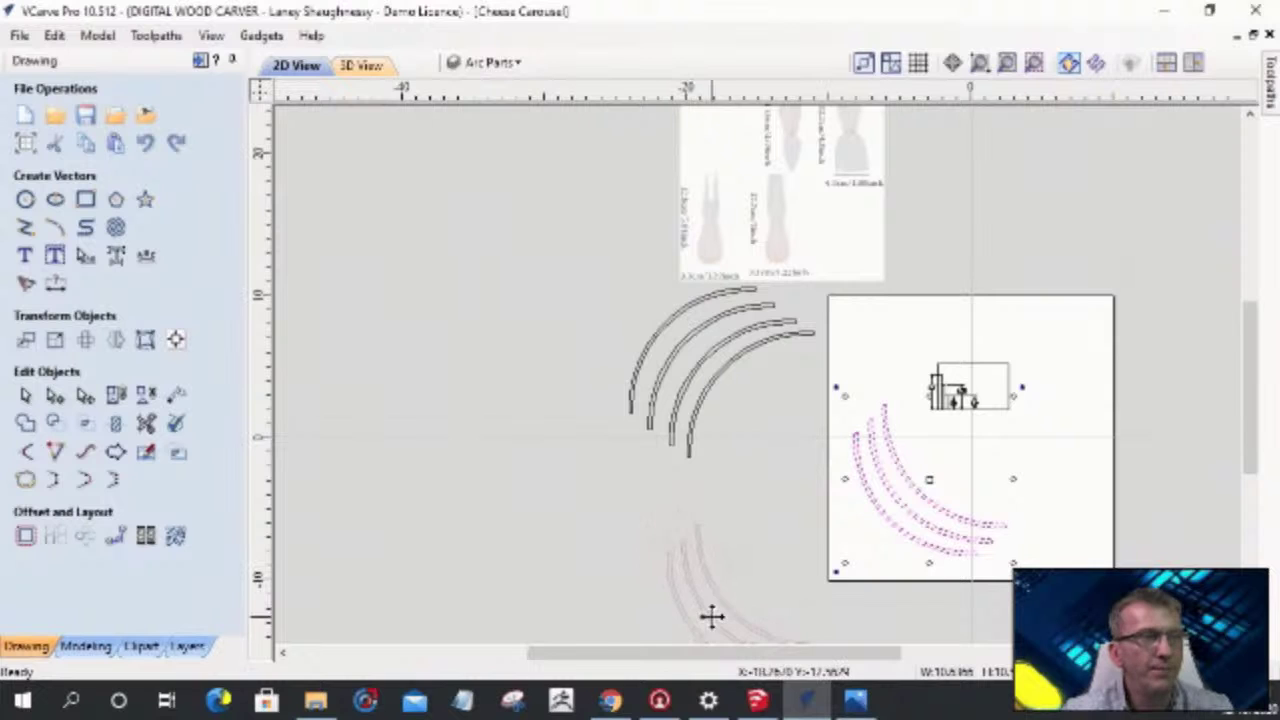
scroll(783, 474, down, 4)
scroll(724, 485, up, 4)
click(695, 465)
scroll(697, 452, down, 2)
scroll(698, 446, up, 1)
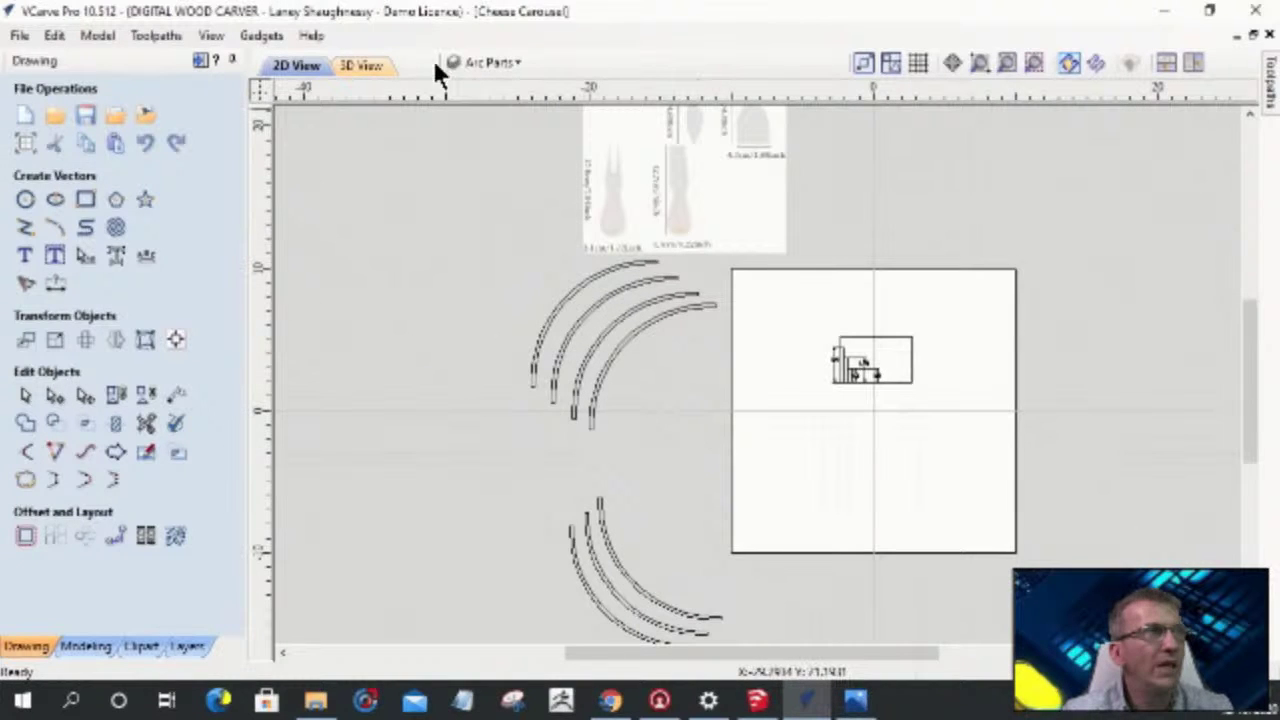
- Show the Level 3 layer, leaving Level 4 hidden
click(477, 62)
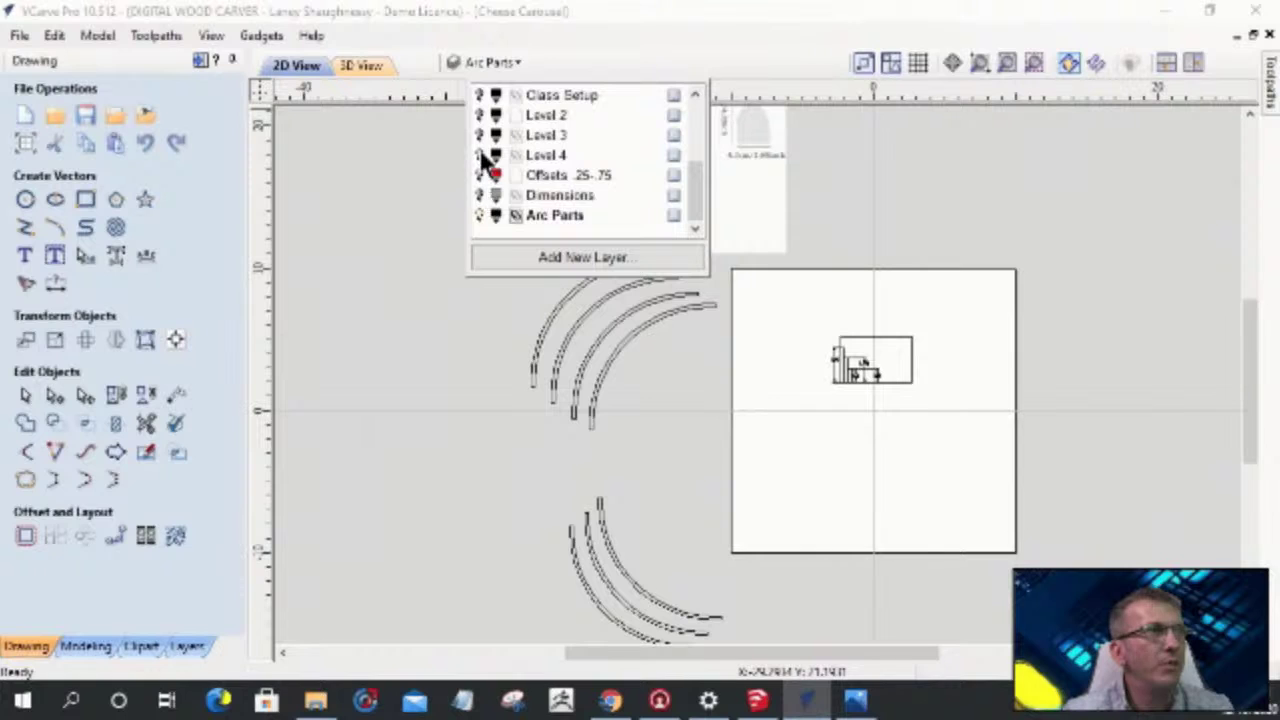
click(479, 156)
click(480, 156)
click(479, 135)
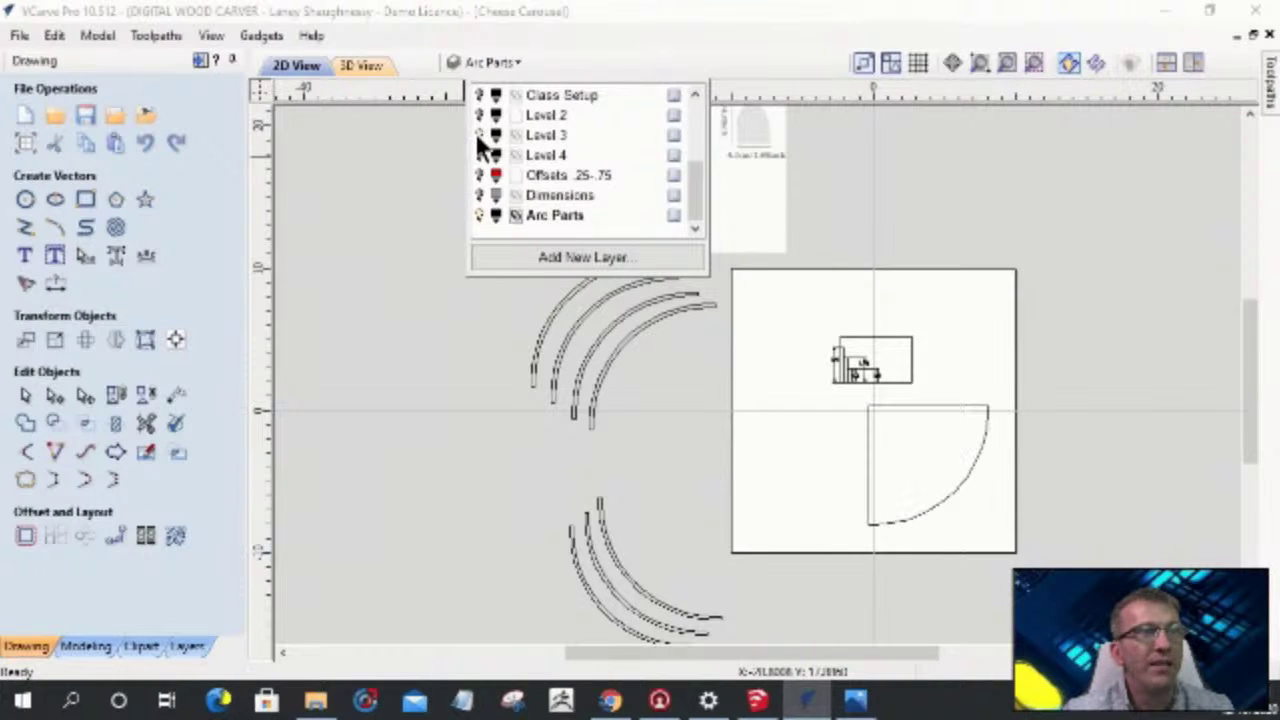
- Offset the Level 3 quarter-circle outline inwards by 0.25 inches with sharp corners, keeping the original
click(948, 495)
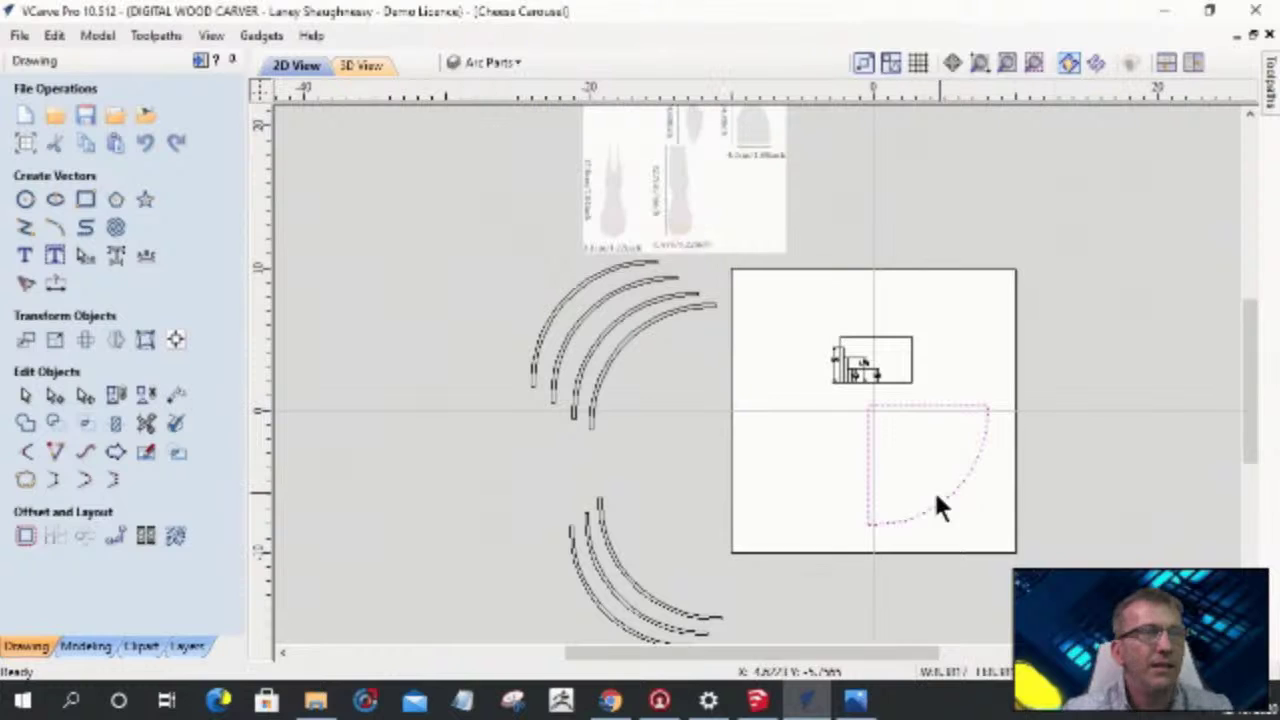
click(25, 537)
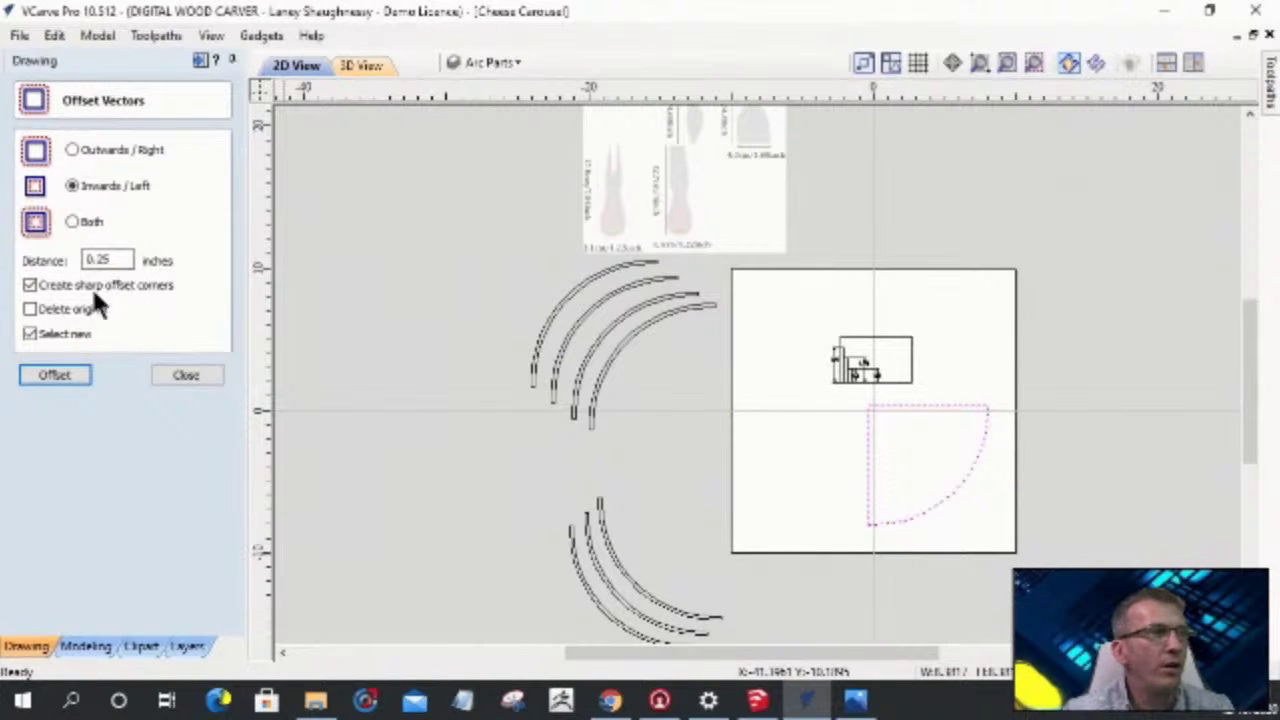
click(55, 375)
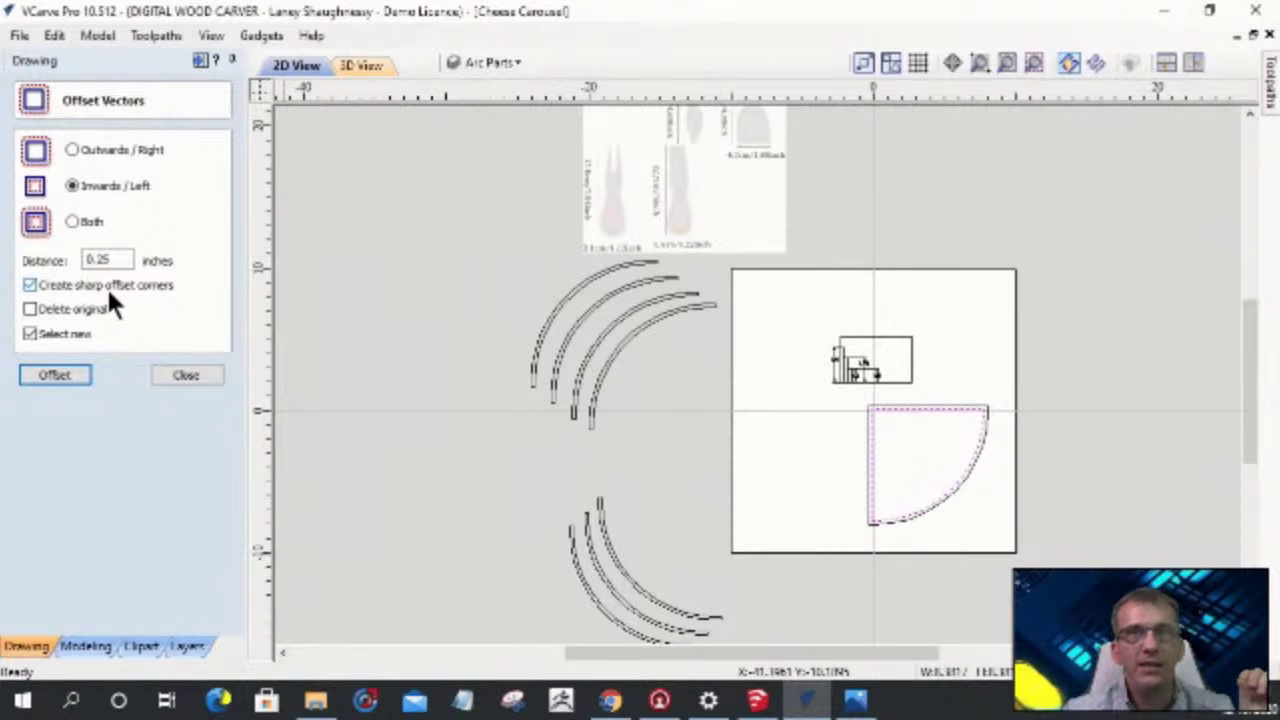
scroll(874, 418, up, 5)
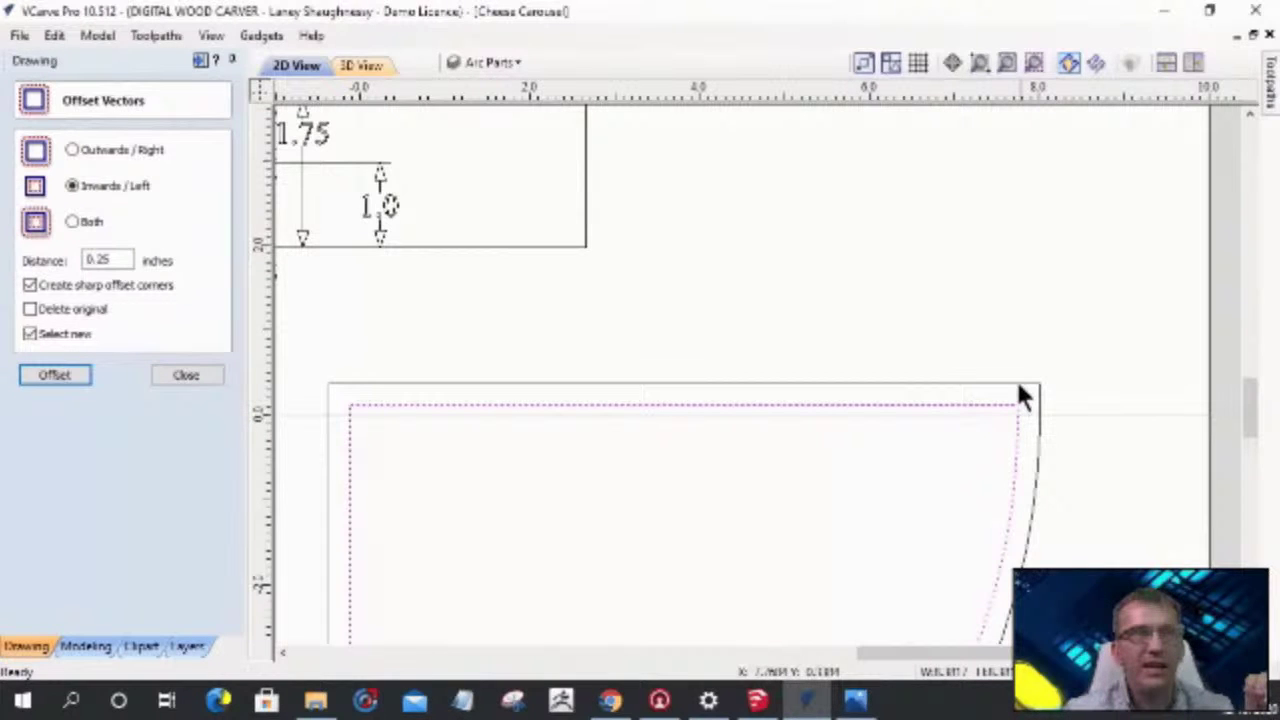
scroll(1022, 396, down, 5)
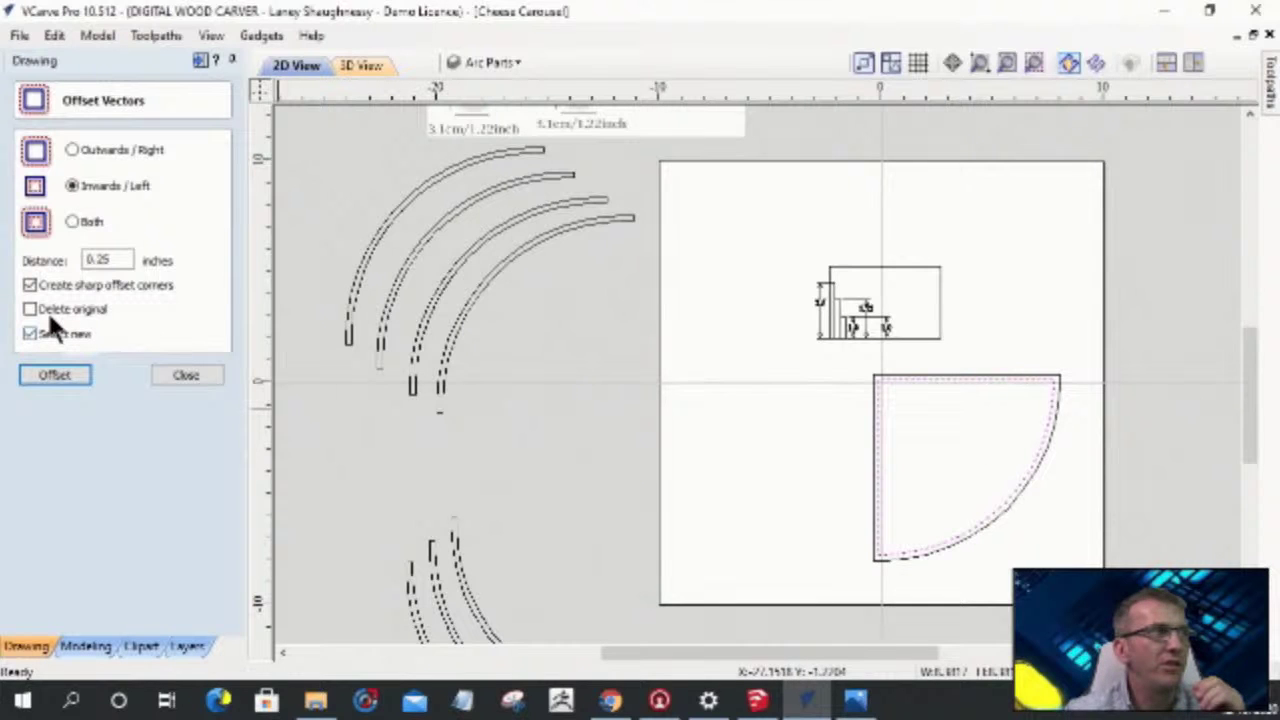
click(88, 380)
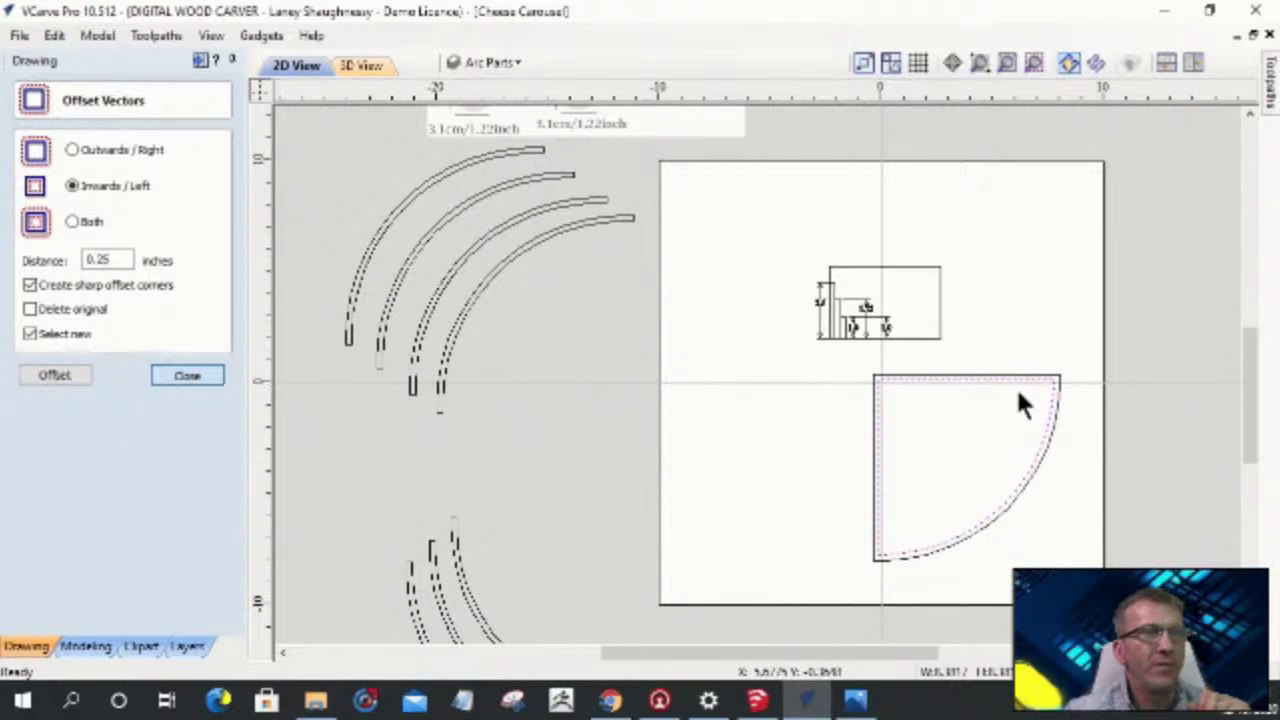
click(187, 375)
- Remove the two straight spans of the inner offset outline in node editing, keeping only its curved span
click(55, 394)
click(1058, 385)
scroll(1088, 368, up, 3)
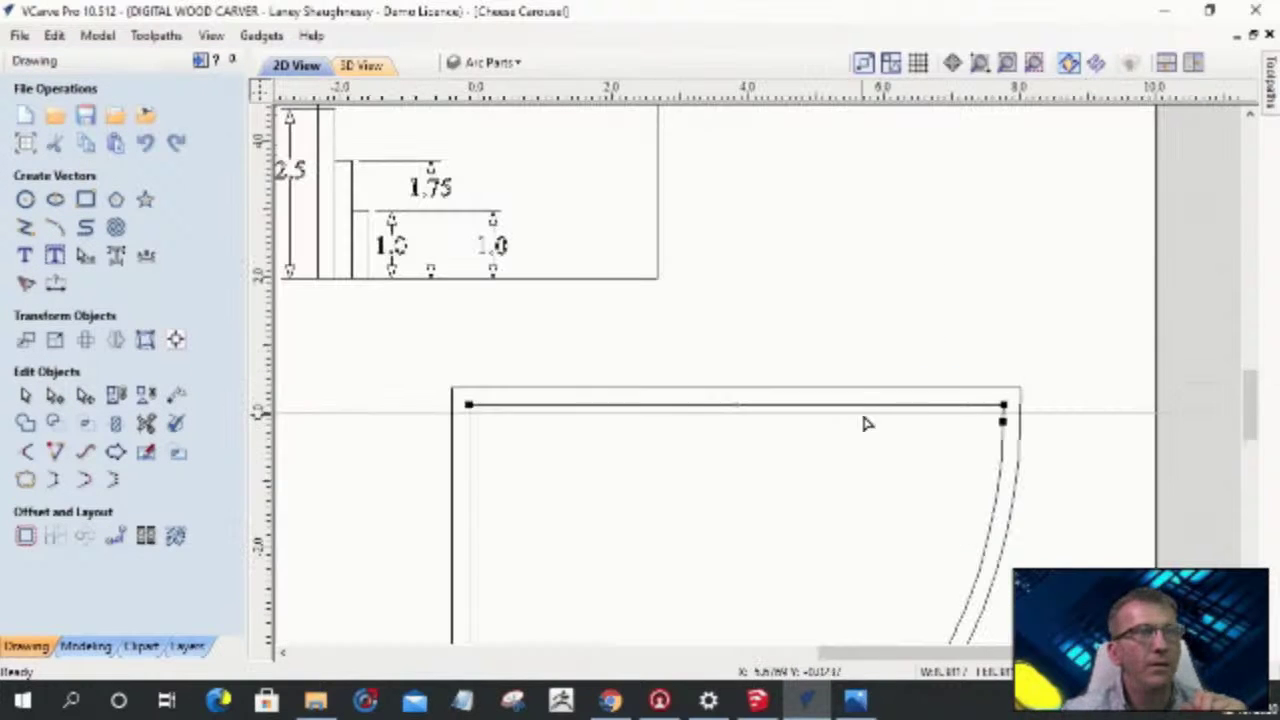
right_click(870, 407)
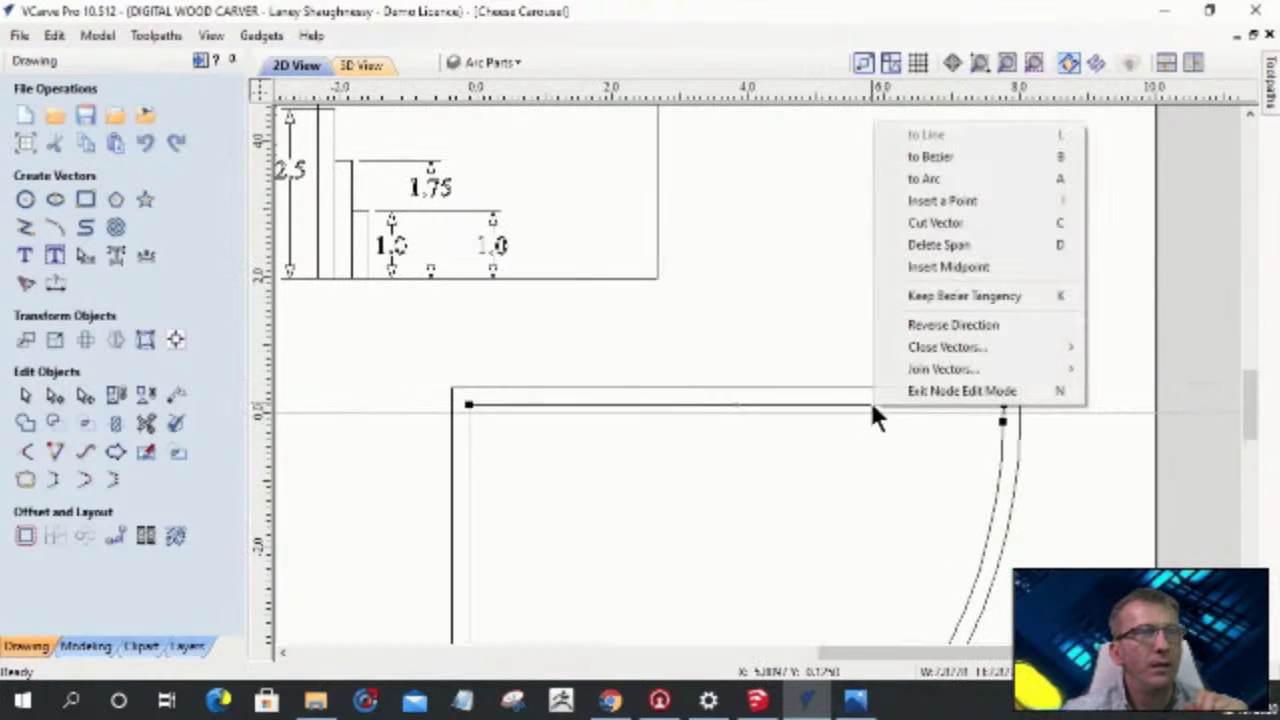
click(913, 223)
scroll(1049, 314, down, 3)
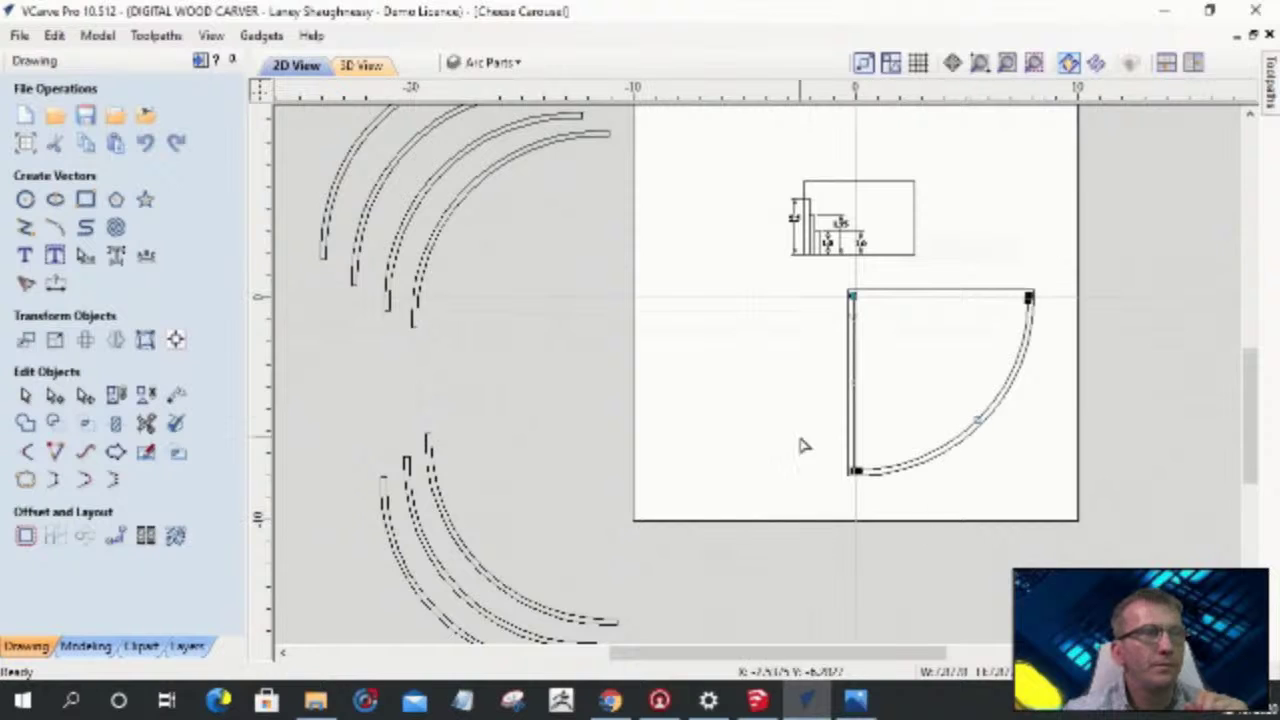
scroll(820, 440, up, 4)
right_click(884, 425)
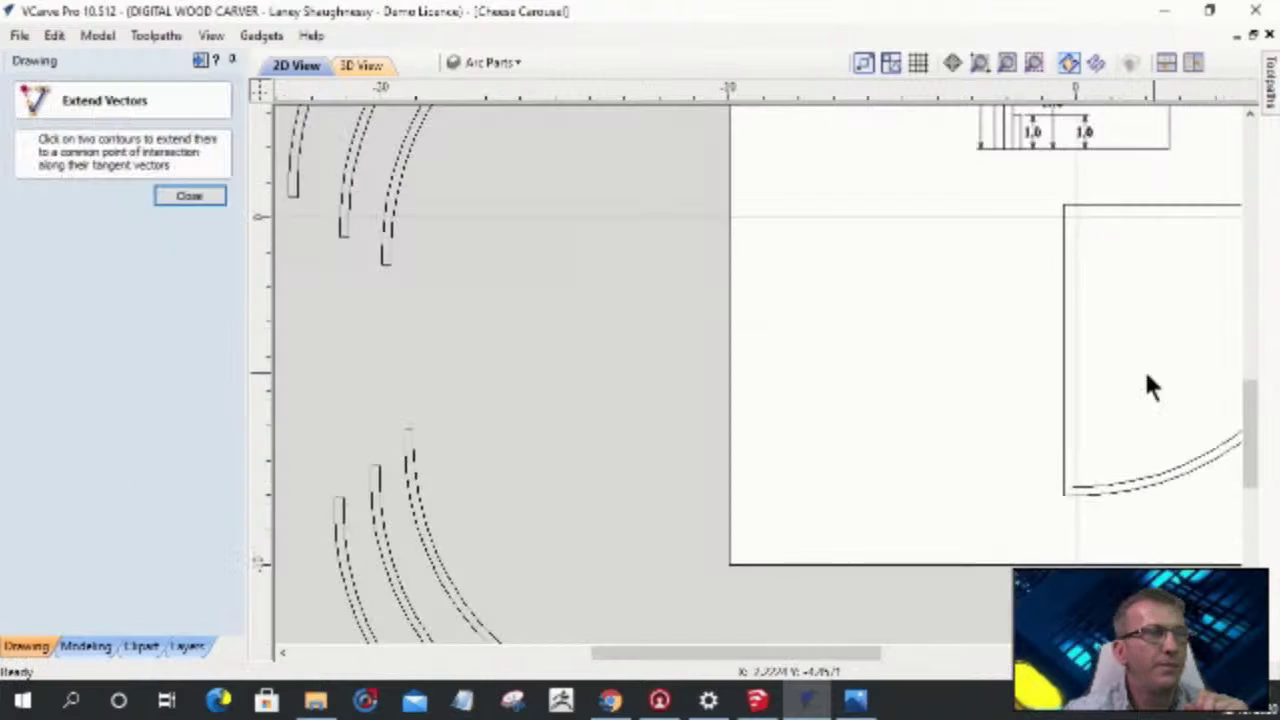
- Extend the inner arc's ends to meet the straight edges of the quarter-circle outline
scroll(1067, 484, up, 3)
click(1017, 443)
click(982, 438)
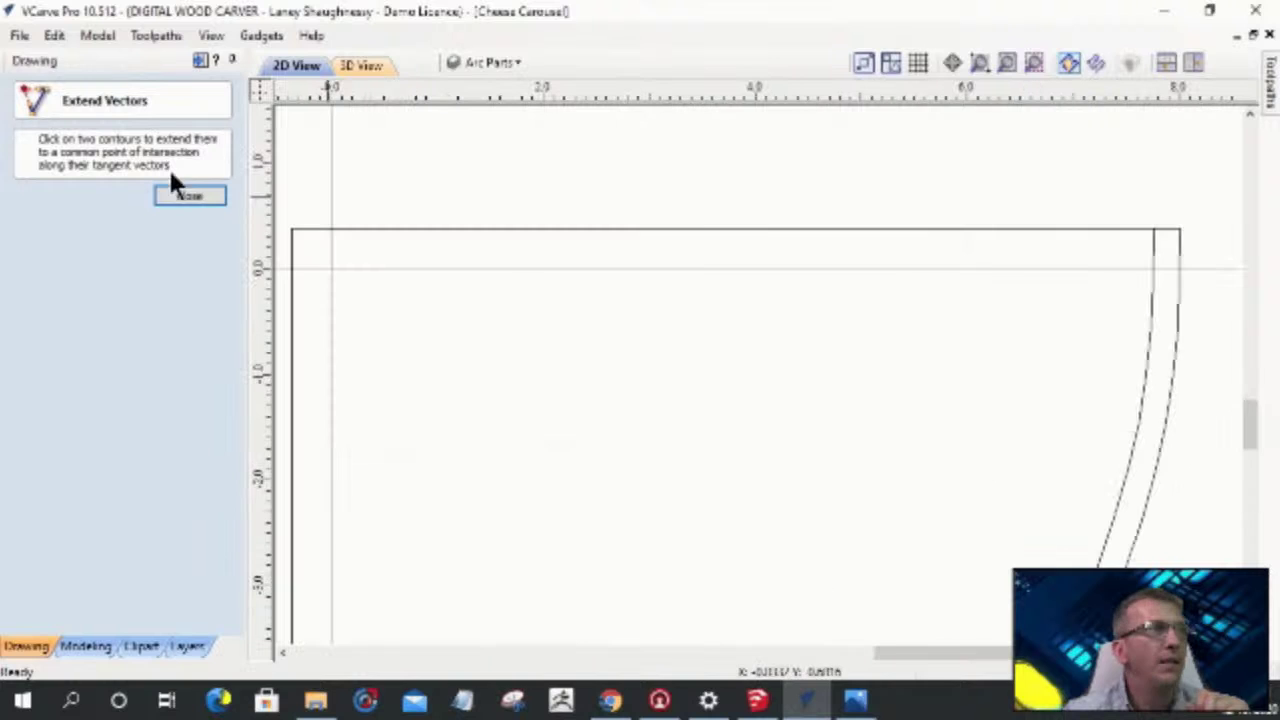
click(176, 195)
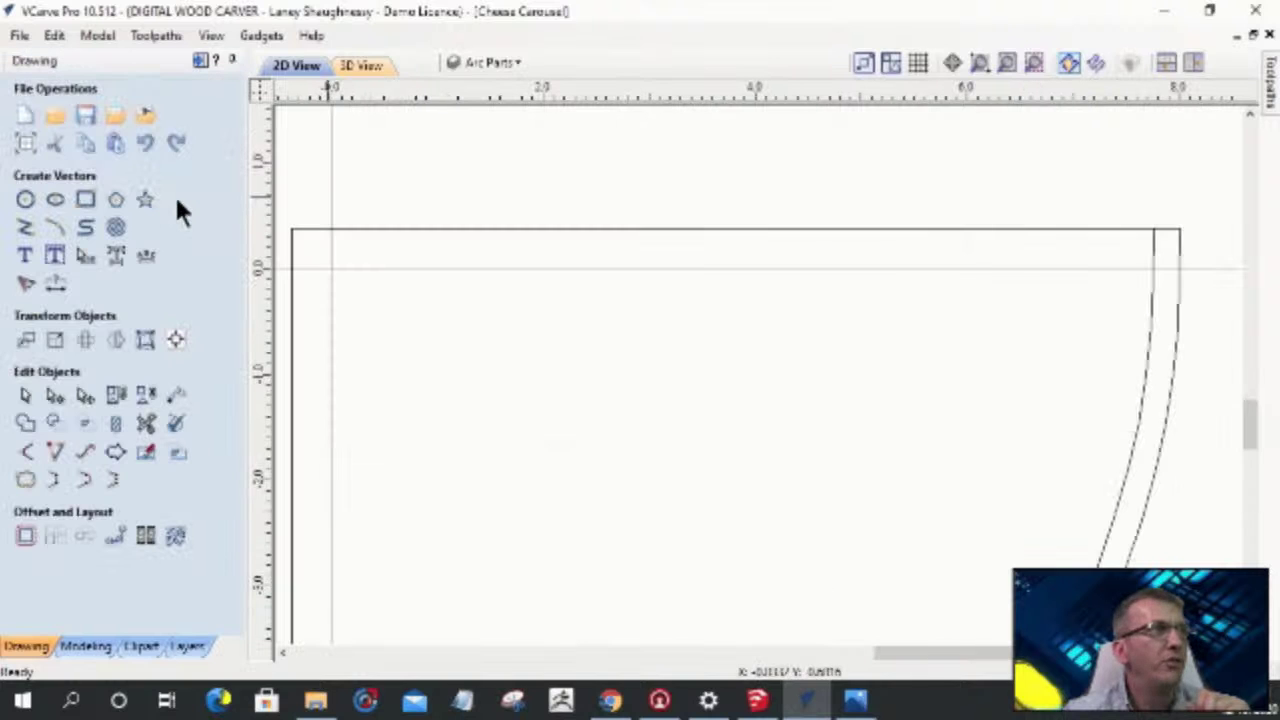
click(146, 424)
scroll(770, 243, down, 5)
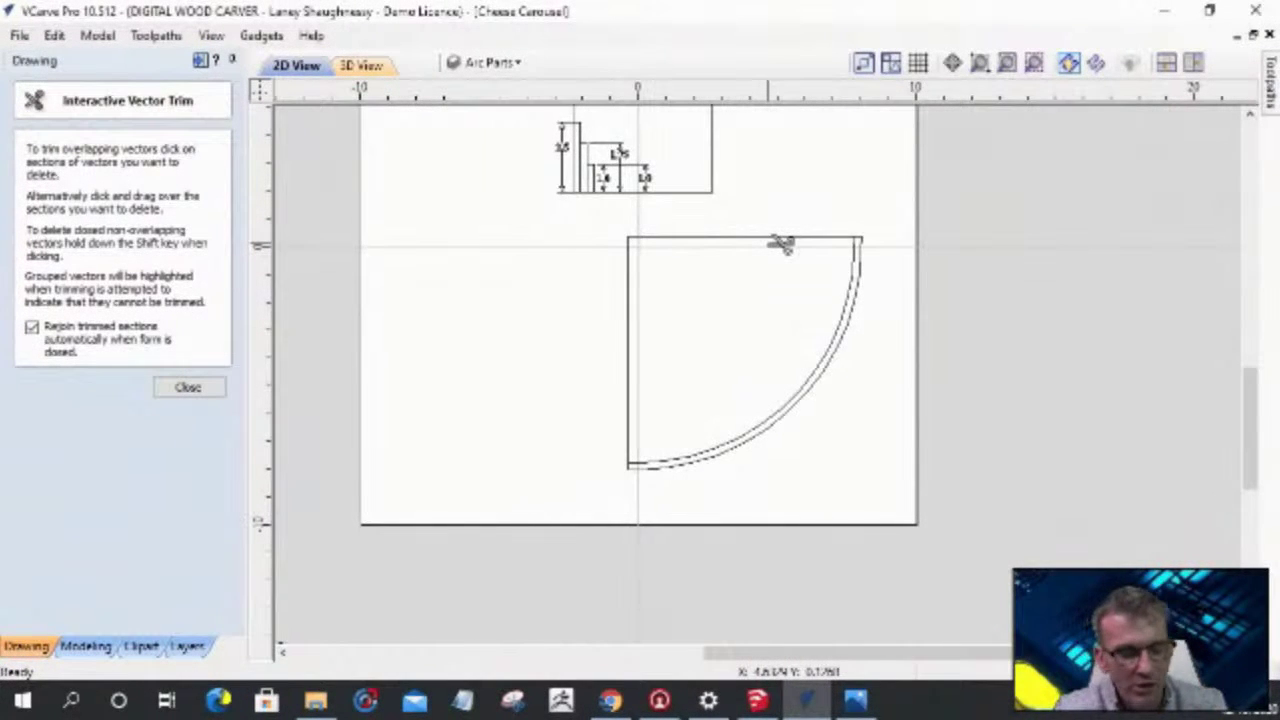
click(189, 388)
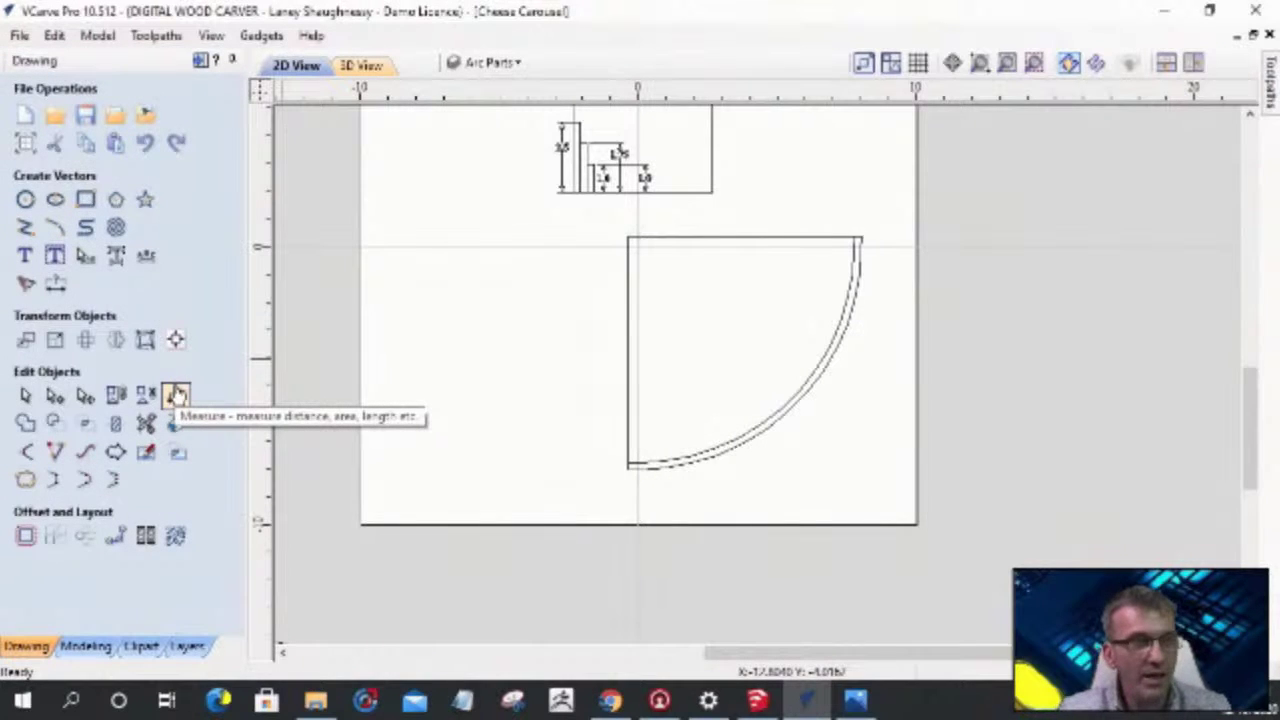
- Undo the quarter-circle edits, the arc strip copies and the copied riser profile, back to a single curved line for the sheet's arc strip
key(ctrl+z)
key(ctrl+z)
key(ctrl+z)
key(ctrl+z)
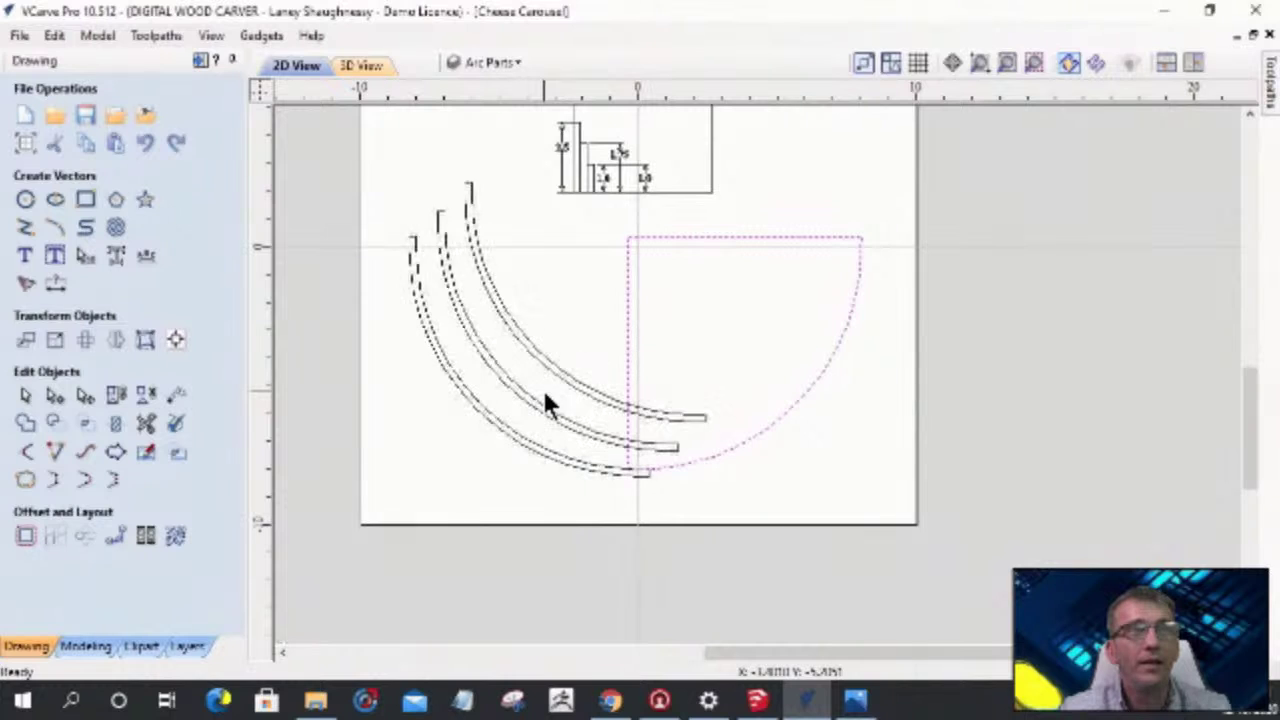
key(ctrl+z)
key(ctrl+z)
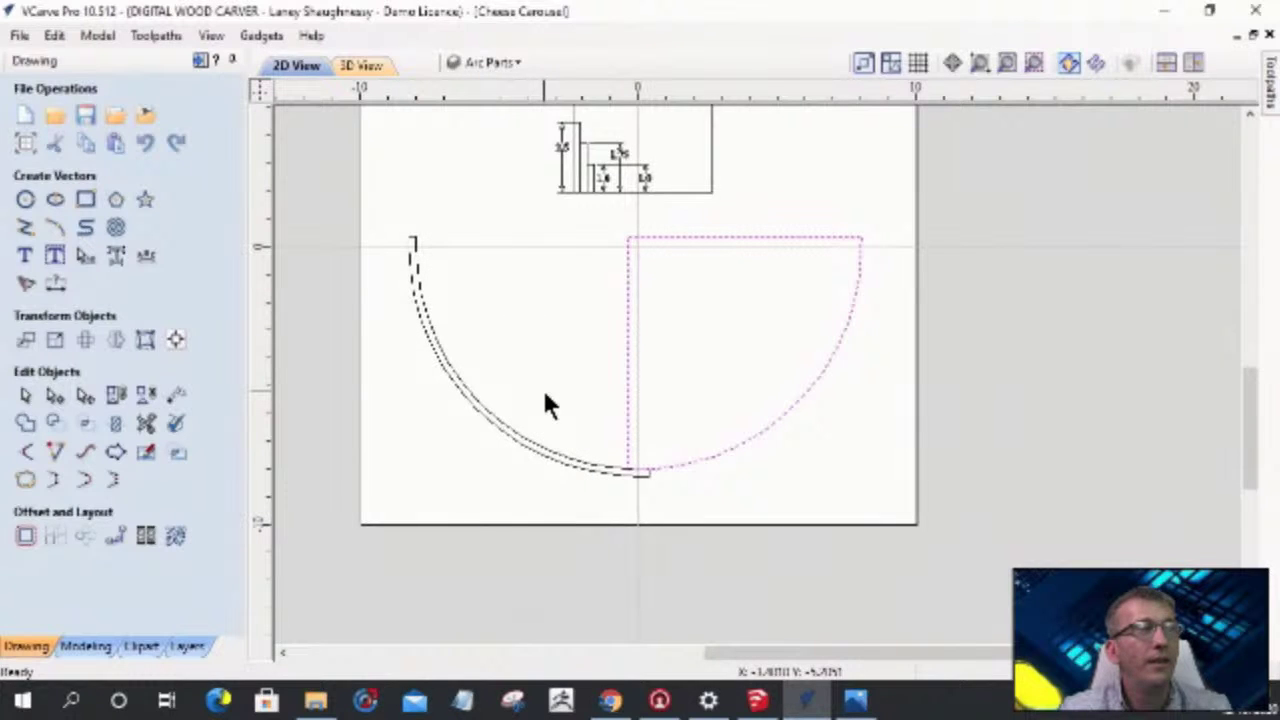
key(ctrl+z)
key(ctrl+z)
key(ctrl+z)
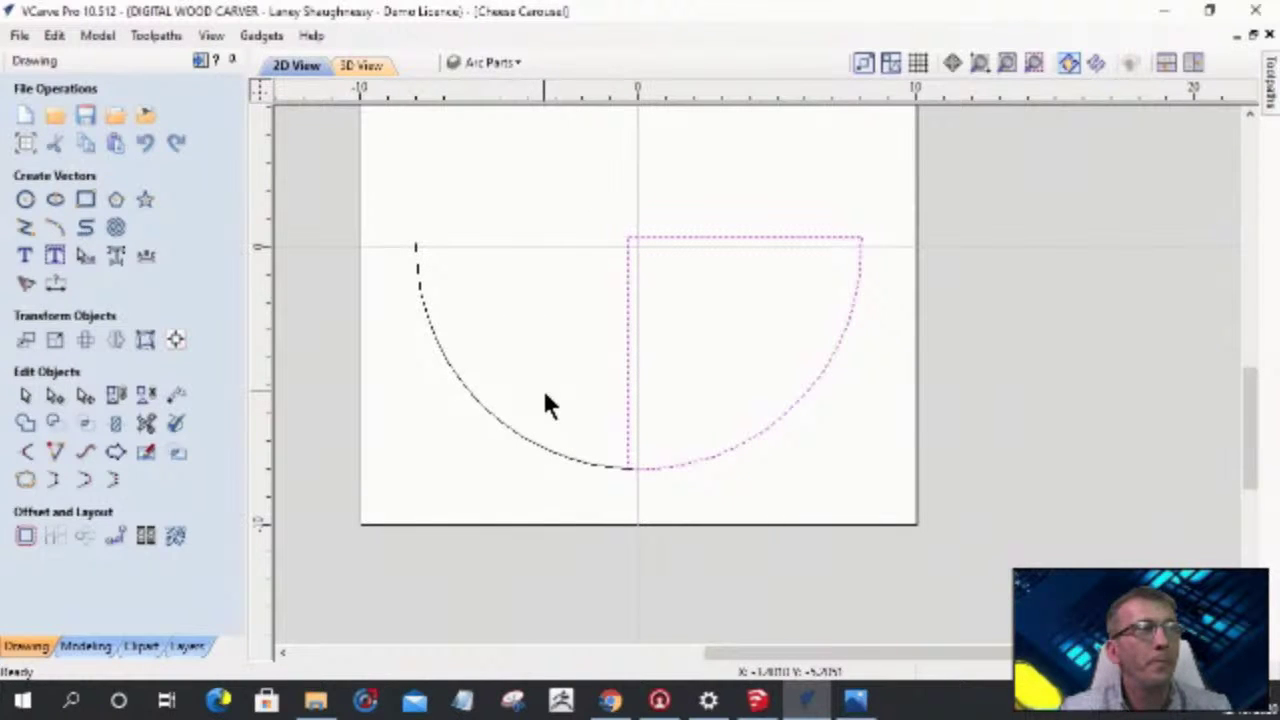
- Show the Level 2 layer, clear the selection, and hide the Level 3 layer
click(494, 63)
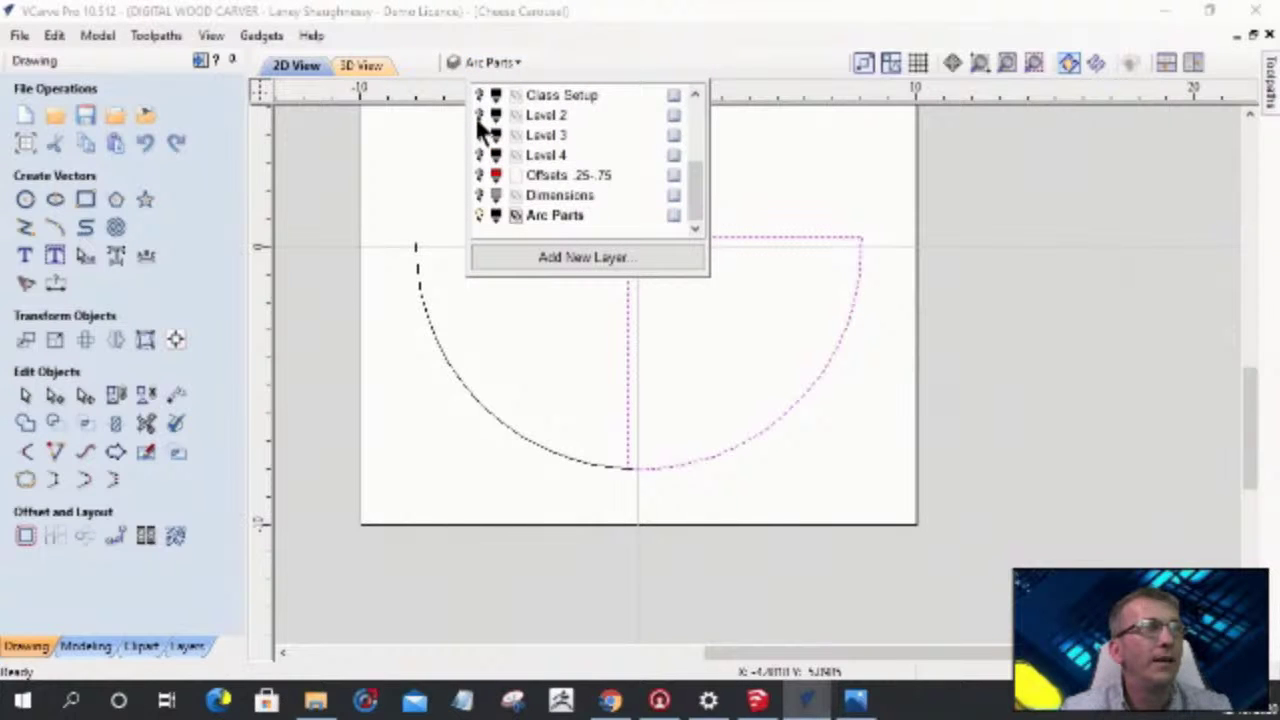
click(478, 116)
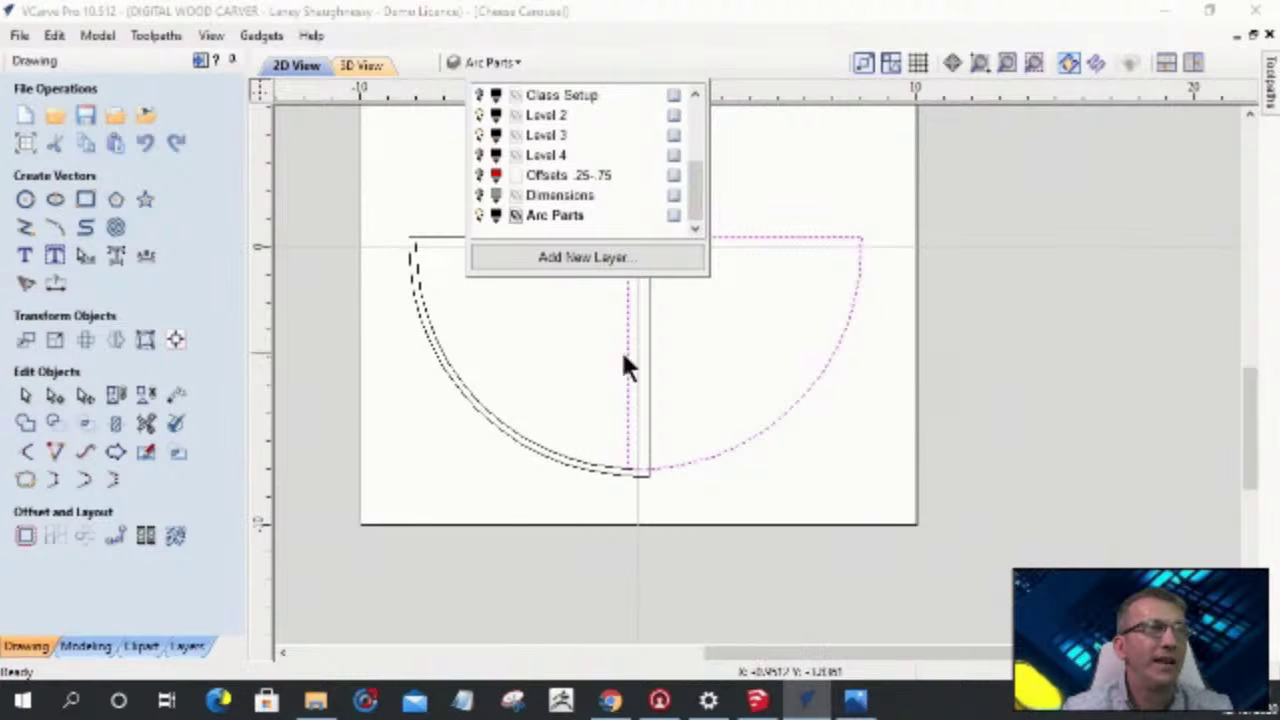
click(569, 328)
click(568, 324)
click(481, 62)
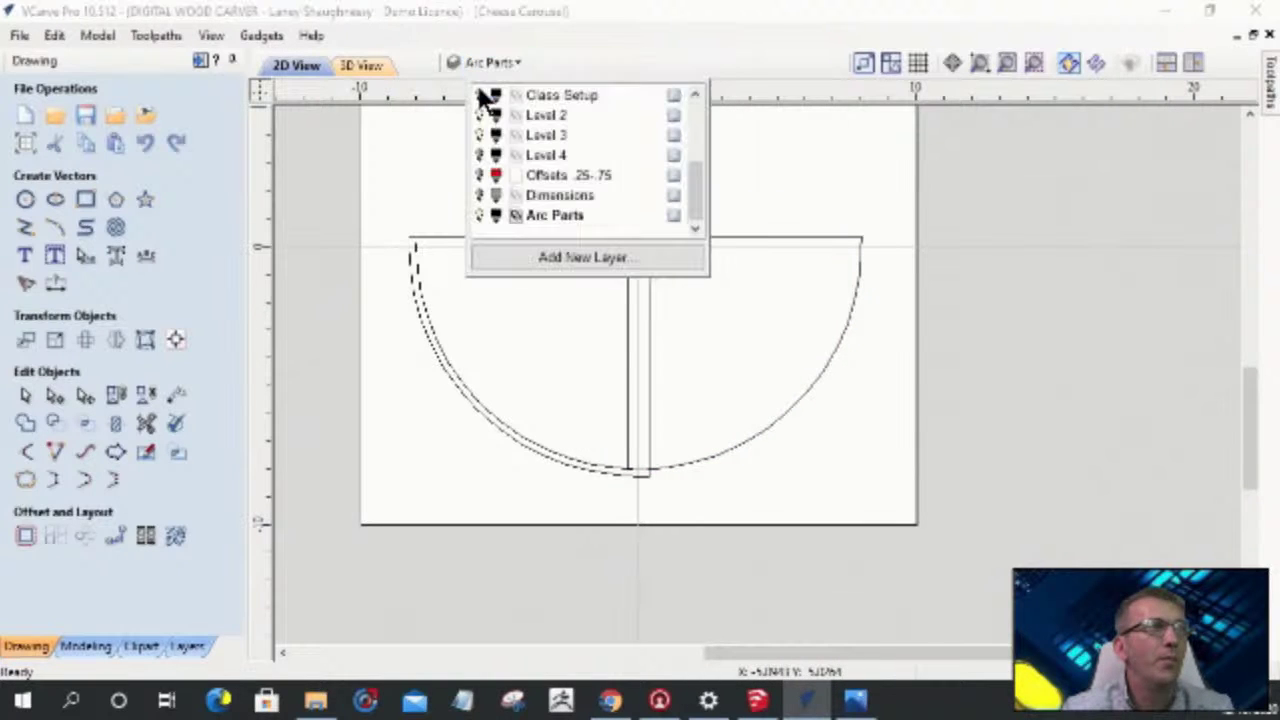
click(480, 215)
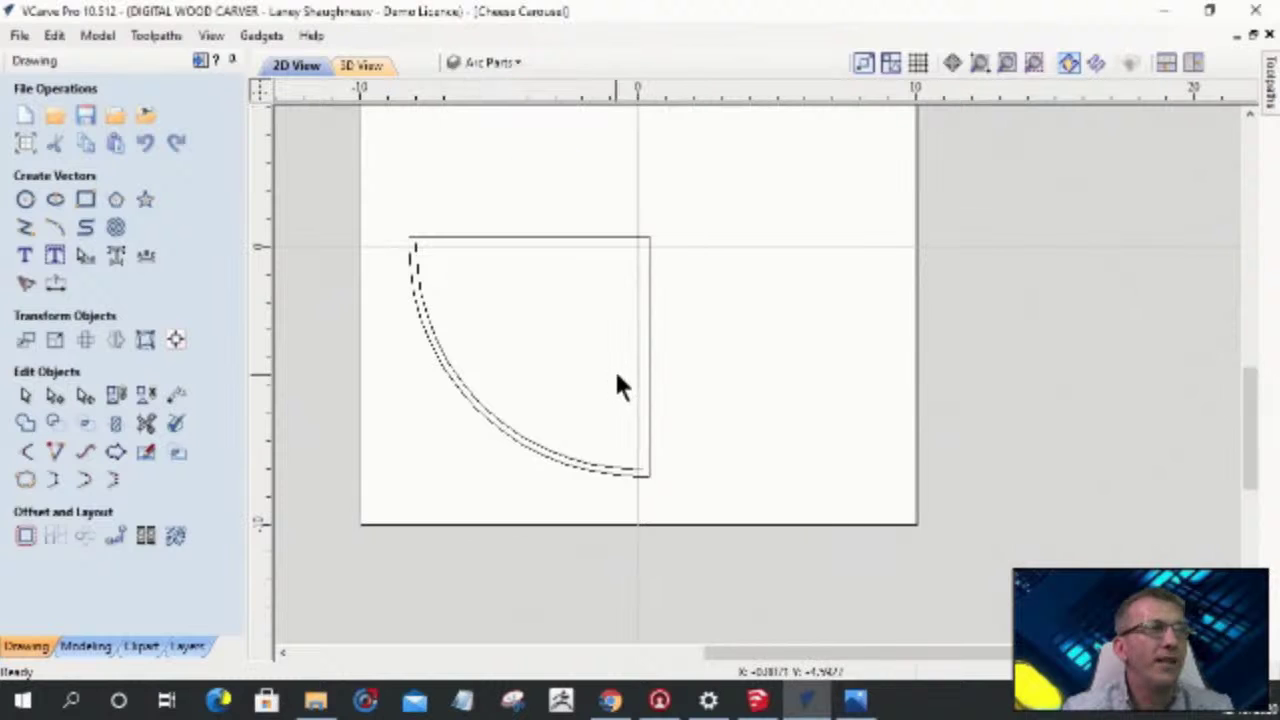
- Copy the Level 2 quarter-circle outline to the Arc Parts layer, hide Level 2 and show Level 3
click(646, 333)
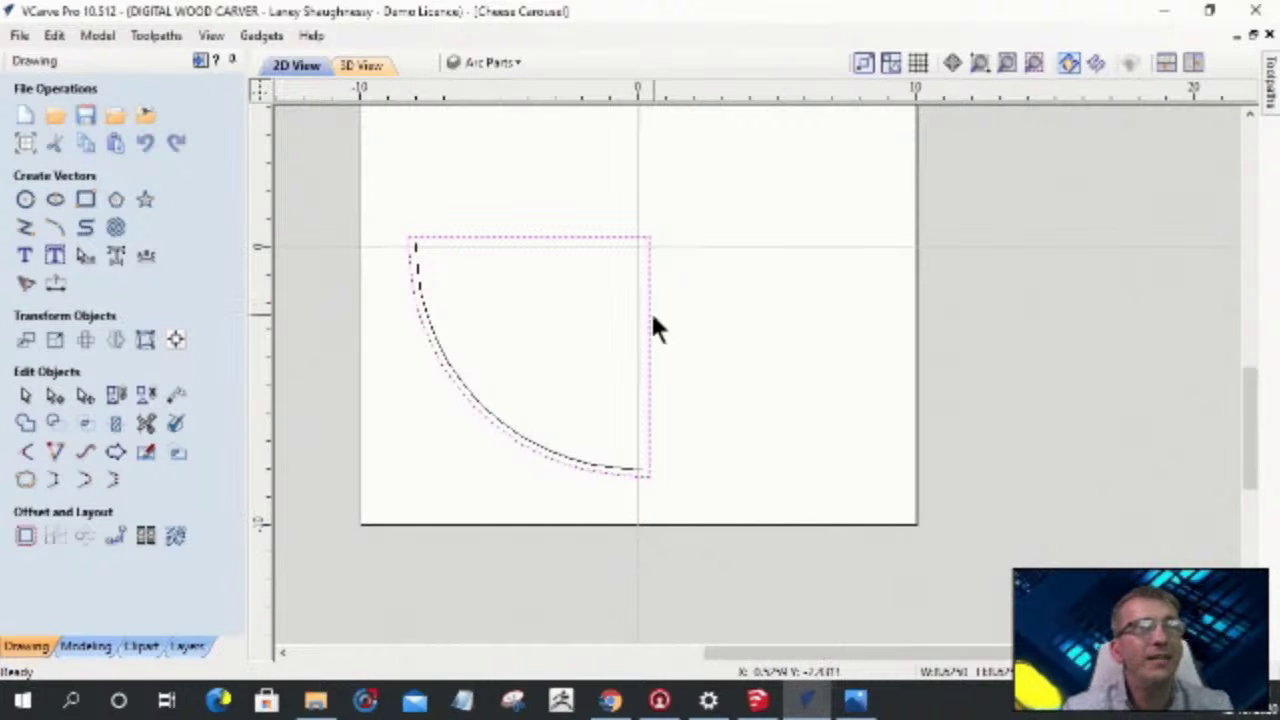
right_click(653, 322)
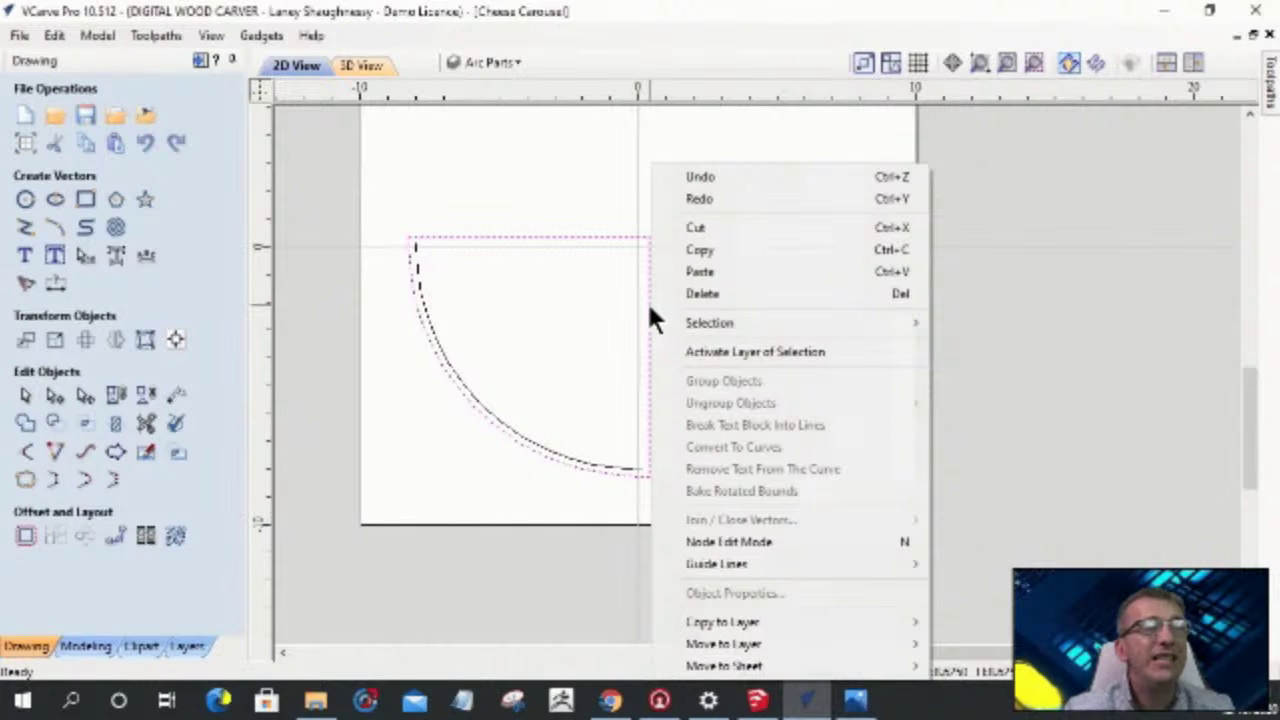
mouse_move(690, 622)
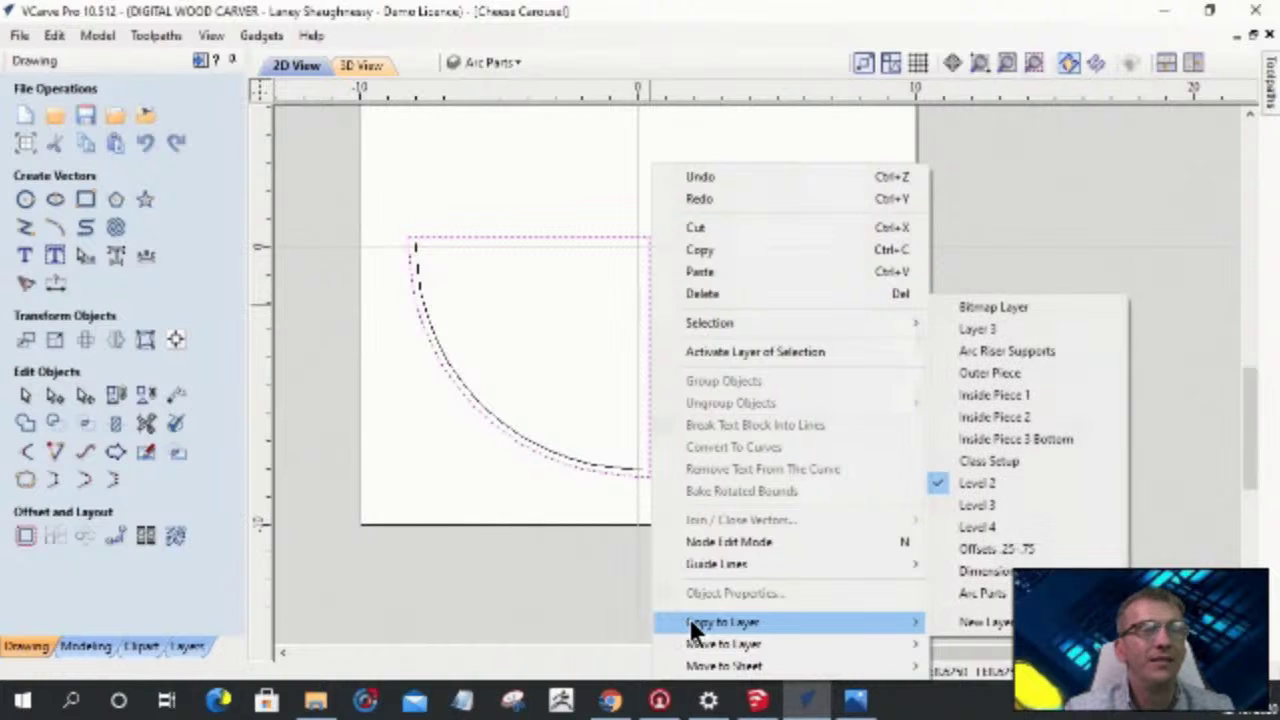
click(980, 593)
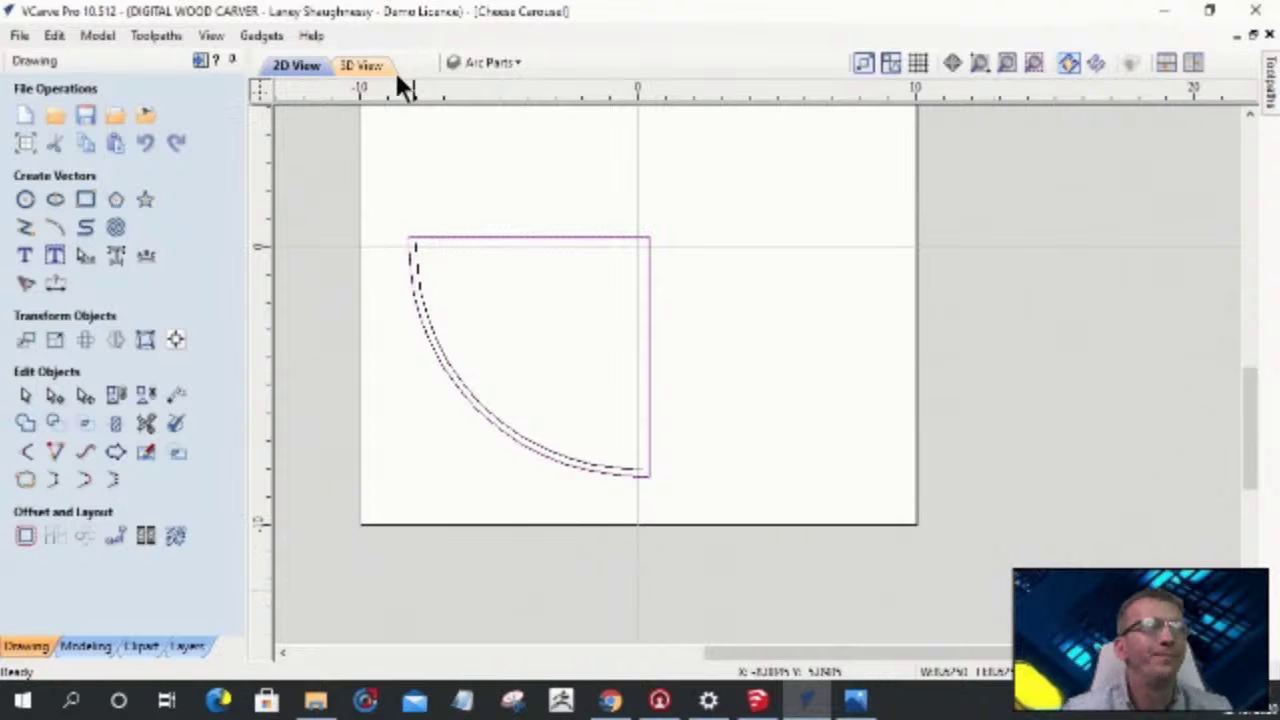
click(486, 62)
click(479, 115)
click(479, 135)
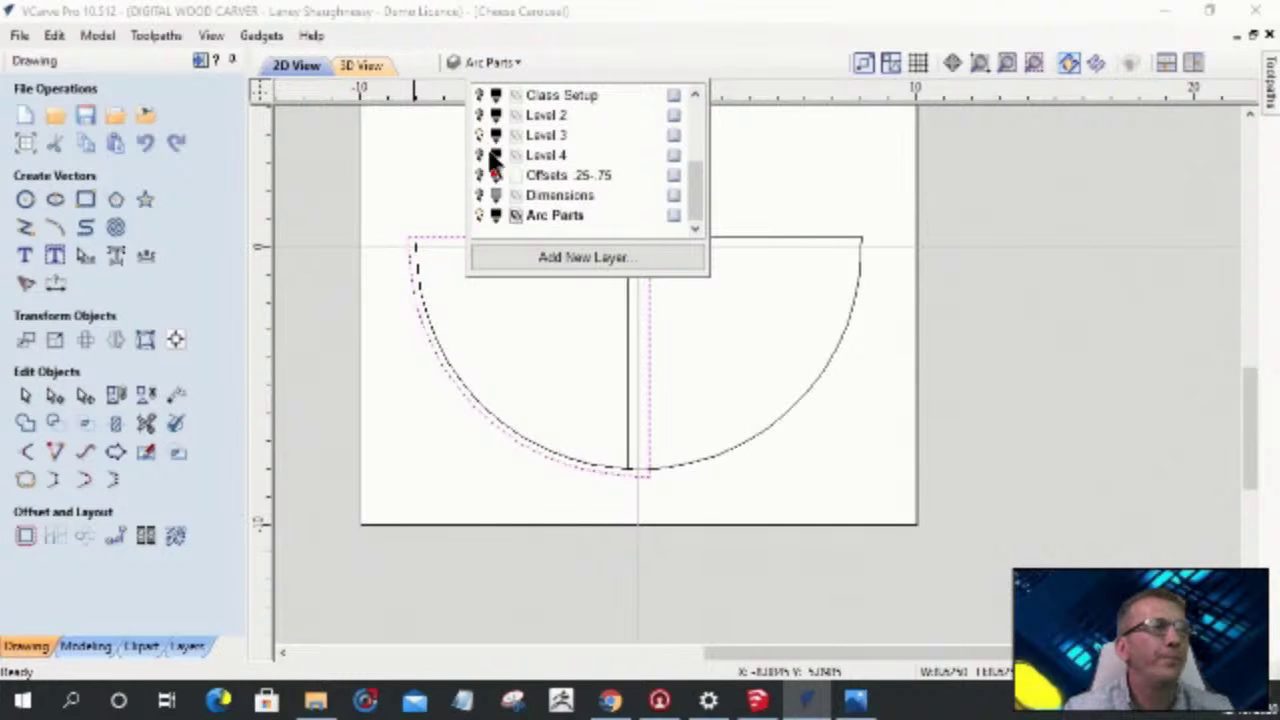
- Copy the Level 3 quarter-circle outline to the Arc Parts layer and hide the Level 3 layer
click(788, 233)
right_click(789, 235)
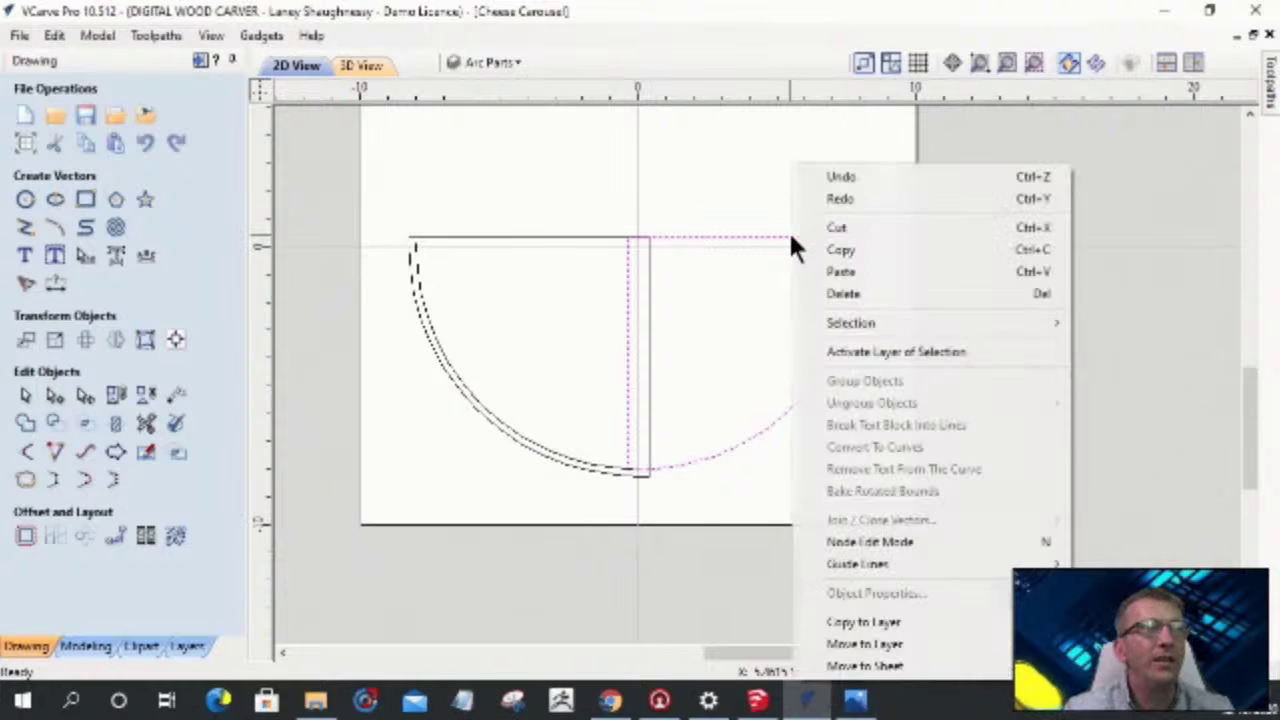
mouse_move(851, 624)
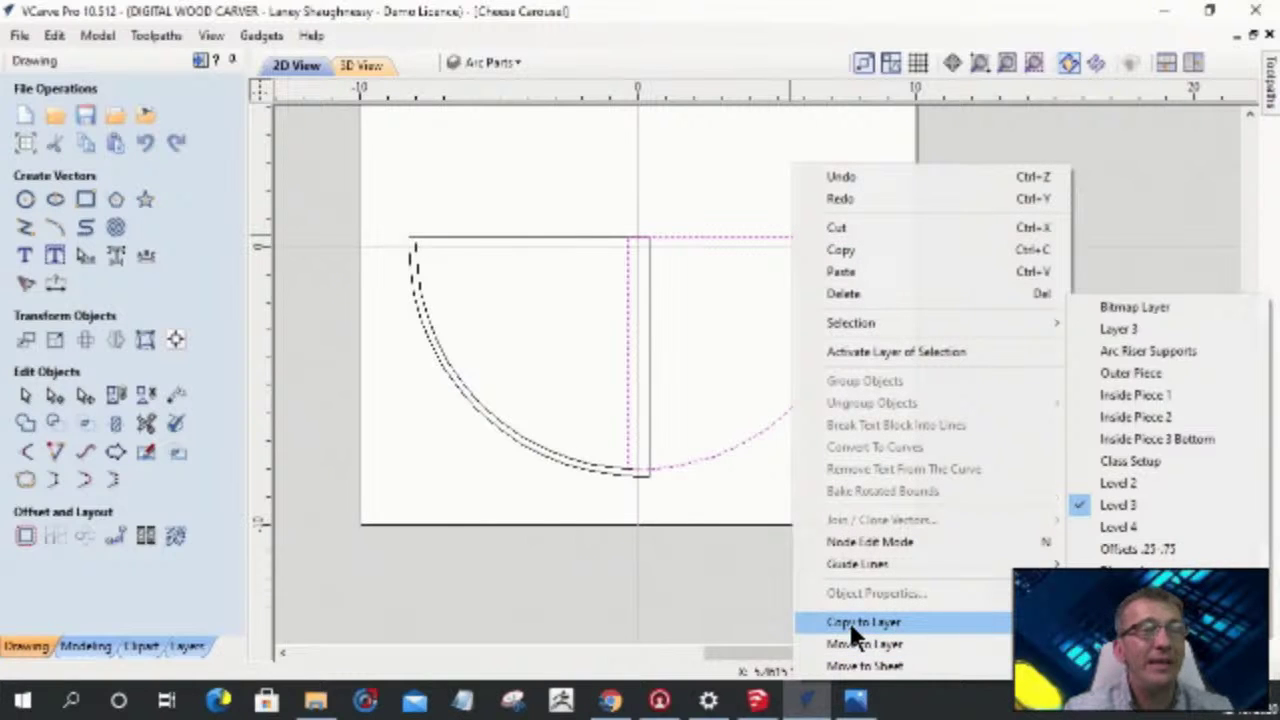
click(1125, 593)
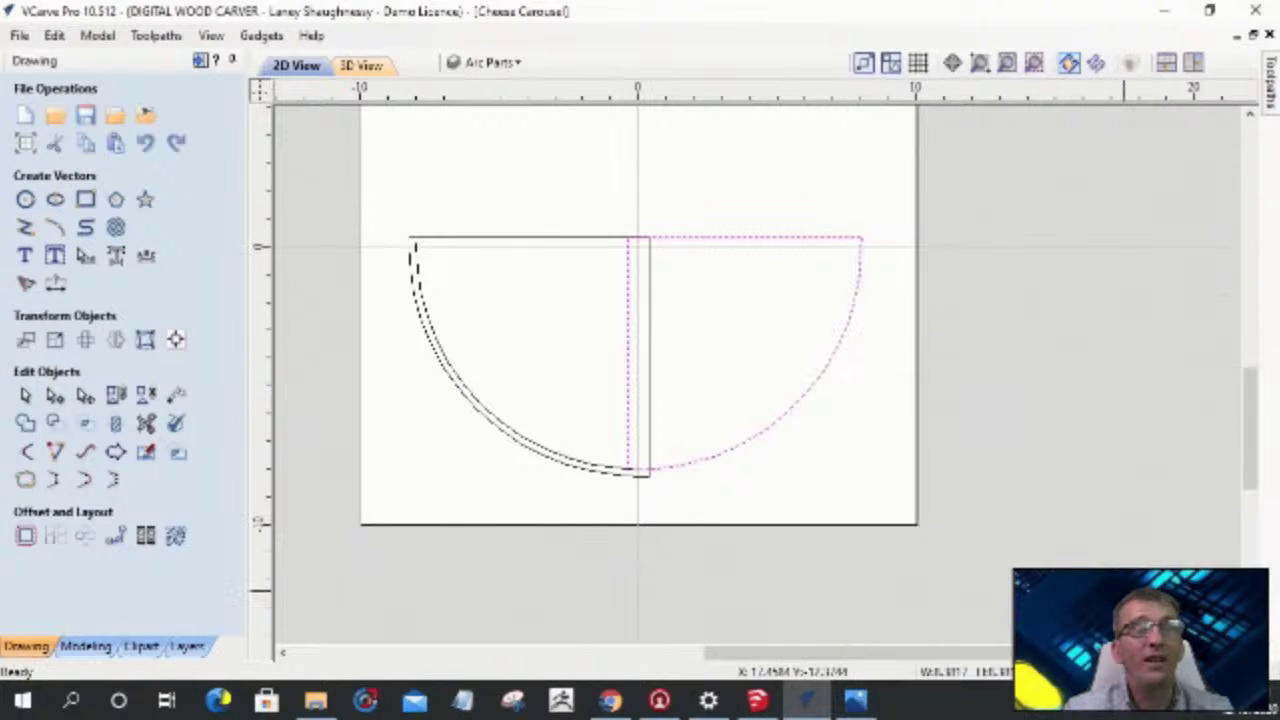
click(495, 62)
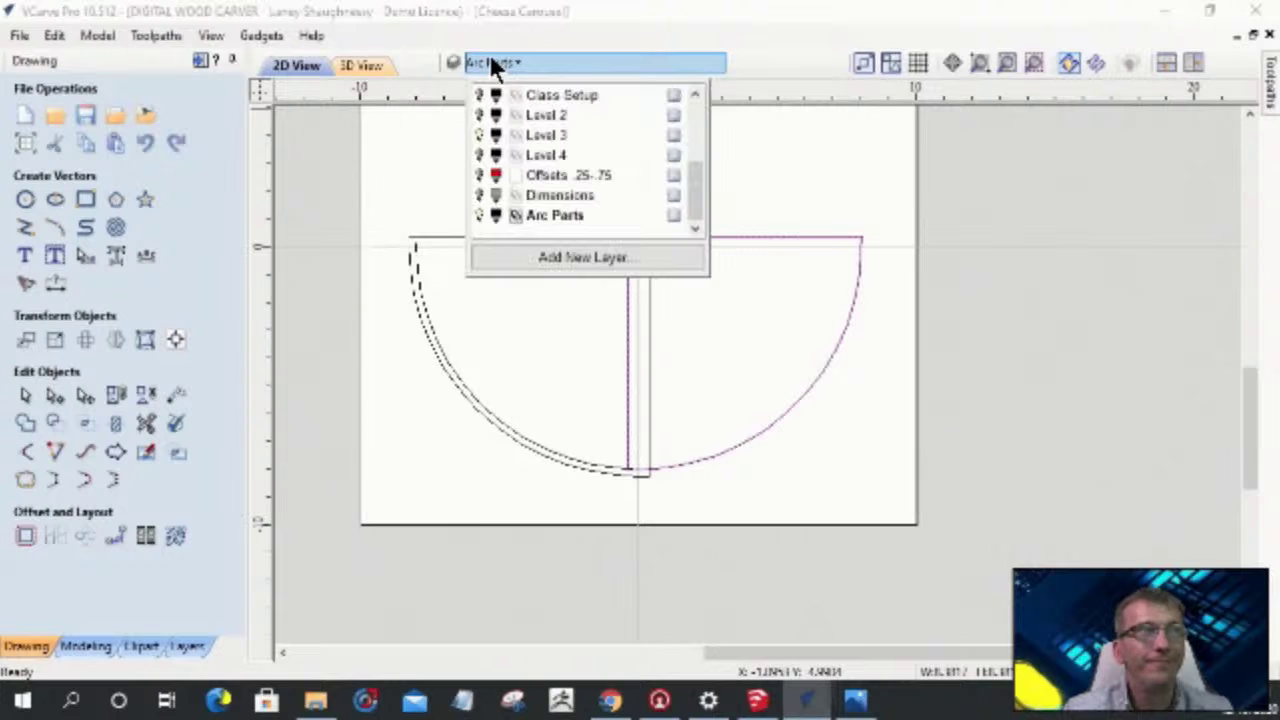
click(480, 136)
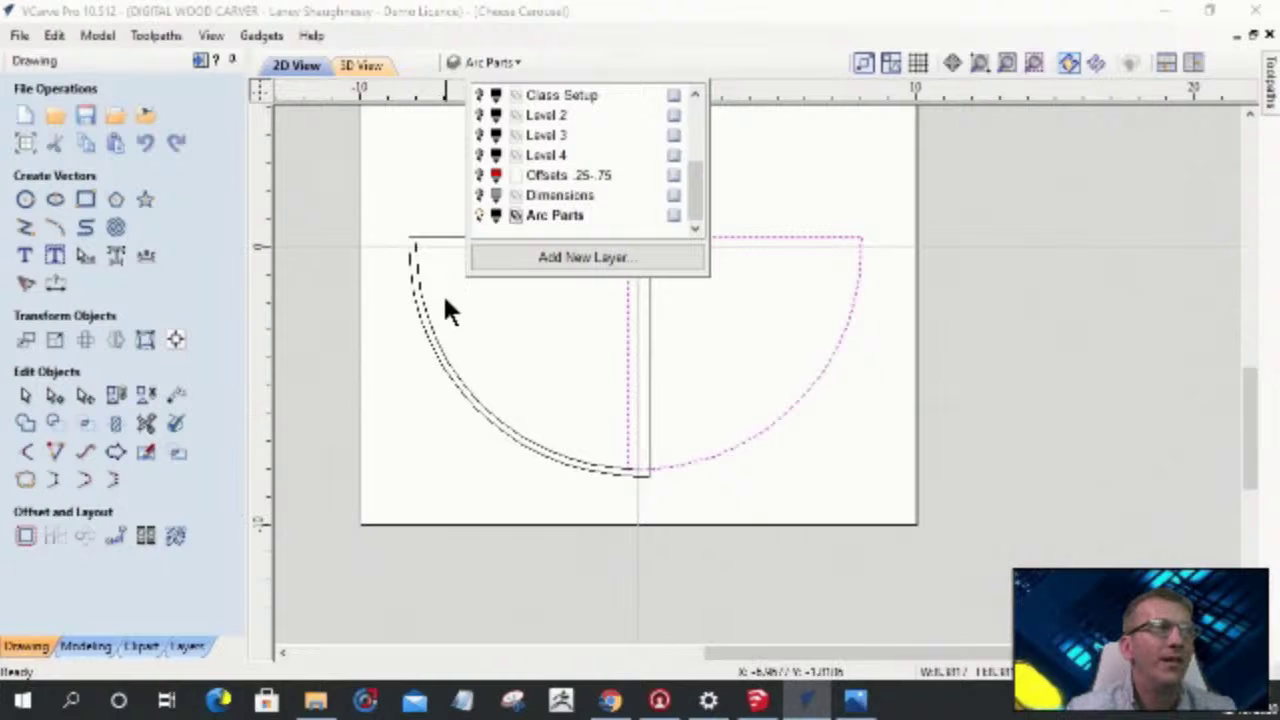
scroll(395, 292, up, 2)
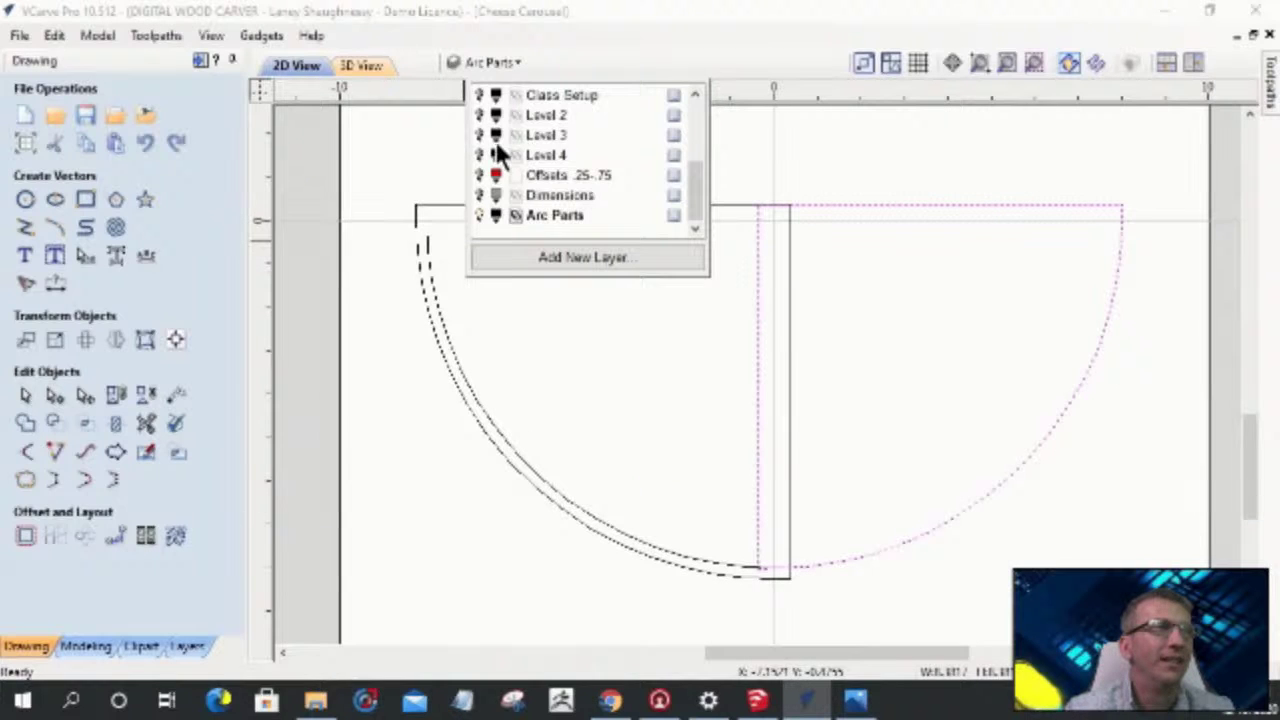
click(436, 198)
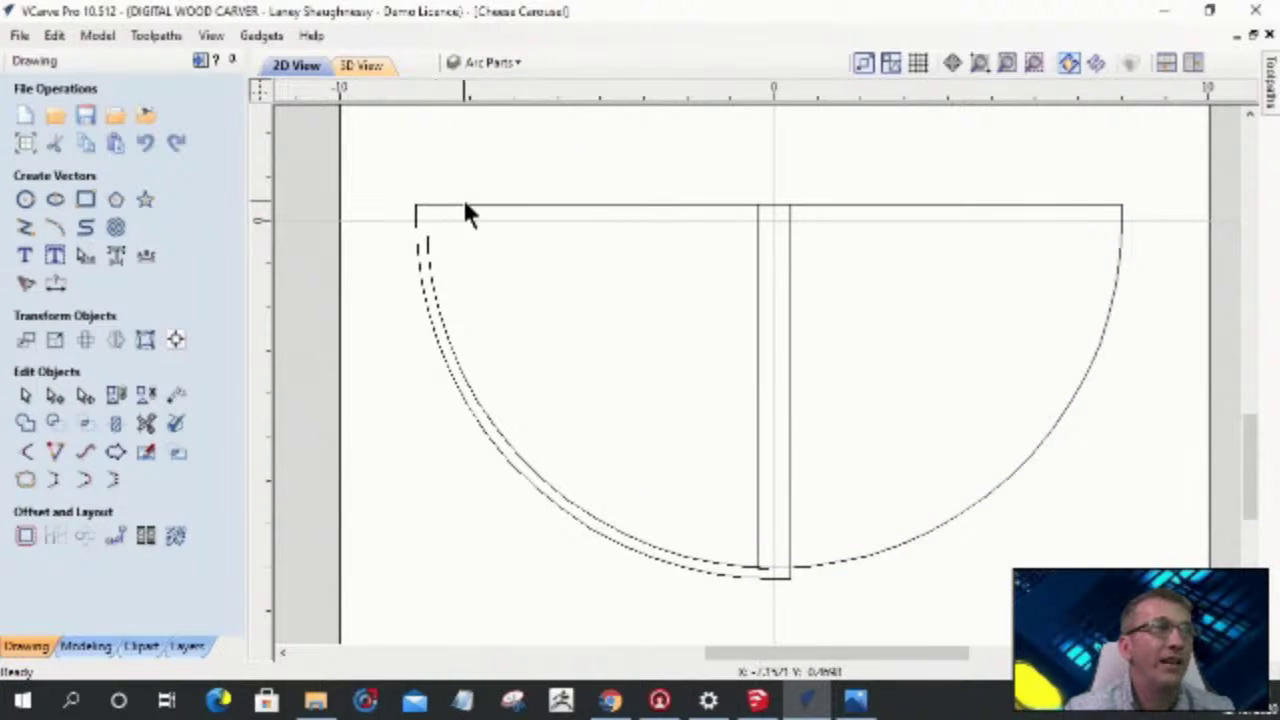
- Move the copied Level 3 quarter-circle outline sideways, clear of the Level 2 outline and its inner arc
click(478, 205)
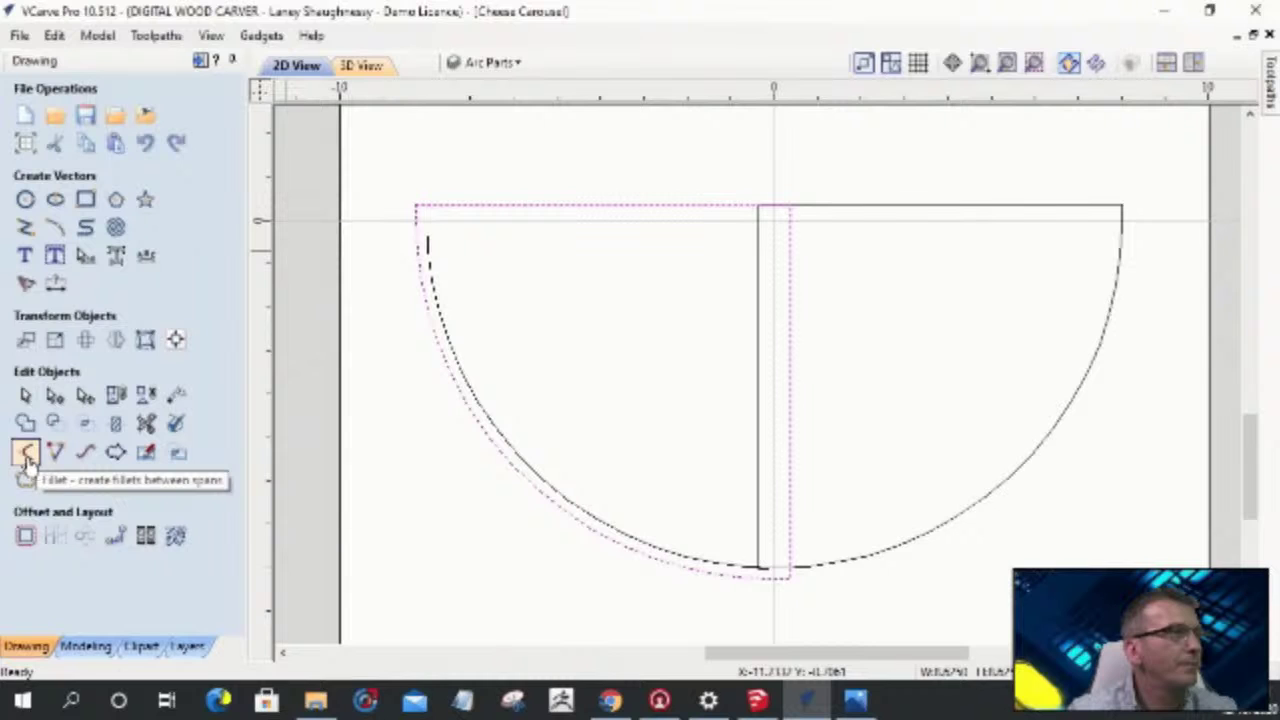
click(872, 207)
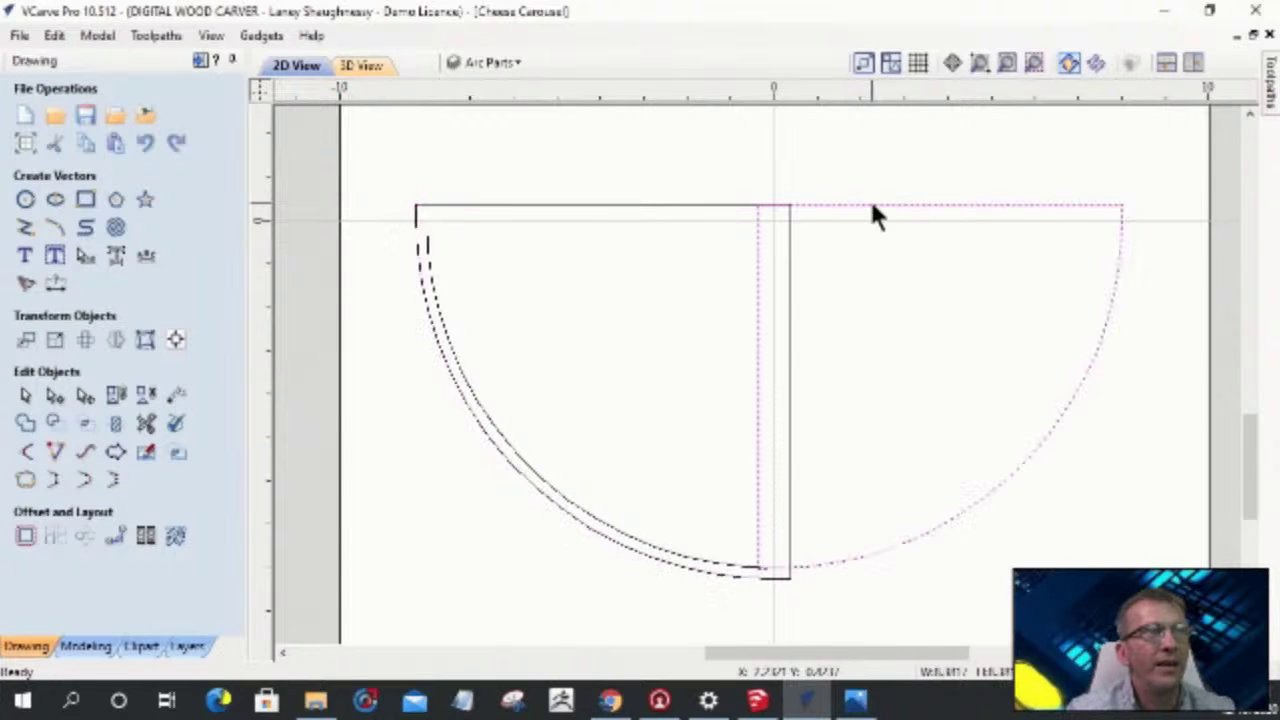
click(865, 205)
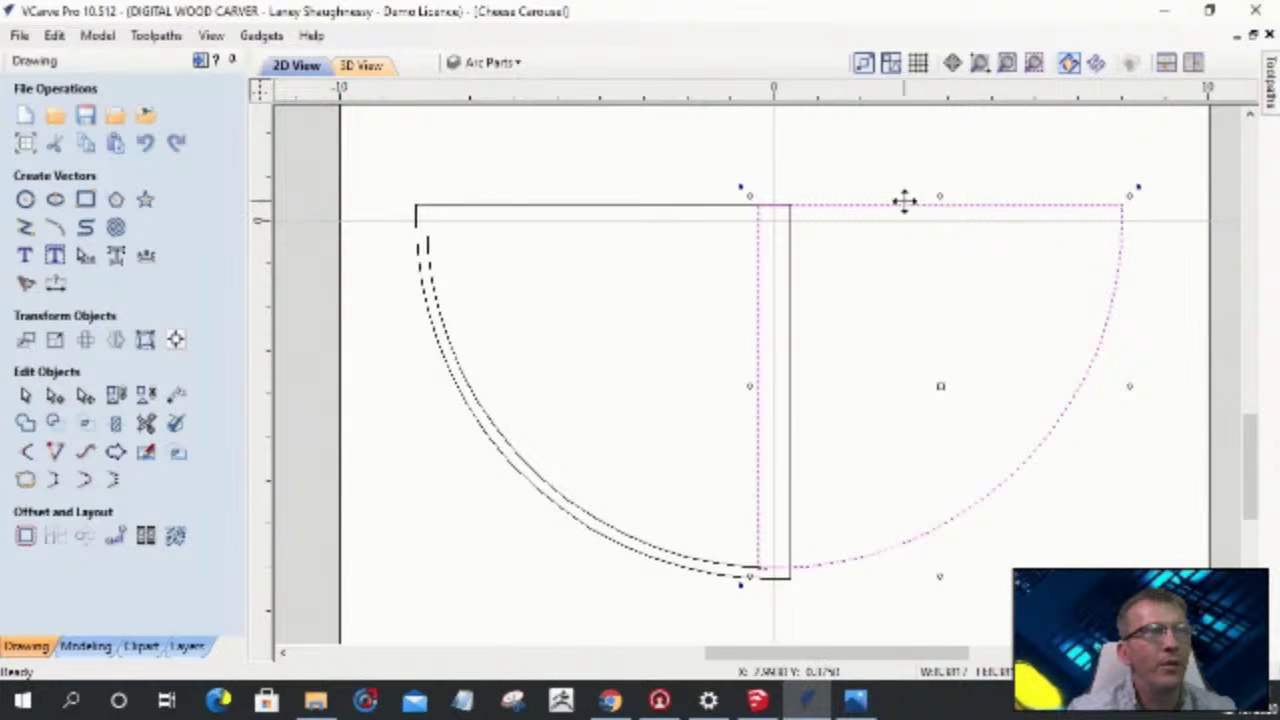
drag(903, 201, 1080, 200)
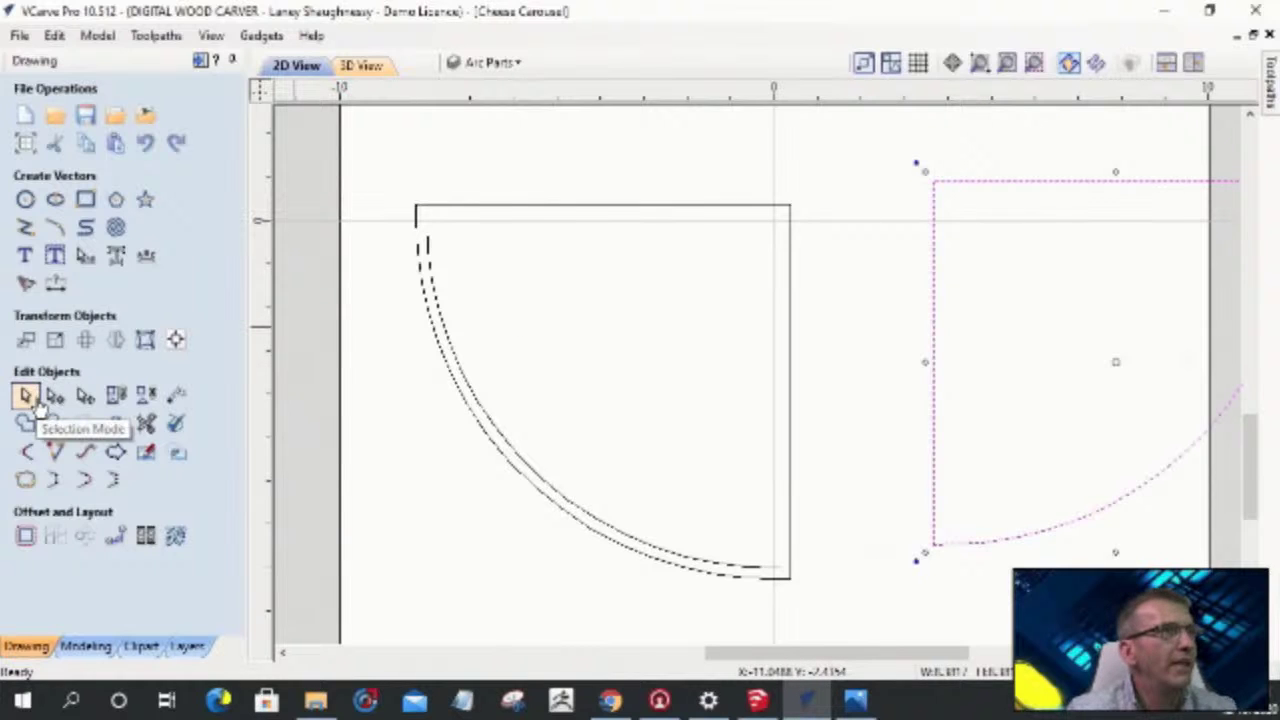
- Extend the Level 2 inner arc's ends to the outline and trim away the straight edges, leaving a closed arc strip
click(55, 455)
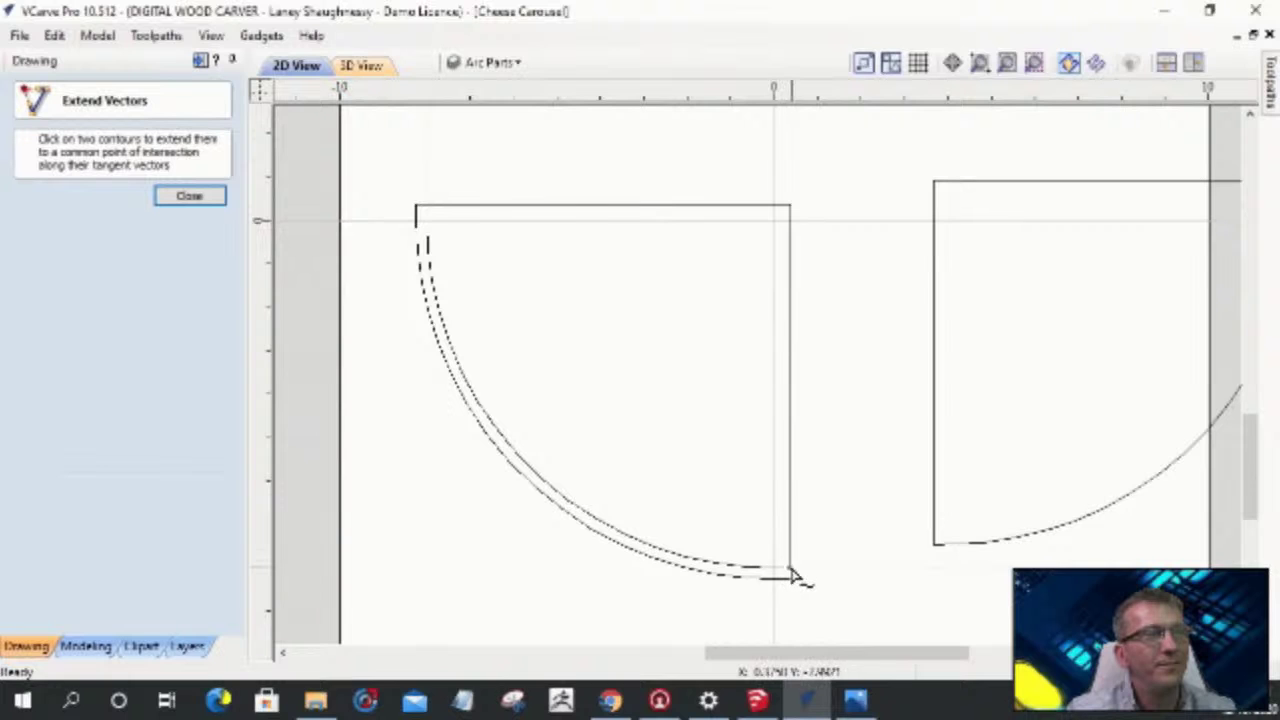
click(188, 196)
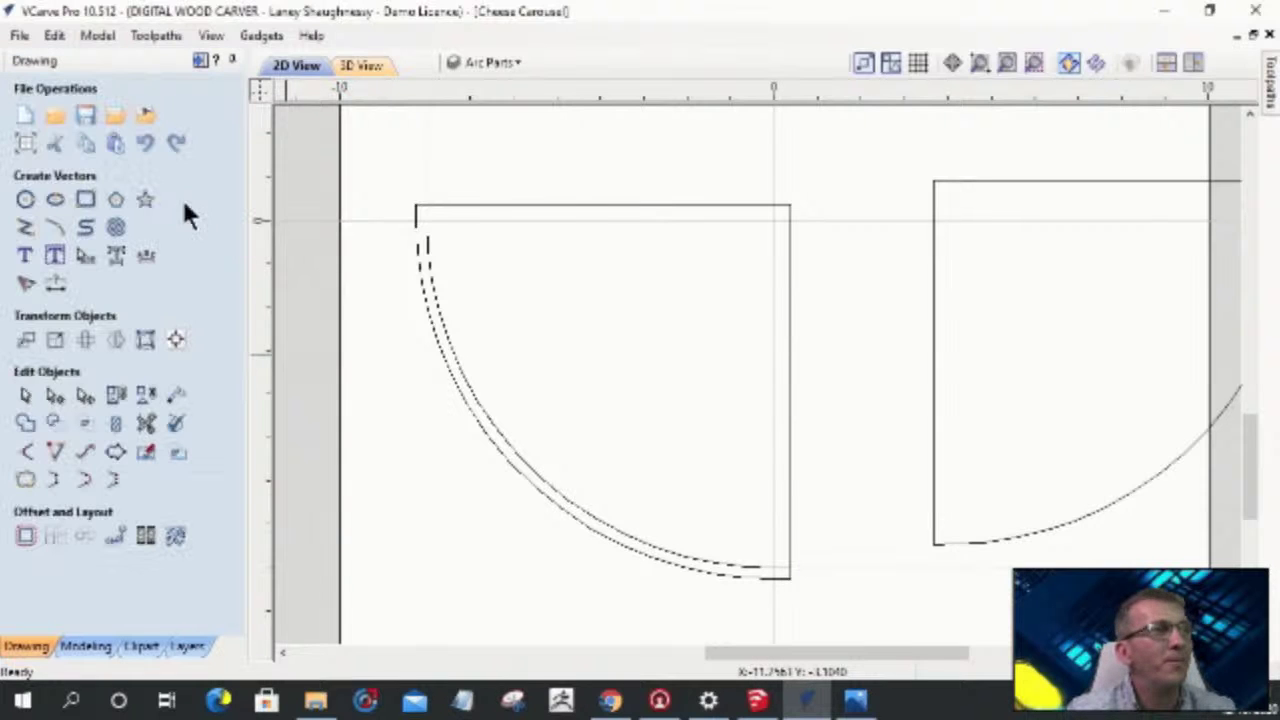
click(146, 423)
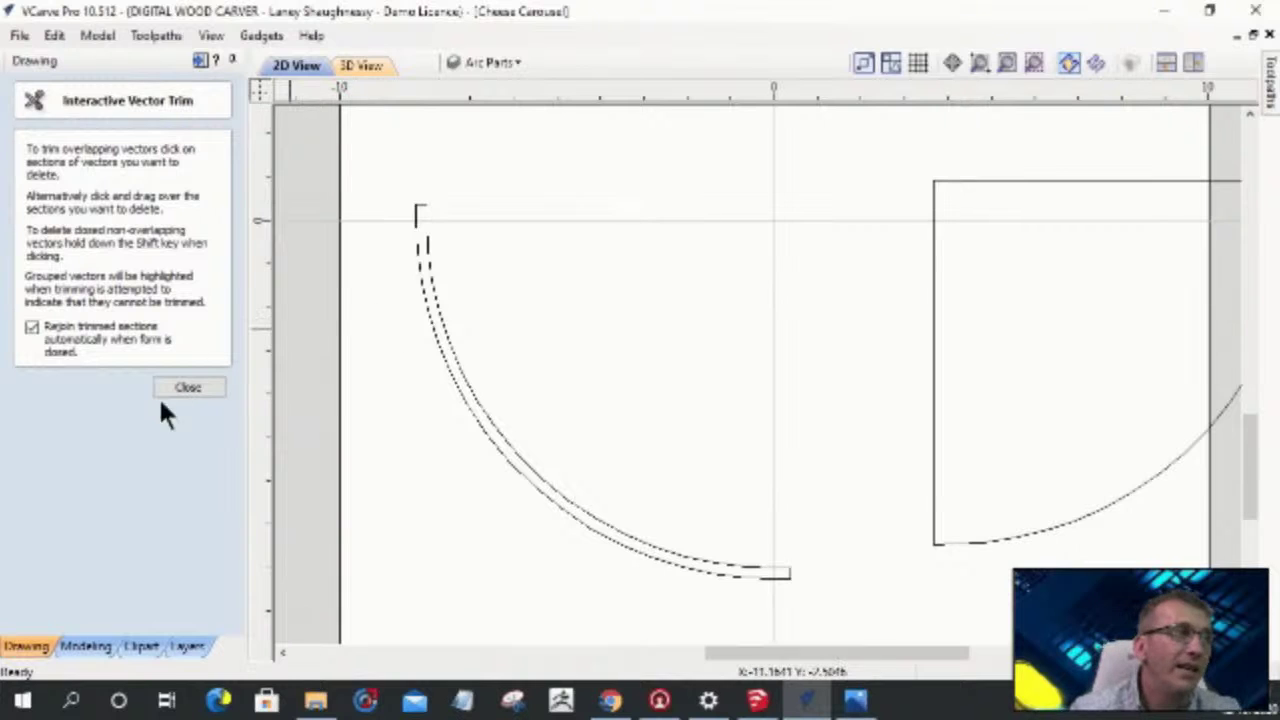
click(181, 386)
- Make two copies of the Level 2 arc strip and move all three strips off the sheet below the finished arc strips
click(462, 385)
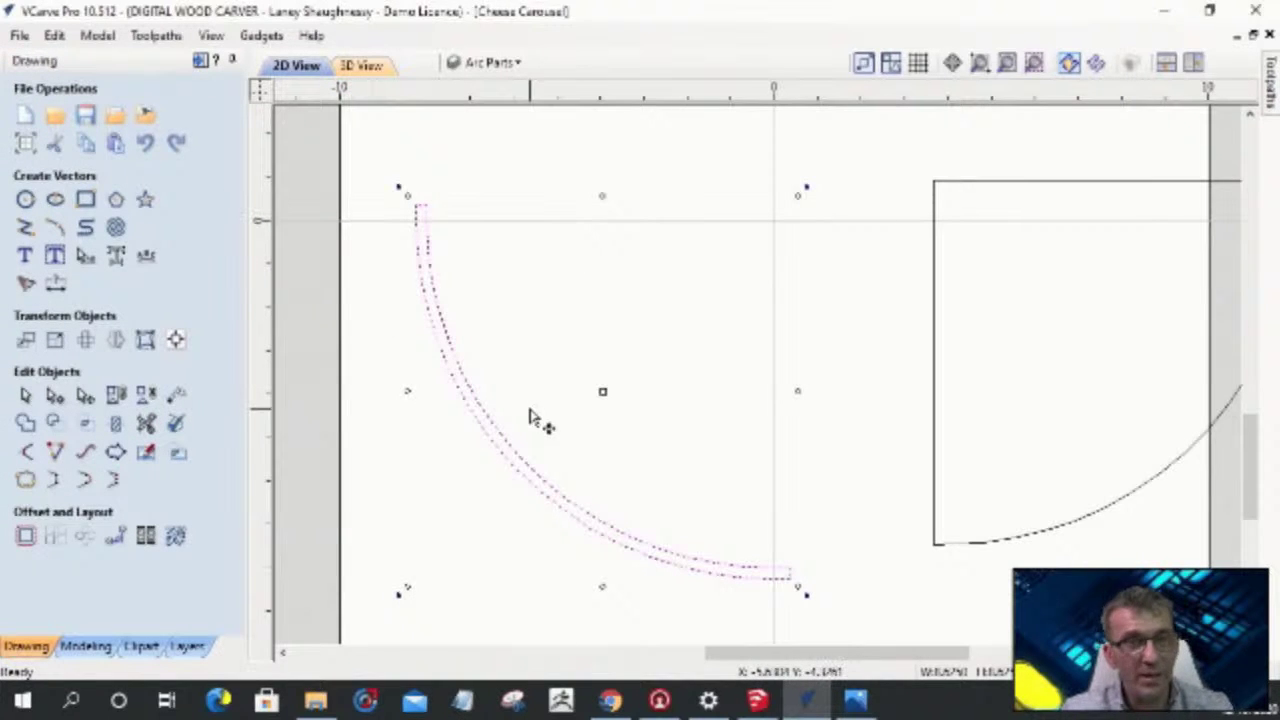
drag(509, 448, 579, 362)
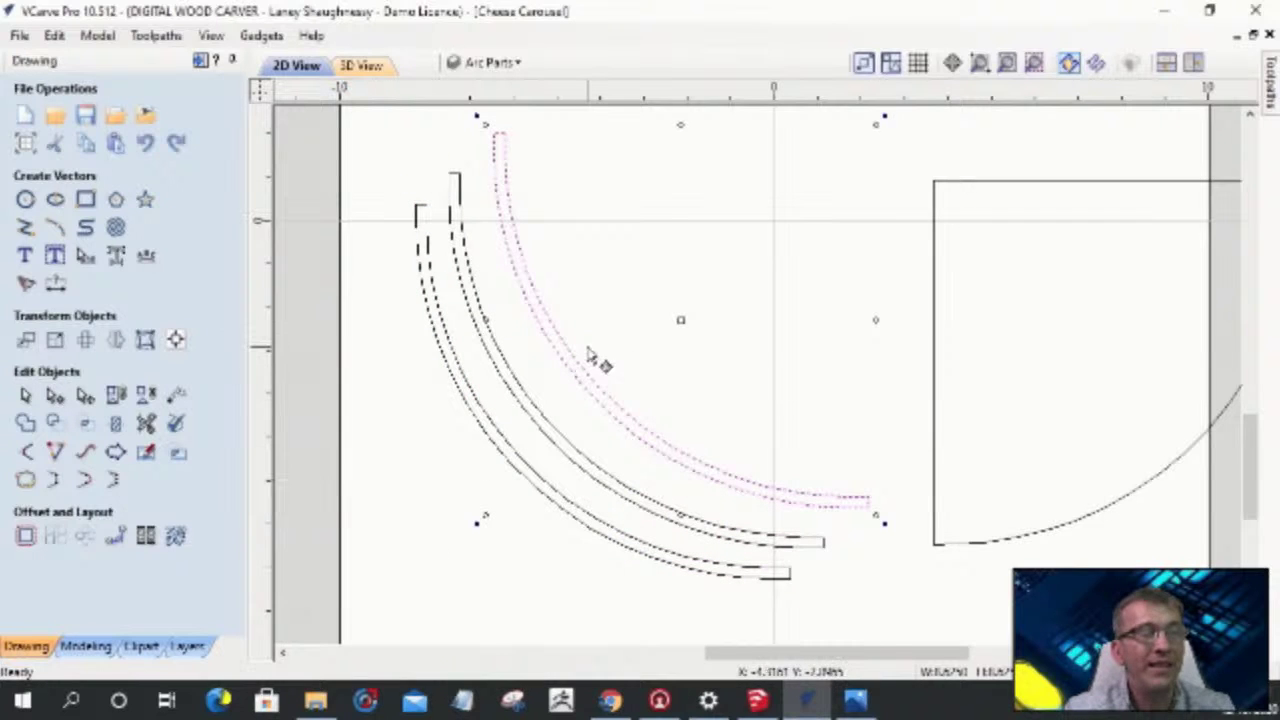
shift+click(572, 456)
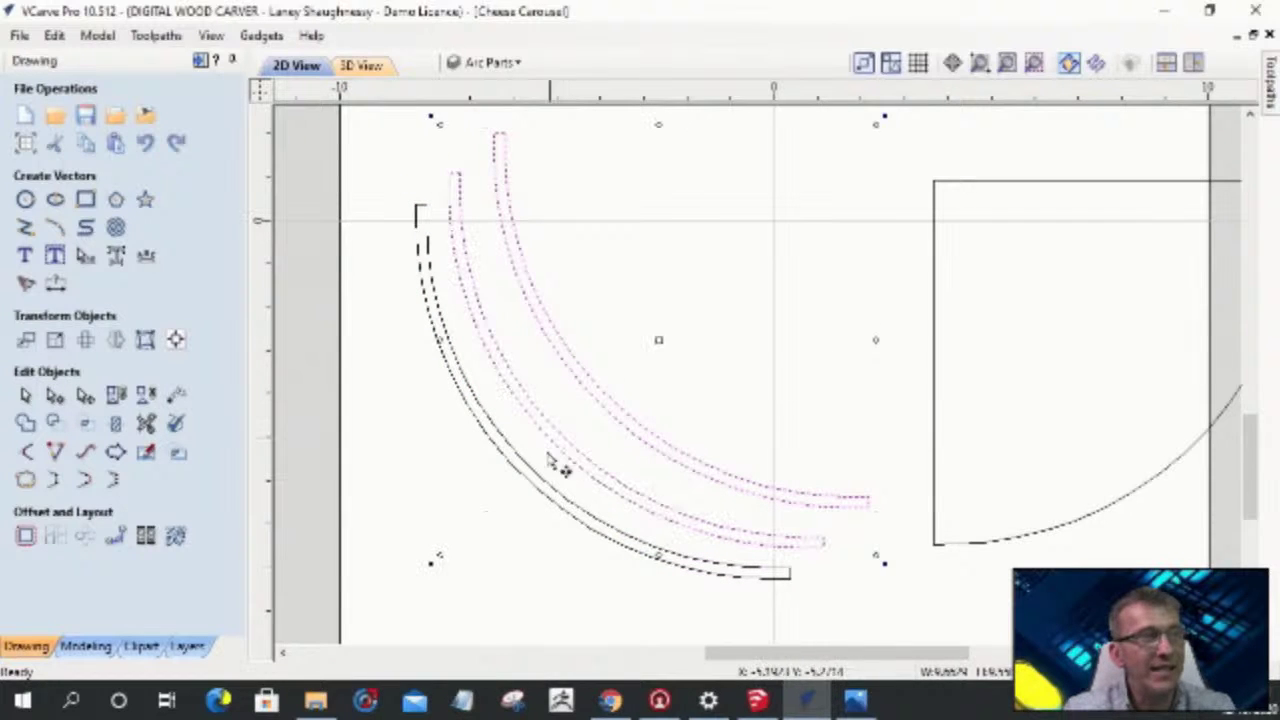
shift+click(540, 480)
scroll(620, 400, down, 3)
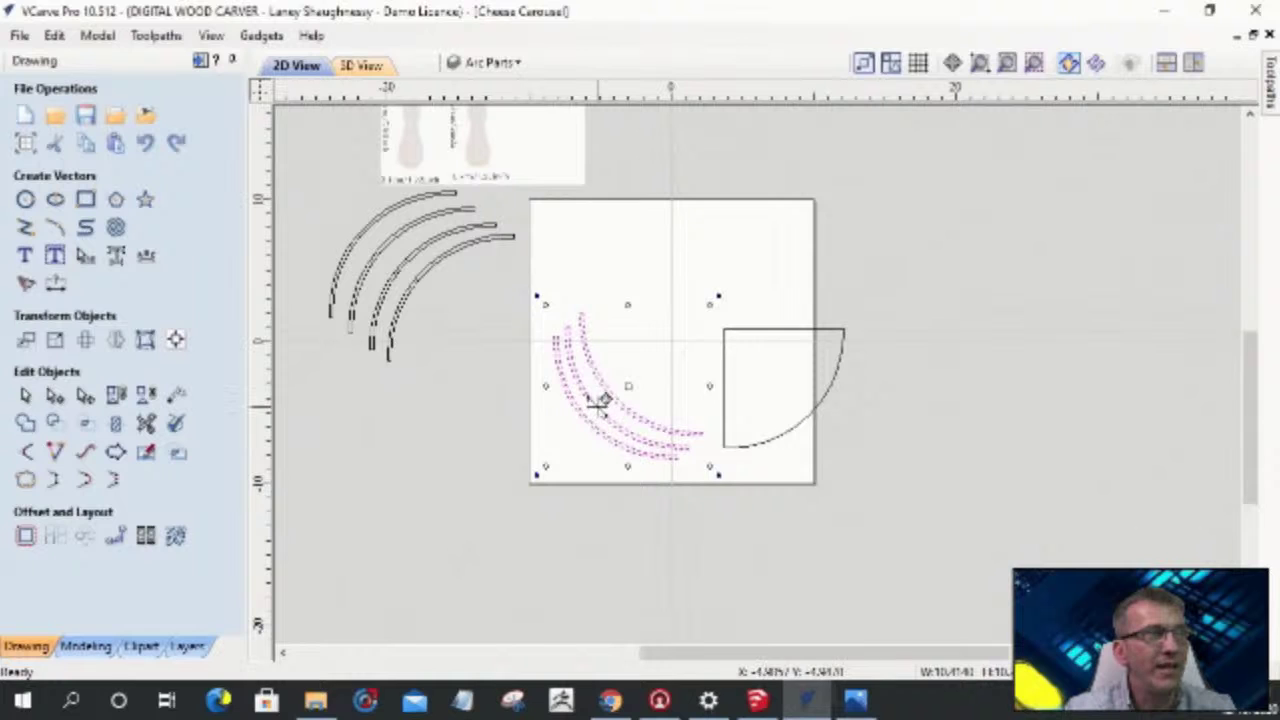
drag(594, 397, 440, 505)
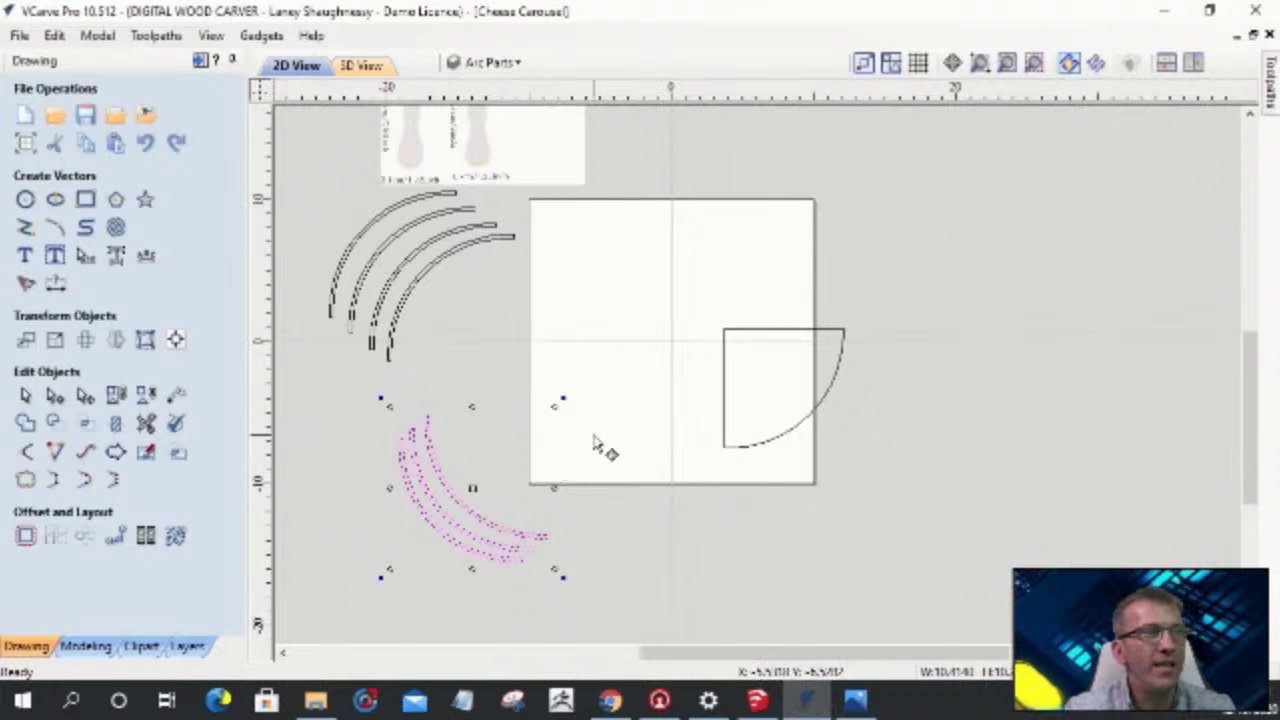
- Move the Level 3 quarter-circle outline fully onto the sheet and offset it inwards by 0.25 inches, keeping the original
scroll(640, 397, up, 4)
click(819, 398)
drag(813, 401, 737, 446)
click(27, 537)
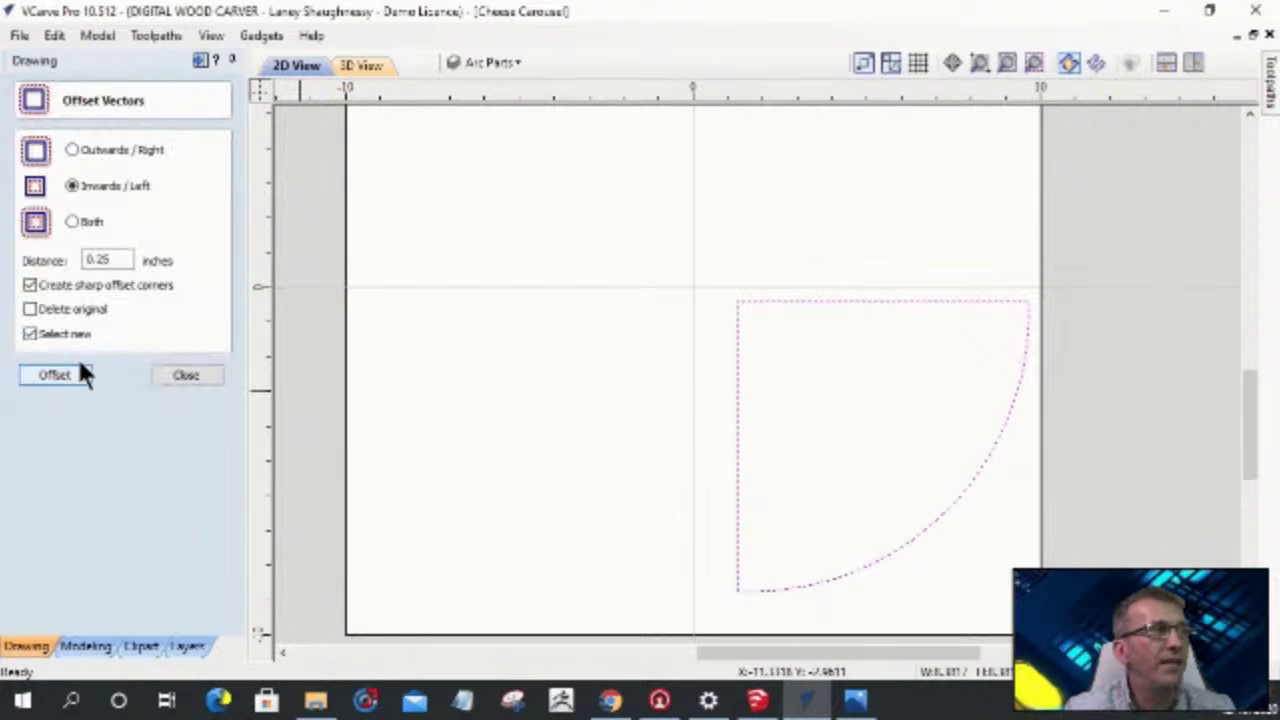
click(53, 374)
click(188, 377)
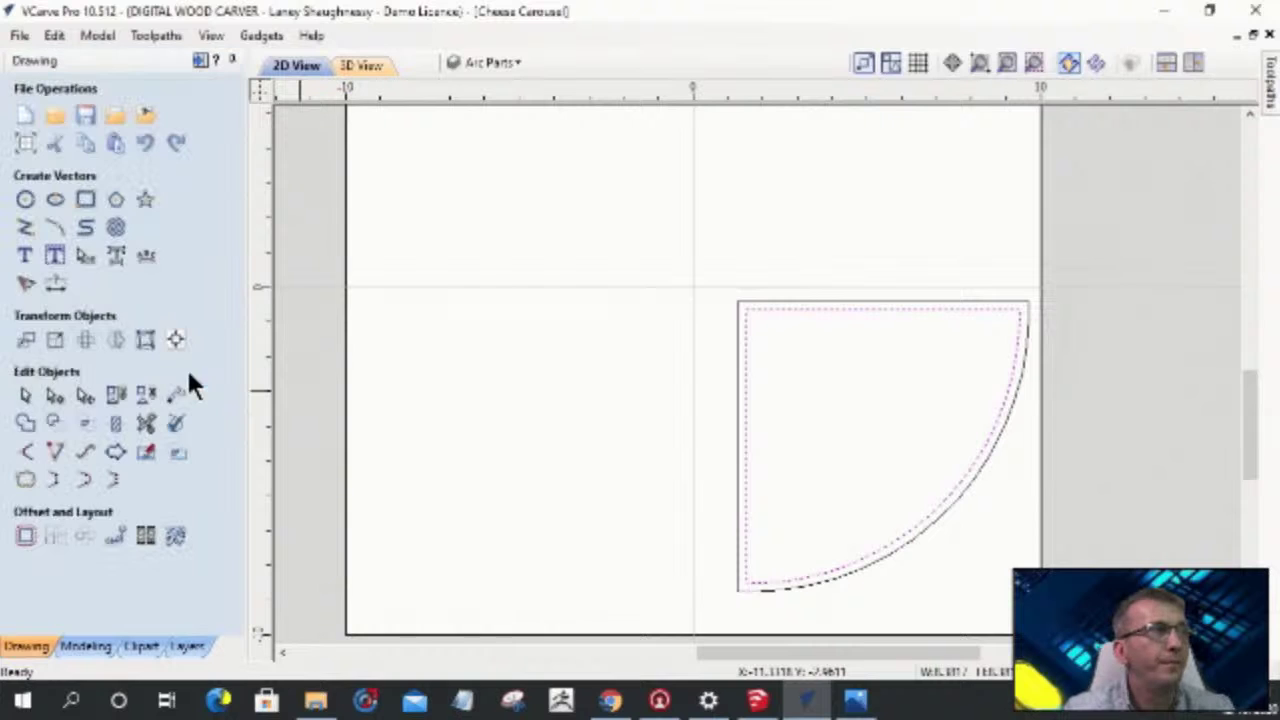
- Delete the two straight spans of the Level 3 inner offset outline, keeping only its curved span
click(55, 395)
right_click(839, 311)
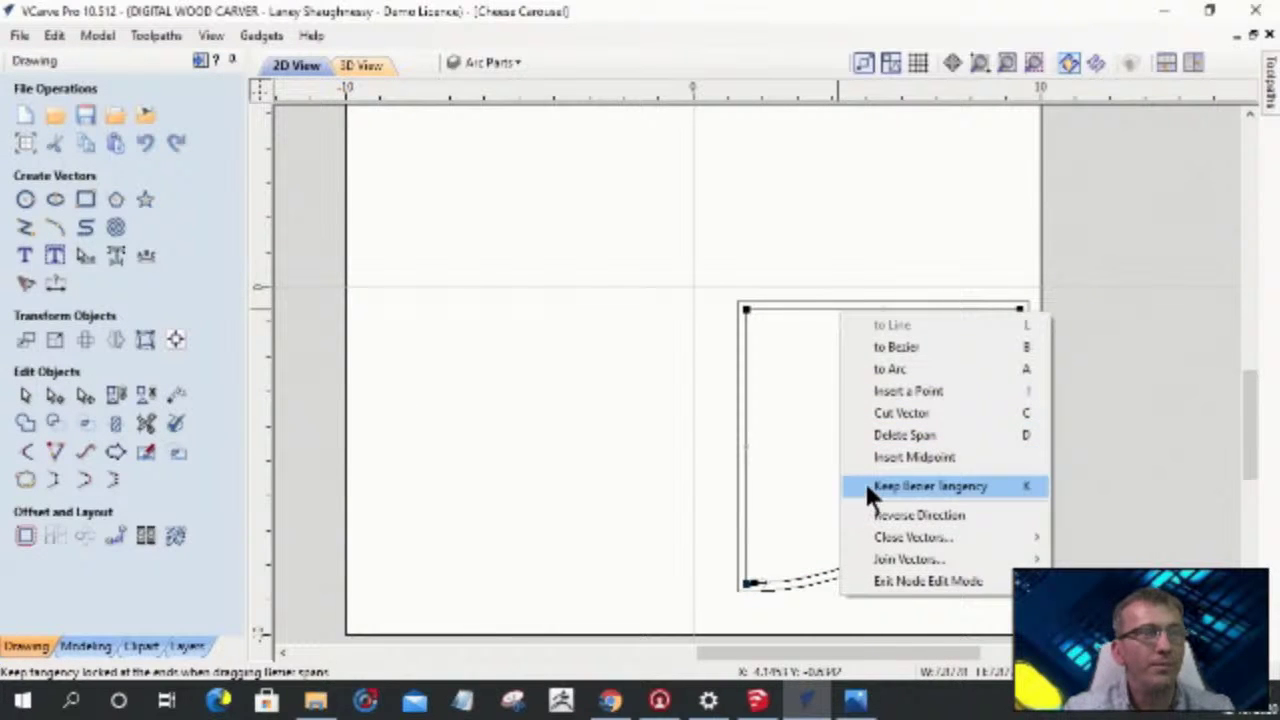
click(866, 435)
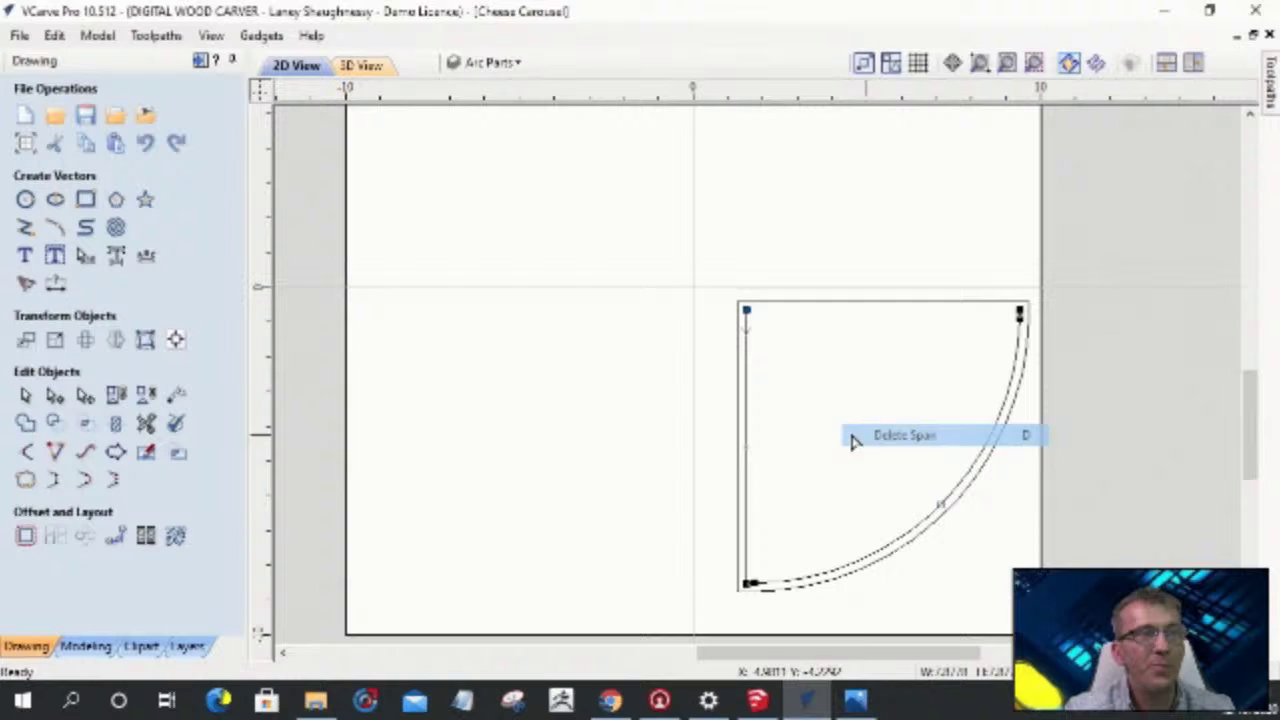
right_click(751, 396)
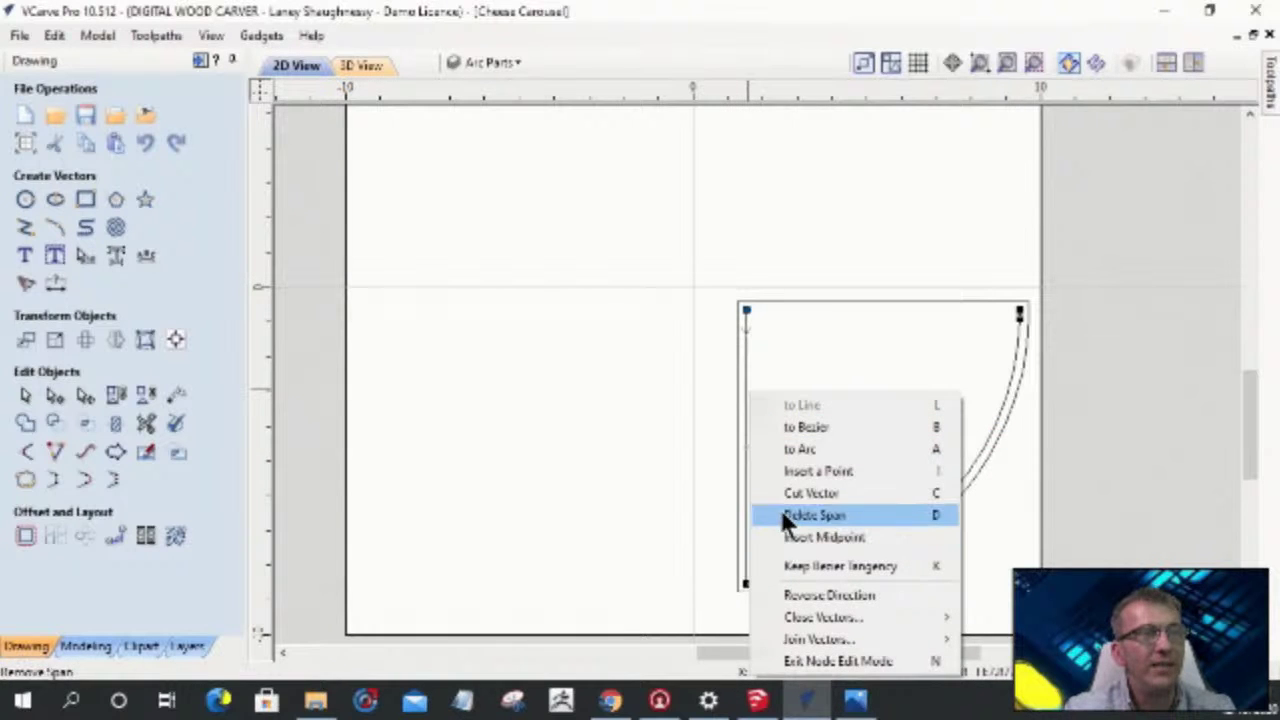
click(779, 511)
- Extend both ends of the Level 3 inner arc to meet the straight edges of the quarter-circle outline
click(54, 452)
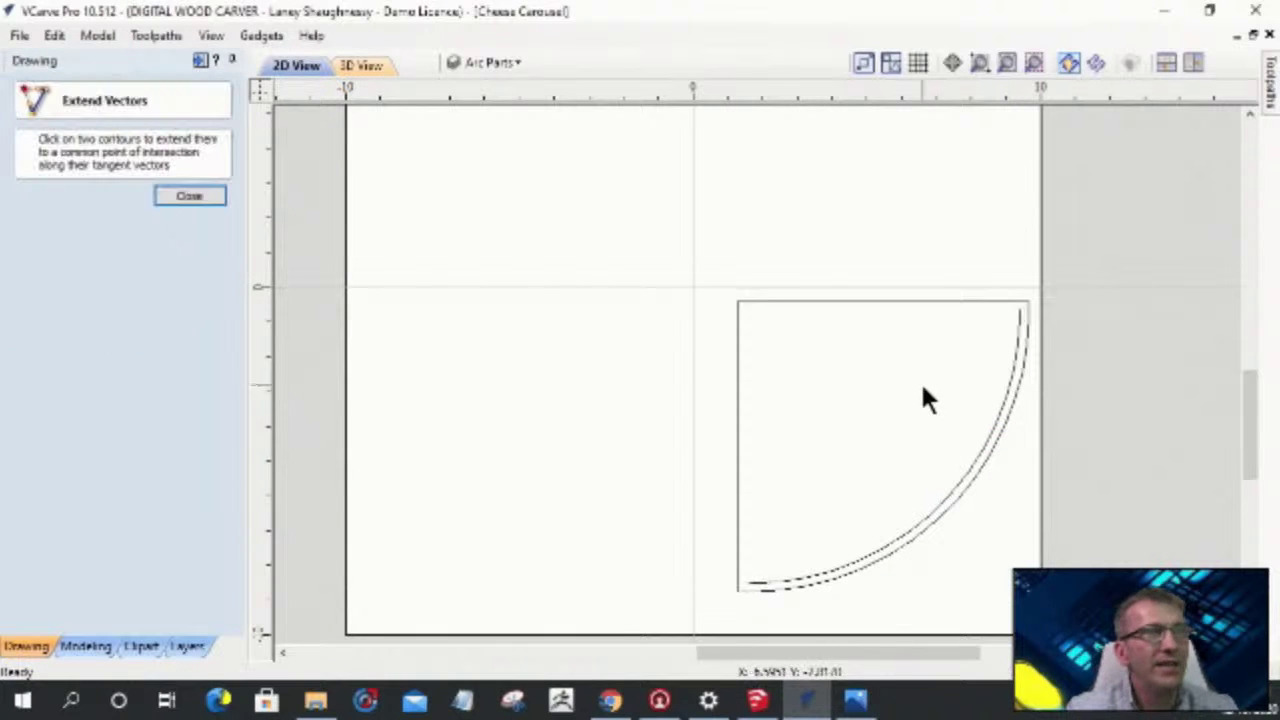
scroll(1030, 320, up, 3)
click(990, 277)
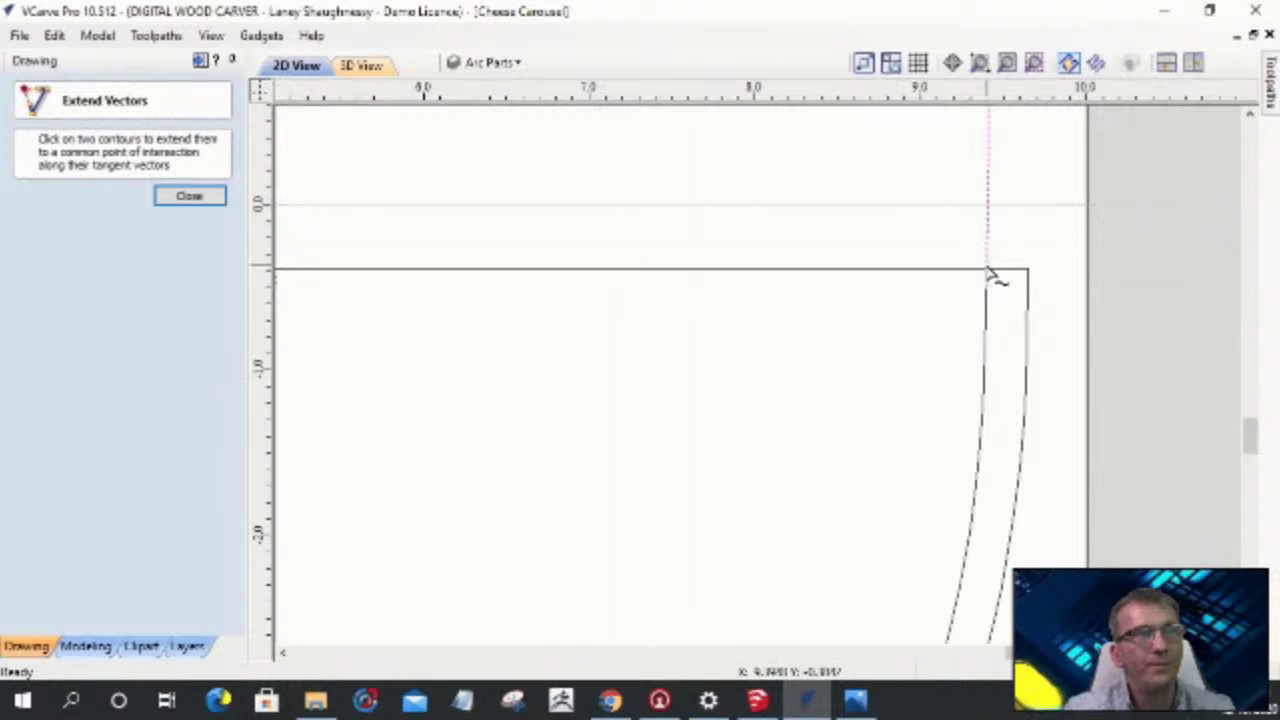
scroll(993, 283, down, 5)
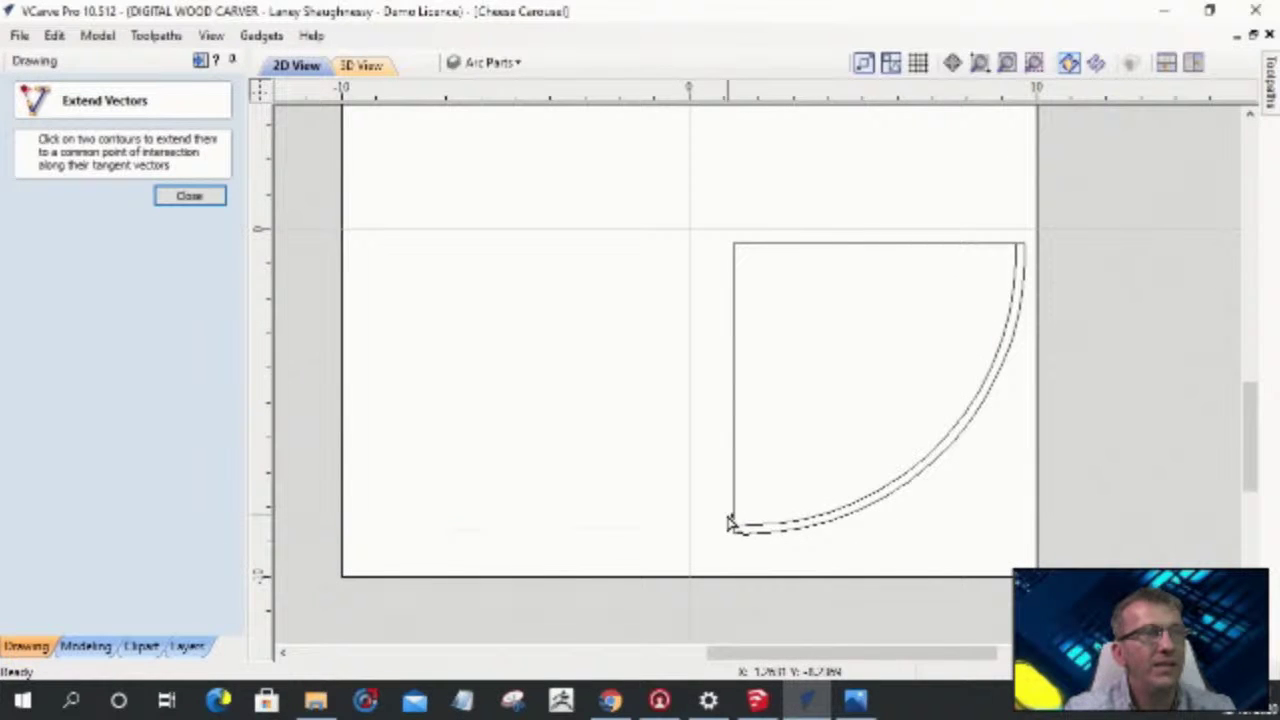
click(186, 196)
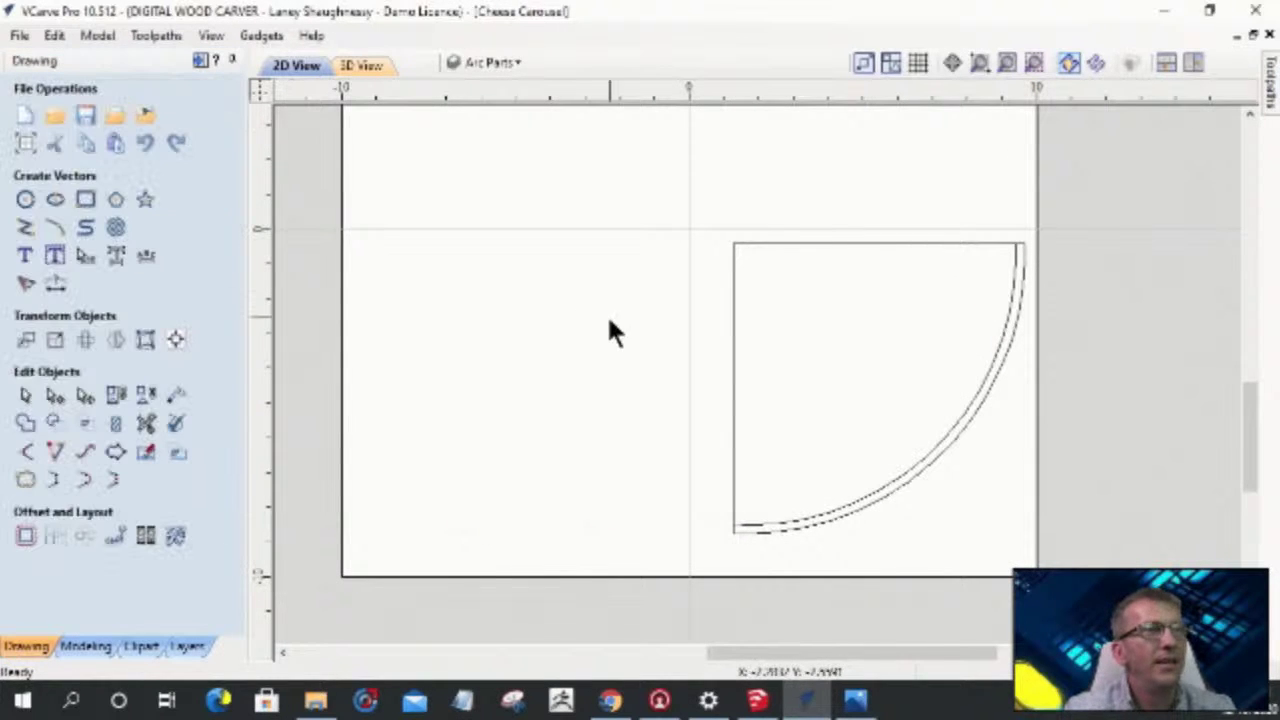
- Trim the straight edges off the Level 3 quarter-circle outline between the arc ends, leaving a closed arc strip
click(146, 425)
click(877, 243)
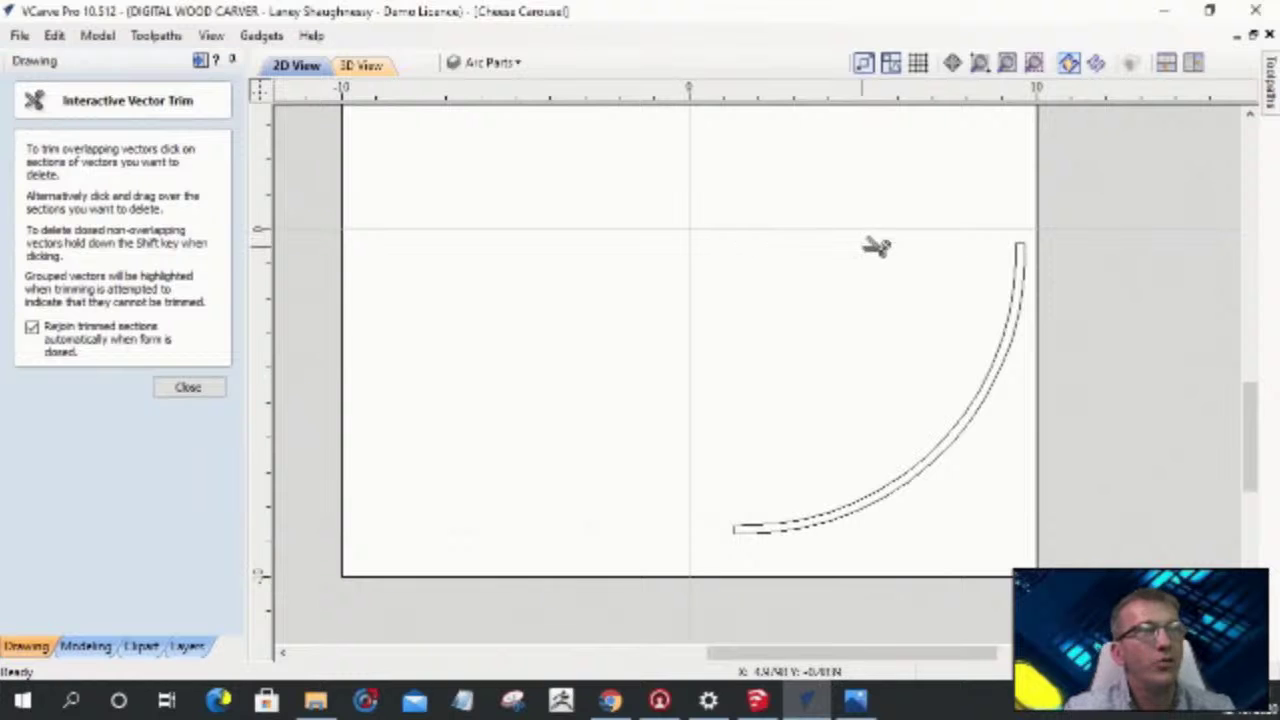
click(190, 388)
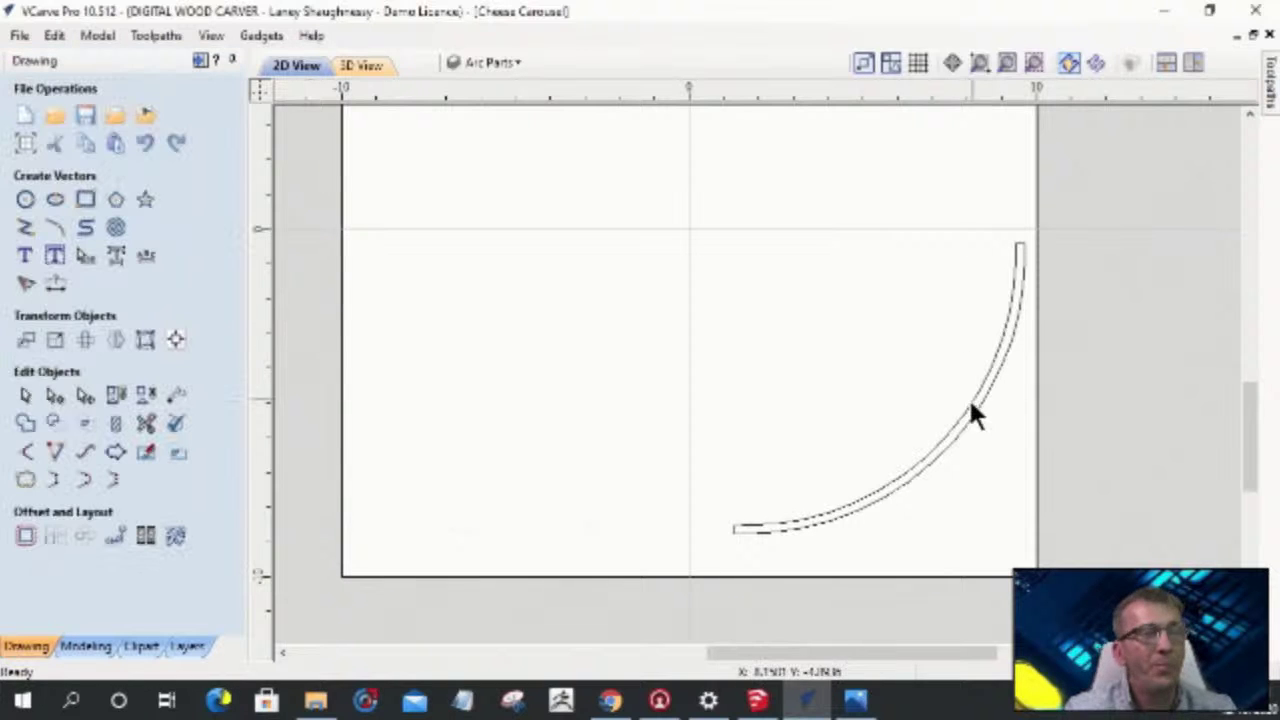
- Show the Arc Riser Supports layer over the arc parts
scroll(703, 517, down, 4)
scroll(657, 354, up, 2)
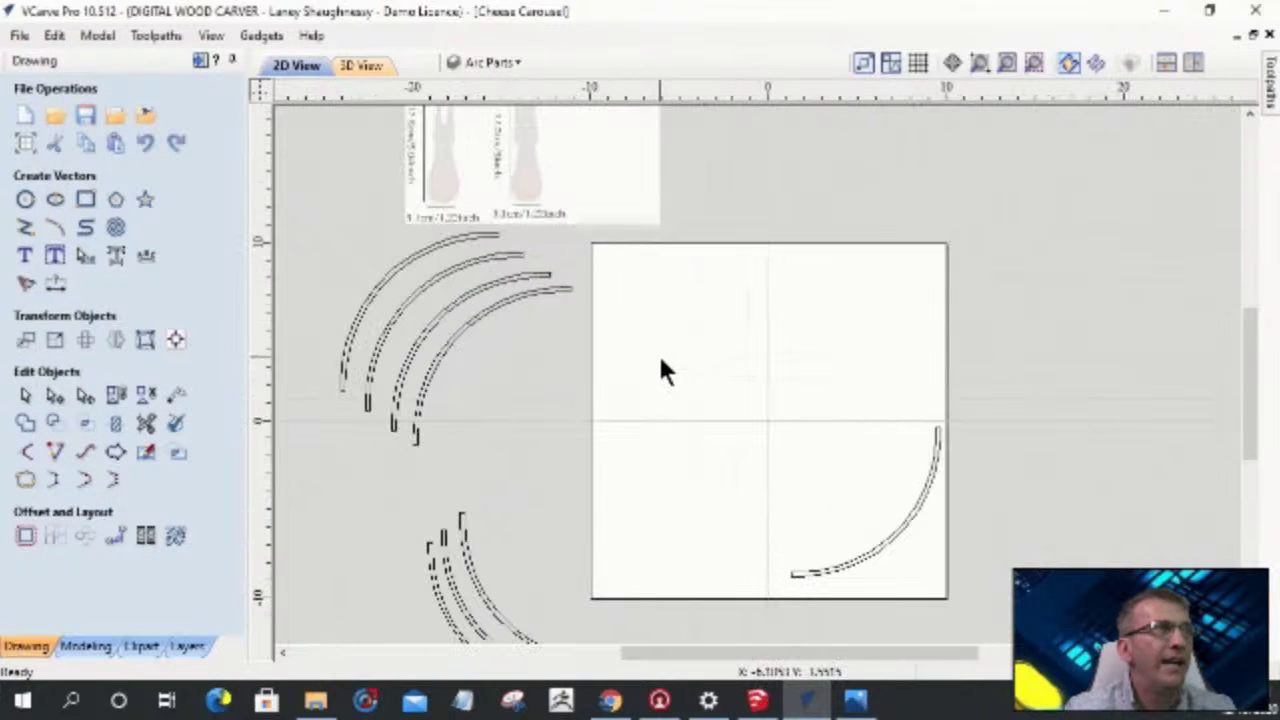
click(497, 62)
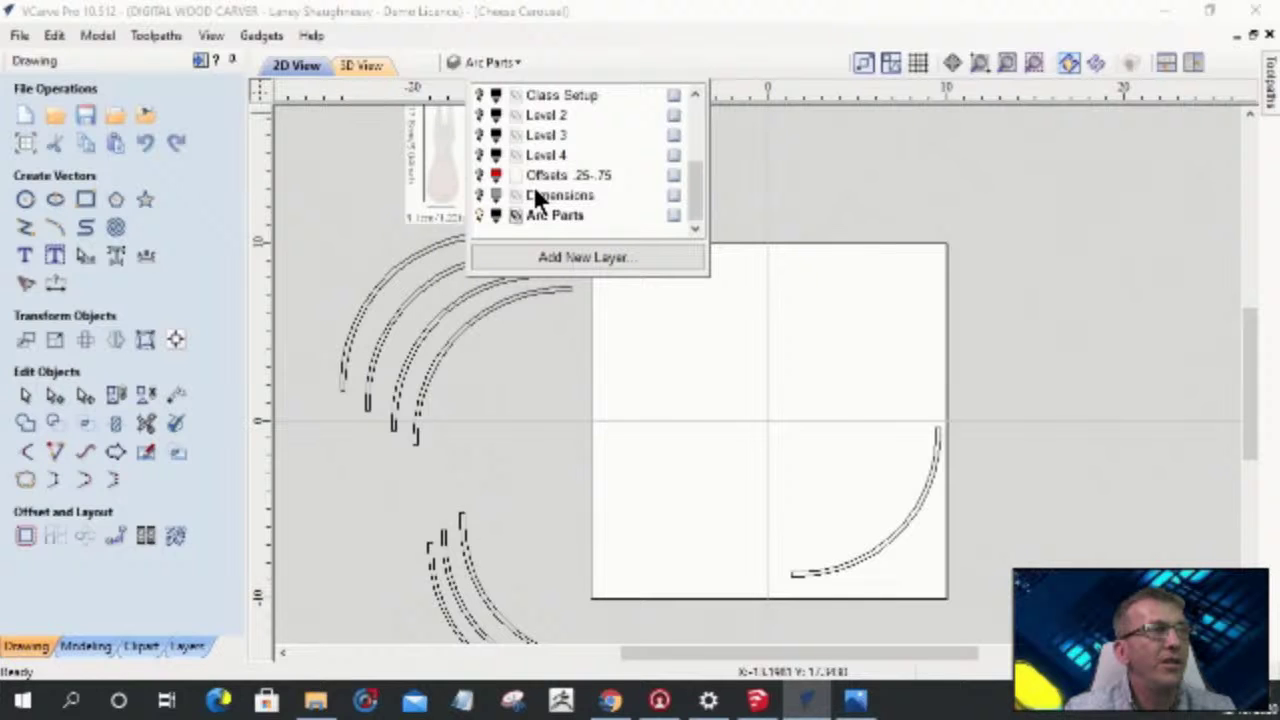
scroll(533, 185, up, 3)
click(483, 135)
- Examine the height dimensions of the stepped supports on the Arc Riser Supports layer
scroll(754, 330, up, 2)
scroll(760, 332, up, 2)
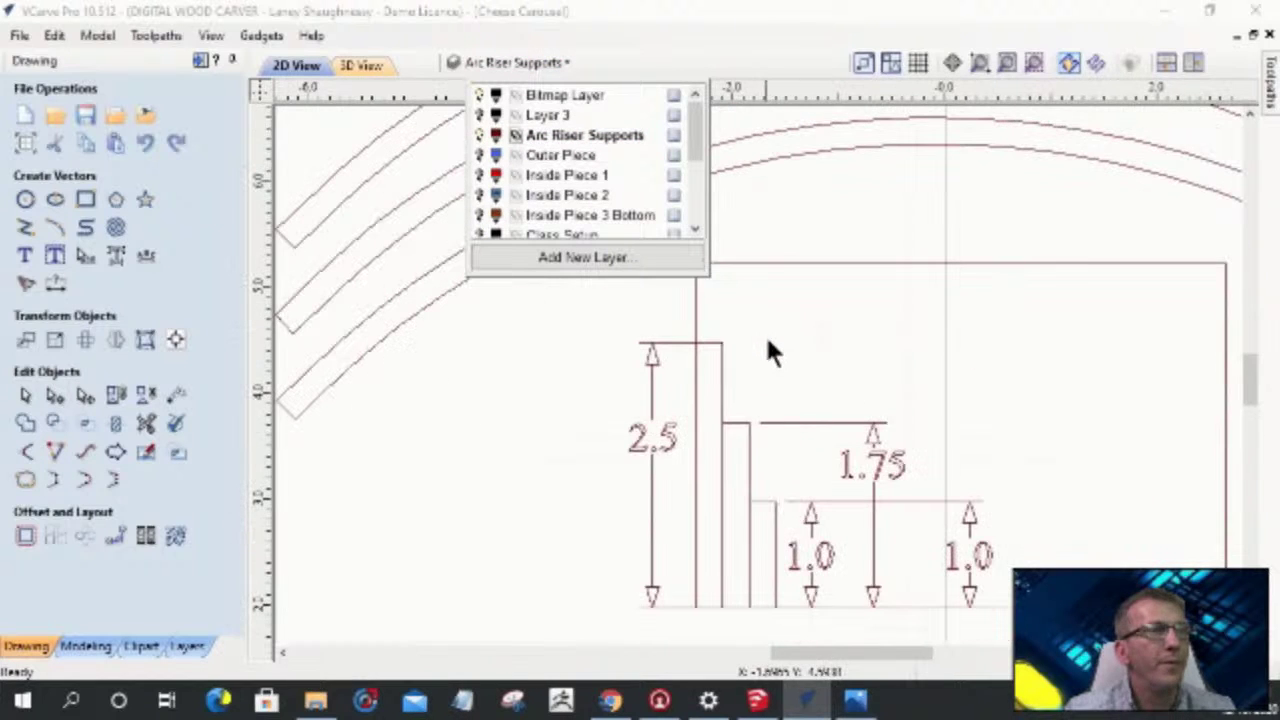
scroll(777, 549, down, 2)
scroll(768, 545, up, 3)
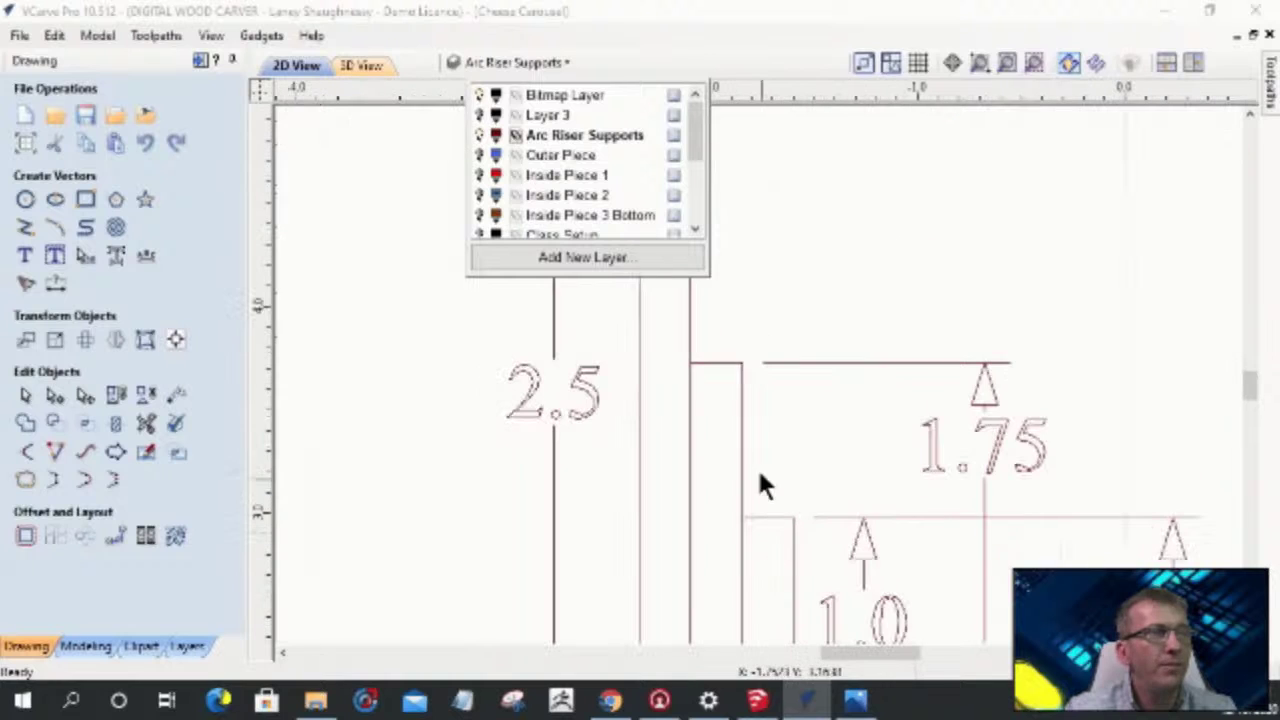
scroll(785, 410, down, 2)
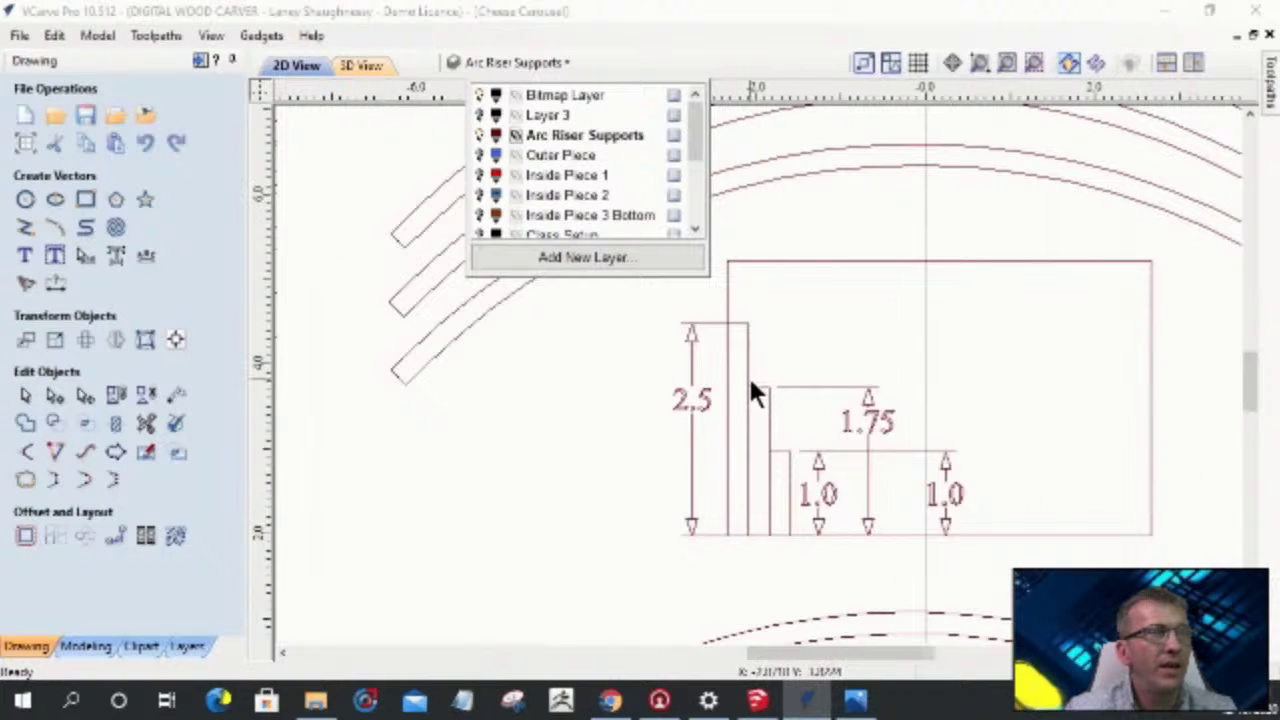
scroll(754, 392, up, 2)
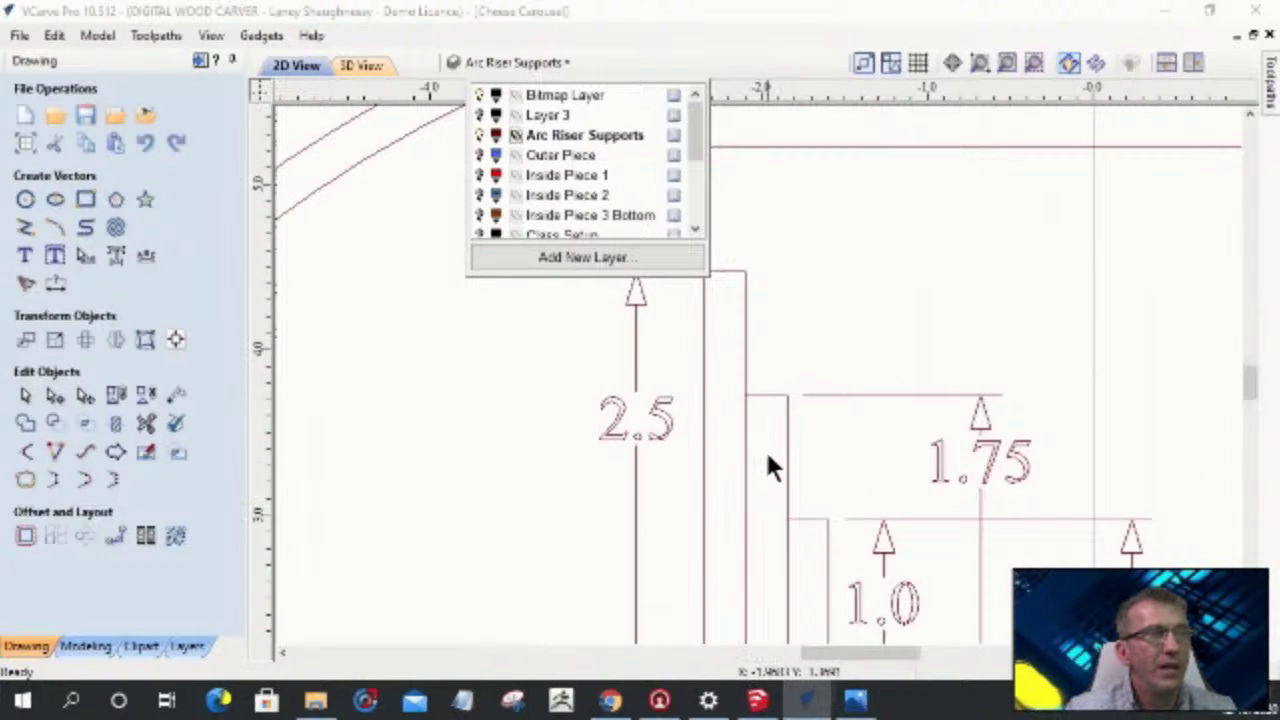
scroll(812, 530, down, 2)
scroll(805, 528, down, 1)
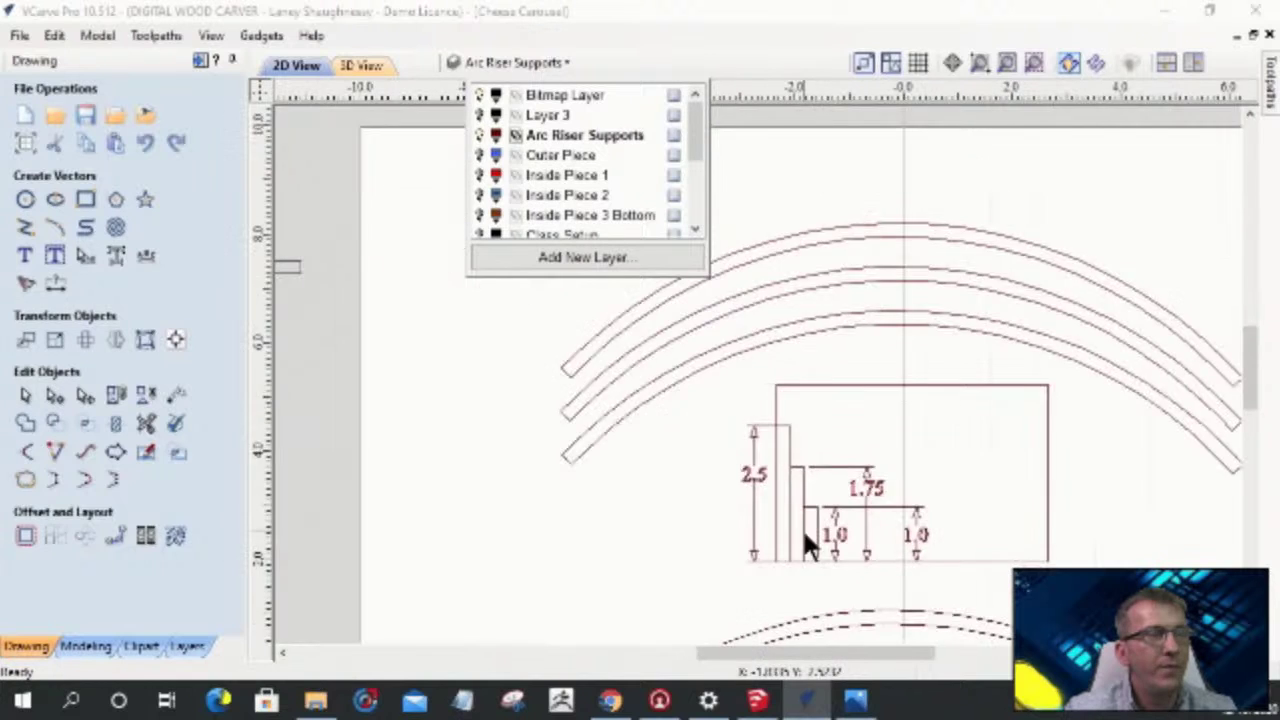
scroll(808, 515, up, 3)
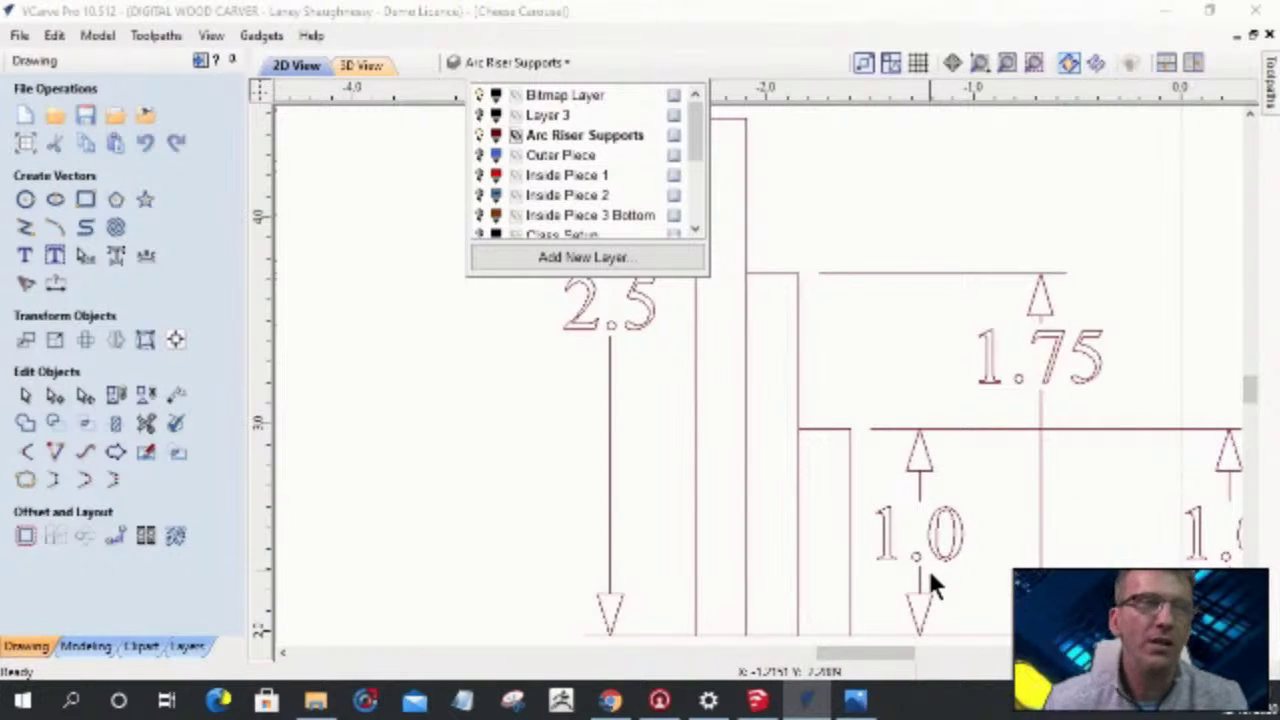
scroll(689, 134, down, 1)
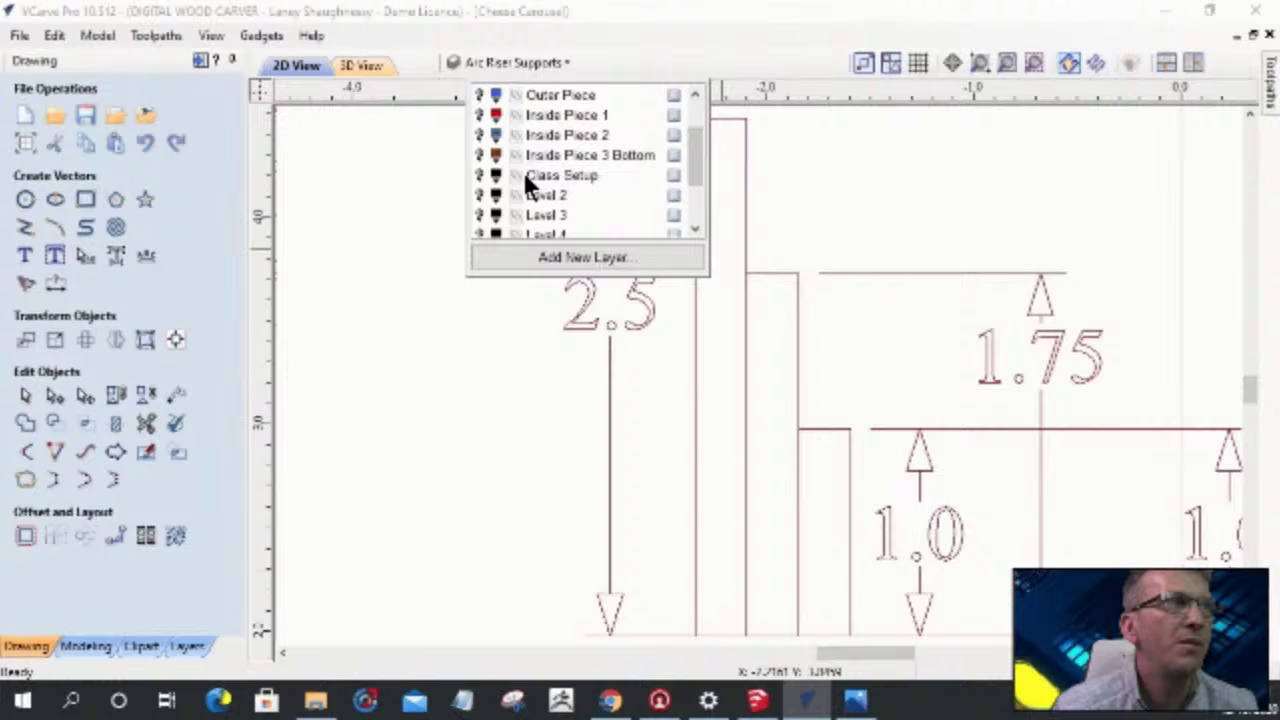
- Hide the Arc Riser Supports layer and close the layer list
scroll(494, 150, up, 1)
click(486, 134)
scroll(887, 165, down, 3)
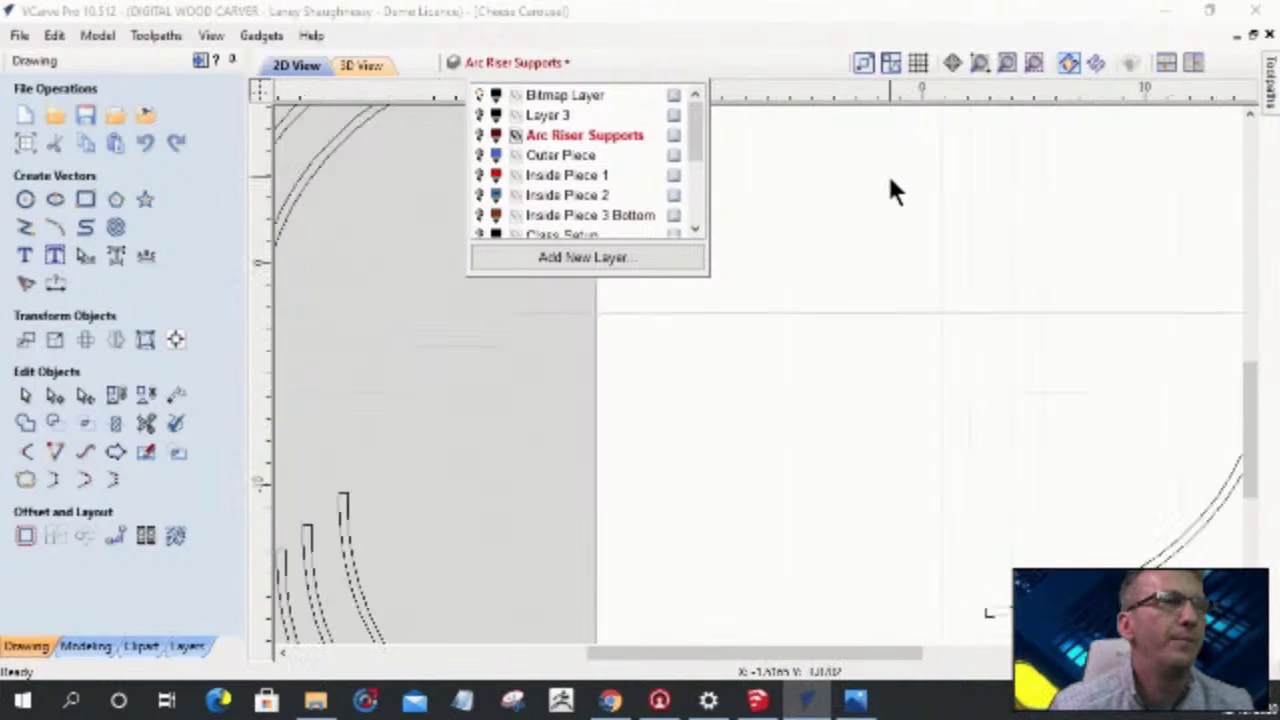
click(964, 306)
click(964, 306)
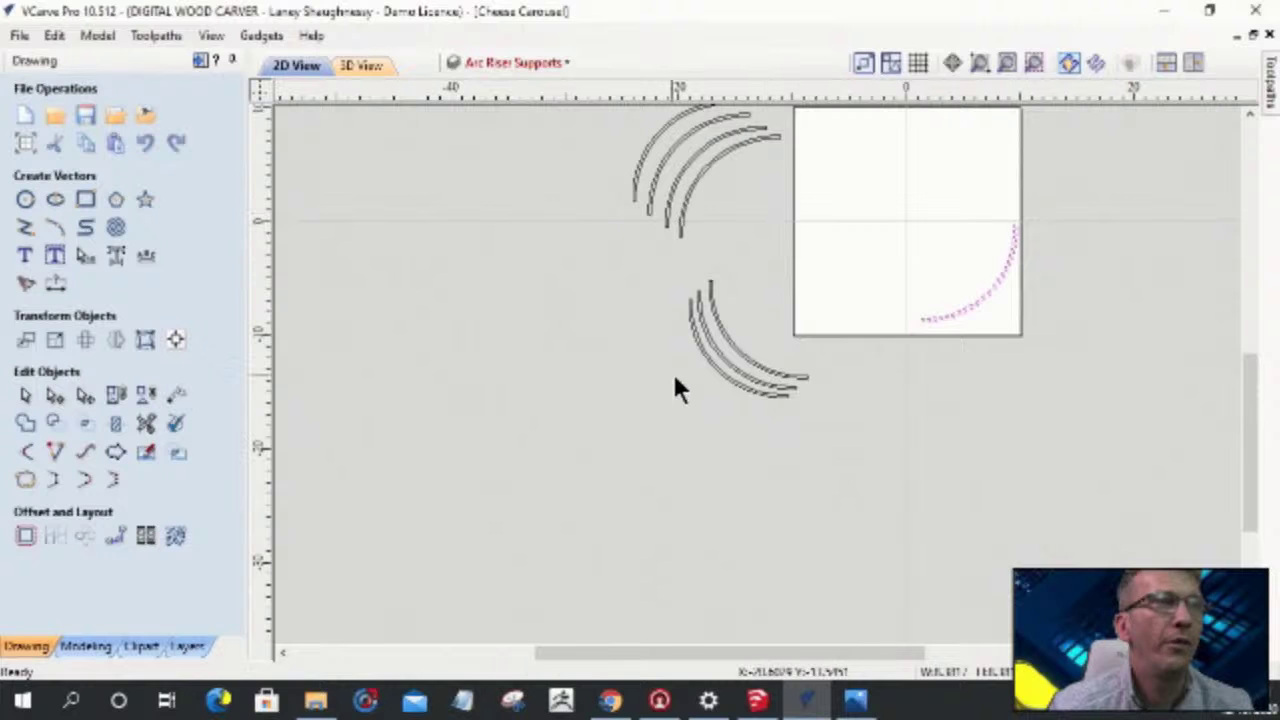
- Duplicate the arc strip on the sheet and move both strips outside, beyond the sheet's lower-right corner
scroll(956, 308, up, 5)
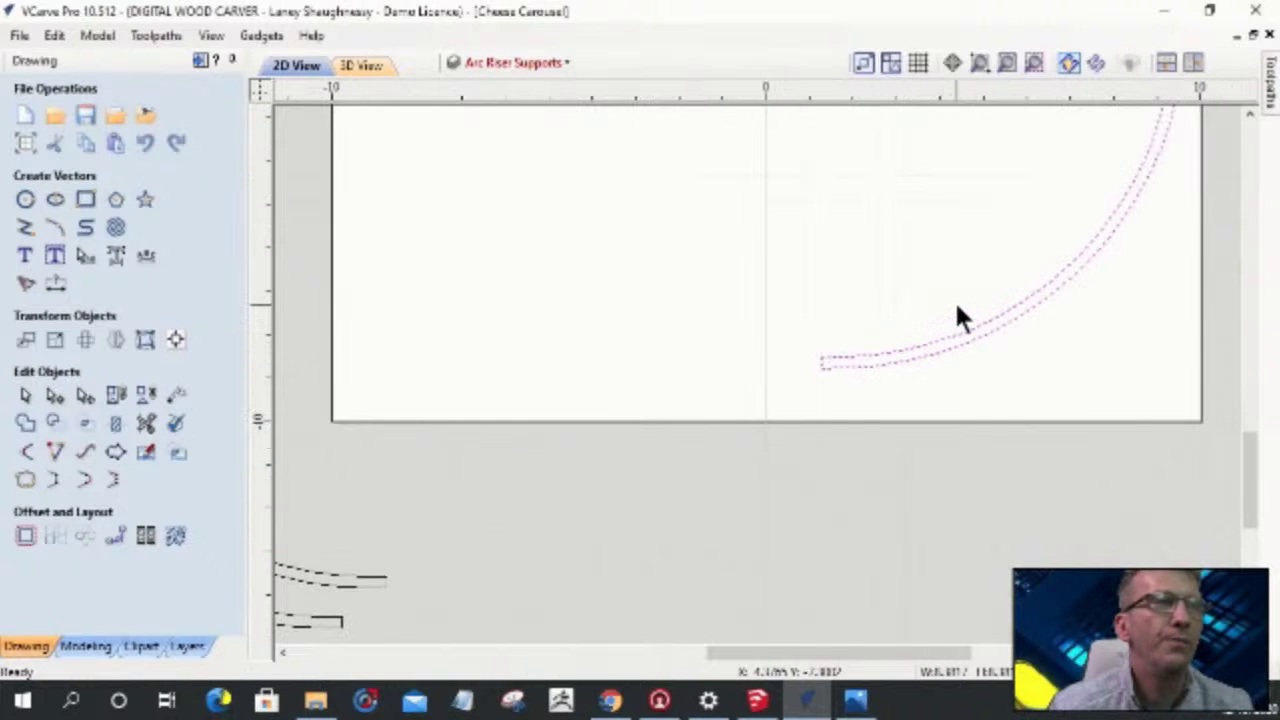
click(960, 314)
scroll(986, 320, down, 4)
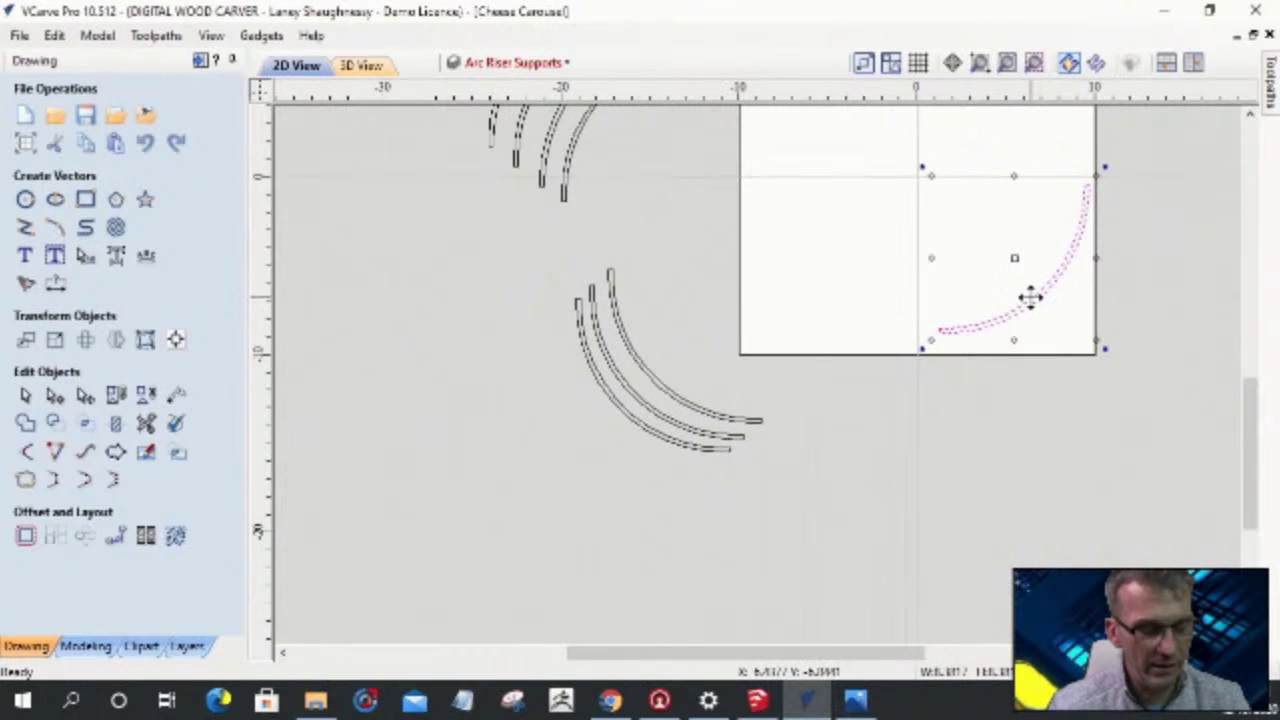
drag(1054, 280, 1020, 260)
drag(1066, 334, 1131, 446)
click(1010, 262)
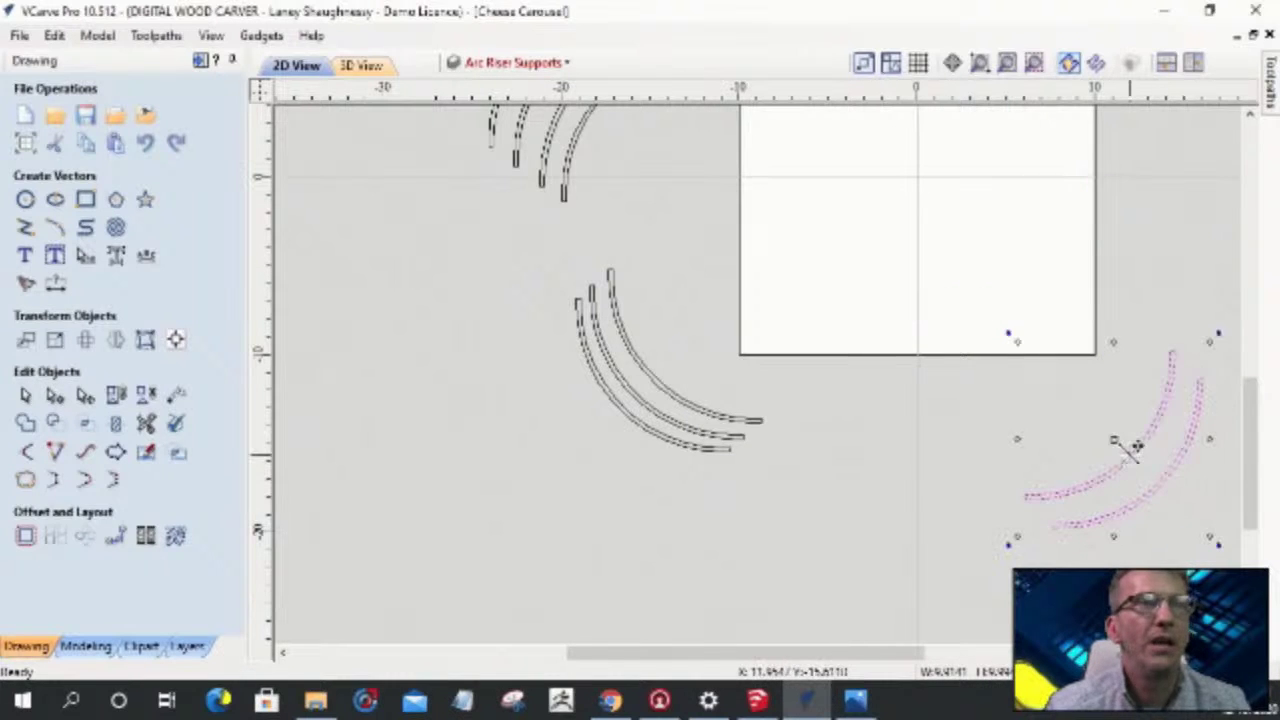
- Try to move the innermost arc of the lower group onto the upper group and rotate it to match the innermost arc there
scroll(1050, 470, down, 3)
scroll(909, 486, up, 2)
scroll(986, 443, down, 2)
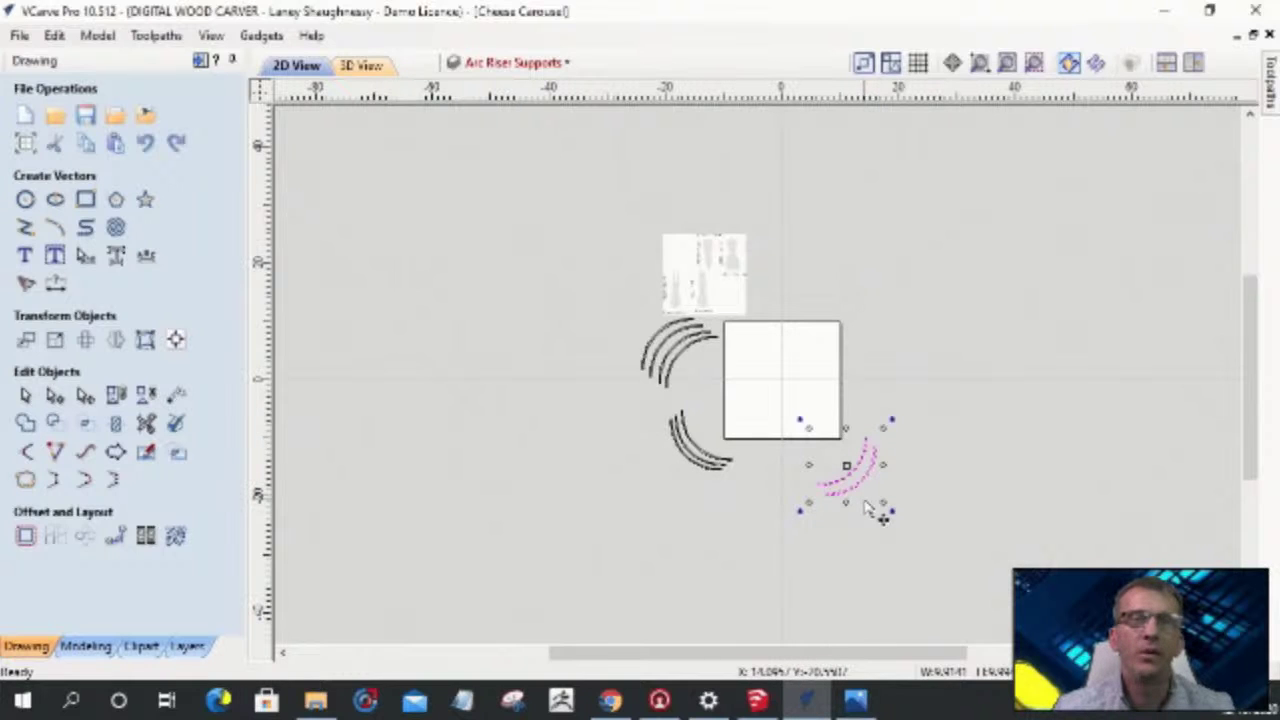
scroll(672, 405, up, 5)
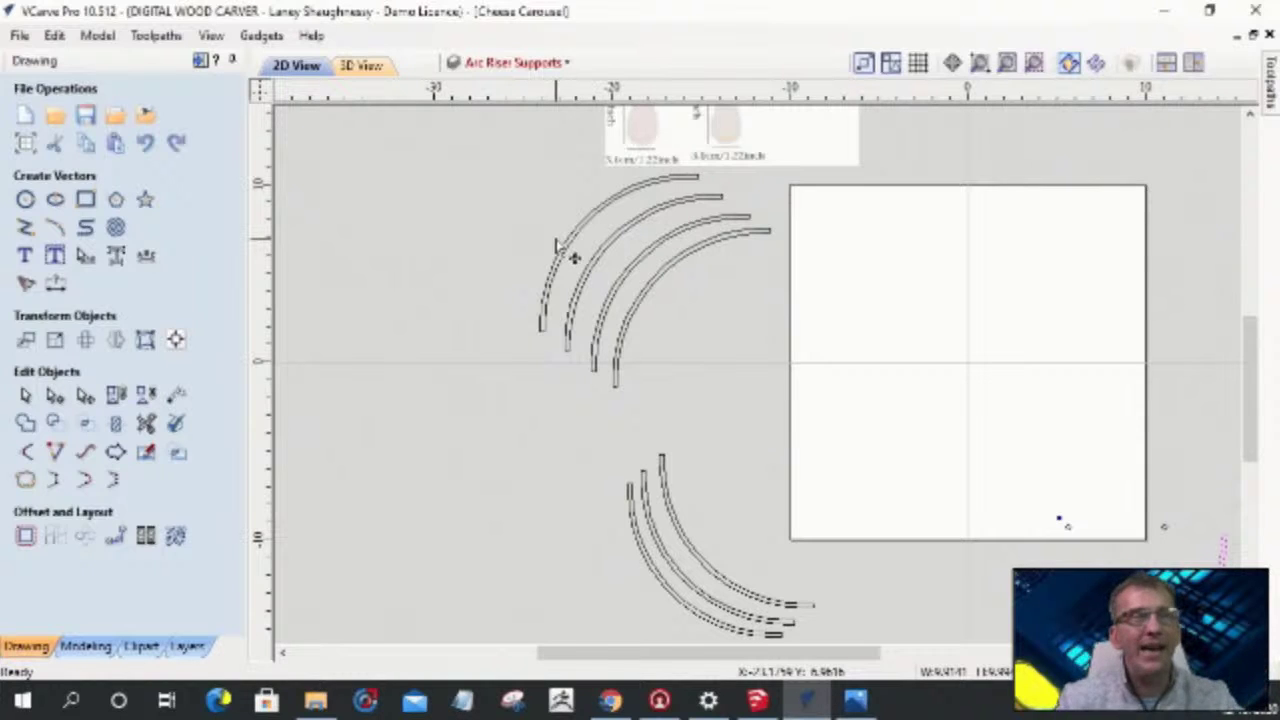
click(695, 552)
drag(695, 552, 665, 285)
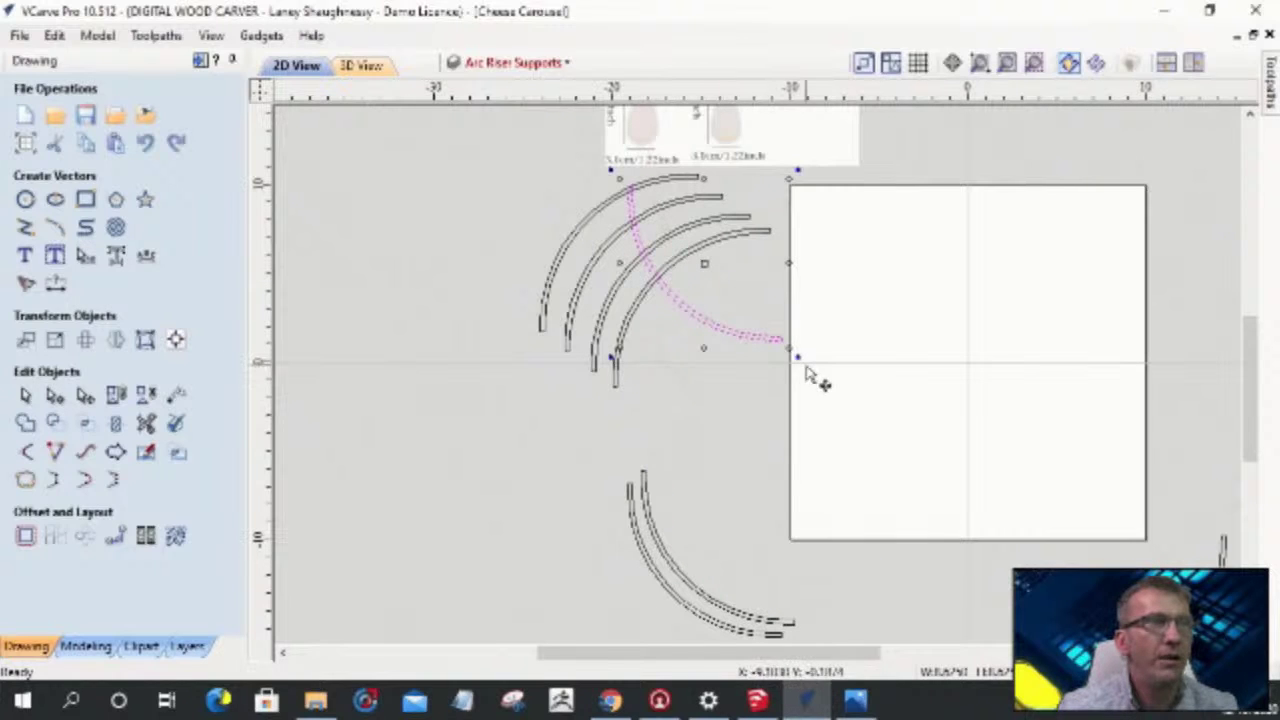
drag(798, 357, 581, 400)
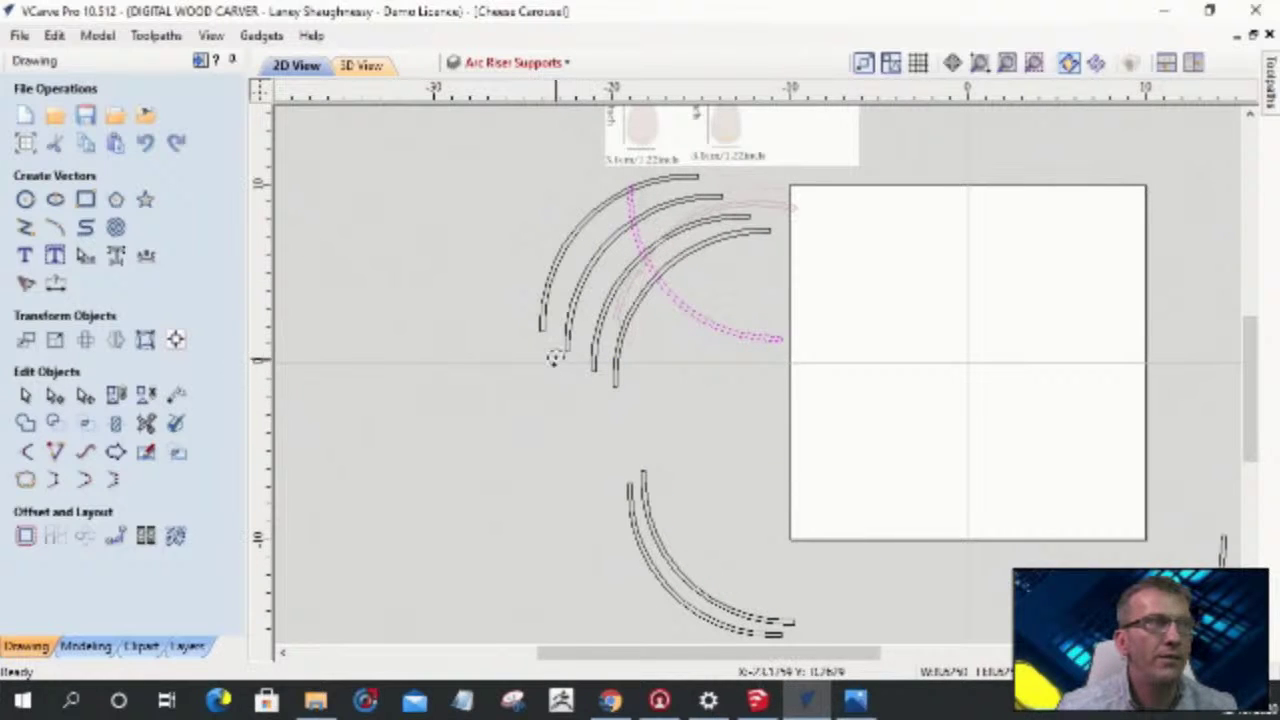
drag(554, 358, 657, 308)
drag(760, 414, 765, 385)
- Fine-tune the overlaid arc's rotation and compare both its ends with the innermost arc of the upper group
scroll(738, 232, up, 5)
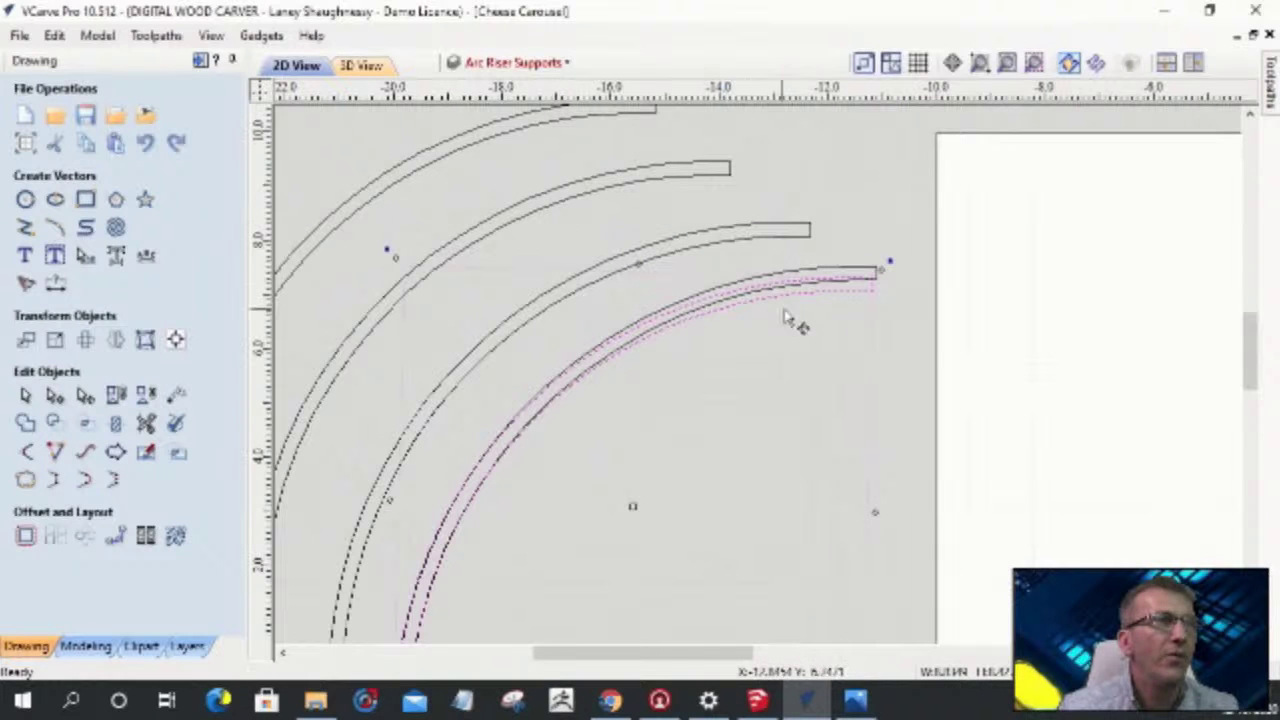
scroll(730, 290, down, 3)
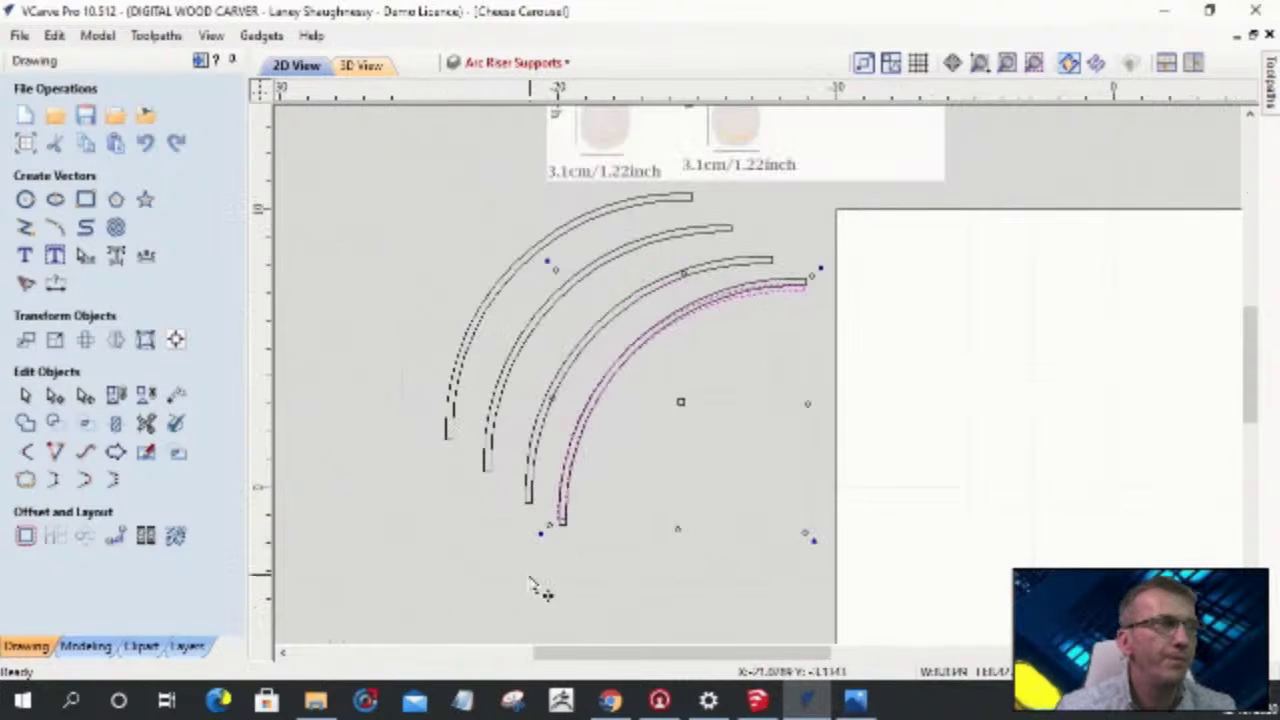
scroll(545, 562, up, 3)
scroll(640, 390, down, 3)
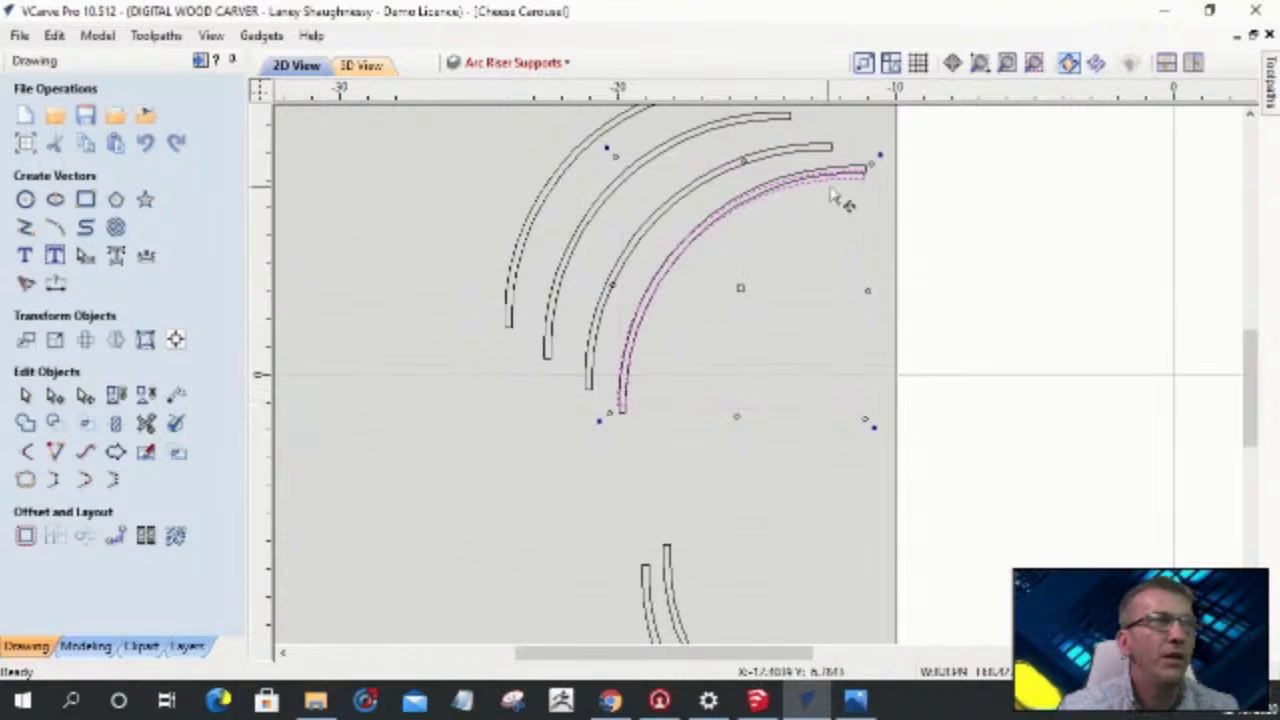
drag(880, 151, 877, 149)
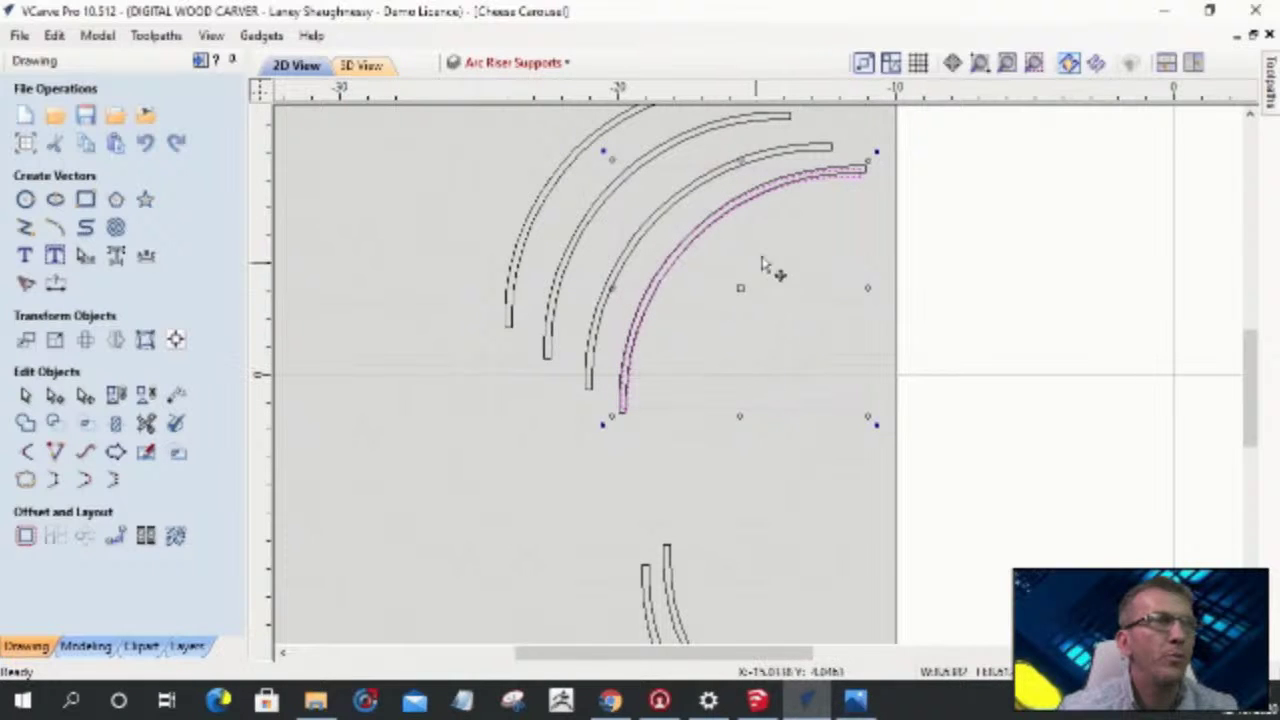
scroll(857, 180, up, 3)
scroll(871, 166, down, 2)
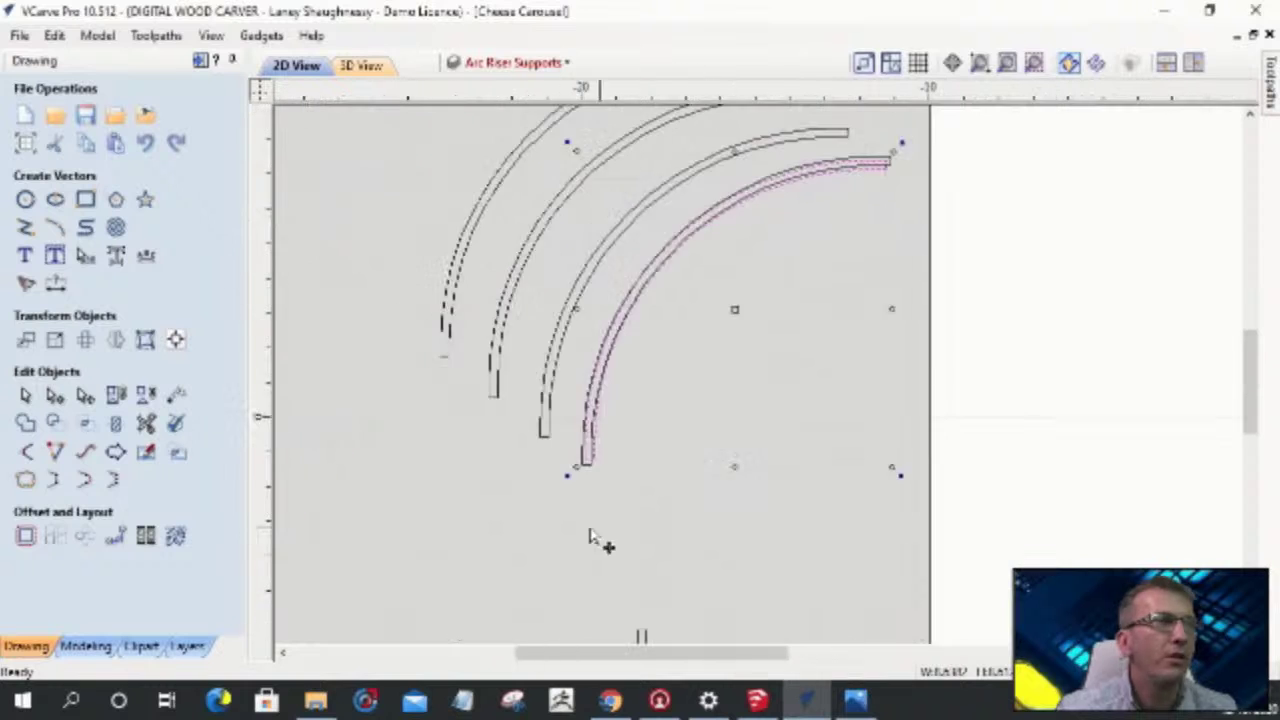
scroll(585, 525, up, 4)
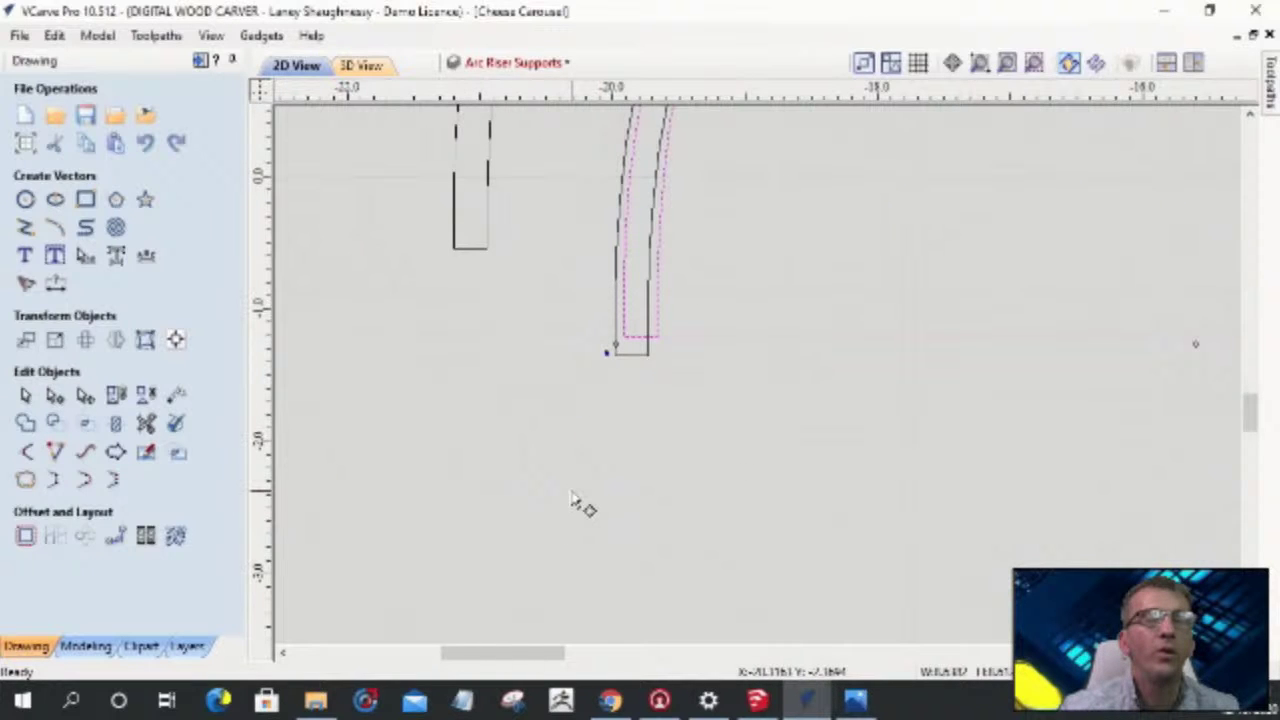
scroll(573, 500, down, 8)
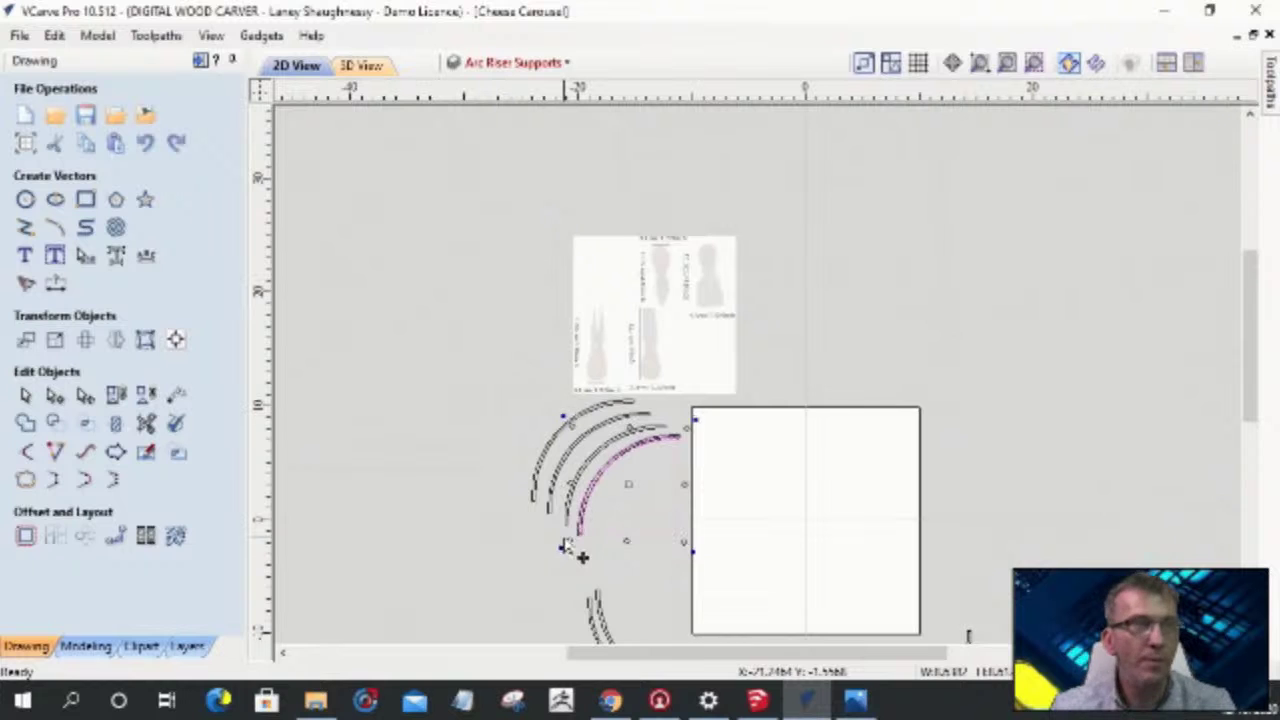
scroll(580, 545, down, 1)
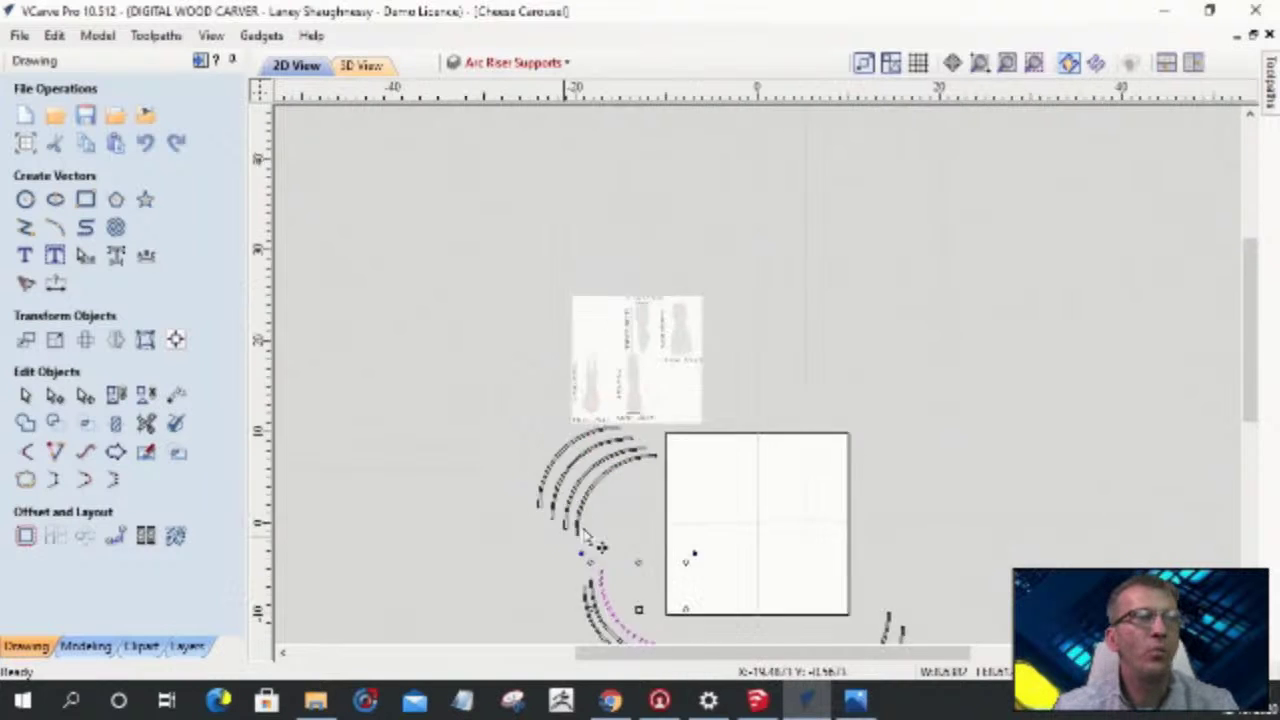
scroll(640, 525, down, 2)
scroll(795, 545, up, 5)
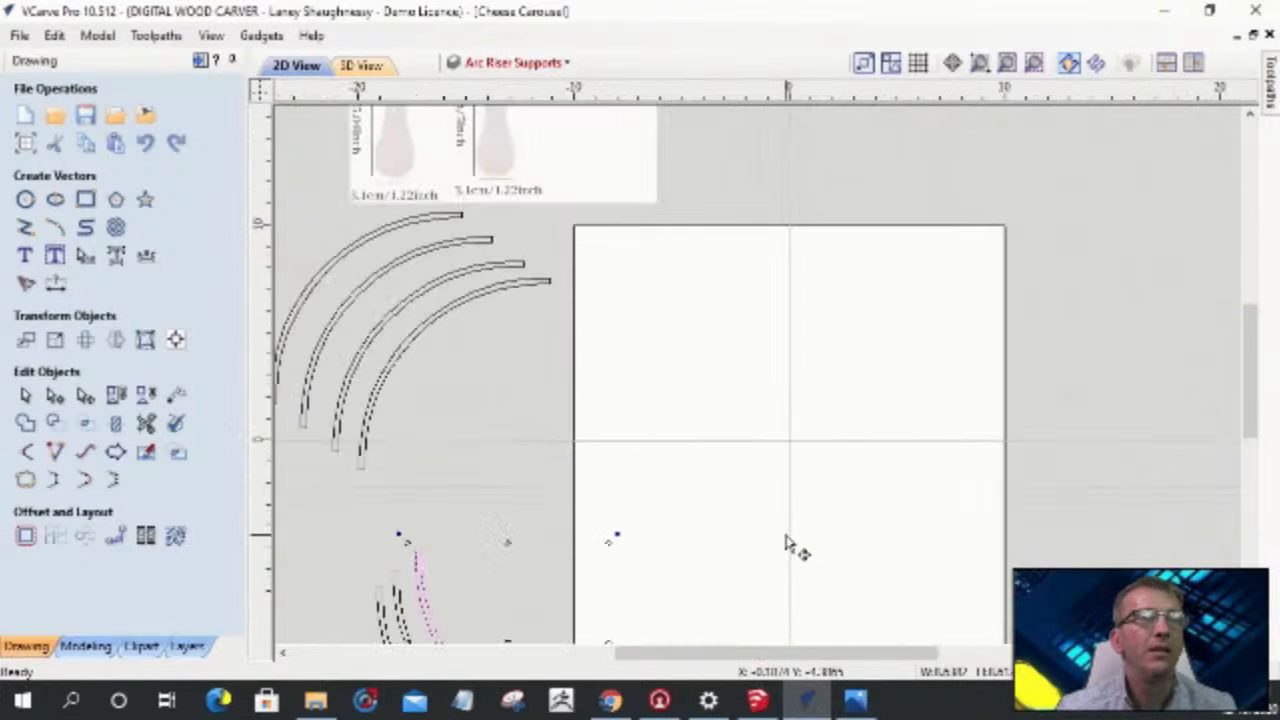
scroll(923, 380, down, 5)
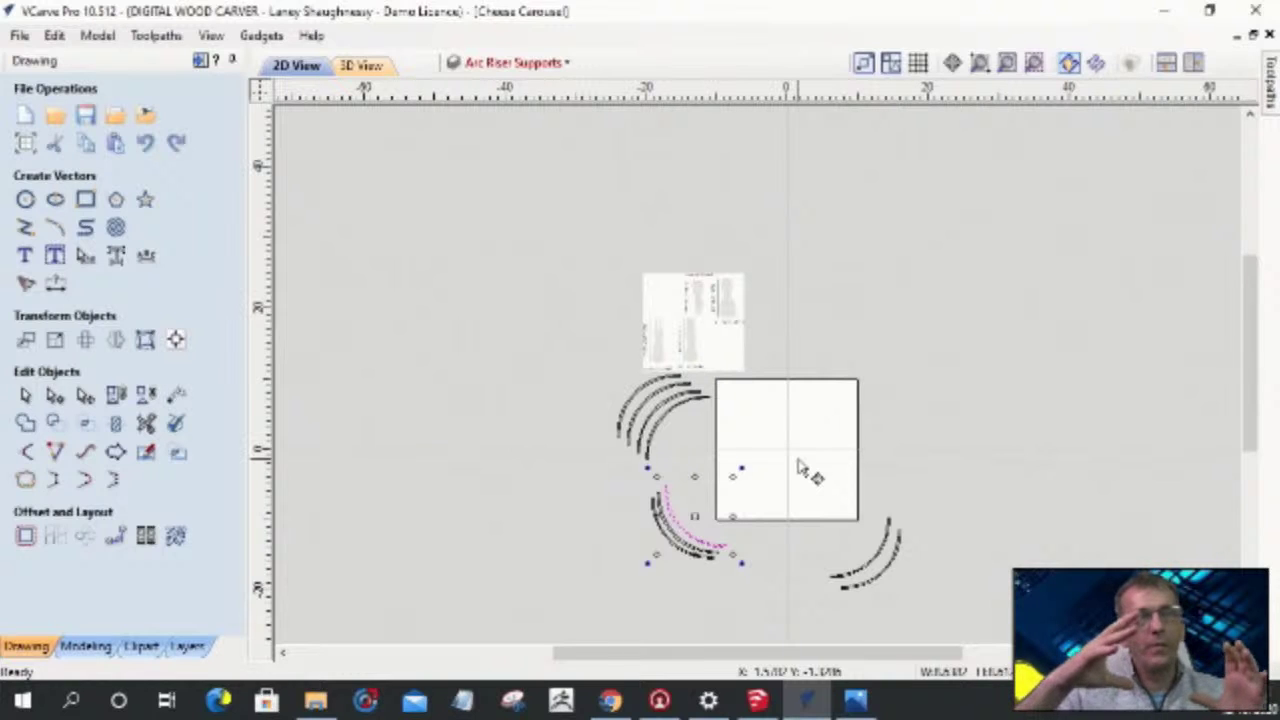
scroll(737, 435, up, 3)
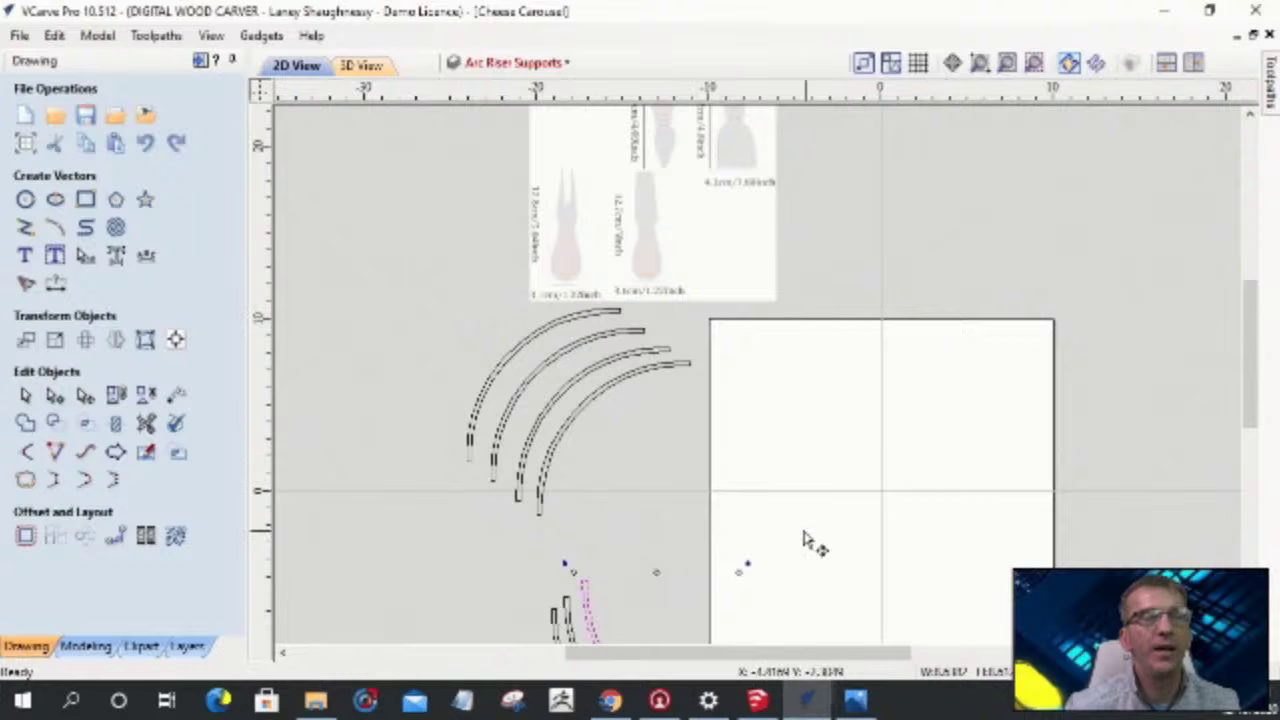
scroll(803, 540, down, 2)
scroll(860, 523, down, 2)
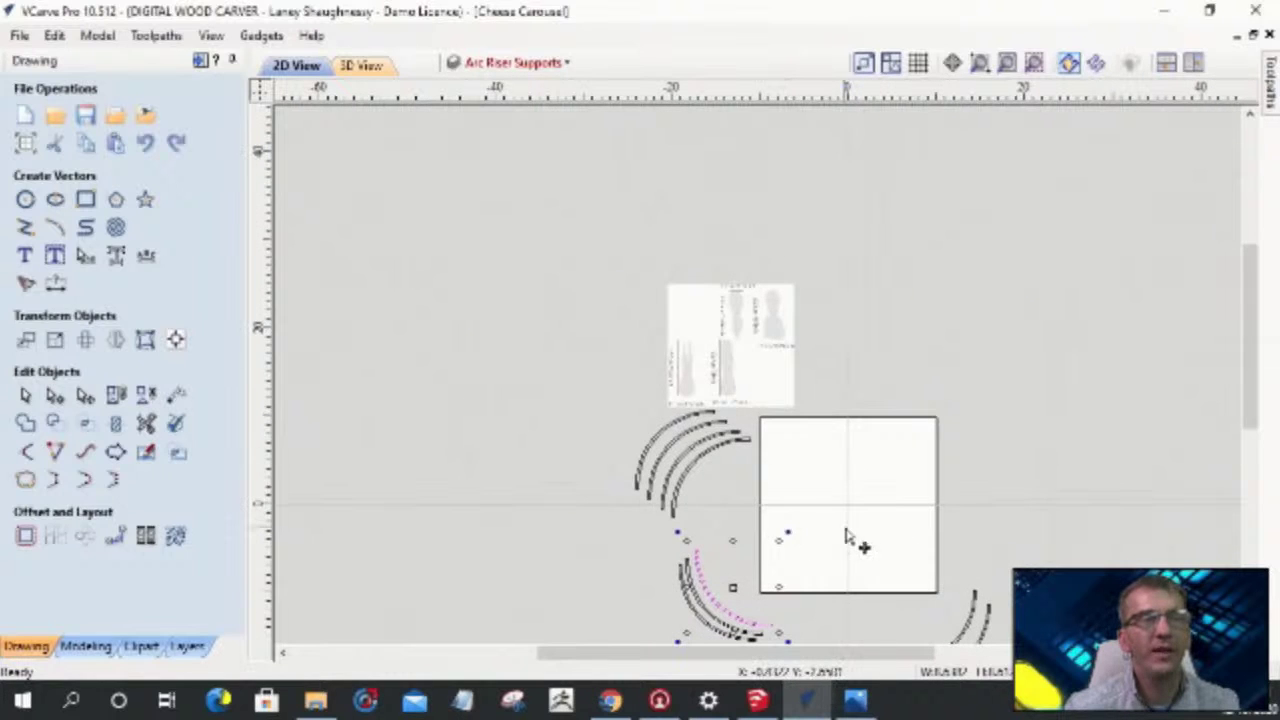
scroll(846, 537, up, 2)
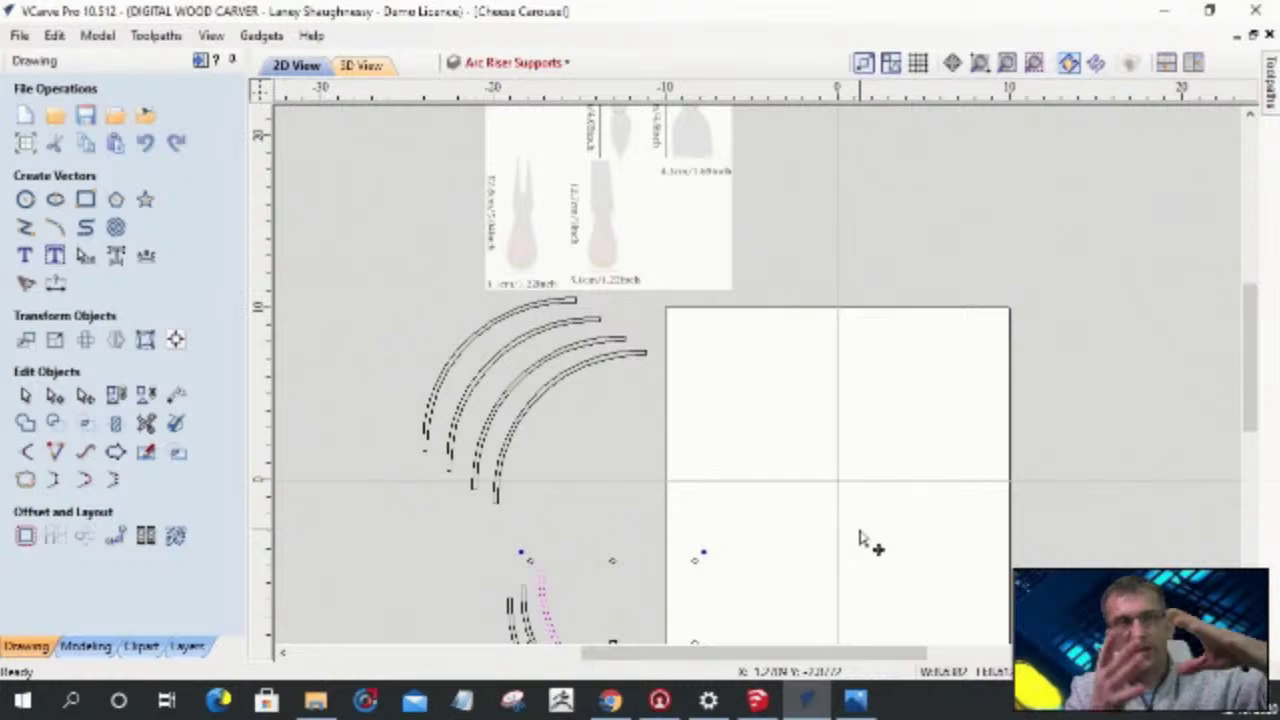
scroll(862, 530, down, 3)
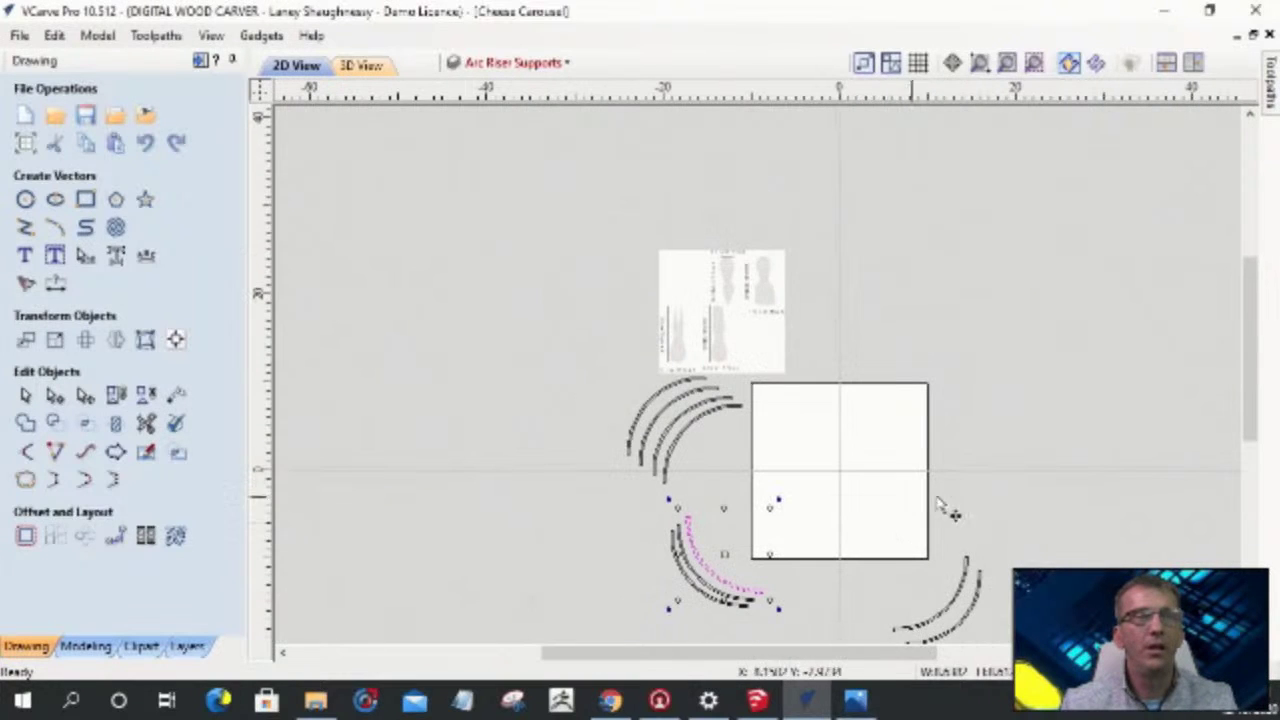
scroll(888, 537, up, 1)
scroll(888, 537, up, 2)
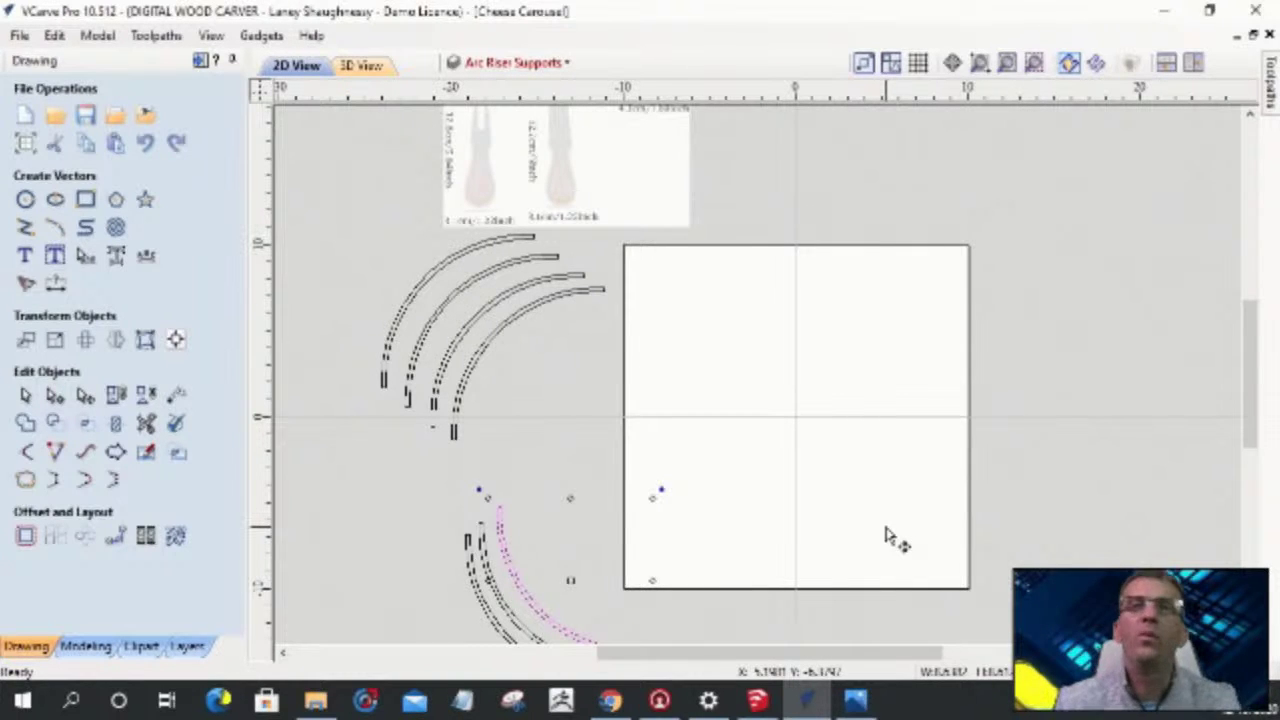
scroll(900, 535, down, 4)
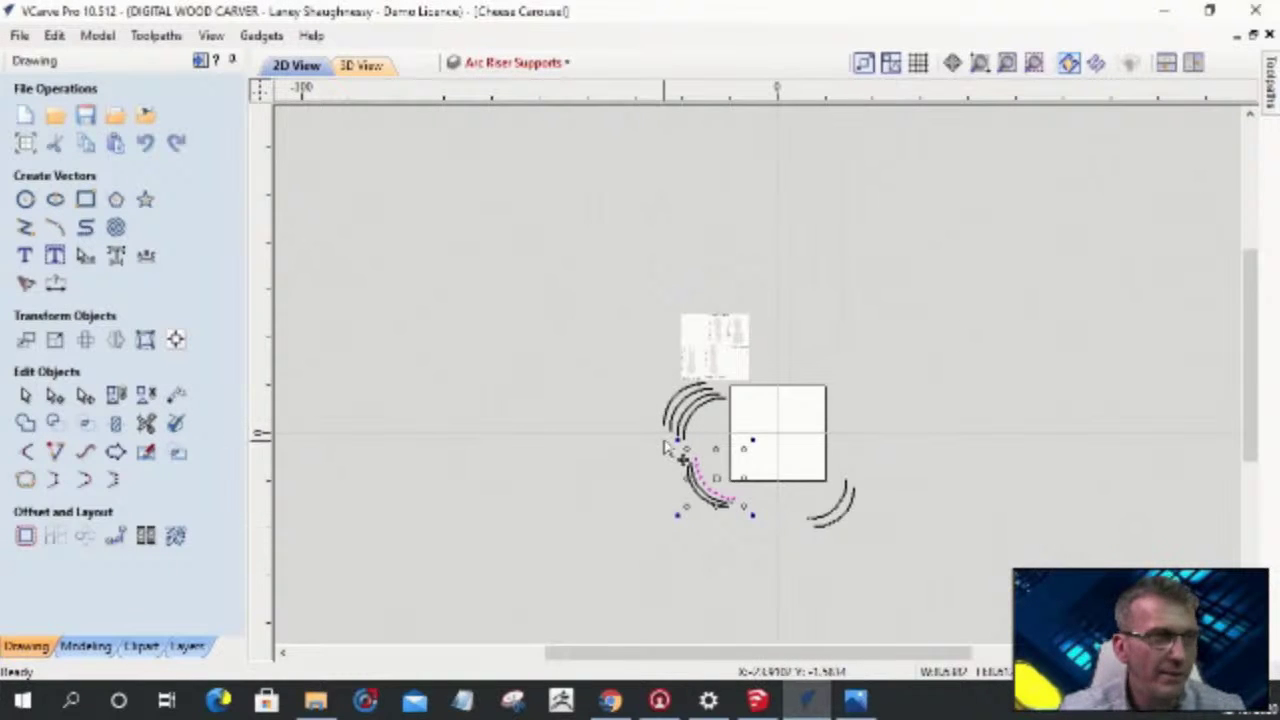
scroll(714, 440, up, 4)
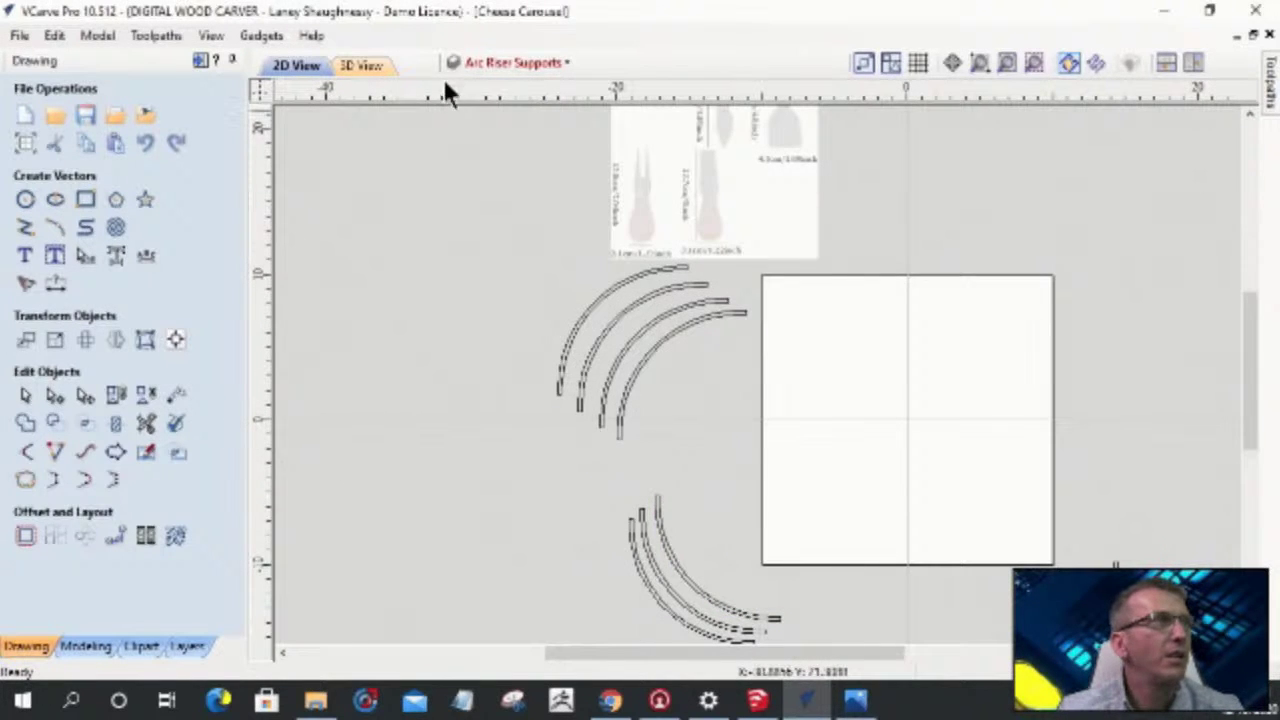
- Turn on the visibility of the Level 4, Level 3, Level 2 and Class Setup layers
click(507, 62)
scroll(491, 214, down, 3)
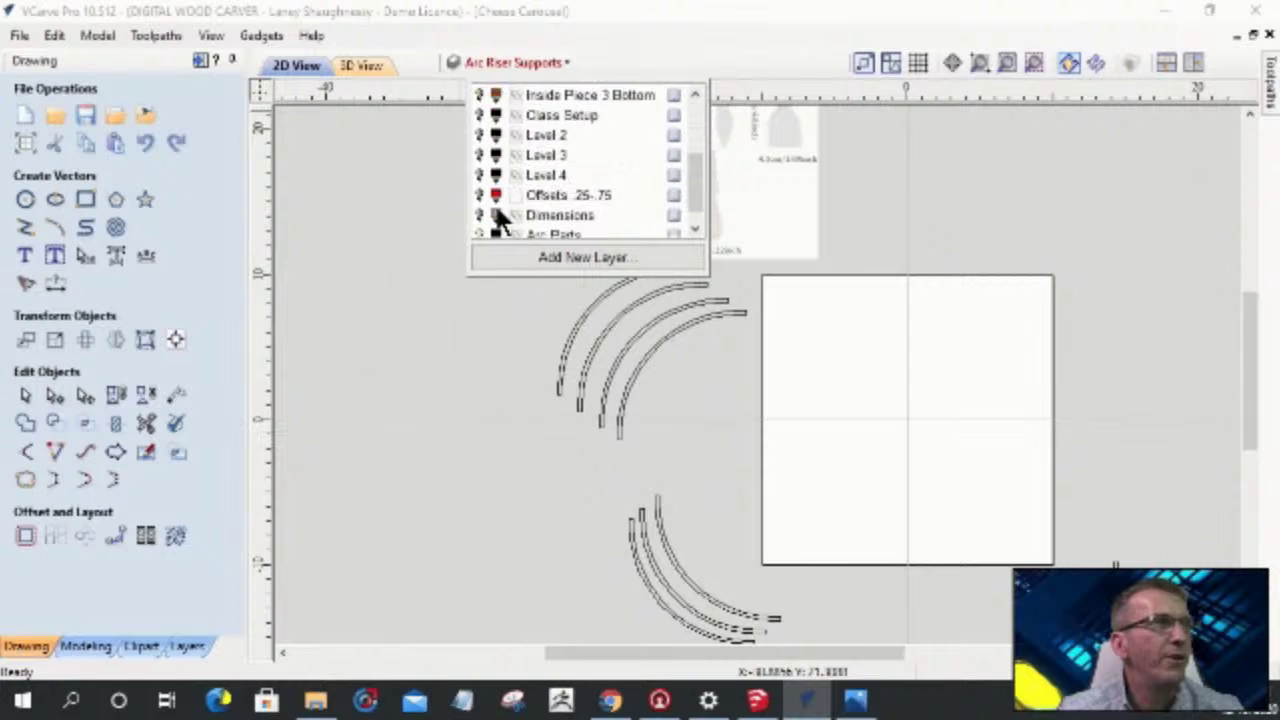
click(478, 155)
click(479, 136)
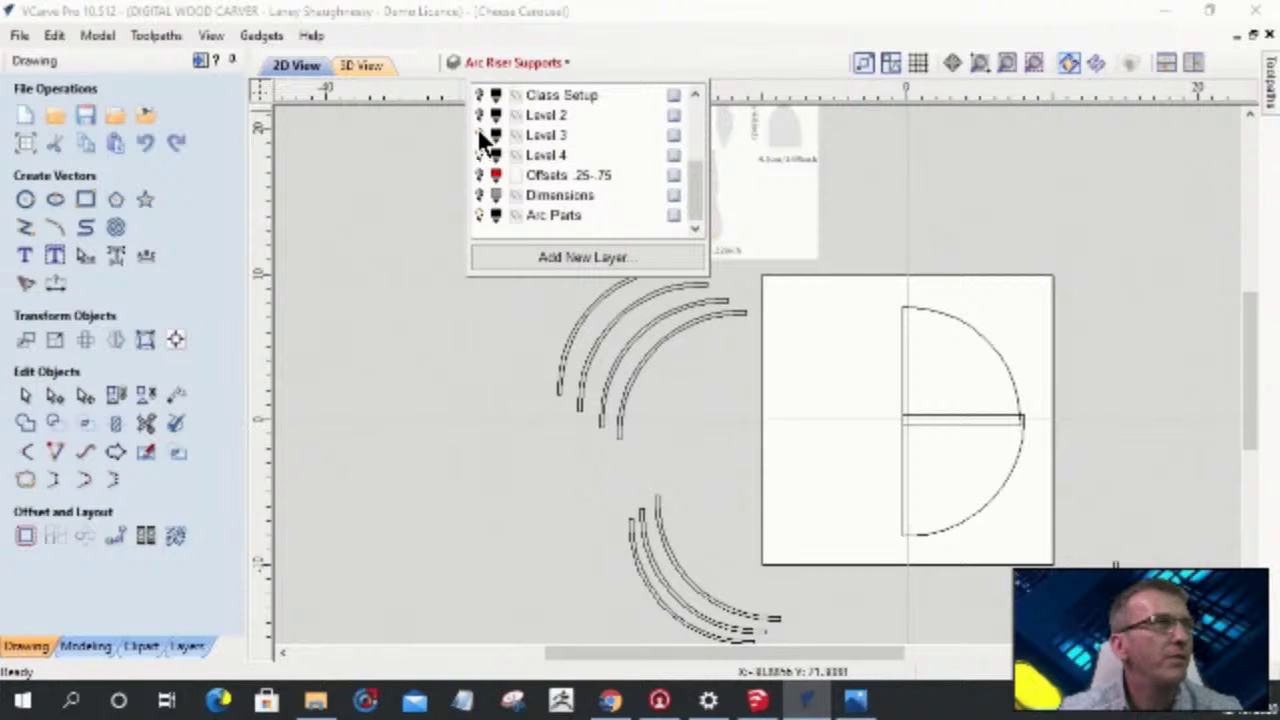
click(478, 115)
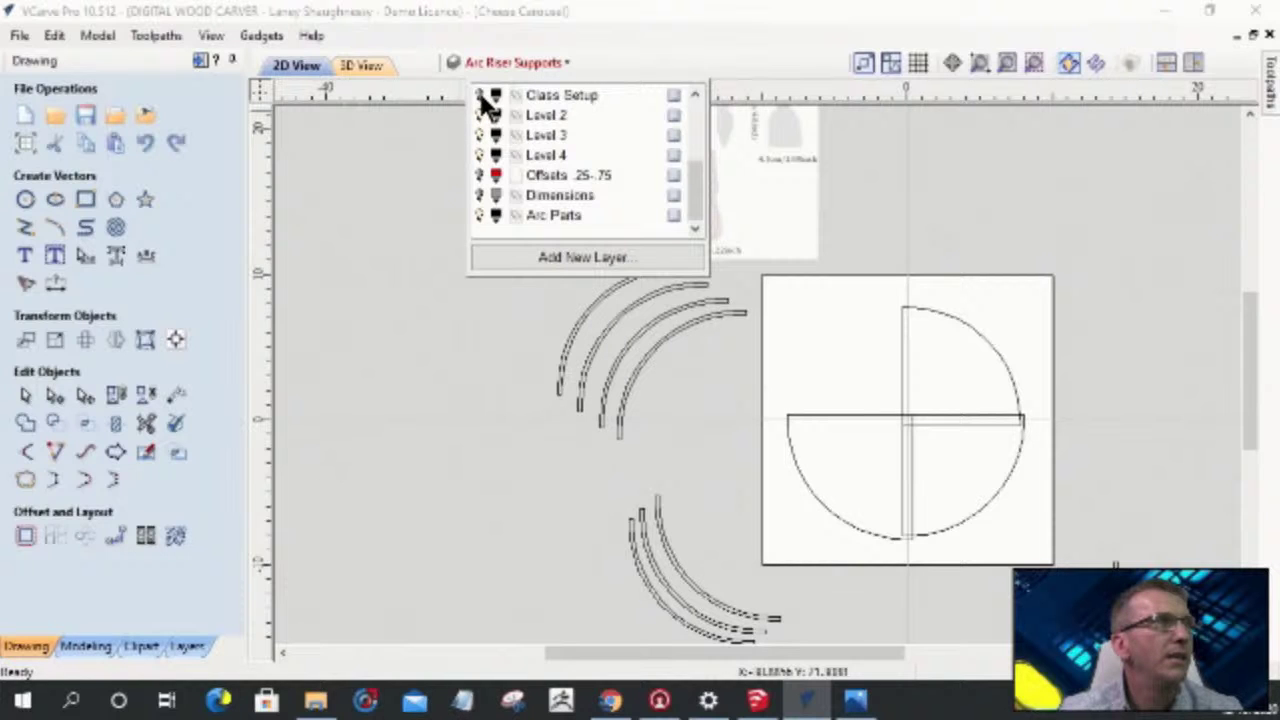
click(479, 95)
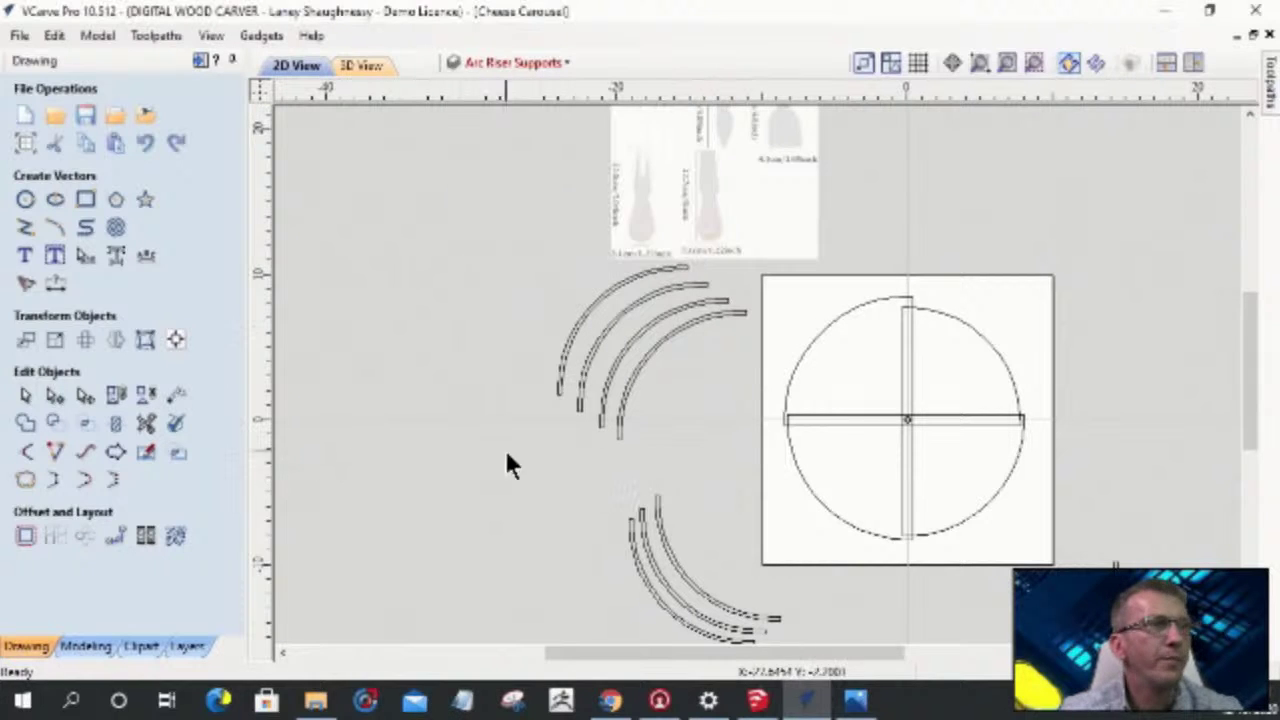
- Select the small centre hole where the quarter pieces overlap and make Class Setup the active layer
scroll(922, 452, up, 8)
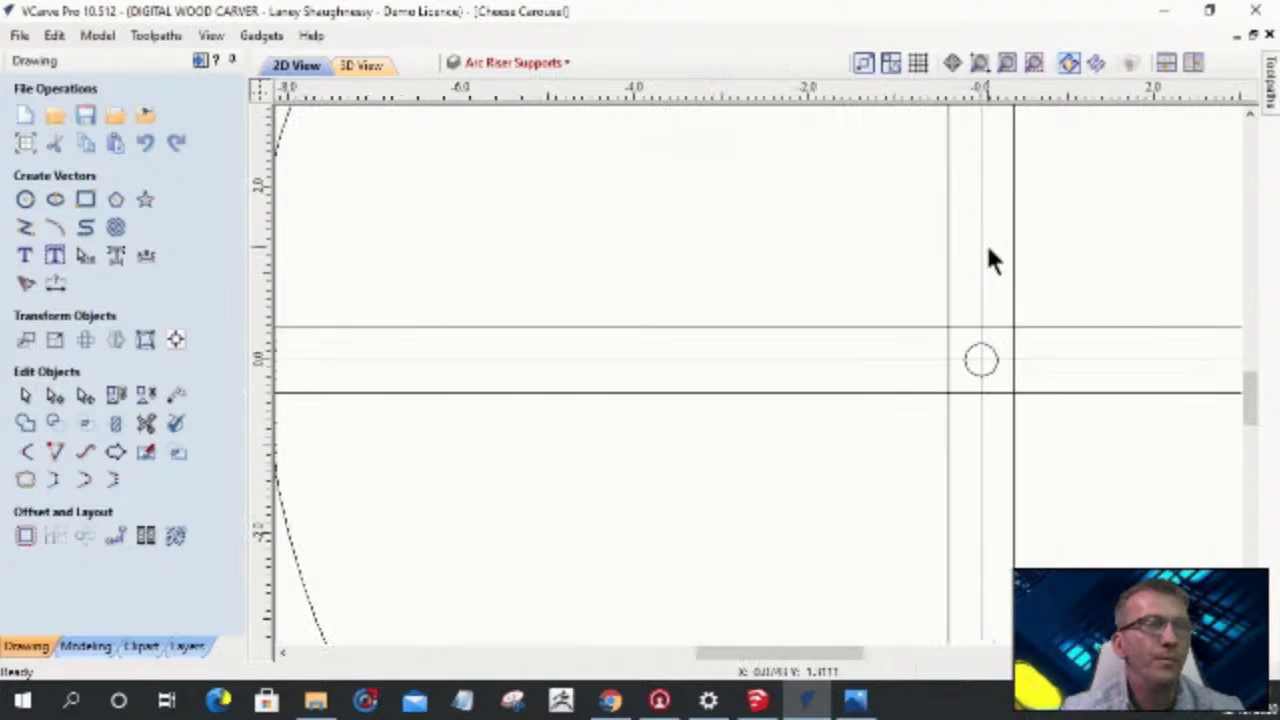
scroll(950, 375, down, 4)
scroll(870, 290, down, 3)
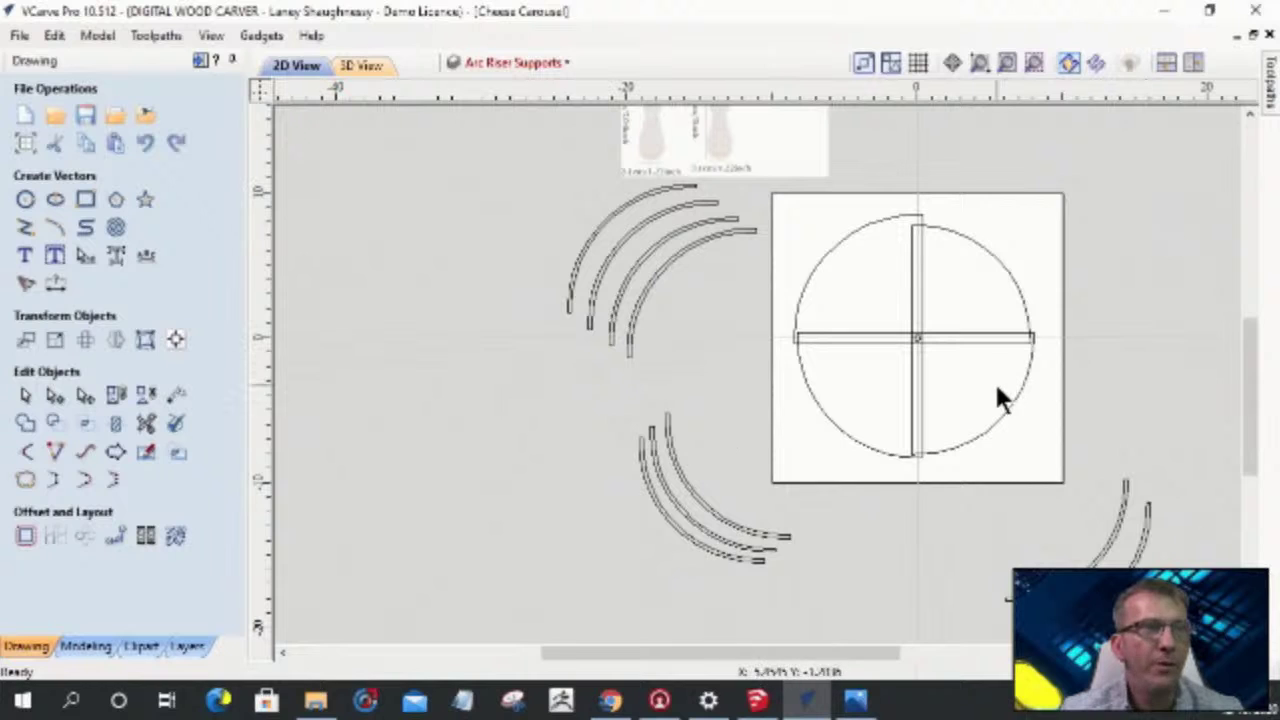
scroll(940, 345, up, 5)
click(969, 302)
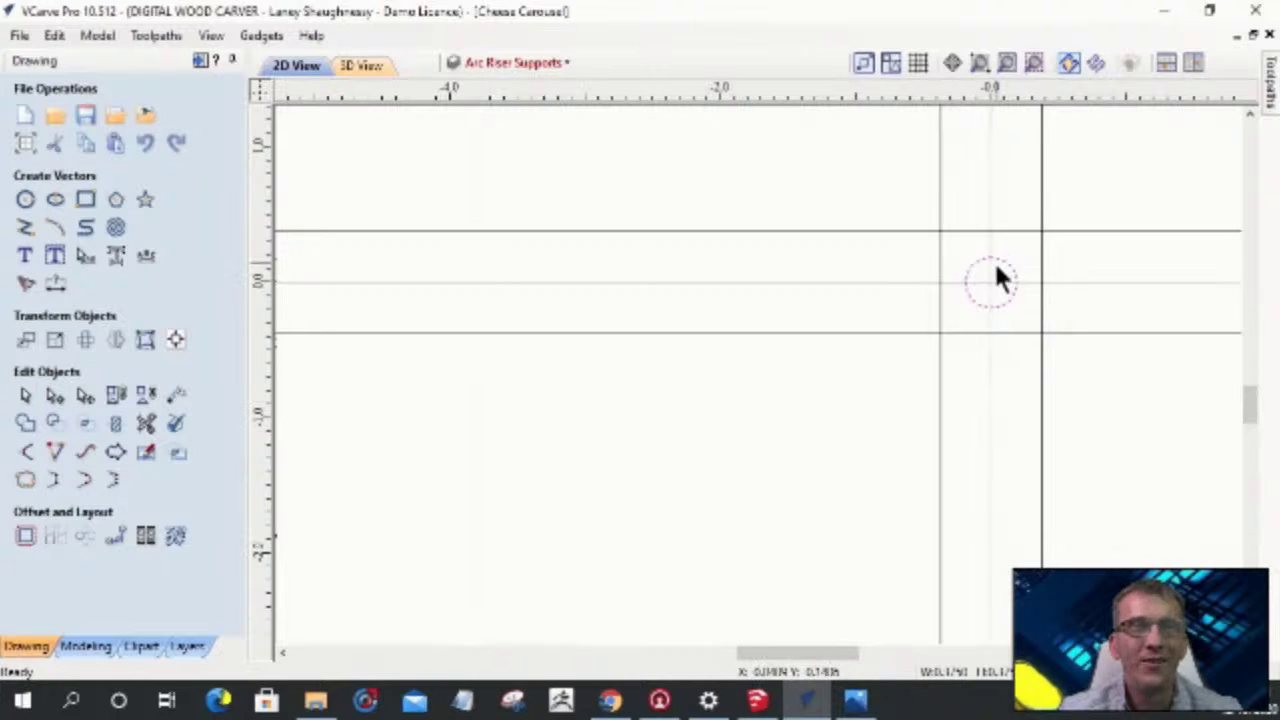
click(537, 62)
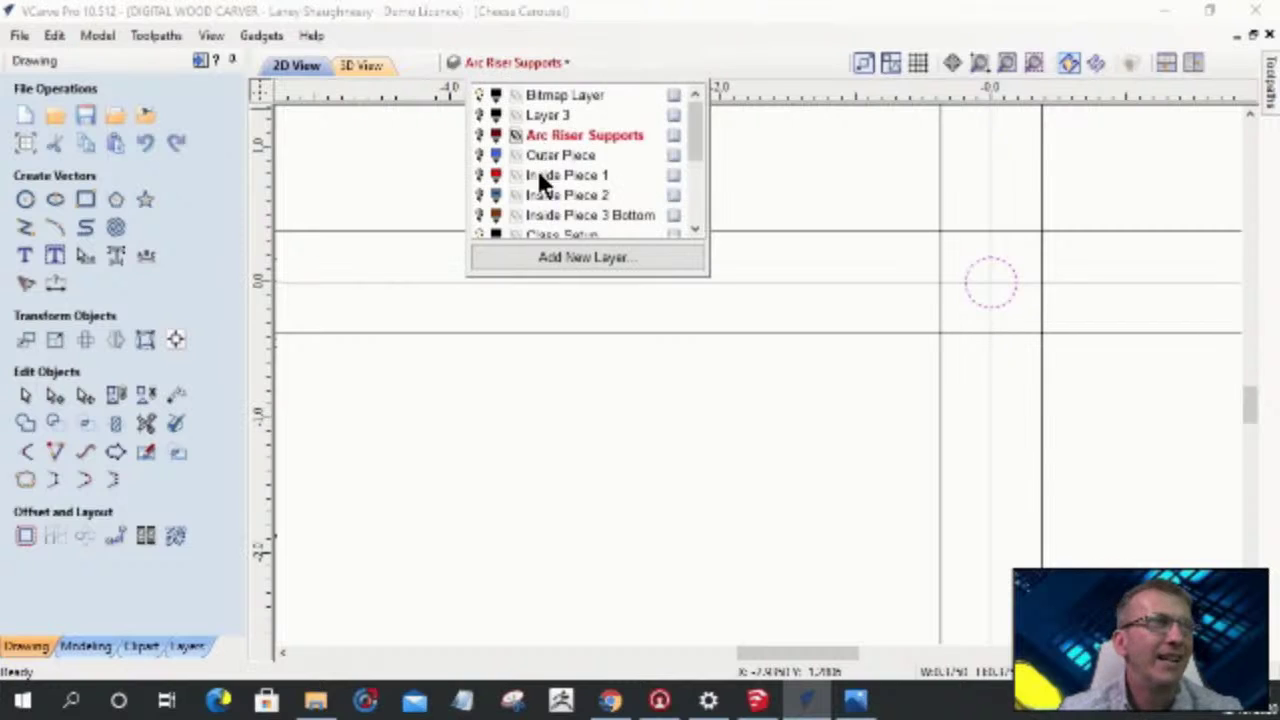
scroll(543, 190, down, 1)
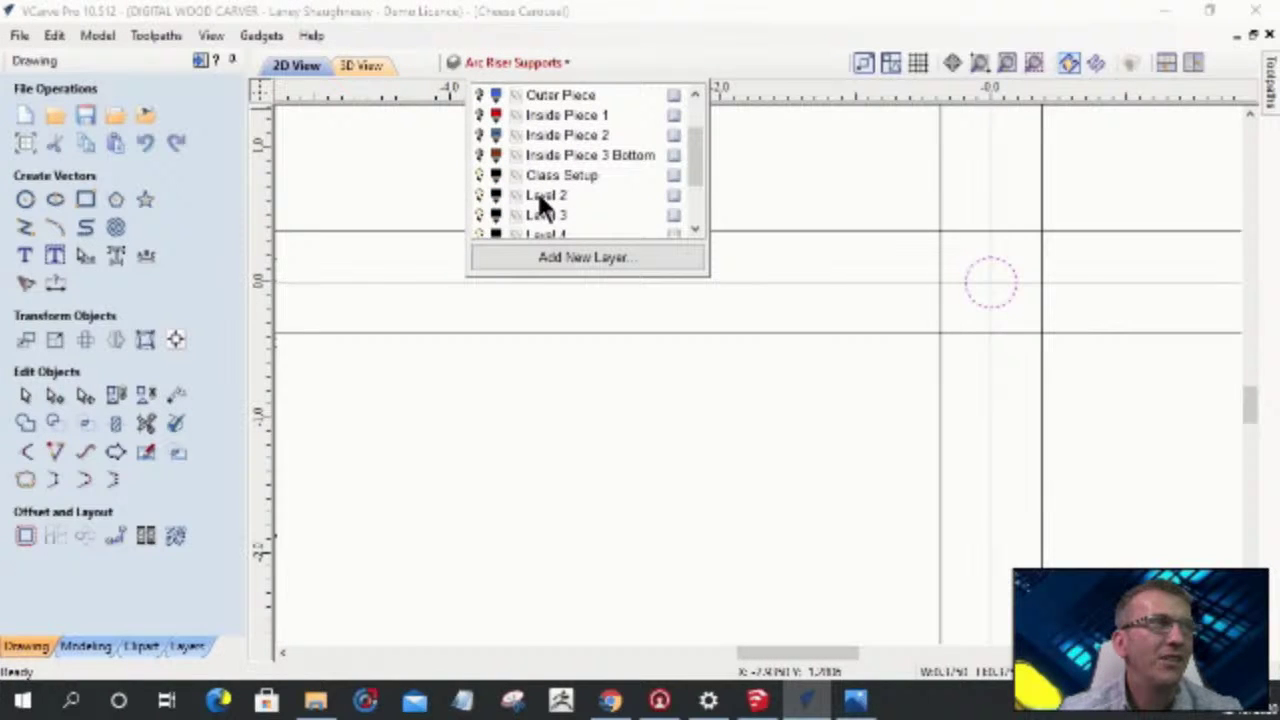
click(545, 175)
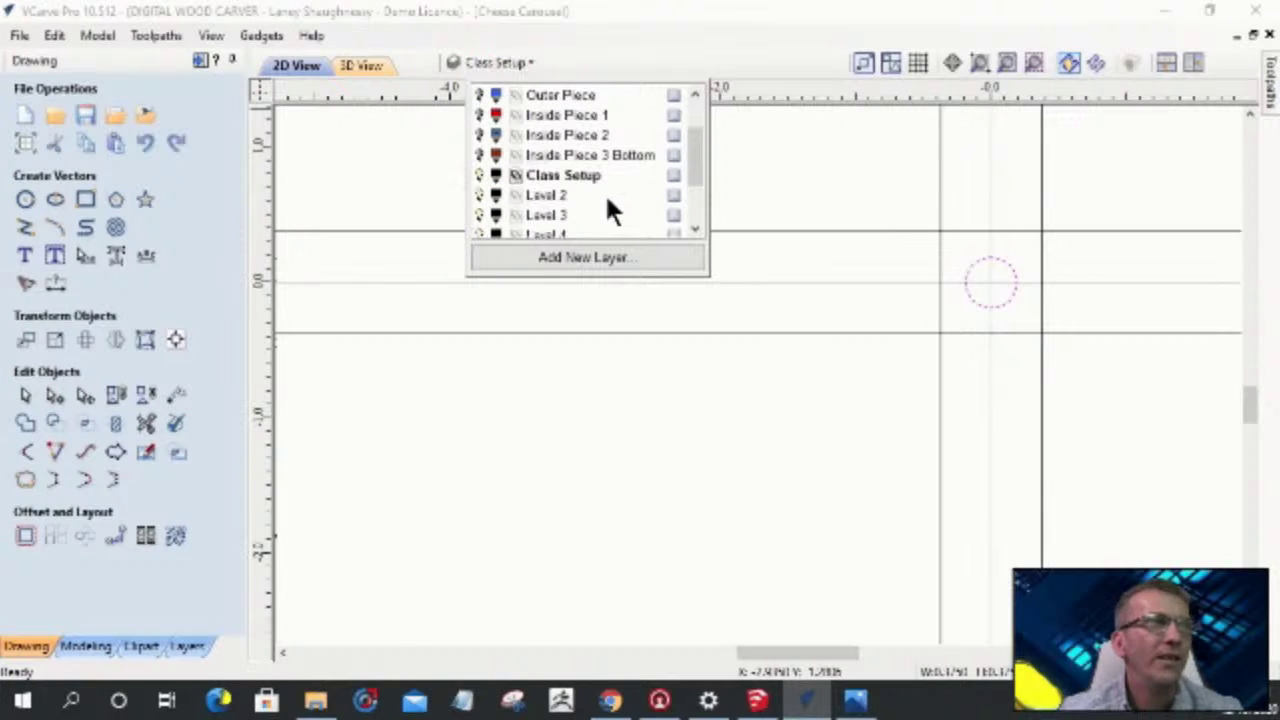
click(978, 306)
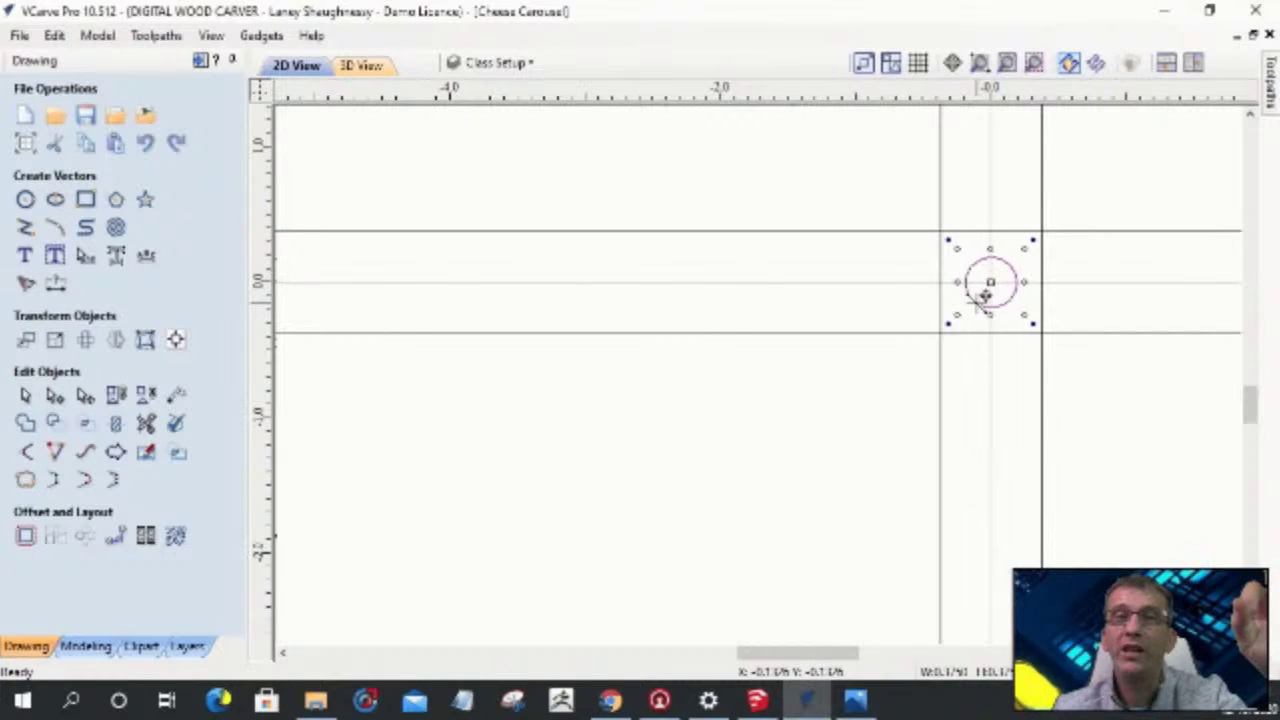
- Move the upper-right quarter piece with its corner hole off the sheet, beyond its upper-right corner
scroll(934, 314, down, 6)
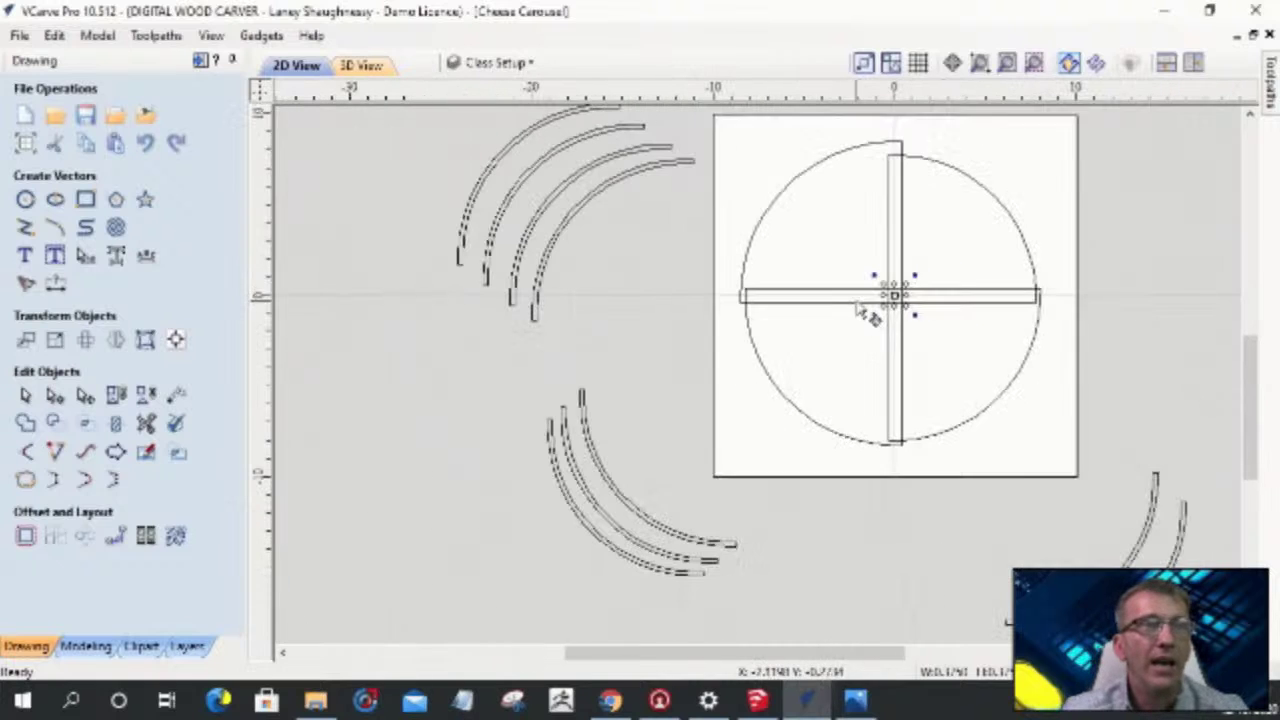
click(974, 175)
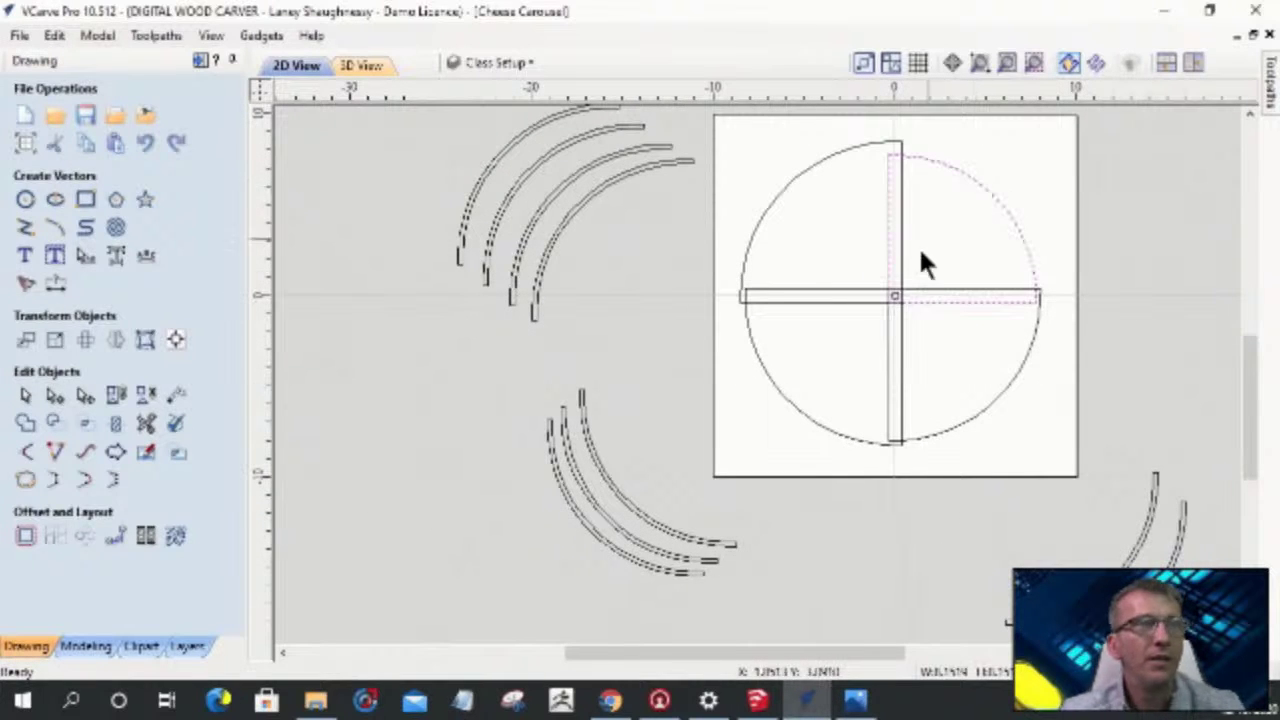
scroll(893, 332, up, 5)
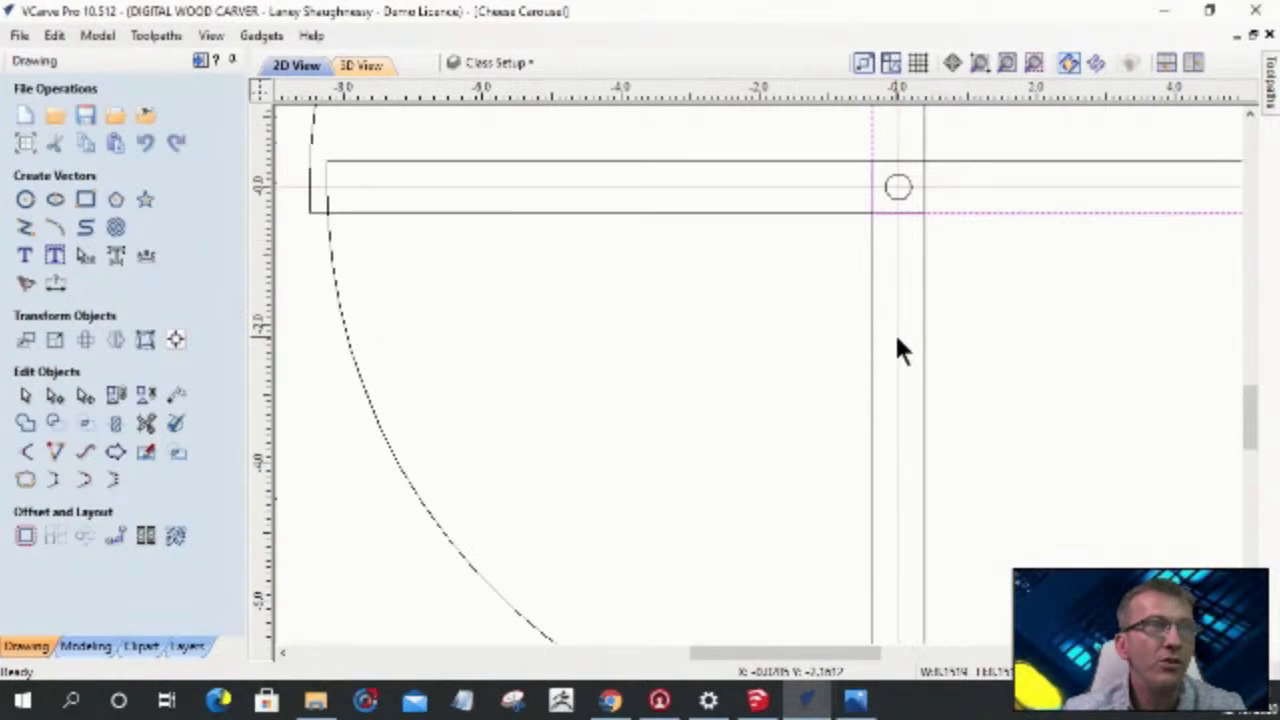
scroll(872, 262, down, 6)
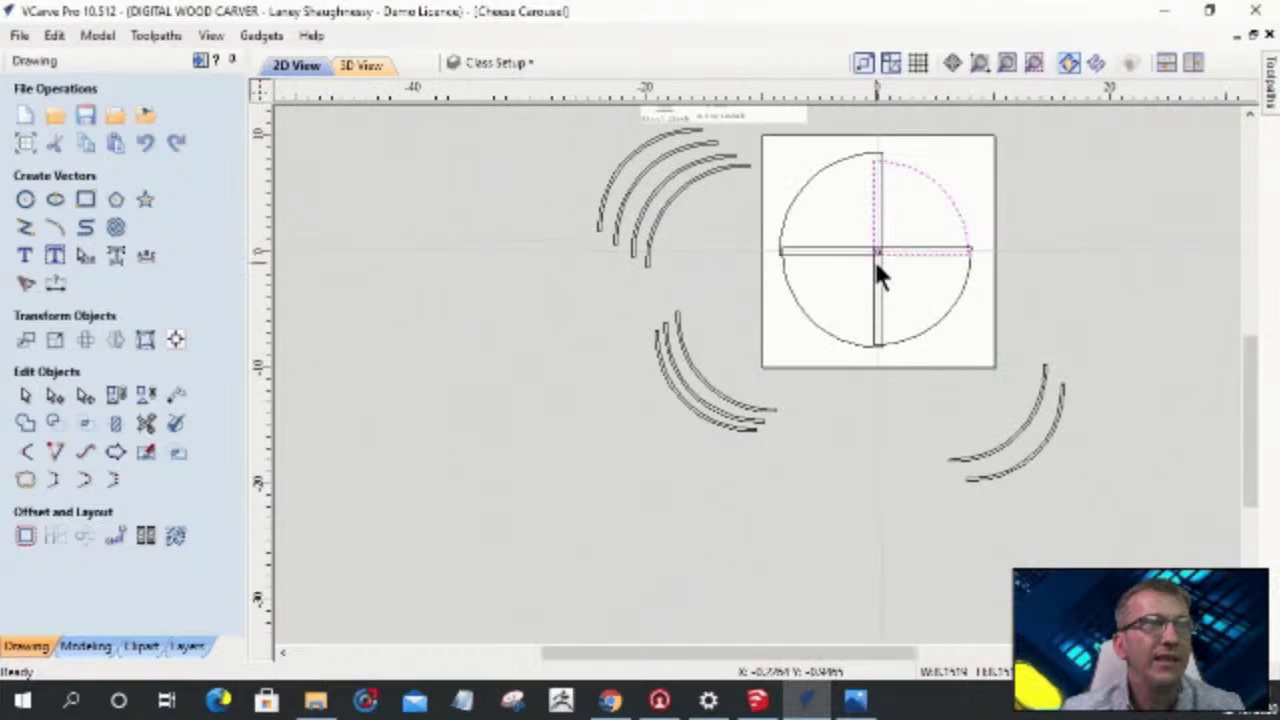
drag(937, 179, 1144, 121)
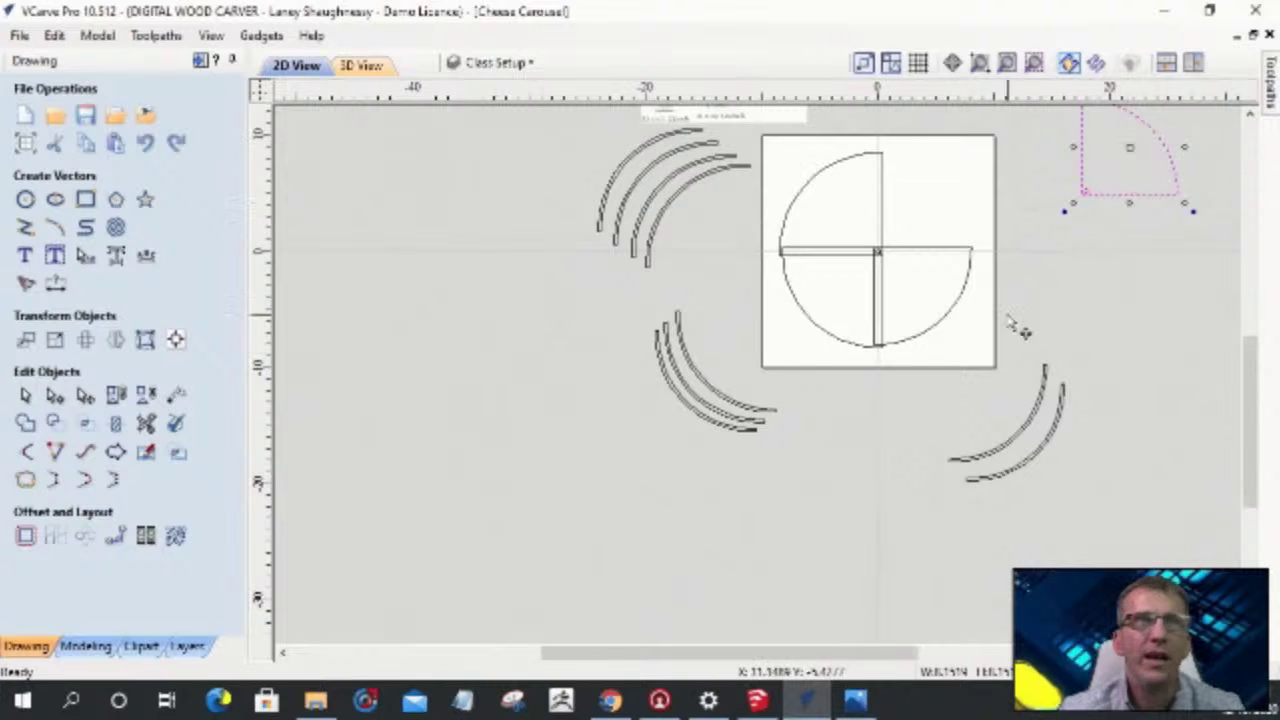
- Move the lower-right quarter piece with its hole off the sheet, to the right of the lower-right arc strips
drag(977, 309, 898, 276)
scroll(898, 276, up, 4)
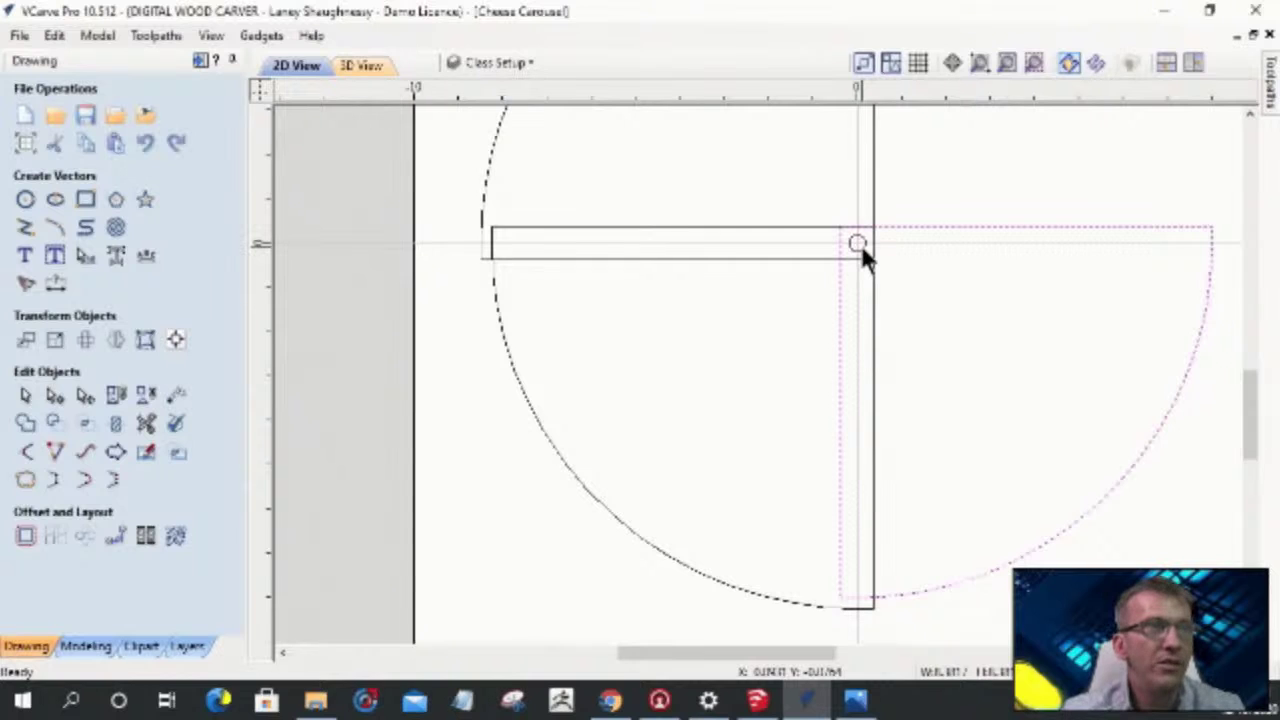
scroll(859, 242, down, 3)
scroll(978, 322, down, 4)
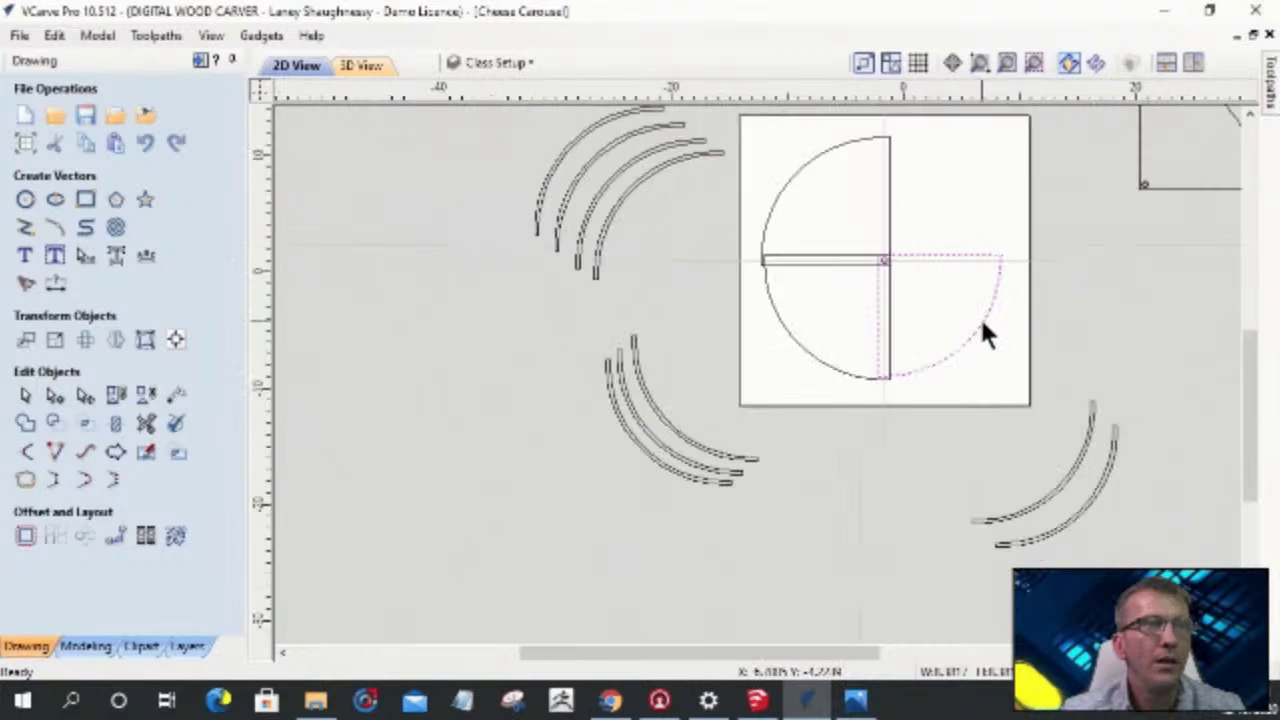
click(934, 296)
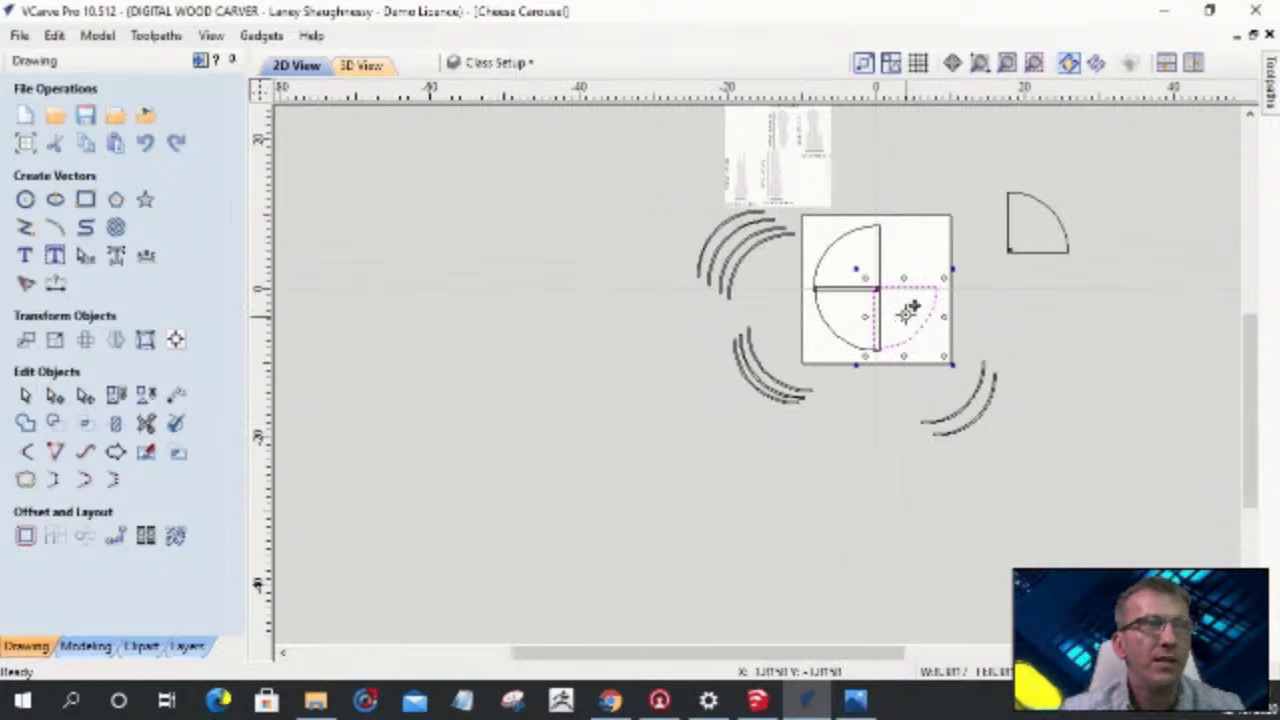
drag(903, 303, 1045, 396)
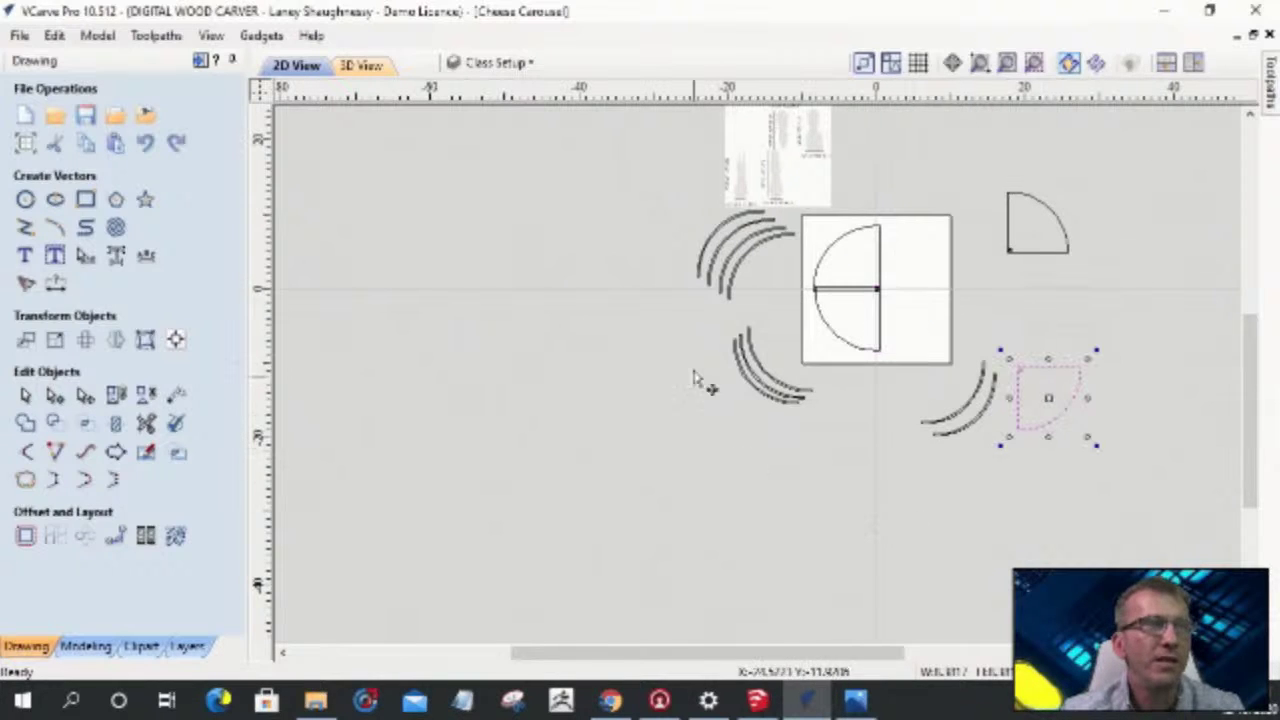
- Move the lower-left quarter piece with its hole off the sheet, below the lower-left group of arc strips
click(834, 290)
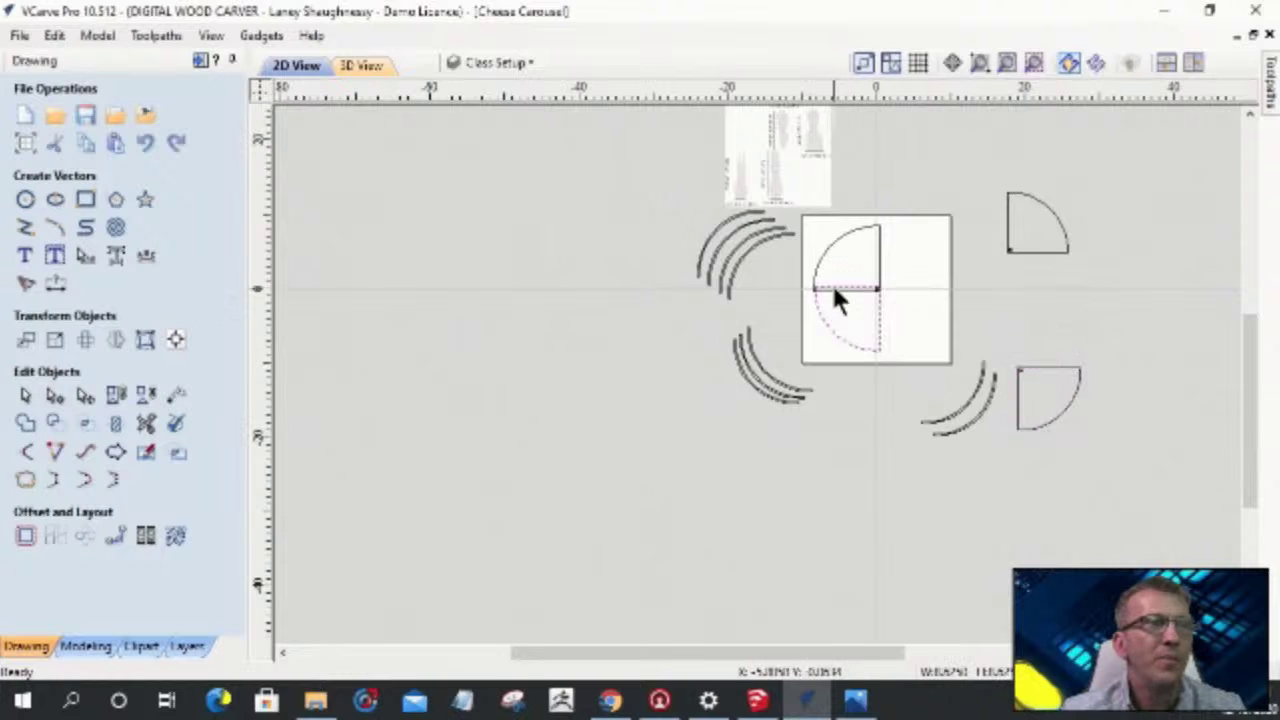
scroll(838, 285, up, 5)
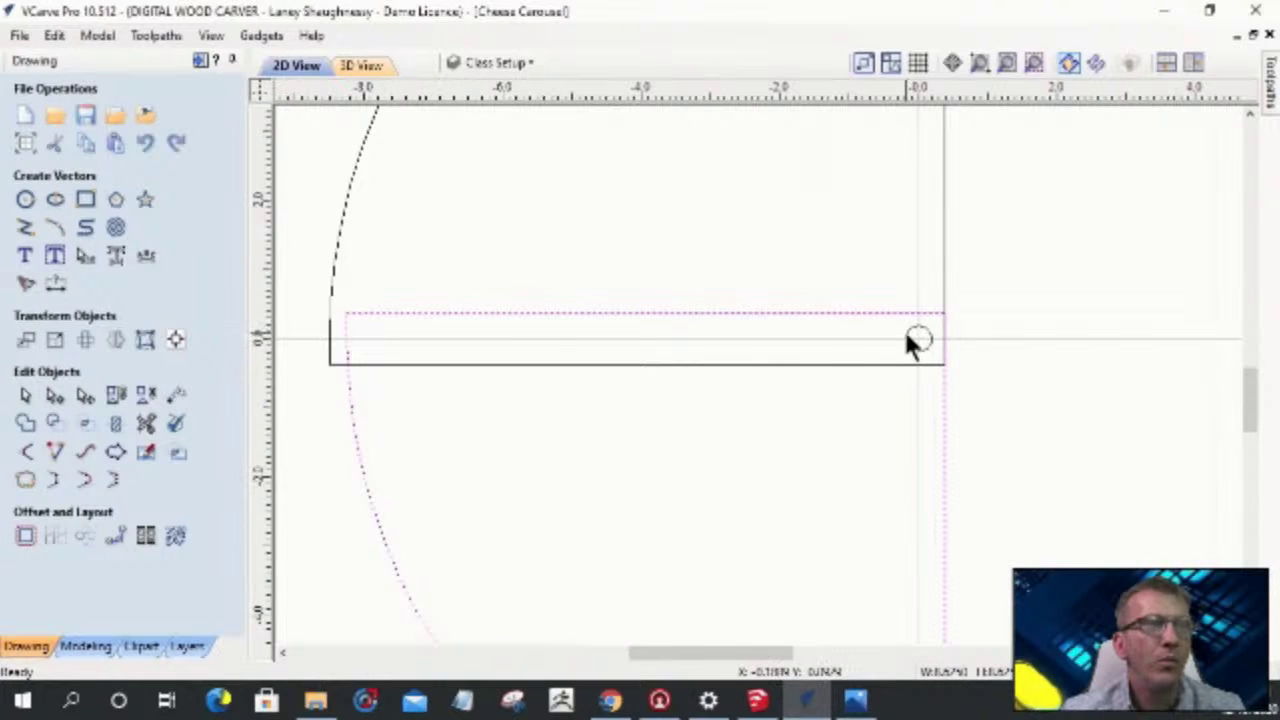
scroll(971, 290, down, 5)
click(891, 377)
drag(891, 377, 714, 513)
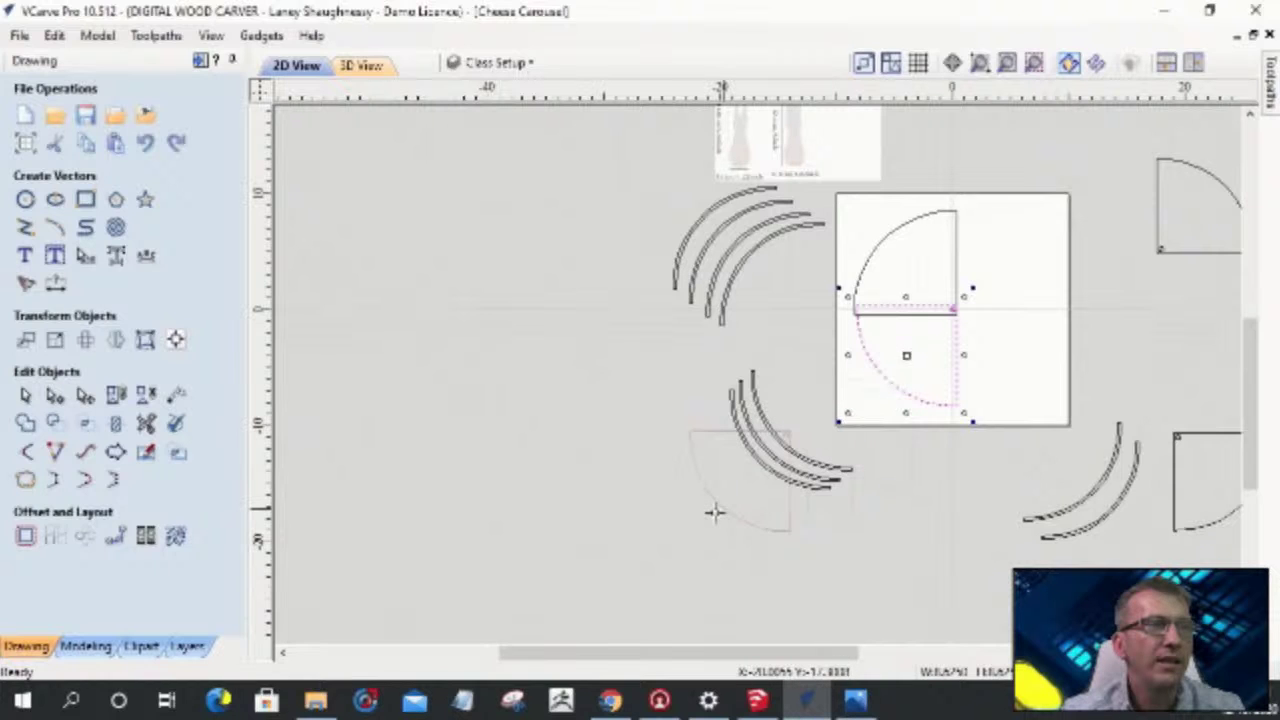
drag(714, 513, 808, 585)
- Move the remaining upper-left quarter piece with its hole off the sheet, to the left of the arc strips
click(866, 272)
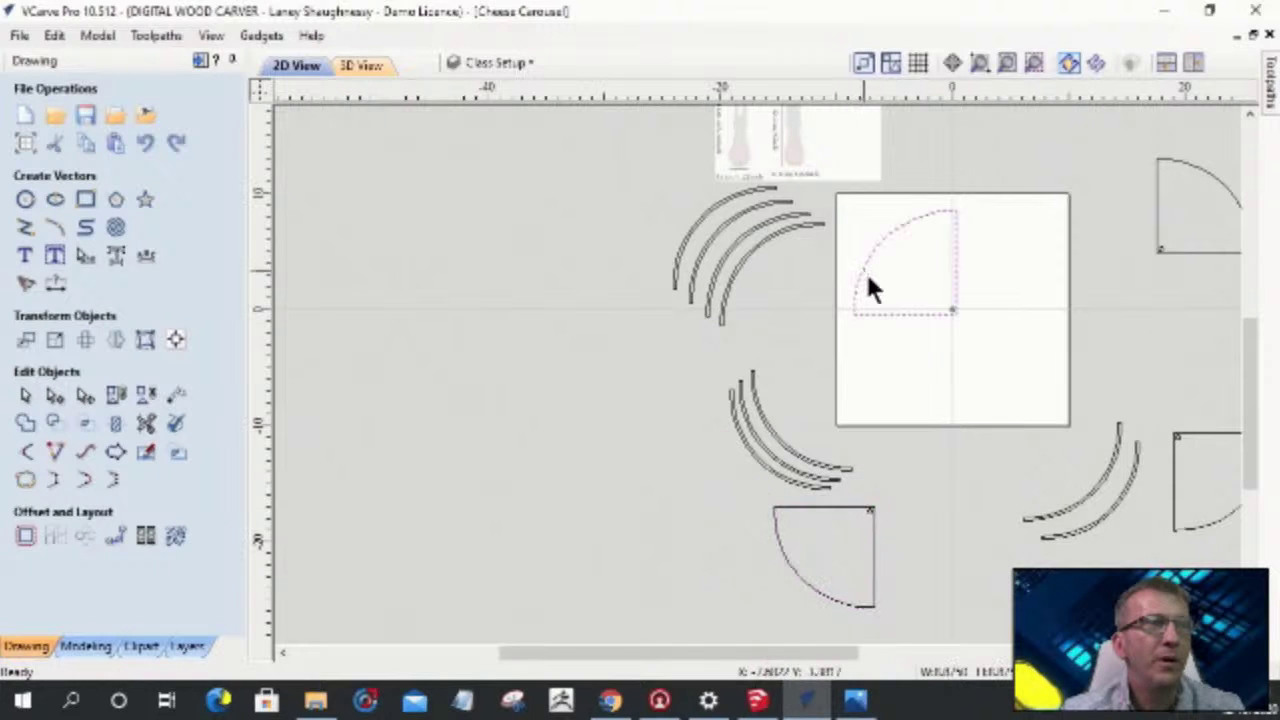
scroll(885, 285, up, 2)
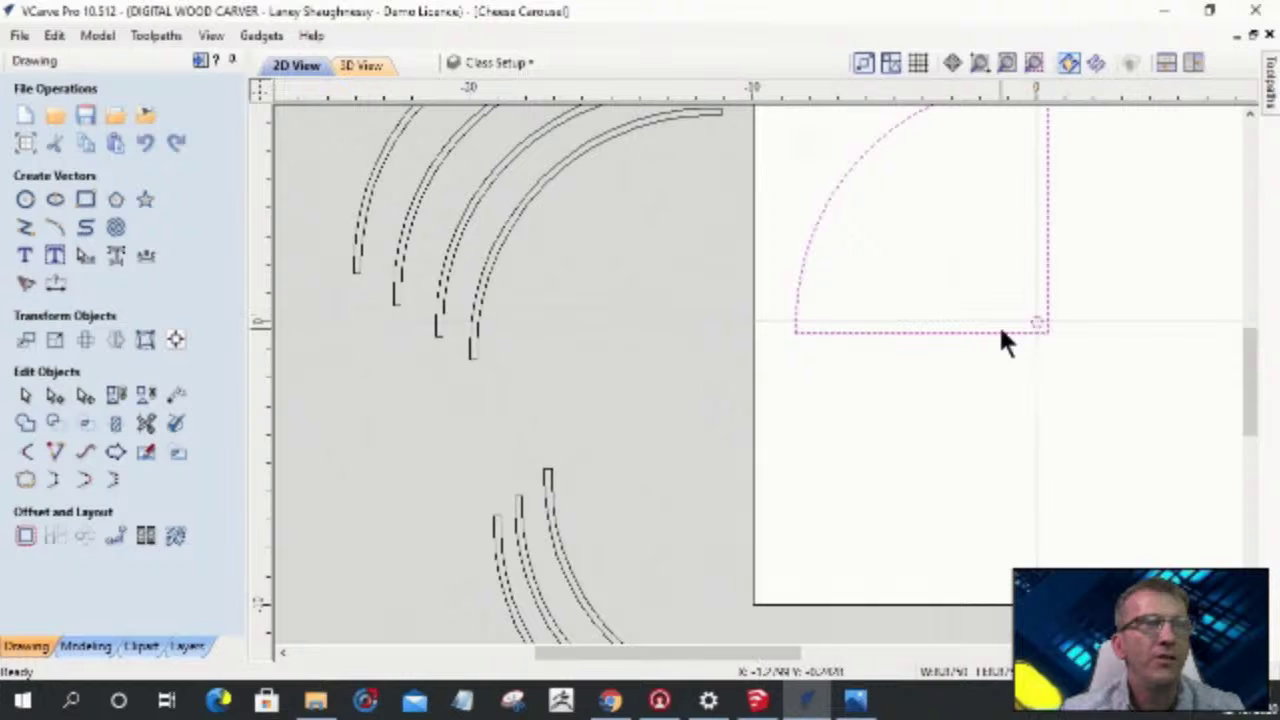
scroll(998, 325, down, 2)
drag(948, 248, 662, 352)
scroll(663, 423, down, 2)
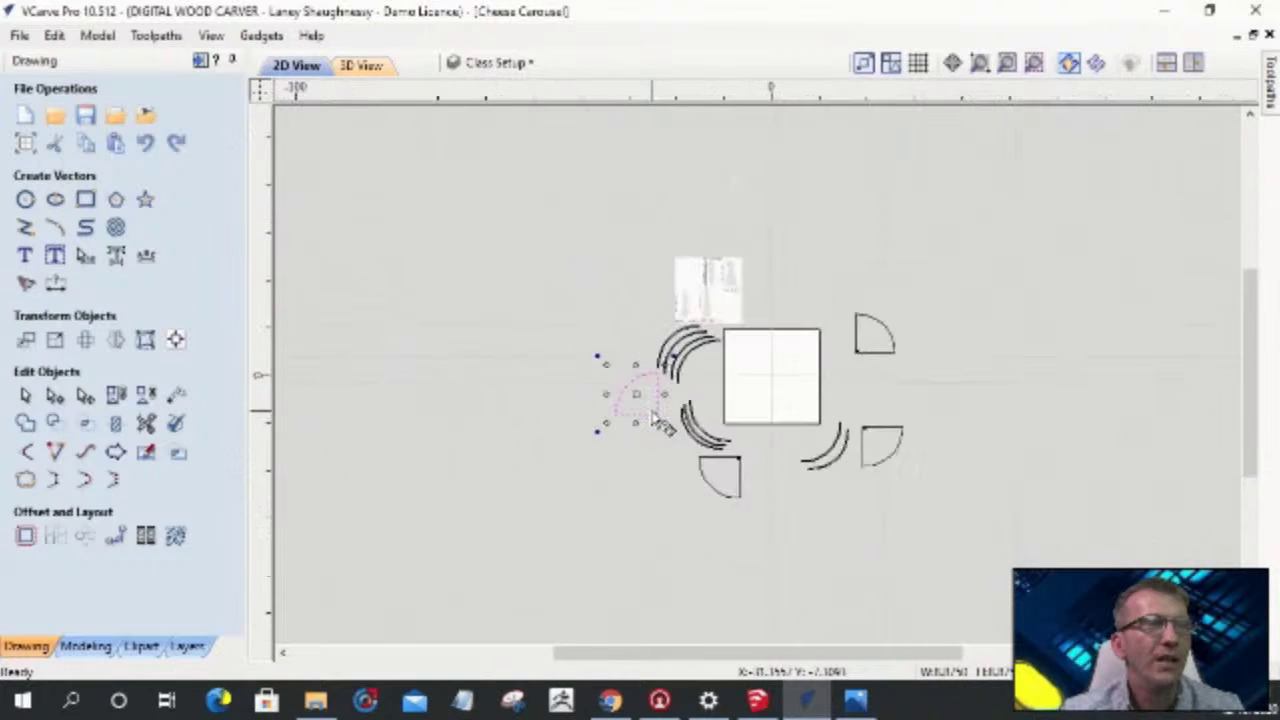
scroll(663, 423, up, 1)
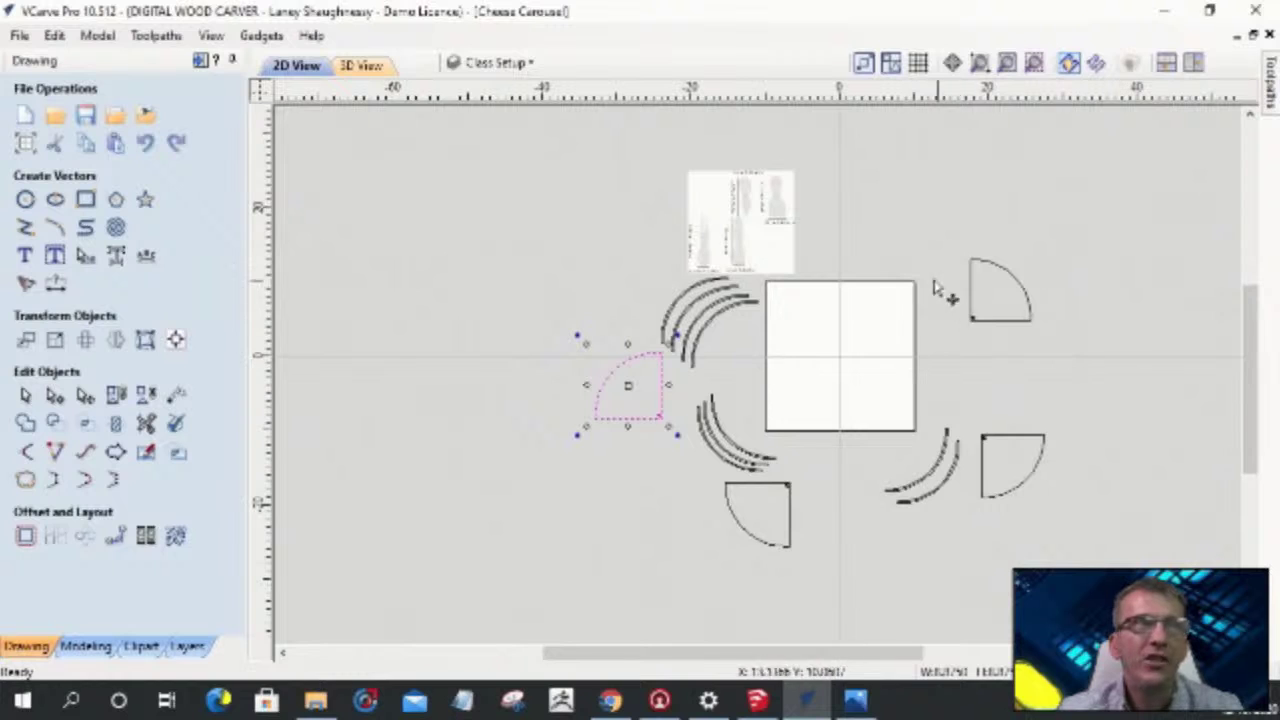
- Show the Inside Piece 3 Bottom layer and examine its traced cheese-tool outlines up close
scroll(980, 363, down, 2)
click(497, 60)
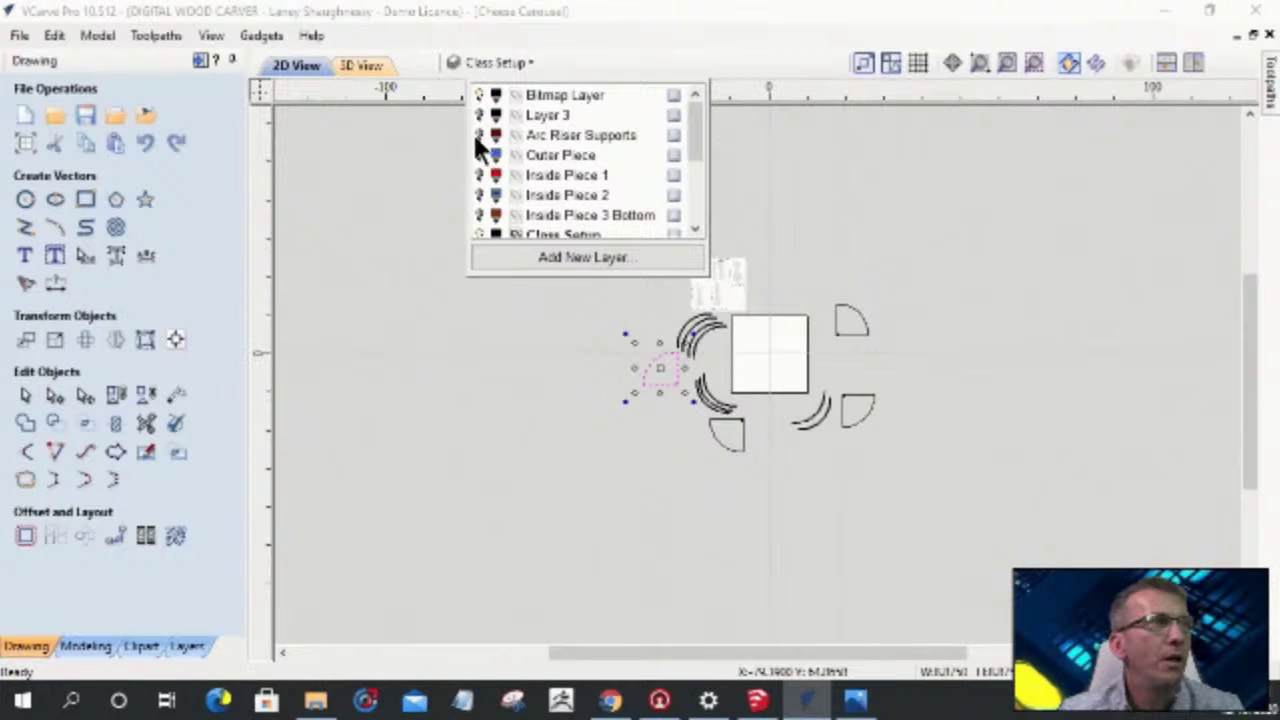
click(479, 217)
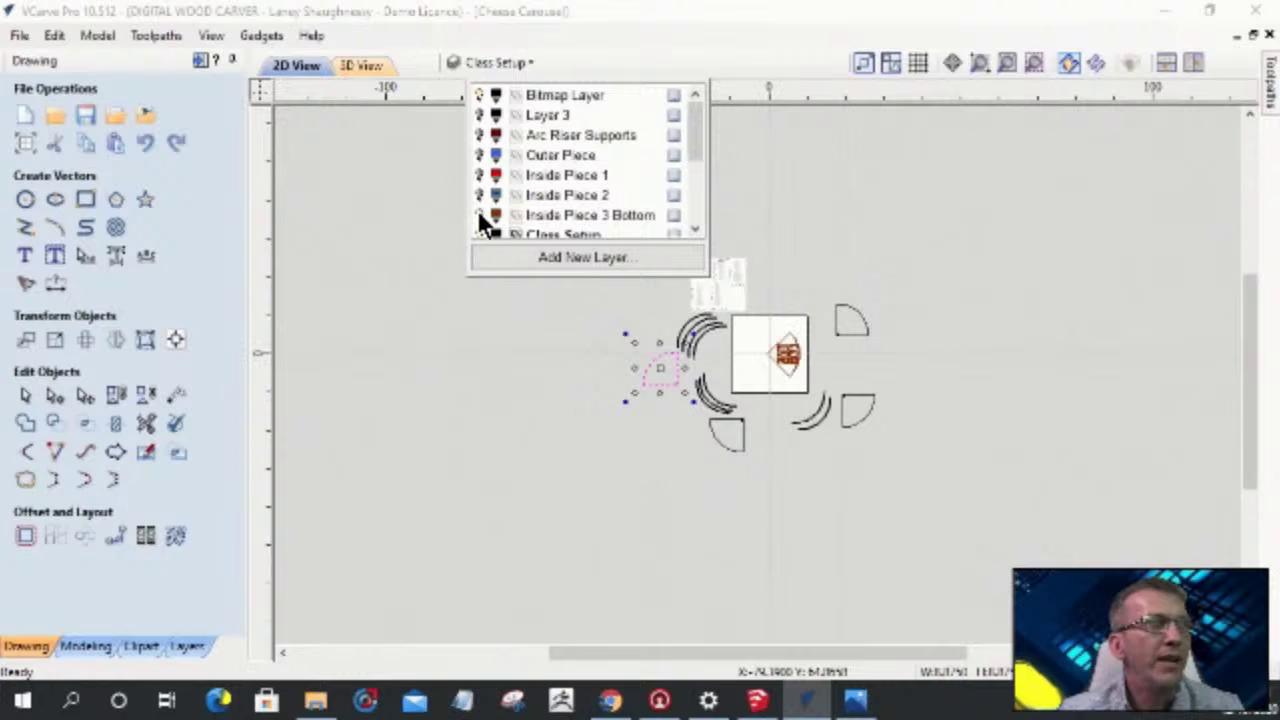
scroll(765, 368, up, 4)
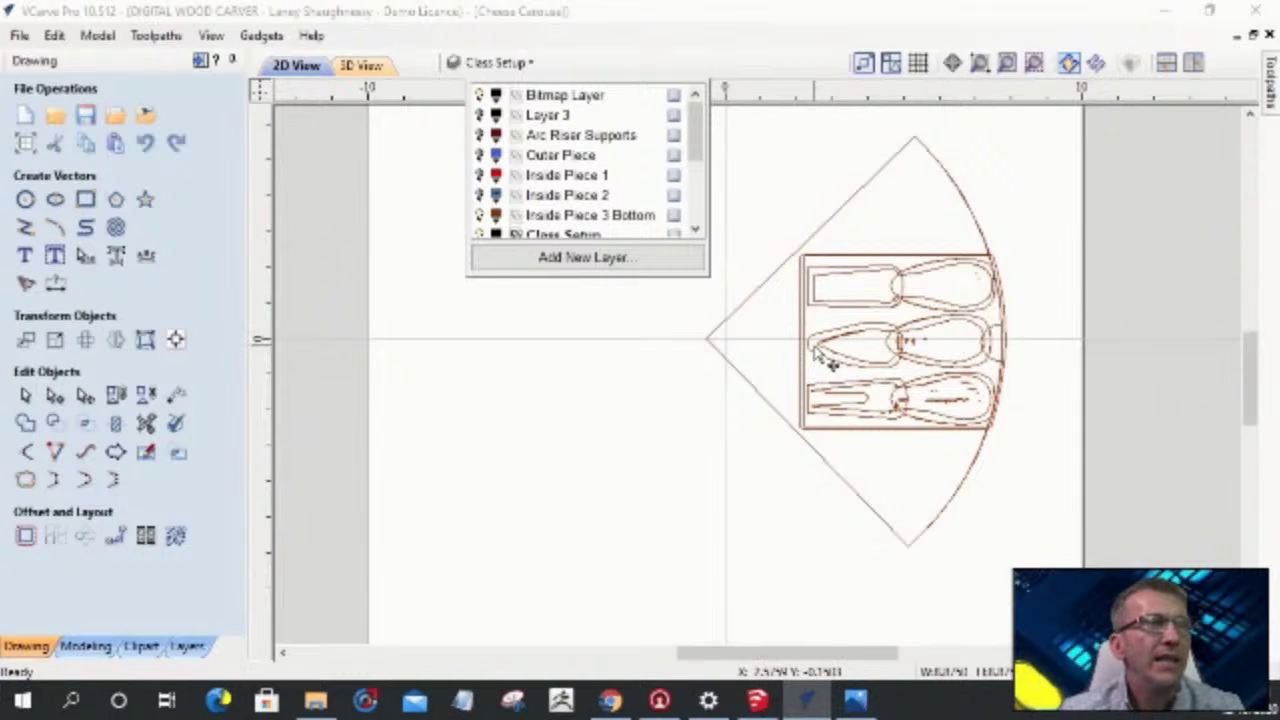
scroll(829, 357, up, 5)
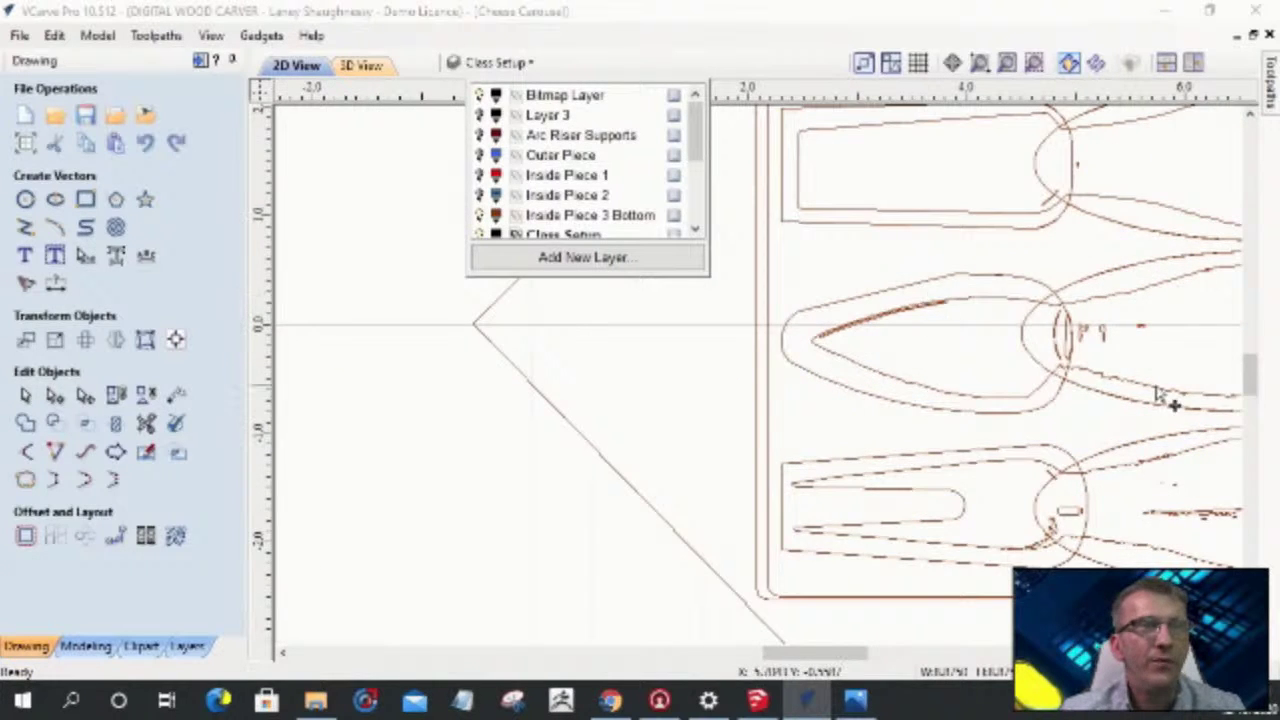
scroll(1171, 403, up, 3)
scroll(874, 277, down, 2)
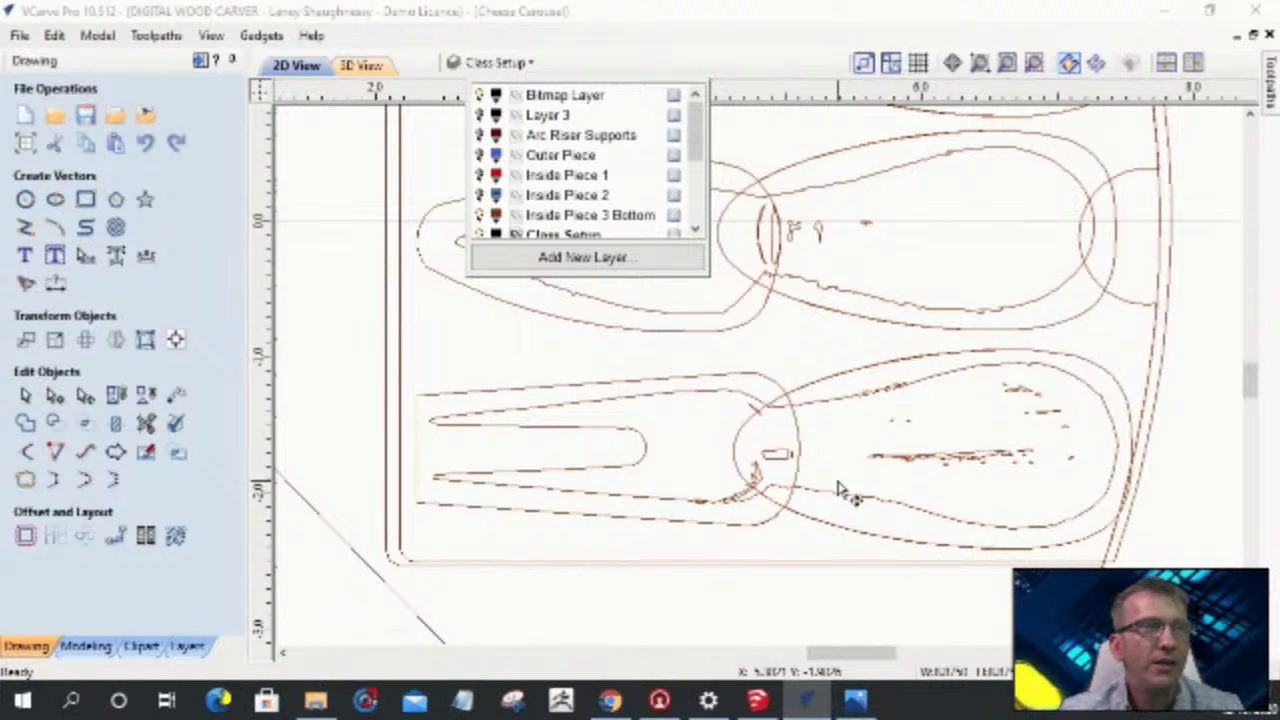
- Select the traced tool outlines to inspect them, and select the tool reference image above the sheet for comparison
click(829, 391)
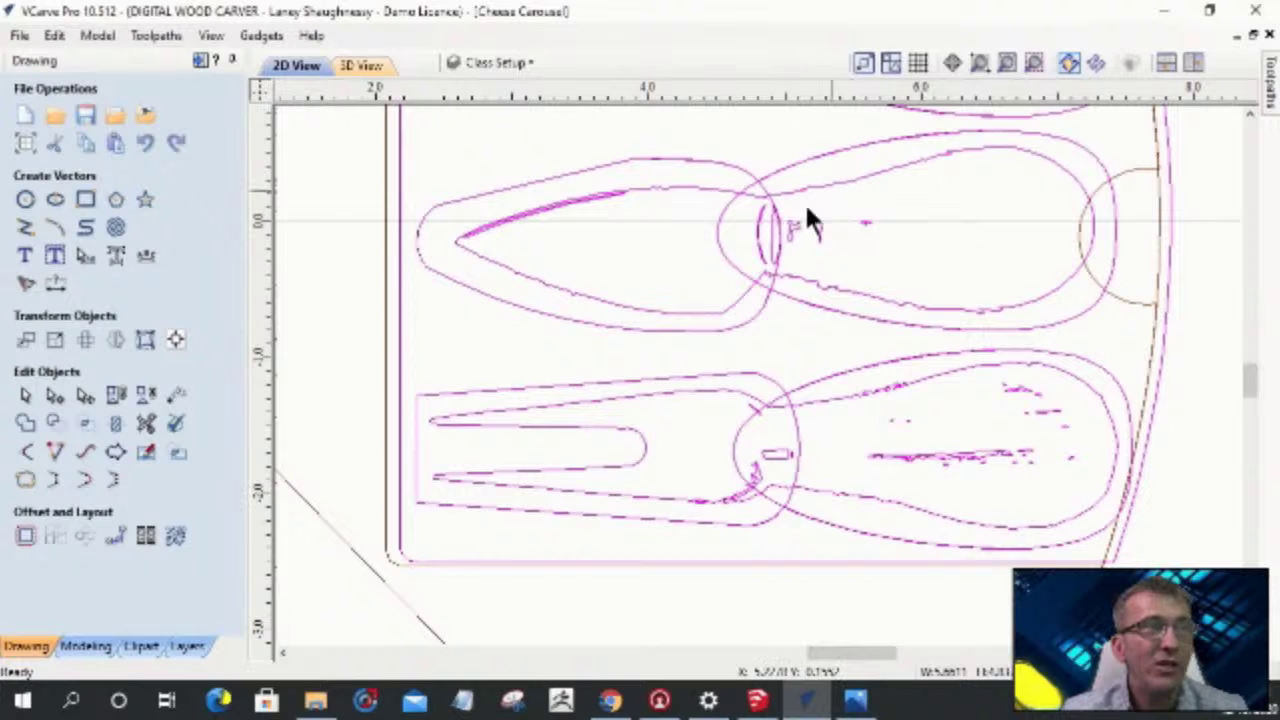
scroll(806, 209, down, 3)
scroll(794, 223, up, 2)
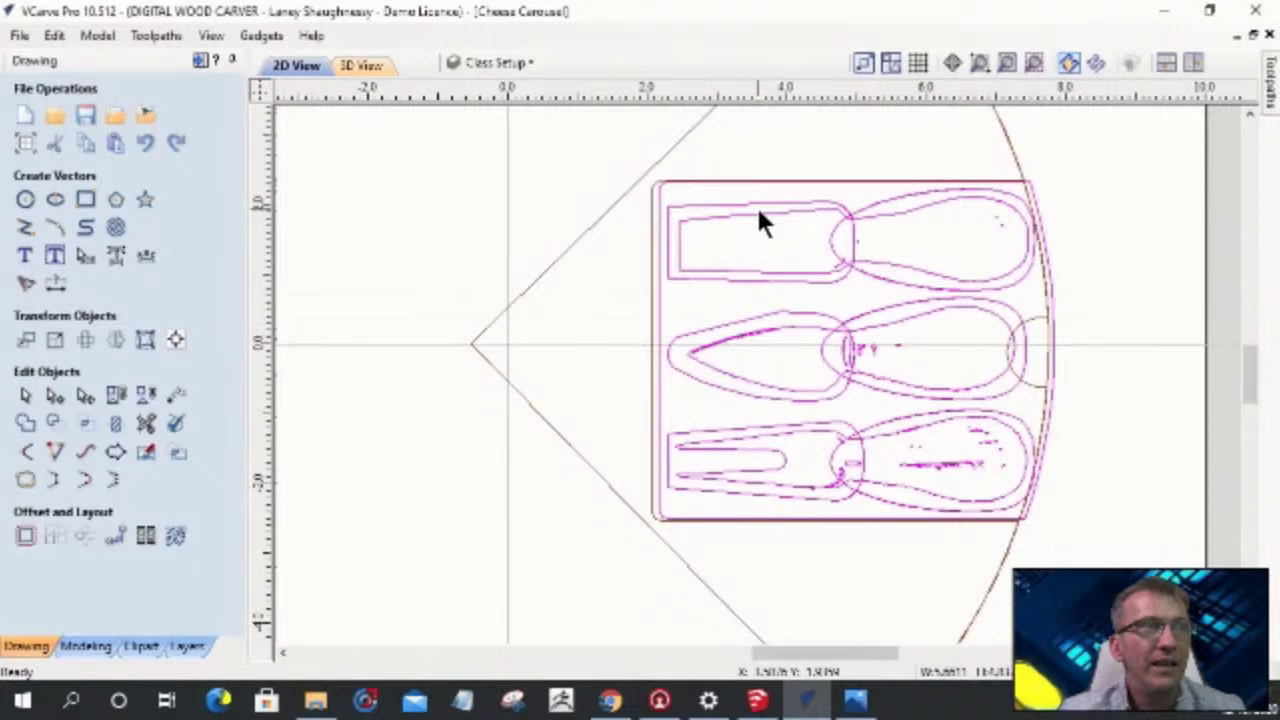
scroll(760, 220, down, 5)
scroll(700, 305, up, 4)
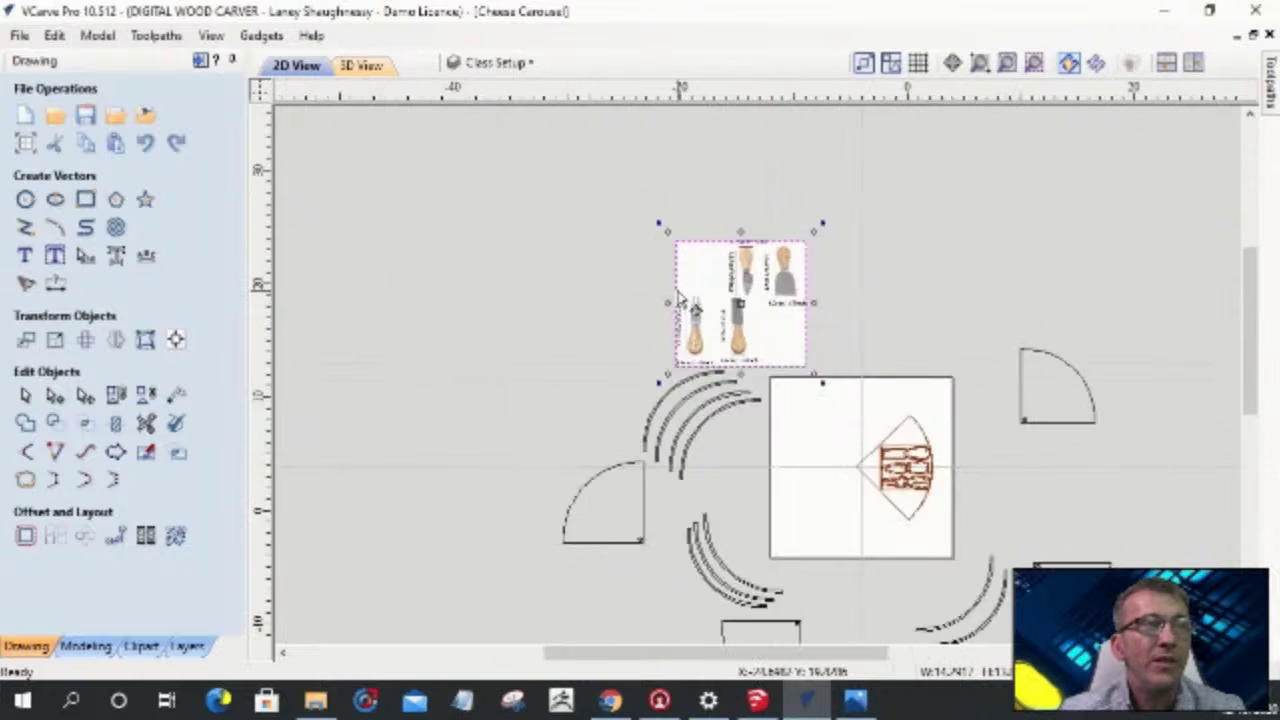
- Examine the tool reference image above the sheet, viewing each cheese tool and its labelled length and width up close
scroll(700, 305, up, 2)
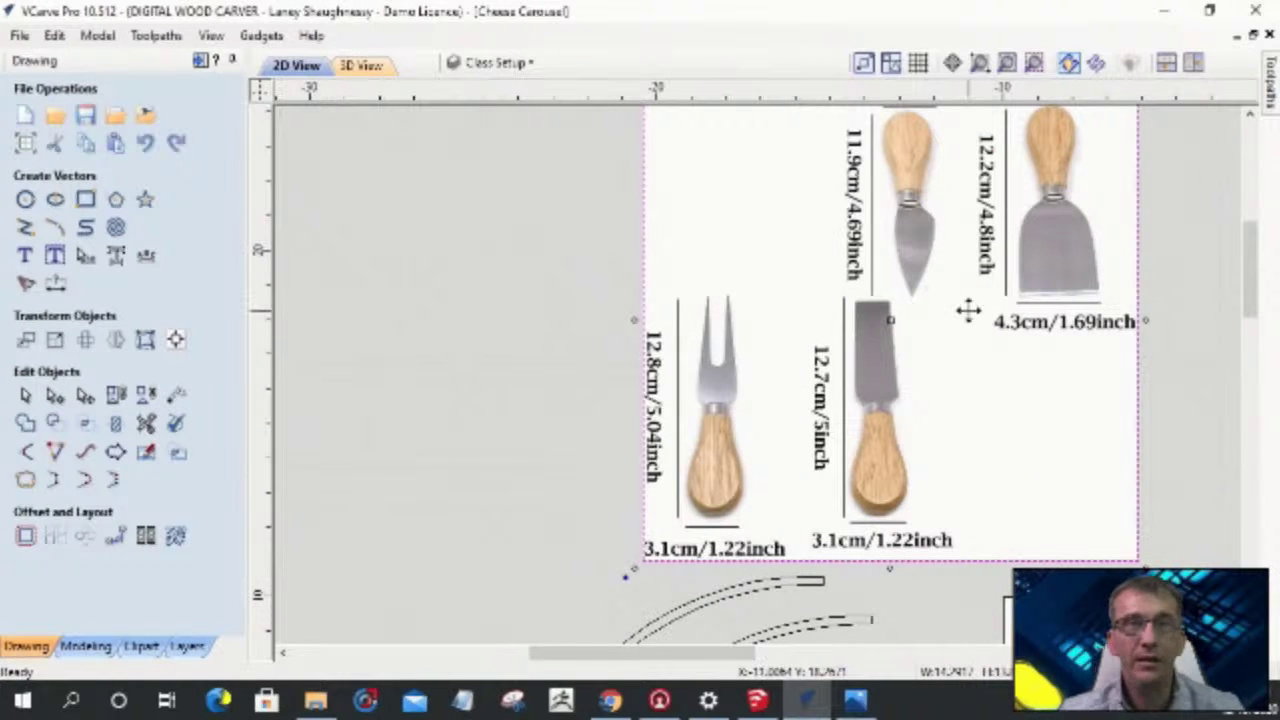
scroll(968, 311, down, 3)
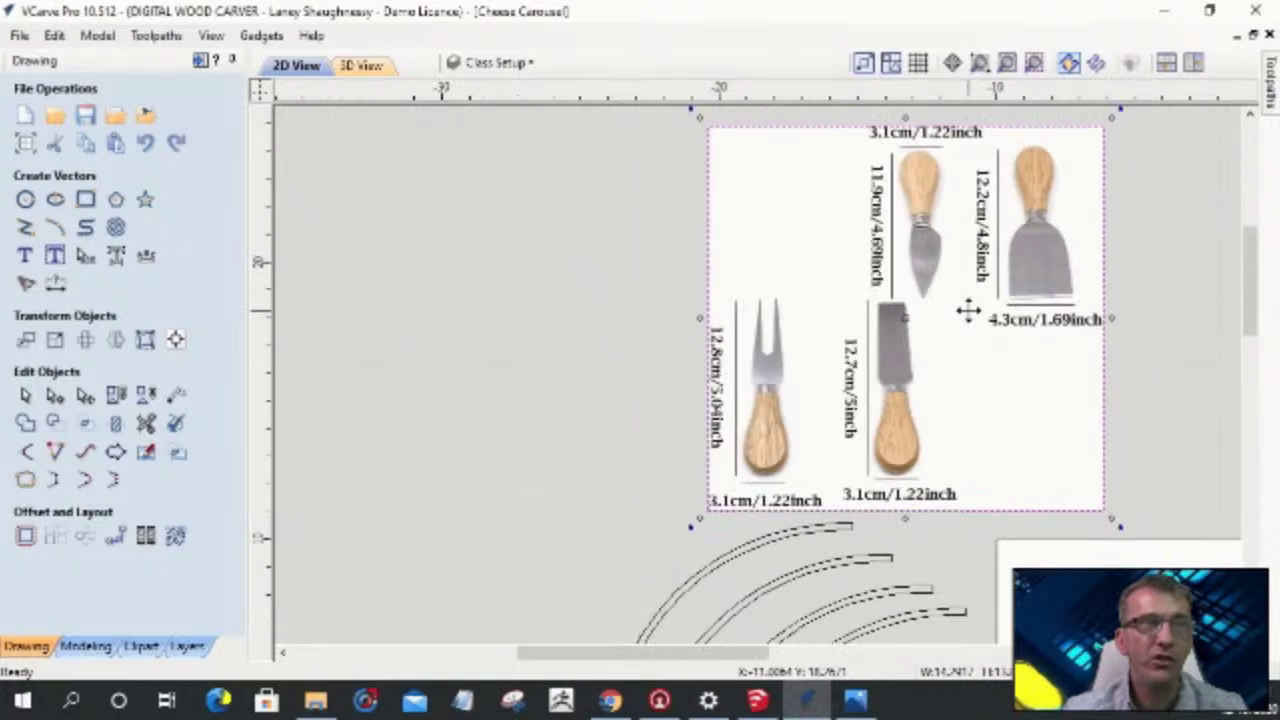
scroll(945, 425, up, 4)
scroll(955, 385, down, 1)
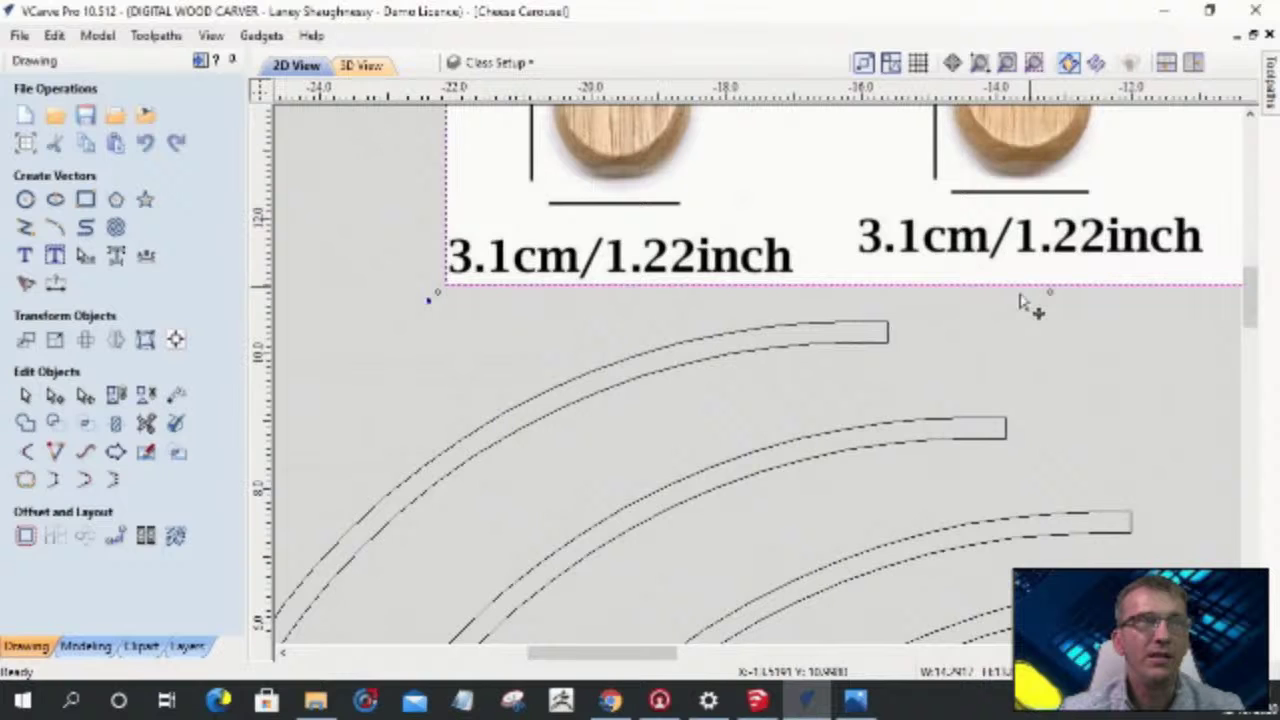
scroll(1000, 310, up, 3)
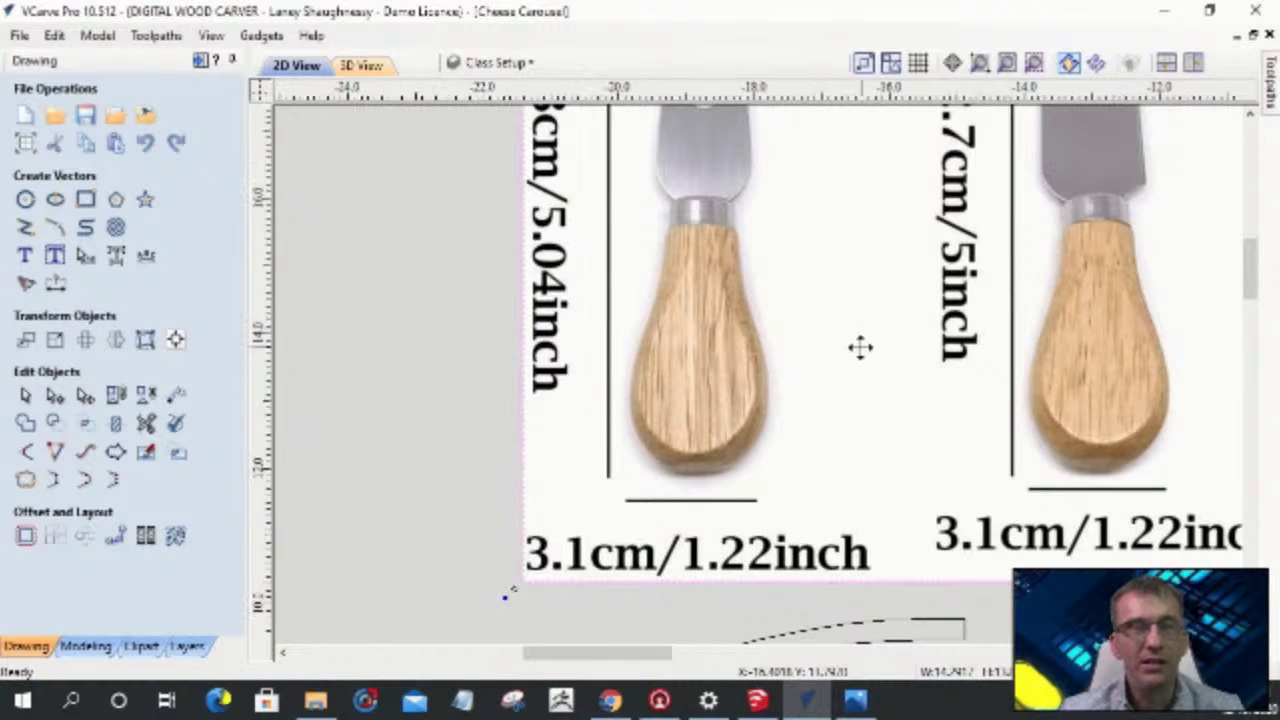
scroll(880, 335, down, 1)
scroll(1006, 386, down, 2)
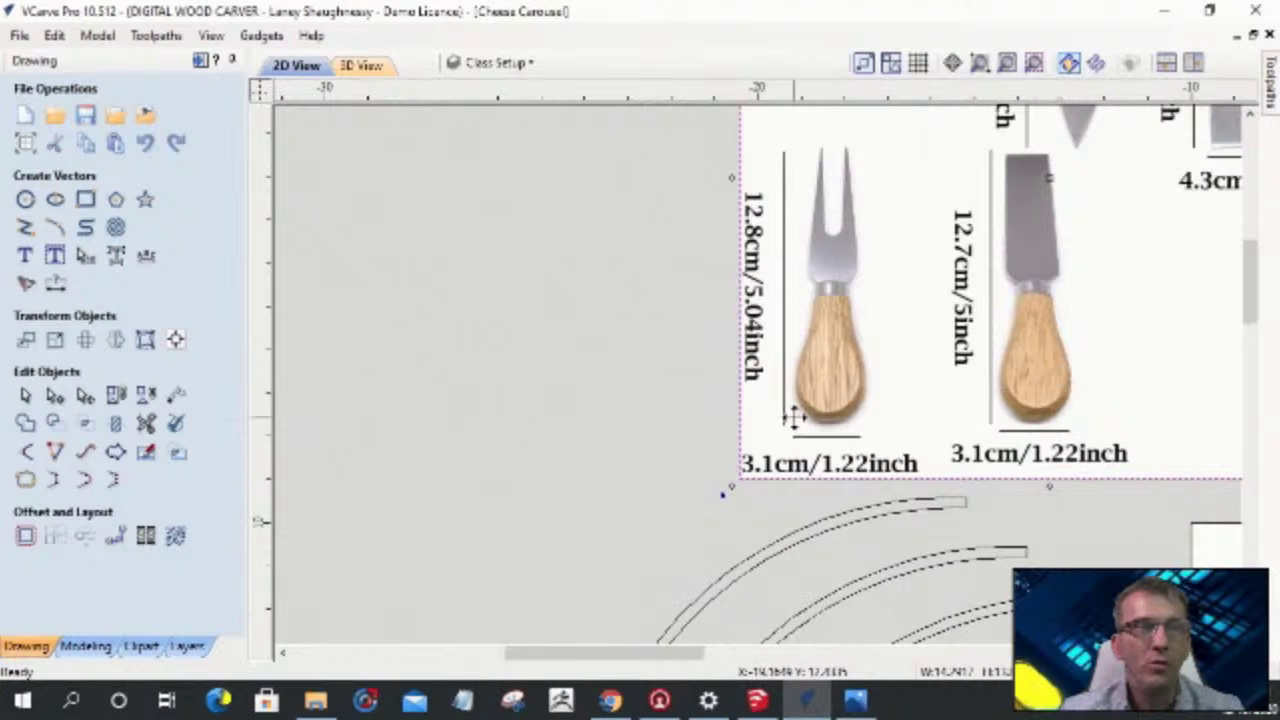
scroll(1166, 423, down, 3)
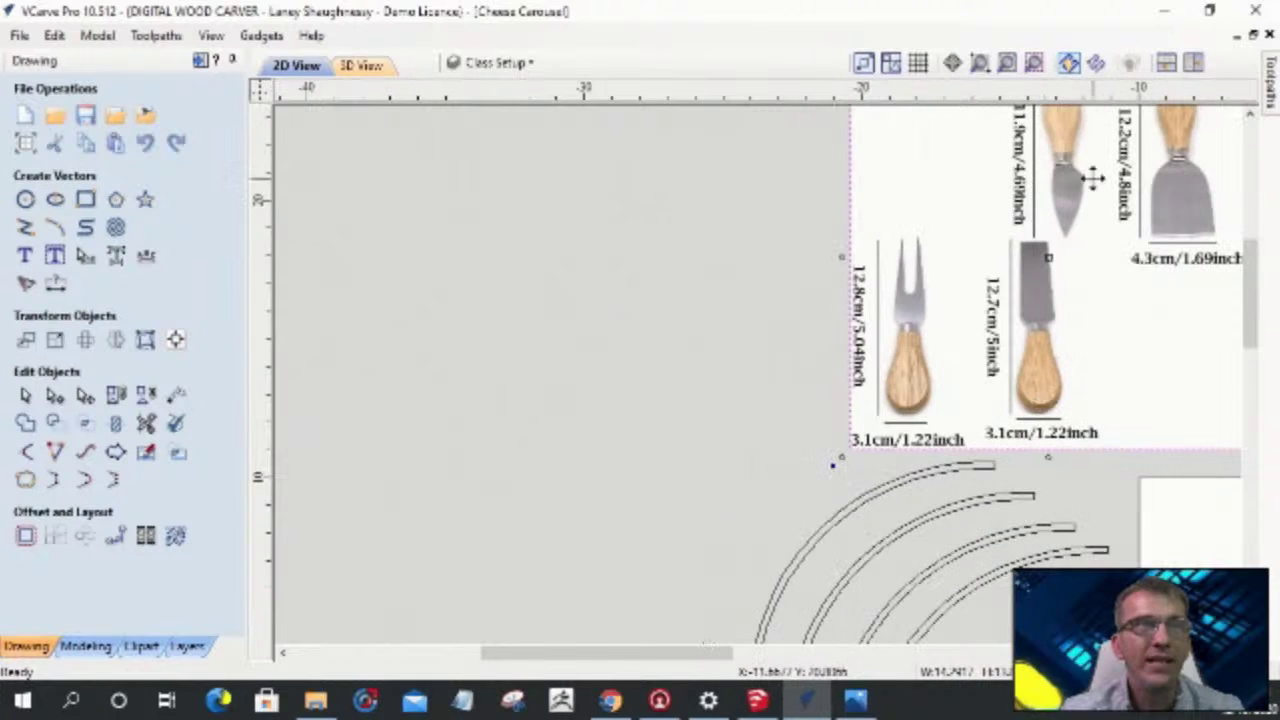
scroll(1080, 190, up, 5)
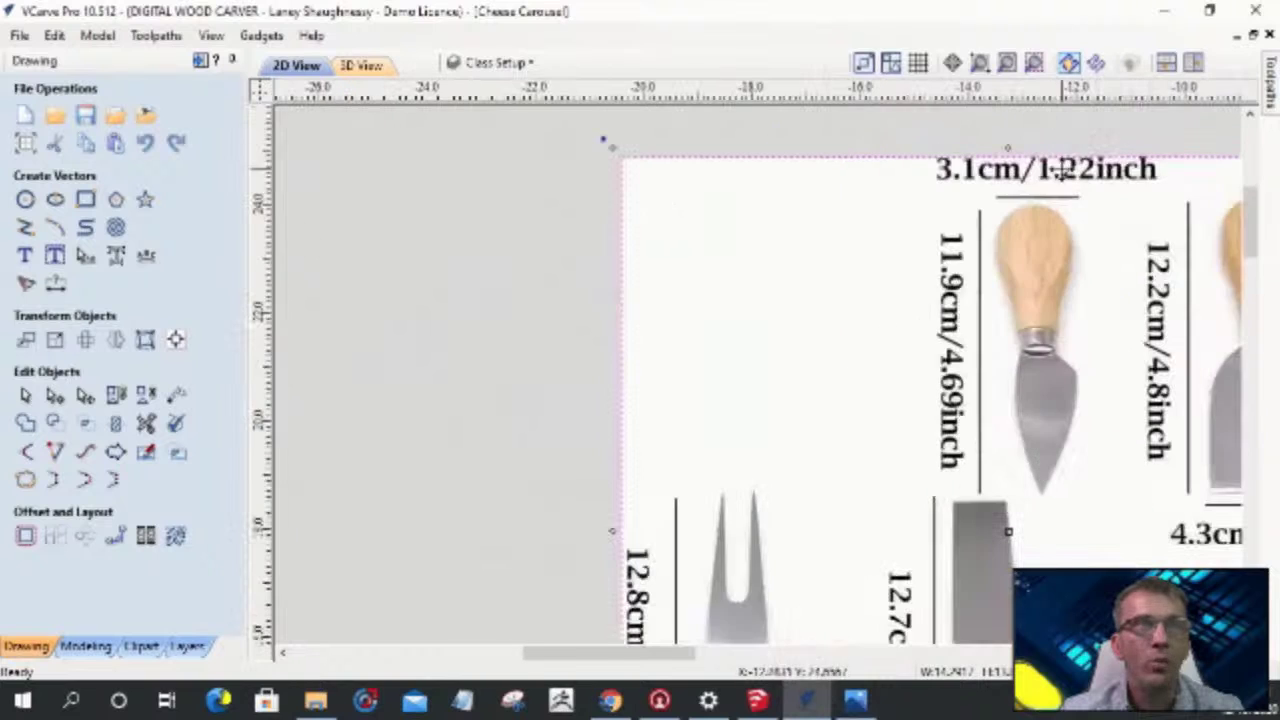
scroll(1068, 180, down, 3)
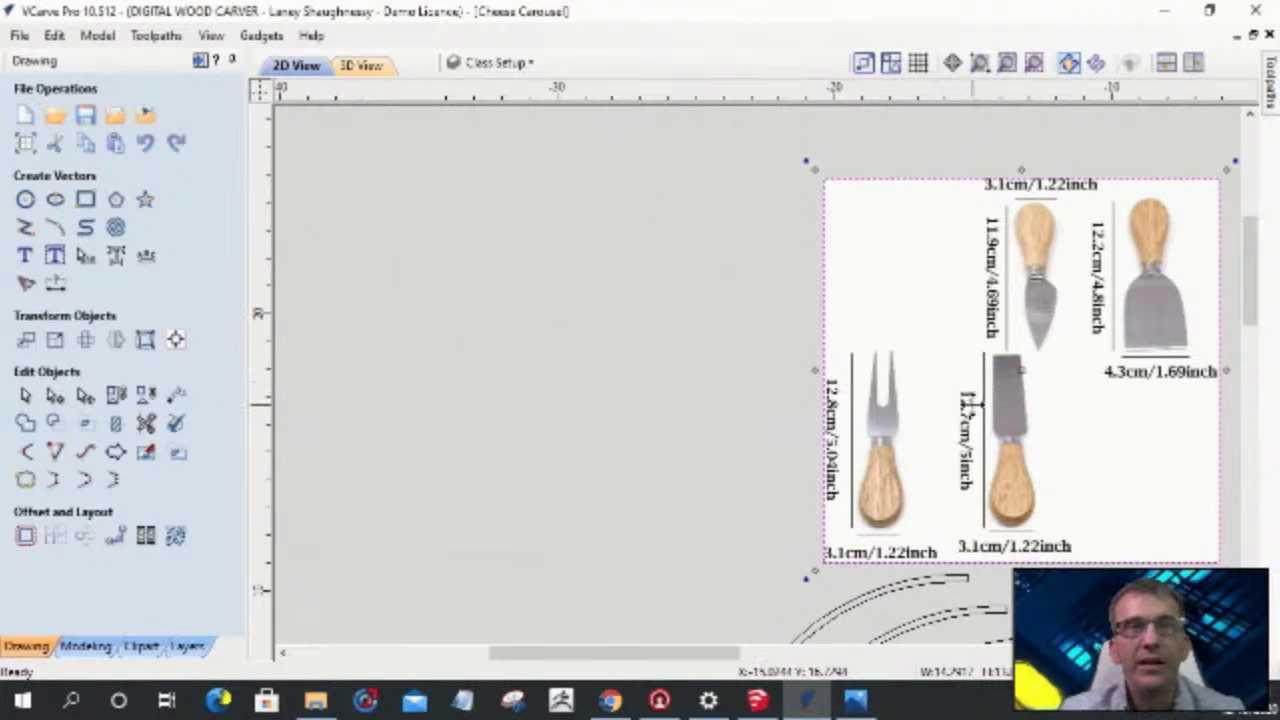
scroll(939, 338, down, 2)
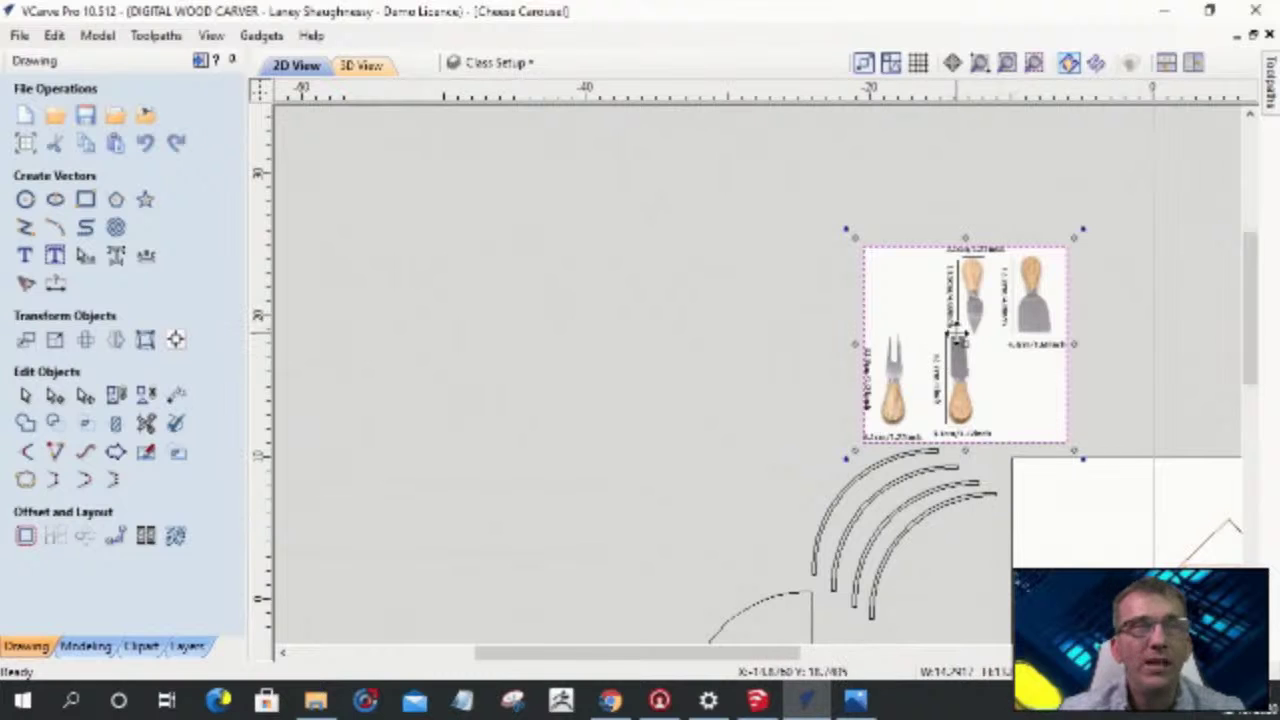
scroll(958, 347, up, 4)
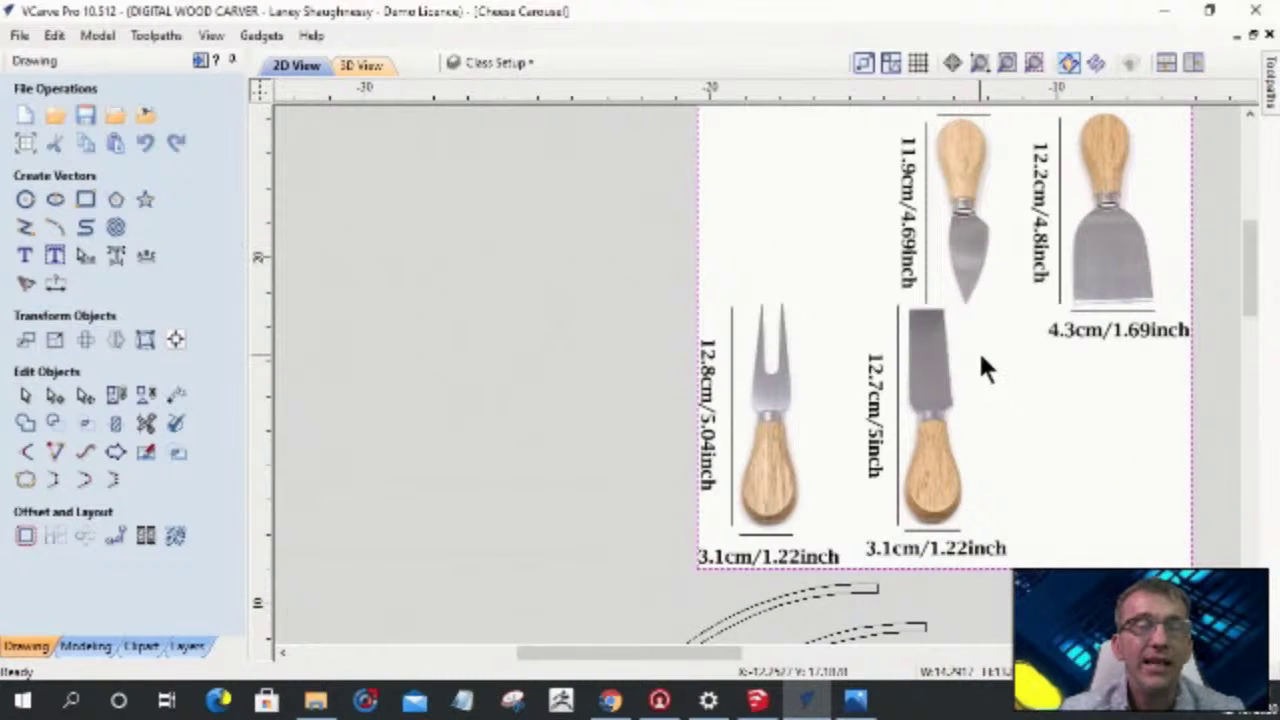
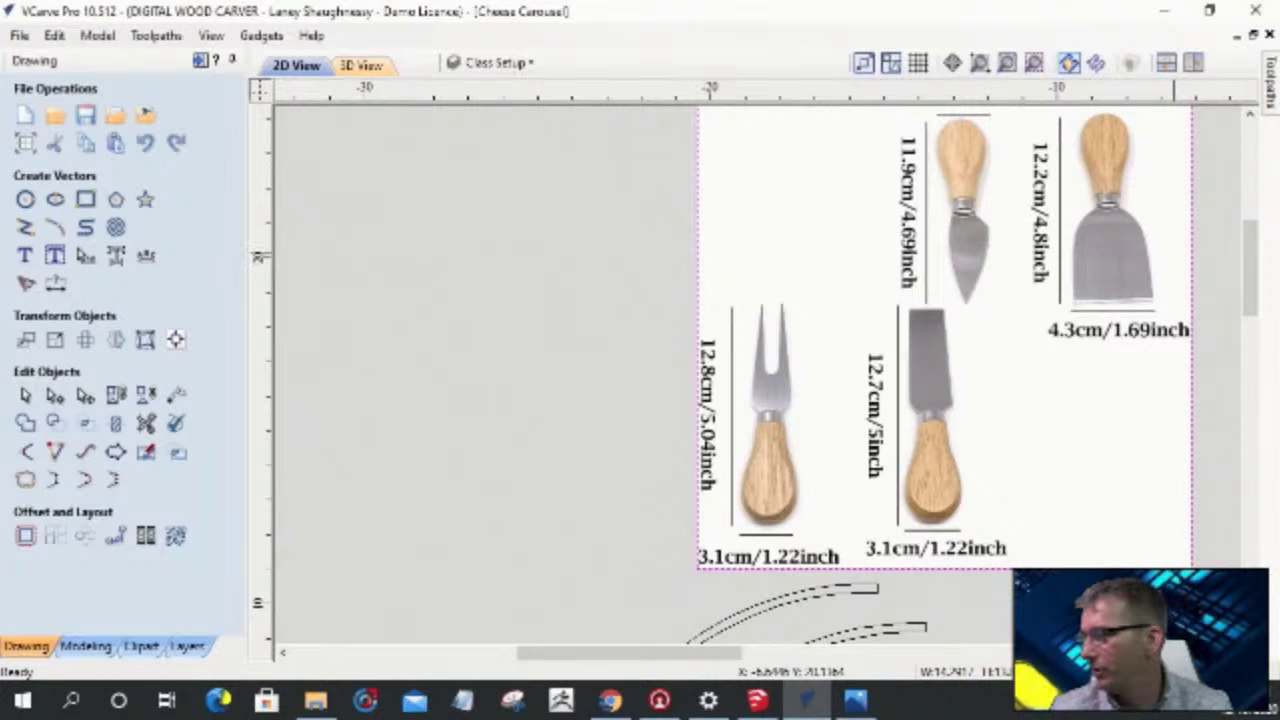
click(610, 700)
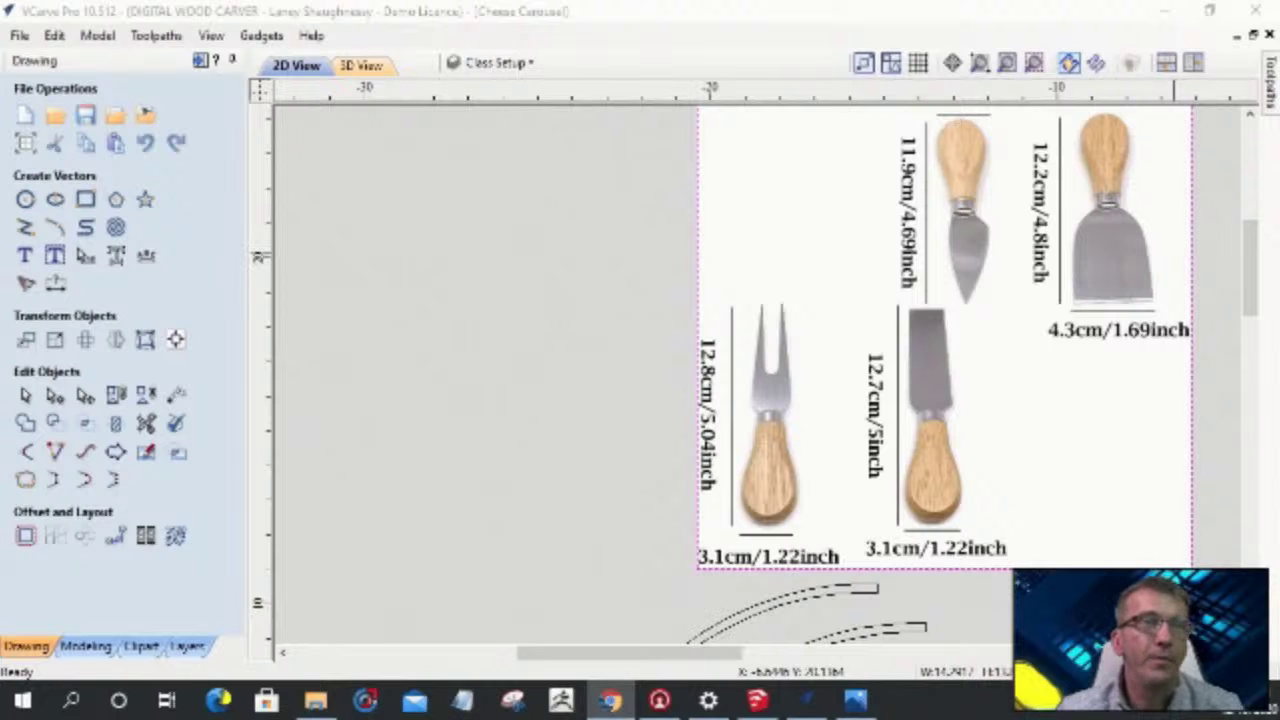
click(800, 340)
scroll(1015, 283, down, 3)
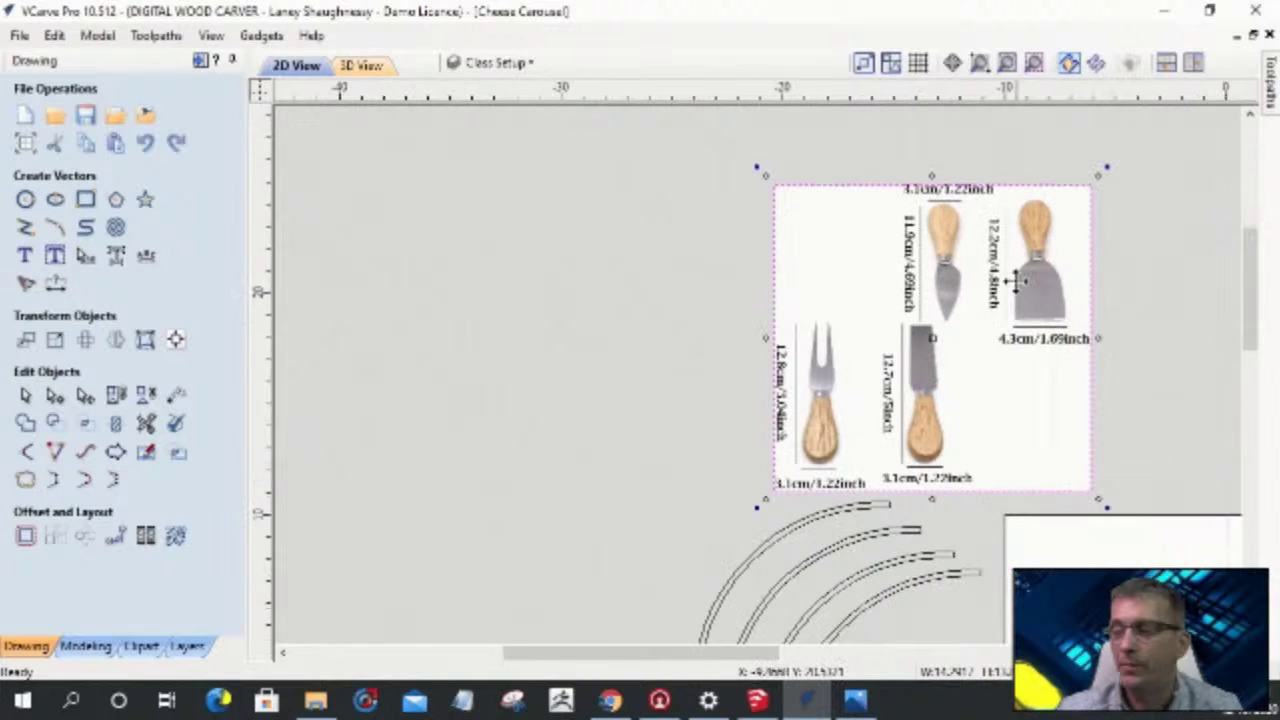
scroll(1015, 283, up, 1)
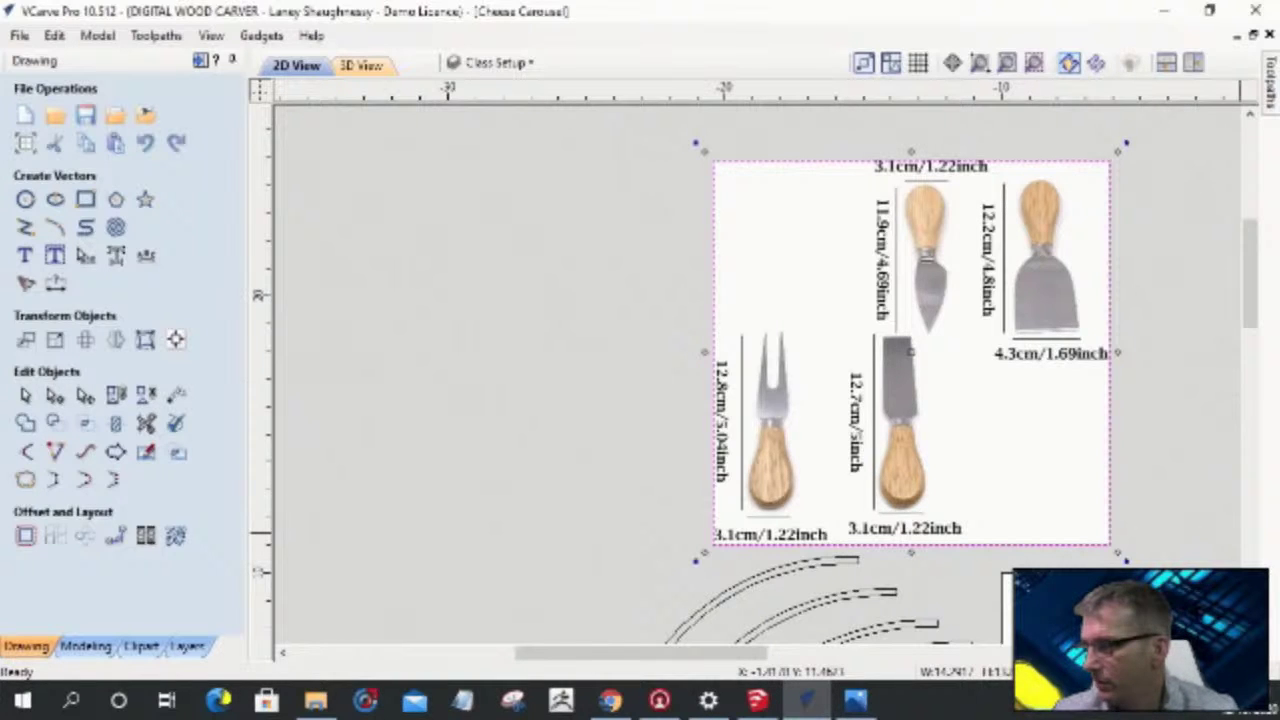
key(alt+Tab)
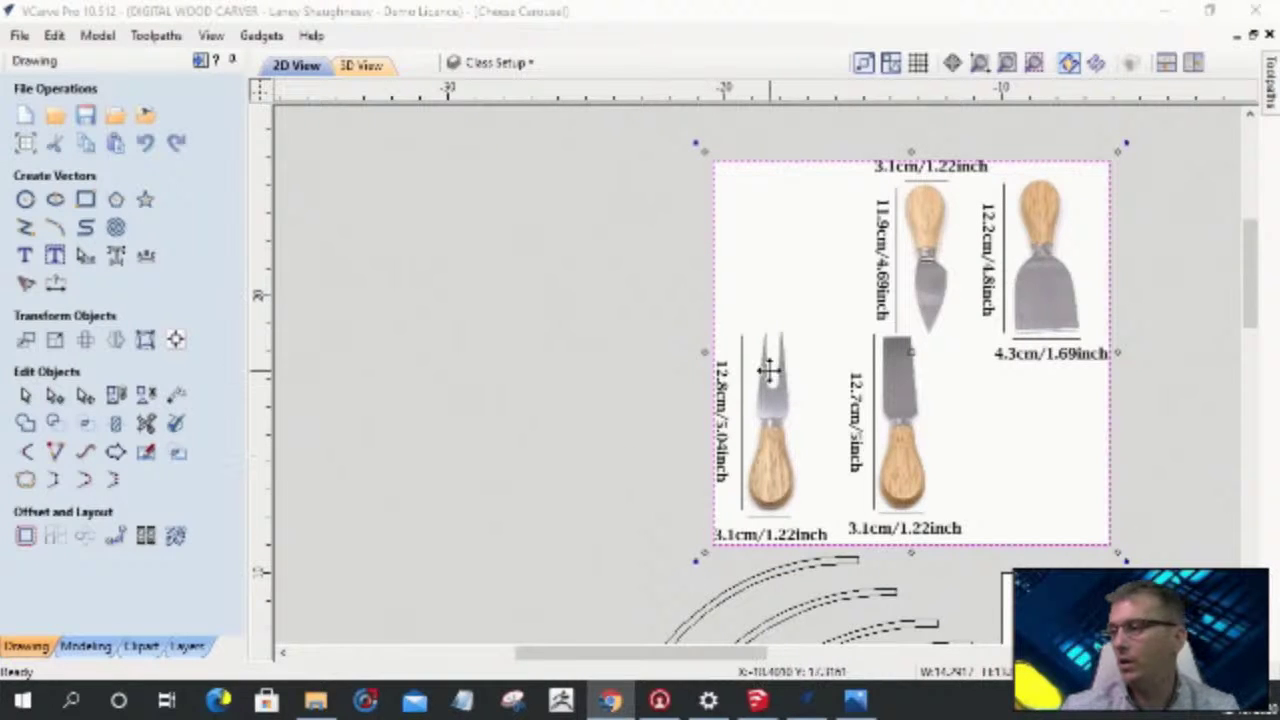
- Move the tool reference image farther to the upper left, clear of the sheet and the upper-left arc strips
scroll(837, 360, up, 3)
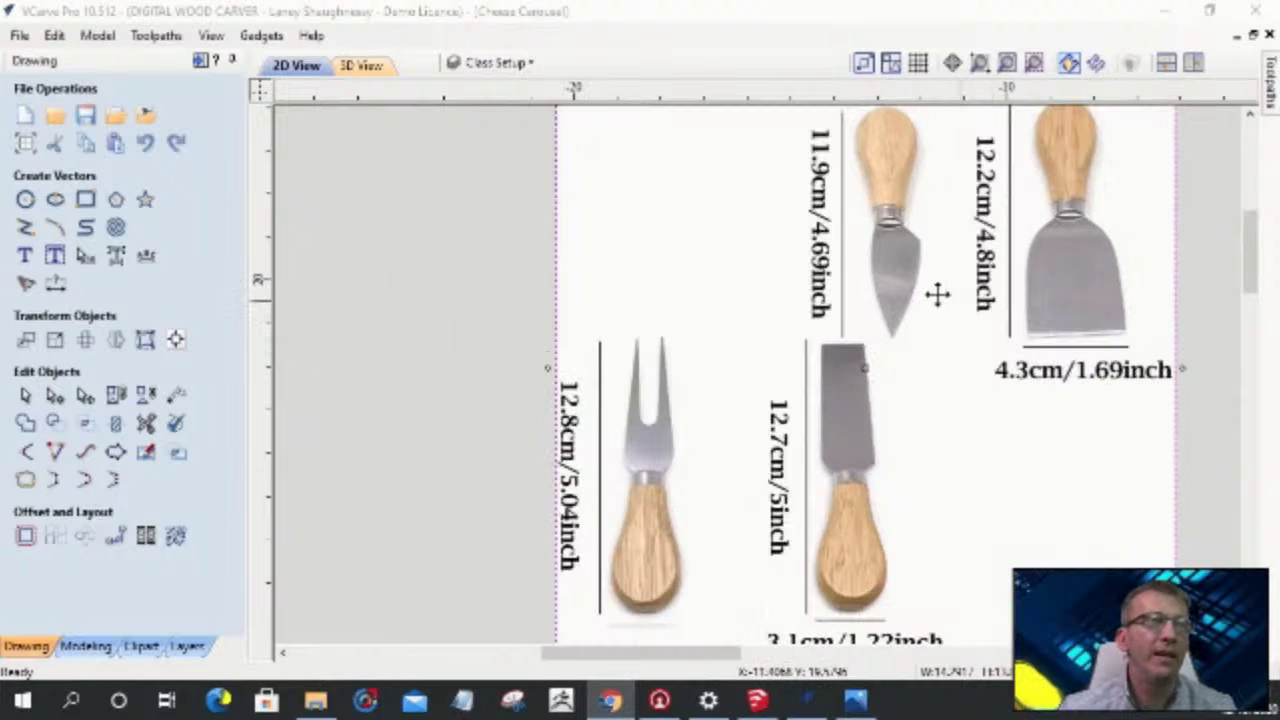
scroll(760, 254, down, 3)
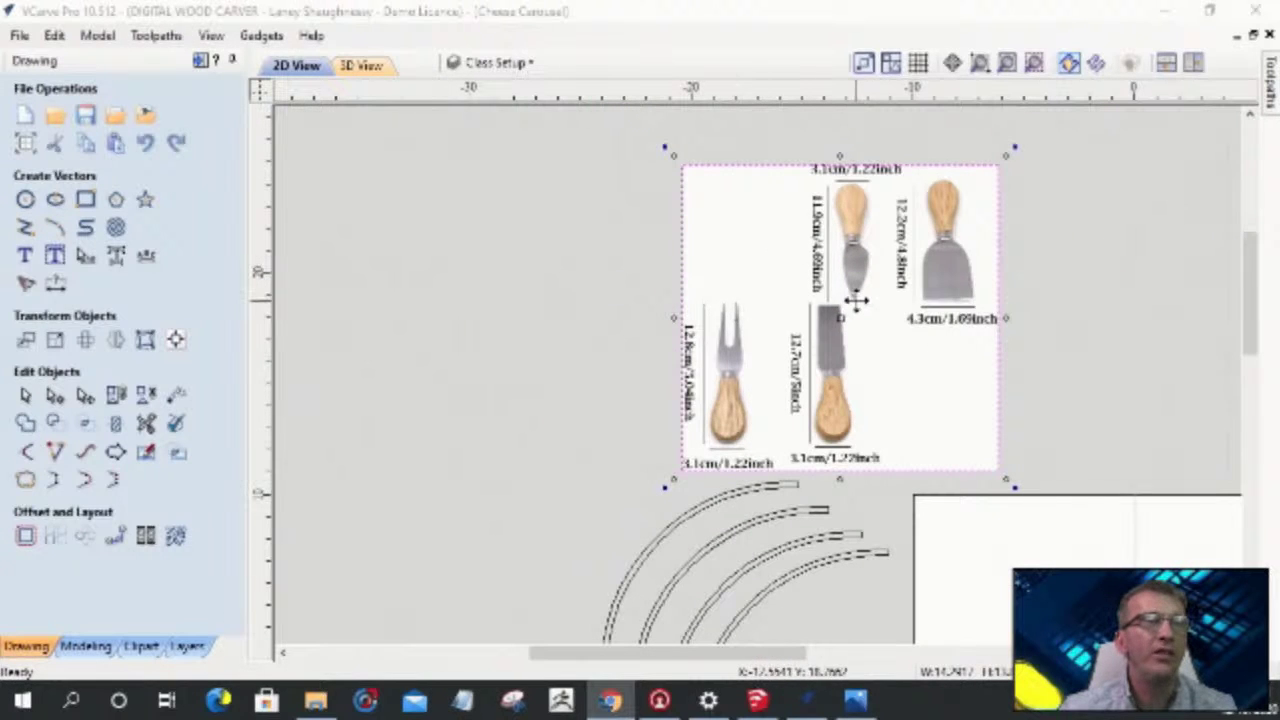
drag(729, 242, 429, 219)
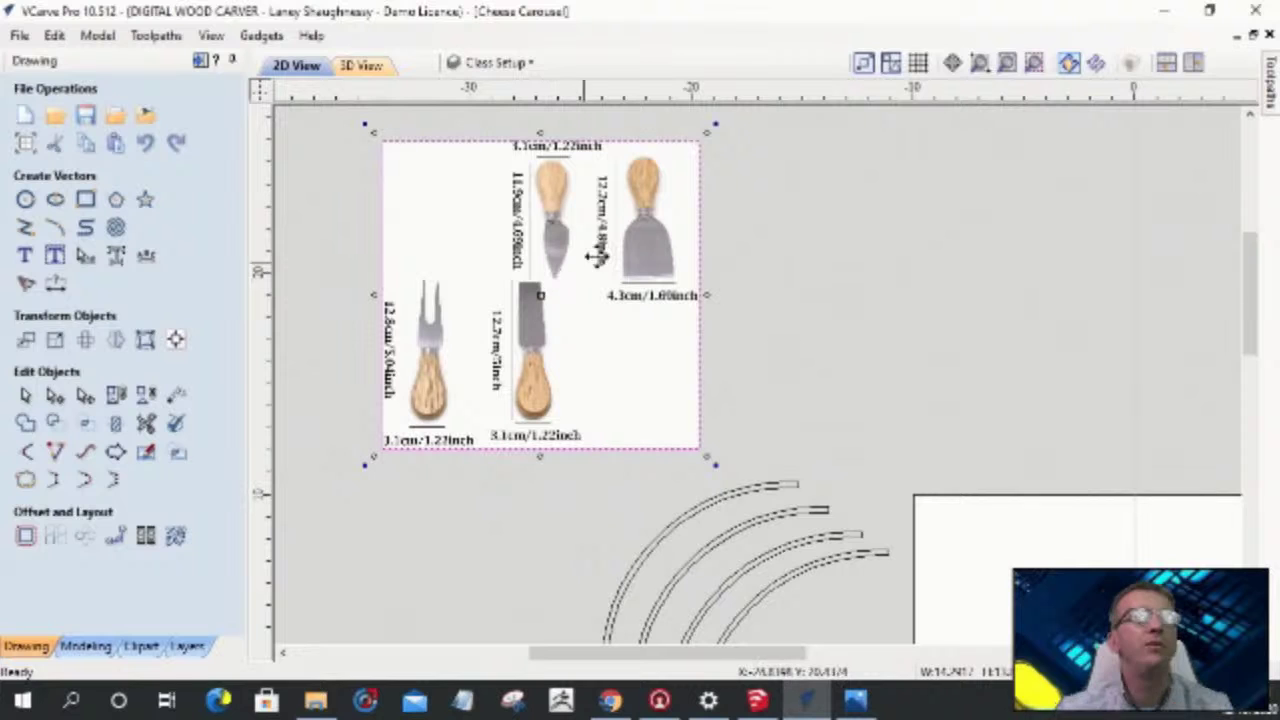
- Examine the relocated tool reference image and compare its cheese tools with the traced outlines in the wedge on the sheet
scroll(460, 312, up, 3)
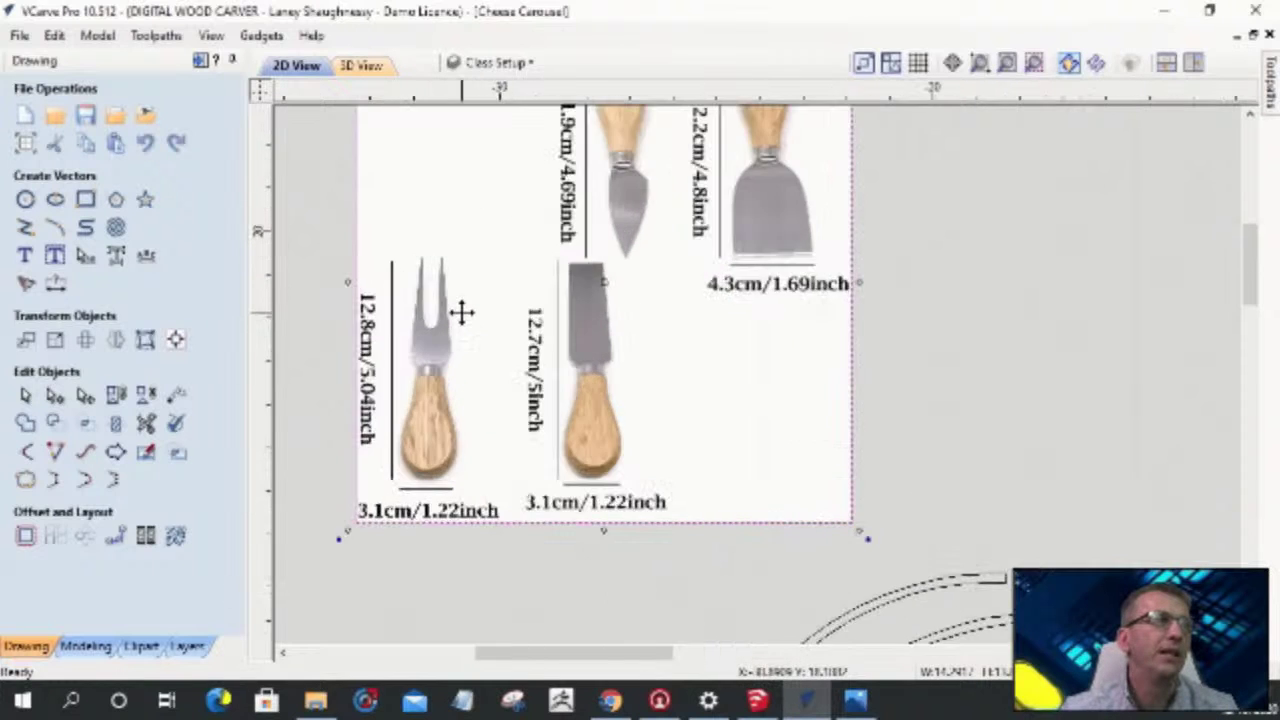
scroll(503, 203, down, 2)
scroll(495, 194, up, 1)
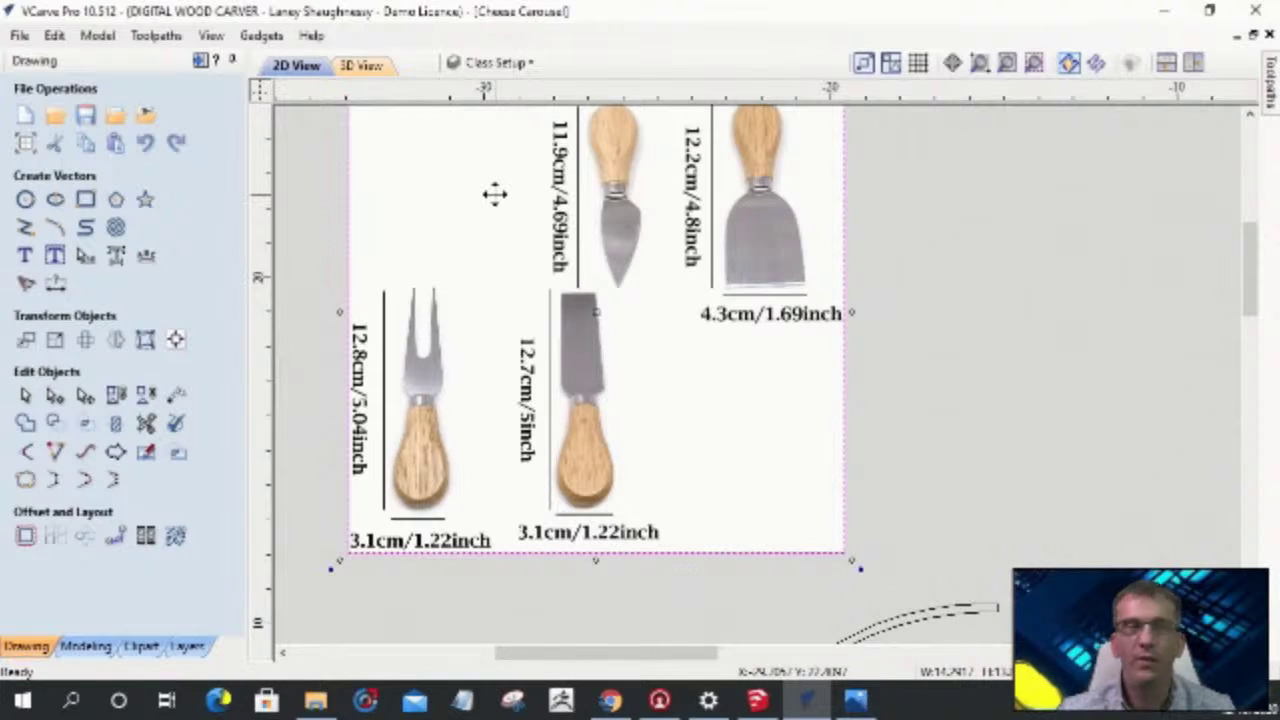
scroll(495, 194, down, 2)
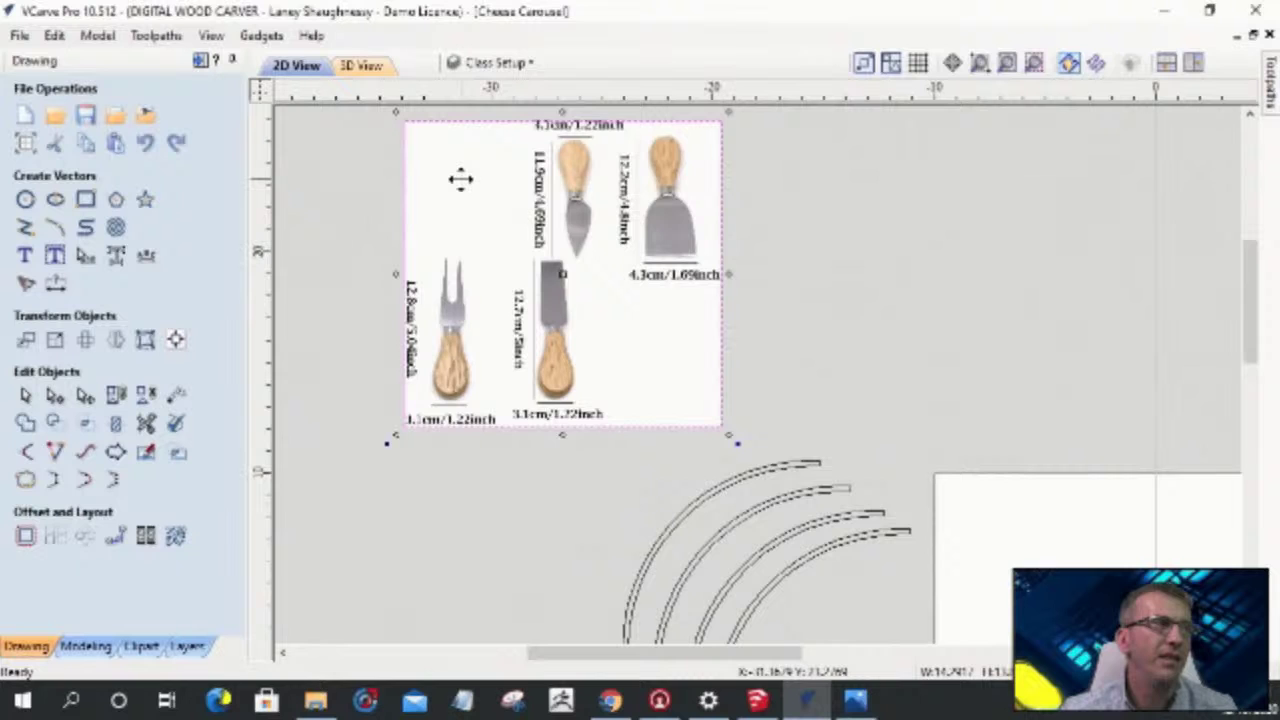
scroll(470, 185, up, 2)
scroll(551, 309, down, 1)
scroll(548, 400, down, 1)
scroll(538, 565, up, 1)
scroll(540, 560, up, 1)
scroll(554, 523, down, 3)
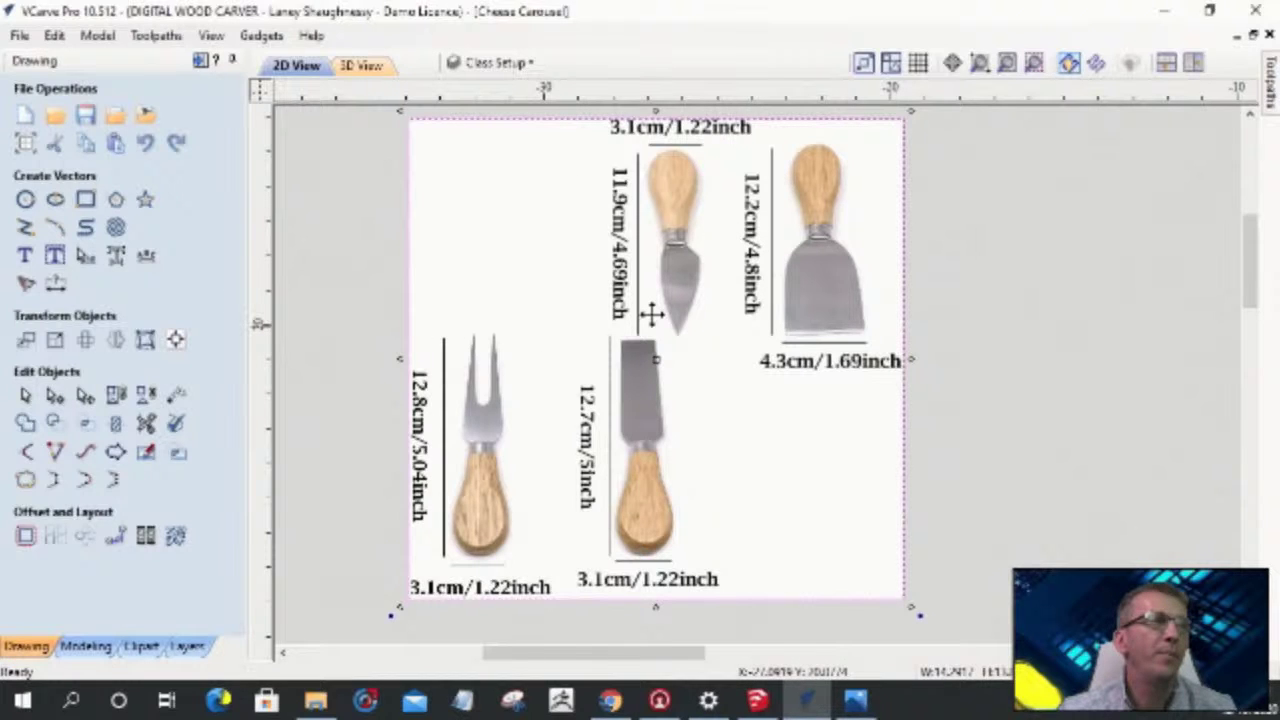
scroll(652, 314, down, 5)
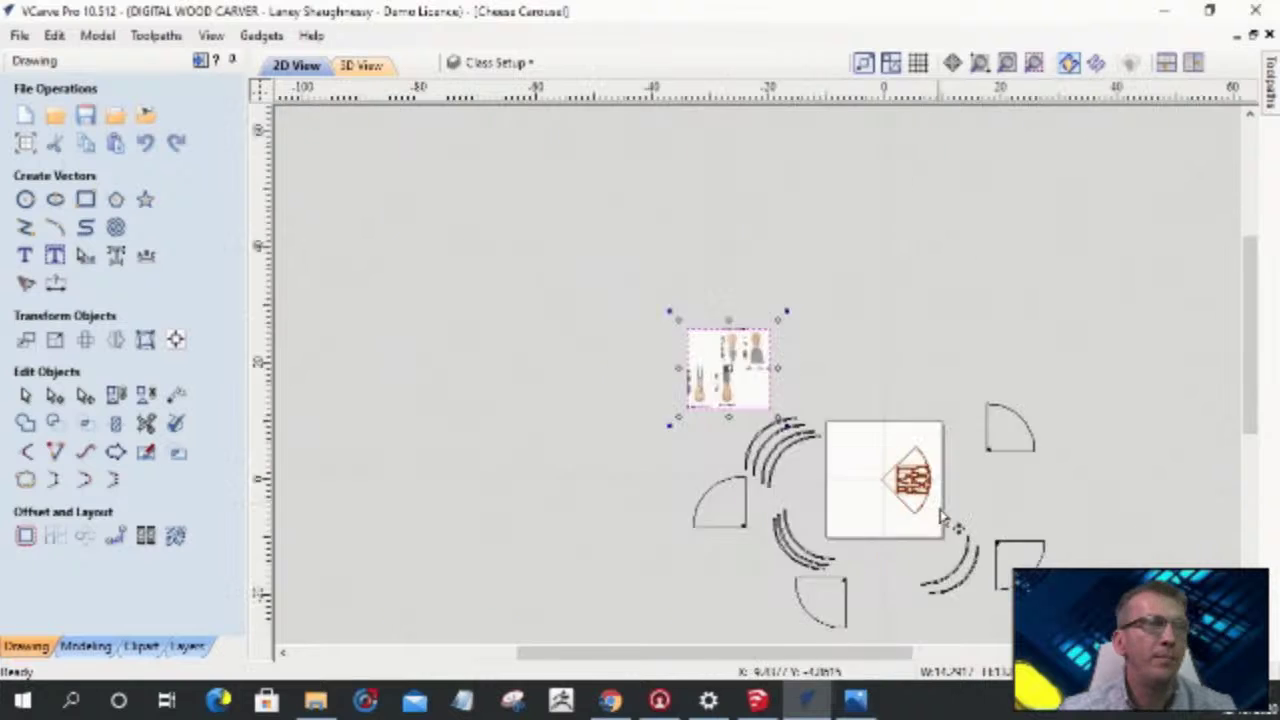
scroll(857, 437, up, 6)
scroll(857, 437, down, 5)
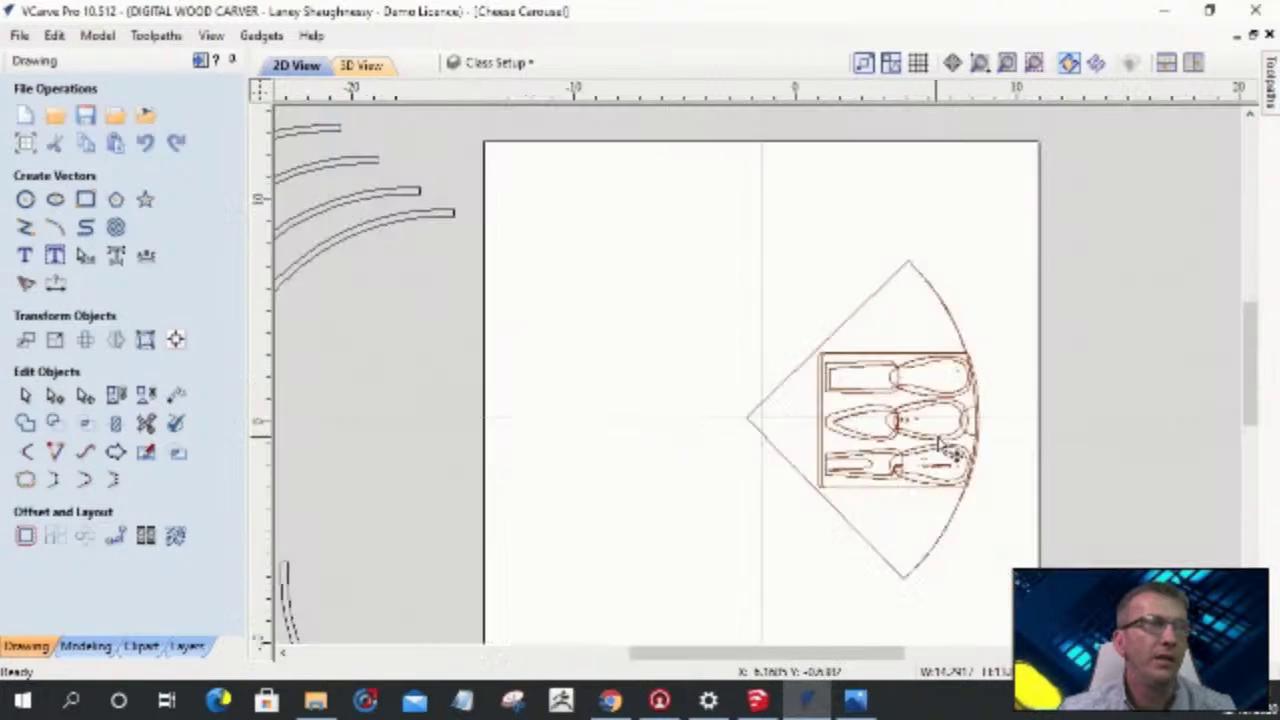
scroll(805, 422, up, 5)
scroll(805, 422, up, 3)
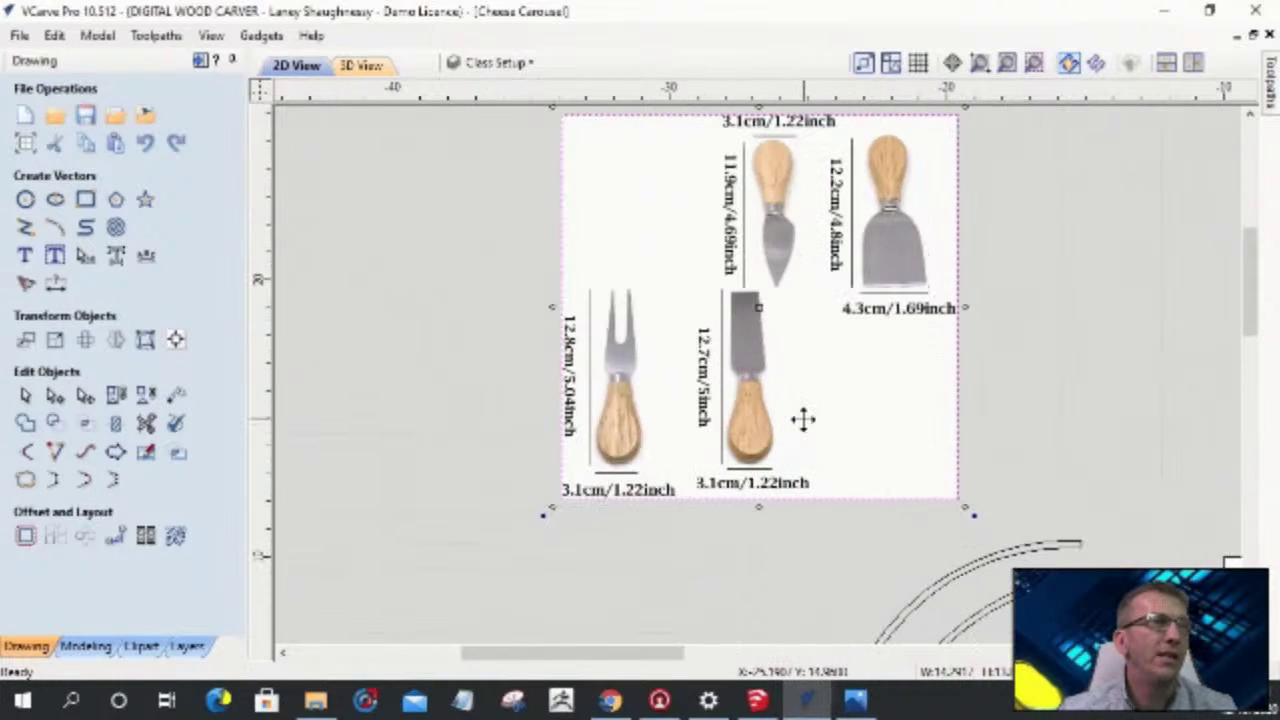
scroll(803, 420, down, 1)
scroll(770, 314, up, 2)
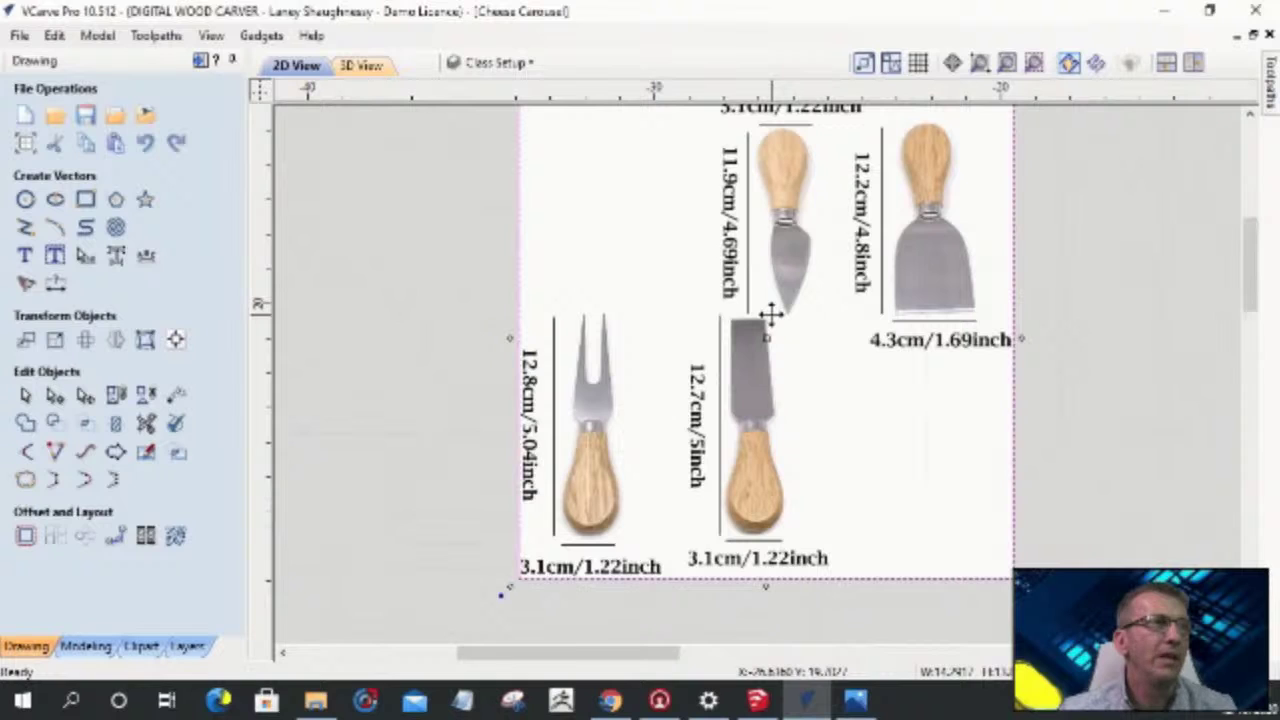
- Set the bitmap fading to 0% in Trace Bitmap for the tool reference image, and leave the tool without tracing
click(25, 286)
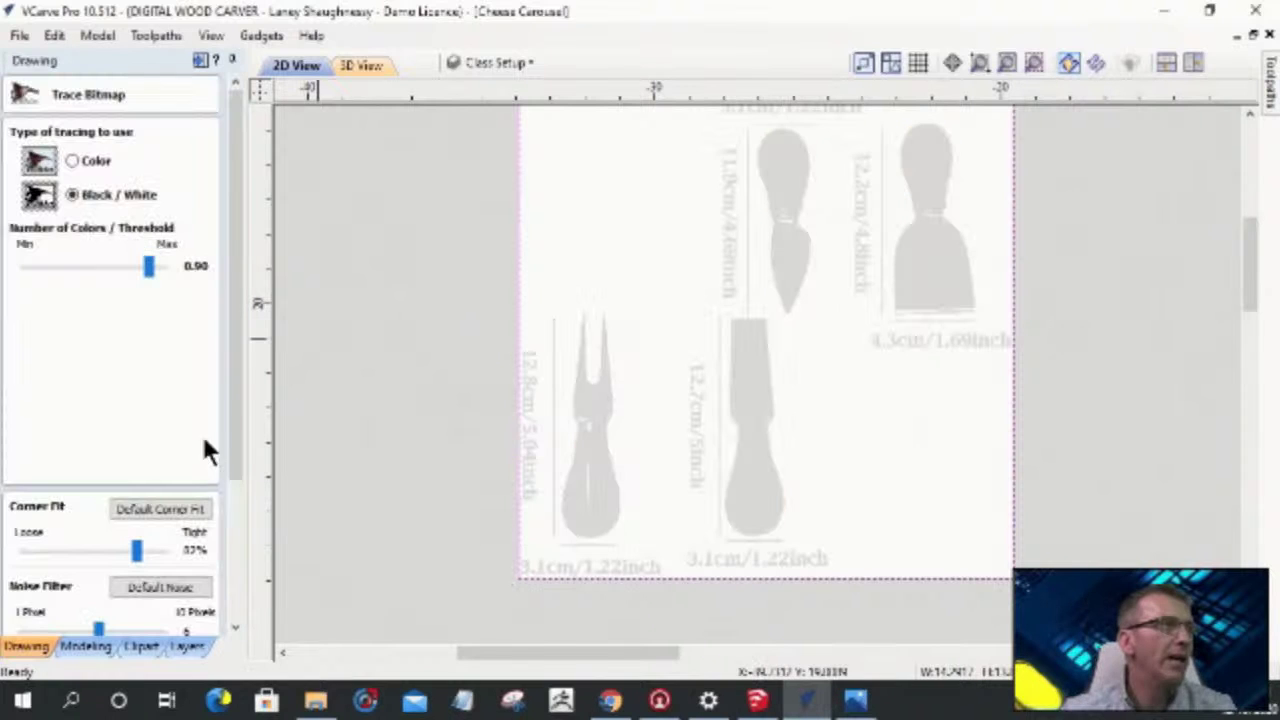
click(811, 279)
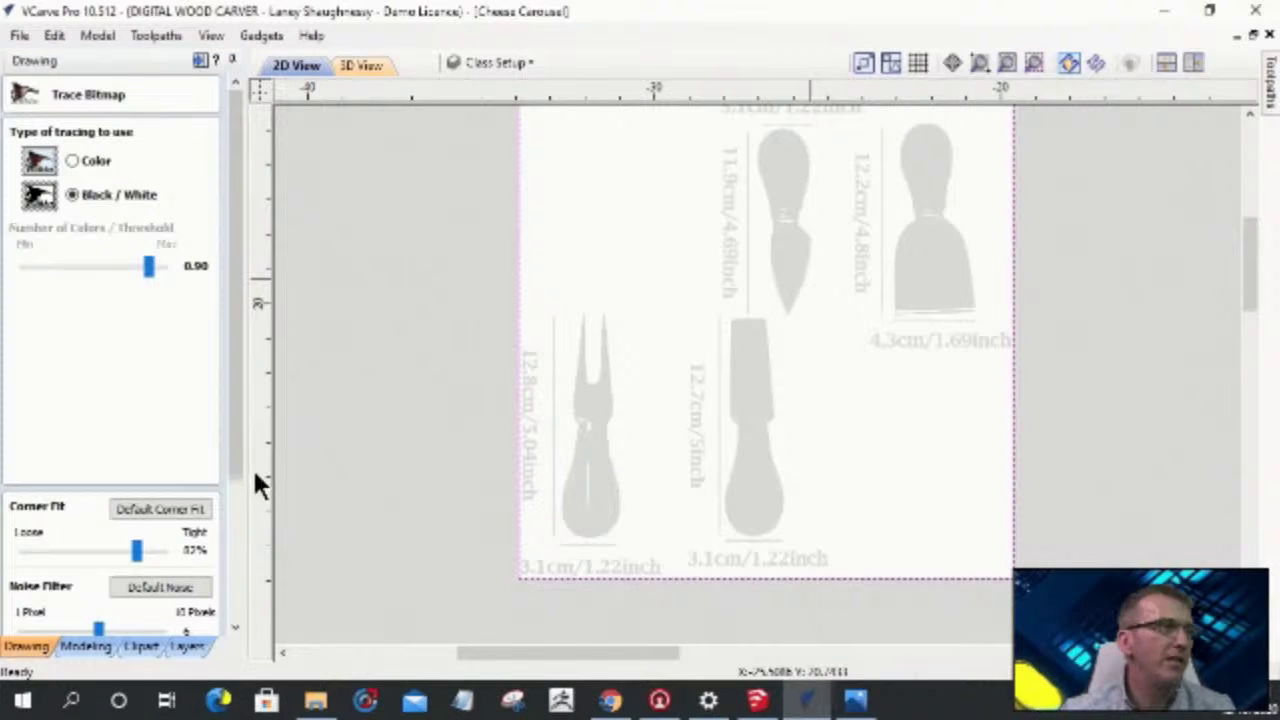
drag(234, 458, 236, 612)
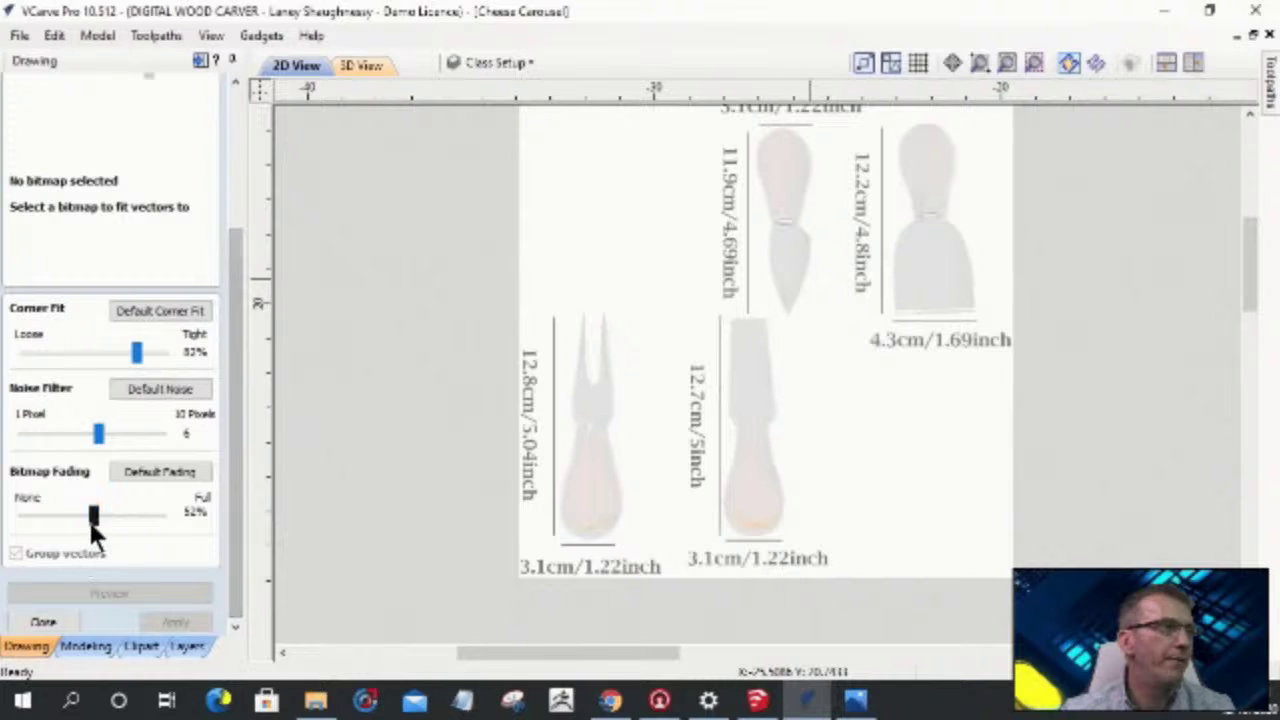
drag(94, 515, 22, 515)
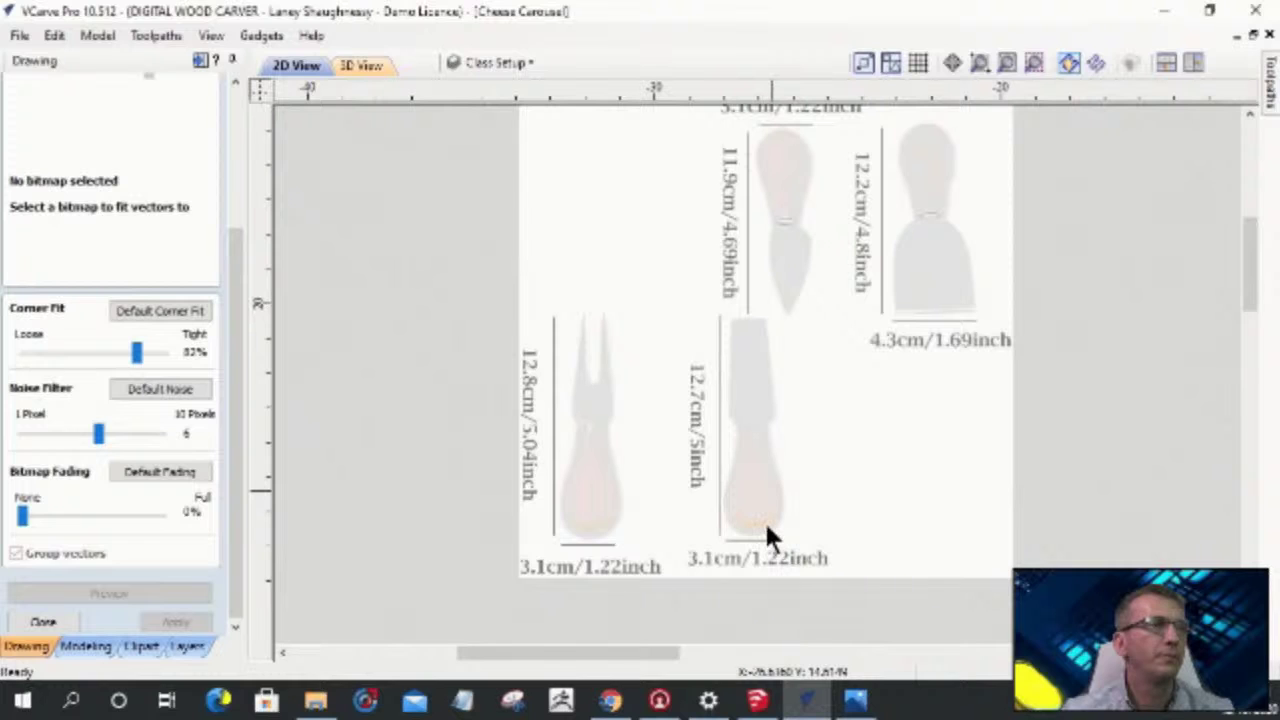
scroll(768, 535, down, 1)
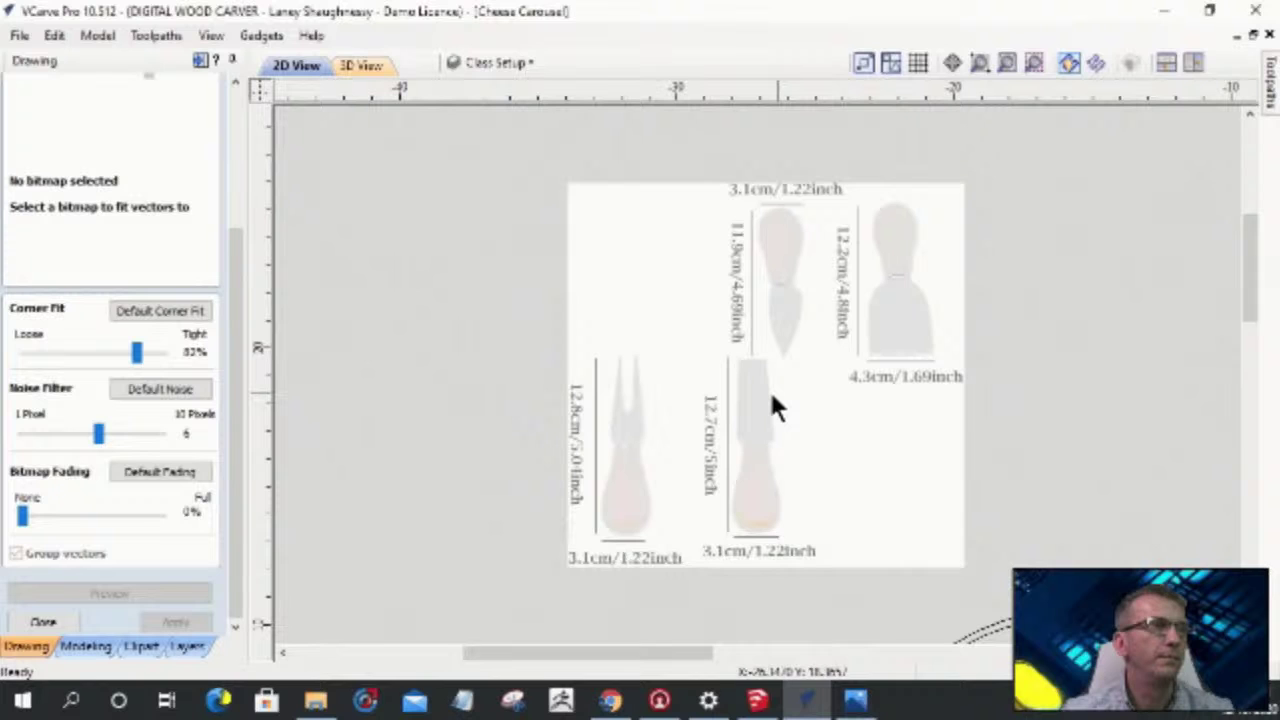
scroll(772, 396, down, 1)
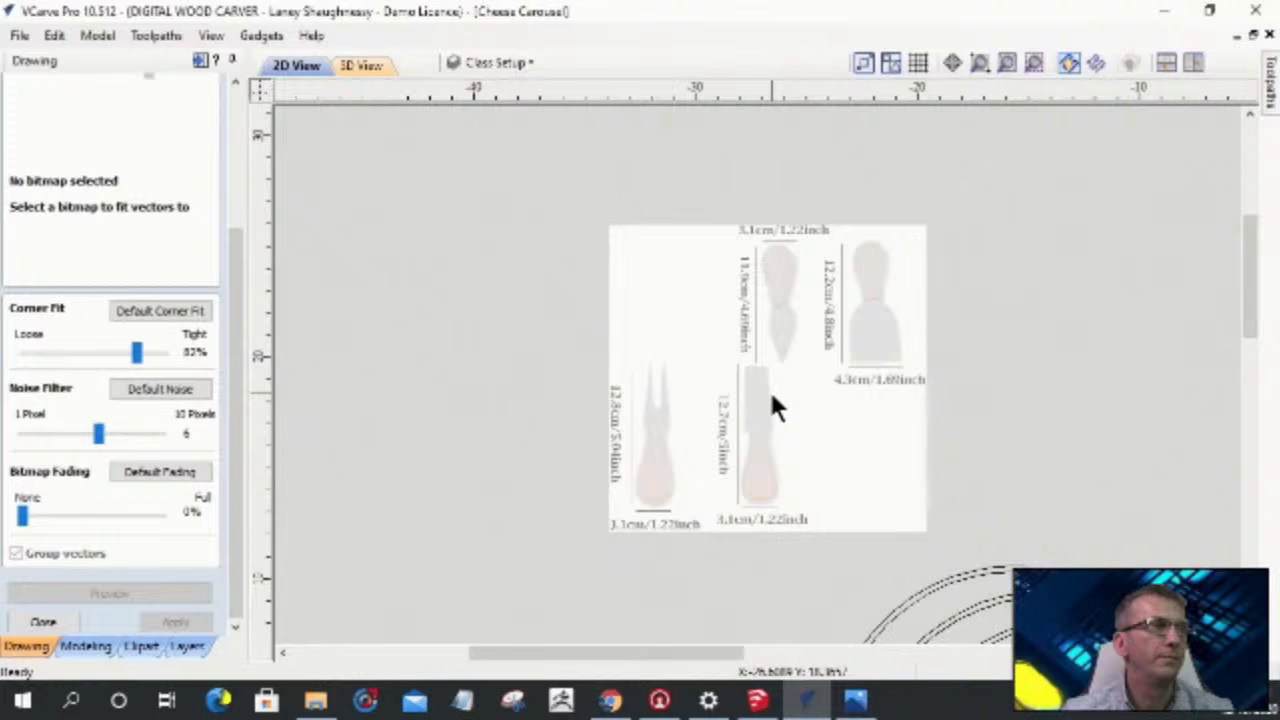
scroll(772, 396, up, 4)
scroll(771, 396, up, 2)
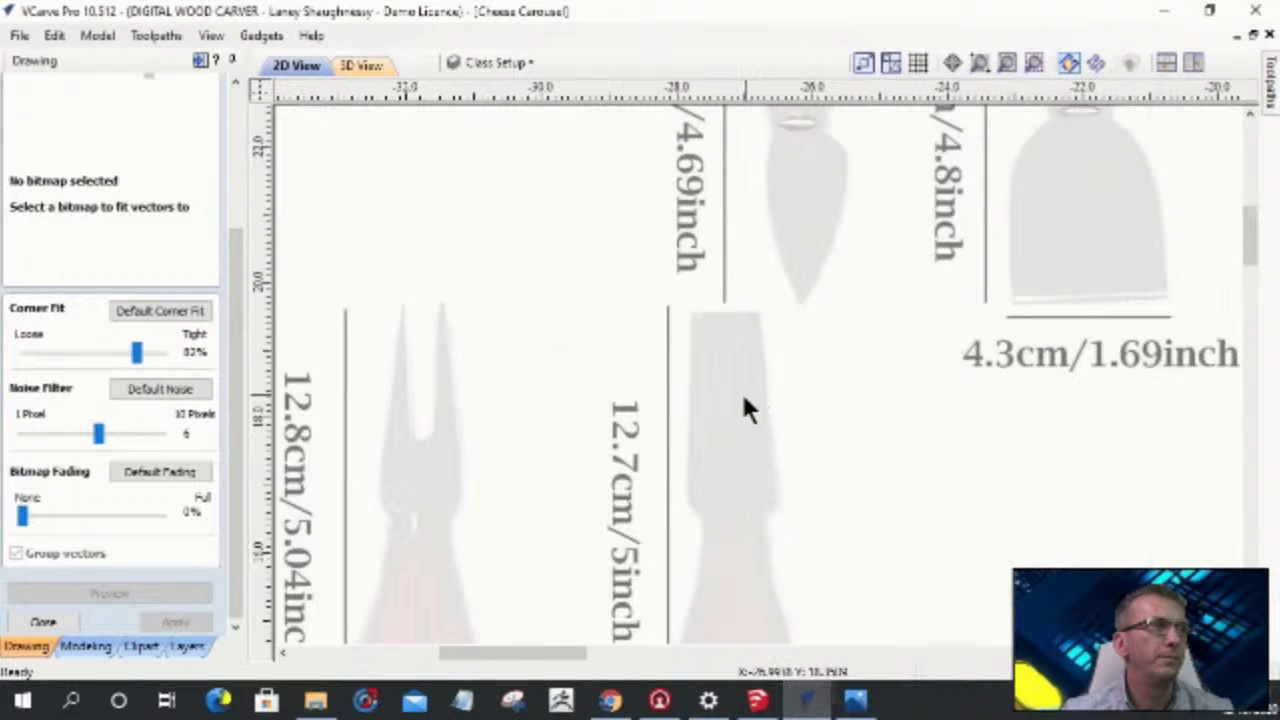
click(44, 622)
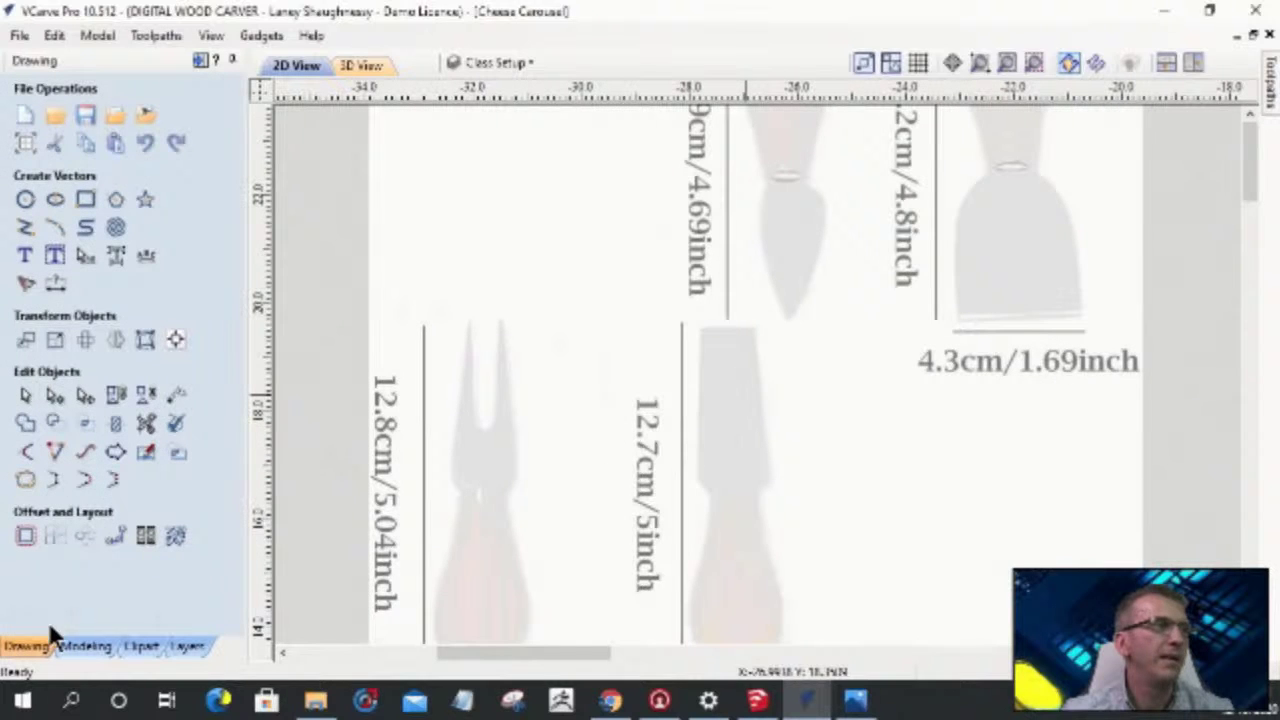
- Start tracing the tool reference image as a bitmap in black and white, with bitmap fading set to 0%
scroll(639, 349, down, 5)
click(645, 368)
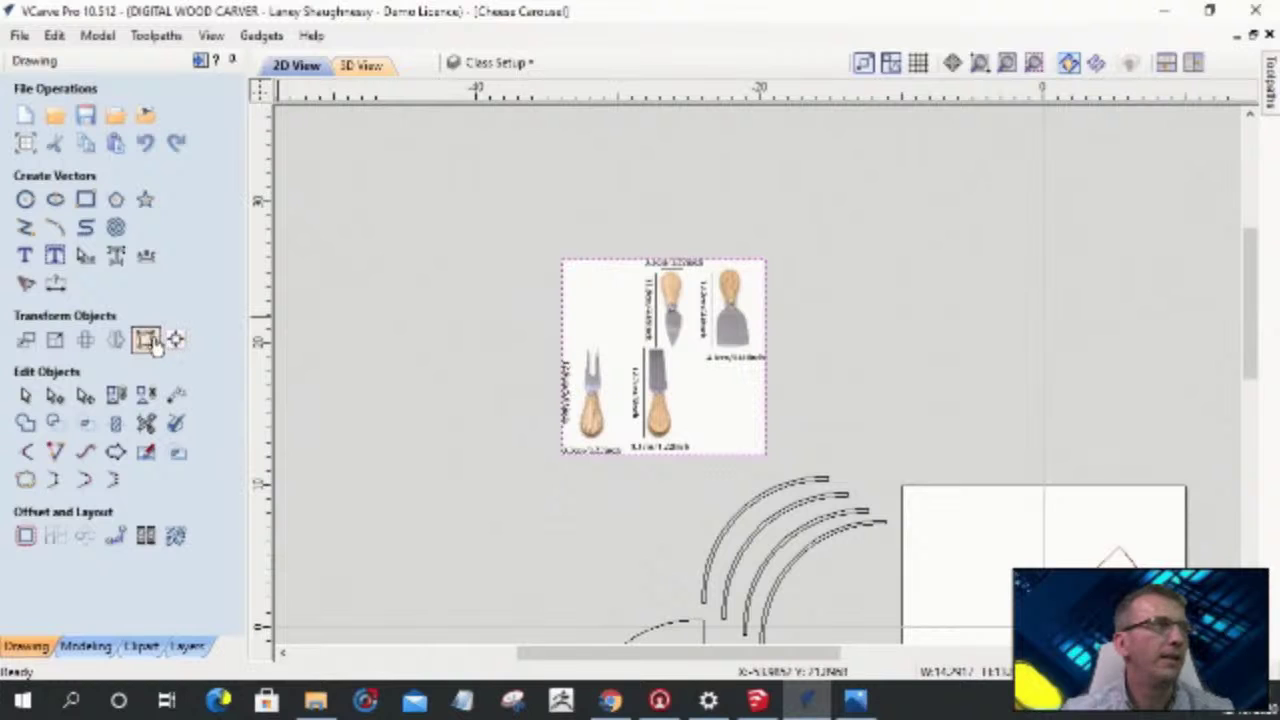
click(26, 284)
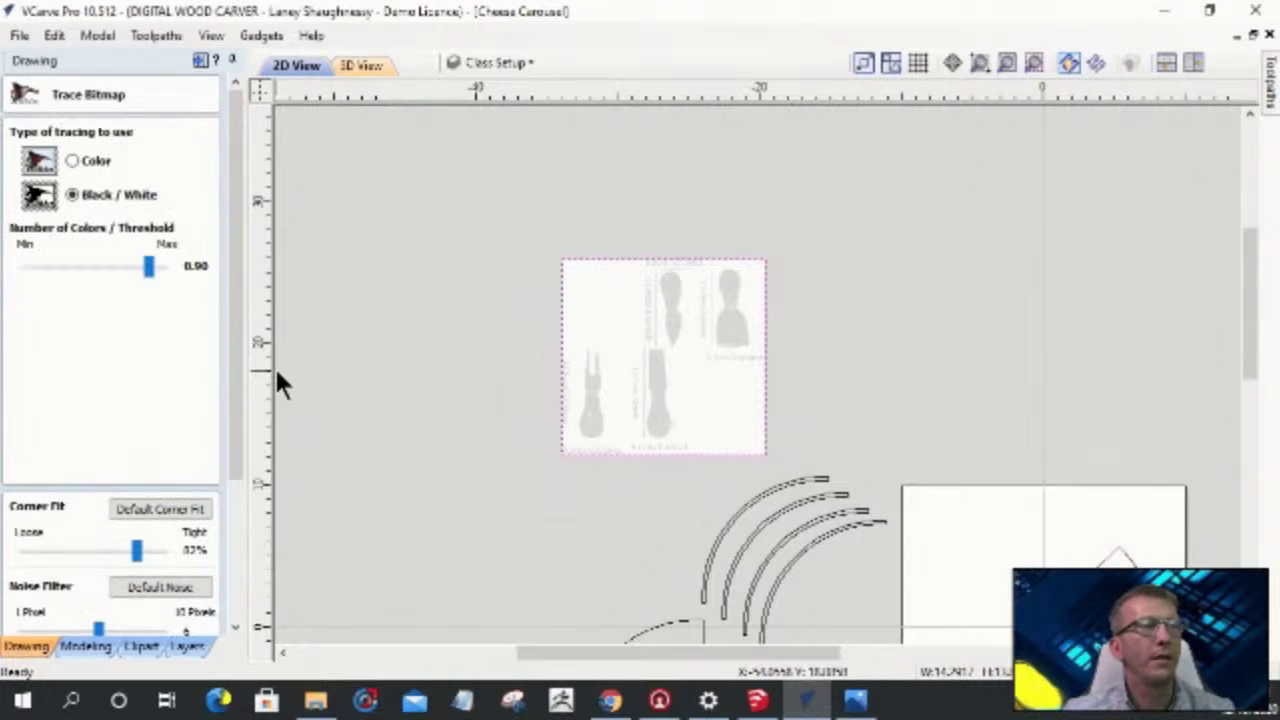
drag(232, 385, 240, 562)
click(95, 515)
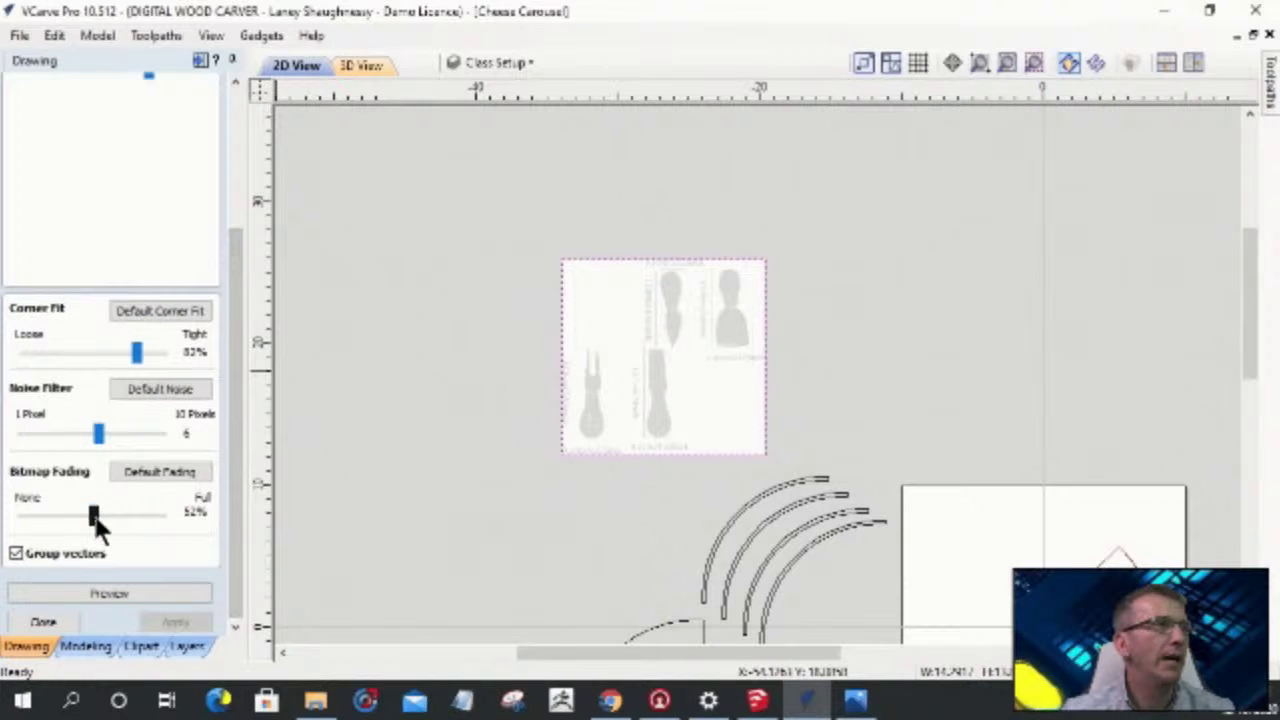
drag(4, 524, 10, 518)
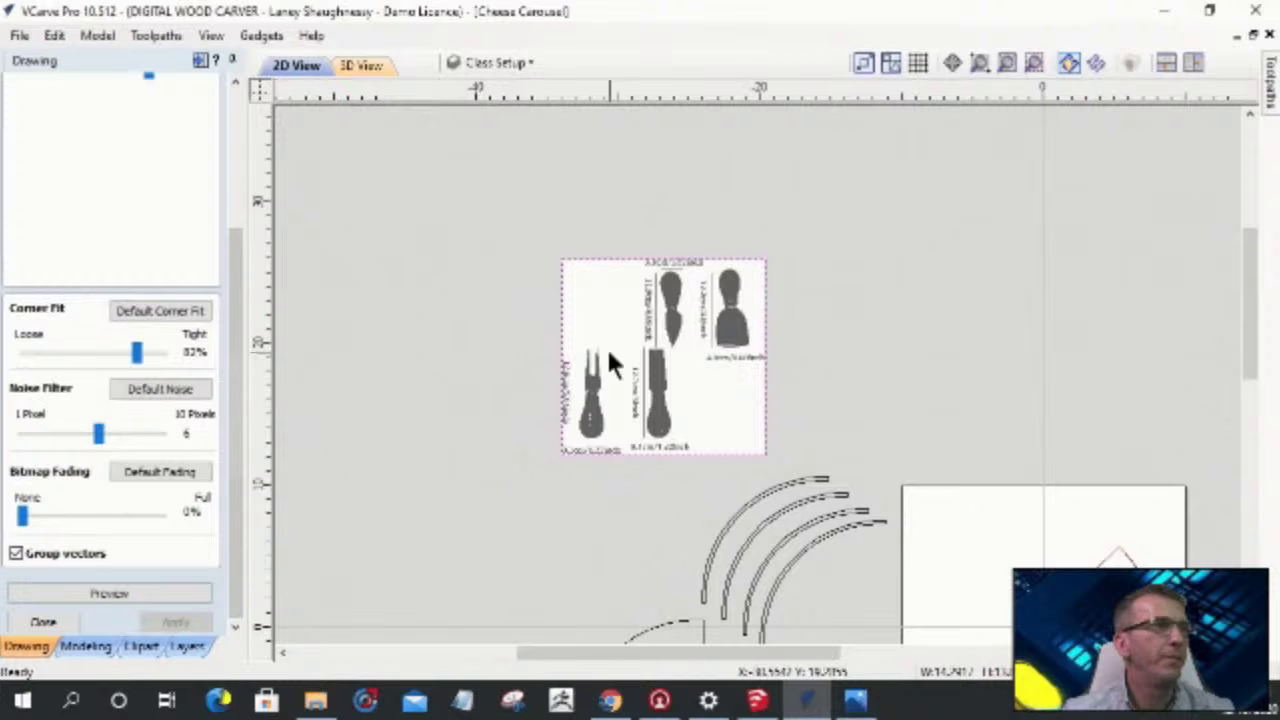
scroll(571, 352, up, 1)
scroll(572, 360, up, 2)
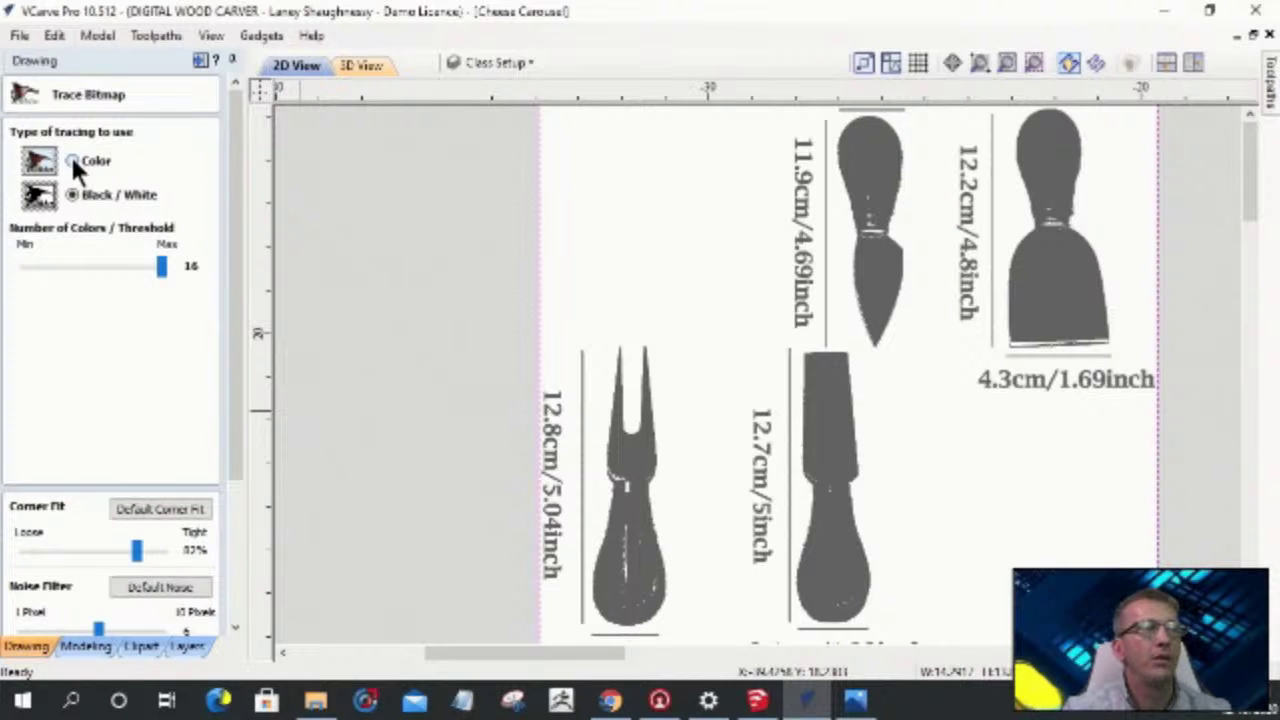
- Compare the color and black/white tracing types, and keep black/white with the threshold set to 0.91
click(72, 160)
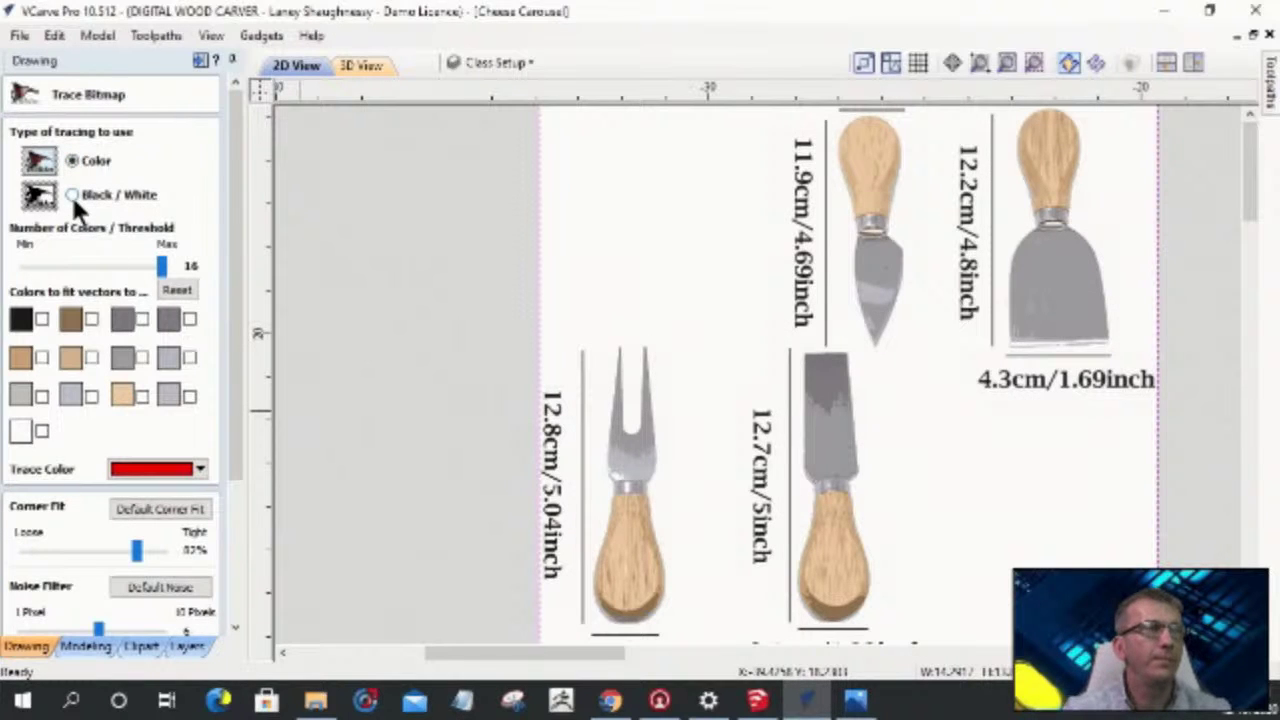
click(71, 193)
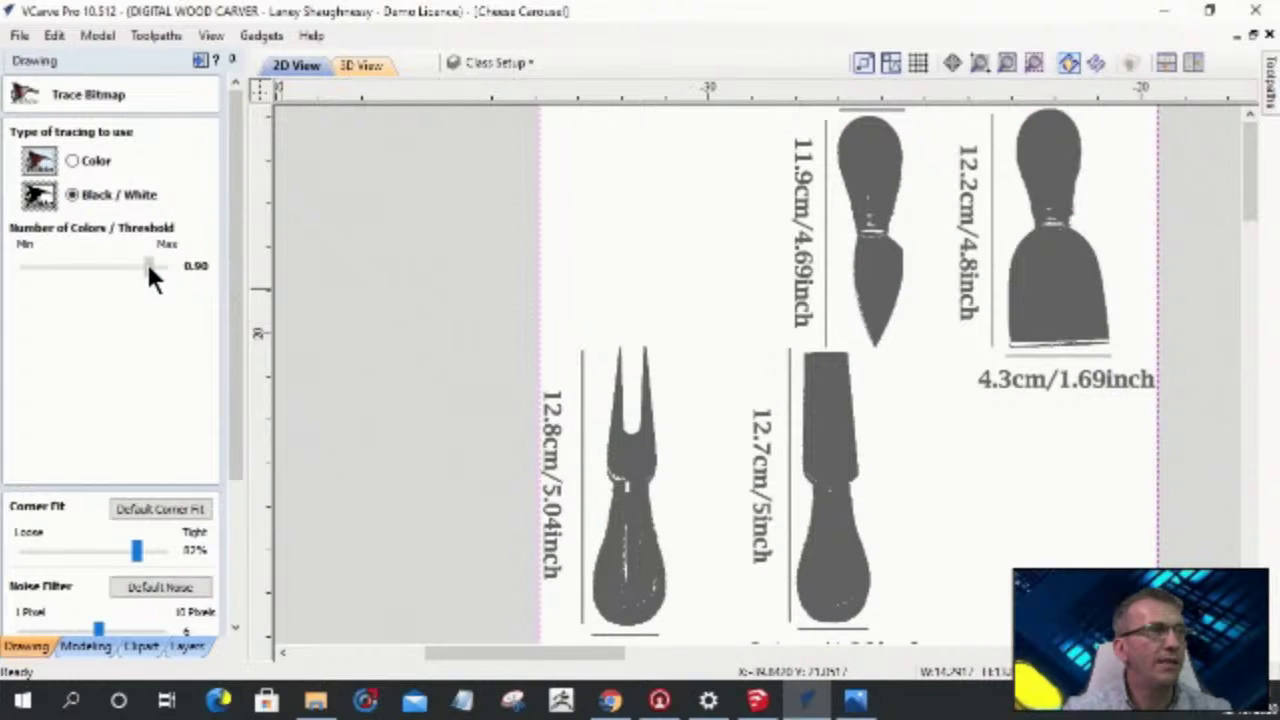
drag(150, 278, 172, 283)
drag(168, 275, 151, 268)
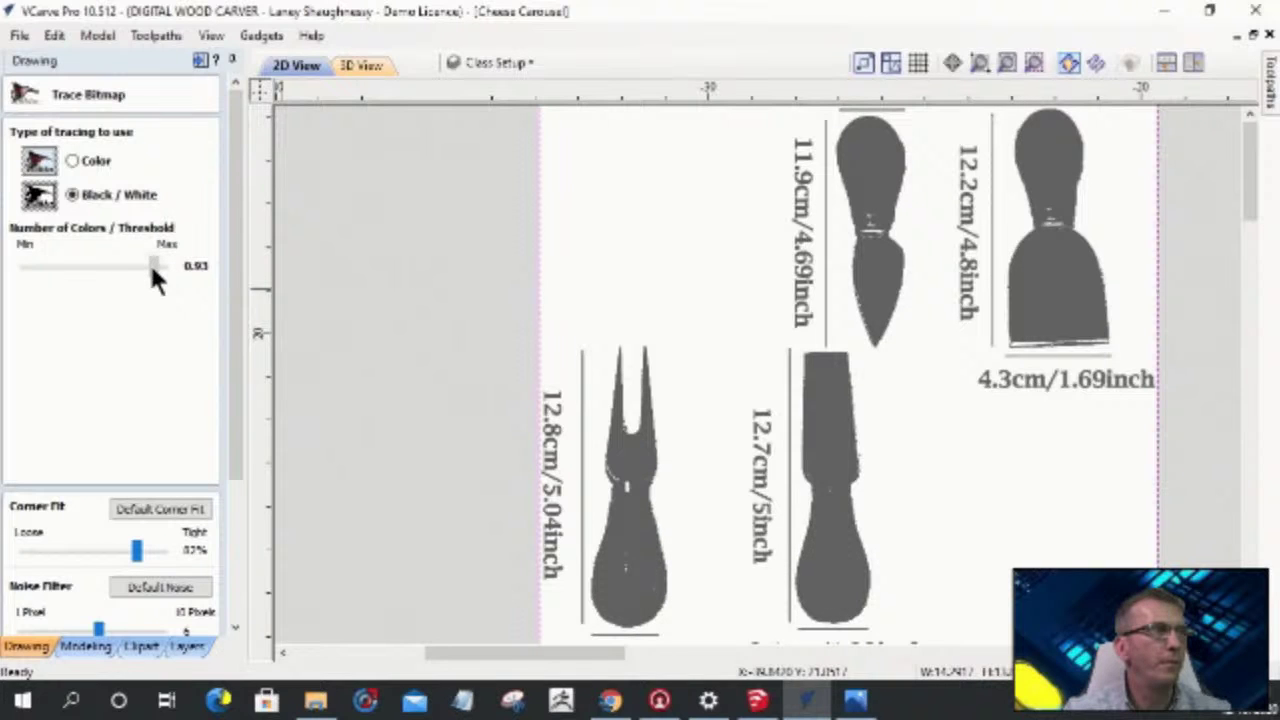
drag(153, 268, 151, 268)
click(151, 268)
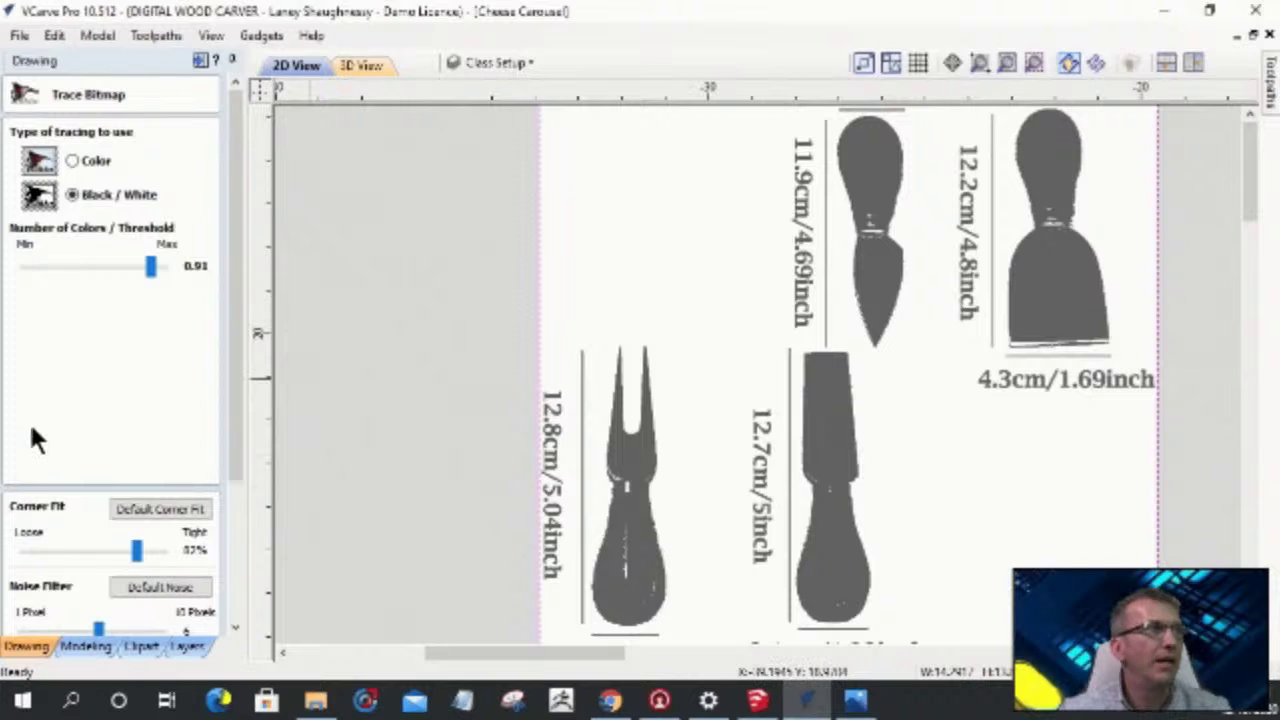
- Preview the bitmap trace with grouped vectors, check the fork's outline up close, and apply the trace
drag(233, 404, 238, 556)
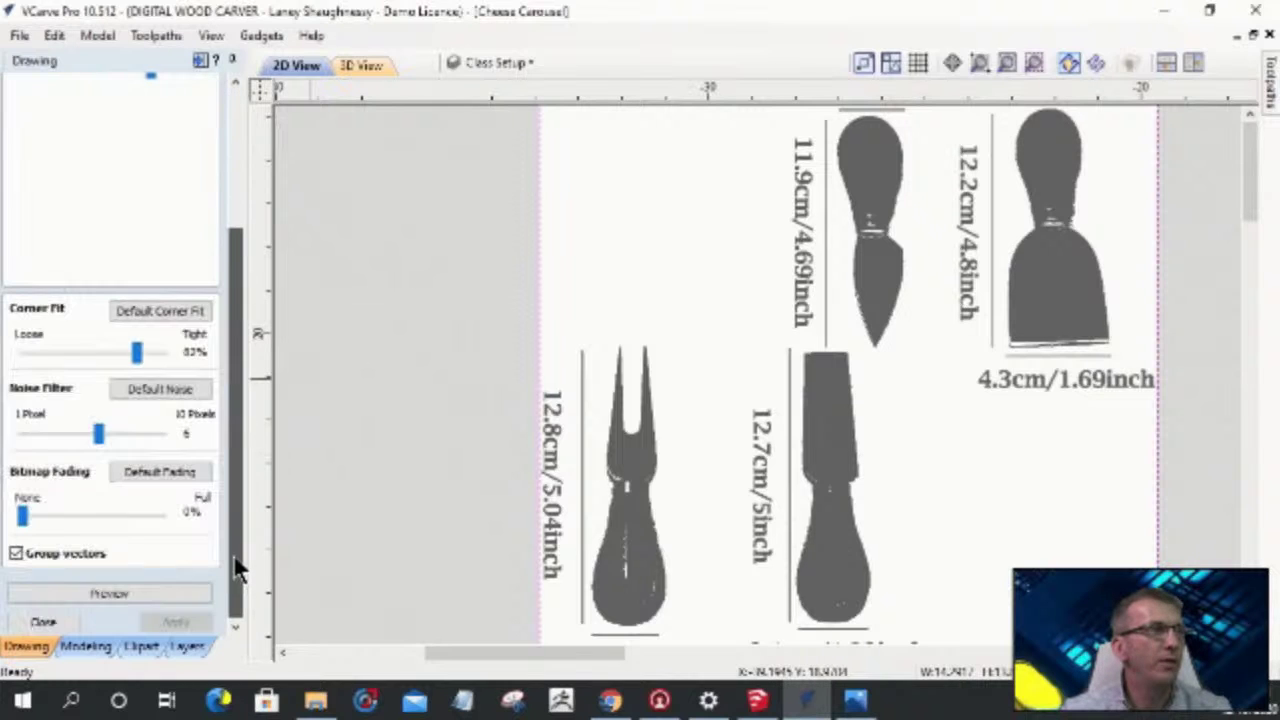
click(113, 593)
scroll(681, 555, up, 10)
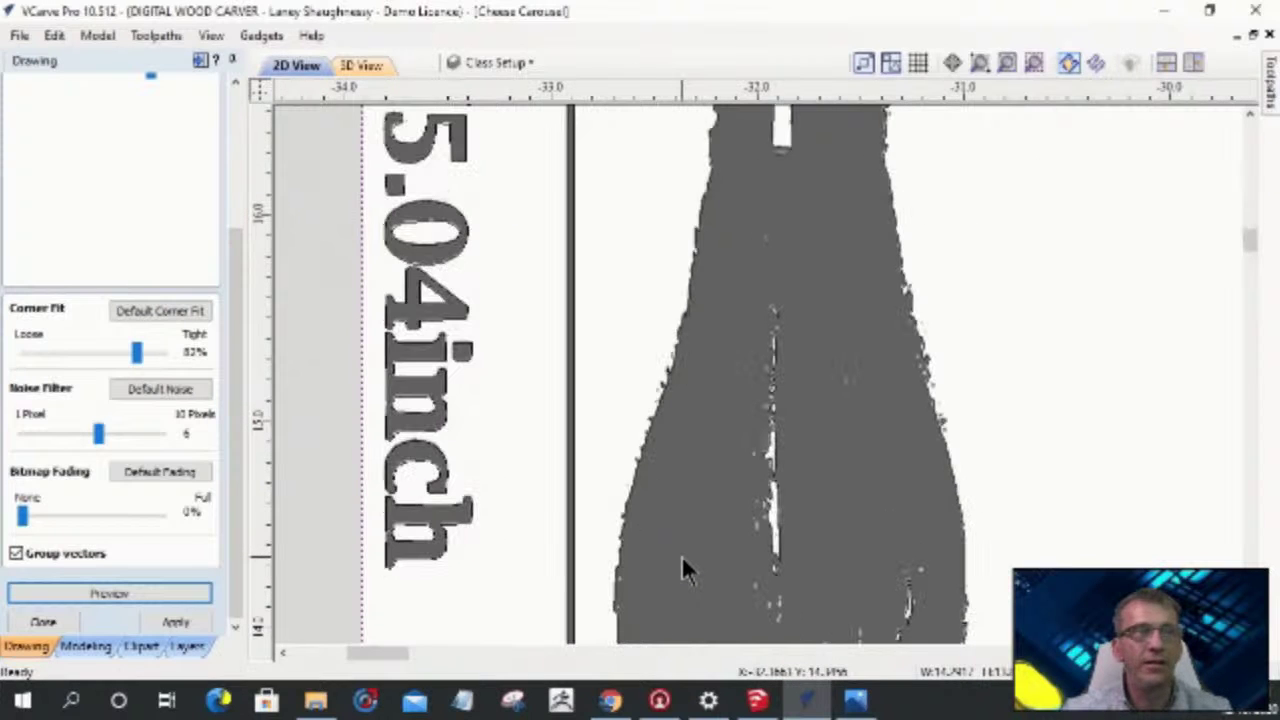
scroll(681, 567, down, 5)
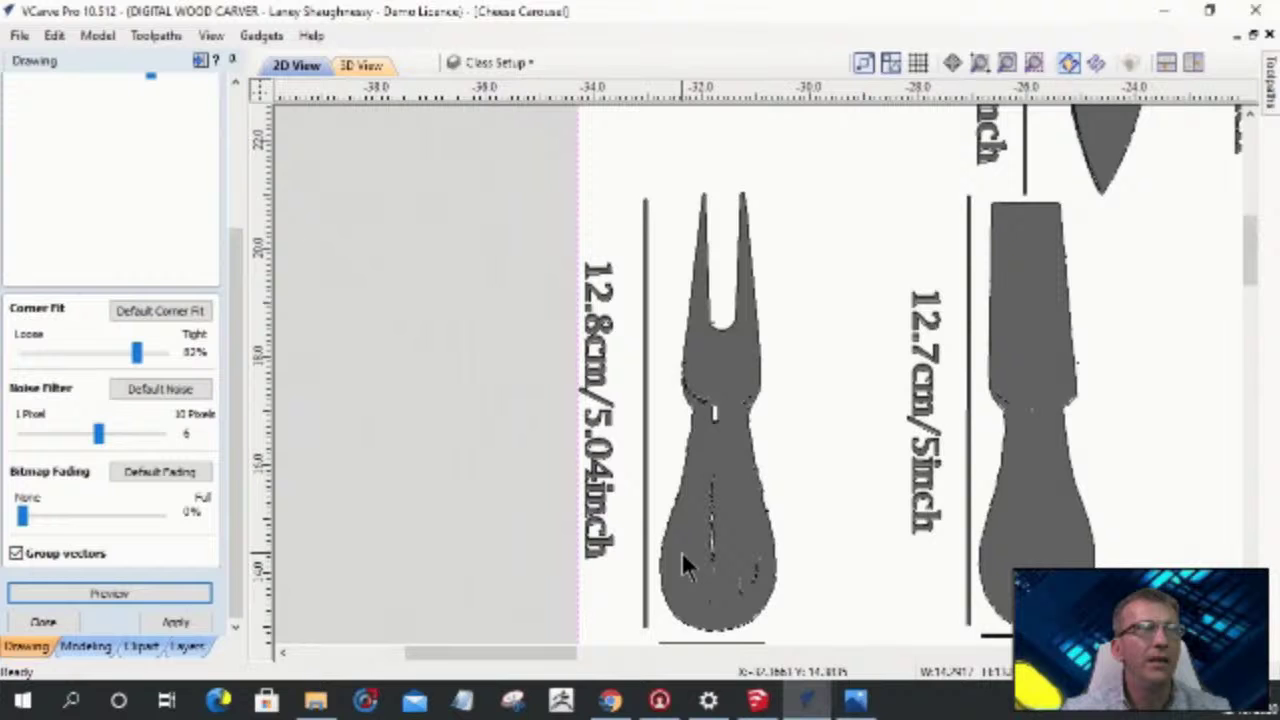
scroll(681, 551, down, 2)
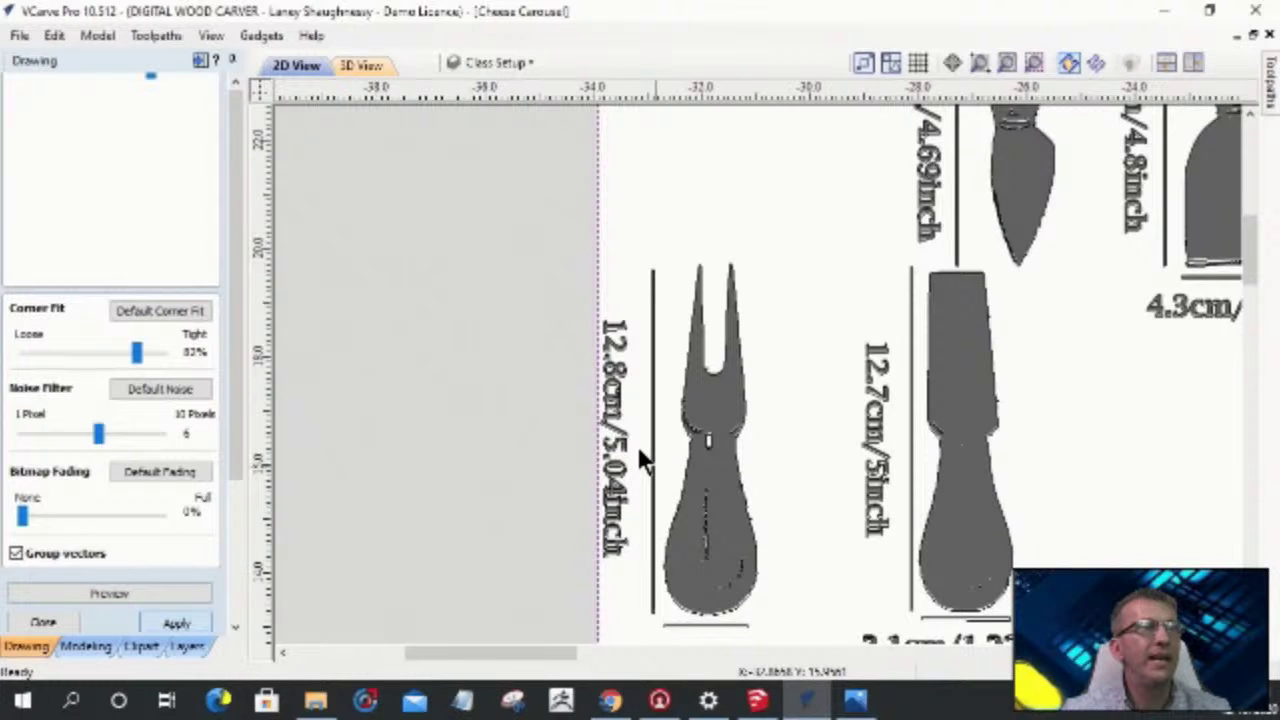
scroll(637, 445, down, 4)
key(Escape)
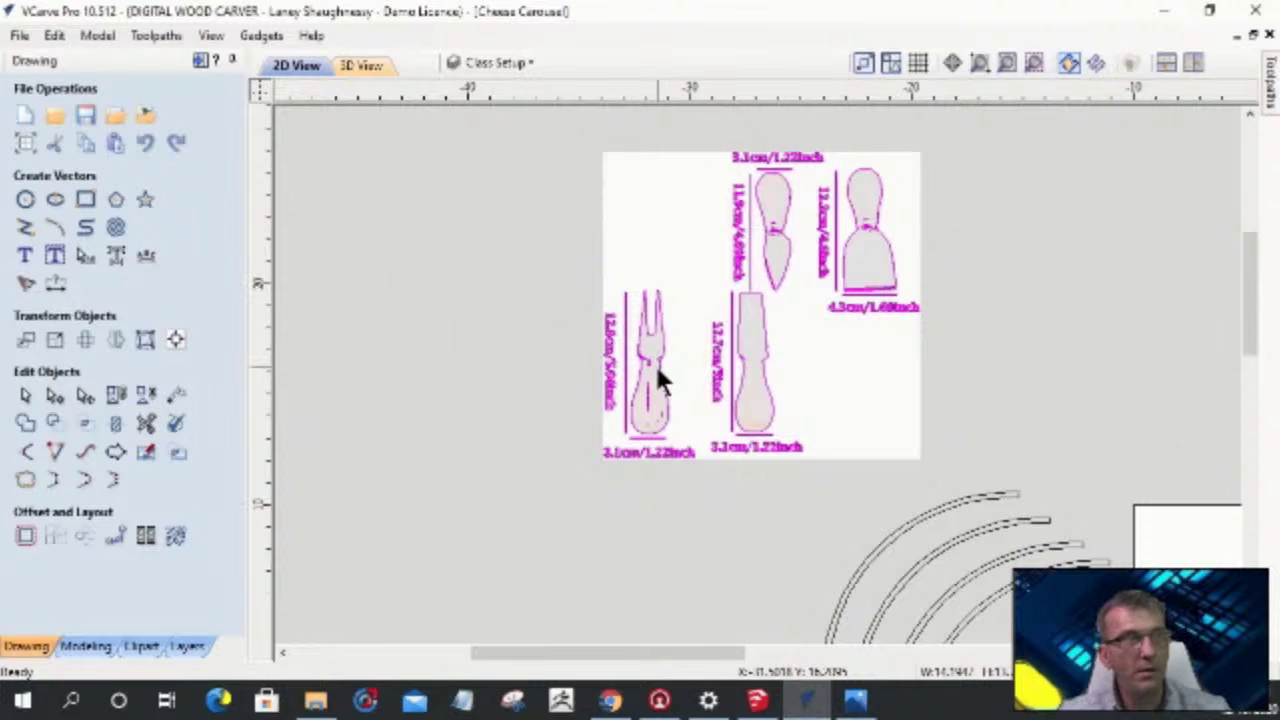
- Move the traced tool vectors off the reference image to the open area directly above the sheet
mouse_move(660, 362)
mouse_down()
mouse_move(1123, 277)
mouse_move(1080, 314)
mouse_move(1095, 317)
mouse_up()
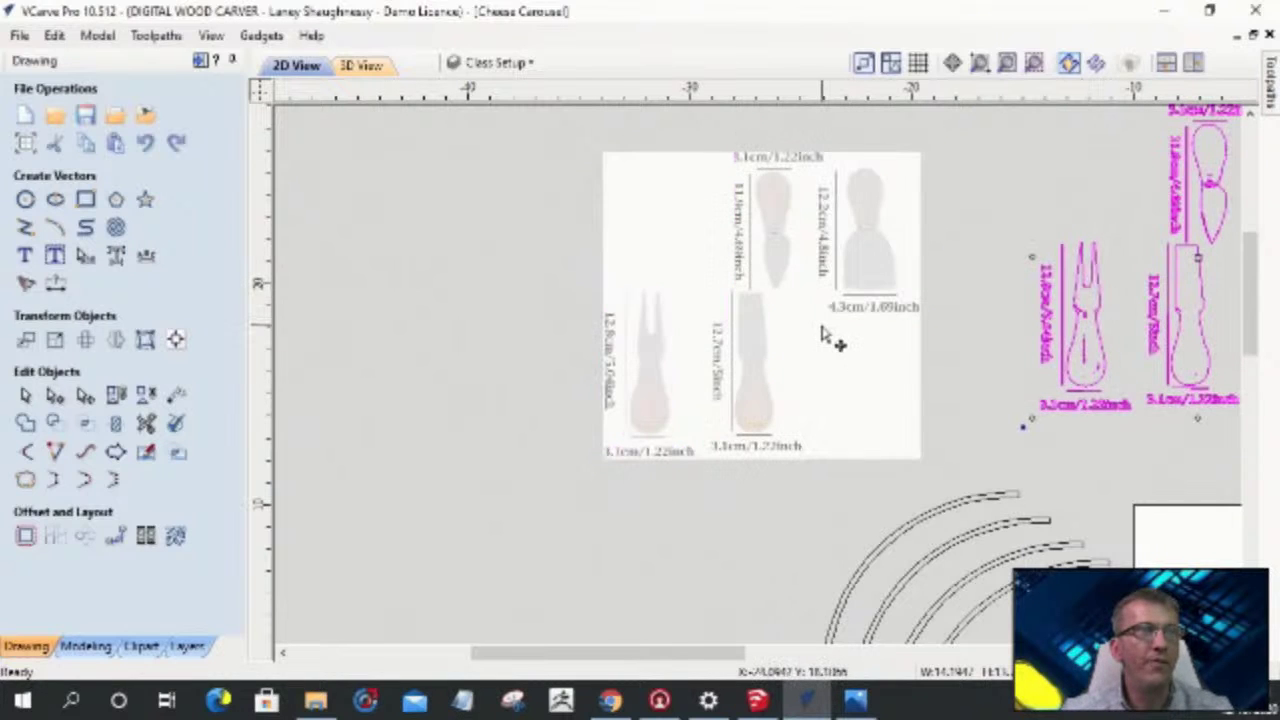
click(750, 282)
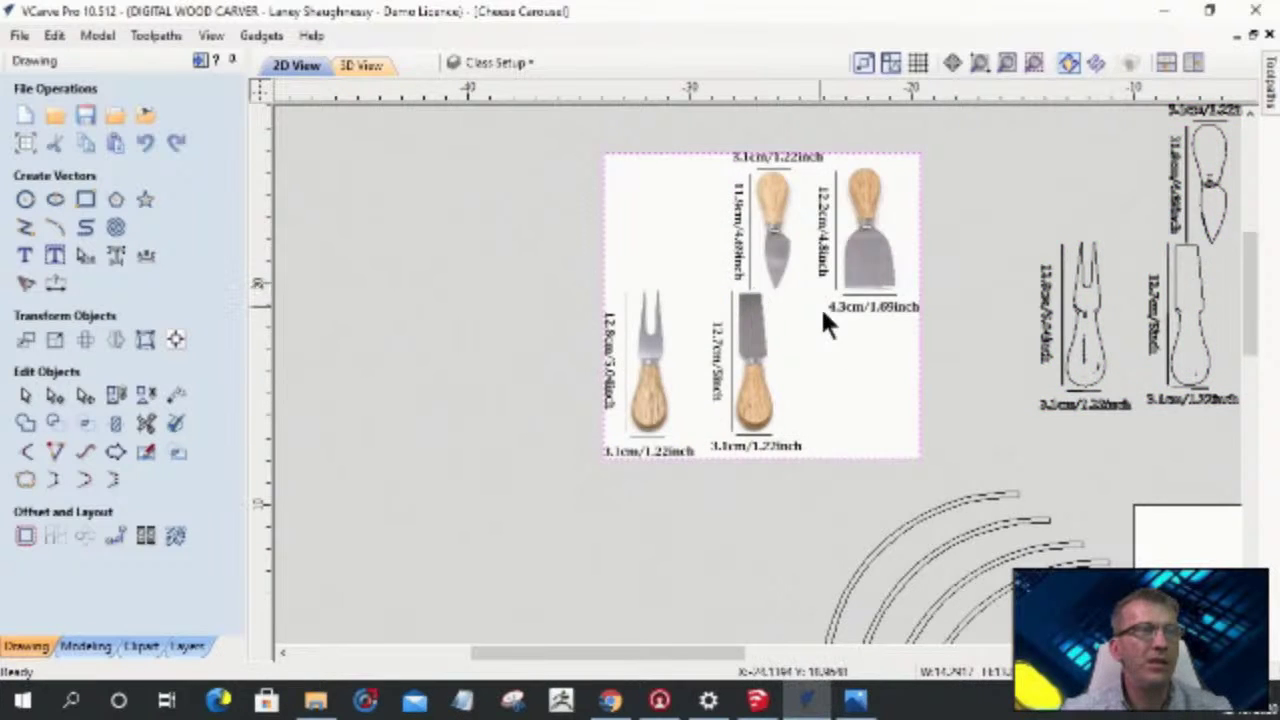
scroll(790, 345, down, 2)
scroll(652, 320, down, 3)
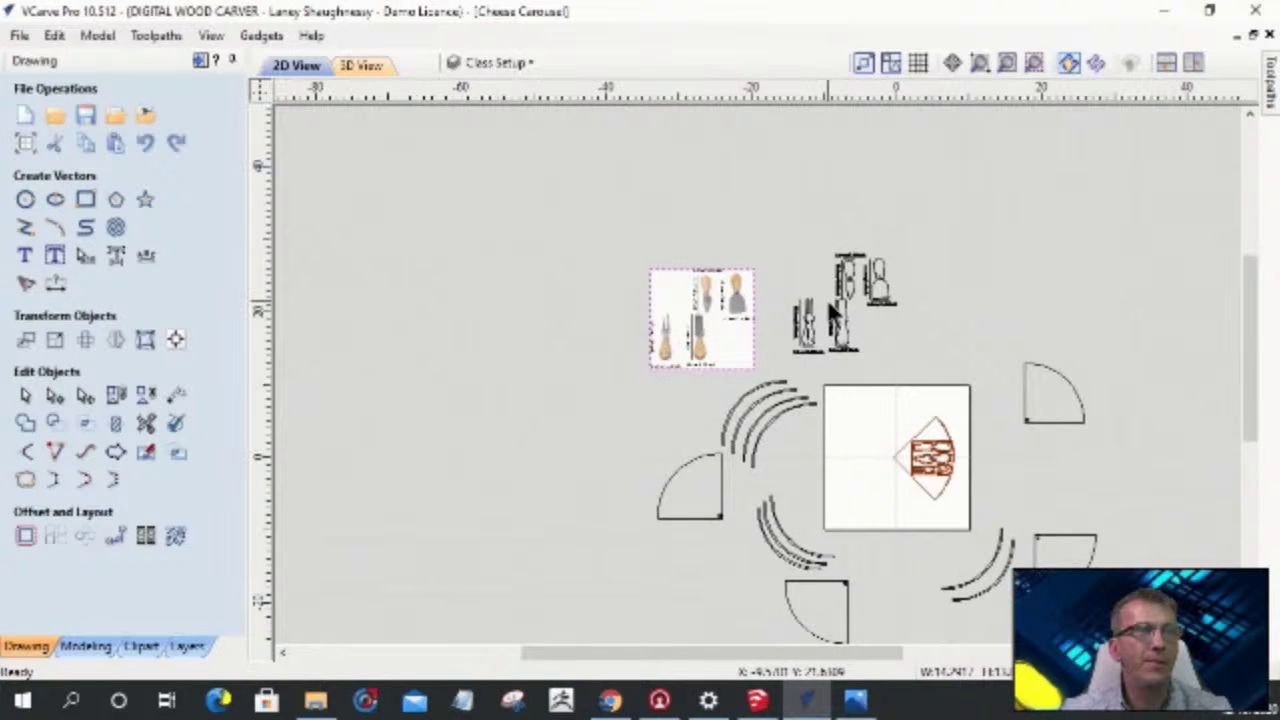
scroll(827, 299, up, 3)
mouse_move(827, 299)
mouse_down()
mouse_move(980, 312)
mouse_move(975, 328)
mouse_up()
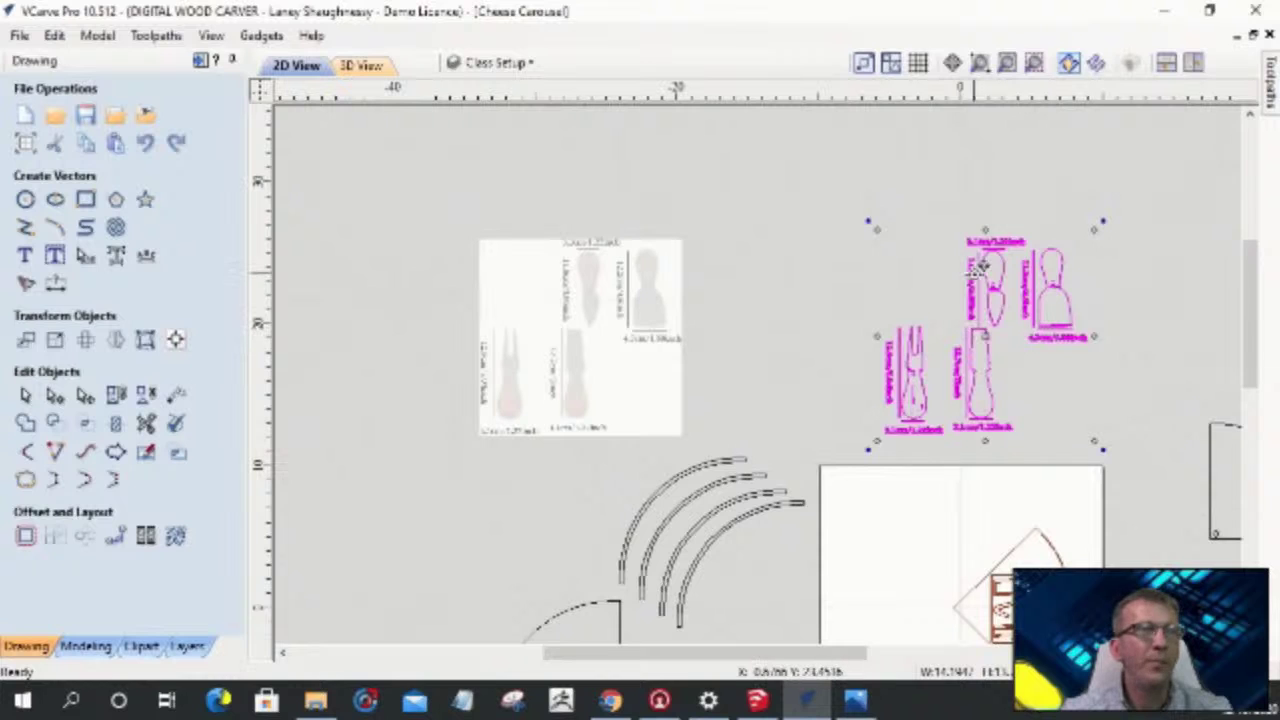
- Move the traced tool vectors to a new visible layer named "Knifes set" with a black drawing color
right_click(977, 287)
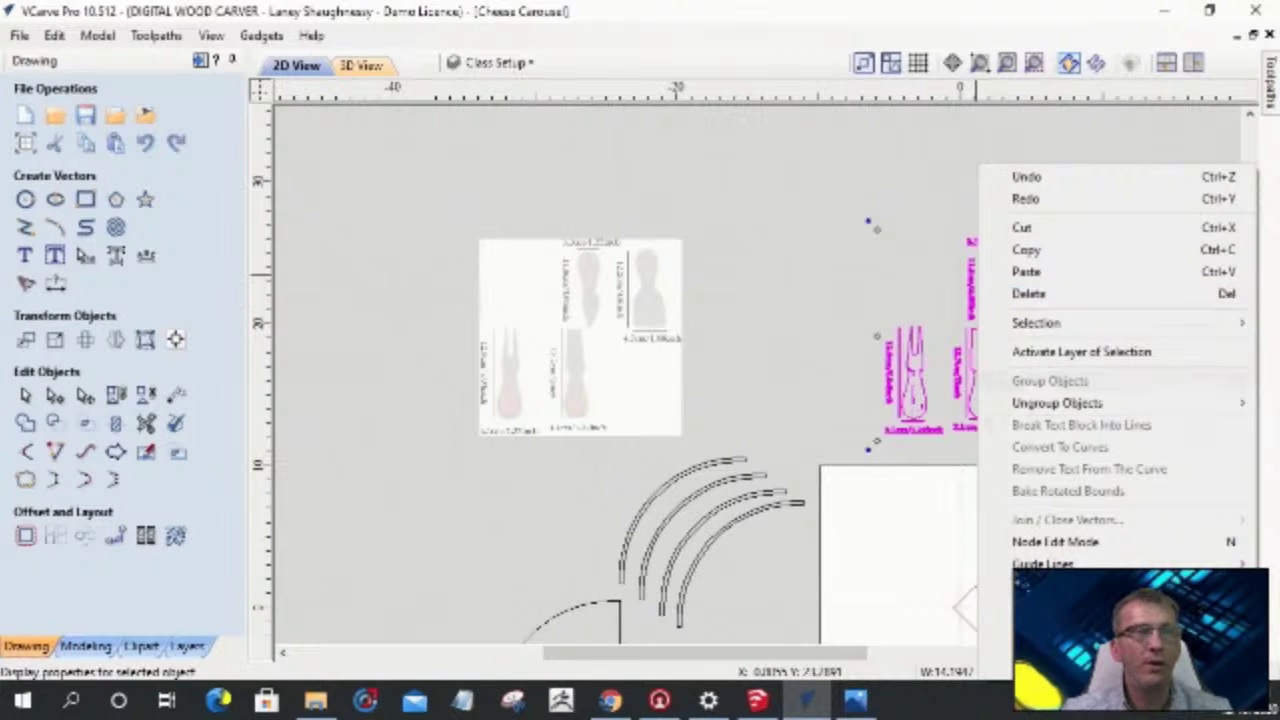
mouse_move(1005, 650)
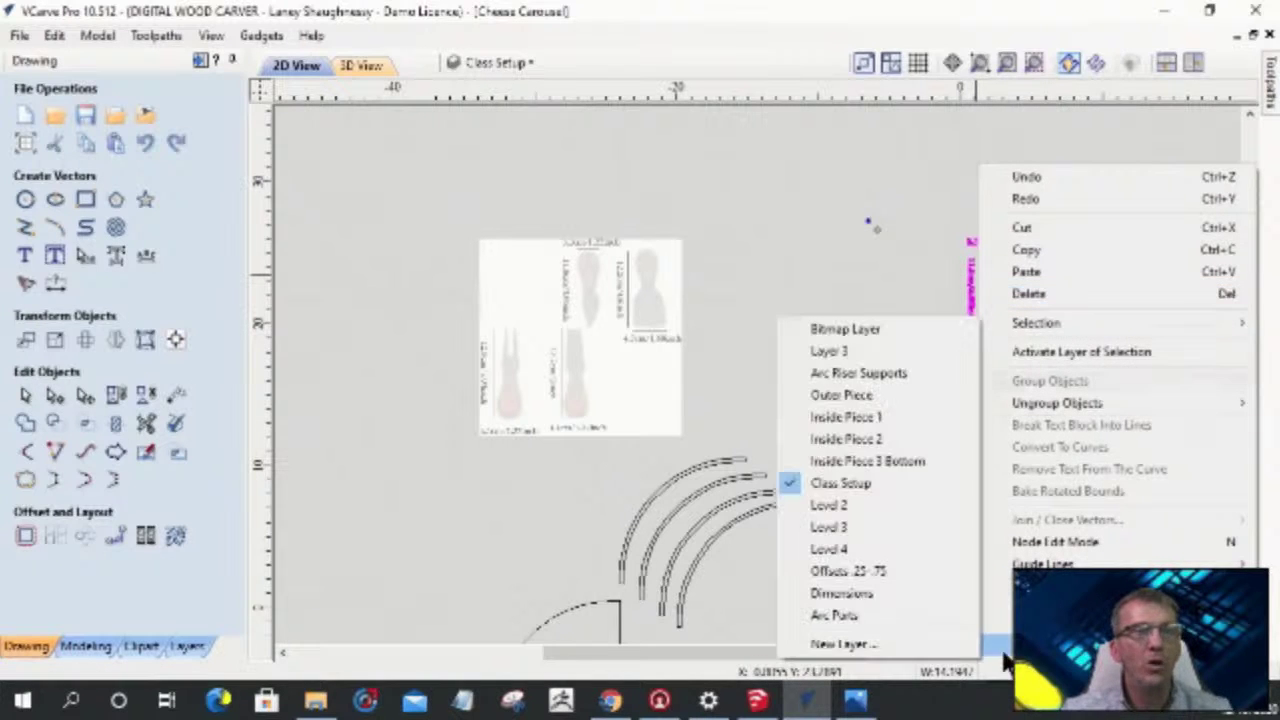
click(887, 642)
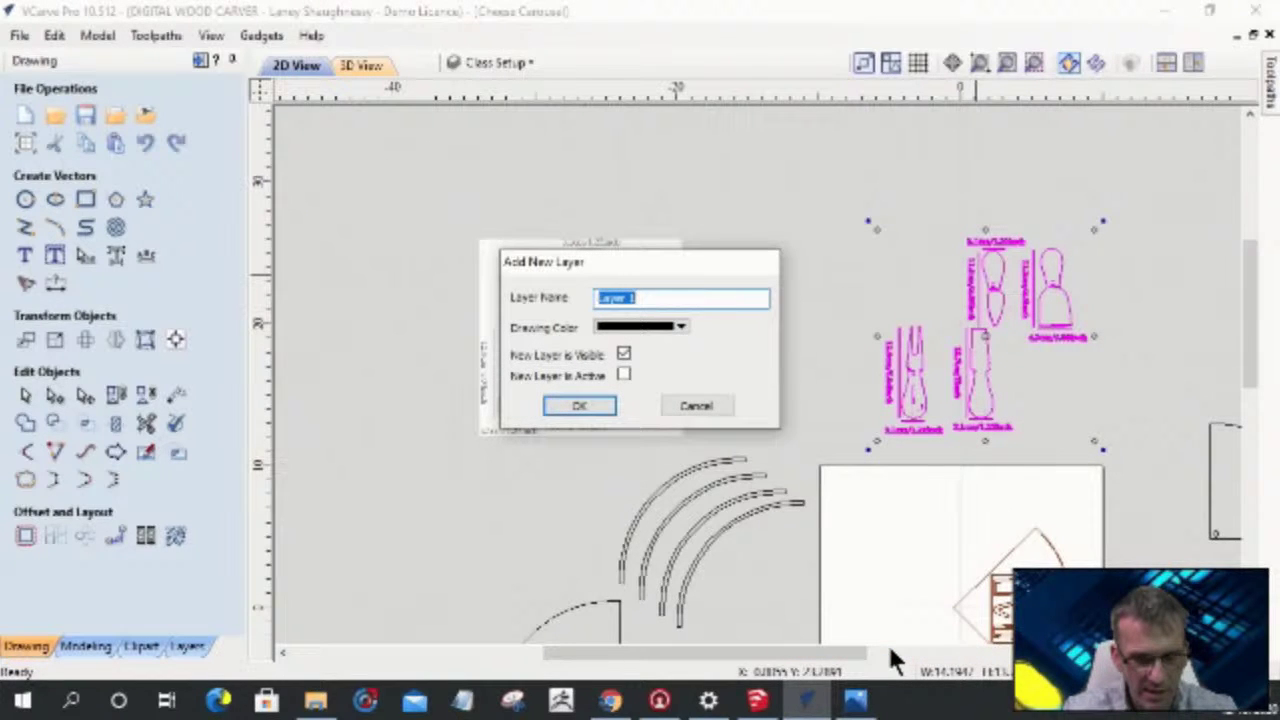
text(Knives set)
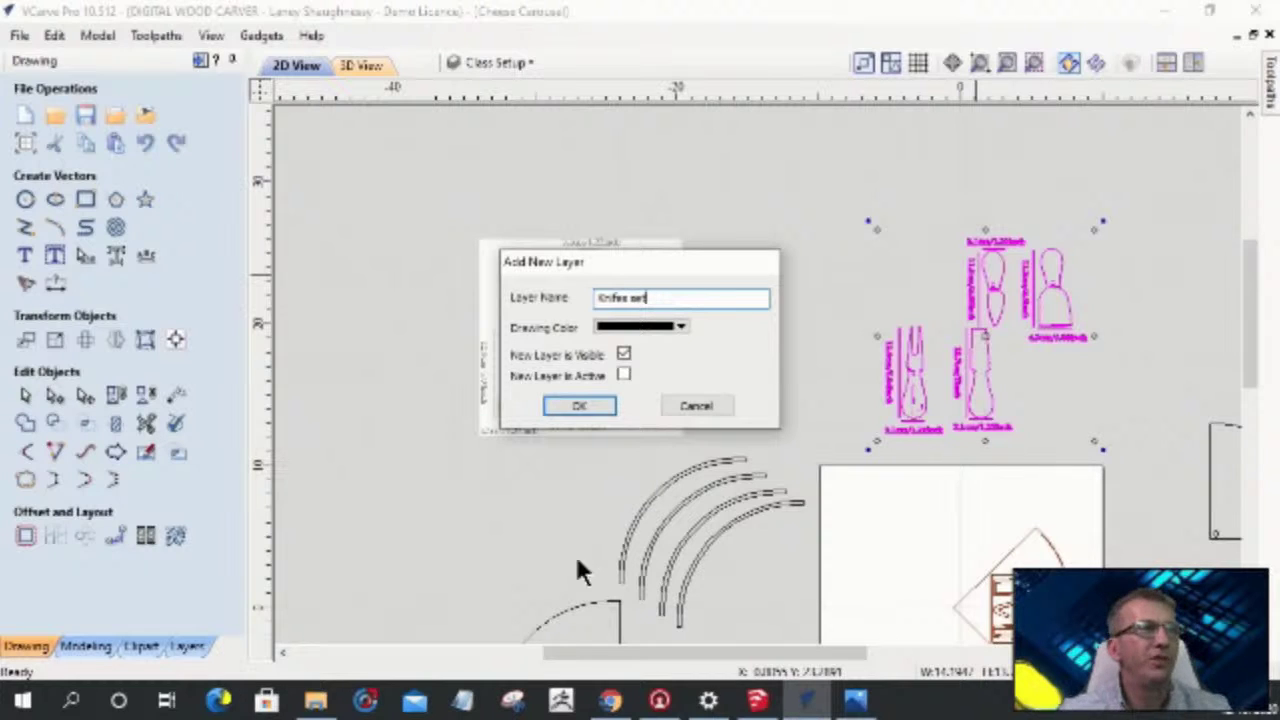
click(680, 326)
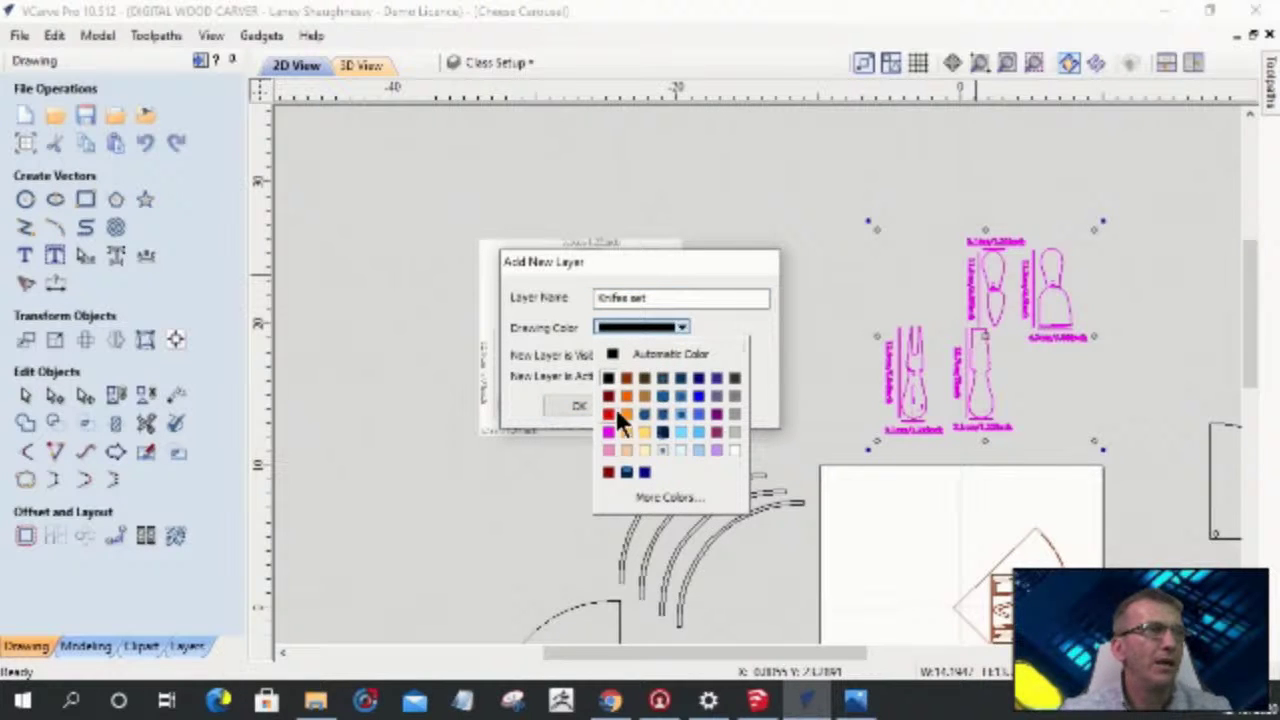
click(608, 378)
click(578, 405)
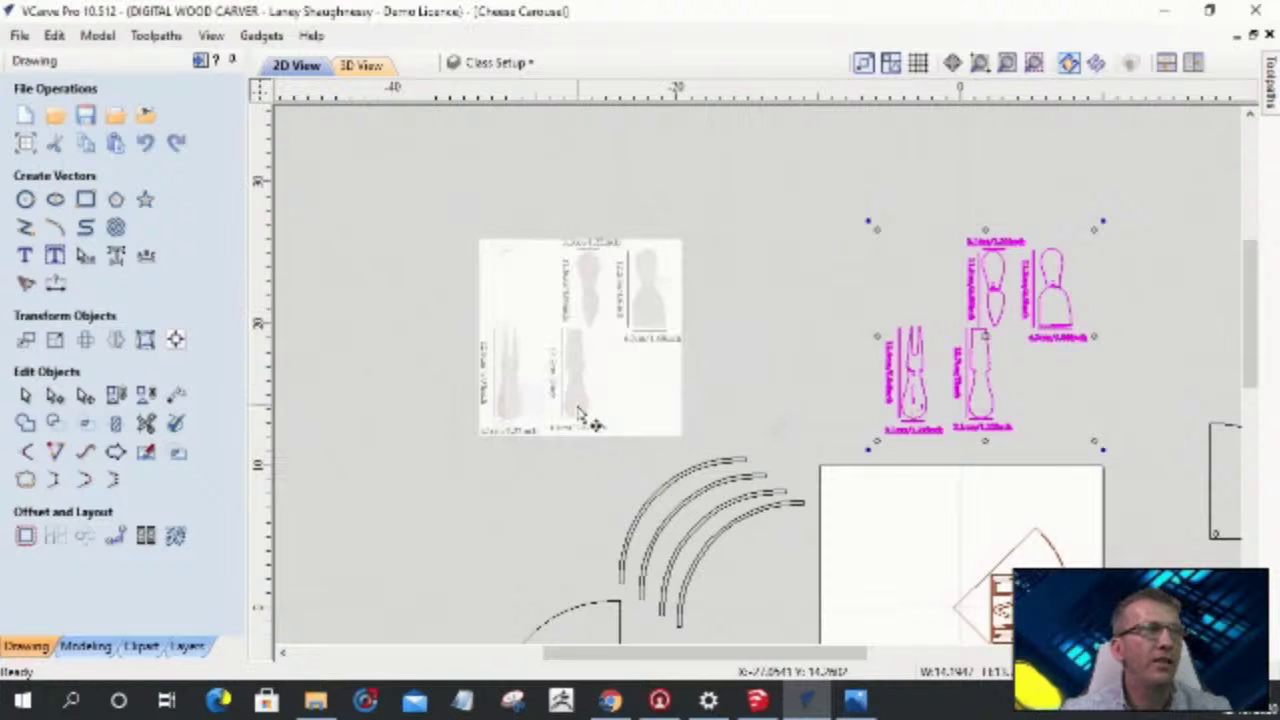
scroll(935, 370, down, 3)
- Hide the Inside Piece 3 Bottom layer and make the Knifes set layer active
click(515, 63)
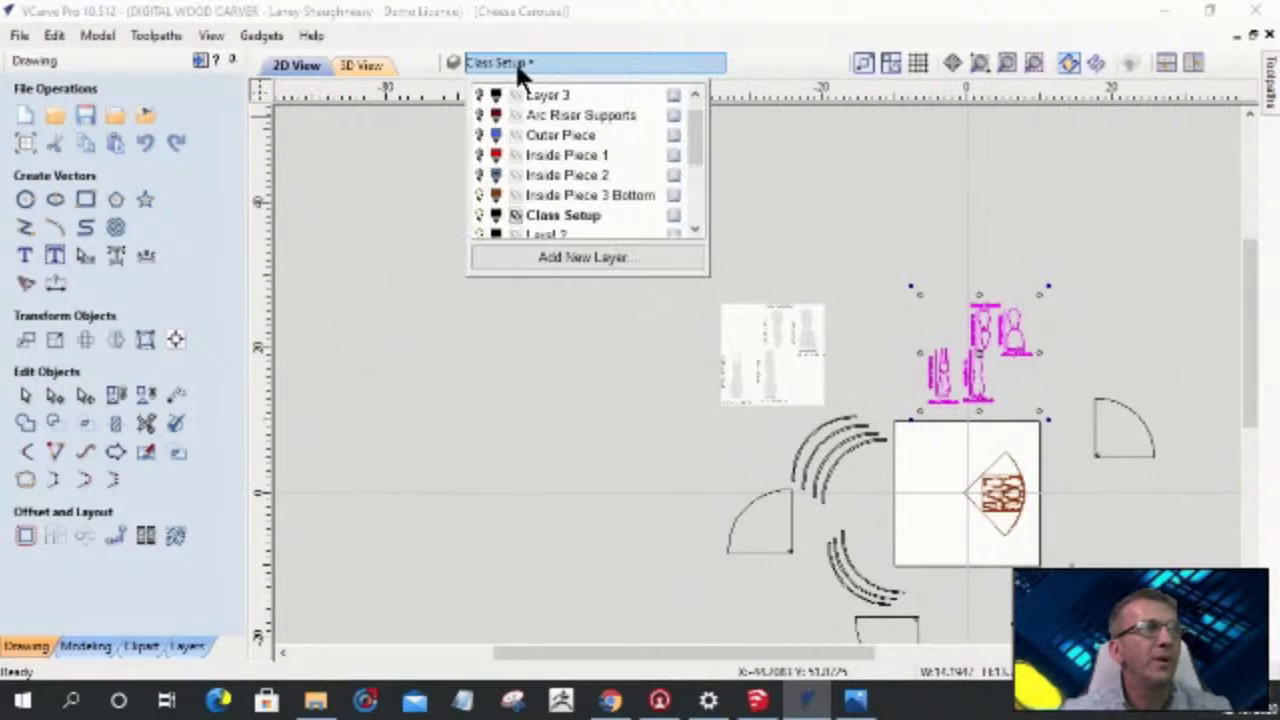
click(480, 194)
scroll(560, 168, down, 2)
scroll(540, 170, up, 1)
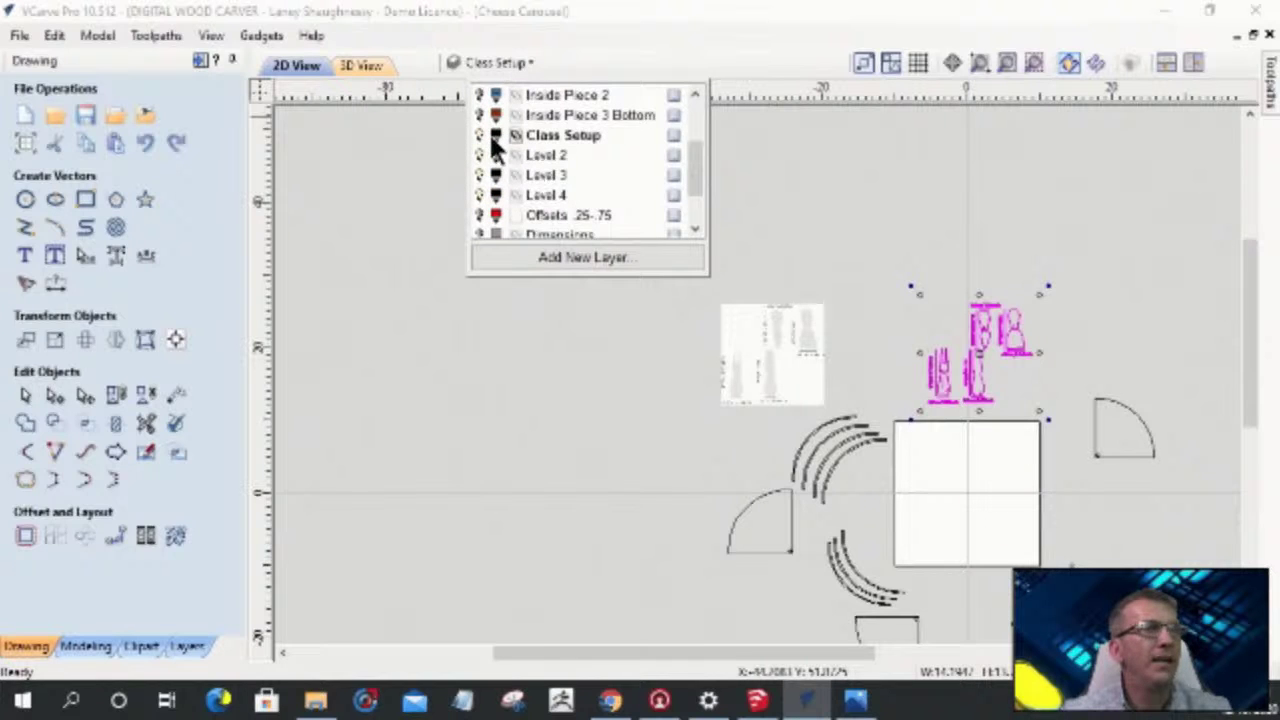
scroll(530, 215, down, 3)
click(537, 212)
- Move the traced tool group from above the sheet onto the empty sheet
click(985, 346)
drag(985, 346, 958, 492)
- Examine the traced outlines, dimension lines and size labels of the four cheese tools up close
scroll(930, 578, up, 4)
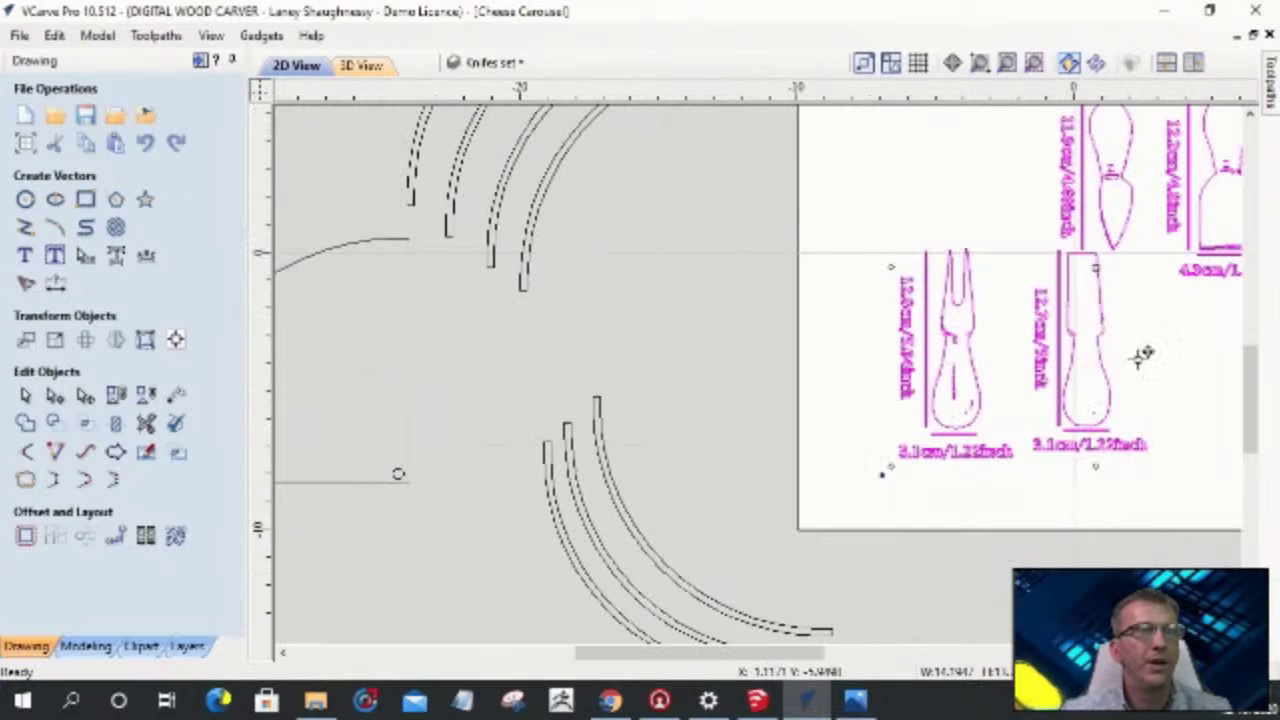
scroll(957, 209, up, 3)
scroll(580, 100, down, 3)
scroll(1035, 328, up, 2)
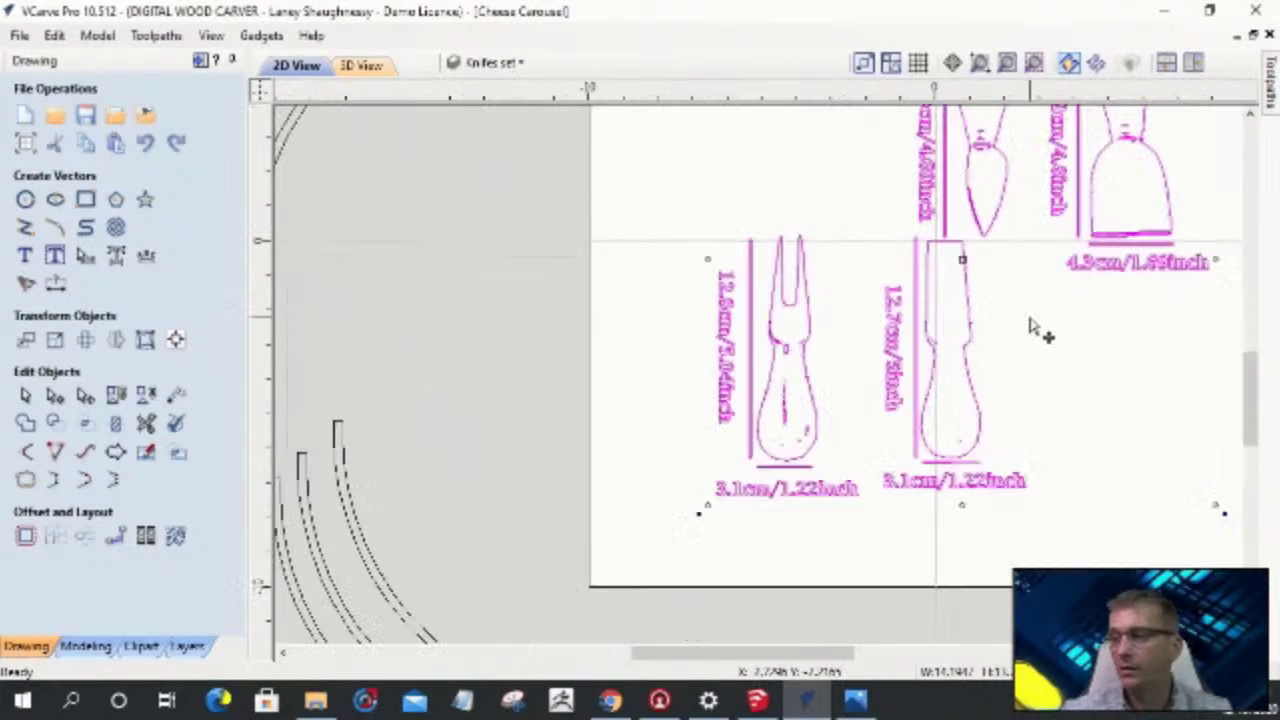
scroll(1035, 328, up, 1)
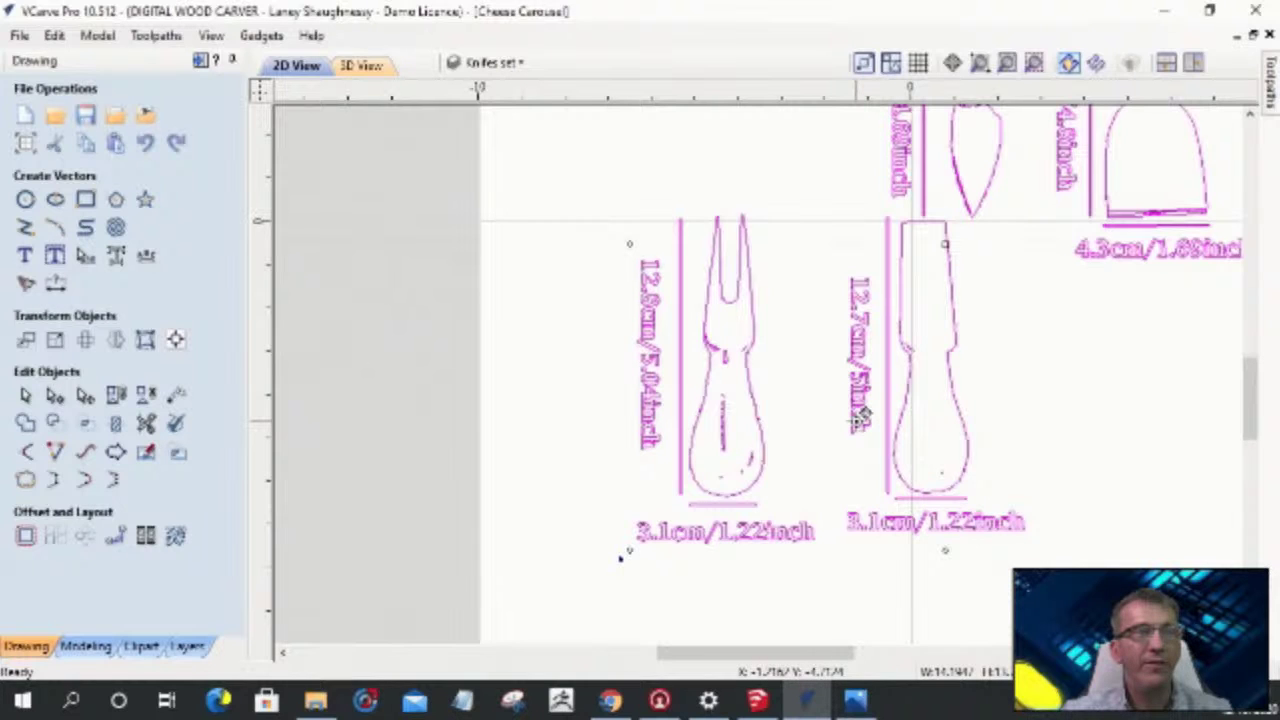
scroll(858, 170, up, 2)
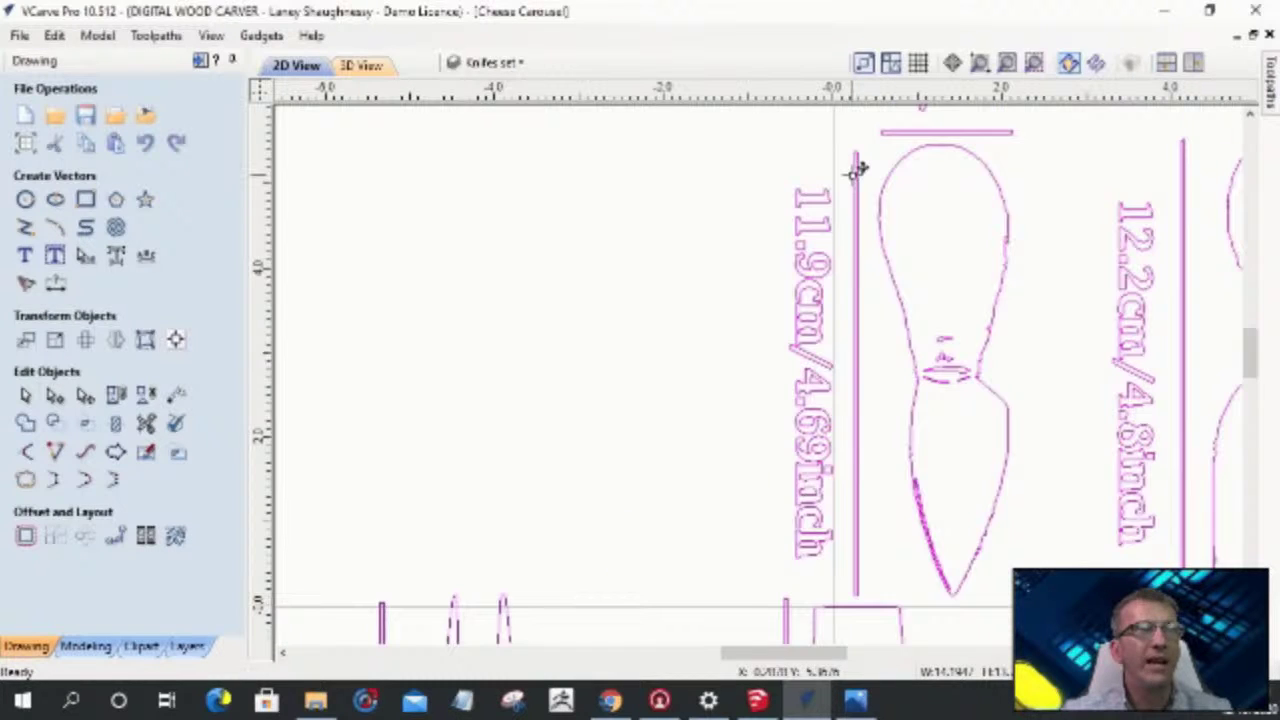
scroll(855, 171, down, 2)
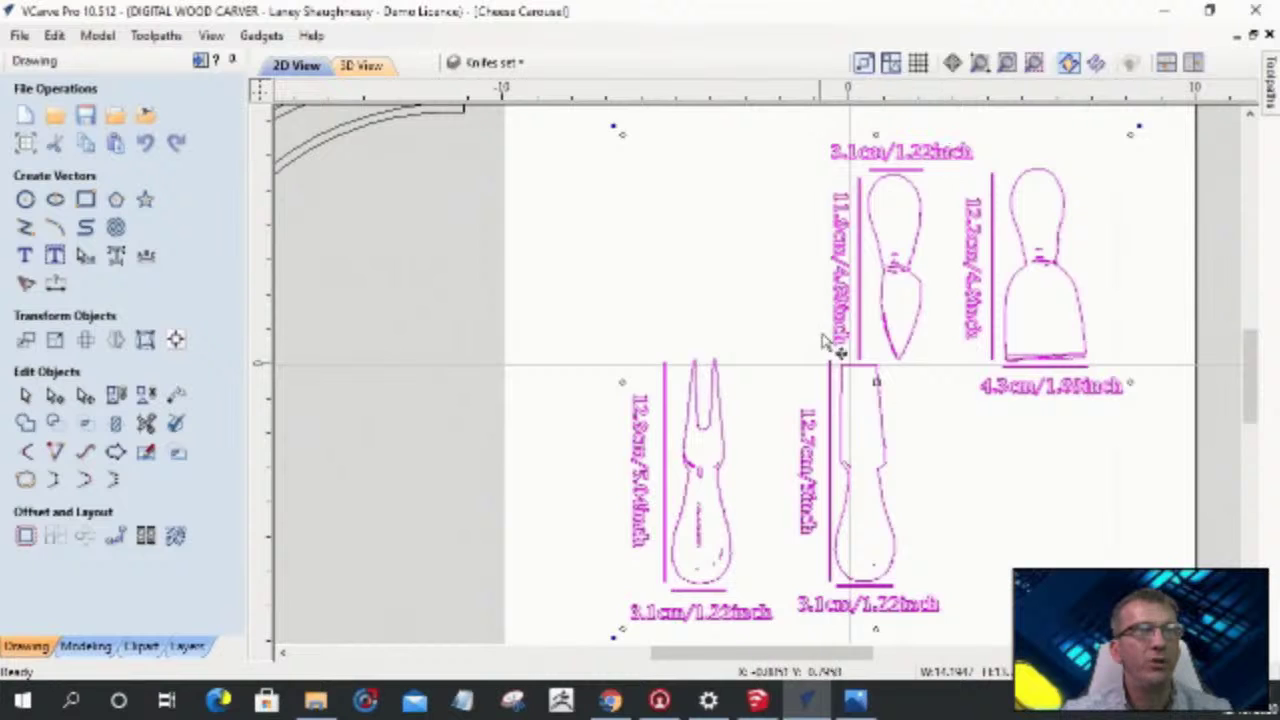
scroll(830, 320, up, 2)
scroll(835, 305, down, 2)
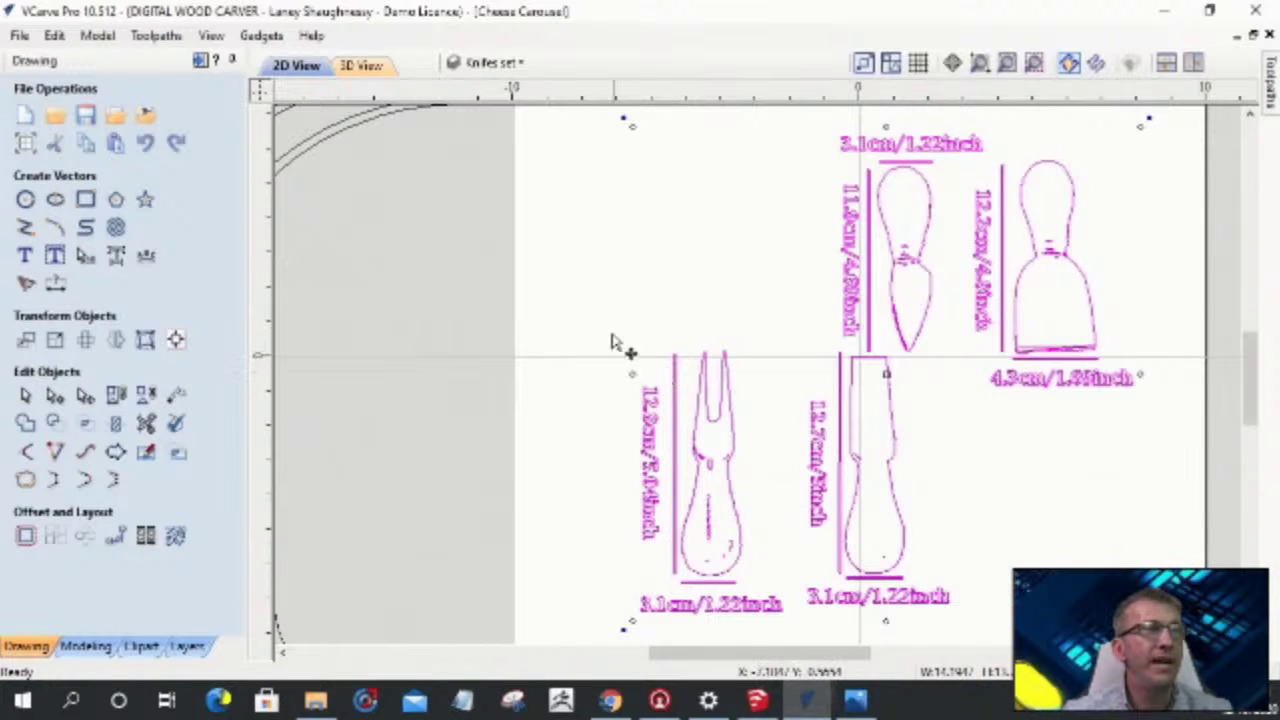
- Ungroup the traced vectors, and delete the dimension lines and the wide spatula outline together with its size labels
click(146, 394)
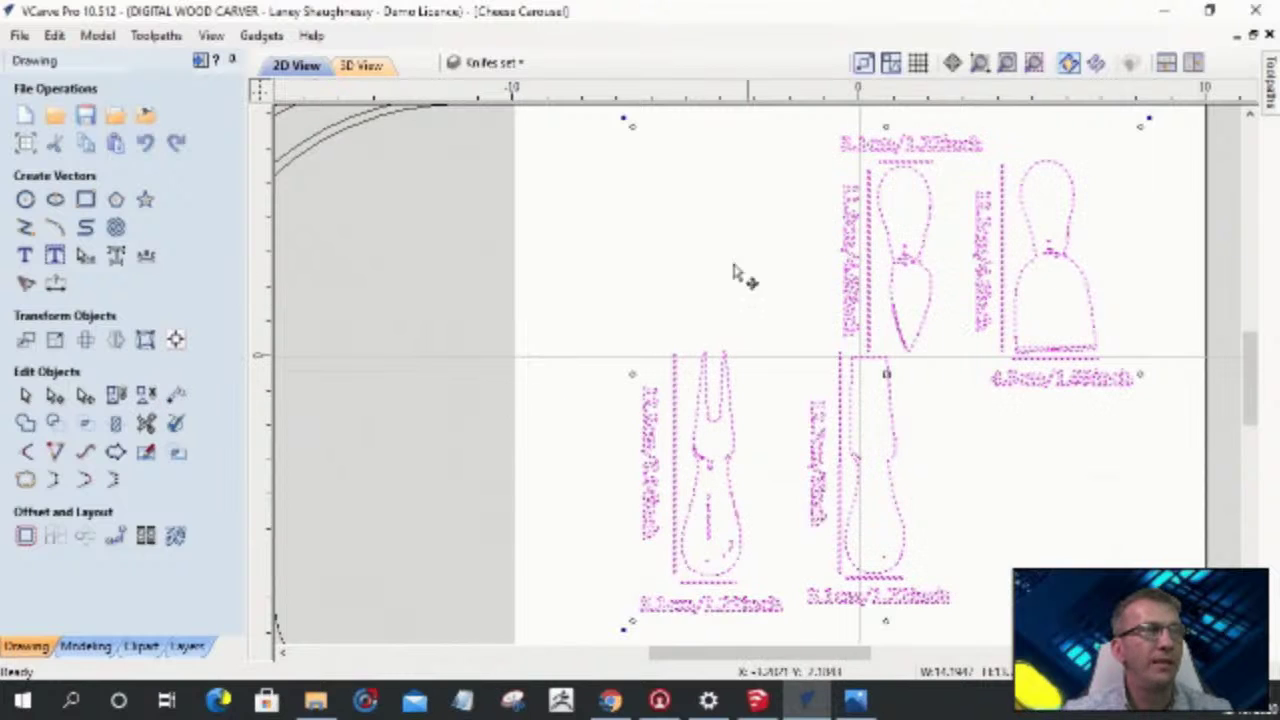
click(623, 361)
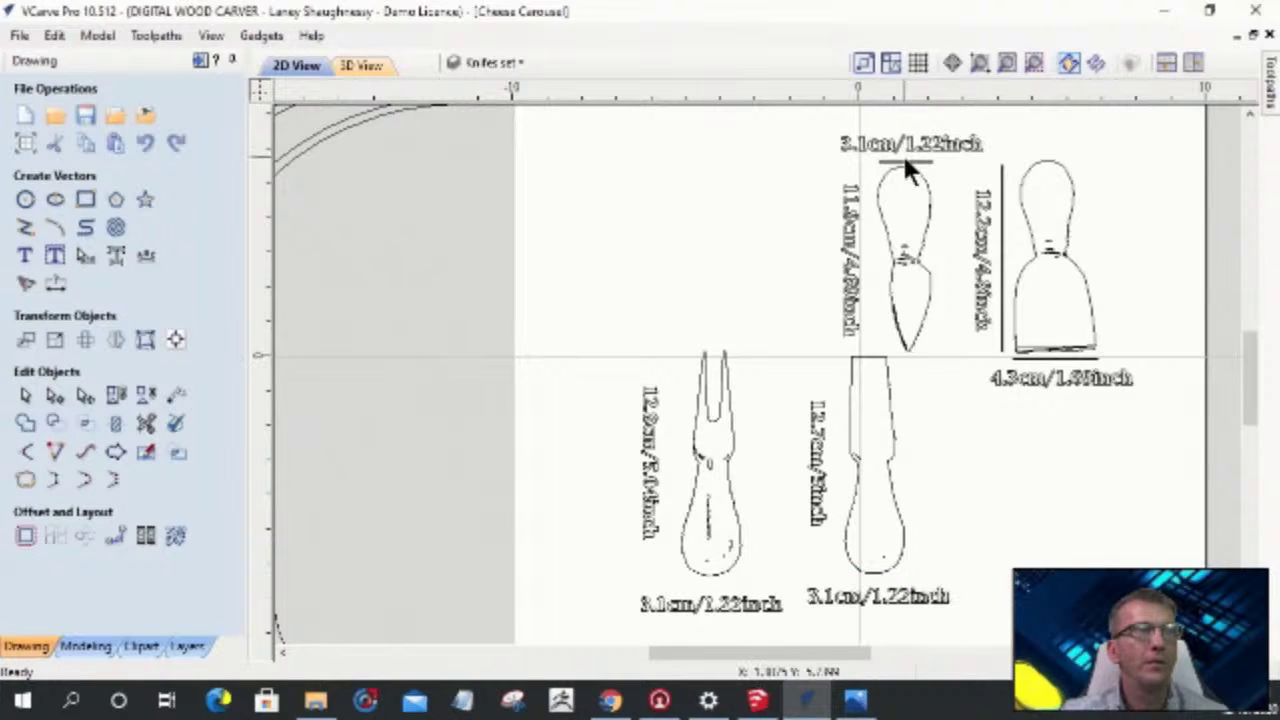
click(1030, 382)
key(Delete)
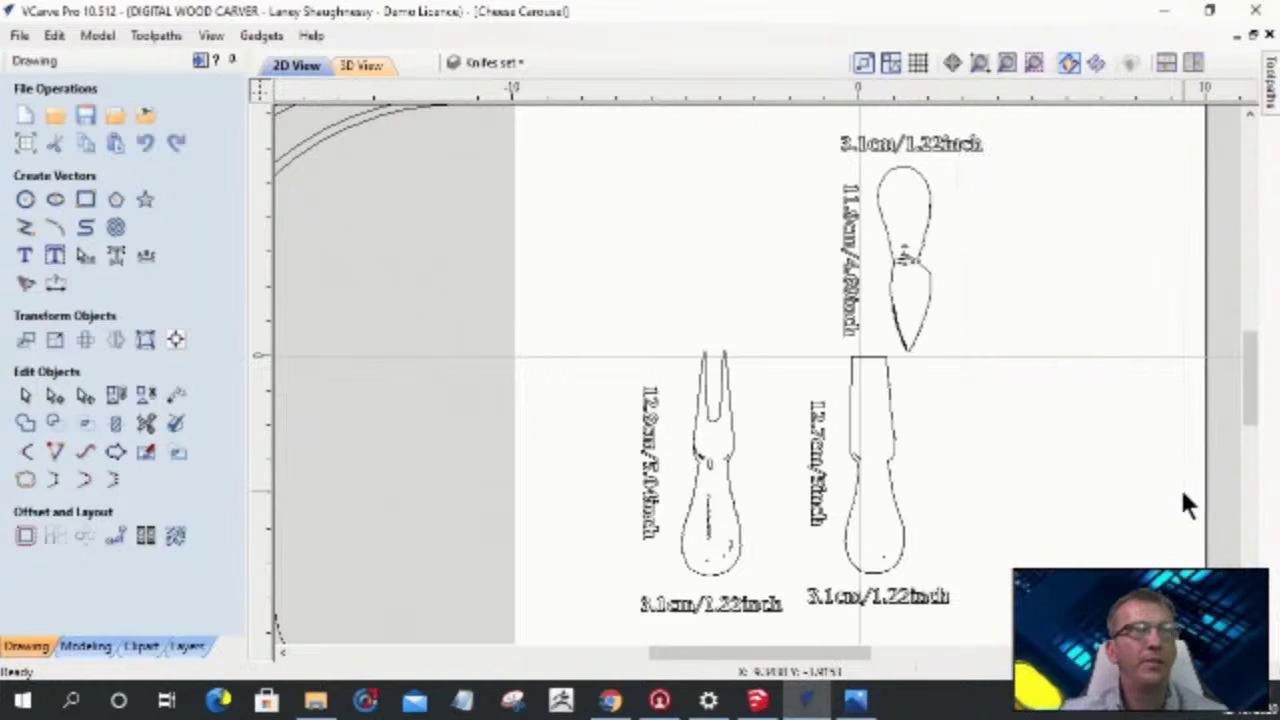
- Group the vectors of the pointed knife, the flat-bladed knife and the fork into one separate group per tool
scroll(792, 173, up, 1)
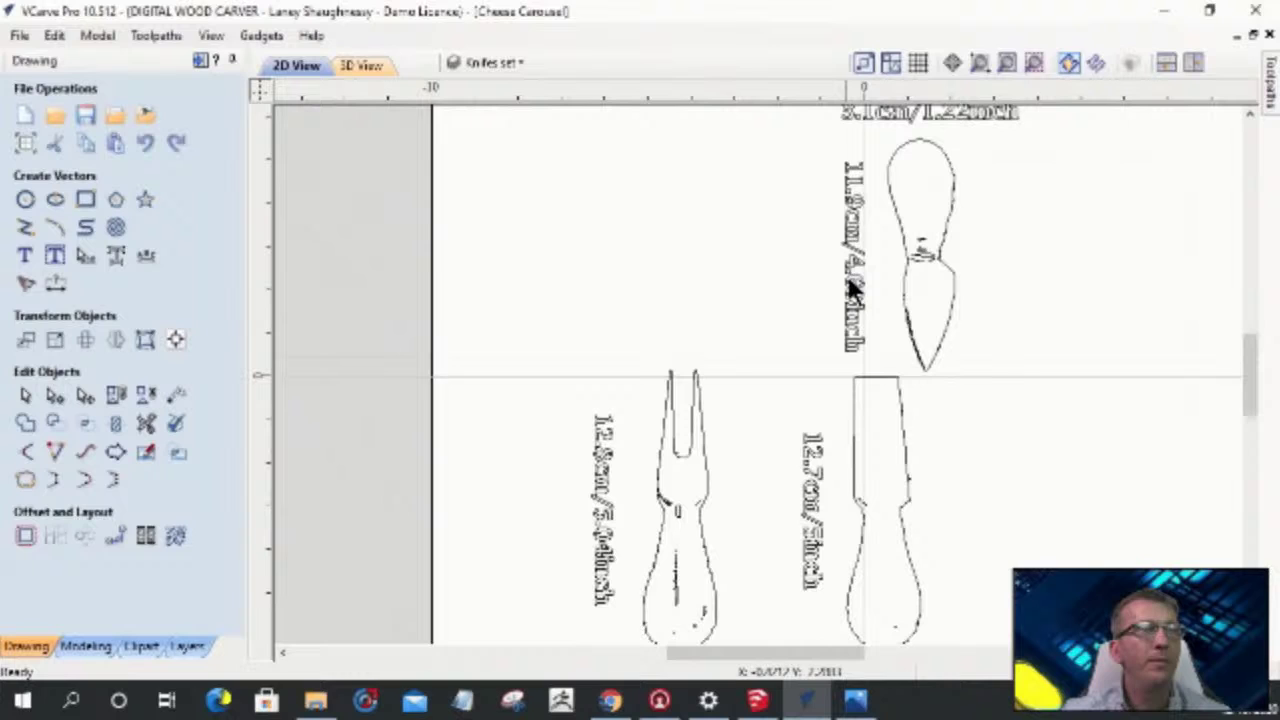
click(905, 237)
scroll(905, 237, down, 1)
drag(840, 366, 938, 608)
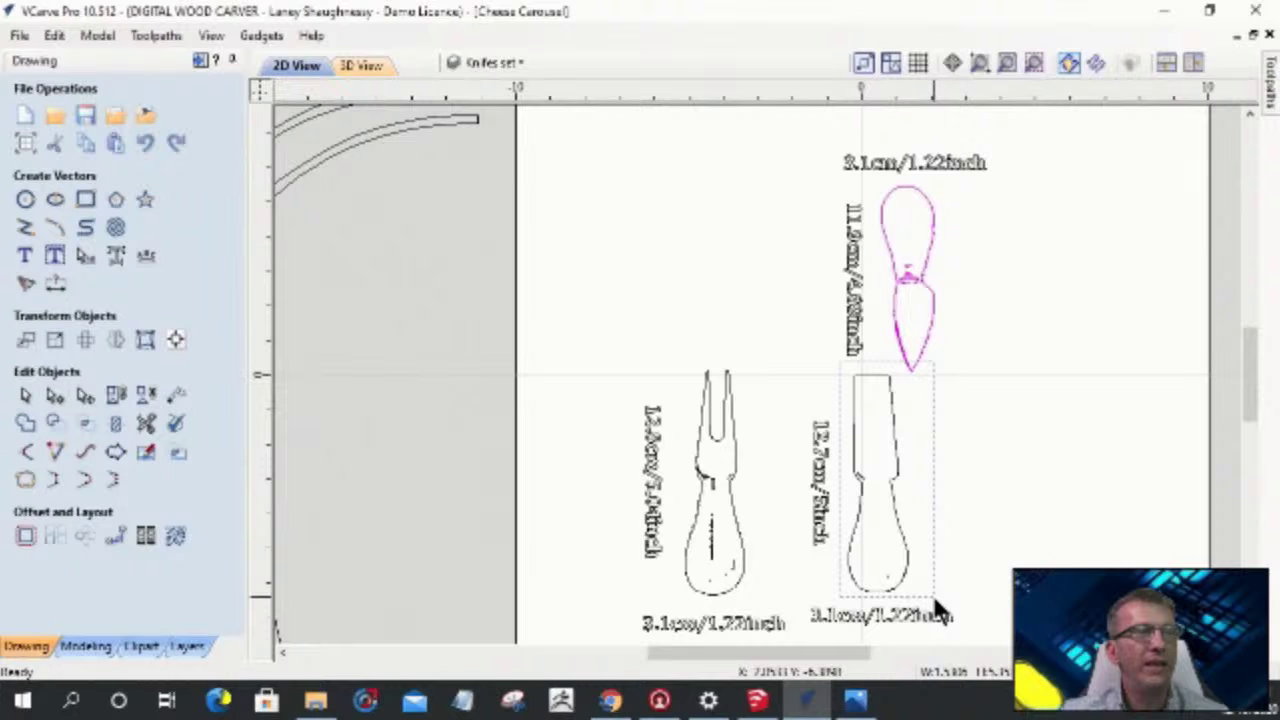
drag(676, 356, 757, 622)
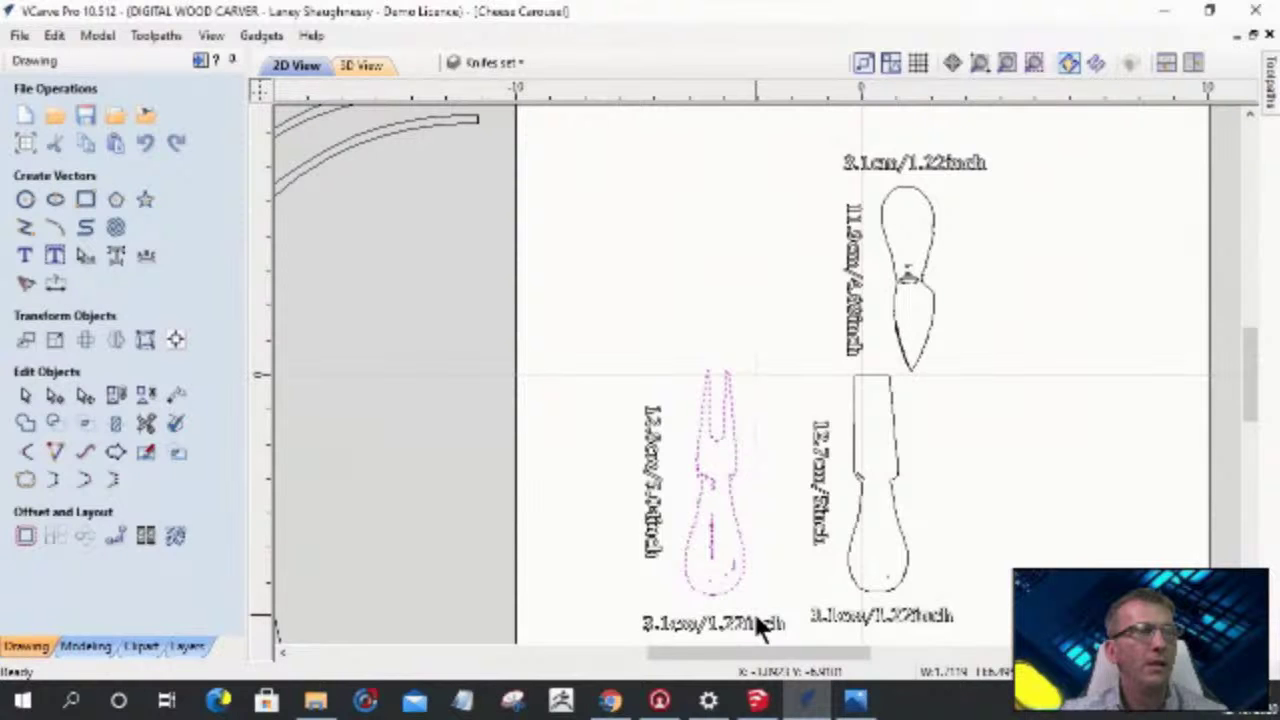
- Select the pointed knife for resizing, rotate it 180 degrees so its blade points up, and place it beside the flat-bladed knife
click(55, 340)
click(908, 276)
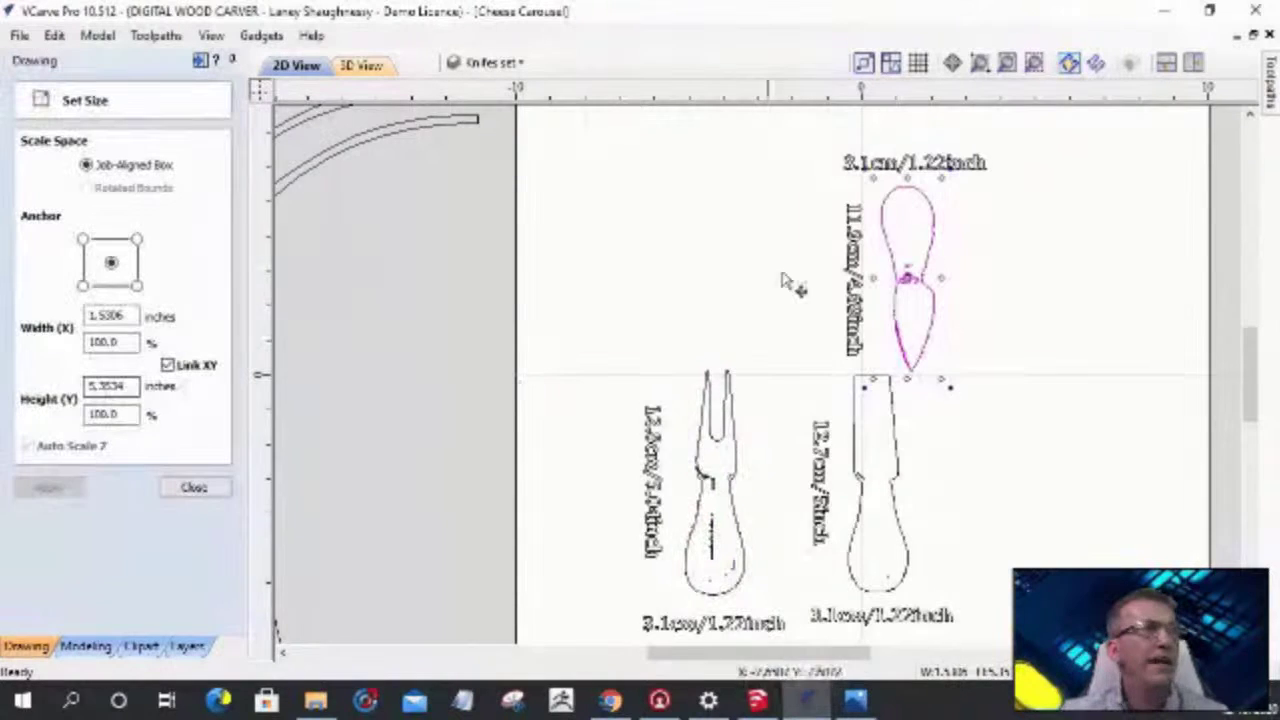
scroll(912, 275, up, 4)
scroll(918, 268, down, 3)
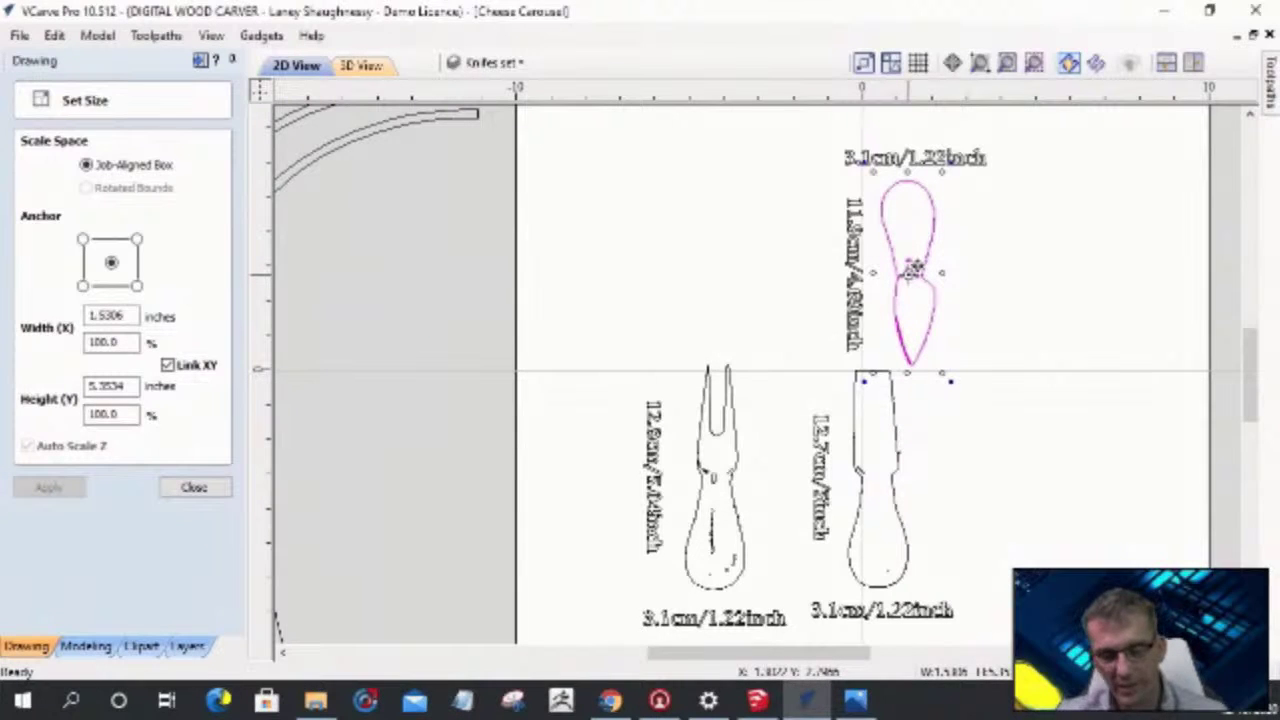
key(9)
key(9)
key(9)
key(9)
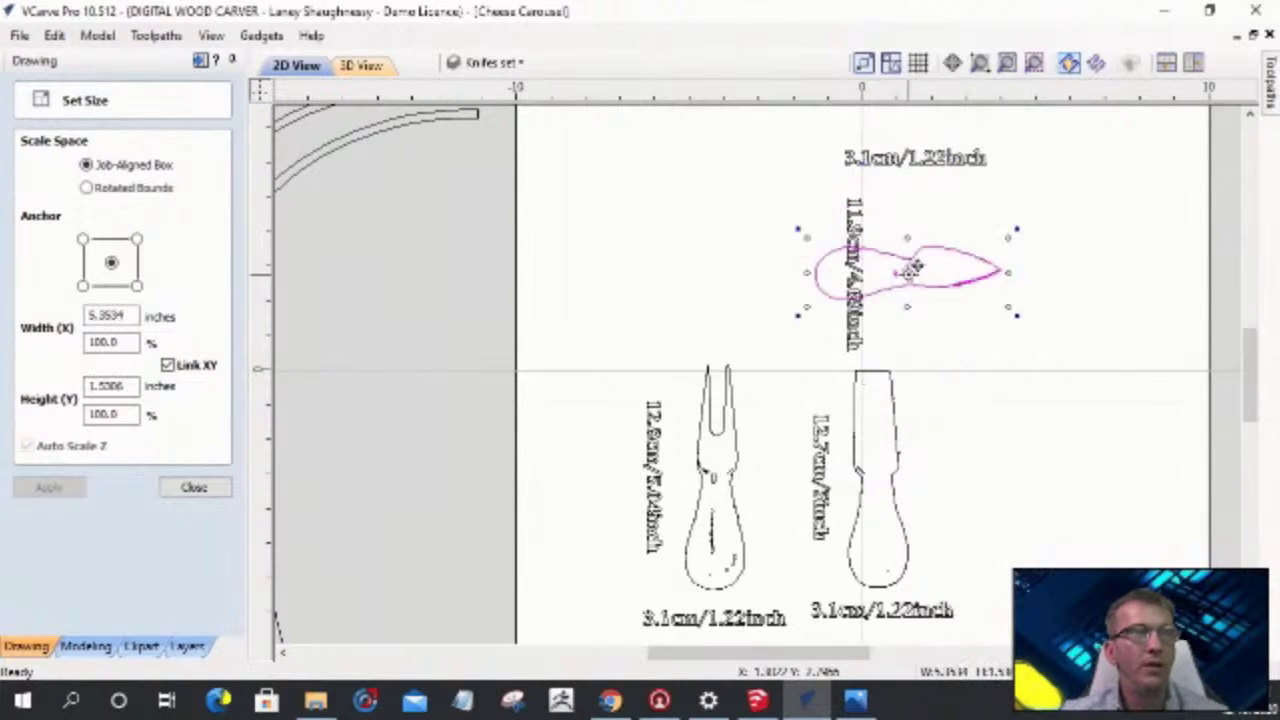
drag(908, 270, 975, 476)
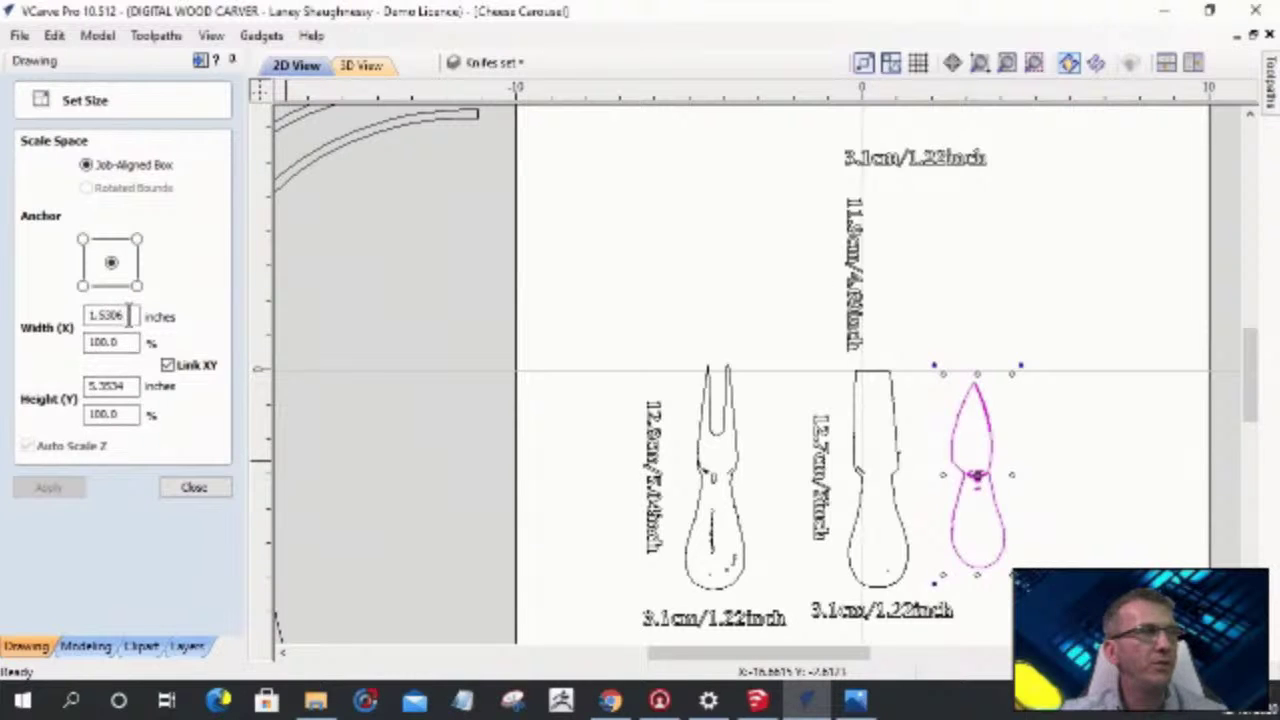
- Resize the pointed knife to 1.22 inches wide and 4.69 inches high with the XY link turned off
drag(130, 315, 86, 317)
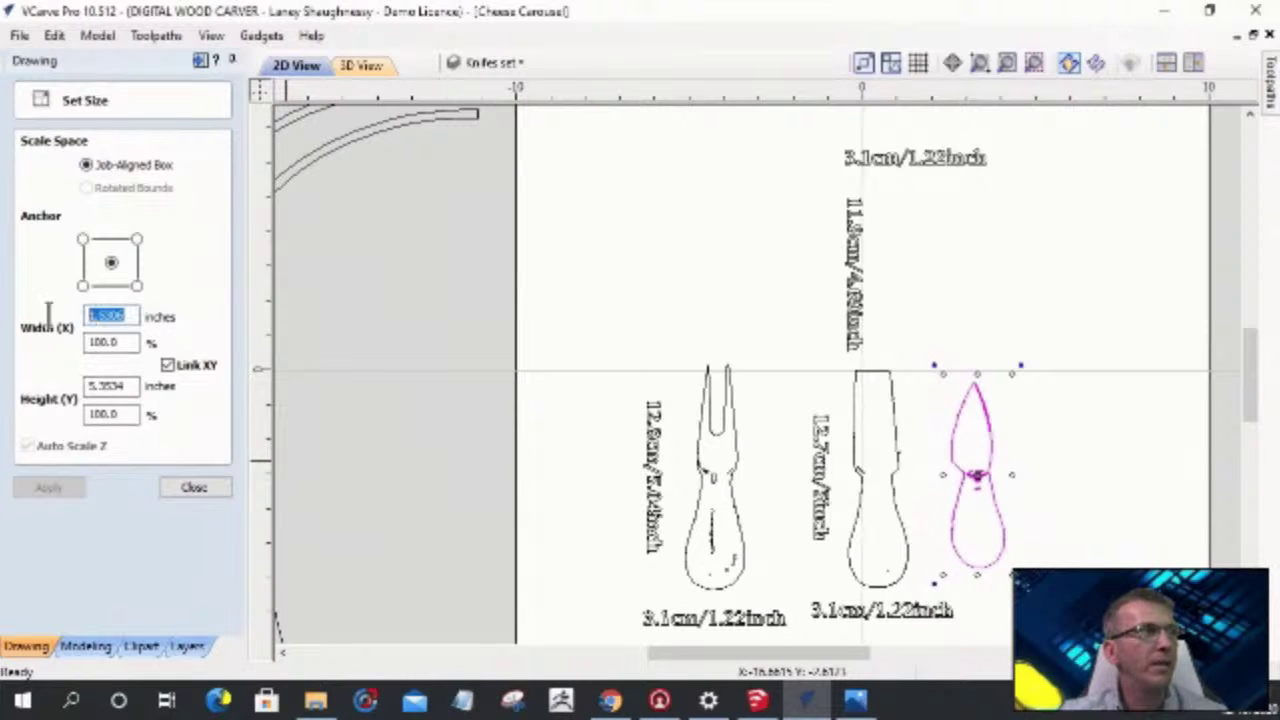
click(170, 366)
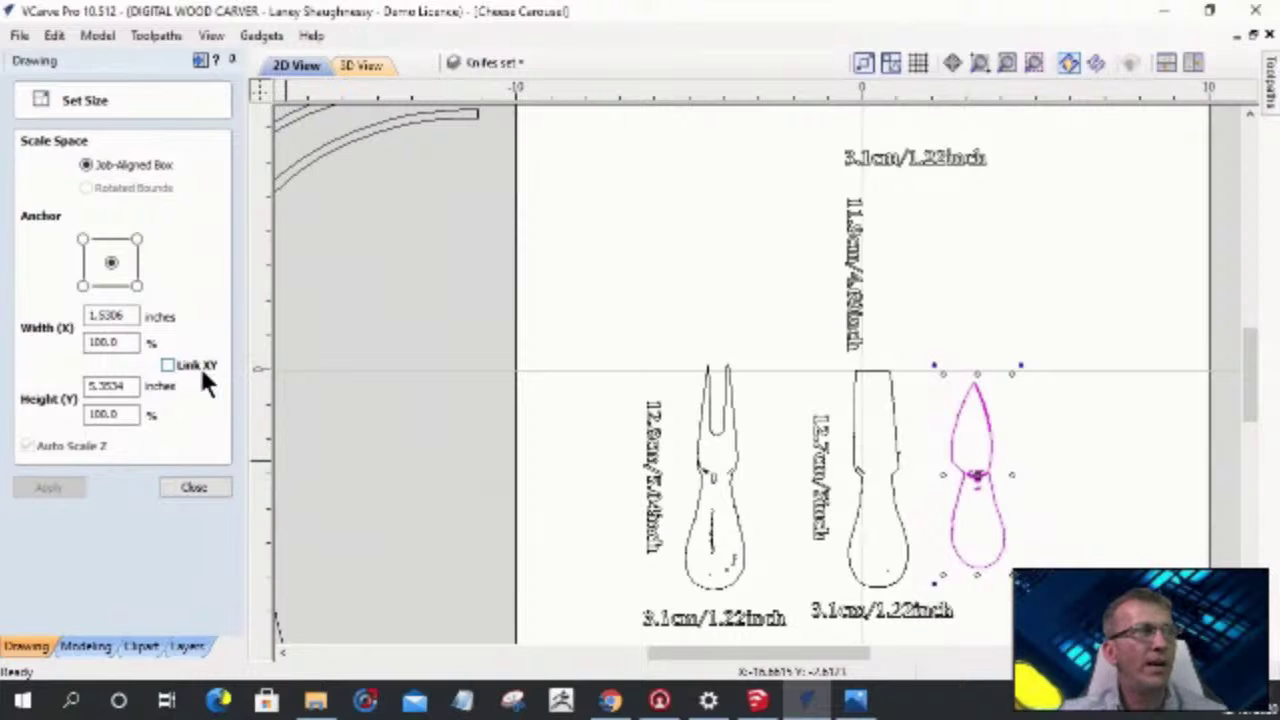
drag(124, 315, 53, 331)
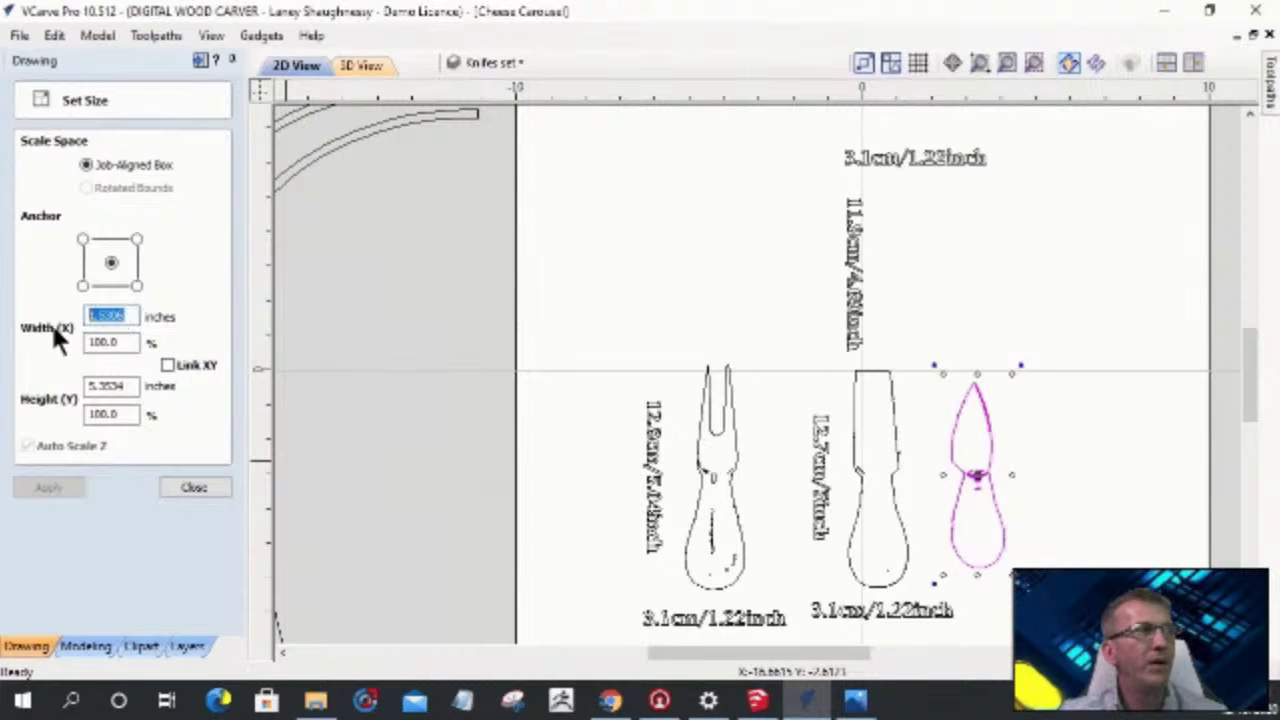
text(1.22)
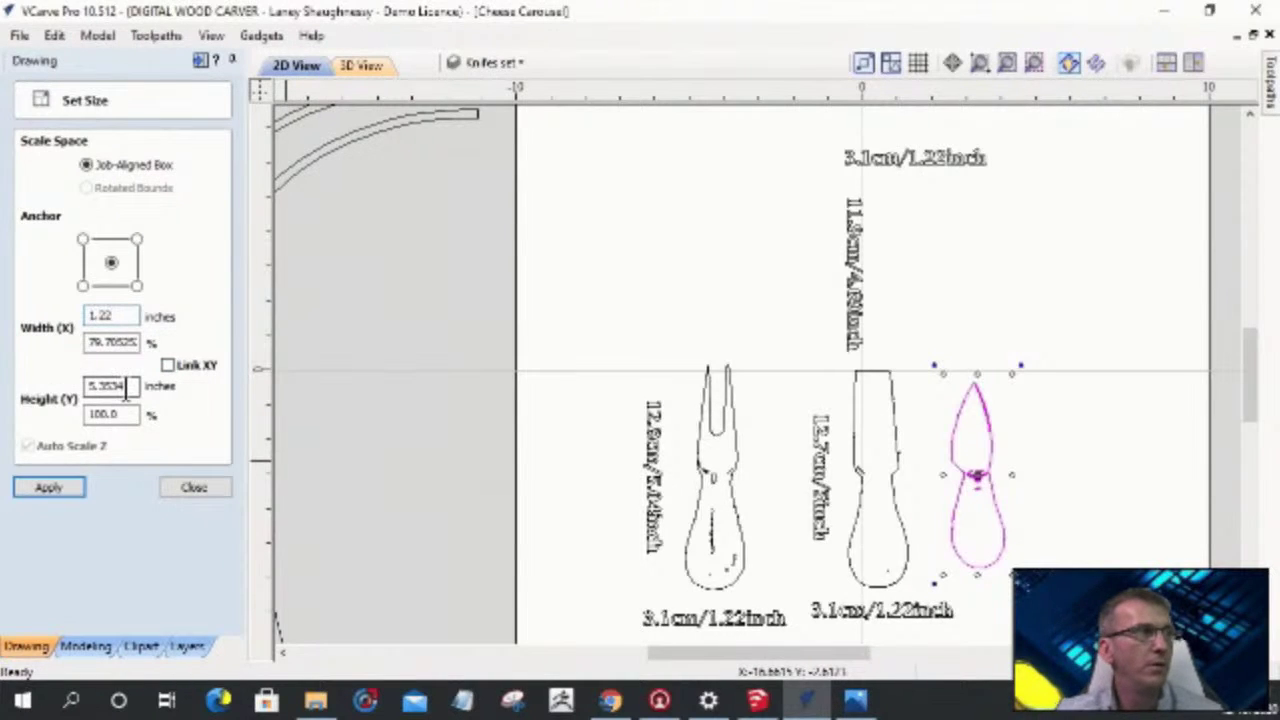
drag(126, 388, 20, 400)
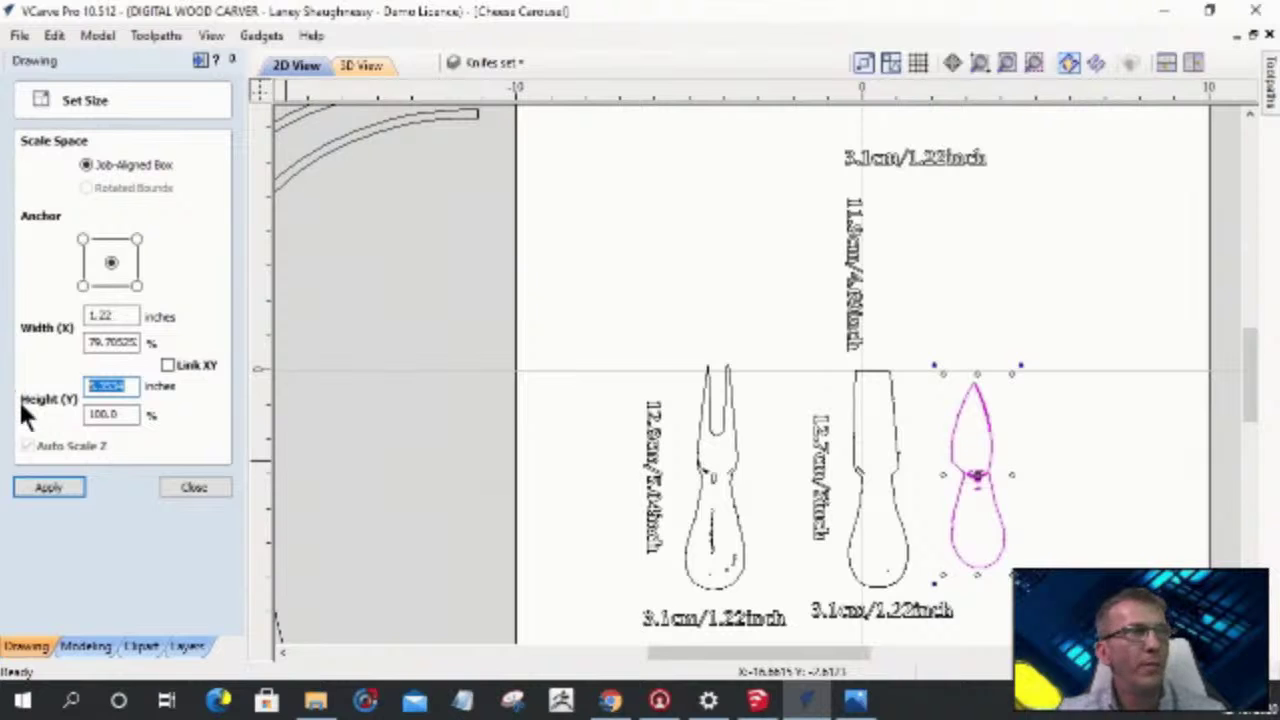
text(4.69)
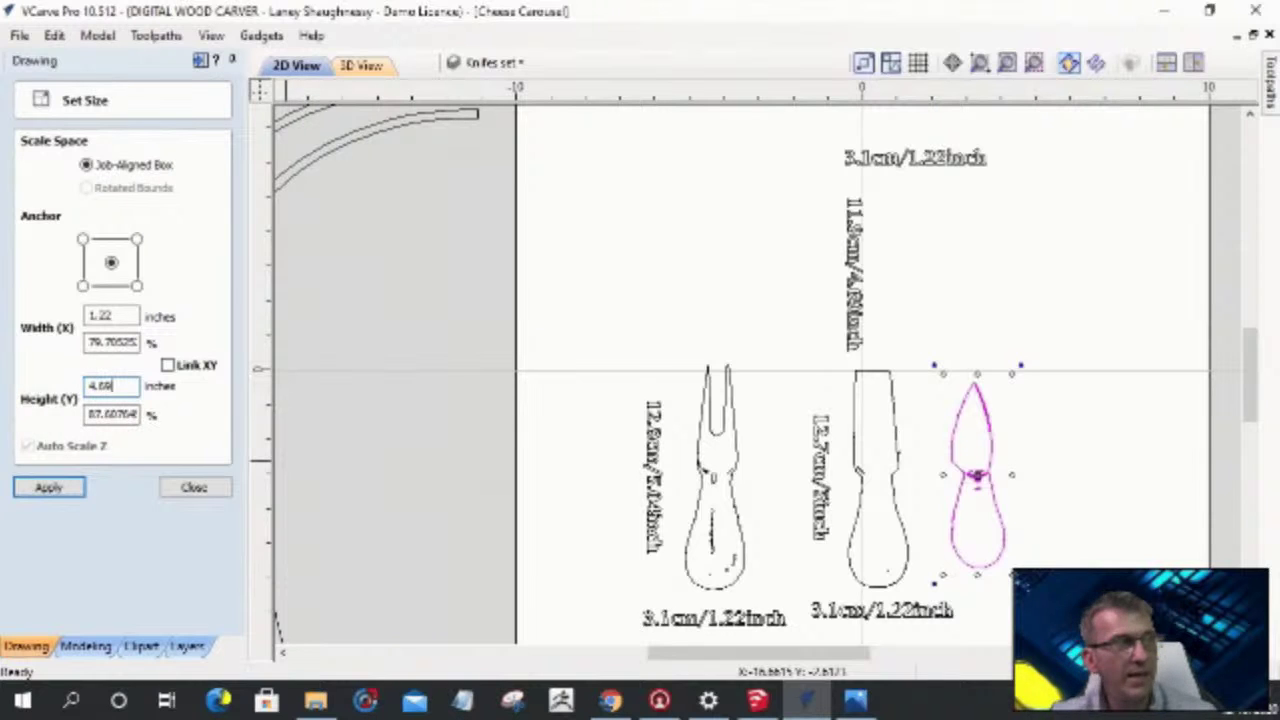
click(47, 488)
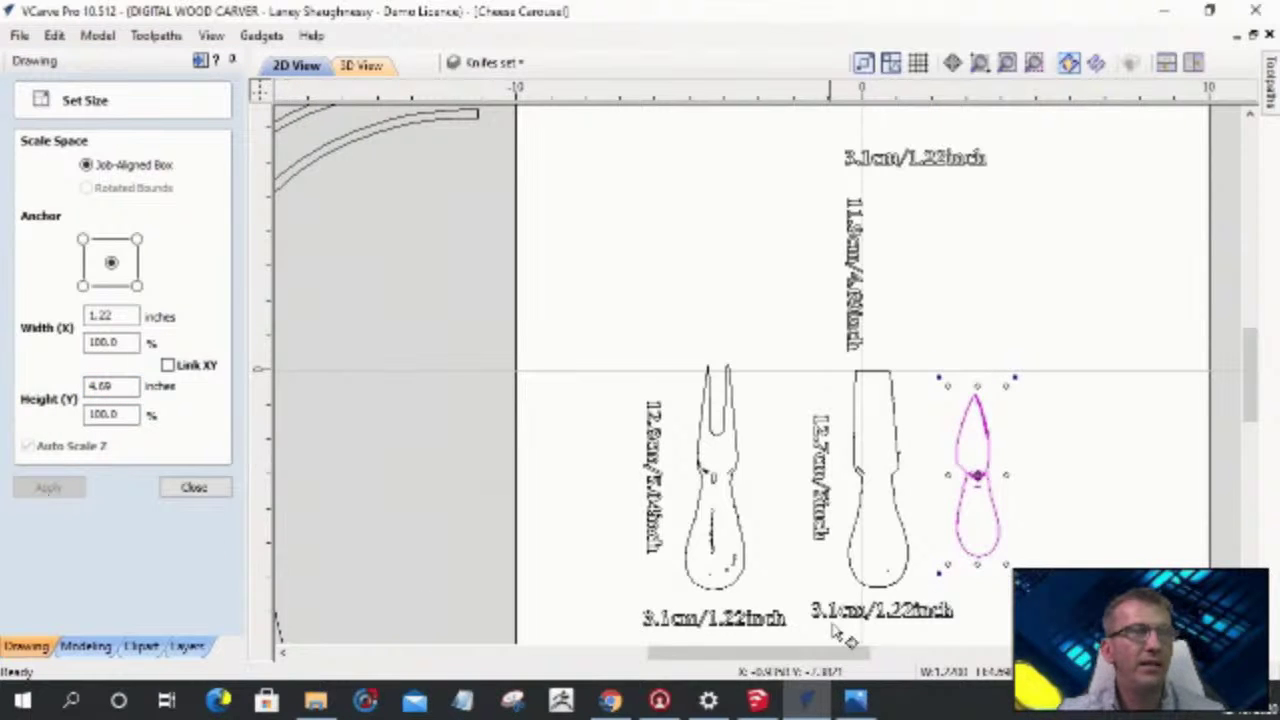
- Move the pointed knife near the sheet's right edge and delete its two size labels
scroll(950, 505, up, 5)
scroll(945, 460, down, 5)
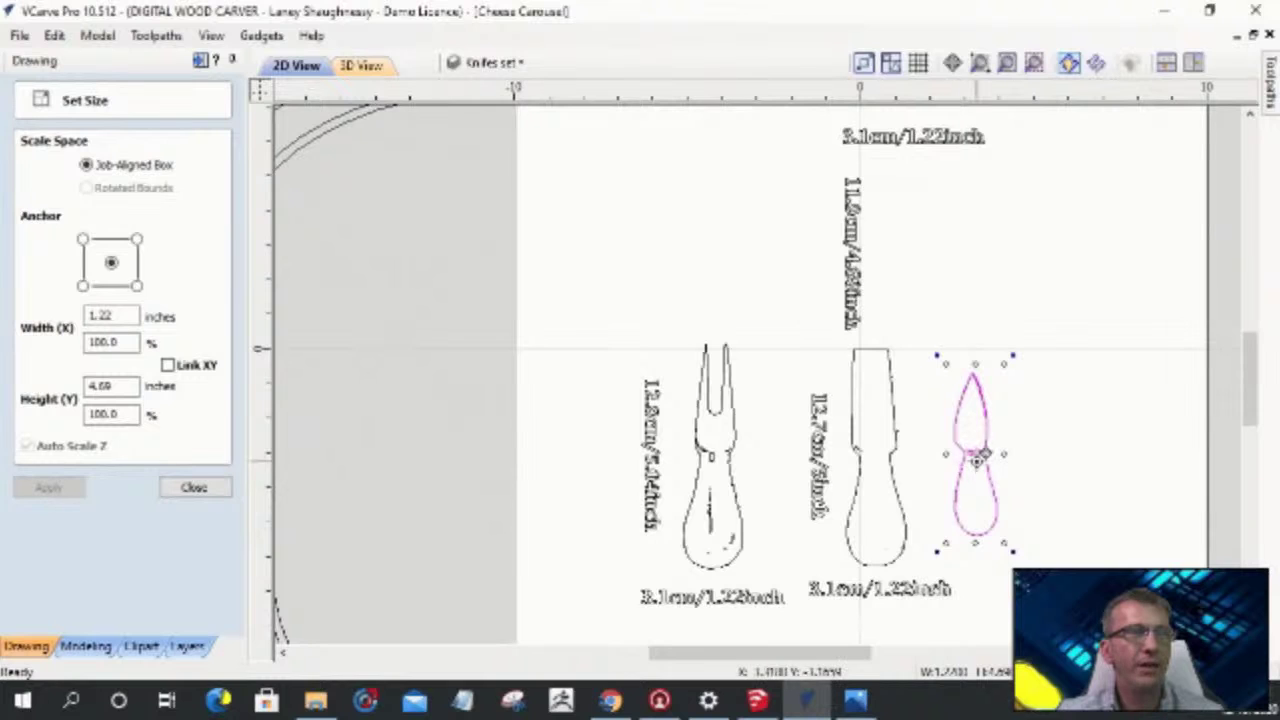
drag(979, 450, 1150, 442)
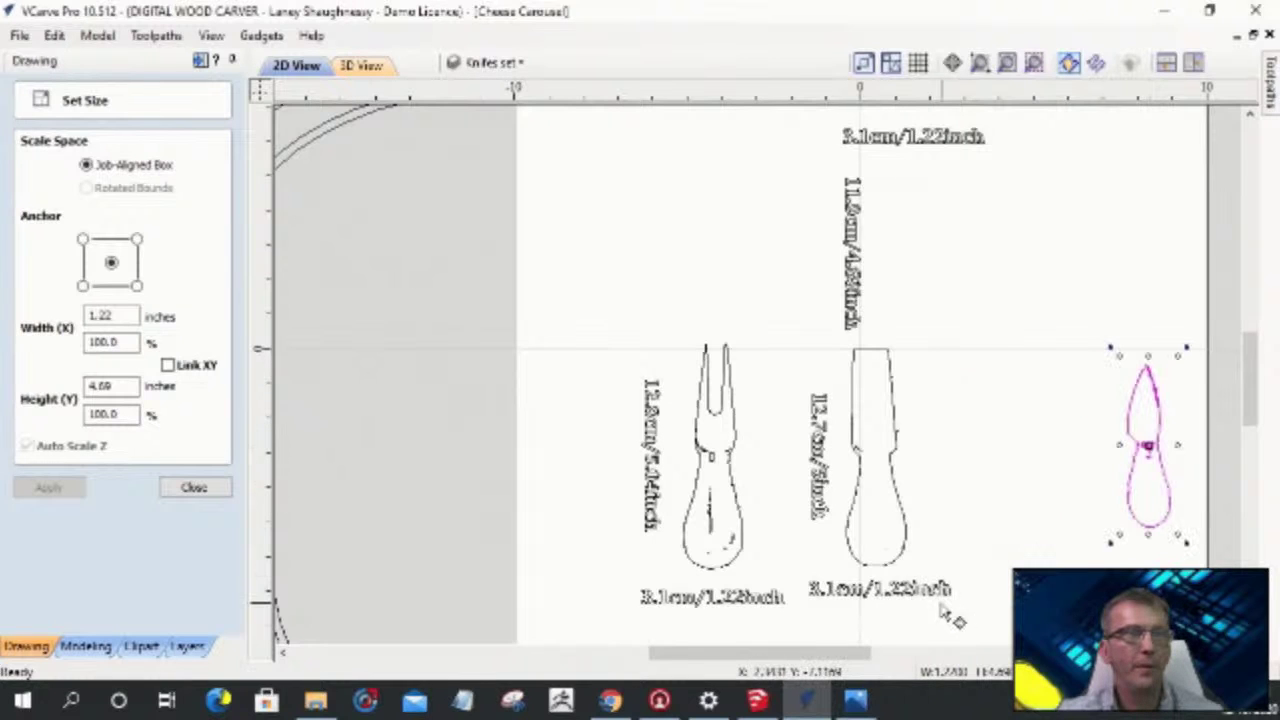
drag(808, 120, 1028, 352)
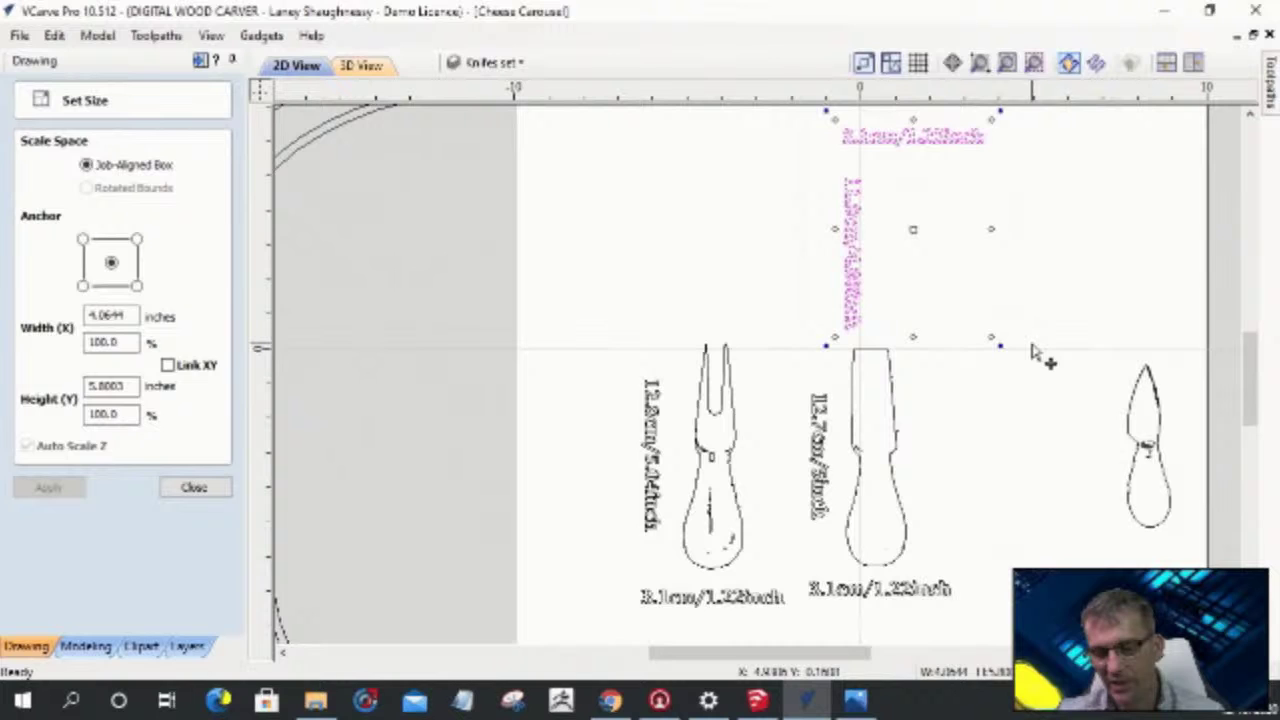
key(Delete)
- Move the flat-bladed knife clear of its labels and resize it to 1.22 inches wide and 5 inches high
click(890, 424)
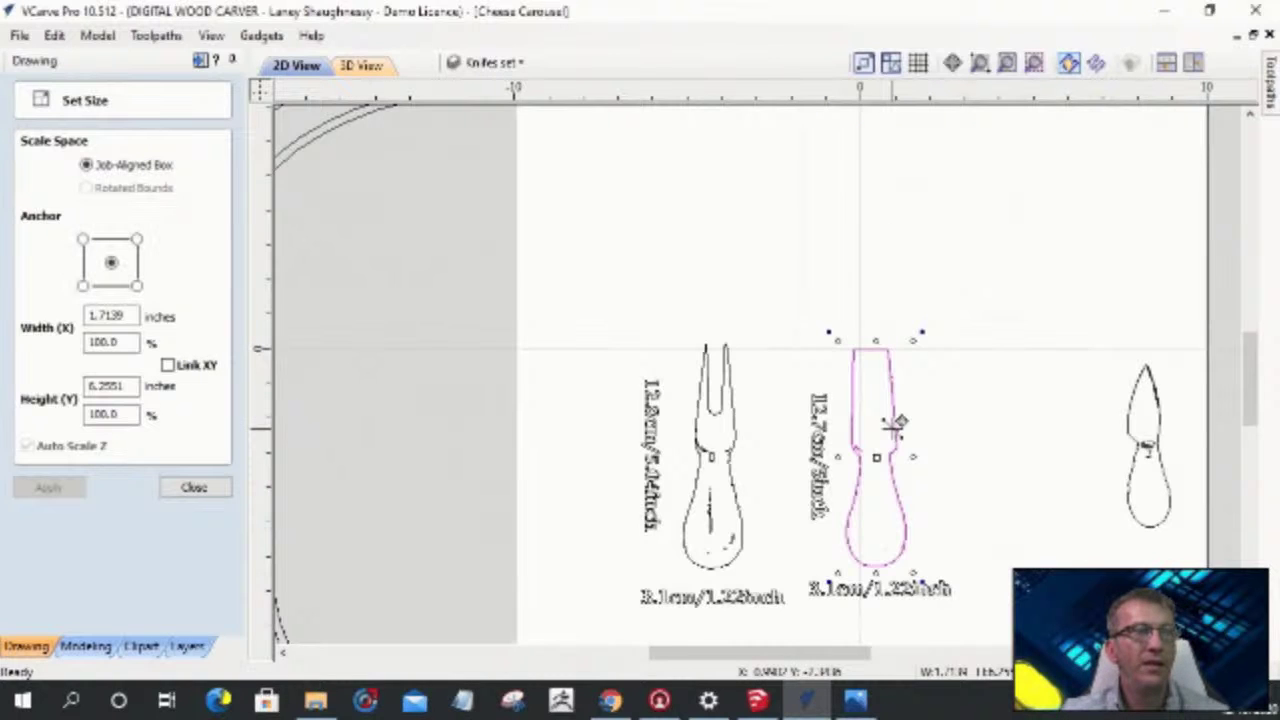
drag(877, 455, 950, 405)
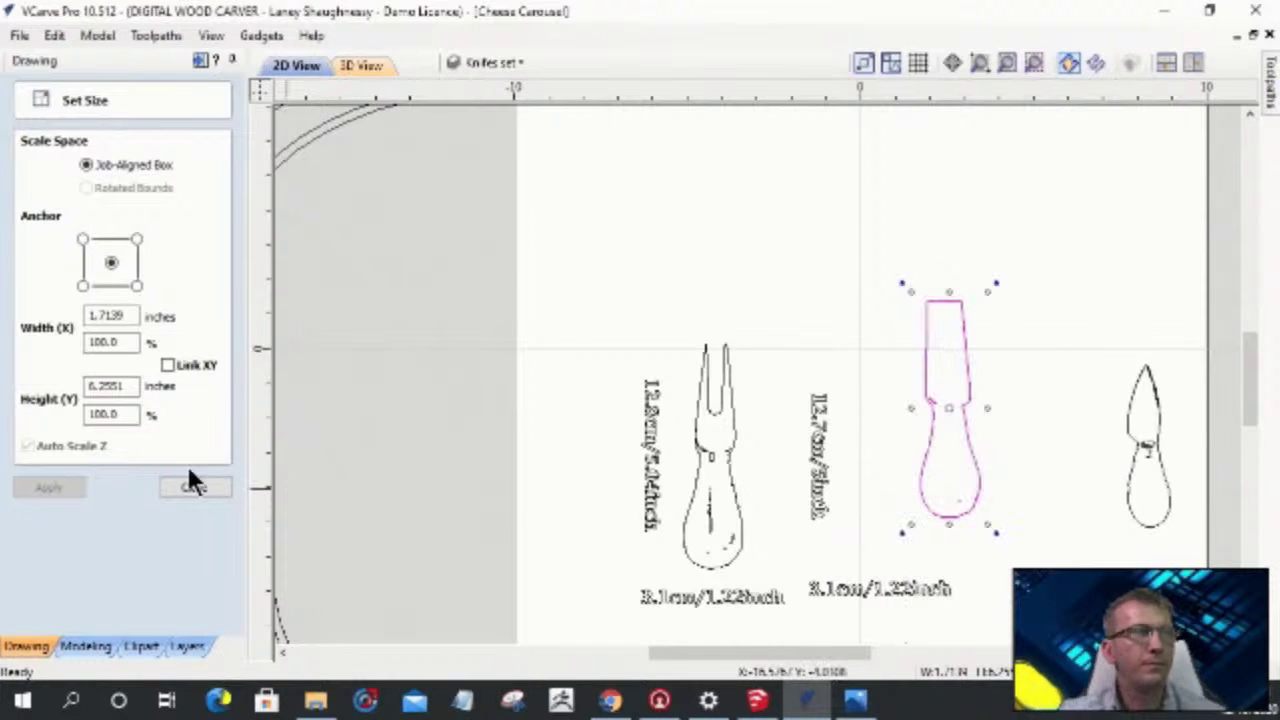
double_click(115, 315)
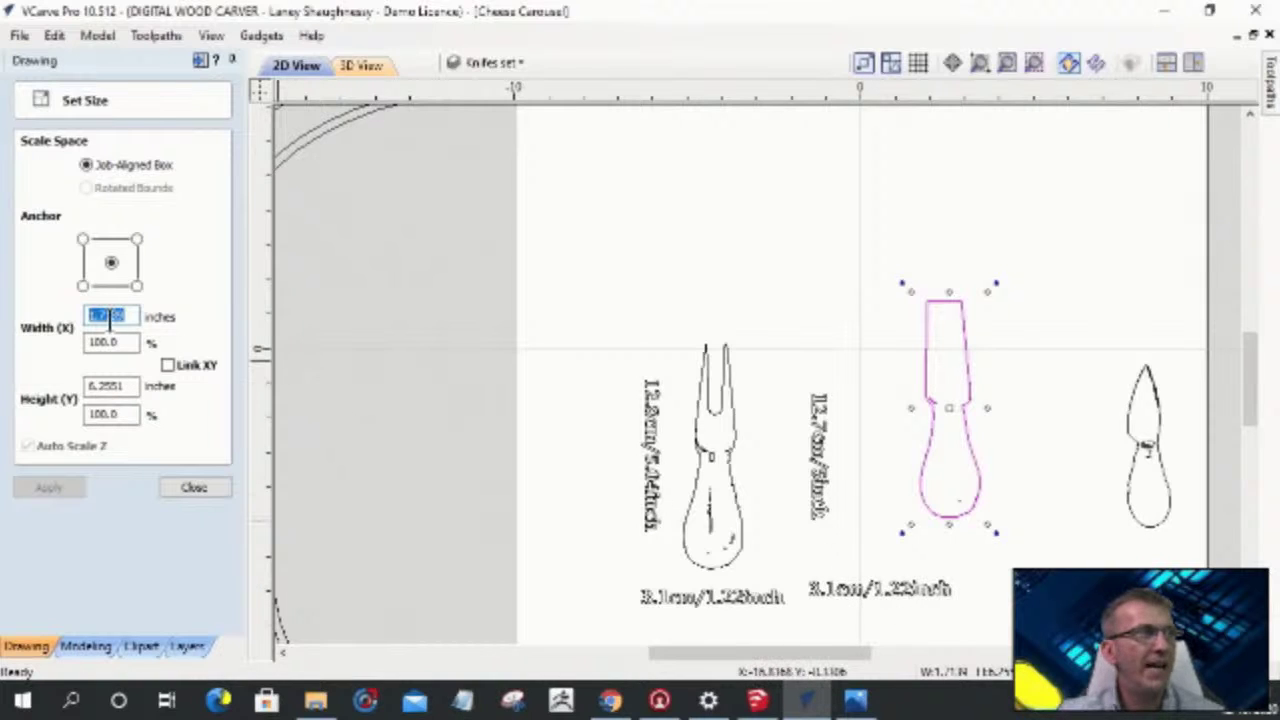
drag(124, 313, 100, 309)
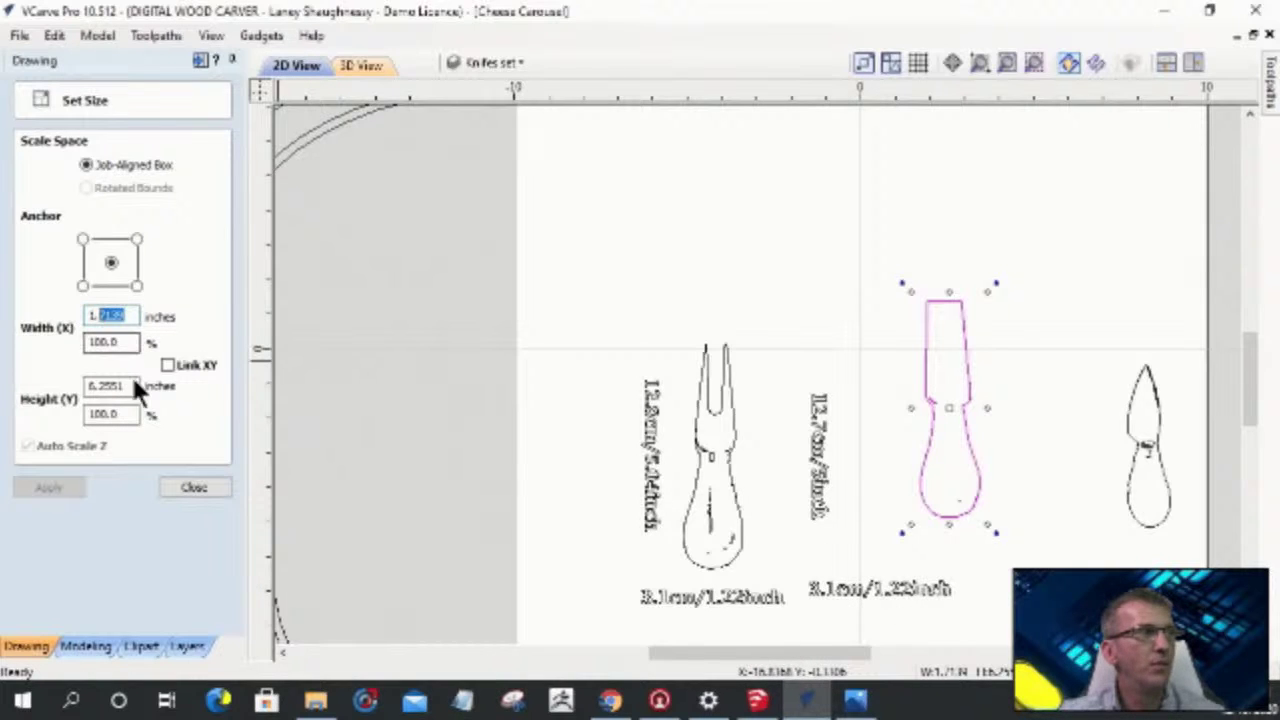
text(22)
key(Tab)
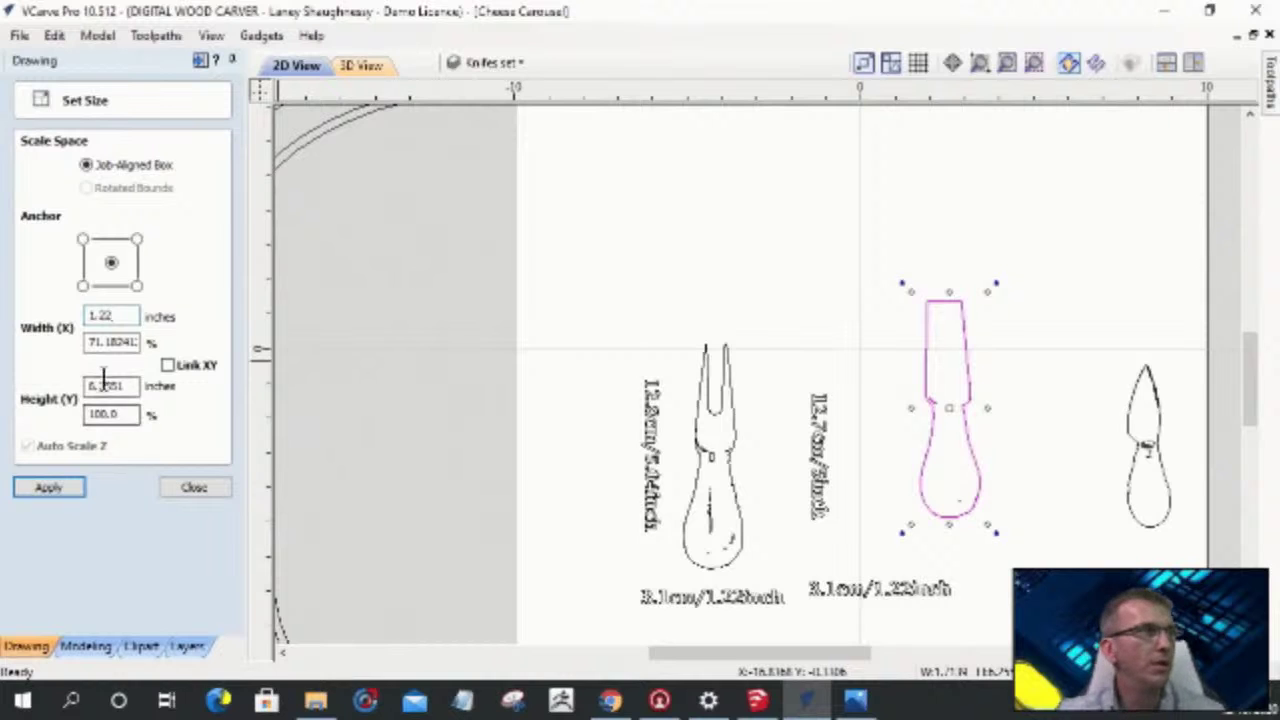
drag(128, 386, 68, 388)
text(5)
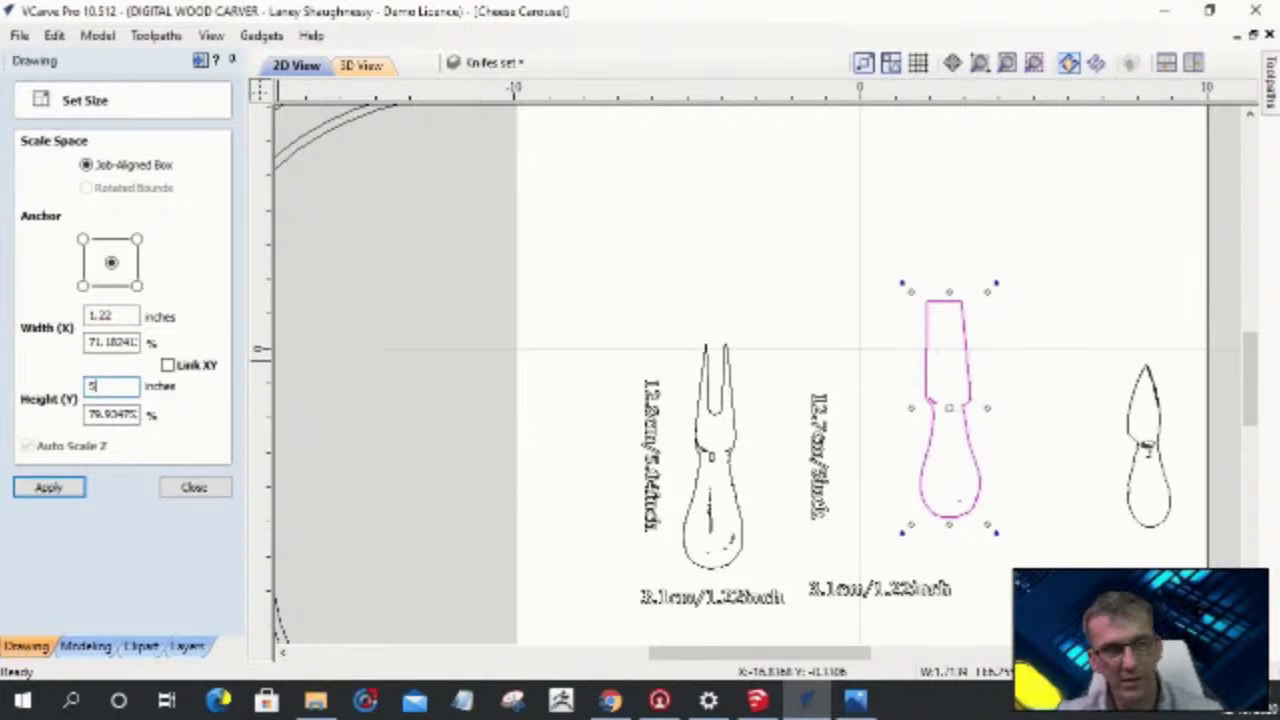
click(61, 480)
- Place the flat-bladed knife just left of the pointed knife and delete its two size labels
drag(950, 408, 1082, 449)
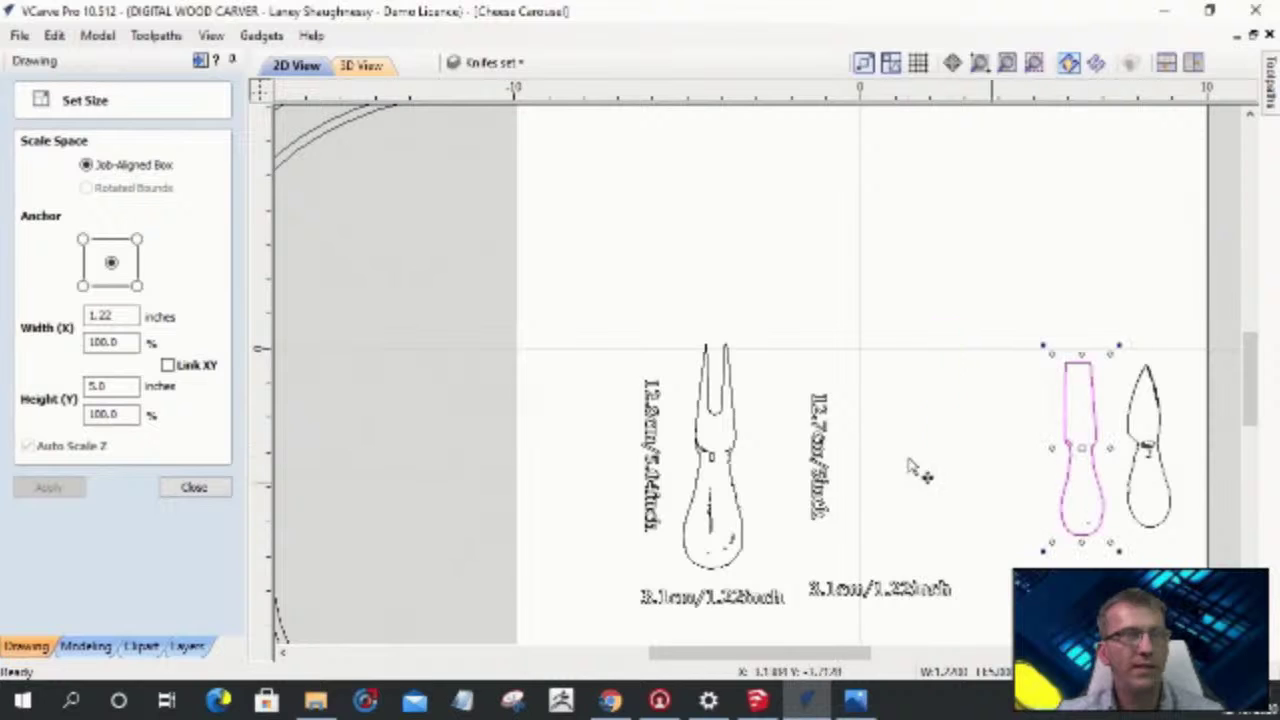
drag(780, 362, 983, 637)
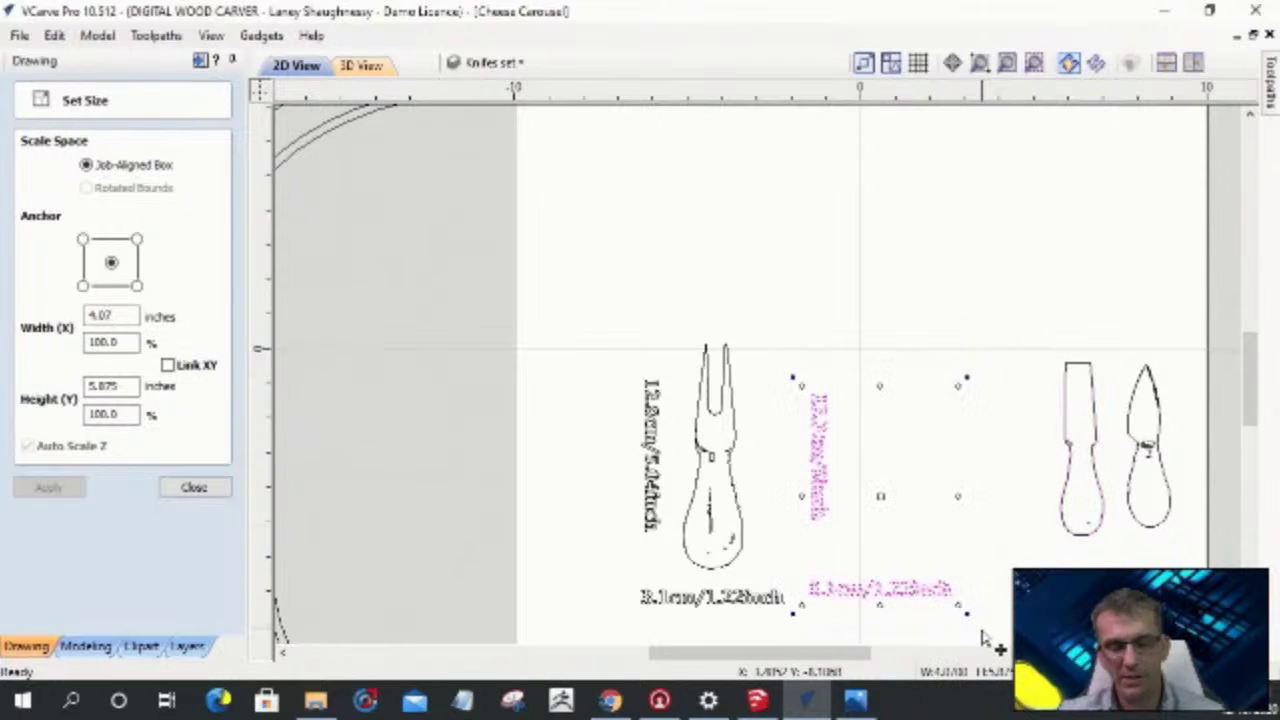
key(Delete)
- Try to resize the window-selected fork to 1.22 inches wide and 5.04 inches high, and undo the resize
drag(690, 308, 808, 591)
drag(648, 310, 794, 584)
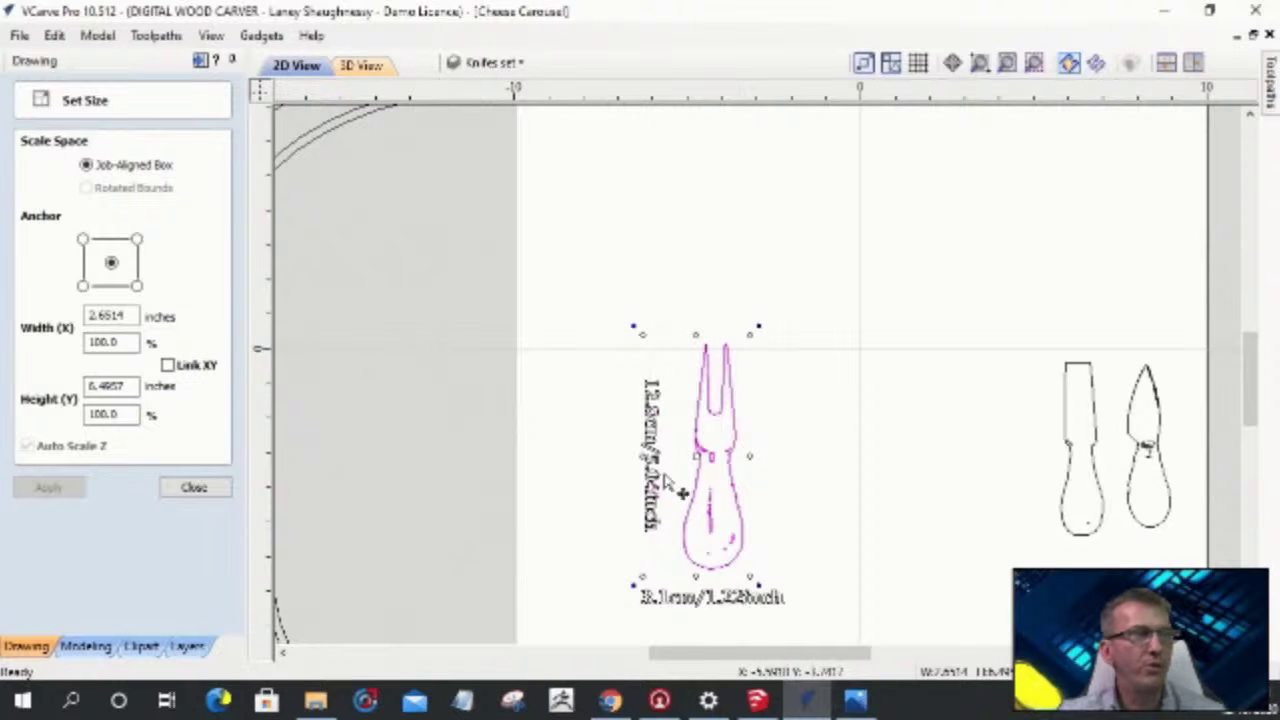
double_click(129, 314)
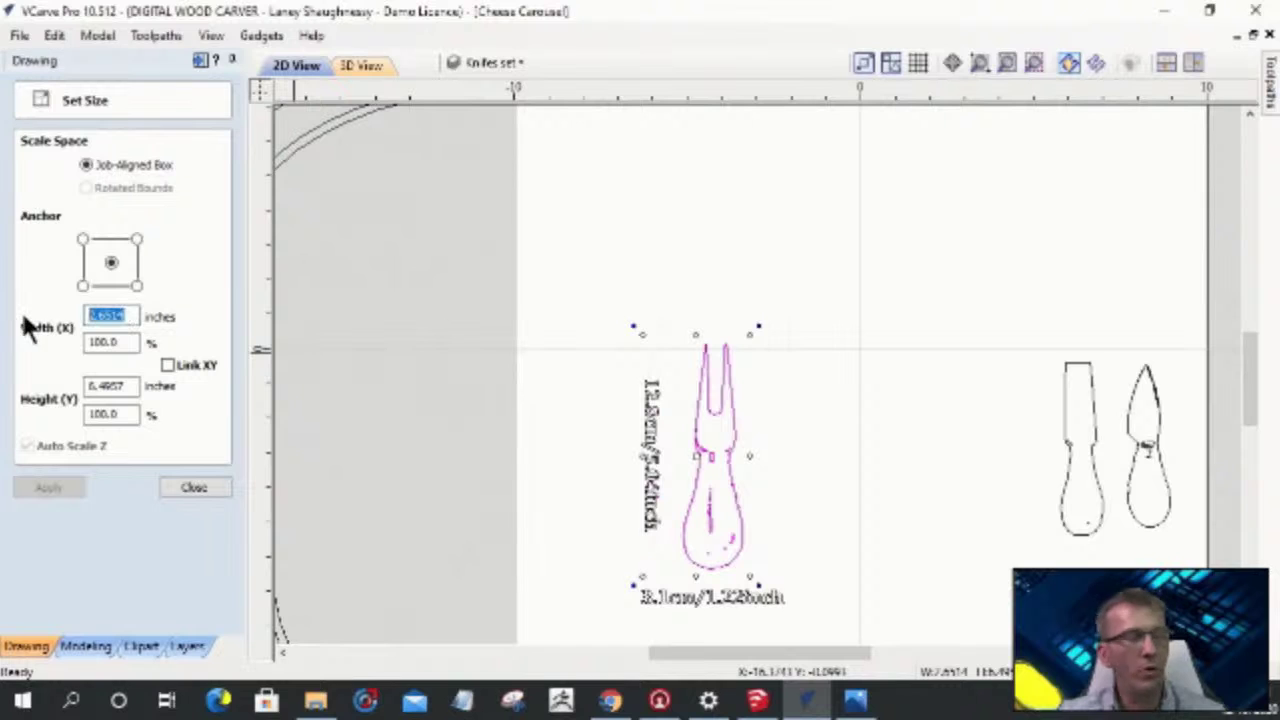
text(1.22)
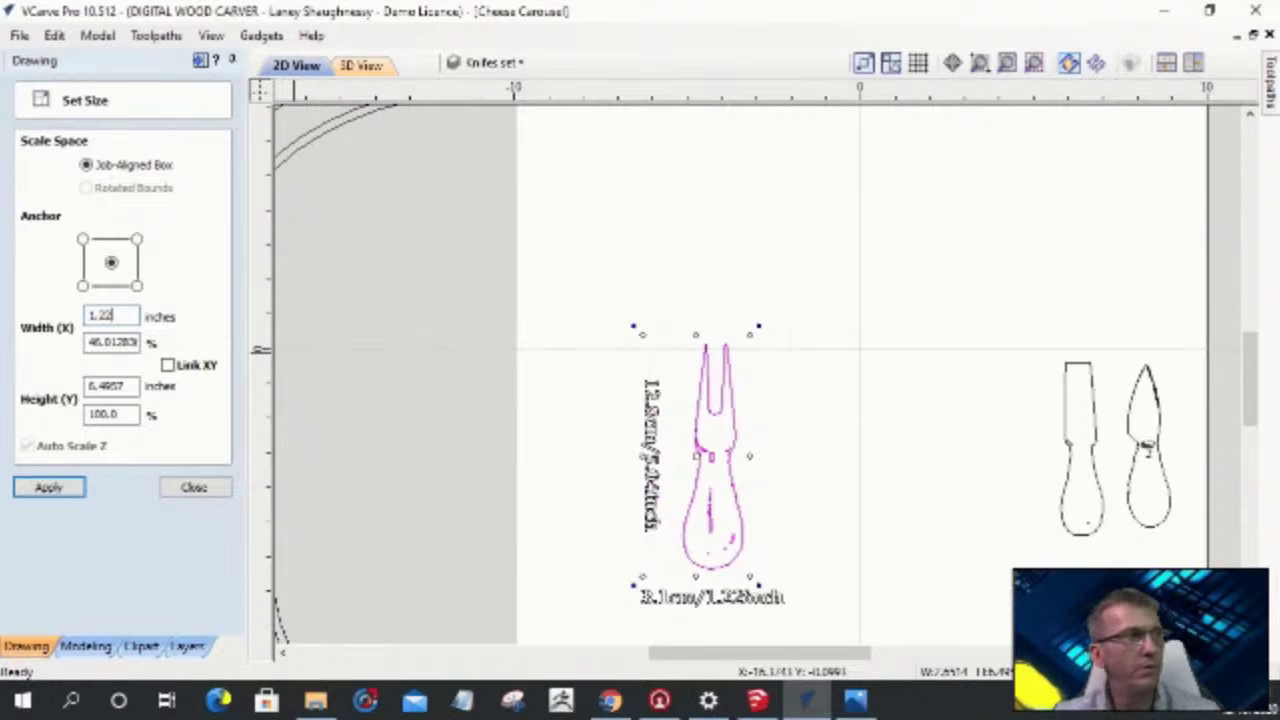
double_click(128, 386)
text(5.04)
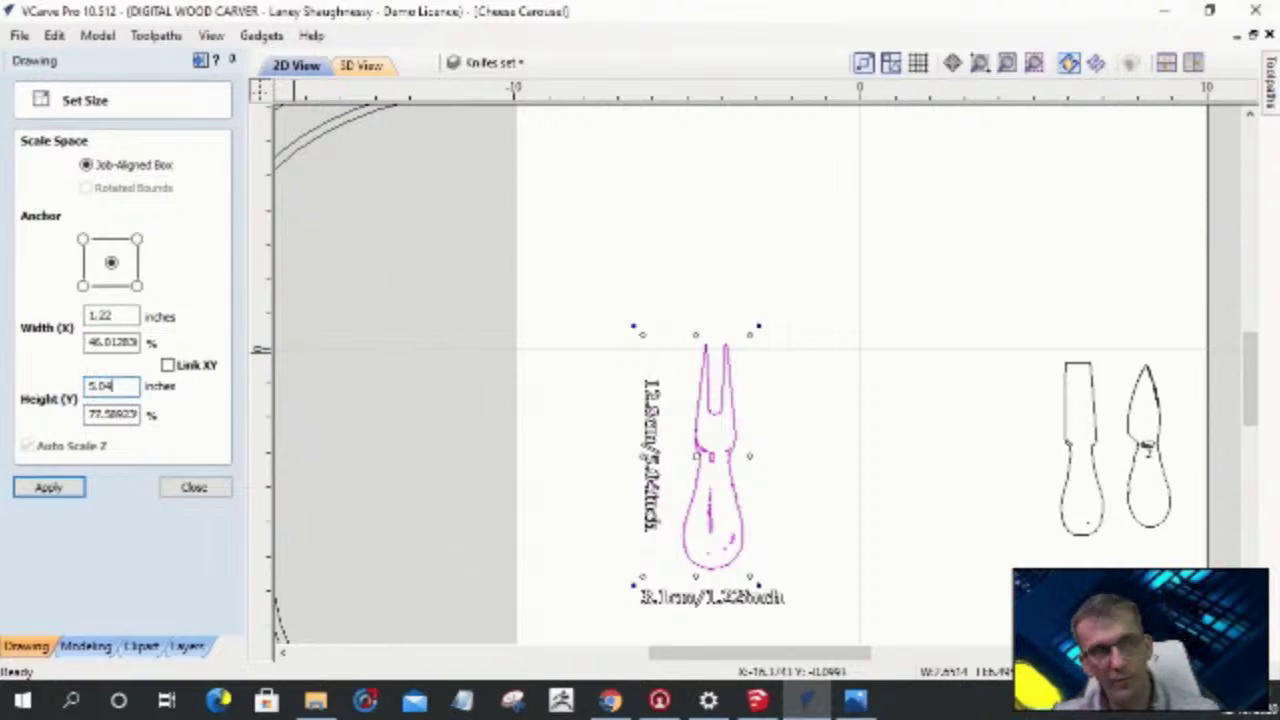
click(50, 487)
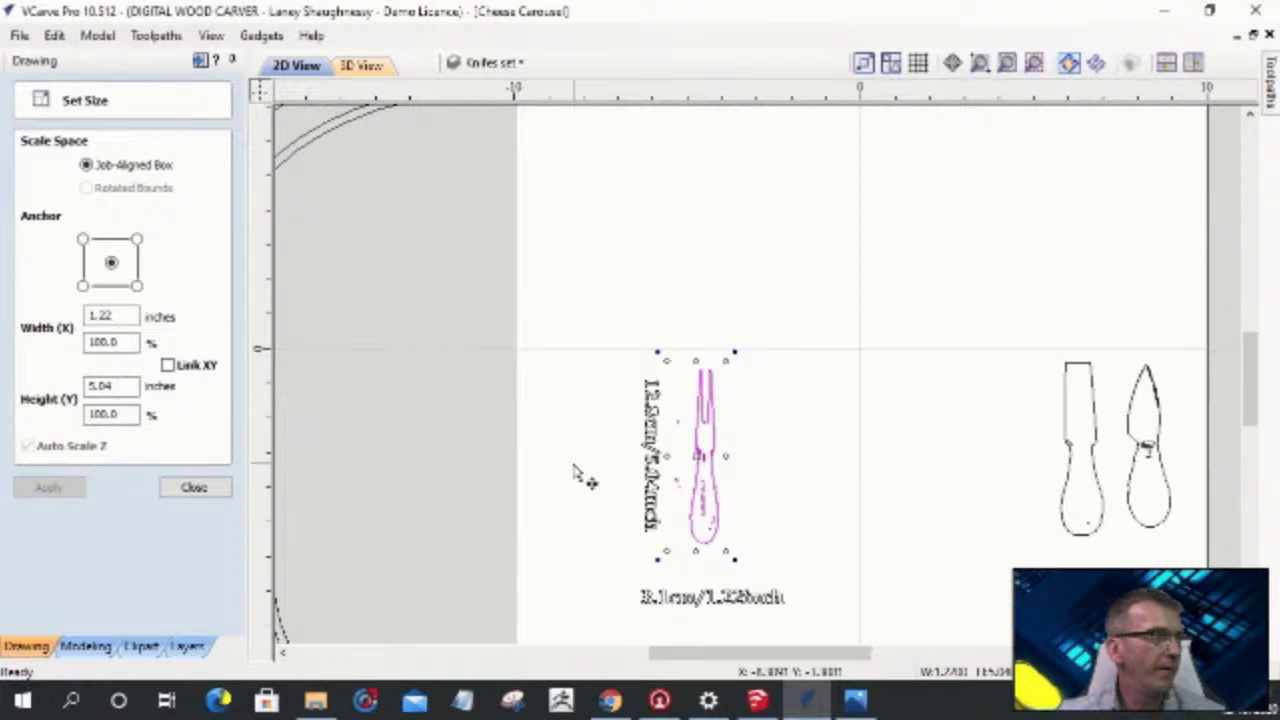
key(ctrl+z)
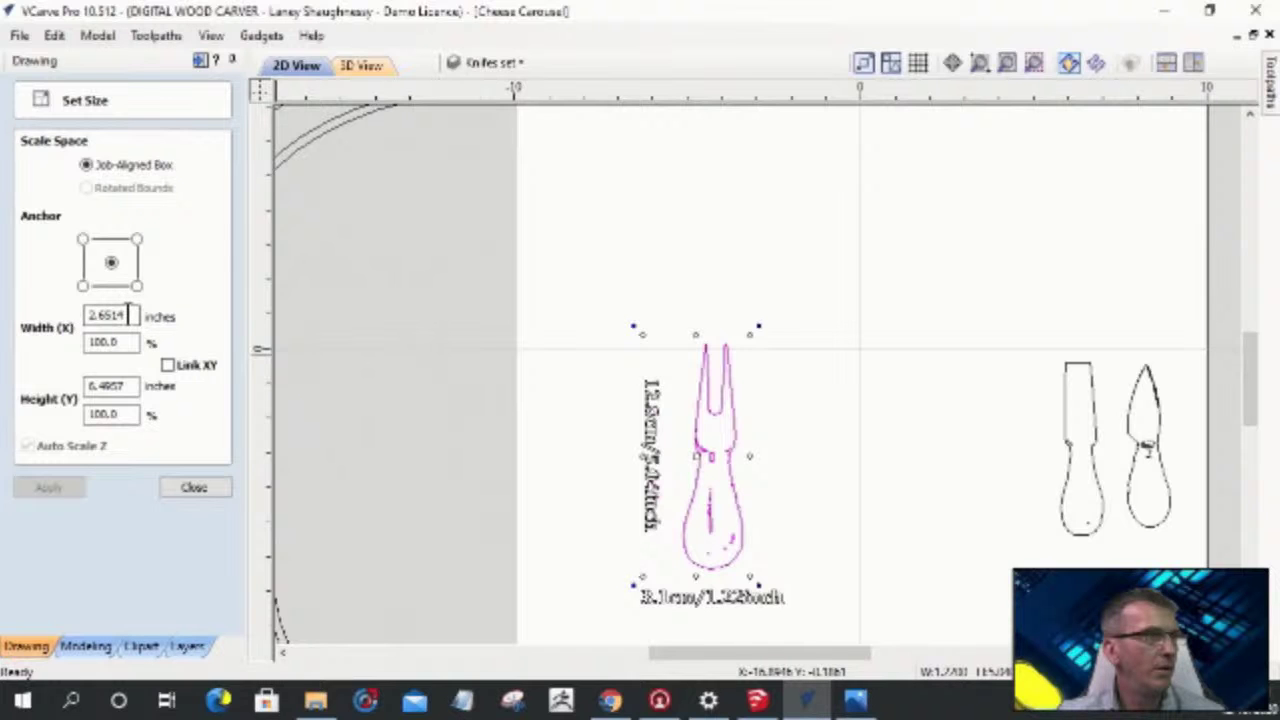
- Select only the fork without its size labels and resize it to 1.22 inches wide and 5.04 inches high
scroll(625, 500, up, 3)
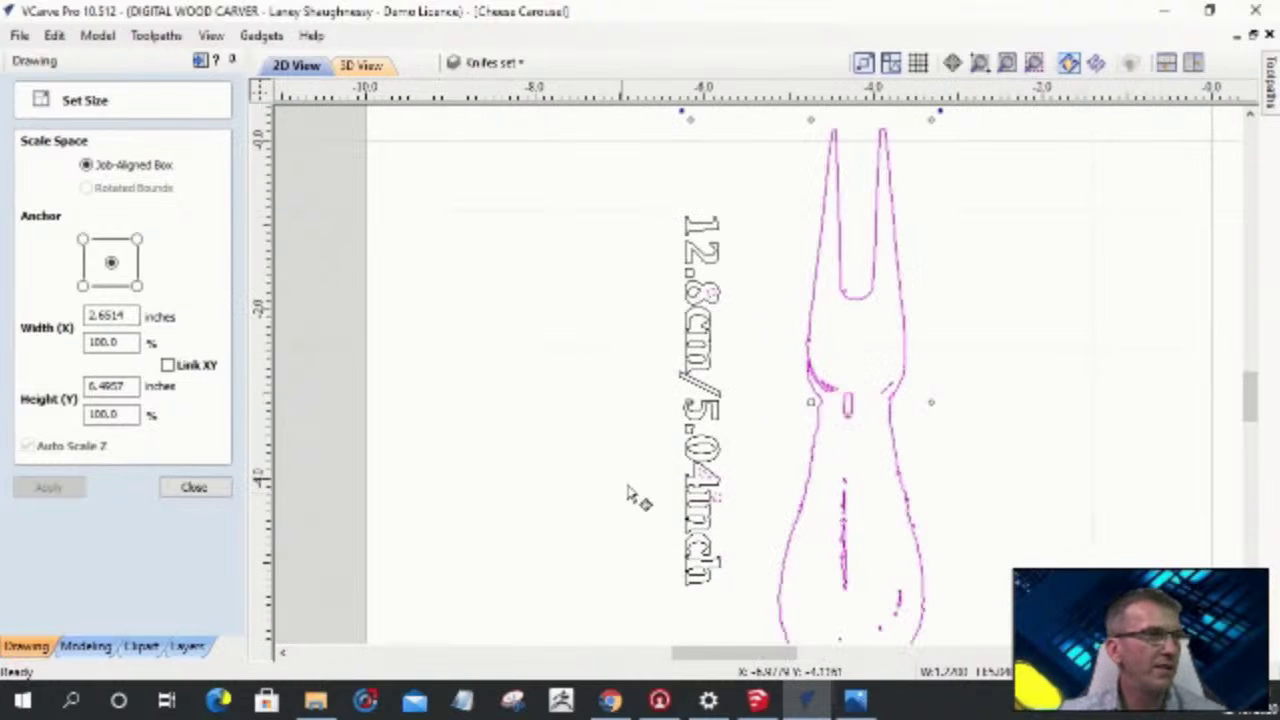
scroll(725, 522, up, 2)
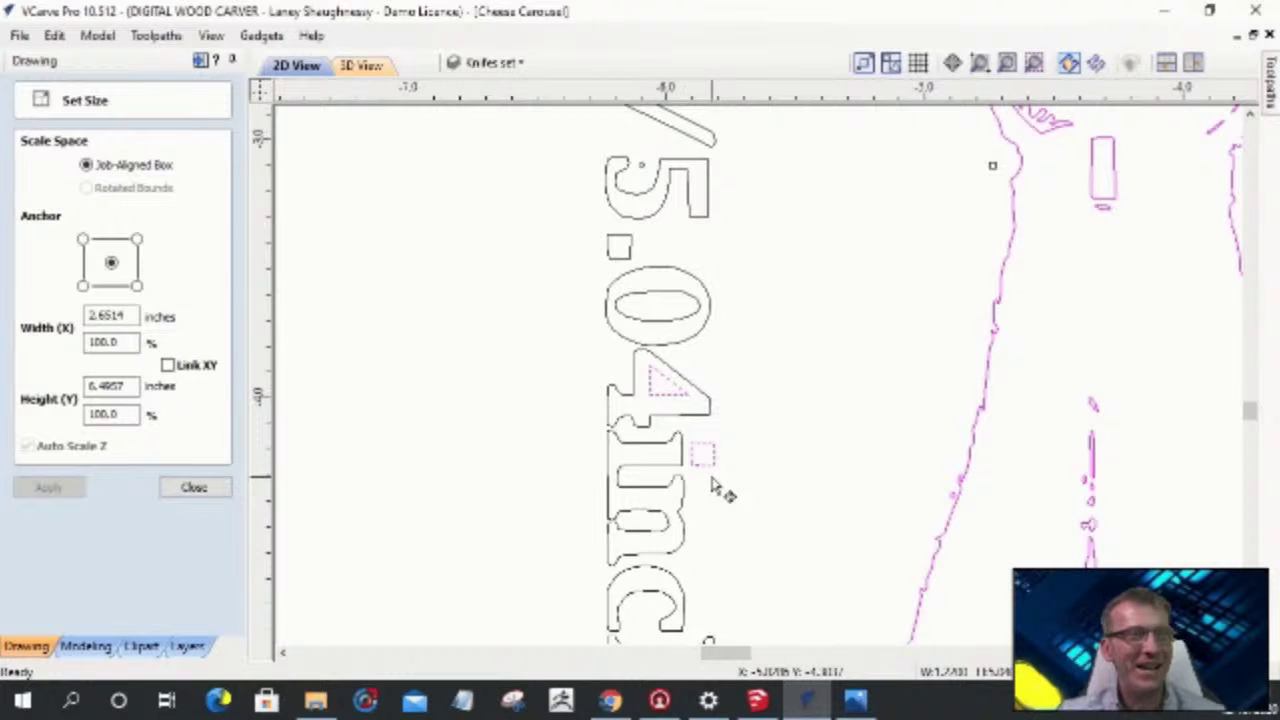
scroll(713, 487, down, 5)
click(728, 420)
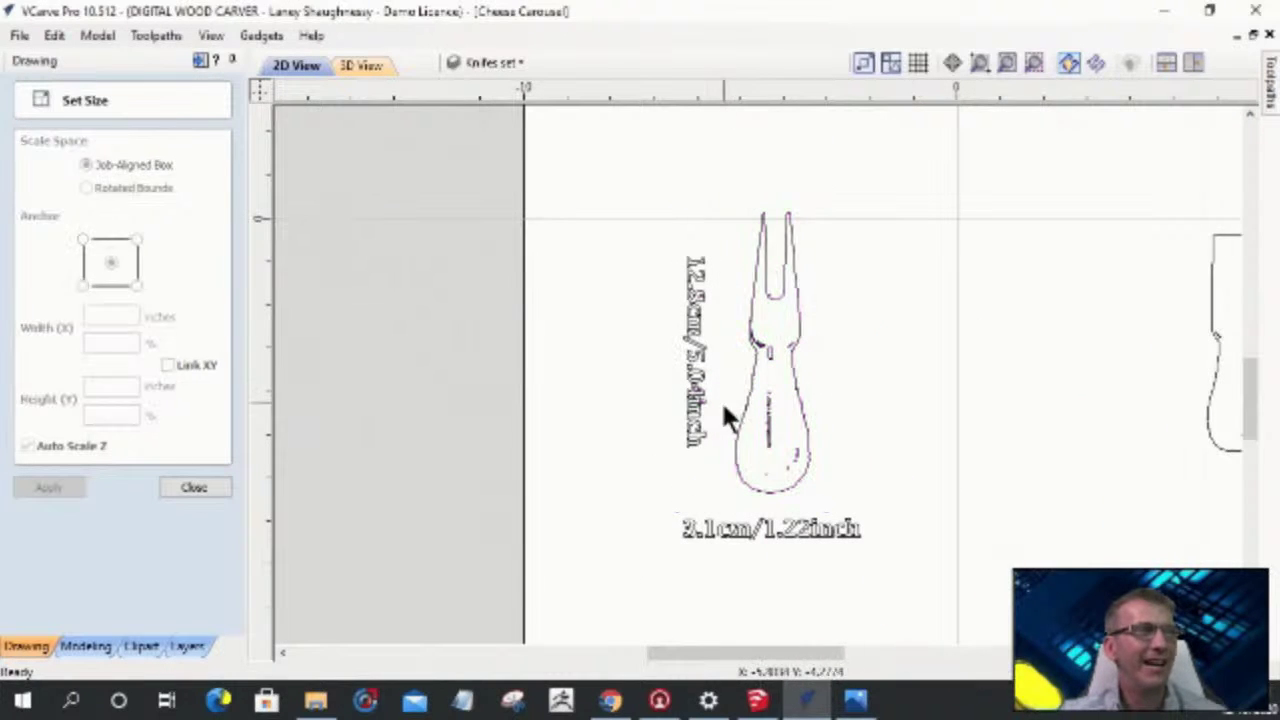
click(748, 412)
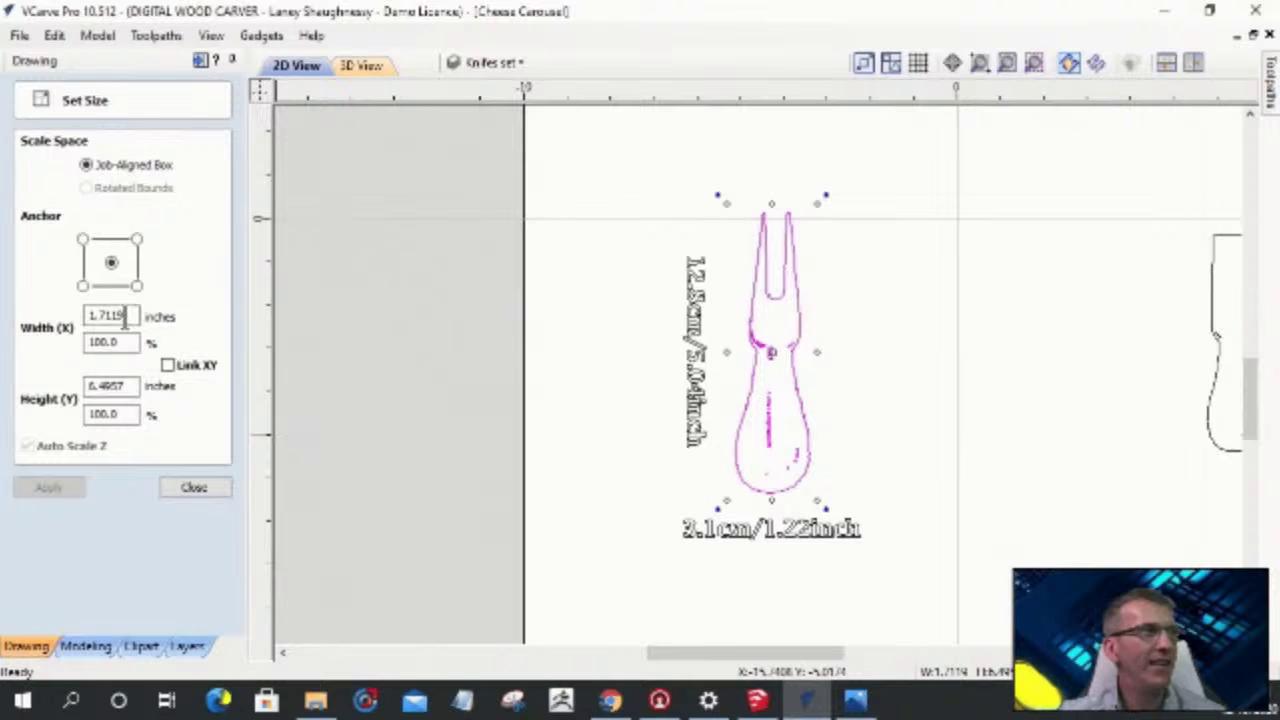
double_click(124, 316)
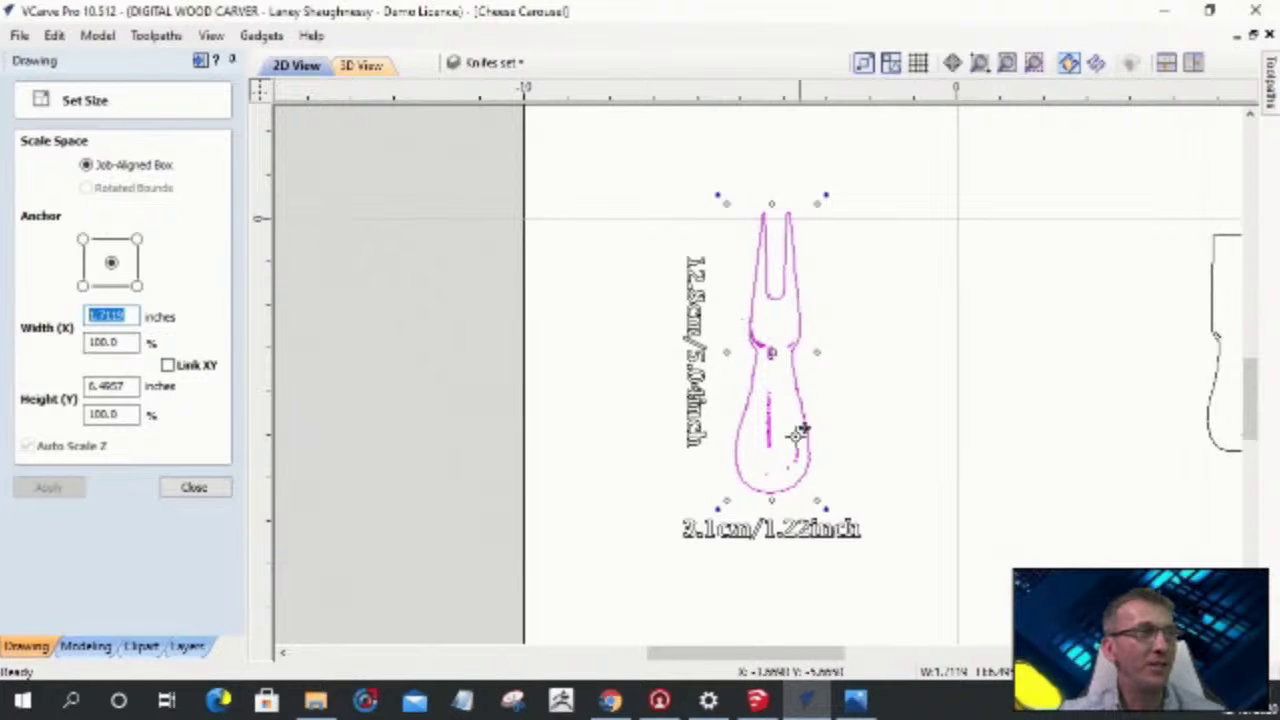
text(1.22)
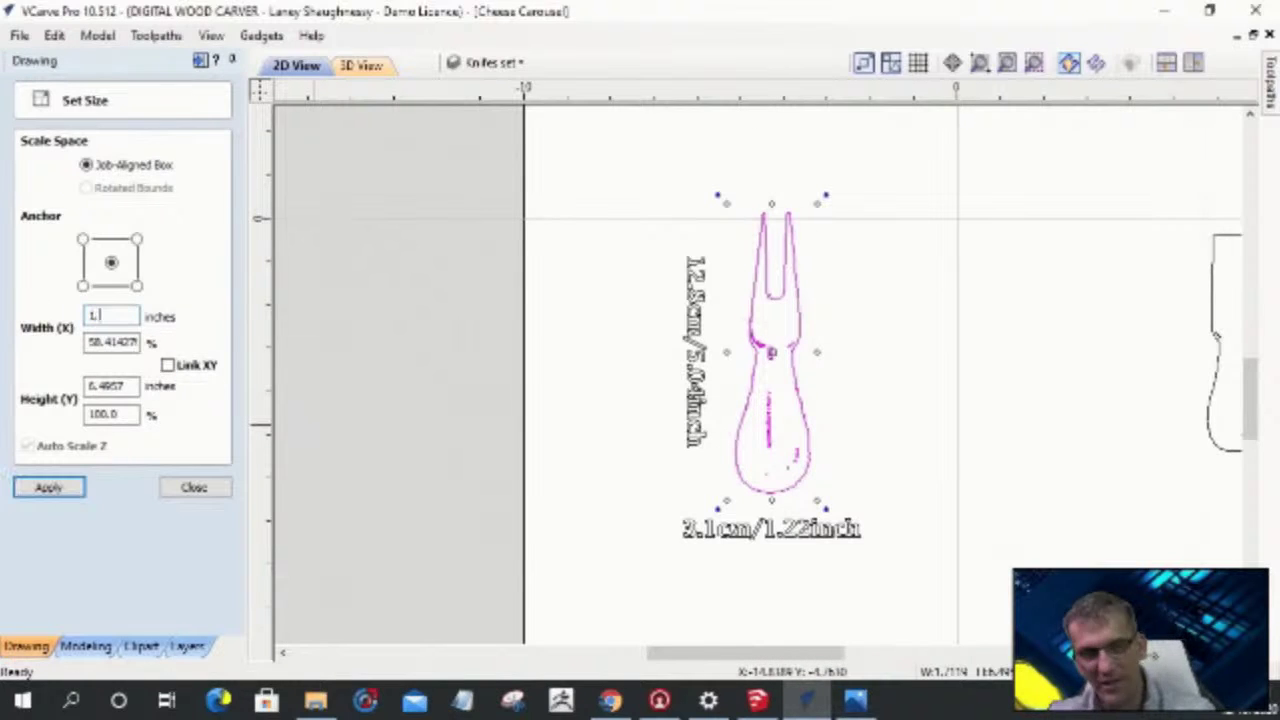
double_click(108, 386)
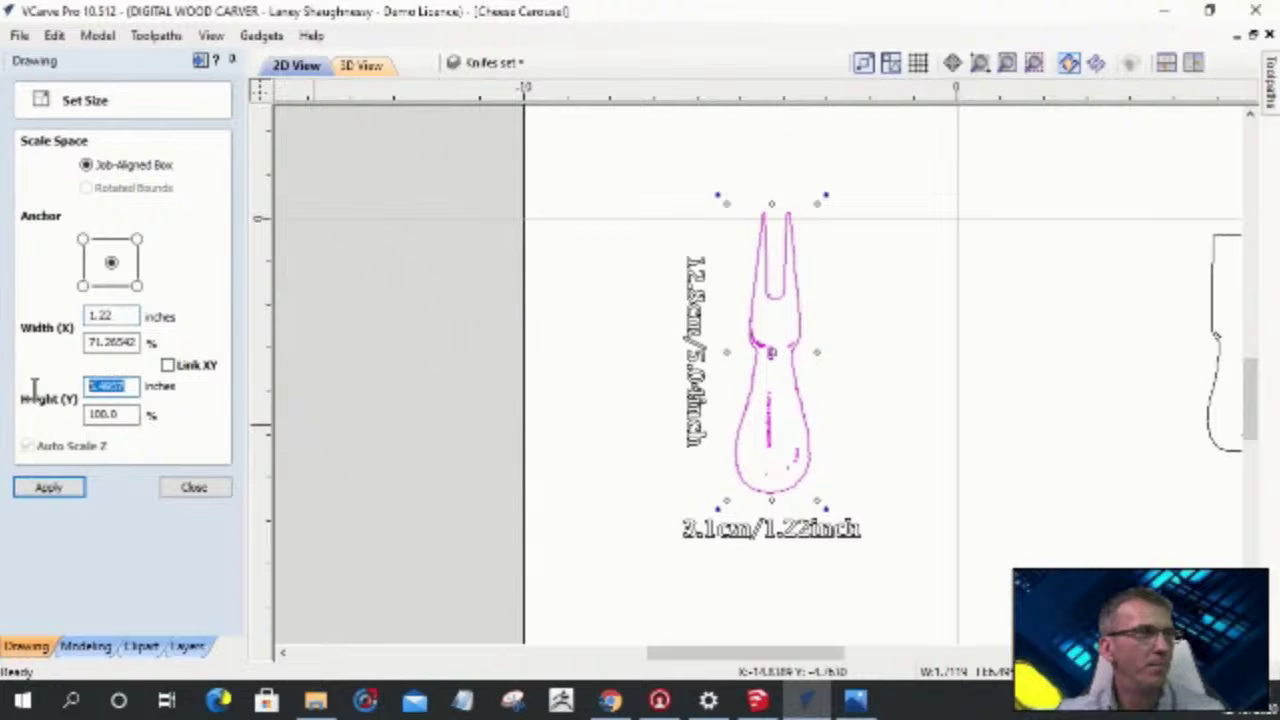
text(.04)
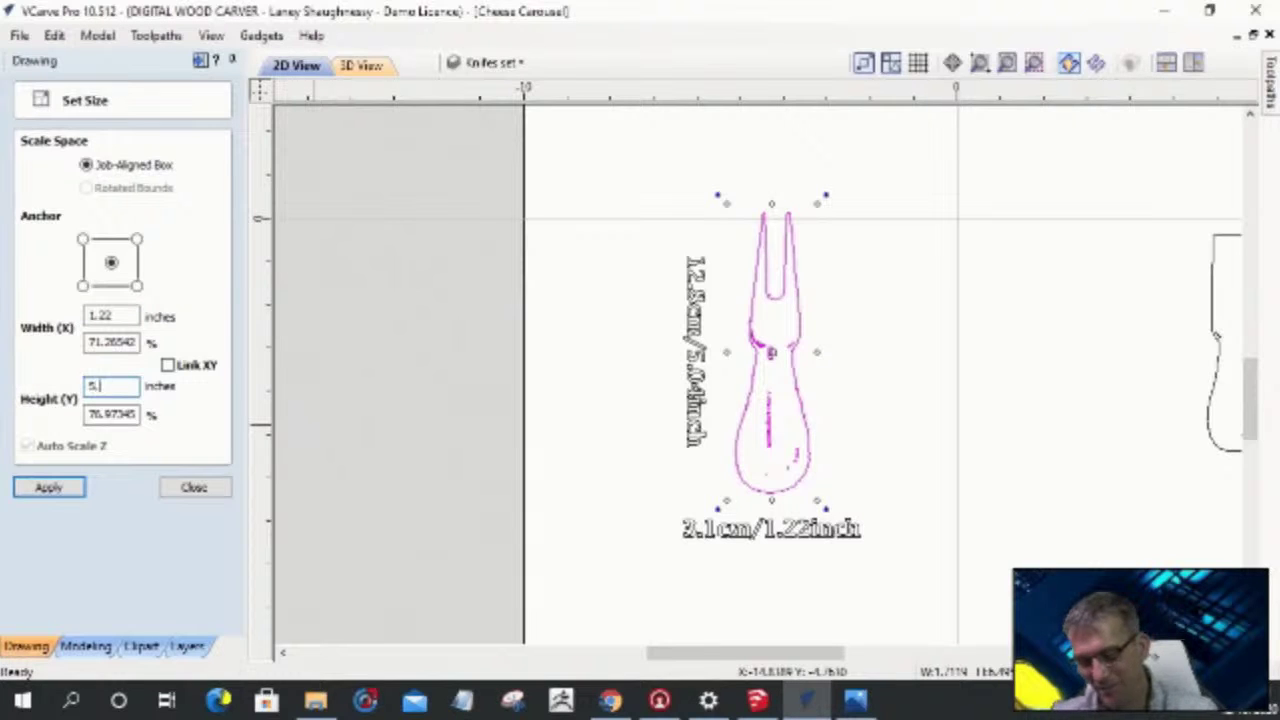
click(36, 488)
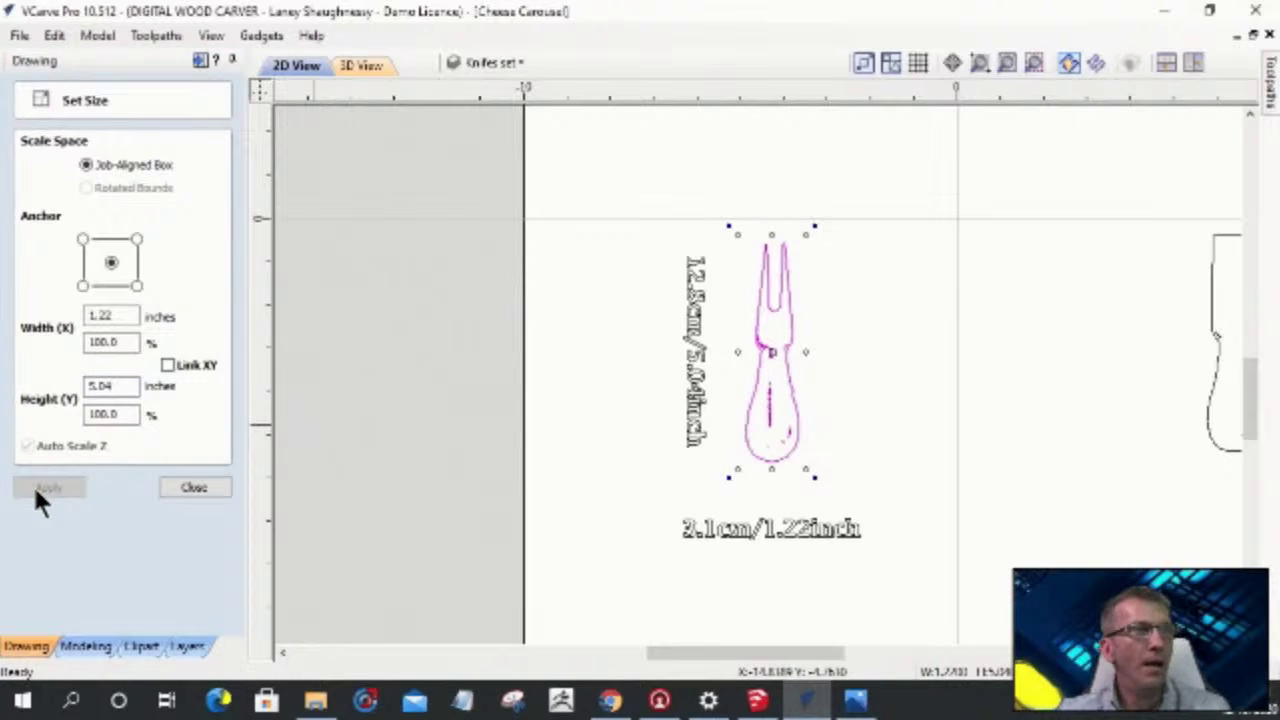
- Move the resized fork away from its labels to just left of the flat-bladed knife, level with both knives
drag(770, 352, 1180, 341)
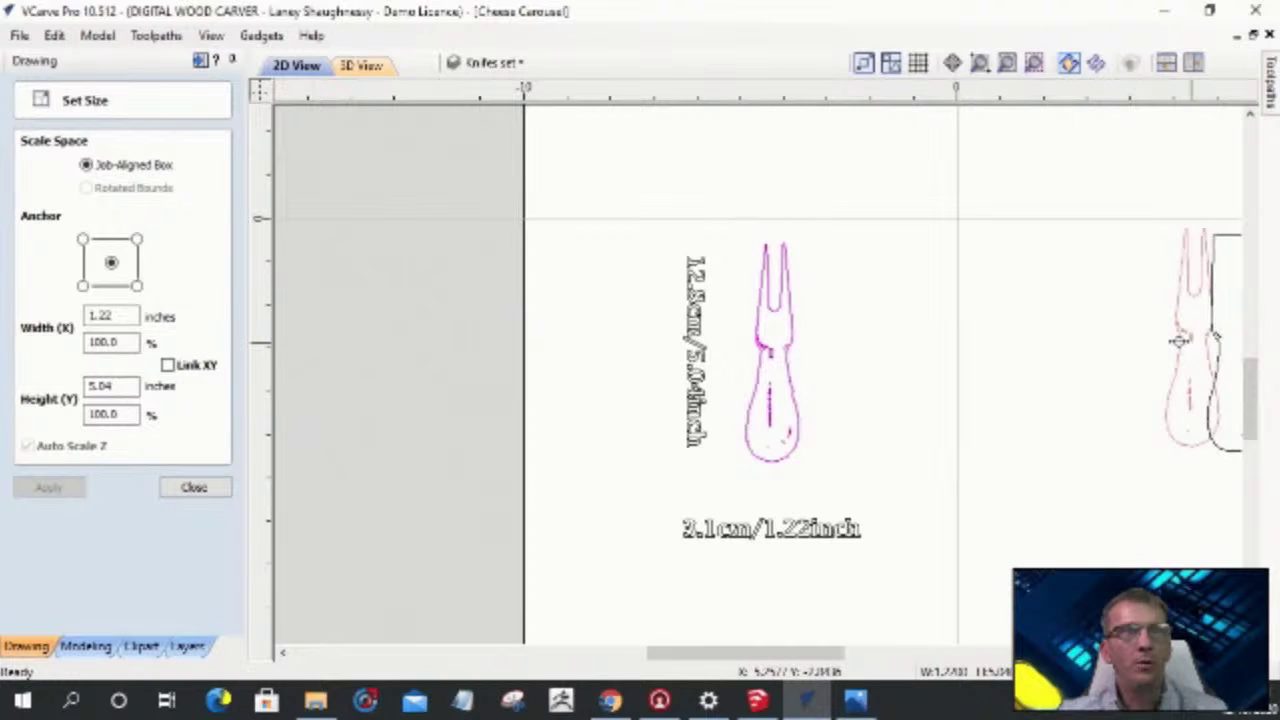
drag(1180, 341, 1178, 342)
scroll(1063, 429, up, 4)
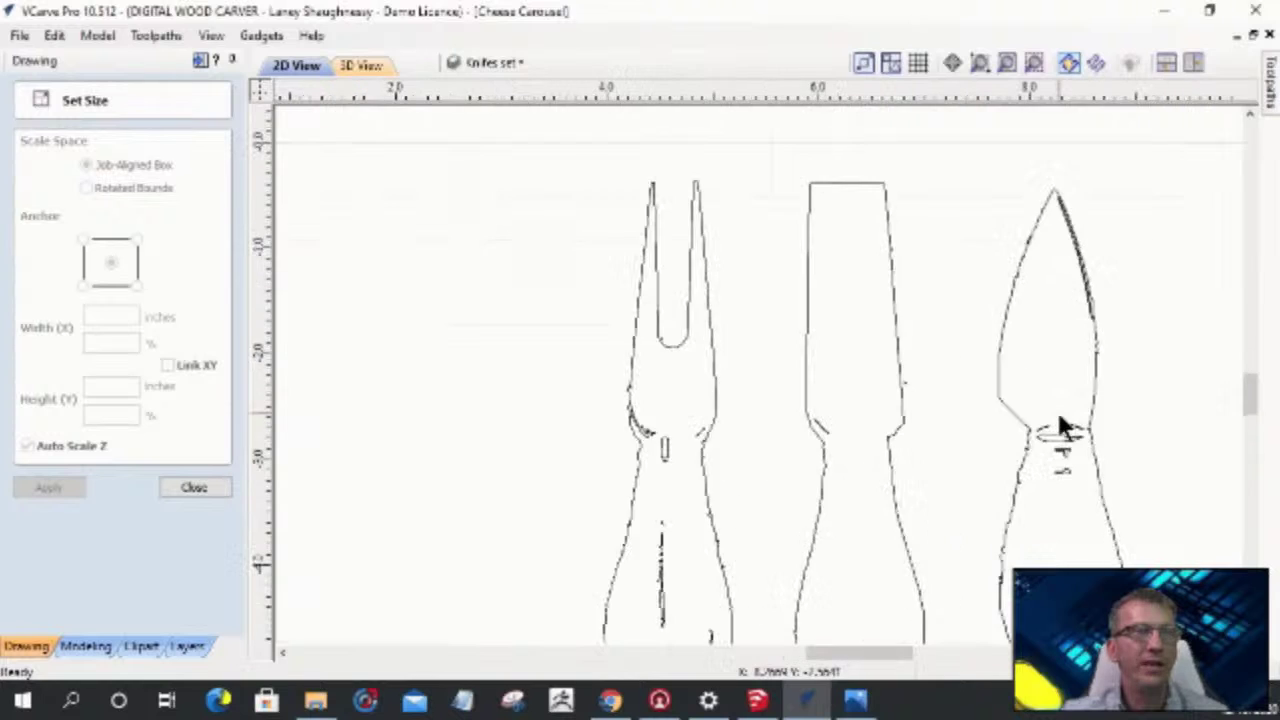
scroll(1063, 428, down, 6)
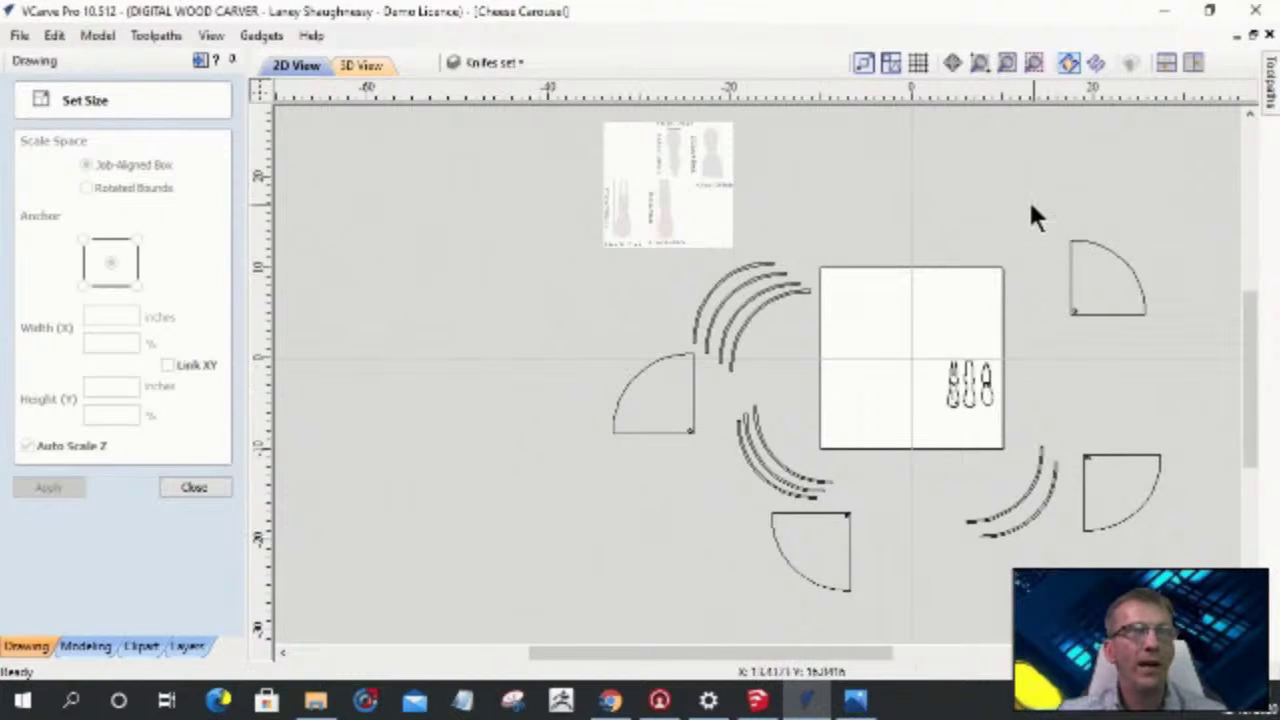
- Move the quarter-circle piece outside the sheet's upper-right corner onto the sheet, just left of the three tools
click(1142, 300)
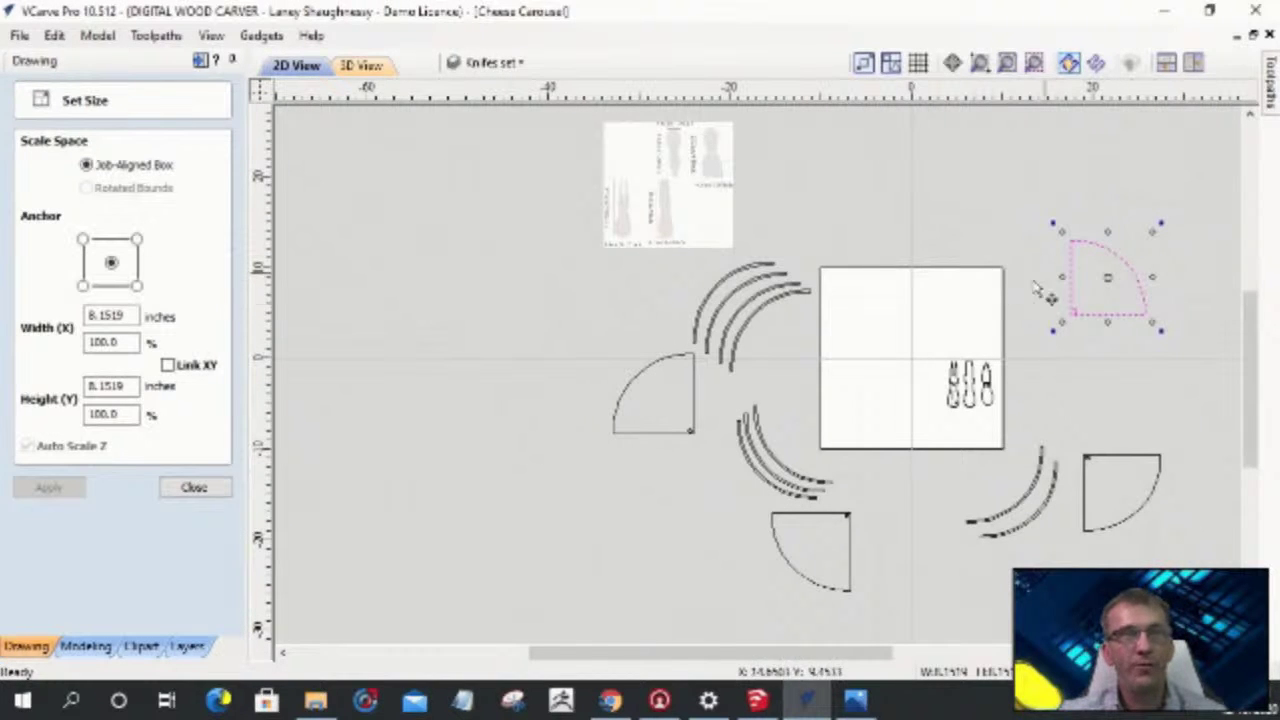
drag(1129, 280, 894, 376)
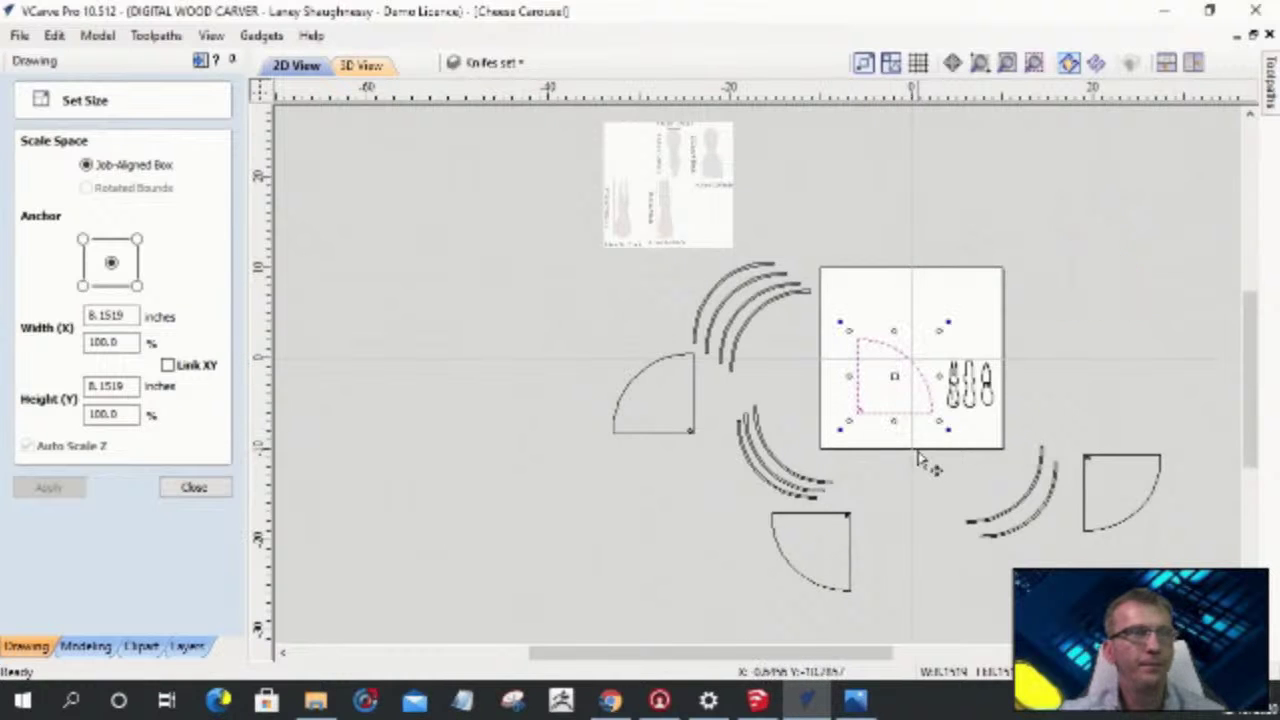
scroll(922, 466, up, 5)
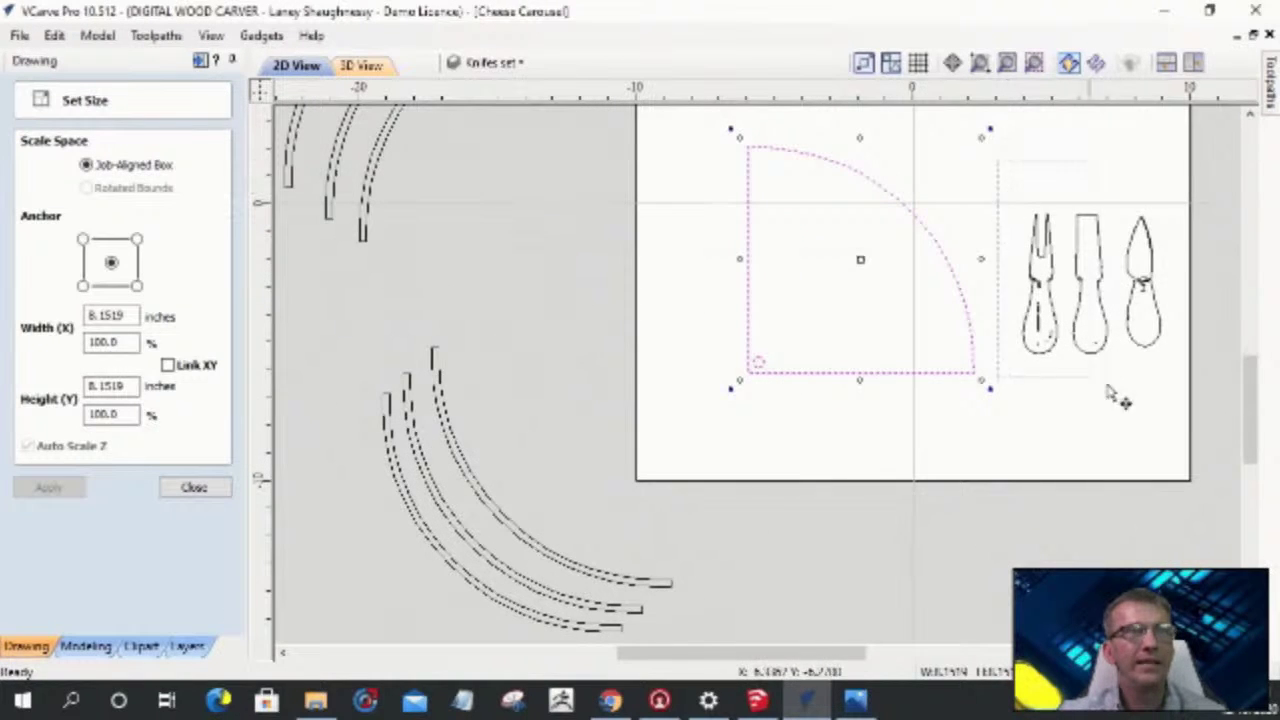
- Rotate the three tools together to a diagonal with handles toward the arc, and place them inside the quarter-circle piece
click(1158, 330)
drag(1096, 283, 1046, 206)
key(r)
key(r)
drag(1060, 189, 857, 286)
scroll(857, 288, up, 1)
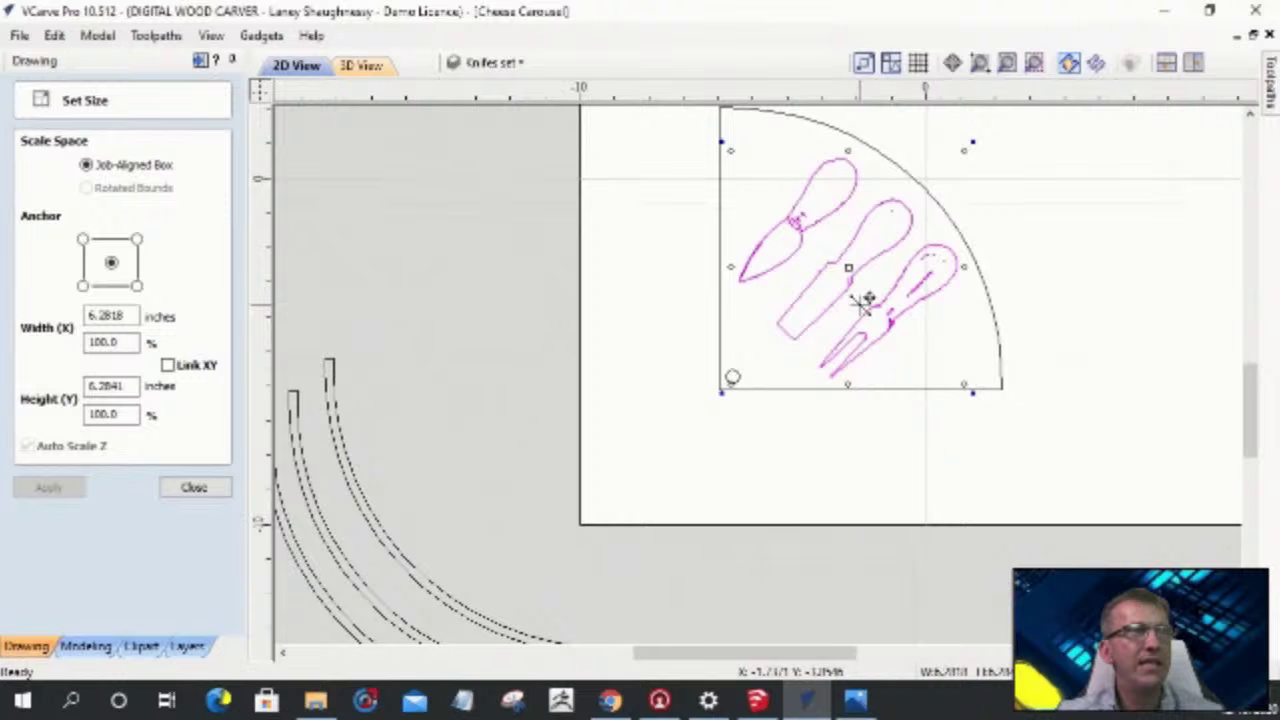
- Select only the pointed knife, close the size settings and open the Offset Vectors tool
scroll(829, 294, up, 1)
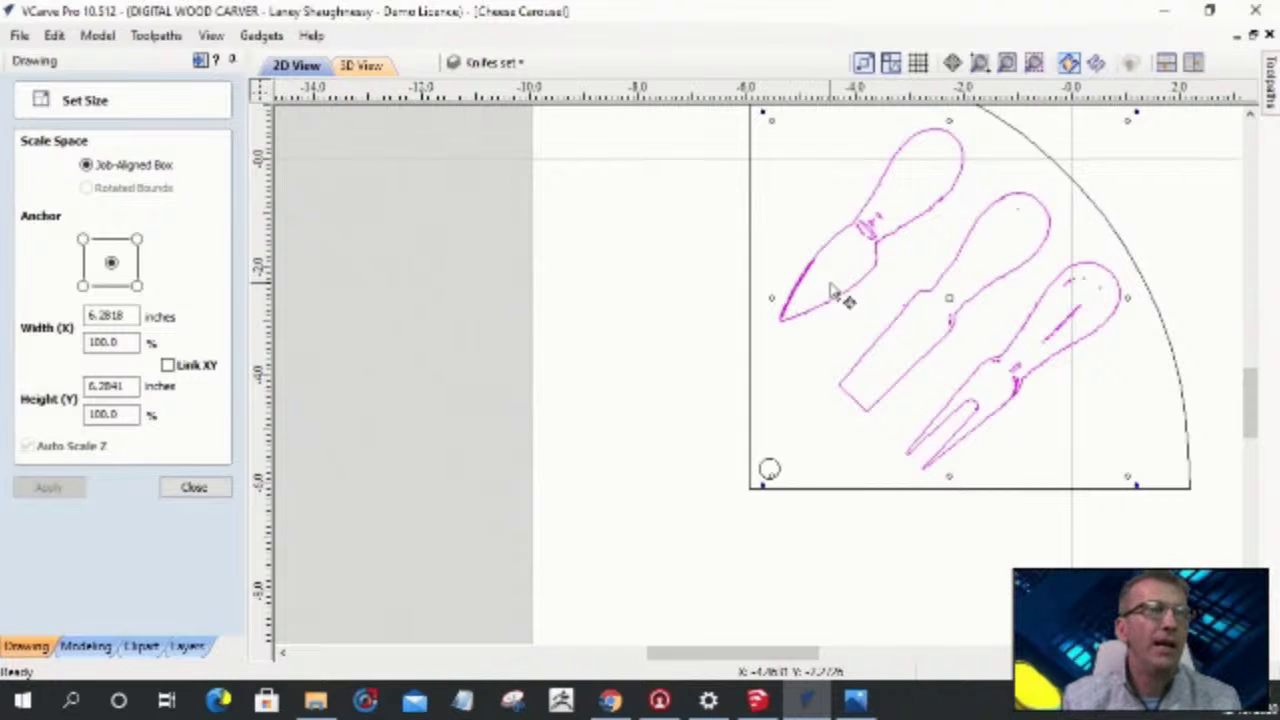
click(880, 308)
click(806, 308)
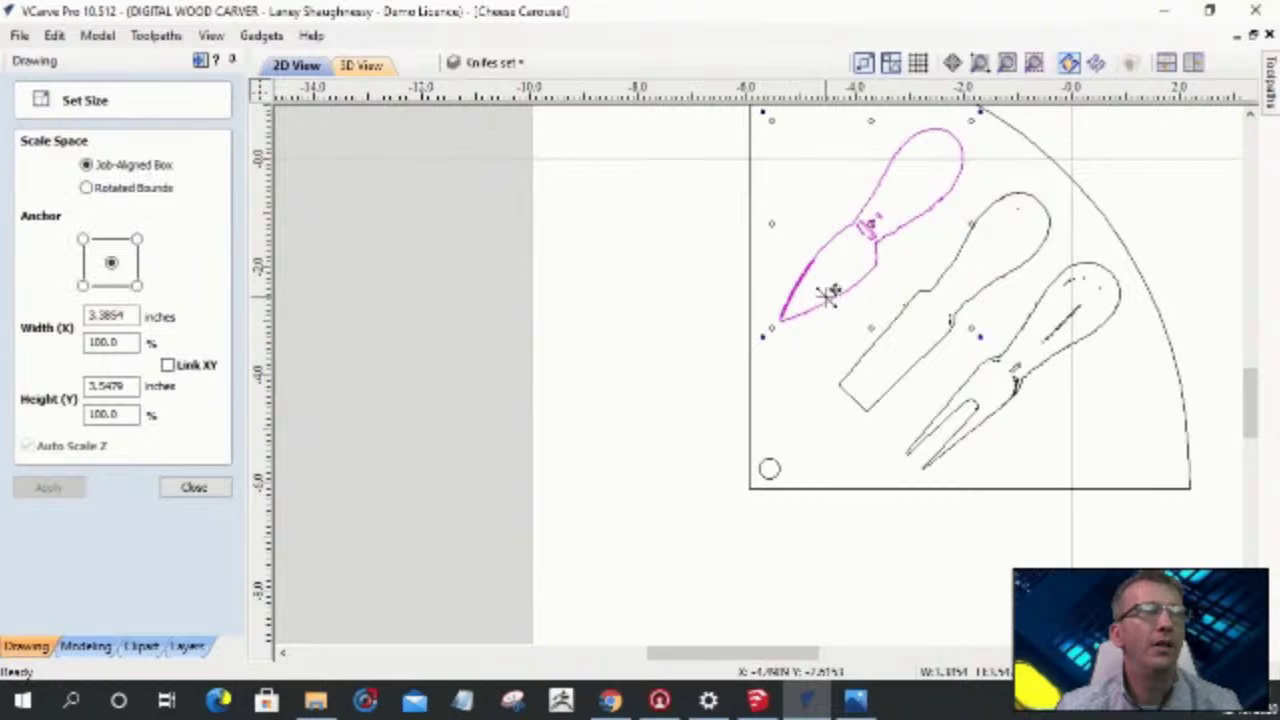
click(193, 488)
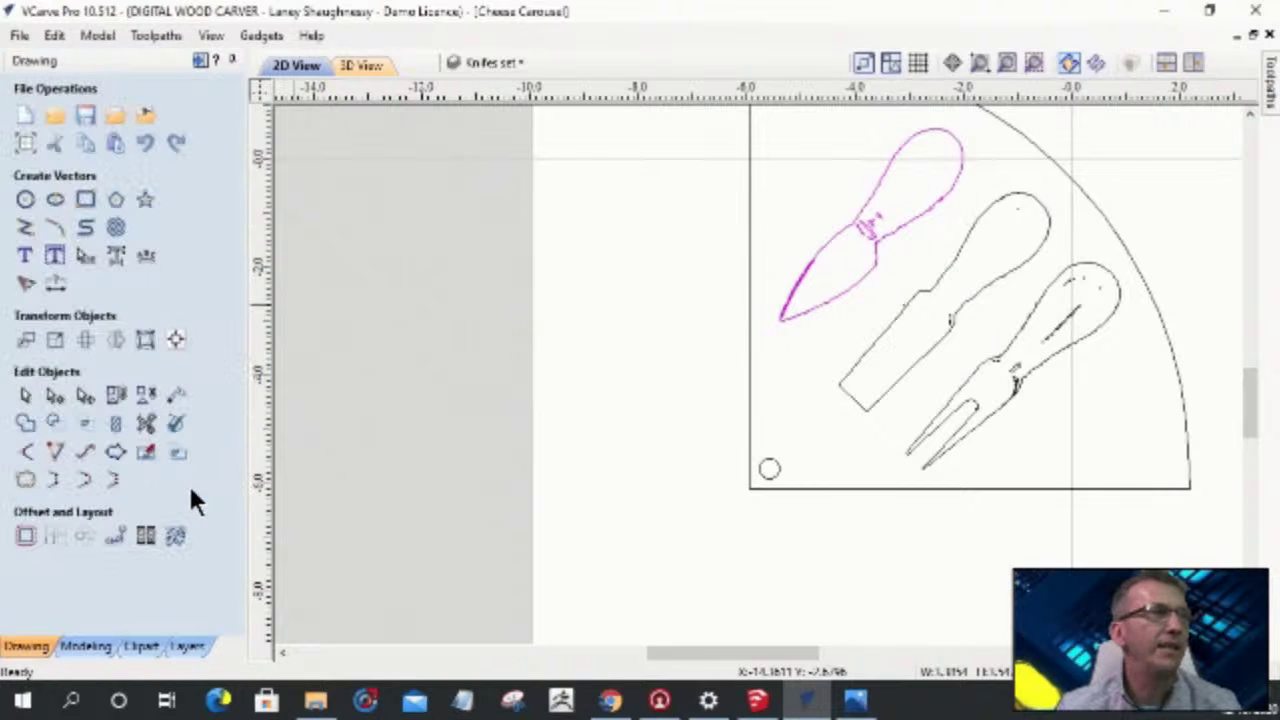
click(25, 540)
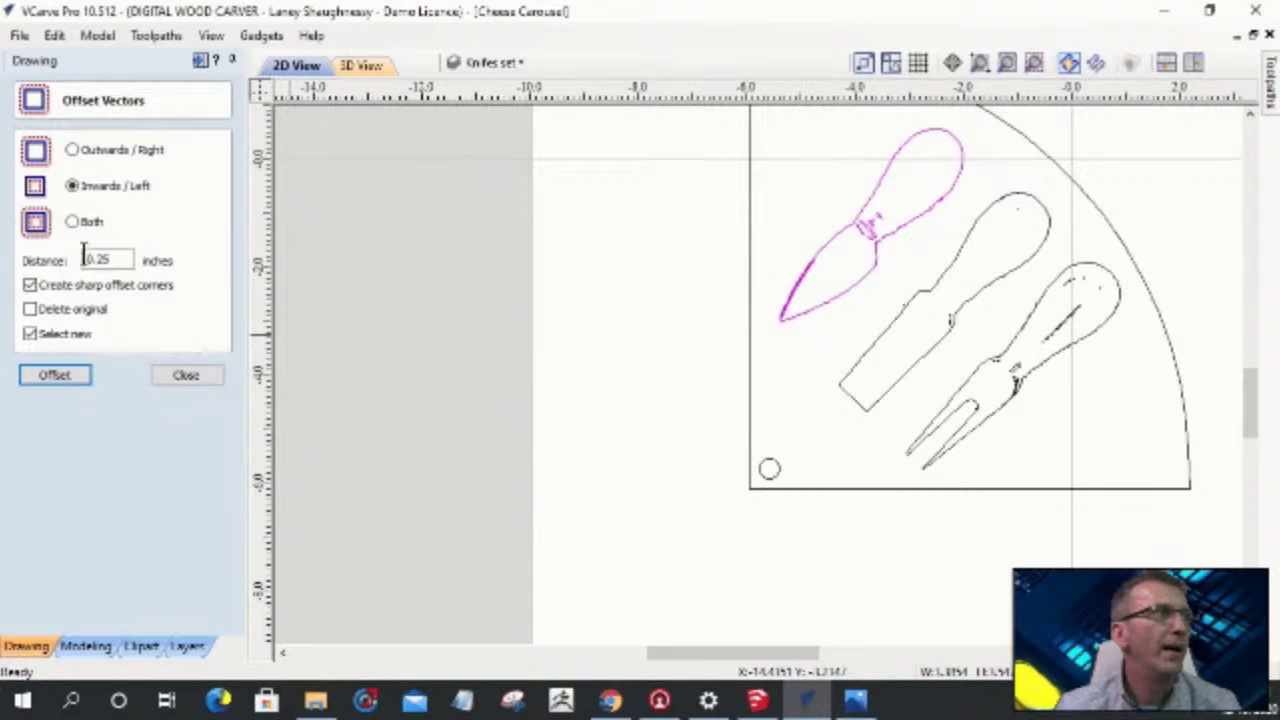
- Try to offset the pointed knife's outline inwards by 0.25 inches, and undo the offset
drag(94, 259, 120, 259)
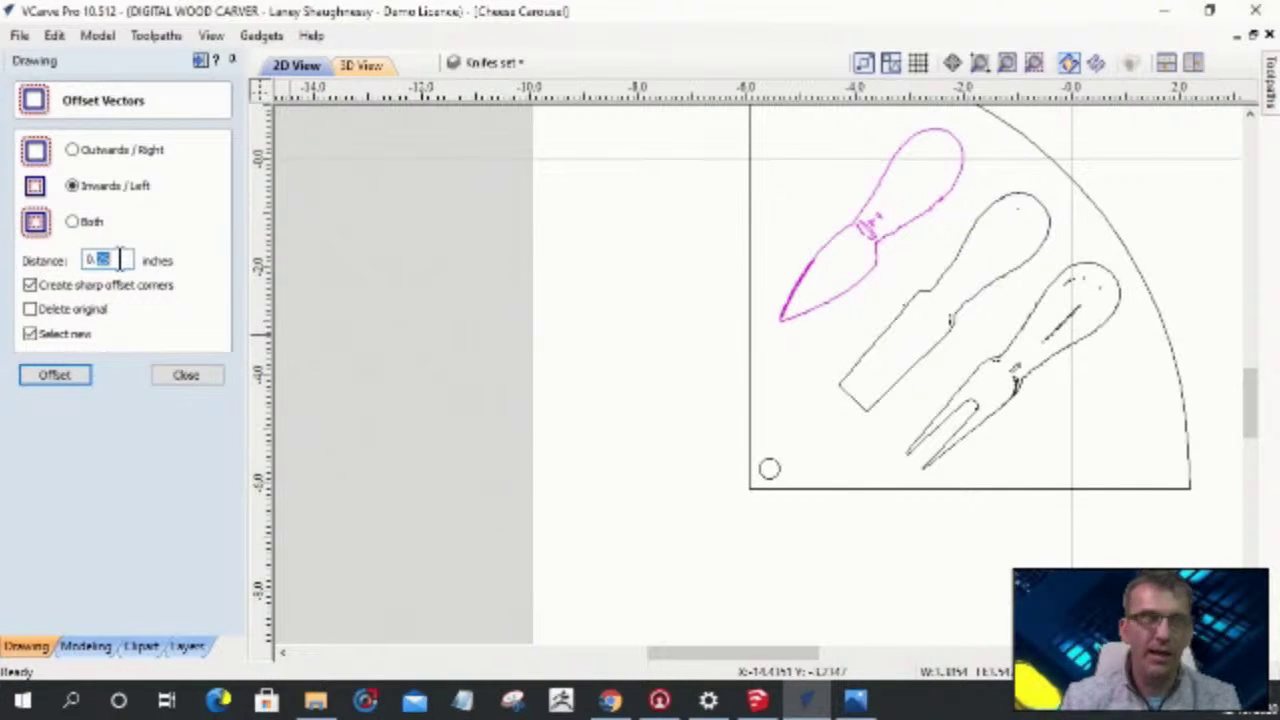
click(61, 374)
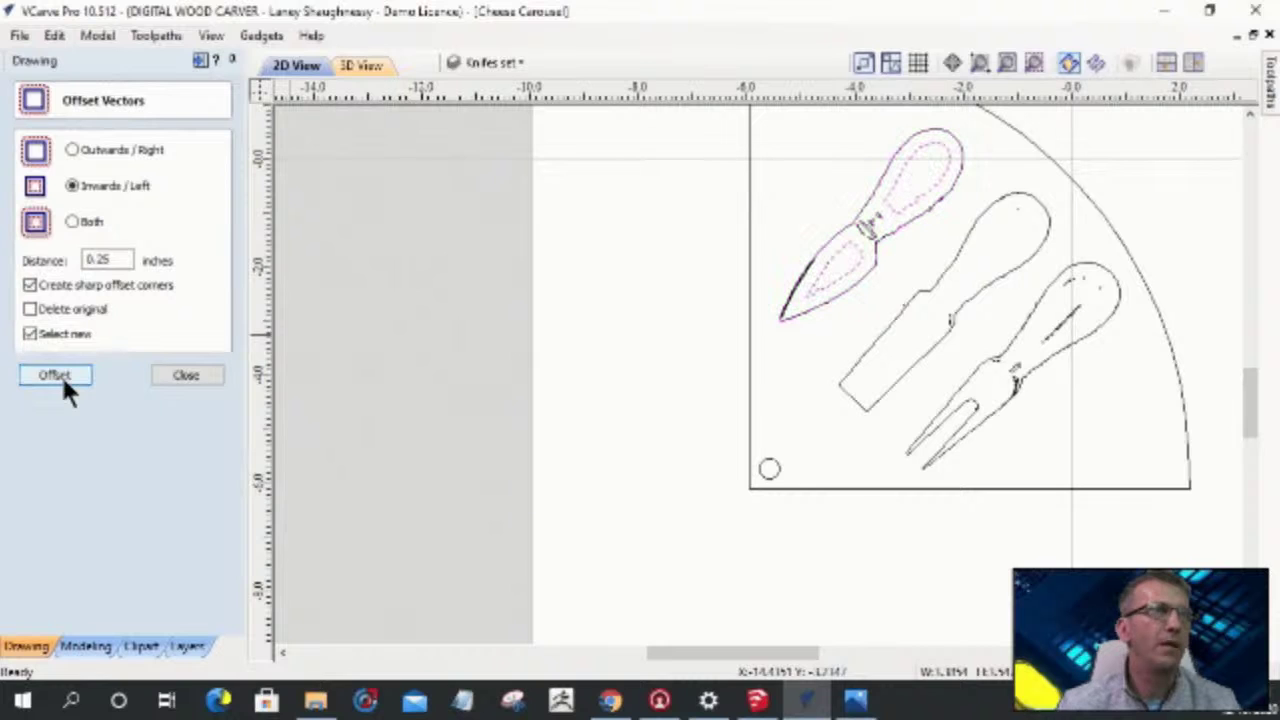
key(ctrl+z)
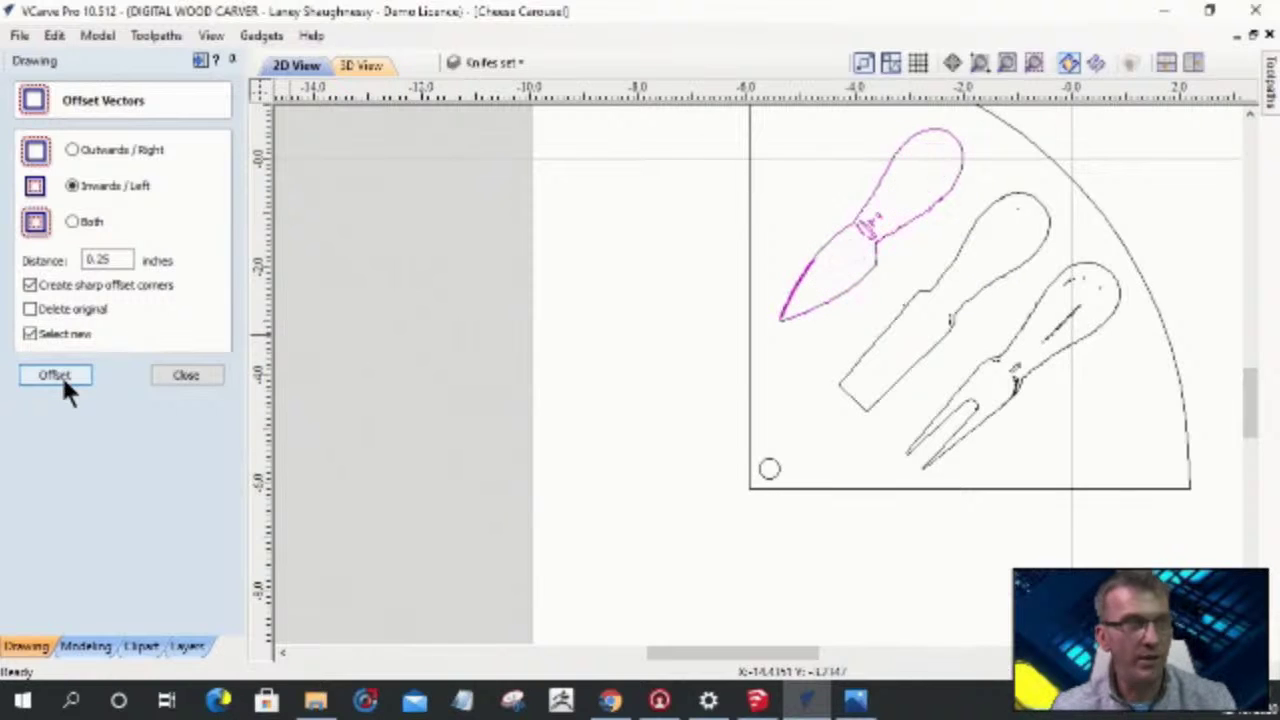
- Offset the pointed knife's outline outwards by 0.25 inches and inspect the new outline around the blade and neck
click(70, 150)
click(59, 374)
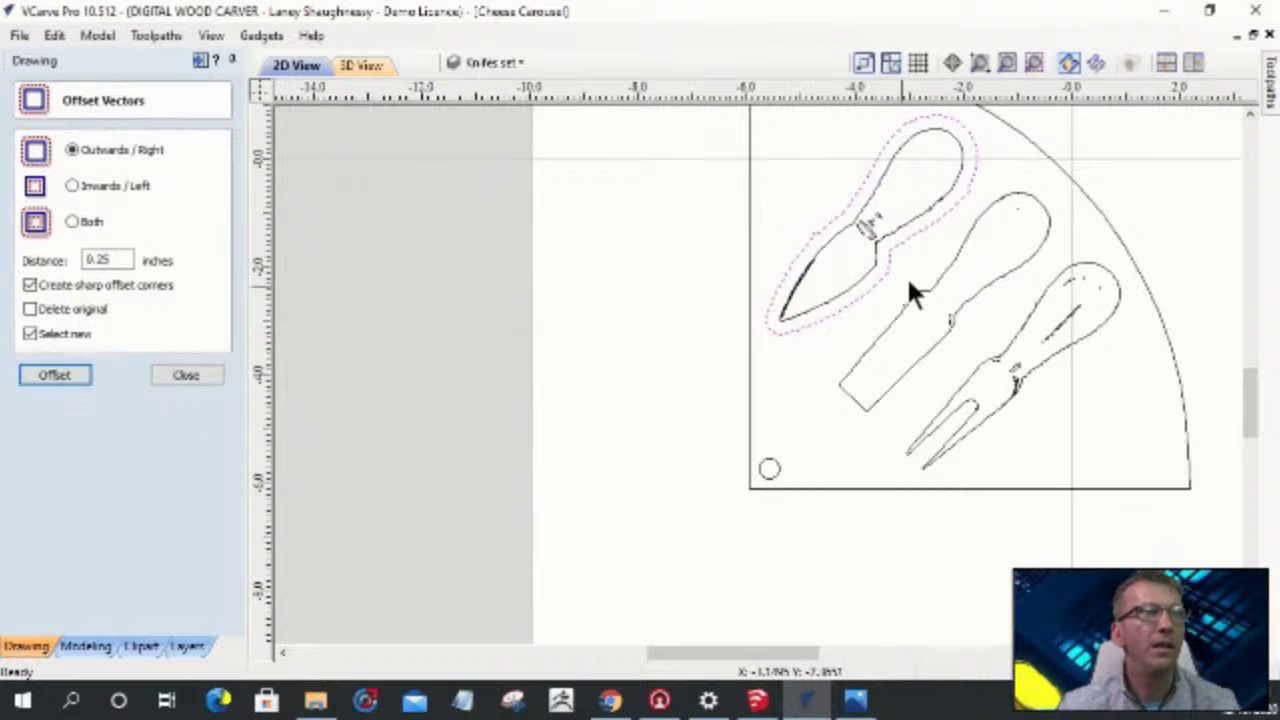
scroll(818, 300, up, 3)
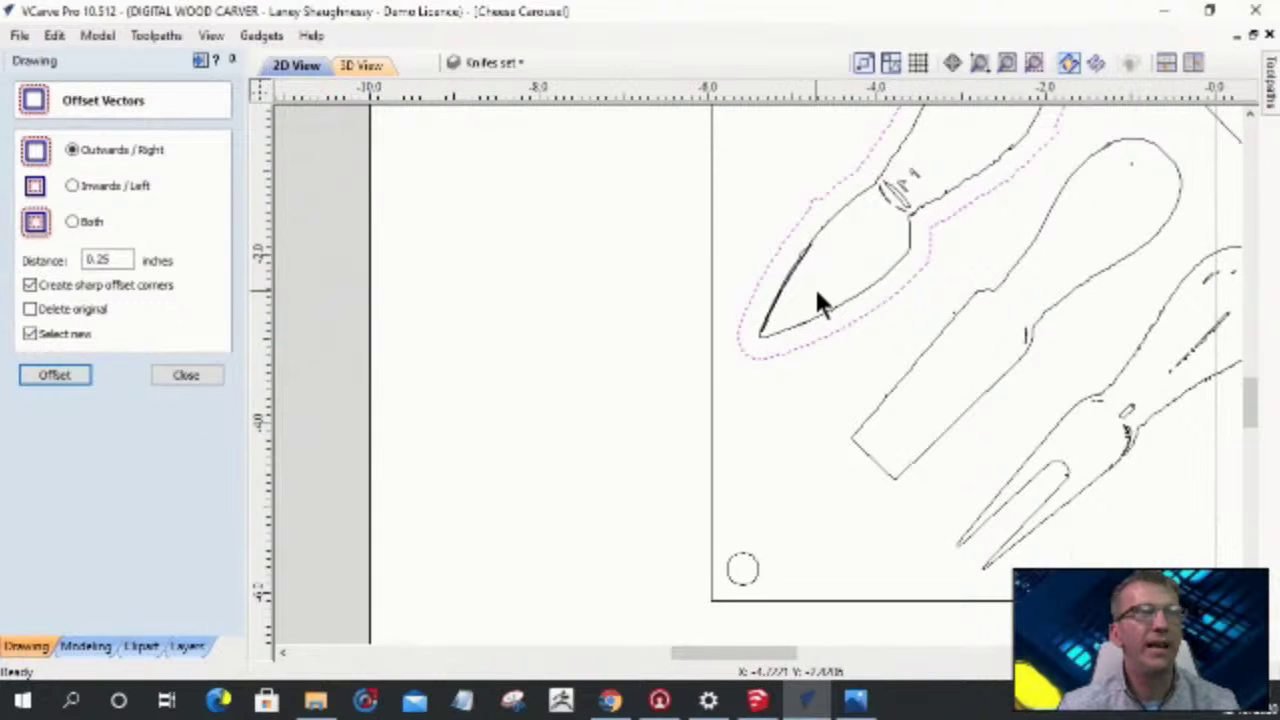
scroll(771, 223, down, 5)
scroll(783, 246, up, 4)
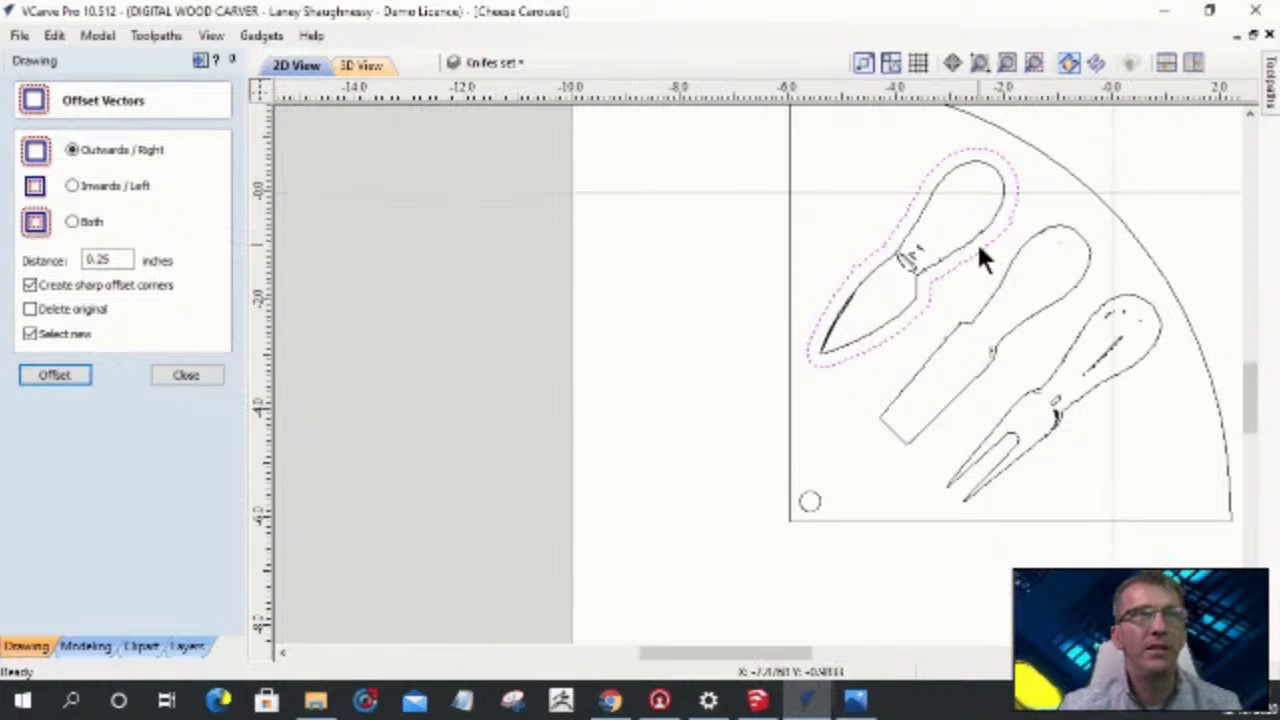
scroll(948, 220, up, 4)
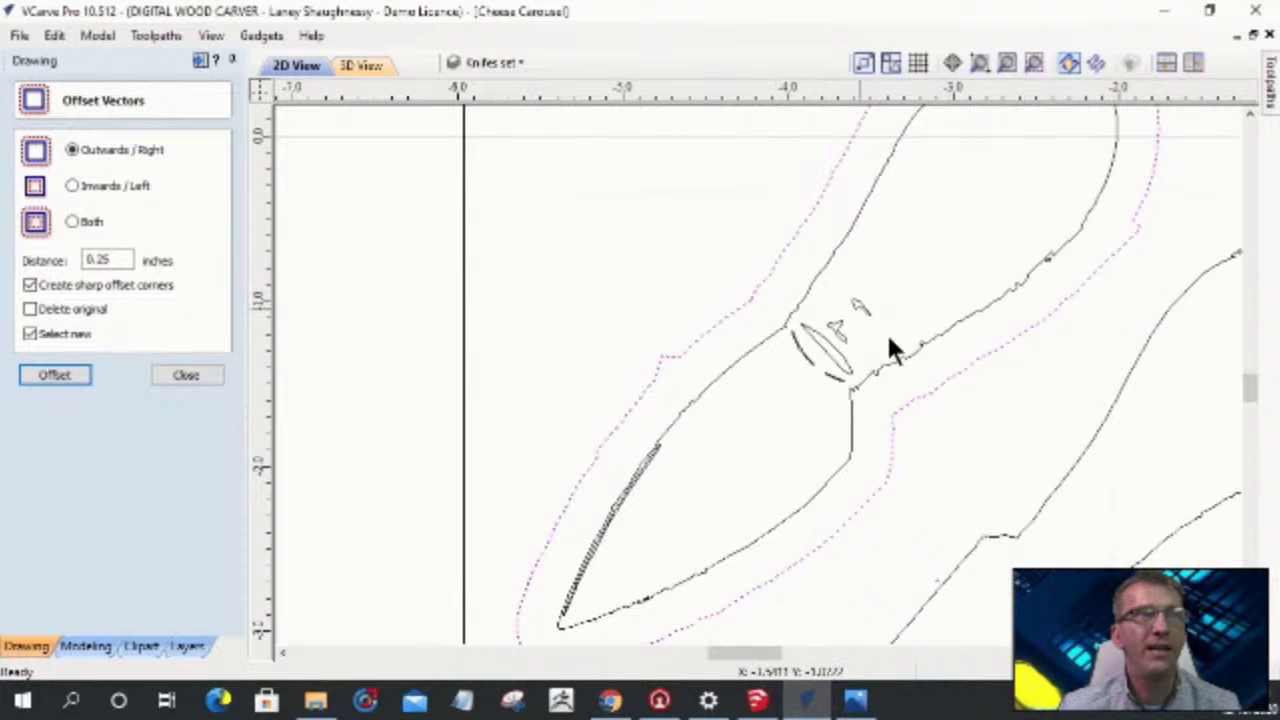
- Undo the 0.25-inch offset and offset the pointed knife's outline outwards by 0.125 inches
scroll(1006, 329, down, 3)
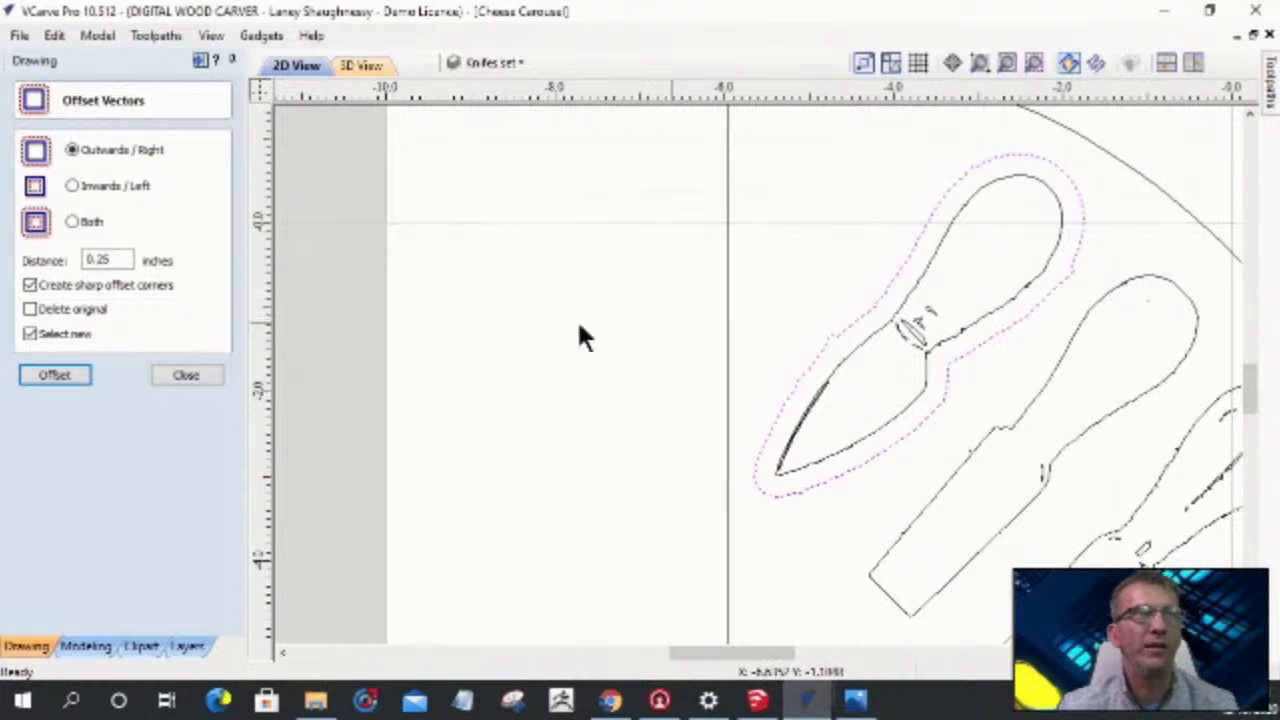
key(ctrl+z)
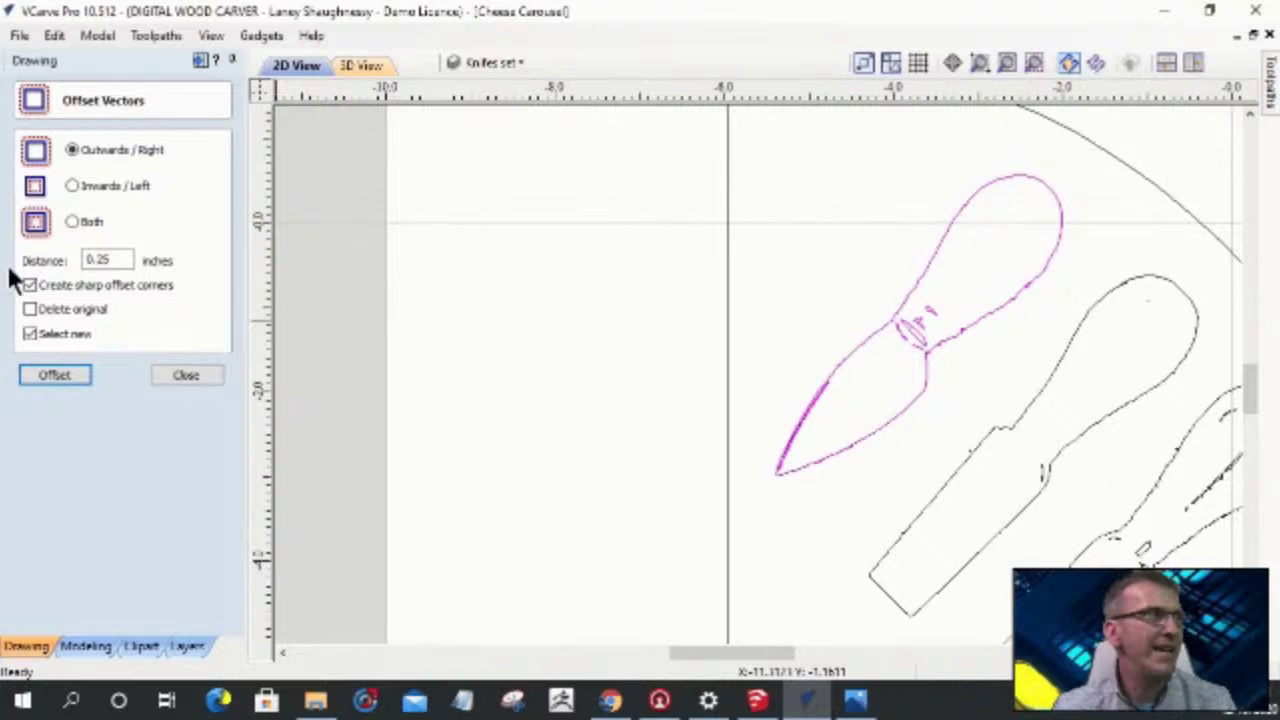
click(97, 260)
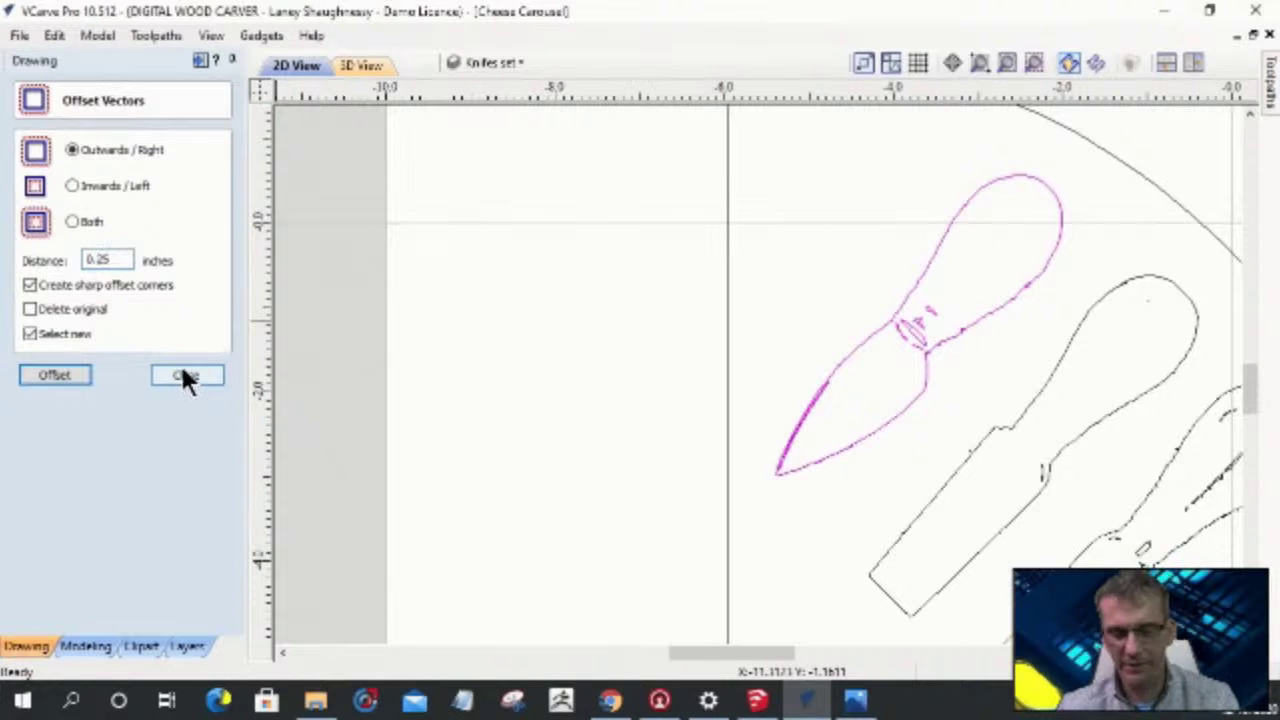
text(1)
click(71, 375)
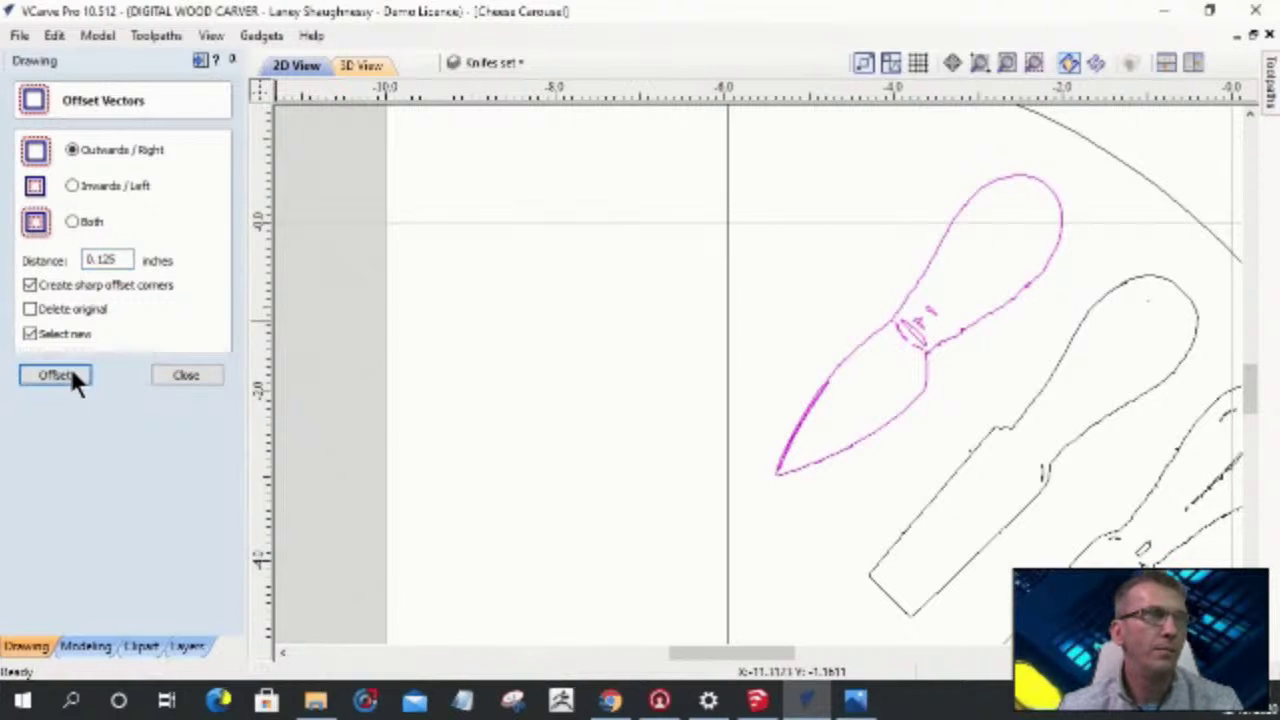
scroll(903, 449, up, 3)
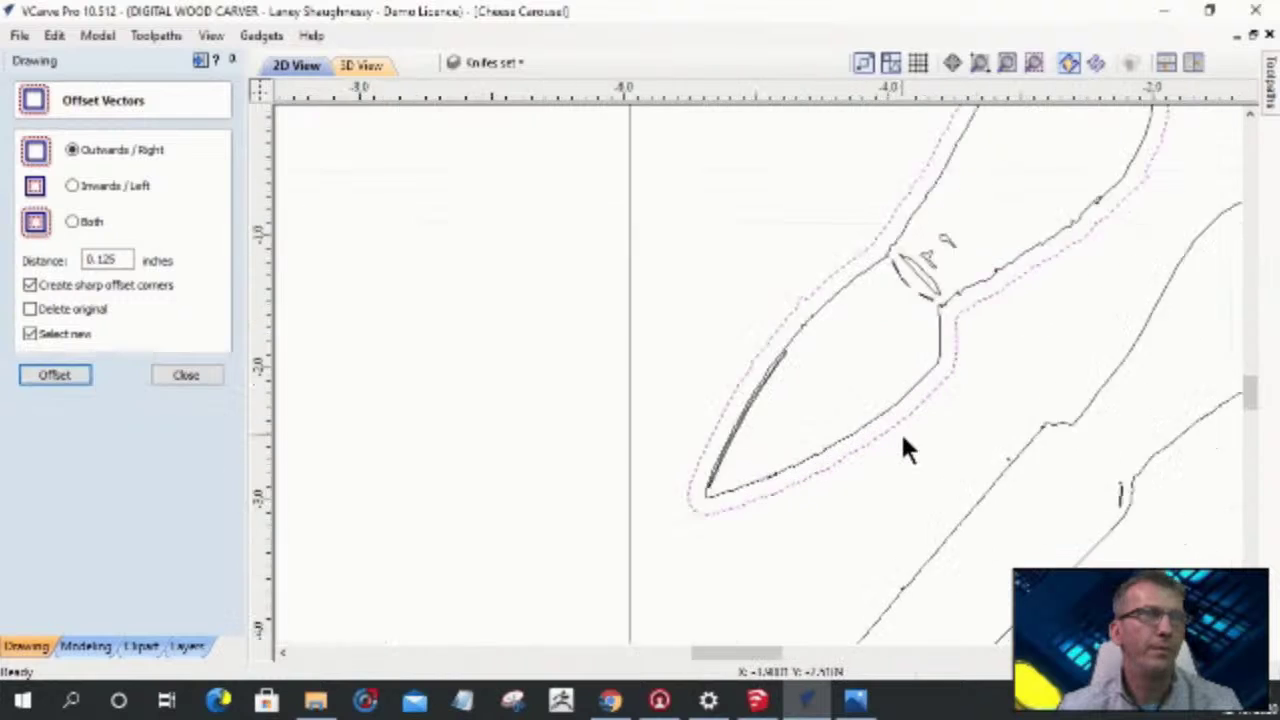
scroll(815, 385, down, 2)
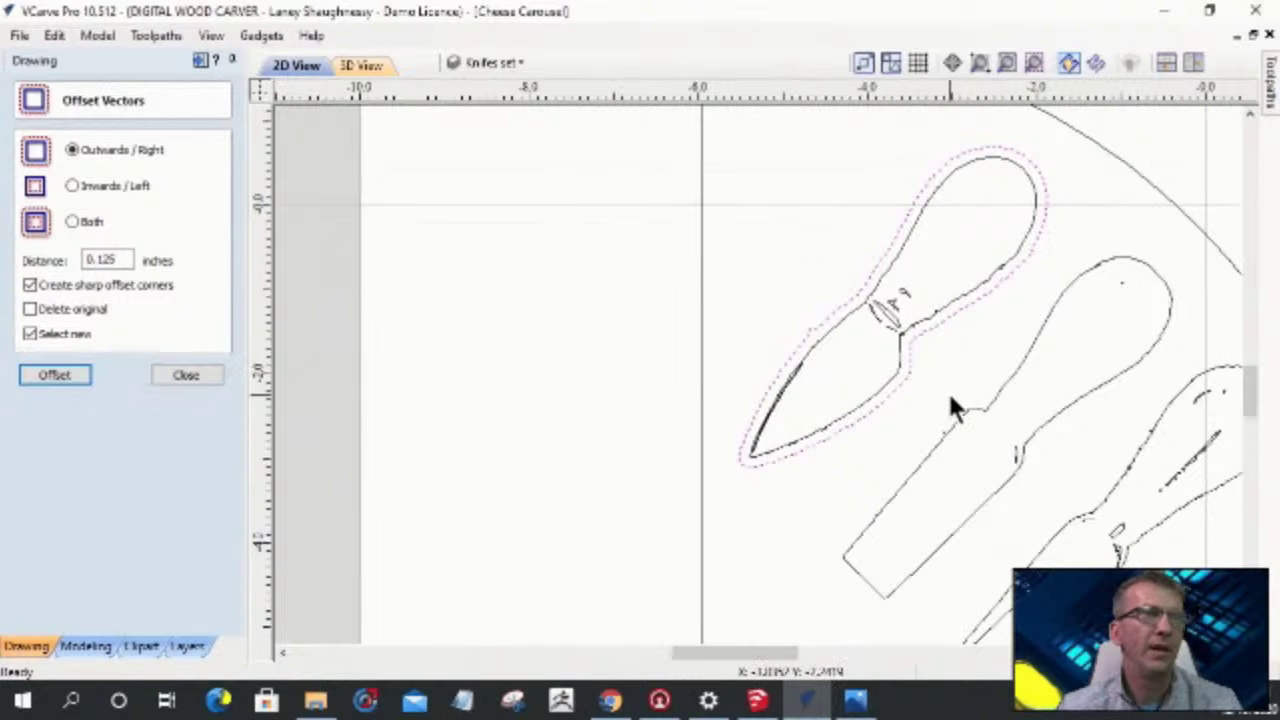
- Offset the flat-bladed knife's outline and the fork's outline outwards by 0.125 inches
click(988, 420)
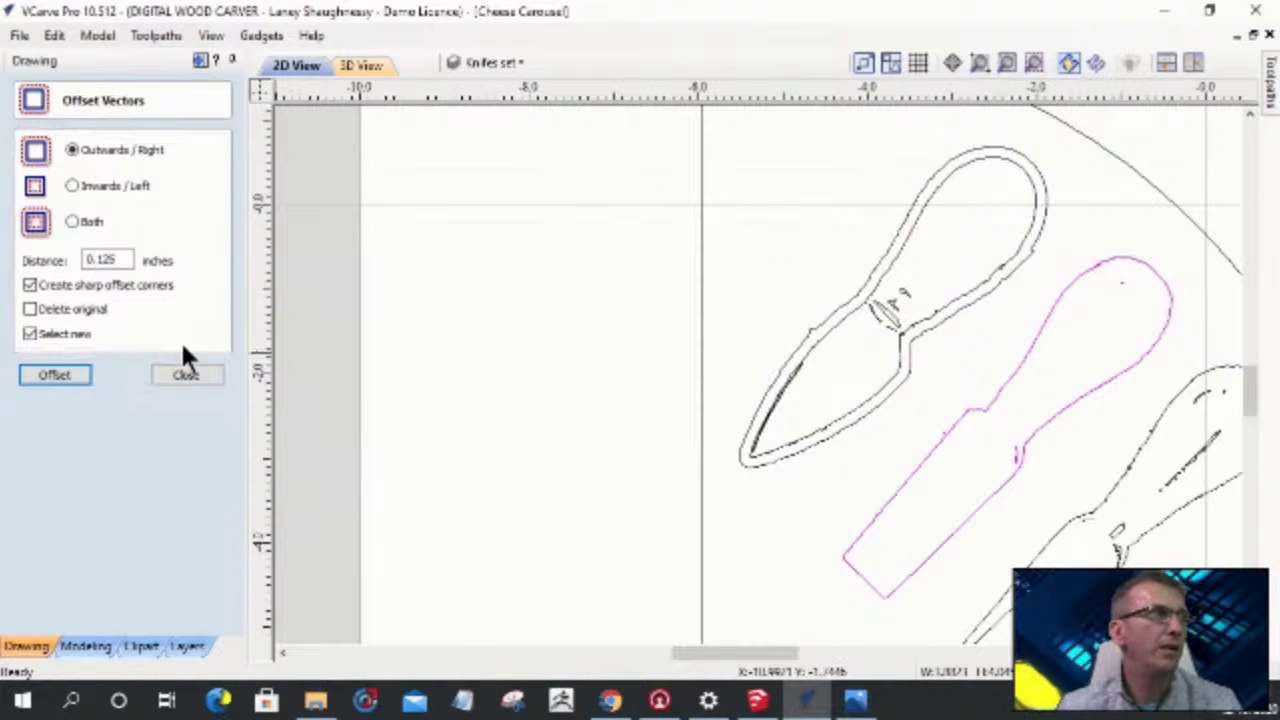
click(68, 366)
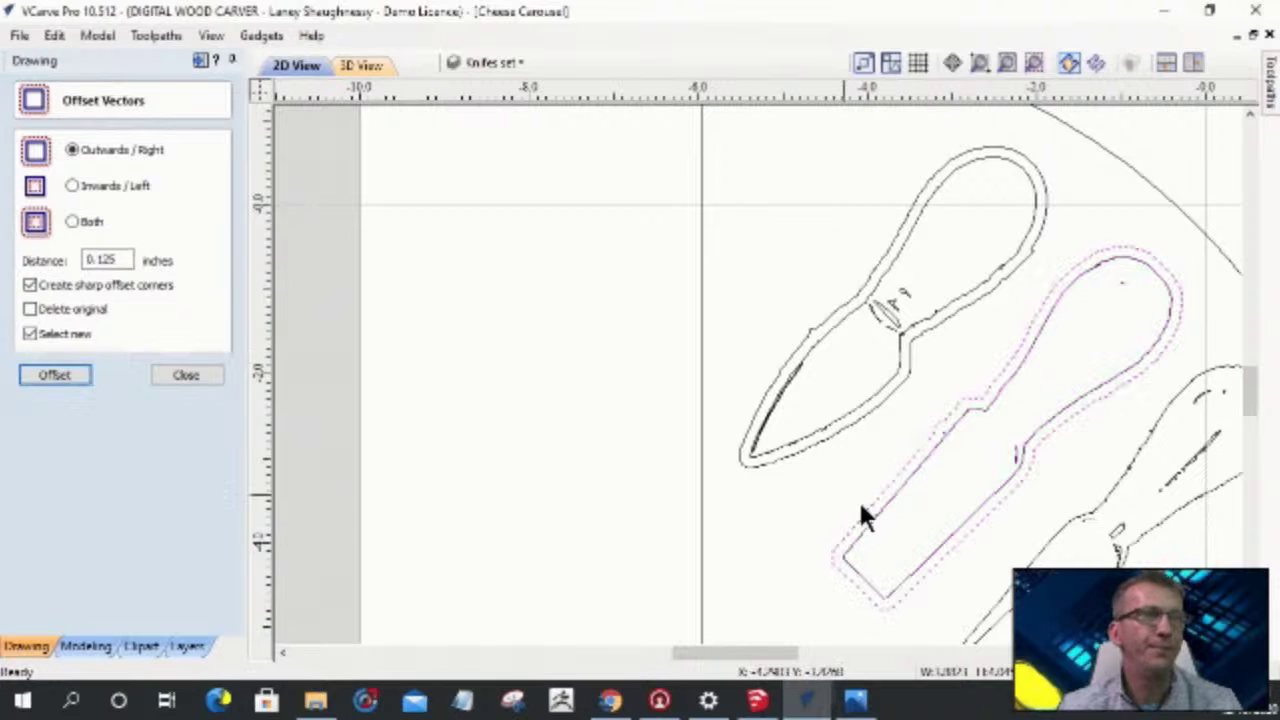
click(1088, 510)
click(75, 370)
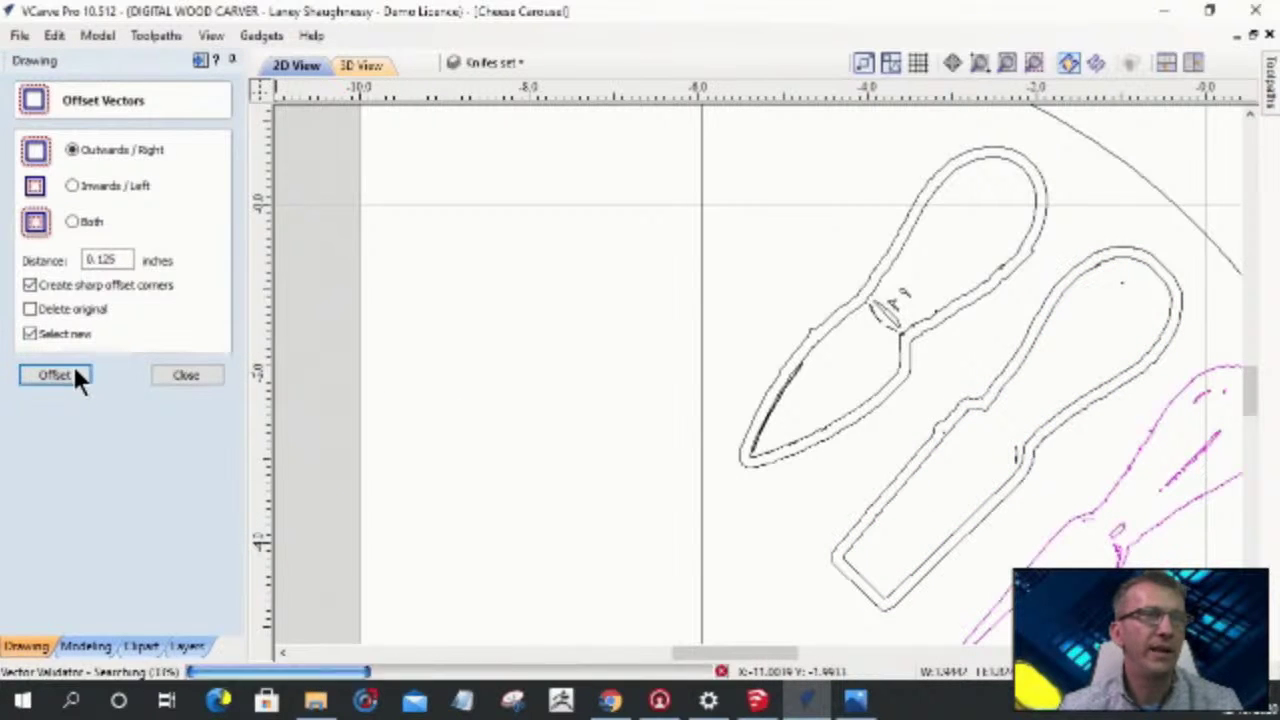
scroll(492, 206, down, 3)
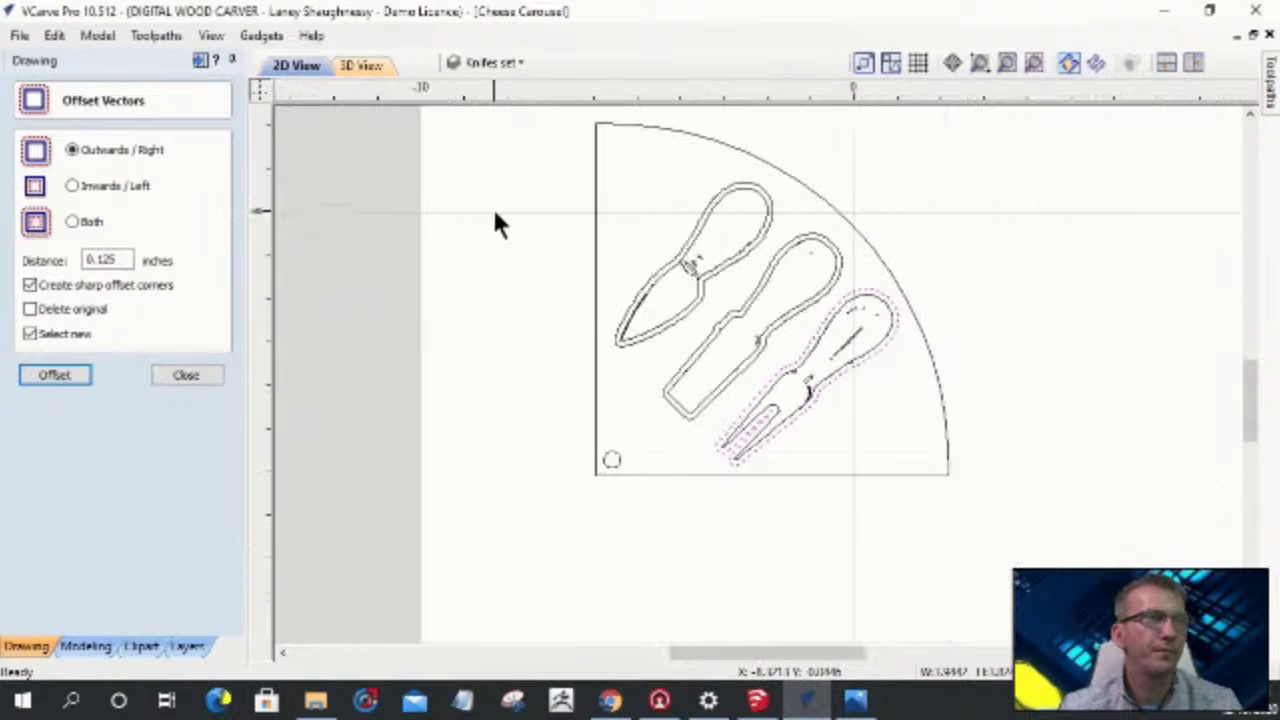
- Examine the offset contours around the pointed and flat-bladed knives for bumps and irregular edges
scroll(518, 240, up, 2)
click(742, 284)
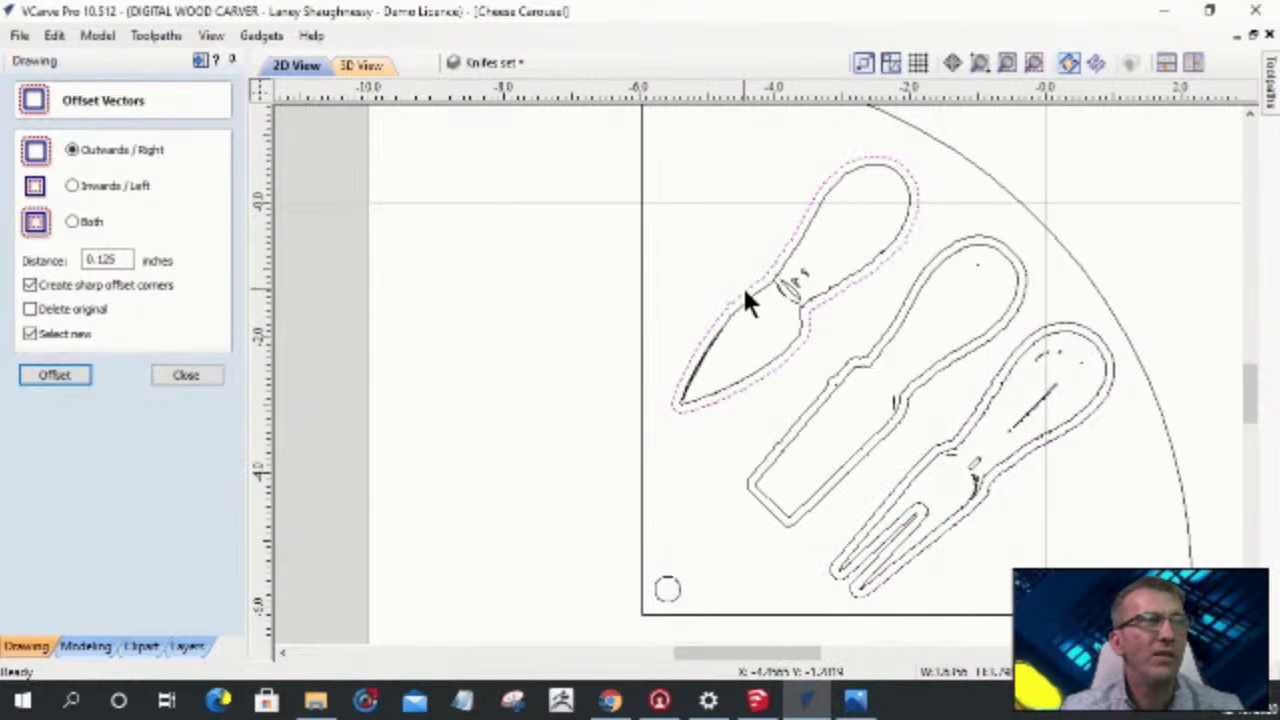
scroll(705, 282, up, 5)
scroll(700, 280, up, 1)
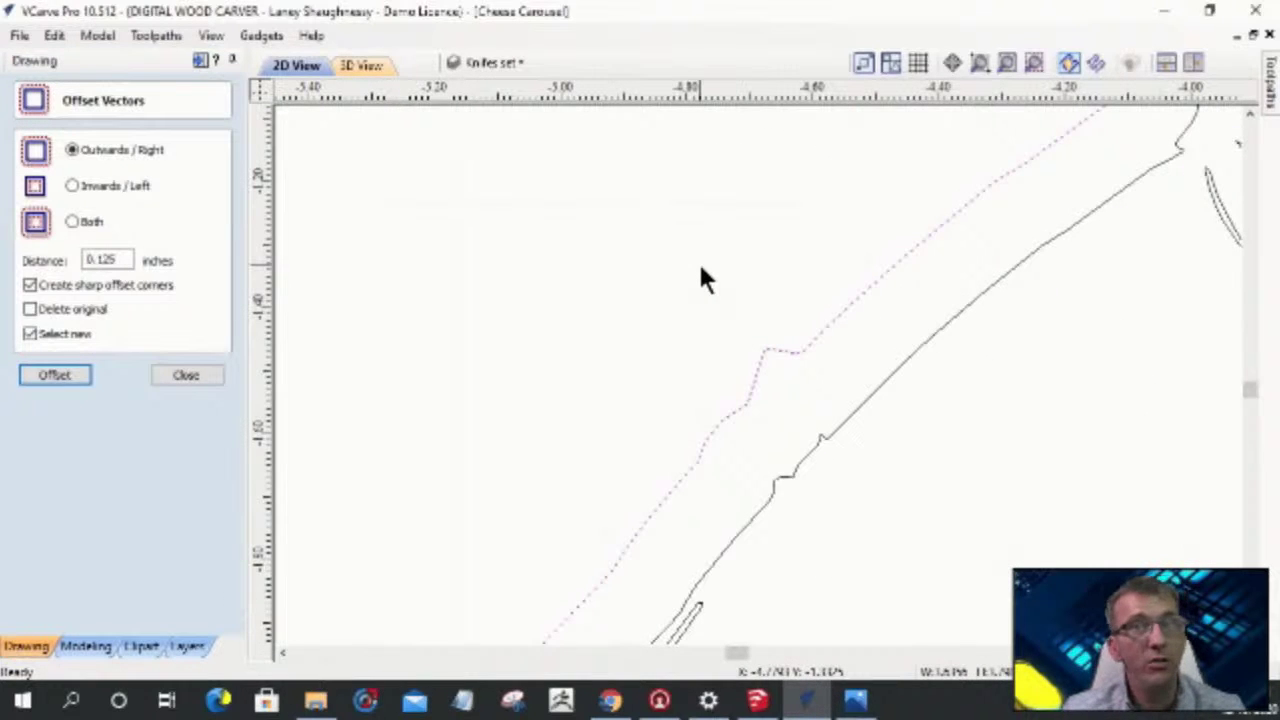
scroll(701, 277, down, 5)
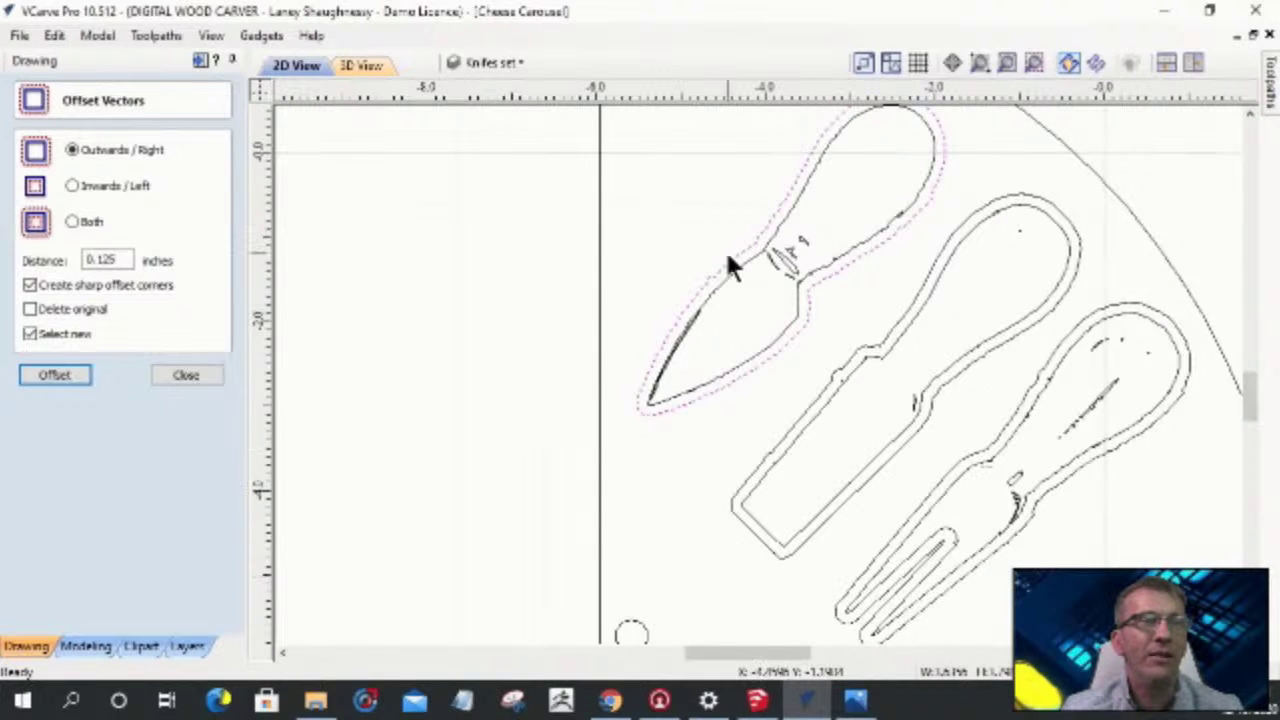
scroll(825, 385, up, 3)
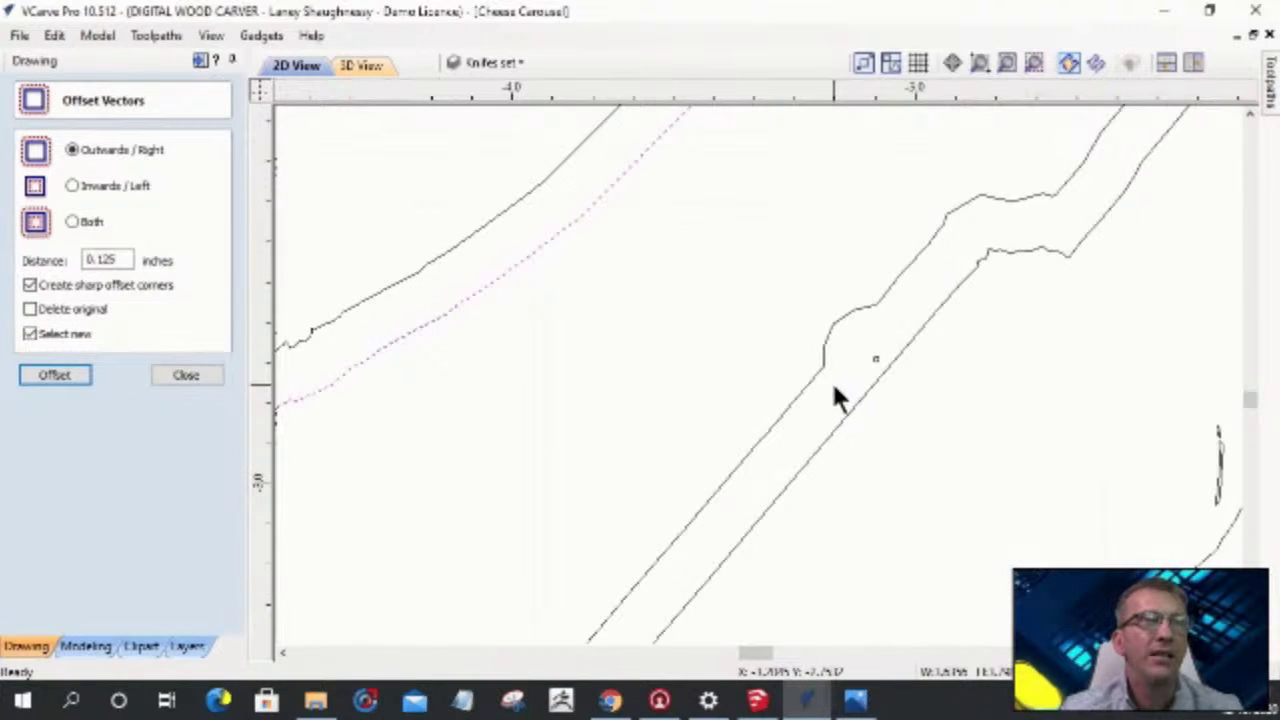
scroll(831, 380, down, 3)
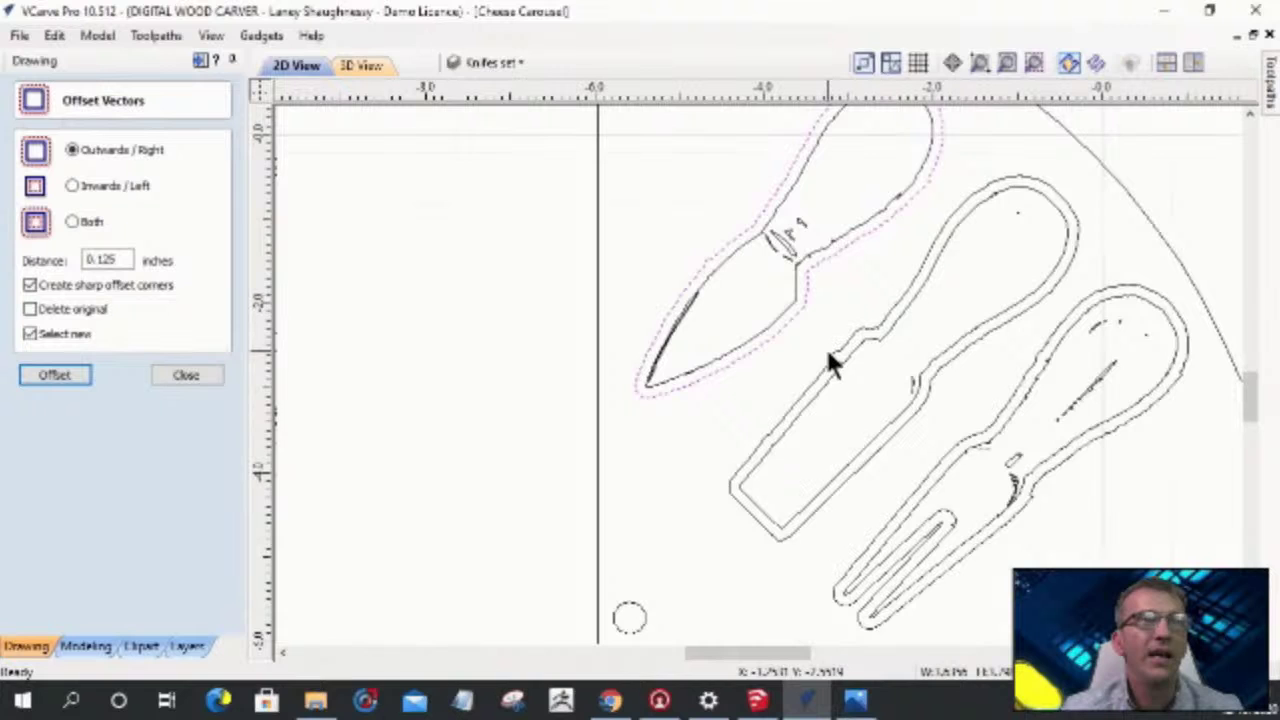
scroll(829, 360, down, 2)
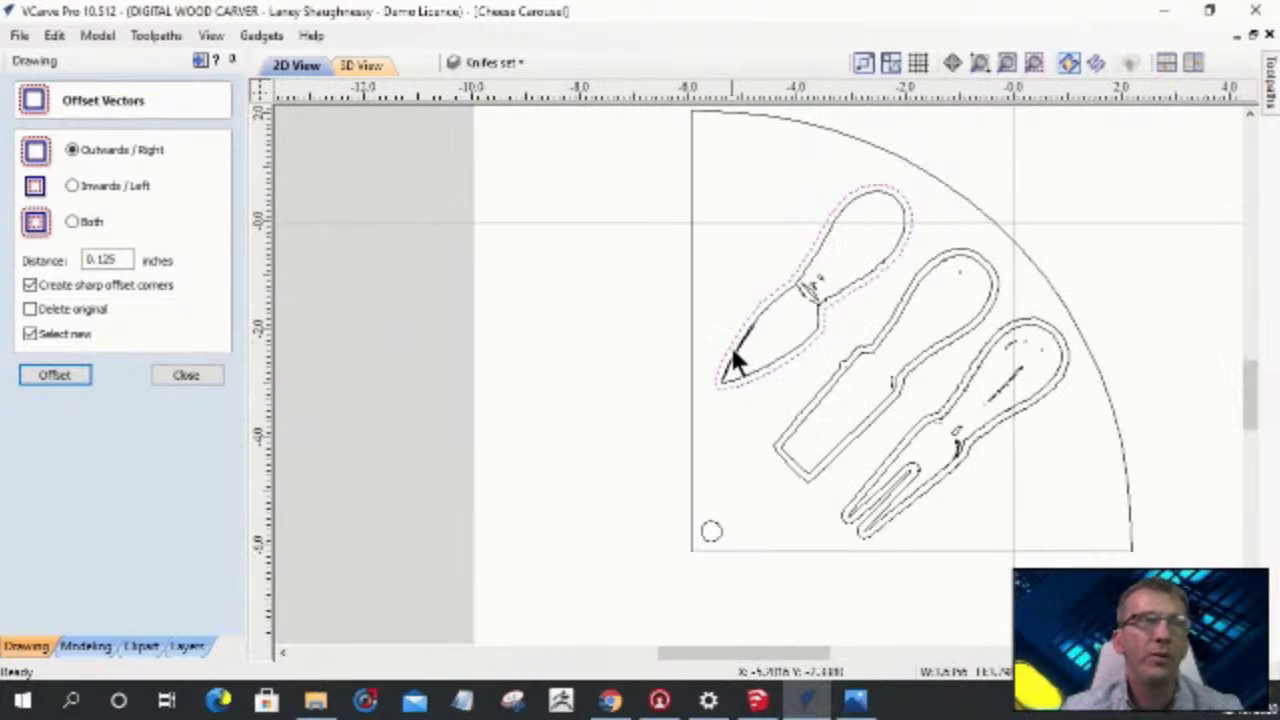
- Group each of the three utensils with its own offset outline
click(827, 312)
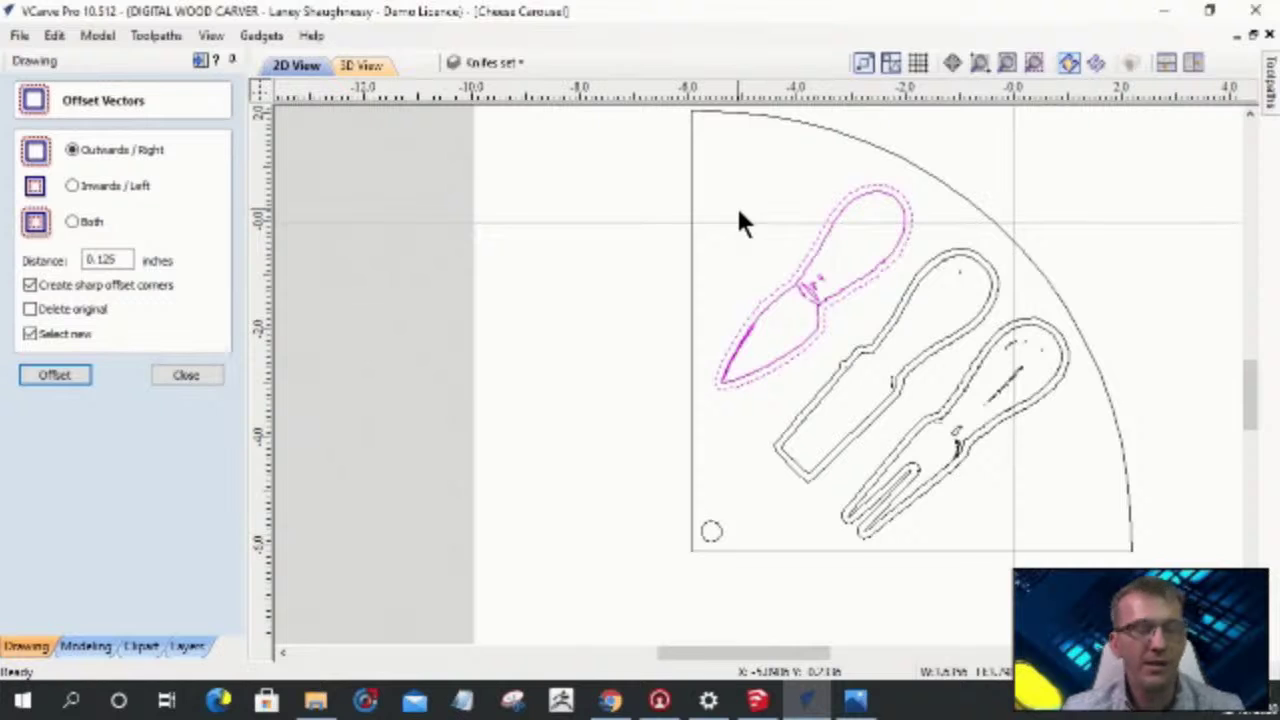
drag(940, 382, 861, 292)
click(946, 390)
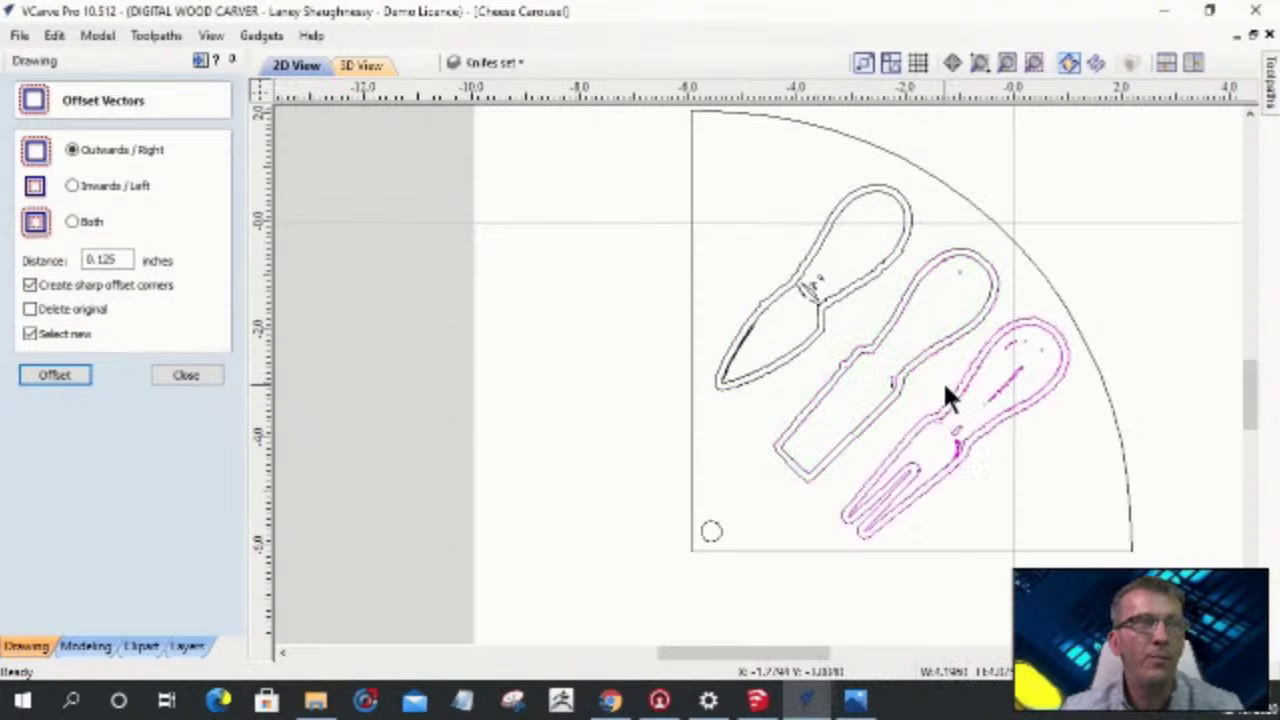
click(947, 400)
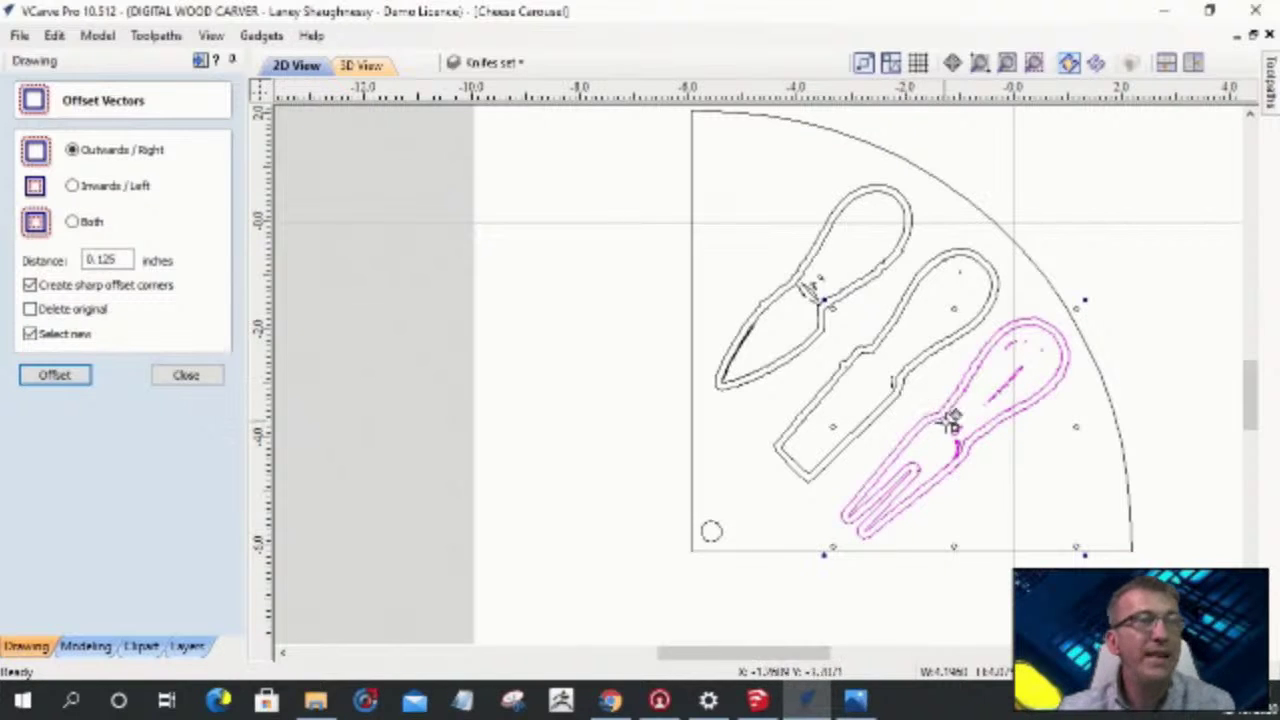
mouse_move(960, 423)
mouse_down()
mouse_move(943, 423)
mouse_move(957, 418)
mouse_up()
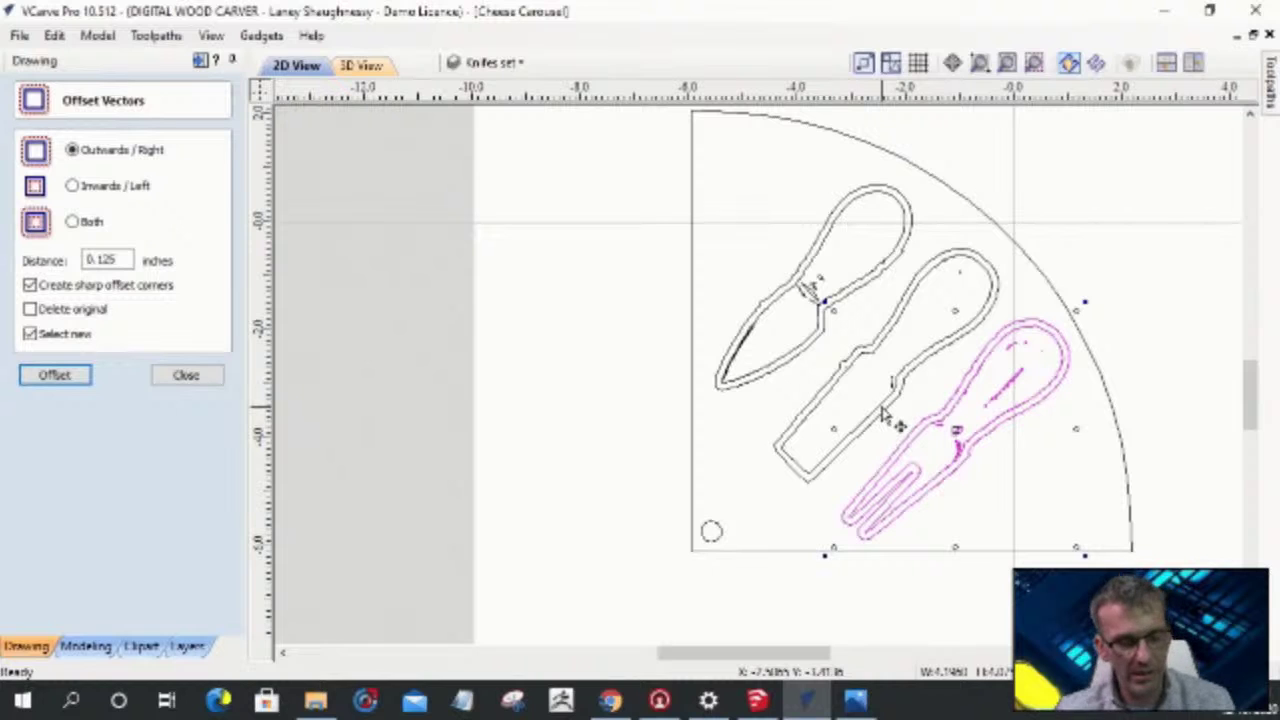
- Select all three utensils and rotate them together until they stand vertically with their handles pointing down
shift+click(880, 410)
shift+click(822, 323)
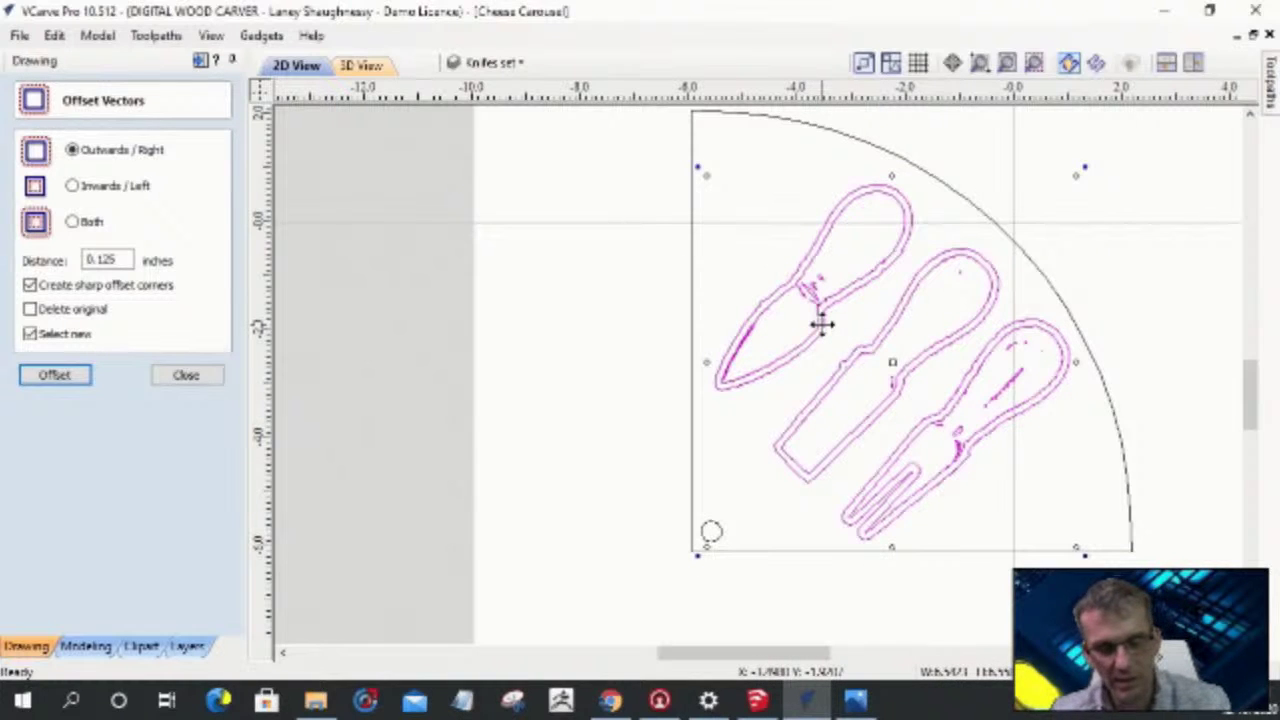
key(9)
key(9)
key(9)
key(9)
key(9)
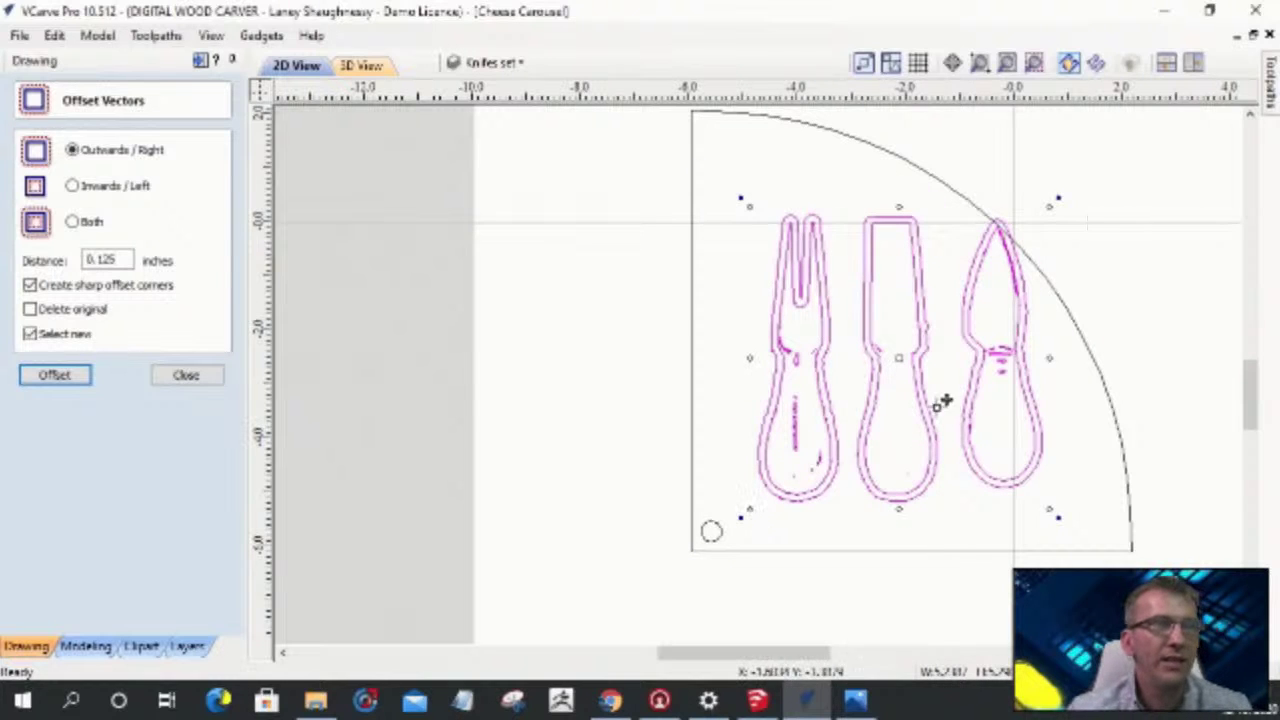
scroll(920, 385, up, 2)
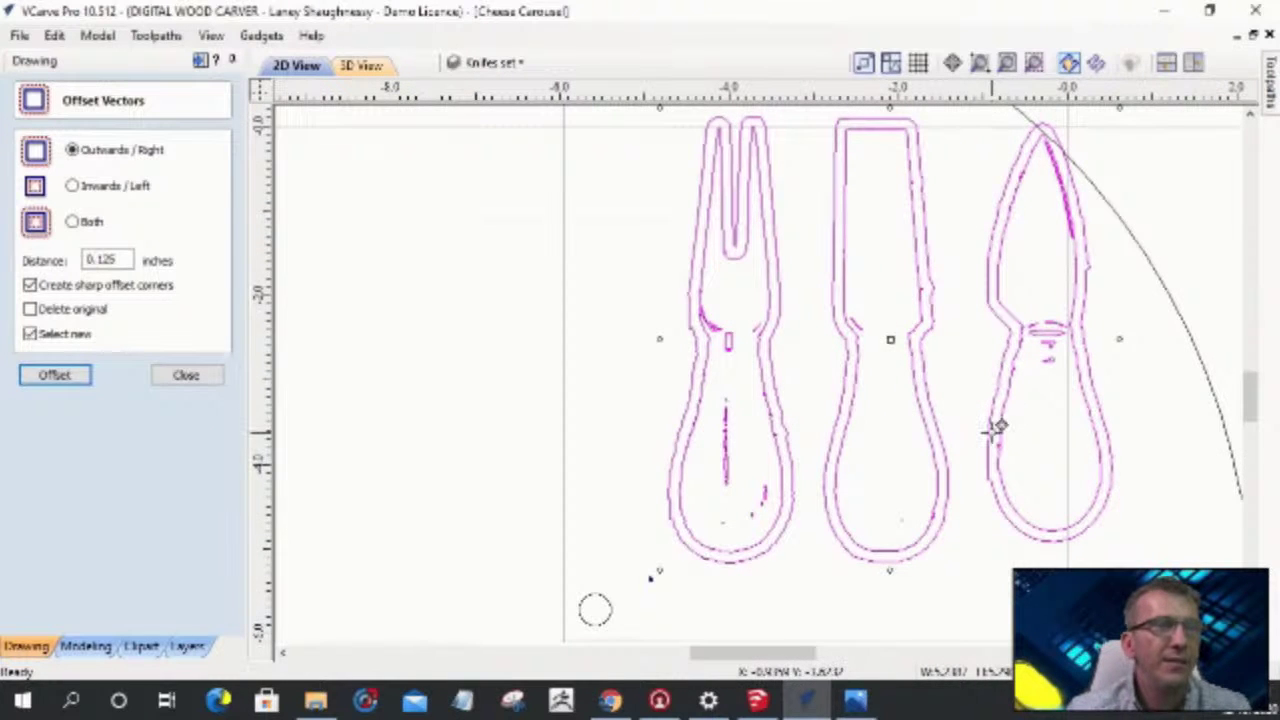
scroll(993, 428, down, 1)
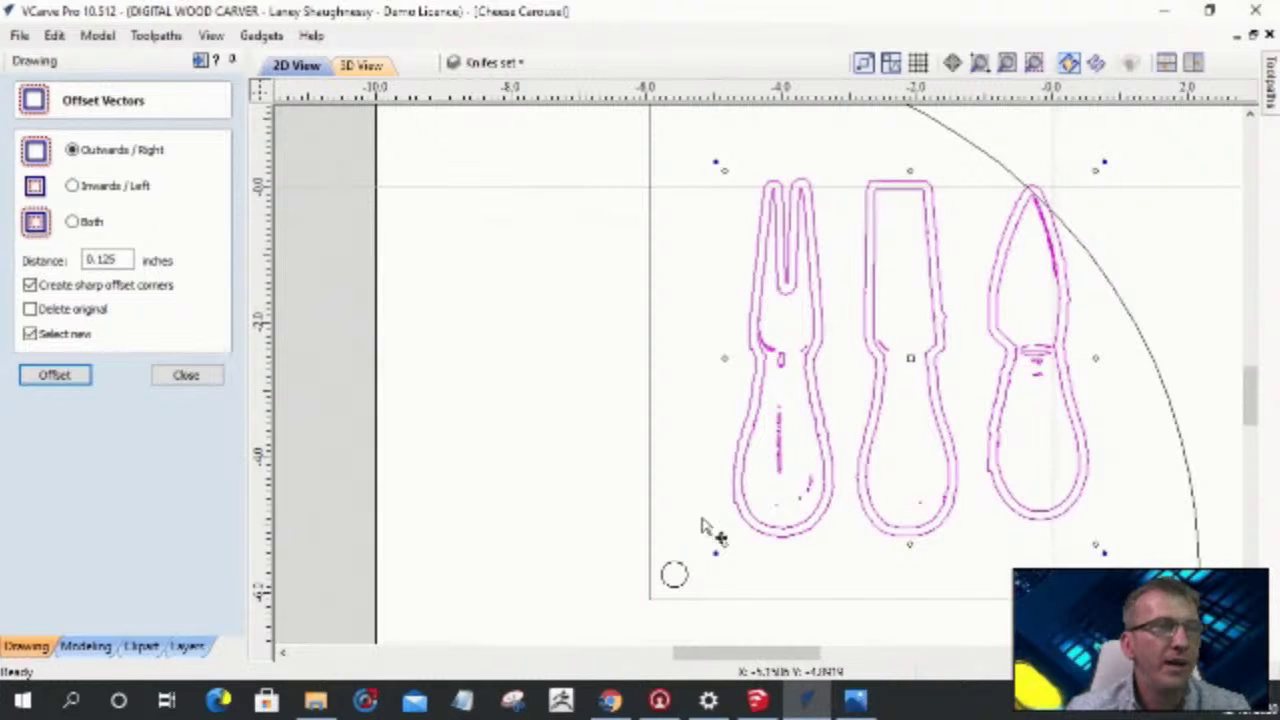
- Align the vertical centres of the fork and flat-bladed knife to the pointed knife
click(184, 376)
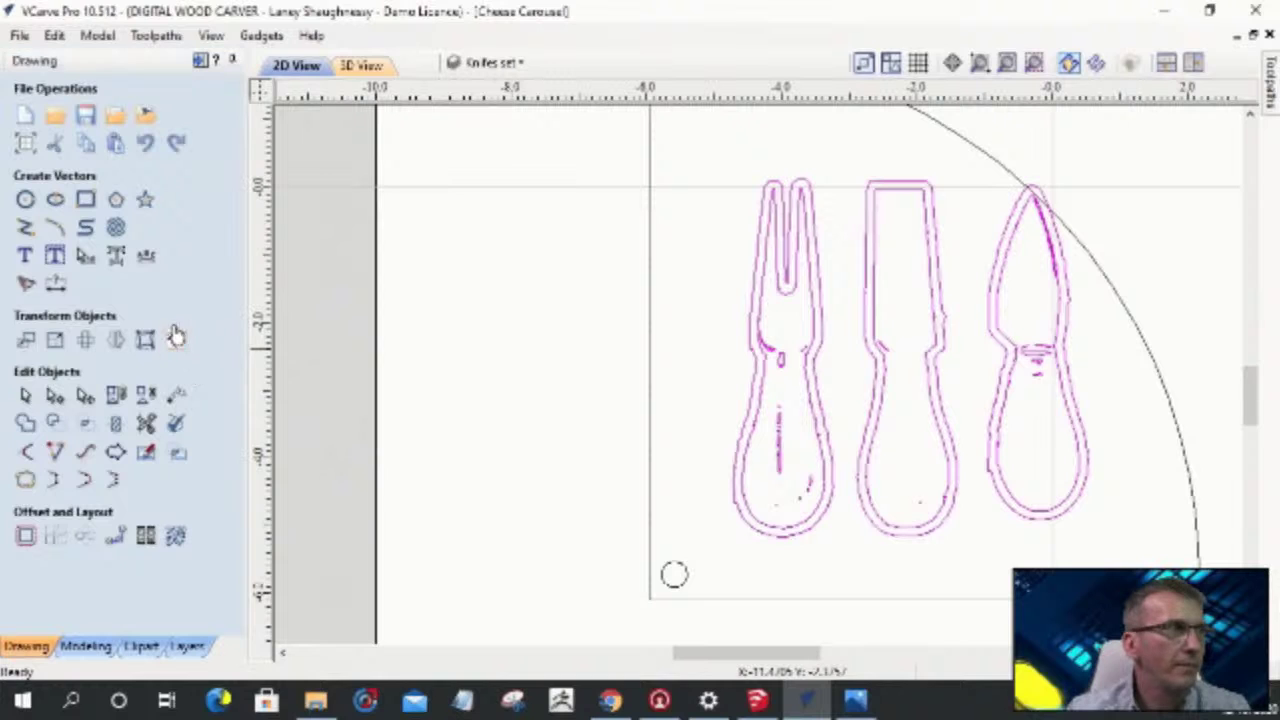
click(174, 338)
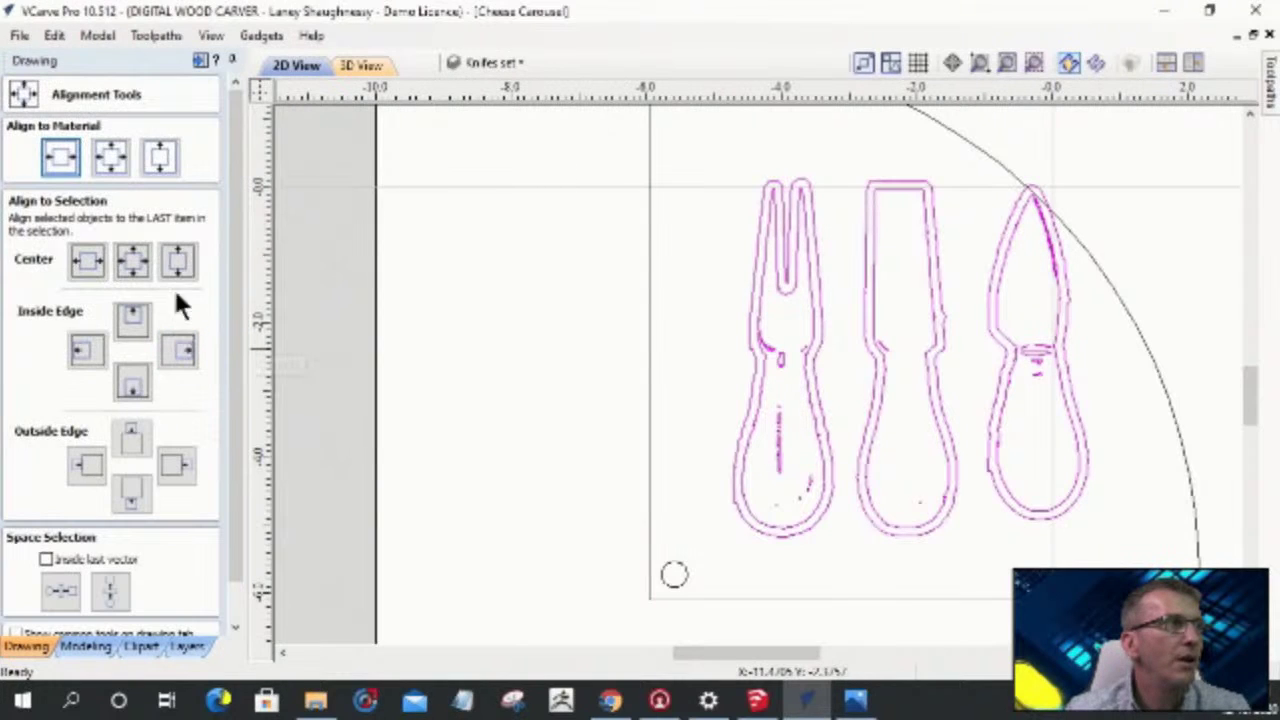
click(177, 256)
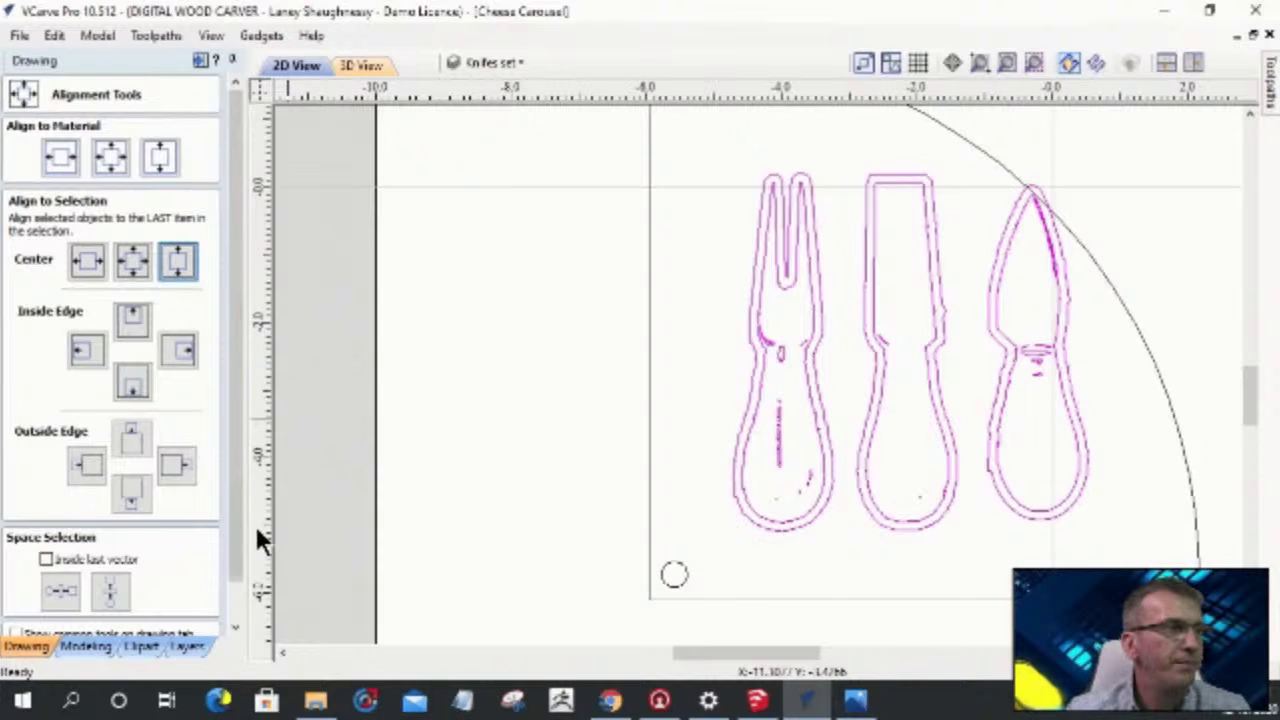
drag(238, 530, 273, 621)
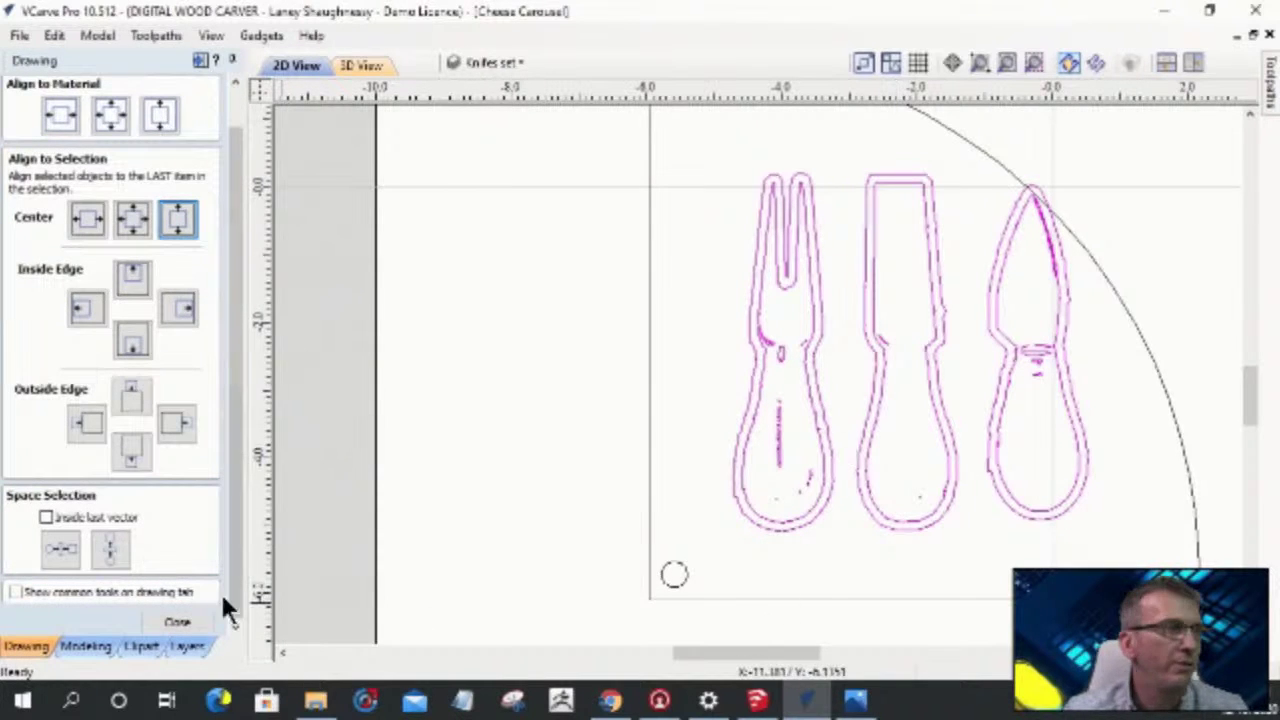
click(178, 622)
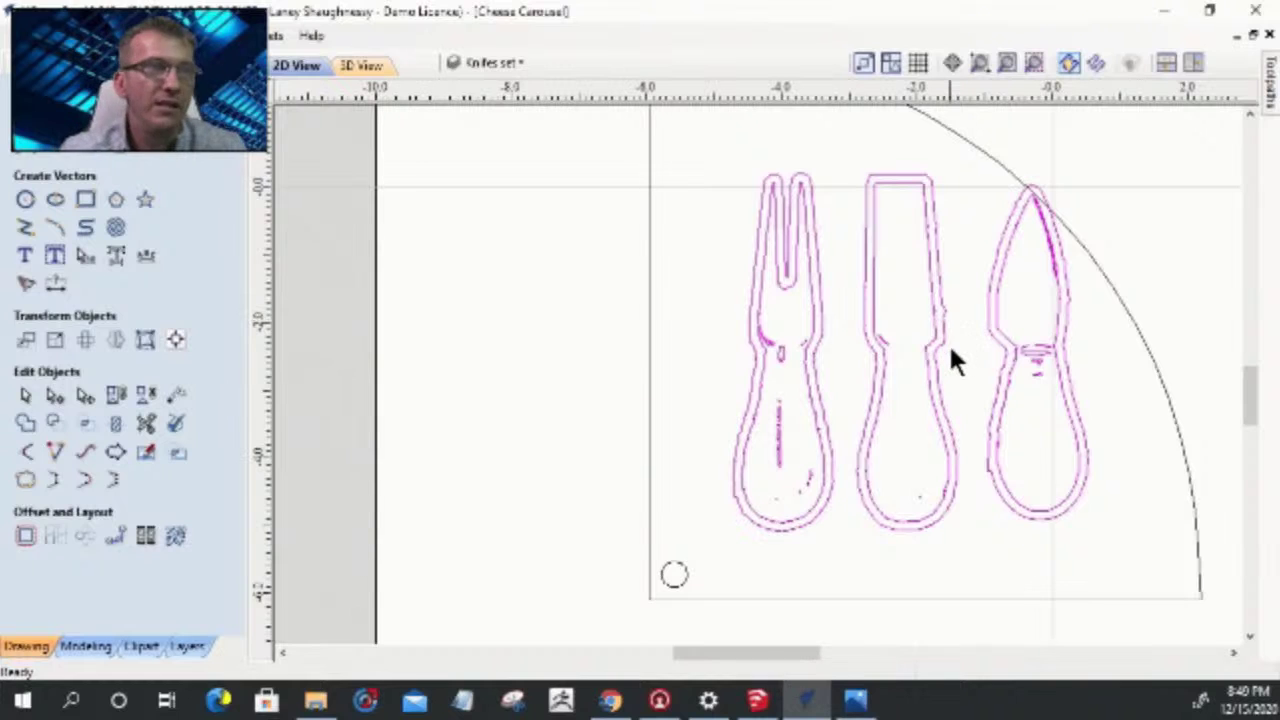
- Nudge the fork horizontally to the right, closer to the flat-bladed knife
drag(1246, 414, 1247, 412)
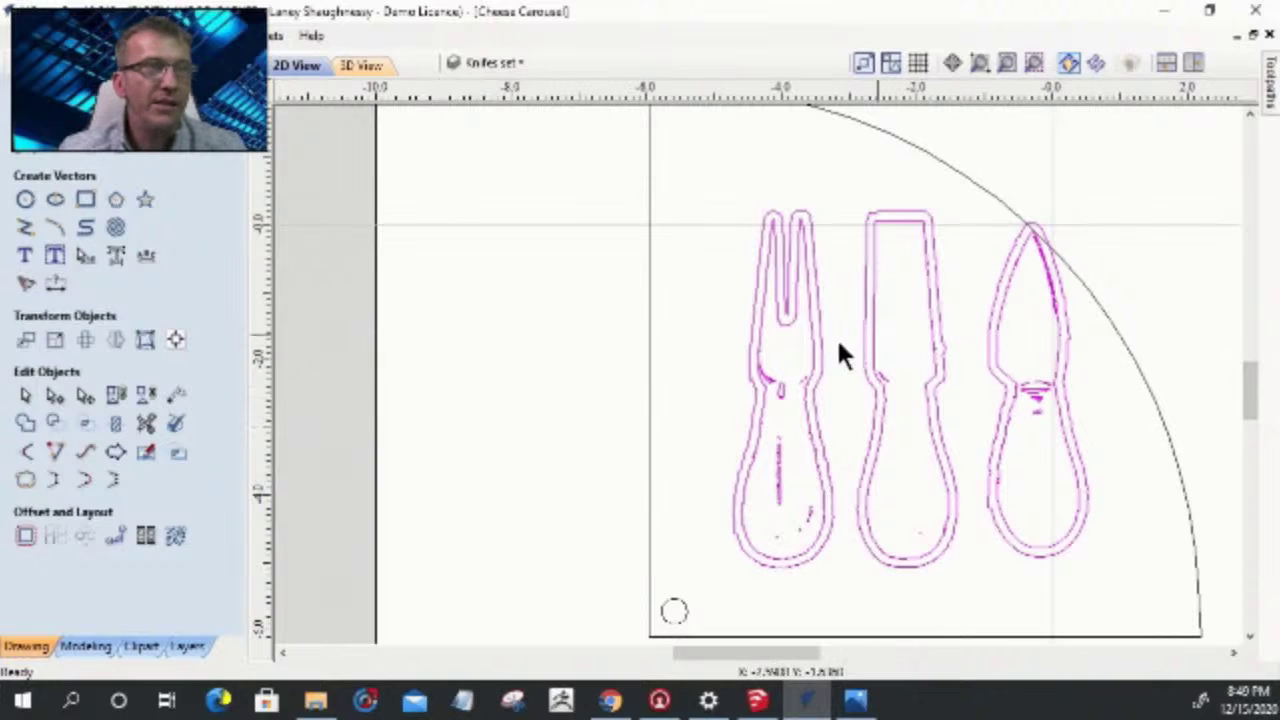
click(725, 438)
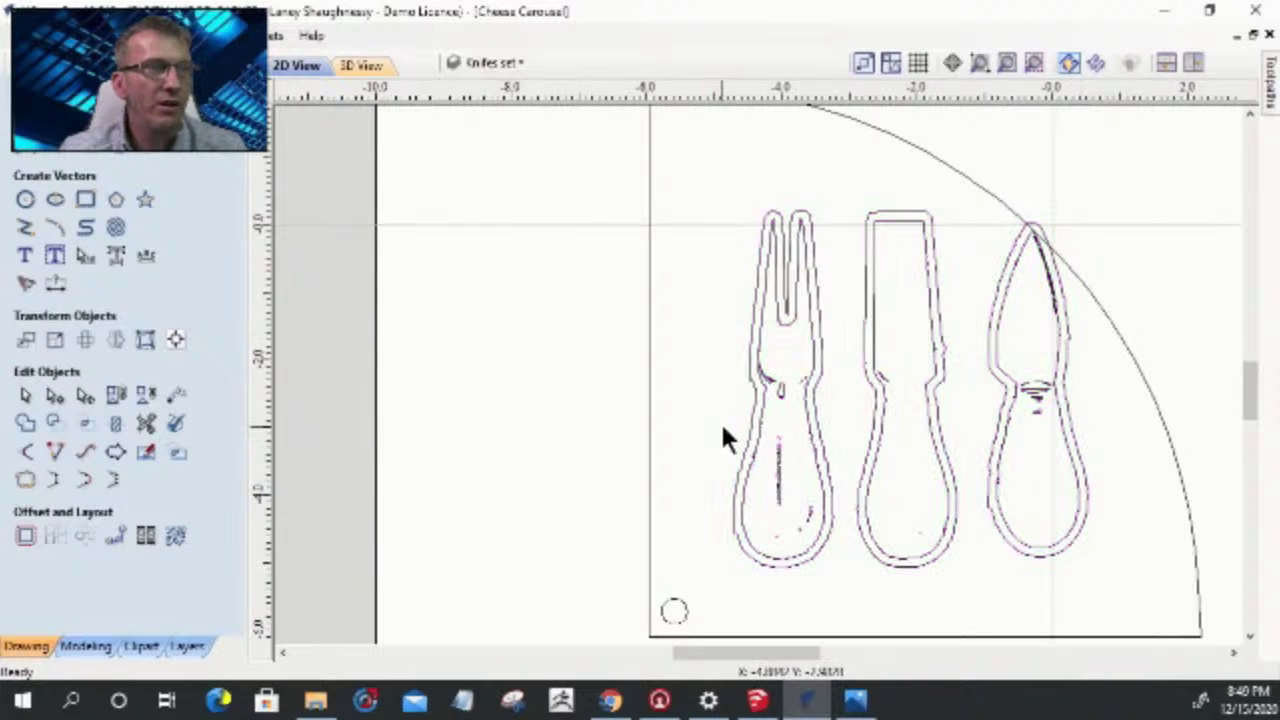
click(735, 414)
key(Right)
key(Right)
key(Right)
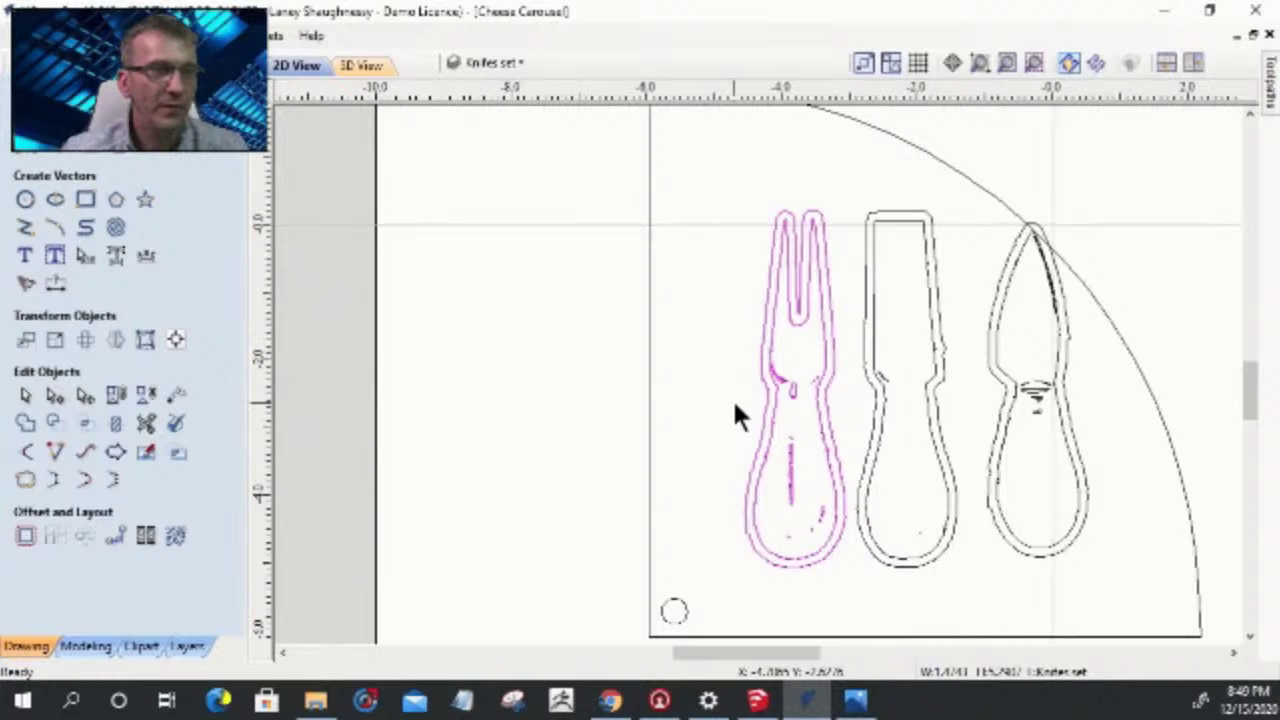
- Nudge the pointed knife horizontally to the left so its tip fits inside the quarter-circle outline
click(992, 418)
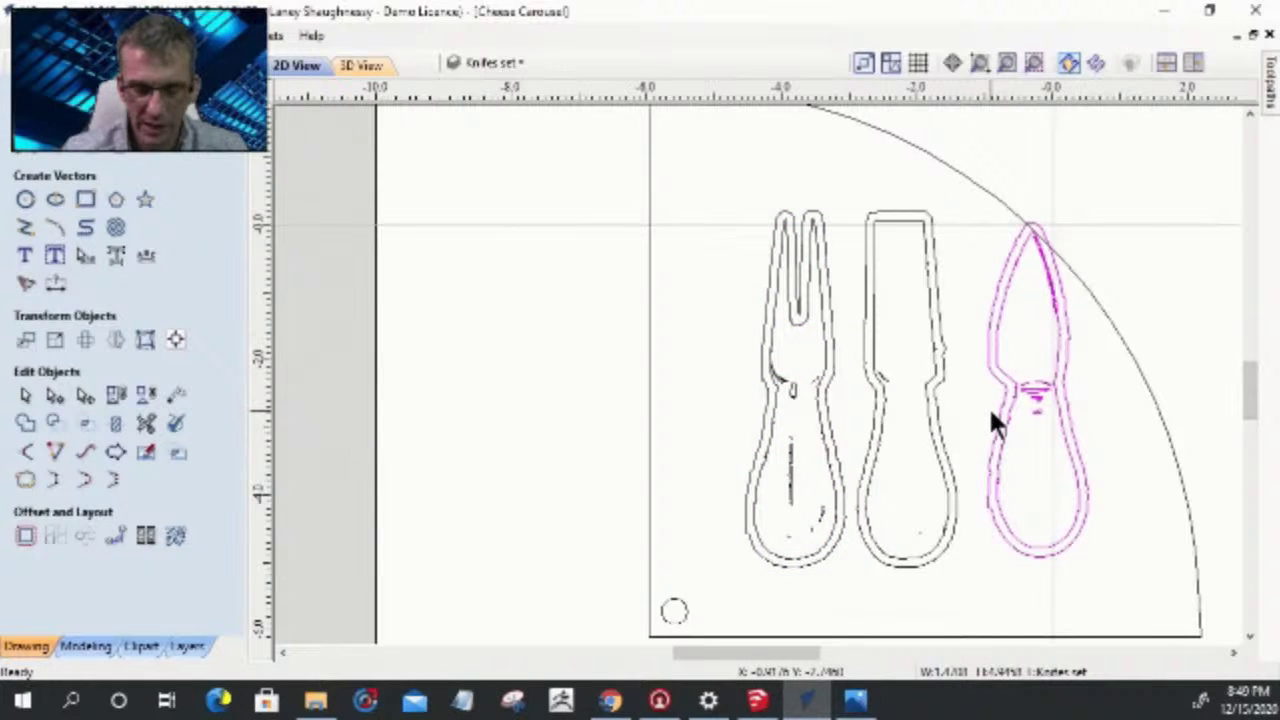
key(Left)
key(Left)
key(Left)
key(Left)
key(Left)
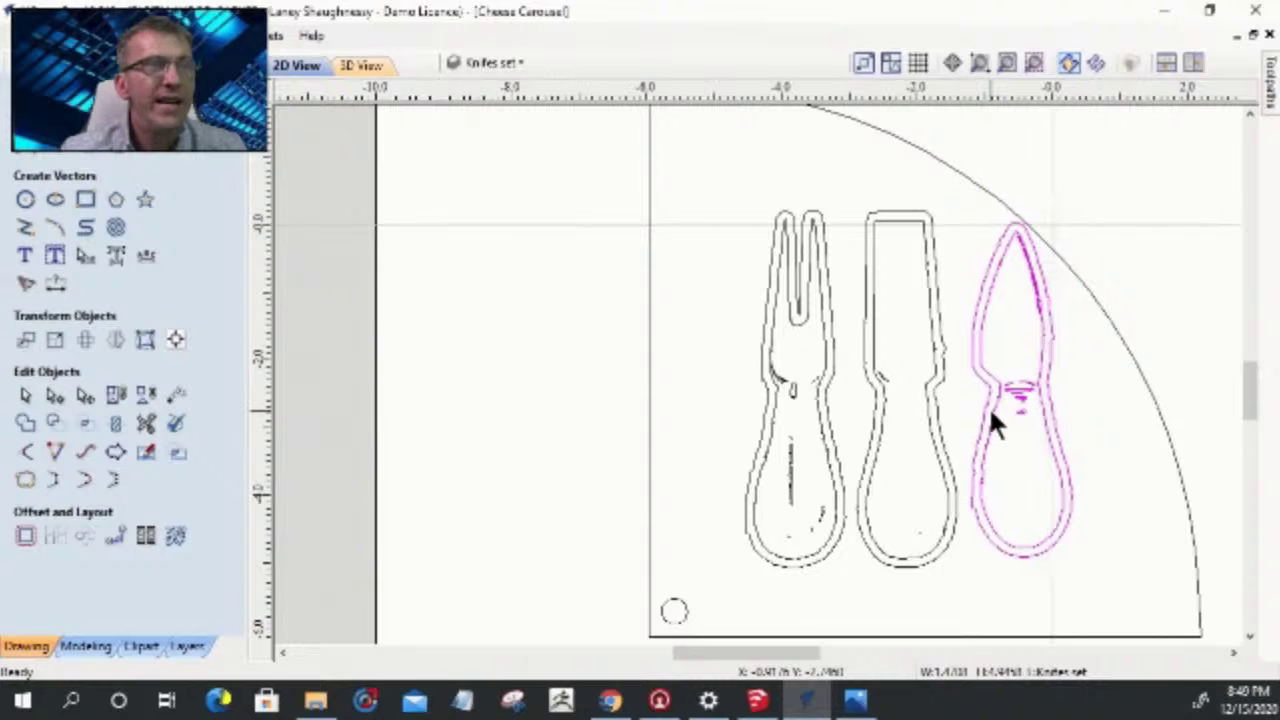
scroll(923, 386, down, 4)
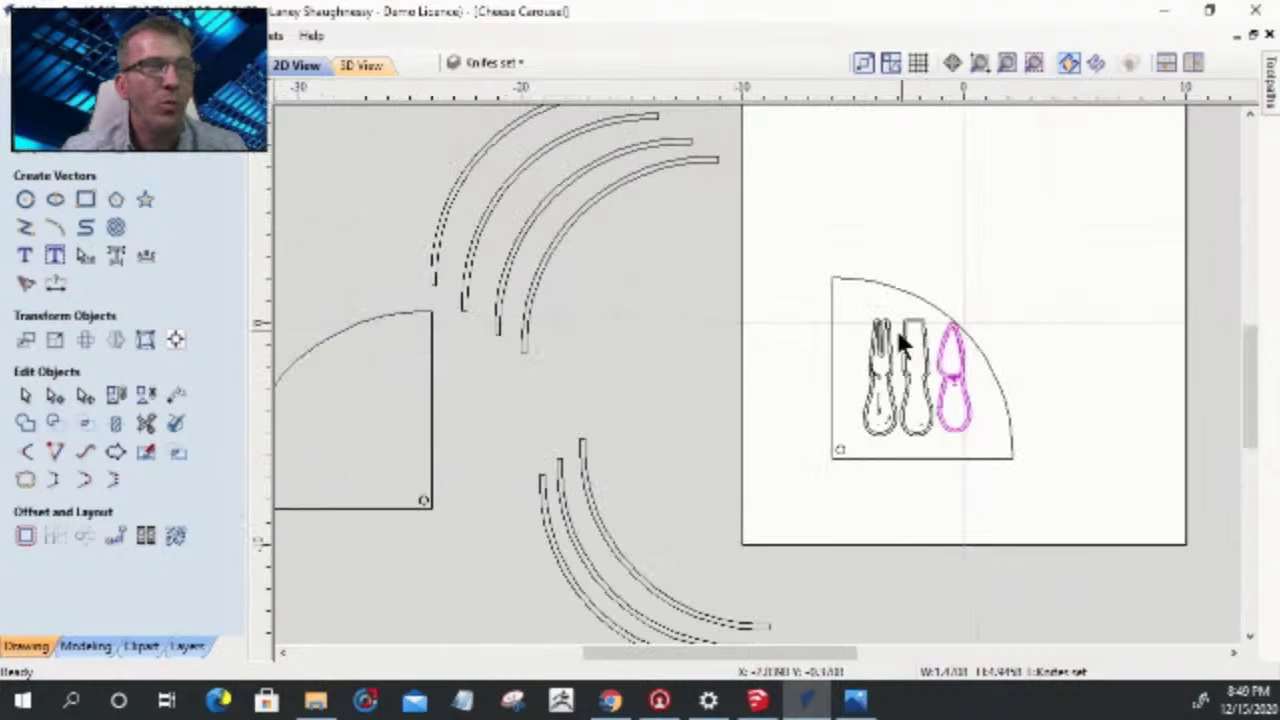
- Select all three utensils and move them together out of the quarter-circle tray to the empty area beside it
drag(832, 295, 1015, 442)
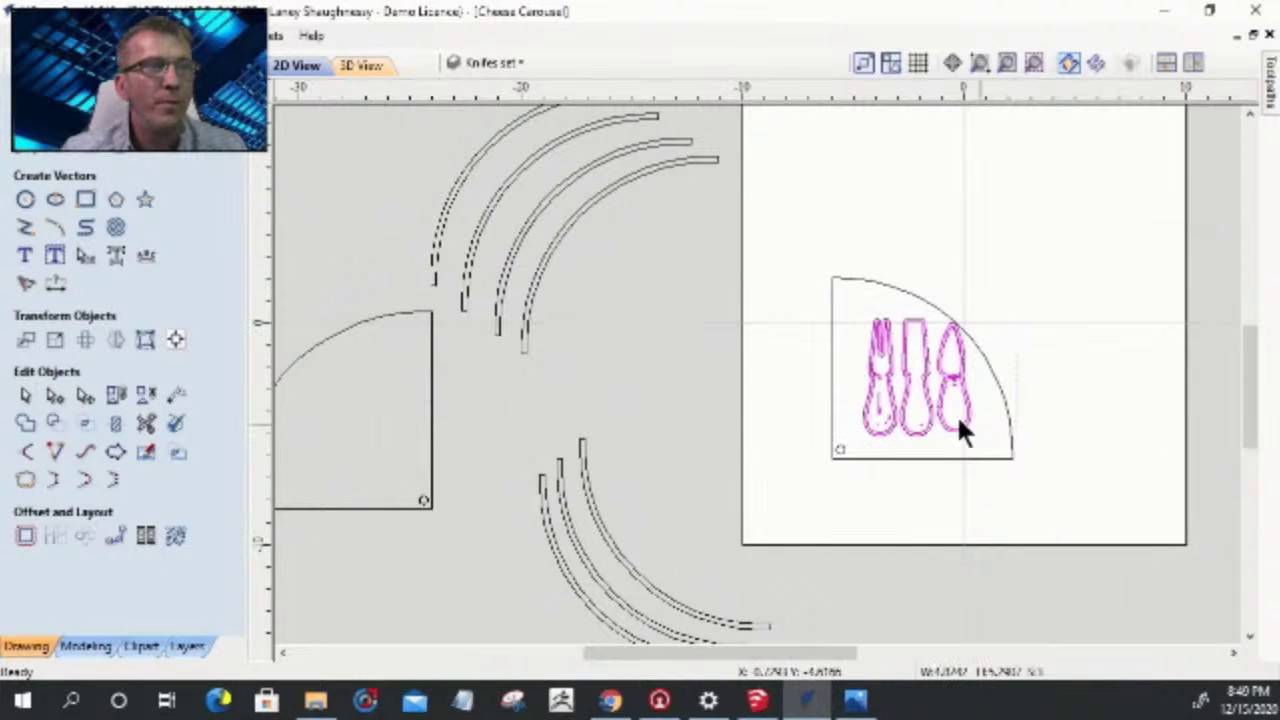
click(906, 400)
drag(910, 385, 1108, 313)
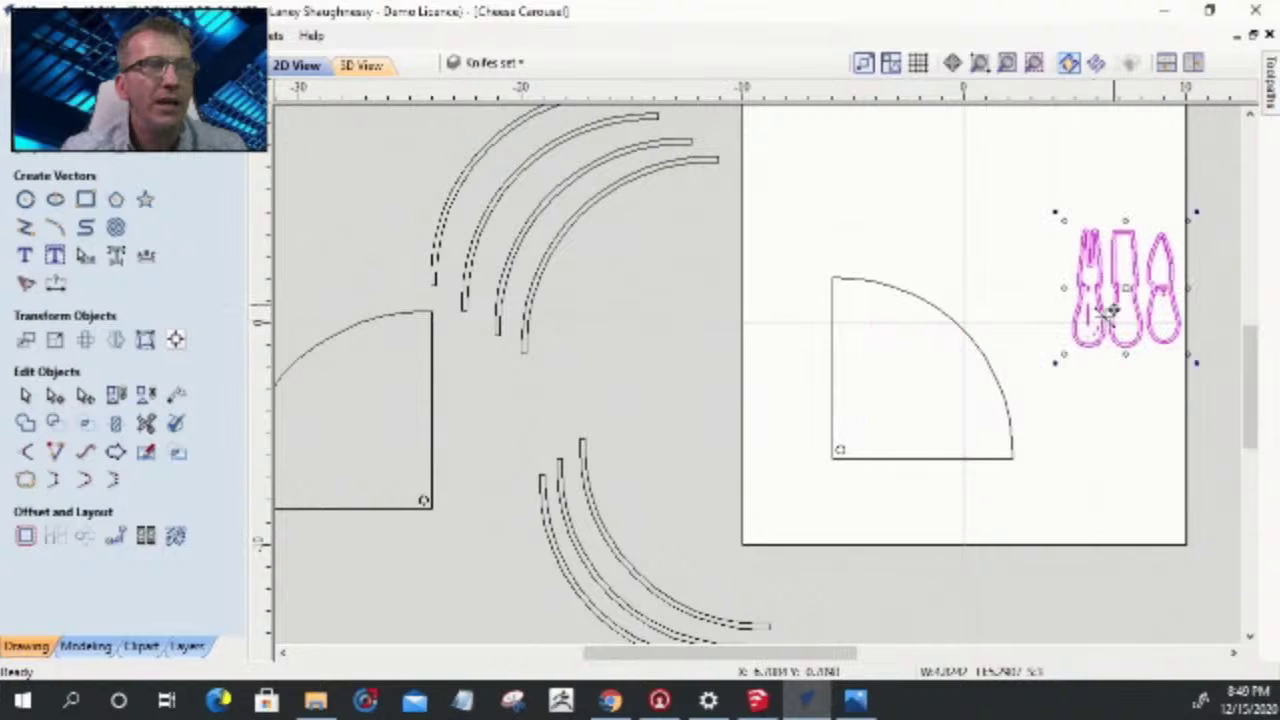
scroll(940, 395, up, 2)
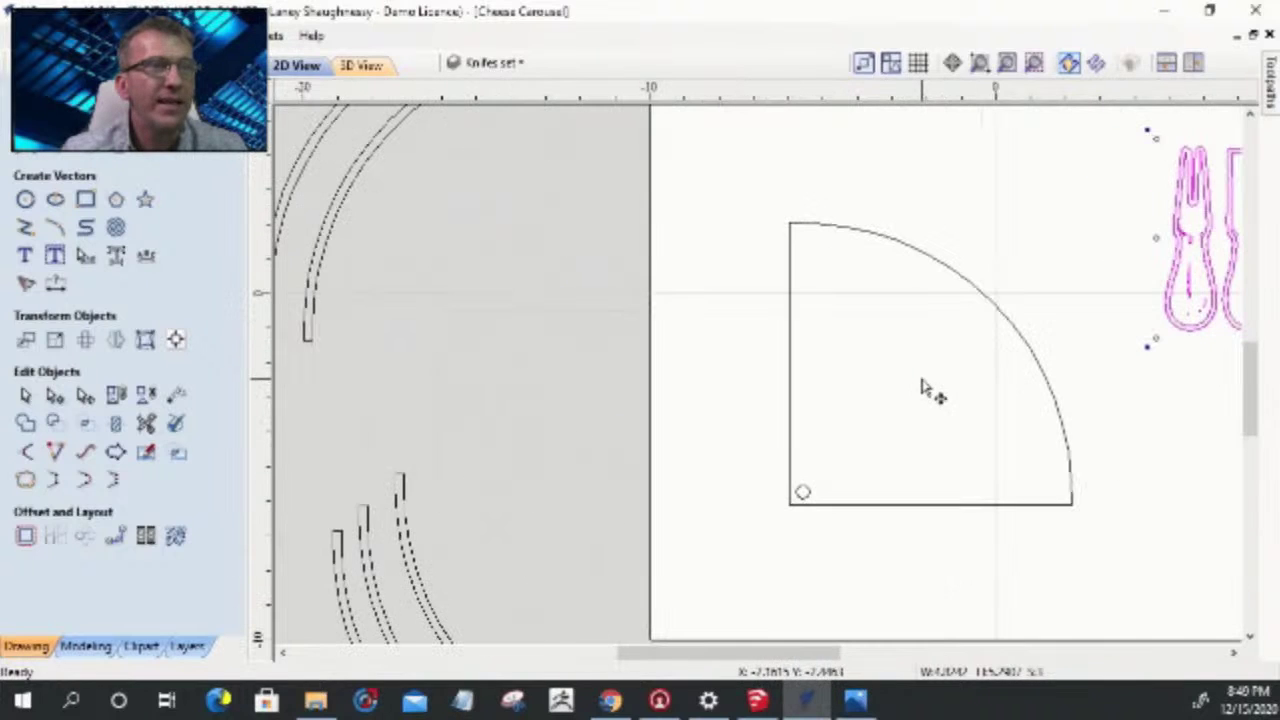
- Draw a square-cornered 4.5 by 6 inch rectangle across the tray's straight vertical edge and rotate it 45 degrees
click(104, 200)
drag(672, 242, 828, 451)
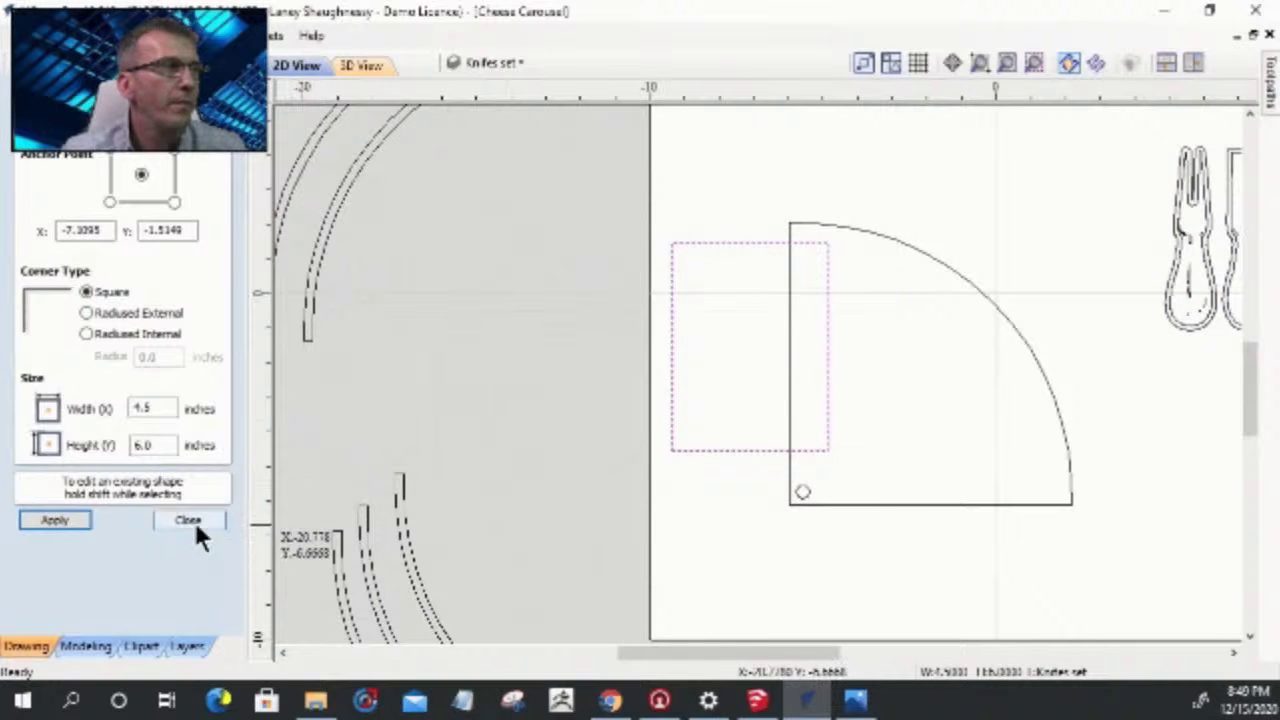
key(Escape)
click(703, 448)
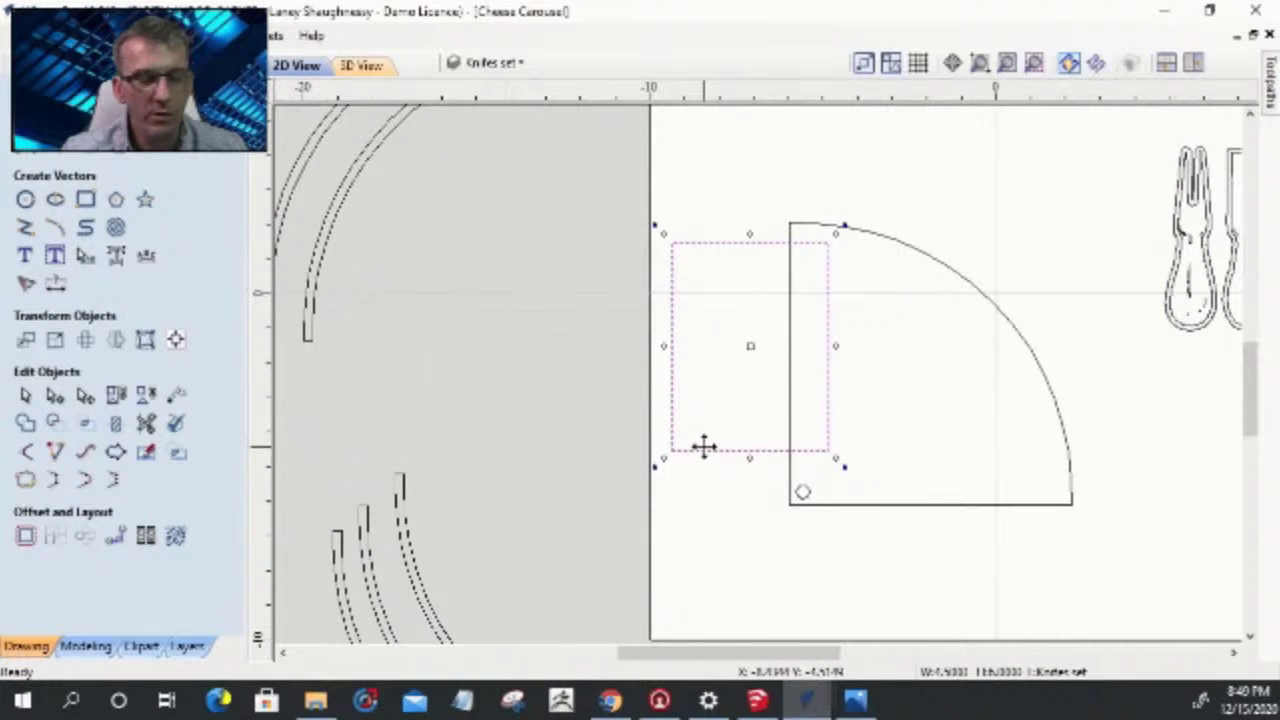
text(45)
key(Return)
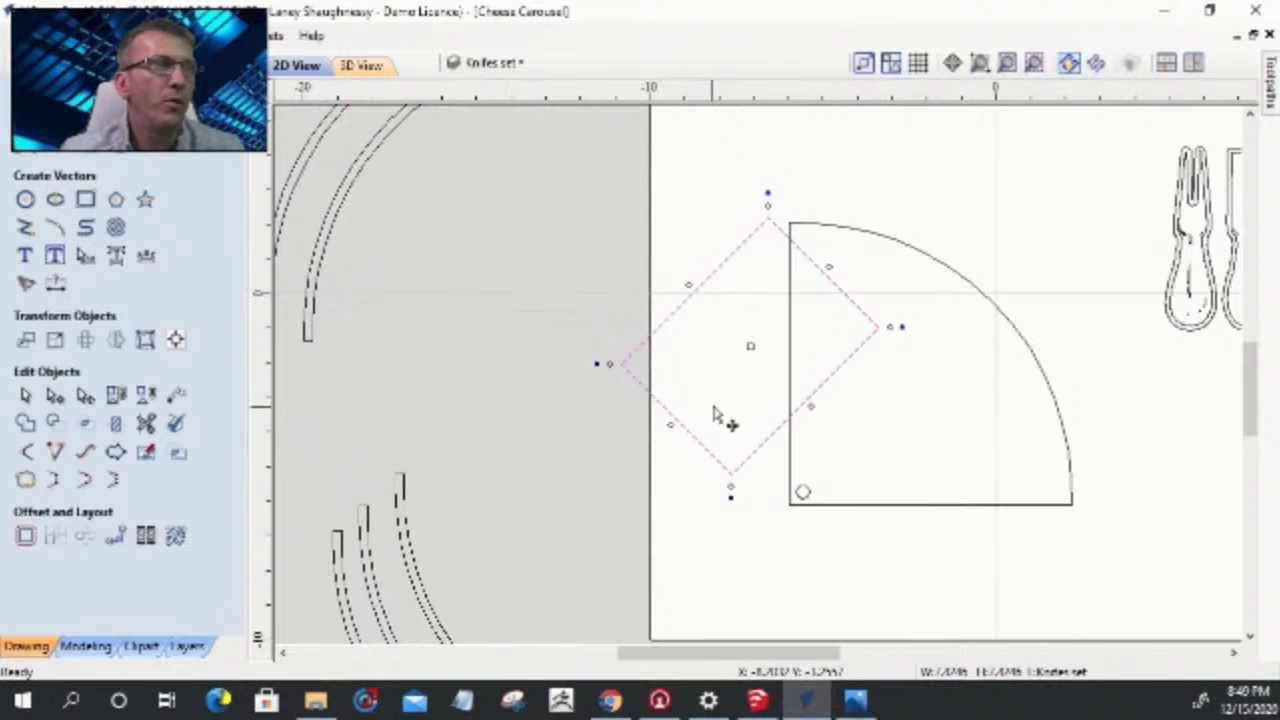
- Snap the rectangle's short side to the tray's square corner, then move it diagonally toward the arc until both lower corners are inside
drag(677, 417, 787, 505)
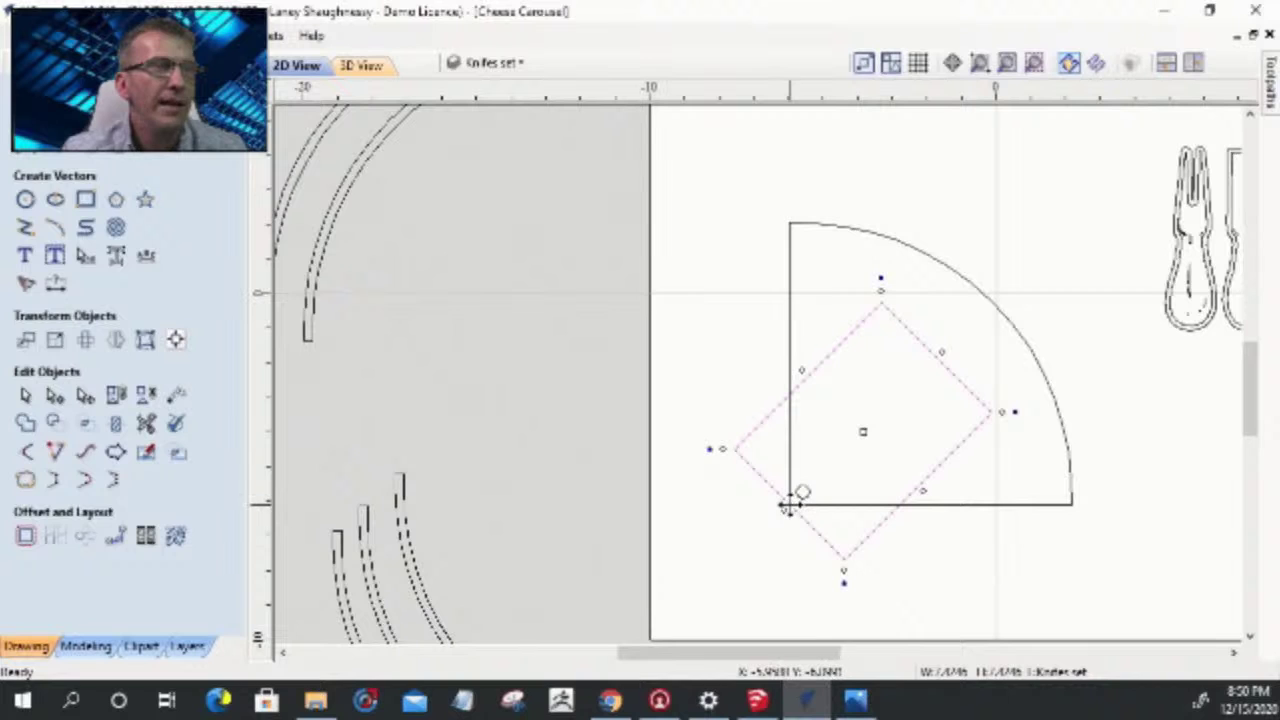
drag(797, 492, 815, 480)
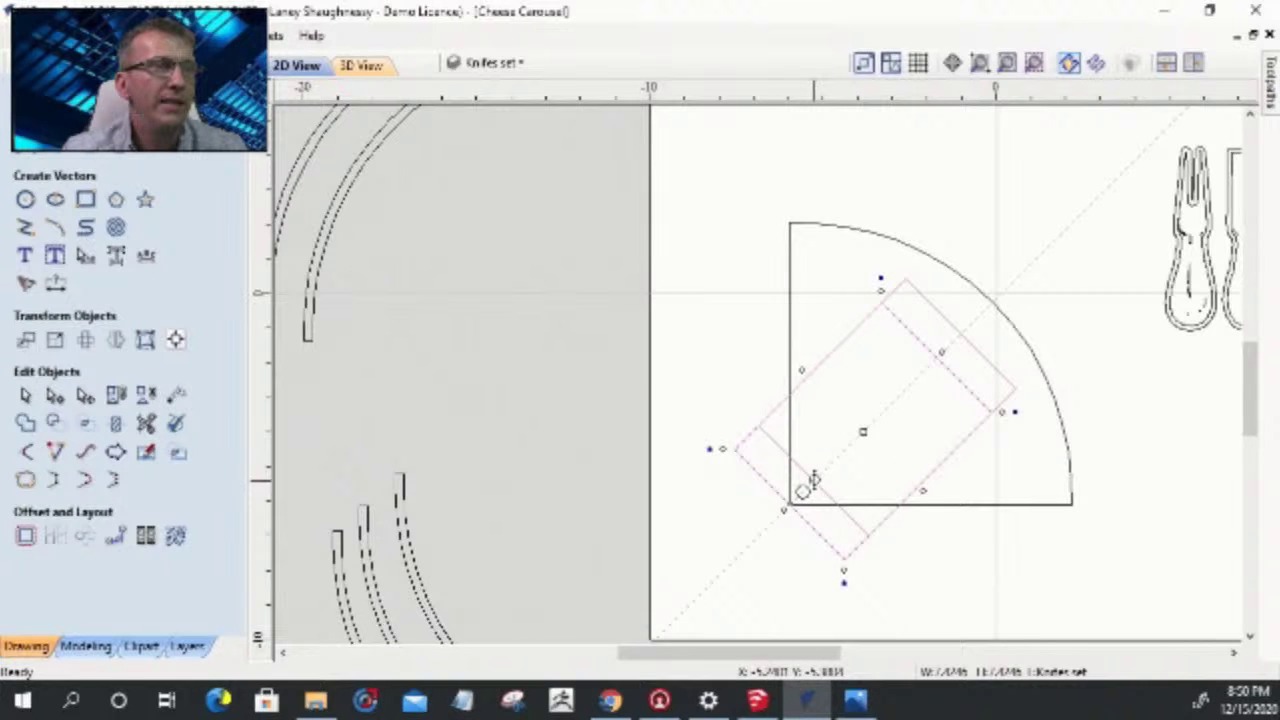
mouse_move(815, 480)
mouse_down()
mouse_move(871, 426)
mouse_move(856, 445)
mouse_up()
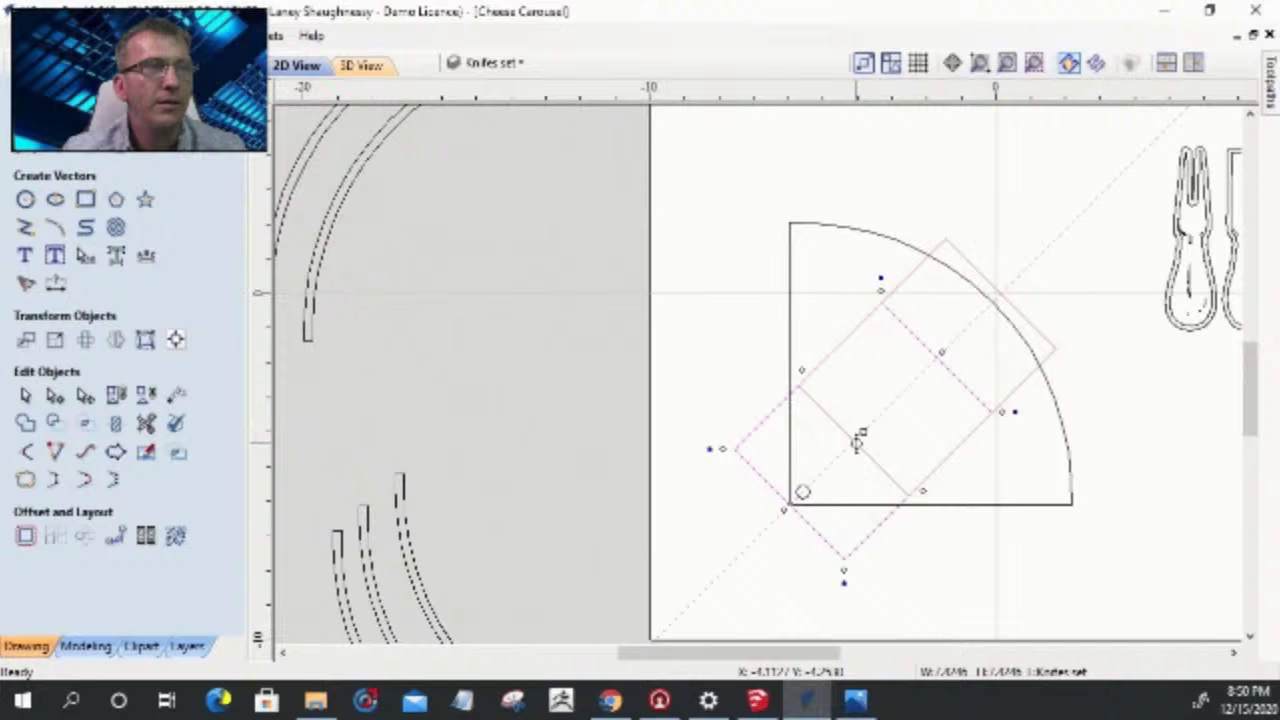
drag(856, 445, 834, 325)
- Rotate the three utensils together to match the rectangle's slant, handles toward the arc, and move them inside the rectangle
scroll(1115, 392, up, 8)
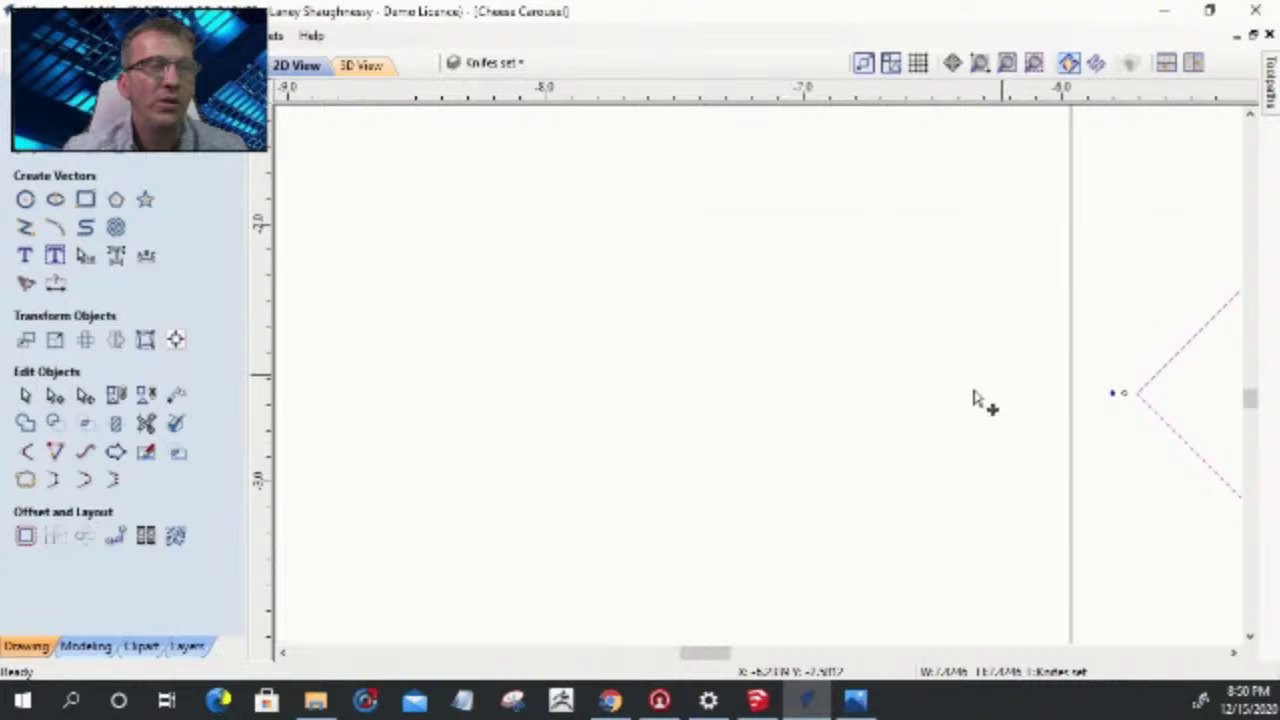
scroll(1034, 271, down, 6)
scroll(969, 371, up, 5)
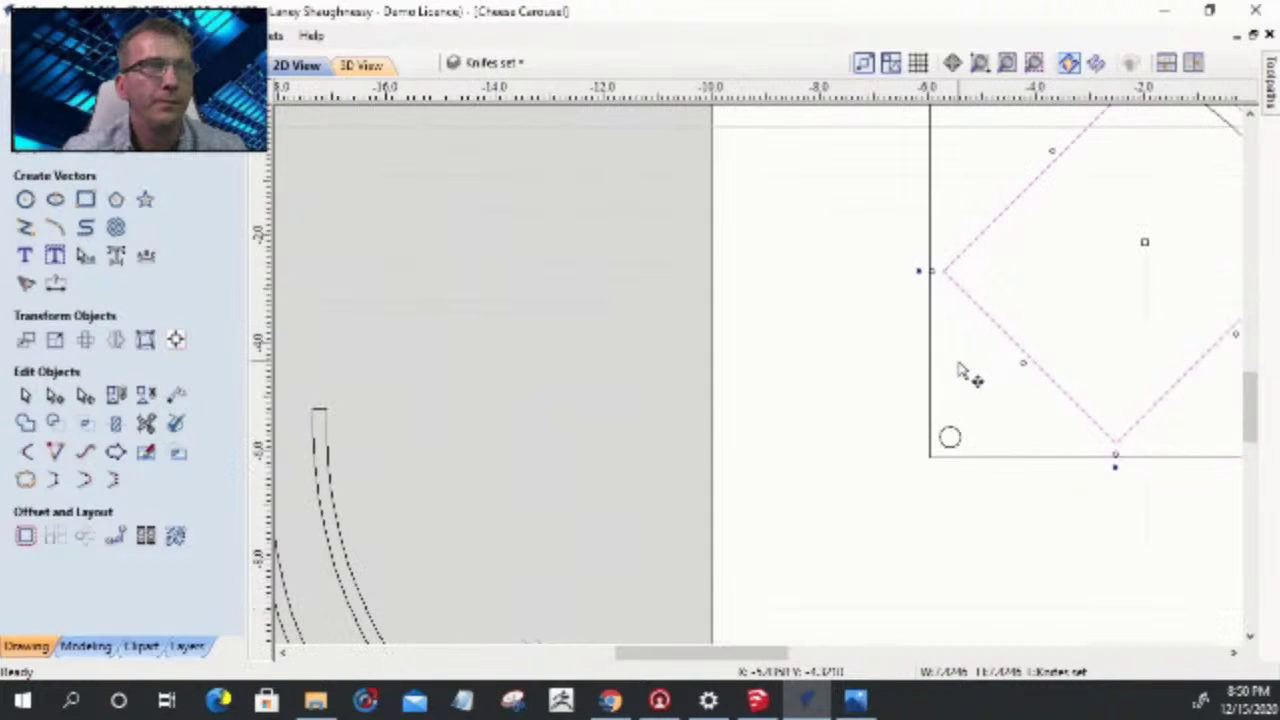
scroll(851, 323, down, 5)
scroll(1040, 420, up, 7)
scroll(1012, 388, down, 6)
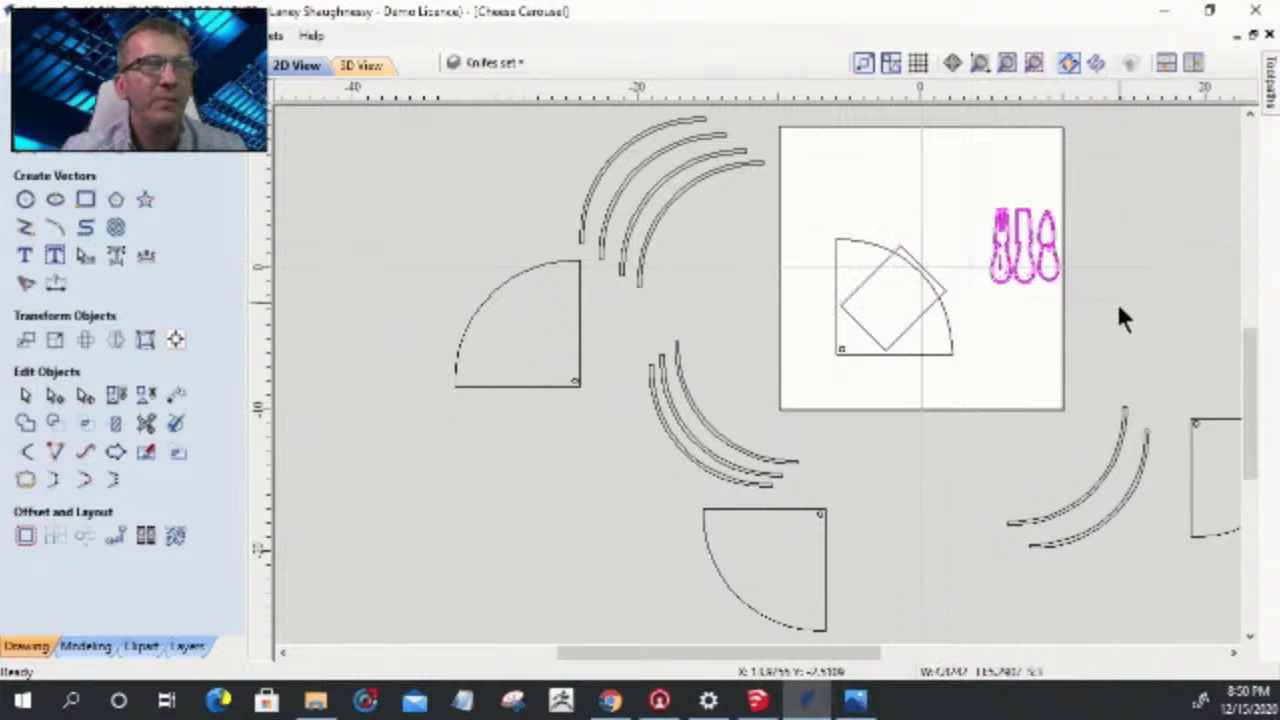
scroll(933, 265, up, 4)
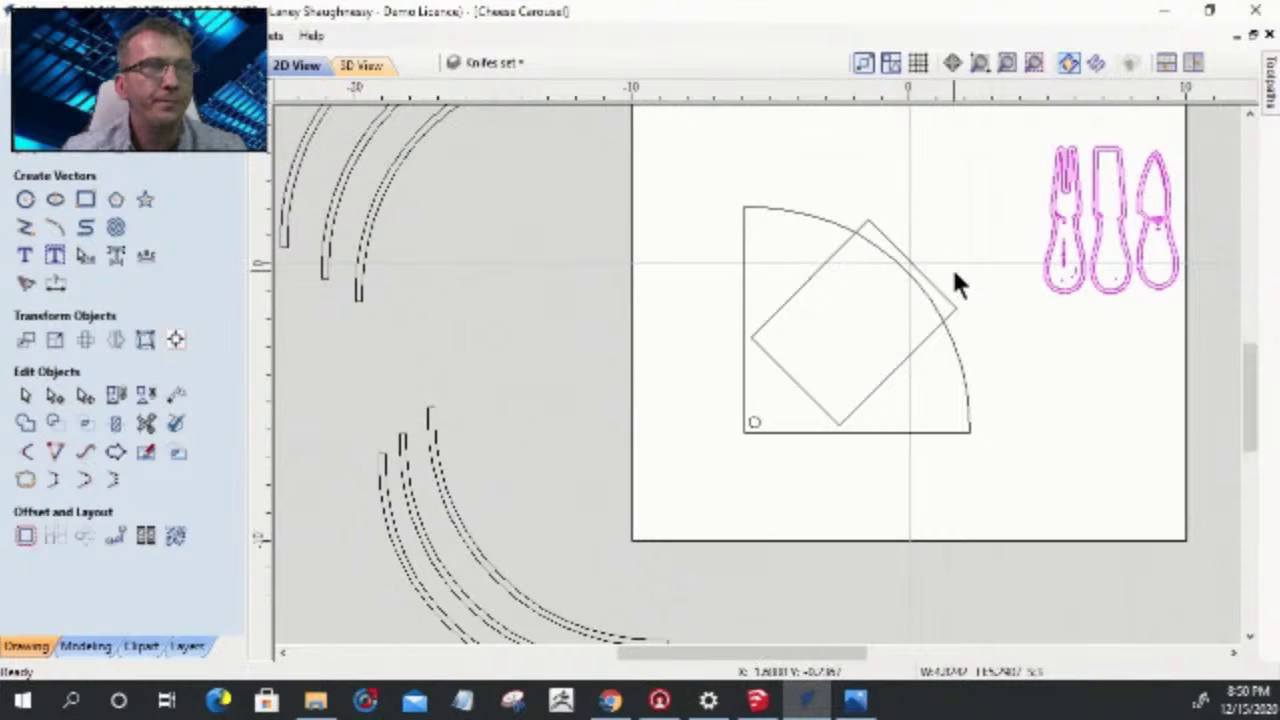
scroll(955, 283, up, 1)
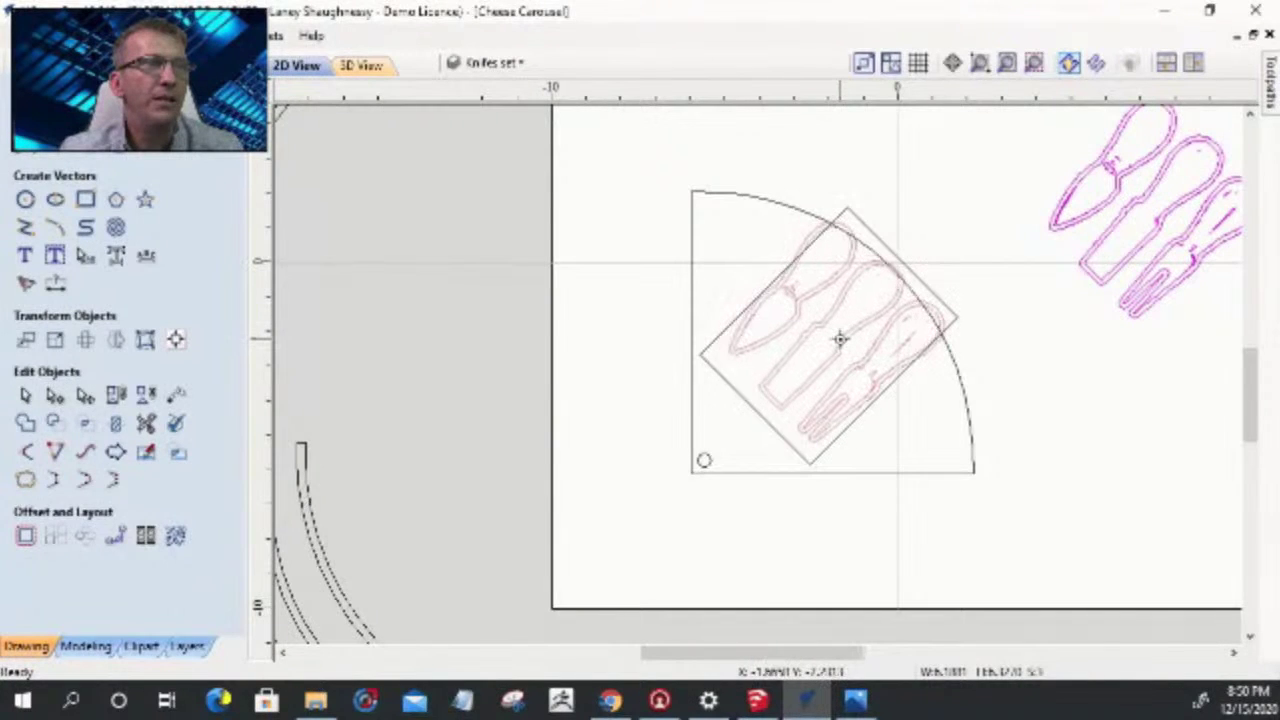
scroll(823, 370, up, 3)
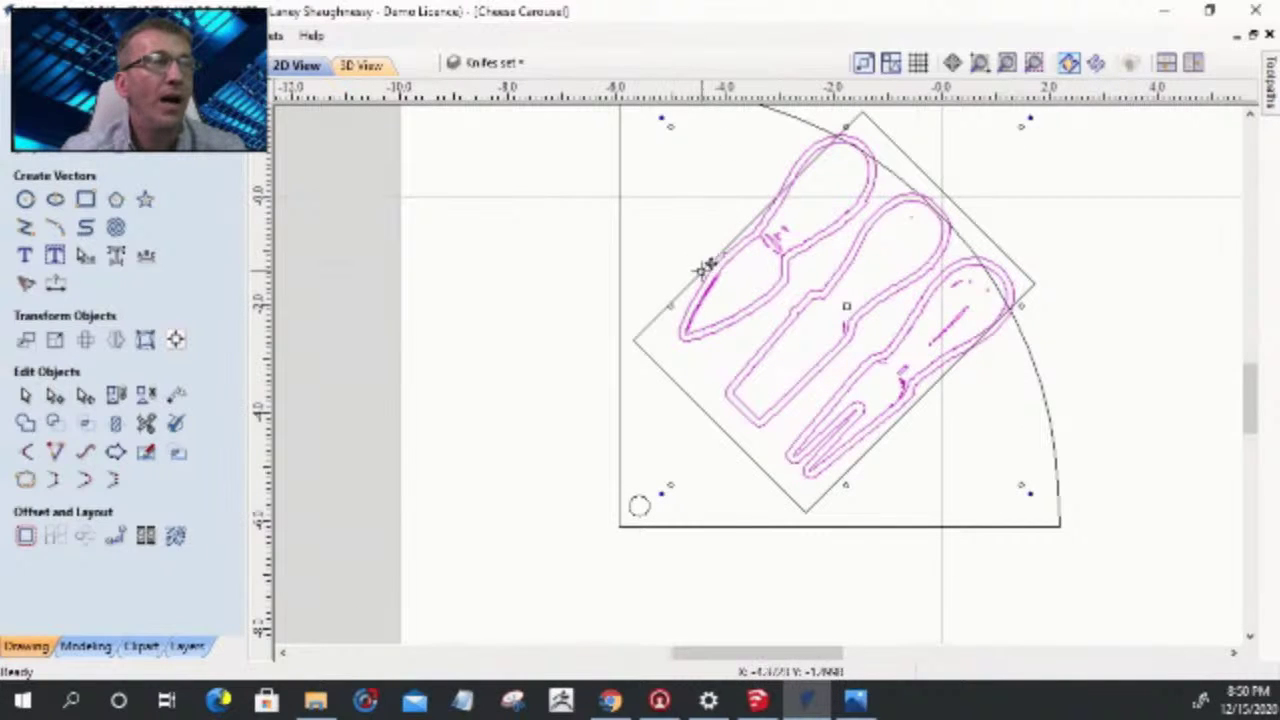
click(700, 272)
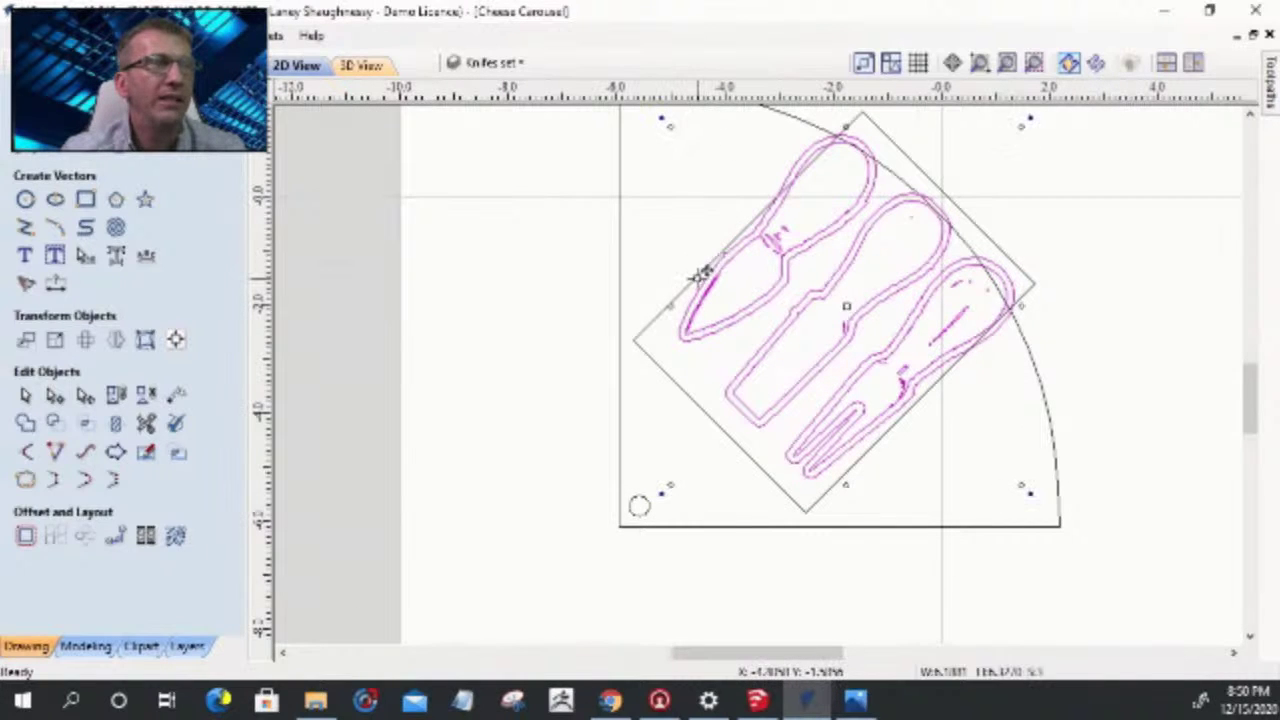
- Widen the slanted rectangle evenly about its centre to about 4.93 inches across the utensils
click(753, 475)
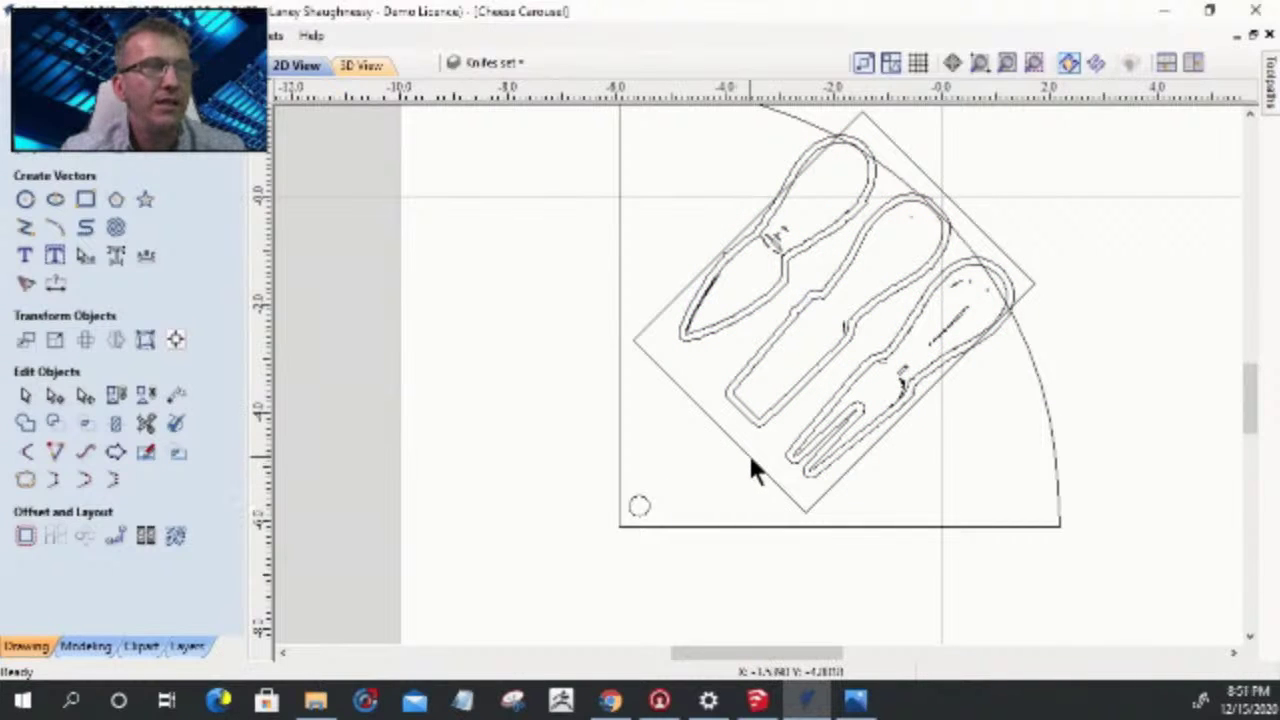
click(748, 456)
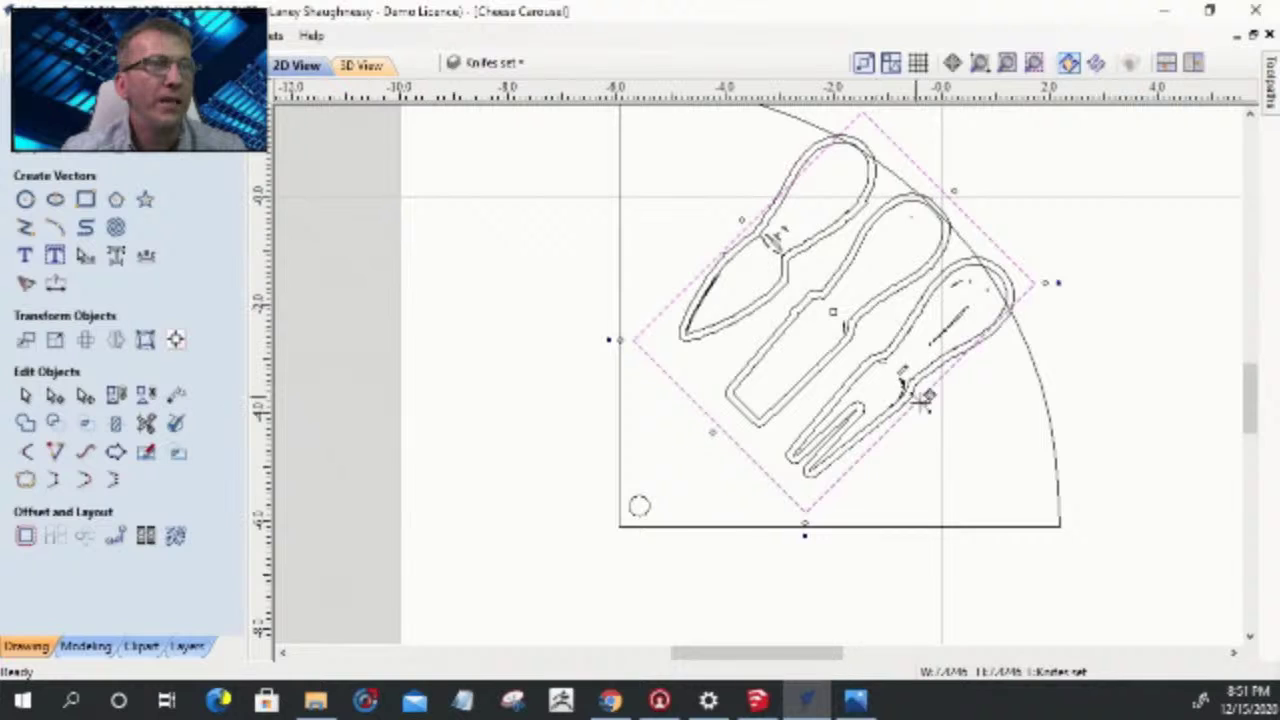
mouse_move(924, 400)
mouse_down()
mouse_move(933, 411)
mouse_move(923, 406)
mouse_up()
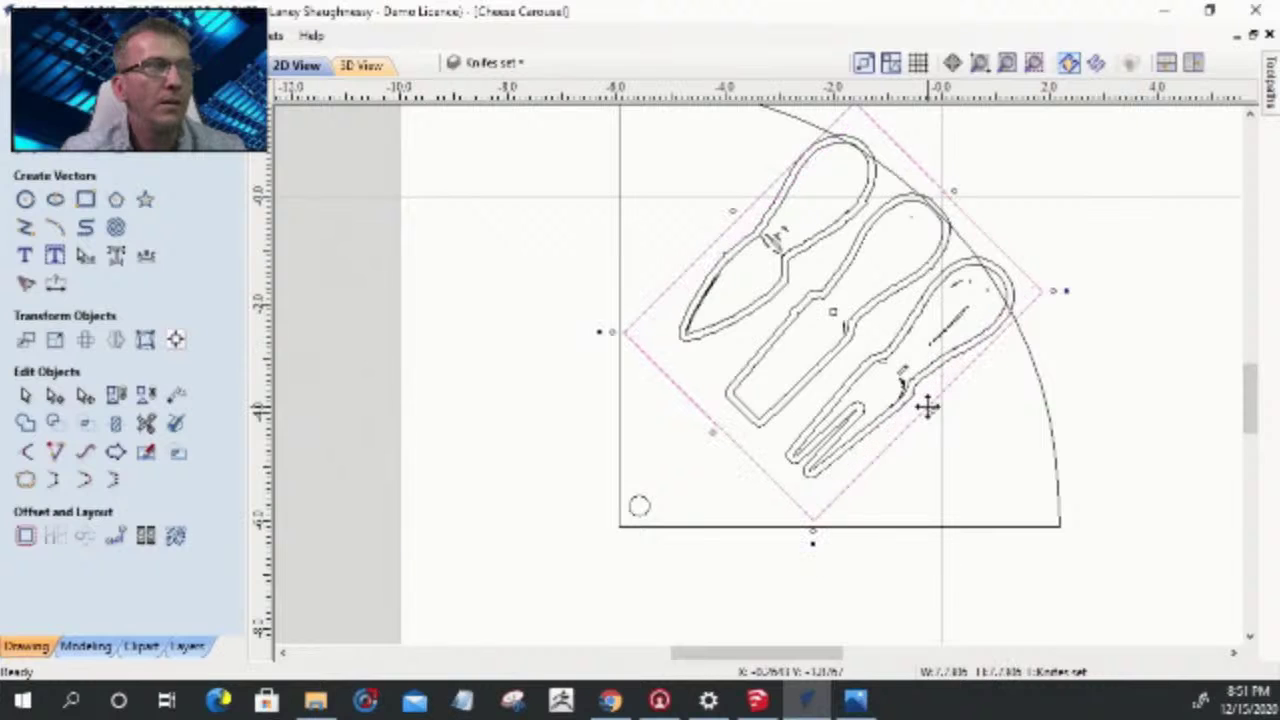
- Nudge the pointed knife and fork closer to the flat-bladed knife, then shift all three utensils together away from the arc
click(818, 242)
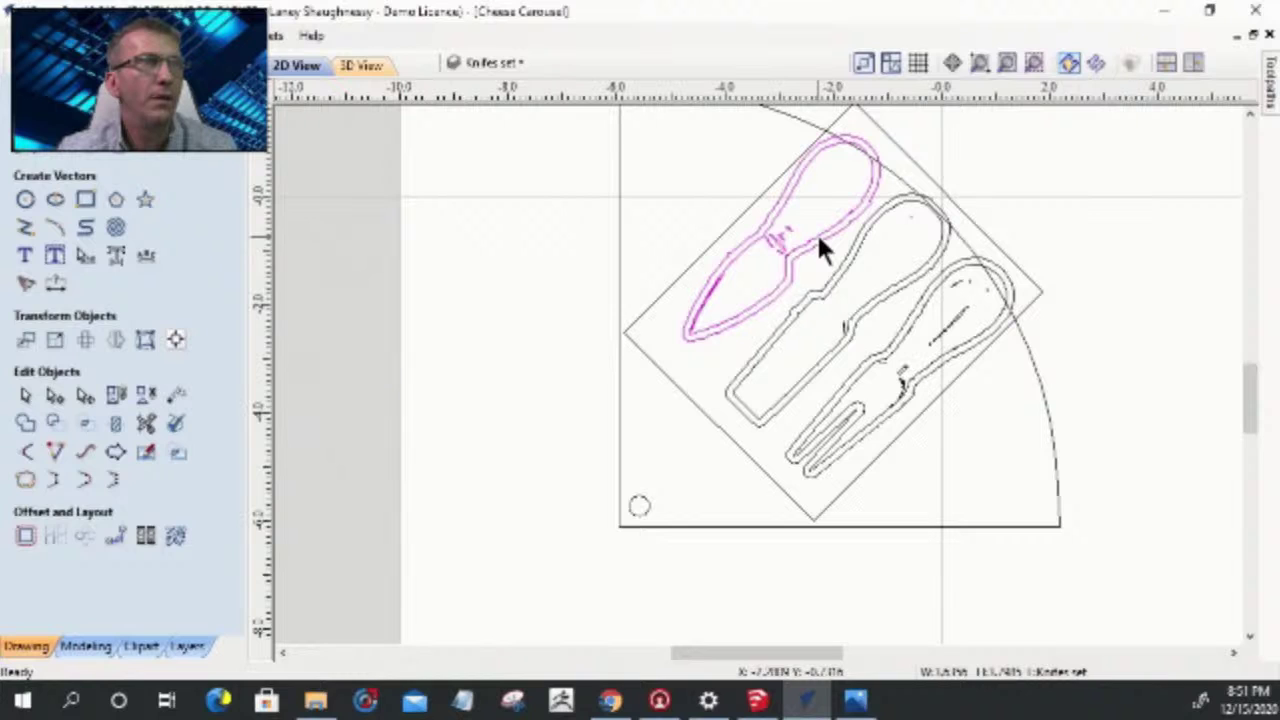
click(920, 307)
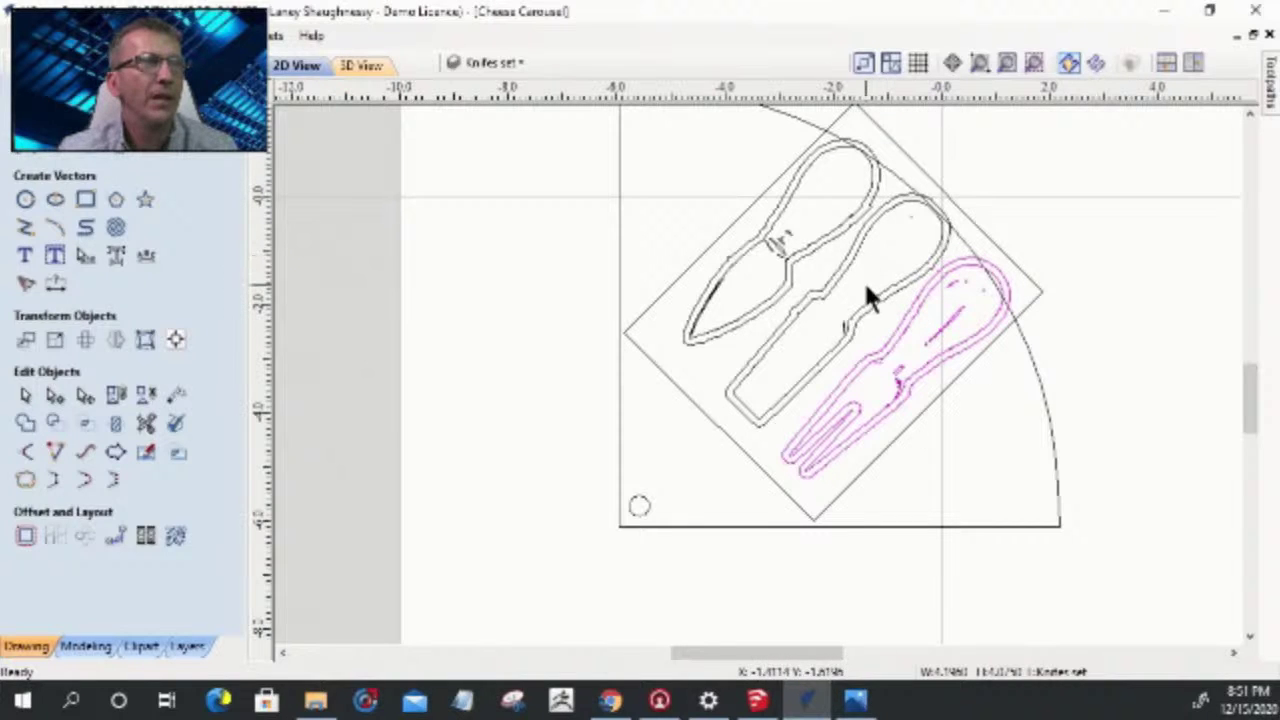
shift+click(771, 237)
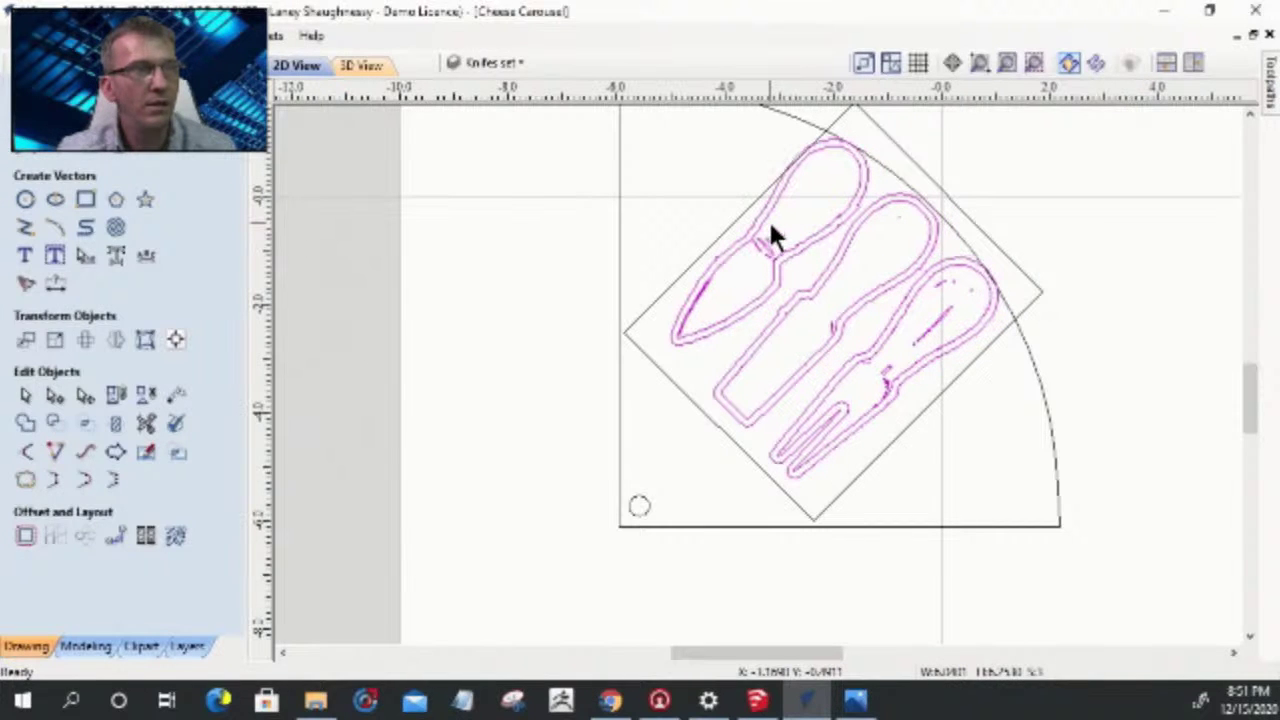
key(Down)
key(Down)
key(Down)
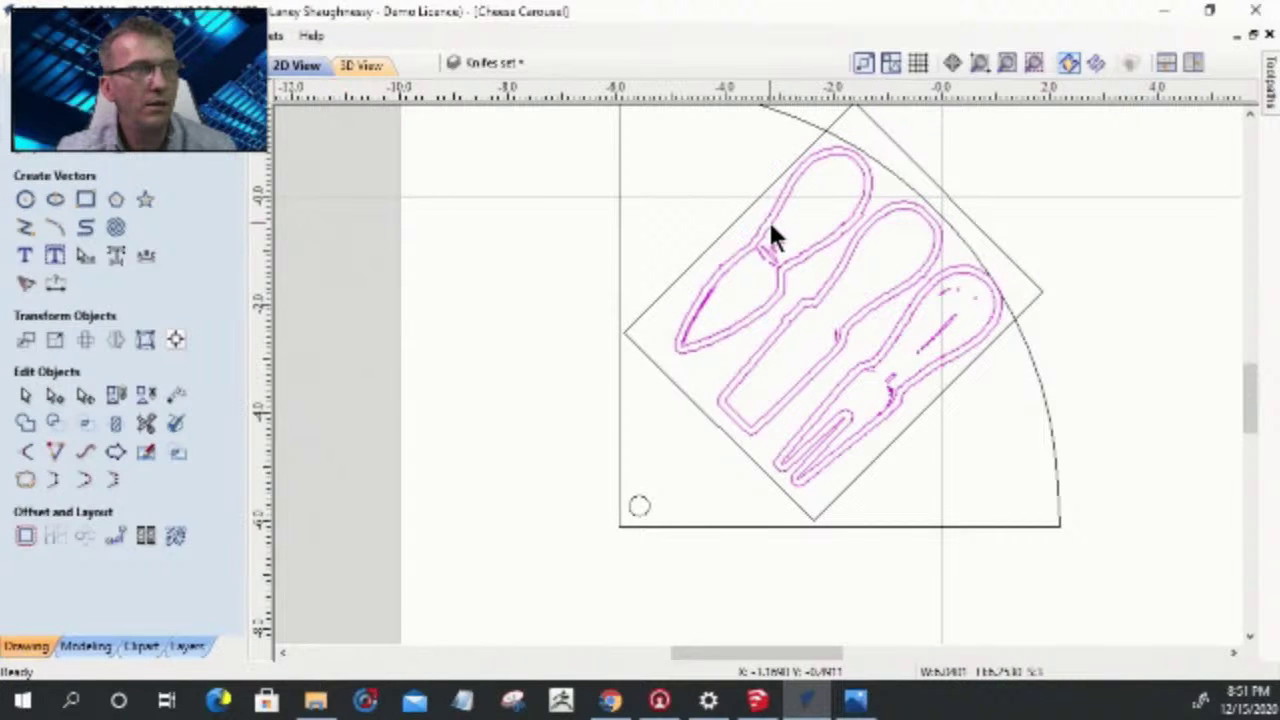
key(Left)
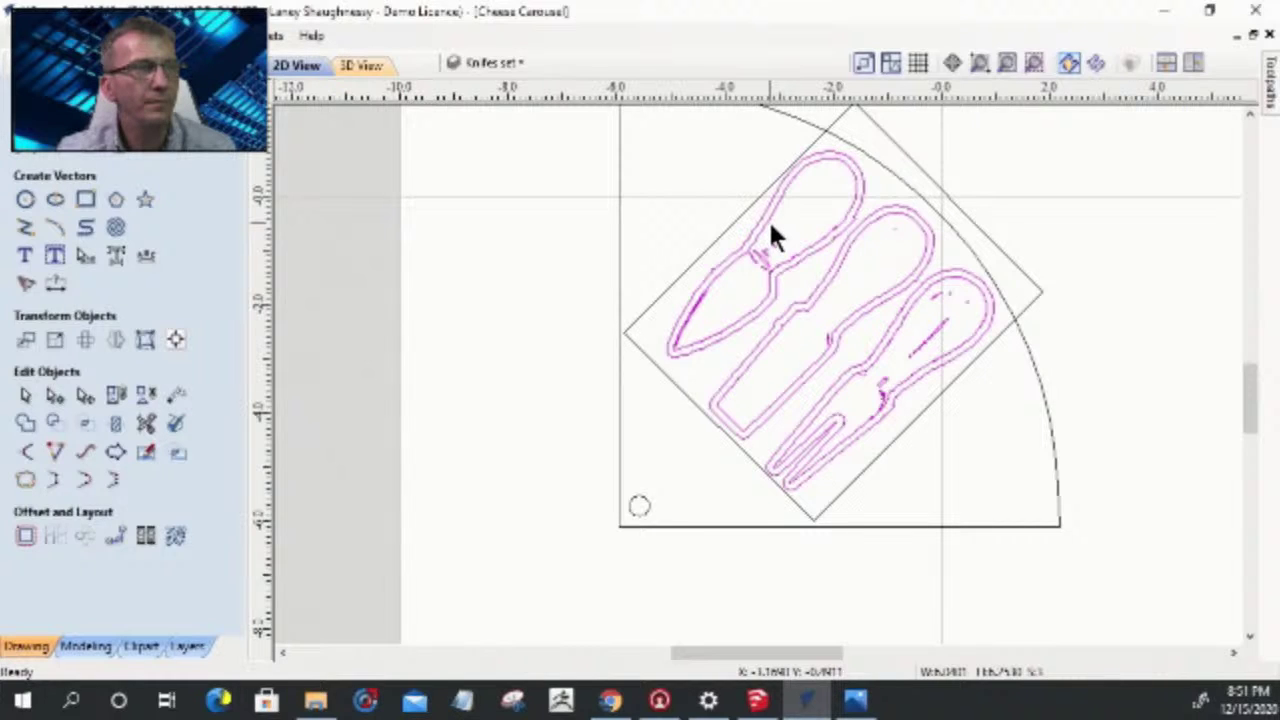
key(Up)
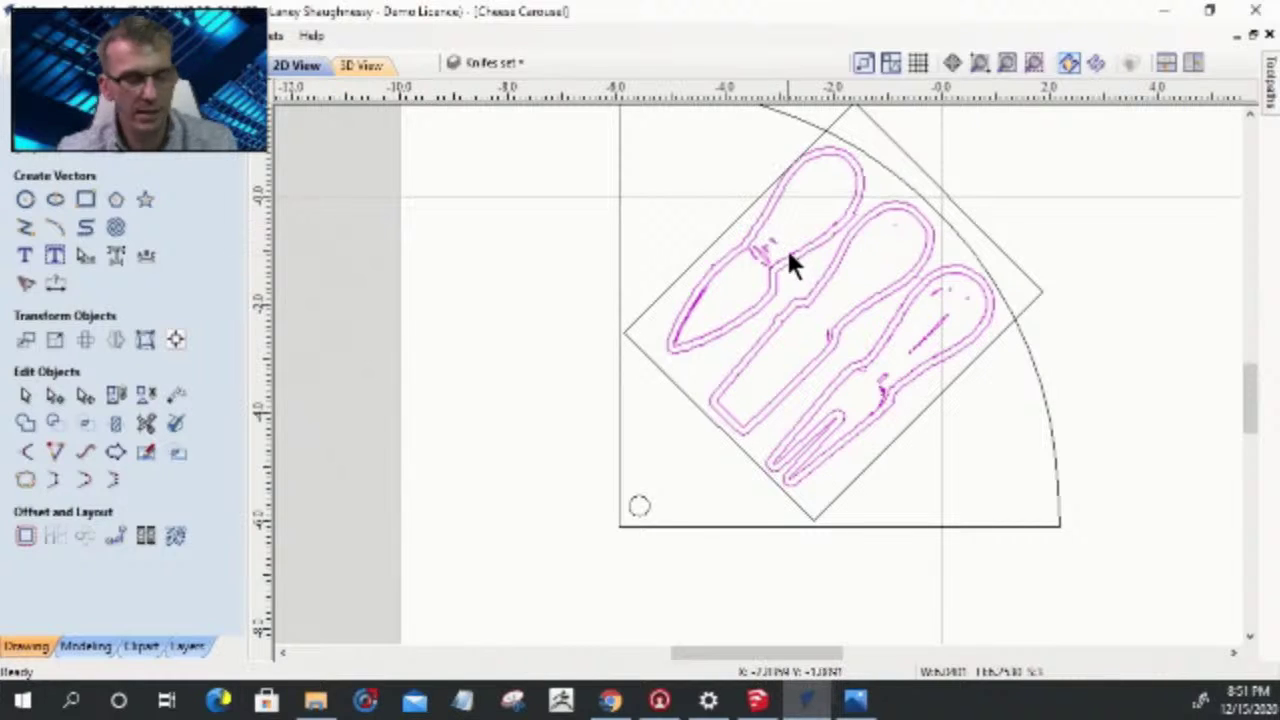
- Add the rectangle to the utensil selection and rotate everything together until it stands upright with the handles pointing down
shift+click(750, 205)
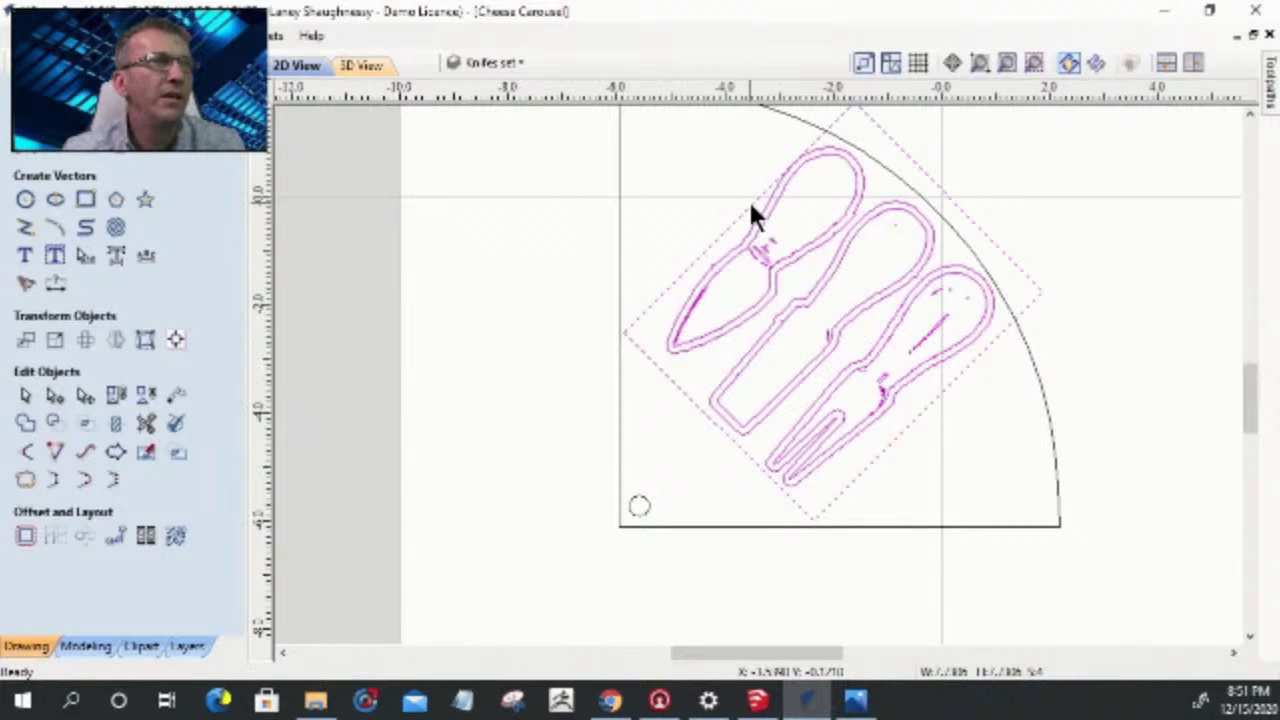
key(9)
key(9)
key(9)
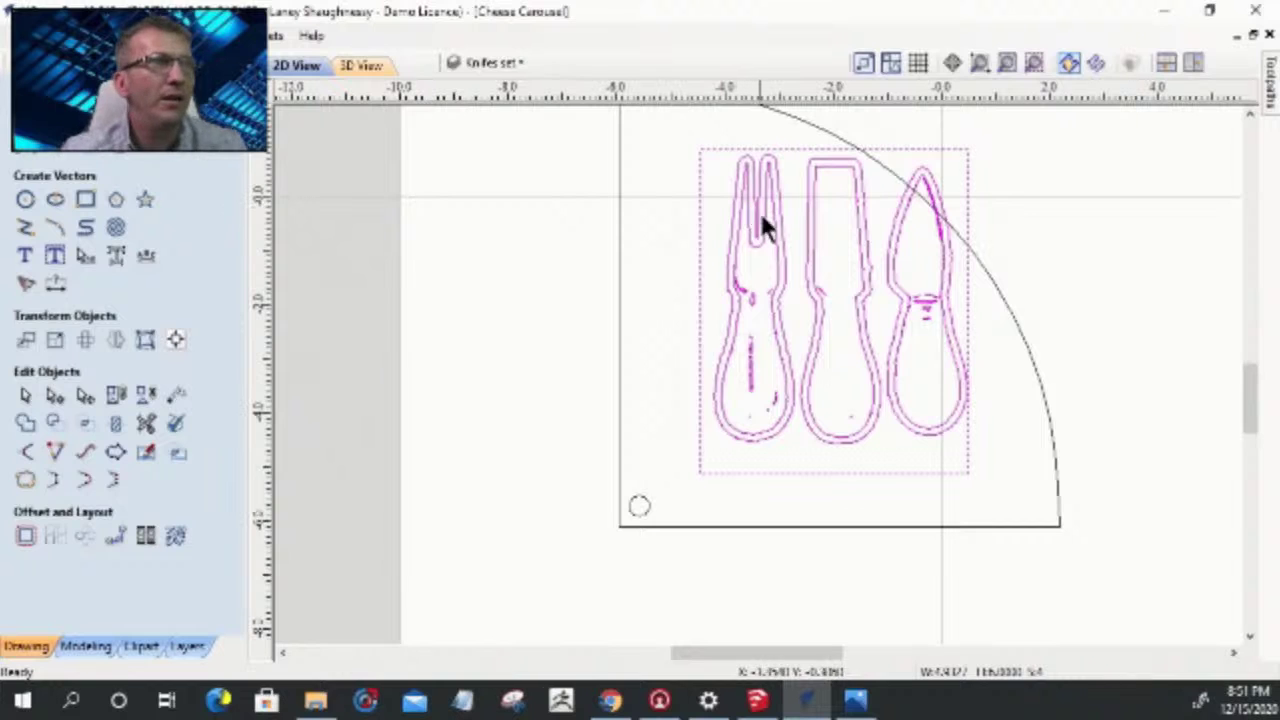
- Select the three utensils with the rectangle last and space them evenly in the horizontal direction inside the last vector
click(835, 448)
click(824, 428)
click(784, 370)
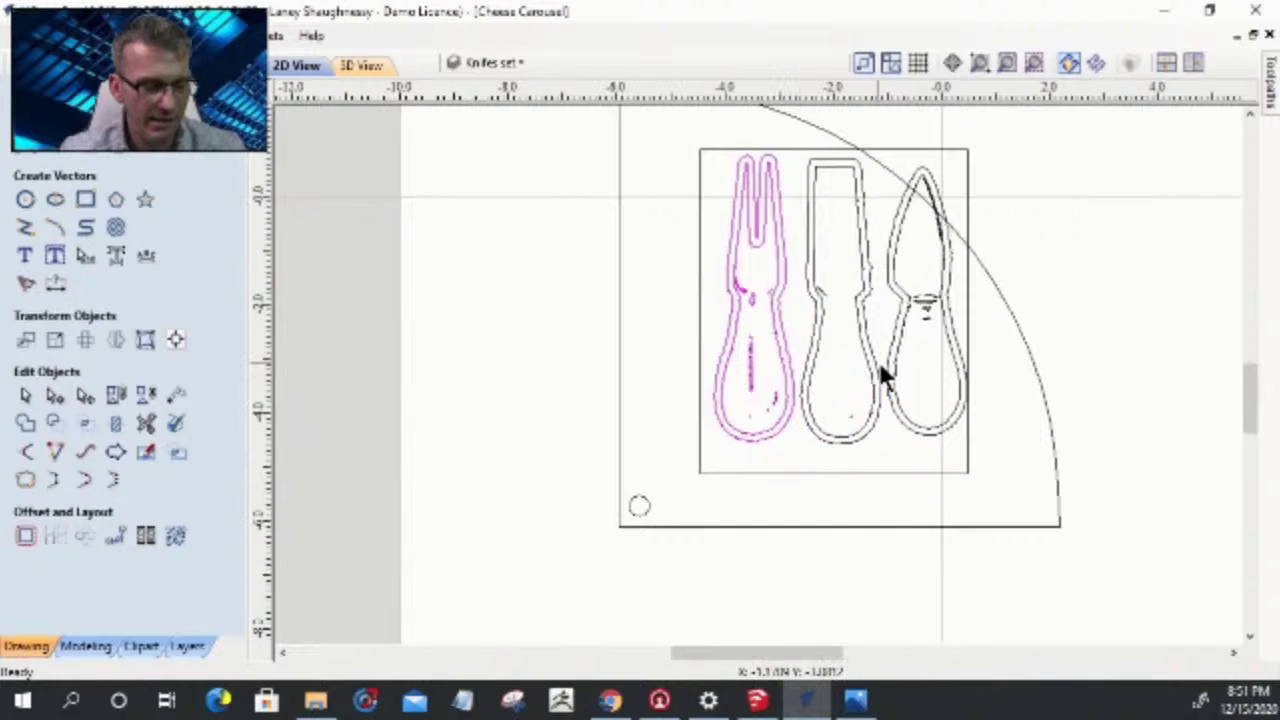
key(ctrl+a)
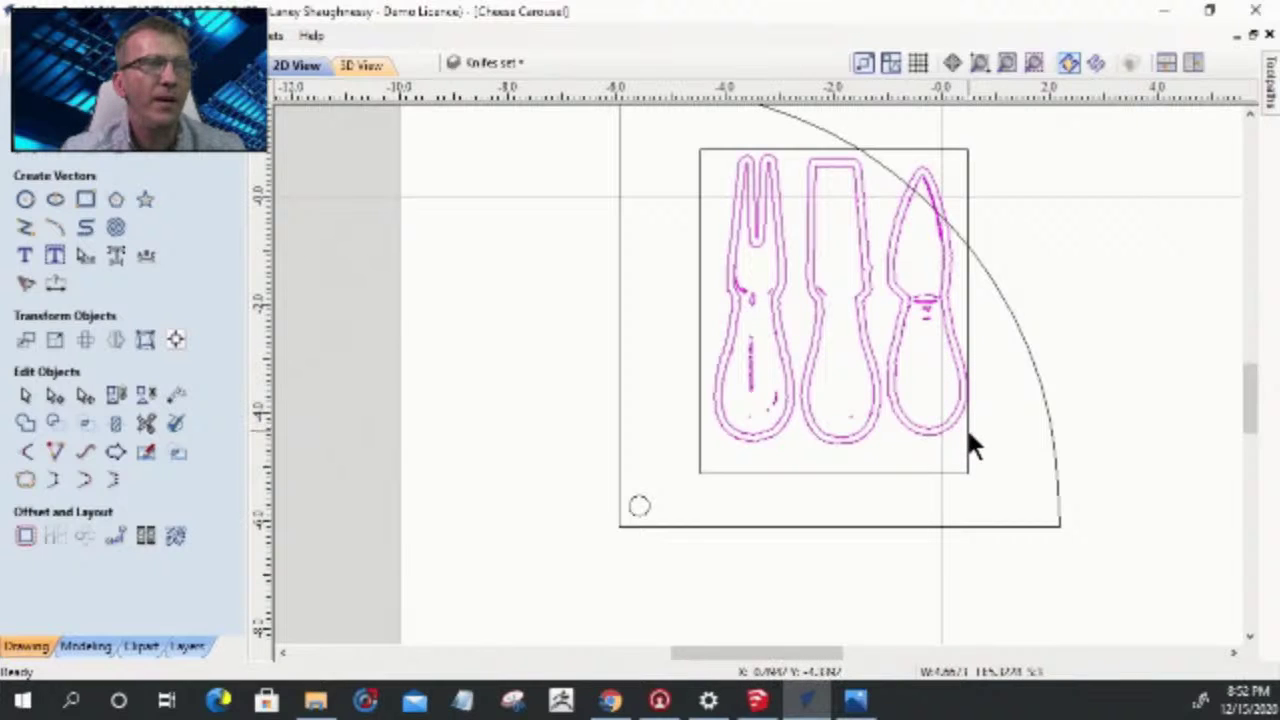
shift+click(968, 455)
click(176, 340)
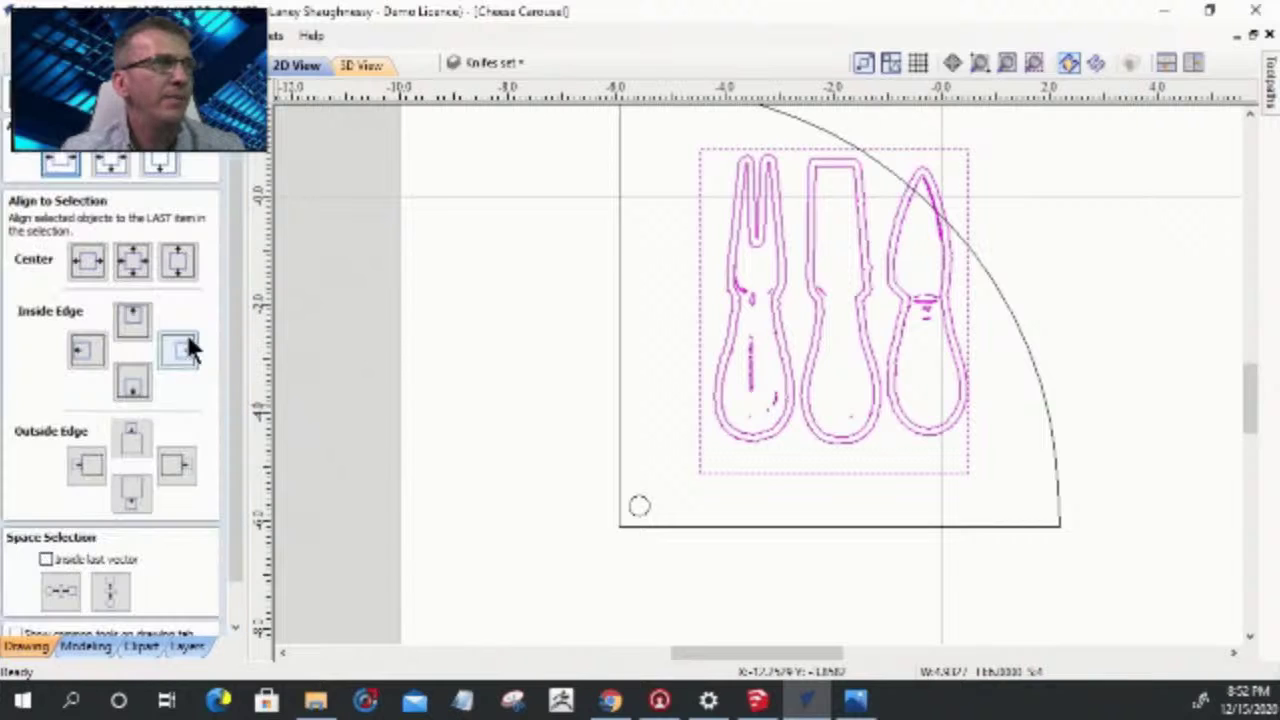
scroll(251, 262, down, 2)
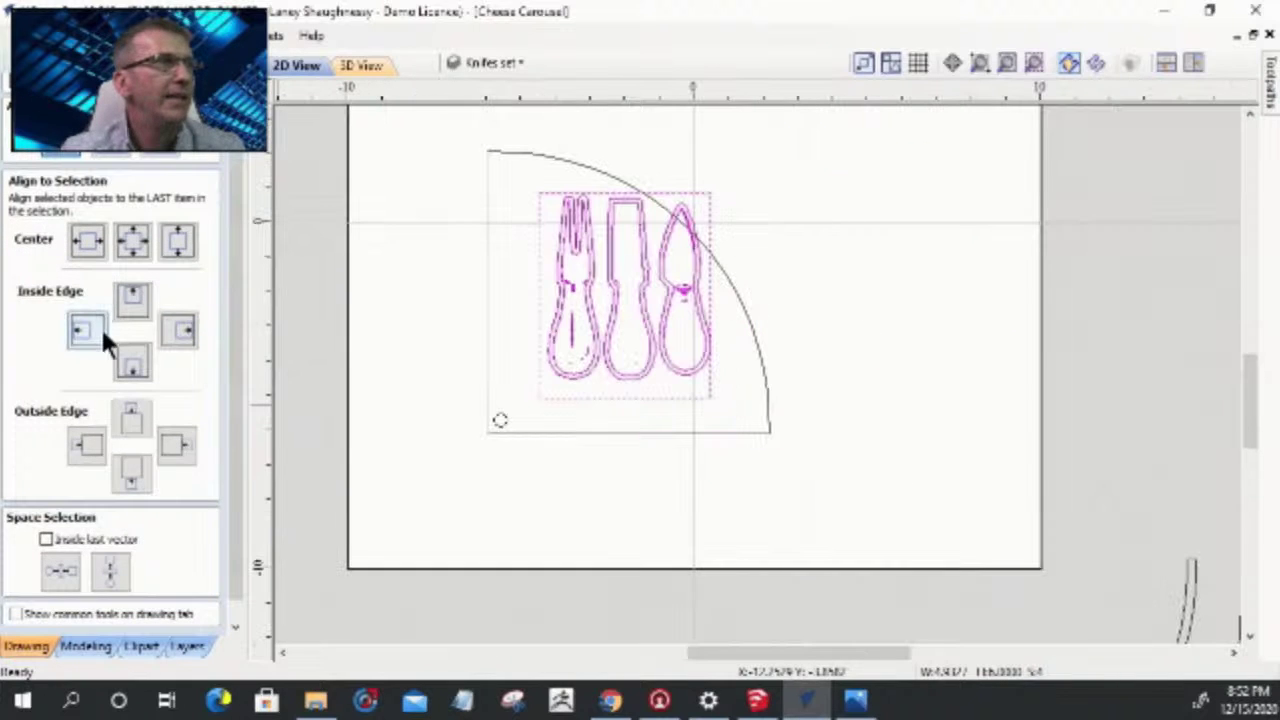
drag(227, 354, 240, 457)
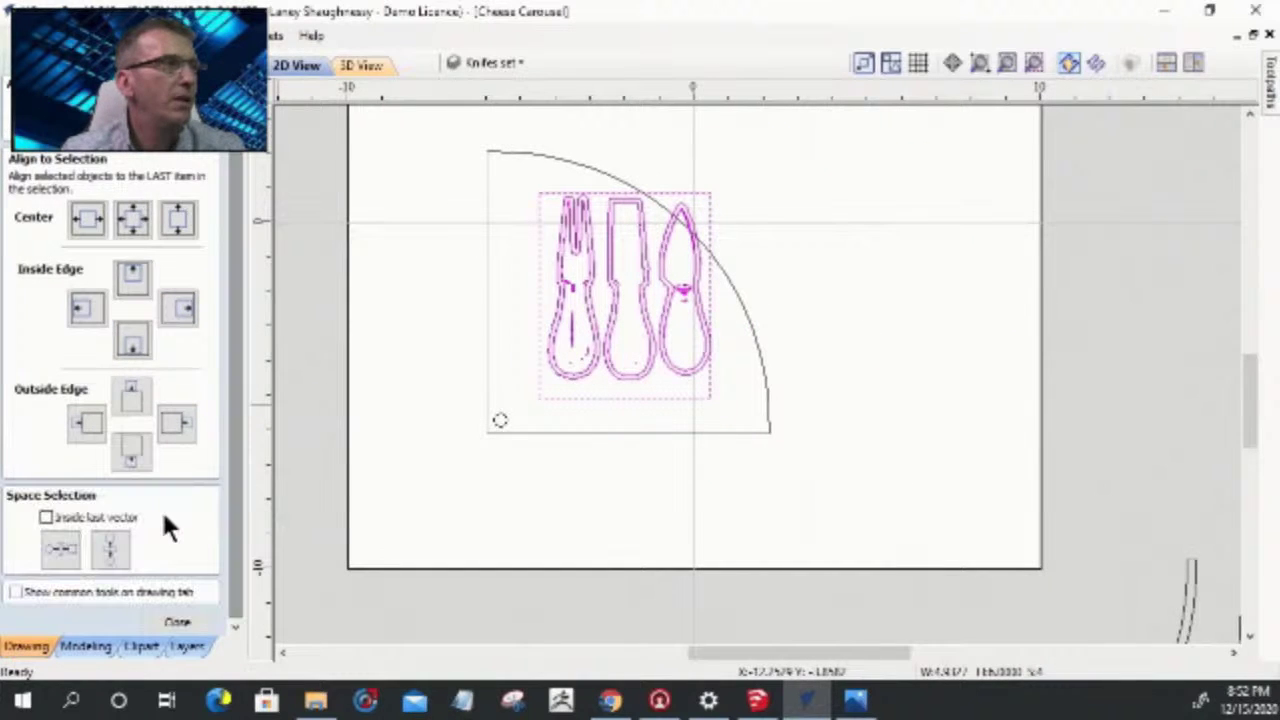
click(57, 550)
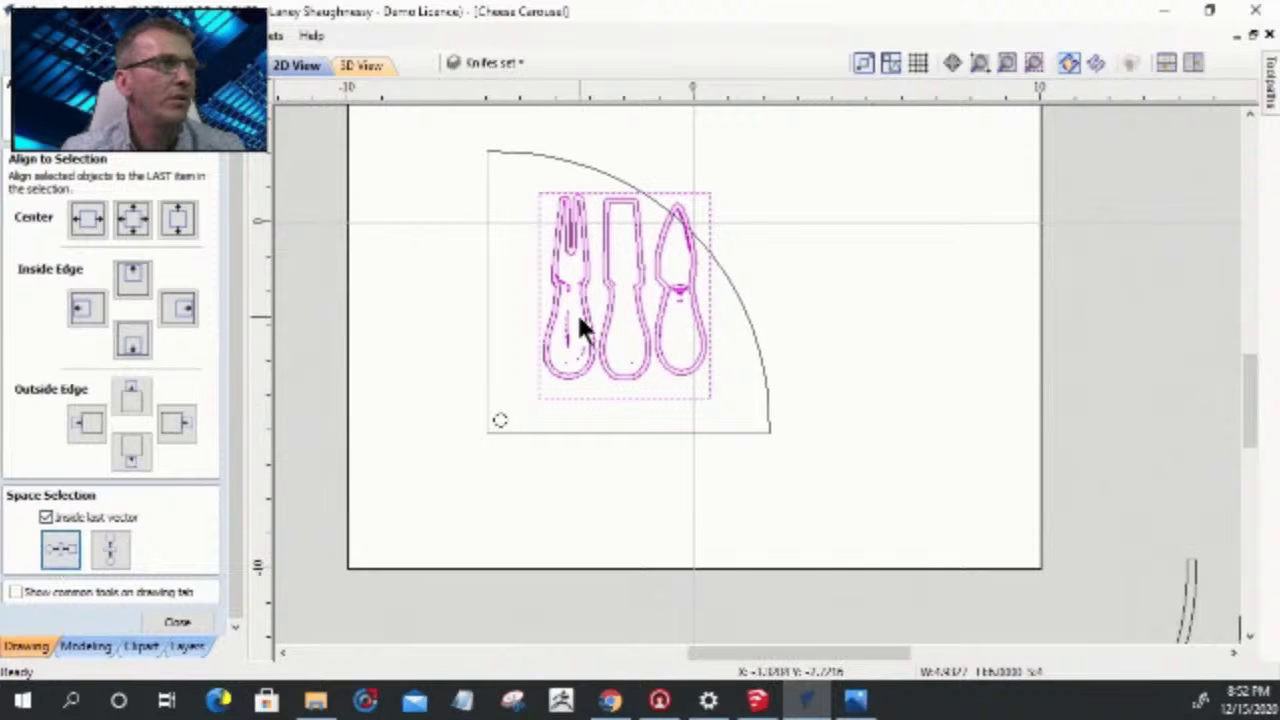
scroll(577, 318, up, 5)
scroll(618, 355, down, 5)
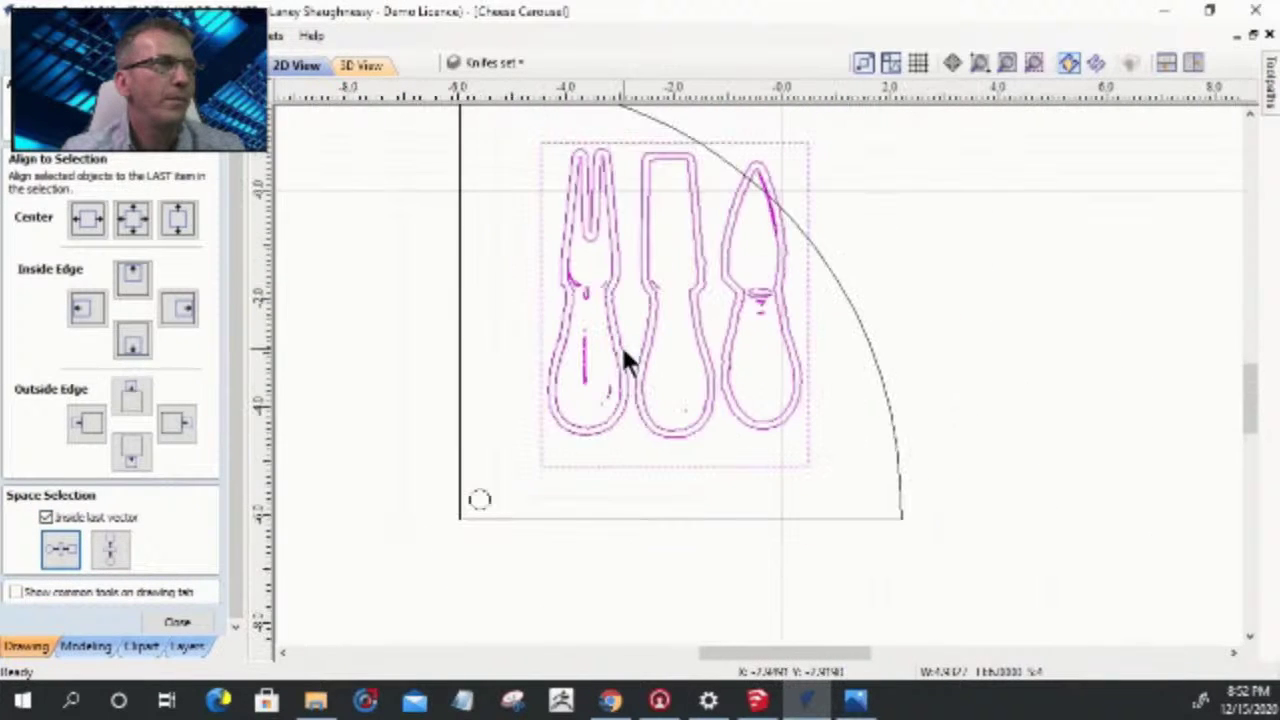
scroll(621, 357, up, 1)
scroll(623, 360, down, 2)
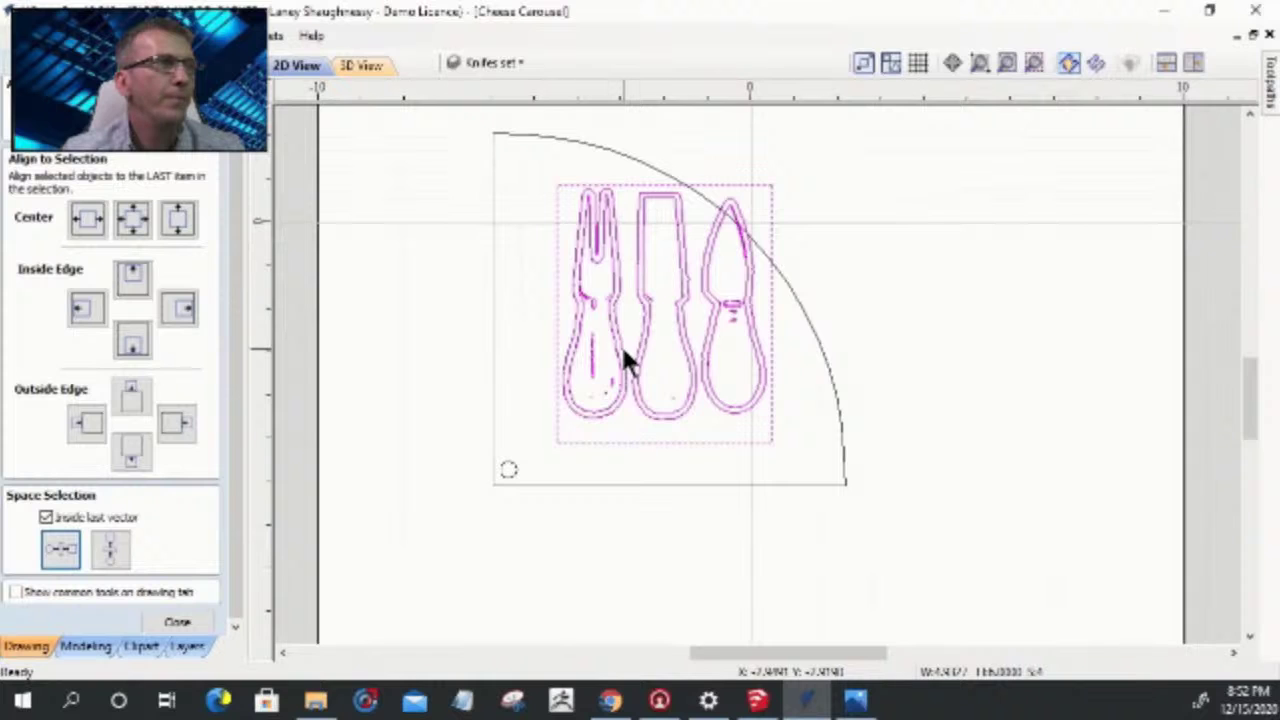
- Center the three selected utensils vertically inside the upright rectangle
scroll(623, 355, up, 2)
scroll(621, 344, down, 1)
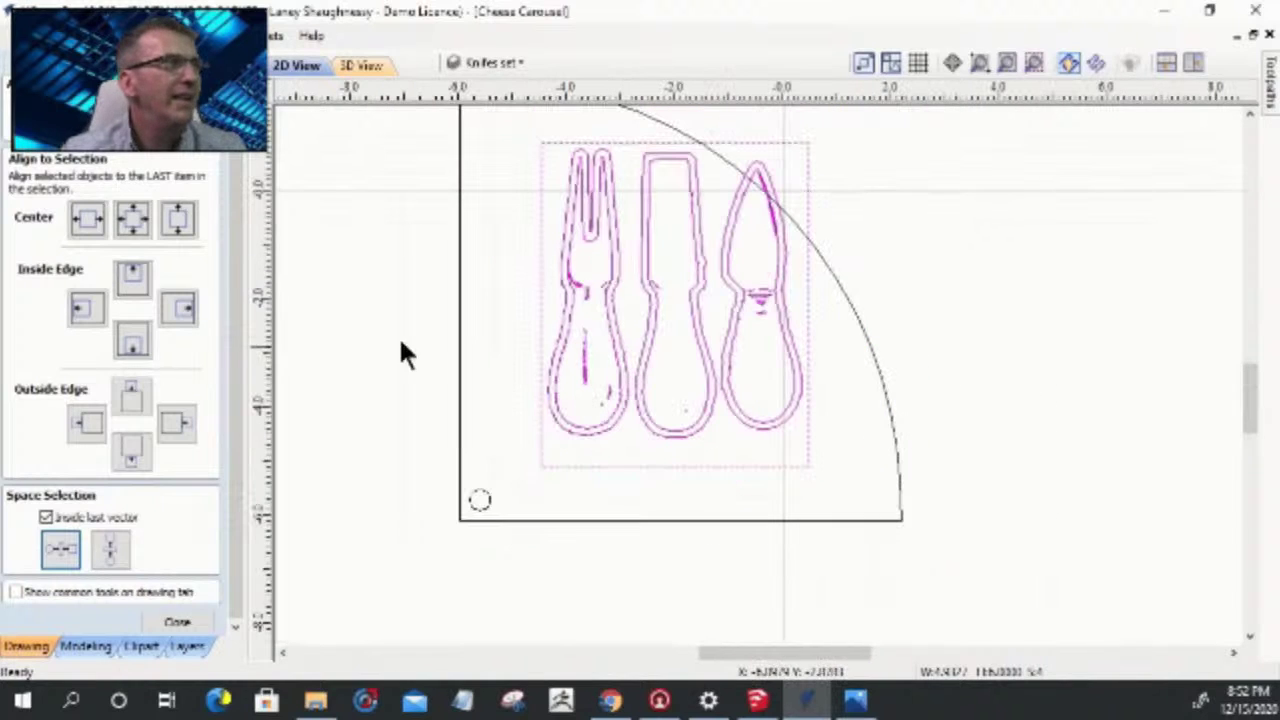
click(171, 222)
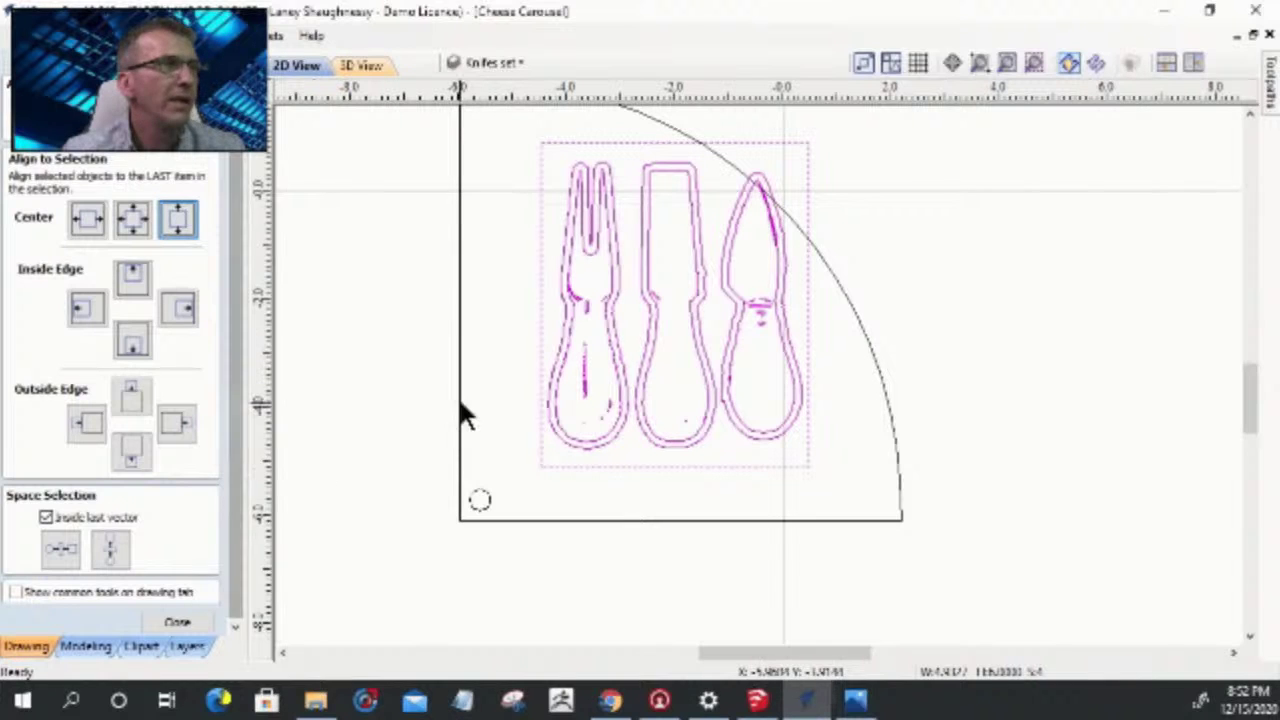
- Reselect only the three utensils and nudge them up slightly inside the rectangle, away from the handle end
click(601, 332)
click(727, 398)
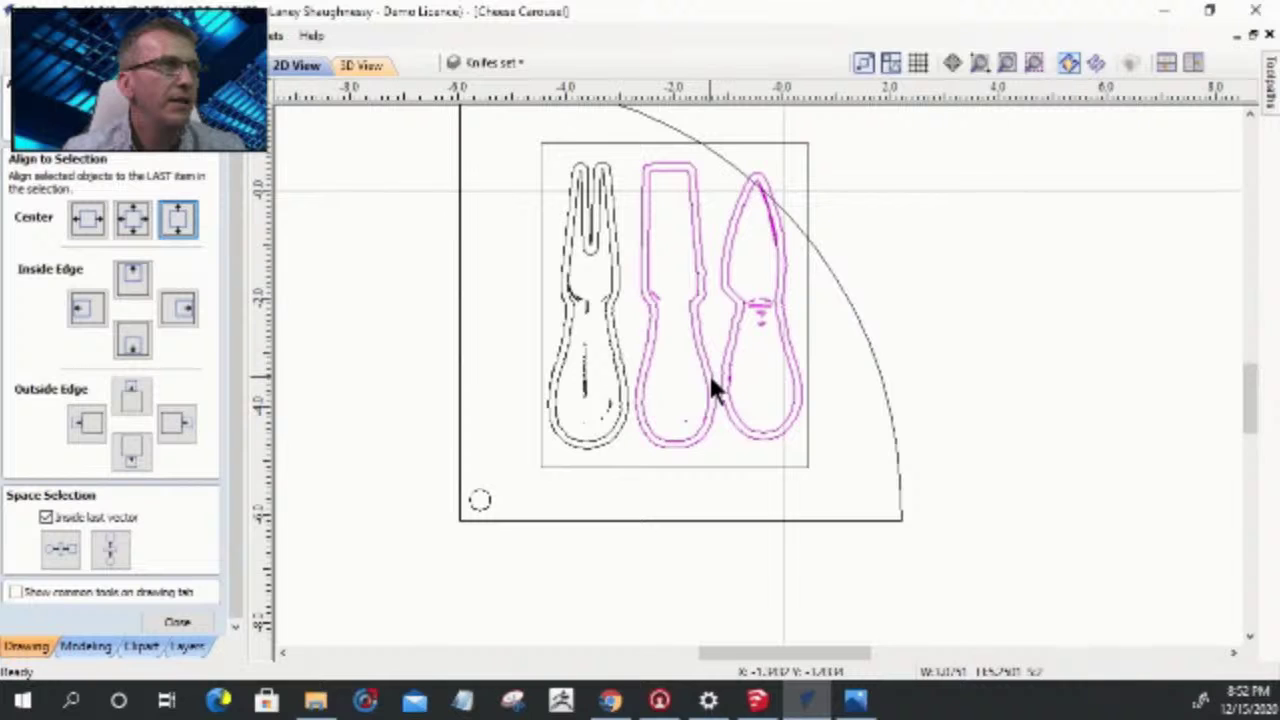
shift+click(618, 380)
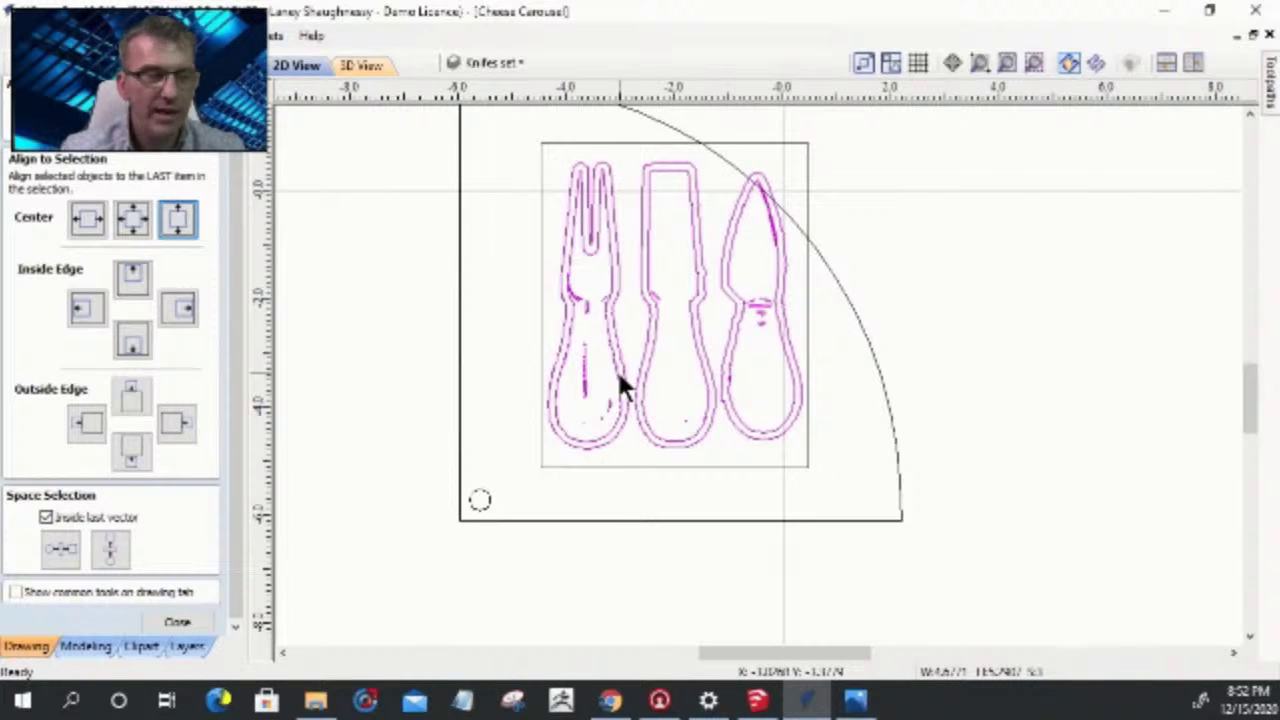
key(Up)
key(Up)
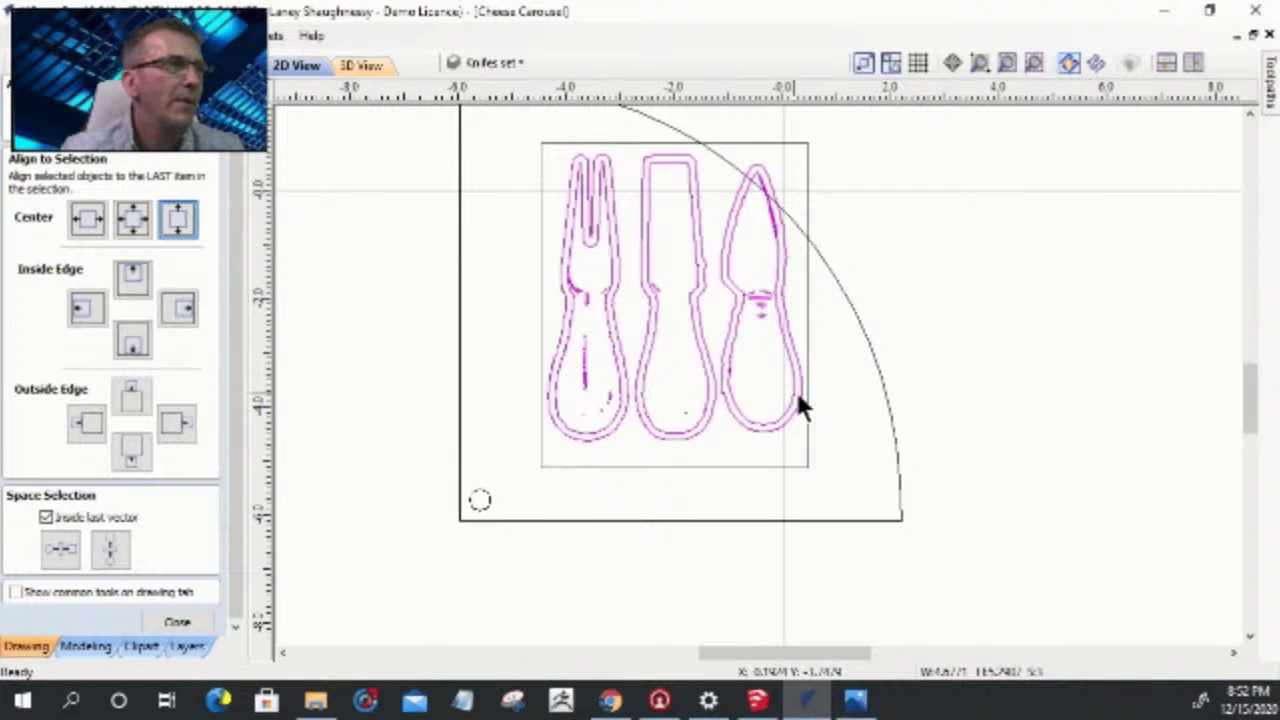
- Add the rectangle to the utensil selection and rotate everything back to the 45° slant, with the handles facing the arc
scroll(486, 214, up, 3)
scroll(510, 218, down, 3)
scroll(588, 260, down, 3)
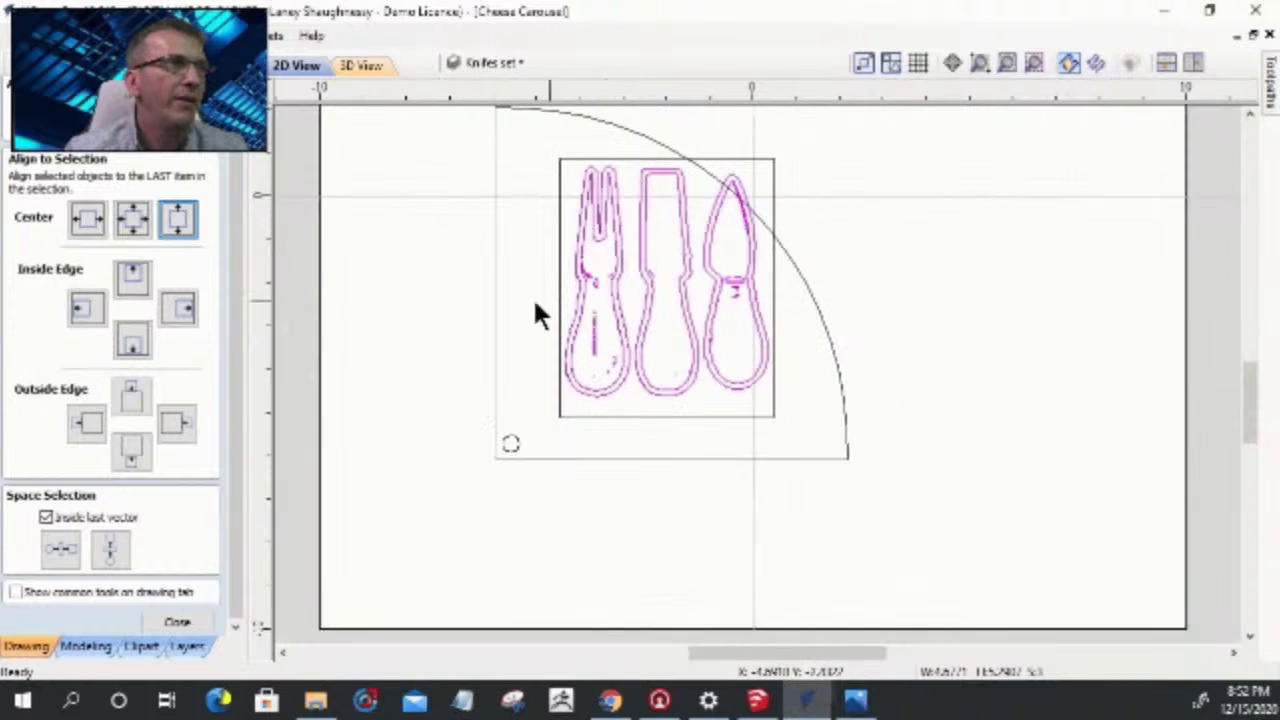
scroll(531, 314, up, 4)
scroll(670, 350, down, 2)
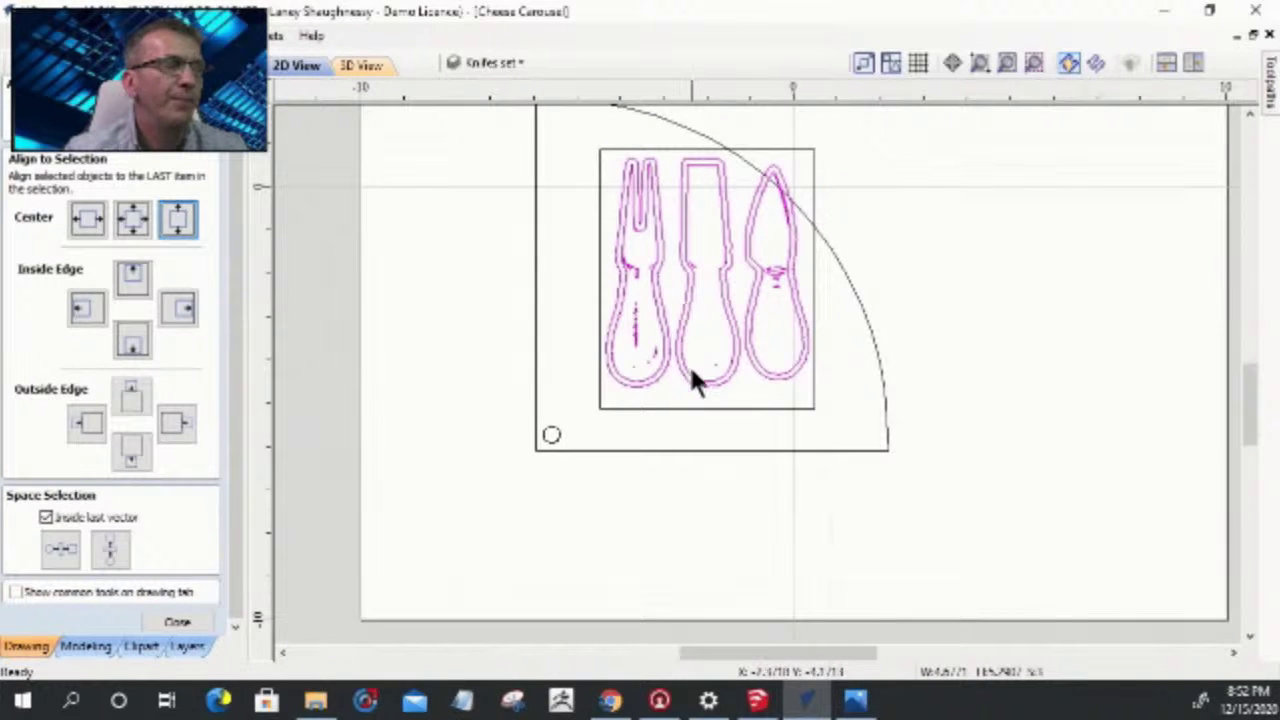
shift+click(765, 408)
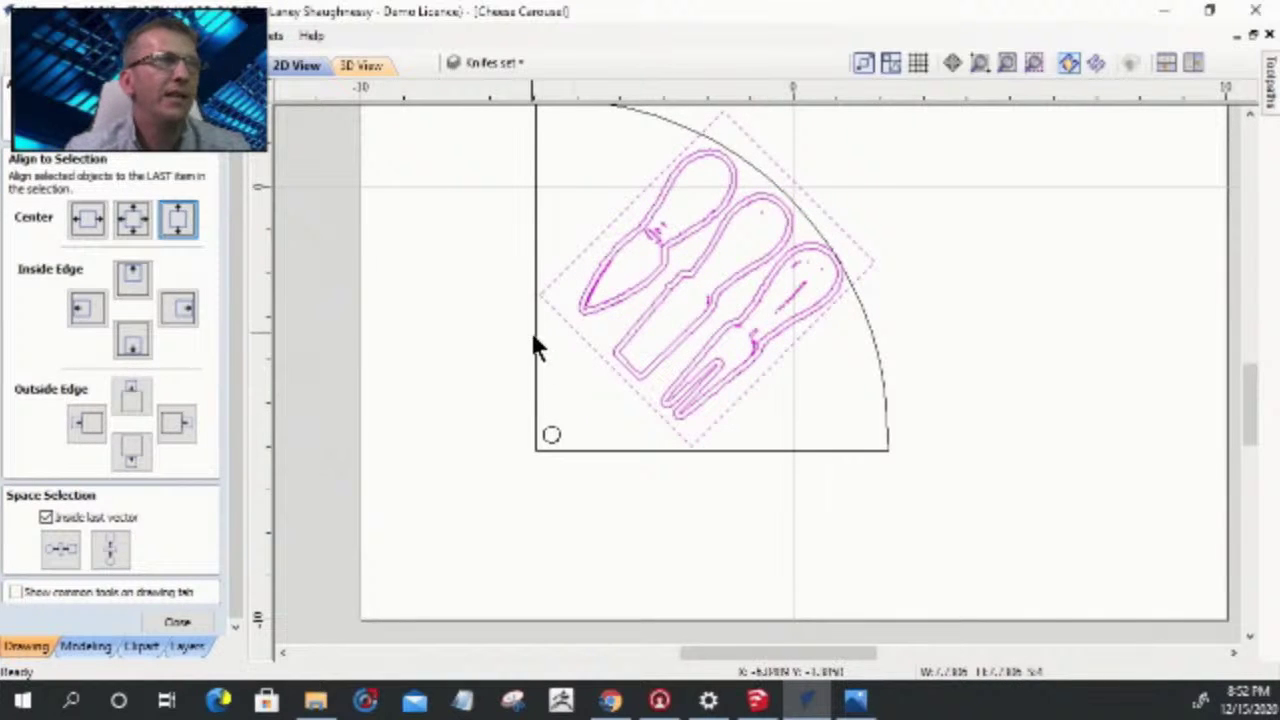
- Move the utensils and rectangle together diagonally away from the tray's square corner, toward the arc
scroll(533, 338, up, 2)
scroll(533, 345, down, 1)
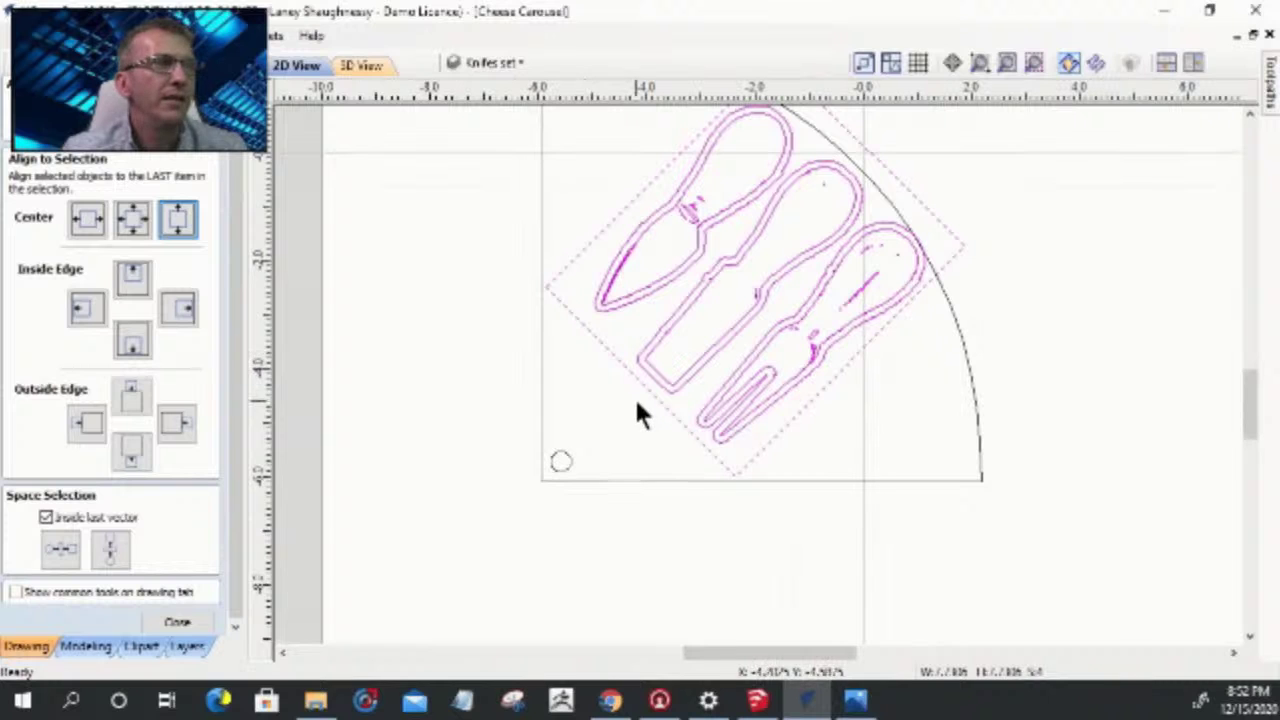
scroll(641, 398, down, 1)
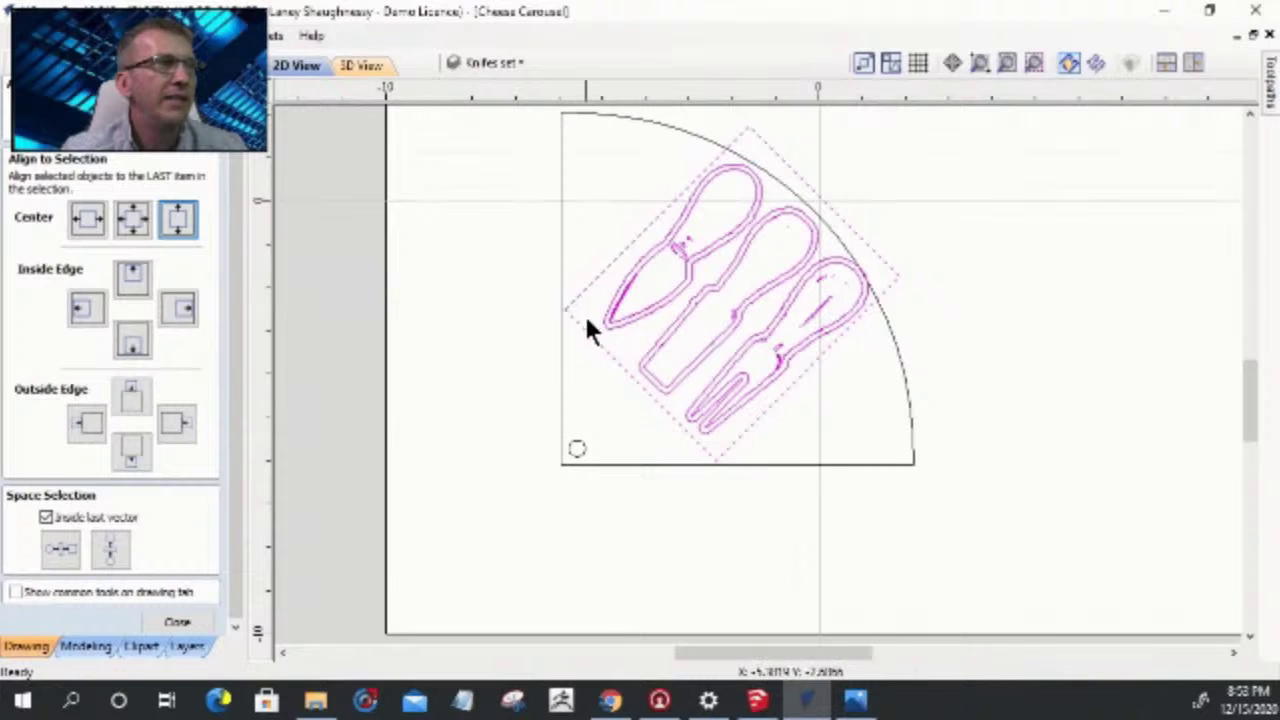
click(634, 374)
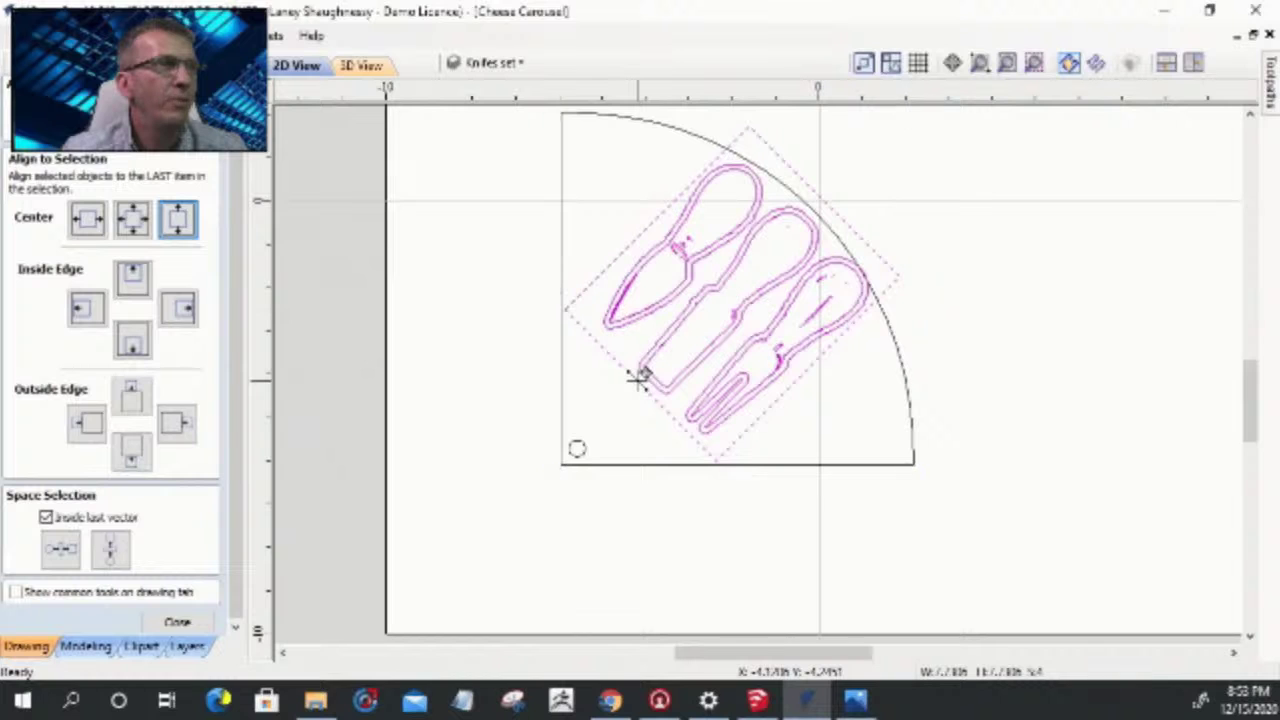
click(634, 393)
drag(634, 389, 653, 368)
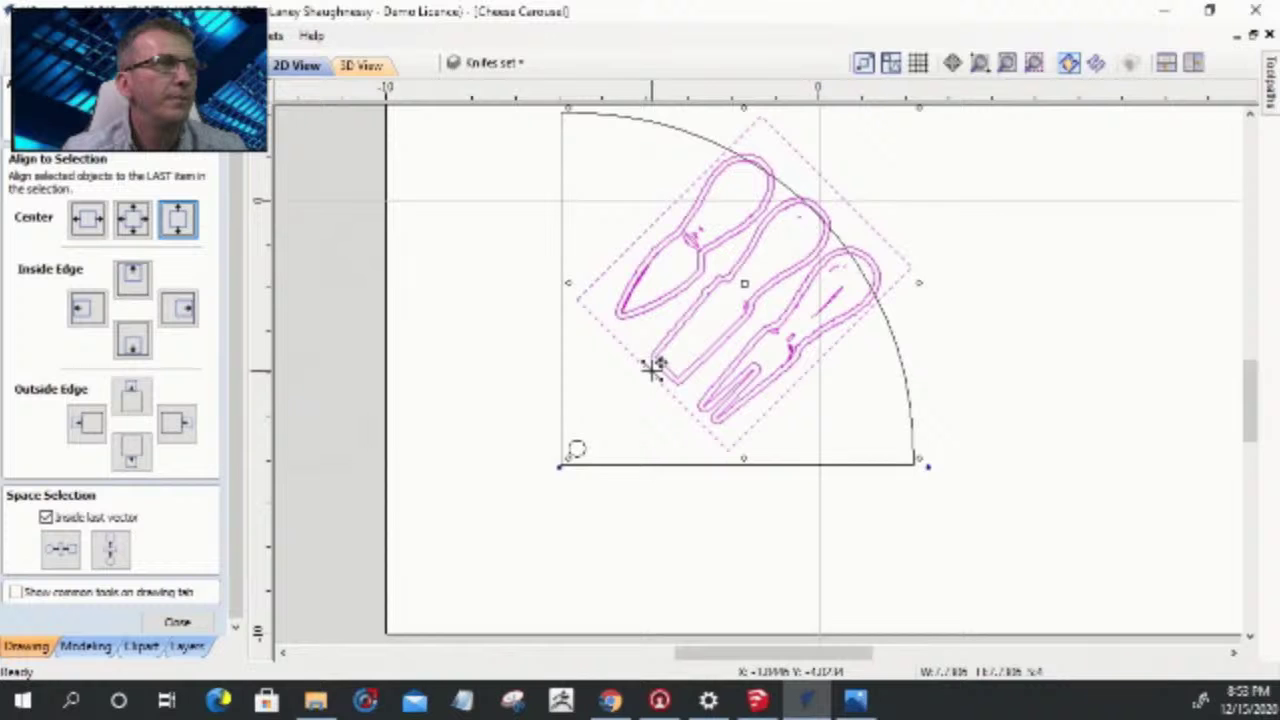
key(Escape)
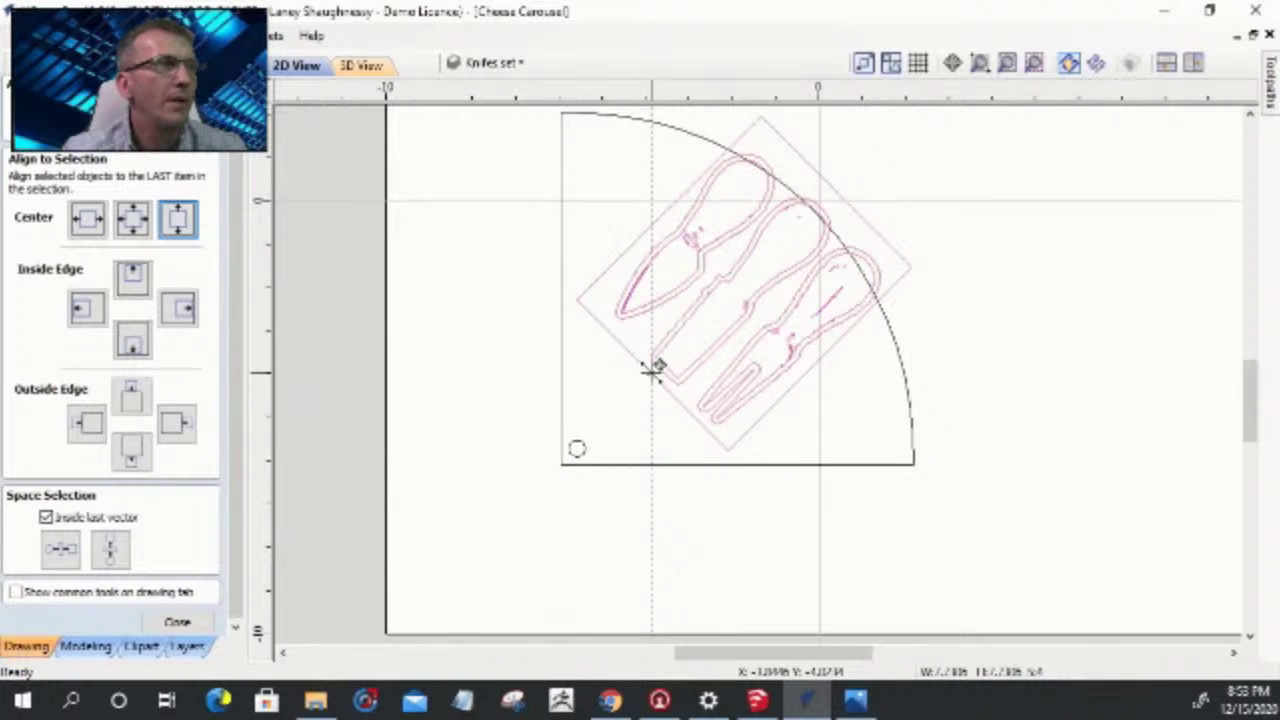
key(ctrl+a)
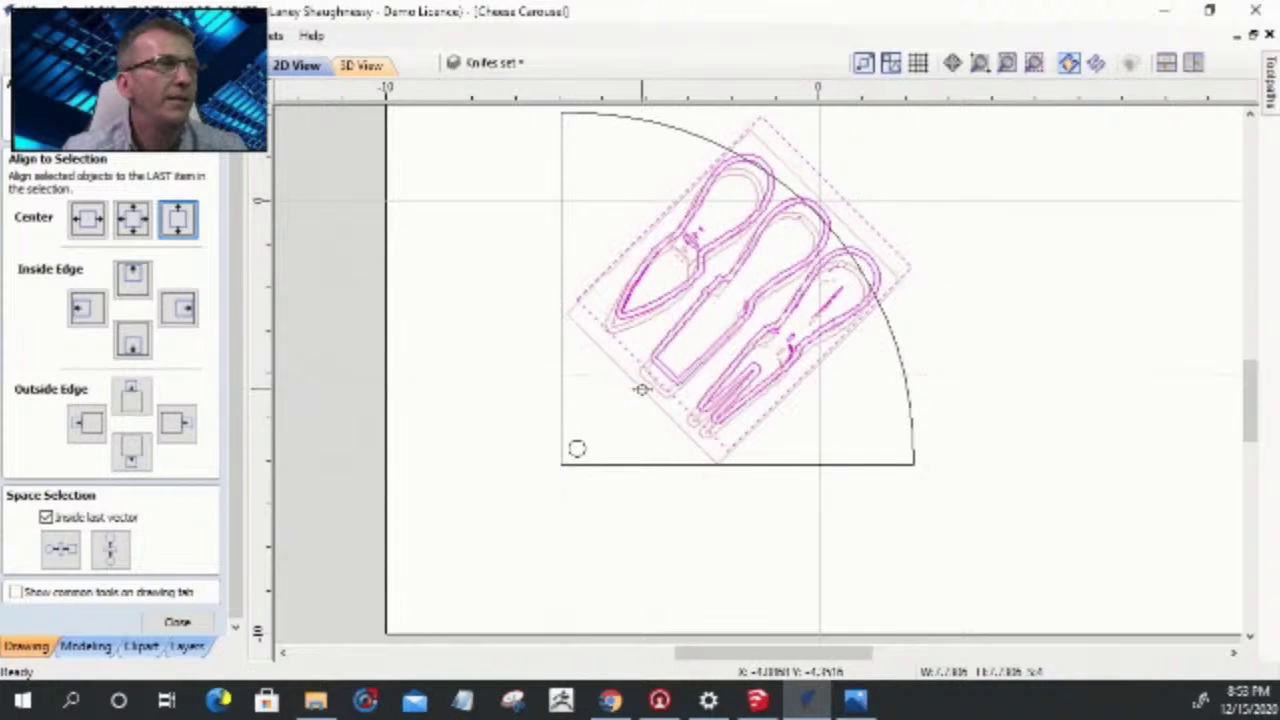
drag(631, 392, 649, 372)
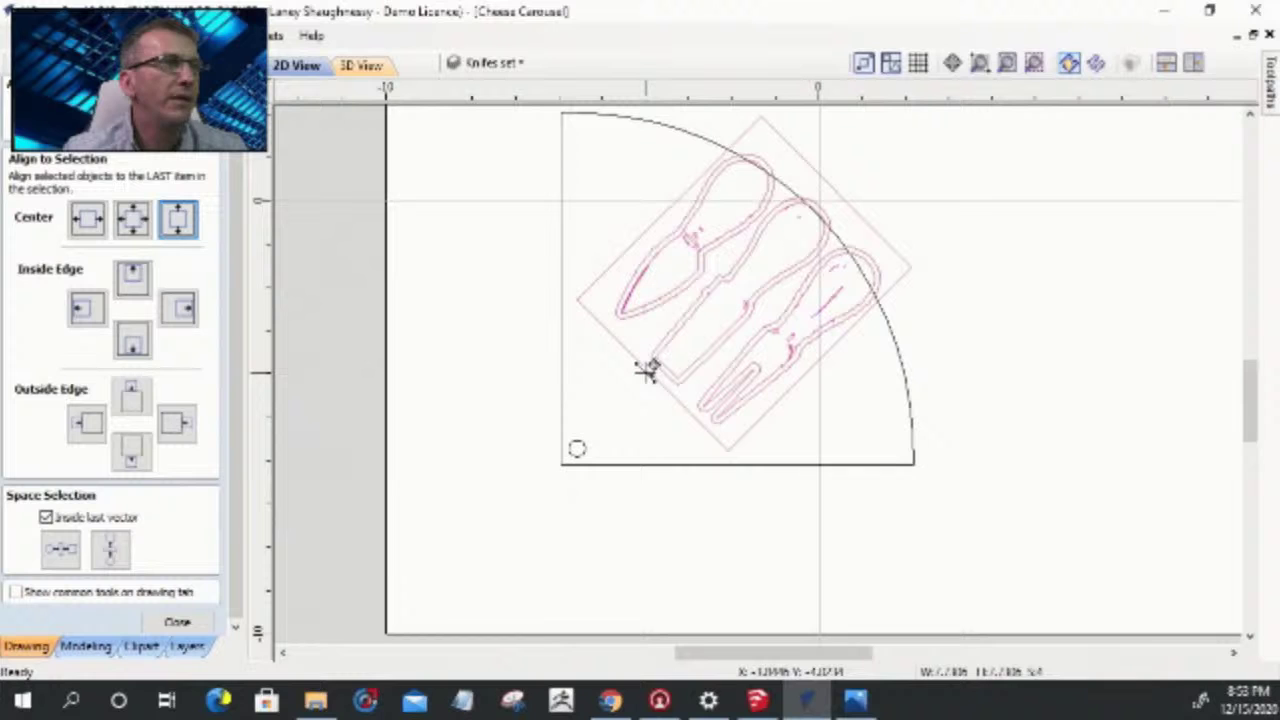
mouse_move(648, 370)
mouse_down()
mouse_move(614, 410)
mouse_move(620, 386)
mouse_move(654, 368)
mouse_up()
- Add a vertical guide along the tray's straight side, through its square corner at -5.9667 inches
shift+click(568, 458)
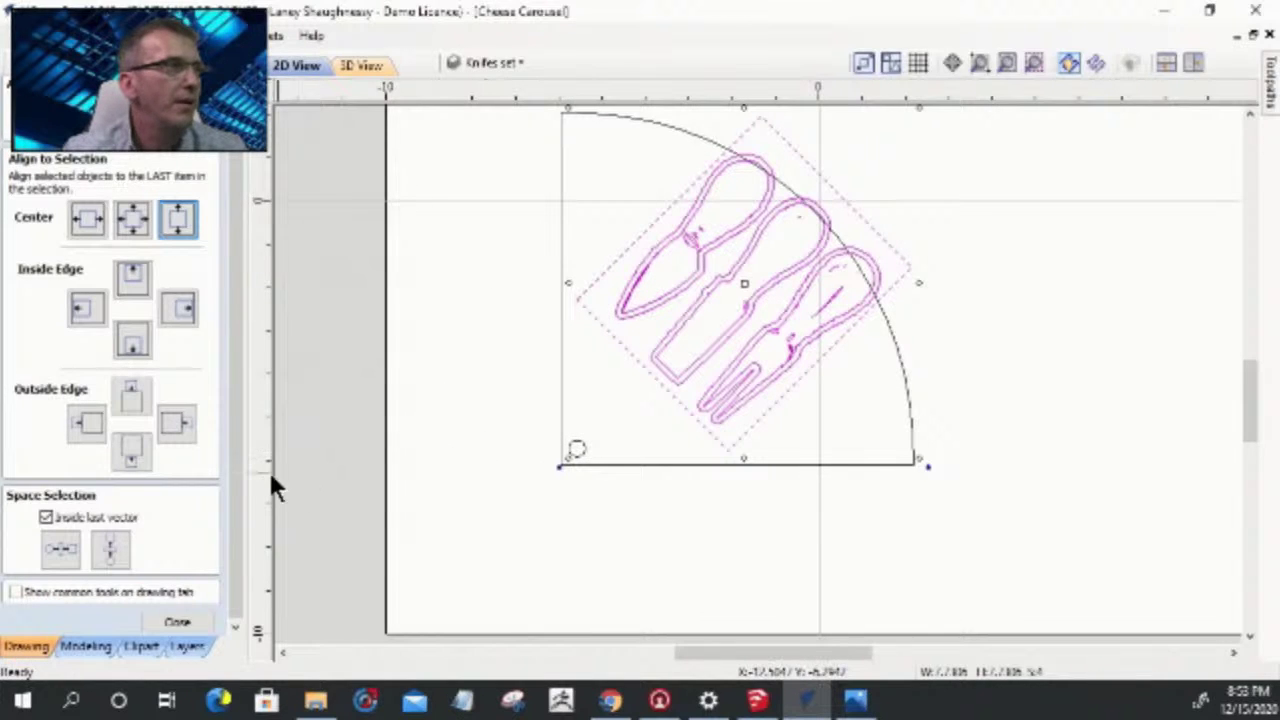
click(355, 463)
drag(558, 463, 561, 463)
- Set the new guide's angle to 45° and move it so it passes through the tray's square corner
double_click(561, 548)
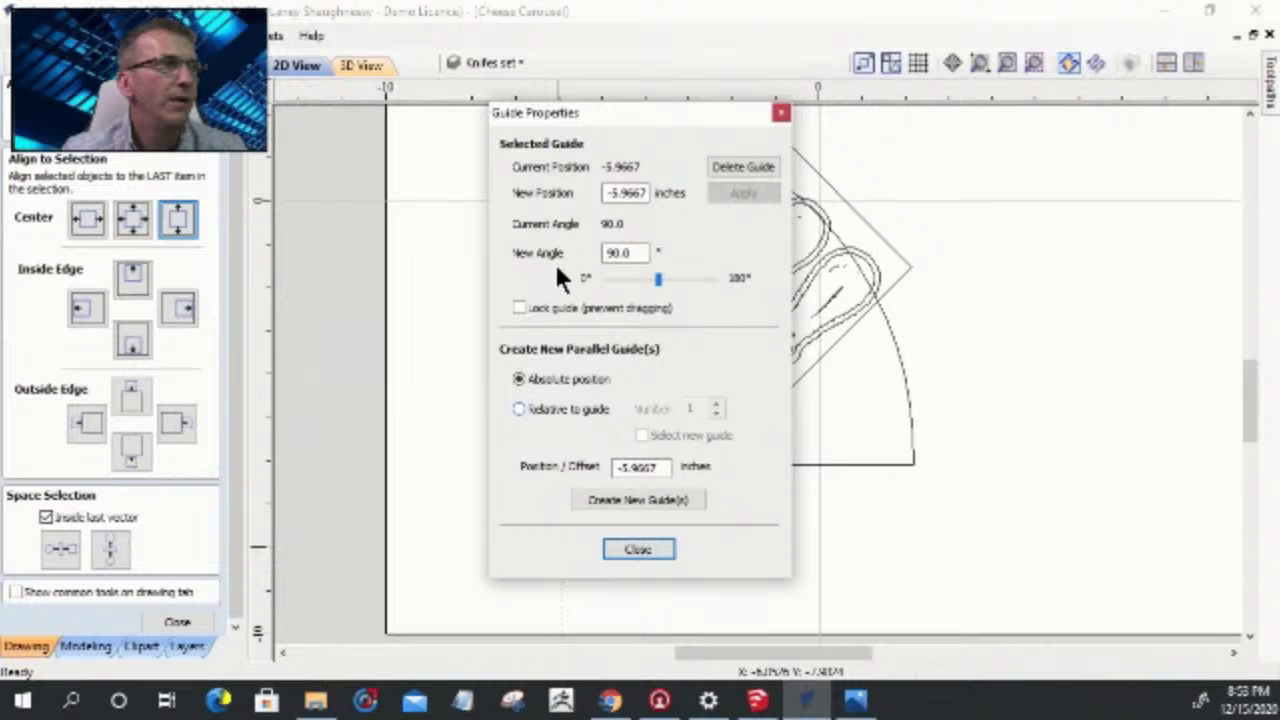
double_click(634, 253)
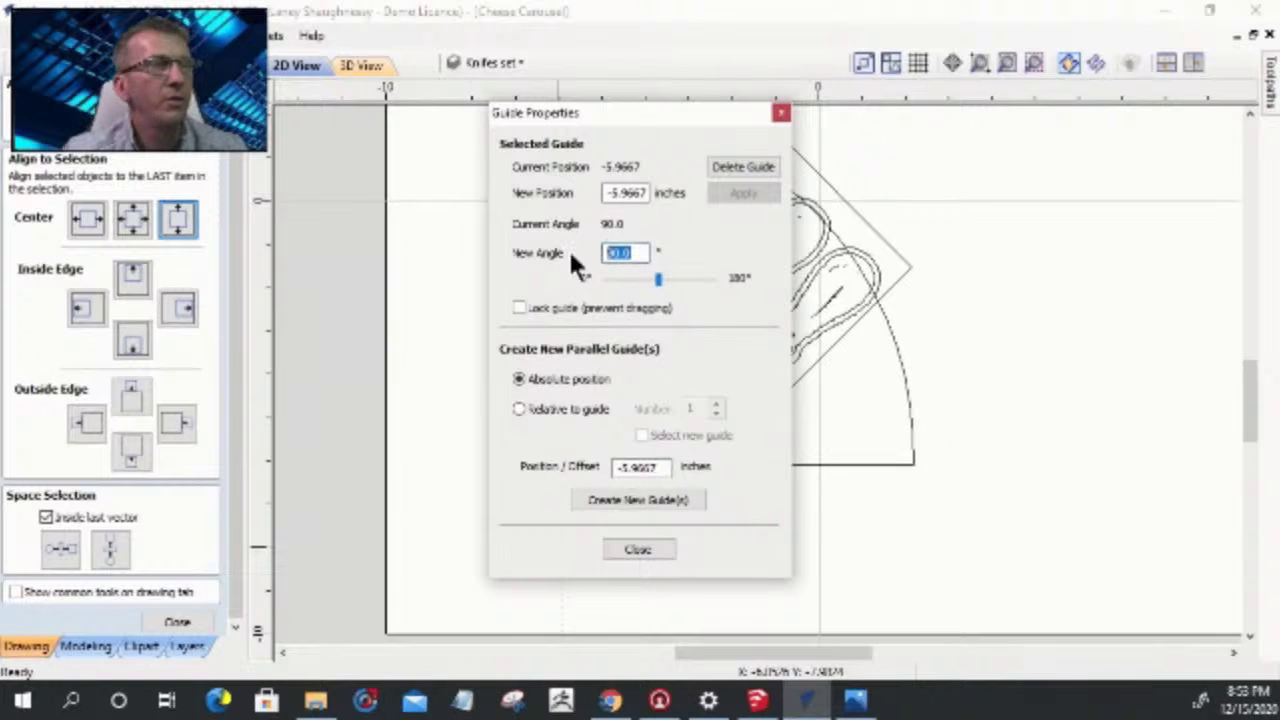
text(45)
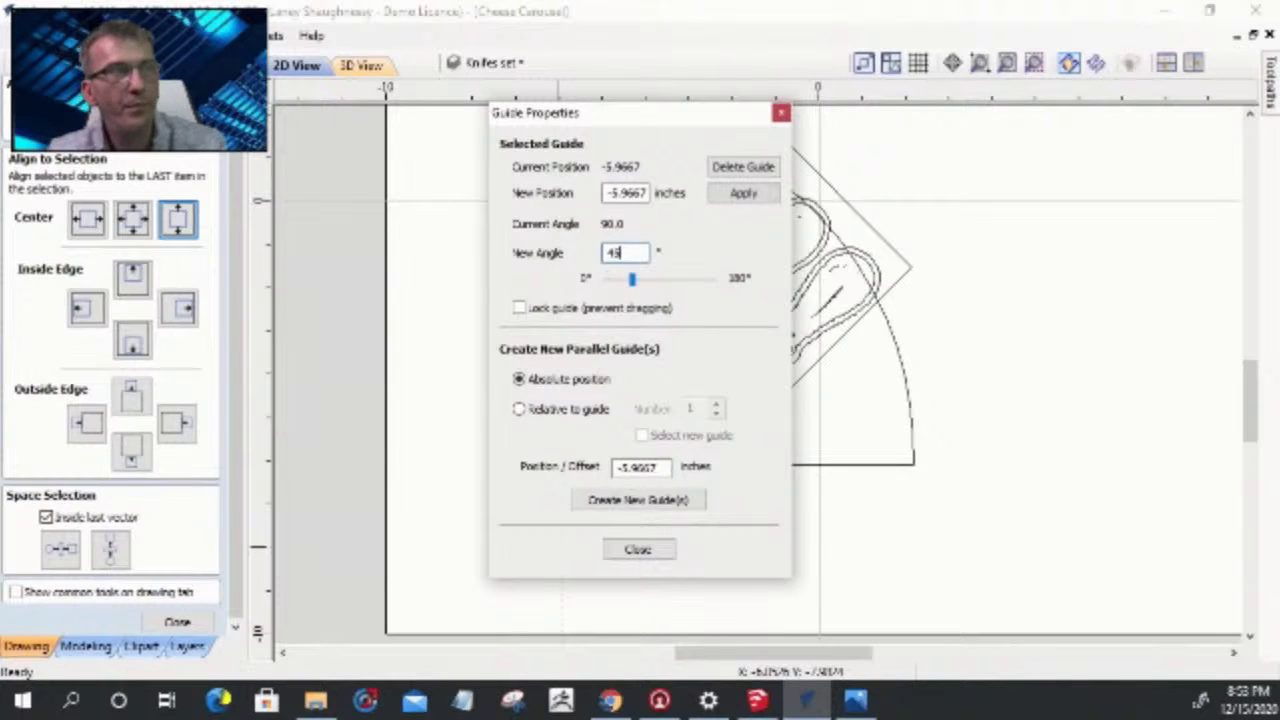
click(743, 194)
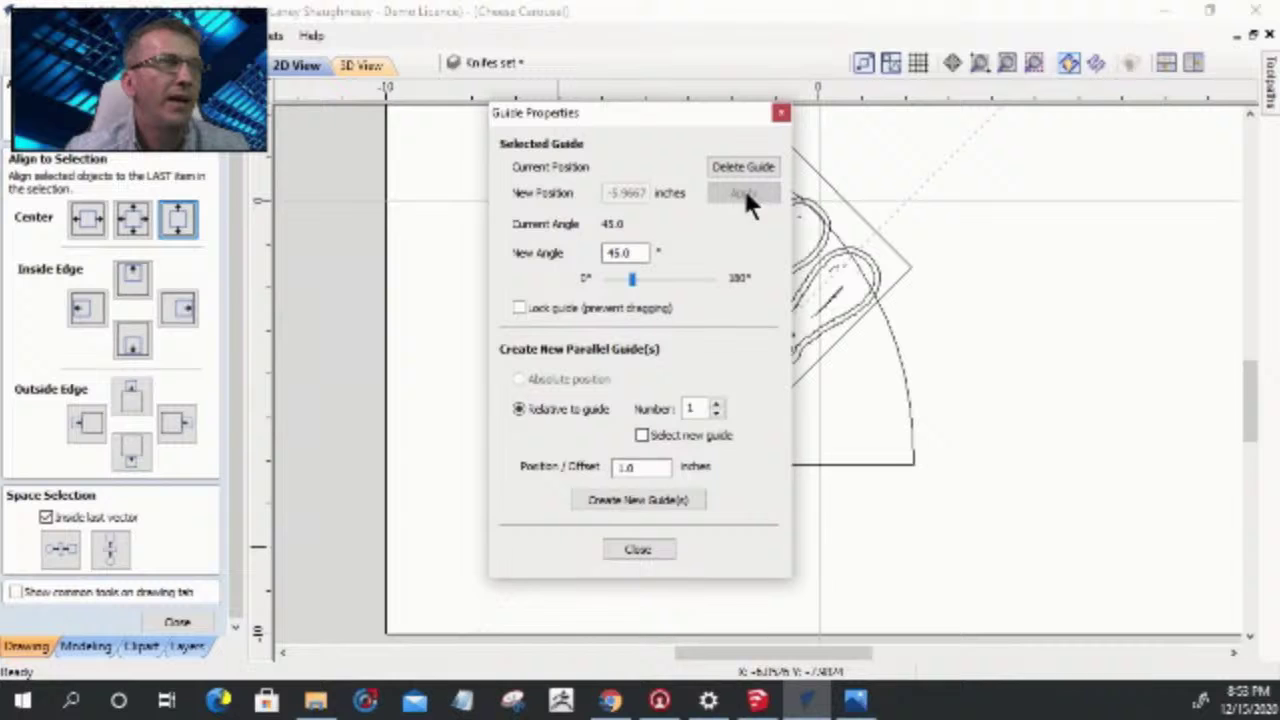
click(637, 549)
drag(600, 498, 563, 466)
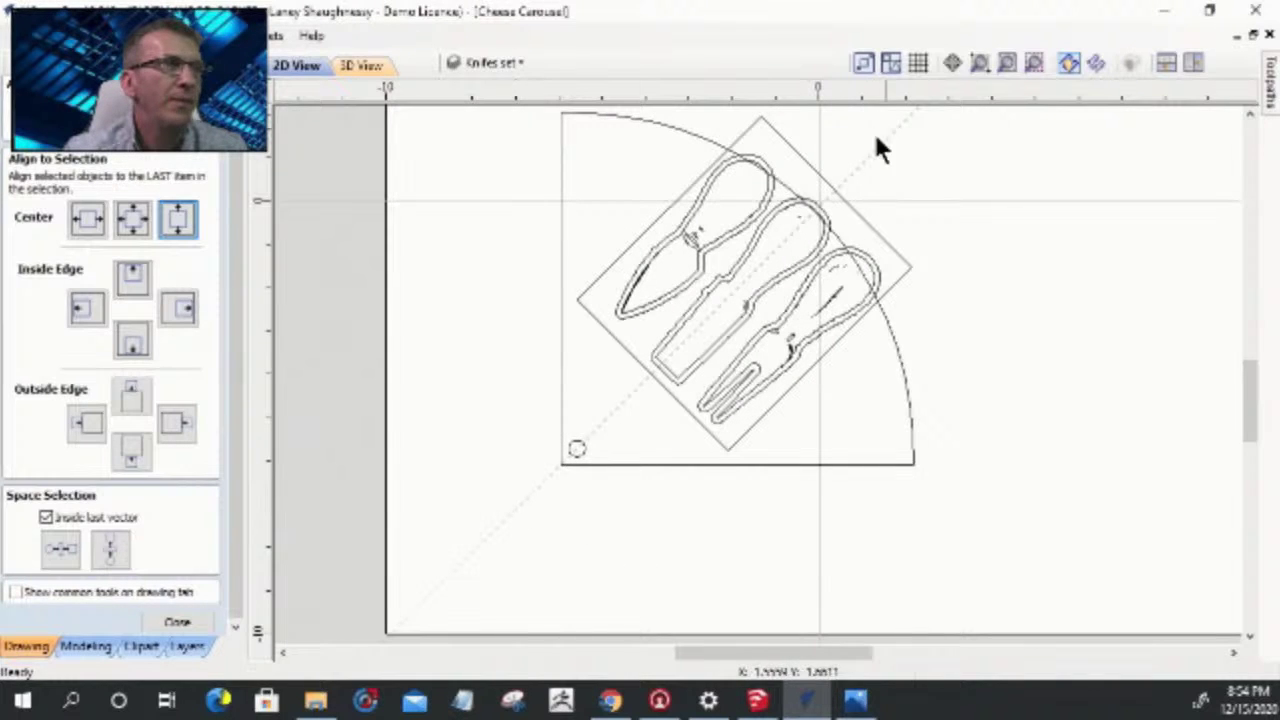
- Move the rectangle alone so the midpoint of its side nearest the square corner sits on the diagonal guide
scroll(505, 440, up, 2)
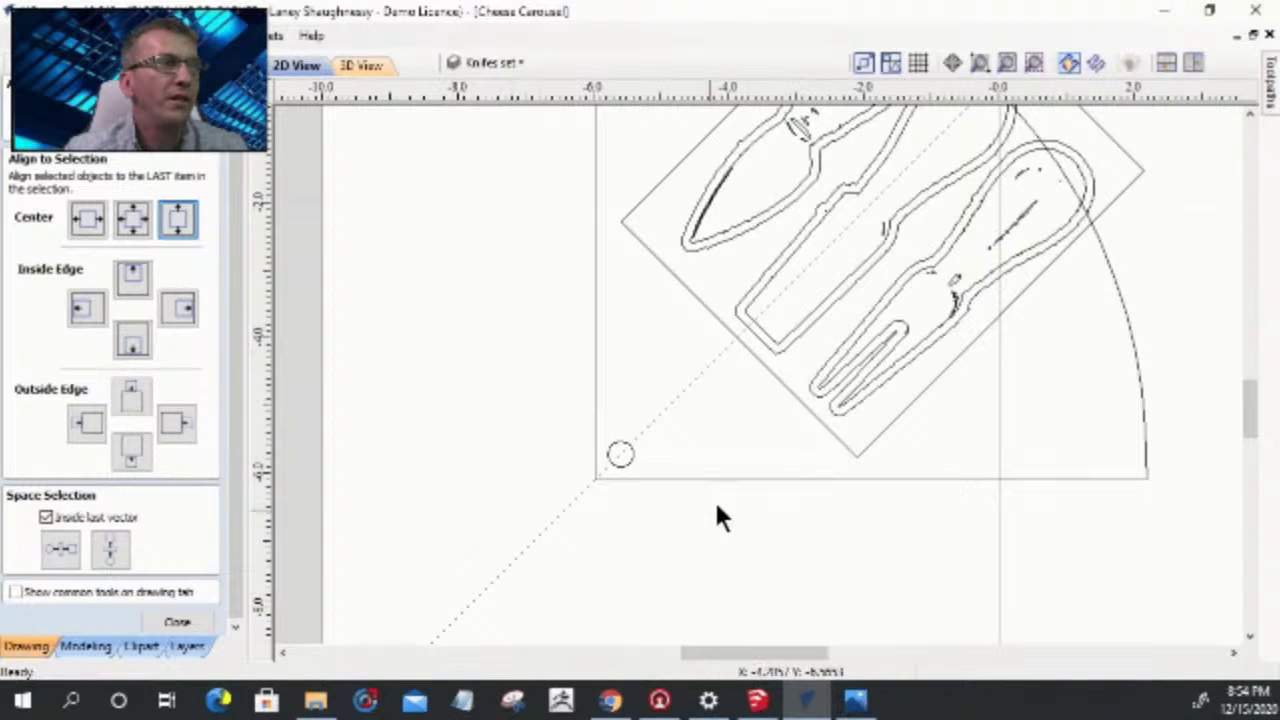
click(771, 369)
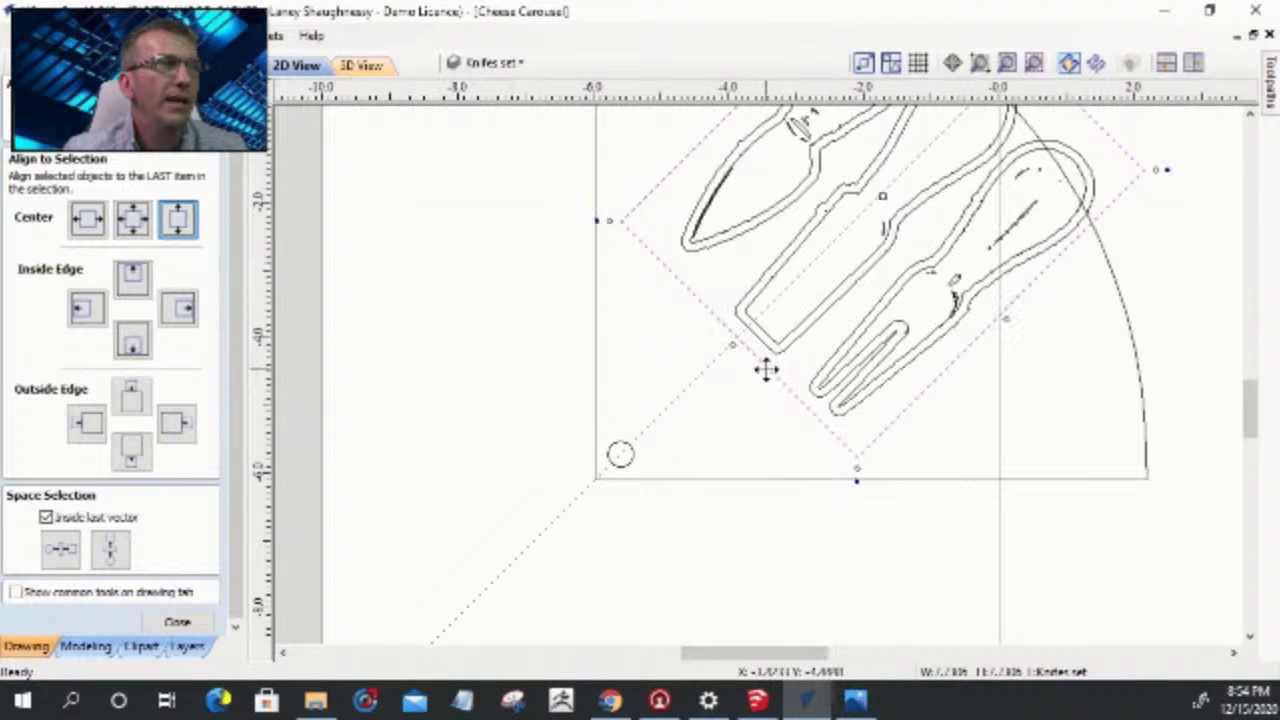
mouse_move(736, 336)
mouse_down()
mouse_move(749, 366)
mouse_move(733, 333)
mouse_up()
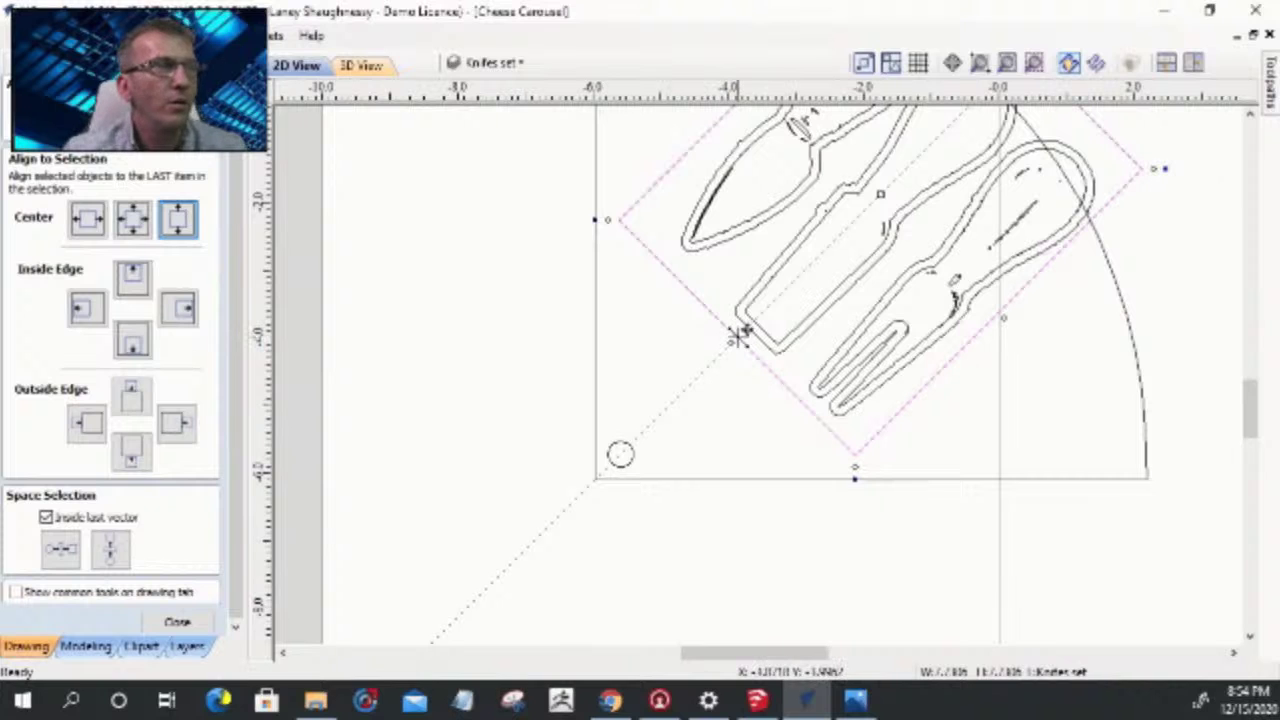
drag(737, 334, 719, 348)
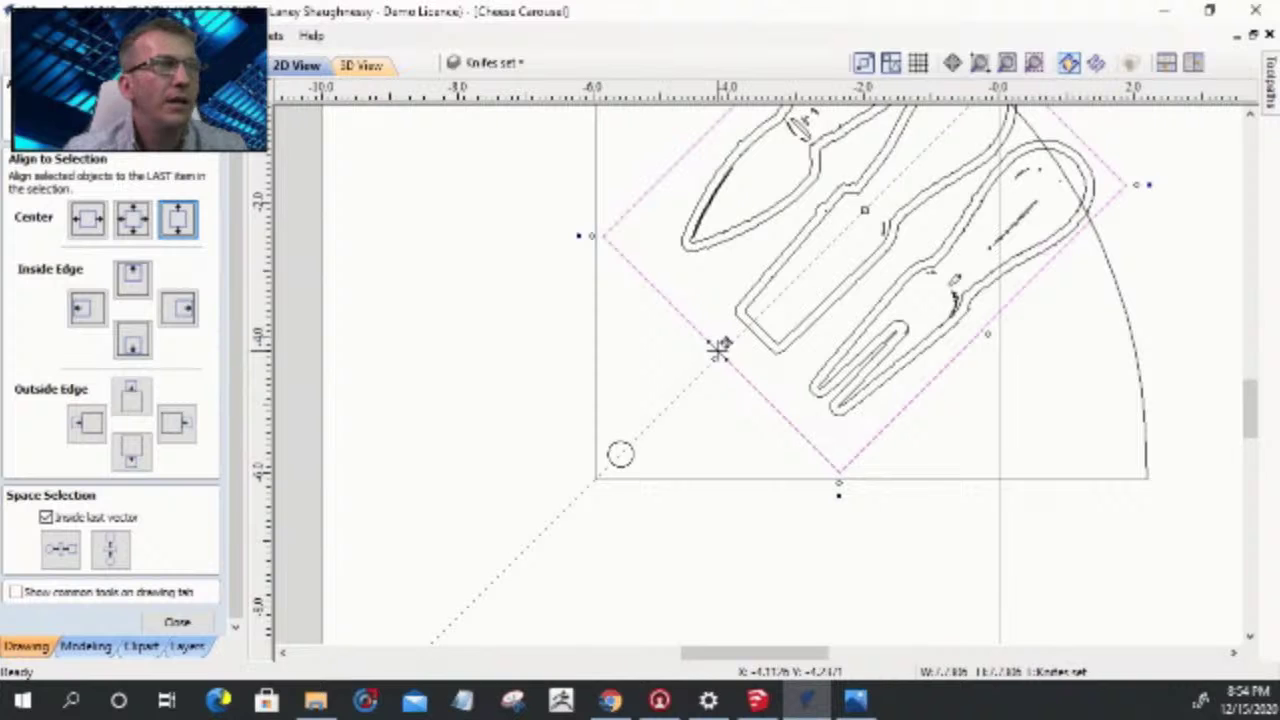
drag(719, 348, 721, 345)
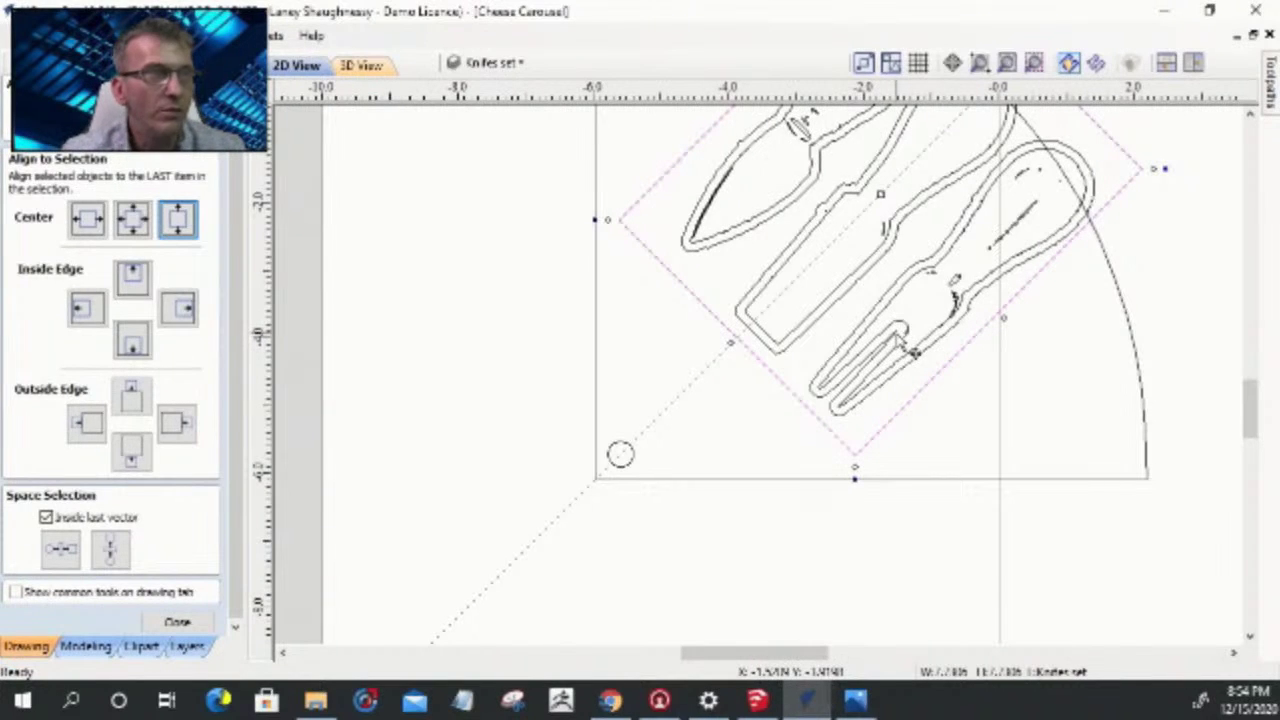
- Select the utensils with the rectangle and slide them along the diagonal guide until the rectangle nearly meets the tray's straight sides
click(764, 208)
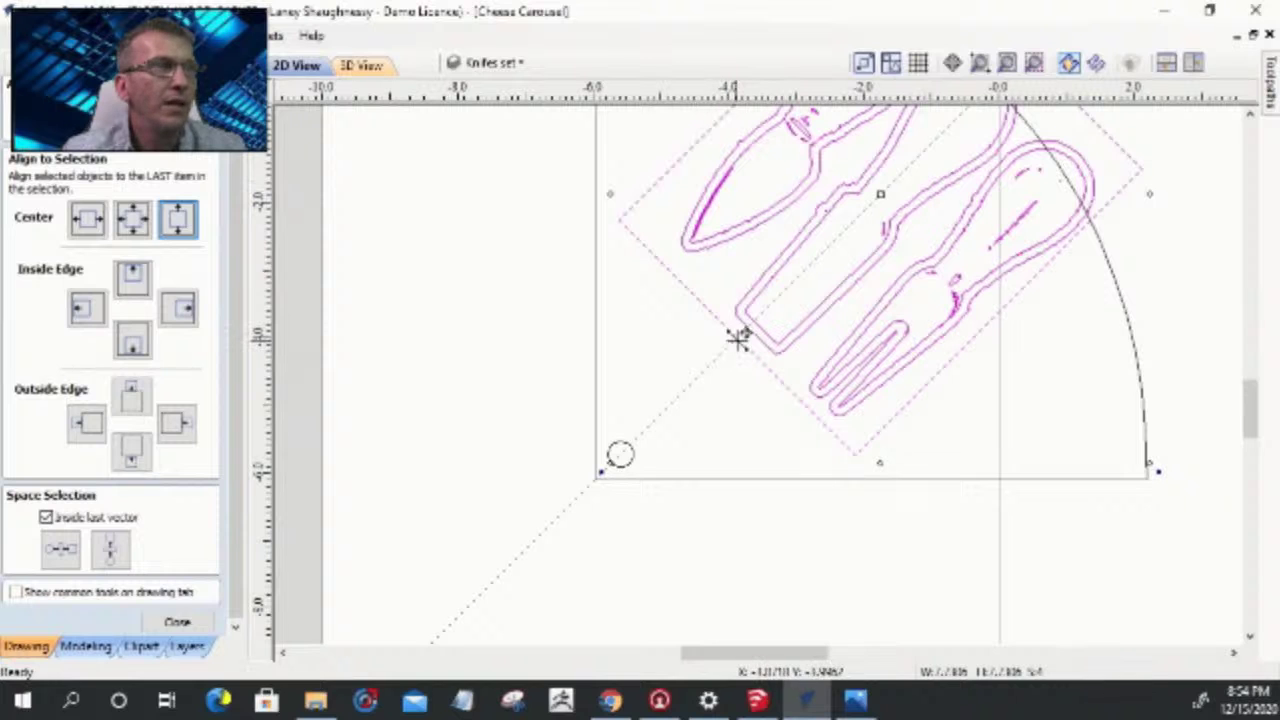
drag(737, 337, 709, 354)
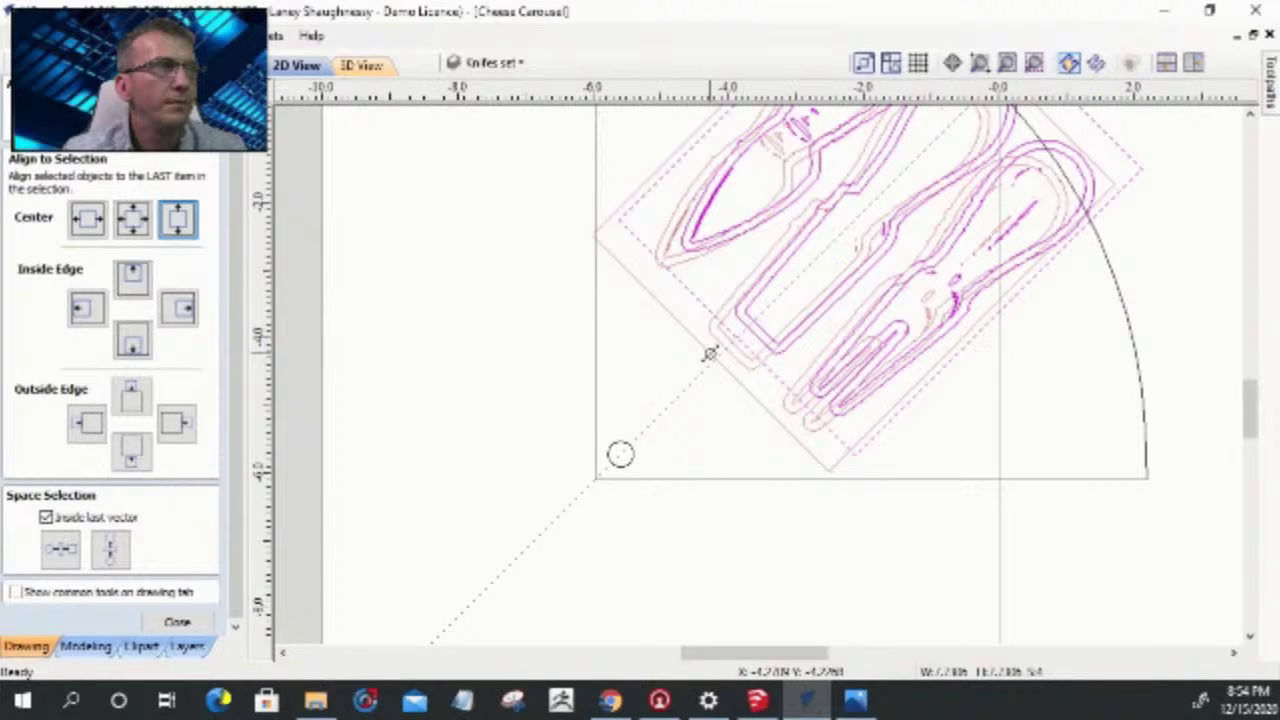
scroll(710, 354, up, 3)
drag(710, 354, 912, 402)
scroll(912, 420, down, 2)
scroll(911, 397, down, 2)
scroll(911, 397, up, 1)
scroll(911, 397, down, 2)
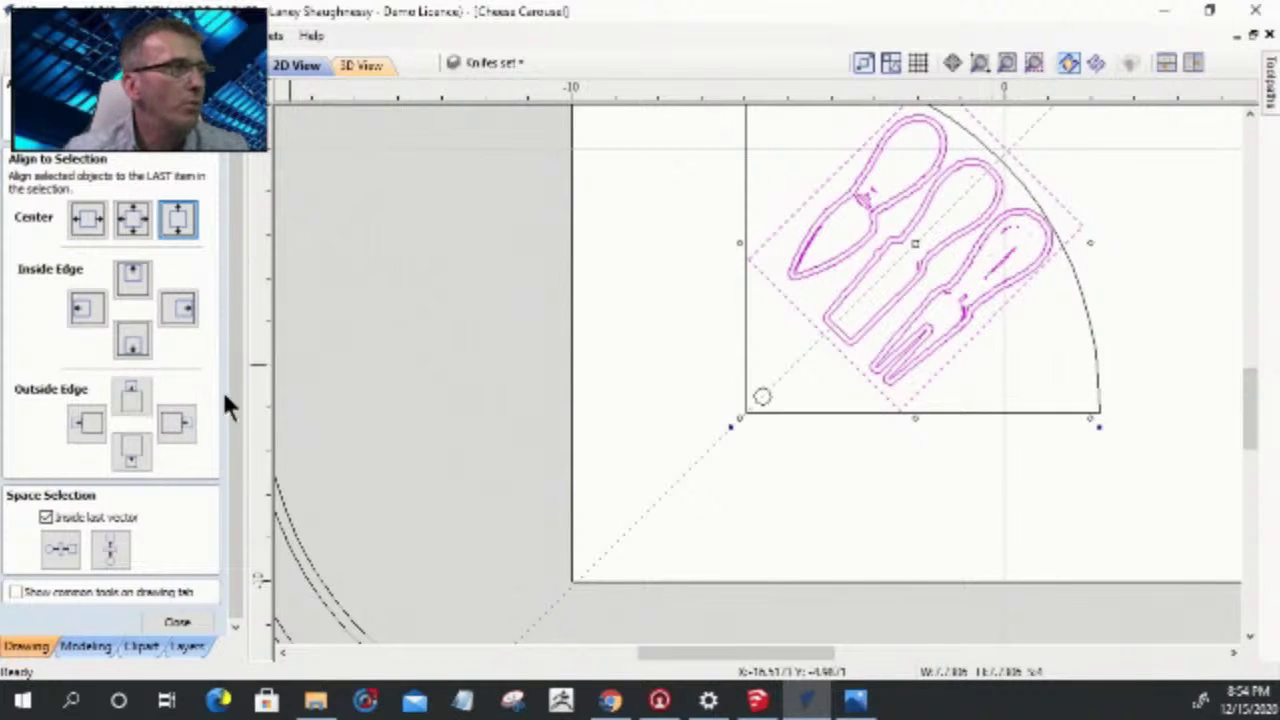
- Try normal 0.375 inch fillets on the rectangle's two corners nearest the tray's straight sides, and undo them
click(178, 624)
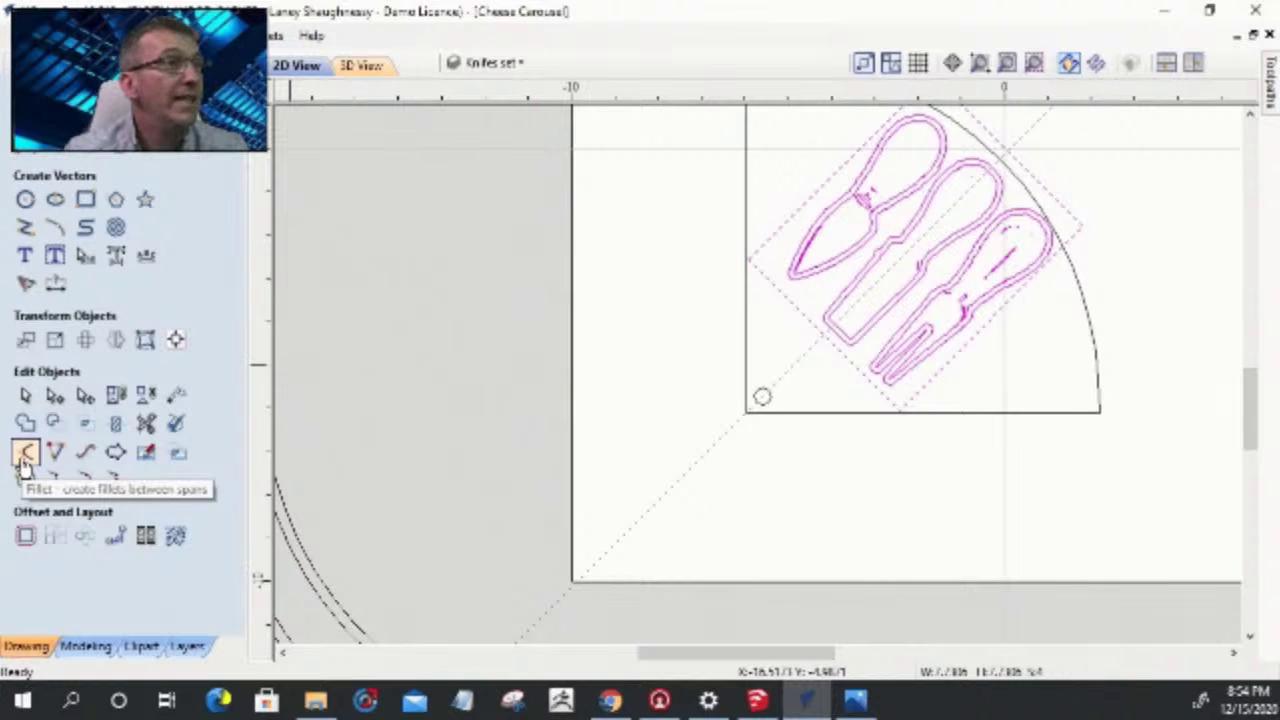
click(25, 453)
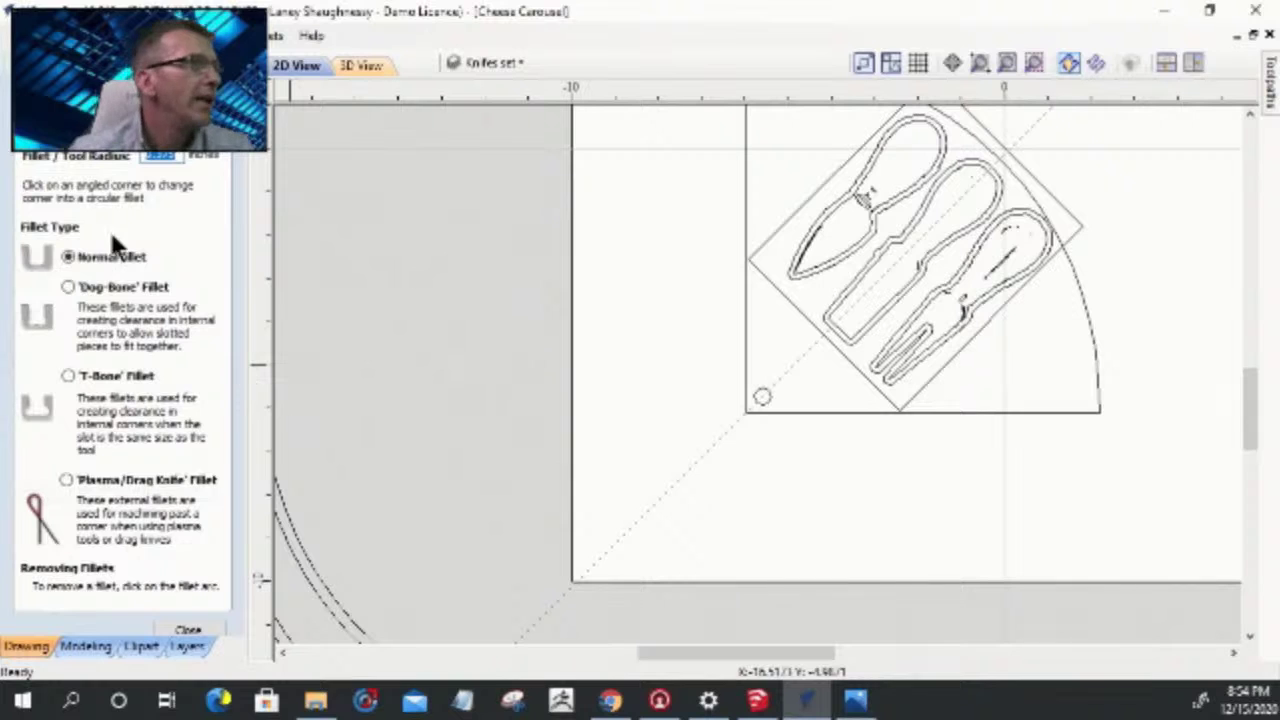
click(762, 262)
click(906, 404)
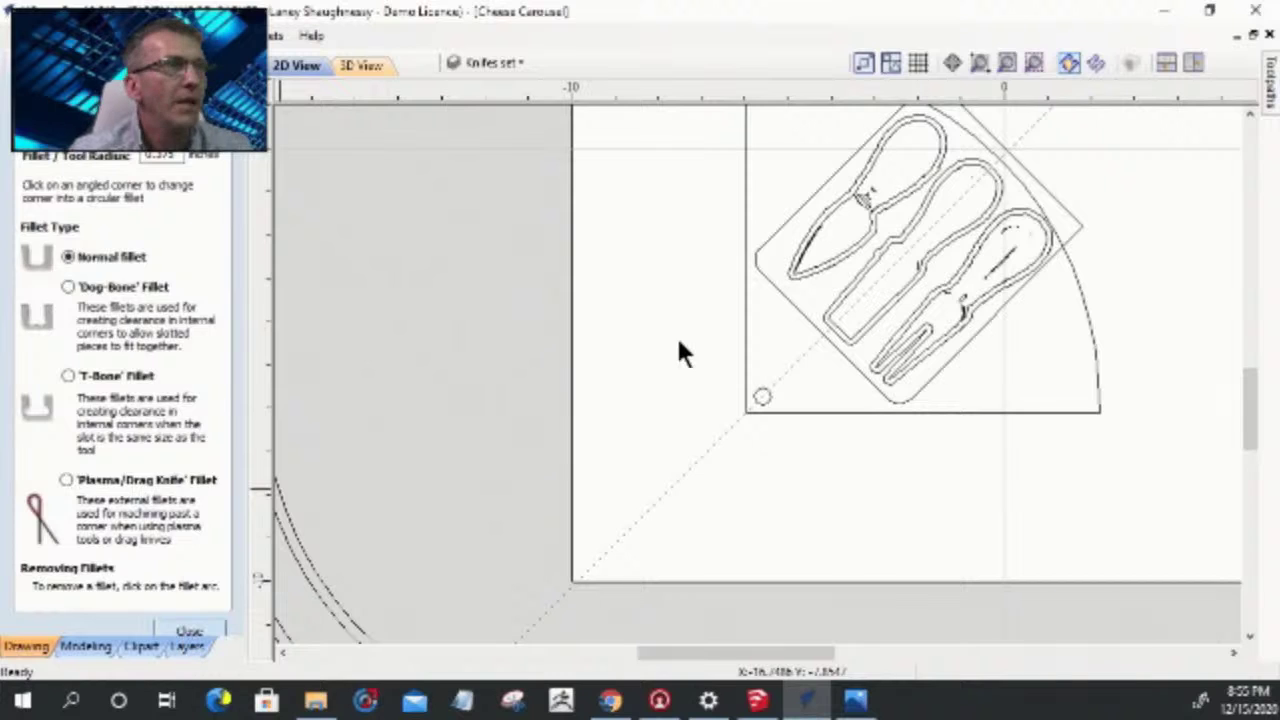
click(802, 313)
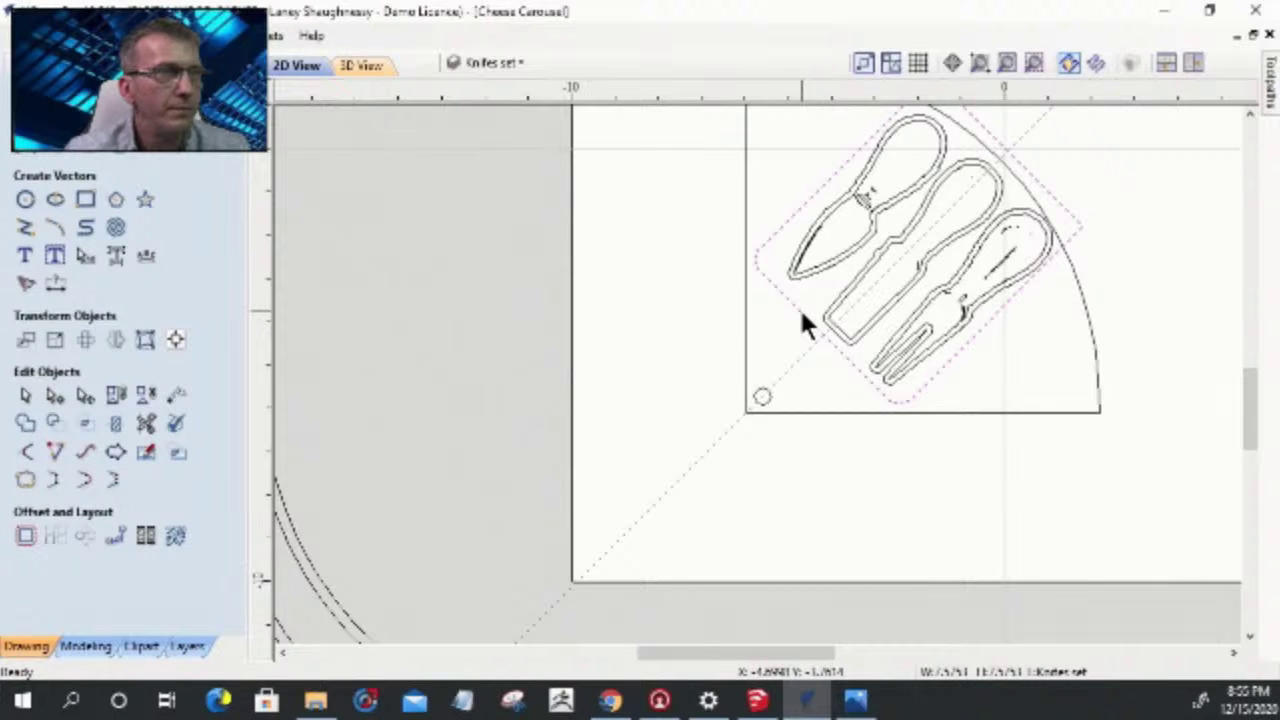
key(ctrl+z)
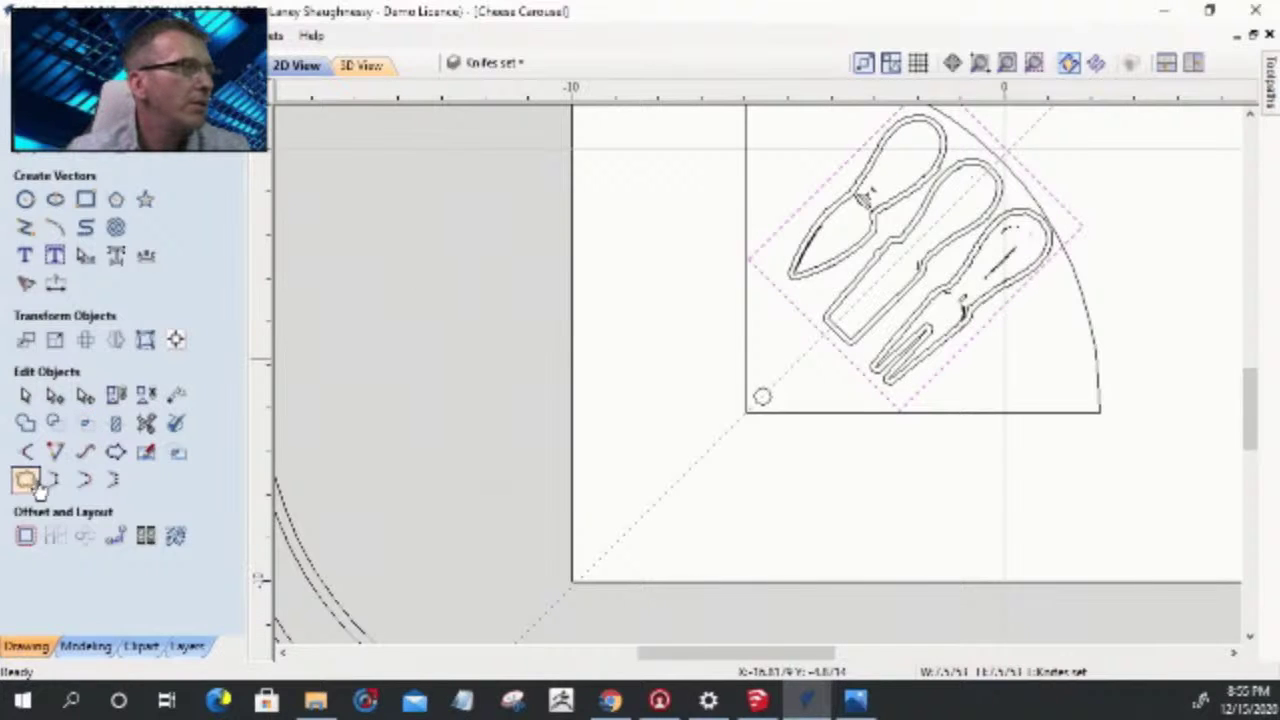
- Round the rectangle's two corners nearest the tray's straight sides with normal 0.5 inch fillets
click(26, 452)
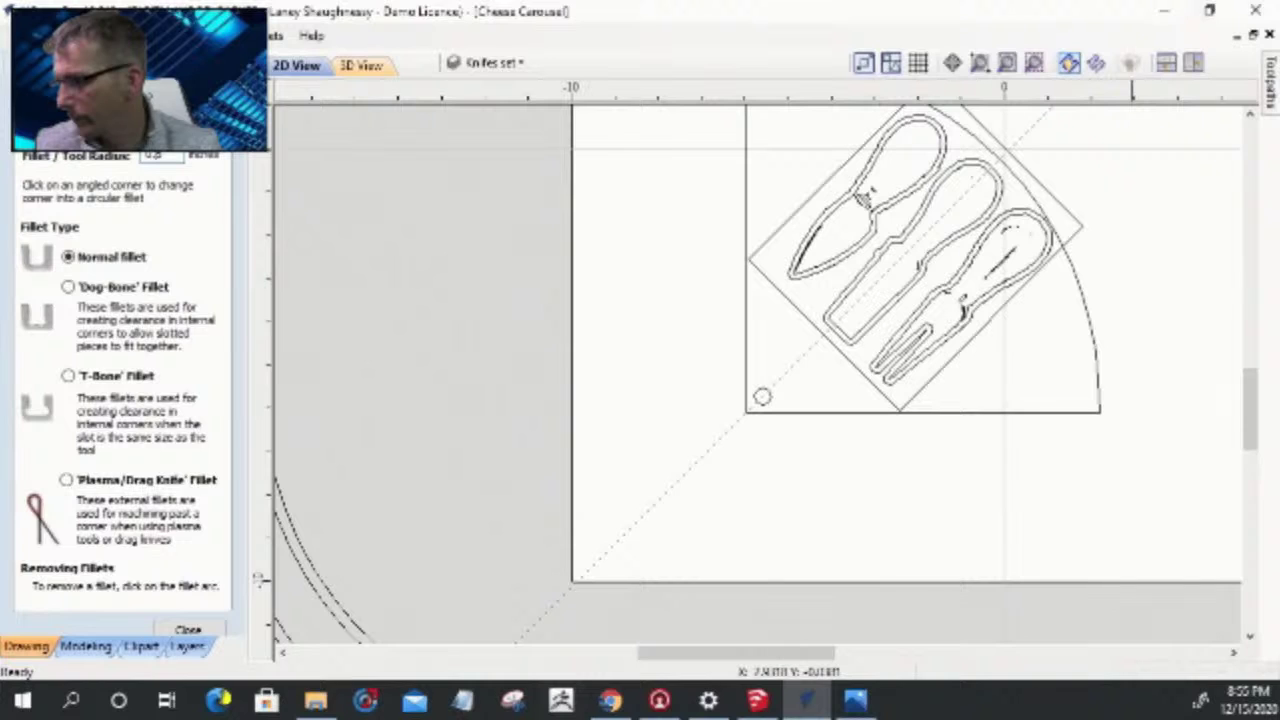
key(alt+Tab)
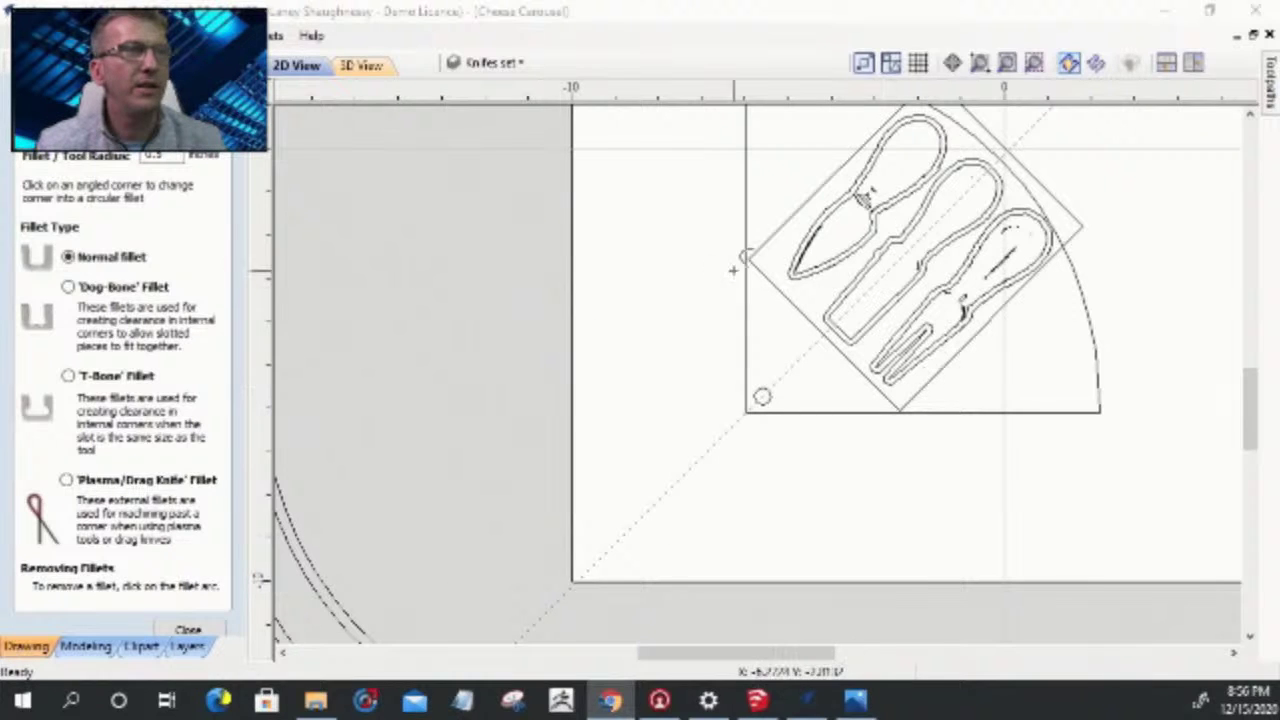
click(757, 247)
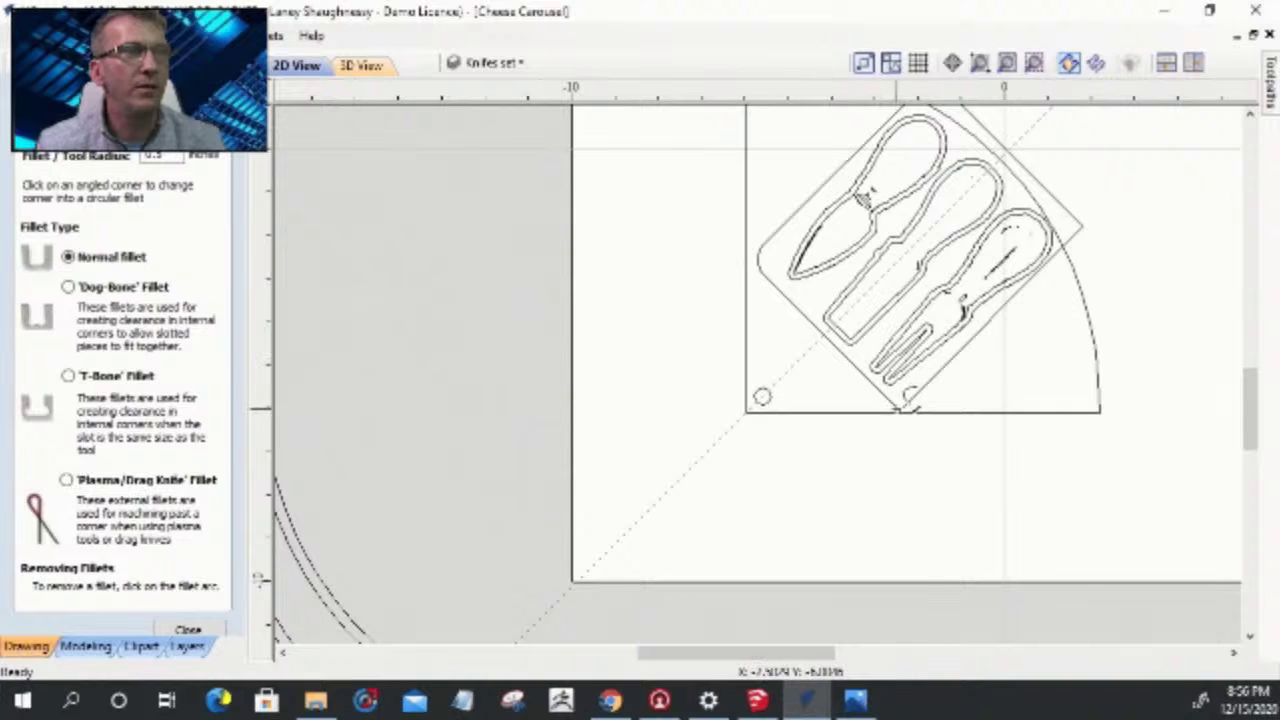
click(904, 404)
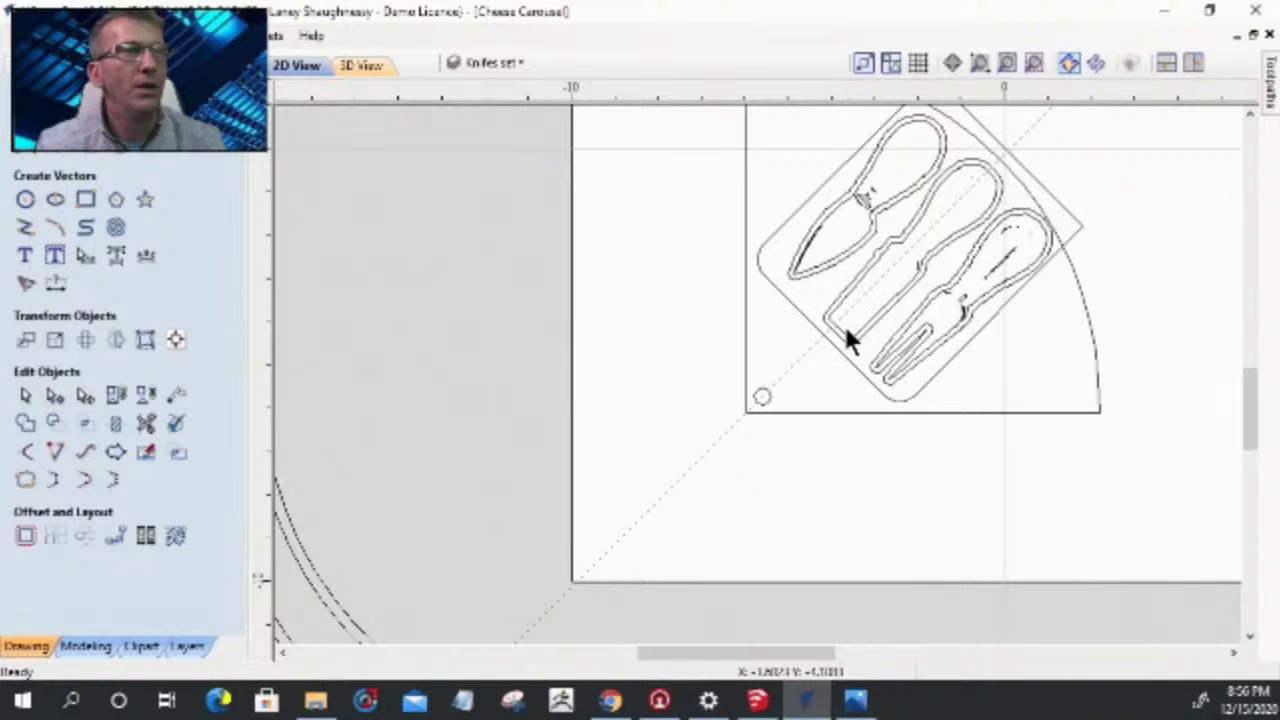
- Select the utensils together with the rounded rectangle and slide them slightly along the diagonal guide towards the tray's square corner
click(858, 230)
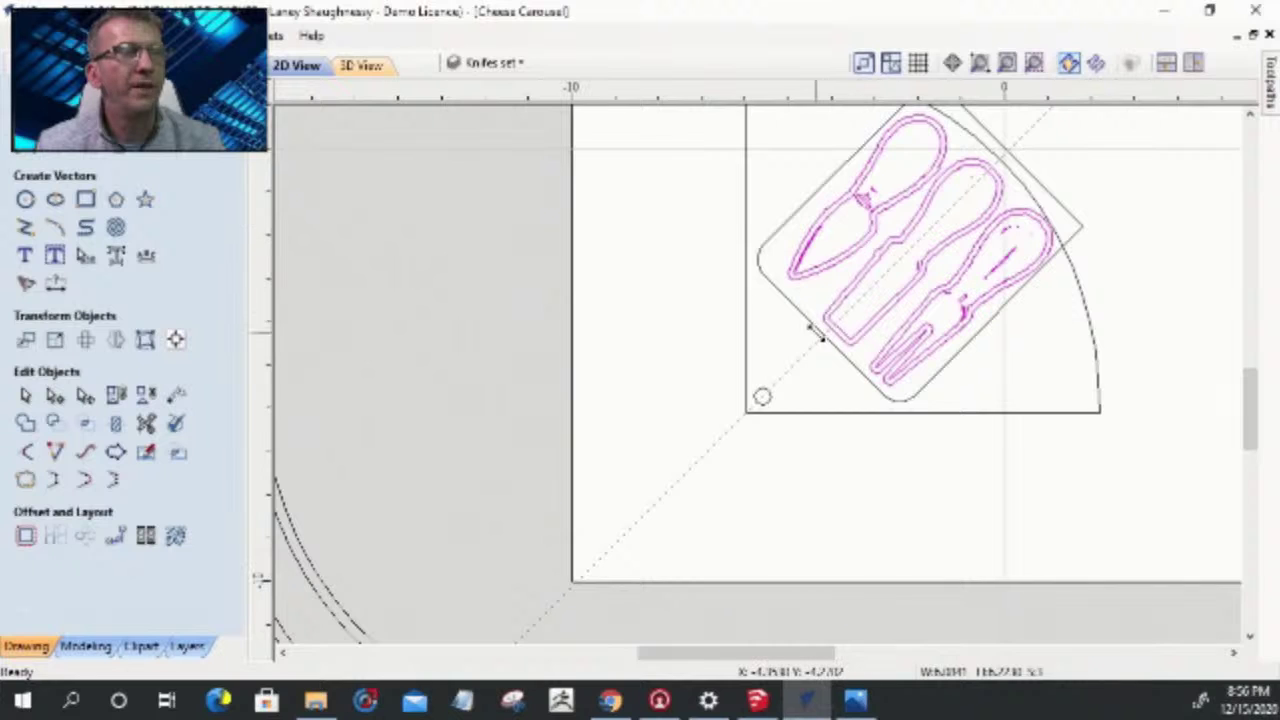
scroll(810, 332, up, 3)
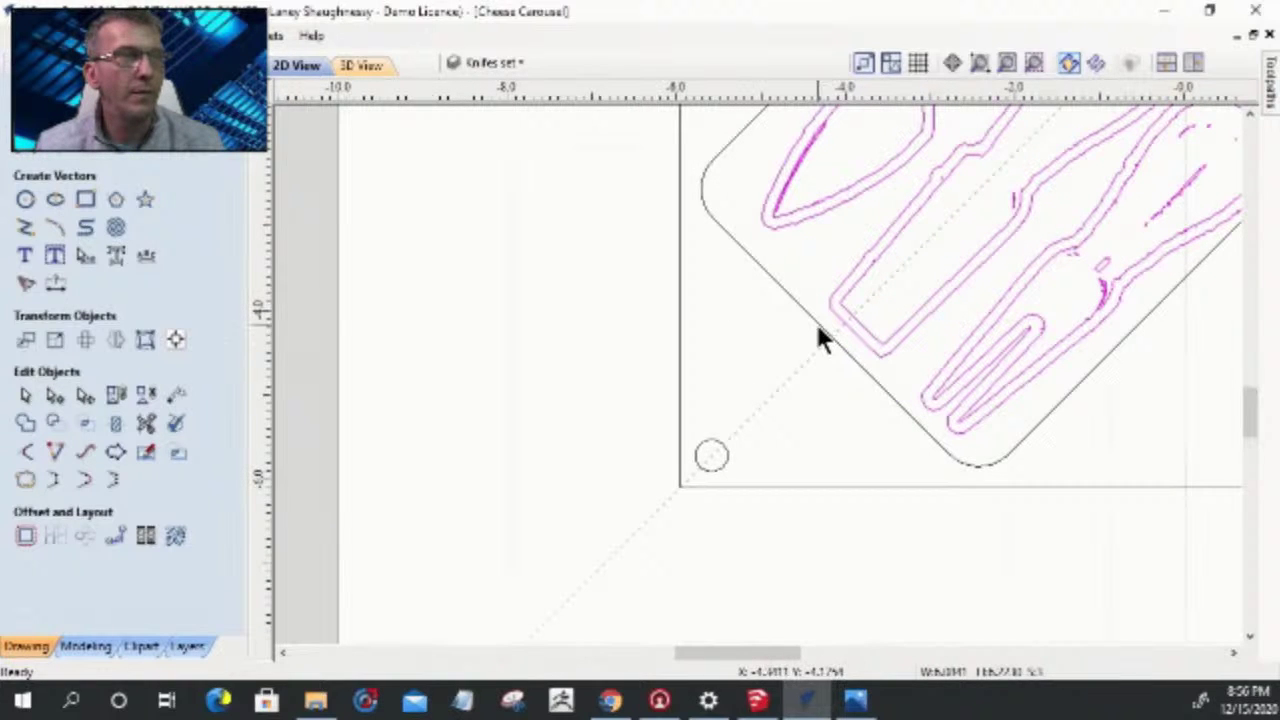
click(815, 322)
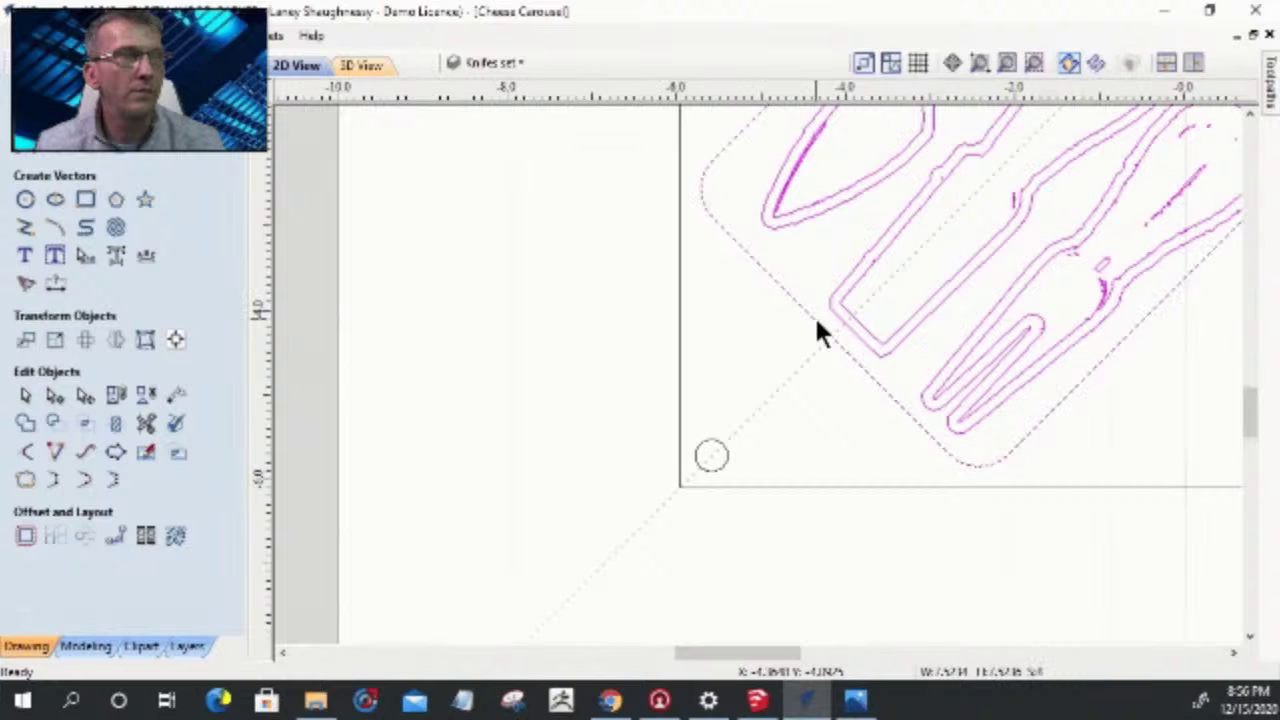
click(841, 344)
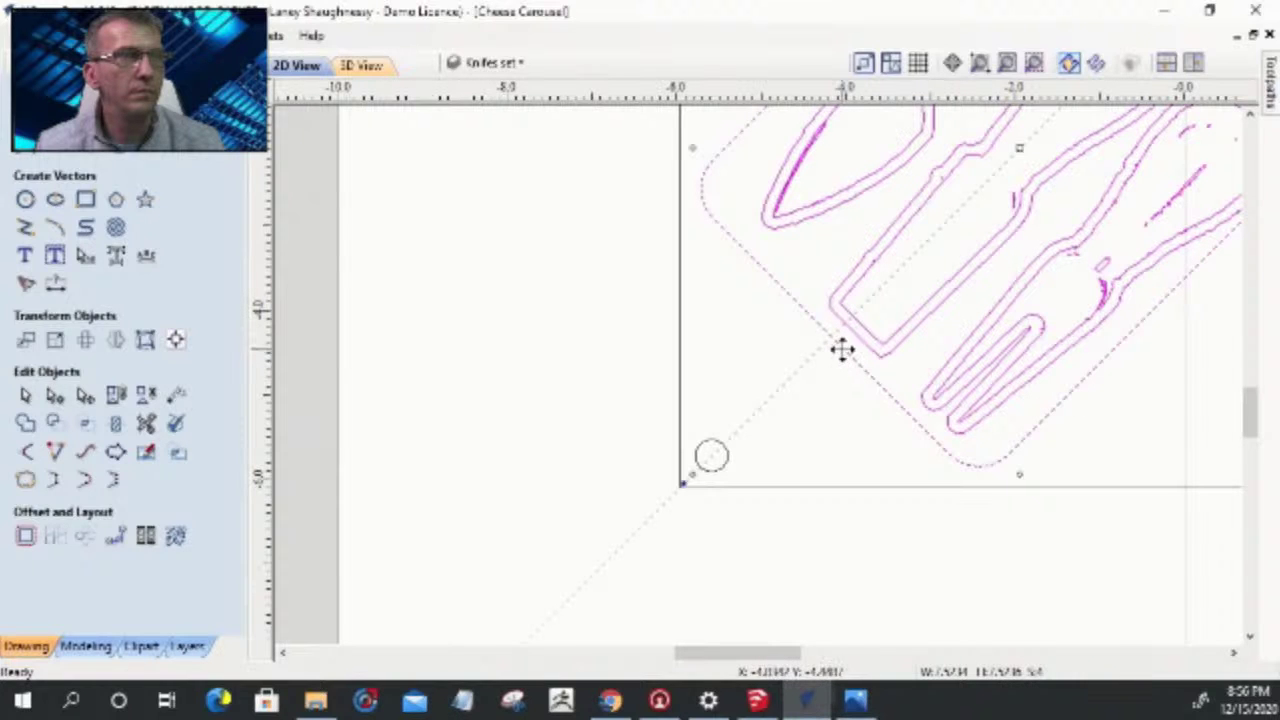
drag(835, 330, 826, 339)
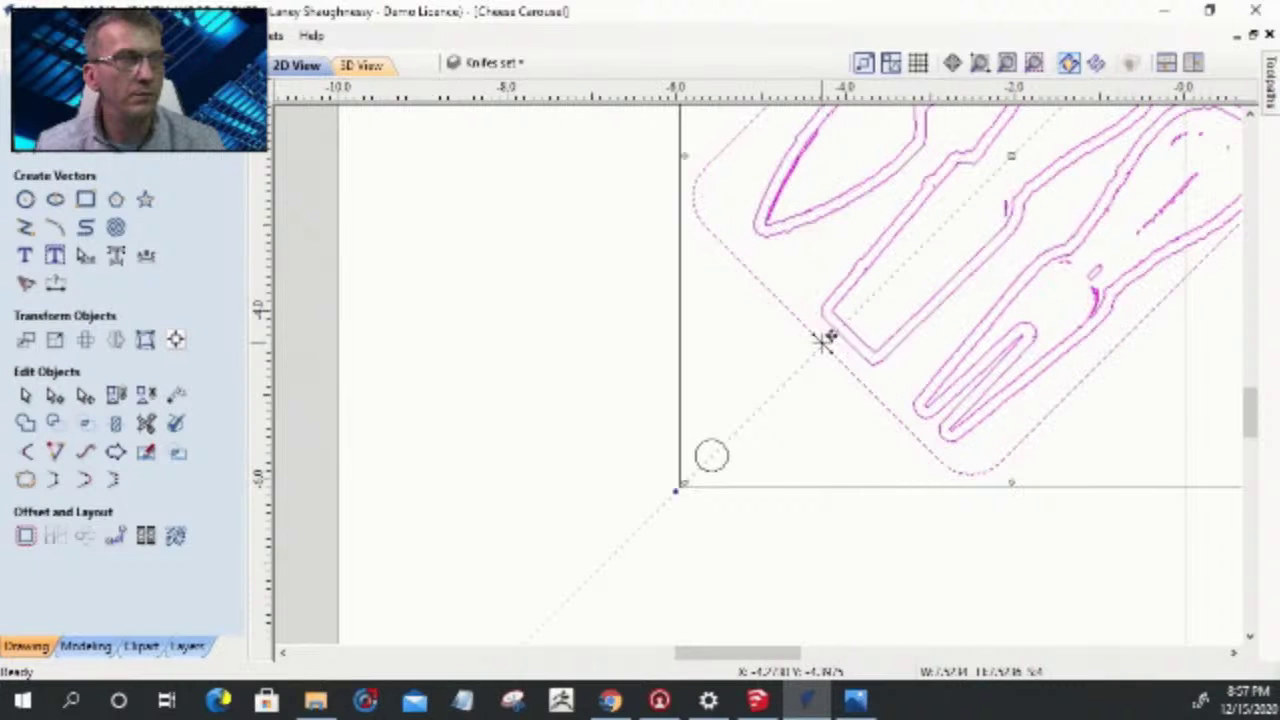
scroll(849, 338, down, 2)
scroll(1027, 193, down, 3)
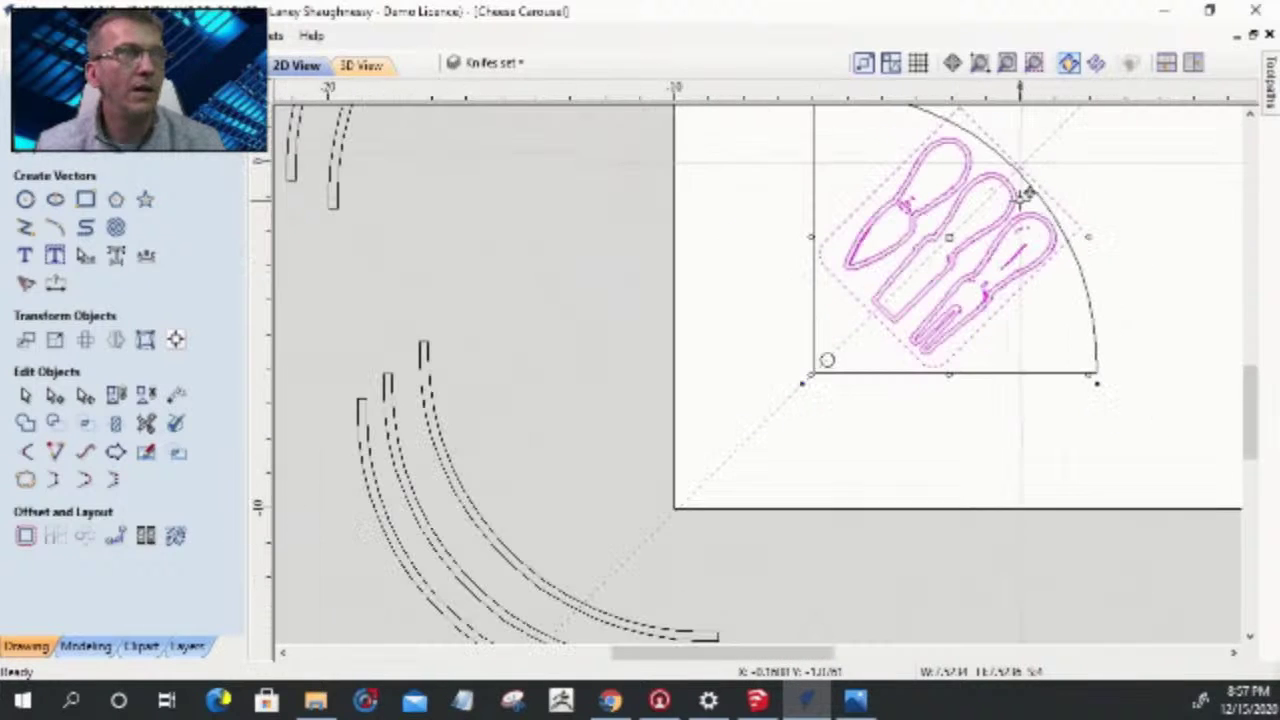
click(725, 265)
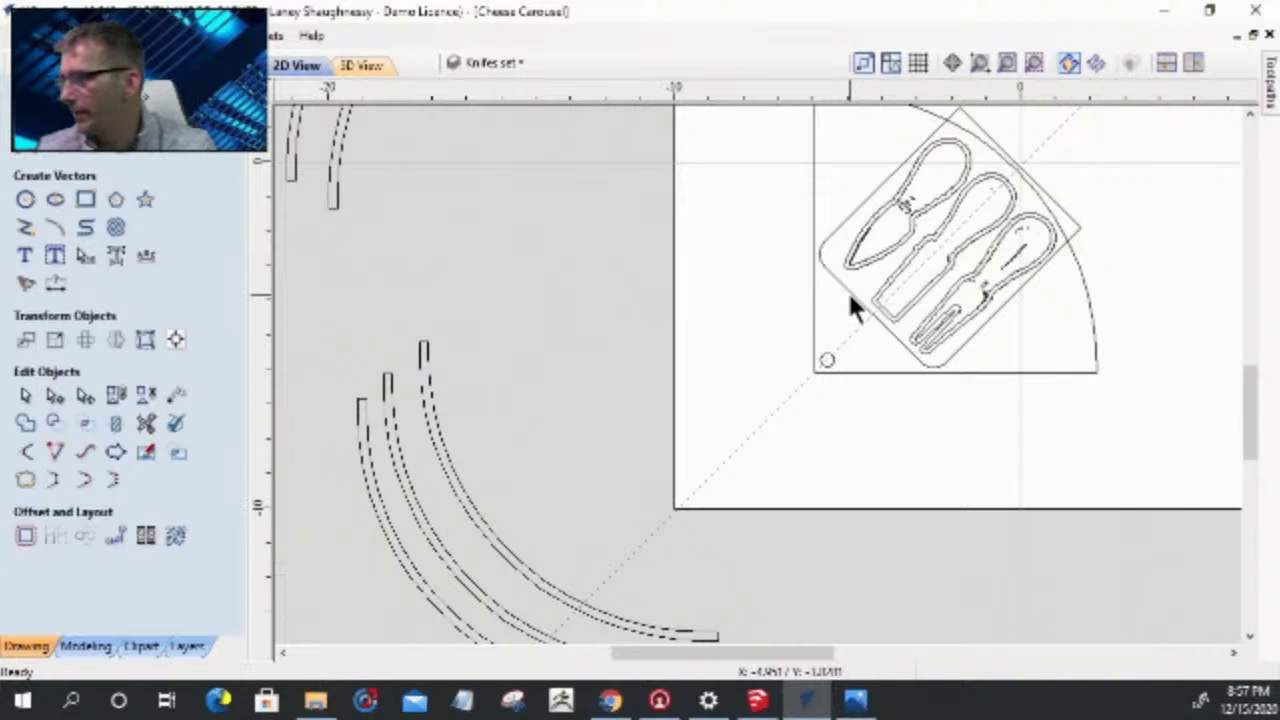
- Examine how the rounded rectangle and utensils fit against the tray's straight sides and curved edge
scroll(940, 240, up, 1)
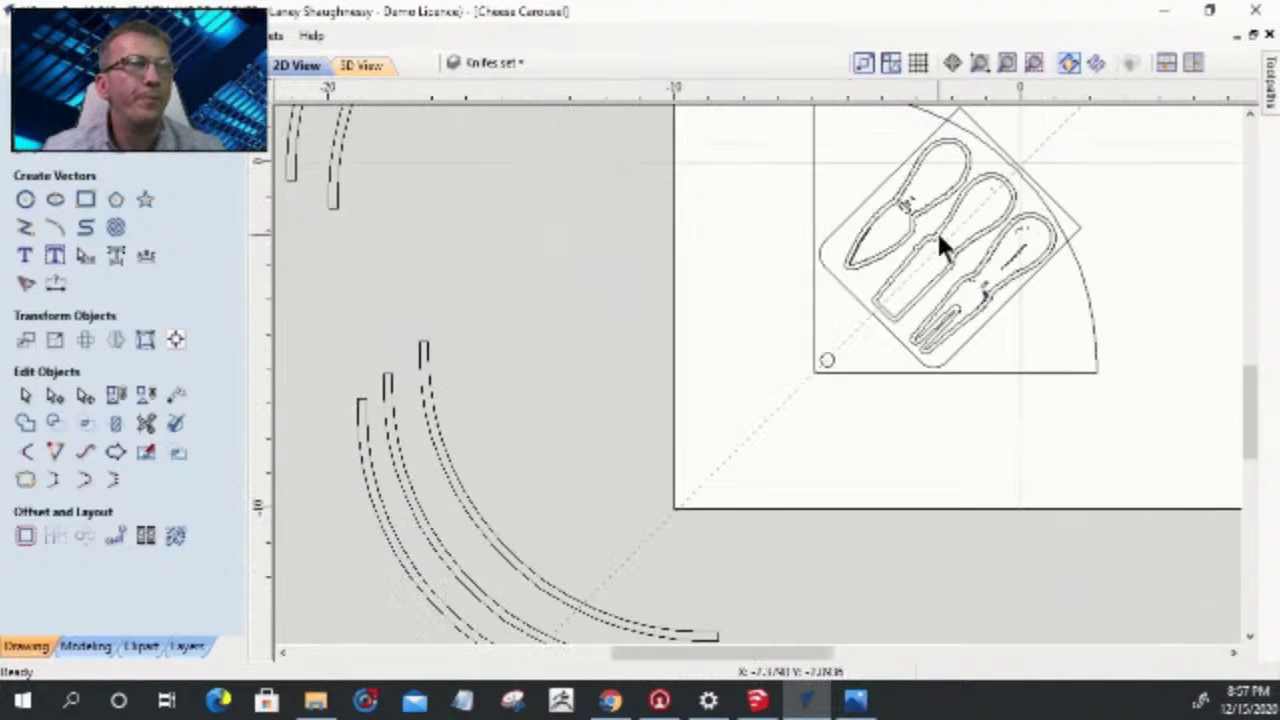
scroll(940, 240, down, 3)
scroll(908, 237, up, 4)
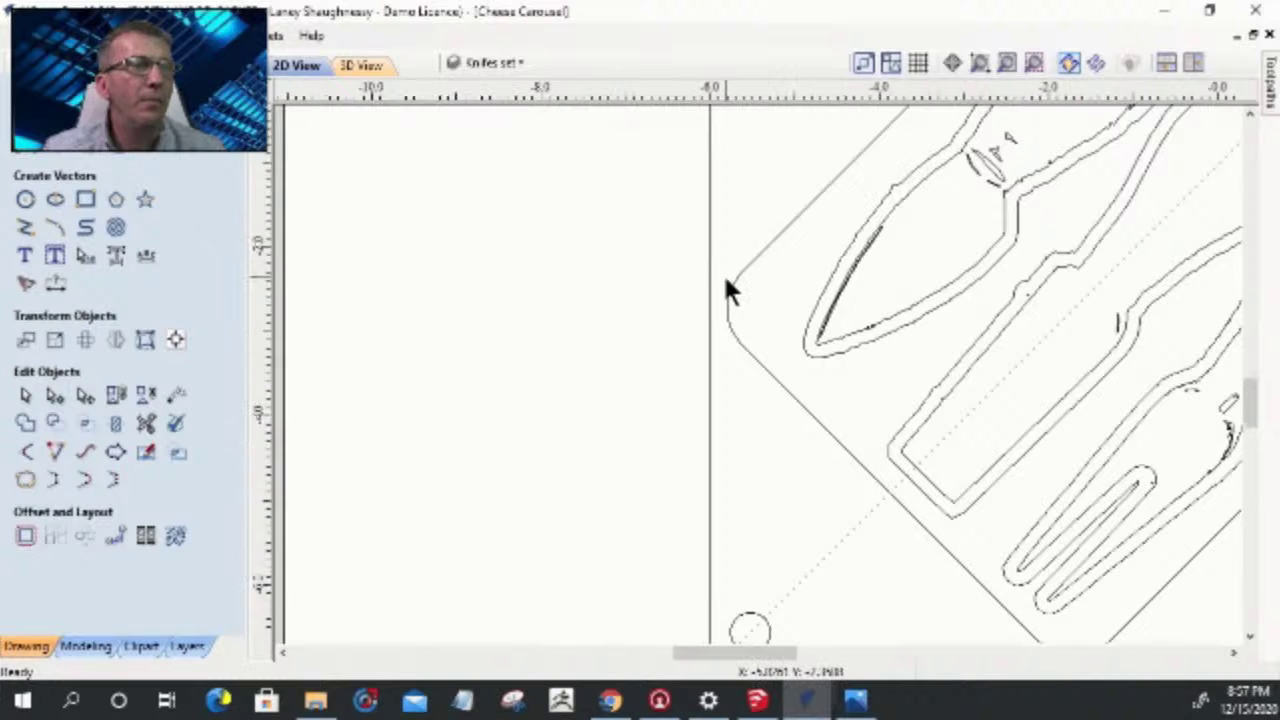
scroll(720, 272, down, 3)
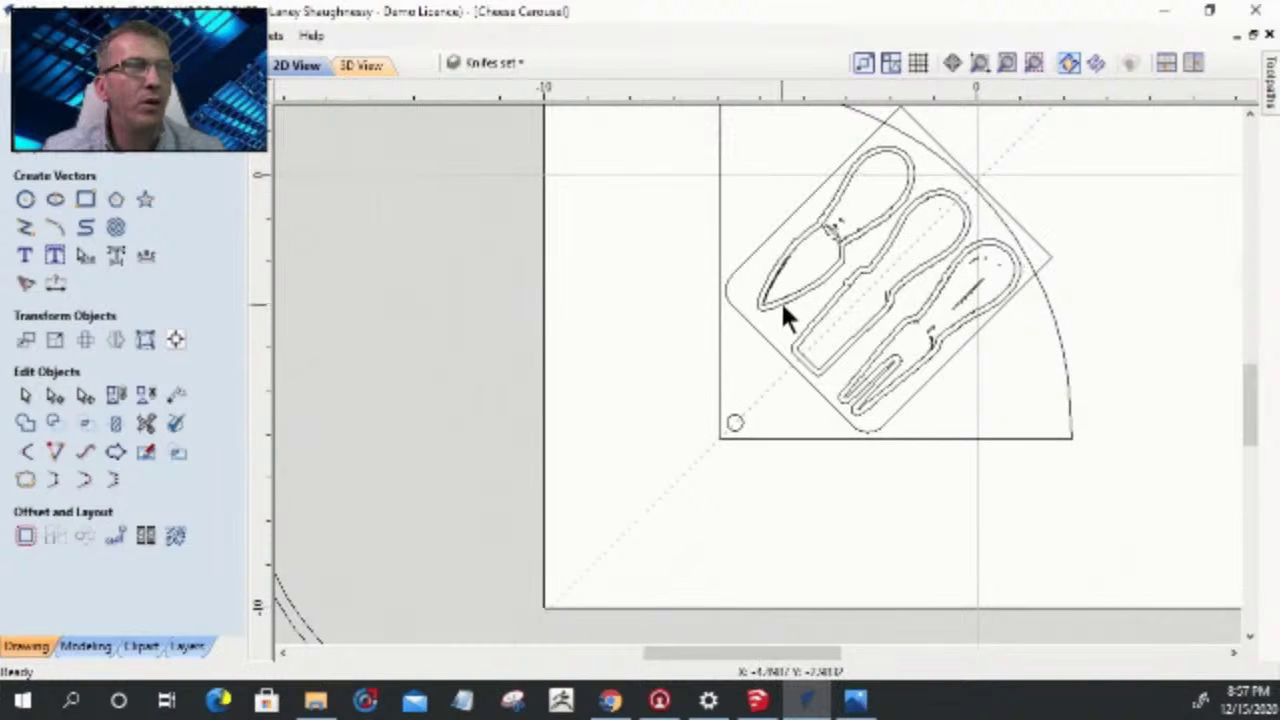
scroll(785, 310, up, 2)
scroll(784, 310, down, 2)
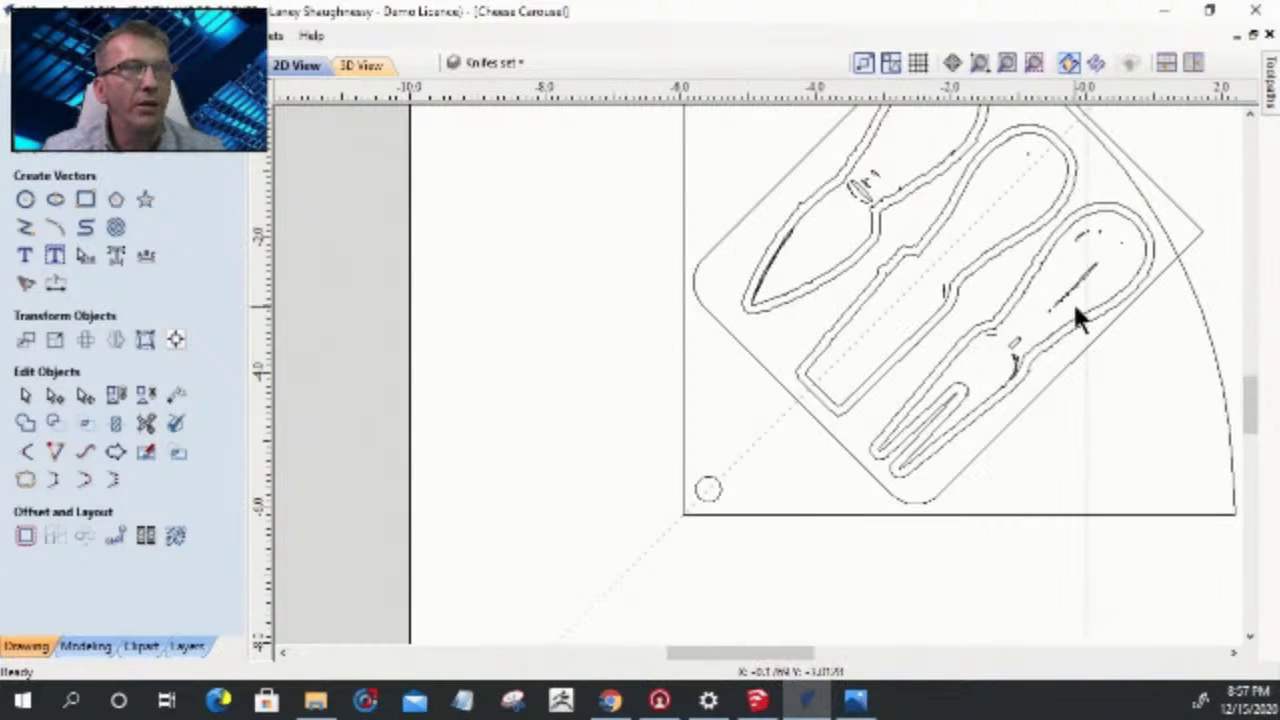
scroll(1112, 288, down, 3)
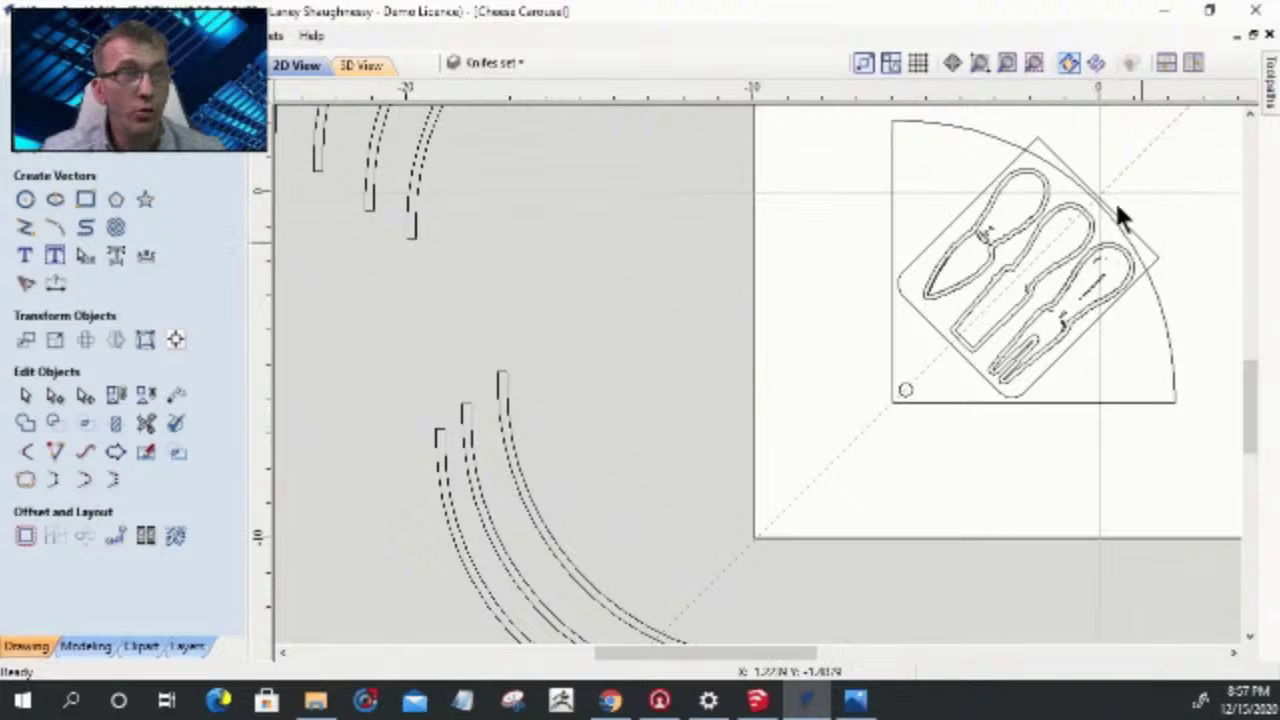
scroll(980, 294, up, 2)
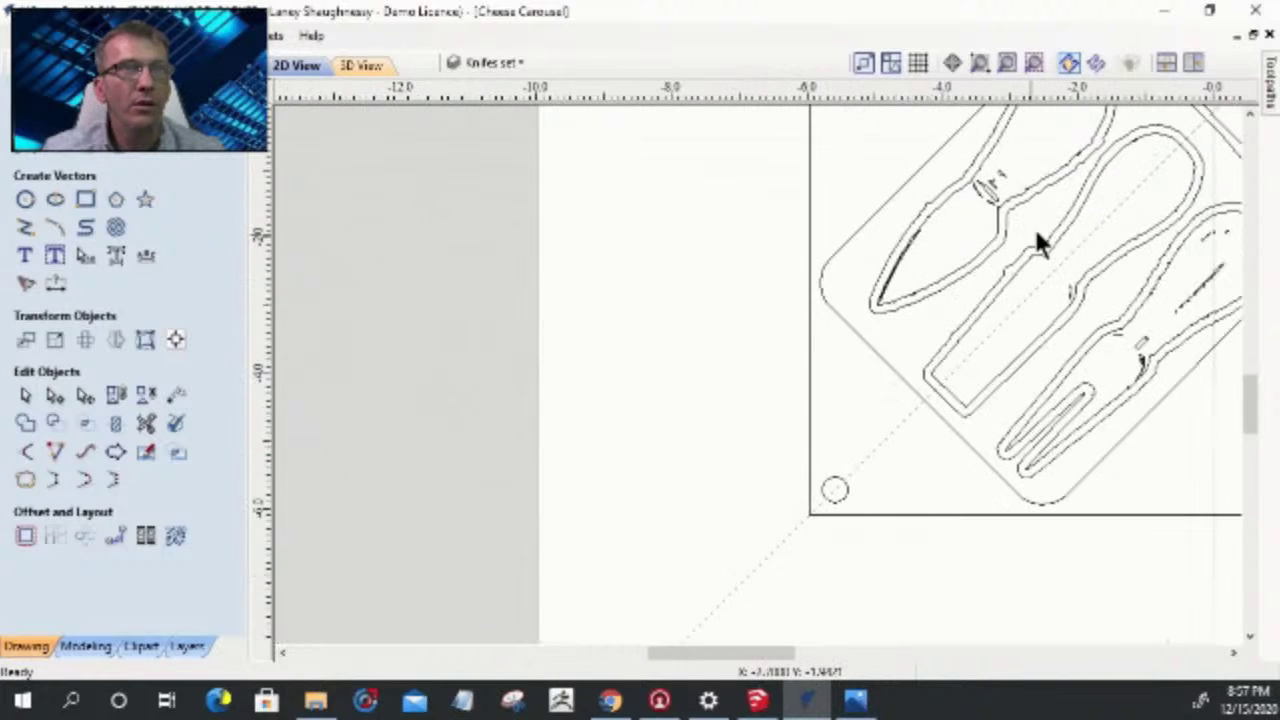
scroll(1034, 226, down, 3)
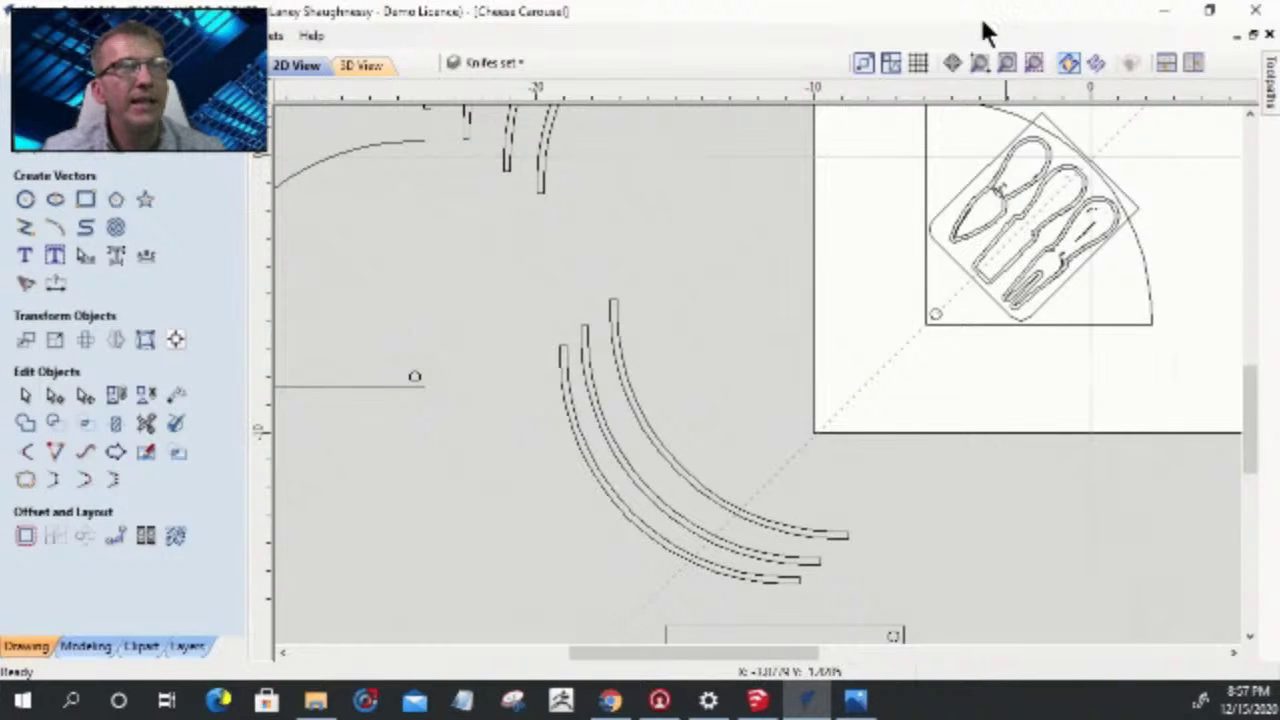
scroll(1018, 140, up, 2)
scroll(883, 197, down, 2)
scroll(880, 199, down, 1)
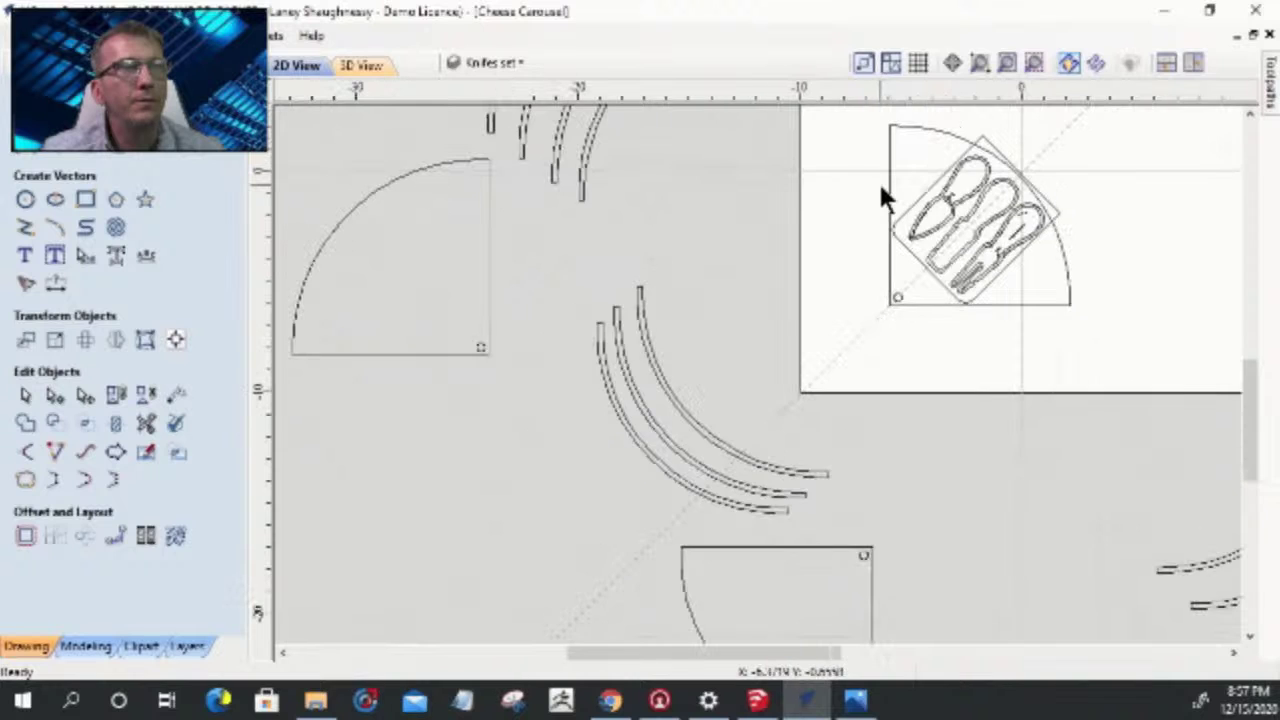
scroll(916, 128, up, 2)
scroll(916, 131, up, 1)
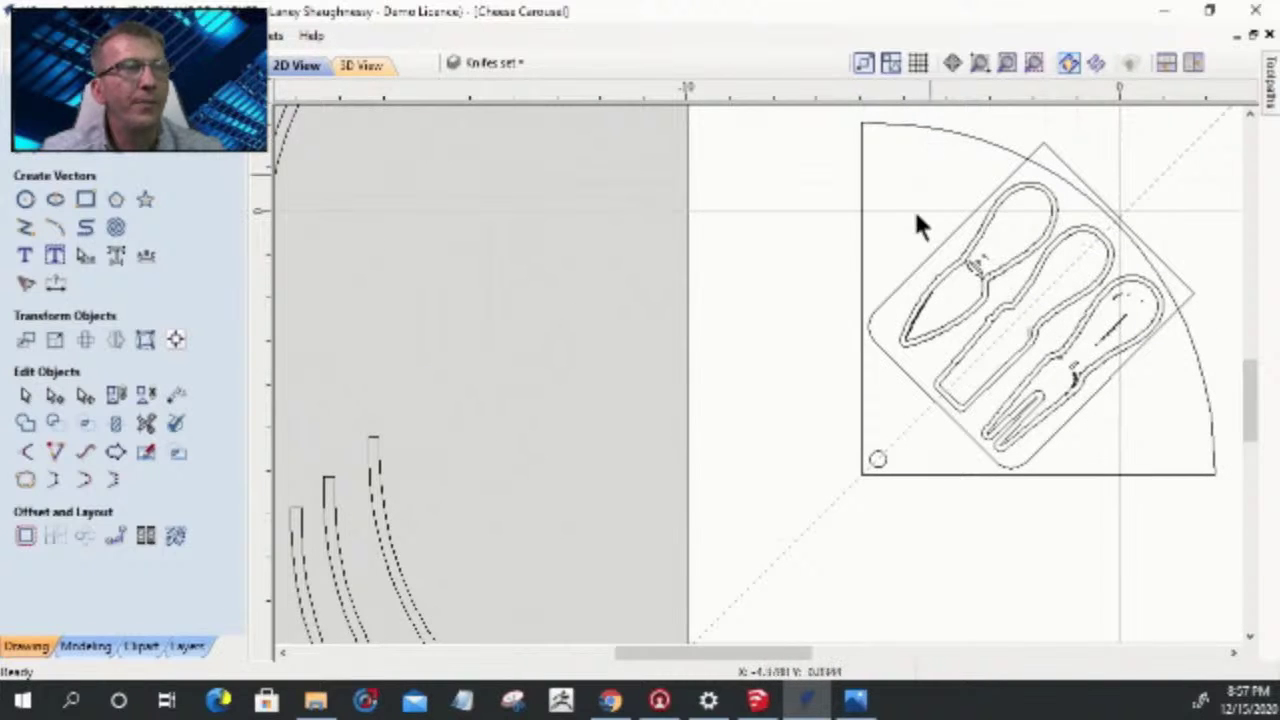
click(876, 340)
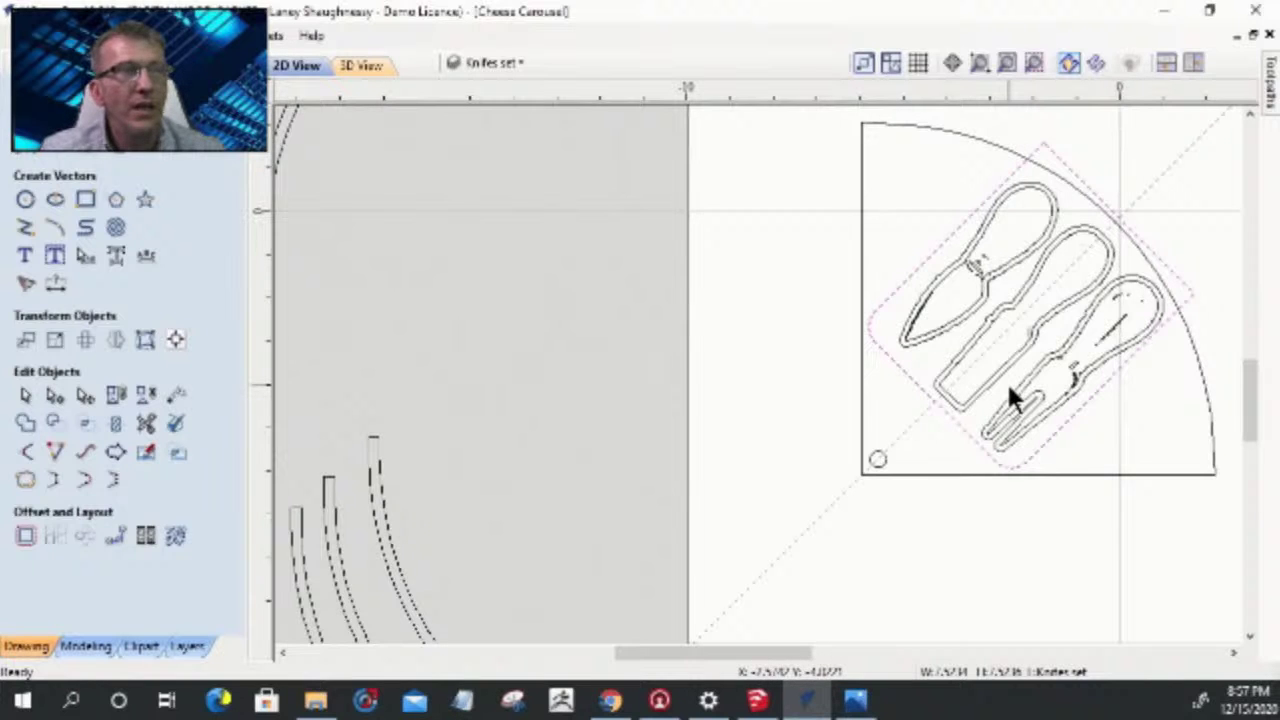
scroll(1098, 393, down, 2)
scroll(1107, 432, down, 2)
scroll(1065, 440, up, 2)
scroll(1089, 443, up, 2)
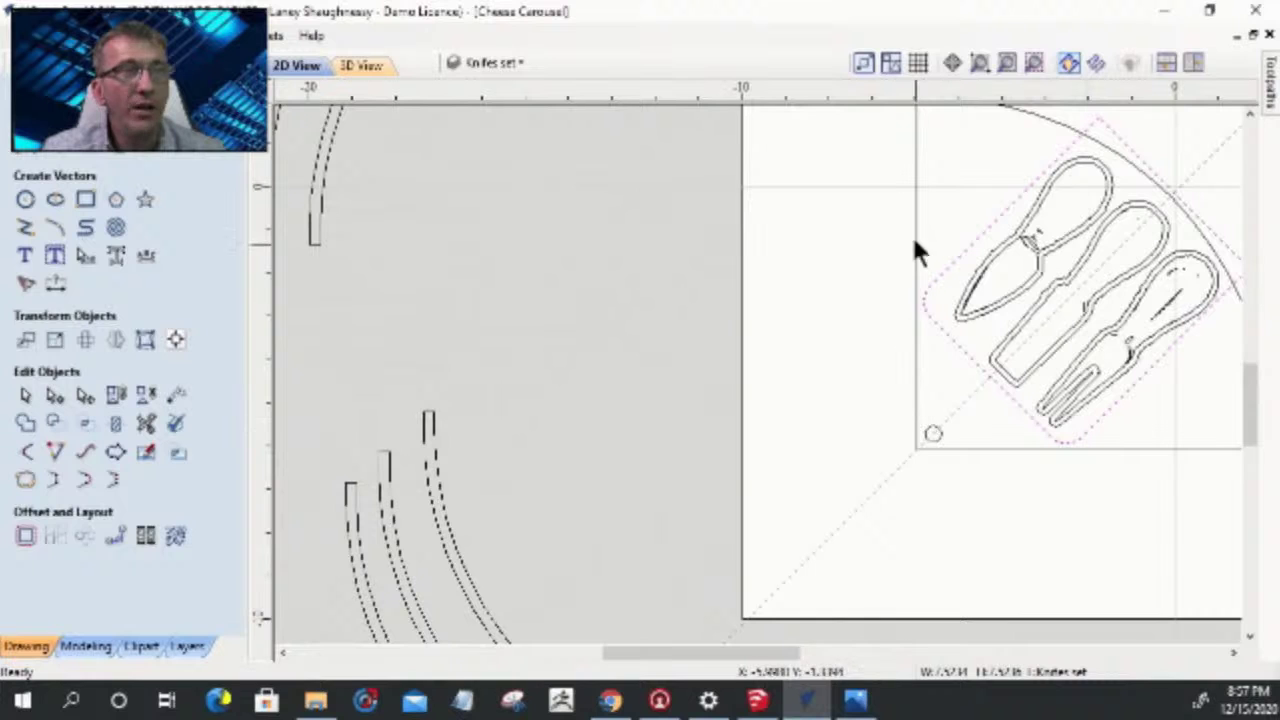
scroll(925, 442, down, 2)
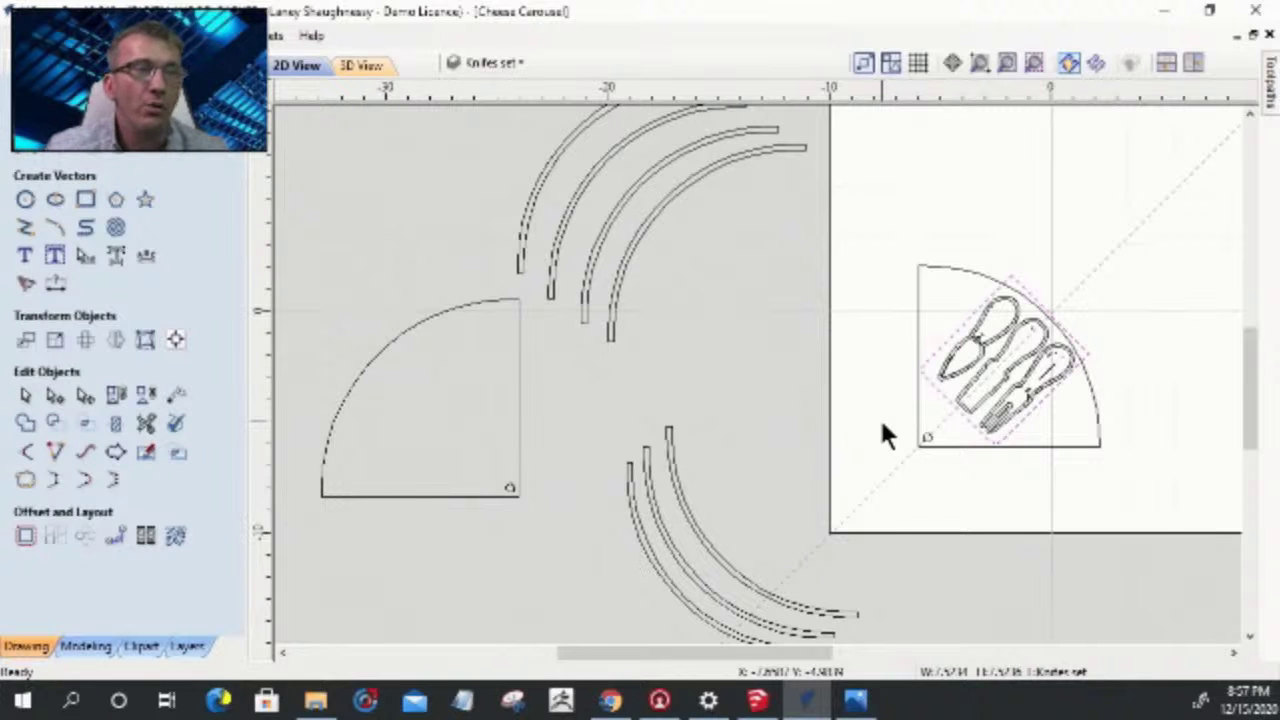
- Select the utensil tray's quarter-circle outline with its small corner hole and place a copy on the empty area beyond the sheet's right edge
click(921, 423)
scroll(925, 432, up, 5)
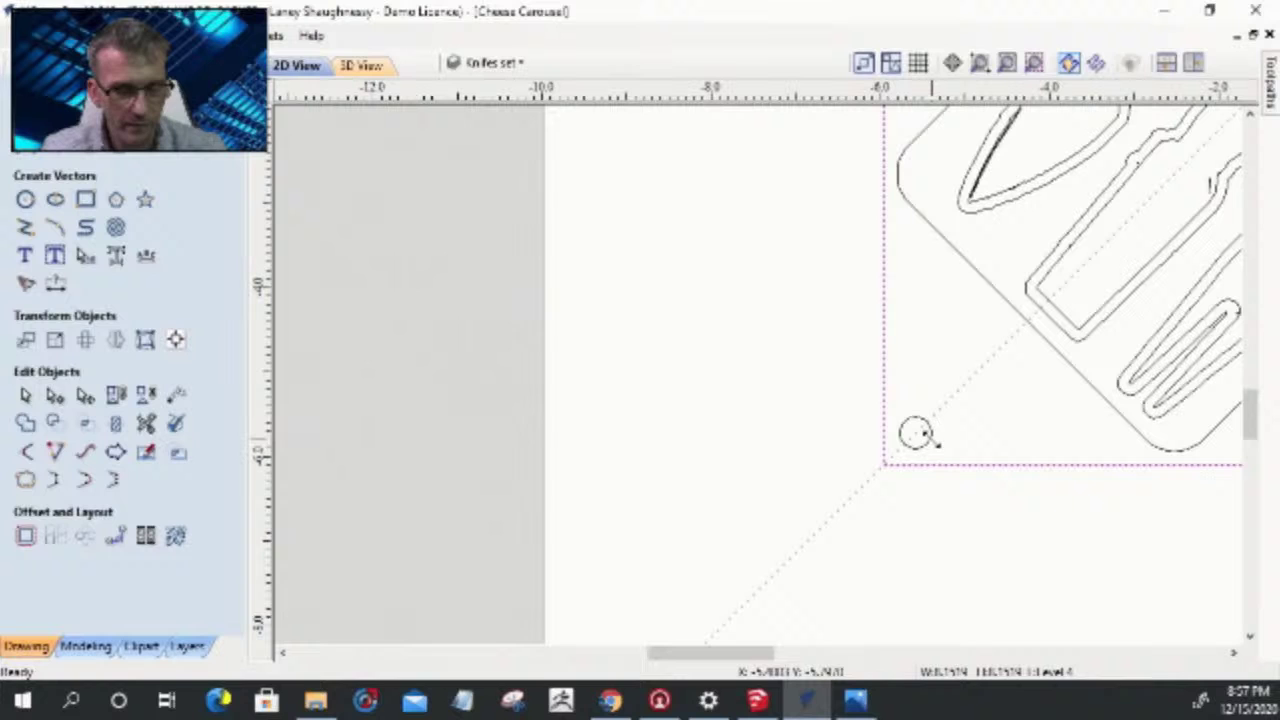
shift+click(925, 430)
scroll(862, 405, down, 5)
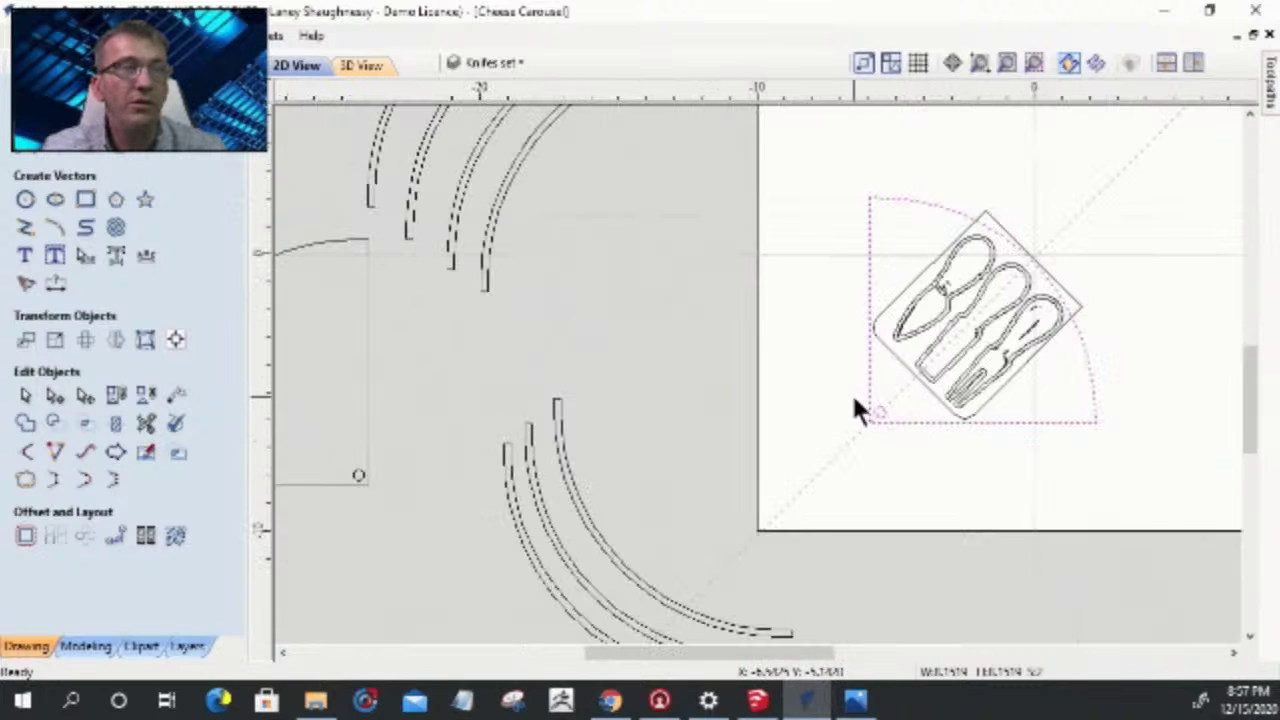
scroll(853, 398, down, 2)
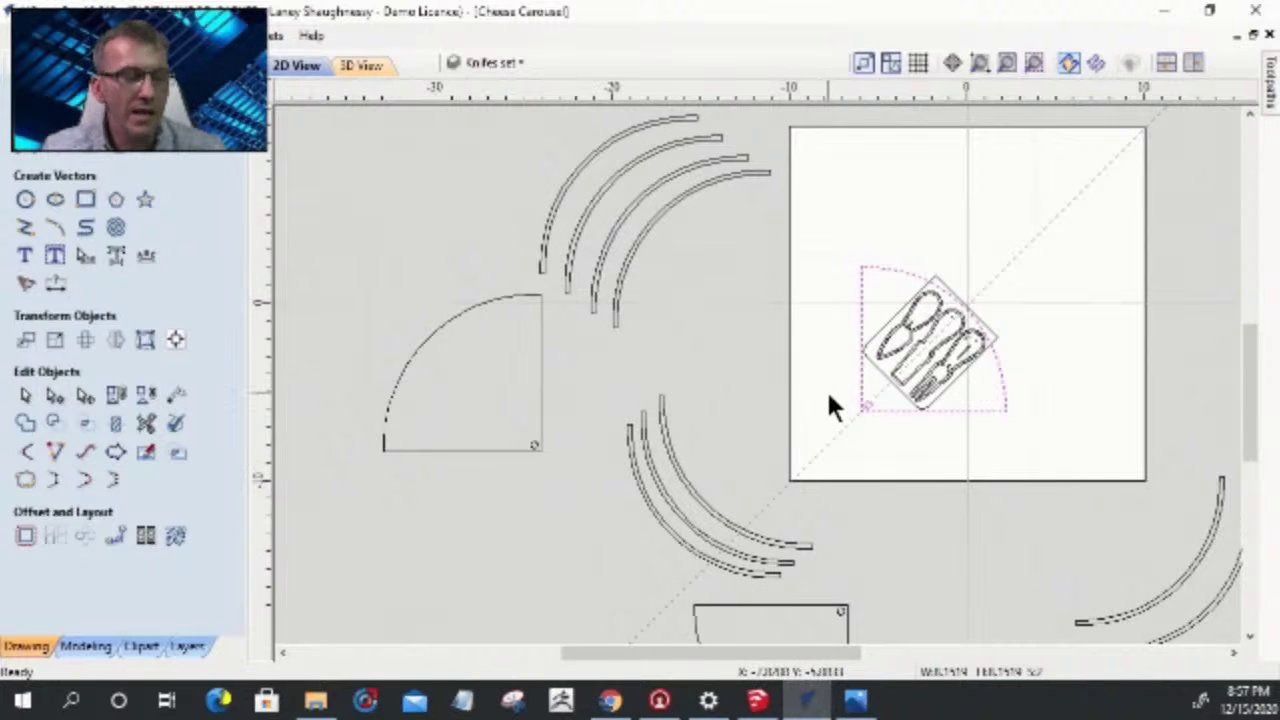
scroll(828, 395, down, 2)
scroll(829, 396, down, 1)
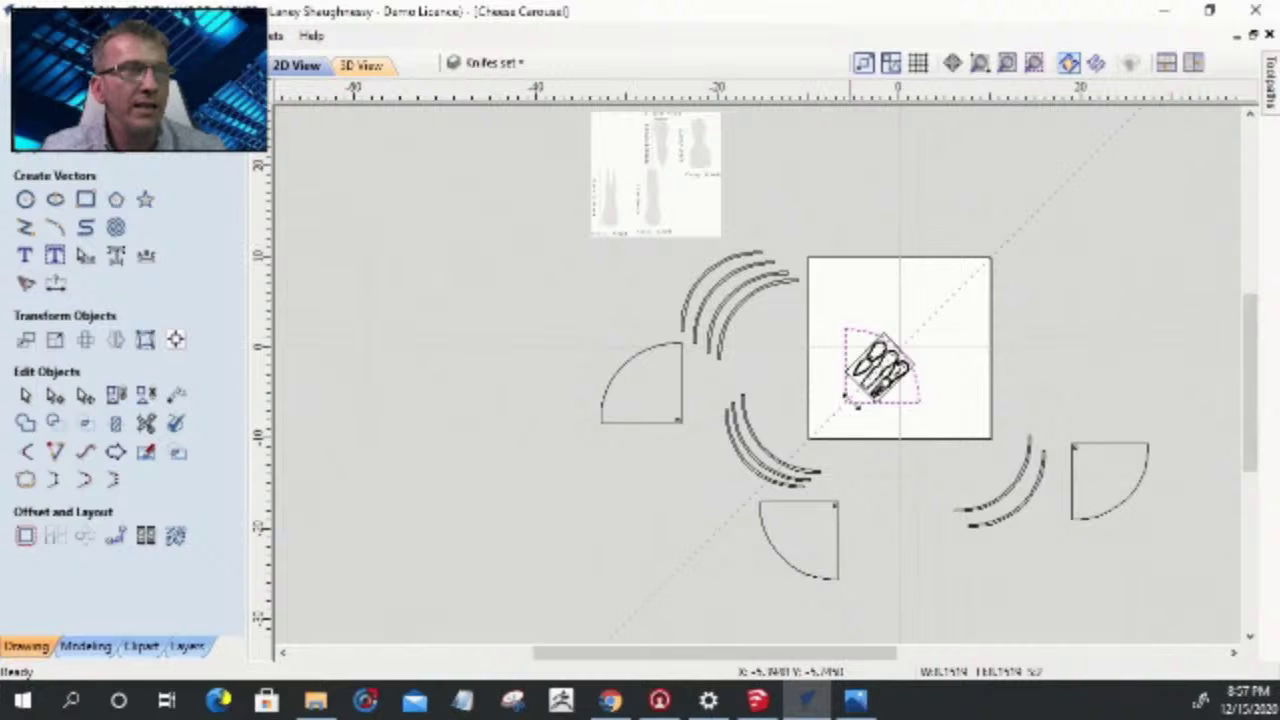
click(868, 402)
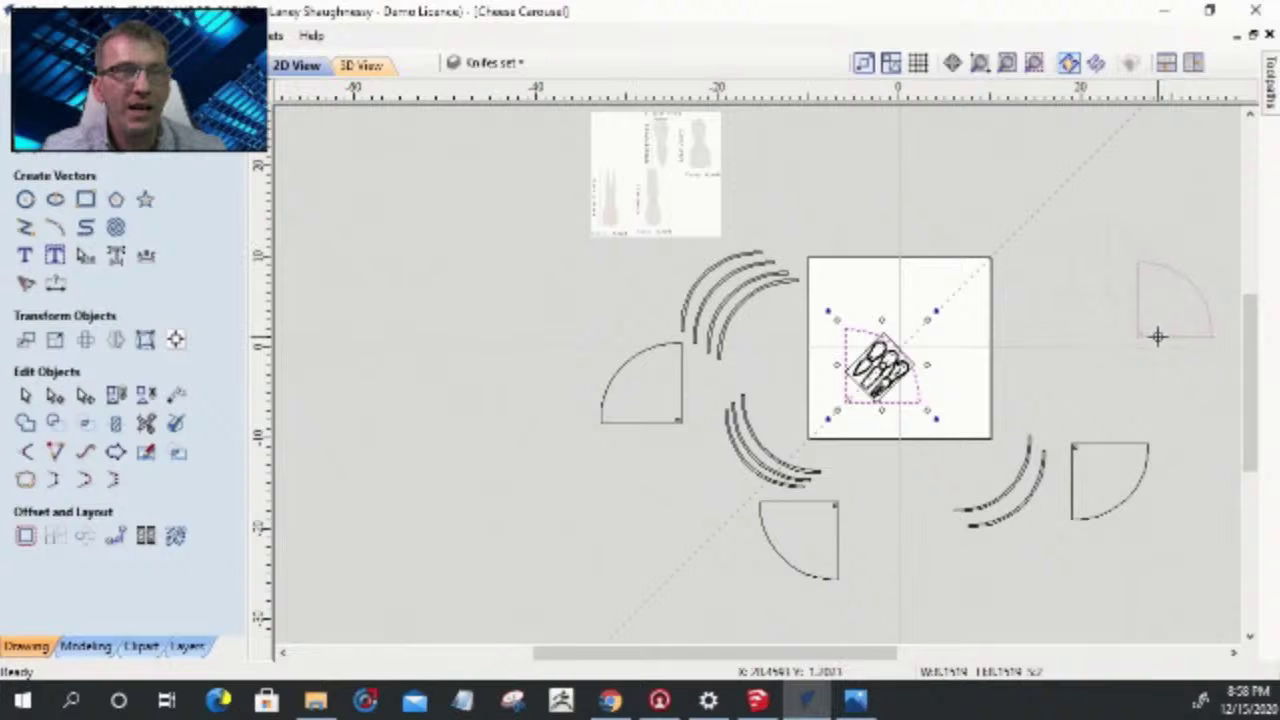
click(1157, 336)
- Undo the last change, then place another copy of the tray outline and hole between the sheet and the first copy
click(856, 400)
scroll(856, 398, up, 10)
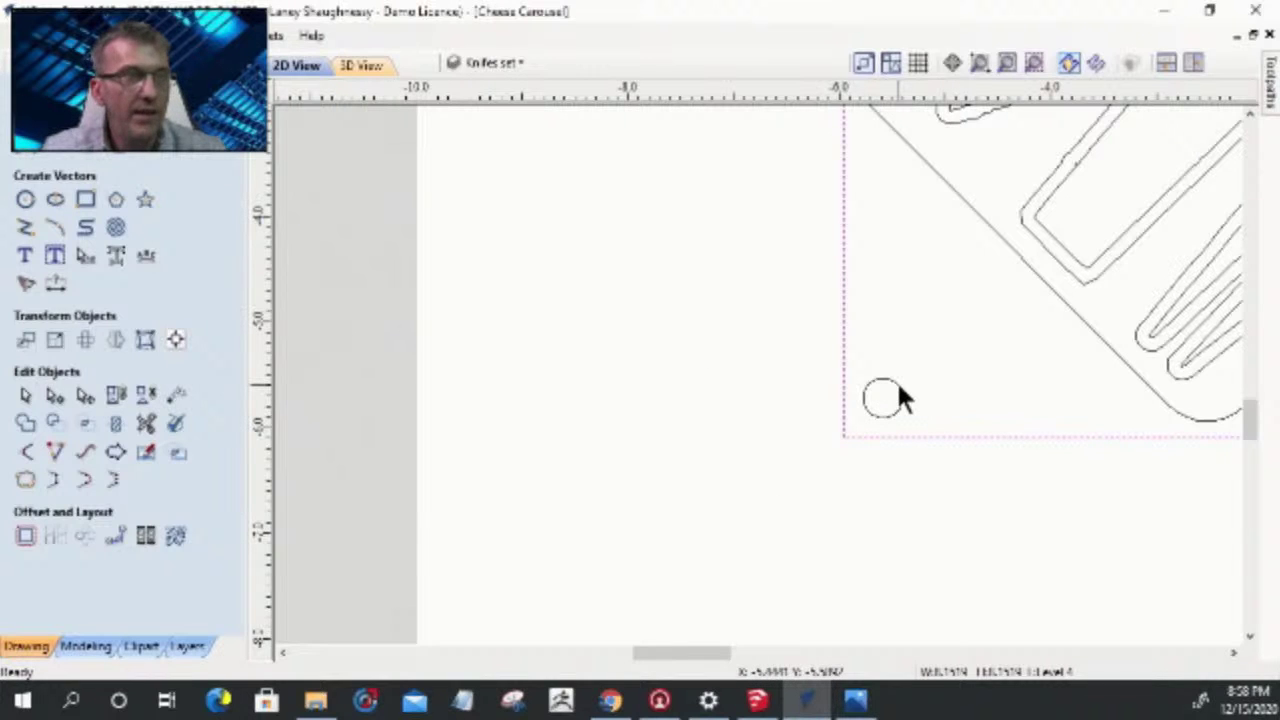
scroll(898, 397, down, 3)
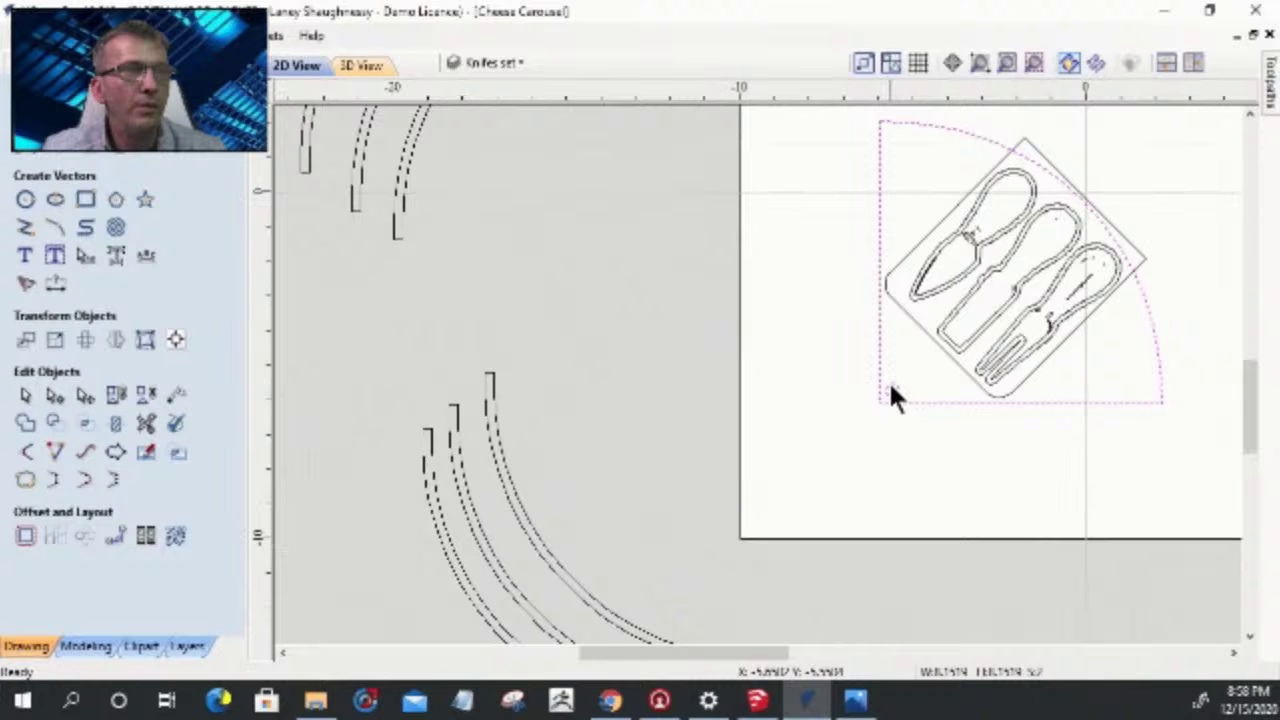
scroll(890, 388, down, 2)
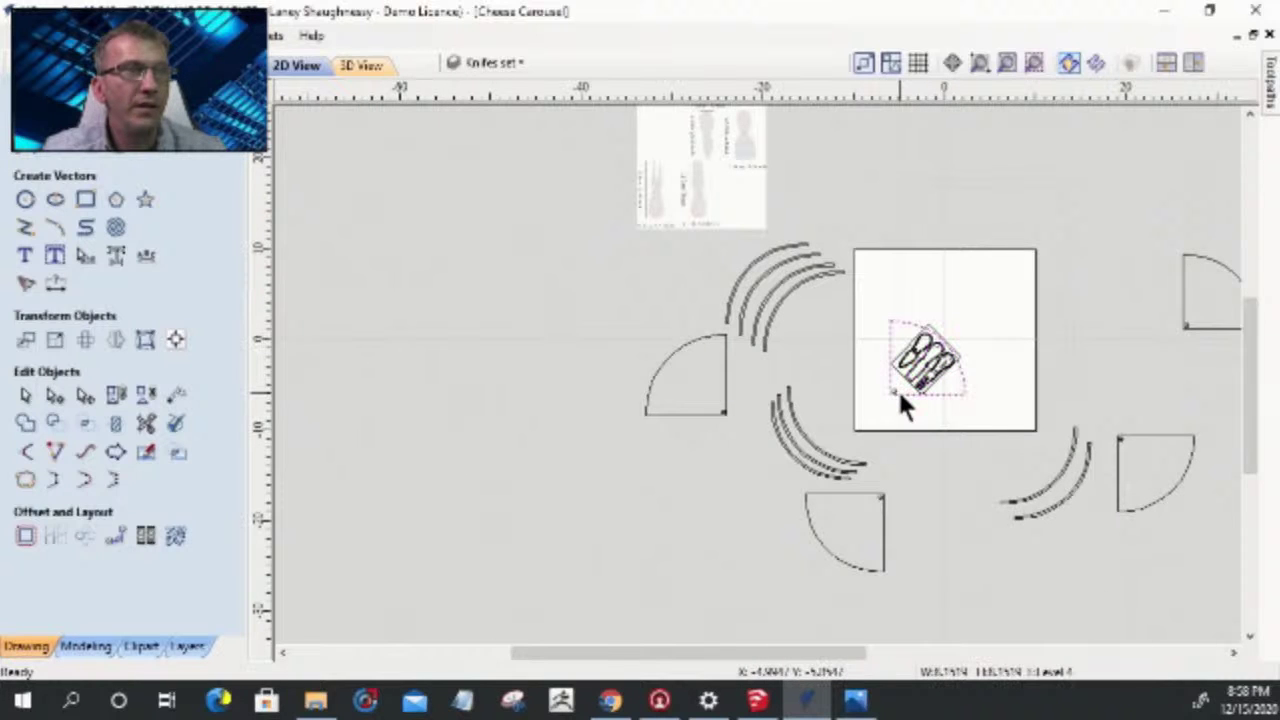
key(ctrl+z)
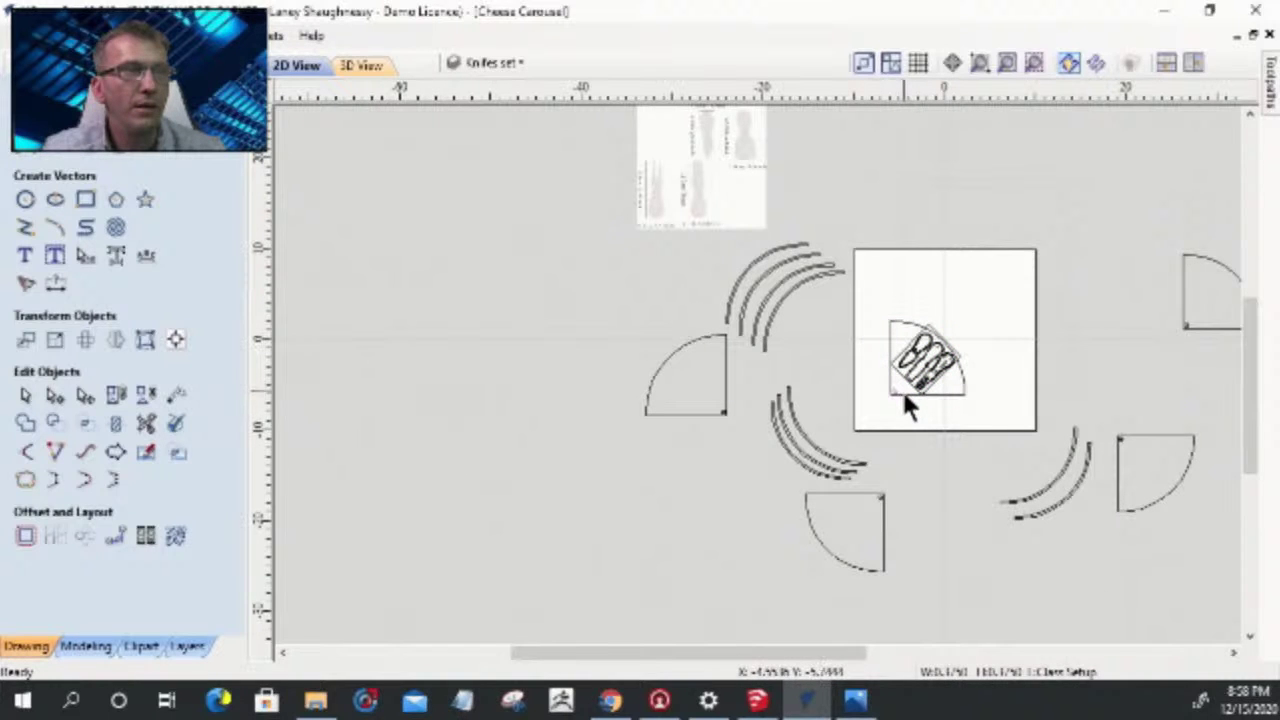
click(901, 388)
drag(904, 392, 1098, 320)
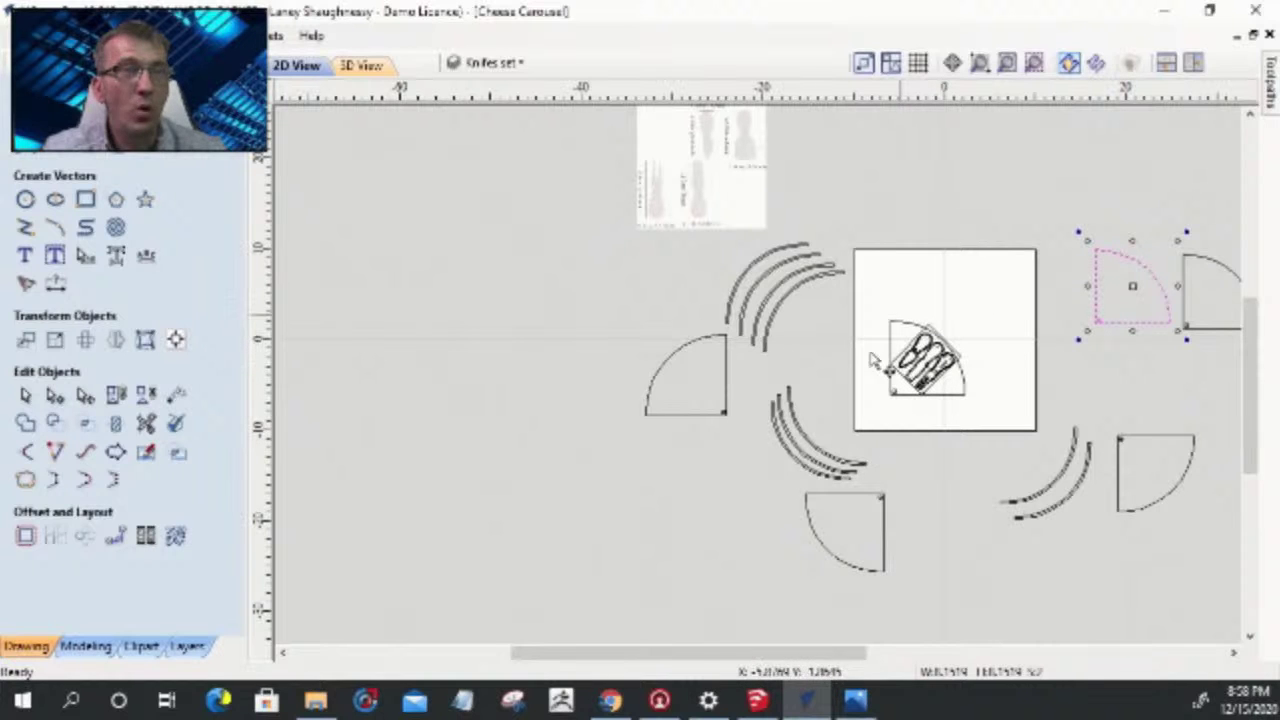
- Select the rounded rectangle around the utensils on the sheet and open the vector offset settings
scroll(871, 394, up, 3)
scroll(871, 394, down, 3)
scroll(871, 394, up, 4)
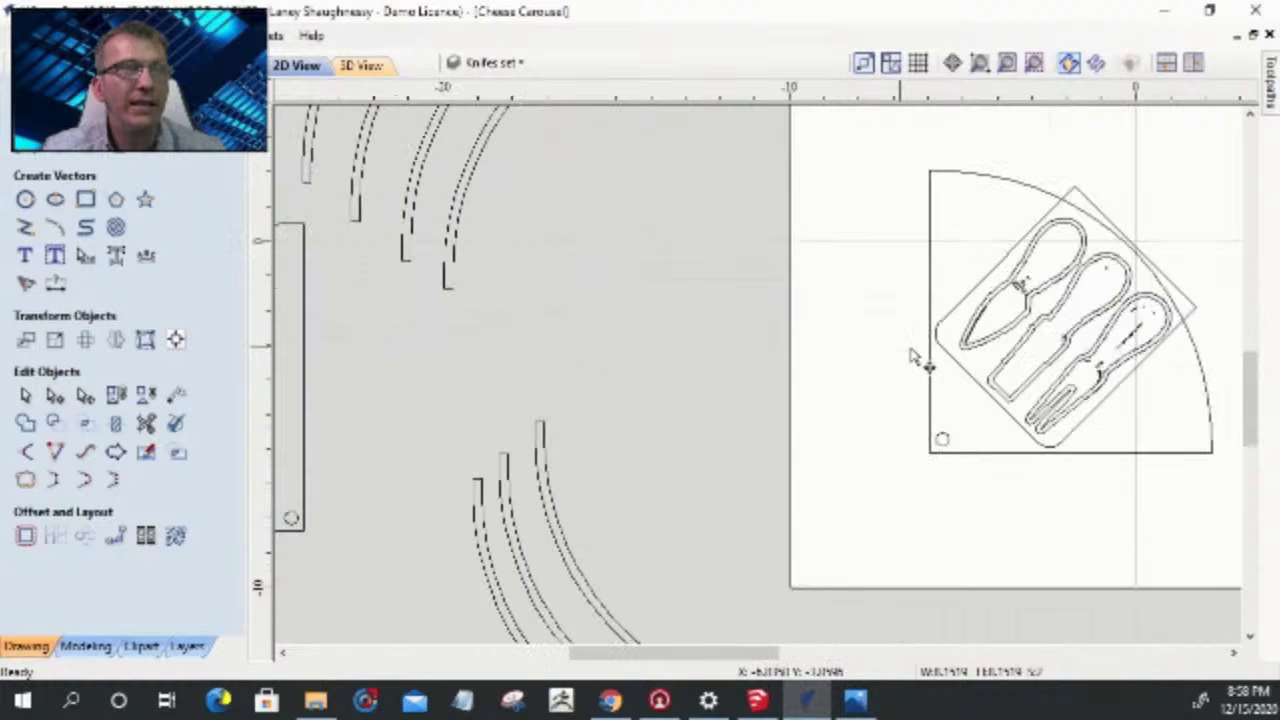
click(980, 290)
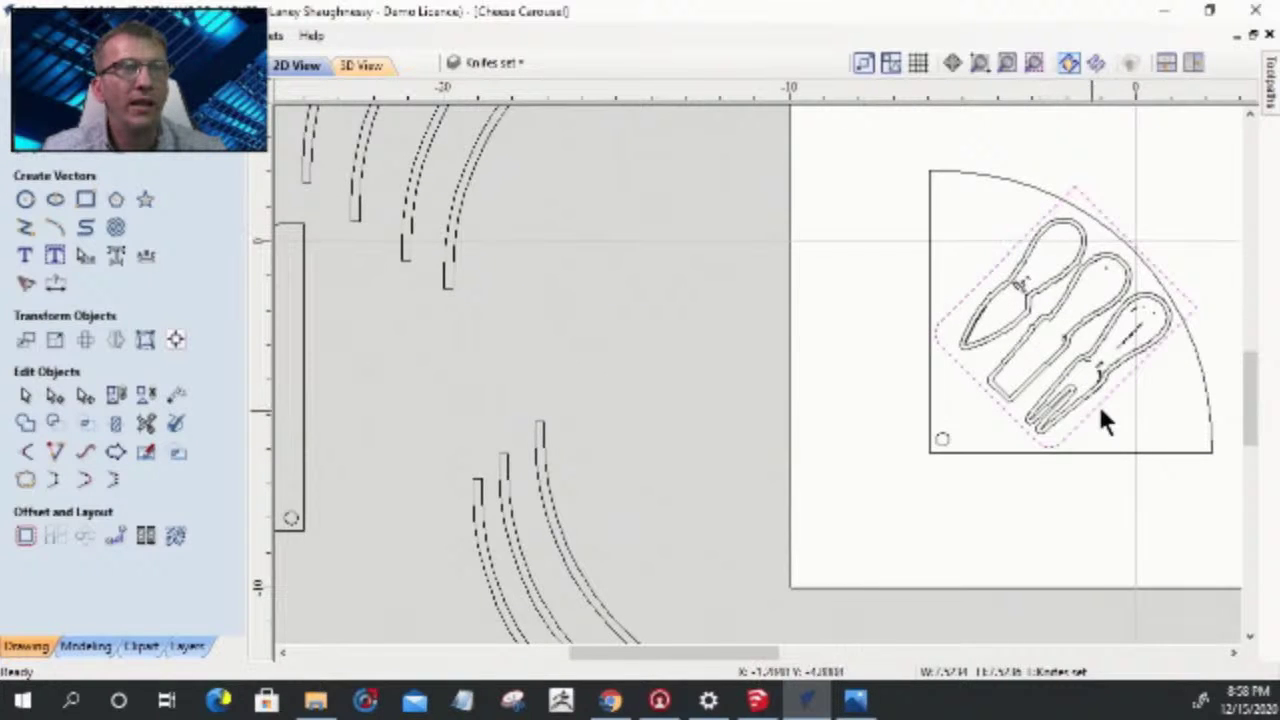
scroll(1130, 390, up, 3)
scroll(1158, 350, down, 2)
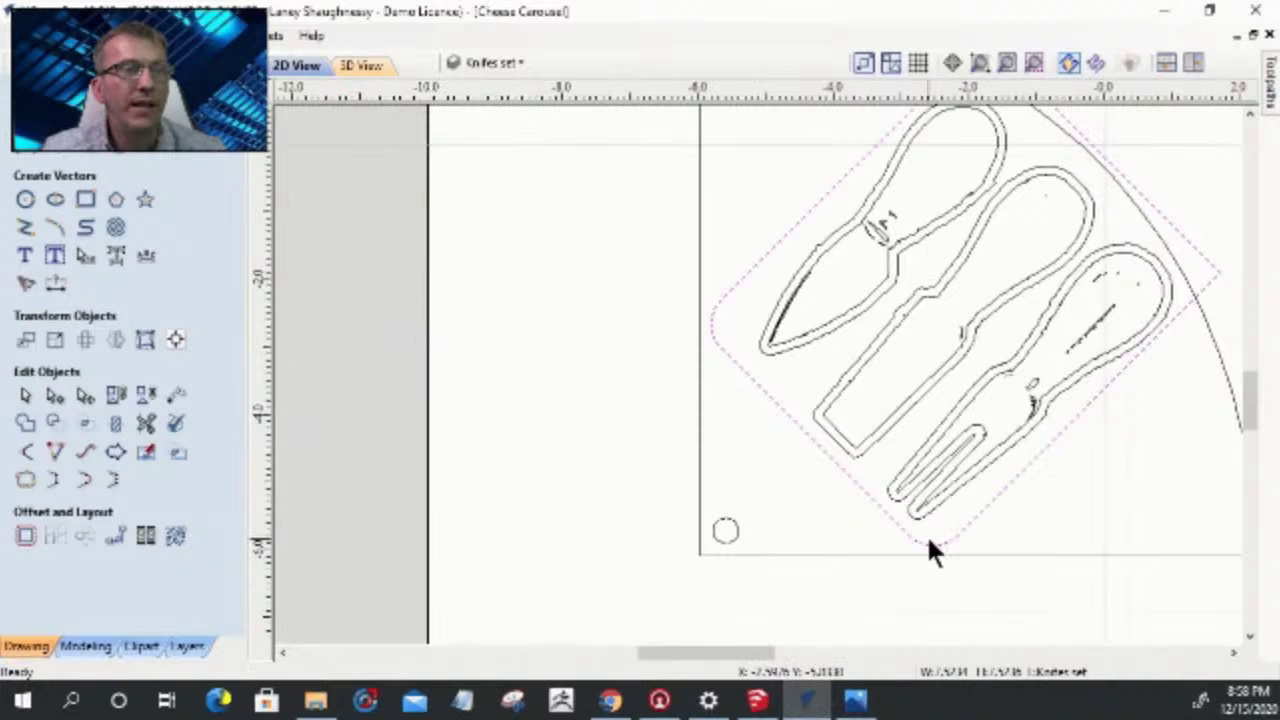
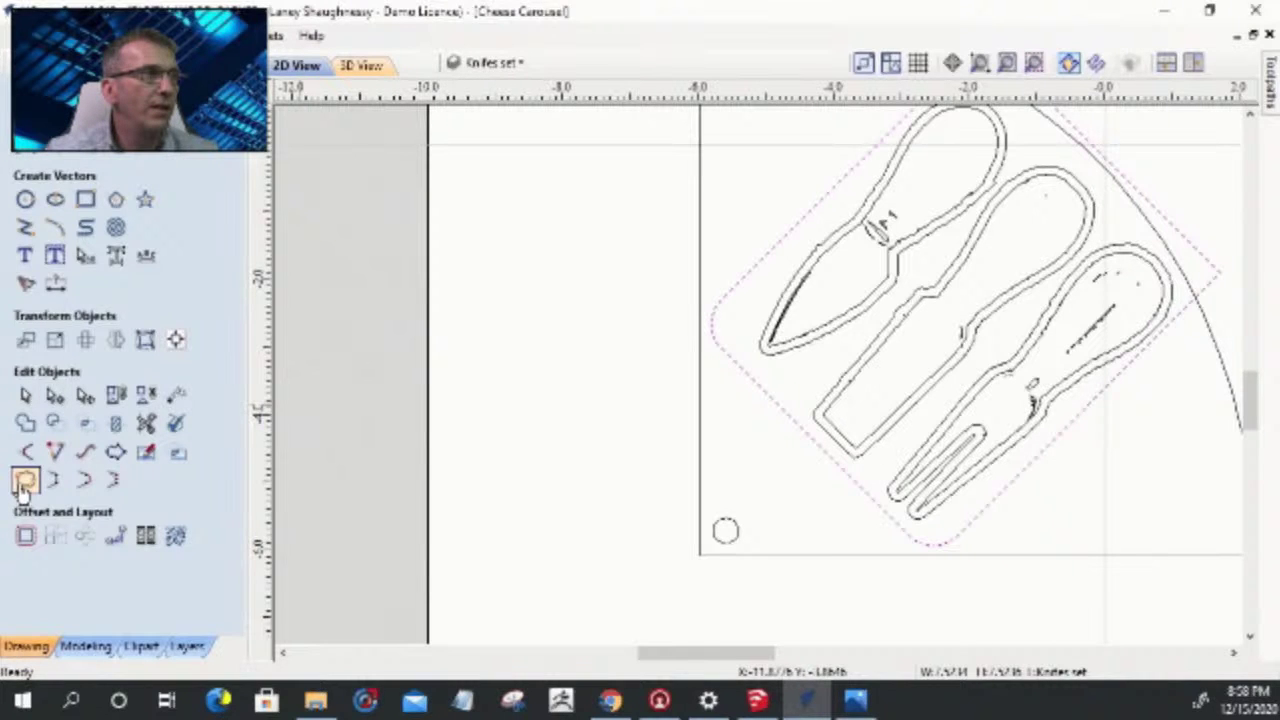
click(25, 482)
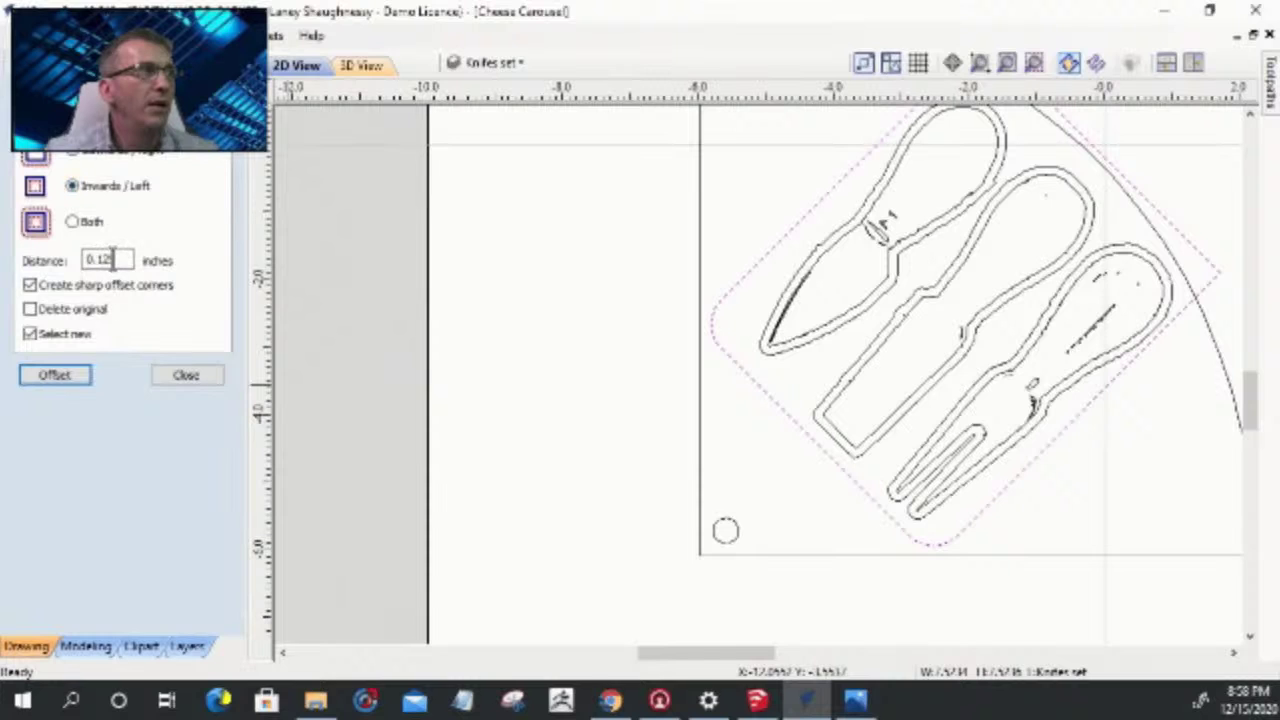
- Try offsetting the rounded rectangle inwards by 0.03 inches and check the gap around the utensils
text(.0)
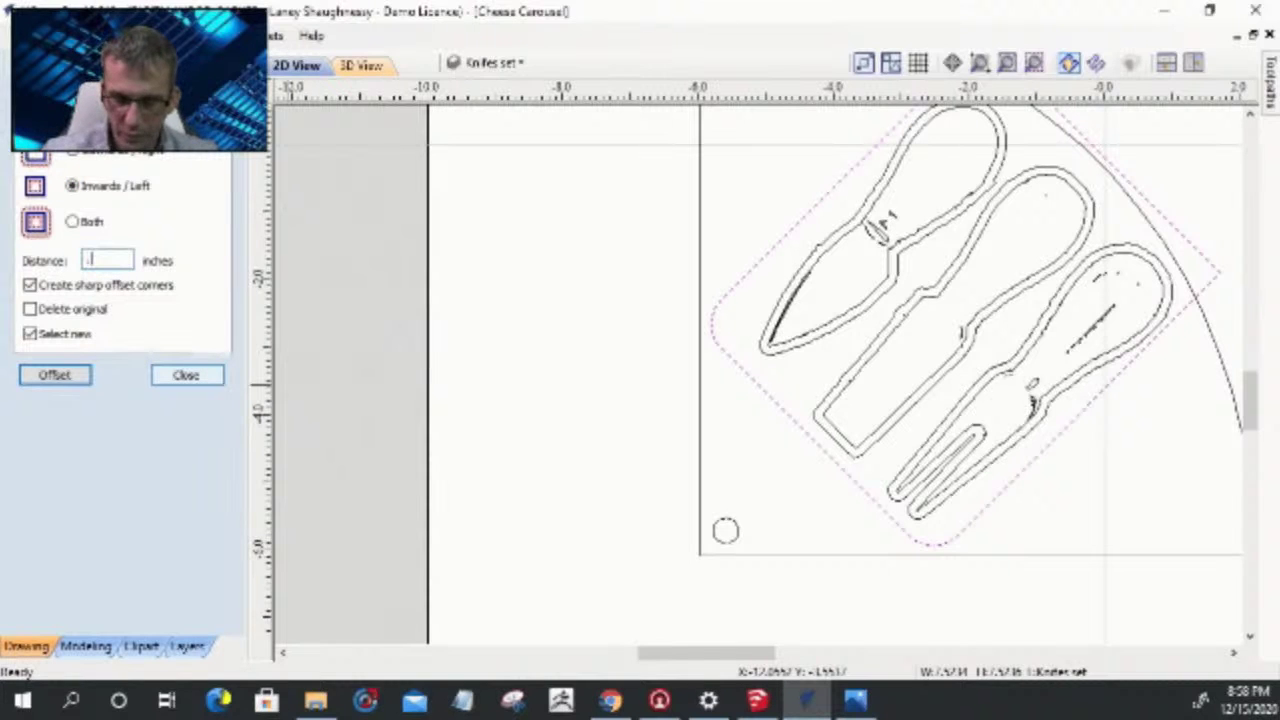
text(3)
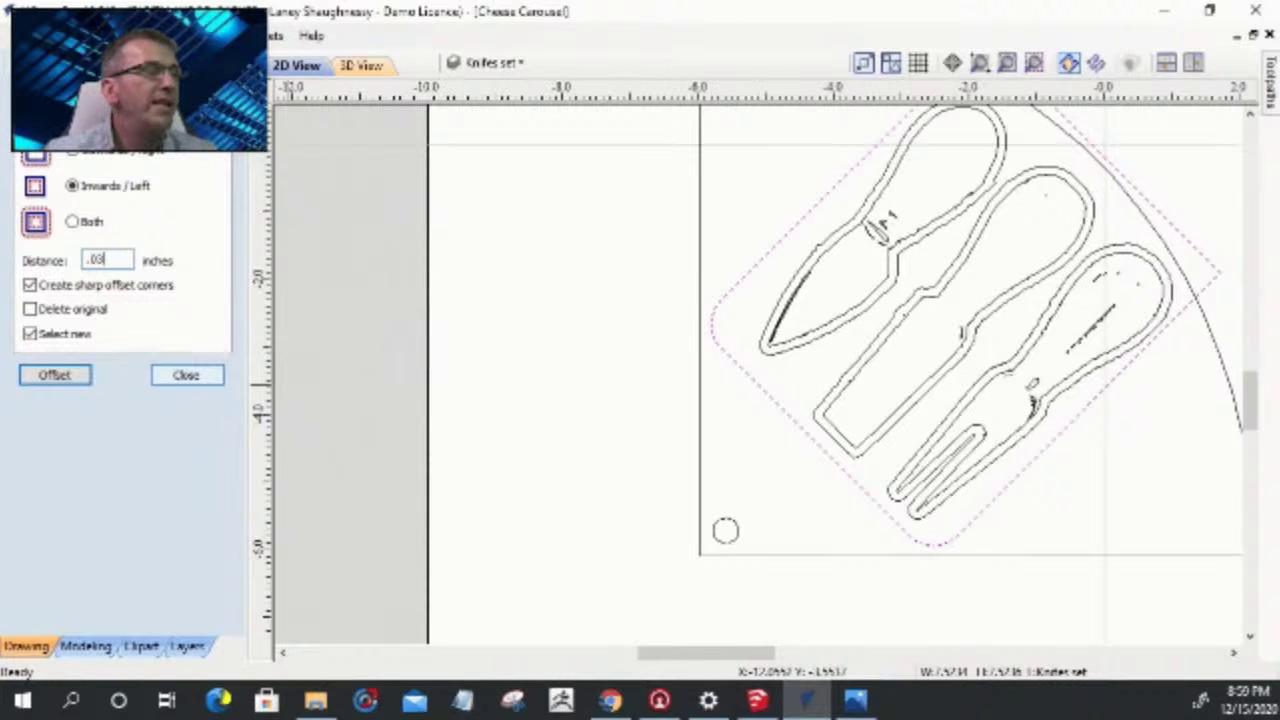
click(60, 372)
scroll(1111, 312, up, 3)
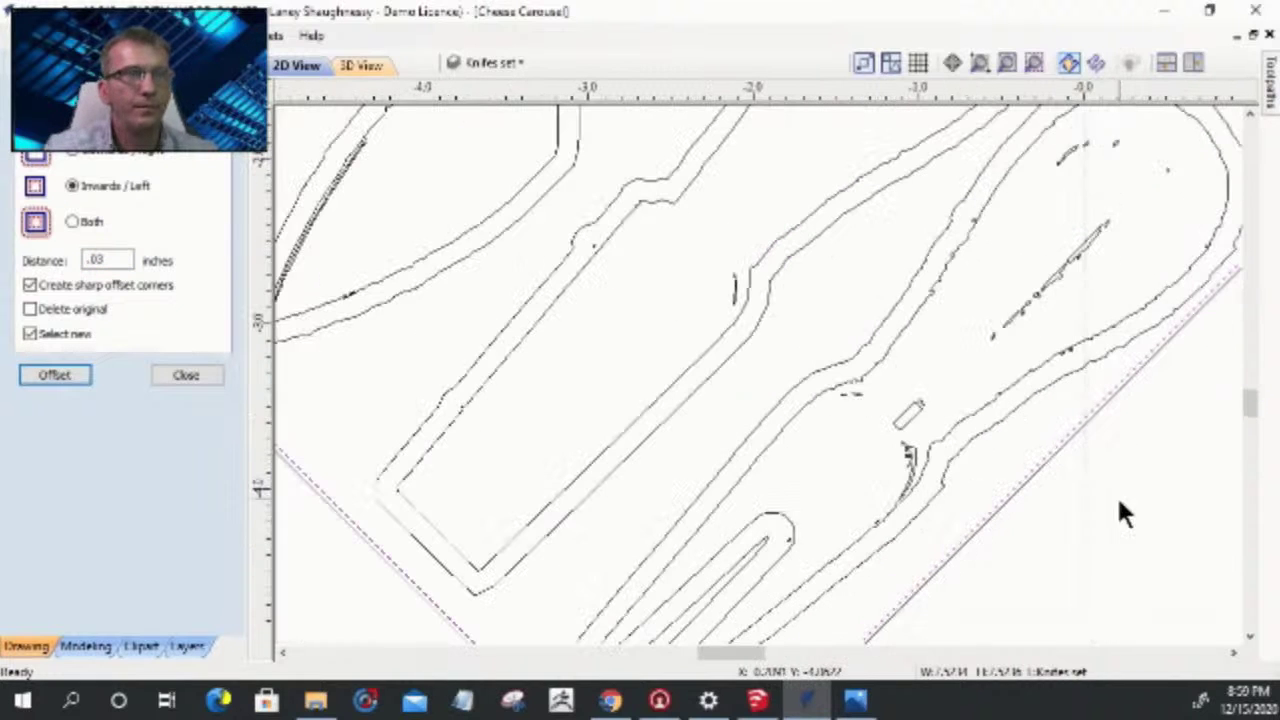
scroll(1000, 510, down, 4)
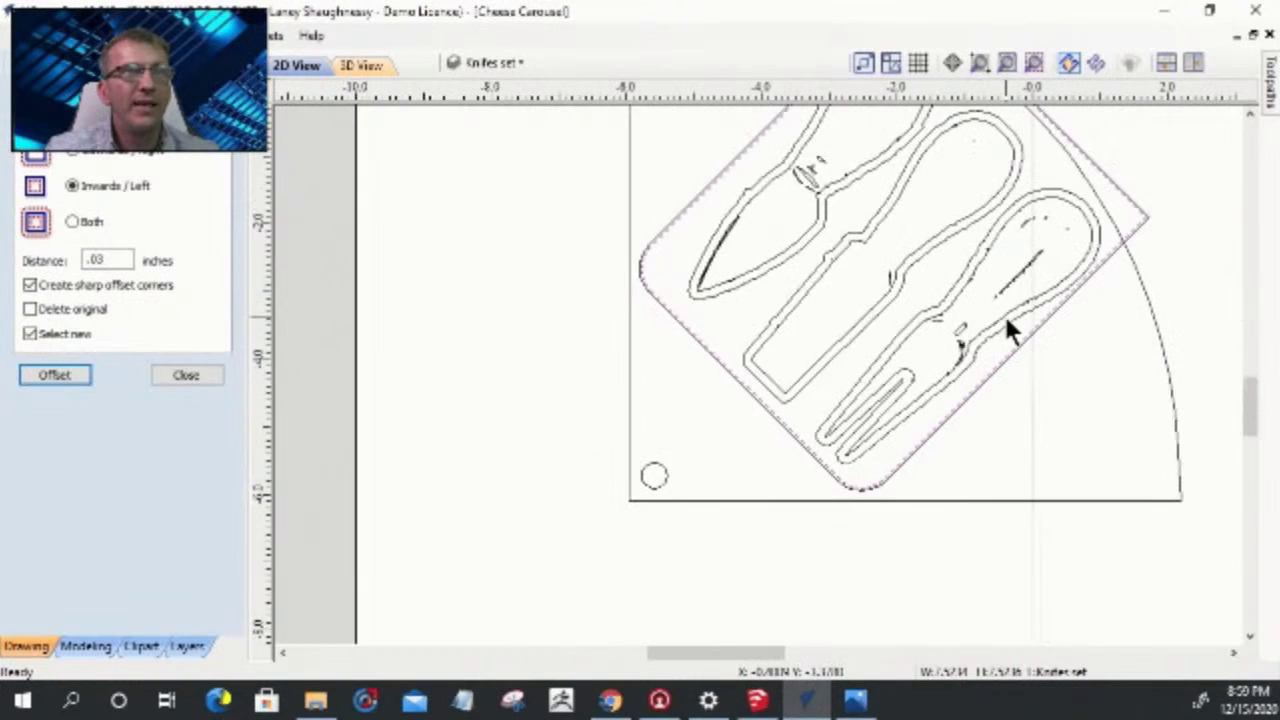
scroll(1003, 312, down, 2)
scroll(810, 258, up, 5)
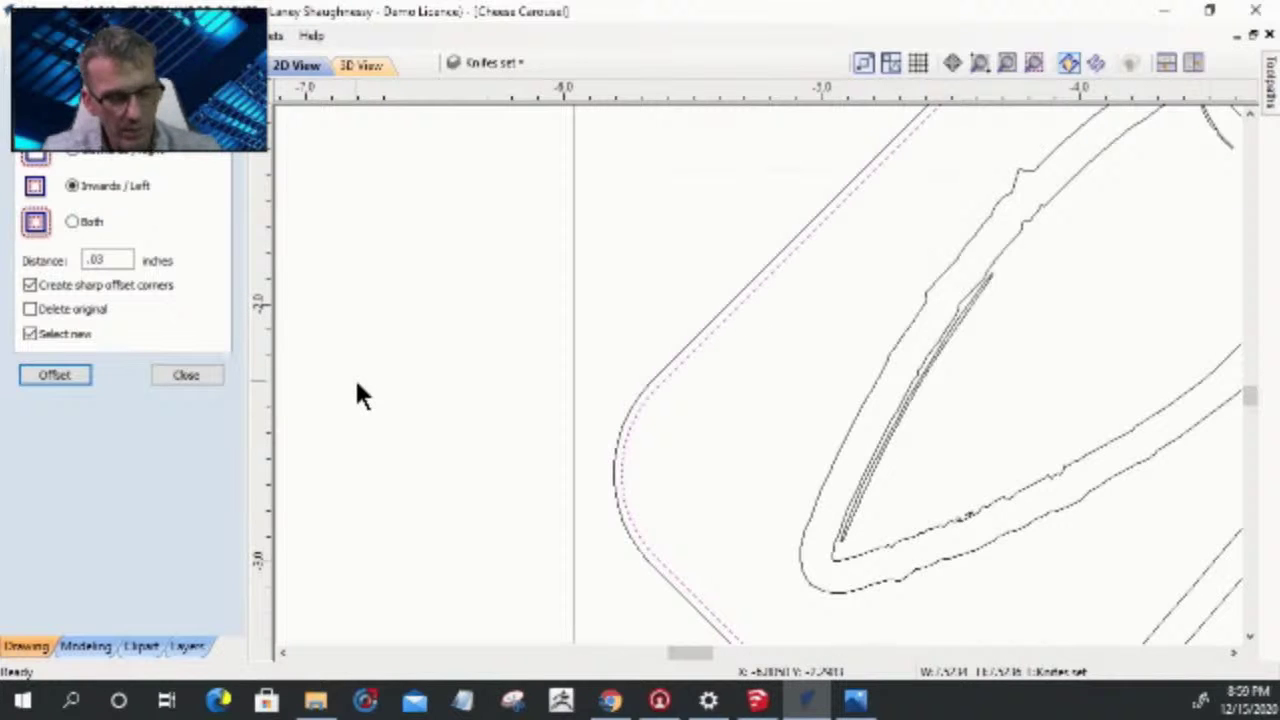
- Undo the 0.03-inch offset and offset the rounded rectangle inwards by 0.02 inches
drag(91, 255, 198, 268)
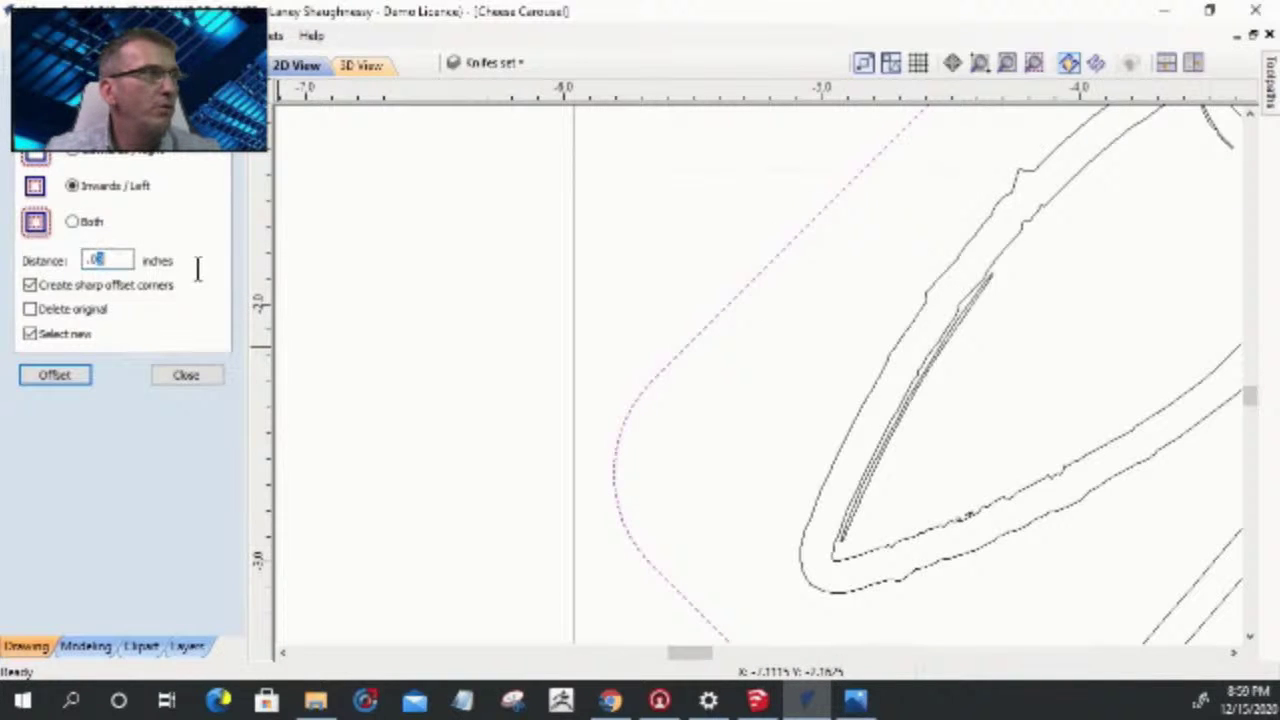
text(.02)
click(54, 374)
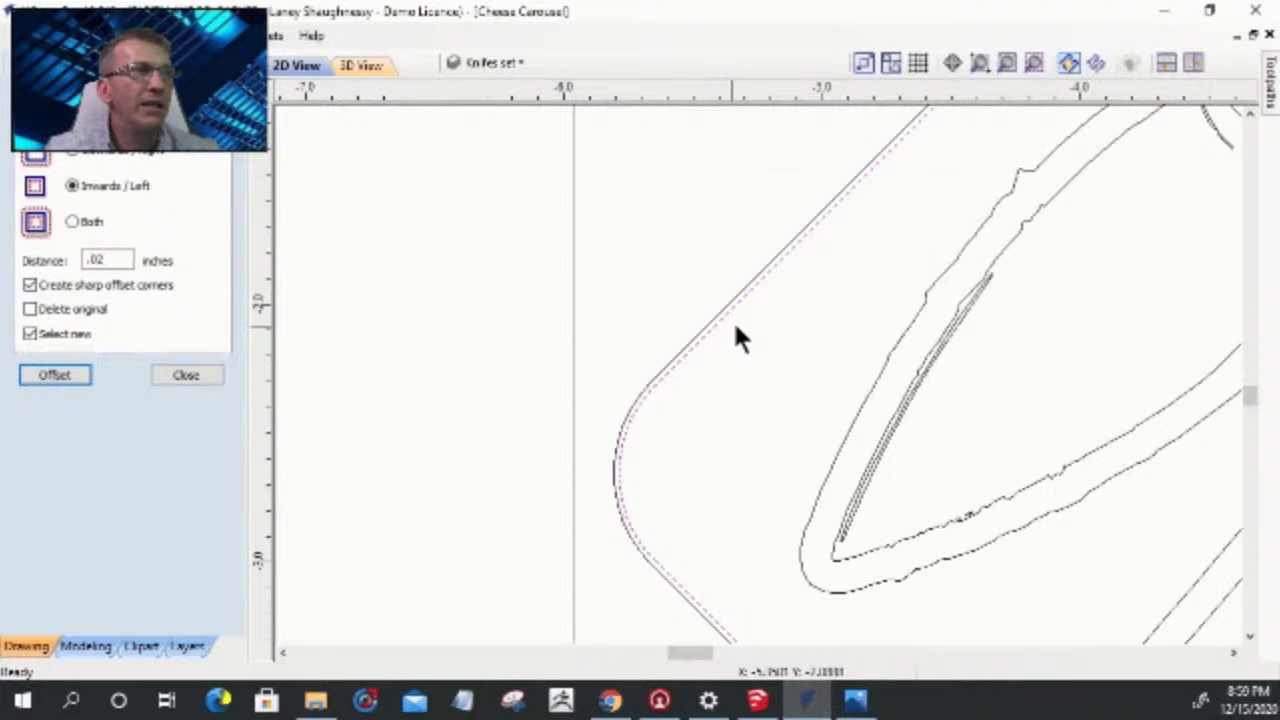
scroll(923, 420, down, 6)
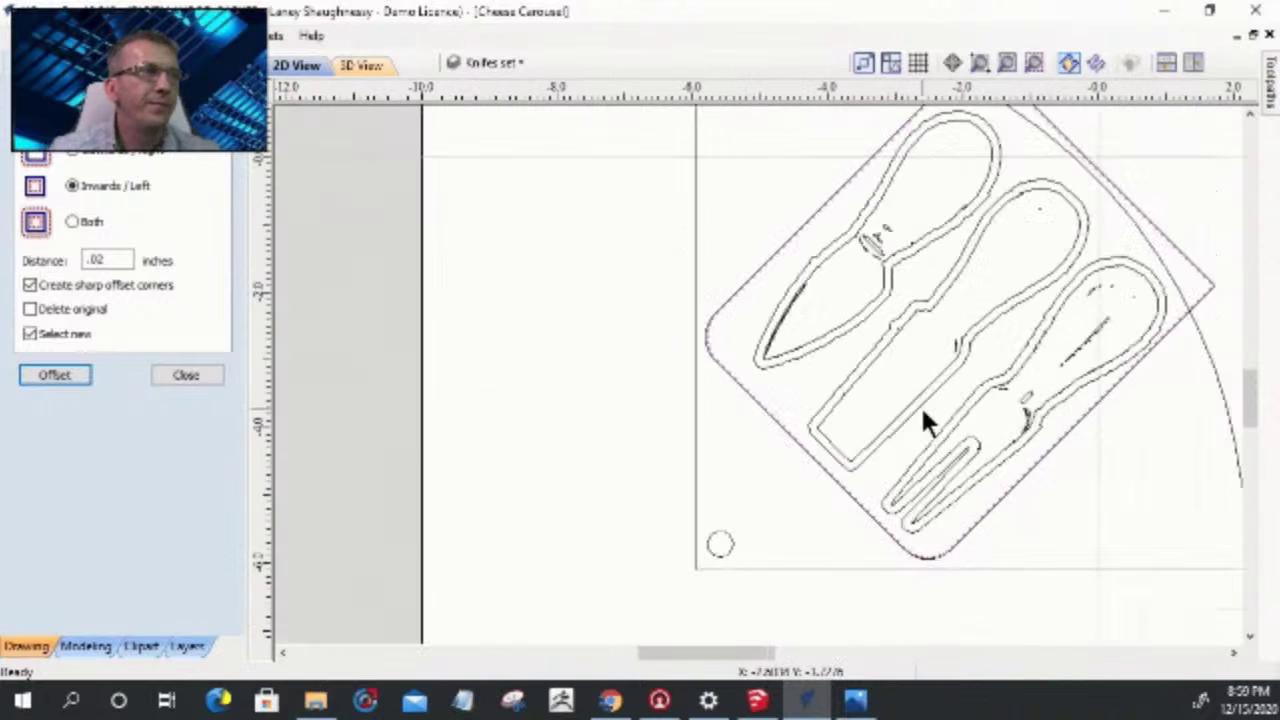
scroll(1140, 190, up, 2)
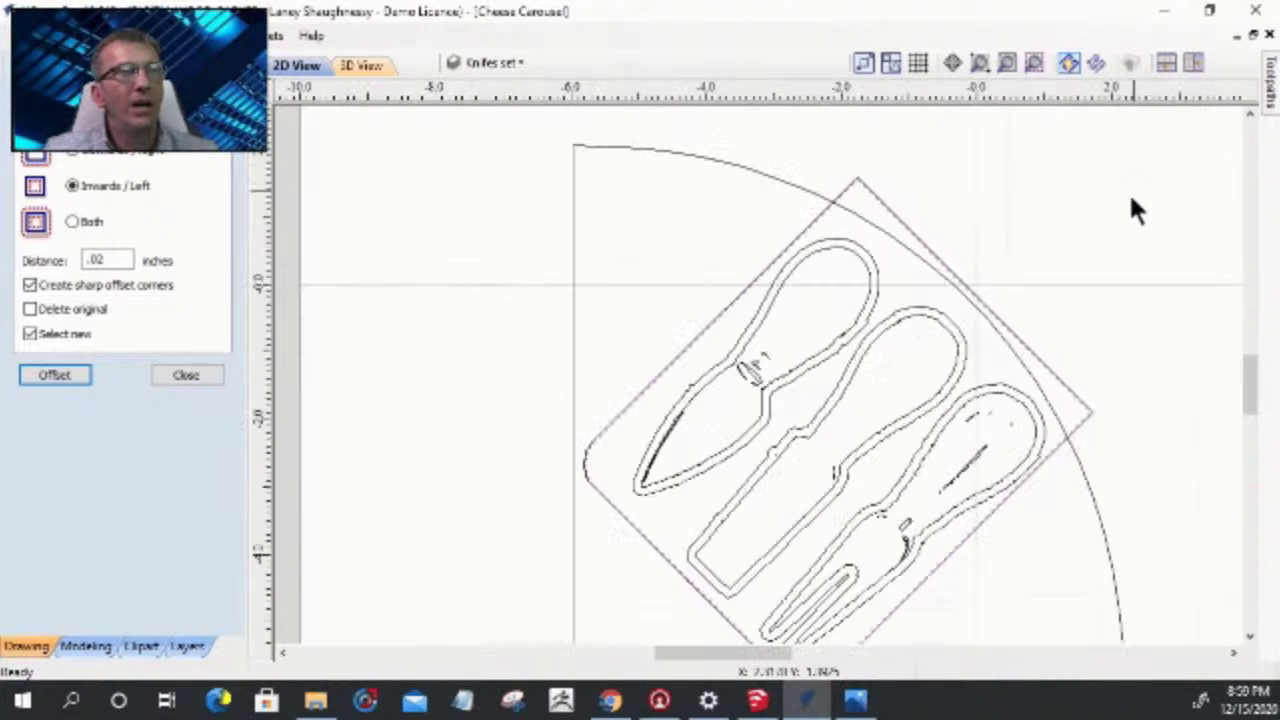
scroll(1120, 225, down, 1)
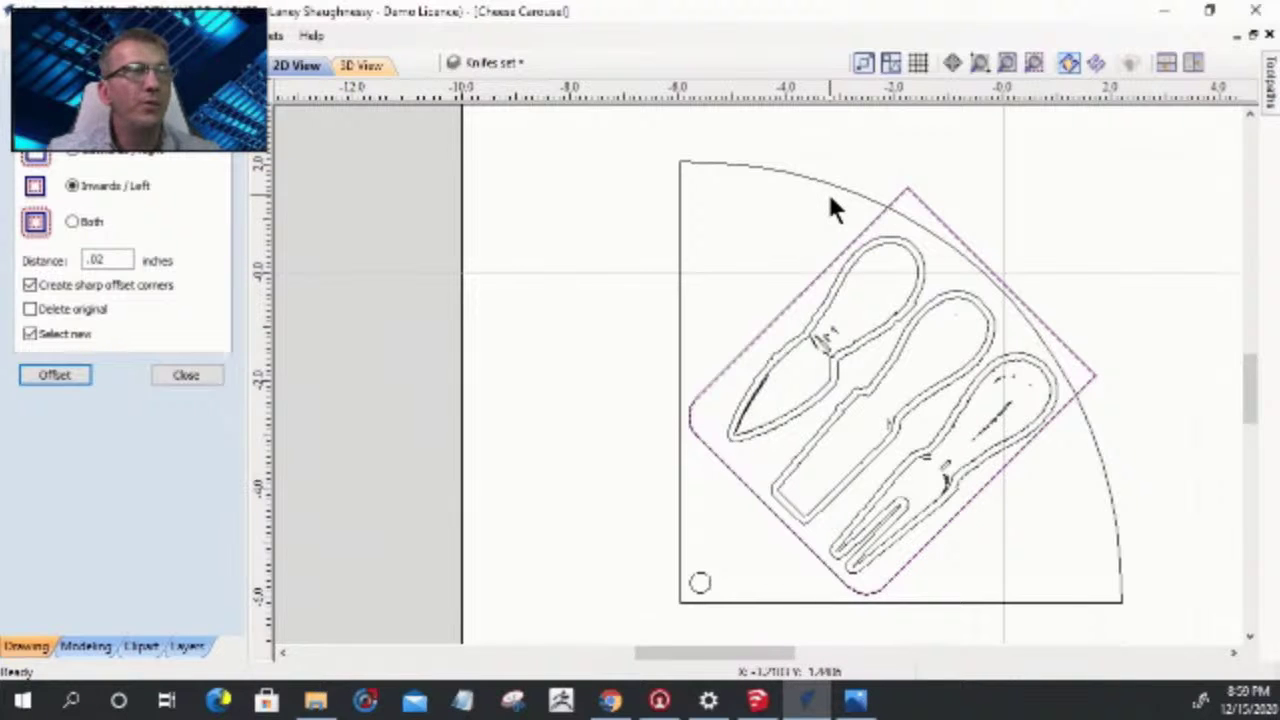
- Select the tray outline with its corner hole, the inner offset rectangle and the three utensils
scroll(820, 187, down, 5)
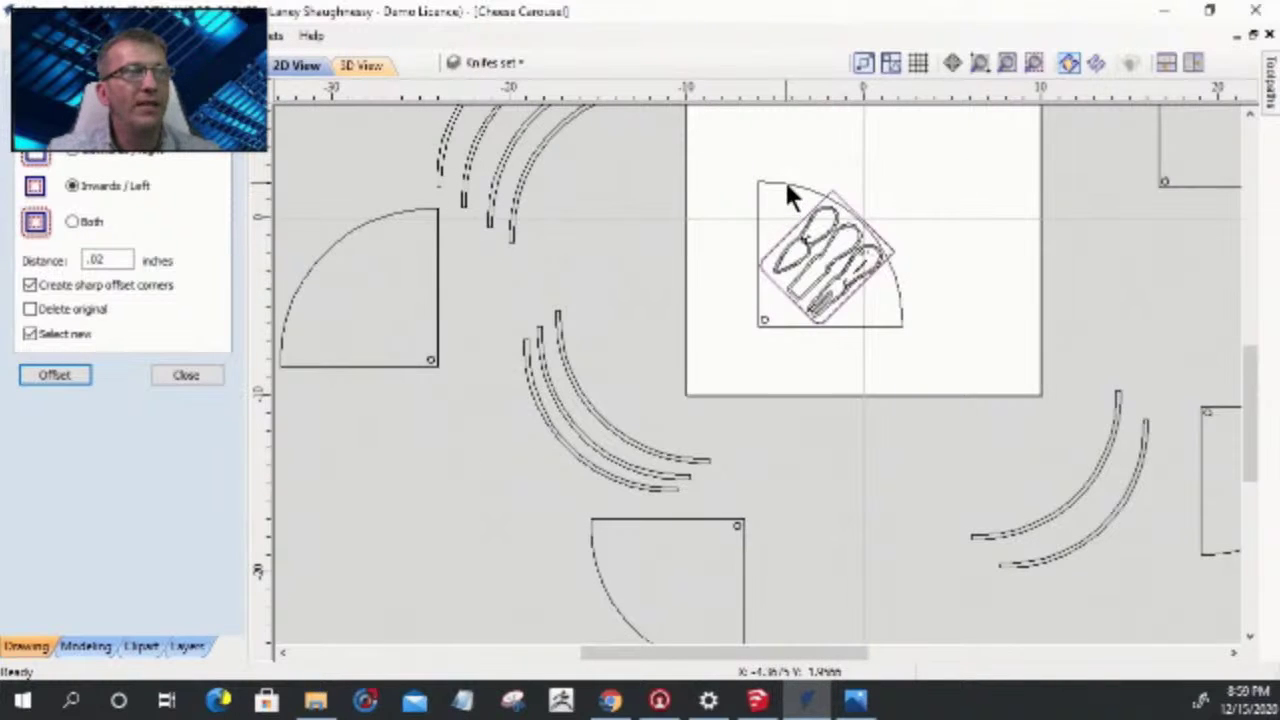
click(786, 187)
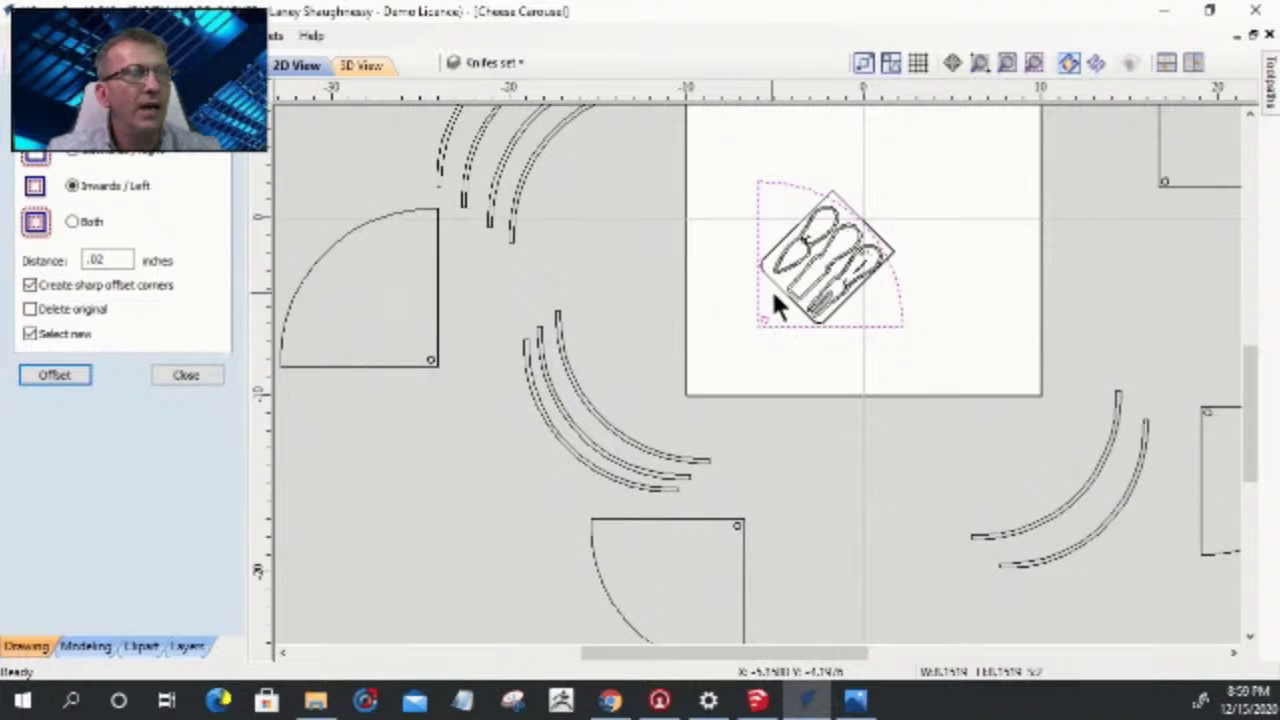
scroll(774, 280, up, 5)
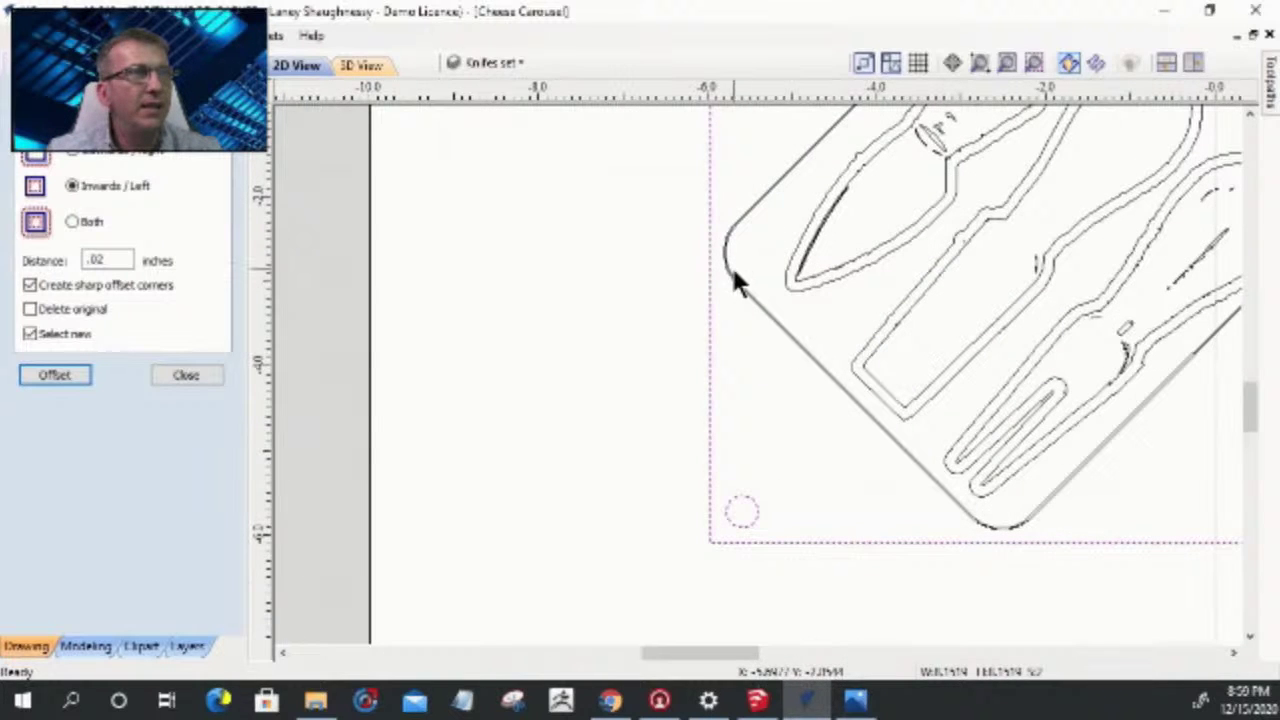
shift+click(733, 273)
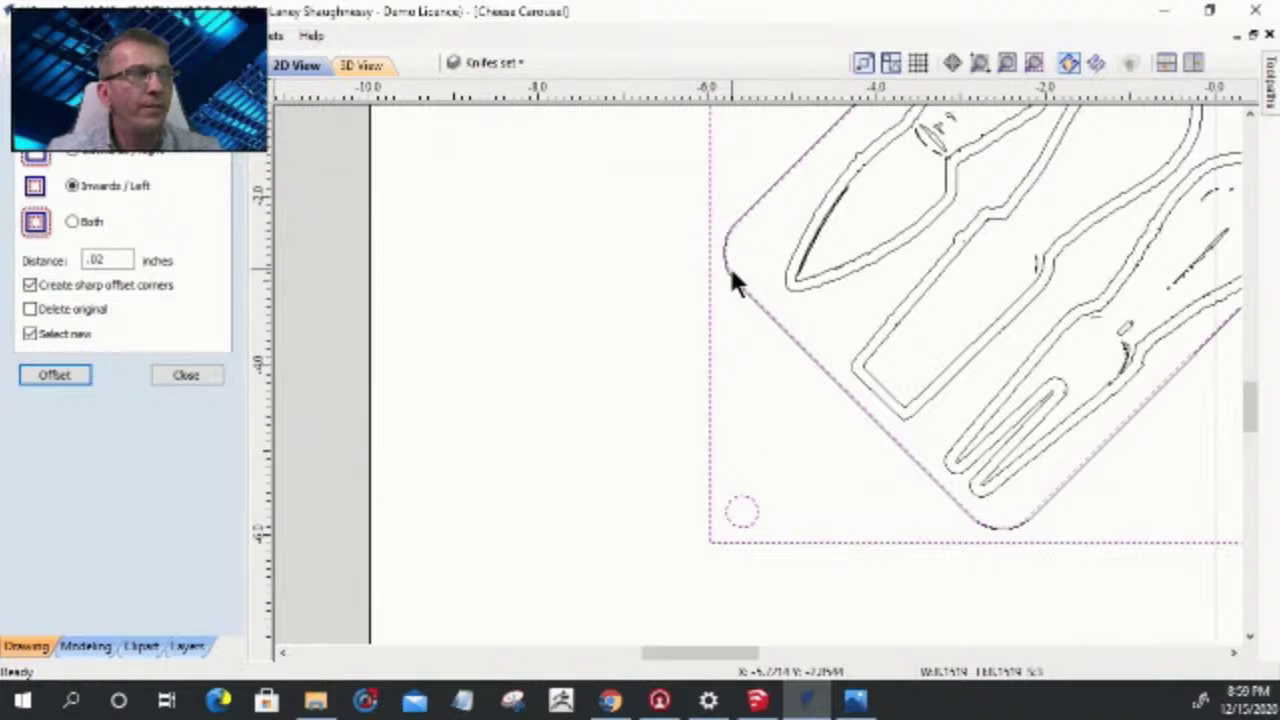
drag(1072, 407, 905, 199)
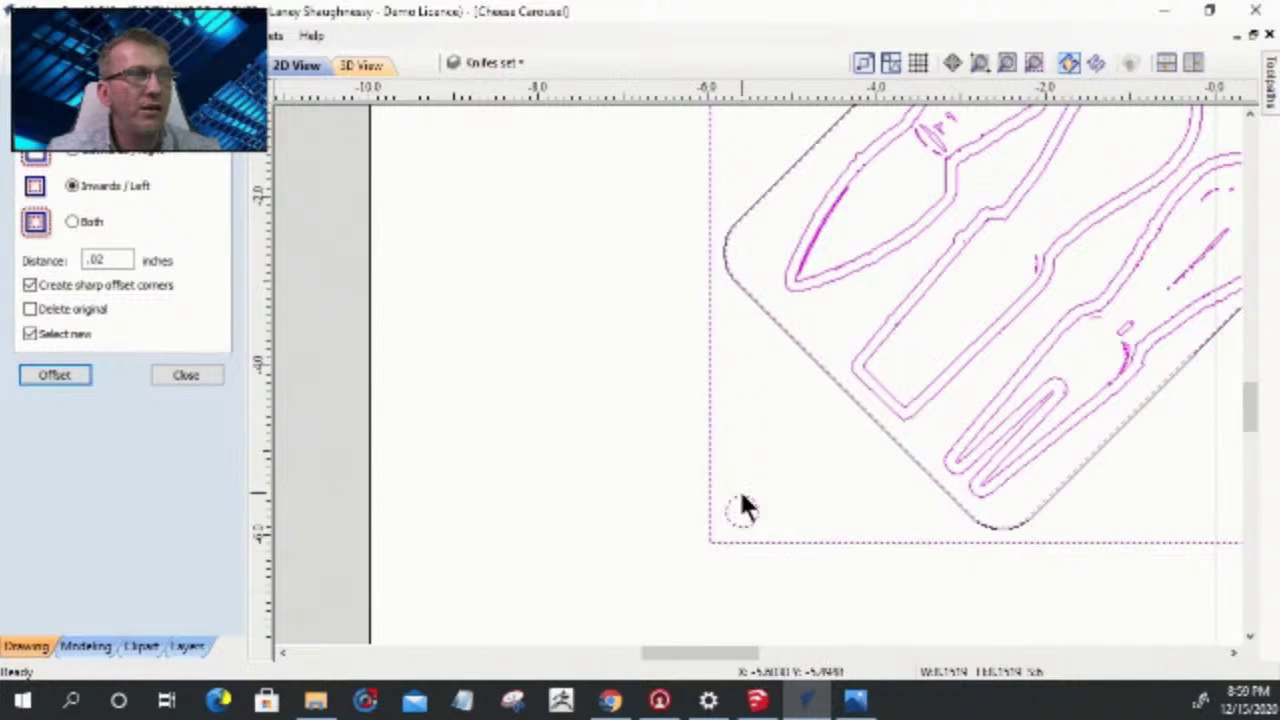
scroll(808, 205, down, 5)
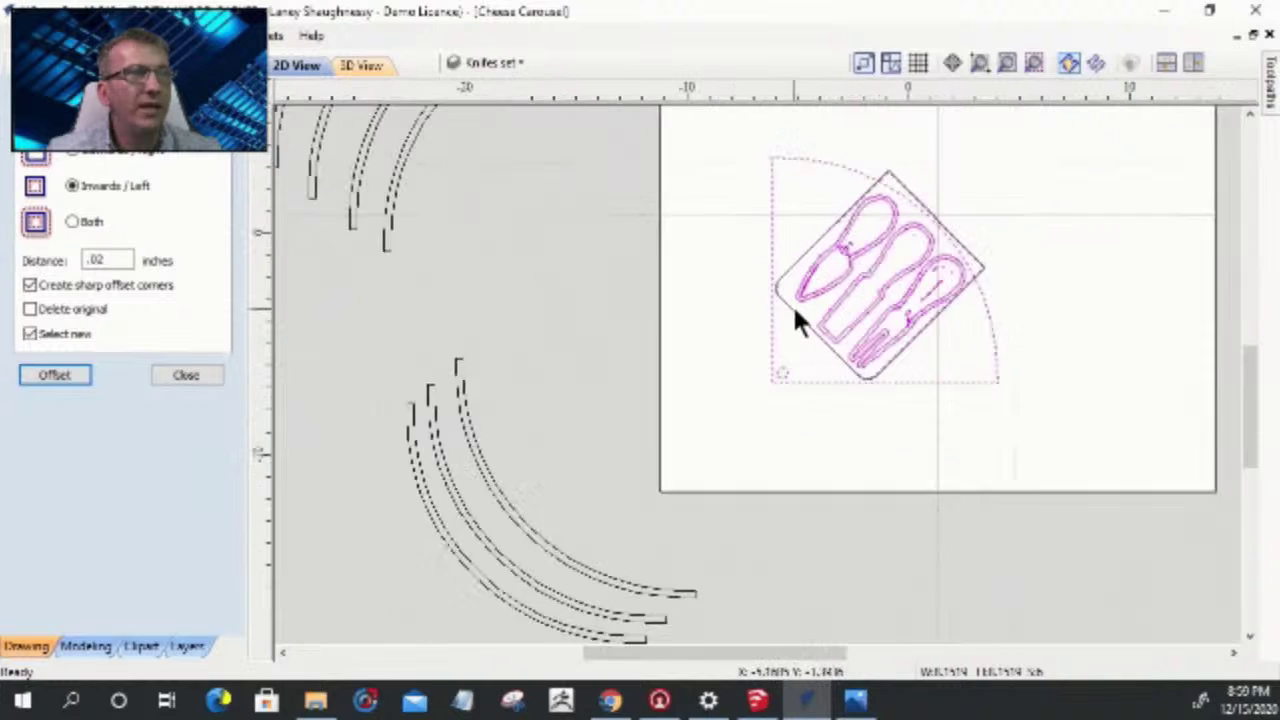
- Place a copy of the selected tray, inner rectangle and utensils in the sheet's empty upper-right area
click(831, 289)
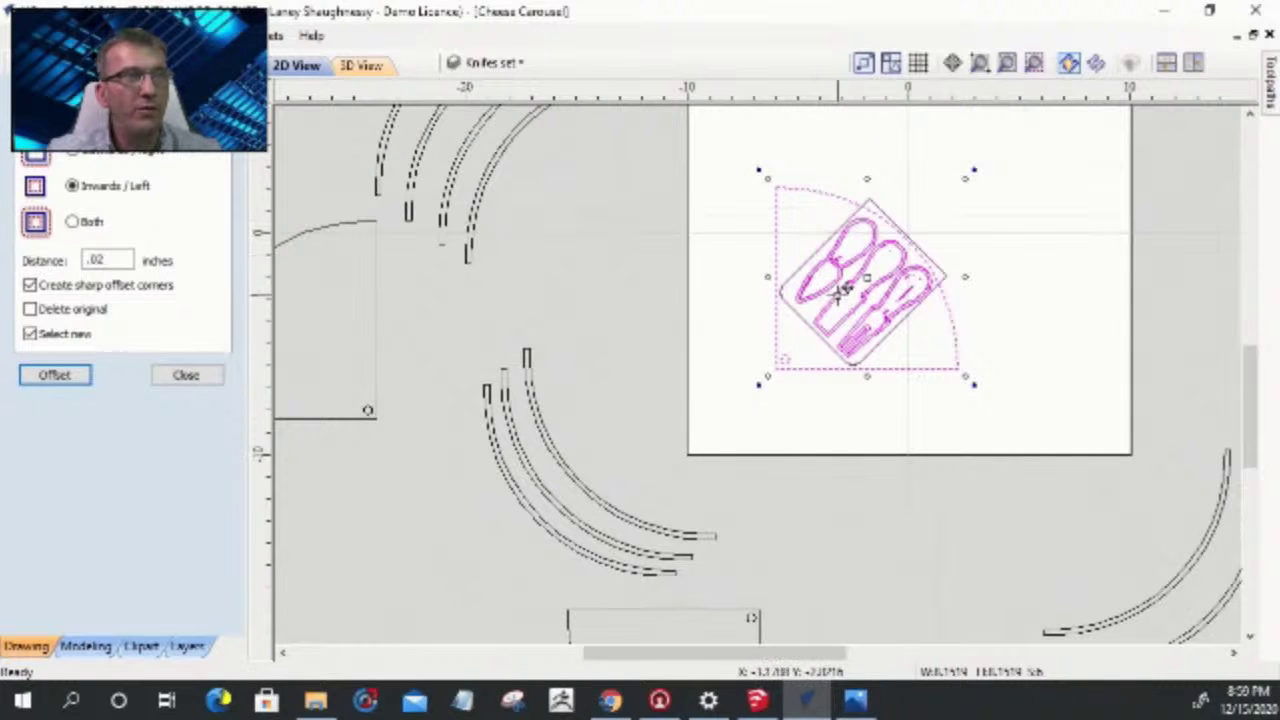
drag(836, 289, 1007, 150)
scroll(986, 291, down, 3)
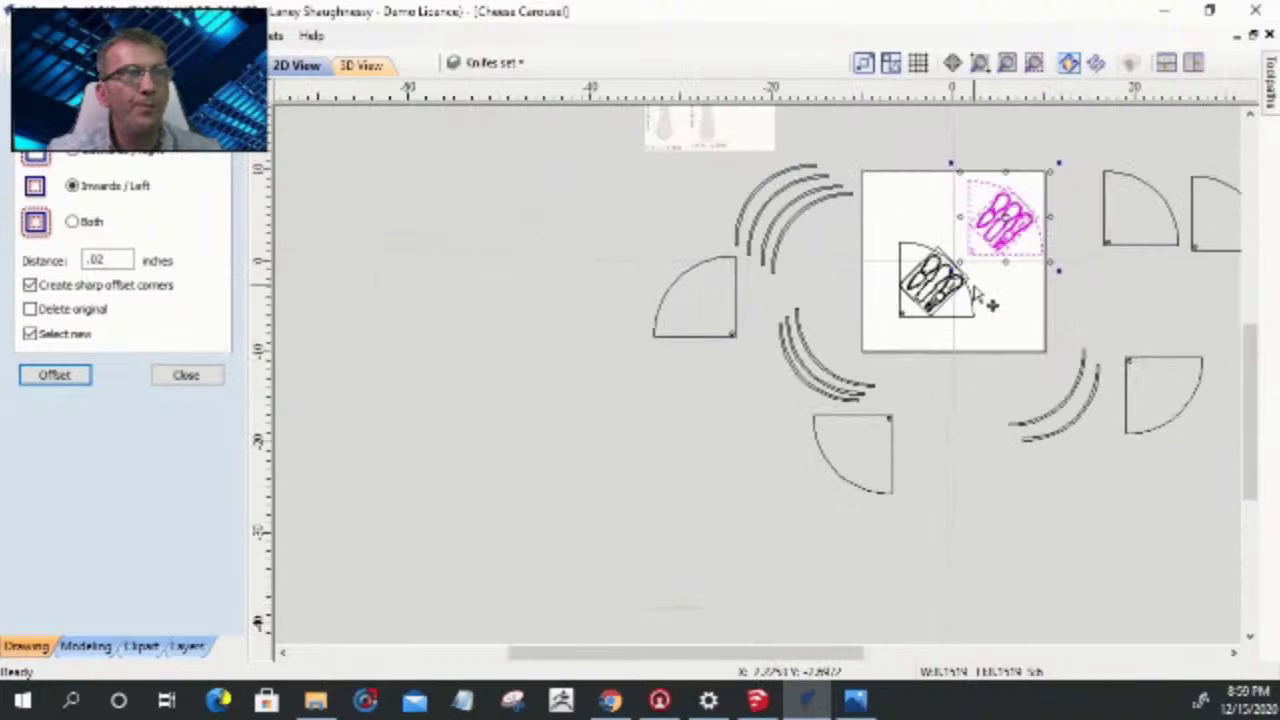
scroll(1020, 171, up, 3)
scroll(1006, 200, up, 2)
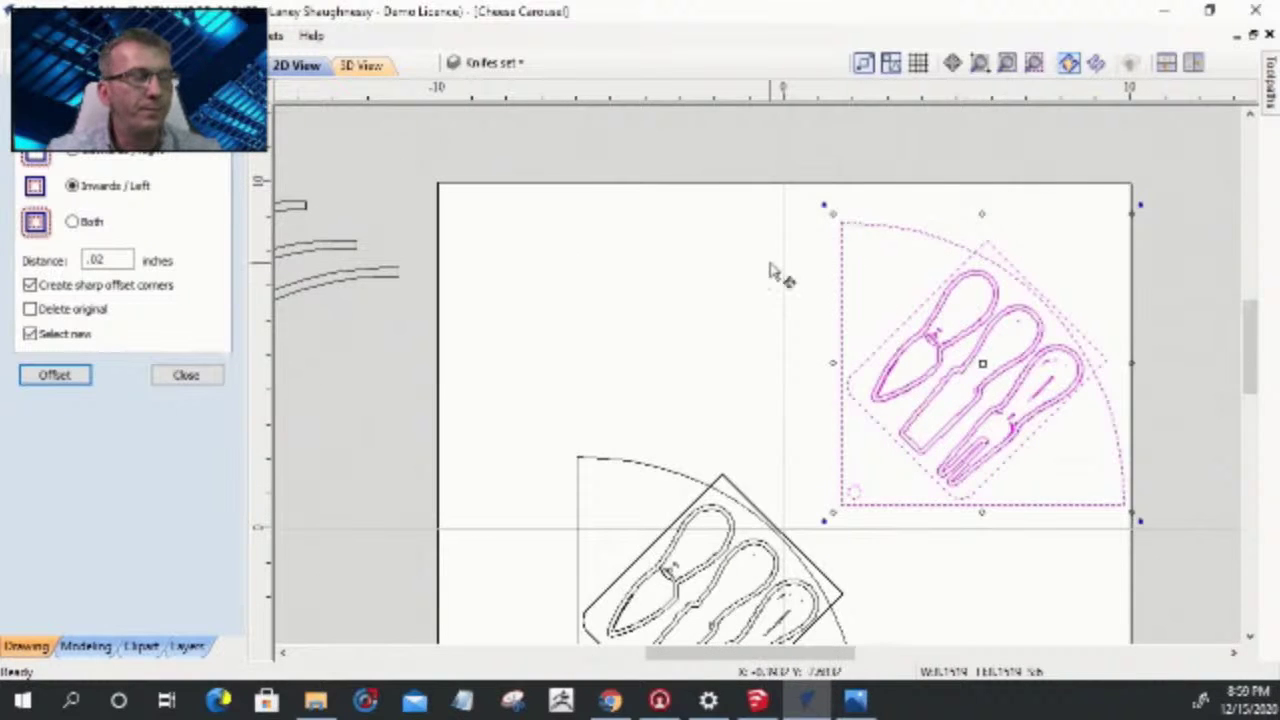
scroll(771, 271, down, 2)
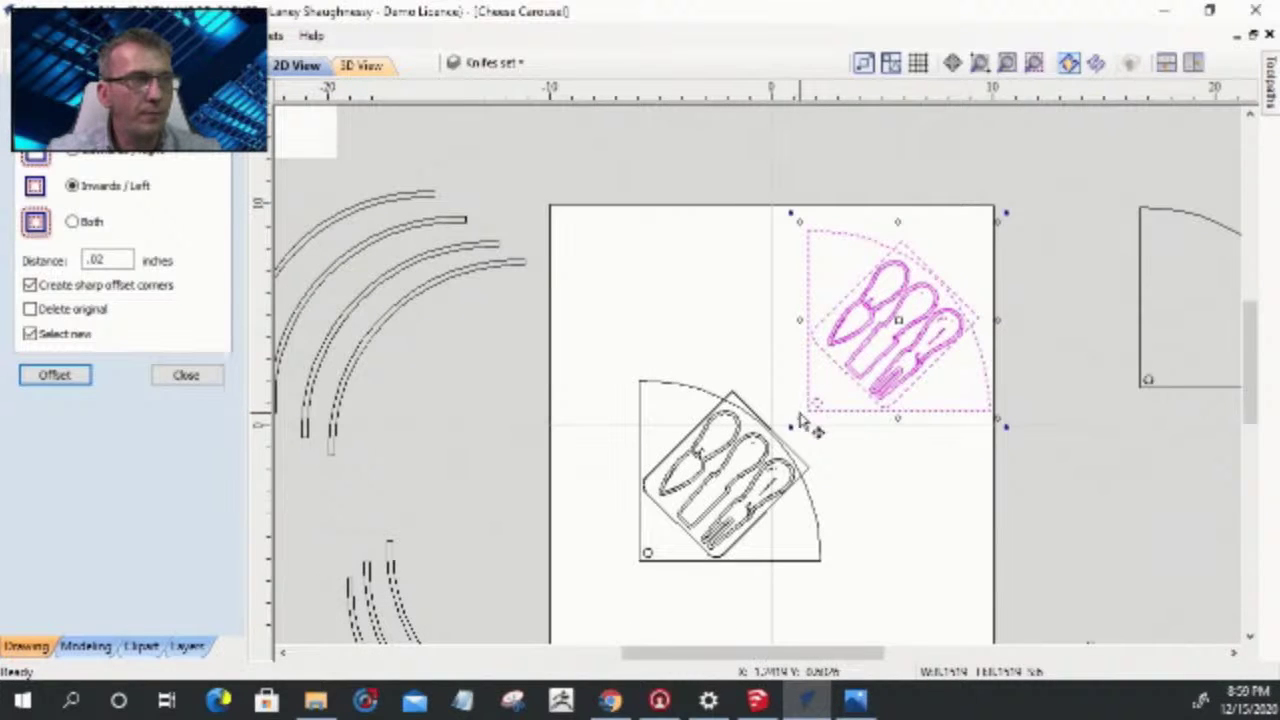
- Delete the three utensils and the inner offset rectangle from the original tray, keeping its outer rounded rectangle
scroll(651, 543, up, 5)
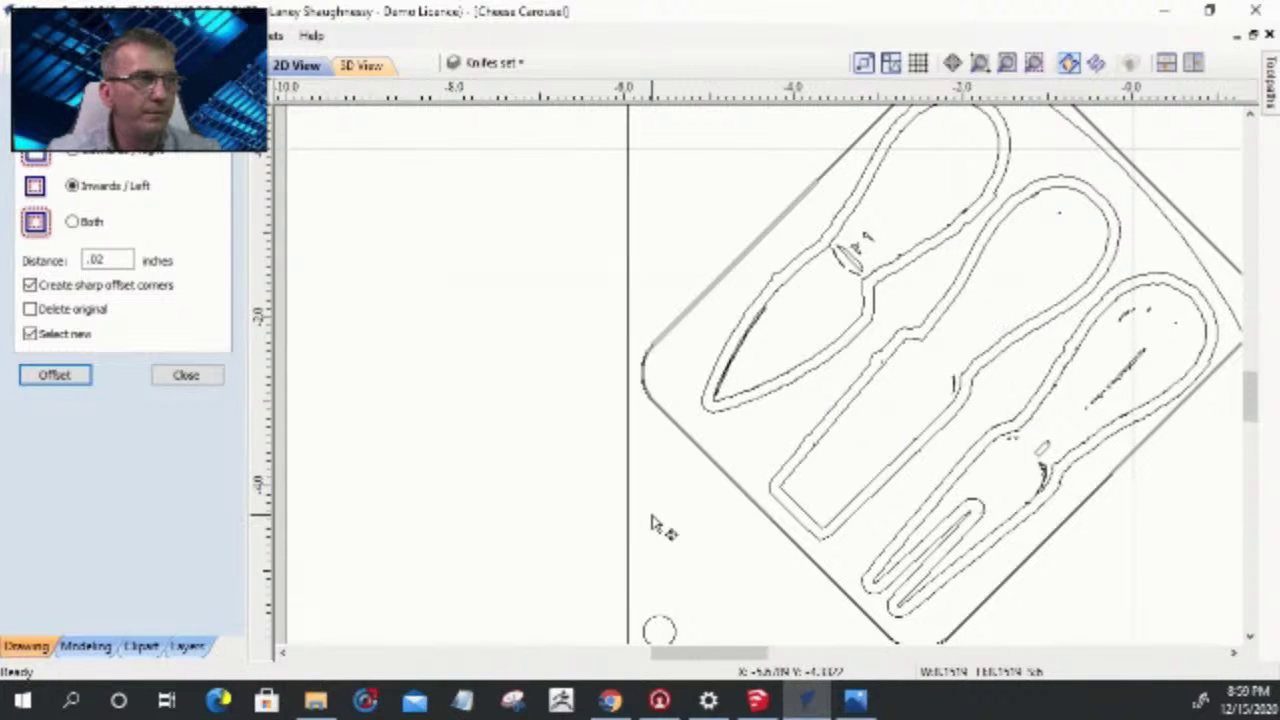
scroll(651, 522, down, 5)
scroll(643, 486, up, 6)
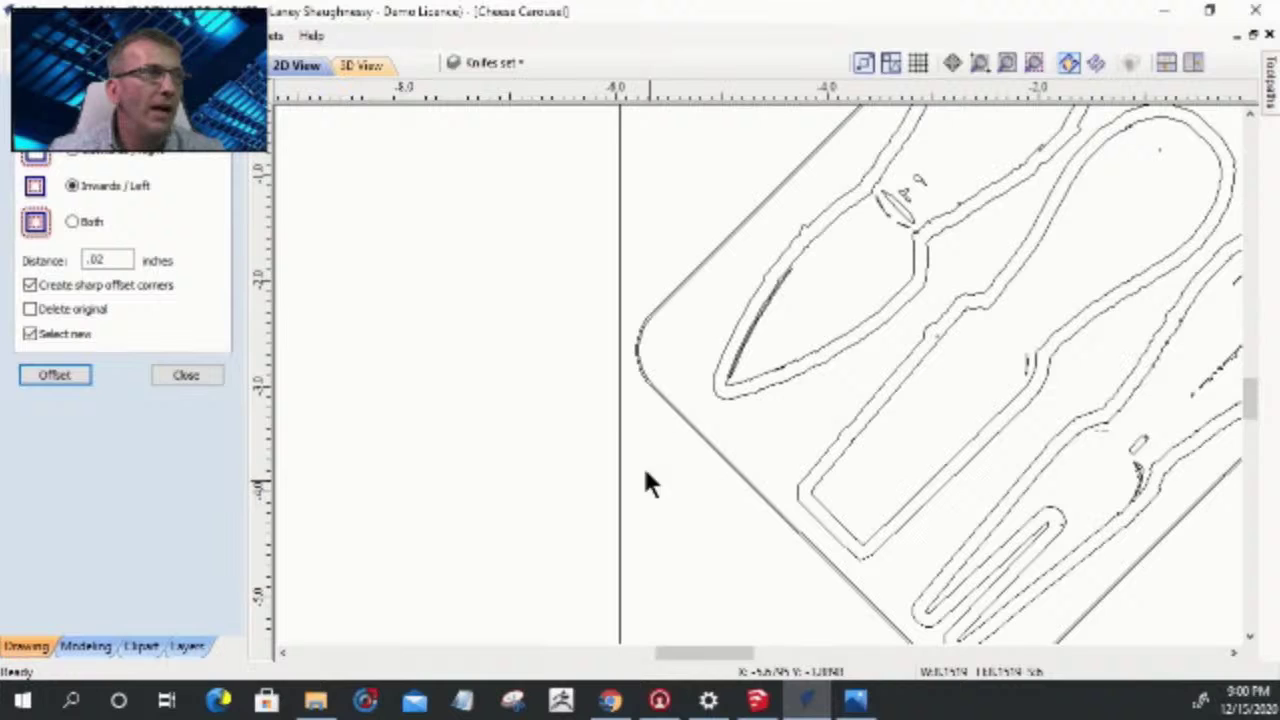
click(617, 412)
scroll(616, 412, down, 5)
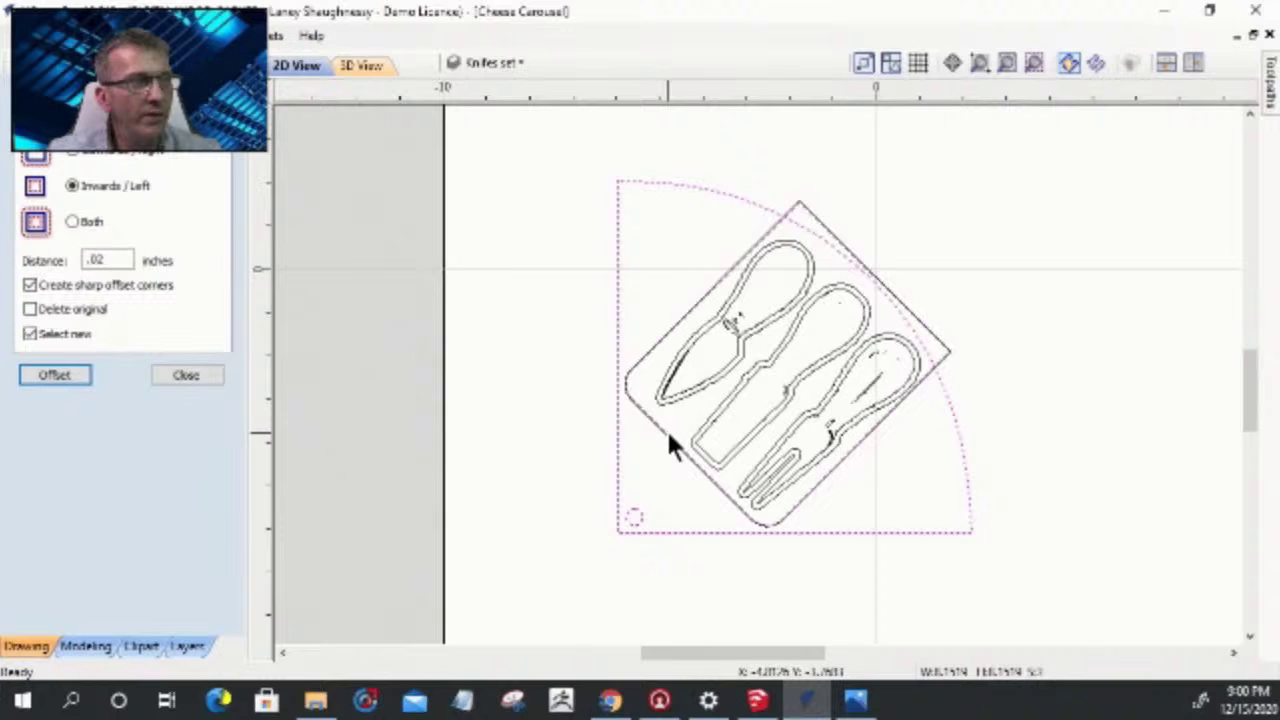
drag(798, 470, 703, 368)
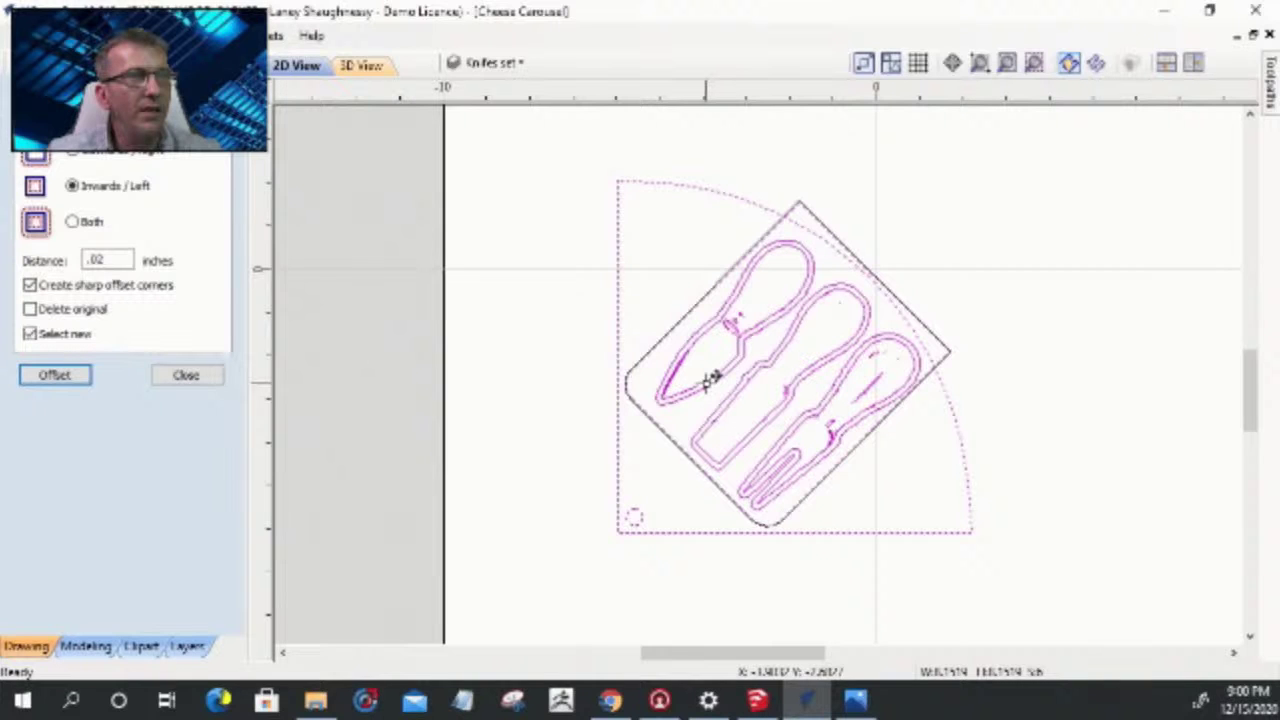
click(740, 319)
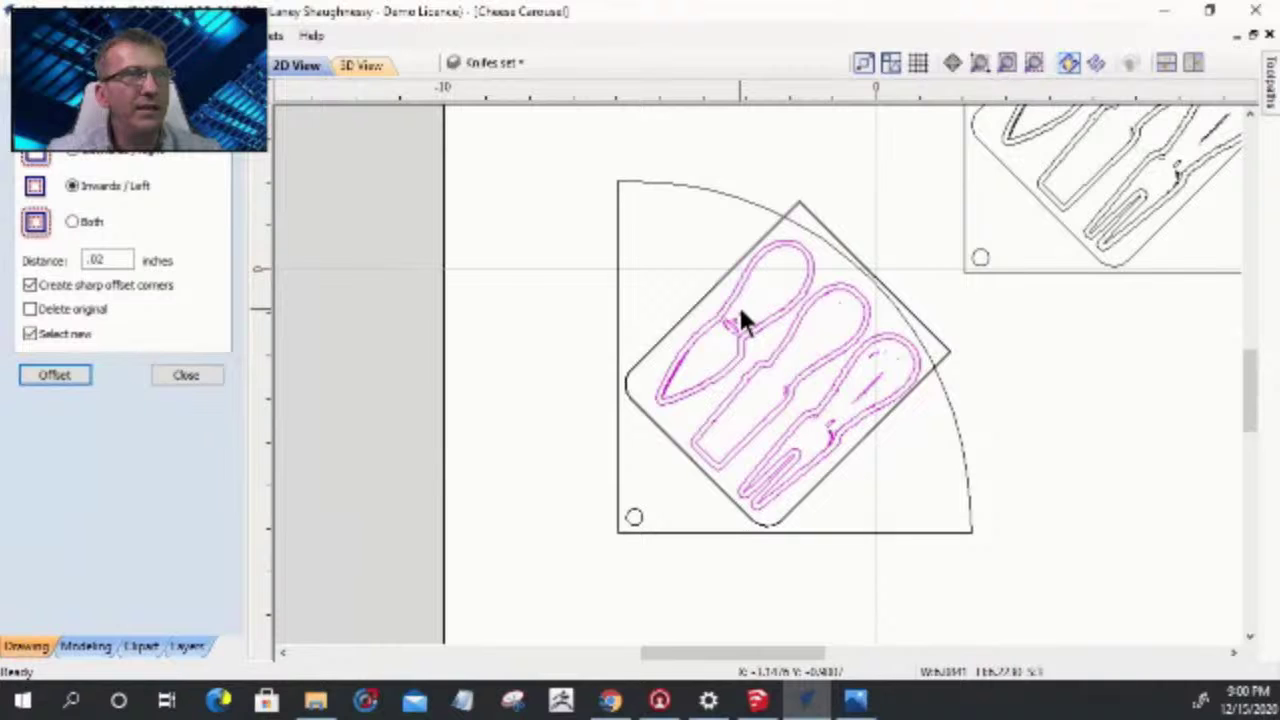
key(Delete)
scroll(740, 280, up, 4)
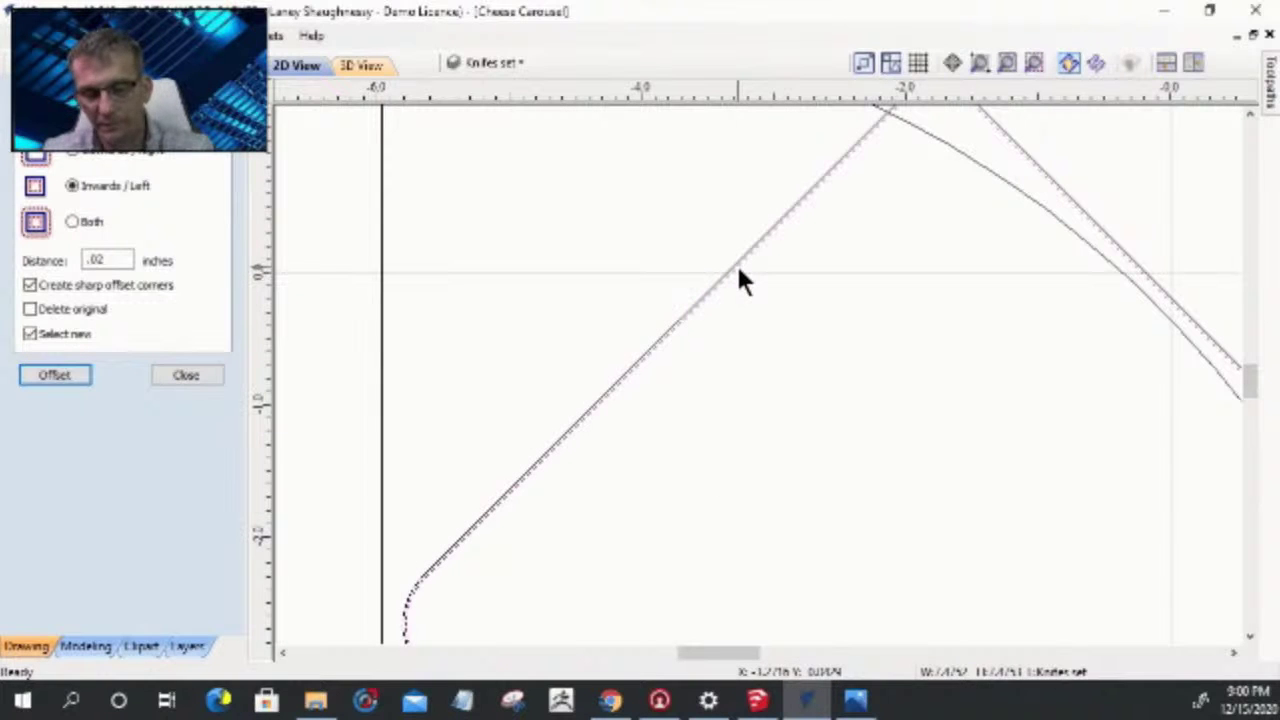
scroll(726, 290, down, 6)
scroll(998, 205, down, 4)
- Close the offset settings and reduce the copied tray to the area where its outline and rounded rectangle overlap, removing the corner hole
scroll(1019, 92, up, 5)
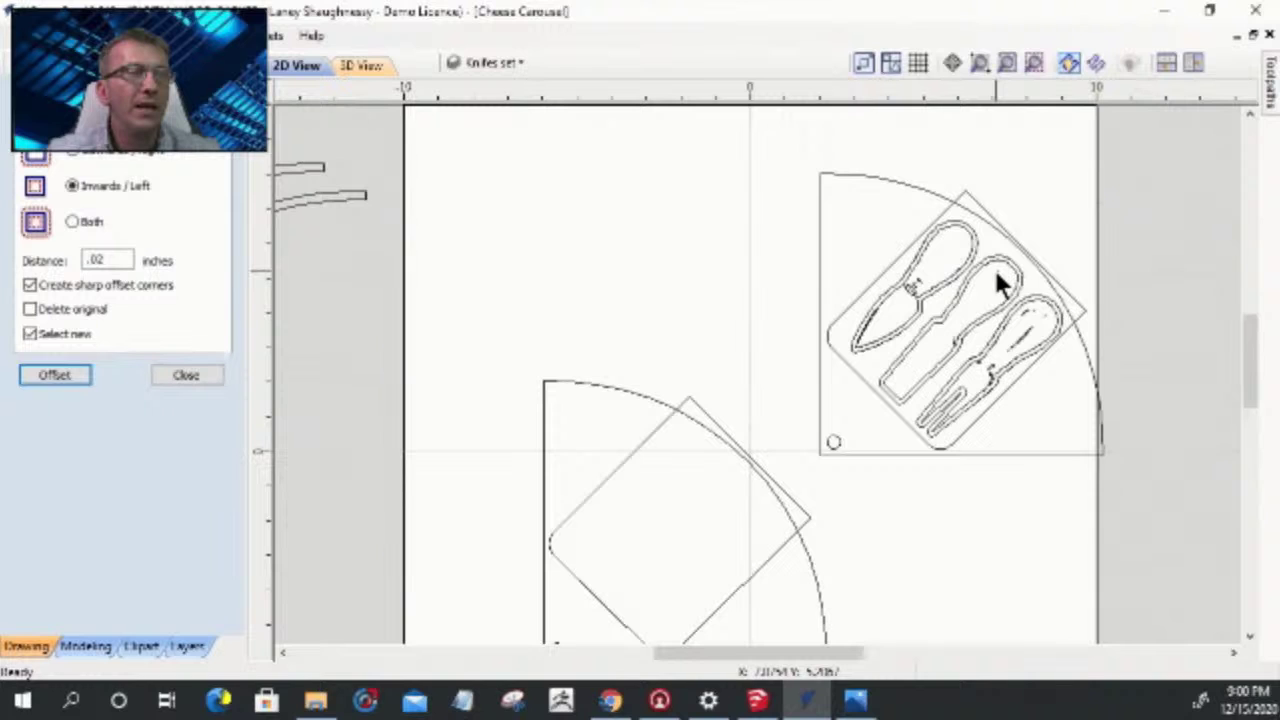
scroll(993, 266, up, 1)
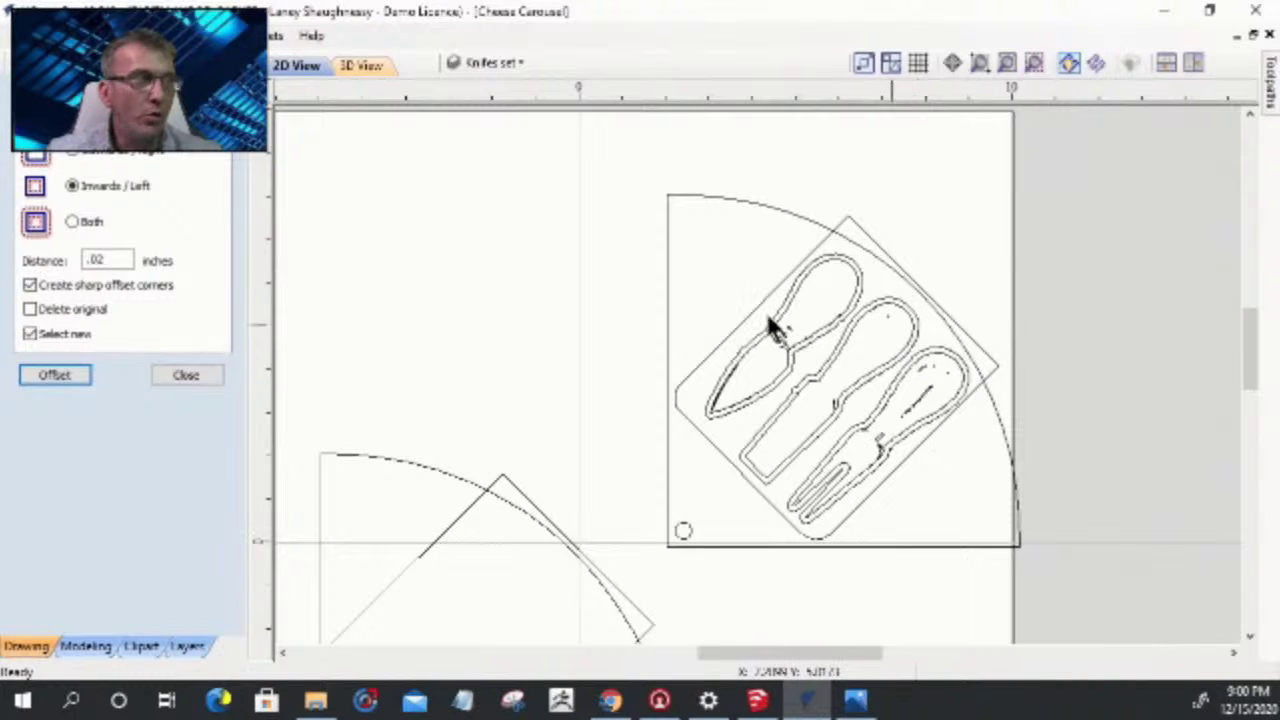
click(170, 376)
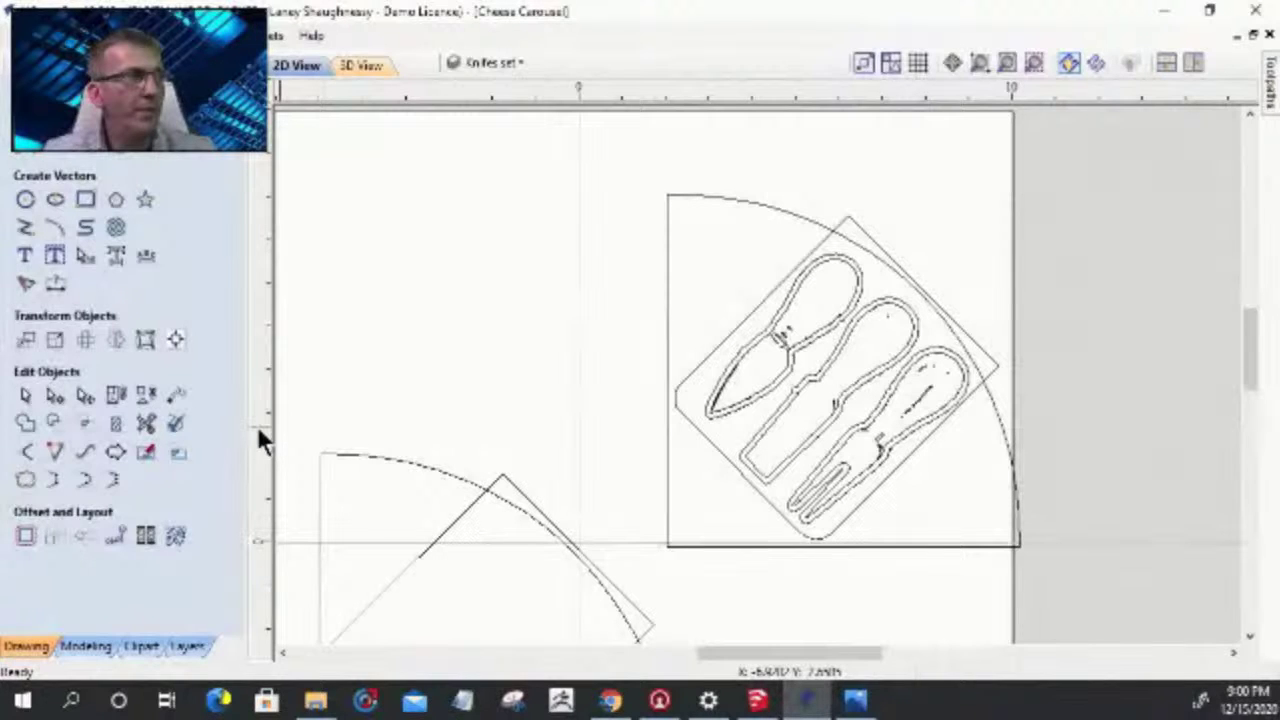
click(735, 375)
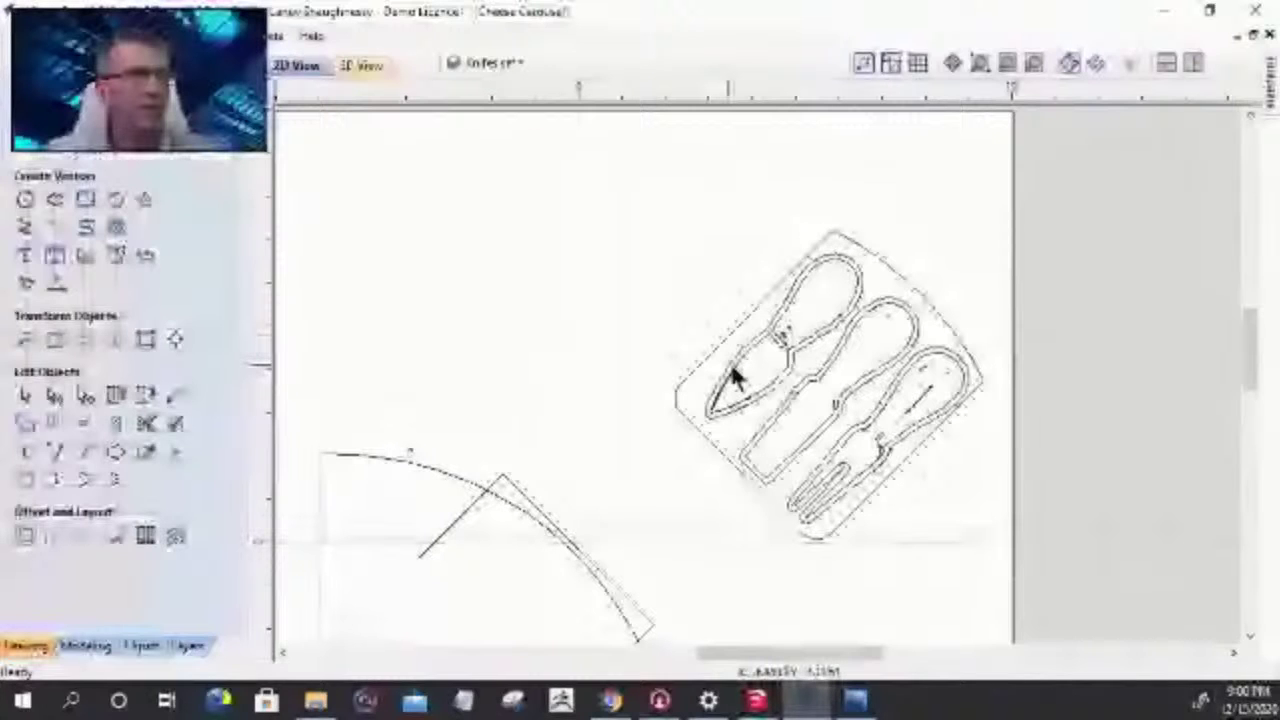
- Move the curved-edge insert with its three utensils off the sheet, above the two quarter-circle trays beside it
click(808, 371)
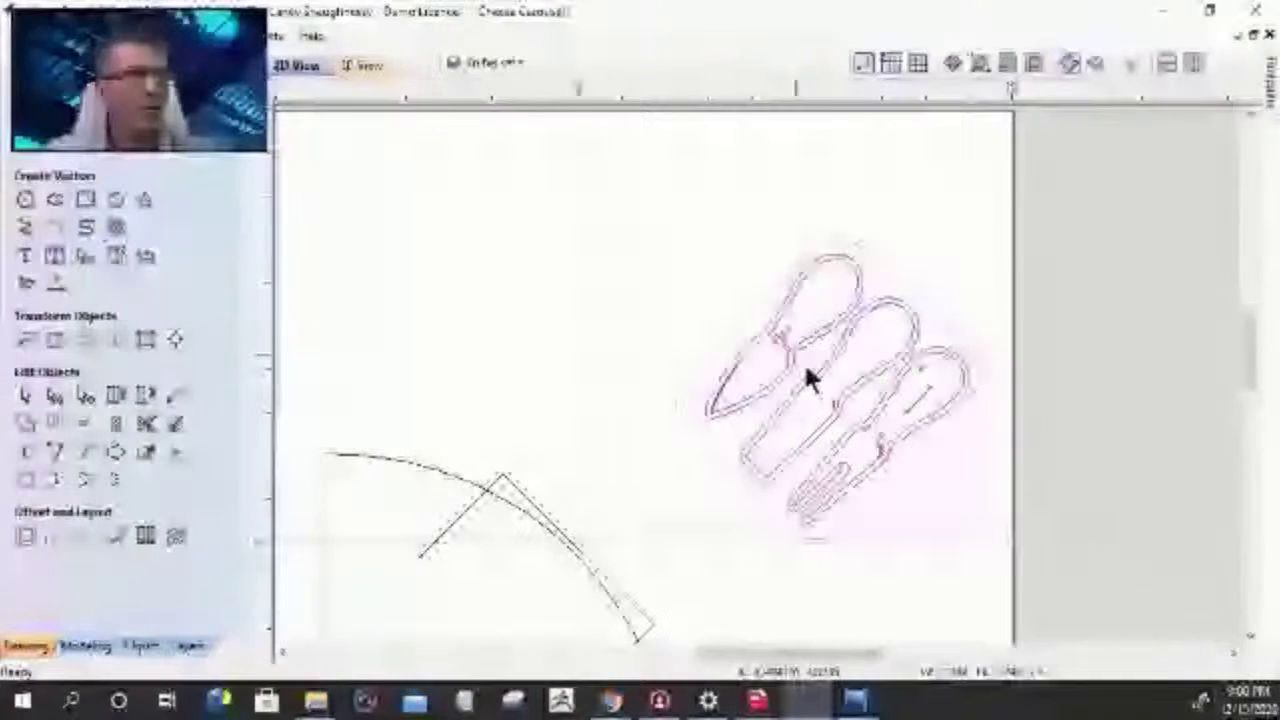
drag(823, 371, 697, 345)
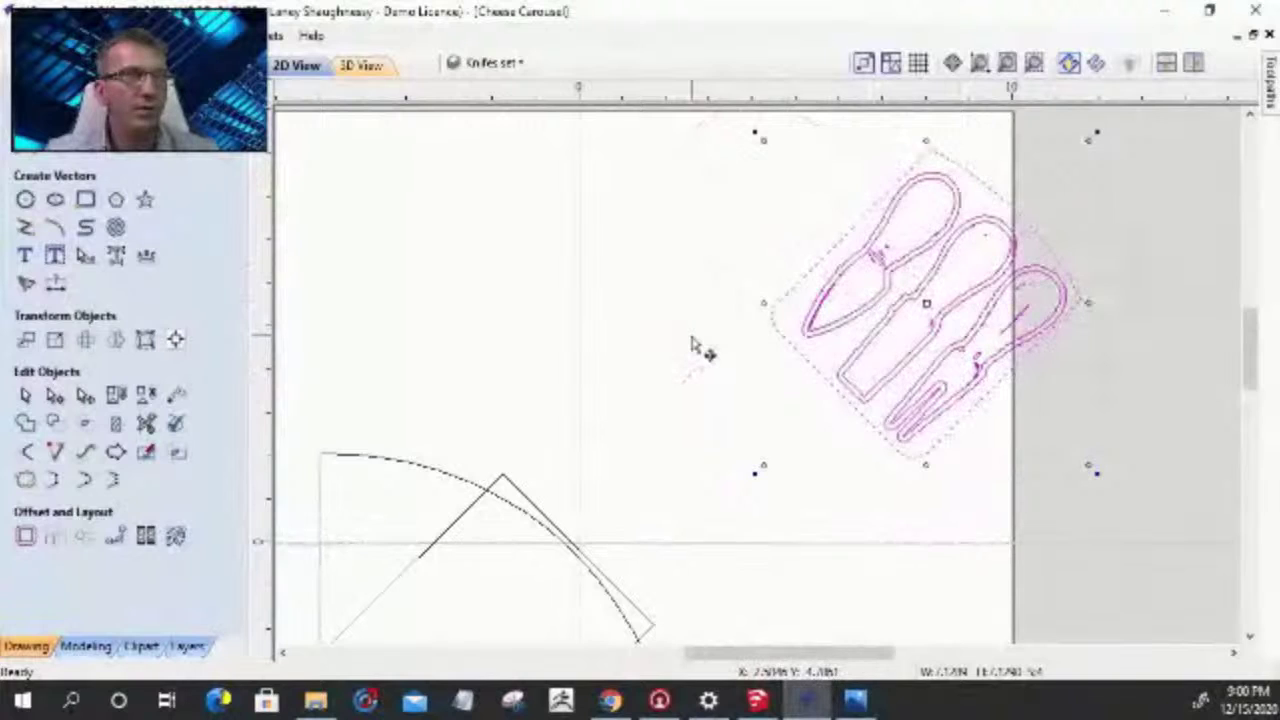
scroll(697, 345, down, 5)
drag(770, 325, 1006, 199)
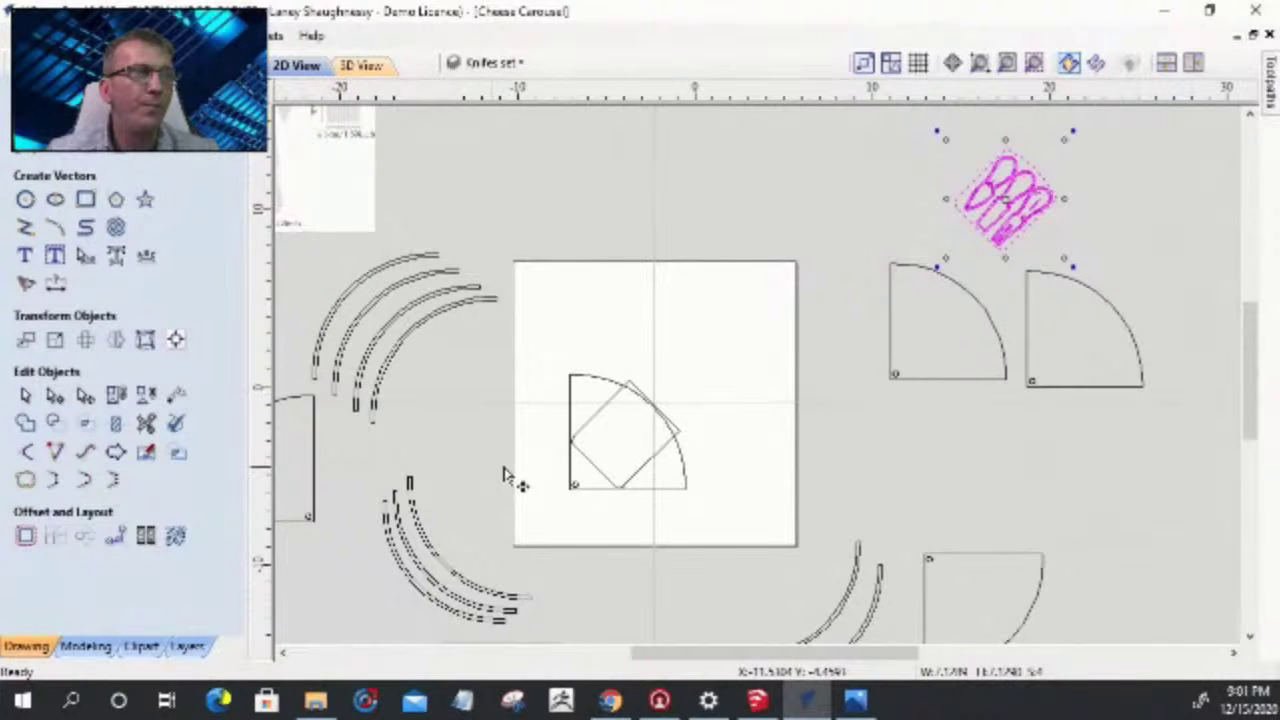
- Cut the rounded rectangle's area out of the original quarter-circle tray on the sheet
scroll(505, 476, up, 3)
click(145, 423)
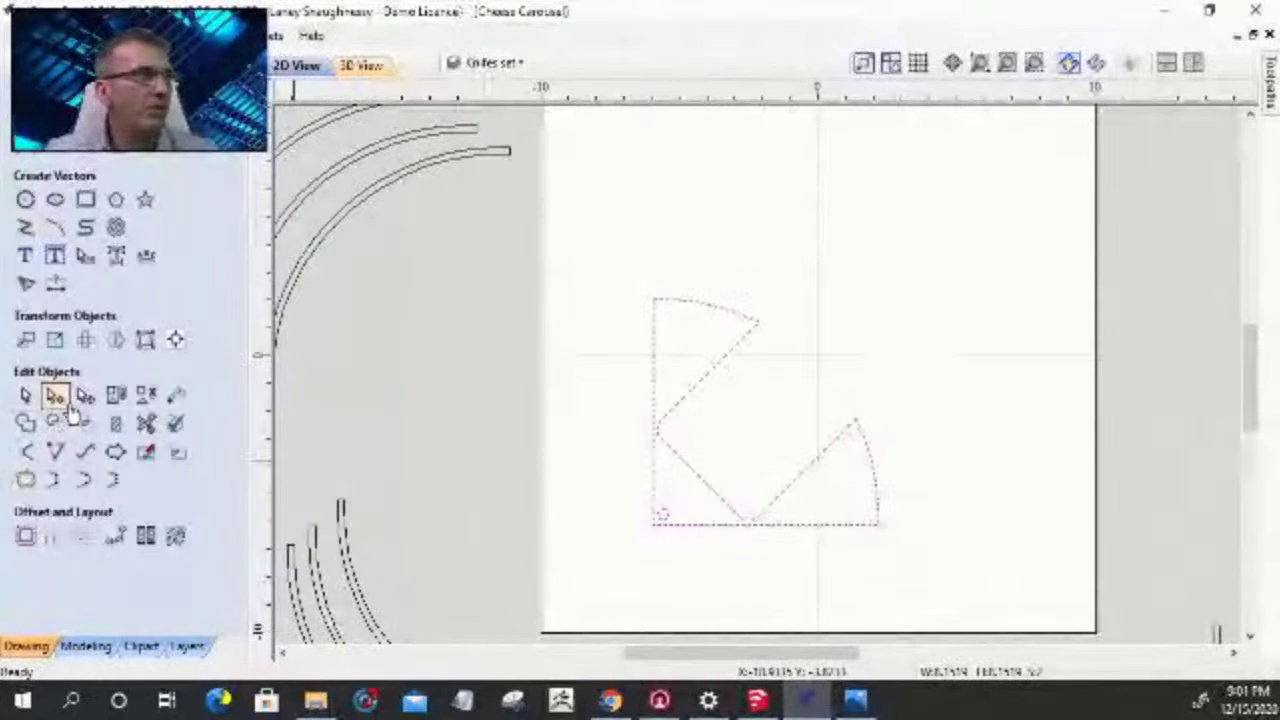
scroll(624, 389, down, 4)
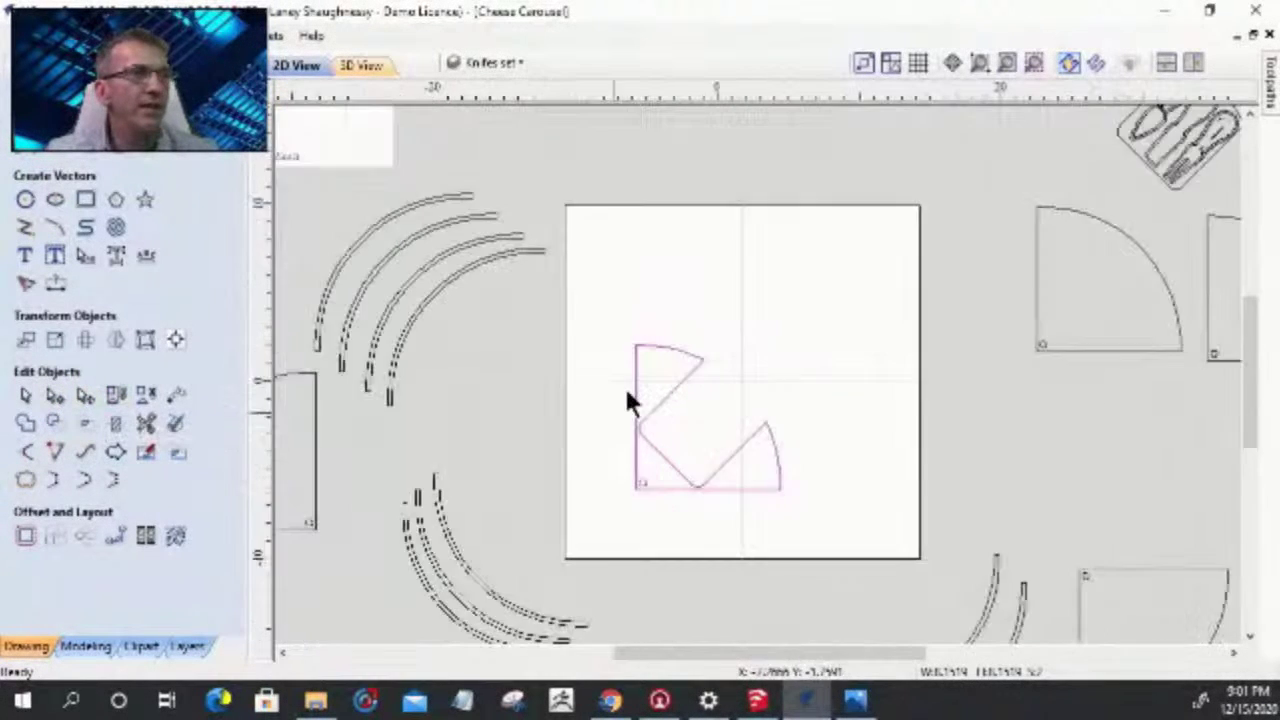
- Move the cut tray with its corner hole off the sheet, beside the utensil insert
click(954, 300)
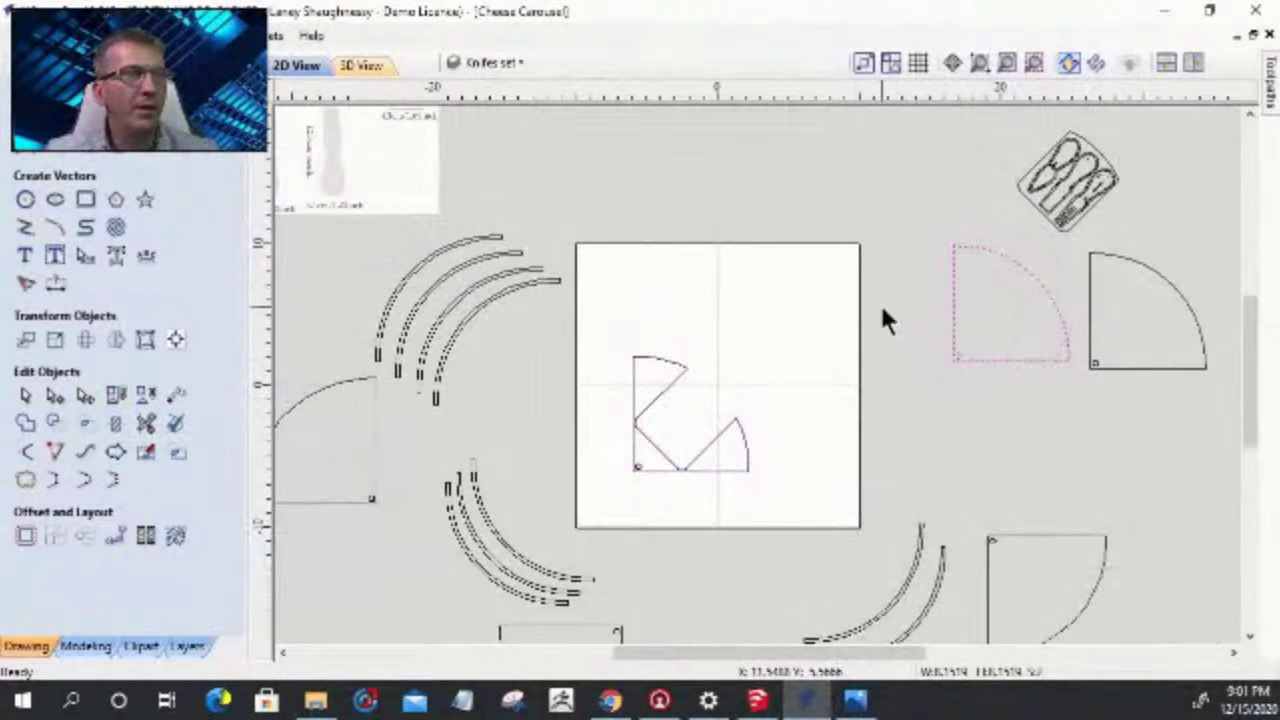
click(1006, 410)
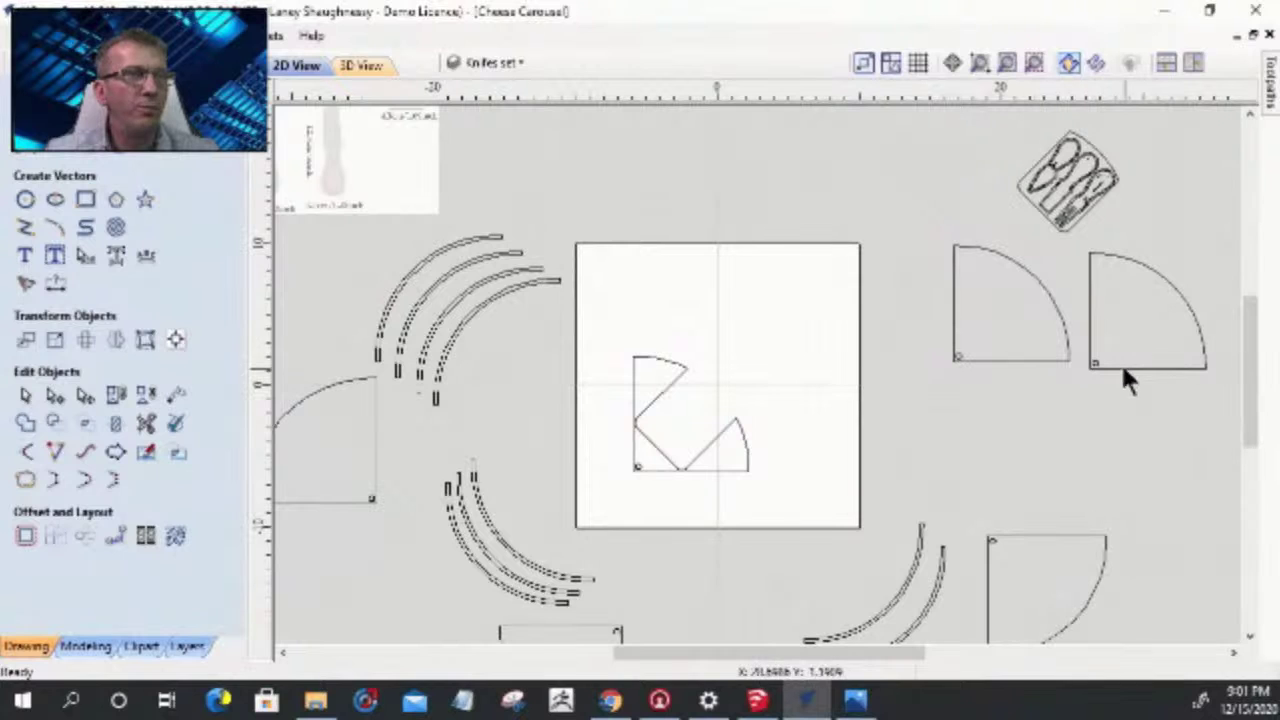
click(636, 467)
click(636, 467)
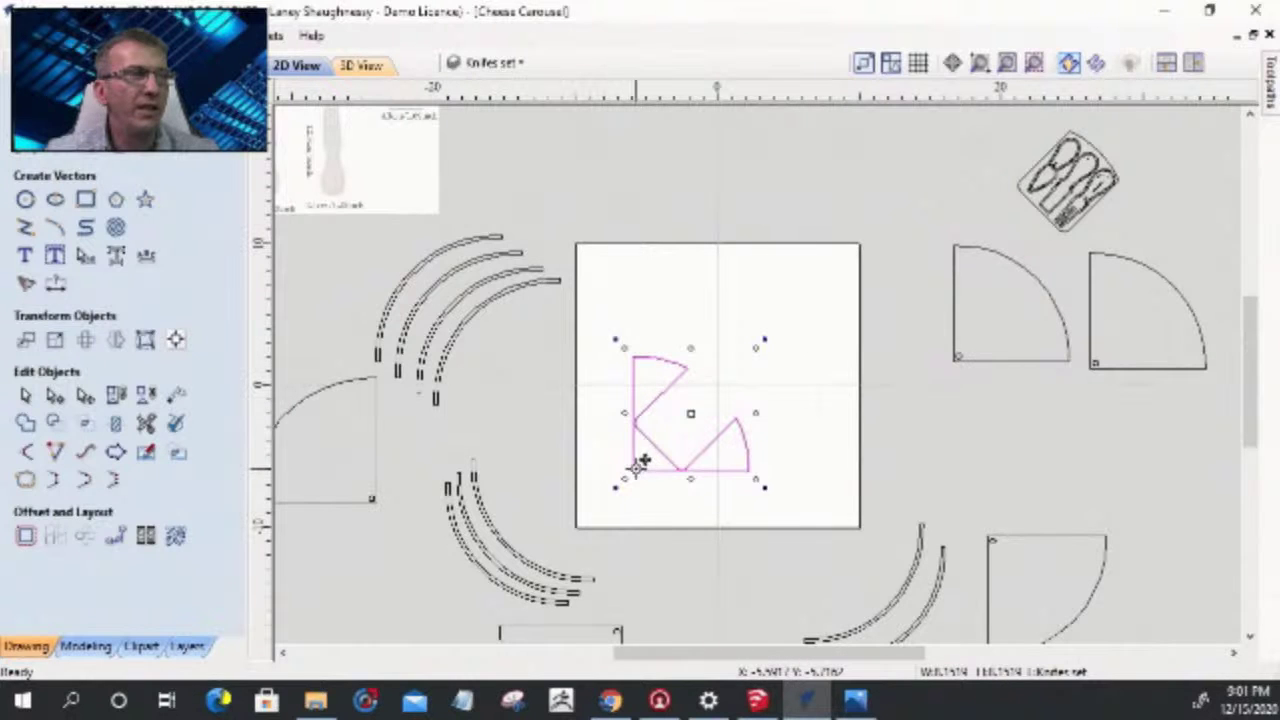
drag(894, 179, 886, 190)
- Review the trays, arc segments and utensil insert laid out around the empty sheet
scroll(920, 380, down, 3)
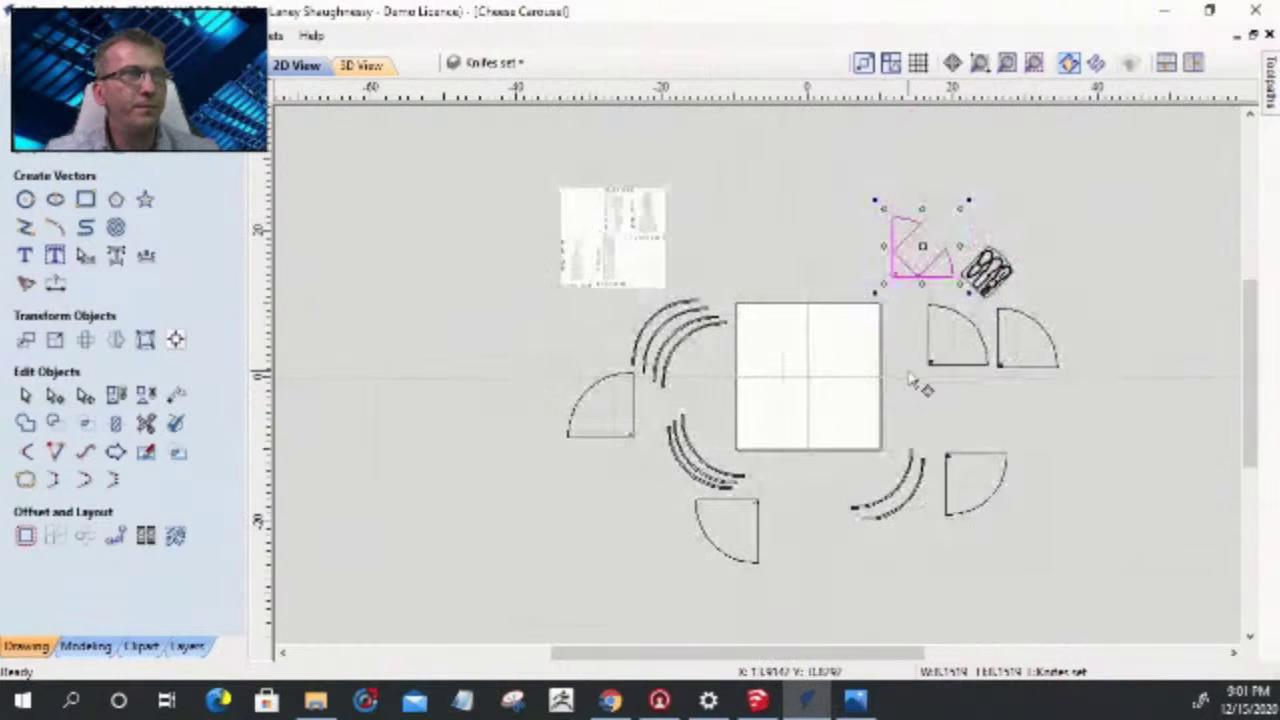
scroll(852, 210, up, 2)
scroll(855, 212, up, 1)
scroll(860, 212, down, 2)
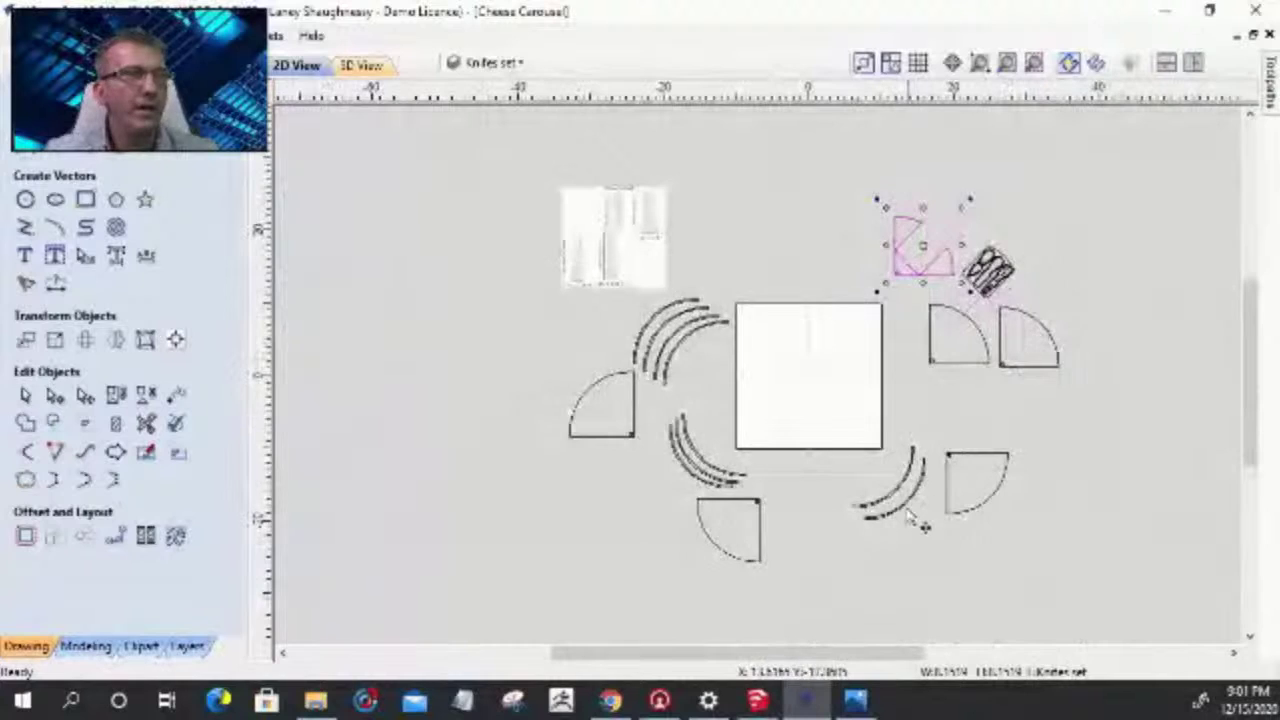
scroll(918, 515, up, 3)
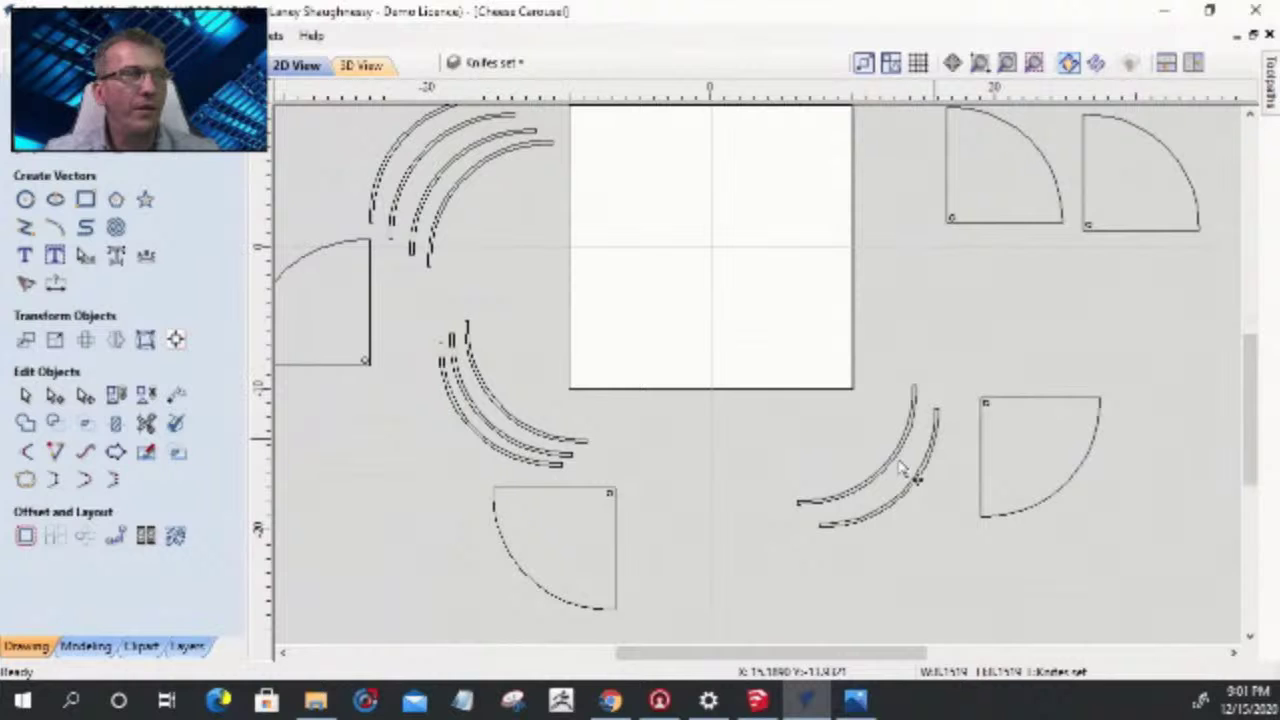
scroll(898, 460, down, 2)
scroll(964, 294, up, 4)
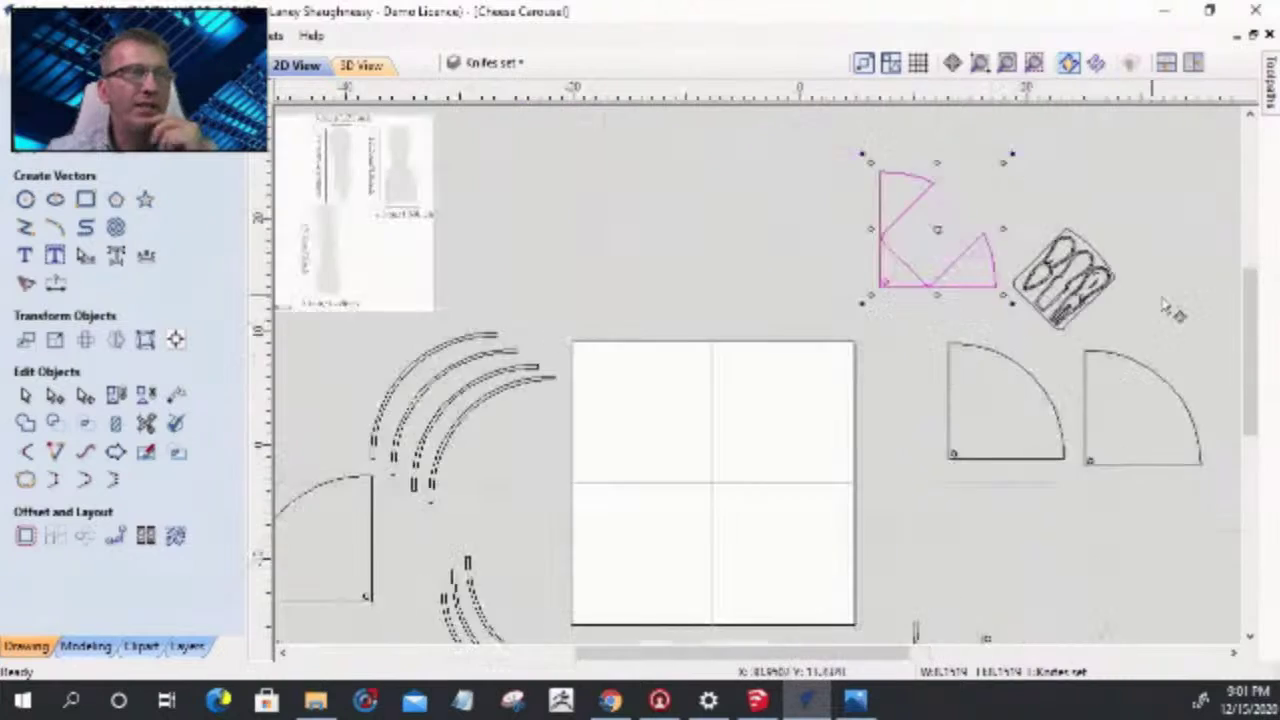
scroll(982, 268, down, 4)
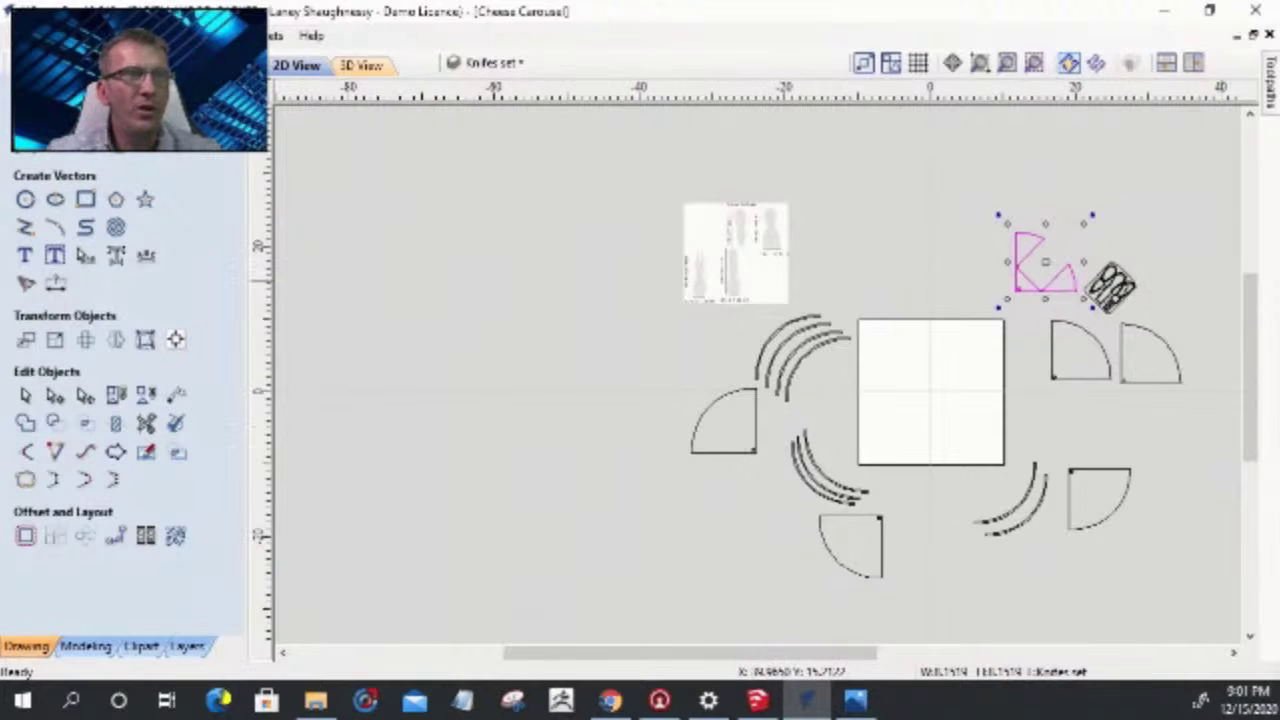
- Offset the outline of the quarter-circle tray left of the sheet inward by .375 inches
click(705, 447)
scroll(738, 456, up, 5)
scroll(738, 456, down, 3)
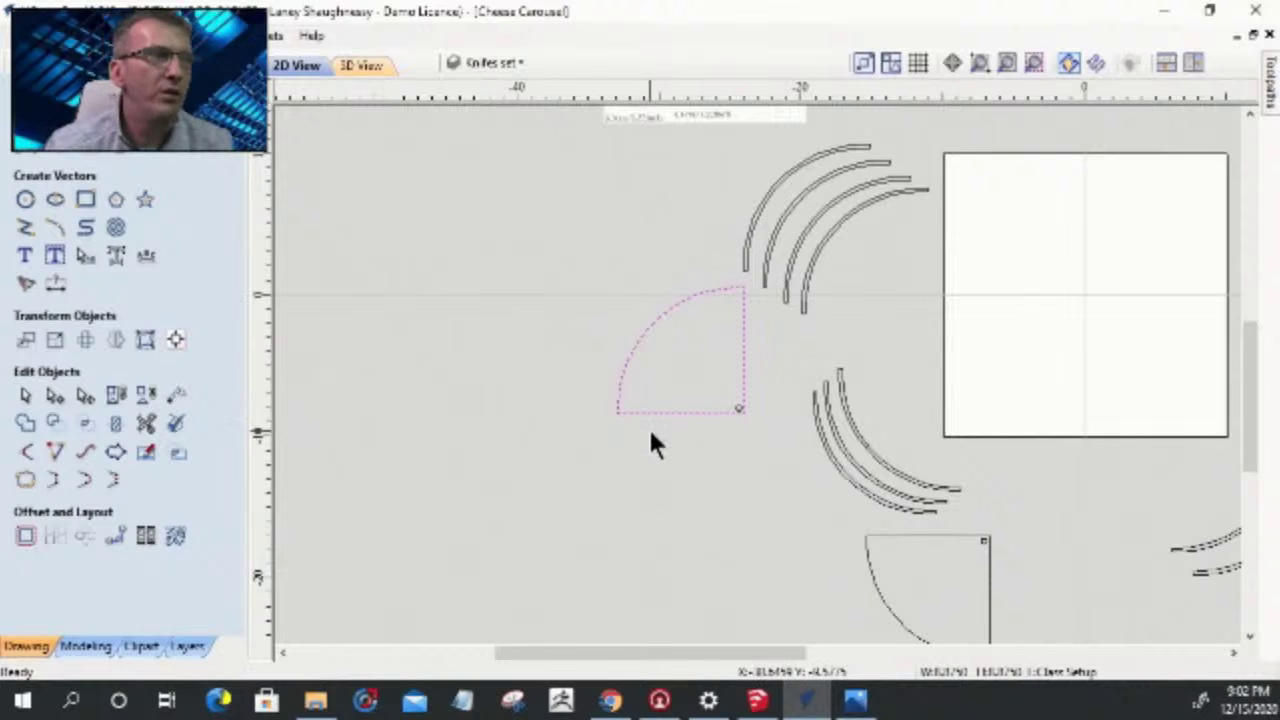
scroll(650, 446, up, 3)
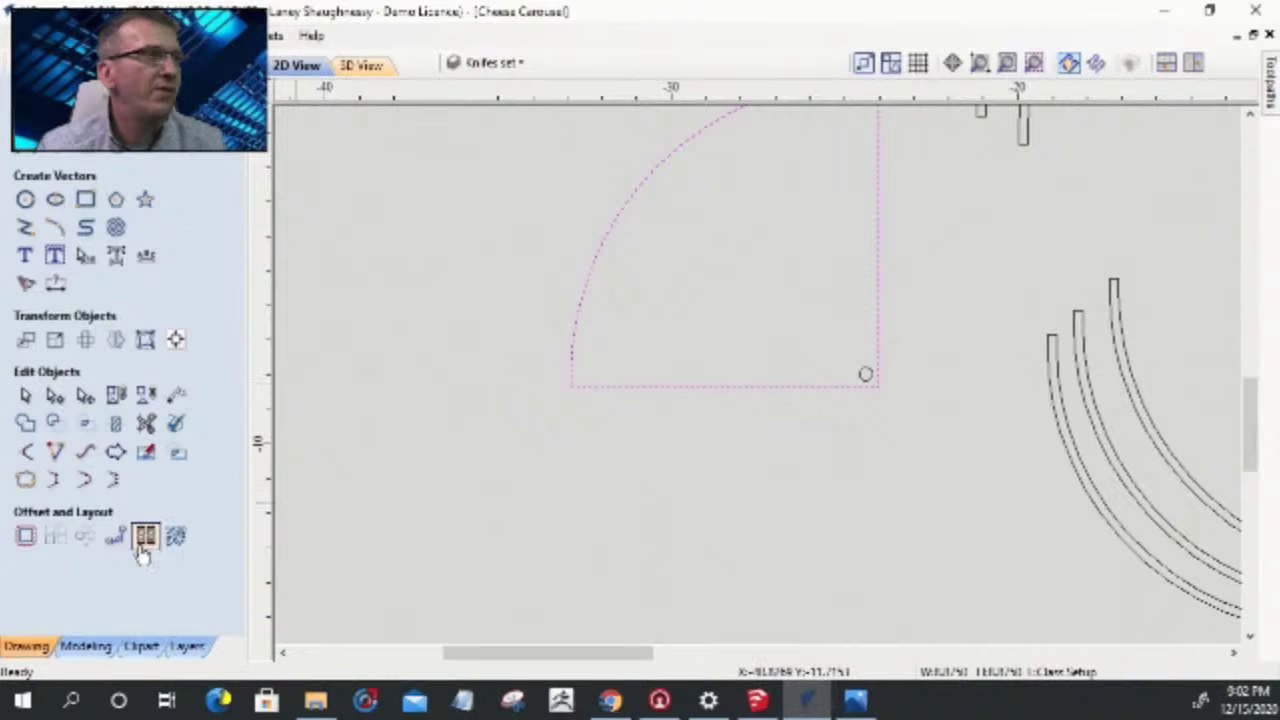
click(25, 536)
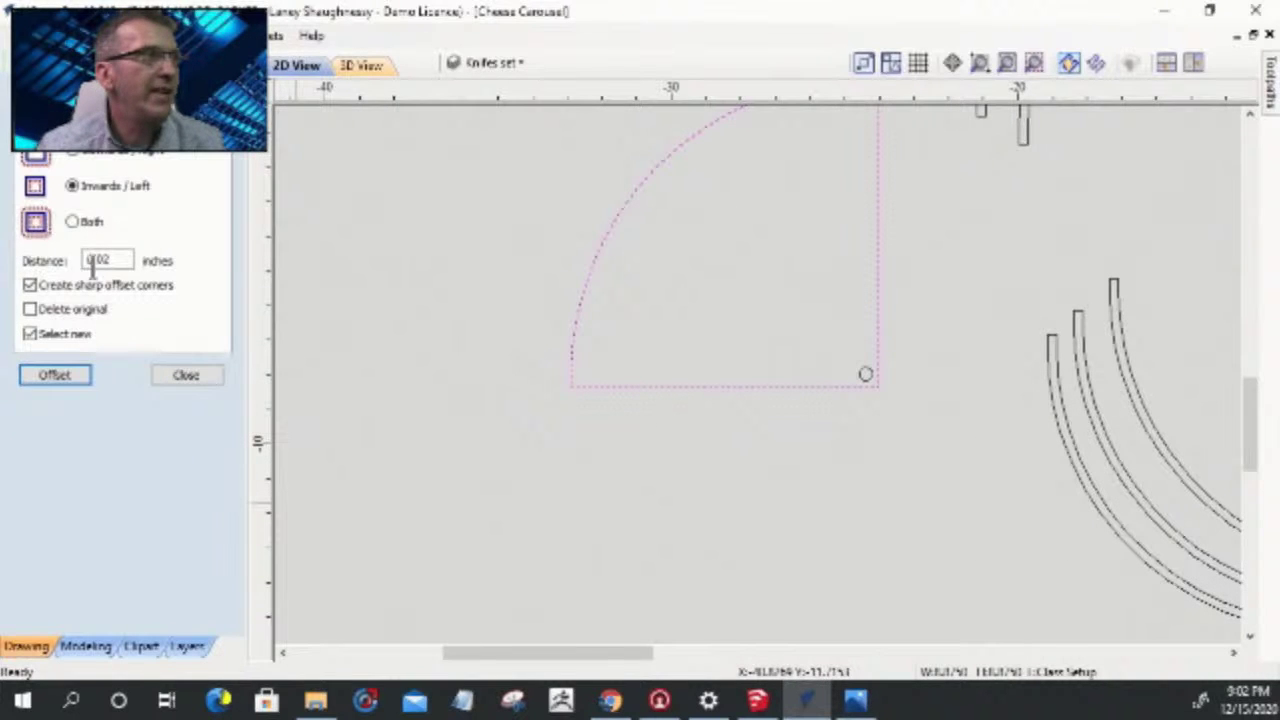
drag(112, 260, 65, 262)
text(.375)
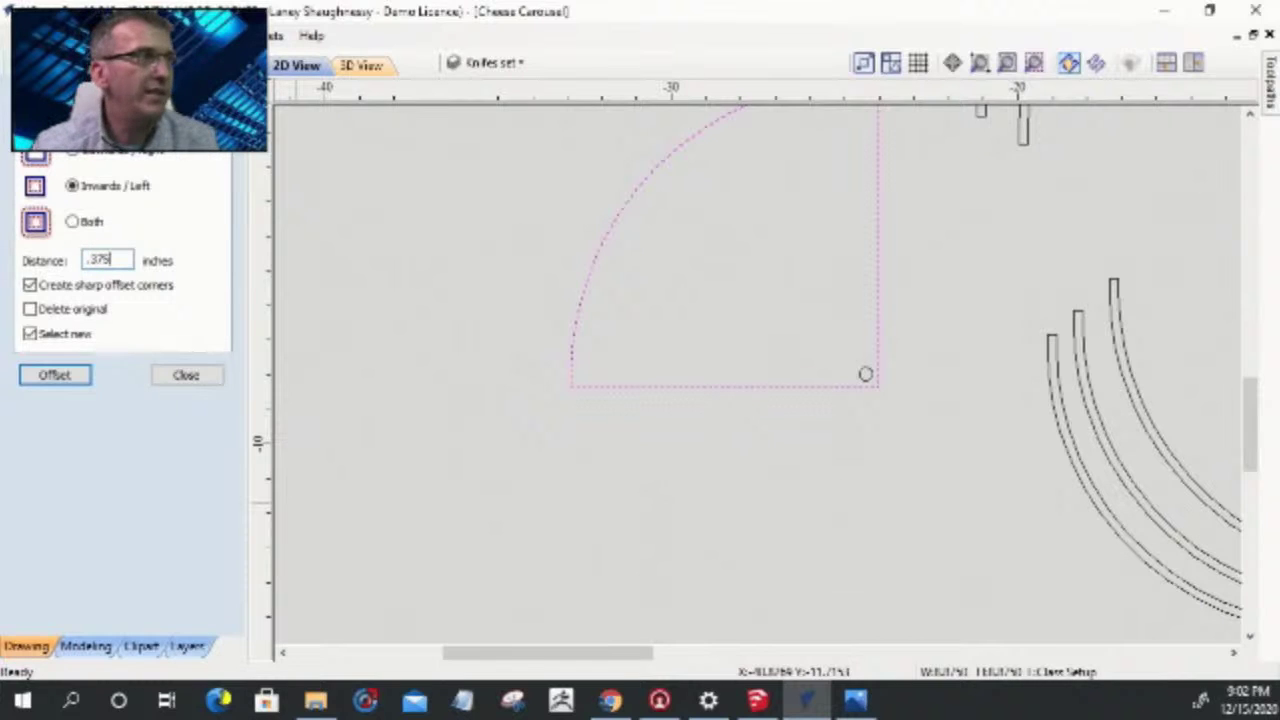
click(70, 376)
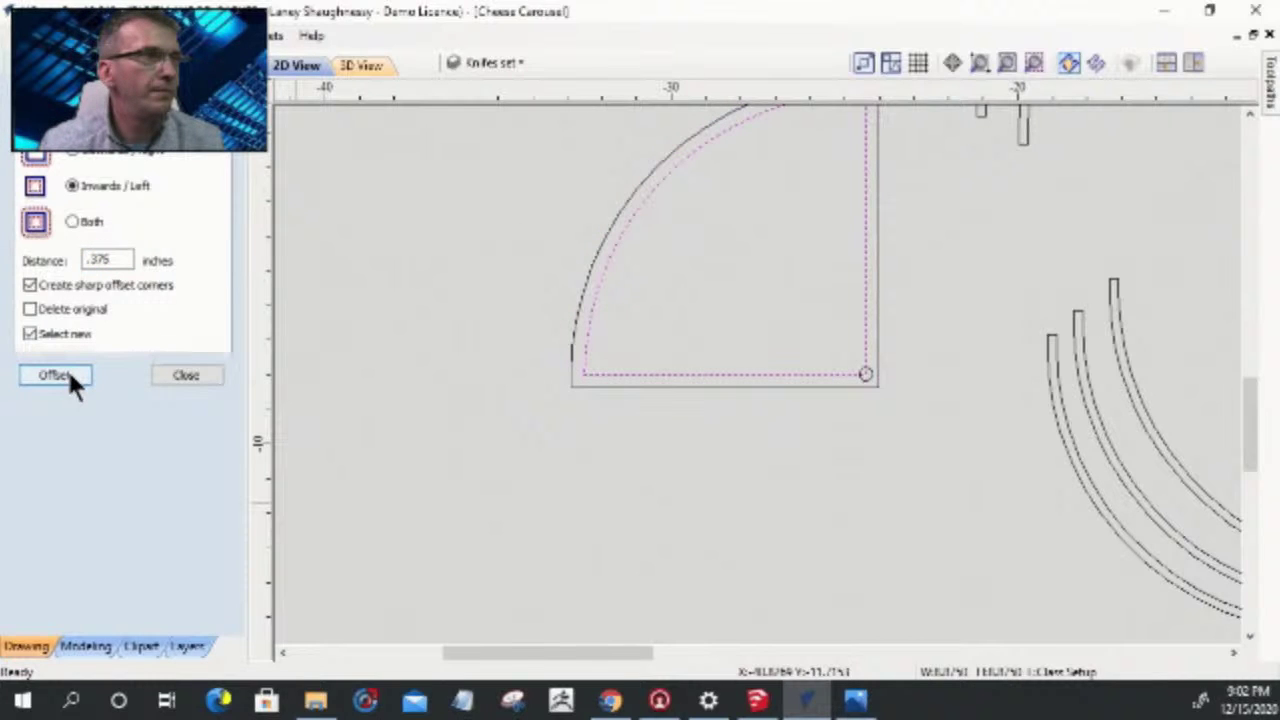
- Select the tray, its inner offset and corner hole, and examine how the offset corner aligns with the hole's centre
scroll(784, 358, down, 2)
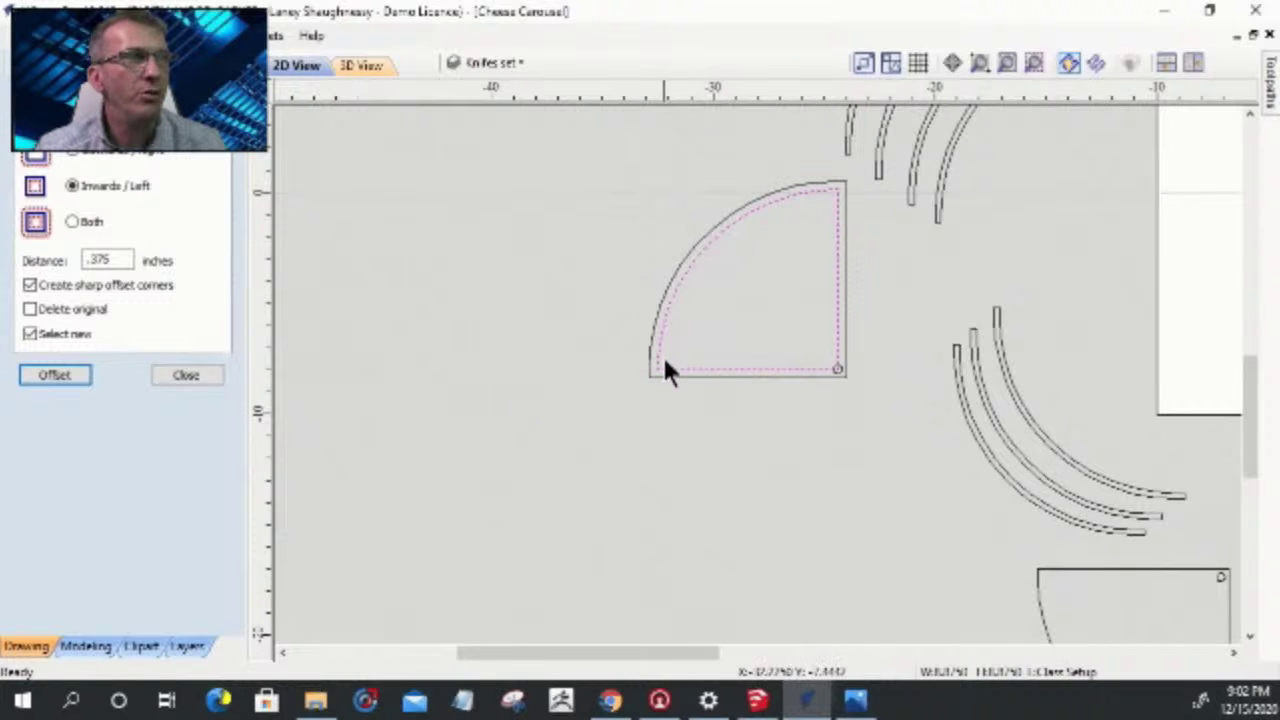
scroll(763, 271, down, 3)
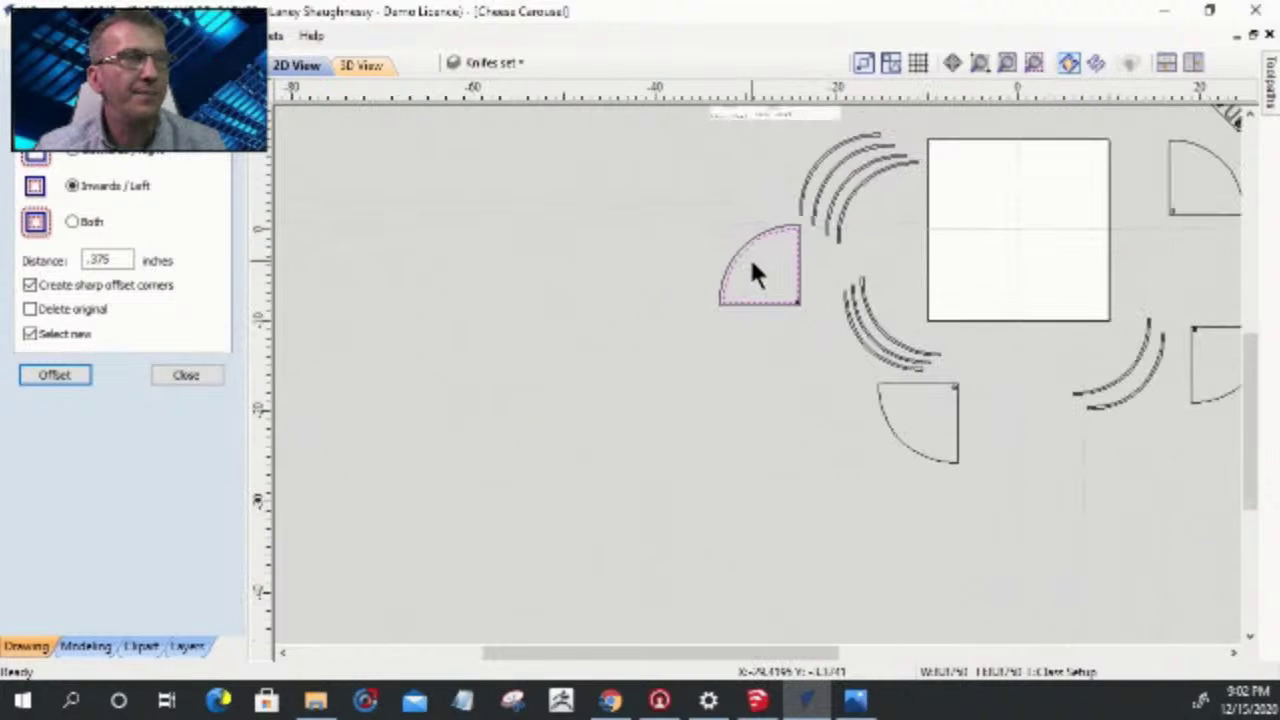
drag(688, 222, 815, 328)
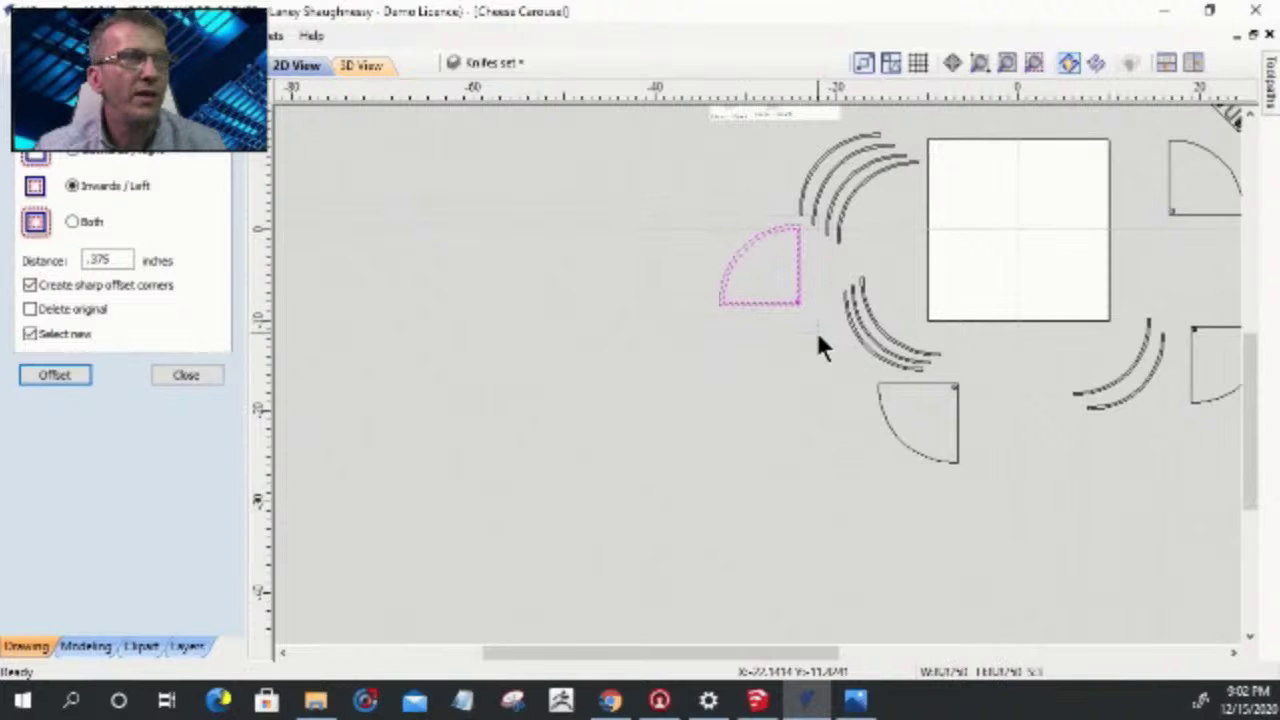
scroll(800, 310, up, 4)
scroll(799, 314, up, 3)
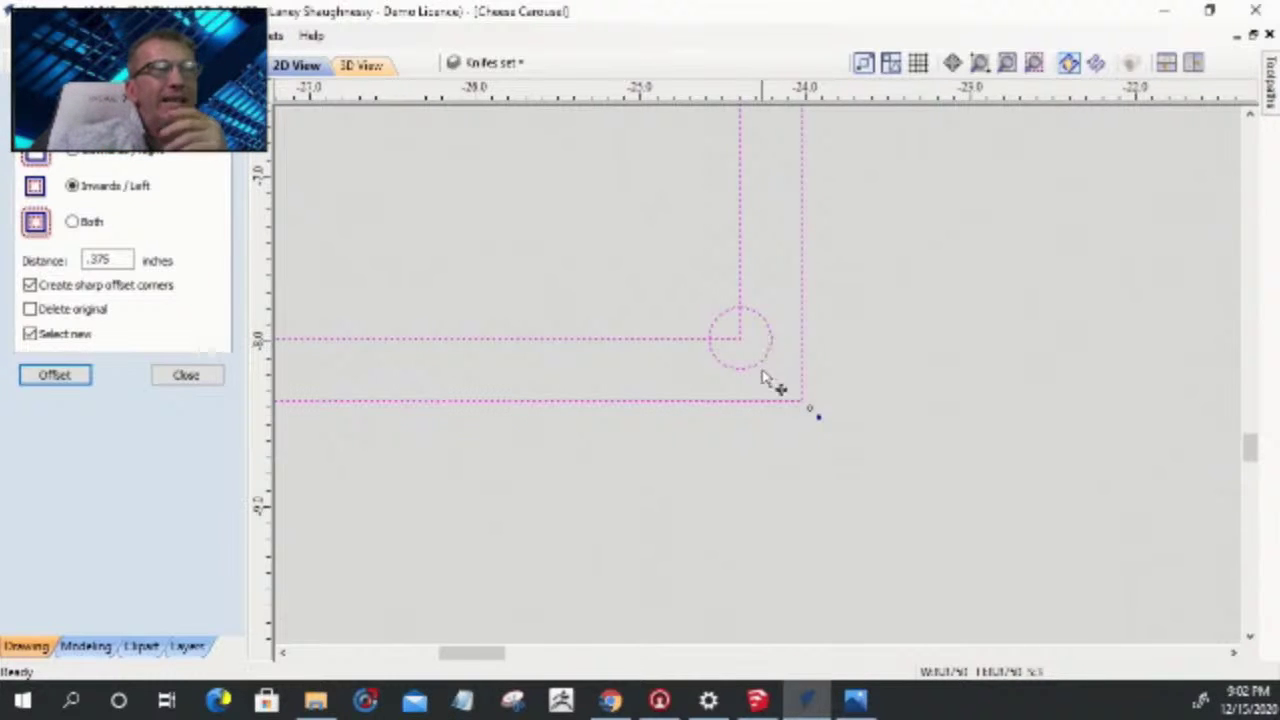
scroll(773, 386, down, 5)
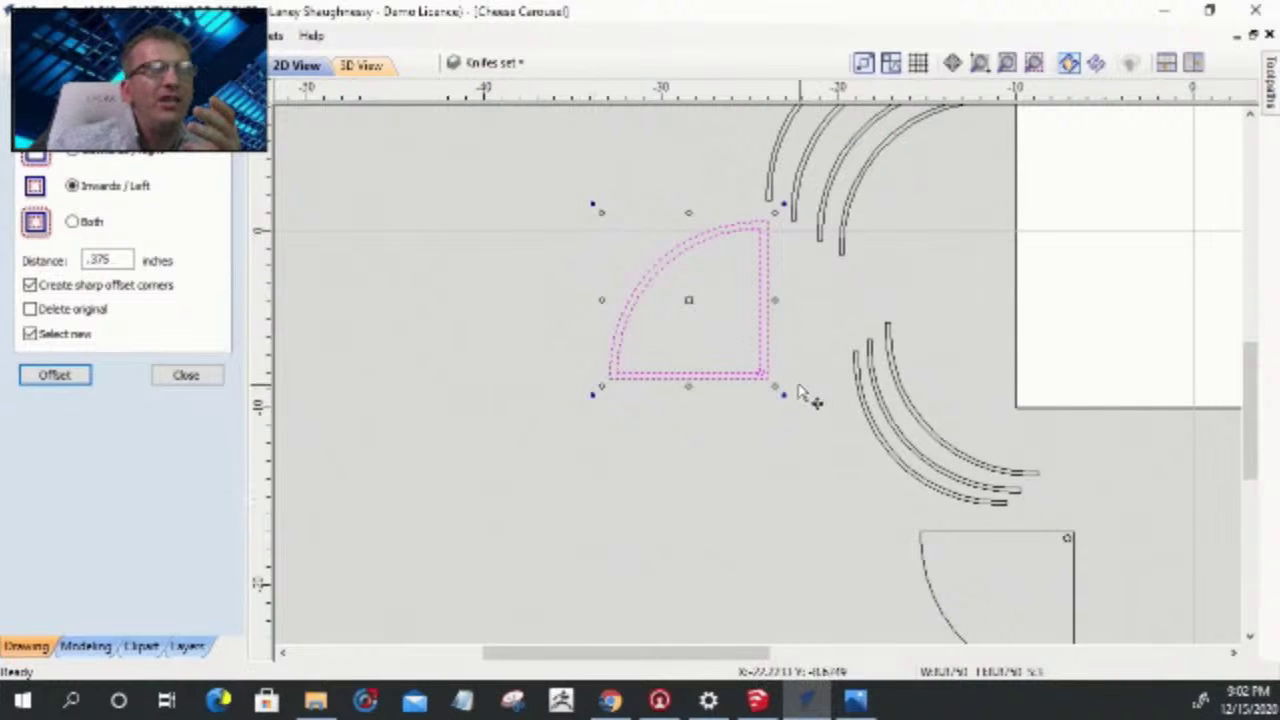
scroll(795, 396, up, 5)
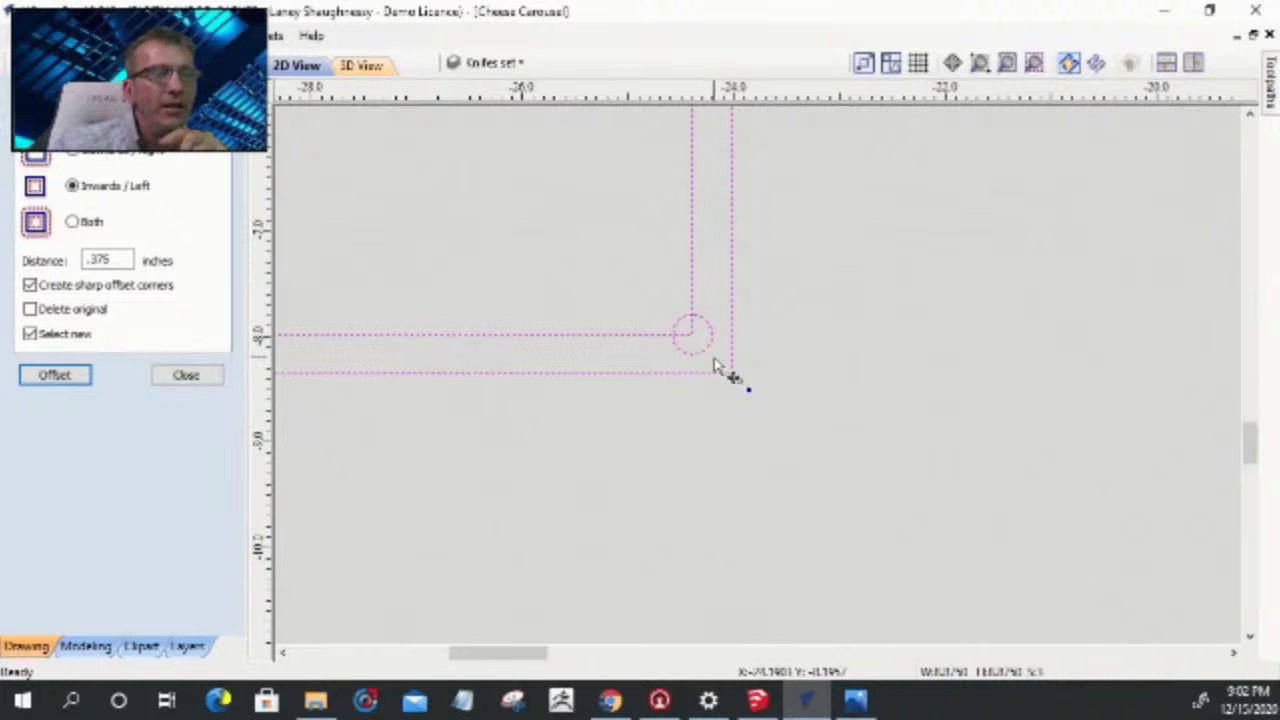
scroll(715, 368, up, 3)
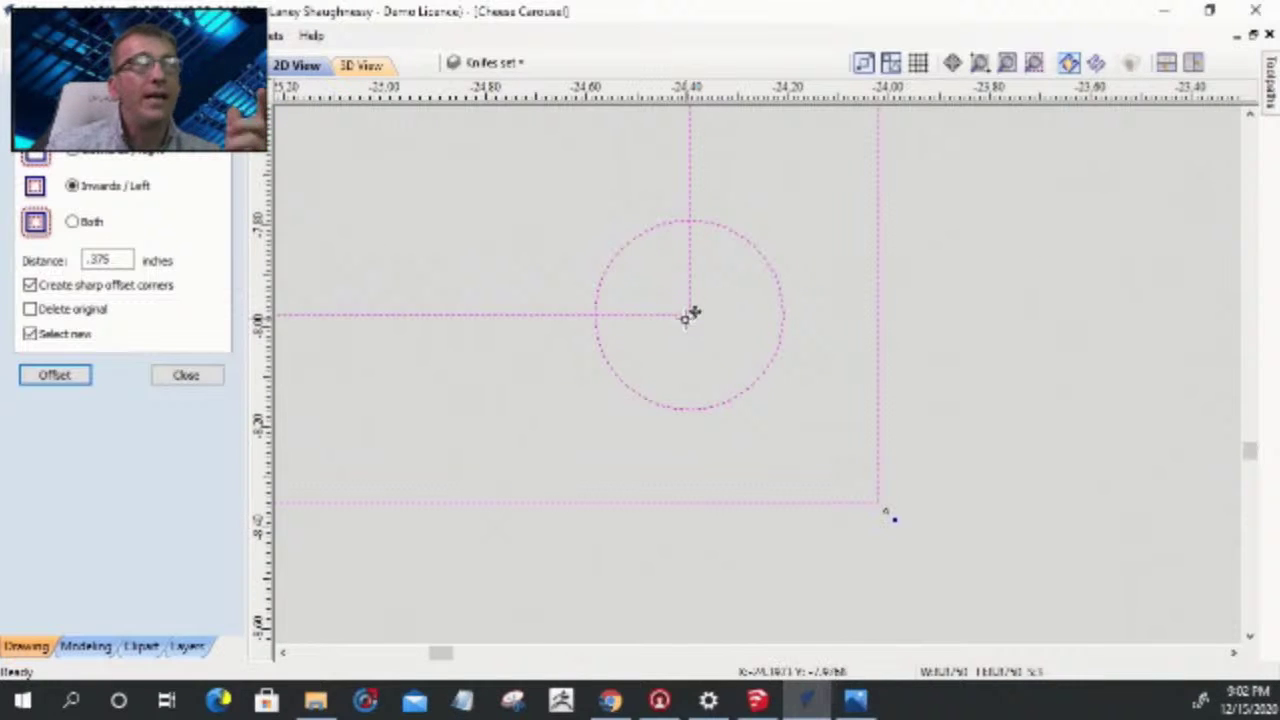
- Try to start a horizontal dimension at the corner hole's centre, and remove the inner offset outline from the tray
click(186, 378)
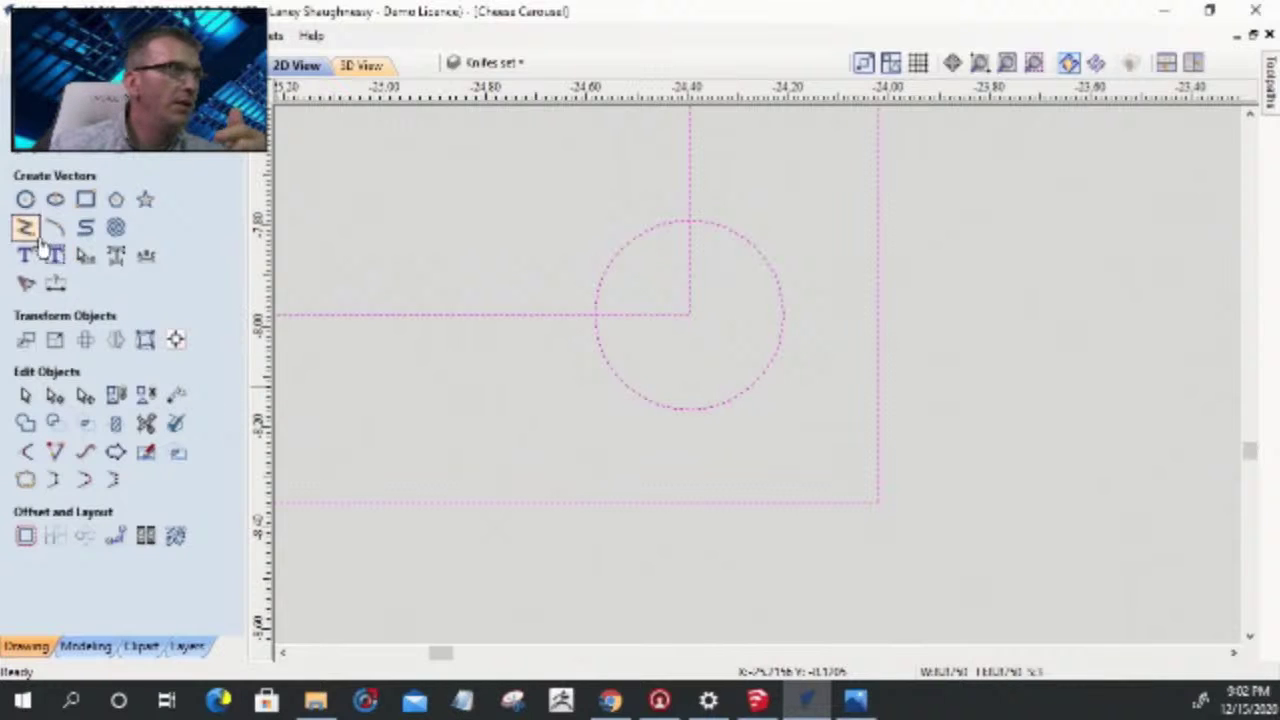
click(55, 284)
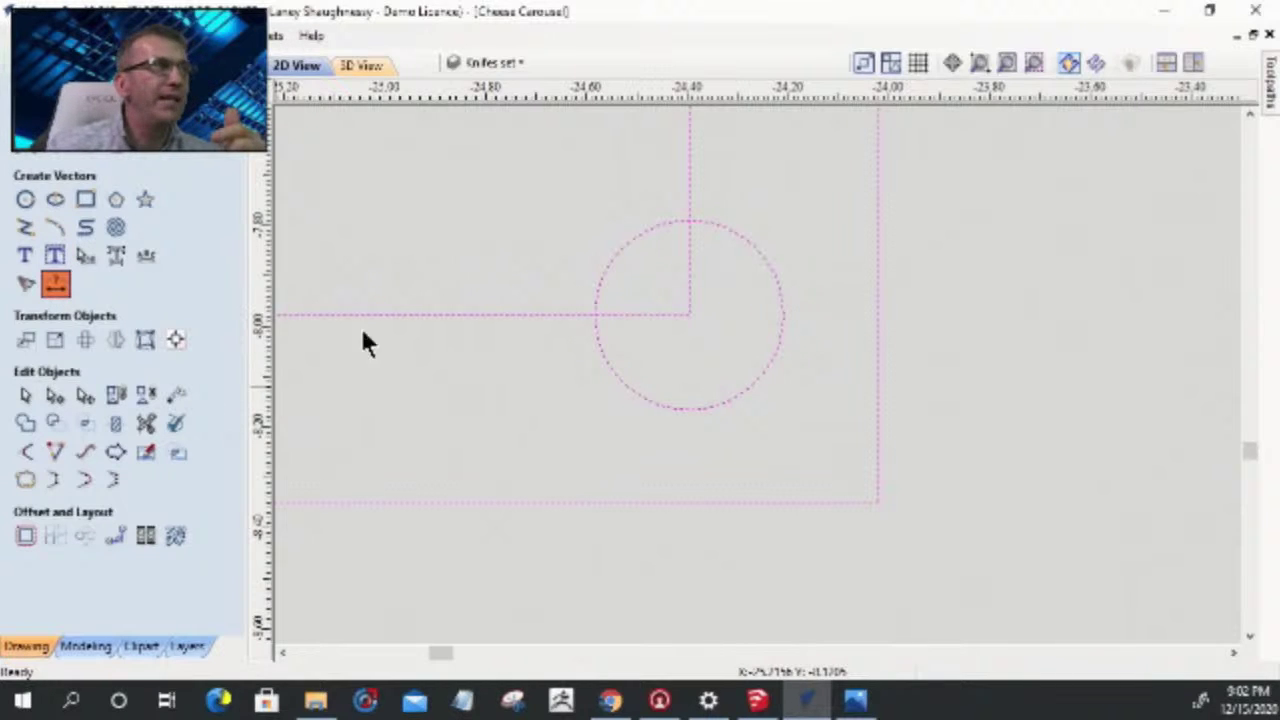
click(57, 285)
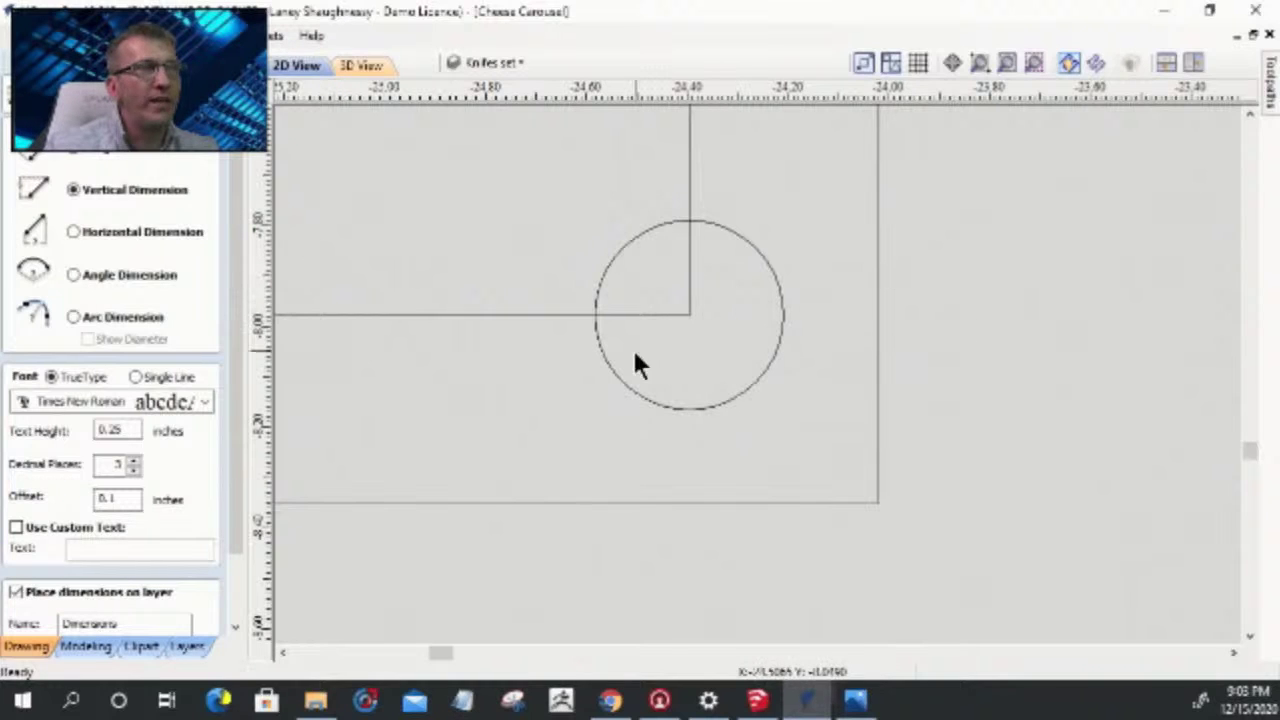
click(70, 230)
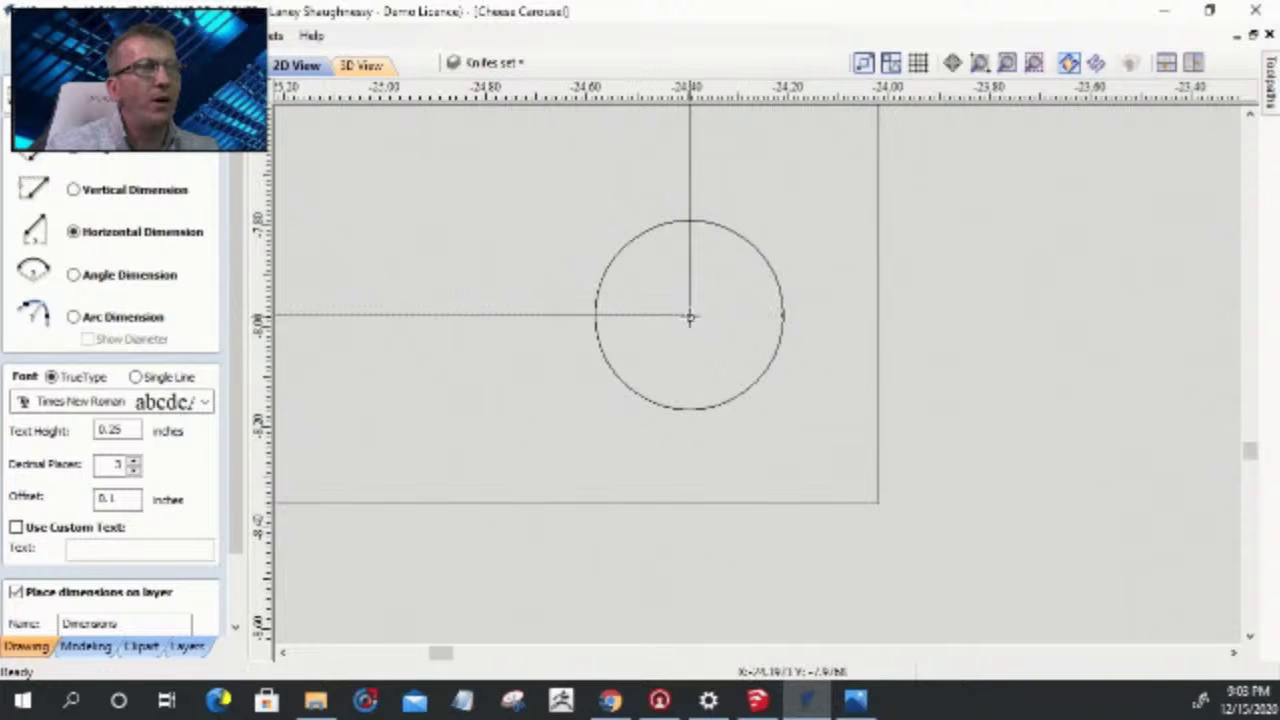
scroll(687, 319, down, 5)
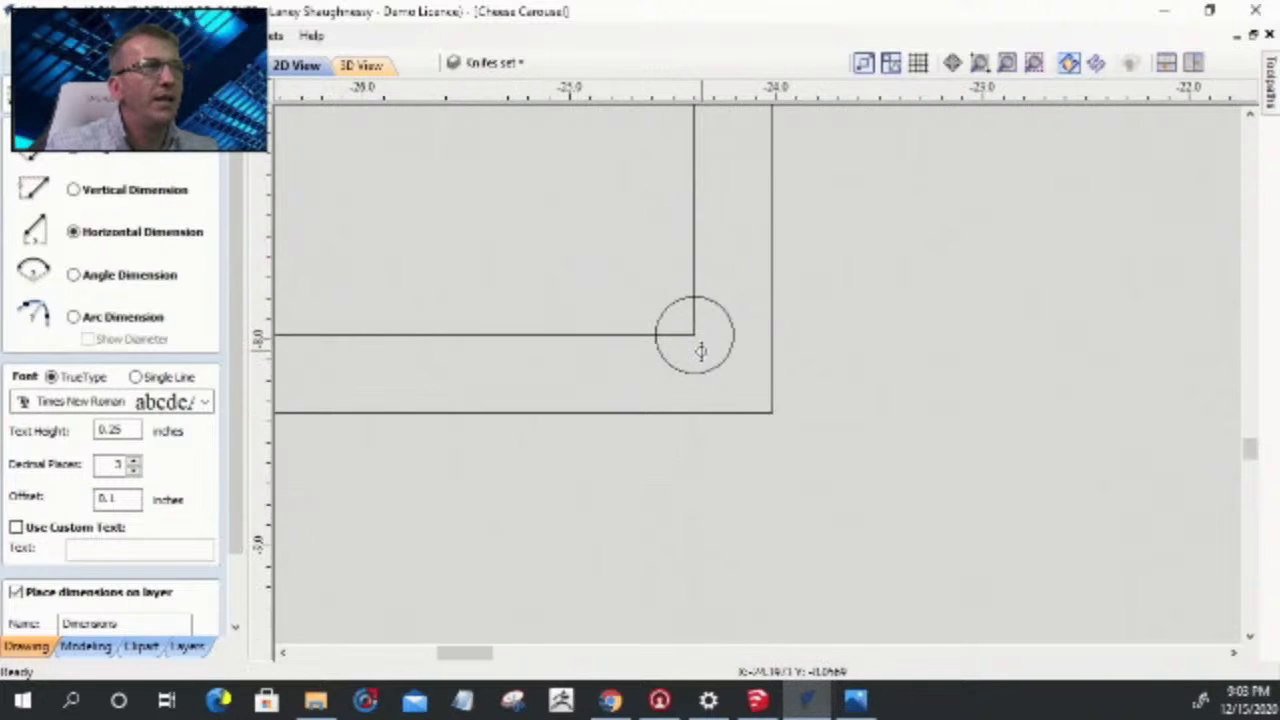
scroll(698, 347, up, 4)
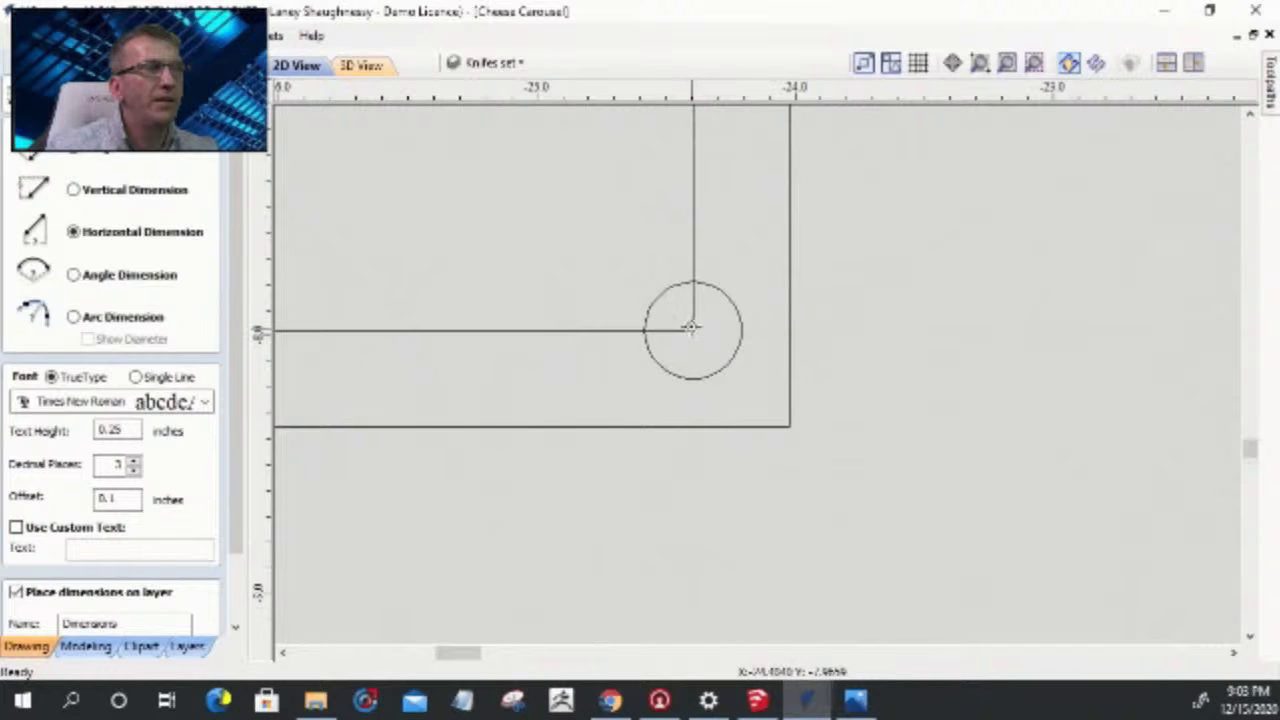
click(693, 328)
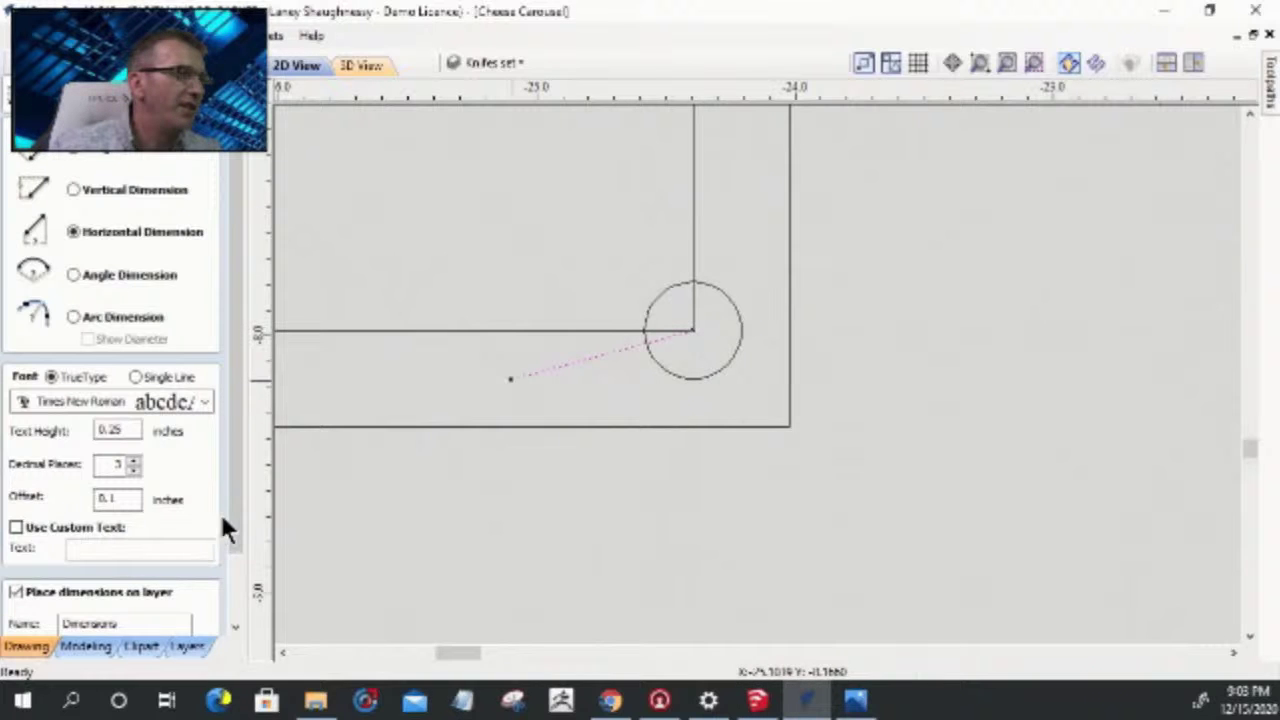
scroll(225, 530, down, 2)
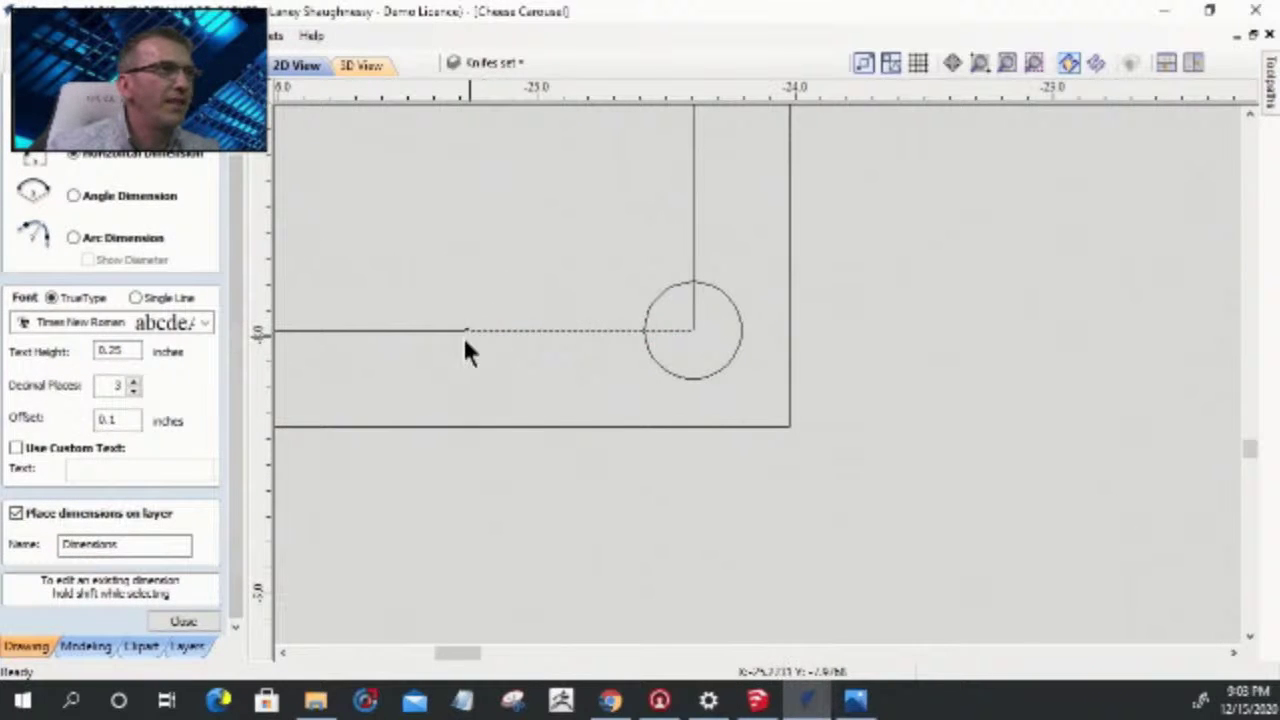
click(408, 438)
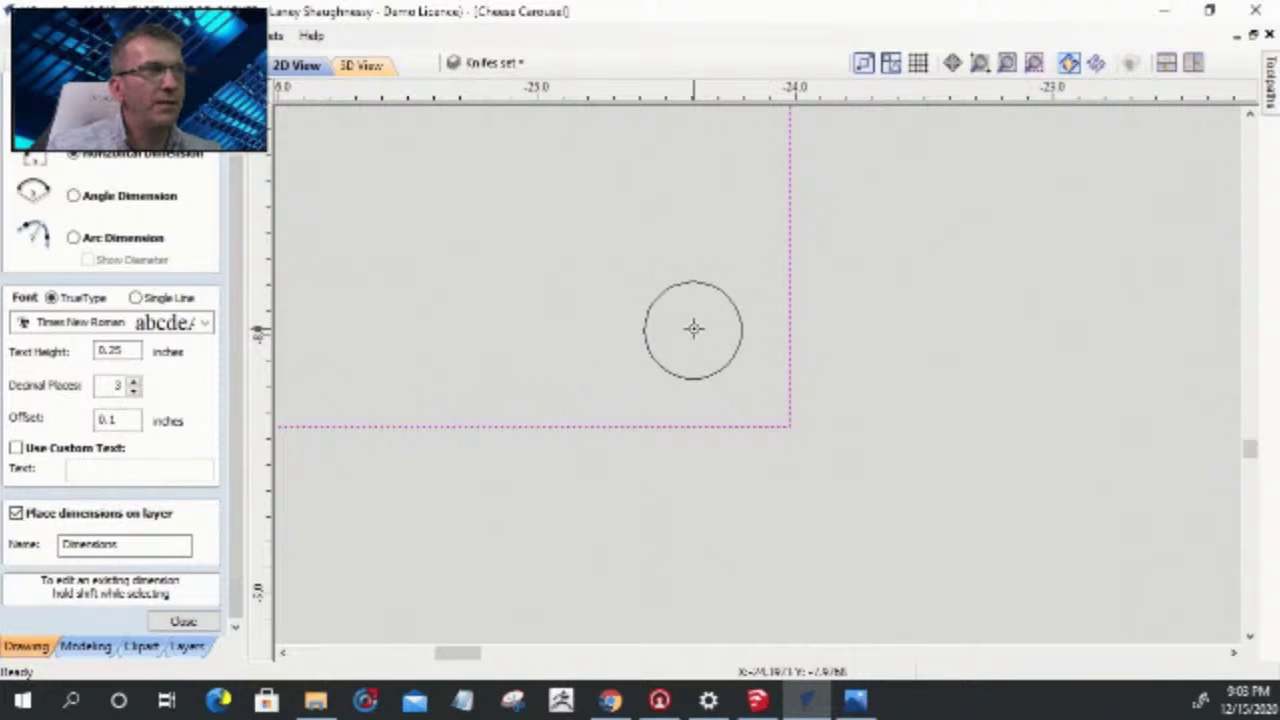
- Dimension the horizontal distance from the corner hole's centre to the tray's adjacent straight side
click(694, 328)
click(790, 332)
click(980, 305)
click(690, 430)
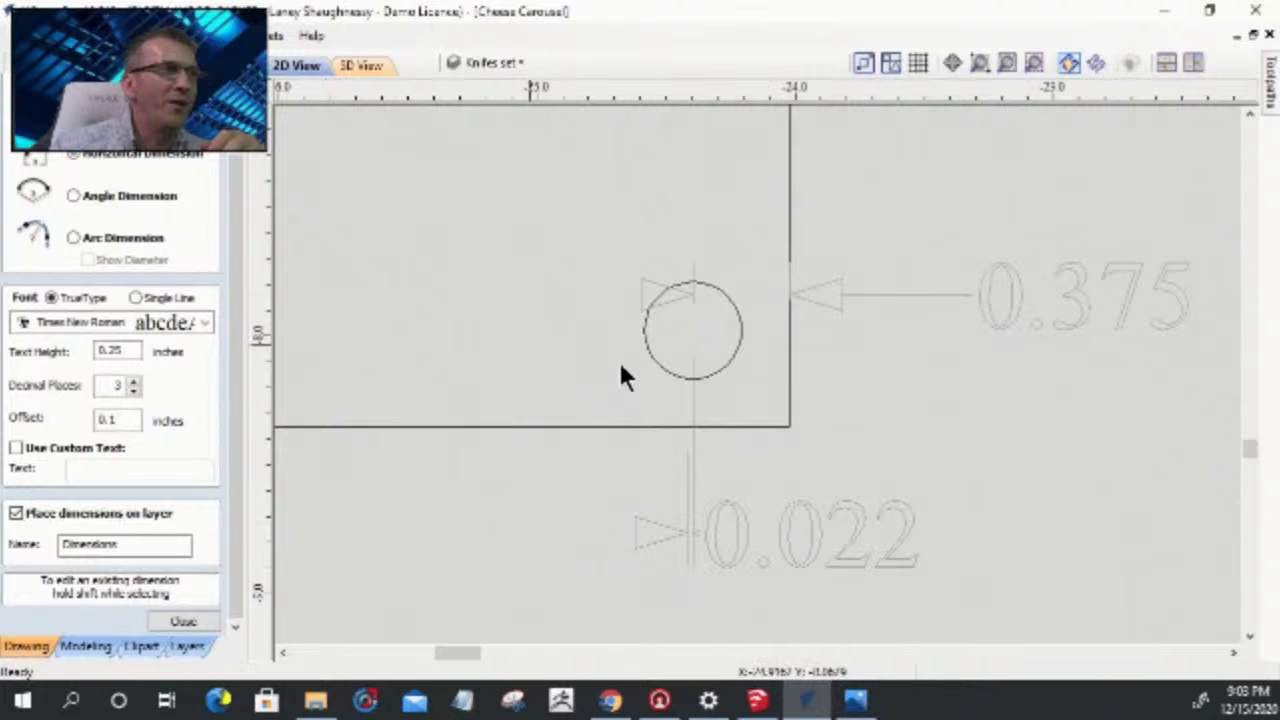
- Dimension the vertical distance from the corner hole's centre to the tray's lower straight side, and delete the stray 0.022 dimension
click(680, 432)
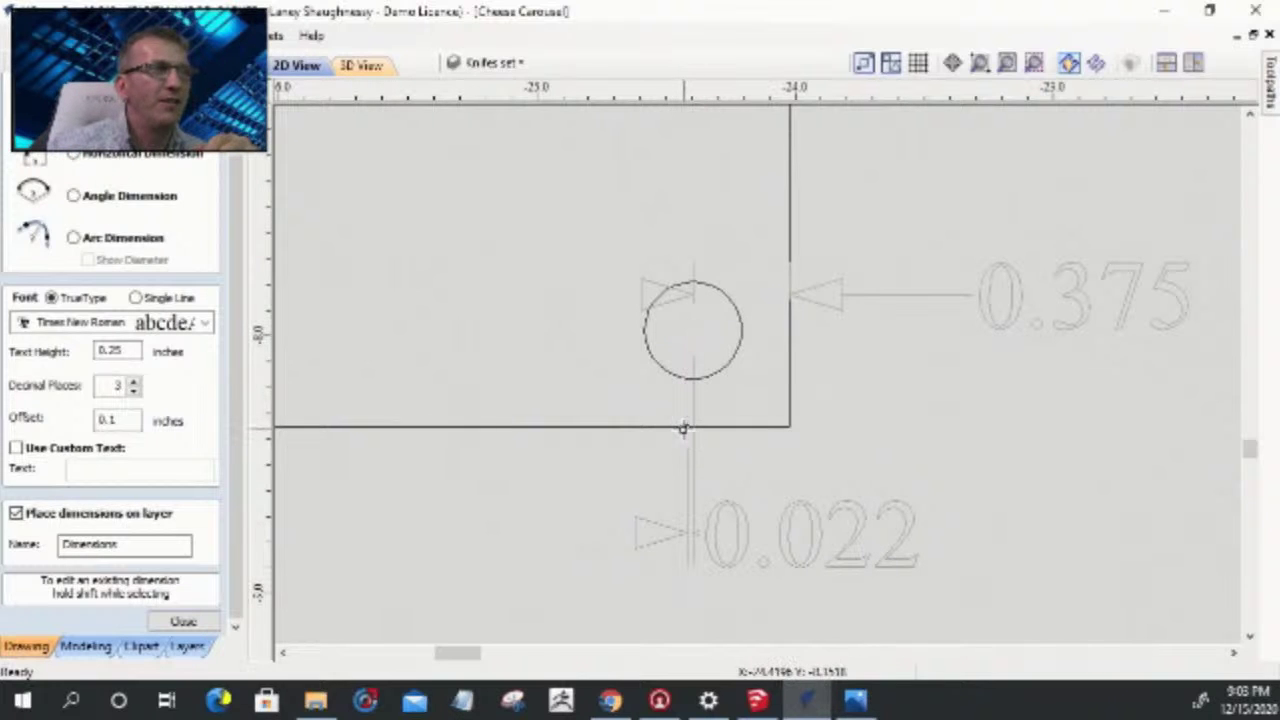
click(500, 535)
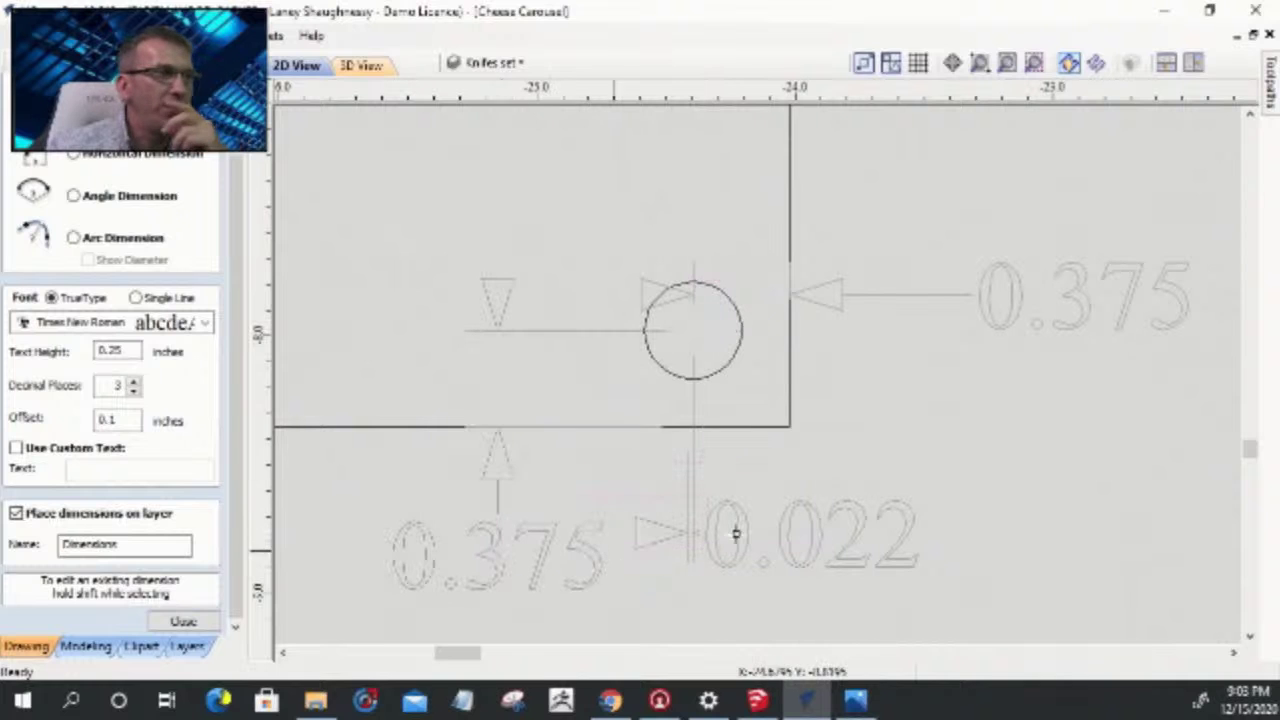
click(166, 623)
click(812, 520)
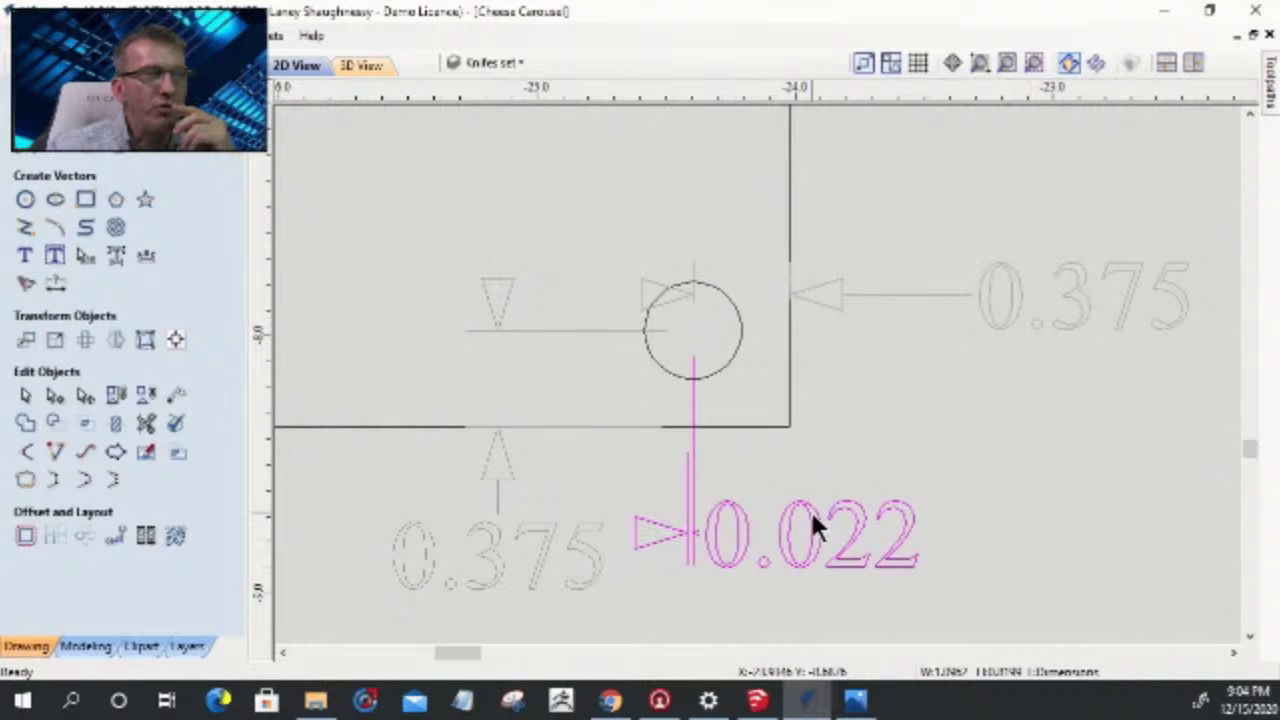
key(Delete)
- Examine how the corner hole sits relative to the two straight sides of the dimensioned tray
scroll(889, 338, down, 2)
scroll(829, 377, down, 1)
scroll(829, 377, up, 2)
scroll(903, 409, down, 4)
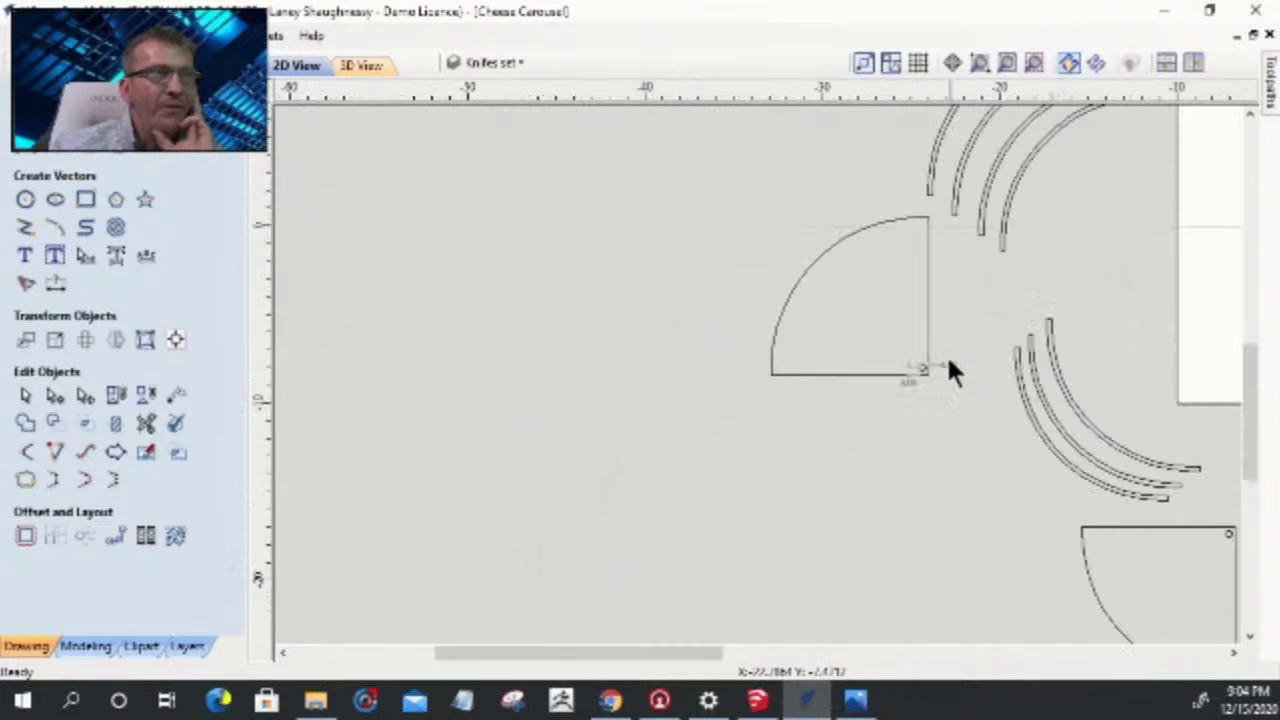
scroll(914, 386, up, 5)
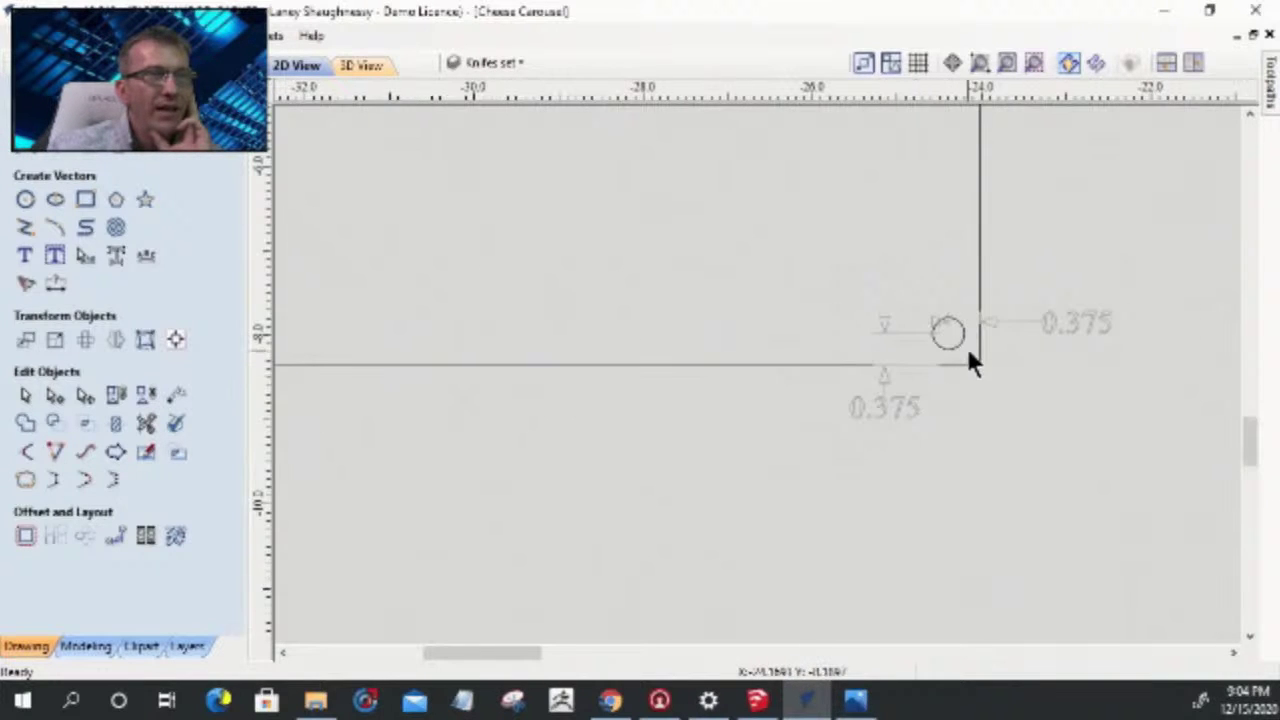
scroll(970, 362, up, 3)
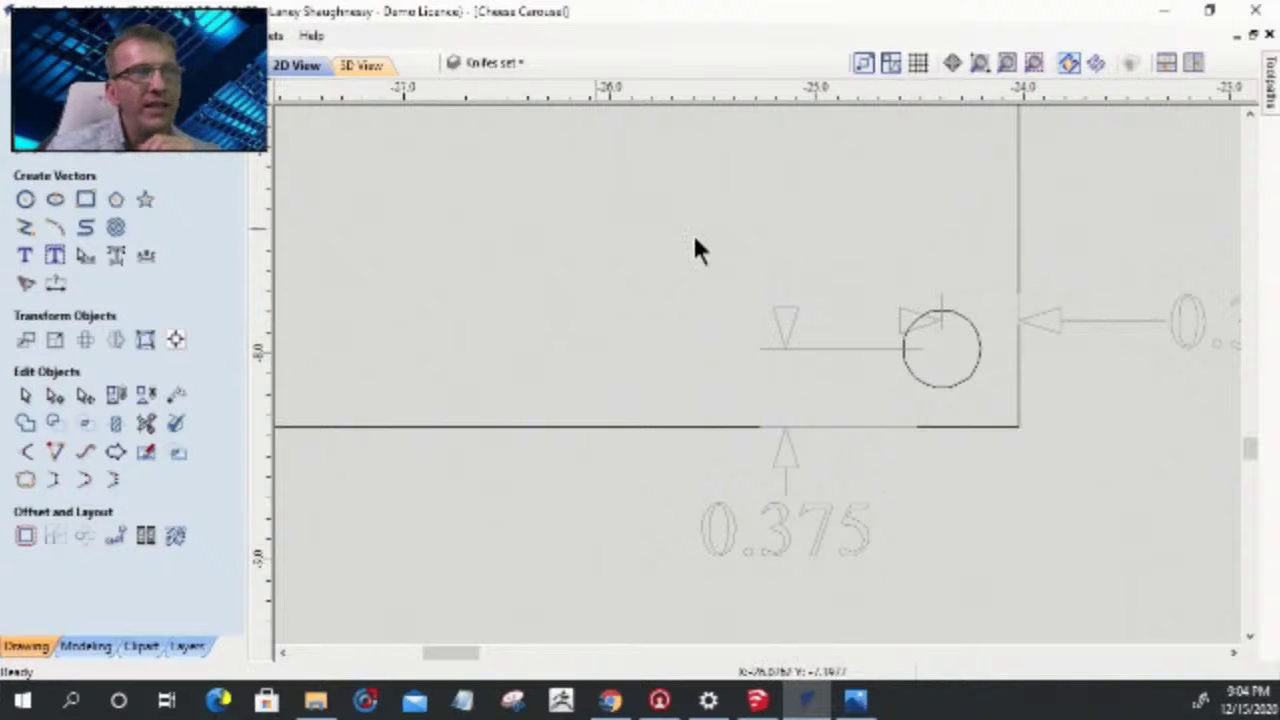
scroll(780, 335, down, 5)
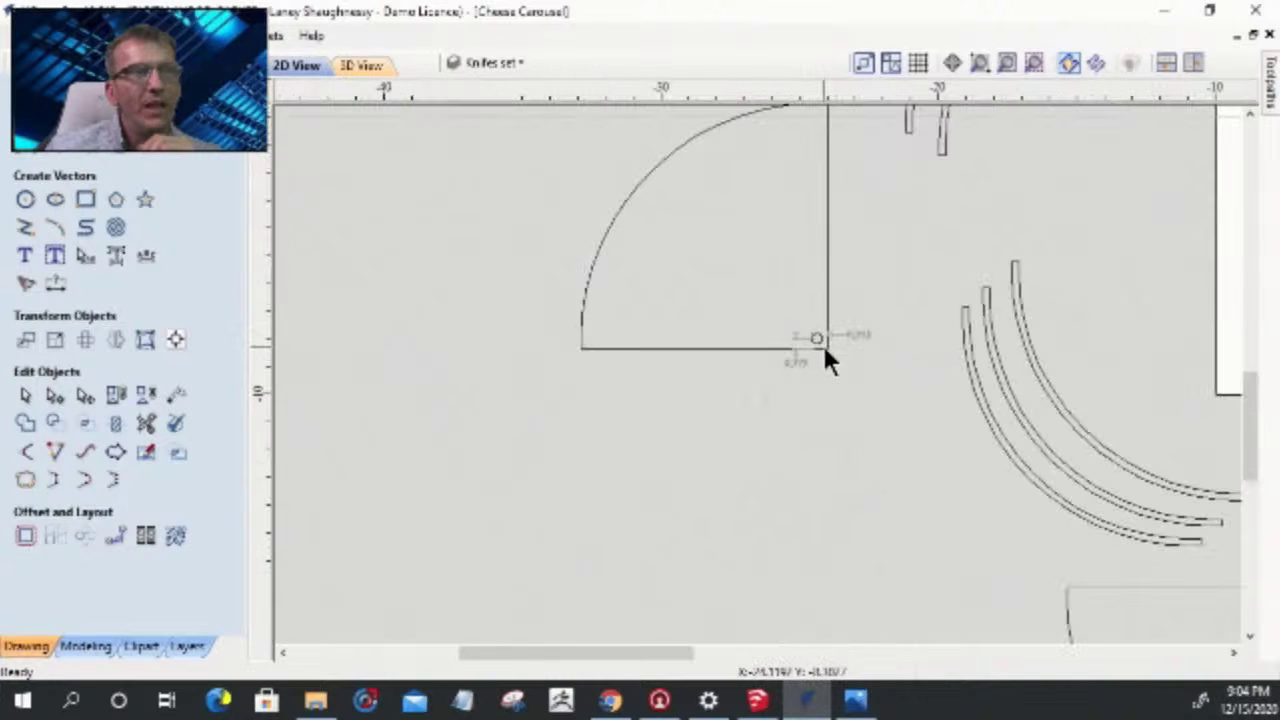
scroll(813, 340, up, 5)
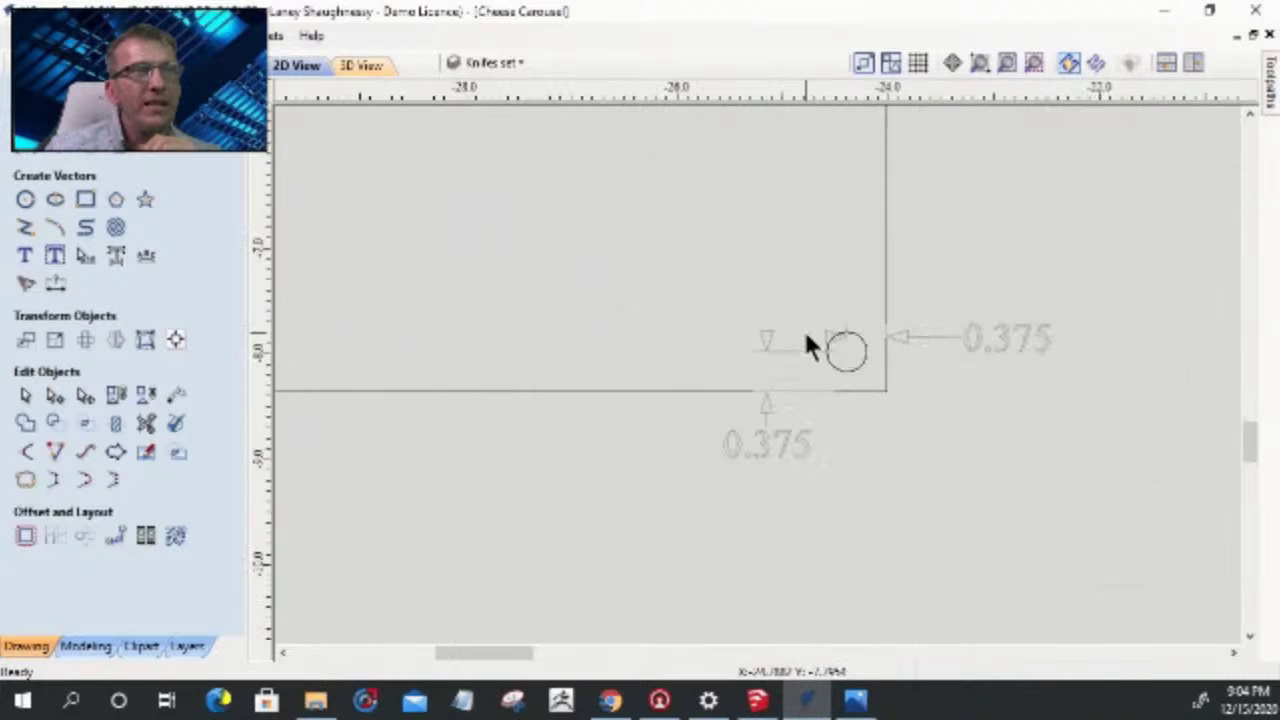
- Delete the horizontal and vertical dimensions beside the tray's corner hole
scroll(810, 345, down, 5)
click(885, 340)
key(Delete)
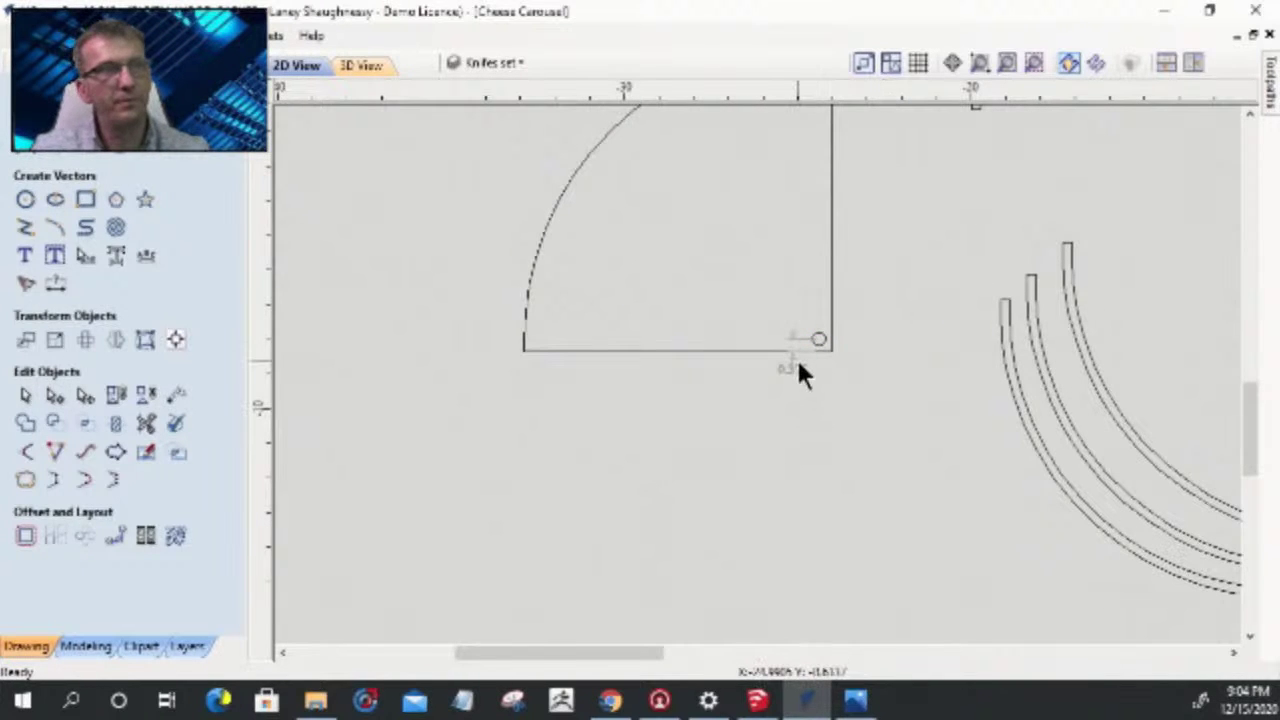
scroll(1070, 350, down, 5)
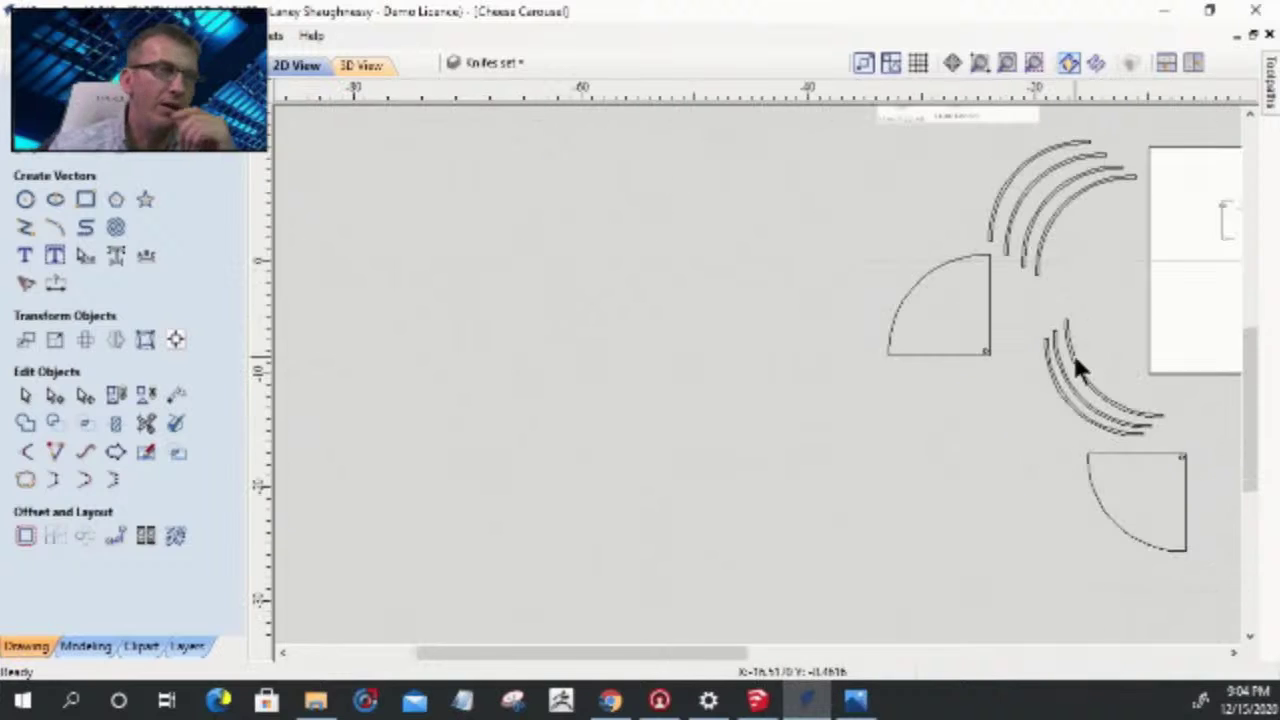
- Offset the outline of the quarter-circle tray left of the sheet inward by 0.375 inches, with sharp corners and keeping the original
scroll(914, 354, up, 3)
scroll(1114, 317, up, 3)
scroll(1057, 323, down, 3)
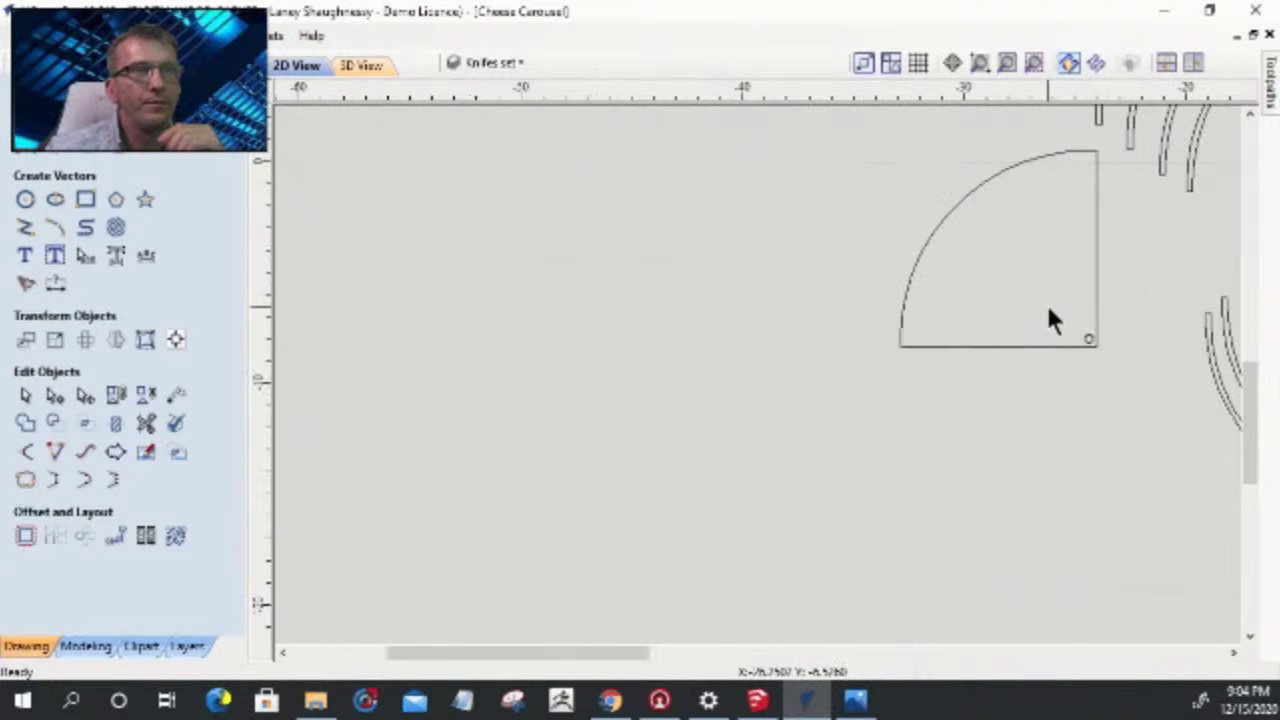
scroll(1105, 355, up, 4)
click(990, 352)
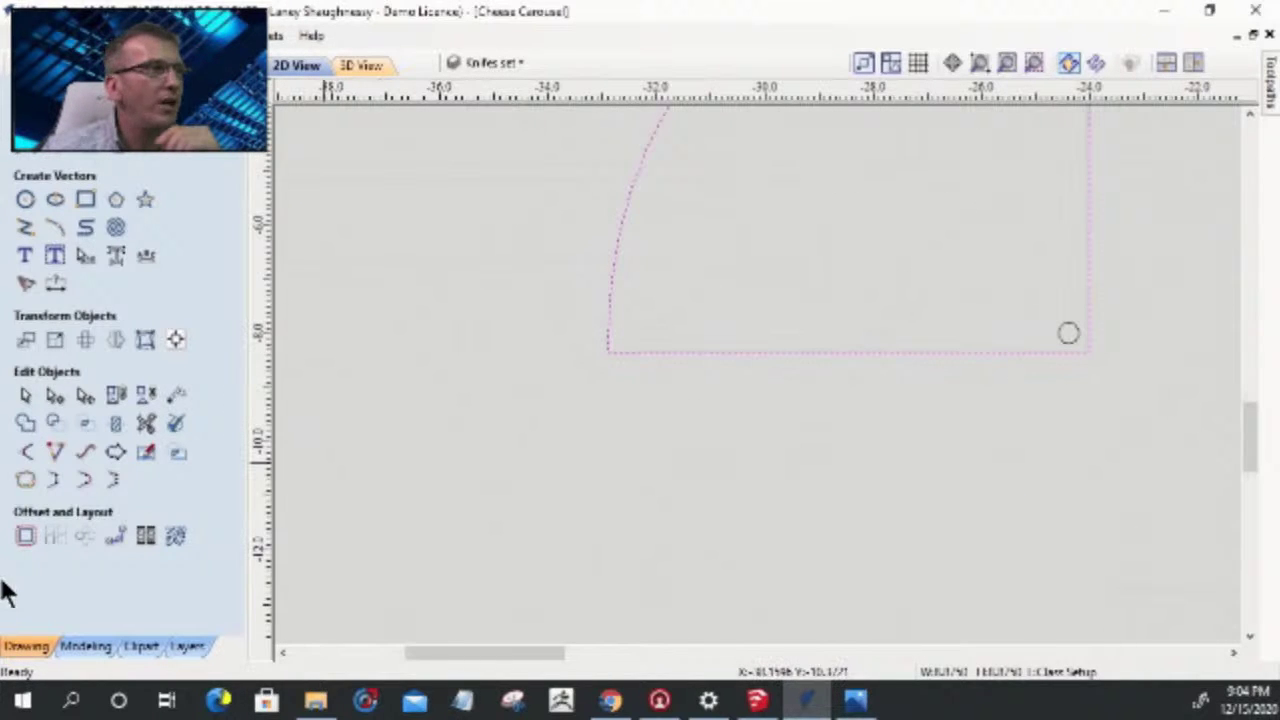
click(27, 537)
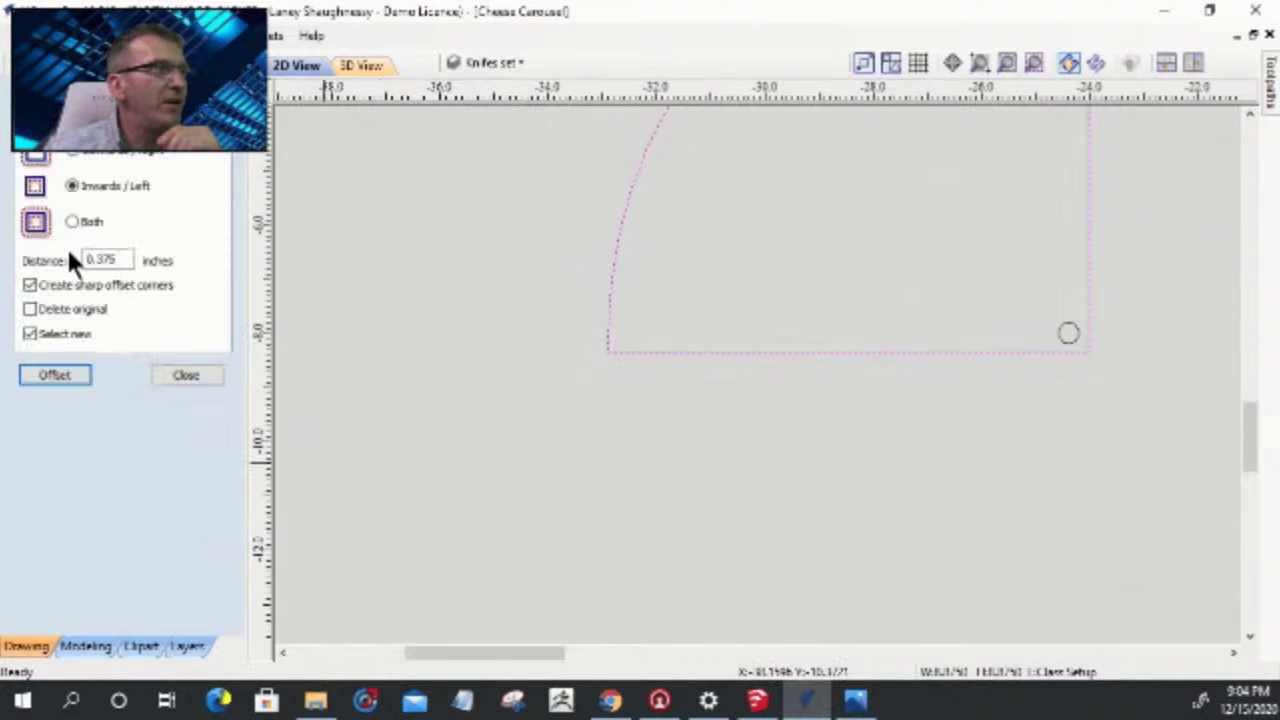
click(56, 374)
- Move the tray together with its inner offset and corner hole into the upper-left quadrant of the square sheet
scroll(843, 450, down, 1)
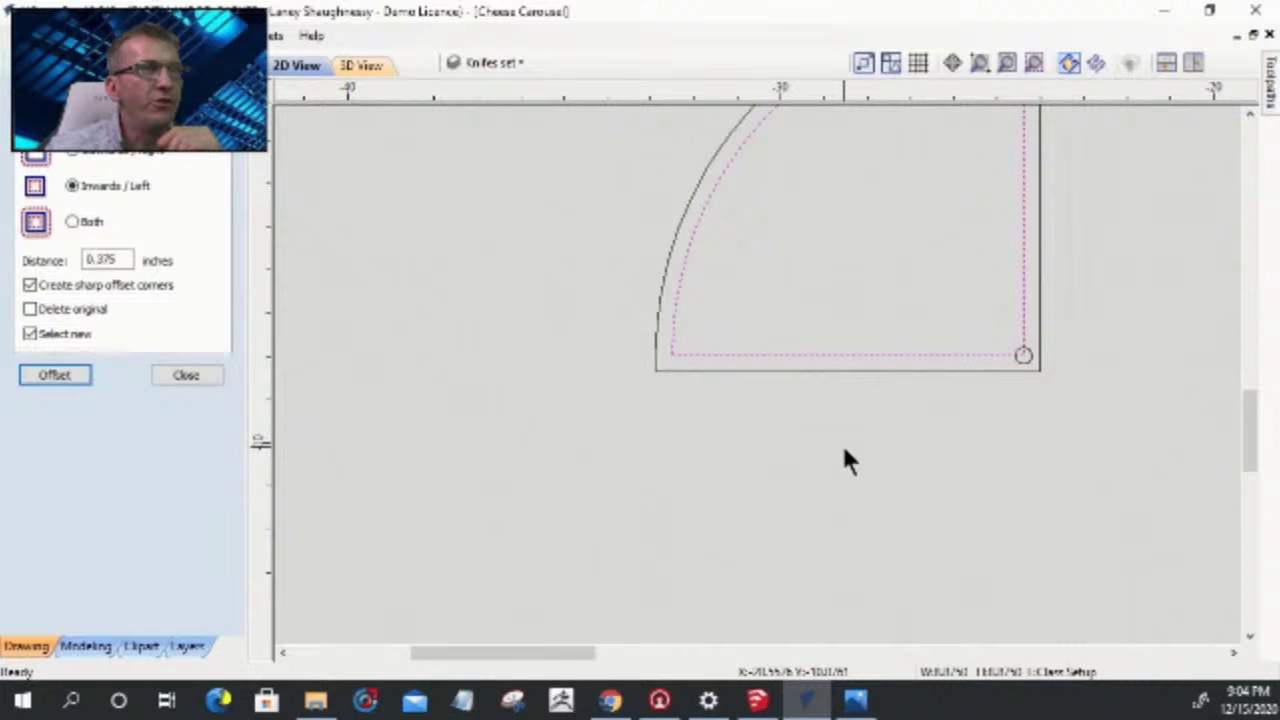
scroll(843, 452, down, 1)
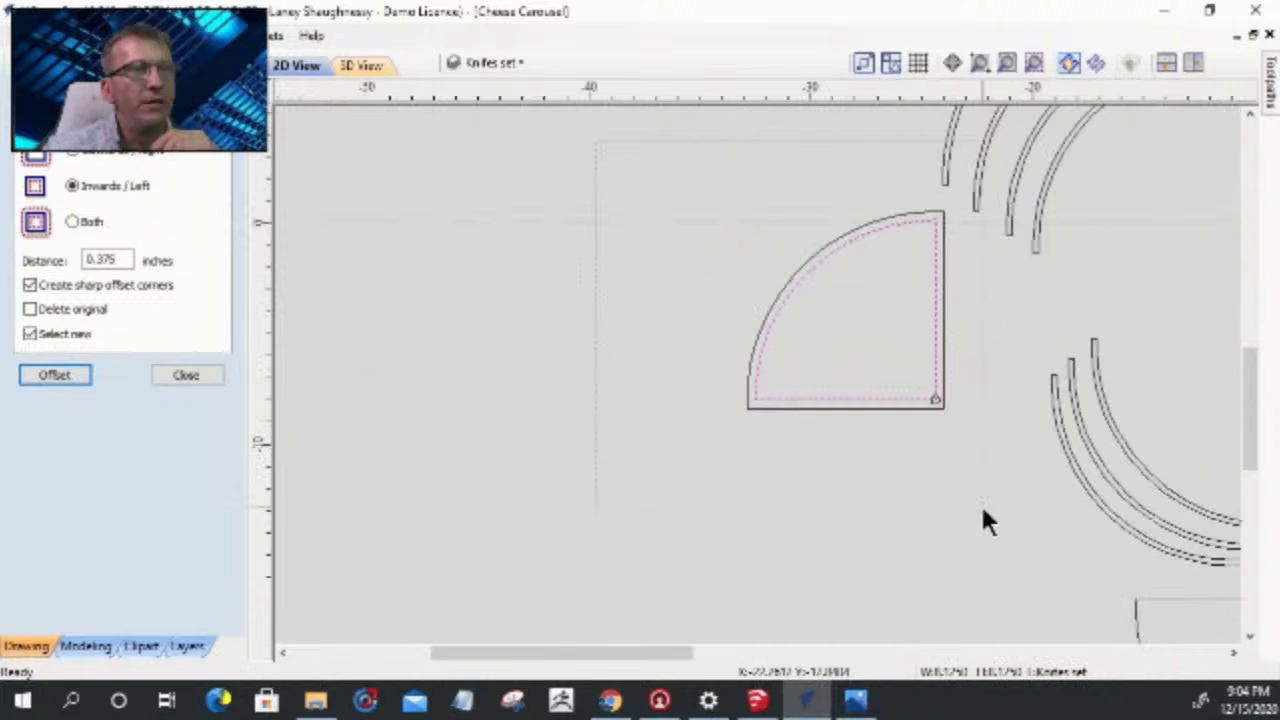
scroll(706, 462, down, 2)
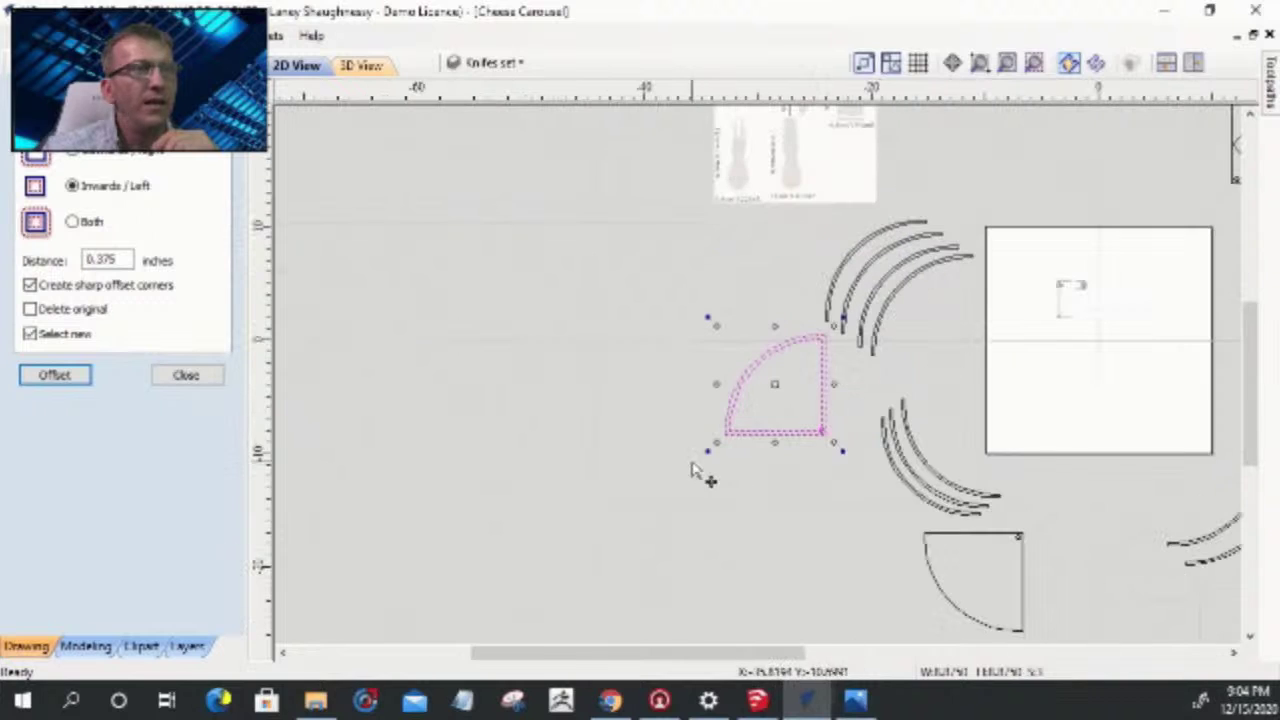
click(524, 60)
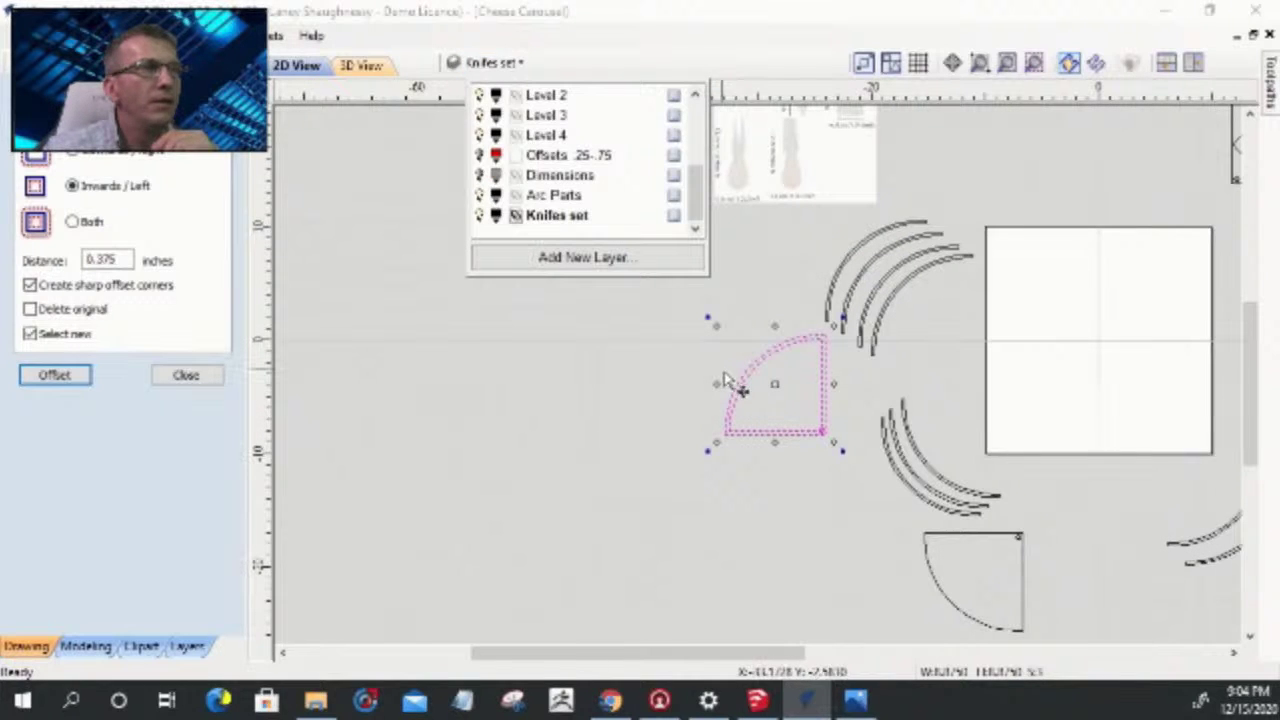
drag(786, 428, 1041, 330)
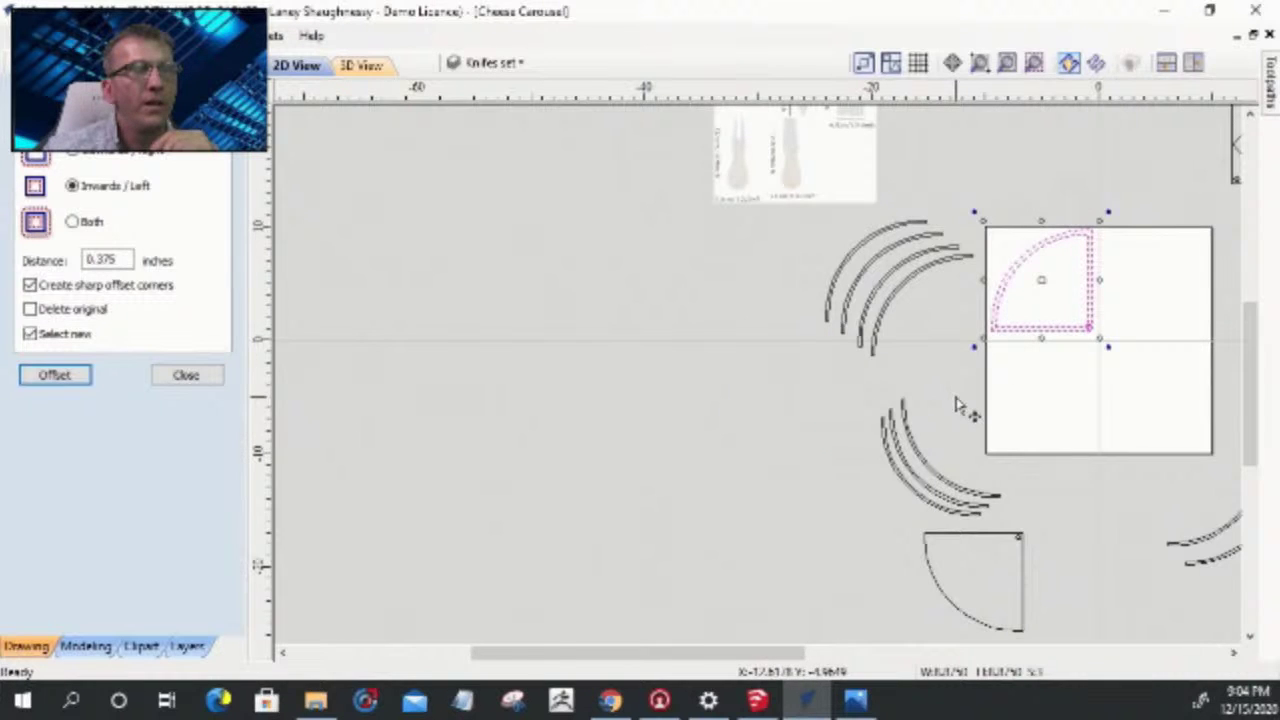
- Examine the placed tray on the sheet and the corner hole of the quarter-circle tray below the sheet
scroll(1063, 343, up, 3)
scroll(815, 430, down, 1)
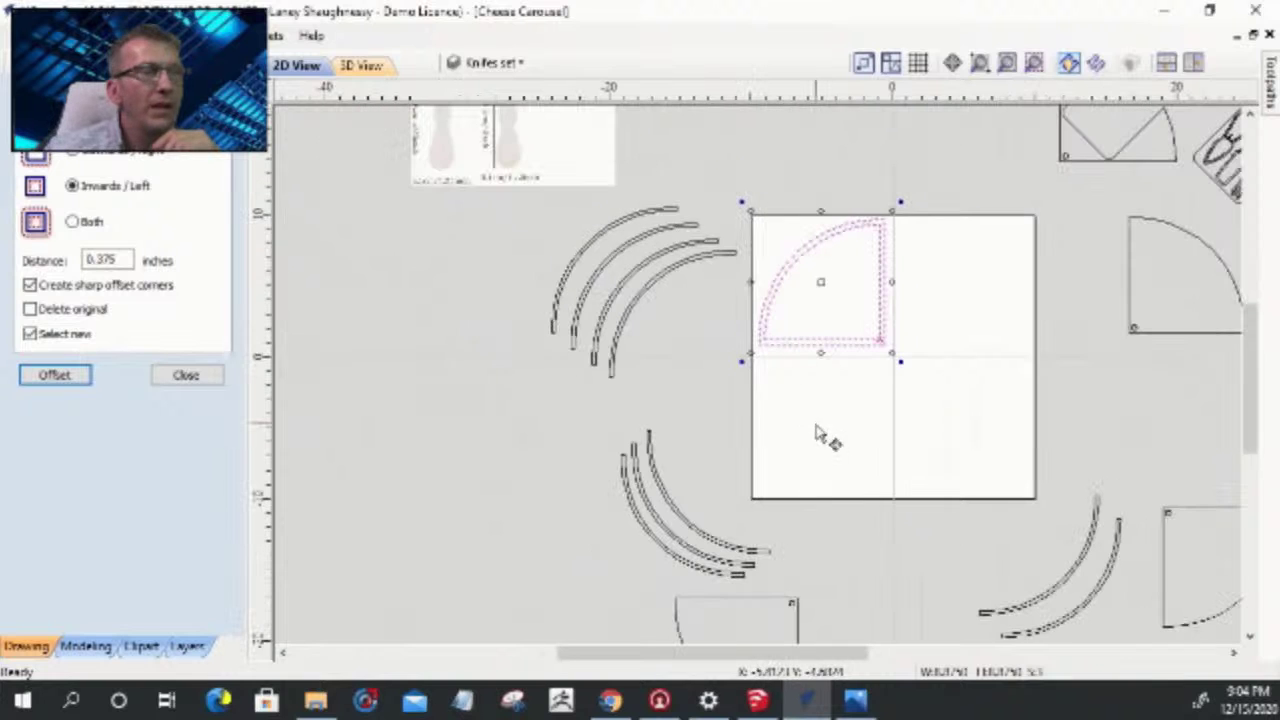
scroll(863, 294, down, 1)
scroll(797, 528, down, 2)
scroll(797, 528, up, 5)
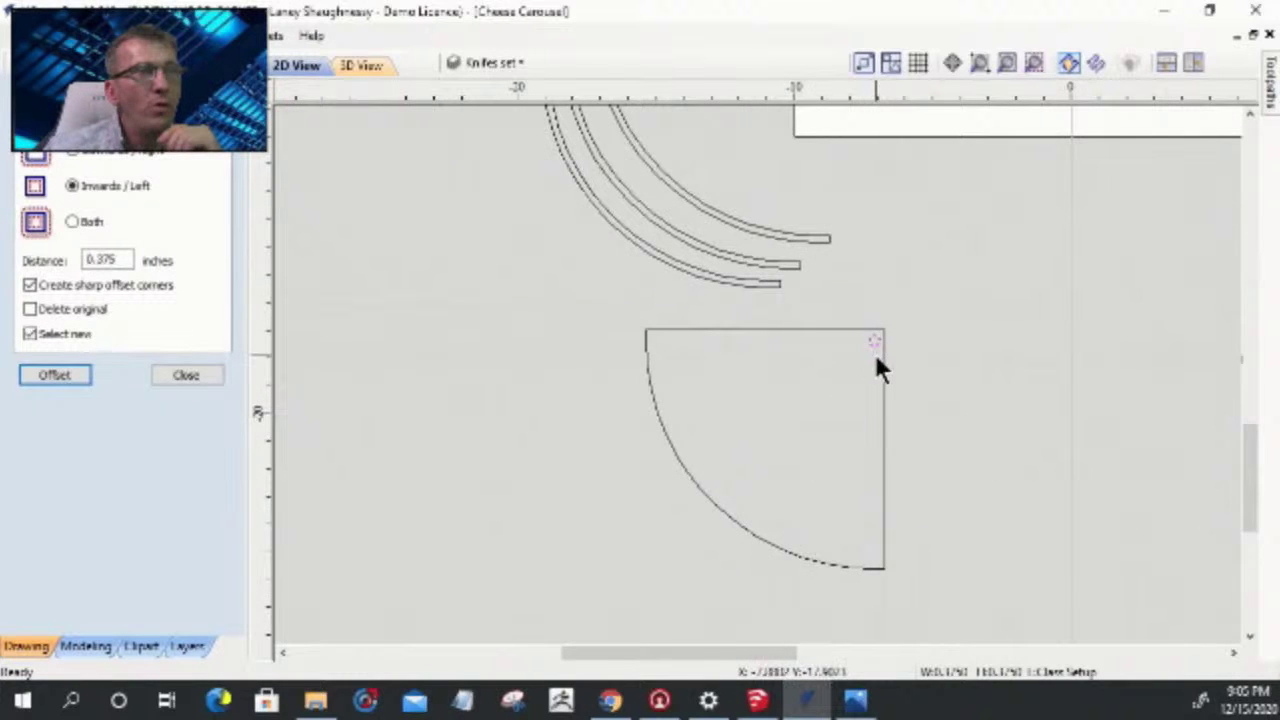
scroll(875, 352, up, 3)
scroll(890, 353, down, 3)
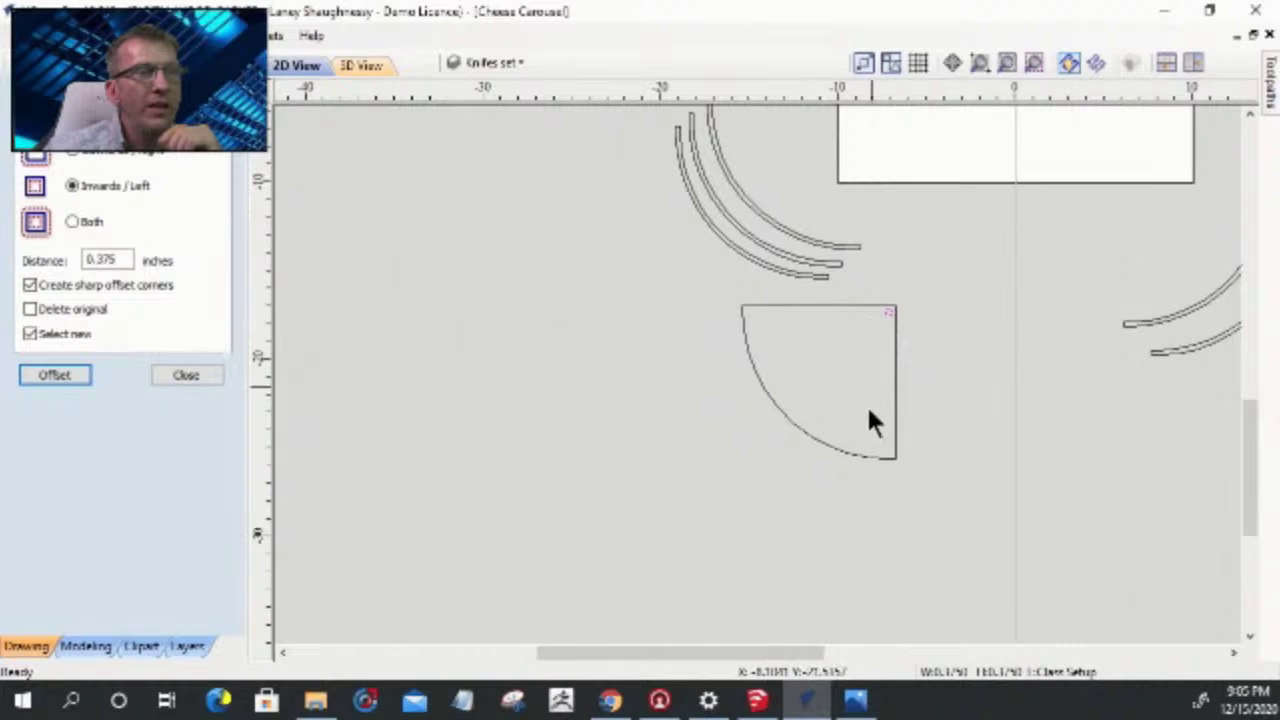
scroll(831, 369, down, 1)
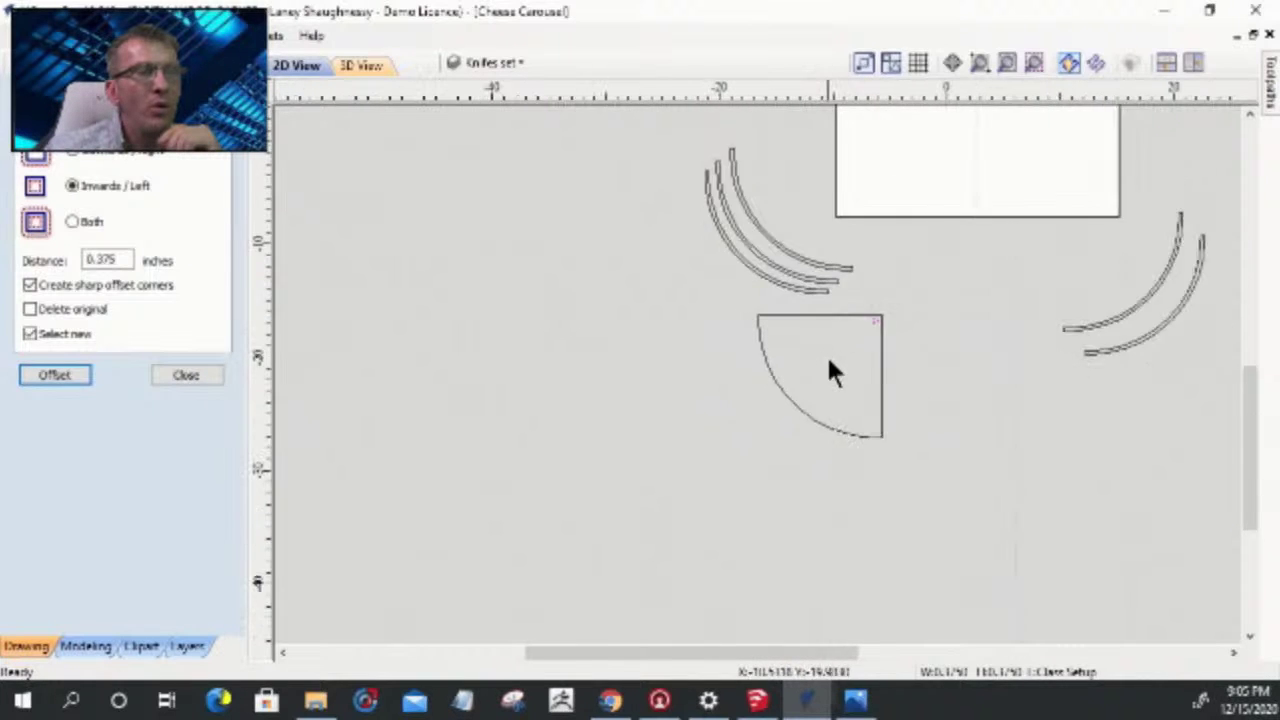
- Offset the outline of the quarter-circle tray below the sheet inward by 0.375 inches
scroll(834, 369, up, 2)
scroll(835, 370, up, 2)
click(663, 334)
click(176, 378)
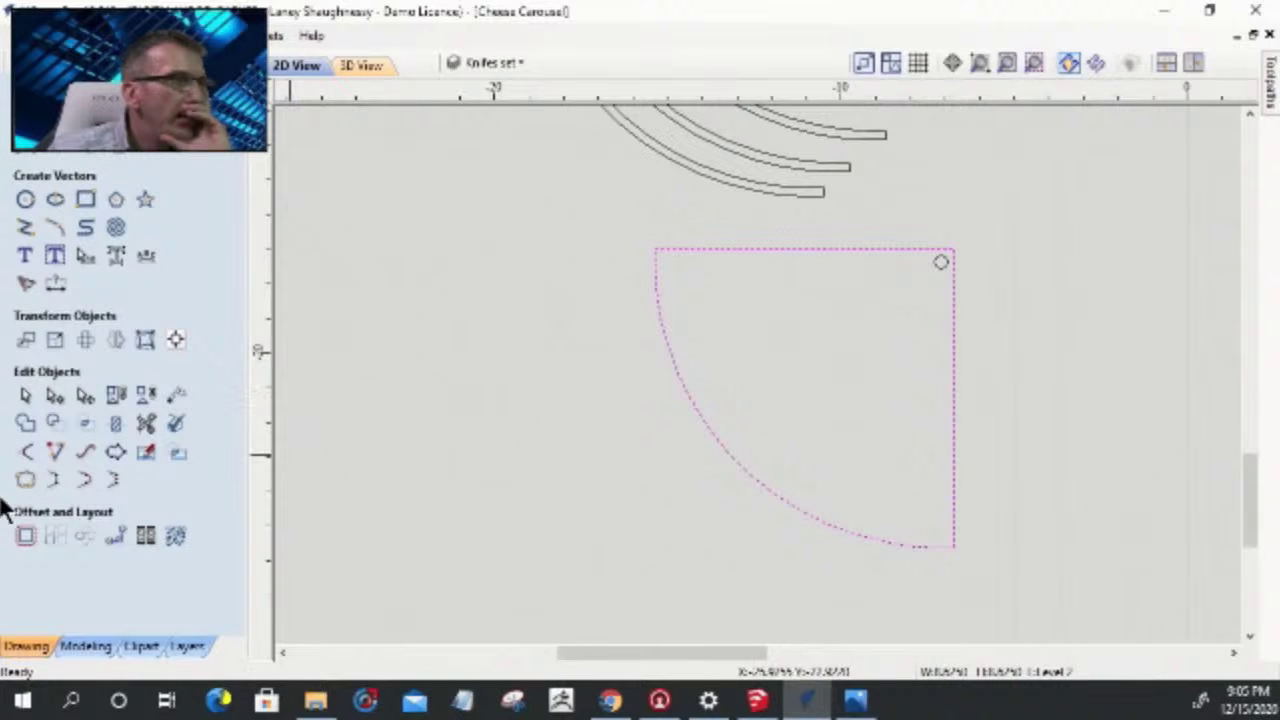
click(25, 535)
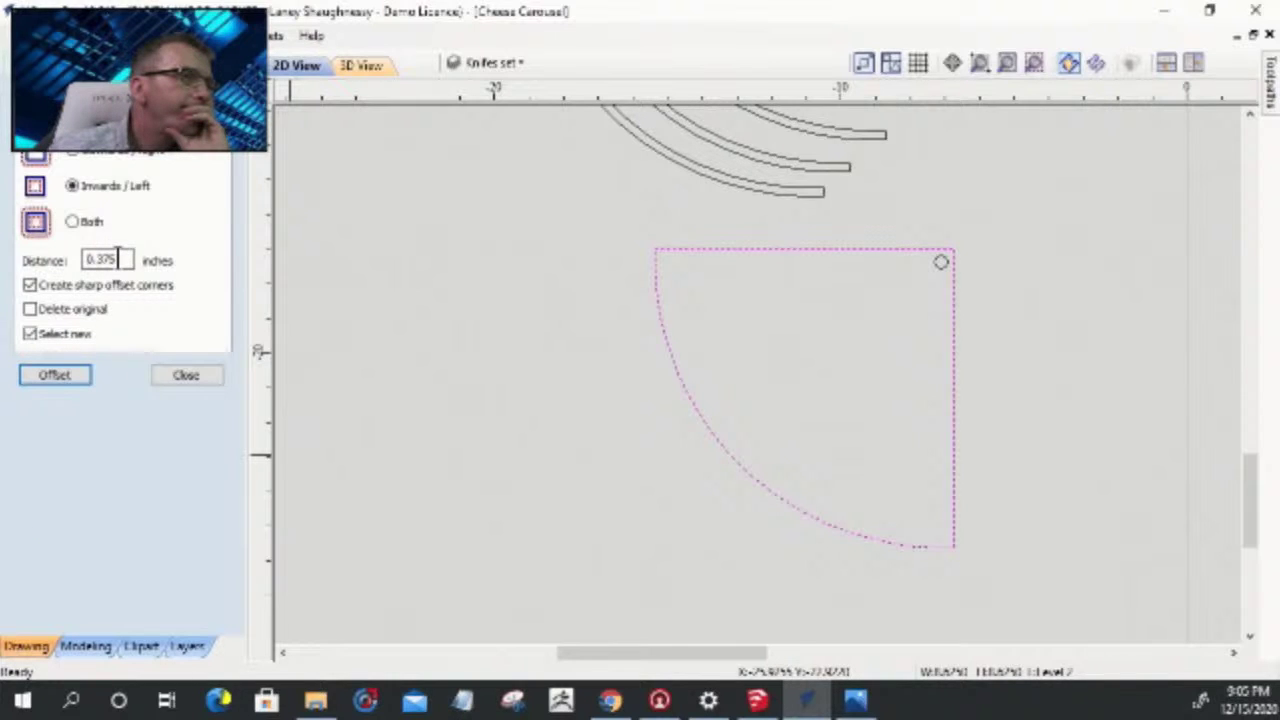
drag(121, 260, 96, 263)
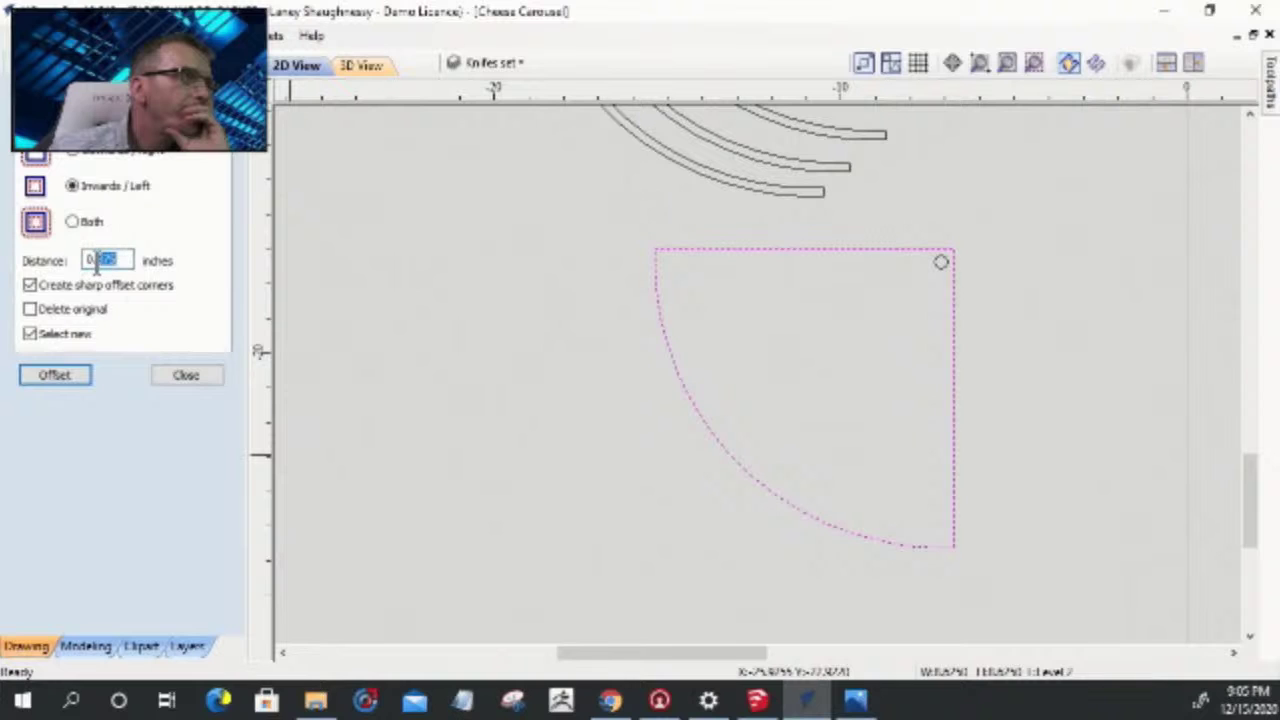
click(40, 374)
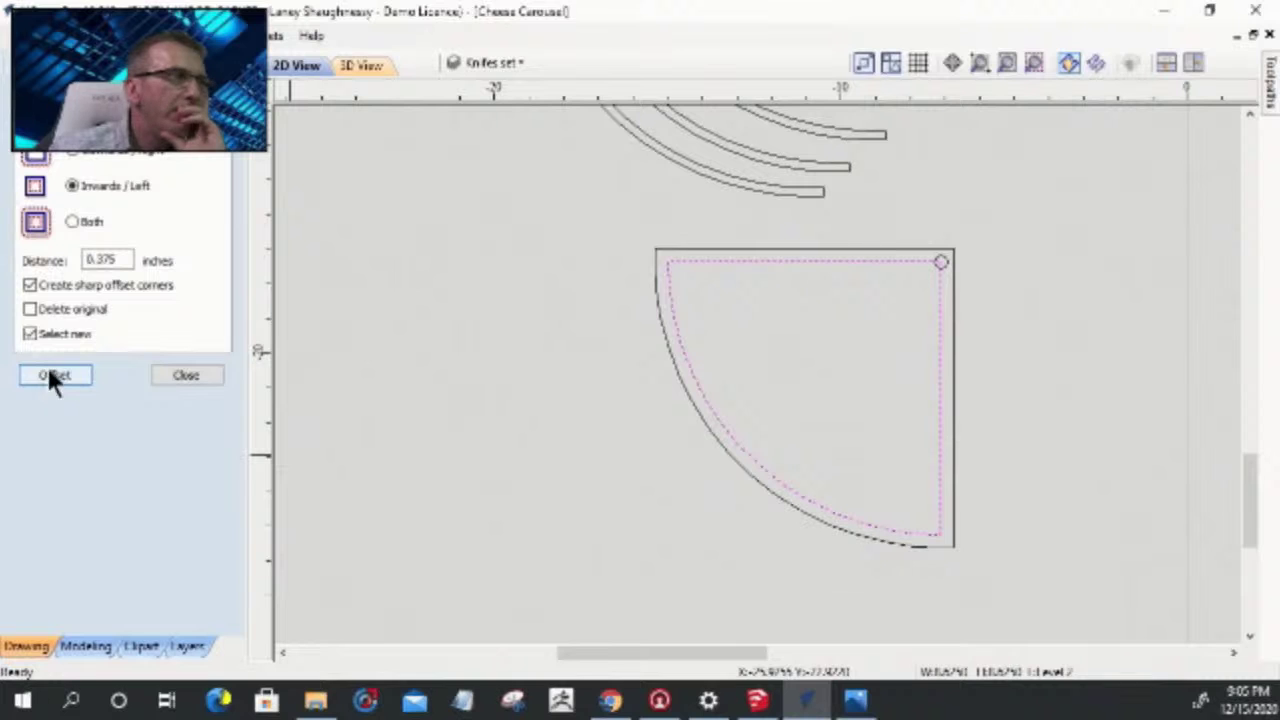
click(168, 376)
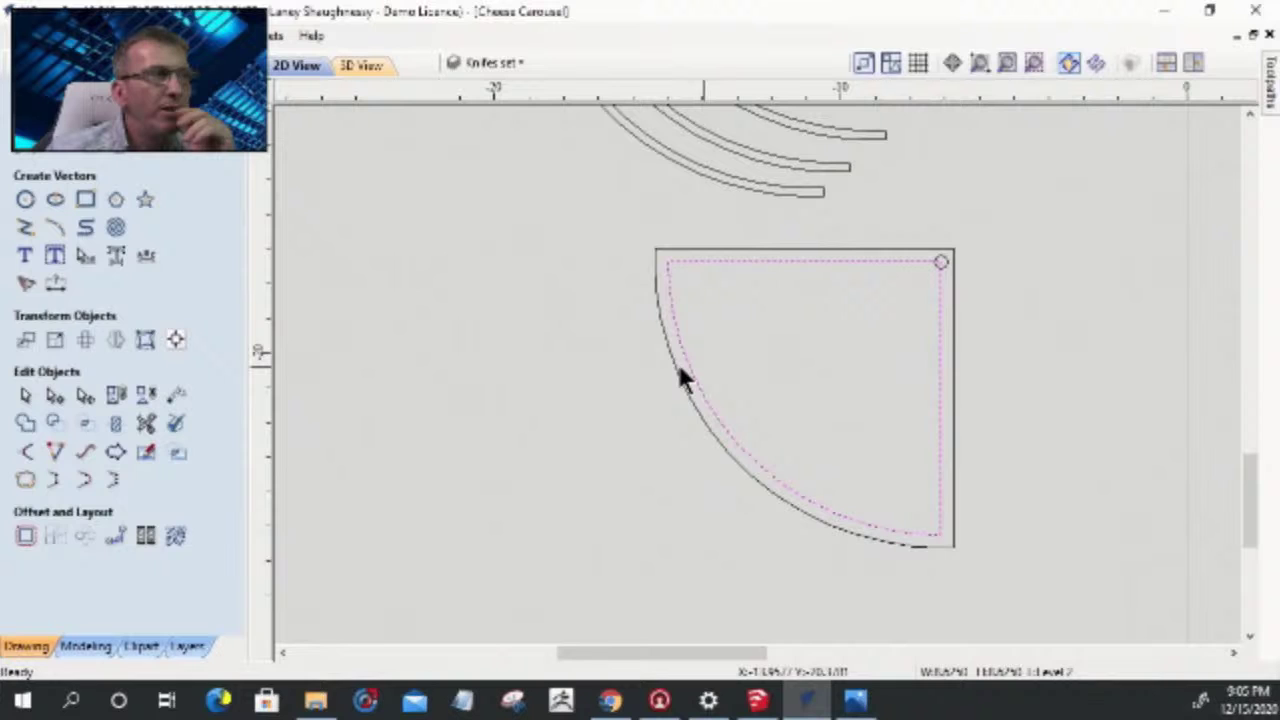
click(177, 395)
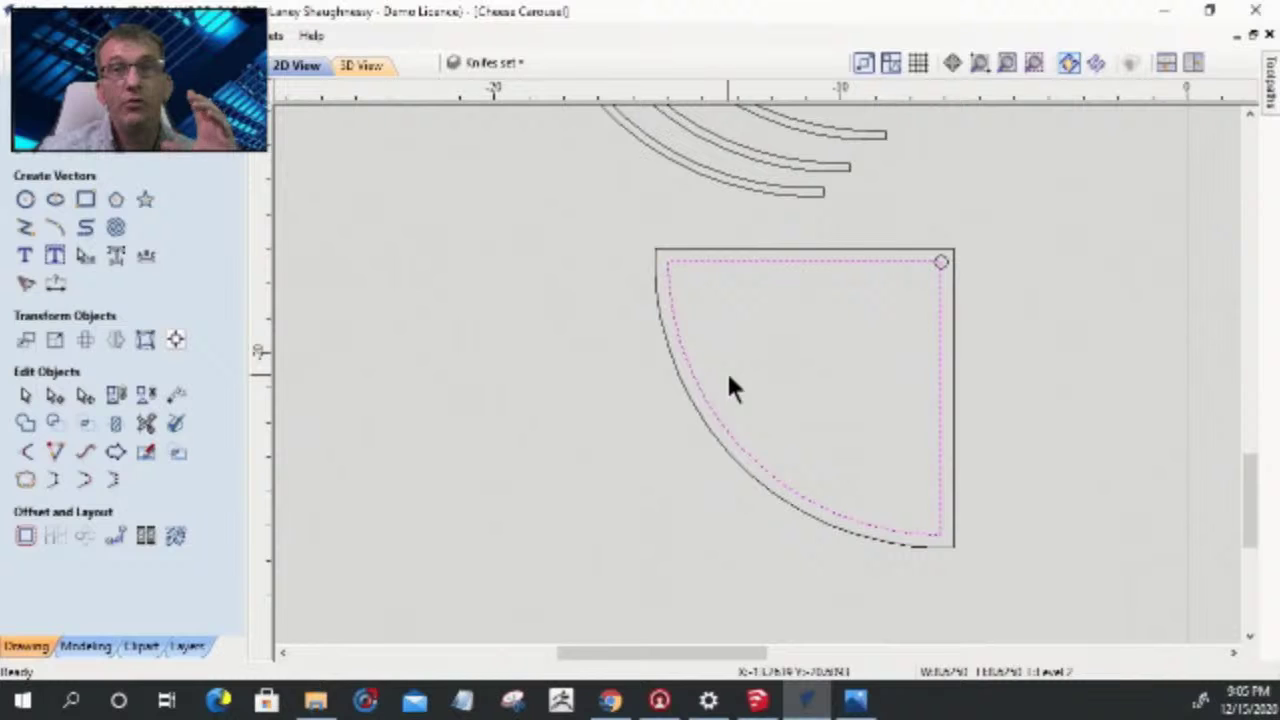
- Offset the corner hole of the tray below the sheet outward by .5 inches
click(945, 259)
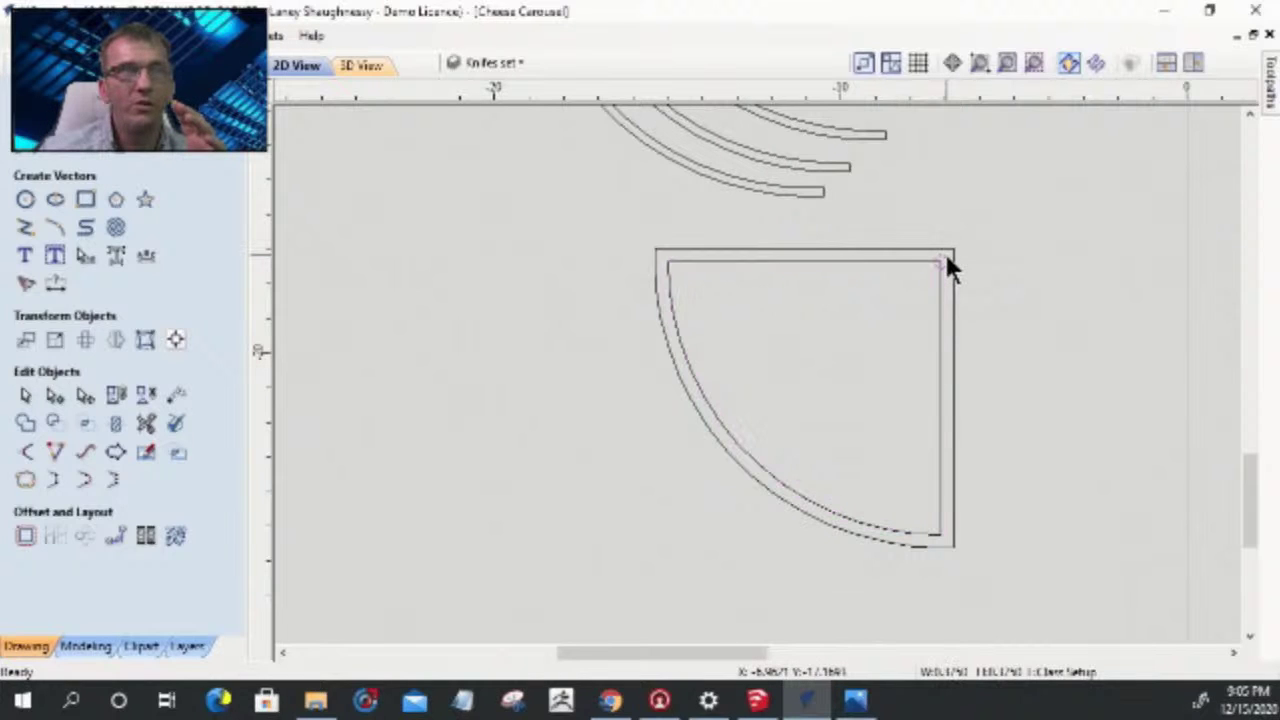
click(24, 537)
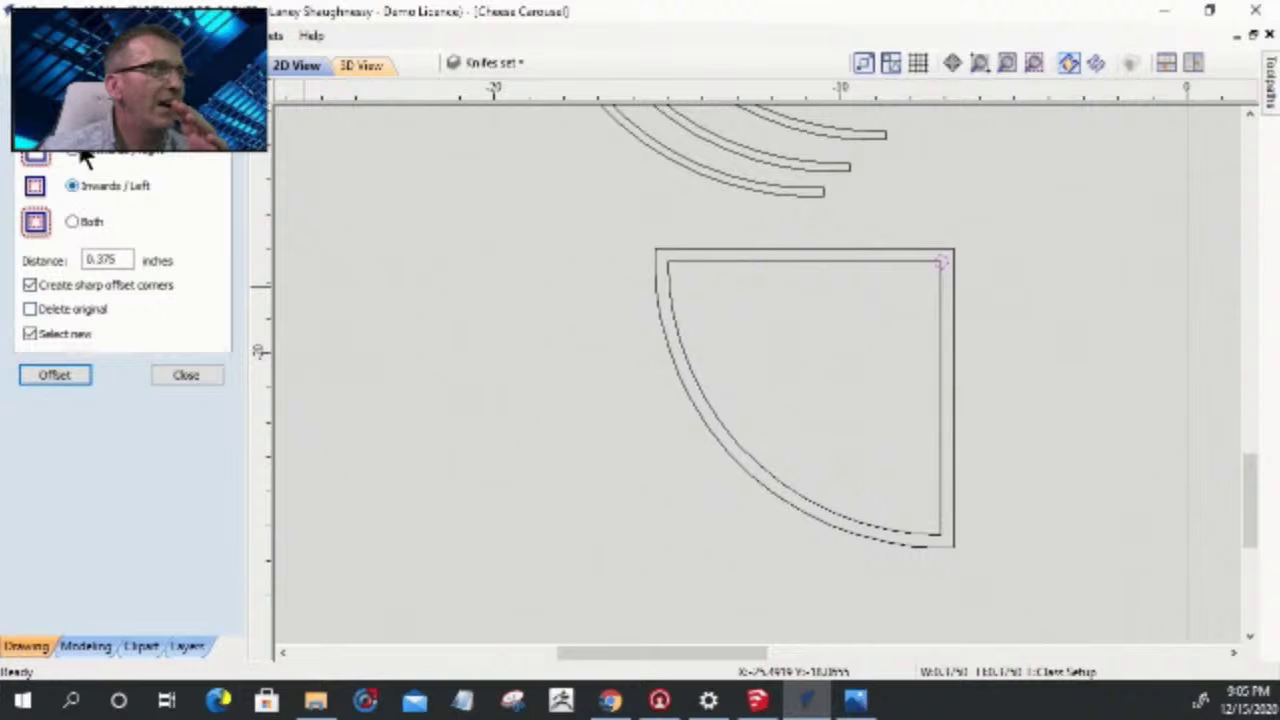
drag(118, 261, 50, 258)
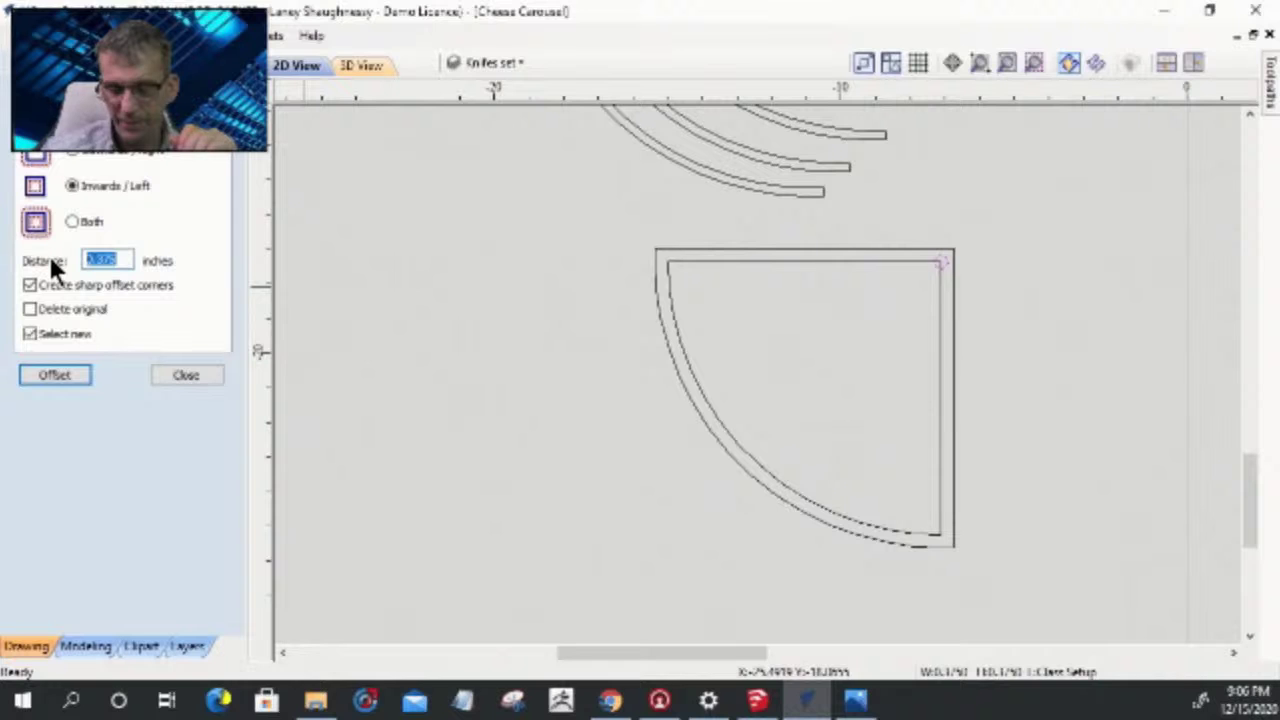
text(.5)
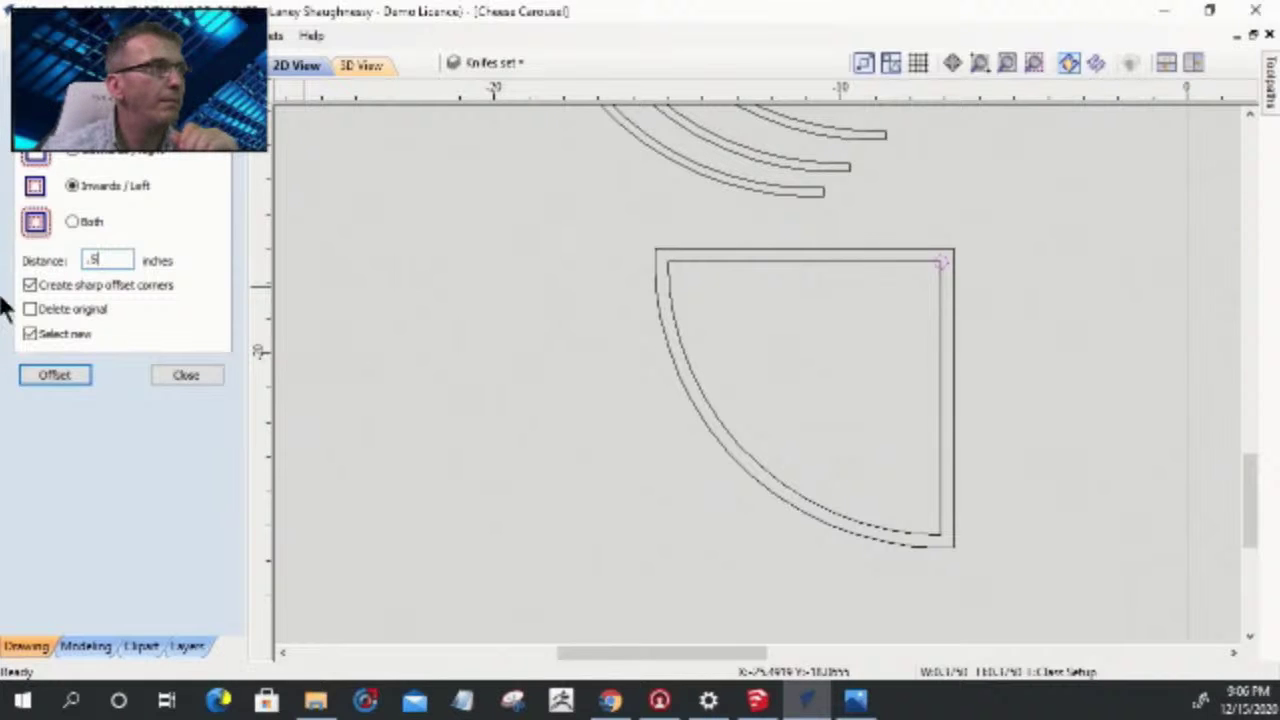
click(38, 377)
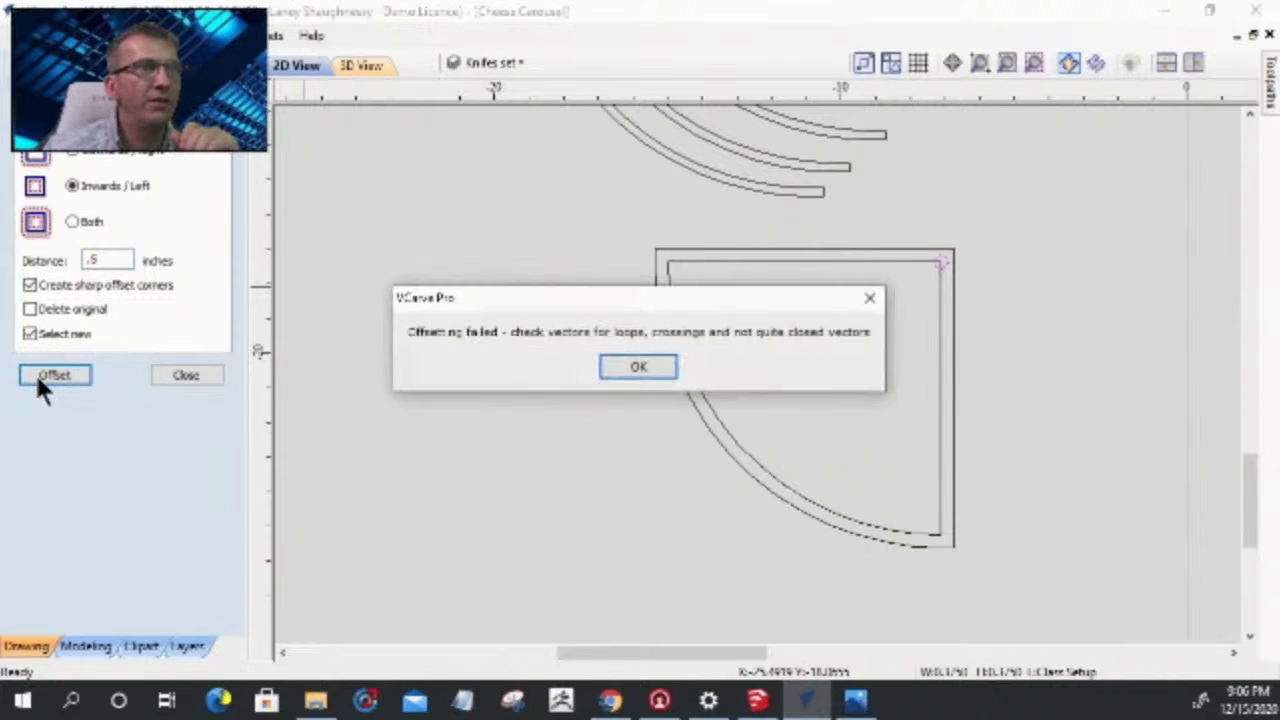
click(637, 366)
click(72, 152)
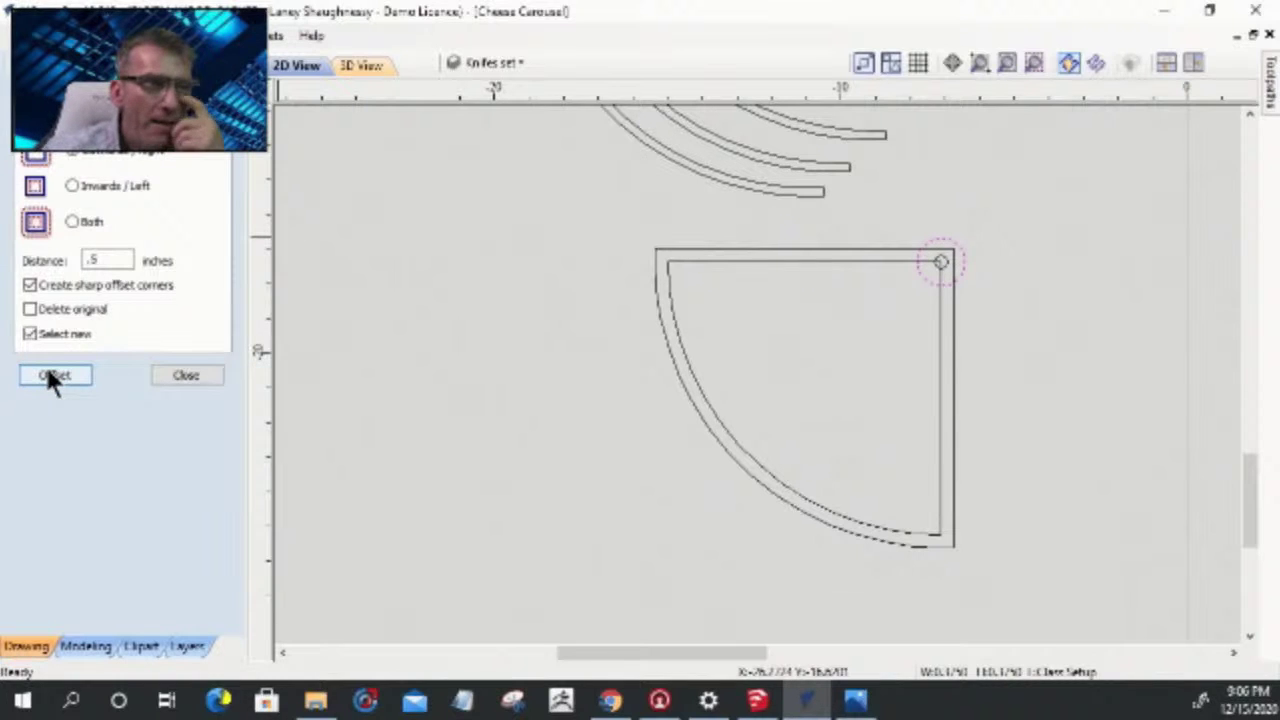
click(52, 376)
key(Escape)
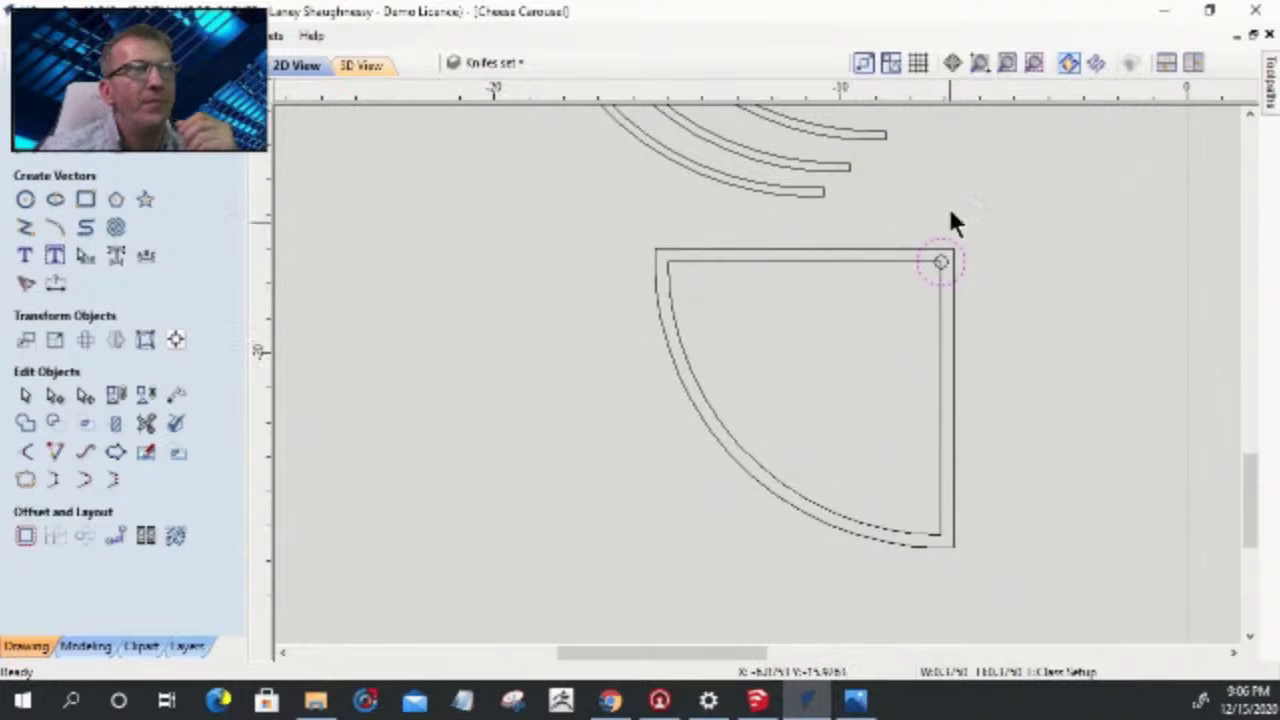
- Trim the overlapping parts of the clearance circle and inner outline so the pocket curves around the tray's corner hole
click(145, 423)
scroll(970, 210, up, 5)
click(890, 330)
click(794, 382)
click(816, 410)
click(869, 445)
click(908, 498)
scroll(995, 249, down, 5)
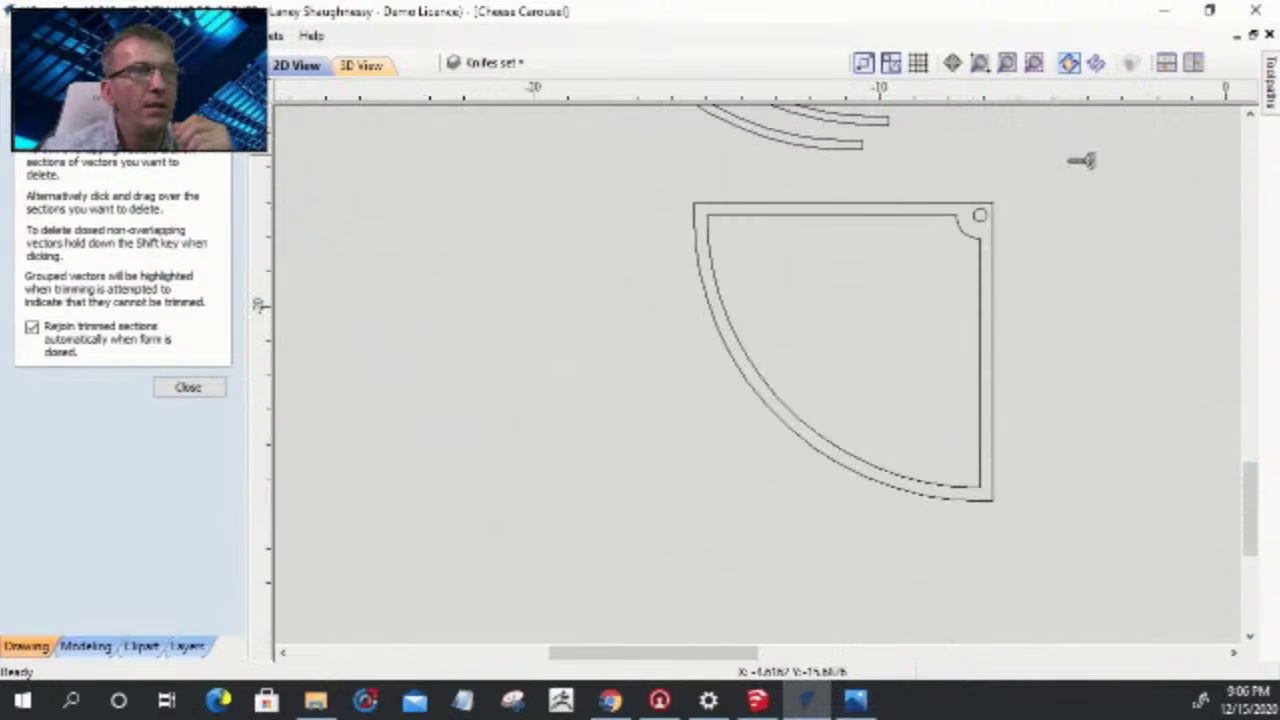
click(183, 389)
- Set up the Fillet tool for normal fillets with a radius of 7/32 inches
click(25, 453)
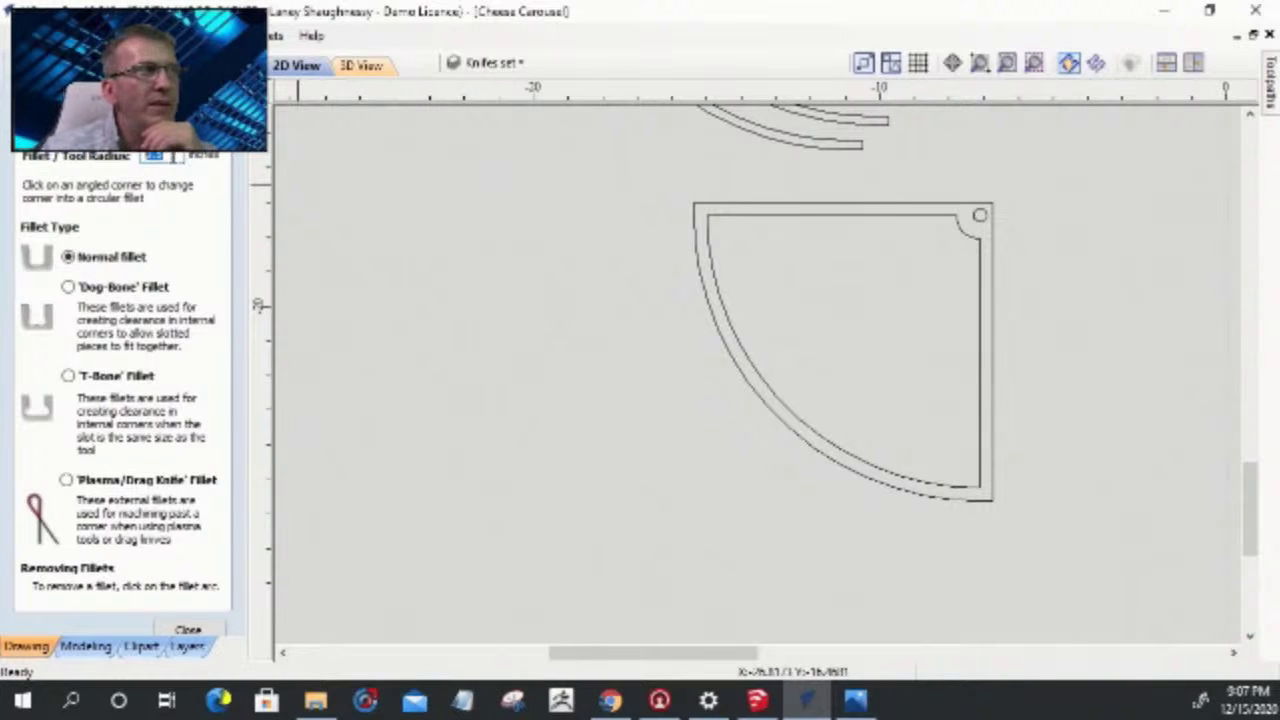
text(4)
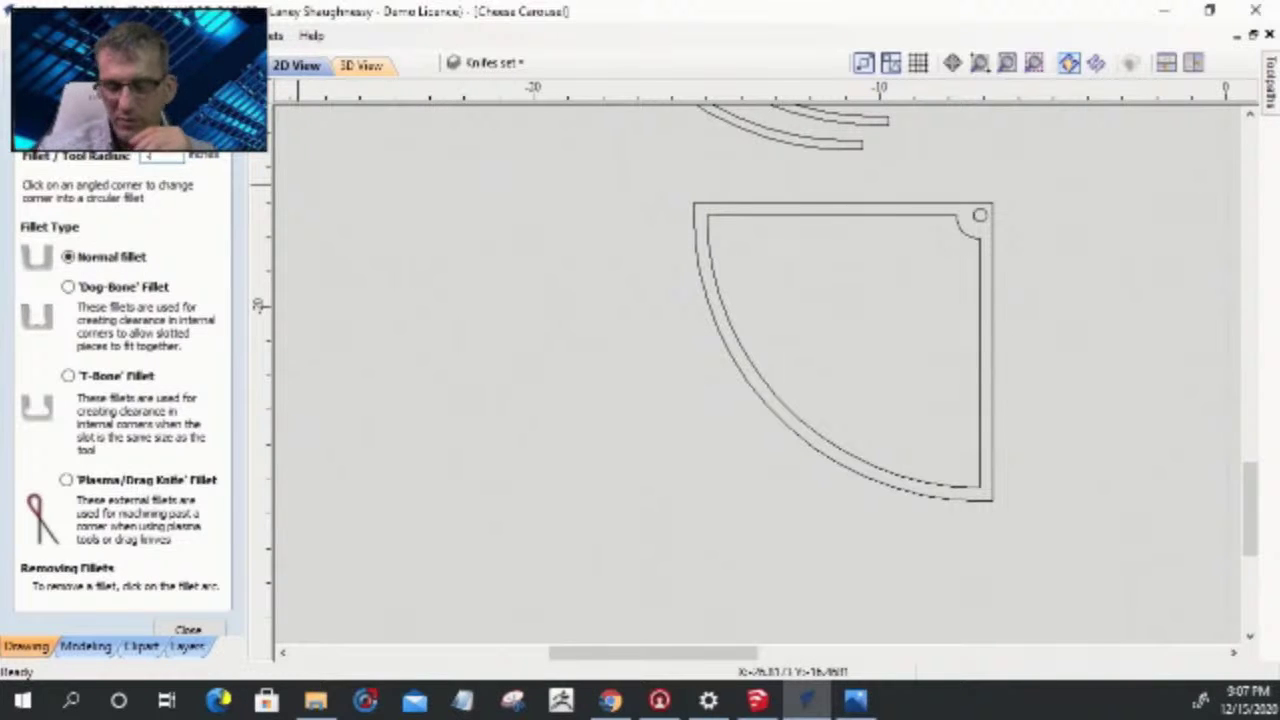
key(BackSpace)
text(.125)
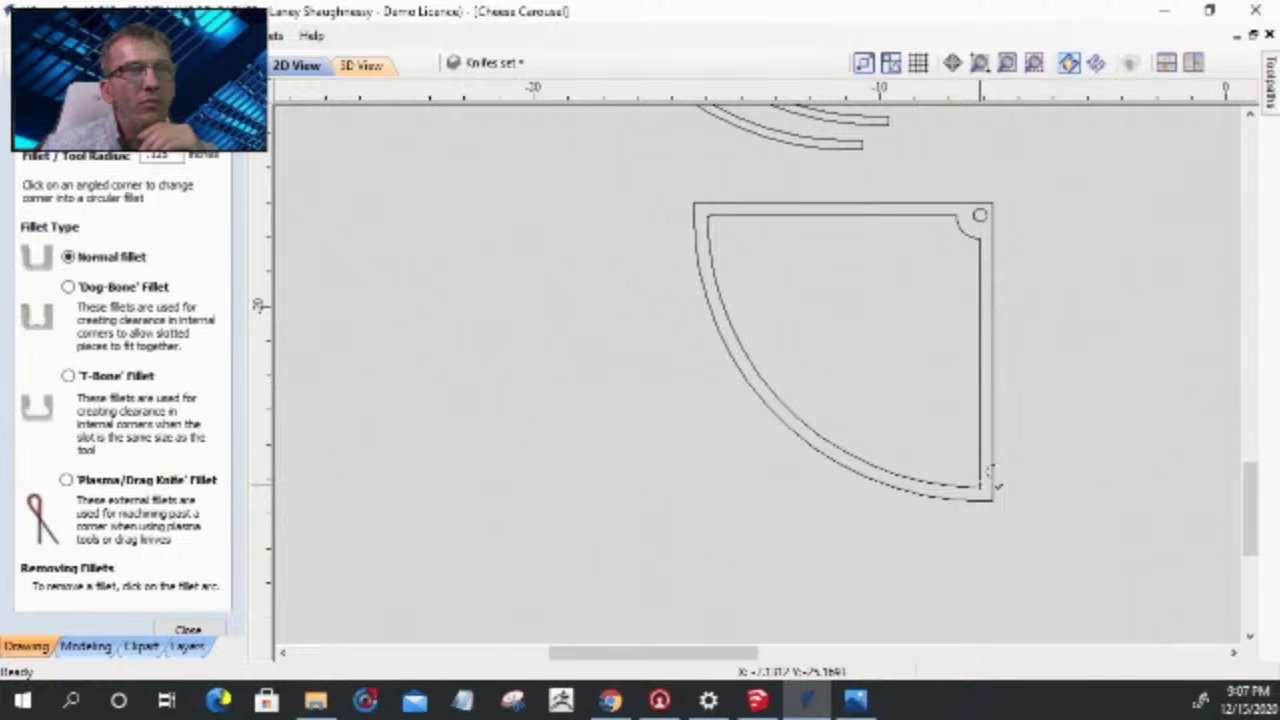
scroll(933, 220, up, 3)
scroll(930, 235, down, 3)
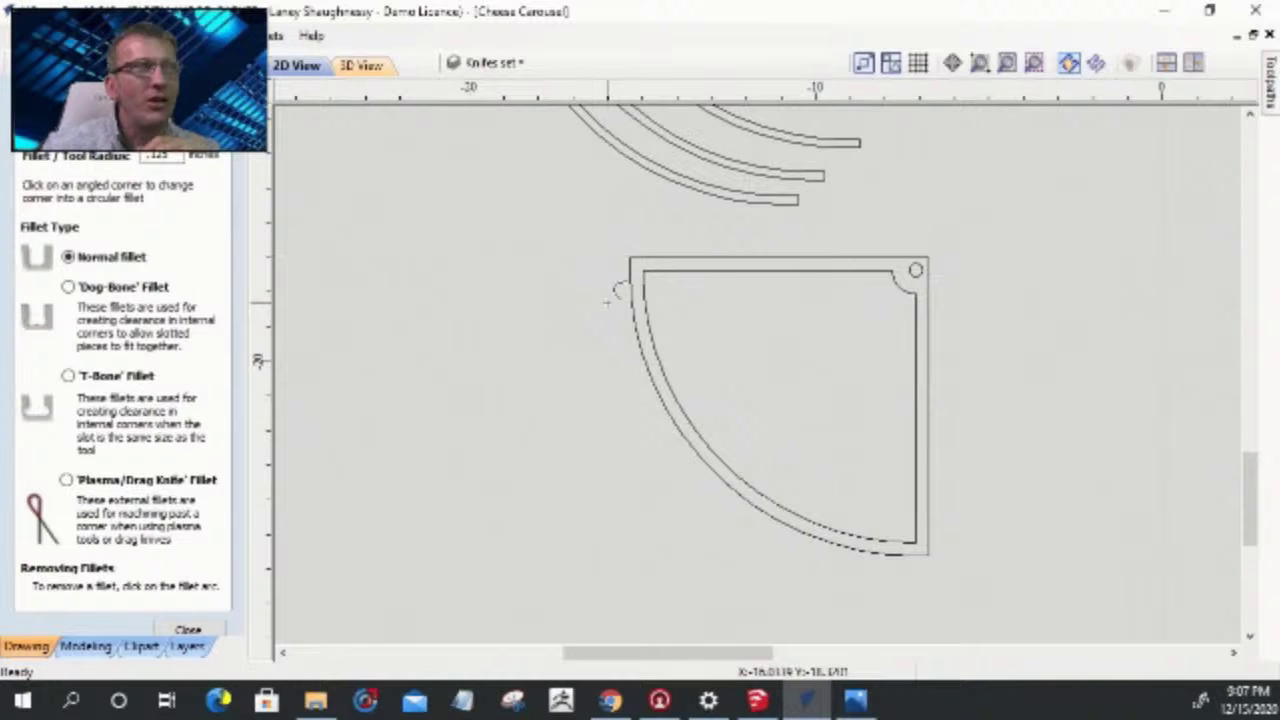
double_click(157, 156)
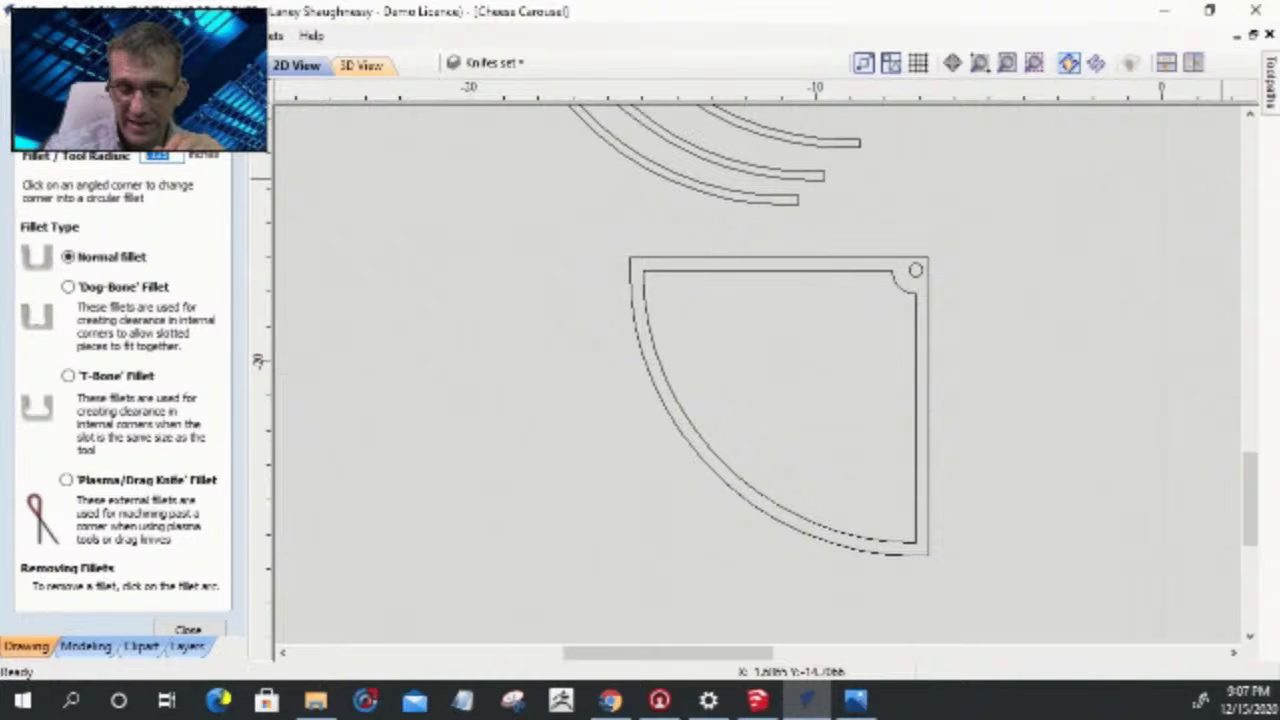
text(0.25)
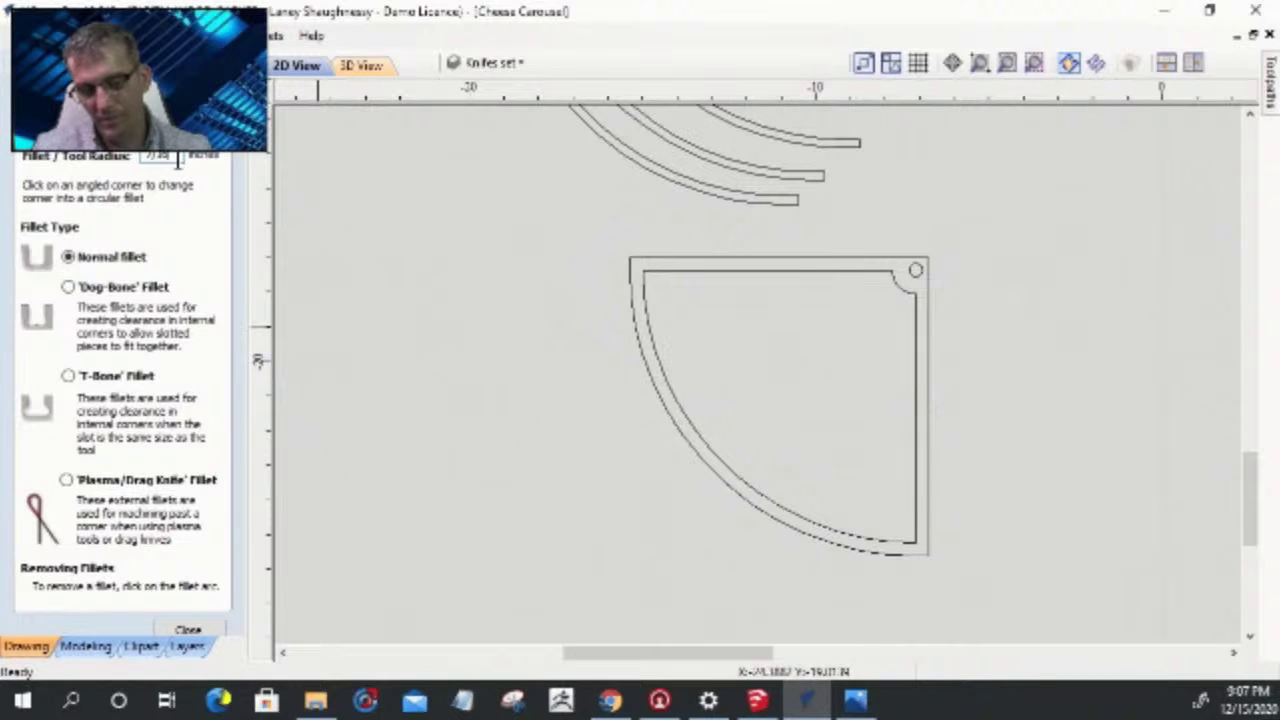
key(Return)
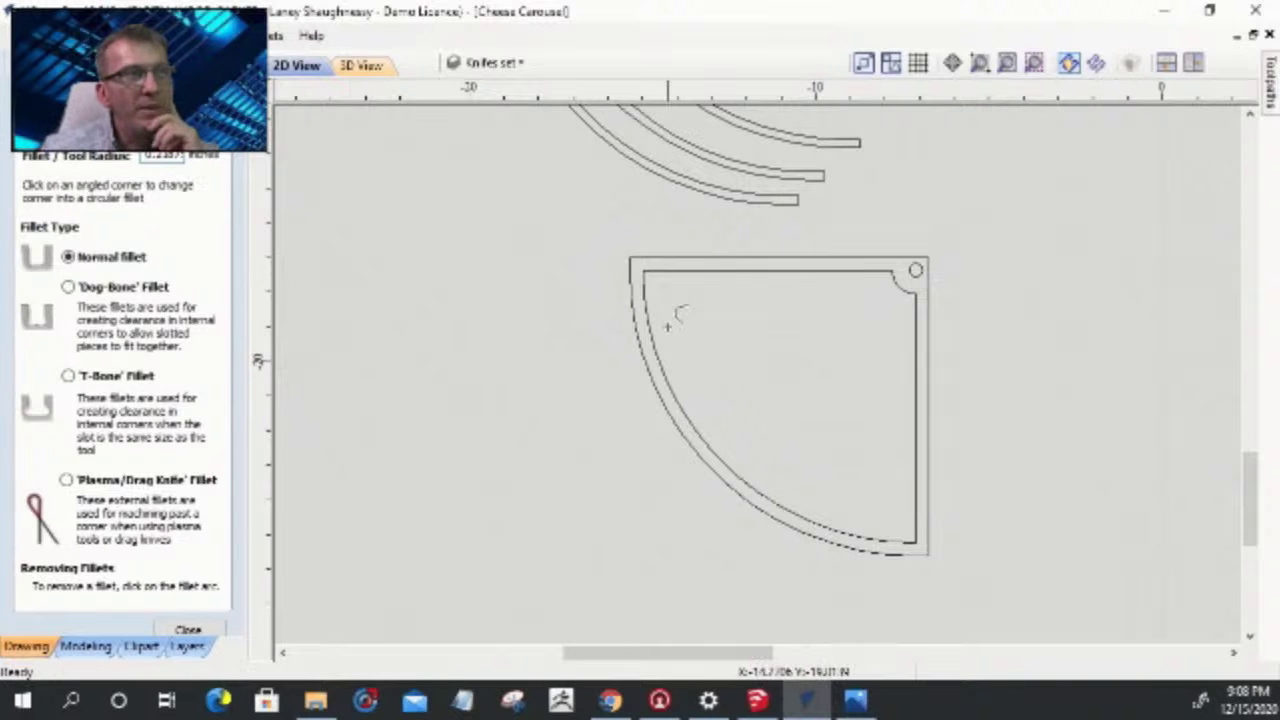
- Fillet the corners of the tray's inner outline, including both ends of the curved cutout around the hole
scroll(643, 285, up, 3)
scroll(760, 290, down, 3)
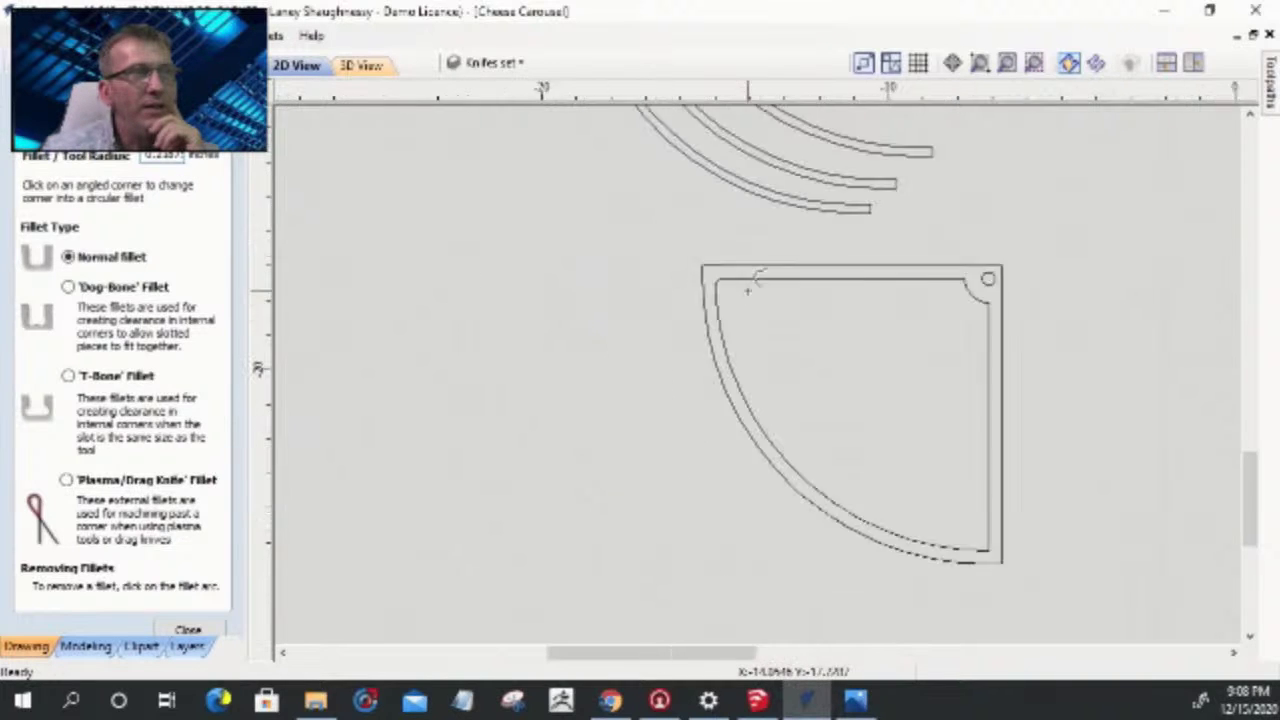
scroll(945, 495, up, 3)
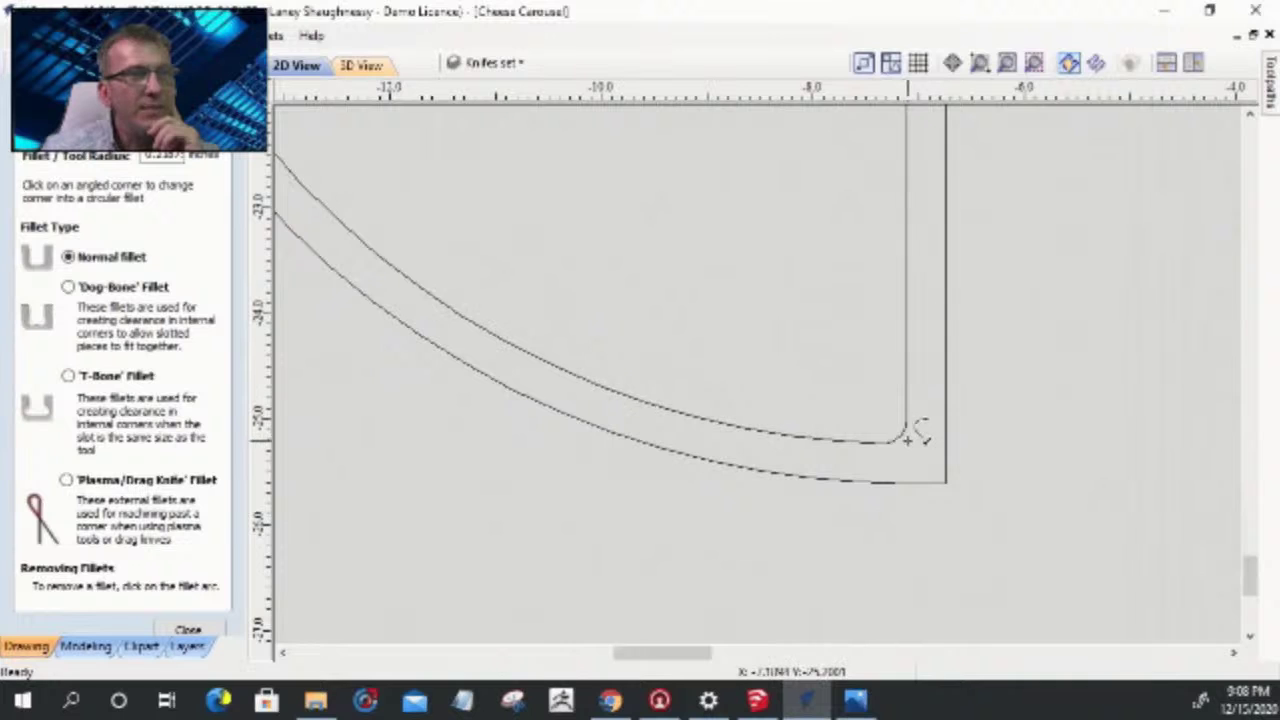
scroll(914, 428, down, 3)
scroll(914, 243, up, 3)
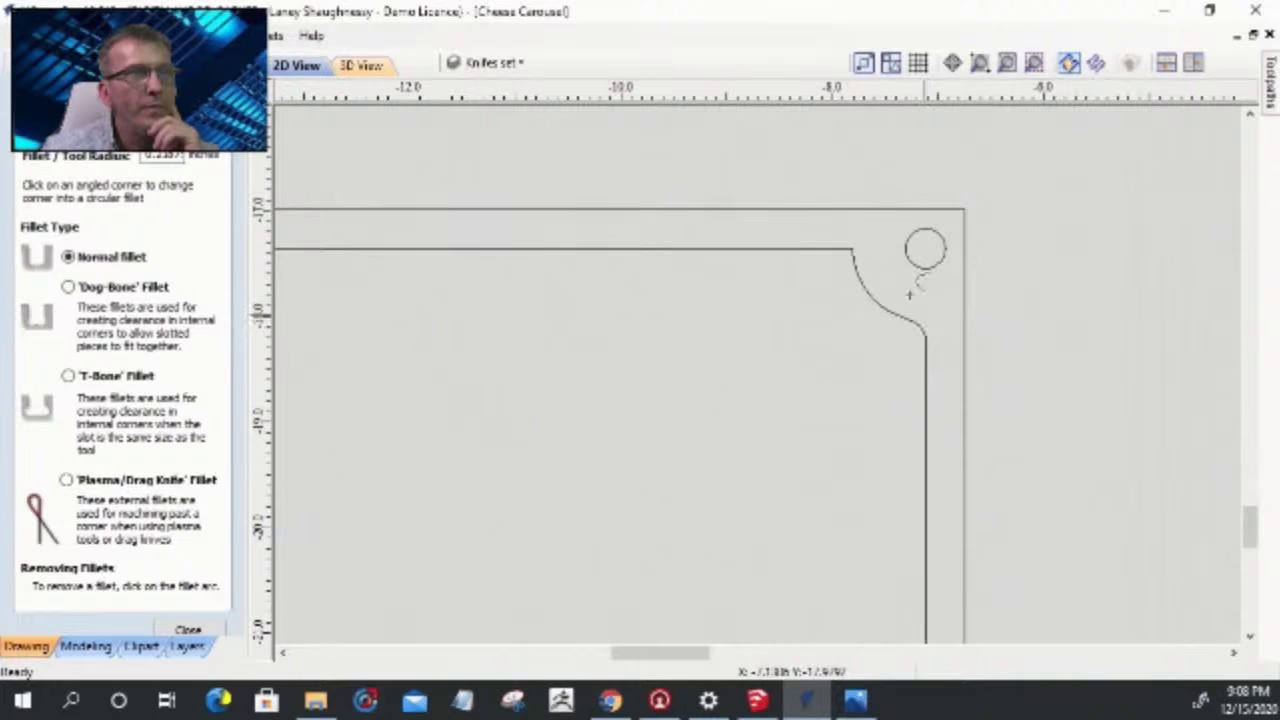
scroll(868, 242, down, 1)
scroll(878, 236, up, 2)
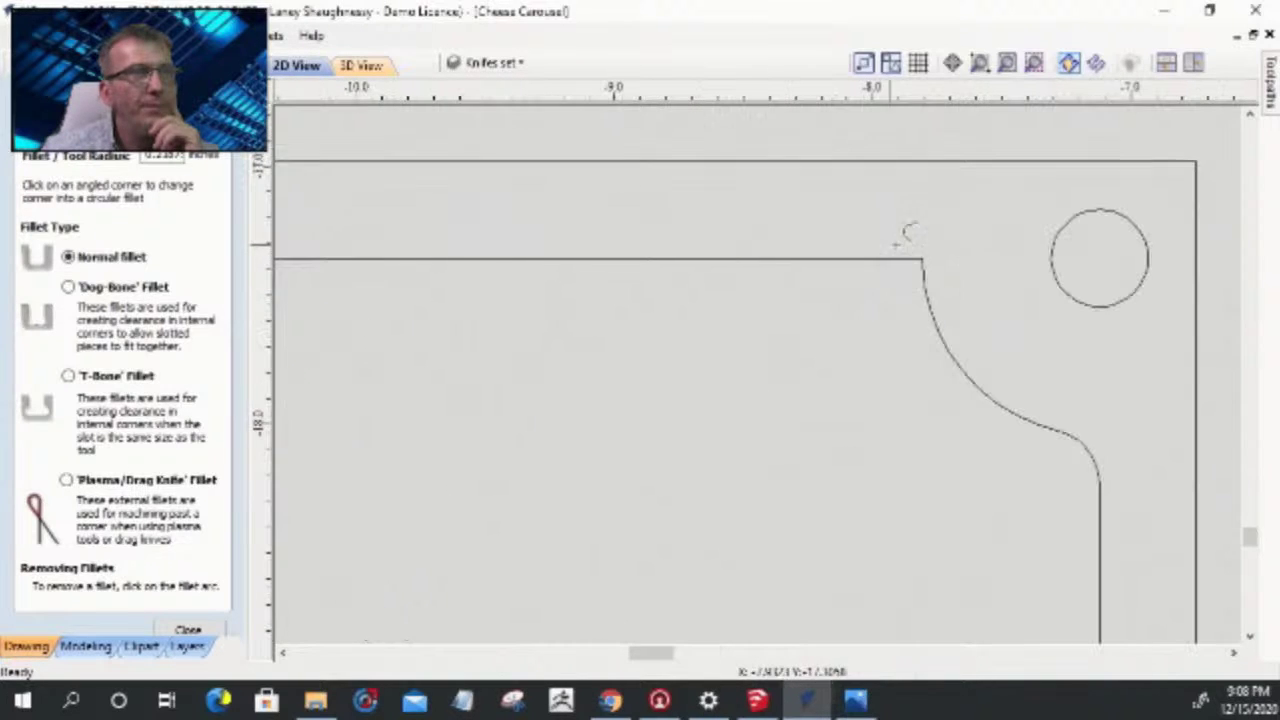
scroll(937, 250, down, 2)
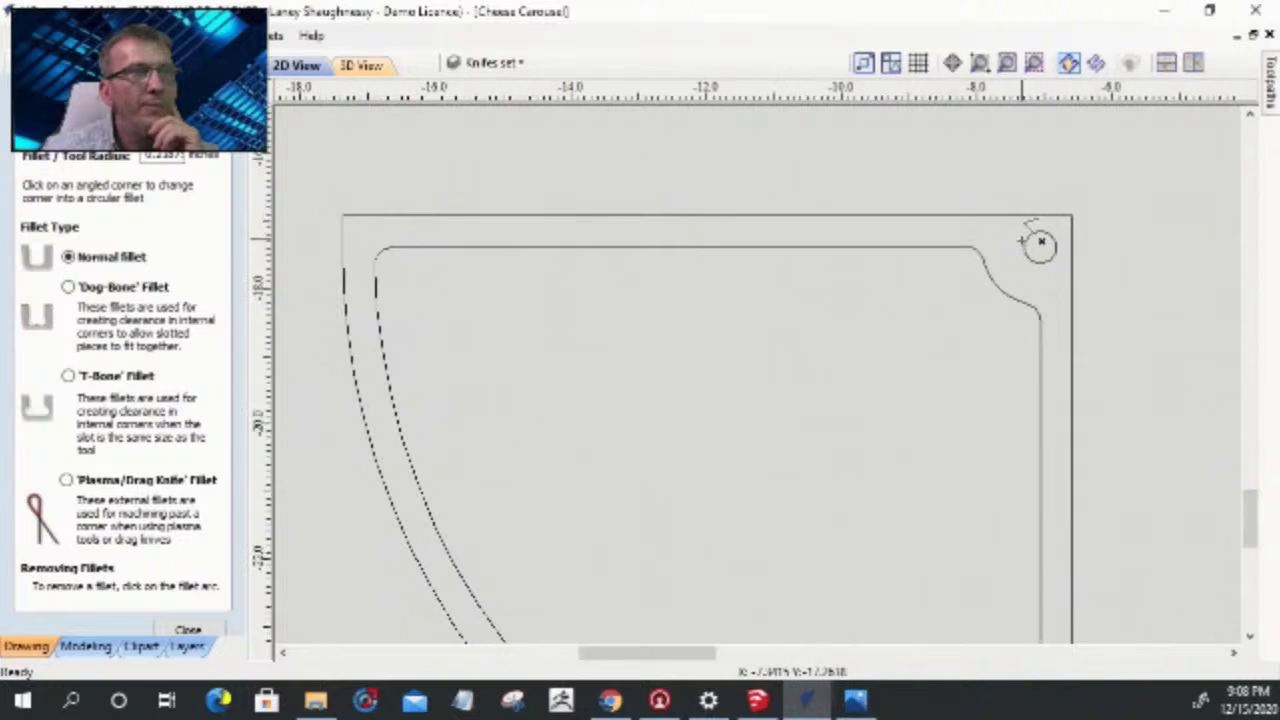
scroll(1025, 243, down, 2)
click(205, 629)
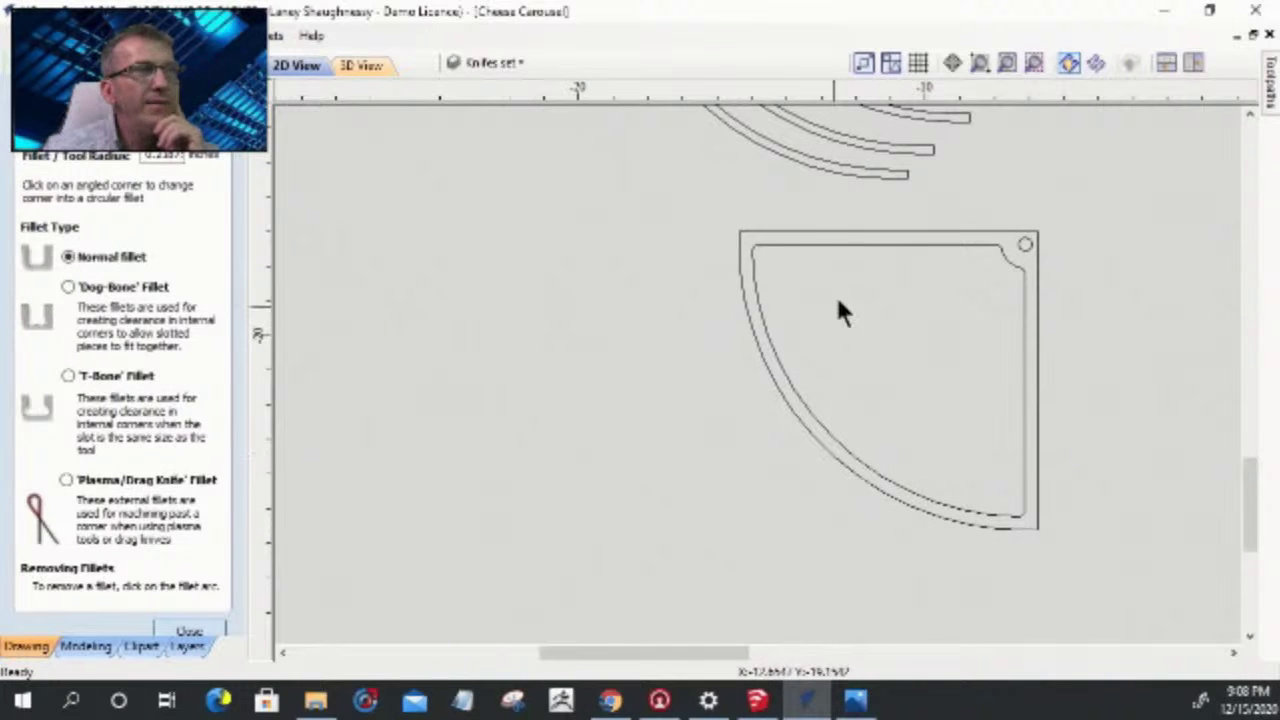
- Move the filleted tray together with its inner outline and corner hole into the lower-left quadrant of the square sheet
scroll(835, 294, down, 3)
drag(936, 426, 936, 428)
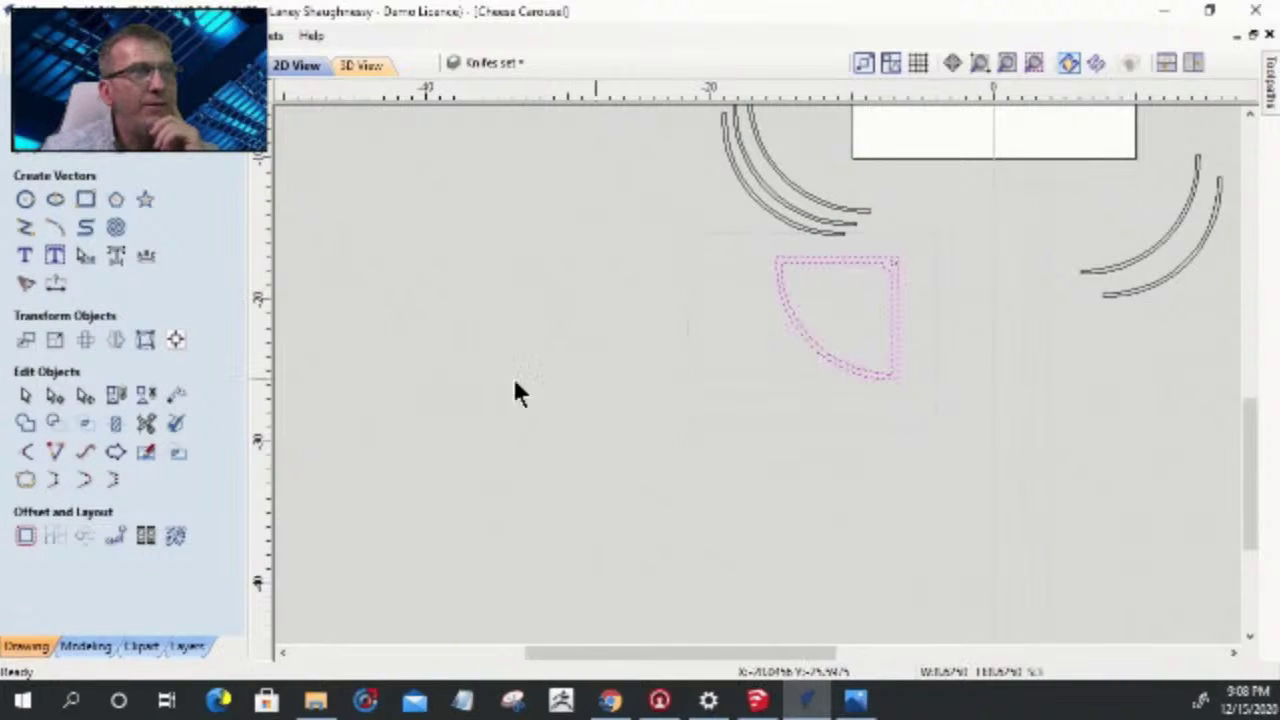
scroll(474, 330, down, 3)
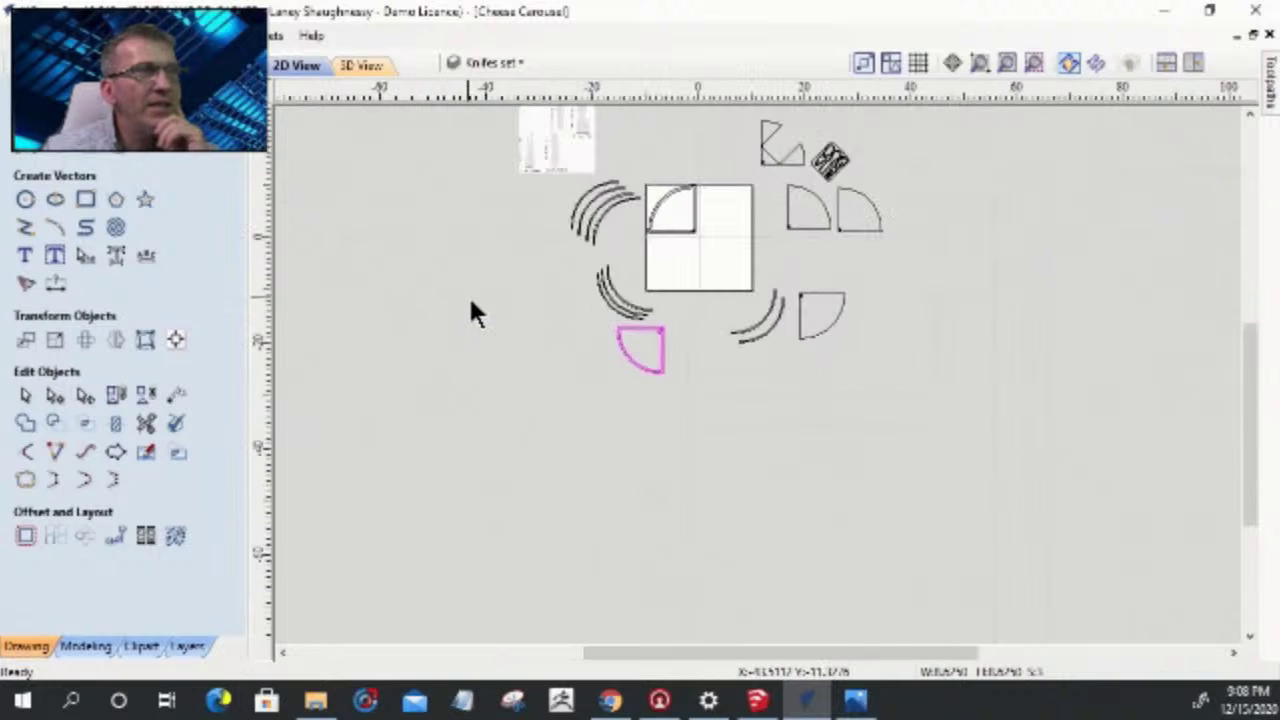
click(643, 333)
scroll(641, 338, up, 3)
scroll(643, 338, up, 1)
drag(640, 286, 757, 140)
scroll(805, 300, down, 2)
scroll(795, 280, down, 1)
scroll(790, 330, up, 2)
drag(786, 366, 797, 280)
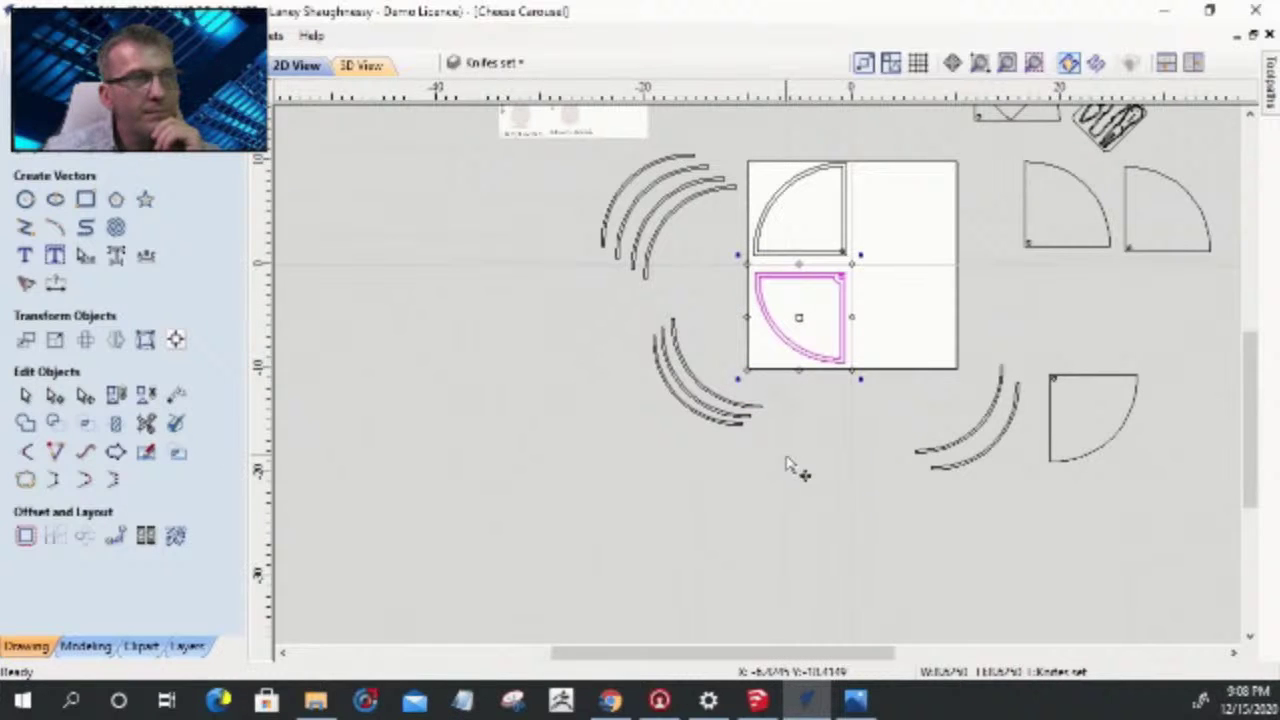
- Offset the outline of the quarter-circle tray to the lower right of the sheet inward by 0.375 inches
click(1049, 410)
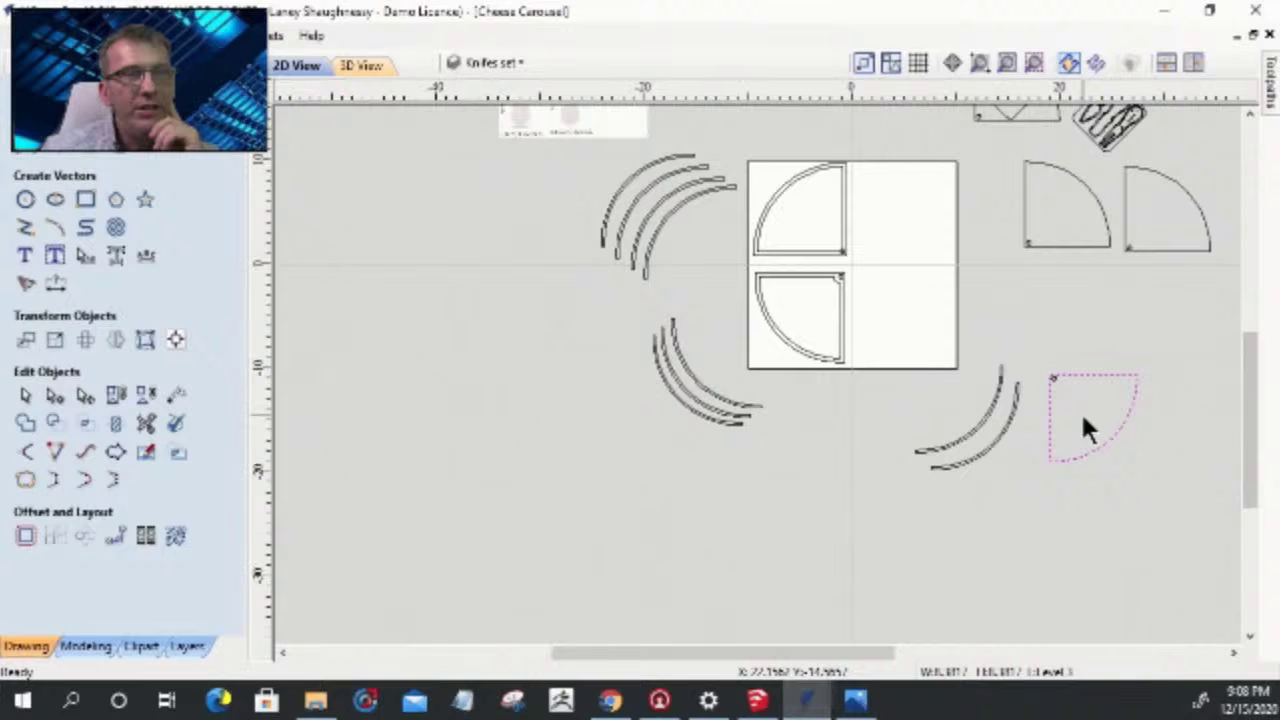
scroll(1083, 418, up, 3)
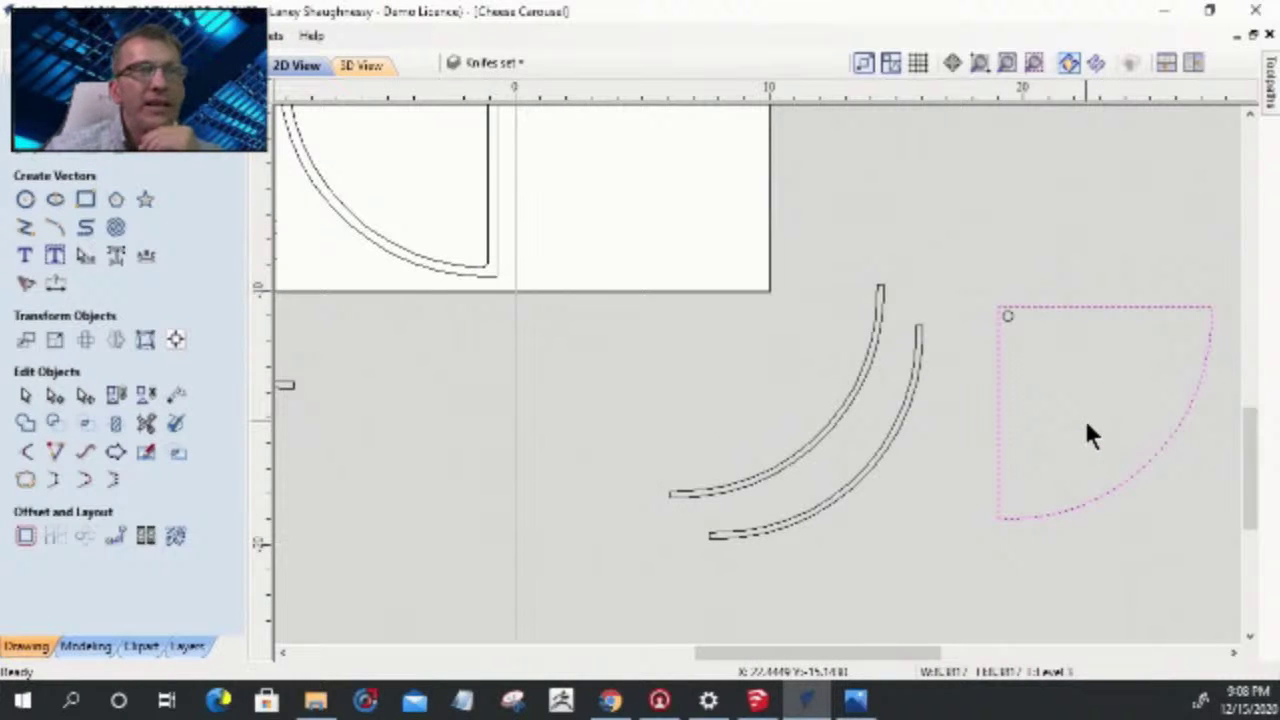
click(26, 537)
click(98, 262)
text(3)
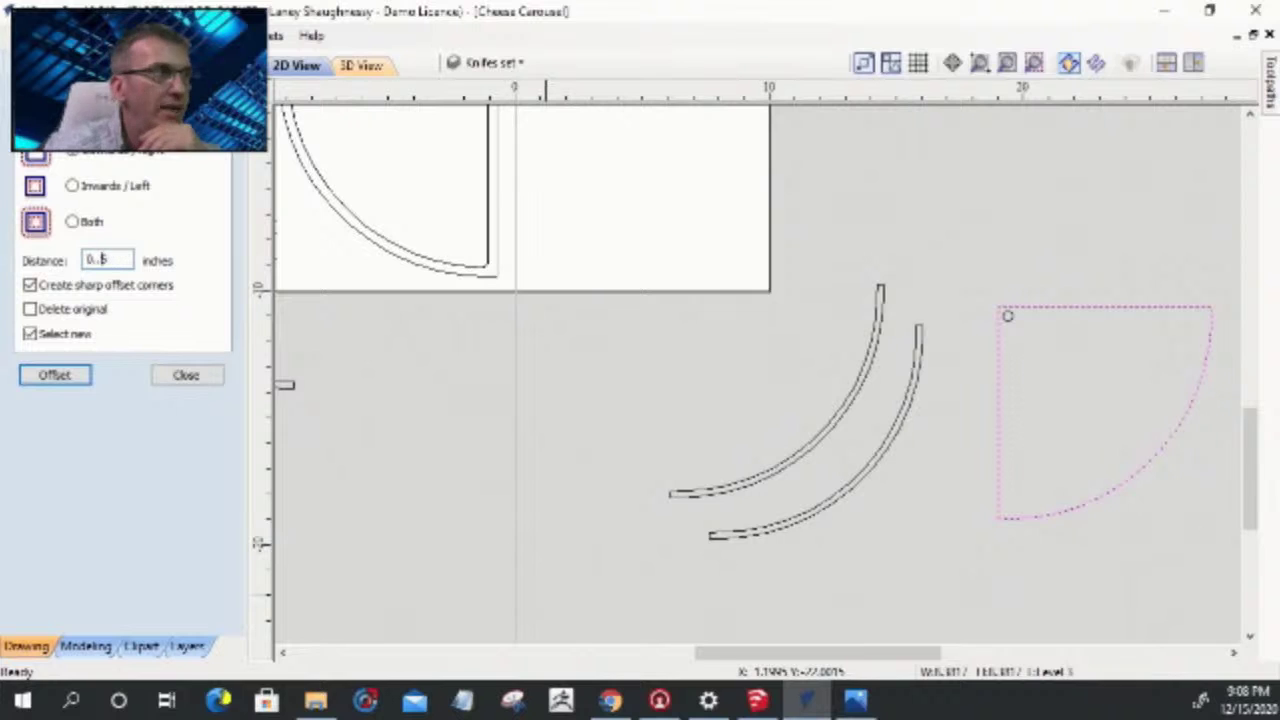
text(7)
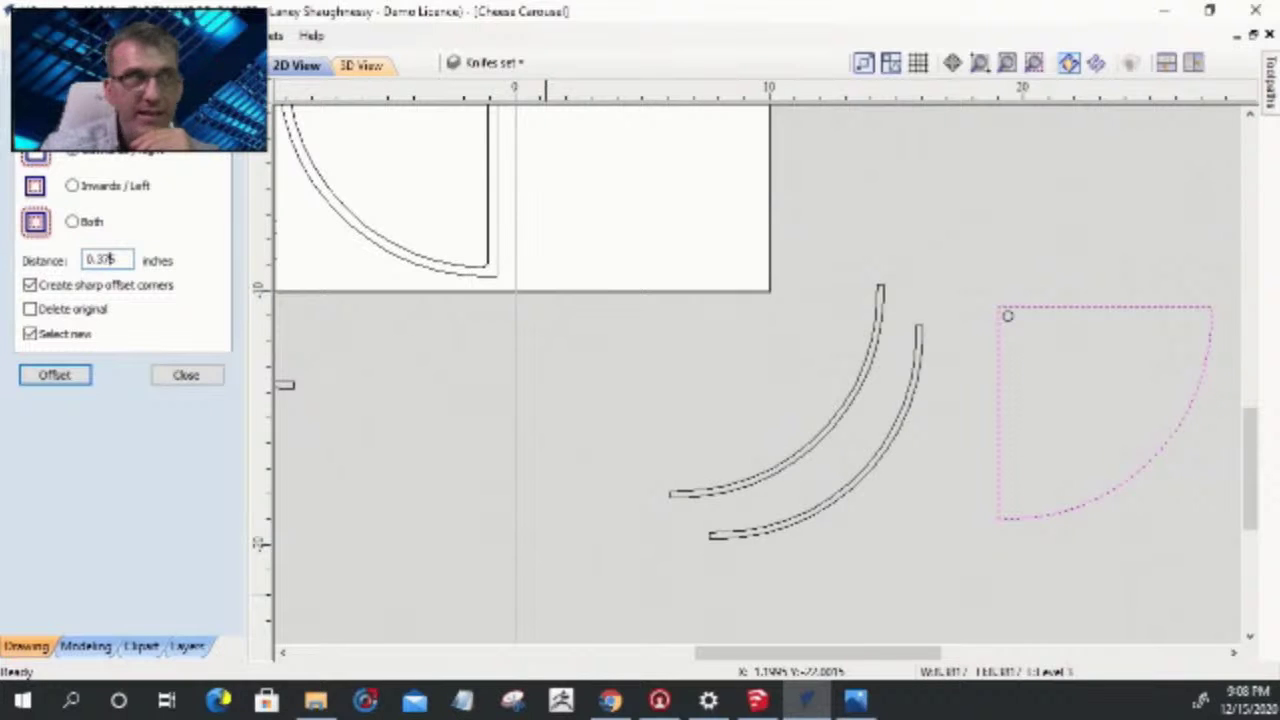
click(62, 377)
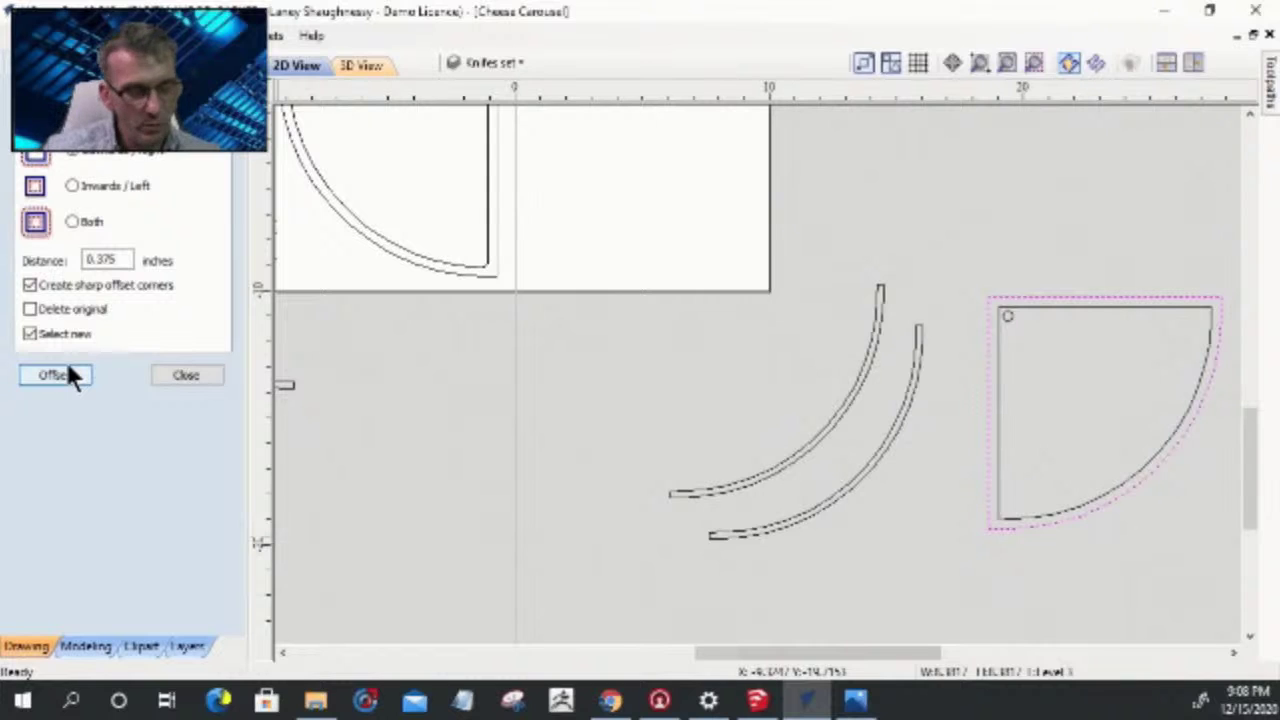
key(ctrl+z)
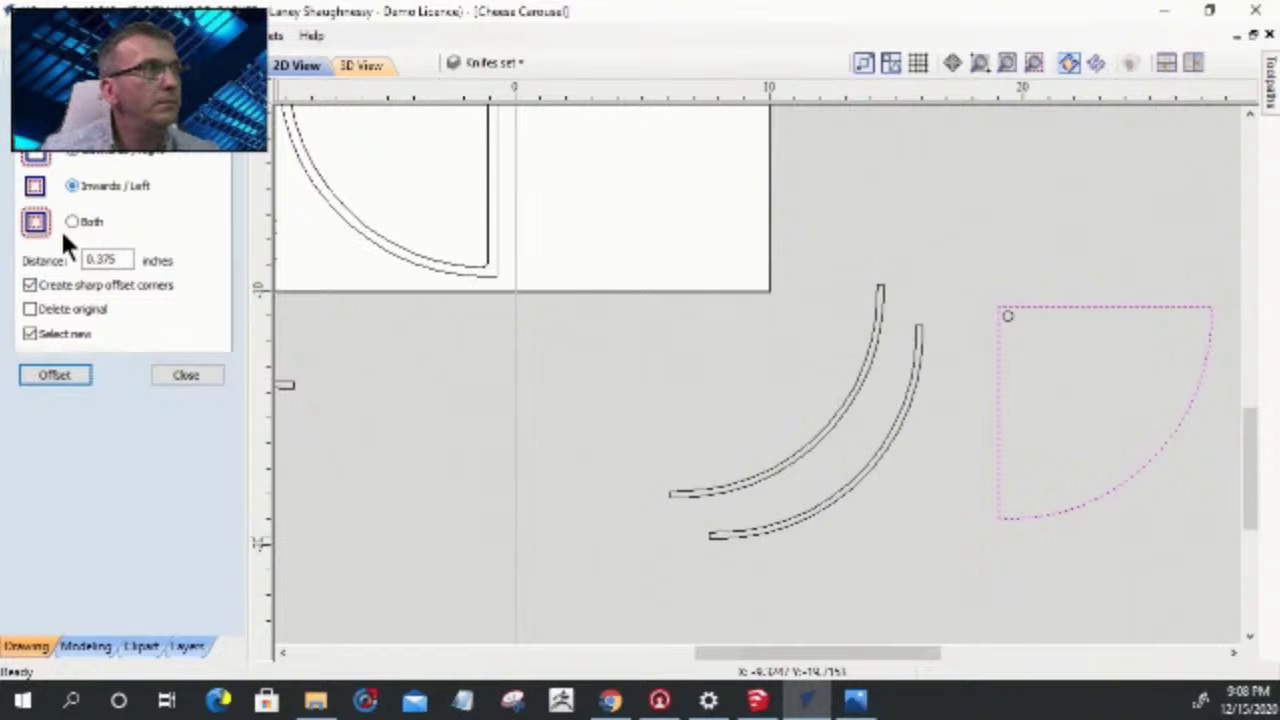
click(54, 377)
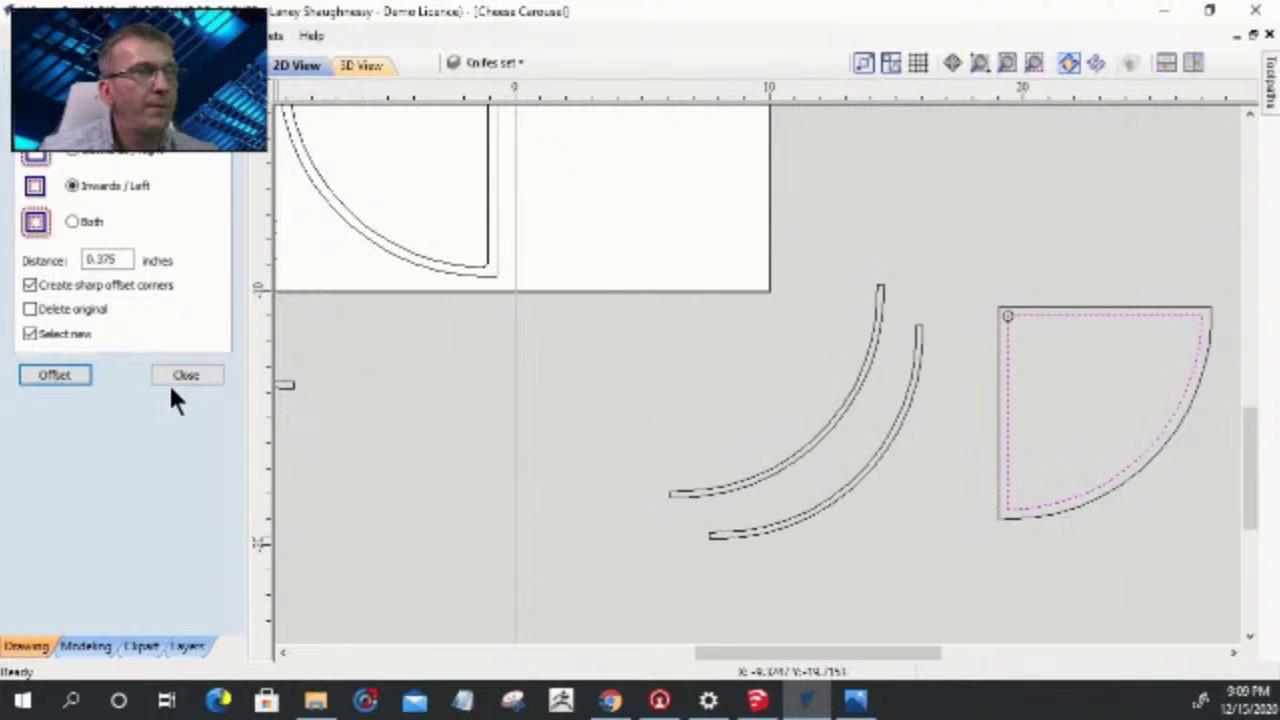
click(193, 375)
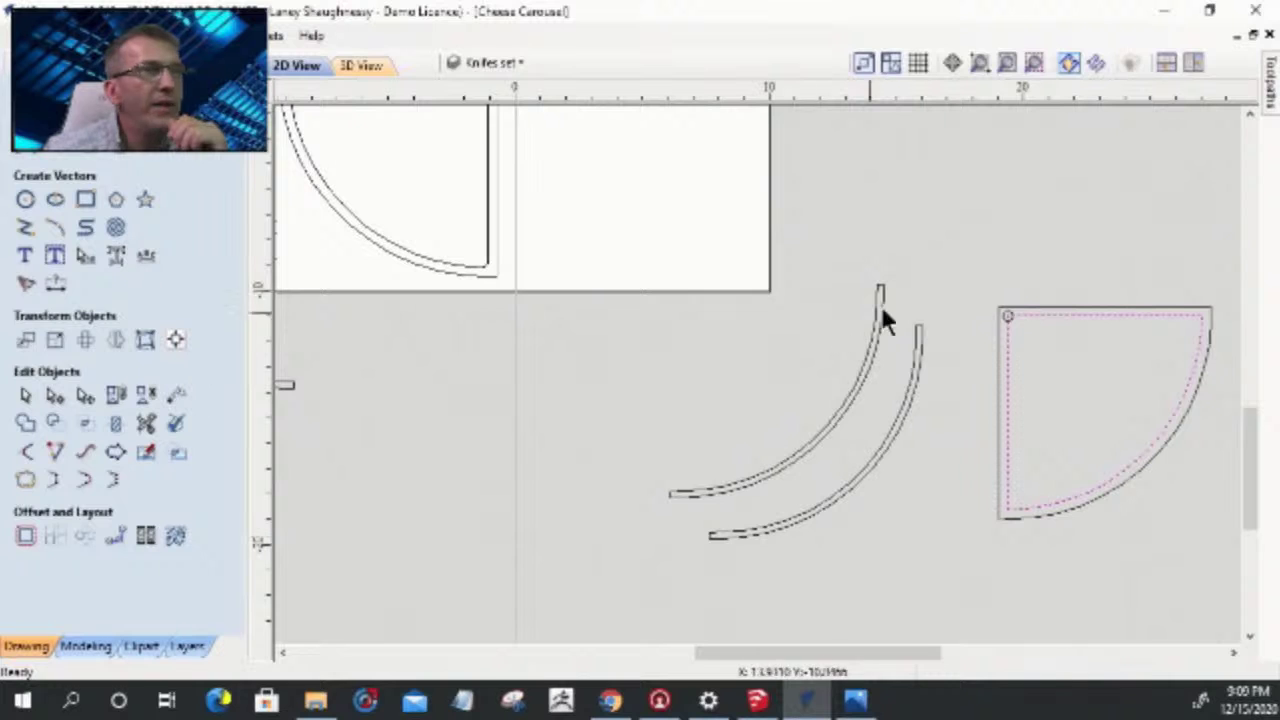
- Offset the corner hole of the tray to the lower right of the sheet outward by .5 inches
scroll(1012, 312, up, 3)
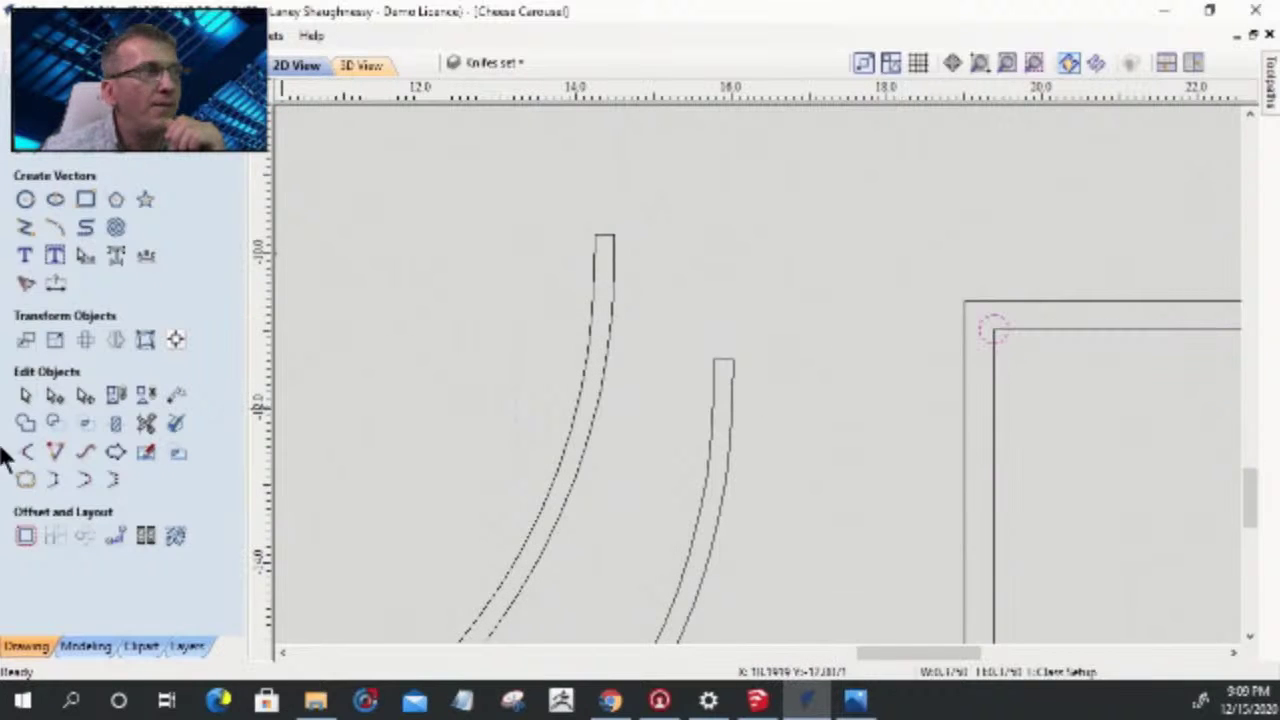
click(25, 535)
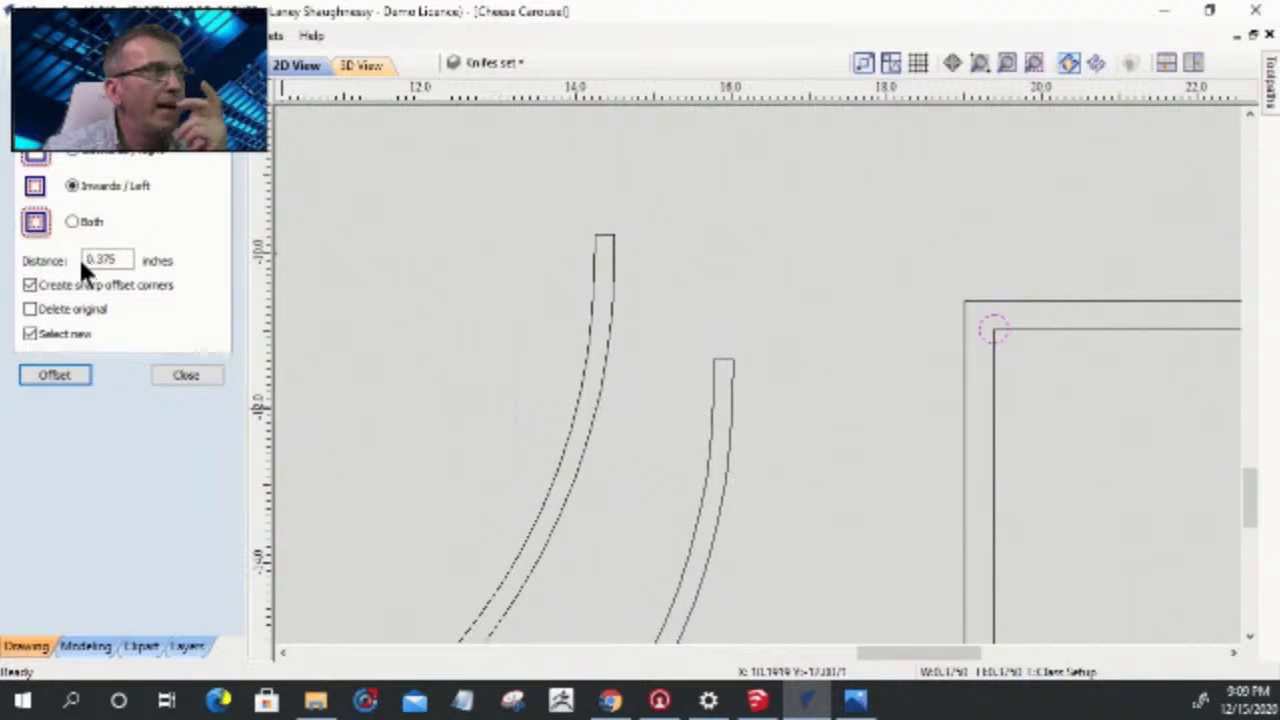
click(74, 154)
drag(122, 260, 73, 260)
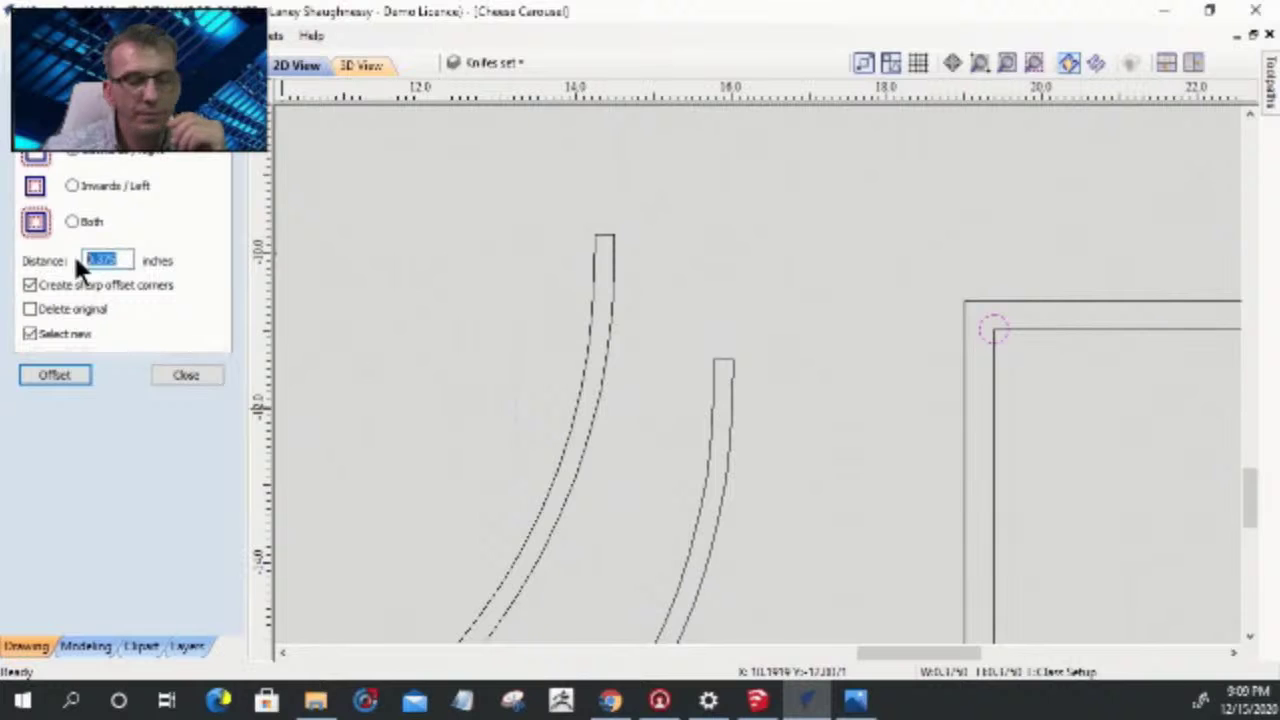
text(.5)
click(56, 380)
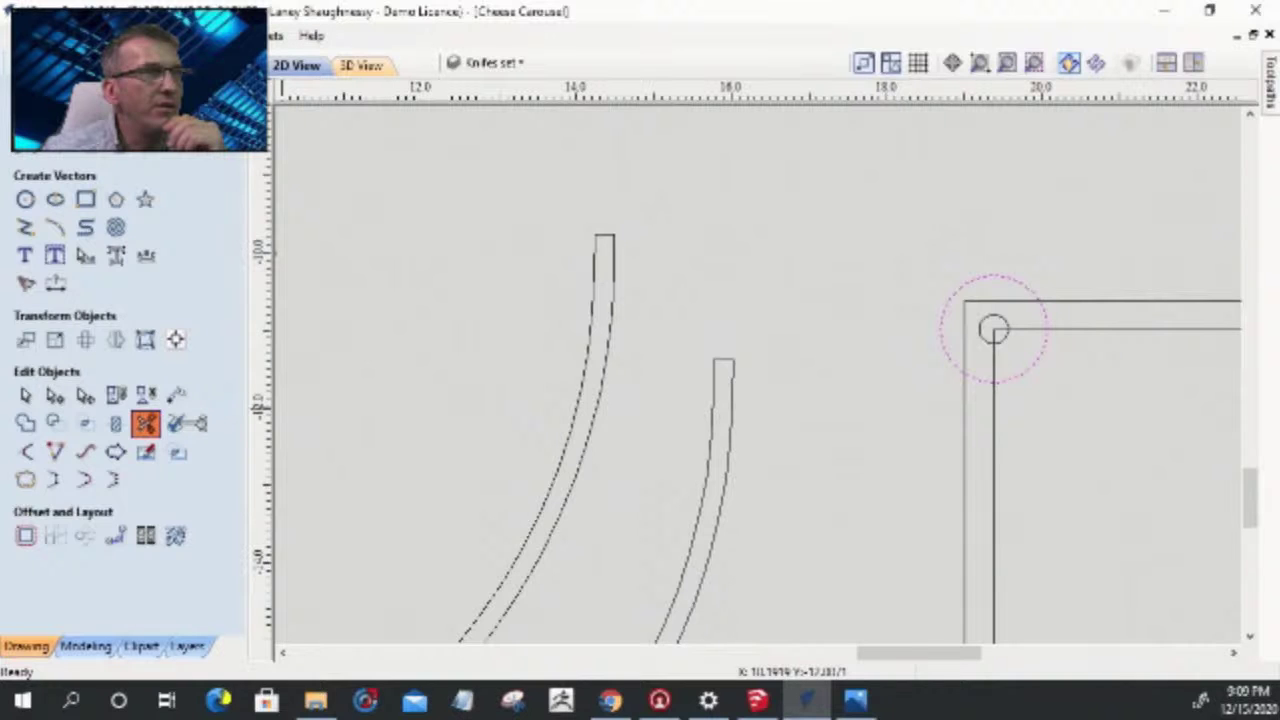
- Trim the lower-right tray's clearance circle and inner outline to leave a single pocket outline curving around its corner hole
scroll(1067, 306, up, 4)
click(955, 368)
click(888, 450)
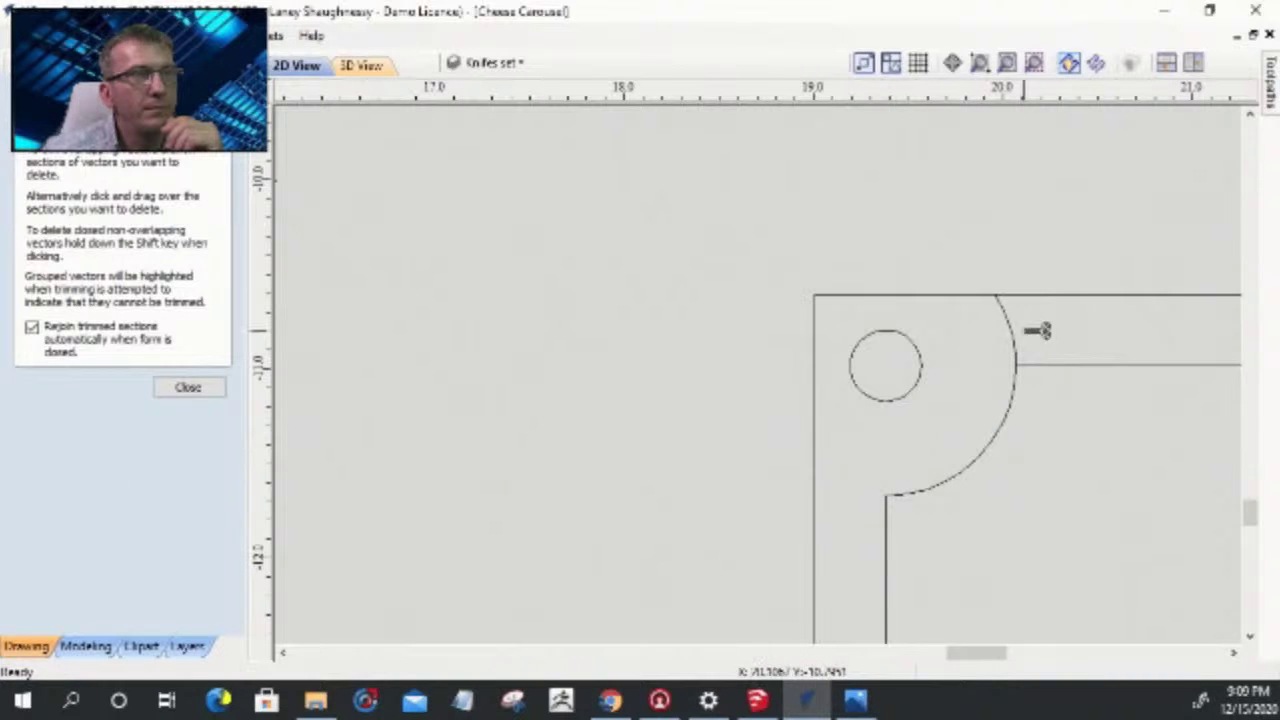
click(1013, 338)
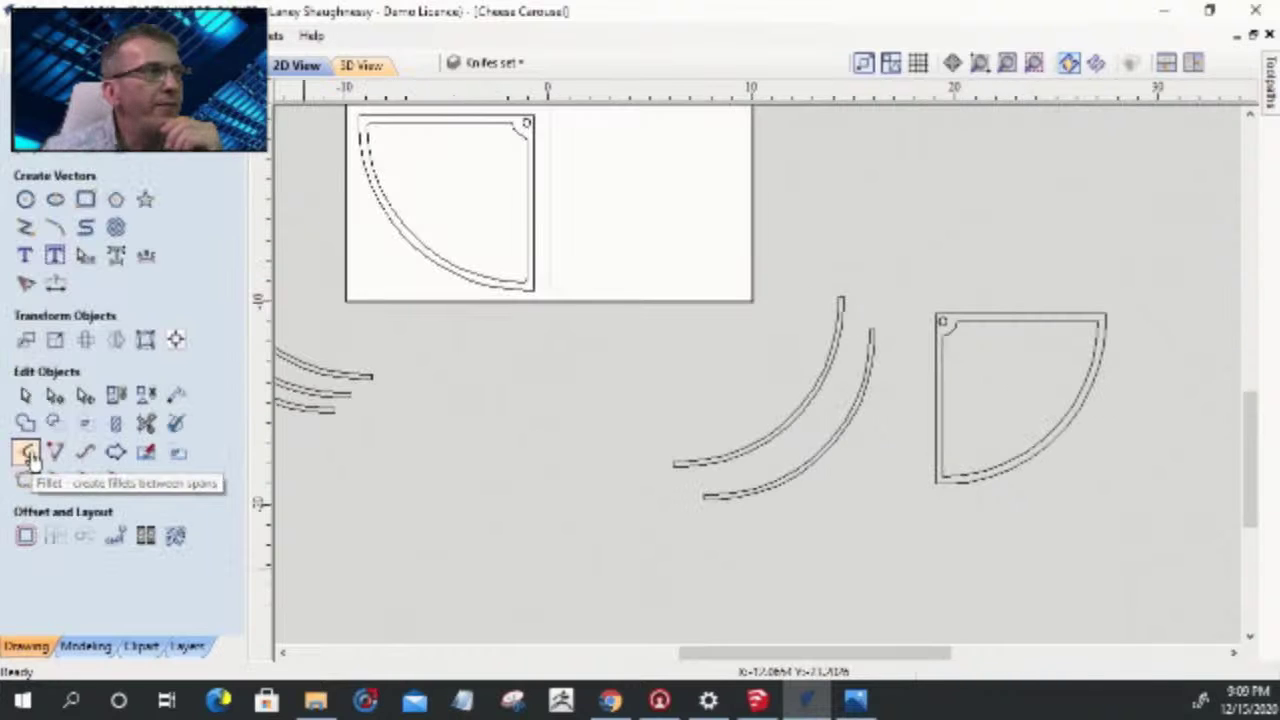
- Fillet the corners of the lower-right tray's pocket outline where it curves around the corner hole
click(23, 449)
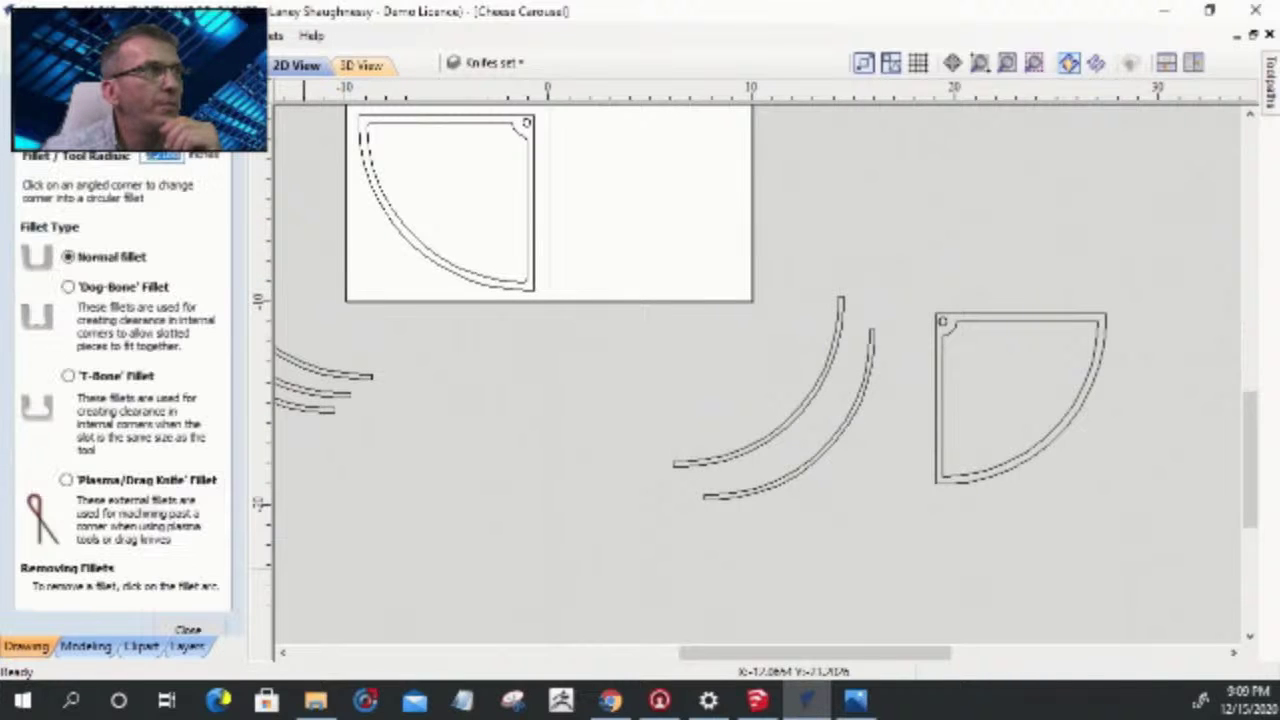
scroll(940, 316, up, 6)
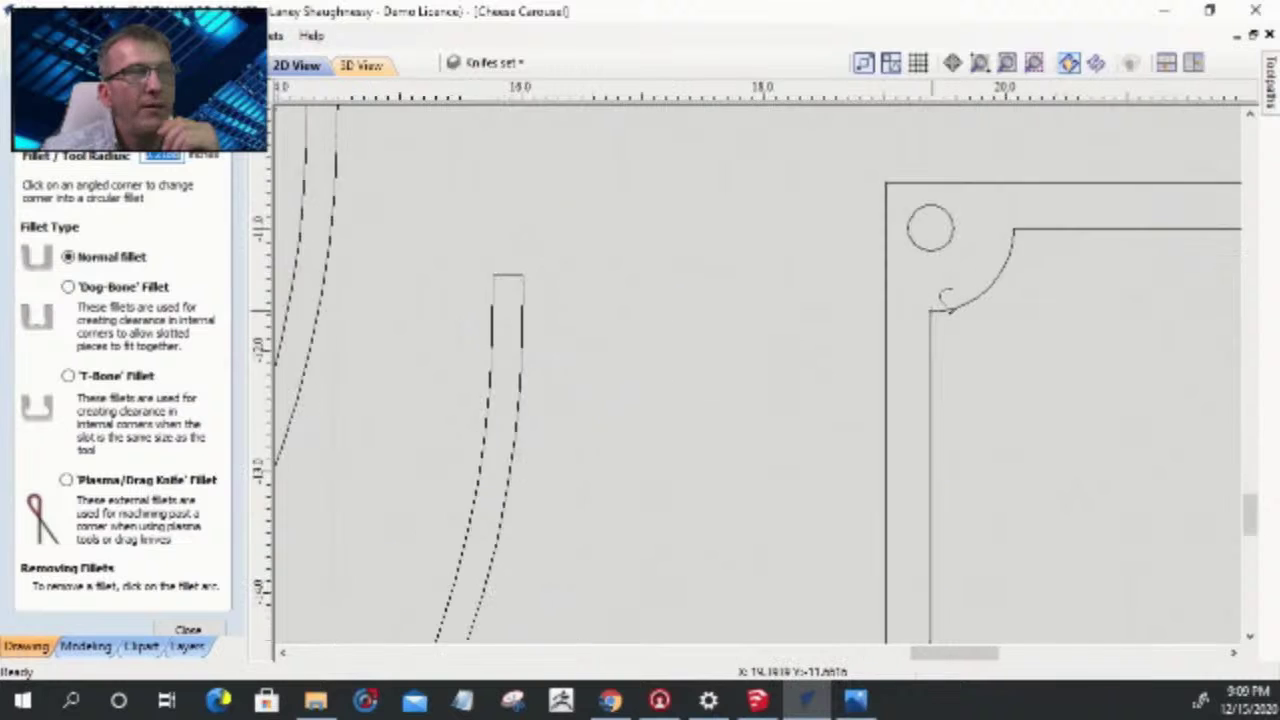
click(947, 310)
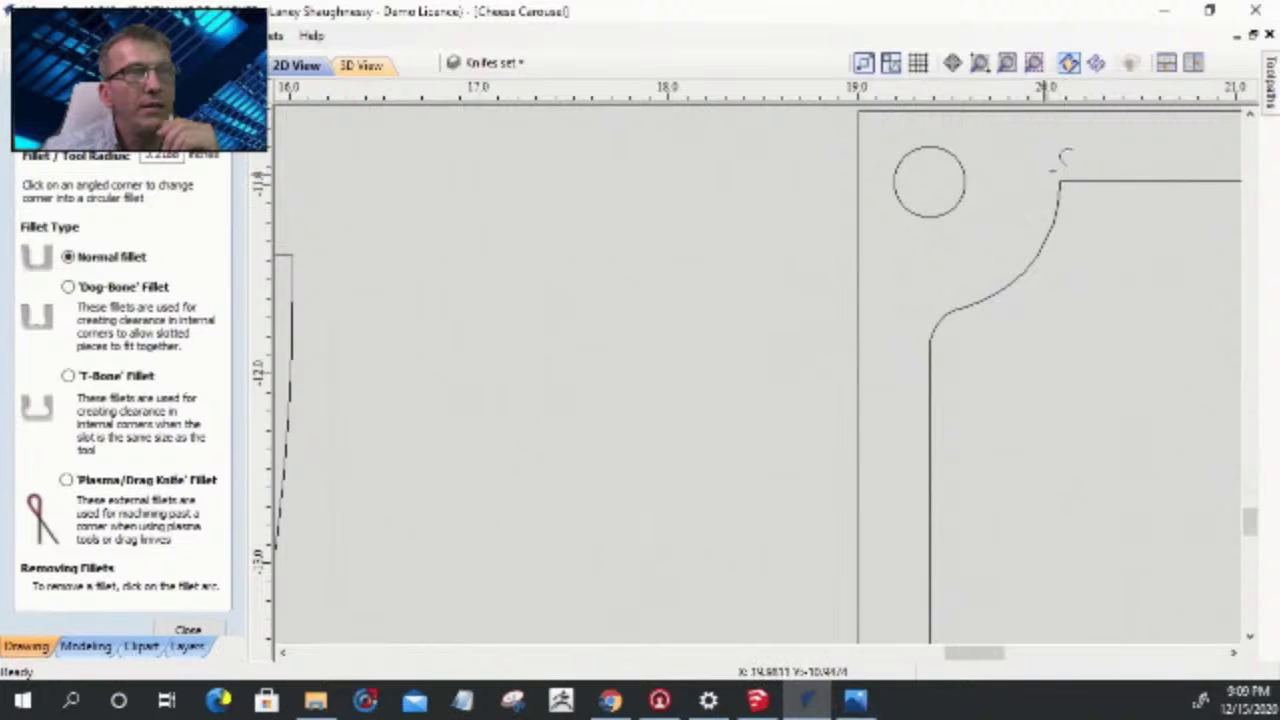
scroll(1072, 172, down, 6)
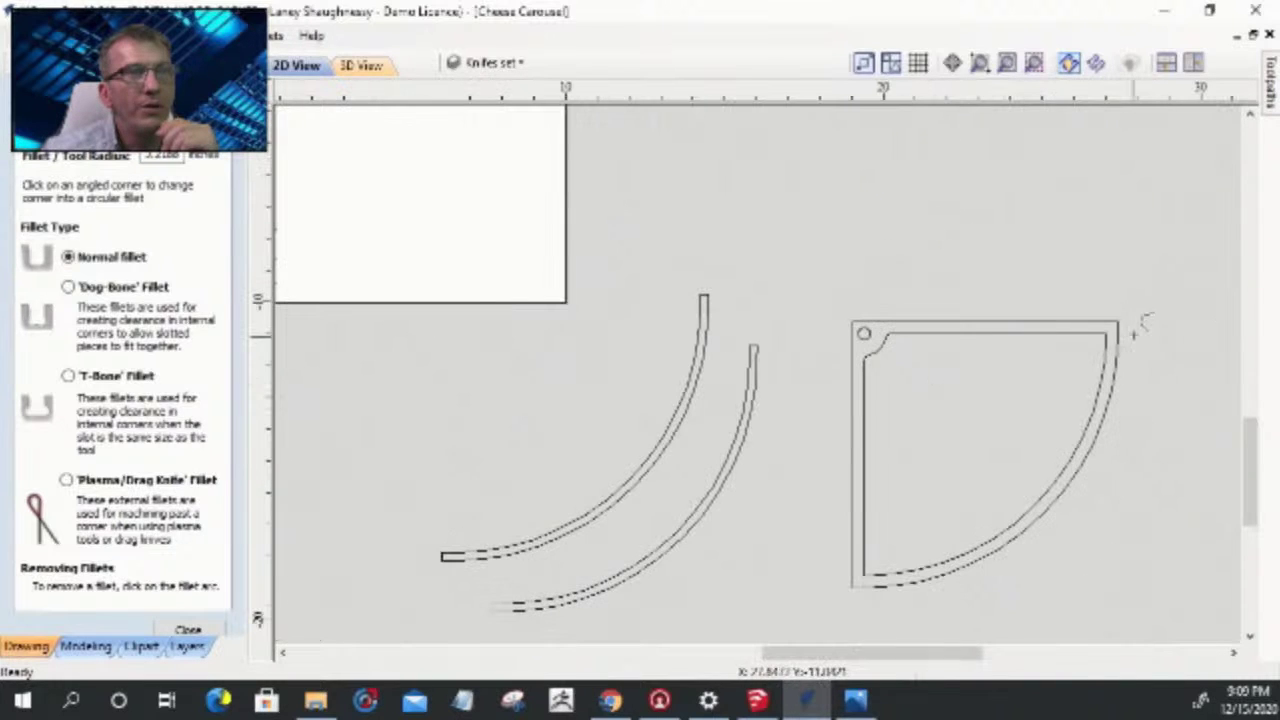
- Try to fillet the lower corner of the tray's pocket outline where the straight side meets the arc
click(897, 555)
key(ctrl+z)
click(878, 574)
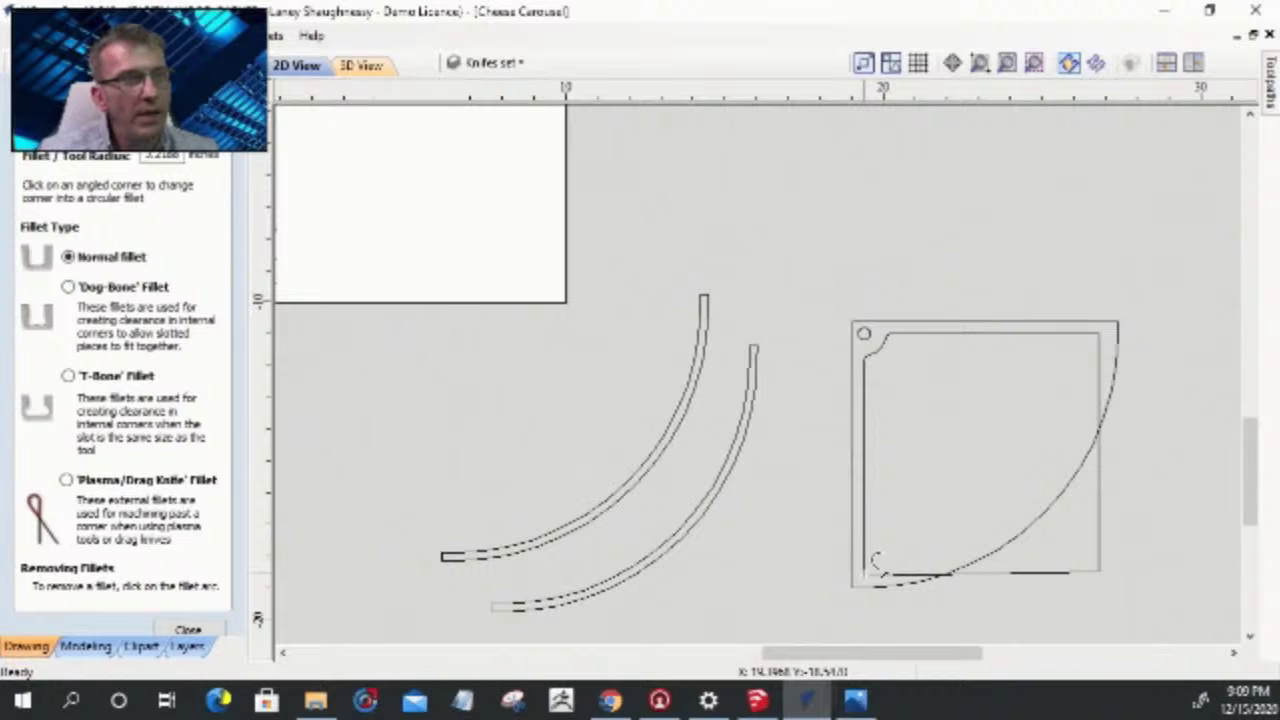
key(ctrl+z)
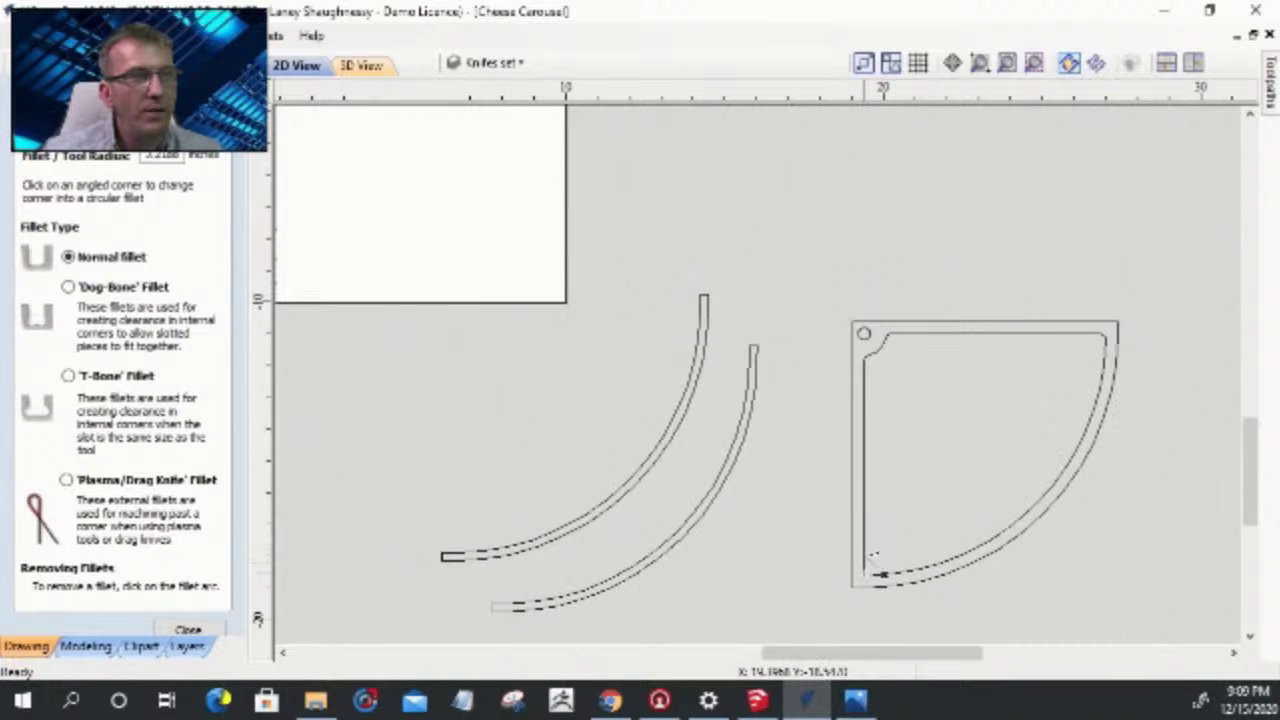
- Fillet the pocket outline's lower corner between its straight vertical side and the arc
scroll(874, 560, up, 5)
click(878, 498)
scroll(878, 498, down, 3)
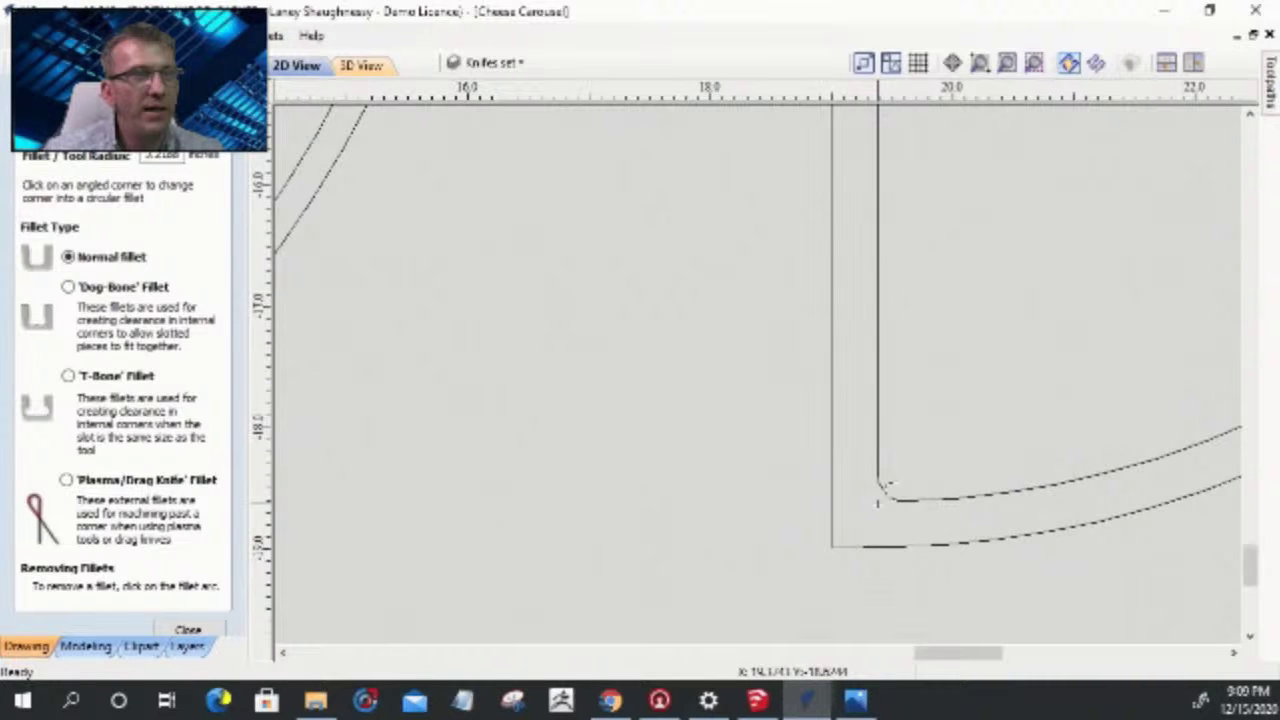
key(Escape)
- Group the outer outline, pocket outline and corner hole of the tray to the lower right of the sheet
scroll(834, 343, down, 8)
drag(1048, 531, 888, 420)
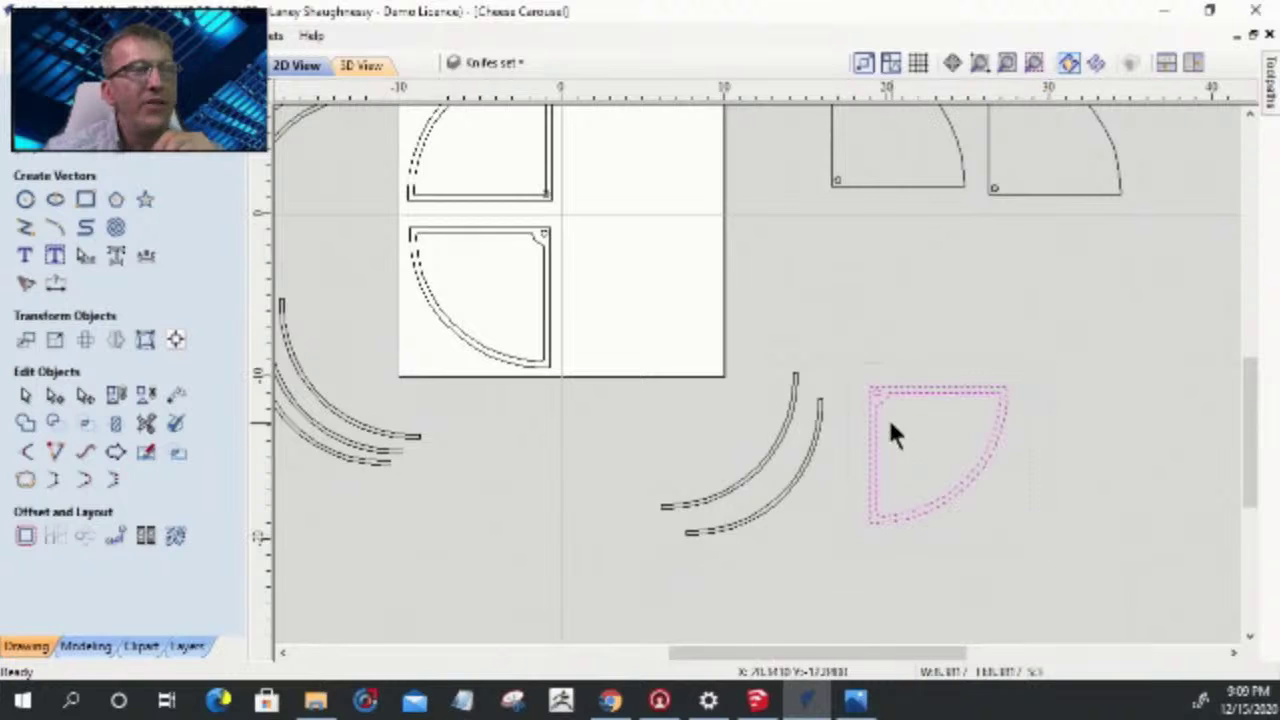
scroll(870, 400, up, 3)
scroll(860, 360, down, 3)
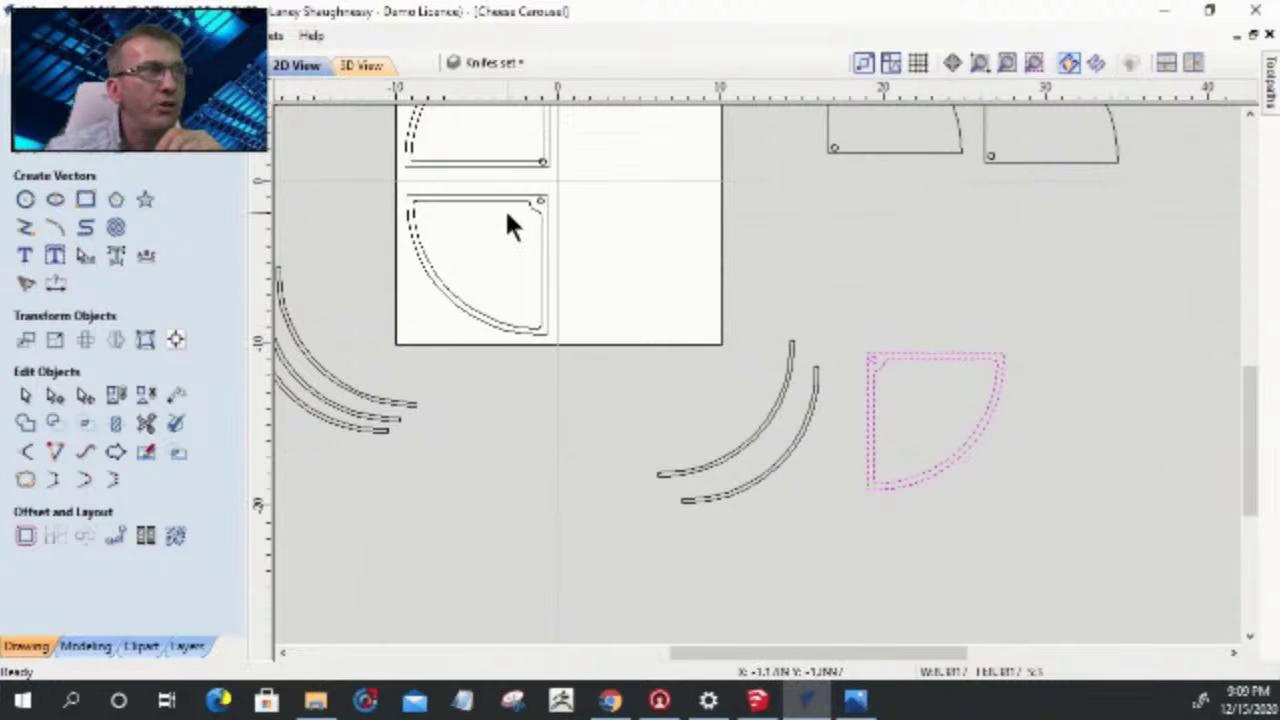
scroll(886, 390, up, 5)
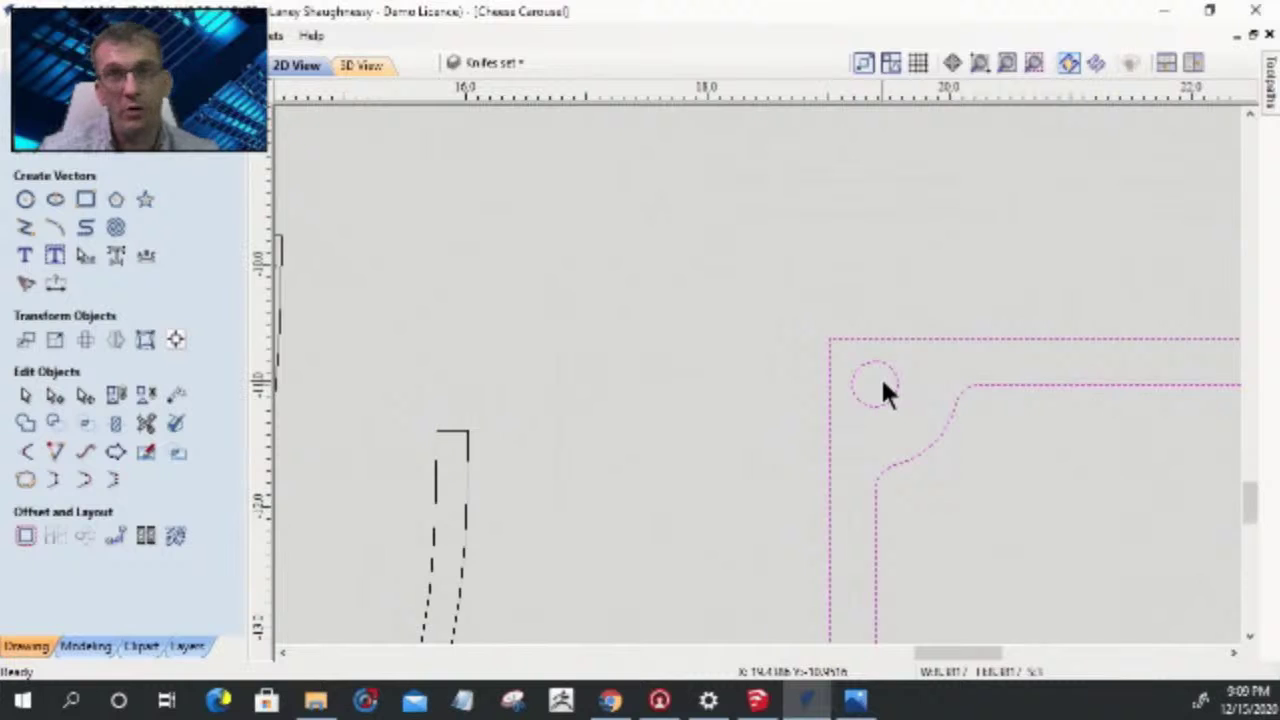
scroll(883, 385, down, 3)
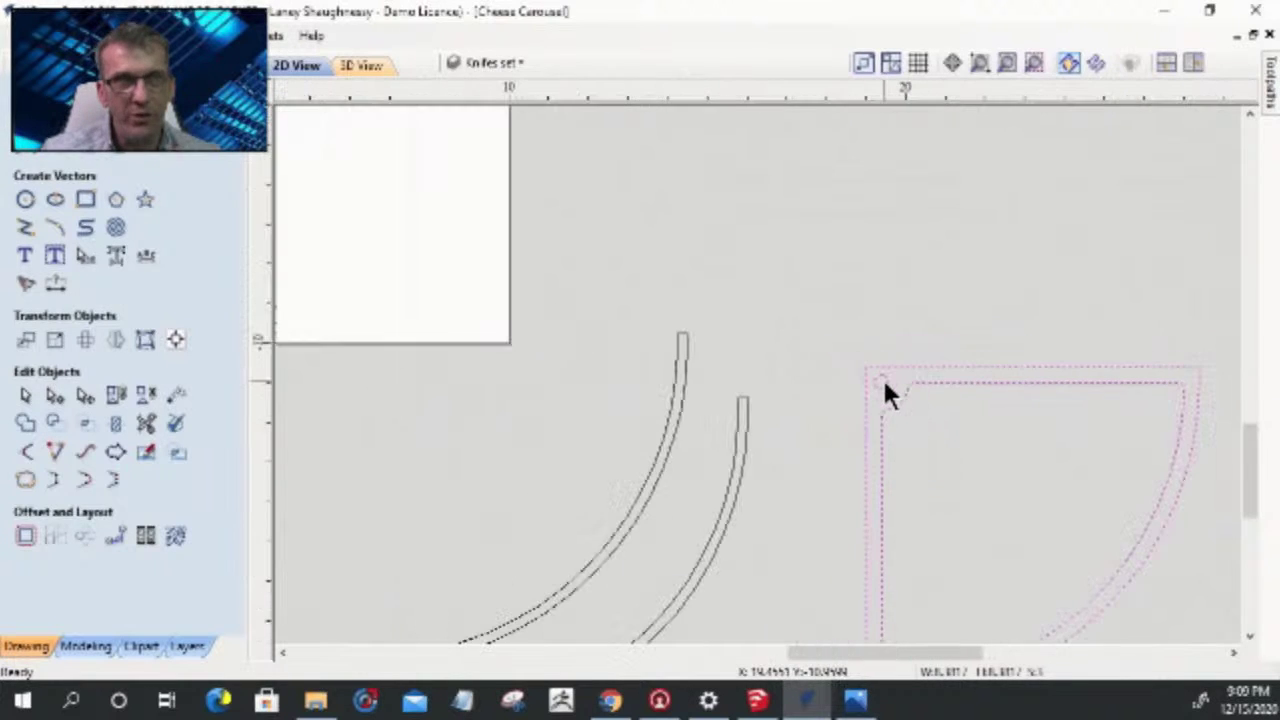
scroll(886, 392, down, 3)
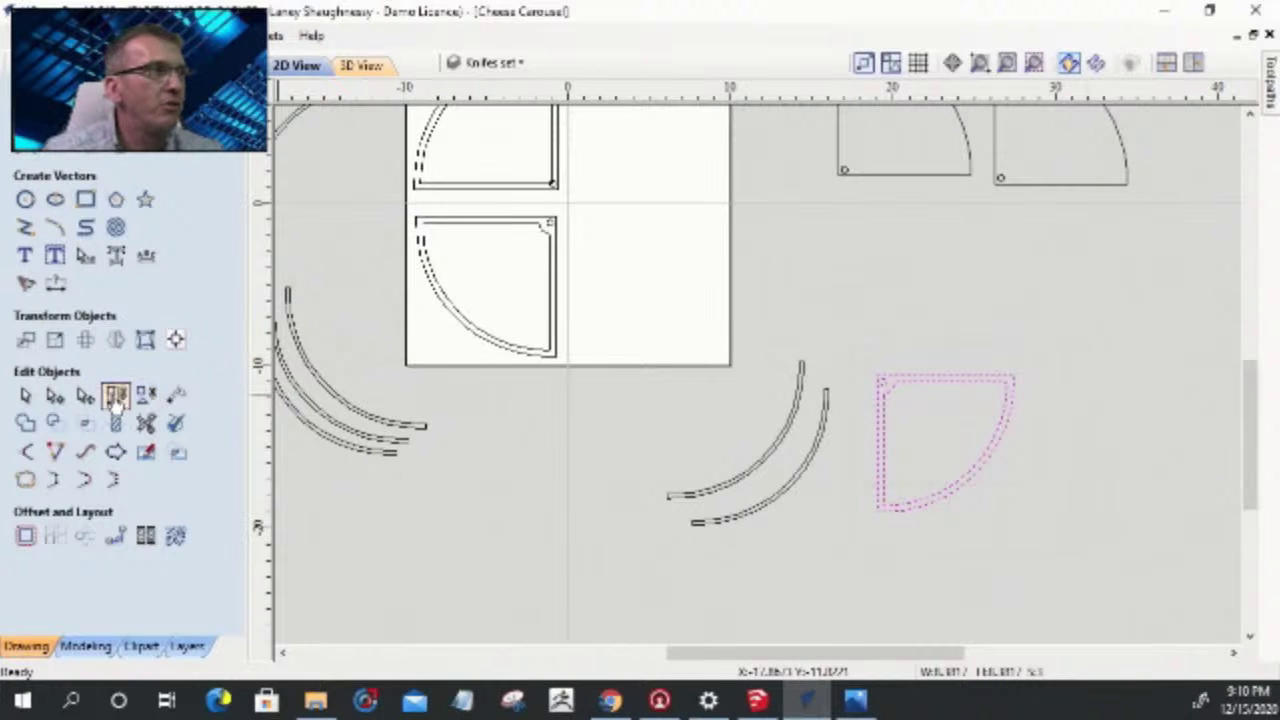
click(960, 382)
click(956, 378)
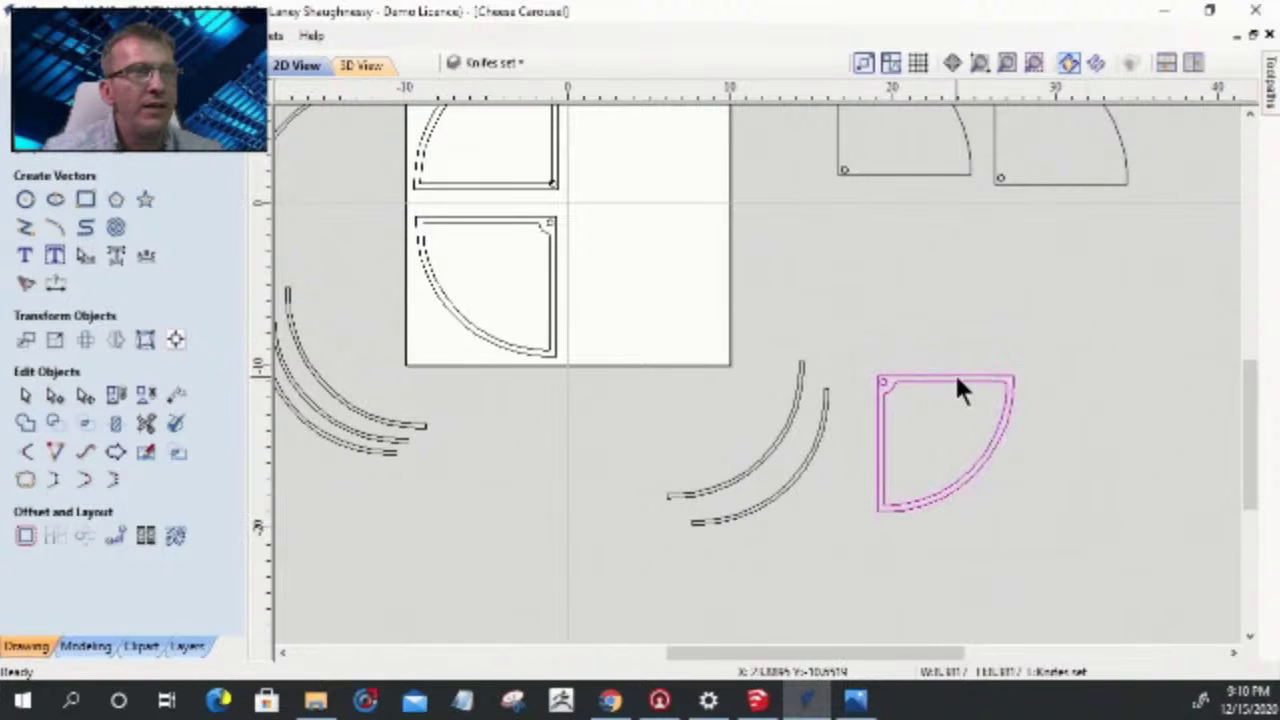
- Move the grouped tray into the lower-right quadrant of the square sheet
drag(956, 376, 665, 218)
scroll(900, 350, down, 5)
scroll(766, 286, up, 5)
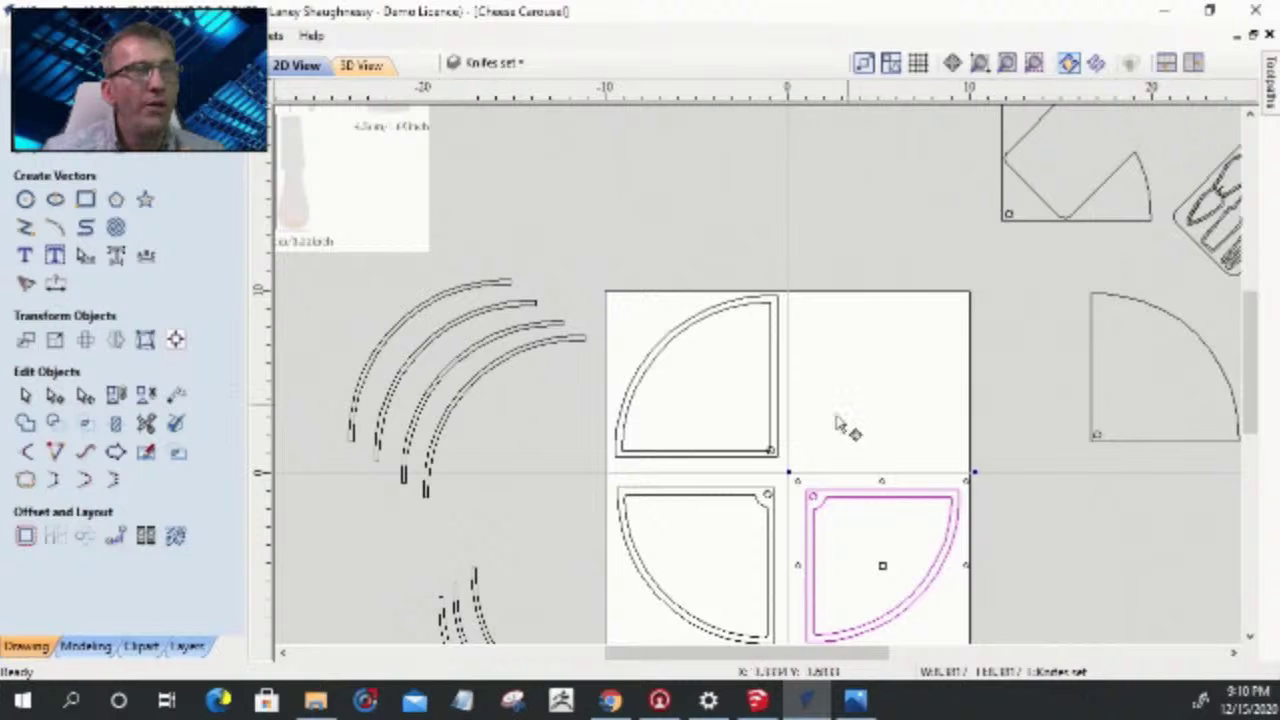
scroll(929, 414, down, 3)
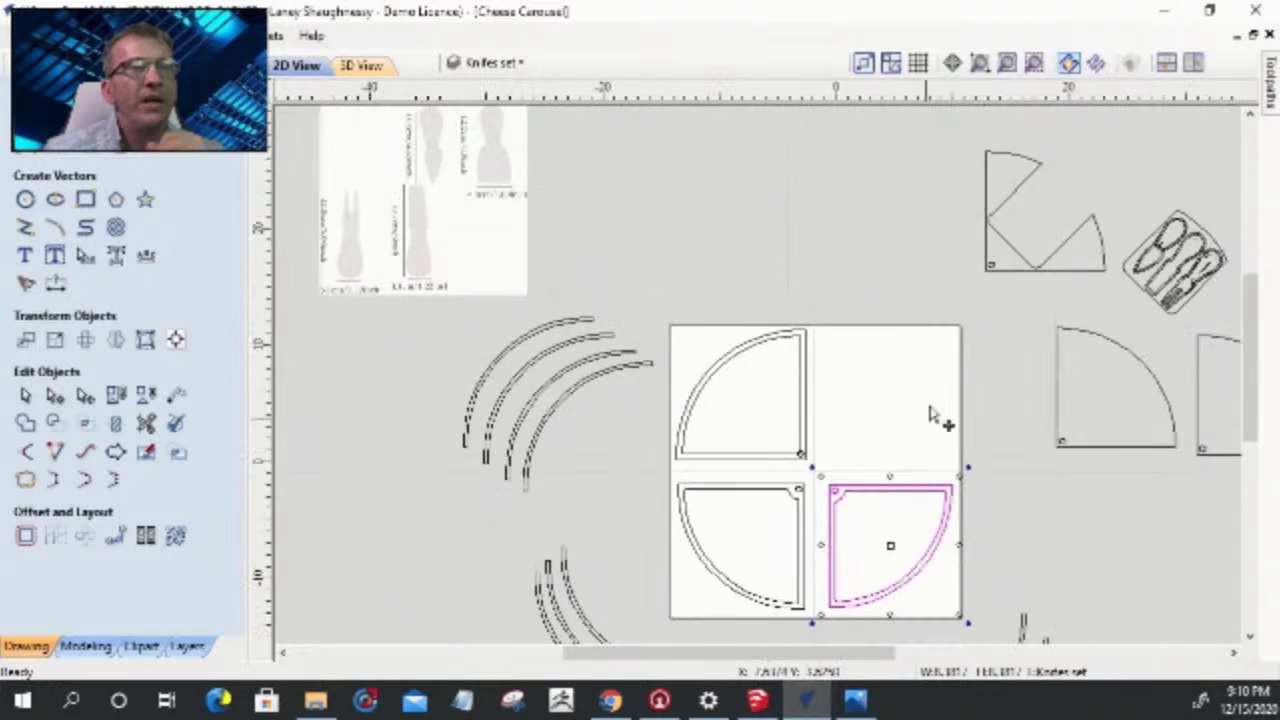
- Move the notched quarter-circle knife tray with its corner hole into the empty upper-right quadrant of the sheet
click(980, 298)
drag(961, 307, 922, 345)
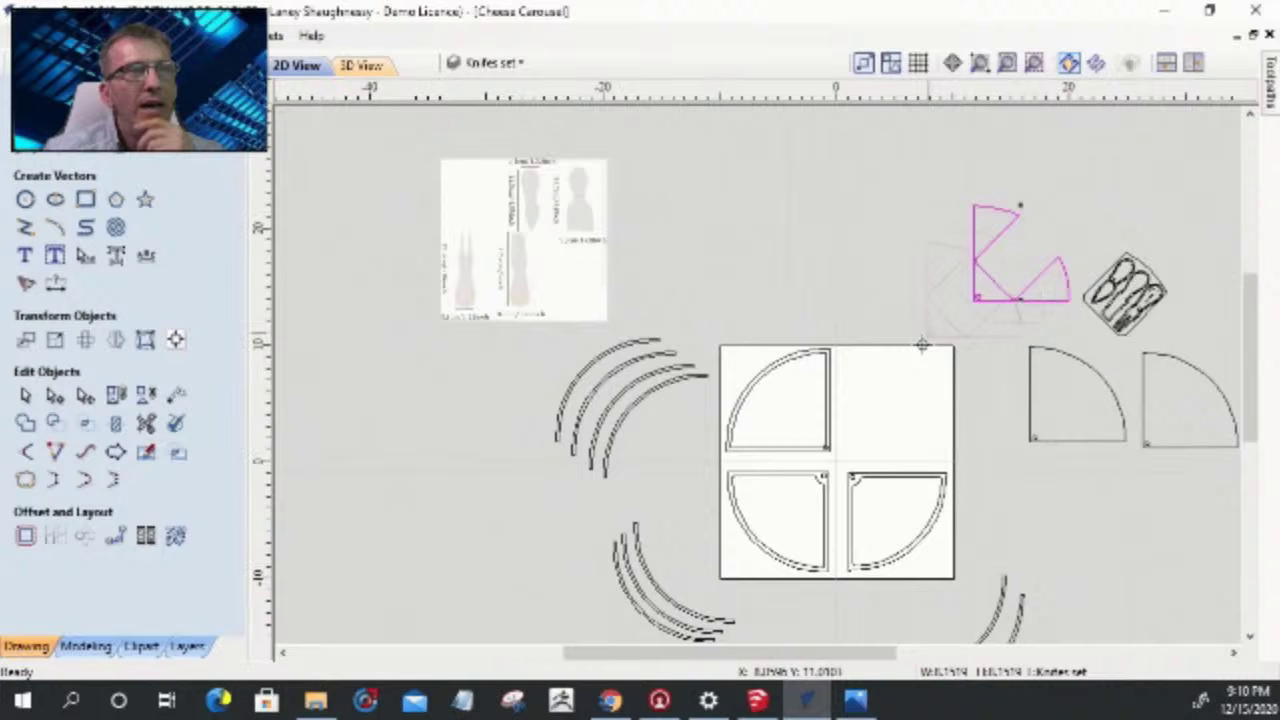
drag(922, 345, 860, 486)
scroll(882, 510, up, 3)
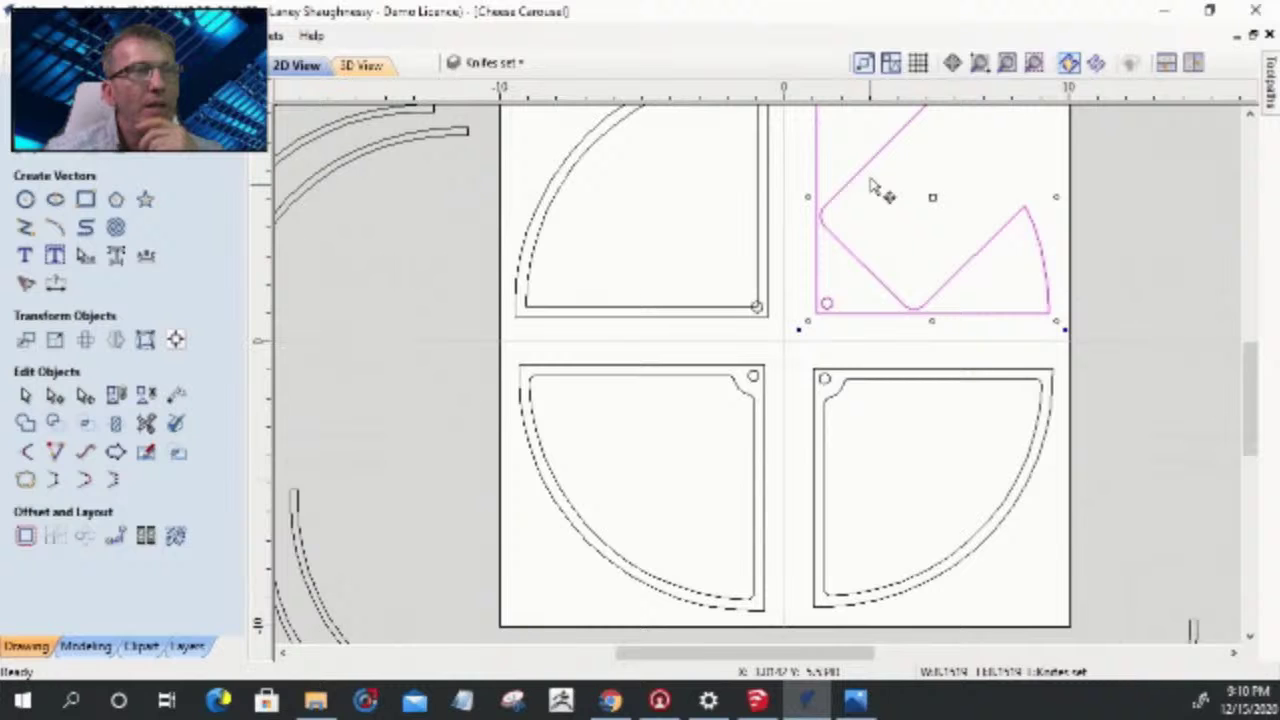
scroll(857, 214, down, 3)
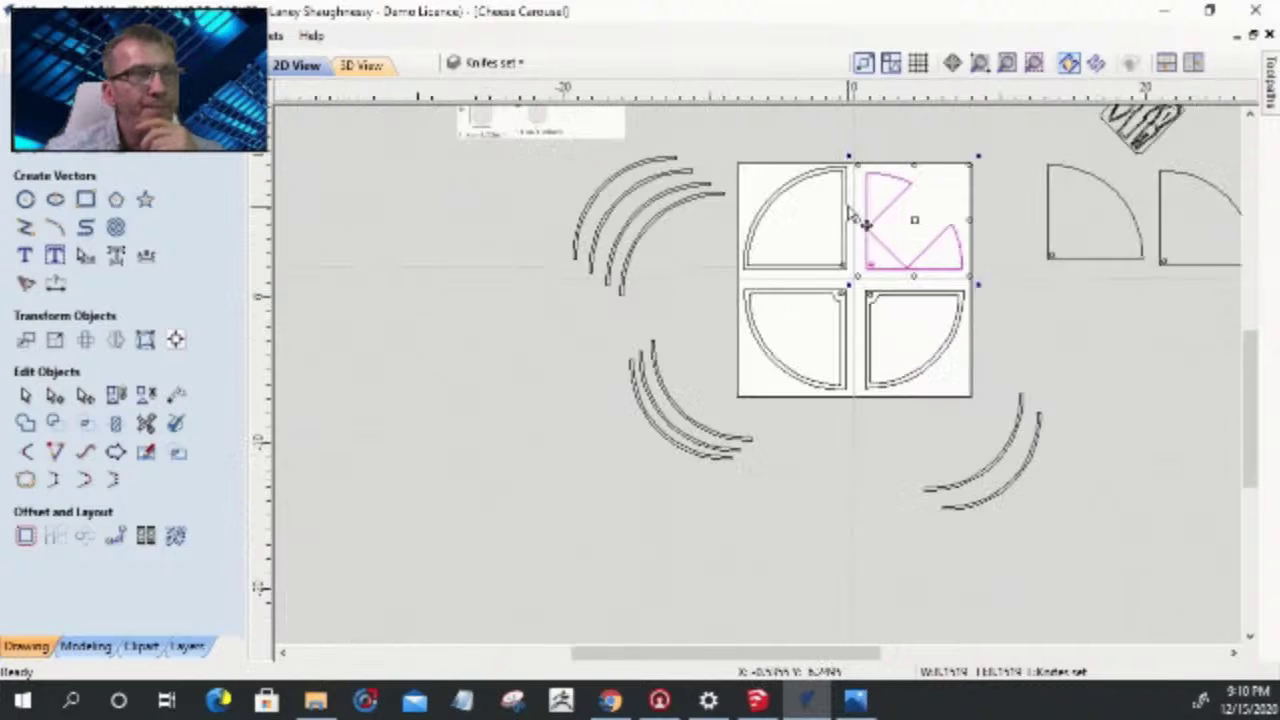
scroll(851, 211, up, 3)
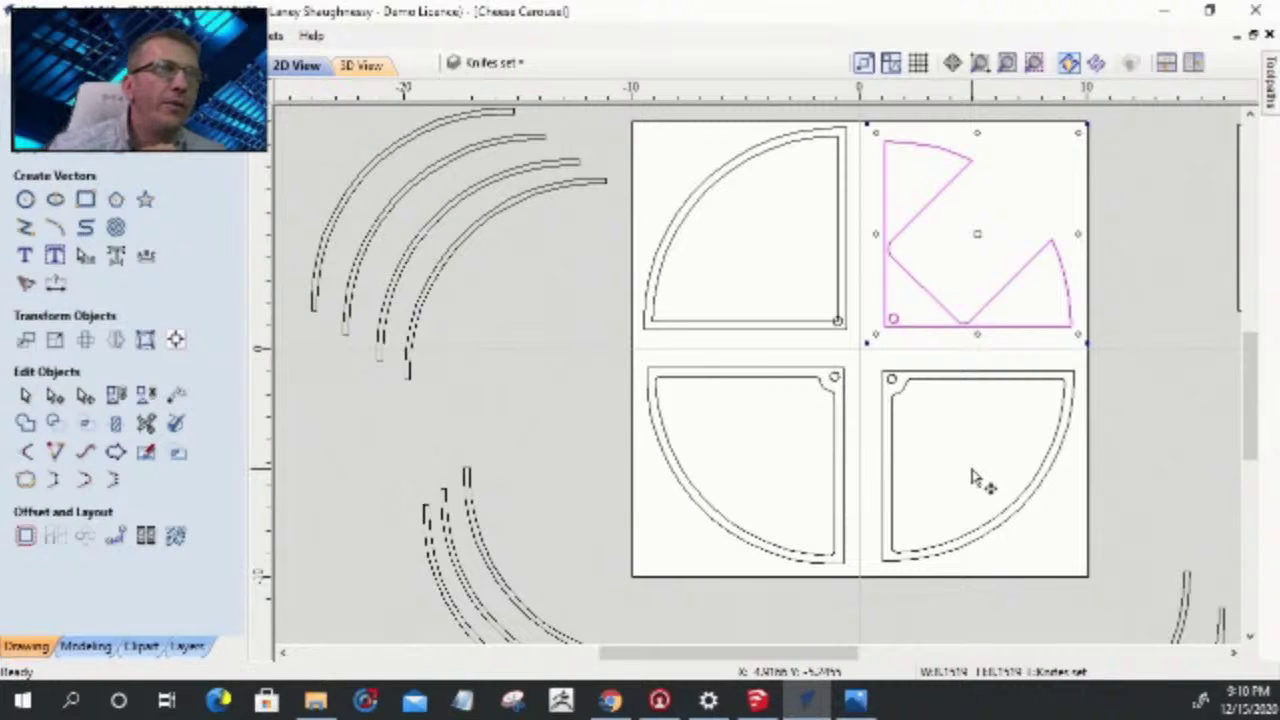
scroll(887, 400, down, 3)
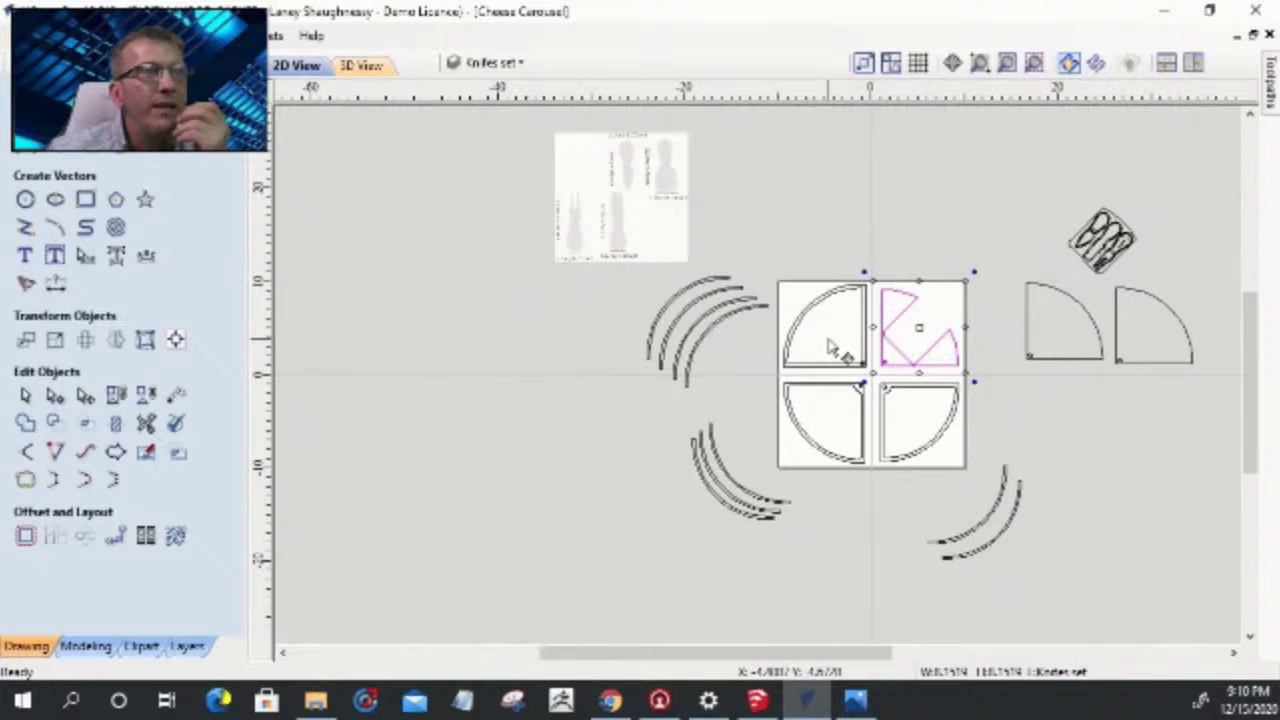
- Move all four trays on the sheet to a new visible layer named Main Sheet Toolpath Vectors with a red drawing color
click(495, 62)
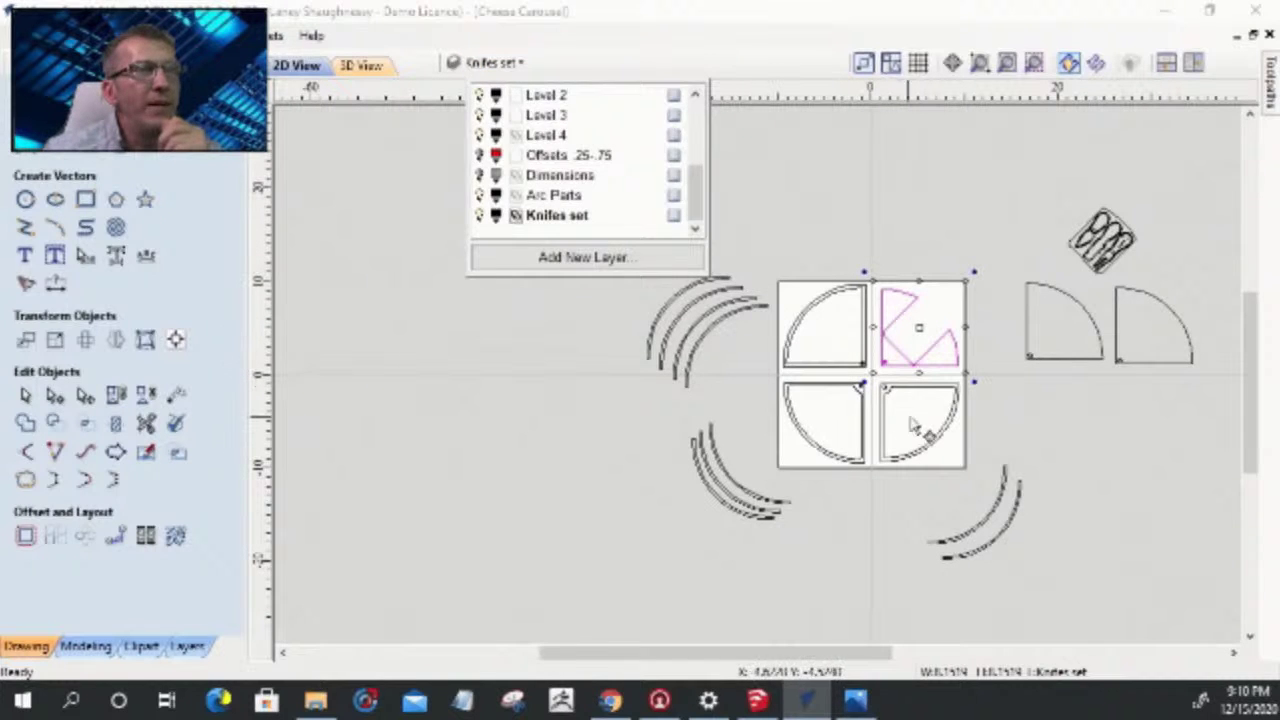
click(849, 357)
click(831, 343)
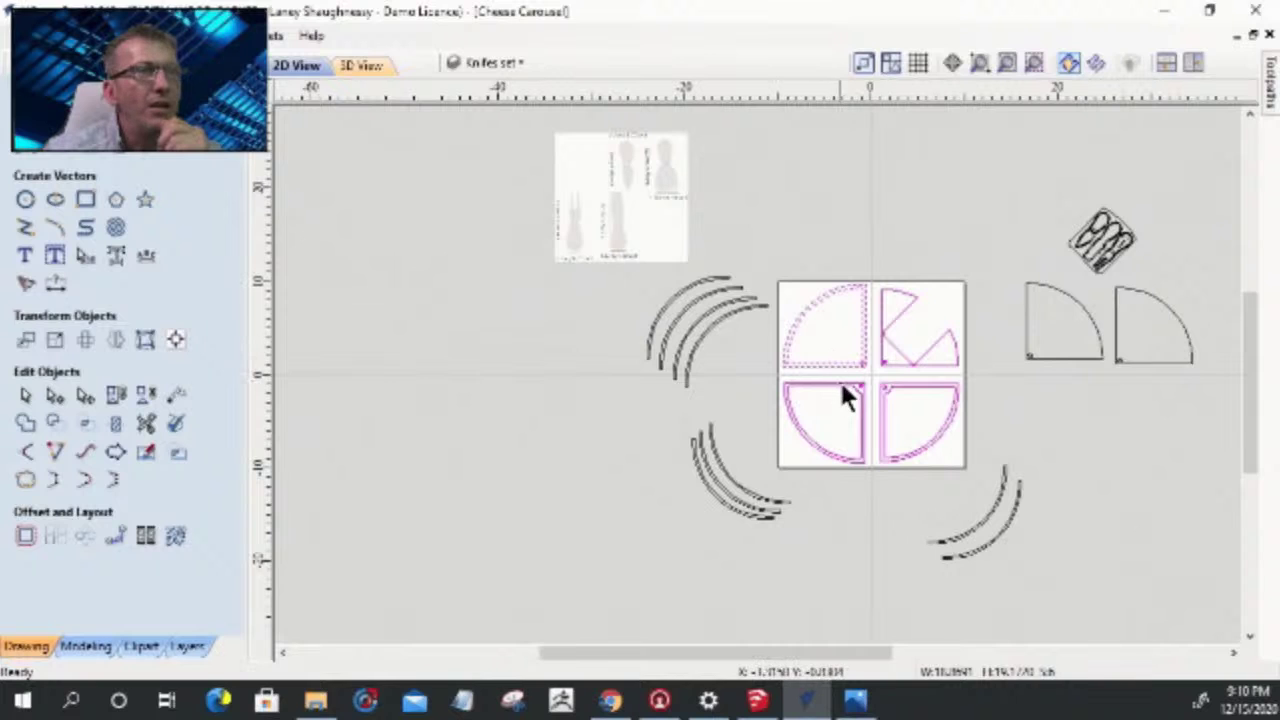
right_click(860, 360)
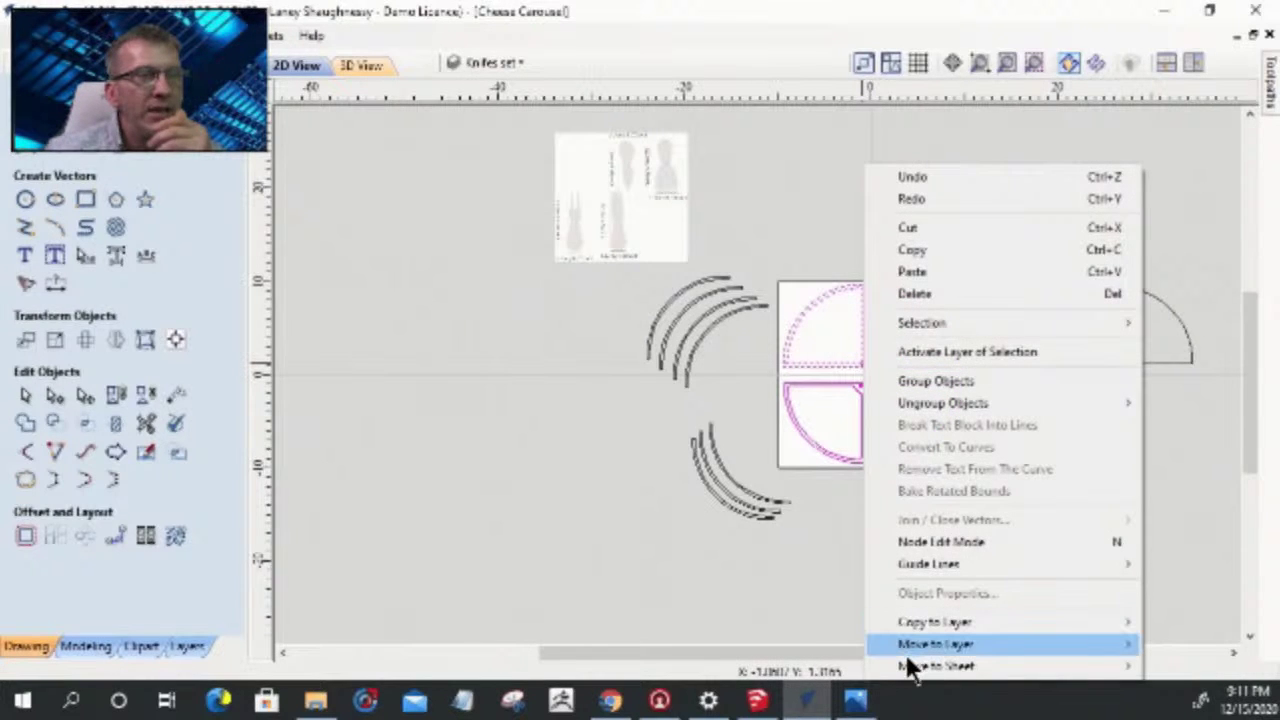
mouse_move(912, 670)
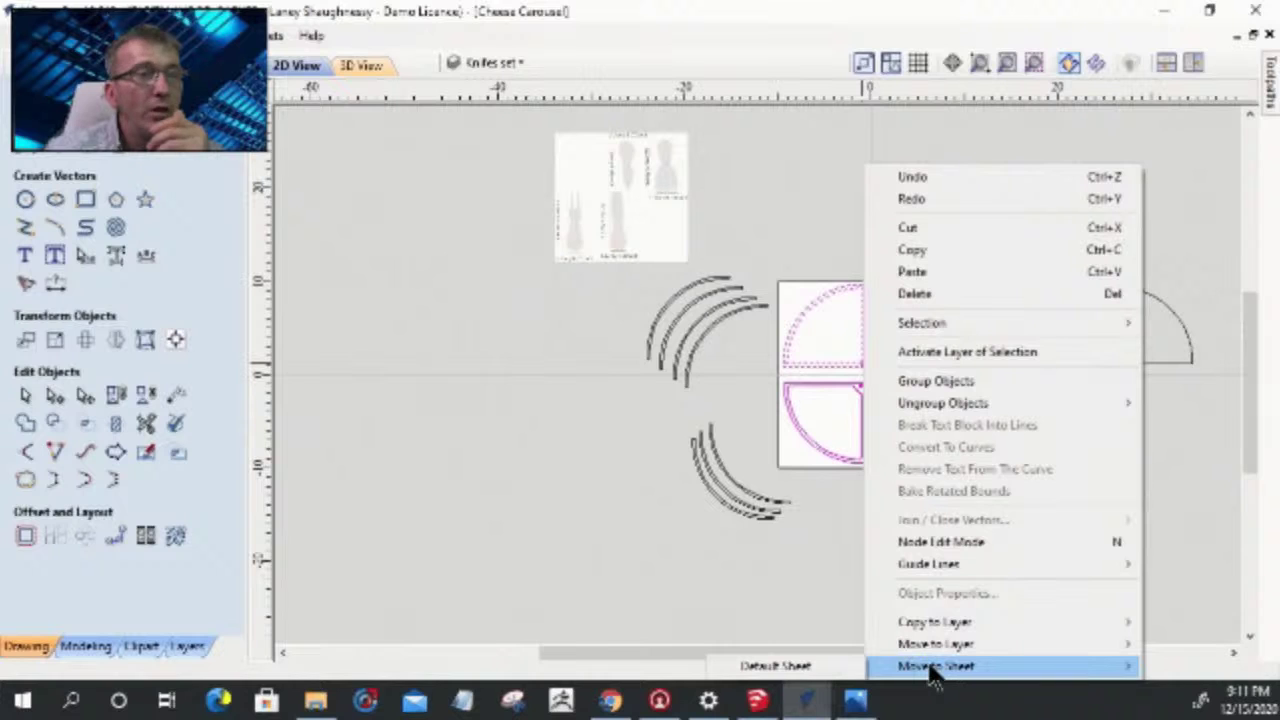
mouse_move(946, 646)
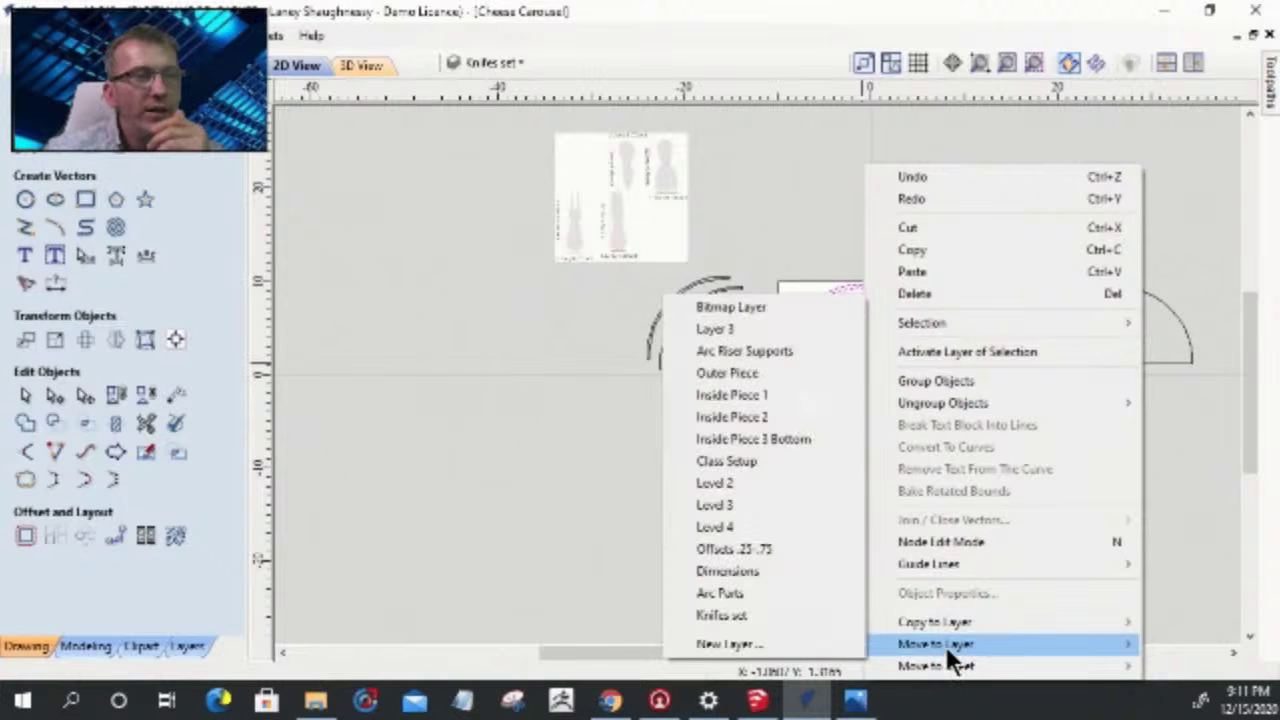
click(783, 644)
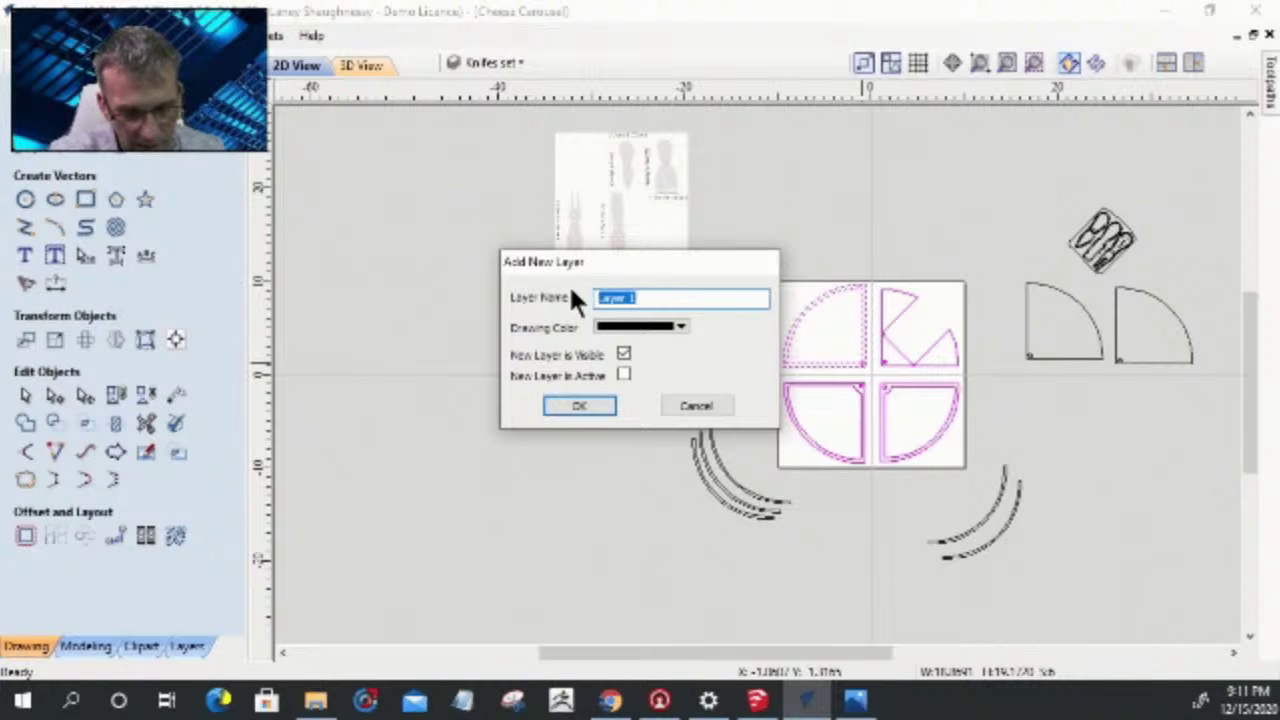
text(Main Sheet Toolpath Vectors)
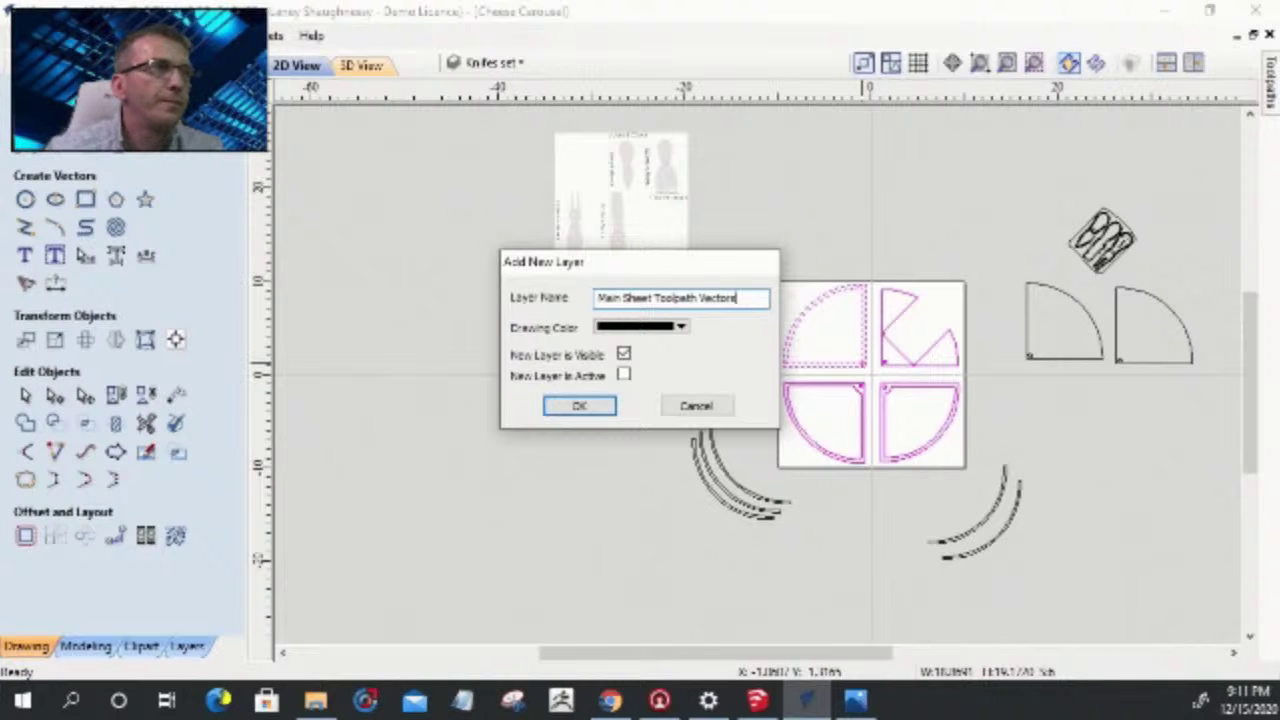
click(682, 328)
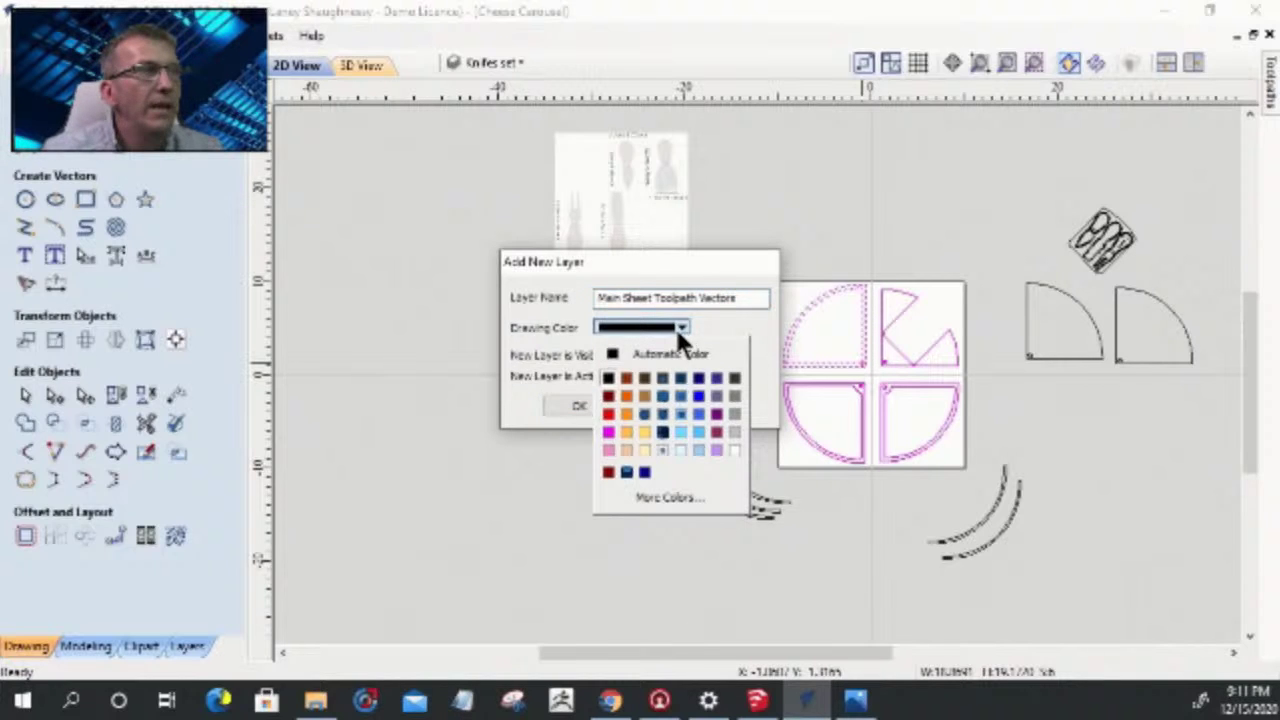
click(608, 413)
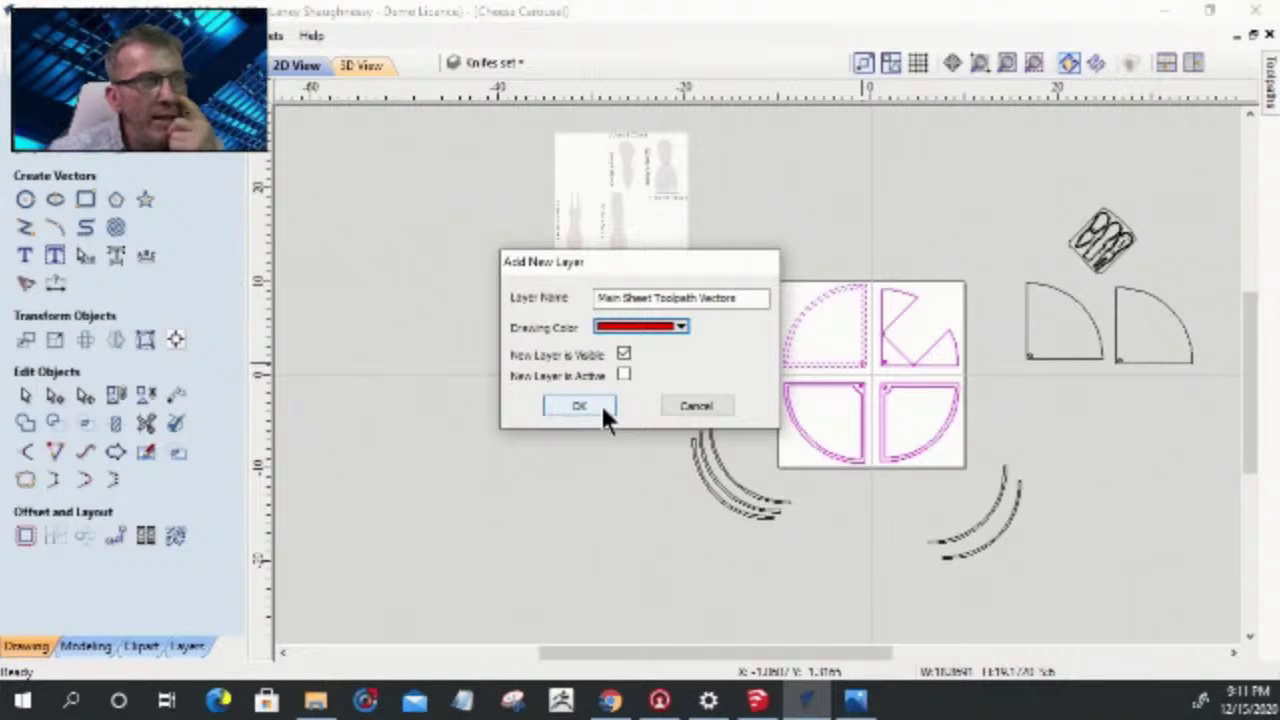
click(580, 406)
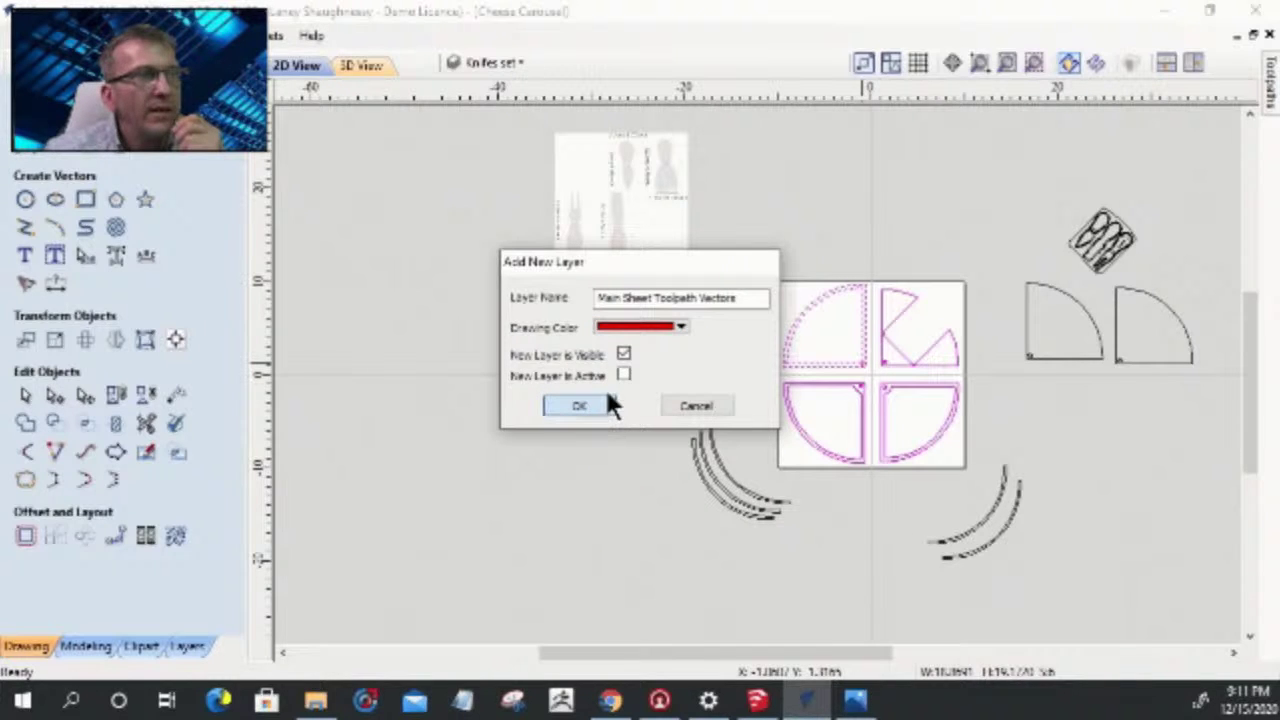
click(592, 406)
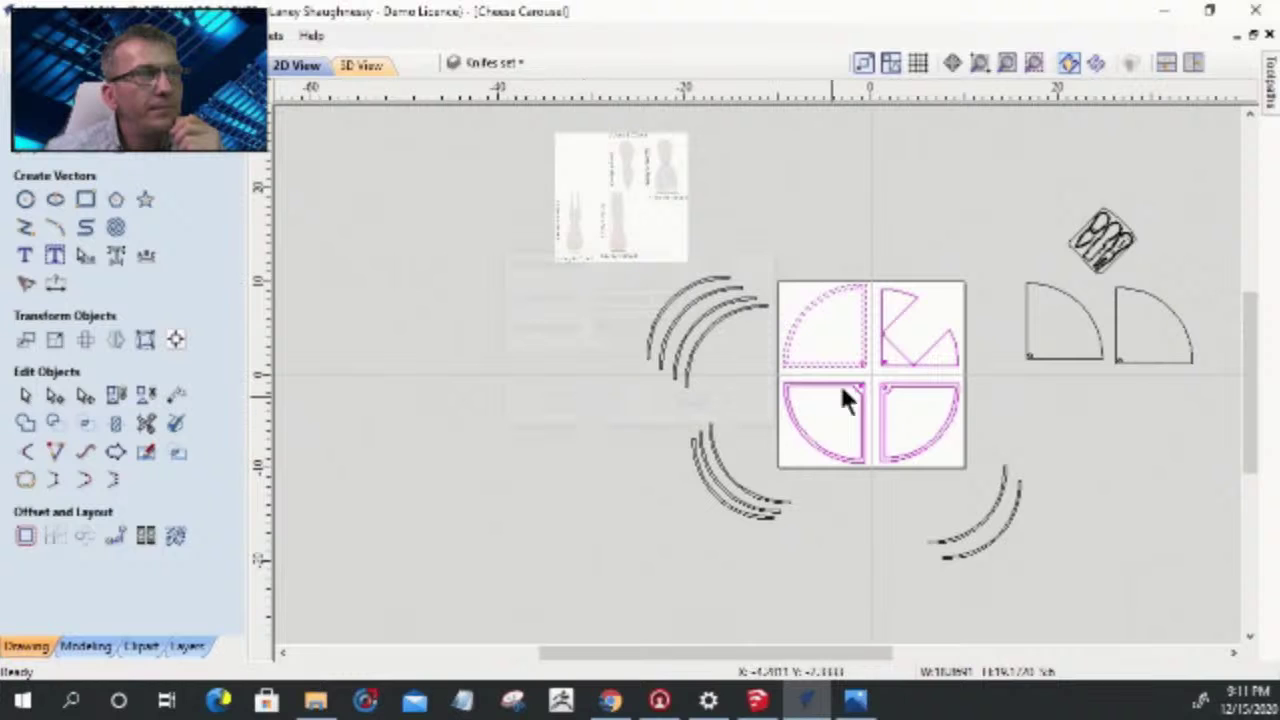
- Hide the Main Sheet Toolpath Vectors layer
scroll(864, 428, up, 2)
scroll(864, 426, down, 3)
click(493, 62)
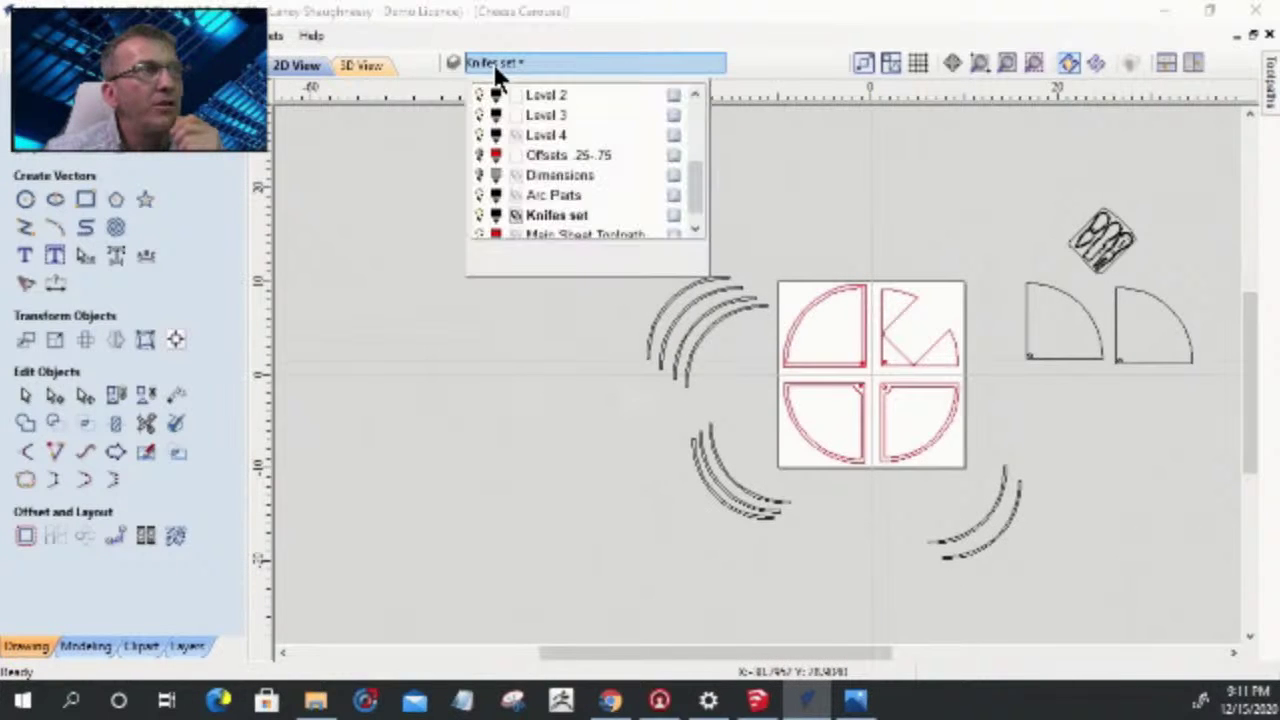
scroll(485, 200, down, 1)
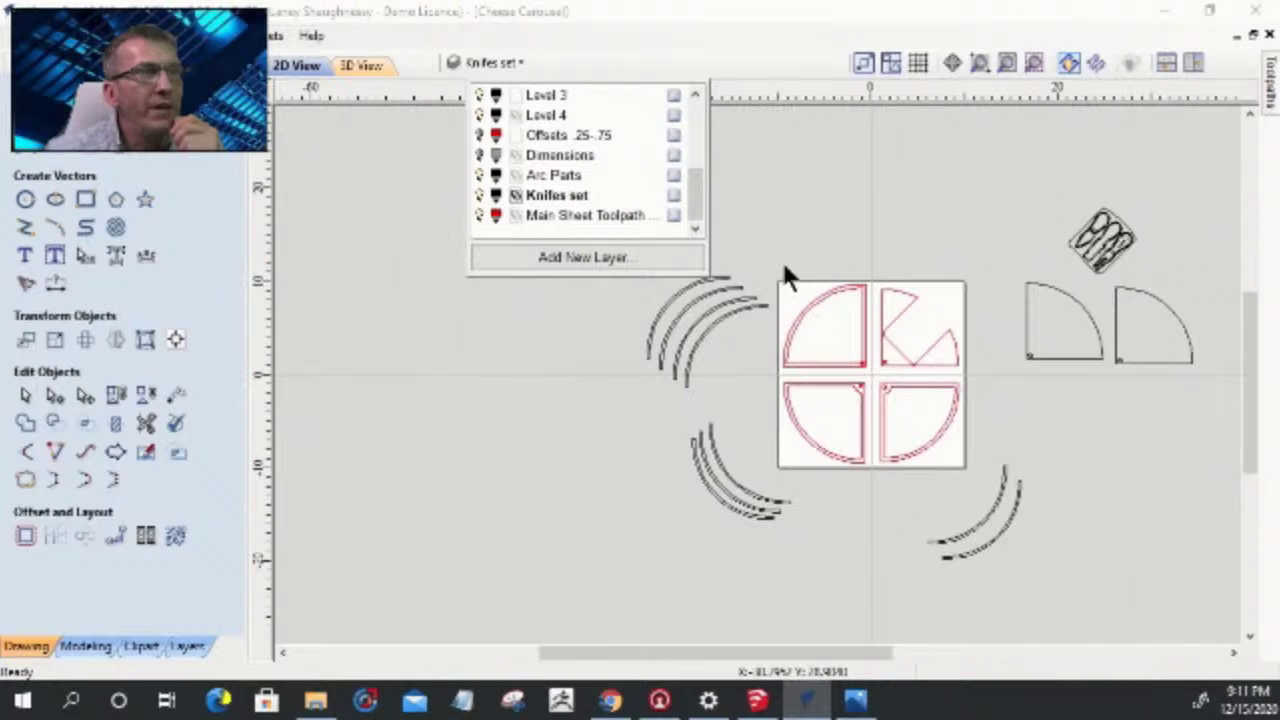
click(476, 214)
- Move the knife set group into the upper-right quadrant of the sheet and rotate it until the utensils stand upright
scroll(898, 395, up, 3)
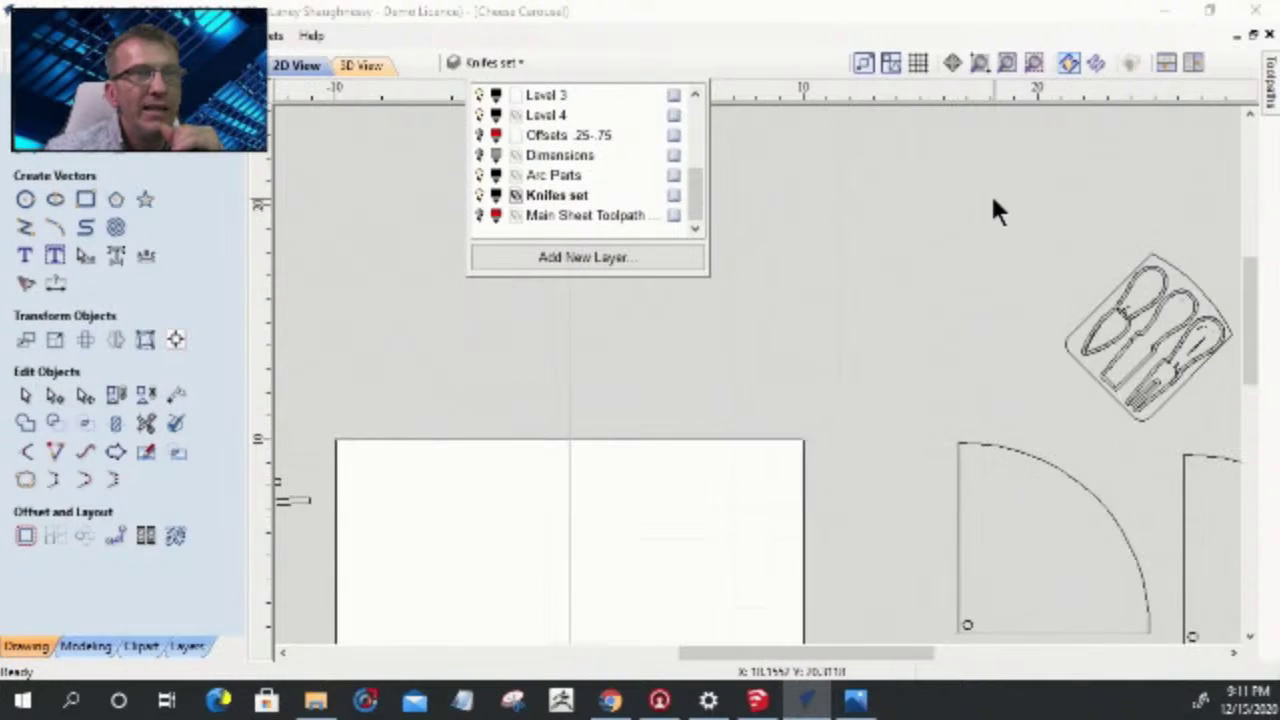
scroll(990, 200, down, 3)
click(1055, 252)
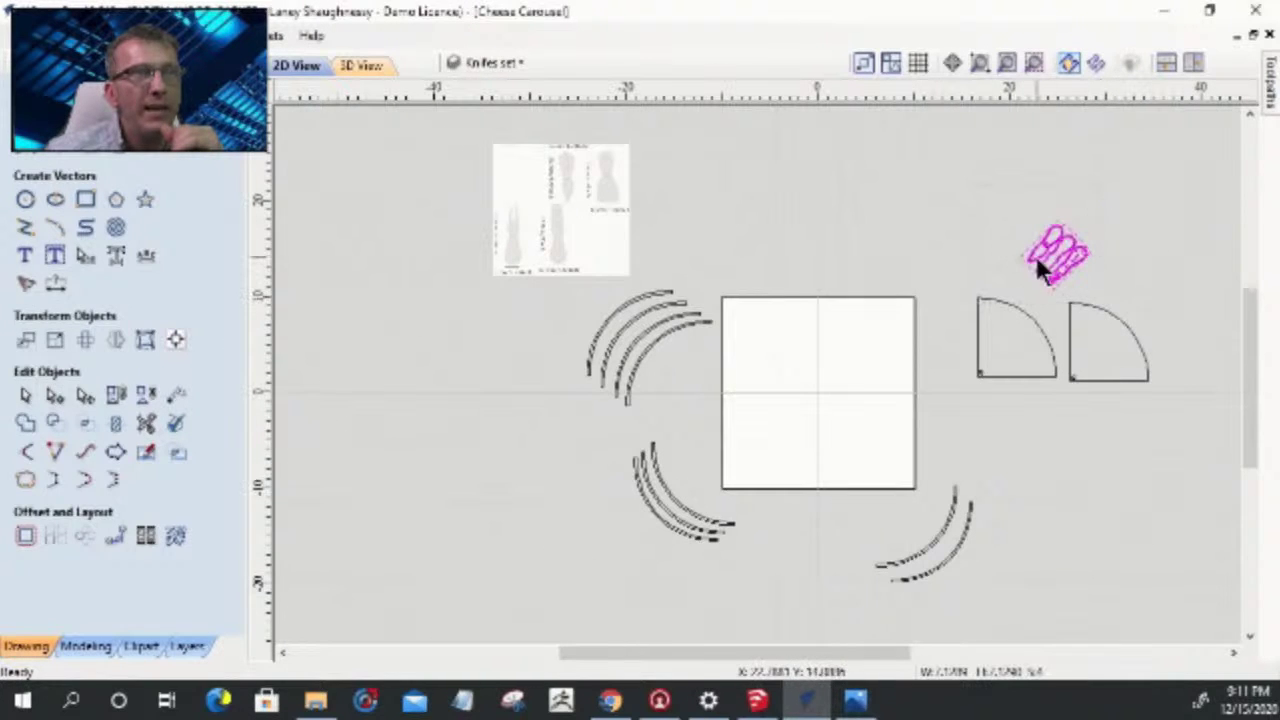
drag(1045, 258, 856, 358)
scroll(856, 360, up, 2)
scroll(856, 358, up, 2)
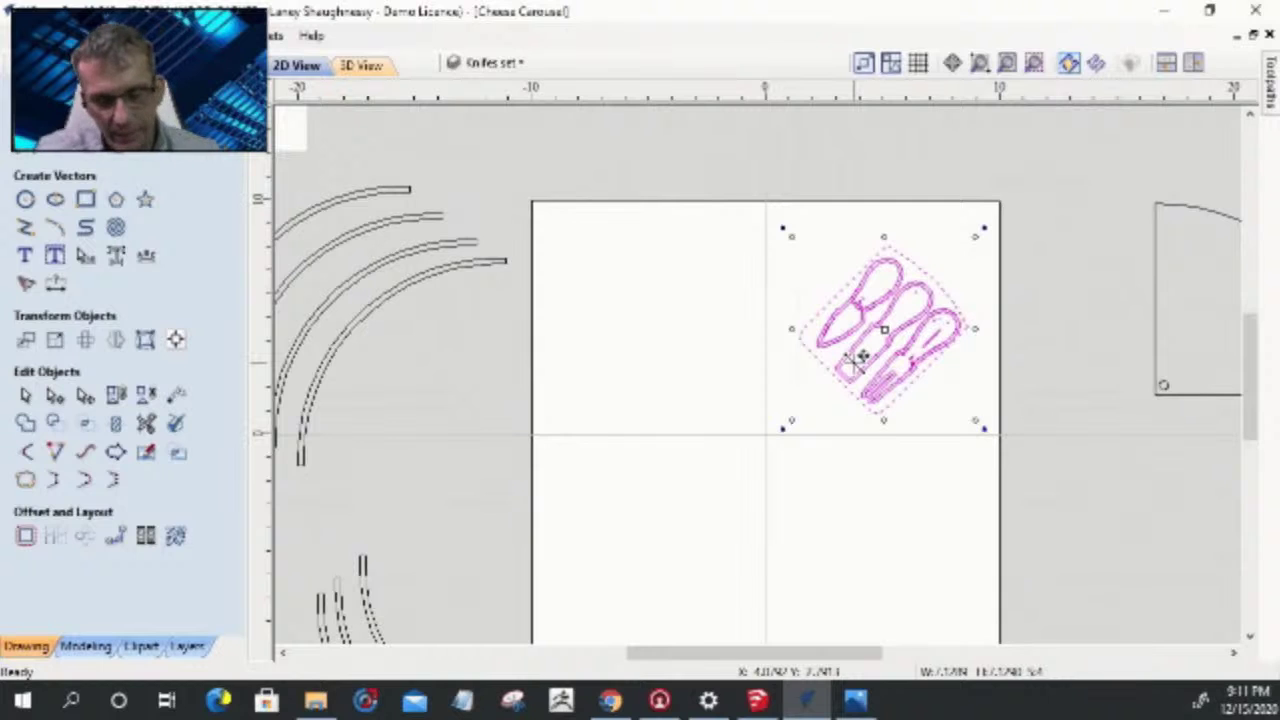
key(9)
key(9)
key(9)
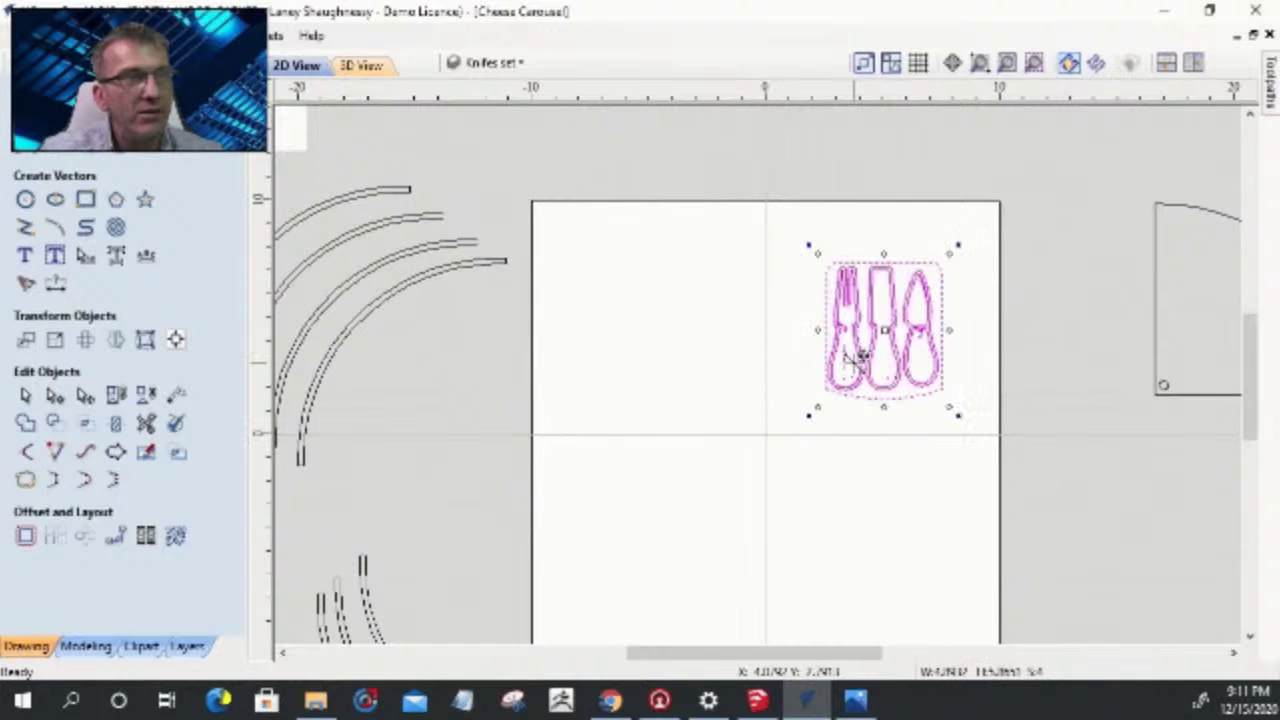
- Draw a square-cornered rectangle around each of the three utensil blades, the pointed knife's being about 1.35 by 2.6 inches
scroll(868, 354, up, 5)
scroll(913, 345, down, 5)
scroll(943, 343, up, 6)
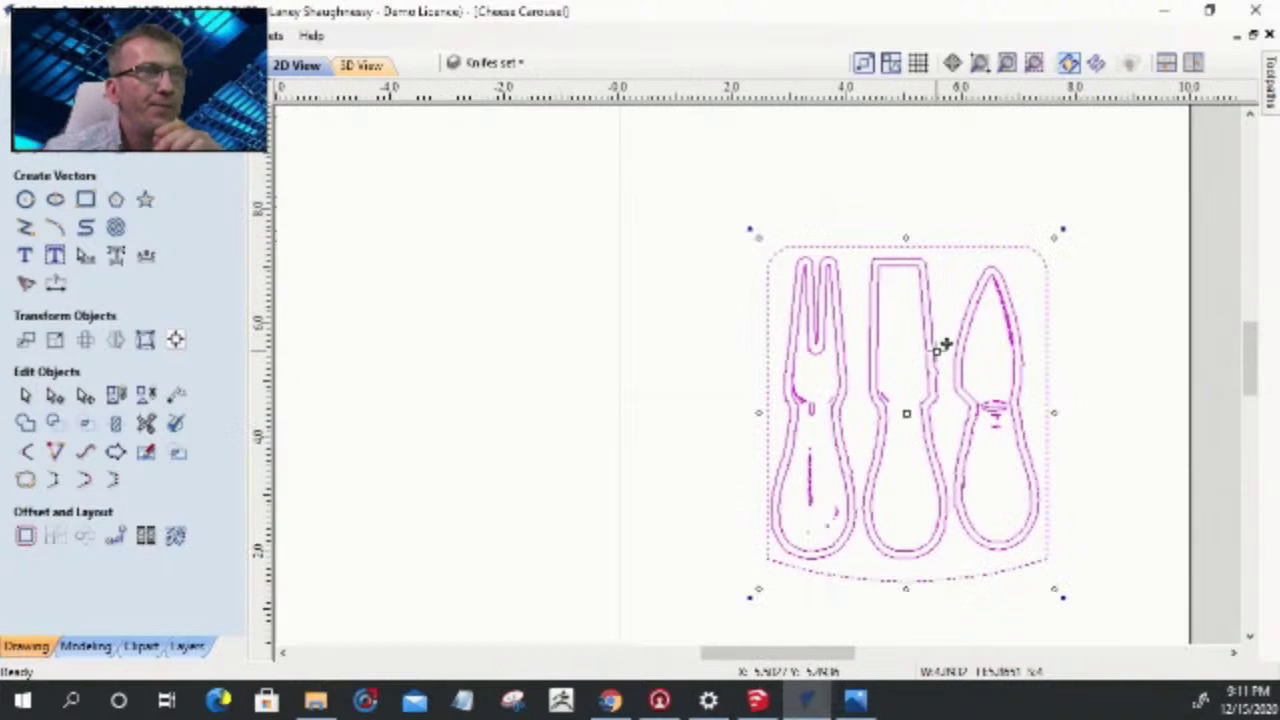
click(86, 199)
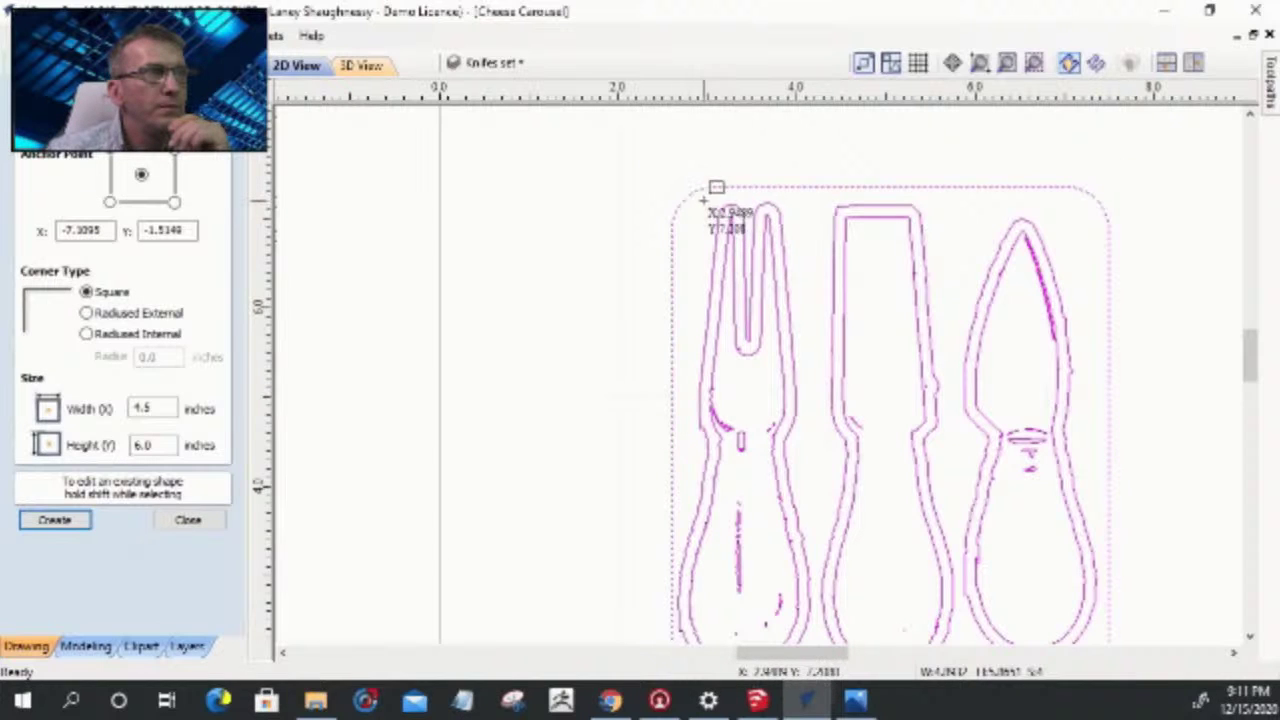
drag(702, 200, 800, 448)
drag(820, 201, 941, 444)
drag(958, 207, 1080, 442)
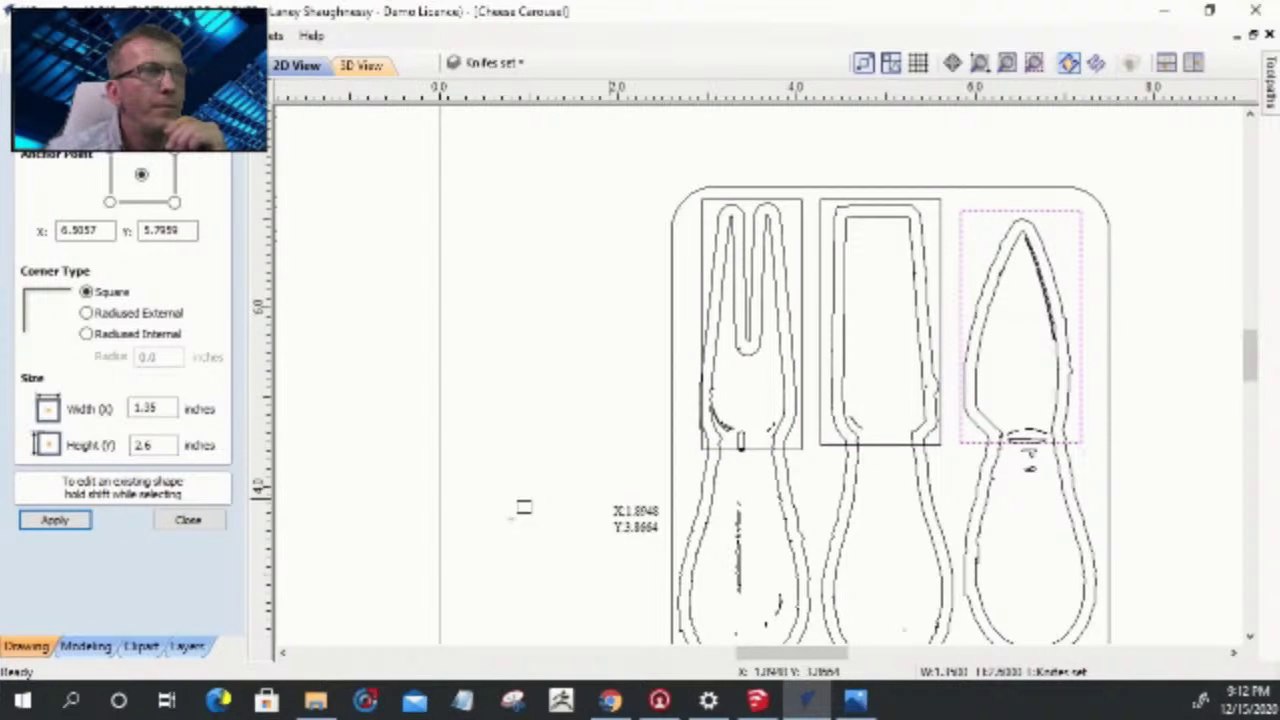
click(207, 520)
- Draw an ellipse over each of the three utensil handles, the pointed knife's being about 1.82 by 3.18 inches
click(57, 205)
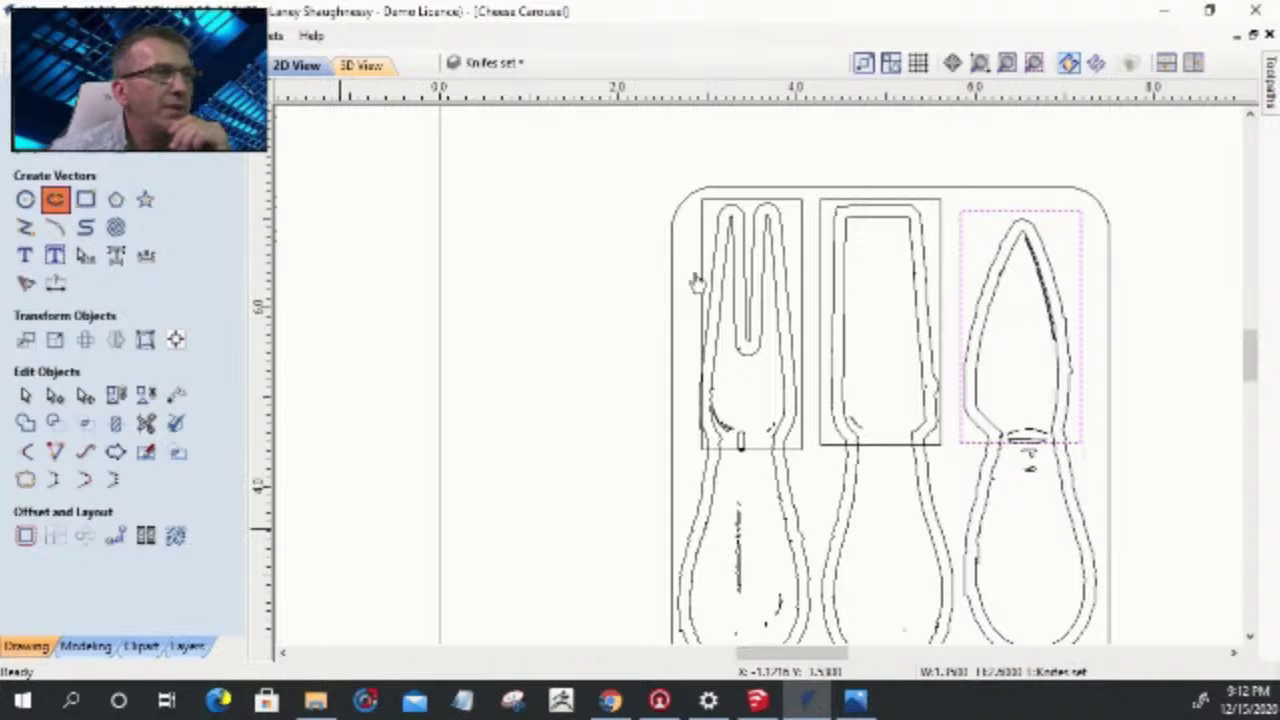
scroll(749, 228, down, 3)
scroll(745, 375, up, 3)
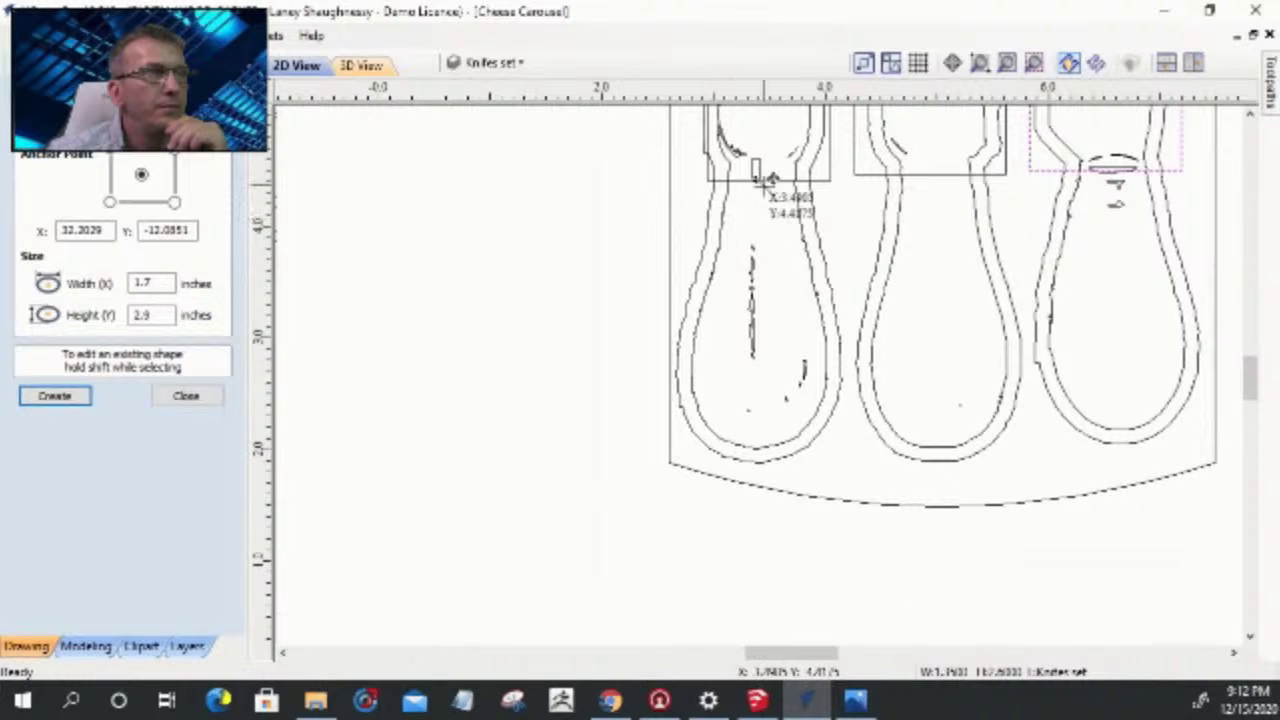
drag(753, 265, 846, 437)
drag(942, 268, 1058, 457)
drag(1113, 270, 1205, 490)
scroll(1089, 349, down, 3)
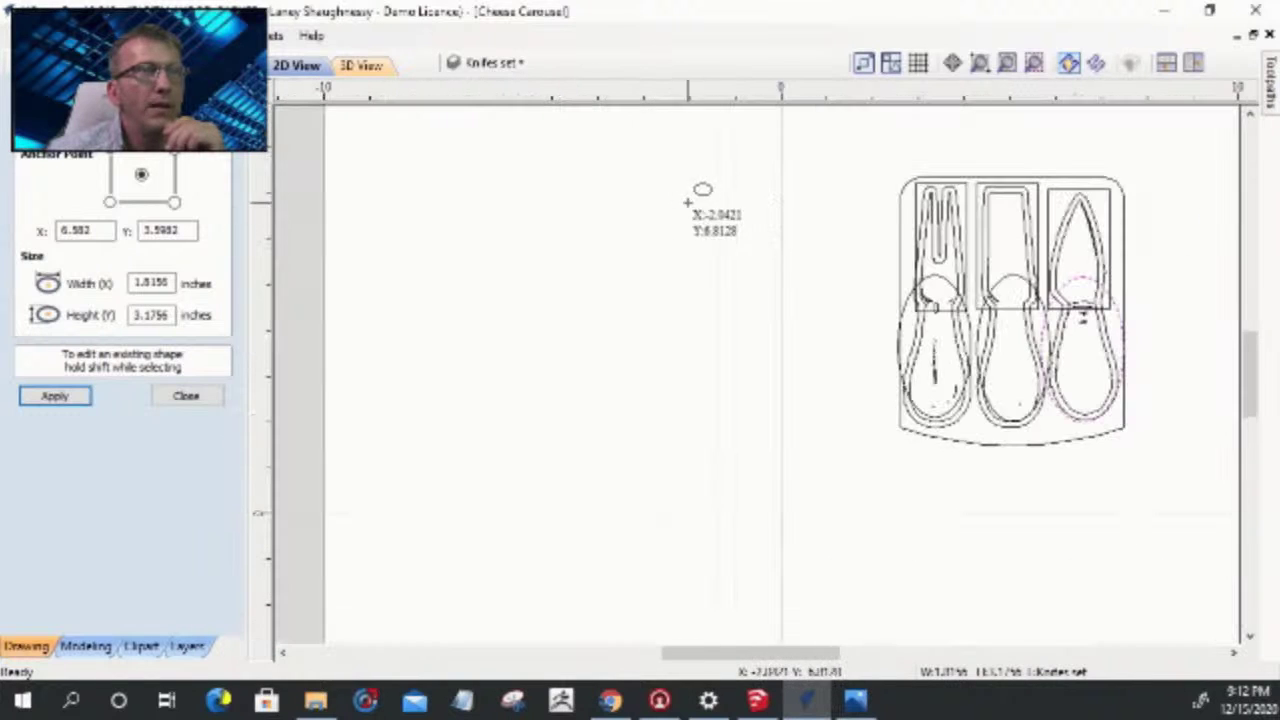
scroll(1083, 315, up, 3)
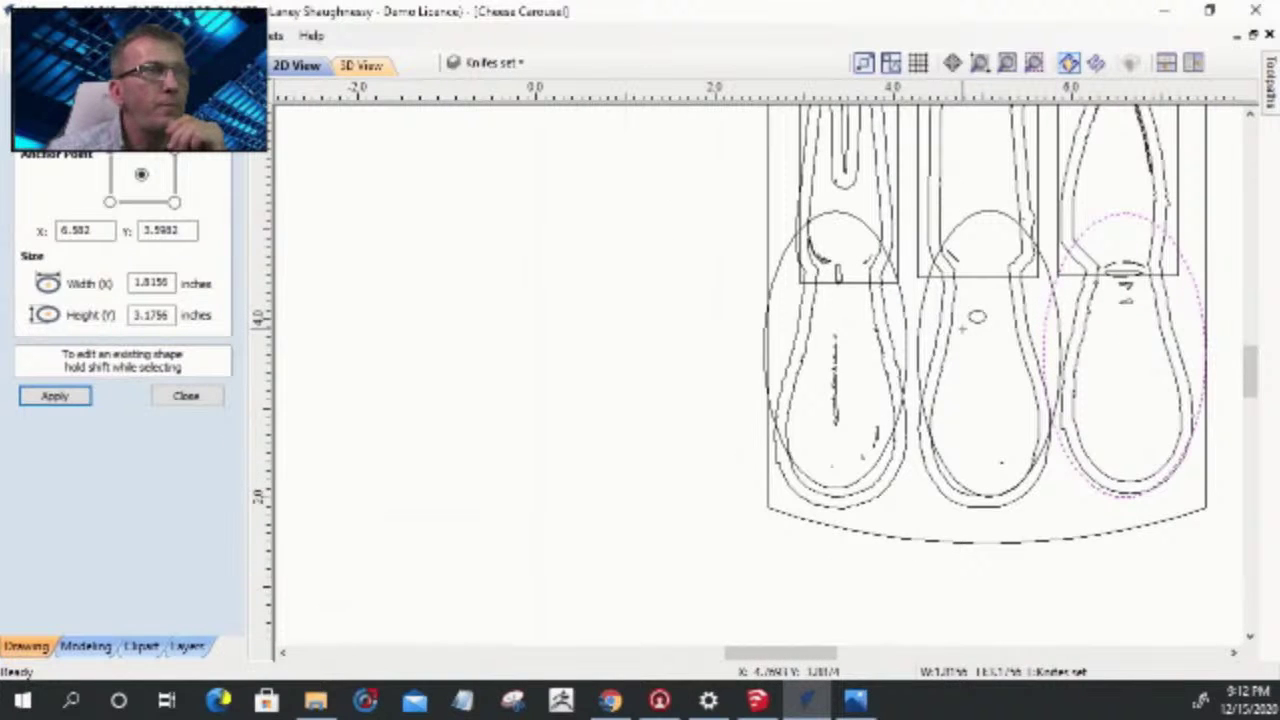
click(190, 395)
- Ungroup the traced outlines of the fork, the square-ended spreader and the pointed knife into separately selectable vectors
scroll(656, 385, down, 3)
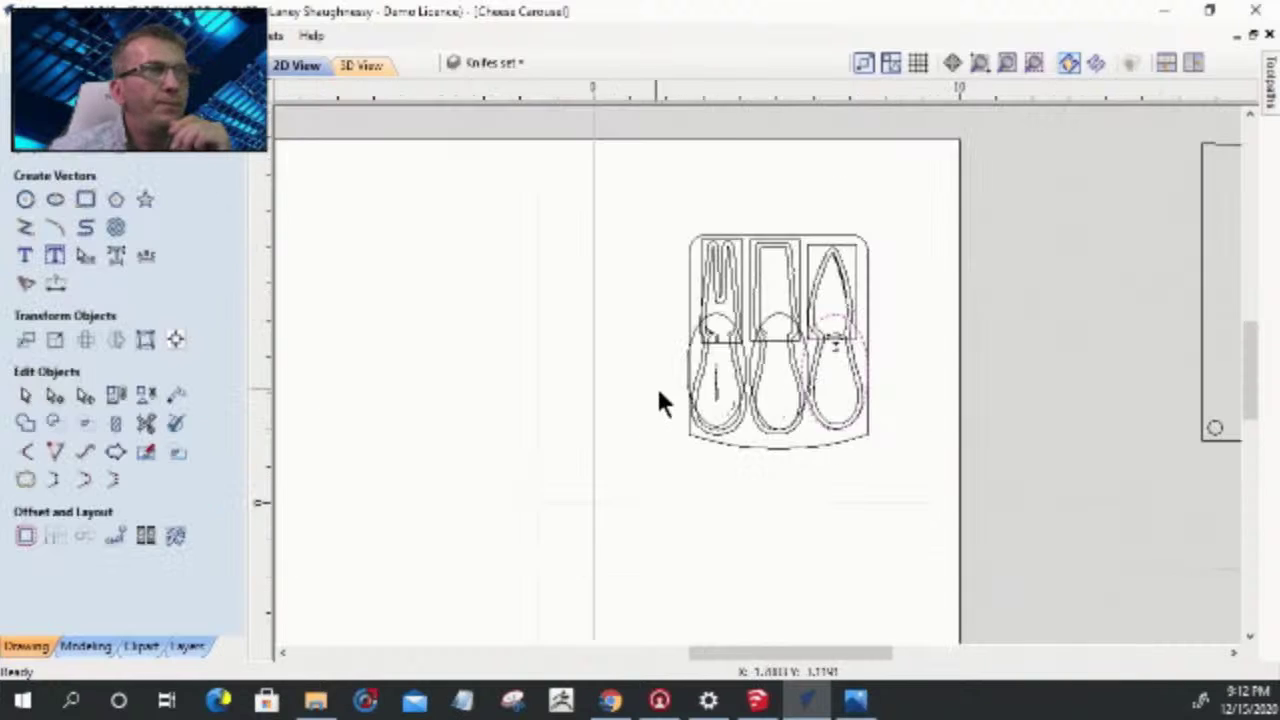
scroll(695, 258, up, 5)
scroll(700, 262, up, 1)
scroll(771, 290, up, 1)
click(765, 252)
click(763, 252)
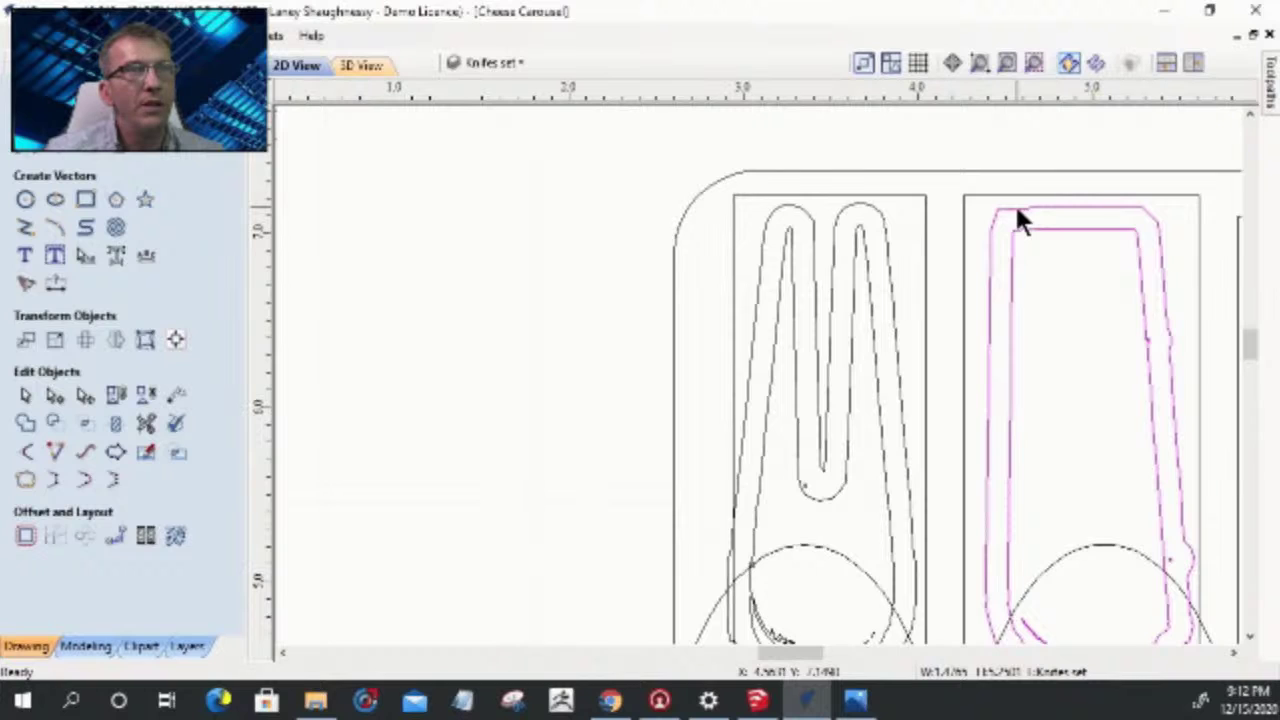
scroll(1014, 202, down, 3)
click(1118, 264)
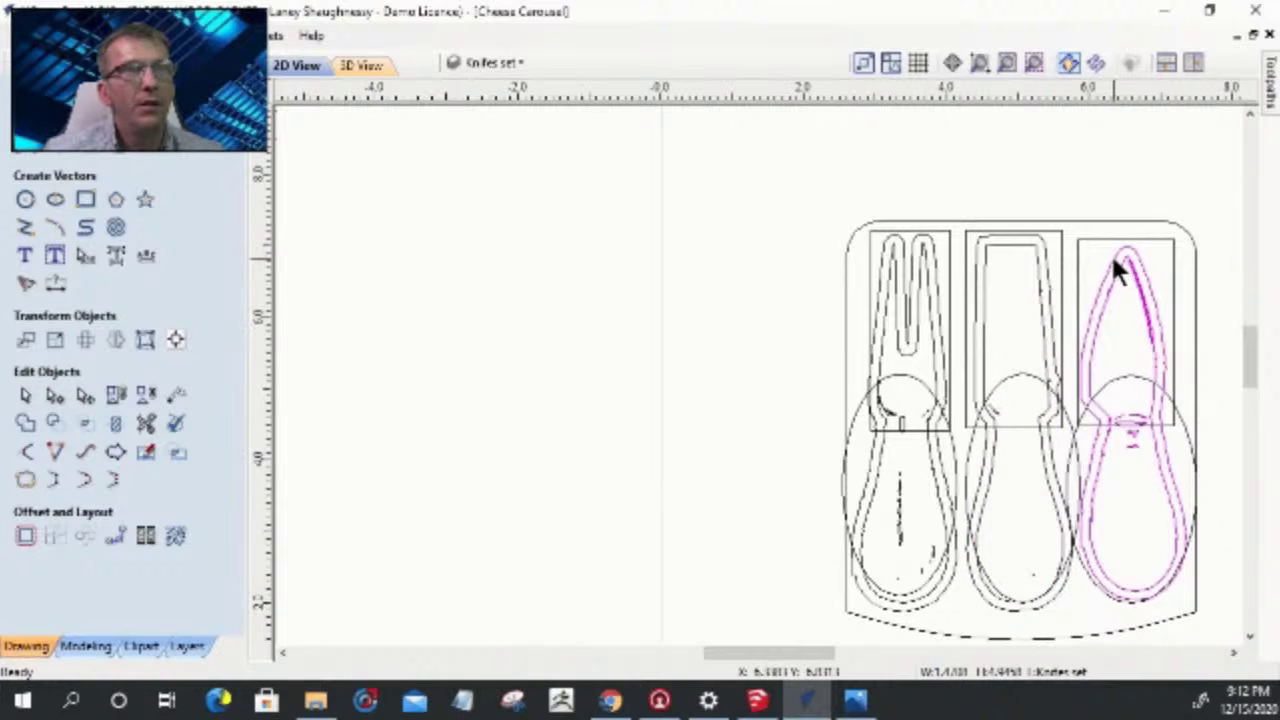
click(886, 252)
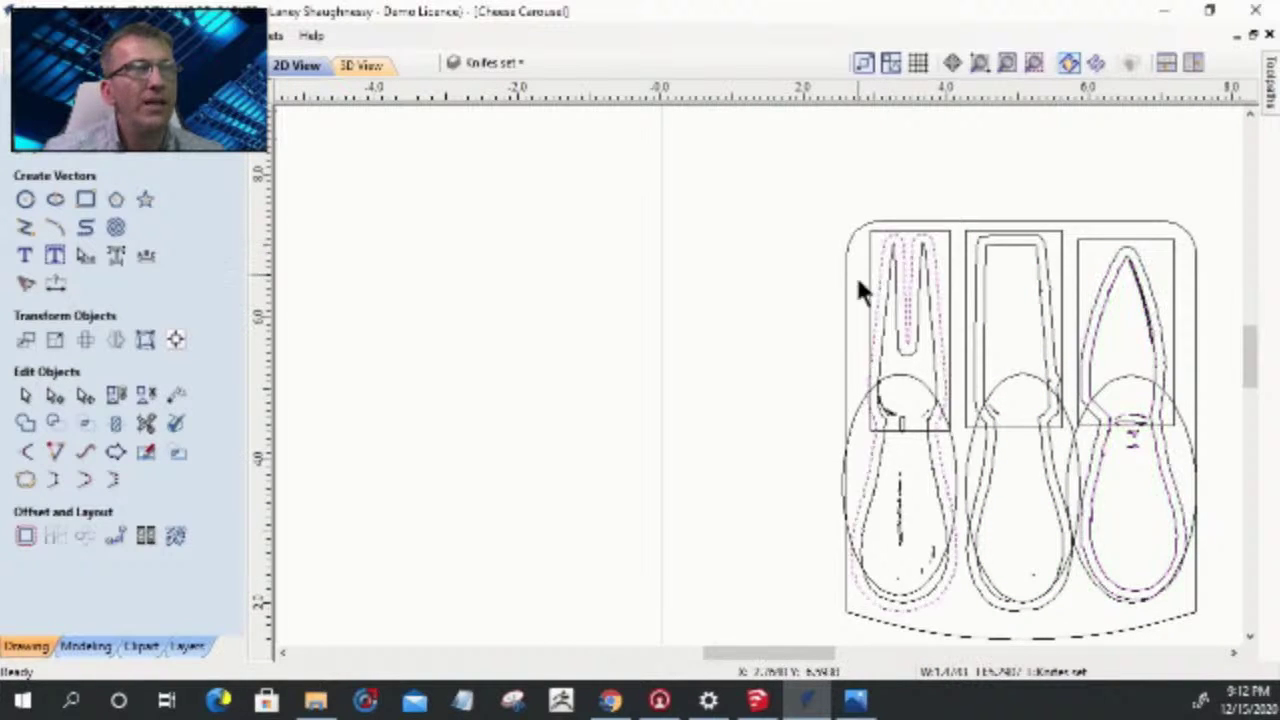
- Lower the top edge of the fork's rectangle to the tine tips, making the rectangle about 2.75 inches high
scroll(870, 286, up, 5)
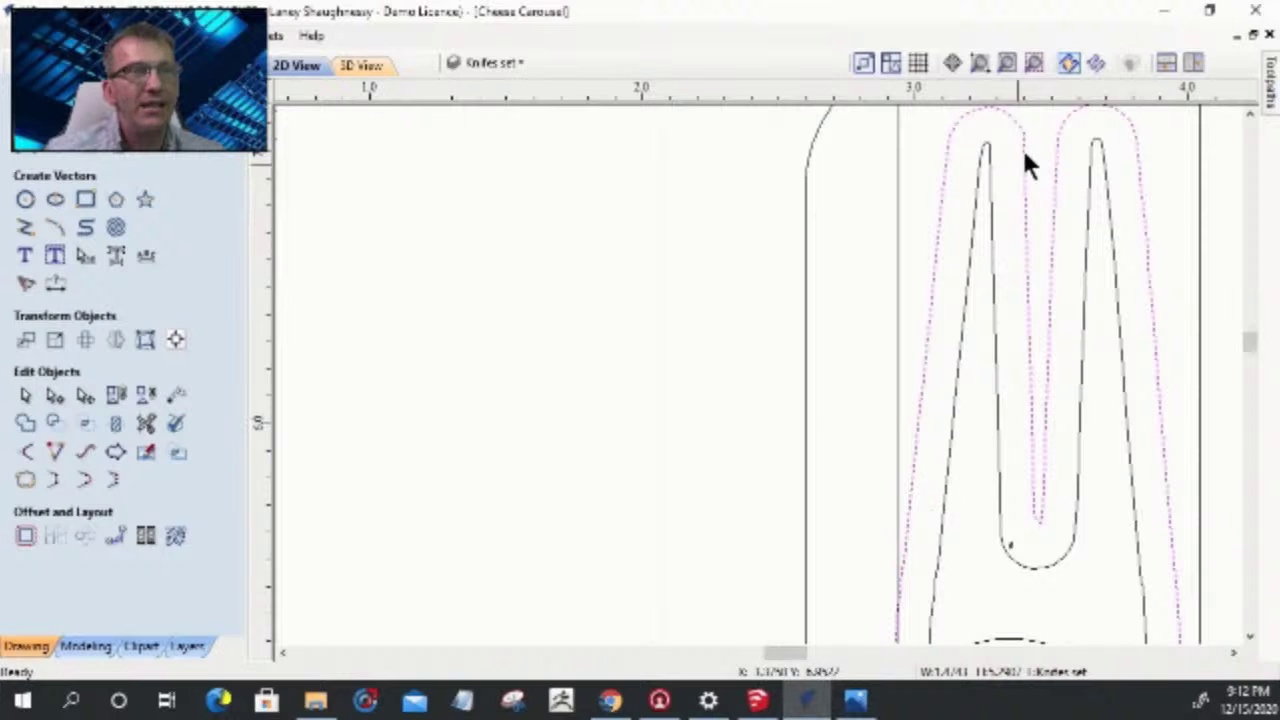
scroll(929, 385, down, 5)
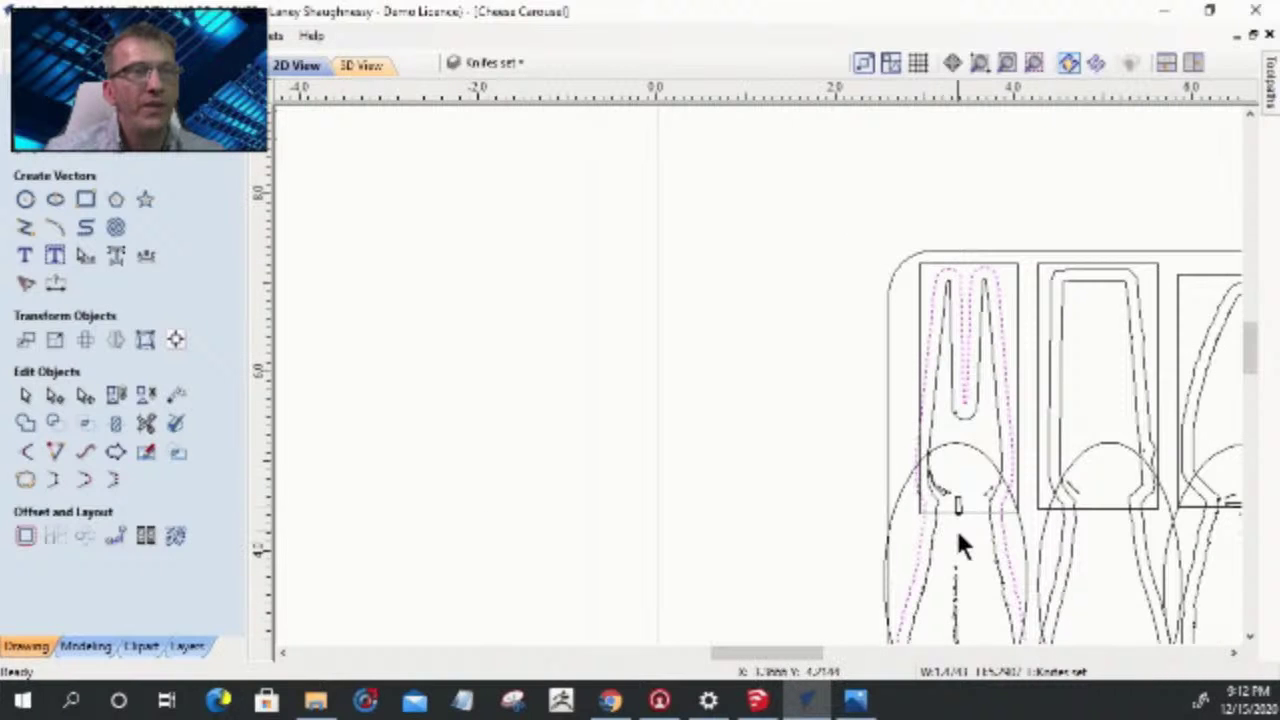
scroll(926, 351, up, 4)
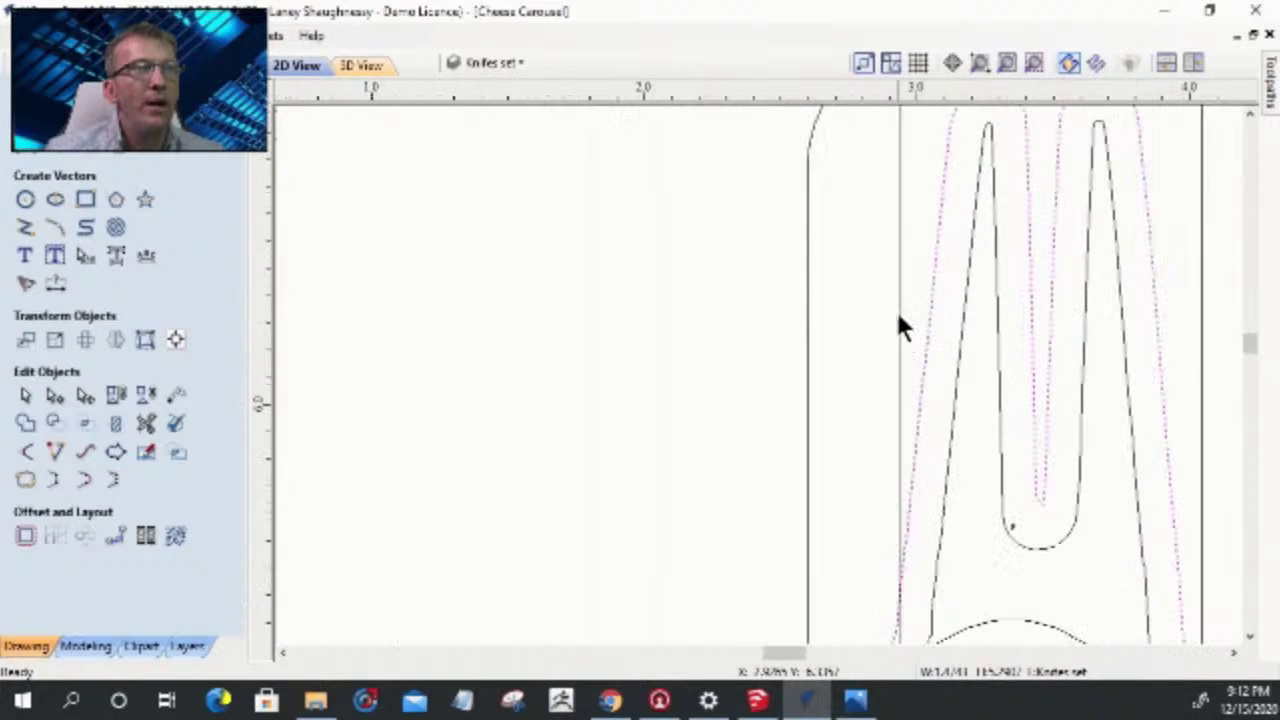
scroll(888, 400, down, 4)
scroll(936, 300, up, 4)
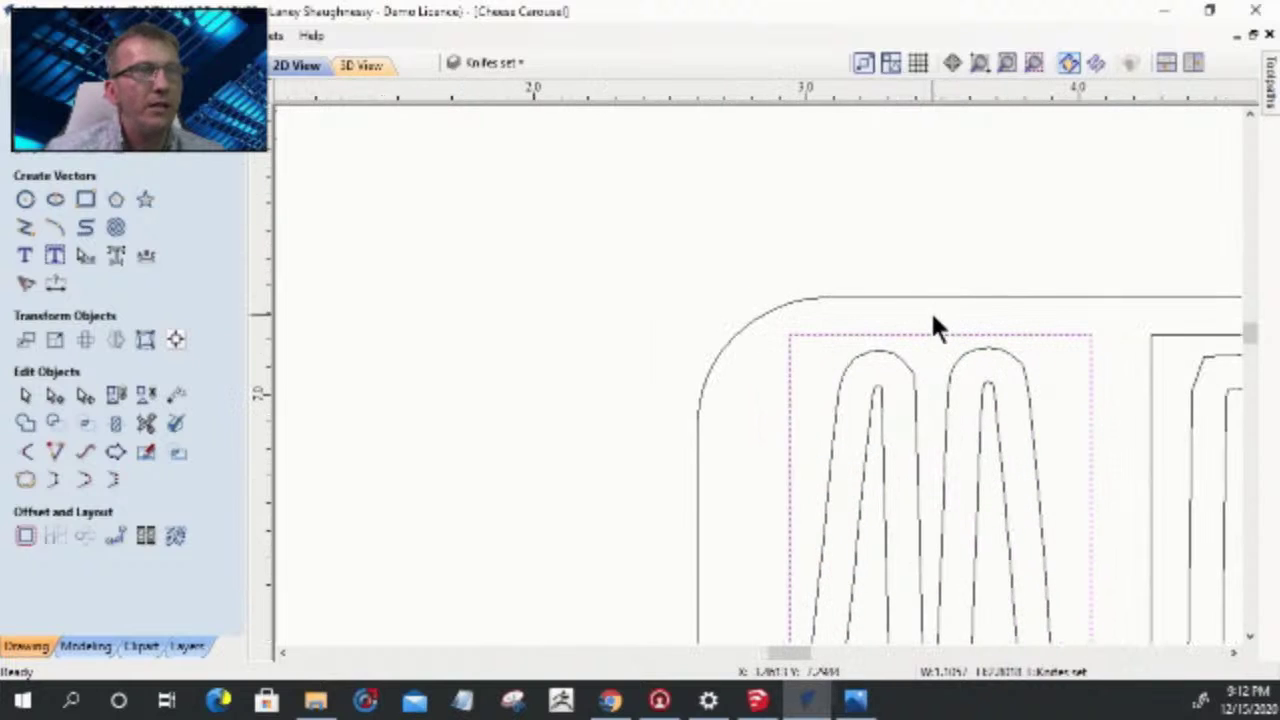
drag(939, 327, 986, 348)
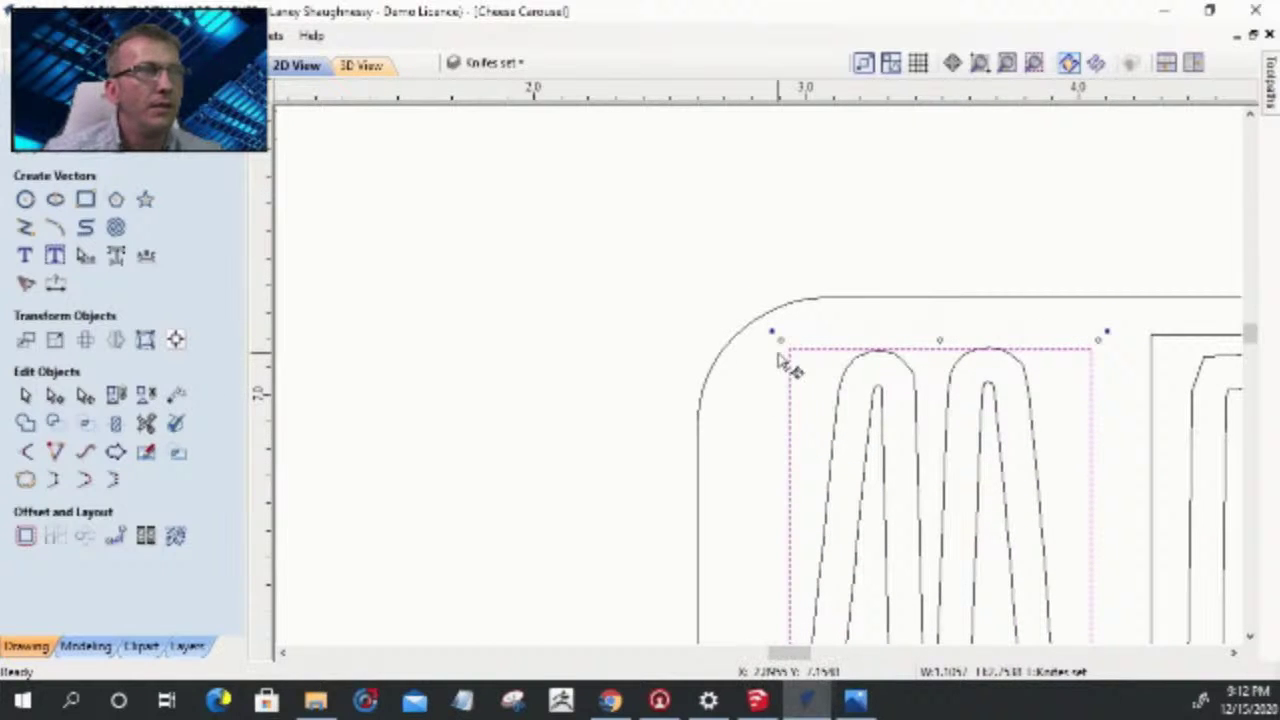
- Fit both side edges of the fork's rectangle to the widest points of the outer fork outline, about 1.07 inches wide
scroll(886, 306, down, 4)
scroll(937, 446, up, 5)
scroll(940, 449, down, 5)
scroll(963, 446, up, 2)
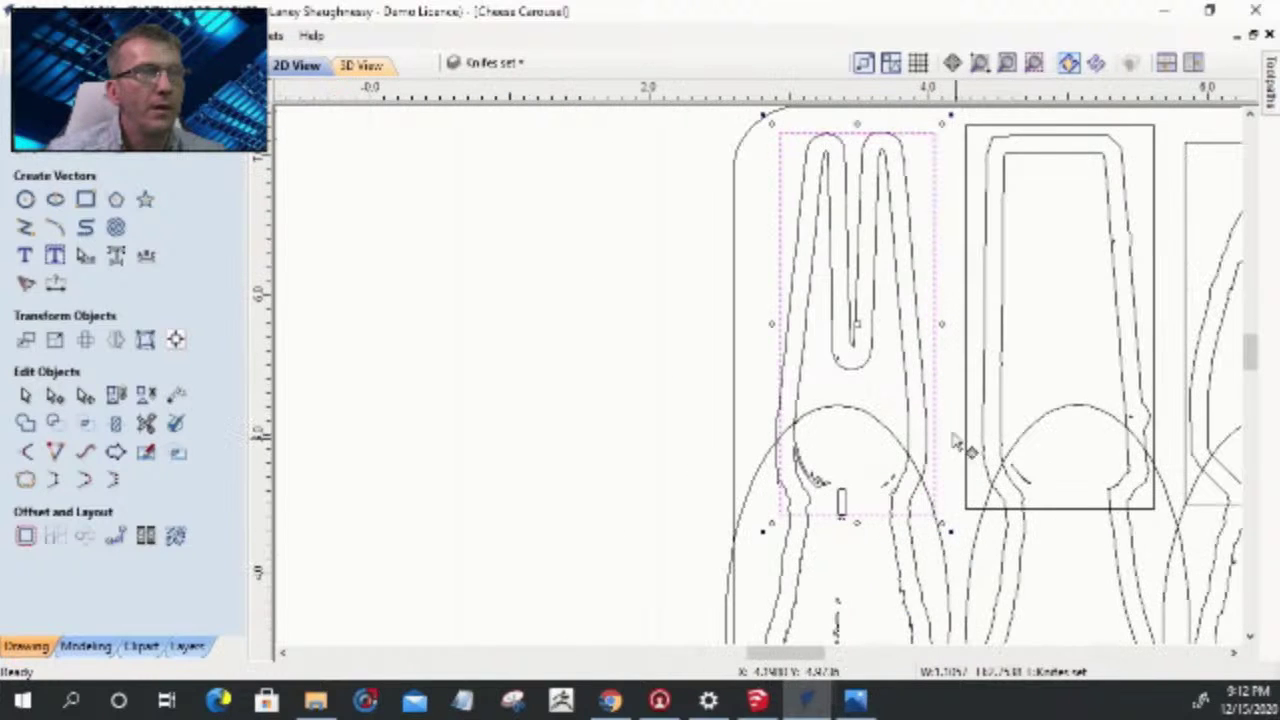
click(942, 325)
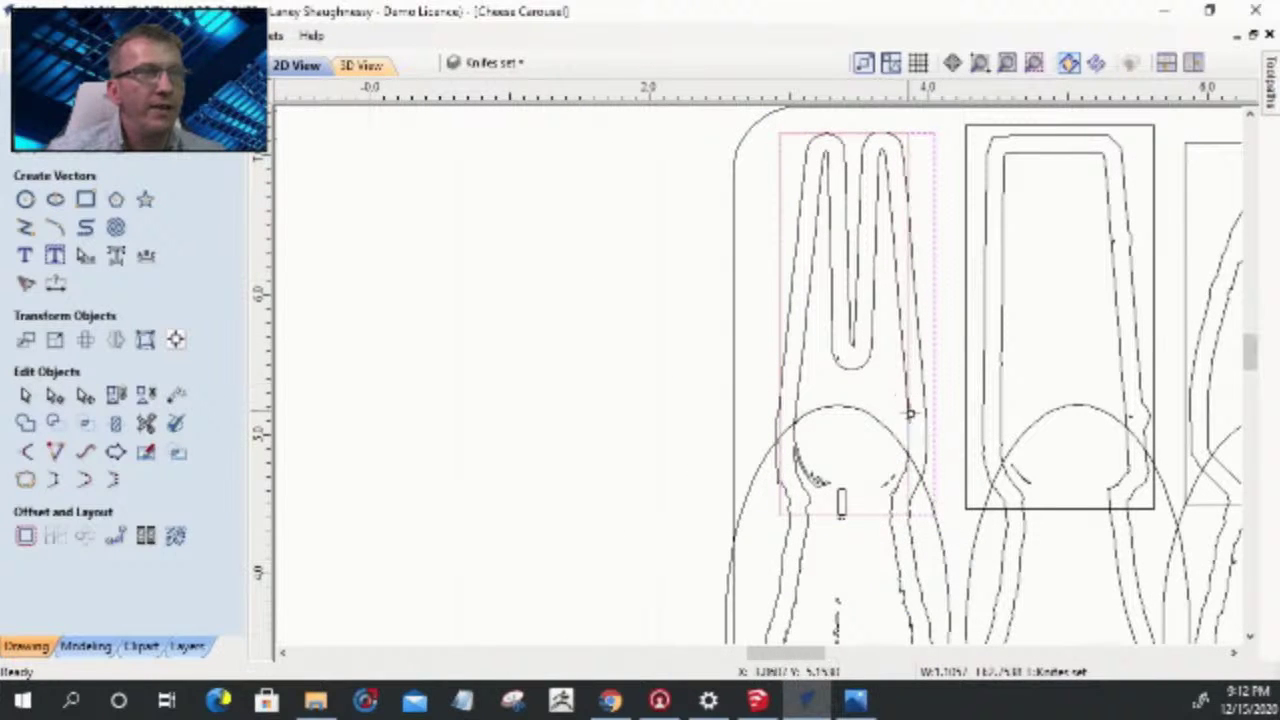
click(930, 427)
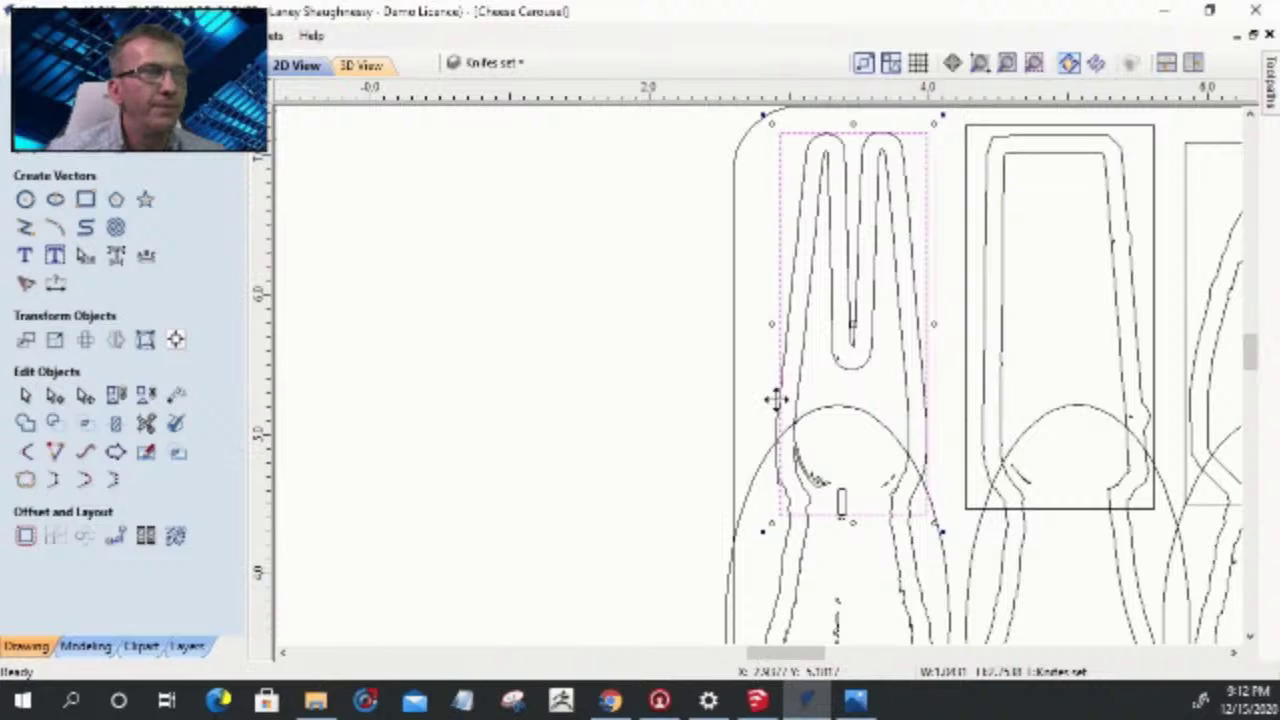
drag(770, 324, 776, 438)
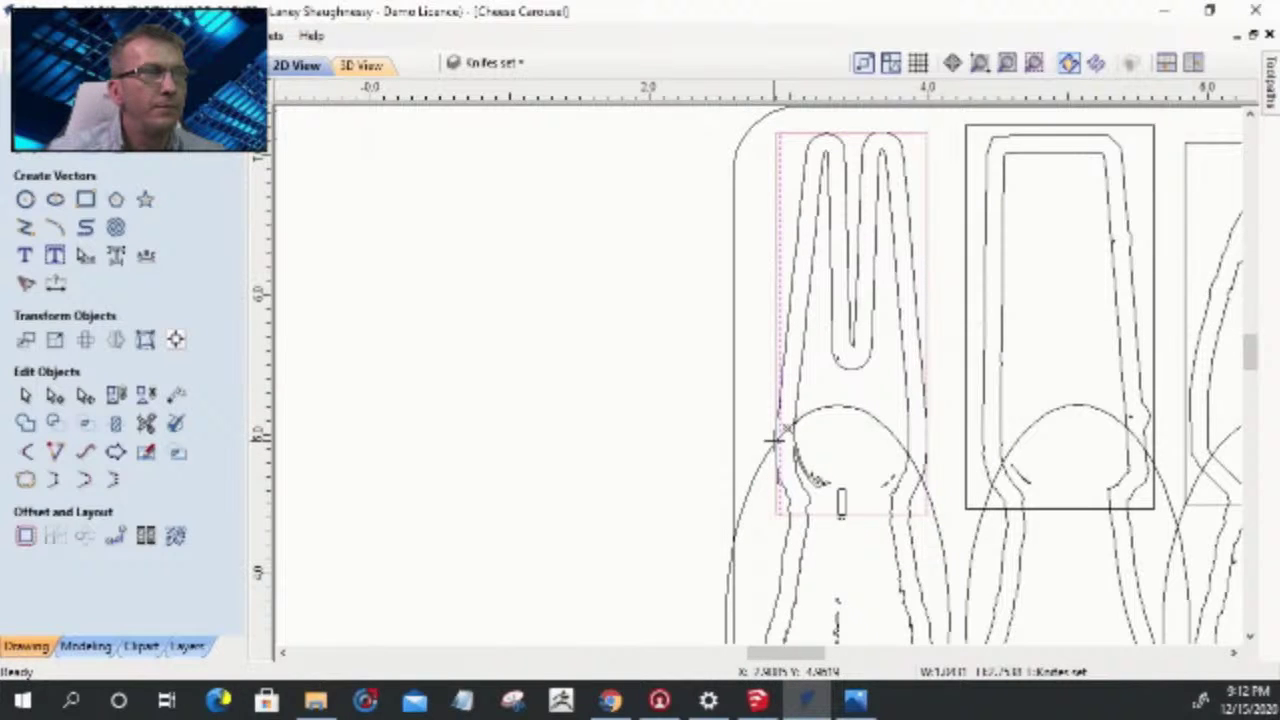
scroll(789, 194, up, 2)
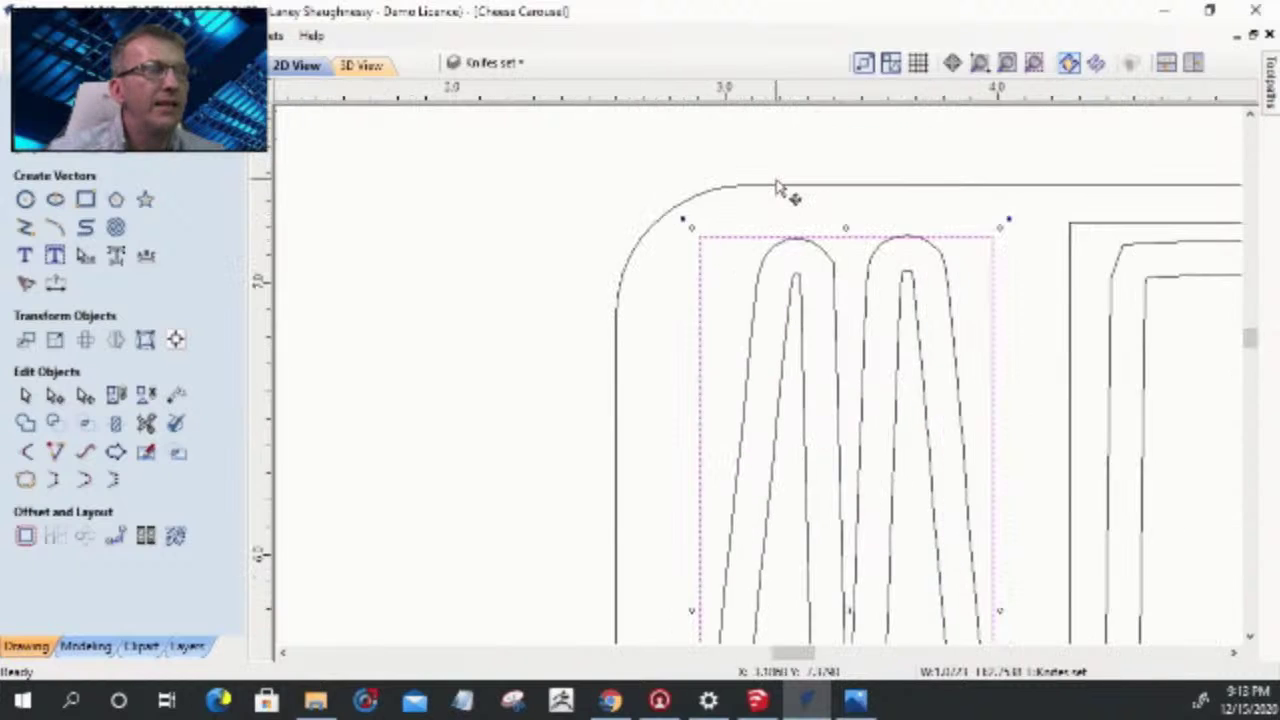
- Node-edit the fork's rectangle and nudge its top-left corner inward so that side tapers along the fork outline
scroll(794, 200, down, 1)
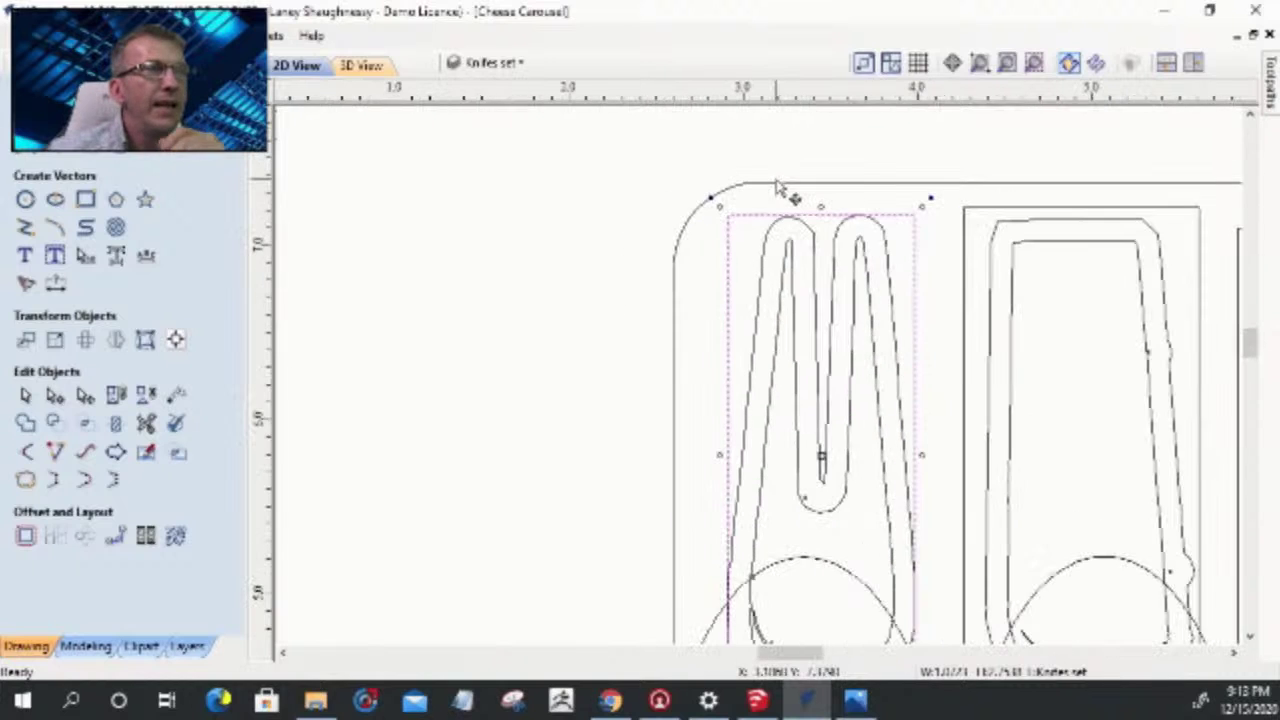
click(86, 394)
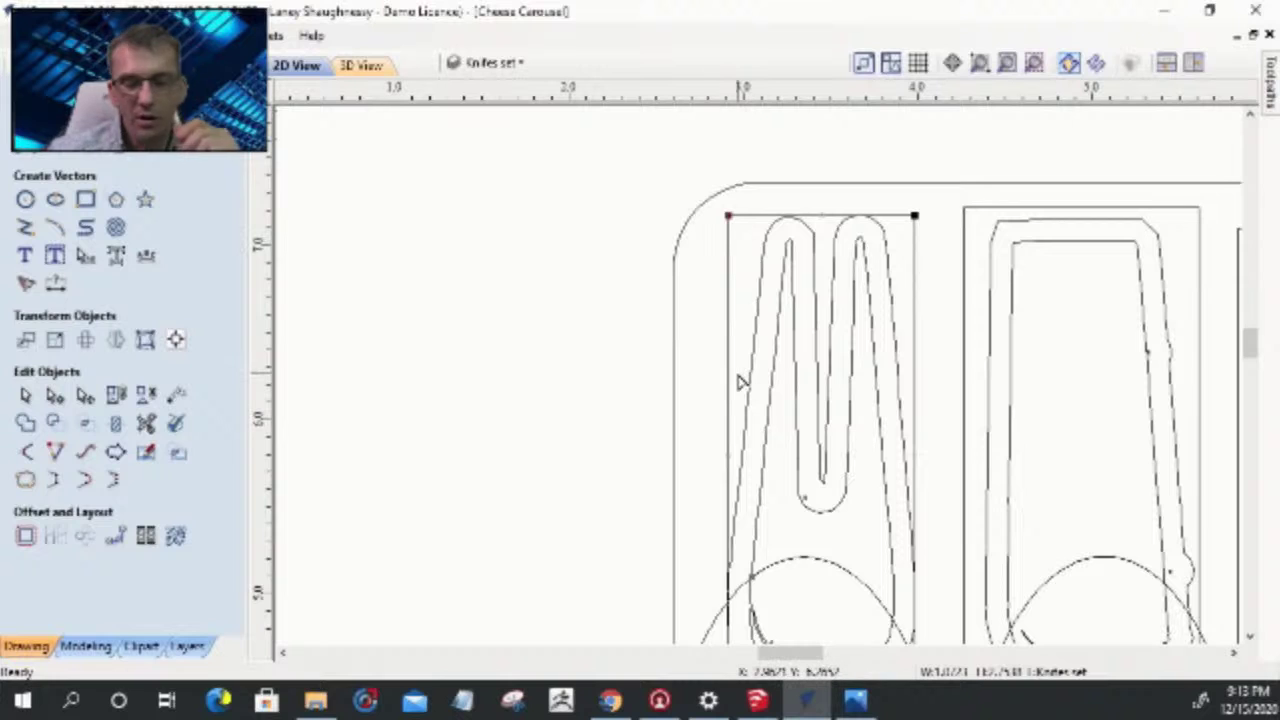
key(Right)
key(Right)
key(Right)
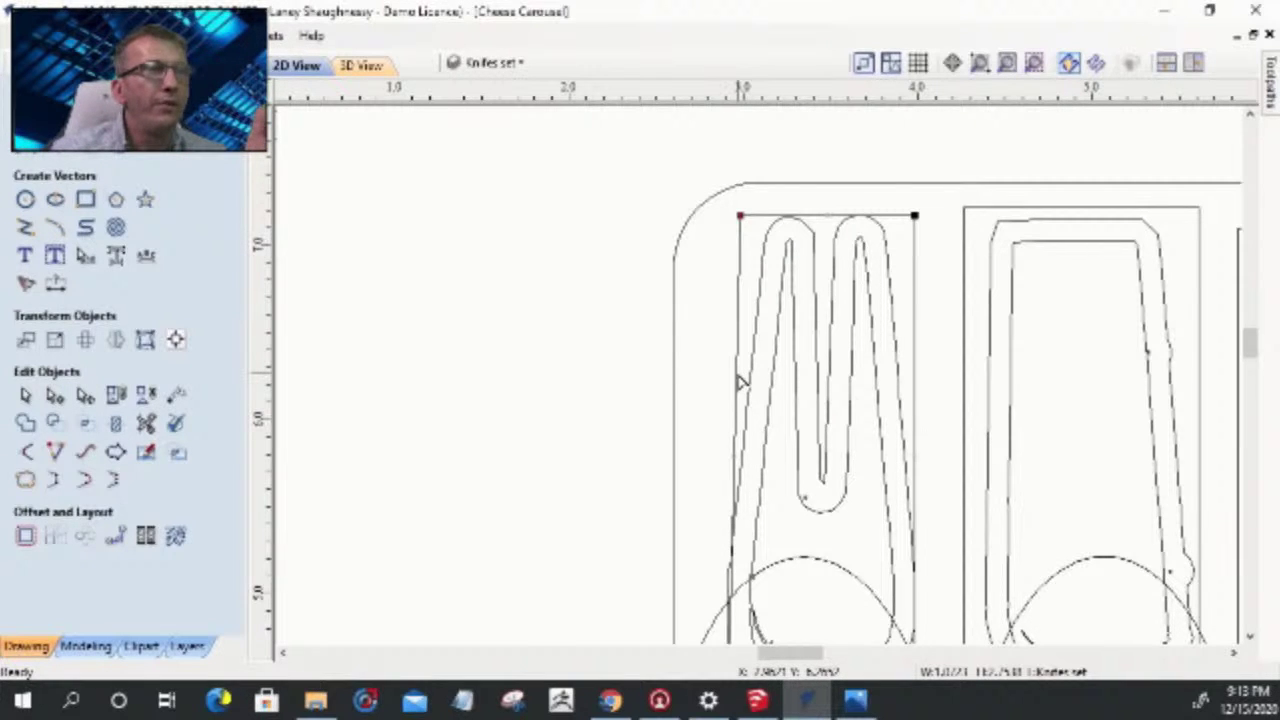
key(Right)
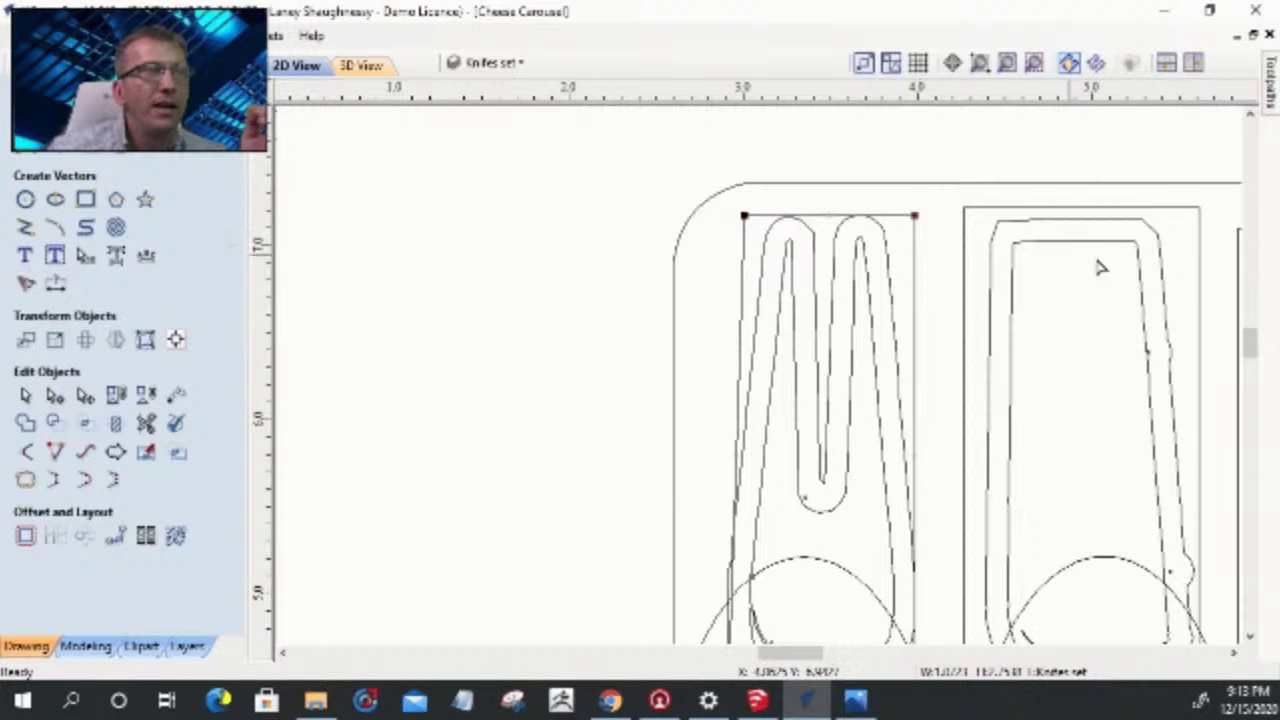
- Nudge the top-right corner of the fork's rectangle inward to follow the fork's taper, and finish node editing
key(Left)
key(Left)
key(Left)
key(Left)
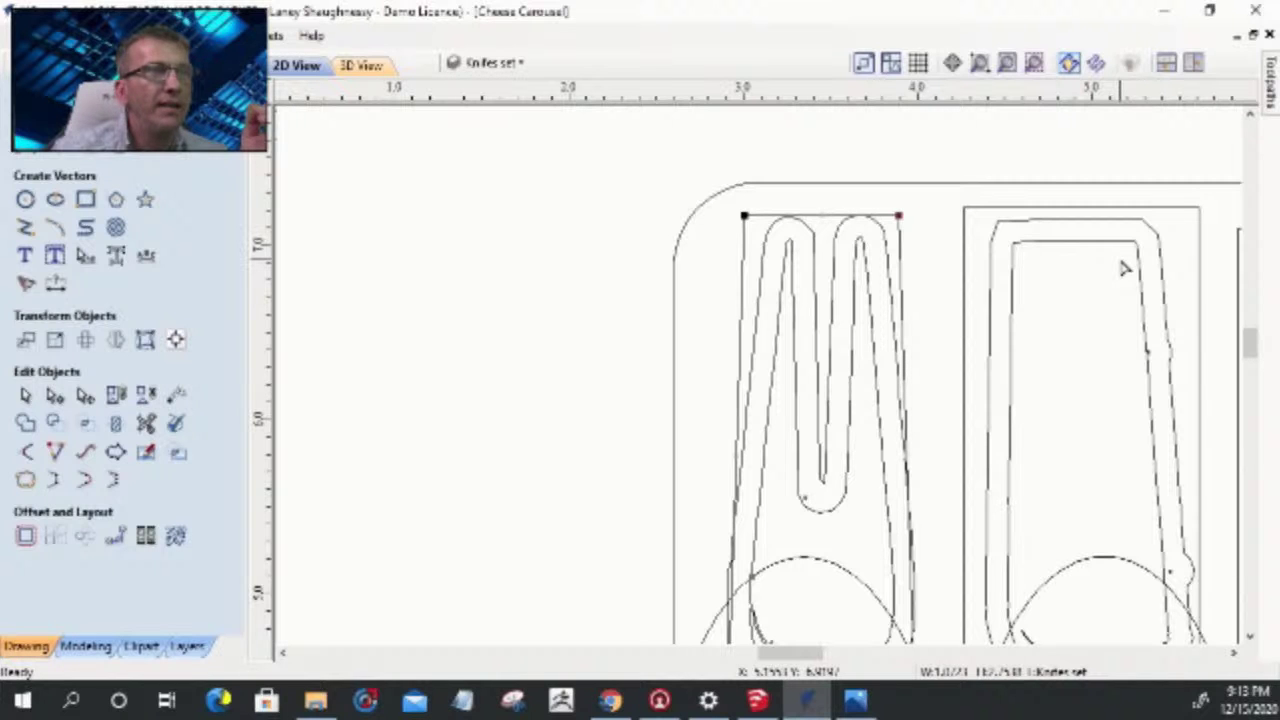
scroll(757, 142, down, 3)
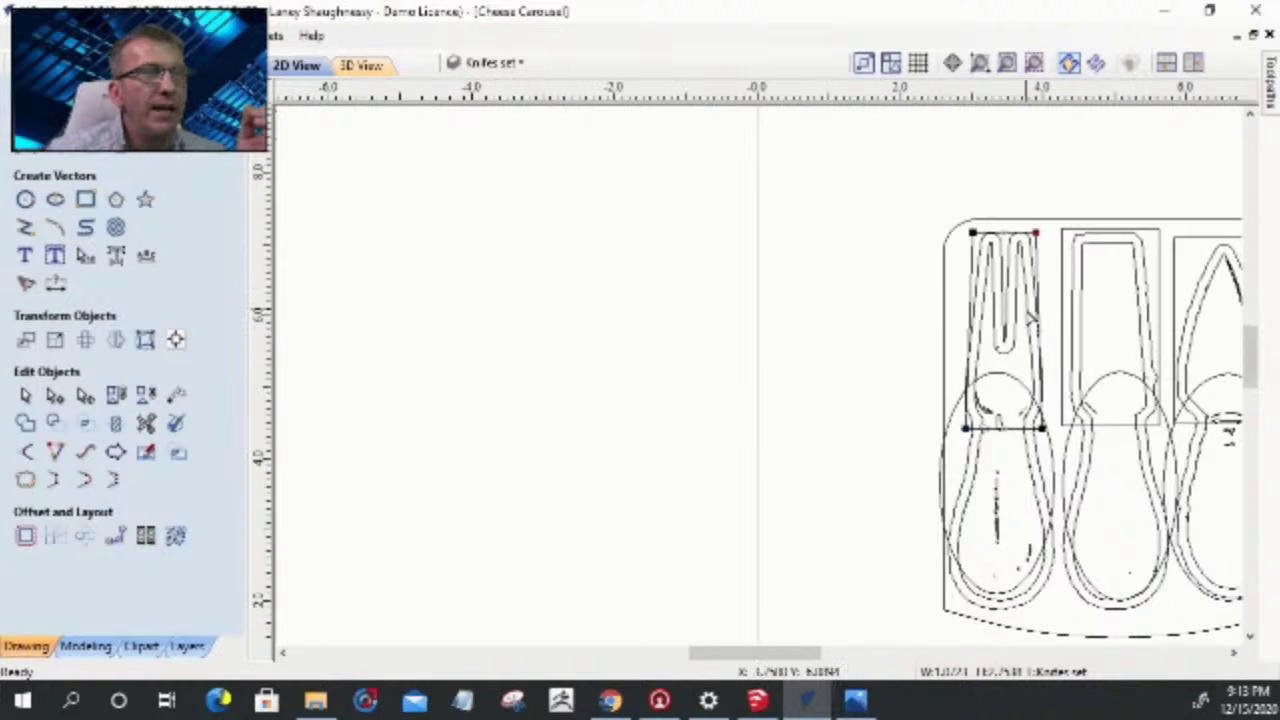
scroll(757, 142, up, 3)
scroll(923, 408, up, 2)
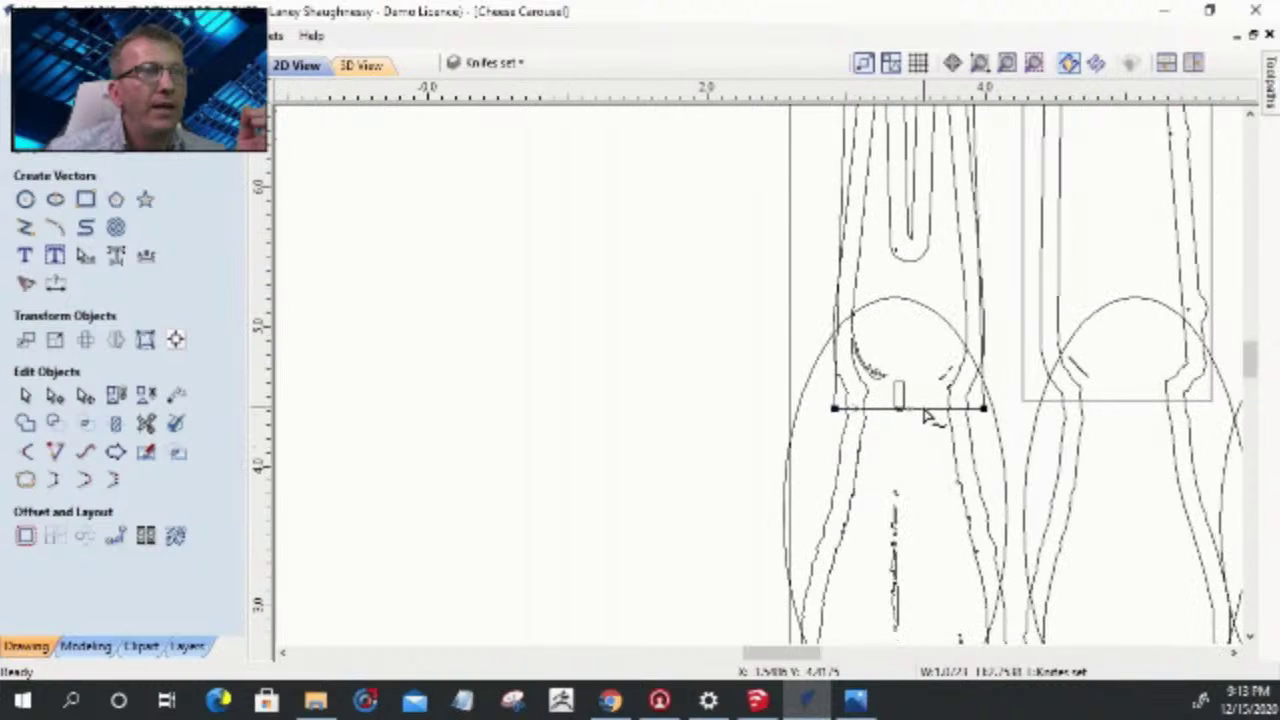
scroll(921, 320, down, 1)
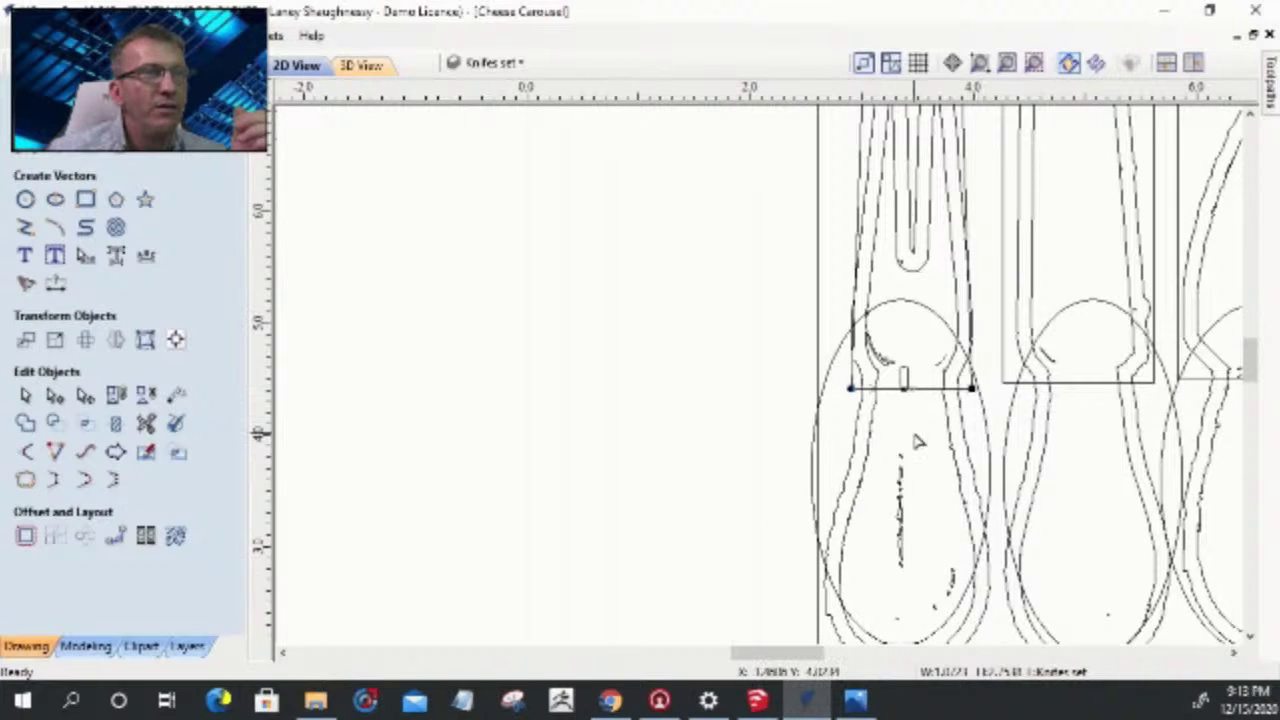
scroll(886, 409, down, 2)
scroll(828, 552, down, 1)
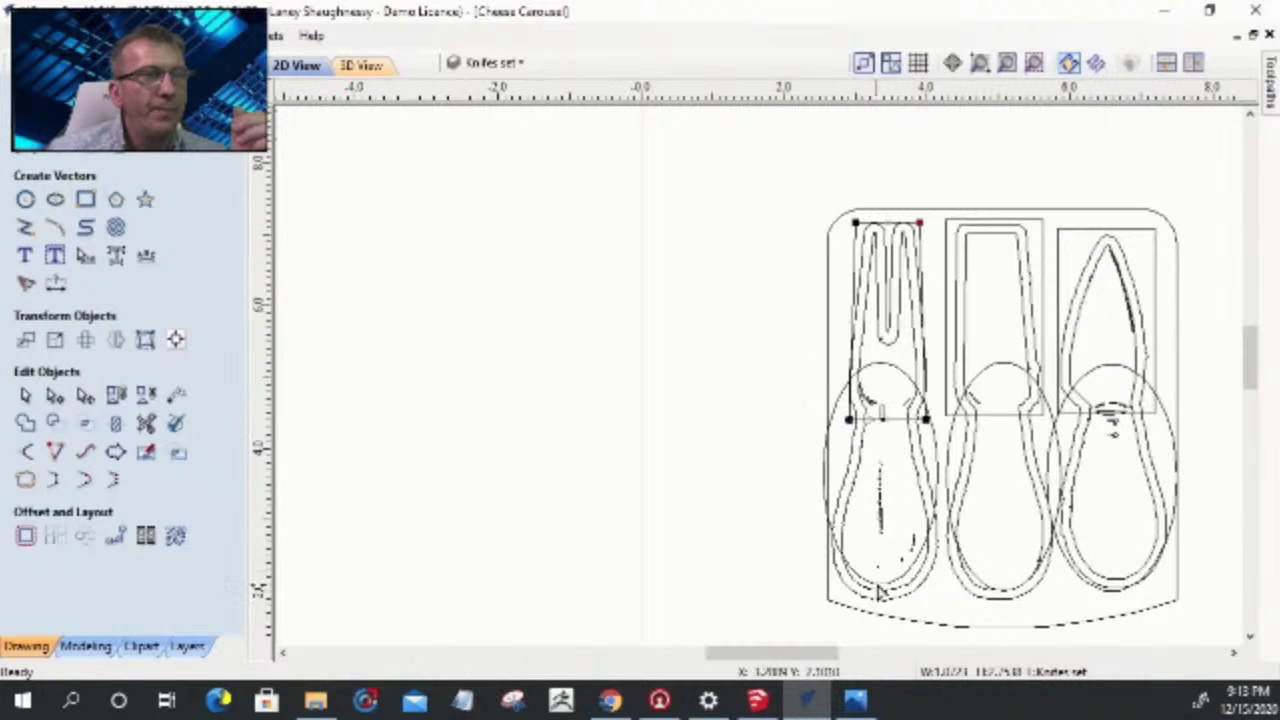
key(n)
click(684, 390)
click(23, 396)
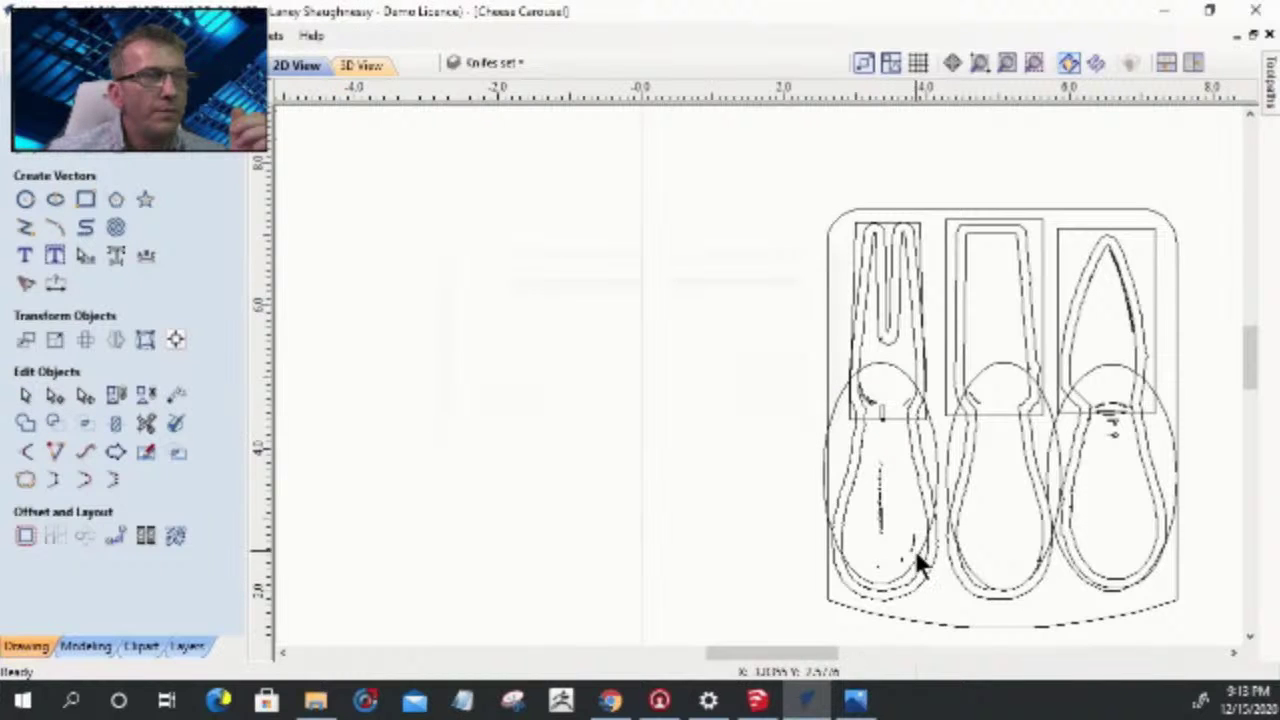
- Shift and resize the fork handle's ellipse to about 2.14 by 2.89 inches, its lowest point on the base of the outer handle outline
scroll(914, 566, down, 1)
scroll(889, 425, up, 1)
scroll(963, 545, up, 1)
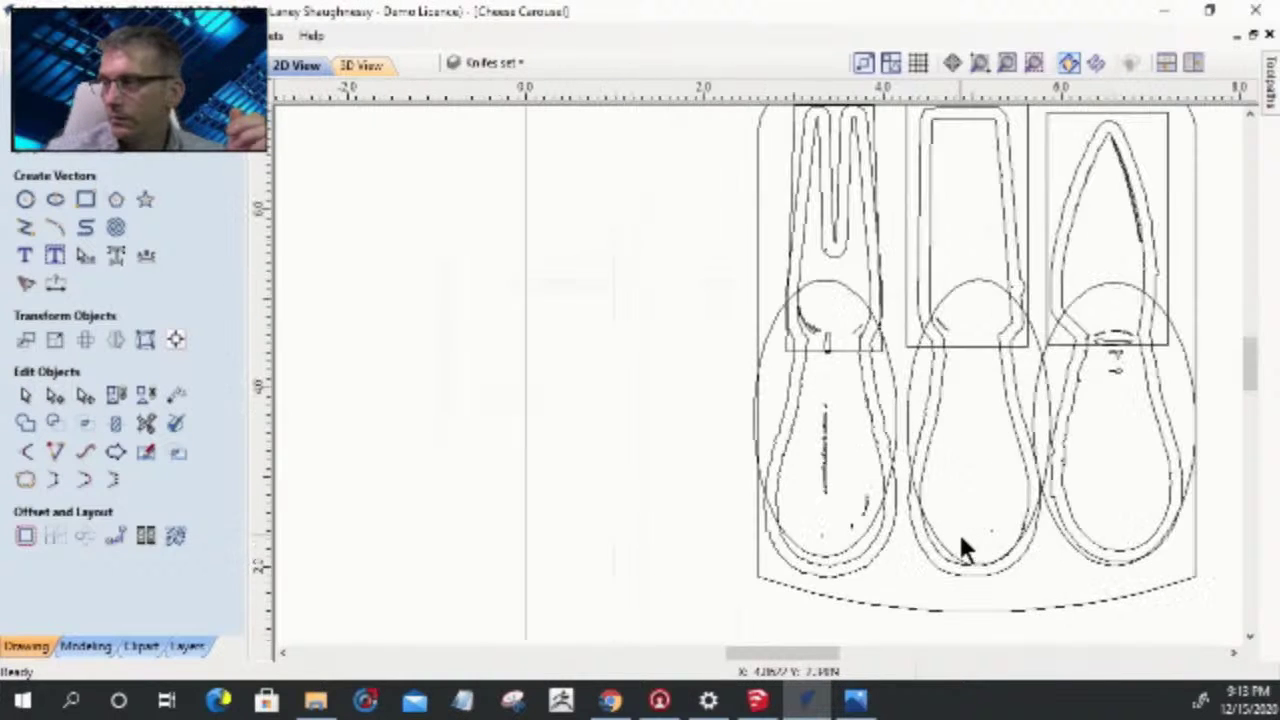
click(895, 412)
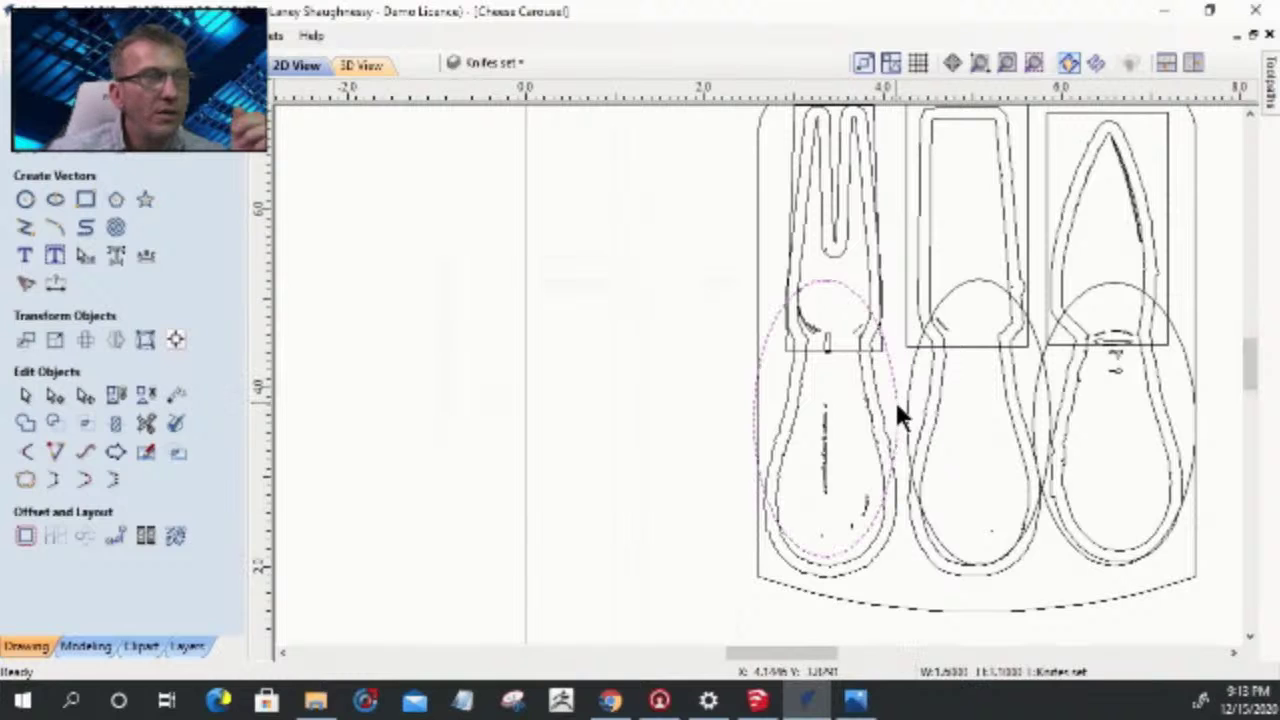
drag(831, 440, 933, 455)
drag(838, 601, 838, 581)
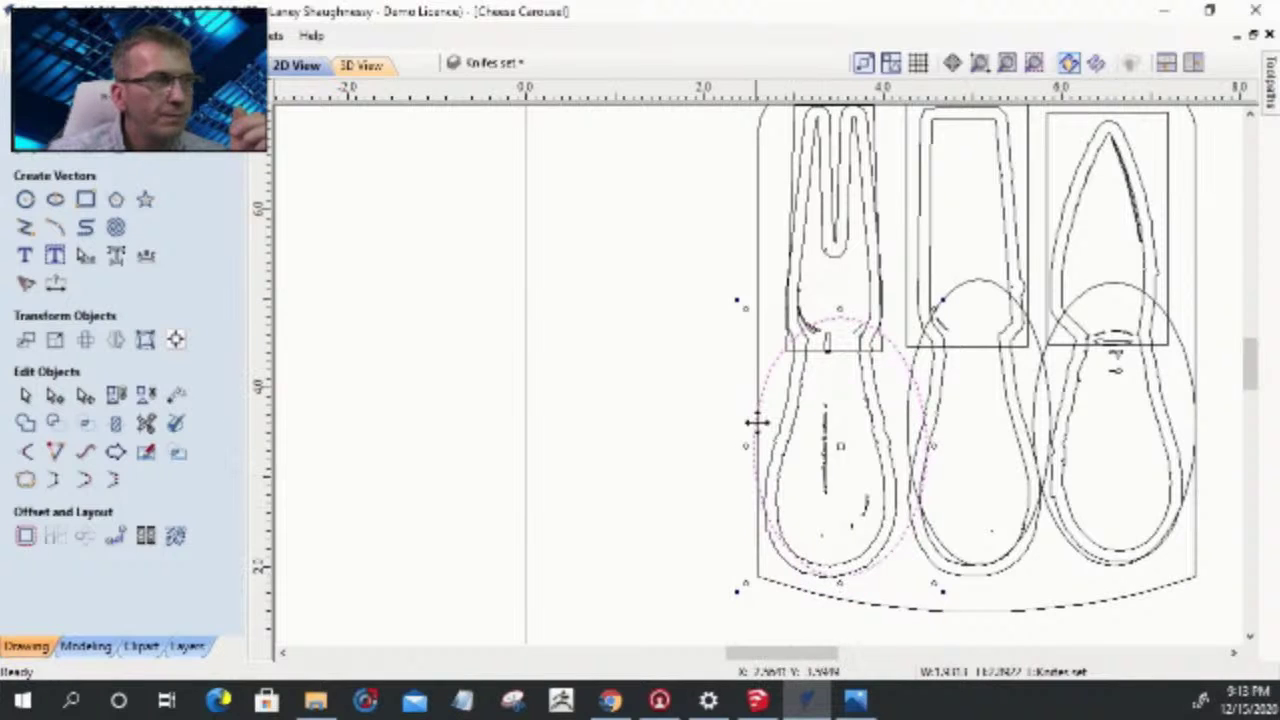
mouse_move(751, 443)
mouse_down()
mouse_move(769, 449)
mouse_move(736, 449)
mouse_up()
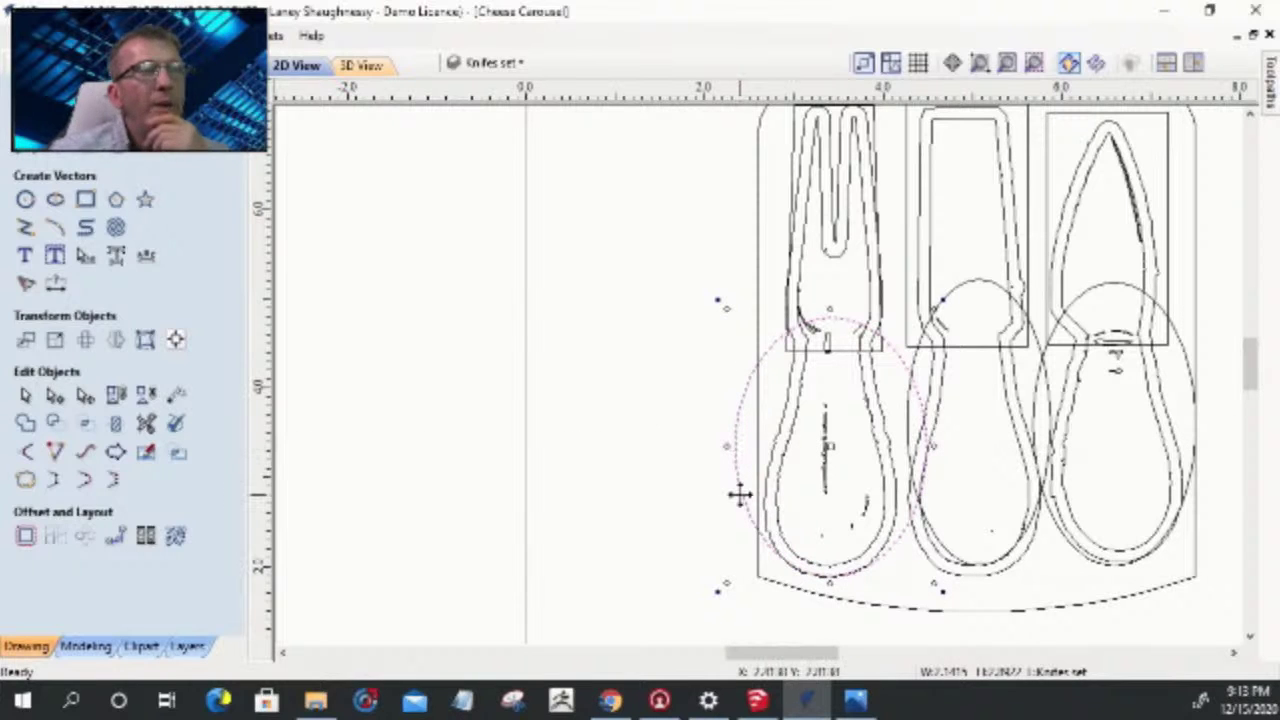
- Node-edit the fork handle's ellipse, moving its left node onto the outer outline and angling that node's lower control handle to follow the handle's curve
click(56, 396)
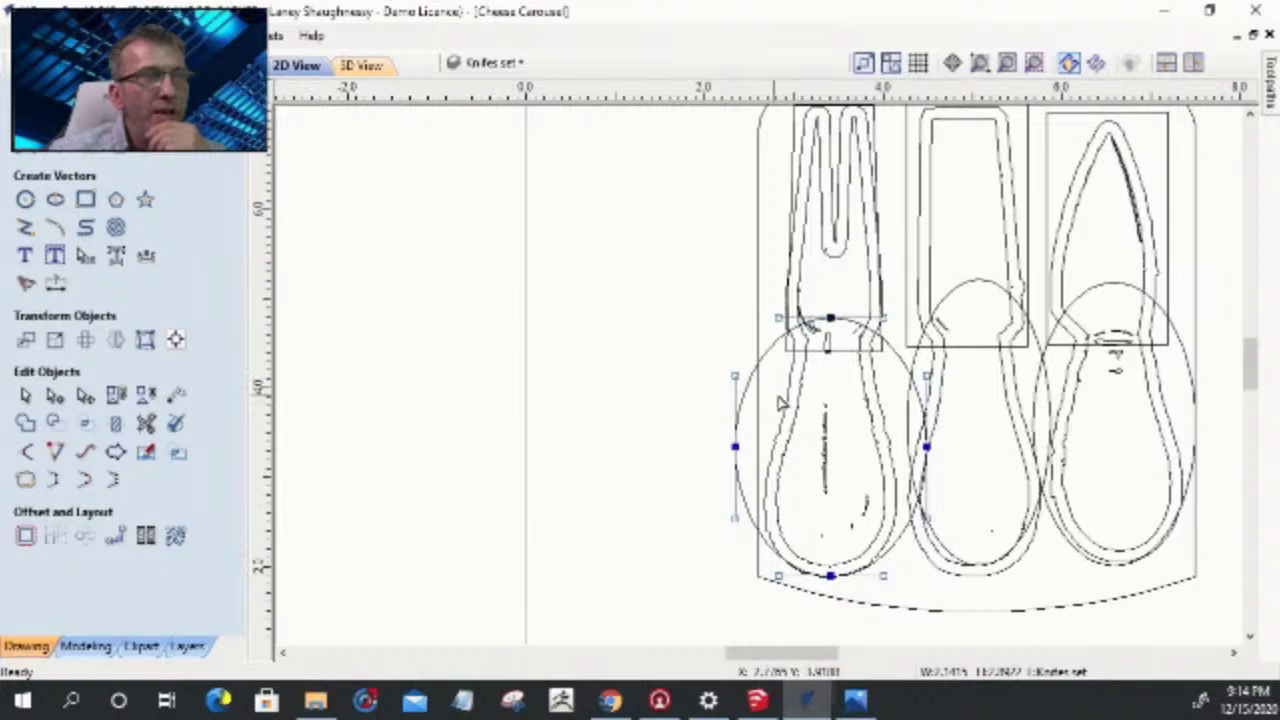
scroll(714, 446, up, 5)
scroll(718, 433, down, 5)
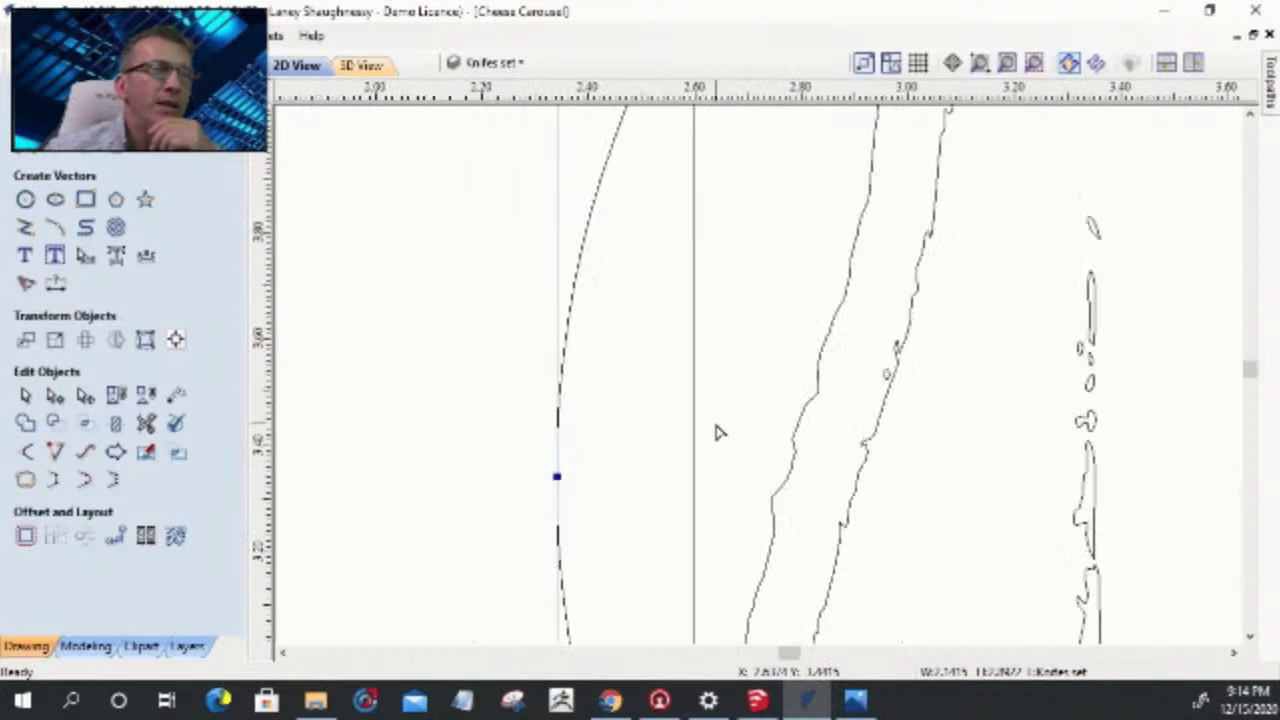
scroll(708, 402, up, 2)
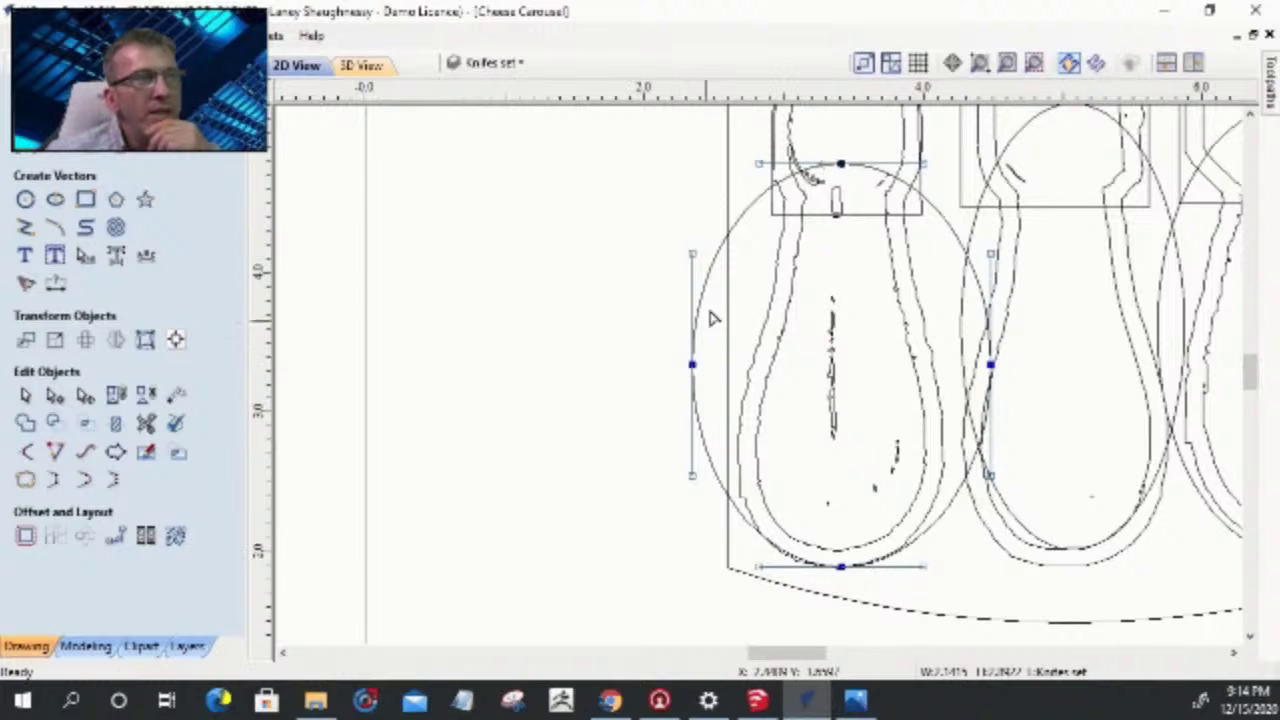
drag(692, 362, 740, 375)
mouse_move(741, 489)
mouse_down()
mouse_move(709, 491)
mouse_move(728, 497)
mouse_up()
scroll(730, 520, up, 3)
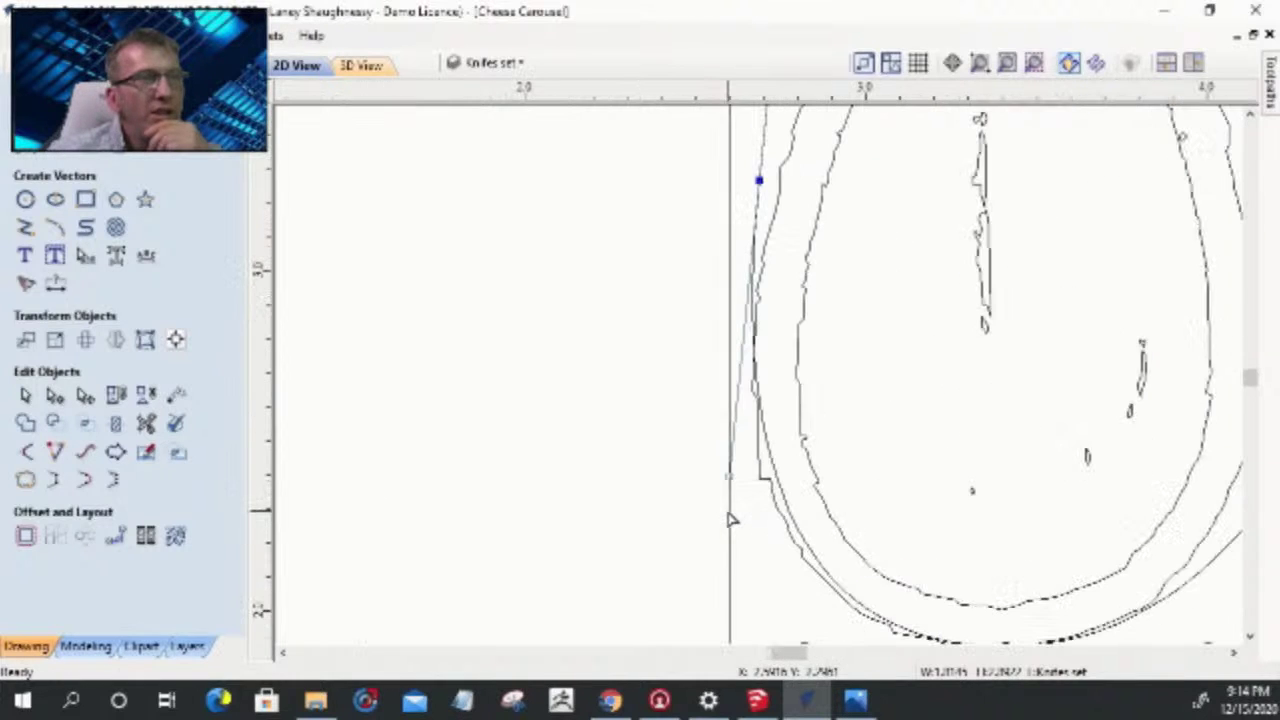
scroll(800, 520, down, 1)
scroll(813, 519, down, 2)
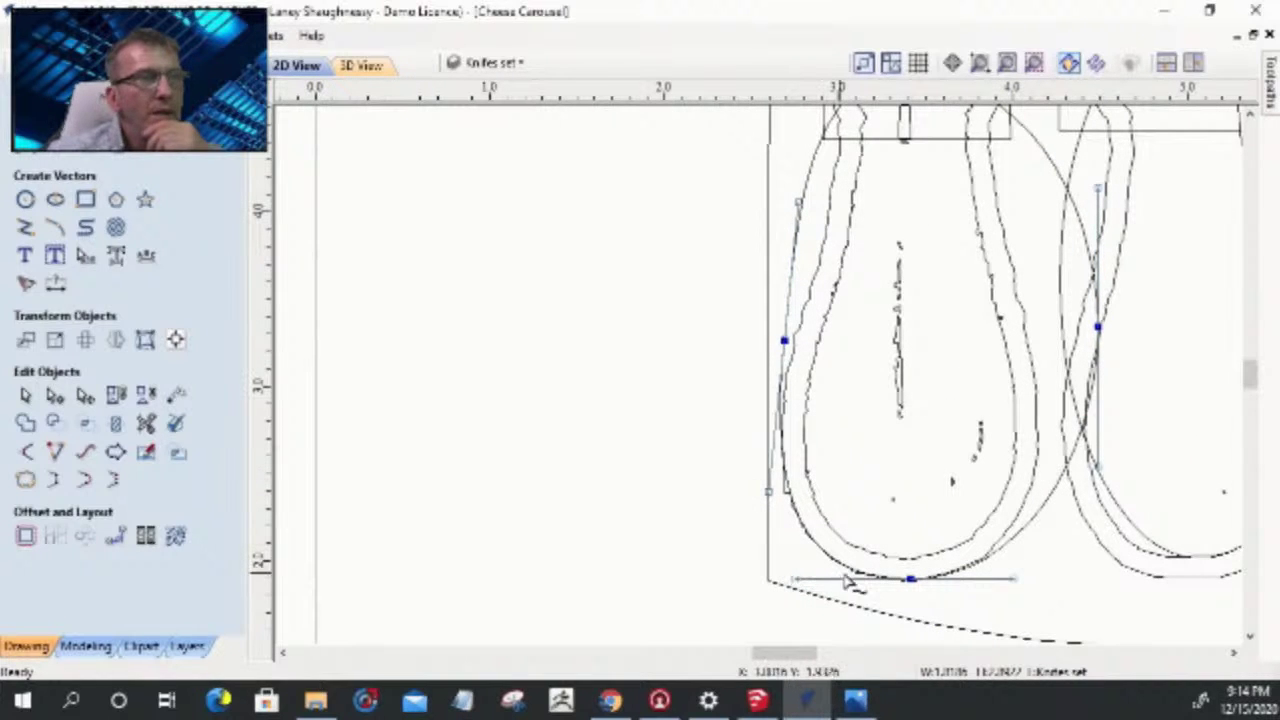
scroll(778, 288, down, 2)
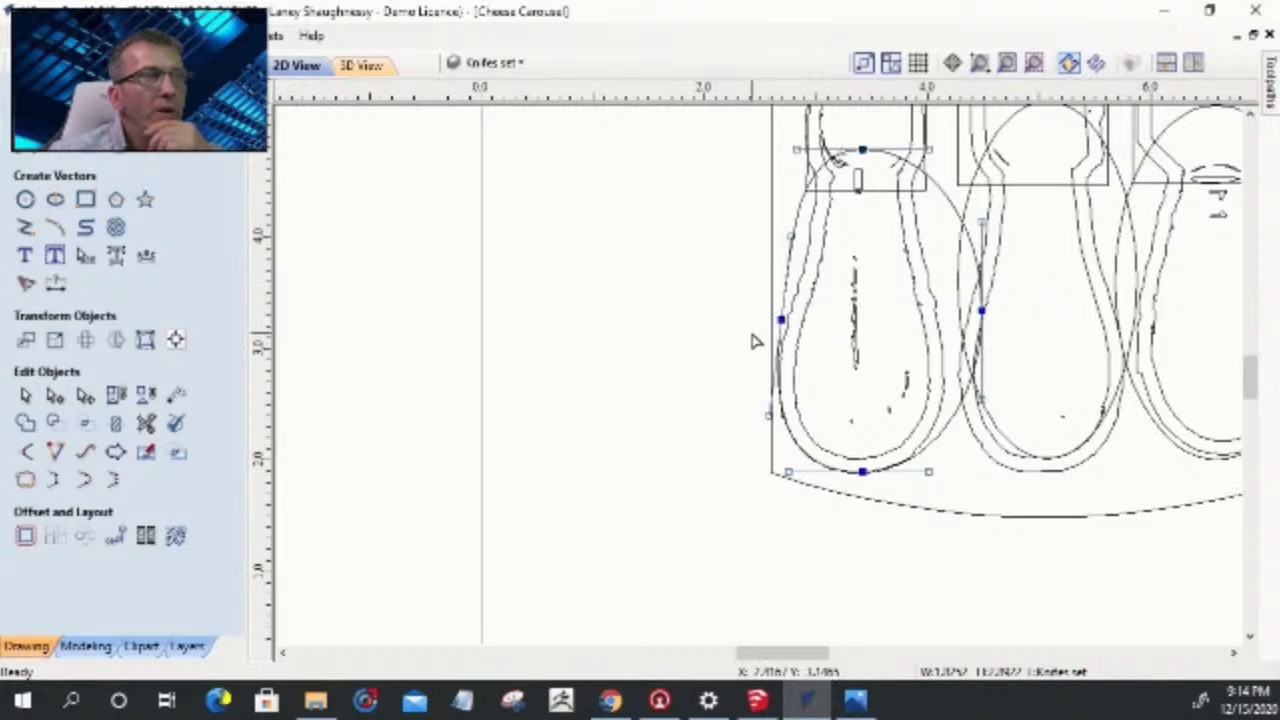
- Unsmooth the left node of the fork handle's ellipse and swing its upper control handle inward so the curve follows the narrowing neck
right_click(780, 318)
click(815, 352)
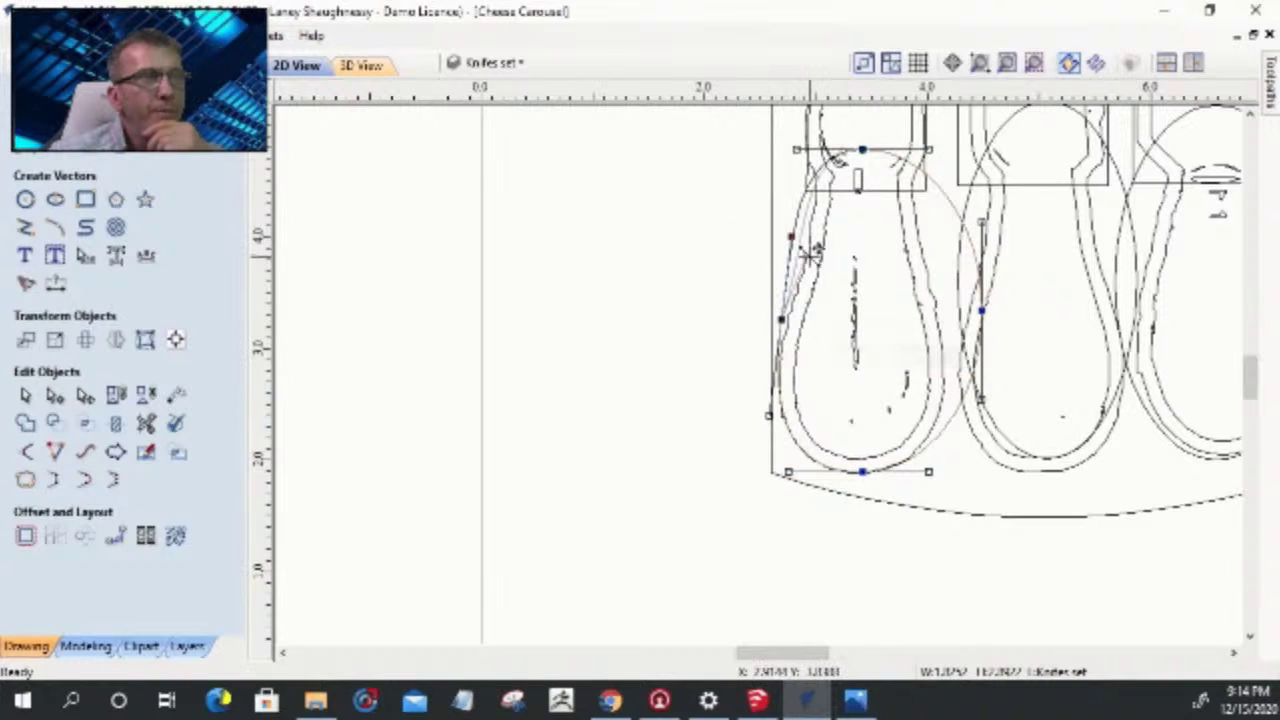
scroll(800, 225, up, 3)
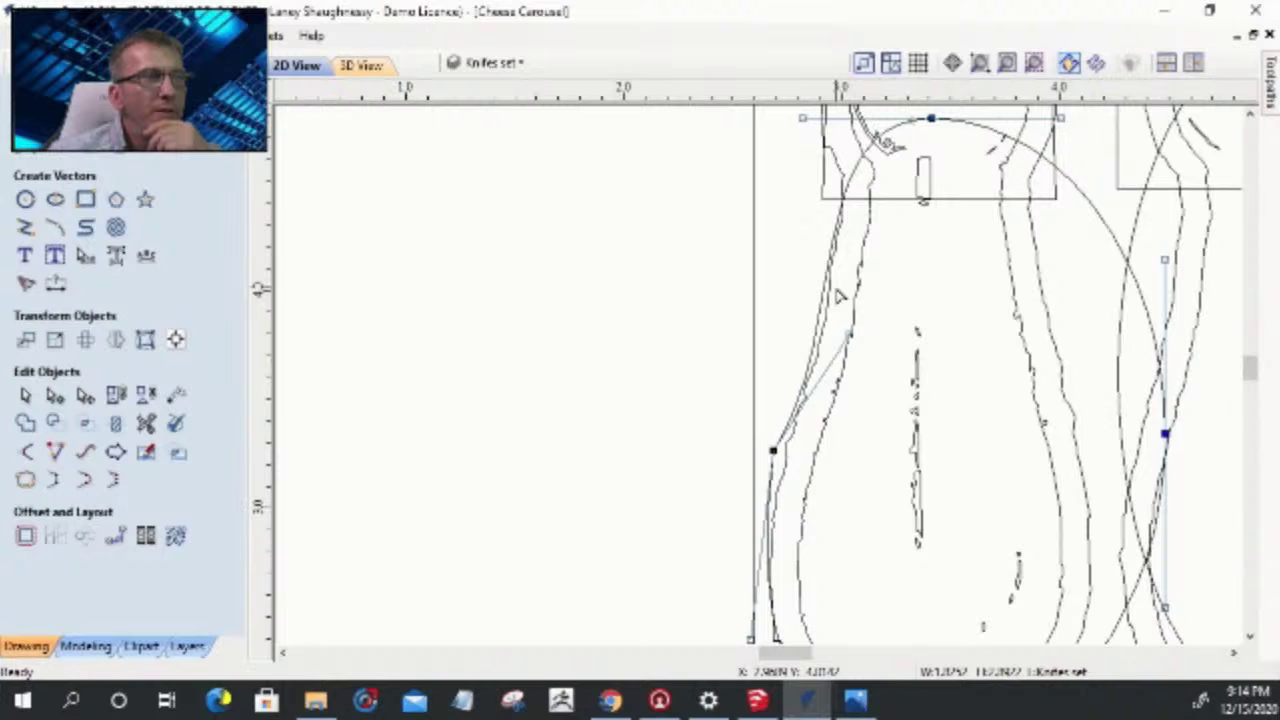
scroll(840, 296, down, 2)
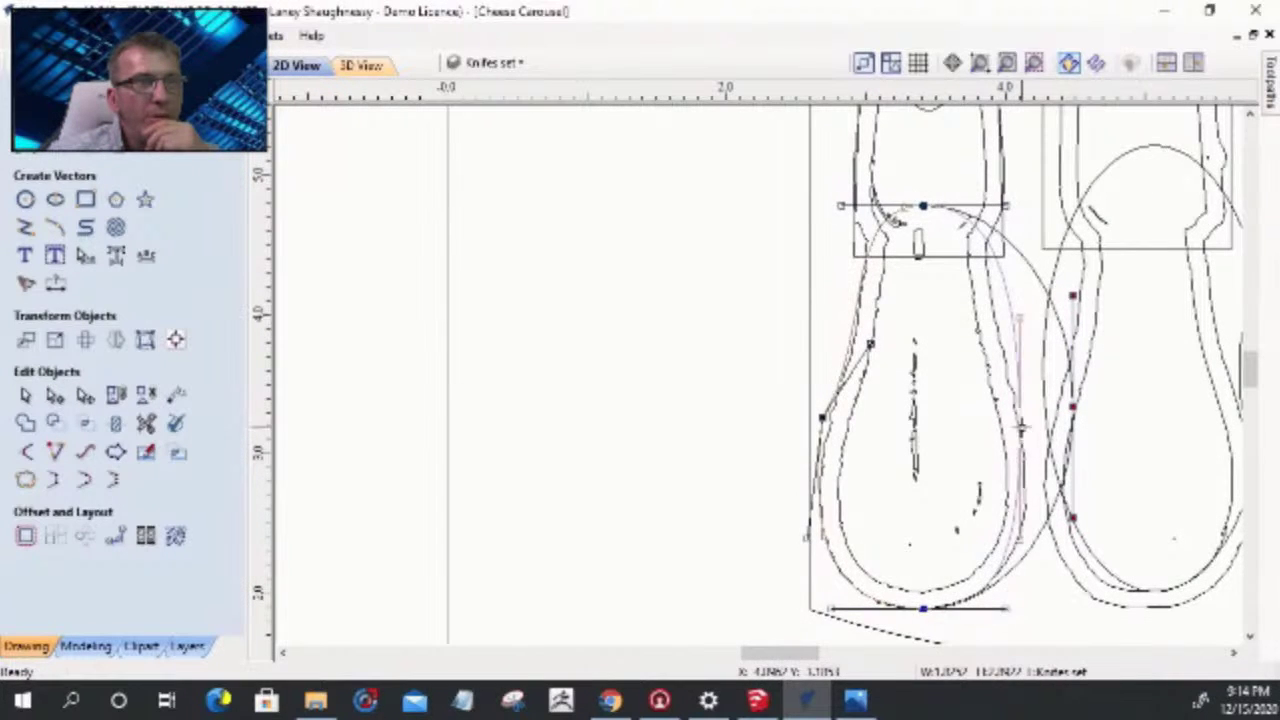
- Move the right node of the fork handle's shape onto the outer outline and angle its control handles to match, making the shape about 1.51 inches wide
click(1021, 427)
drag(1020, 540, 1047, 515)
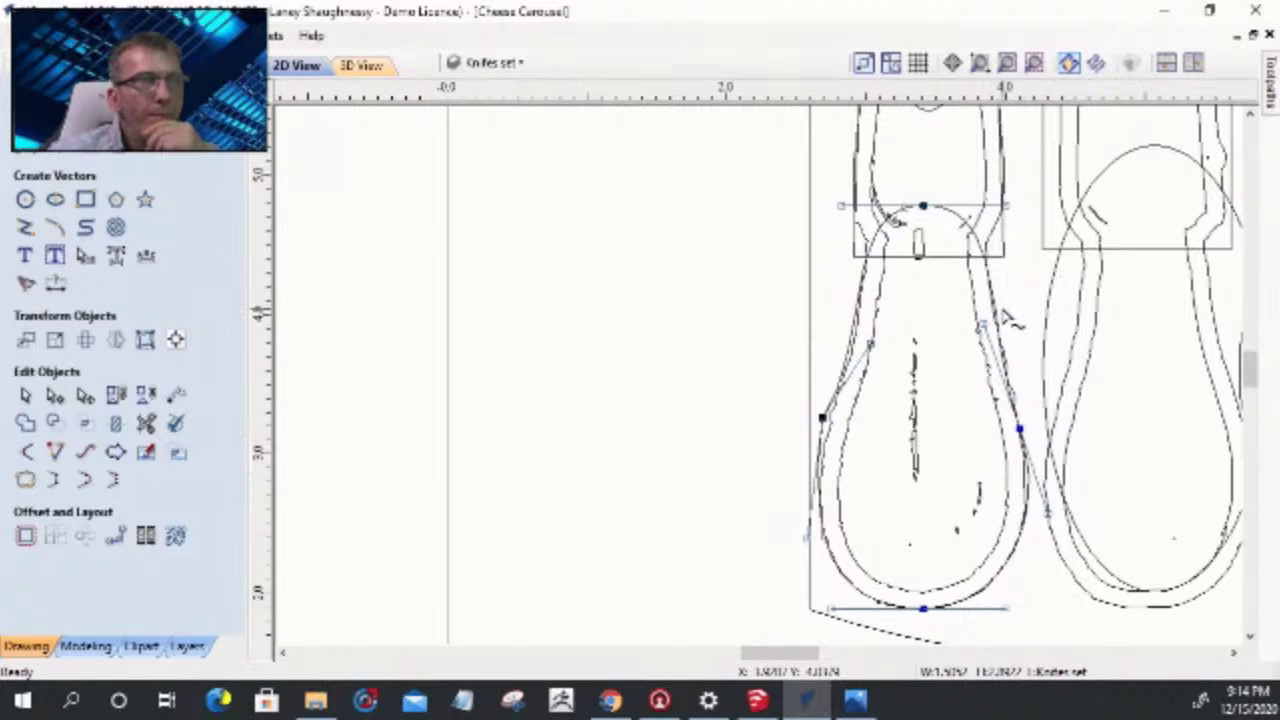
click(1033, 365)
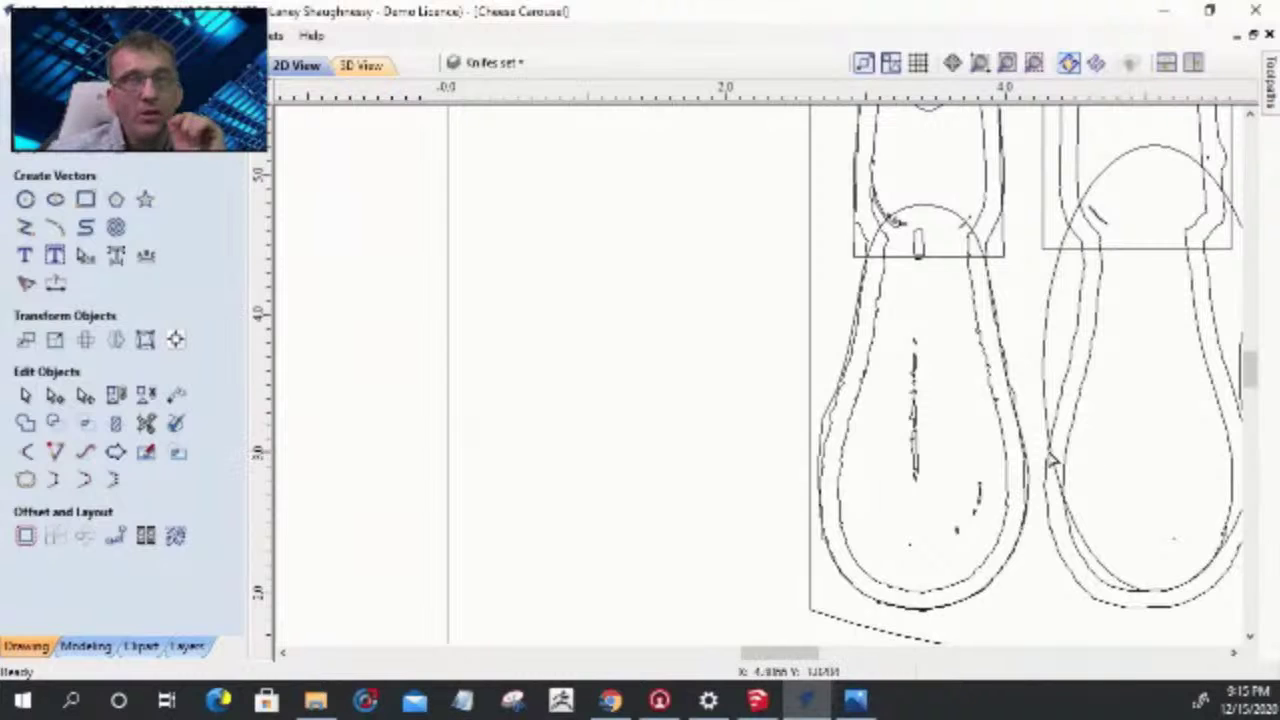
- Delete the plain ellipses around the middle and right knife handles
scroll(1214, 455, down, 4)
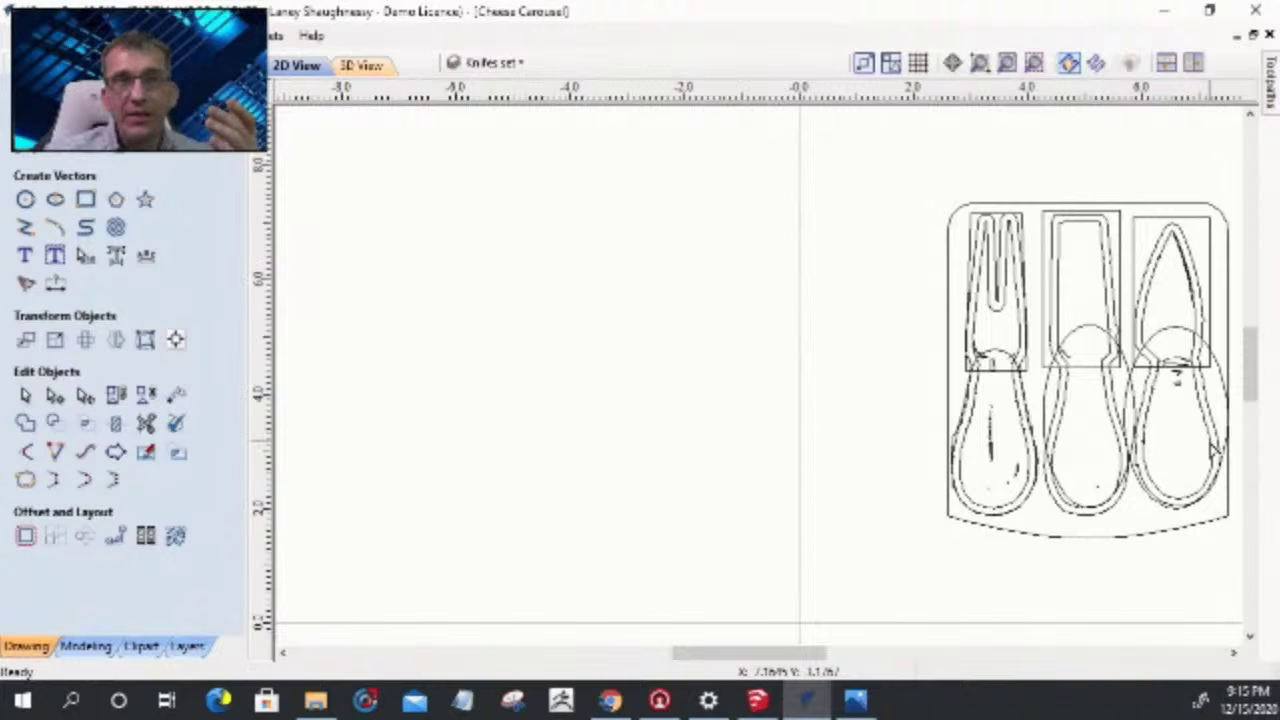
click(1045, 405)
click(1090, 400)
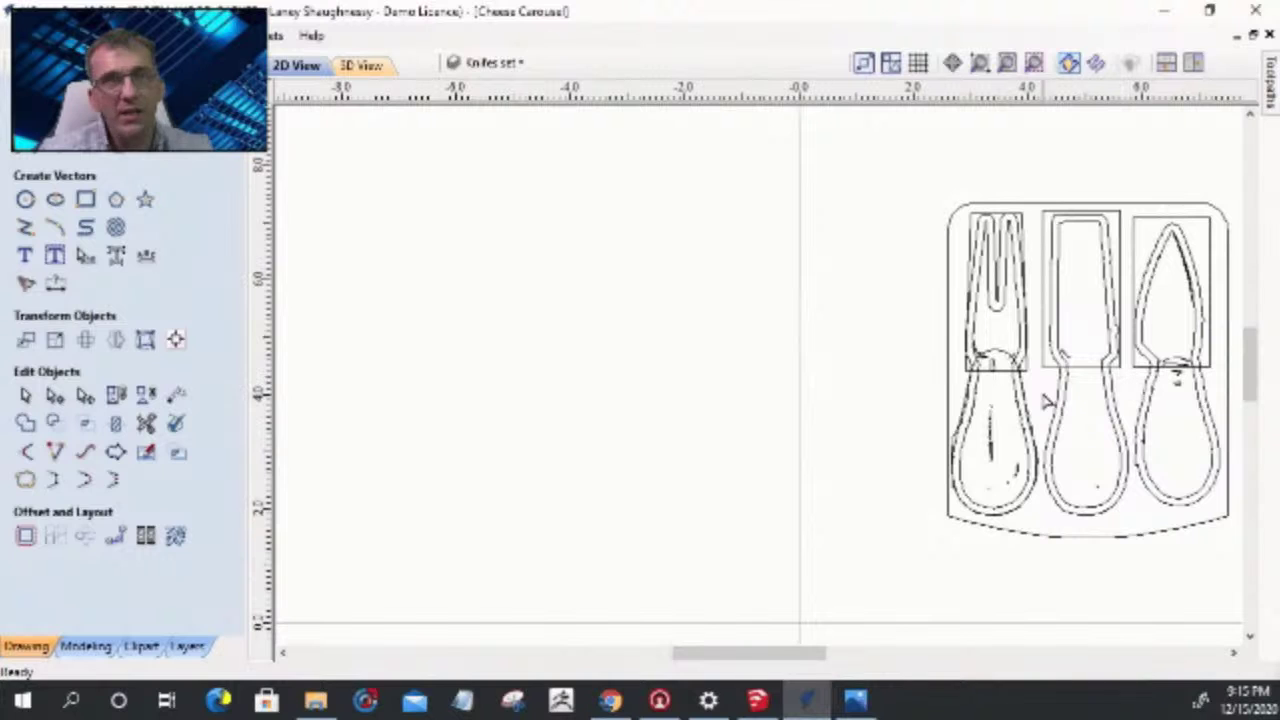
- Copy the reshaped fork handle outline onto the middle and right knife handles
click(995, 355)
scroll(995, 360, up, 3)
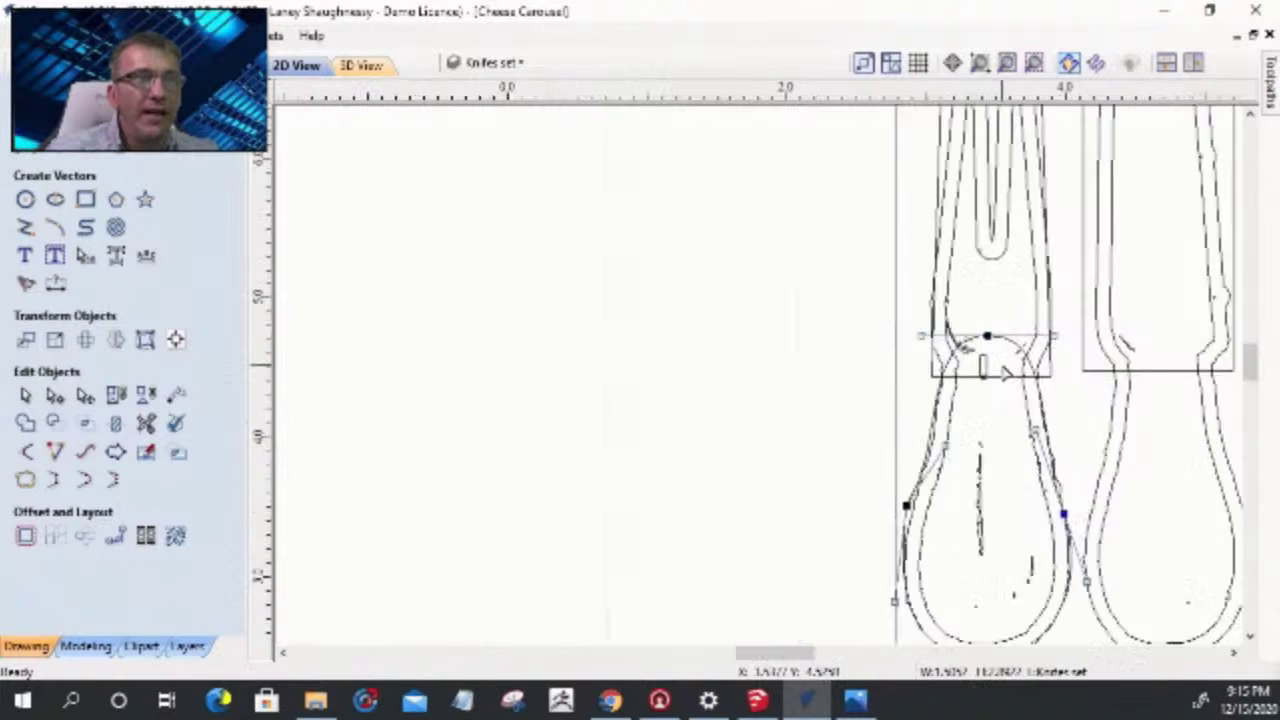
scroll(1003, 363, down, 4)
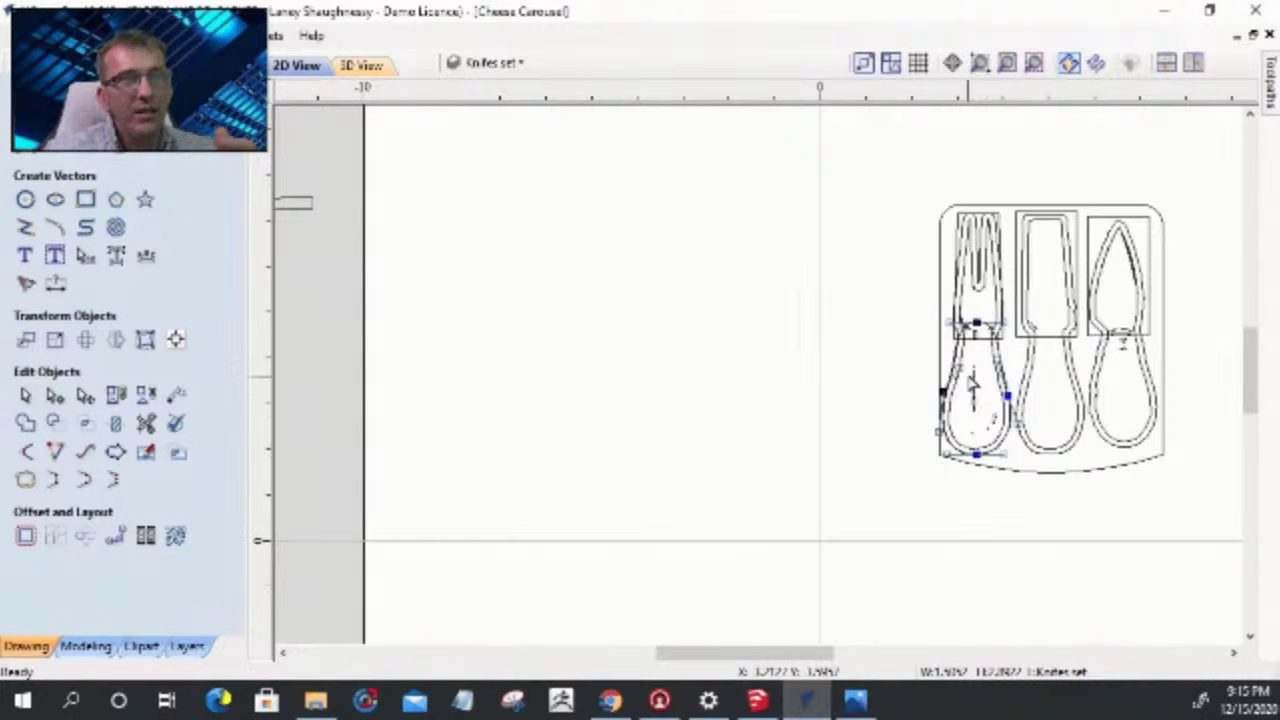
click(26, 396)
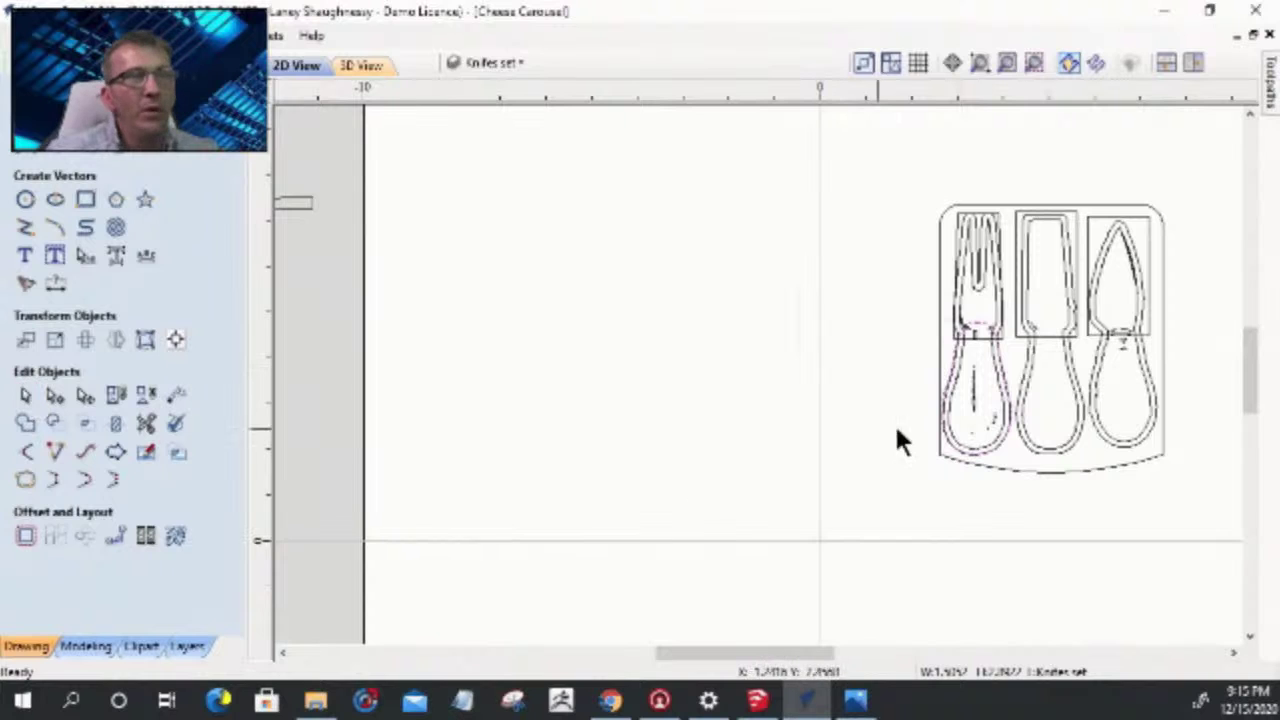
click(970, 318)
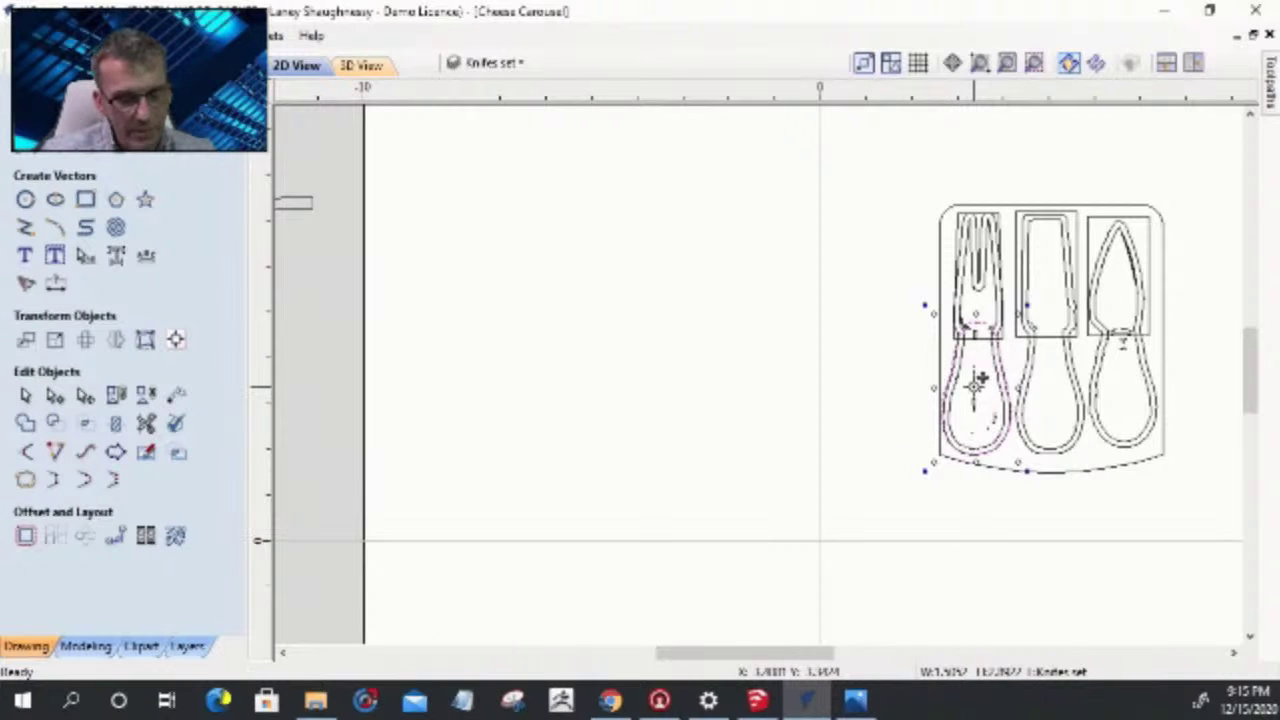
drag(975, 380, 1123, 384)
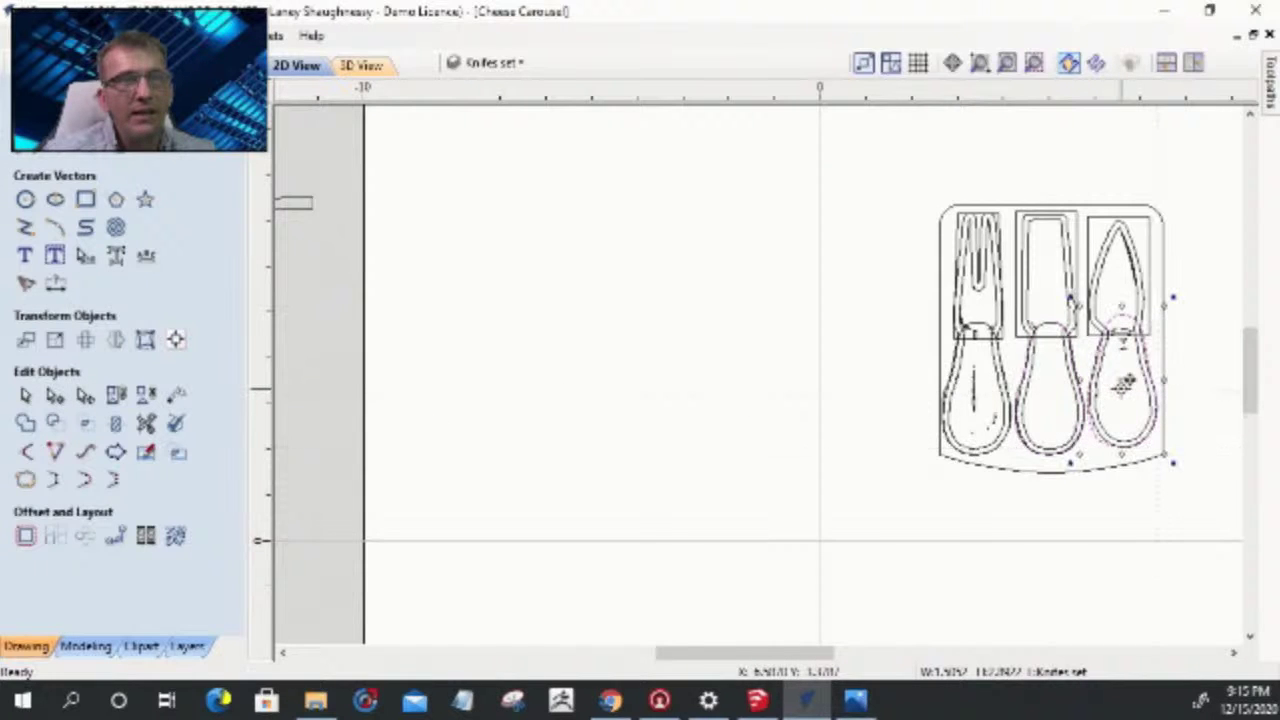
- Delete the outer offset outline around the fork, select its inner trace, and check it against the new pocket shapes
scroll(1123, 384, up, 3)
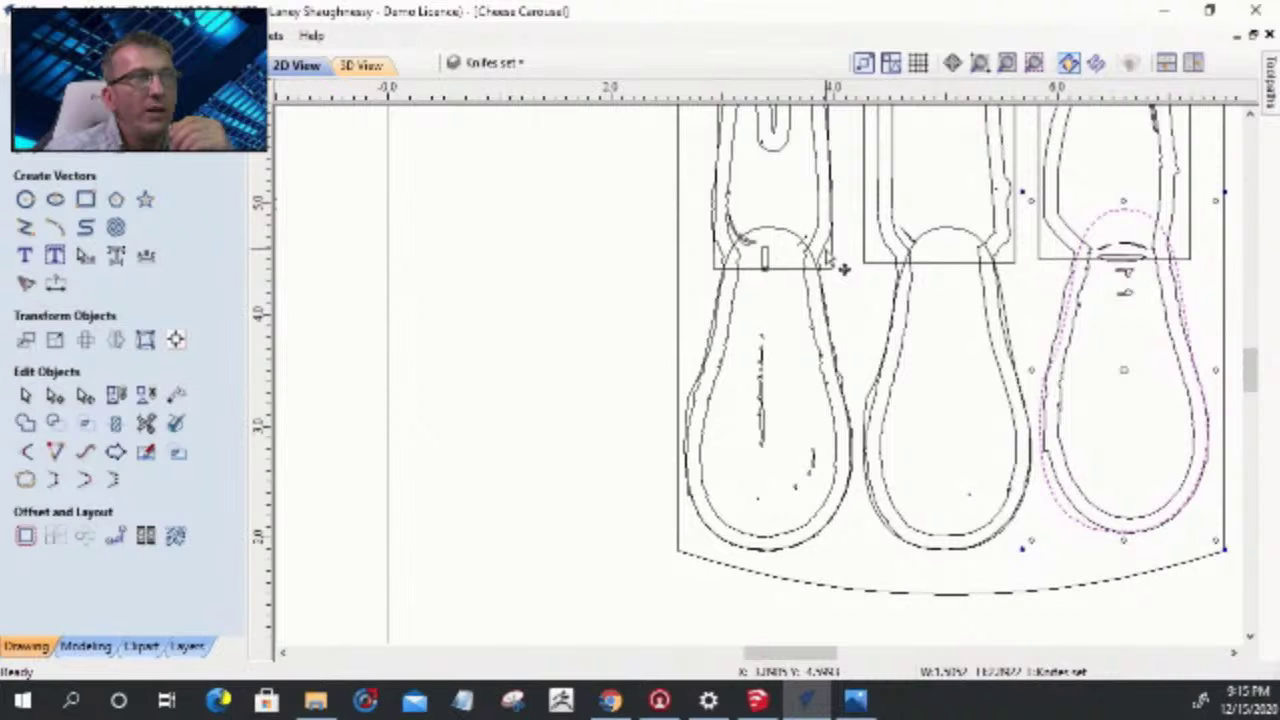
click(822, 244)
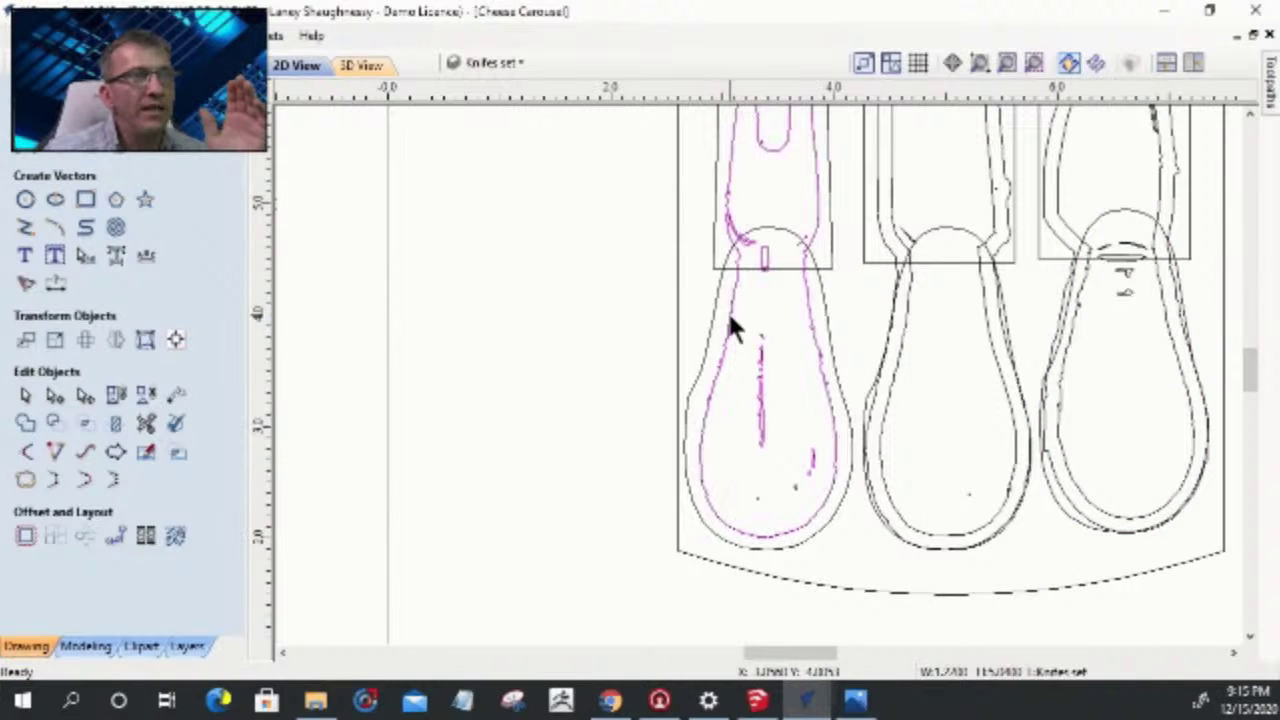
scroll(836, 215, down, 3)
scroll(789, 110, up, 3)
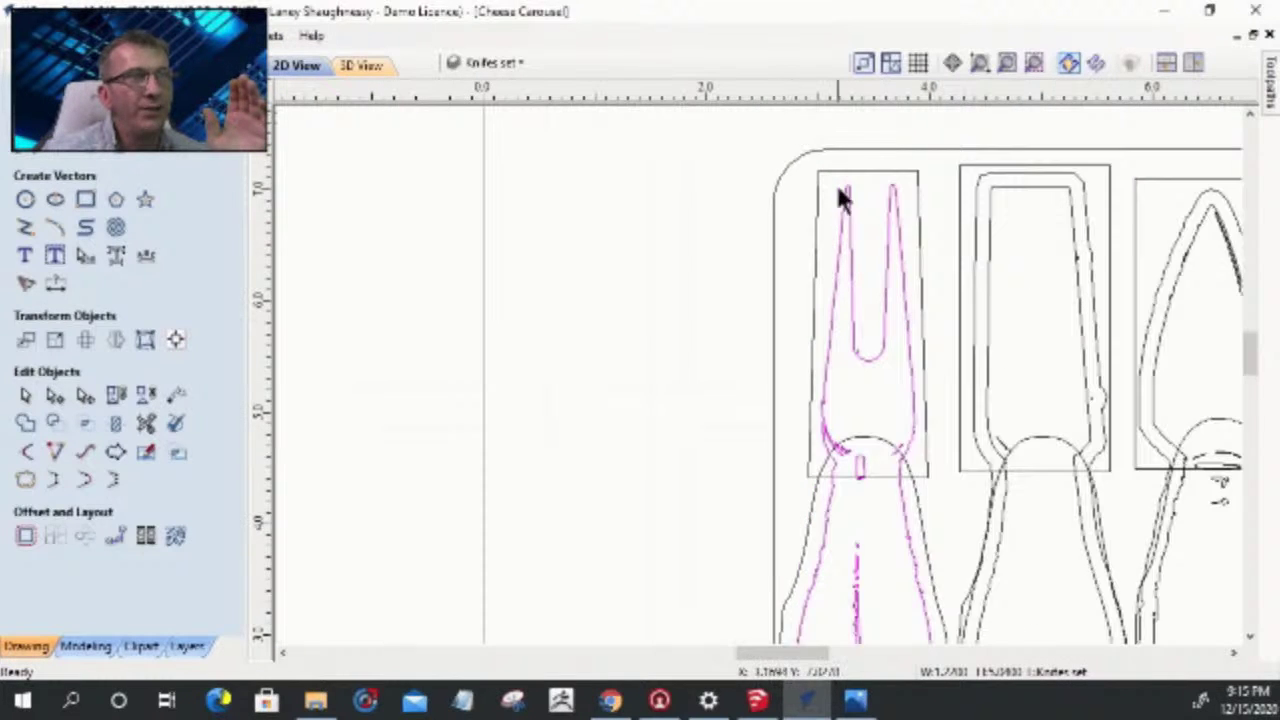
scroll(842, 205, down, 2)
scroll(843, 223, up, 3)
scroll(855, 280, down, 1)
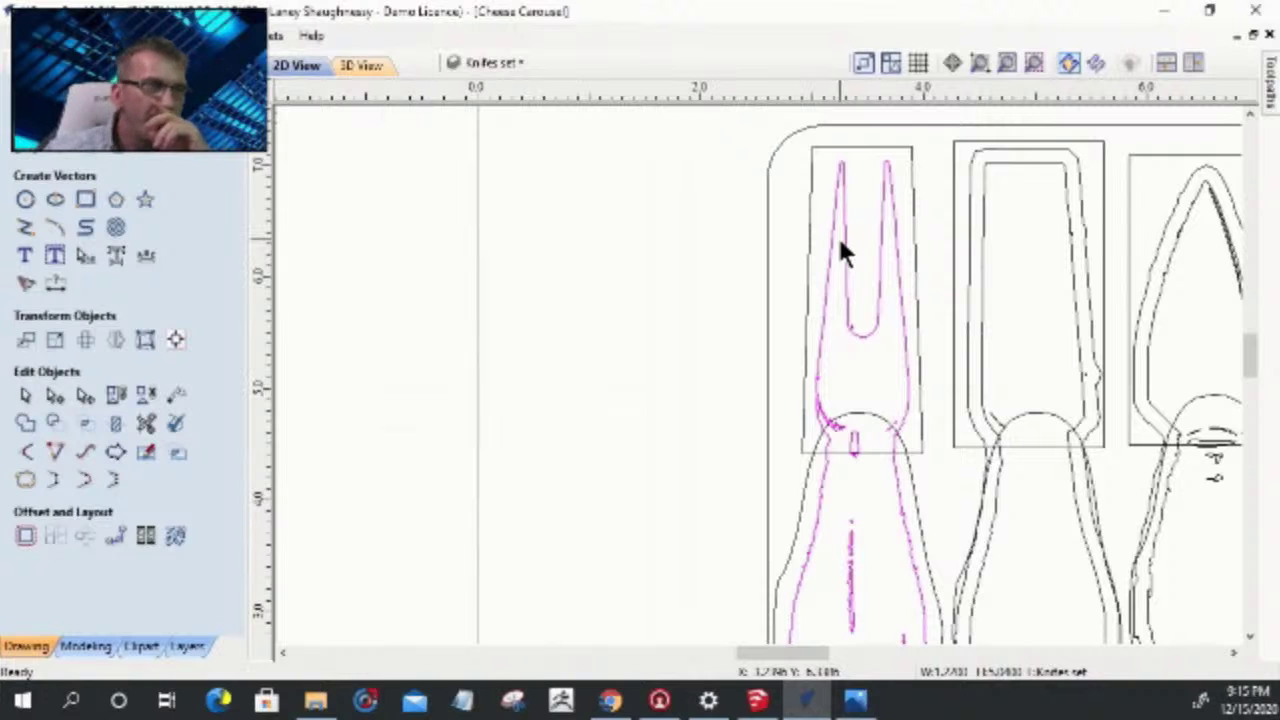
scroll(905, 440, down, 2)
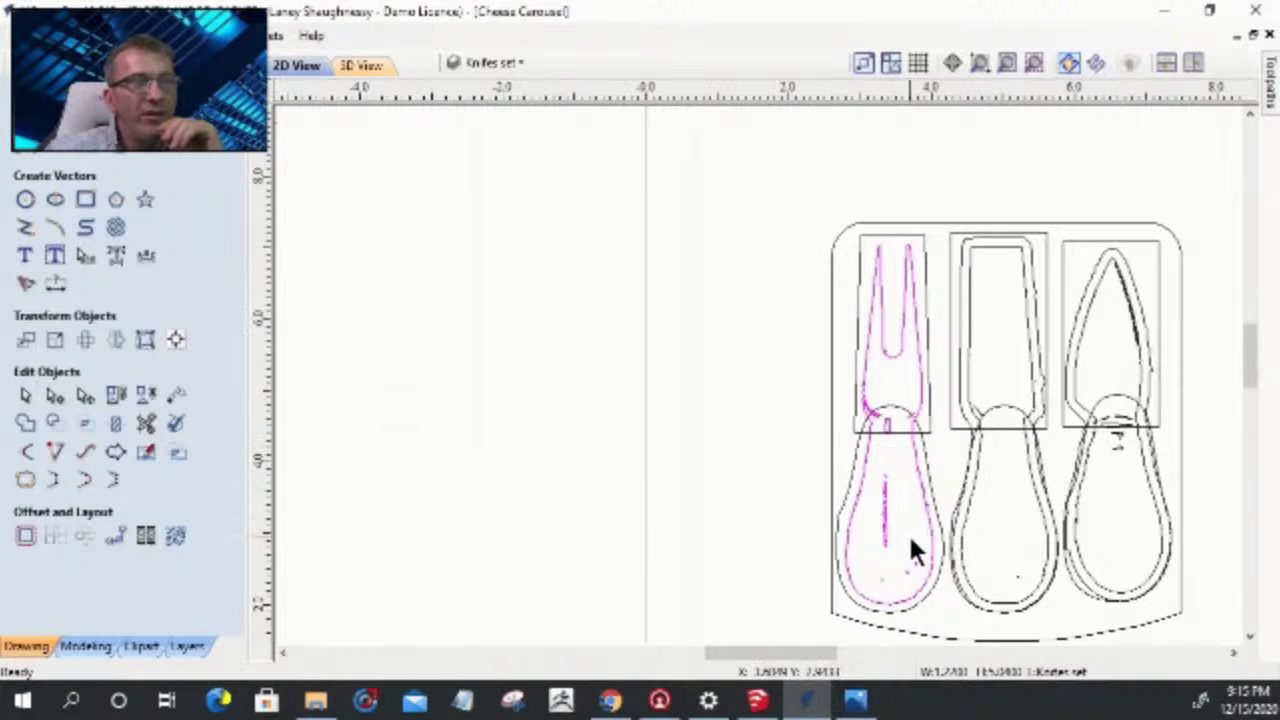
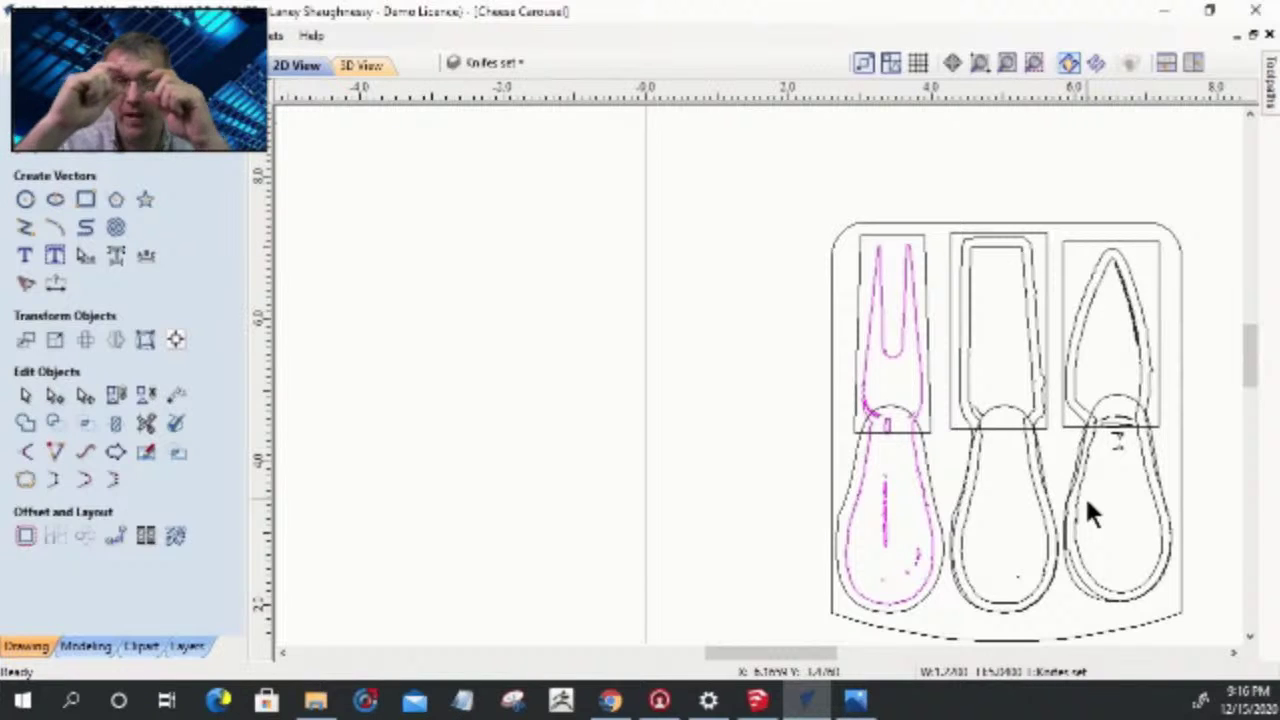
scroll(1084, 494, down, 5)
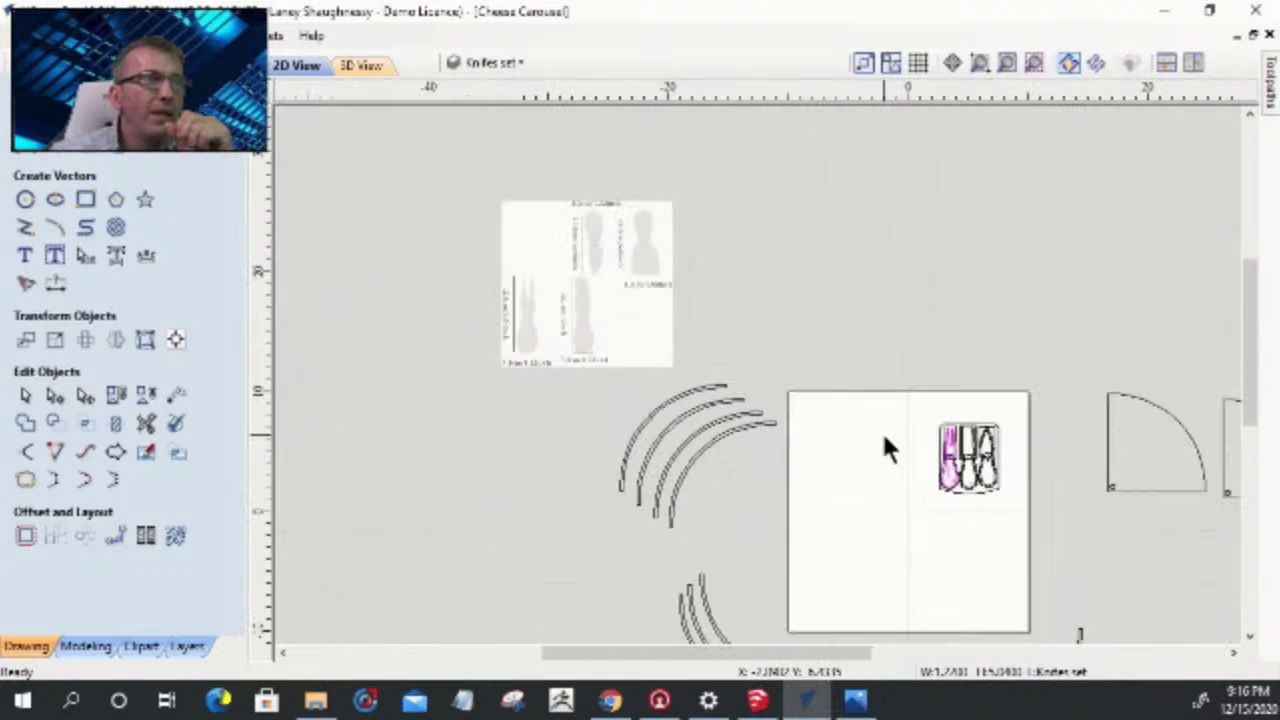
- Examine the cheese knife reference image and its dimensions, and compare them with the traced knife outlines on the board
click(588, 318)
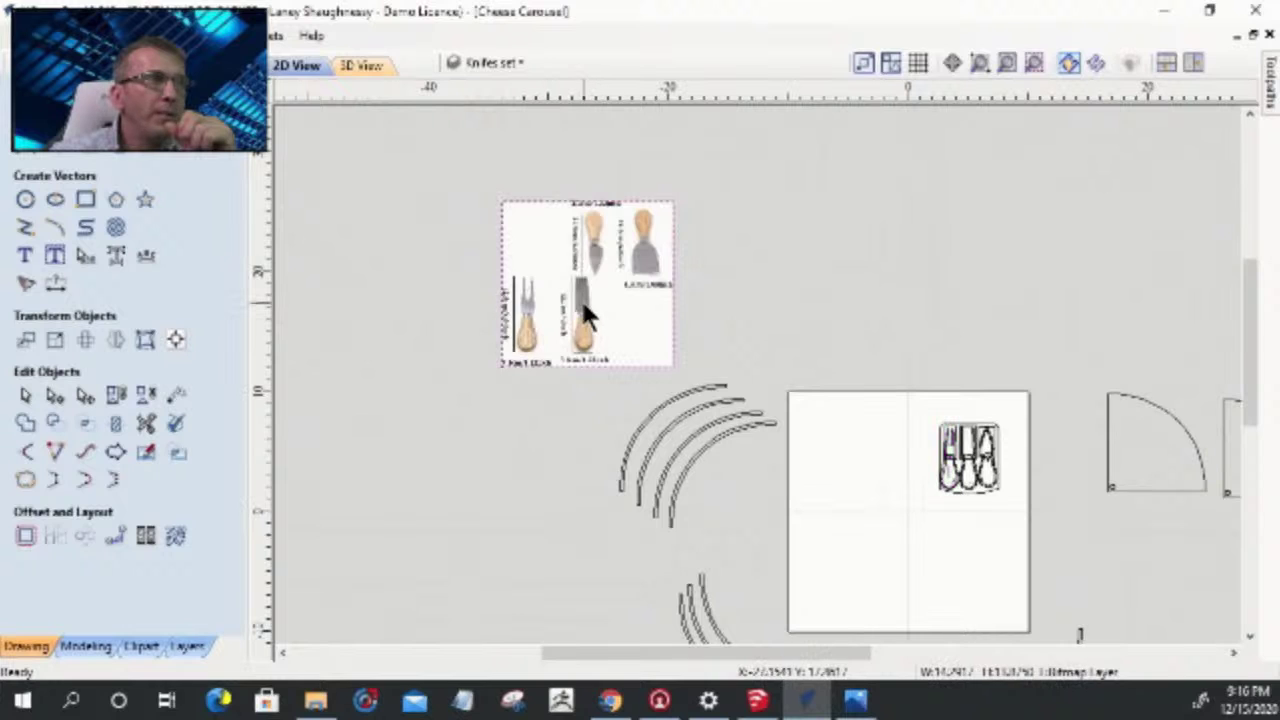
scroll(584, 320, up, 3)
scroll(581, 322, up, 4)
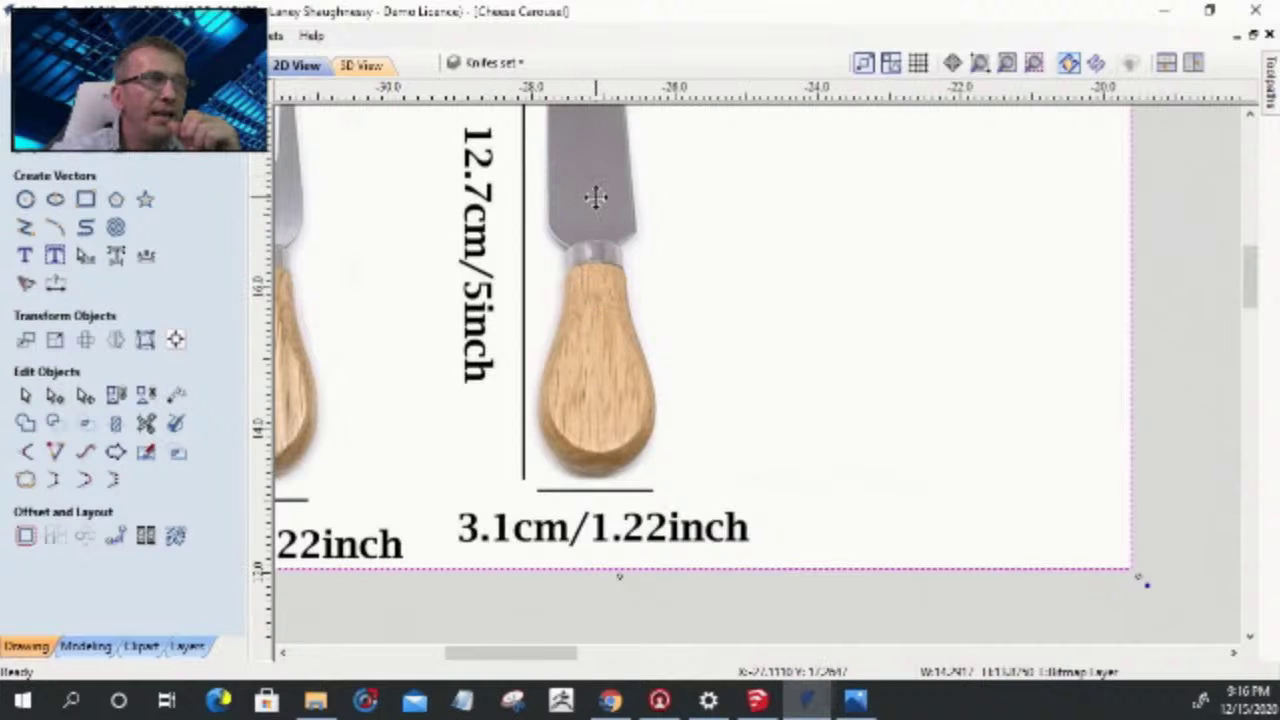
scroll(688, 449, down, 1)
scroll(688, 449, down, 3)
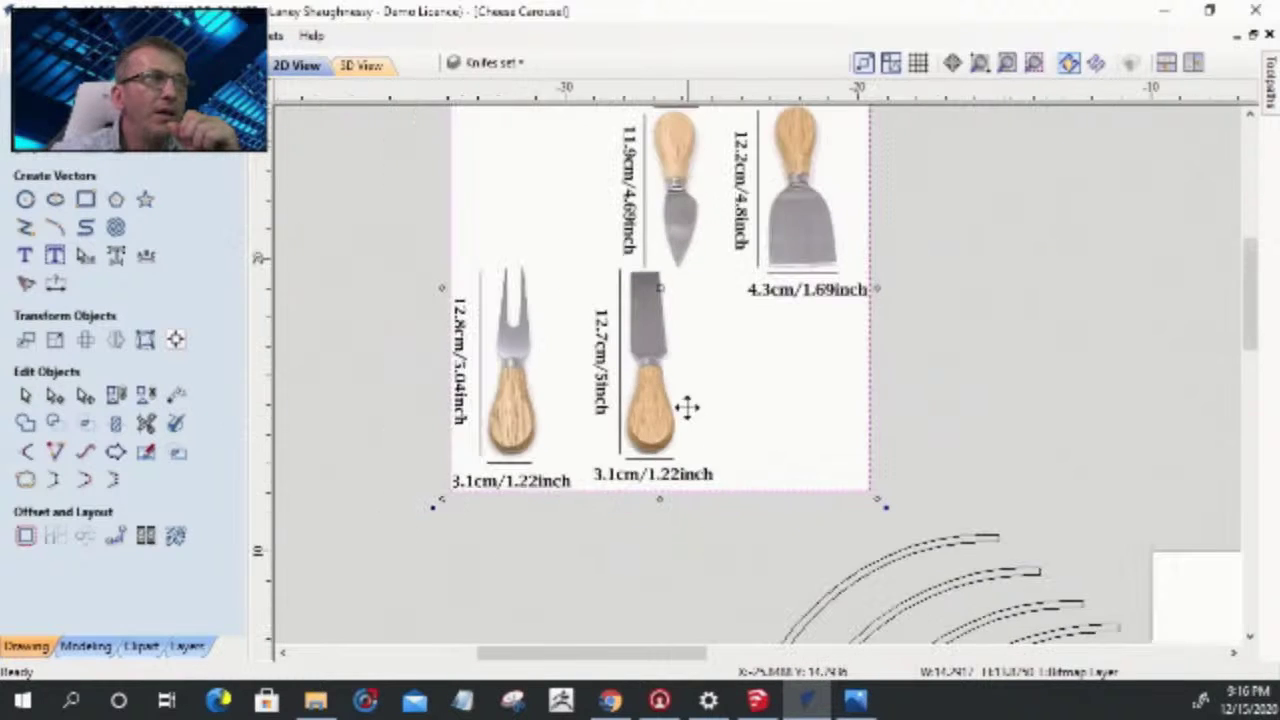
scroll(677, 137, up, 2)
scroll(680, 140, up, 2)
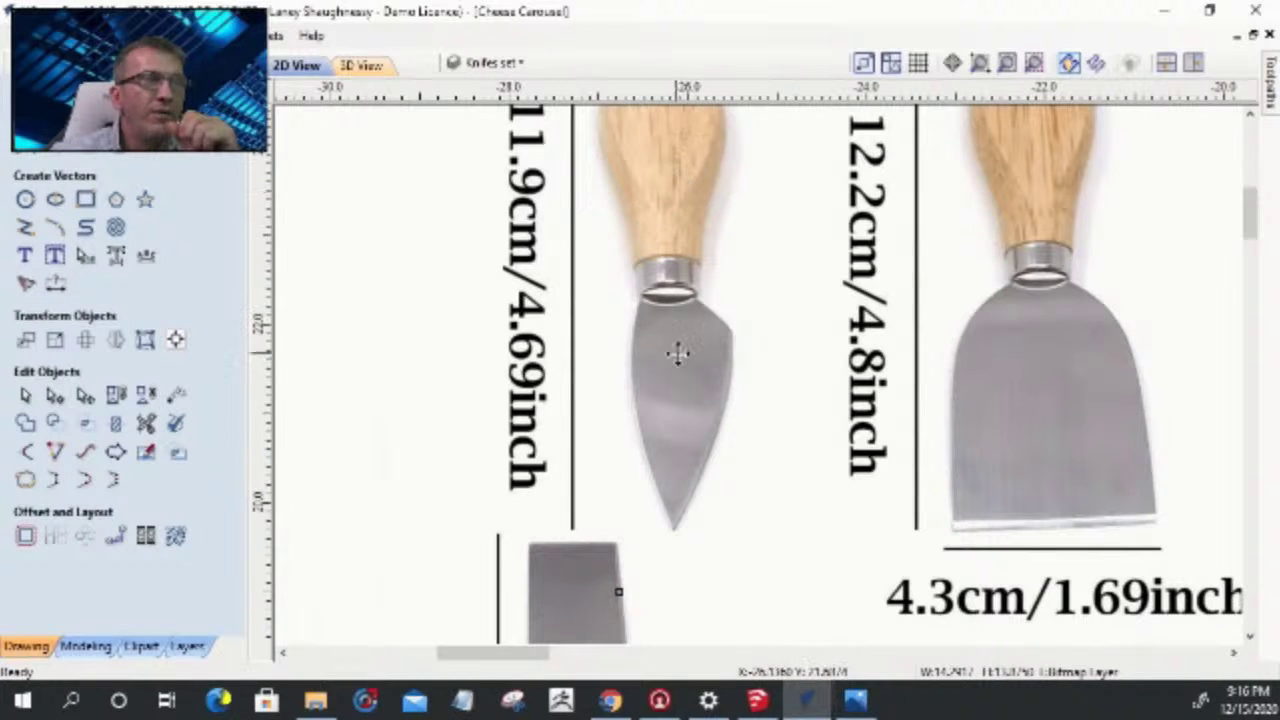
scroll(671, 362, down, 5)
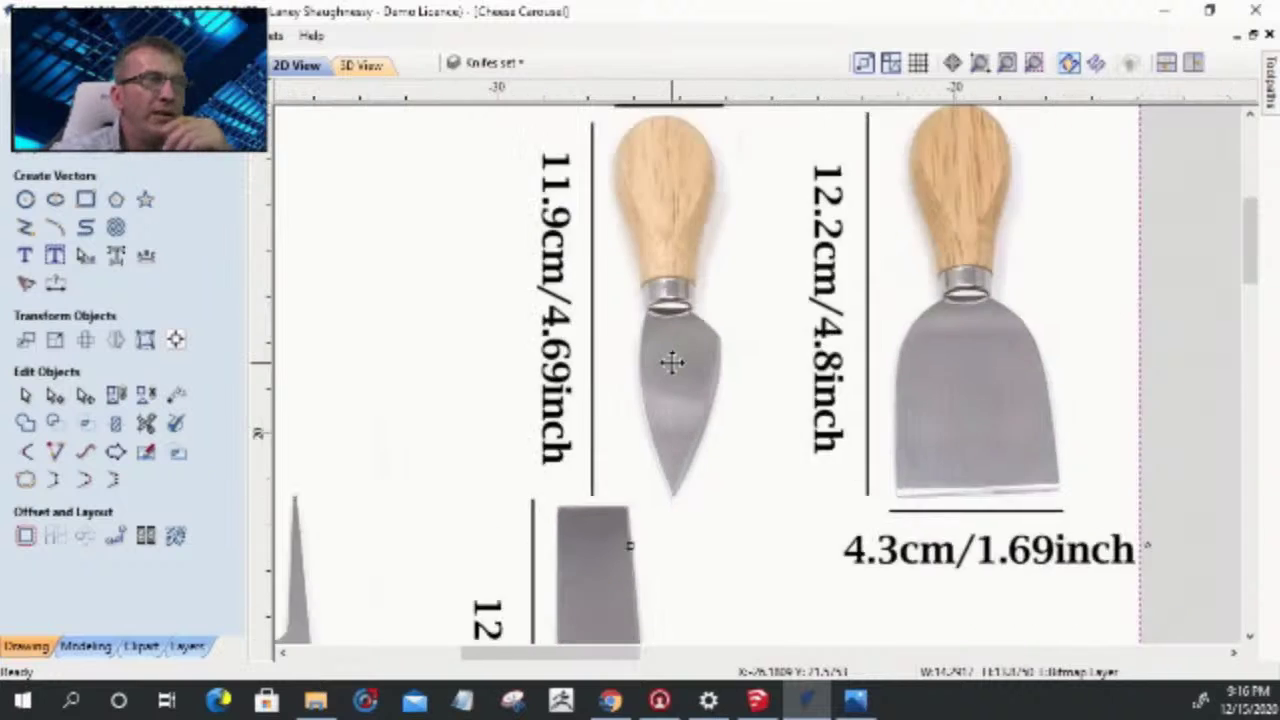
scroll(643, 338, down, 2)
scroll(863, 477, up, 5)
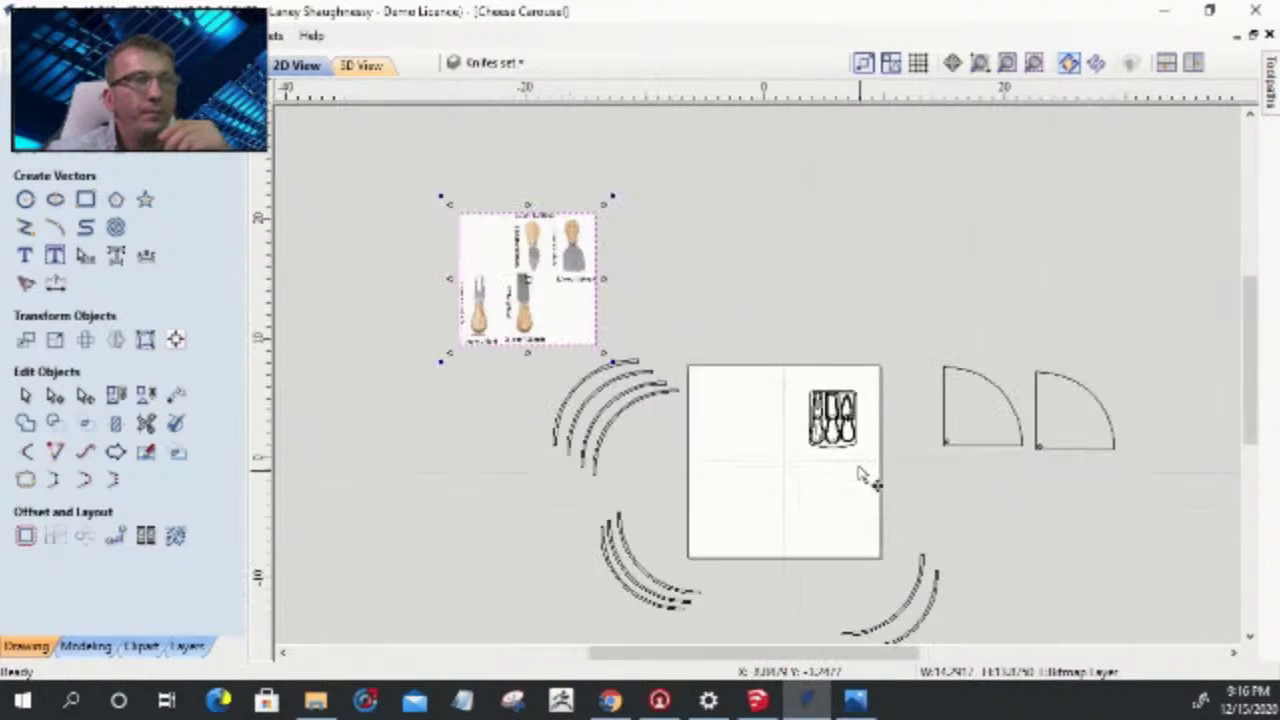
scroll(812, 413, up, 1)
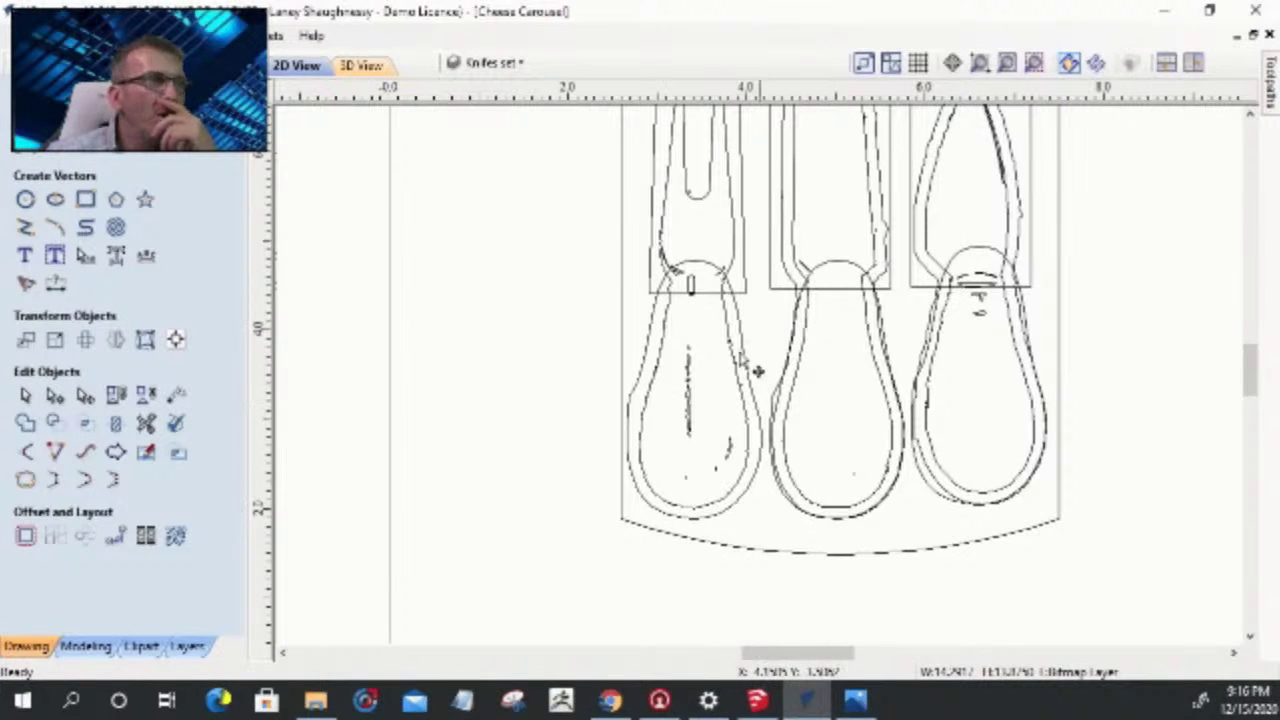
scroll(708, 270, up, 1)
scroll(712, 283, up, 1)
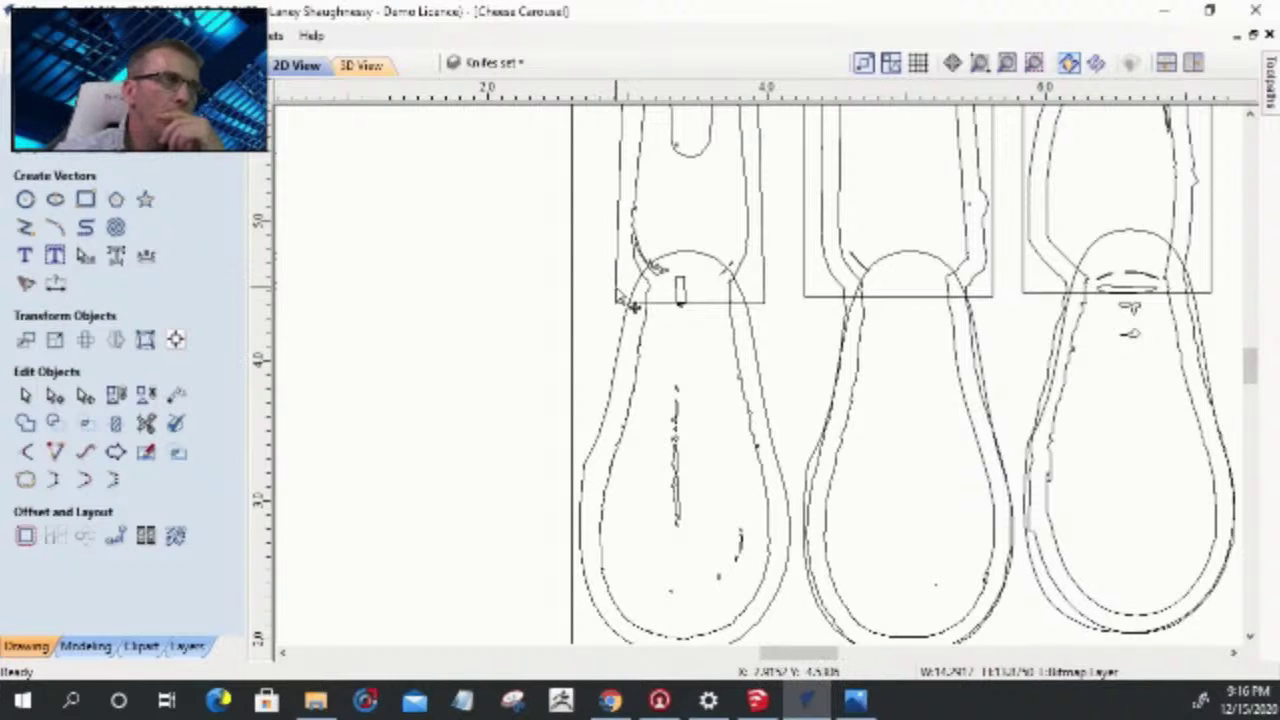
- Smooth the sharp node on the left side of the fork handle's outer outline
click(615, 286)
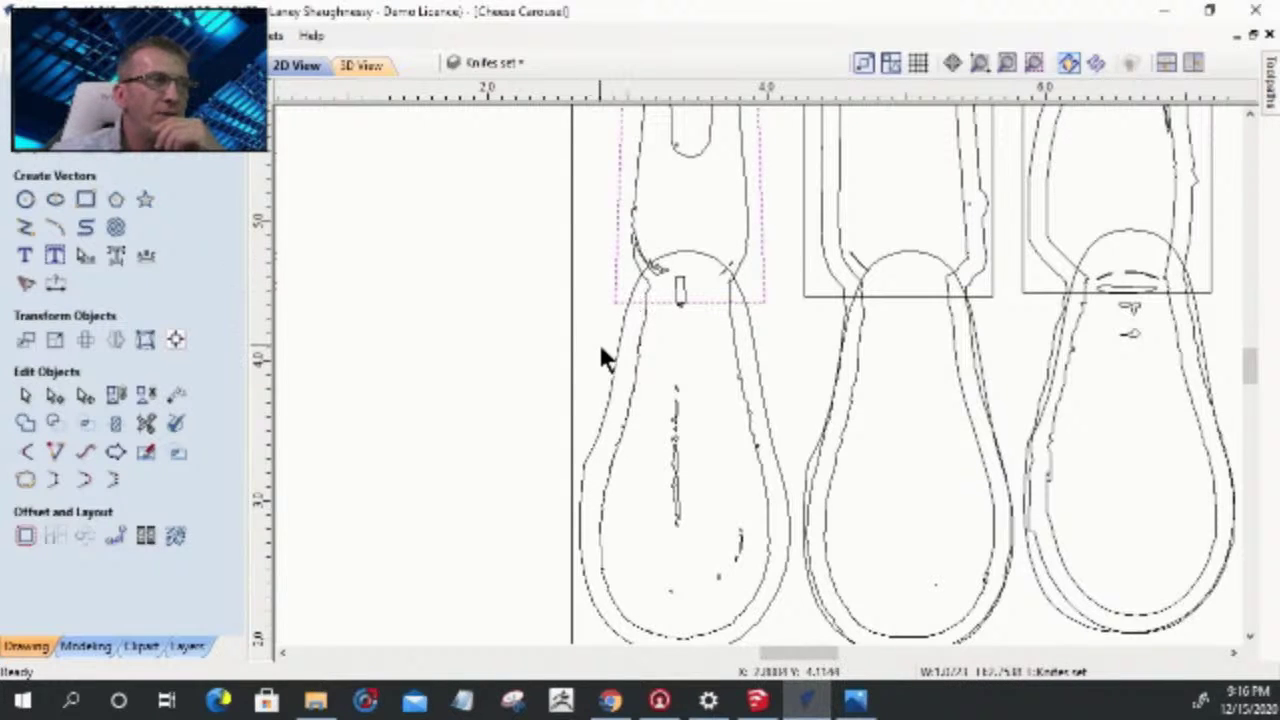
scroll(588, 485, up, 1)
click(580, 468)
scroll(585, 480, up, 4)
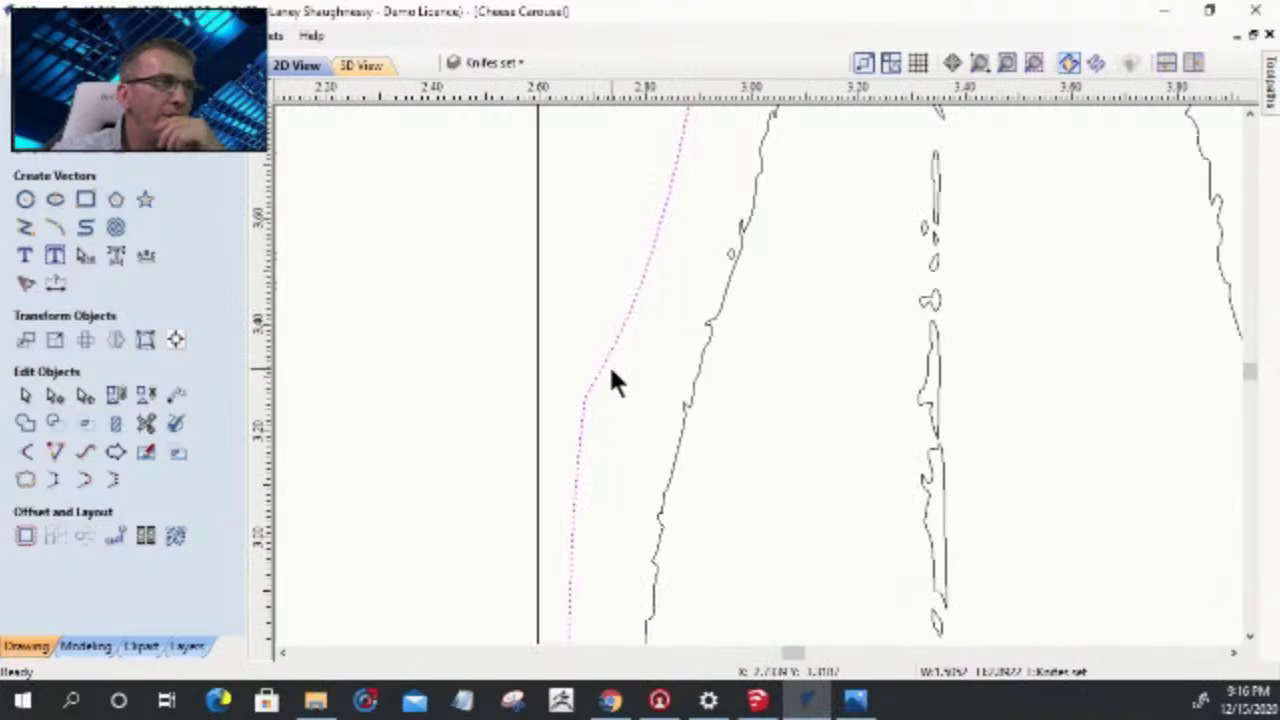
click(55, 395)
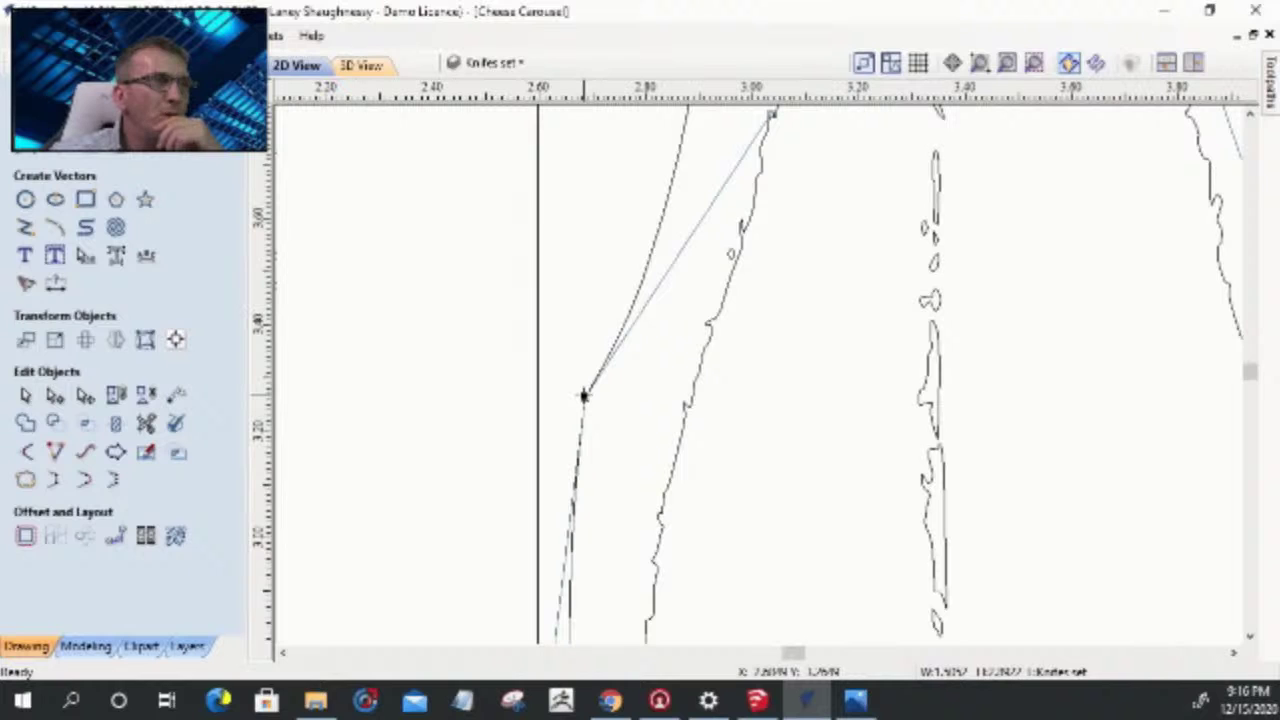
right_click(584, 398)
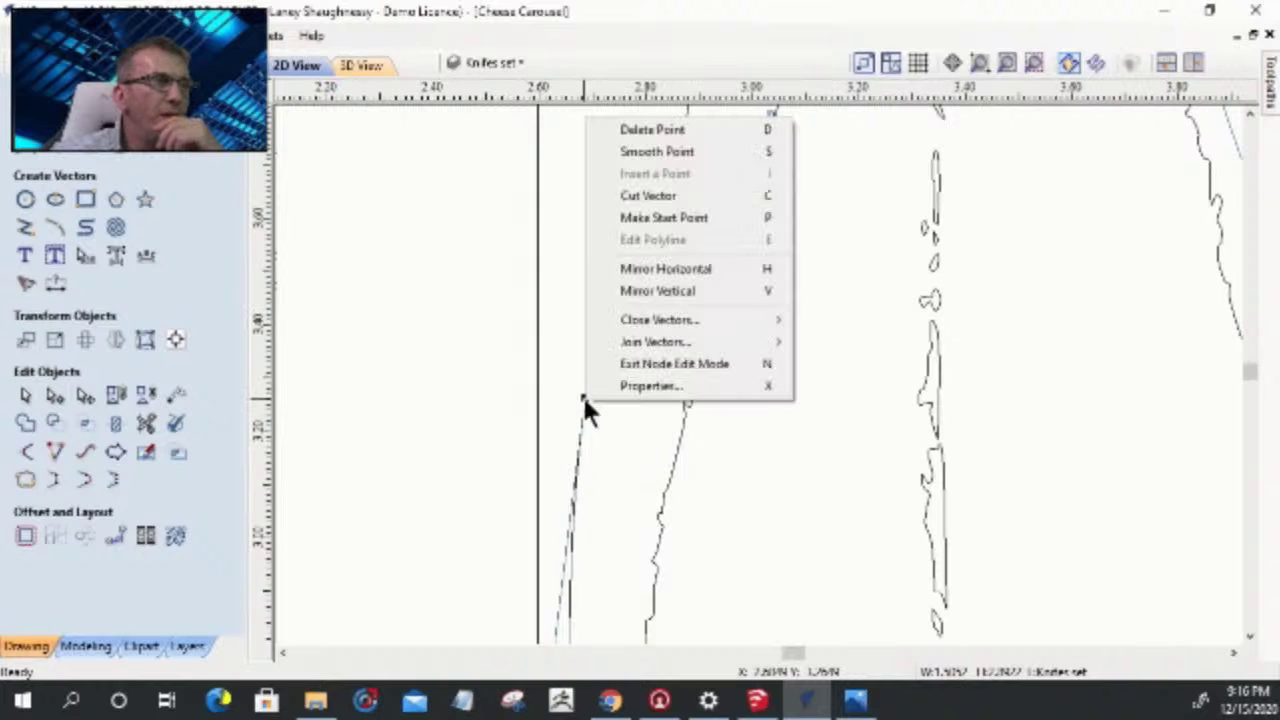
click(636, 152)
scroll(720, 290, down, 3)
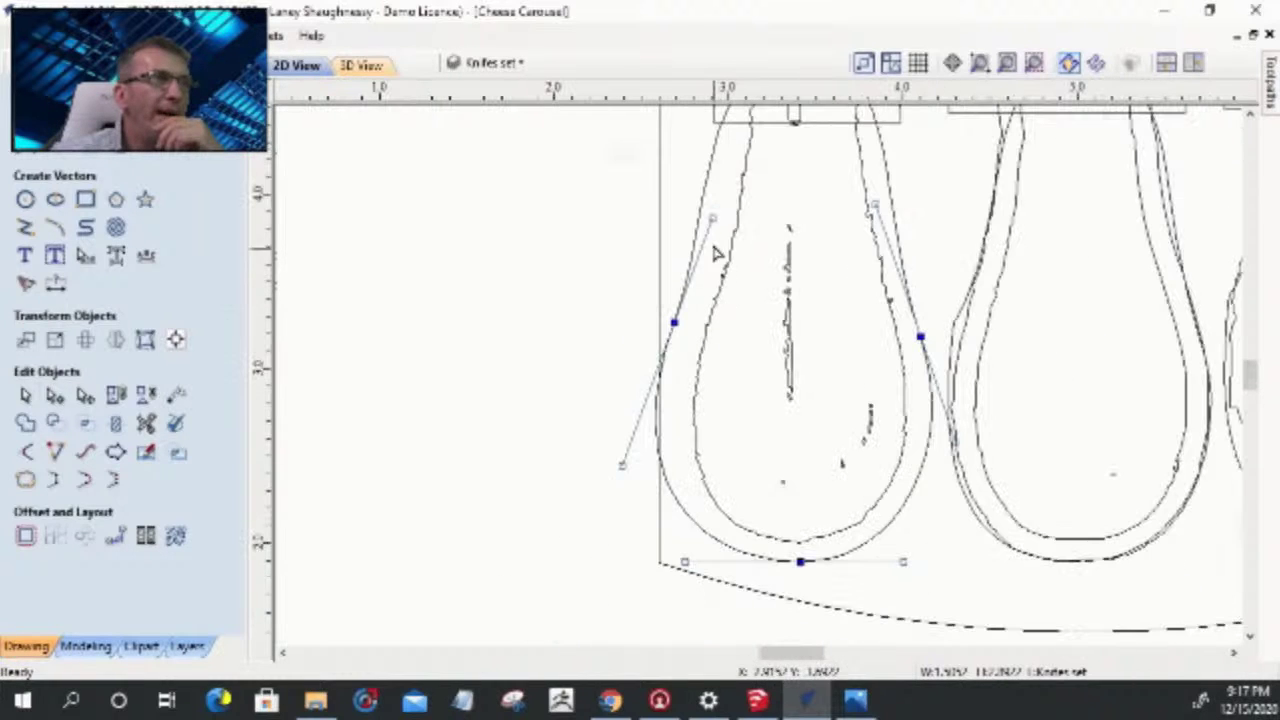
- Reshape the left side of the fork handle's outer outline by adjusting its side node and tangent handles to follow the traced handle evenly
drag(714, 217, 731, 236)
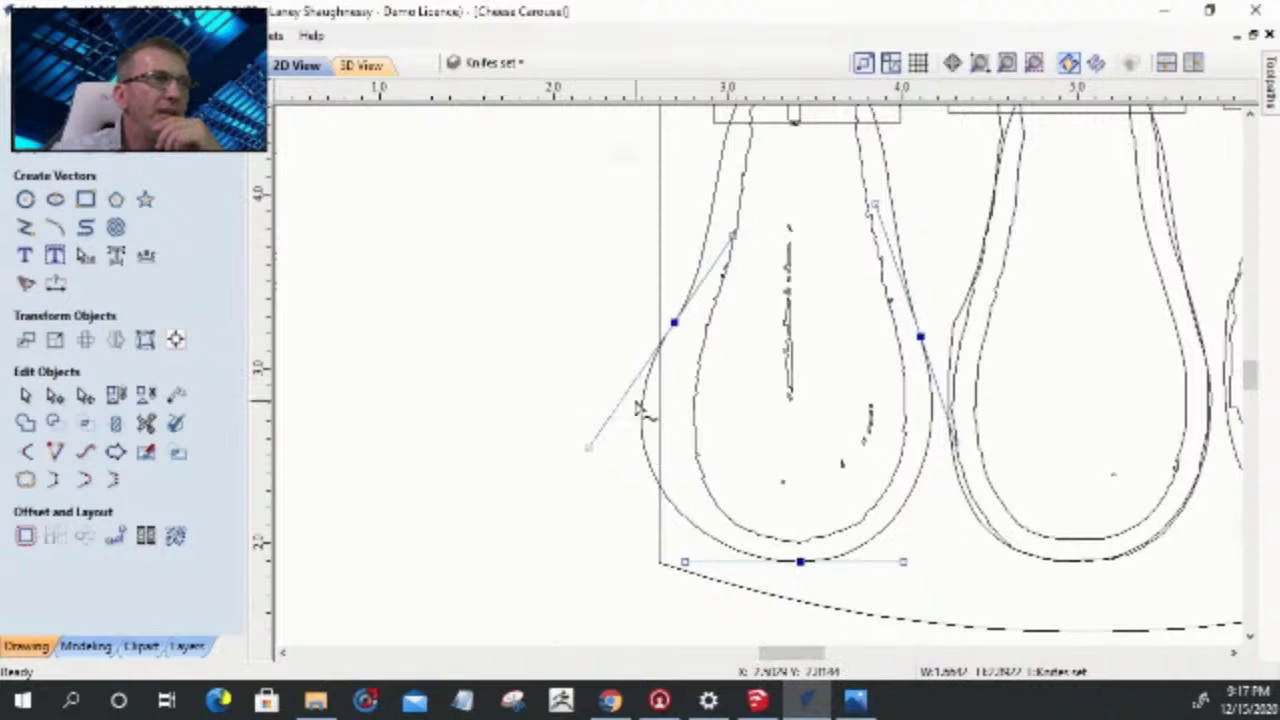
mouse_move(655, 483)
mouse_down()
mouse_move(682, 452)
mouse_move(673, 470)
mouse_up()
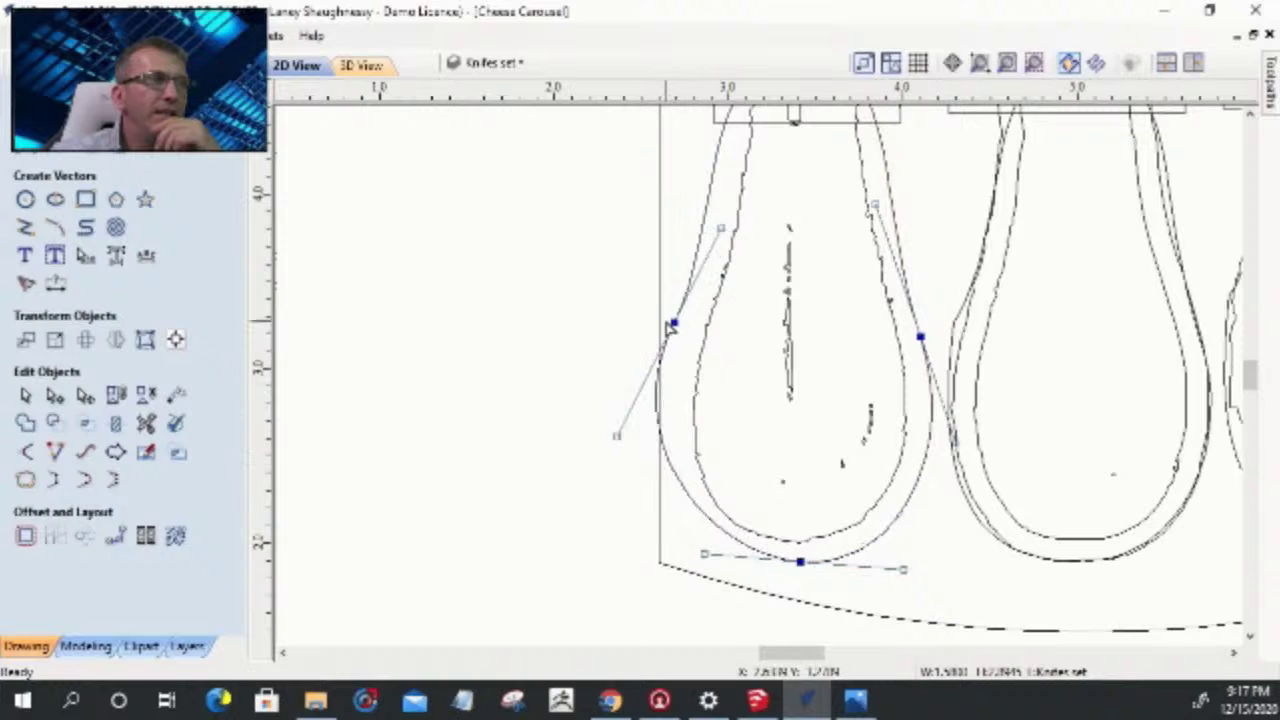
drag(617, 434, 639, 412)
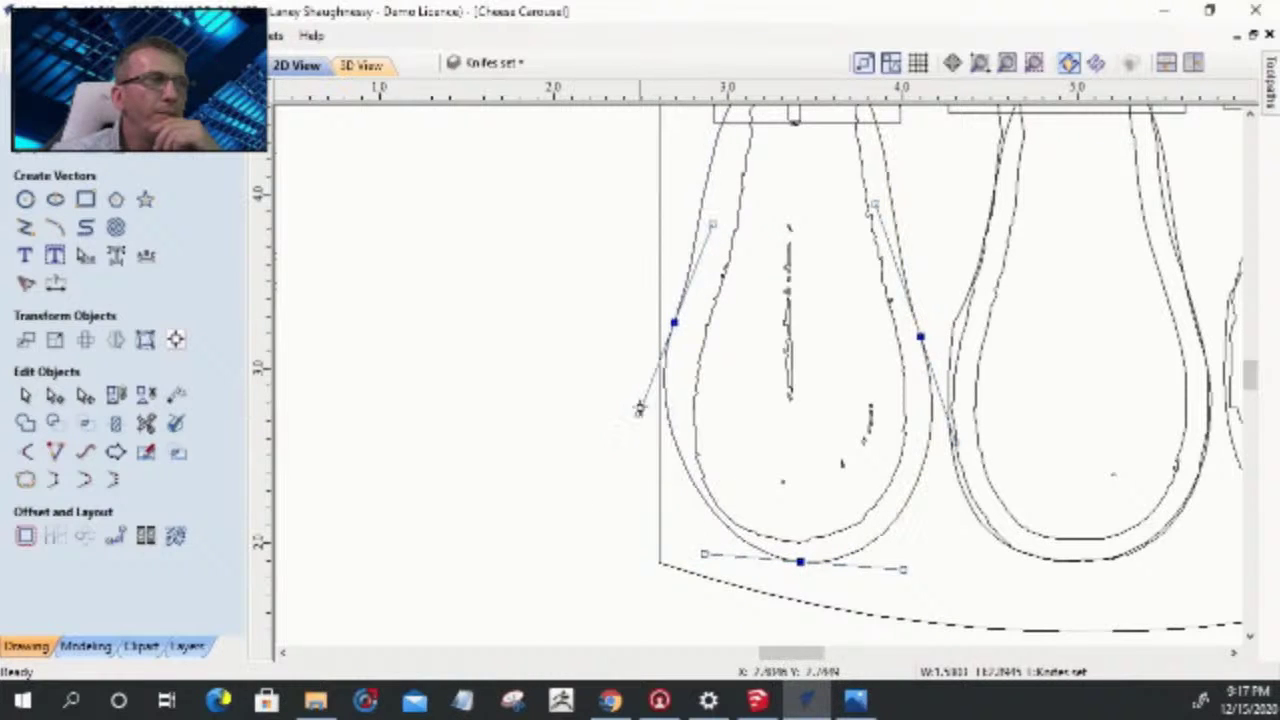
drag(675, 324, 684, 330)
drag(700, 553, 681, 549)
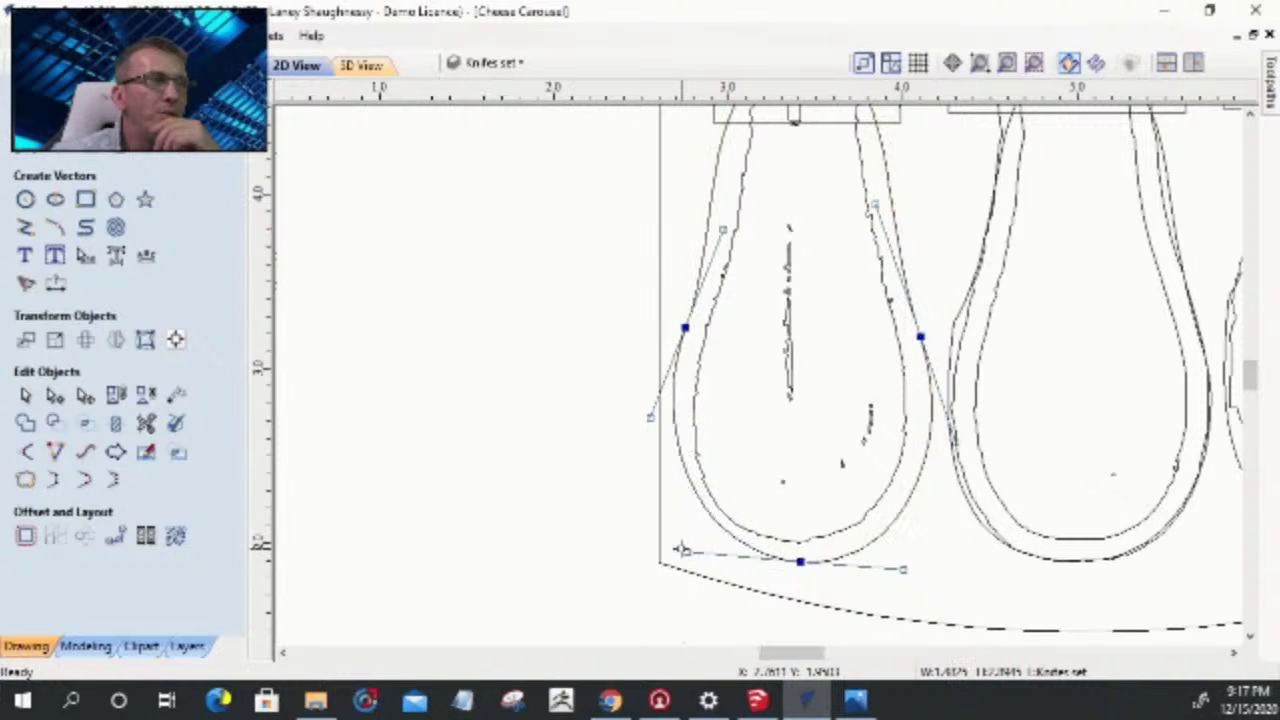
drag(688, 551, 676, 551)
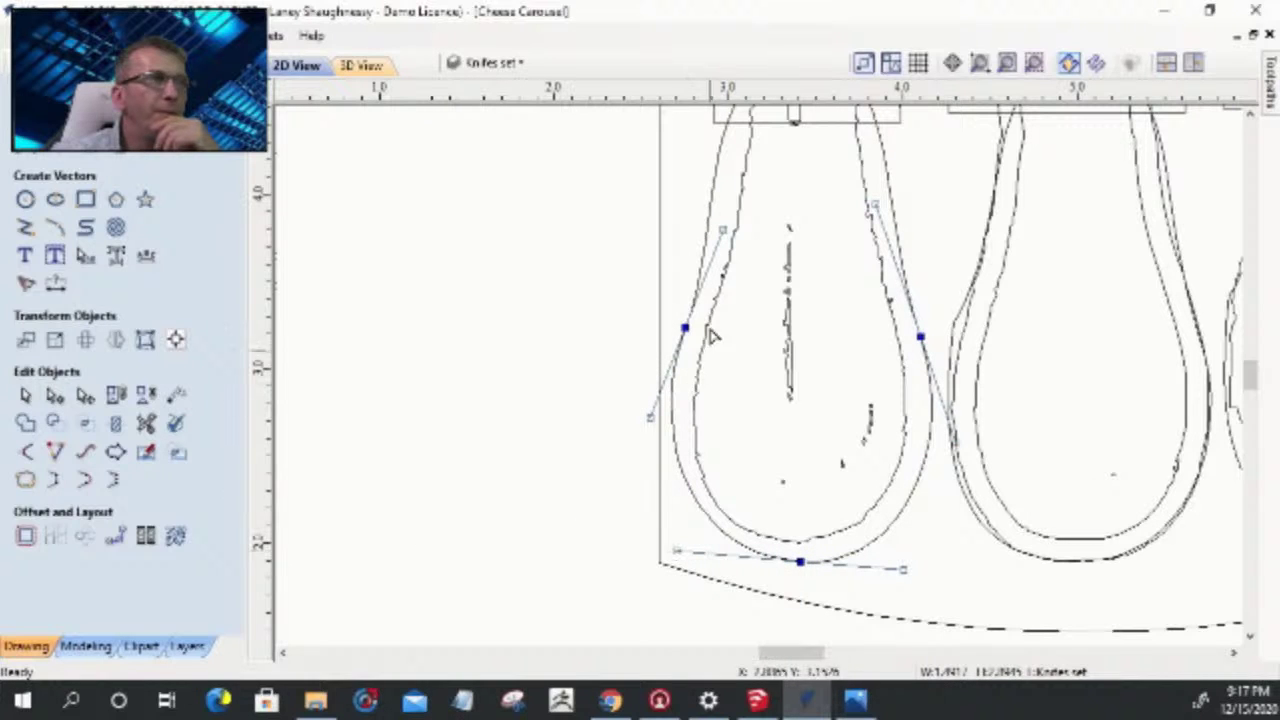
drag(687, 327, 693, 330)
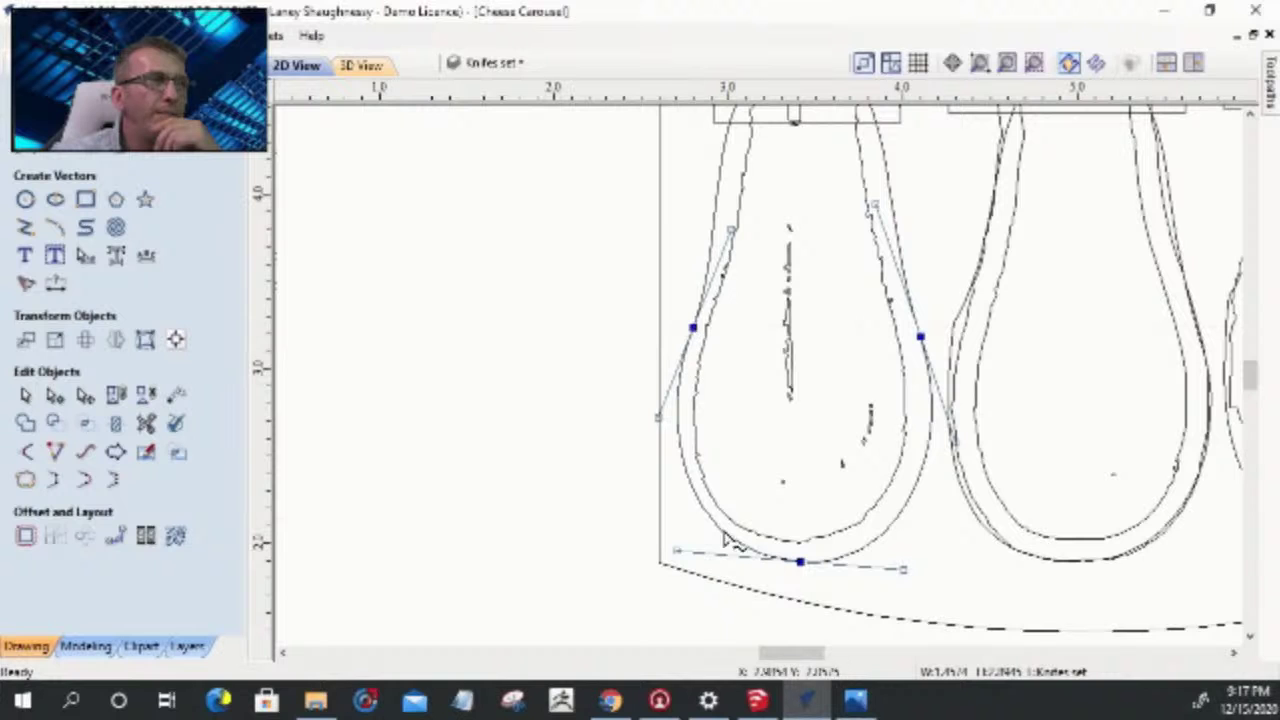
- Draw a three-point arc of about 0.4 inch radius across the lower-left corner of the fork blade outline, from base edge to side edge
scroll(665, 382, down, 3)
scroll(655, 370, up, 4)
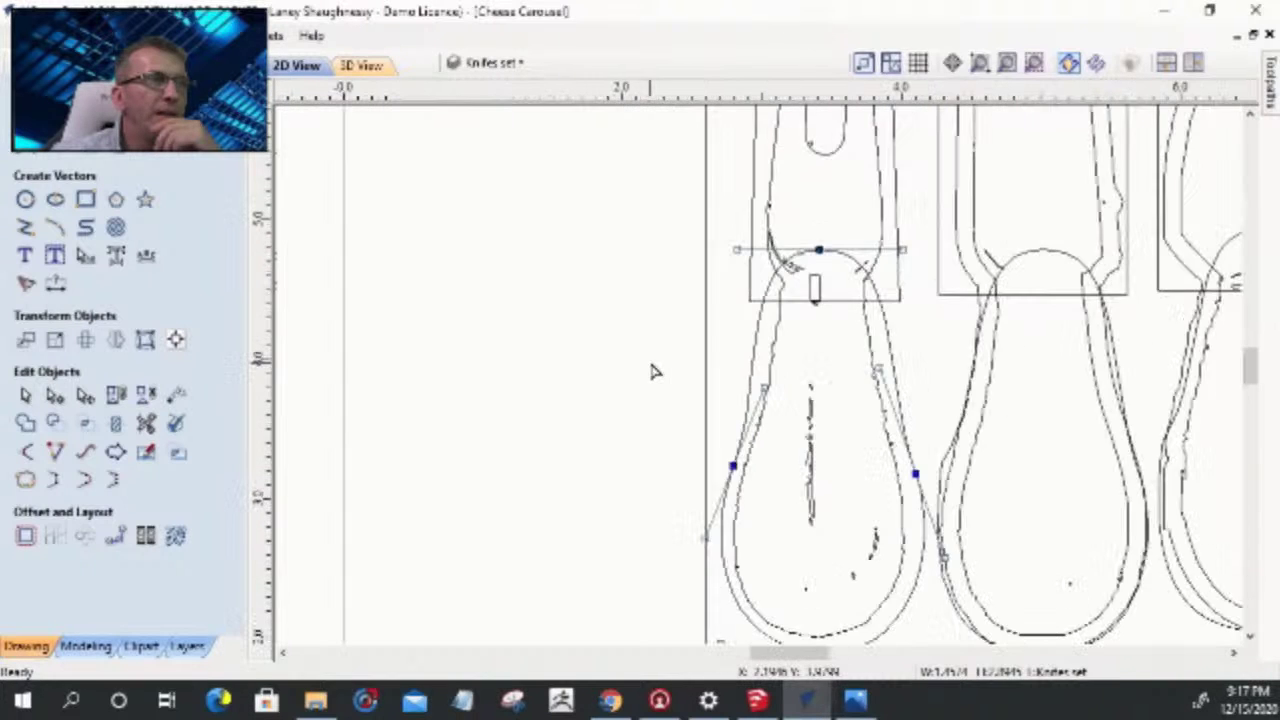
scroll(830, 220, down, 3)
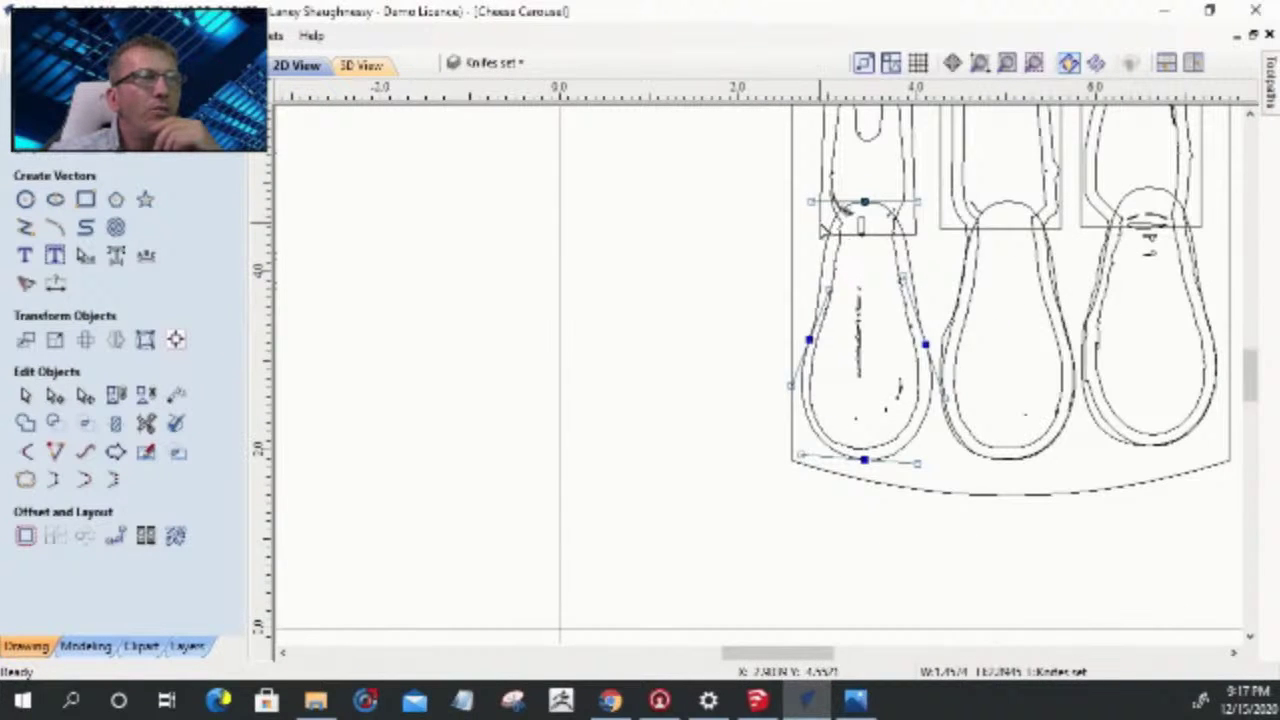
scroll(808, 214, up, 3)
scroll(814, 243, down, 6)
scroll(818, 233, up, 5)
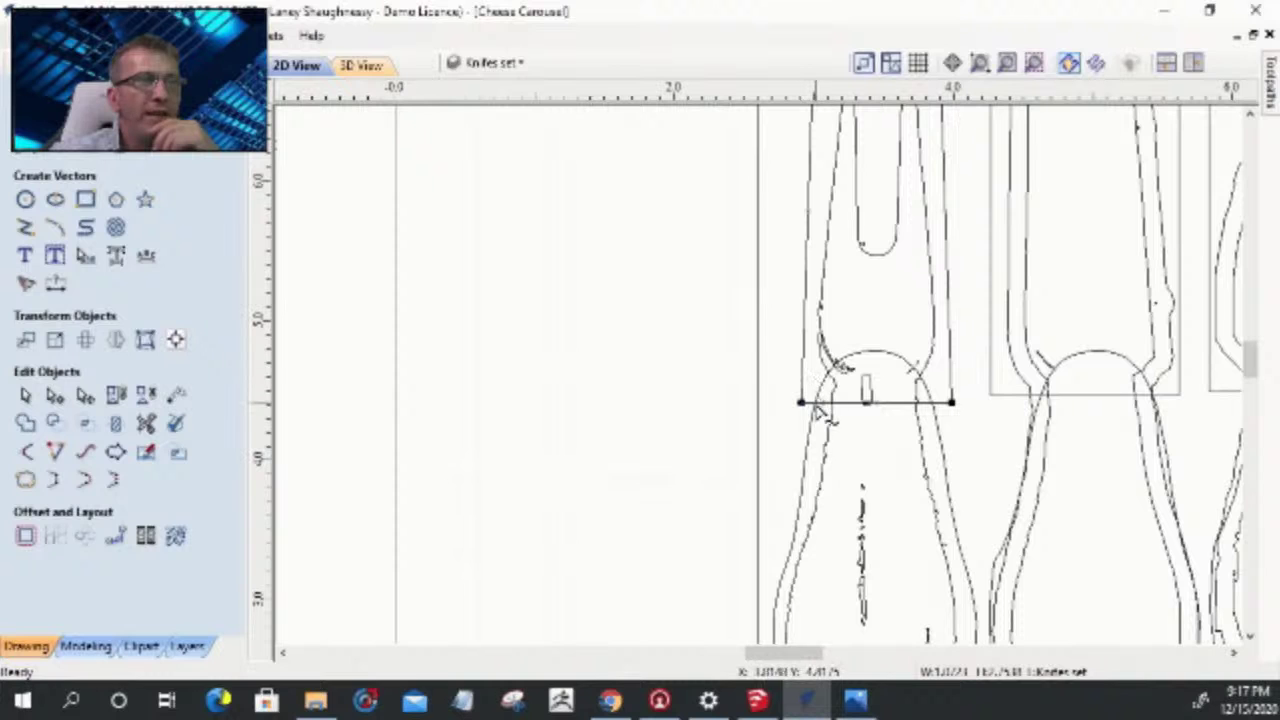
click(57, 230)
scroll(813, 414, up, 3)
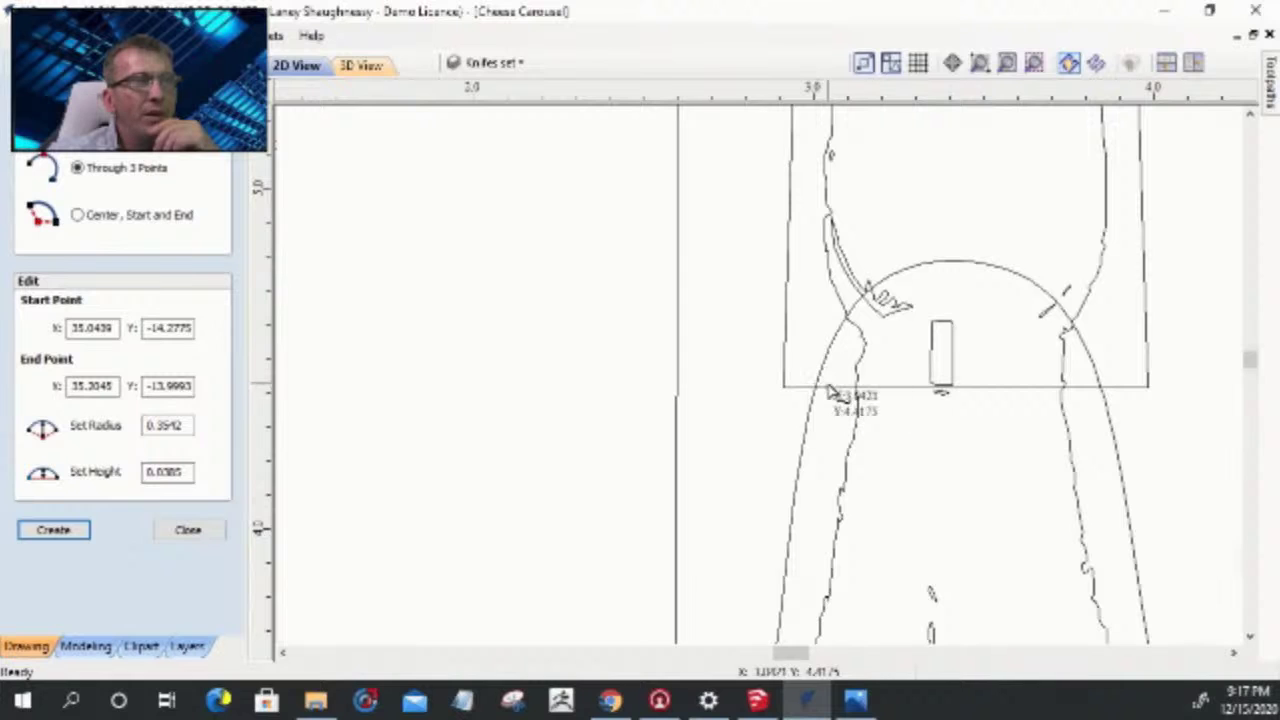
click(826, 377)
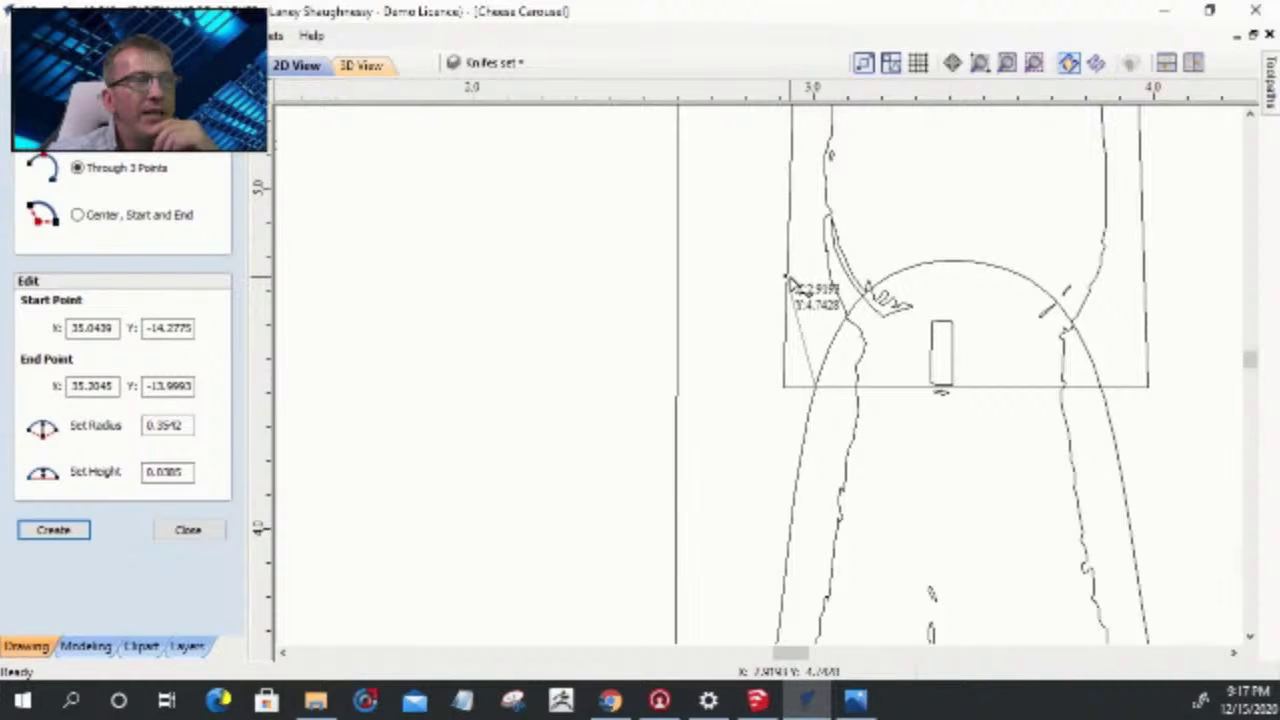
click(786, 280)
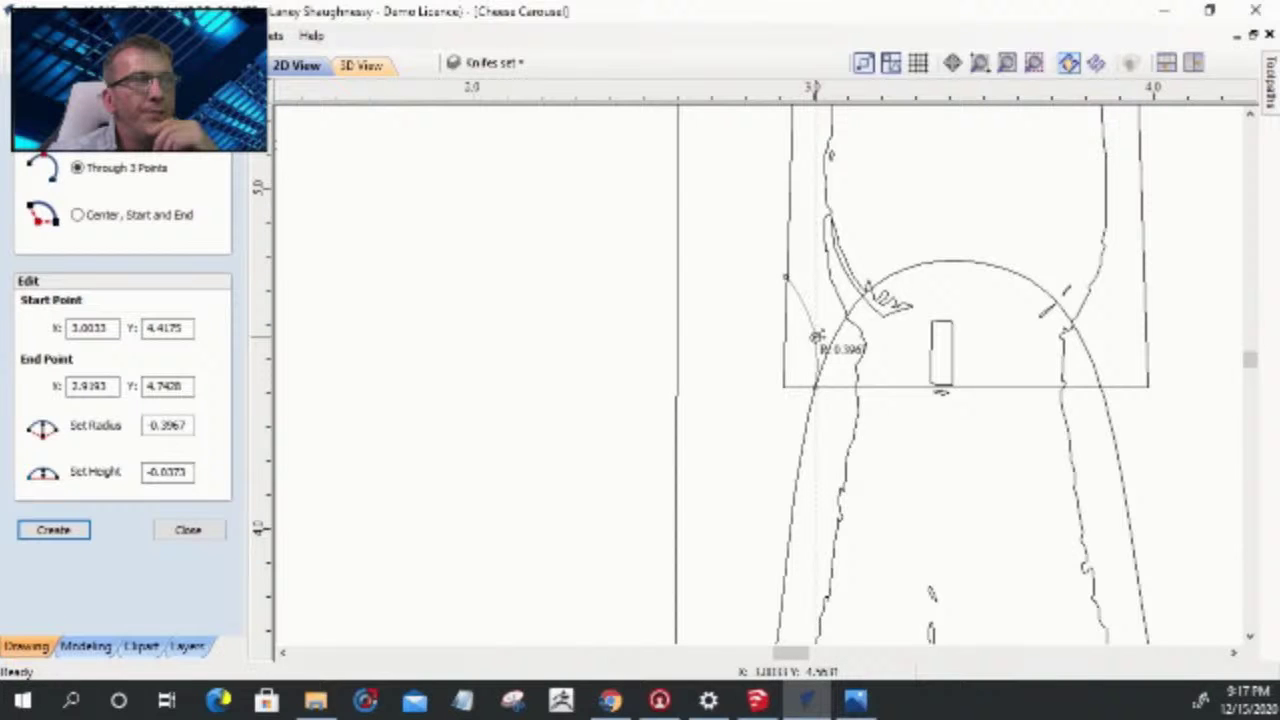
click(816, 337)
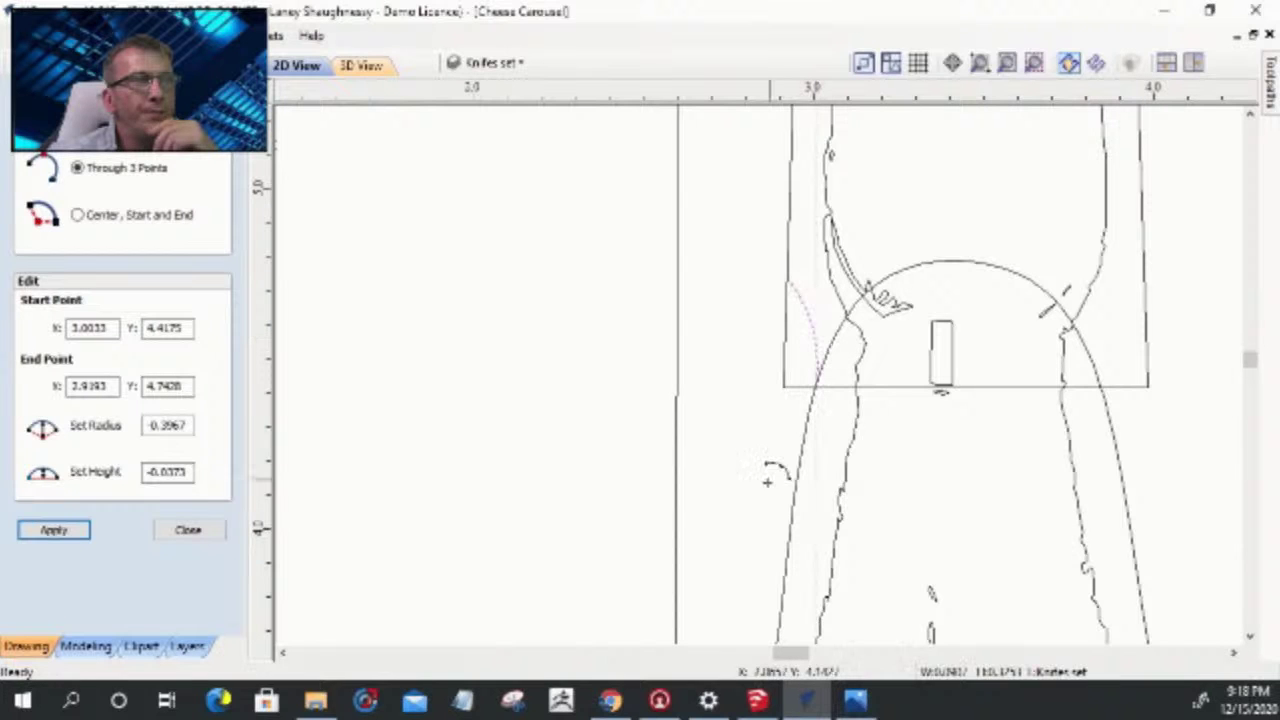
click(200, 533)
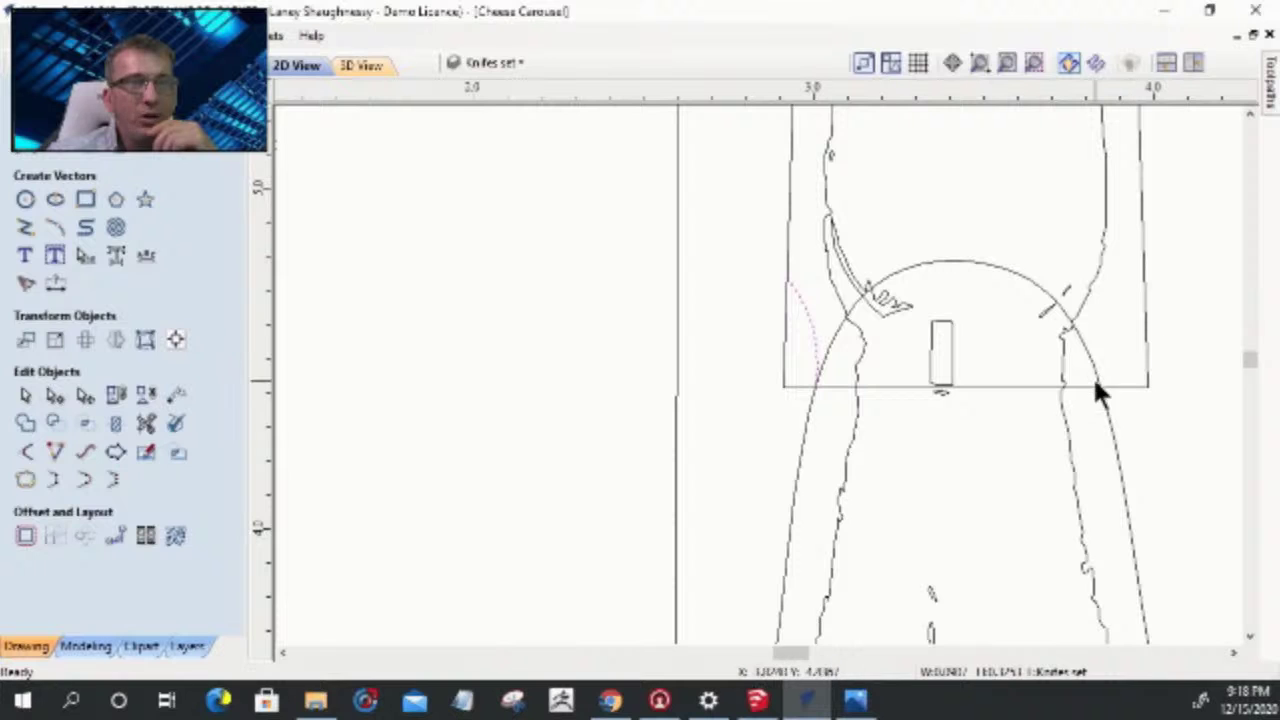
- Draw a vertical centre line about 0.8 inch long upward from the midpoint of the fork blade outline's base edge
click(25, 227)
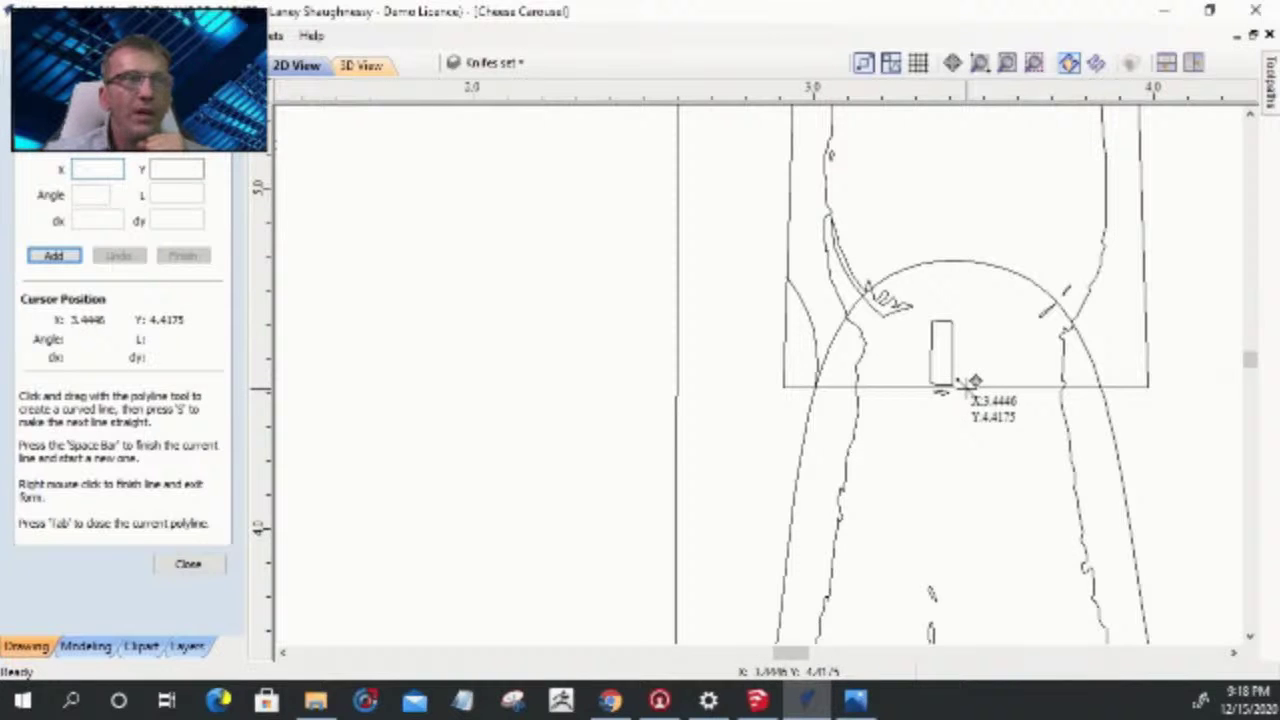
click(966, 383)
click(965, 116)
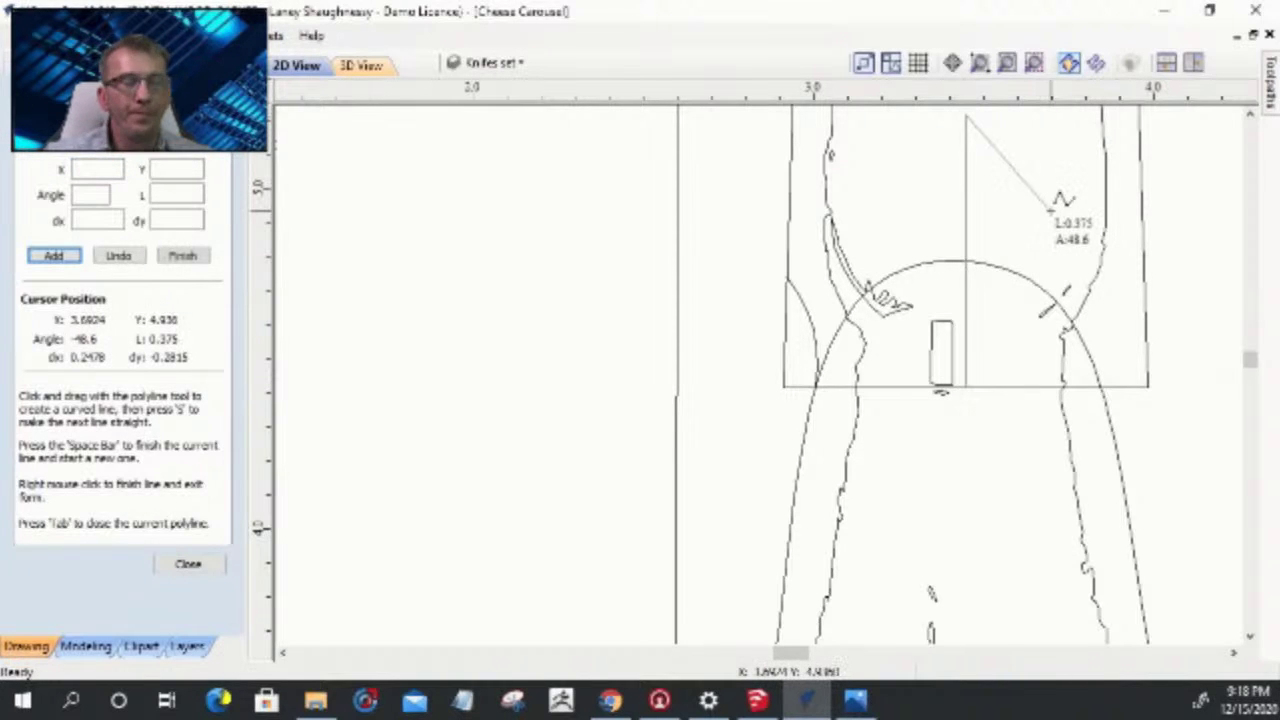
key(space)
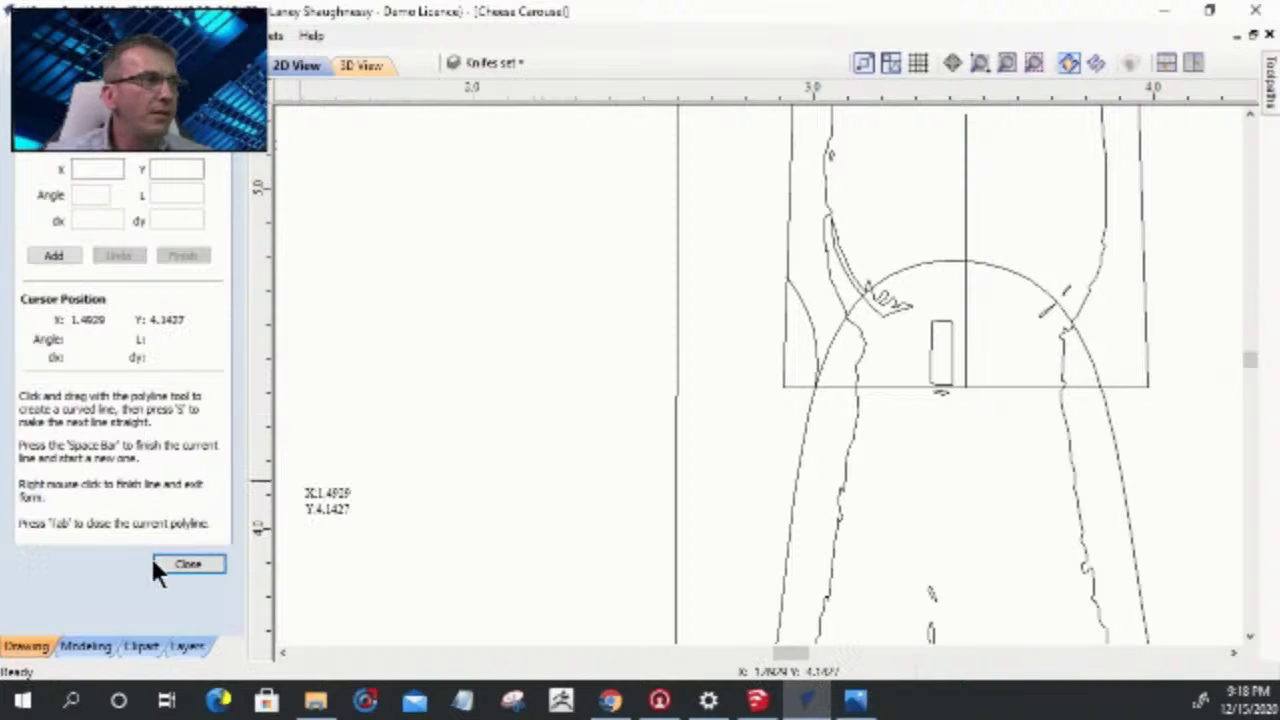
- Create a mirrored copy of the corner arc about the vertical centre line, placing it at the fork blade outline's lower-right corner
click(803, 298)
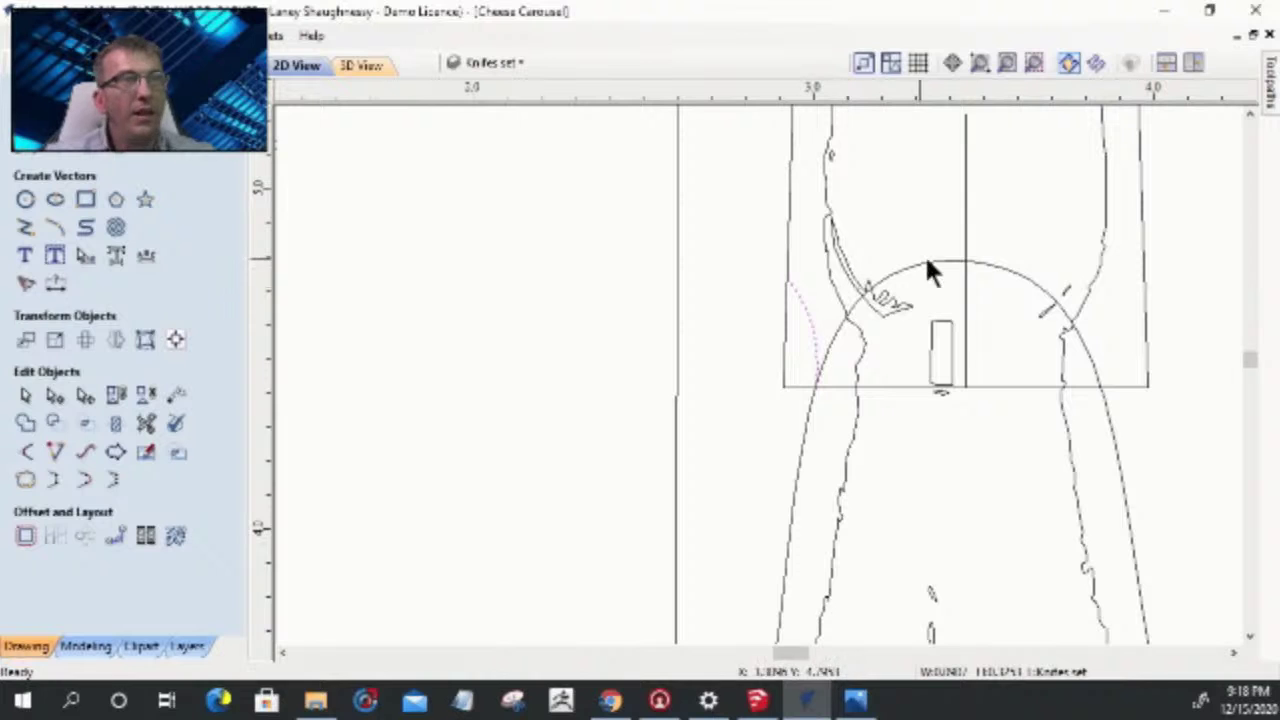
shift+click(965, 236)
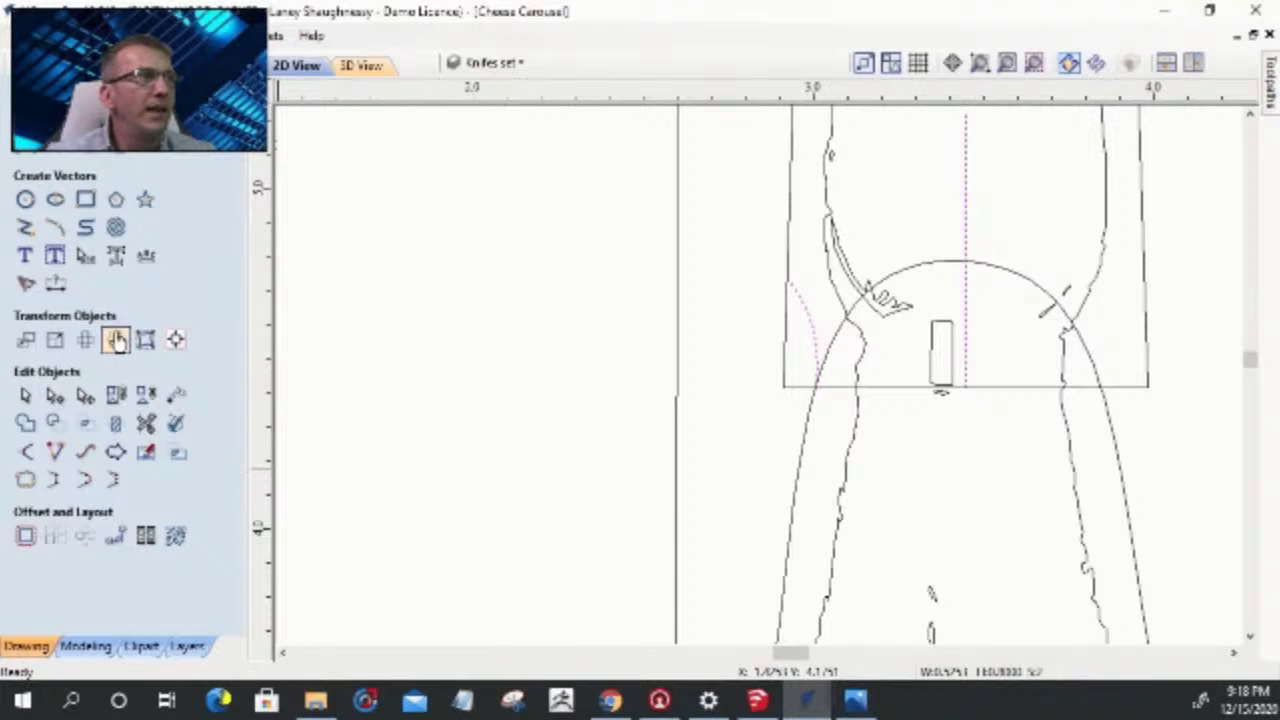
click(116, 340)
click(145, 414)
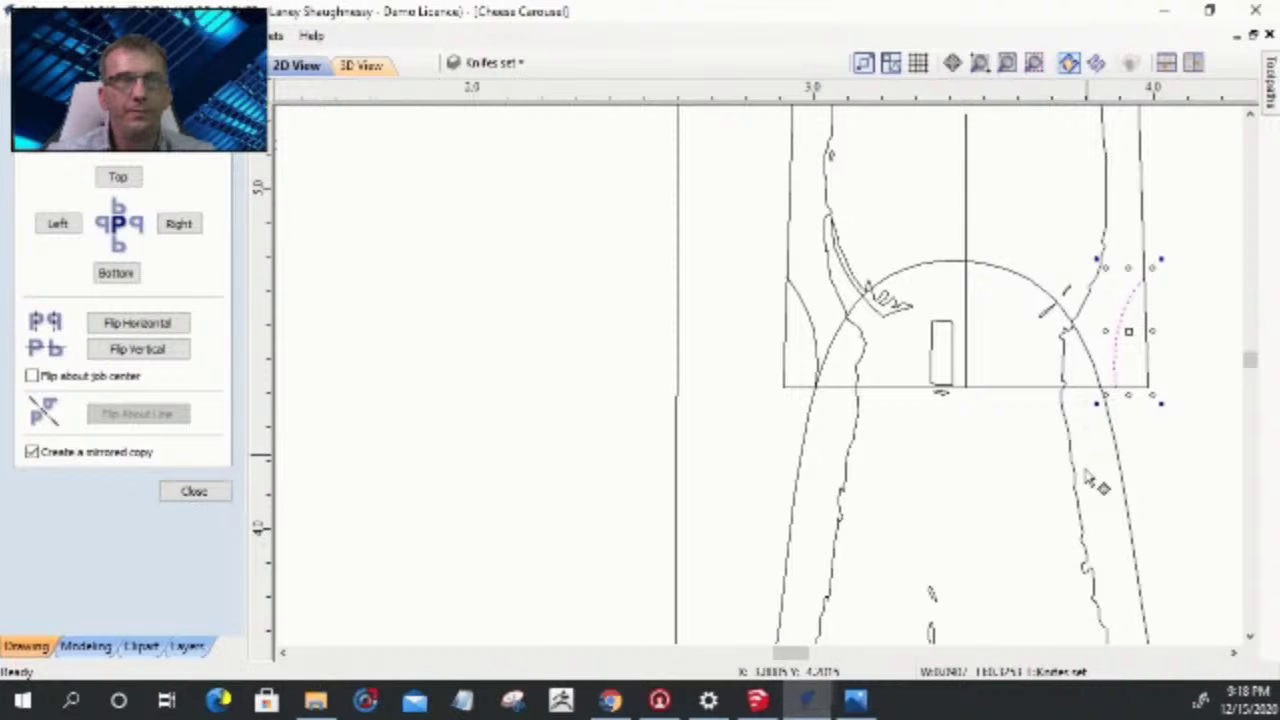
key(Escape)
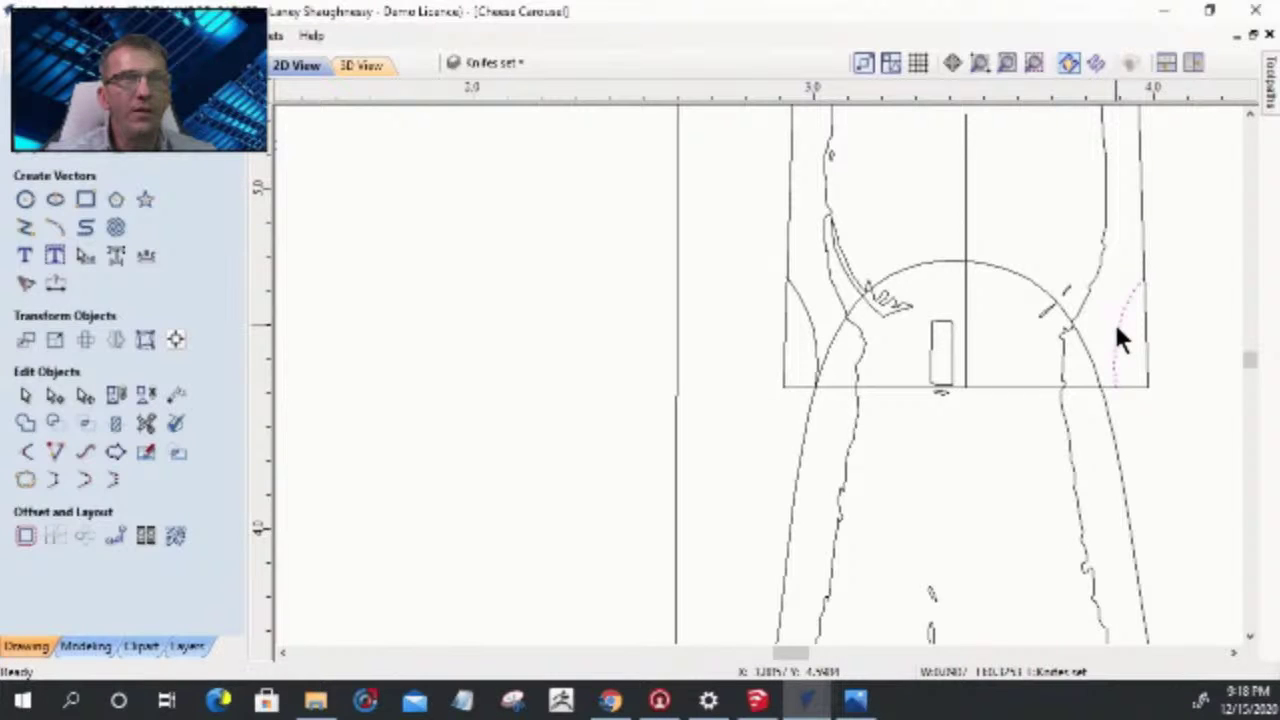
scroll(1118, 330, up, 1)
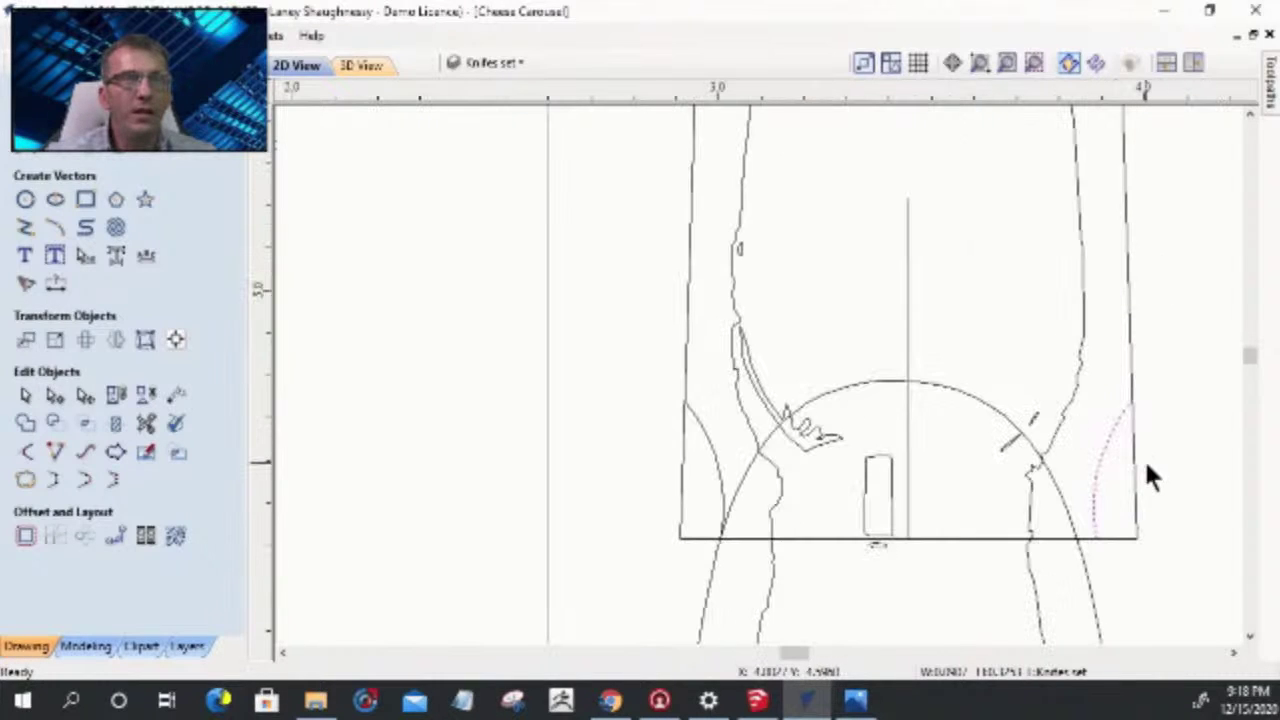
- Shift the fork blade outline's lower-right corner node and both end nodes of the mirrored arc inward until the arc's base meets the handle outline
click(1136, 465)
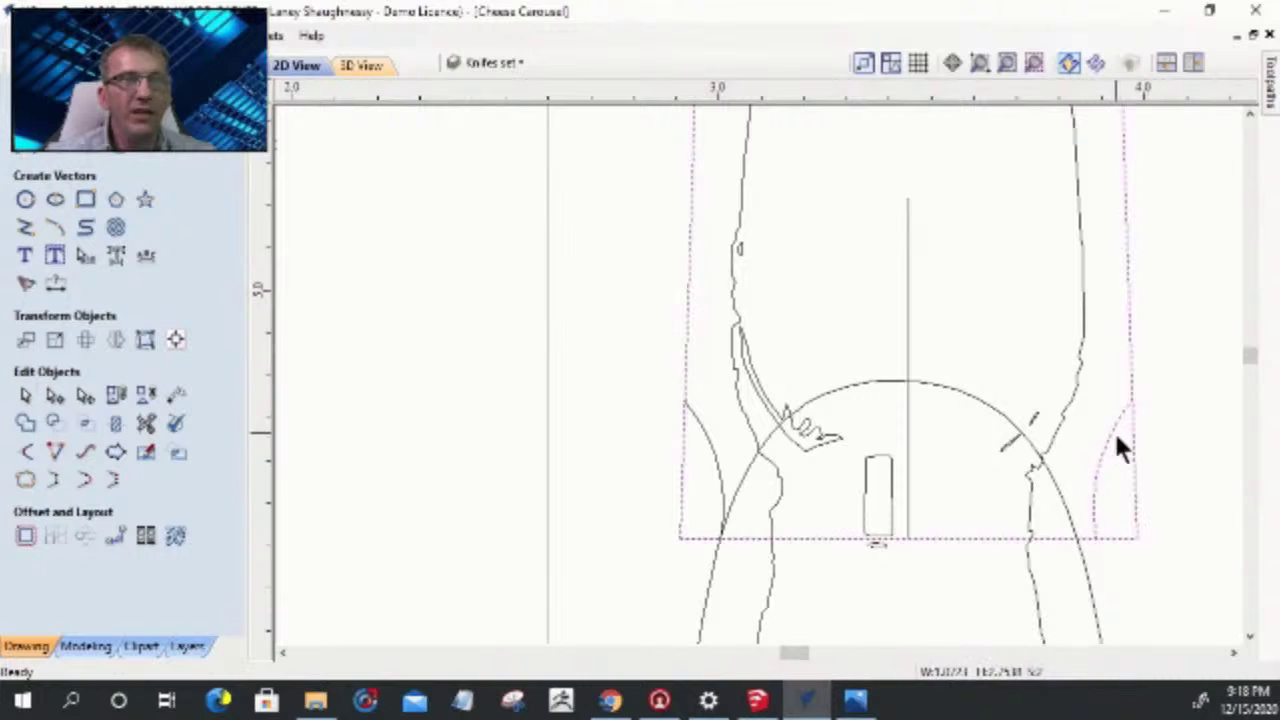
click(85, 395)
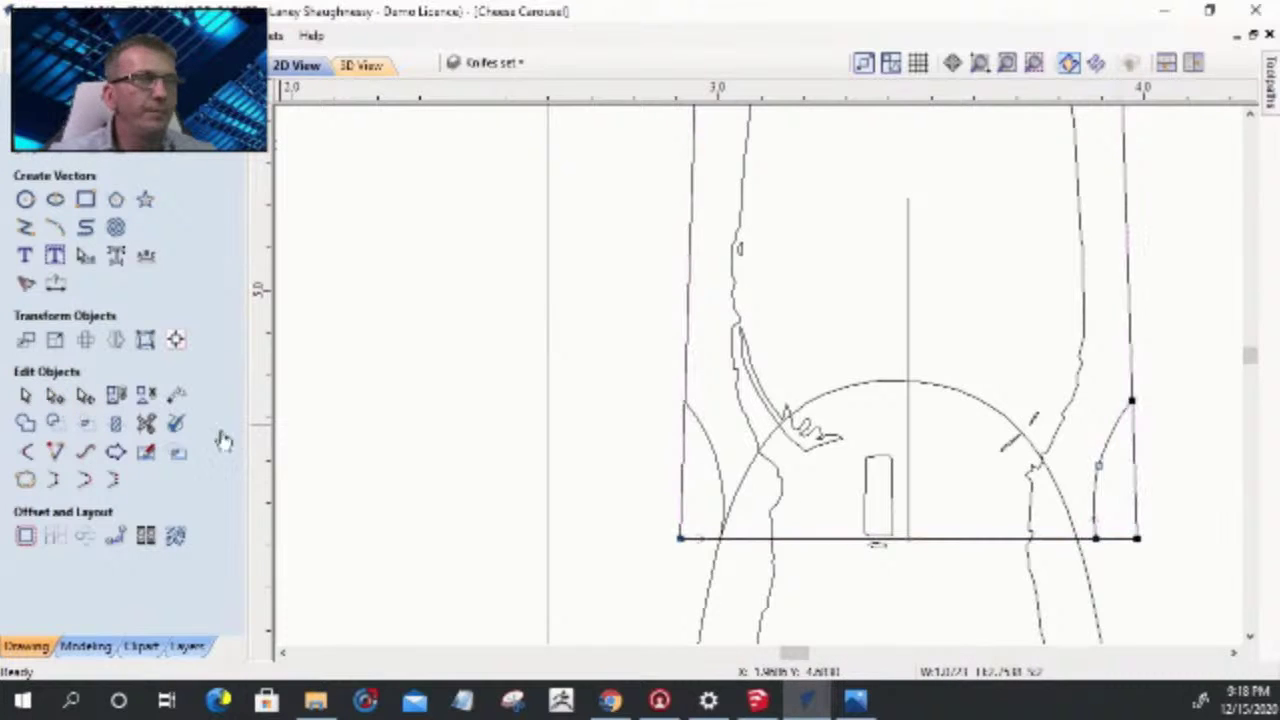
click(1138, 540)
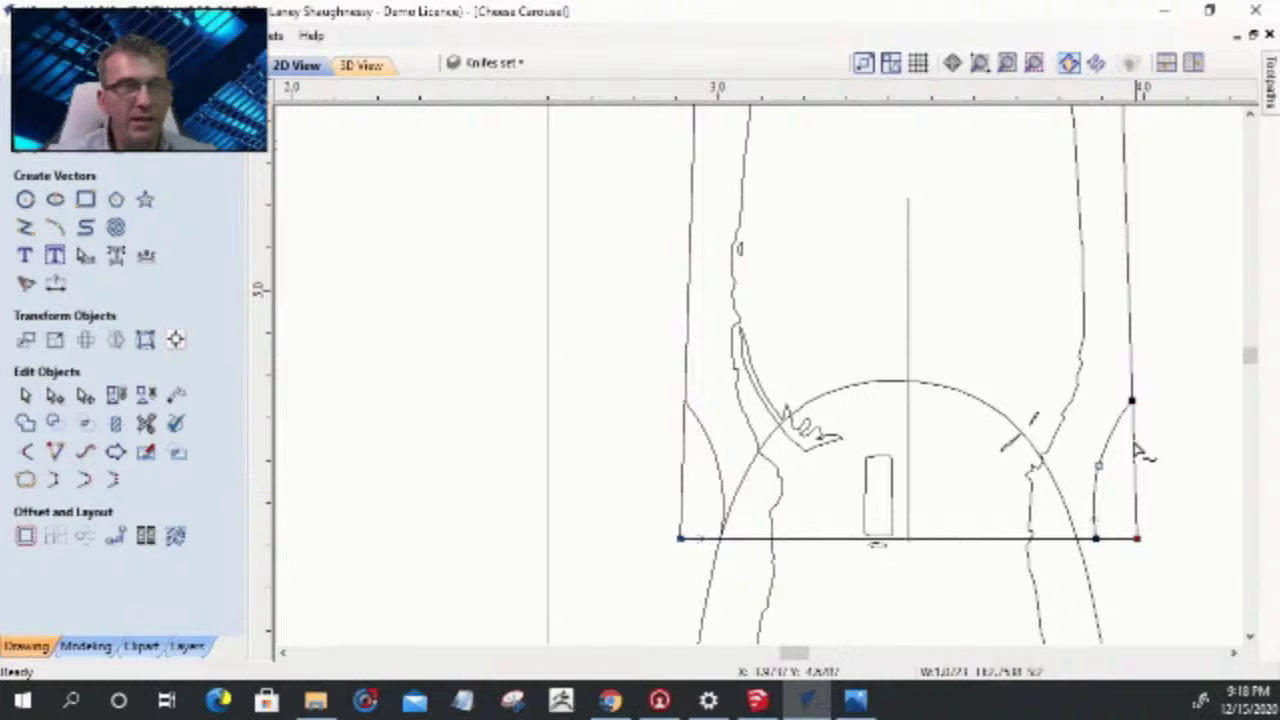
shift+click(1134, 399)
shift+click(1096, 538)
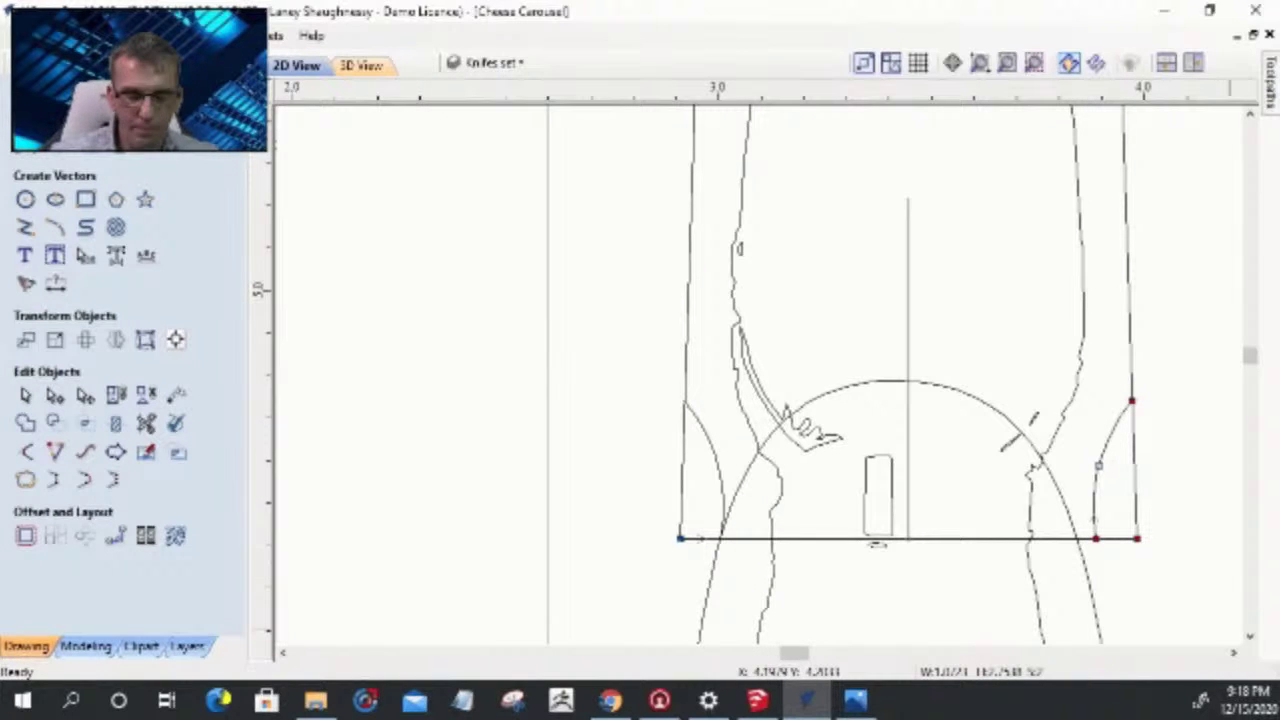
key(Left)
key(Left)
key(Left)
key(Left)
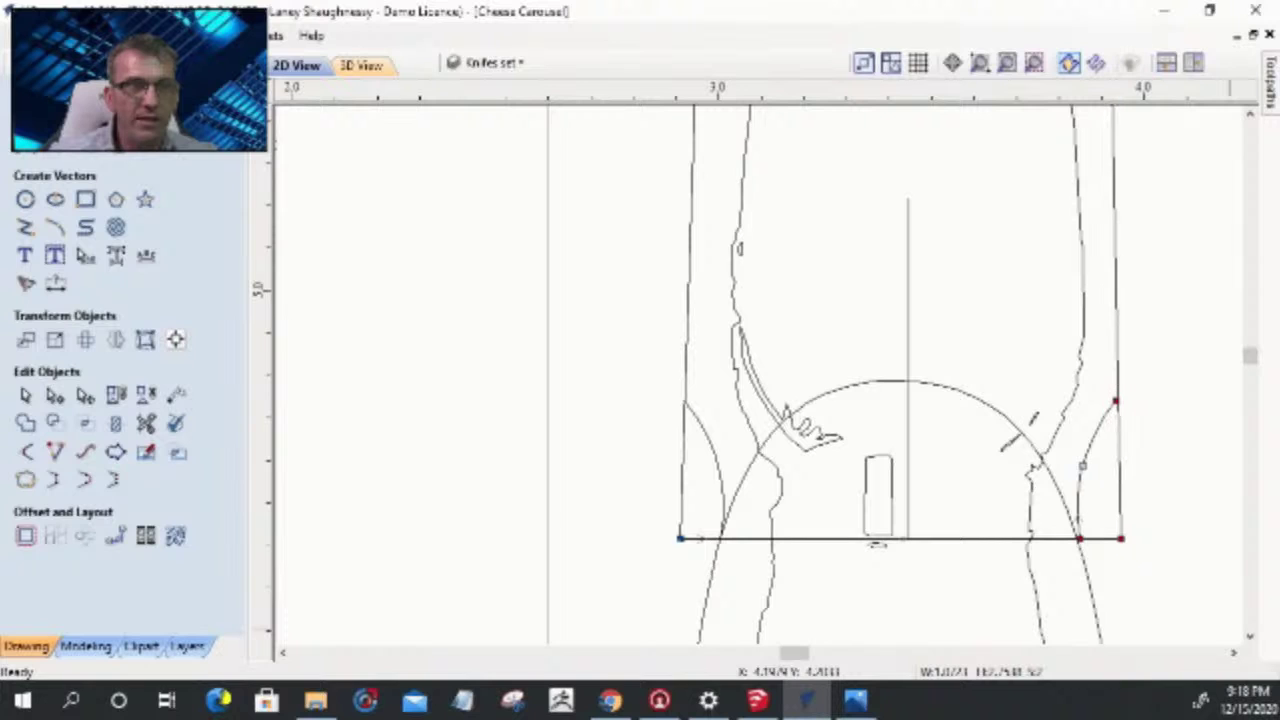
key(Left)
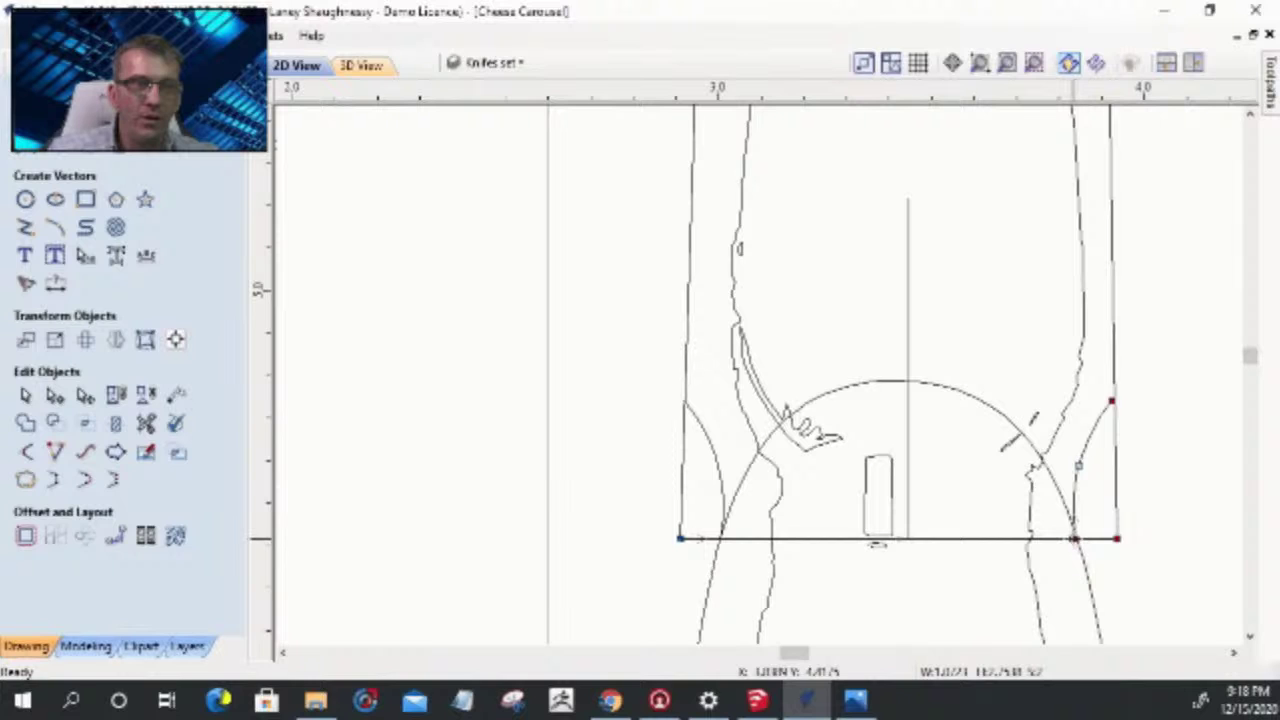
click(430, 474)
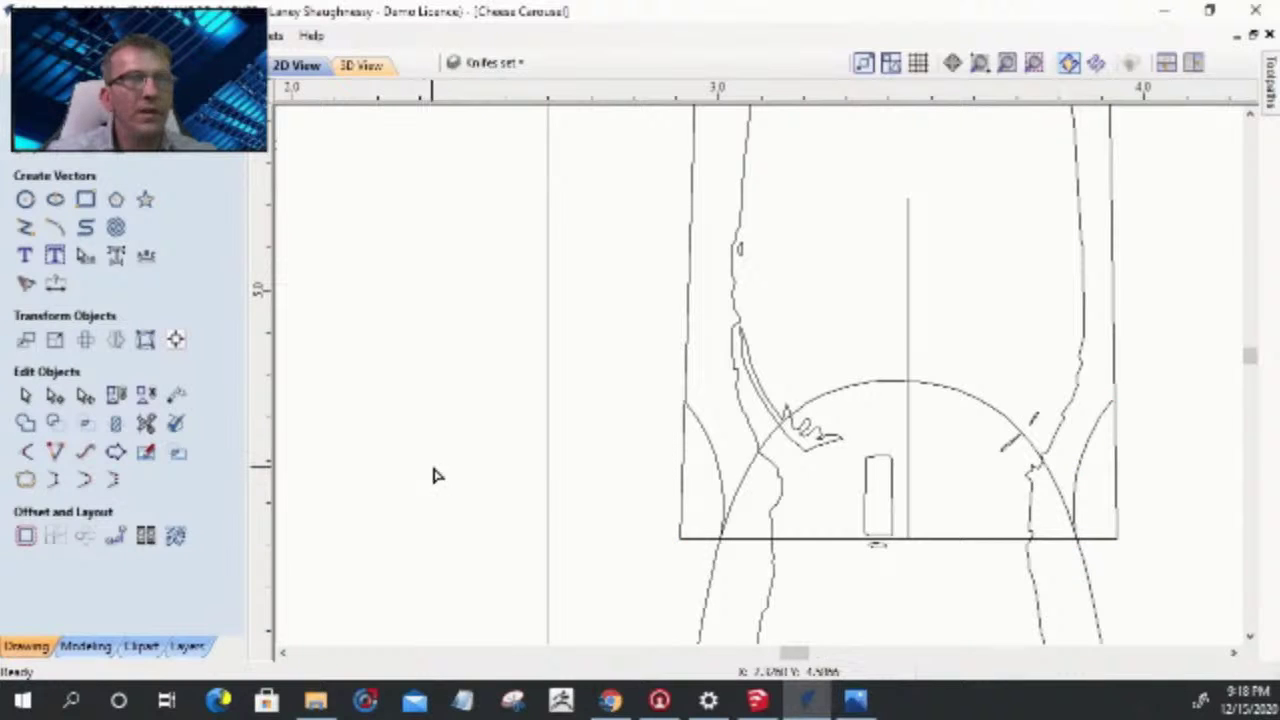
- Move the mirrored corner arc's upper end node outward onto the right side edge of the fork blade outline
scroll(1125, 390, up, 5)
click(1087, 456)
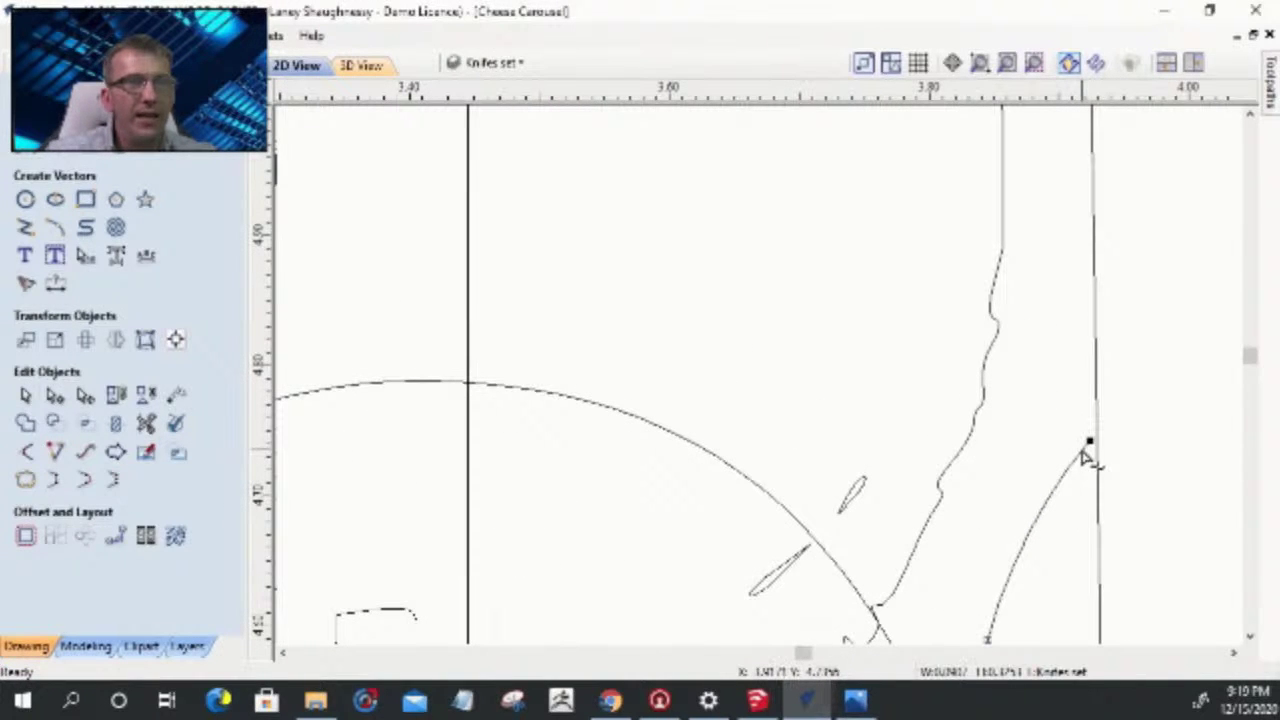
scroll(1085, 450, up, 3)
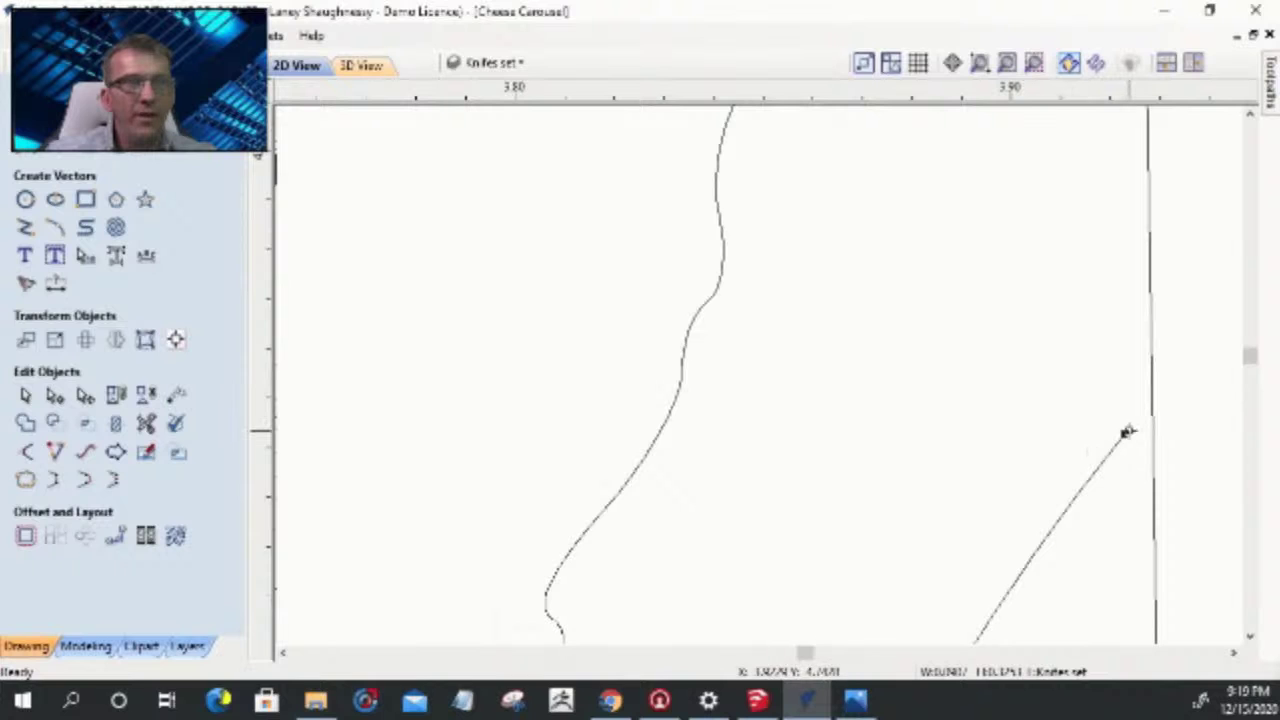
drag(1127, 432, 1150, 400)
scroll(1143, 505, down, 6)
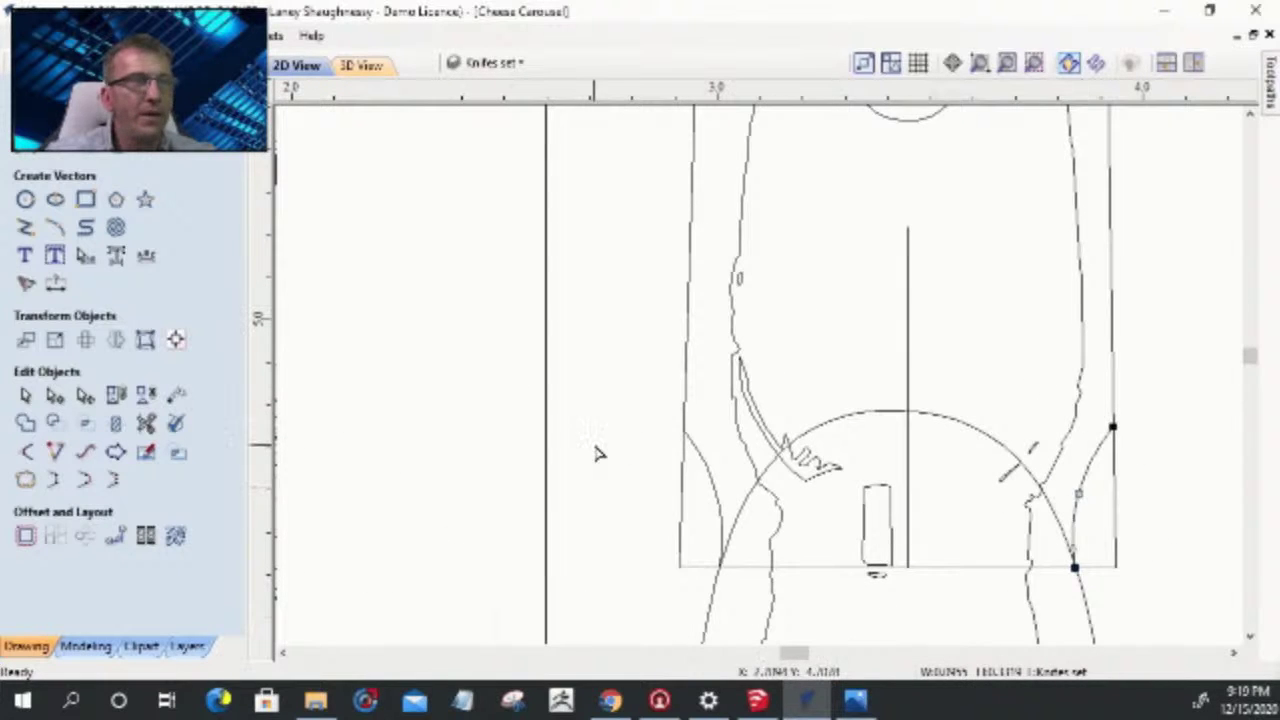
- Trim away the two lower corners of the fork blade outline outside the corner arcs
scroll(609, 517, down, 1)
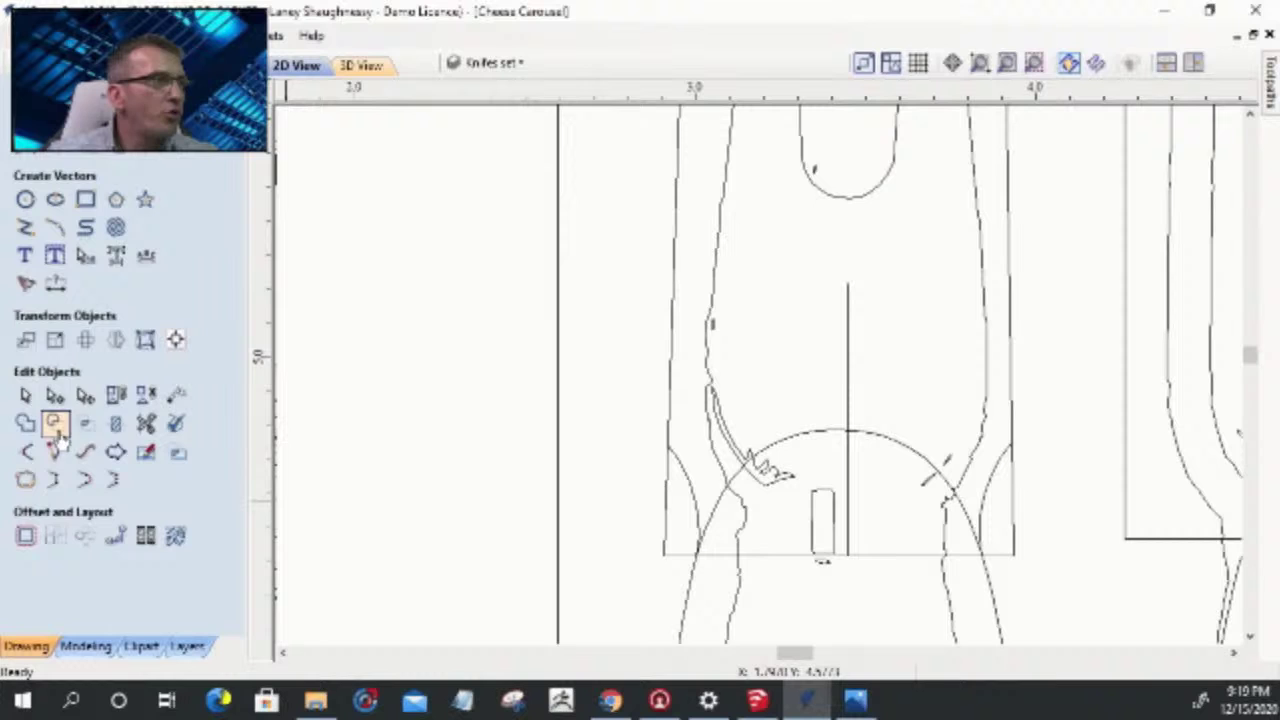
click(145, 428)
click(683, 531)
click(1013, 510)
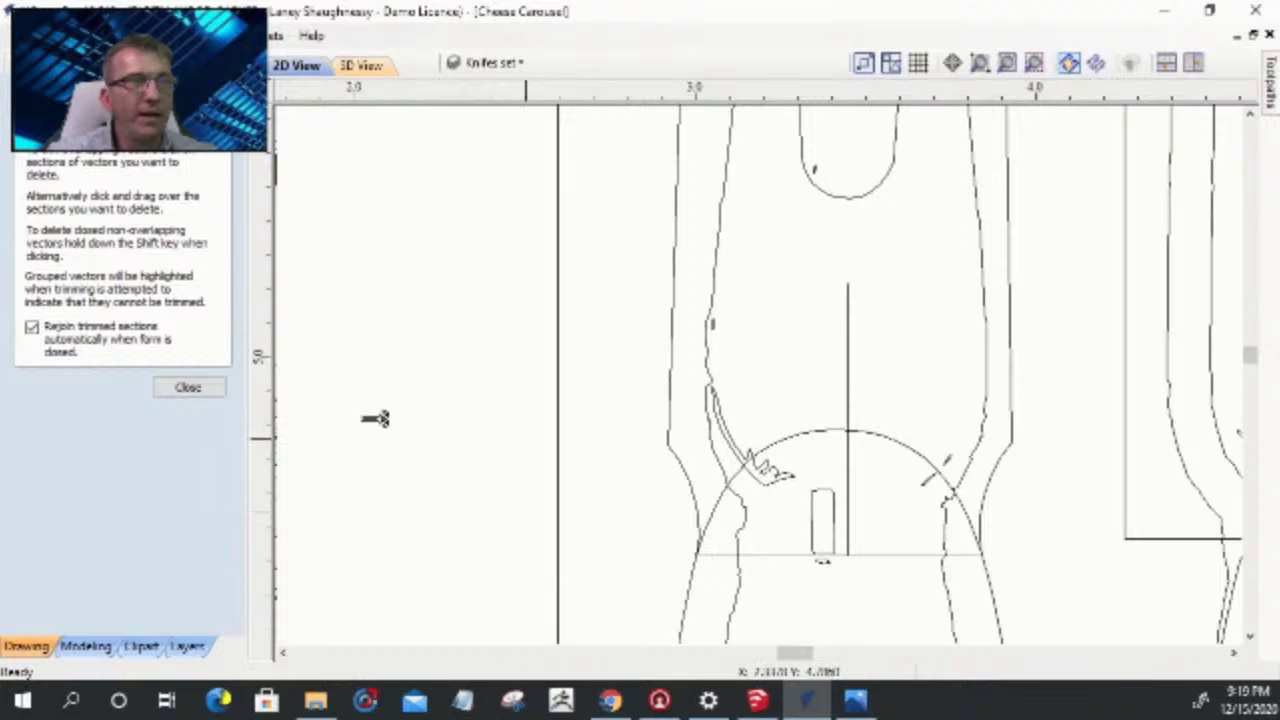
click(190, 387)
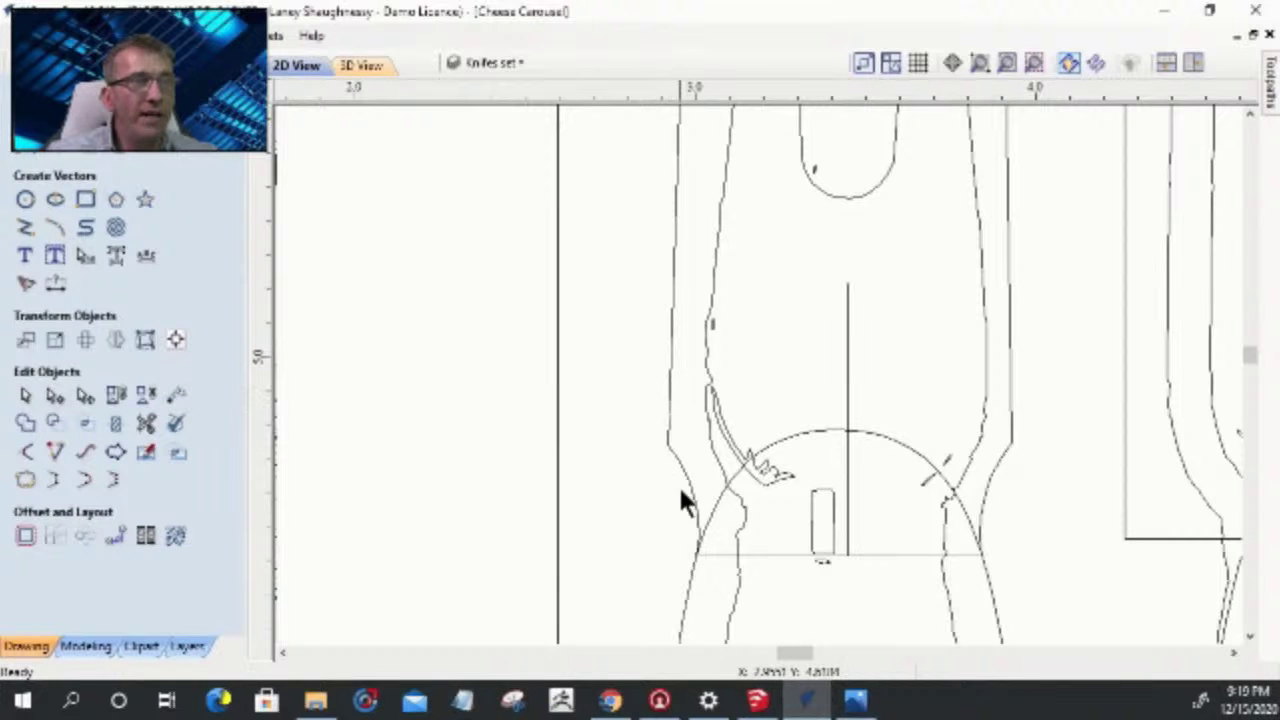
- Check the trimmed fork blade outline and the handle outline, and delete the vertical centre line from the blade base
click(670, 448)
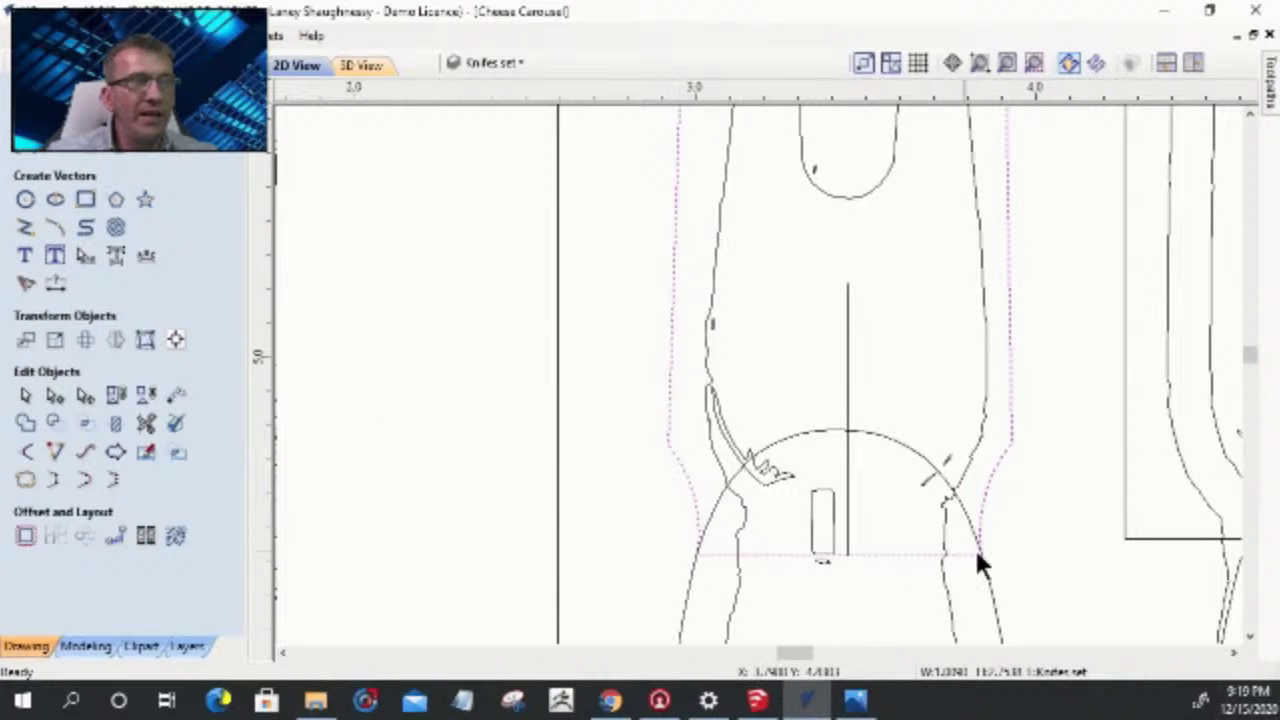
scroll(1050, 380, down, 3)
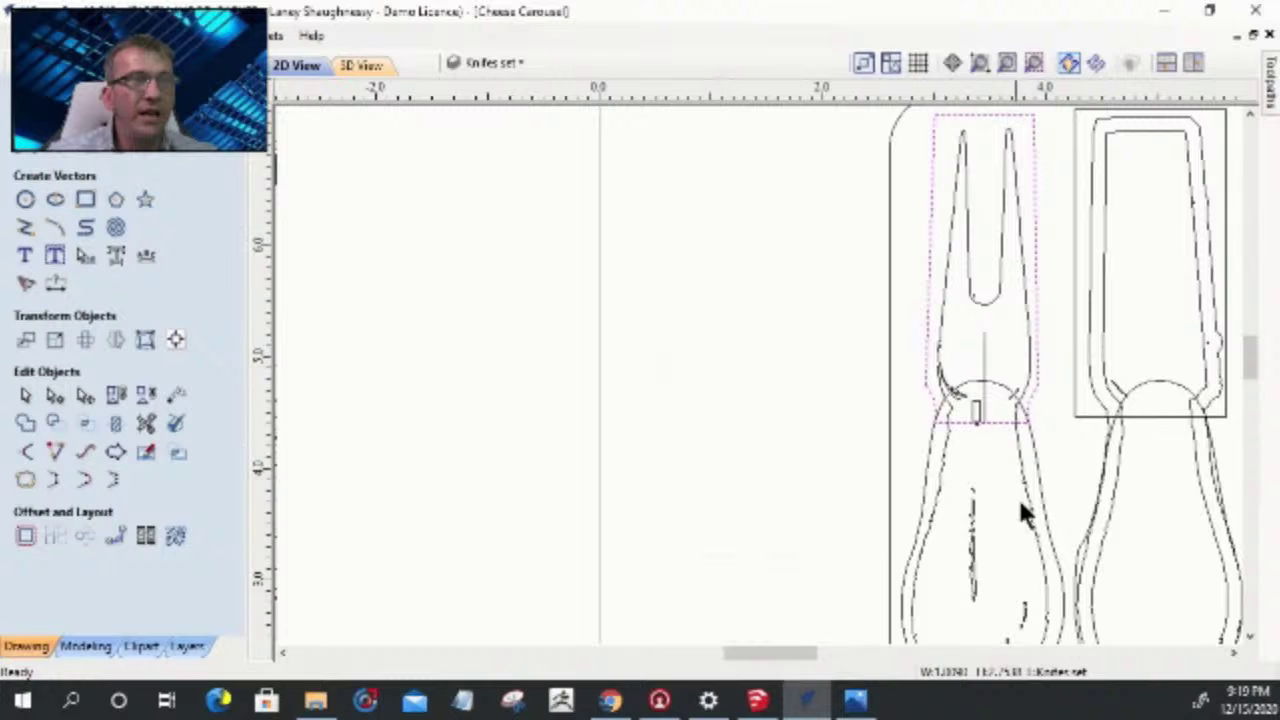
click(980, 392)
click(982, 391)
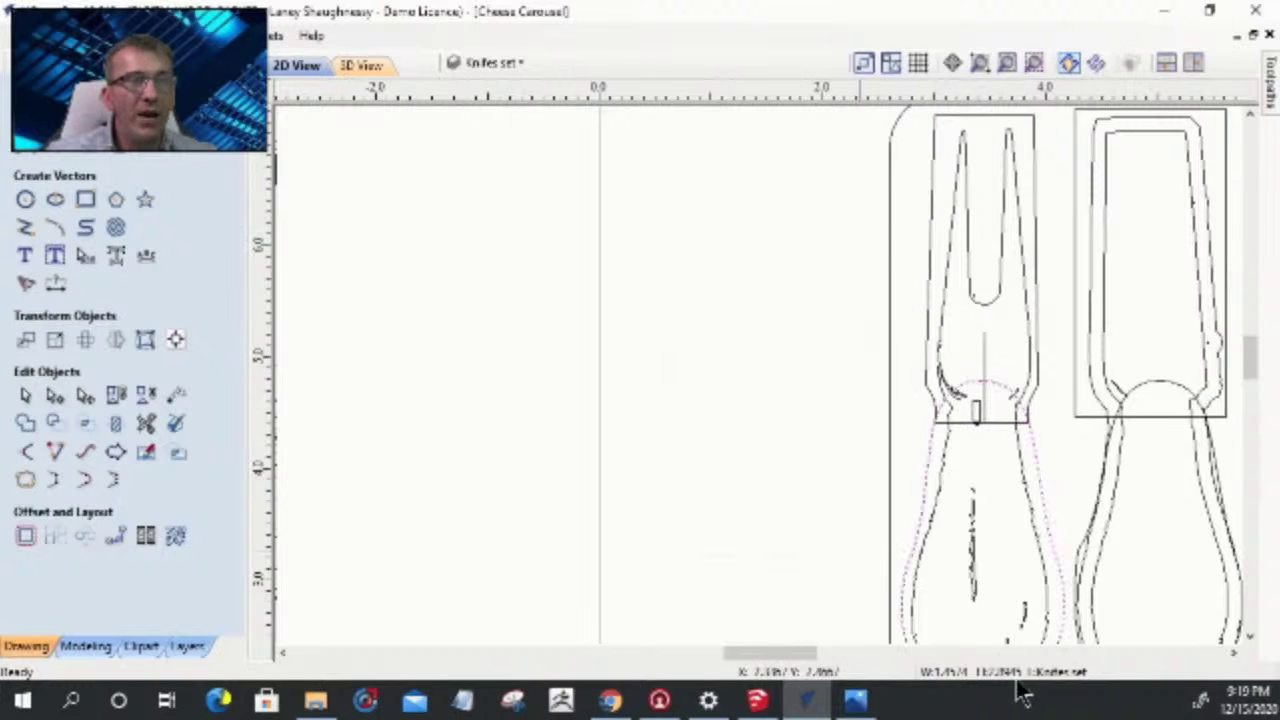
scroll(1021, 365, down, 4)
scroll(1018, 428, up, 3)
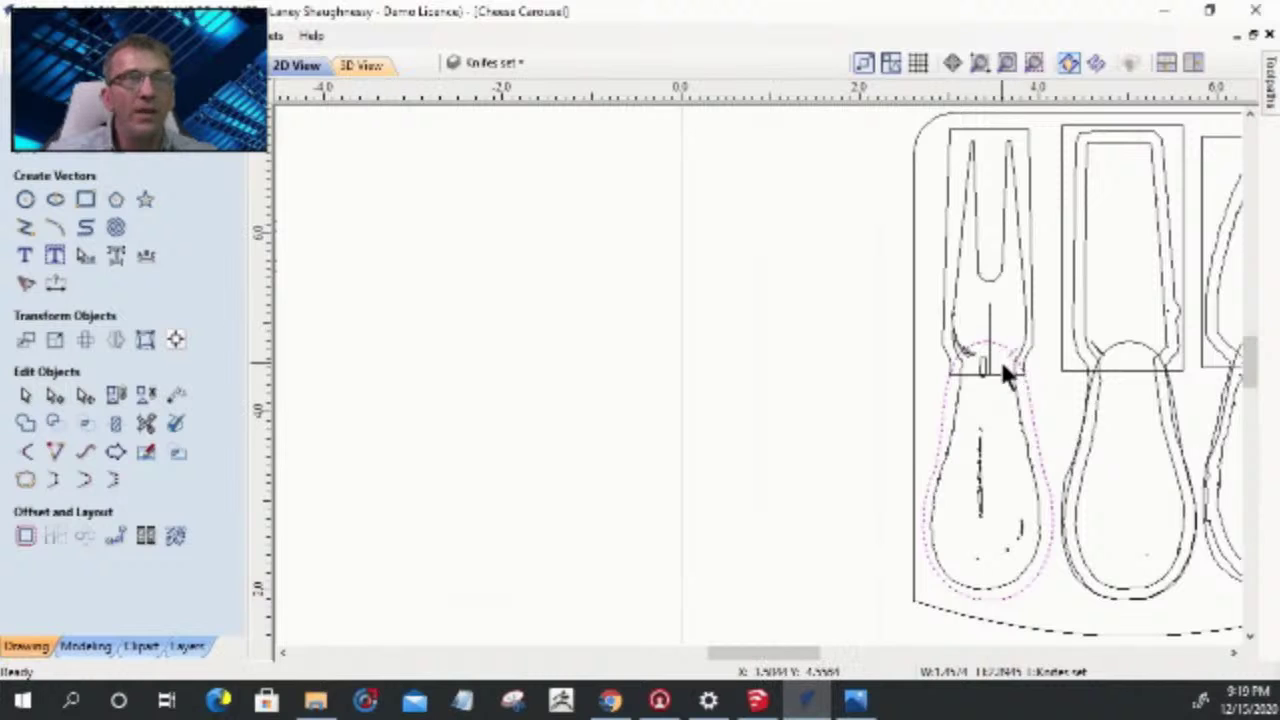
scroll(1005, 372, up, 3)
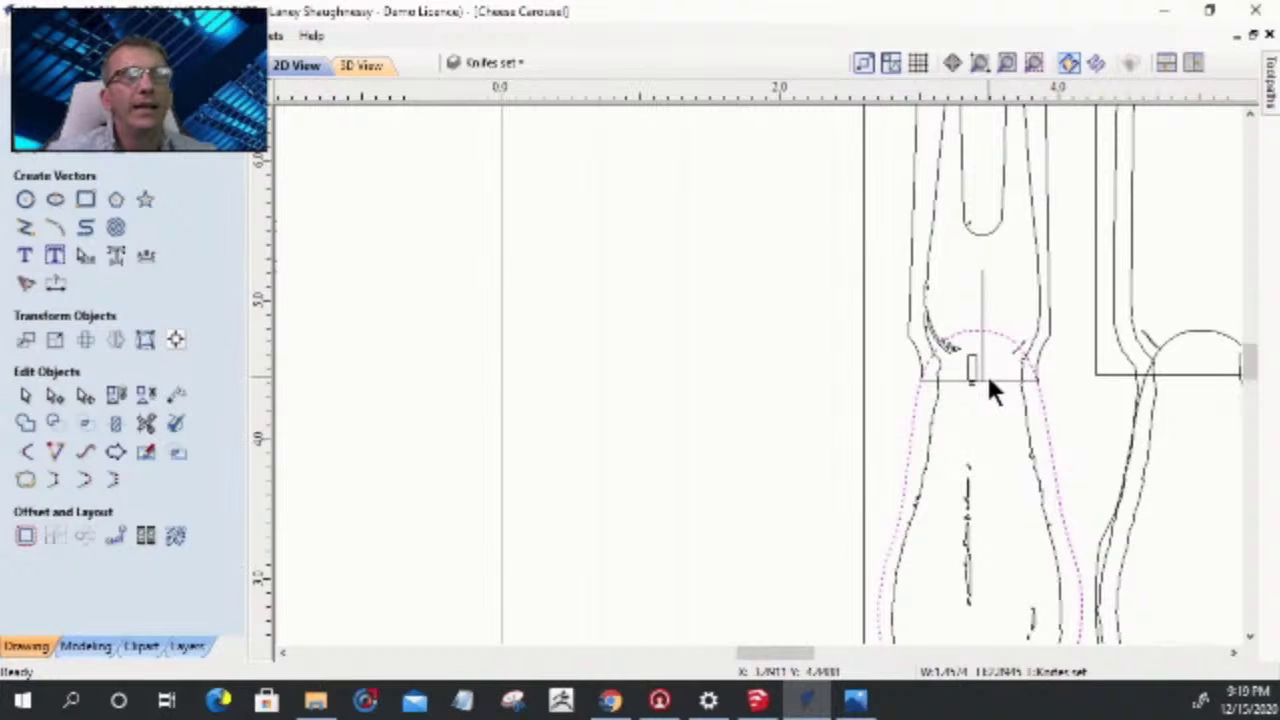
click(982, 293)
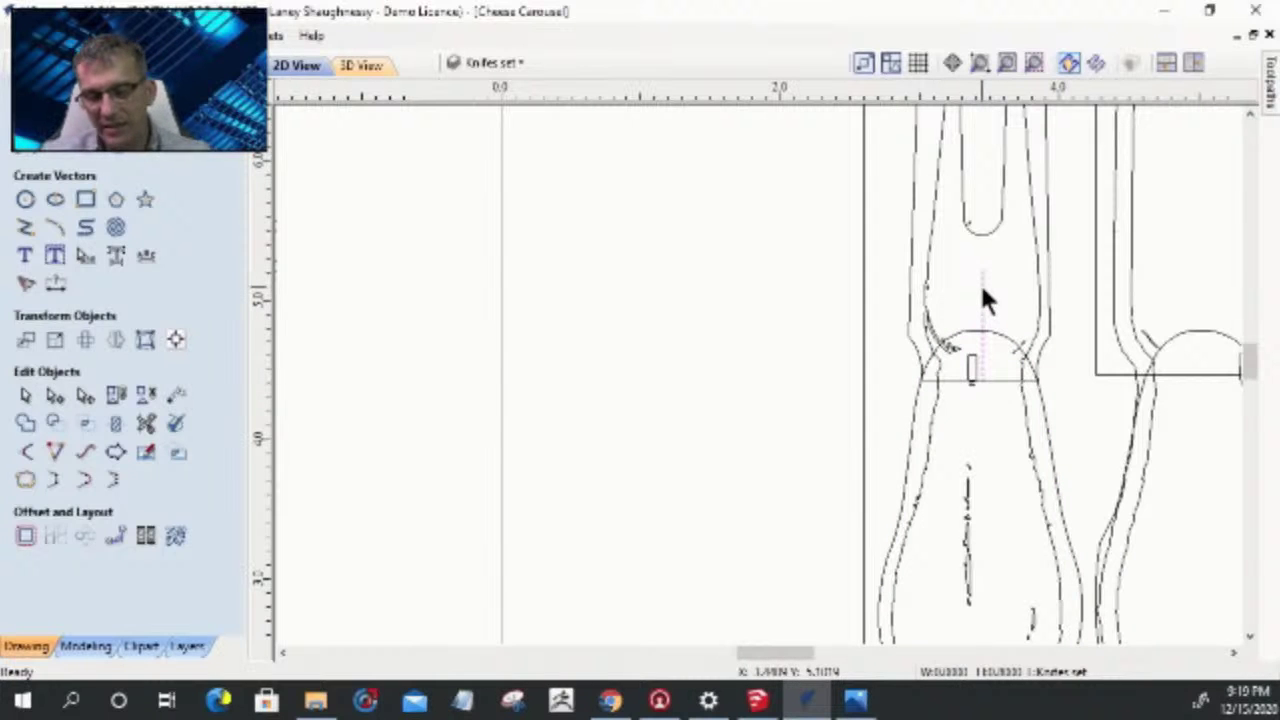
- Smooth the left side node of the middle knife's outer handle outline and move it inward to the traced outline
scroll(857, 255, down, 5)
scroll(951, 334, up, 5)
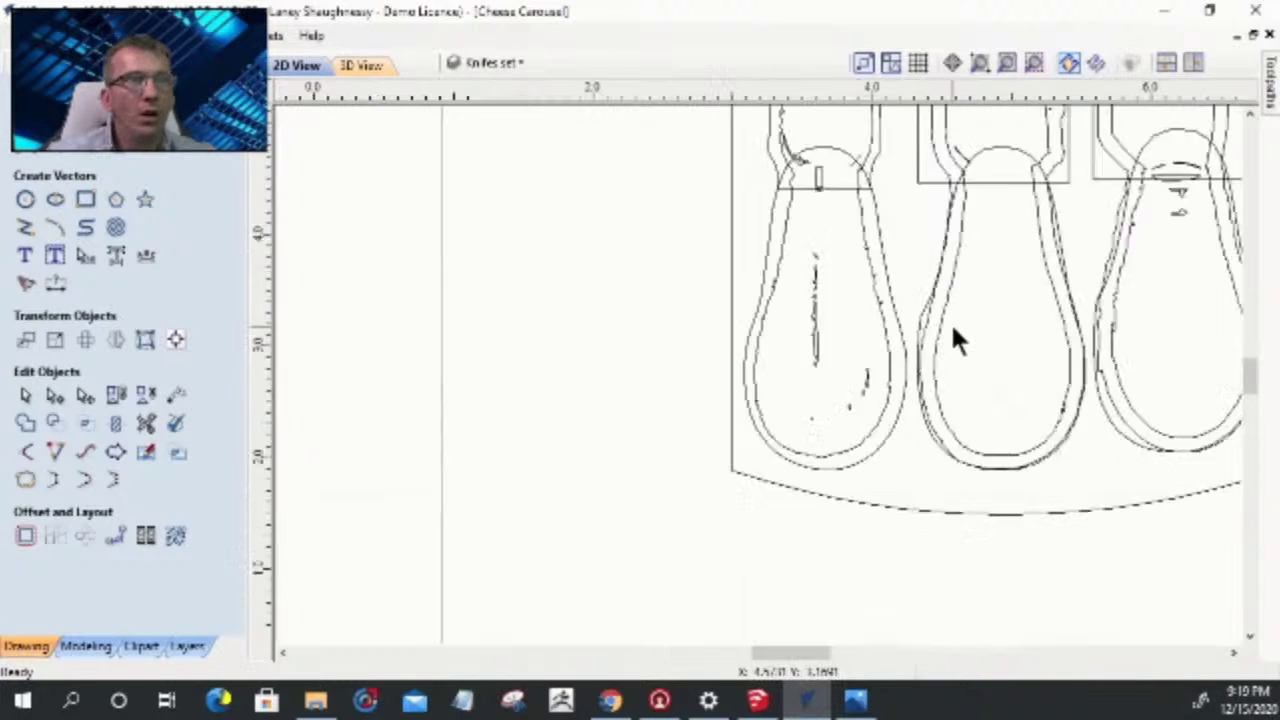
scroll(950, 321, down, 2)
scroll(969, 218, up, 3)
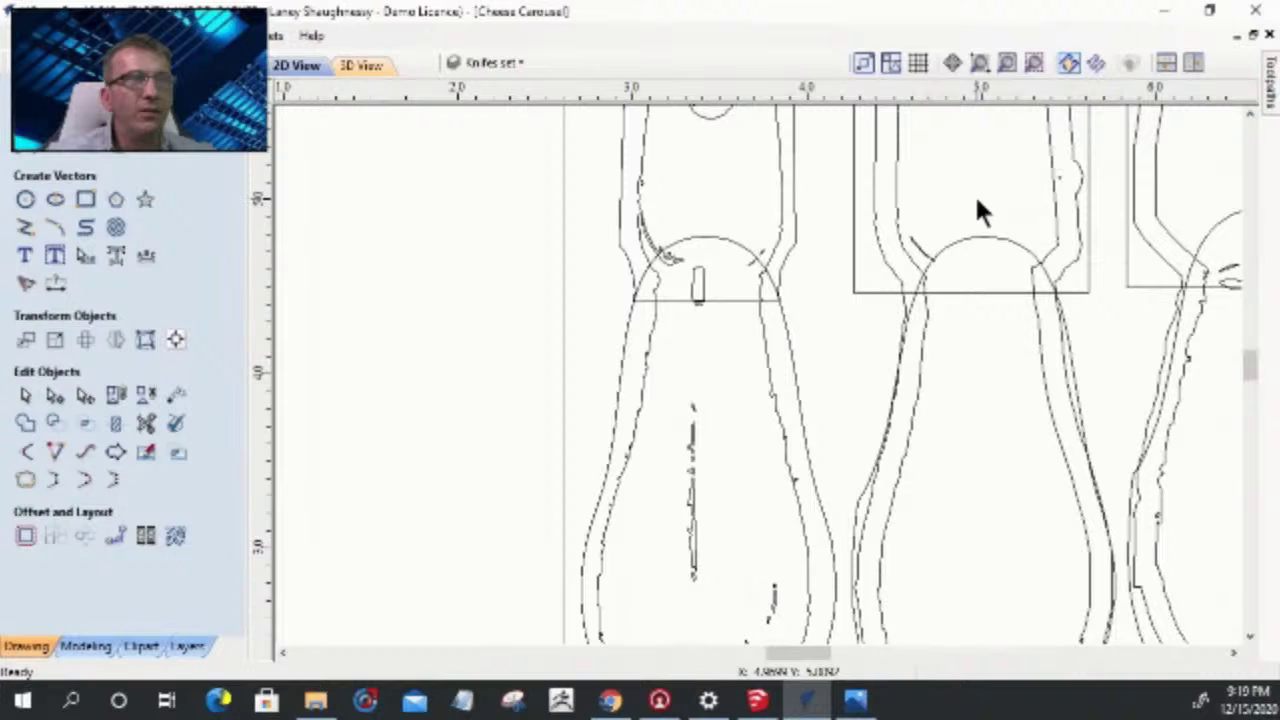
scroll(951, 237, down, 1)
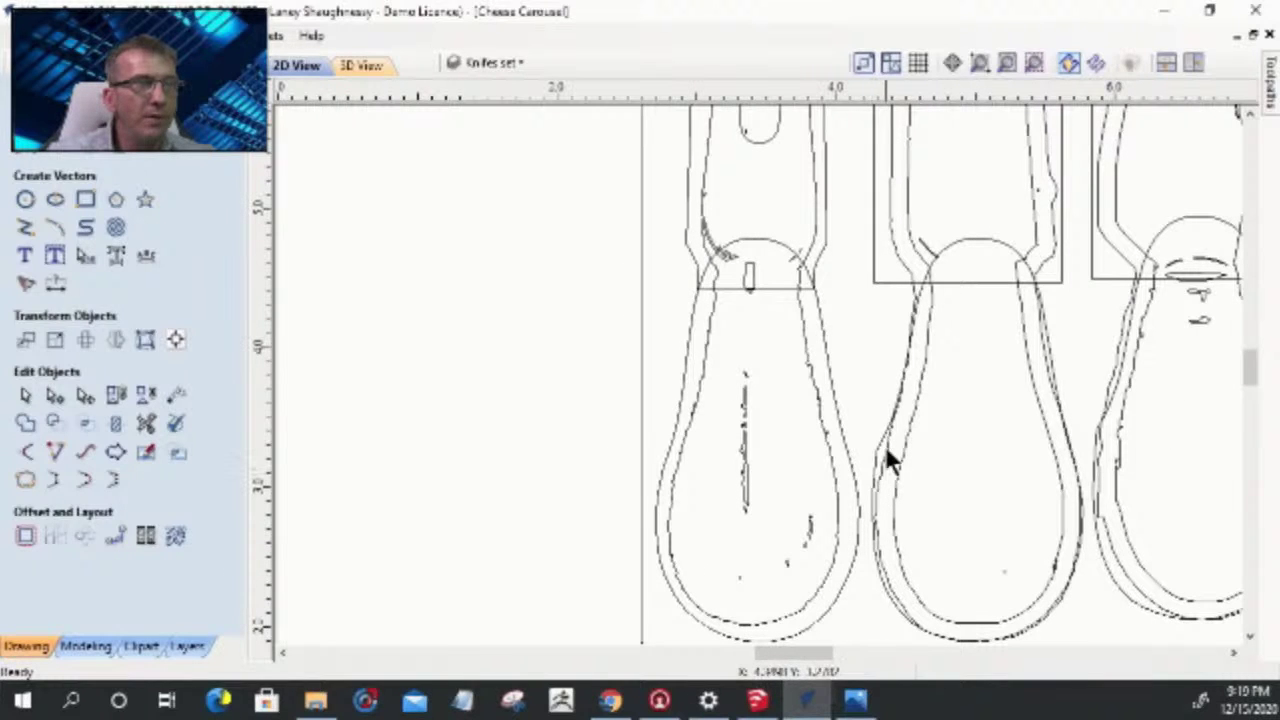
click(922, 272)
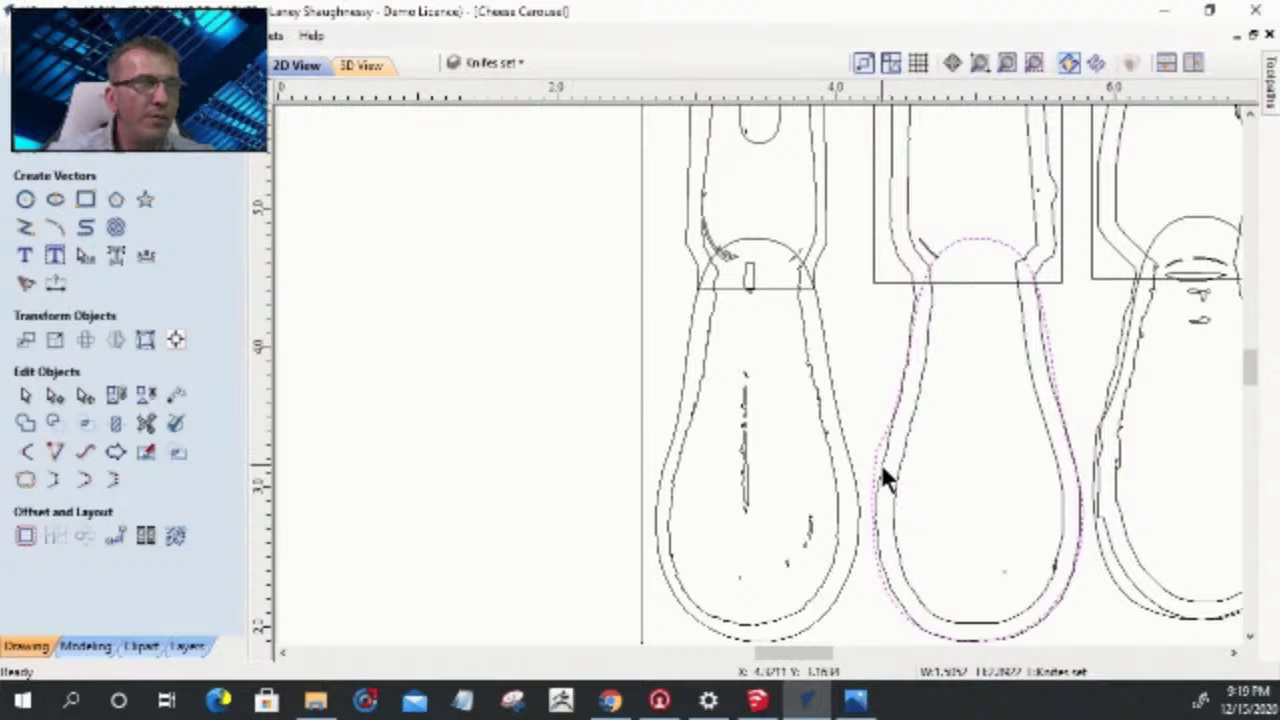
scroll(886, 480, up, 3)
scroll(780, 430, down, 3)
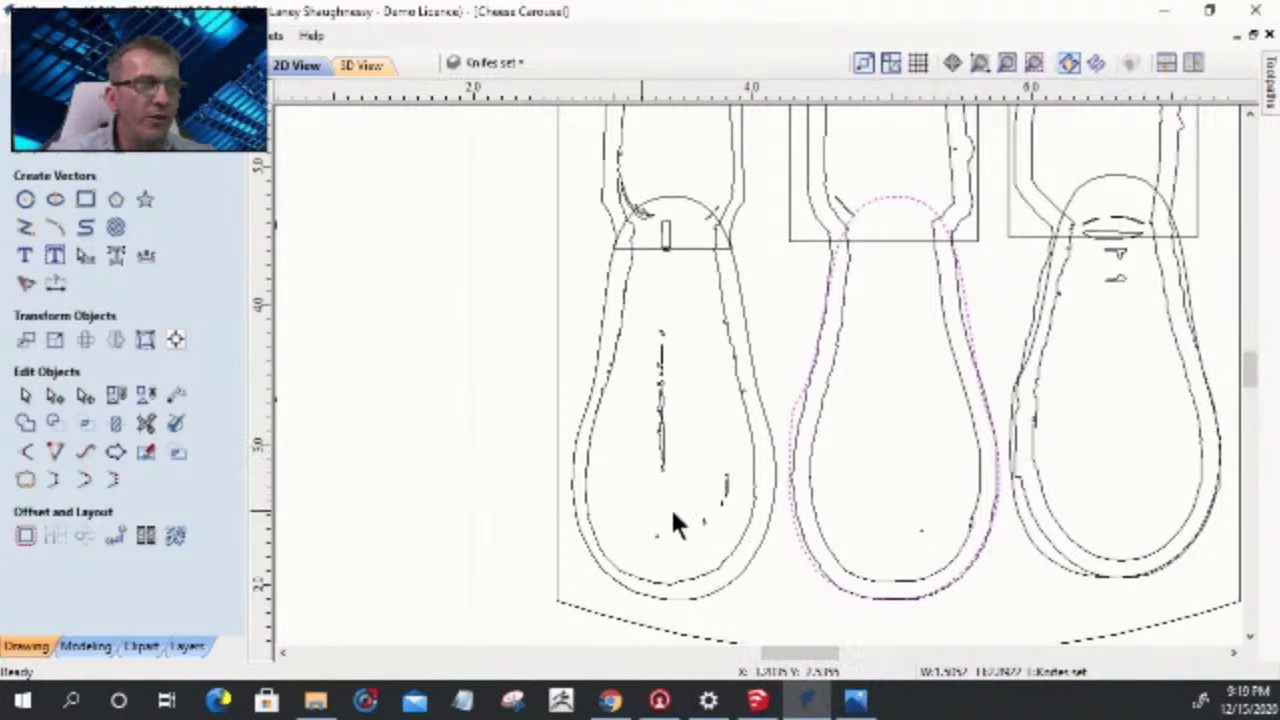
click(55, 397)
scroll(714, 406, up, 4)
right_click(920, 421)
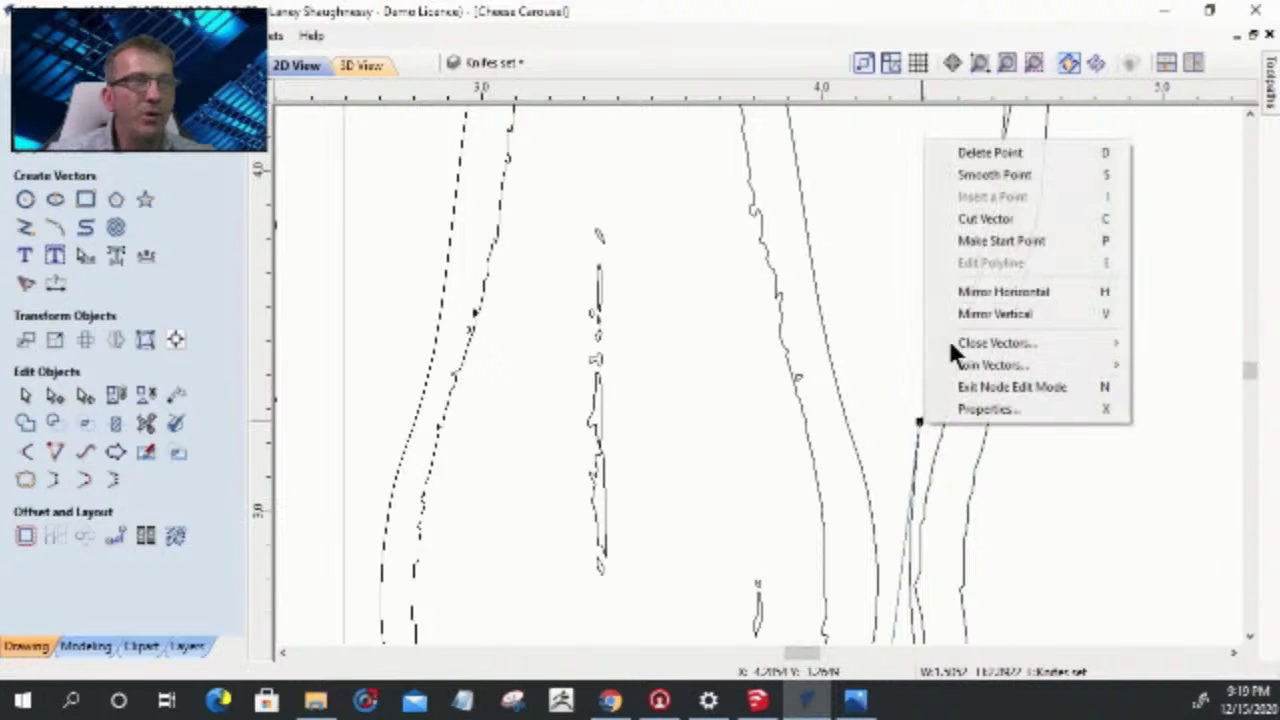
click(985, 174)
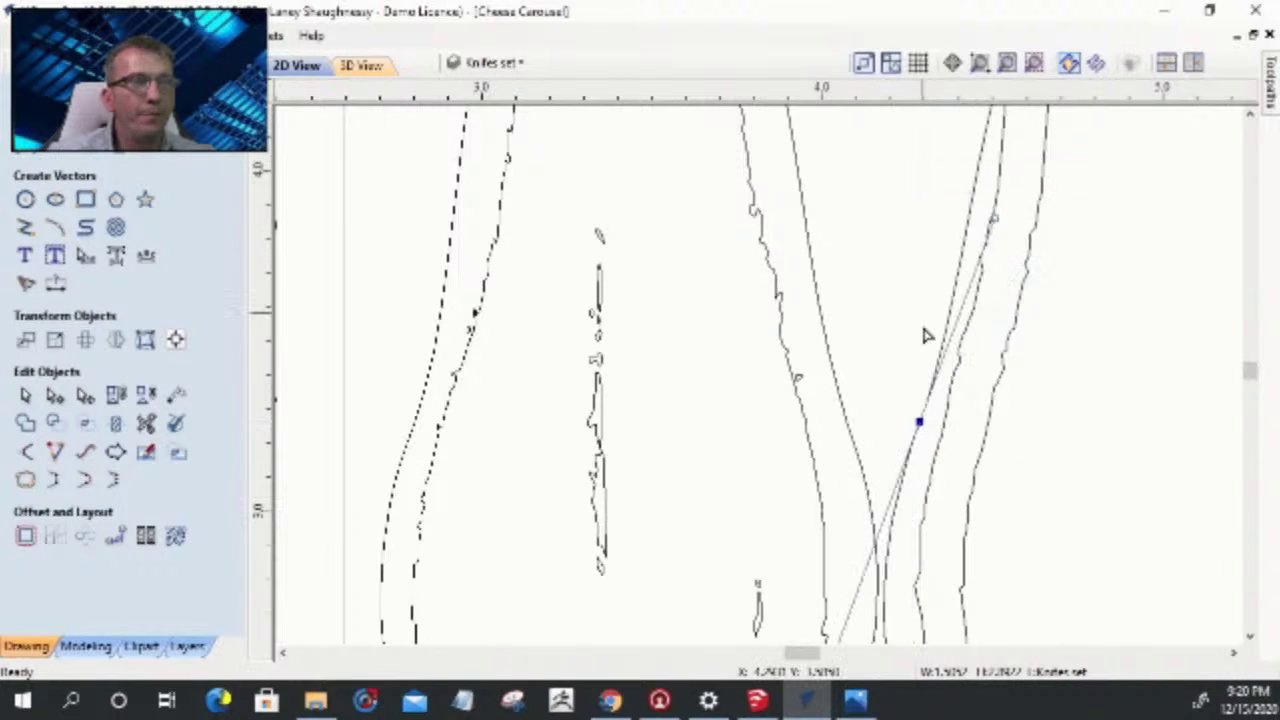
drag(920, 421, 953, 433)
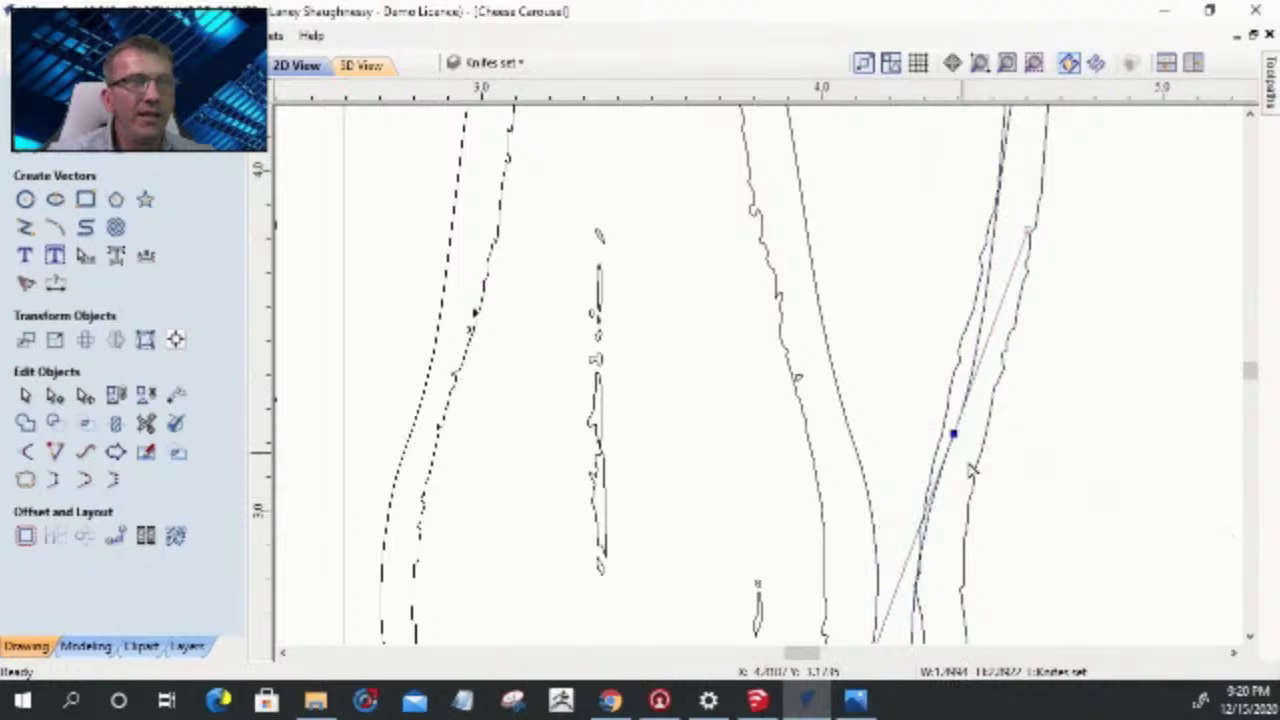
- Refine the left side of the middle knife's handle outline by adjusting the side node and the bottom node's left tangent handle to follow the trace
scroll(970, 470, down, 3)
scroll(943, 551, up, 2)
mouse_move(978, 528)
mouse_down()
mouse_move(966, 526)
mouse_move(1000, 527)
mouse_up()
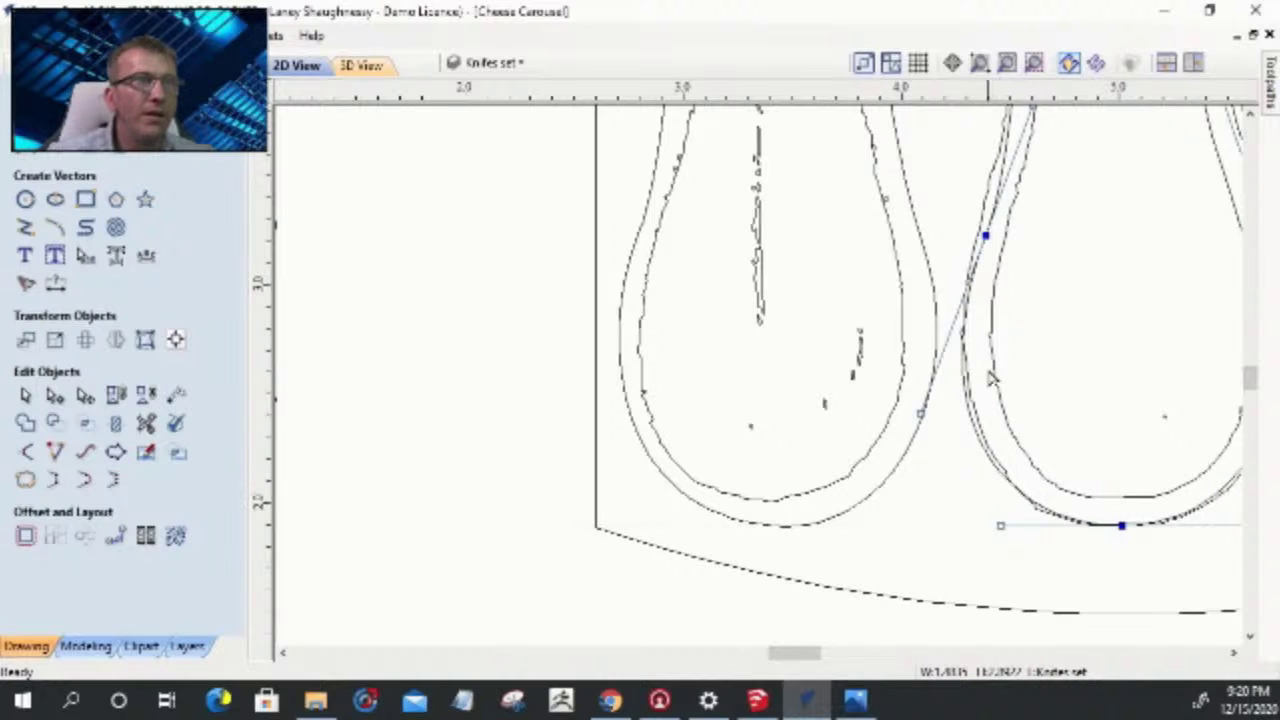
scroll(990, 380, down, 2)
scroll(988, 378, up, 3)
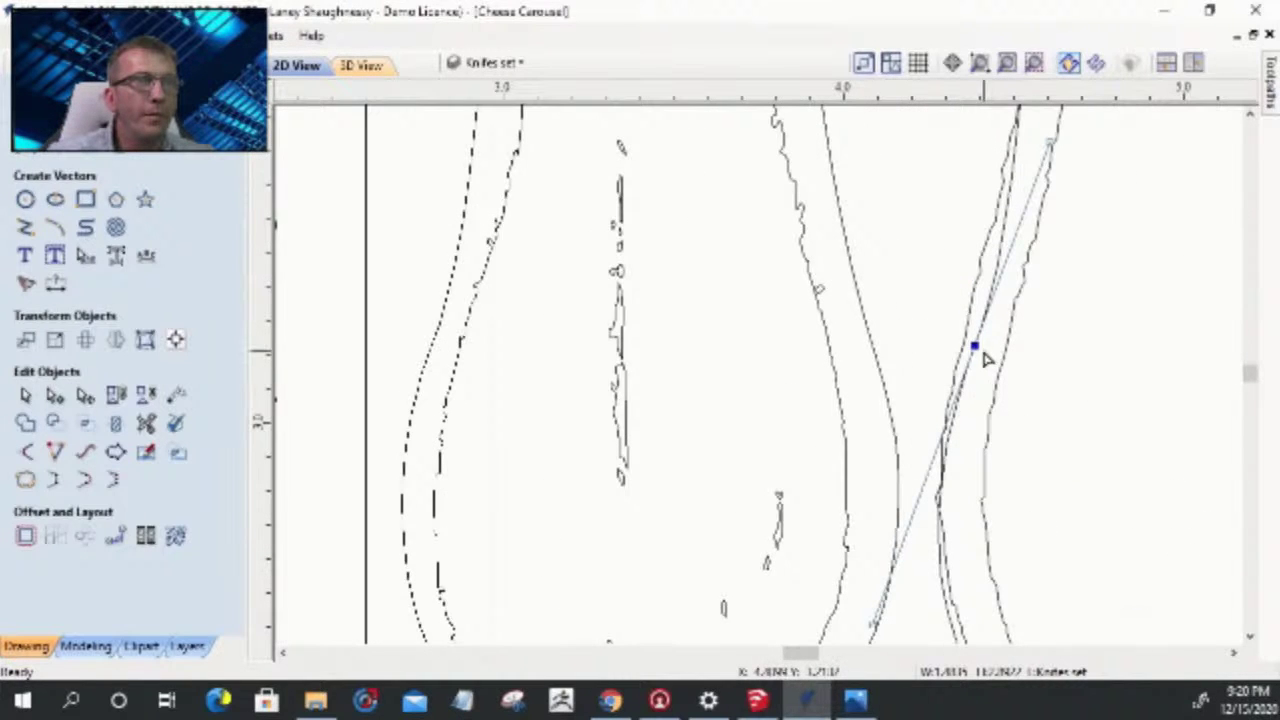
drag(977, 348, 966, 338)
scroll(973, 437, down, 2)
drag(903, 551, 963, 632)
scroll(929, 594, down, 2)
scroll(951, 634, up, 2)
scroll(963, 632, down, 2)
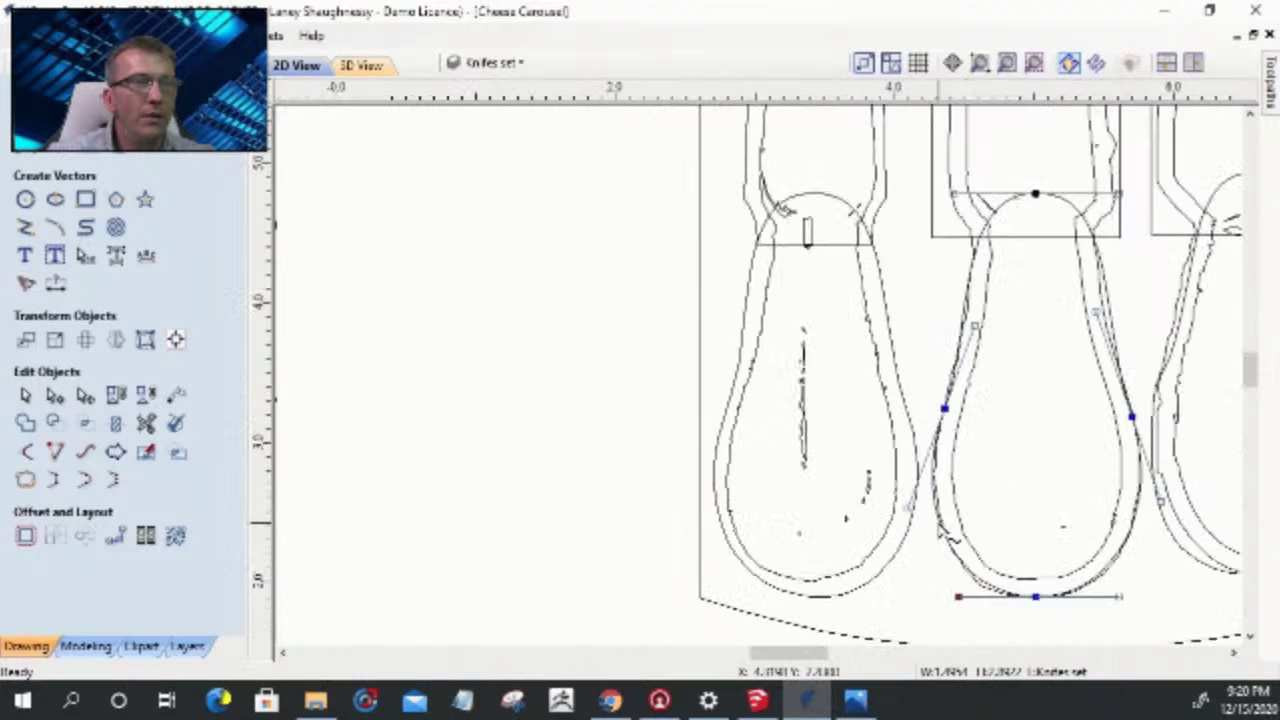
- Leave node editing and delete the rough traced outer outline around the middle knife
scroll(976, 562, up, 1)
scroll(976, 560, down, 2)
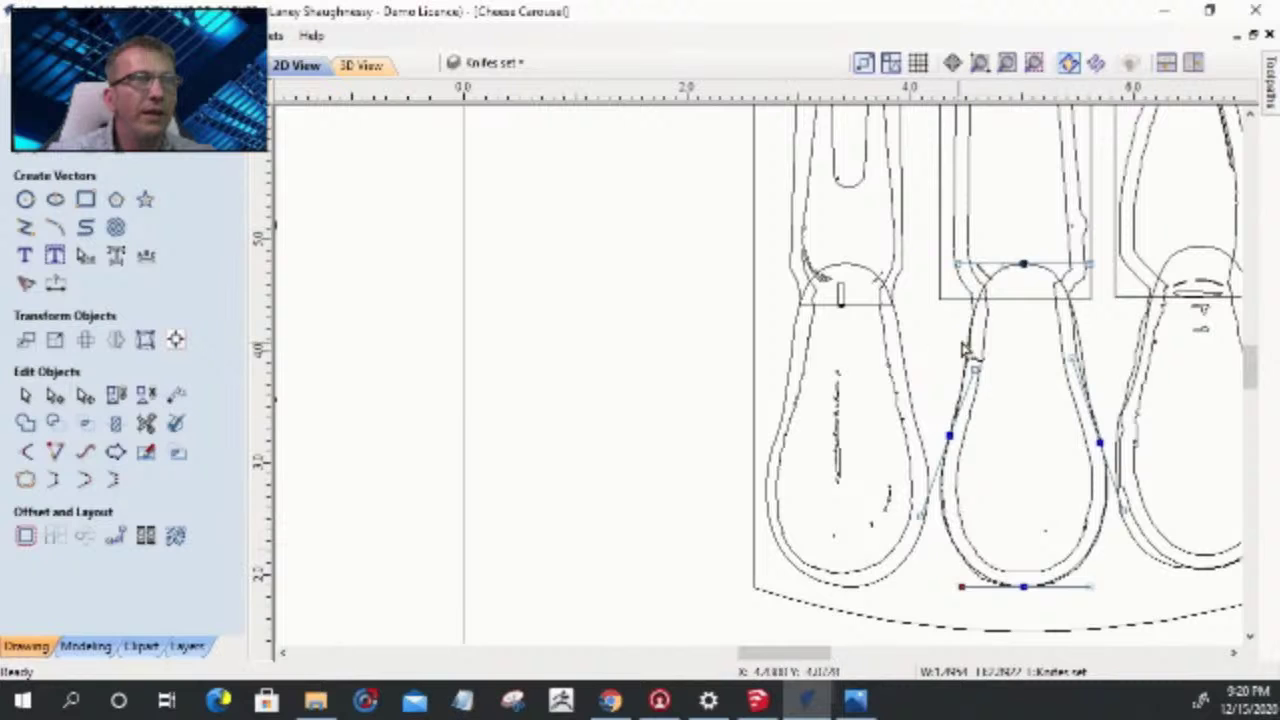
scroll(1055, 325, down, 1)
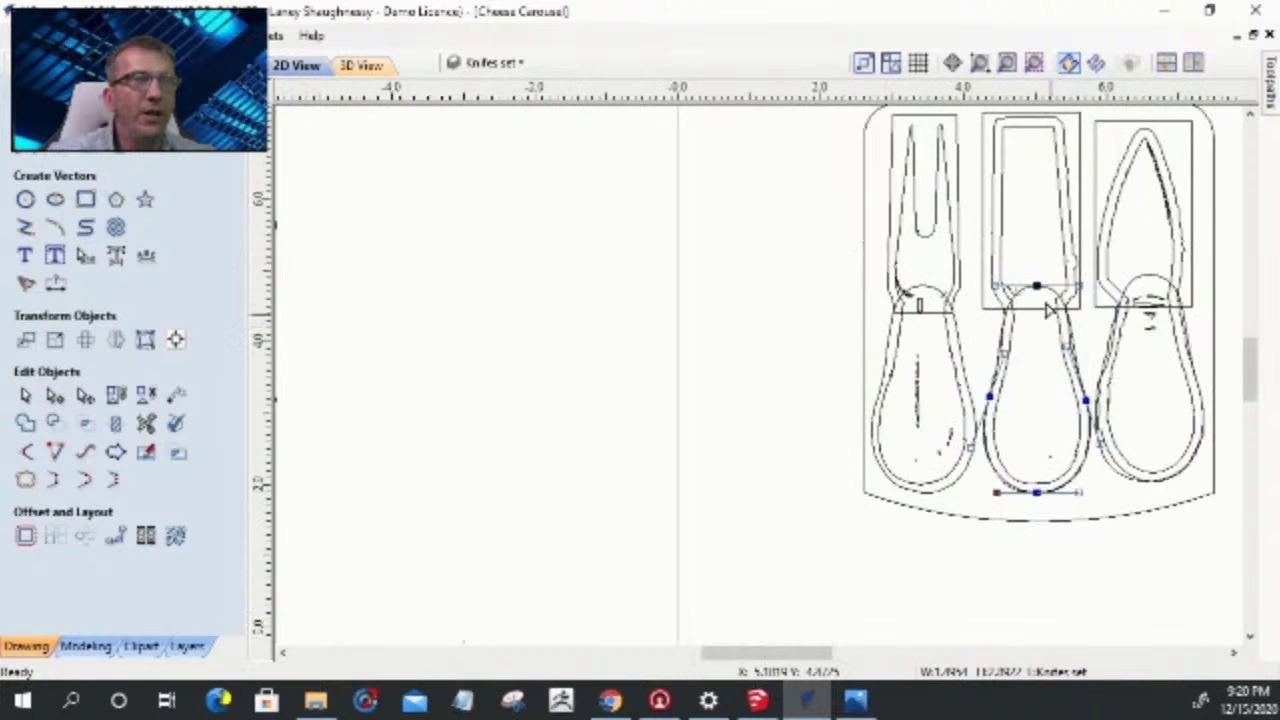
scroll(1050, 312, up, 3)
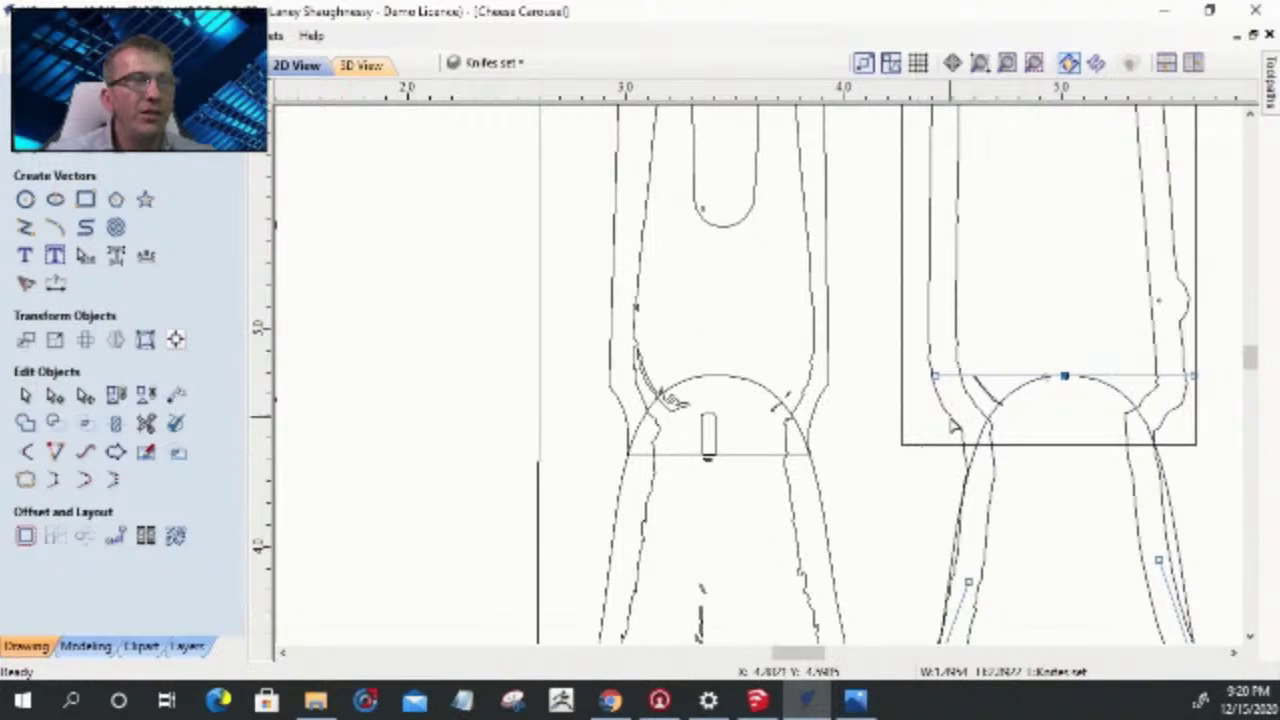
click(25, 396)
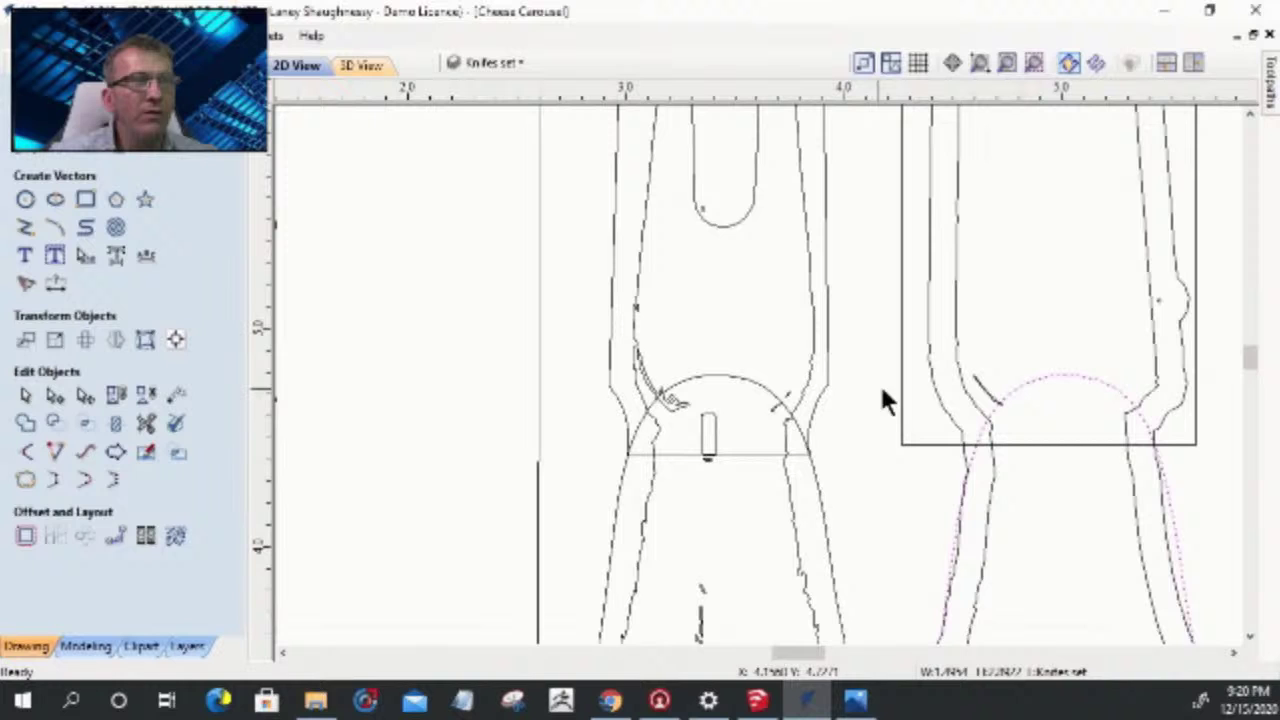
click(937, 392)
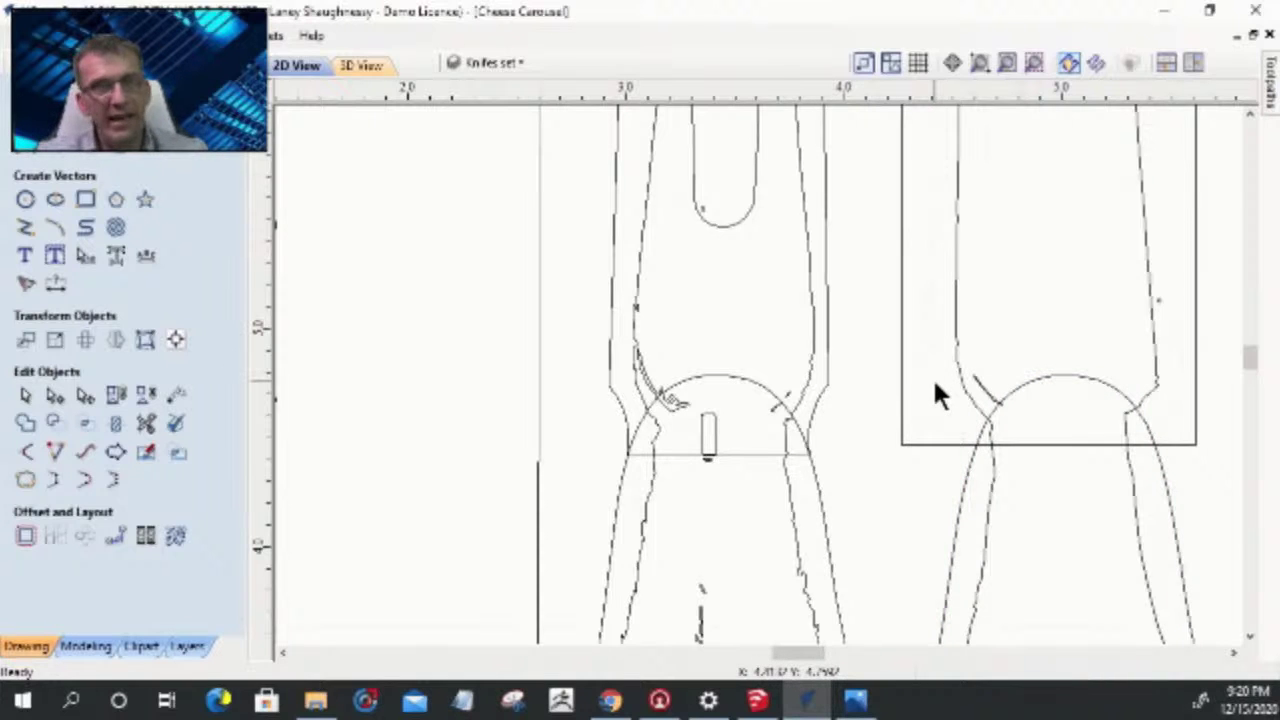
- Examine the middle knife's traced outline, the small stray circle beside its blade, and the rectangle around the blade
scroll(937, 390, down, 3)
scroll(918, 299, up, 3)
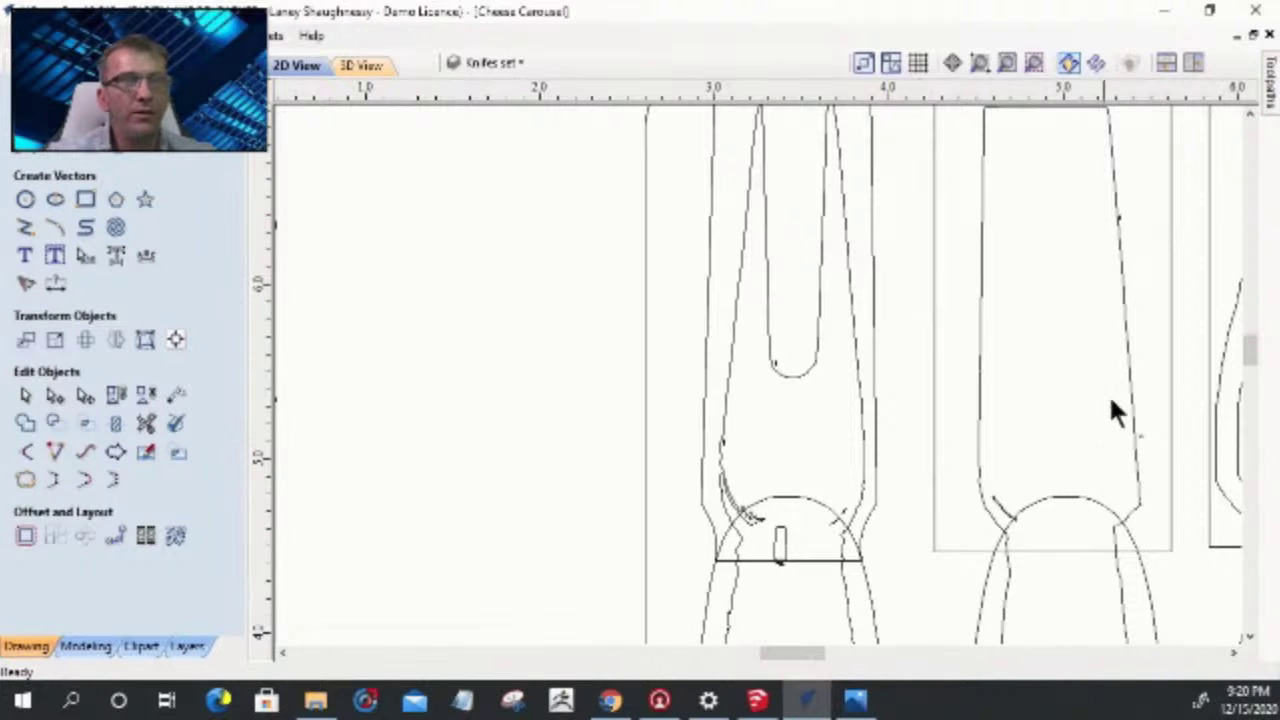
scroll(1140, 449, up, 3)
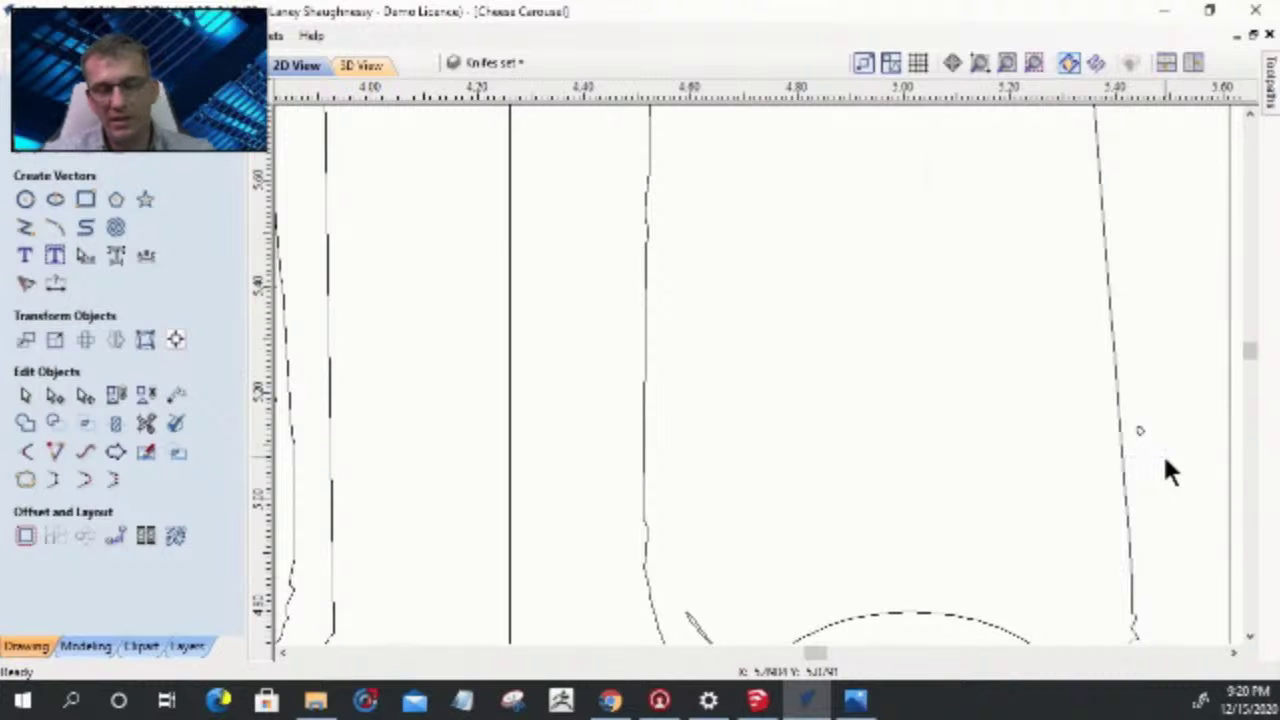
click(1140, 430)
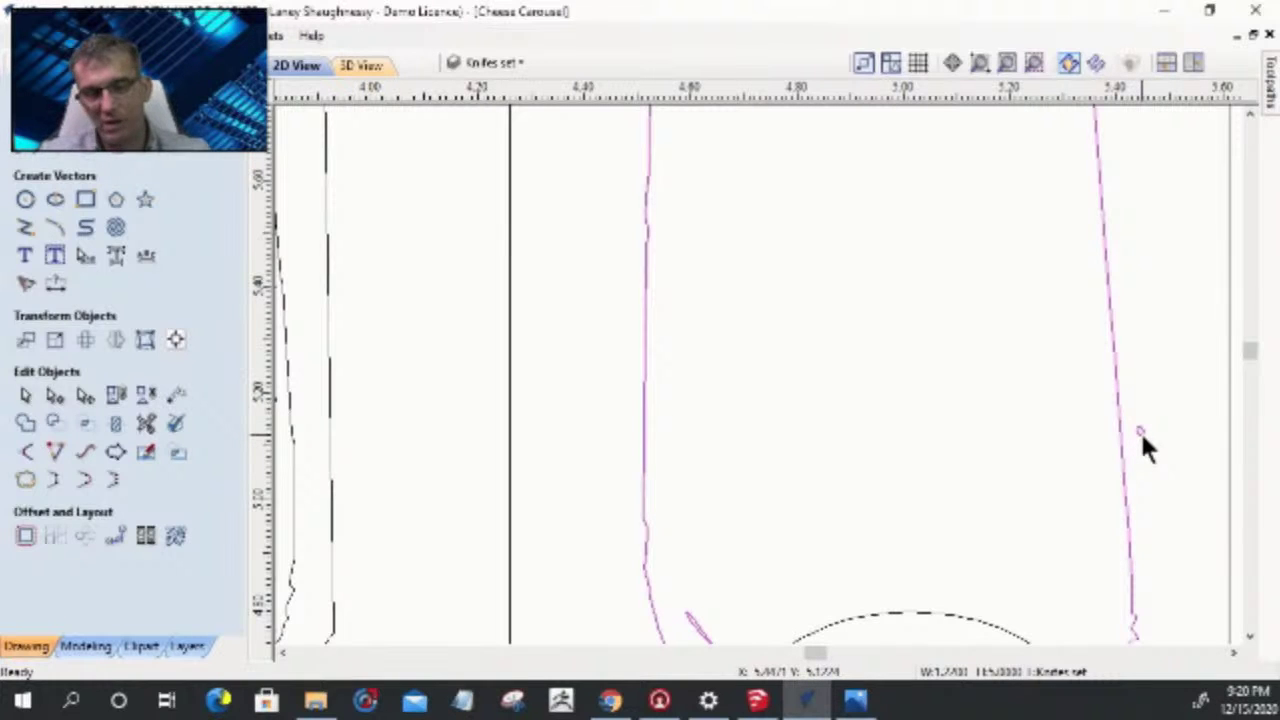
scroll(1140, 430, down, 10)
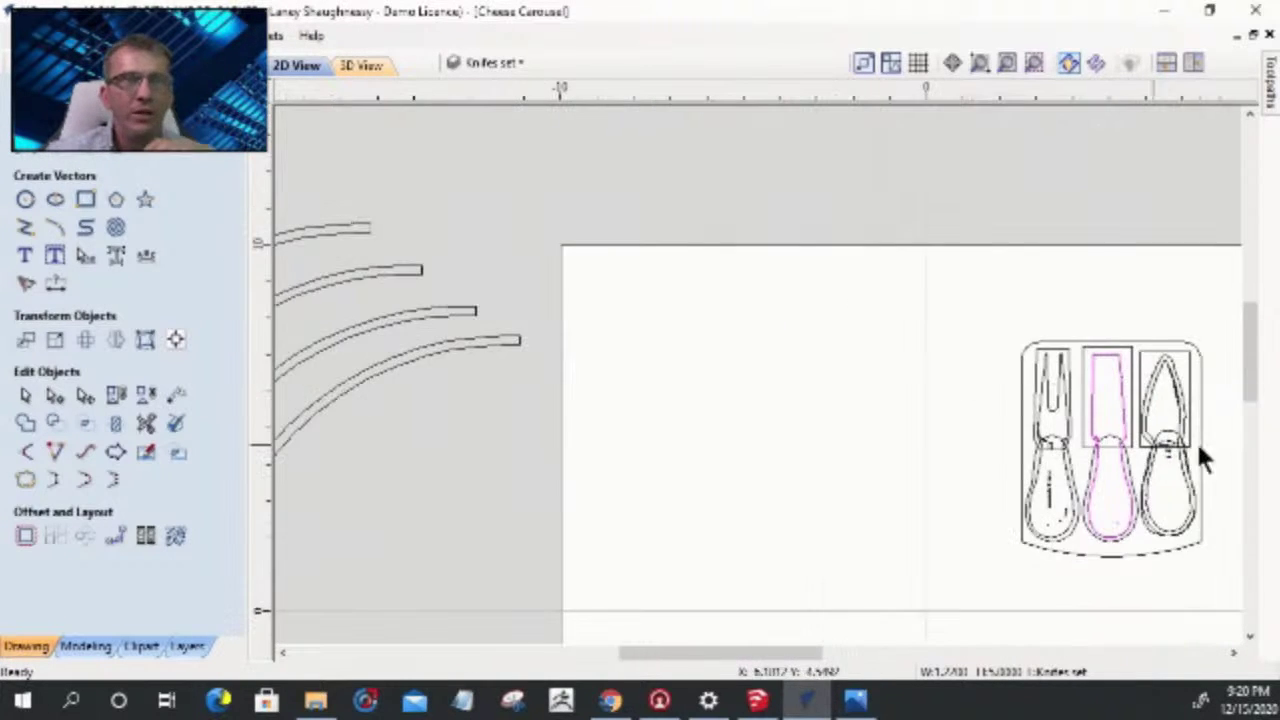
scroll(1190, 430, up, 3)
scroll(1003, 455, down, 1)
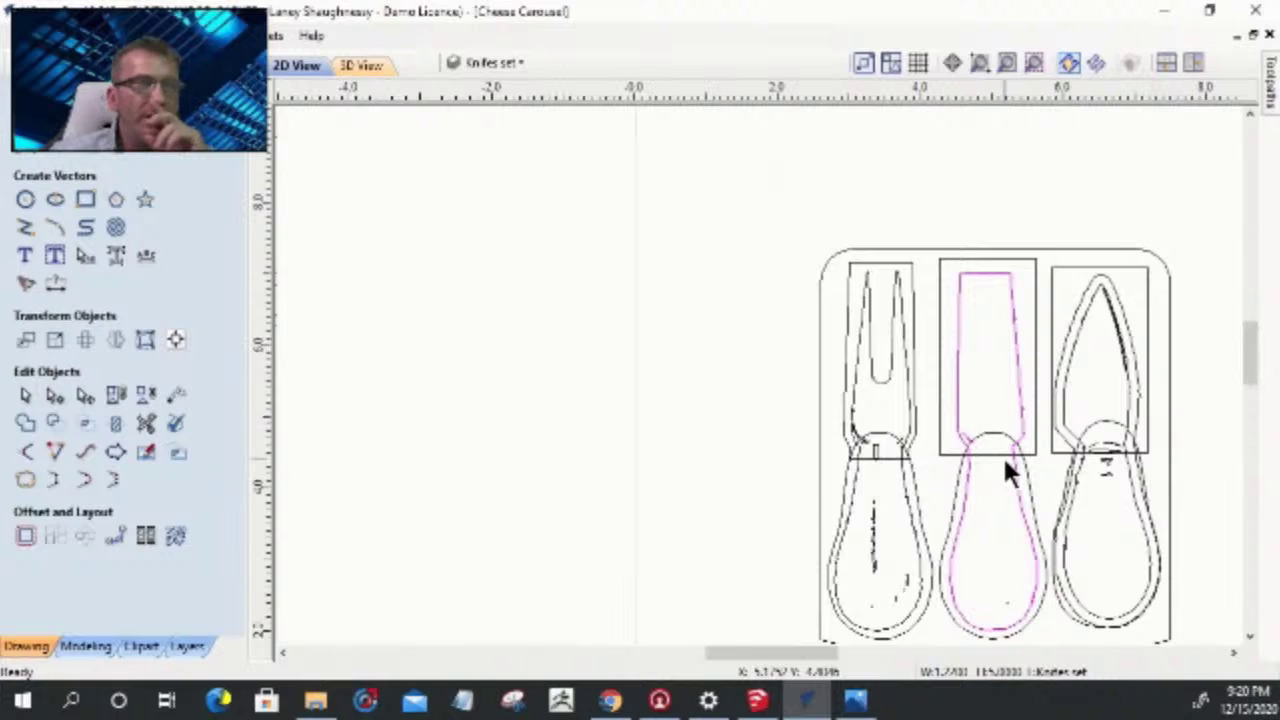
scroll(1003, 455, up, 1)
scroll(994, 422, down, 2)
scroll(946, 385, up, 4)
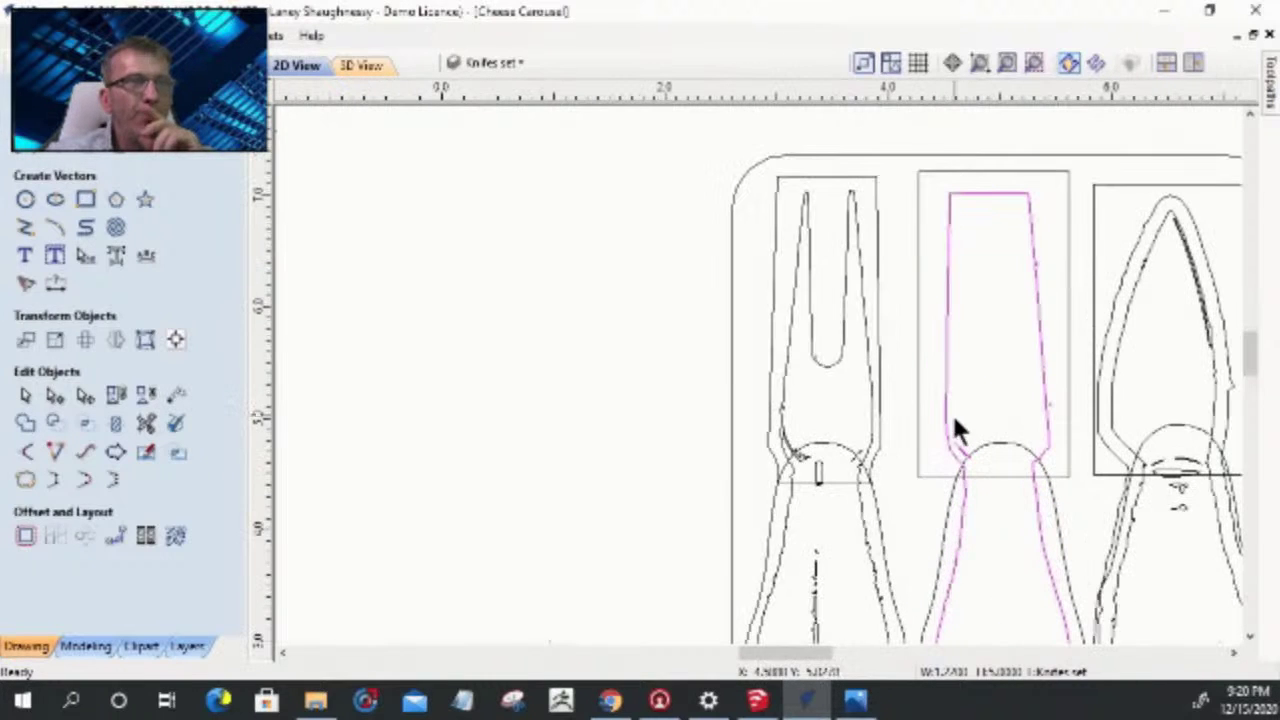
click(918, 461)
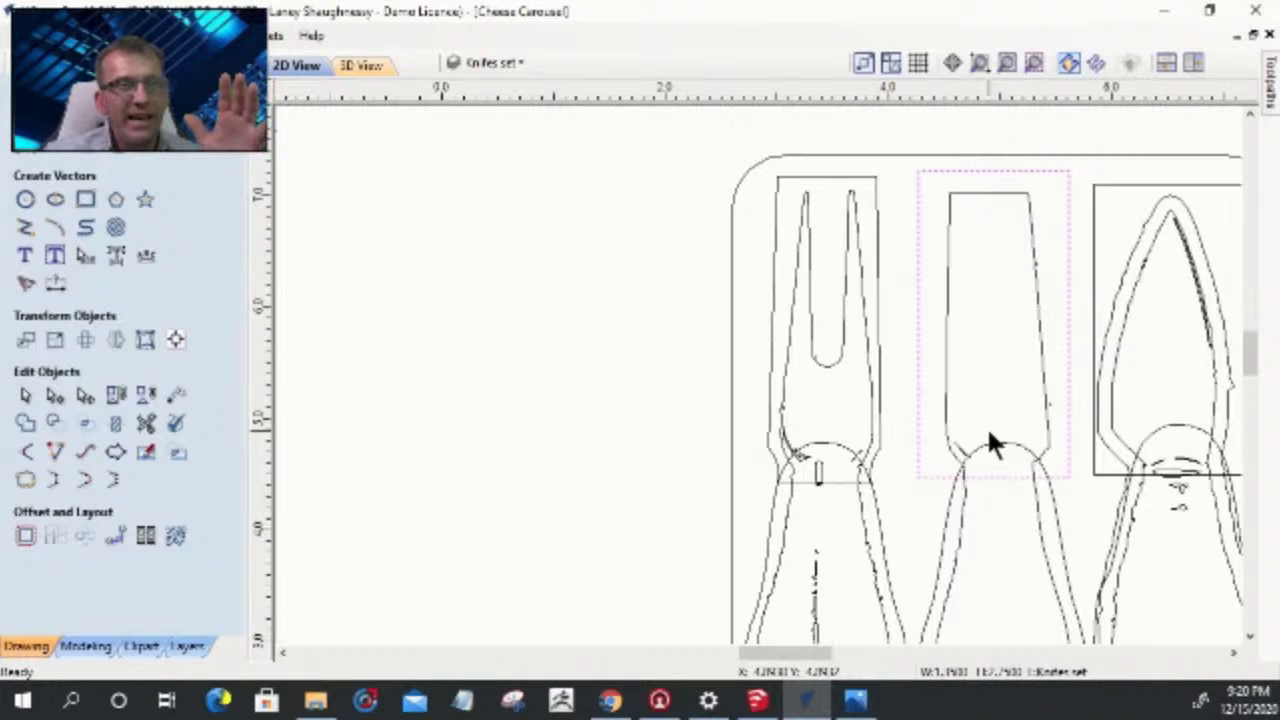
click(1040, 348)
scroll(1038, 345, down, 3)
scroll(1042, 436, down, 1)
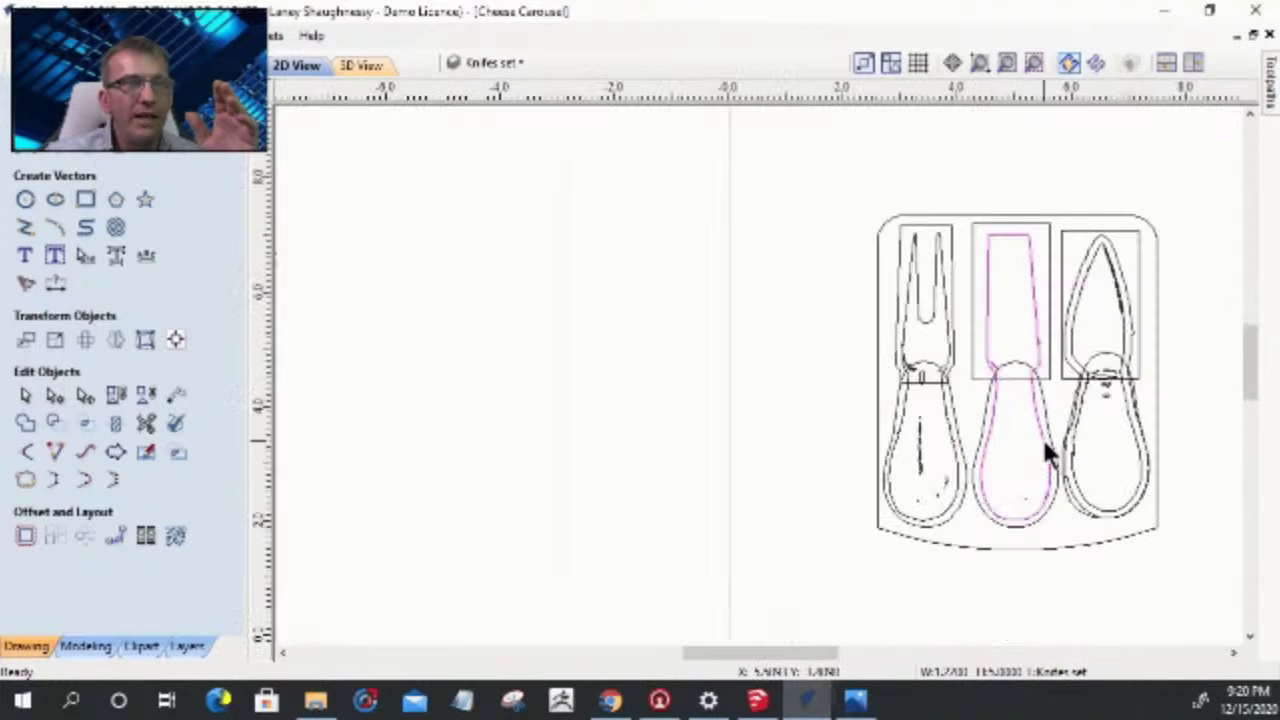
scroll(1042, 440, up, 1)
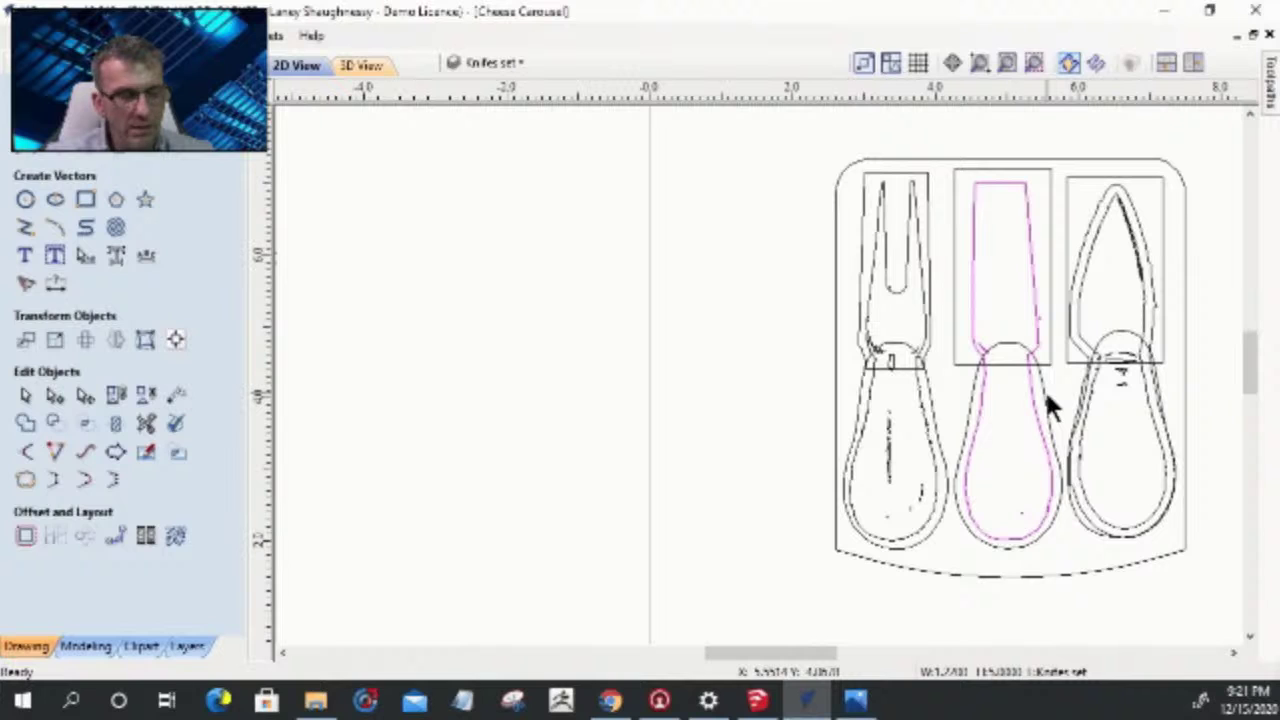
- Rotate the middle knife's traced outline and smooth handle outline together slightly clockwise to straighten the knife within the set
click(1047, 408)
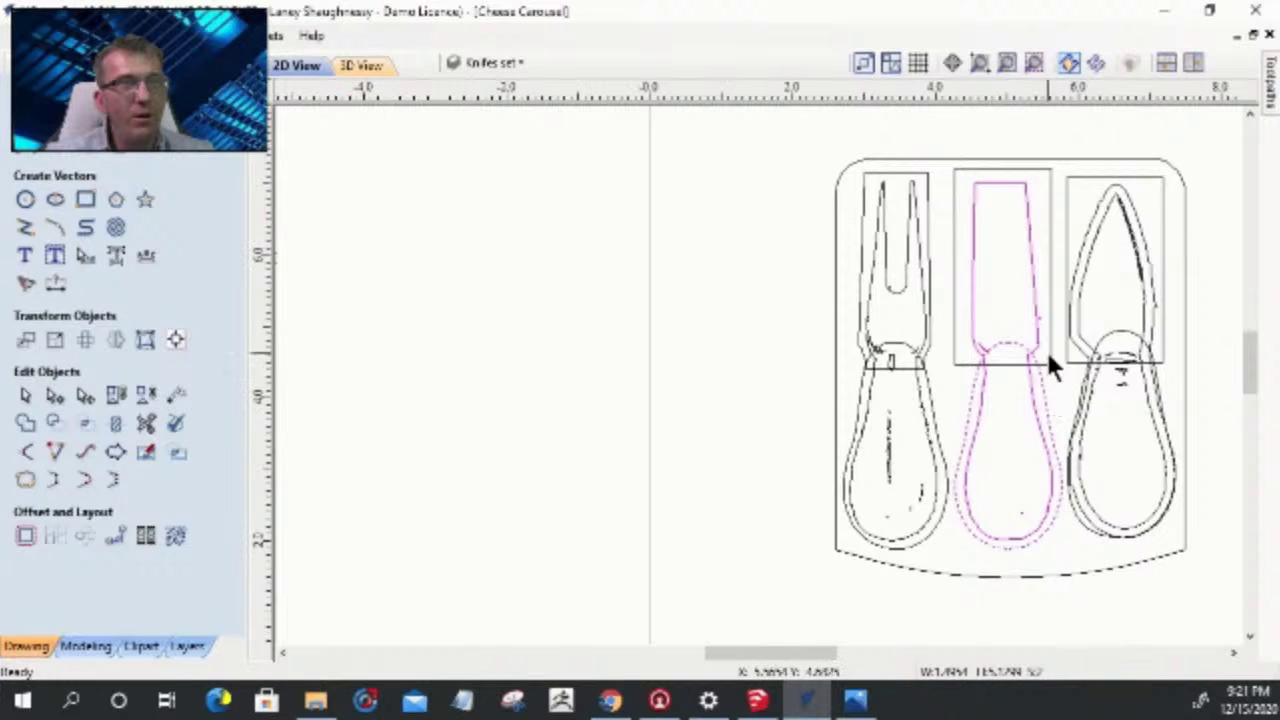
shift+click(977, 252)
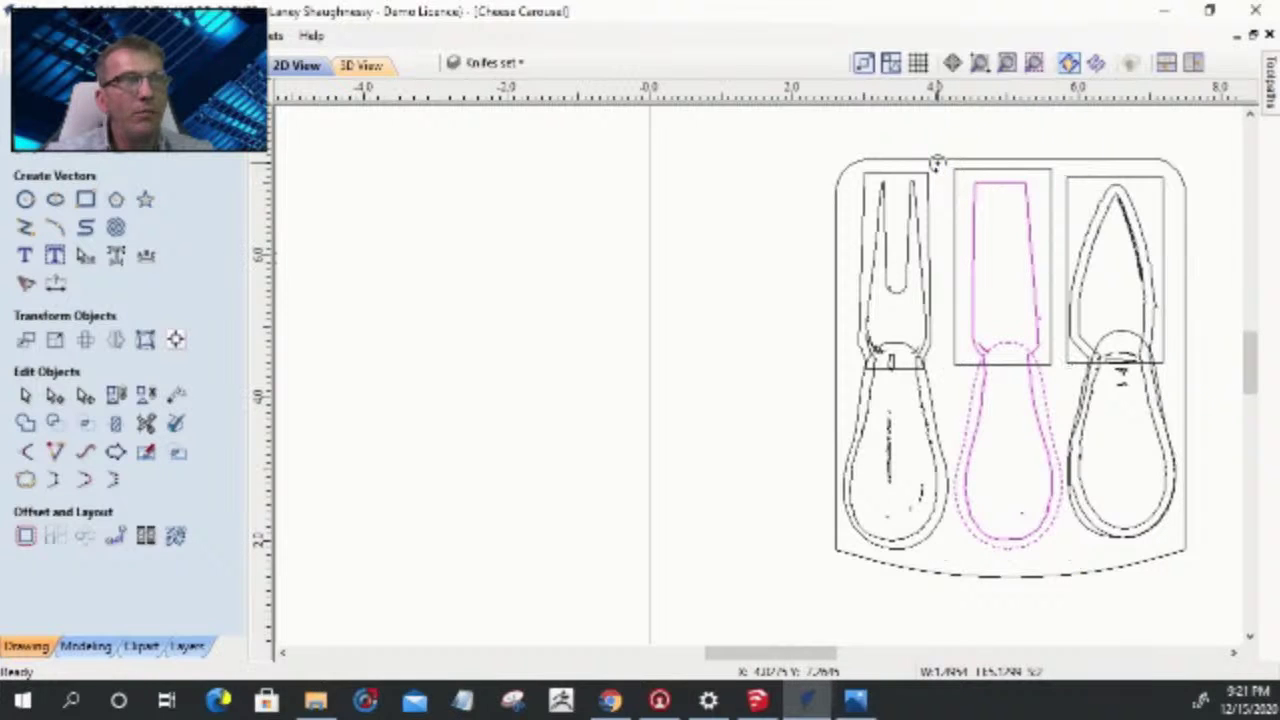
key(Escape)
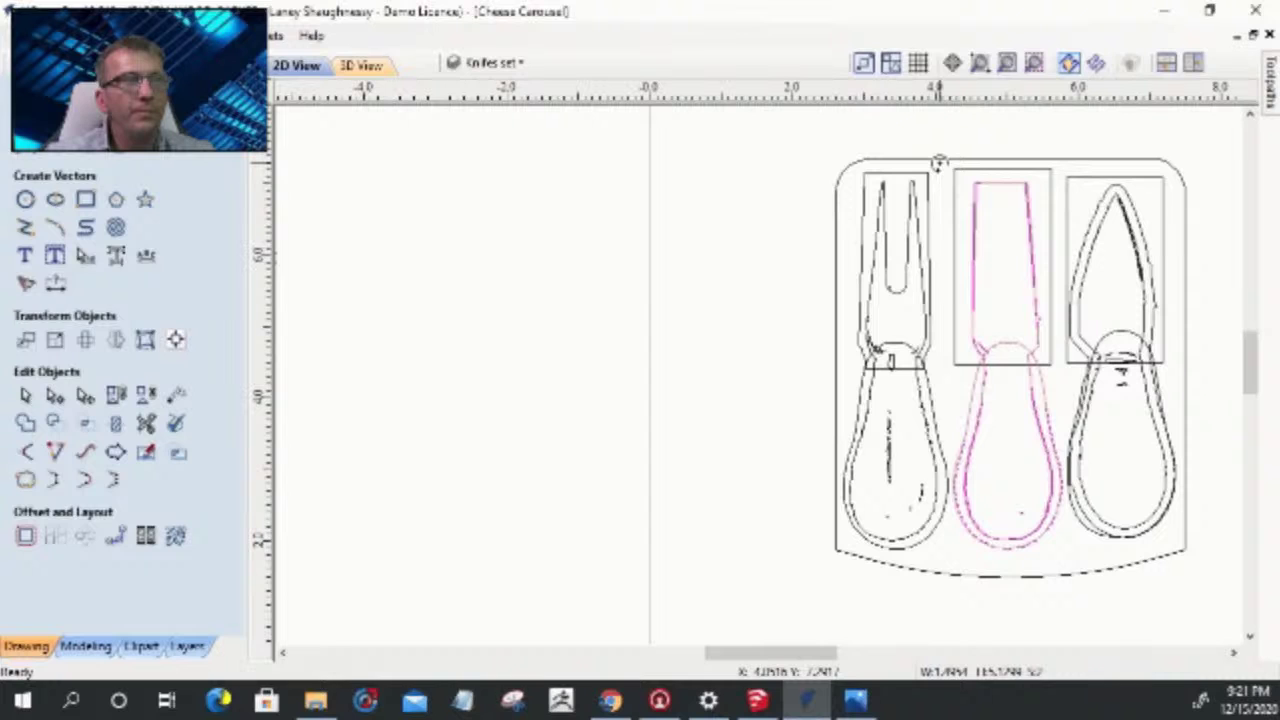
drag(939, 163, 1058, 568)
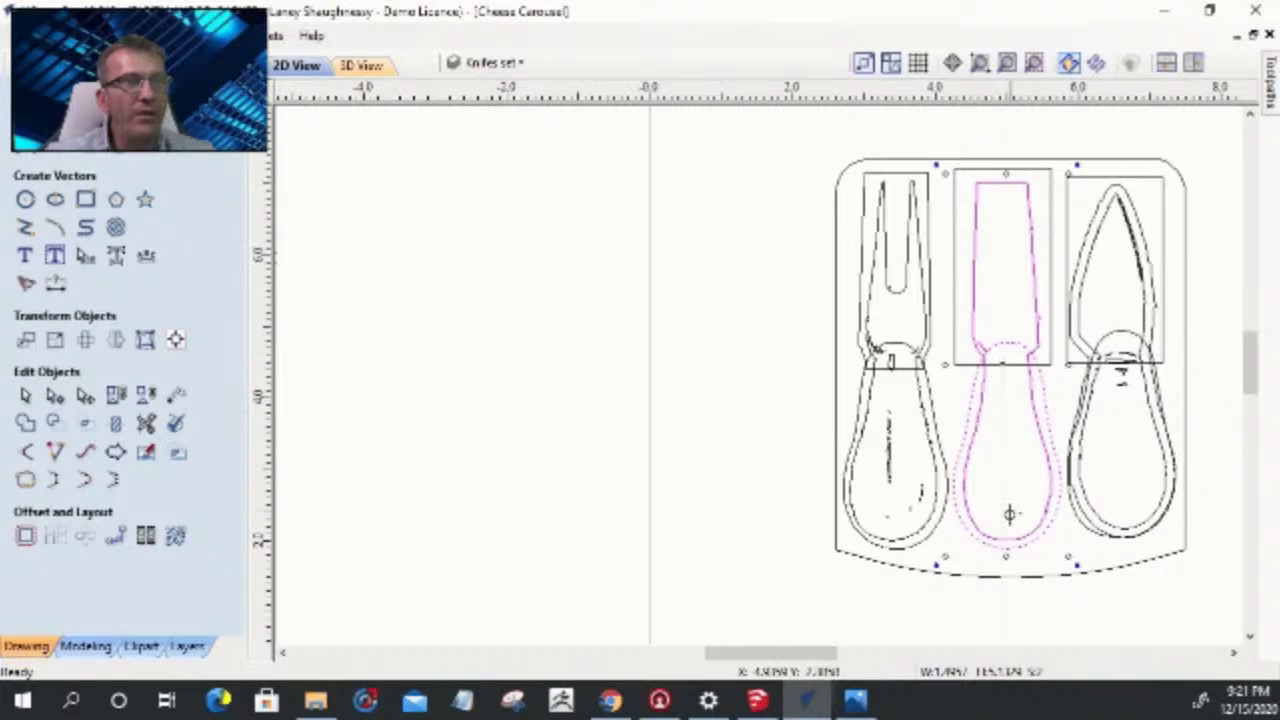
click(1010, 530)
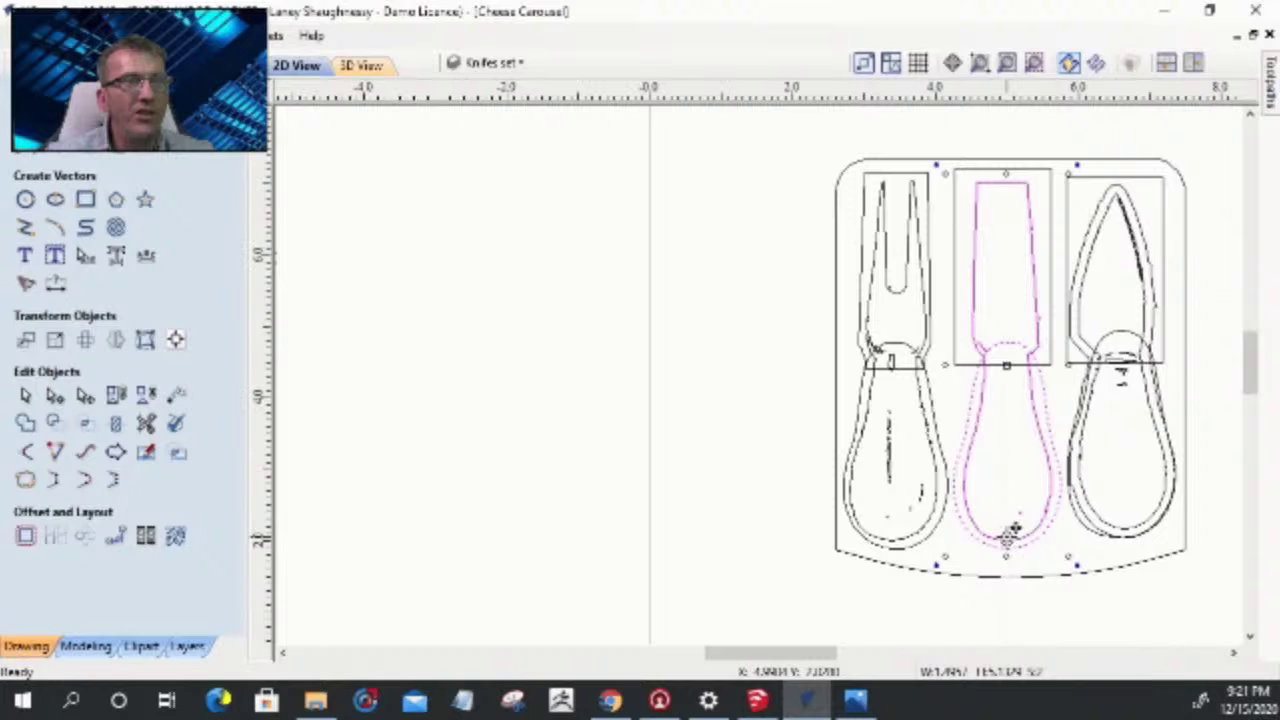
click(937, 167)
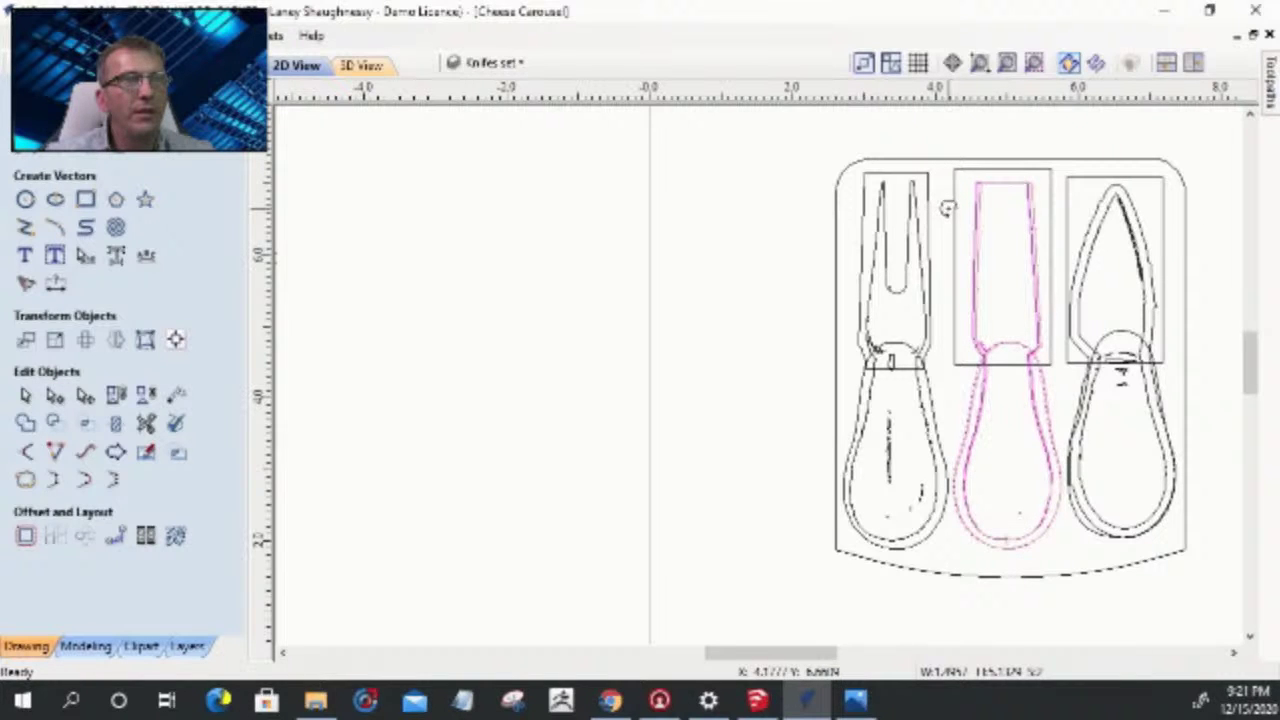
click(760, 412)
- Resize the rectangle around the middle knife's blade to about 1.17 wide by 2.65 high, closer to the blade
click(954, 316)
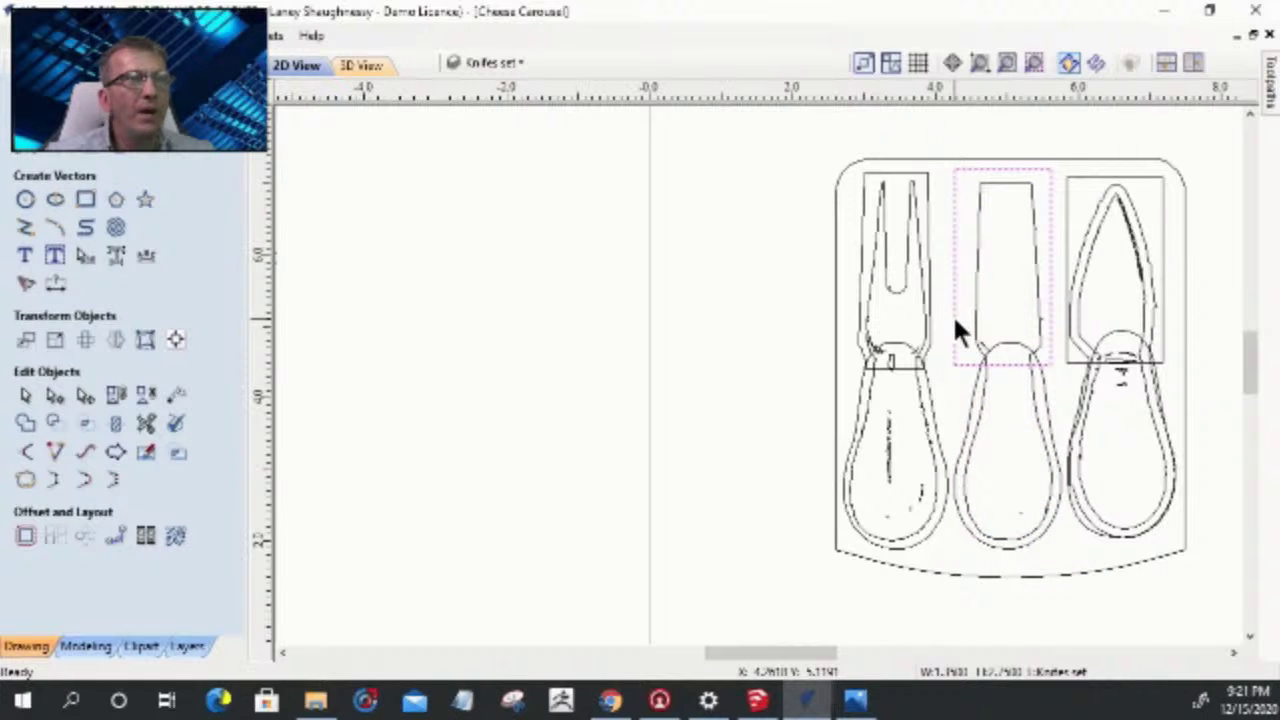
drag(954, 318, 968, 271)
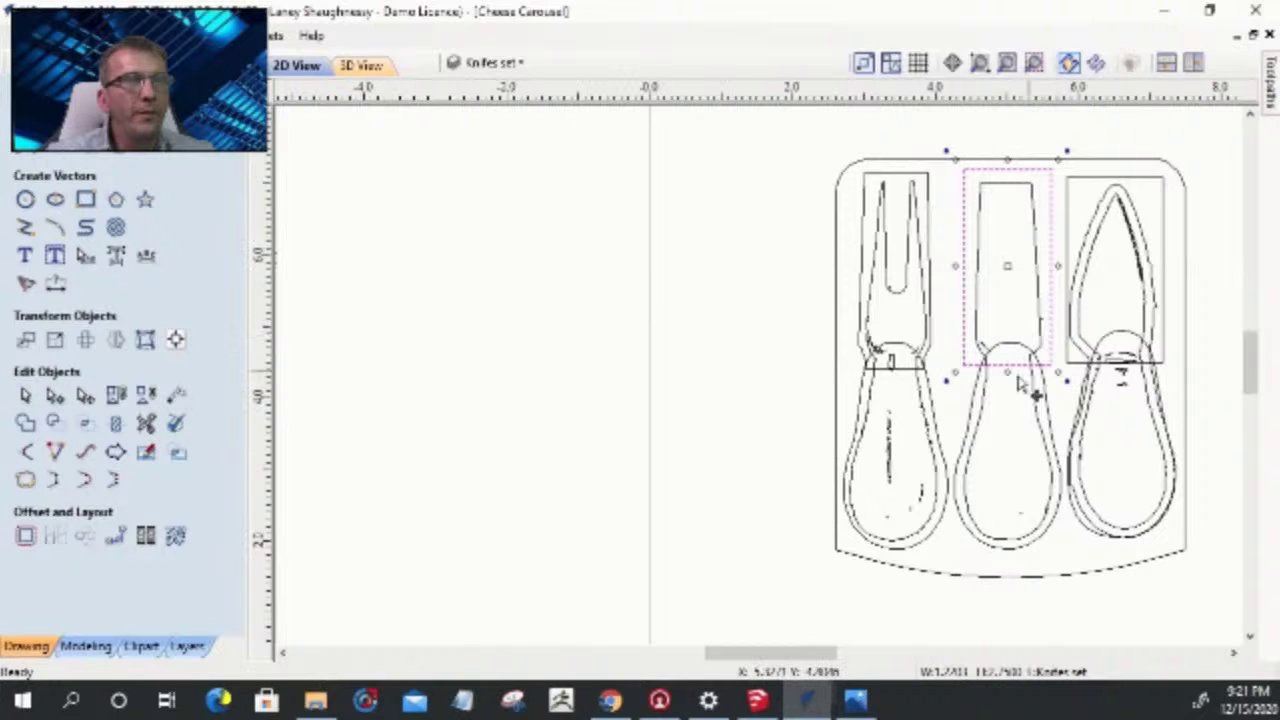
scroll(958, 163, up, 2)
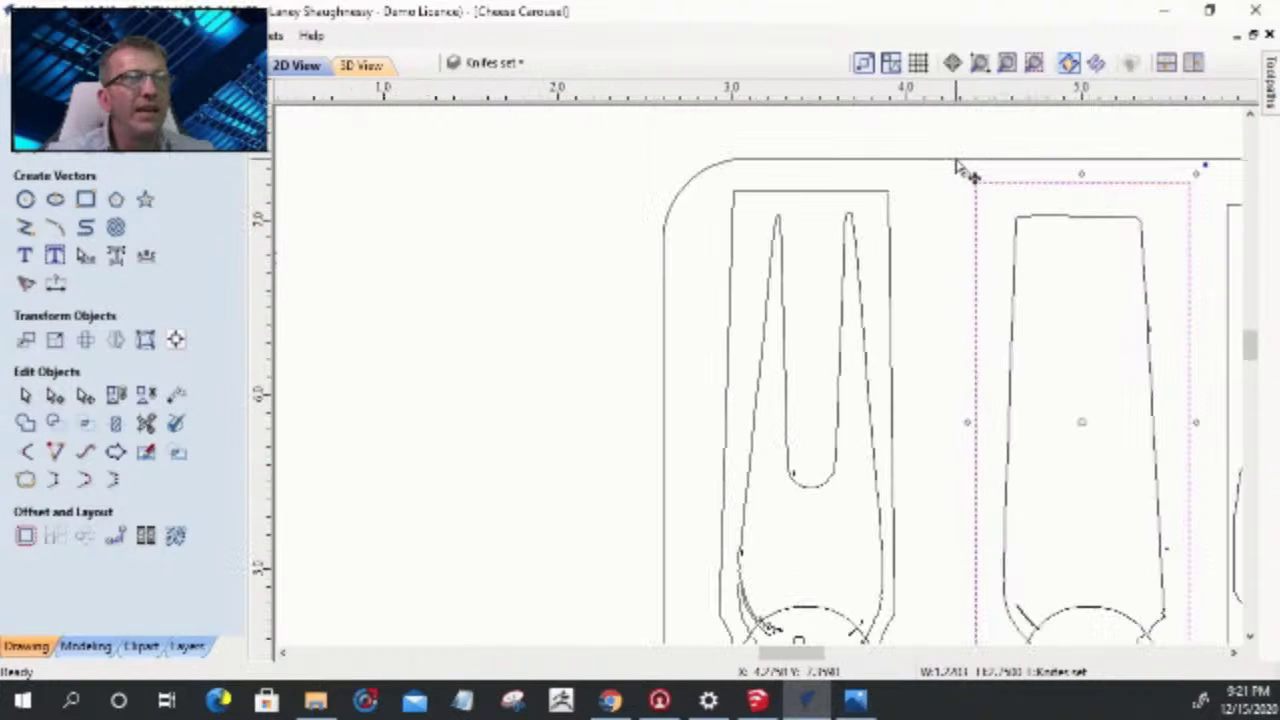
drag(969, 171, 985, 207)
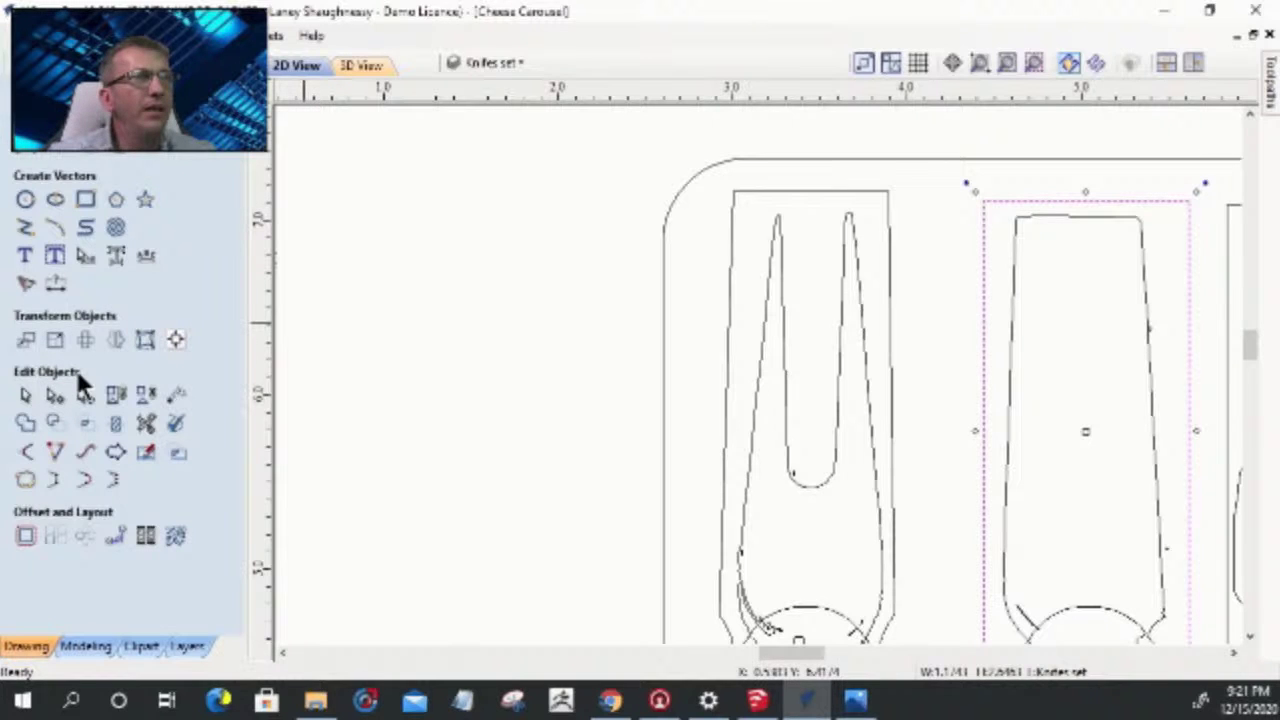
- Taper the middle blade's rectangle by moving its two top corner nodes inward to follow the slope of the blade sides
click(55, 395)
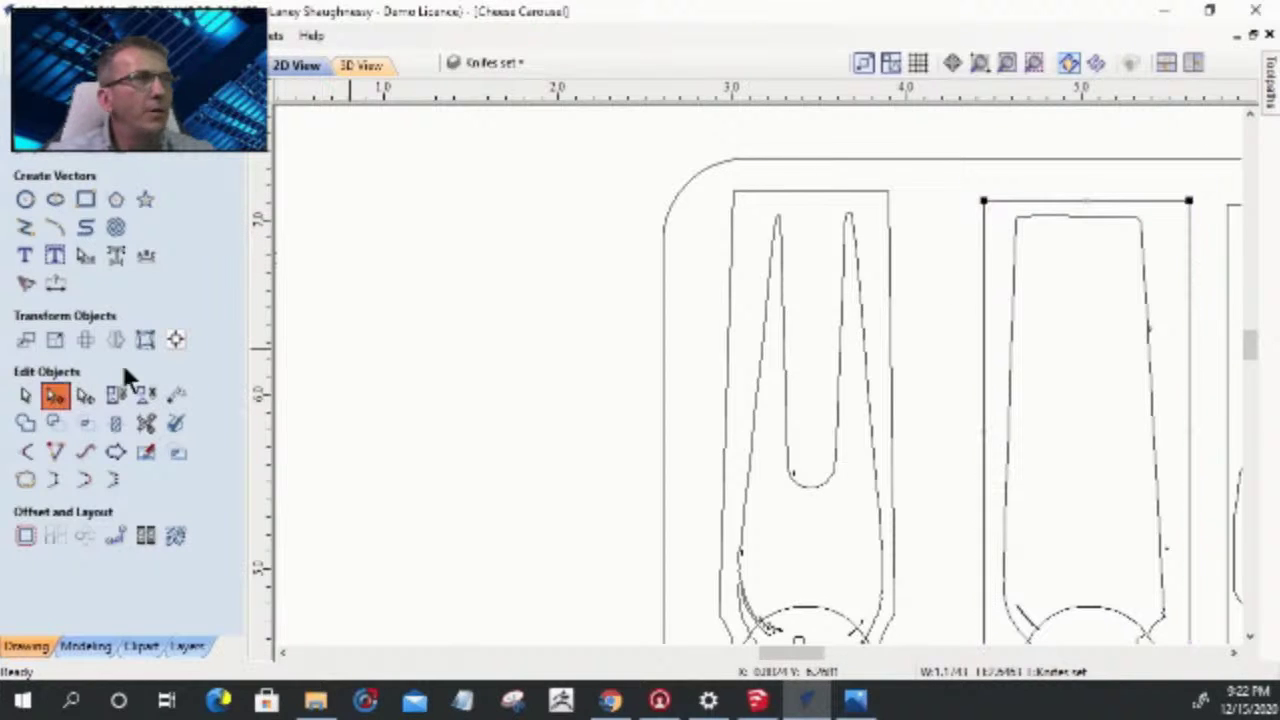
click(984, 200)
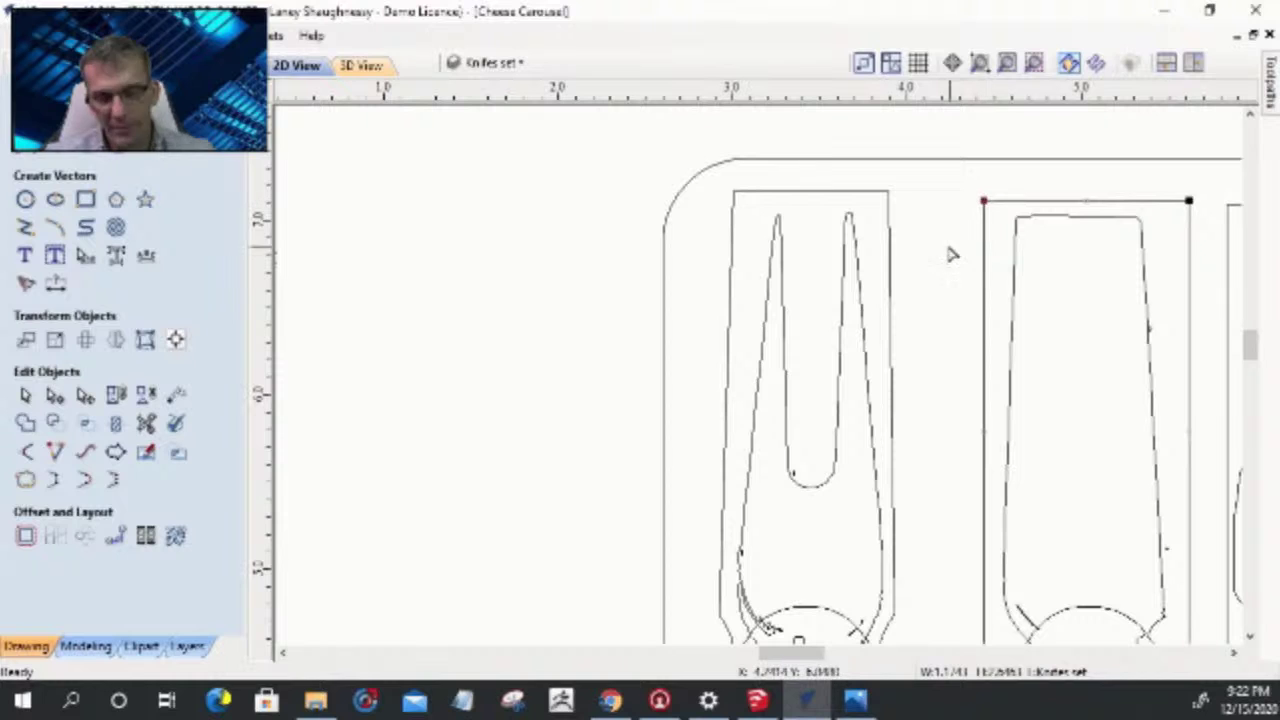
drag(981, 291, 985, 295)
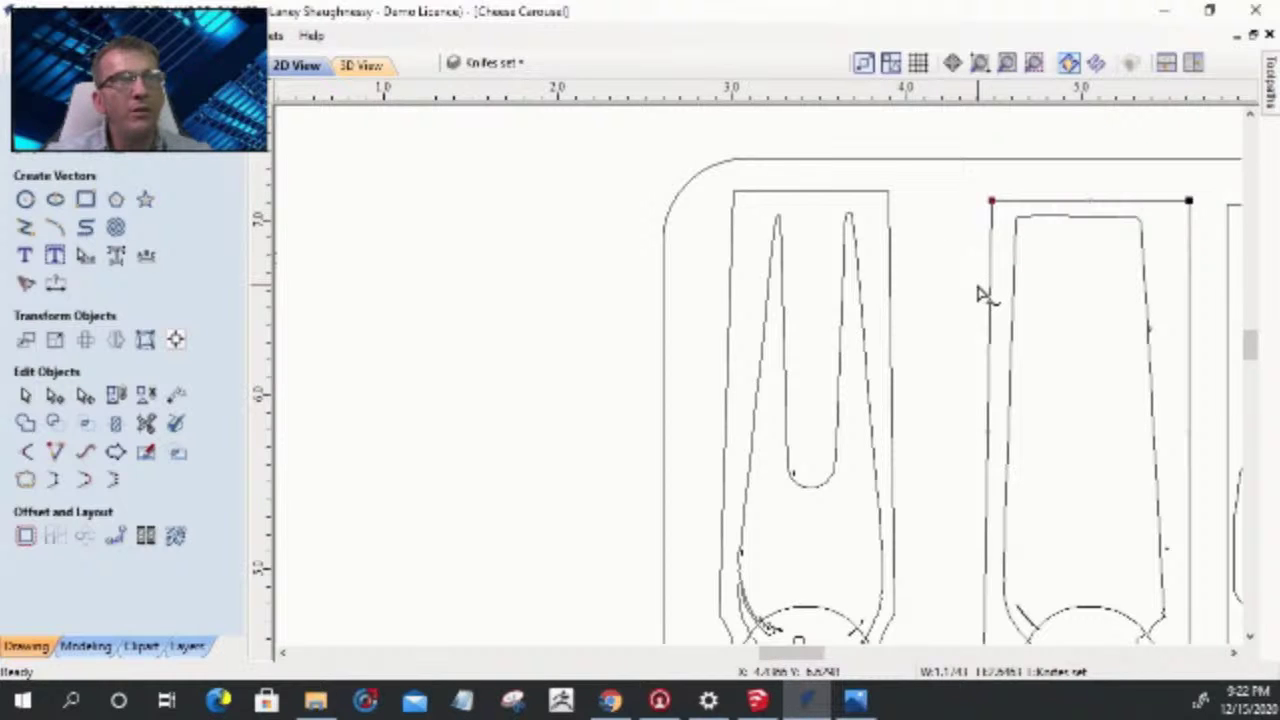
key(Right)
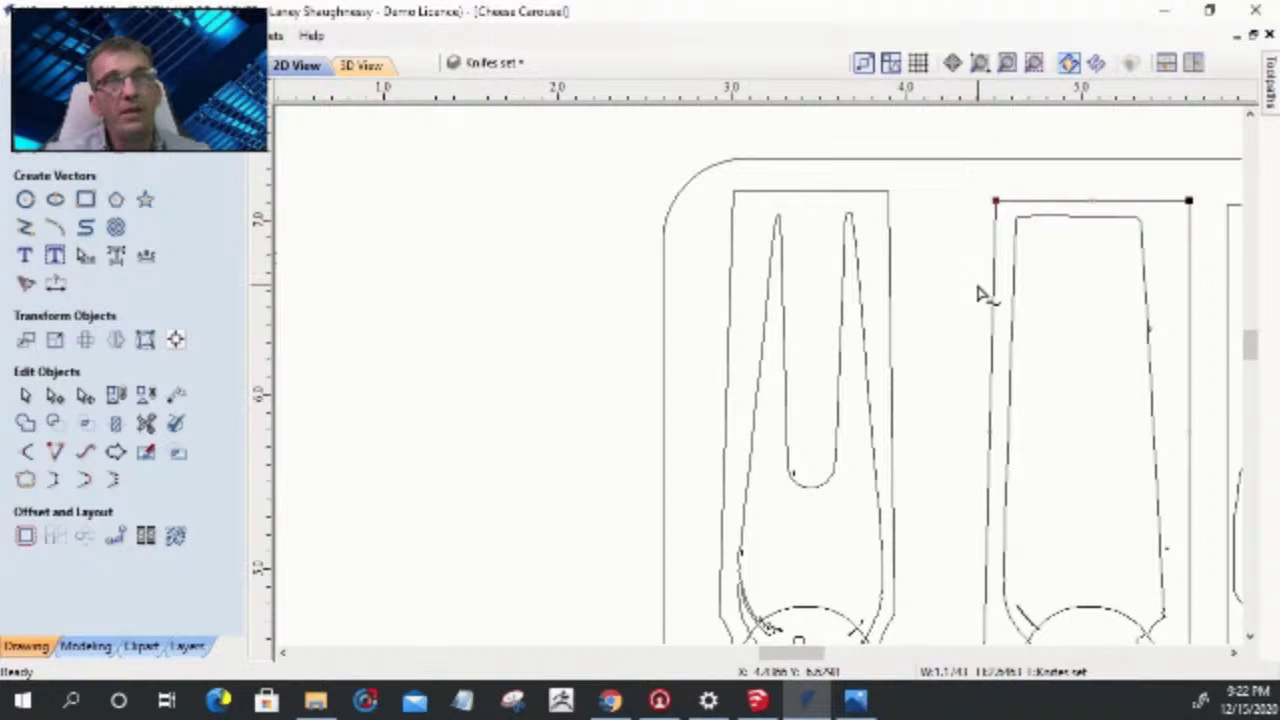
click(1189, 199)
key(Left)
key(Left)
key(Left)
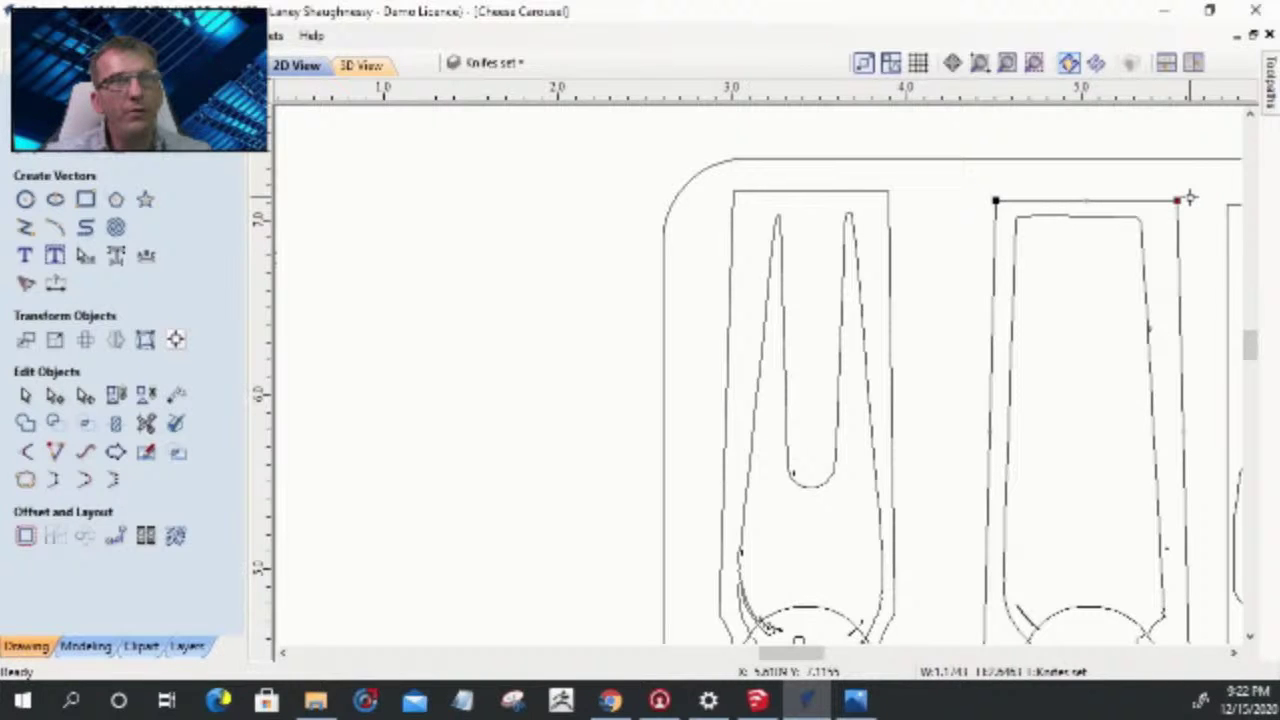
- Draw a three-point arc of about 0.36 radius from the blade rectangle's left edge to where its base meets the handle outline
scroll(1019, 190, down, 2)
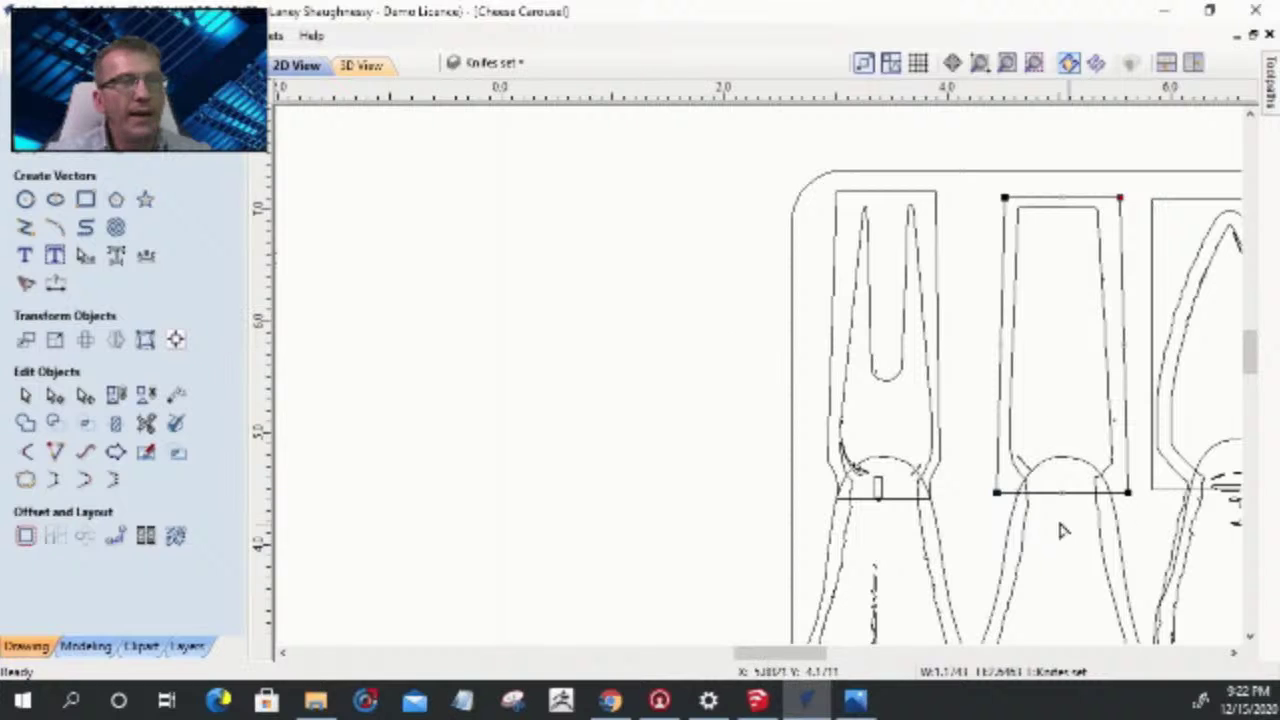
click(86, 229)
click(55, 228)
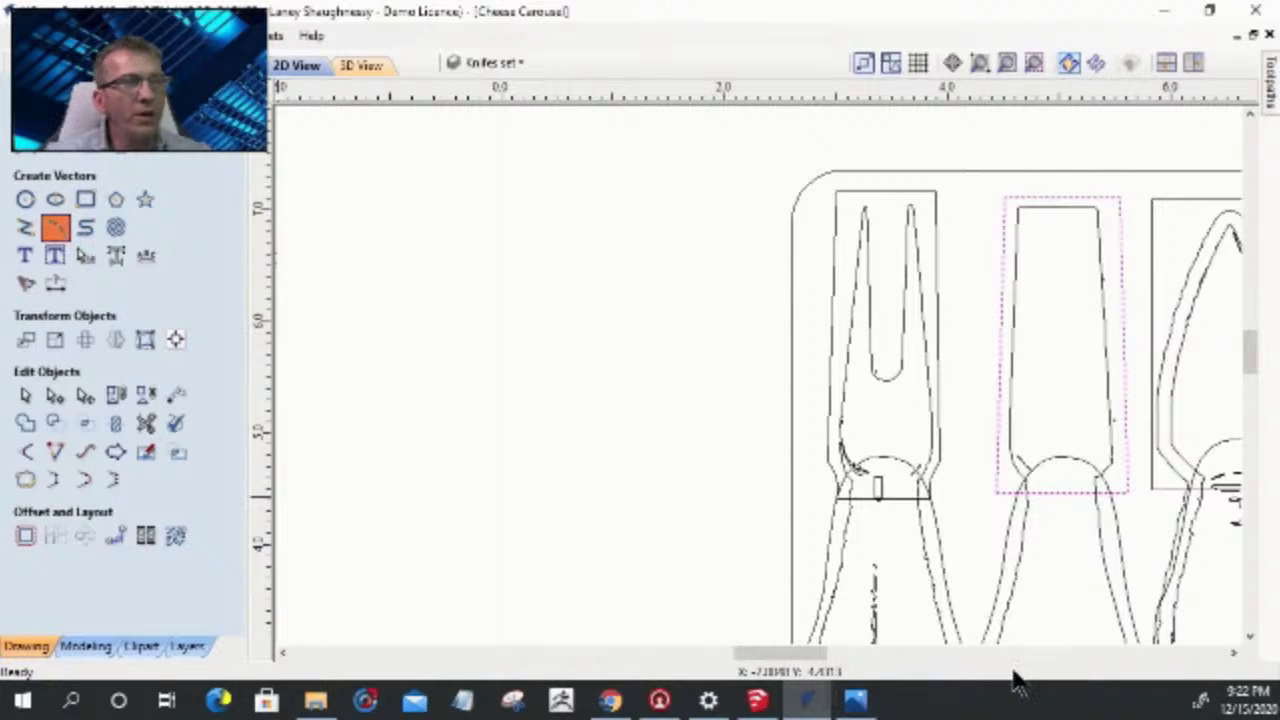
scroll(1051, 516, up, 2)
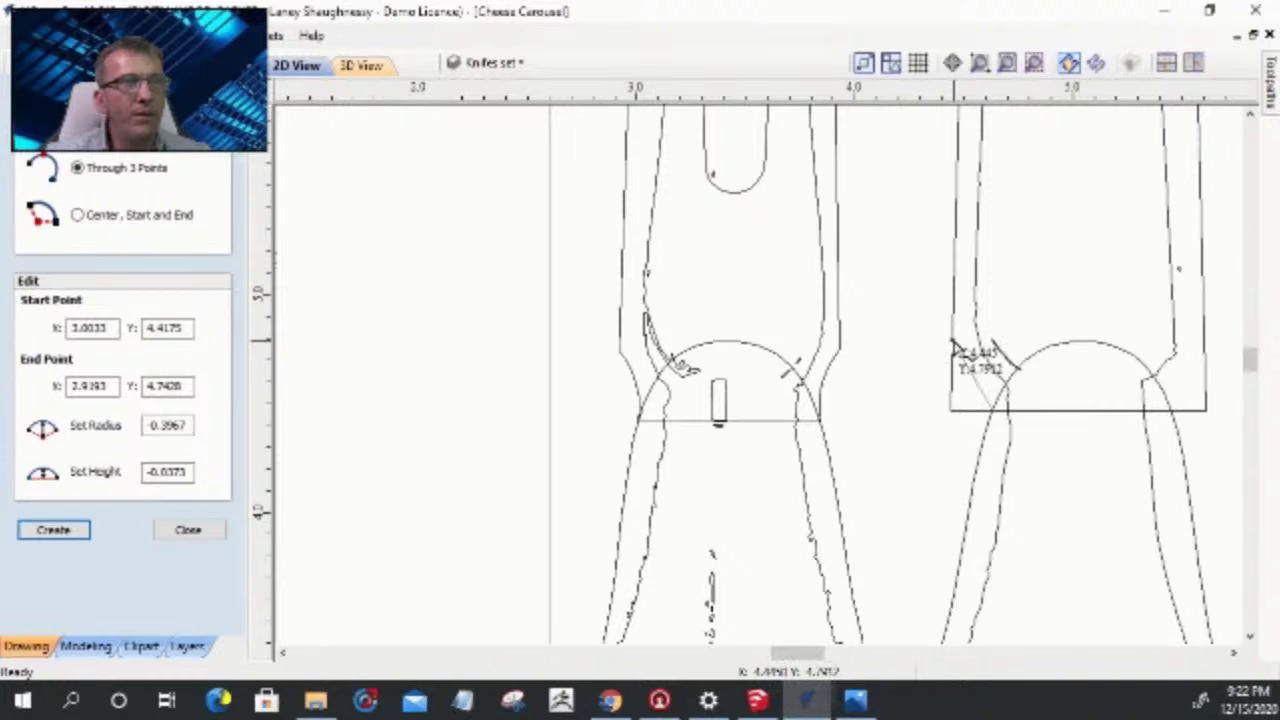
click(952, 341)
click(993, 410)
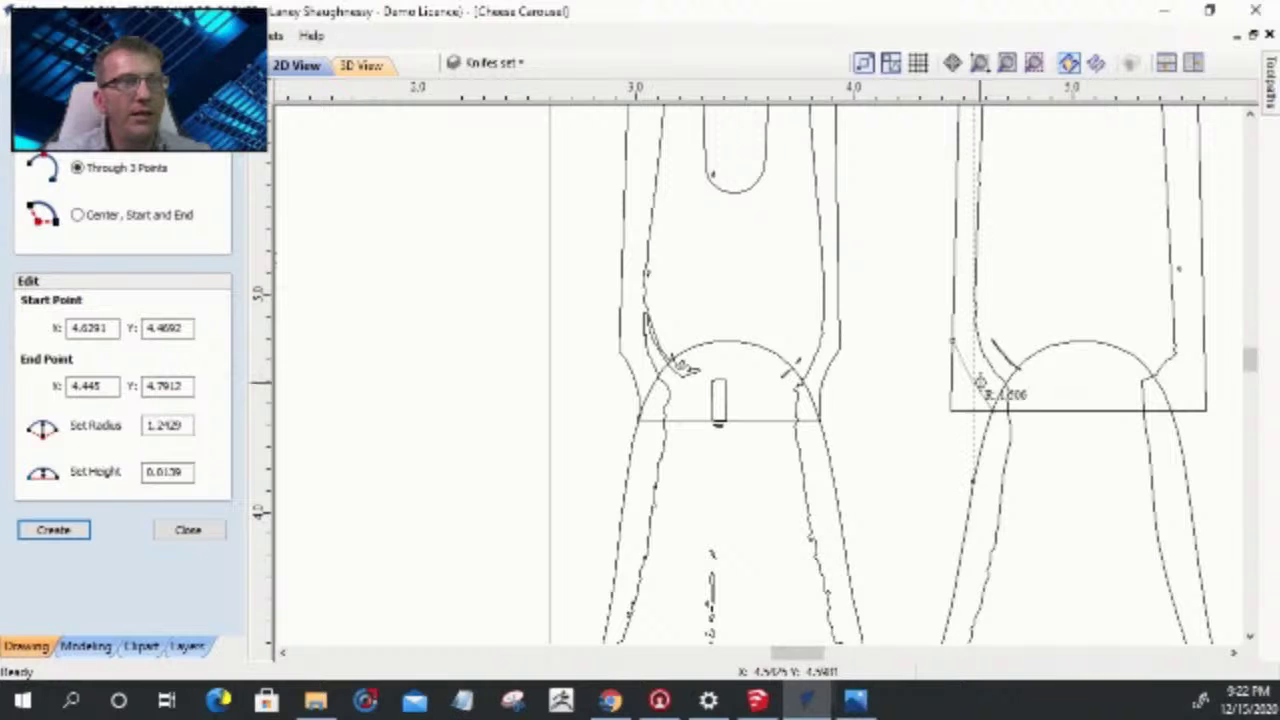
scroll(988, 375, up, 3)
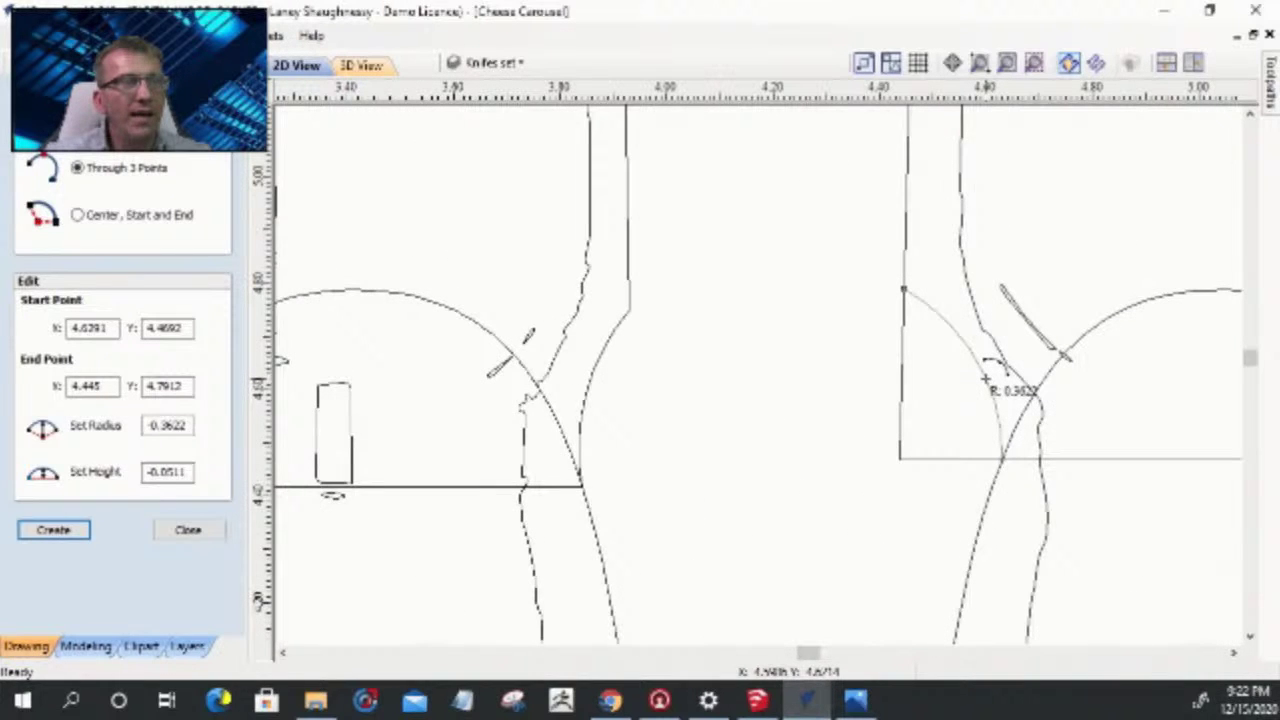
click(189, 532)
- Move the new arc down in small increments until its lower end crosses the handle outline, and trim the overhanging end
click(979, 372)
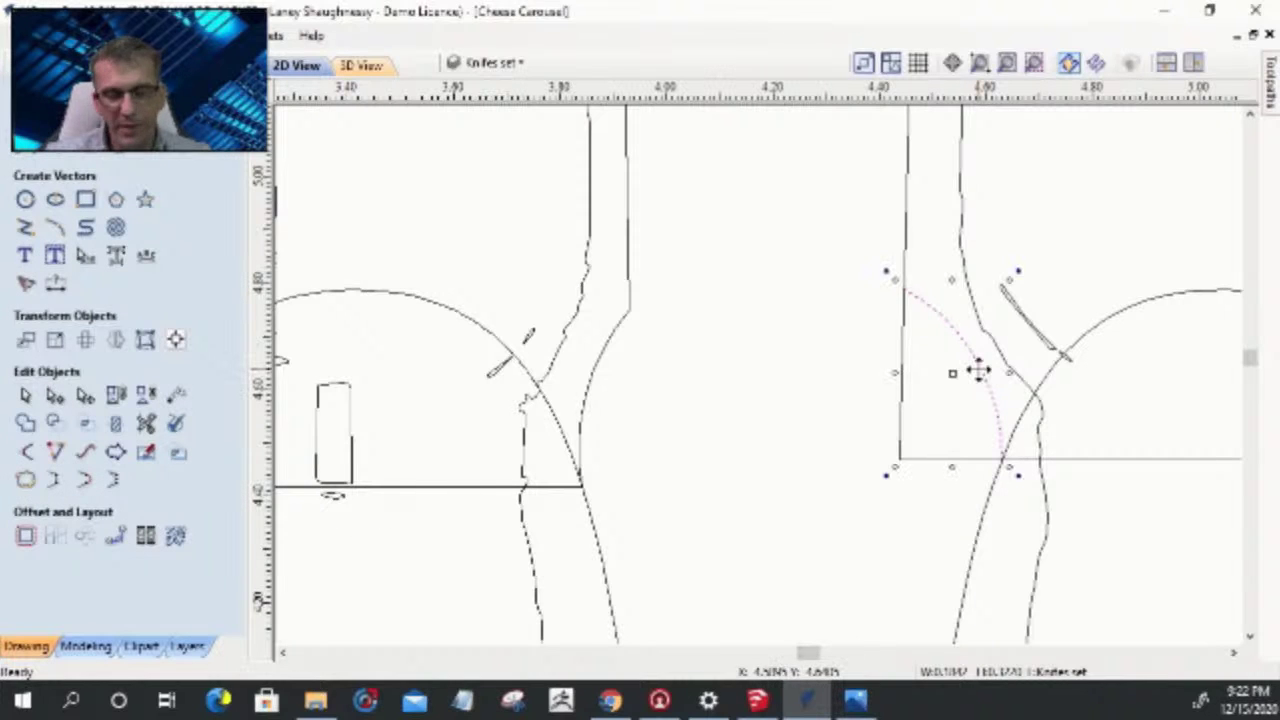
key(Down)
key(Down)
key(Down)
key(Down)
key(Down)
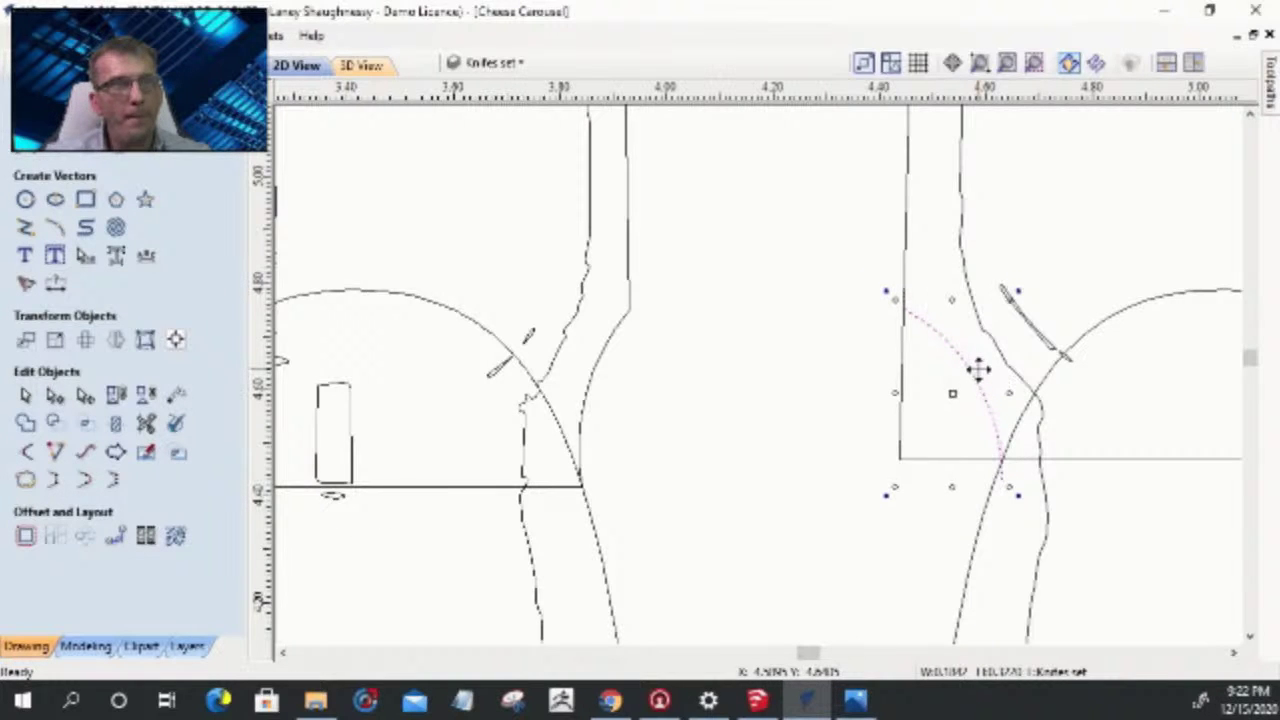
key(Down)
key(Down)
key(Down)
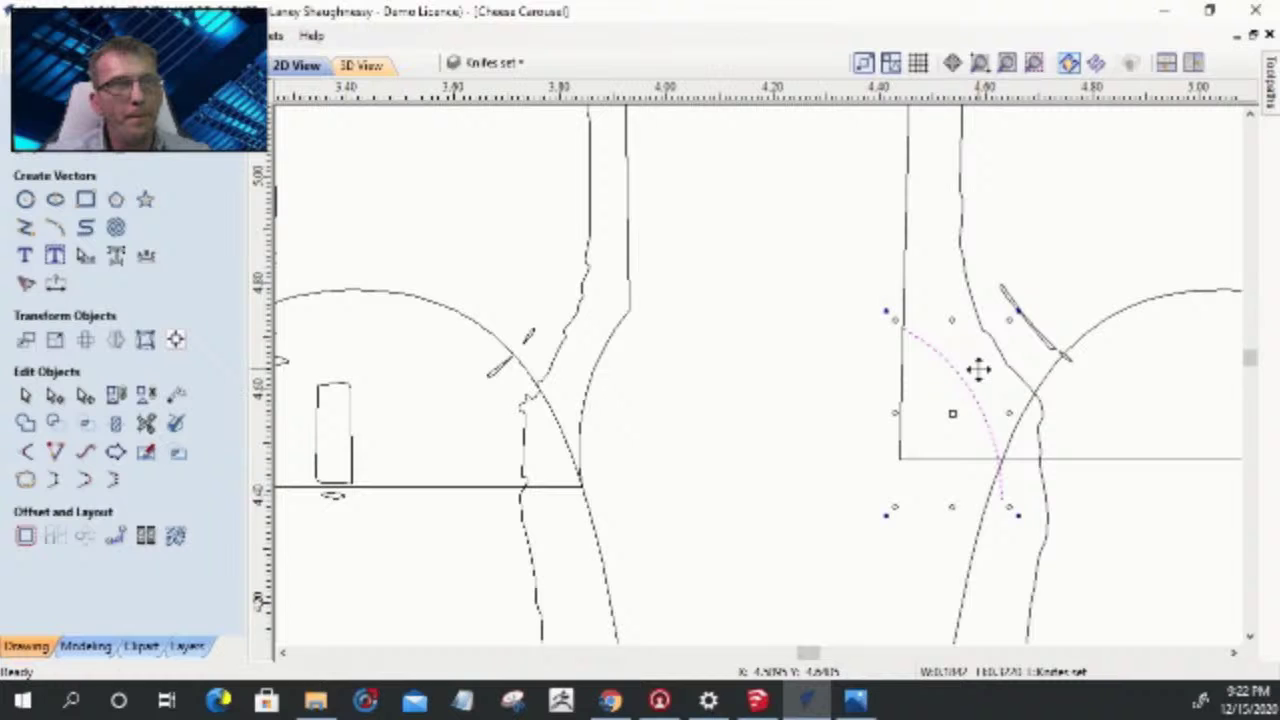
key(Down)
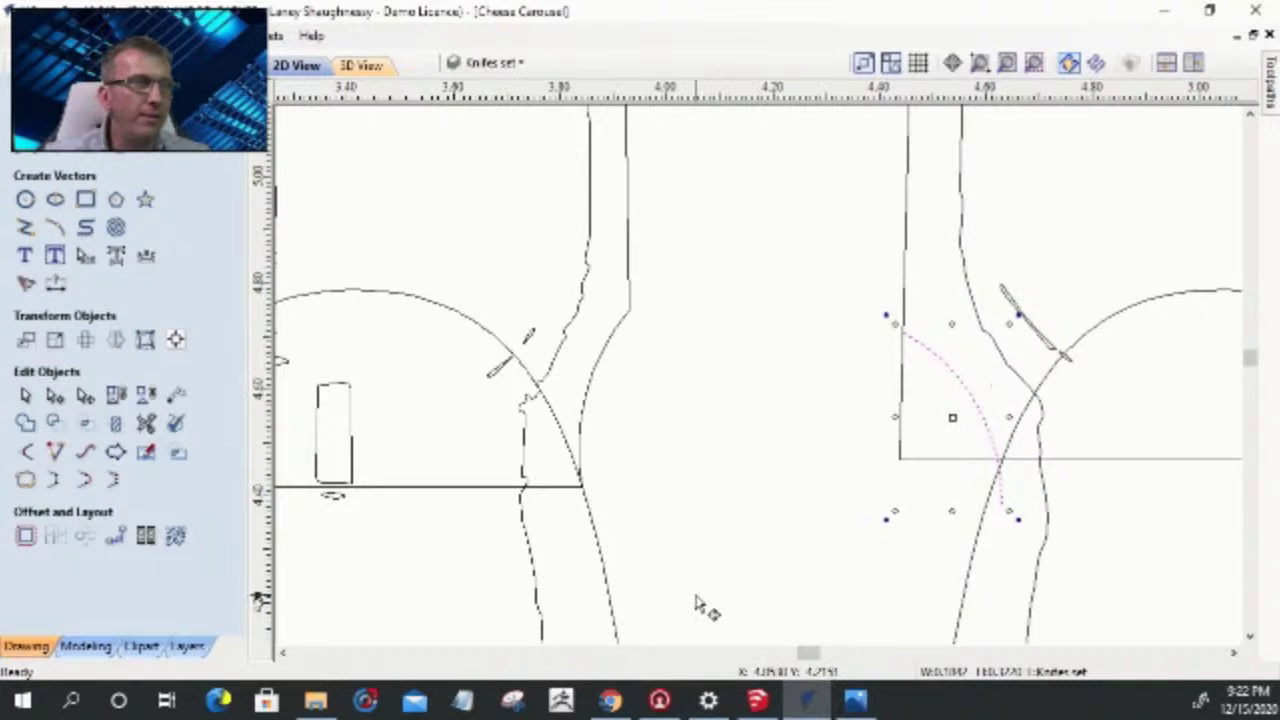
click(146, 423)
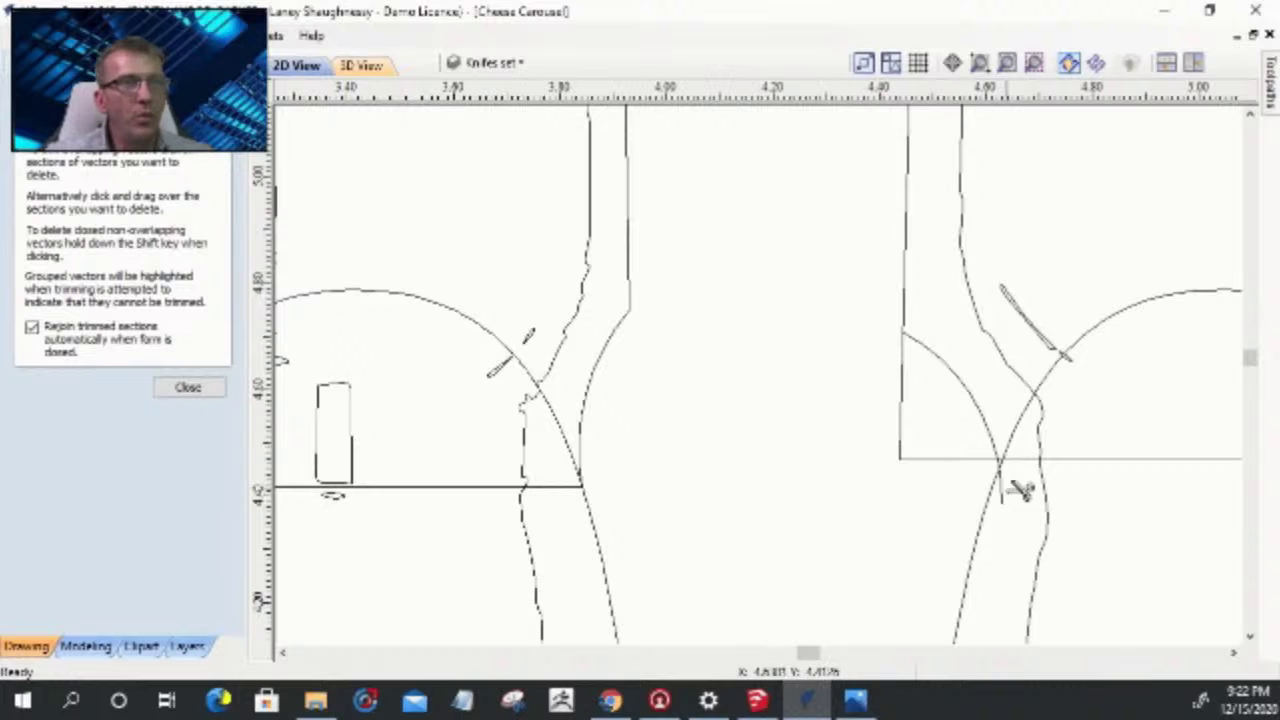
click(189, 387)
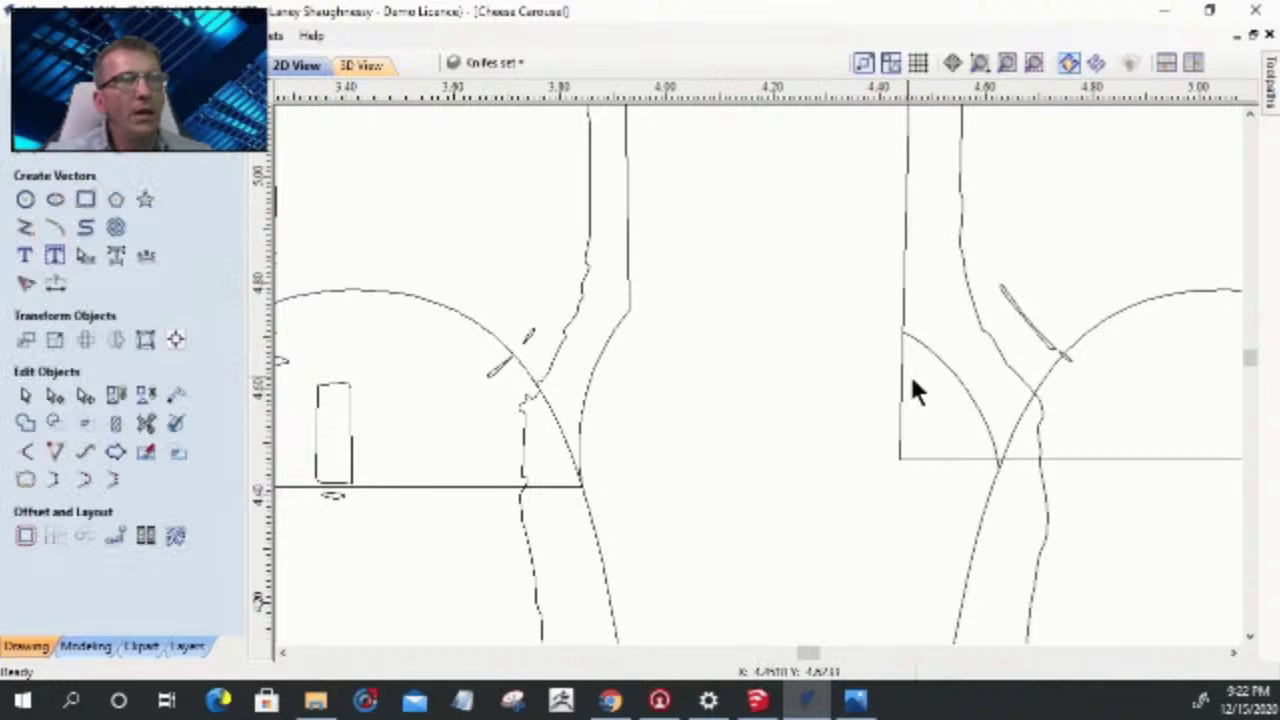
- Draw a vertical centre line upward from the midpoint of the middle blade rectangle's base
scroll(934, 361, down, 2)
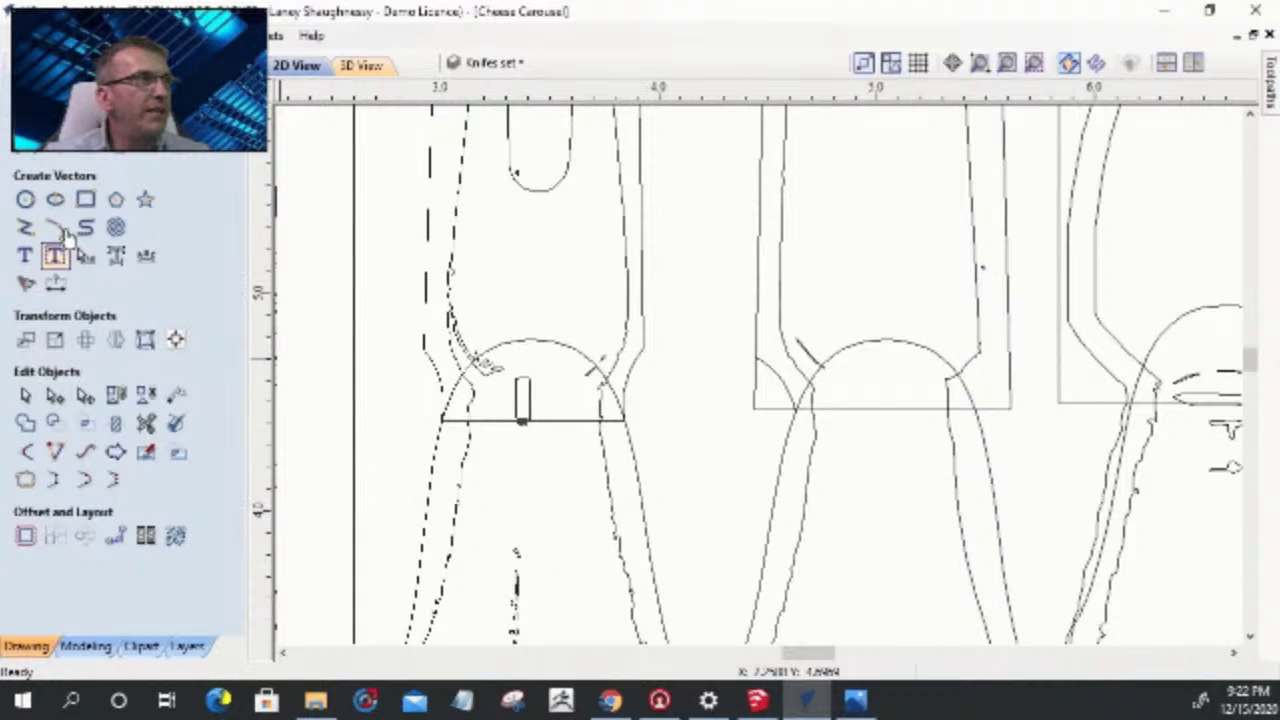
click(25, 227)
click(882, 407)
click(884, 183)
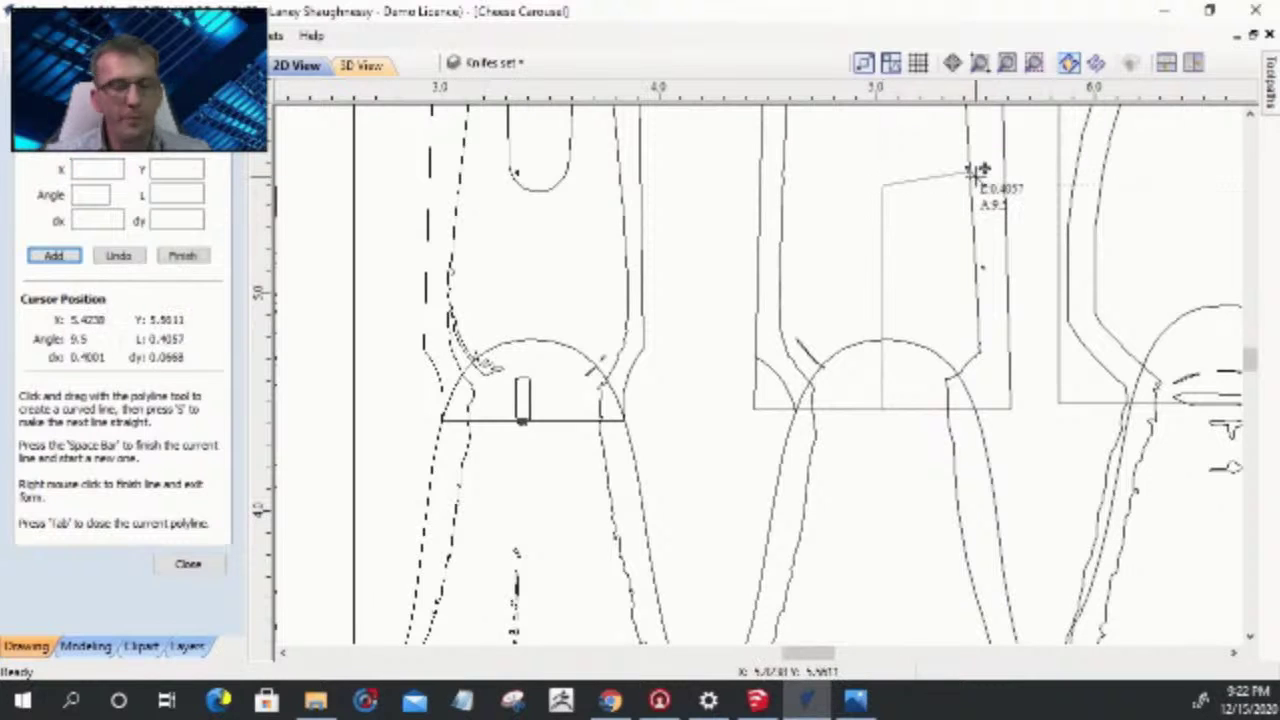
key(space)
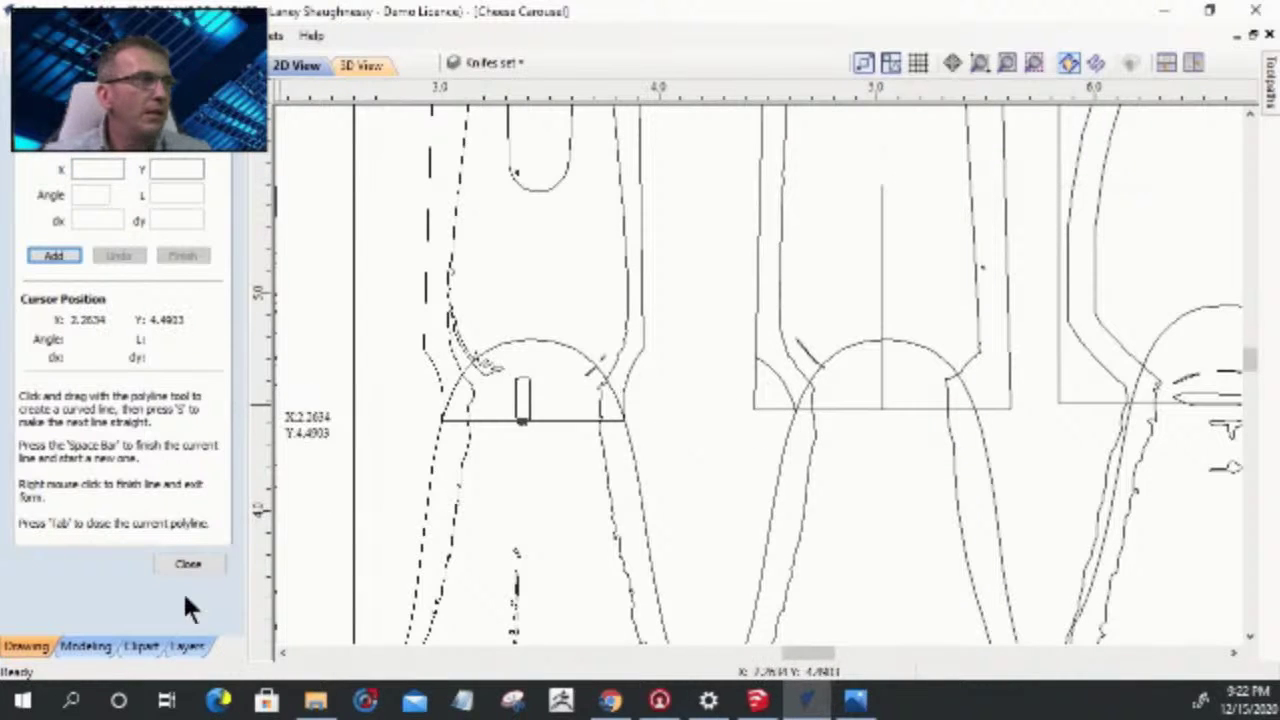
click(190, 566)
- Mirror a copy of the left corner arc about the vertical centre line onto the rectangle's right corner
click(776, 381)
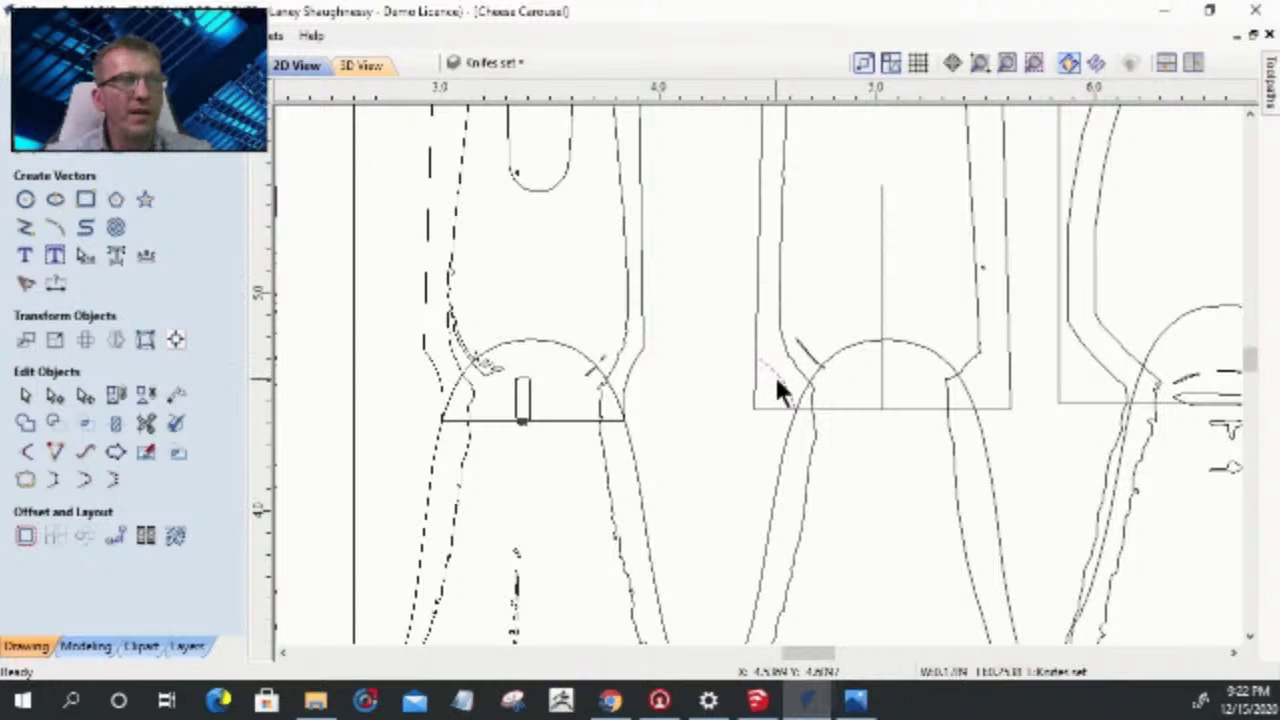
shift+click(882, 296)
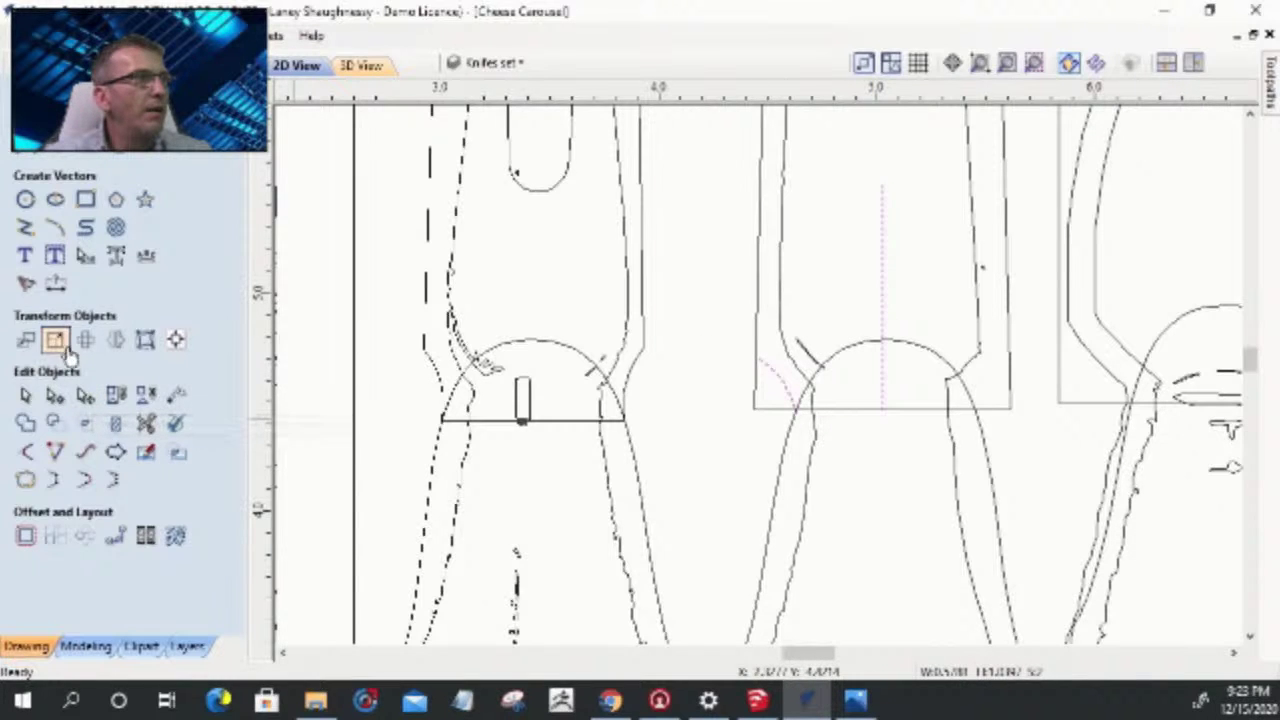
click(115, 339)
click(136, 414)
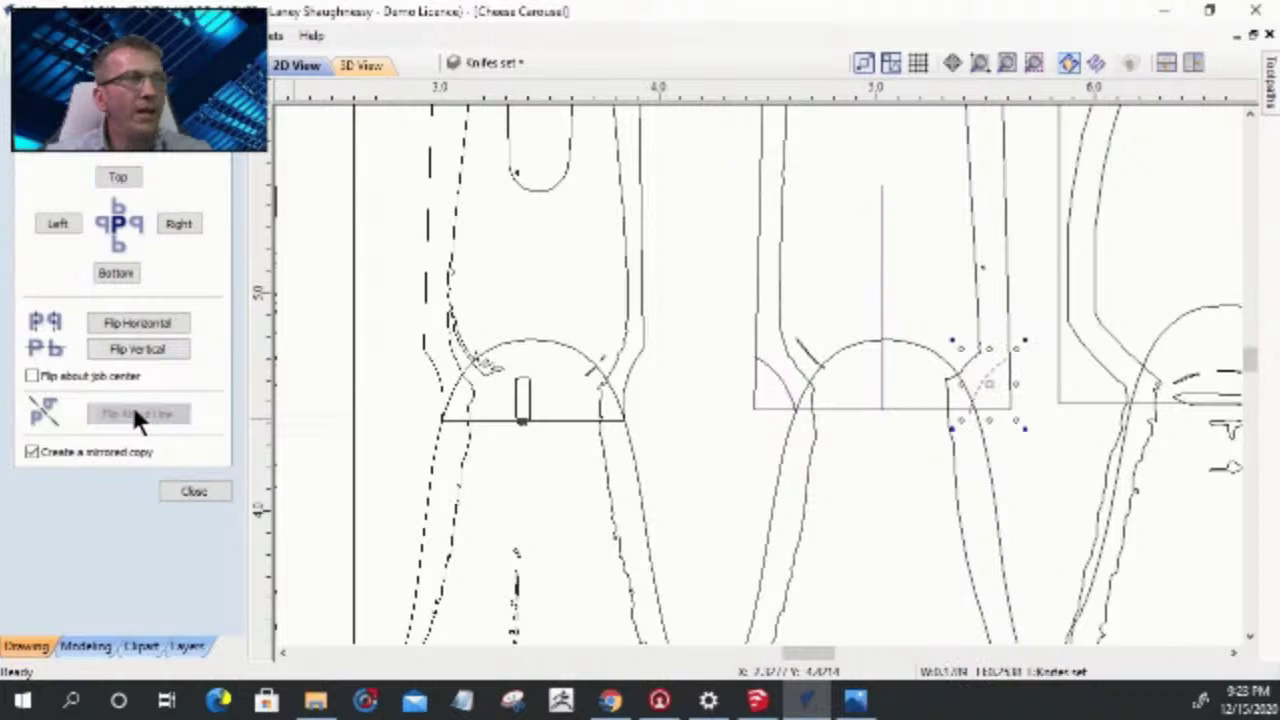
click(190, 491)
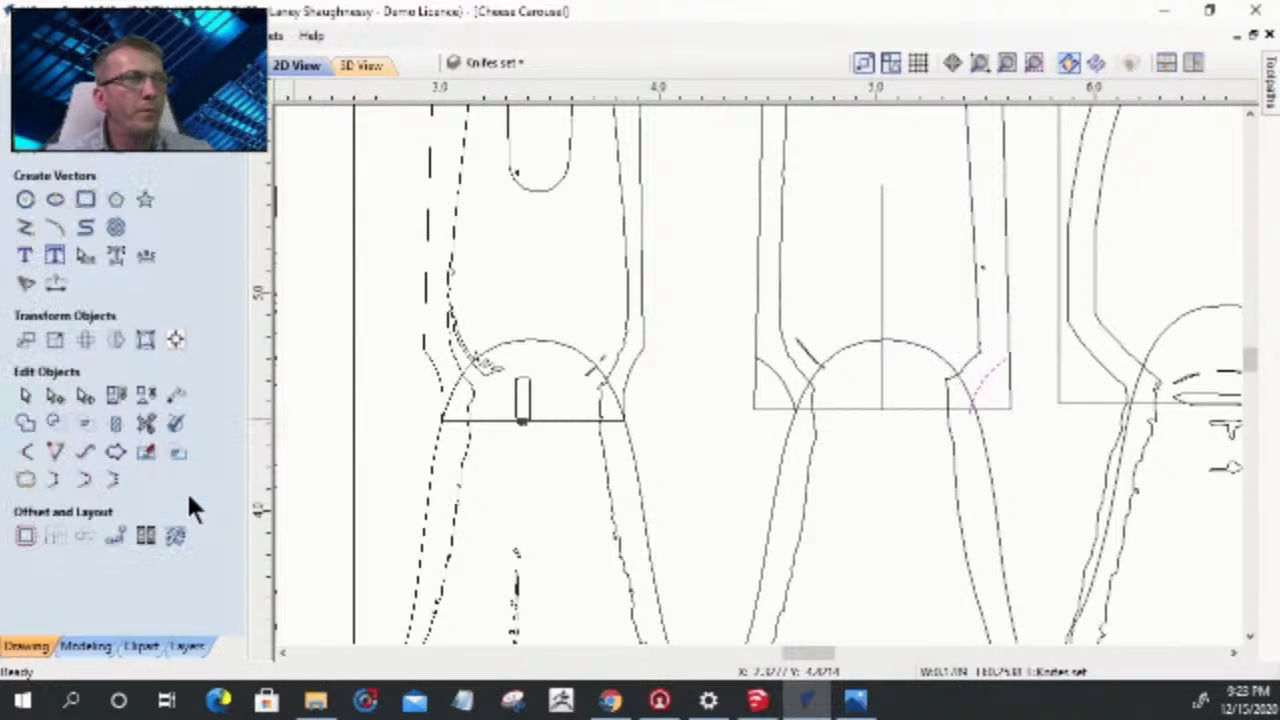
- Try to trim the mirrored arc's lower overhang and the rectangle's lower right corner outside the arc
scroll(994, 364, up, 4)
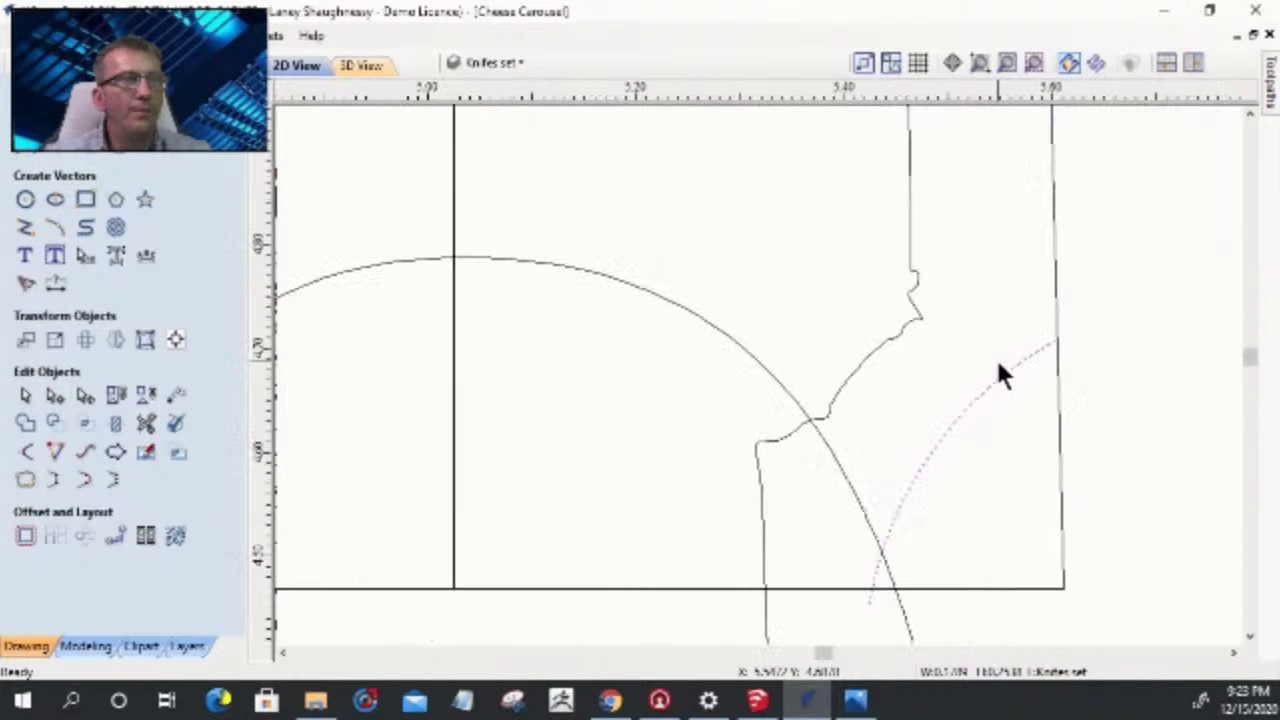
scroll(996, 362, down, 2)
scroll(992, 380, down, 2)
scroll(992, 380, up, 2)
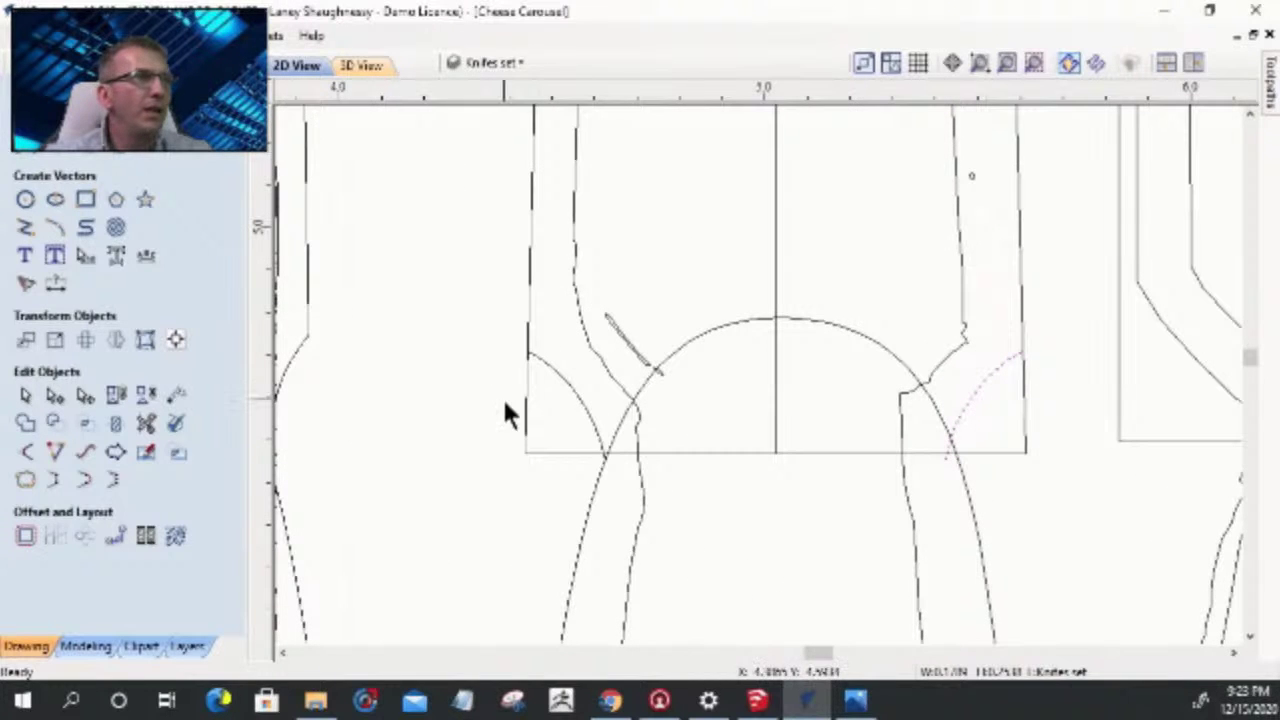
click(115, 452)
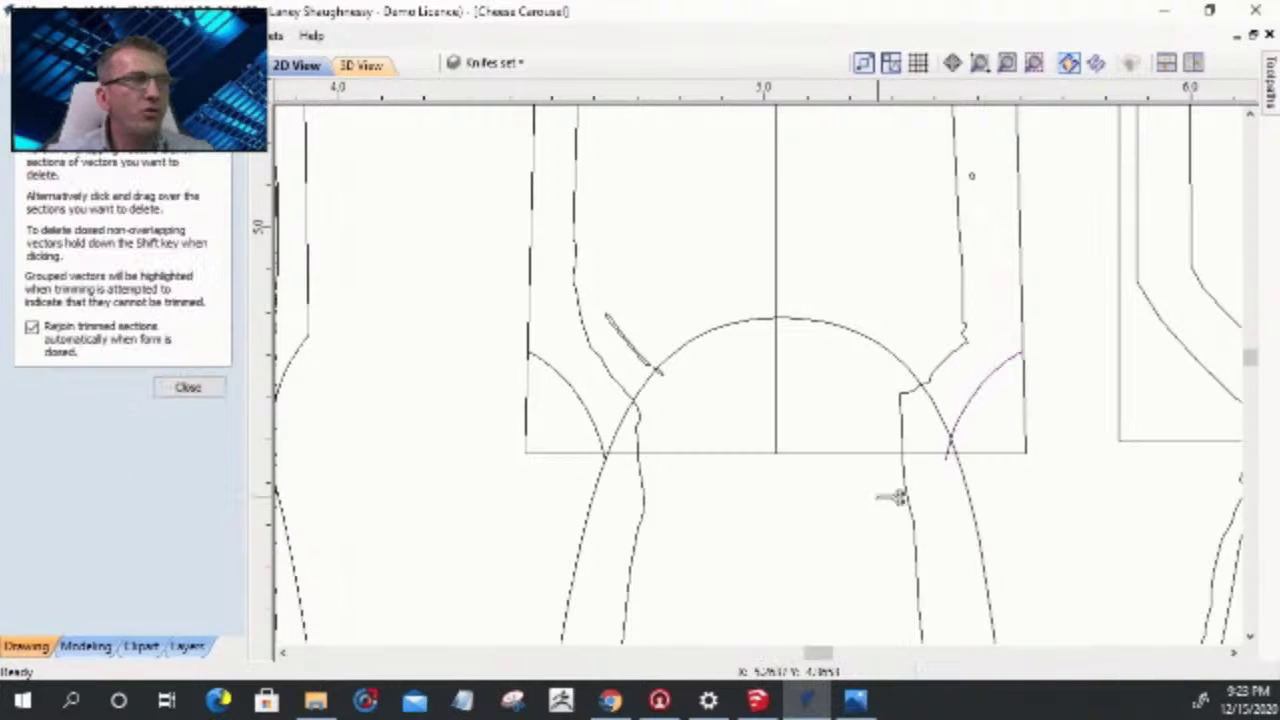
scroll(915, 465, up, 3)
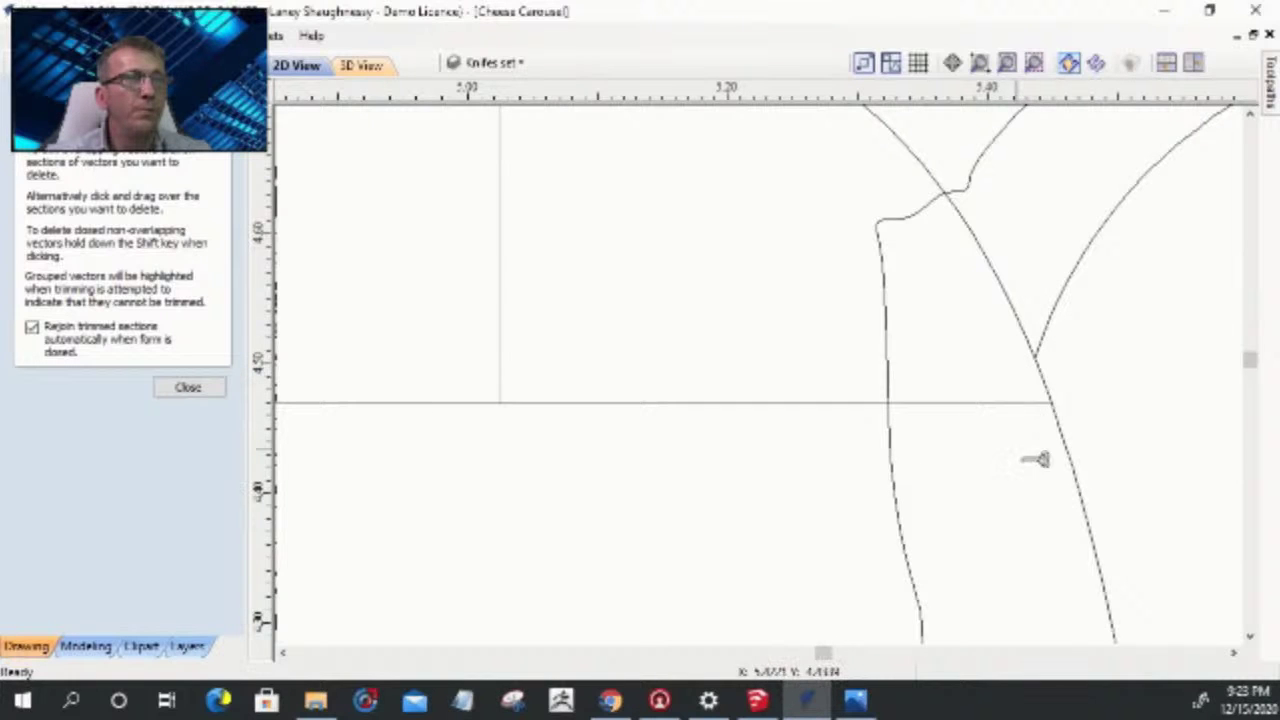
scroll(1045, 470, down, 4)
scroll(1048, 474, down, 4)
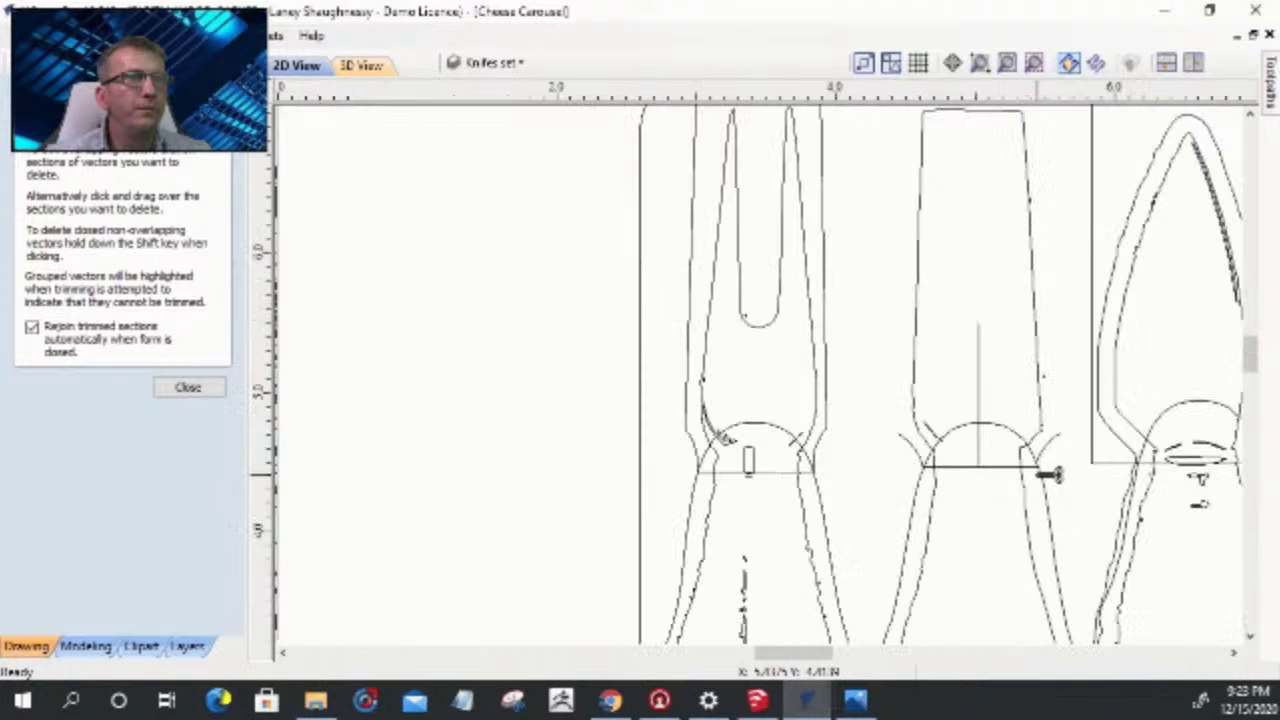
scroll(1048, 474, up, 1)
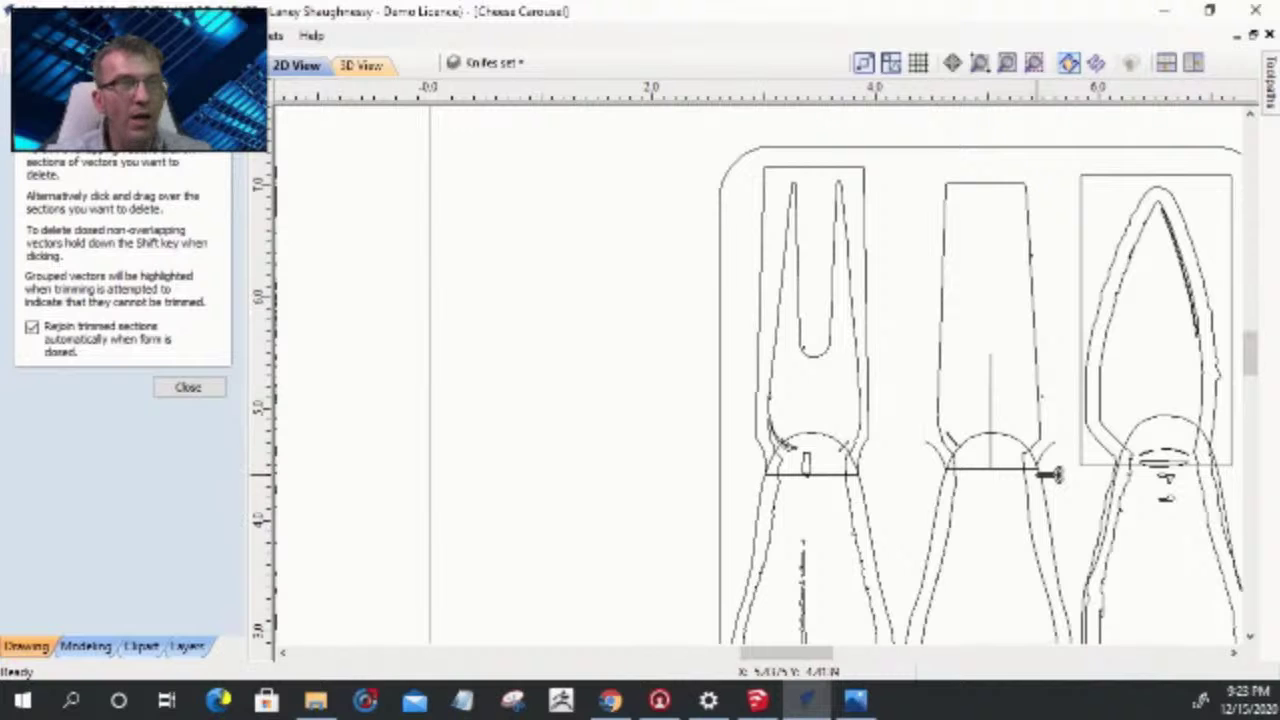
click(1050, 474)
scroll(1050, 474, up, 8)
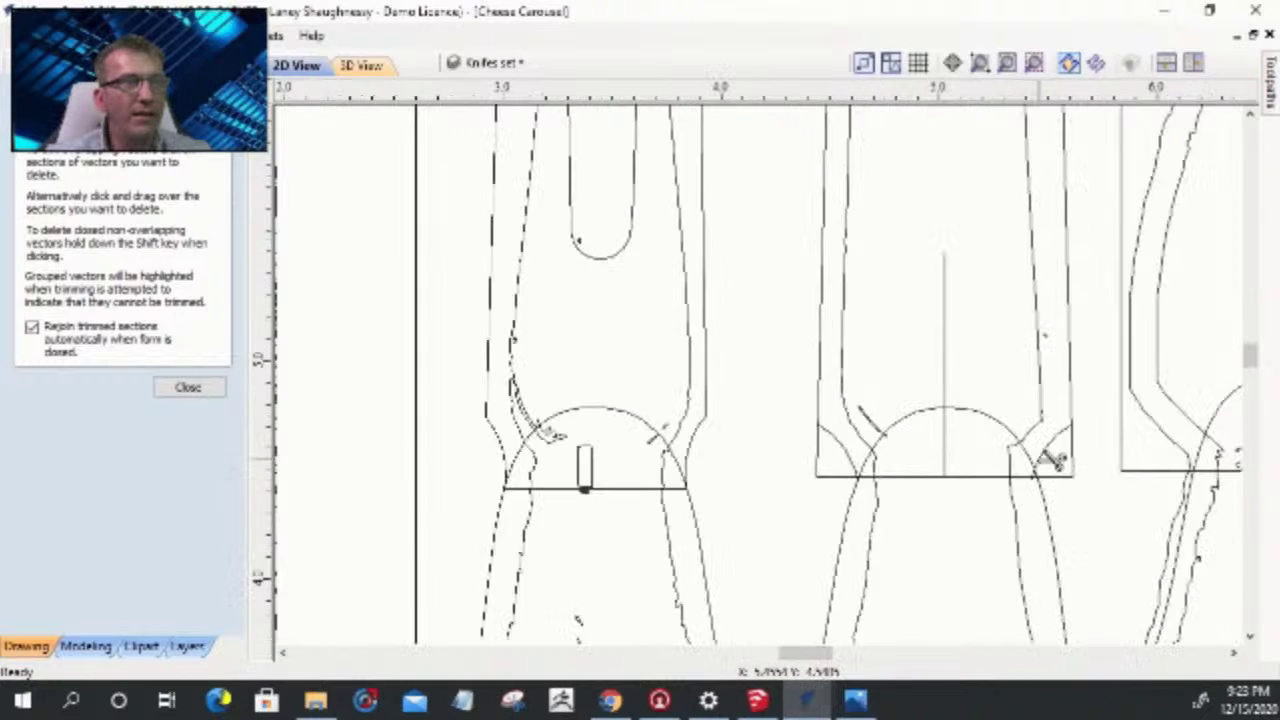
scroll(1090, 407, up, 2)
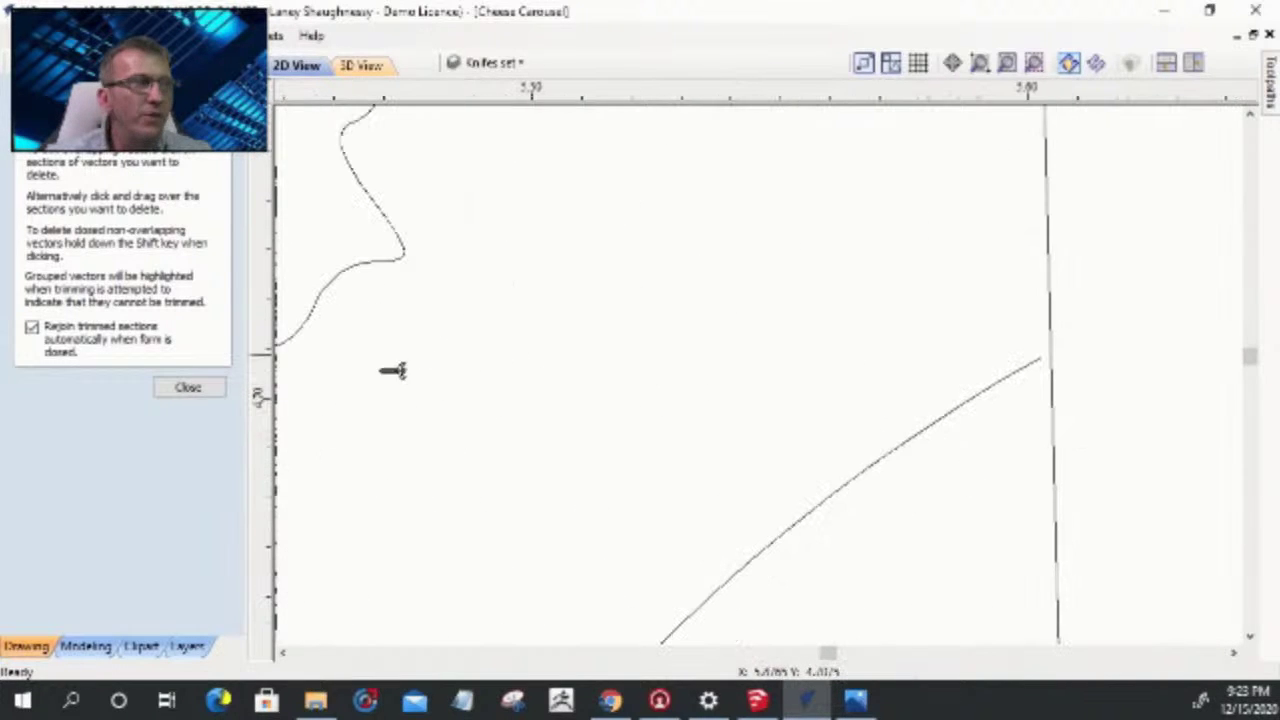
click(188, 388)
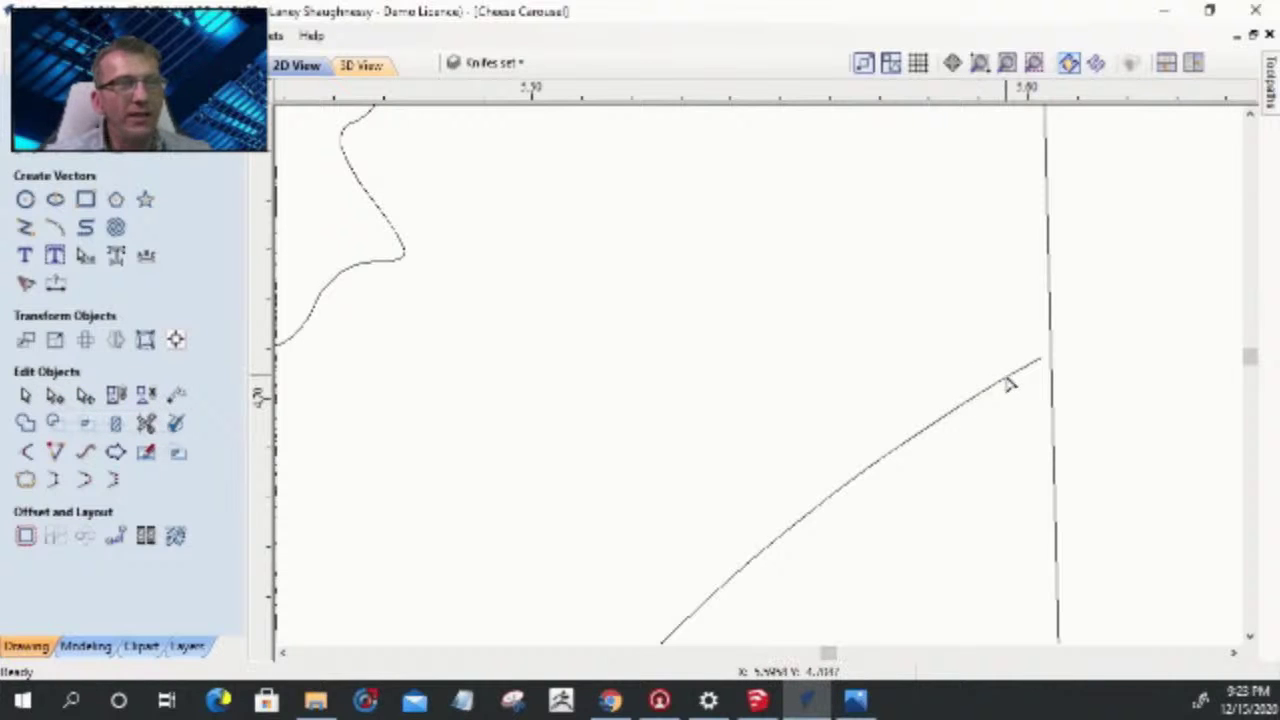
- Move the upper end nodes of the right and left corner arcs so they meet the blade rectangle's side edges
drag(1014, 380, 1047, 358)
scroll(1009, 380, down, 5)
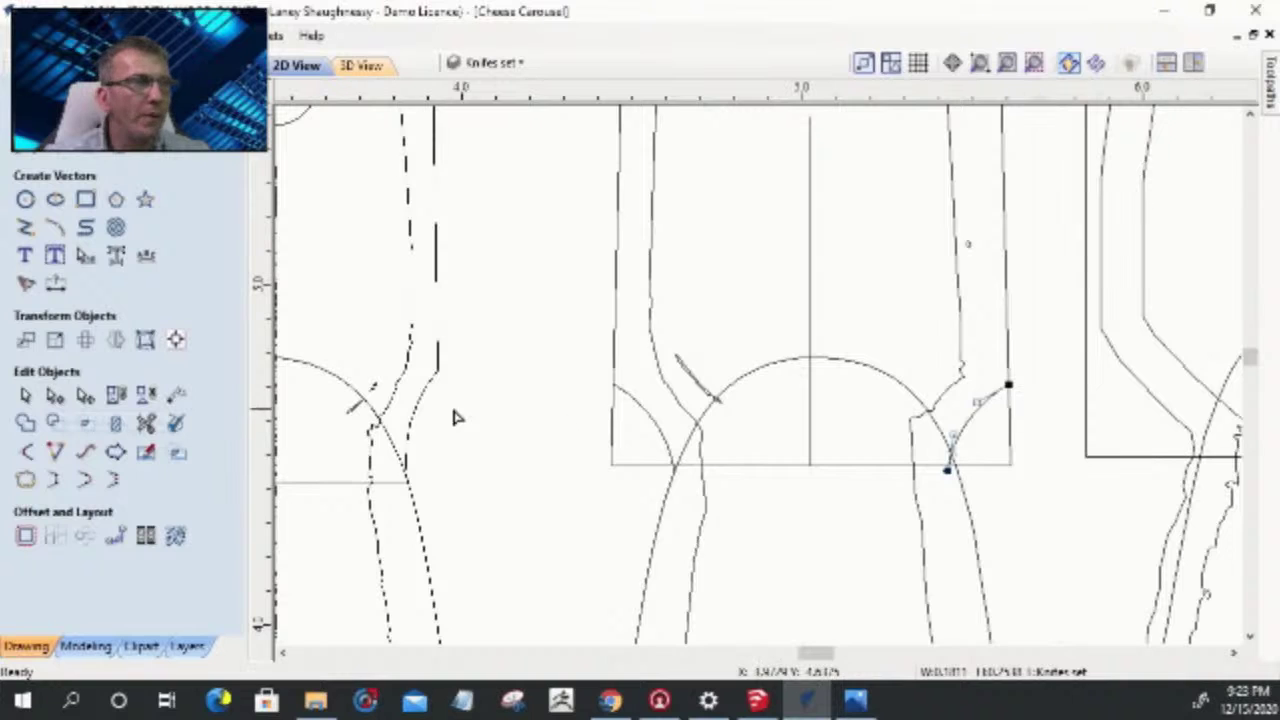
scroll(740, 406, up, 8)
drag(1070, 357, 1046, 338)
scroll(1000, 410, down, 3)
scroll(924, 391, down, 5)
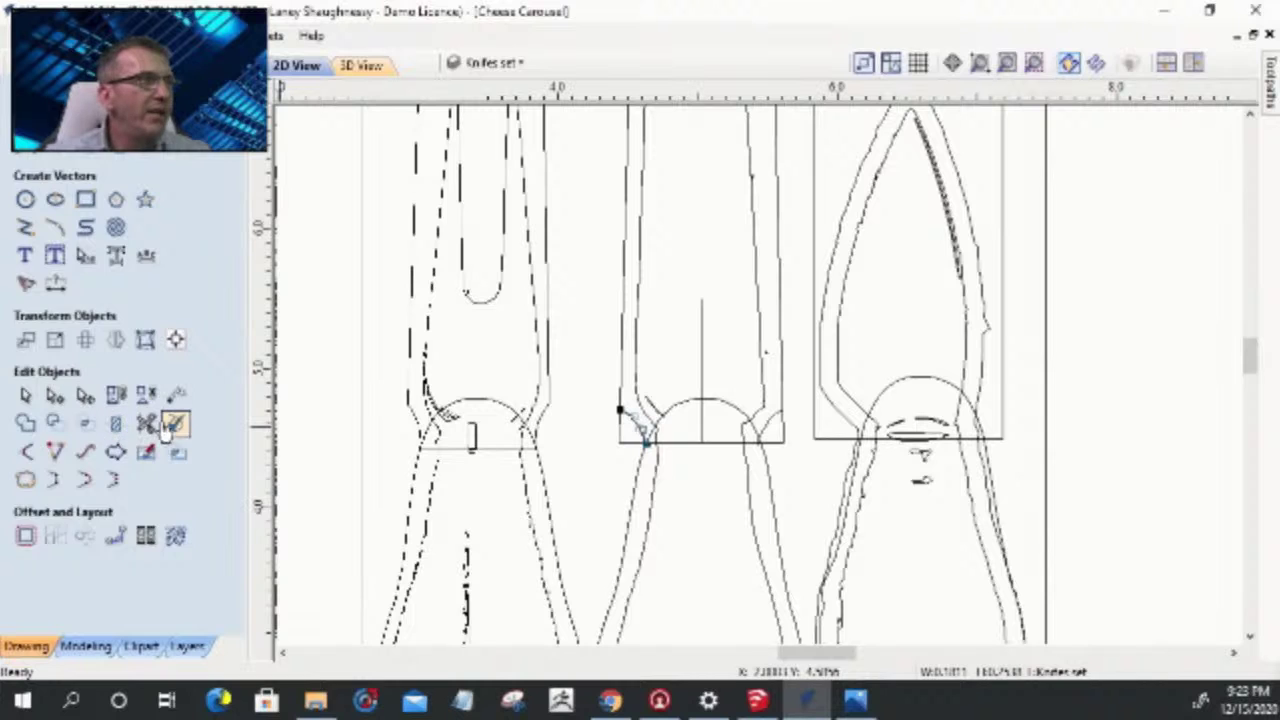
click(172, 424)
scroll(645, 442, up, 4)
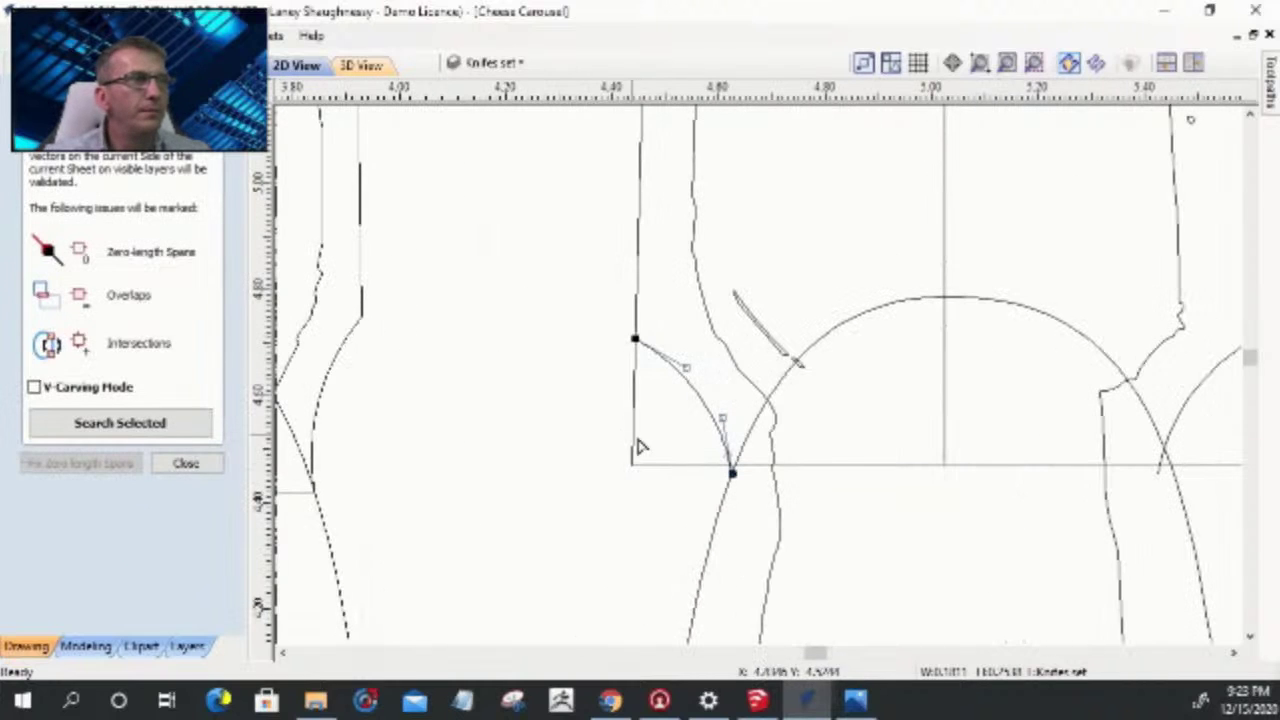
click(180, 466)
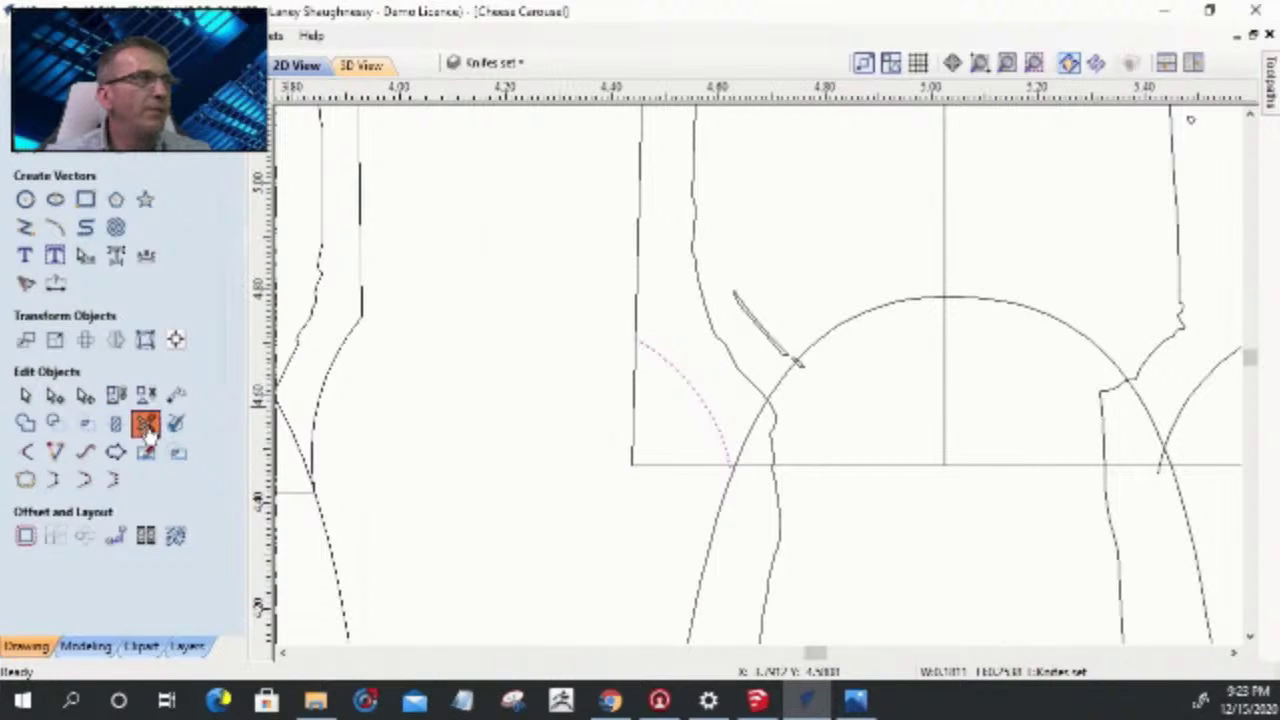
- Trim away the rectangle's two lower corners outside the arcs and the right arc's overhang past the handle outline
click(146, 423)
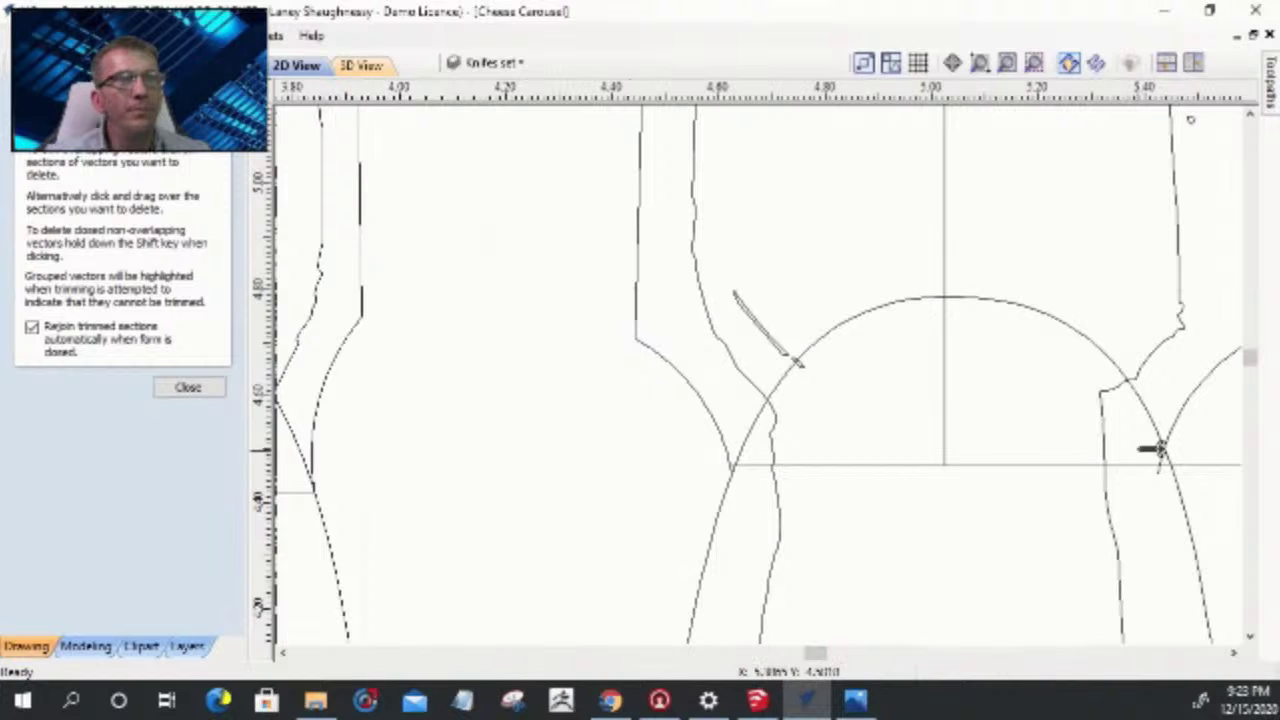
scroll(1137, 385, down, 3)
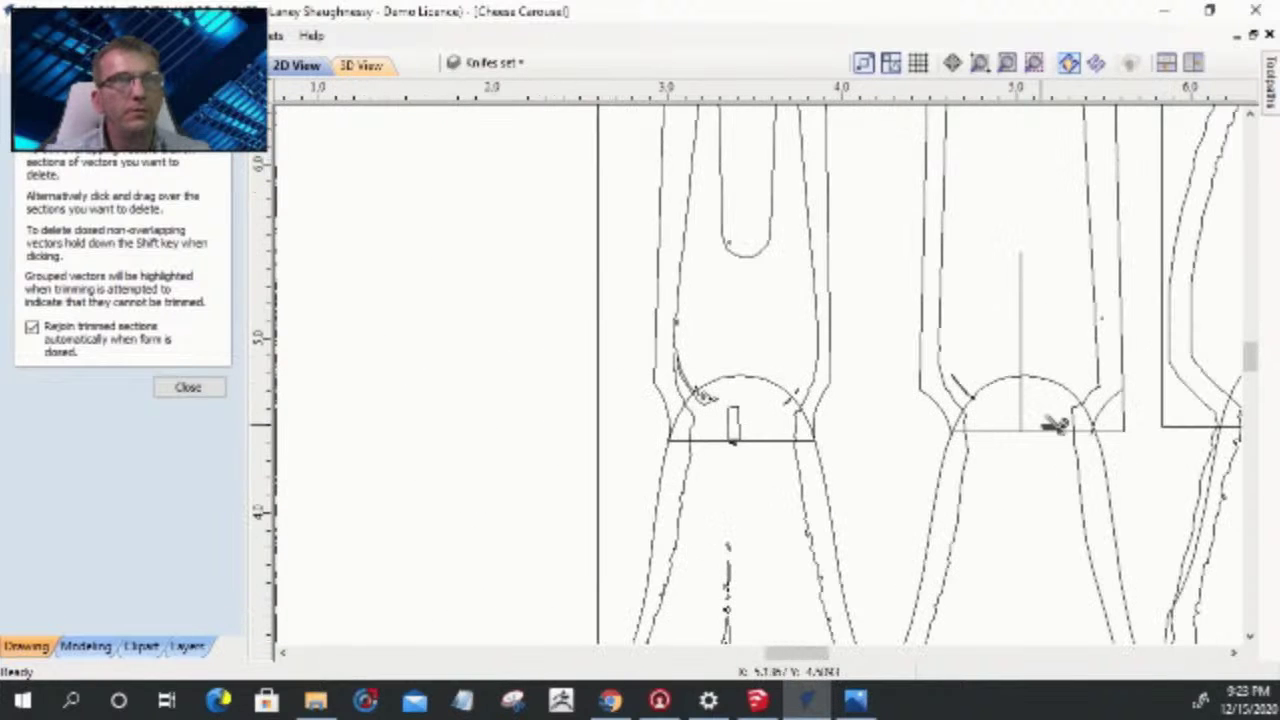
scroll(1063, 451, up, 5)
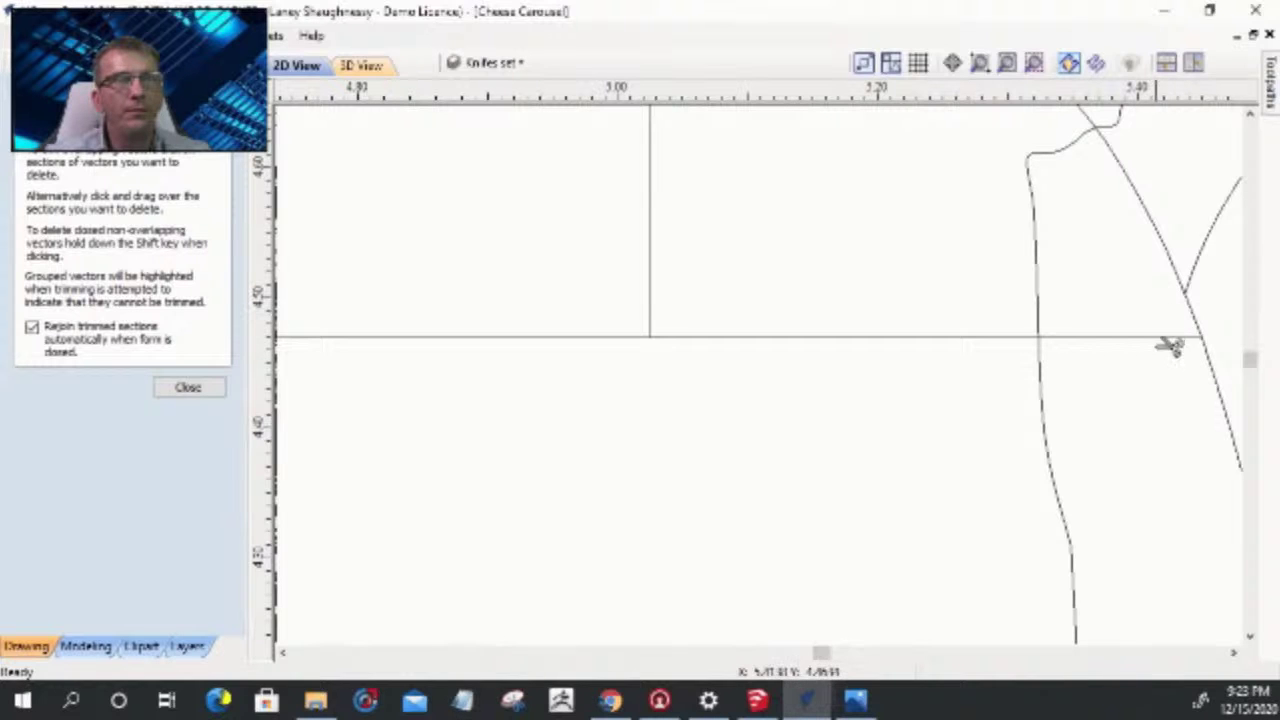
scroll(1183, 391, down, 3)
scroll(808, 393, up, 5)
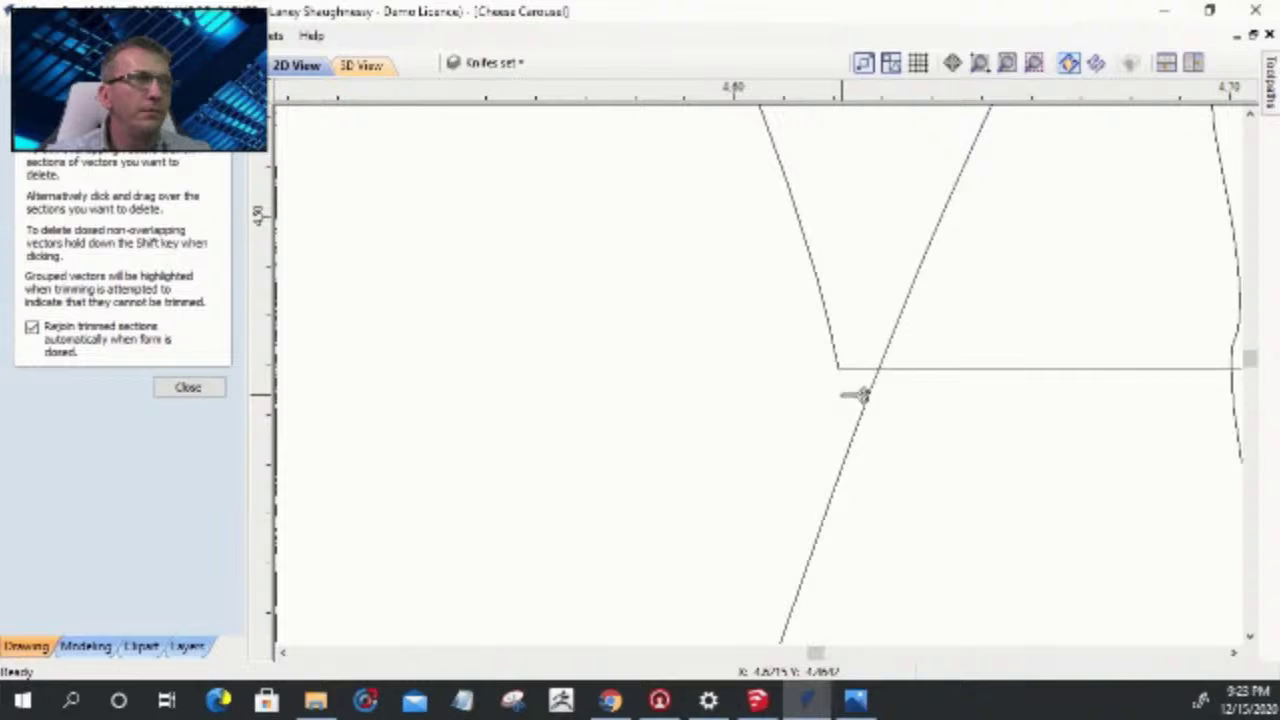
scroll(760, 434, down, 5)
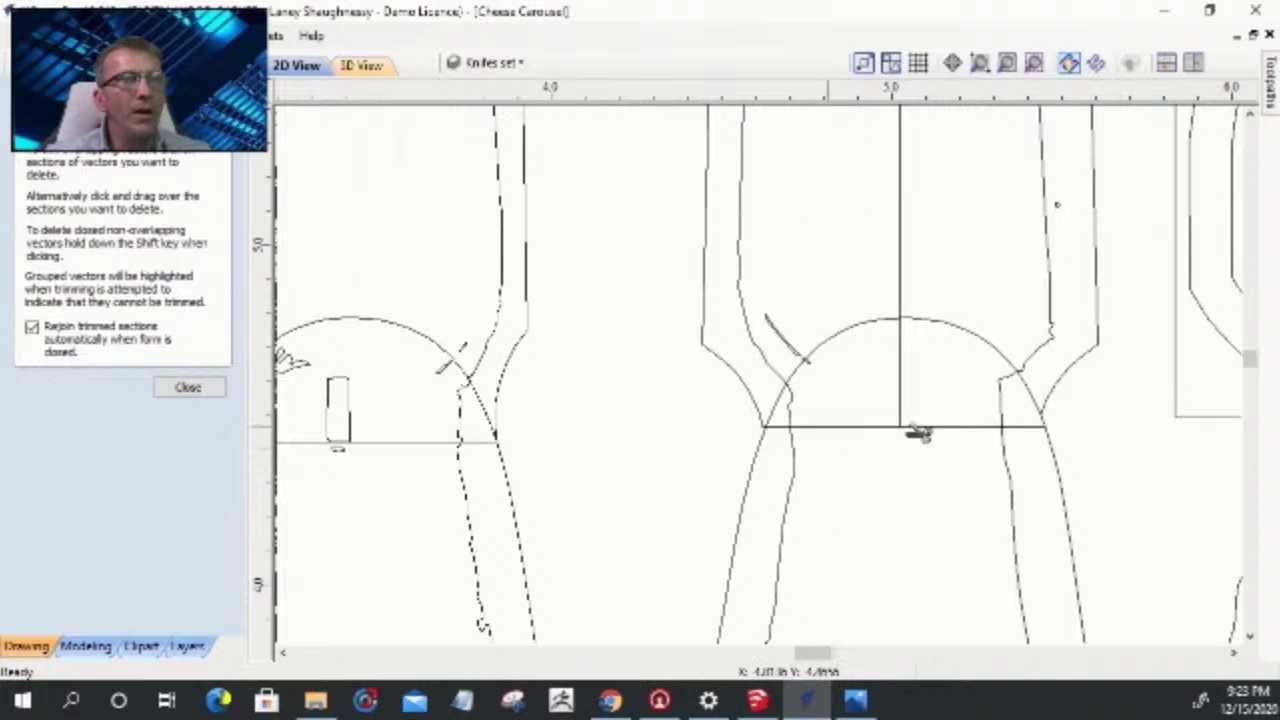
scroll(1043, 434, up, 2)
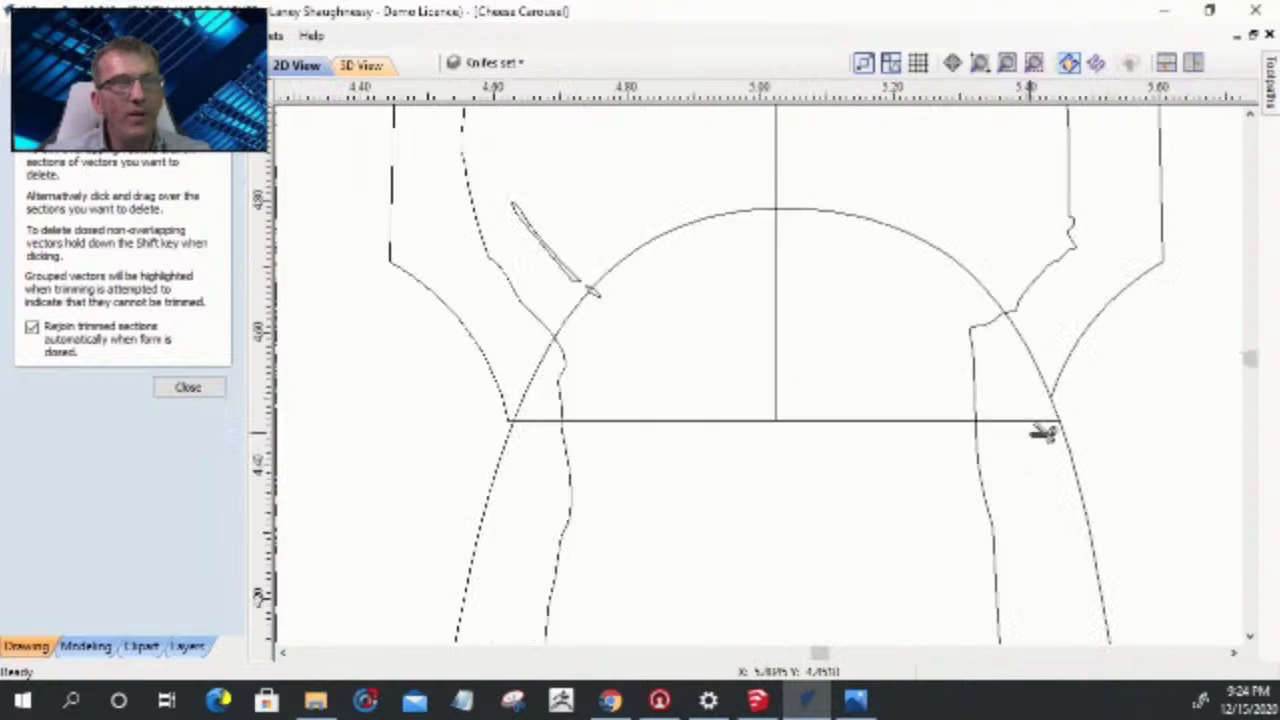
scroll(1043, 434, up, 1)
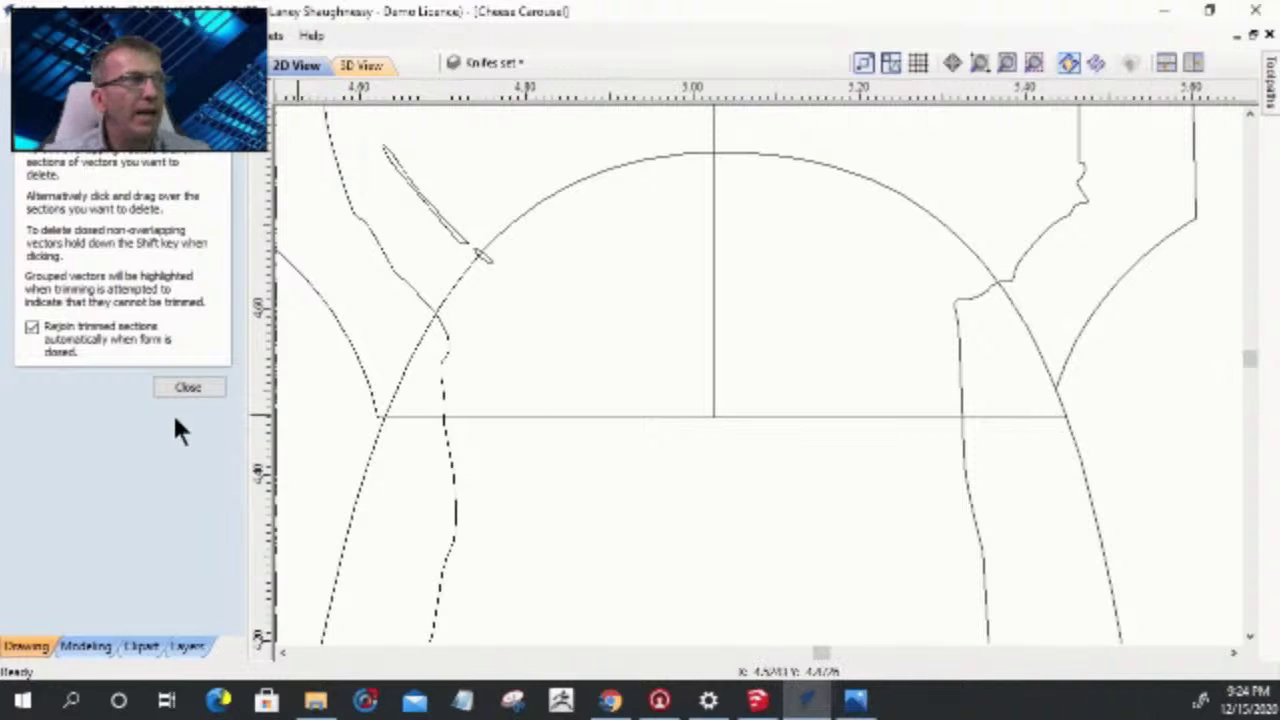
click(185, 389)
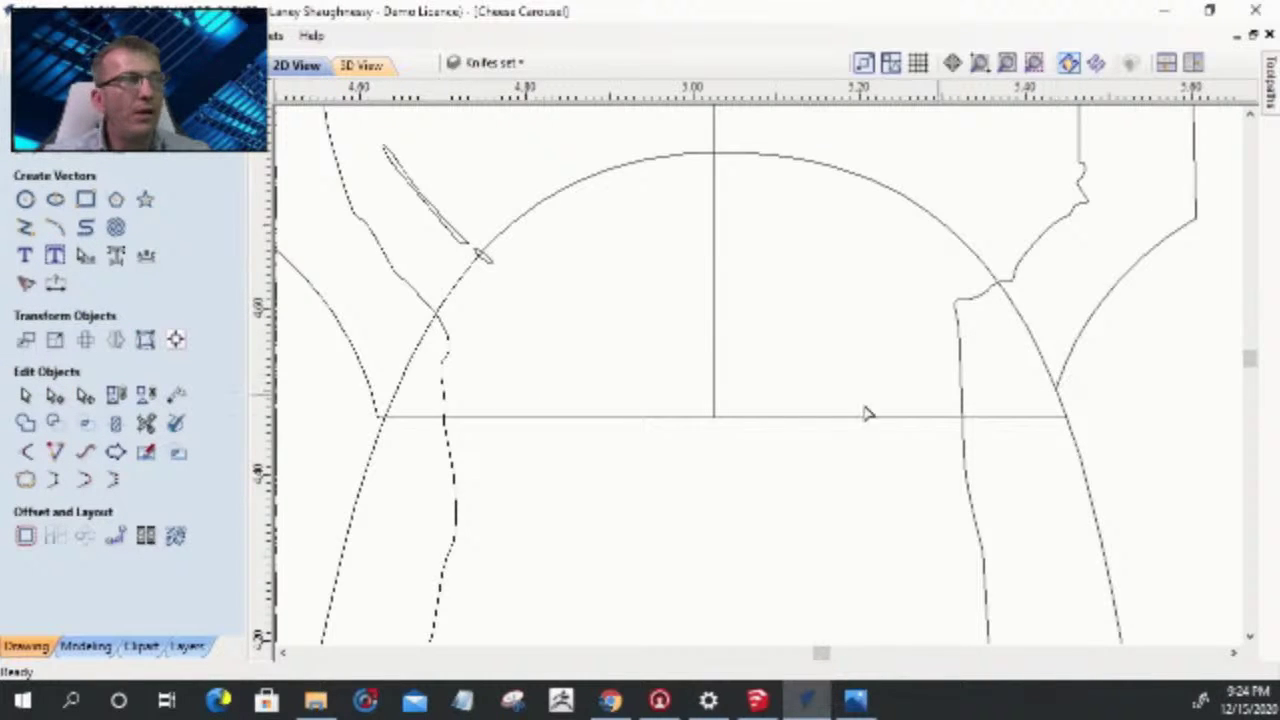
- Extend the right arc down to its intersection with the base line, and trim the base's short overhang beyond it
click(56, 452)
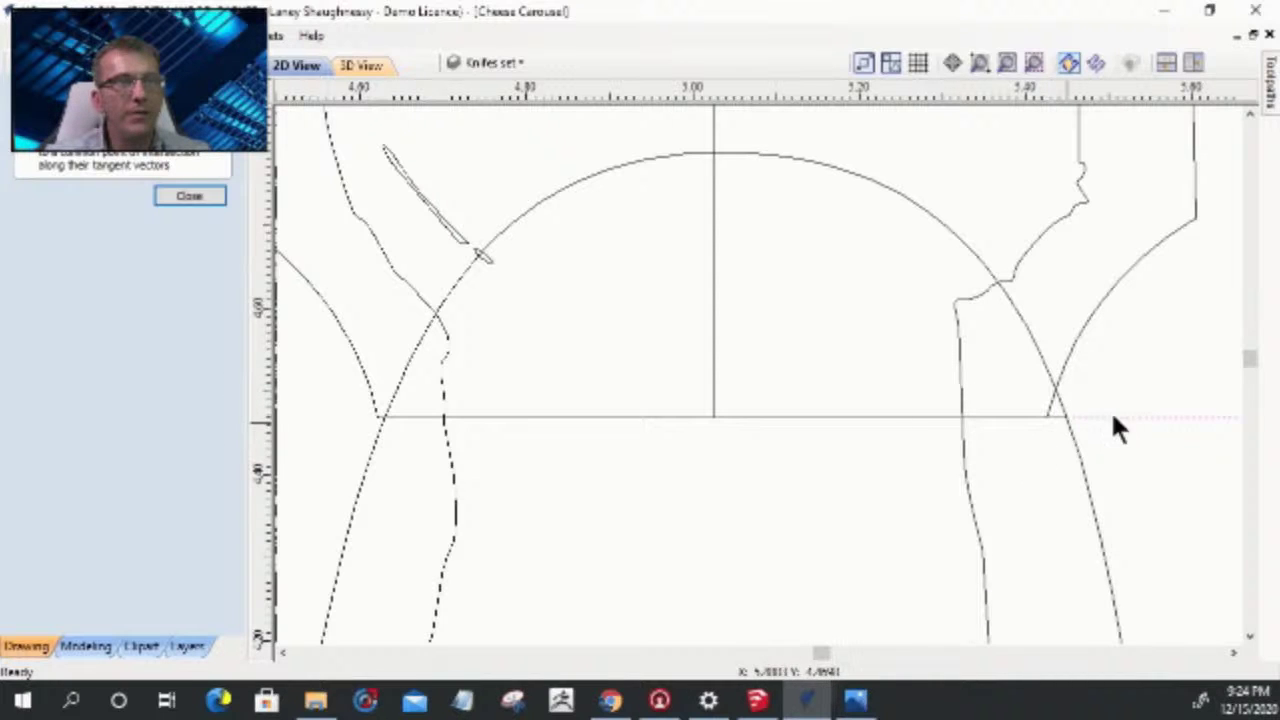
click(188, 196)
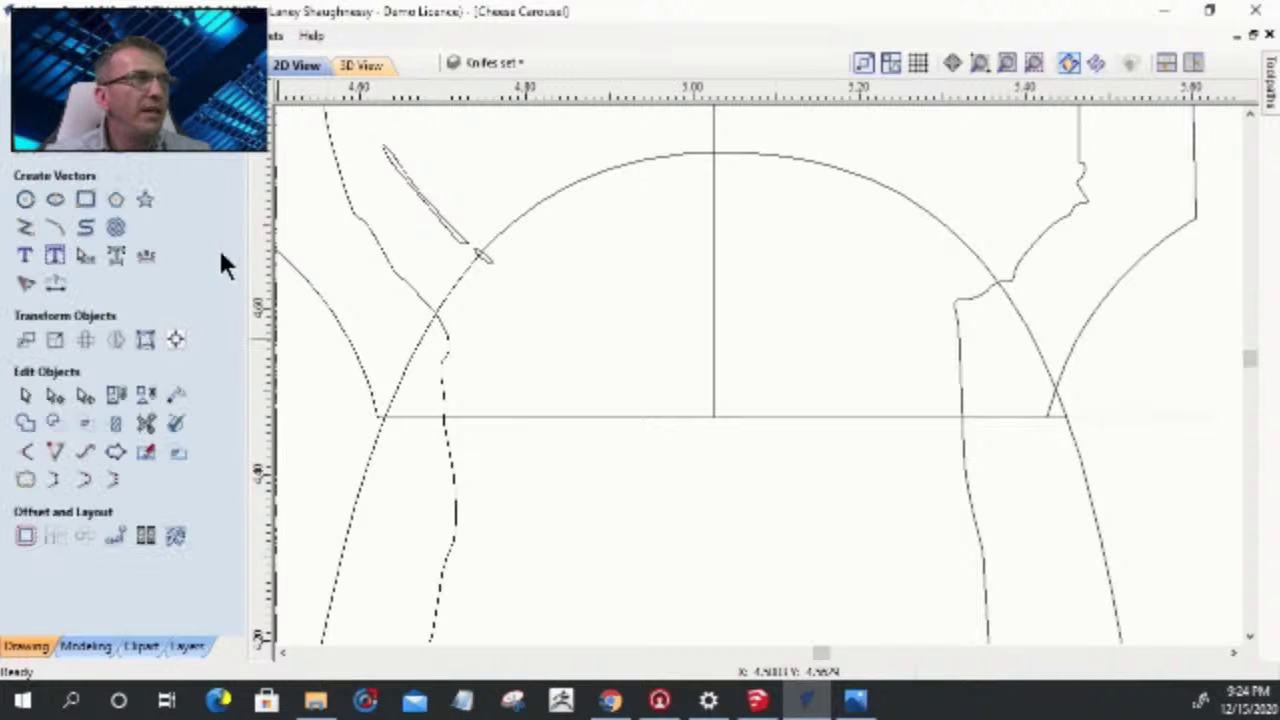
click(145, 423)
scroll(1080, 420, up, 3)
click(1095, 426)
scroll(1086, 443, down, 5)
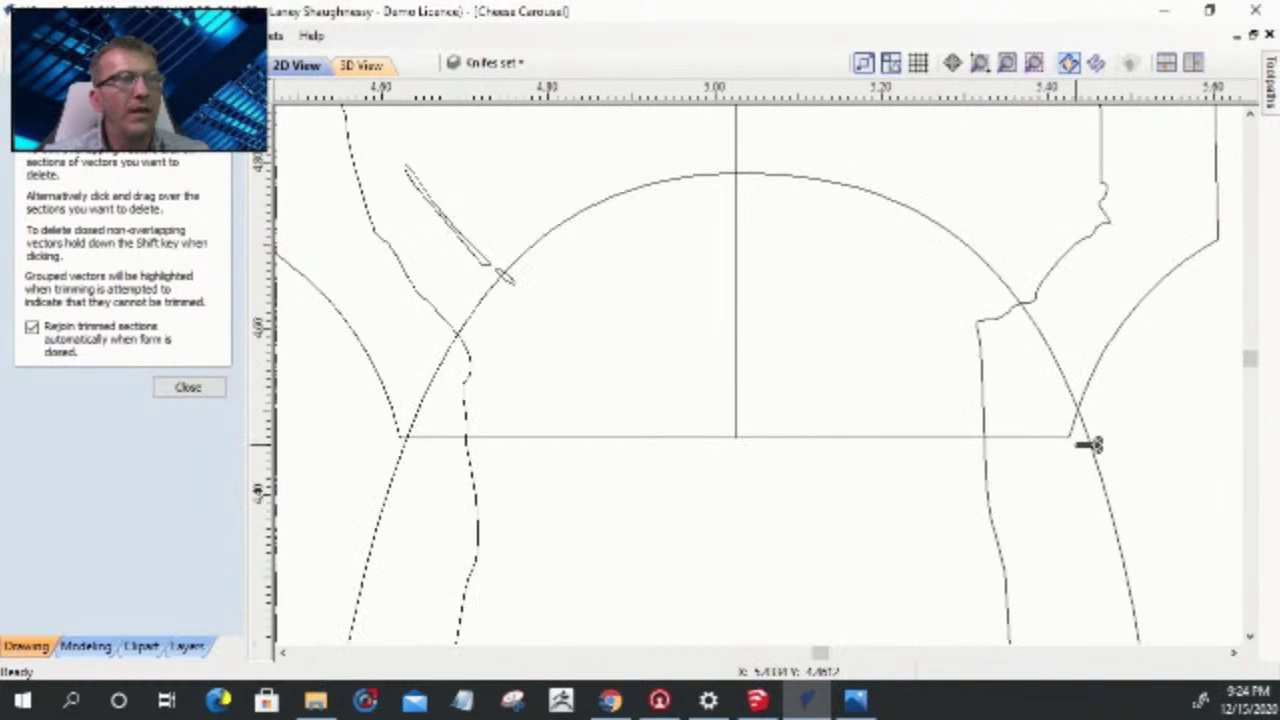
click(214, 388)
- Finish trimming and nudge the lower left corner node of the middle knife's blade pocket inward to meet the handle outline
click(717, 425)
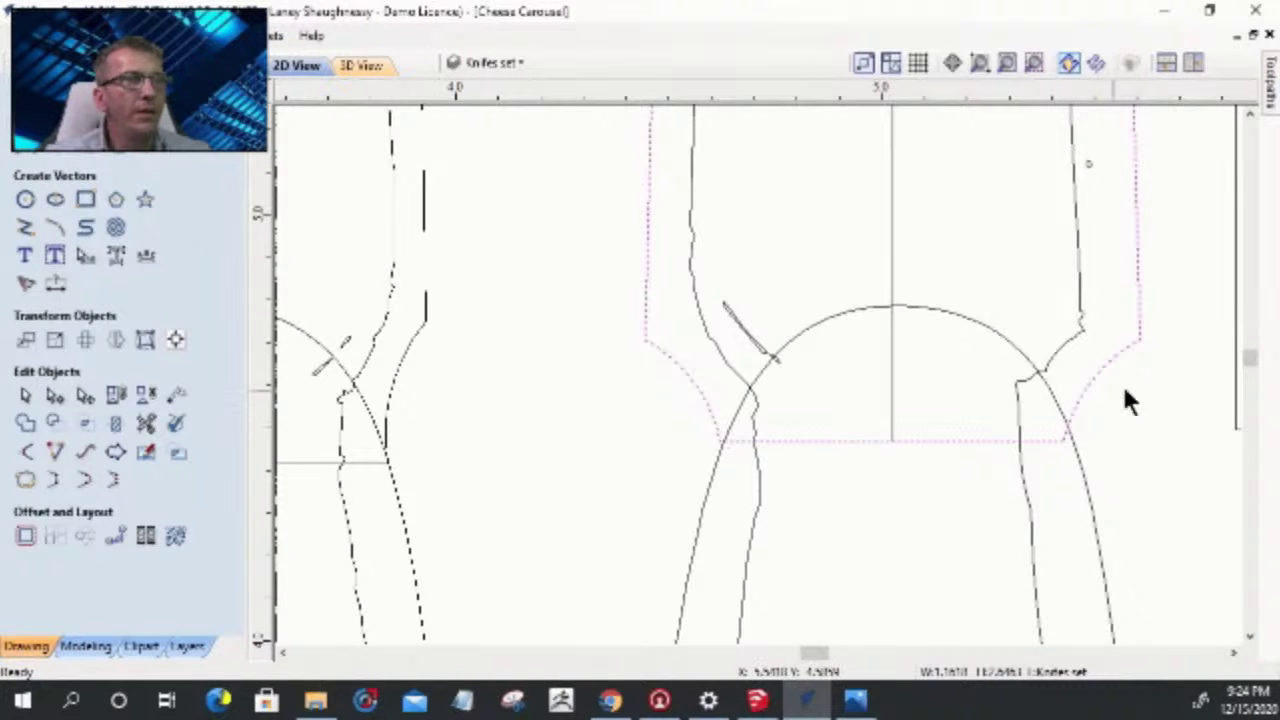
scroll(866, 370, down, 2)
scroll(870, 385, up, 3)
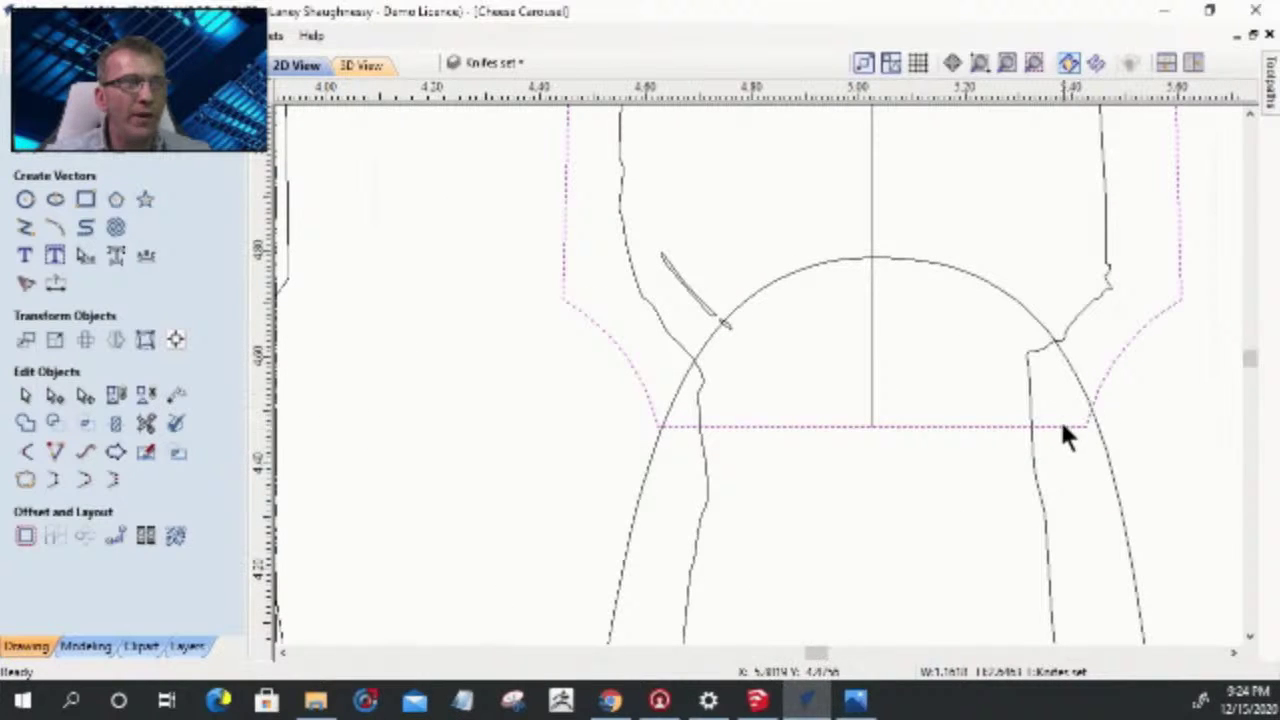
scroll(655, 437, up, 3)
scroll(651, 437, down, 2)
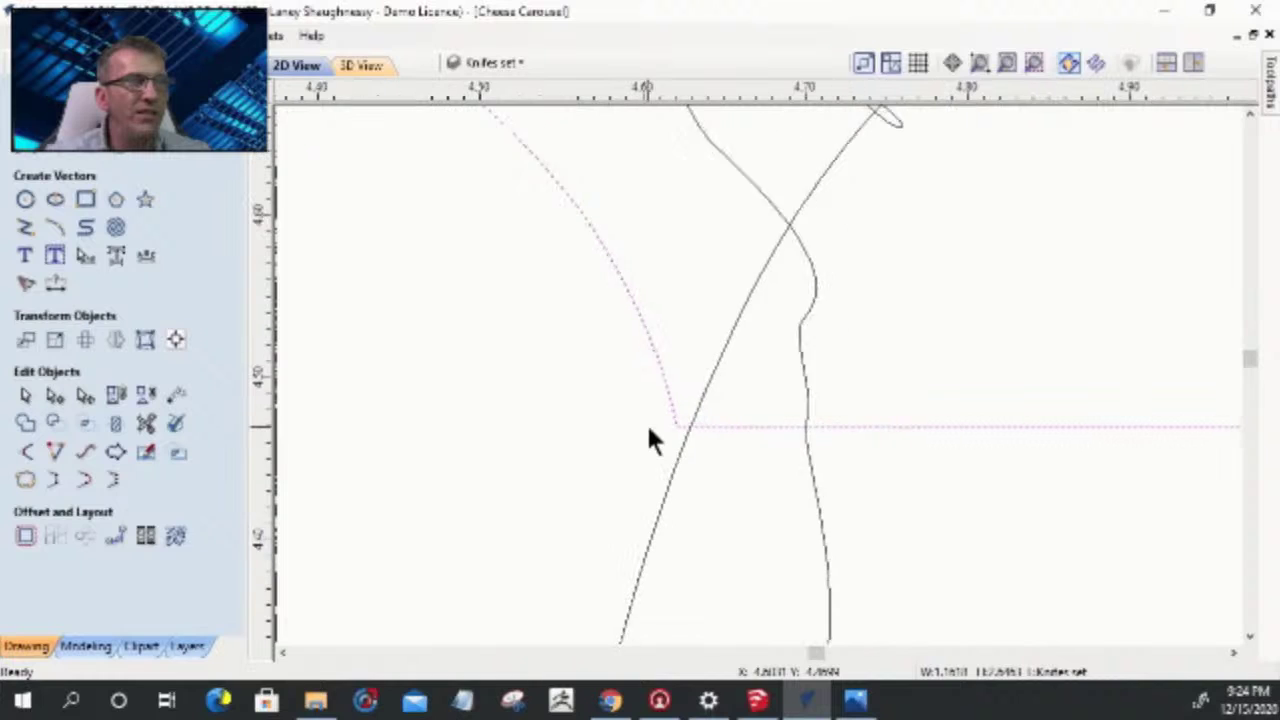
click(85, 397)
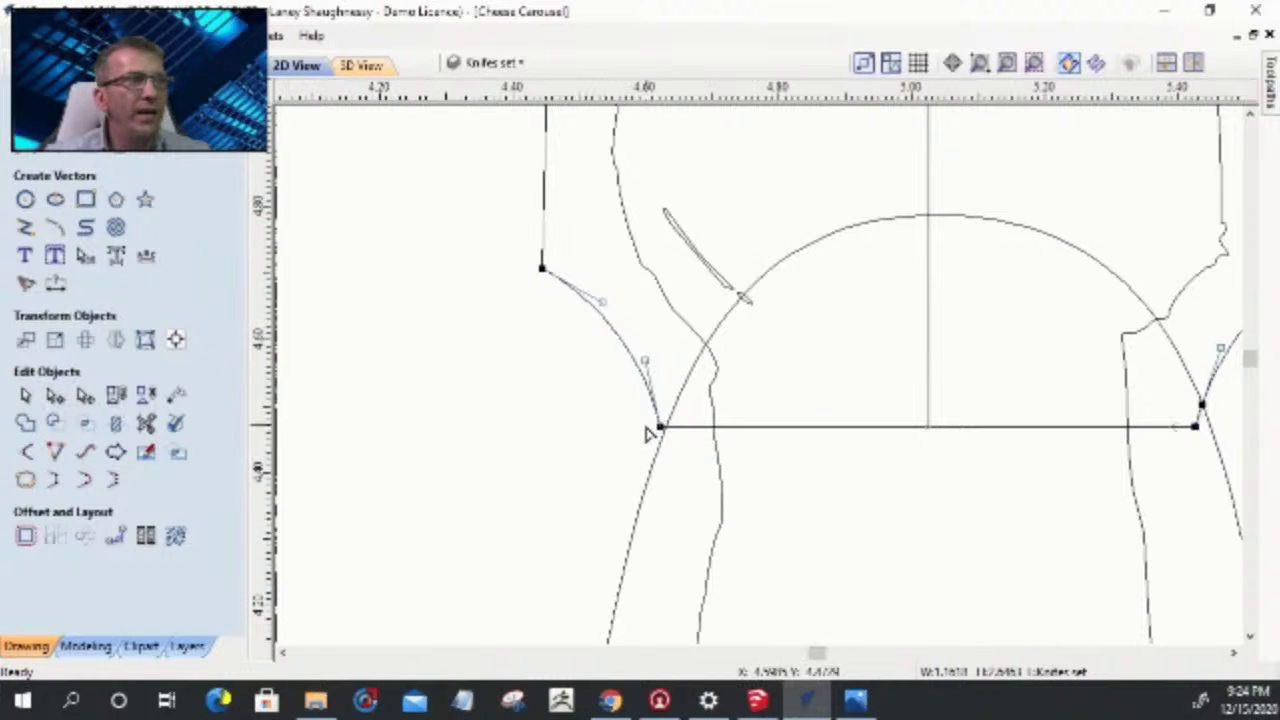
click(660, 428)
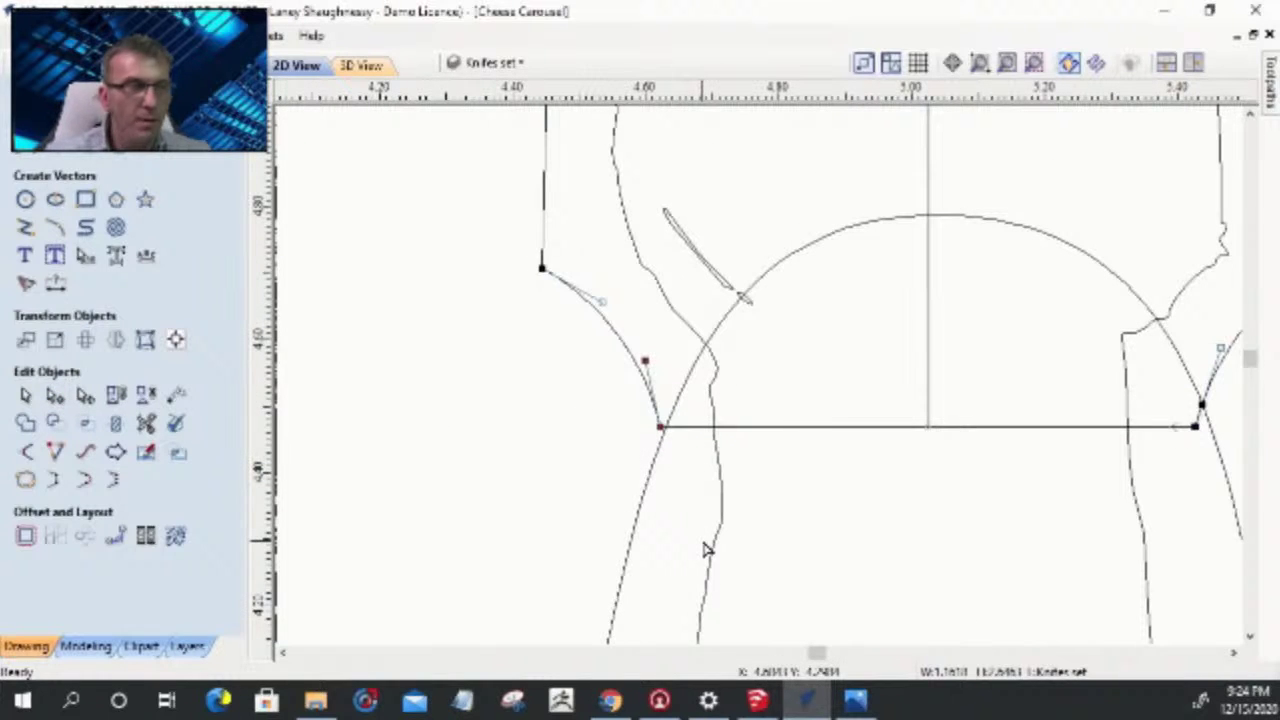
key(Right)
key(Right)
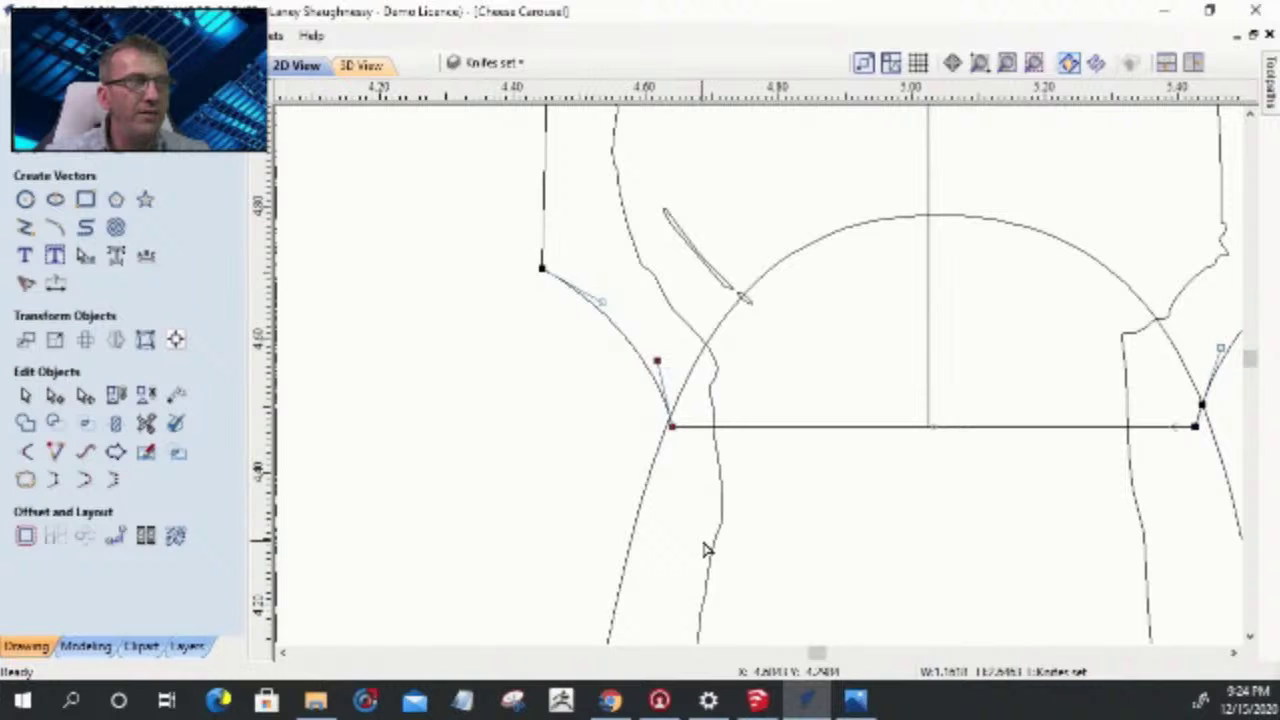
key(Left)
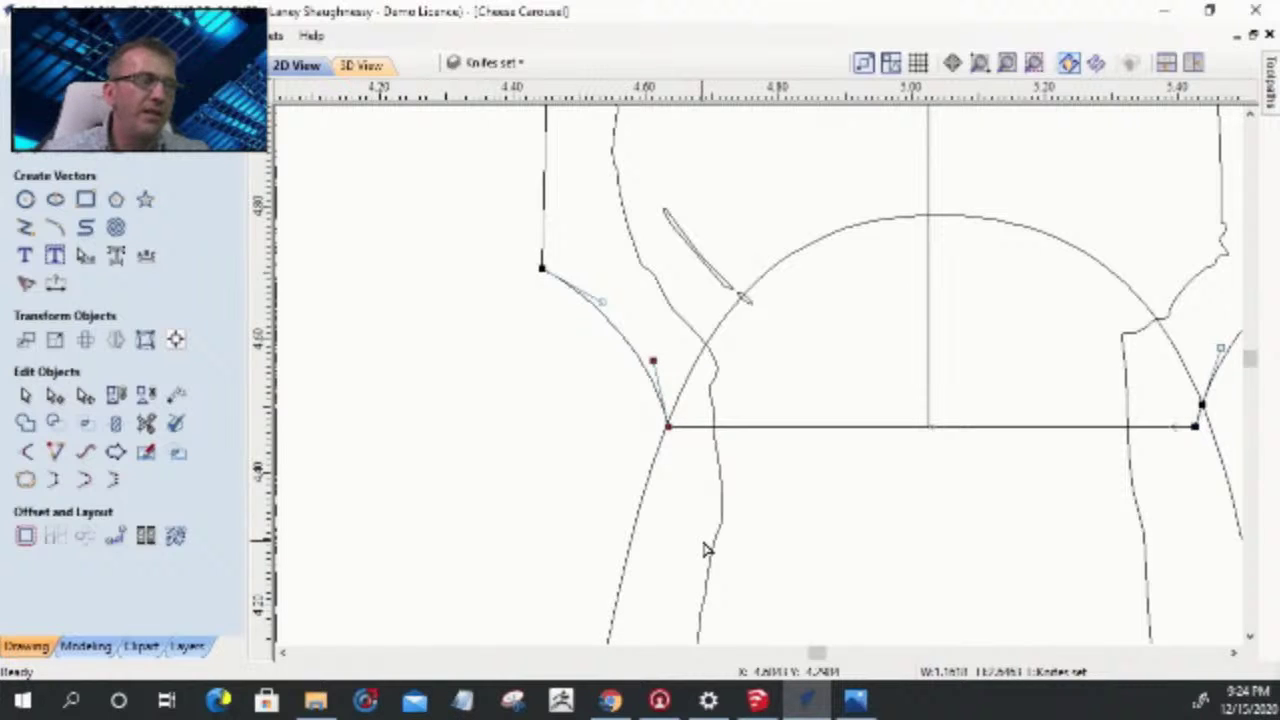
- Delete the rough traced vectors of the left and middle knives, along with the middle knife's vertical centre line
scroll(694, 546, down, 3)
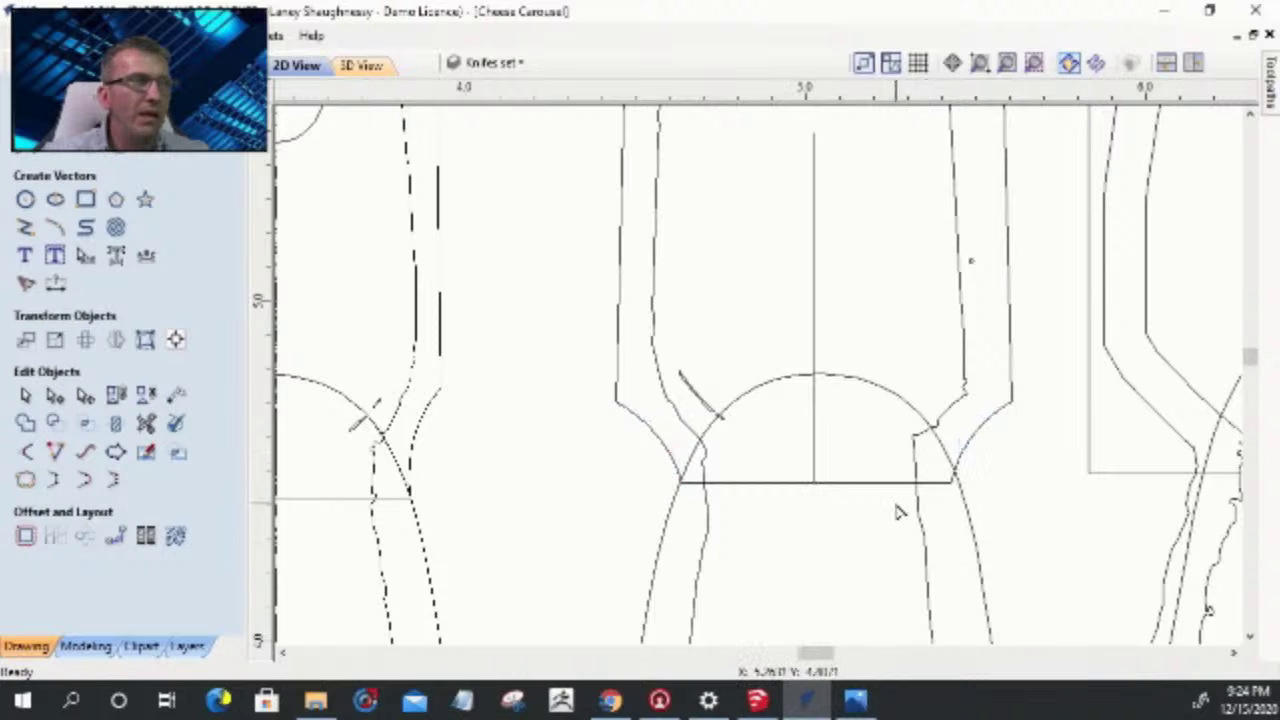
scroll(845, 536, down, 3)
scroll(845, 536, down, 5)
scroll(843, 572, up, 3)
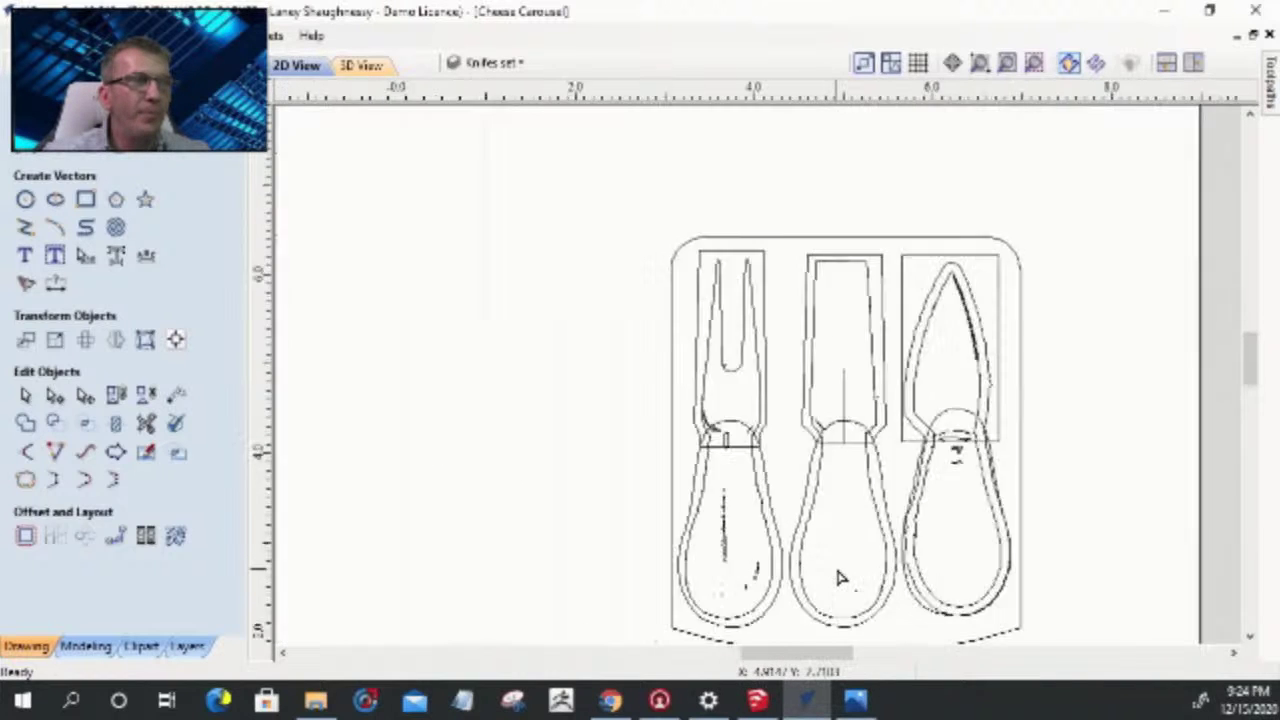
scroll(700, 390, down, 3)
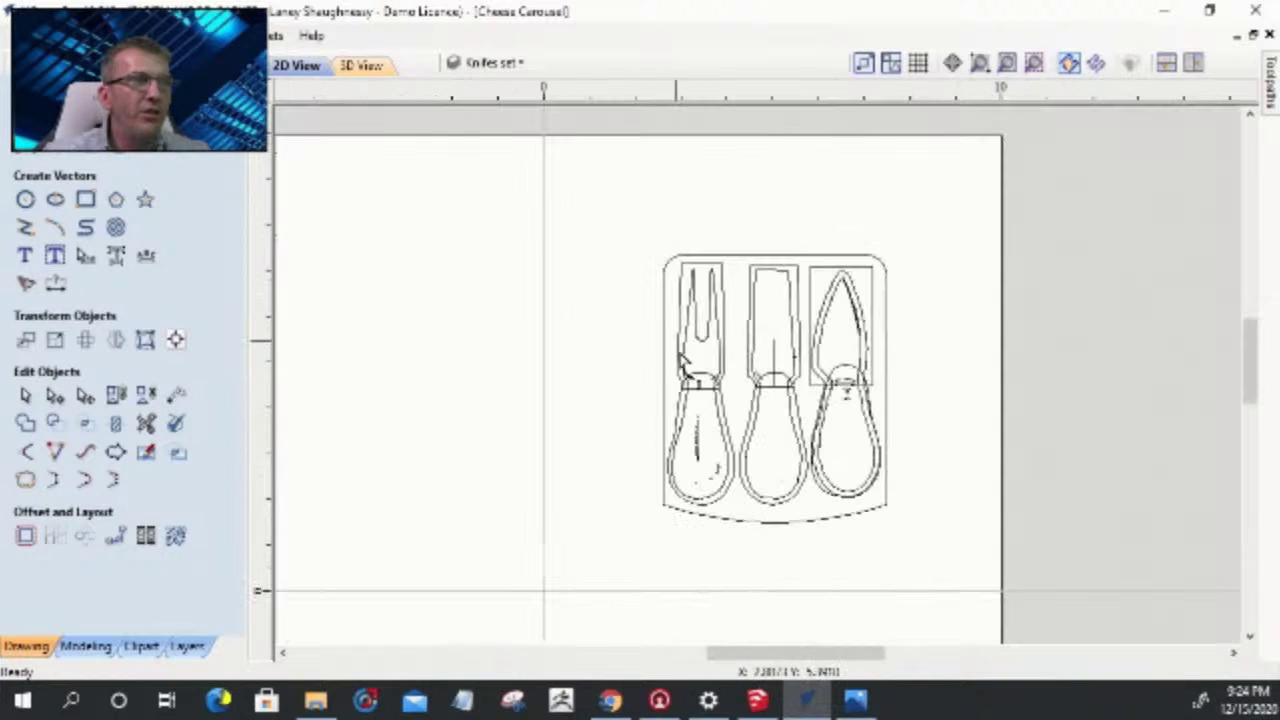
double_click(717, 432)
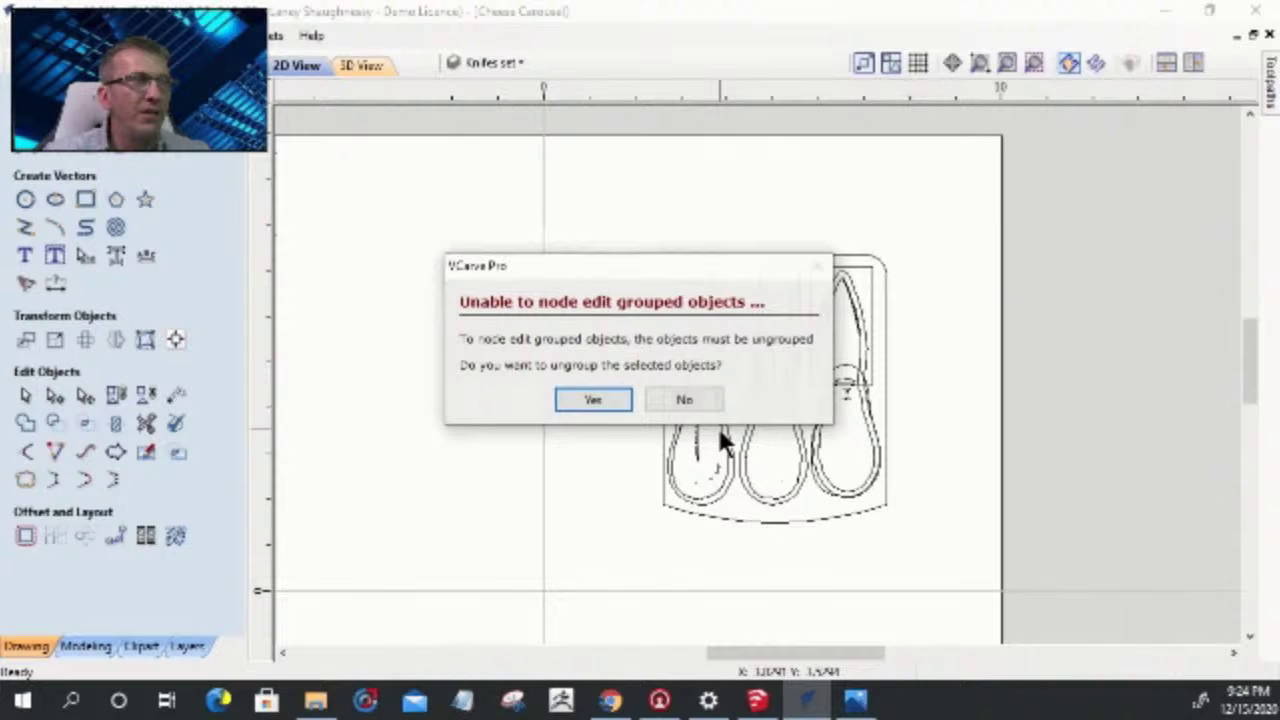
key(Escape)
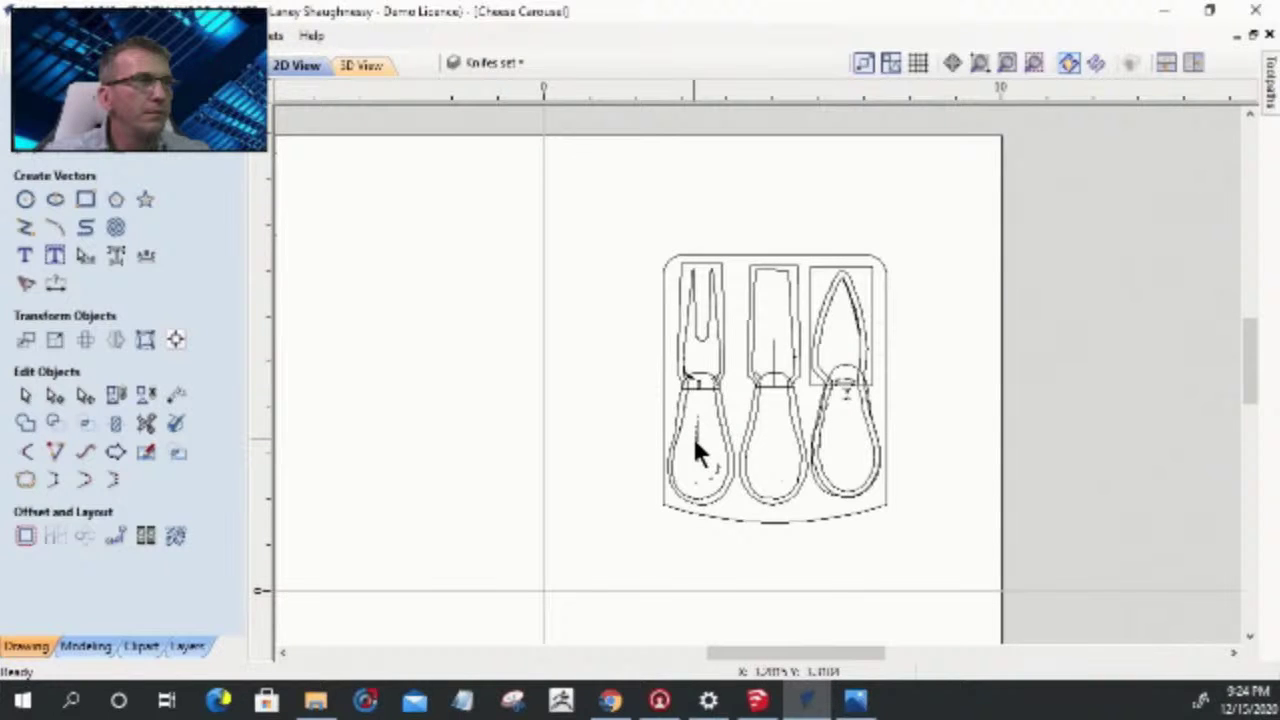
click(755, 435)
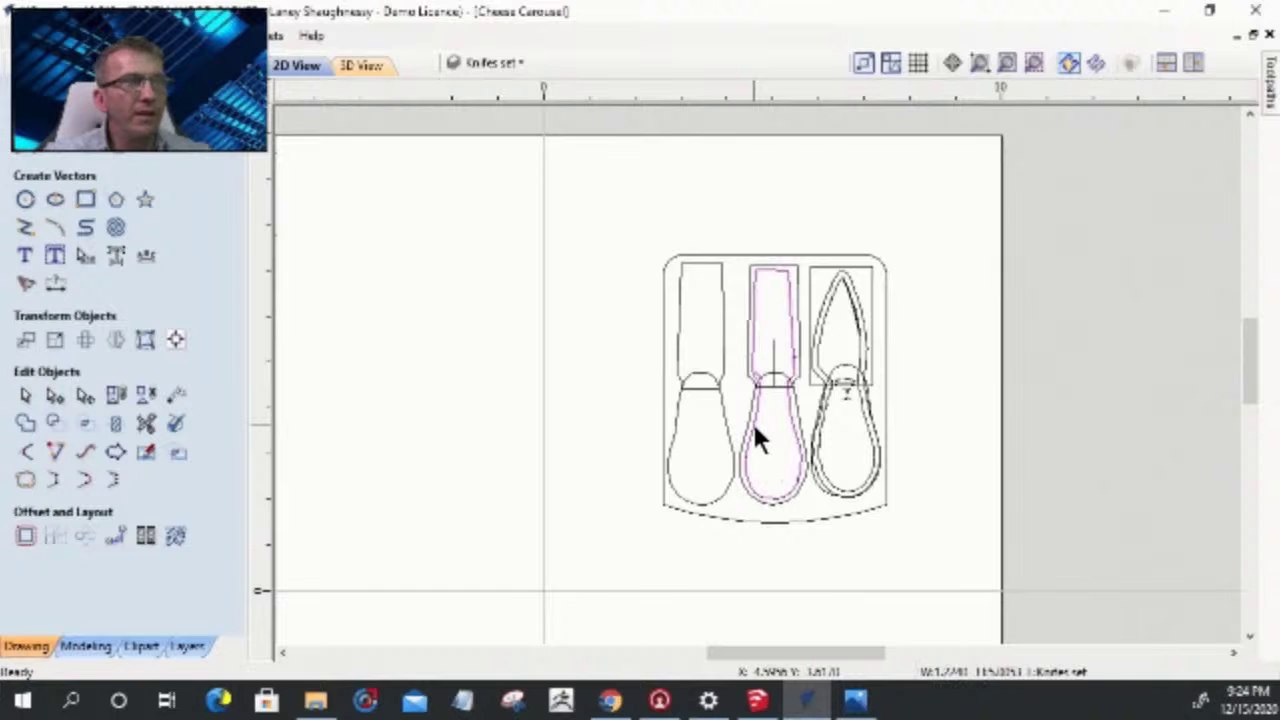
key(Escape)
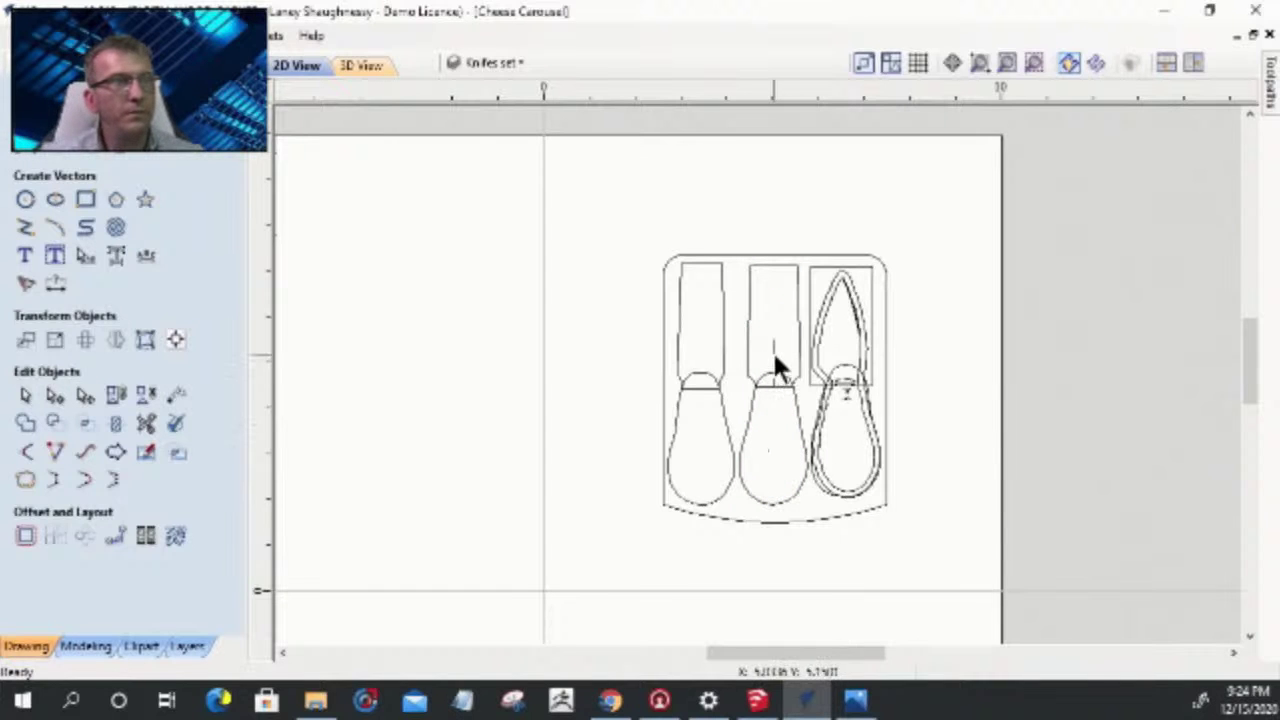
scroll(772, 398, up, 3)
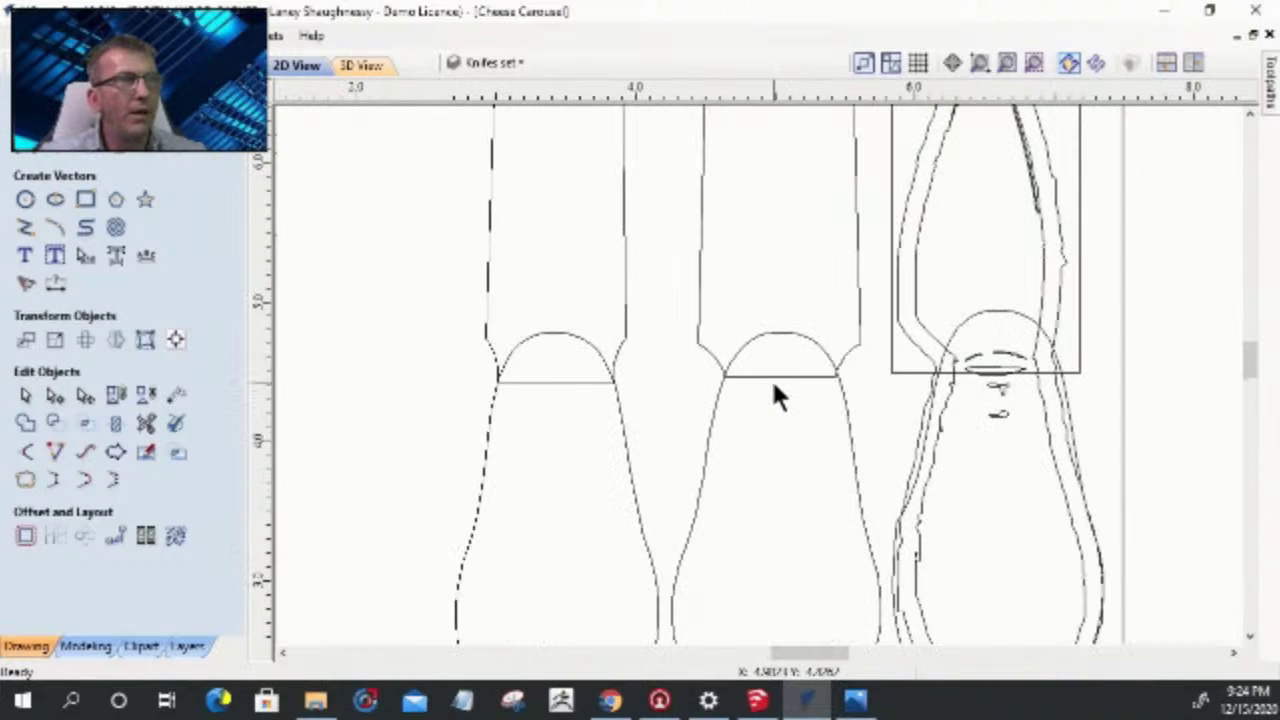
click(730, 305)
scroll(730, 305, down, 5)
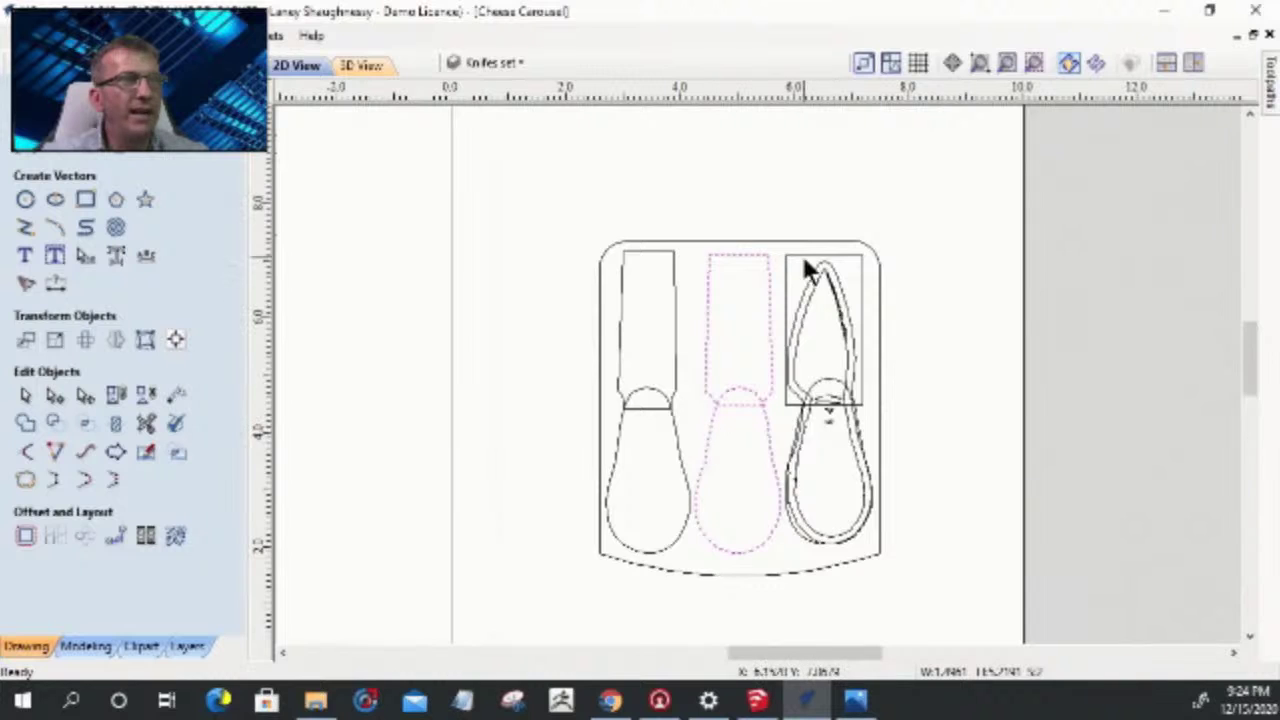
scroll(805, 268, up, 4)
click(765, 536)
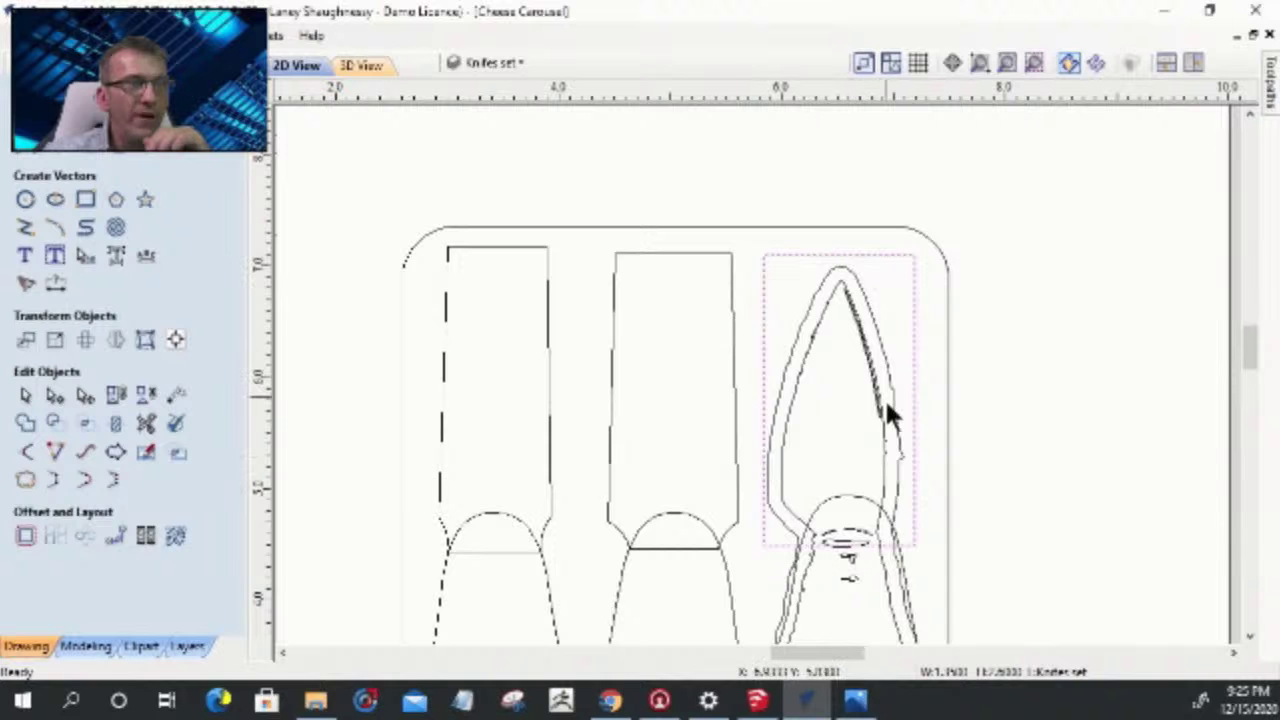
scroll(905, 465, down, 4)
scroll(920, 557, up, 3)
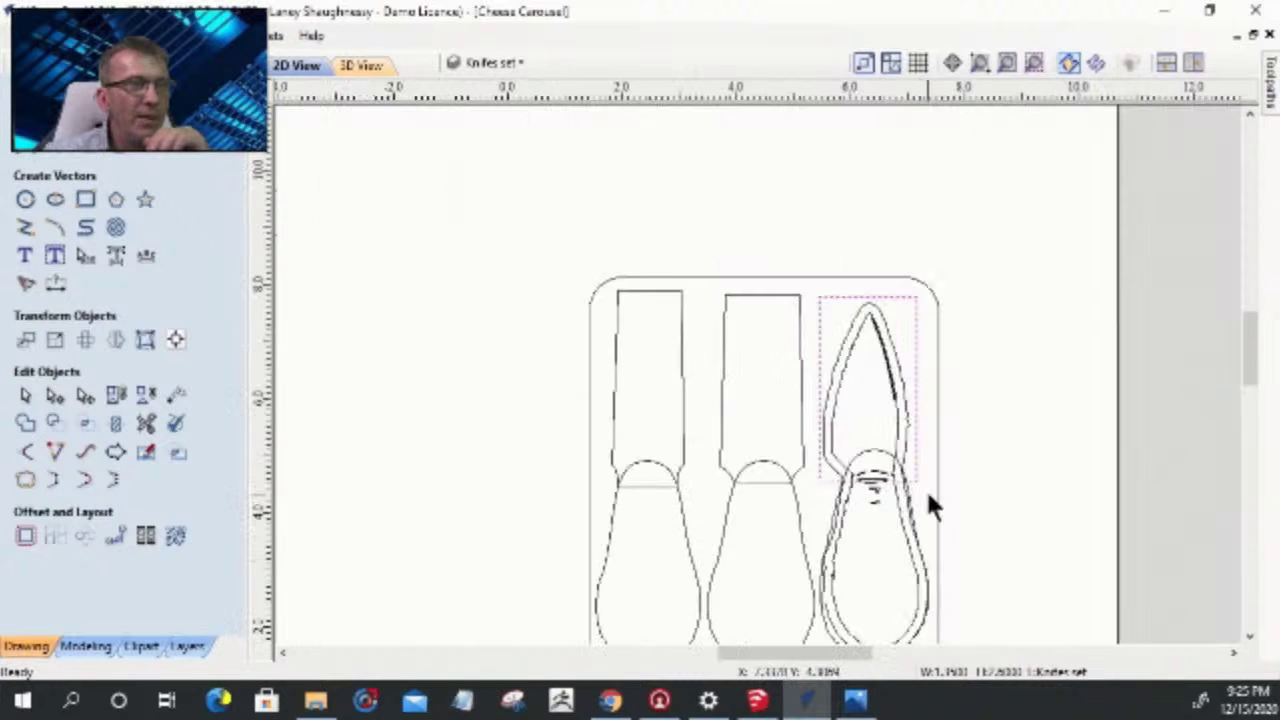
scroll(881, 622, up, 3)
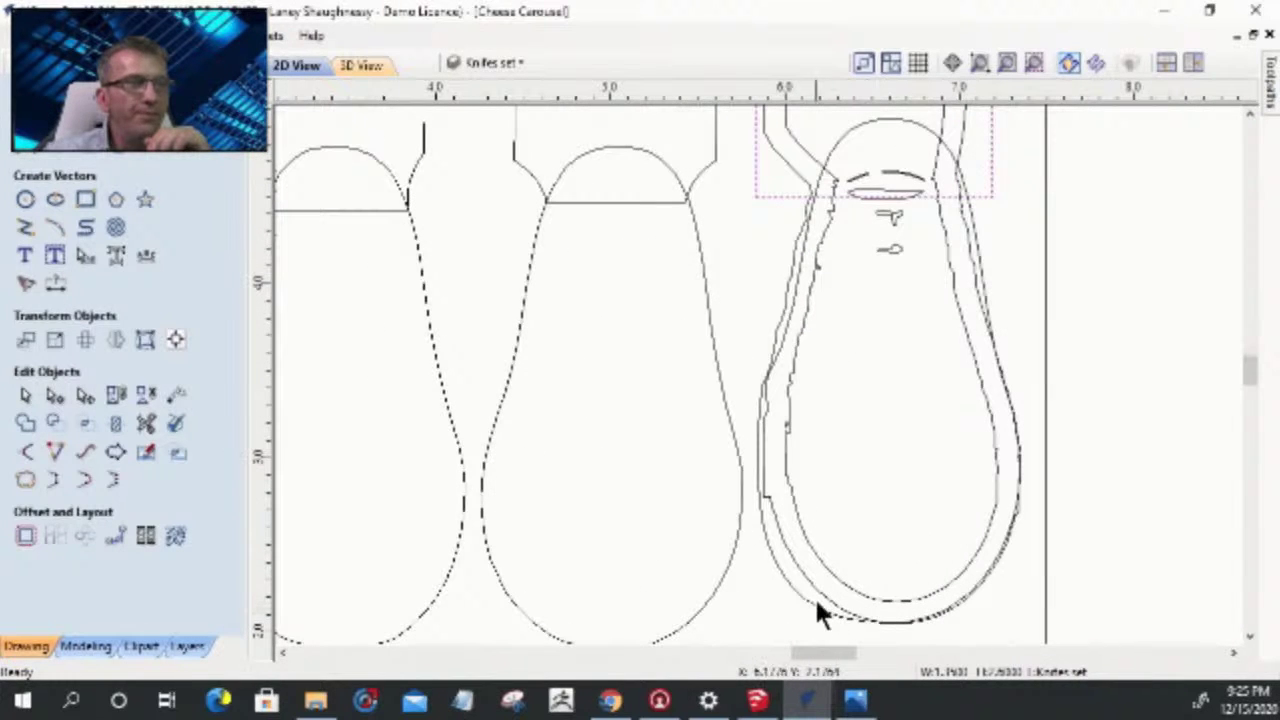
- Smooth the sharp node on the left side of the right knife's handle outline
click(788, 590)
scroll(766, 400, up, 4)
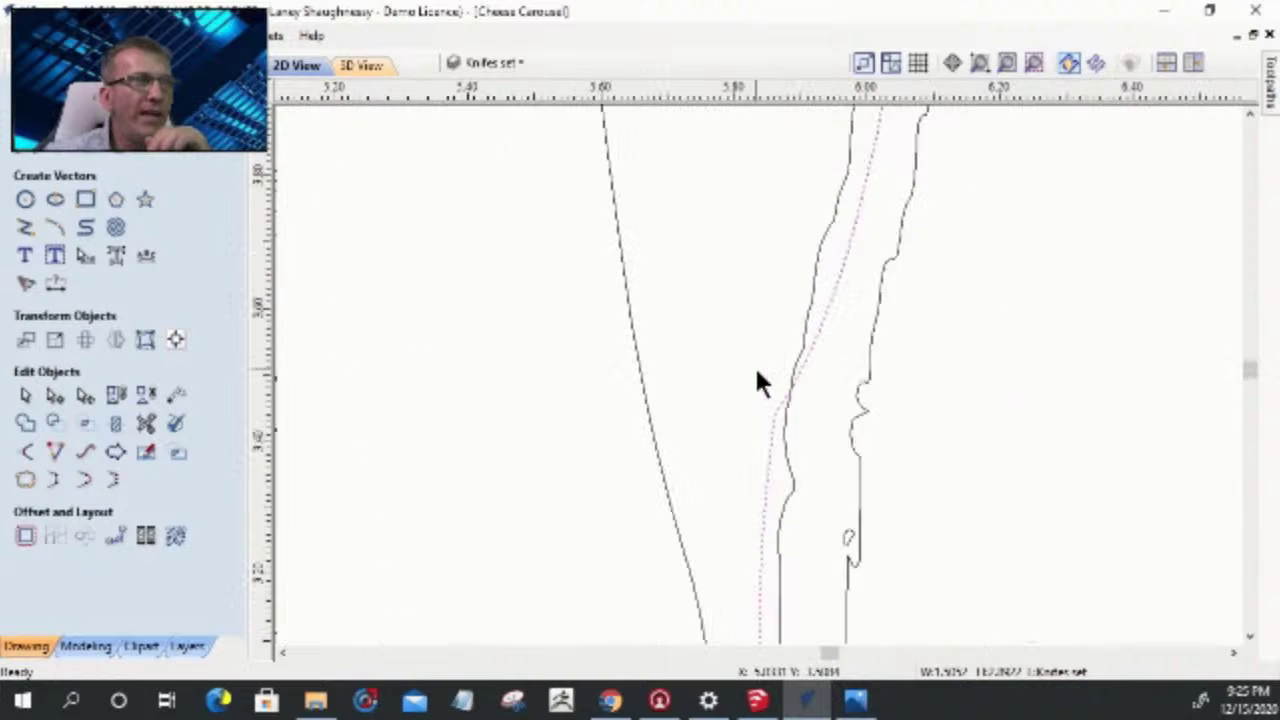
click(55, 397)
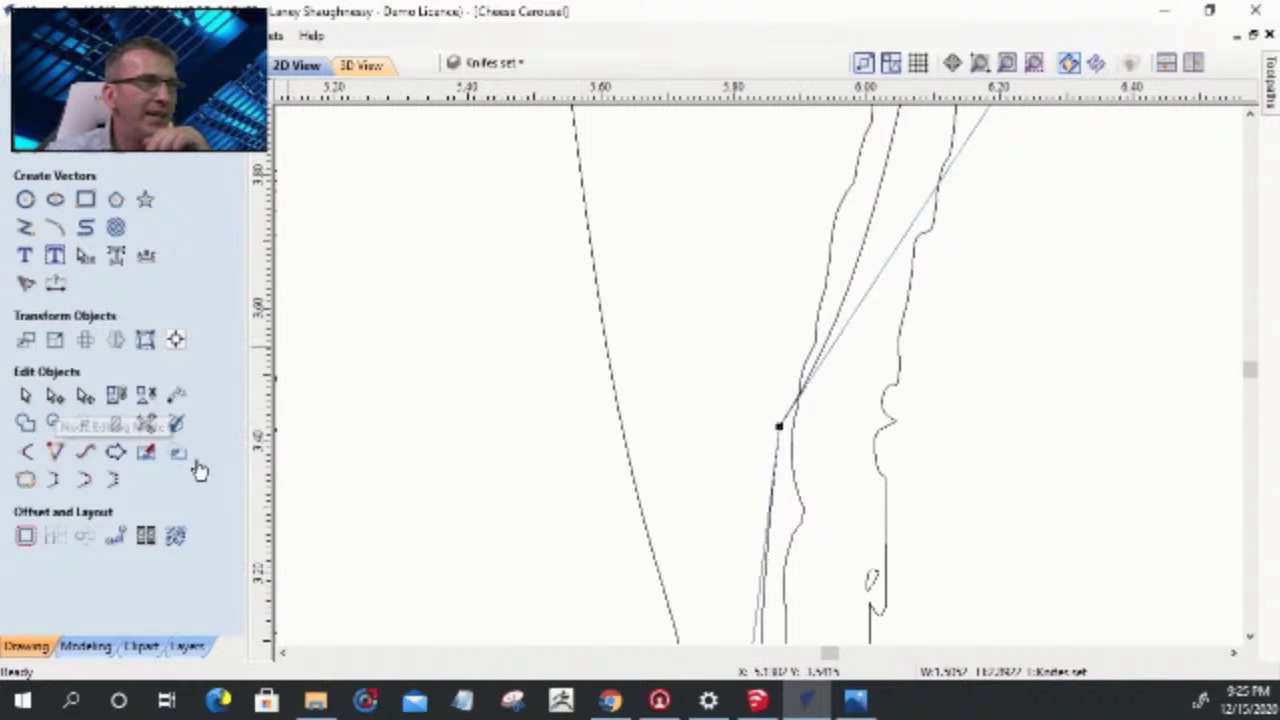
right_click(781, 428)
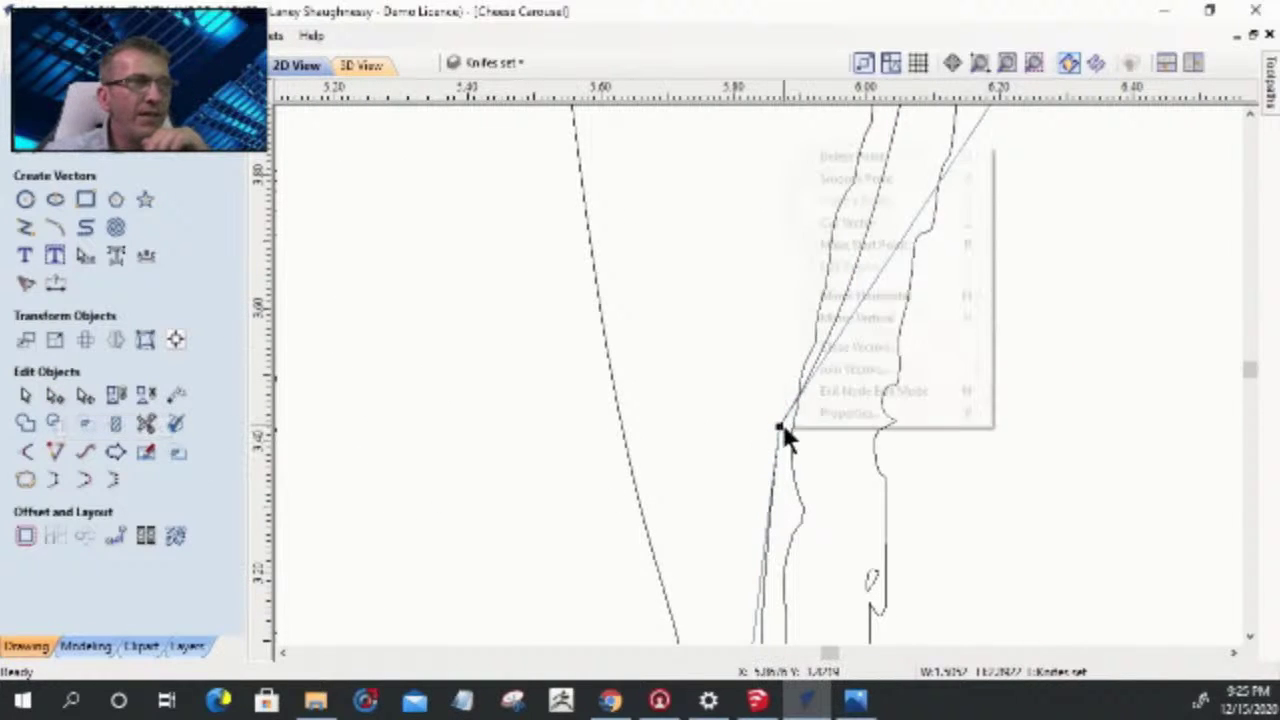
click(823, 178)
scroll(843, 467, down, 1)
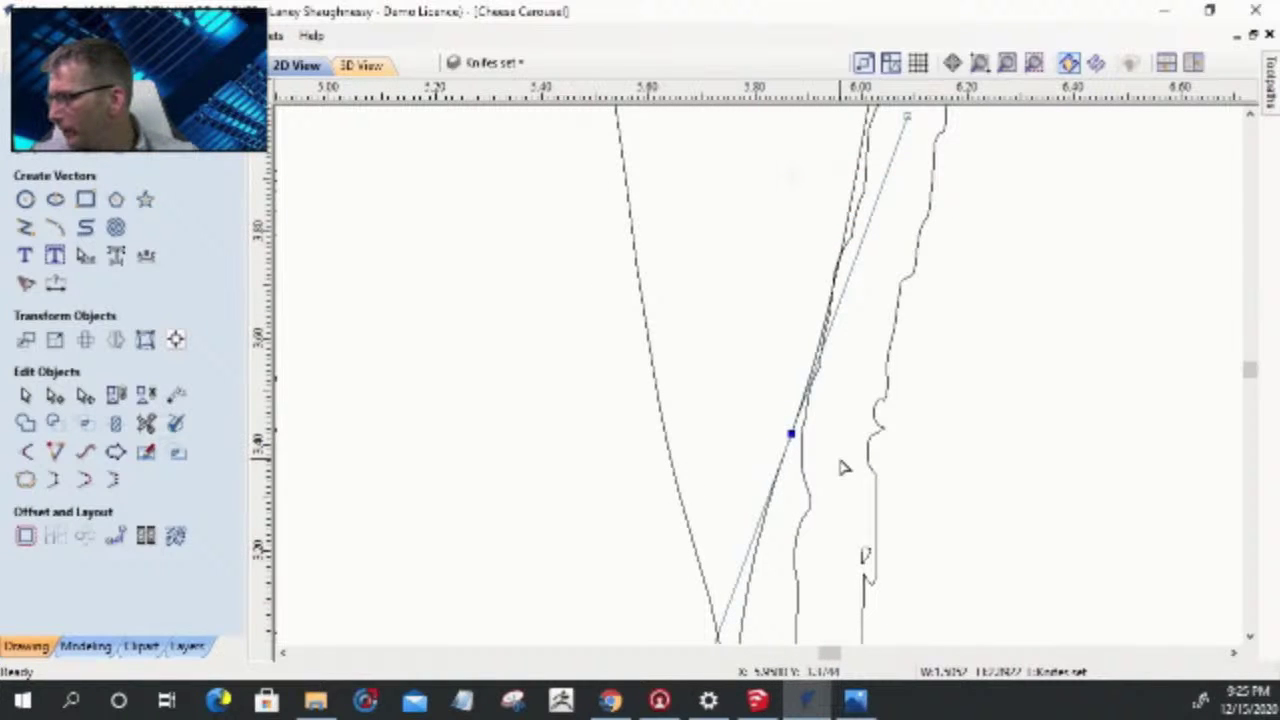
- Move the smoothed left node slightly inward and adjust its lower control handle so the curve follows the traced knife edge
scroll(726, 380, down, 4)
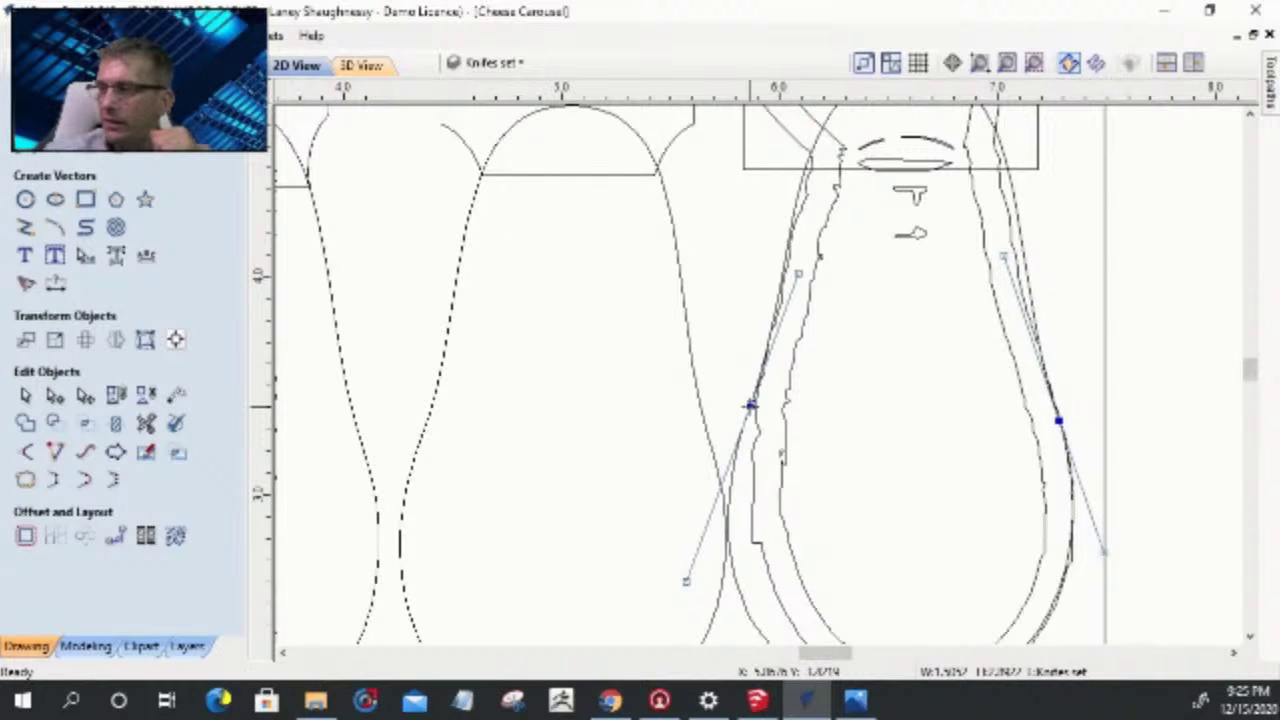
click(758, 401)
drag(758, 401, 755, 407)
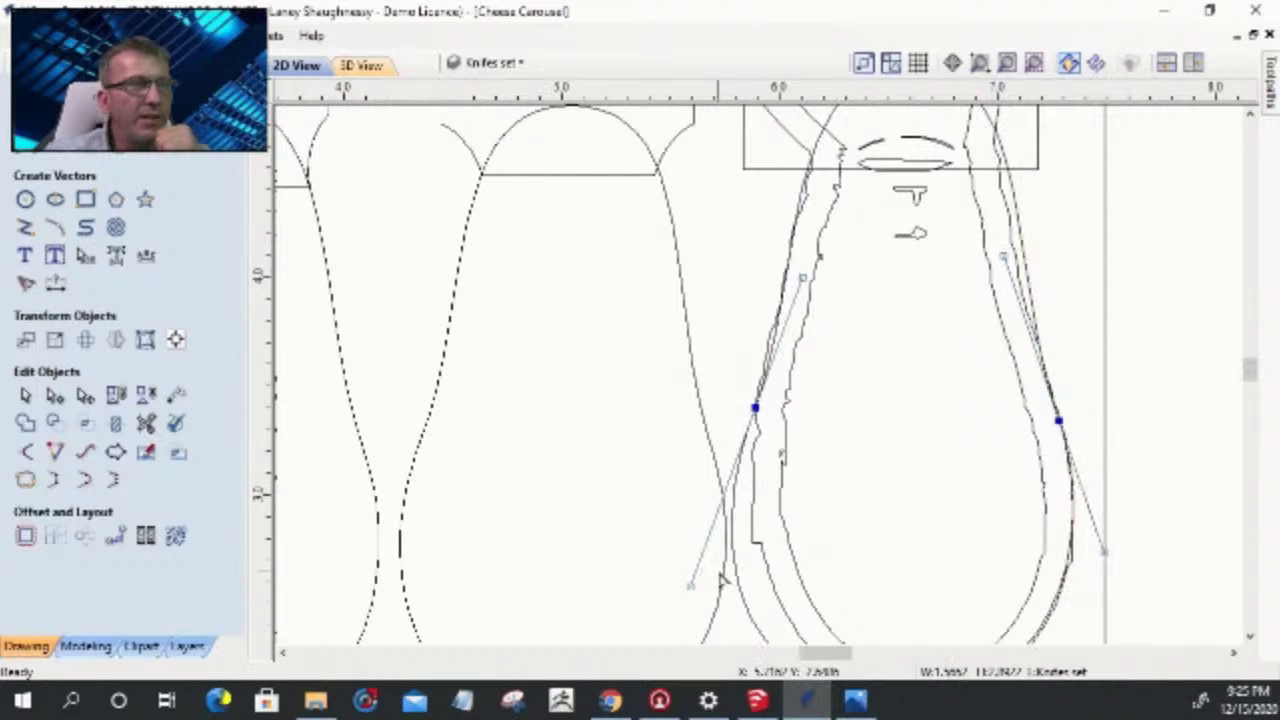
drag(690, 585, 741, 589)
scroll(800, 400, down, 2)
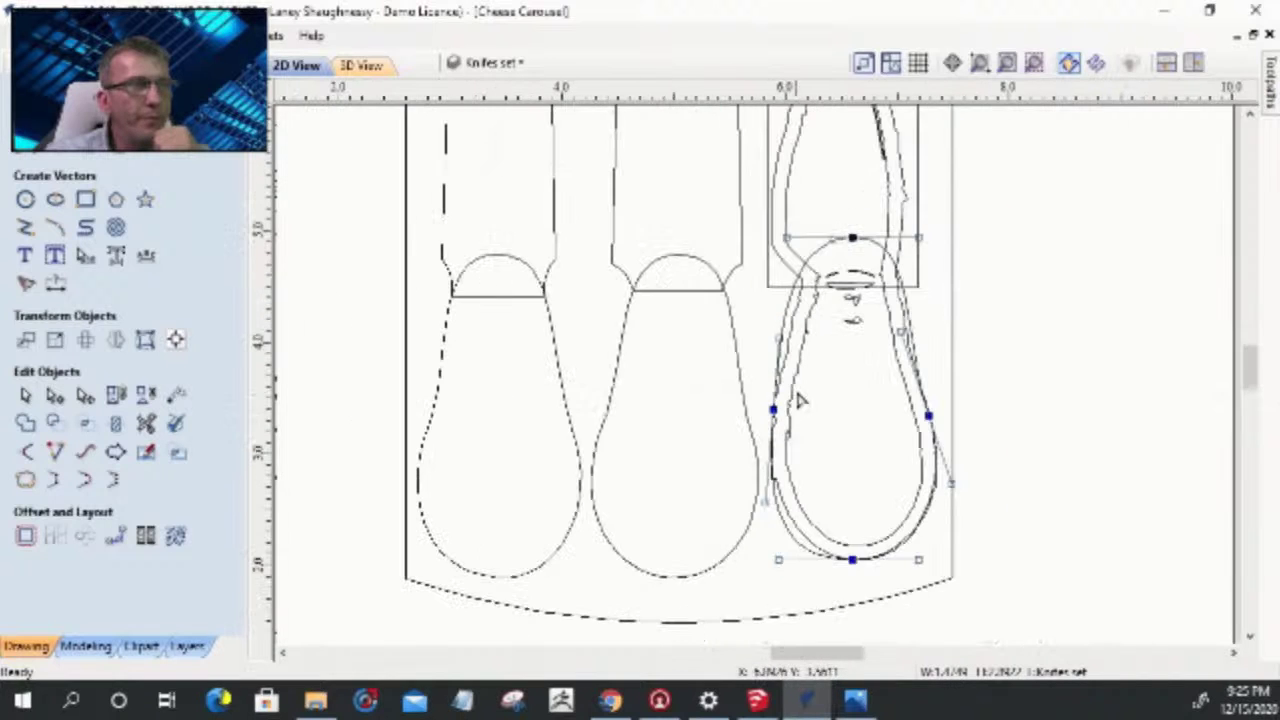
- Shorten the left control handle of the right knife outline's bottom node to fit the lower left curve to the trace
scroll(783, 562, up, 1)
drag(777, 558, 808, 558)
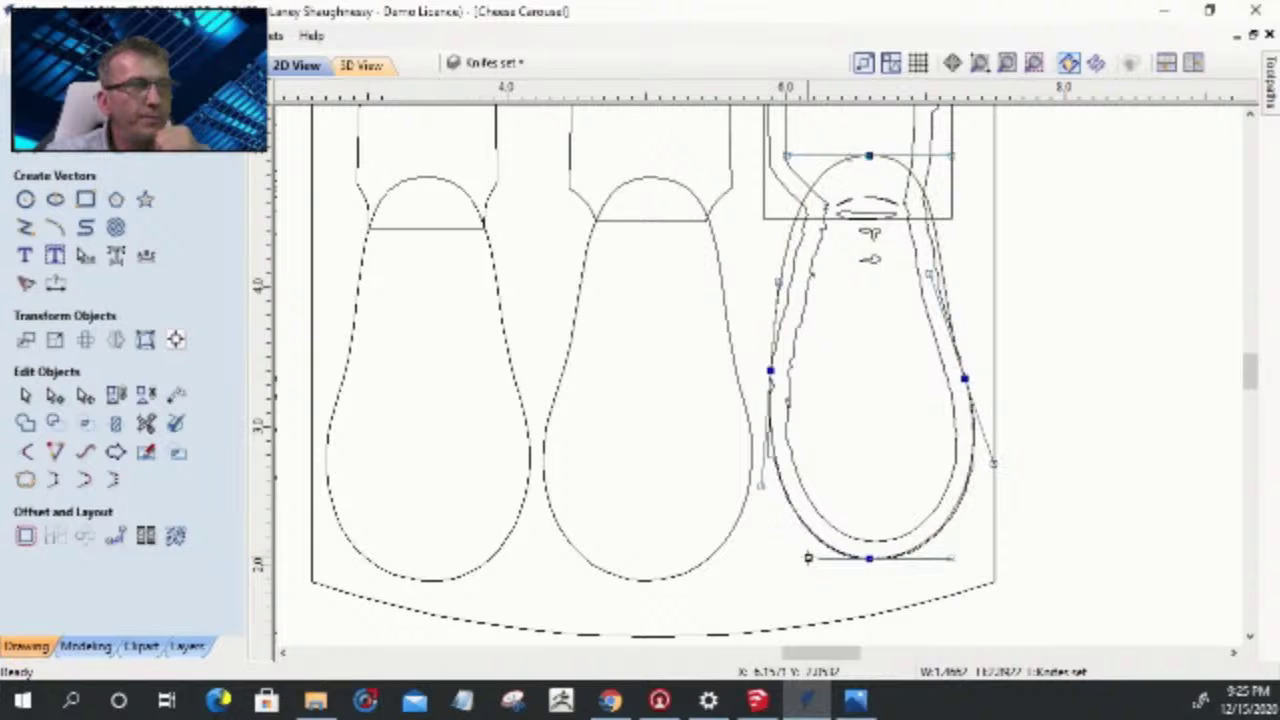
scroll(806, 557, up, 1)
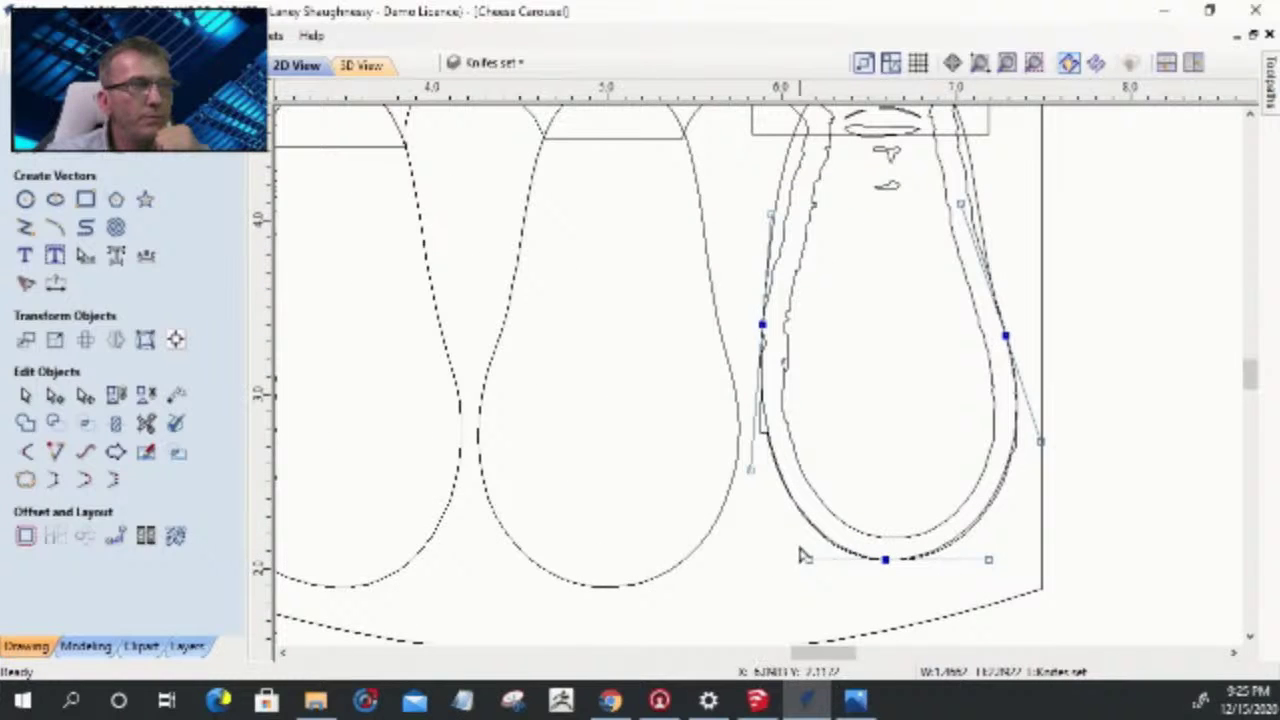
drag(808, 558, 796, 557)
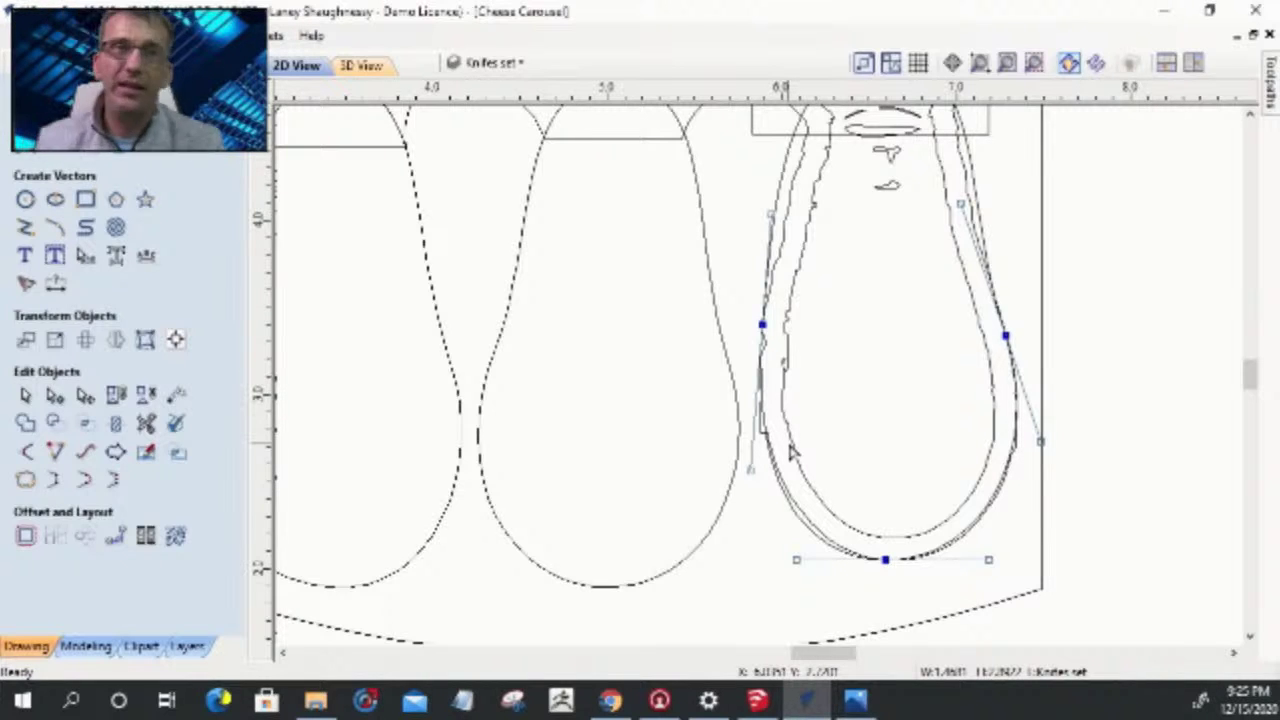
- Draw a straight vertical centre line about 2.2 inches long from the middle knife's neck line up through its blade
scroll(837, 406, down, 6)
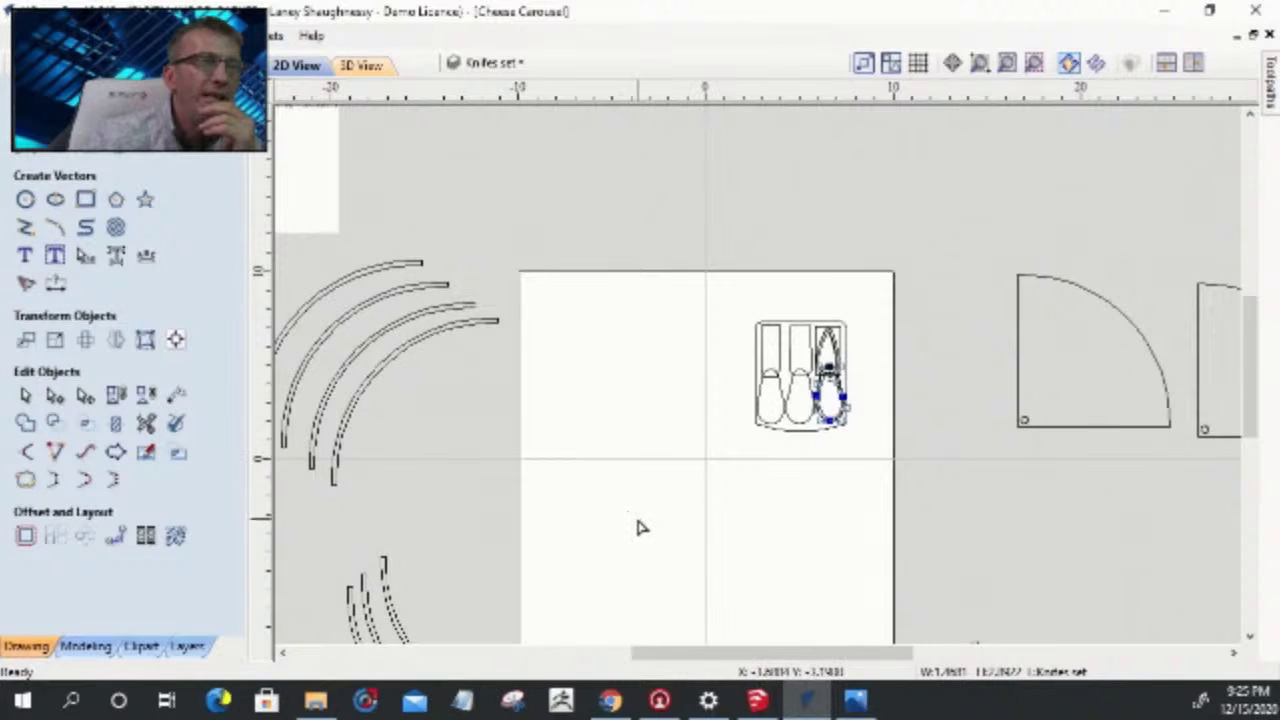
scroll(790, 420, up, 4)
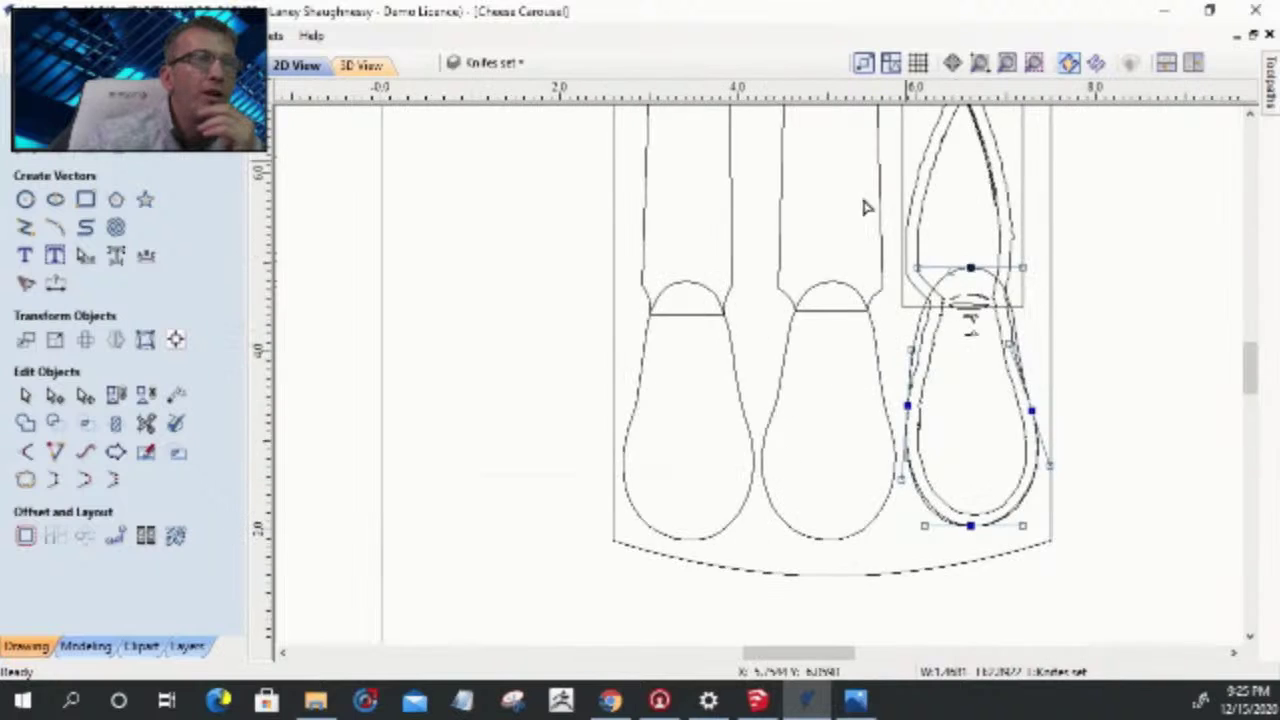
scroll(866, 206, down, 2)
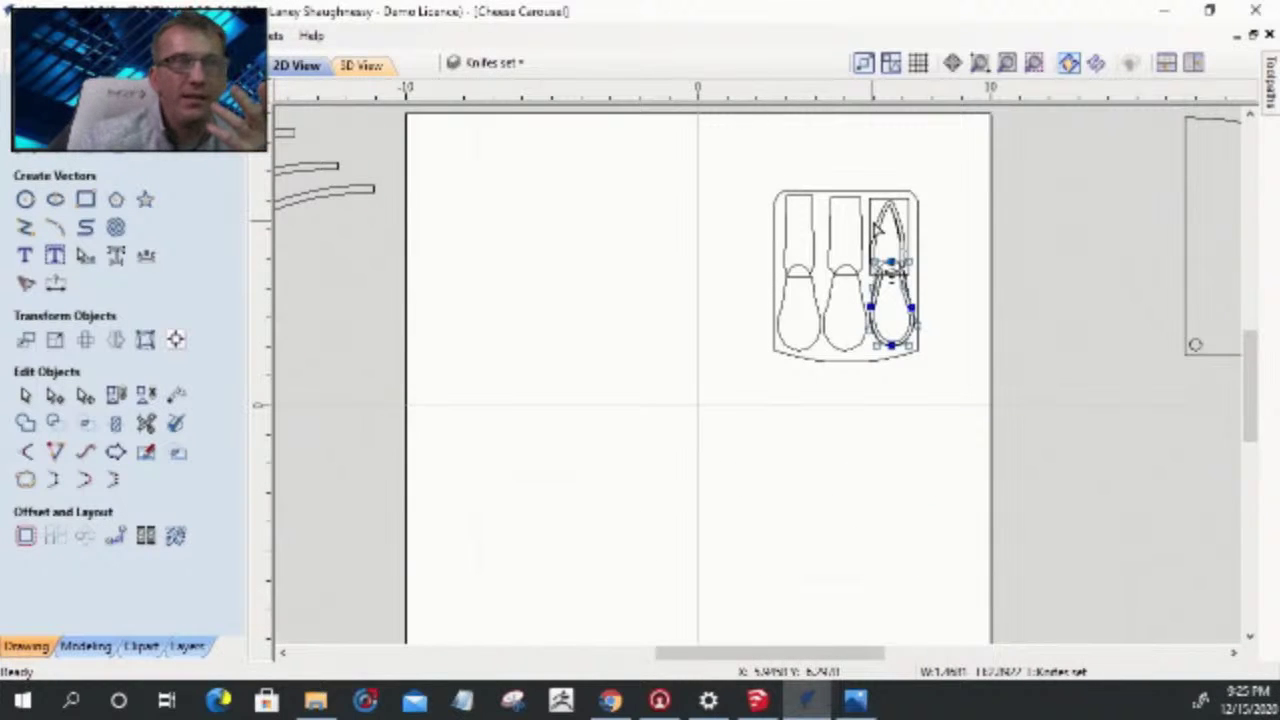
scroll(876, 229, up, 3)
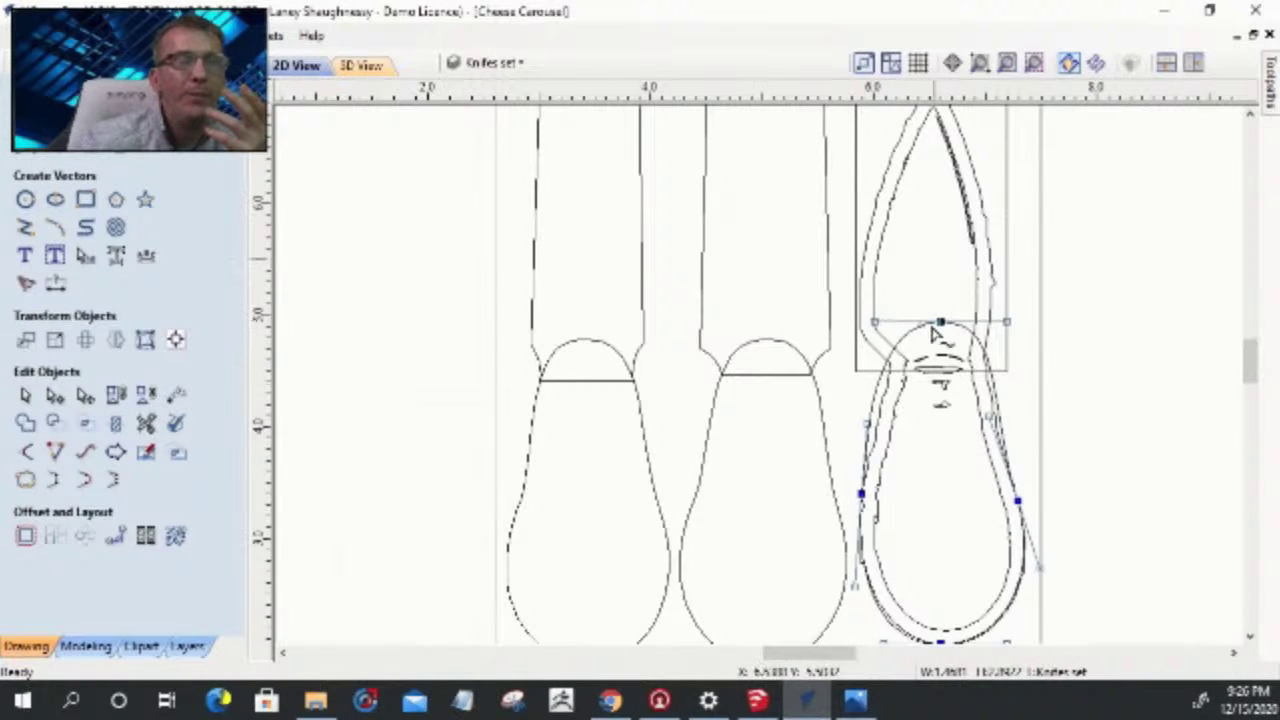
click(25, 227)
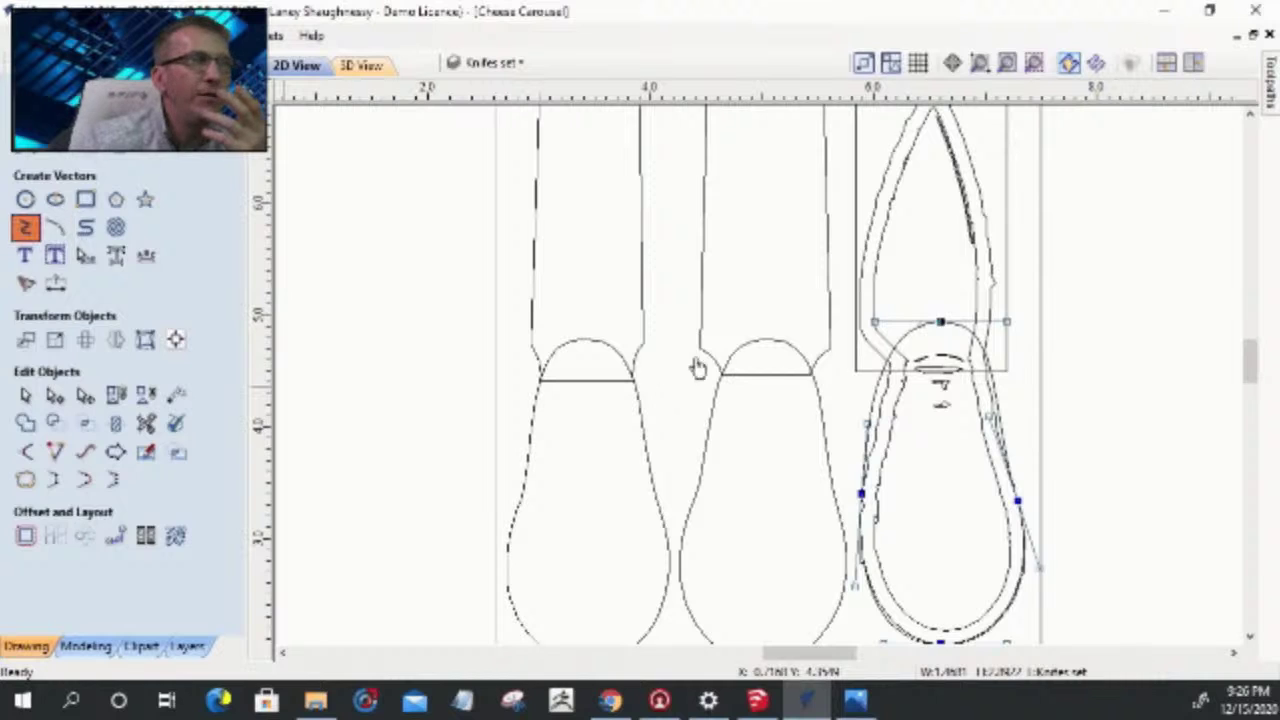
click(766, 375)
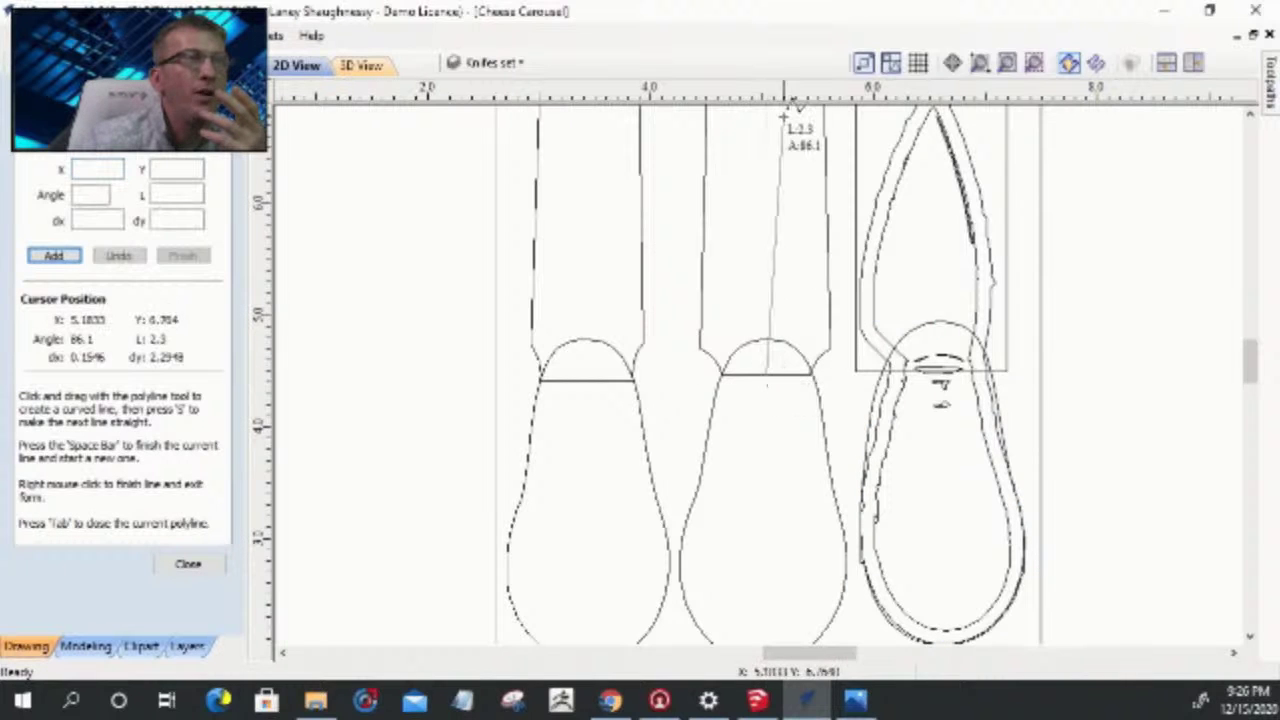
click(766, 127)
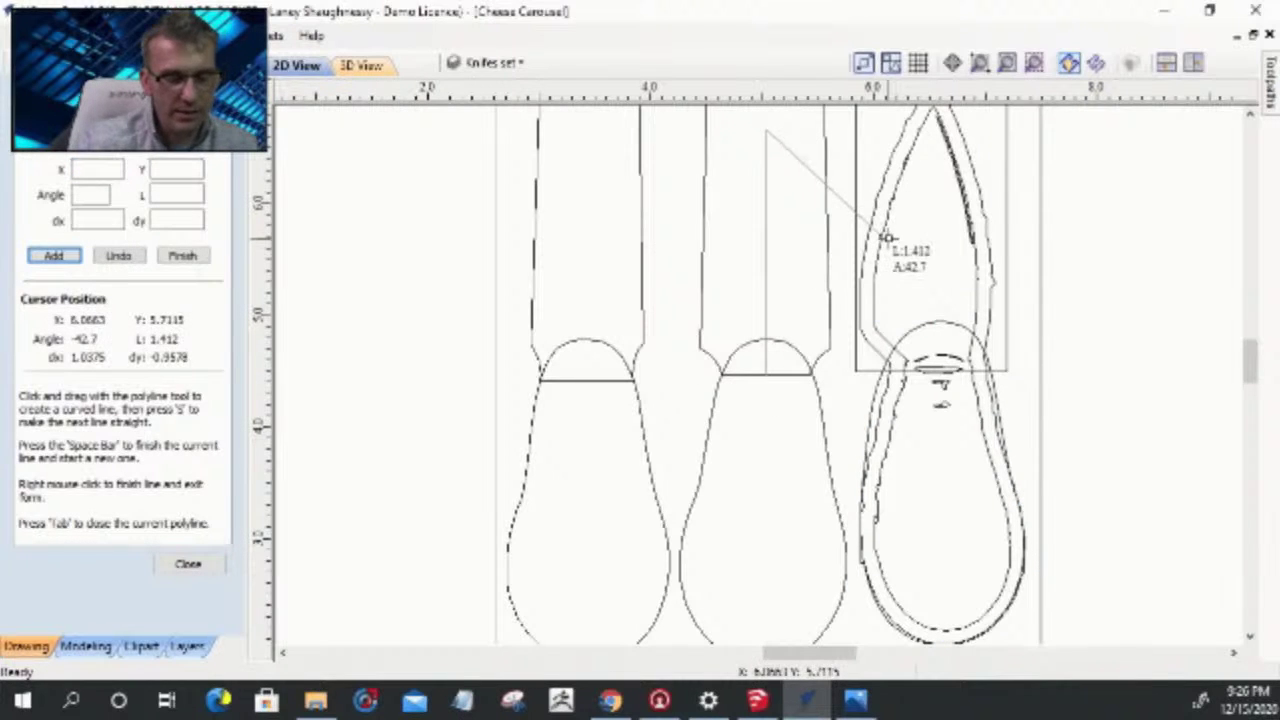
key(space)
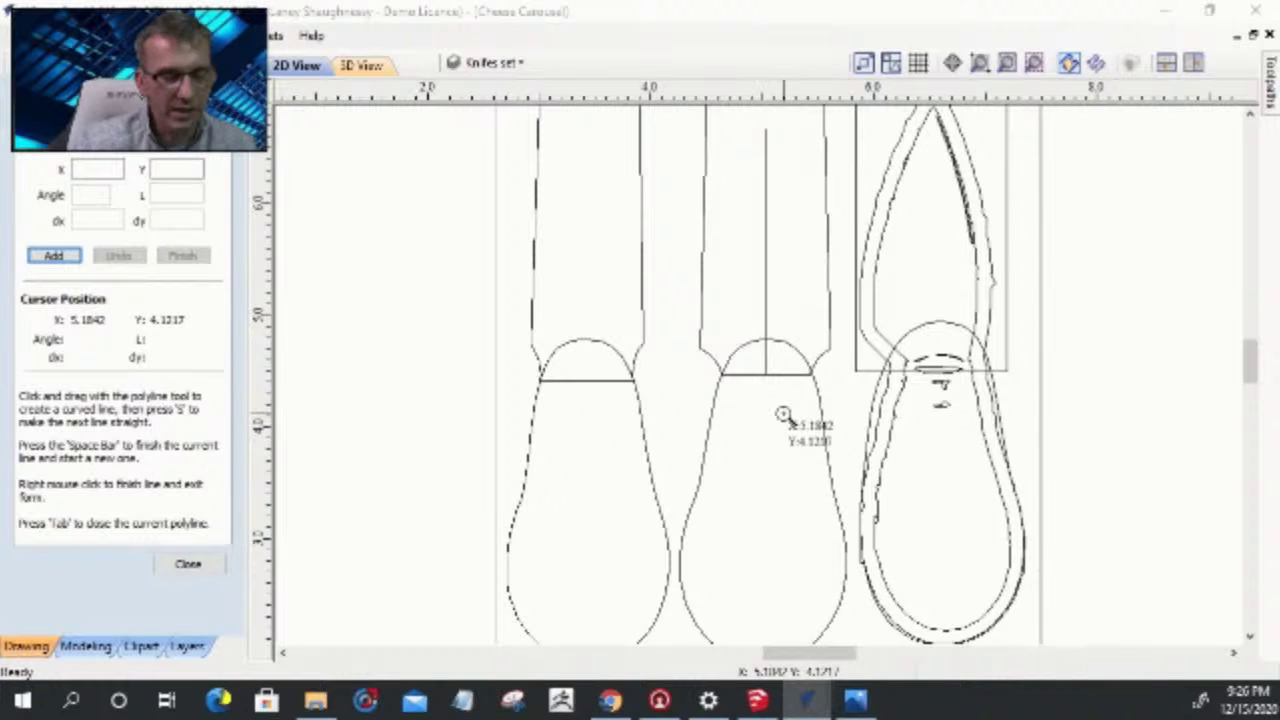
- Close the polyline tool and delete the vertical centre line from the middle knife's blade
scroll(783, 414, down, 5)
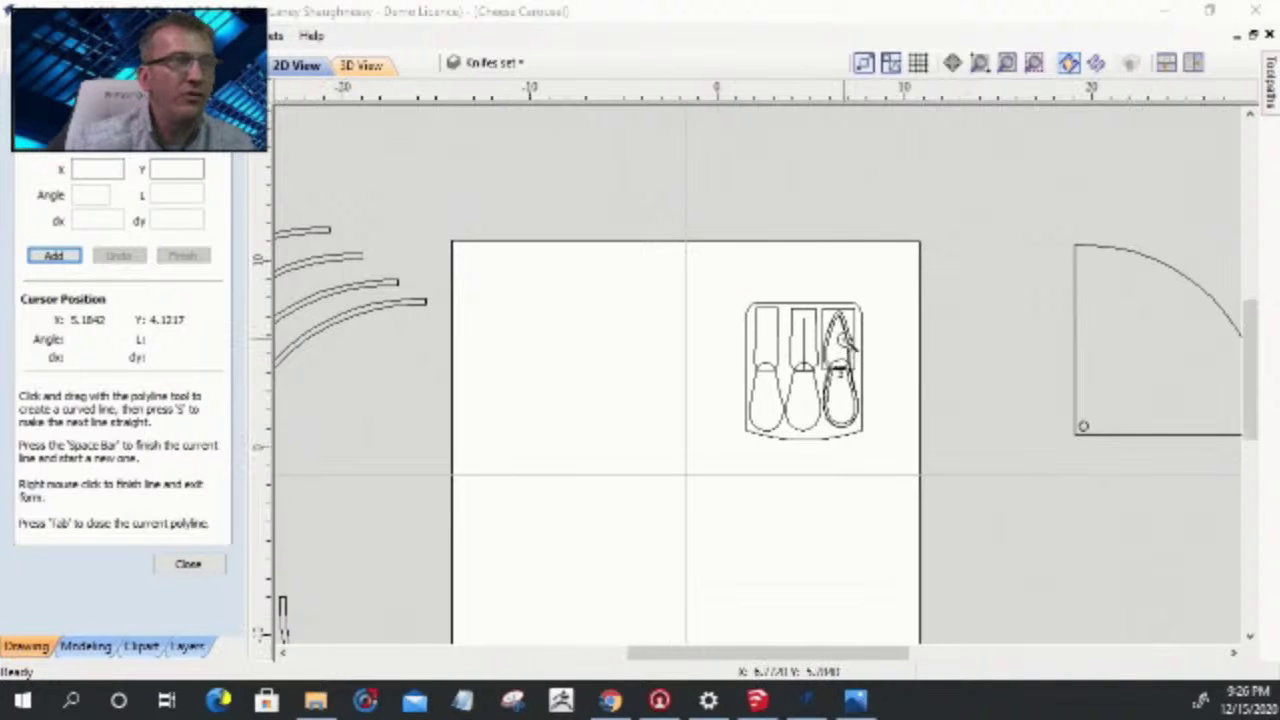
scroll(703, 421, up, 2)
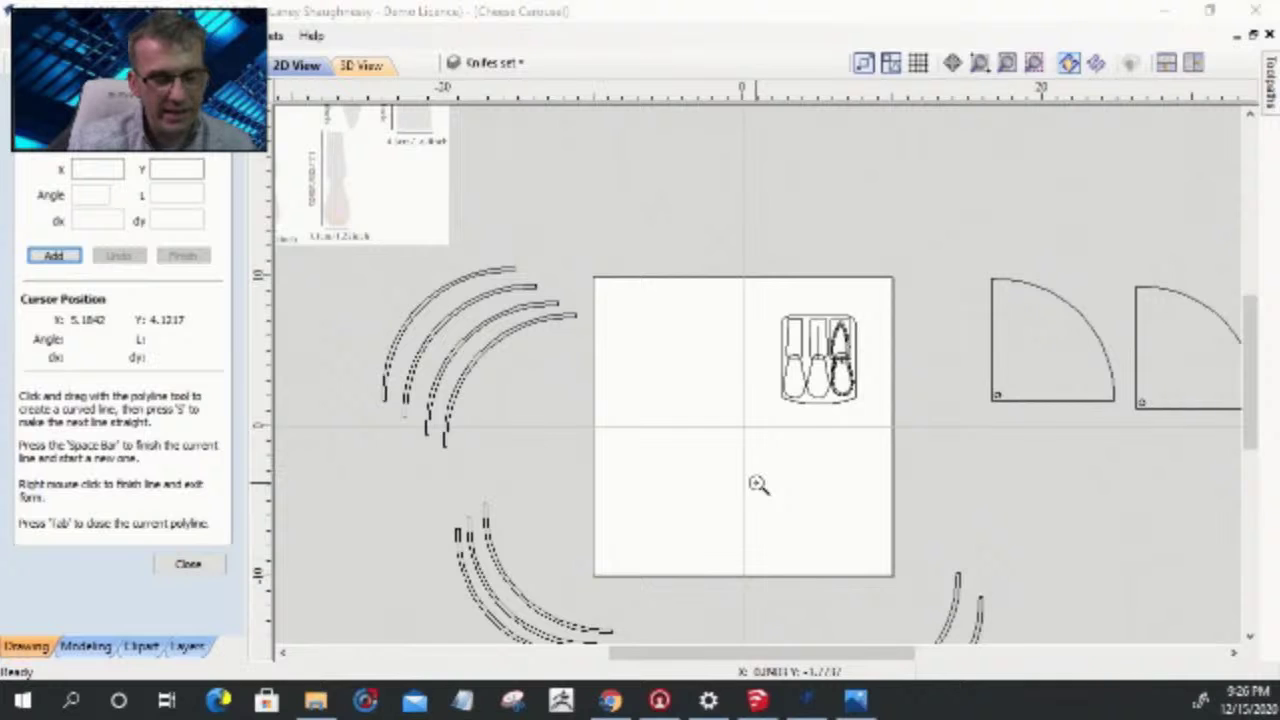
scroll(830, 394, up, 4)
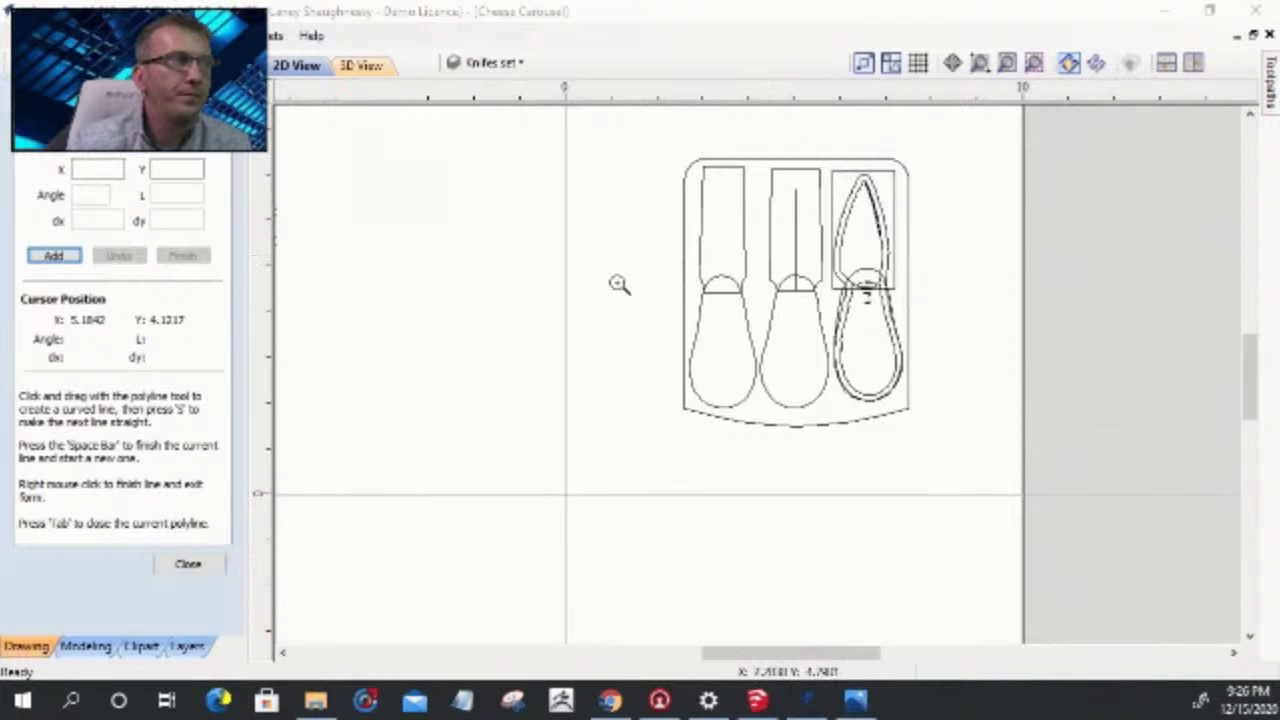
click(187, 563)
click(796, 240)
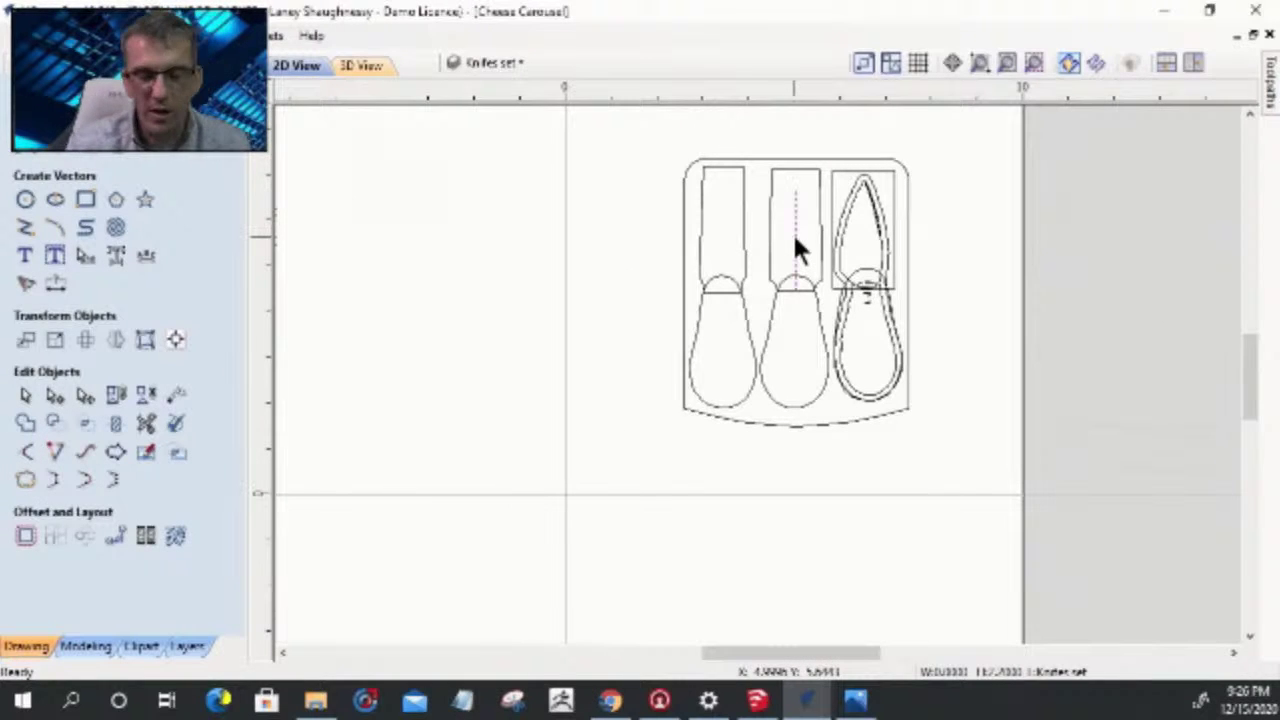
key(Escape)
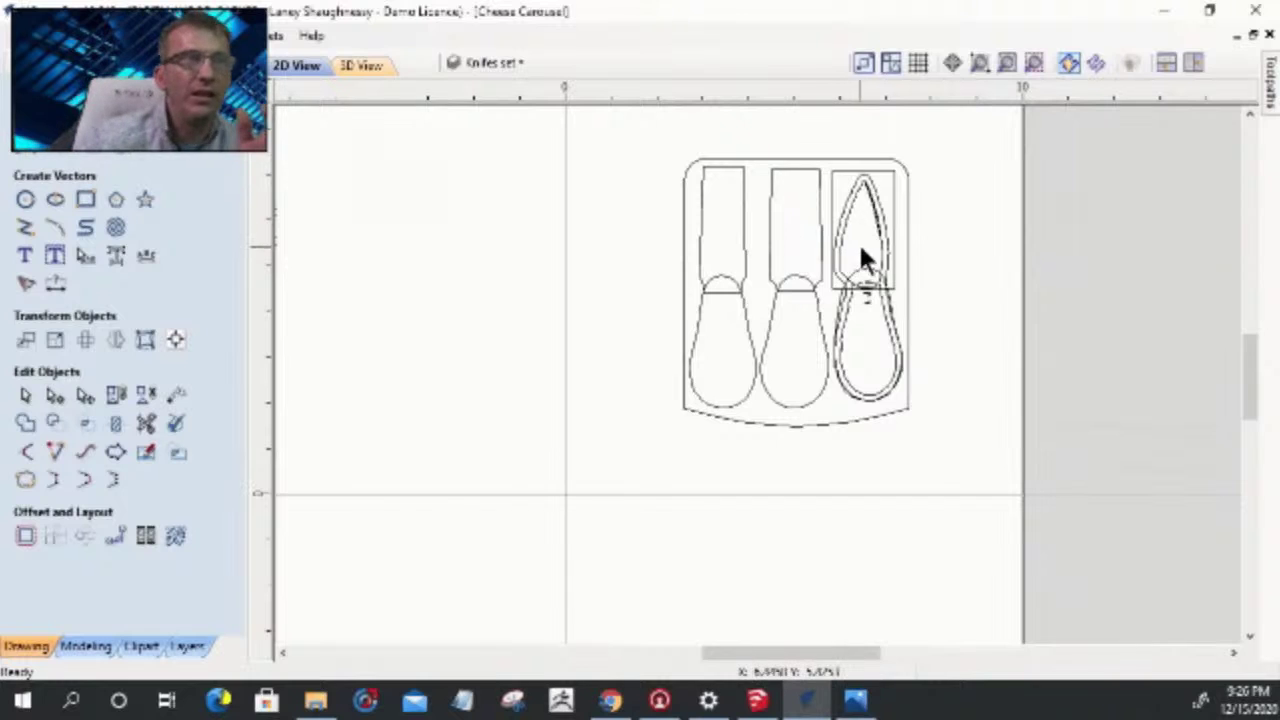
- Select the whole knife set and move it so the left, middle and right knife necks are centred on the origin in turn
scroll(860, 252, up, 4)
scroll(871, 280, down, 5)
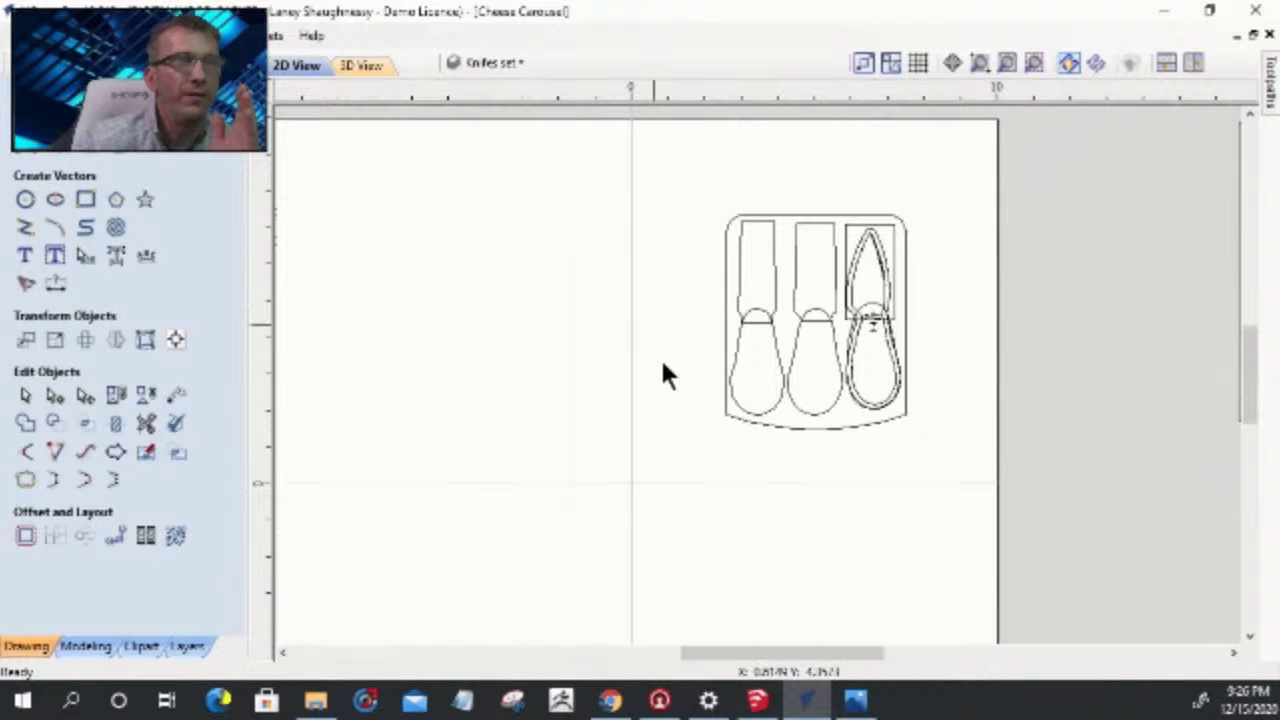
mouse_move(696, 172)
mouse_down()
mouse_move(940, 314)
mouse_move(912, 481)
mouse_up()
click(805, 315)
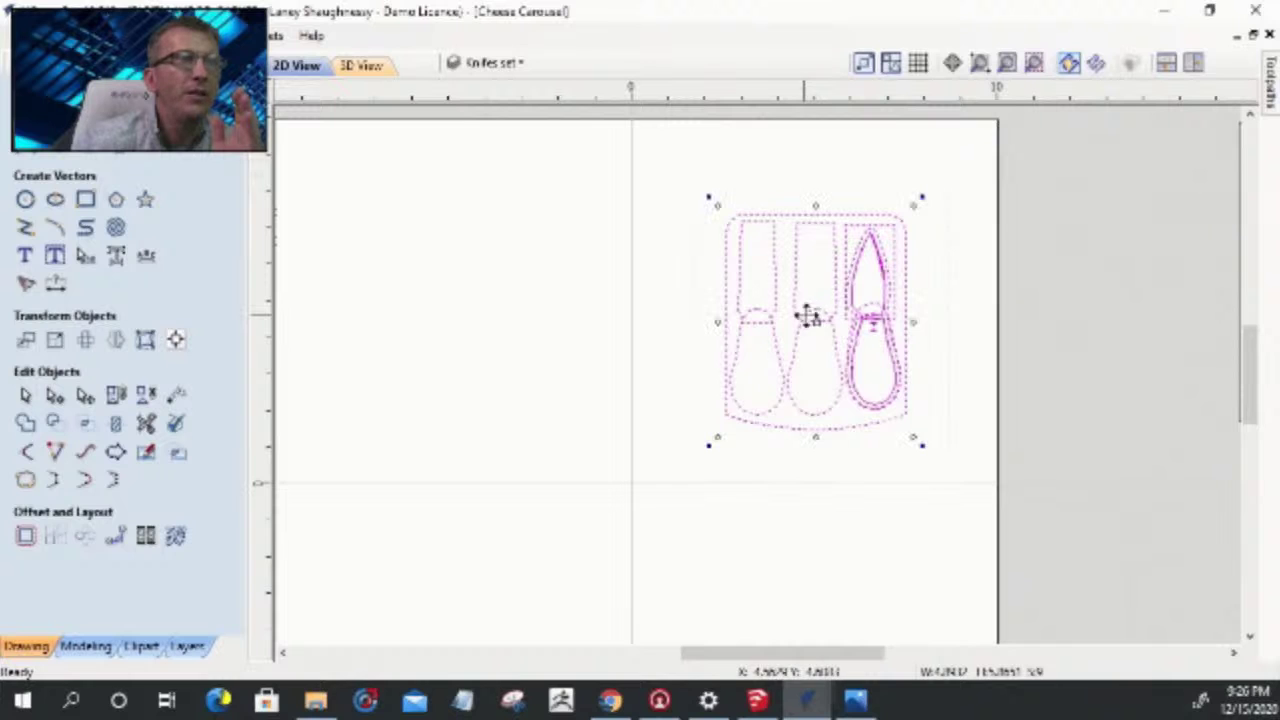
drag(757, 318, 632, 485)
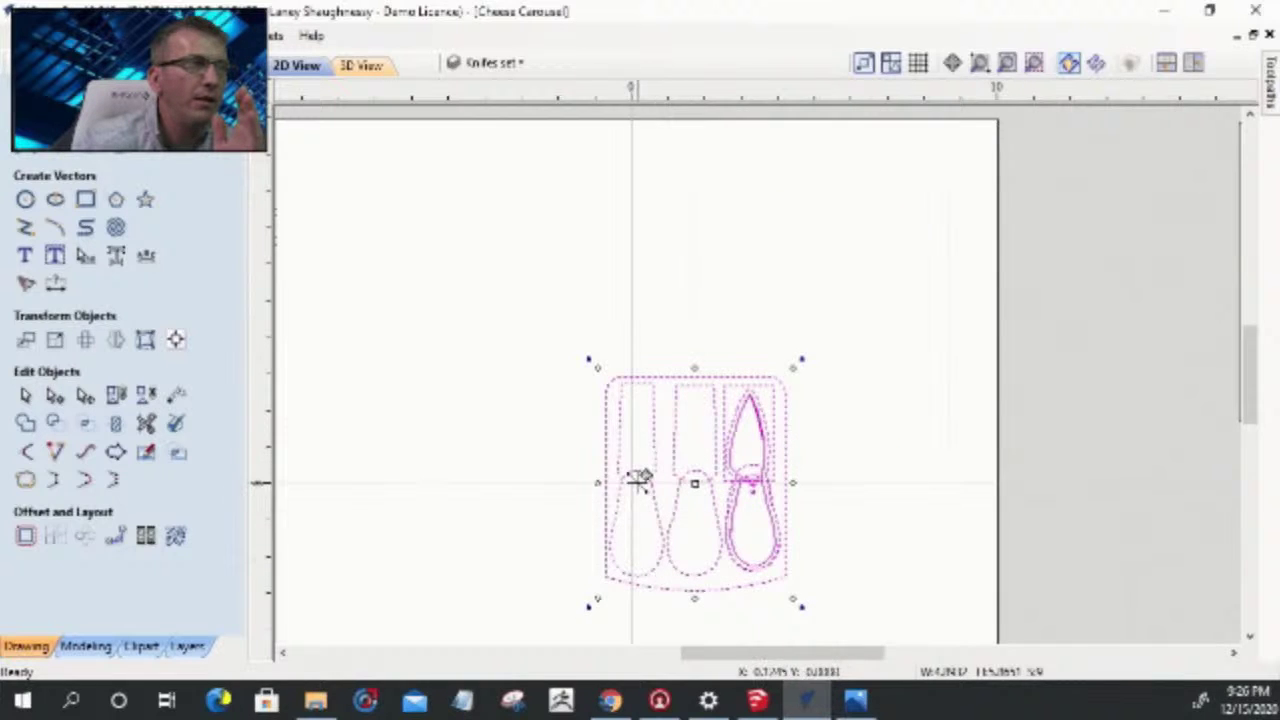
scroll(636, 479, up, 4)
drag(631, 484, 616, 493)
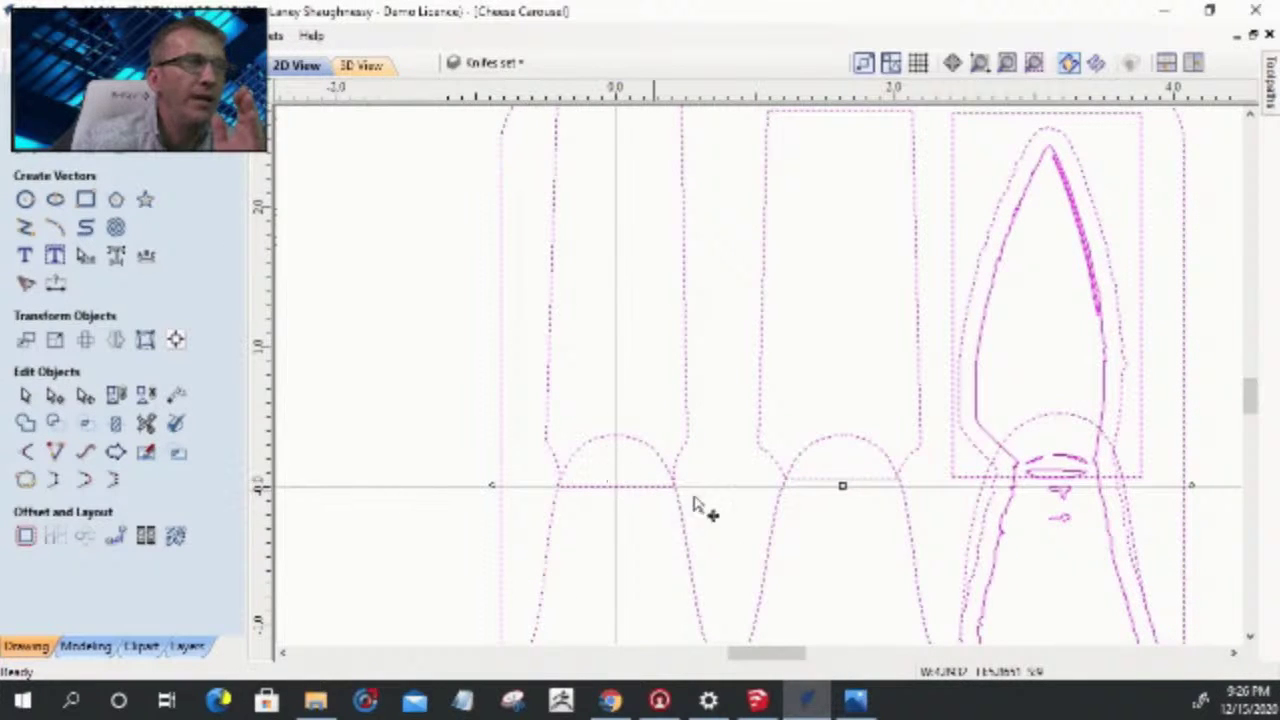
drag(840, 480, 623, 486)
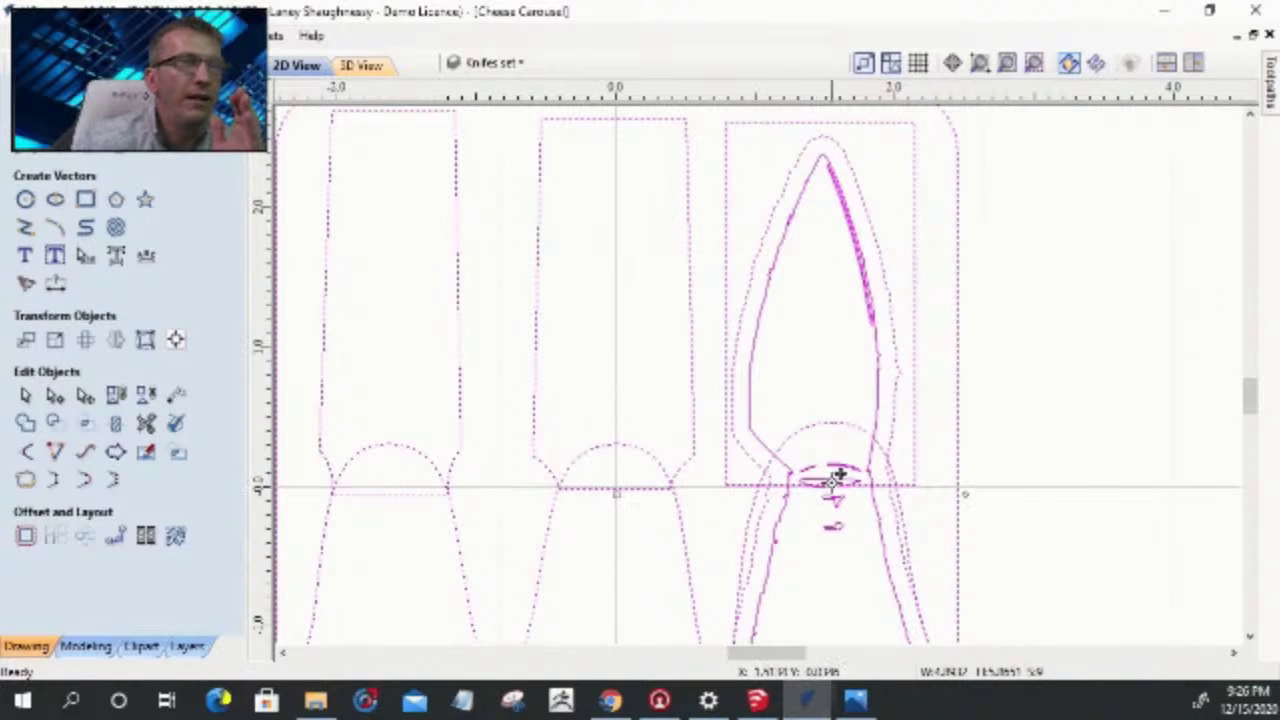
drag(838, 478, 617, 490)
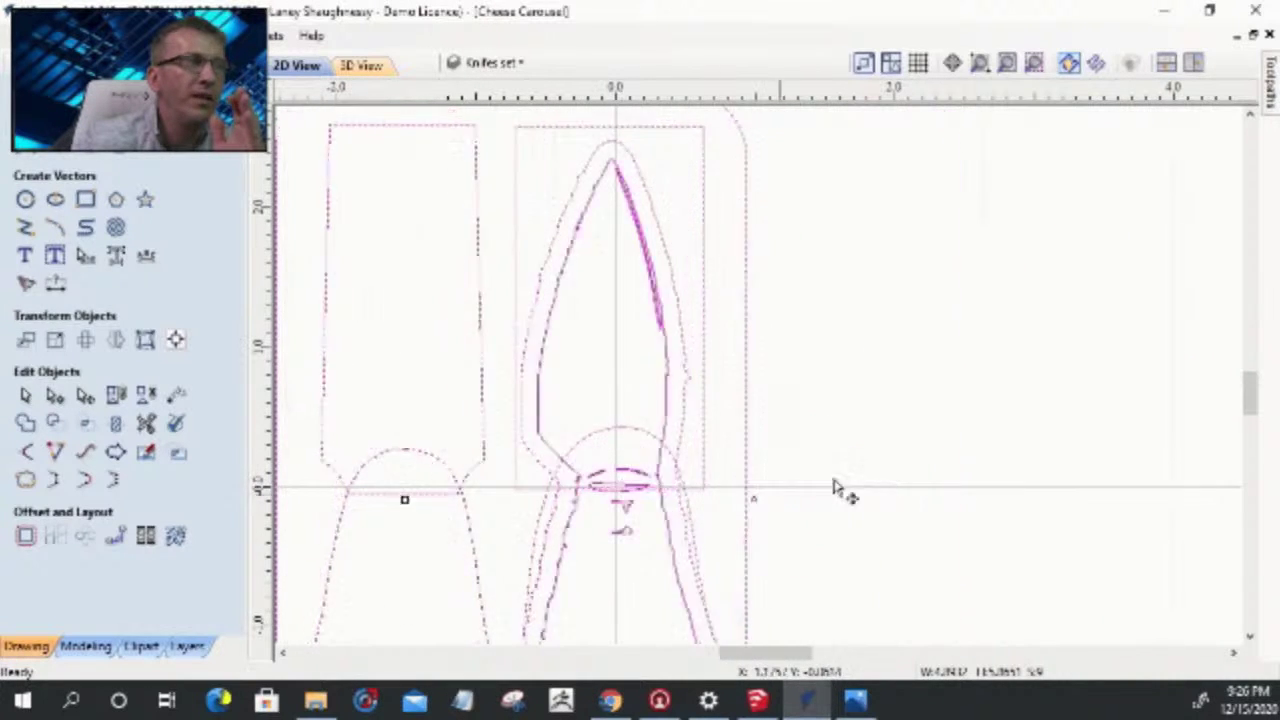
- Move the whole knife set back into the upper right quarter of the material sheet
scroll(1010, 405, down, 5)
drag(592, 300, 785, 528)
drag(794, 449, 1034, 290)
scroll(1090, 200, down, 3)
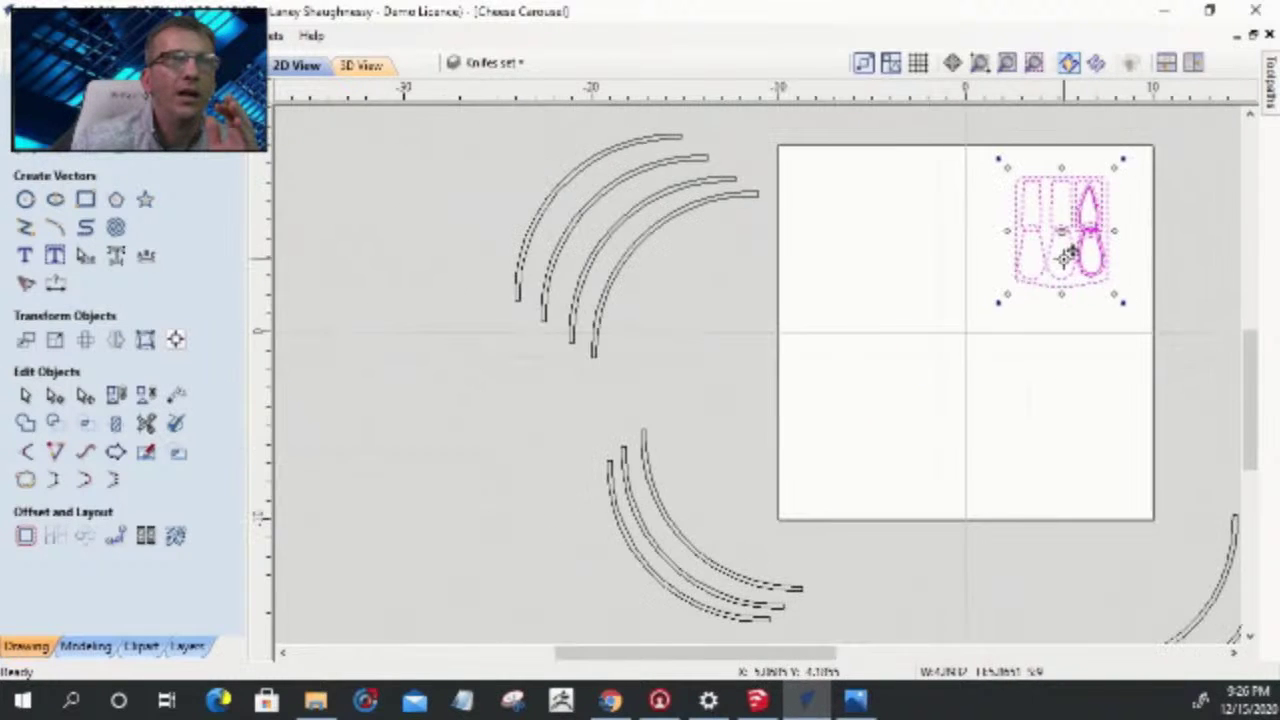
- Enter node editing for the knife set and ungroup the grouped objects
scroll(1085, 180, up, 3)
scroll(1150, 310, up, 5)
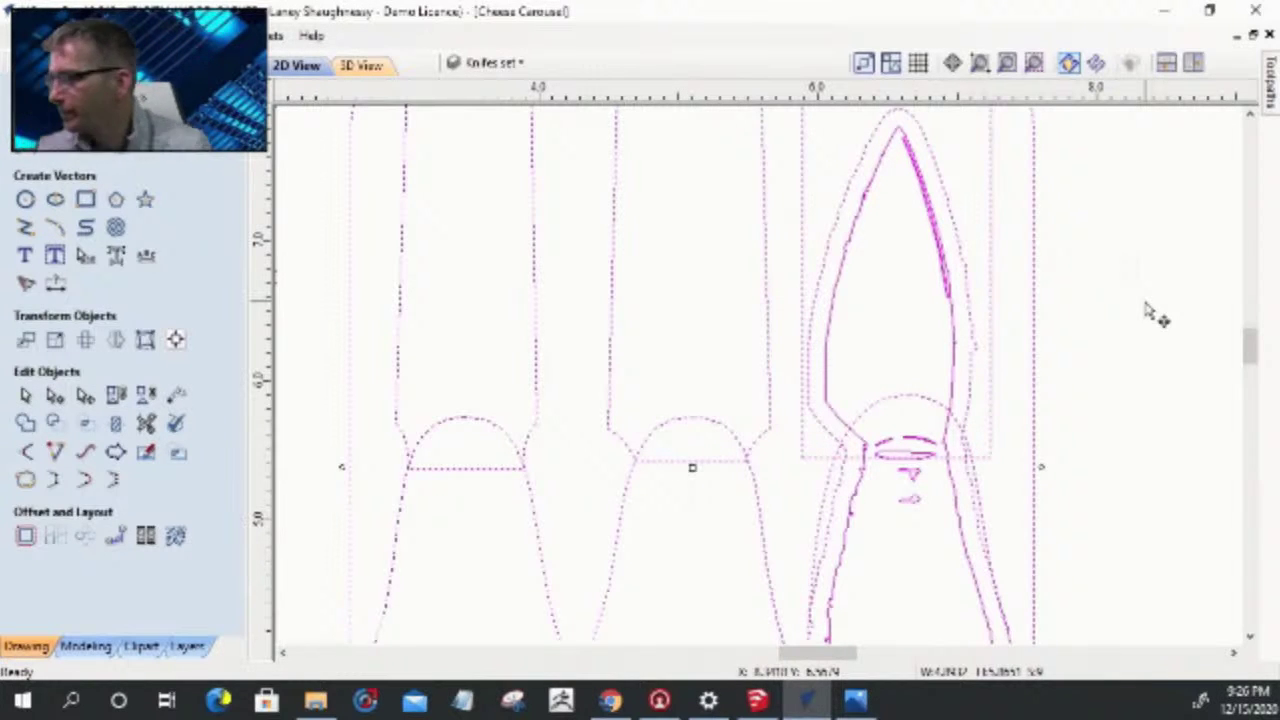
scroll(892, 442, down, 1)
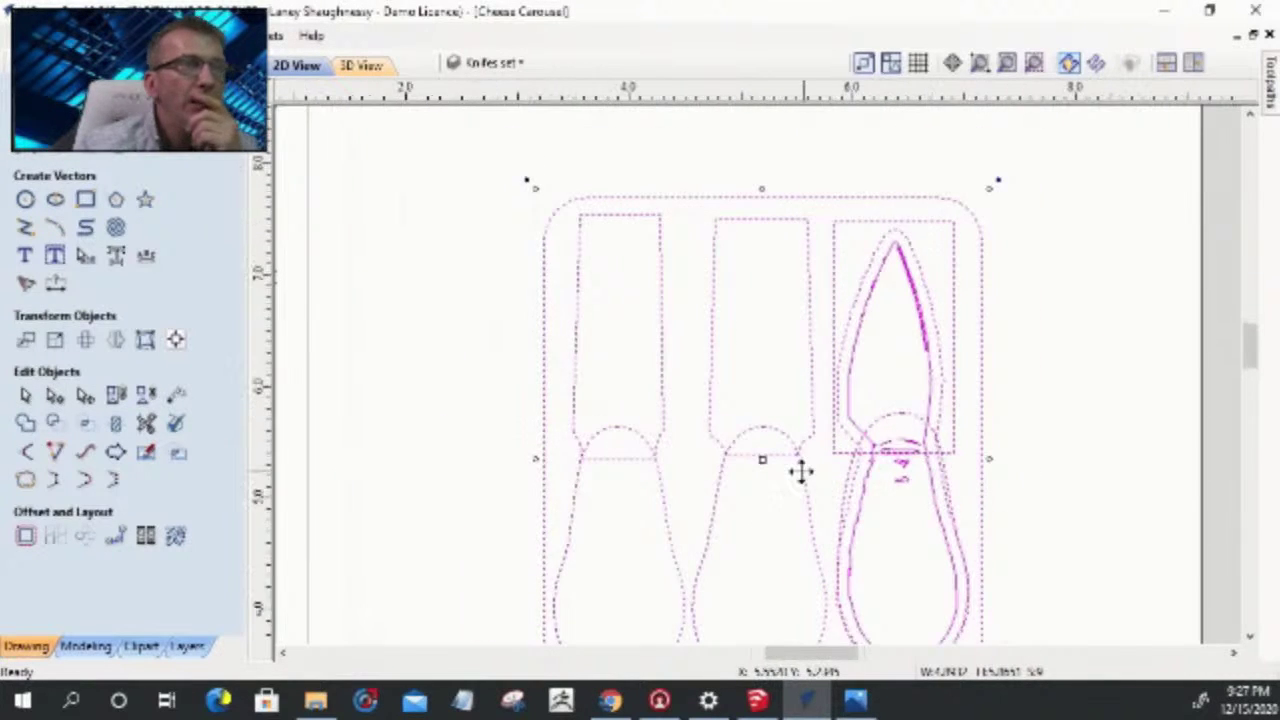
scroll(801, 472, up, 2)
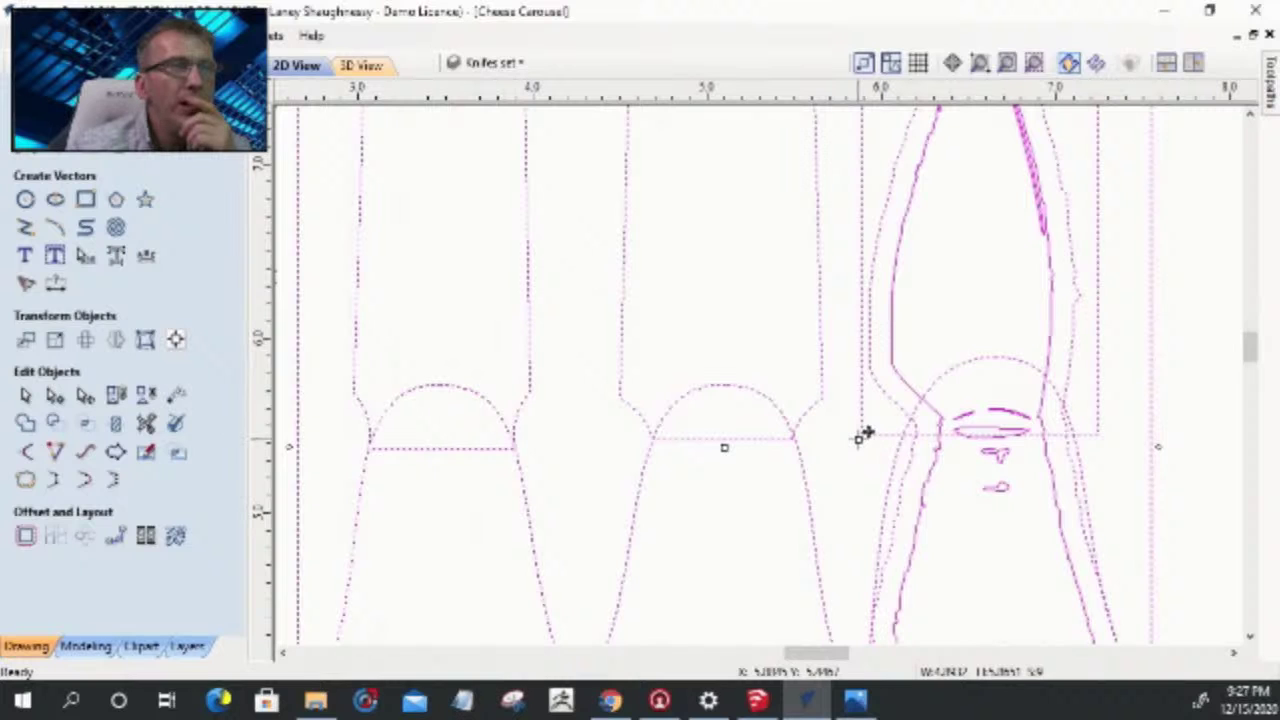
click(55, 395)
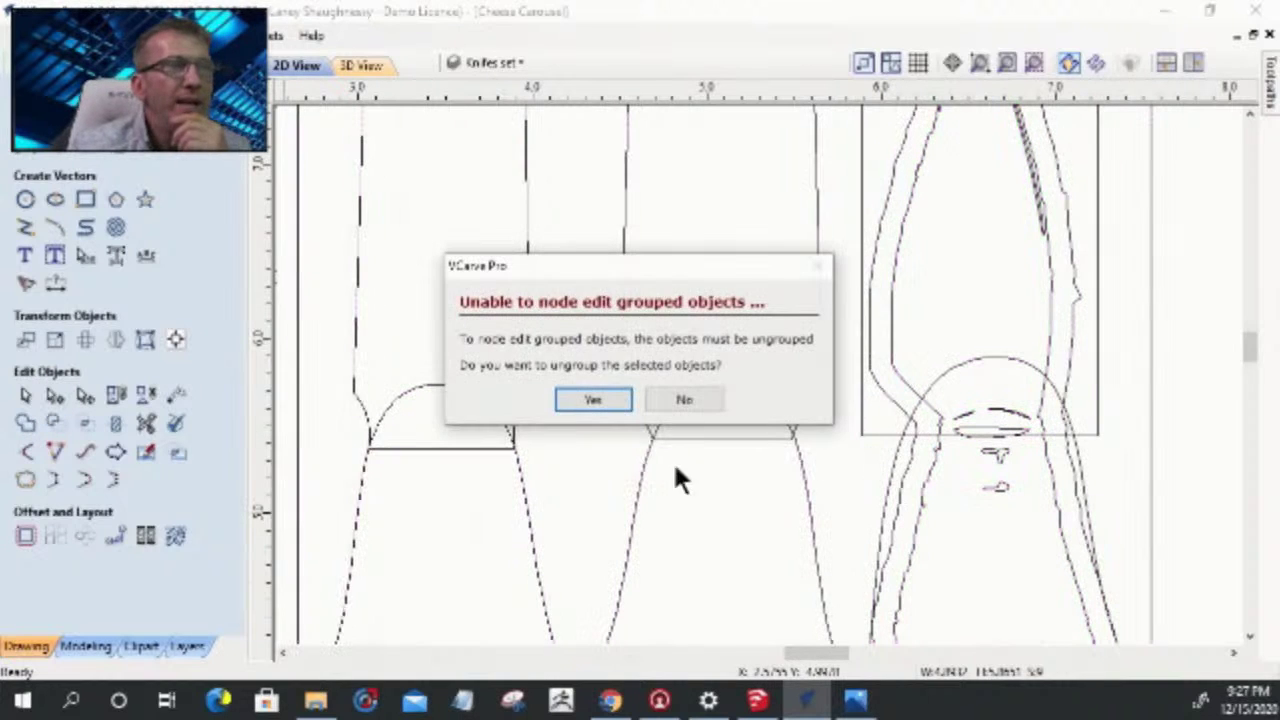
key(Return)
scroll(860, 462, down, 1)
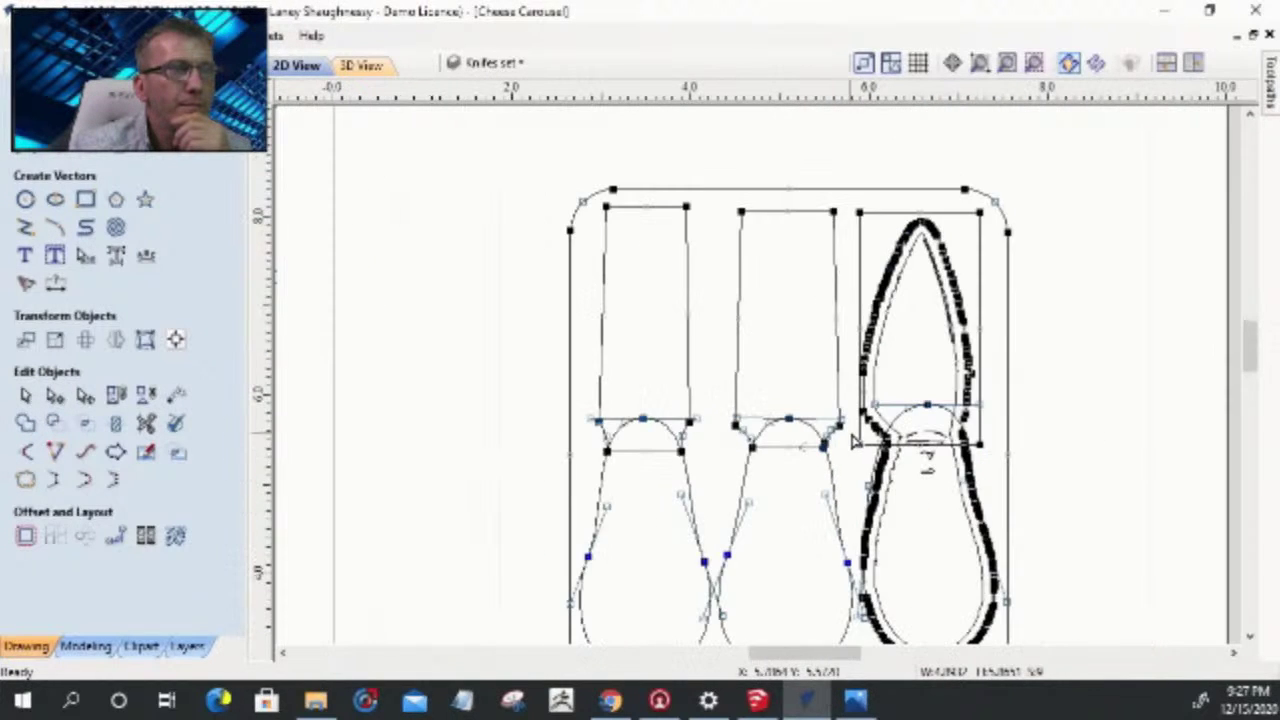
scroll(869, 482, up, 2)
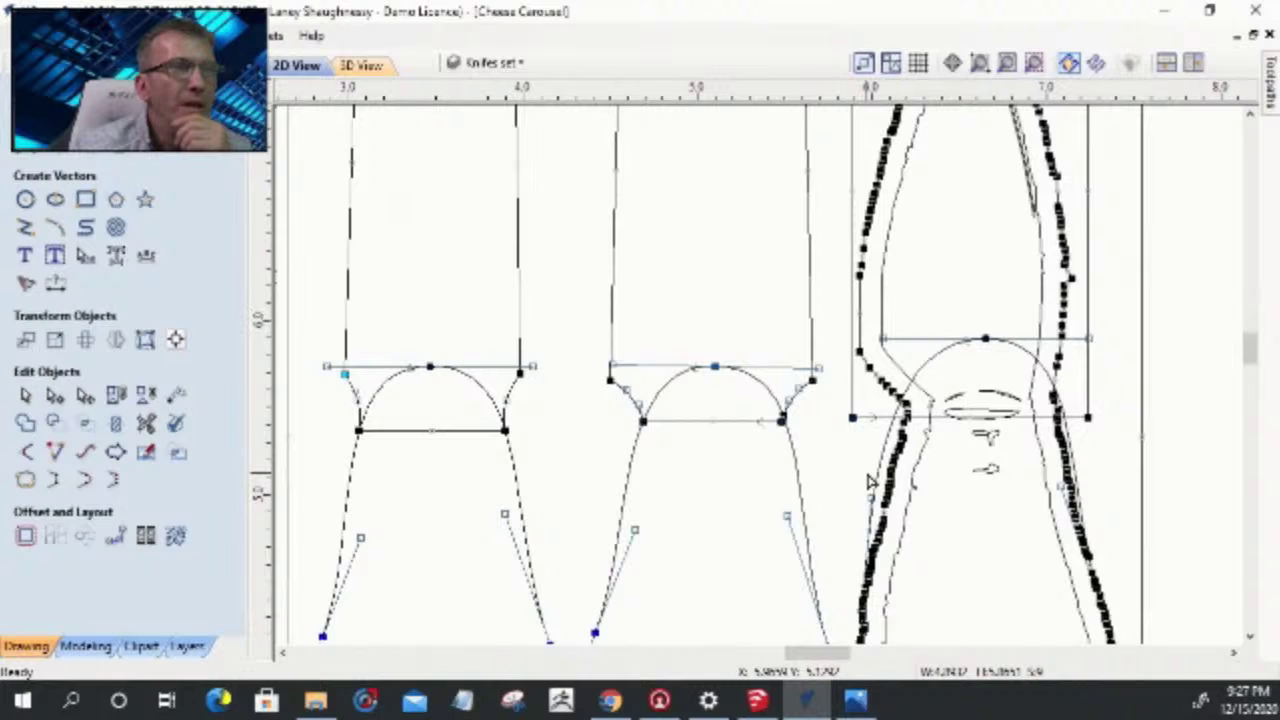
- Fit the lower left of the right knife's blade rectangle to the traced neck and shoulder, inserting a point for the shoulder
click(843, 406)
click(852, 413)
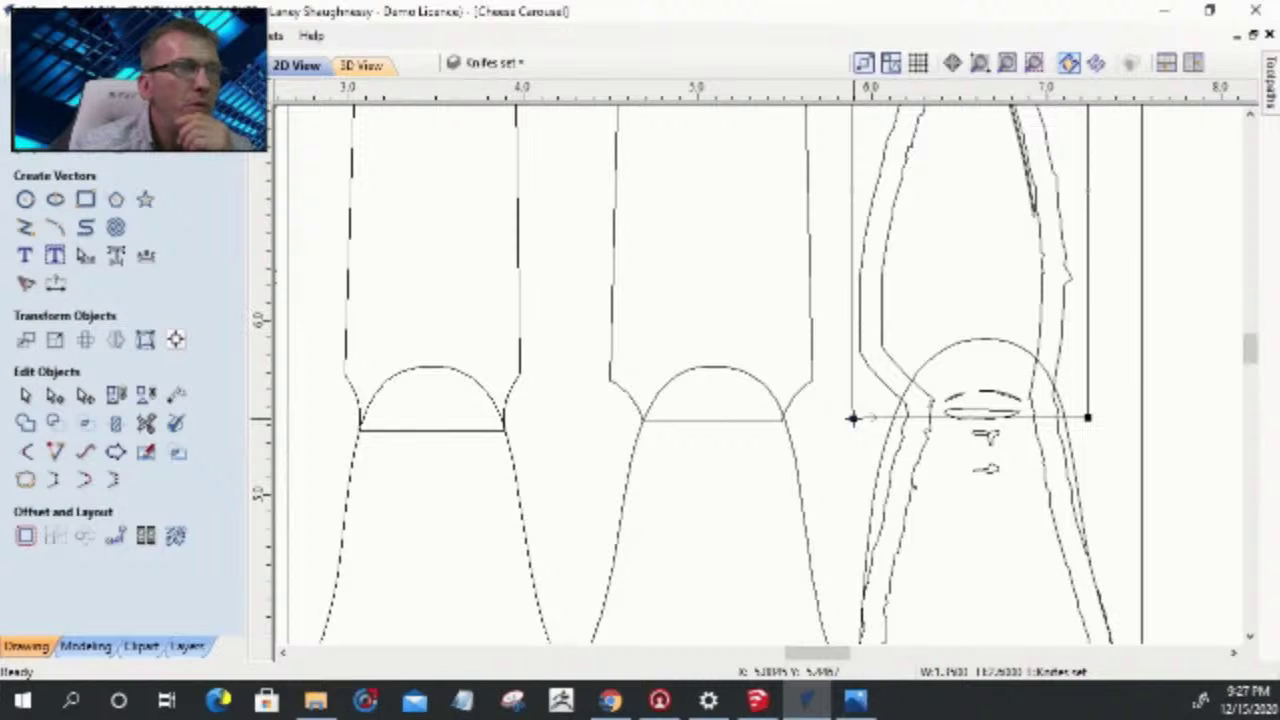
drag(852, 418, 893, 417)
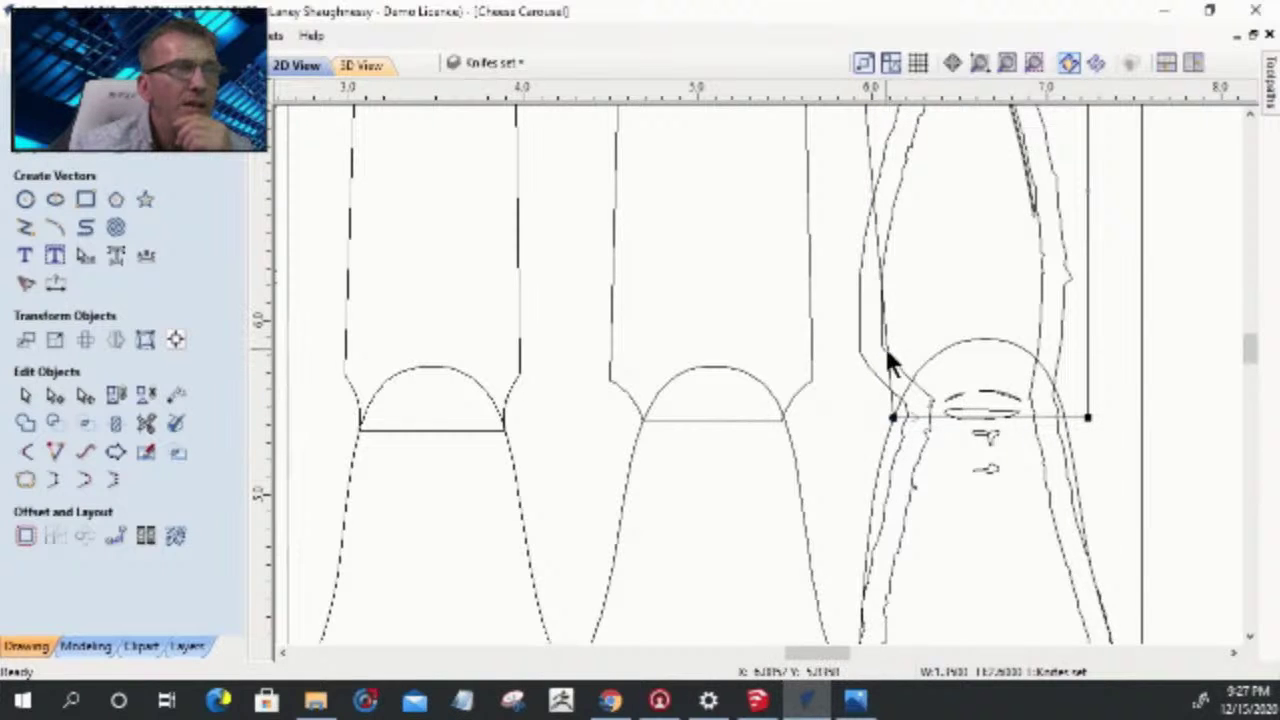
right_click(890, 362)
click(910, 430)
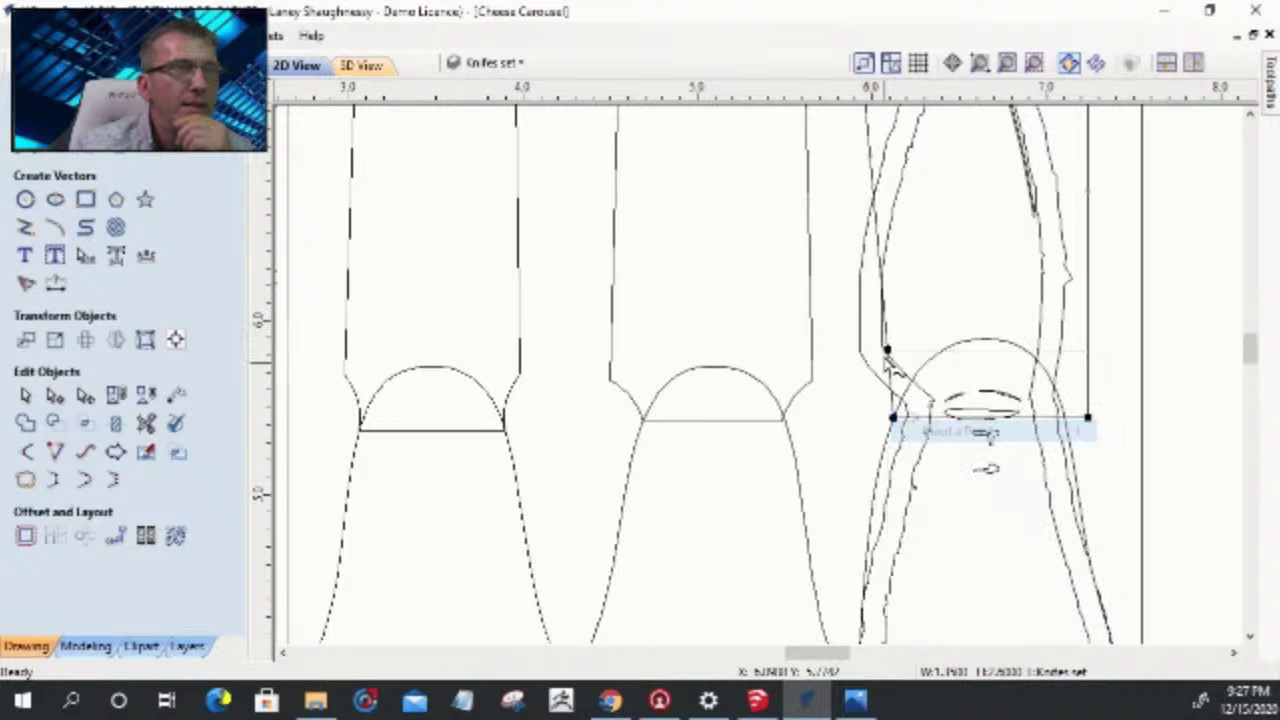
drag(888, 350, 859, 352)
drag(893, 417, 906, 408)
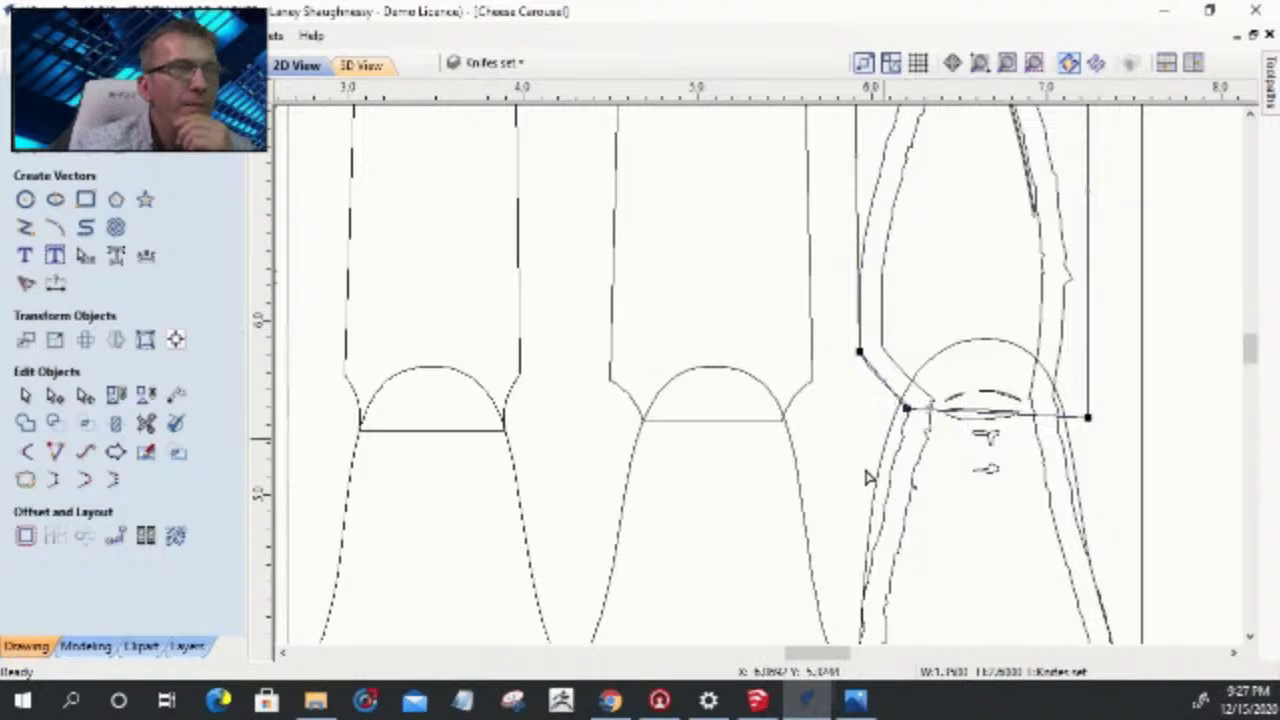
- Pull the blade rectangle's two upper corners in beside the traced tip and bend its left side into an arc along the trace
scroll(866, 478, down, 3)
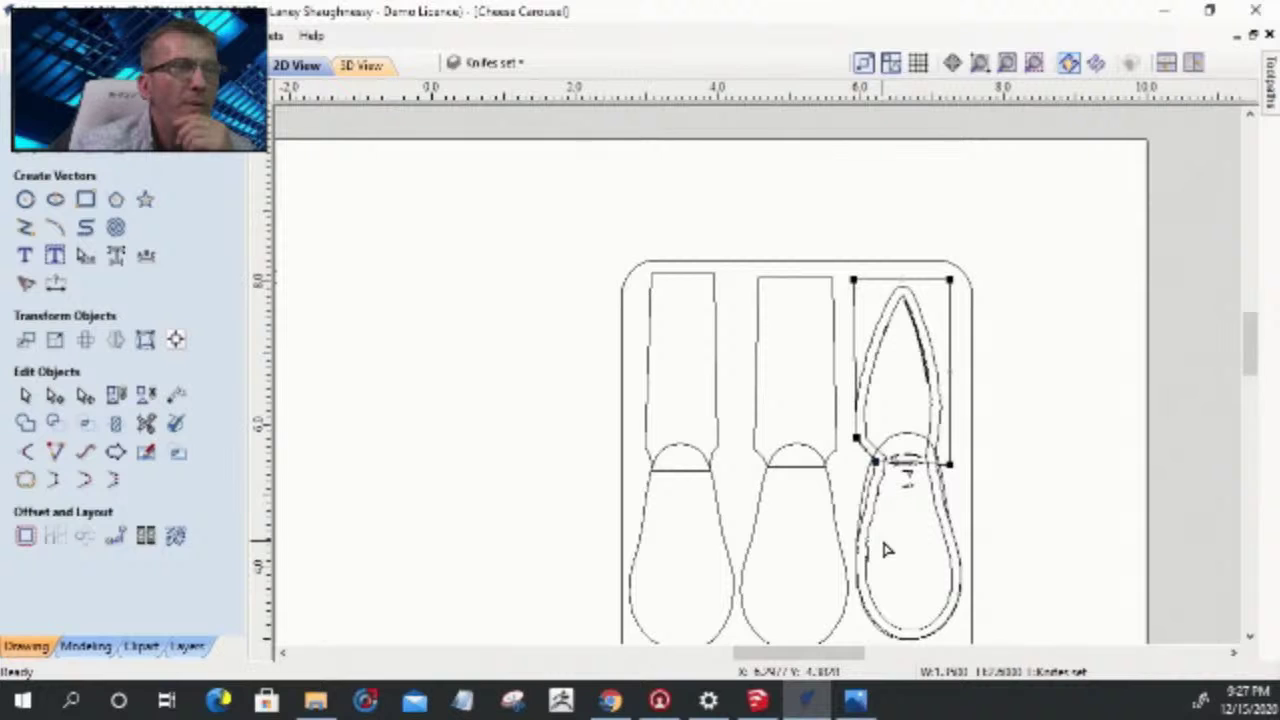
scroll(886, 549, up, 1)
drag(900, 196, 886, 204)
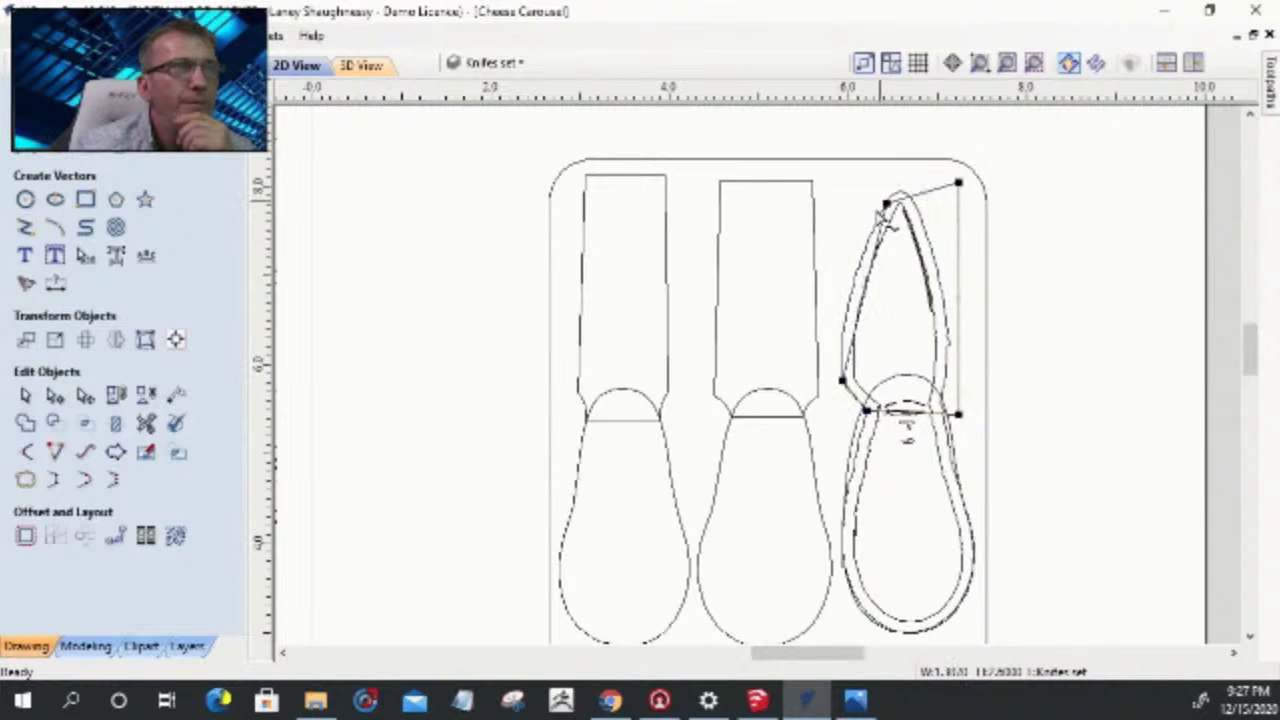
right_click(868, 290)
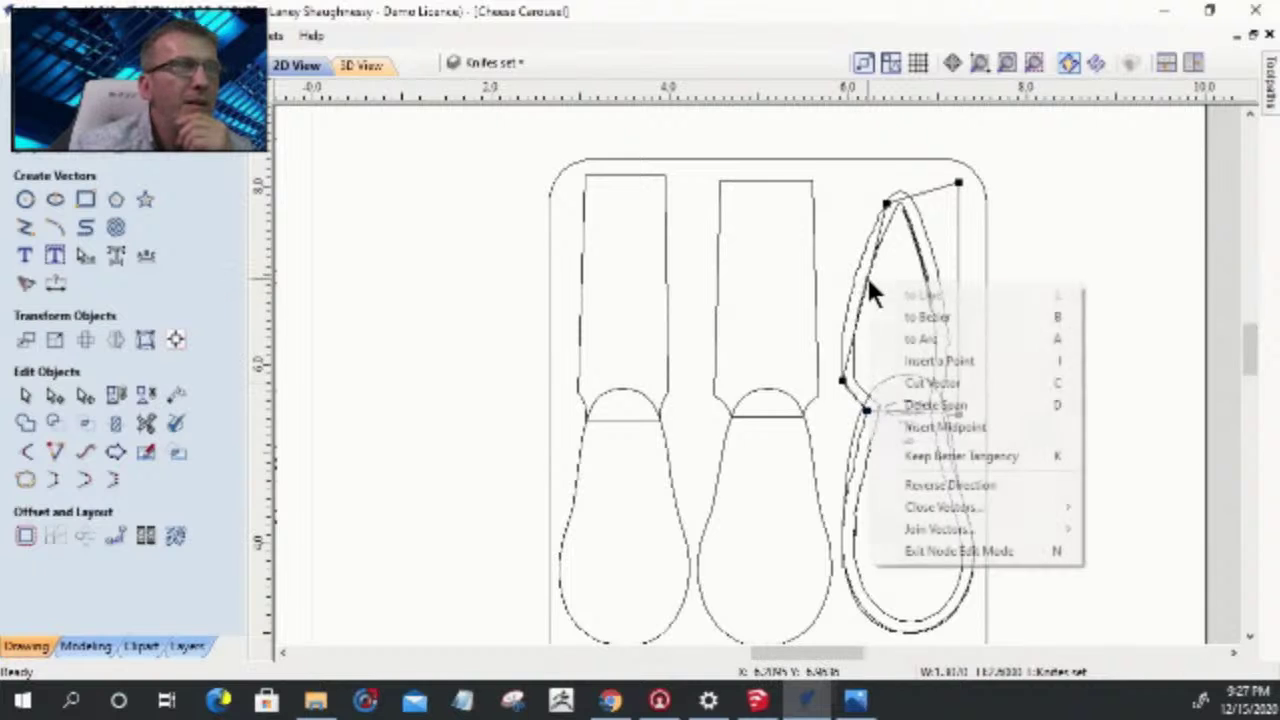
click(895, 338)
drag(776, 267, 846, 292)
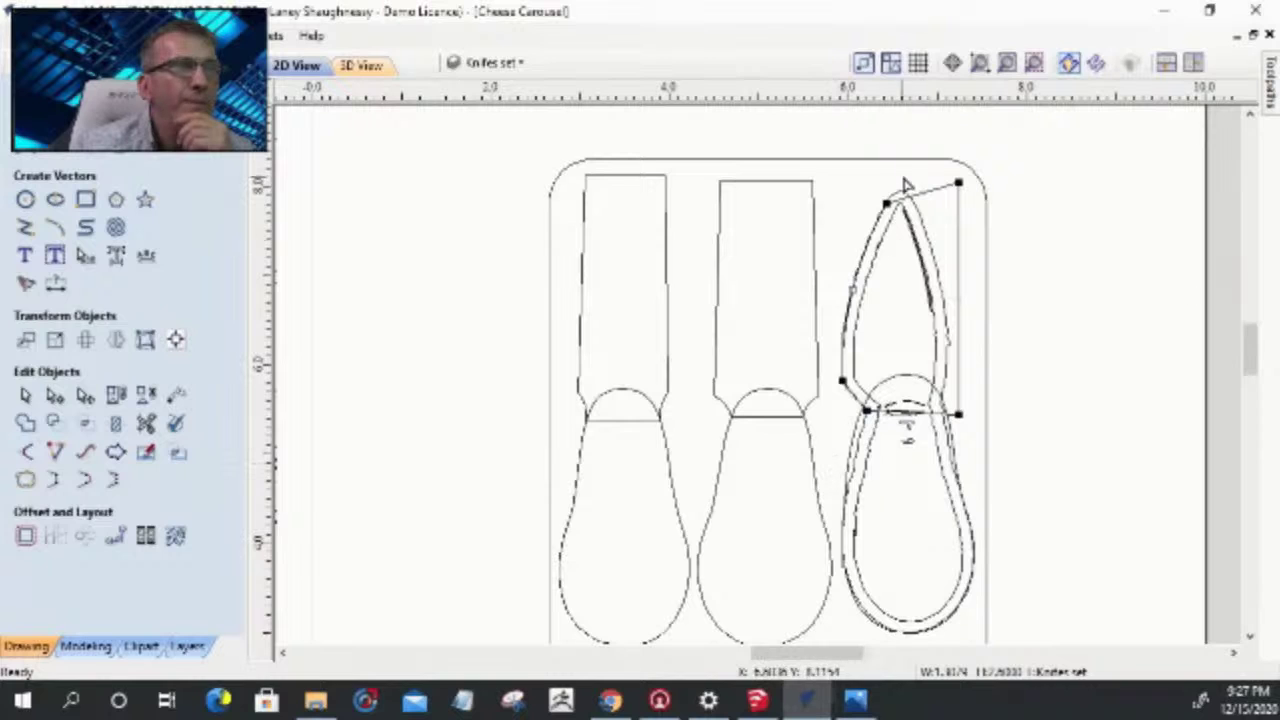
drag(958, 184, 917, 205)
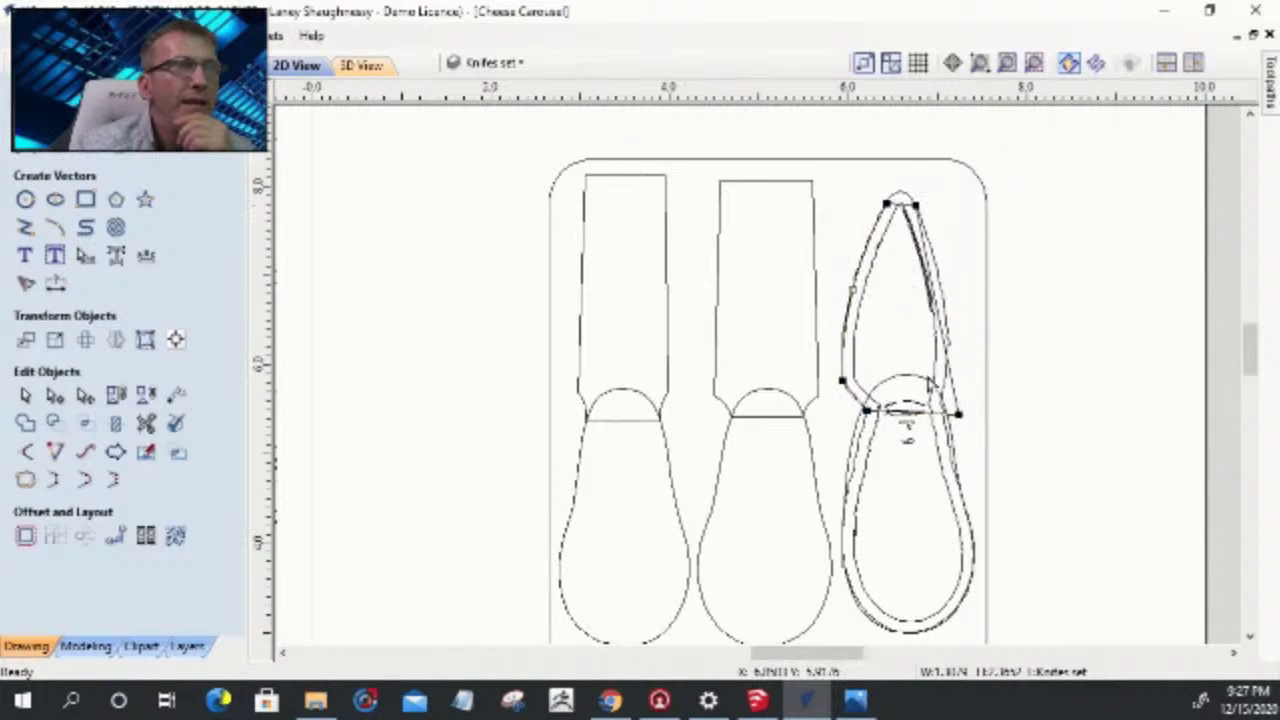
- Convert the right side of the right knife's blade rectangle to an arc and bend it along the trace, pulling its lower corner inward
right_click(942, 327)
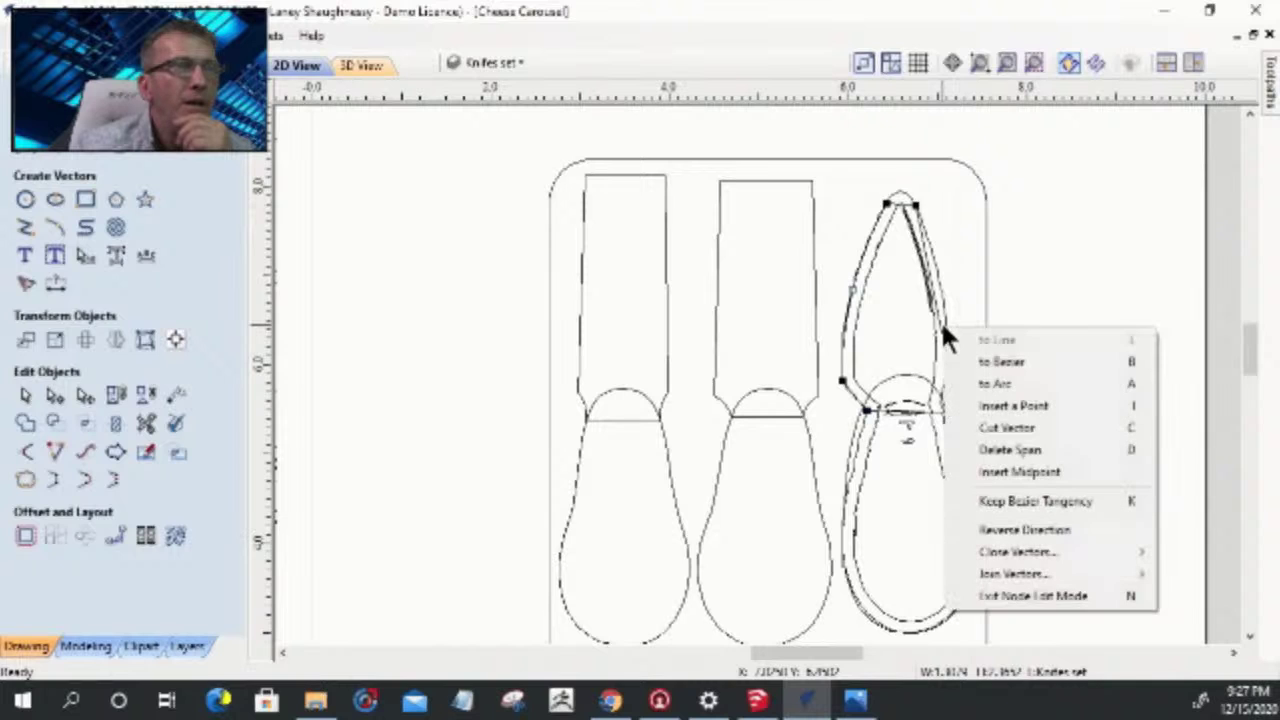
click(976, 386)
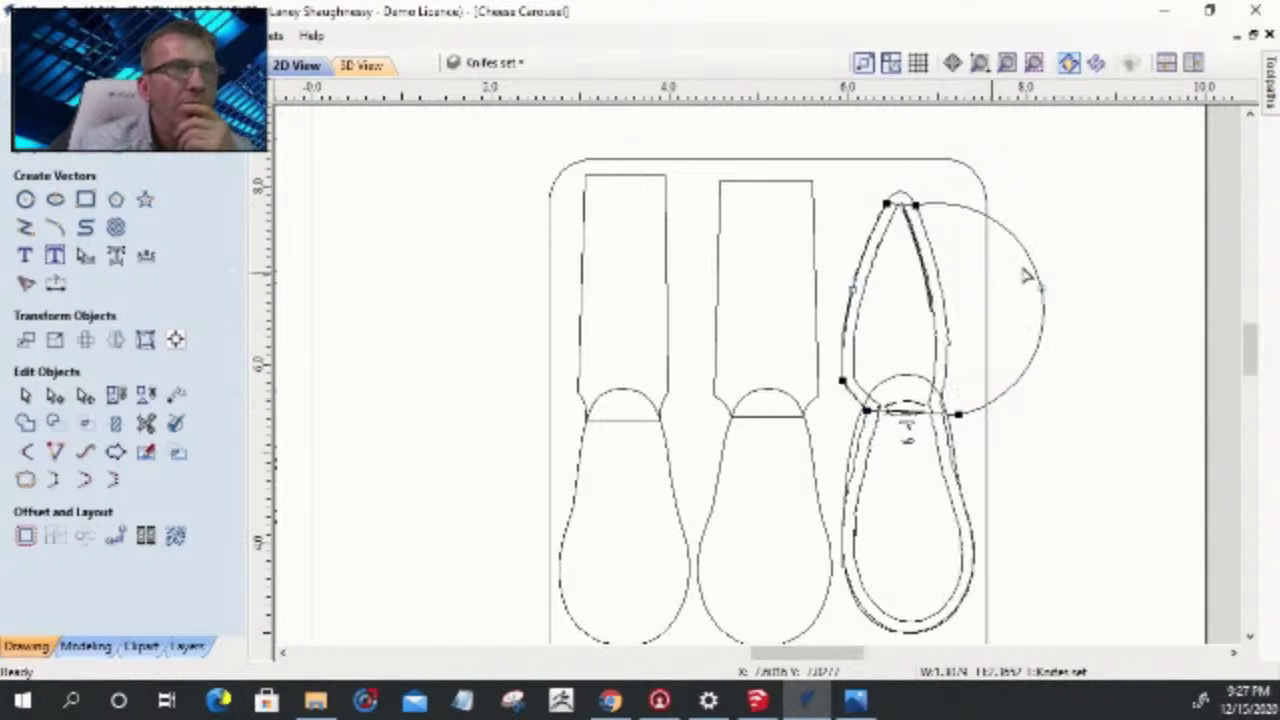
drag(1040, 290, 962, 306)
scroll(972, 457, up, 3)
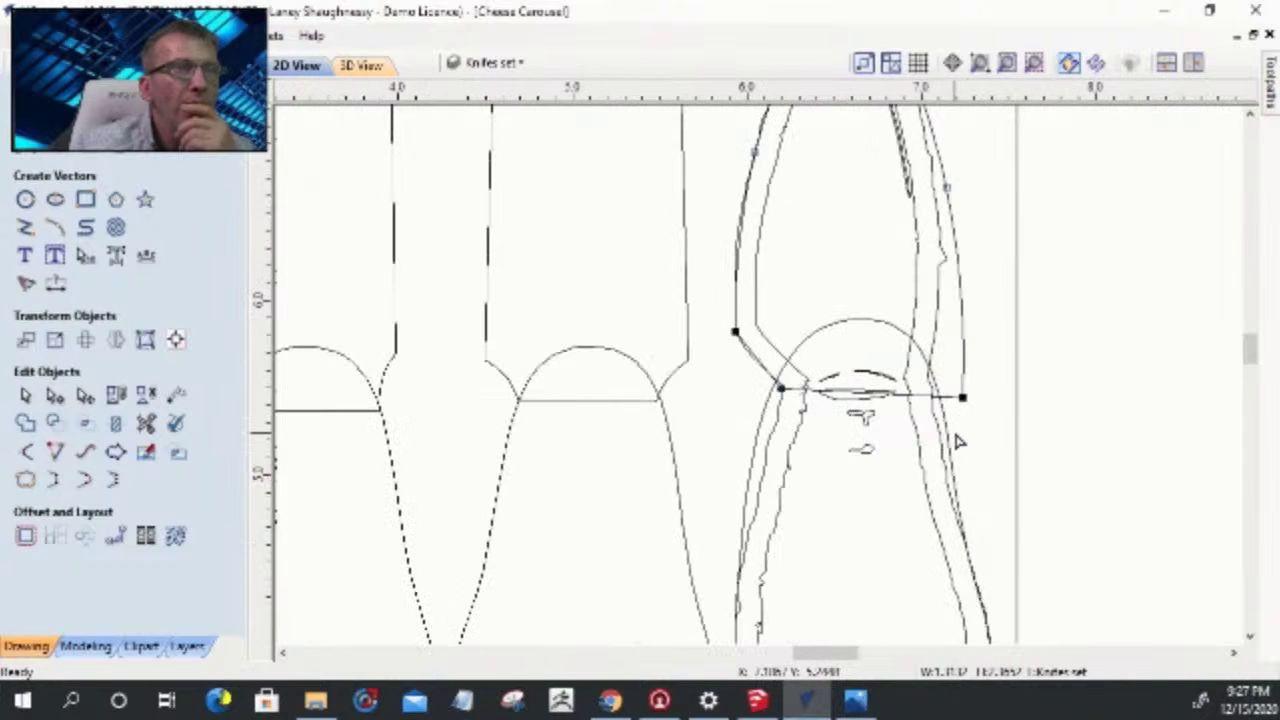
mouse_move(962, 397)
mouse_down()
mouse_move(955, 381)
mouse_move(939, 396)
mouse_up()
drag(940, 190, 952, 191)
scroll(952, 191, down, 3)
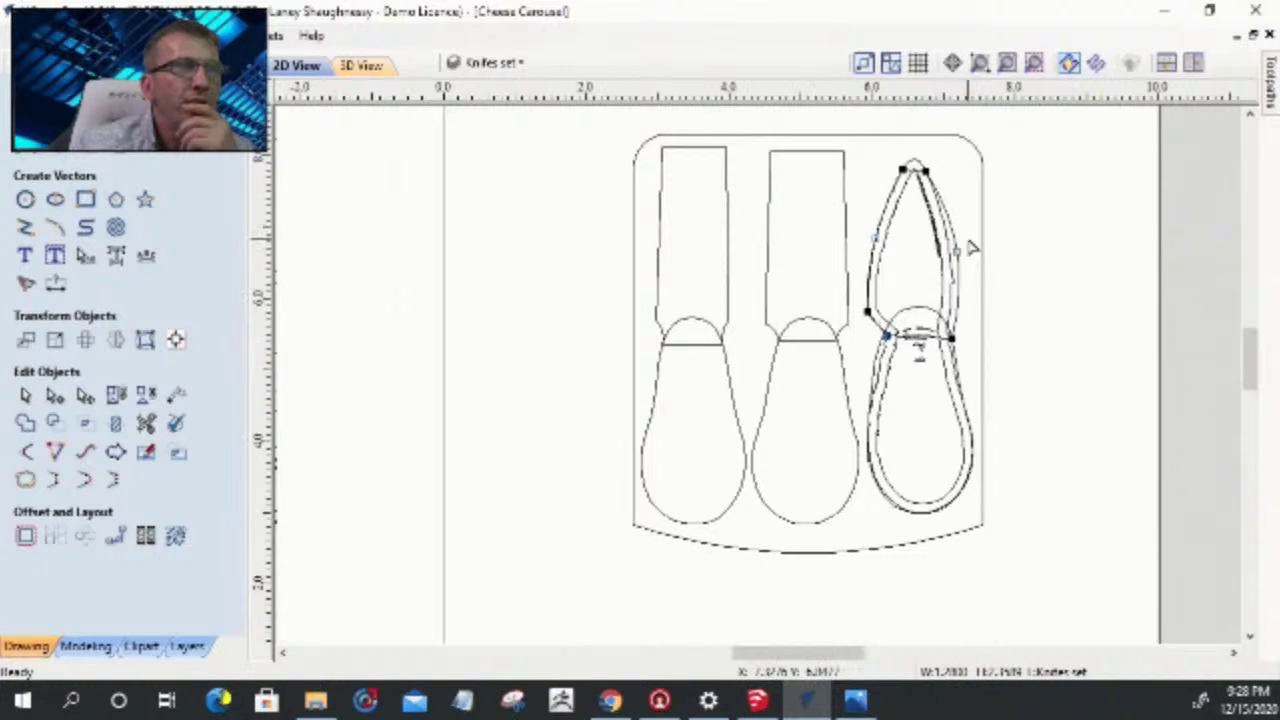
- Refit the blade's right arc closely to the traced edge and place its lower right corner on the traced neck
scroll(966, 257, up, 3)
click(963, 320)
drag(952, 250, 935, 253)
drag(940, 420, 945, 387)
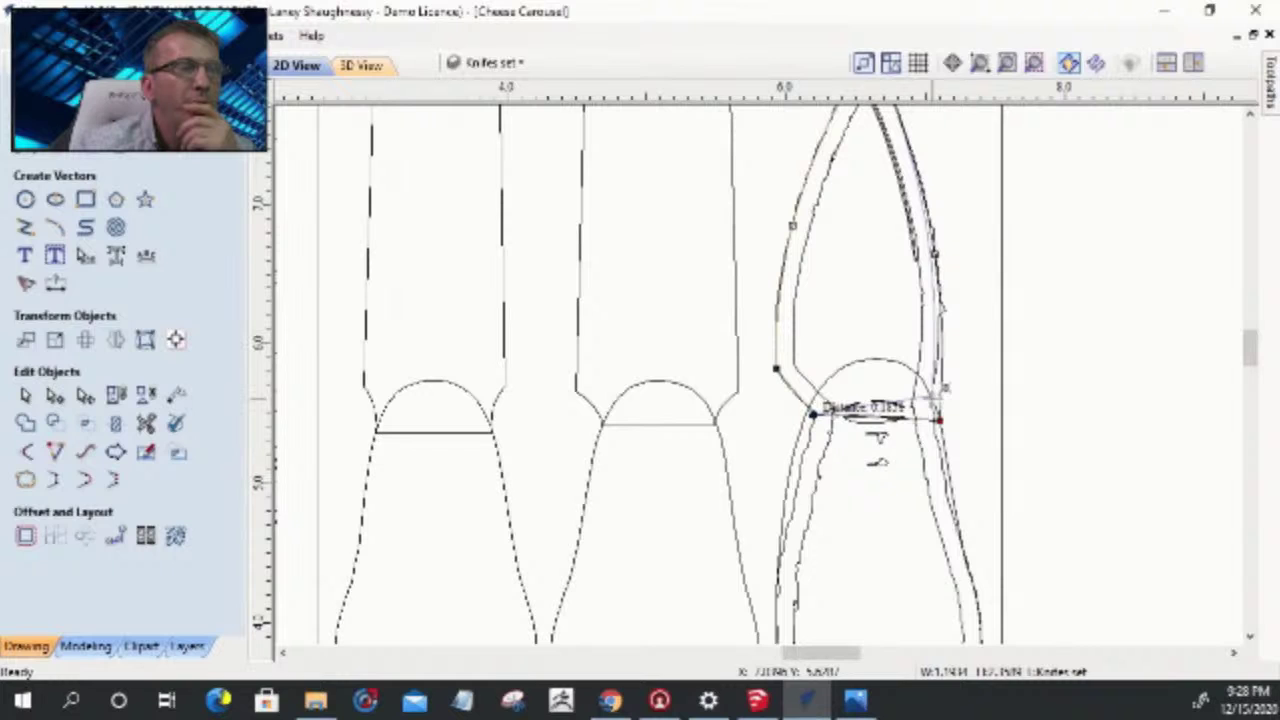
mouse_move(945, 387)
mouse_down()
mouse_move(942, 308)
mouse_move(931, 407)
mouse_up()
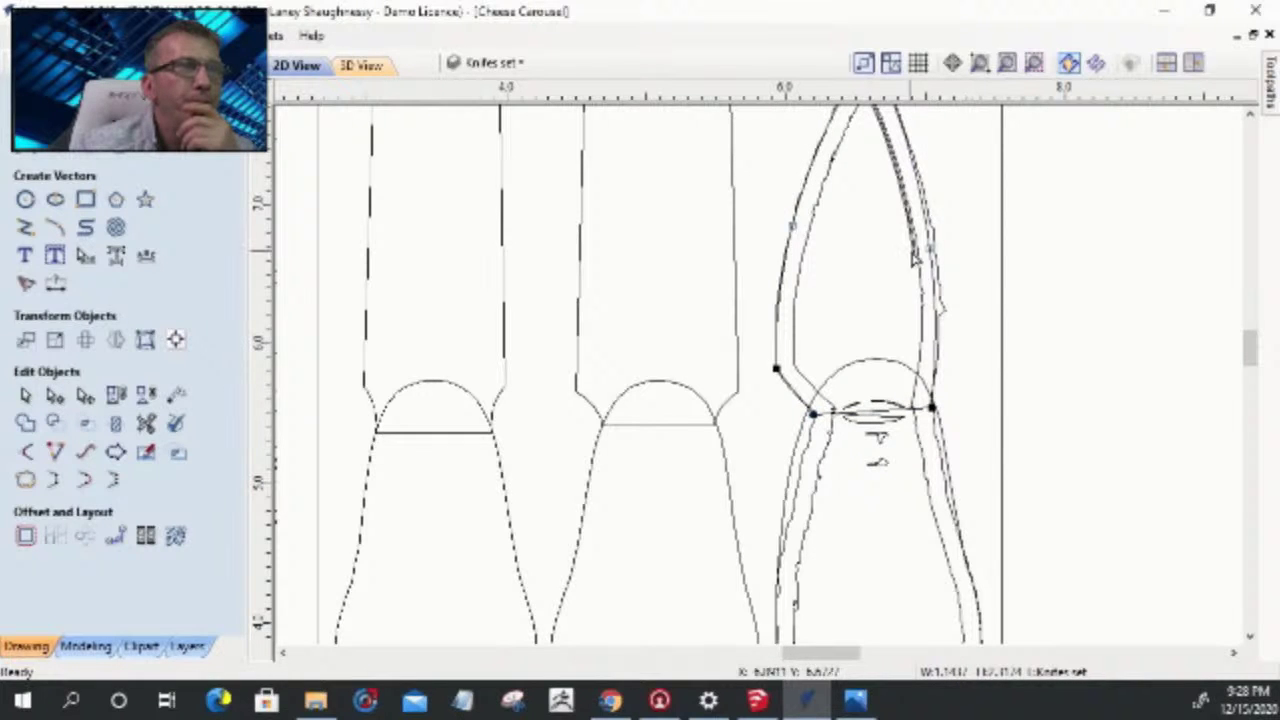
drag(929, 248, 937, 251)
scroll(987, 362, down, 3)
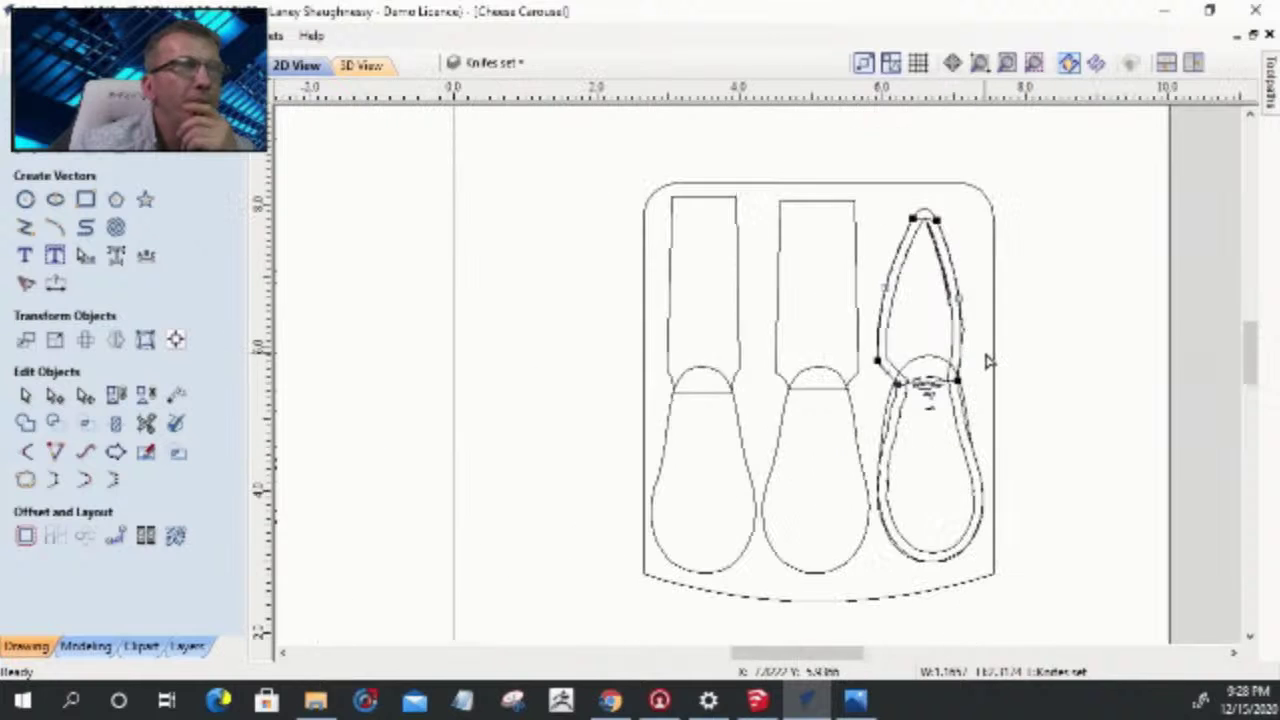
- Convert the short top edge of the right knife's blade to an arc and fit it to the traced rounded tip
scroll(918, 216, up, 6)
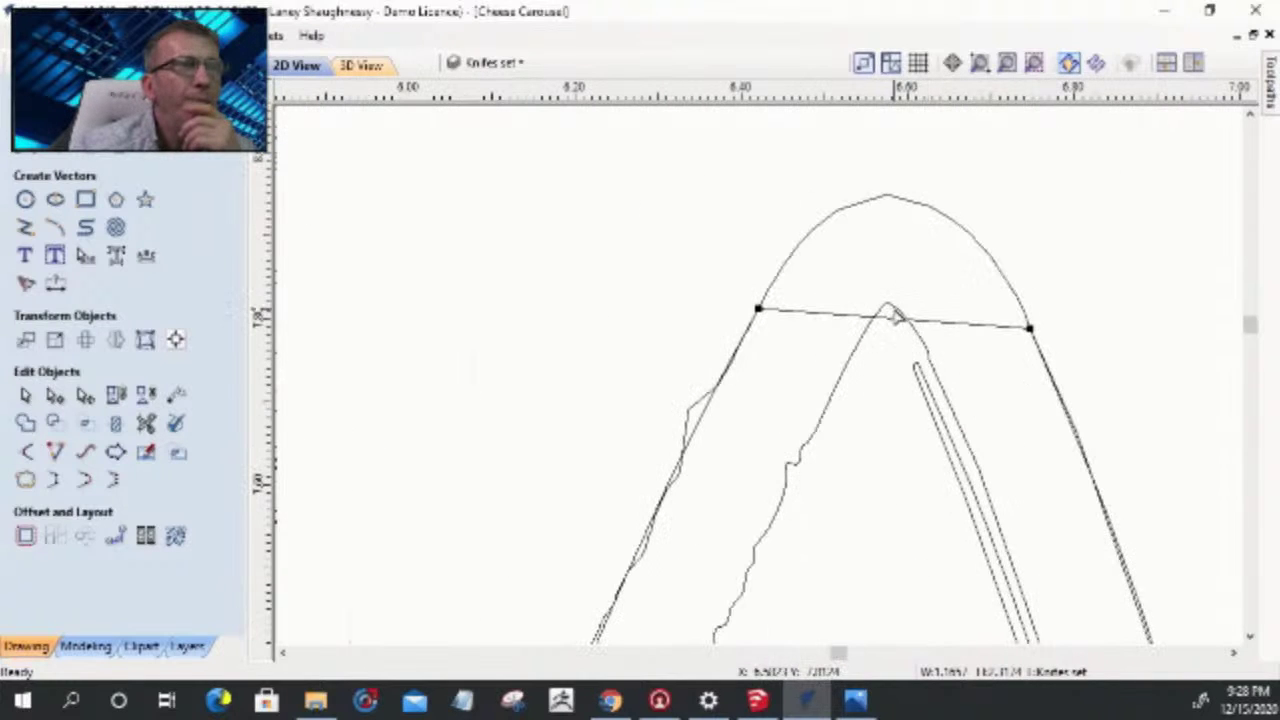
right_click(840, 320)
click(902, 368)
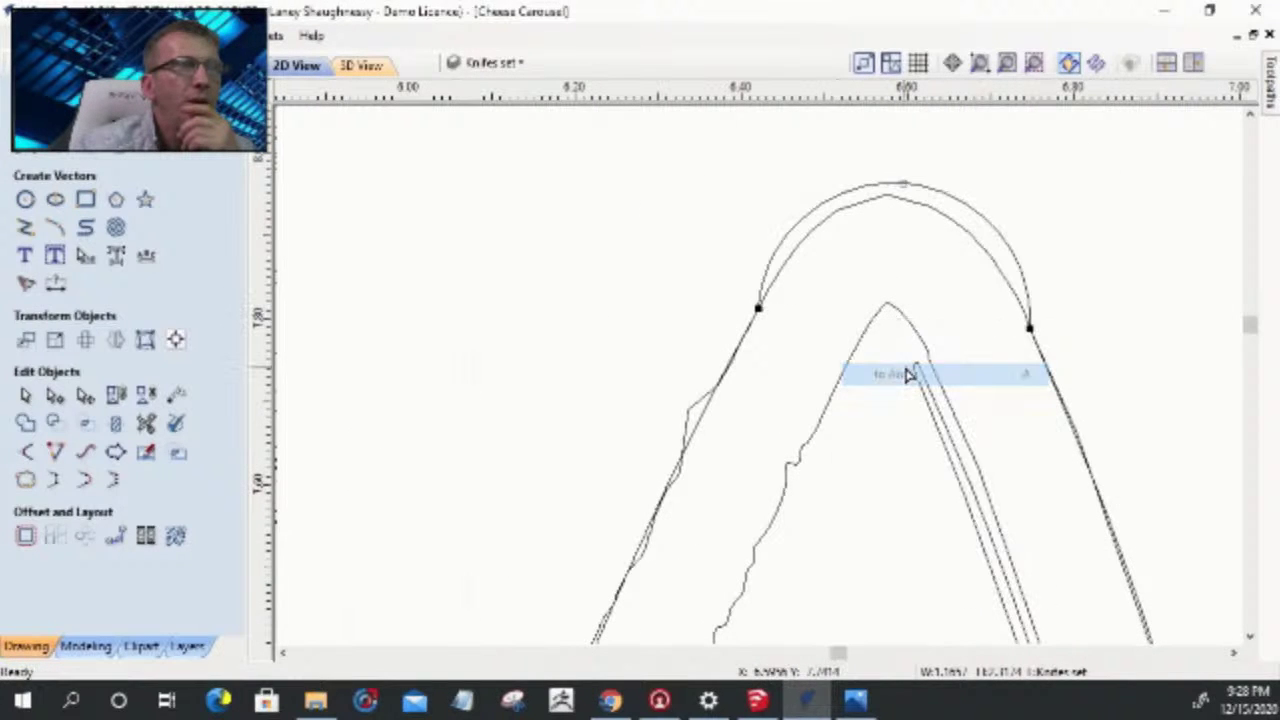
drag(907, 183, 901, 222)
scroll(874, 383, down, 2)
- Delete the outer traced outline around the right knife
click(868, 253)
scroll(868, 253, down, 3)
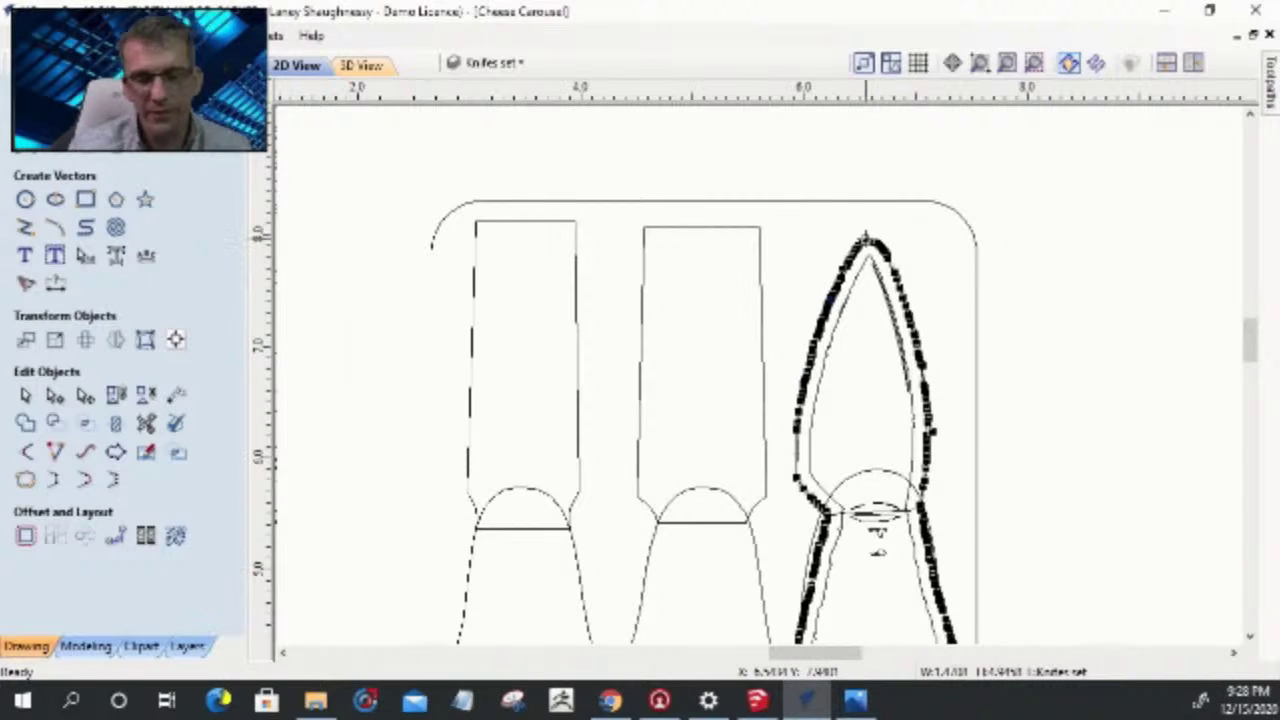
key(Escape)
scroll(866, 249, down, 3)
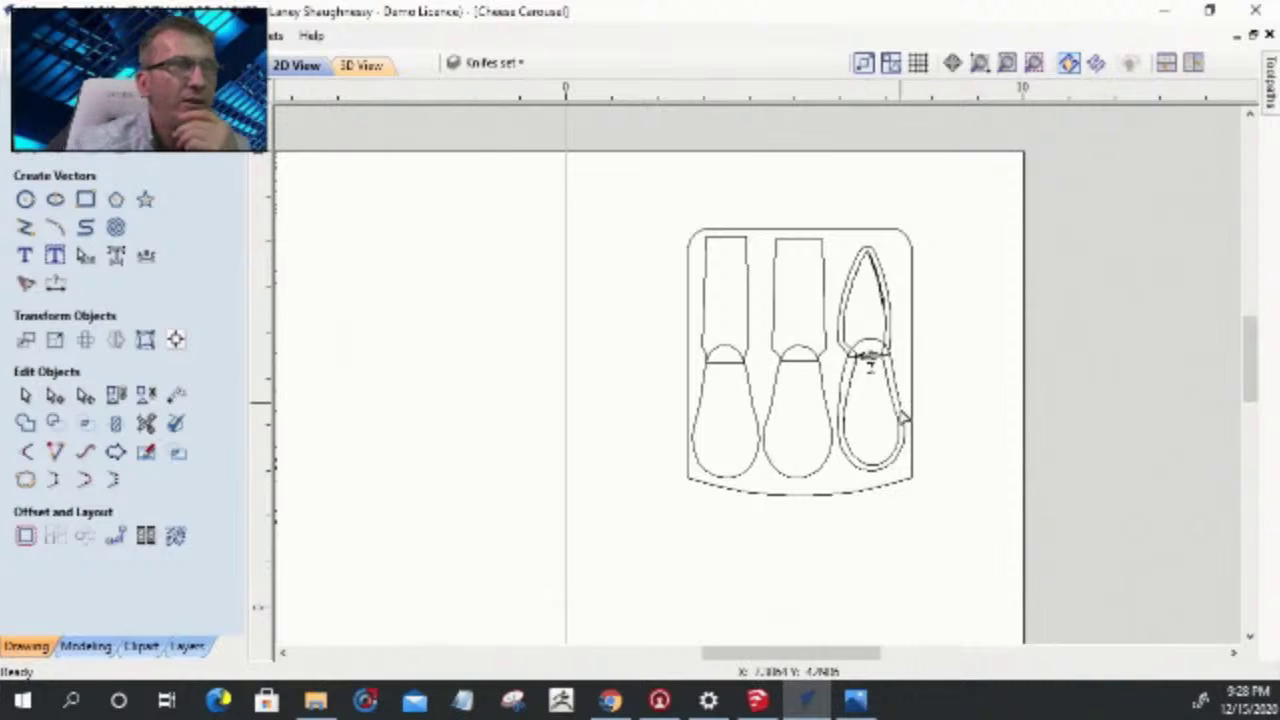
- Reshape the left side of the right knife's handle outline by moving its upper tangent point inward, keeping the inner trace grouped
click(893, 382)
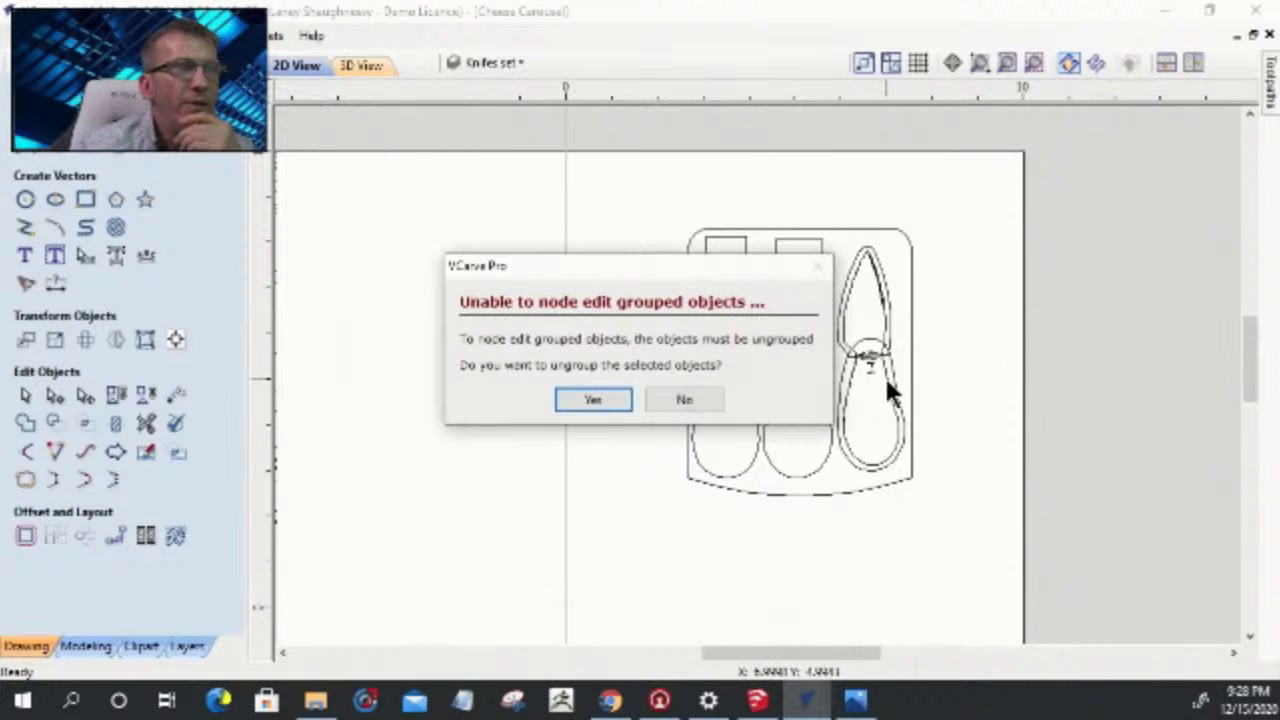
click(680, 400)
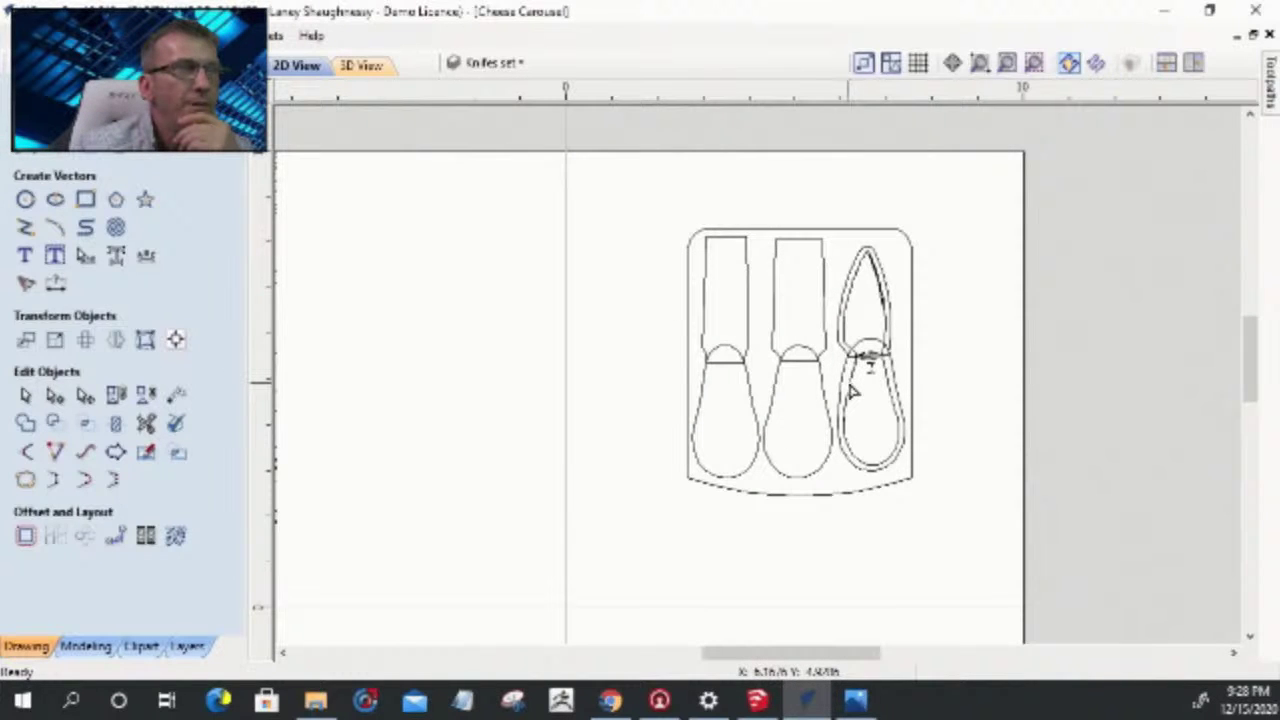
click(852, 392)
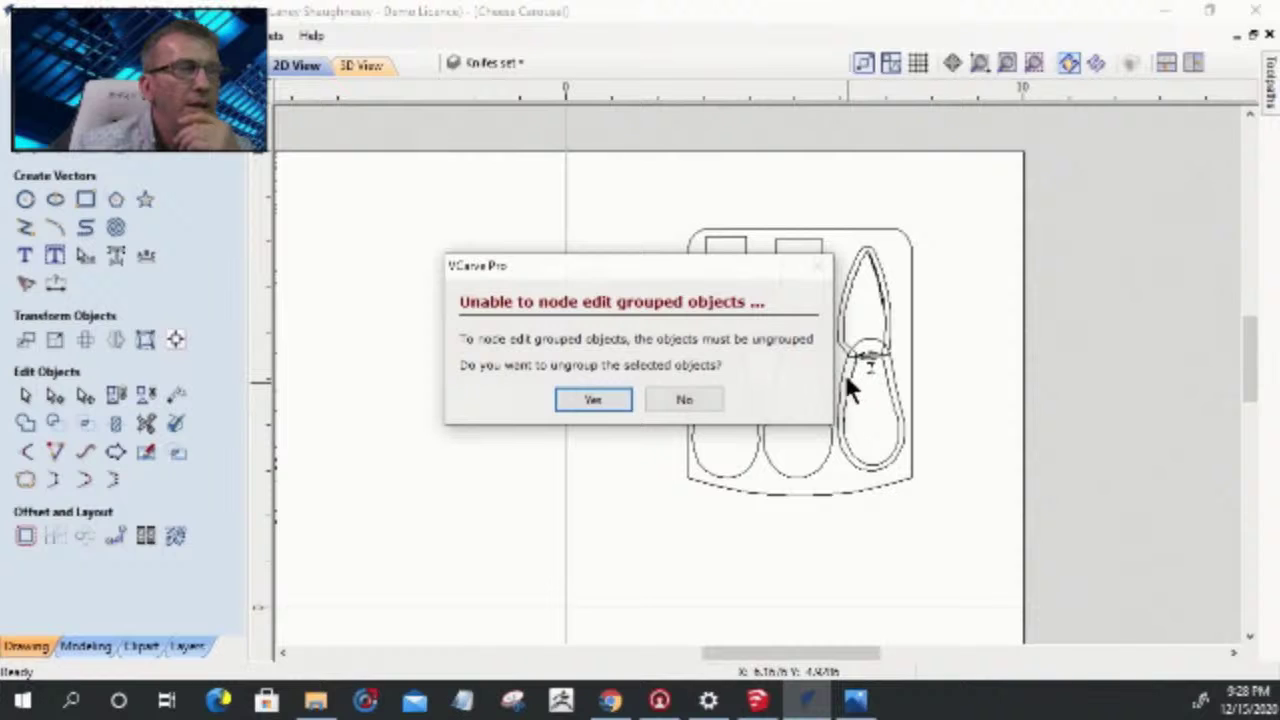
click(684, 399)
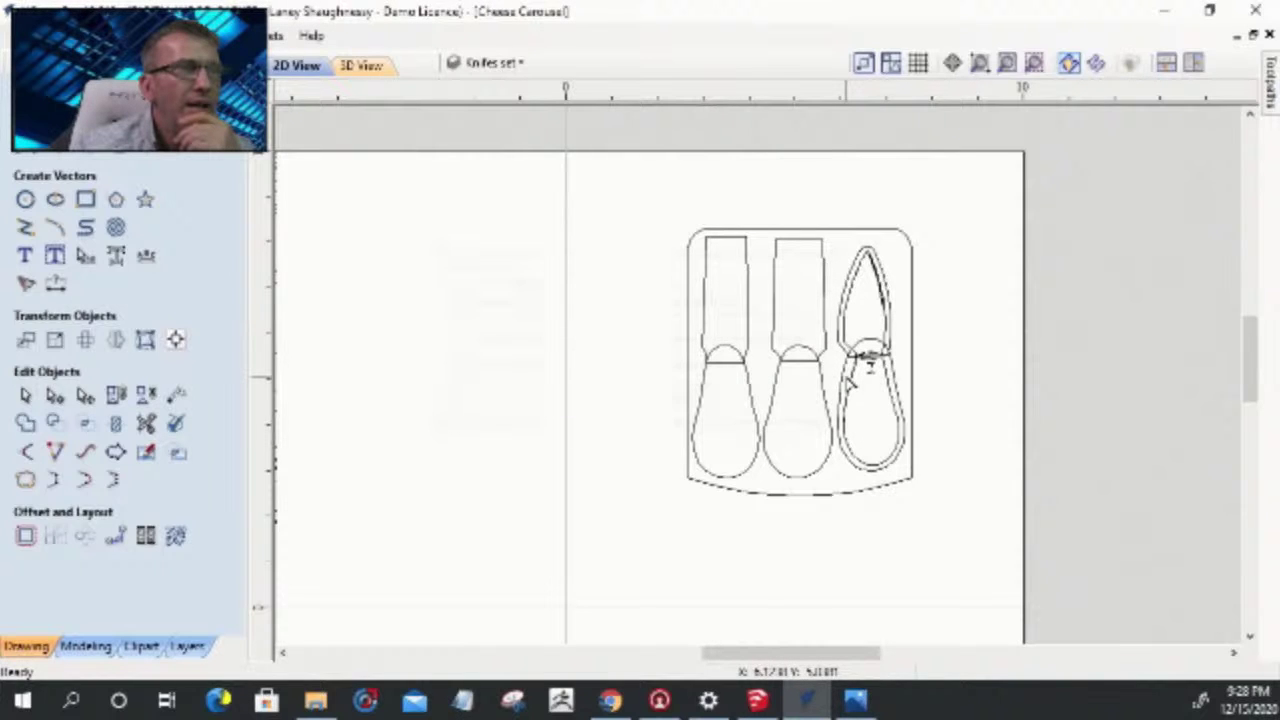
scroll(851, 383, up, 3)
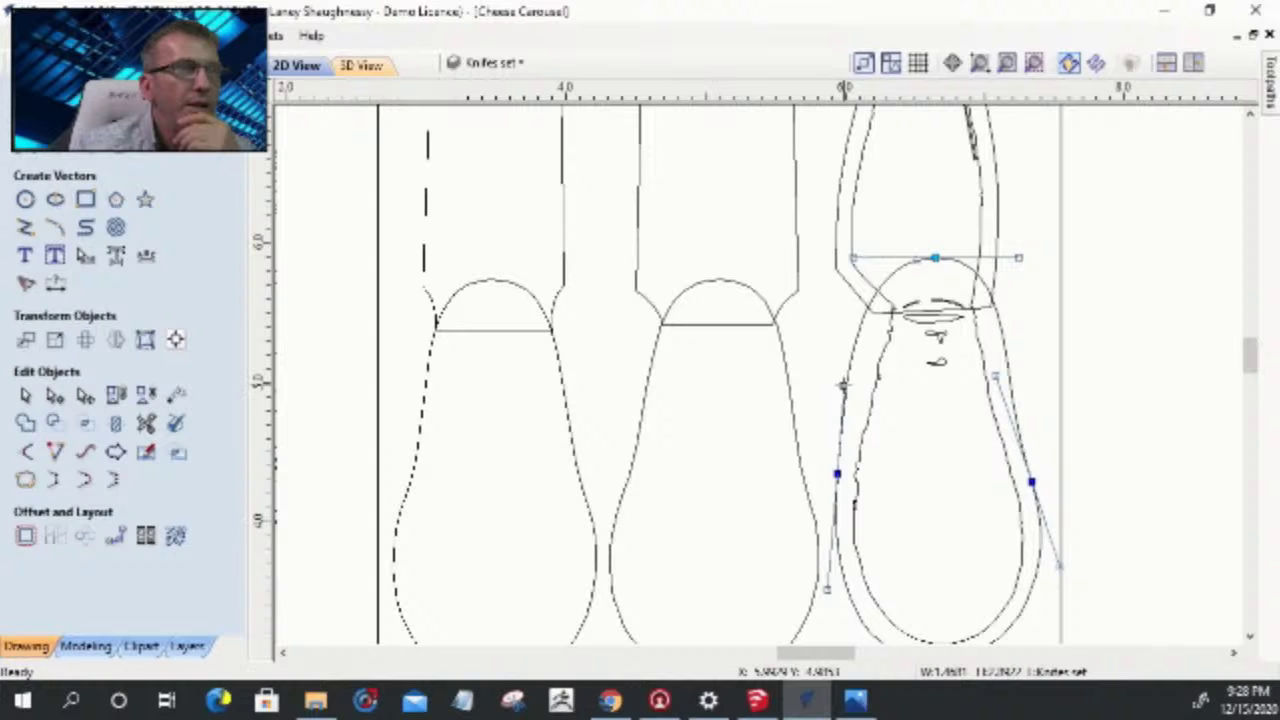
click(843, 385)
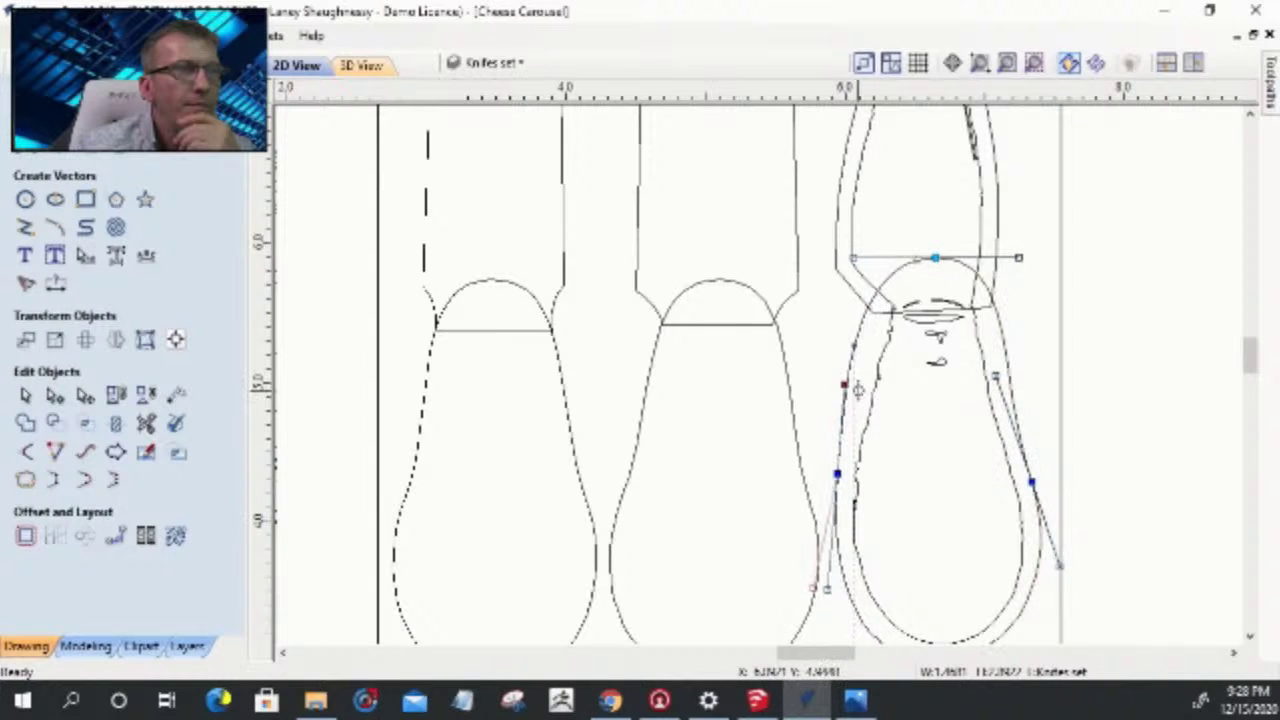
drag(862, 393, 863, 394)
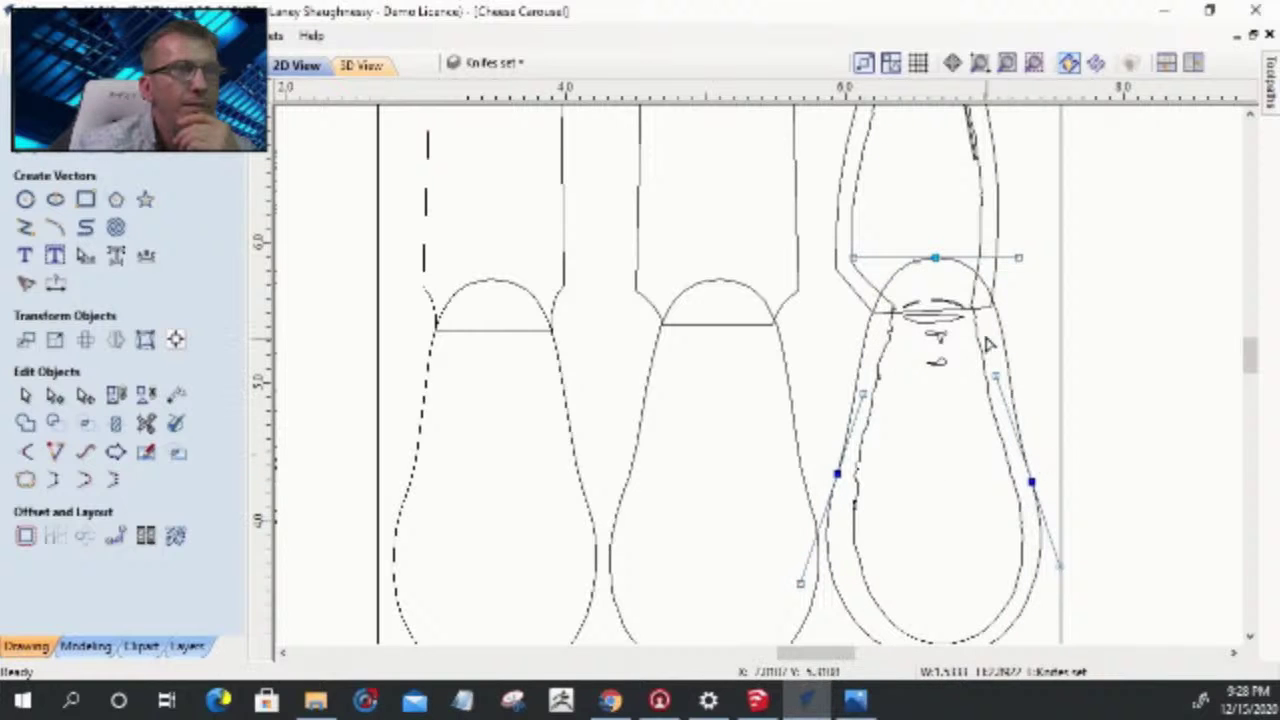
scroll(975, 338, down, 3)
scroll(975, 338, up, 2)
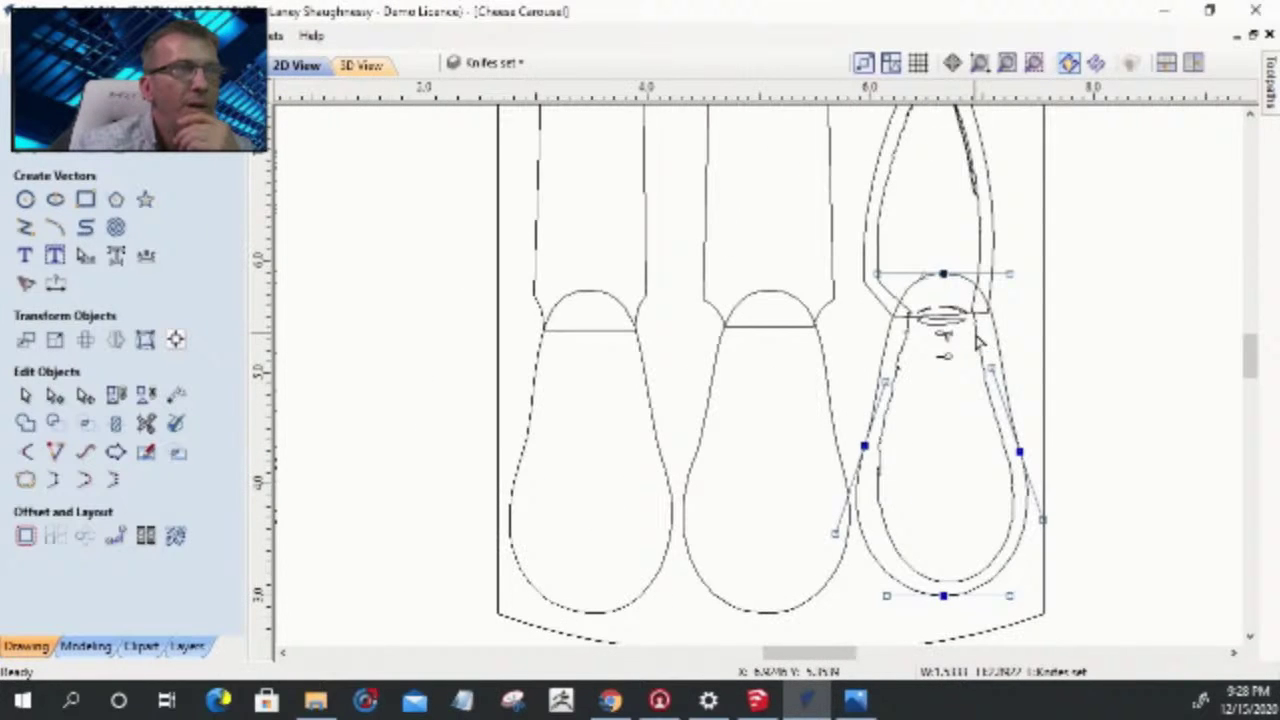
- Delete the remaining grouped inner trace of the right knife without ungrouping it
click(905, 351)
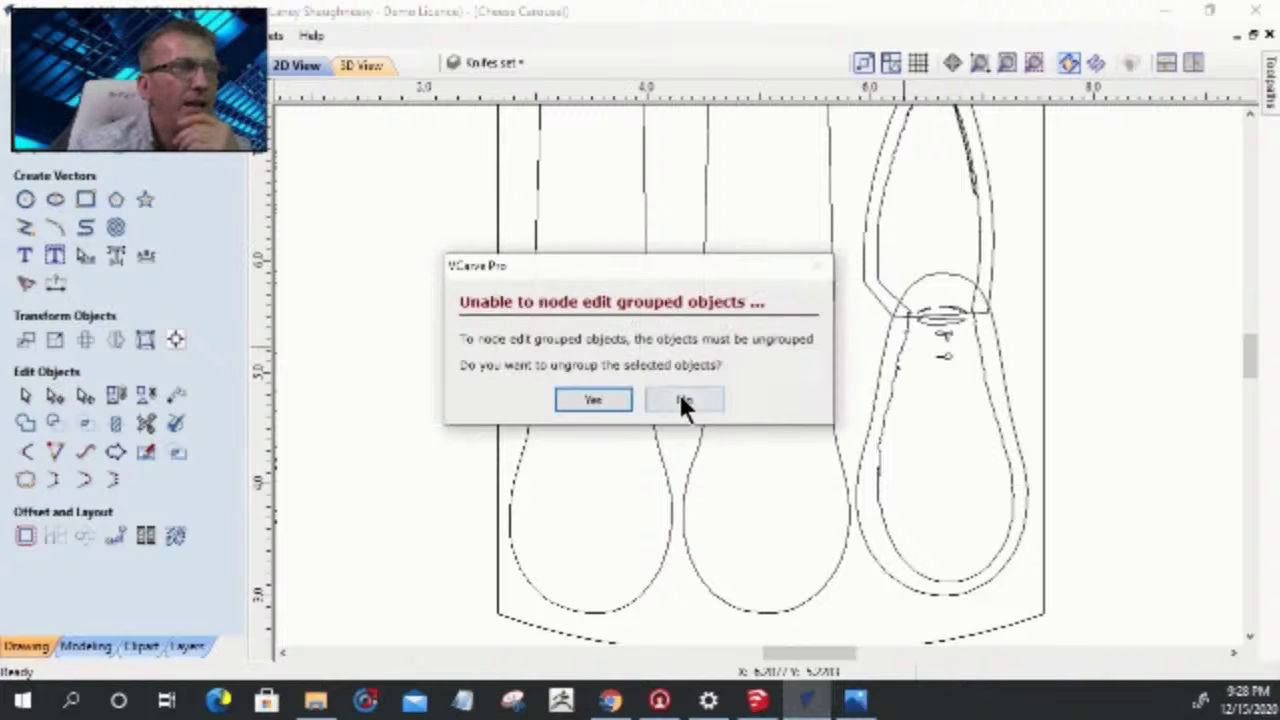
click(682, 397)
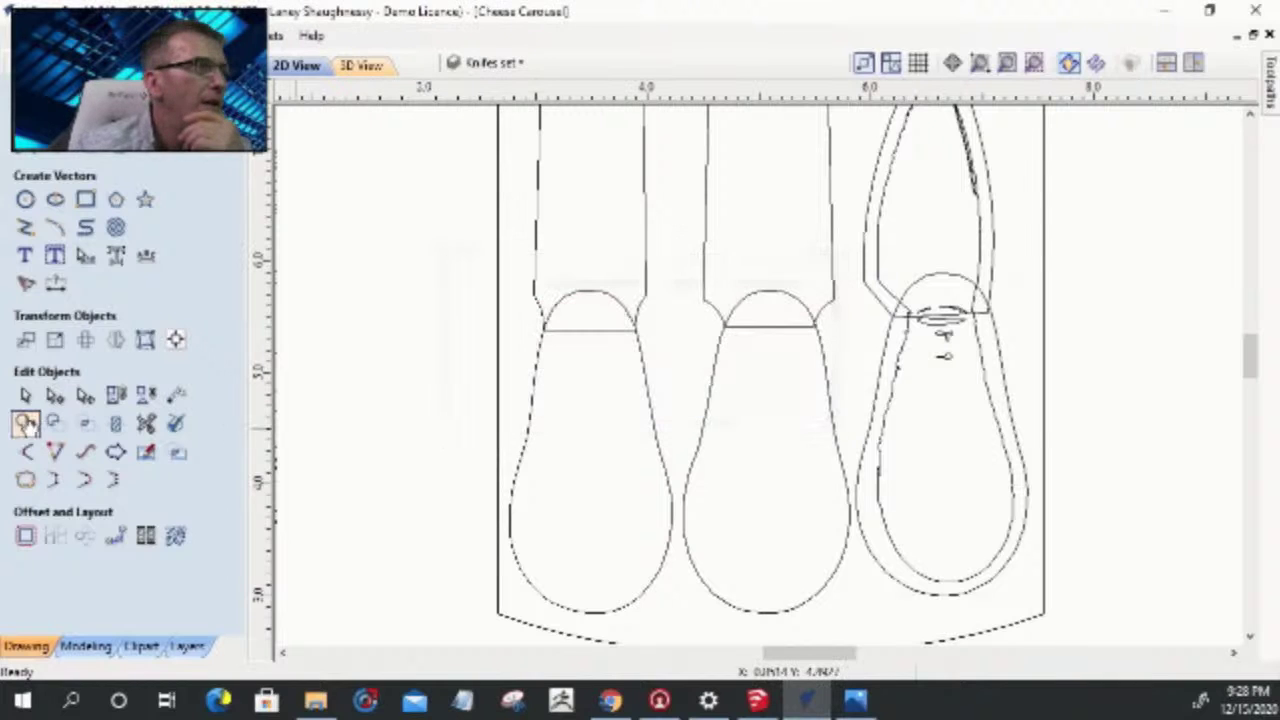
click(898, 357)
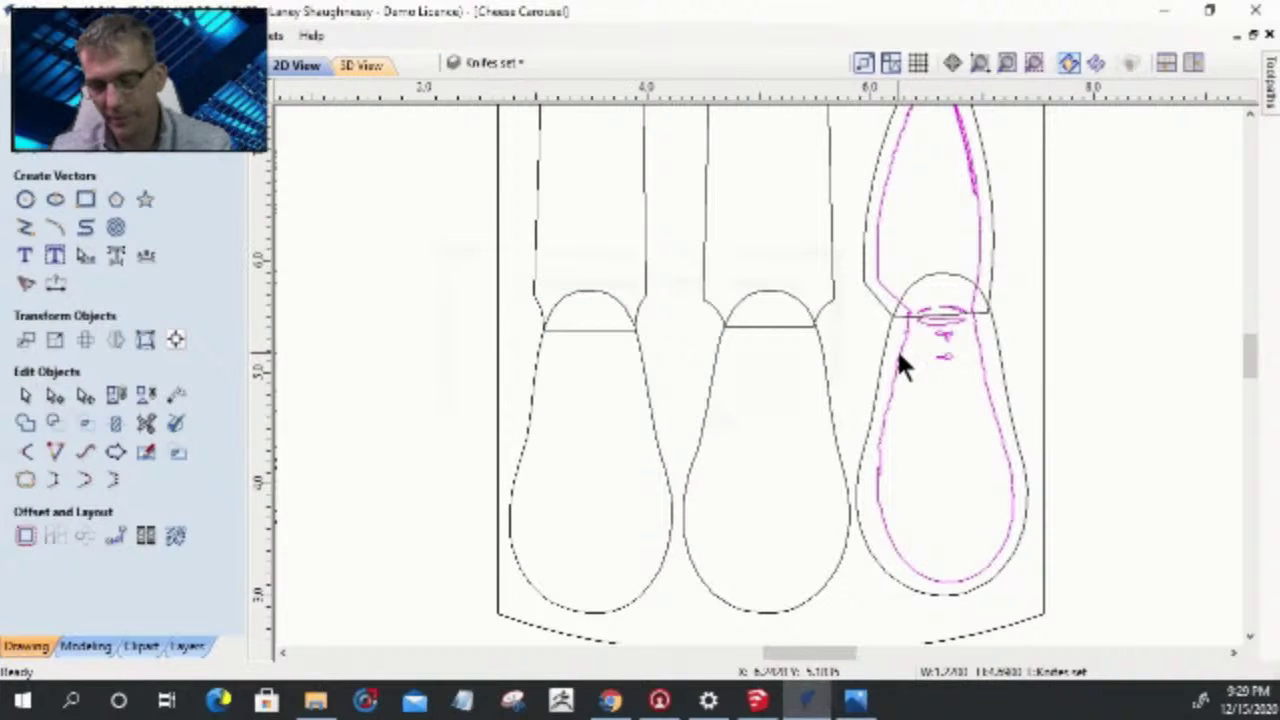
scroll(898, 353, down, 5)
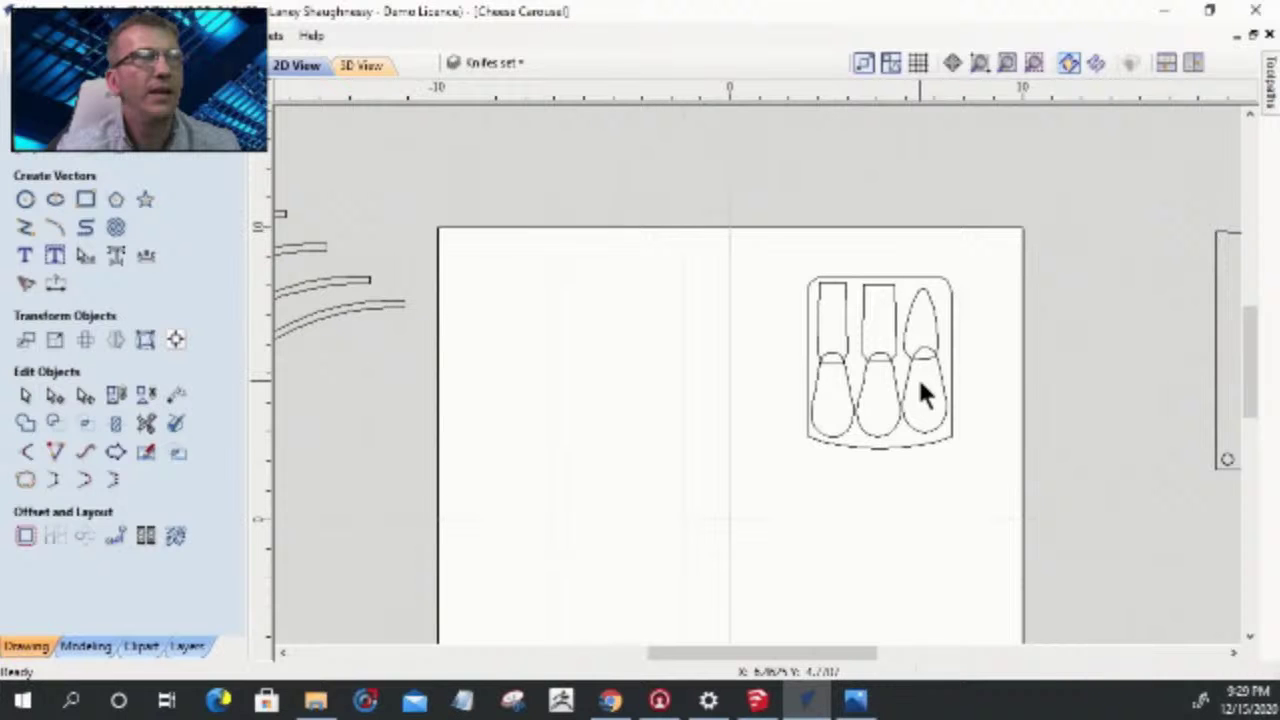
- Select the complete knife set and move it into the upper left quarter of the material sheet
click(923, 395)
scroll(960, 377, down, 5)
scroll(960, 377, up, 3)
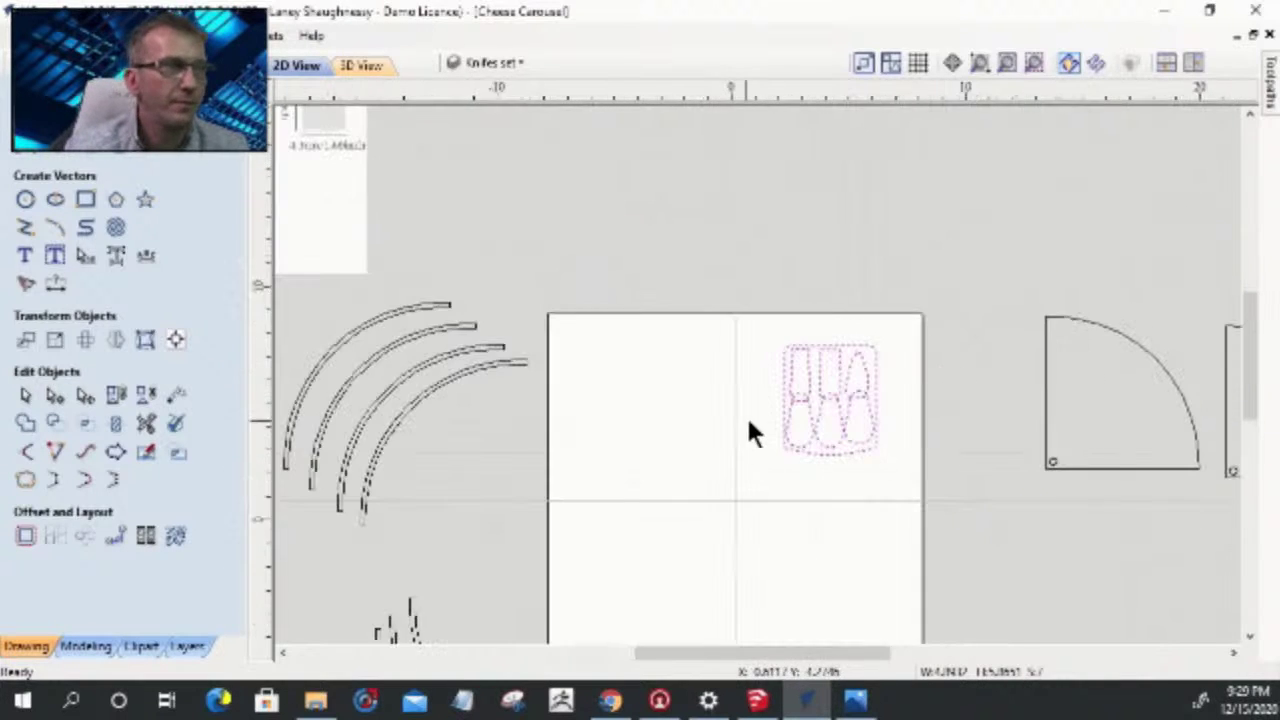
scroll(760, 405, up, 2)
scroll(779, 396, down, 4)
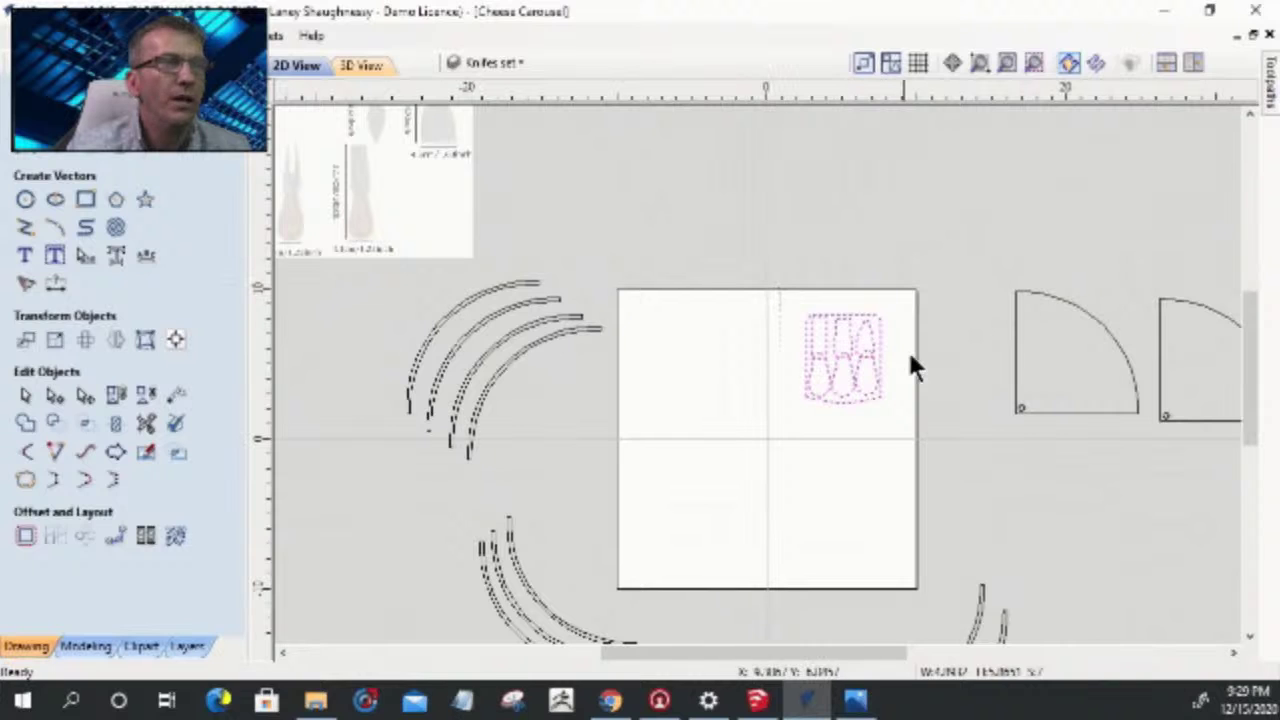
scroll(825, 387, up, 3)
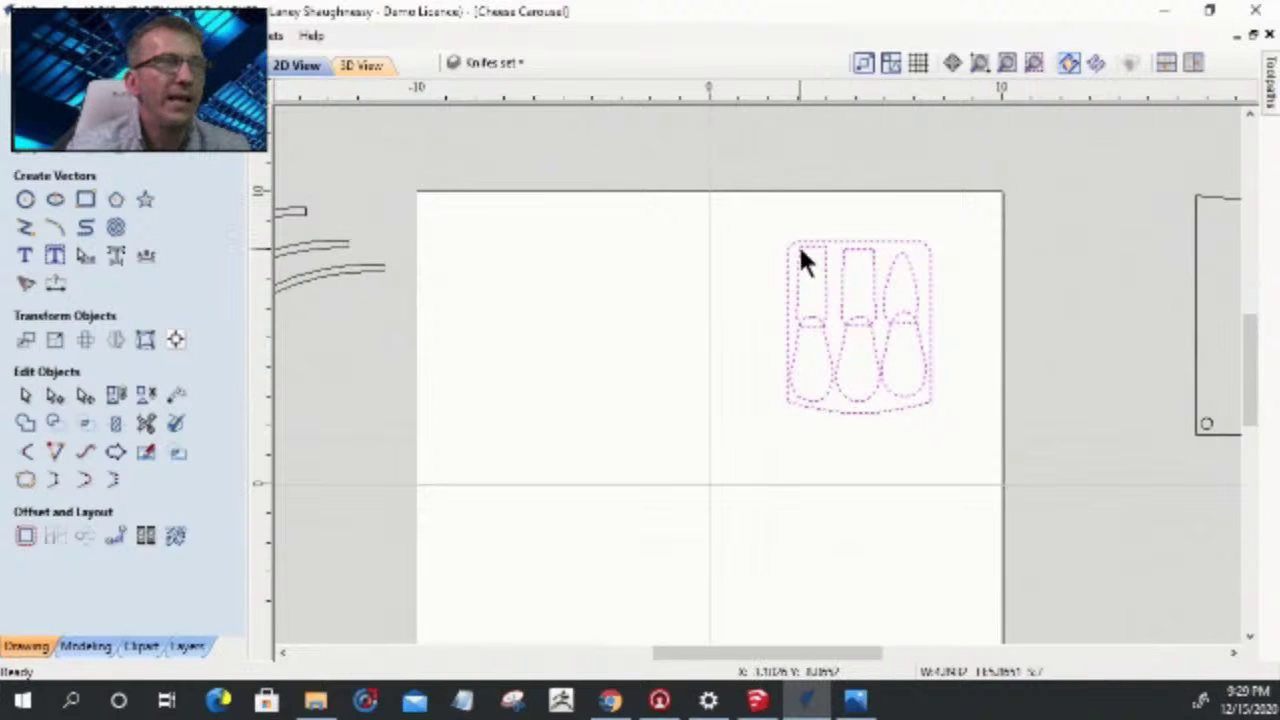
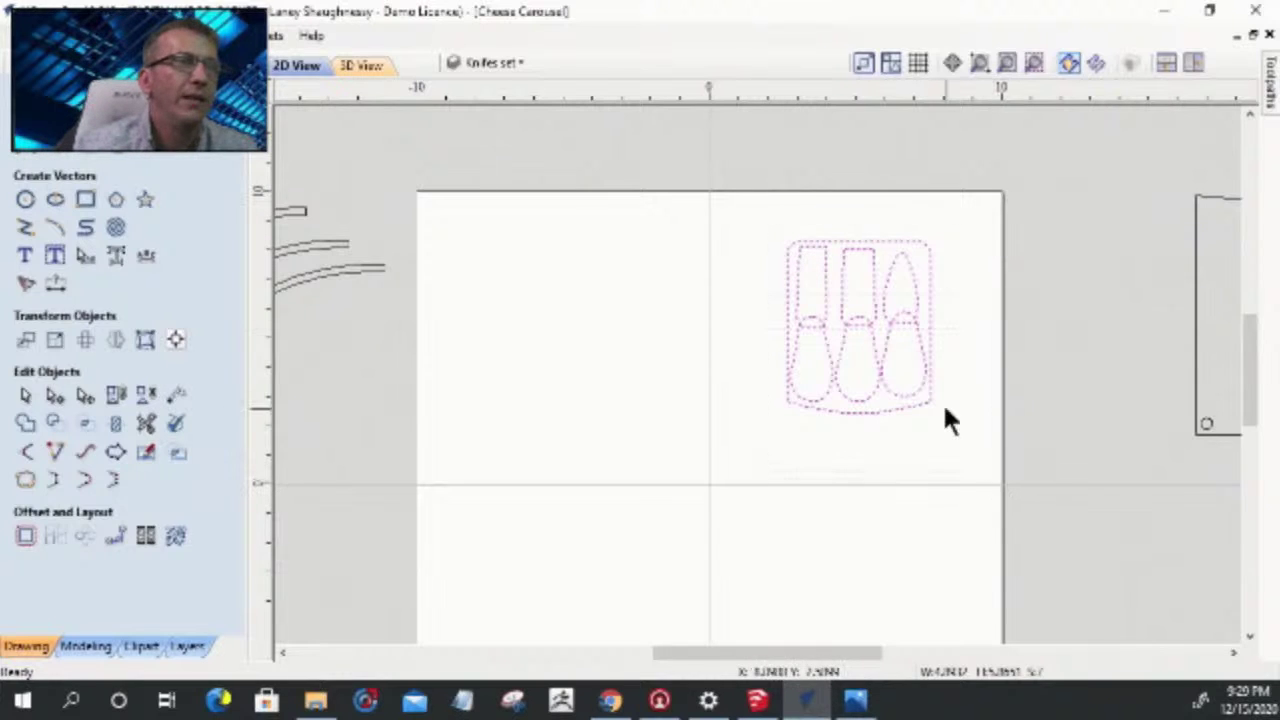
click(928, 360)
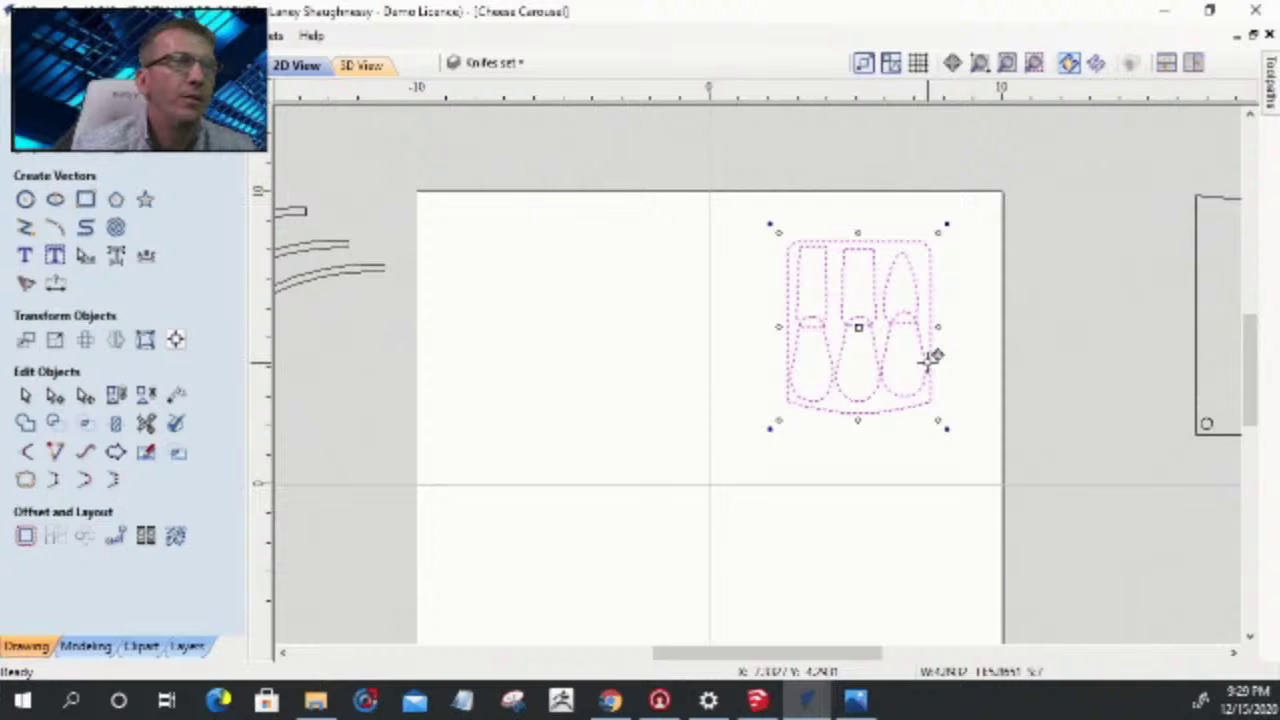
scroll(930, 358, down, 6)
drag(975, 350, 914, 350)
- Examine the quarter-circle panels and the groups of curved strips laid out around the material sheet
click(1045, 345)
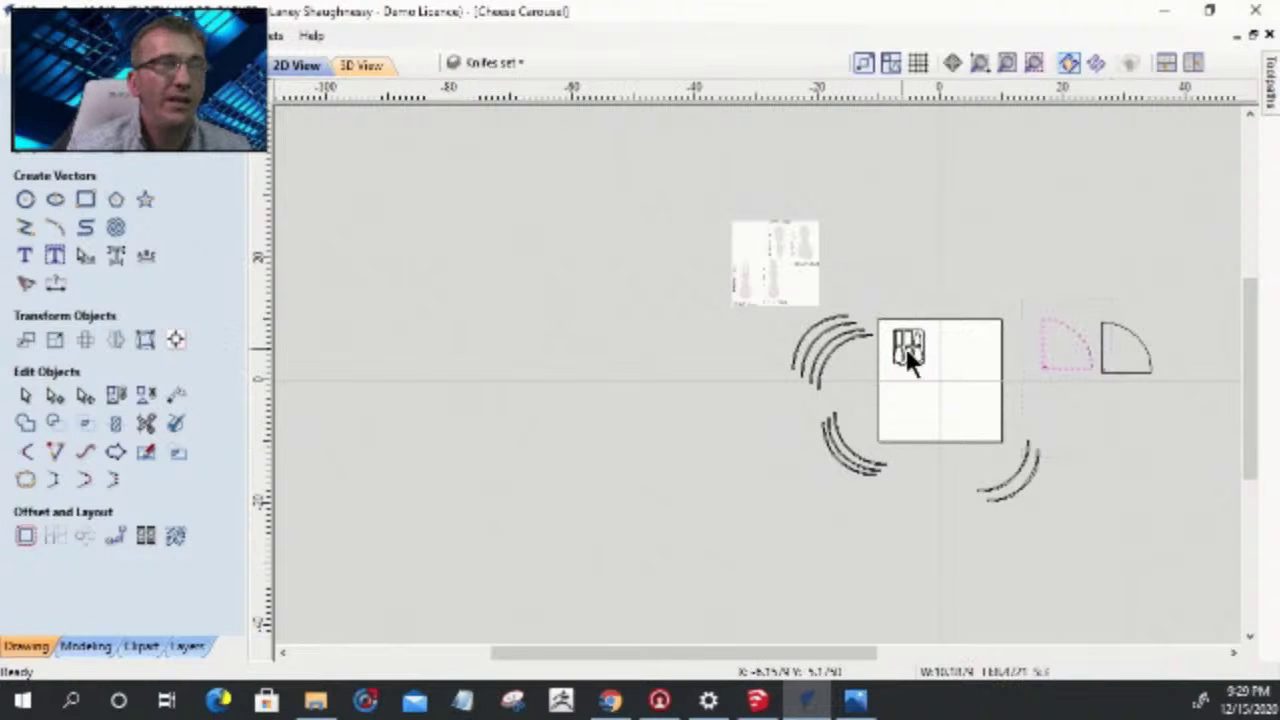
scroll(867, 332, up, 3)
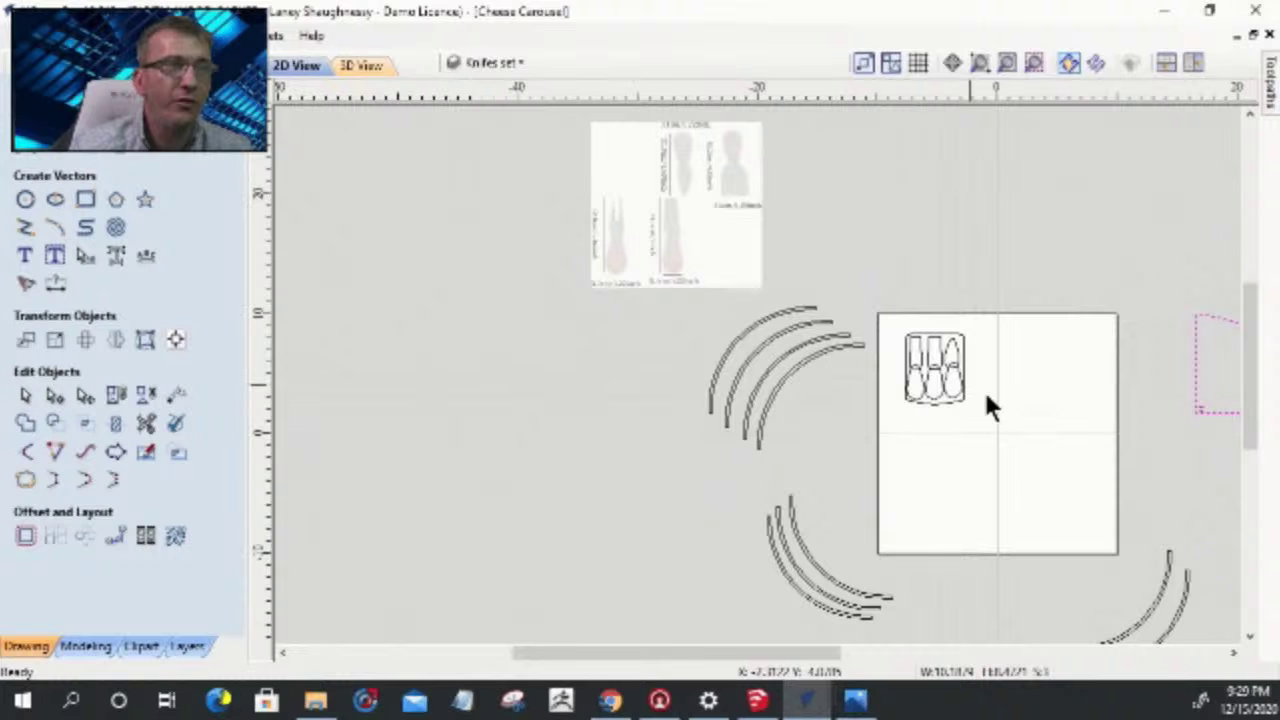
scroll(983, 388, down, 2)
scroll(1186, 343, up, 2)
scroll(1094, 334, down, 3)
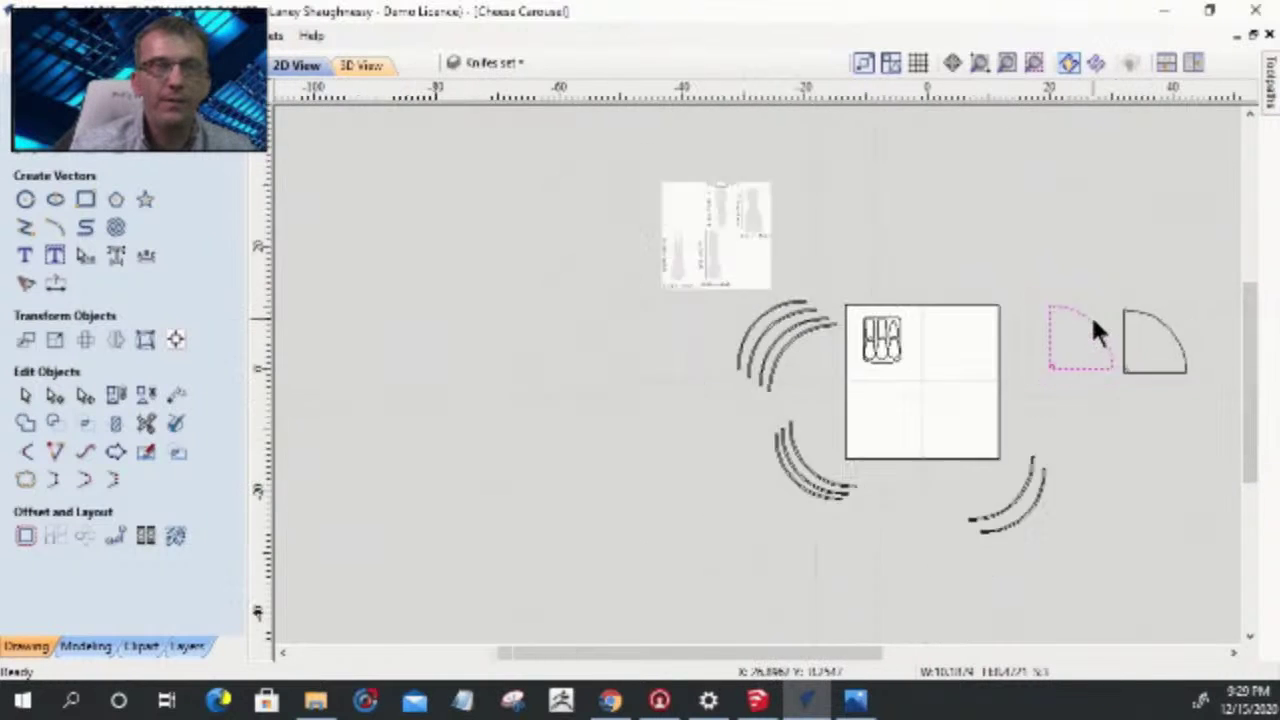
scroll(1096, 345, up, 3)
scroll(1074, 343, down, 1)
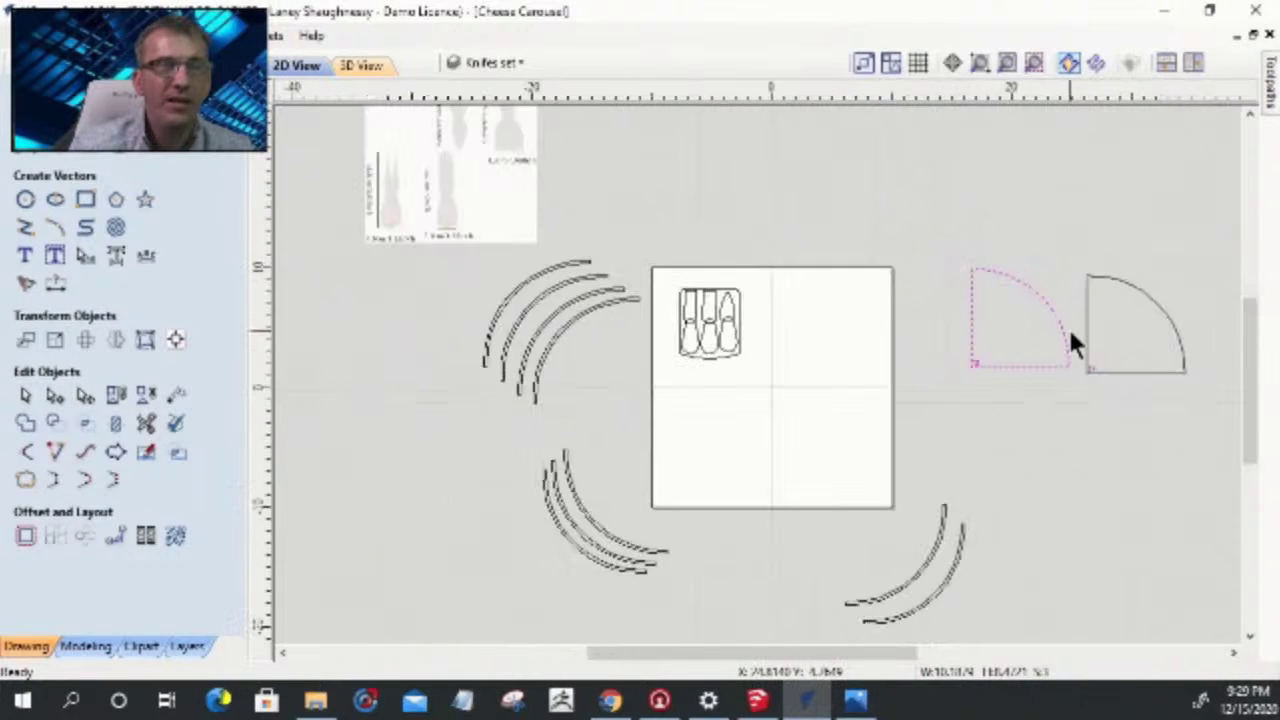
scroll(1074, 343, up, 2)
scroll(790, 490, down, 4)
click(530, 390)
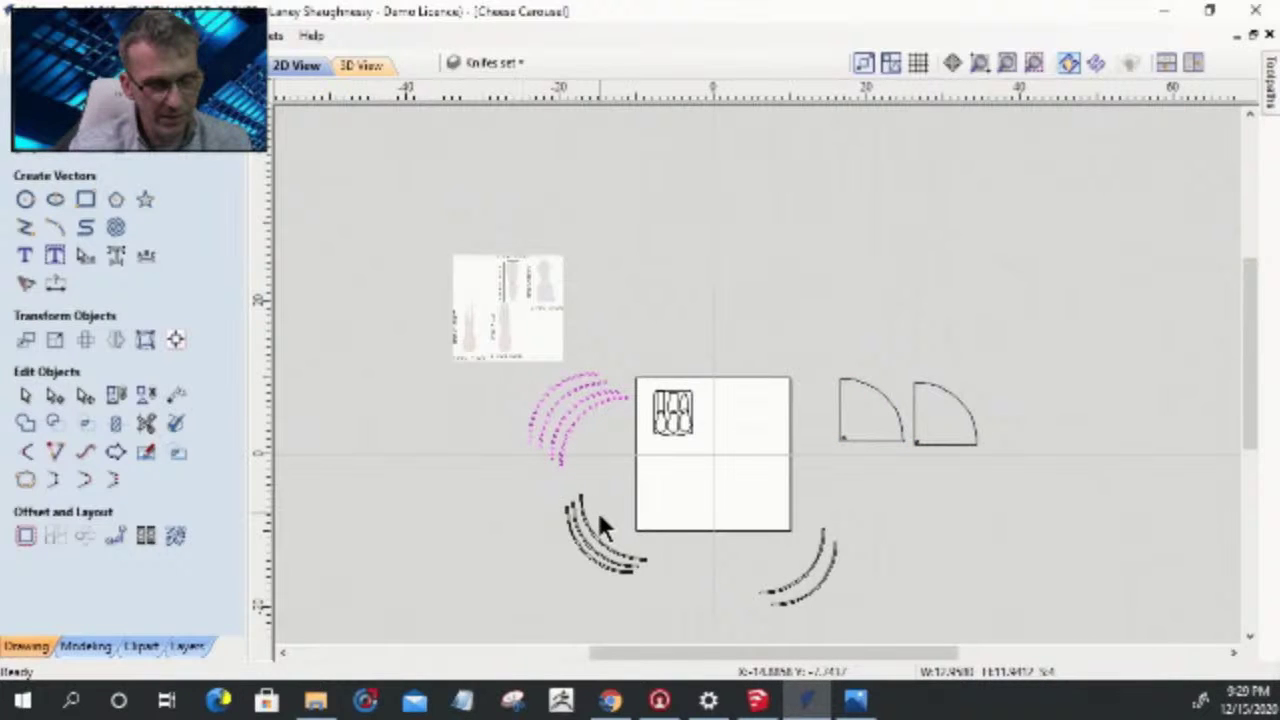
scroll(850, 605, up, 5)
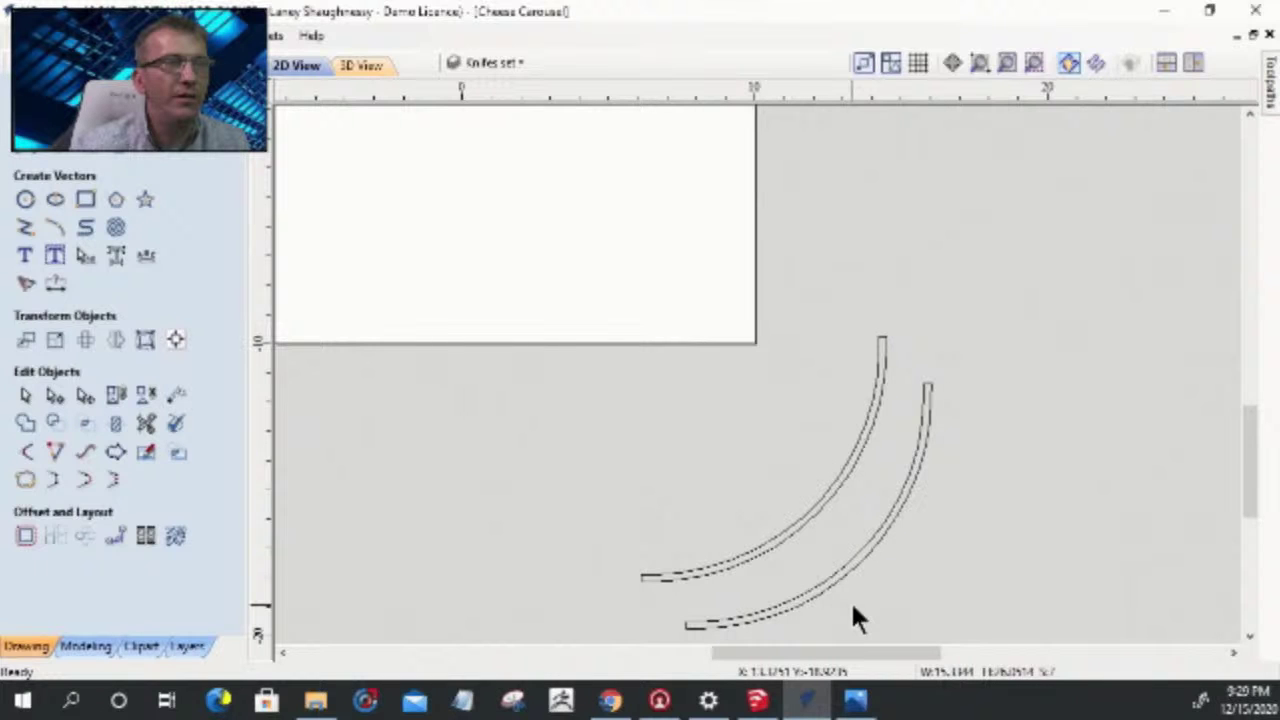
scroll(850, 610, down, 5)
click(810, 366)
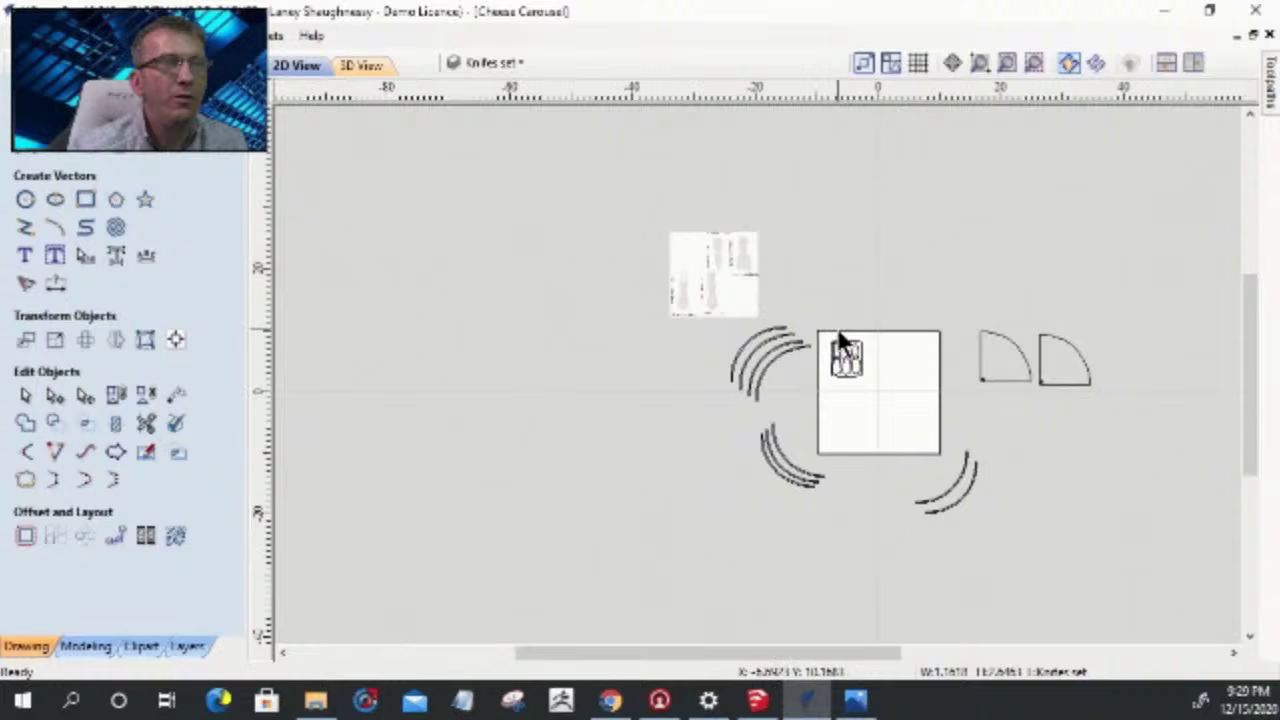
- Select the complete knife set and move it off the material sheet to the empty area above the quarter-circle panels
drag(876, 405, 820, 342)
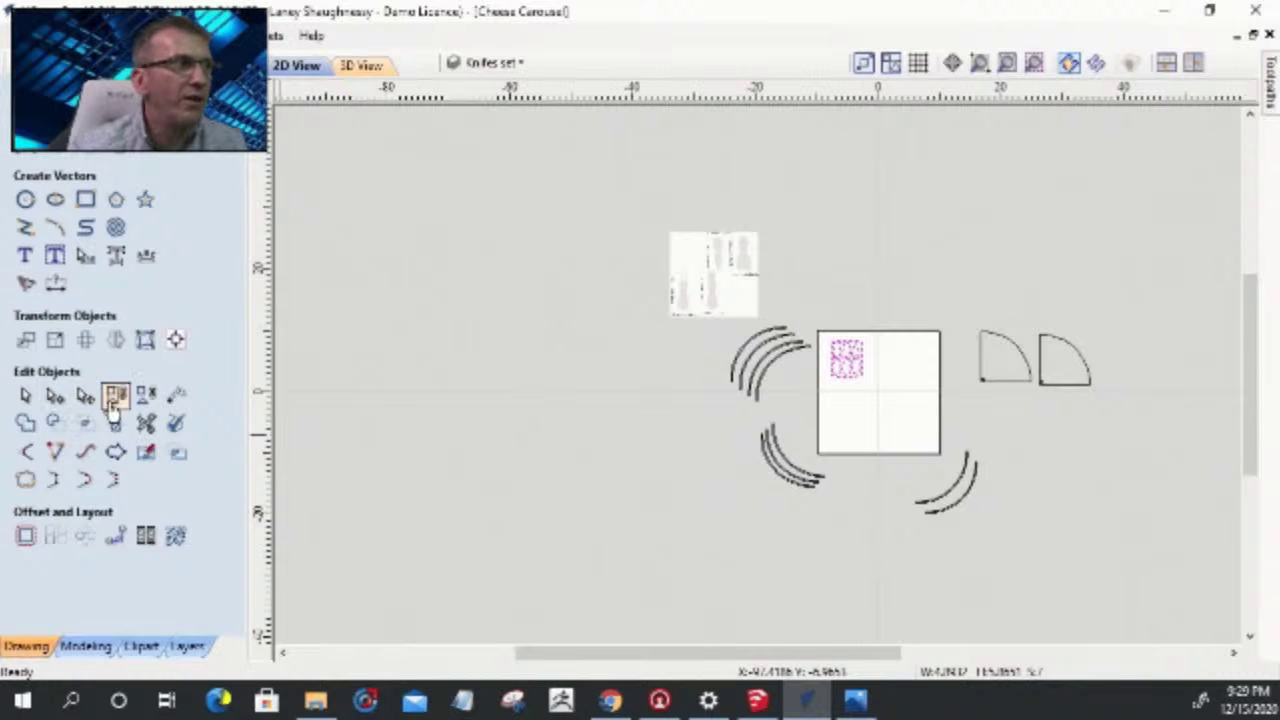
click(828, 356)
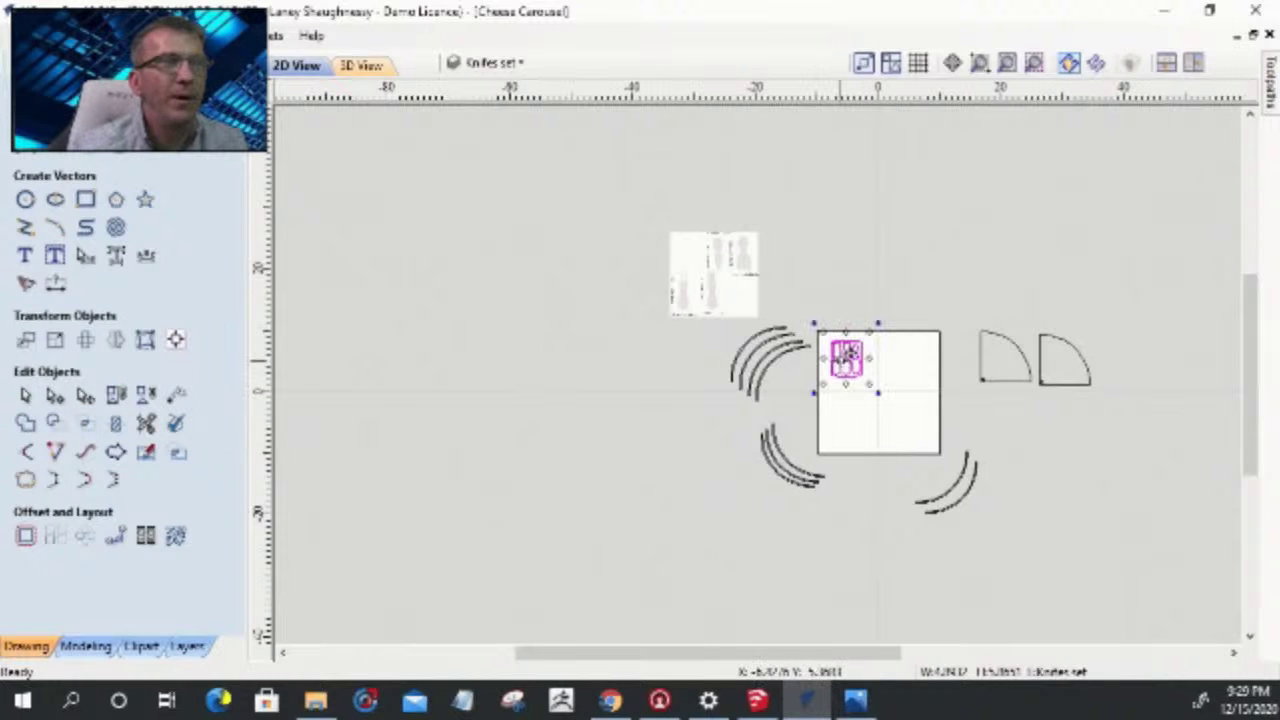
drag(846, 356, 955, 285)
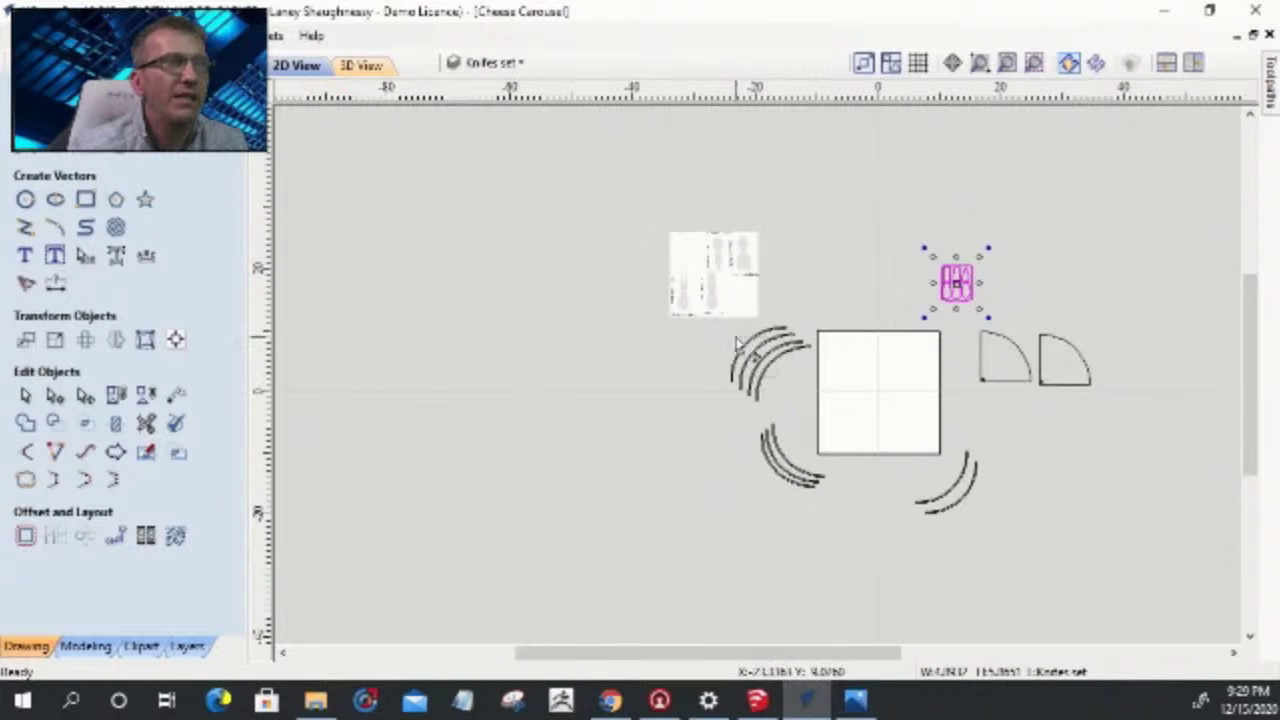
- Select all the curved strips for nesting, with a 0.25 inch tool diameter and 0.5 inch clearance
click(752, 370)
shift+click(788, 446)
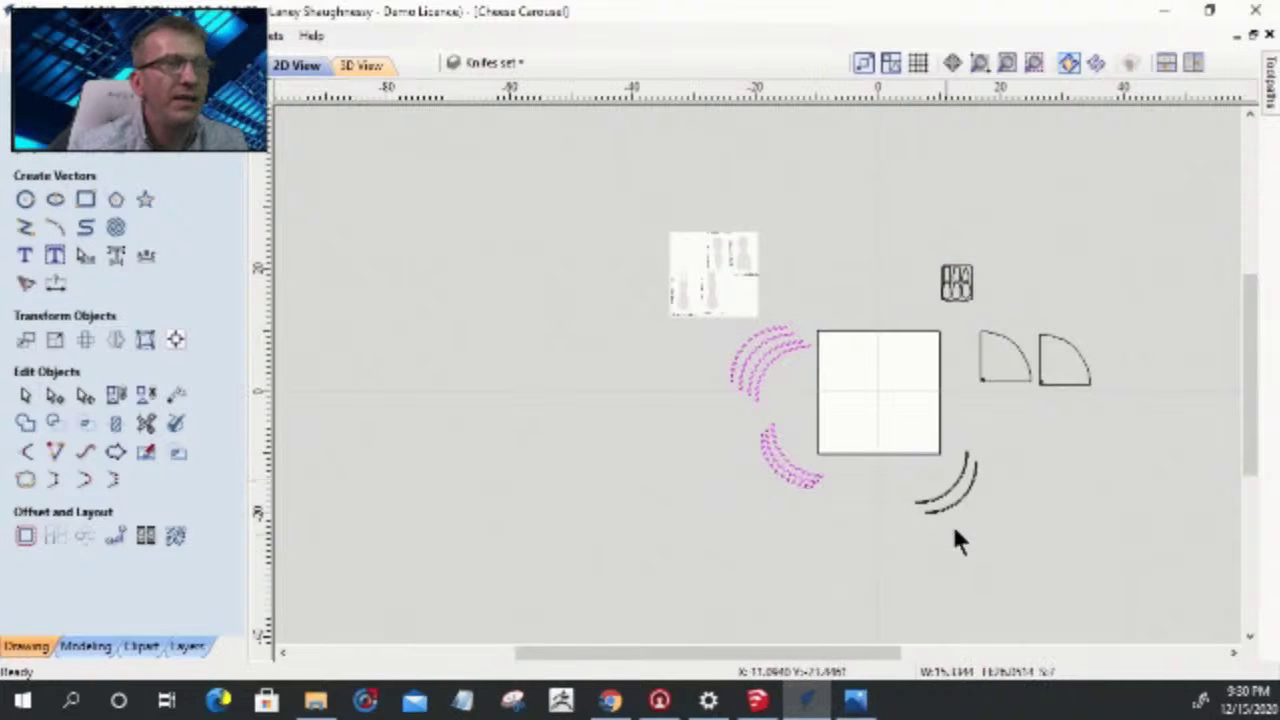
shift+click(933, 466)
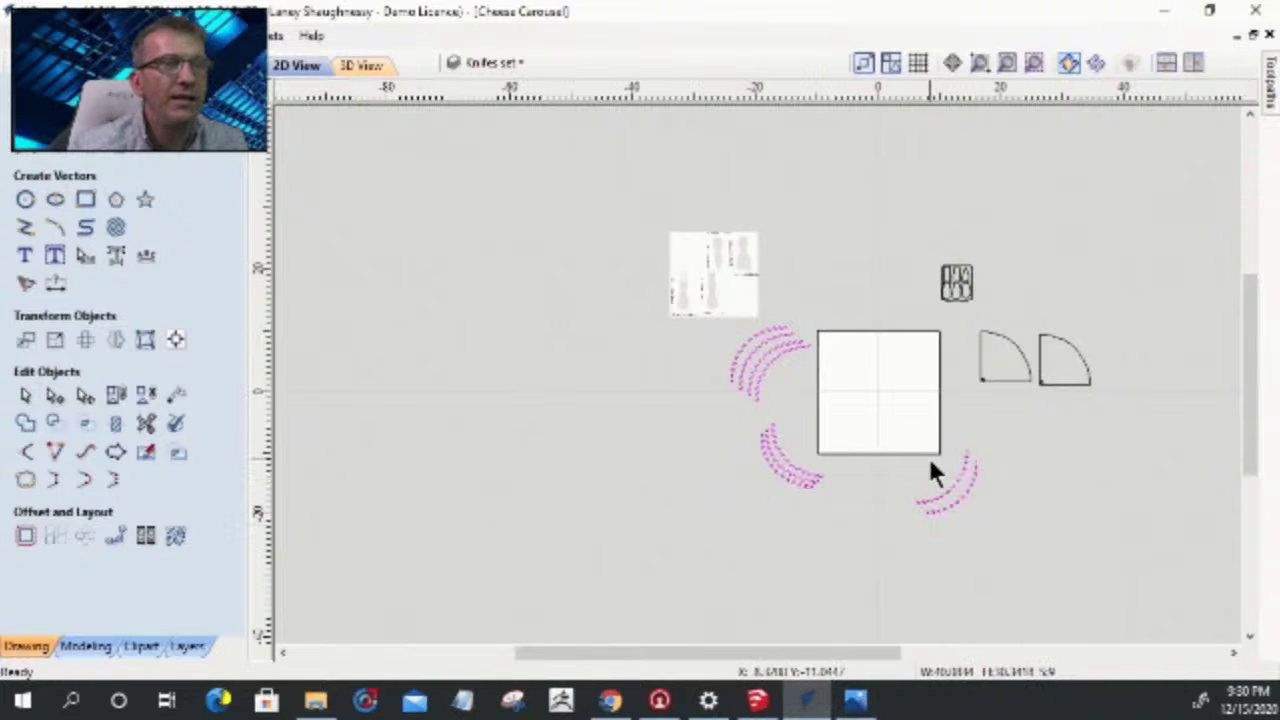
click(176, 538)
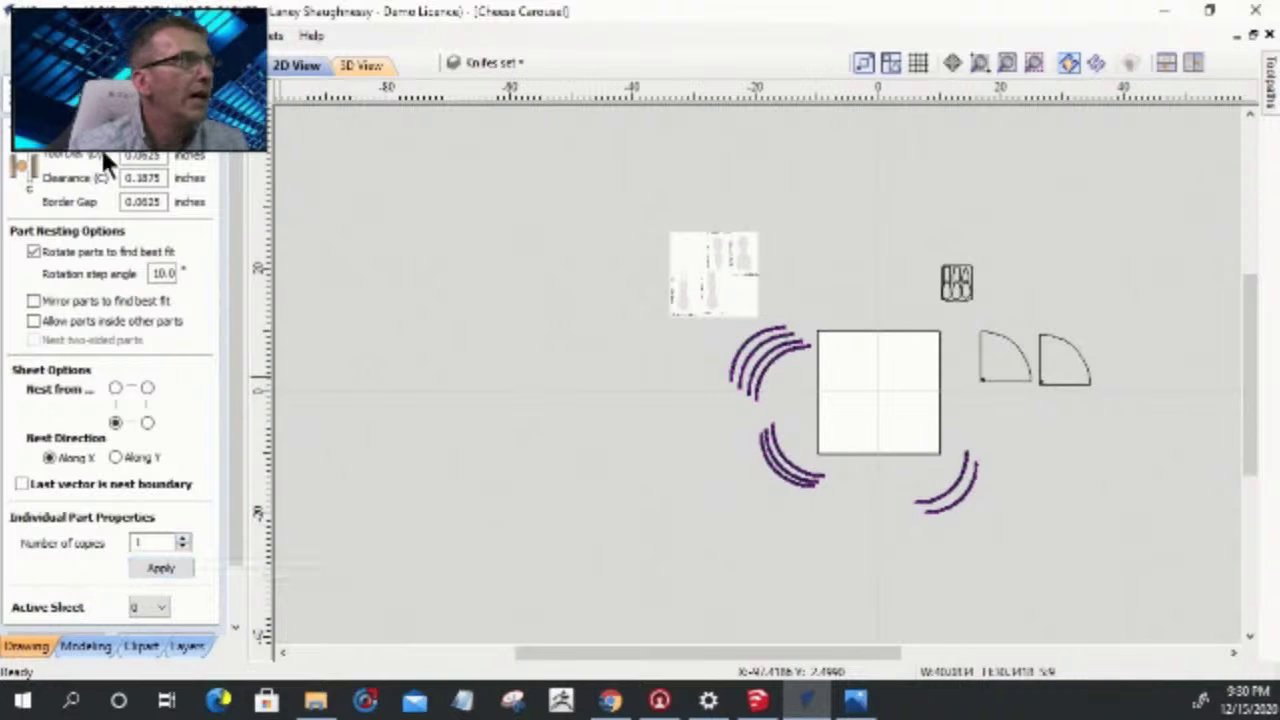
drag(160, 156, 96, 160)
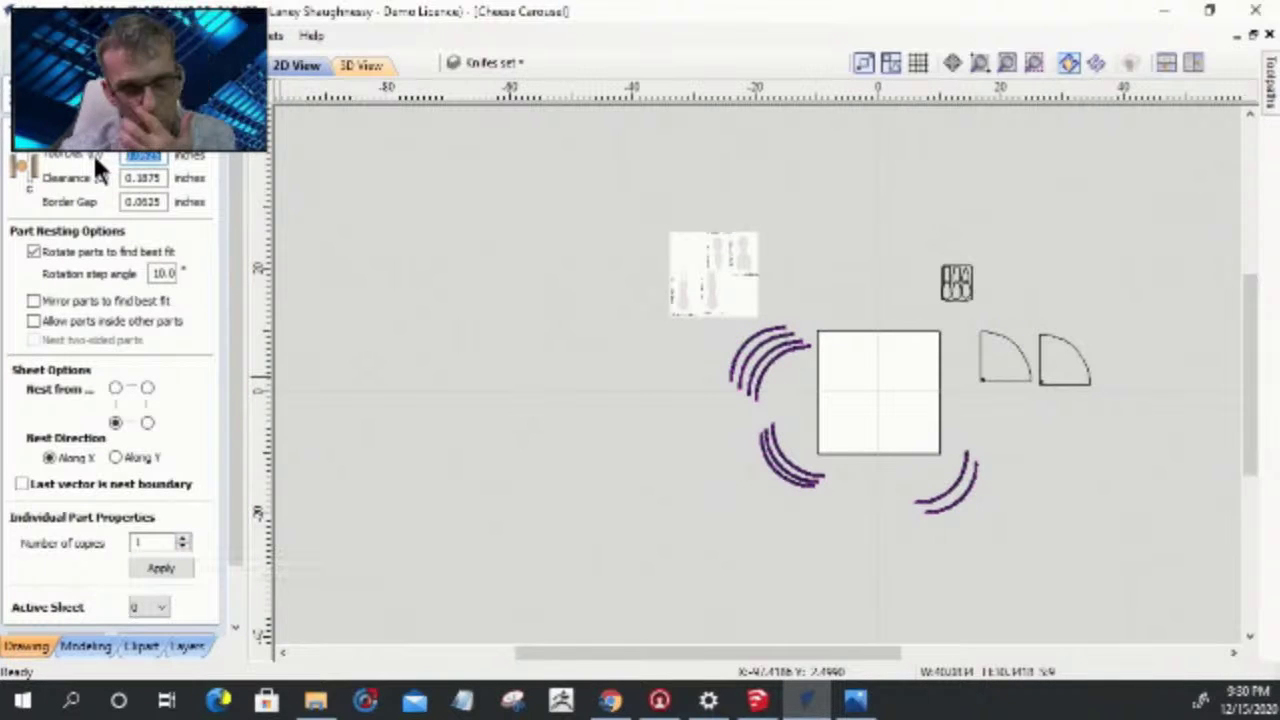
text(.25)
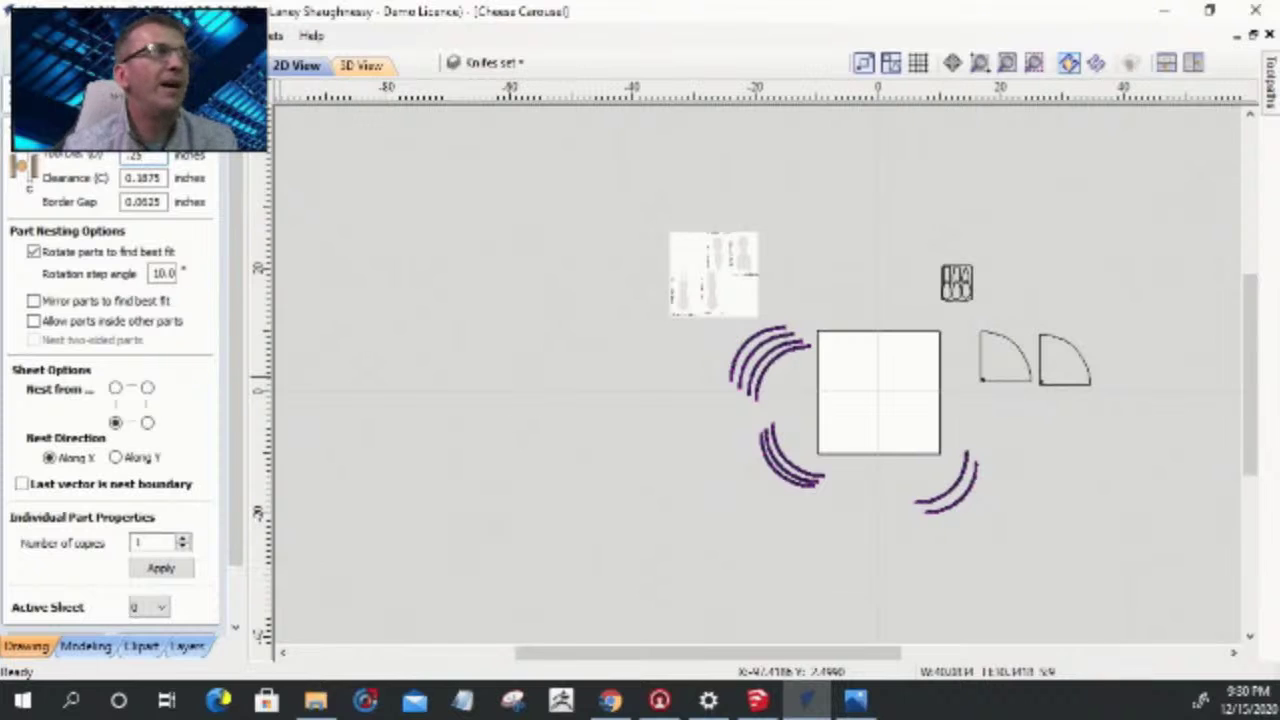
double_click(122, 177)
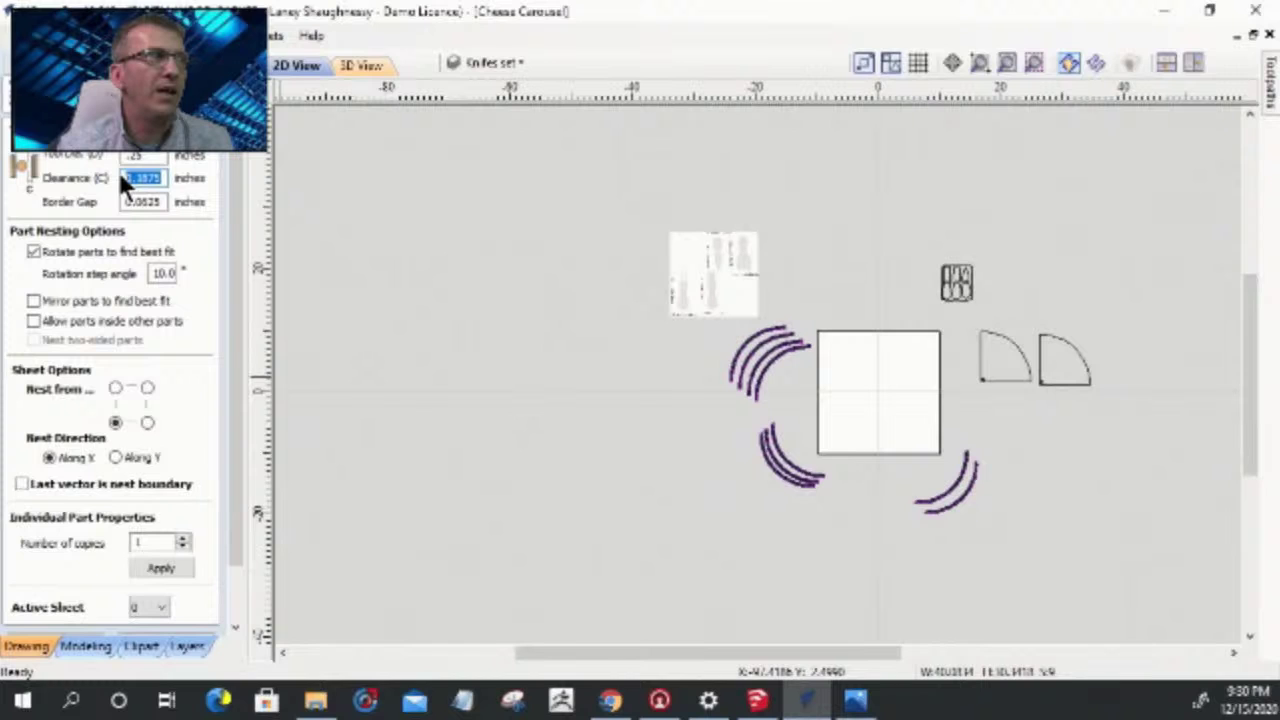
text(.5)
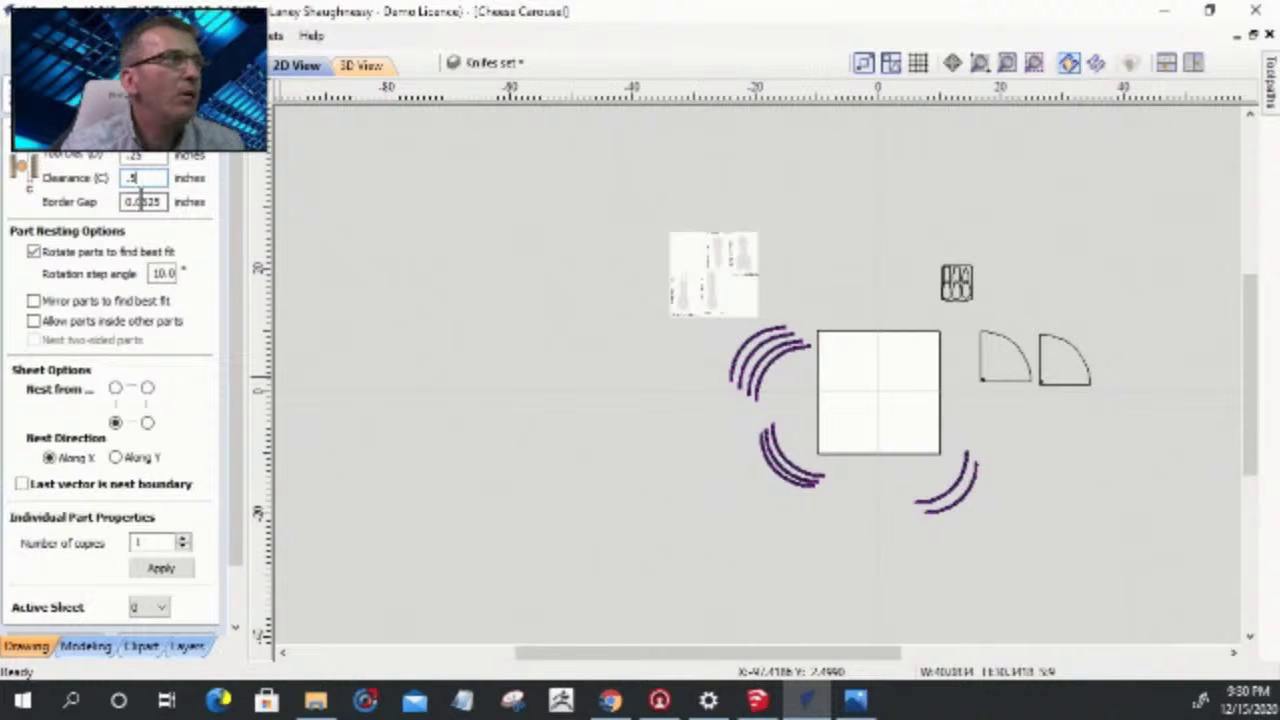
double_click(121, 199)
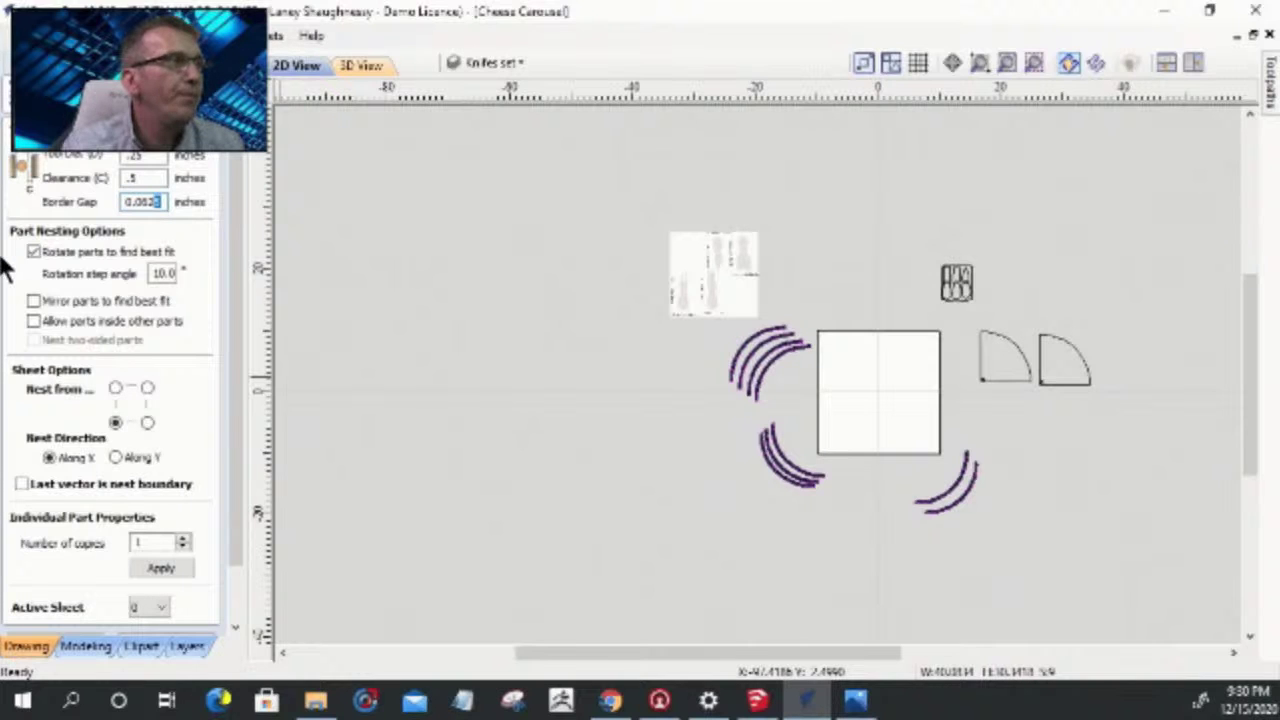
double_click(162, 274)
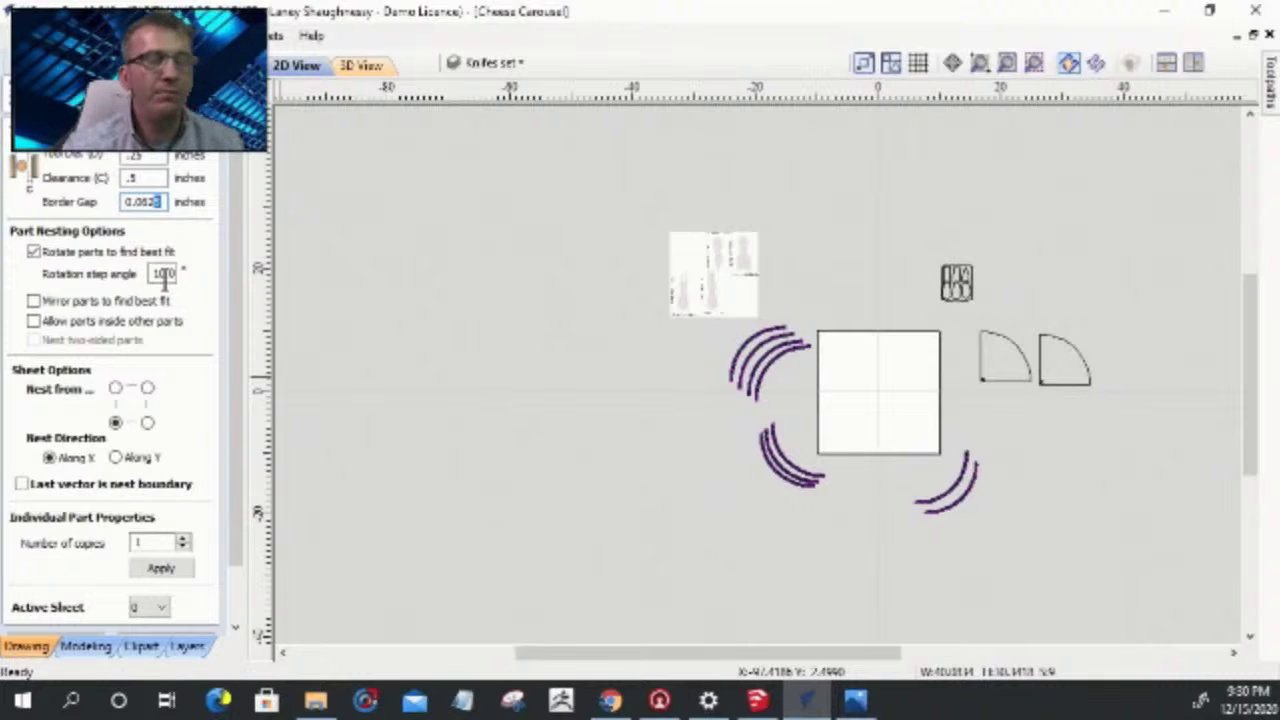
click(165, 278)
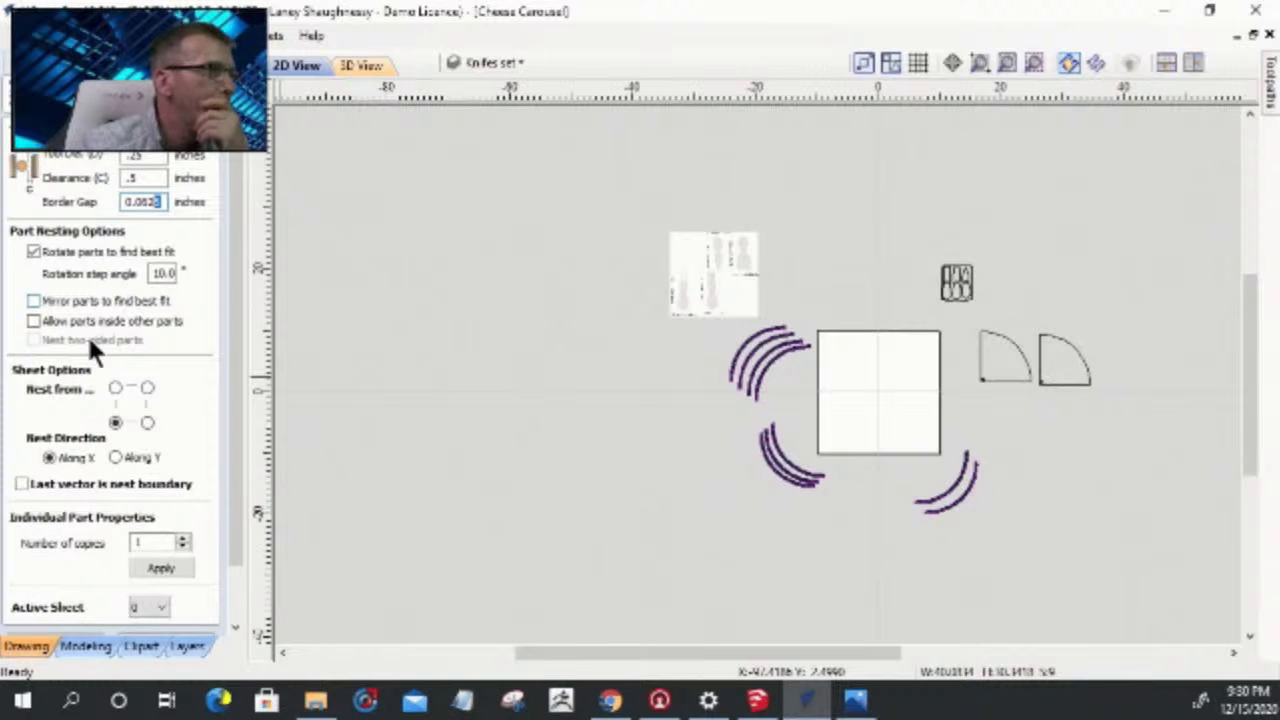
- Preview the nested layout of the curved strips on the material sheet and inspect their spacing
scroll(786, 343, up, 3)
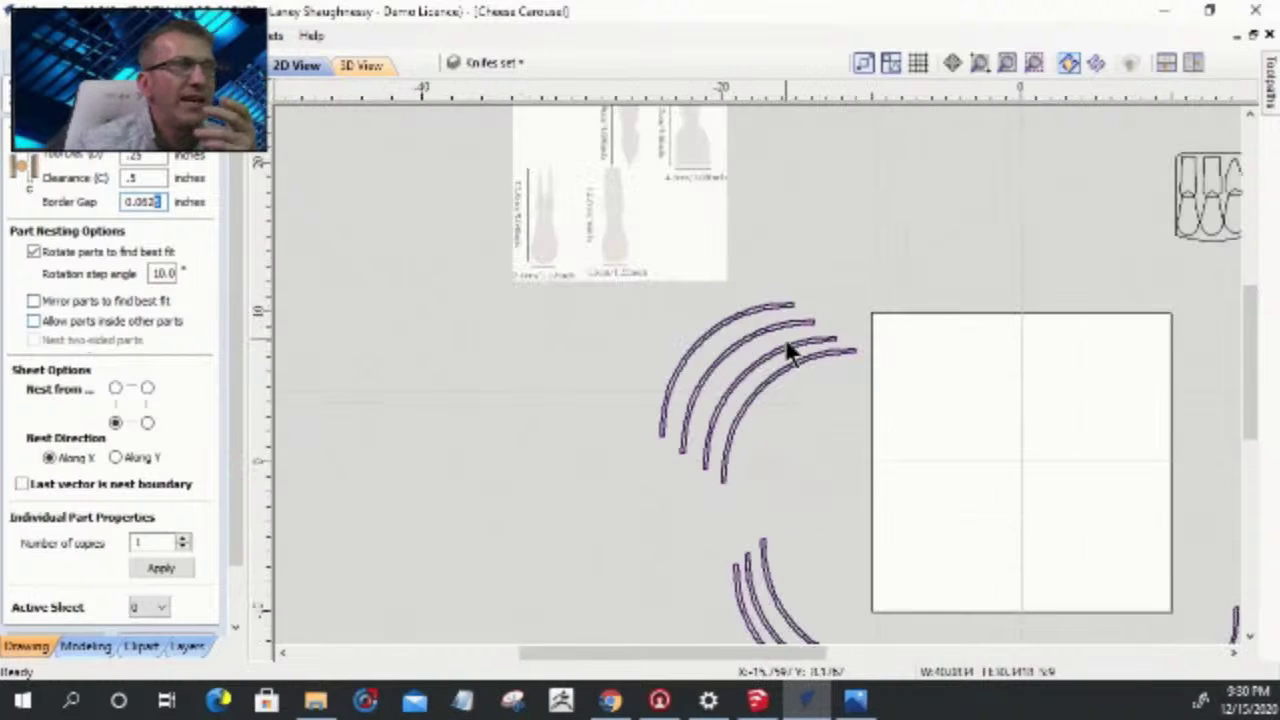
scroll(788, 348, down, 2)
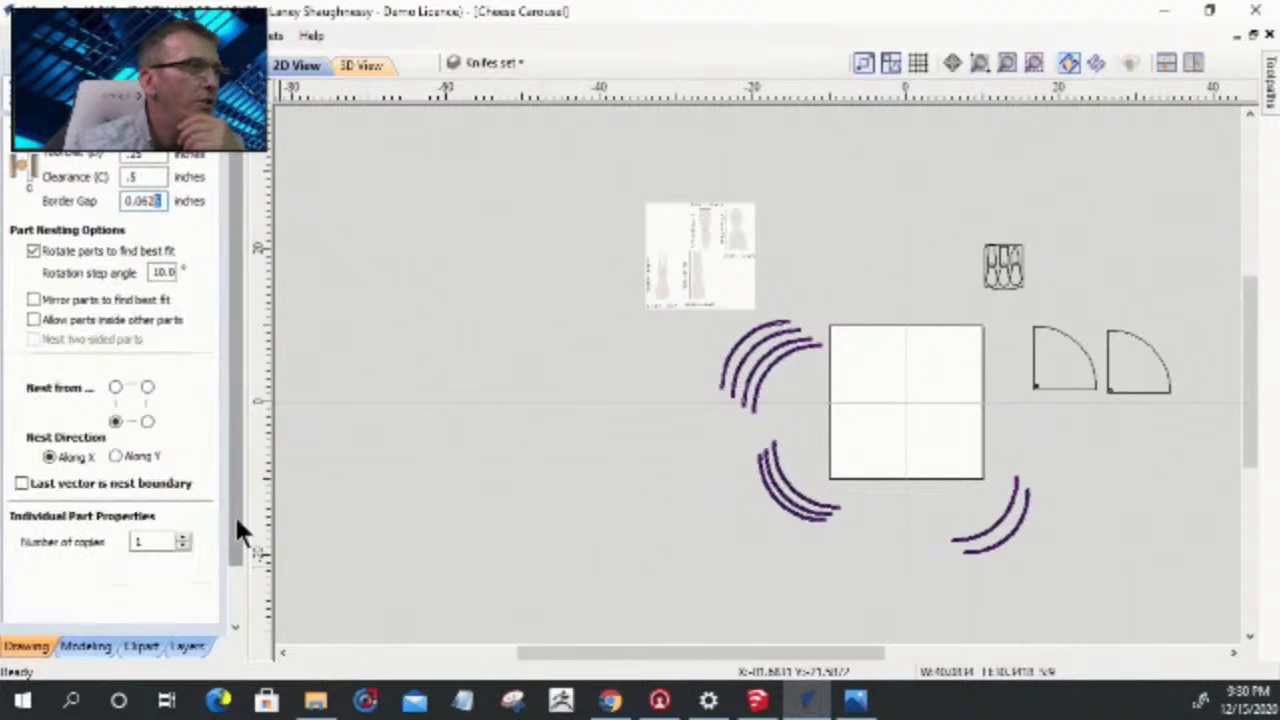
scroll(240, 523, down, 1)
click(157, 582)
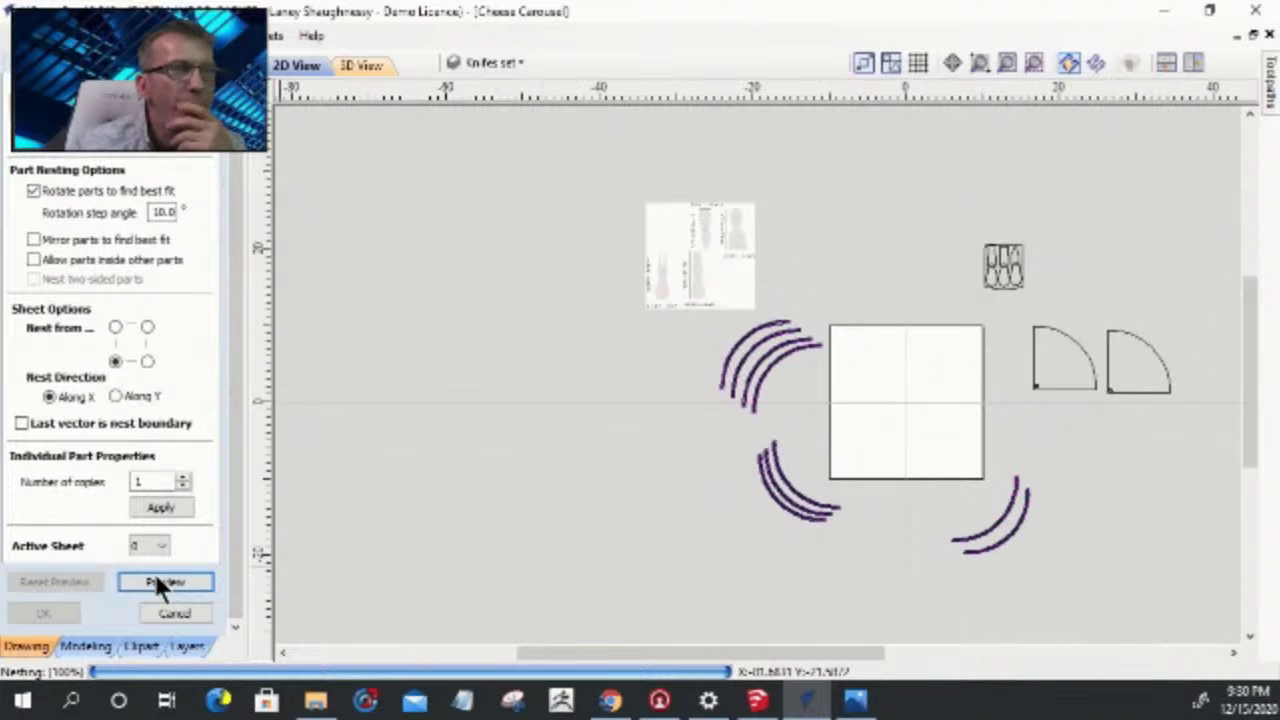
scroll(917, 463, up, 4)
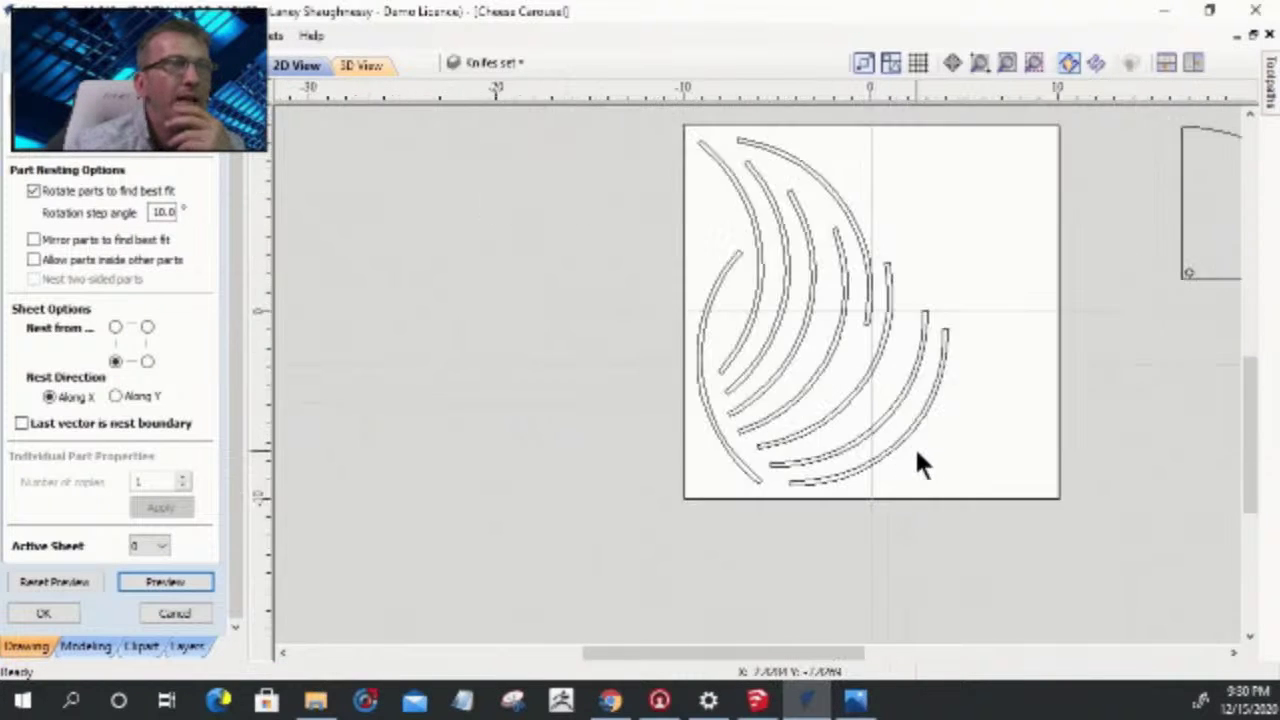
scroll(920, 465, down, 2)
scroll(797, 245, up, 4)
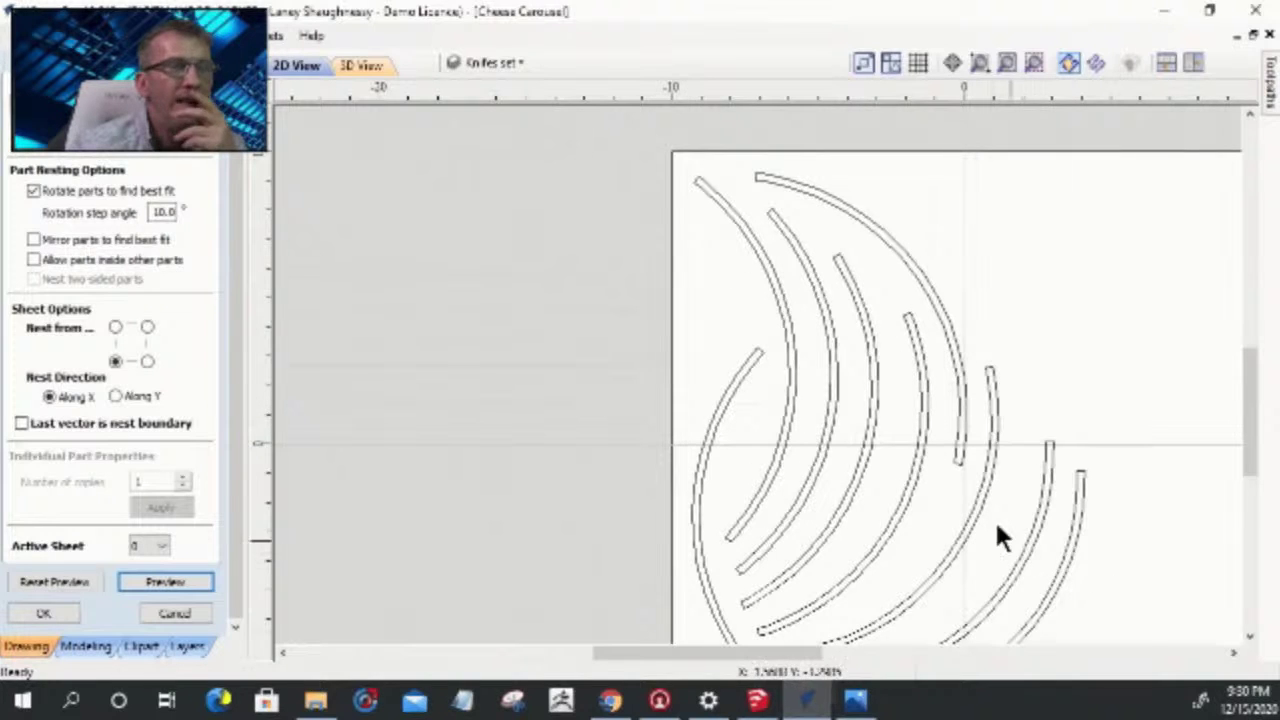
scroll(915, 450, down, 3)
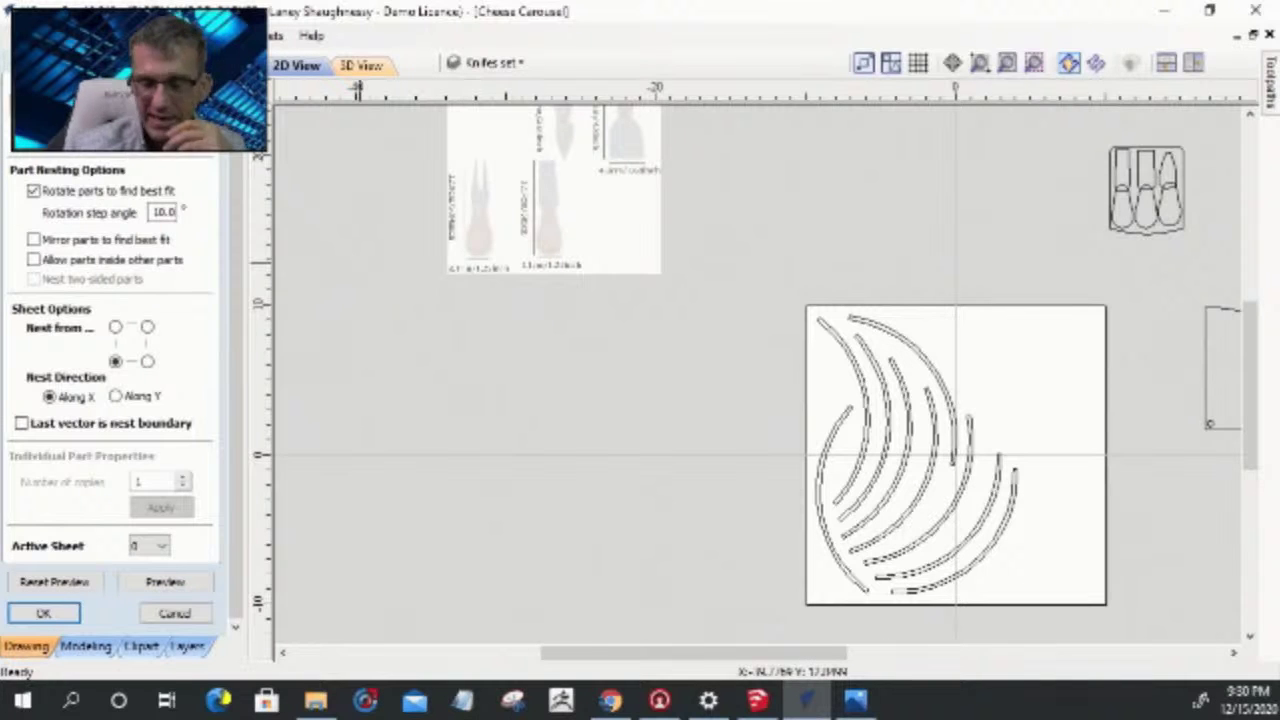
- Reset the nesting preview, generate another arrangement of the curved strips with the same settings, and accept it
click(68, 581)
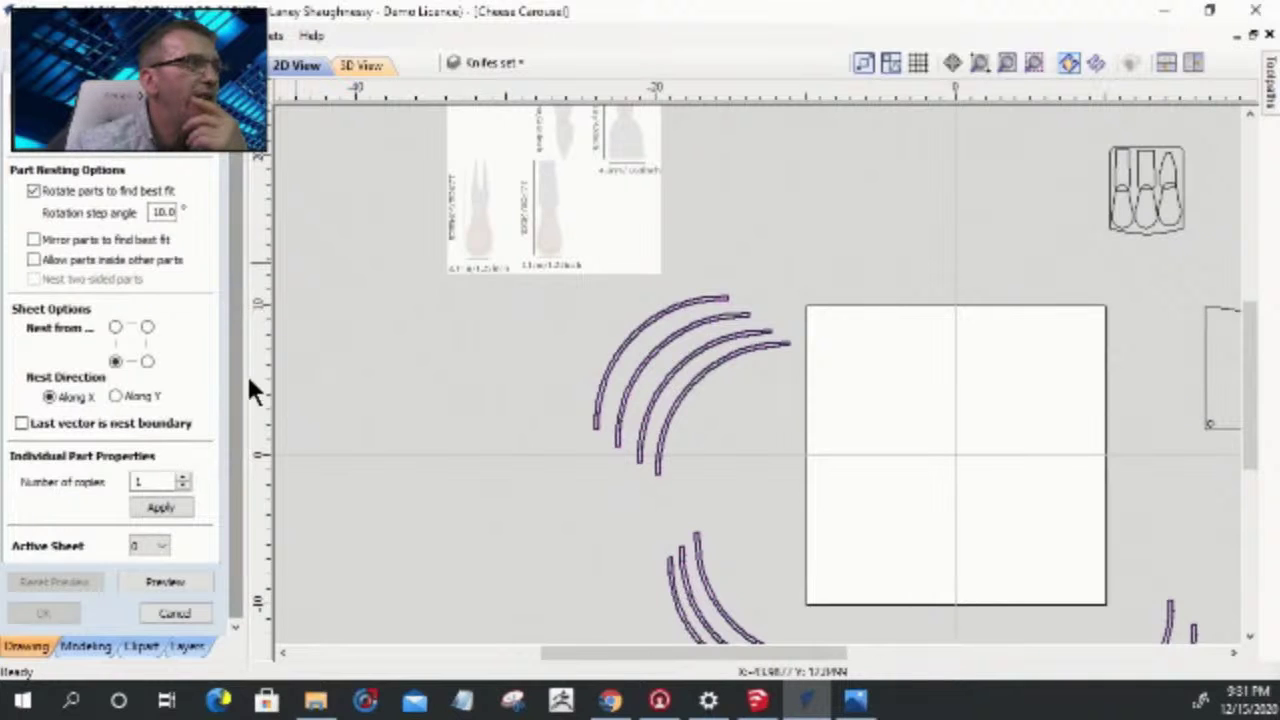
click(157, 588)
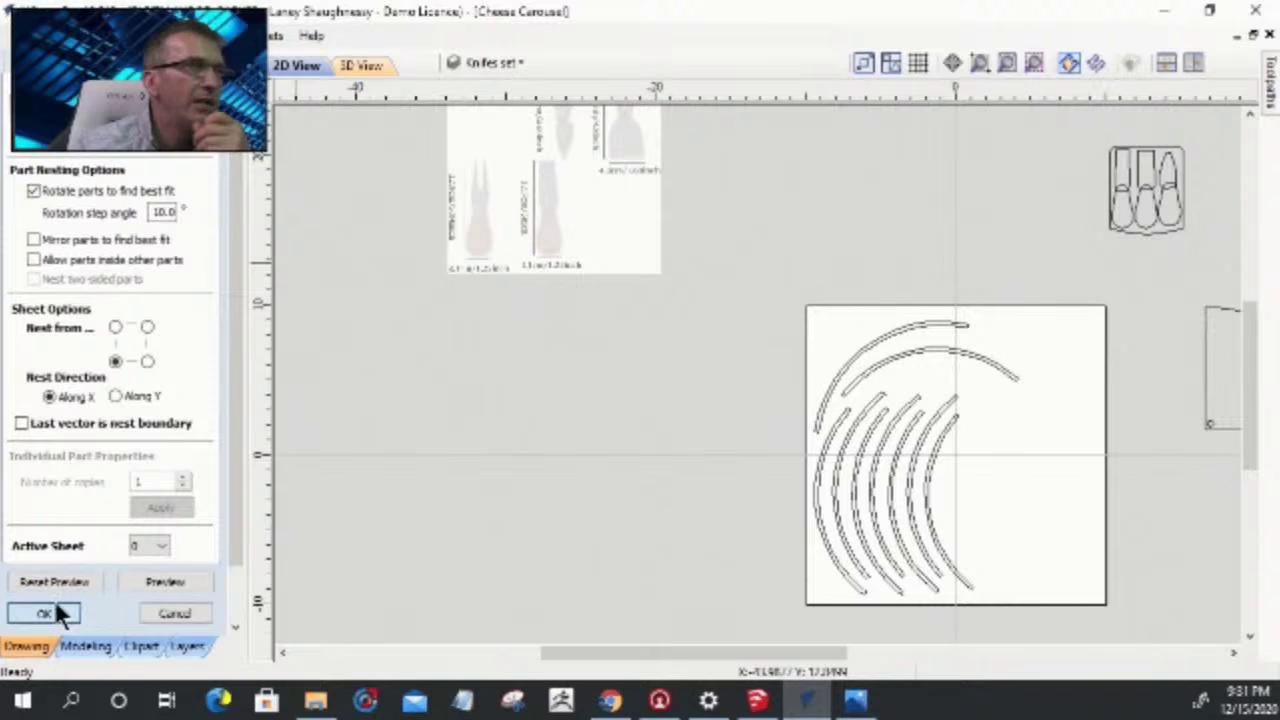
click(50, 612)
- Move the knife set into the free lower right area of the material sheet beside the nested strips
click(1165, 215)
drag(1162, 207, 1042, 524)
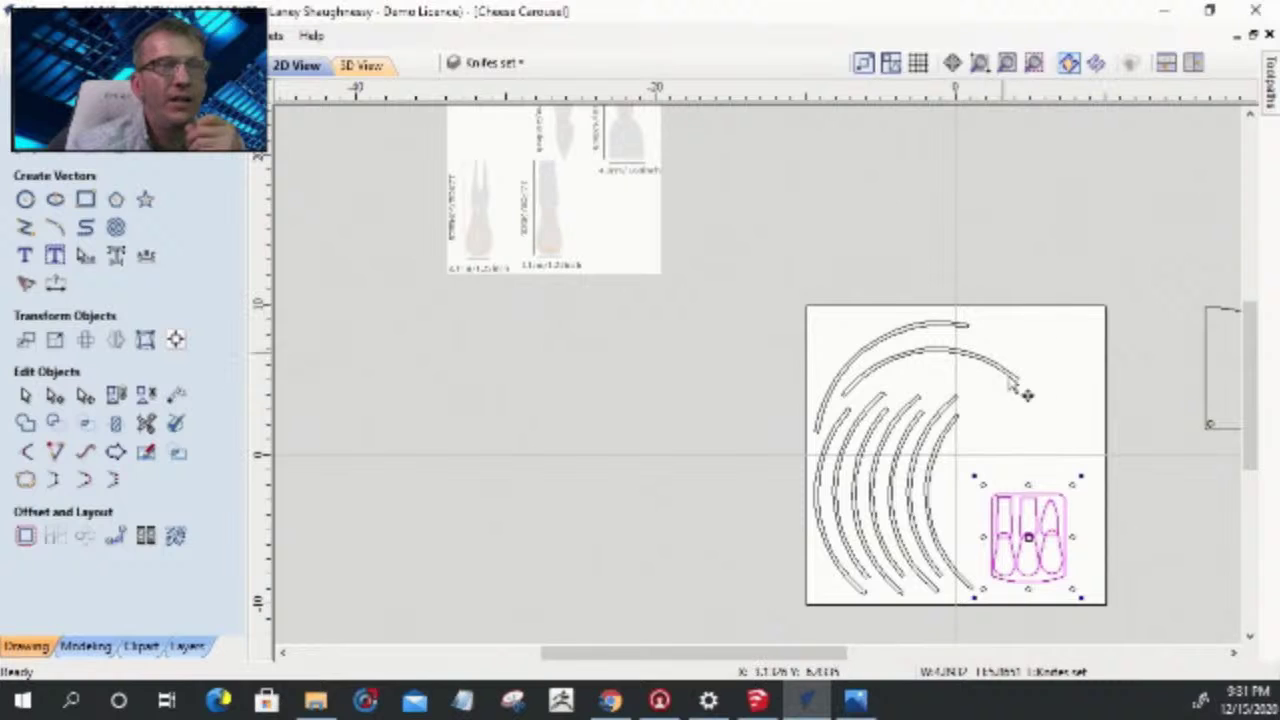
scroll(940, 380, down, 3)
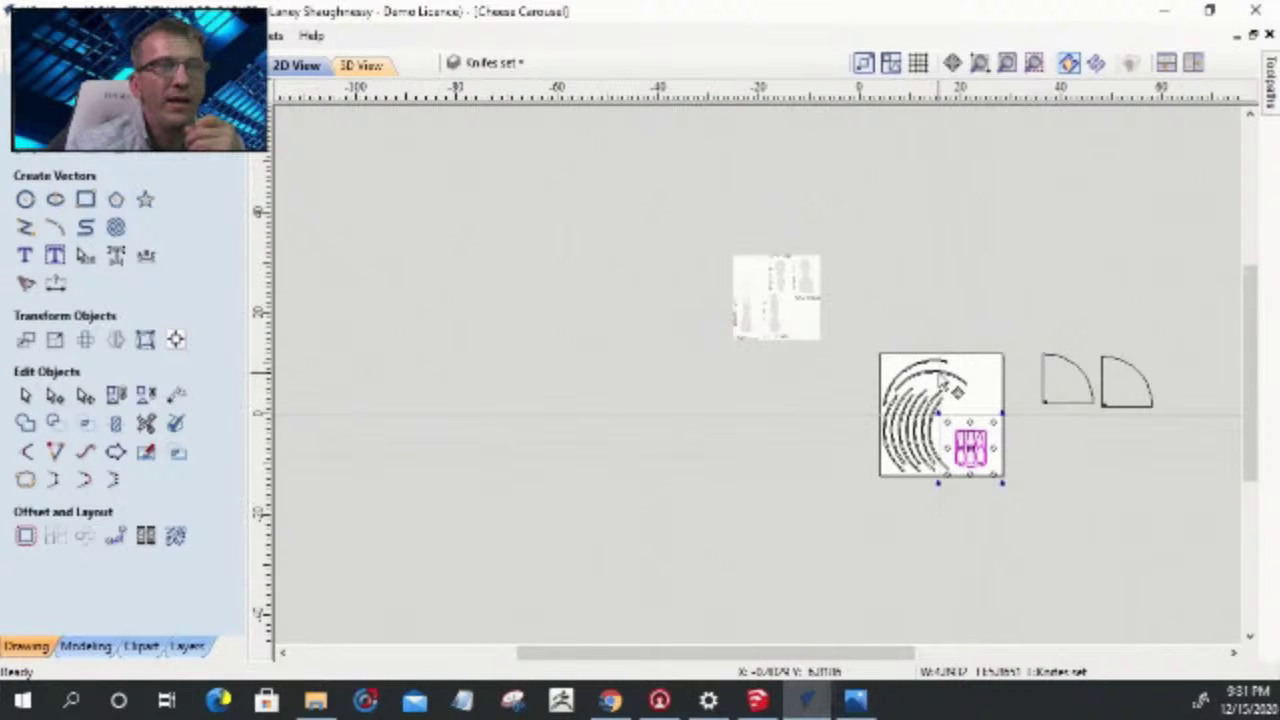
scroll(940, 385, up, 3)
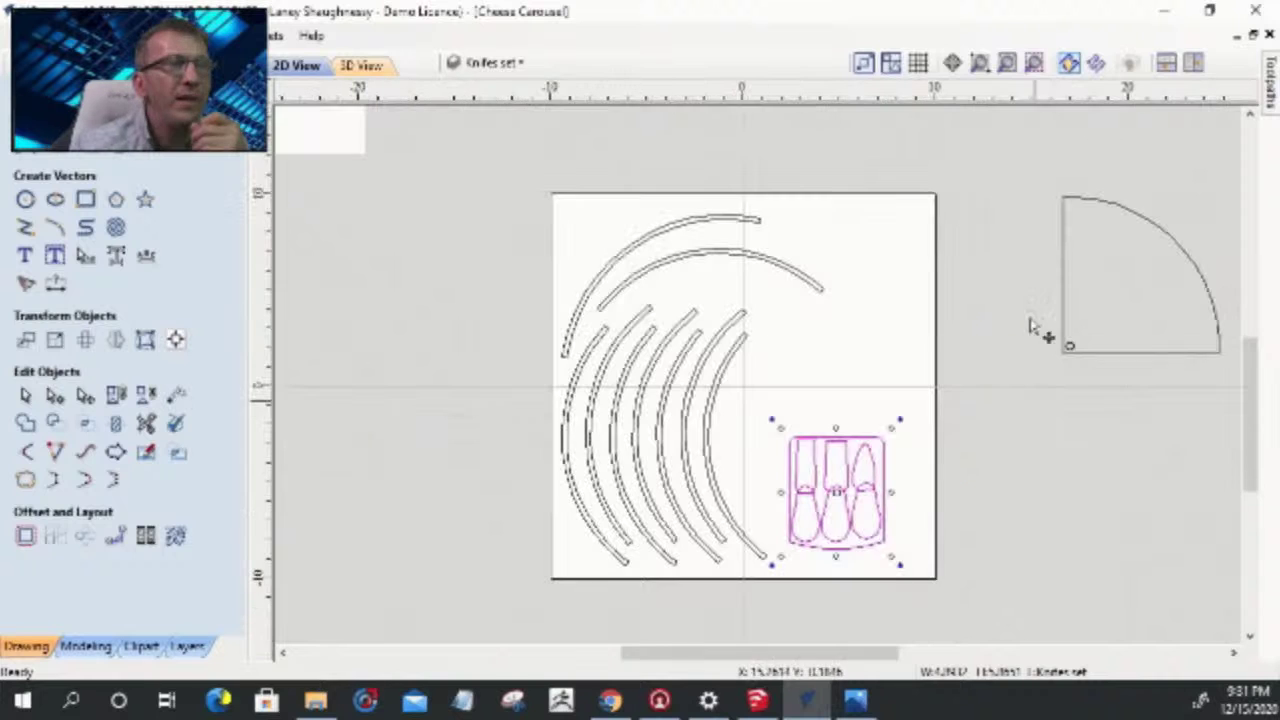
- Move the nested curved strips and the knife set to a new layer named Sheet 2 Toolpath Vectors
drag(468, 190, 958, 604)
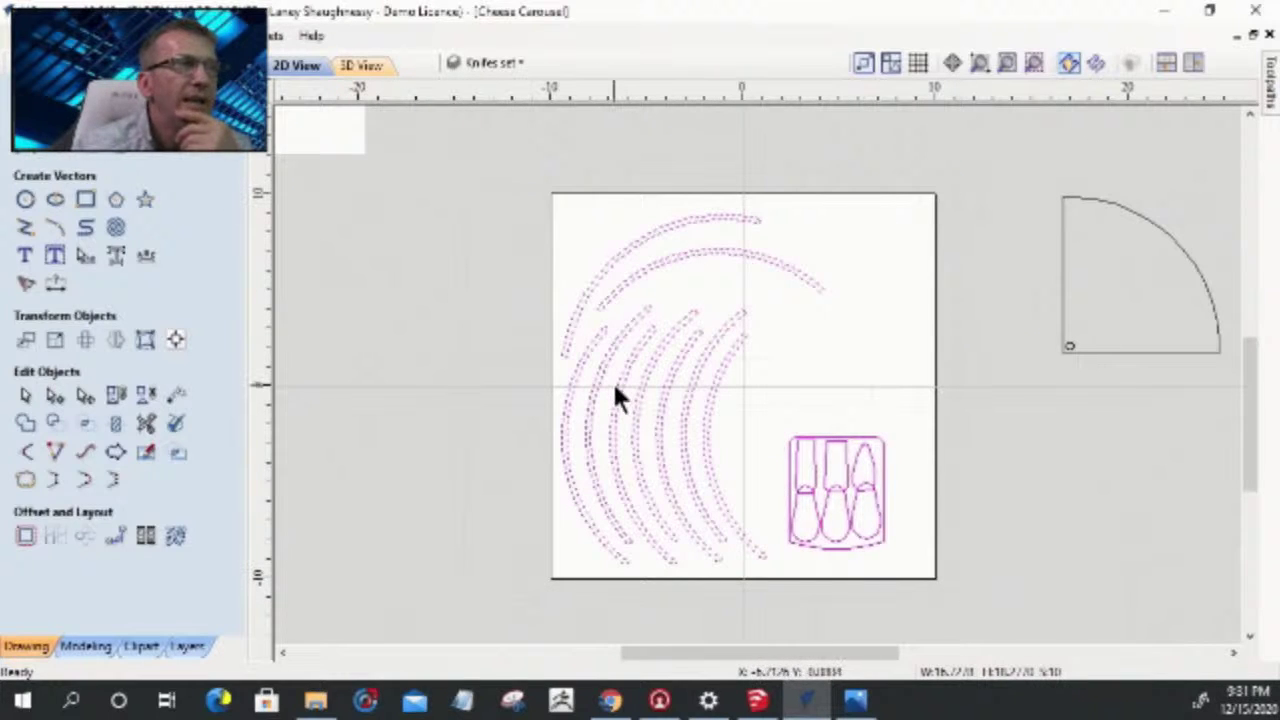
right_click(636, 290)
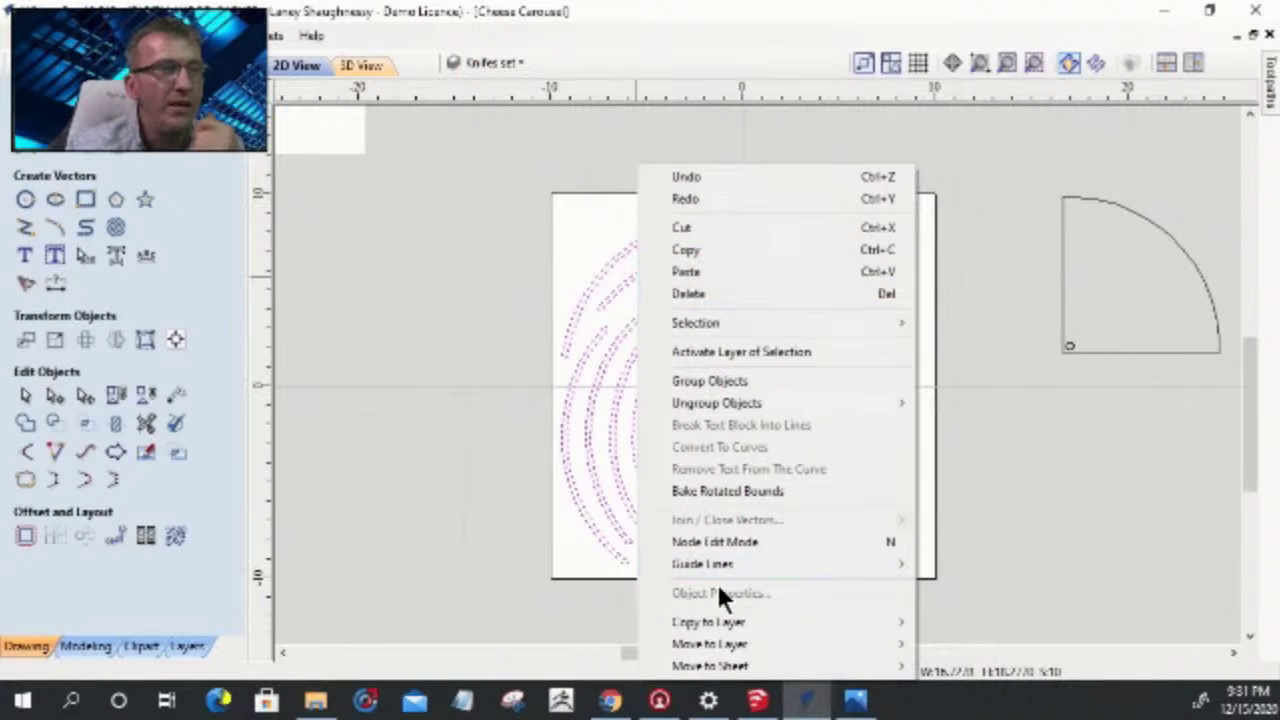
mouse_move(692, 646)
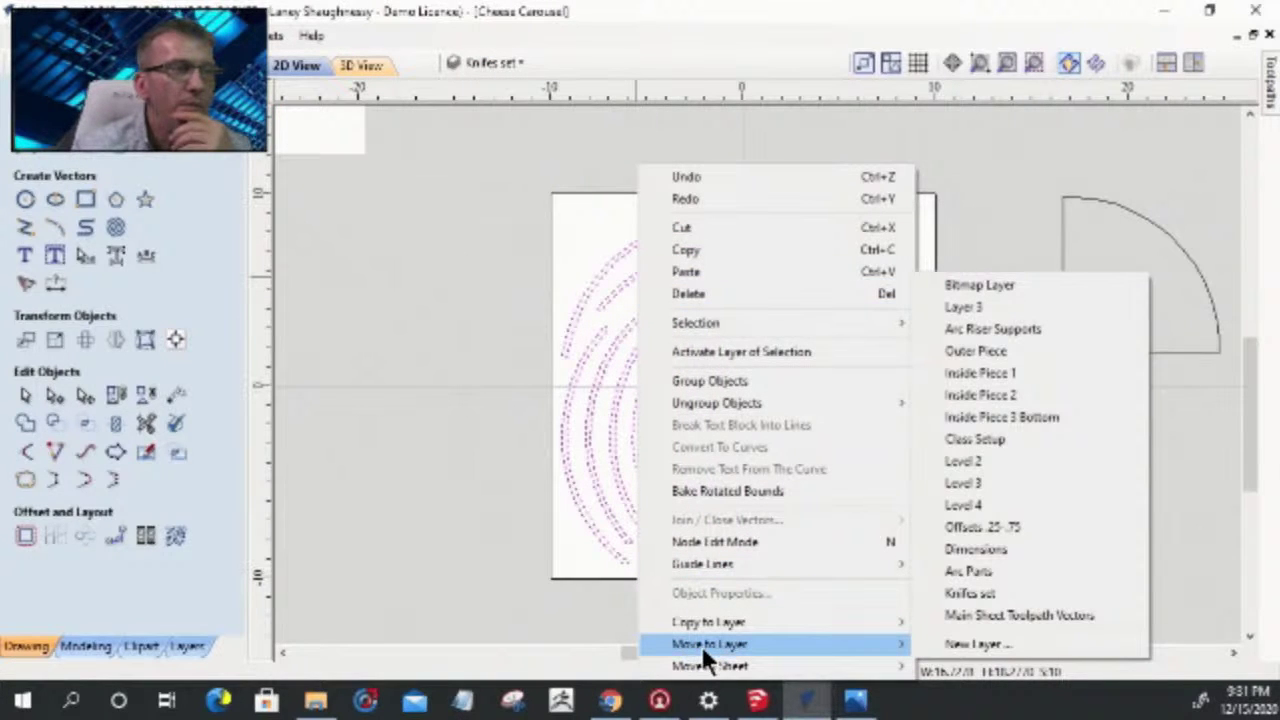
click(981, 644)
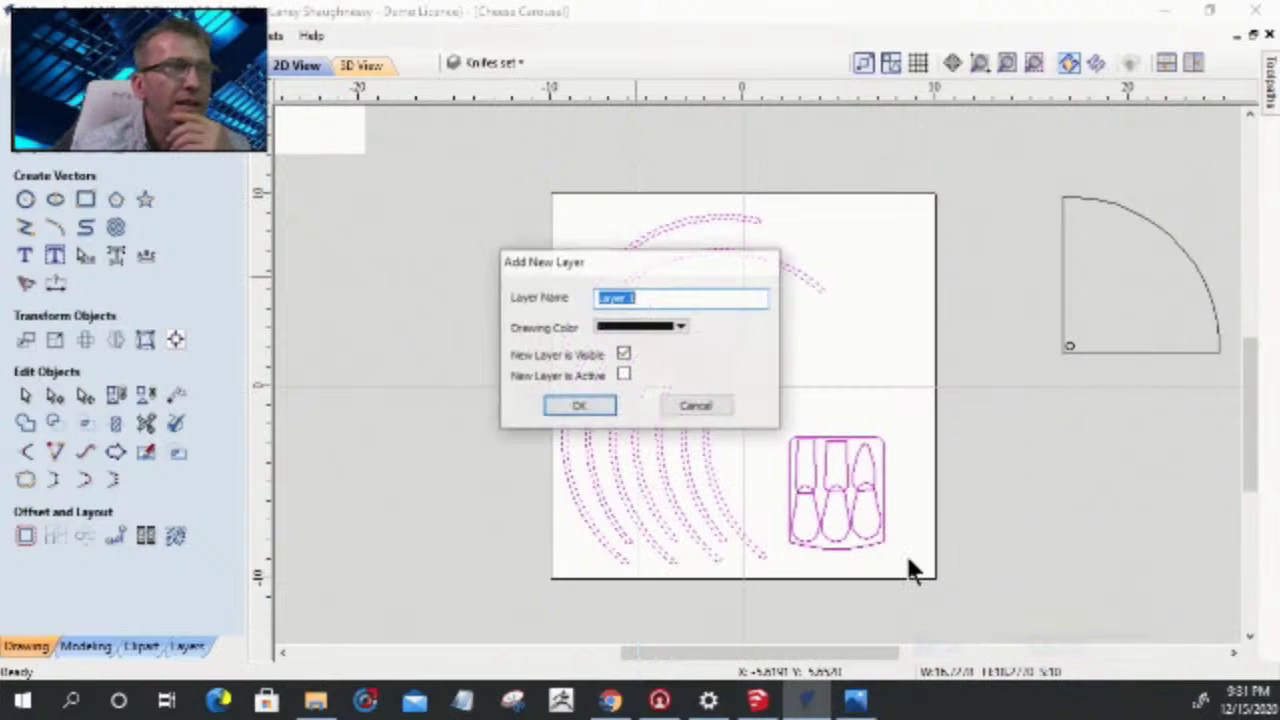
text(Sheet 2 Toolpath Vectors)
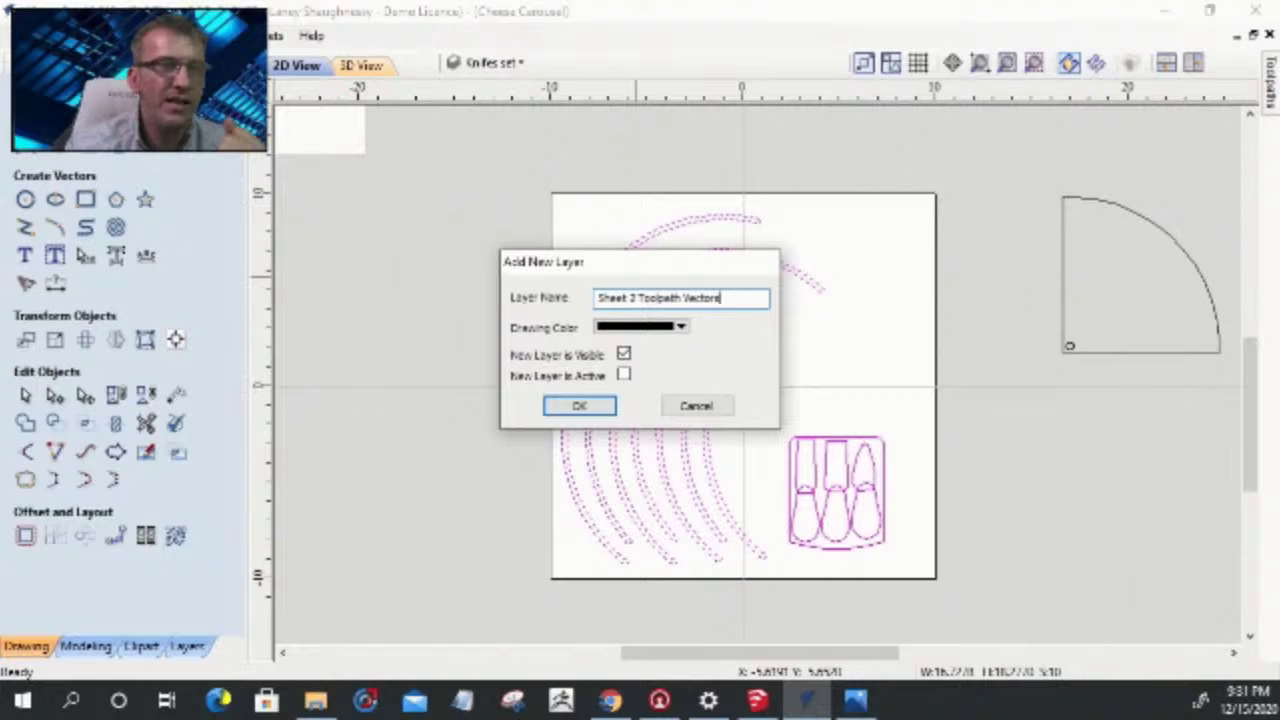
click(578, 405)
- Hide the Sheet 2 Toolpath Vectors layer and leave the Main Sheet Toolpath layer hidden too
click(472, 62)
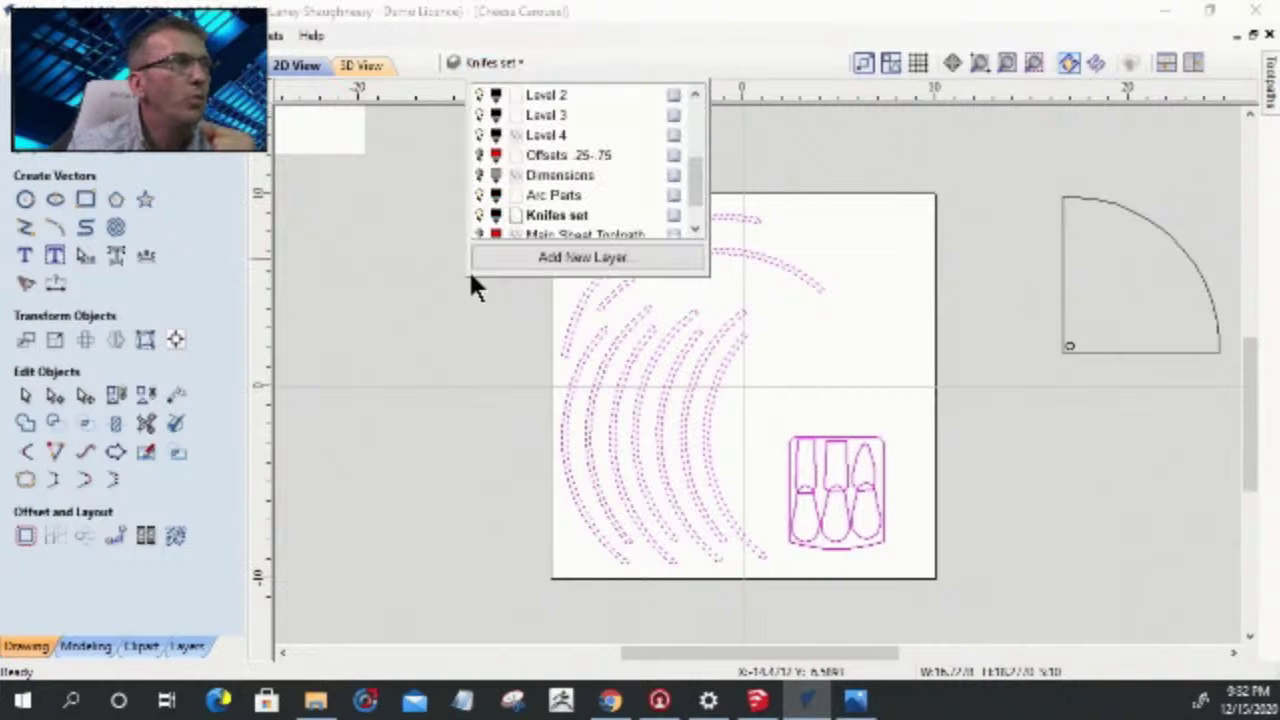
click(476, 231)
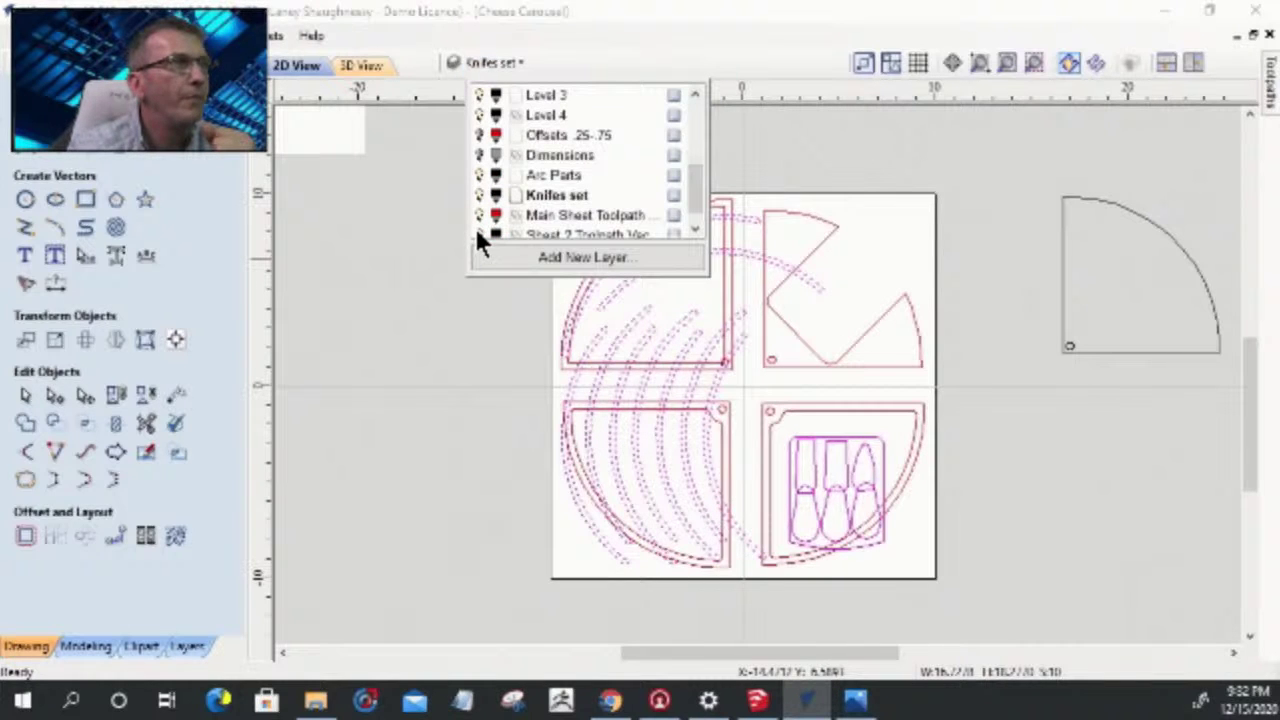
click(475, 207)
scroll(480, 214, down, 1)
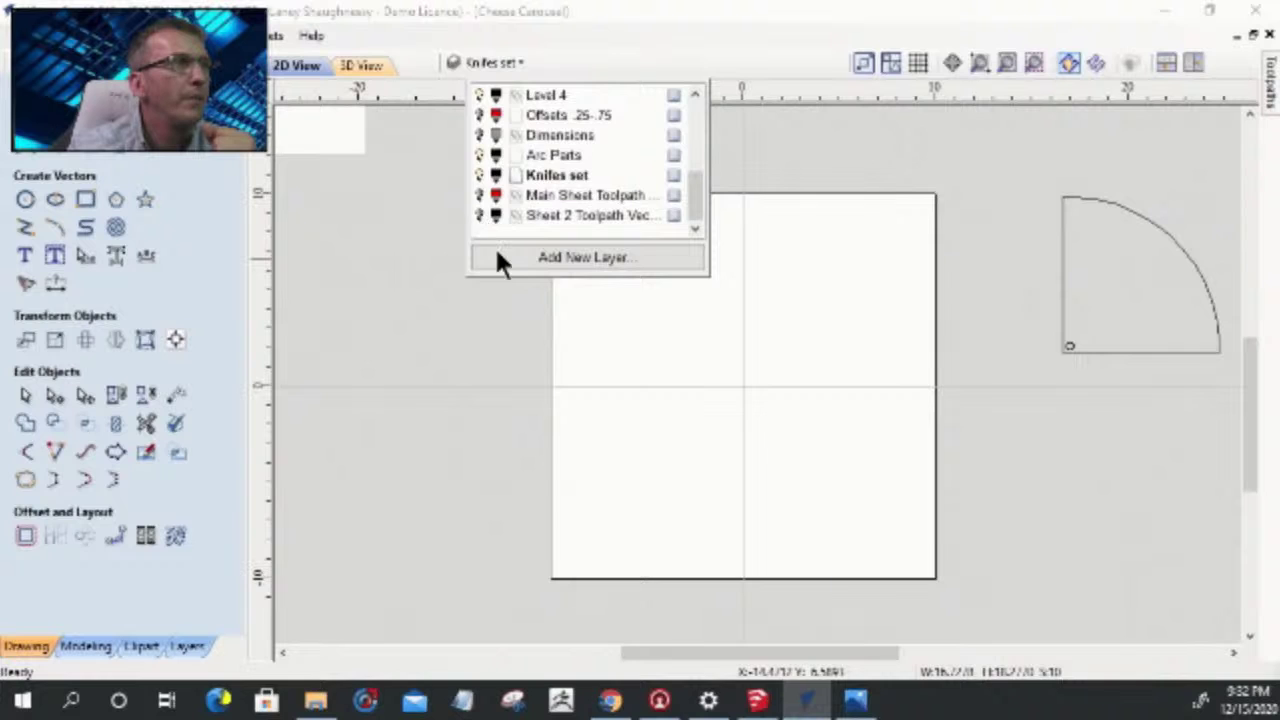
- Select both quarter-circle panels with their corner holes and place them side by side in the upper half of the material sheet
scroll(943, 232, down, 5)
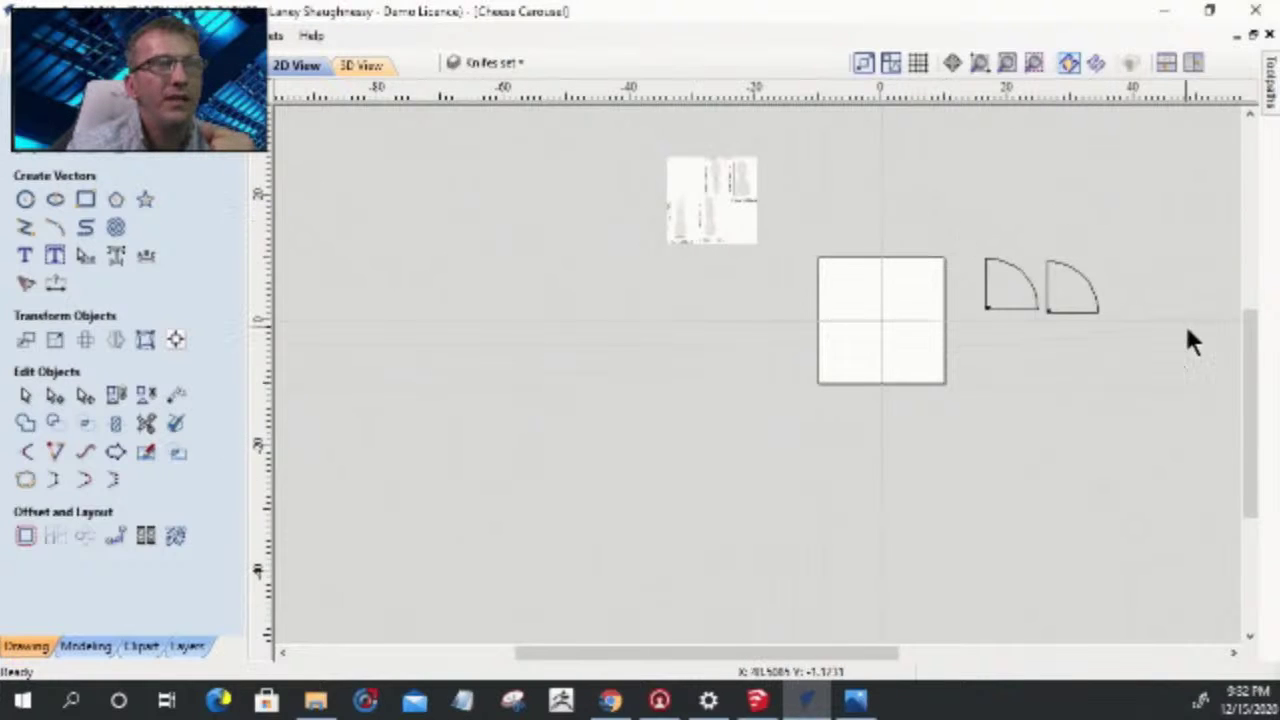
drag(1189, 337, 880, 286)
scroll(880, 286, up, 3)
click(497, 484)
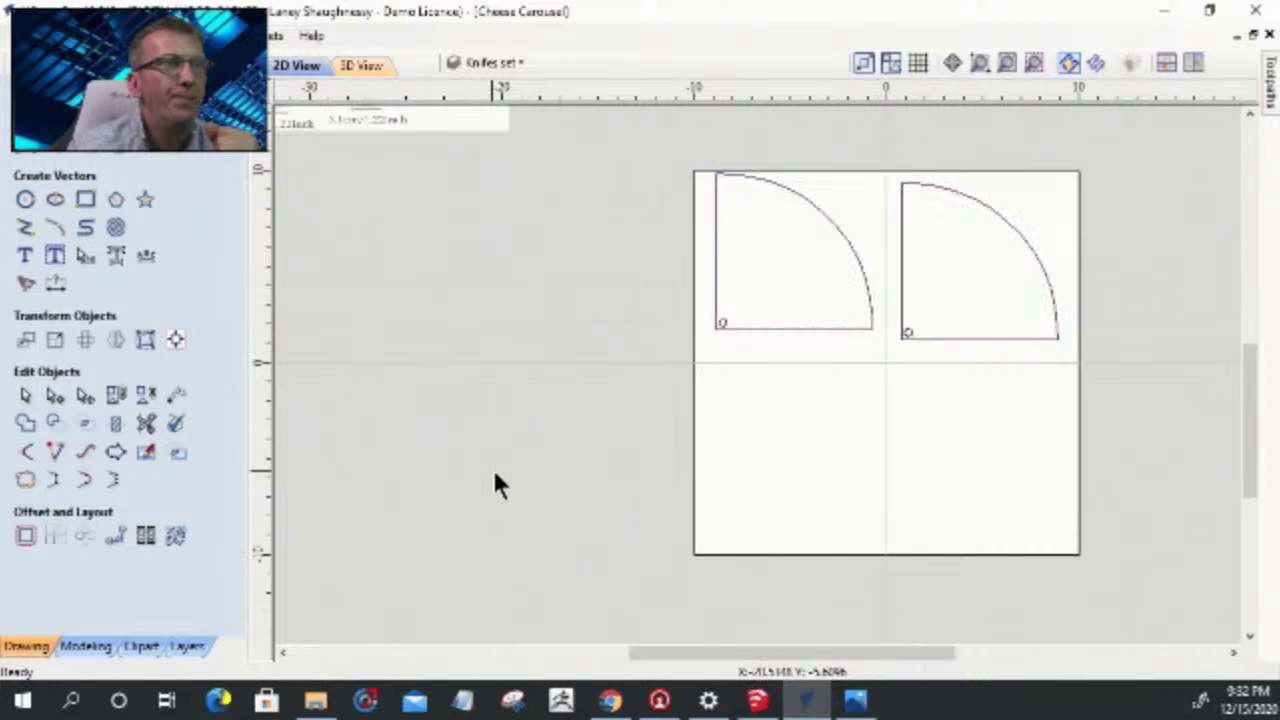
- Draw a circle centred on the curved edge of the left quarter-circle panel and set its diameter to 1 inch
scroll(766, 300, down, 3)
scroll(768, 260, up, 3)
click(803, 268)
scroll(806, 278, up, 2)
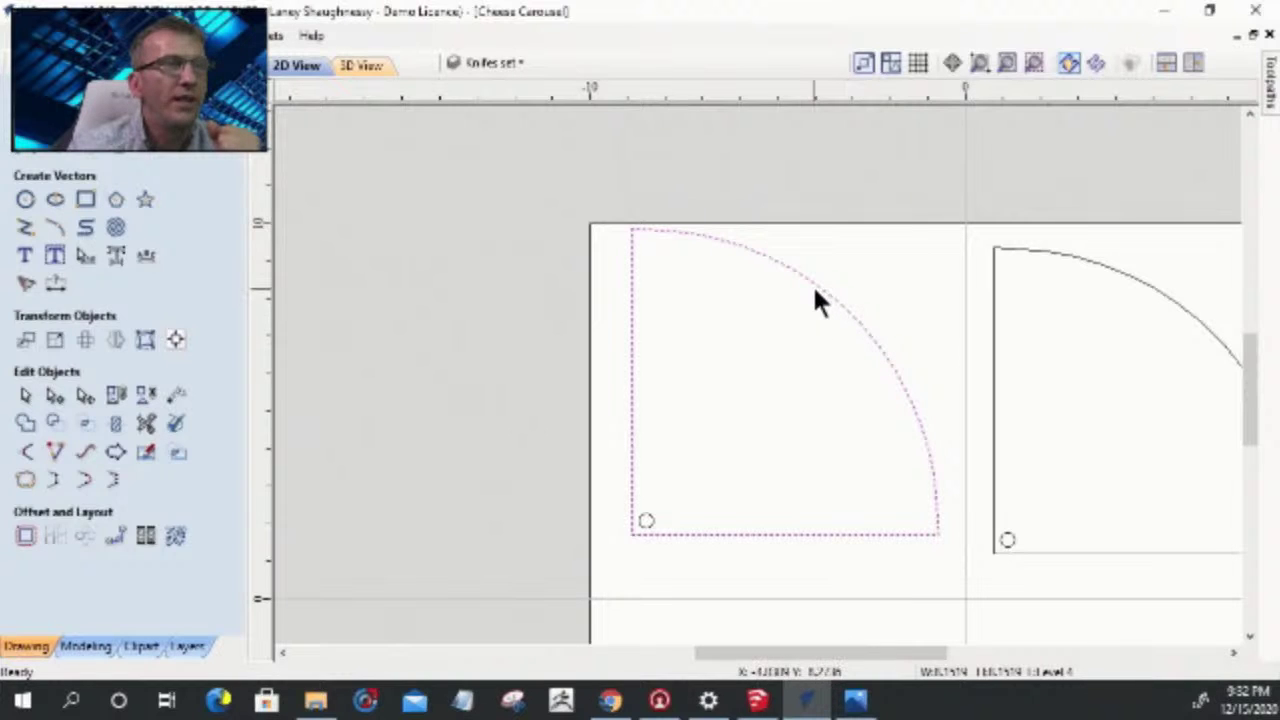
click(25, 199)
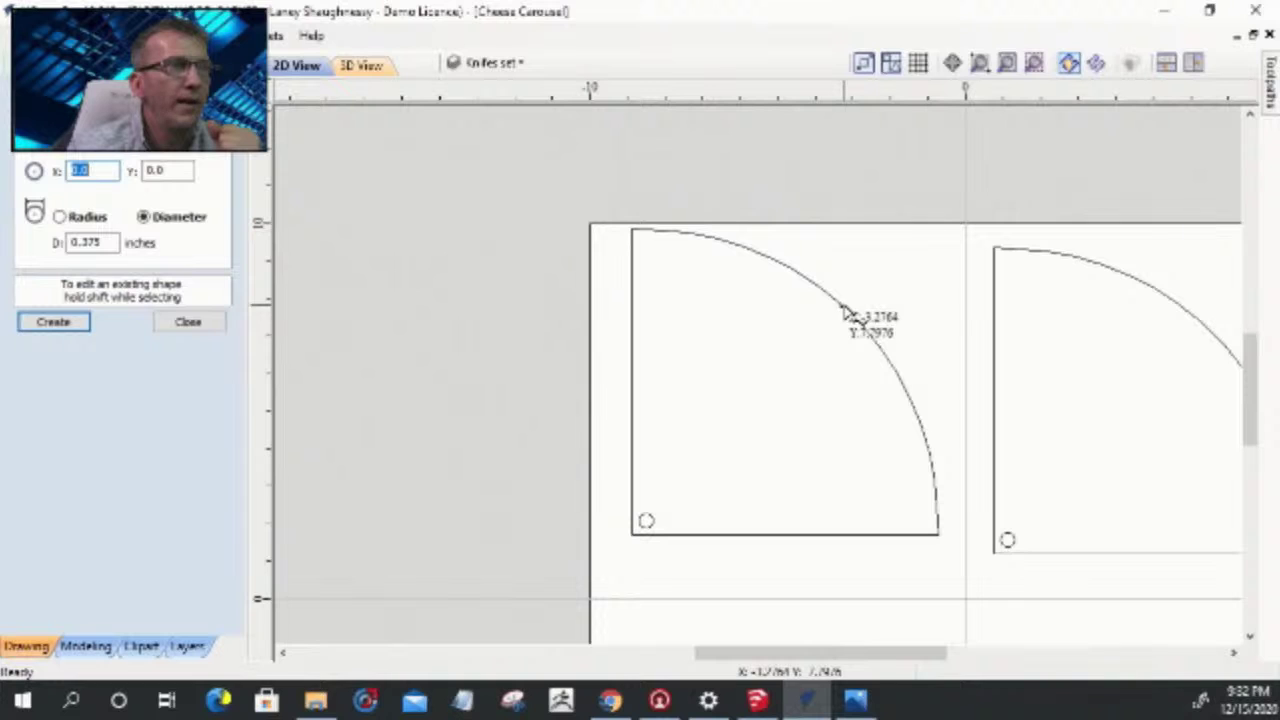
drag(851, 314, 854, 343)
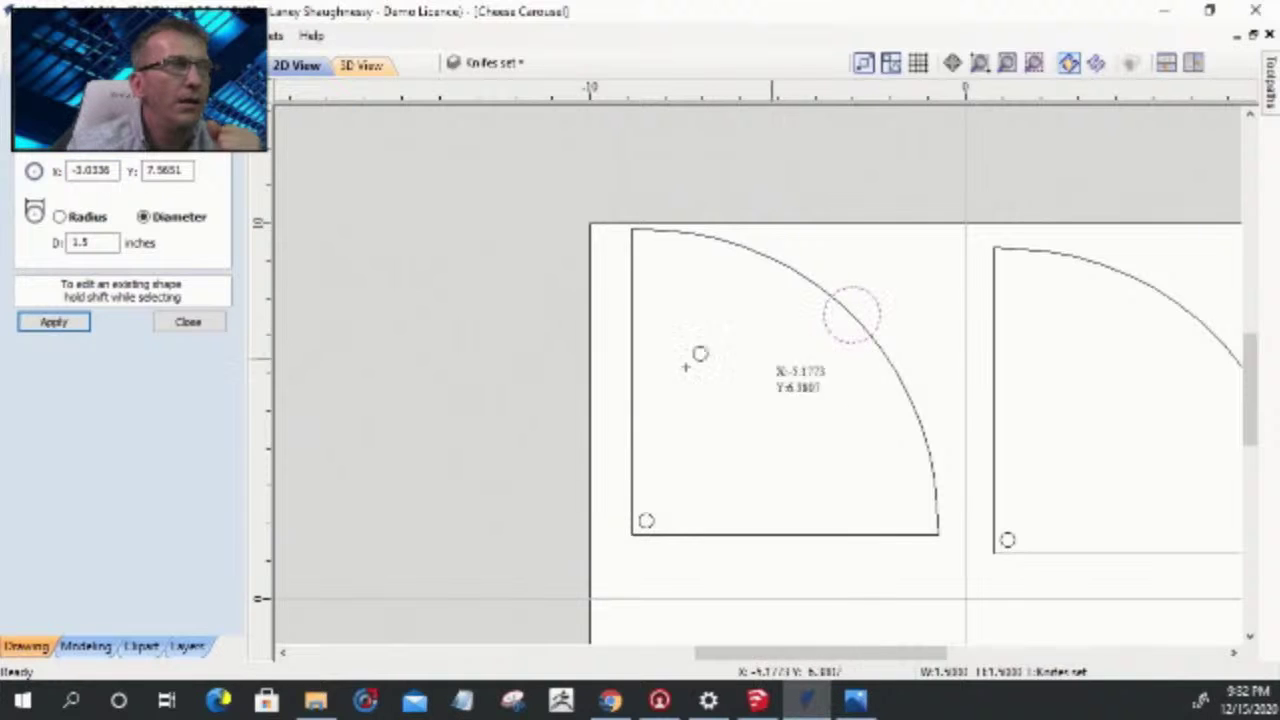
drag(105, 242, 22, 255)
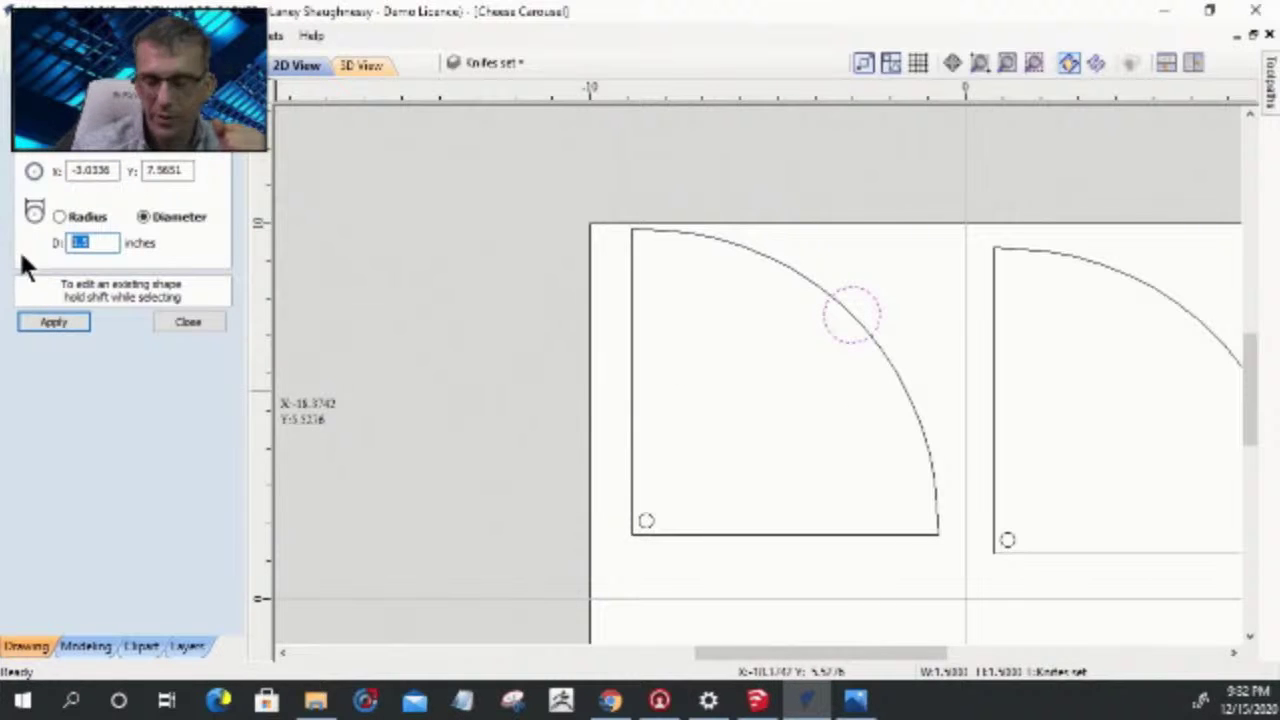
text(3)
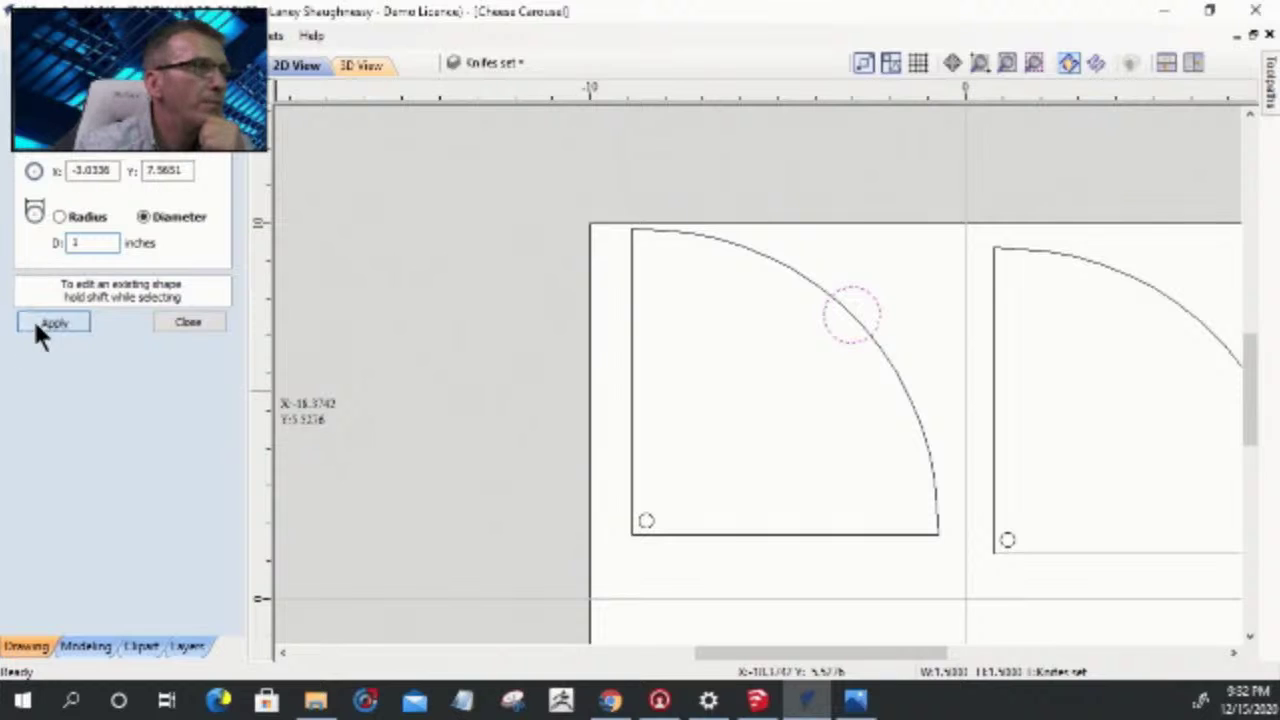
click(36, 322)
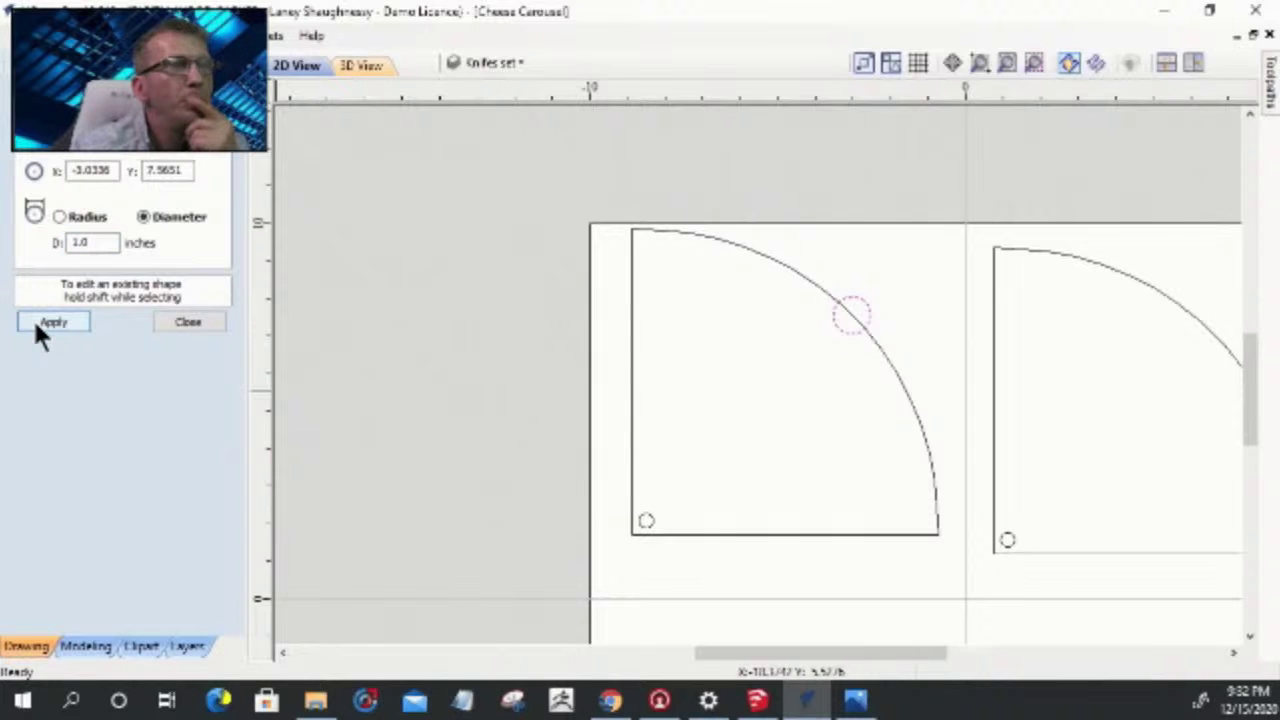
- Trim the circle's outer part and the arc section inside it to form a finger notch in the left panel's curved edge
click(180, 322)
click(147, 428)
click(870, 299)
click(861, 311)
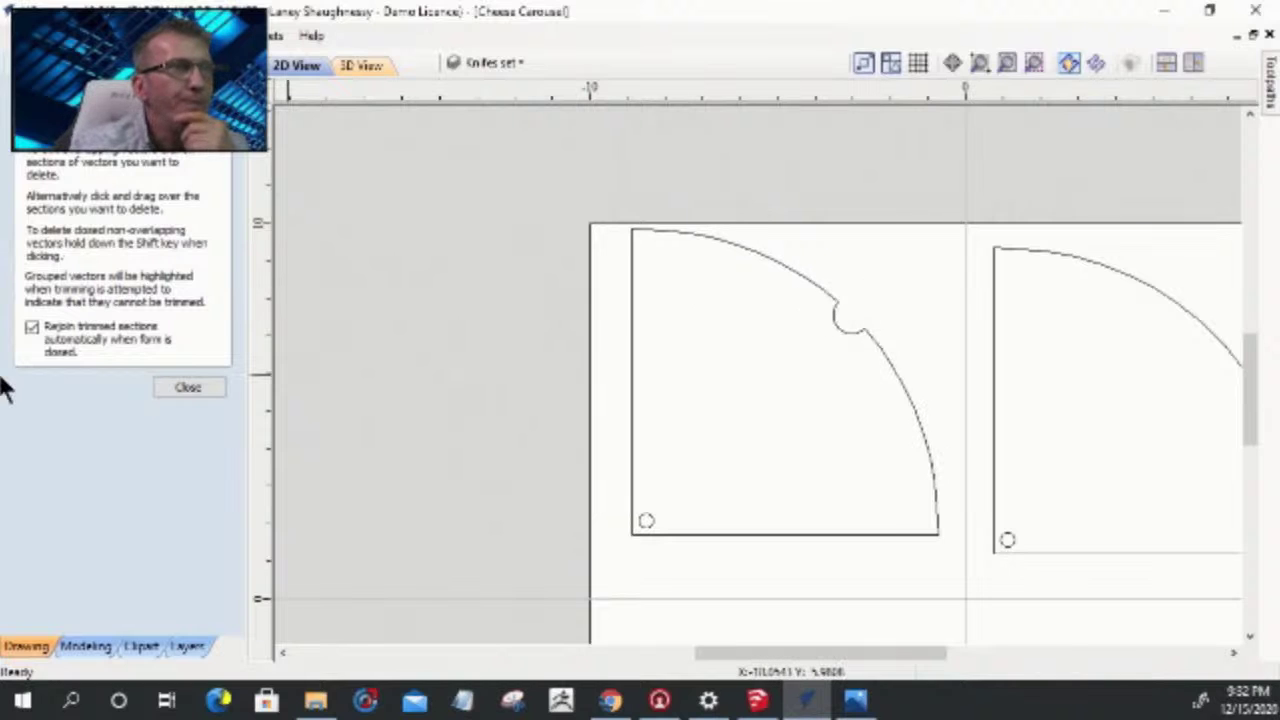
click(203, 388)
- Nudge the notched panel and its corner hole down until level with the neighbouring quarter-circle panel
scroll(806, 377, down, 3)
scroll(786, 343, up, 2)
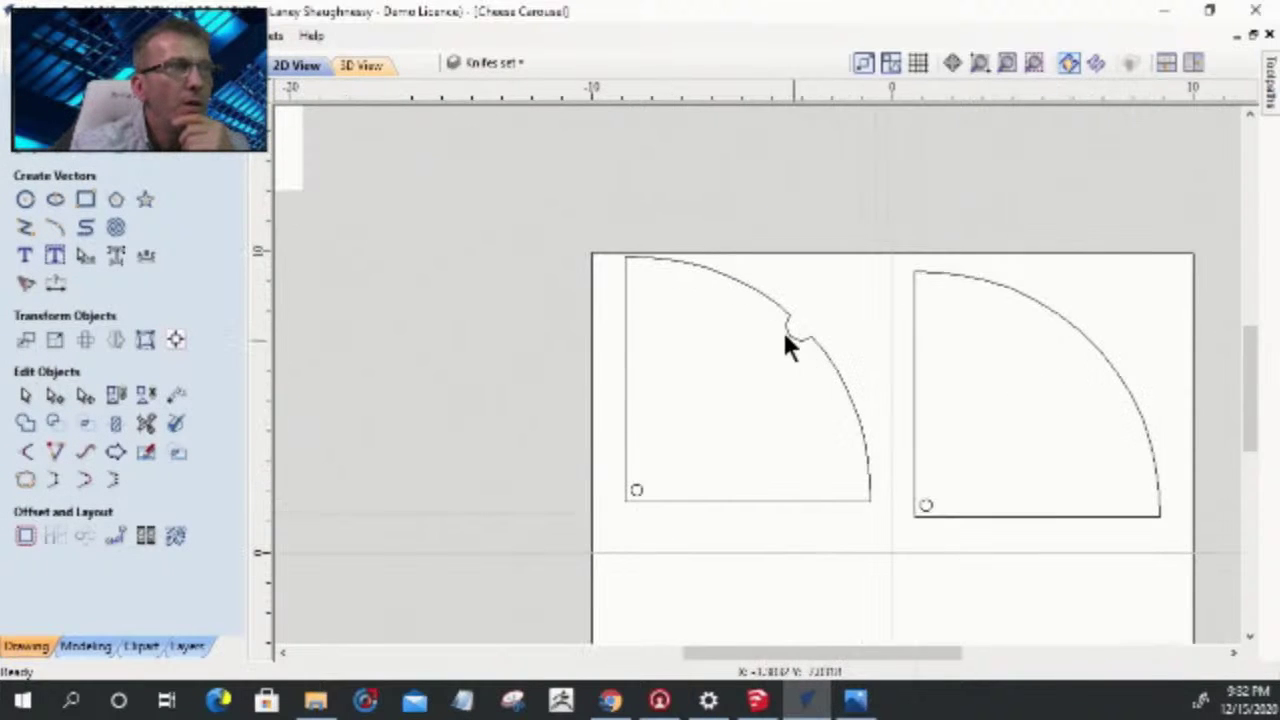
click(877, 536)
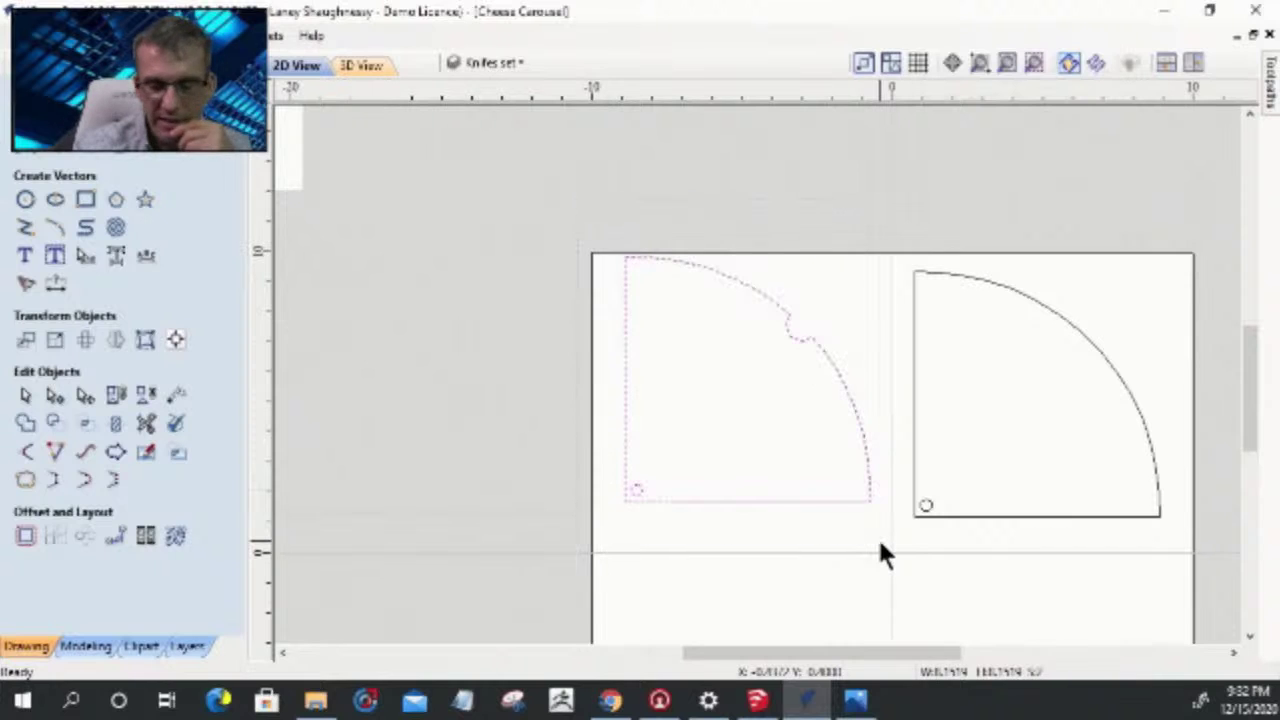
key(Down)
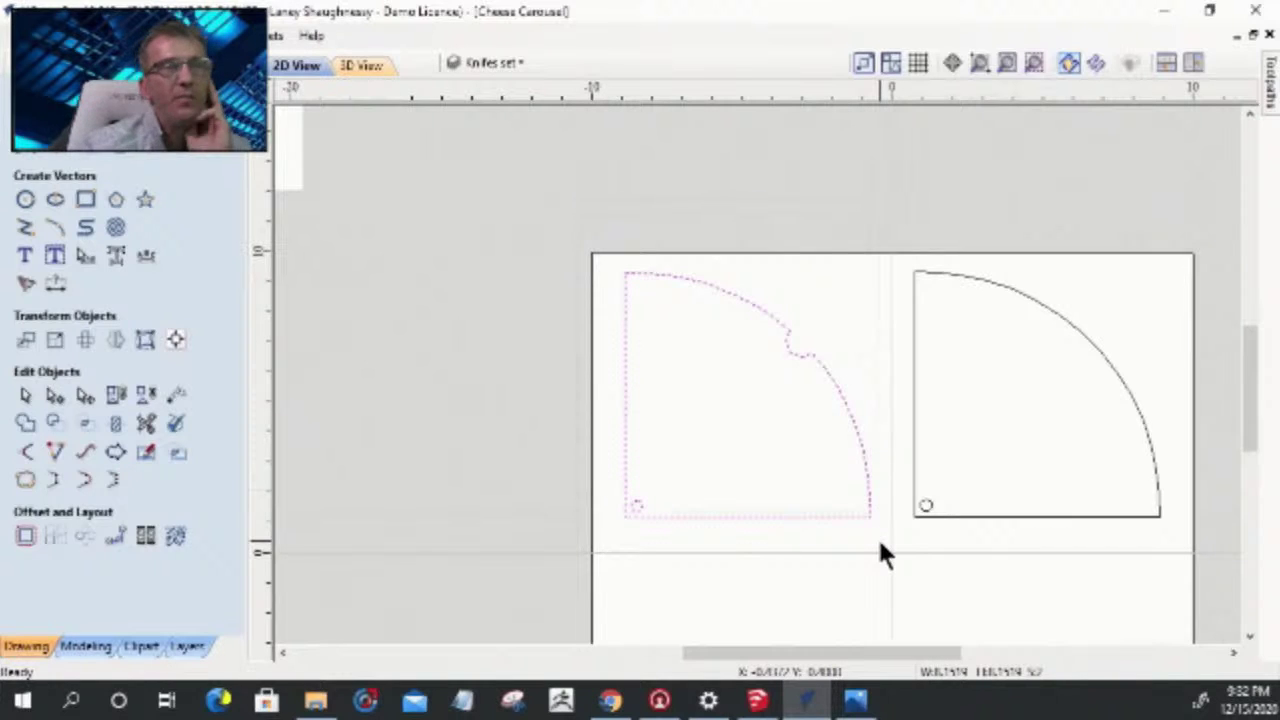
- Copy both quarter-circle panels together with their corner holes
scroll(965, 395, down, 2)
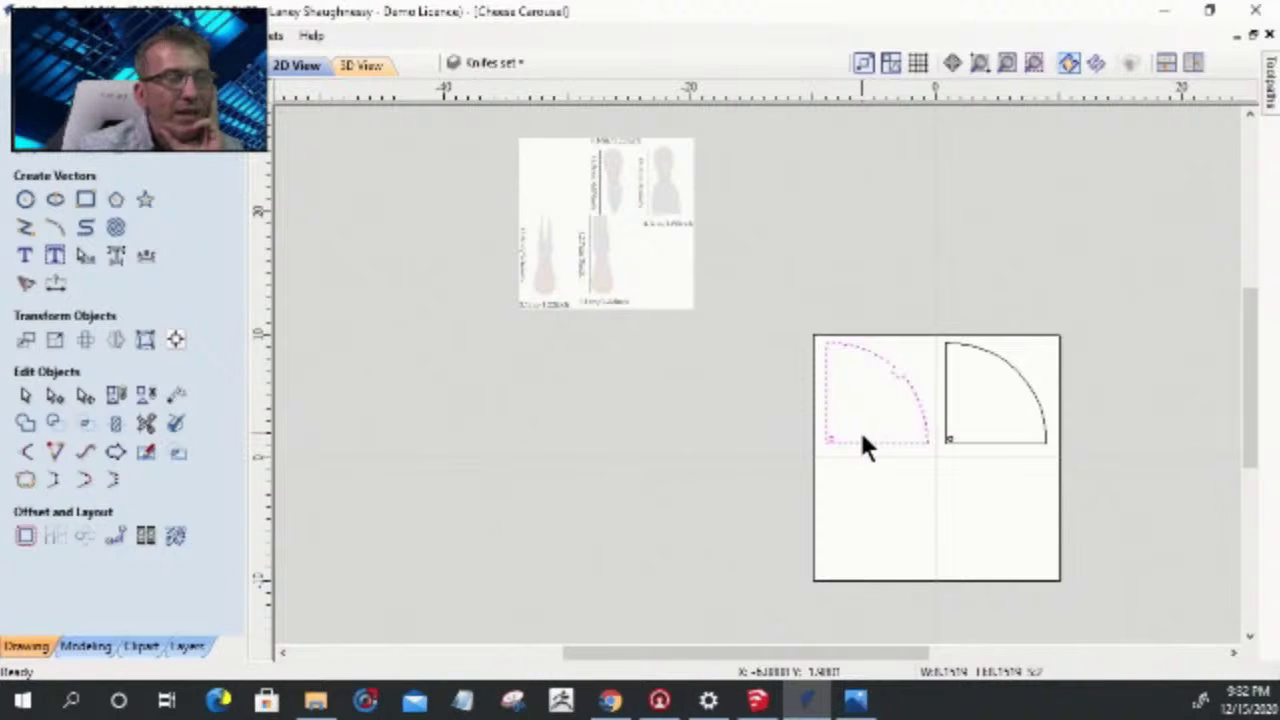
scroll(940, 468, up, 2)
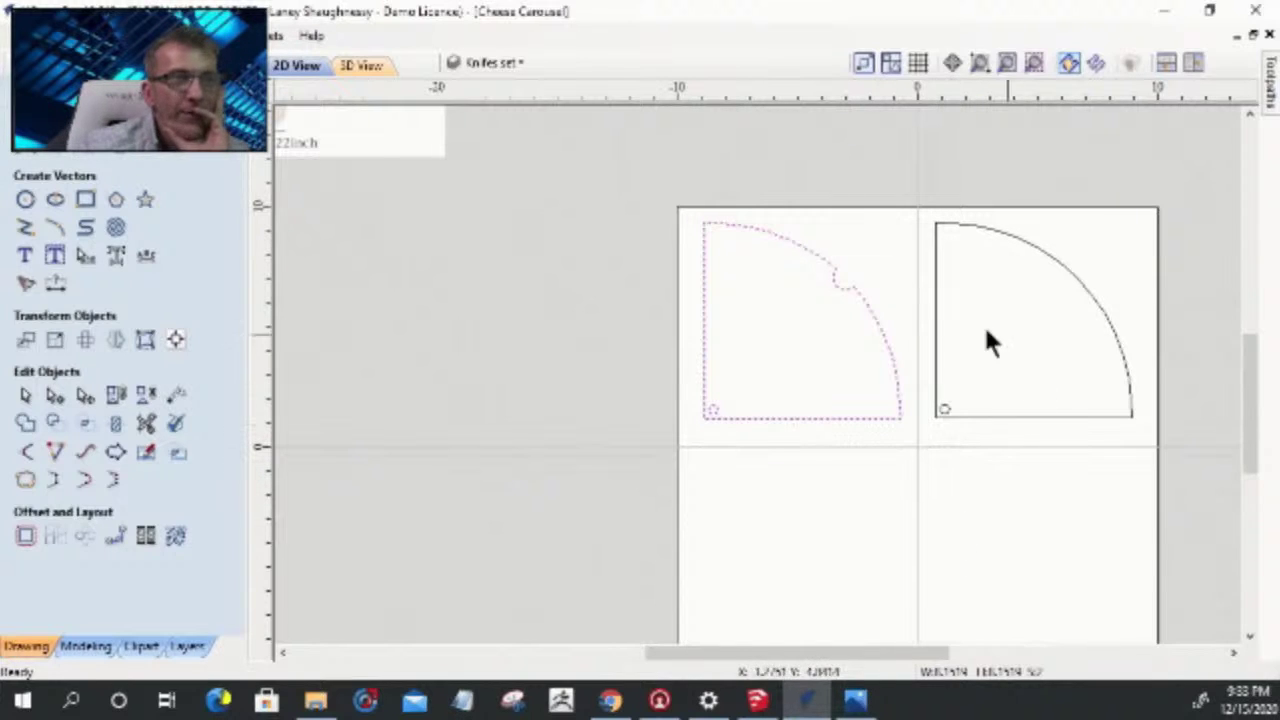
scroll(893, 362, down, 1)
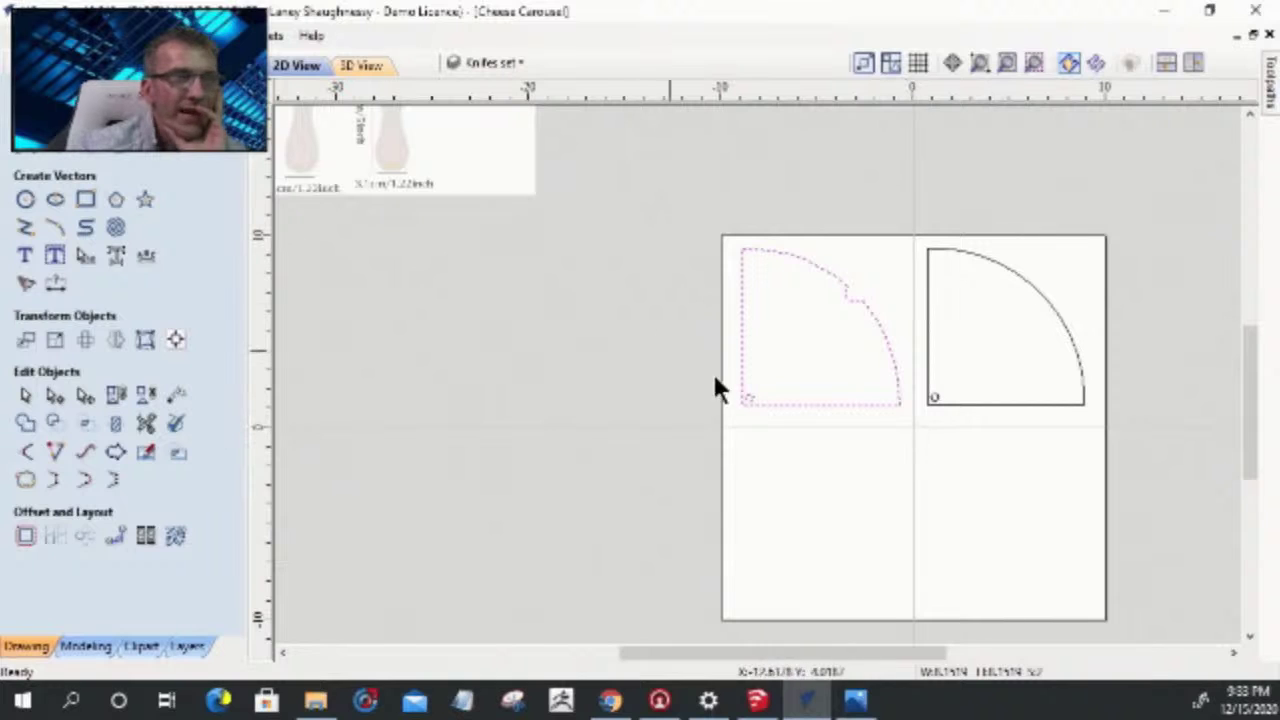
shift+click(928, 356)
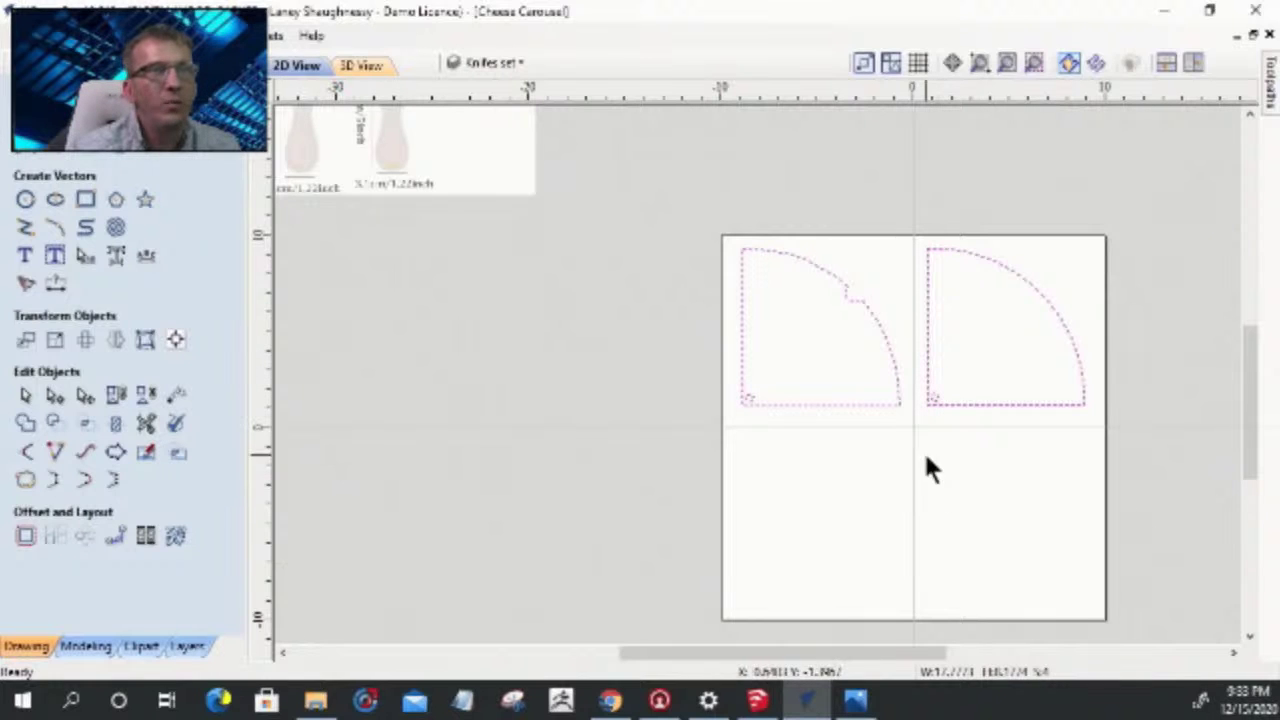
right_click(935, 365)
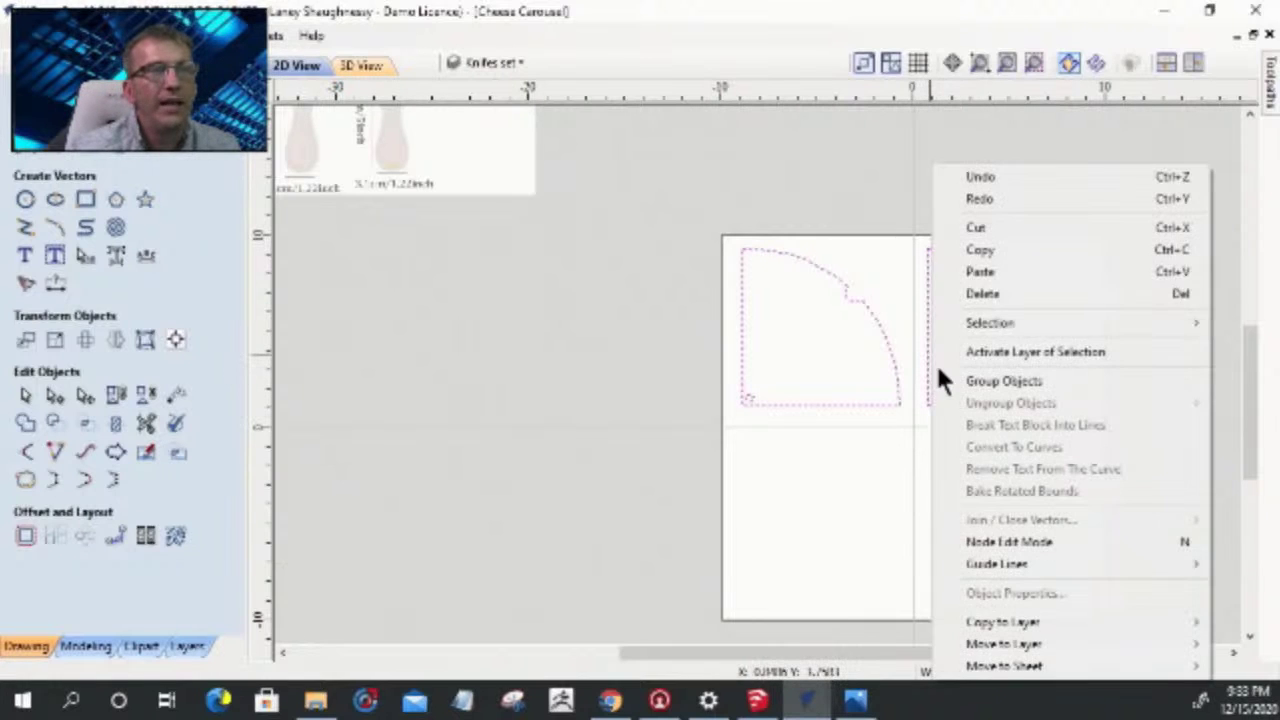
click(969, 248)
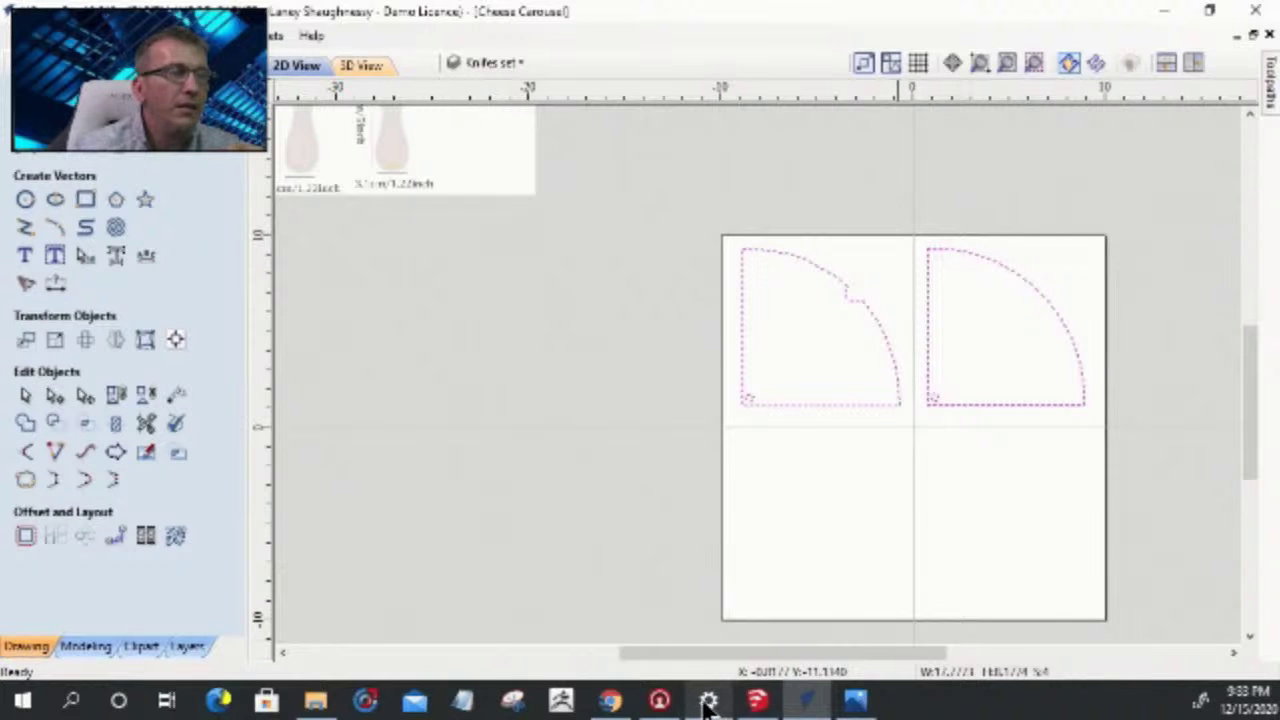
- Open a second VCarve Pro window and move it clear so its startup tasks are accessible
mouse_move(812, 697)
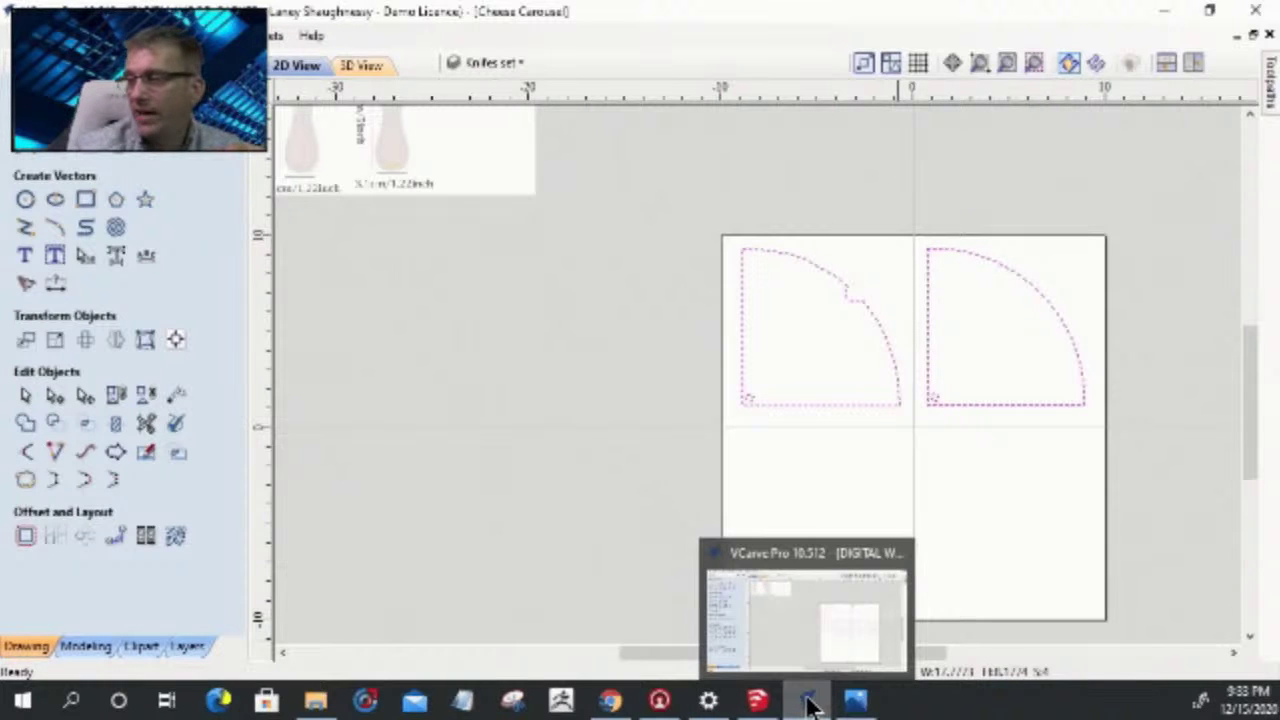
click(810, 705)
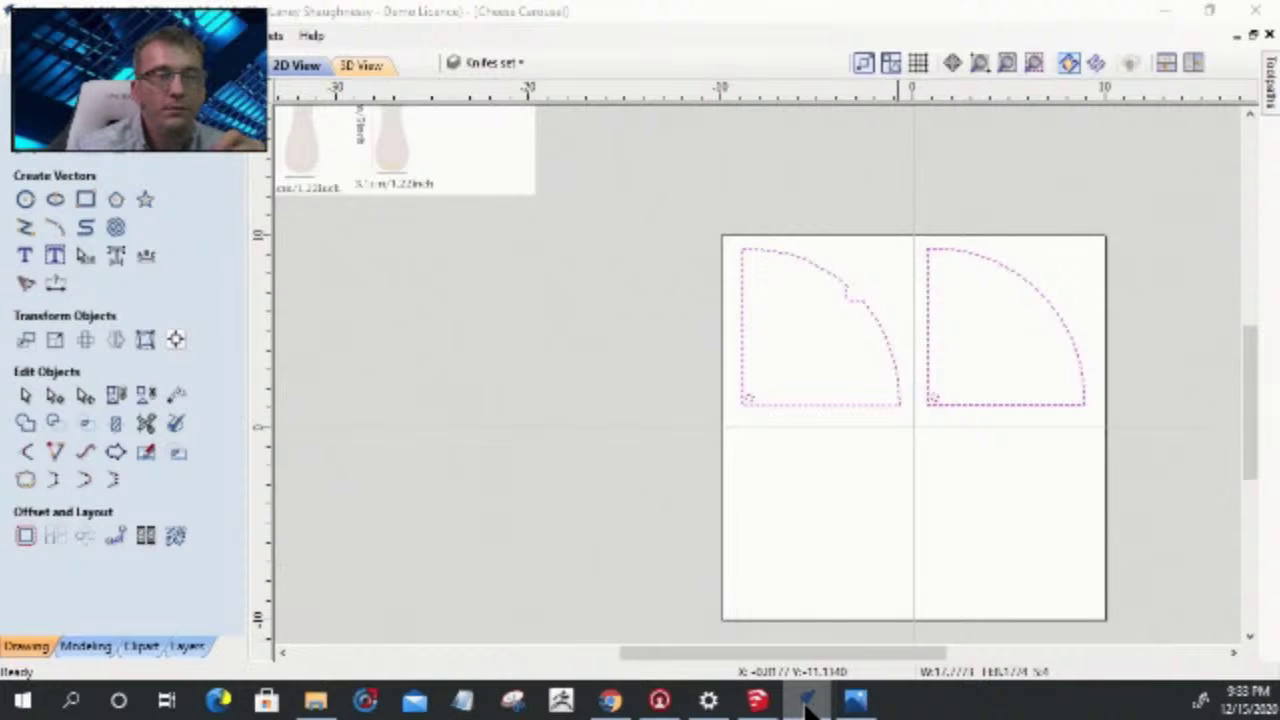
right_click(810, 703)
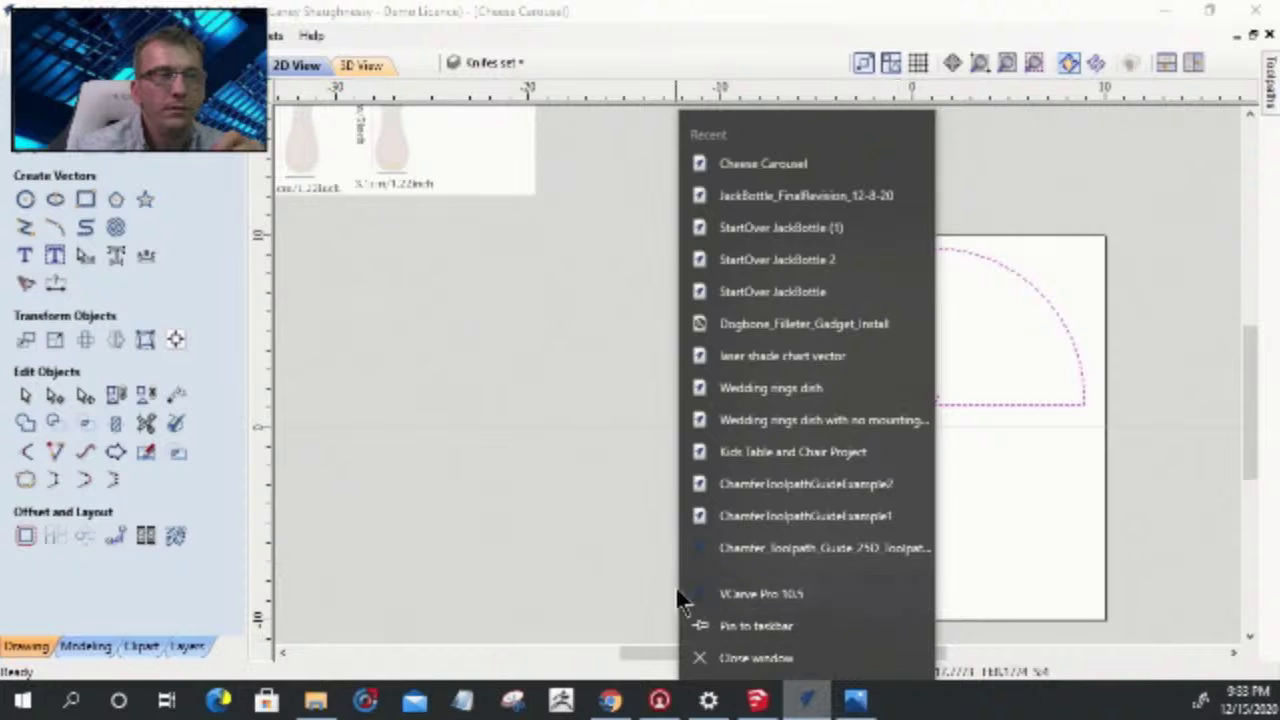
click(763, 593)
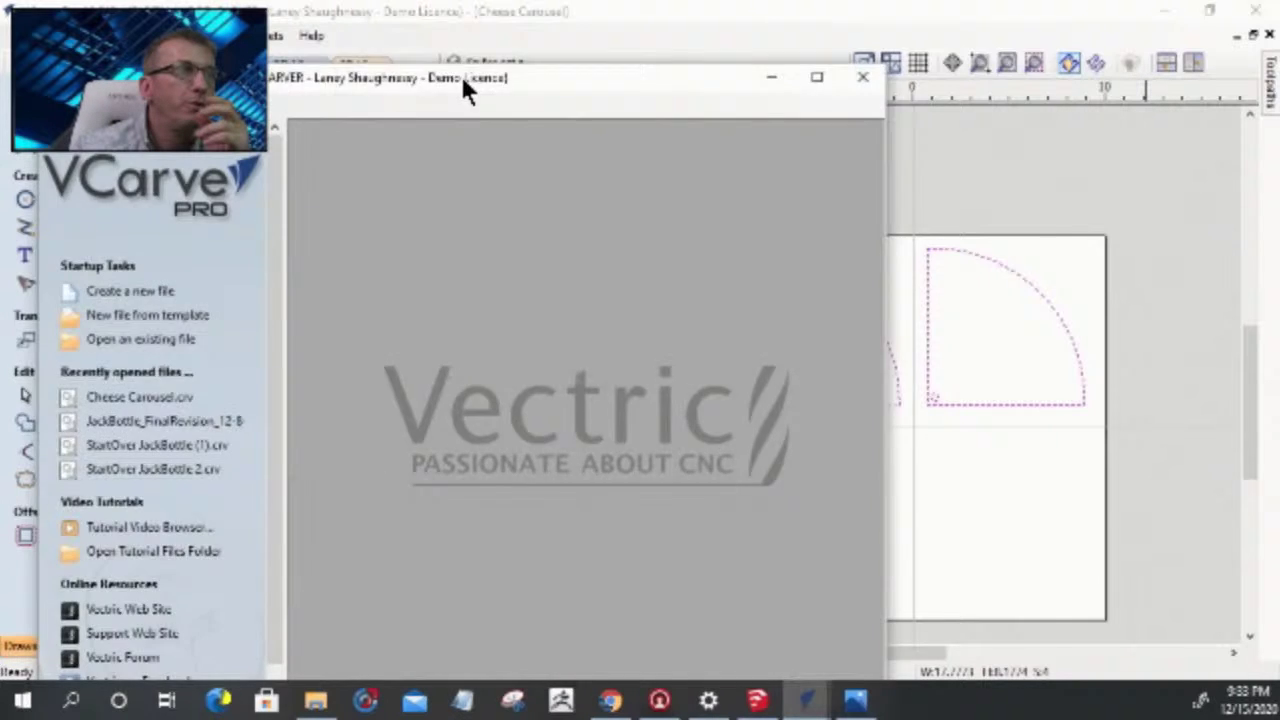
drag(460, 75, 590, 40)
- Create a new single-sided file with a job size of 20 inches wide by 10 inches high
click(295, 254)
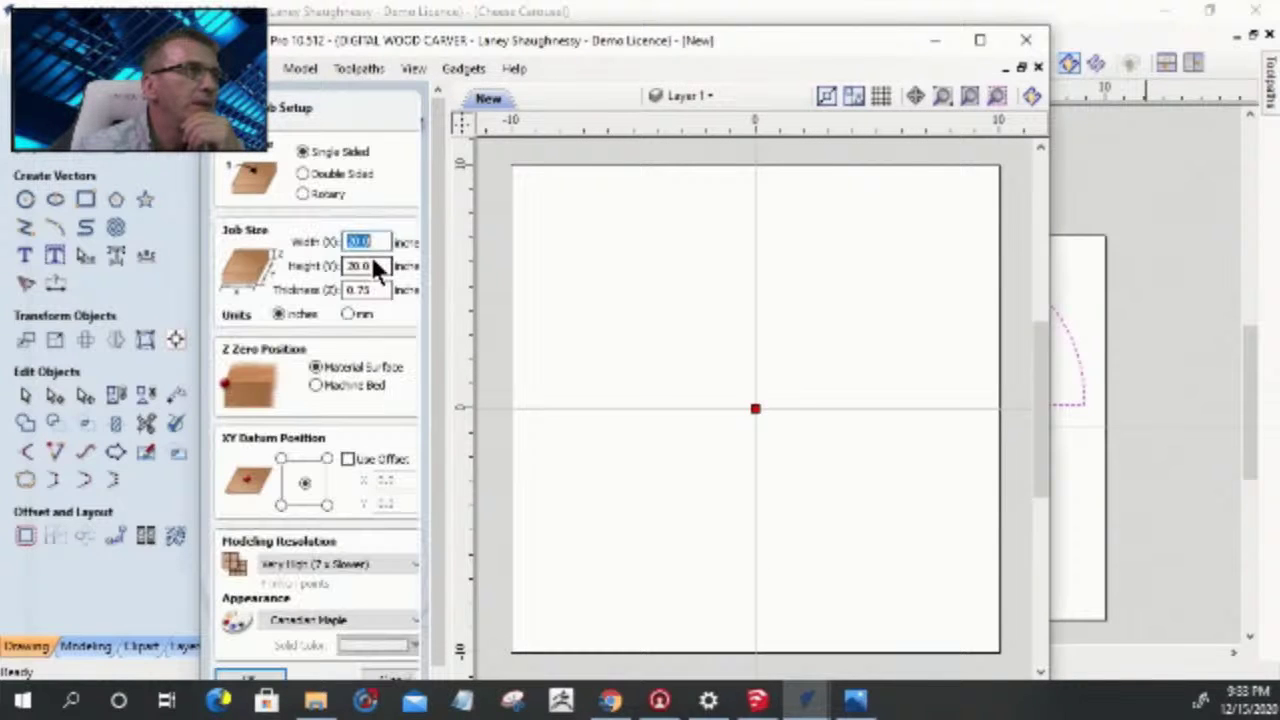
text(10)
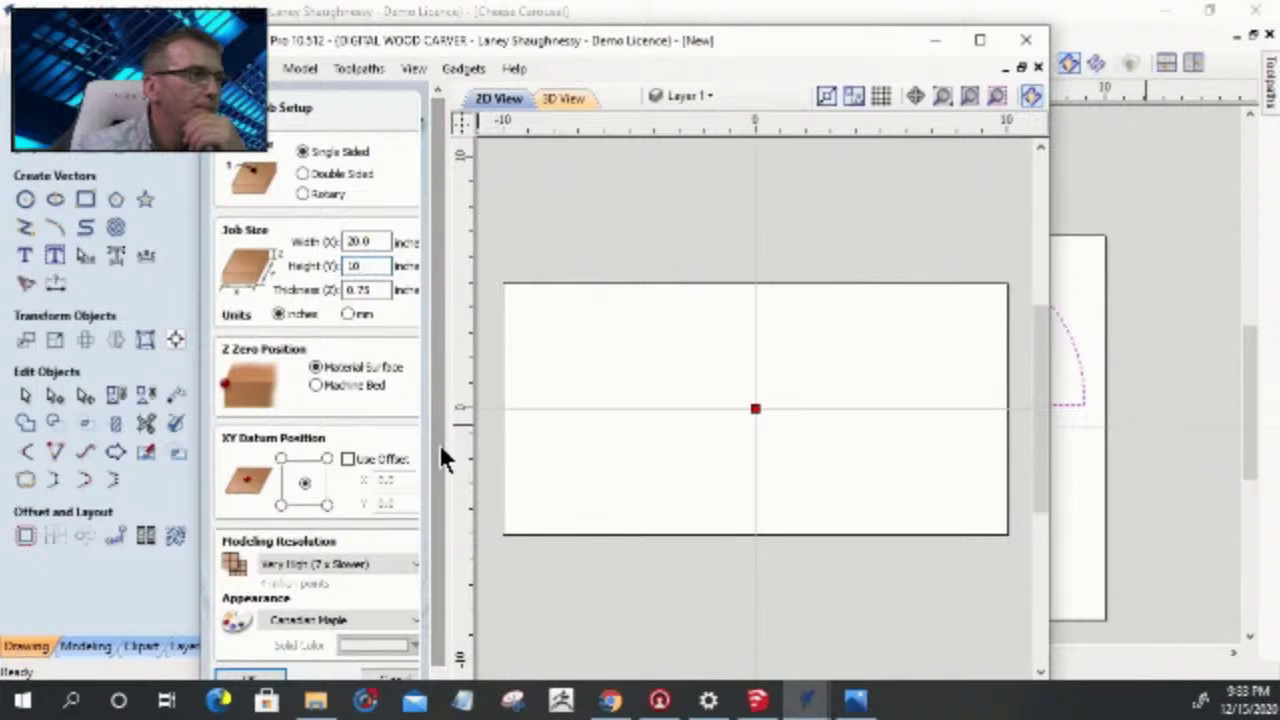
scroll(443, 519, down, 1)
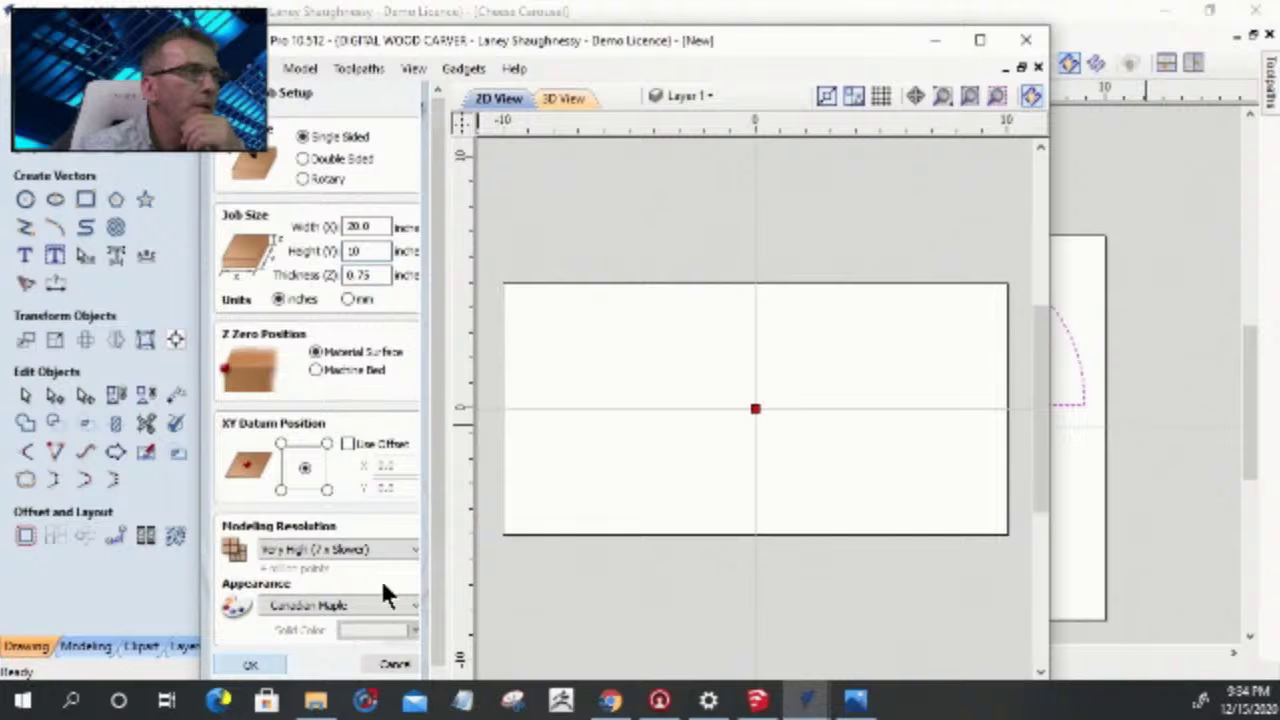
click(250, 666)
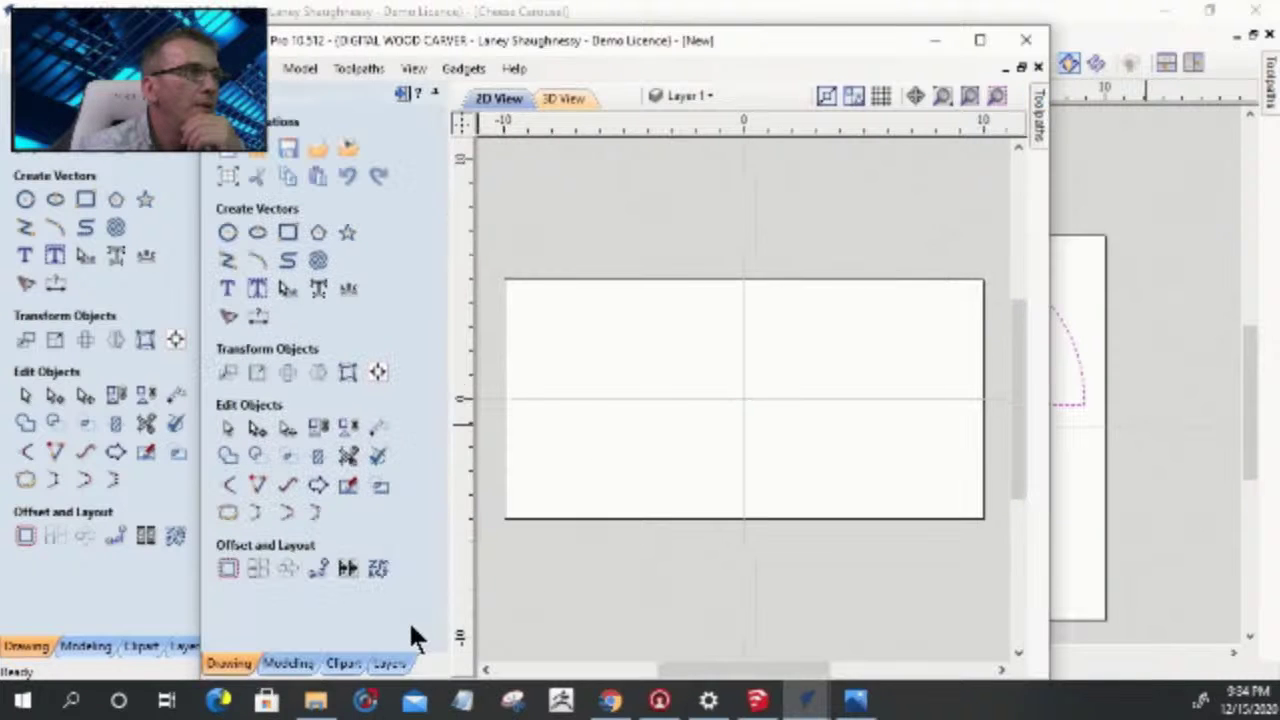
- Paste the copied quarter-circle panels into the new file and centre them on the material in both directions
right_click(760, 362)
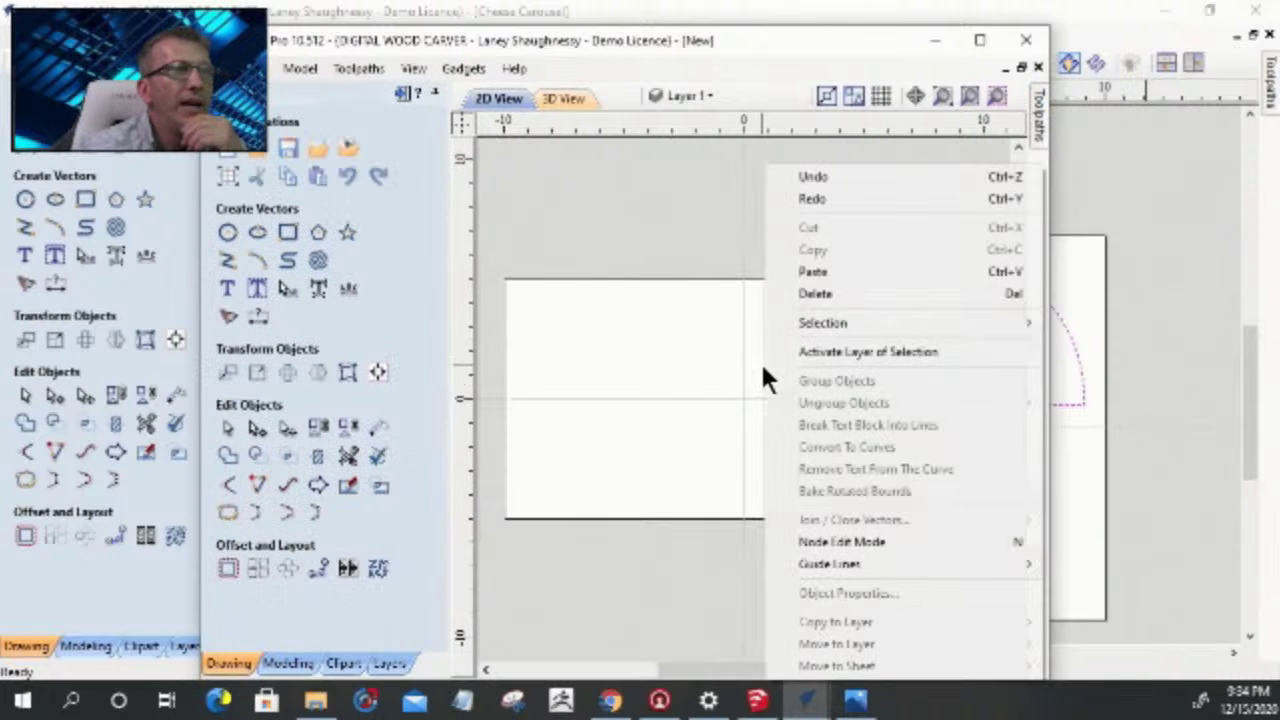
click(808, 272)
scroll(800, 423, down, 2)
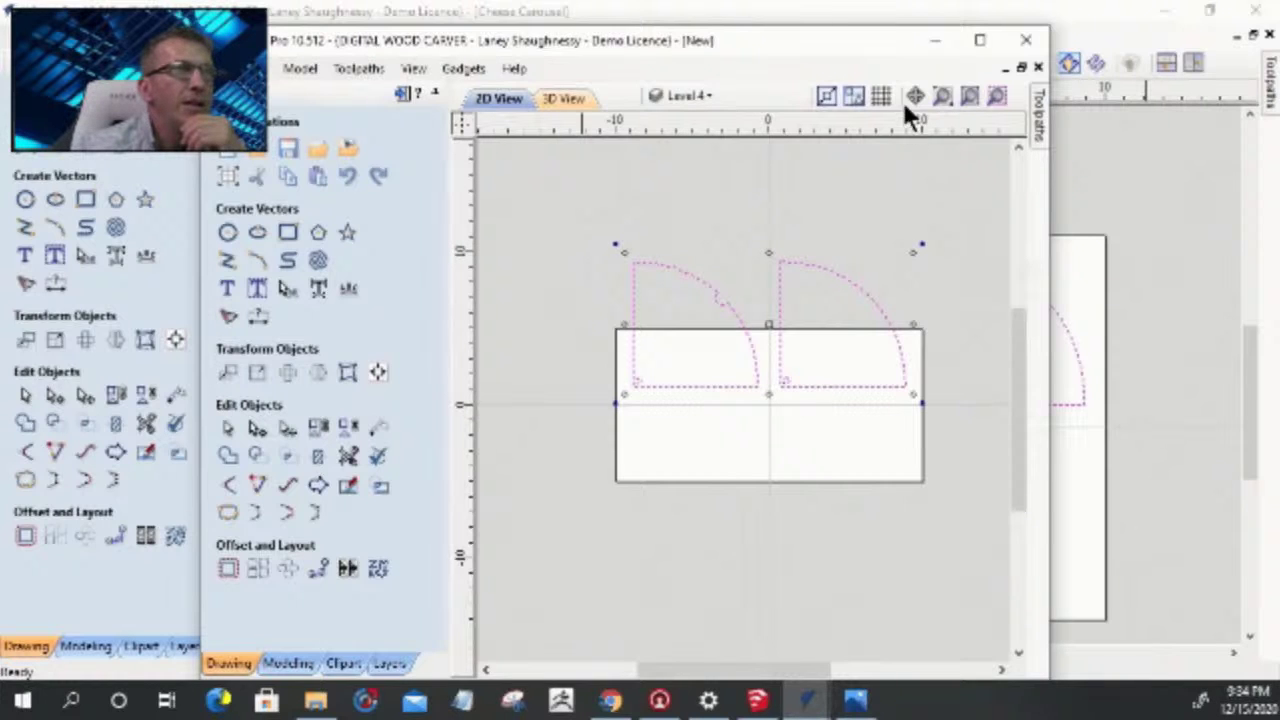
click(377, 375)
click(313, 190)
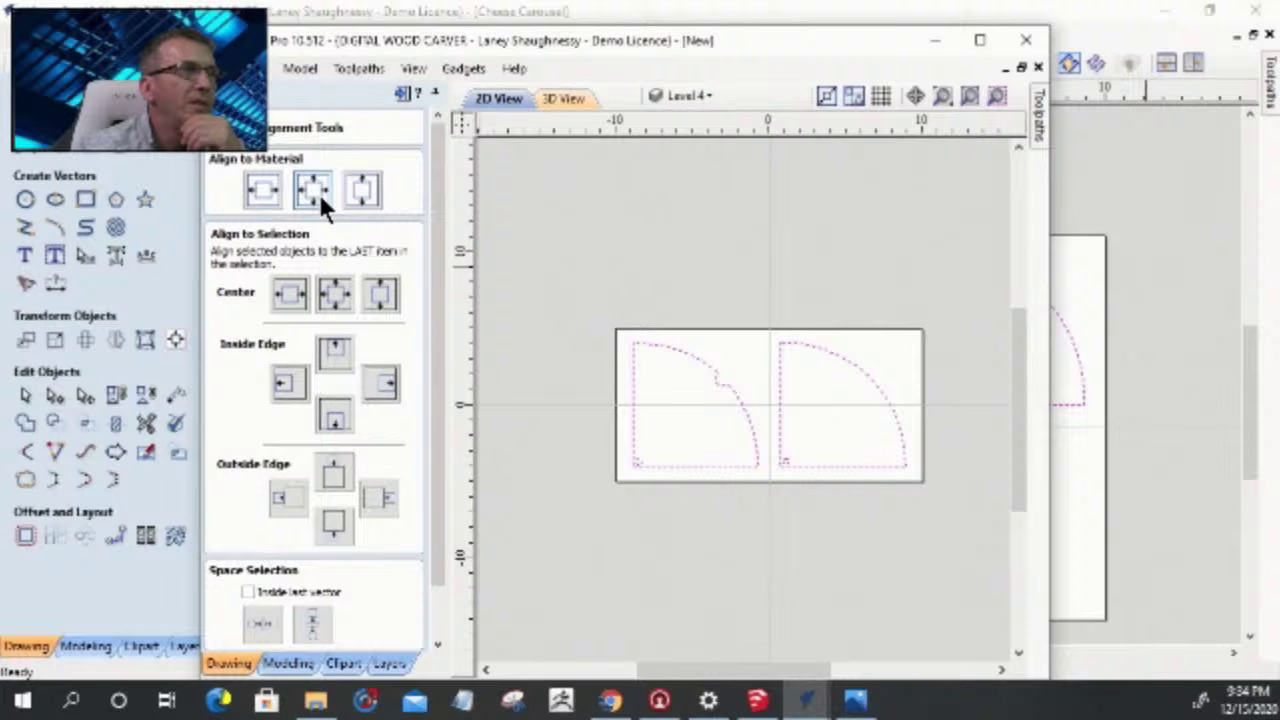
click(584, 293)
scroll(700, 400, down, 2)
scroll(828, 404, up, 2)
scroll(828, 404, down, 2)
scroll(623, 406, up, 2)
scroll(617, 410, down, 2)
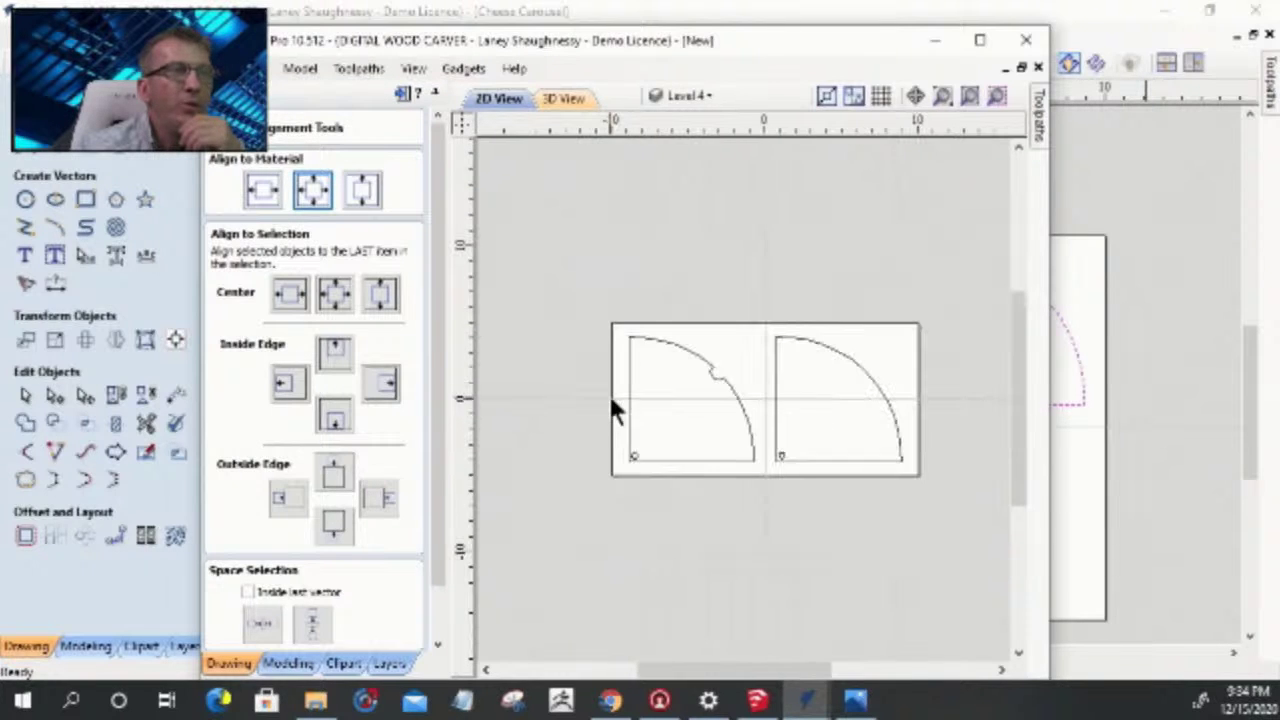
click(432, 588)
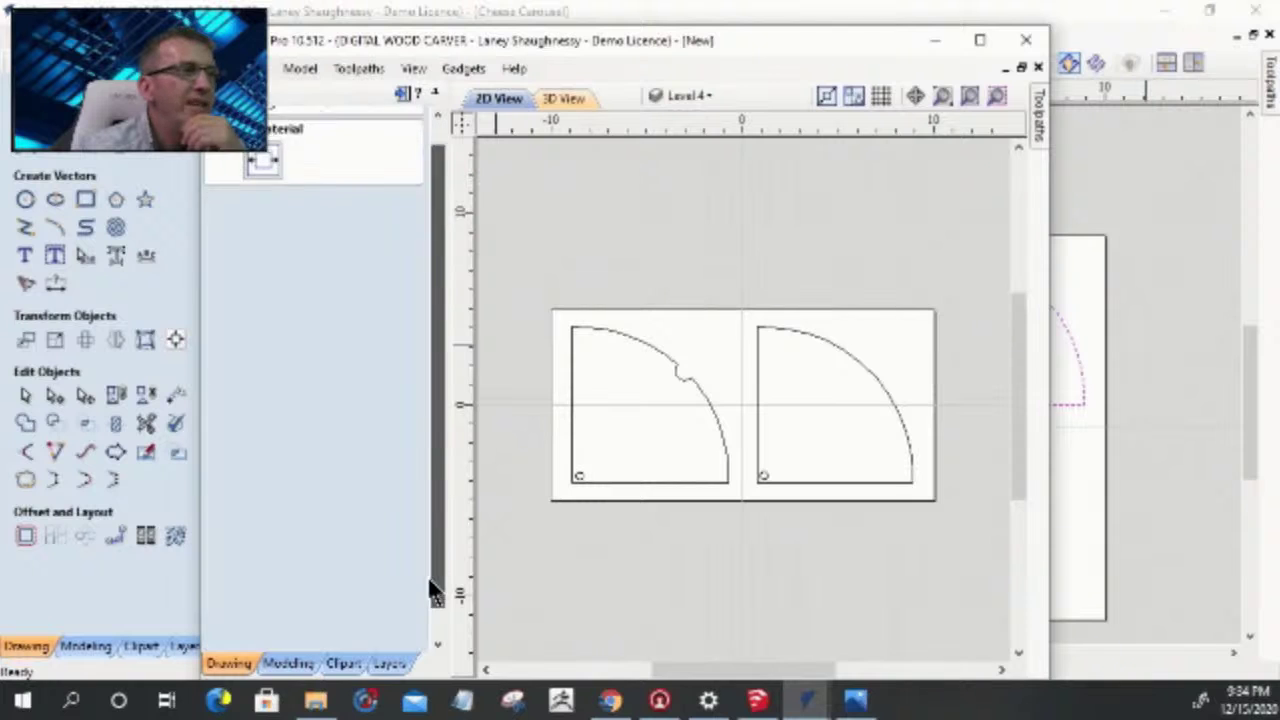
click(386, 634)
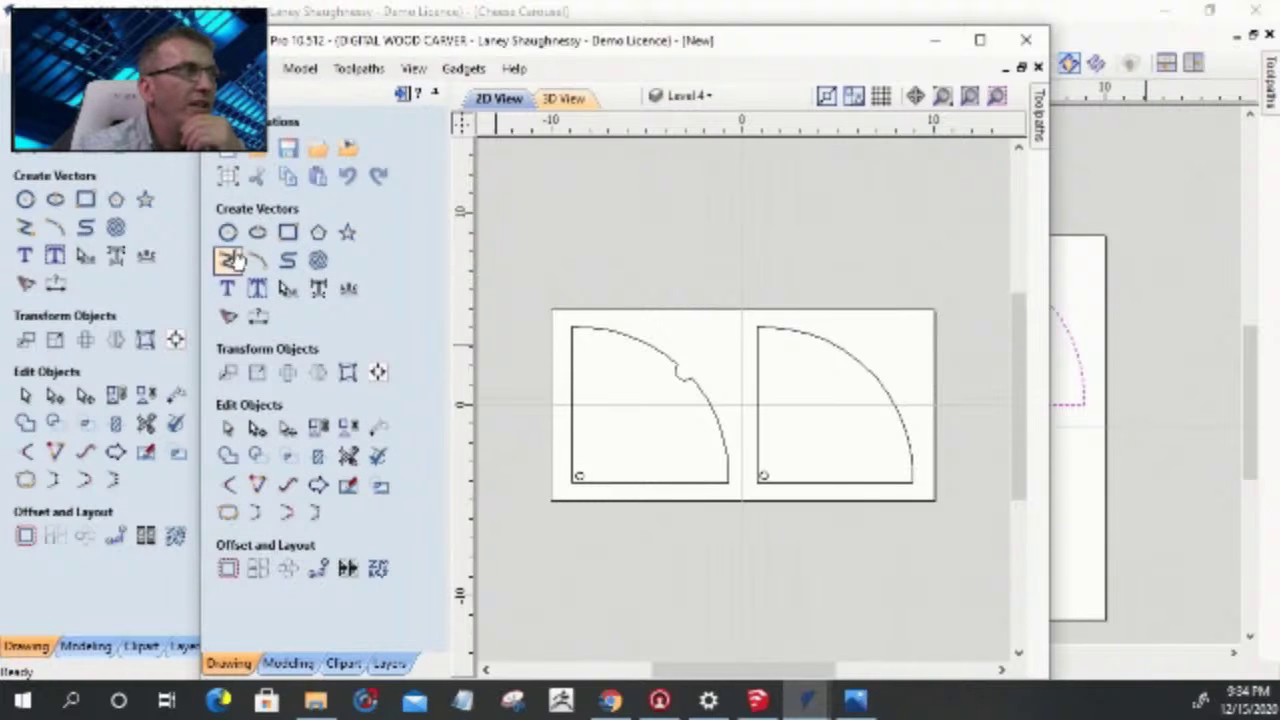
- Set the new job's material thickness to 0.125 inches and maximize its window
click(228, 178)
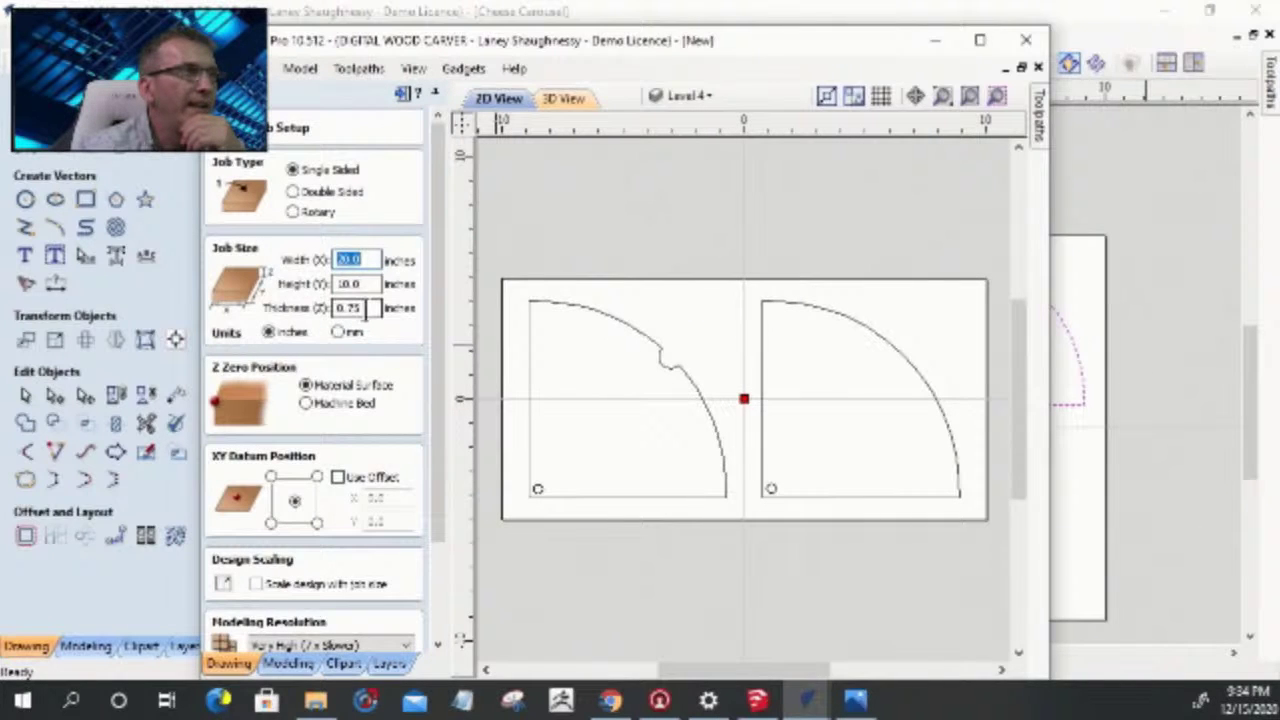
text(.125)
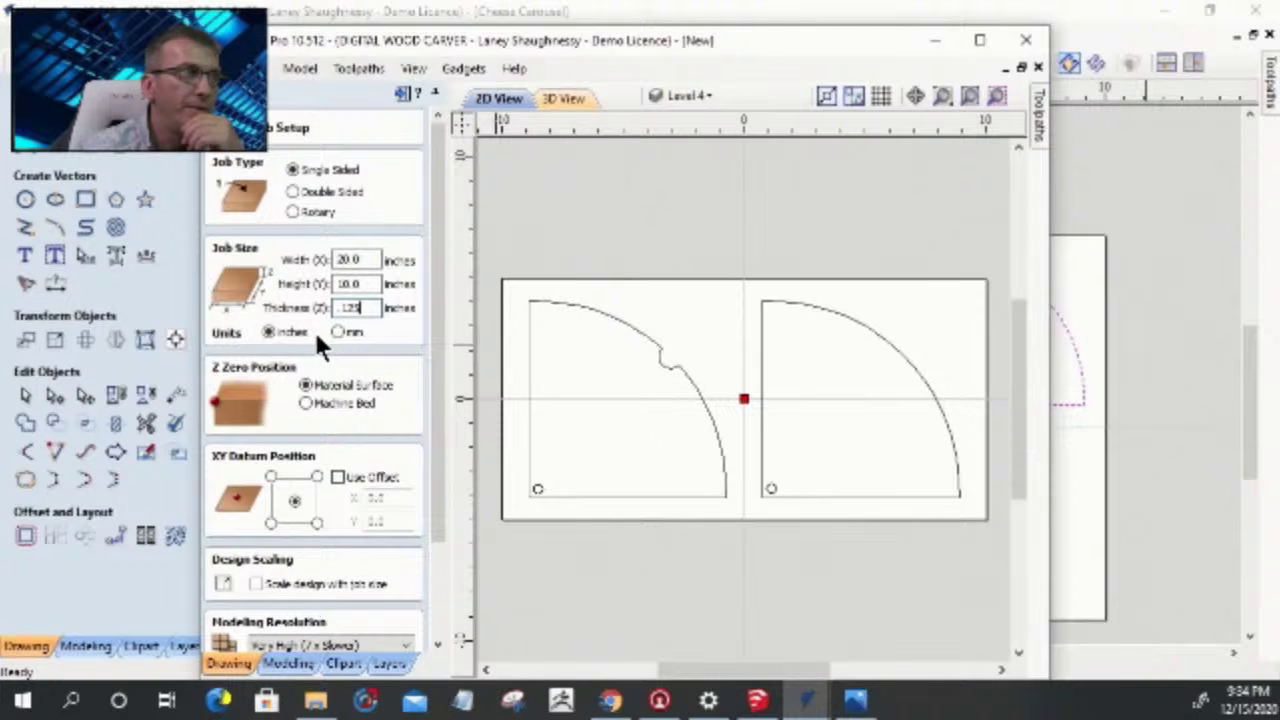
key(Return)
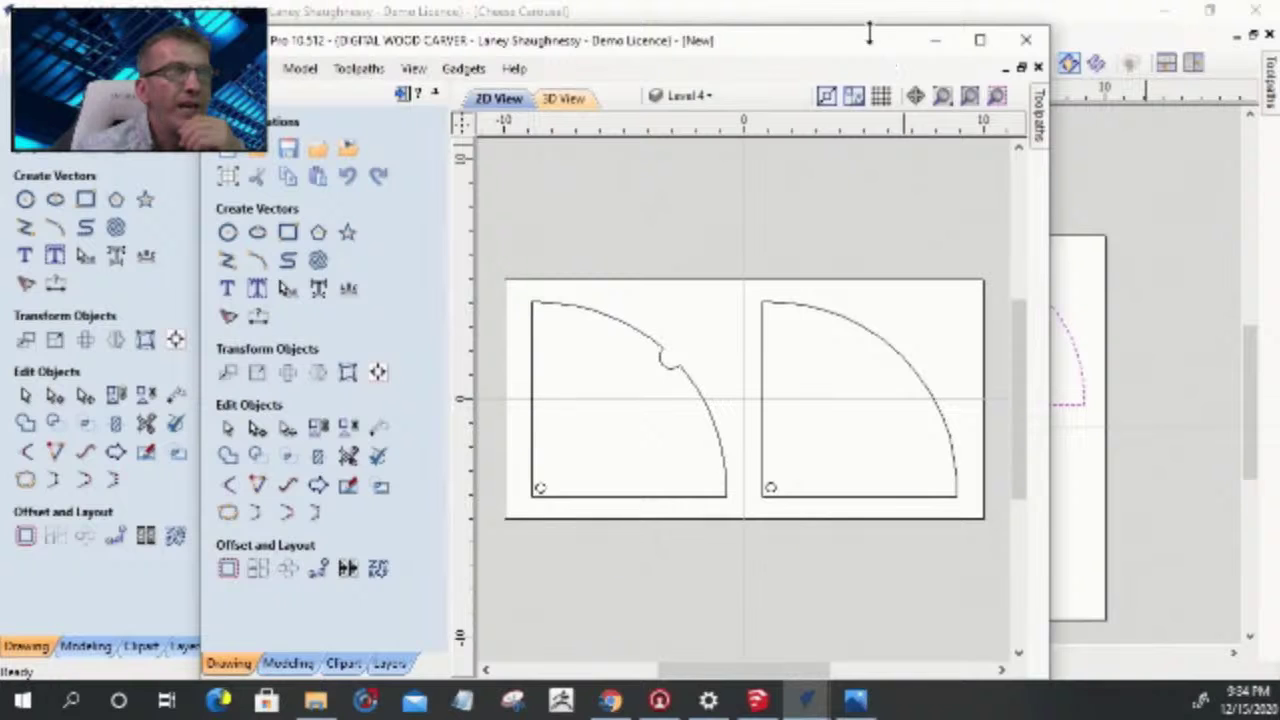
drag(823, 51, 792, 55)
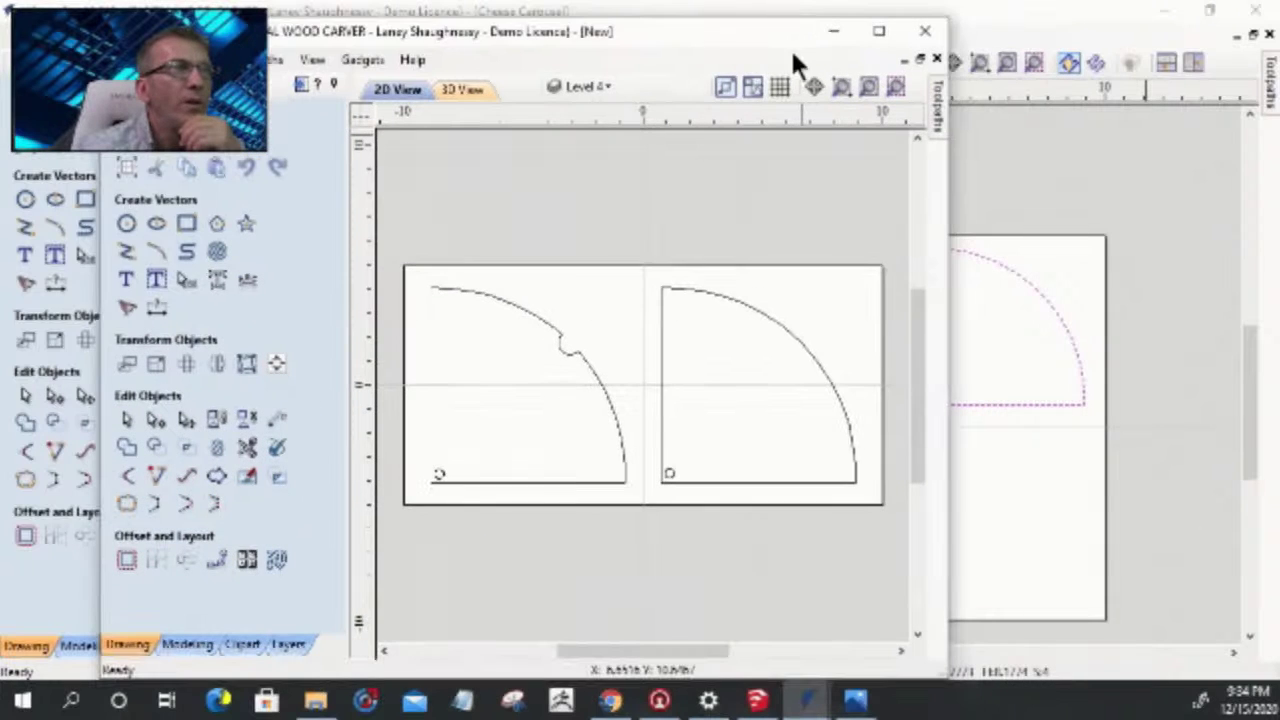
click(879, 31)
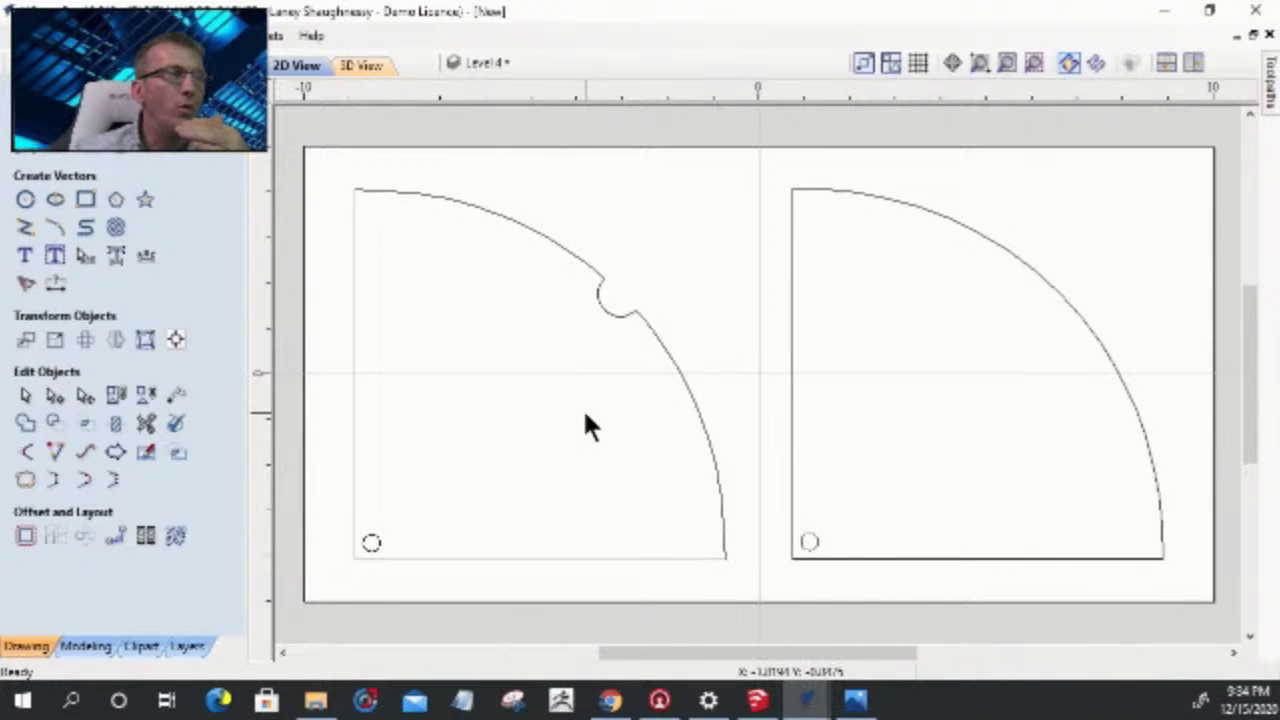
- Delete the small pivot hole circle from the quarter-circle panel without a notch
click(378, 540)
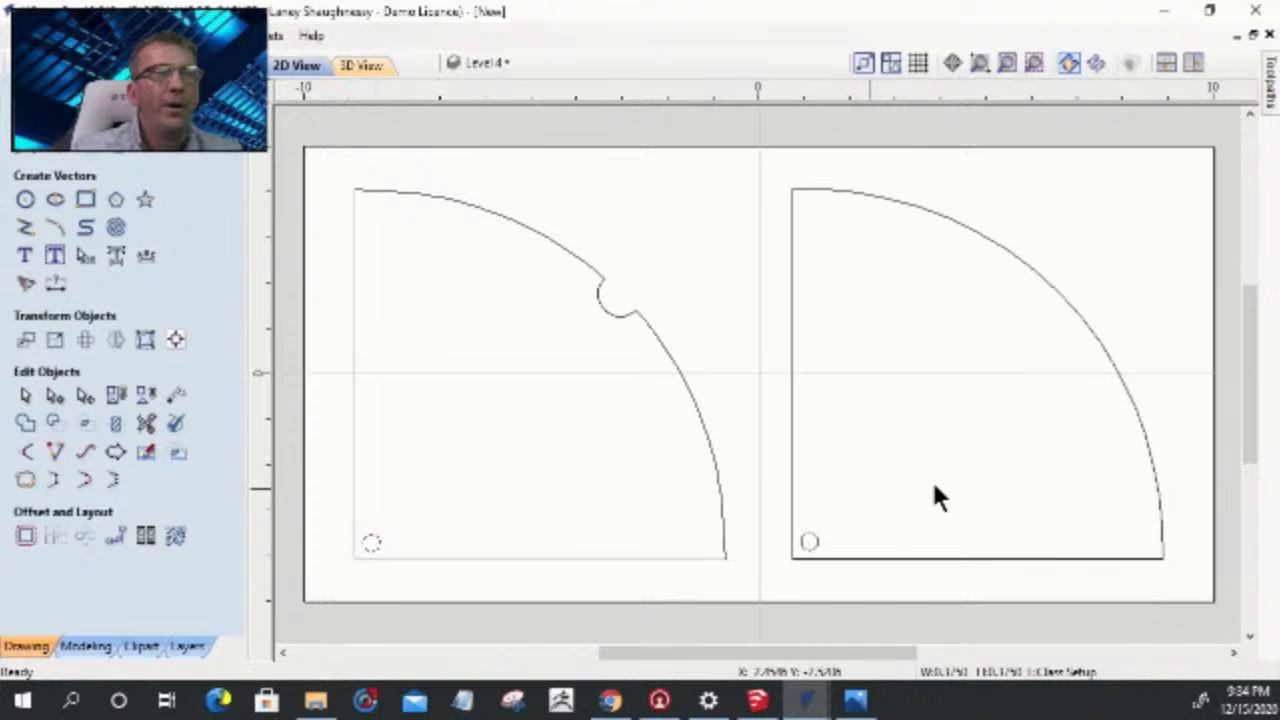
click(809, 541)
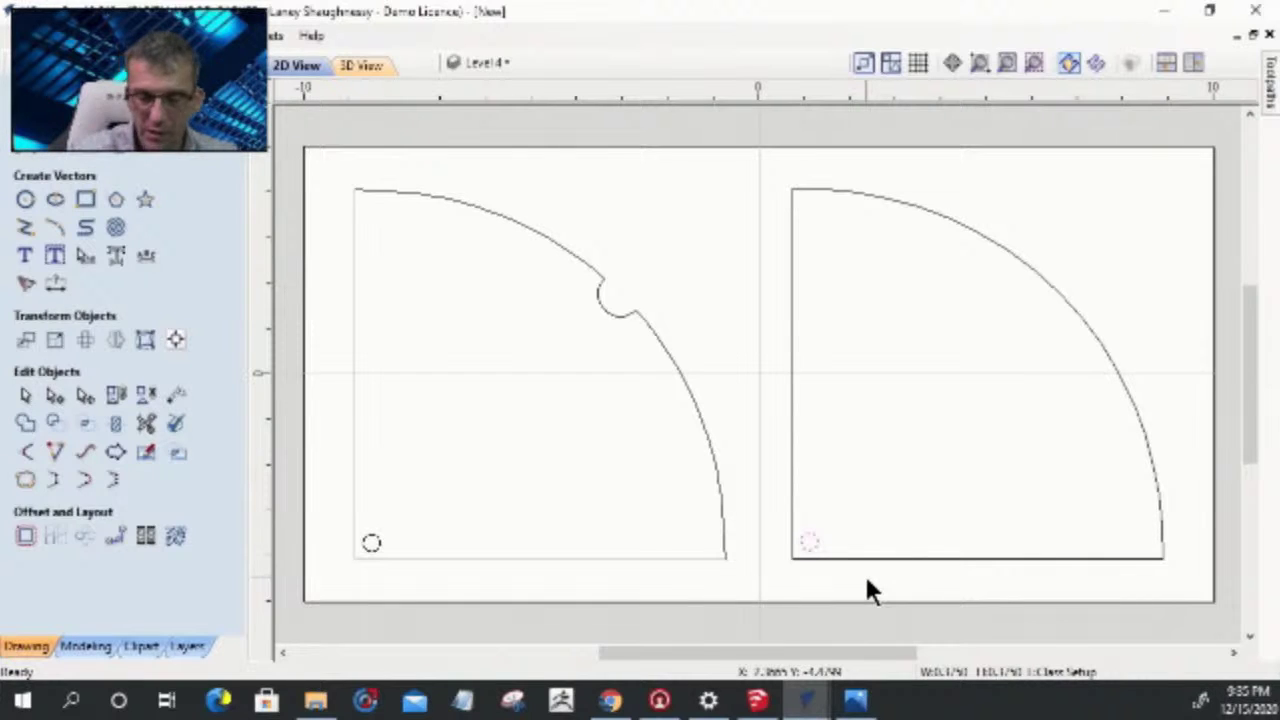
key(Delete)
scroll(930, 581, down, 4)
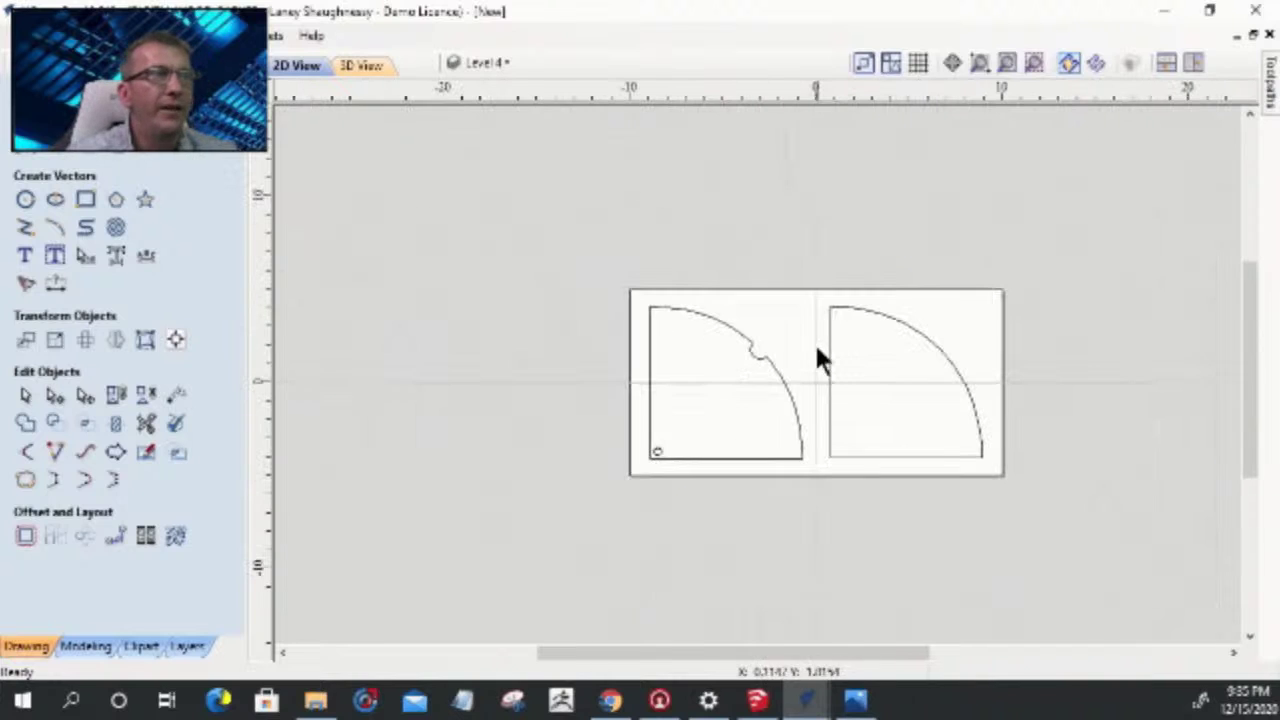
- Start a Pocket toolpath on the notched panel's pivot hole with a cut depth of 0.125 inches
drag(598, 409, 685, 492)
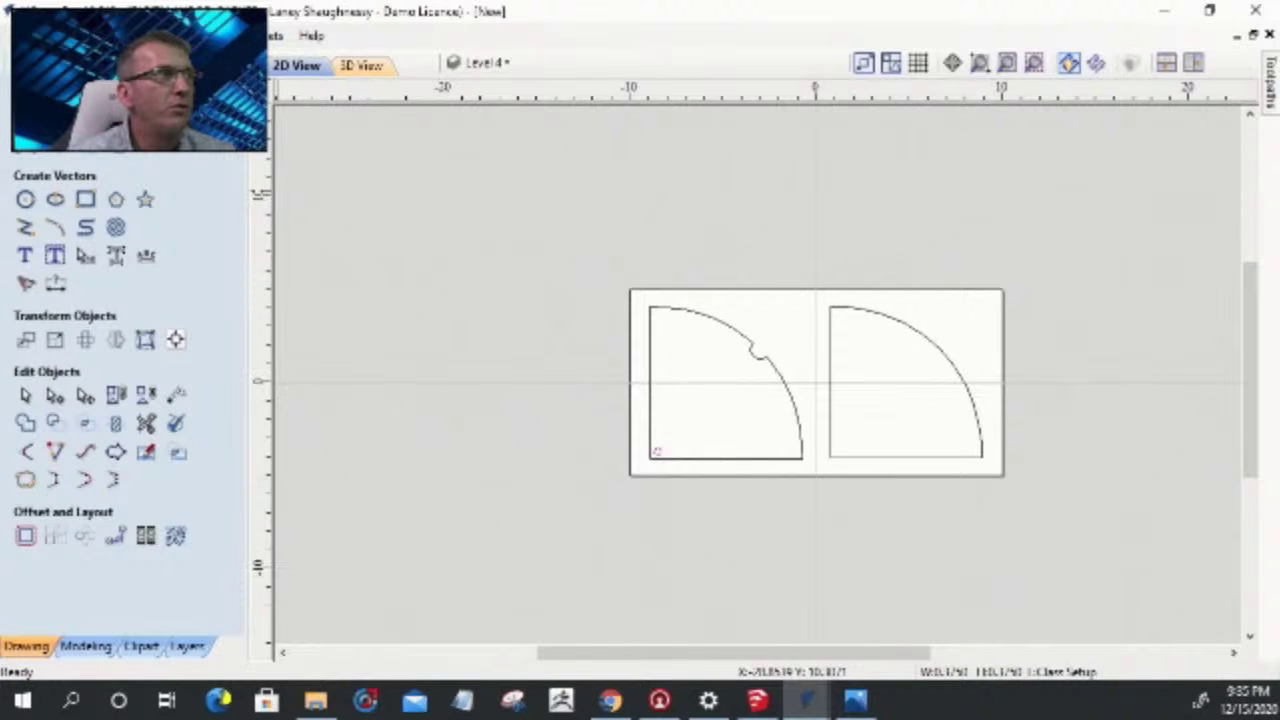
key(F12)
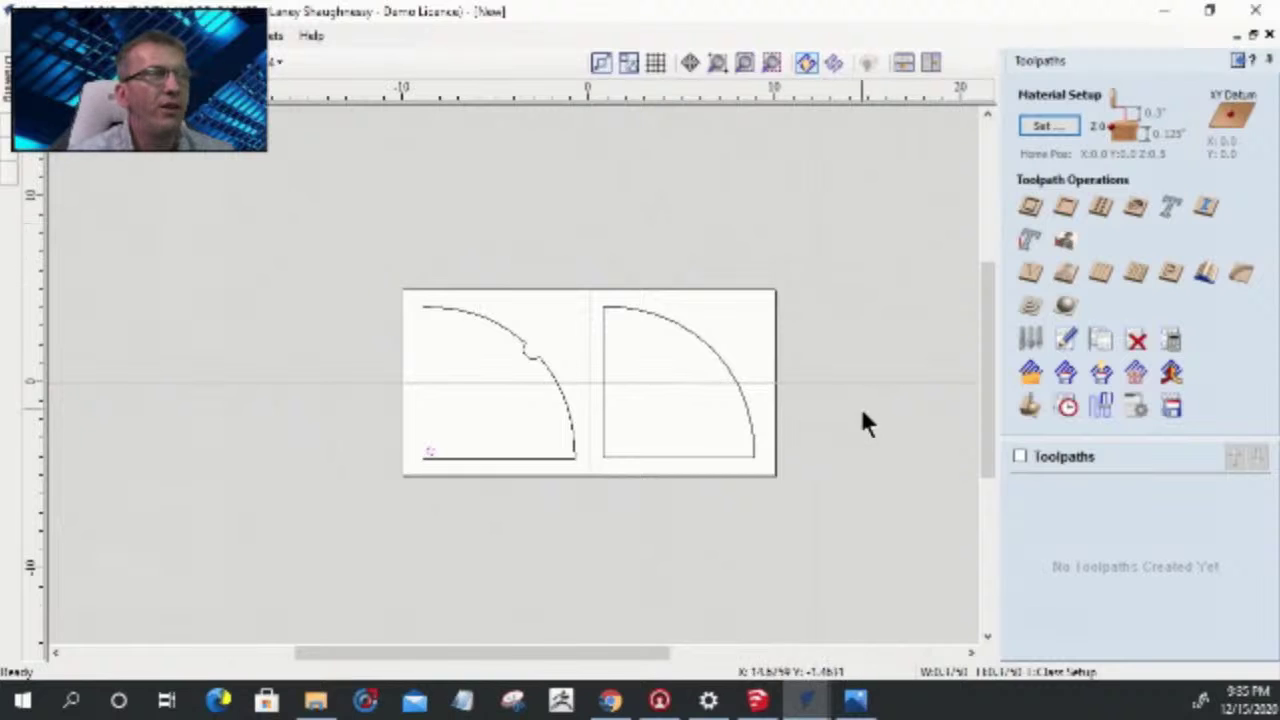
click(1066, 207)
drag(1183, 170, 1152, 168)
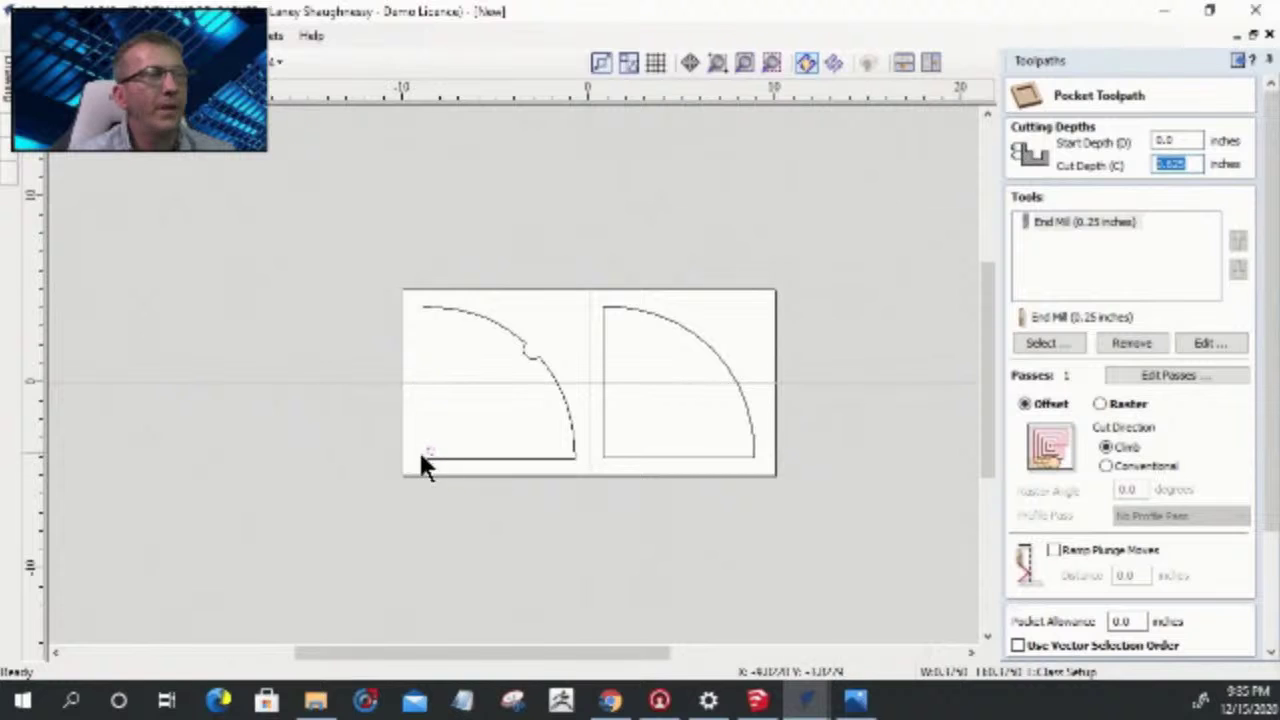
text(.125)
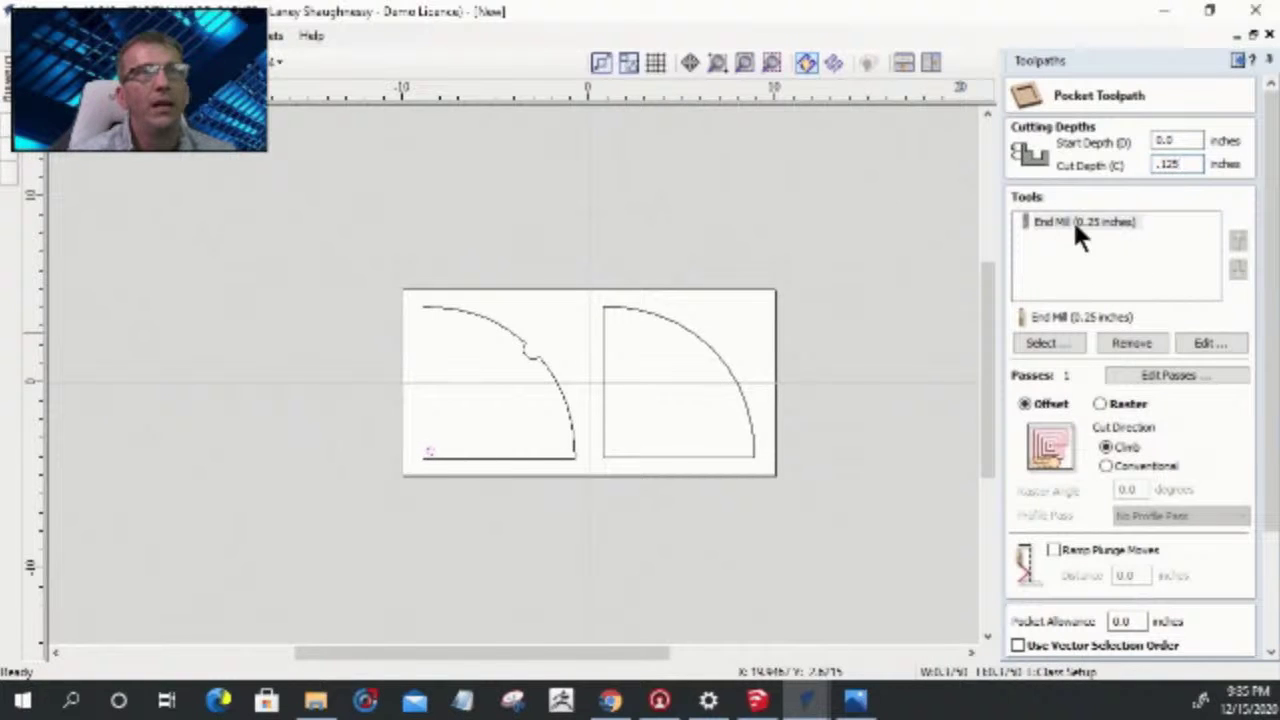
- Name the pocket toolpath "Pivot Point Hole.25EM" and calculate it
click(1271, 318)
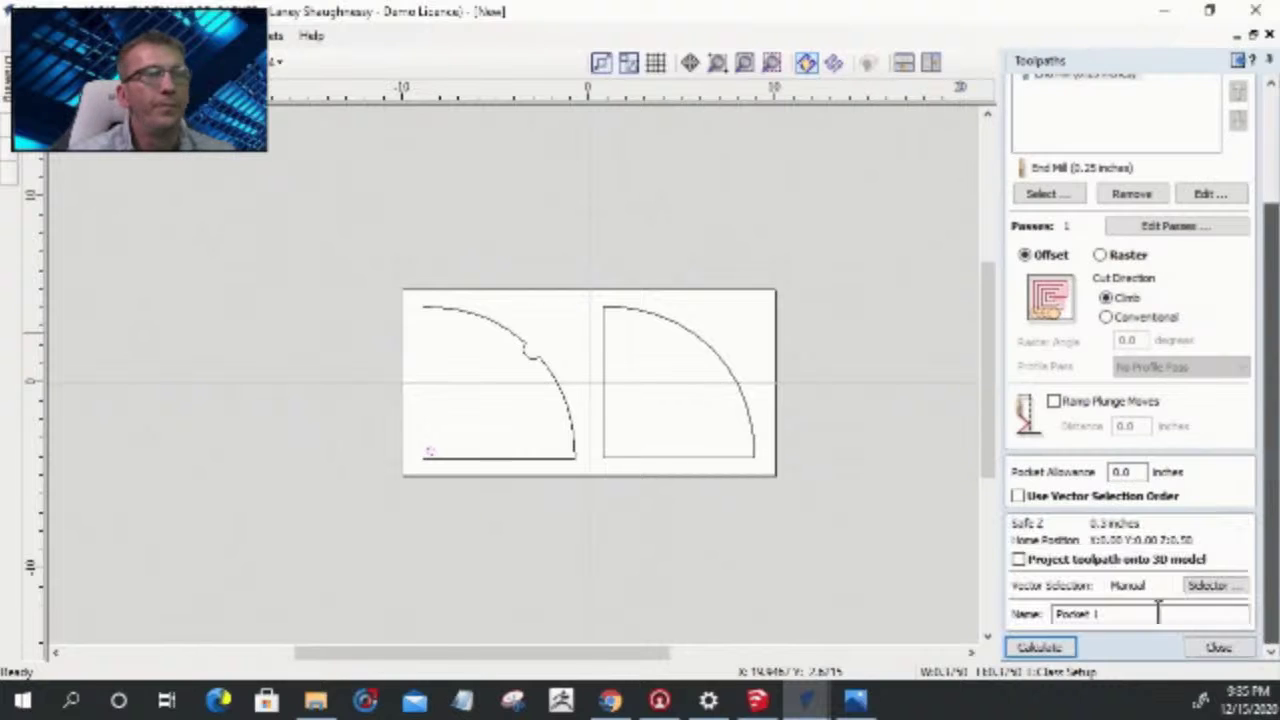
double_click(1064, 615)
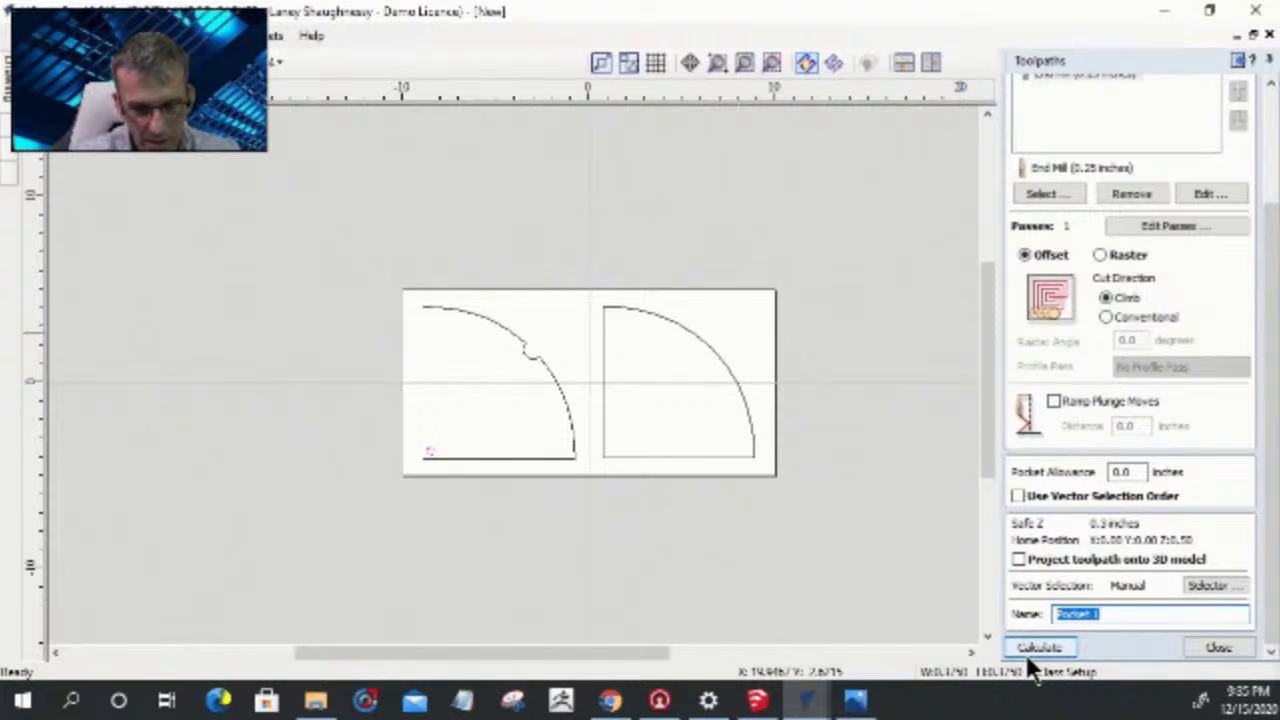
text(A)
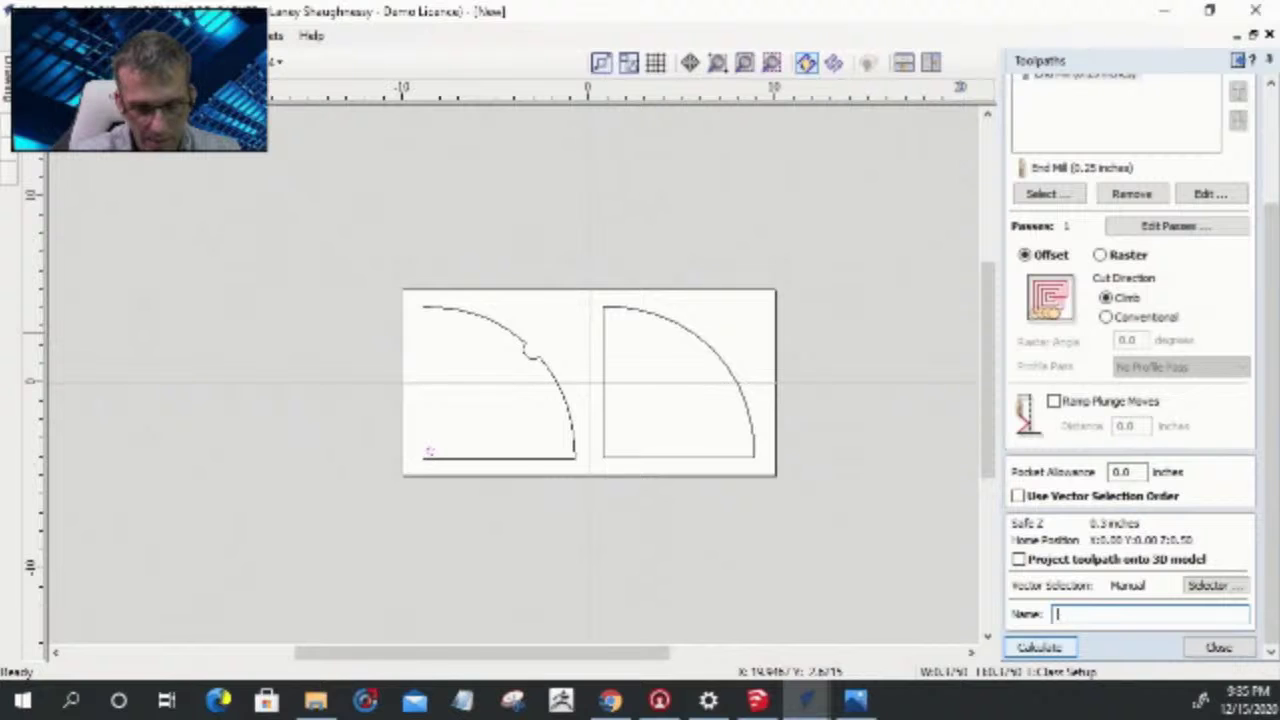
text(ivot Point Hole, 25)
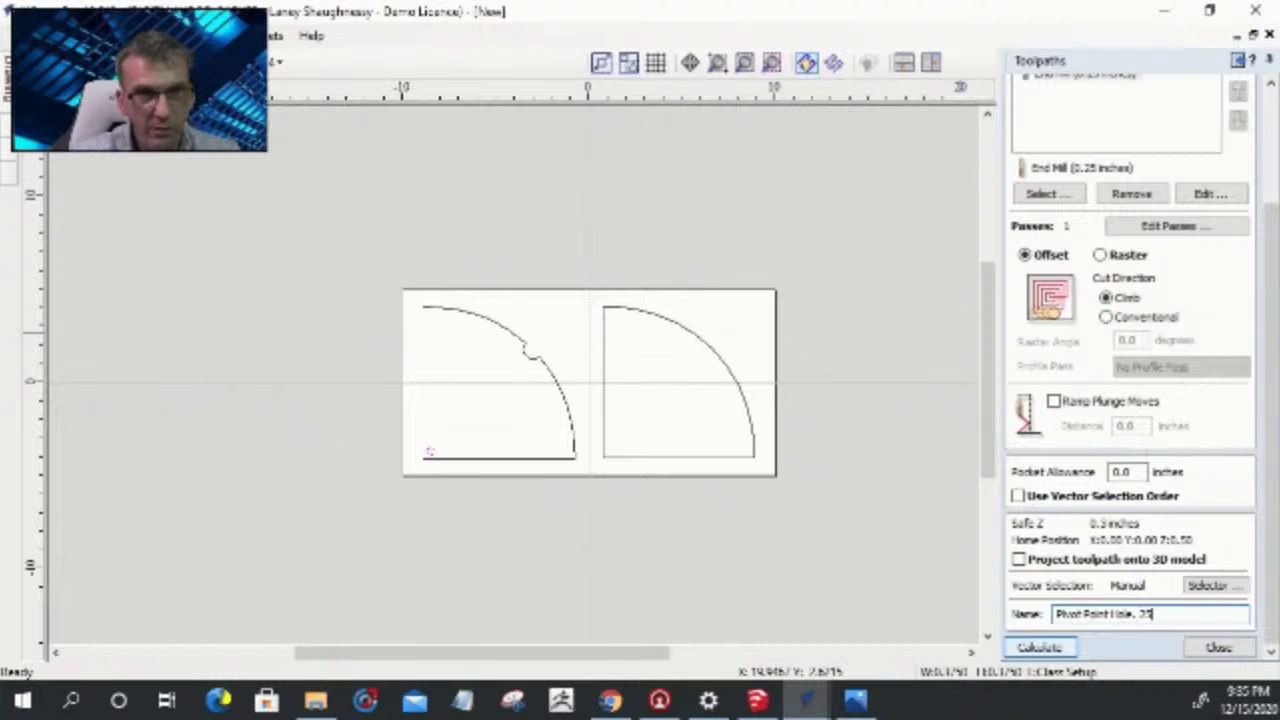
text(EM)
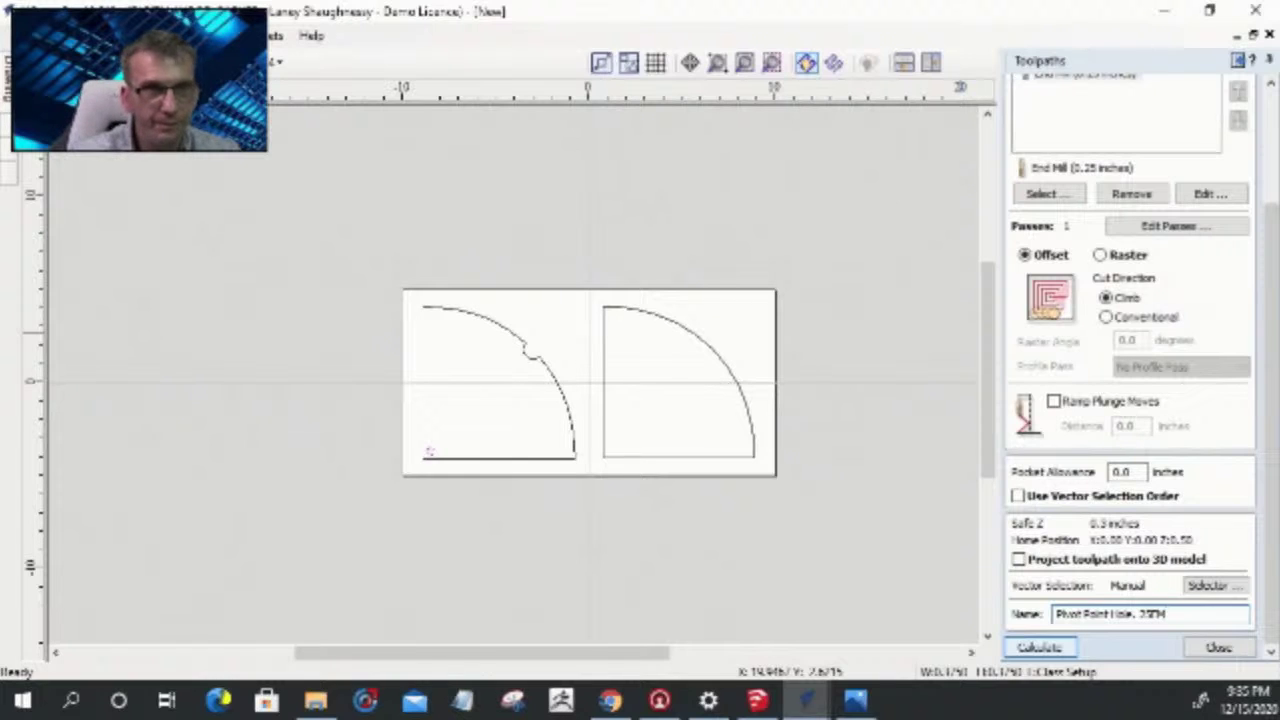
key(BackSpace)
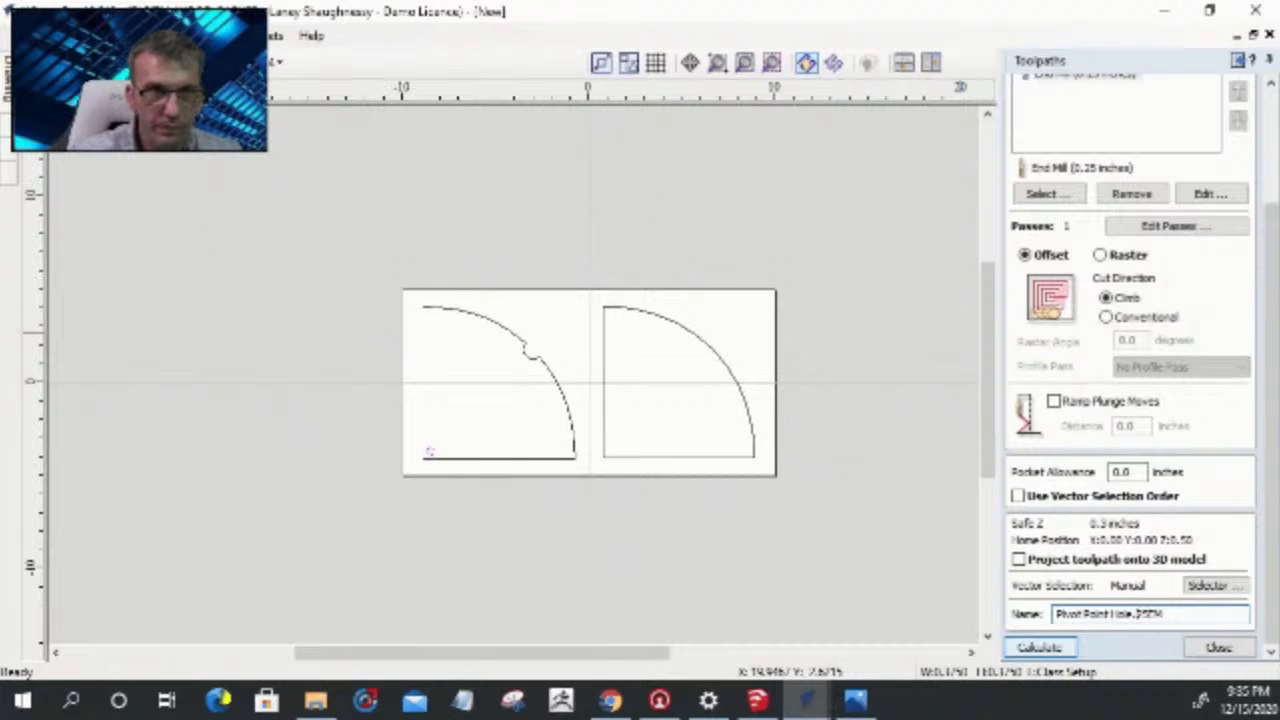
click(1040, 647)
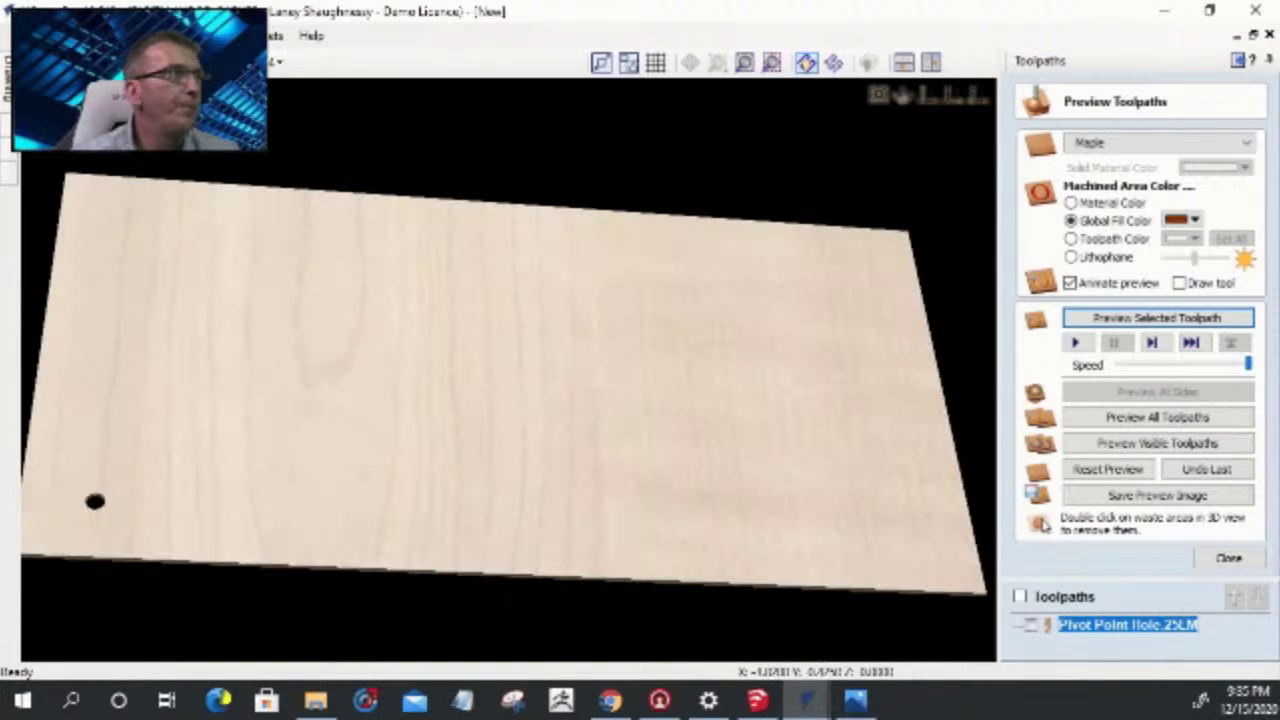
- Set up a 0.125-inch-deep 2D Profile toolpath outside both quarter-circle outlines using the 0.25-inch end mill
key(F2)
click(549, 379)
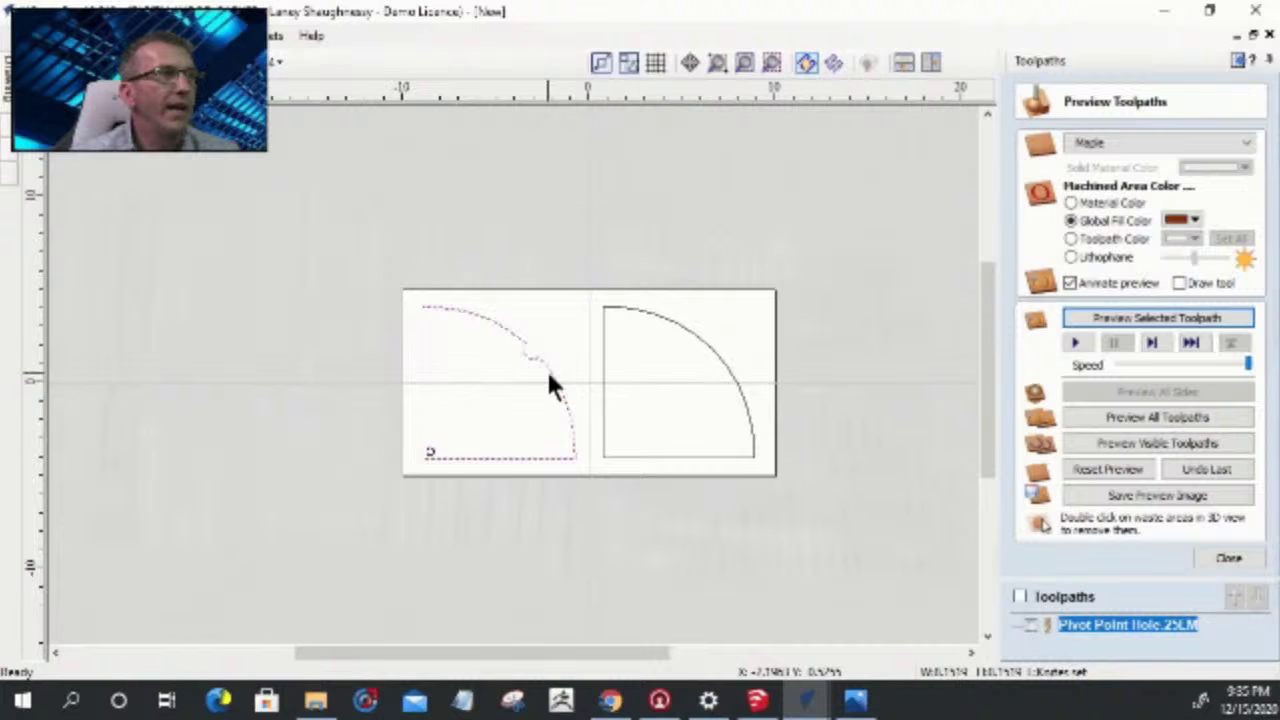
shift+click(740, 393)
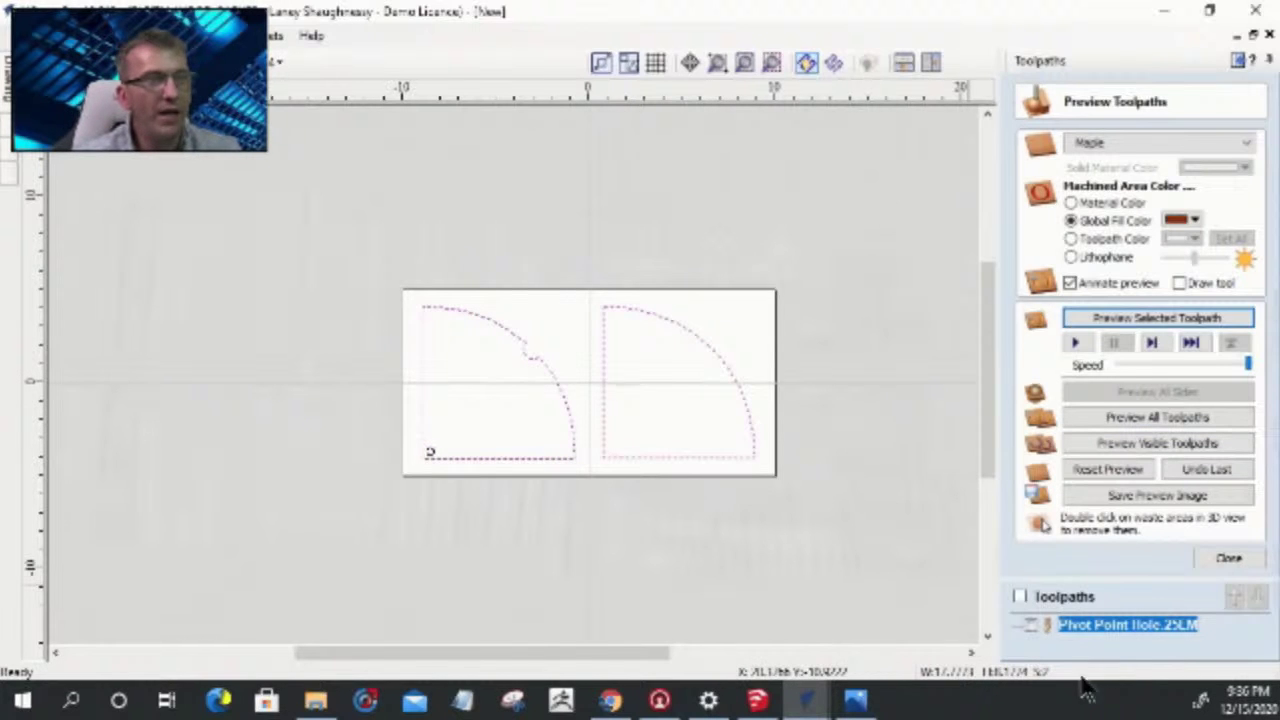
click(1226, 558)
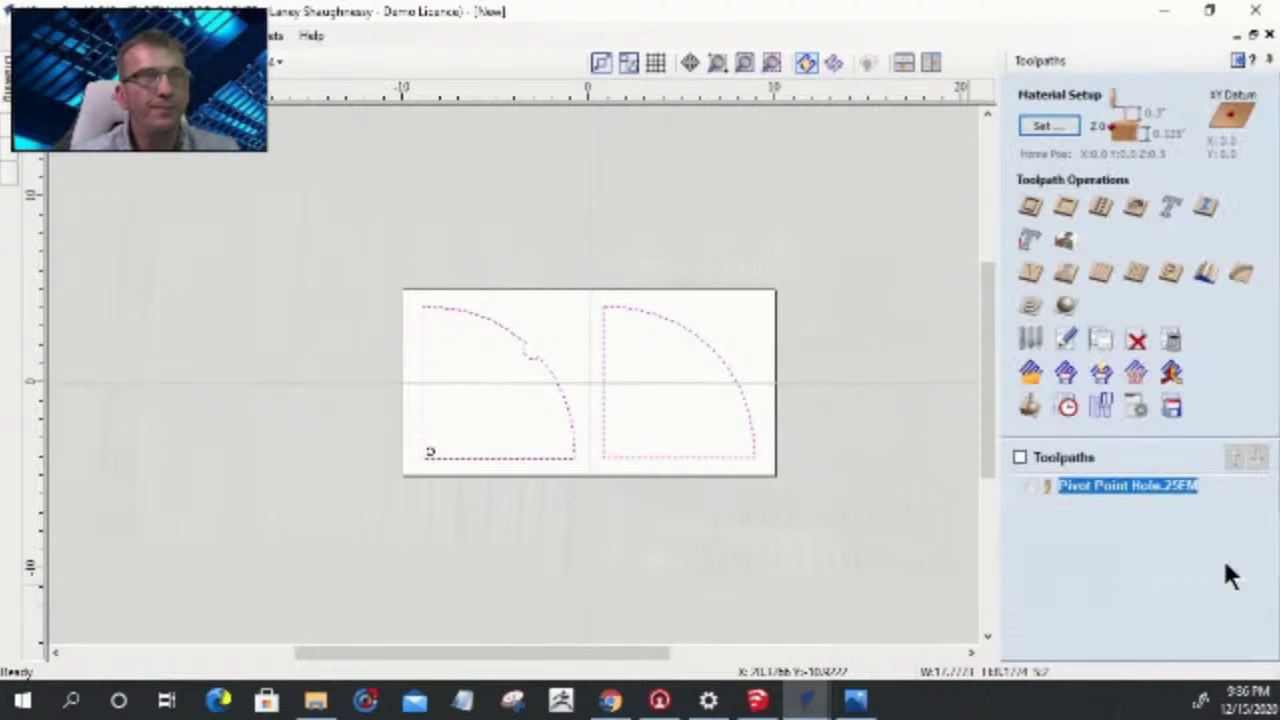
click(1028, 210)
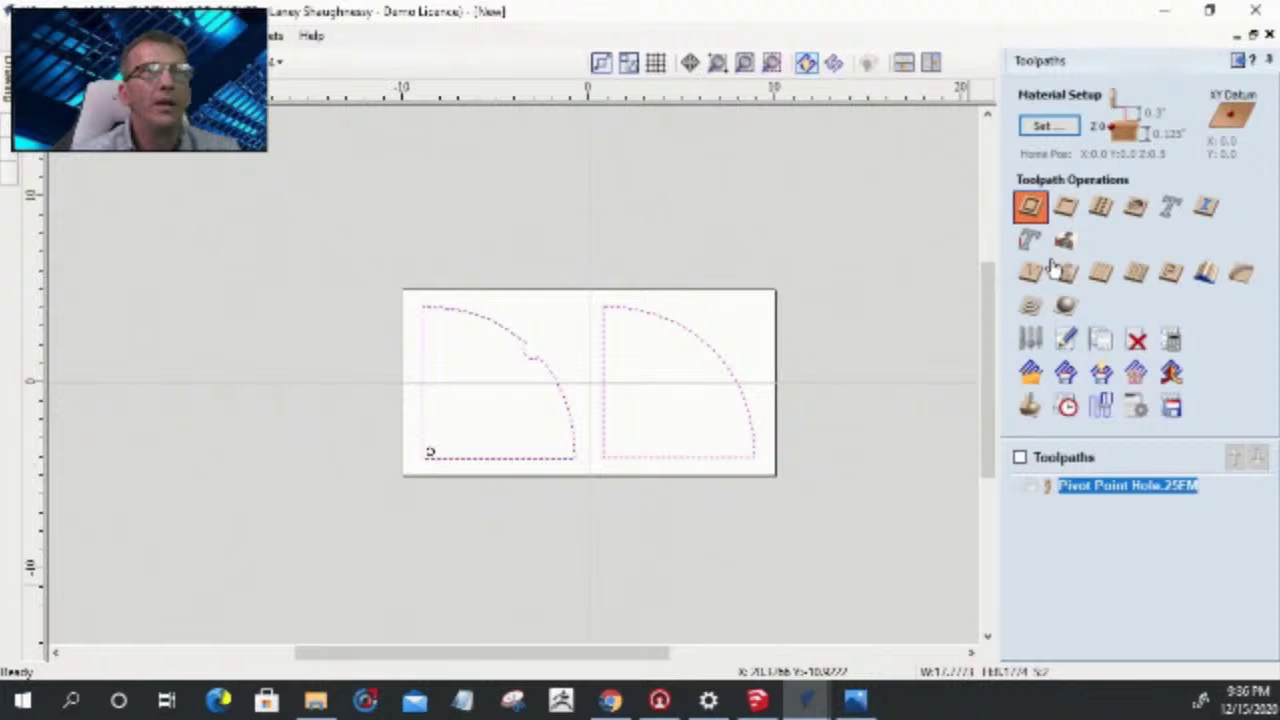
click(1051, 242)
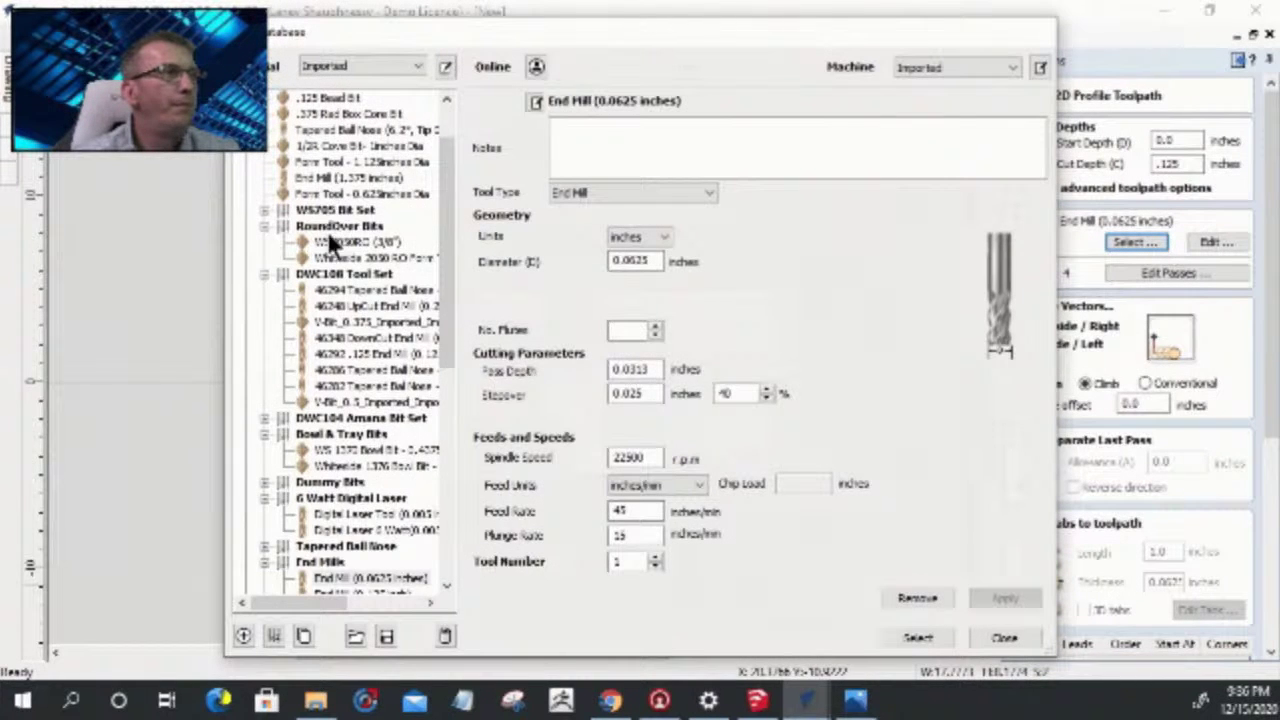
scroll(365, 466, down, 5)
click(345, 385)
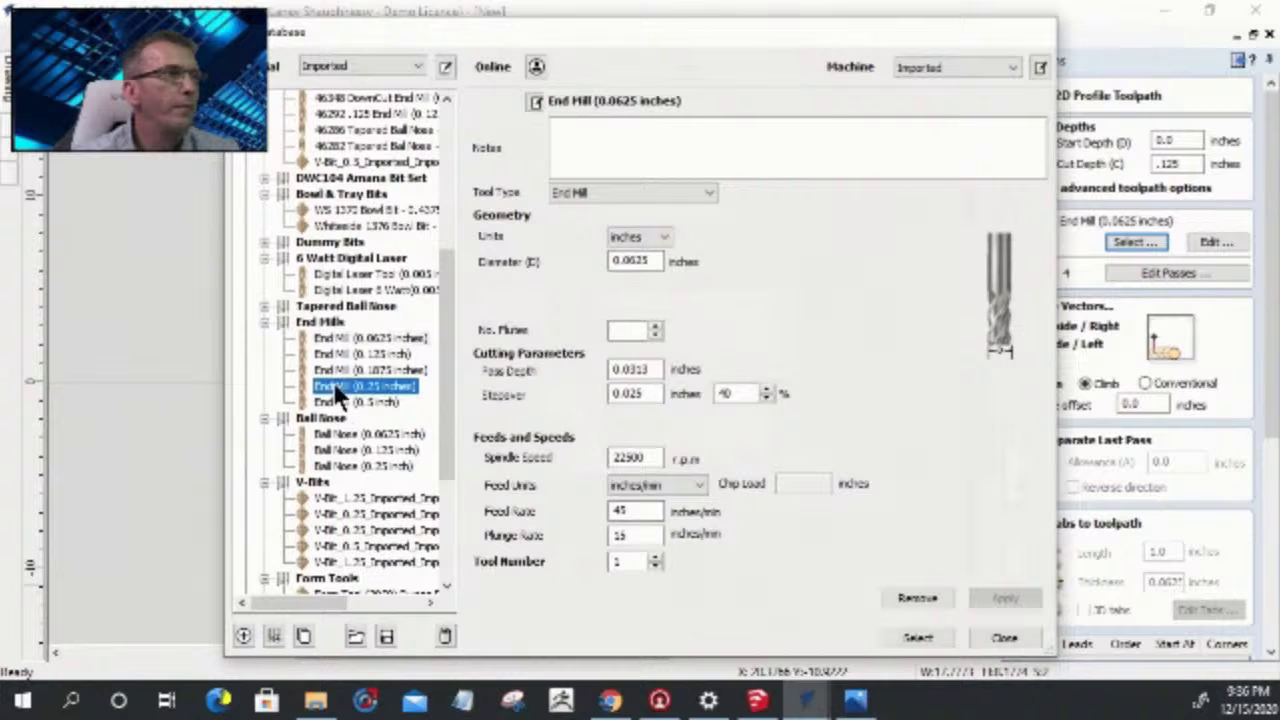
click(884, 637)
click(1024, 326)
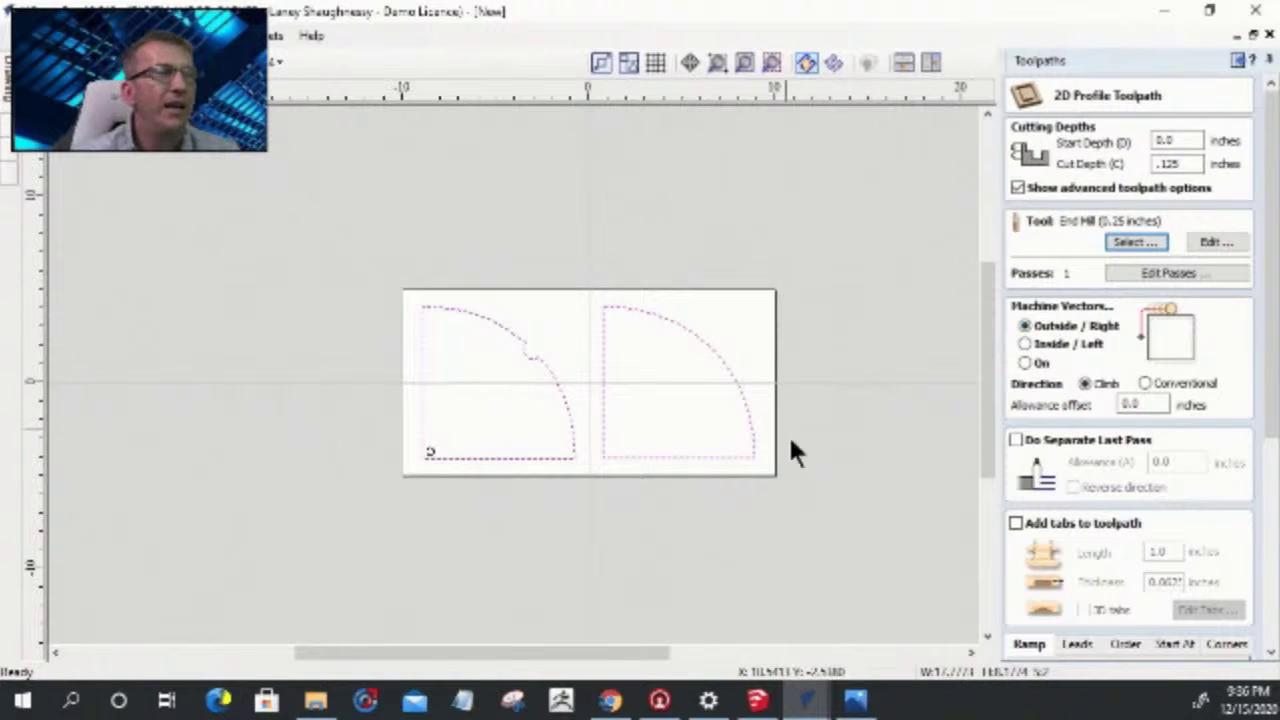
- Add tabs to the profile toolpath with a length of 0.25 inches and a thickness of 0.03125 inches
click(1016, 523)
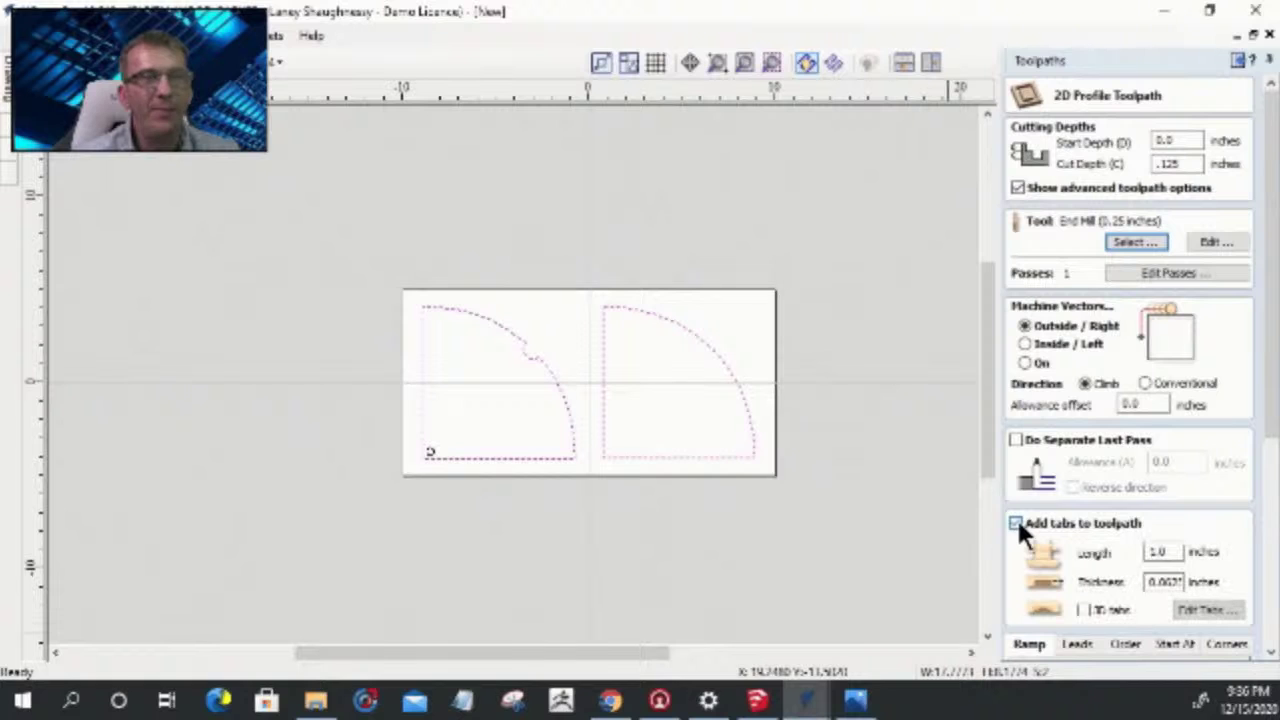
double_click(1158, 552)
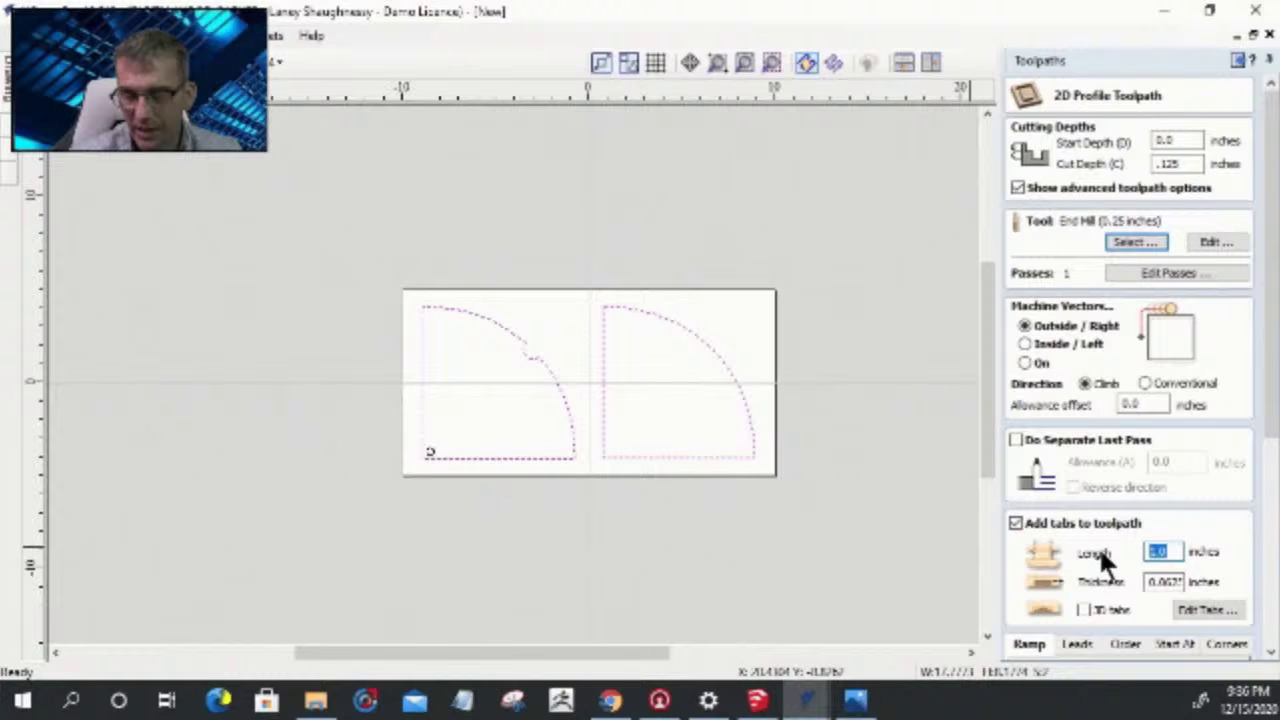
text(.0)
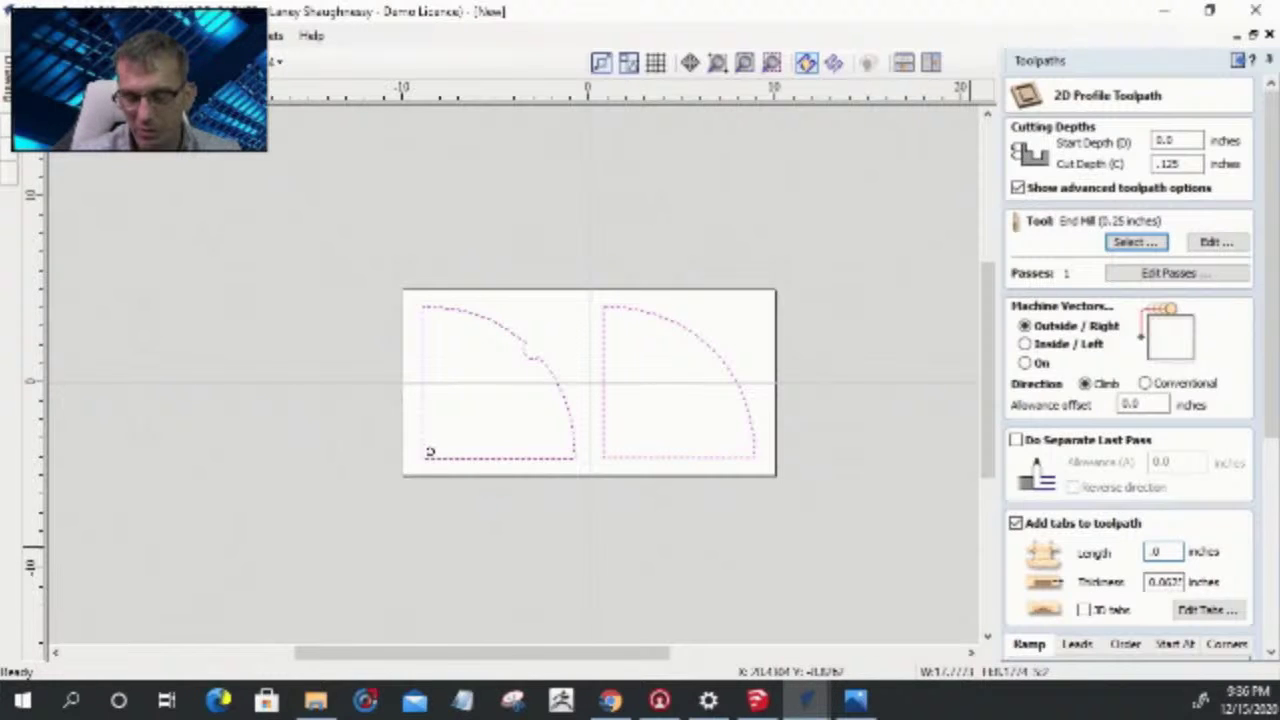
text(3125)
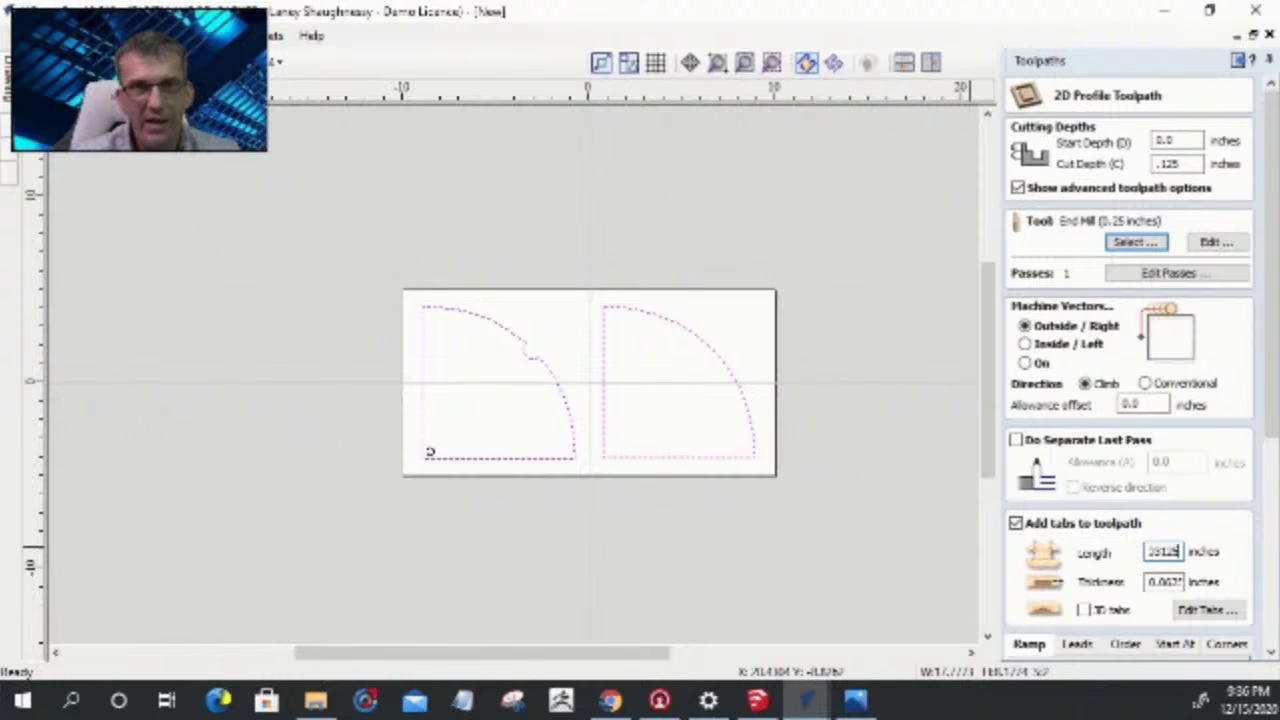
click(1166, 580)
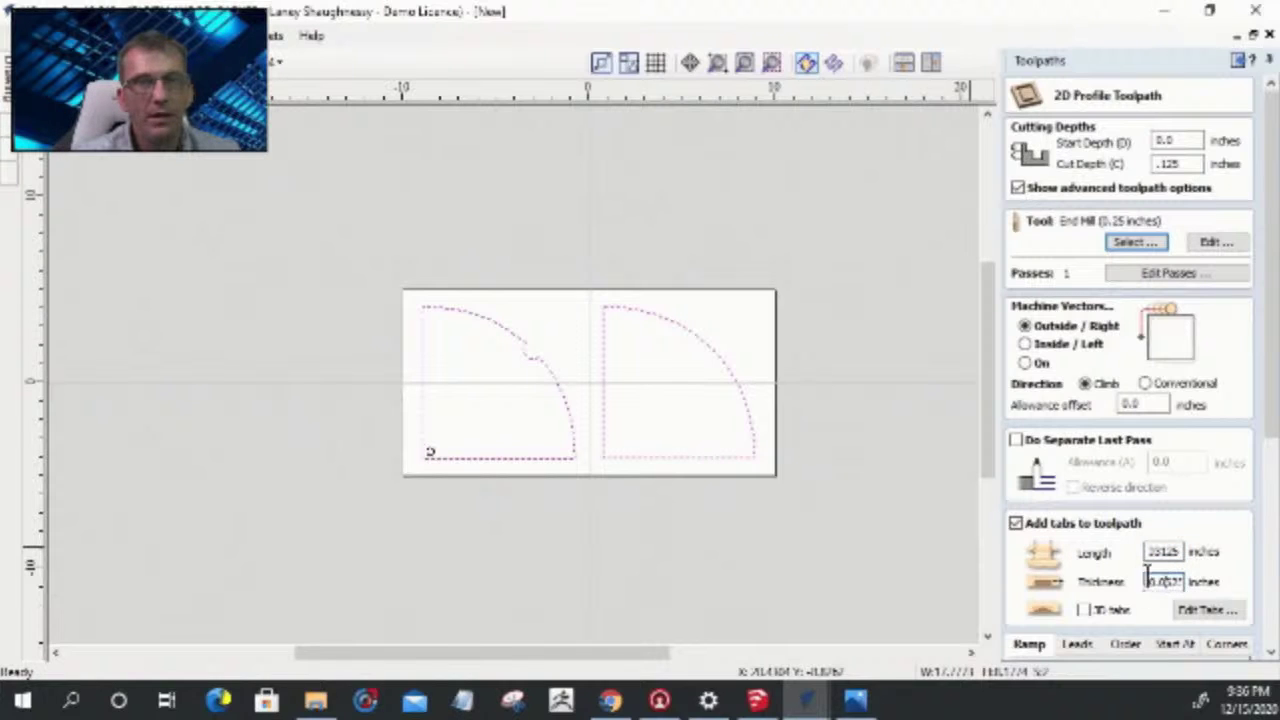
double_click(1168, 551)
text(.25)
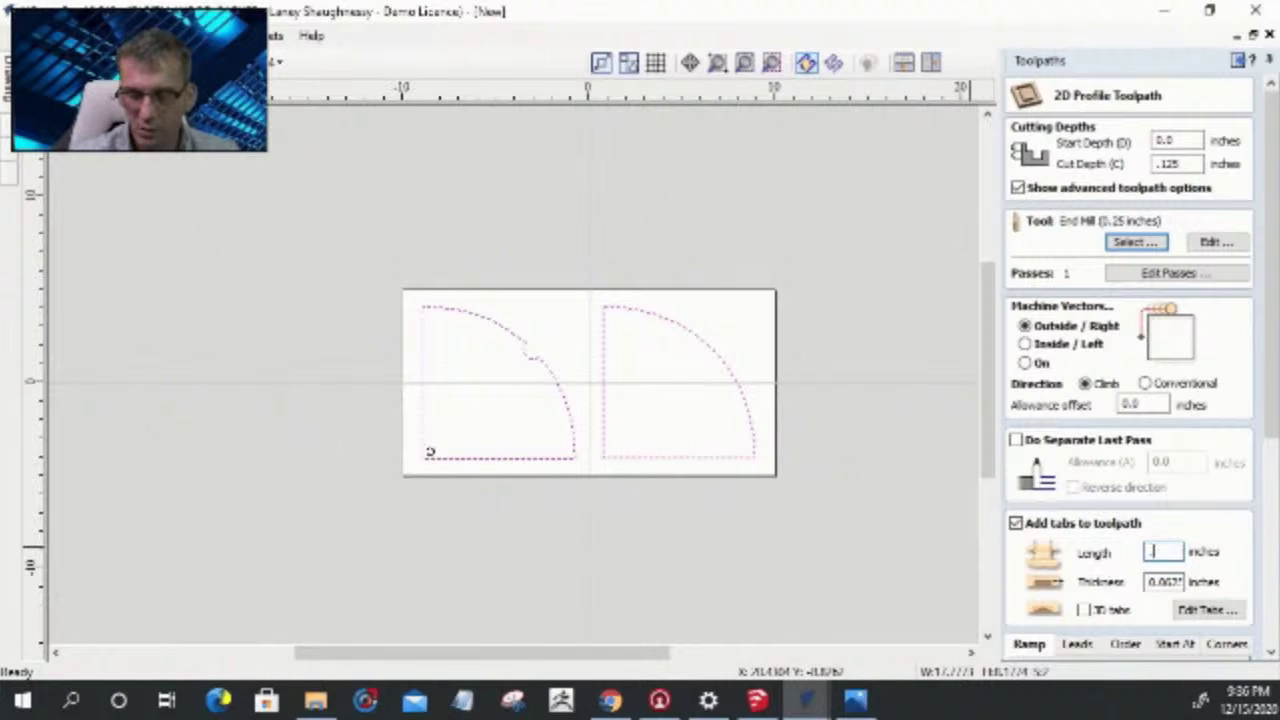
key(Tab)
text(.03125)
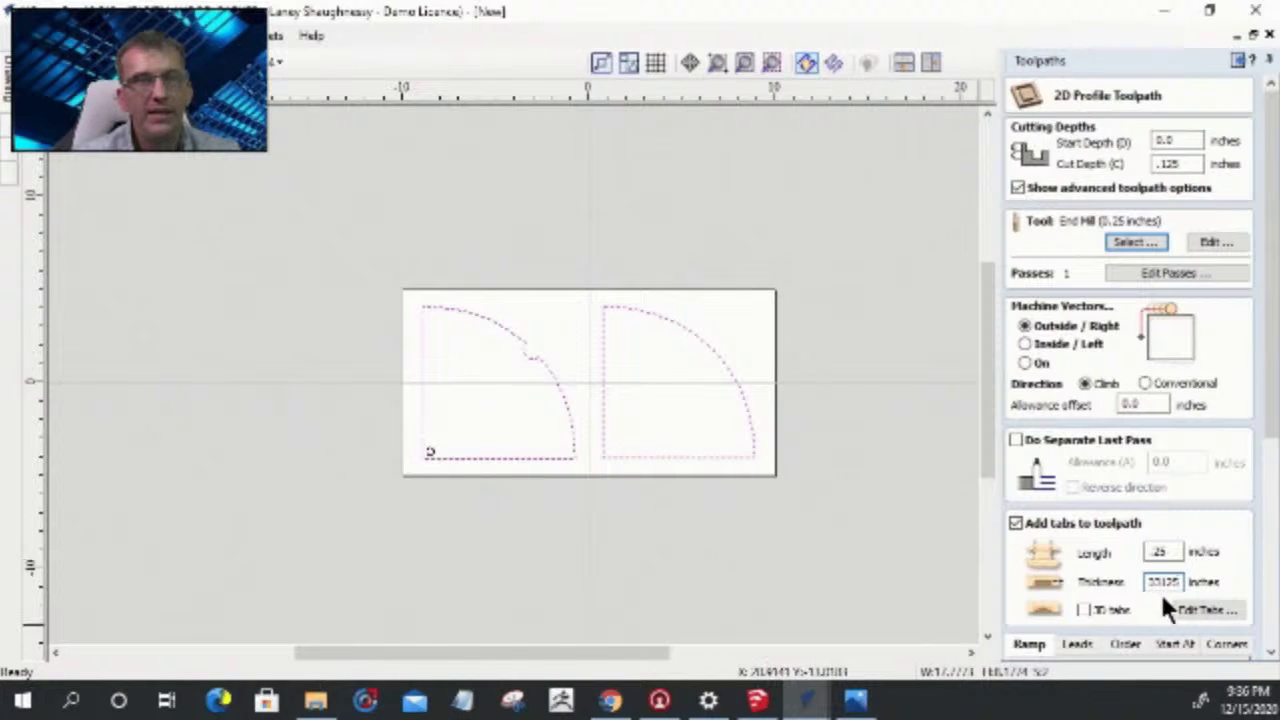
- Place four tabs on each quarter-circle outline, one on each straight edge and two along the arc
click(1192, 609)
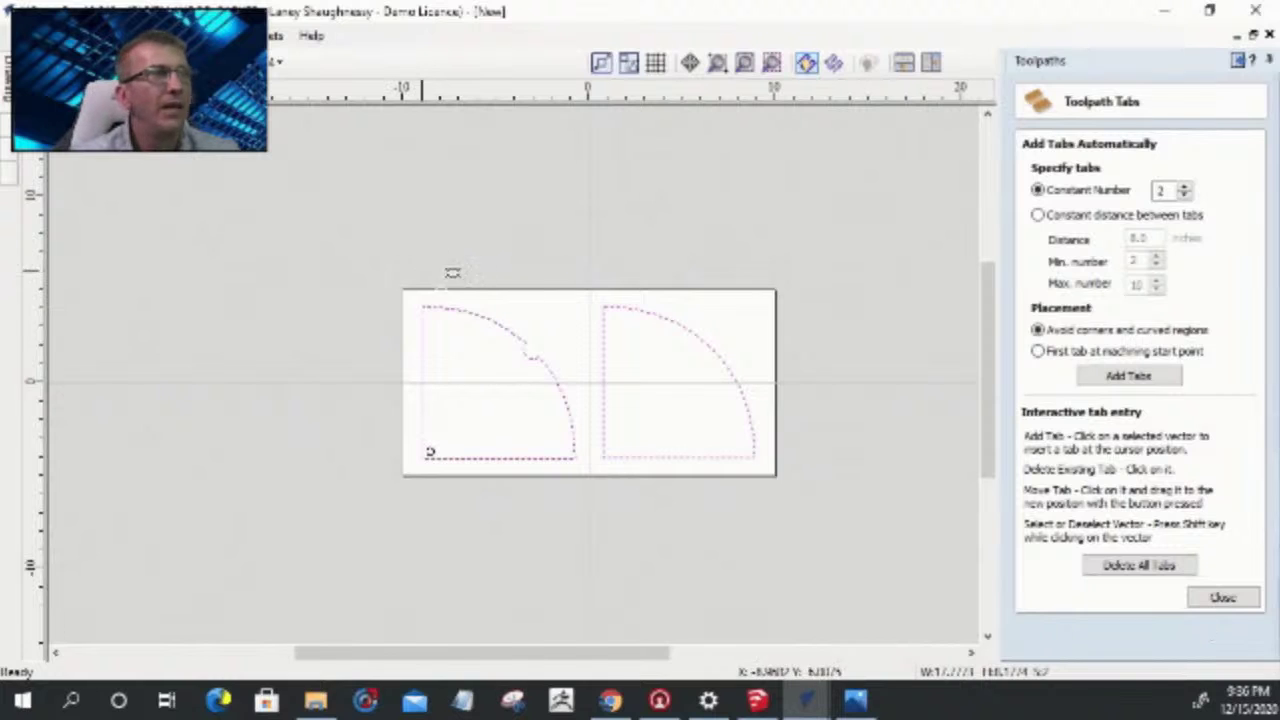
click(422, 373)
click(515, 458)
click(565, 398)
click(487, 318)
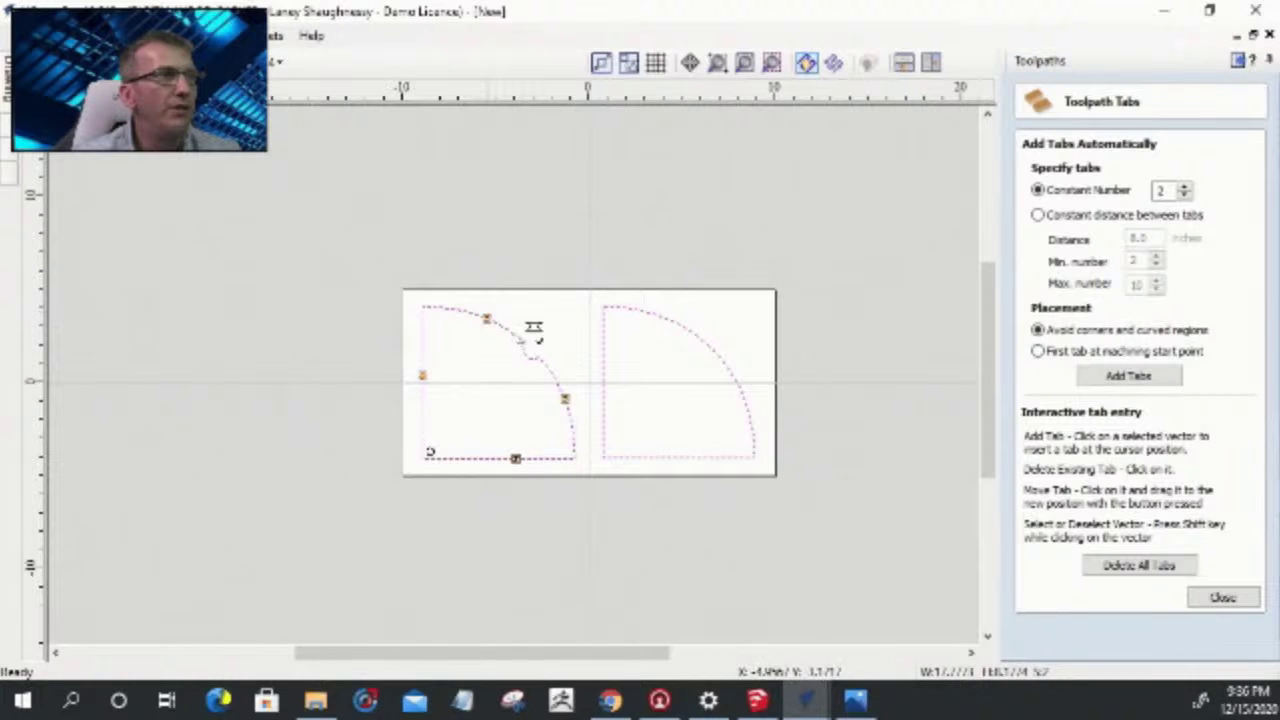
click(603, 374)
click(671, 458)
click(663, 318)
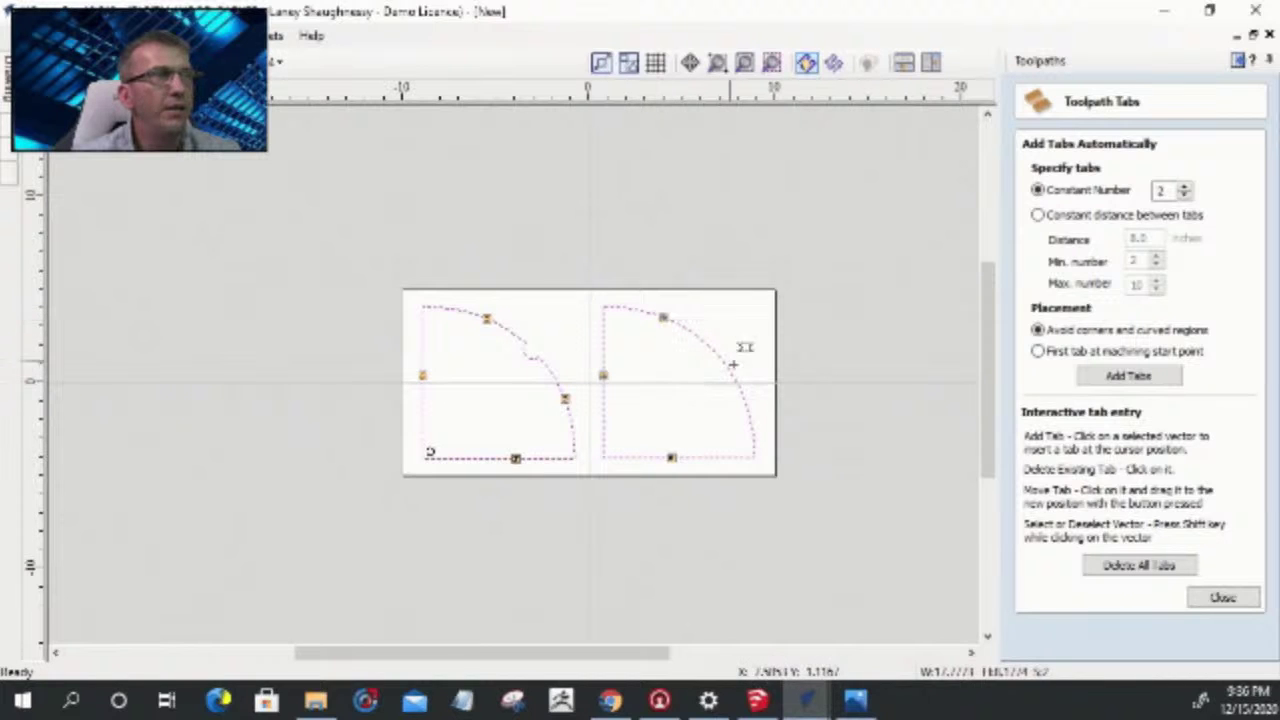
click(743, 398)
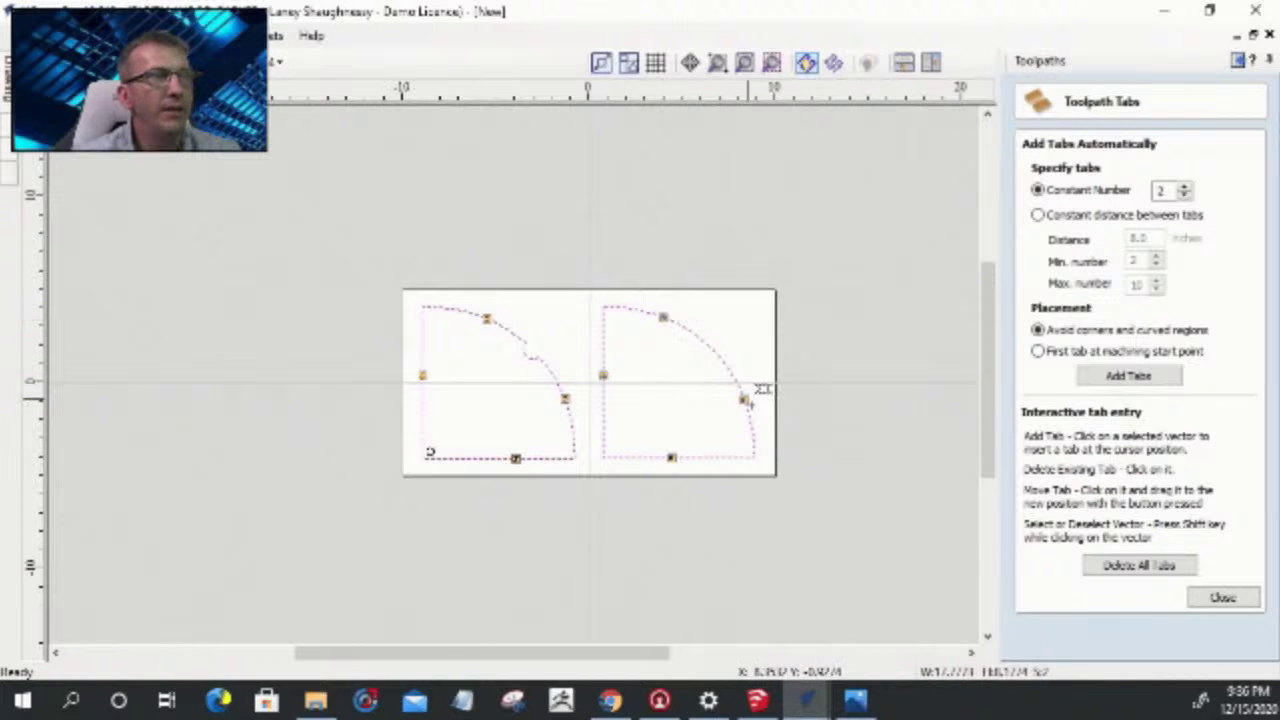
click(1218, 597)
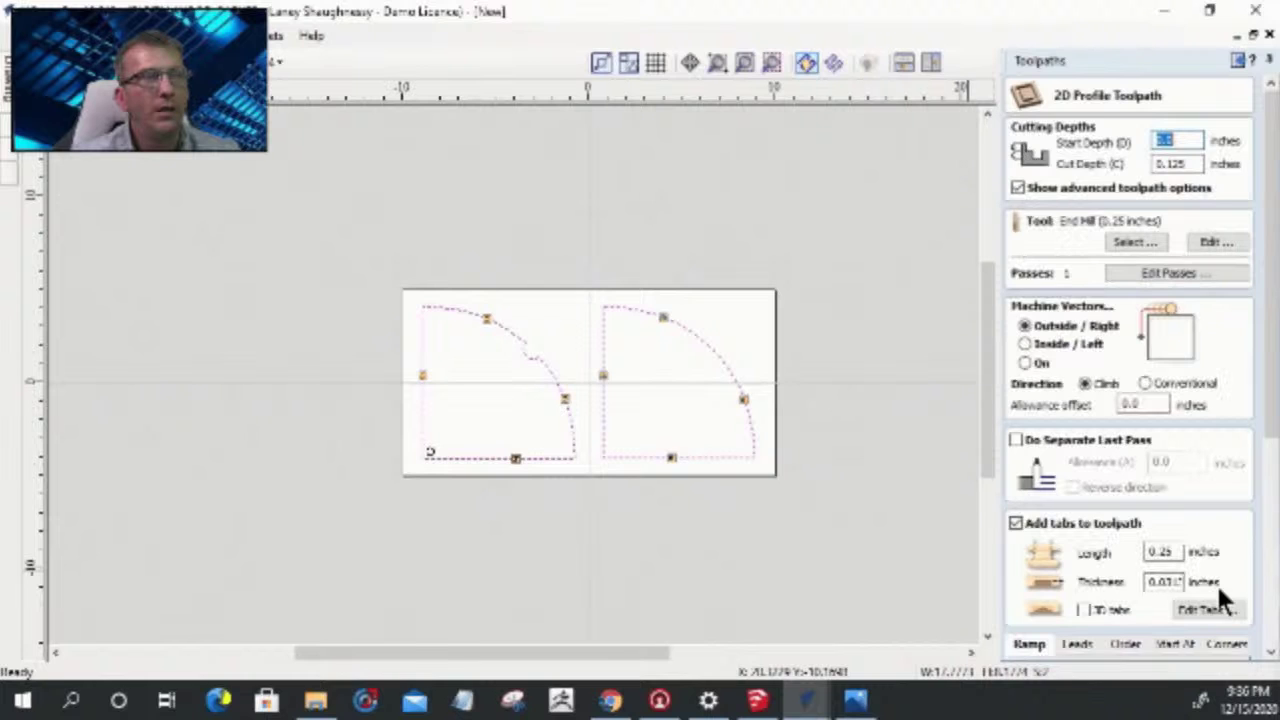
- Name the profile toolpath "ProfileCutout_.25EM" and calculate it
drag(1275, 424, 1275, 635)
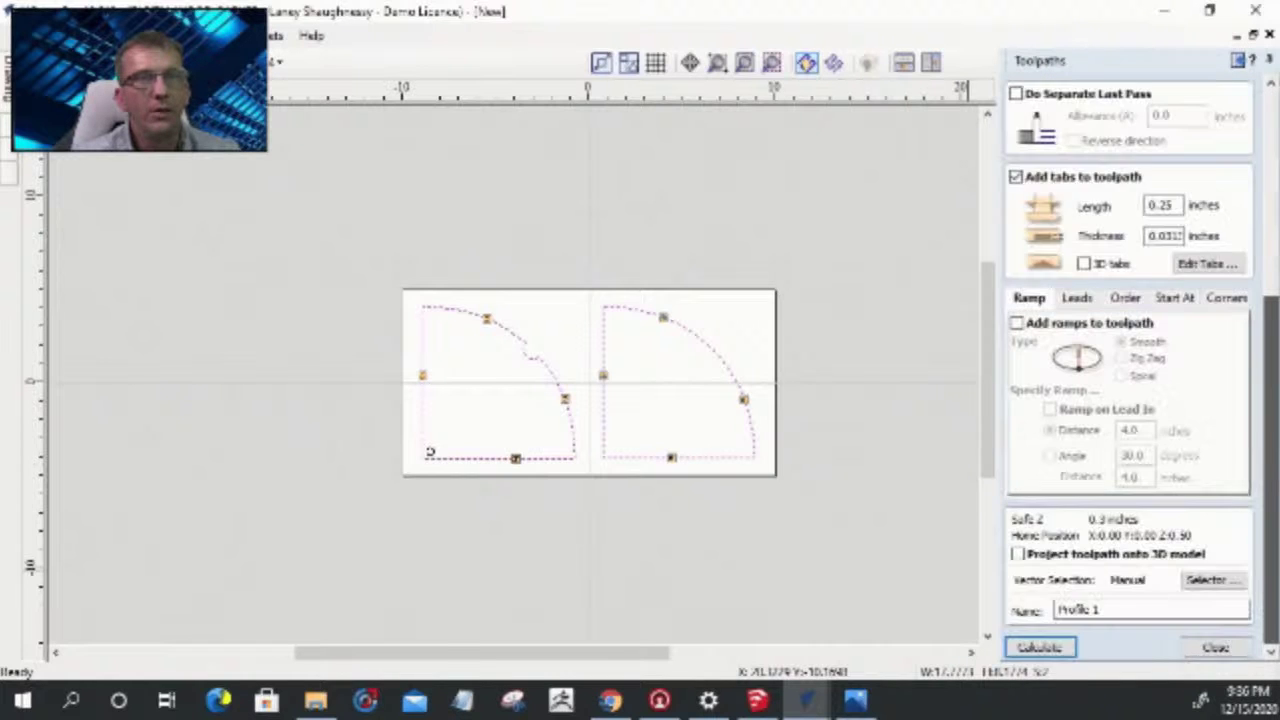
drag(1122, 610, 985, 622)
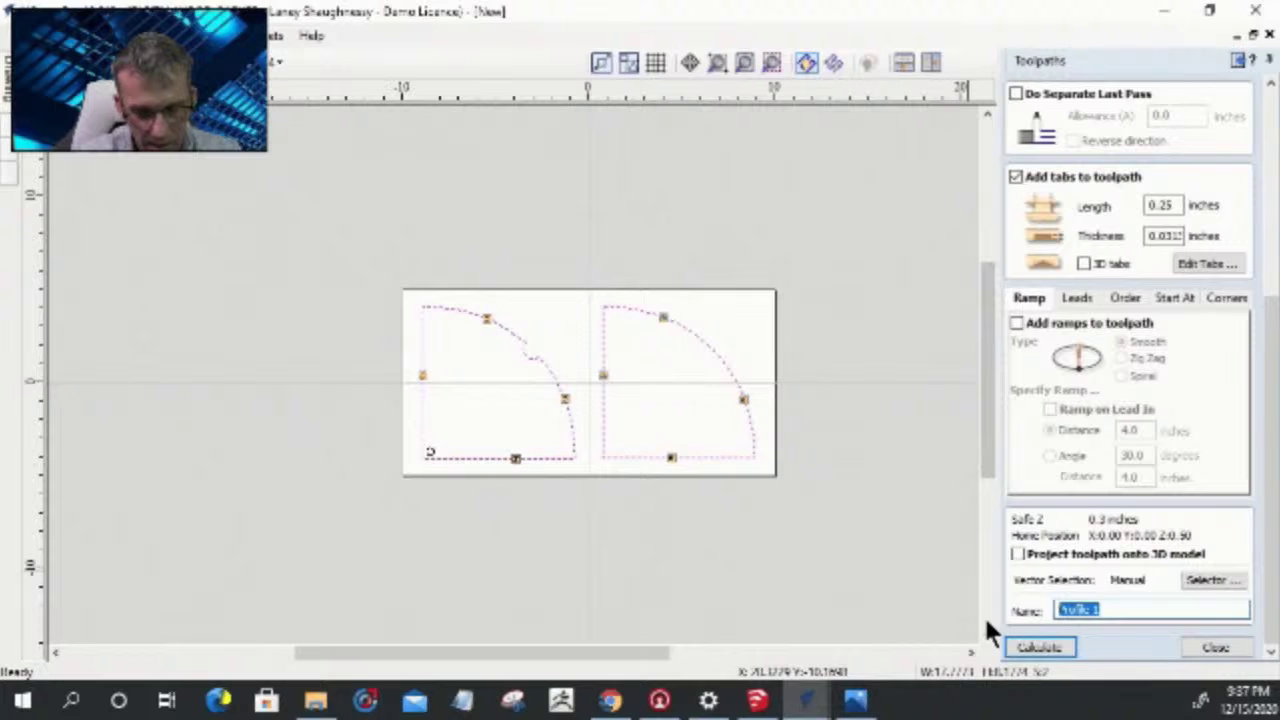
text(Prof)
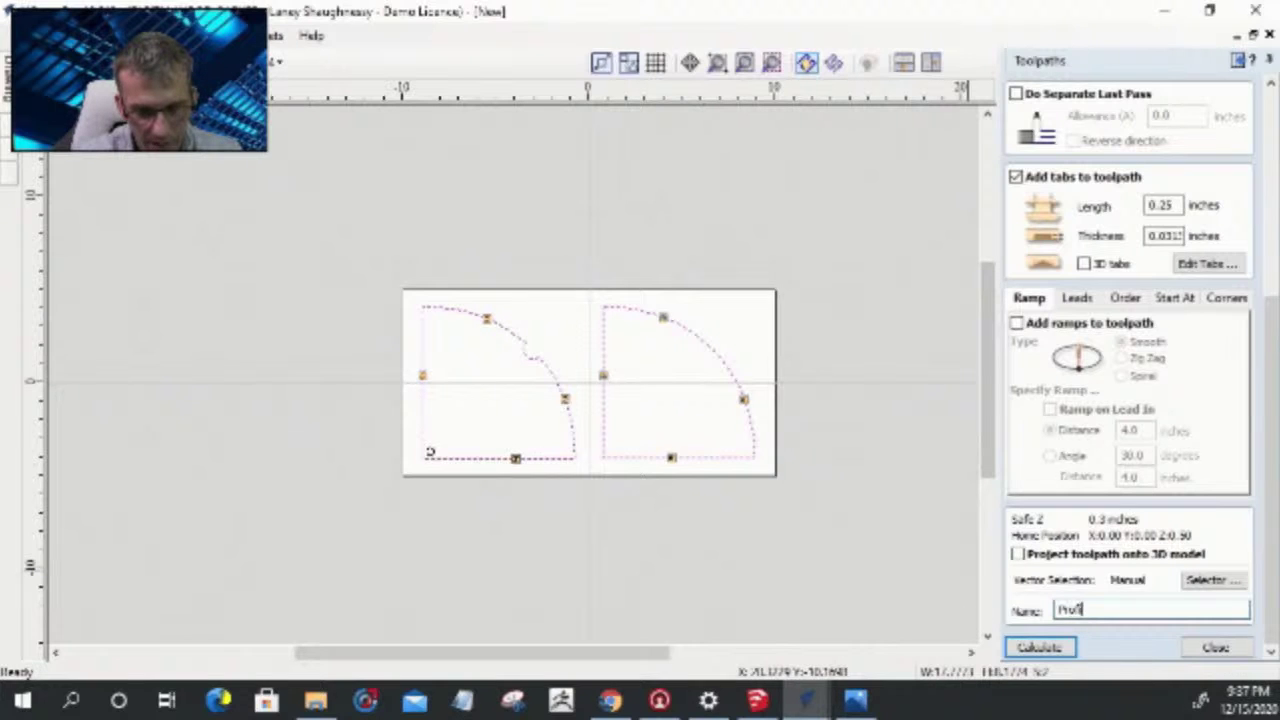
text(ileCutout)
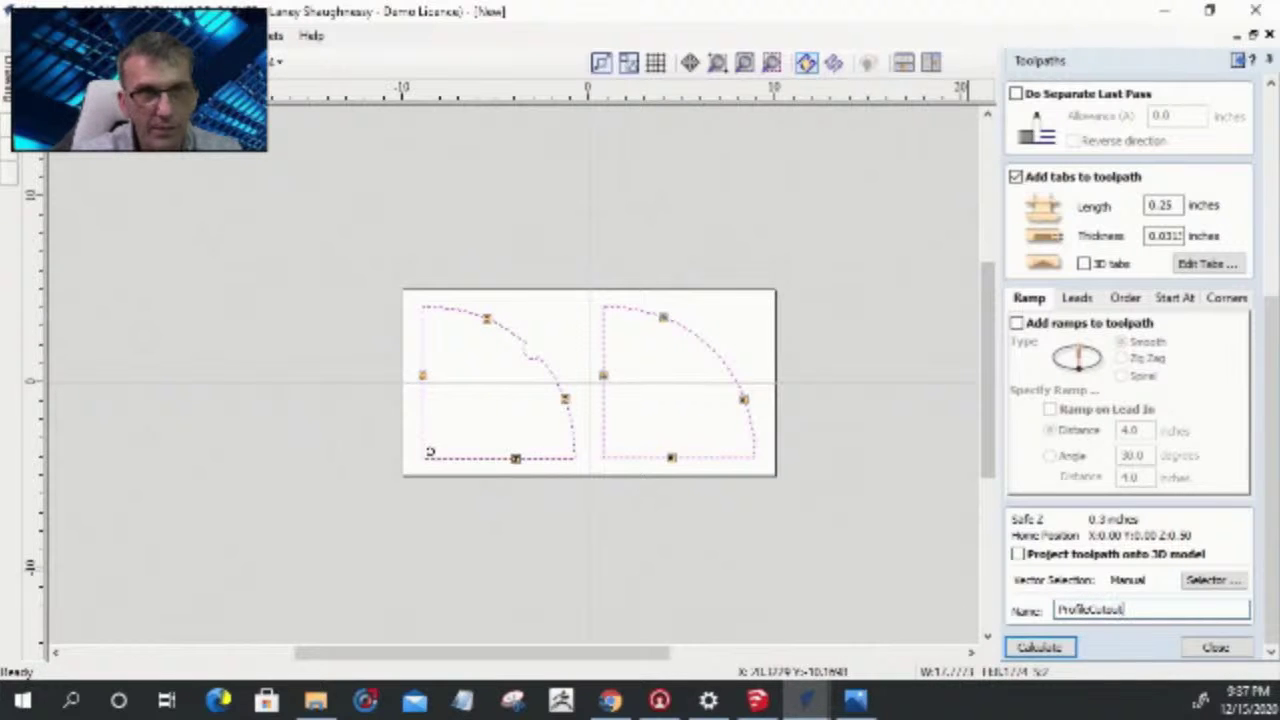
text(_.25in)
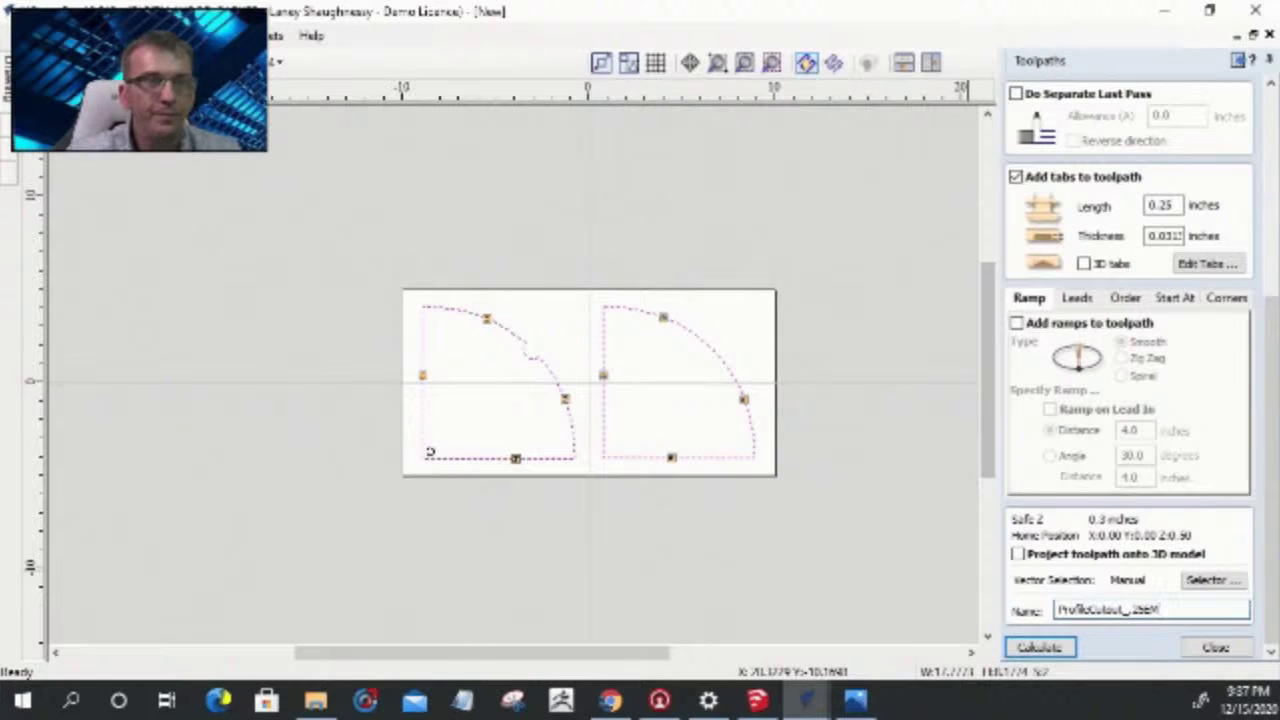
click(1049, 655)
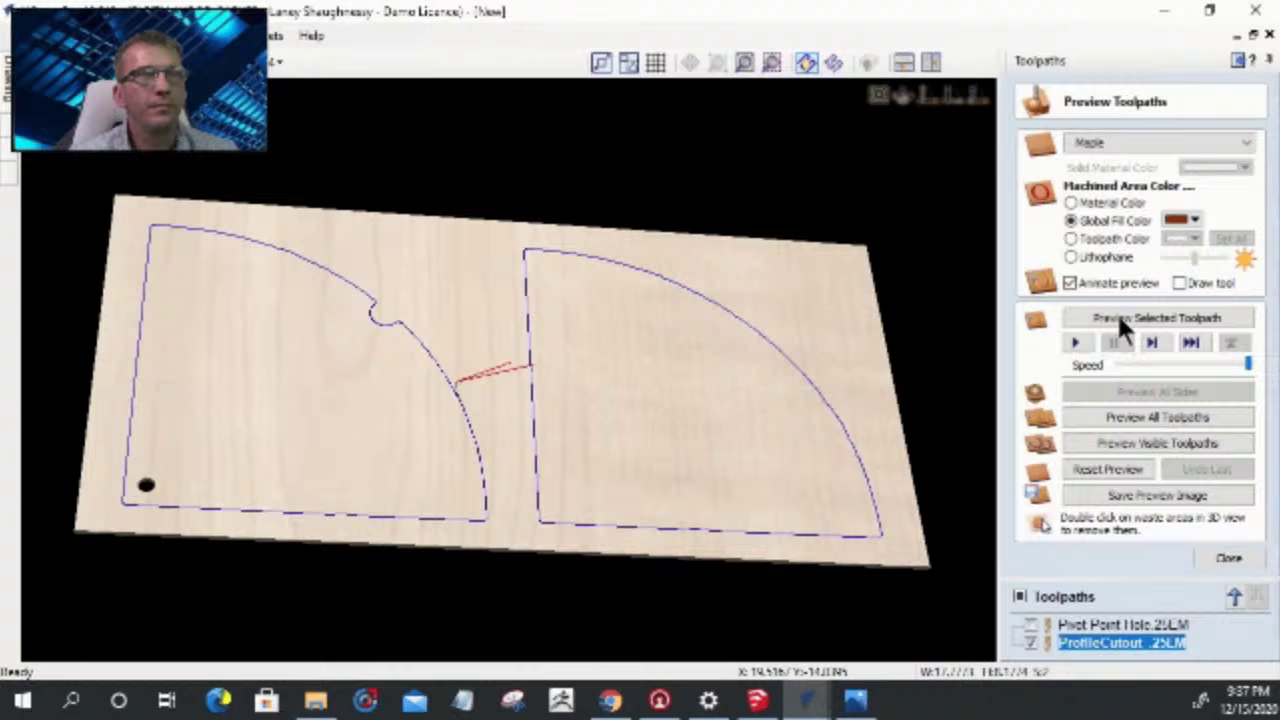
- Simulate the ProfileCutout_.25EM toolpath, inspect the tabbed cuts in 3D, and return to the 2D view
click(1125, 318)
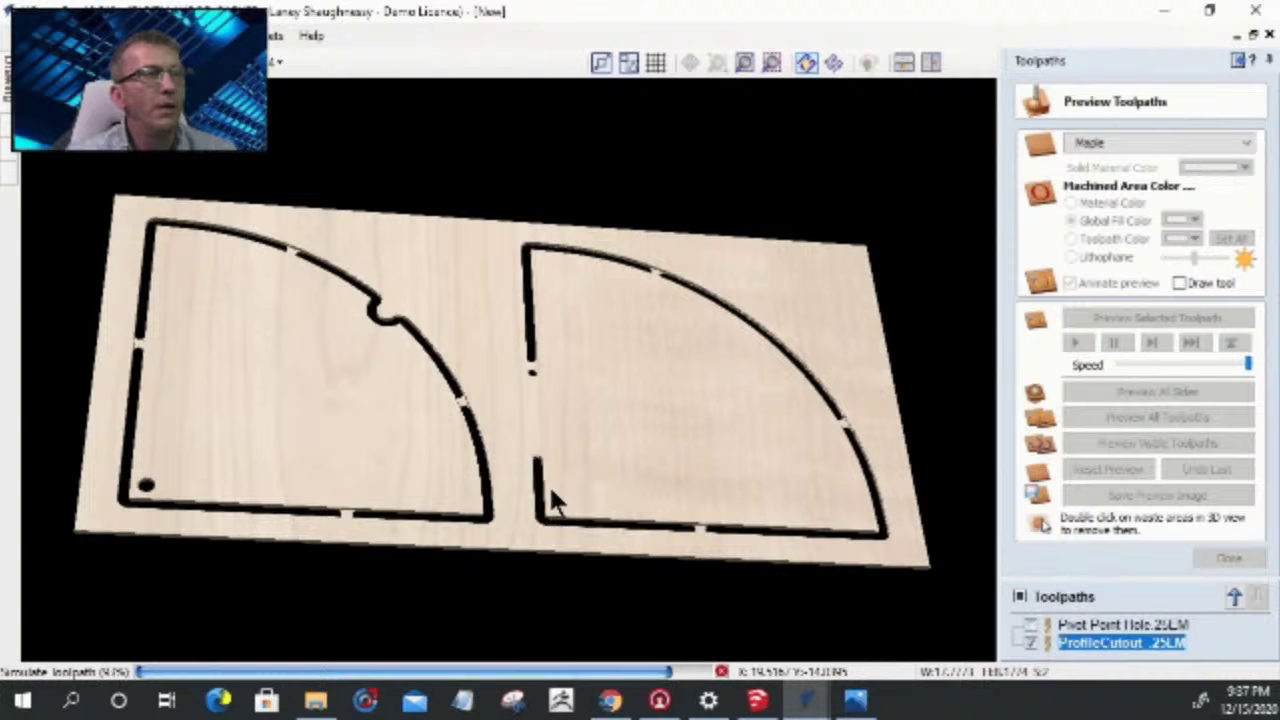
drag(477, 462, 468, 488)
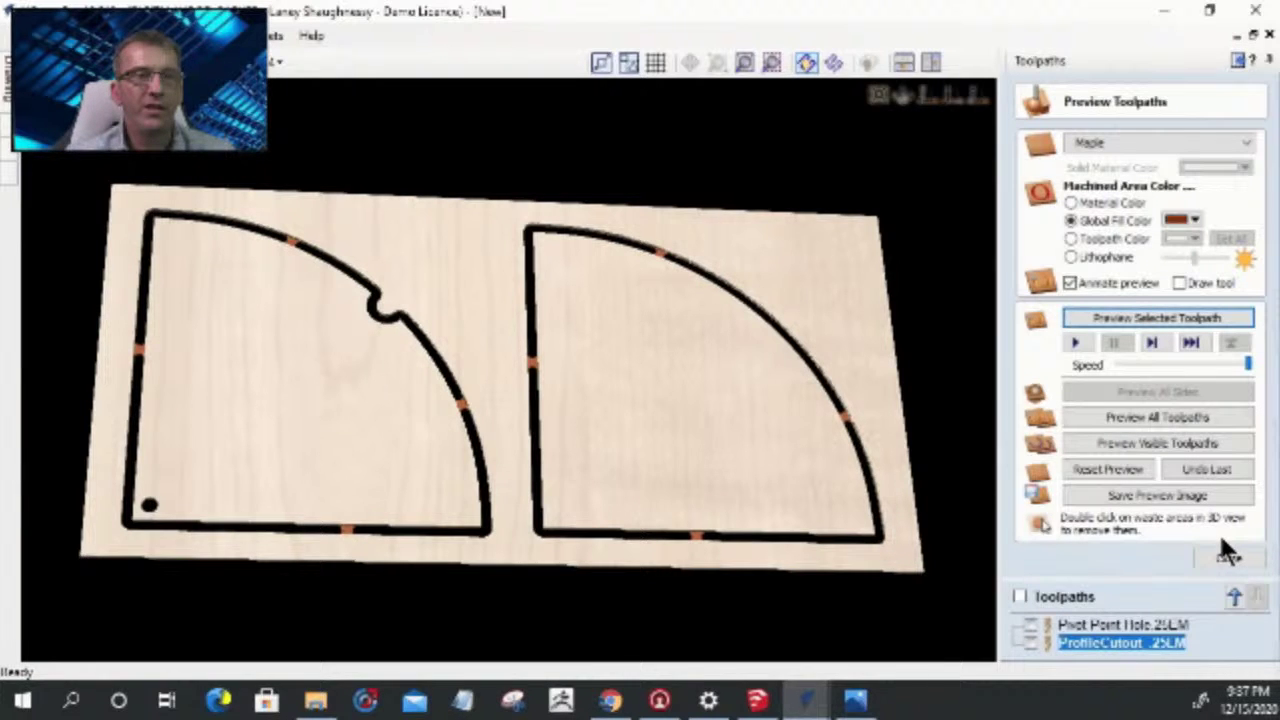
drag(209, 586, 700, 500)
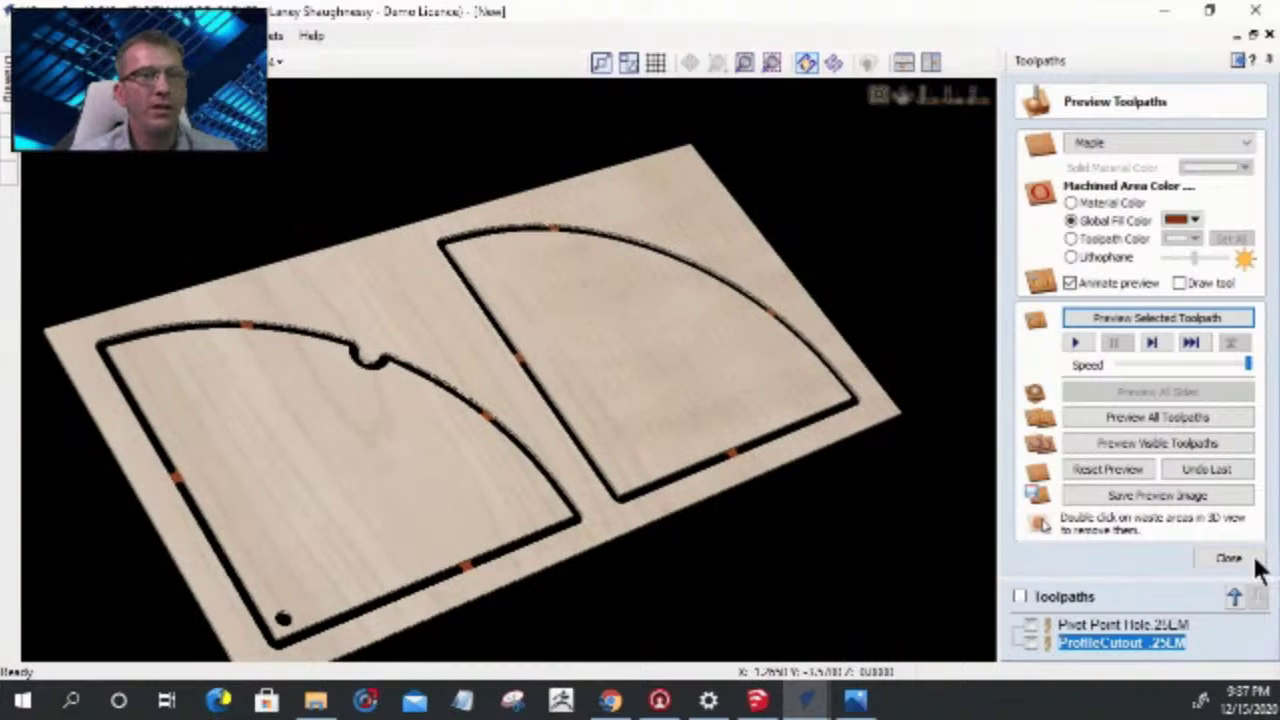
click(1224, 556)
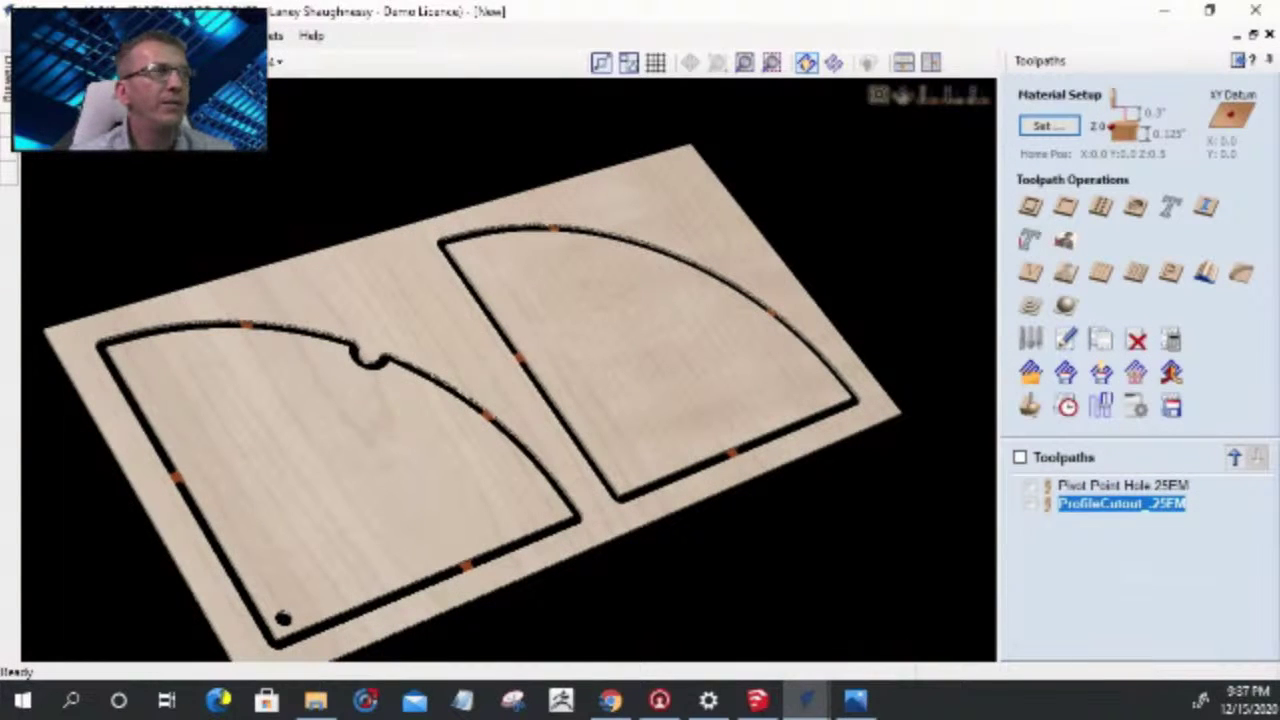
key(F2)
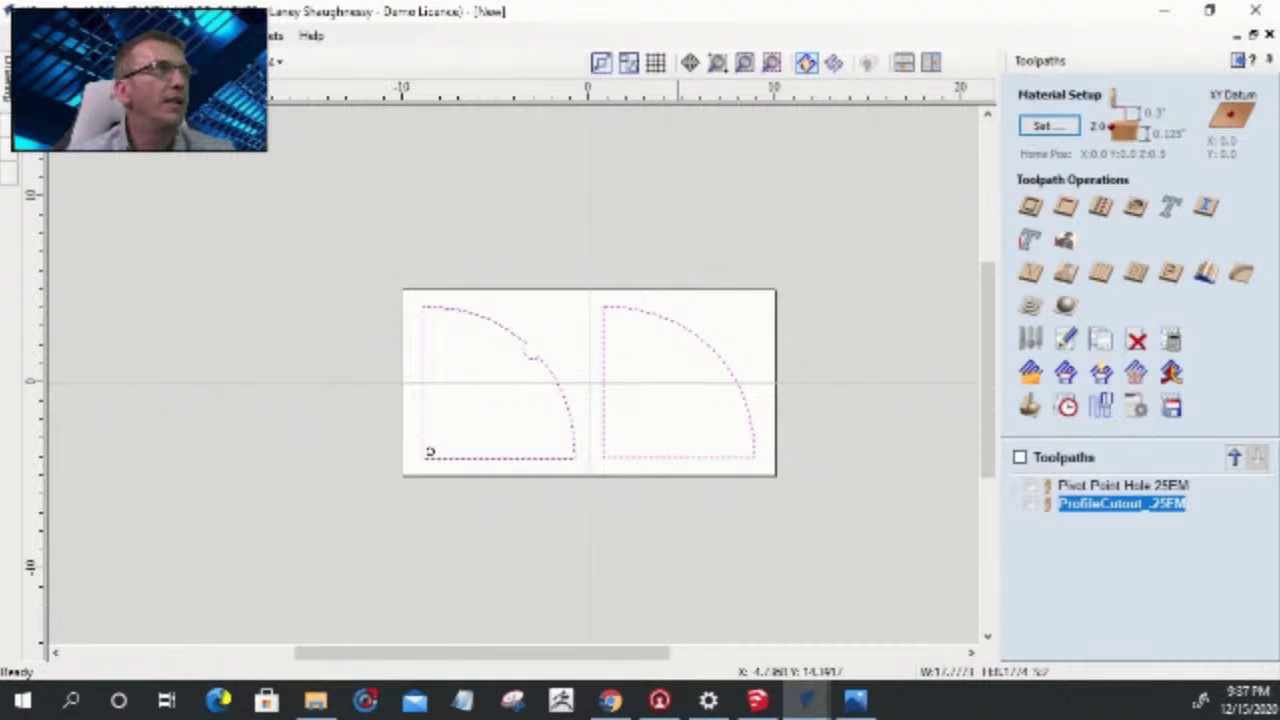
- Start saving the job under a new name and create a folder named "CNC JOBS" in Documents
click(20, 35)
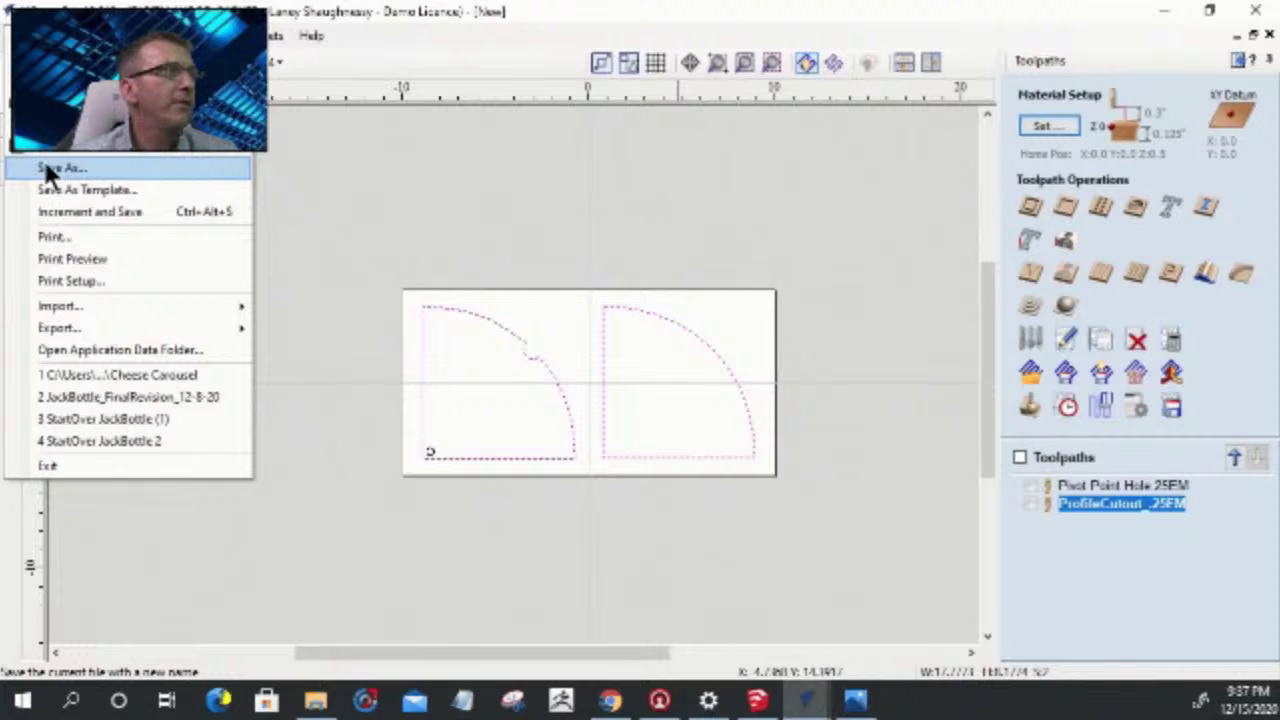
click(43, 166)
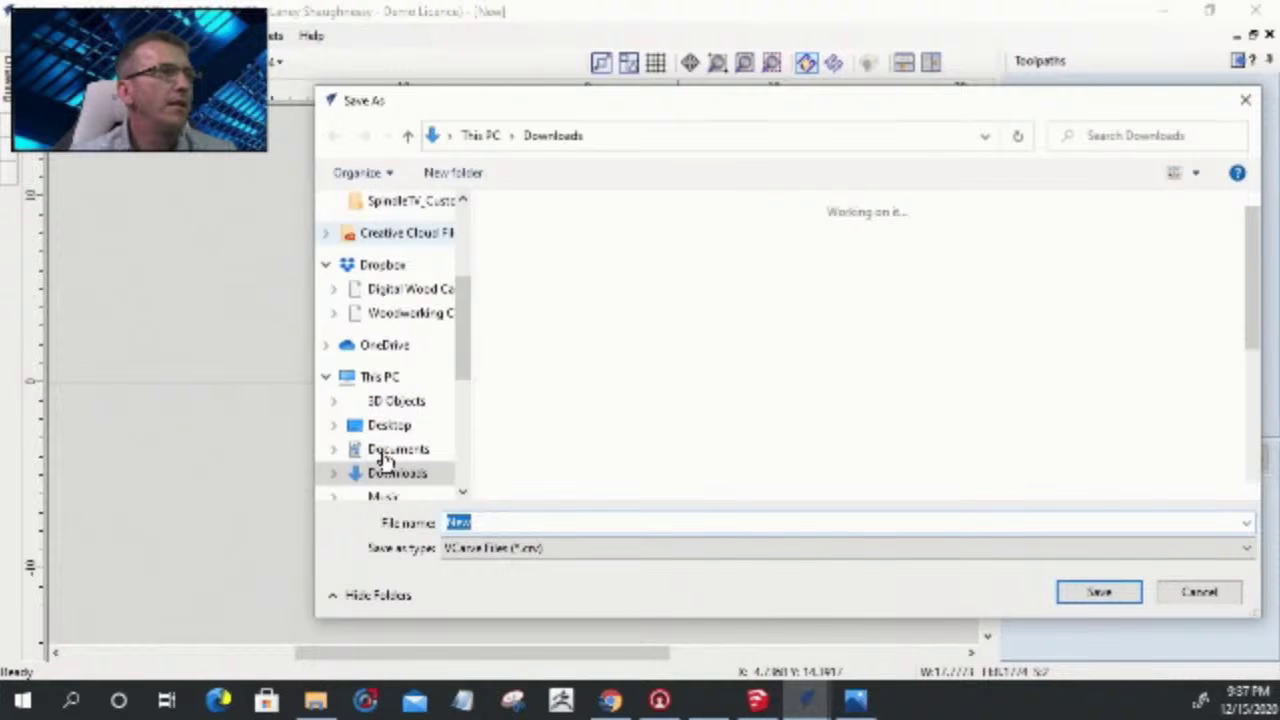
click(385, 456)
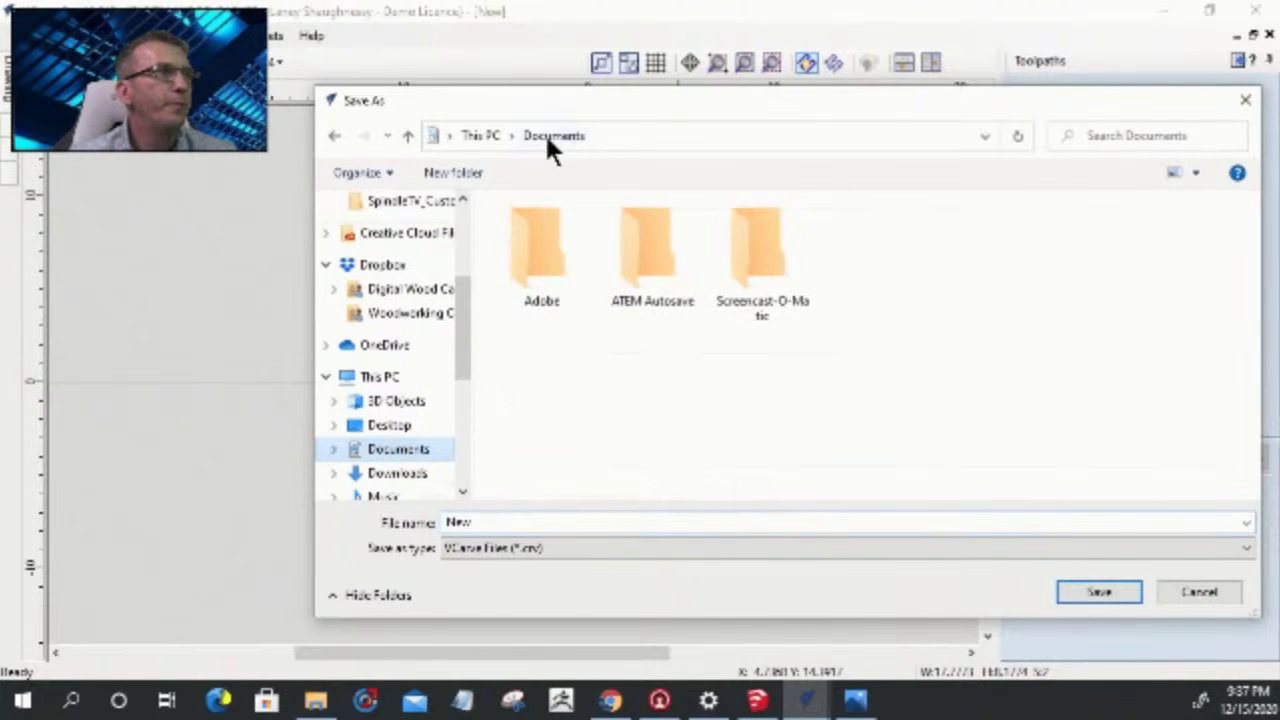
click(451, 172)
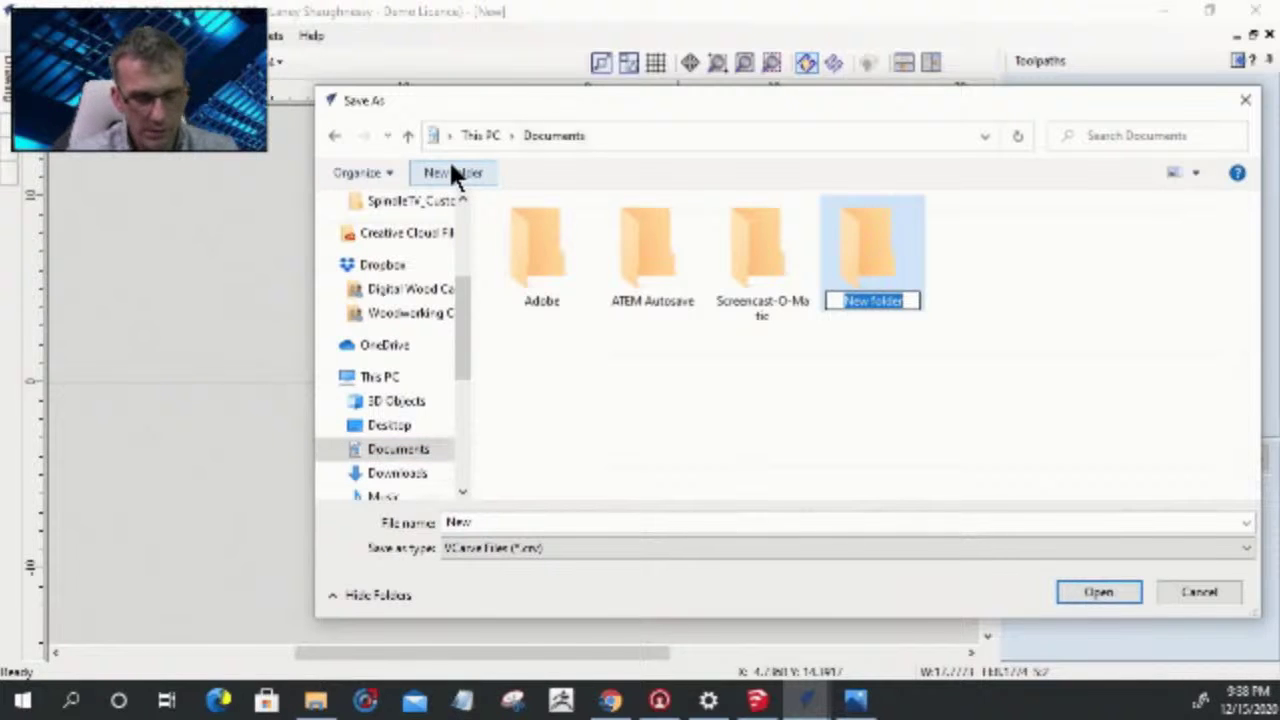
text(CNC JOBS)
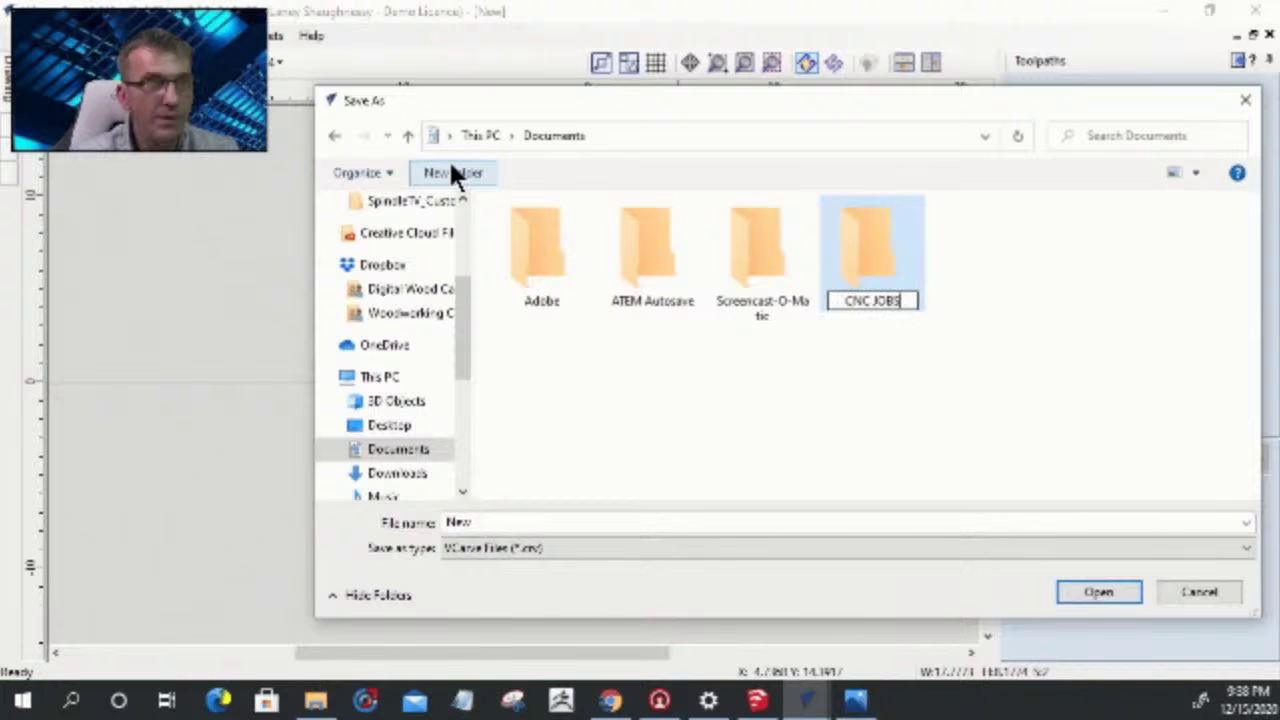
key(Return)
- Create a "Cheese Carousel" folder inside CNC JOBS and open it as the save location
double_click(849, 248)
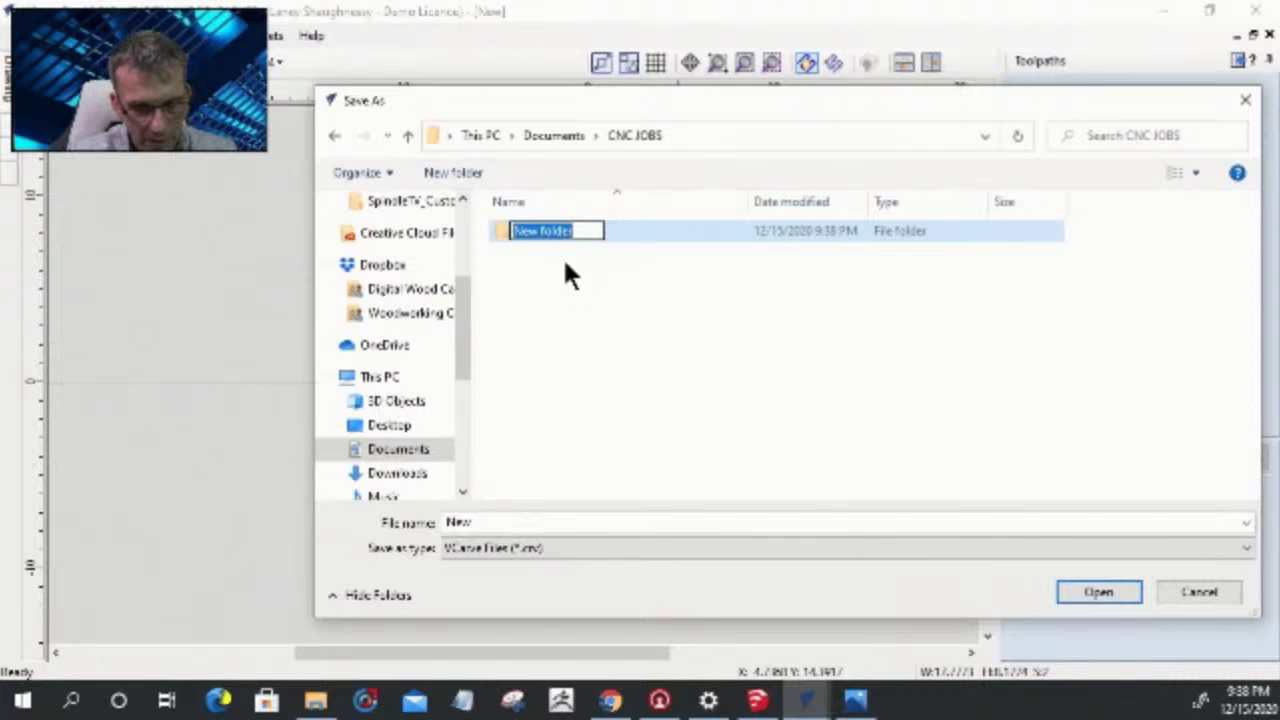
text(Cheese Carousel)
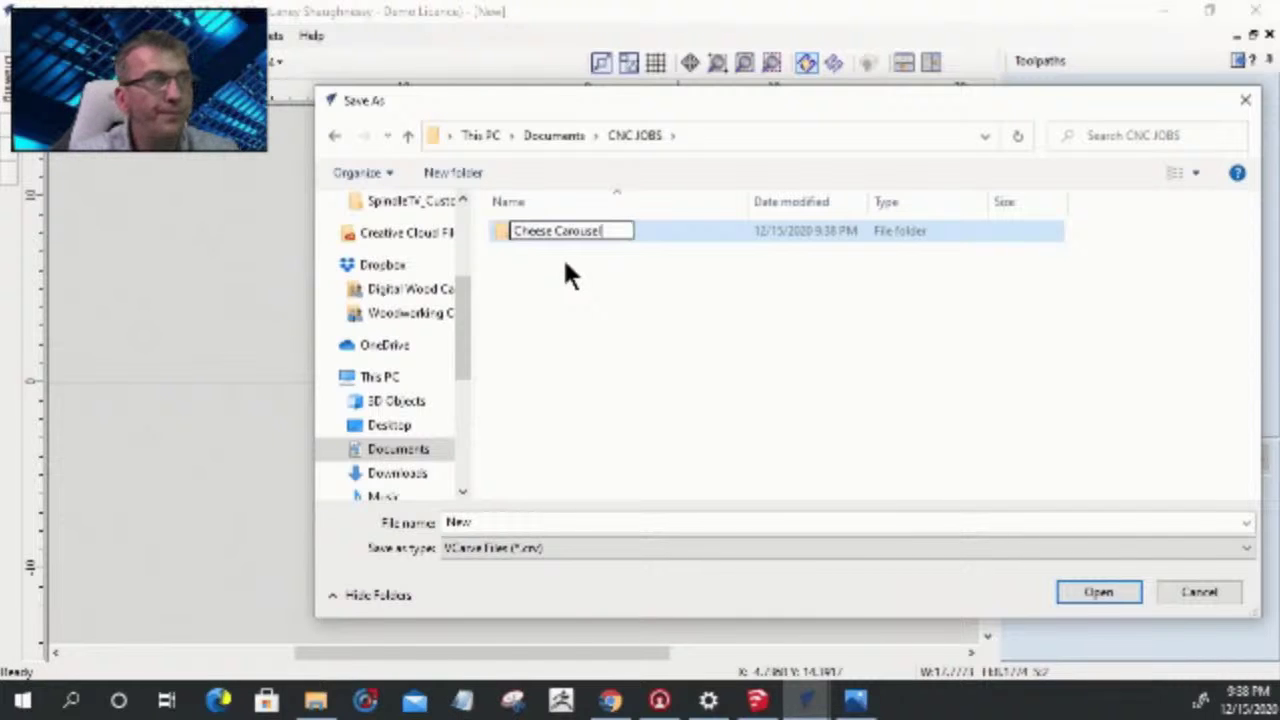
key(Return)
double_click(505, 235)
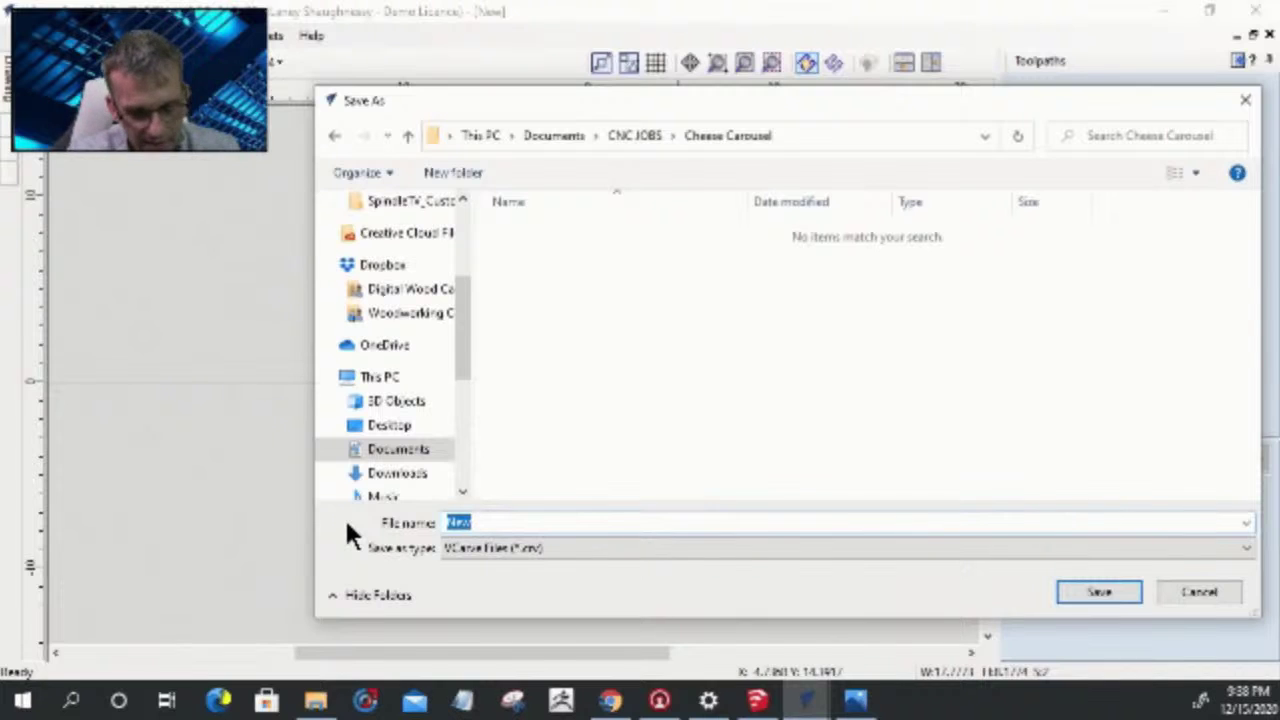
- Save the job in the Cheese Carousel folder as ".125 Sheet_CheeseCarouselProject"
text(1/8)
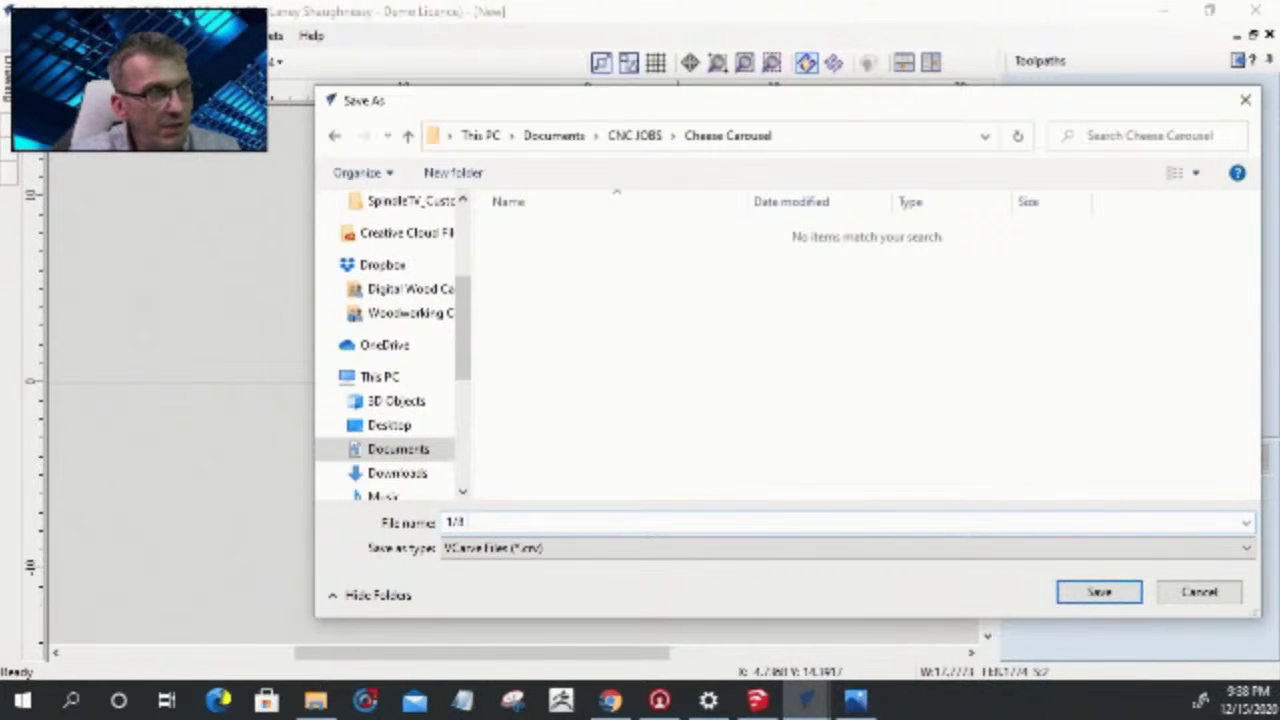
key(BackSpace)
key(BackSpace)
text(.125 Shee)
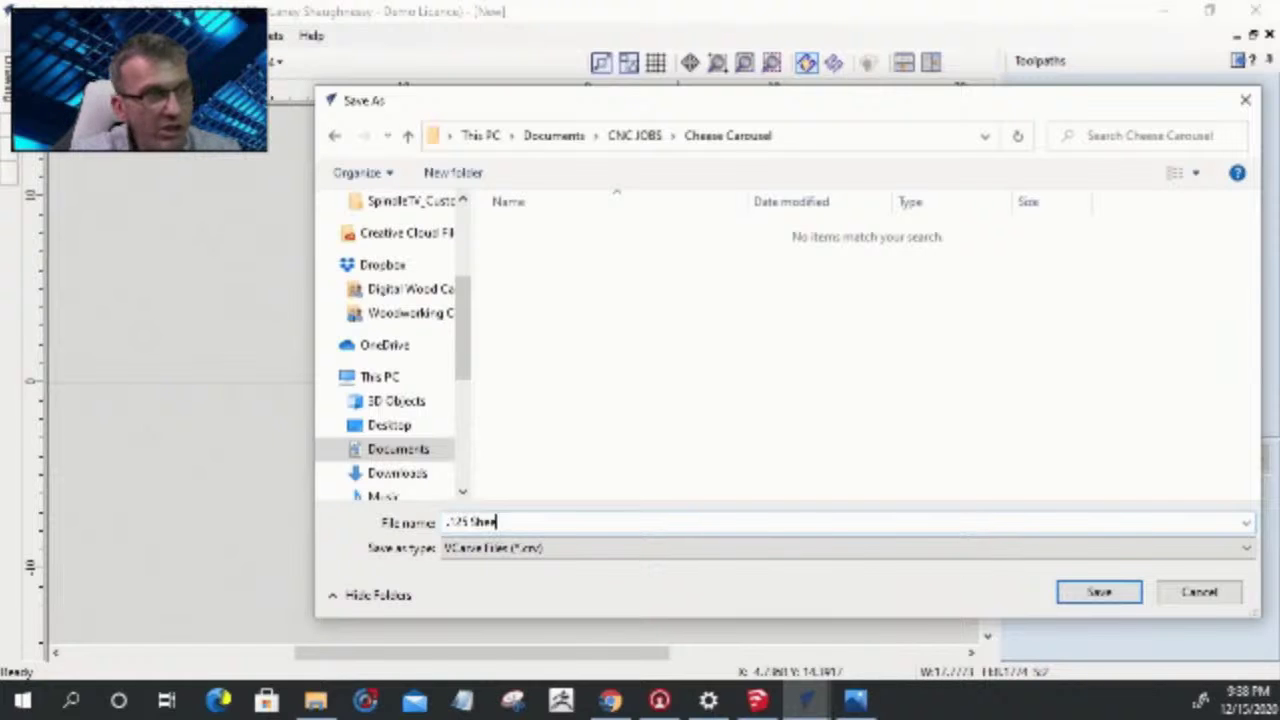
text(t Project)
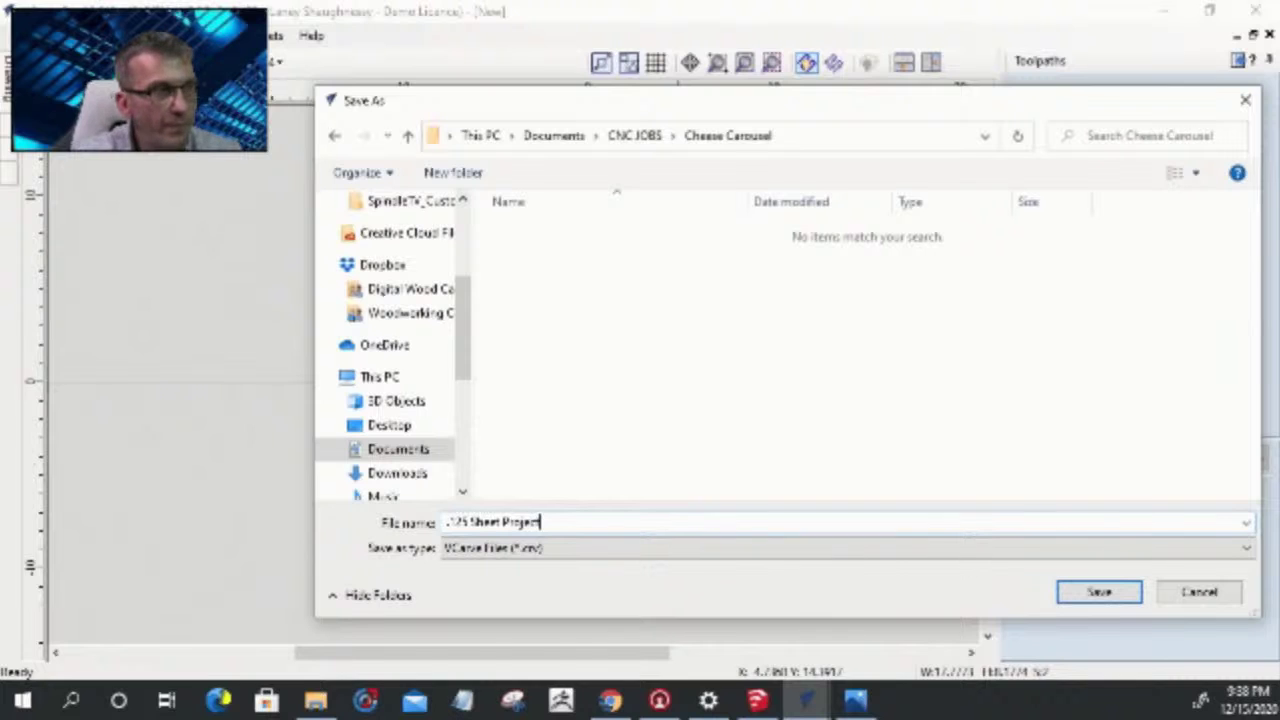
key(BackSpace)
key(BackSpace)
key(BackSpace)
key(BackSpace)
key(BackSpace)
key(BackSpace)
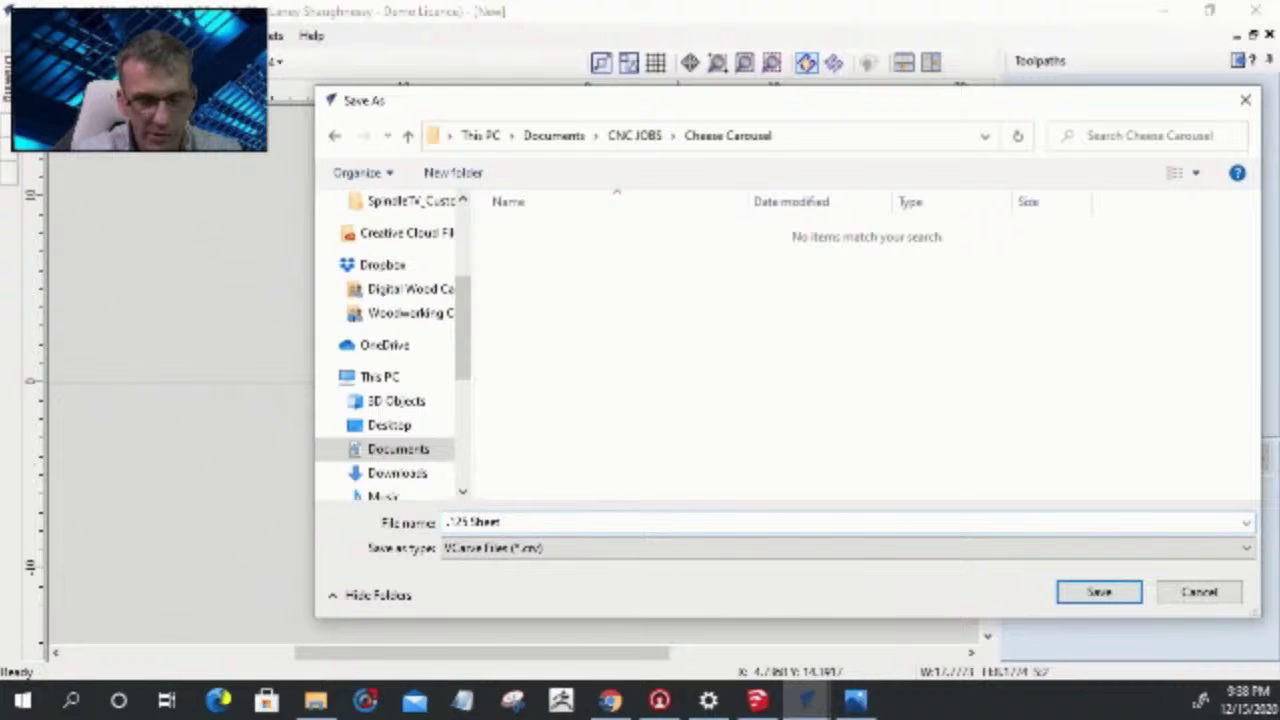
text(_Cheese)
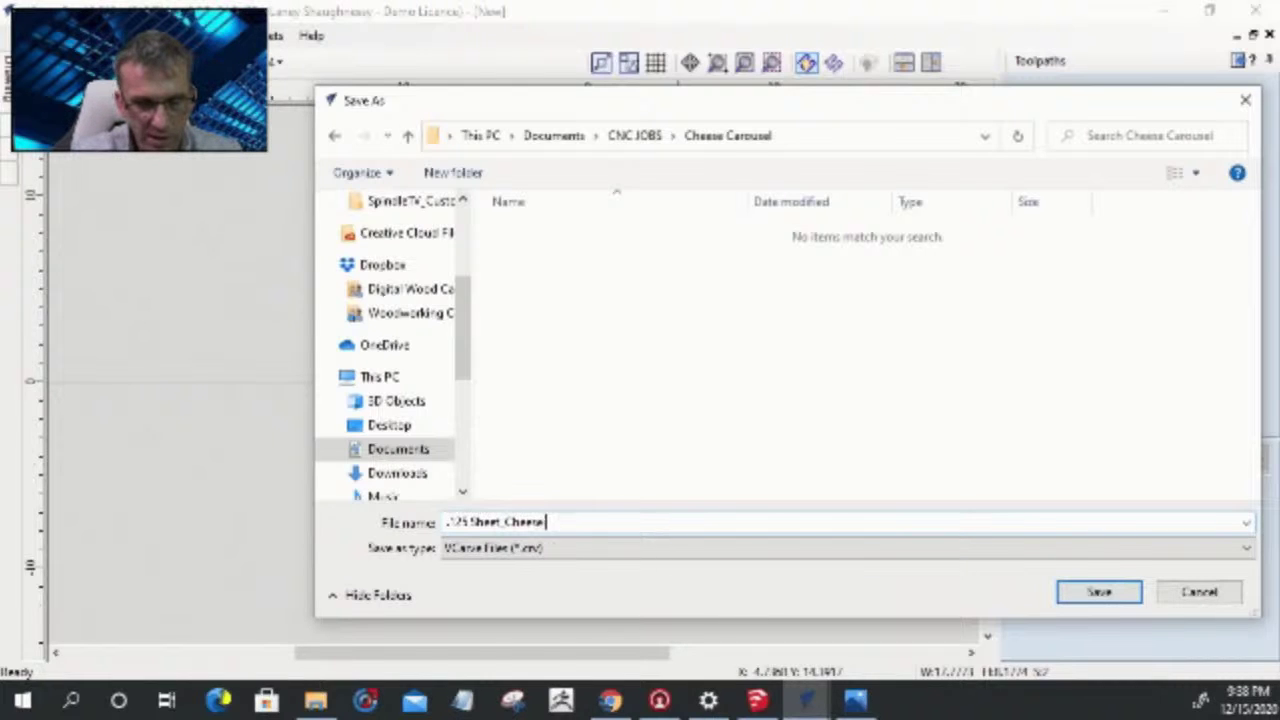
text( Carou)
key(BackSpace)
key(BackSpace)
key(BackSpace)
key(BackSpace)
key(BackSpace)
key(BackSpace)
text(Carousel)
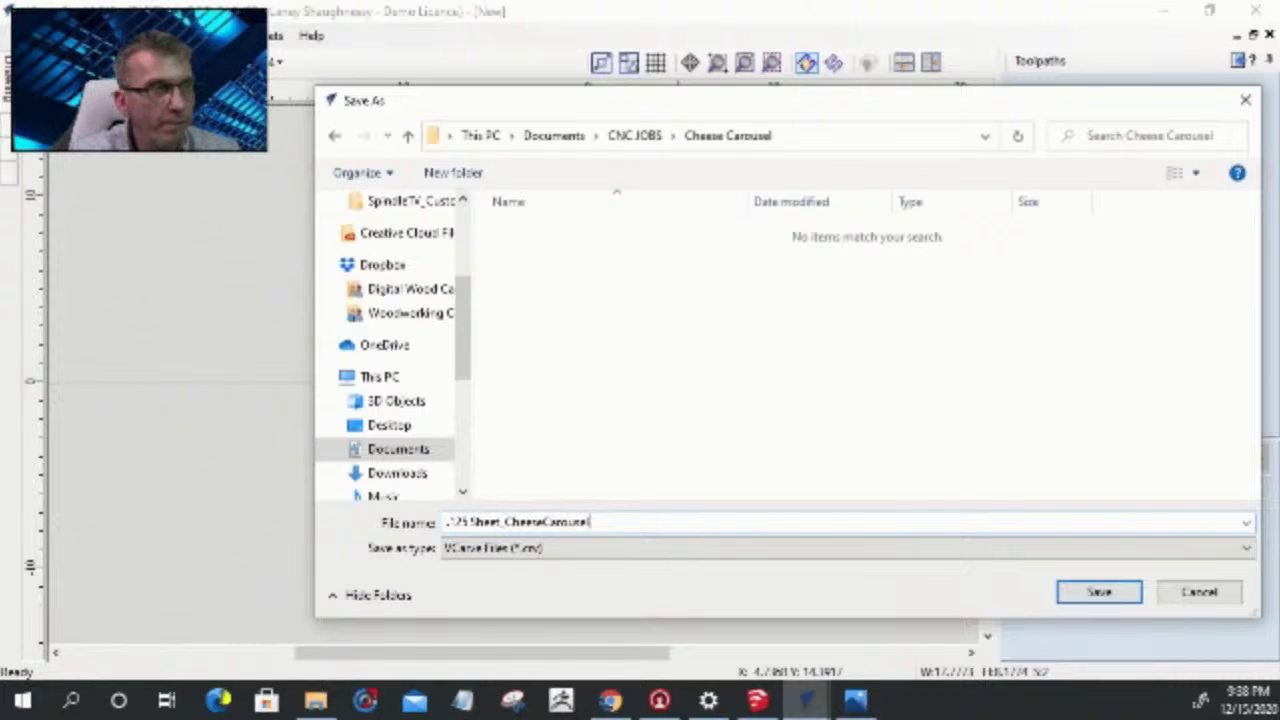
text(P)
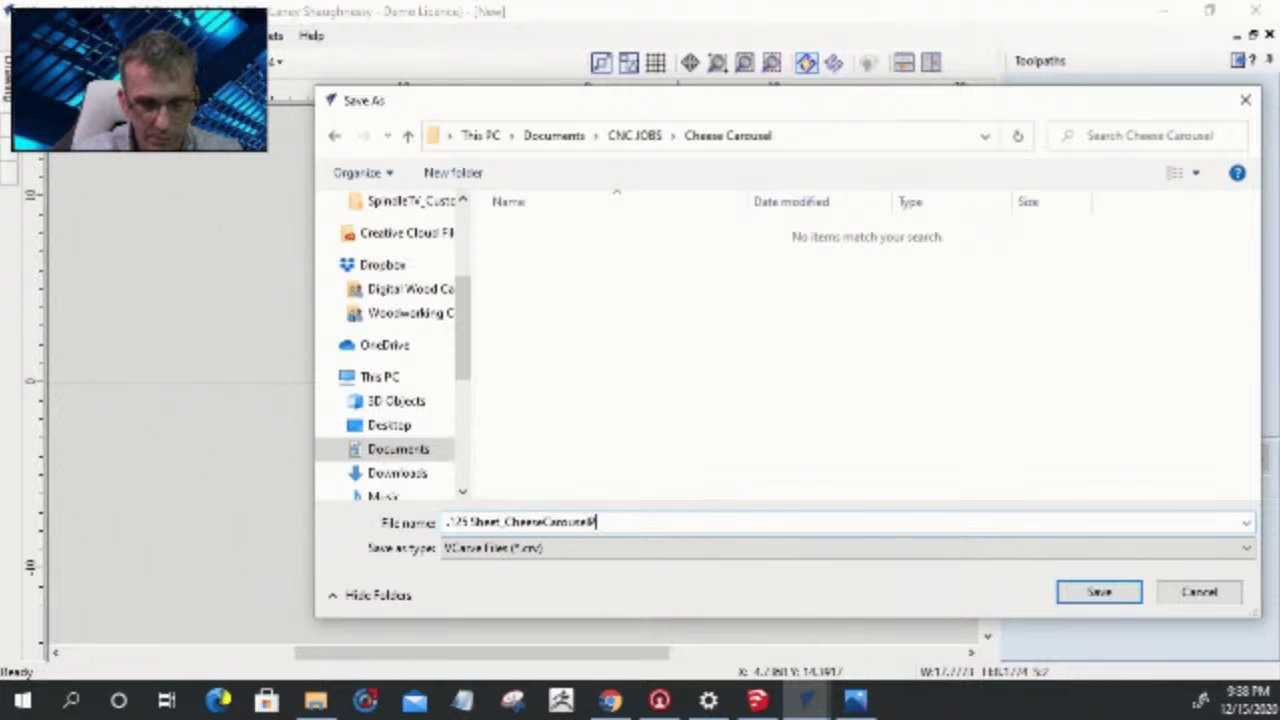
text(roject)
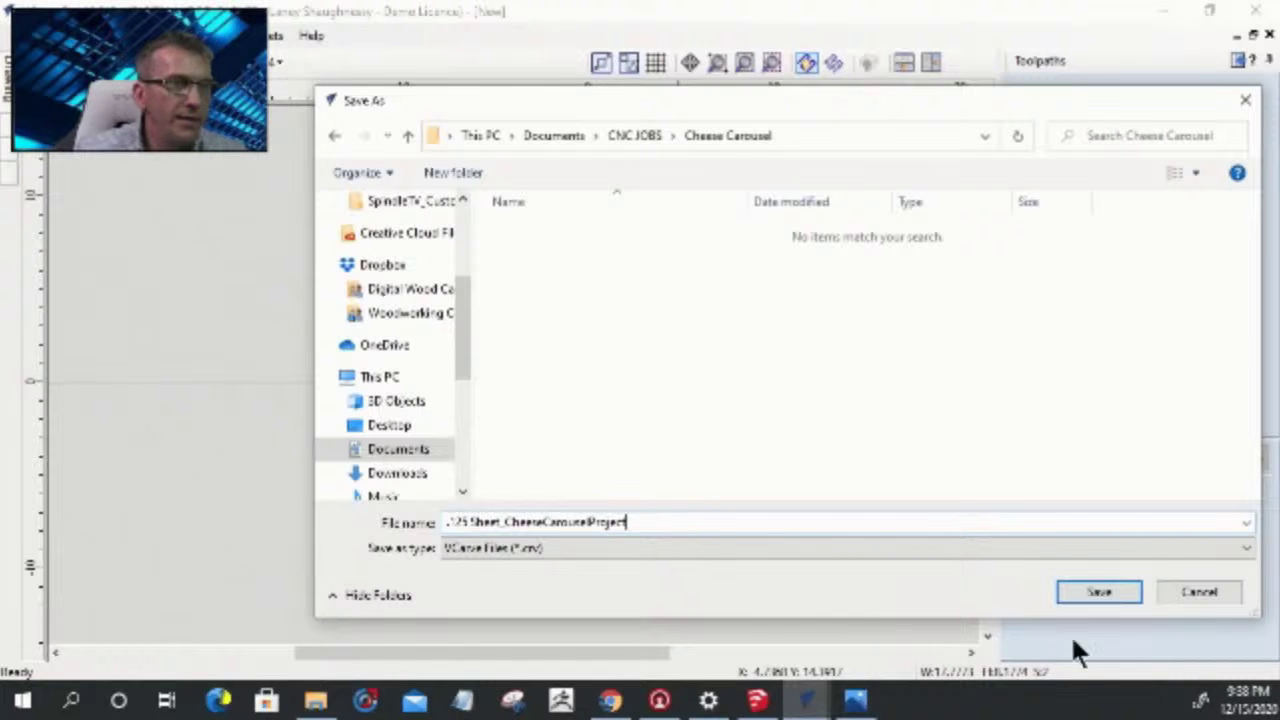
click(1075, 598)
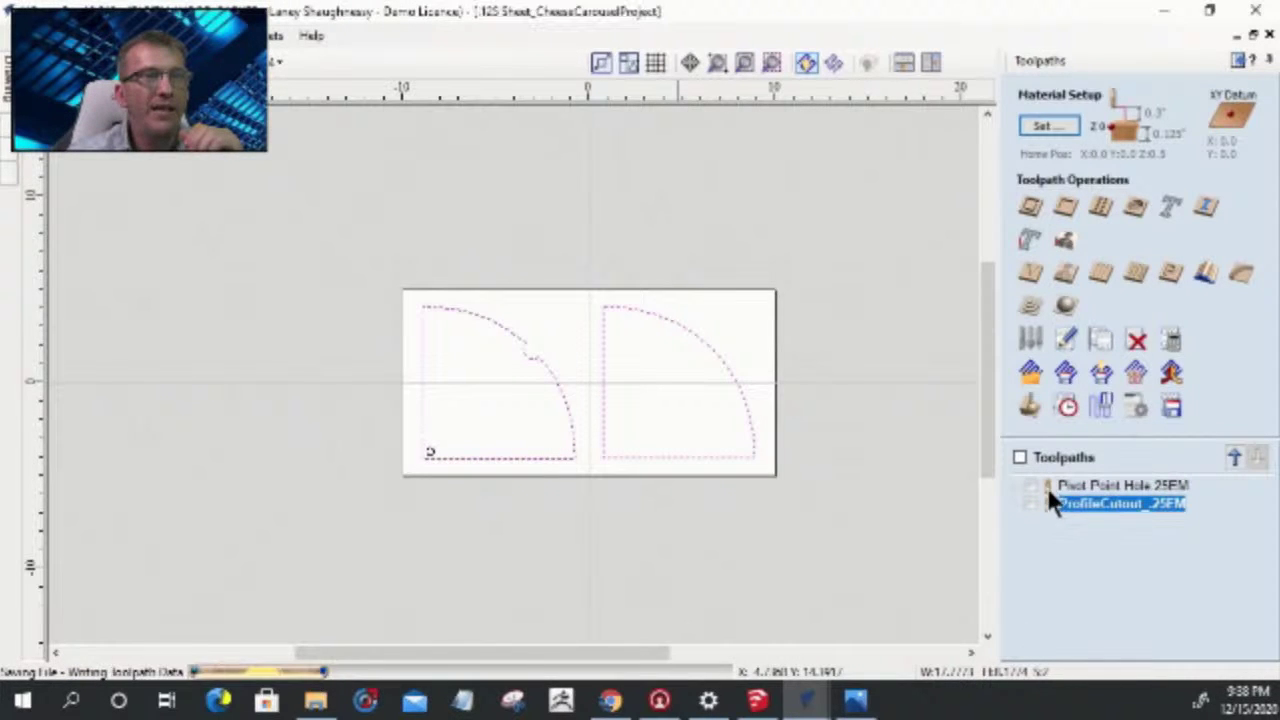
- Output the pivot hole and profile toolpaths together to one file in the Cheese Carousel folder, starting its name with "01_.125"
click(1032, 494)
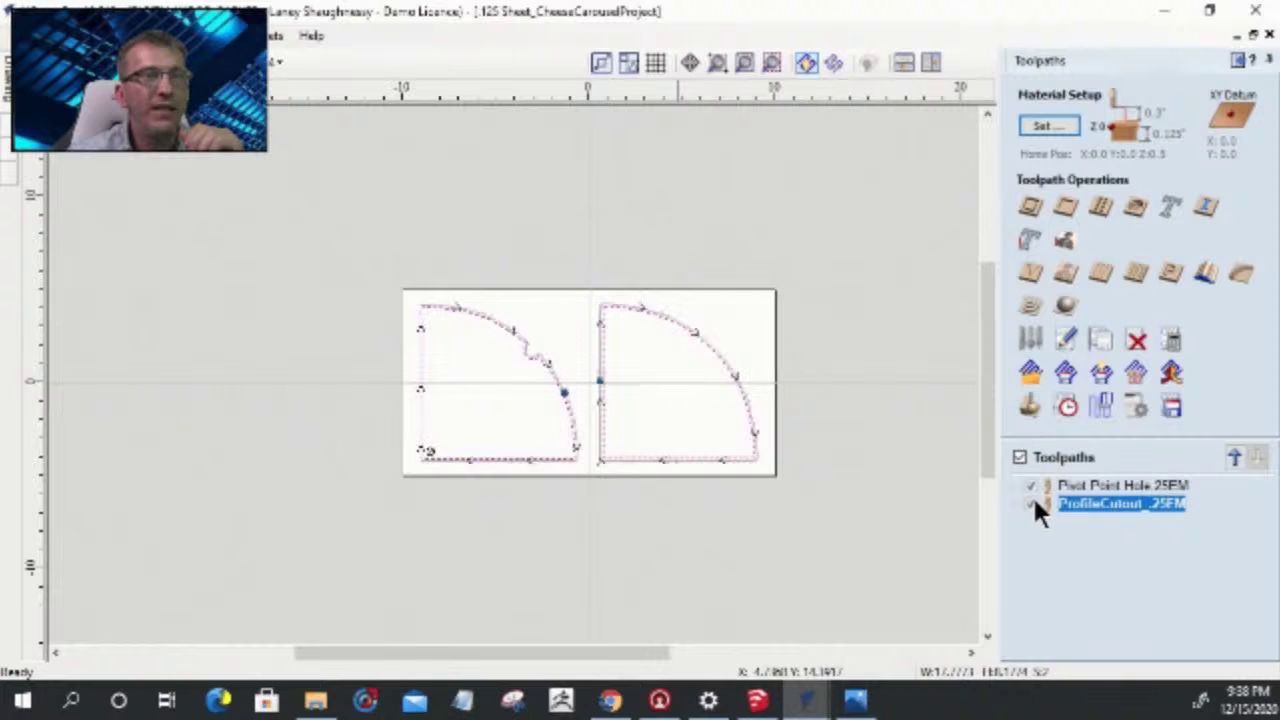
click(1170, 408)
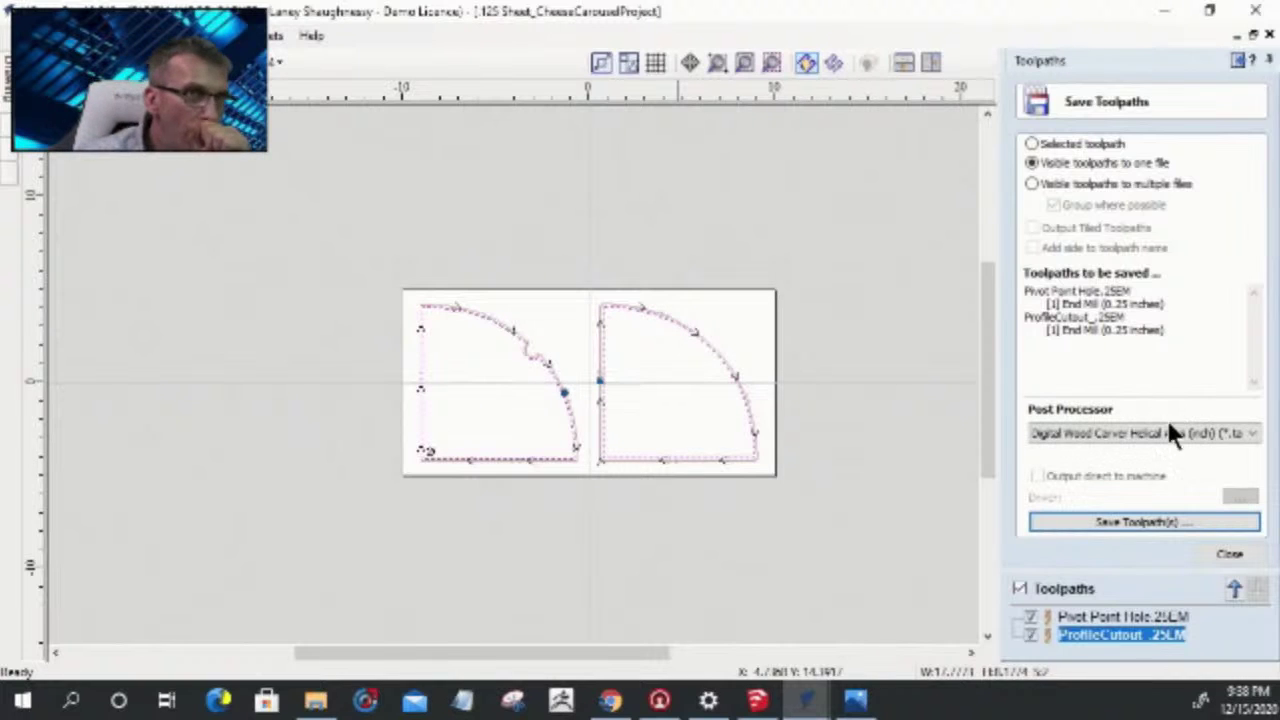
click(1138, 522)
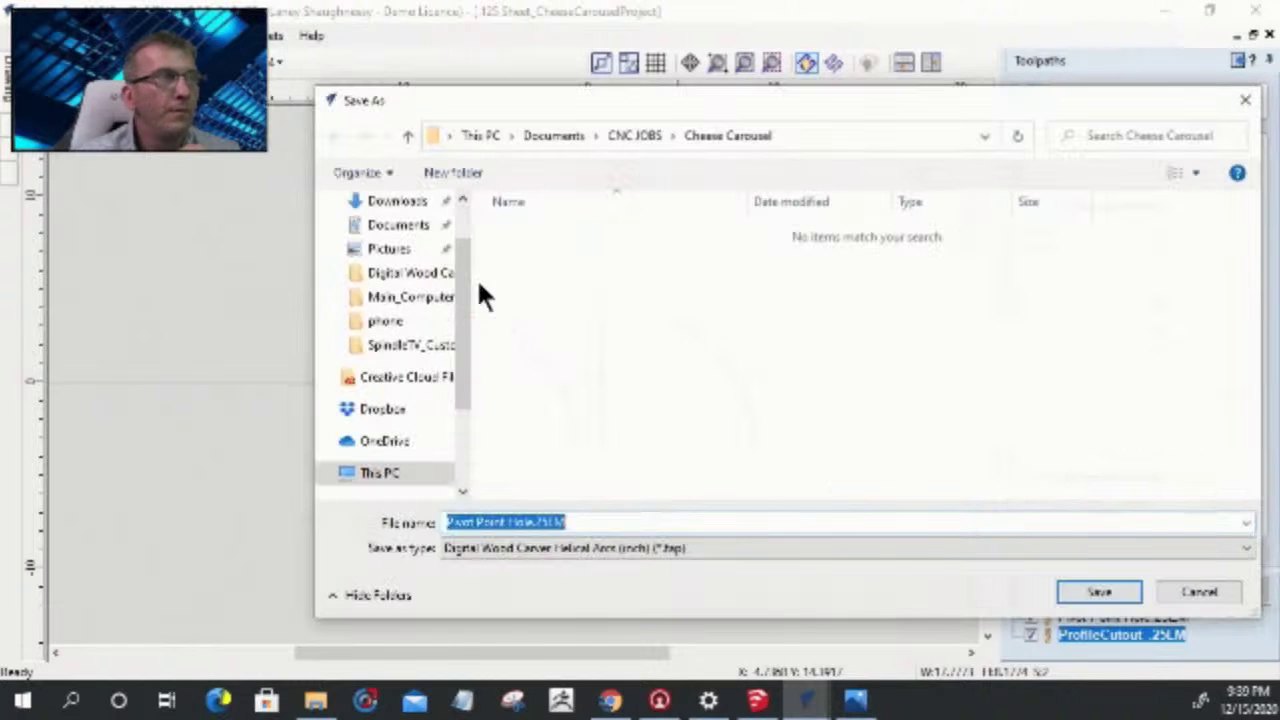
click(590, 521)
key(ctrl+a)
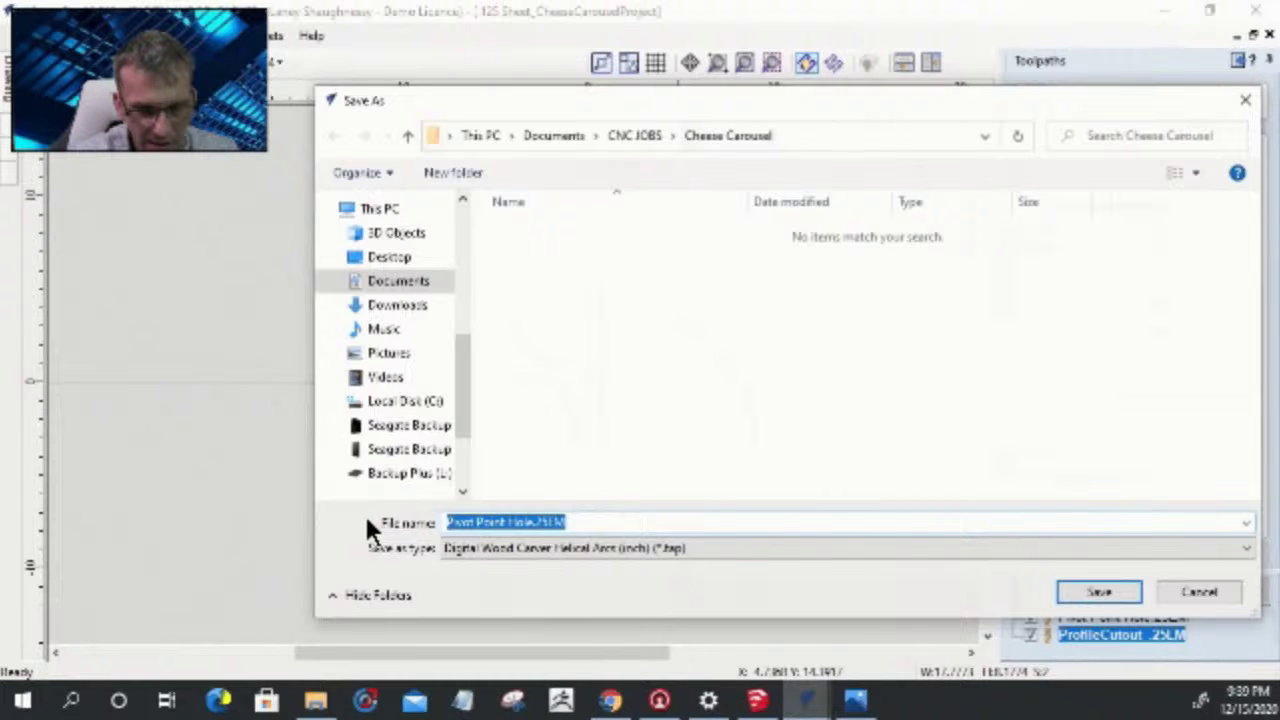
text(01_.125)
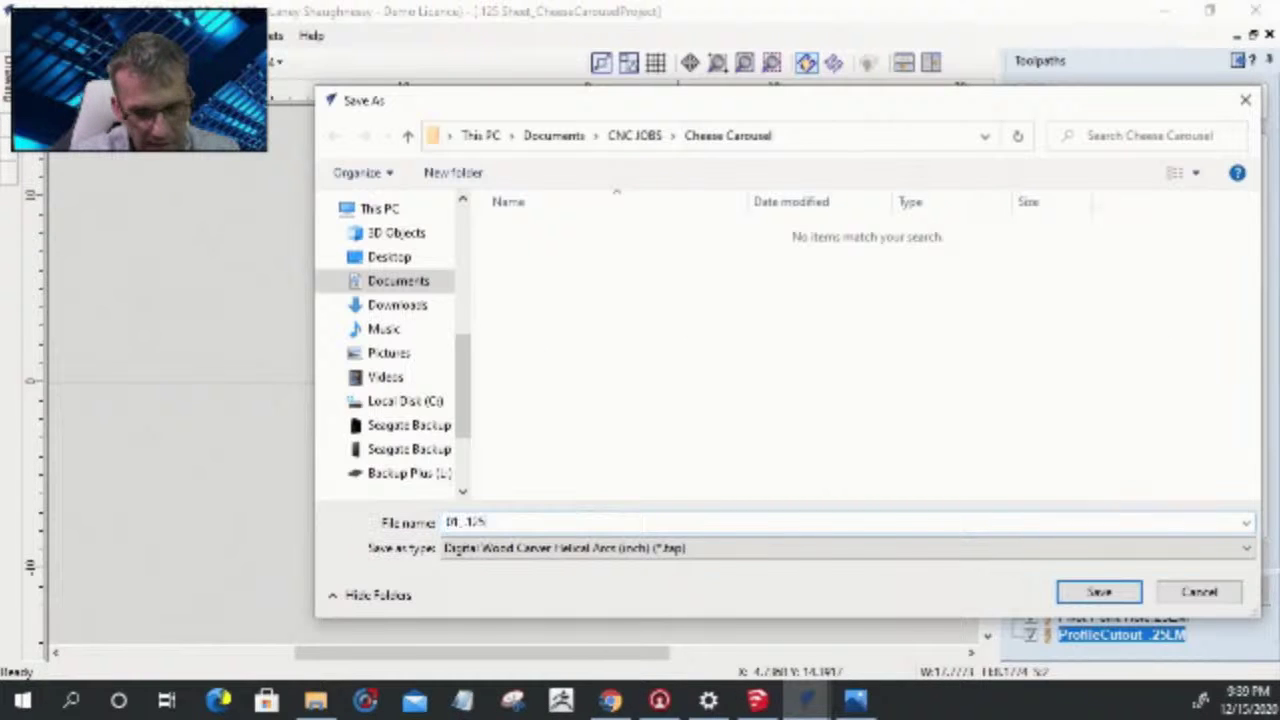
text(Sheet)
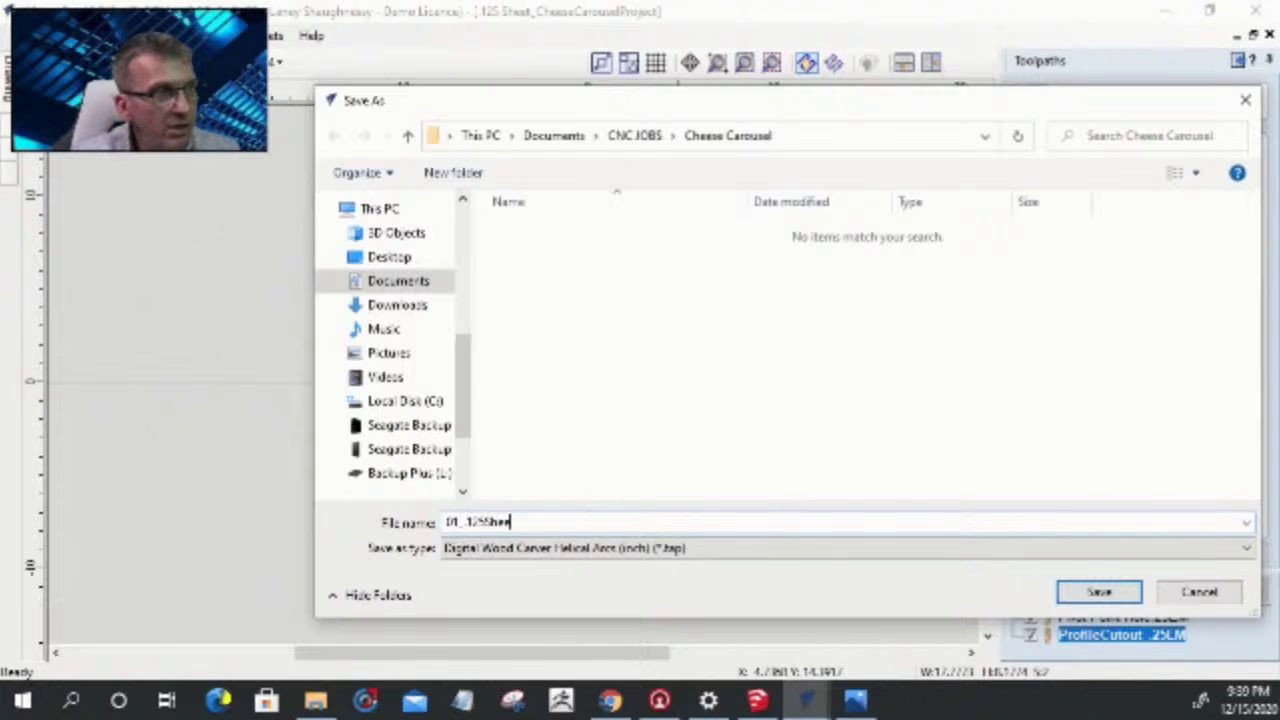
text(_1)
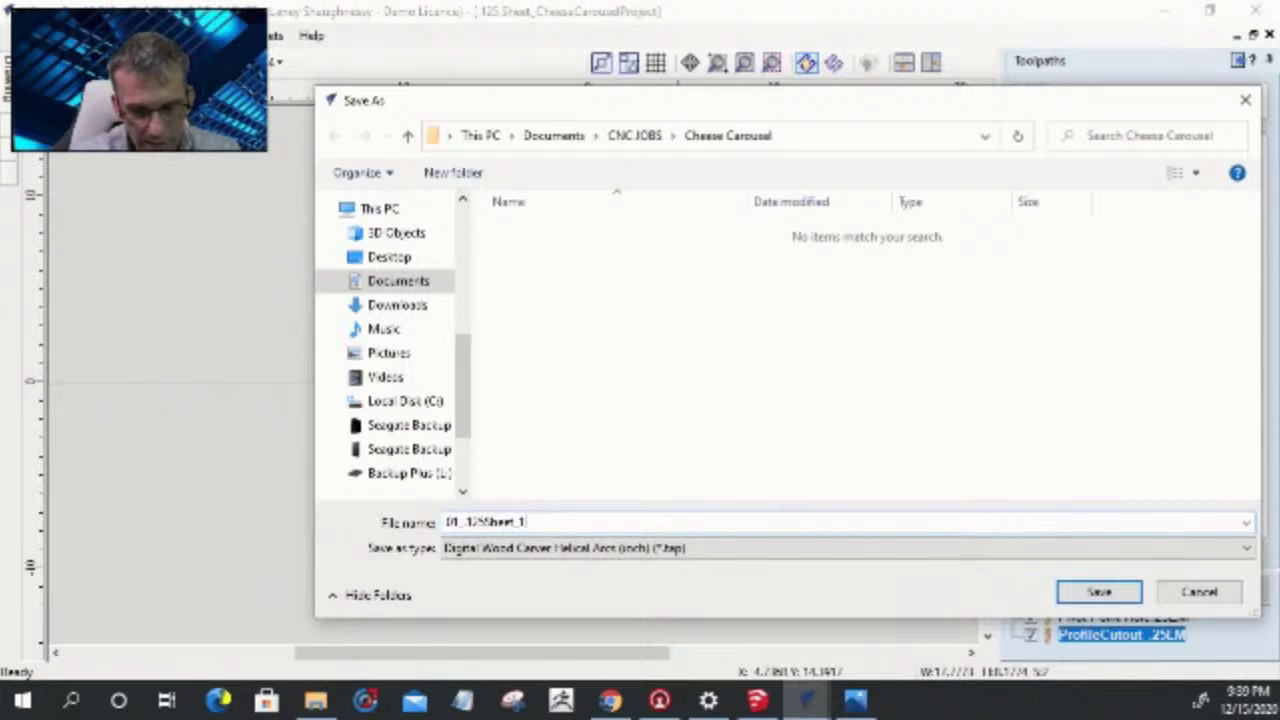
text(0b)
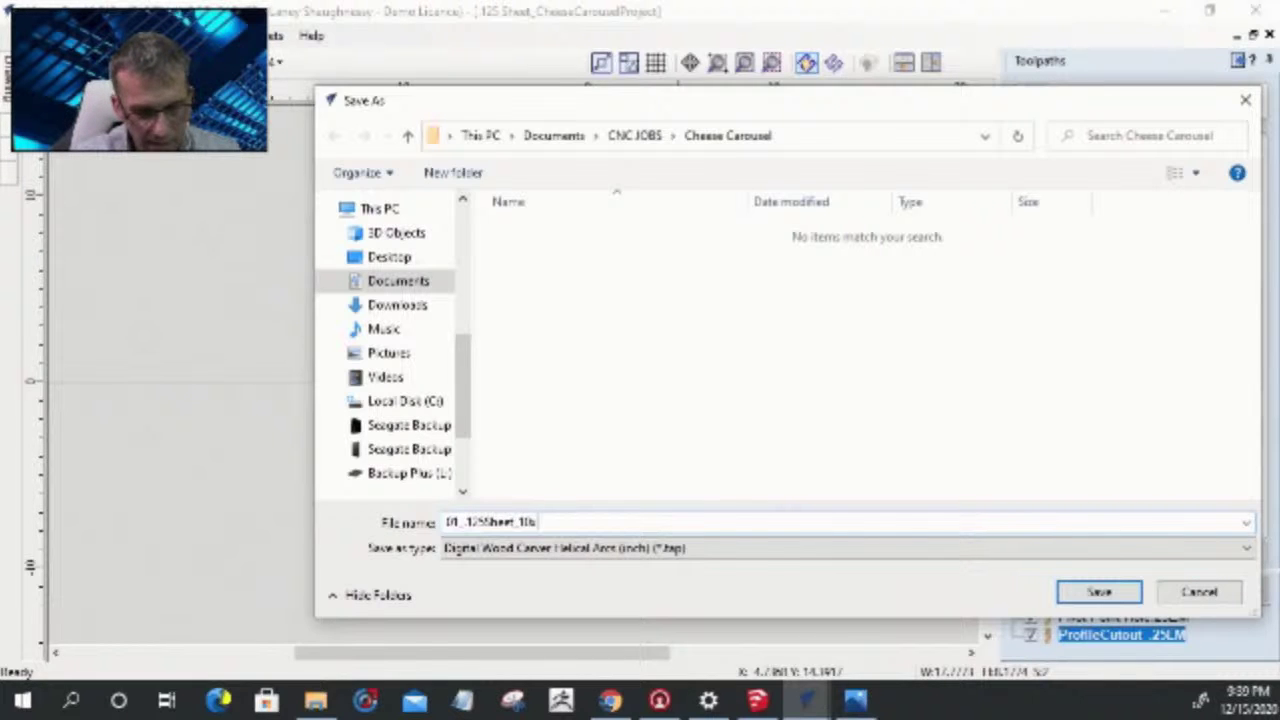
key(BackSpace)
key(BackSpace)
key(BackSpace)
key(BackSpace)
key(BackSpace)
key(BackSpace)
key(BackSpace)
key(BackSpace)
key(BackSpace)
key(BackSpace)
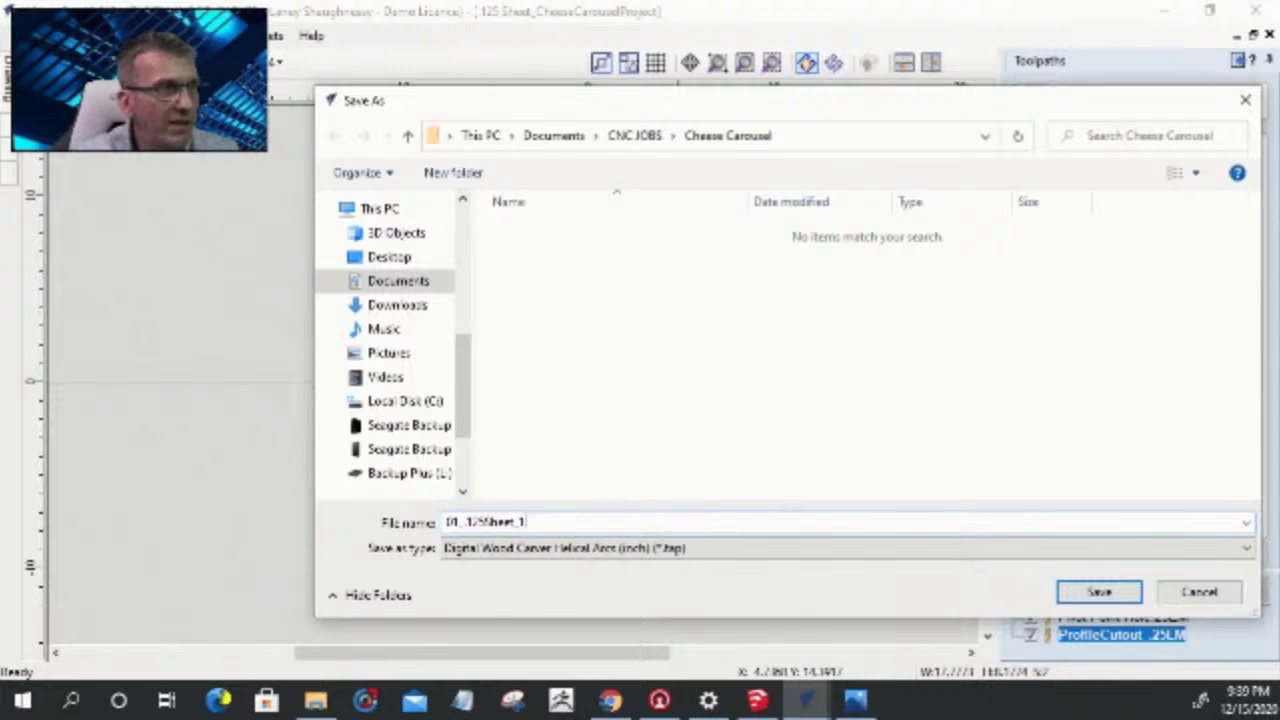
key(BackSpace)
key(BackSpace)
- Save the visible toolpaths to one file named 01_10x20x.125_CheeseCarousel_.25Endmill in the Cheese Carousel folder
text(10x8)
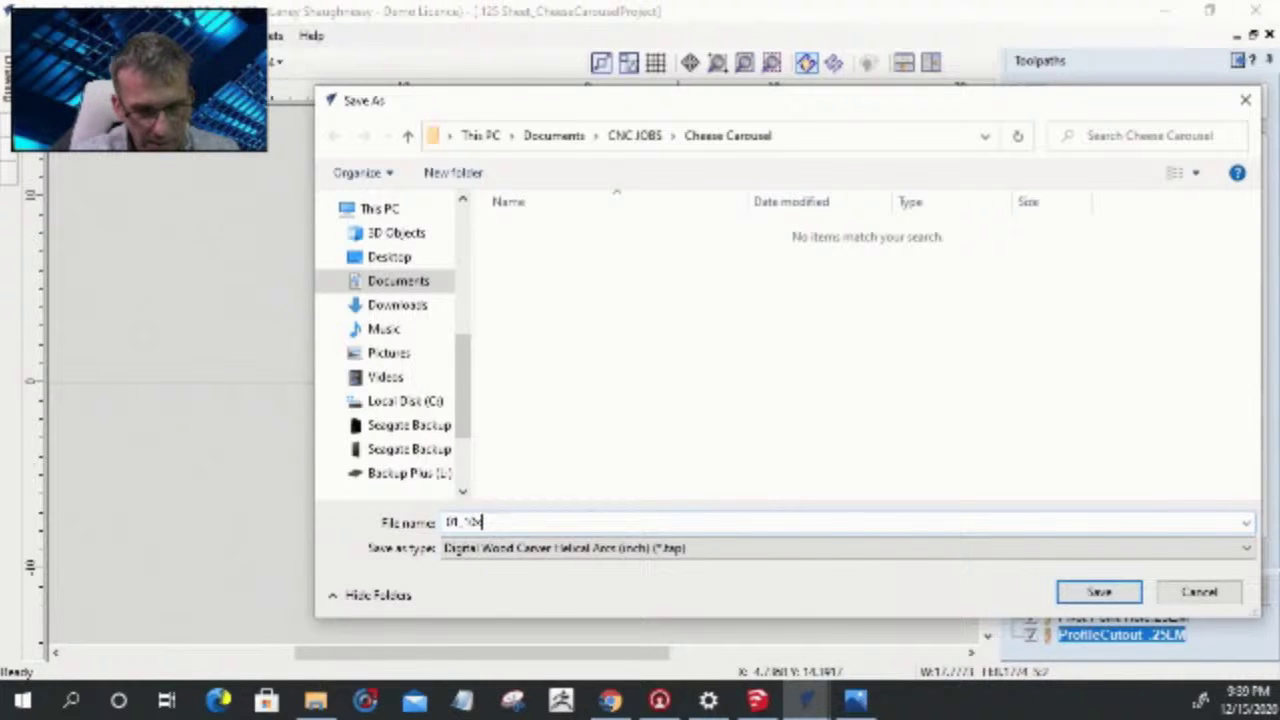
text(b)
text(.125_)
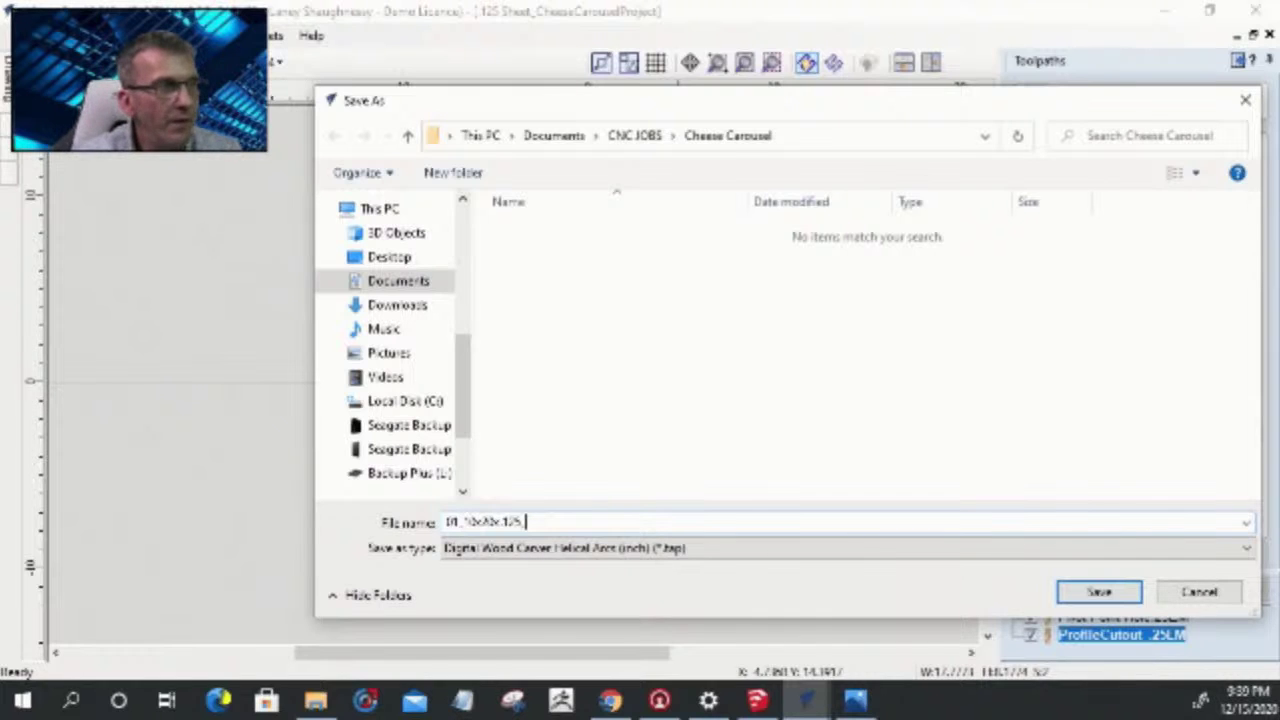
text(CheeseCa)
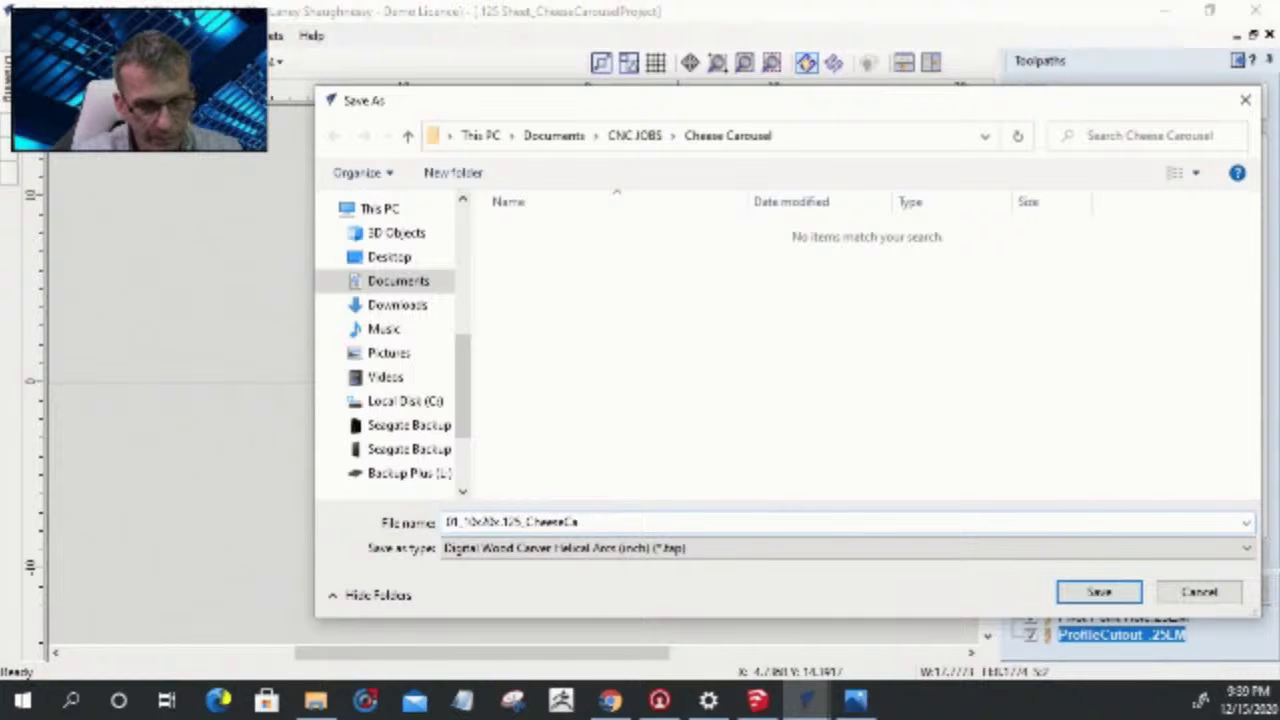
text(rous)
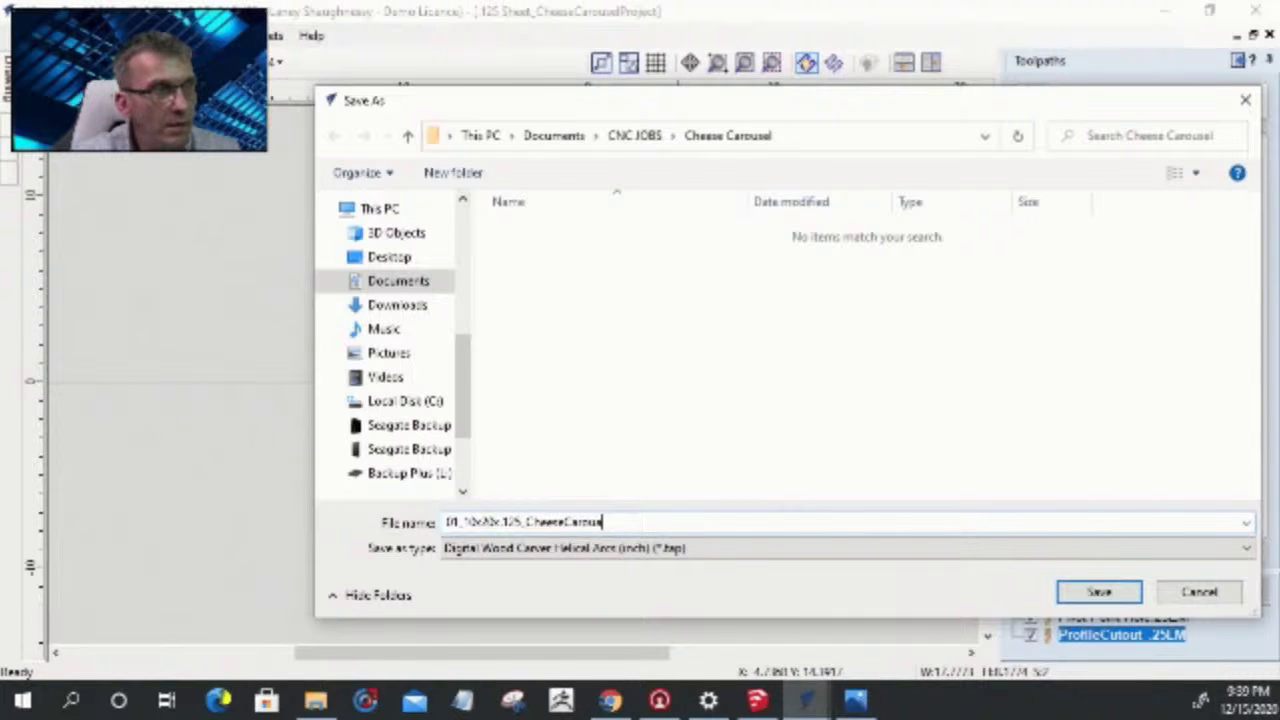
text(el)
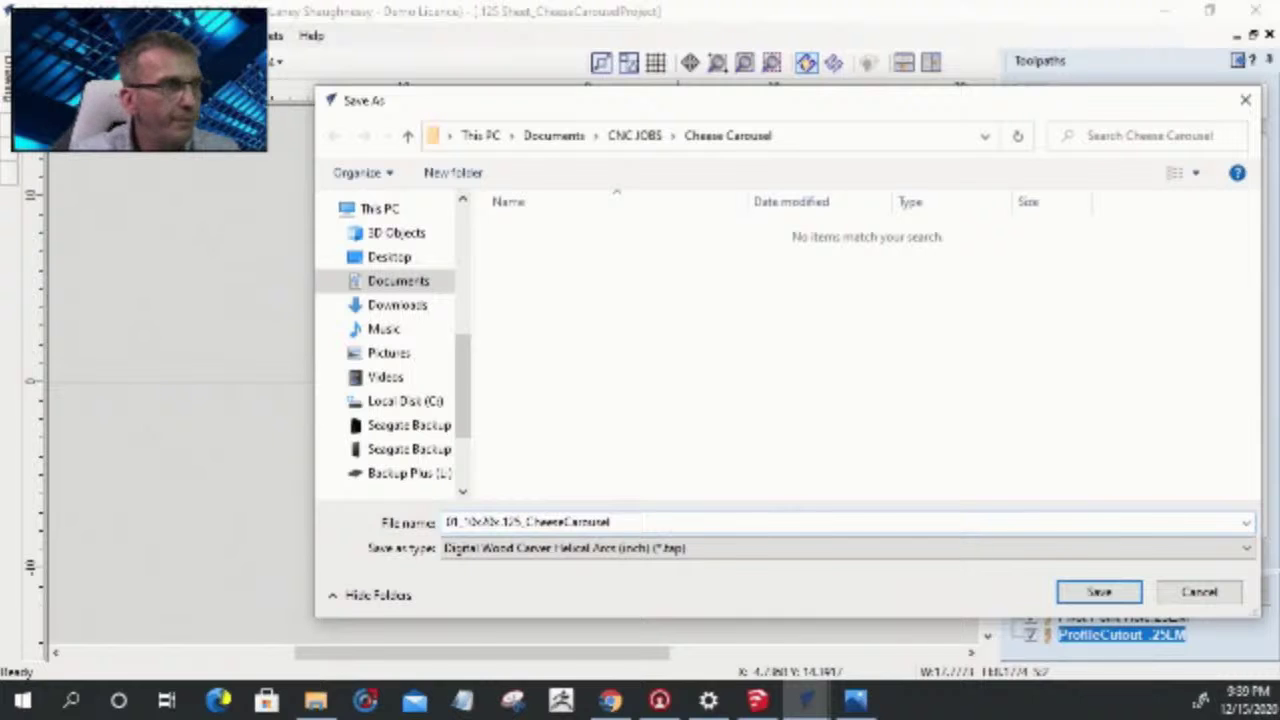
text(_.25Endmill)
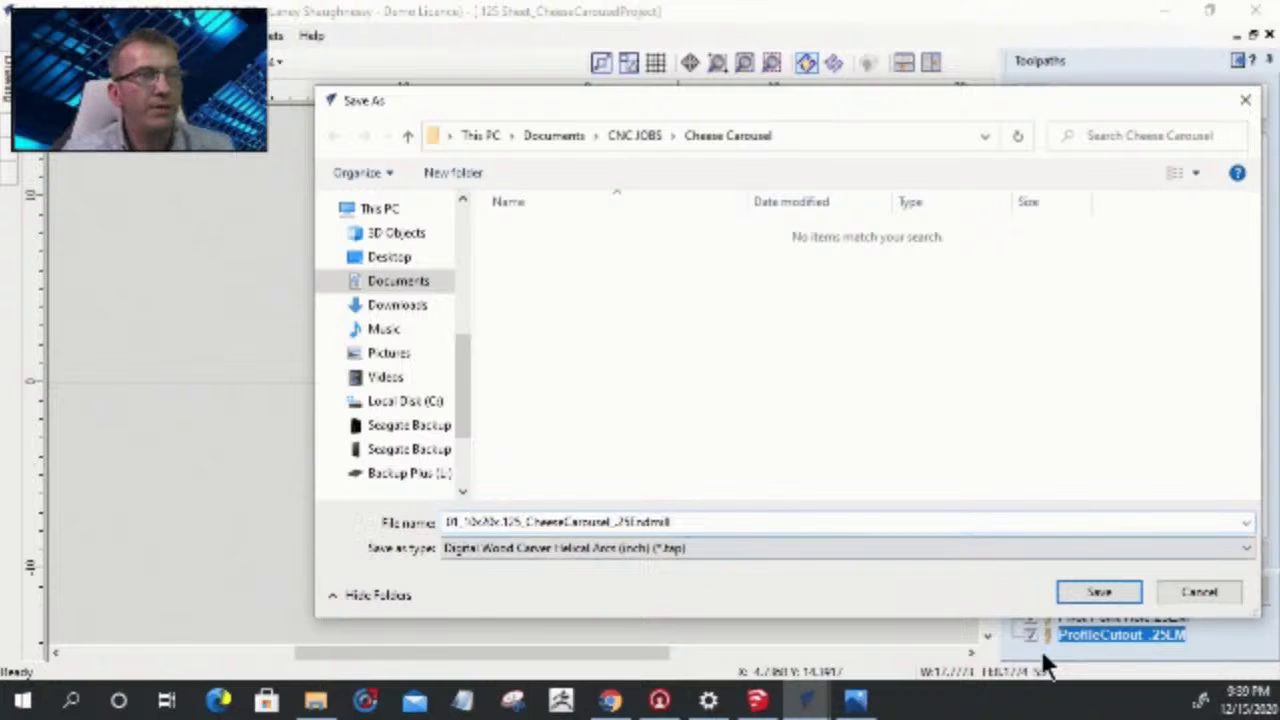
click(1096, 591)
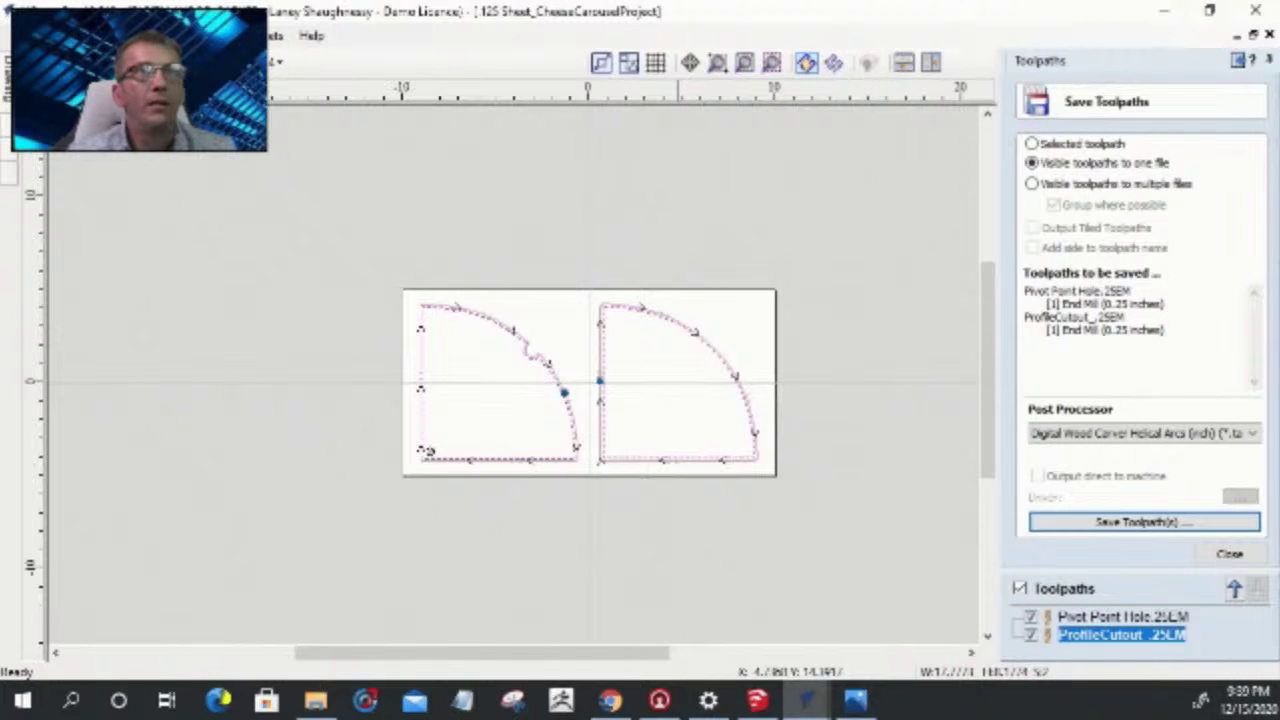
- Return to the Cheese Carousel drawing and hide its Bitmap Layer, Class Setup, Level 2, Level 3 and Level 4 layers
click(1262, 20)
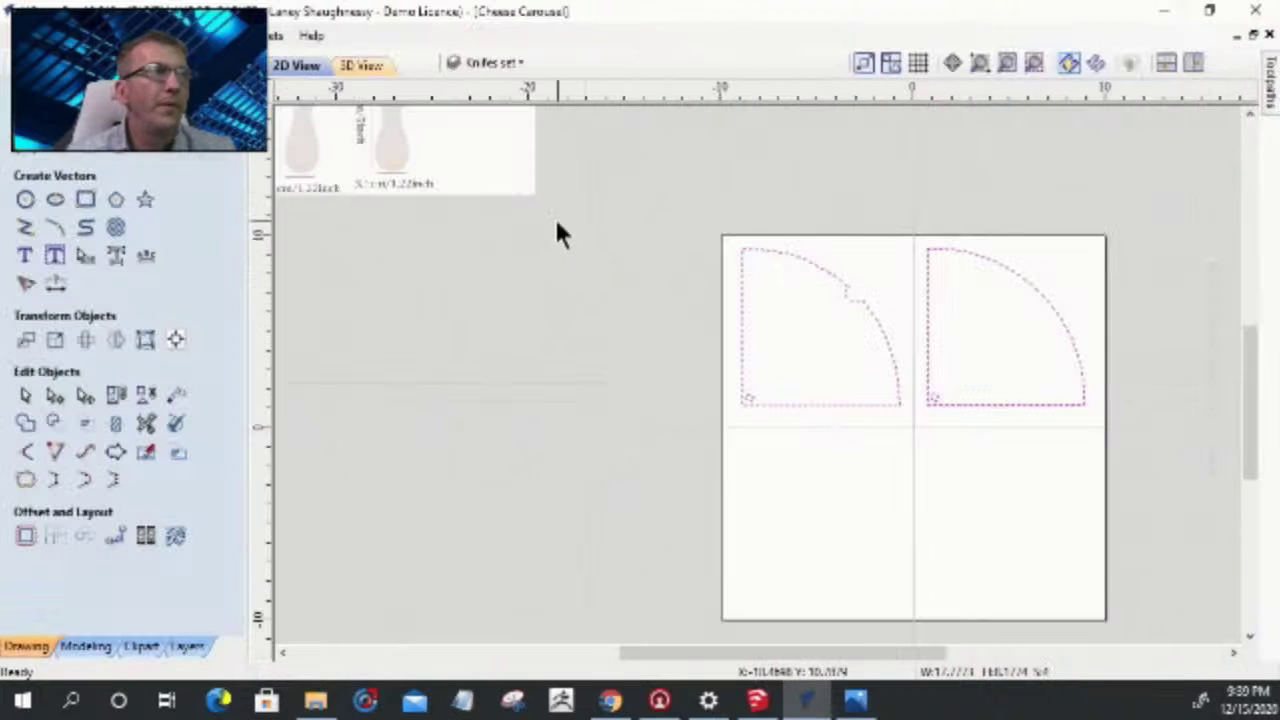
scroll(456, 349, down, 4)
scroll(572, 402, down, 2)
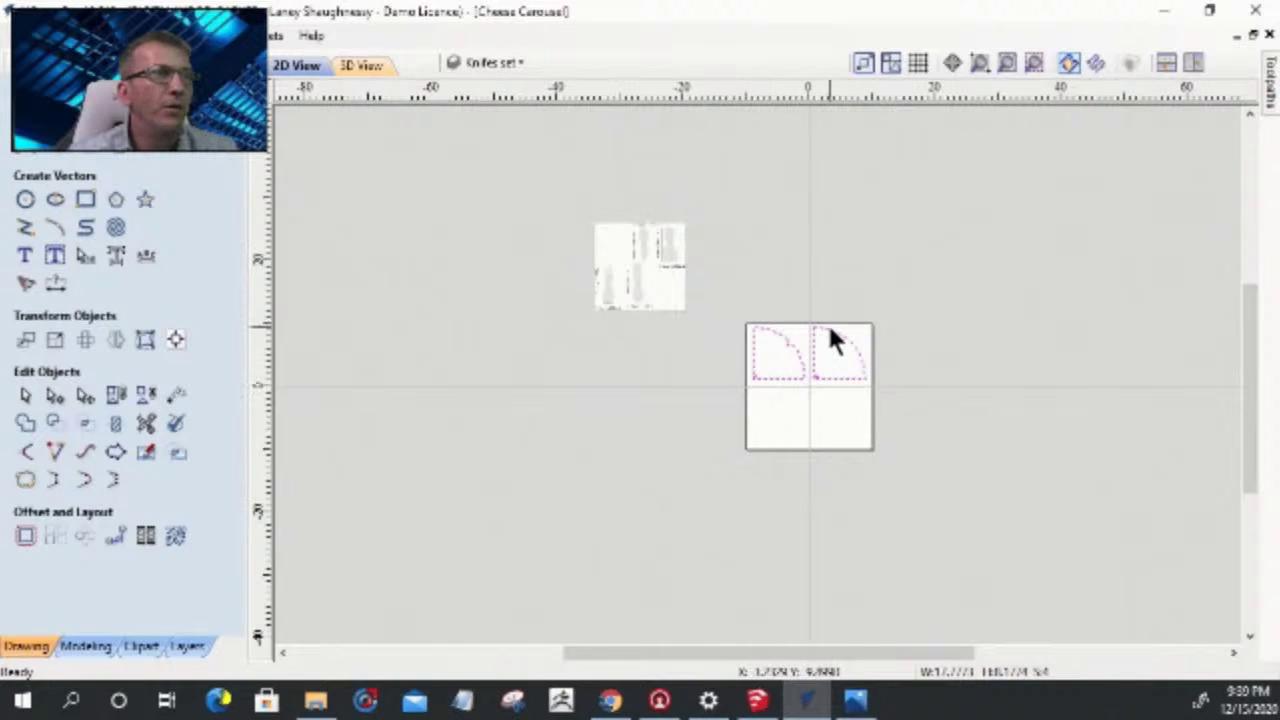
scroll(831, 337, down, 1)
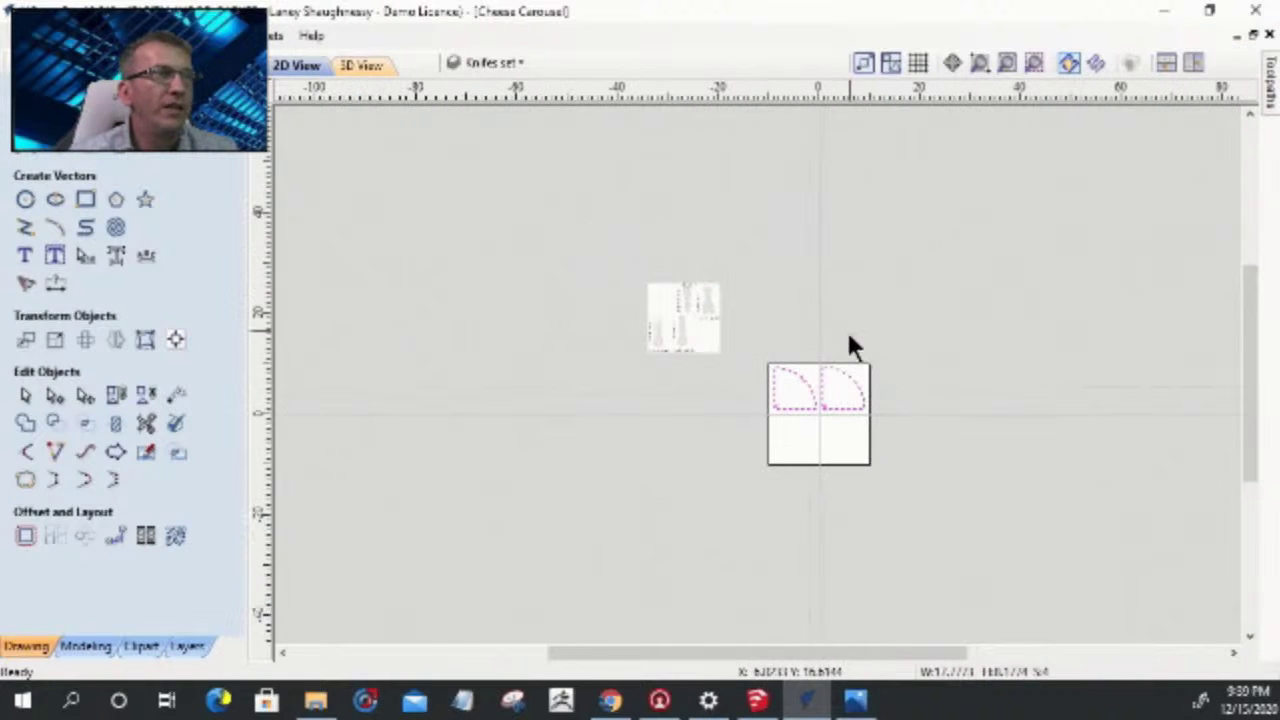
click(495, 62)
scroll(490, 165, up, 3)
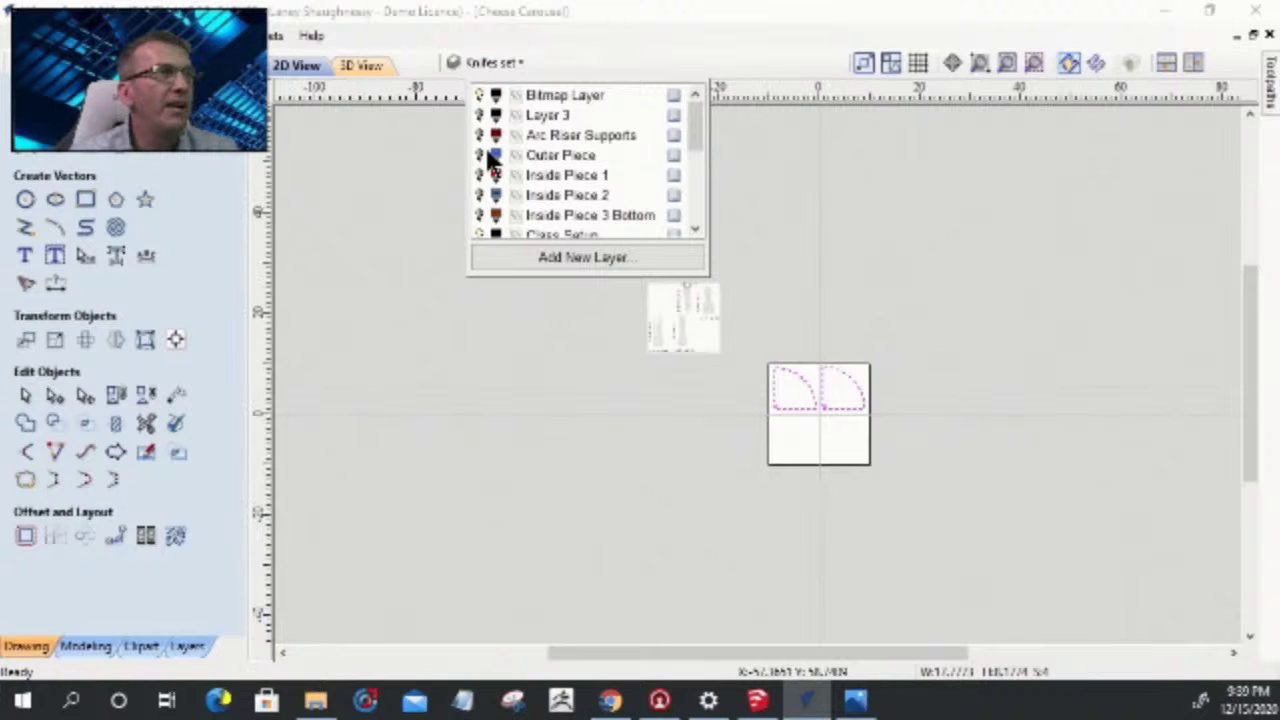
click(479, 95)
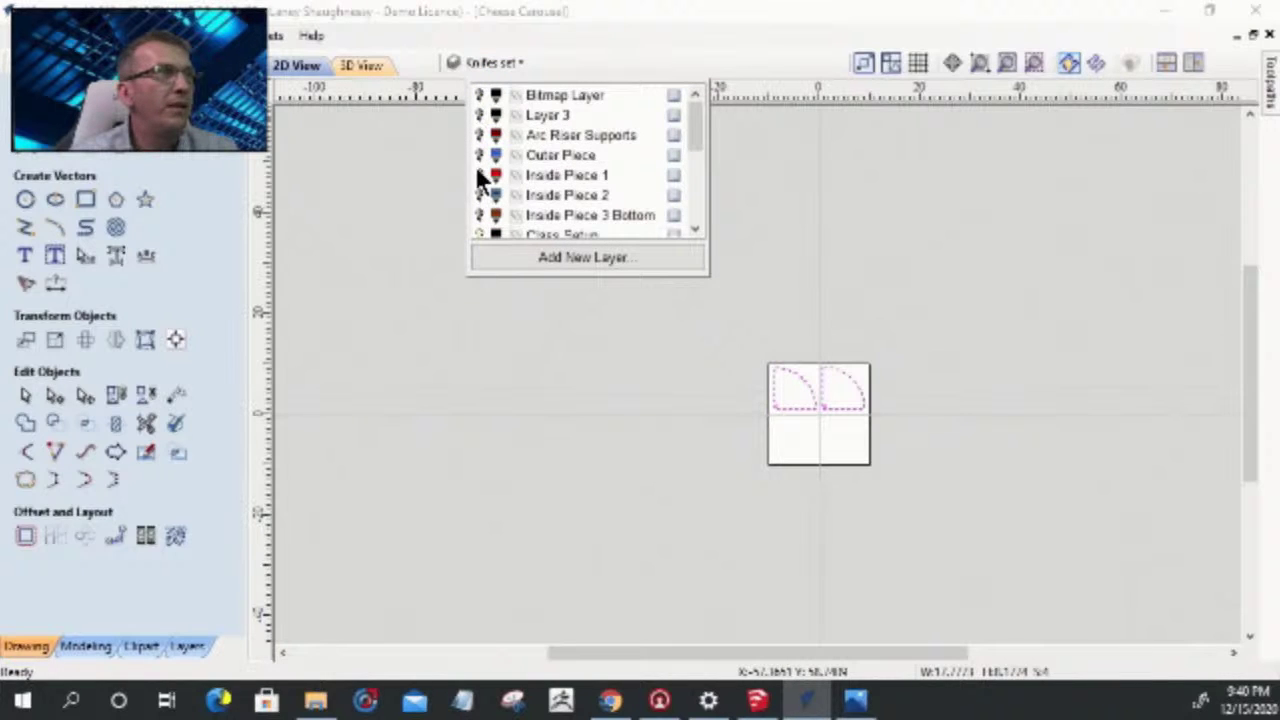
scroll(479, 175, down, 2)
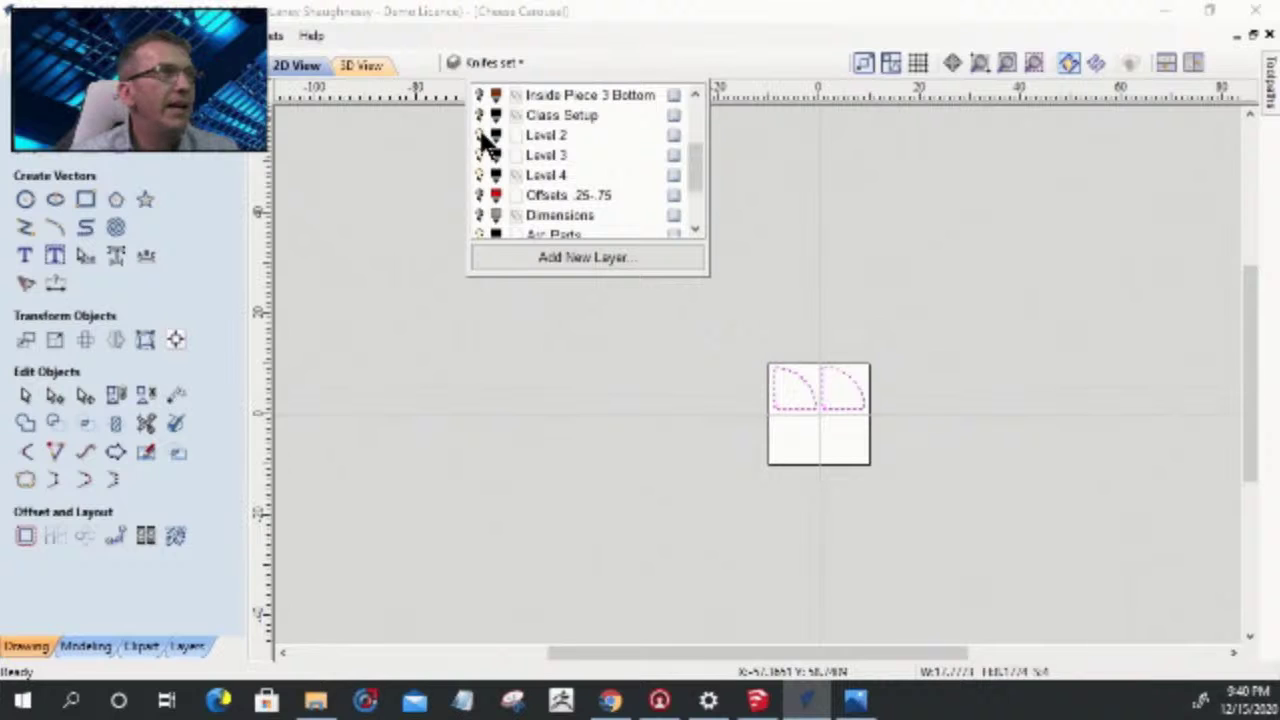
click(480, 175)
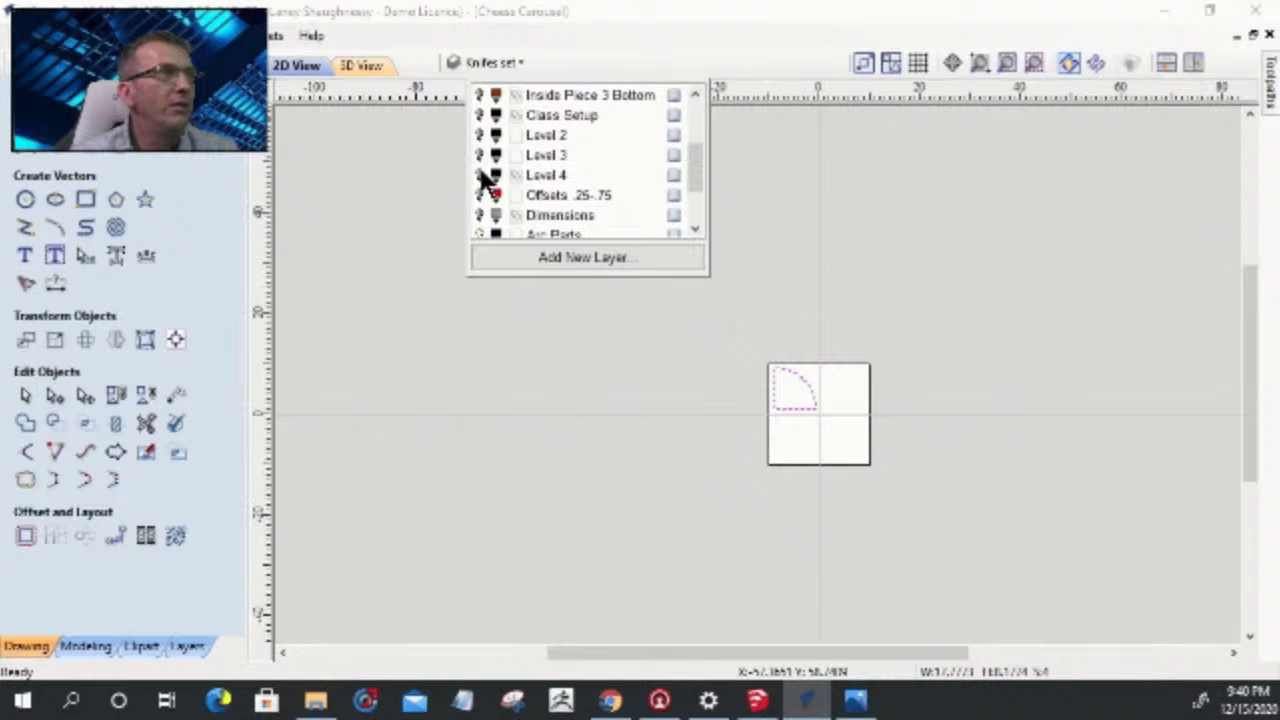
- Hide the Arc Parts, Knifes set and Sheet 2 Toolpath layers and show the Main Sheet Toolpath layer
scroll(483, 178, down, 2)
click(483, 176)
click(478, 200)
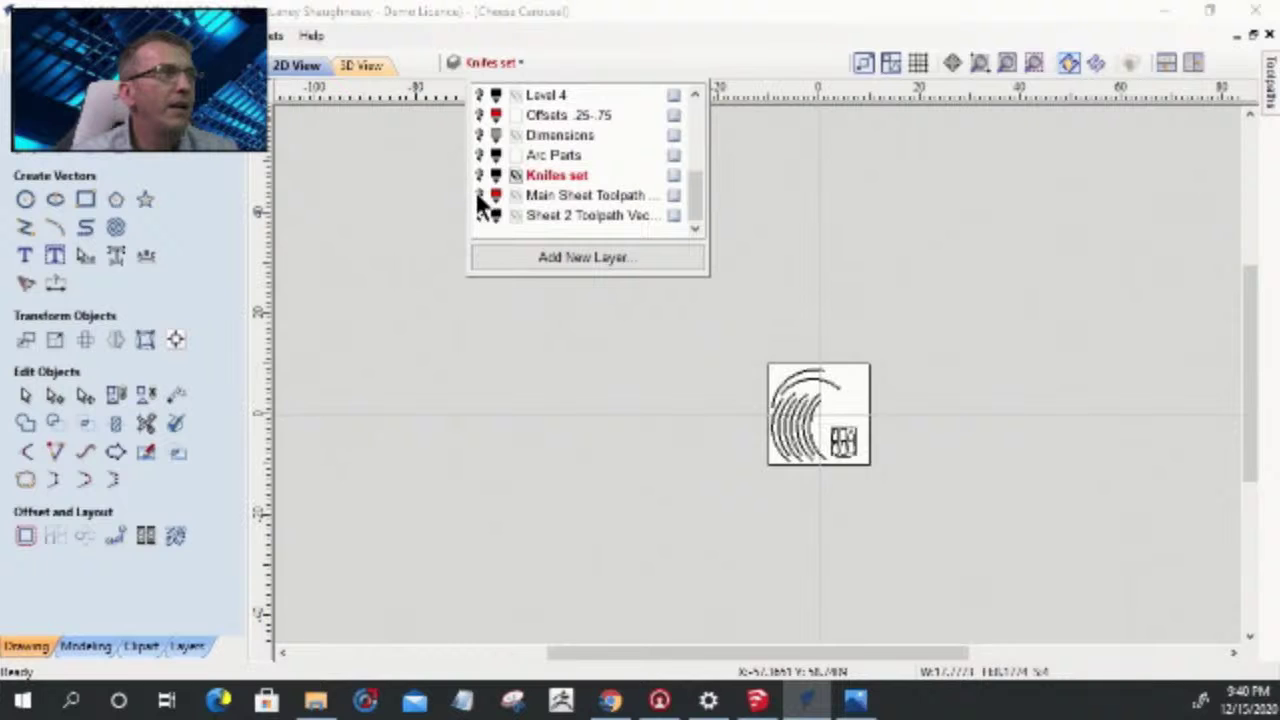
click(479, 215)
click(479, 195)
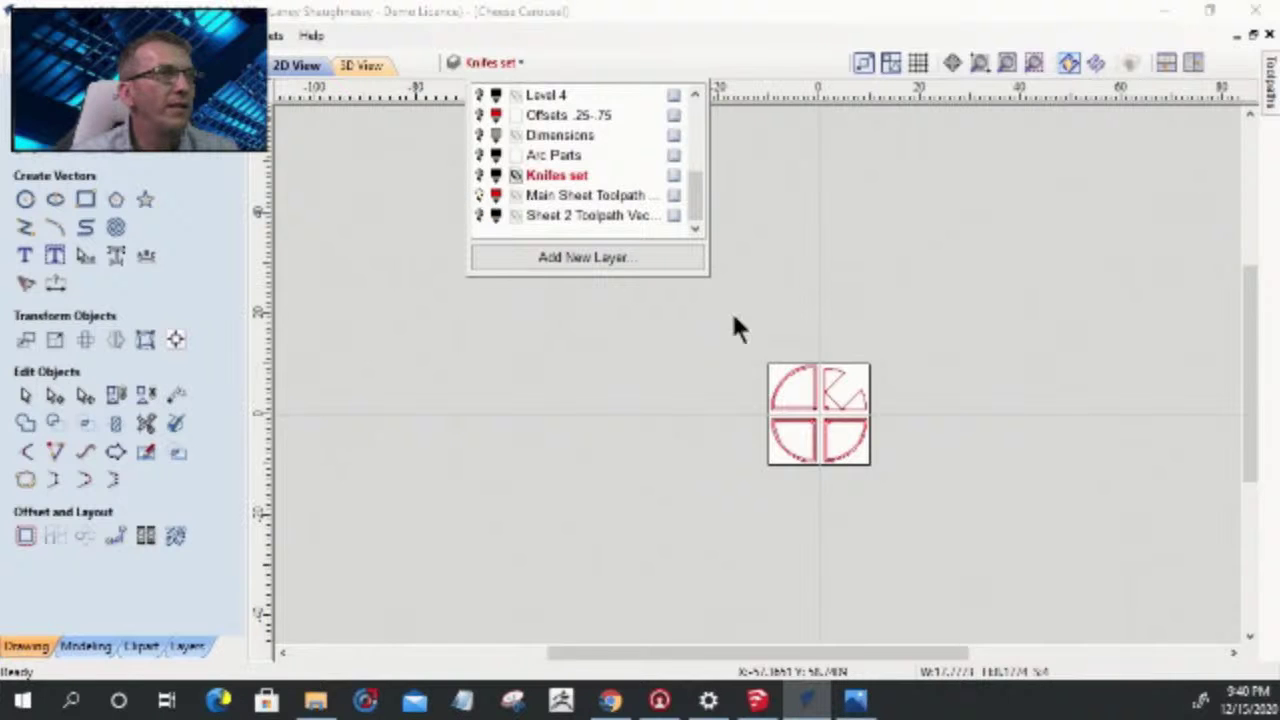
- Examine the quarter-circle pieces on the main sheet, especially the inner outline and pivot hole of the upper-left piece
scroll(814, 394, up, 3)
scroll(822, 420, down, 2)
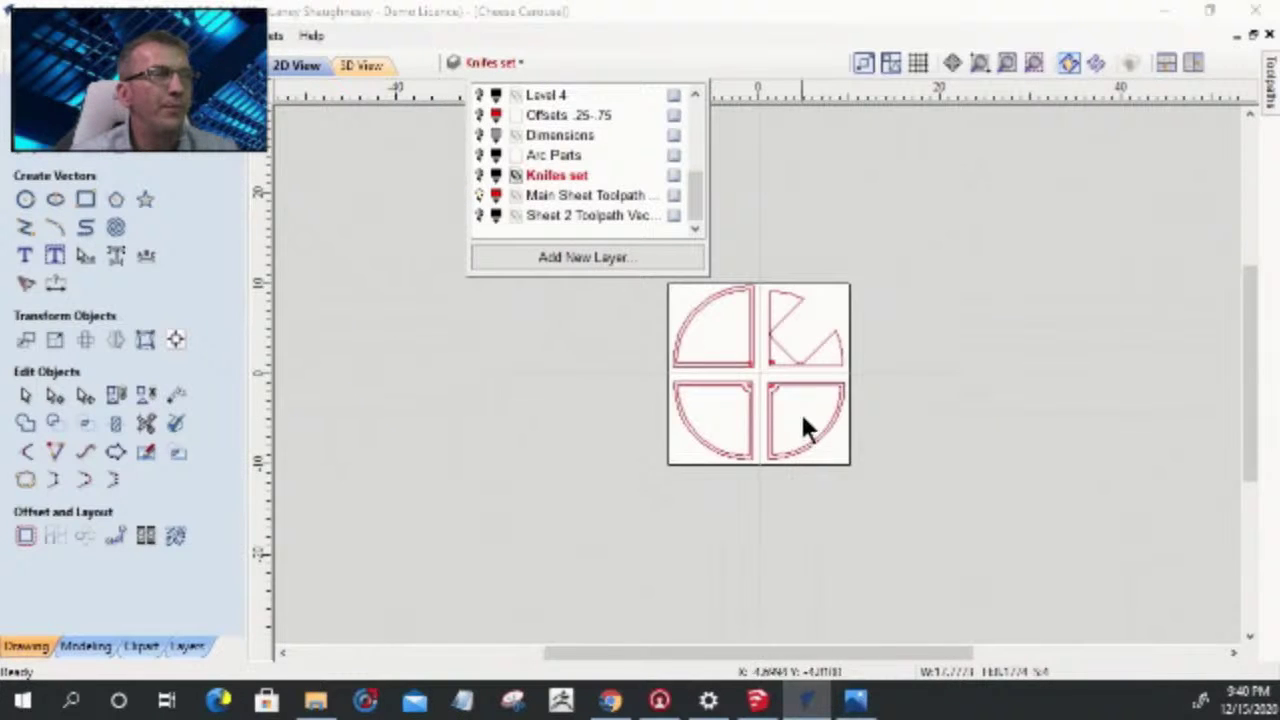
click(701, 304)
scroll(705, 330, up, 3)
scroll(608, 221, down, 2)
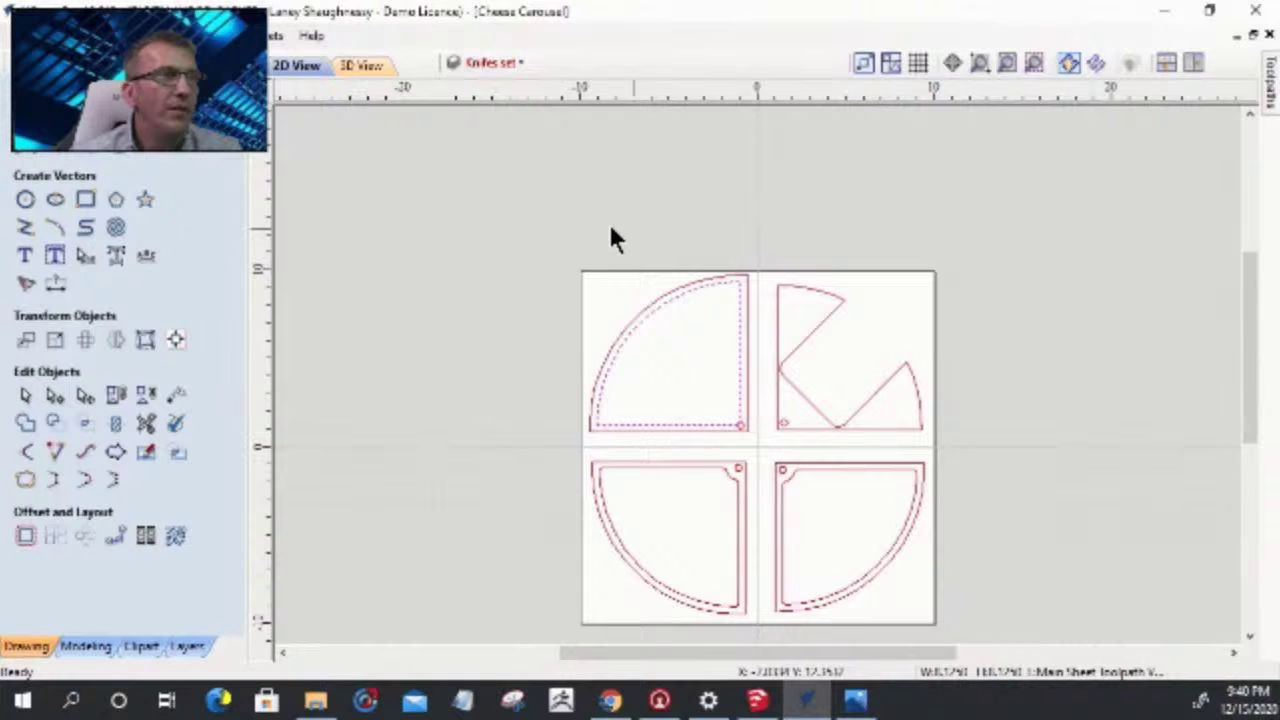
scroll(745, 440, up, 3)
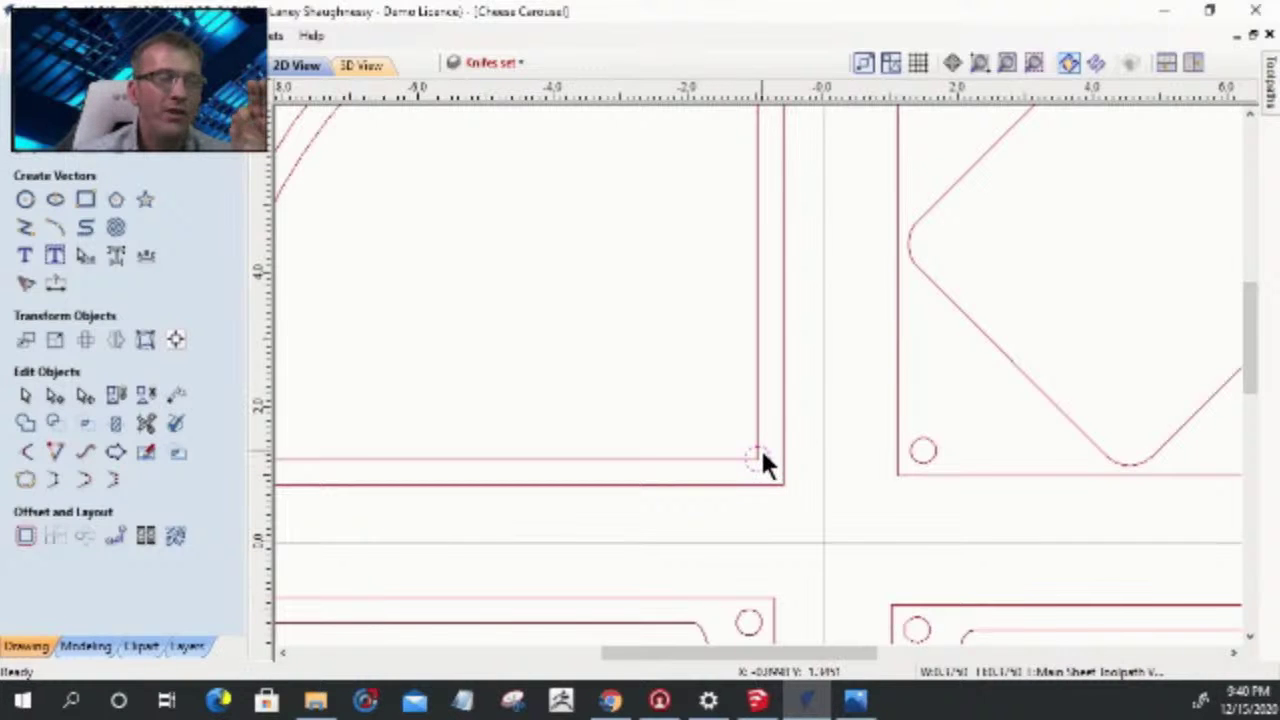
scroll(760, 446, down, 3)
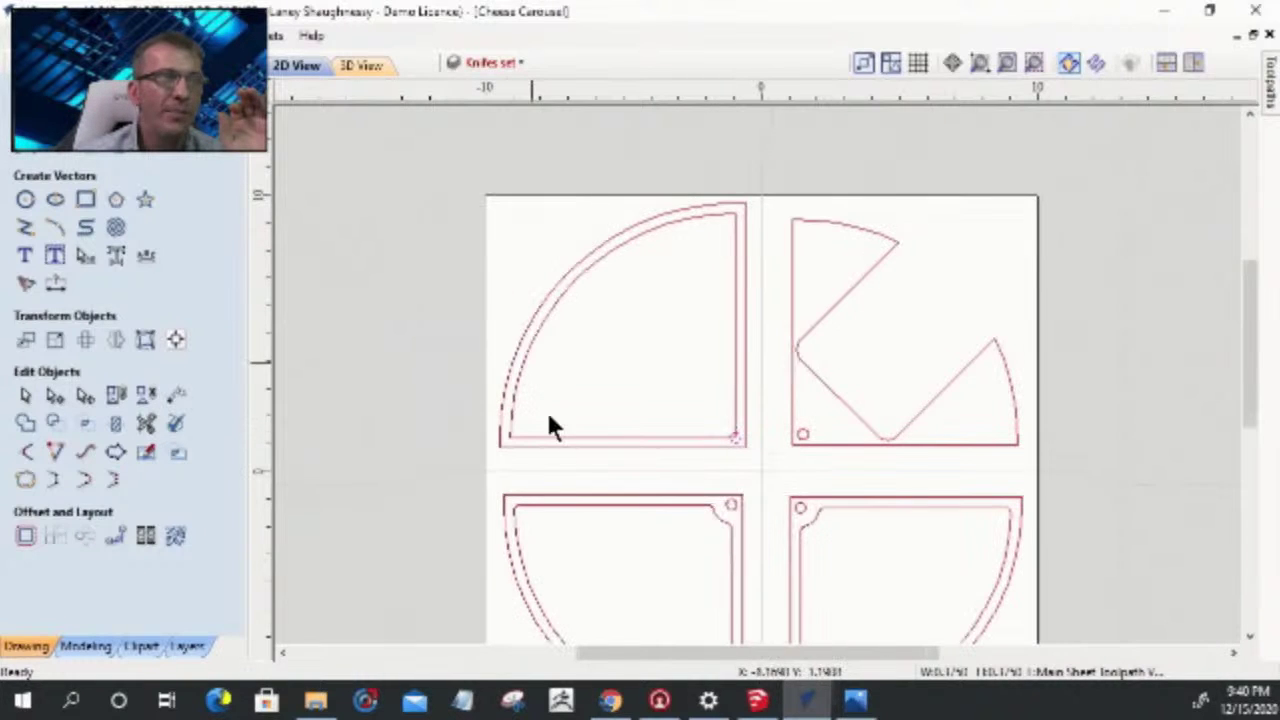
scroll(693, 490, up, 3)
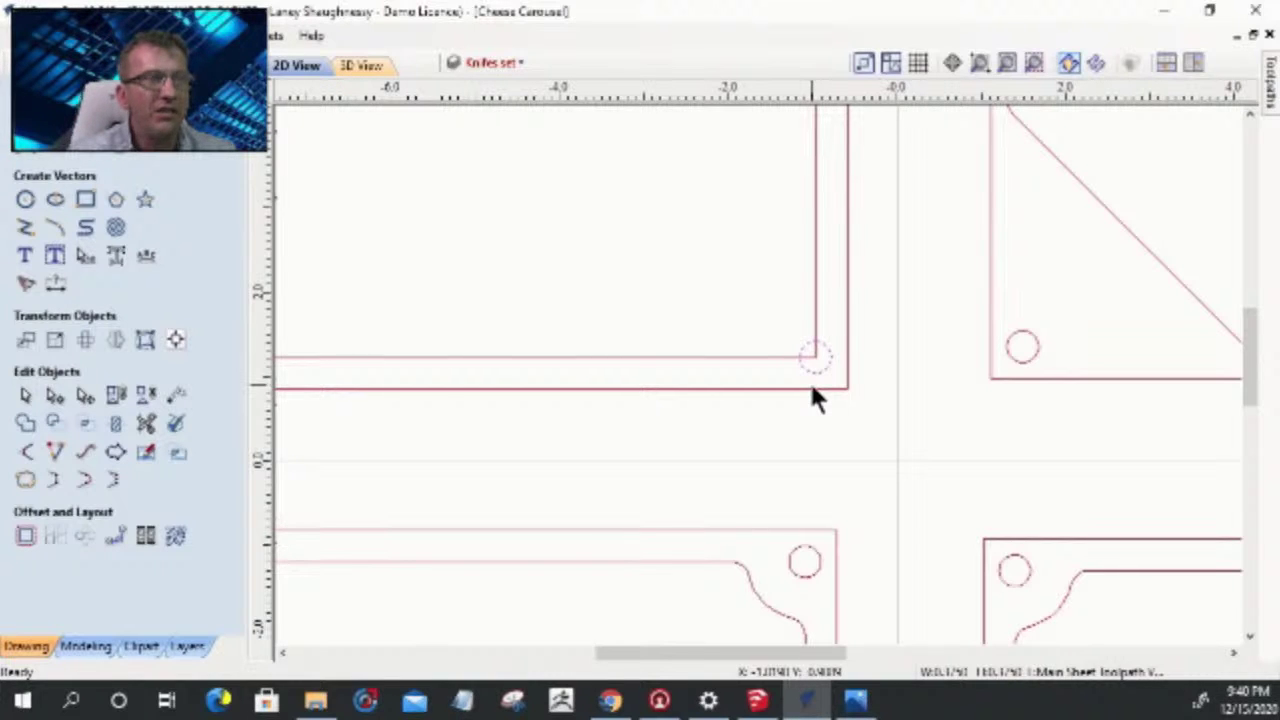
scroll(812, 395, down, 4)
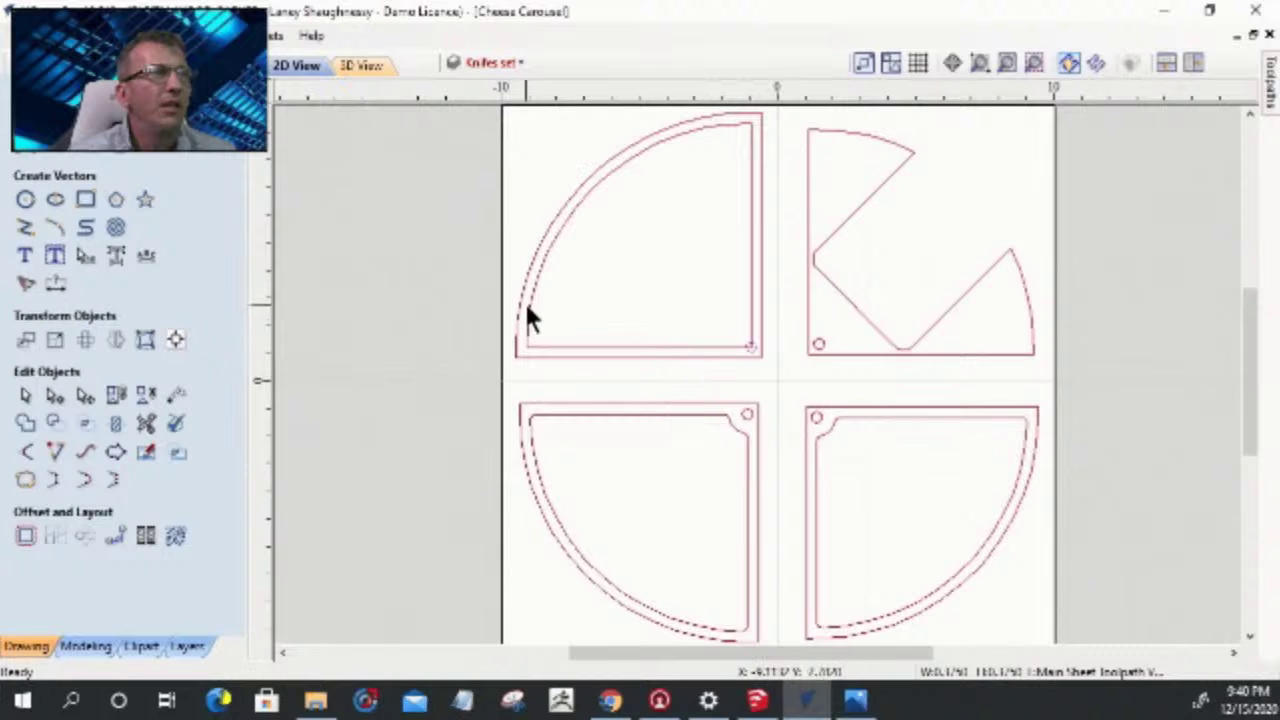
- Start a 2D Profile toolpath on the upper-left piece's inner quarter-circle outline with a cut depth of .1875 inches
click(563, 228)
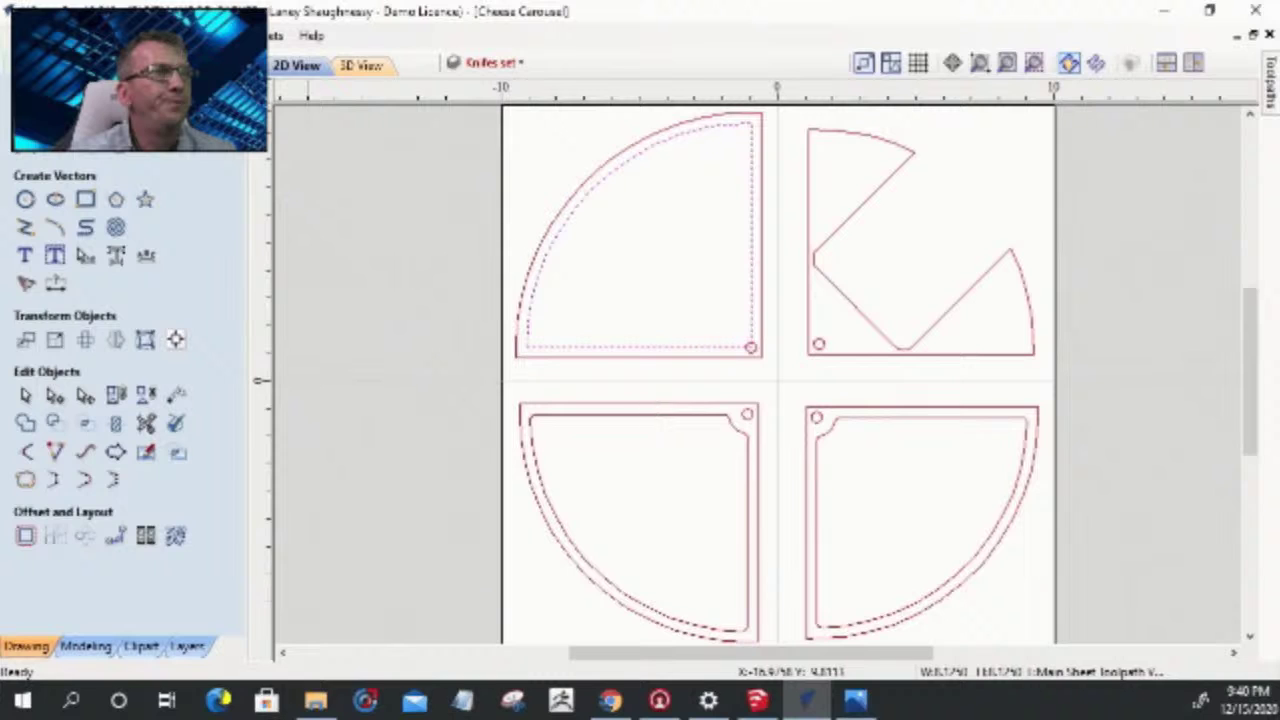
click(1270, 80)
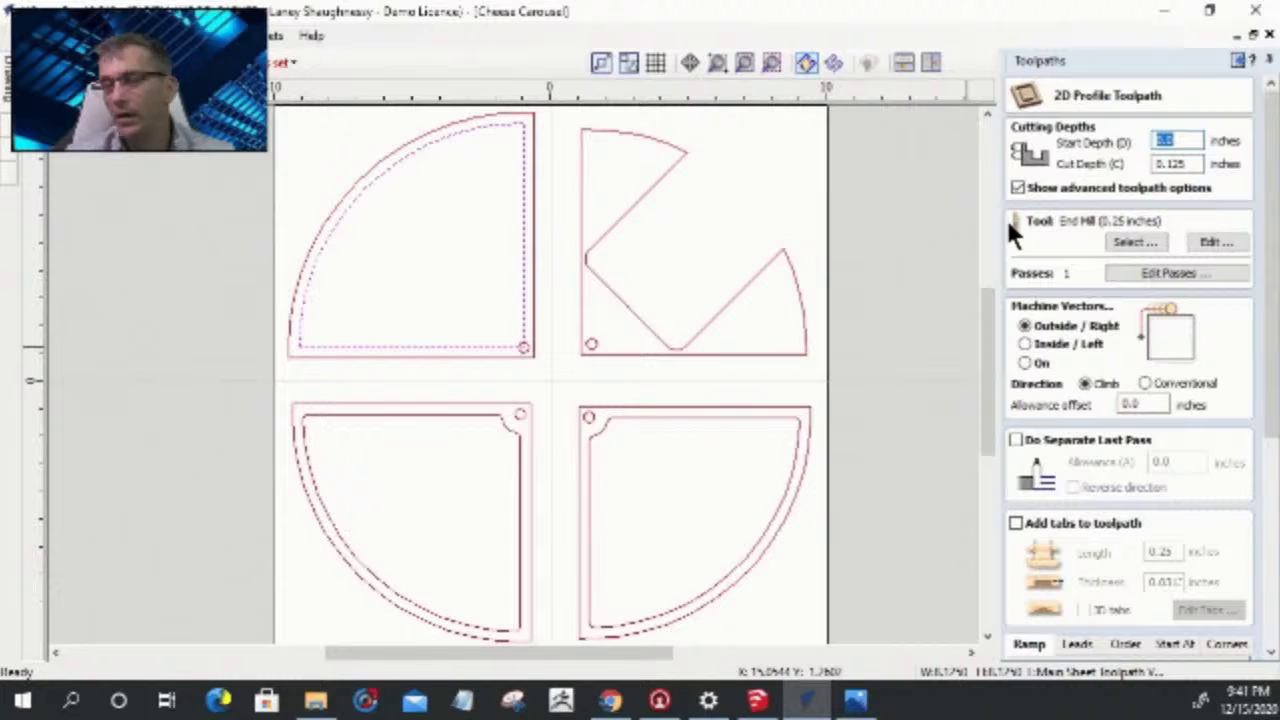
key(Tab)
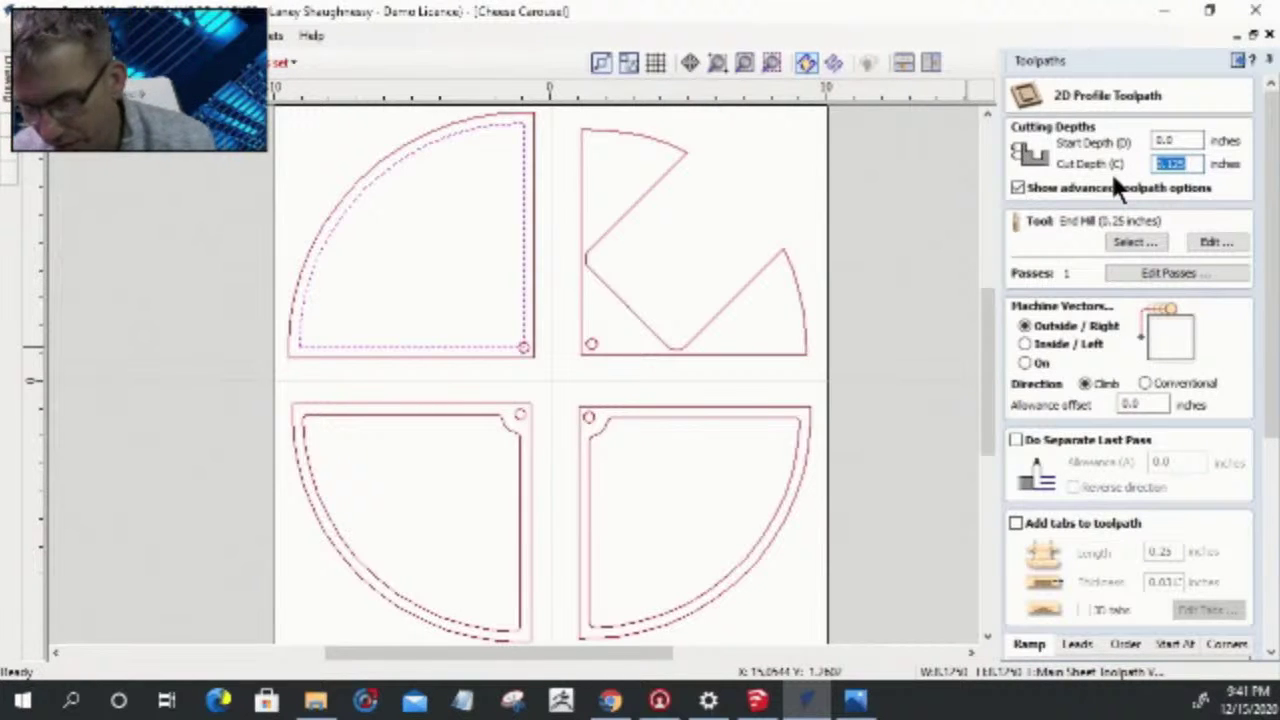
text(.1875)
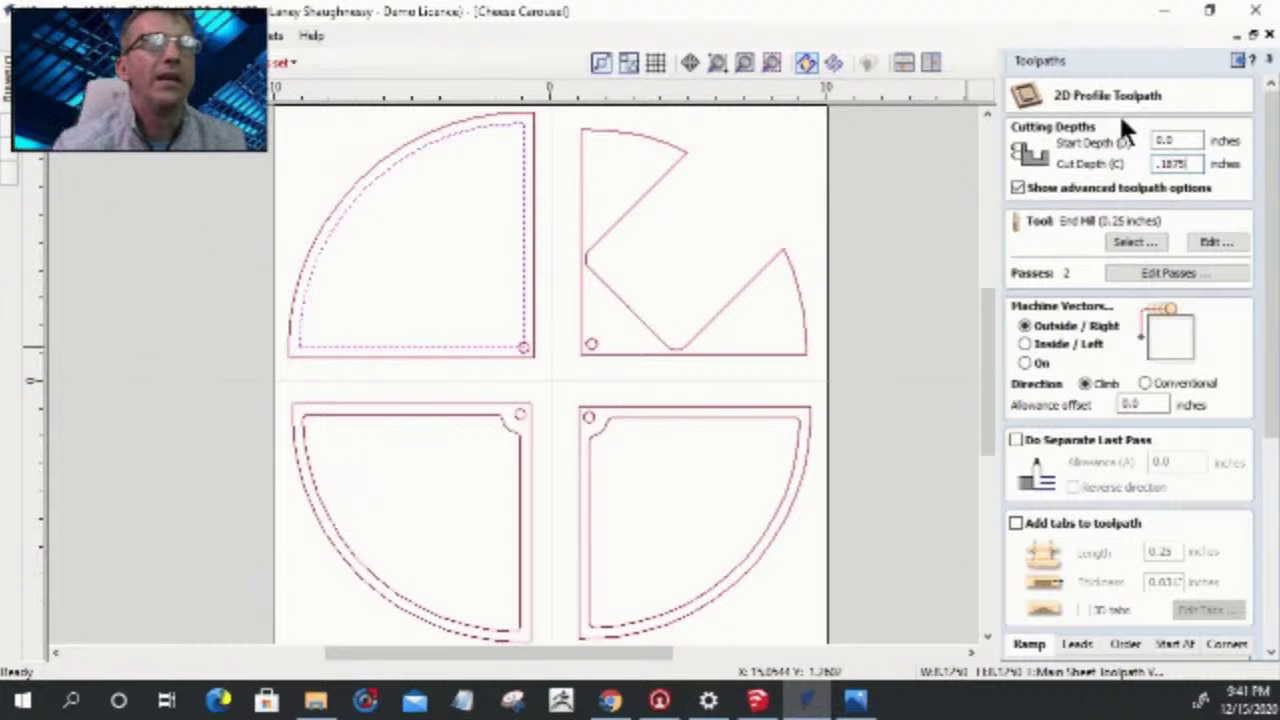
- Choose the .375 Rad Box Core Bit from the Form Tools group as the profile toolpath's tool
click(1136, 242)
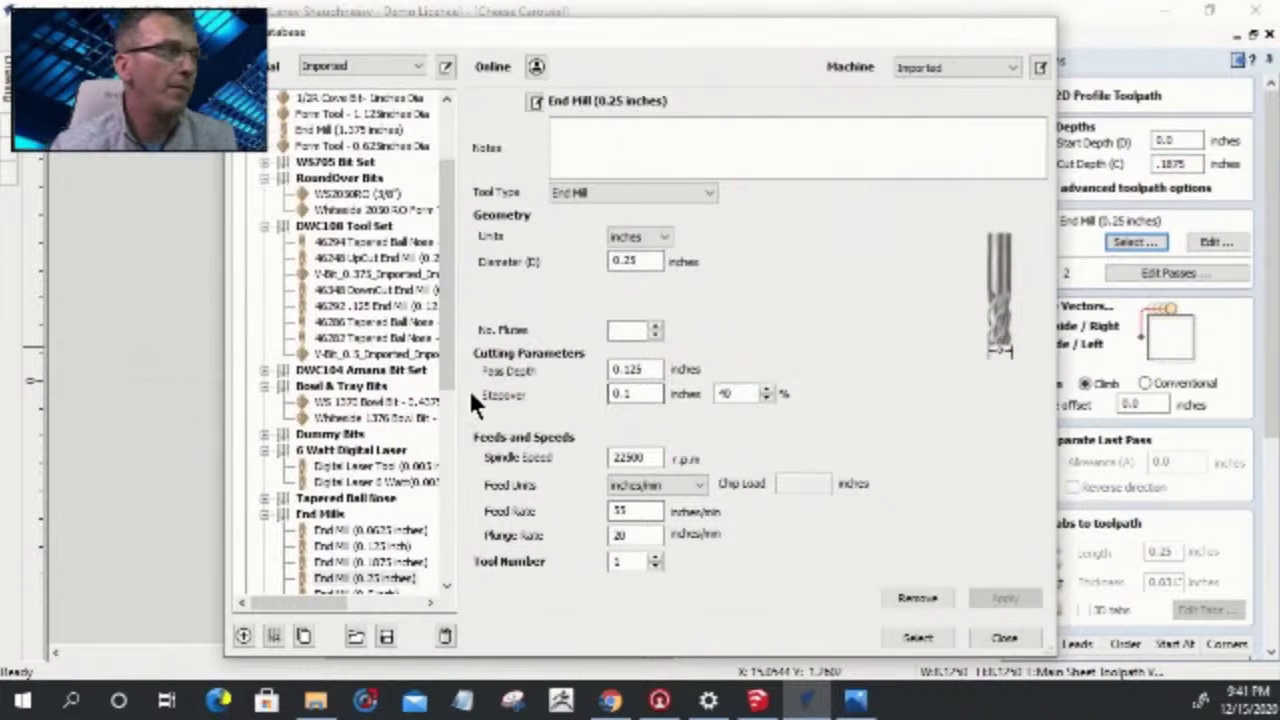
drag(446, 305, 446, 505)
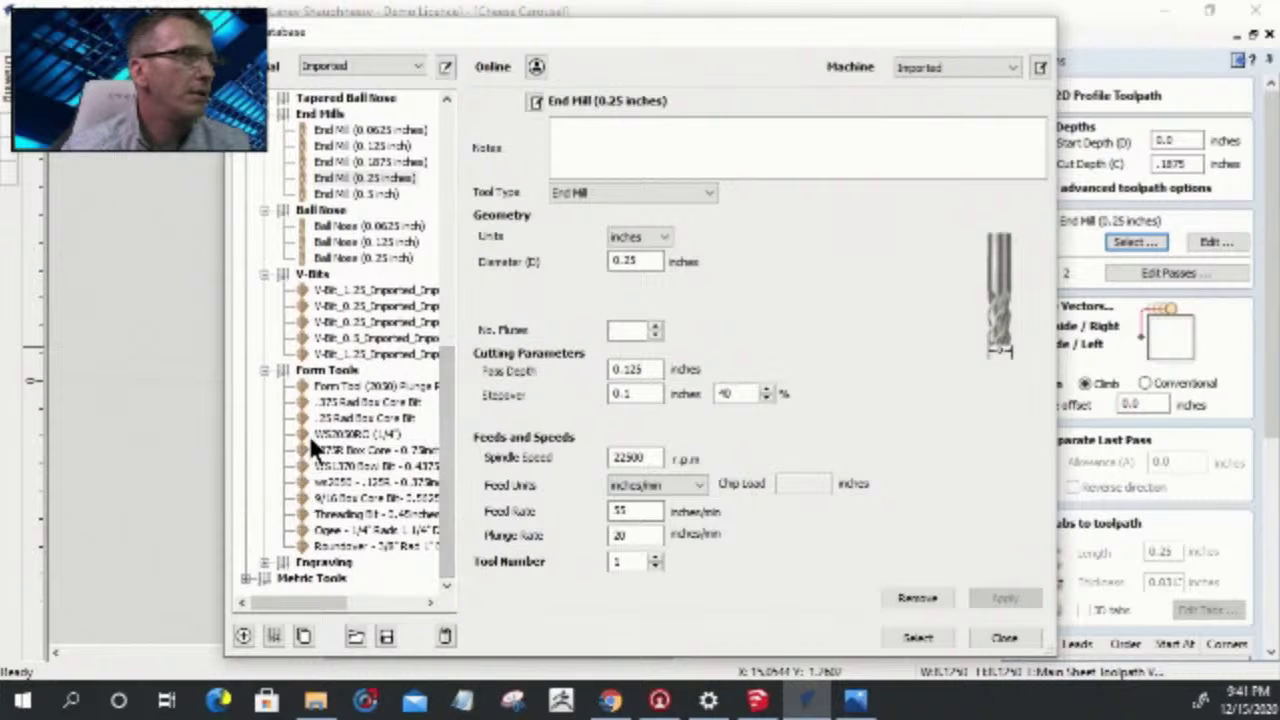
click(330, 402)
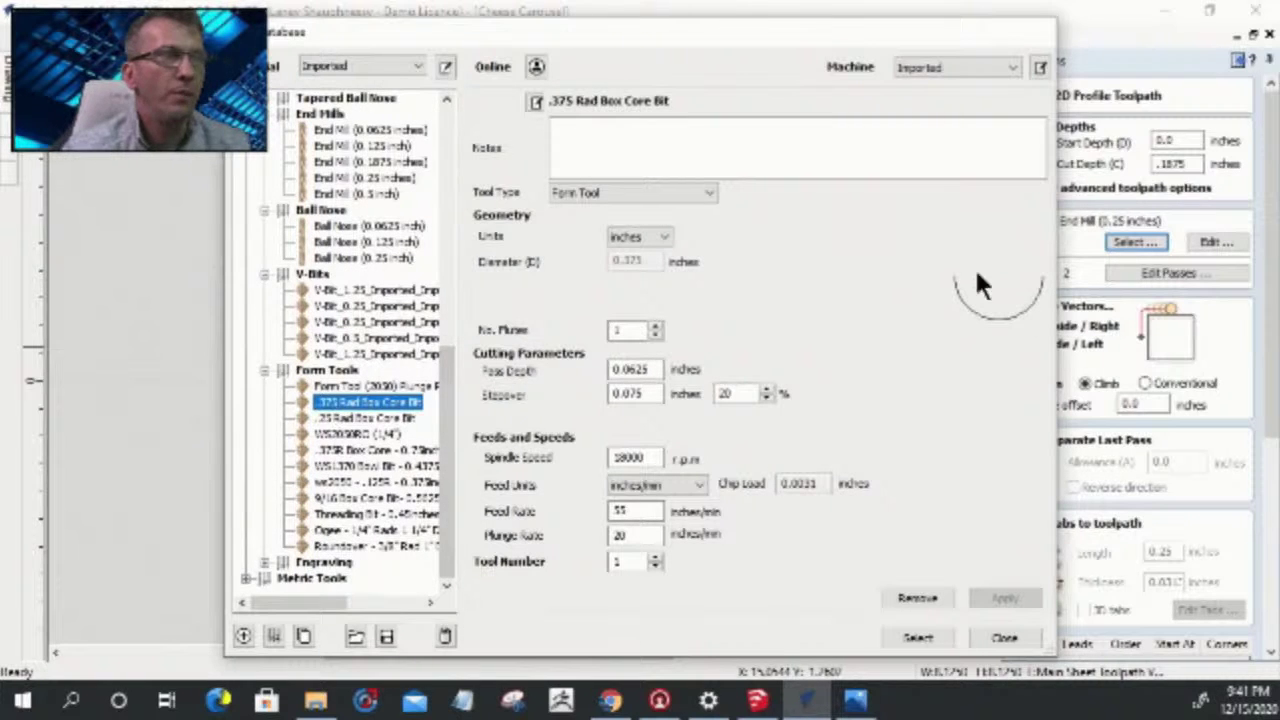
click(905, 638)
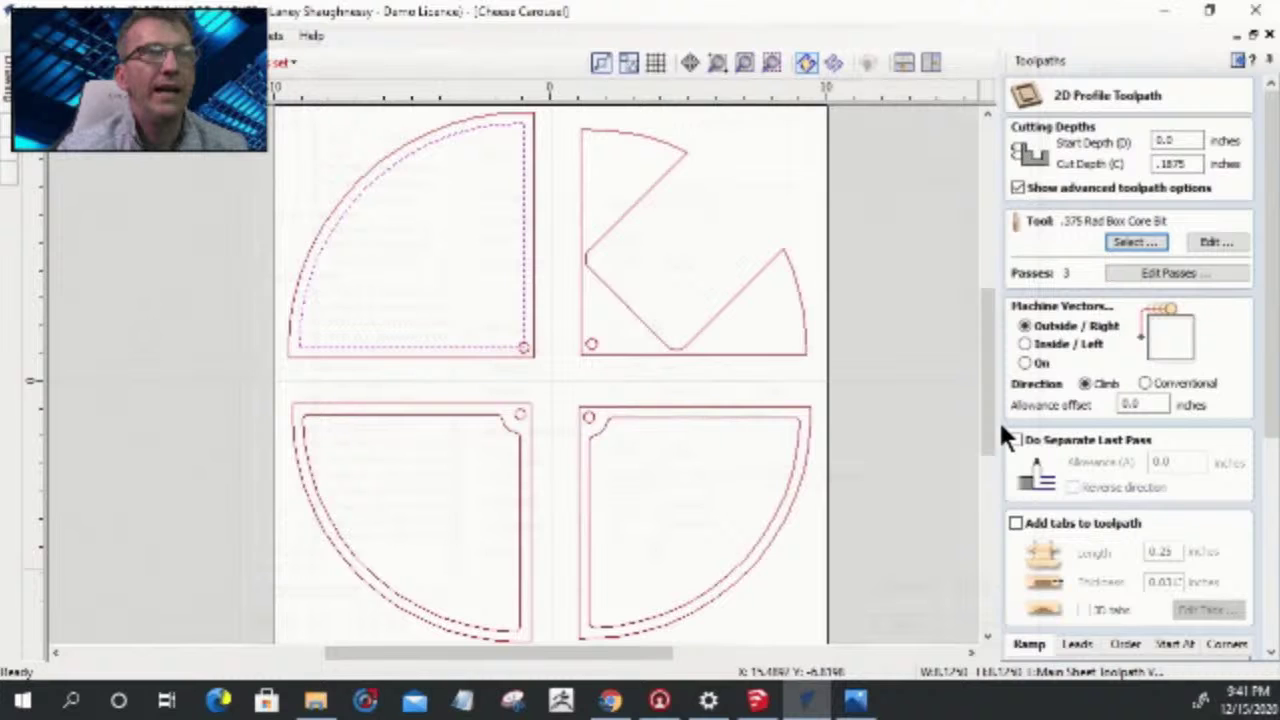
- Name the profile toolpath TopPieceJuiceGroove_.375BCBit, then calculate and simulate it
scroll(1050, 440, down, 5)
drag(1116, 615, 1024, 610)
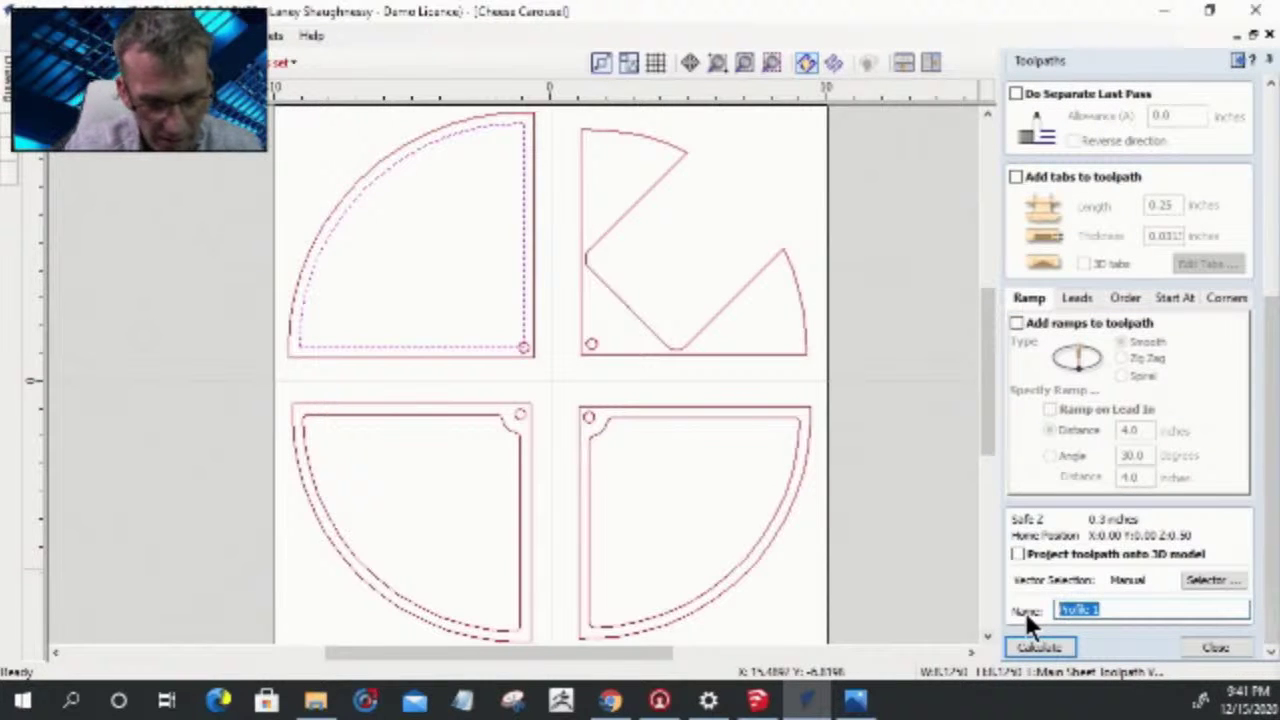
text(T)
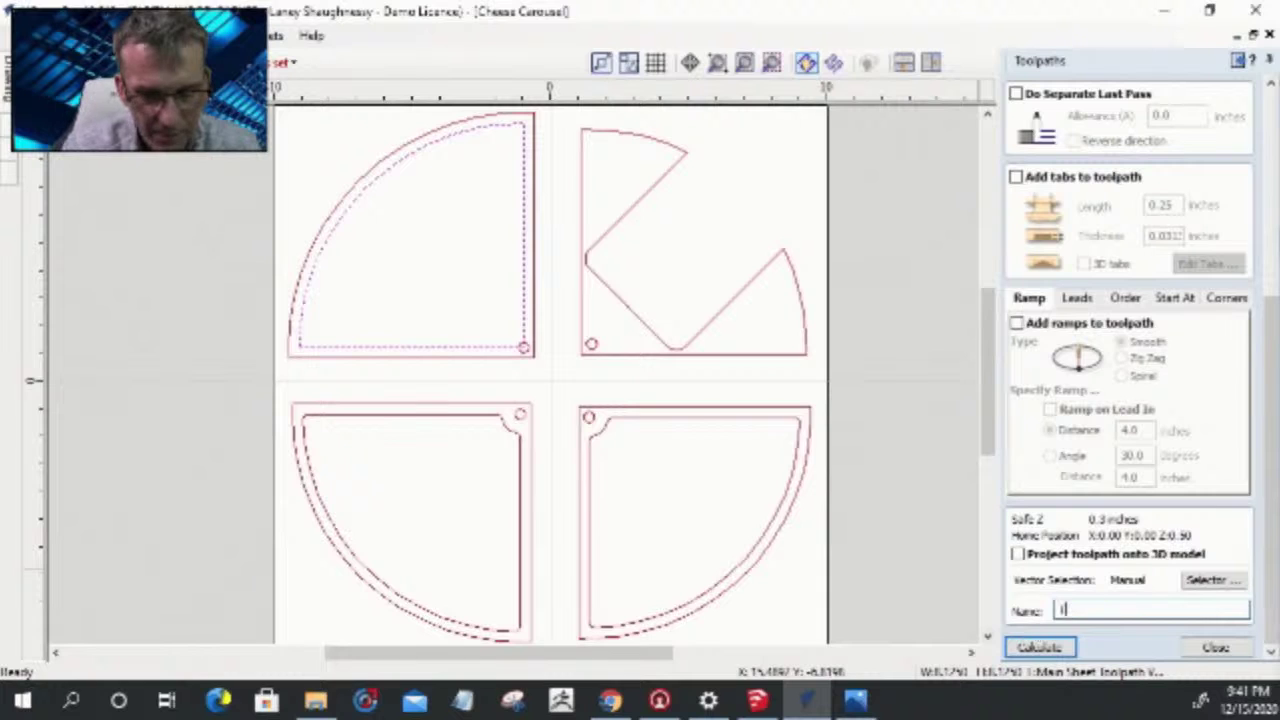
text(opPock)
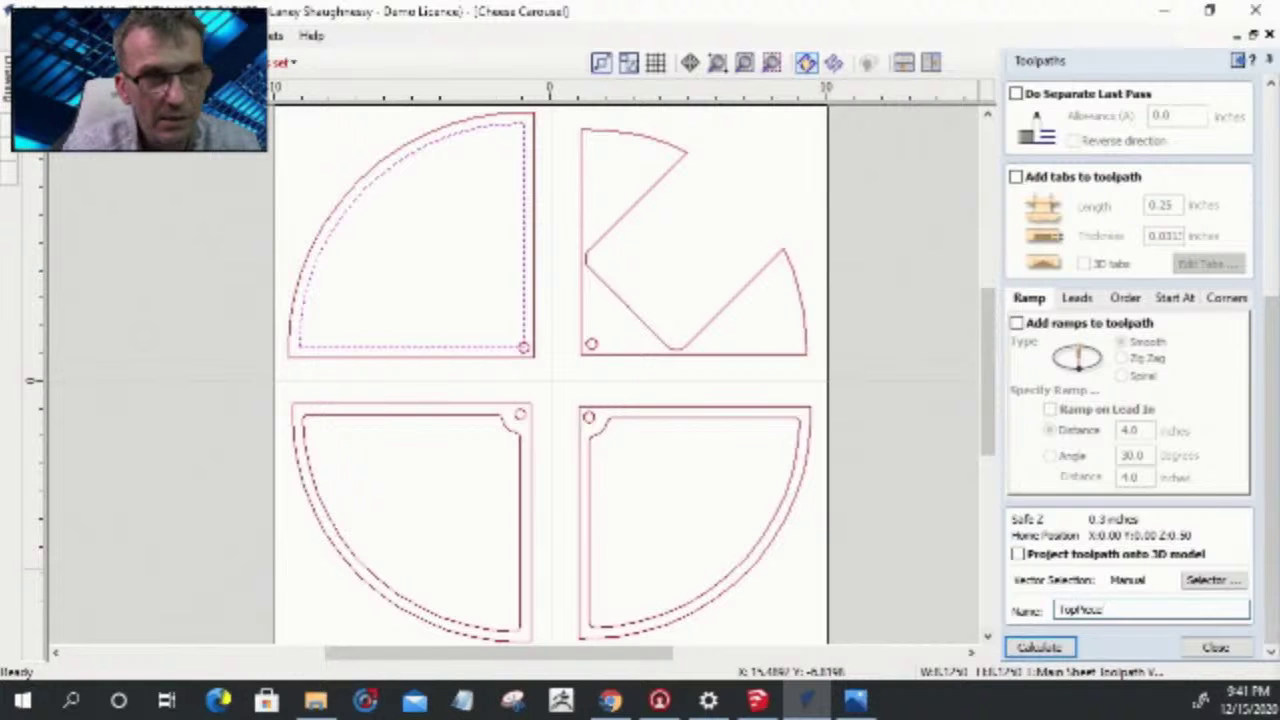
text(etJuice)
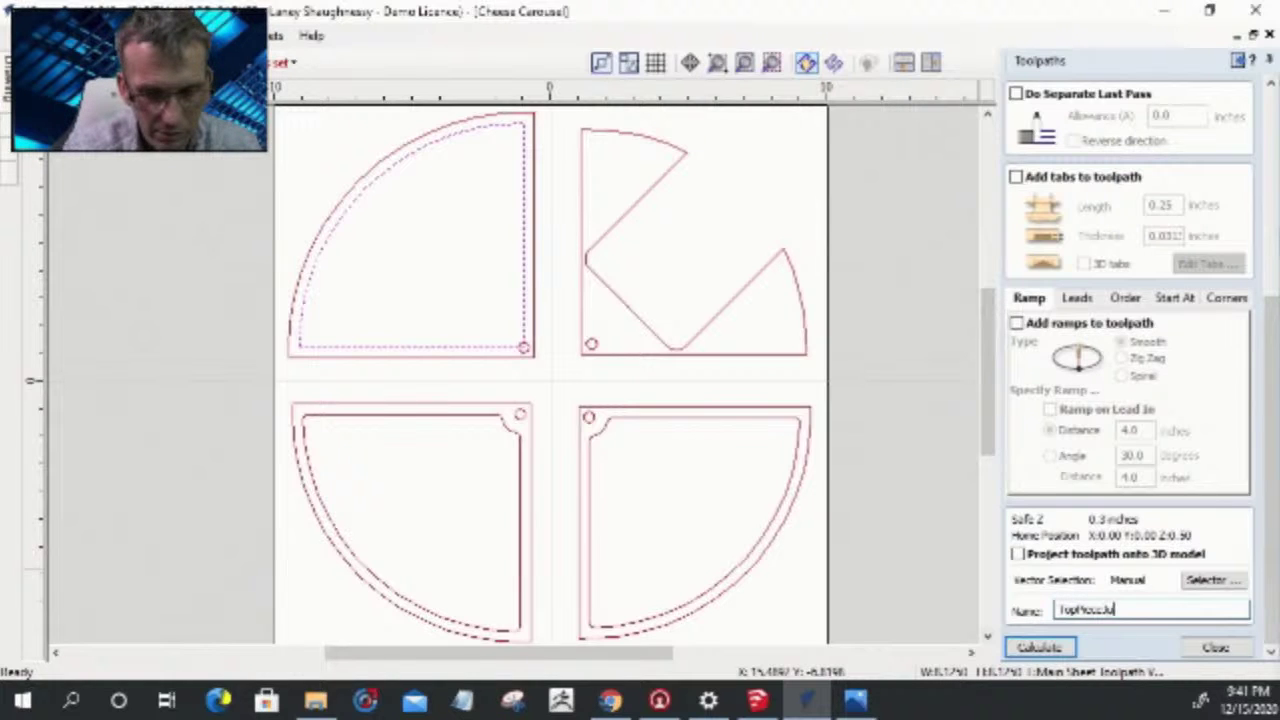
text(Groove_)
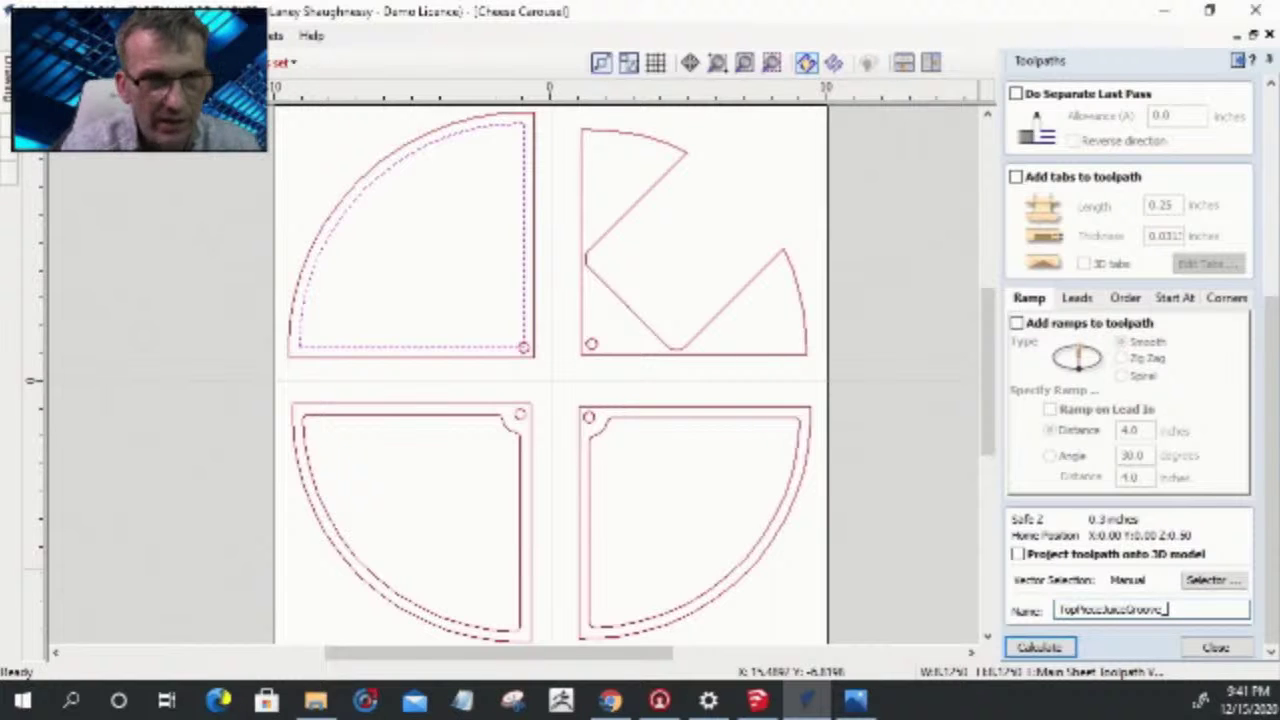
text(.37)
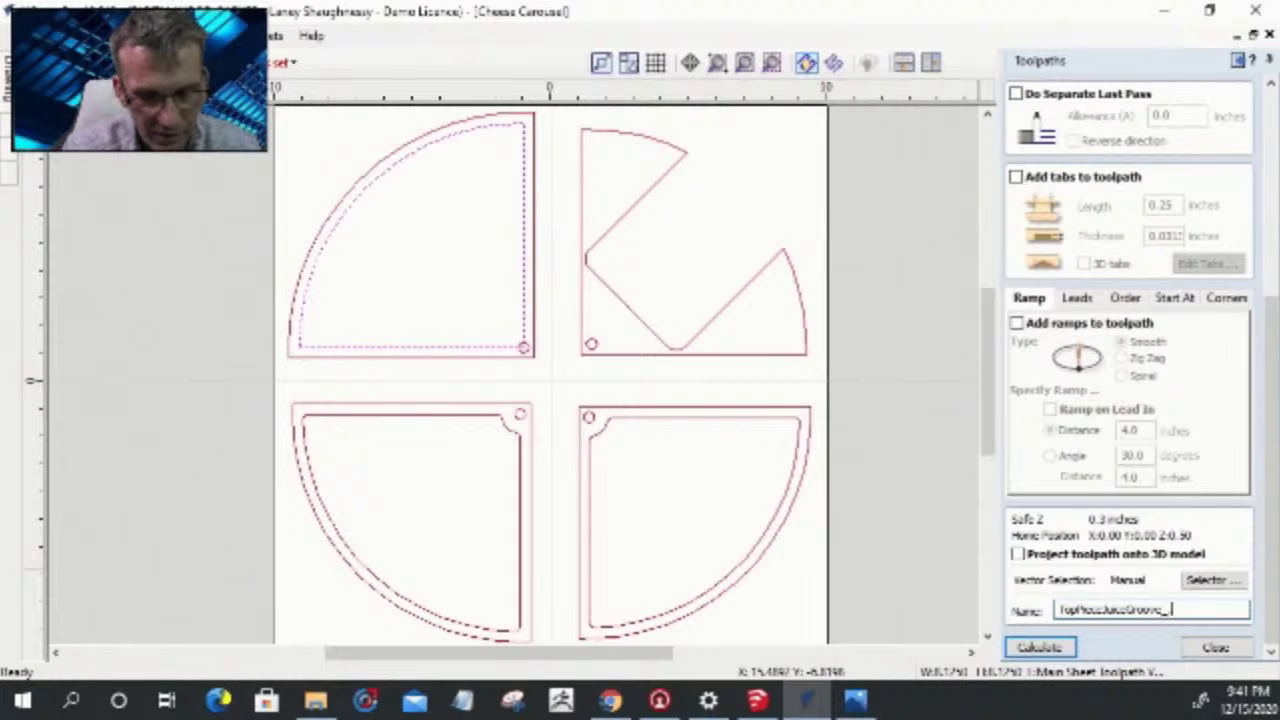
text(5)
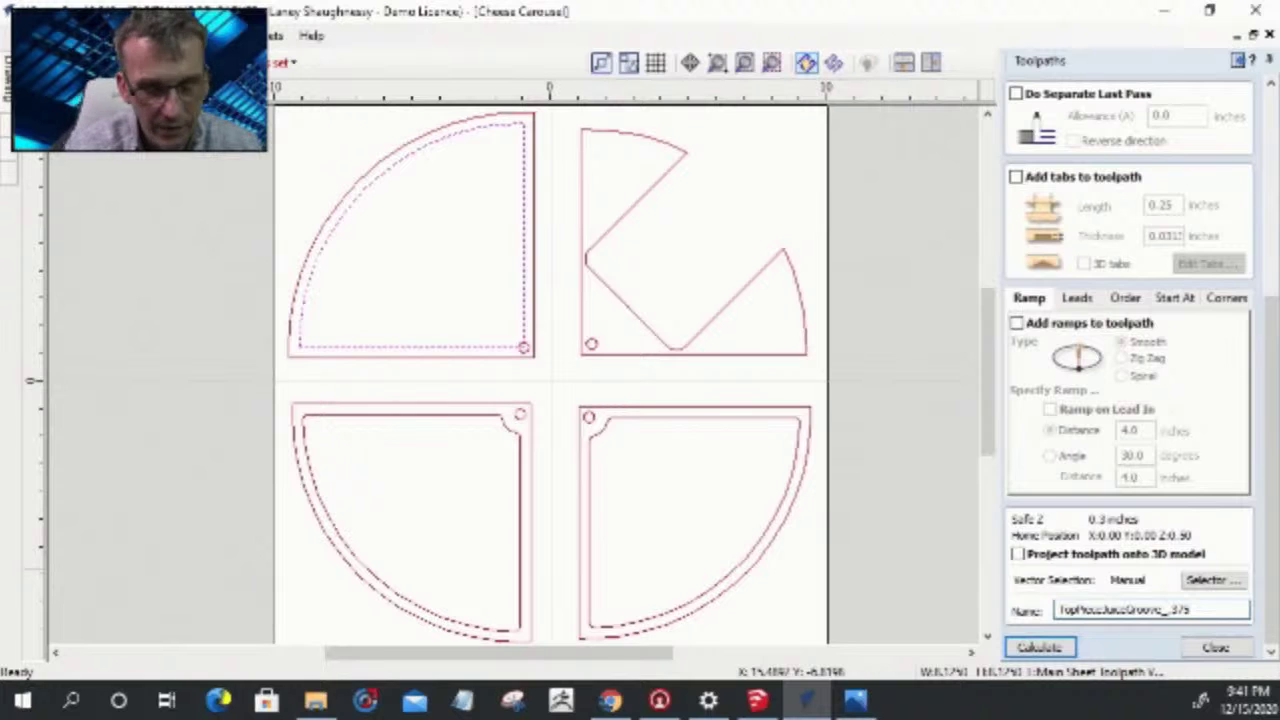
text(BCB)
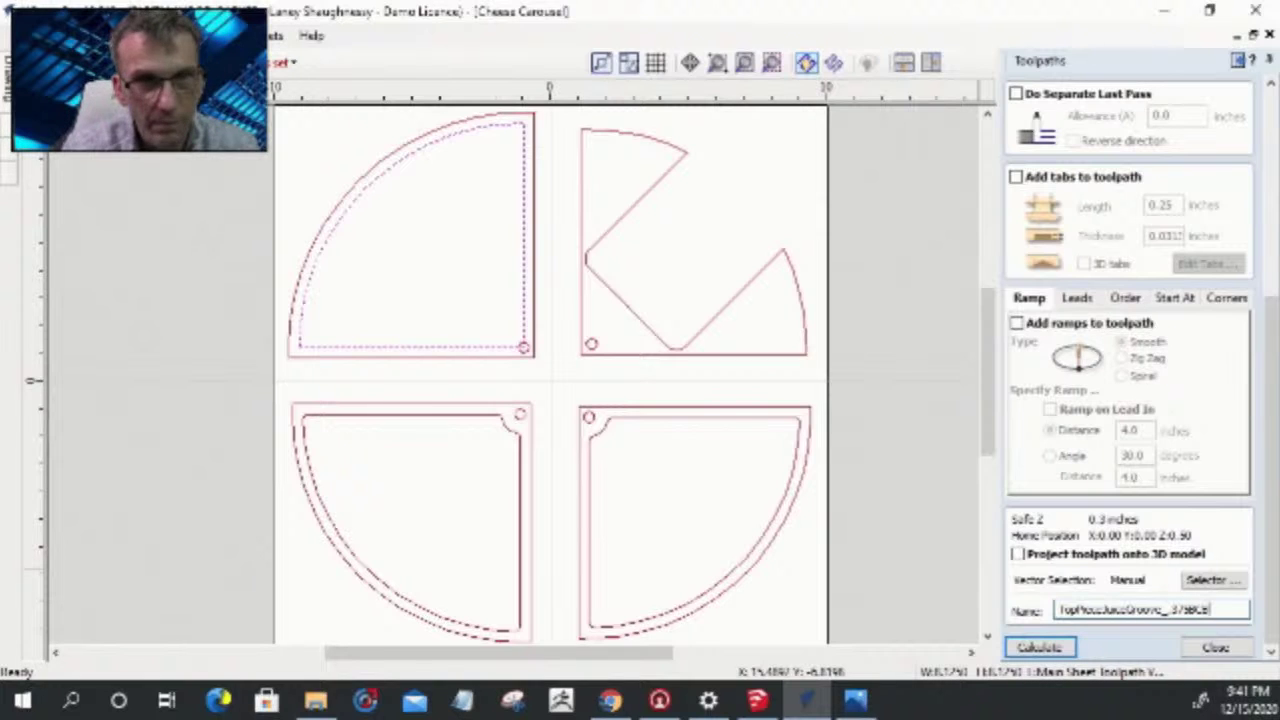
text(o)
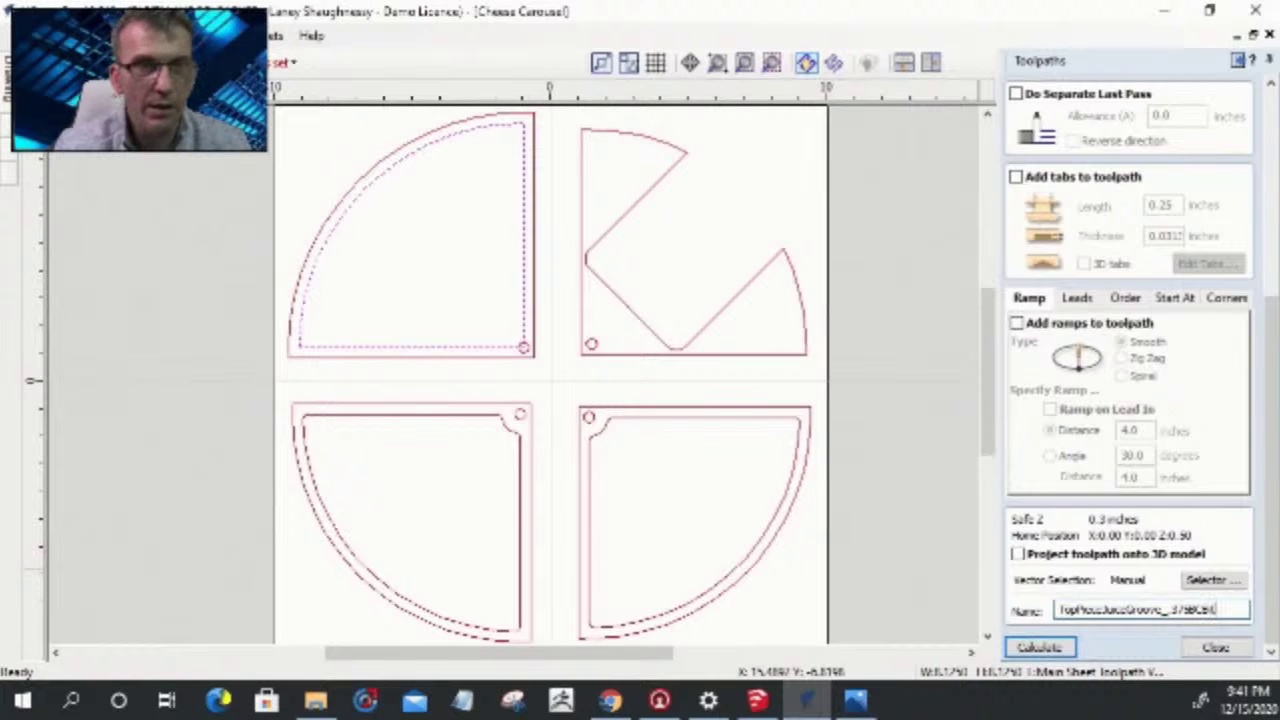
click(1028, 648)
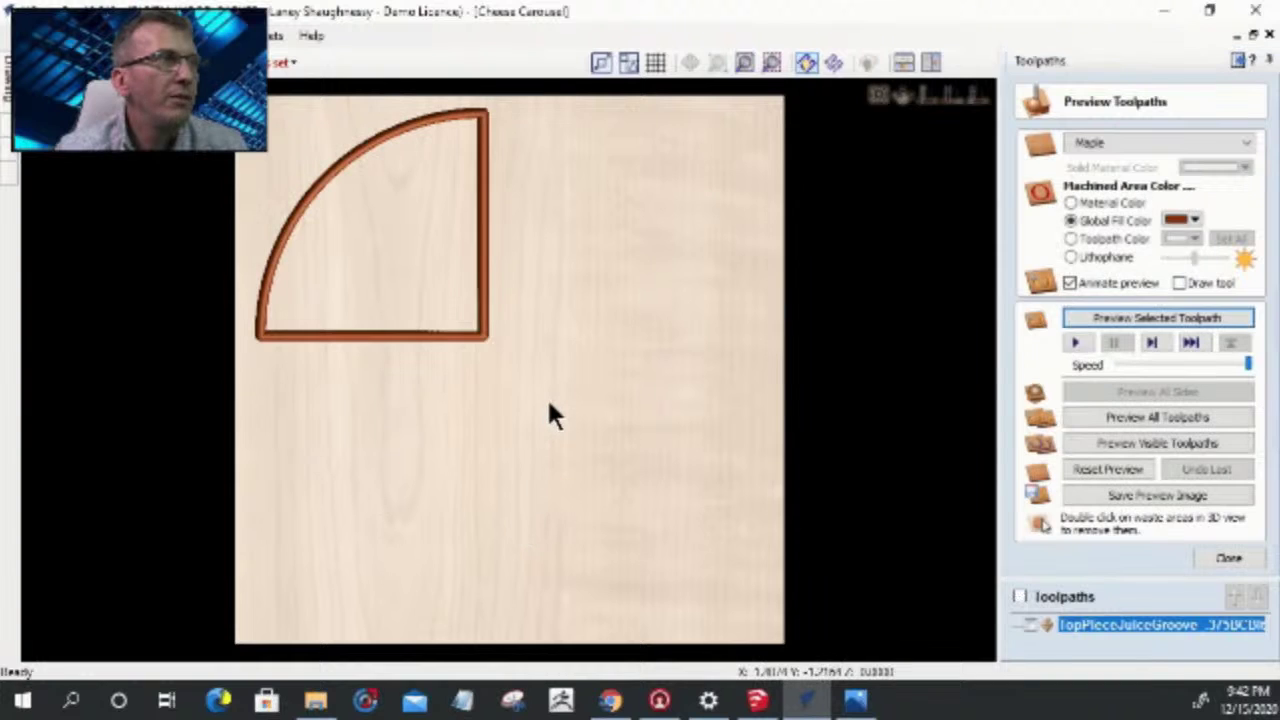
- Examine the simulated juice groove on the upper-left piece up close in 3D, then return to the 2D view
drag(508, 475, 614, 349)
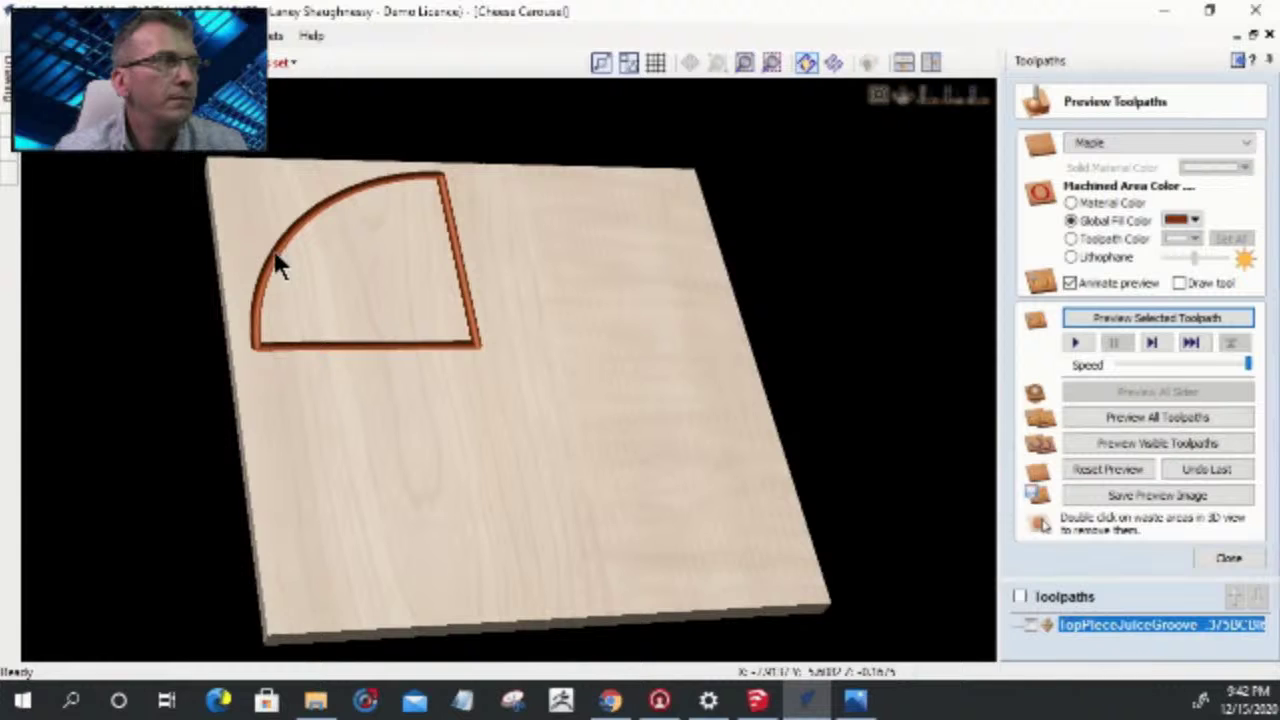
scroll(278, 265, up, 3)
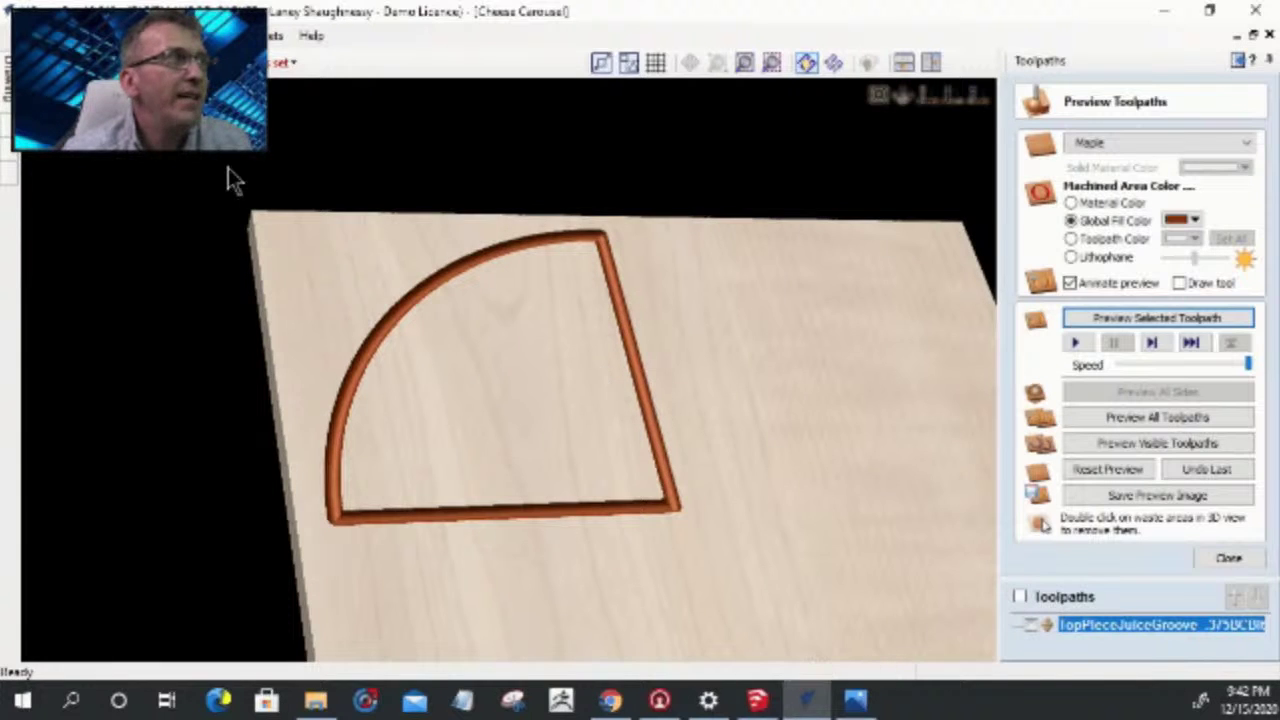
key(F2)
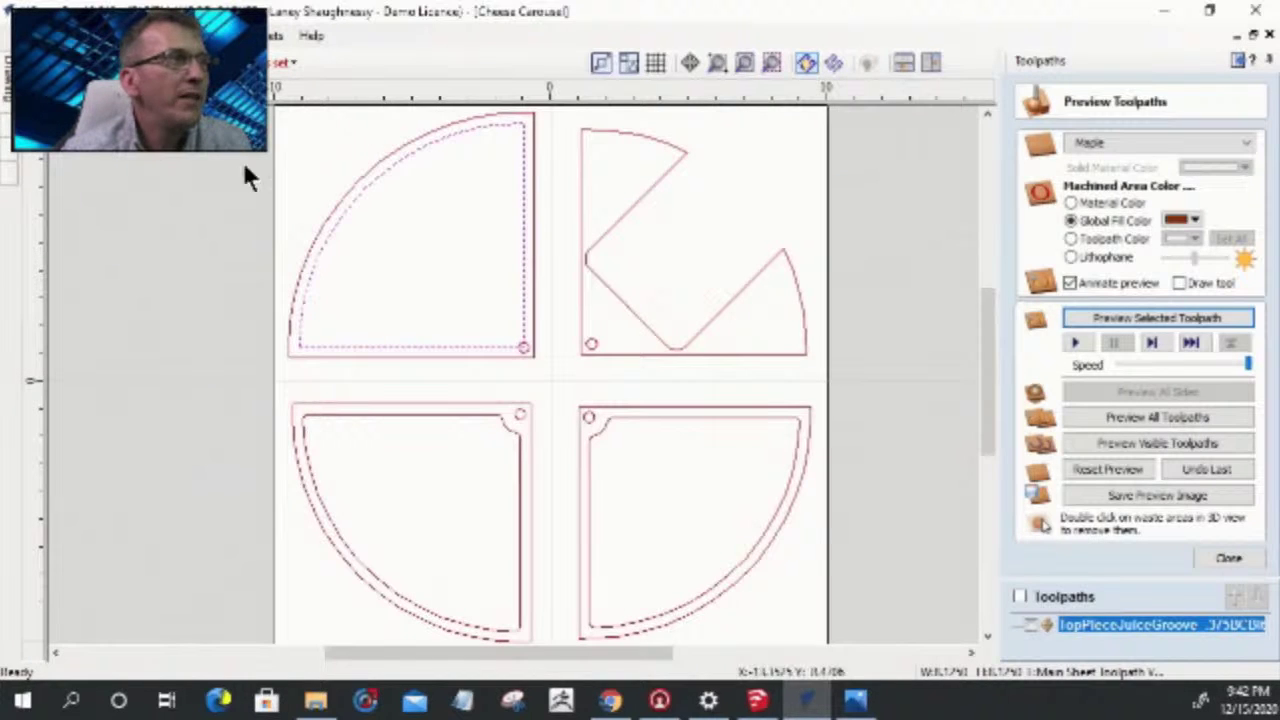
- Show the juice groove toolpath as a solid tool-width band in 2D and examine its corners and pivot hole
click(1030, 622)
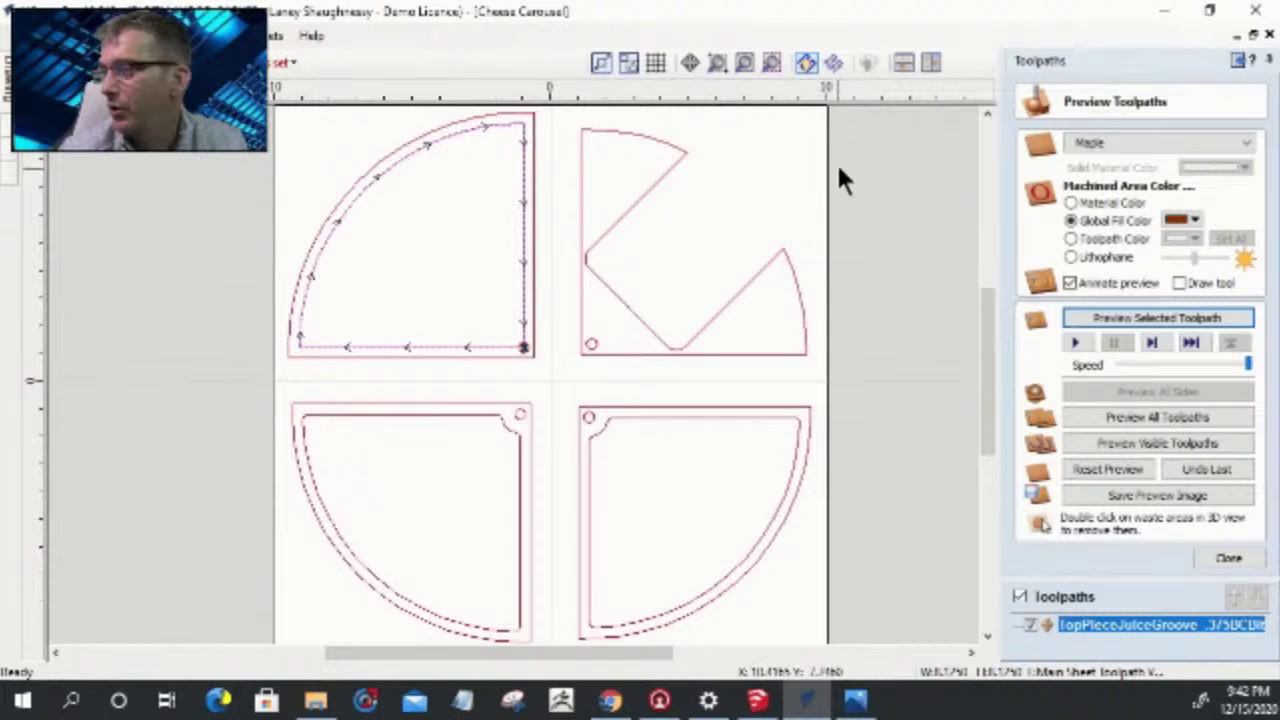
click(833, 62)
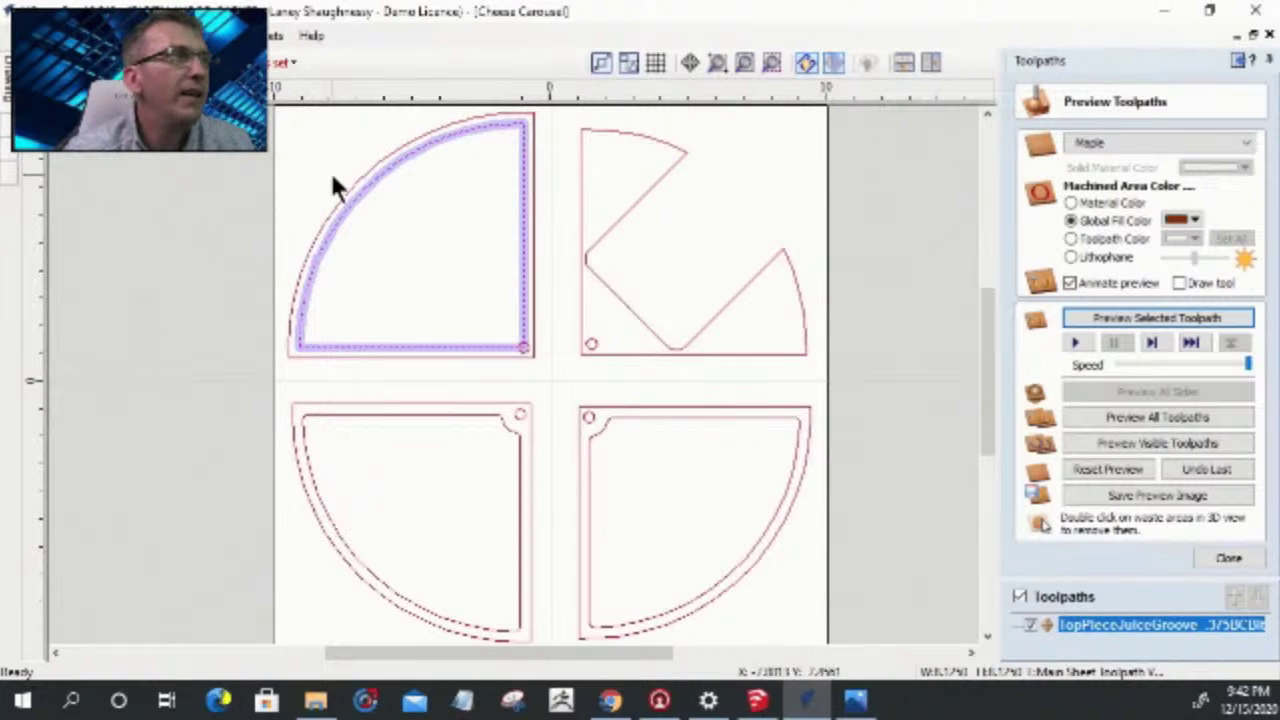
scroll(325, 183, up, 3)
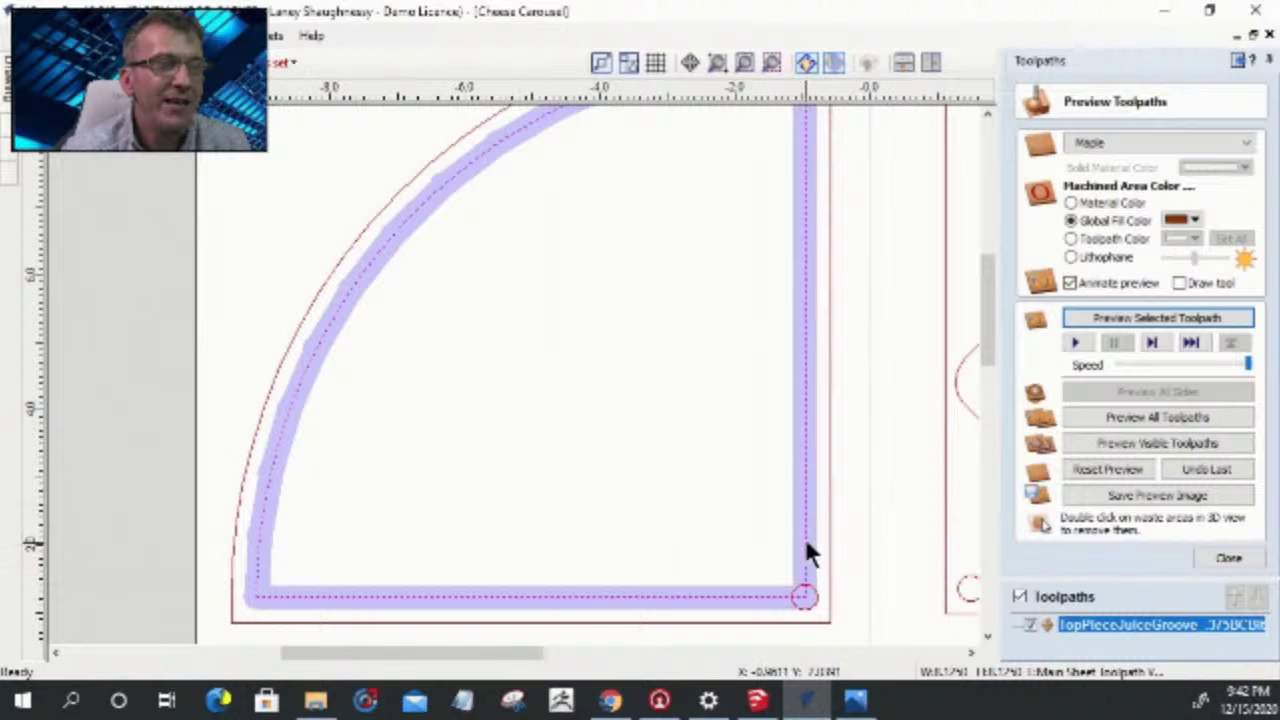
scroll(801, 516, down, 3)
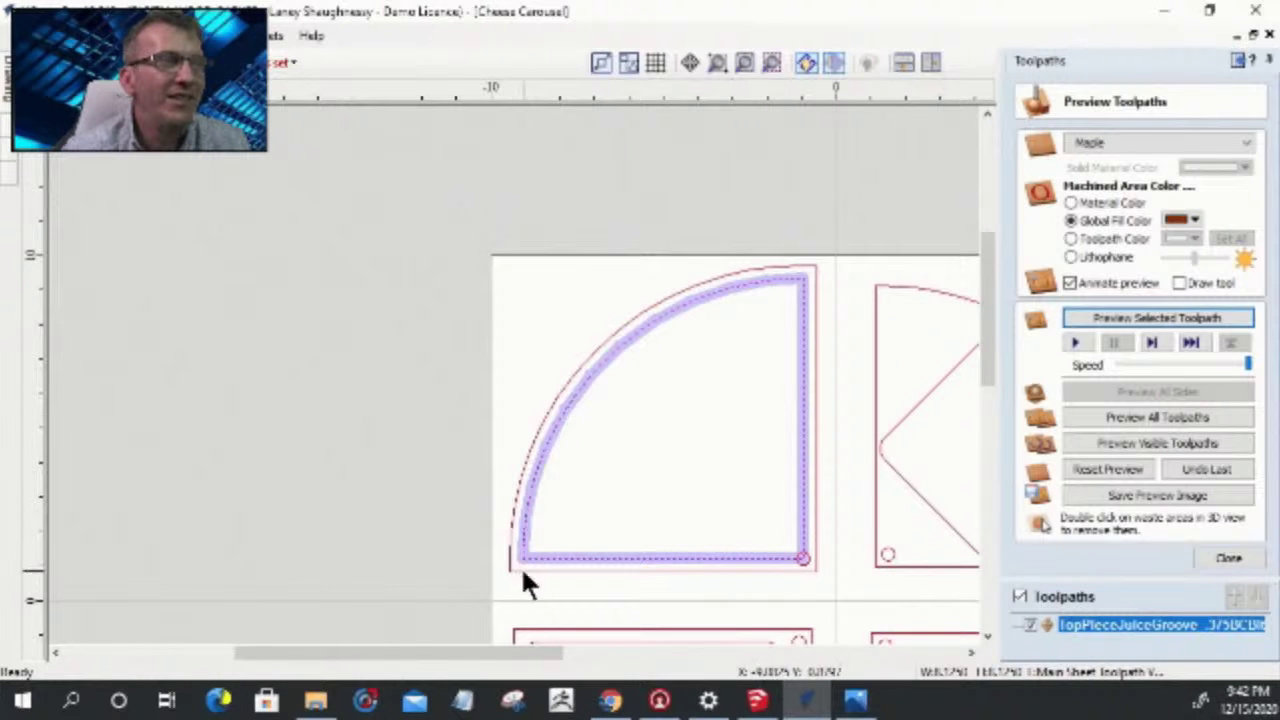
scroll(537, 514, down, 2)
scroll(543, 514, up, 3)
scroll(543, 514, down, 4)
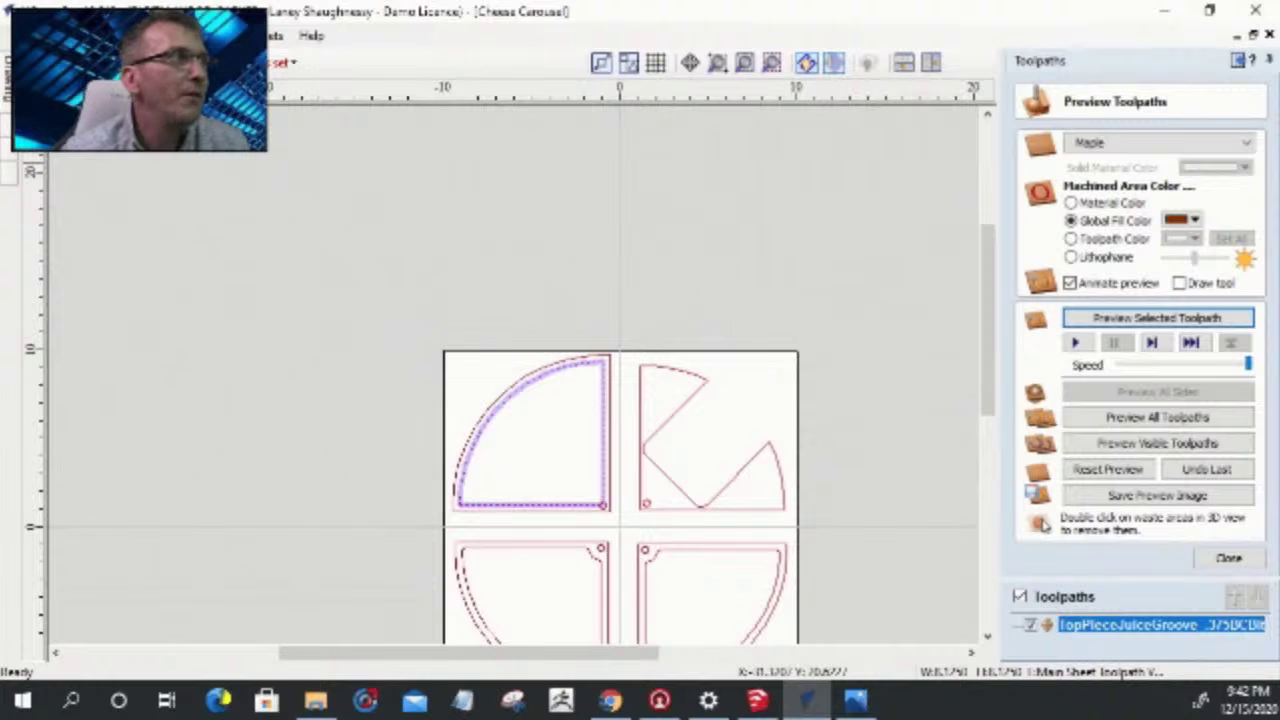
- Hide the toolpath lines in the 3D view and inspect the simulated groove from another angle
key(F3)
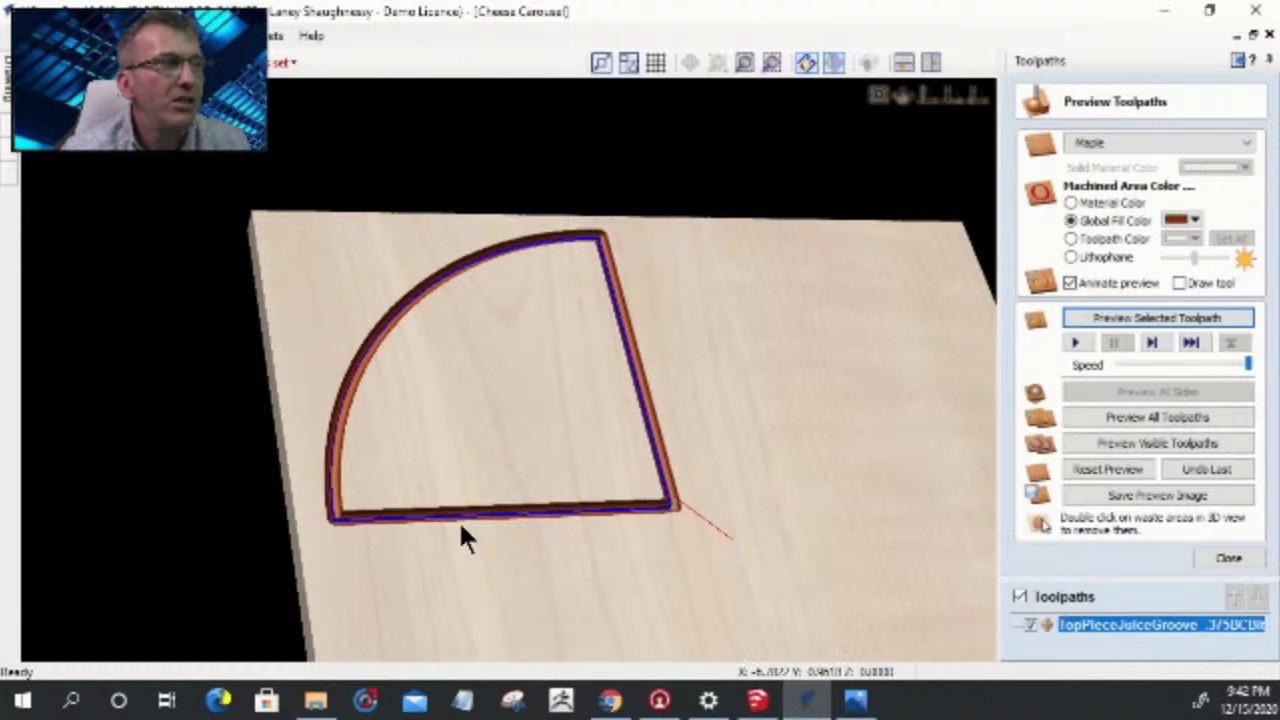
click(1029, 624)
drag(471, 580, 432, 590)
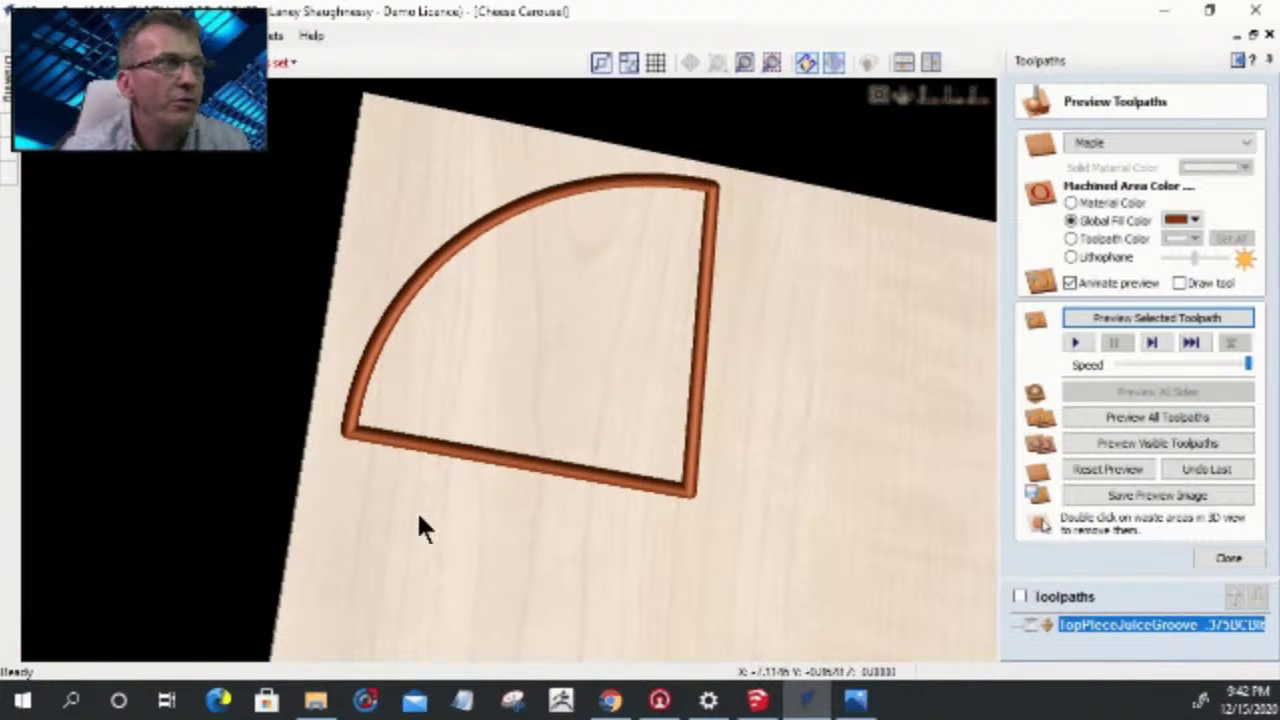
- Try to ungroup the lower-left quarter-circle piece on the main sheet in the 2D view
key(F2)
scroll(623, 300, down, 3)
scroll(623, 300, up, 5)
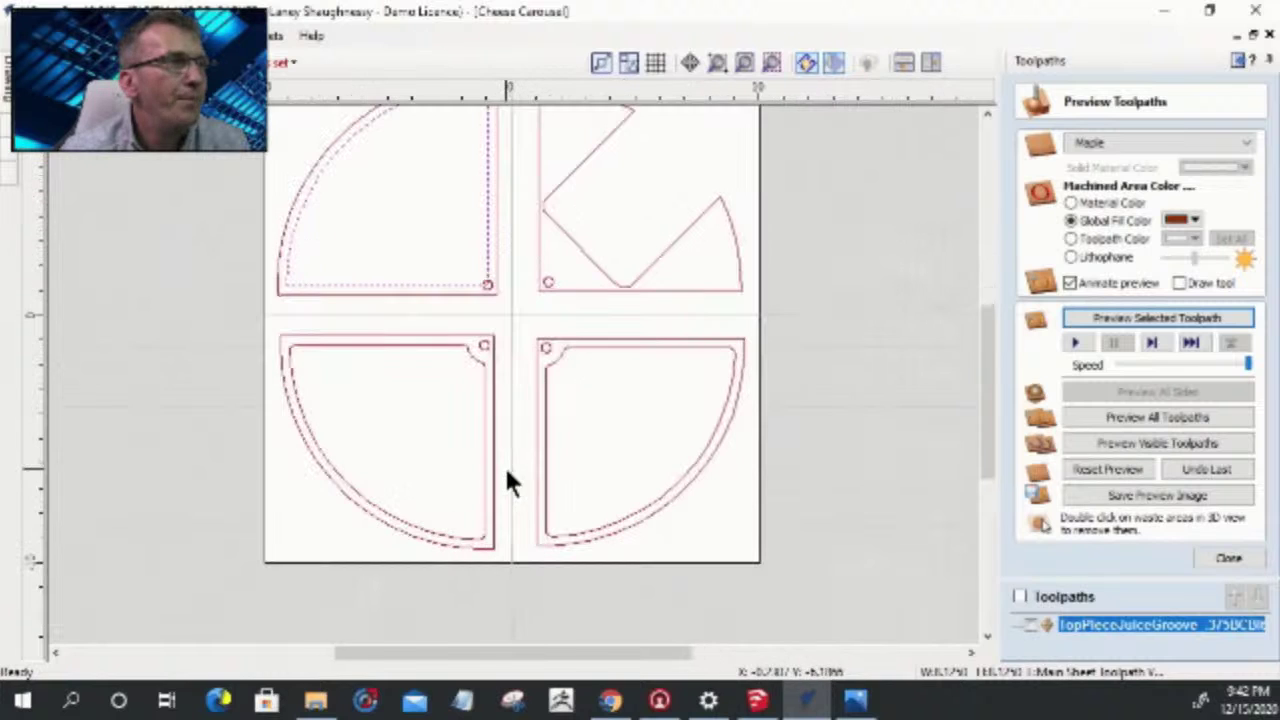
click(479, 358)
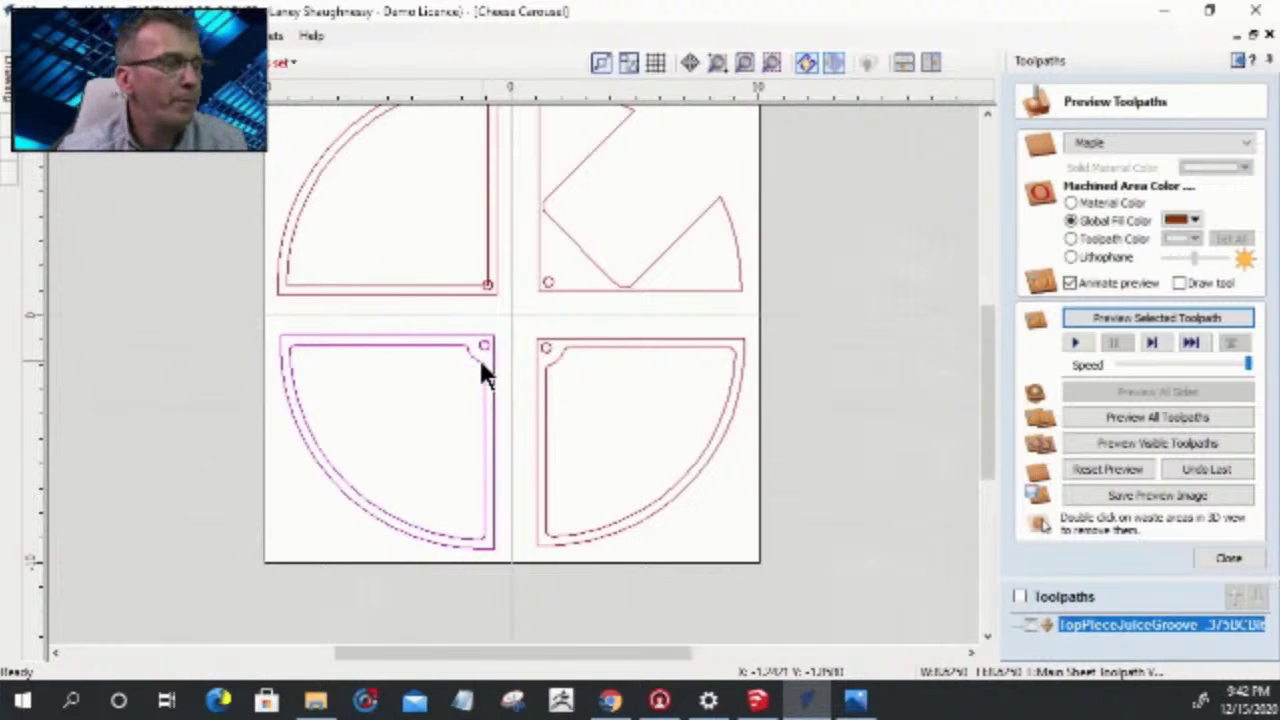
click(480, 366)
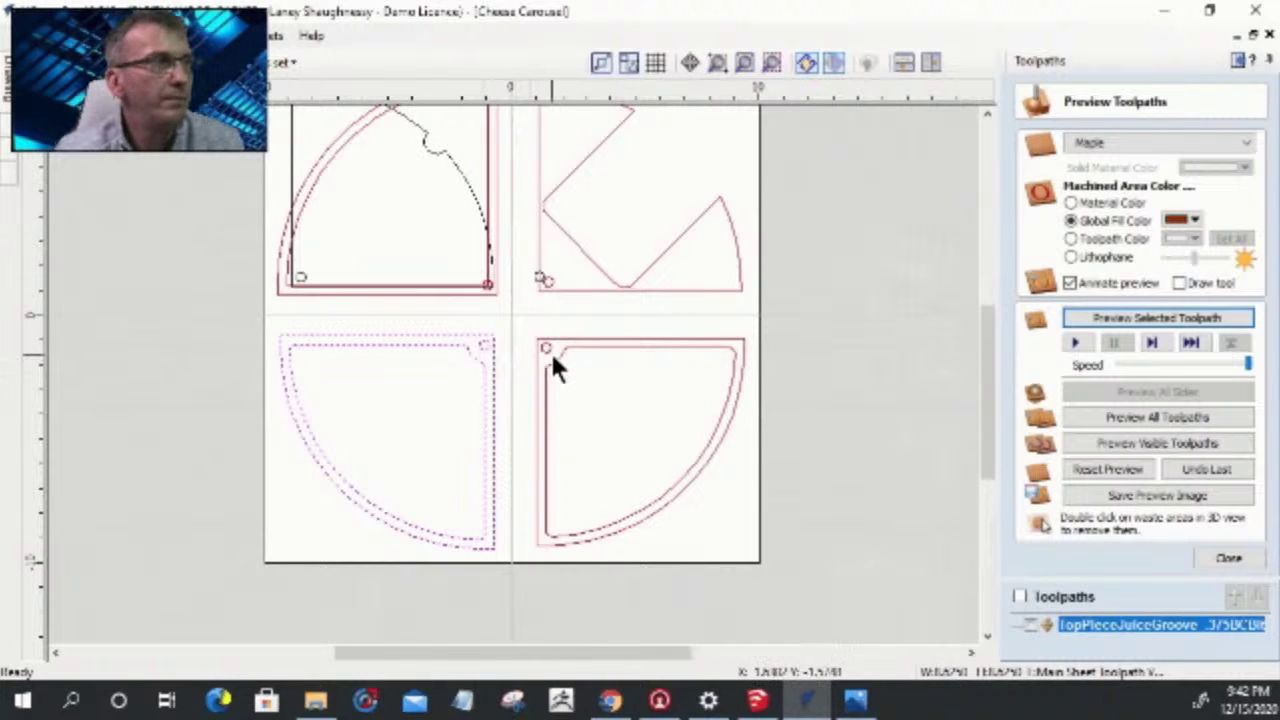
click(550, 350)
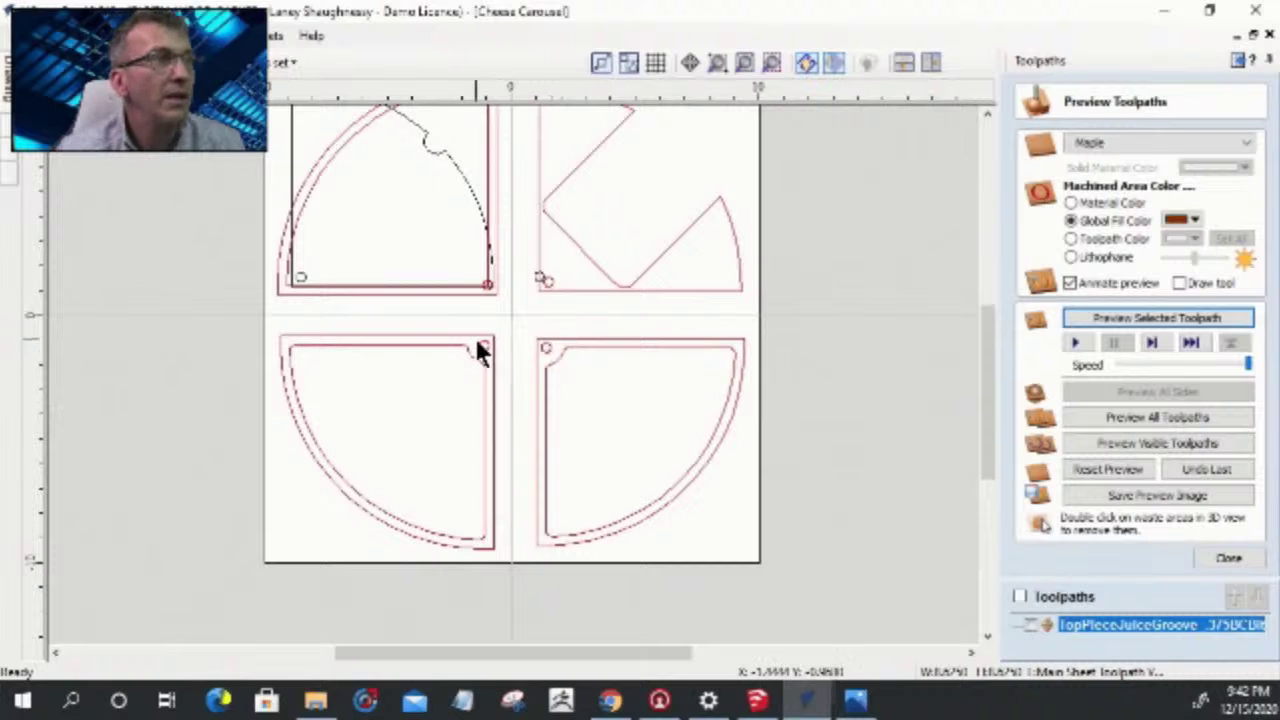
- Hide the Knifes set layer and make Main Sheet Toolpath Vectors the active layer
click(279, 62)
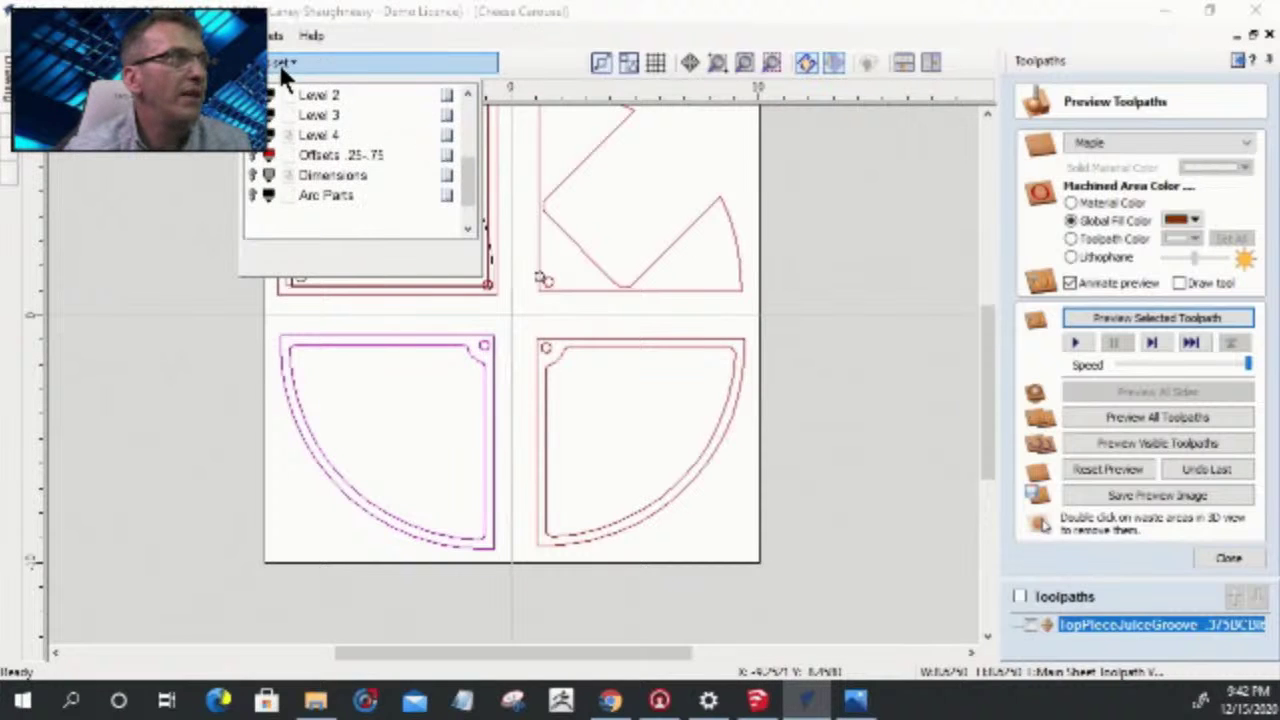
click(253, 214)
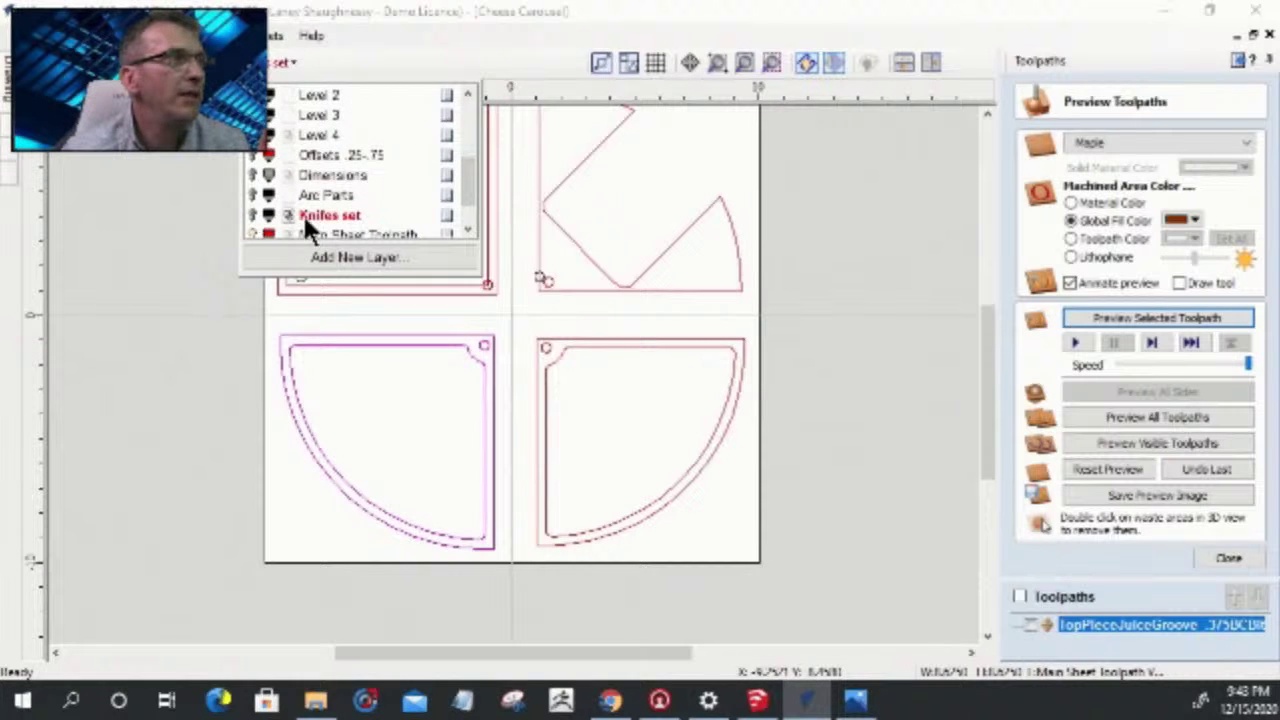
scroll(305, 212, down, 1)
click(296, 196)
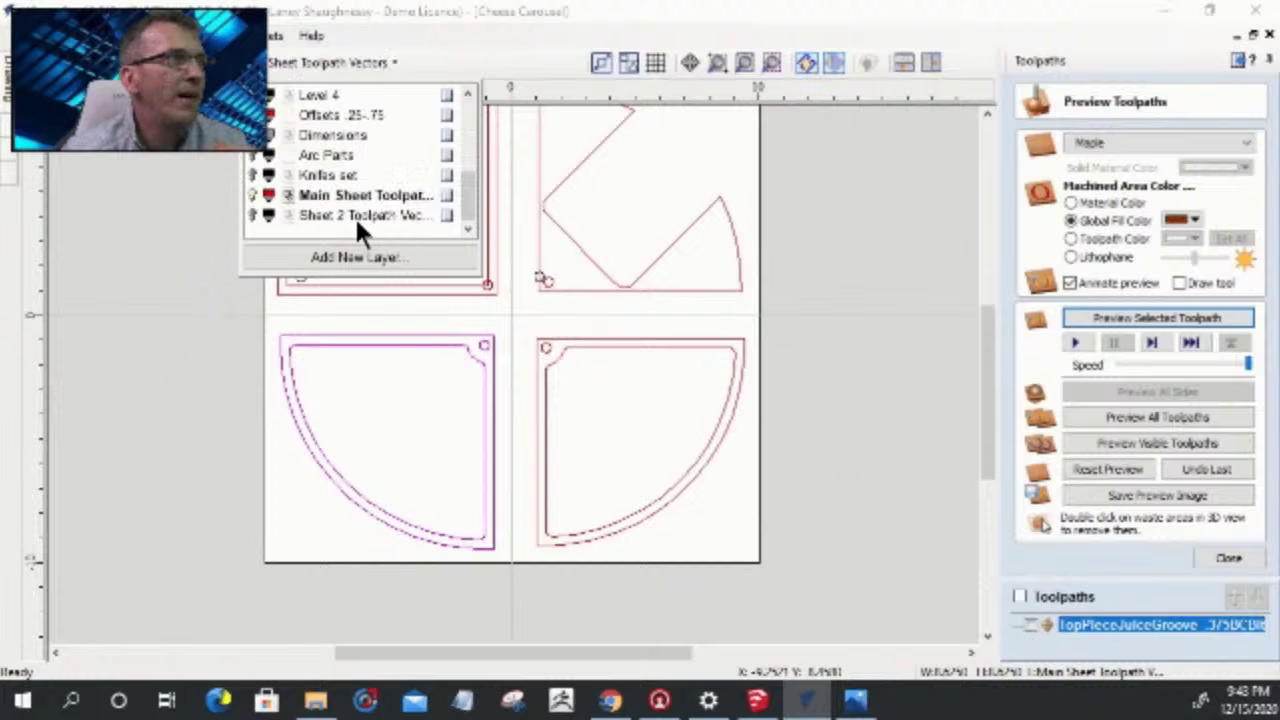
- Ungroup both lower quarter-circle pieces and select their inner notched outlines together
click(370, 342)
click(423, 423)
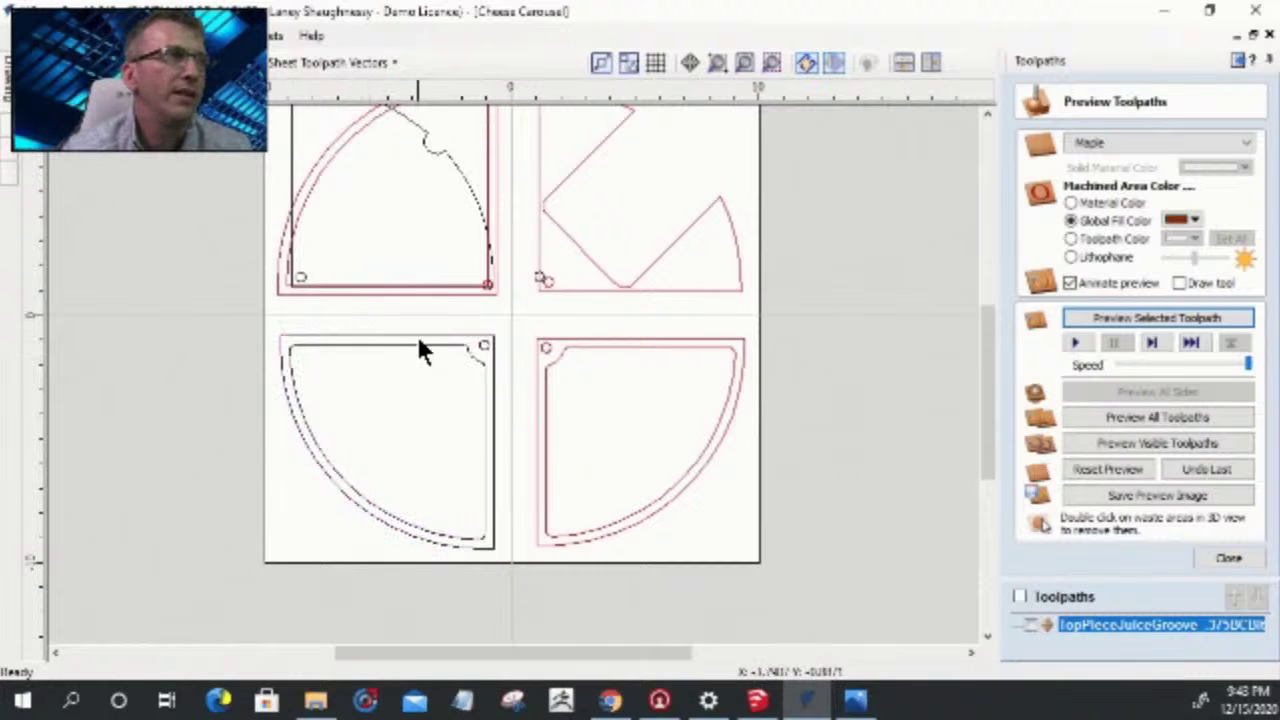
click(591, 349)
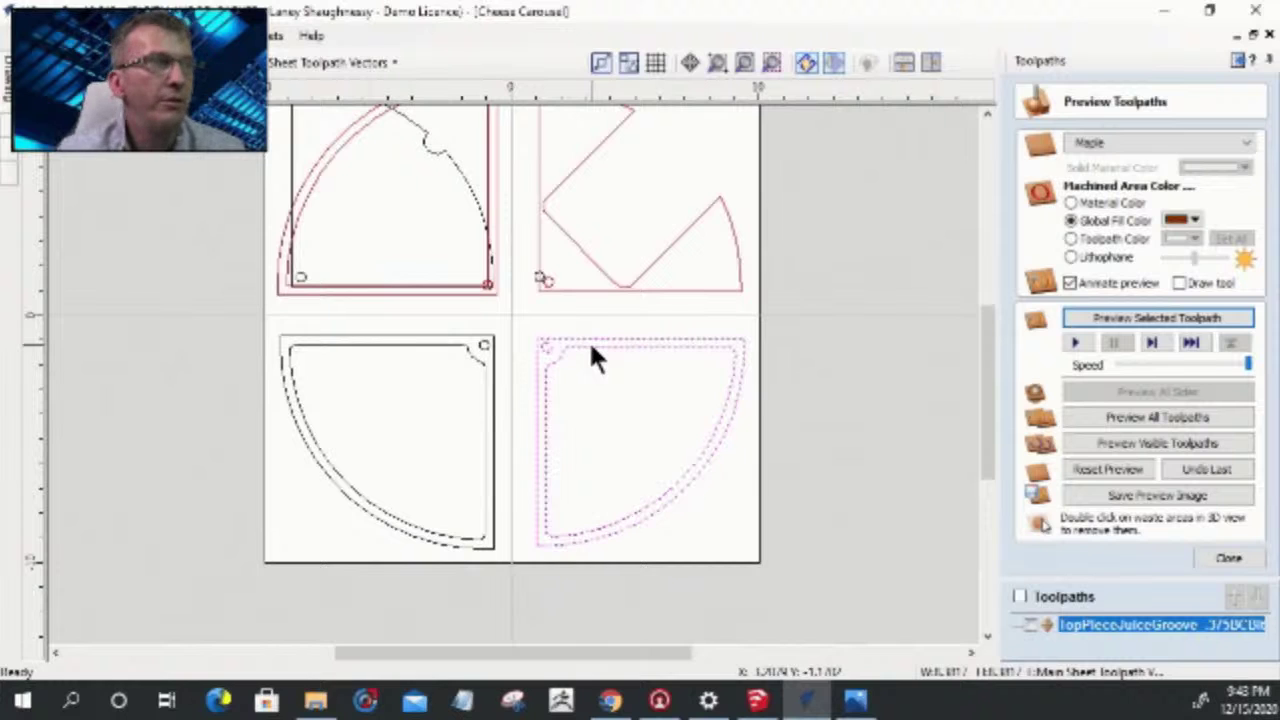
click(592, 373)
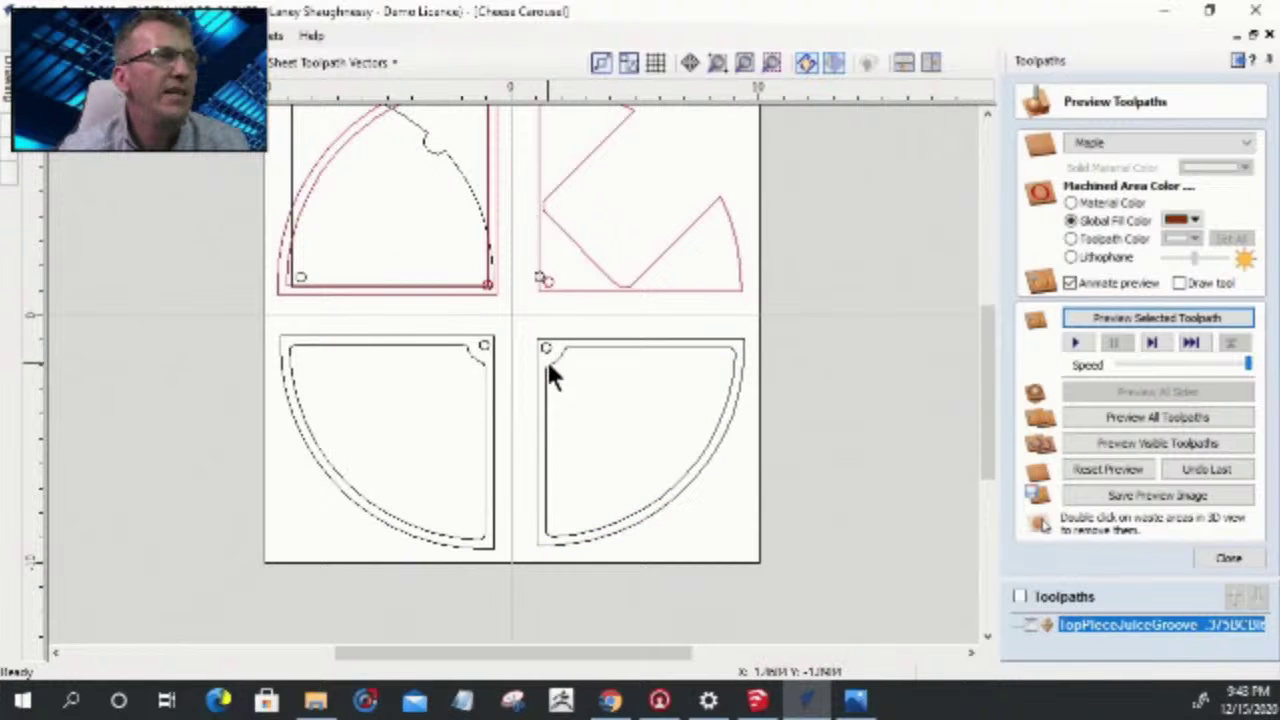
shift+click(482, 360)
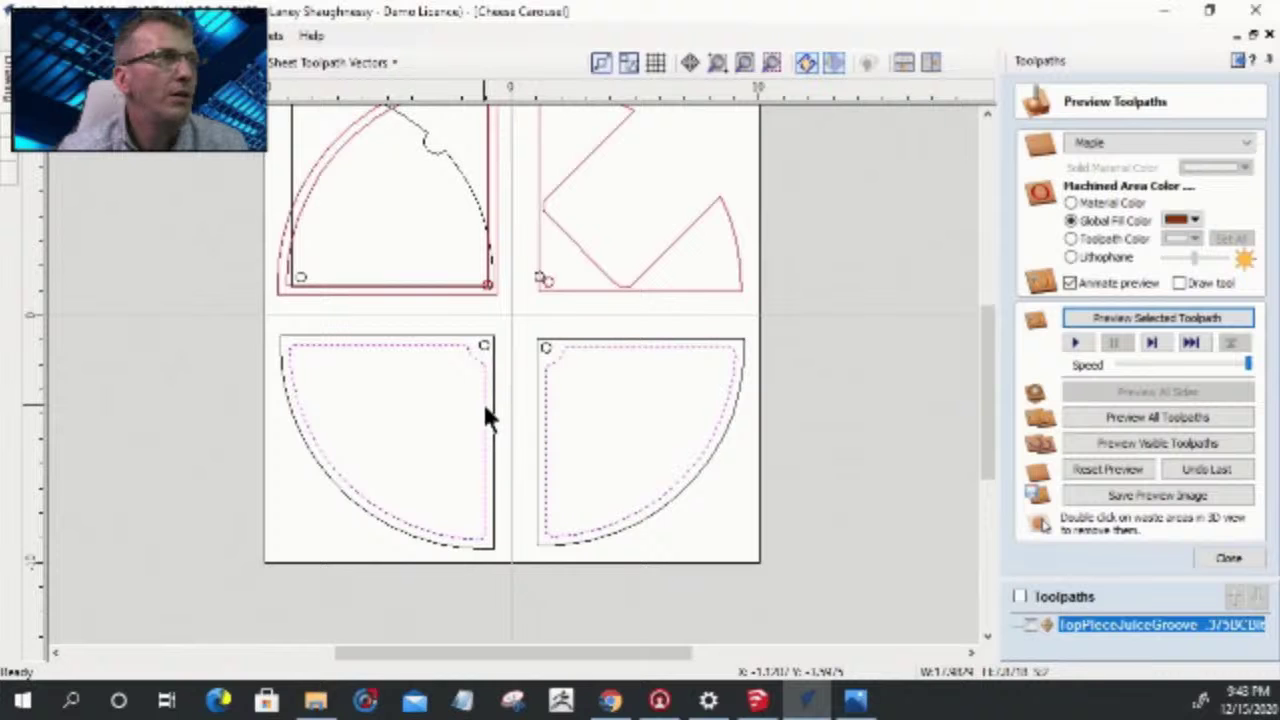
scroll(480, 340, down, 3)
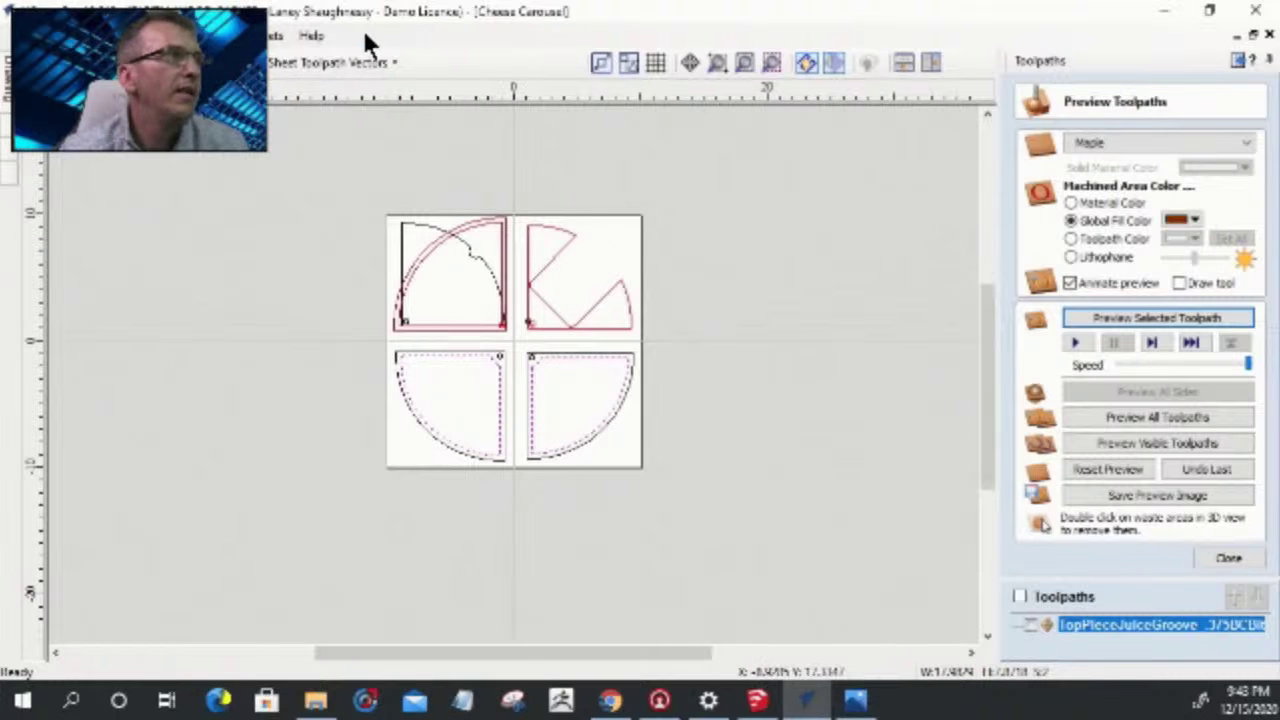
- Undo the ungrouping of both lower quarter-circle pieces and check their grouping on the main sheet
click(354, 62)
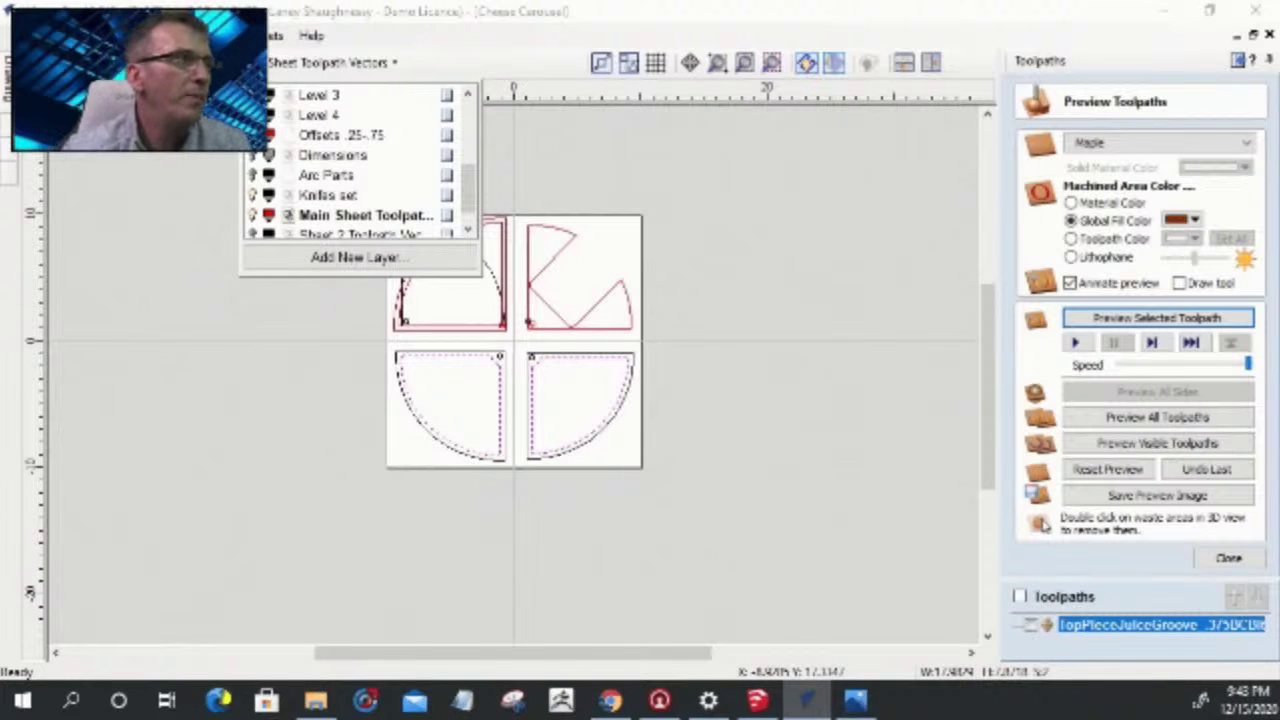
click(276, 302)
click(532, 411)
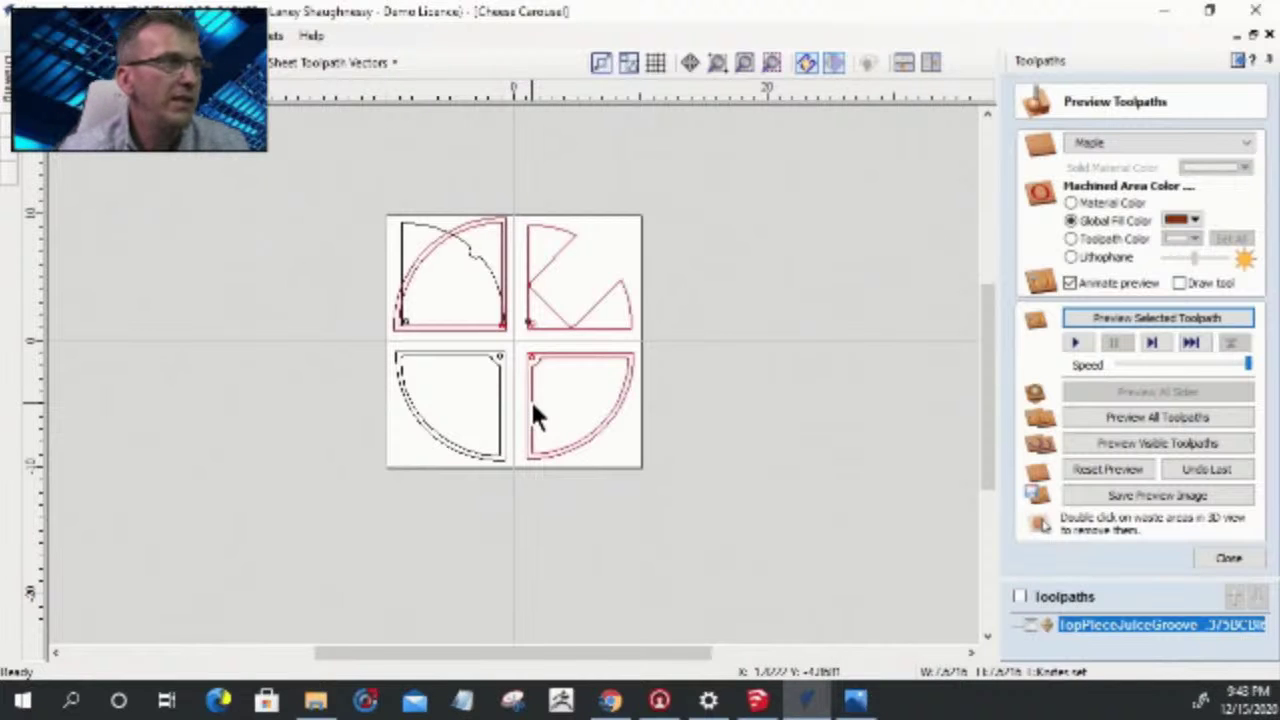
click(494, 397)
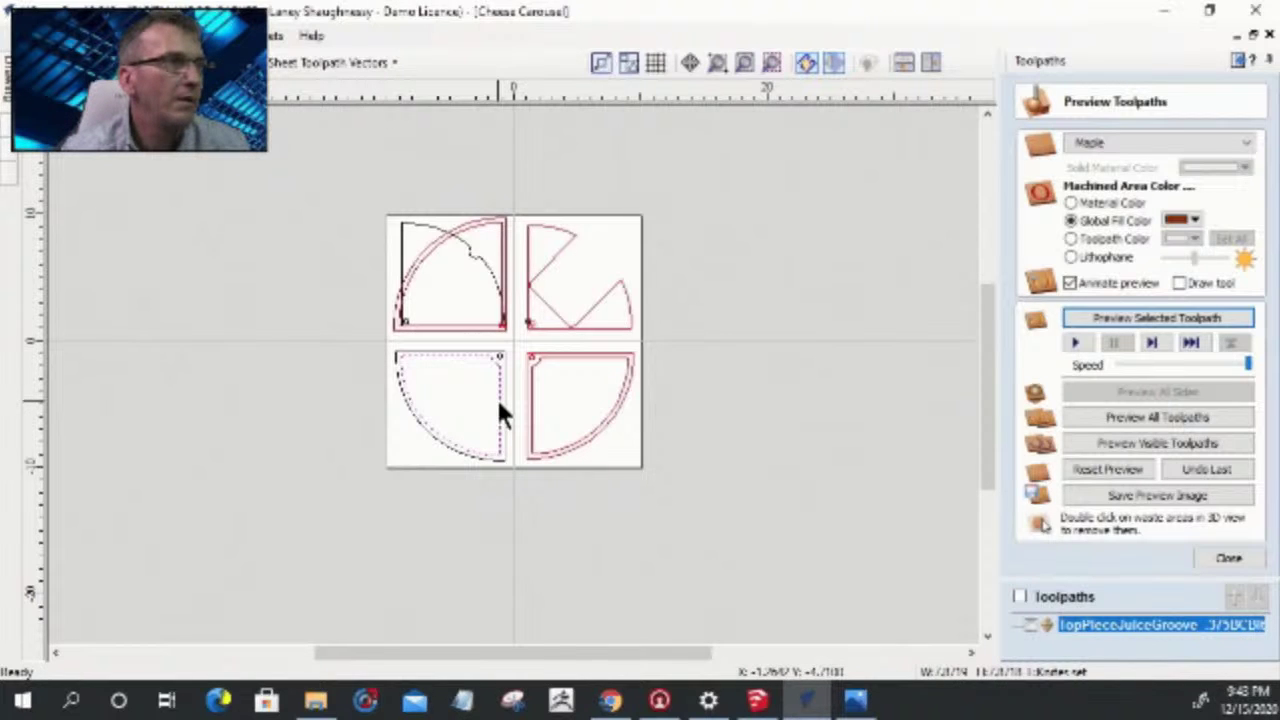
click(524, 400)
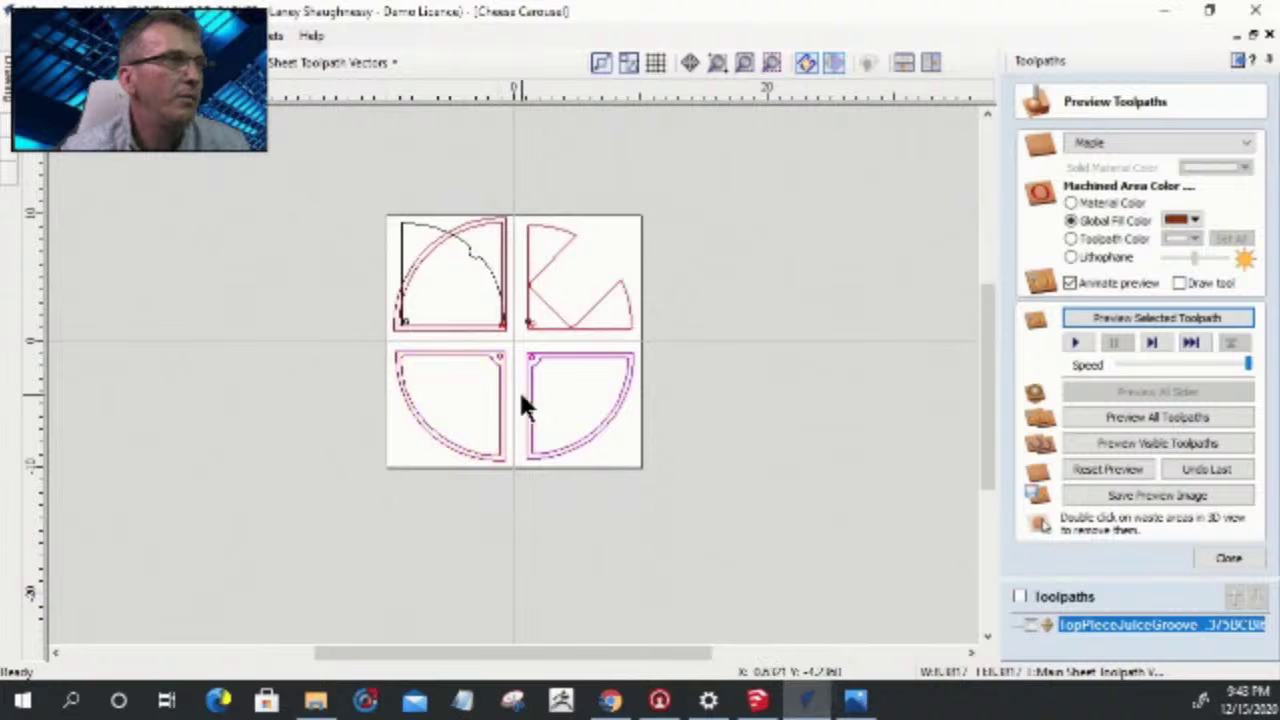
- Hide the Knifes set layer and the layer of the small black circles, leaving only Main Sheet Toolpath Vectors shown
click(394, 62)
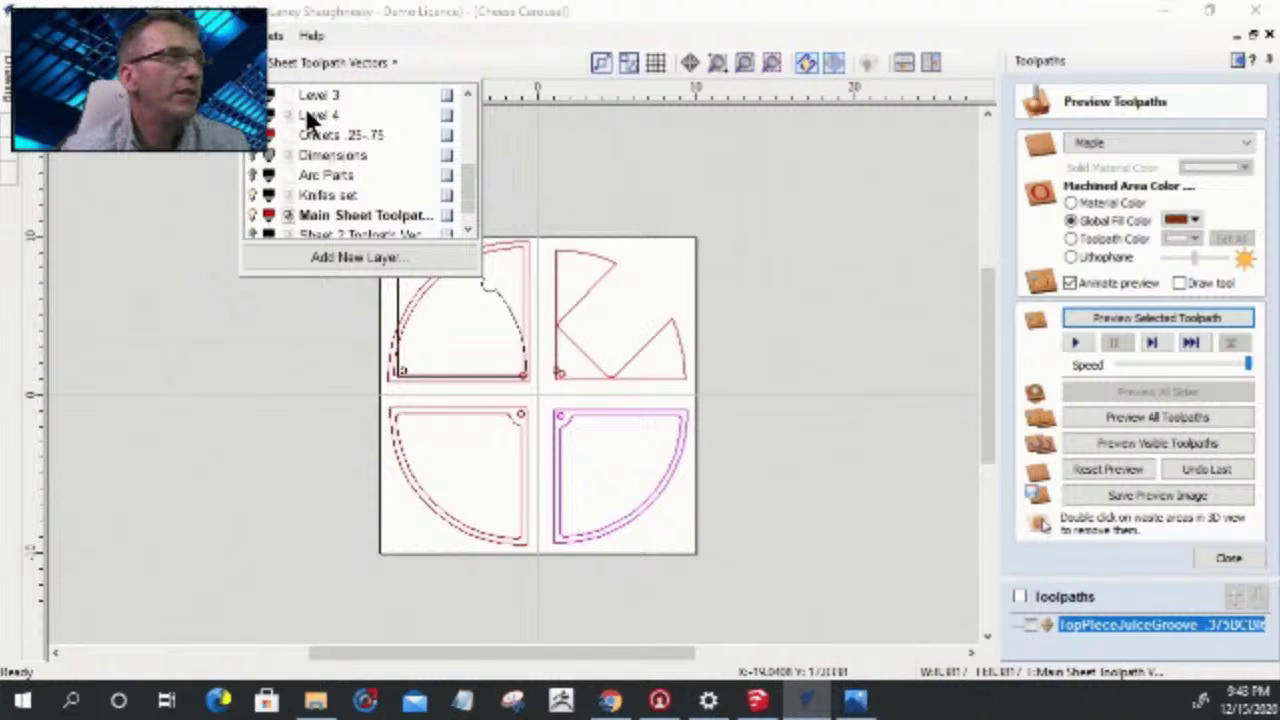
click(253, 195)
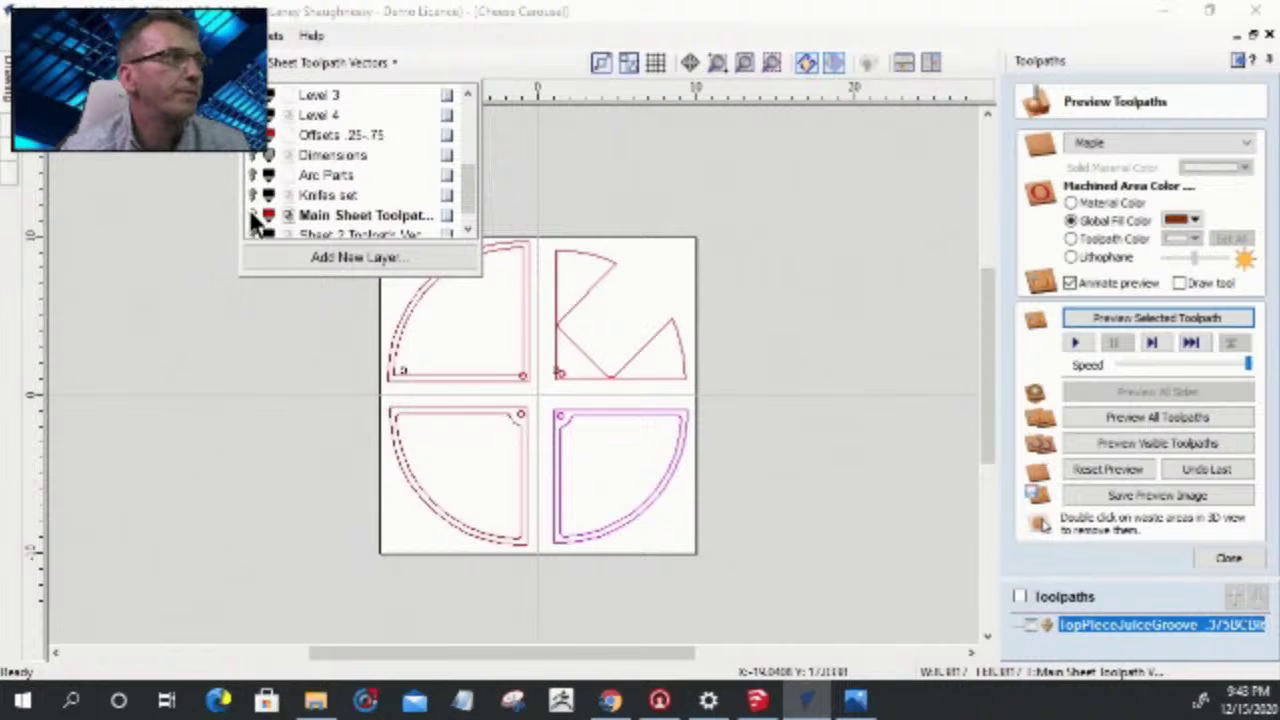
scroll(340, 200, up, 3)
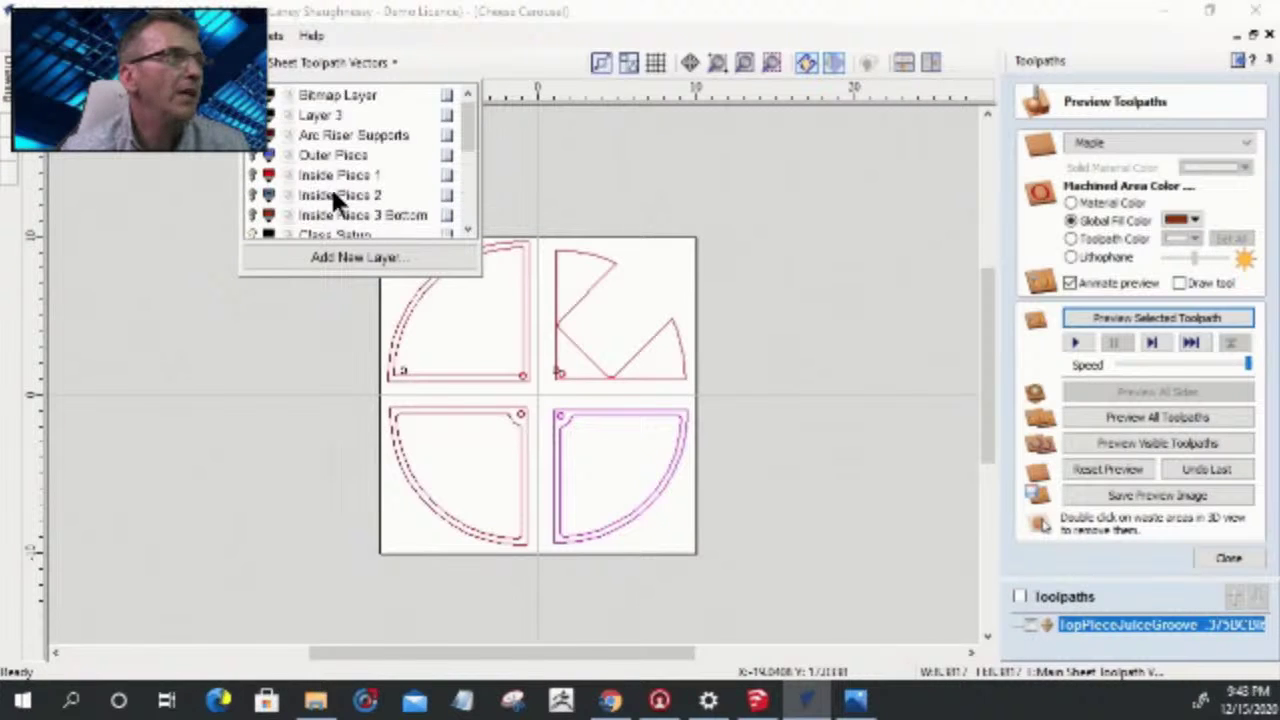
scroll(300, 195, down, 1)
click(254, 196)
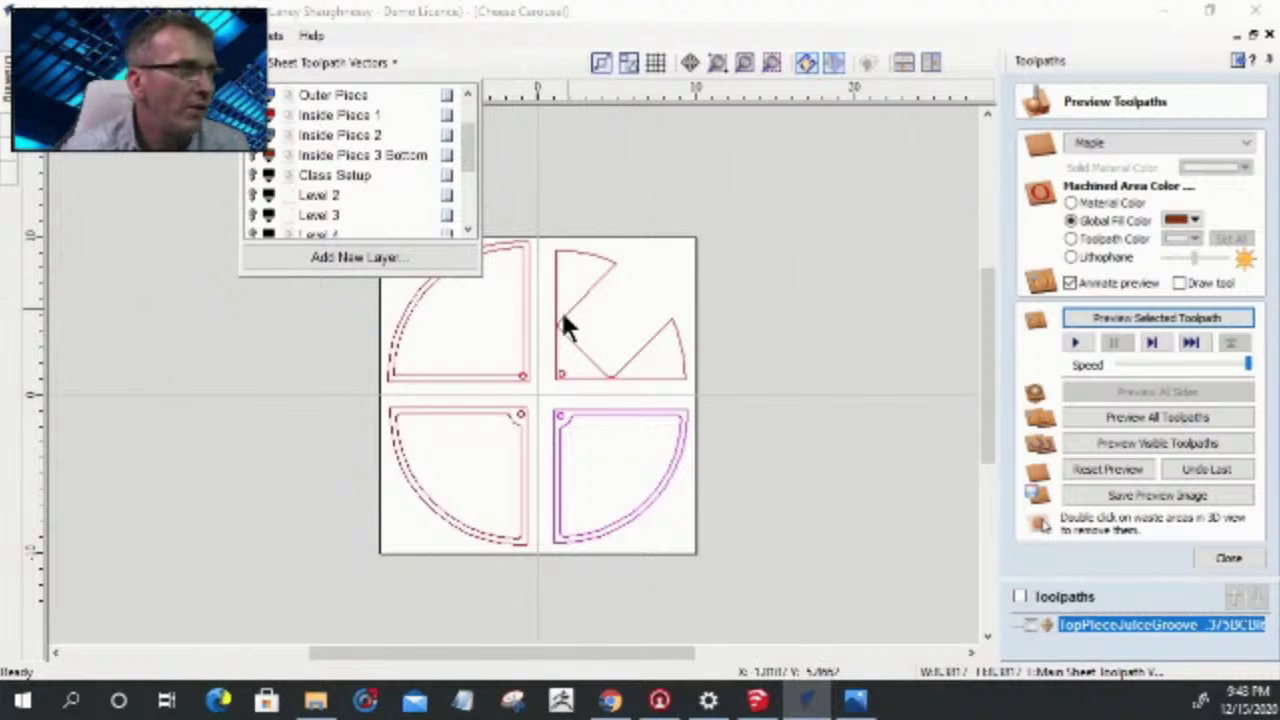
scroll(300, 180, down, 3)
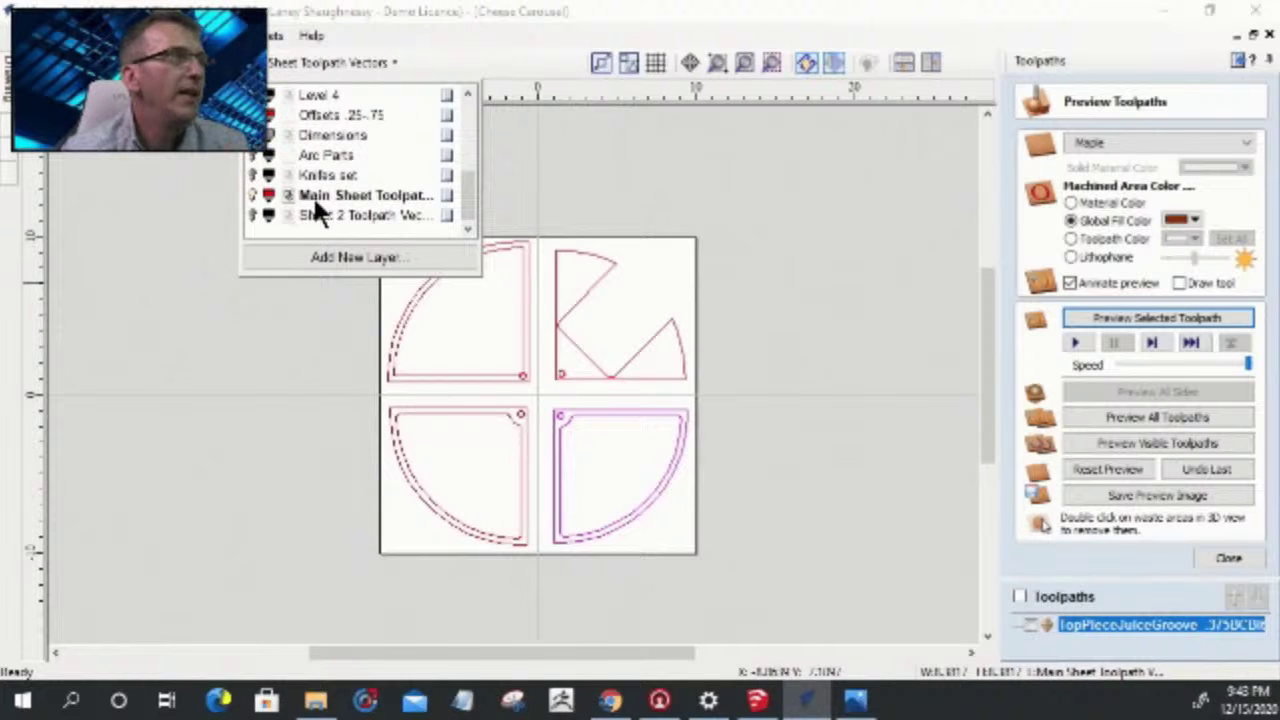
double_click(348, 195)
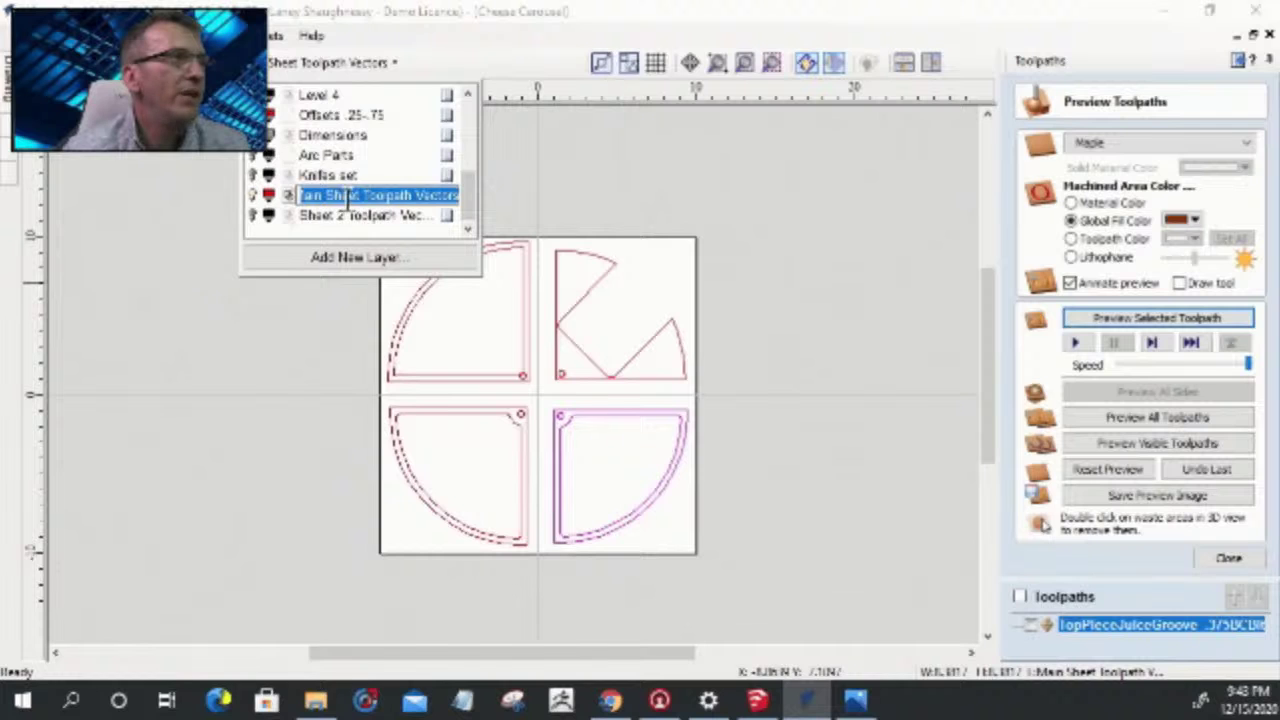
click(248, 316)
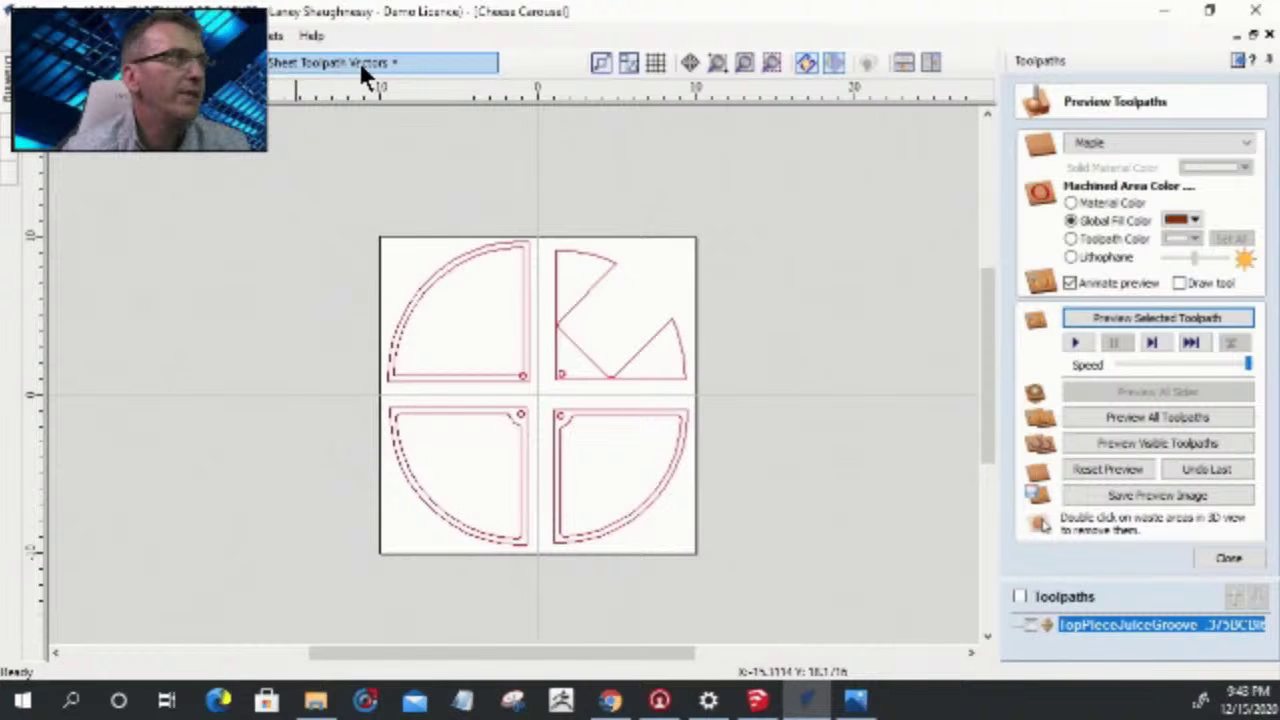
- Ungroup each lower quarter-circle piece onto the group's layer and select both inner notched outlines
right_click(441, 425)
click(845, 428)
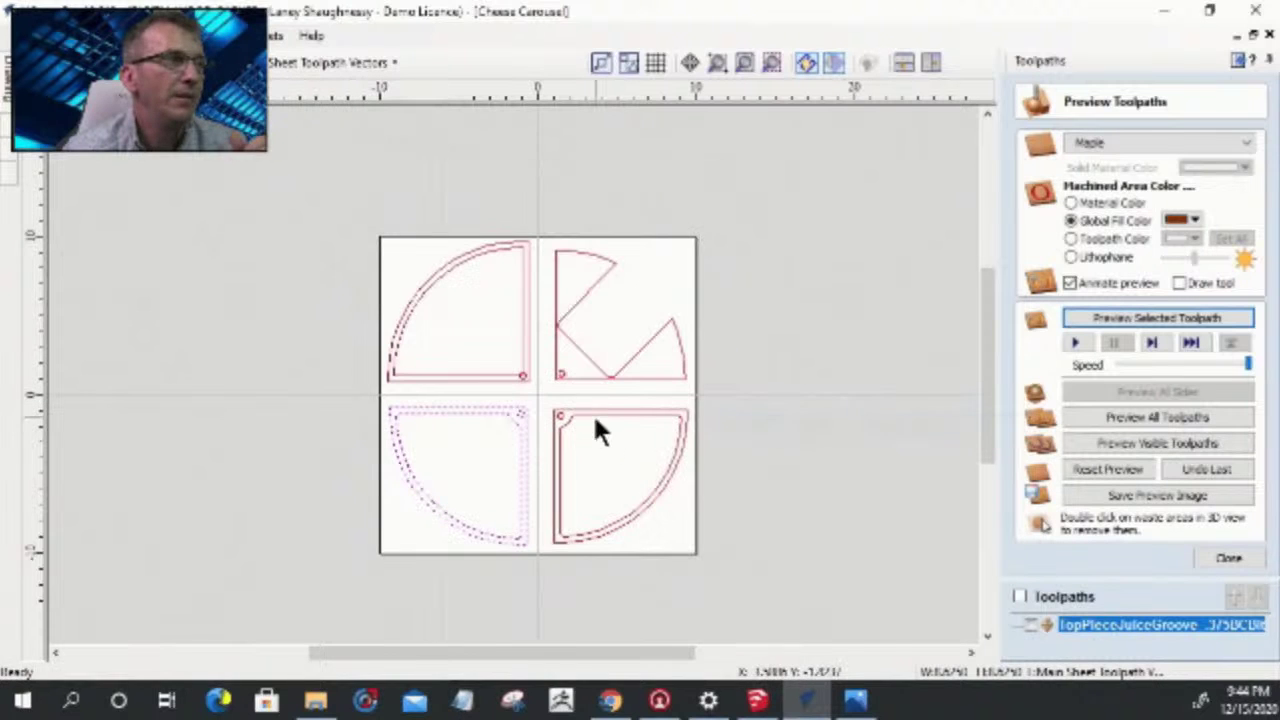
right_click(595, 418)
mouse_move(676, 403)
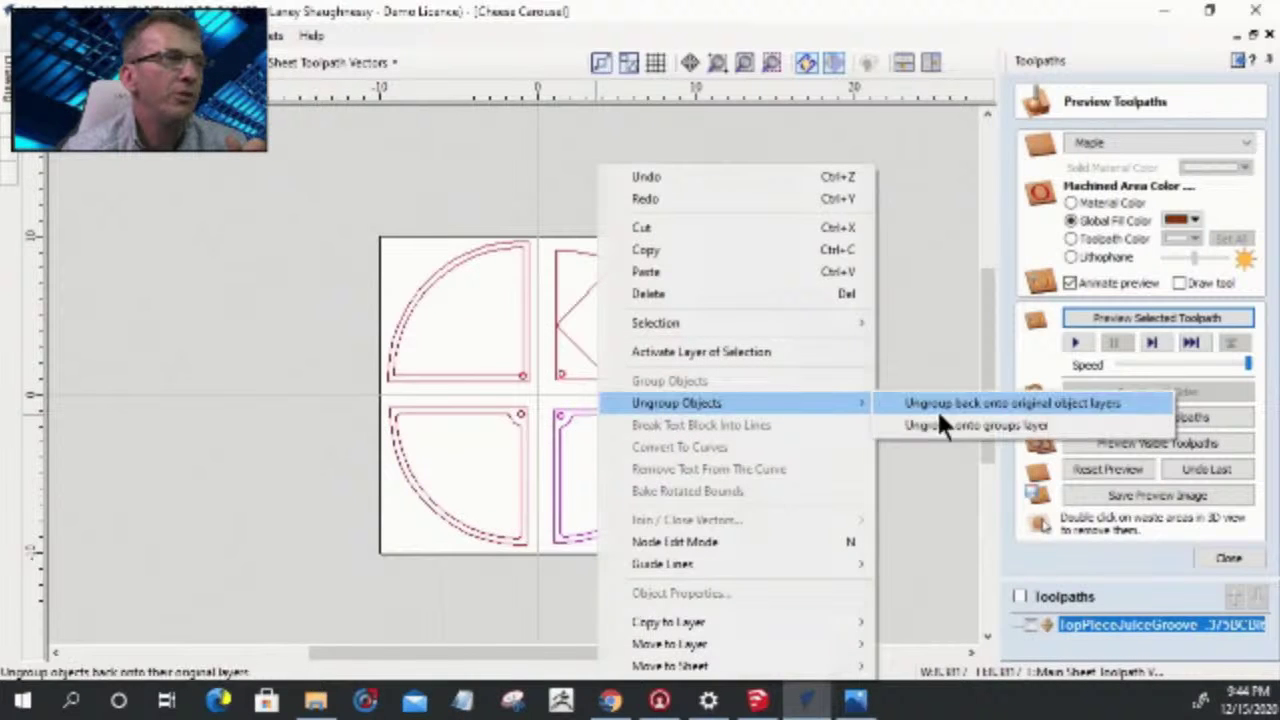
click(1015, 432)
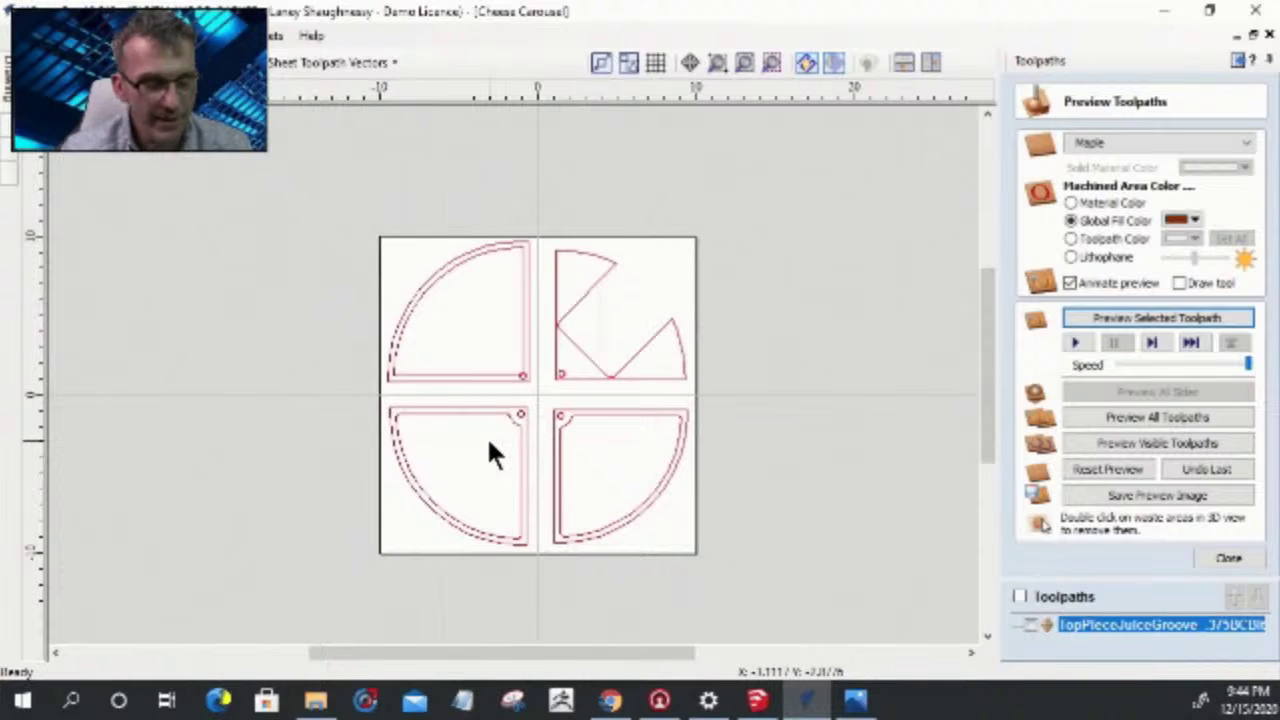
click(516, 418)
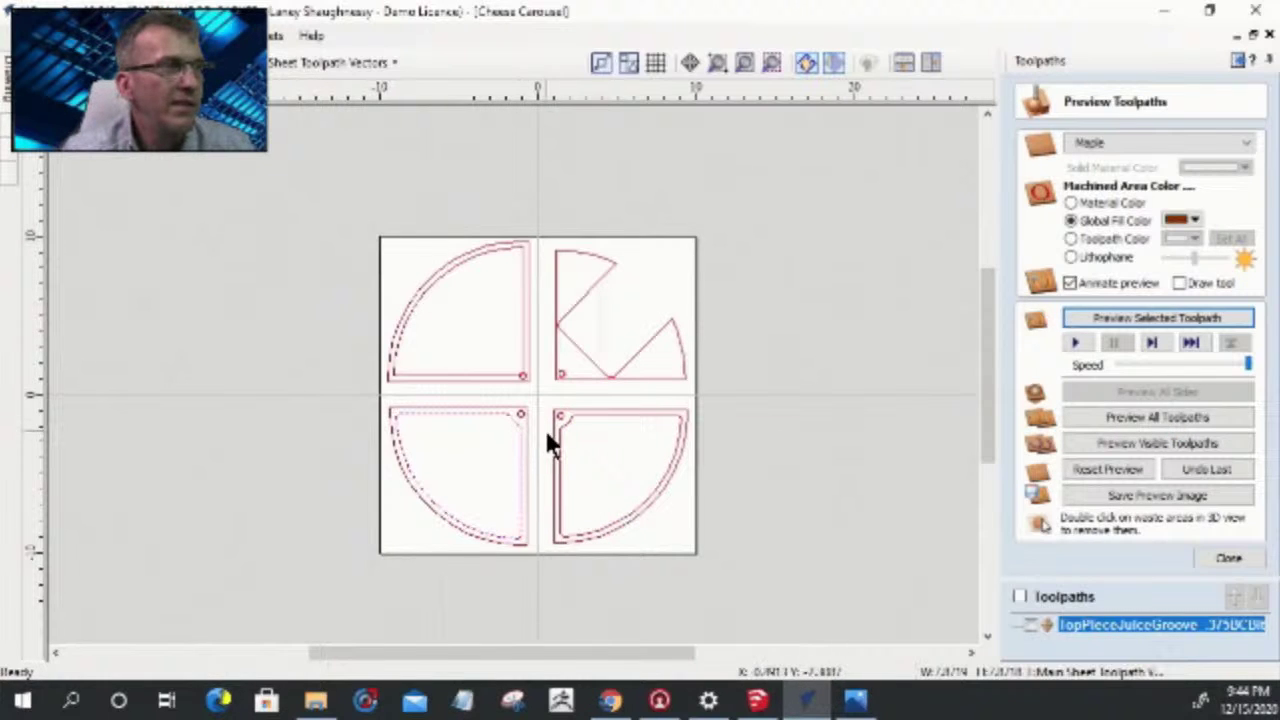
shift+click(556, 431)
- Start a Pocket toolpath for the selected outlines with a cut depth of 0.5 inches
click(1237, 562)
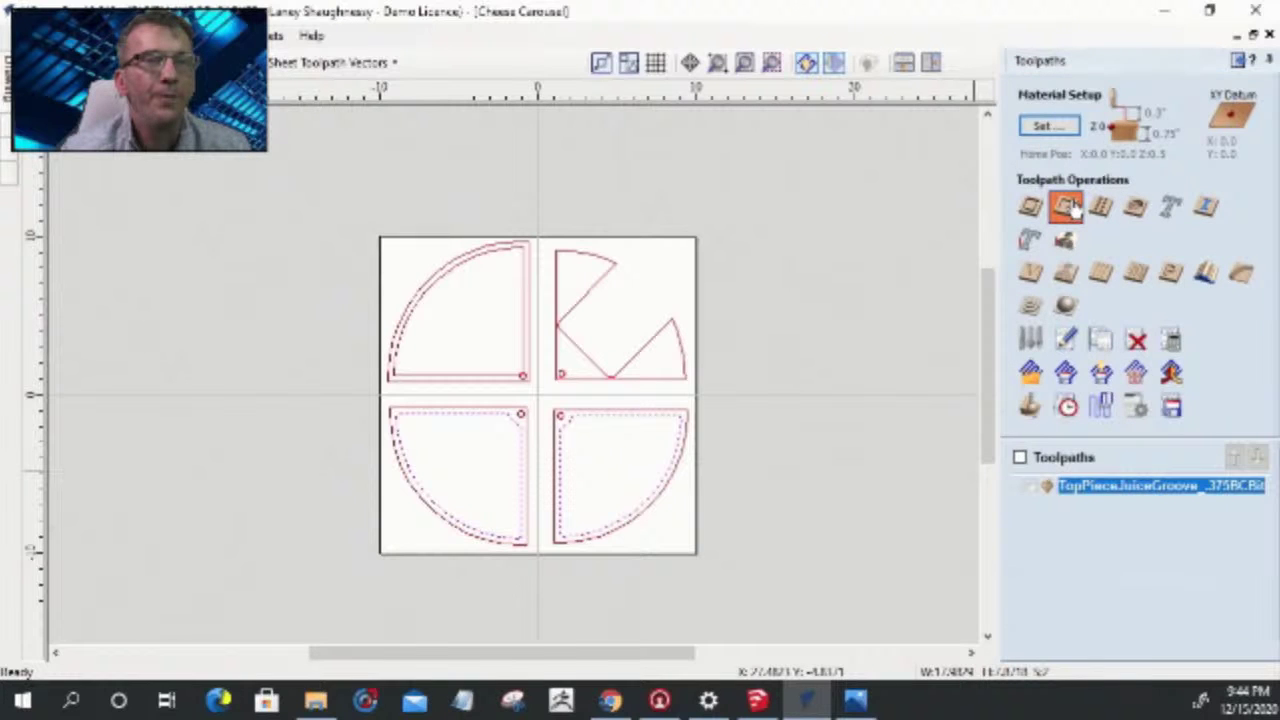
click(1068, 206)
key(Tab)
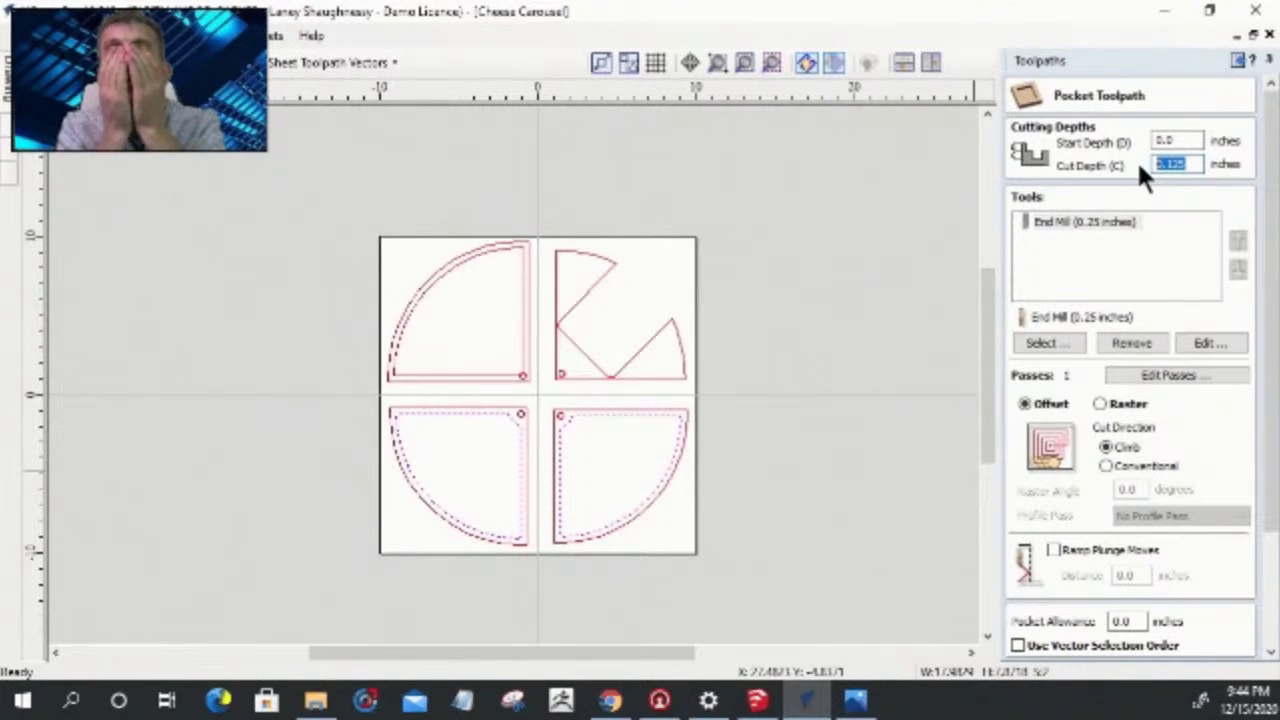
text(.5)
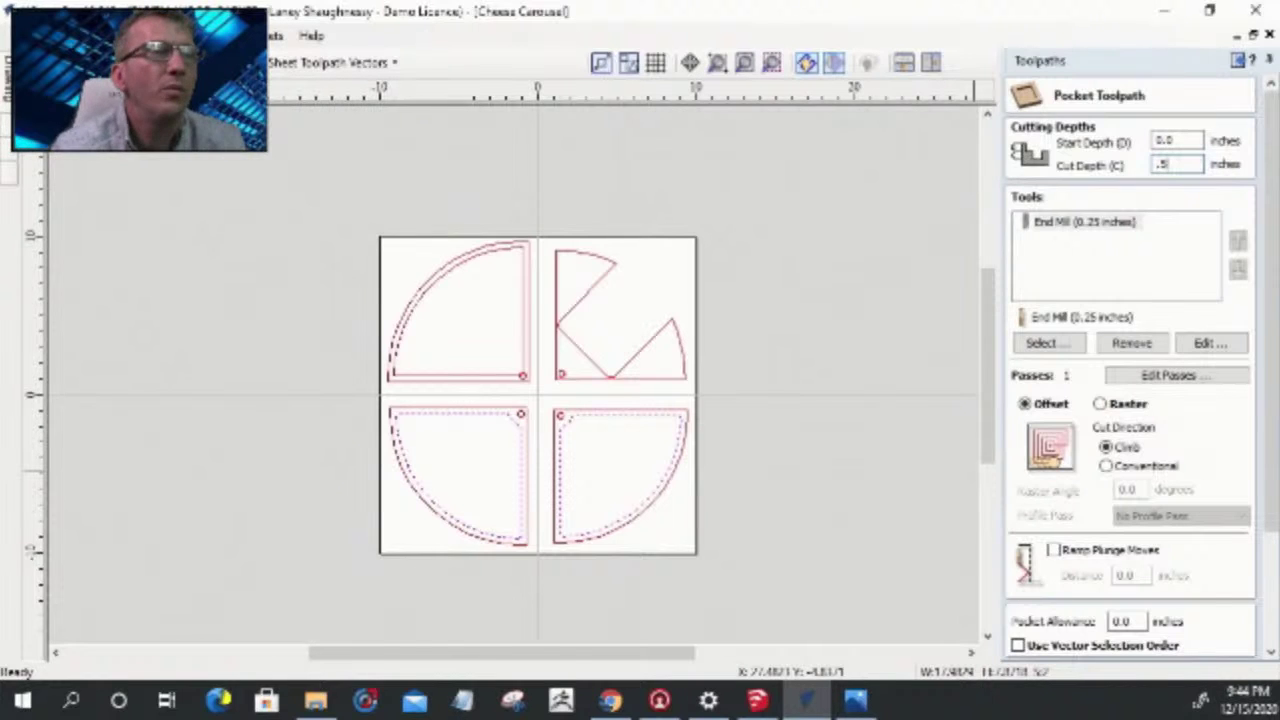
- Replace the 0.25 inch end mill with the WS 1370 Bowl Bit of 0.4375 inches diameter as the pocket tool
click(1047, 343)
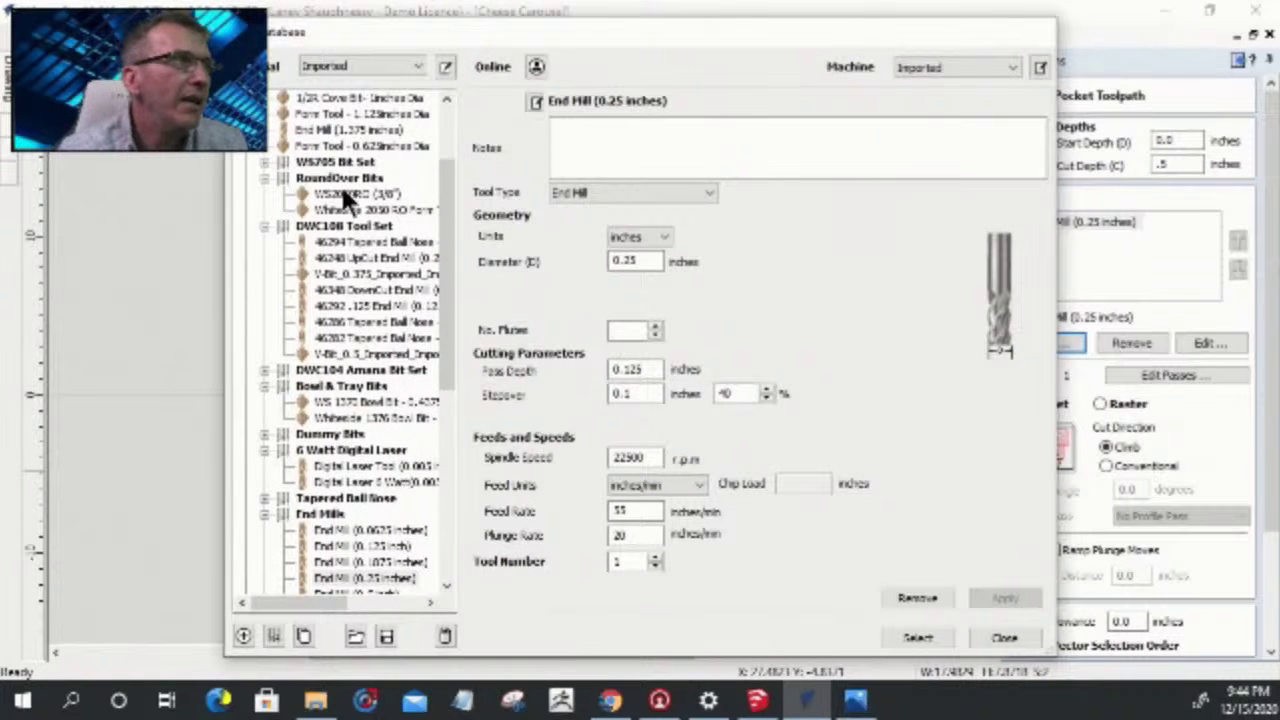
click(330, 418)
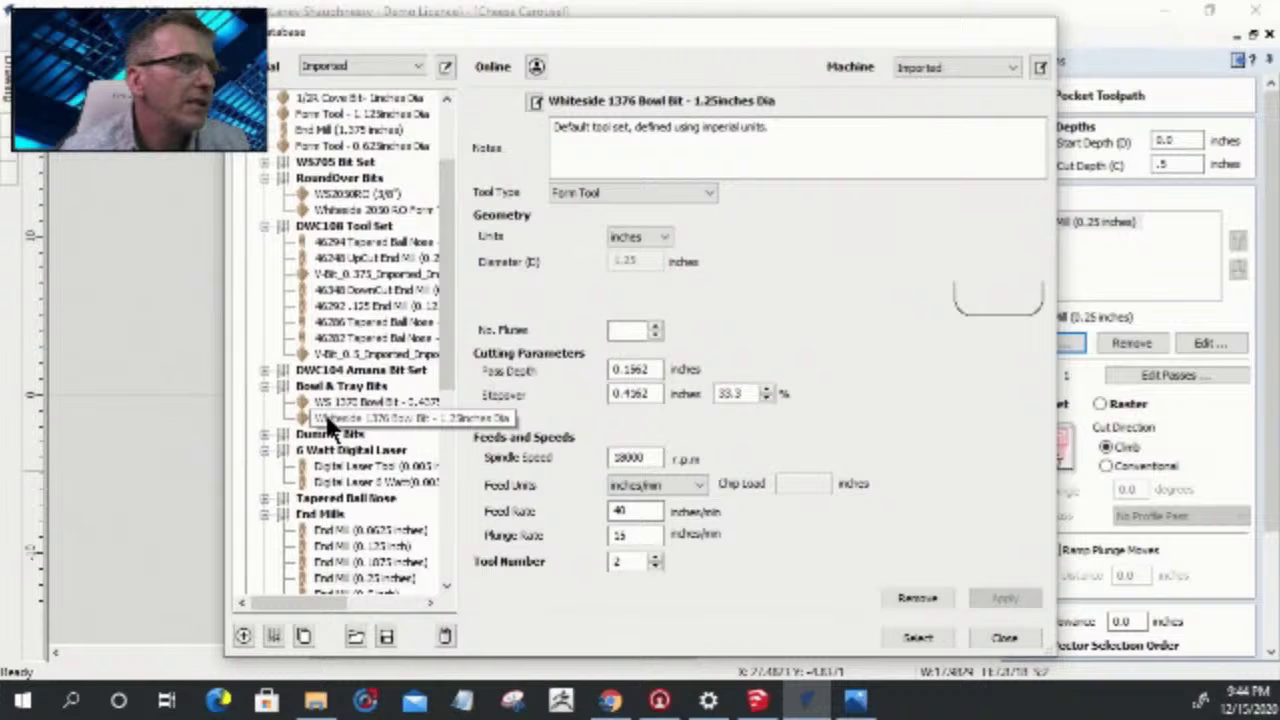
click(328, 400)
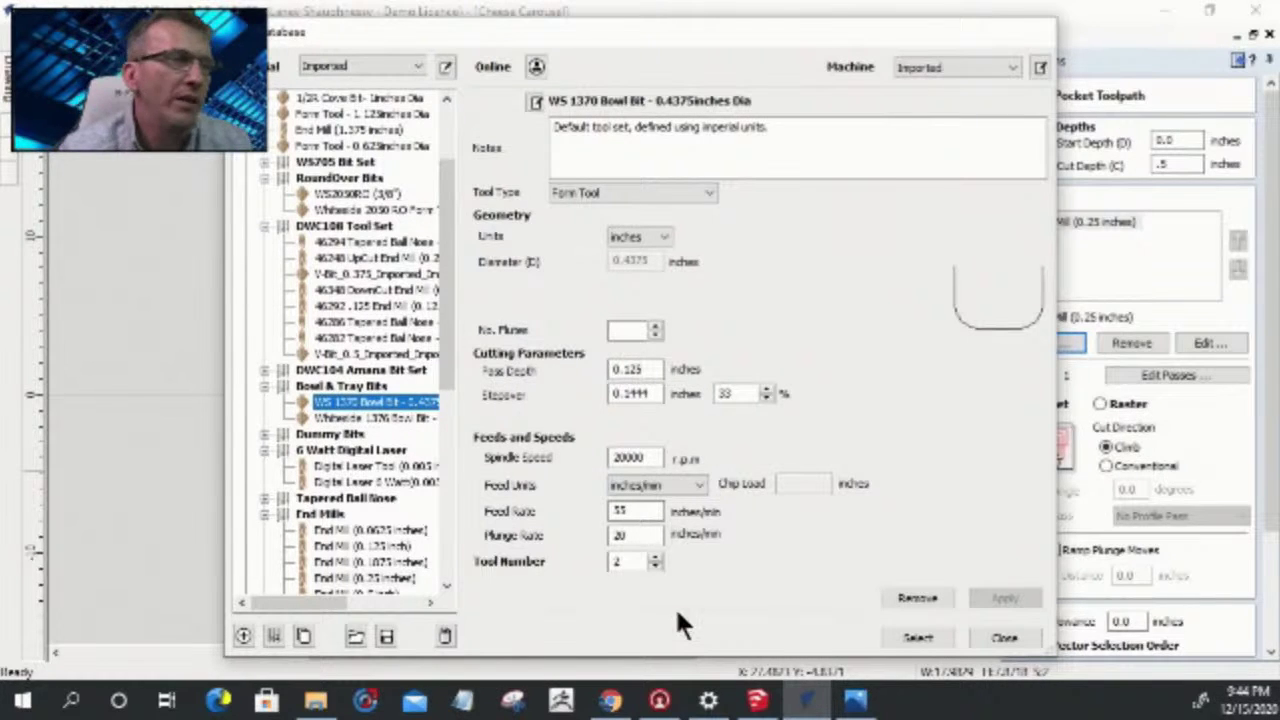
click(909, 636)
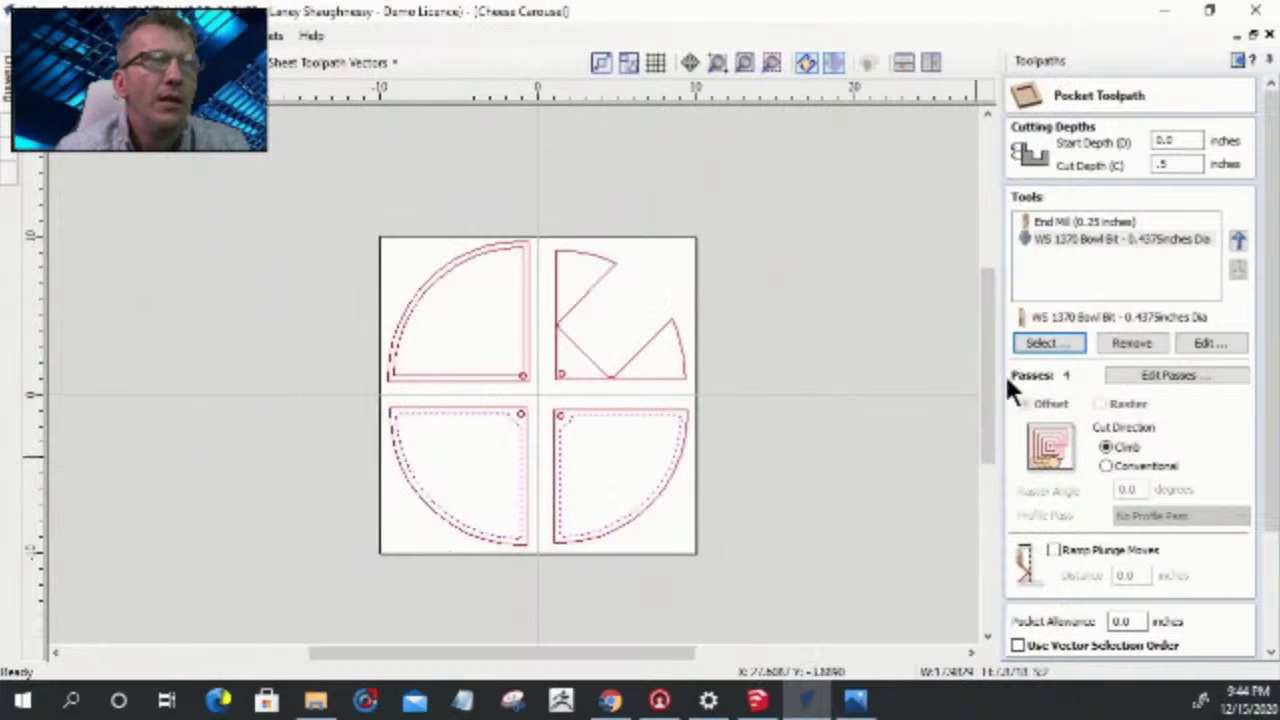
click(1048, 221)
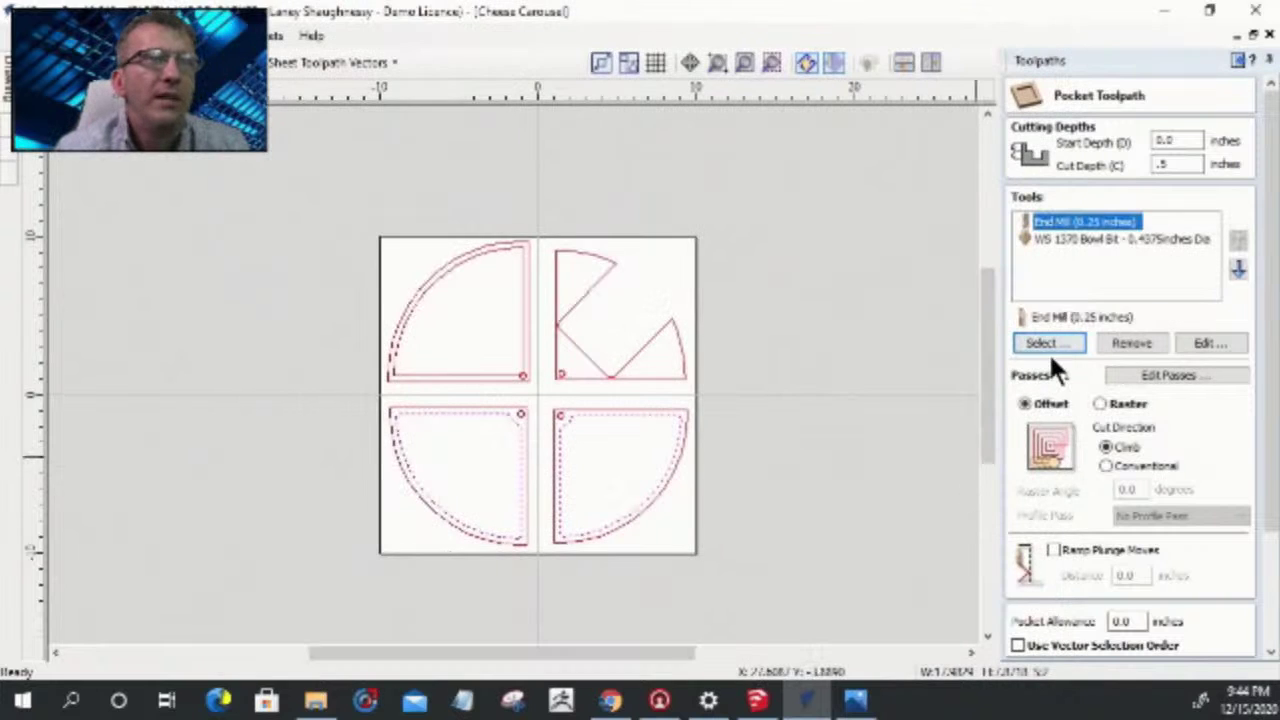
click(1120, 342)
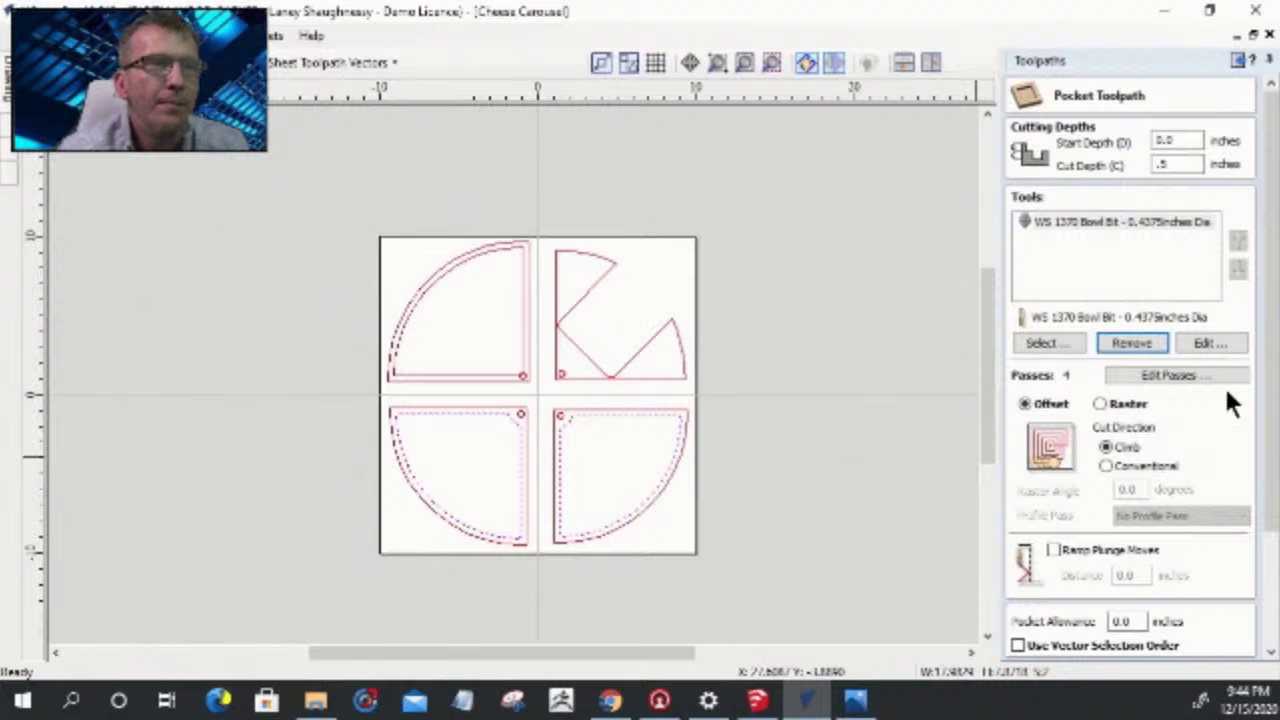
- Name the pocket toolpath Levels2-3Pockets_.4375B&TBit
scroll(1272, 390, down, 3)
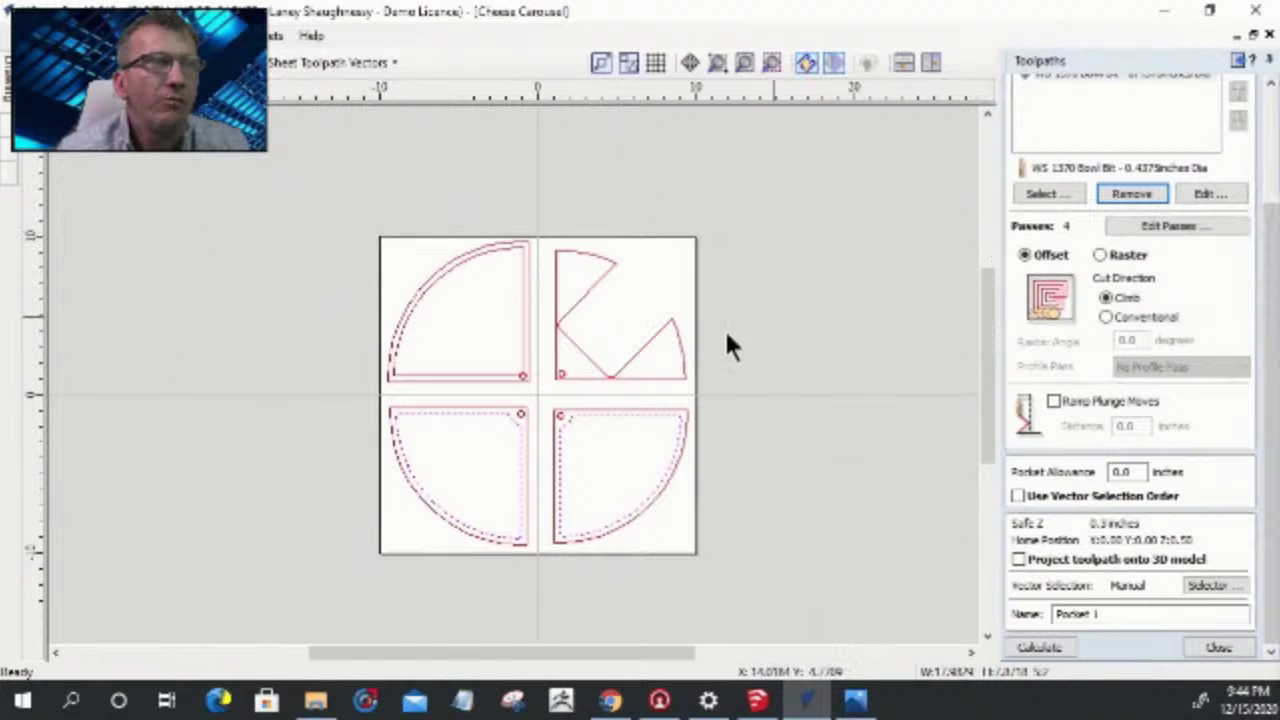
drag(1105, 614, 1009, 612)
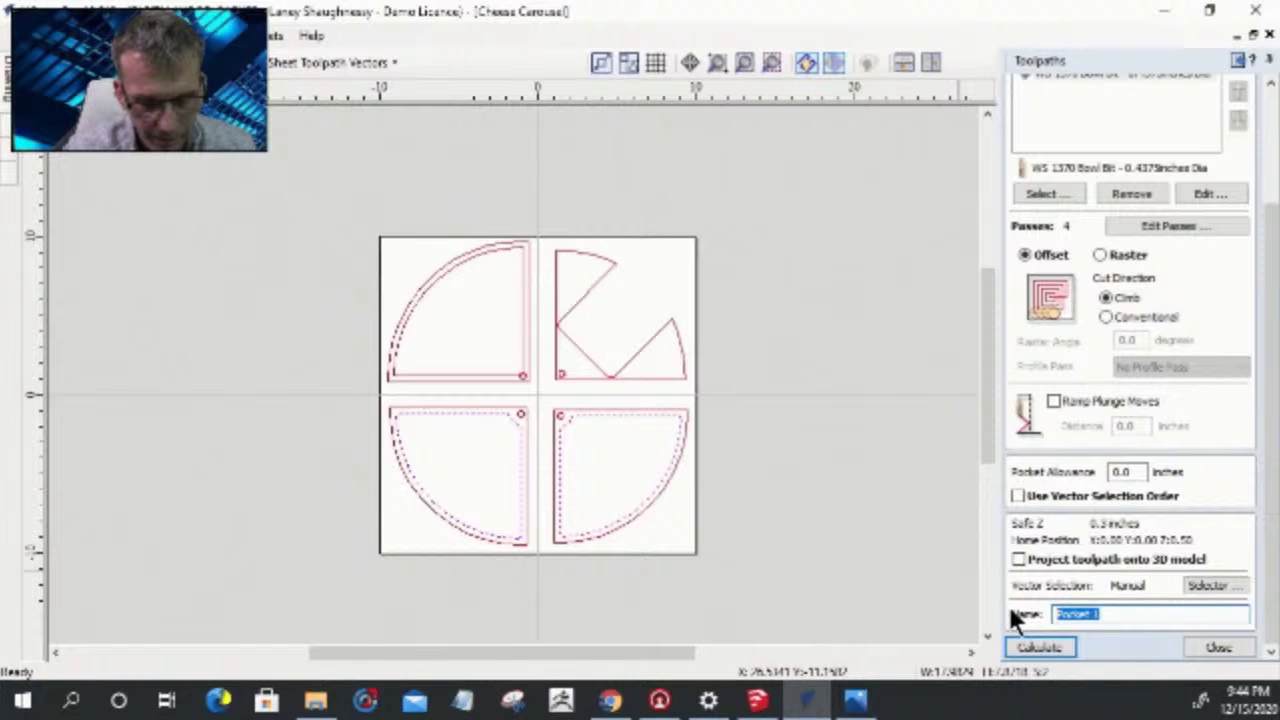
text(P)
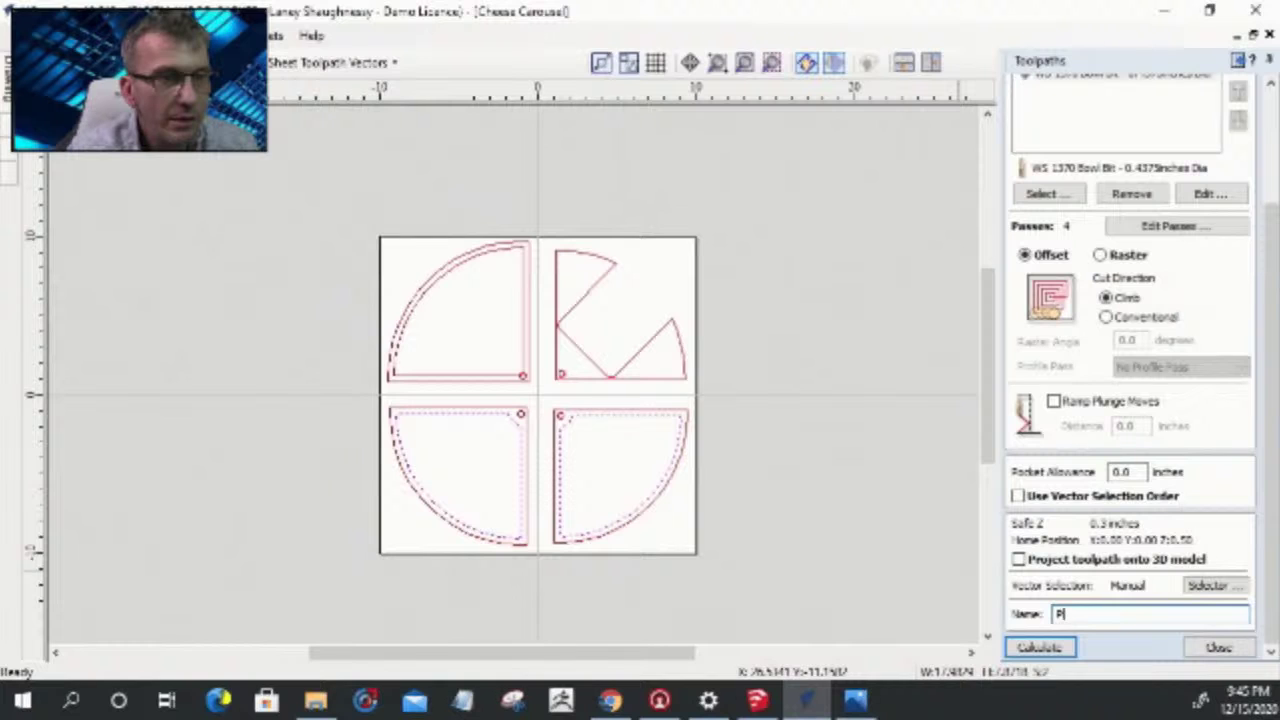
text(aLevel)
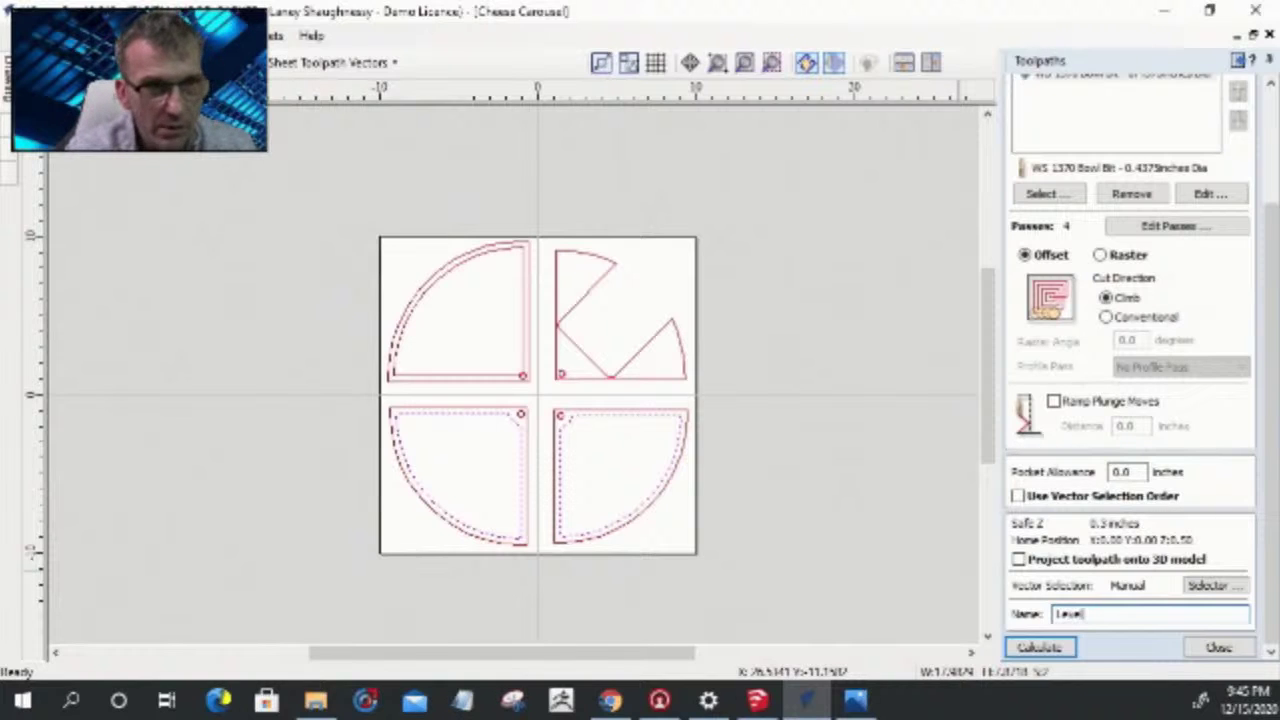
text(2-)
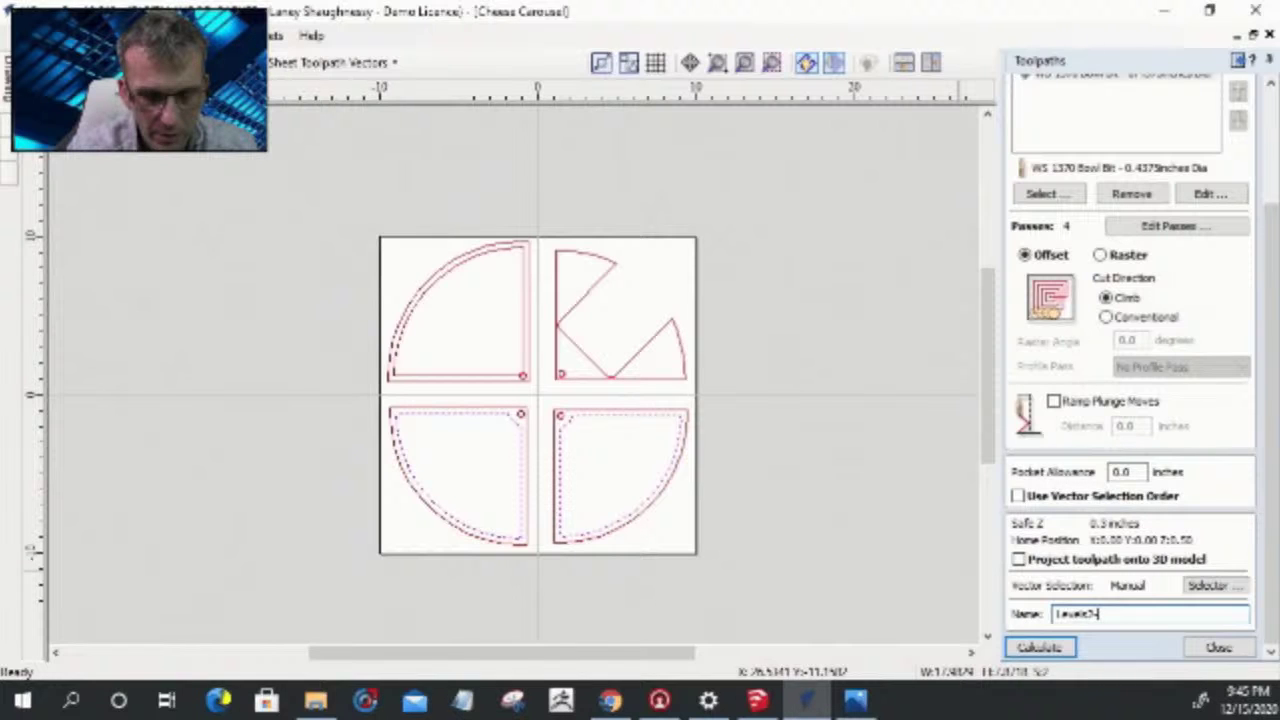
text(3Pockets)
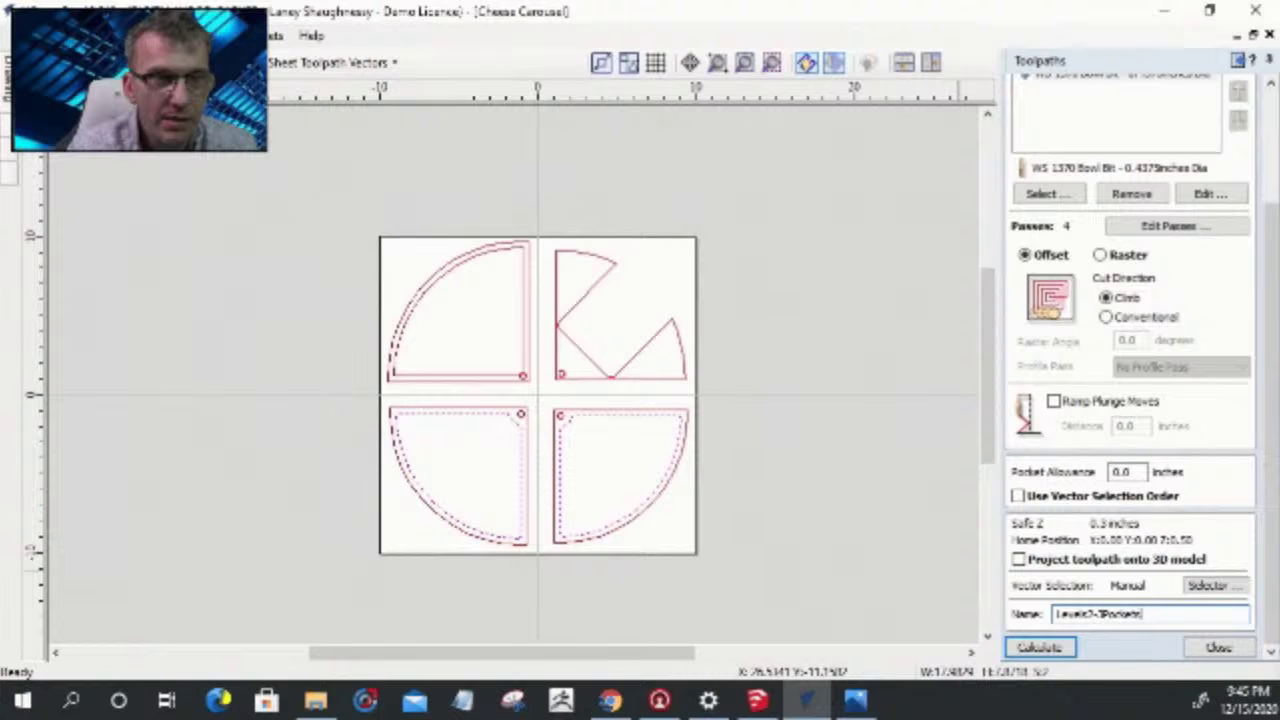
text( .4)
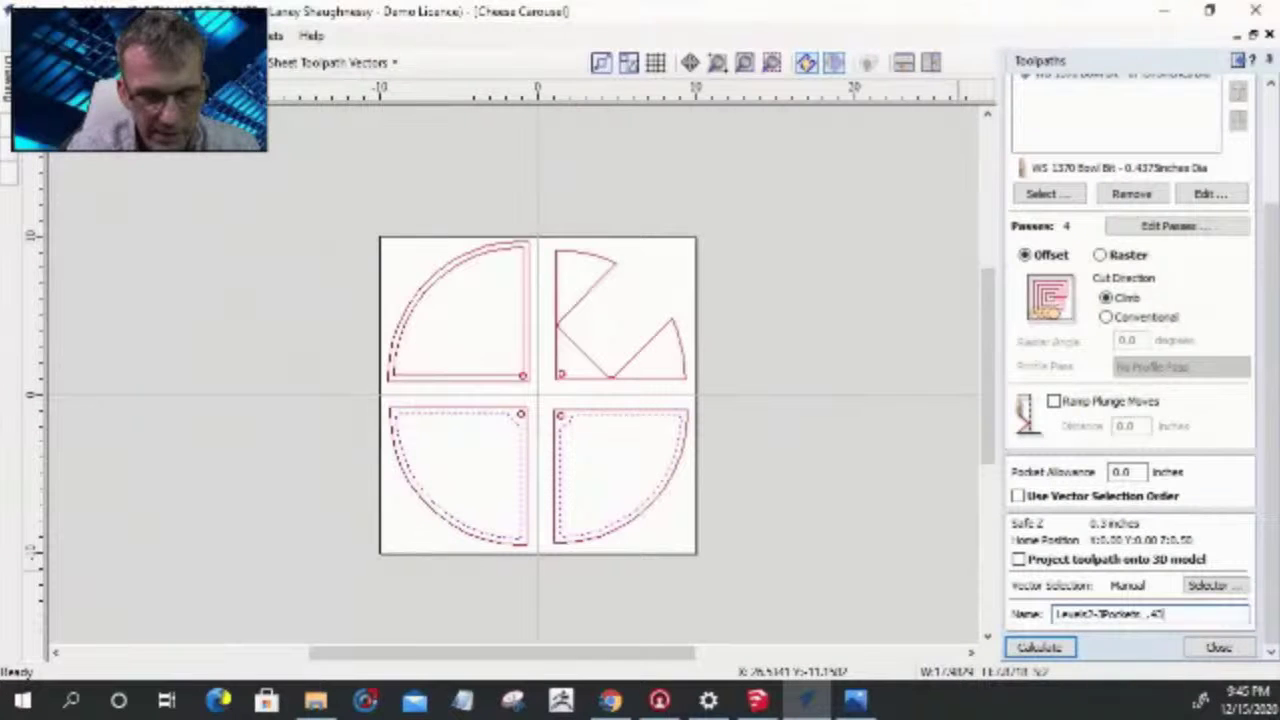
text(3755)
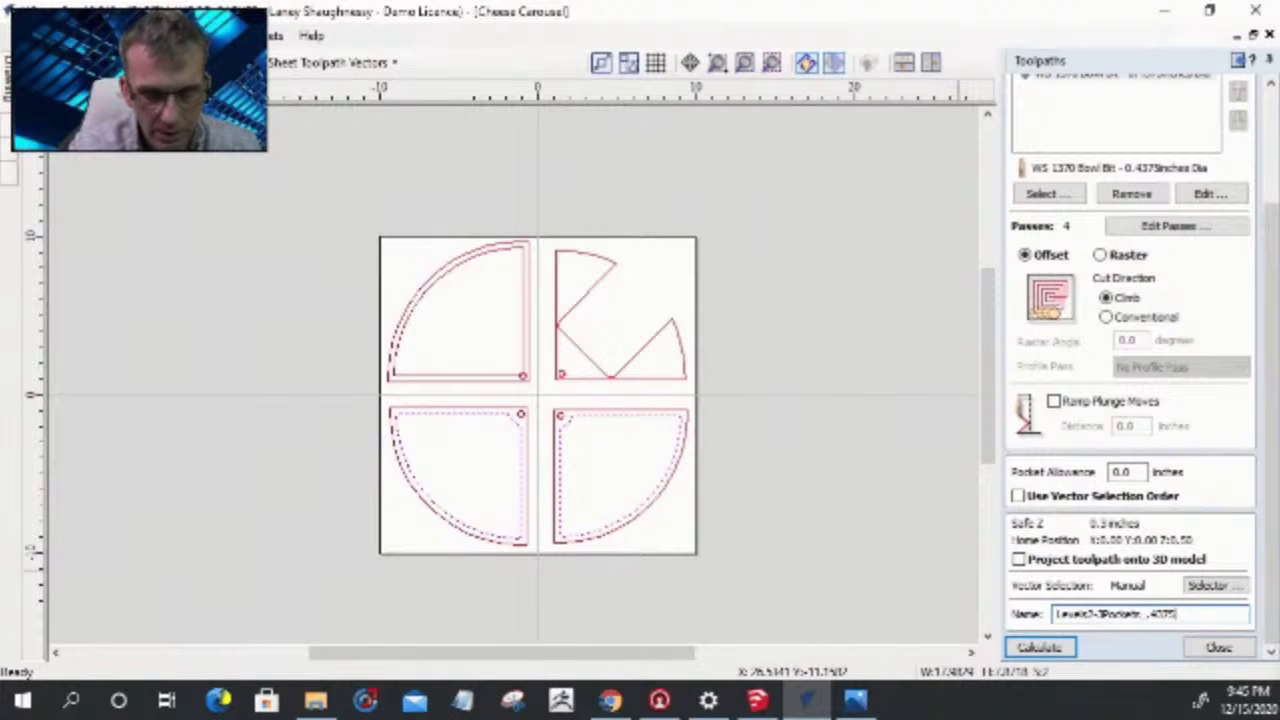
text(B)
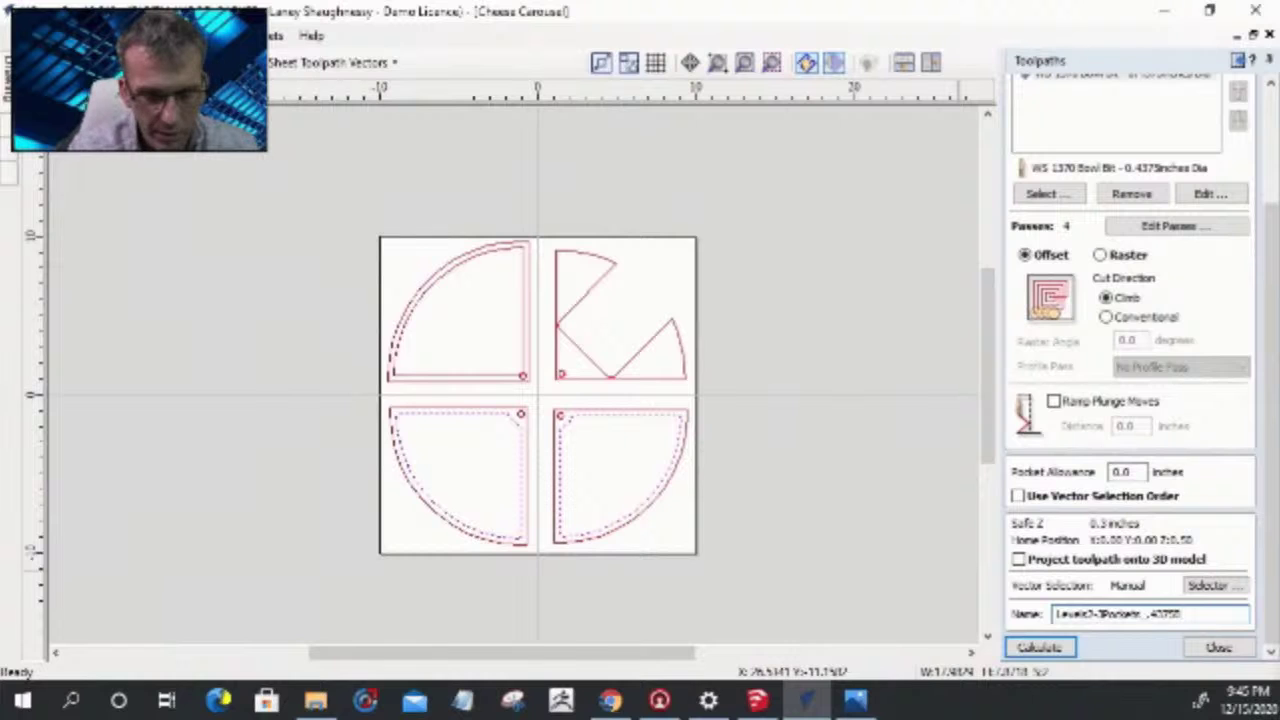
text(o)
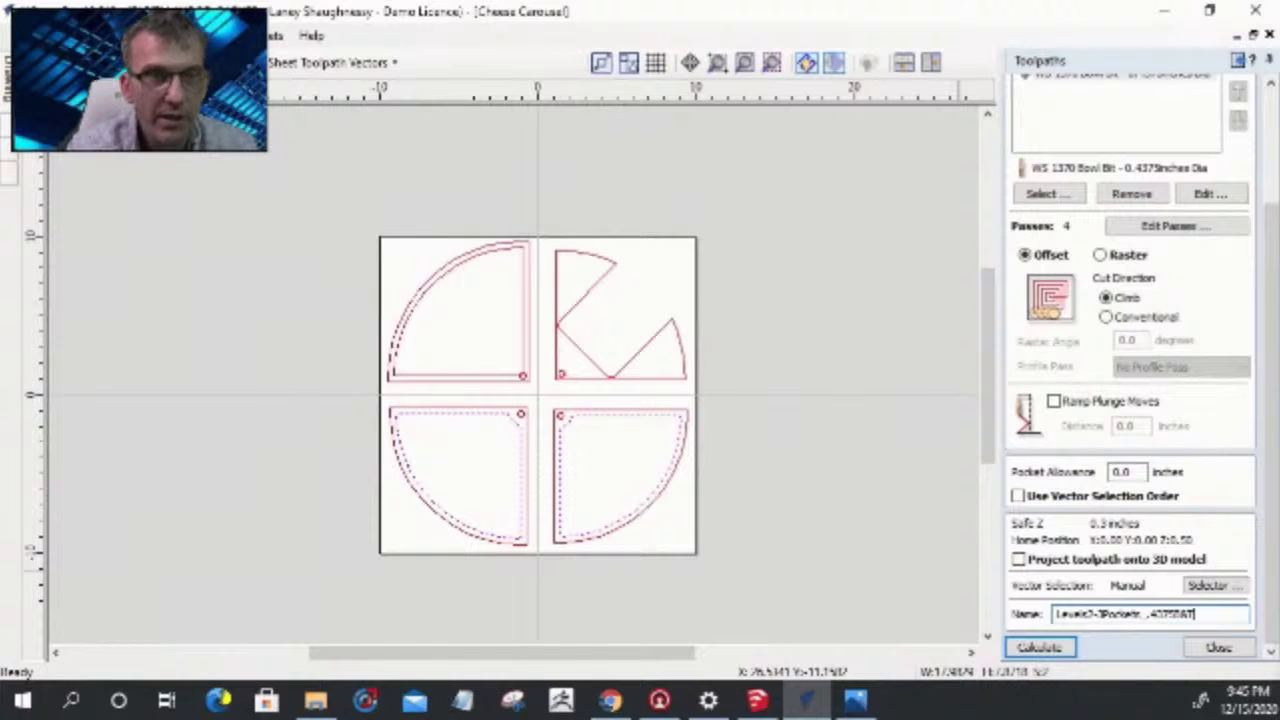
text(wl)
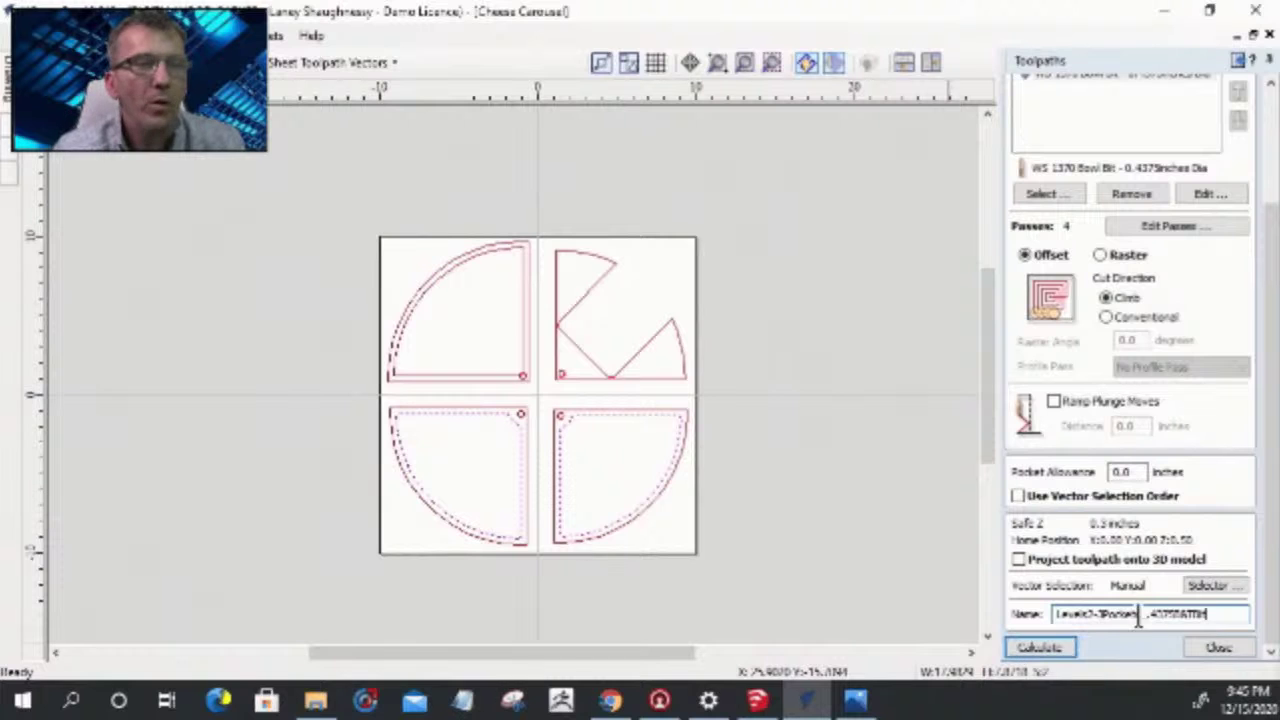
- Rename the pocket toolpath Levels2-3Pockets_WS1370B&TBit, then calculate and preview it
drag(1147, 616, 1175, 616)
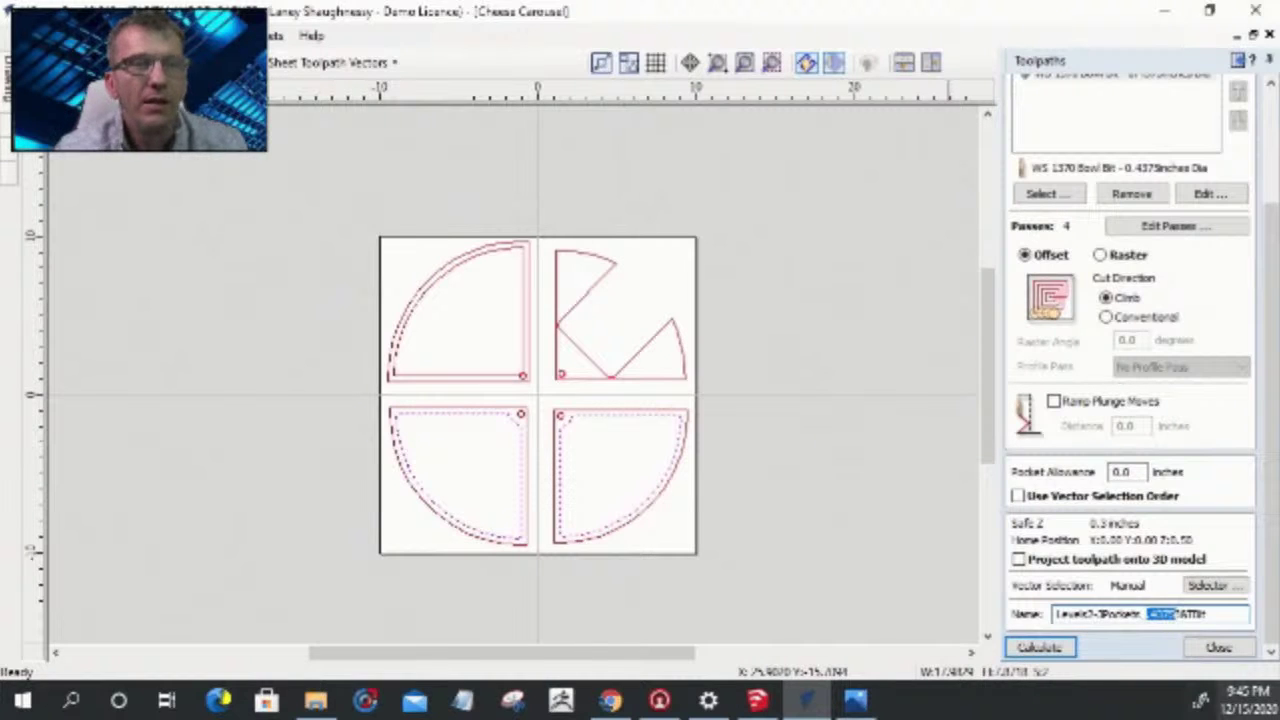
text(WS1370BowlBit)
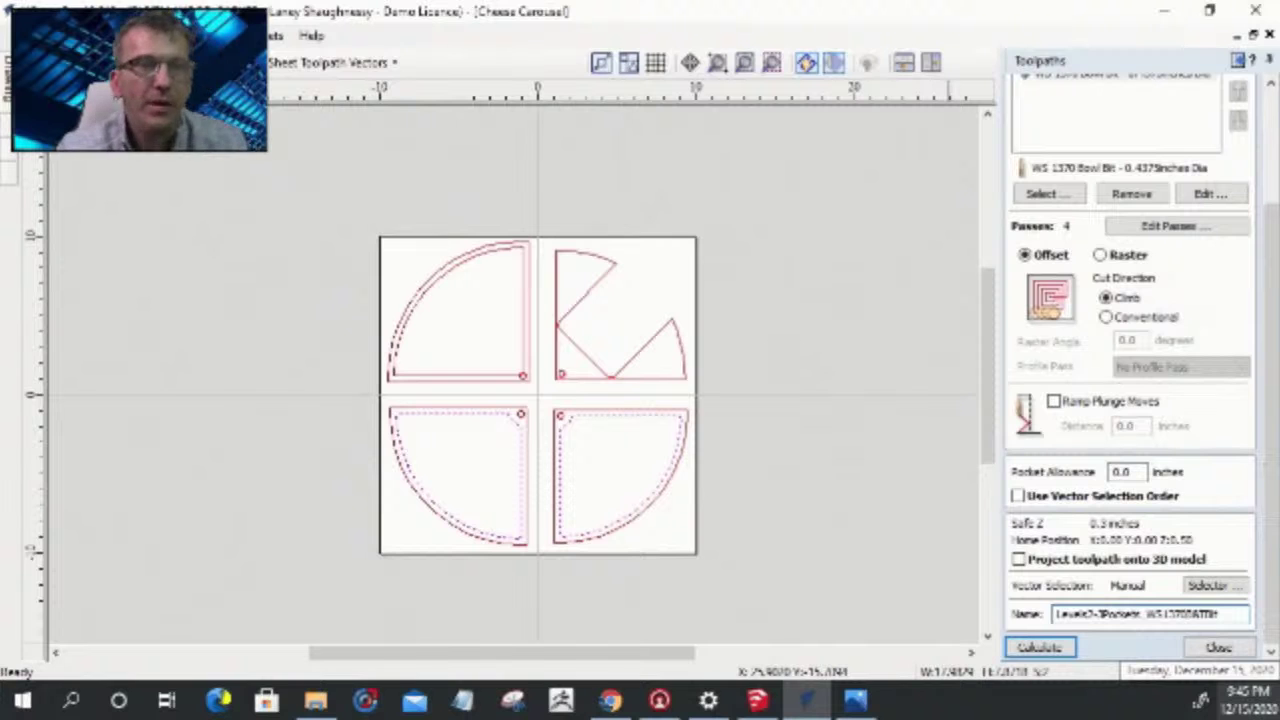
click(1040, 648)
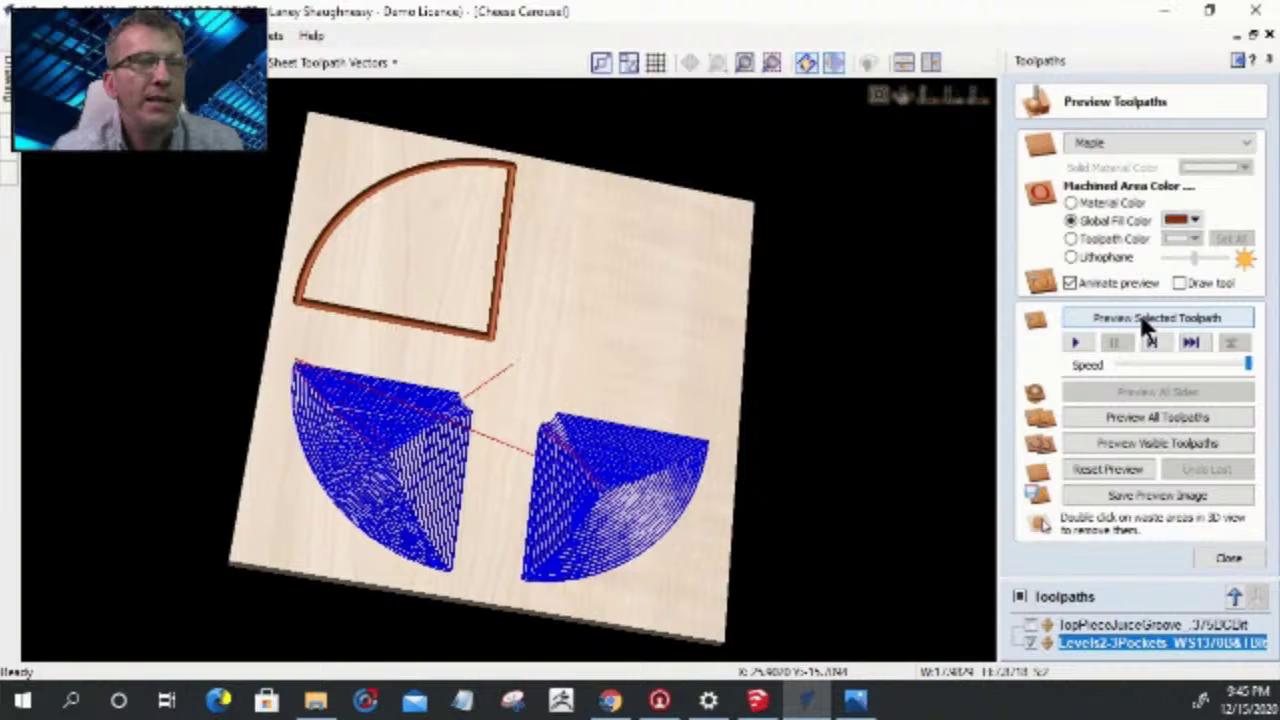
click(1145, 318)
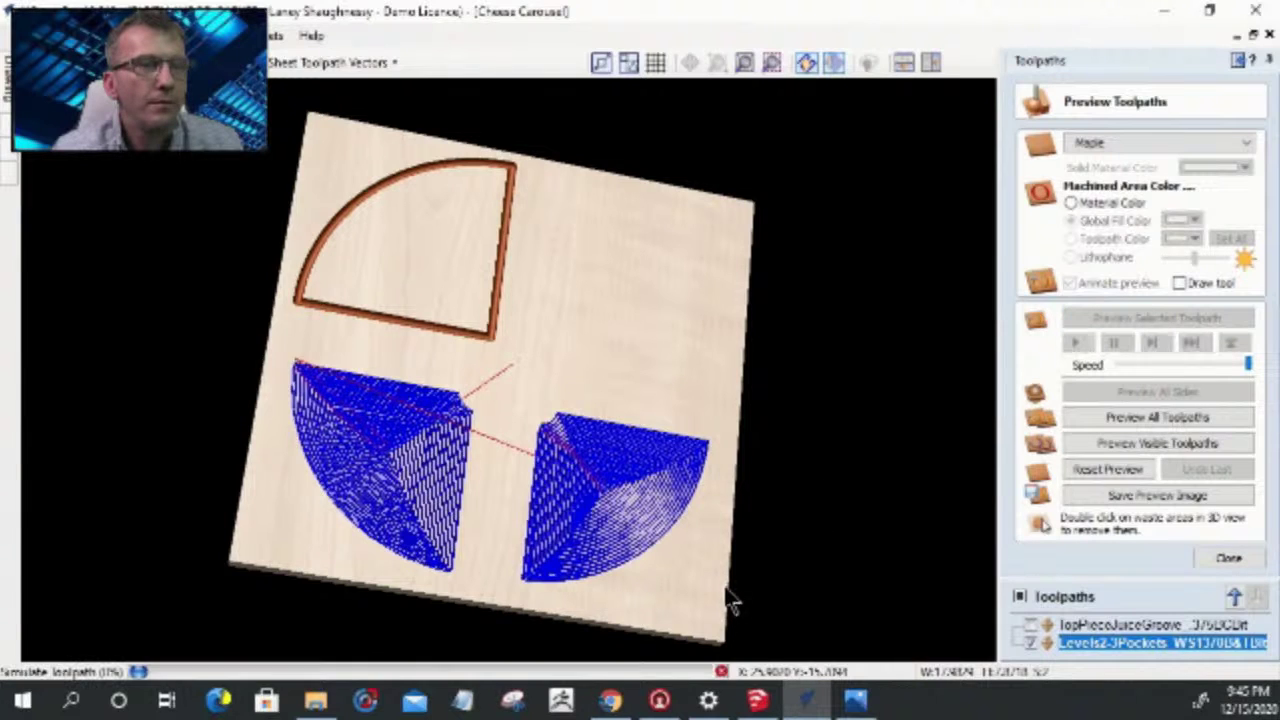
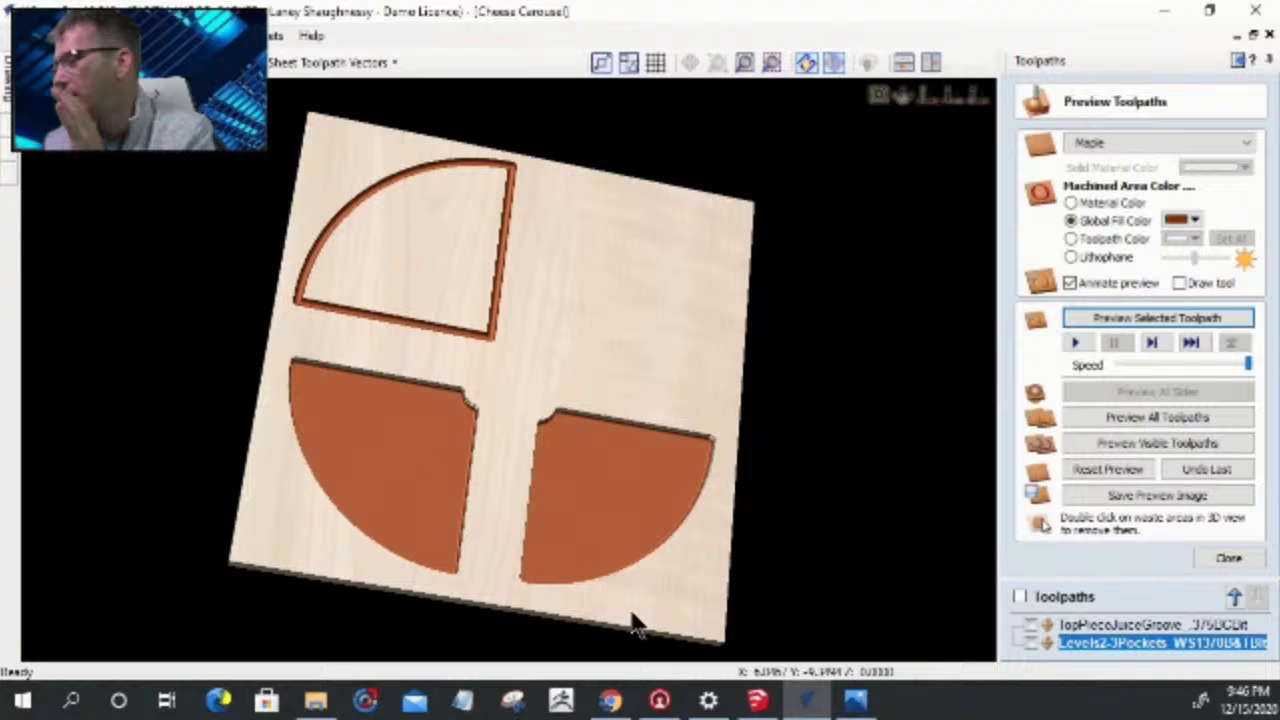
- Select the small pivot circles of both lower quarter-circle pieces in the 2D view and close the toolpath preview
key(F2)
scroll(581, 472, up, 3)
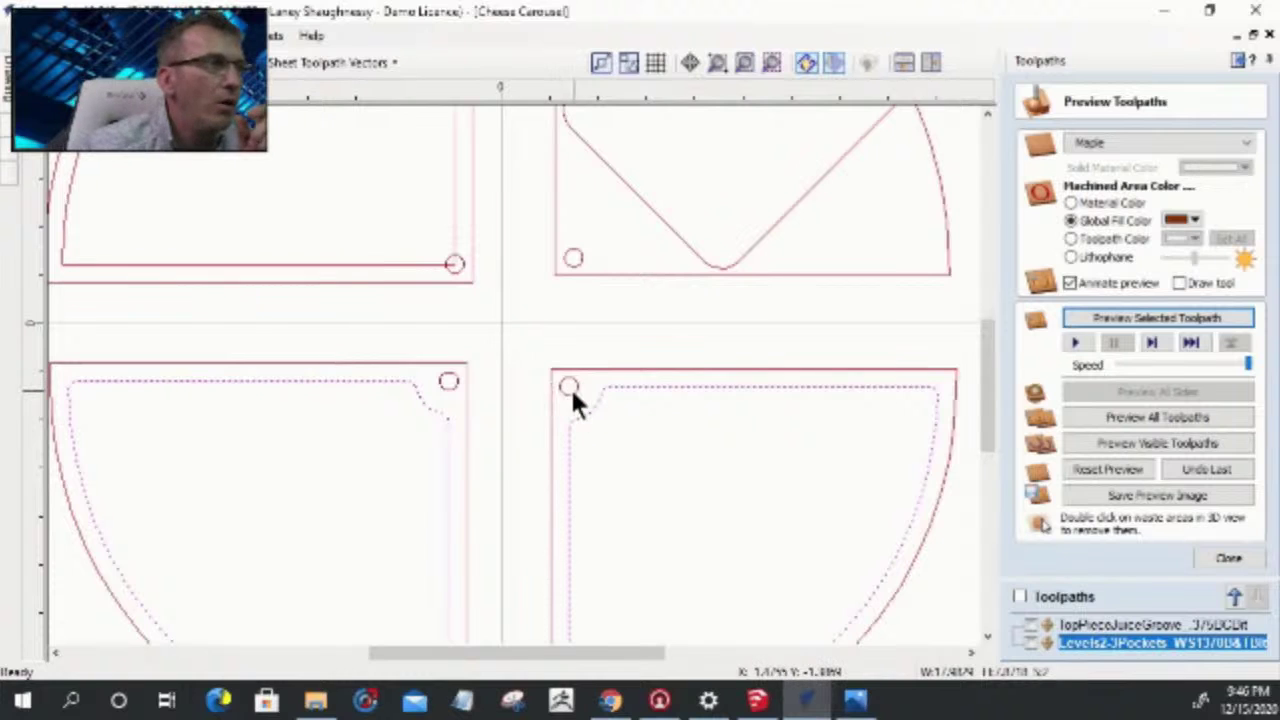
click(566, 387)
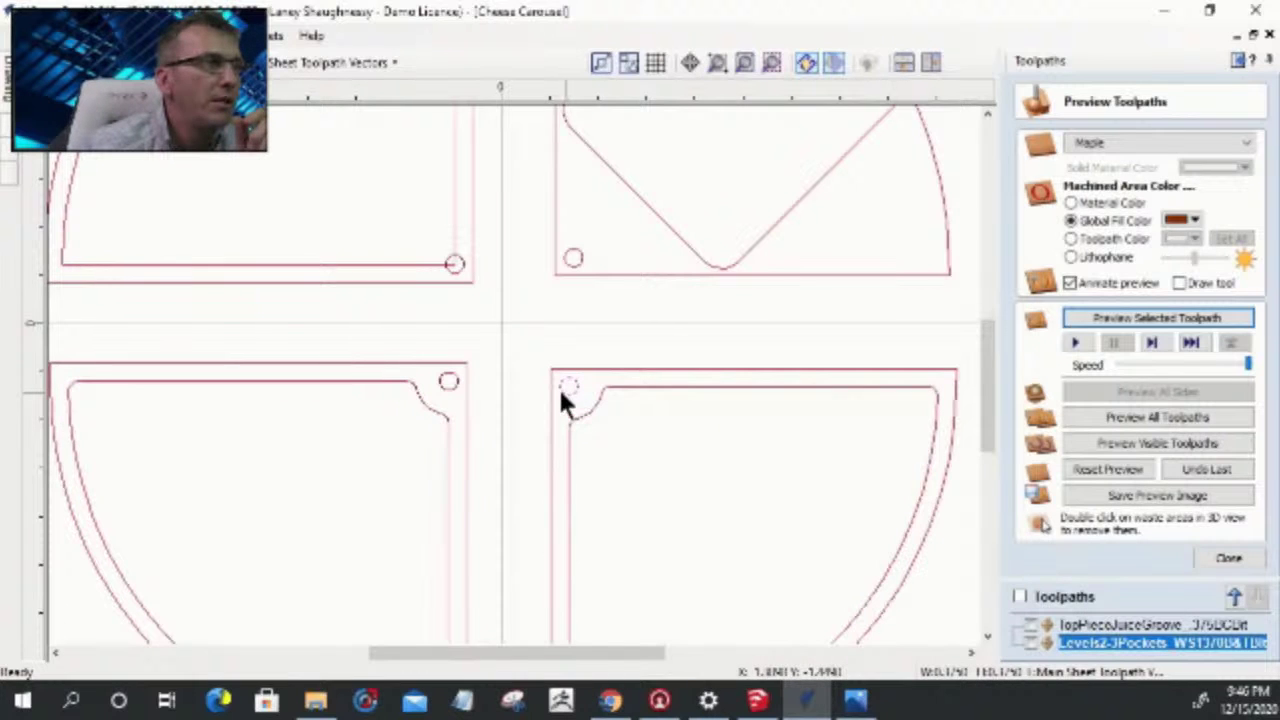
shift+click(448, 386)
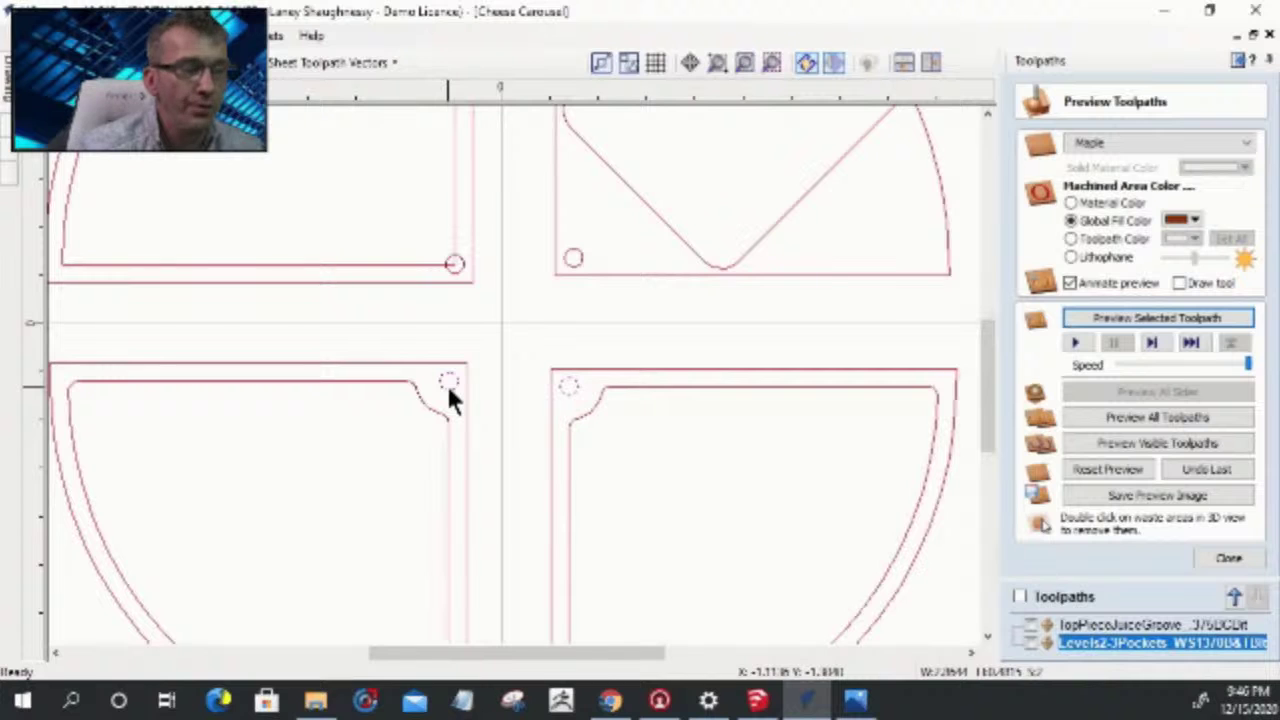
click(1222, 556)
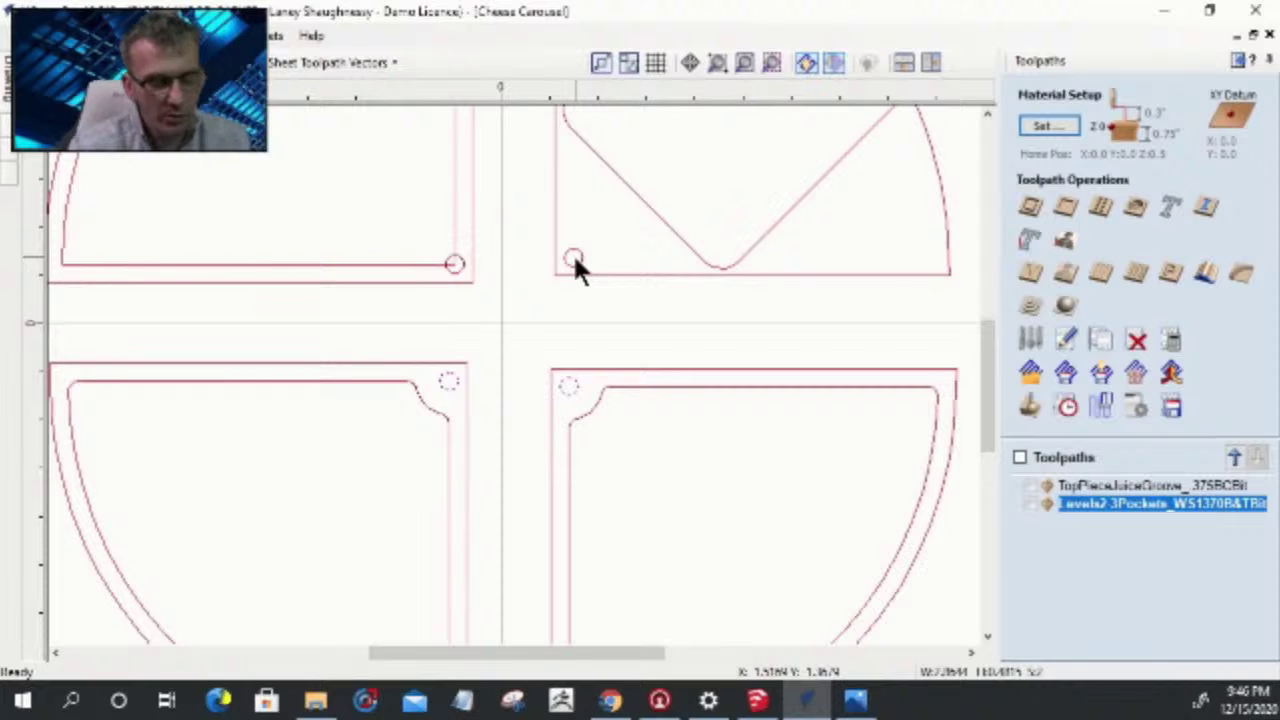
- Ungroup the upper notched quarter piece onto the group's layer
click(583, 266)
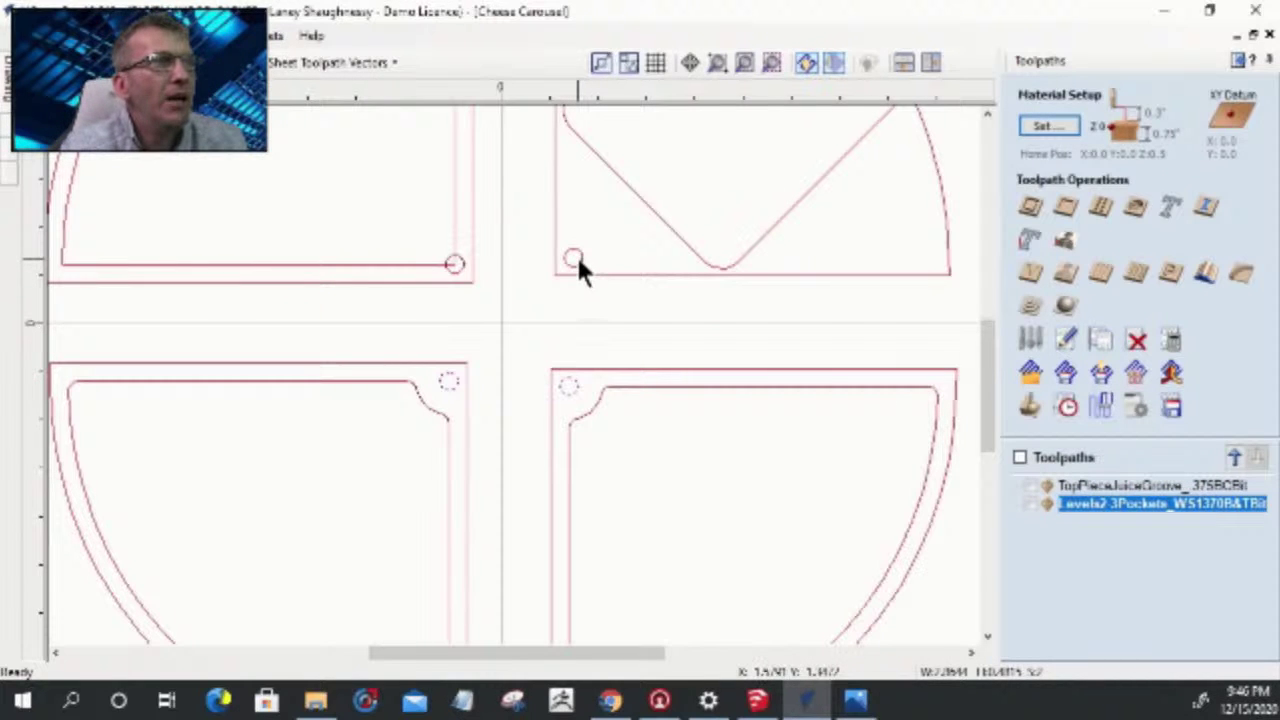
scroll(648, 280, down, 4)
right_click(648, 281)
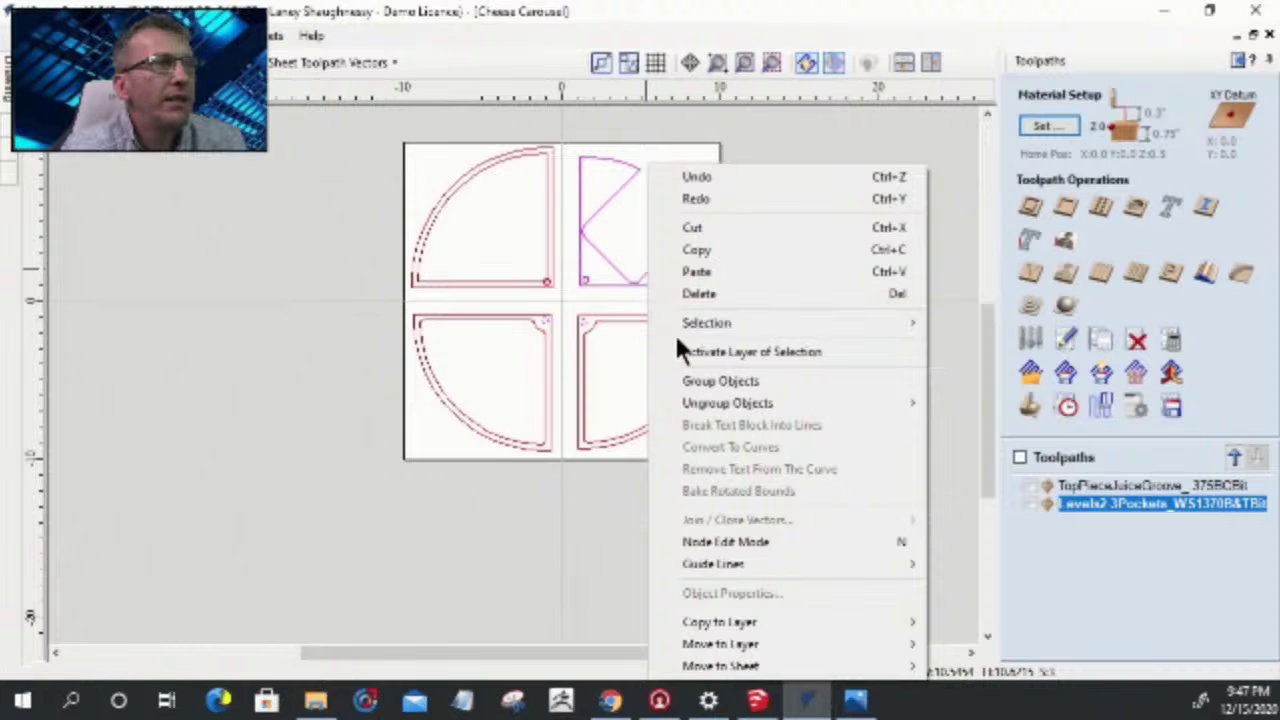
mouse_move(698, 400)
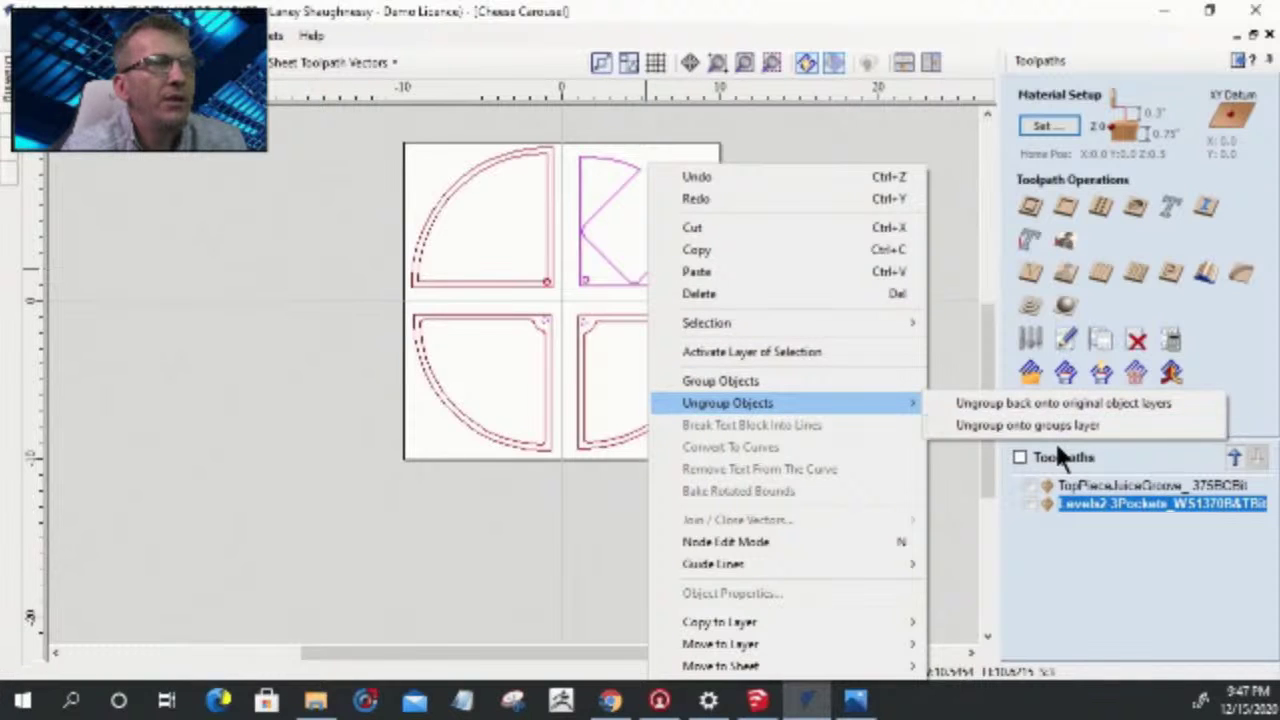
click(1045, 428)
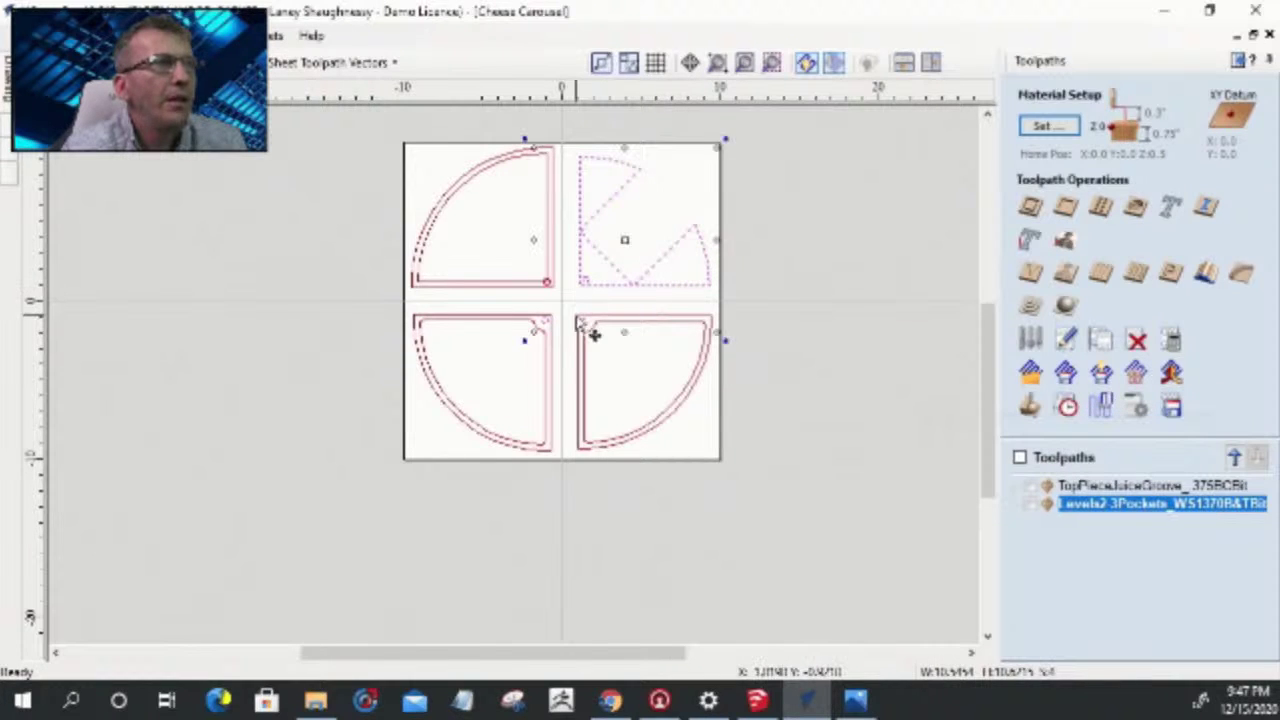
- Select the three small pivot circles of the two lower pieces and the upper notched piece
click(572, 293)
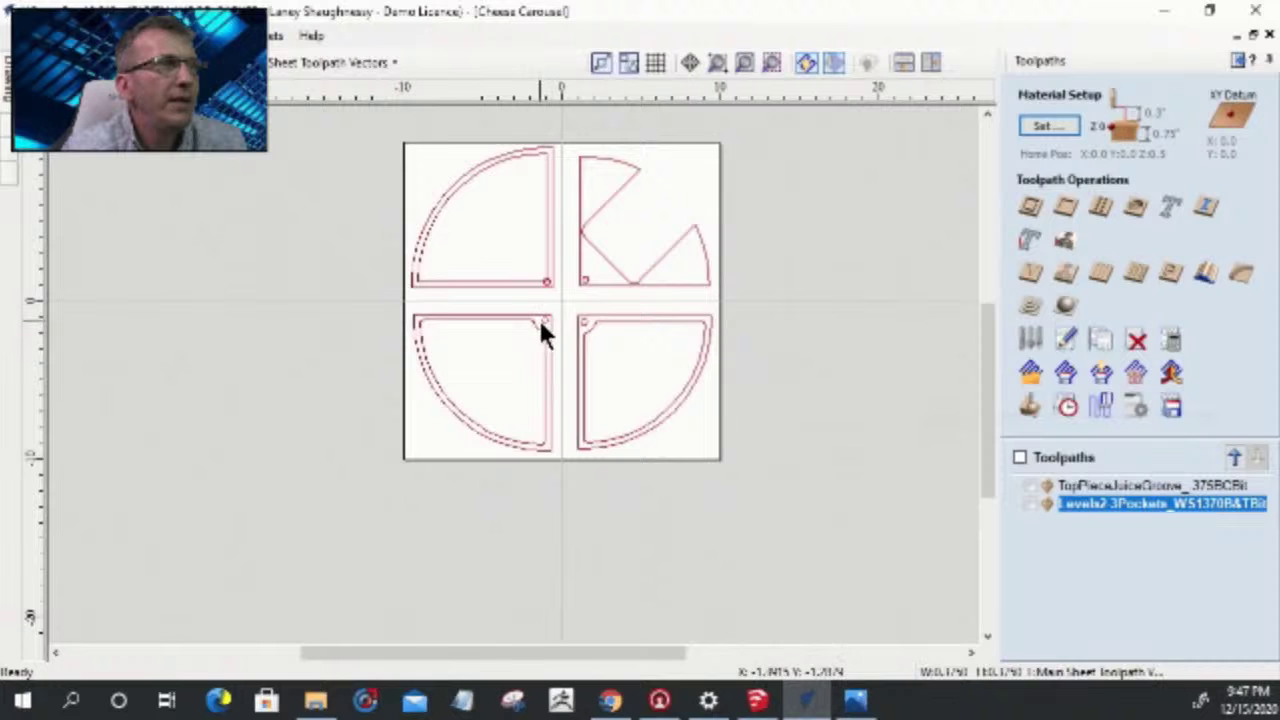
scroll(538, 317, up, 5)
click(687, 169)
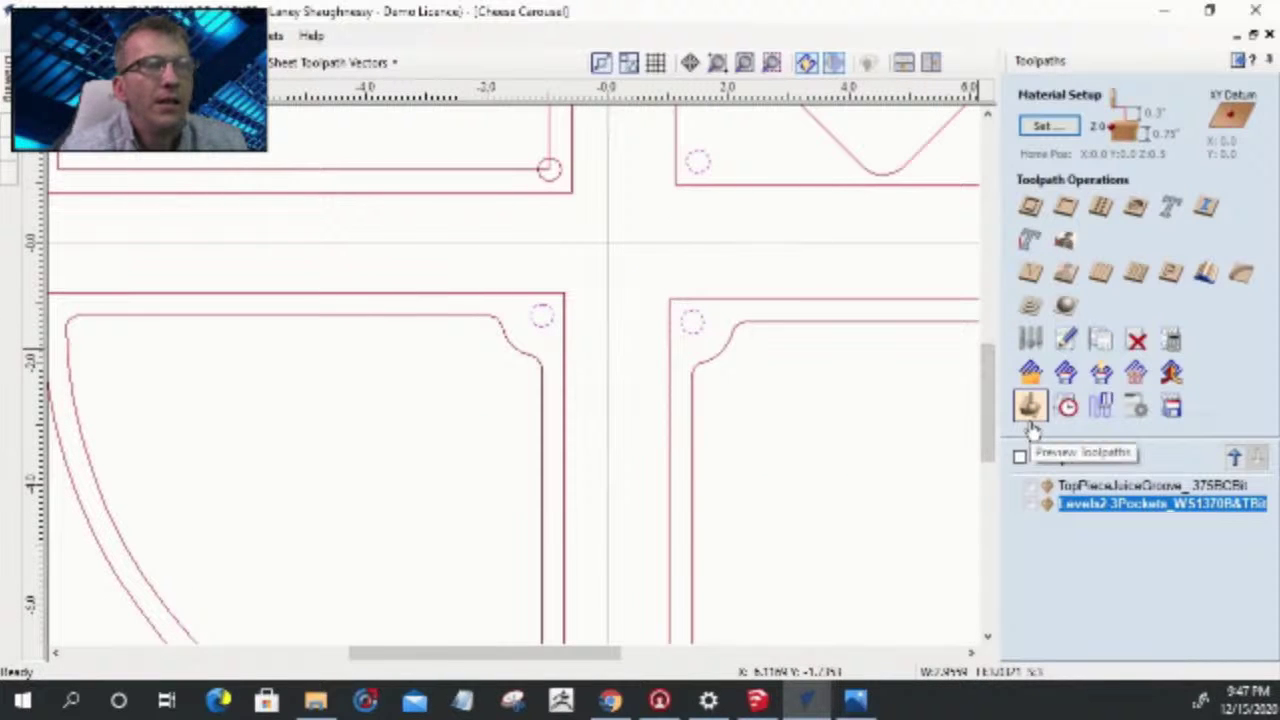
- Start a Pocket toolpath for the selected pivot circles with a cut depth of 0.75 inches
click(1064, 205)
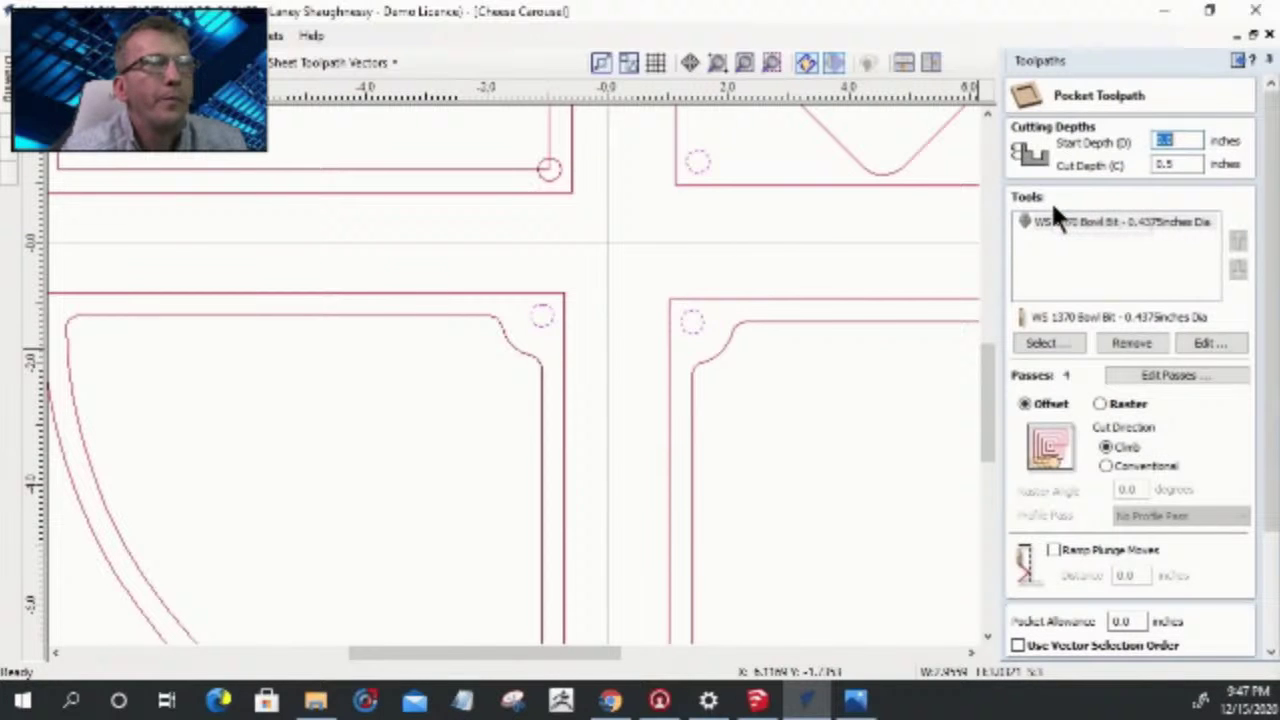
click(1165, 165)
text(0.75)
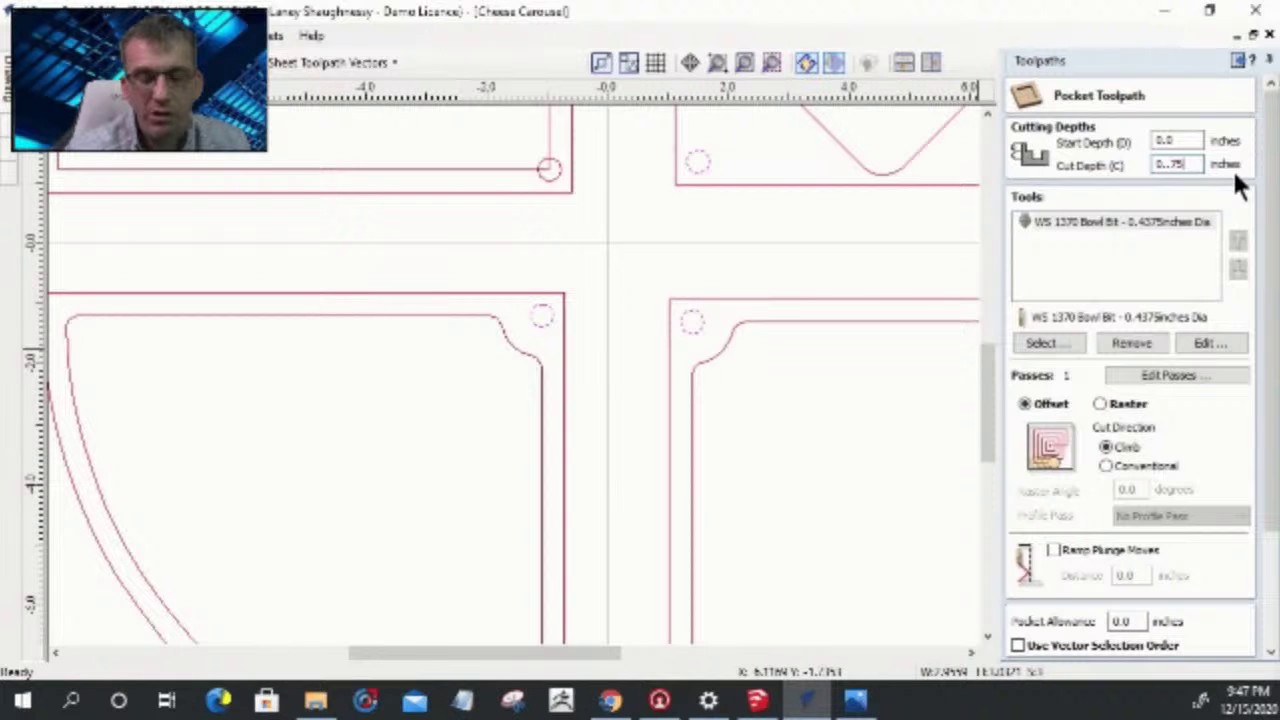
- Replace the WS 1370 Bowl Bit with the 0.25 inch End Mill as the pocket tool
click(1055, 345)
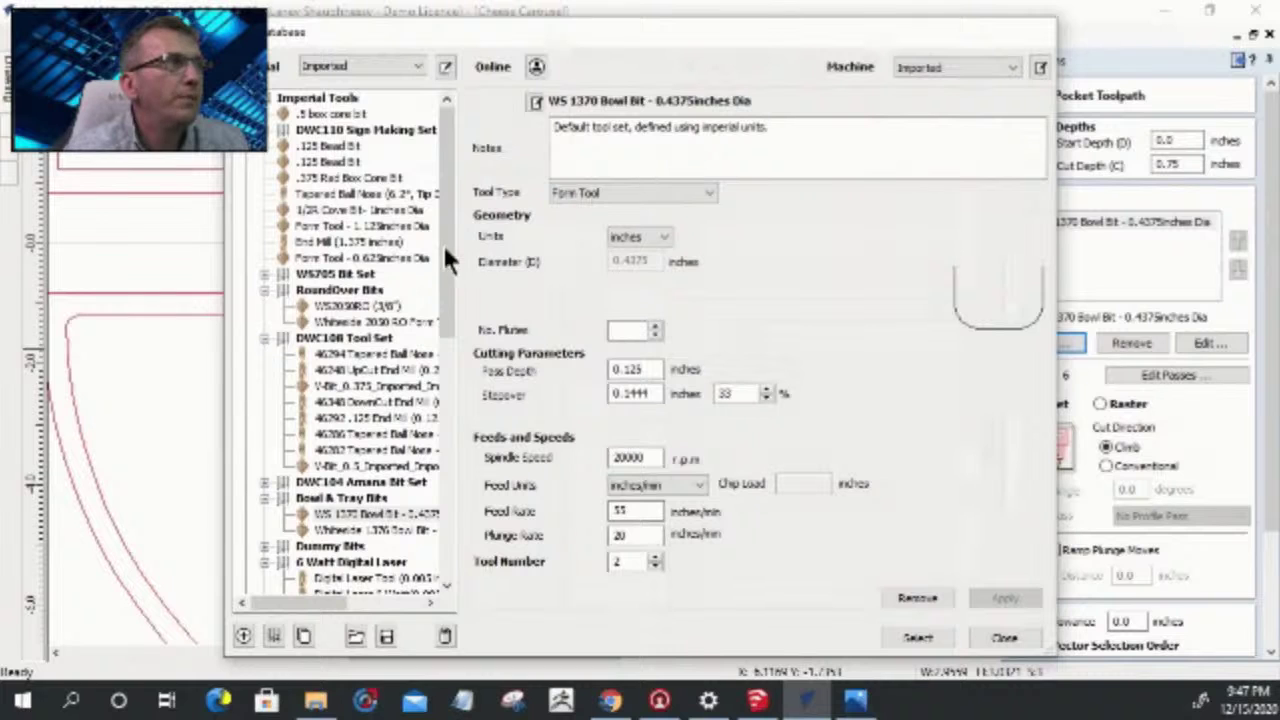
scroll(352, 405, down, 5)
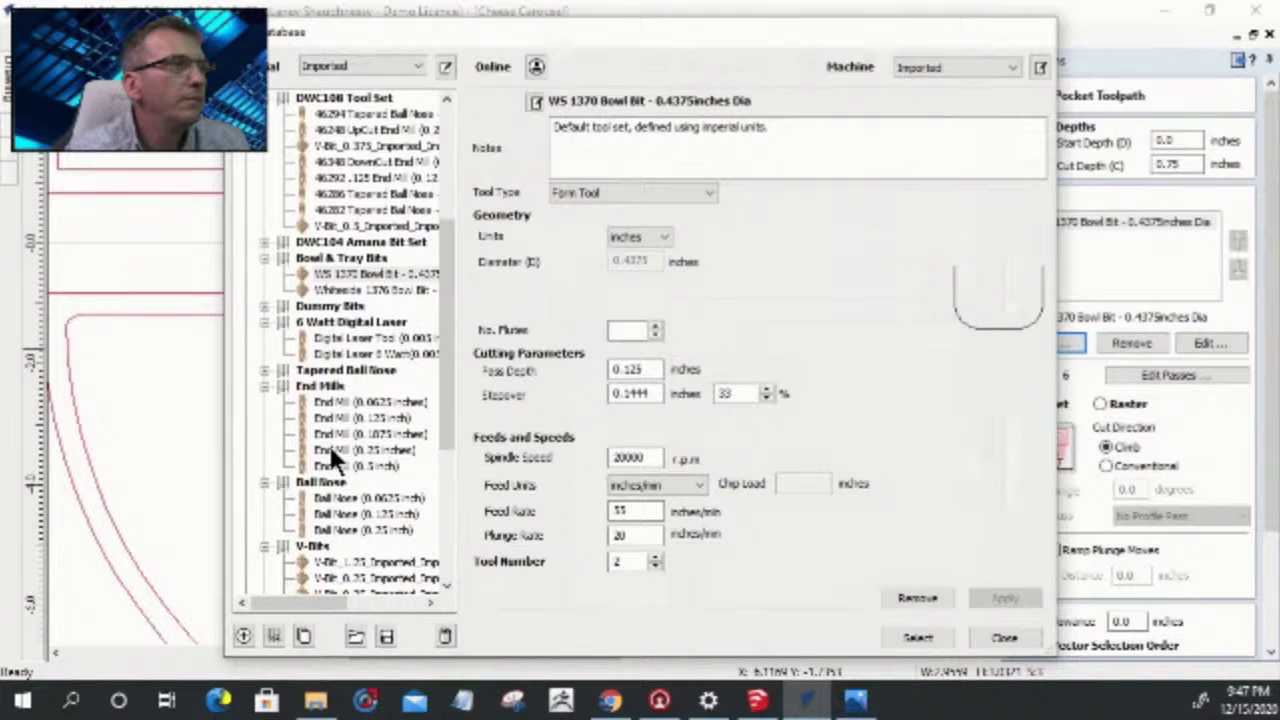
click(329, 447)
click(922, 636)
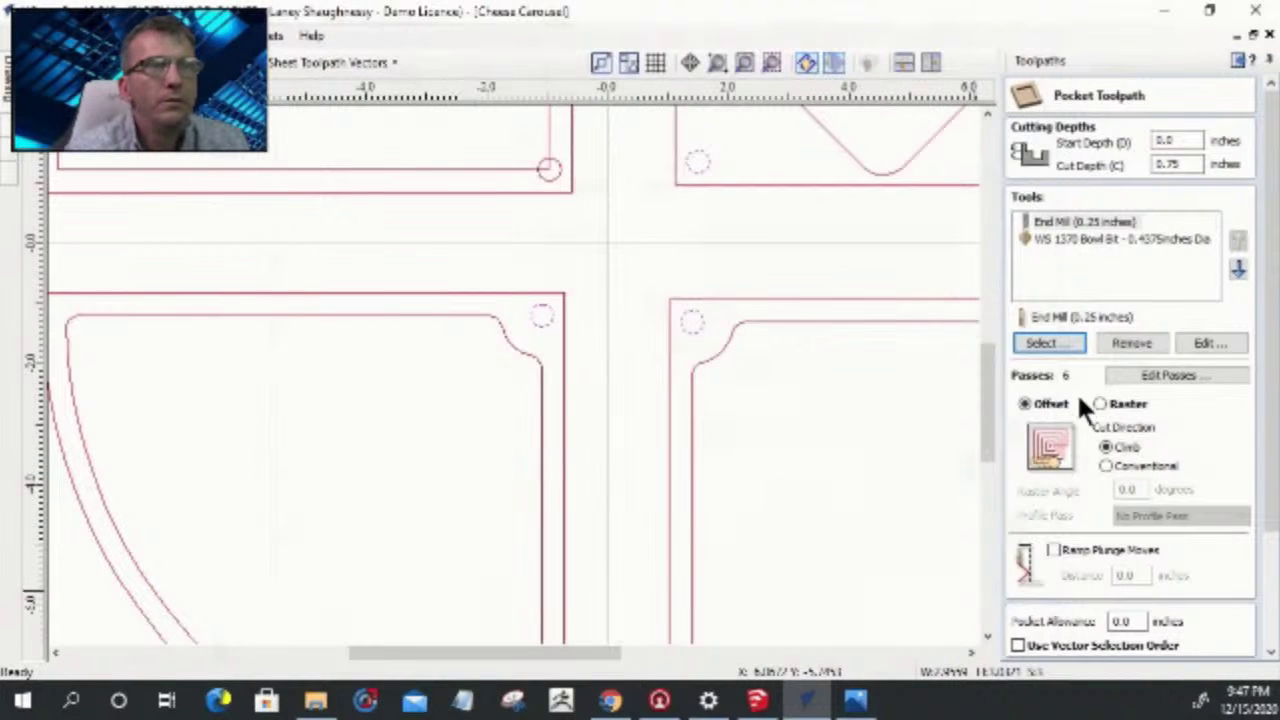
click(1151, 238)
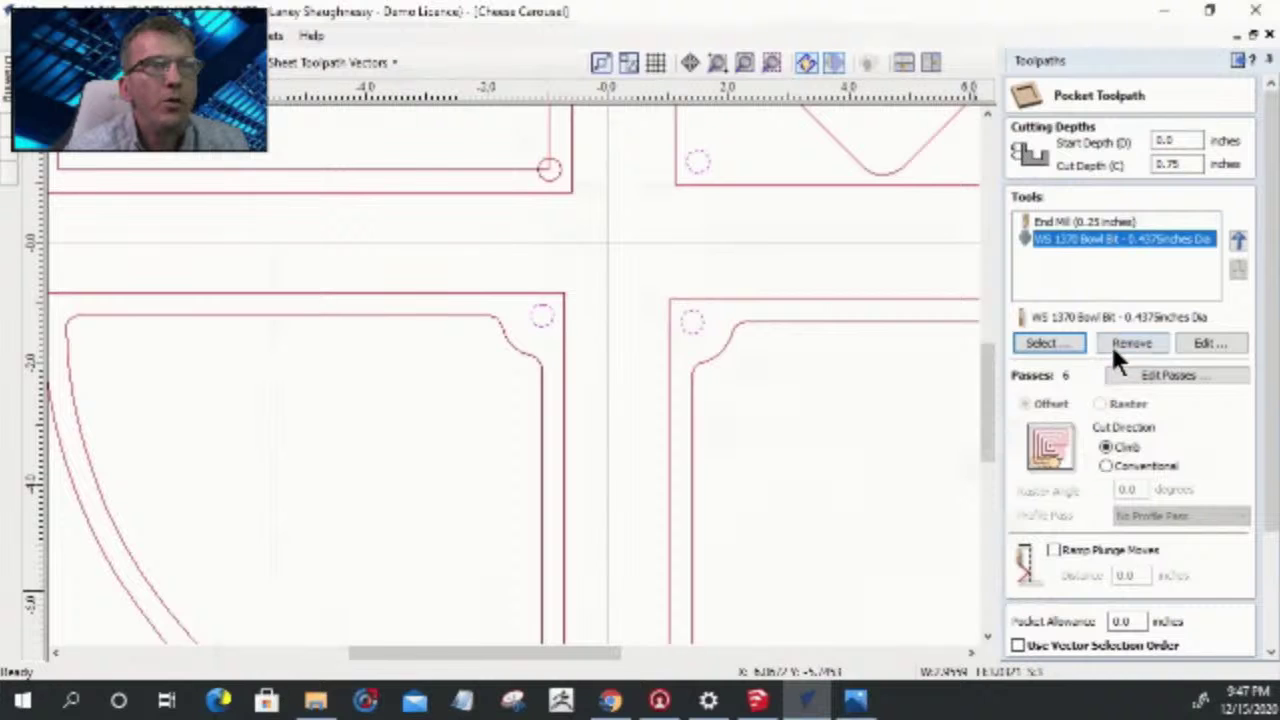
click(1112, 342)
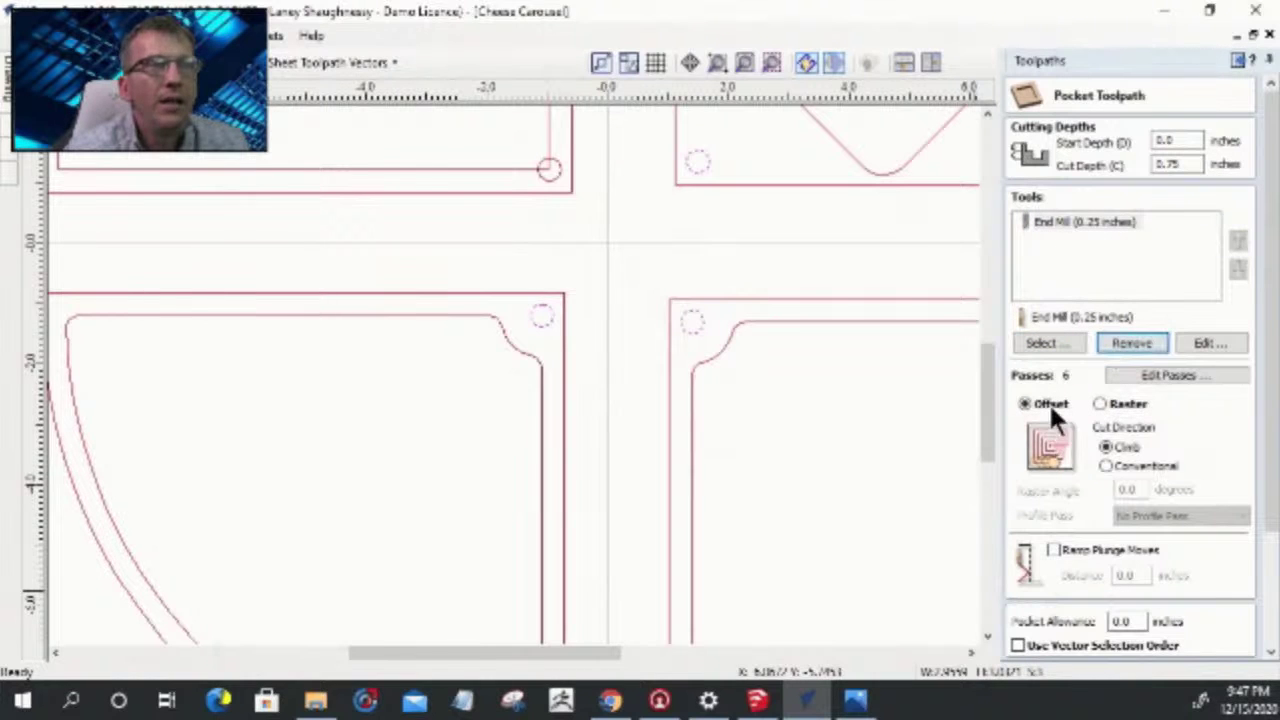
- Name the pivot circle toolpath Levels2-3-4_PivotHoles_.25EM
scroll(1274, 428, down, 3)
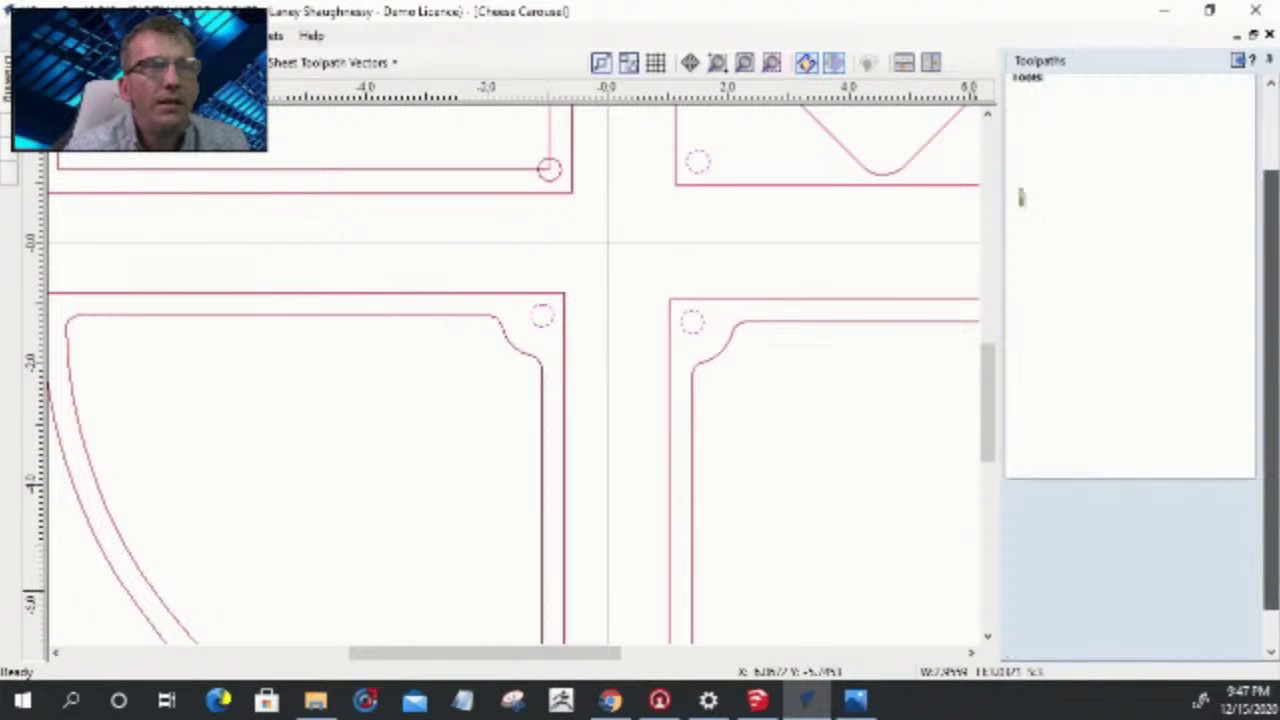
double_click(1134, 614)
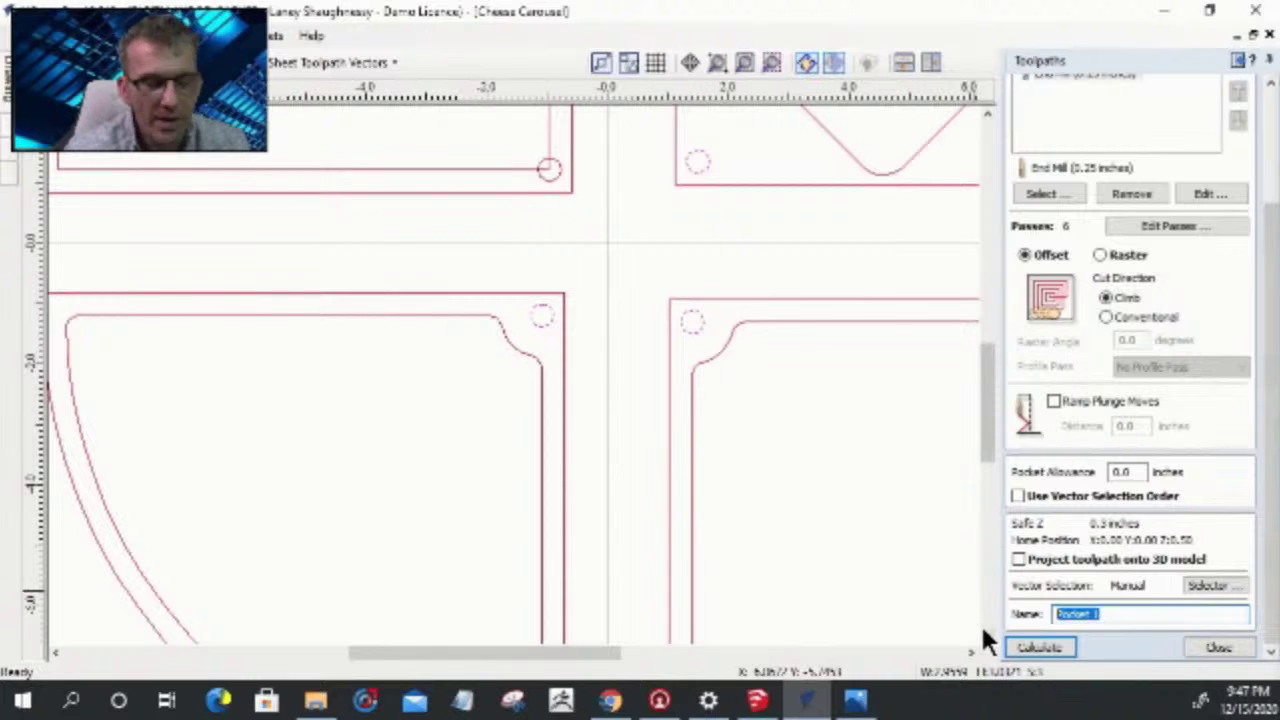
text(Level 1)
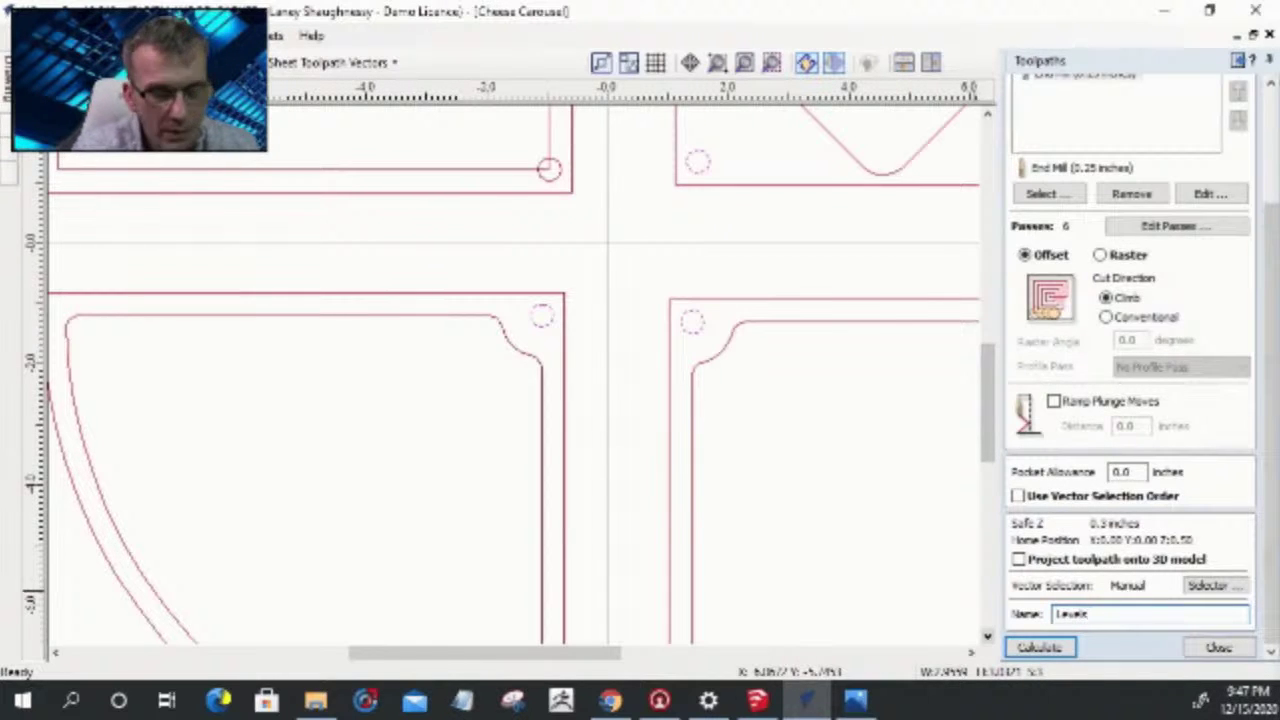
text(2)
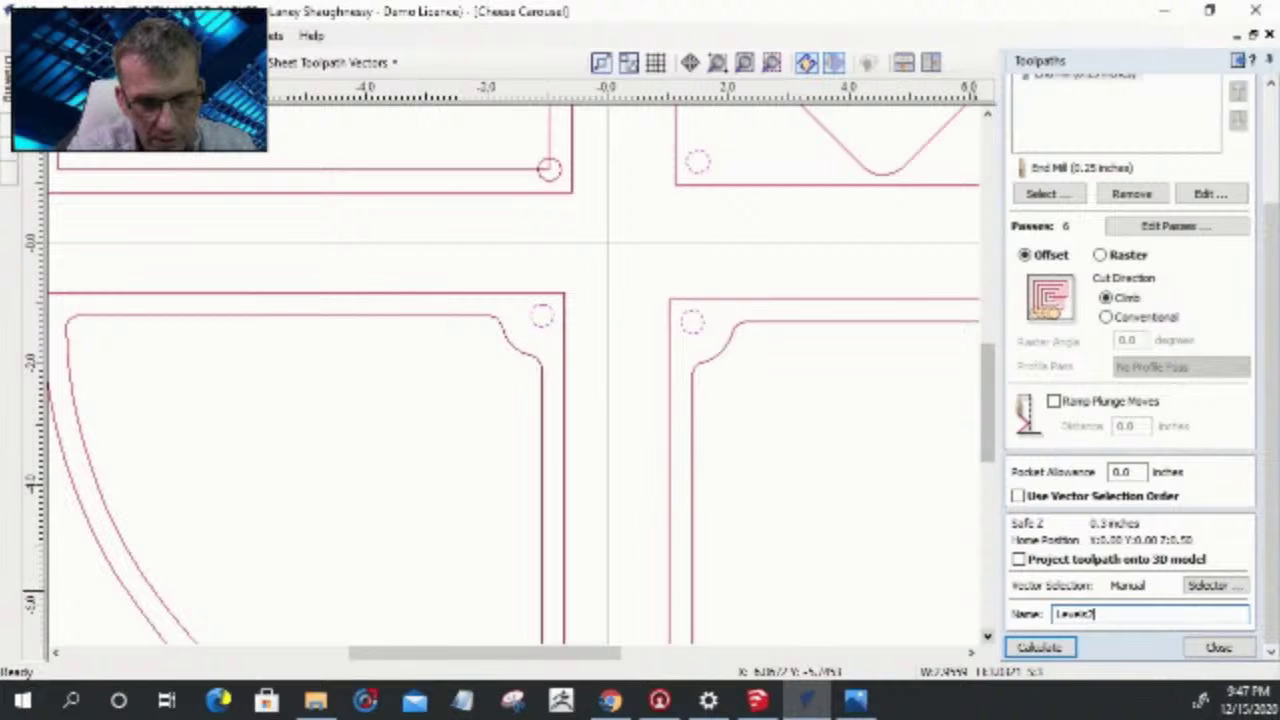
text(-3-4)
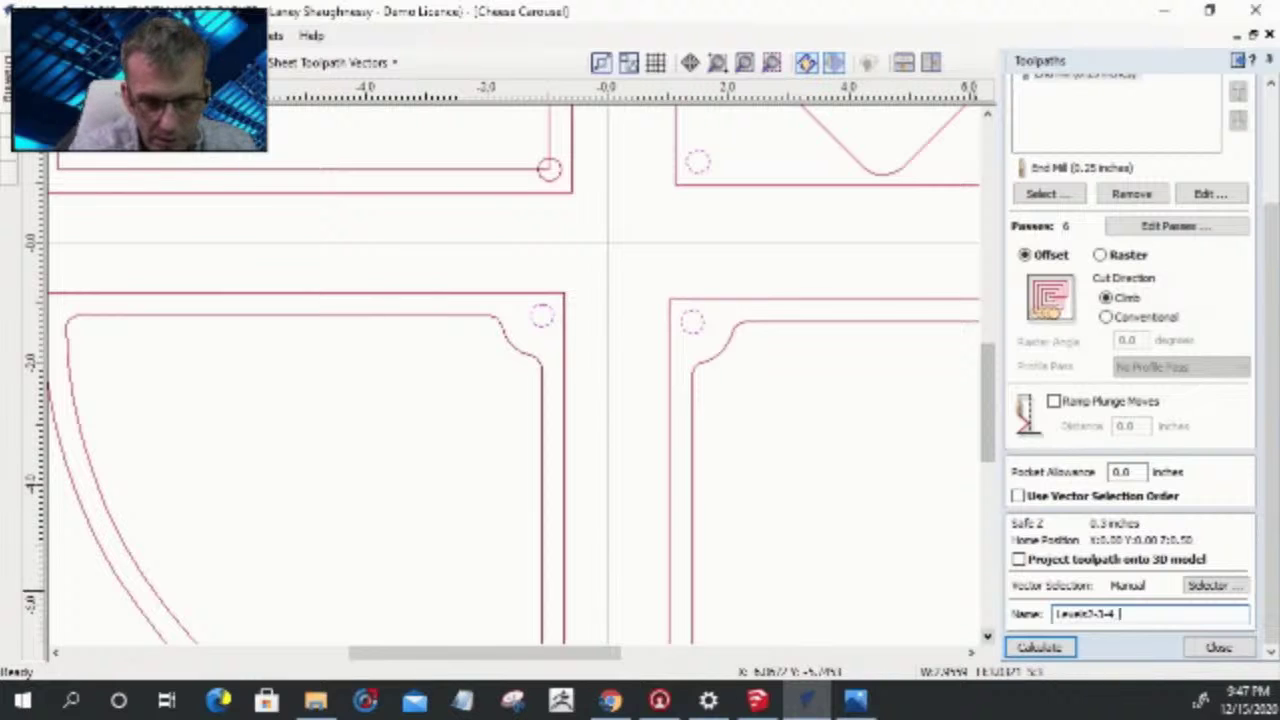
text( Pocket)
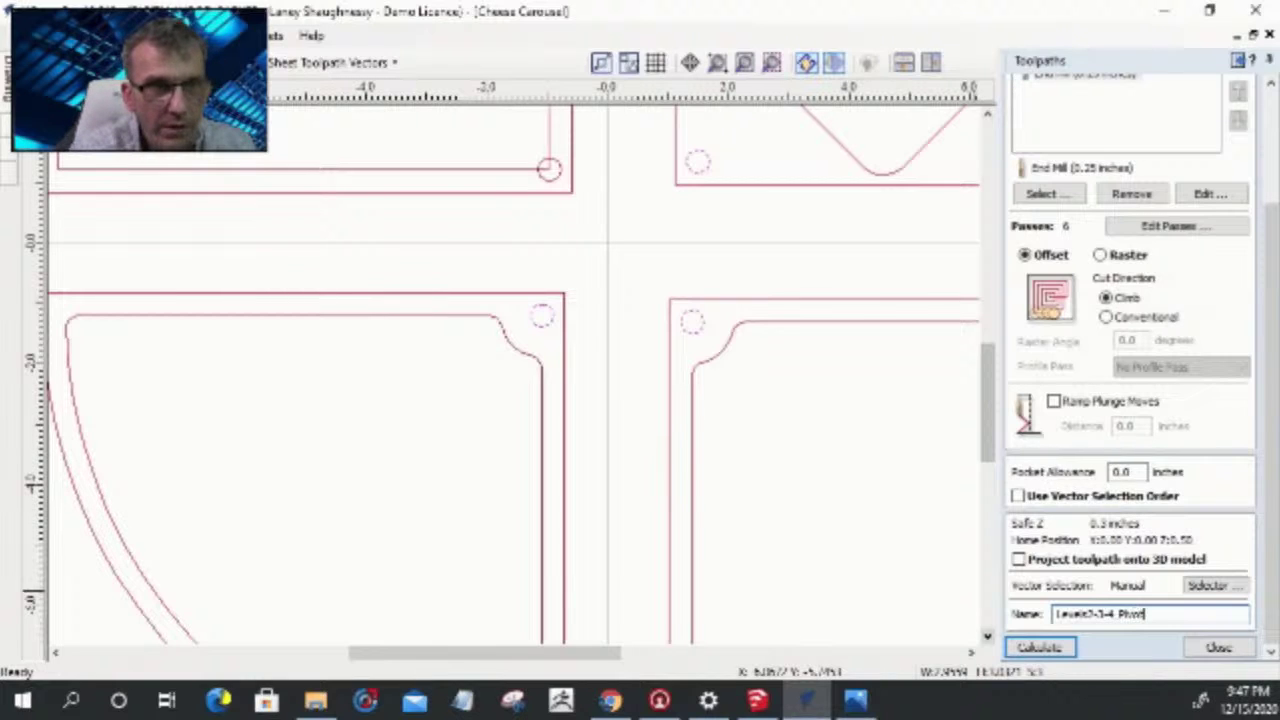
text(sid)
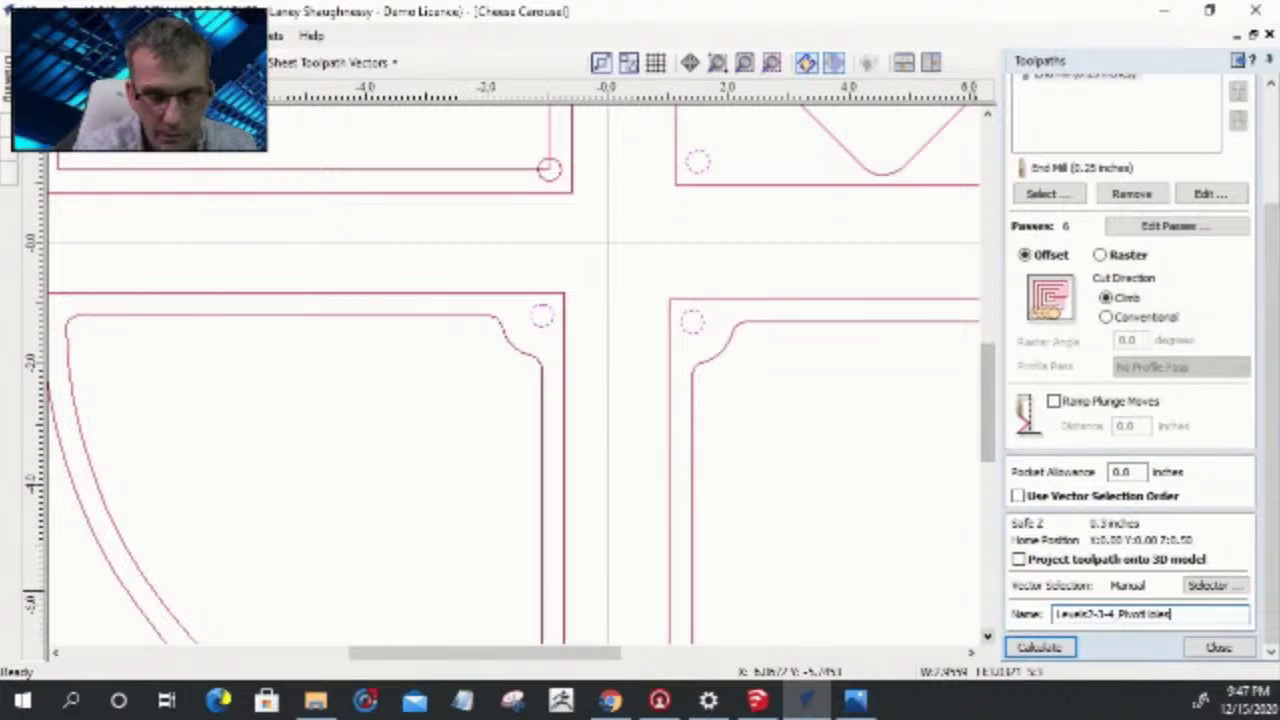
text(es .25)
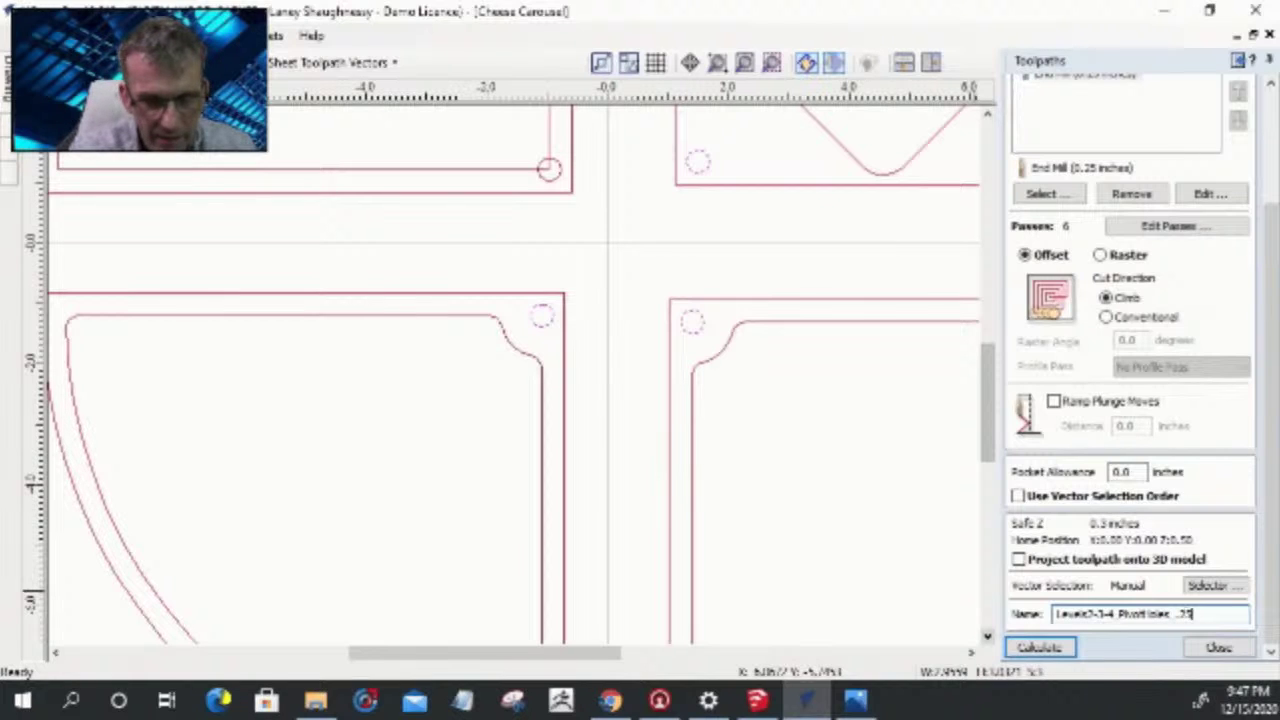
text(EM)
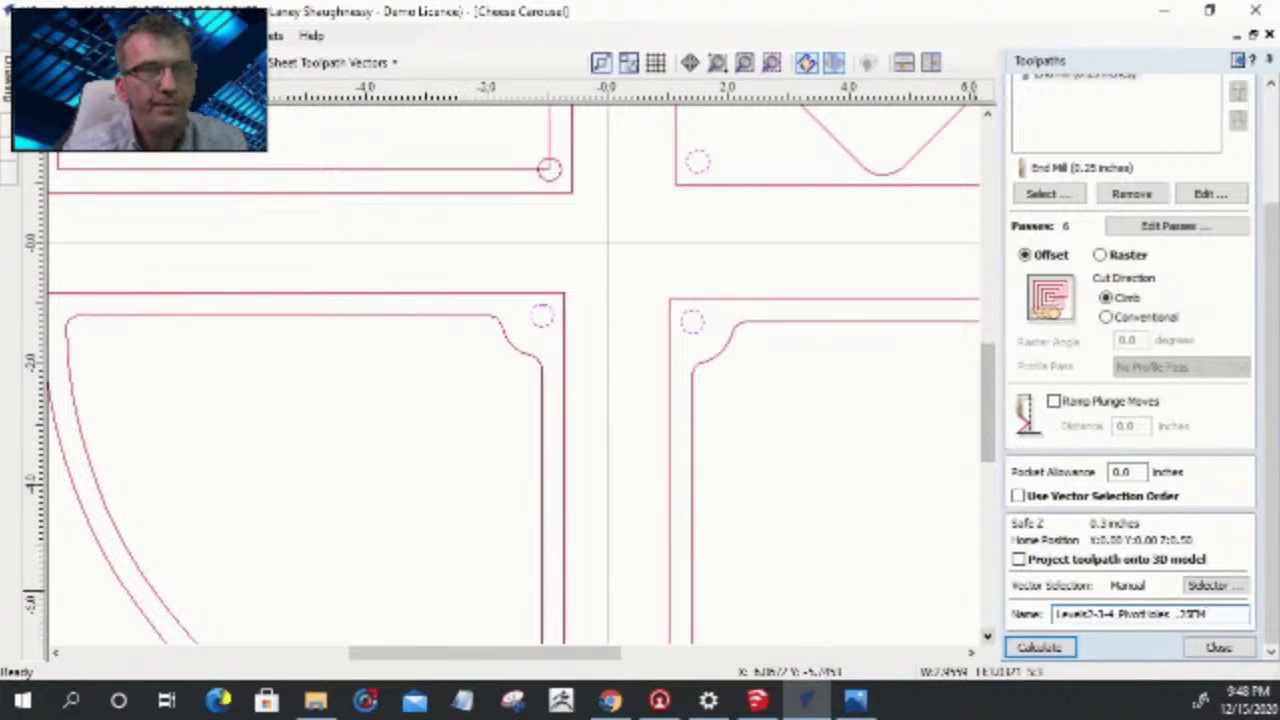
- Calculate the pivot hole toolpath and preview its cut in 3D, then return to the 2D view
click(1040, 648)
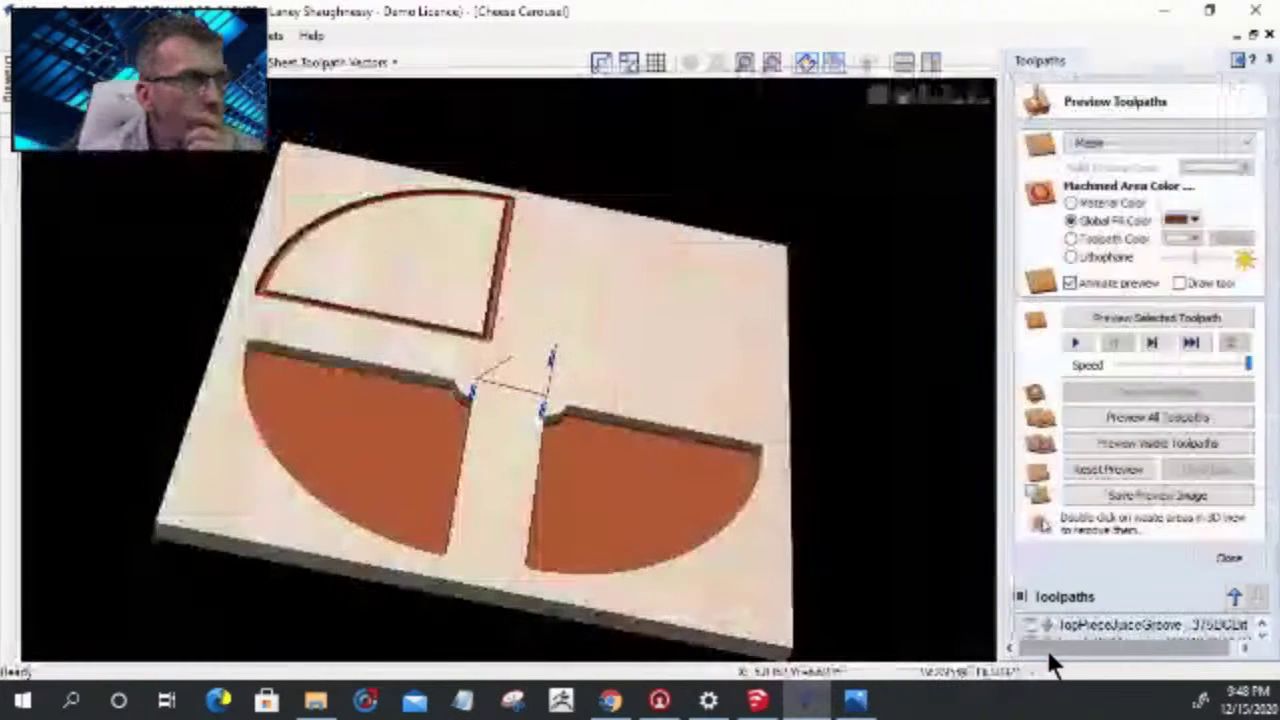
click(1103, 319)
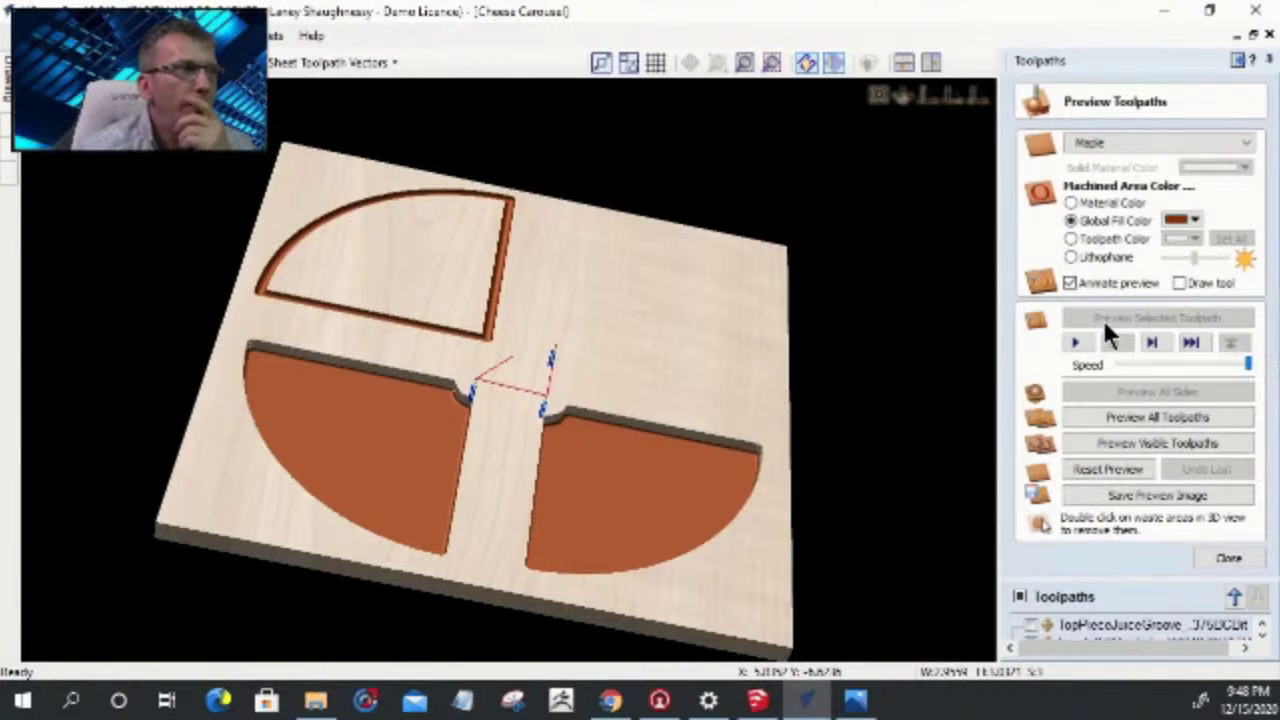
drag(450, 590, 466, 506)
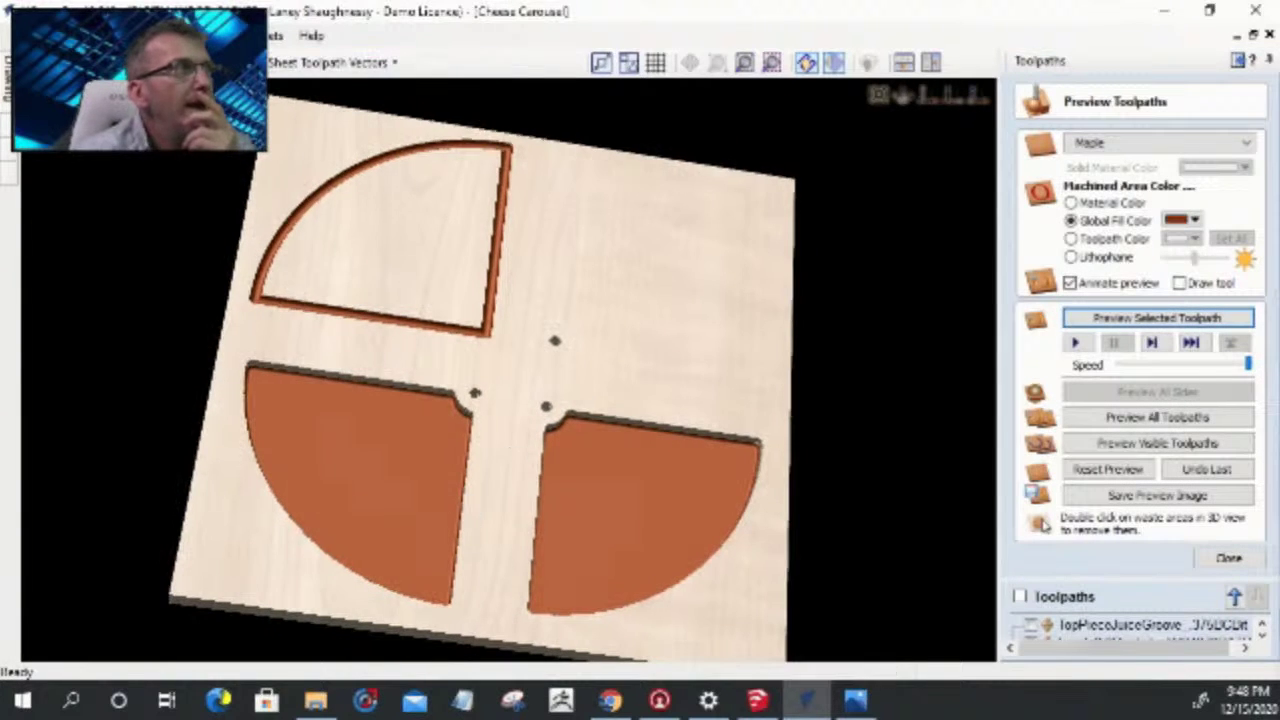
key(F2)
scroll(568, 301, down, 5)
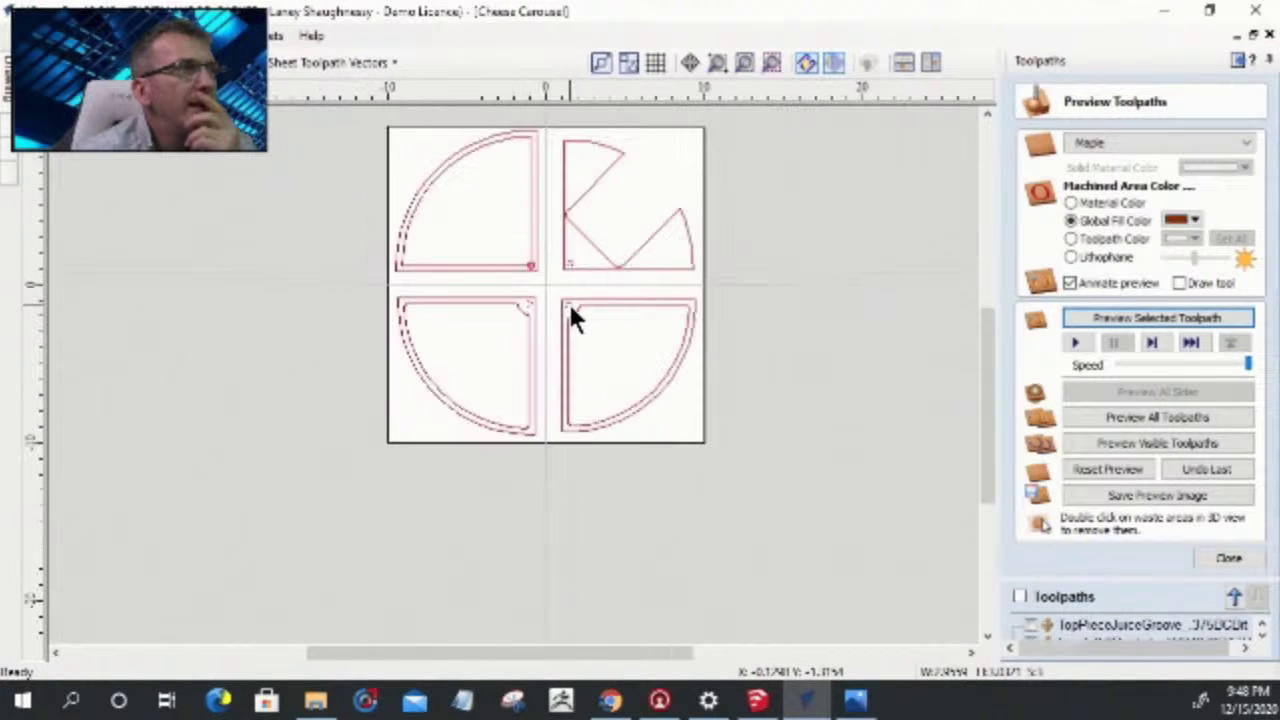
- Select the outer outlines of all four parts on the main sheet and close the toolpath preview
click(573, 308)
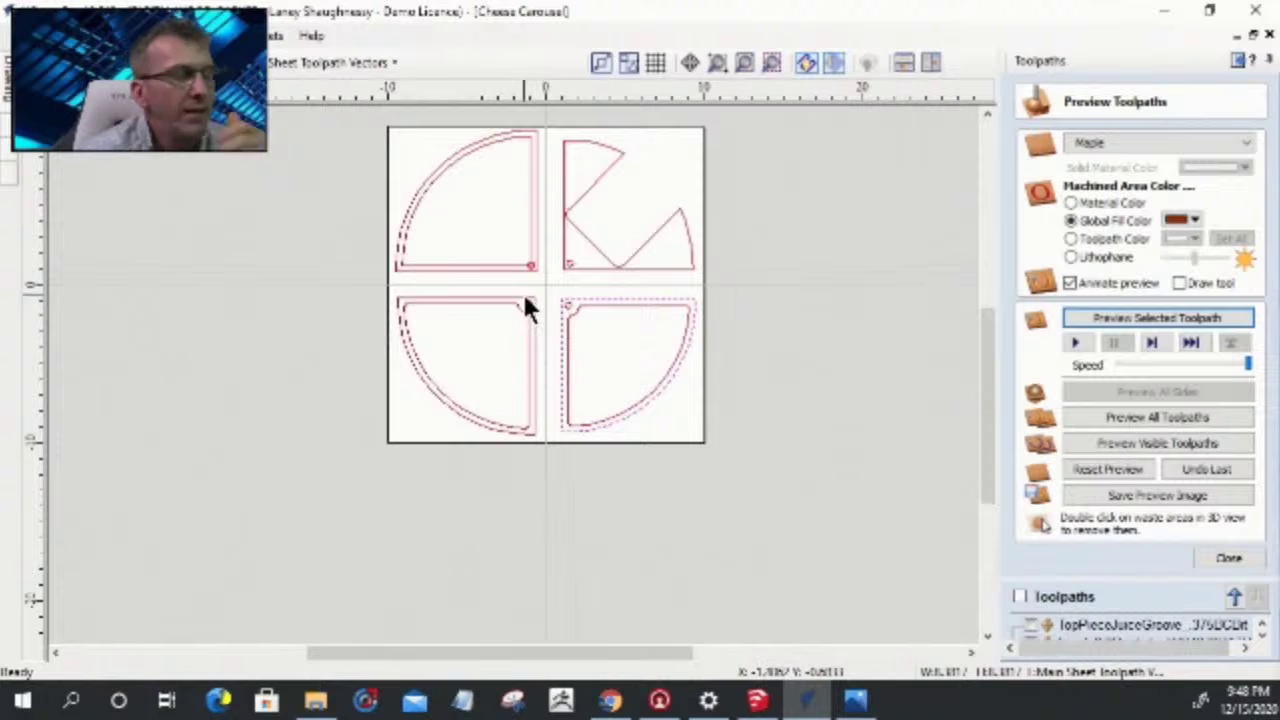
shift+click(524, 298)
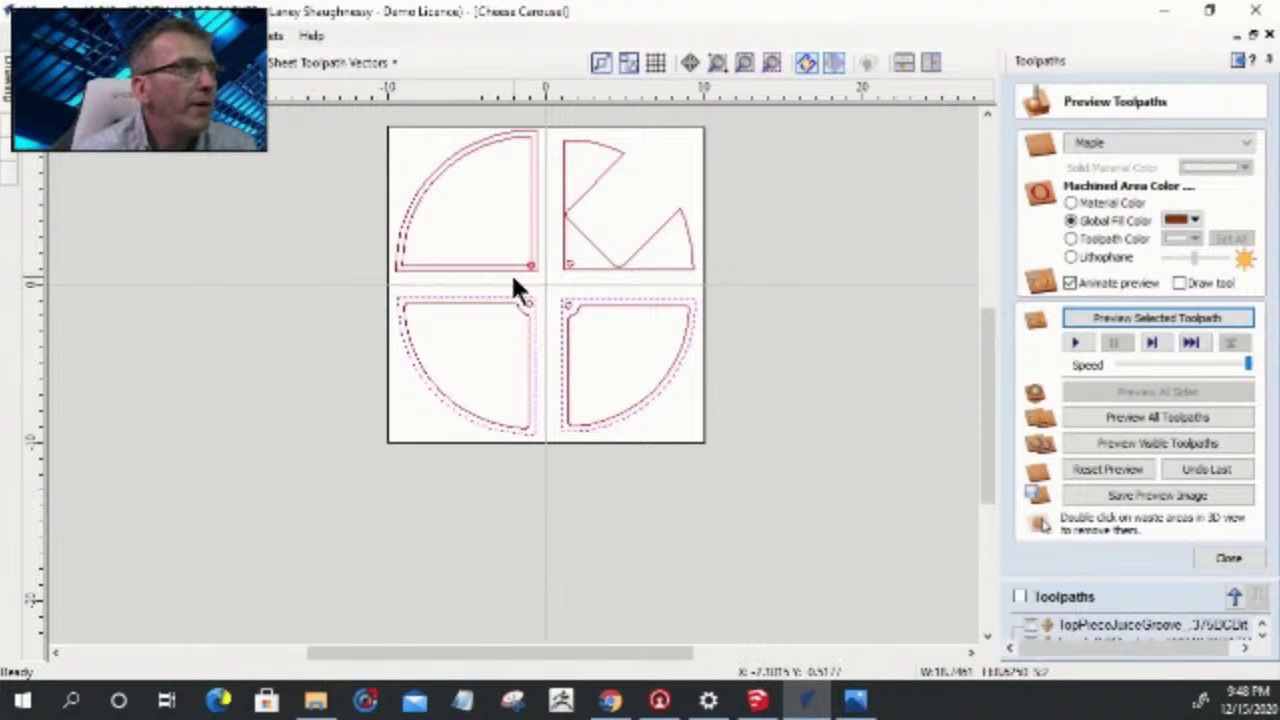
shift+click(510, 266)
shift+click(563, 265)
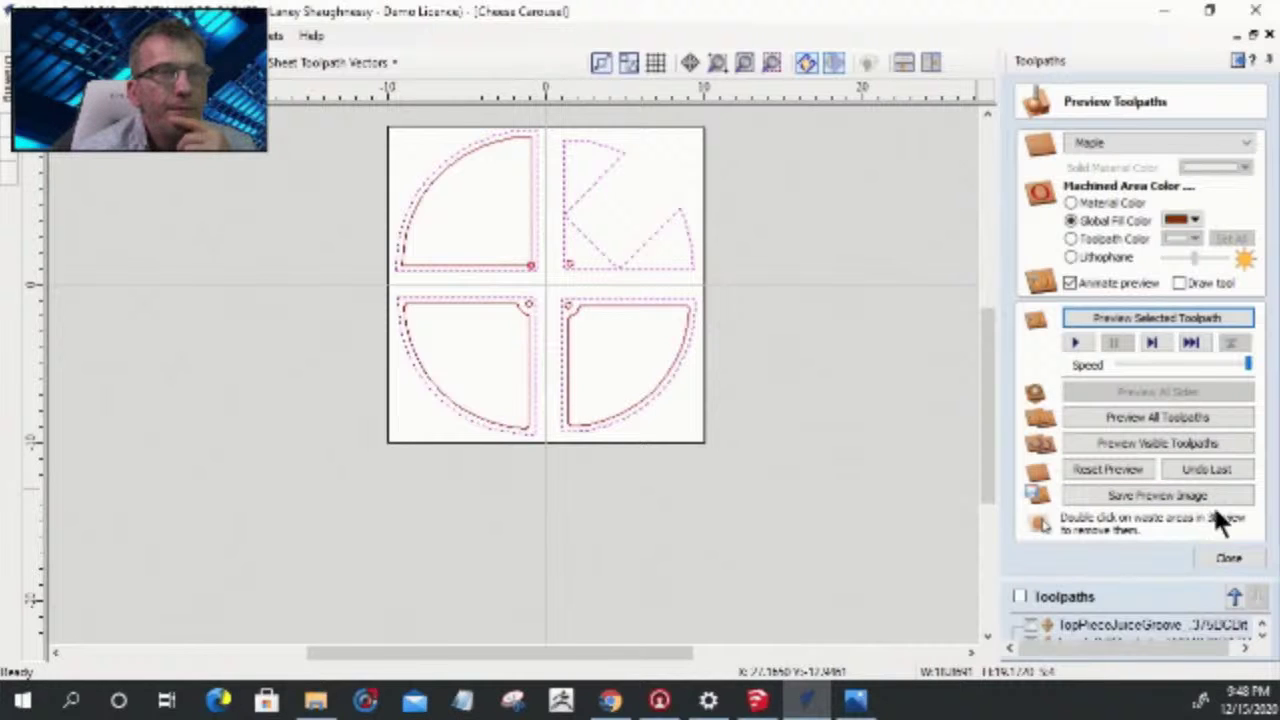
click(1227, 556)
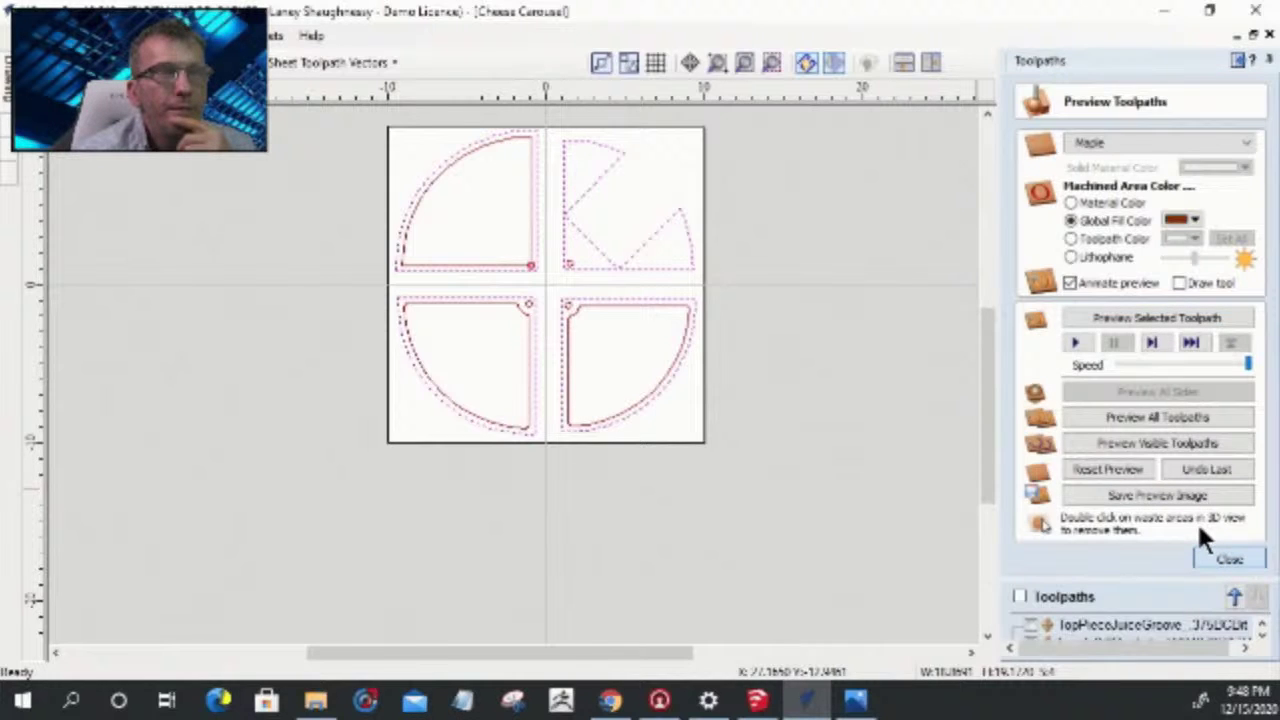
- Start a Profile toolpath for the selected outlines with a cut depth of 0.75 inches
click(1031, 206)
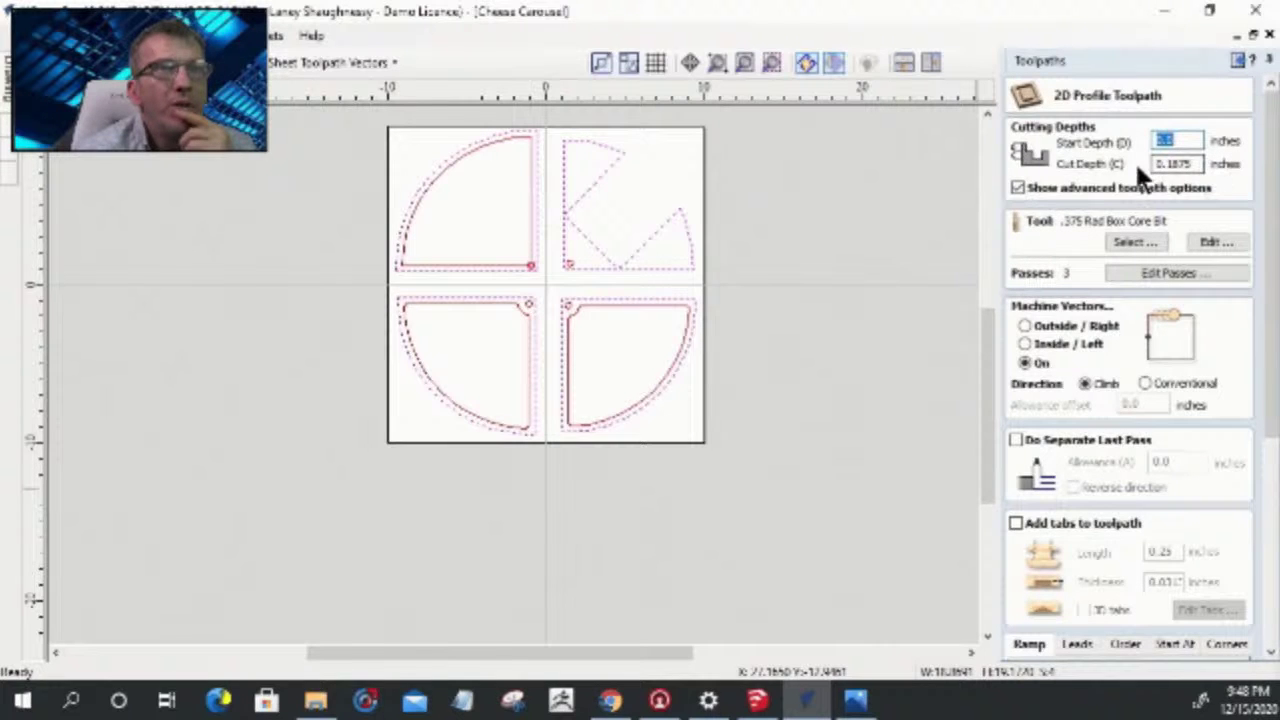
double_click(1178, 164)
text(.75)
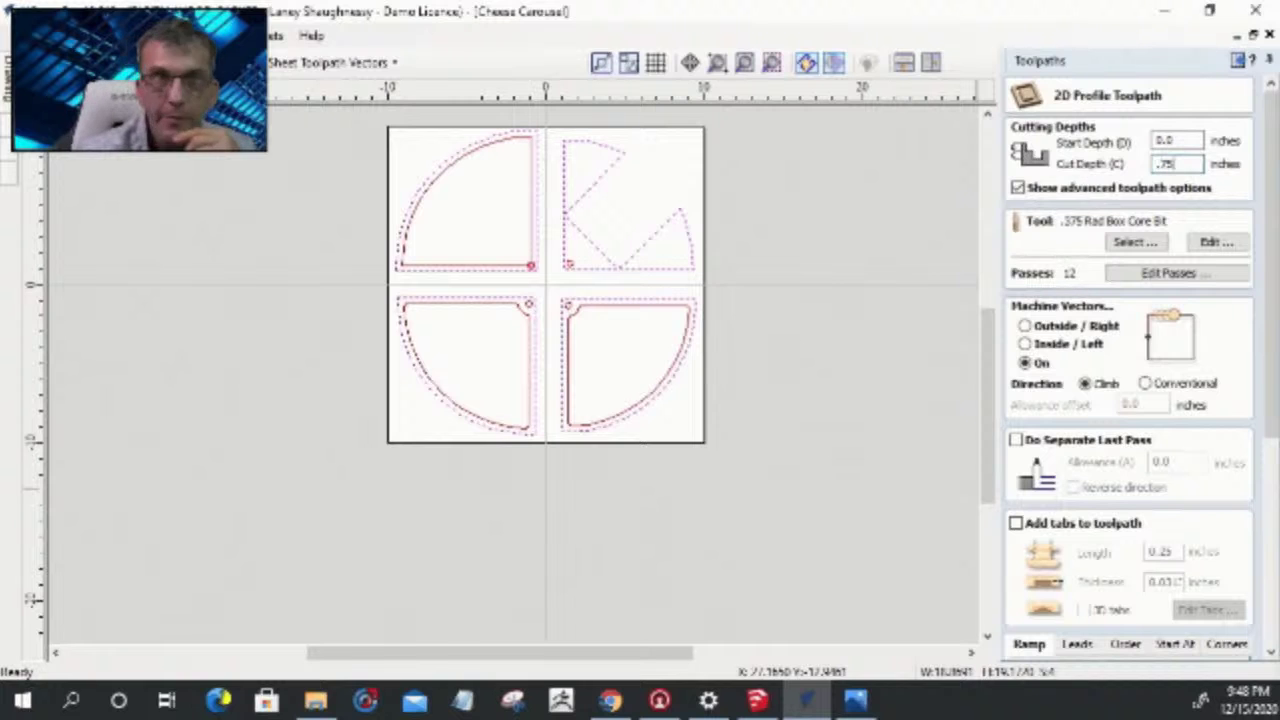
- Choose the 0.25 inch End Mill as the profile tool and machine outside the vectors
click(1130, 241)
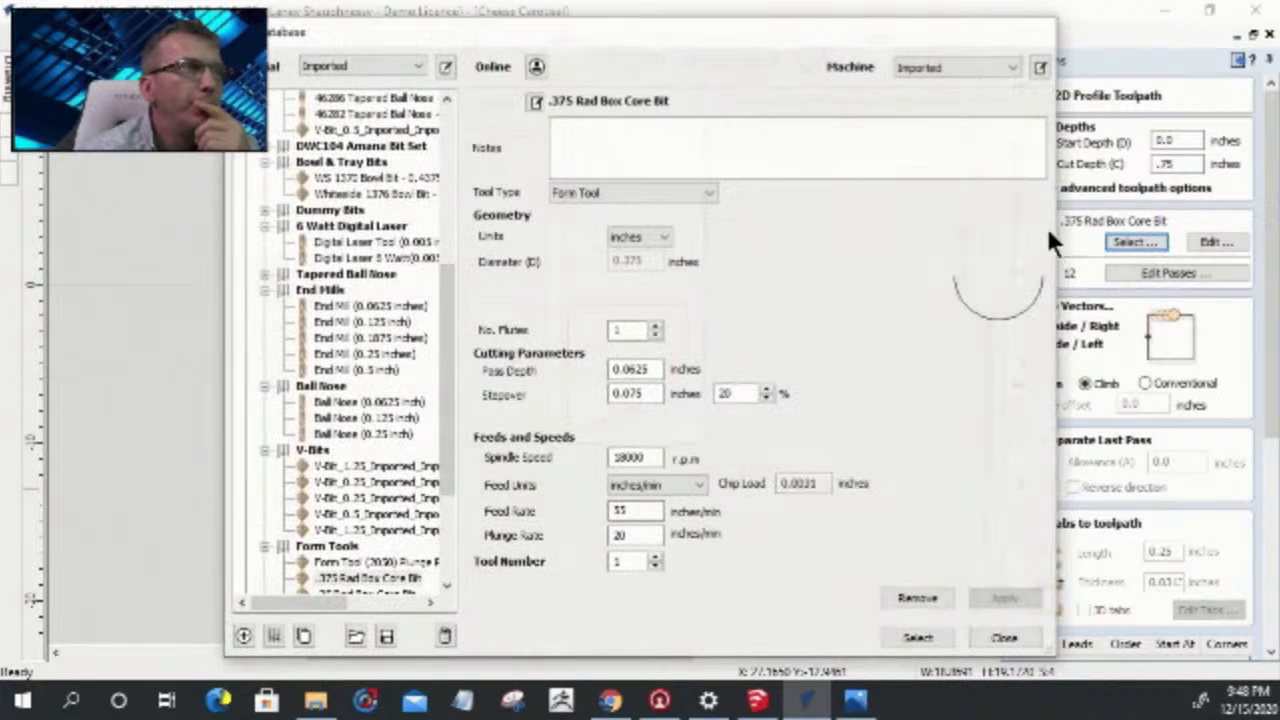
scroll(383, 470, down, 1)
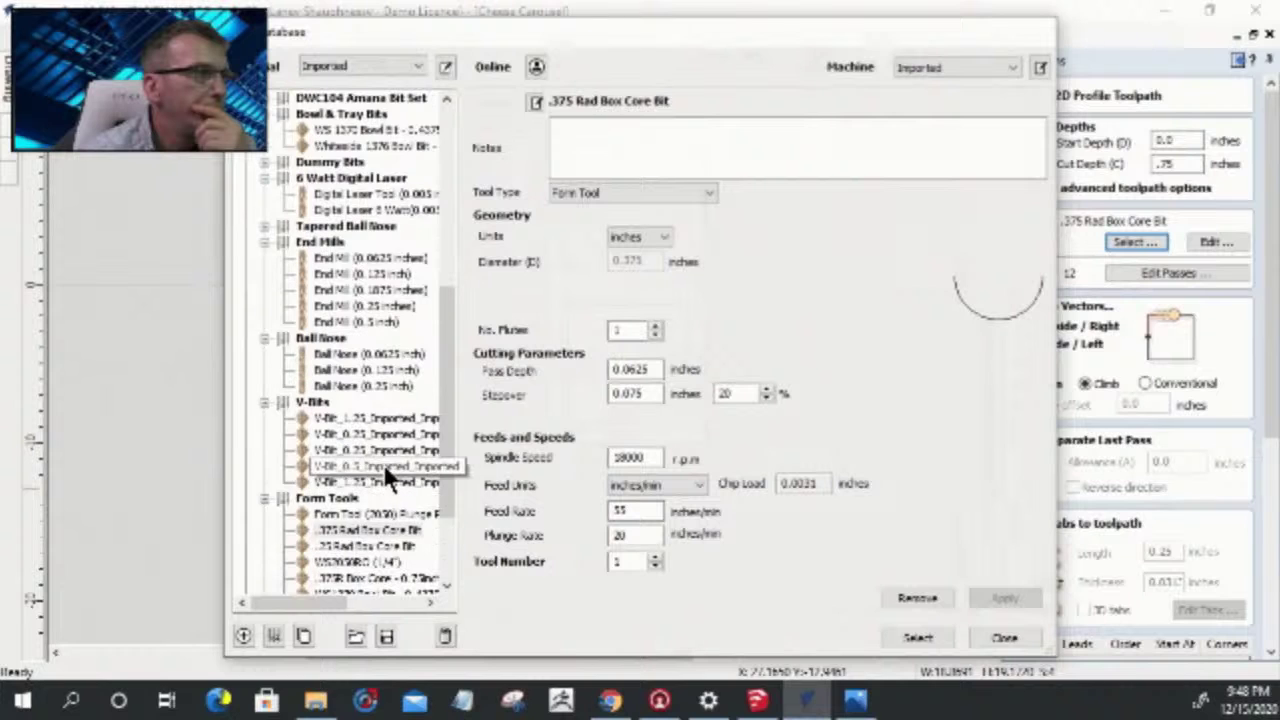
click(338, 303)
click(915, 637)
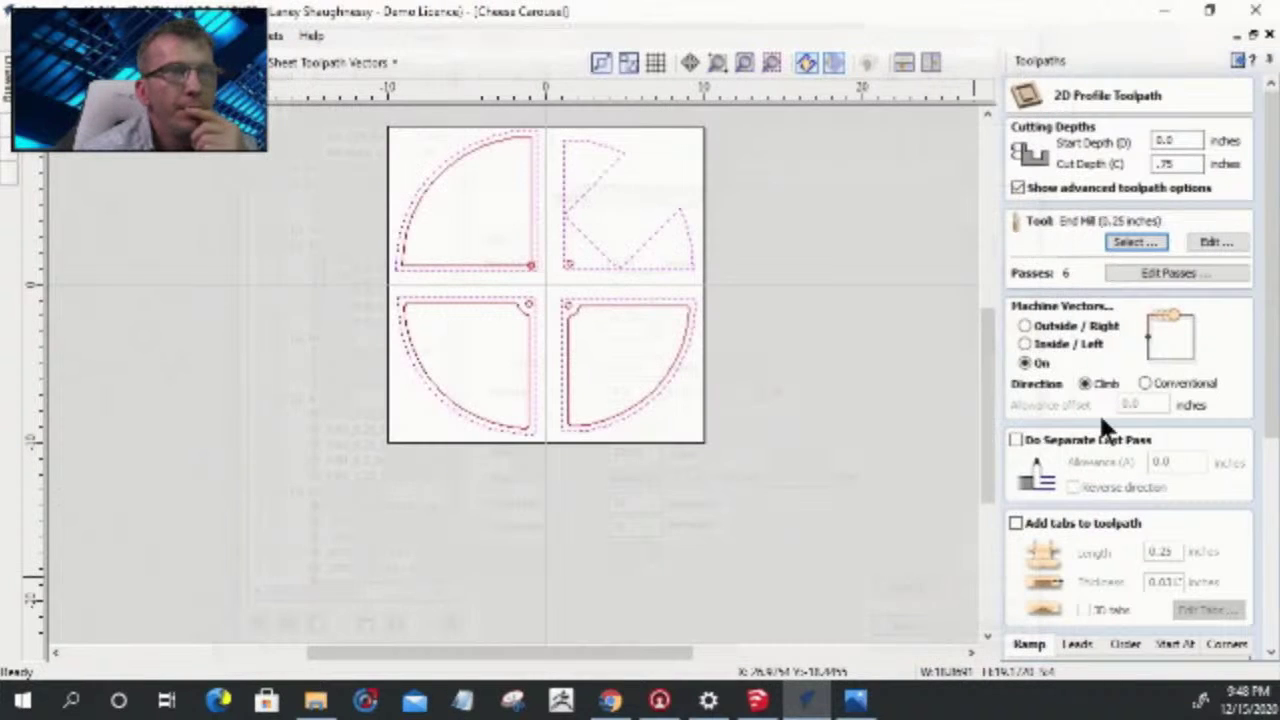
click(1024, 327)
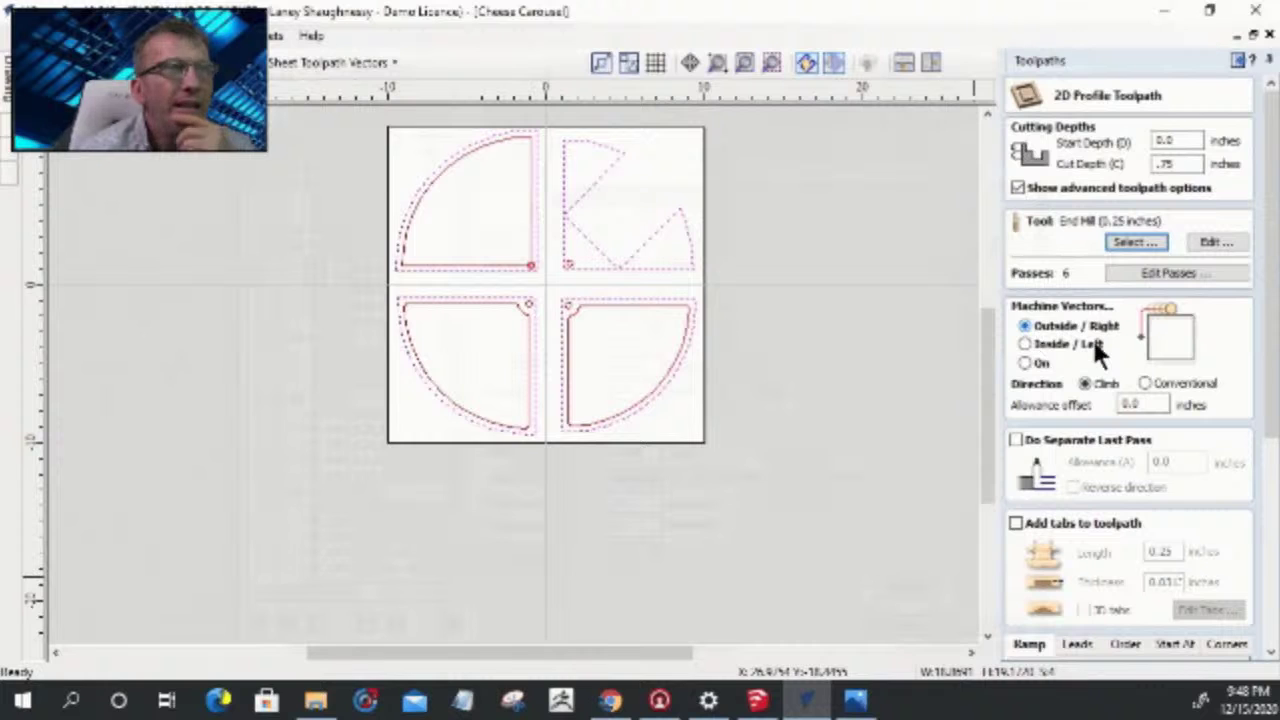
- Add tabs to the profile toolpath and set their thickness to 0.125 inches
click(1017, 524)
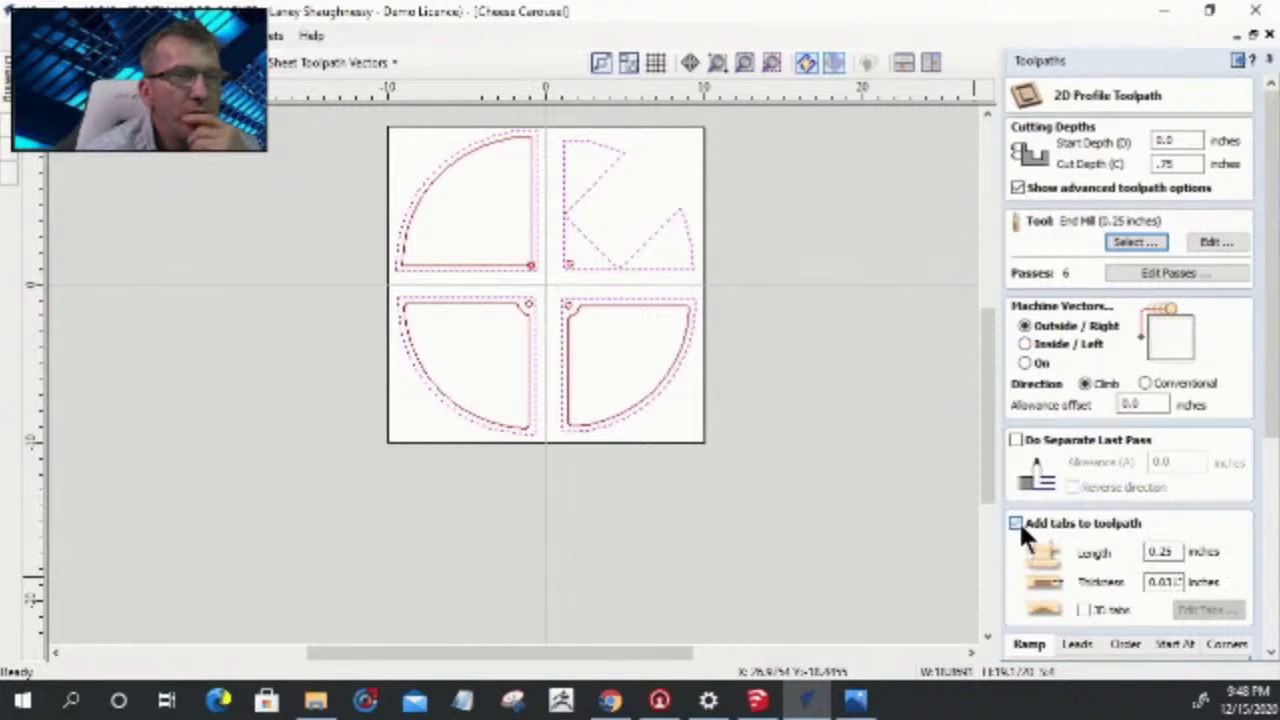
click(1160, 582)
drag(1160, 582, 1214, 580)
text(.75)
key(BackSpace)
key(BackSpace)
key(BackSpace)
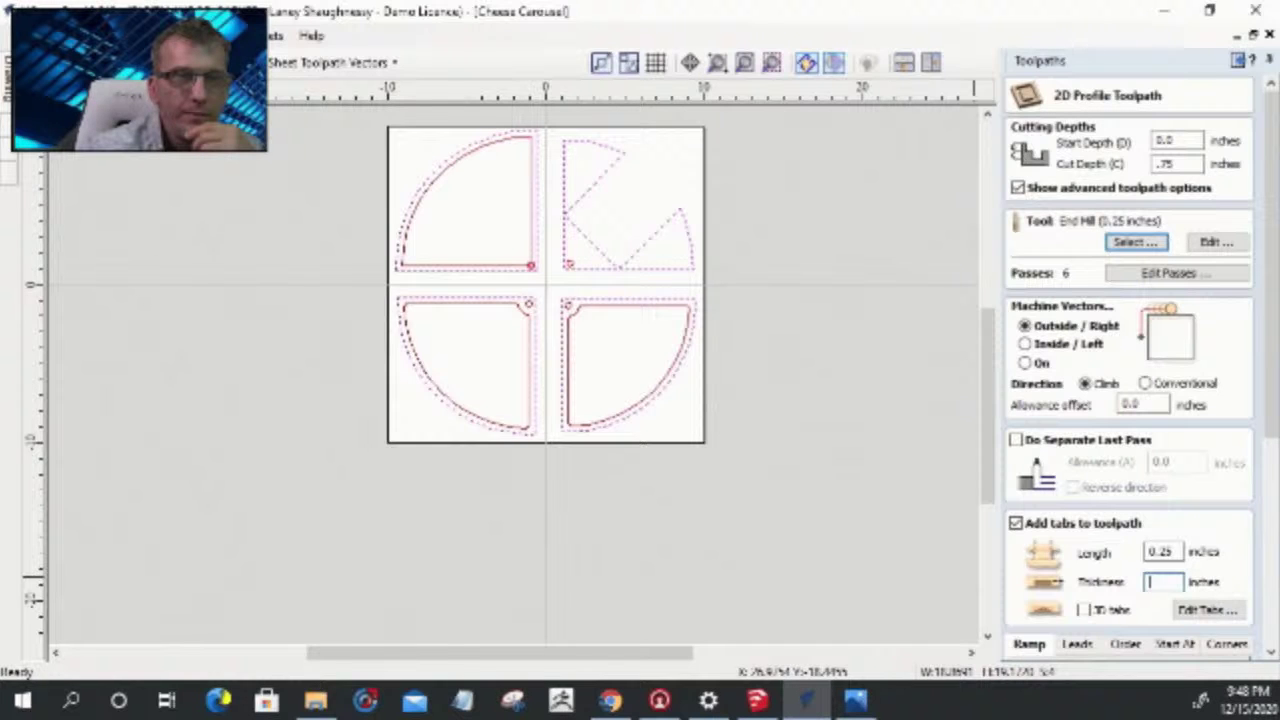
text(.125)
- Place tabs manually on the two outer straight edges of each of the four parts, one per edge
click(1208, 610)
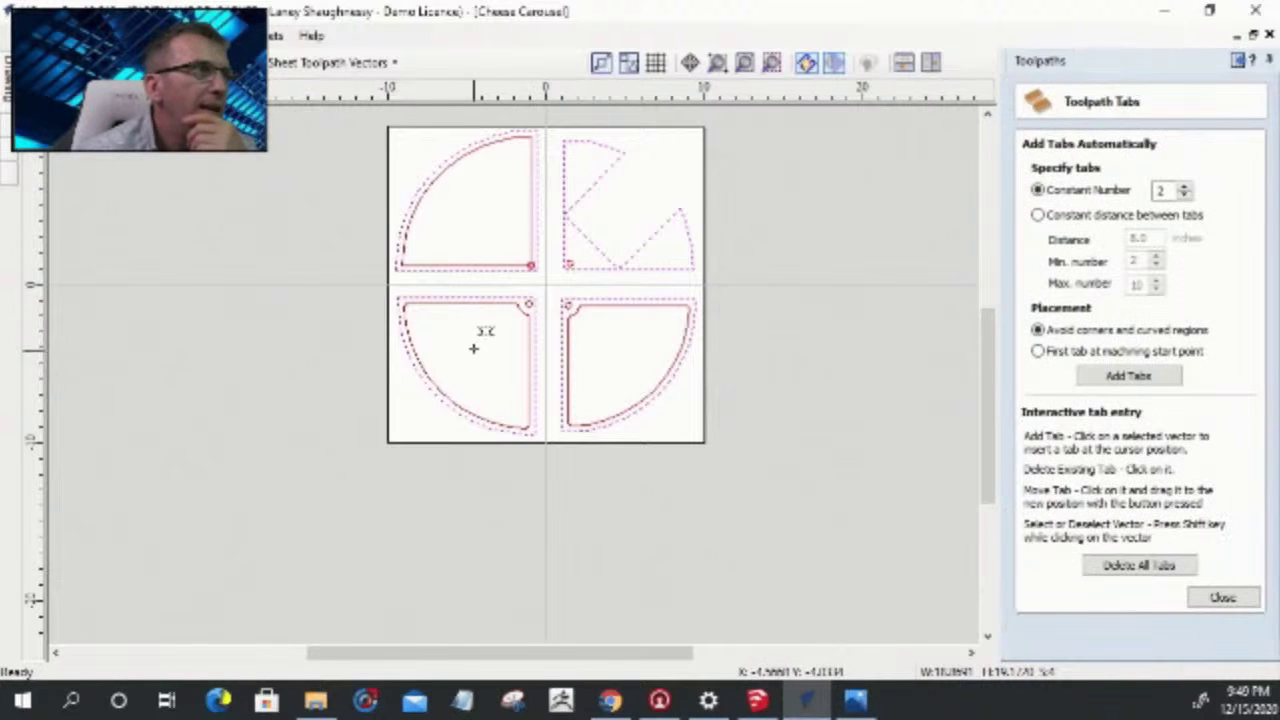
scroll(453, 321, down, 2)
scroll(465, 297, up, 3)
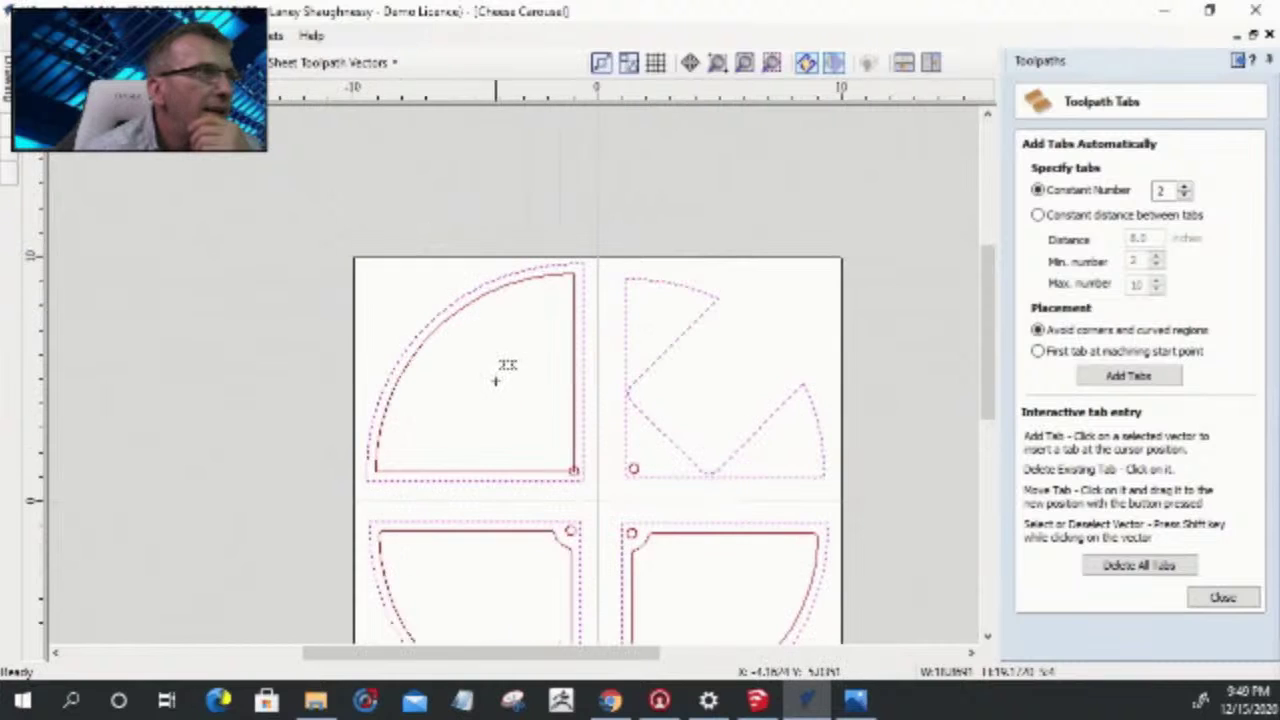
click(585, 350)
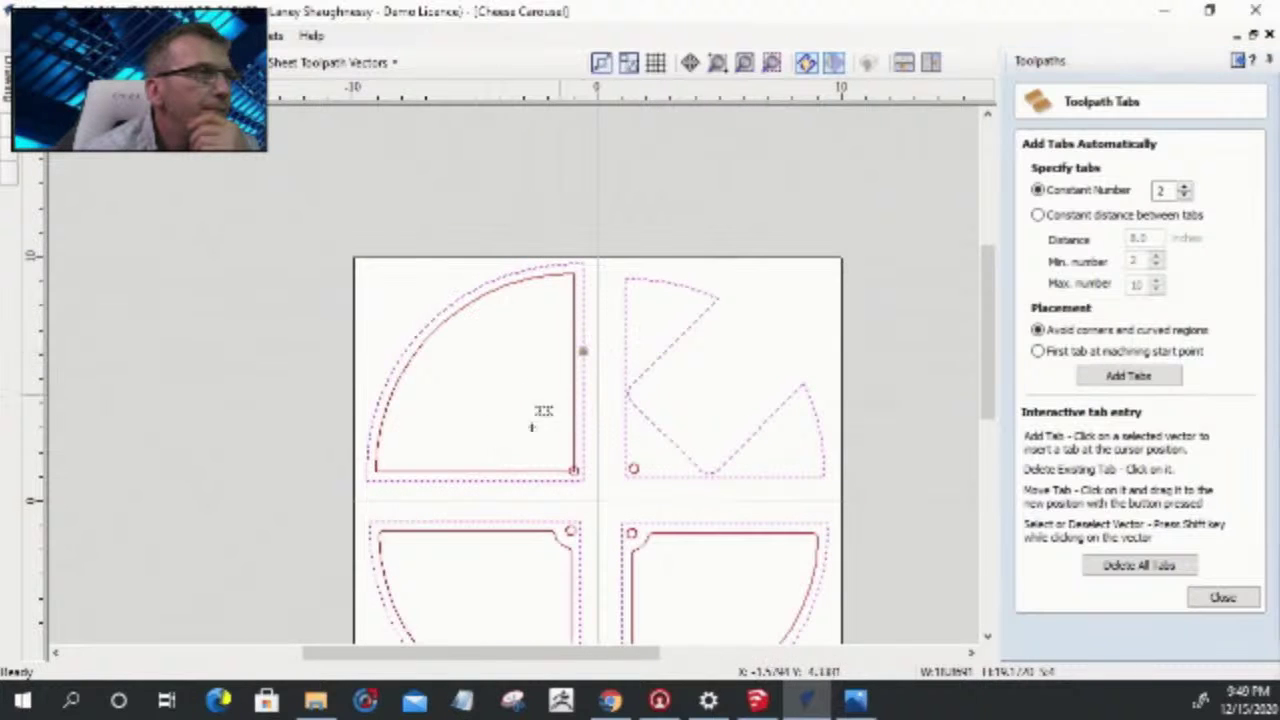
click(481, 480)
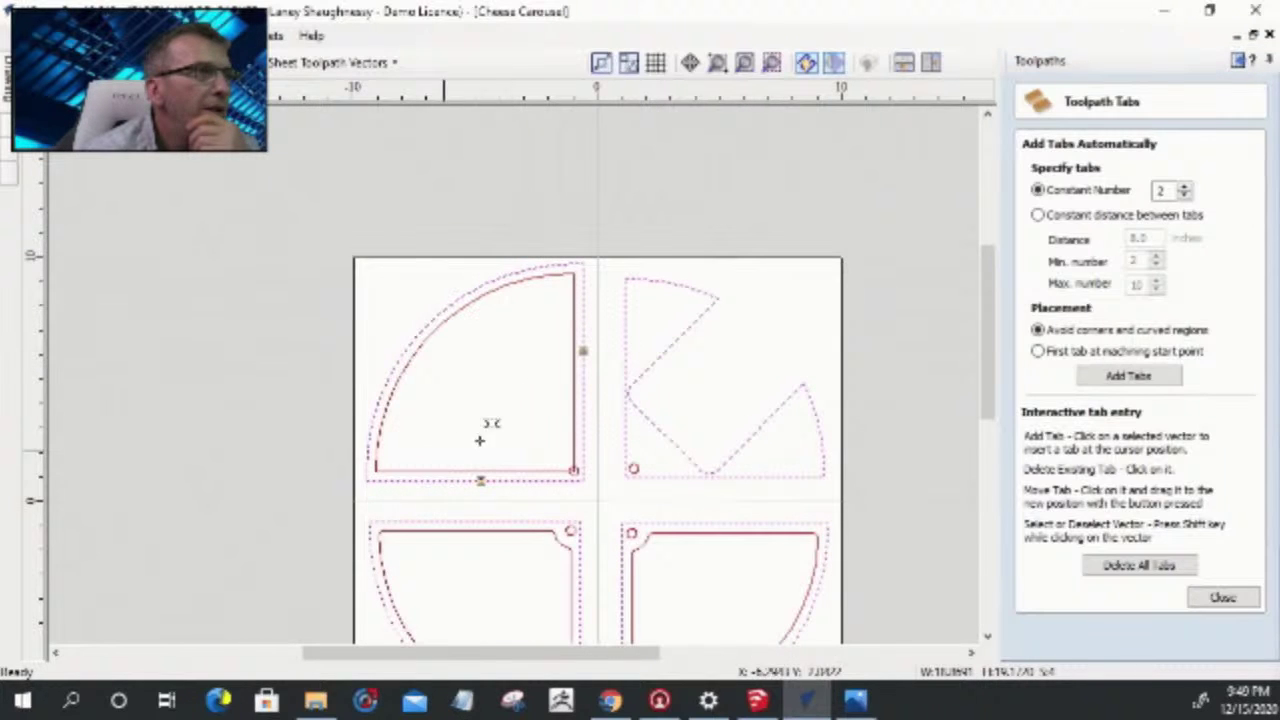
click(623, 344)
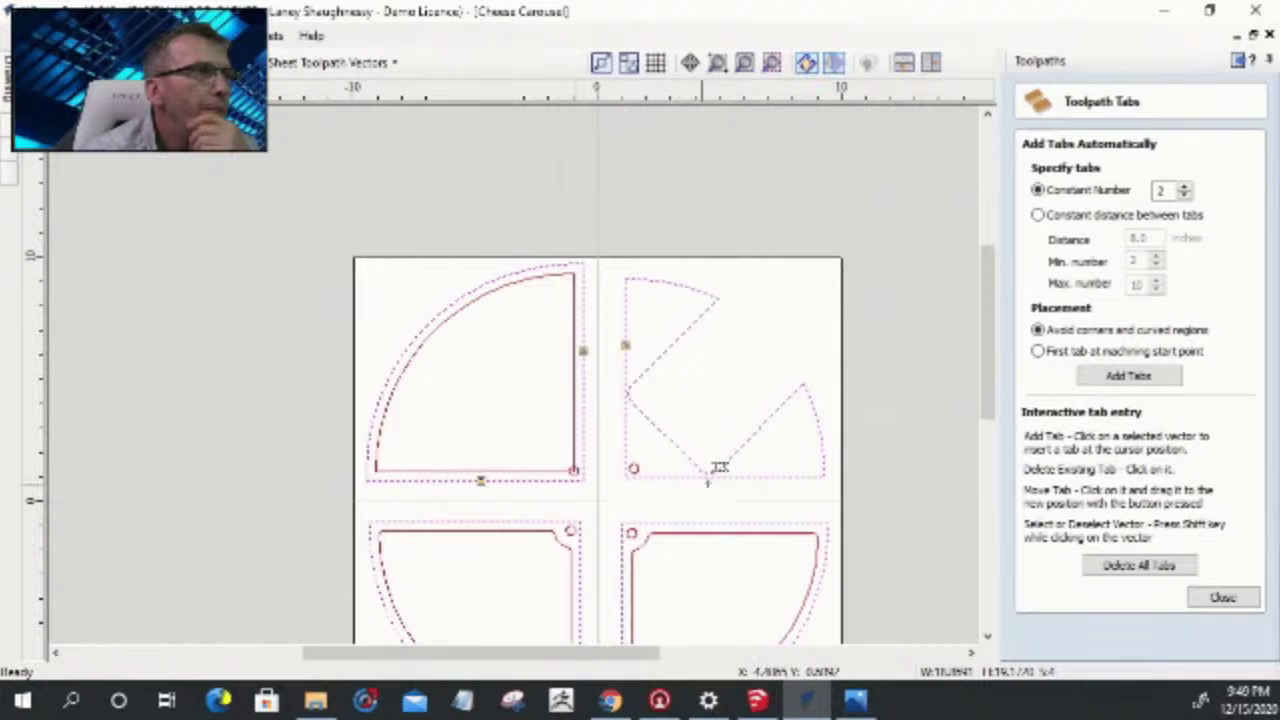
click(772, 476)
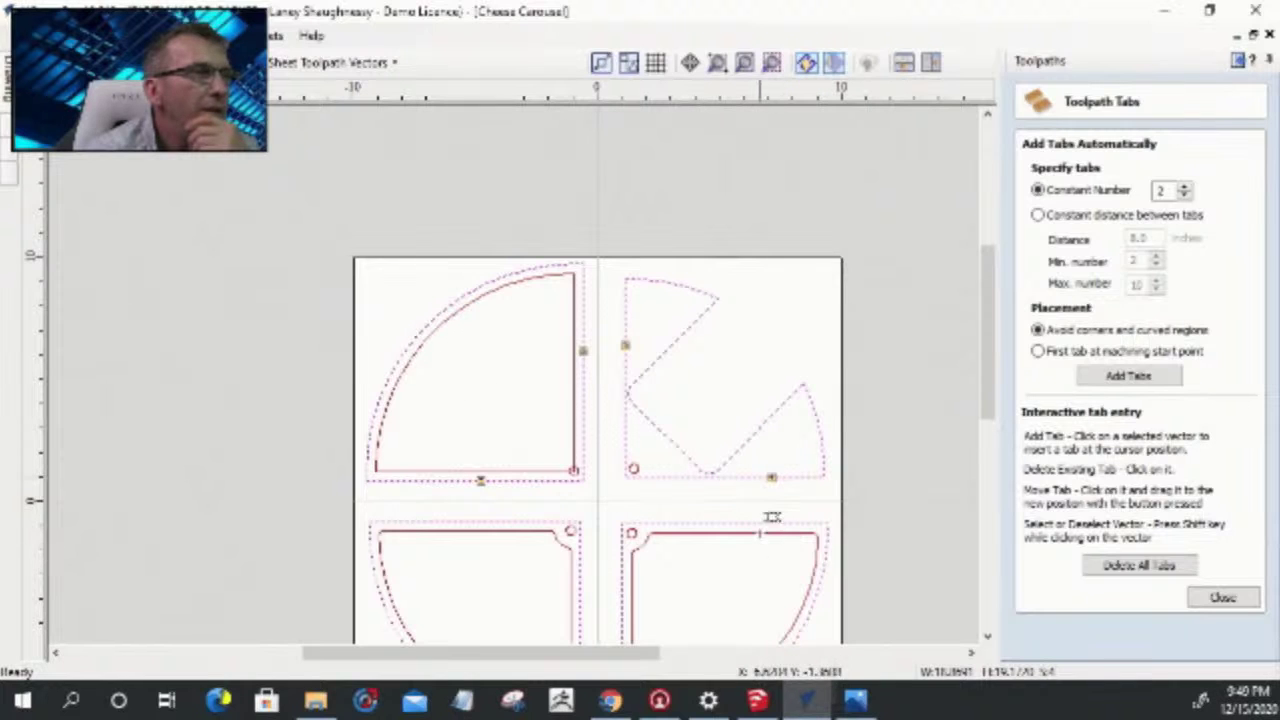
click(769, 523)
scroll(600, 560, down, 2)
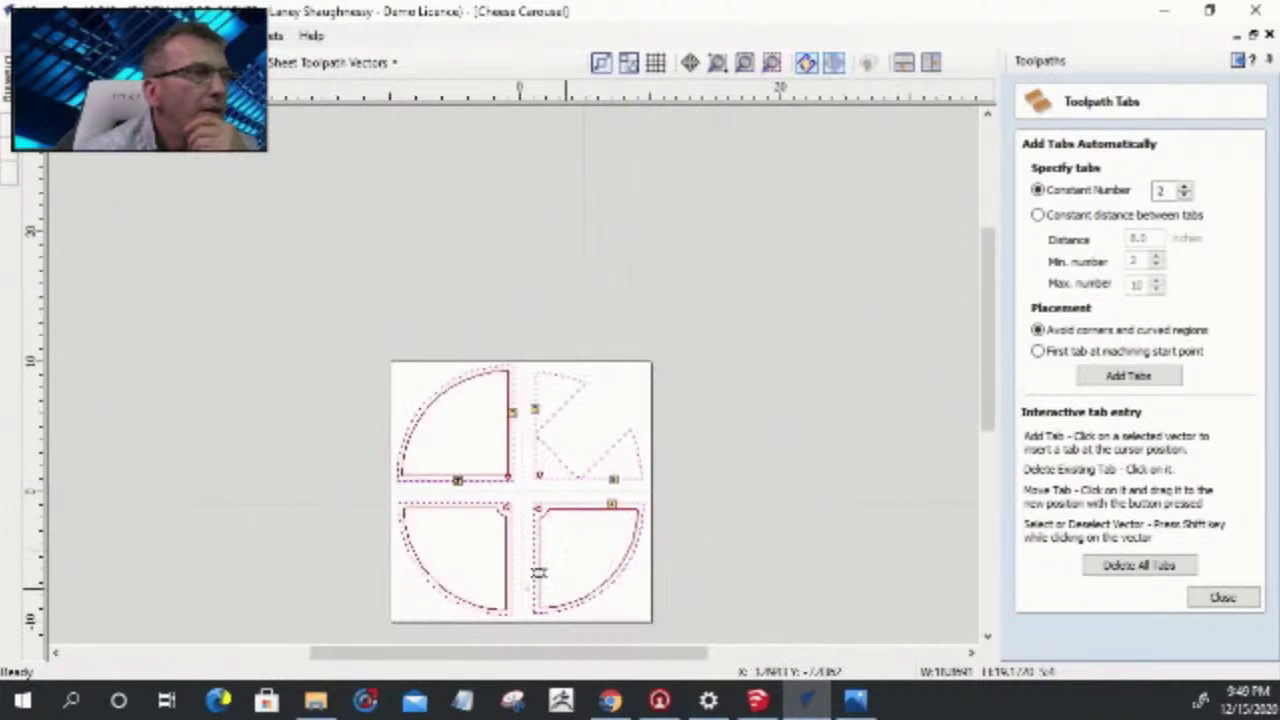
scroll(530, 575, up, 3)
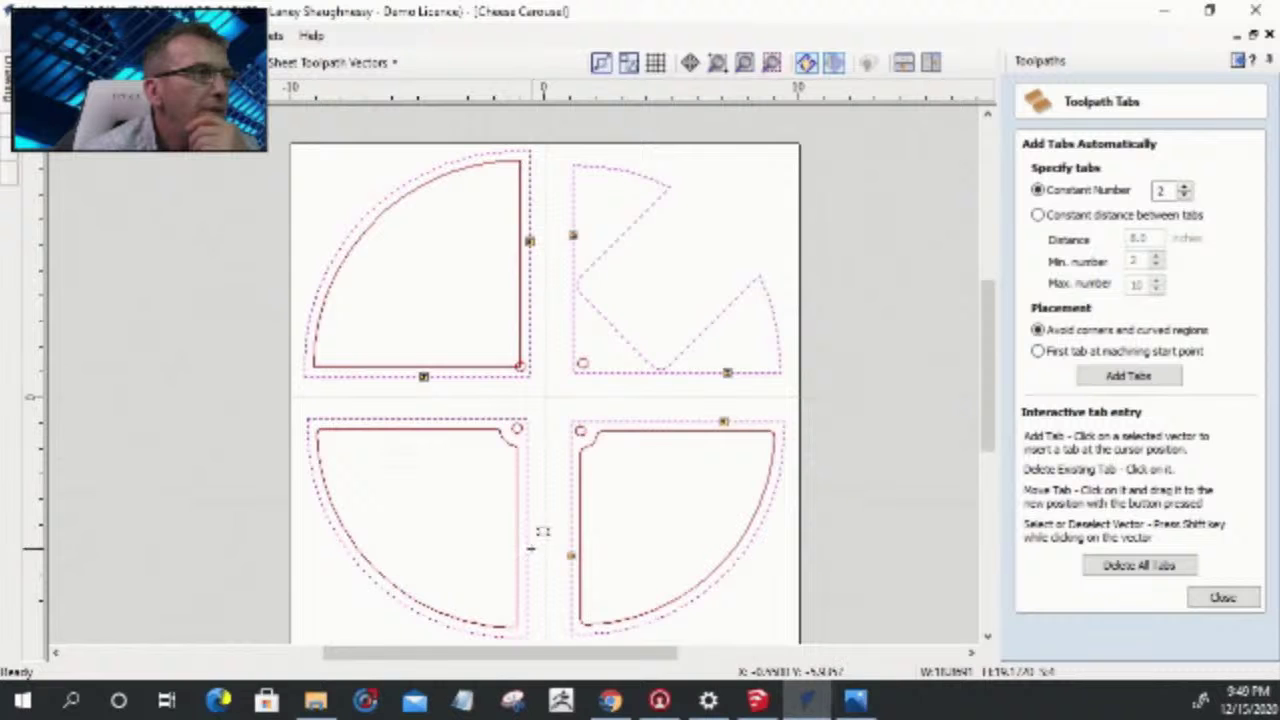
scroll(690, 355, down, 2)
scroll(340, 275, up, 2)
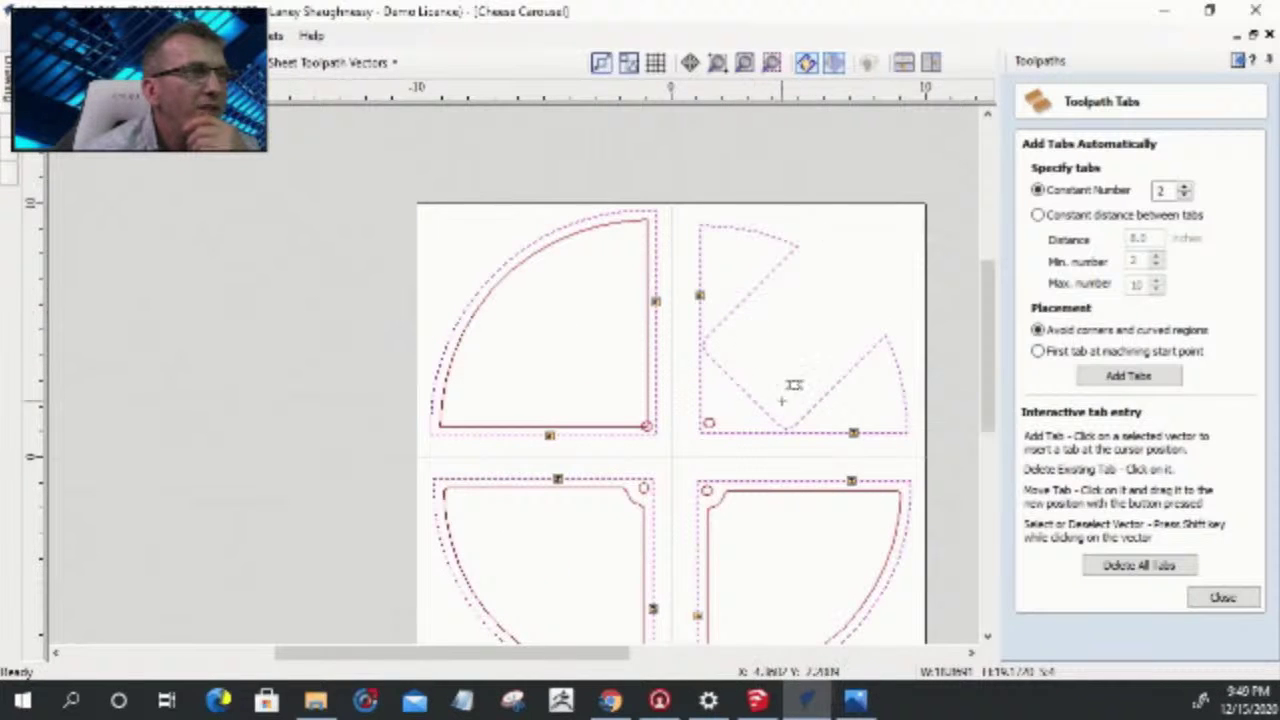
- Add two tabs on the curved edges of each of the two upper parts
click(901, 380)
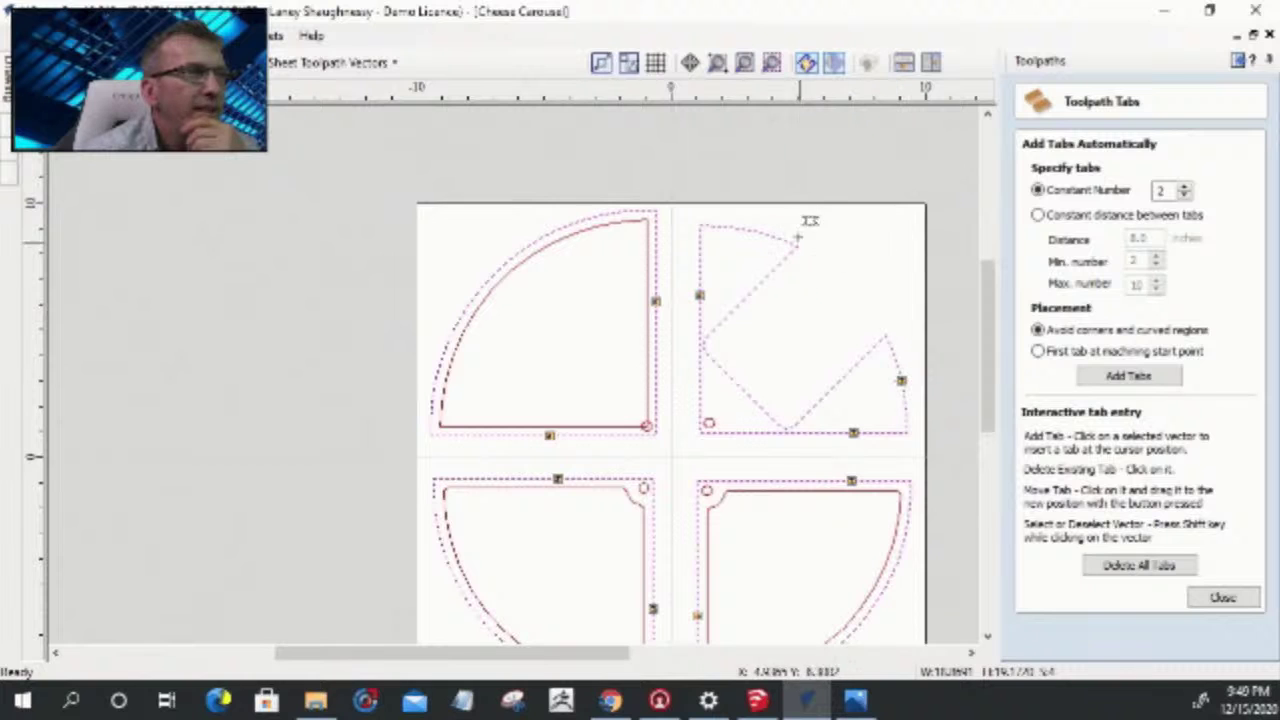
click(757, 231)
click(571, 238)
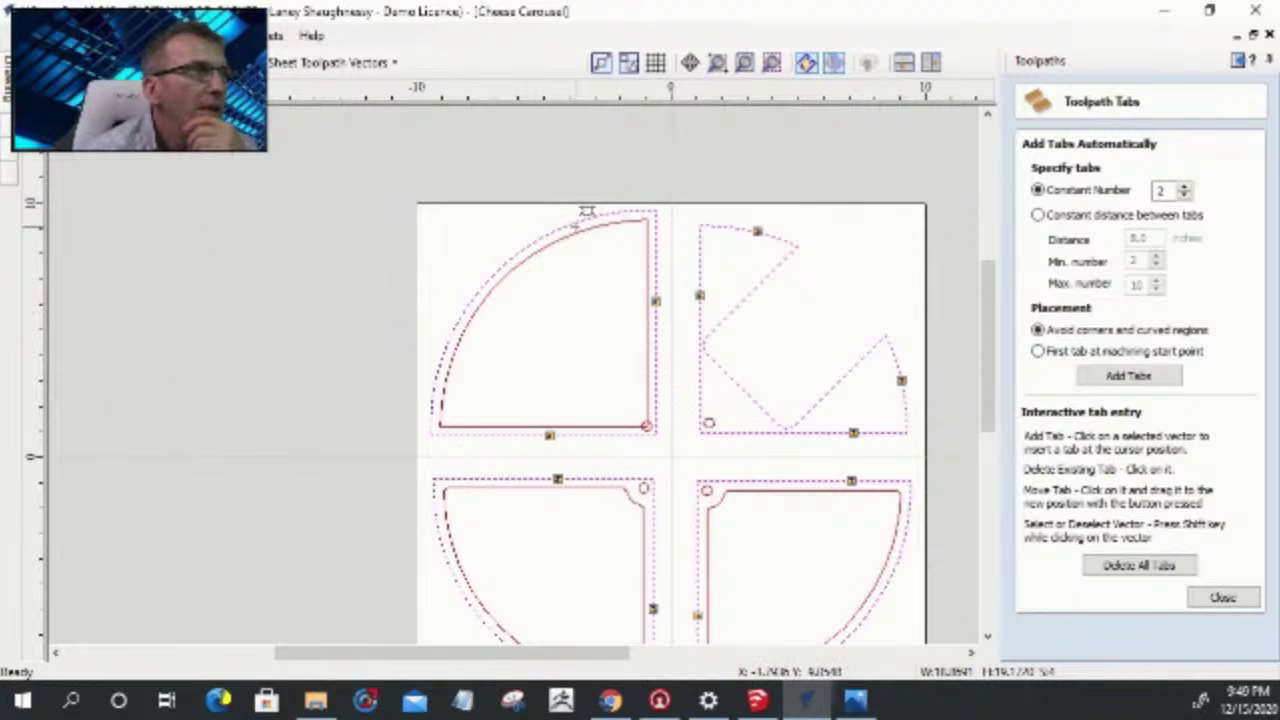
click(455, 318)
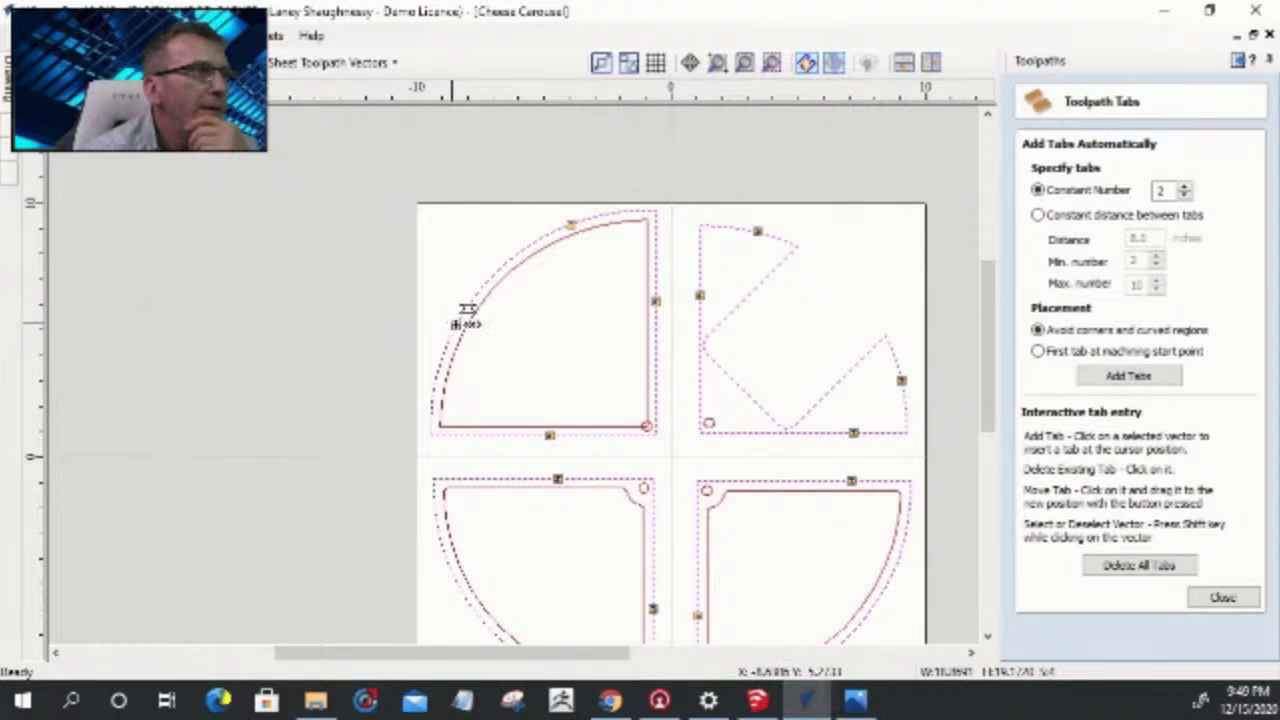
scroll(466, 323, down, 1)
drag(584, 239, 556, 248)
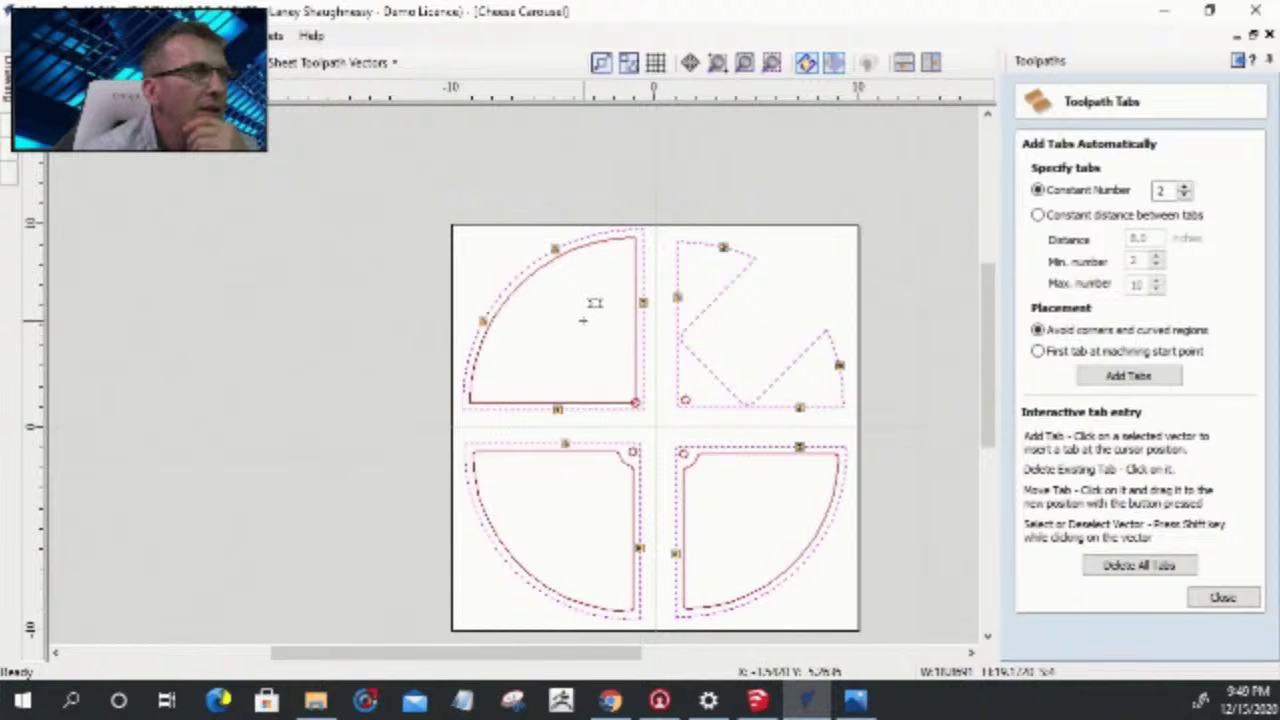
- Add two tabs on the curved edge of each lower part and finish editing the tabs
click(741, 605)
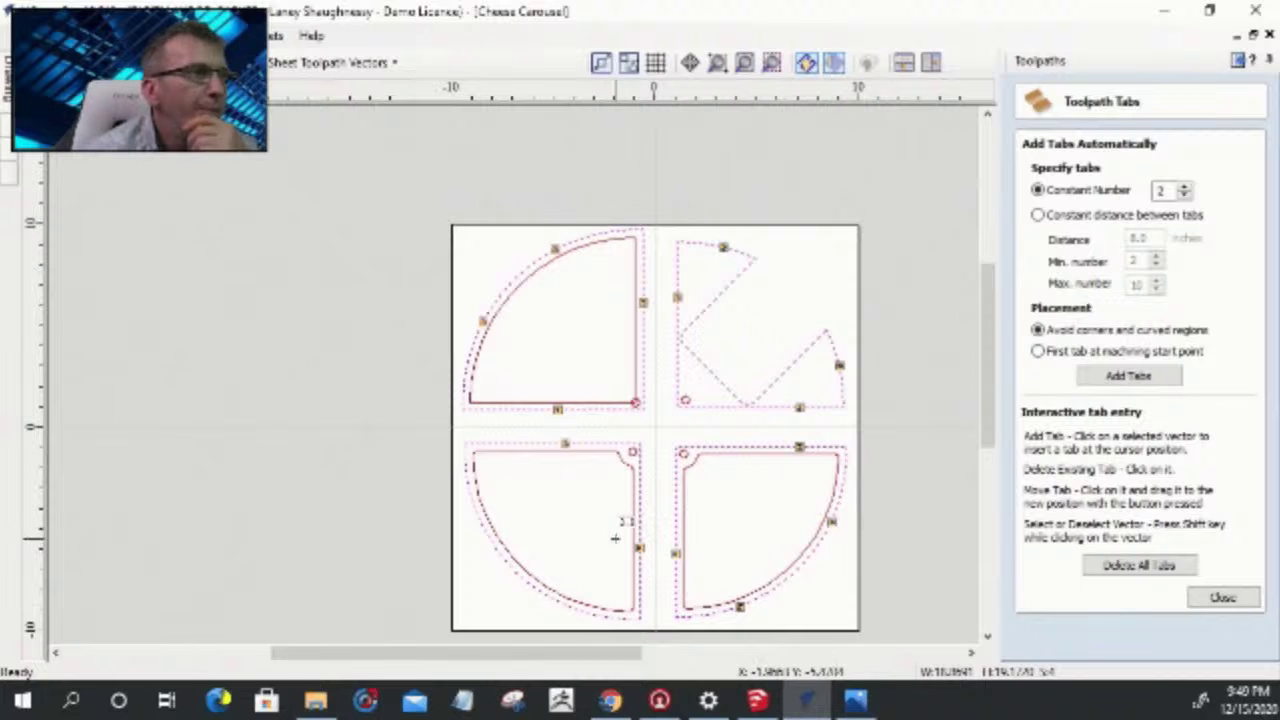
click(560, 602)
click(486, 529)
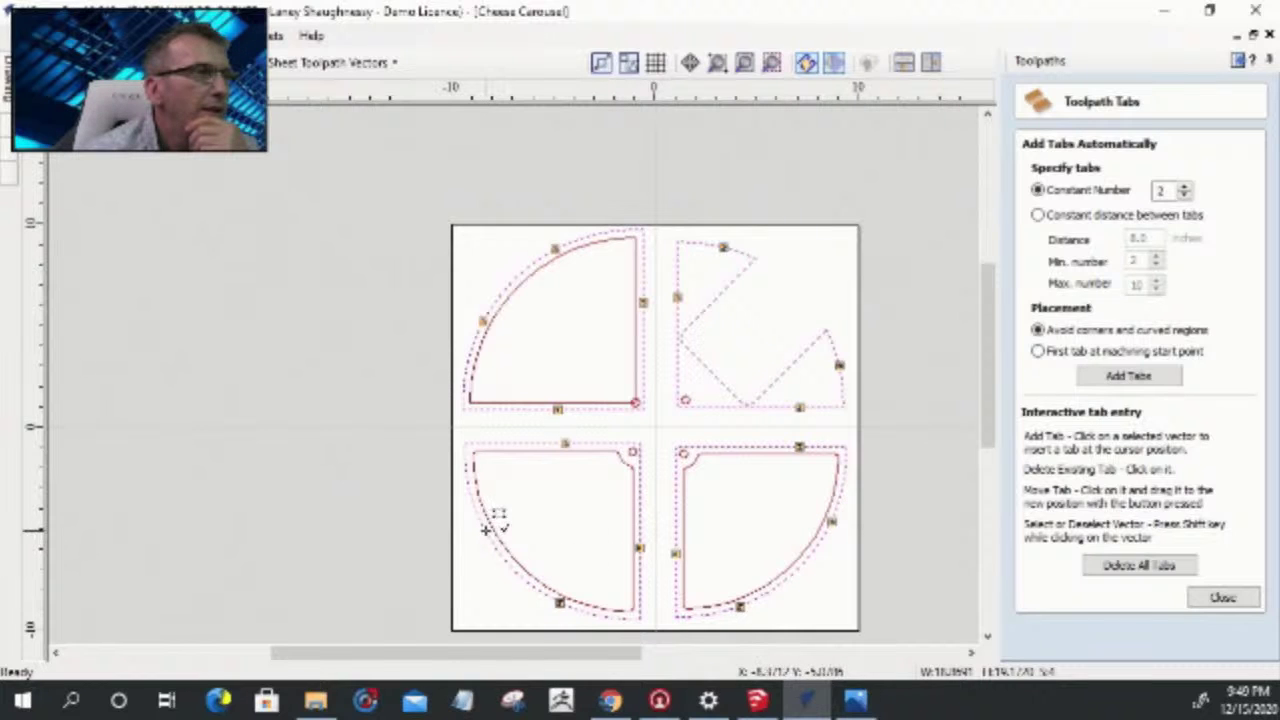
click(1222, 597)
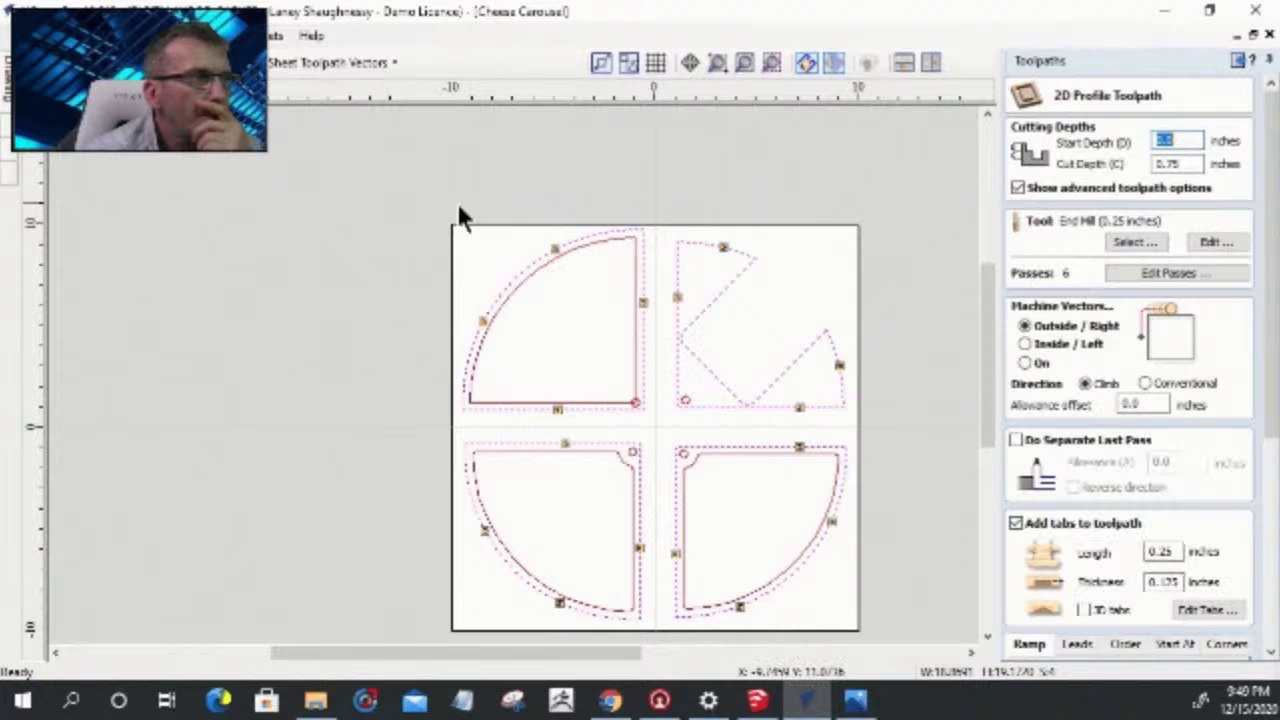
- Select only the notched upper-right part's outline together with its pivot circle
scroll(456, 200, down, 2)
scroll(568, 347, up, 4)
scroll(559, 348, down, 4)
scroll(434, 322, up, 4)
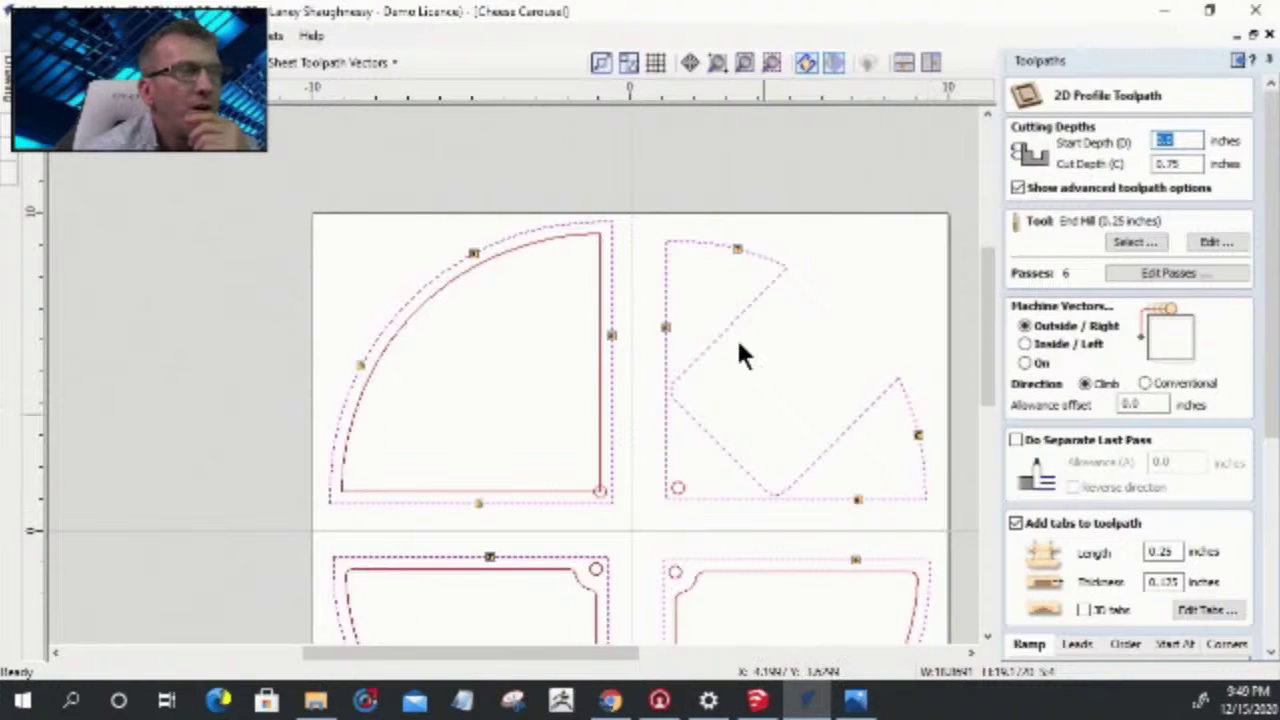
drag(640, 218, 936, 536)
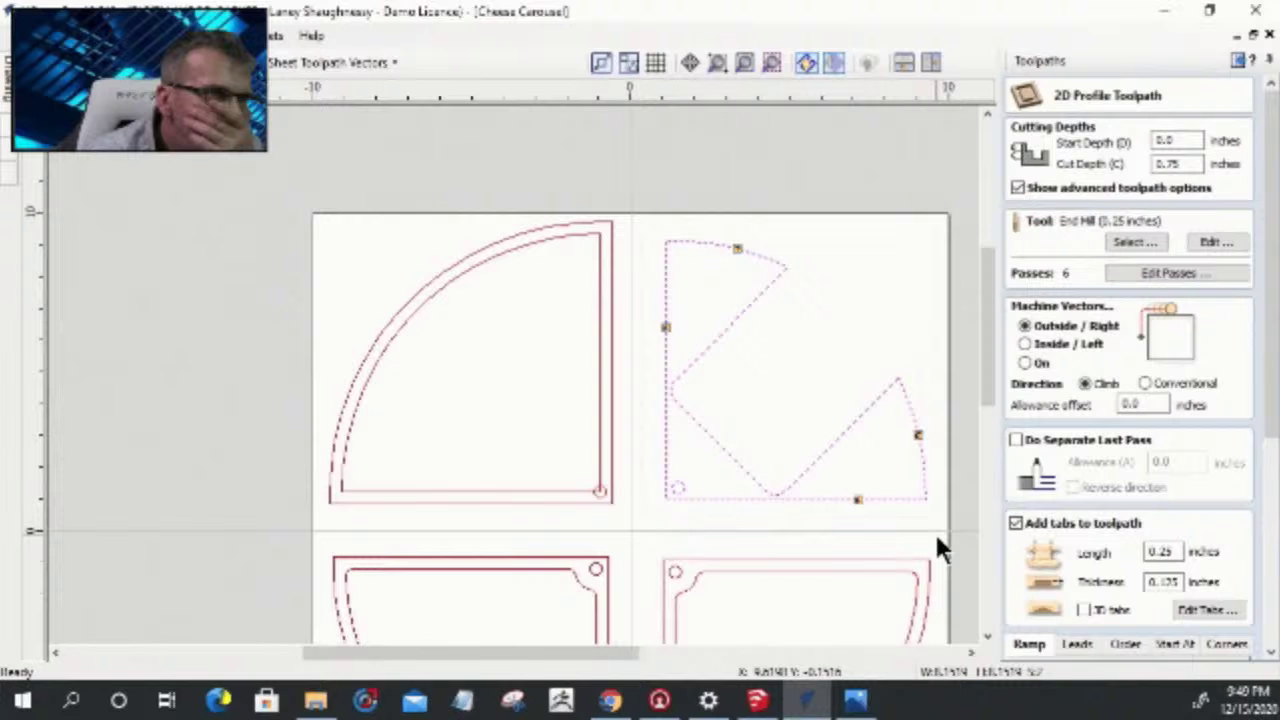
- Remove the pivot circle from the selection and add back the outer outlines of the other three parts
drag(1268, 434, 1248, 650)
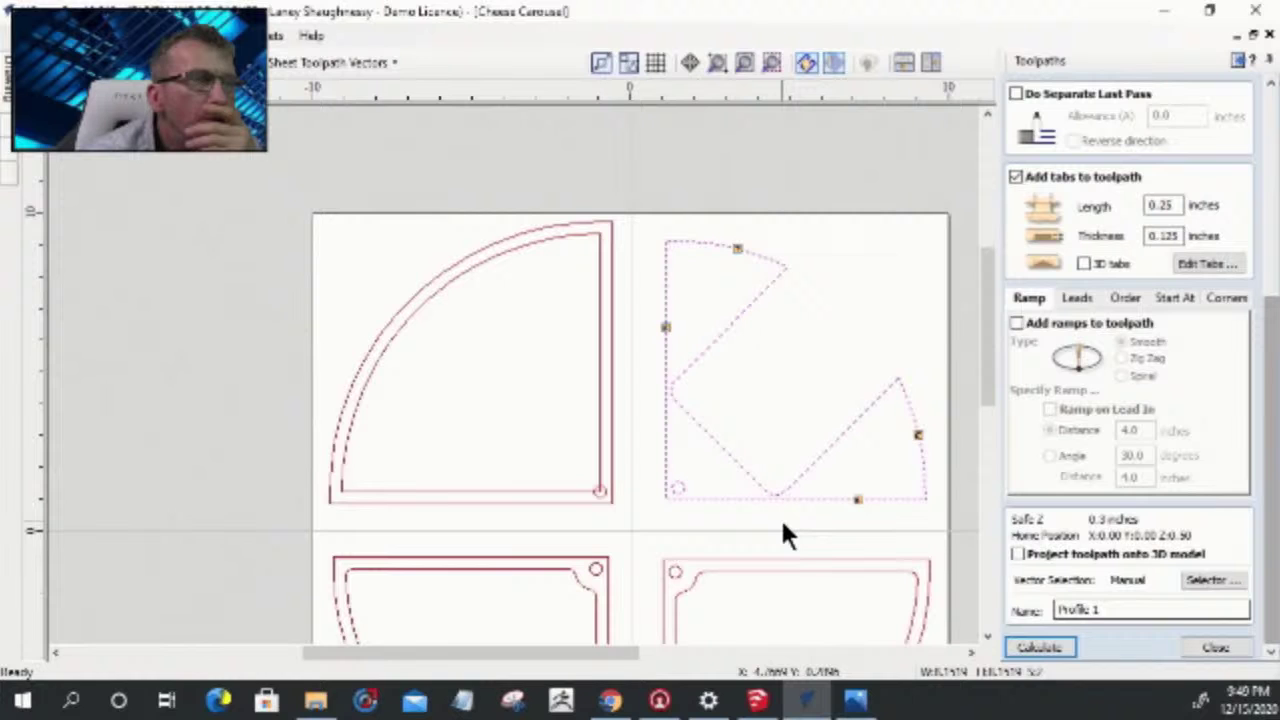
shift+click(797, 560)
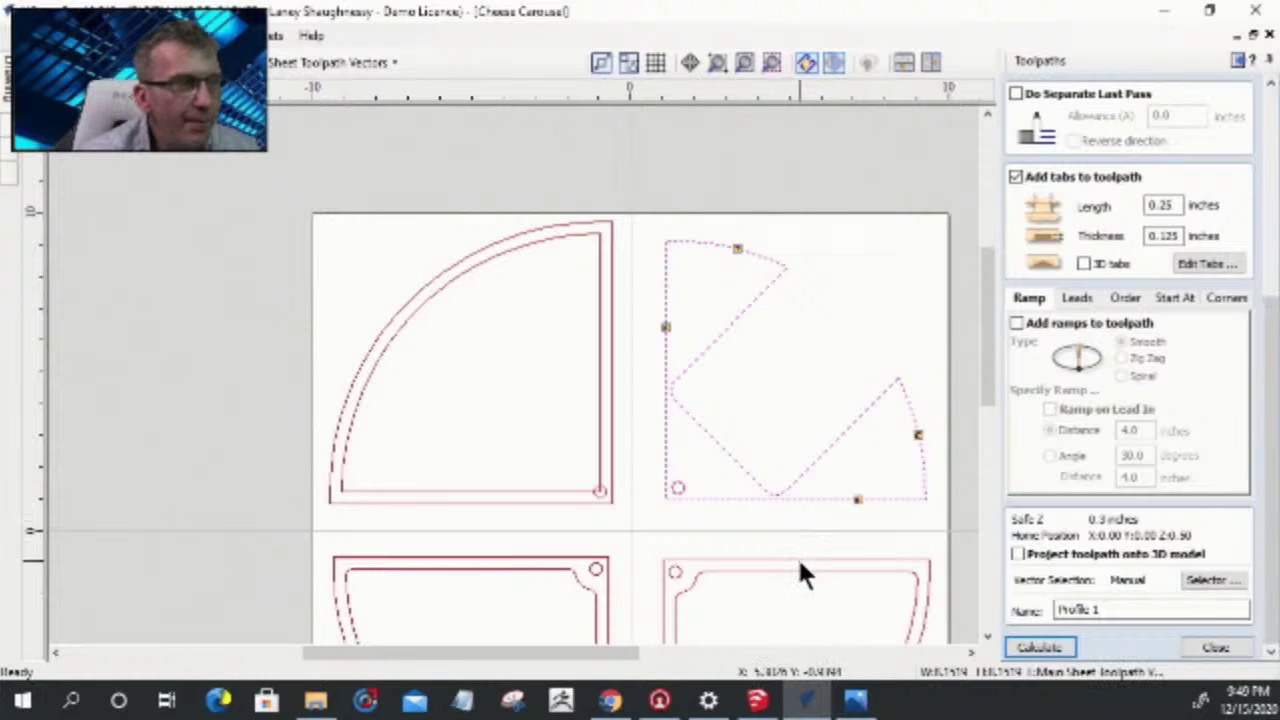
shift+click(532, 556)
shift+click(535, 505)
- Name the profile toolpath MainParts_OuterProfile_.25EM
drag(1108, 612, 1058, 610)
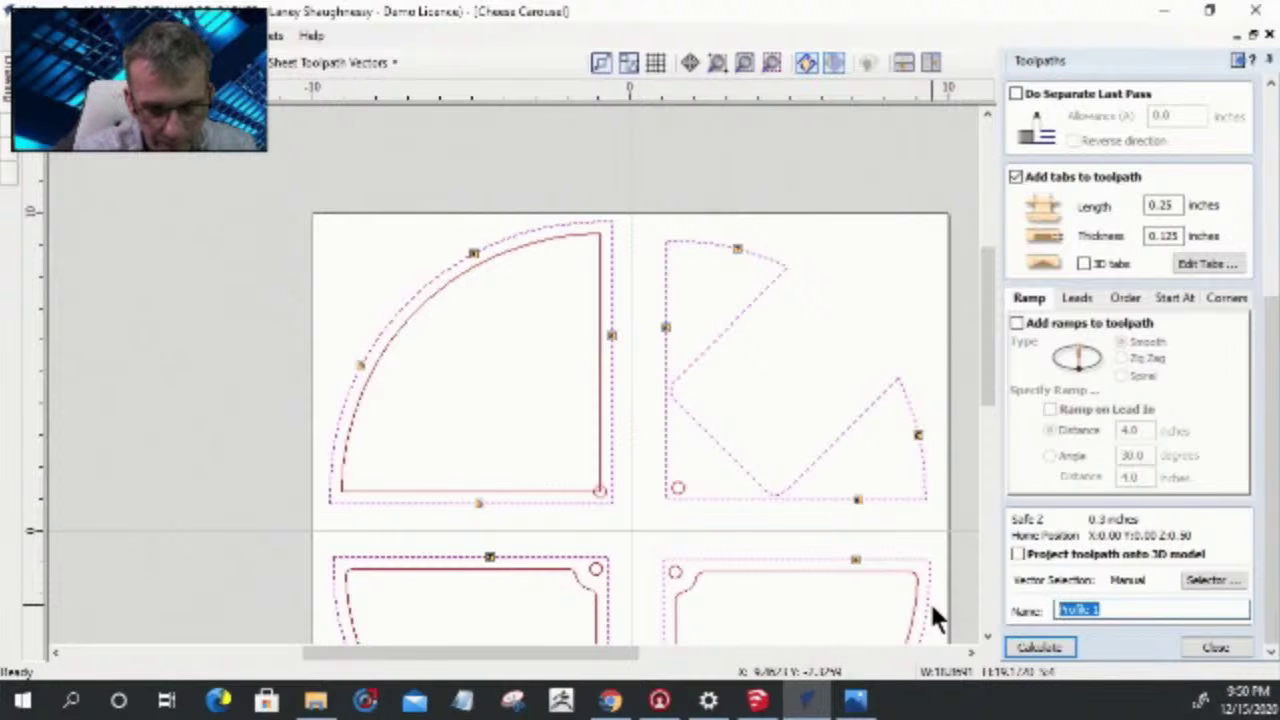
text(Han)
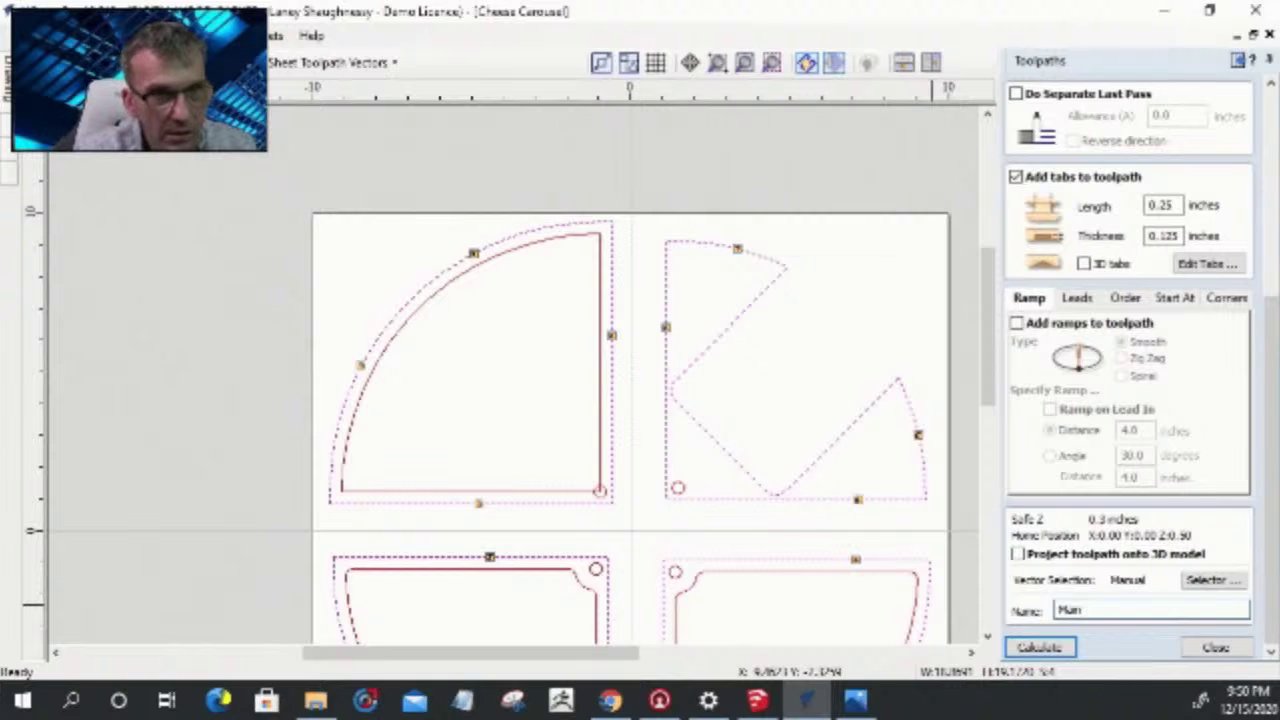
text(dle_OuterProfile_.25EM)
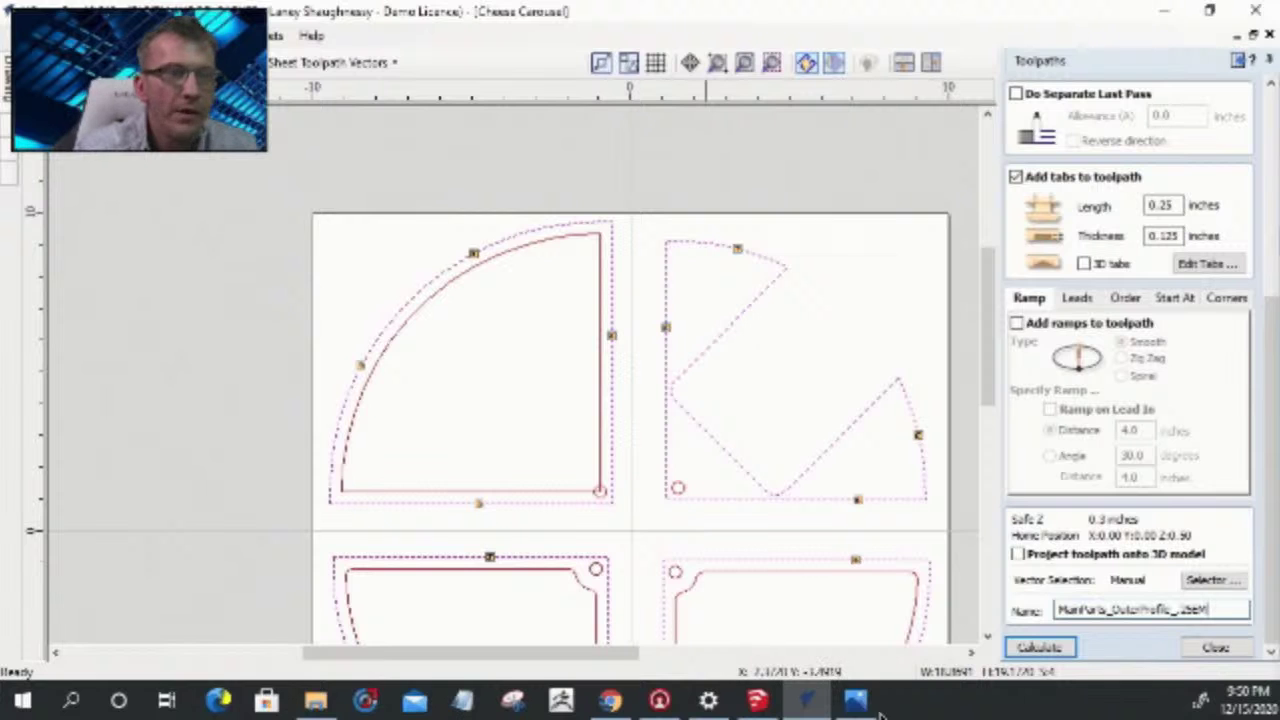
- Calculate the outer profile toolpath for the main parts and simulate its cut in the maple preview
click(1040, 648)
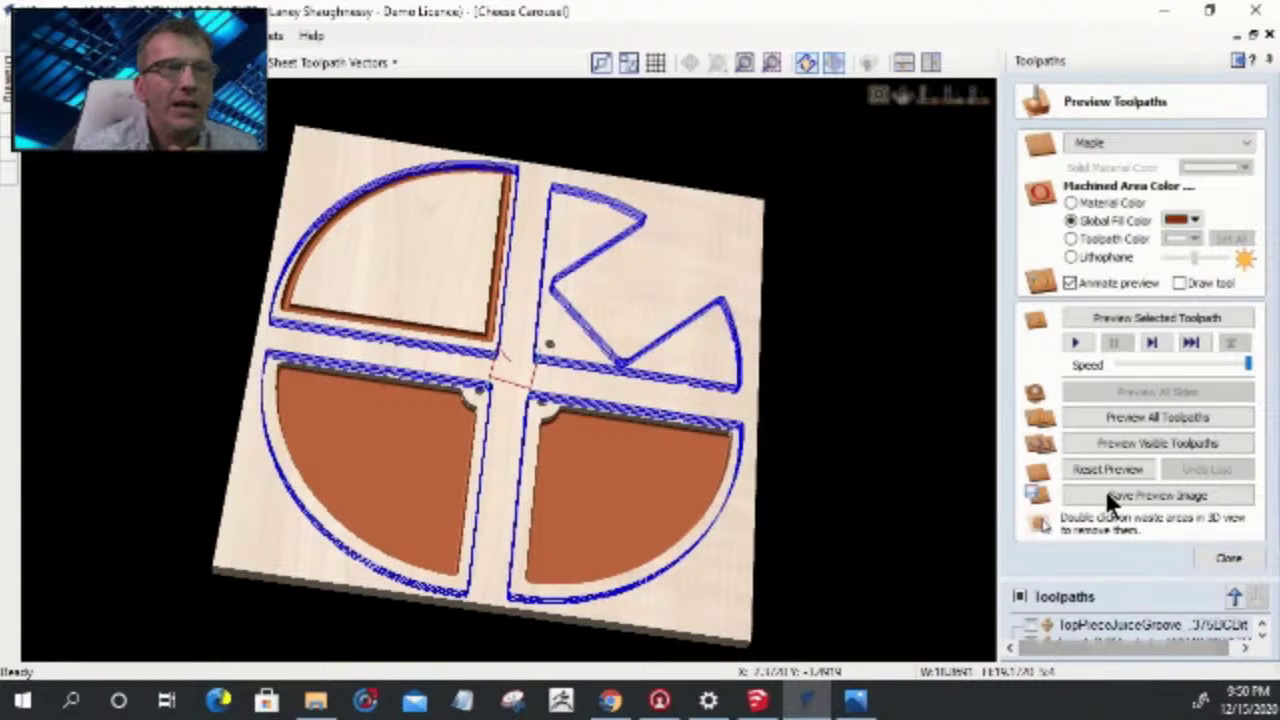
click(1150, 316)
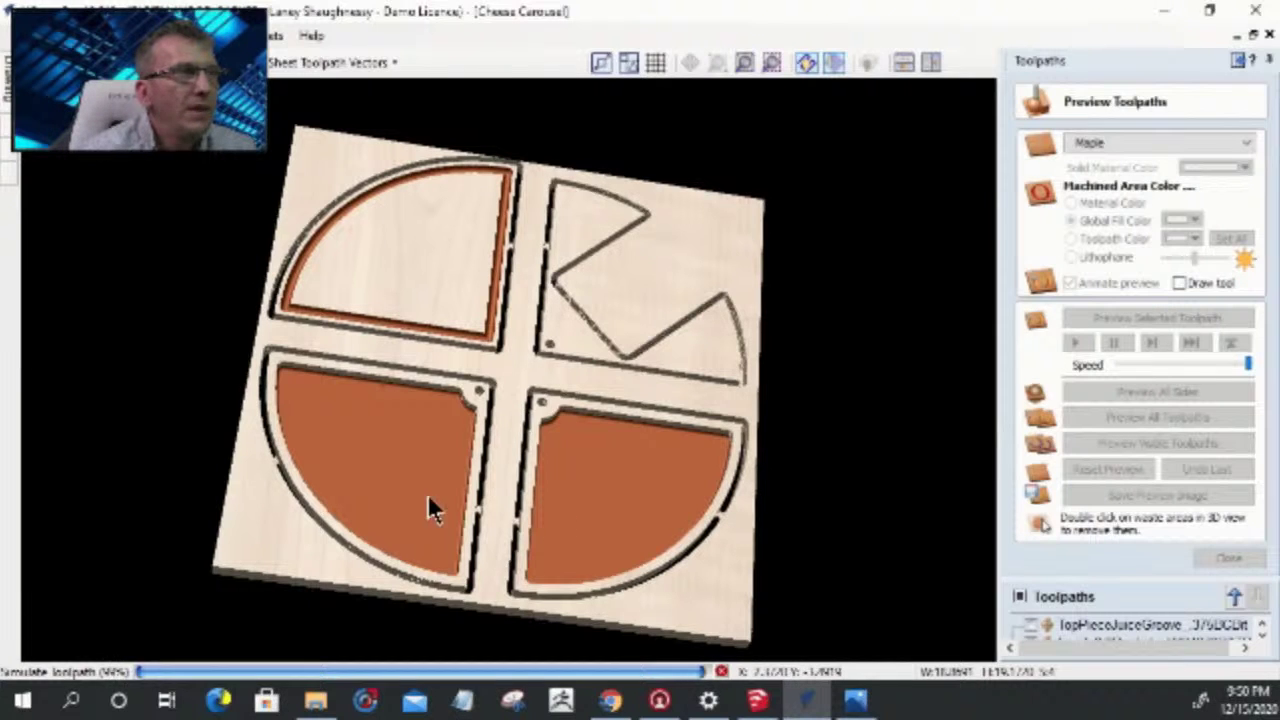
- Examine the simulated profile cuts and tabs from above and from the sheet's underside, and finish the preview
drag(560, 480, 477, 551)
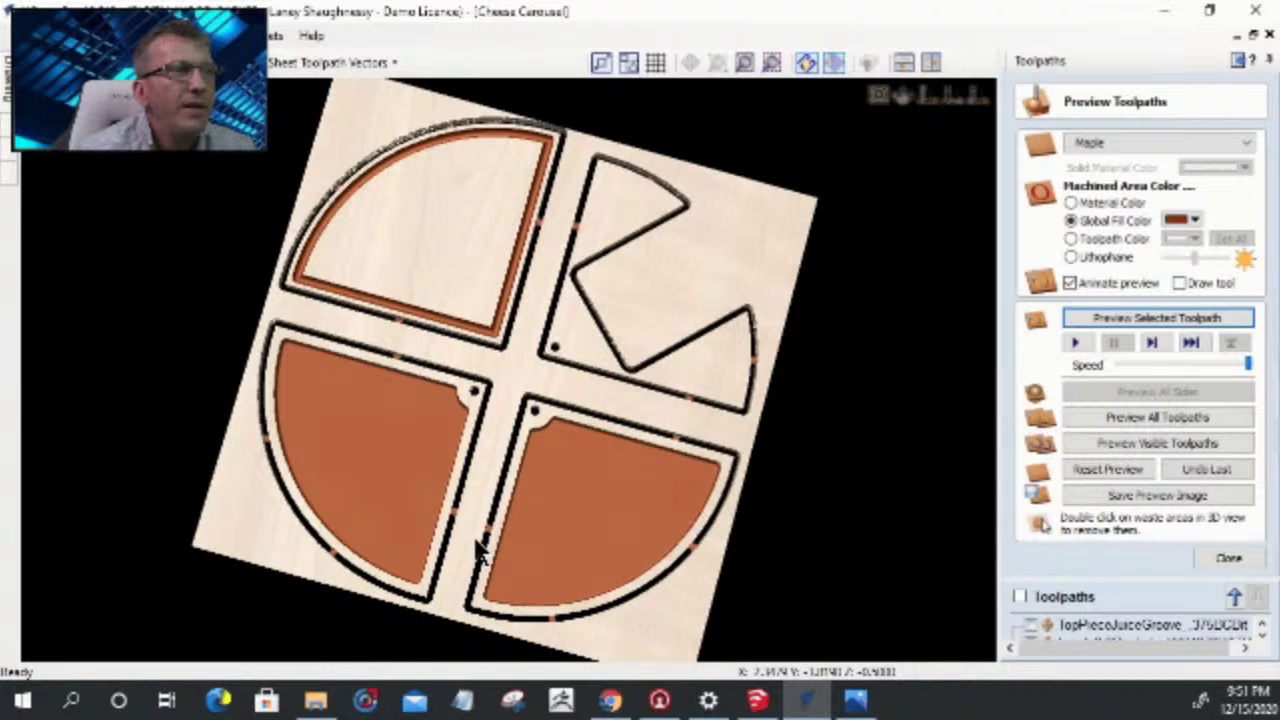
drag(477, 551, 397, 478)
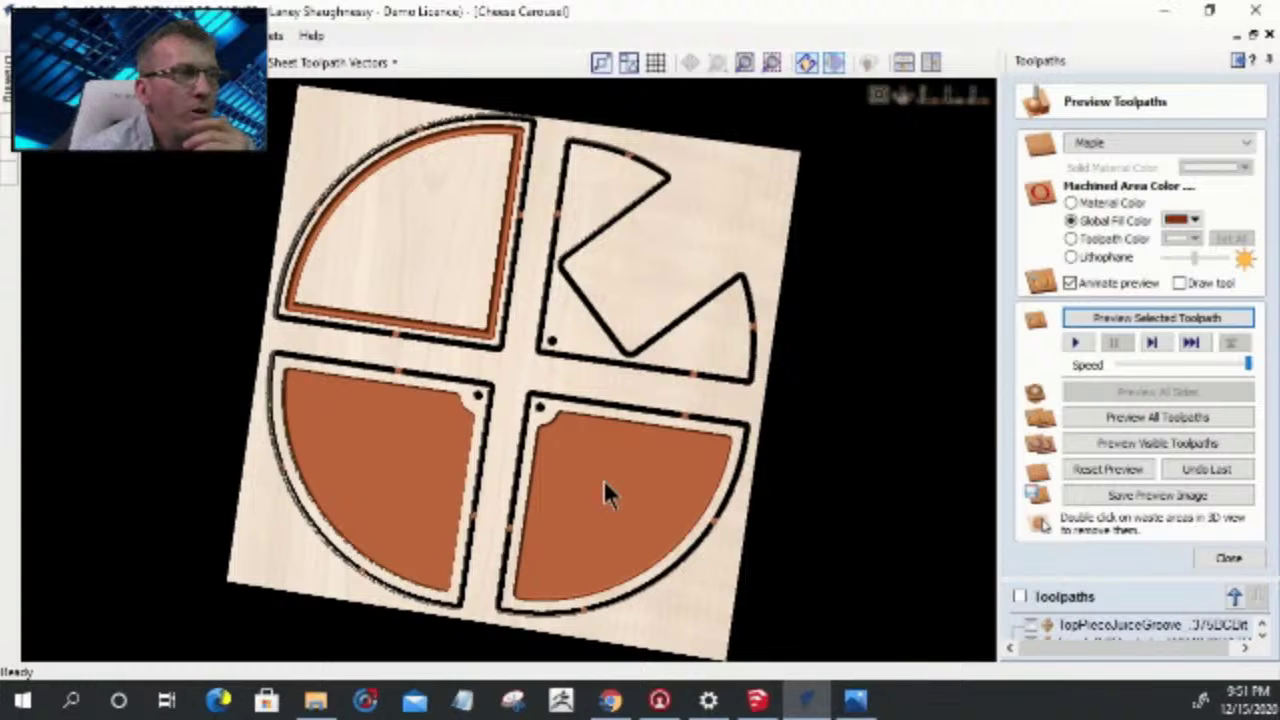
drag(557, 486, 585, 445)
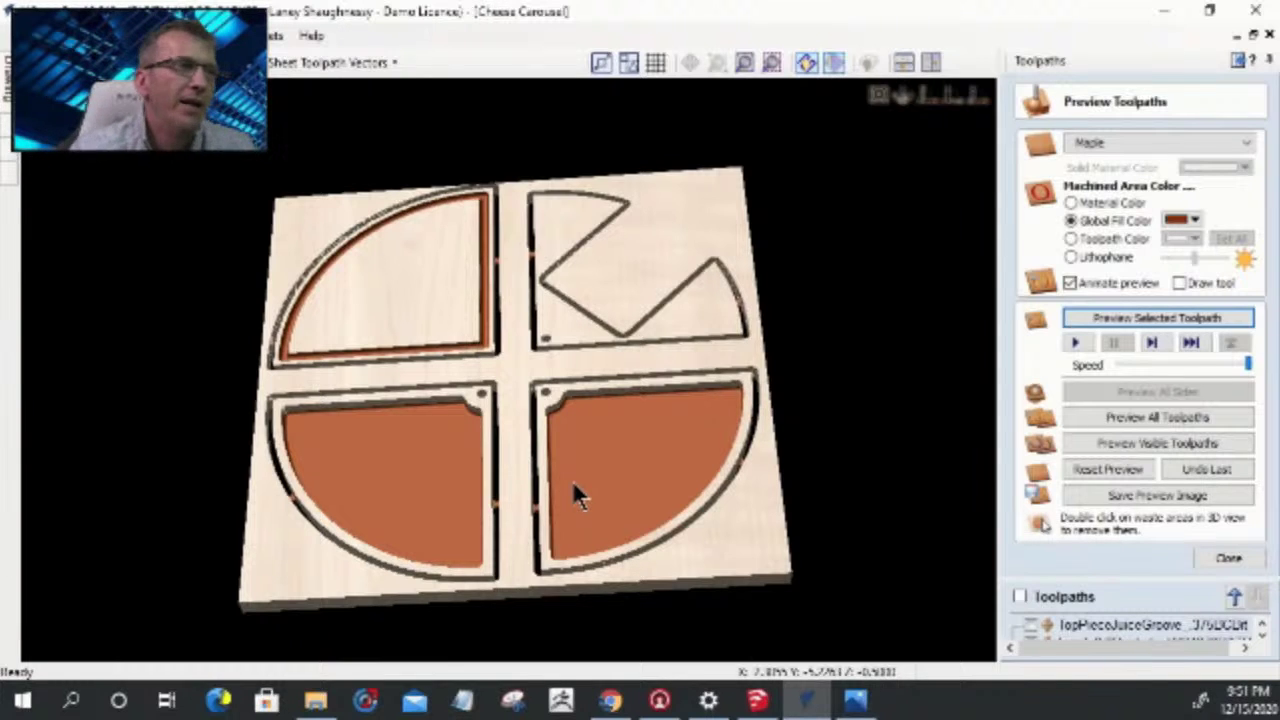
drag(634, 491, 509, 443)
drag(466, 571, 470, 582)
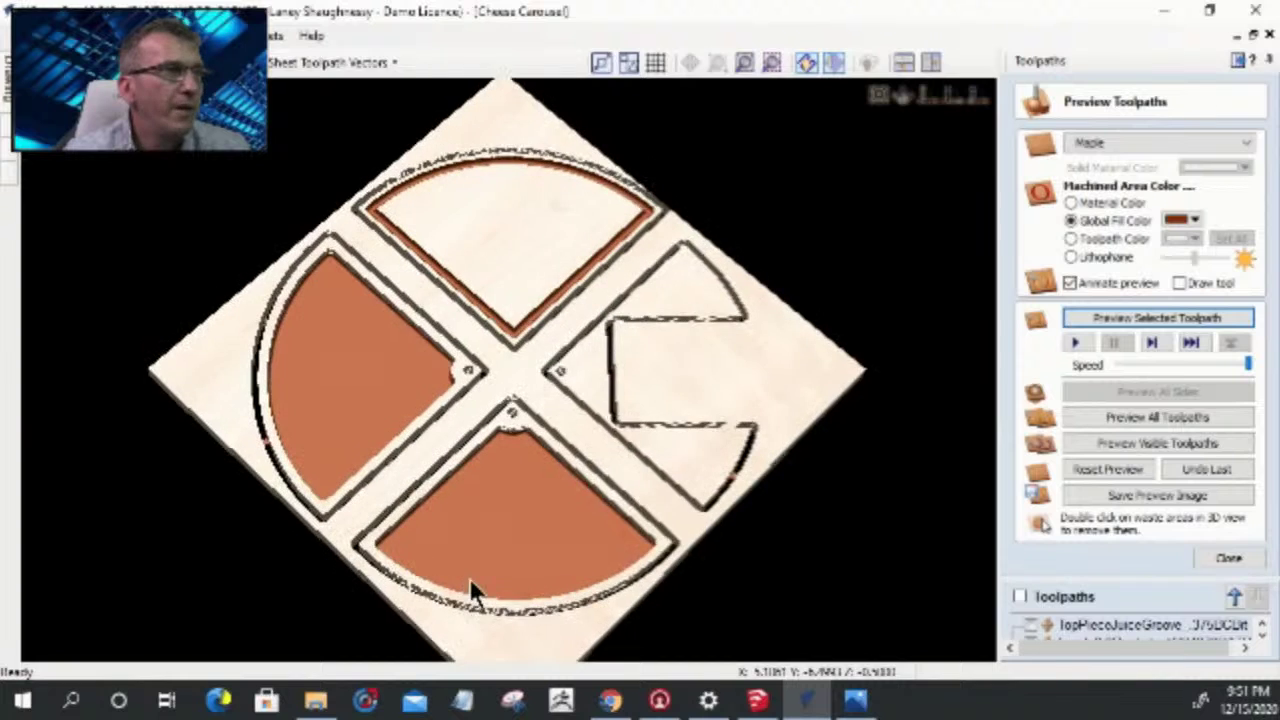
drag(514, 417, 515, 95)
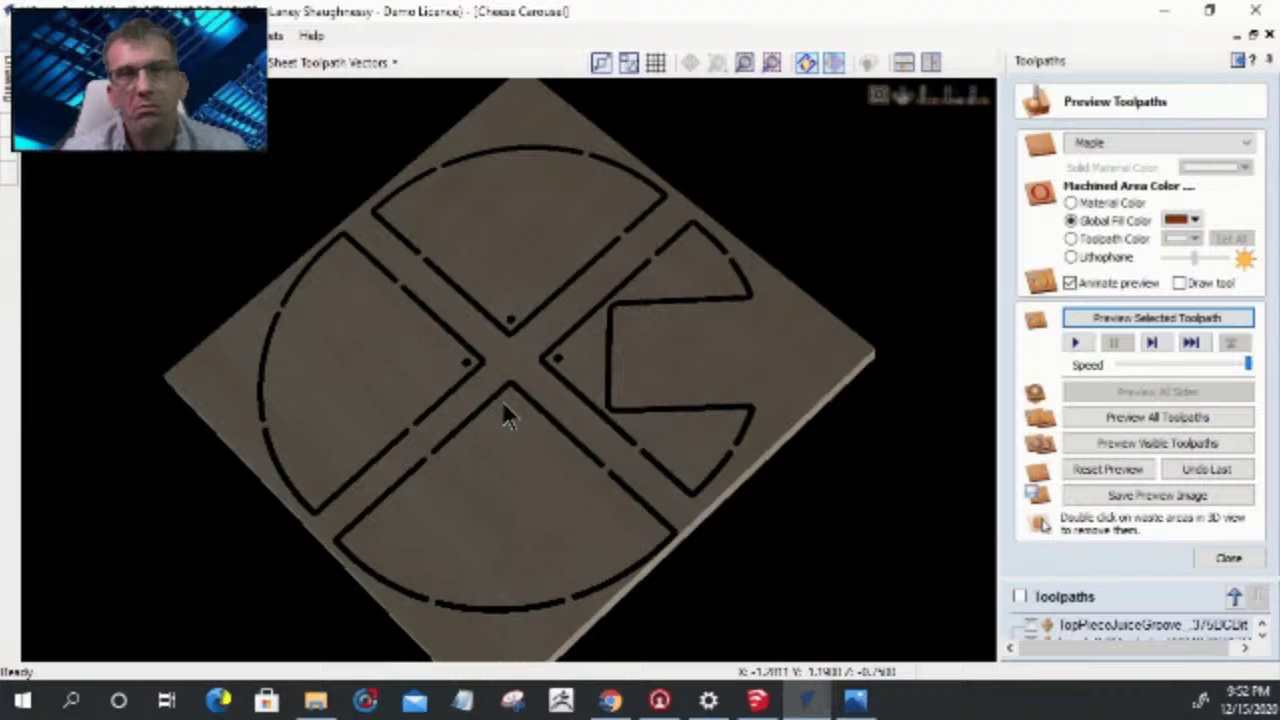
drag(504, 415, 526, 480)
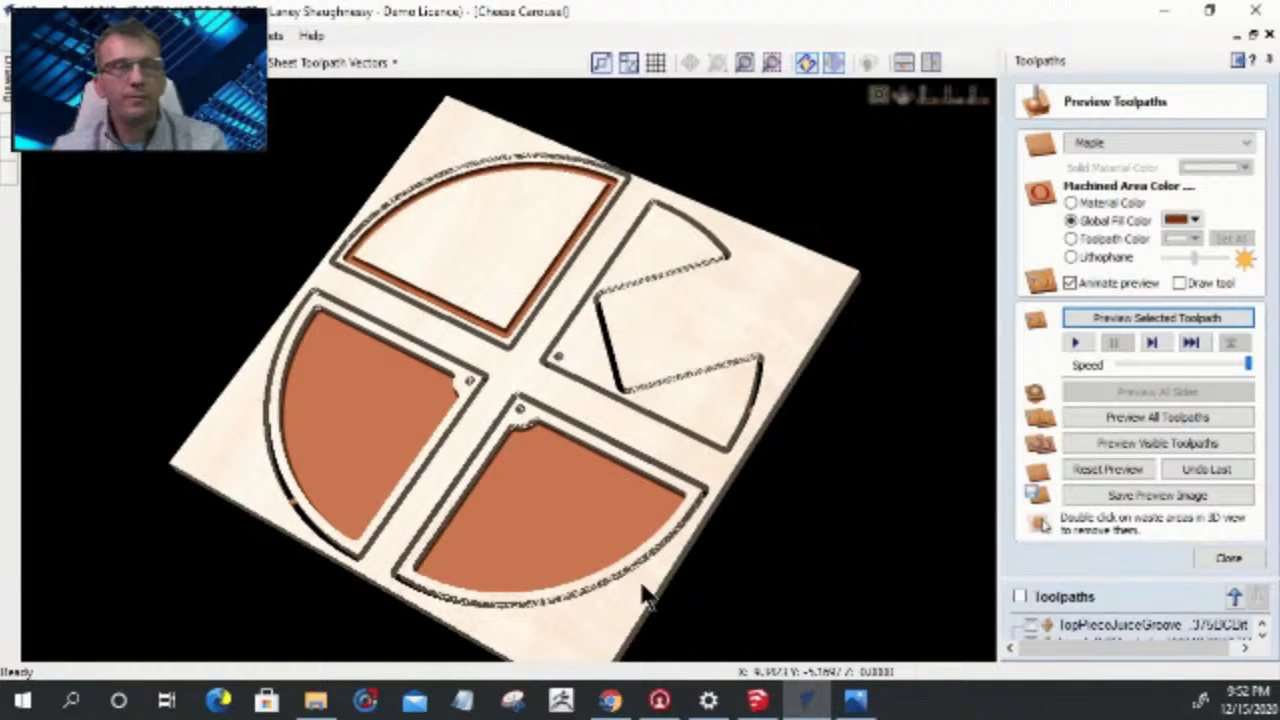
click(1229, 559)
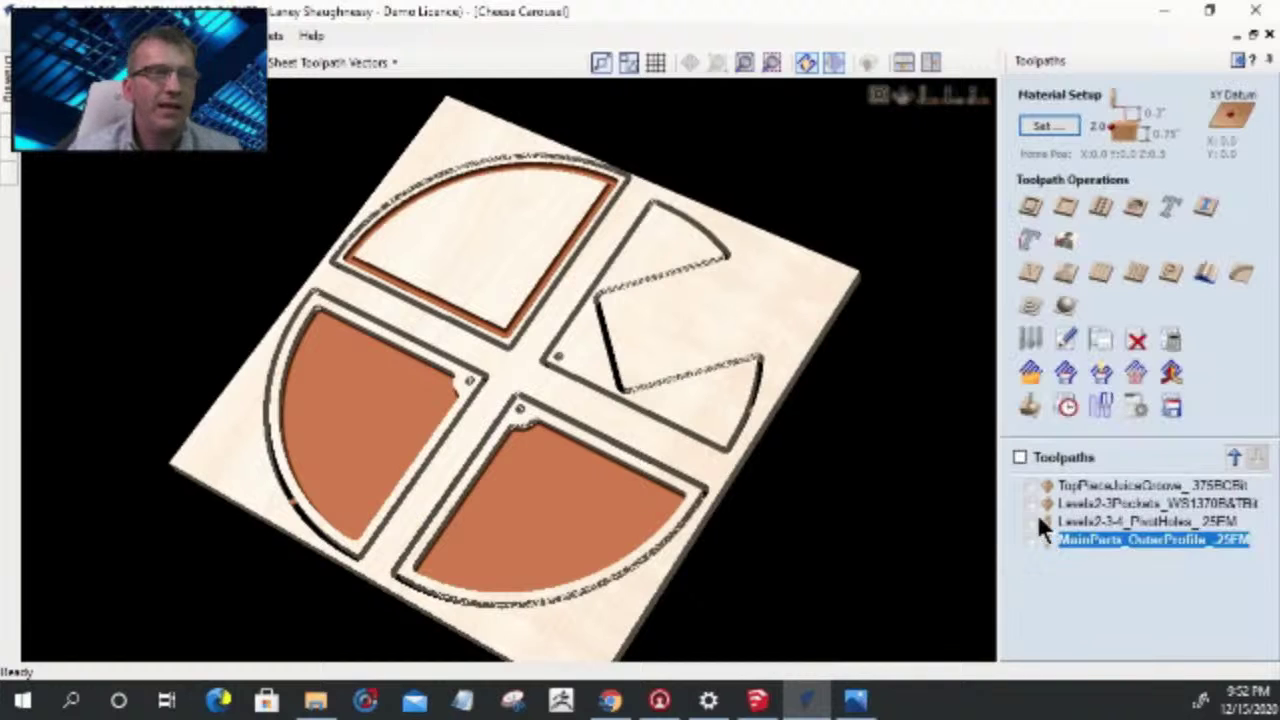
- Review the pivot hole pocket toolpath's settings, especially the pocket allowance, and examine the cut parts in the 3D preview
scroll(560, 370, up, 5)
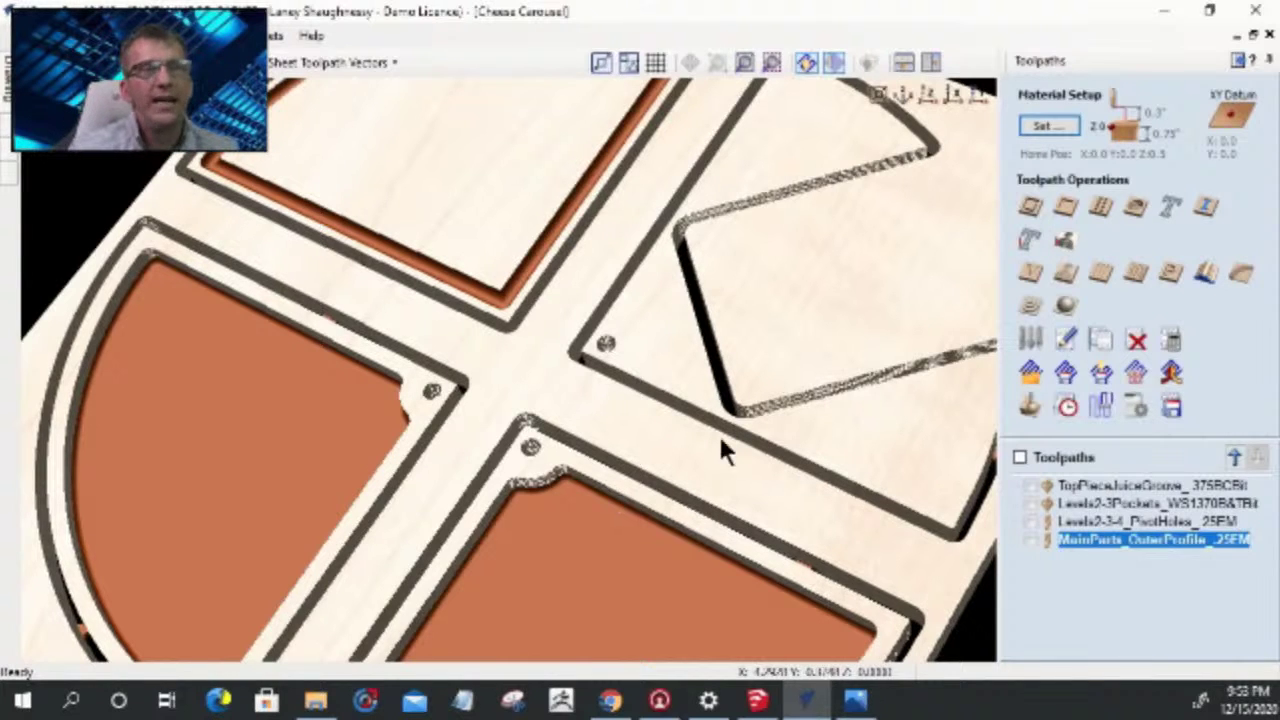
double_click(1098, 520)
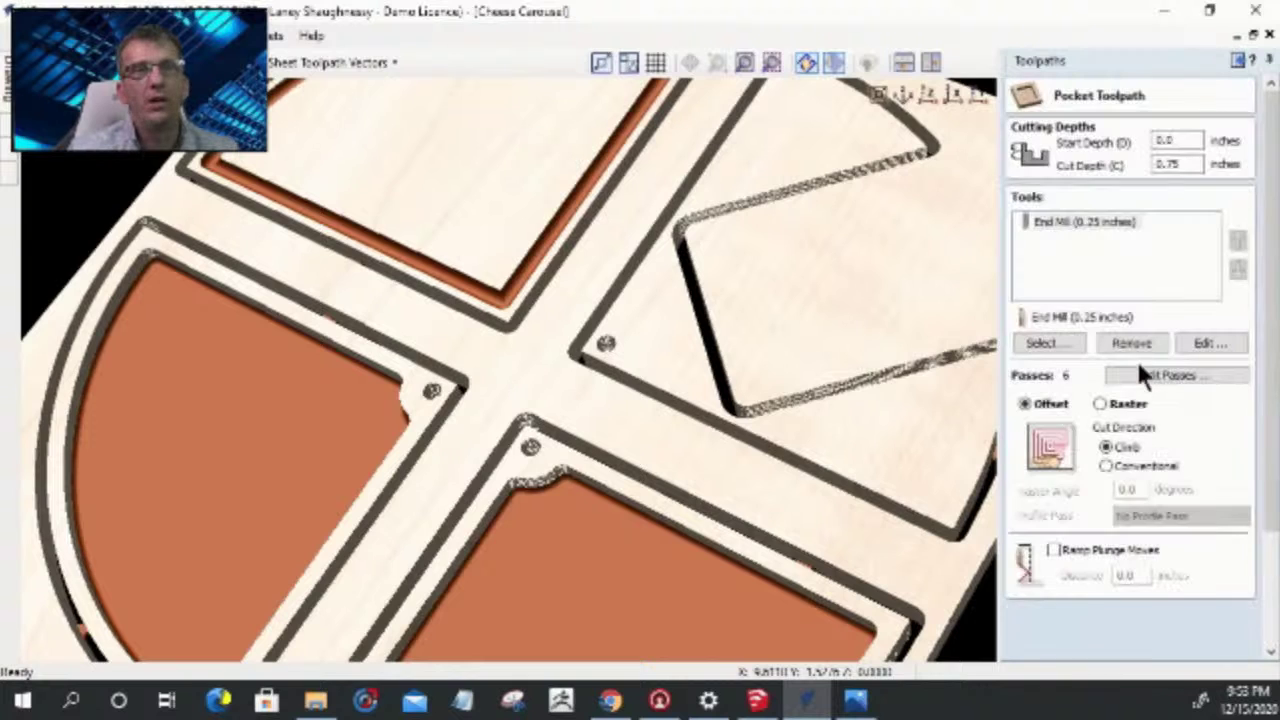
scroll(1124, 500, down, 1)
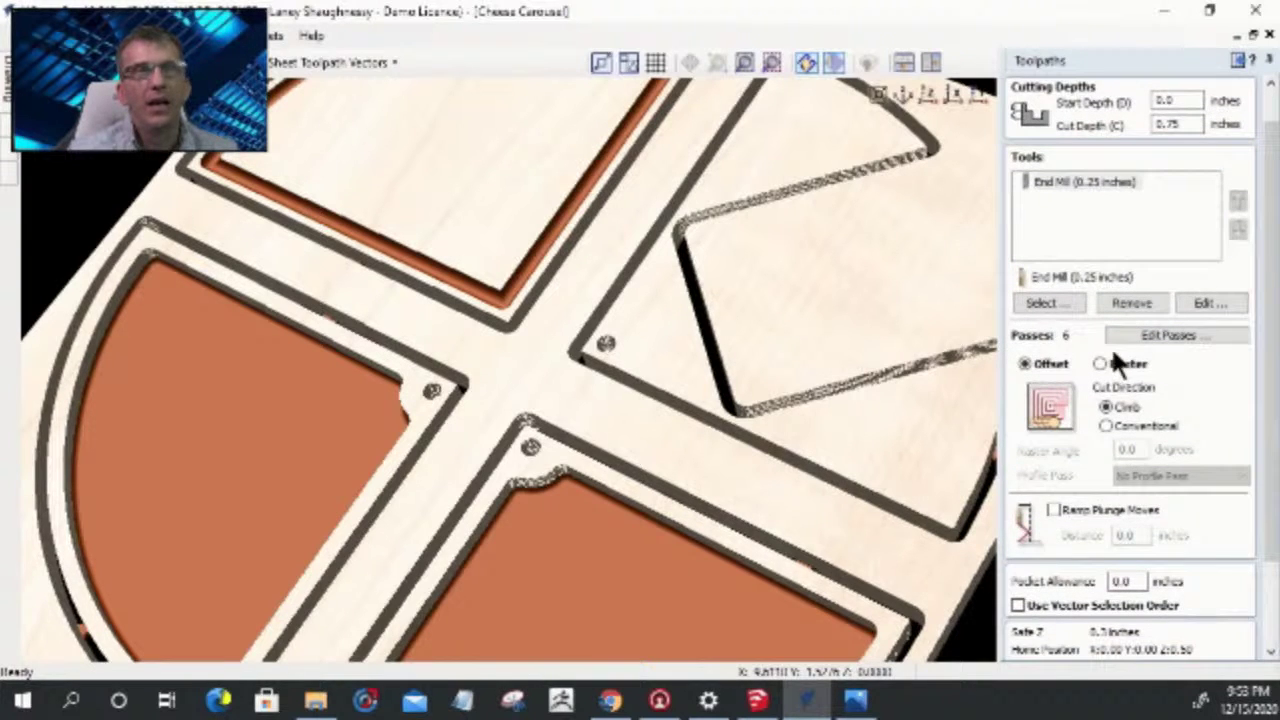
scroll(1117, 306, down, 1)
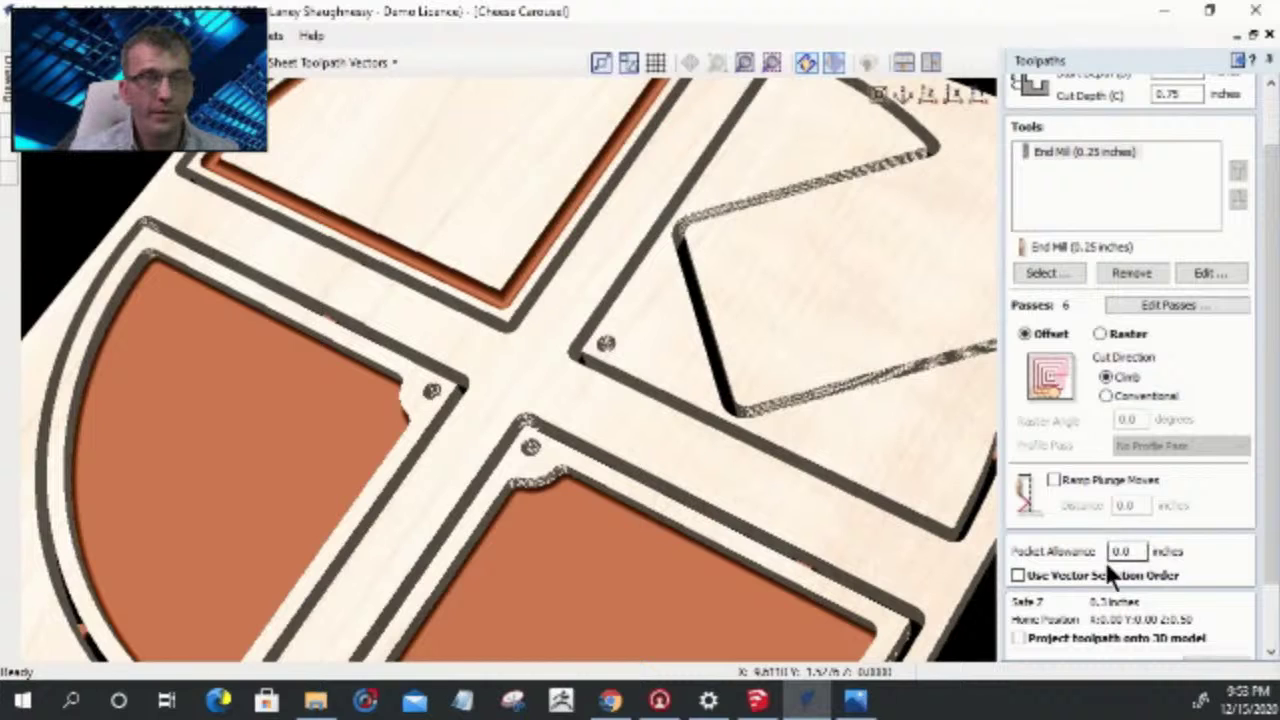
drag(1143, 550, 1106, 551)
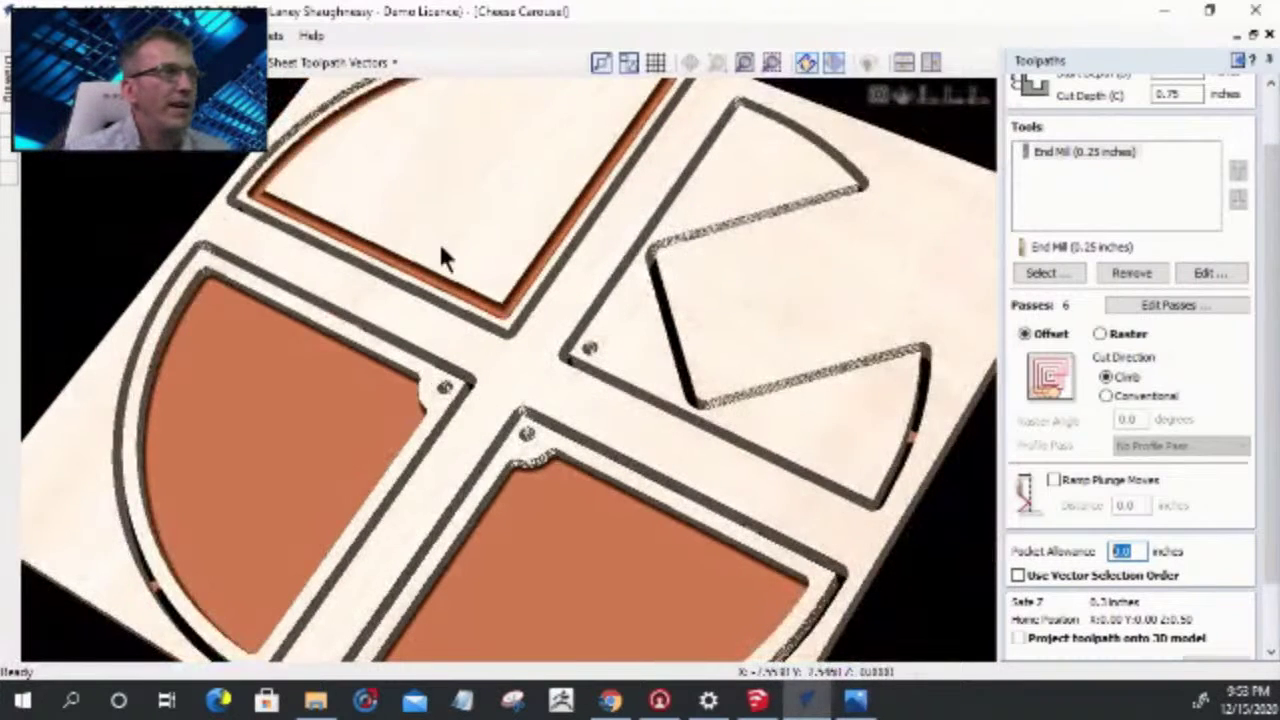
drag(440, 248, 759, 425)
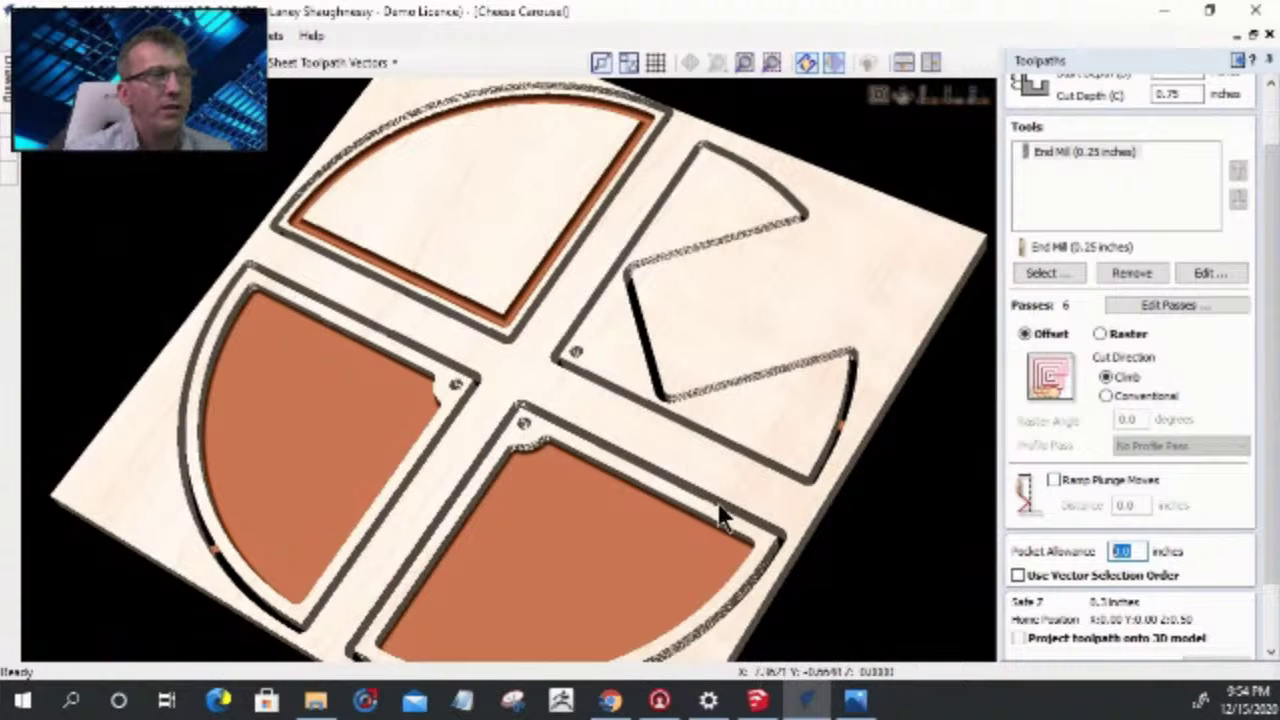
drag(603, 457, 532, 590)
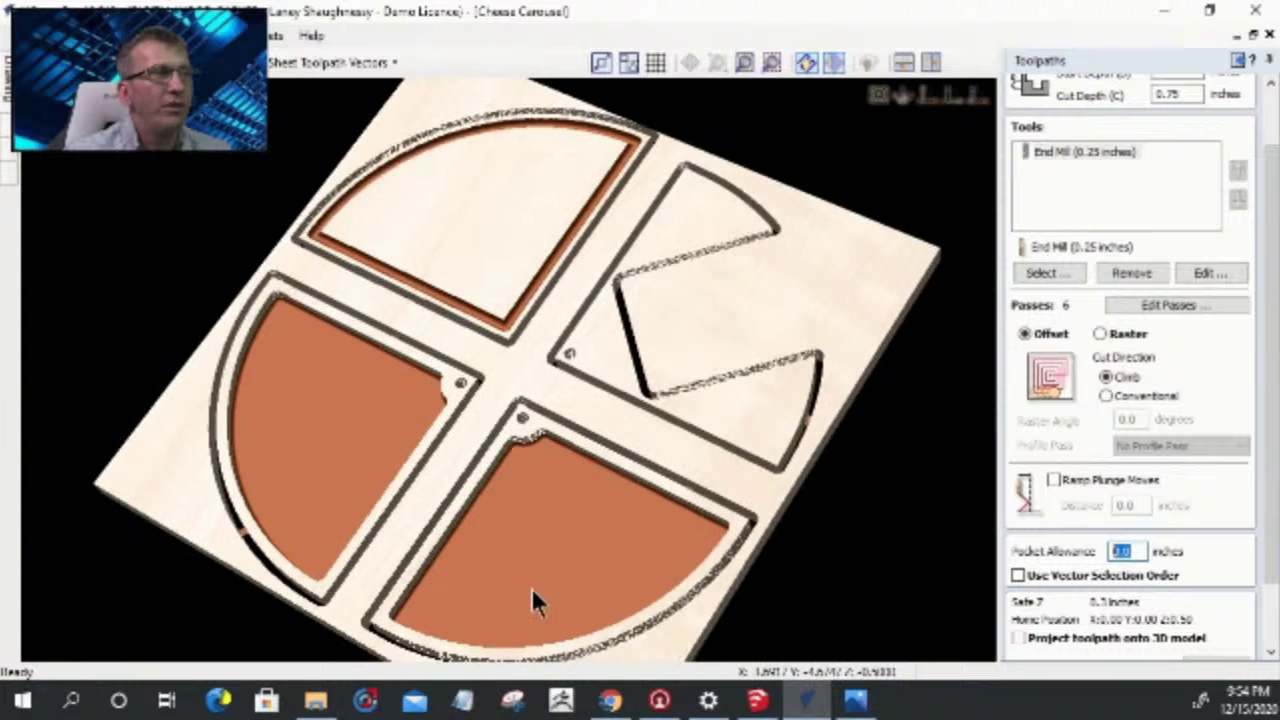
scroll(725, 355, up, 5)
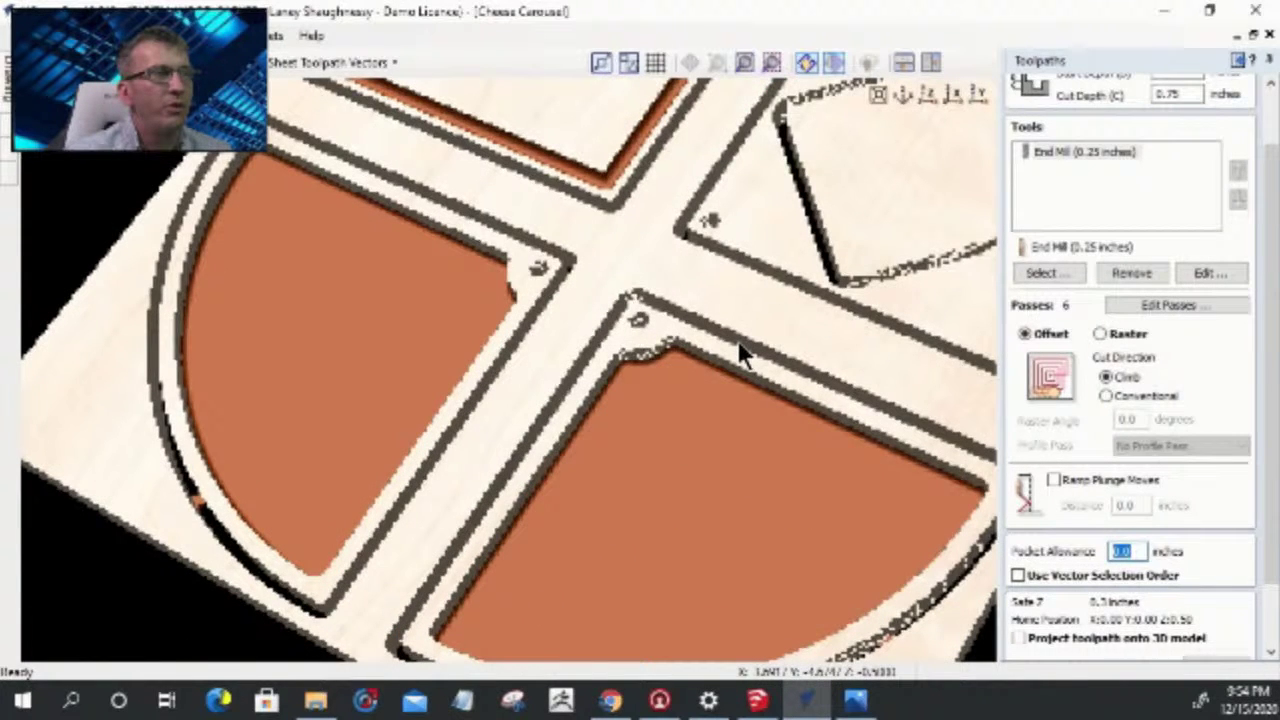
scroll(745, 380, down, 3)
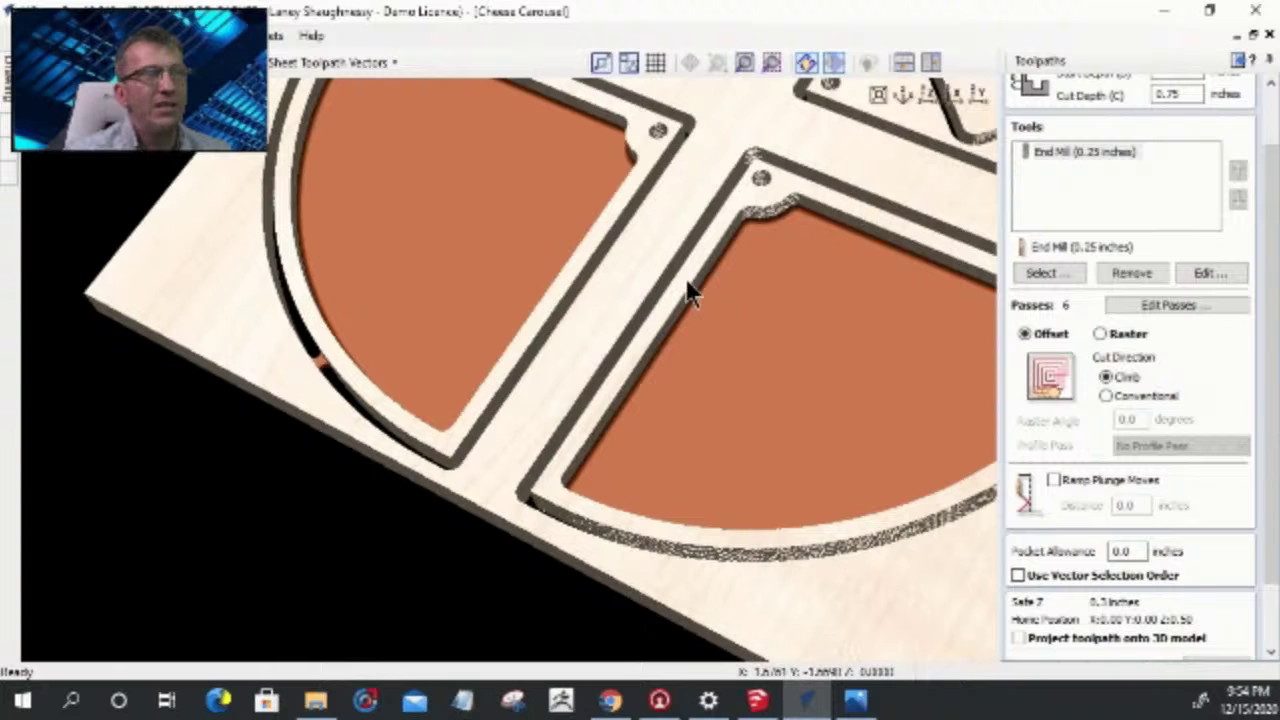
scroll(660, 330, up, 3)
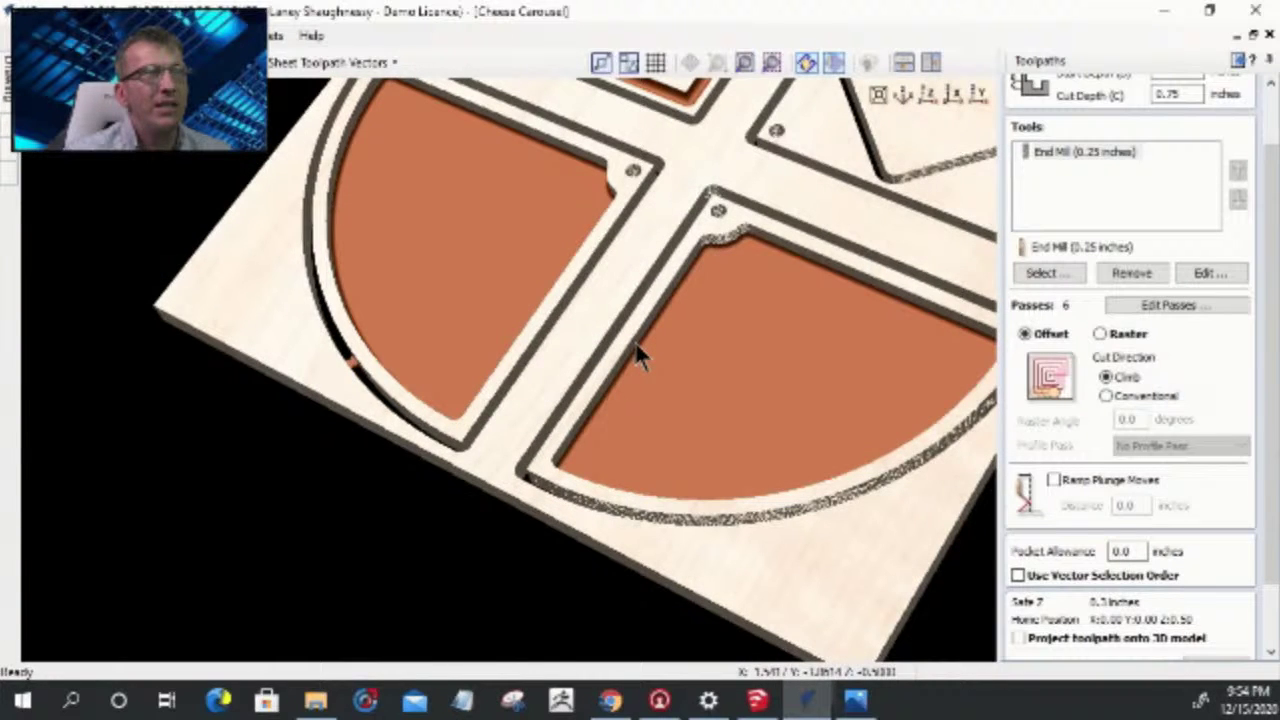
scroll(635, 341, down, 2)
- Select the outer outlines of the upper-left quarter and both lower parts, and leave the pivot hole toolpath settings
key(F2)
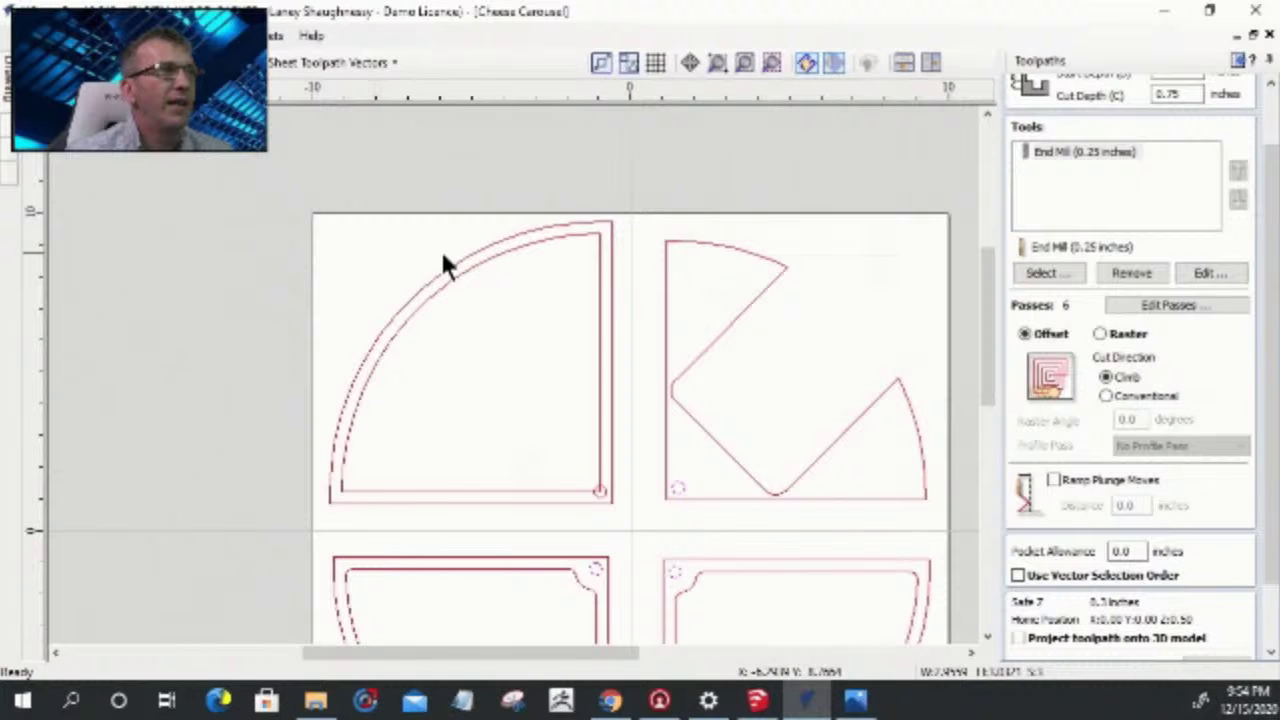
scroll(445, 265, down, 3)
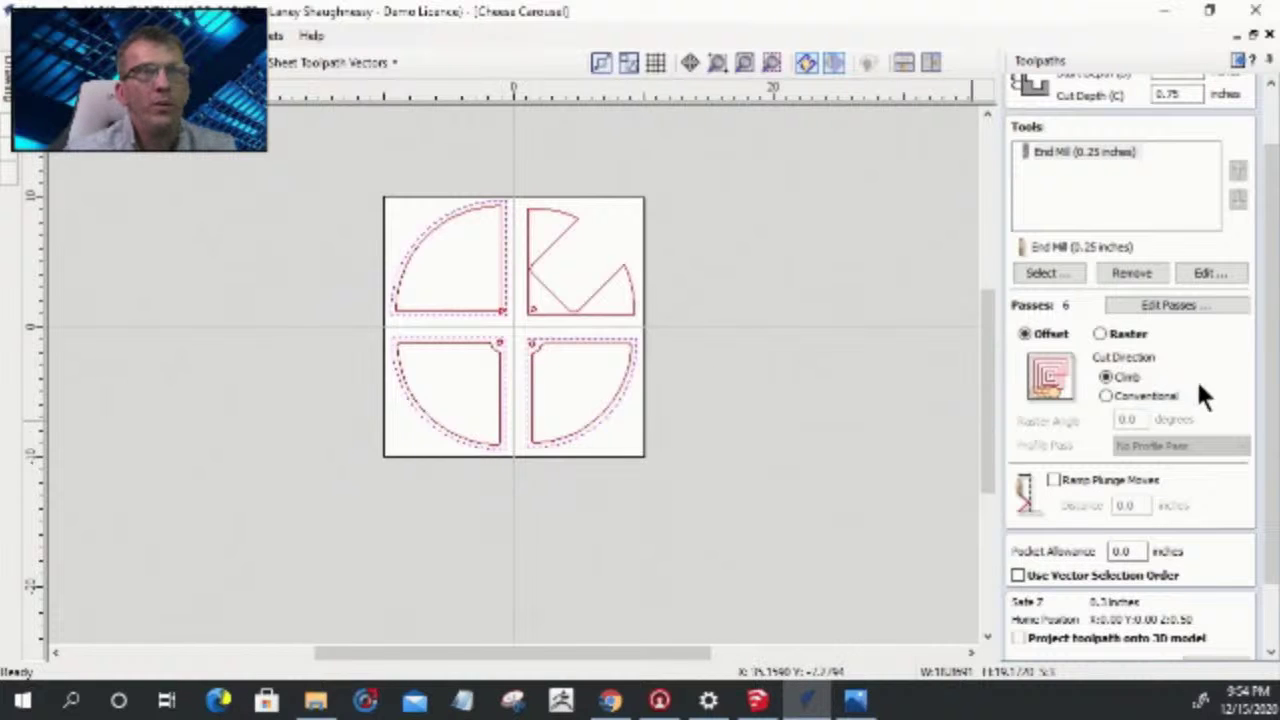
drag(1268, 540, 1270, 583)
click(1226, 642)
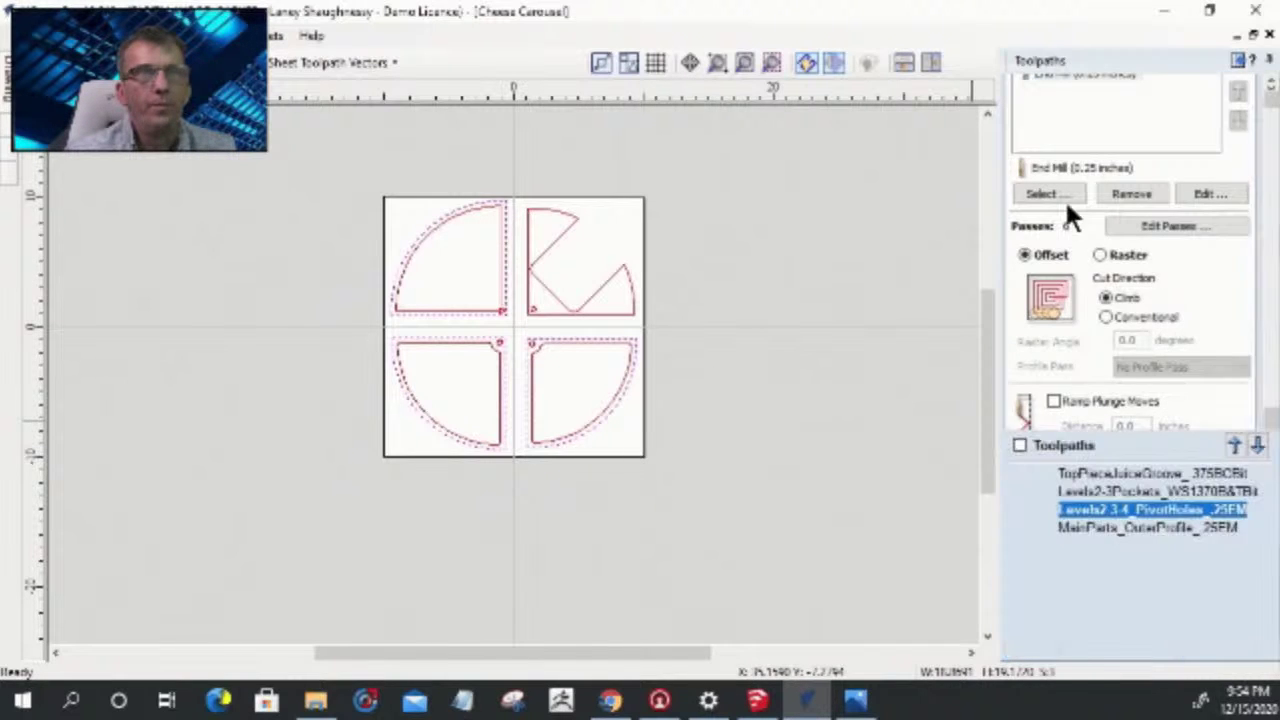
- Start a 2D profile toolpath for the selected outlines with a cut depth of .25 inches
click(1030, 206)
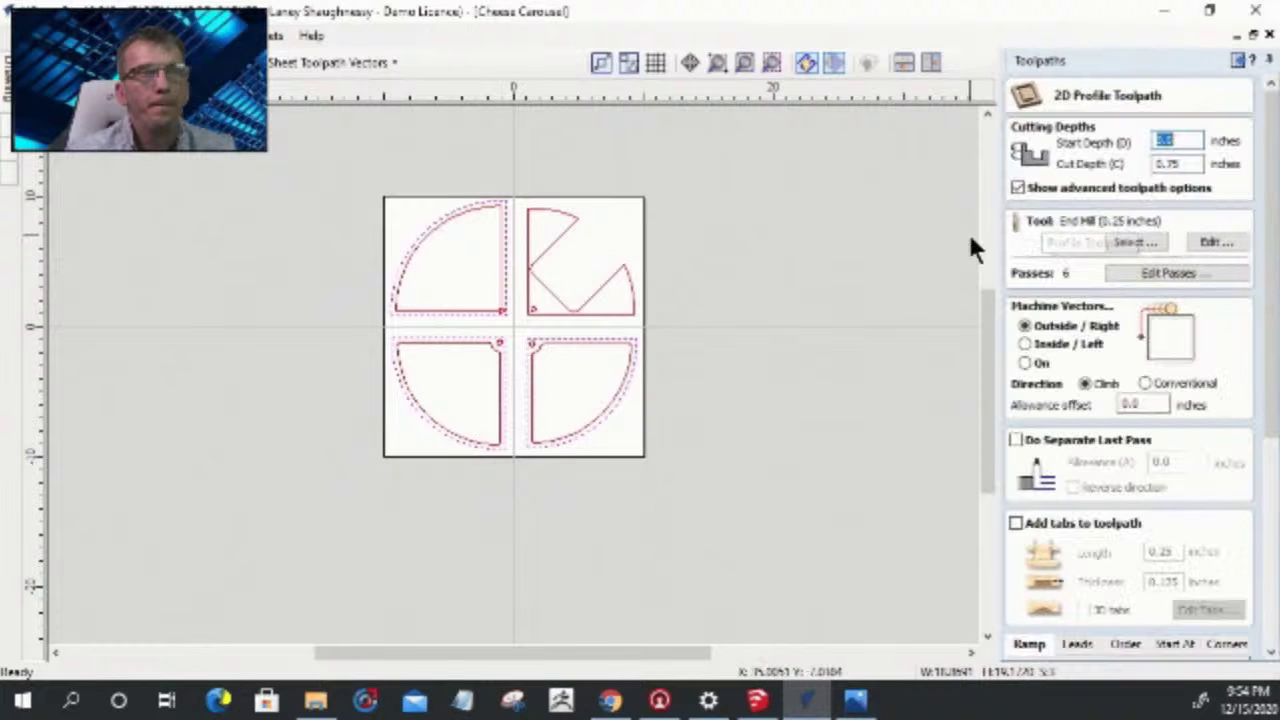
double_click(1195, 163)
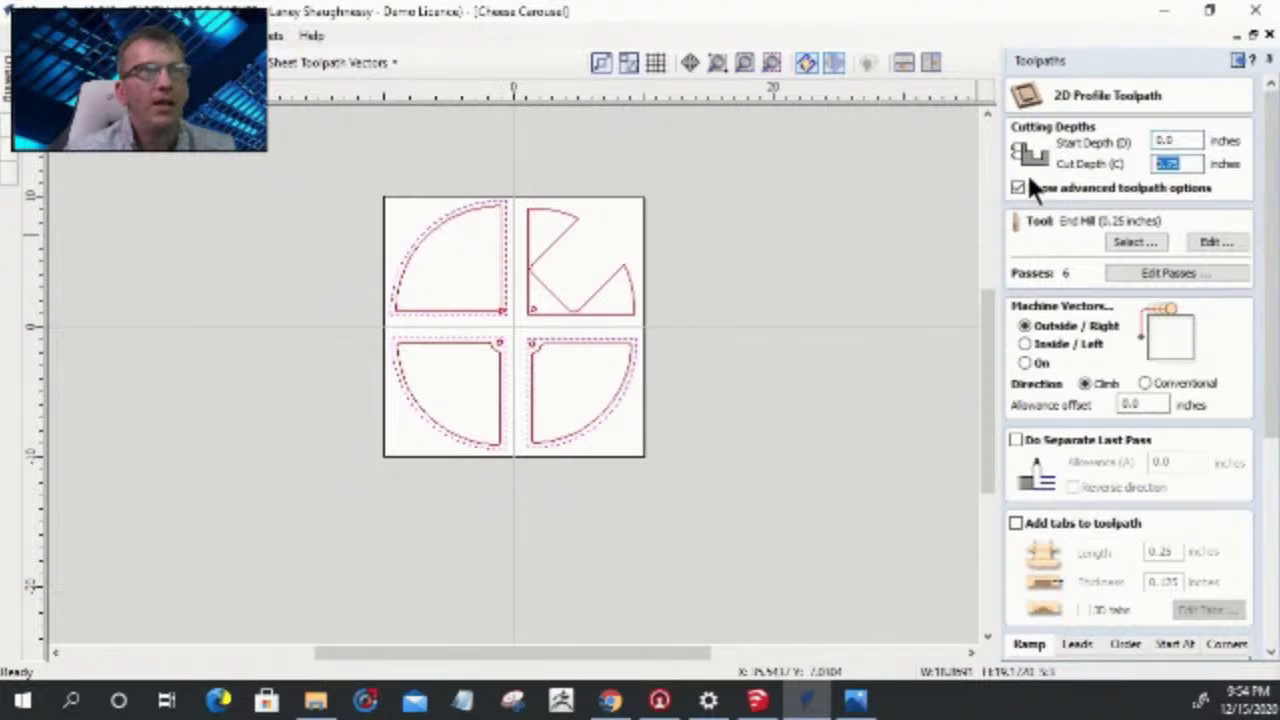
text(.25)
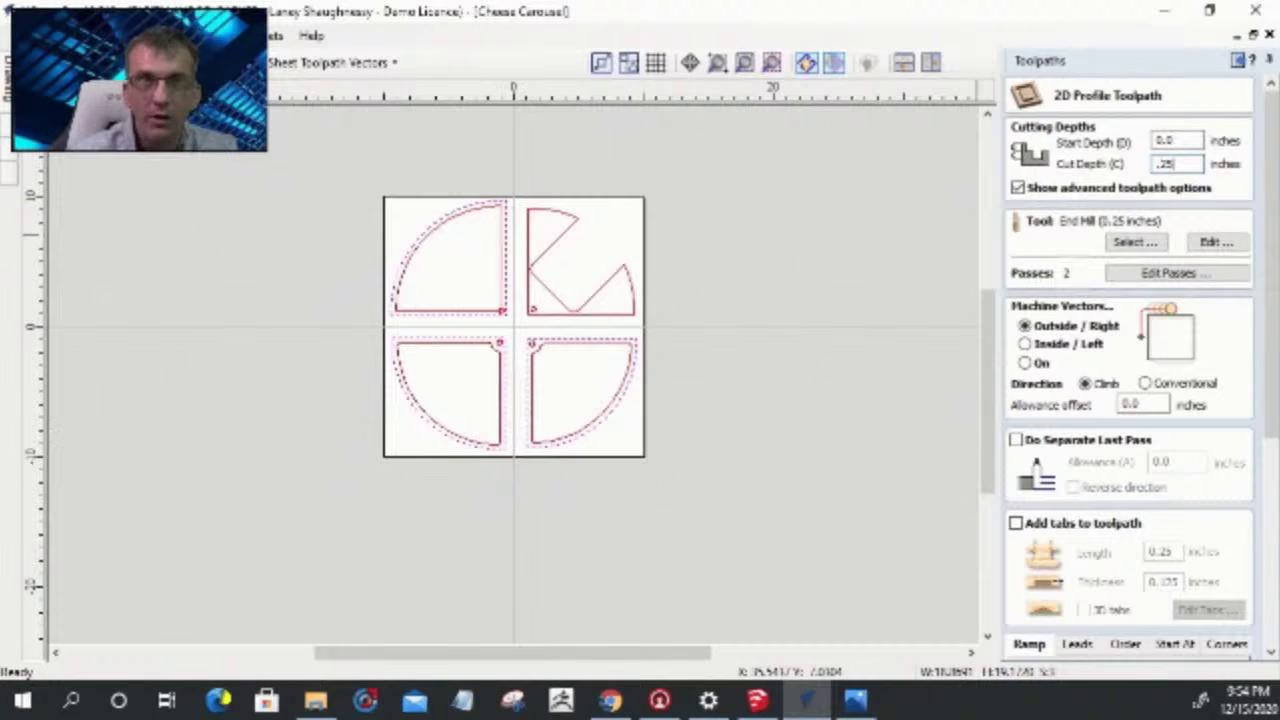
- Assign the form tool "ws2050 - .125R - 0.375inches Dia" from the tool database to the profile toolpath
click(1110, 240)
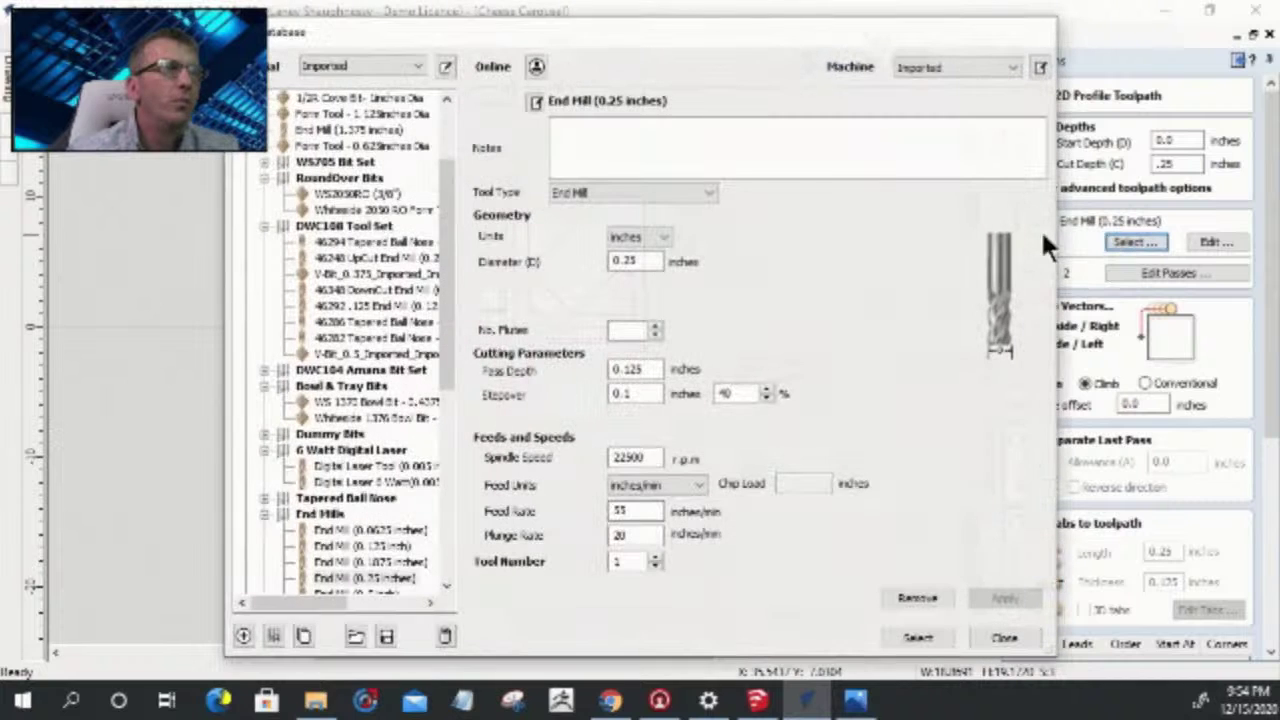
drag(448, 258, 448, 448)
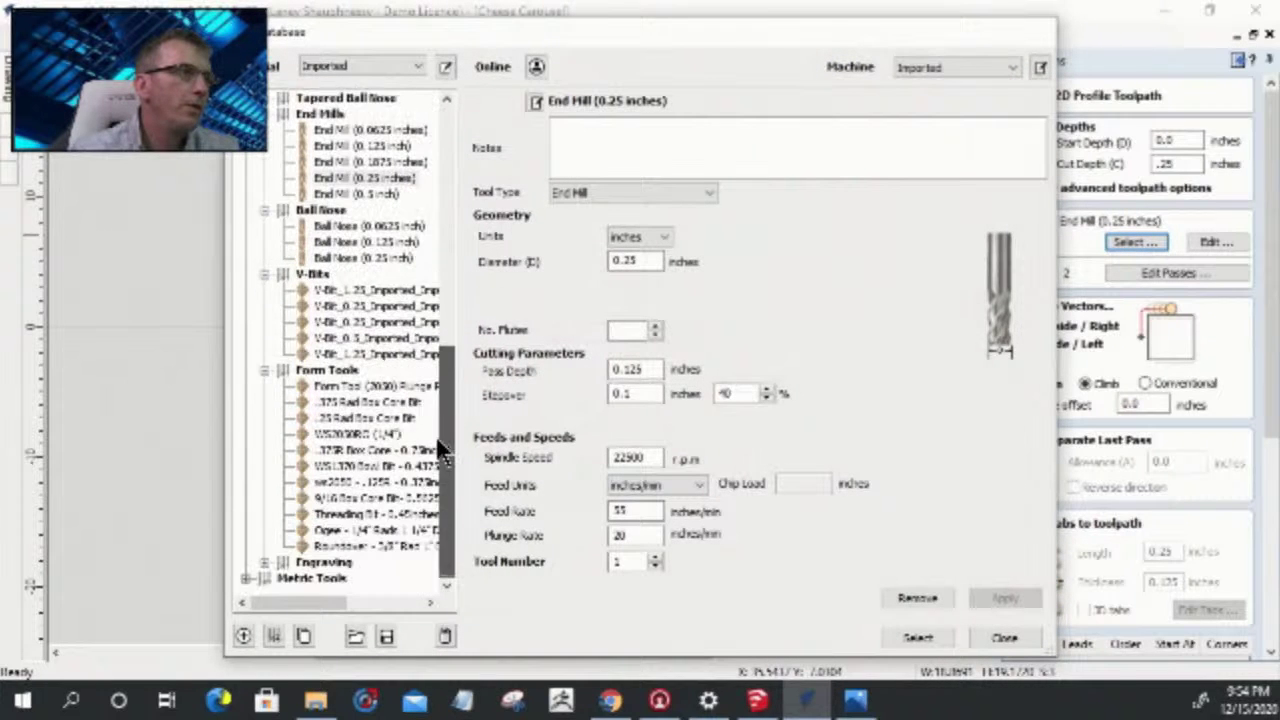
click(345, 435)
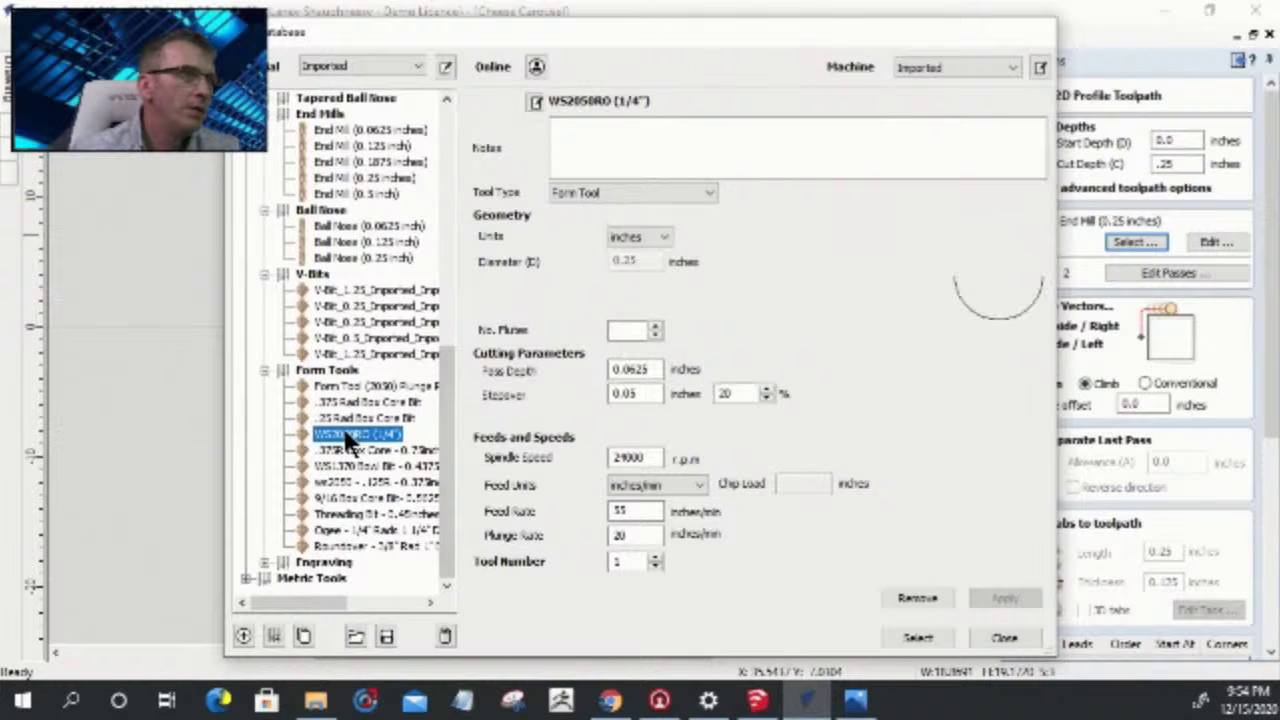
click(341, 482)
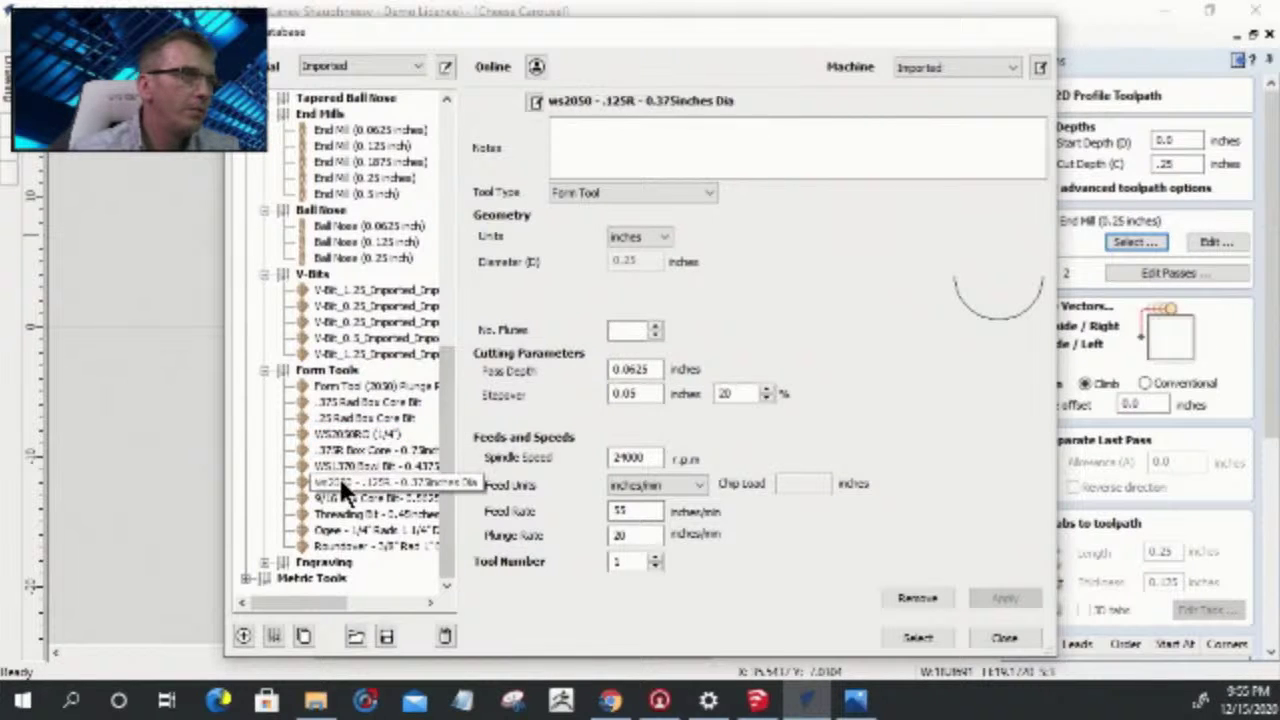
click(918, 637)
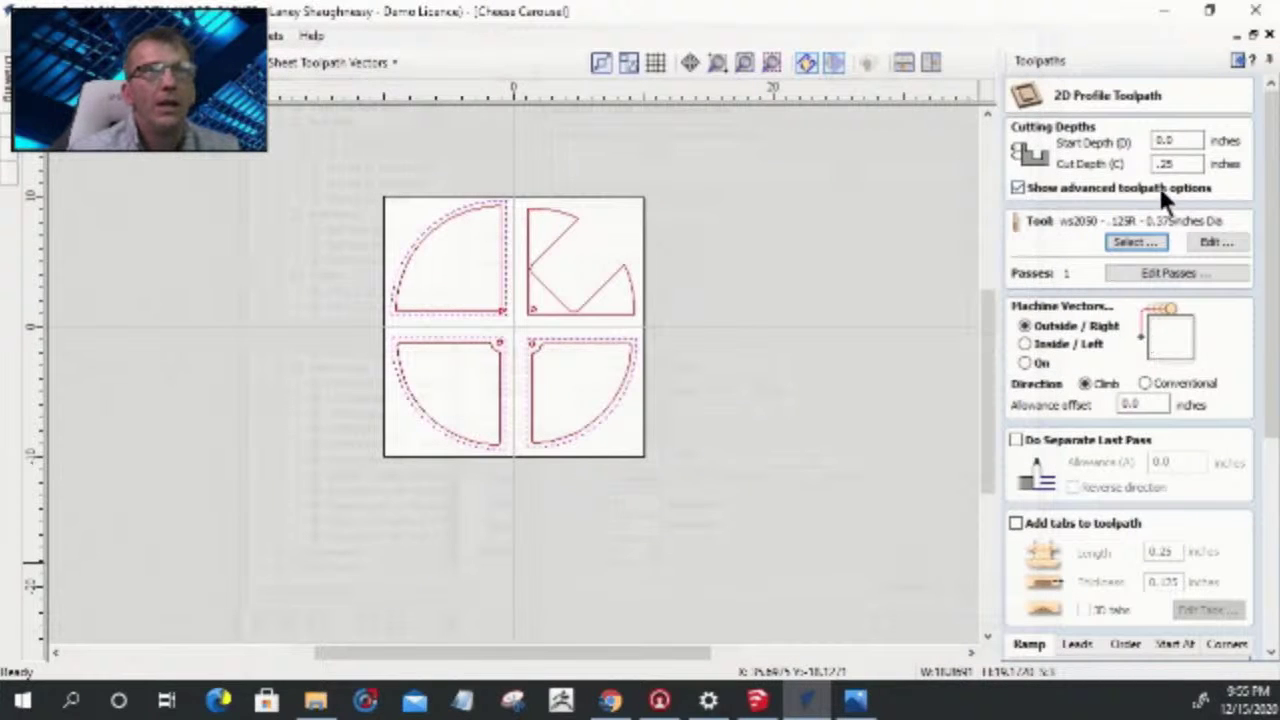
- Set the profile's allowance offset to -.20 inches and calculate the roundover toolpath for a look in the 3D preview
double_click(1130, 404)
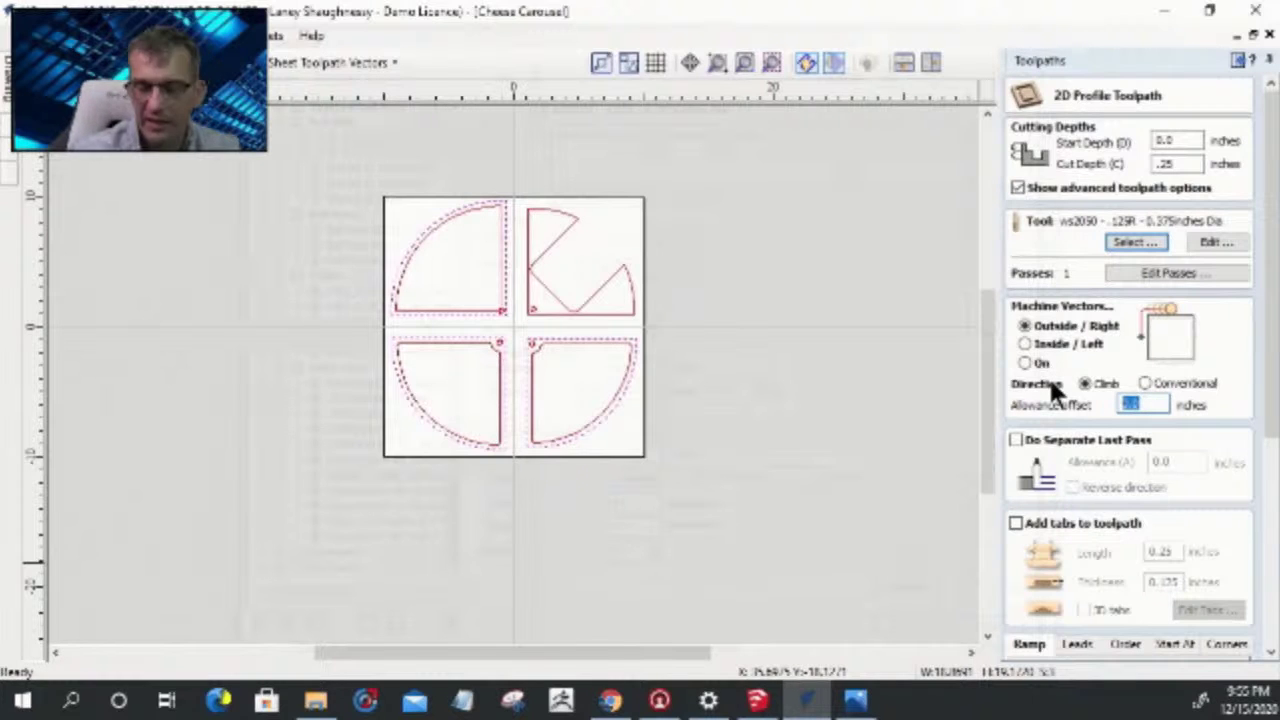
text(-)
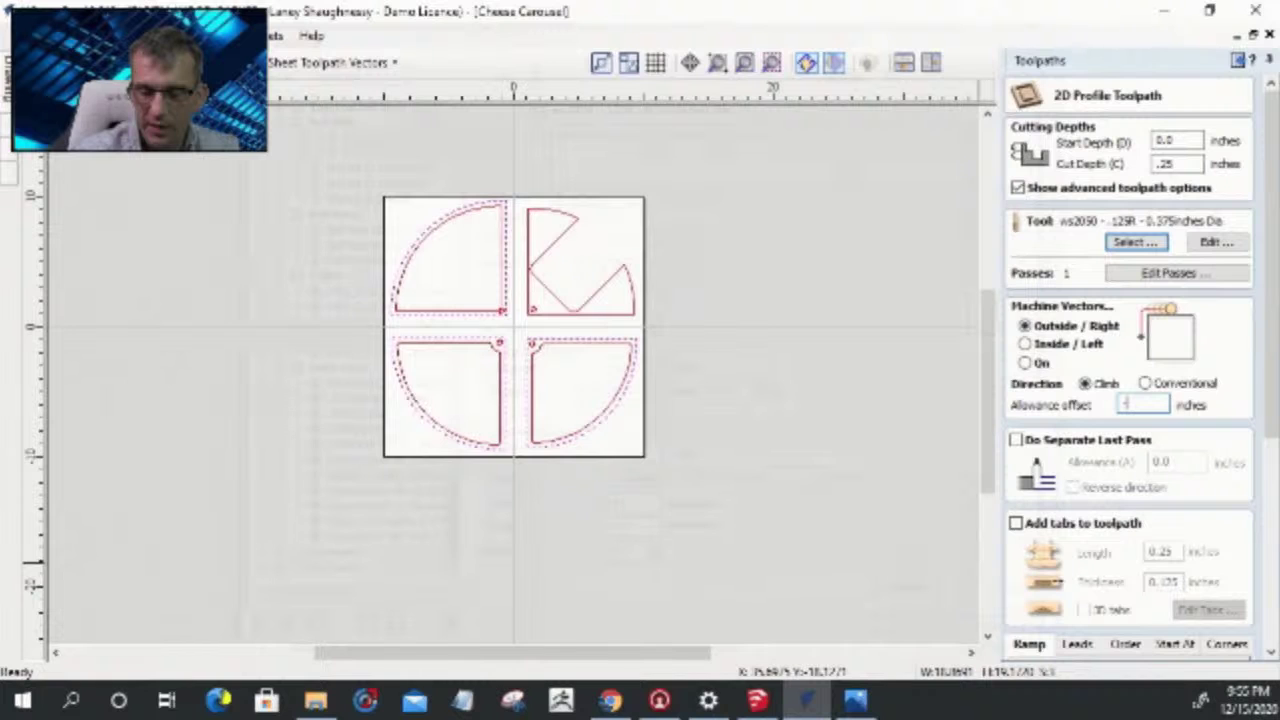
text(.20)
drag(1271, 366, 1272, 590)
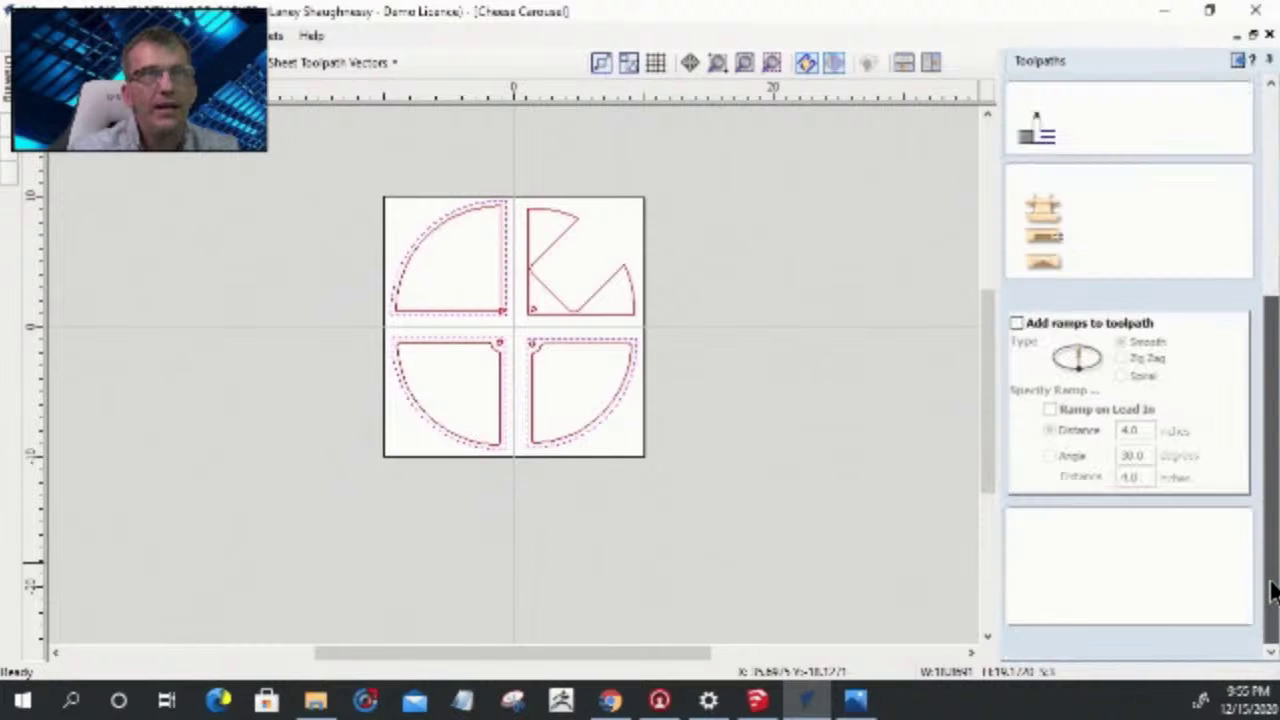
click(1037, 647)
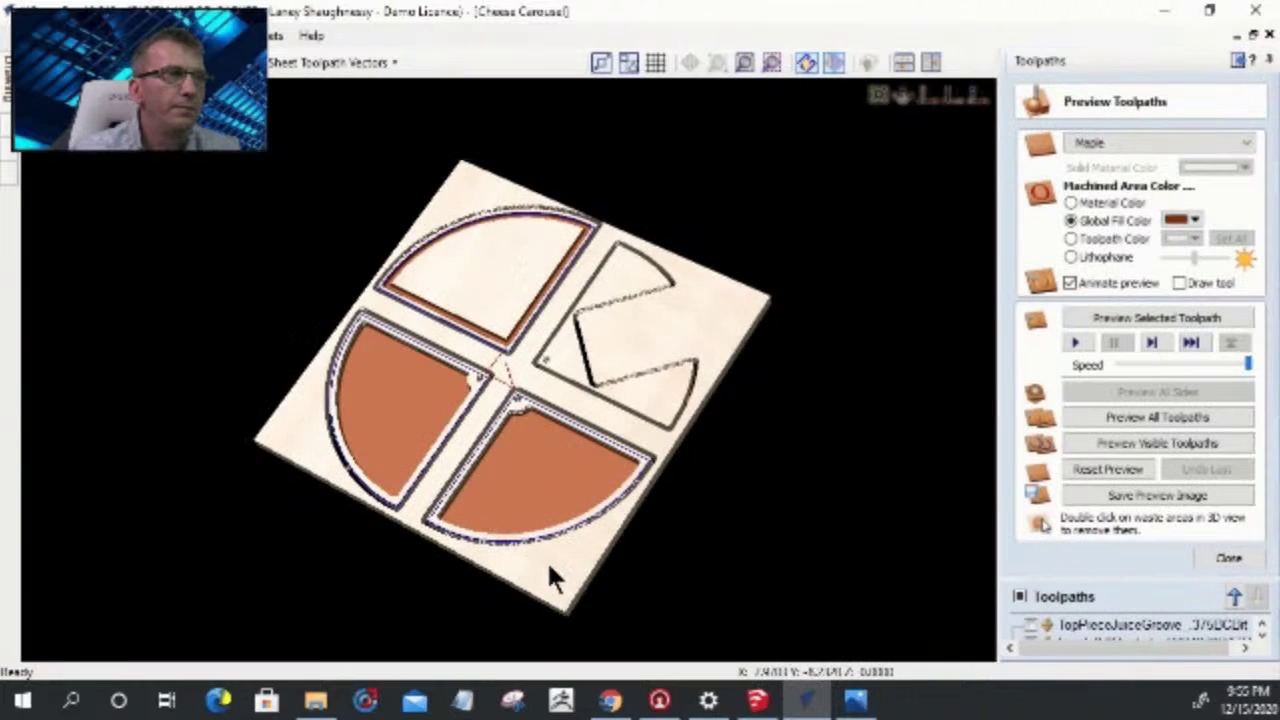
drag(527, 565, 618, 448)
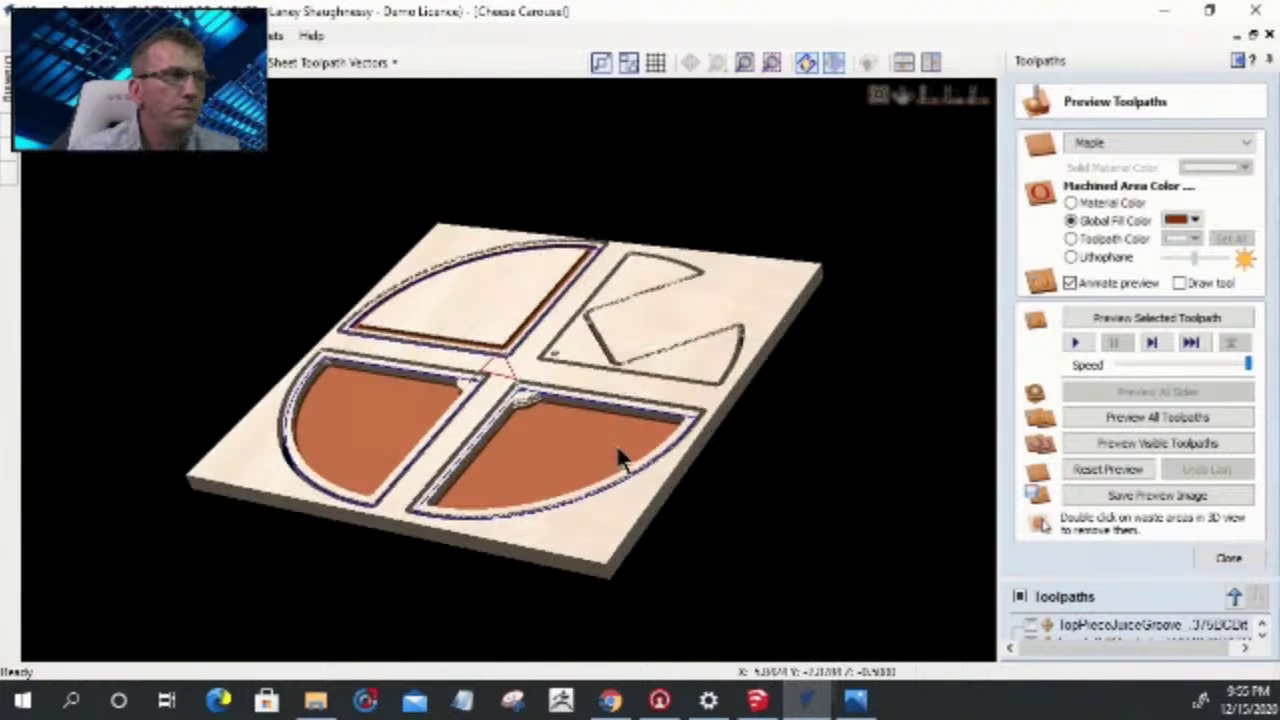
- Preview the selected roundover toolpath in 3D and examine the rounded outer edges and pivot hole areas up close
scroll(737, 491, up, 2)
drag(607, 474, 366, 600)
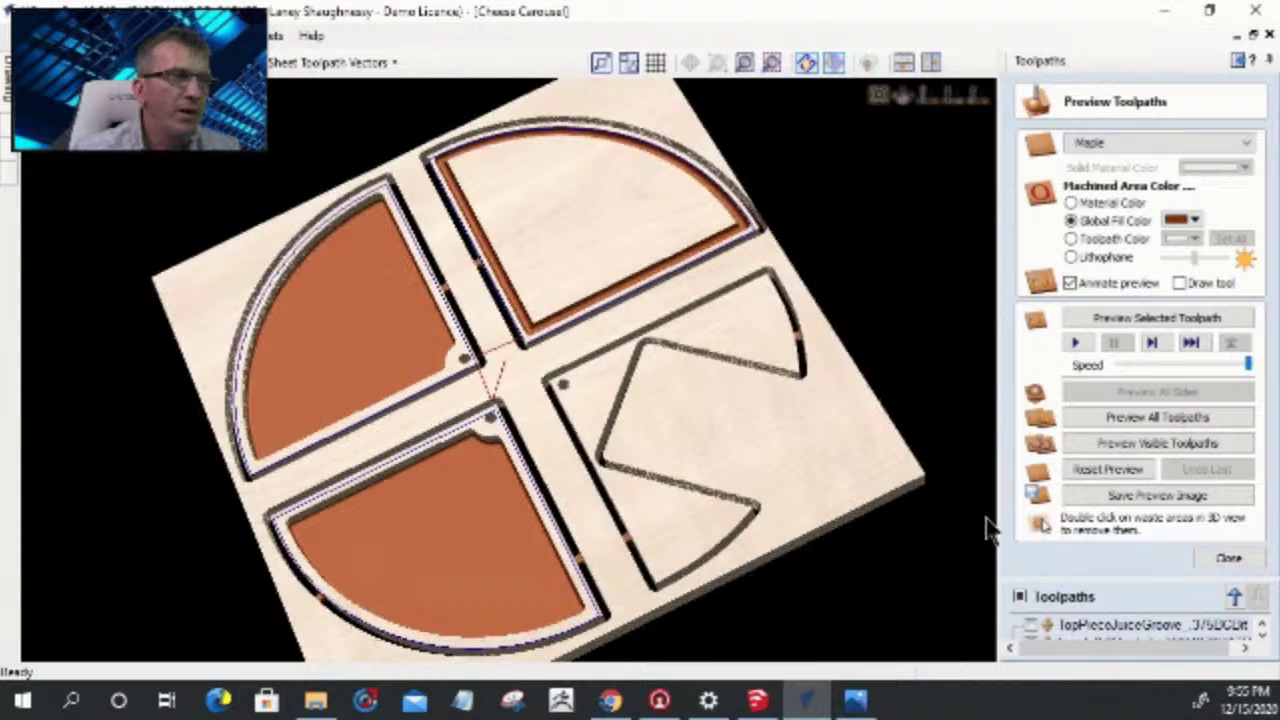
click(1147, 317)
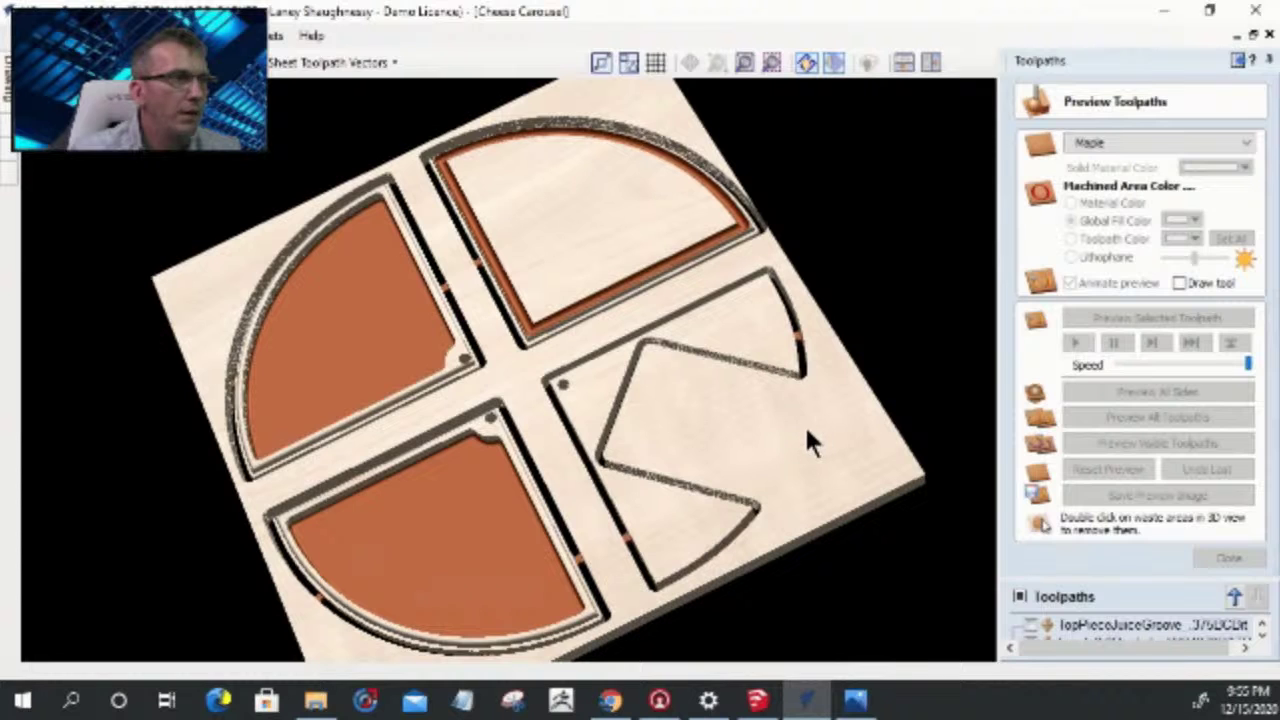
drag(575, 648, 533, 660)
scroll(531, 660, up, 5)
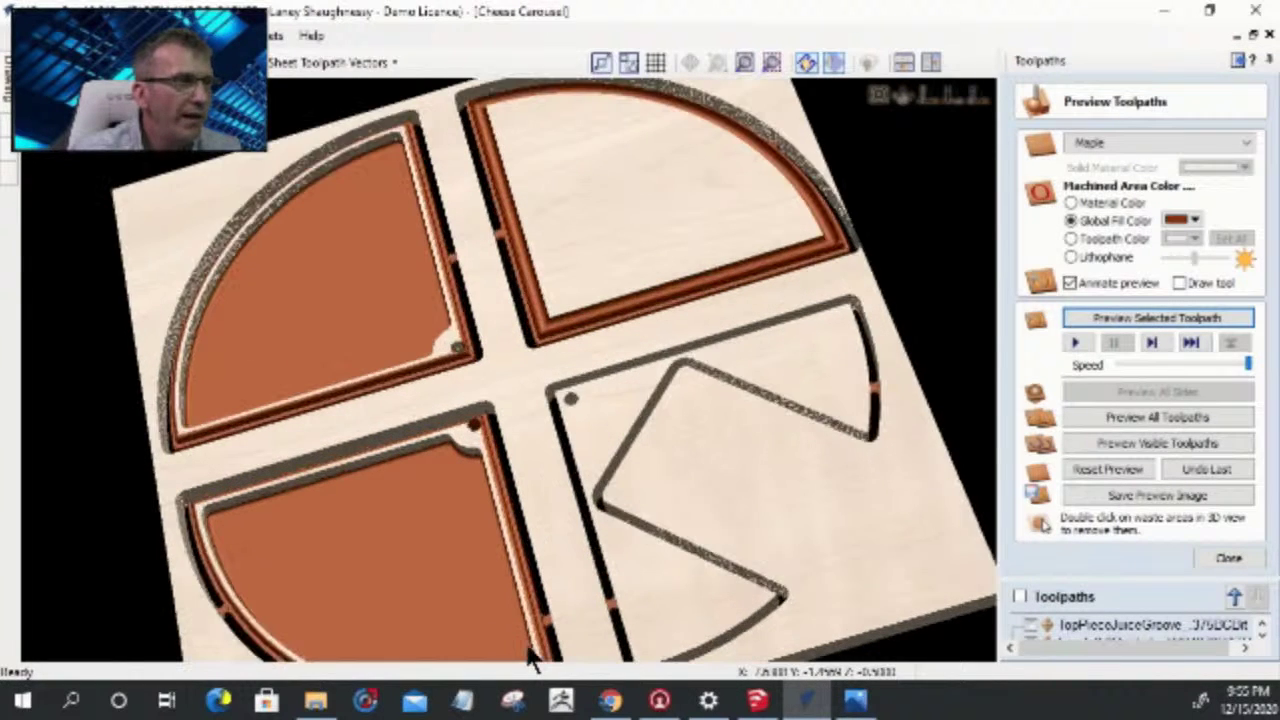
middle_drag(561, 495, 573, 492)
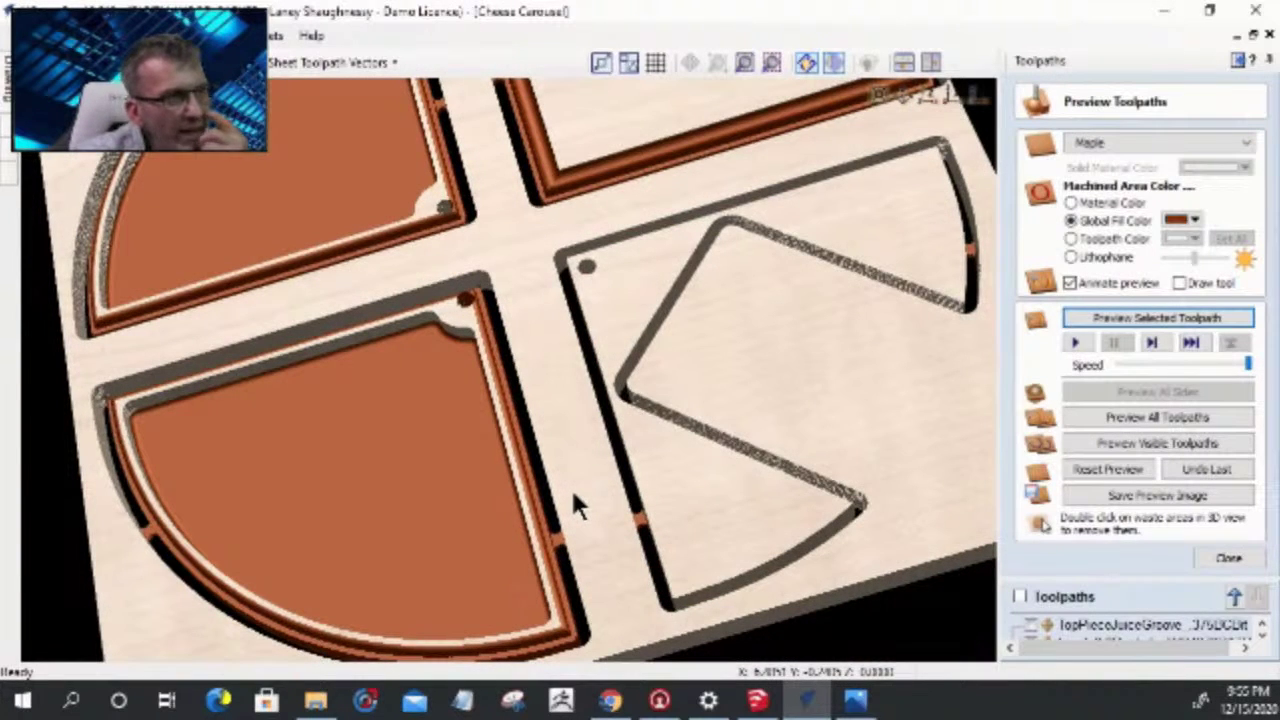
click(1228, 558)
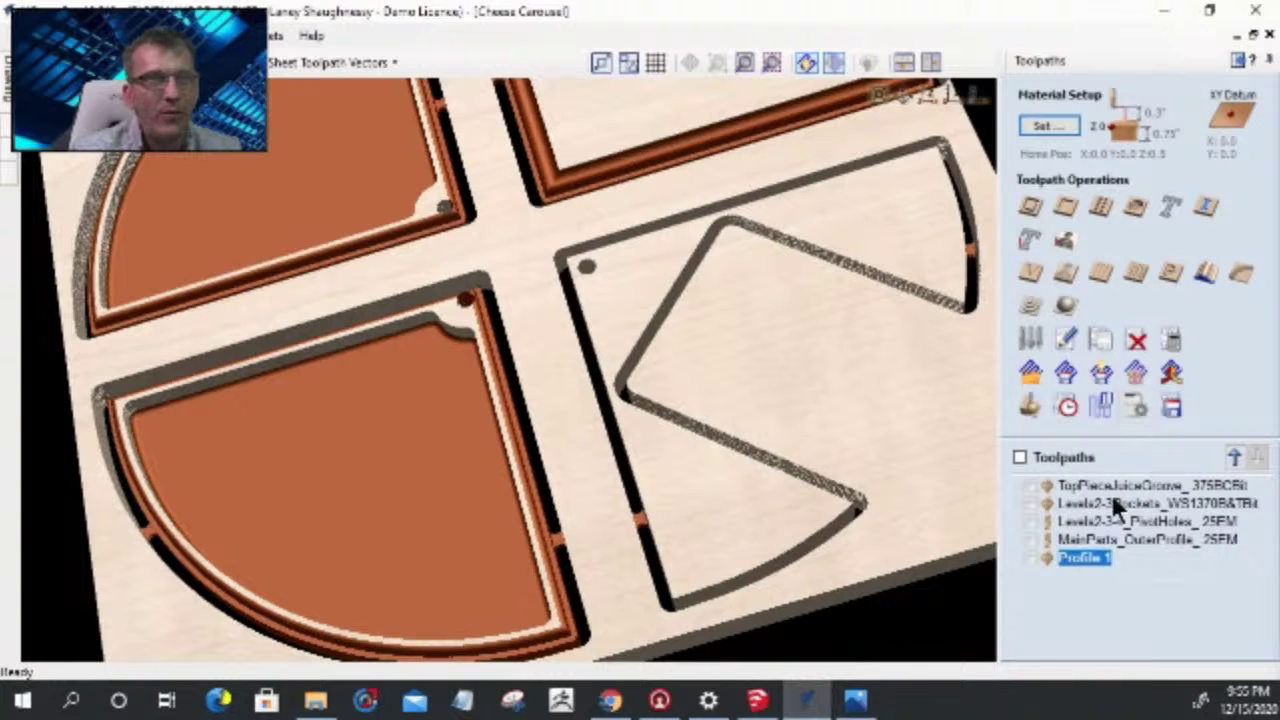
- Revise the allowance offset of the Profile 1 roundover toolpath, recalculate it and preview all toolpaths
double_click(1081, 550)
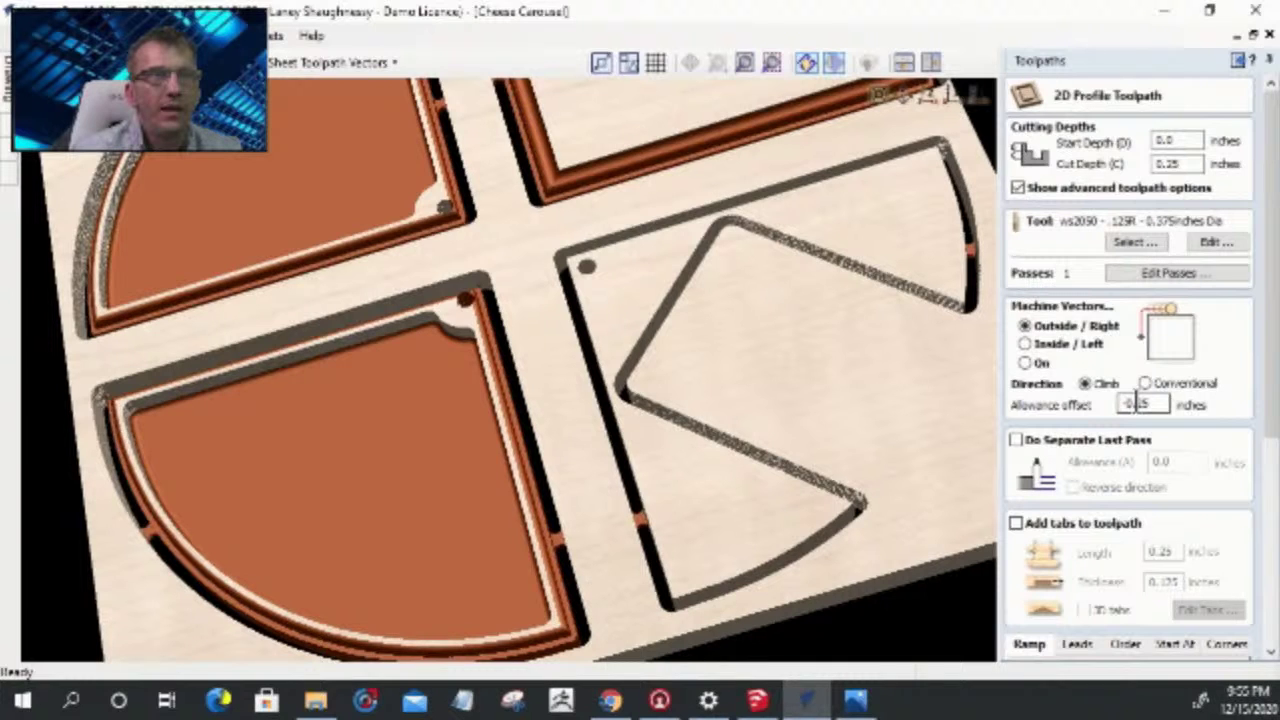
scroll(1133, 395, down, 5)
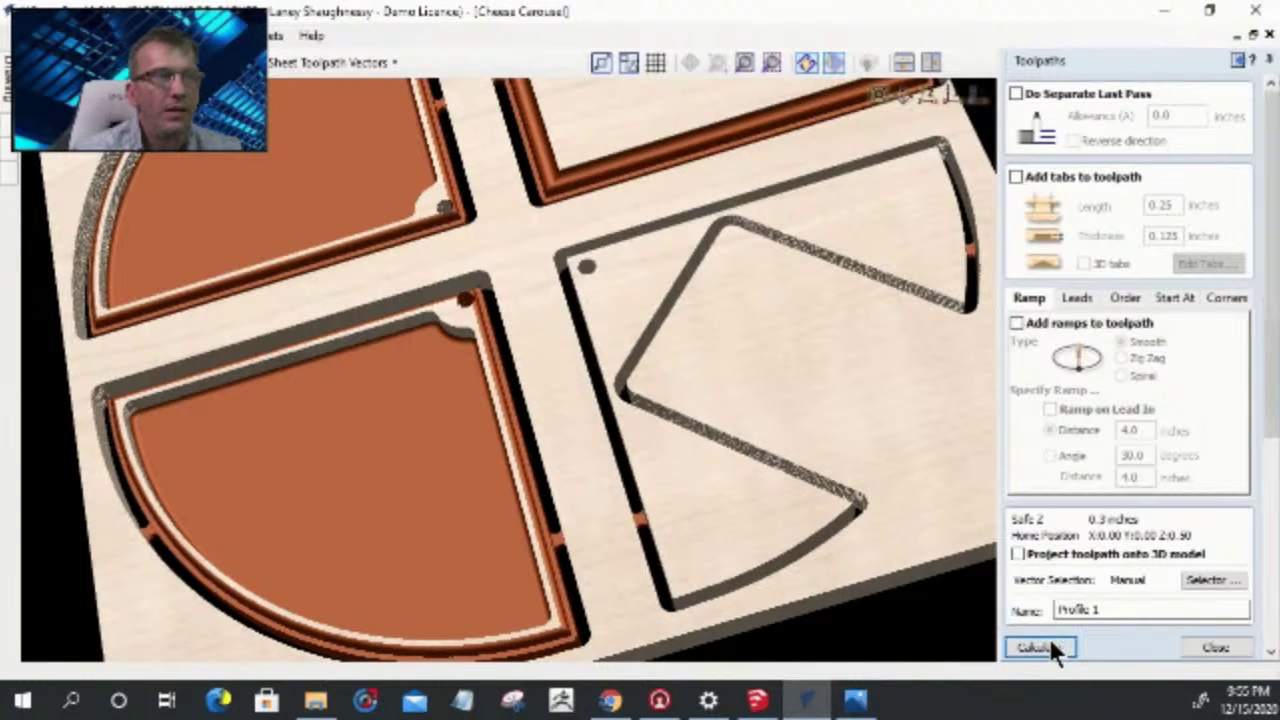
click(1049, 645)
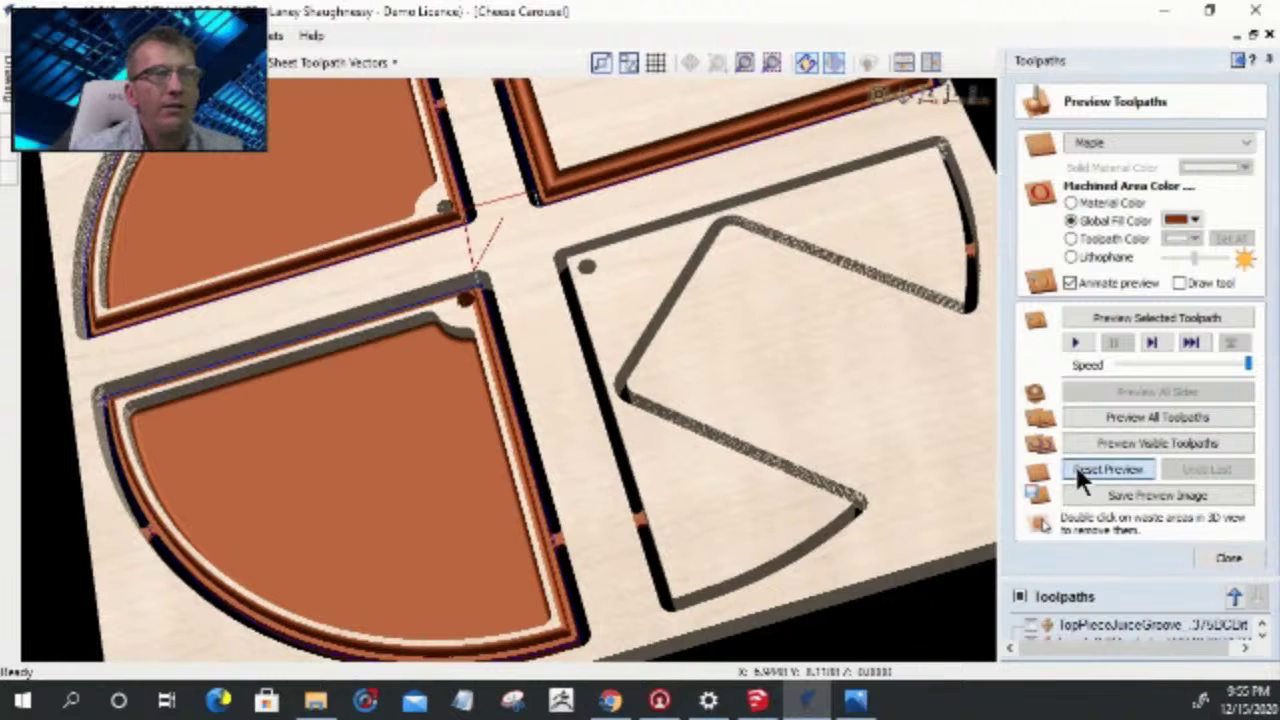
click(1142, 409)
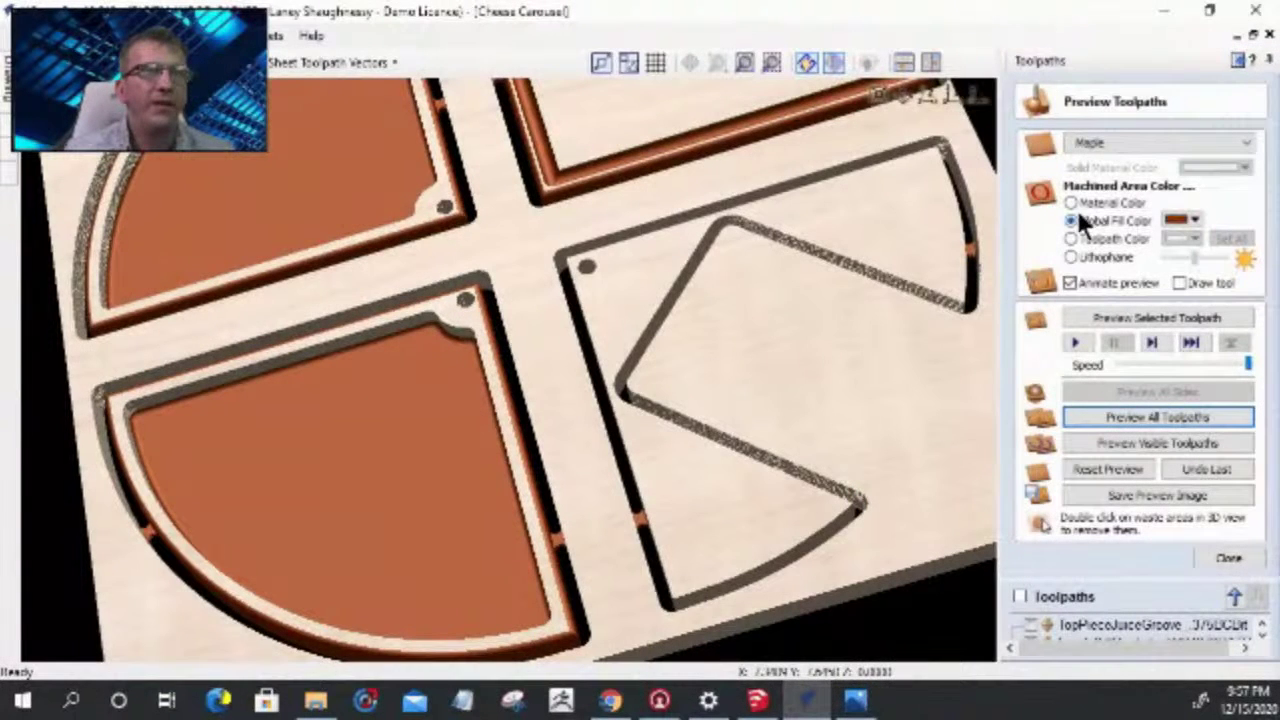
- Show the machined areas in Material Color and examine the edges of all four parts in the 3D preview
click(1073, 204)
scroll(474, 468, up, 2)
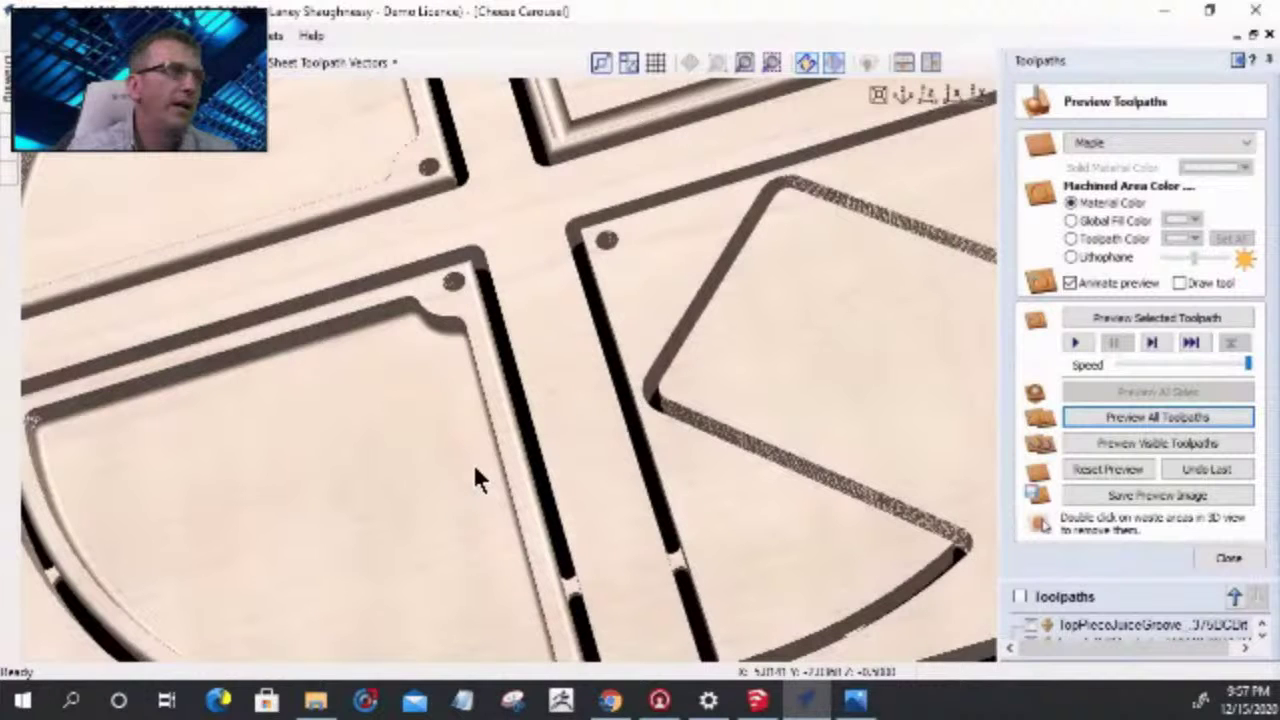
scroll(474, 478, up, 2)
drag(449, 494, 722, 413)
scroll(720, 412, down, 6)
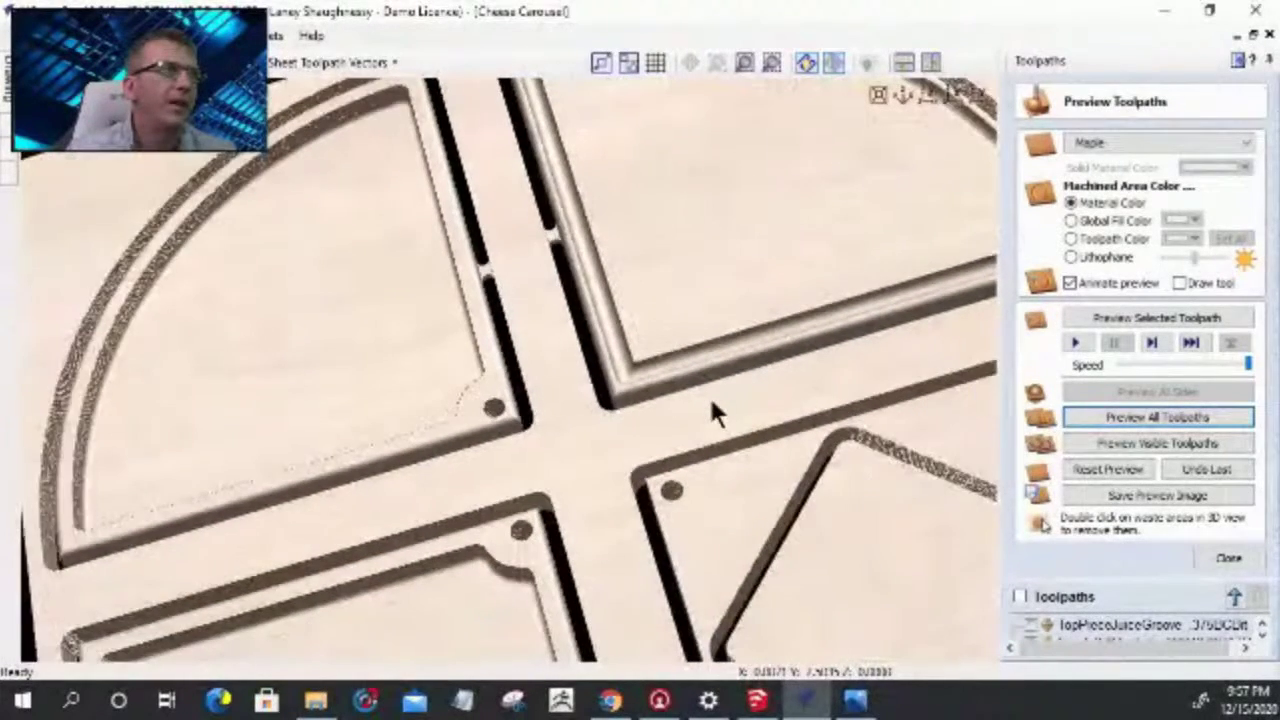
scroll(714, 408, down, 5)
mouse_move(714, 408)
mouse_down()
mouse_move(598, 622)
mouse_move(883, 463)
mouse_move(716, 390)
mouse_up()
drag(709, 343, 897, 337)
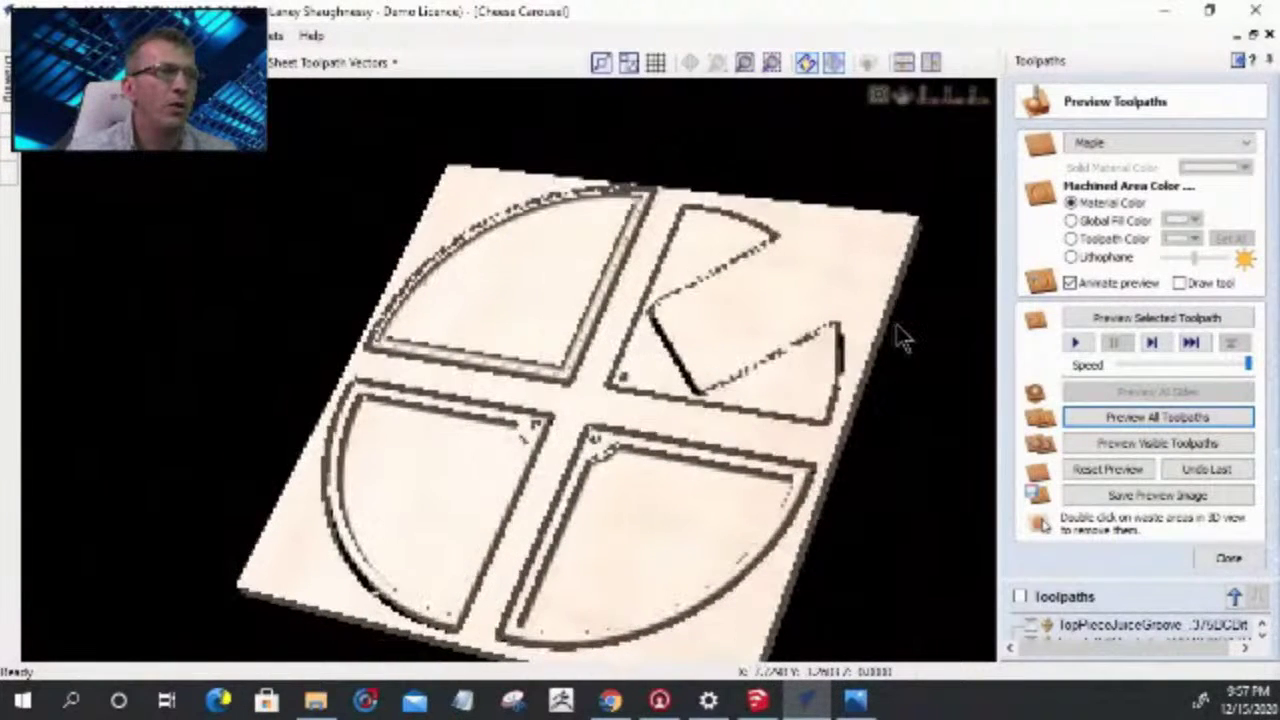
scroll(897, 337, up, 3)
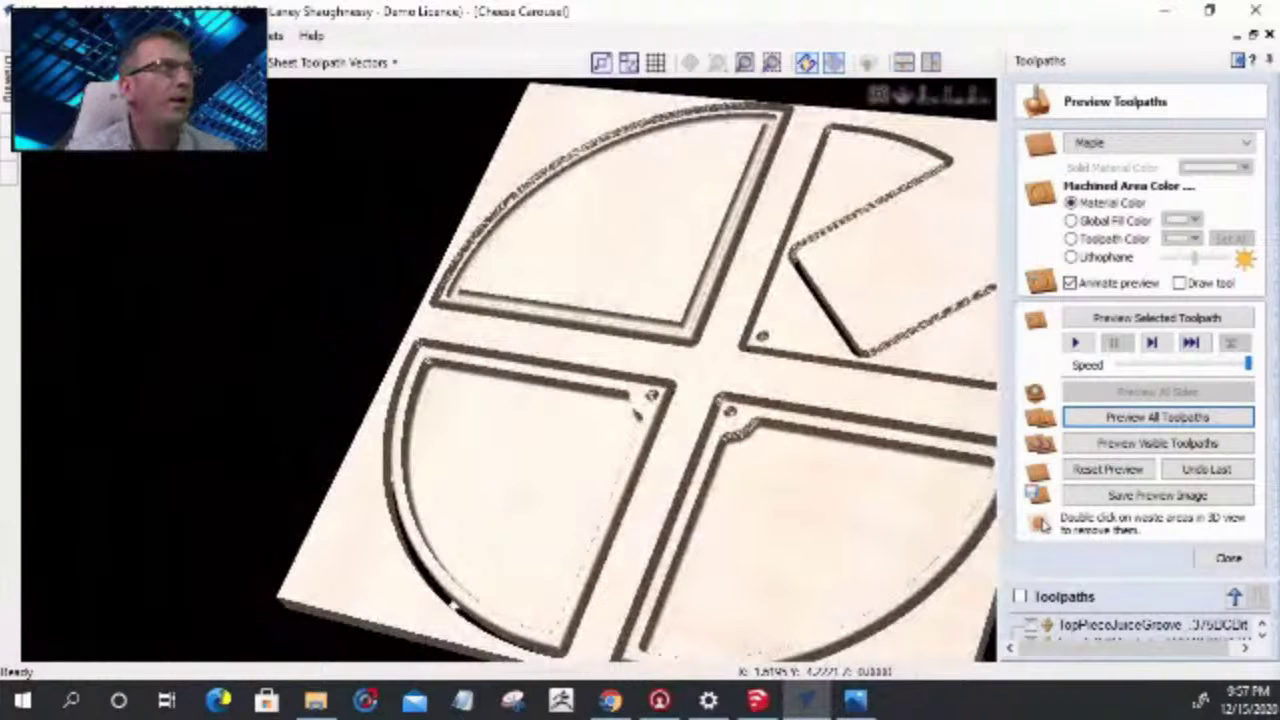
- Return to the 2D view with the Sheet 2 toolpath vectors and ungroup the knife set drawing onto the group's layer
key(F2)
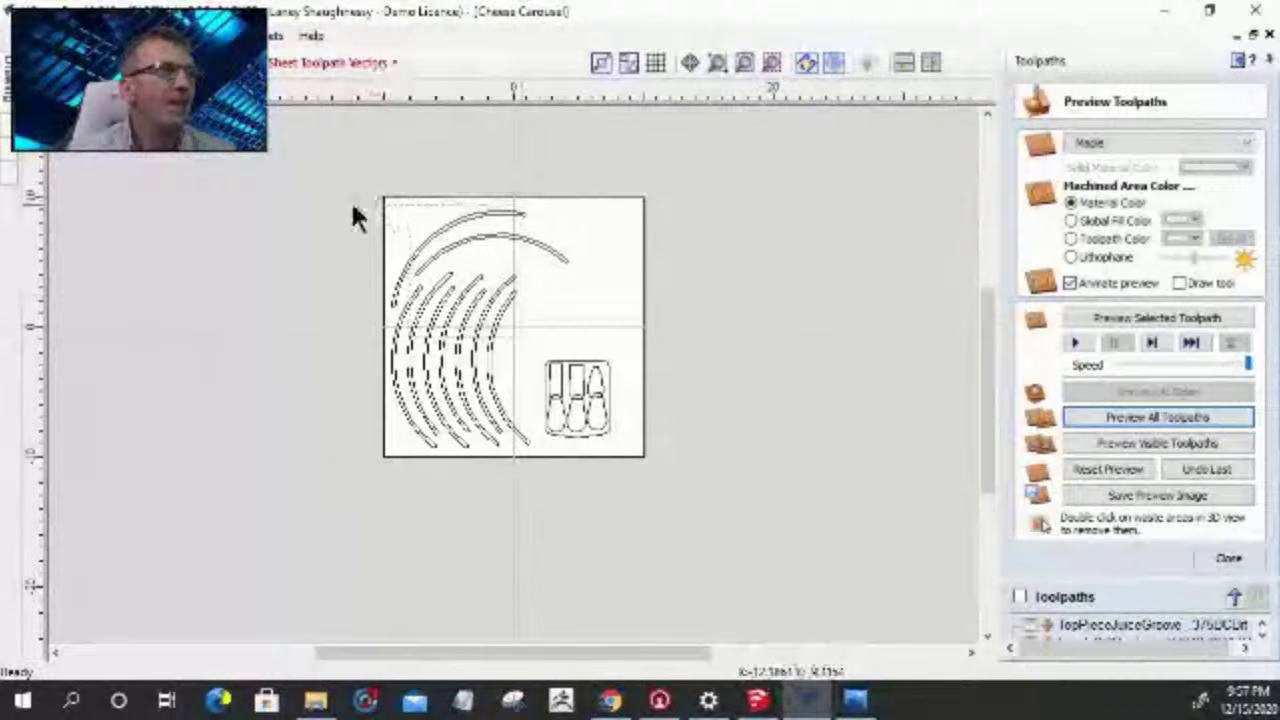
click(604, 362)
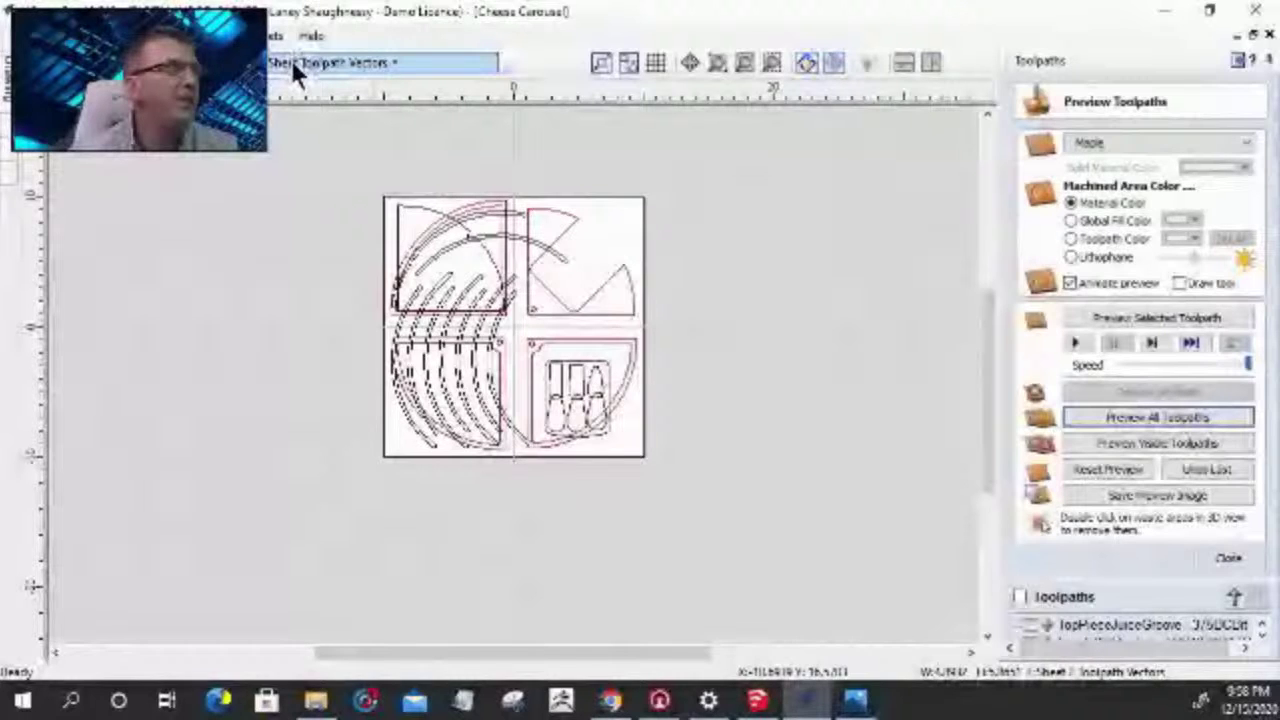
scroll(574, 395, up, 4)
right_click(576, 375)
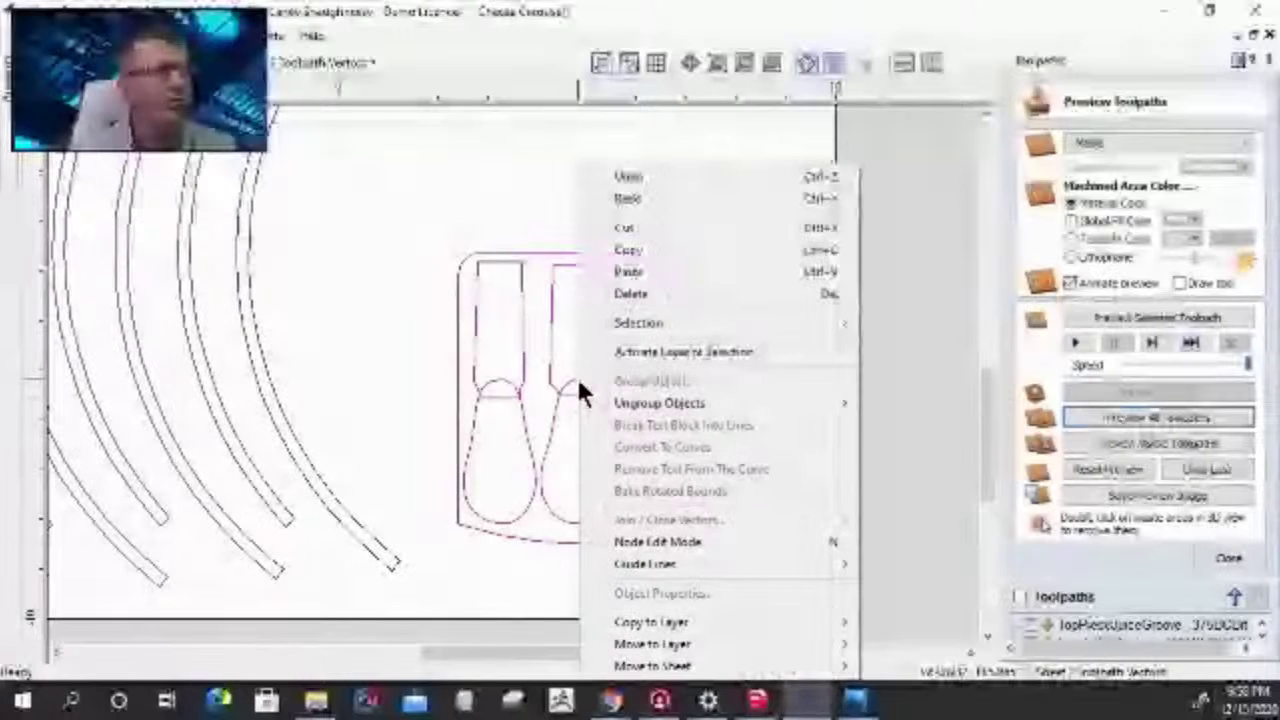
mouse_move(764, 406)
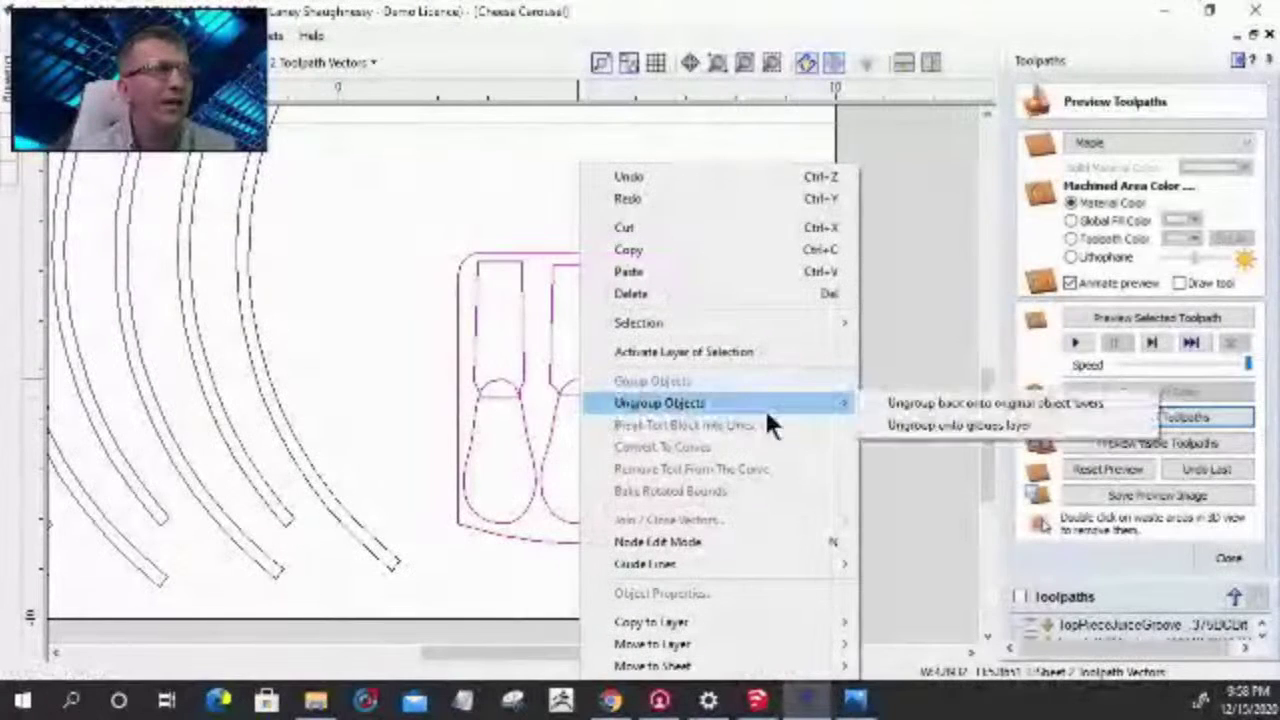
click(1010, 424)
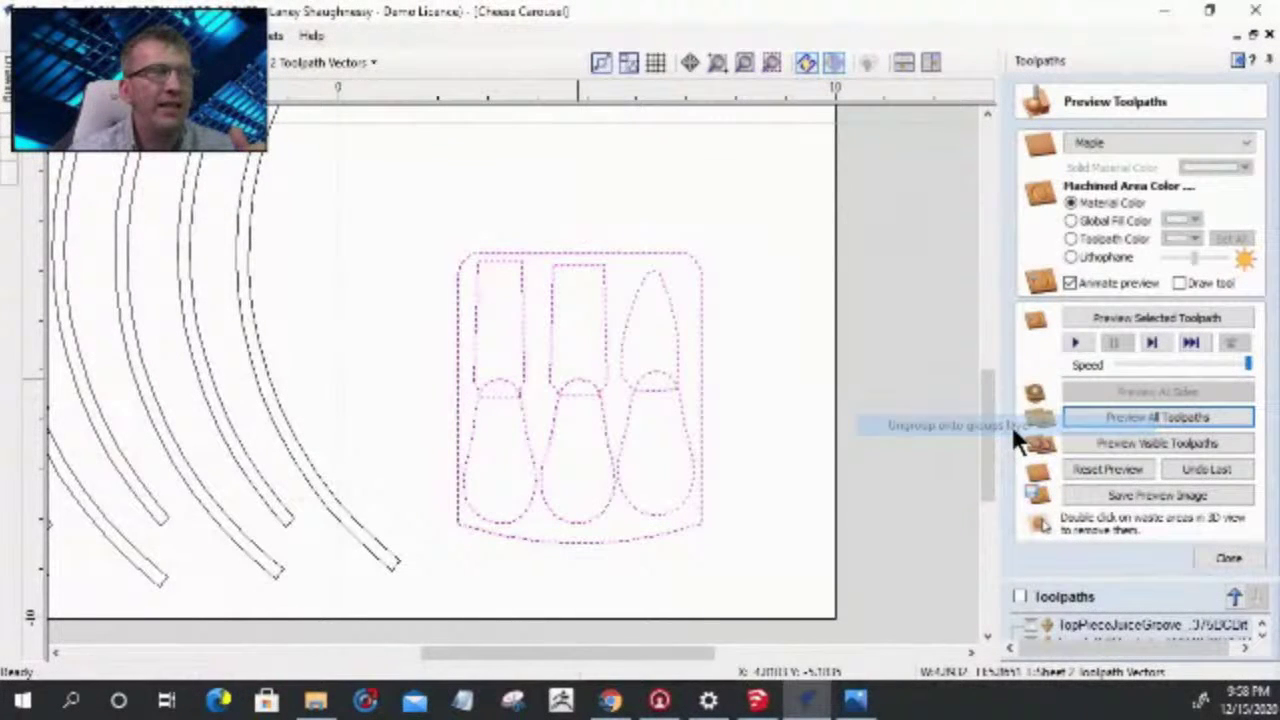
- Select all the curved strips together with the outer outline around the three knives on Sheet 2
click(757, 283)
scroll(725, 338, down, 5)
drag(622, 440, 385, 109)
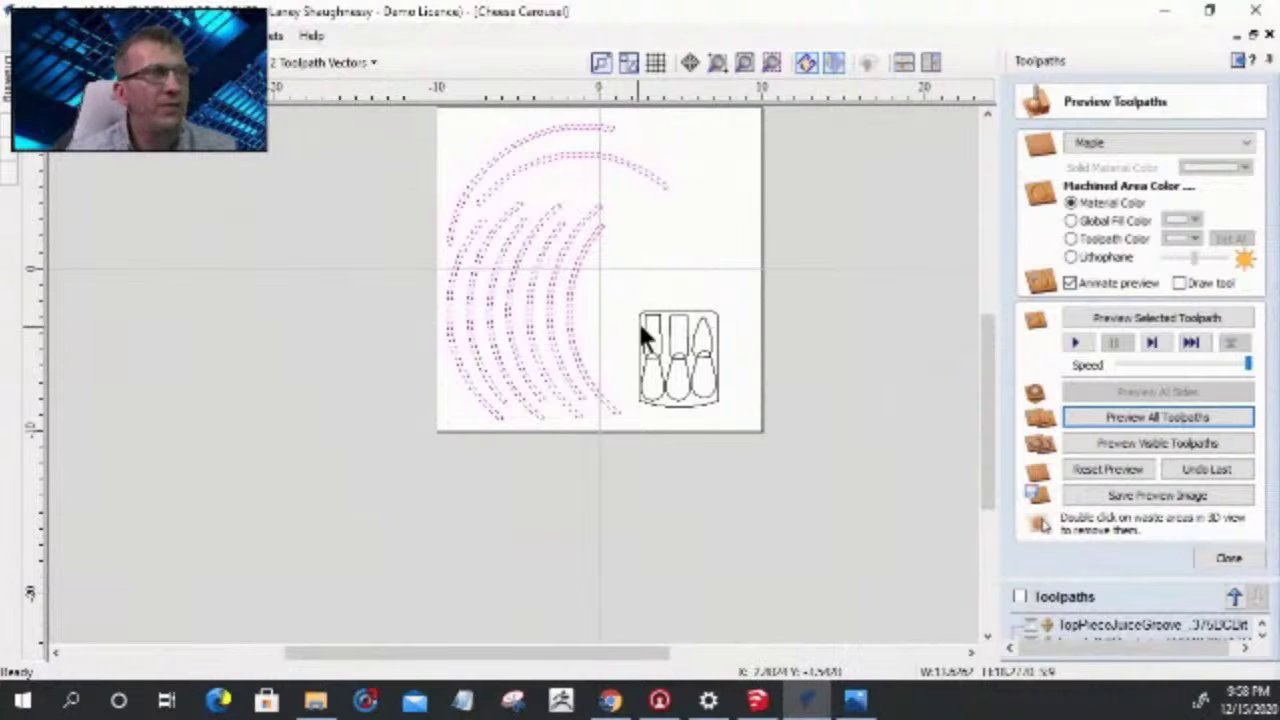
shift+click(686, 314)
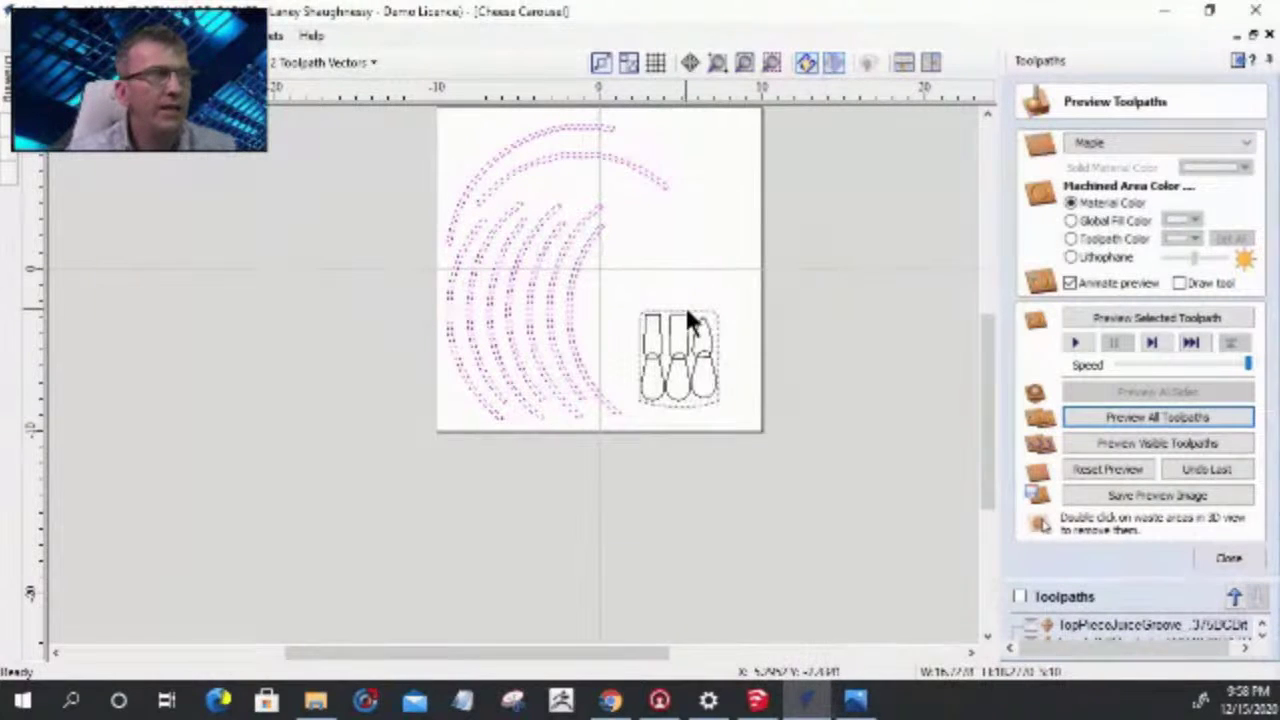
- Examine the spacing and ends of the curved strips nested on Sheet 2
scroll(464, 262, up, 5)
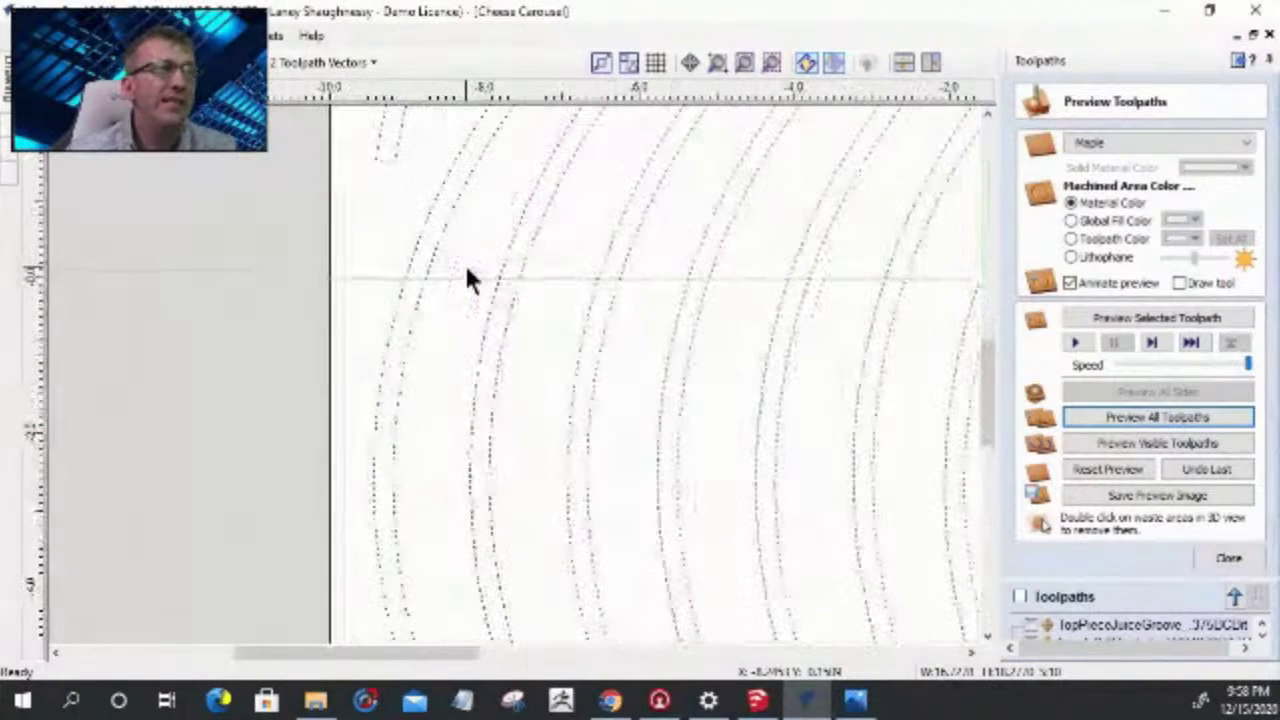
scroll(526, 250, down, 5)
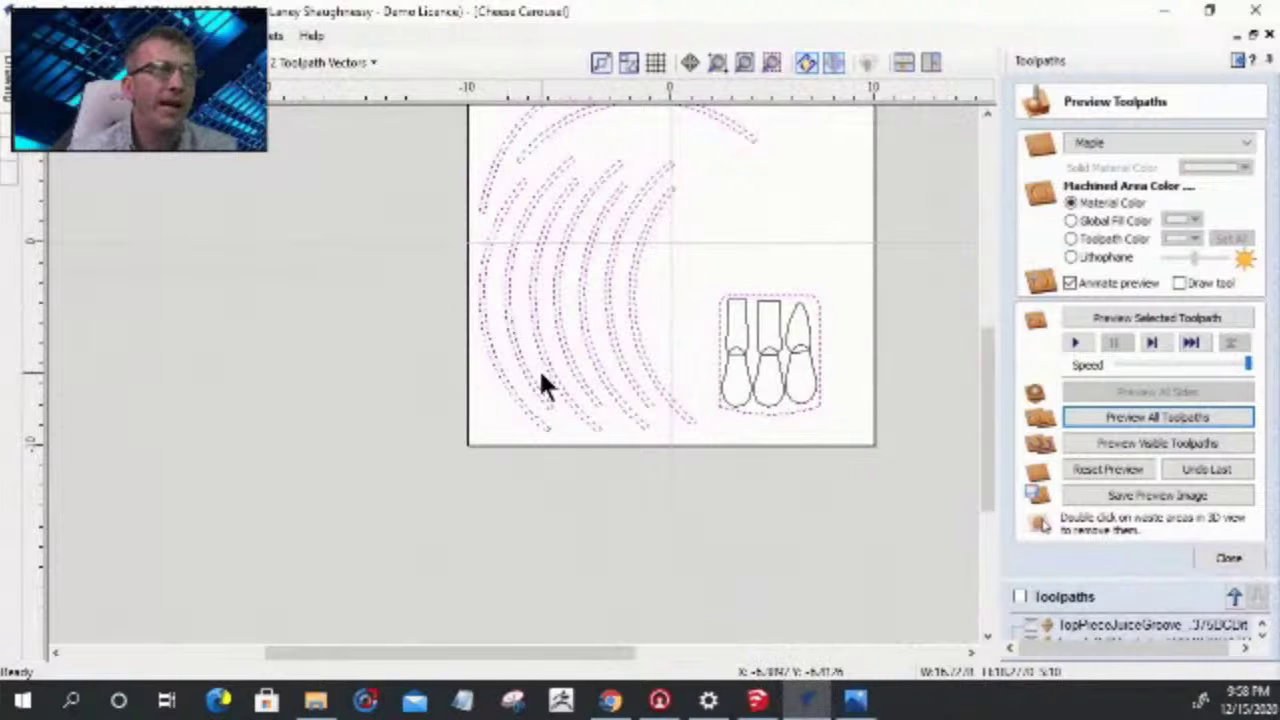
scroll(541, 385, up, 5)
scroll(541, 385, down, 4)
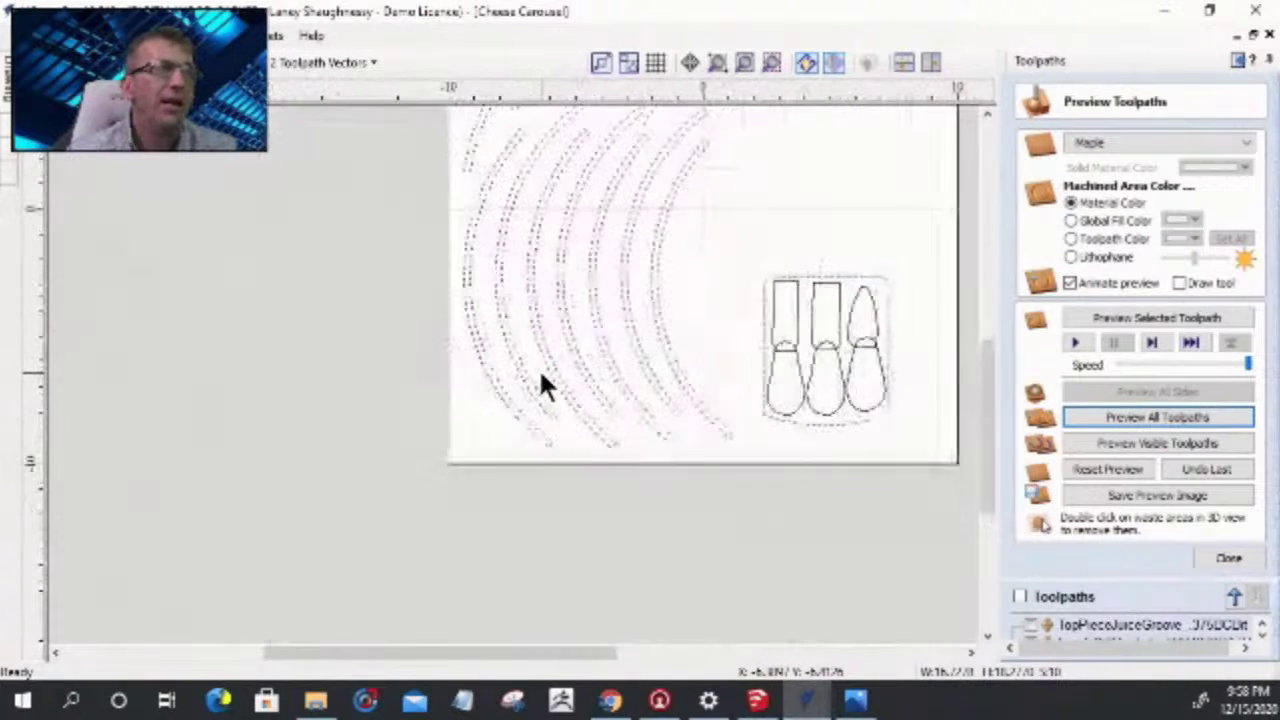
scroll(541, 383, up, 1)
scroll(440, 286, up, 3)
scroll(441, 279, down, 1)
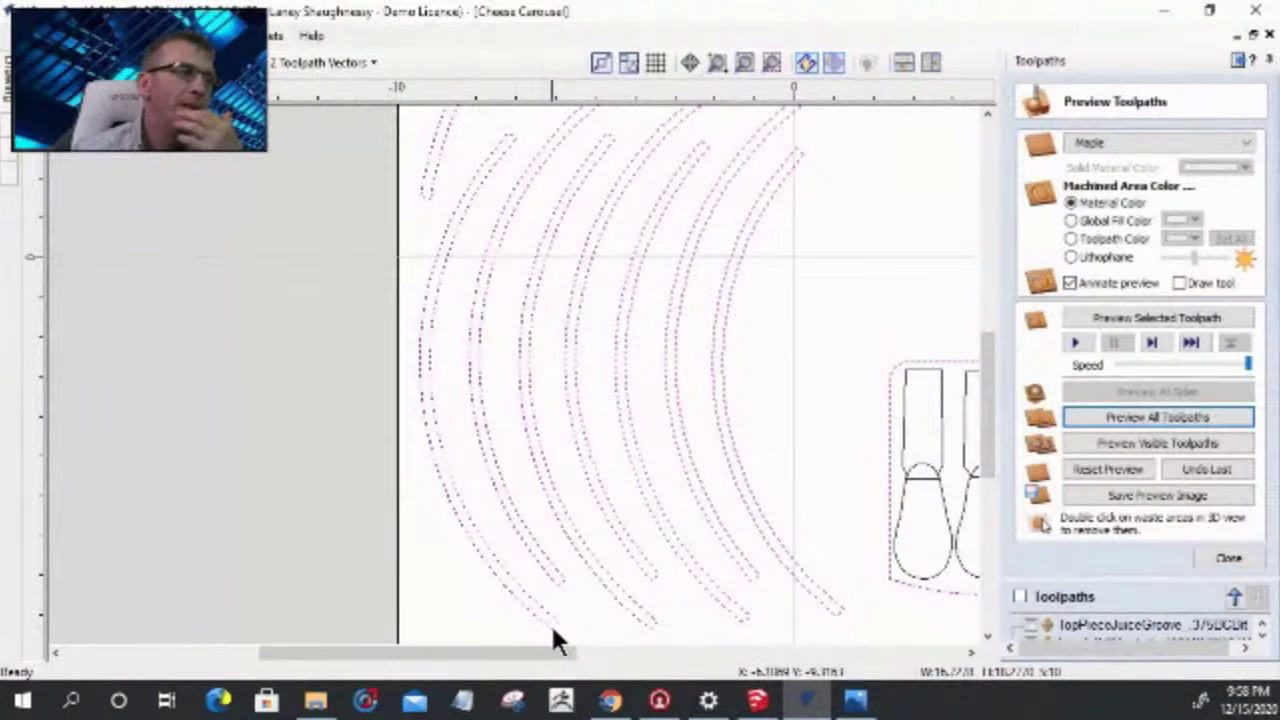
scroll(556, 630, up, 1)
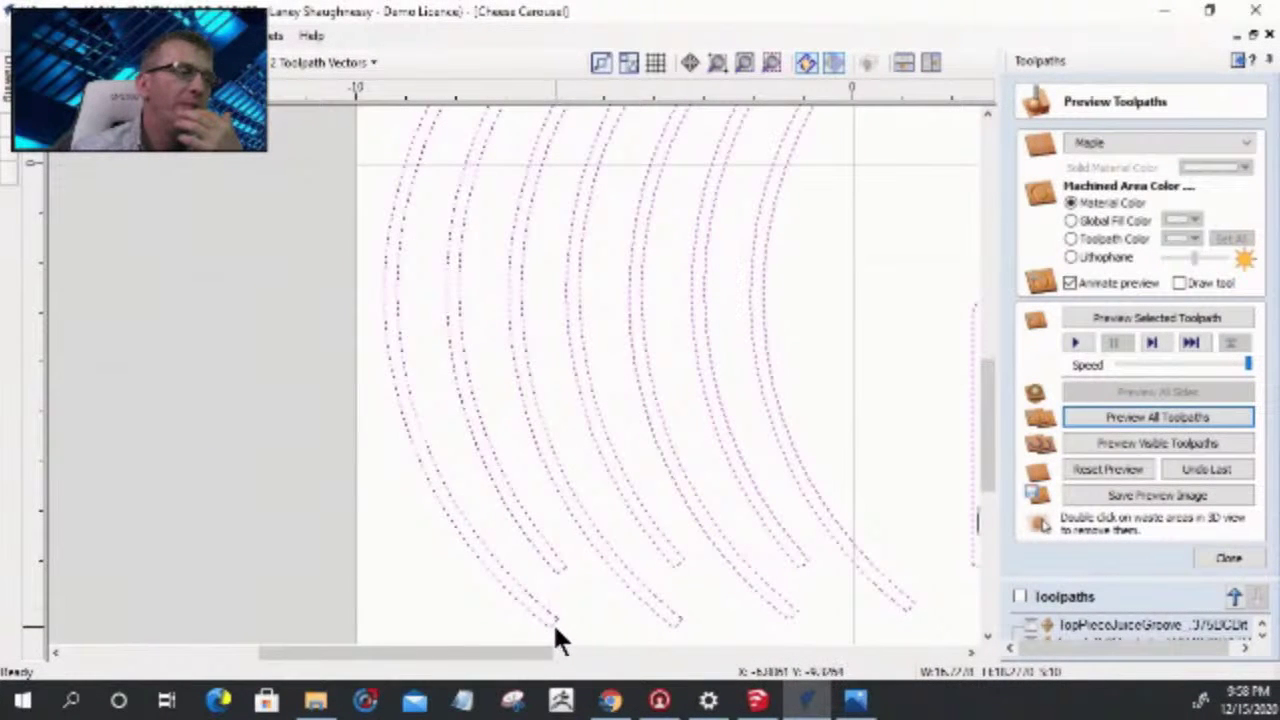
scroll(500, 277, down, 2)
scroll(505, 270, up, 2)
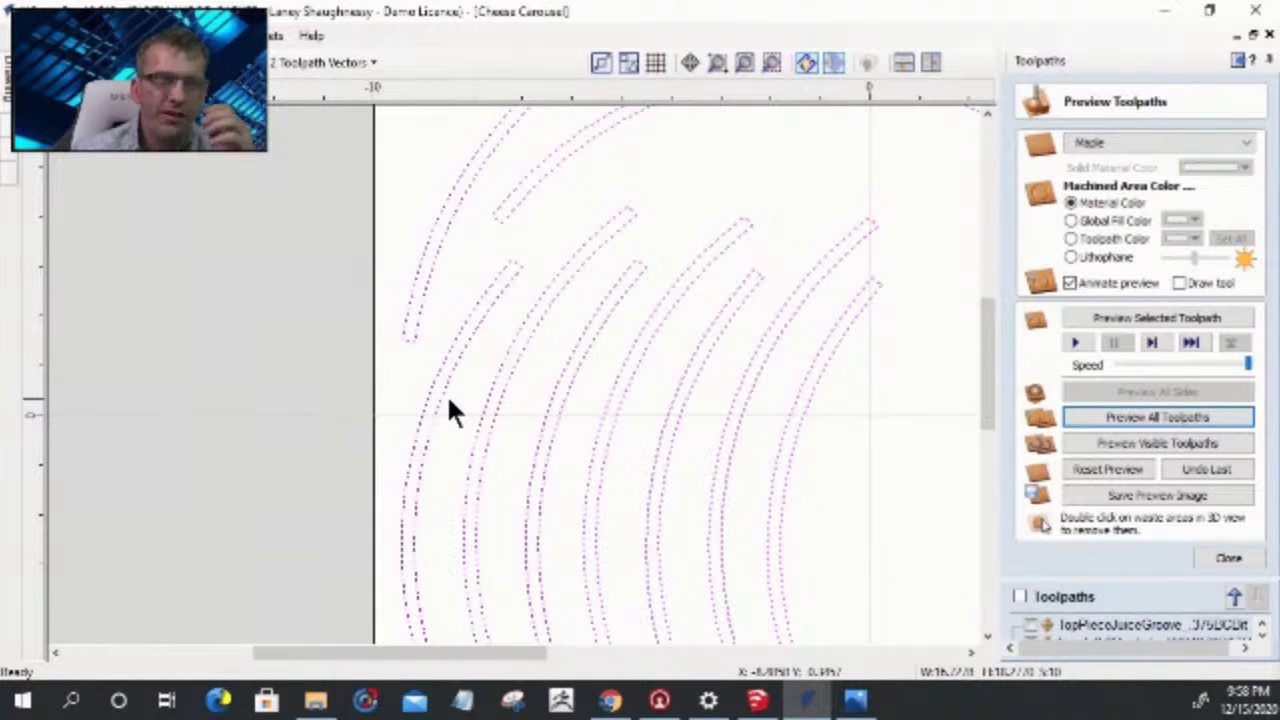
scroll(455, 388, down, 1)
scroll(455, 393, down, 1)
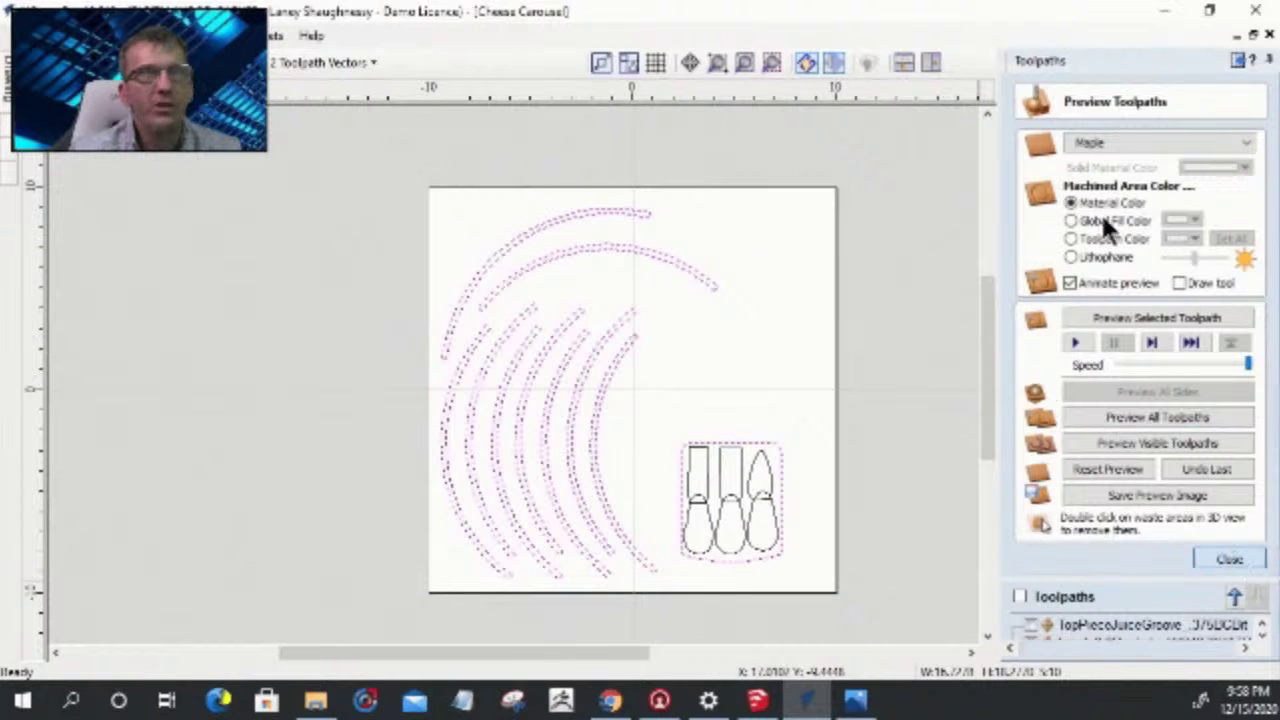
- Start a 2D profile toolpath for the selected Sheet 2 outlines with a cut depth of .75 inches
click(1236, 560)
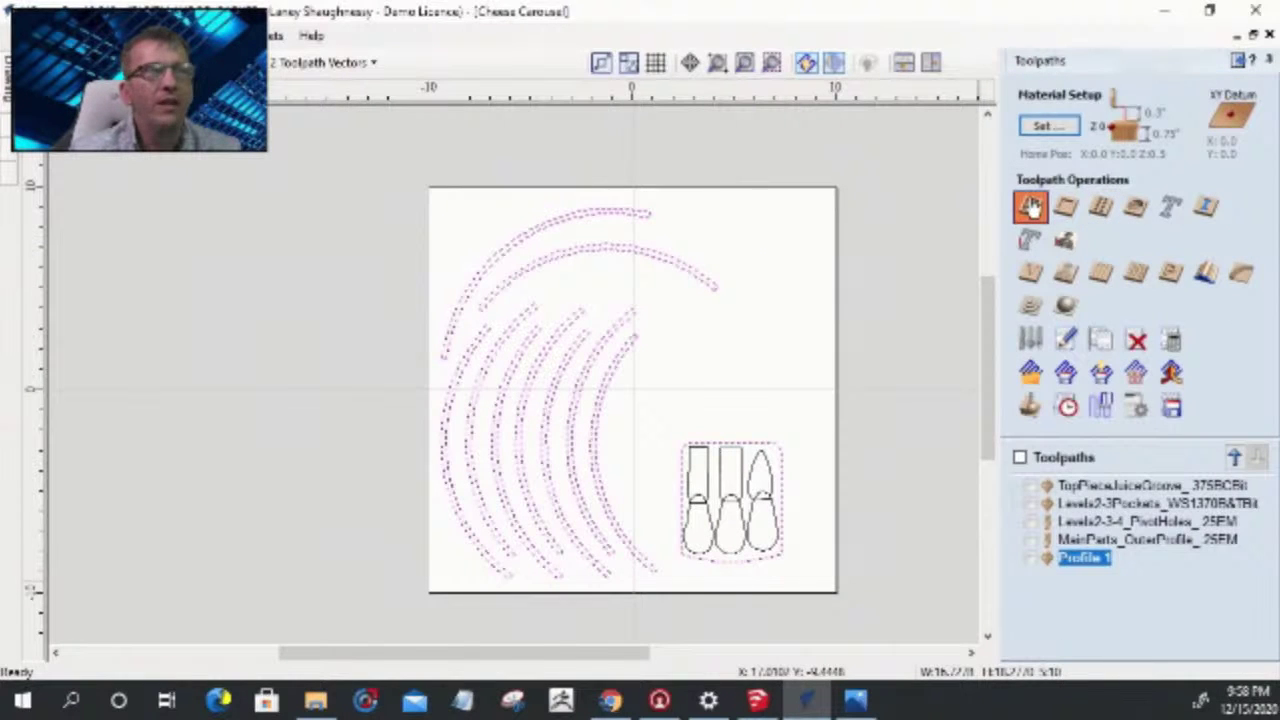
click(1031, 206)
key(Tab)
text(.75)
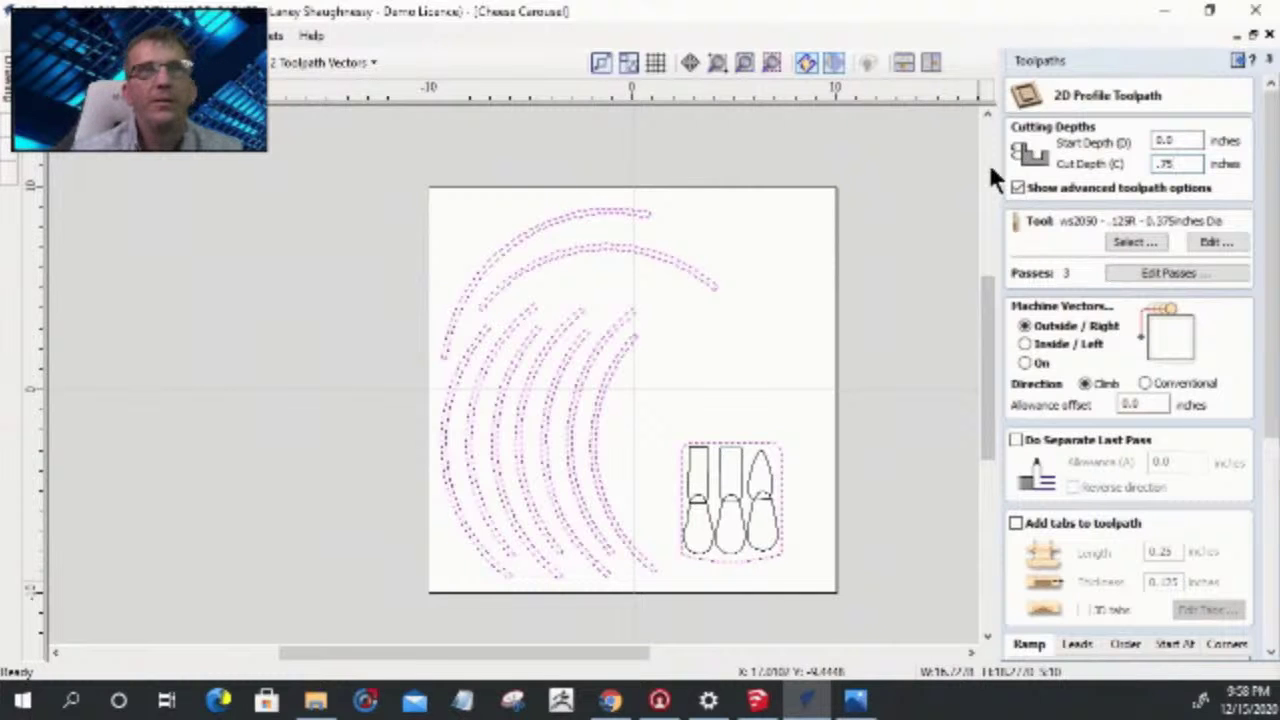
- Assign the End Mill (0.25 inches) from the tool database to the Sheet 2 profile toolpath
click(1136, 242)
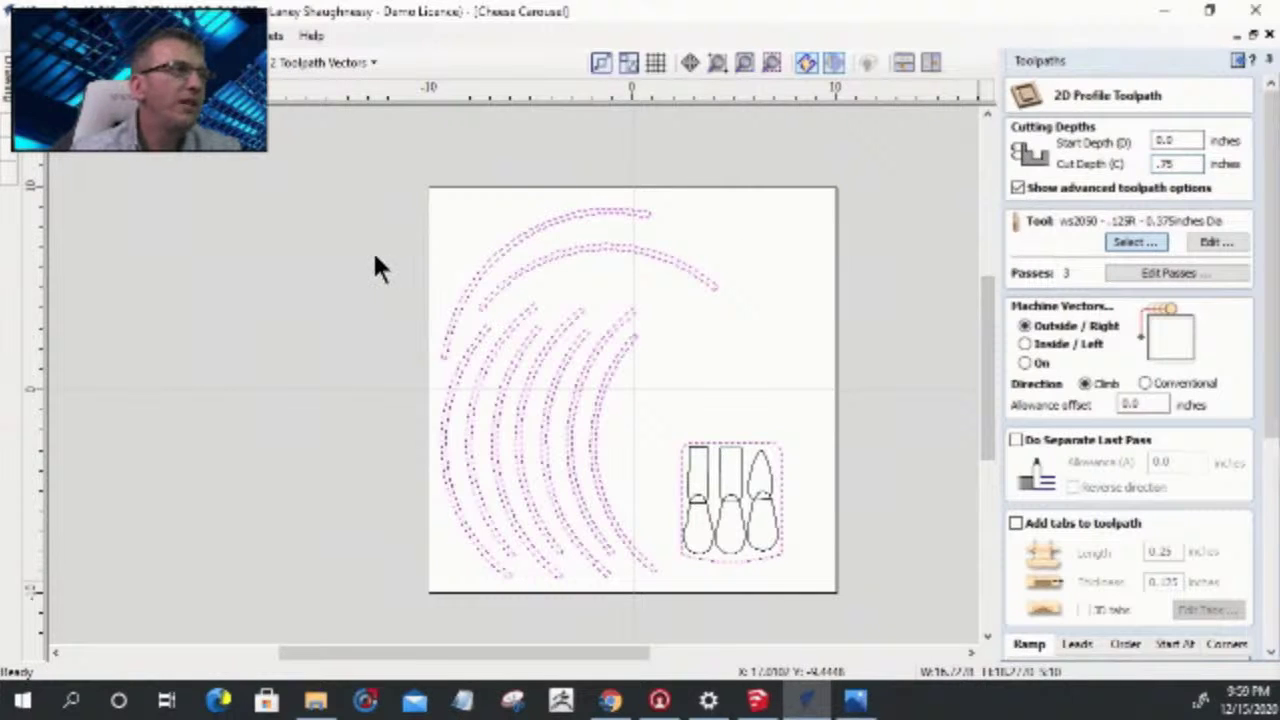
scroll(378, 441, down, 3)
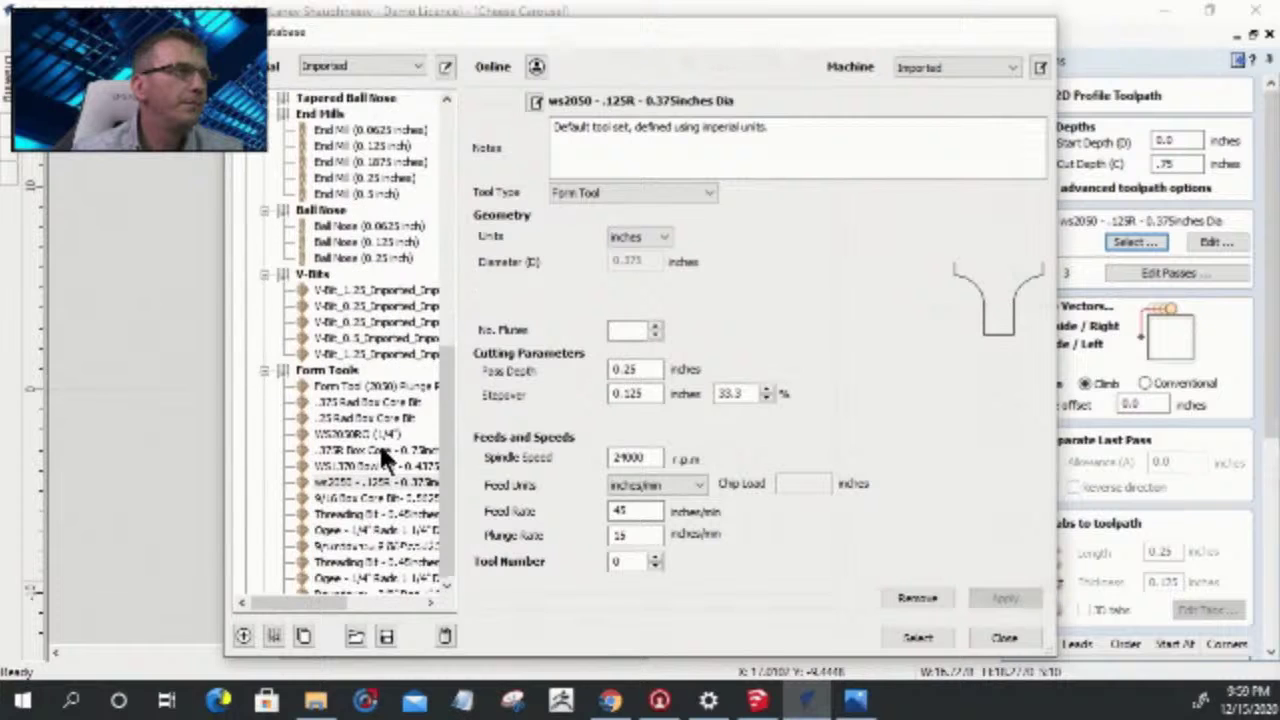
click(345, 177)
click(915, 637)
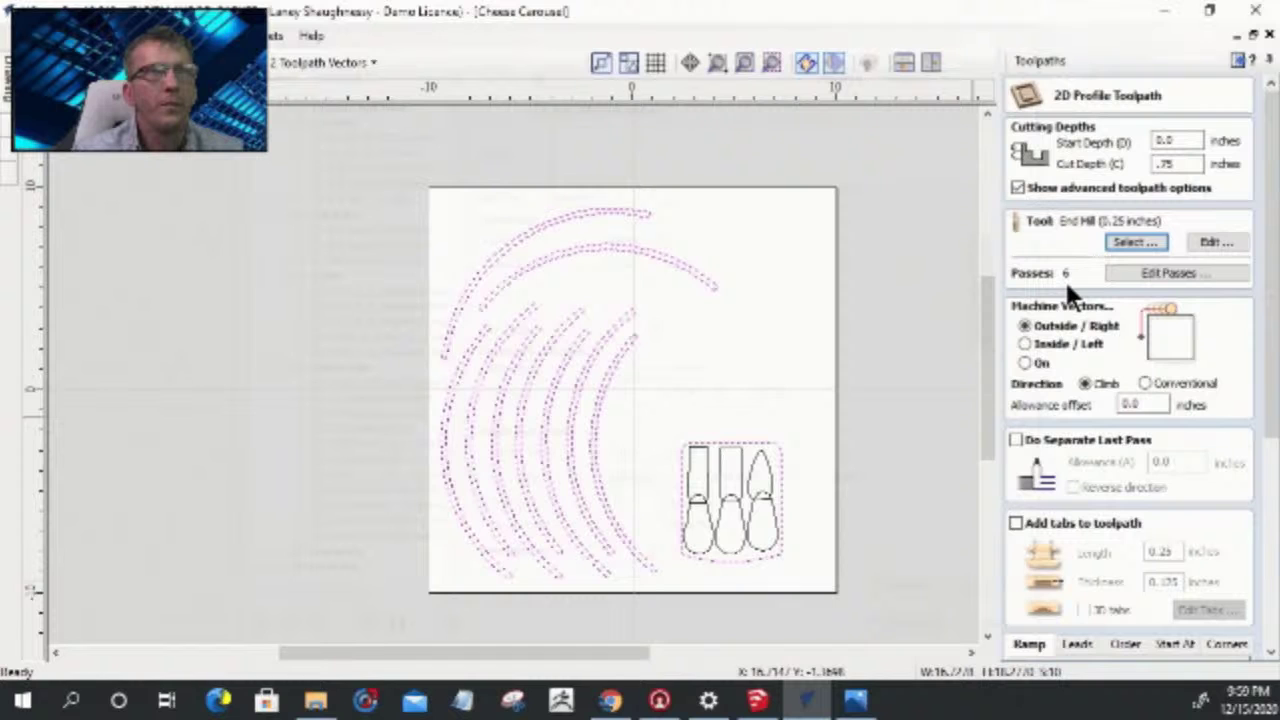
- Enable tabs on the Sheet 2 profile toolpath with 0.25 inch length and 0.125 inch thickness, and open tab editing
scroll(1064, 278, down, 3)
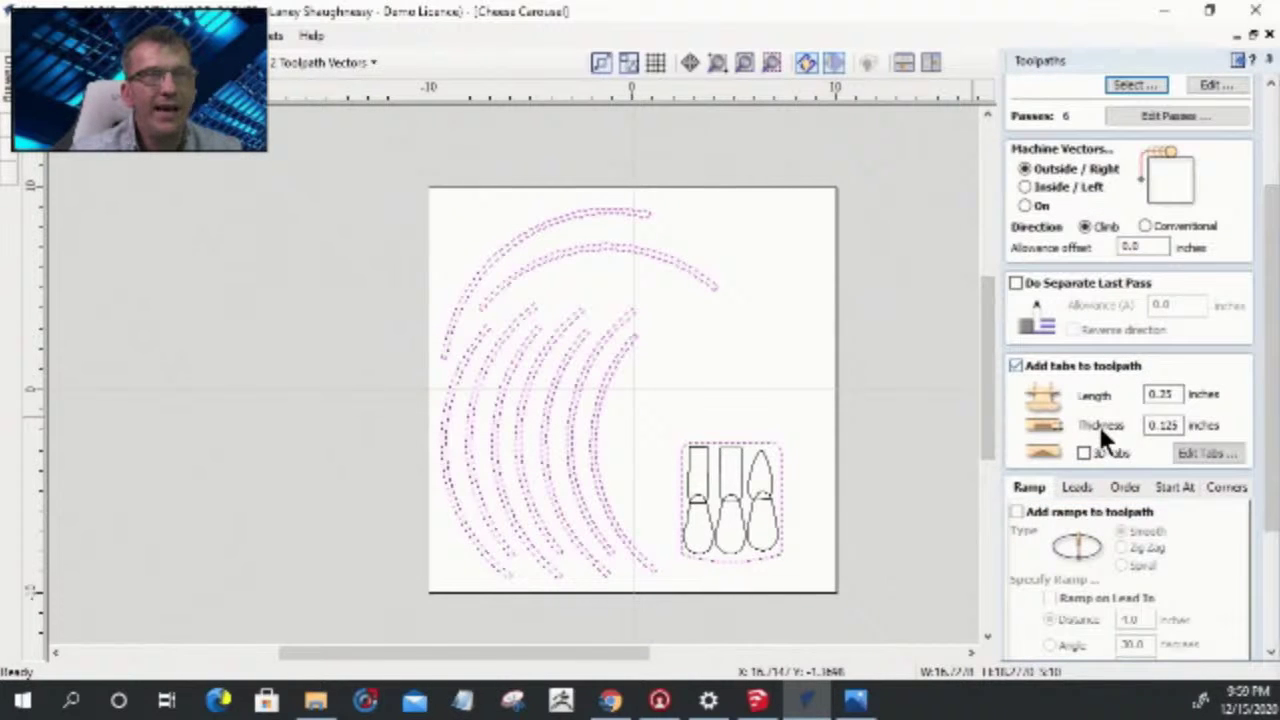
click(1158, 394)
click(1160, 425)
click(1157, 394)
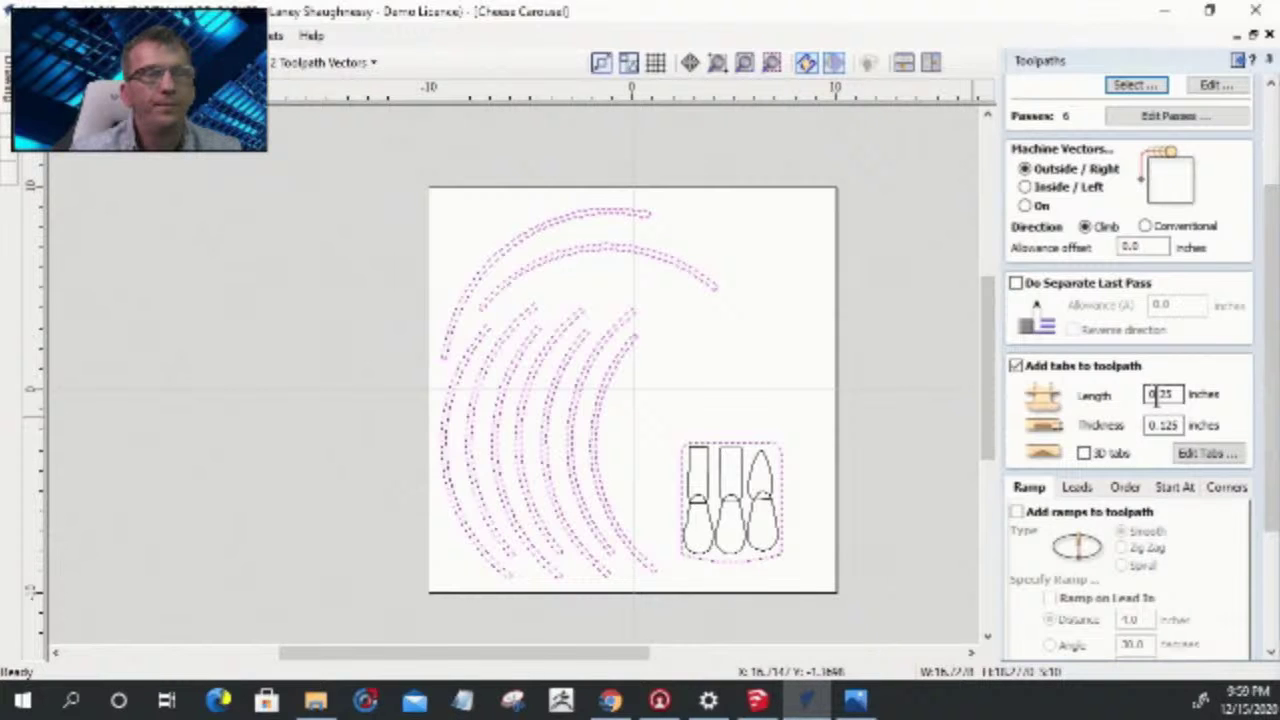
click(1158, 425)
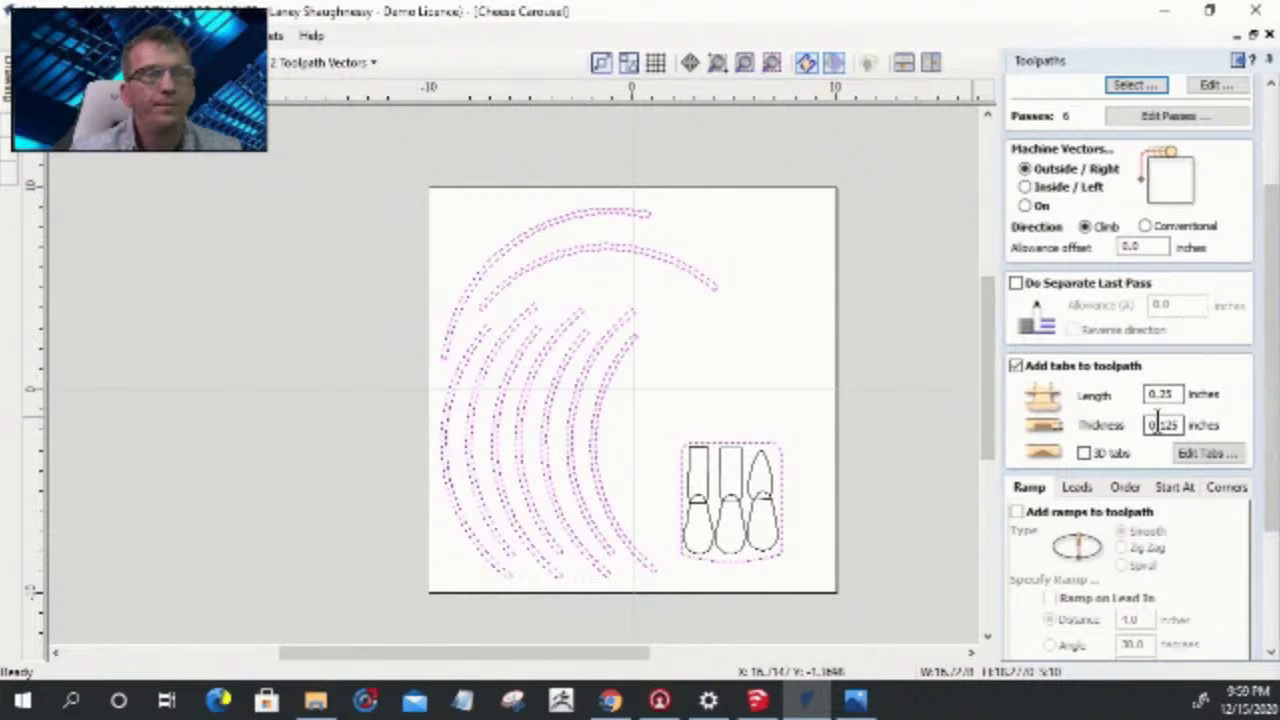
click(1215, 450)
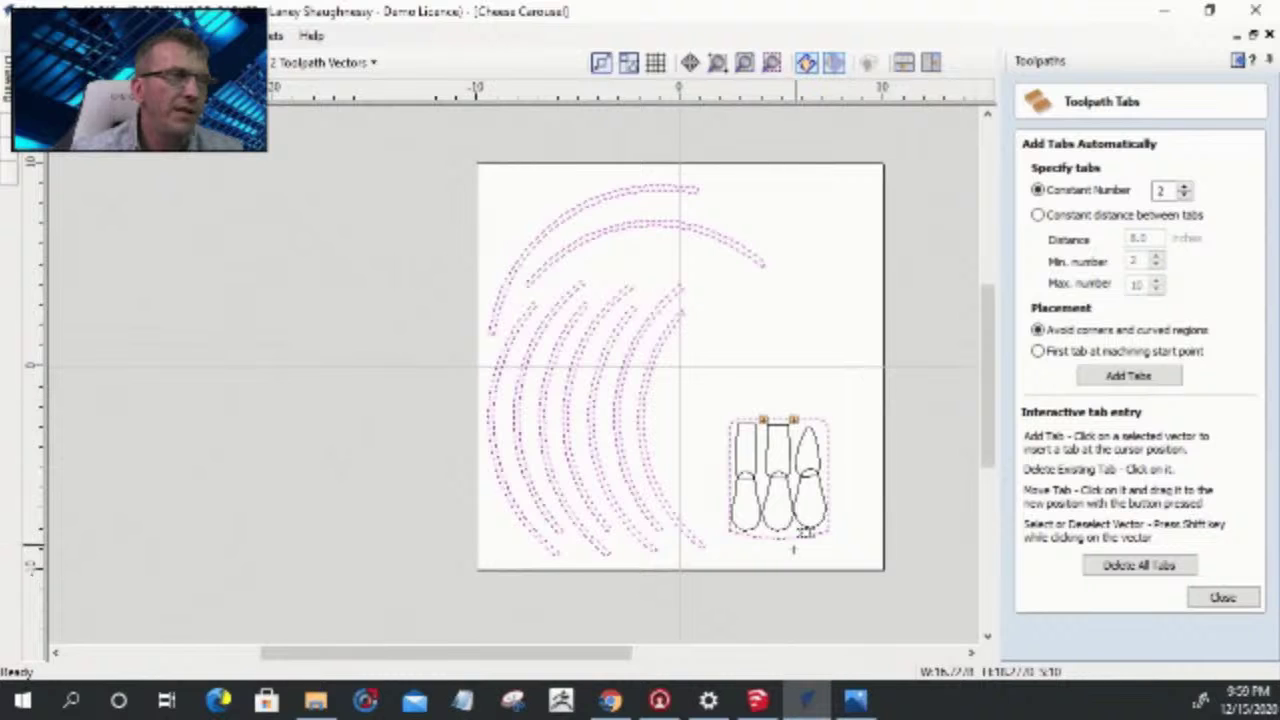
- Place a tab on each side edge of the outline around the three knives
scroll(780, 560, up, 3)
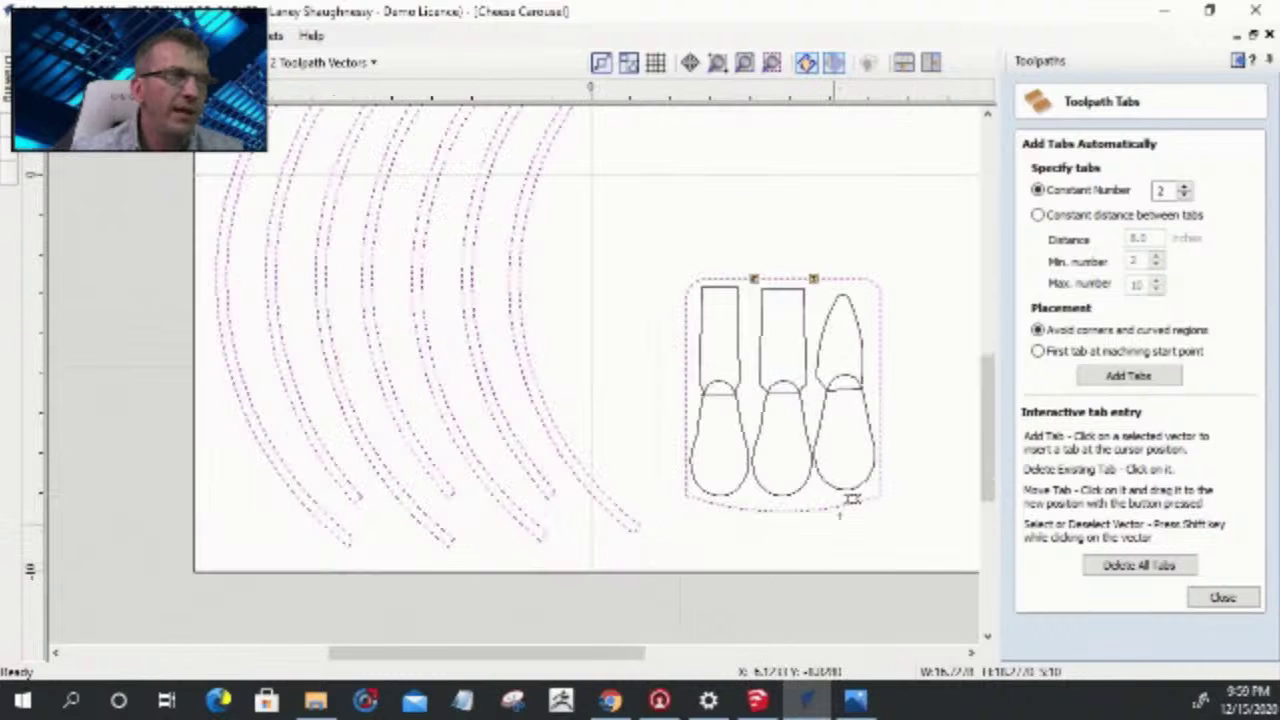
click(880, 443)
click(685, 428)
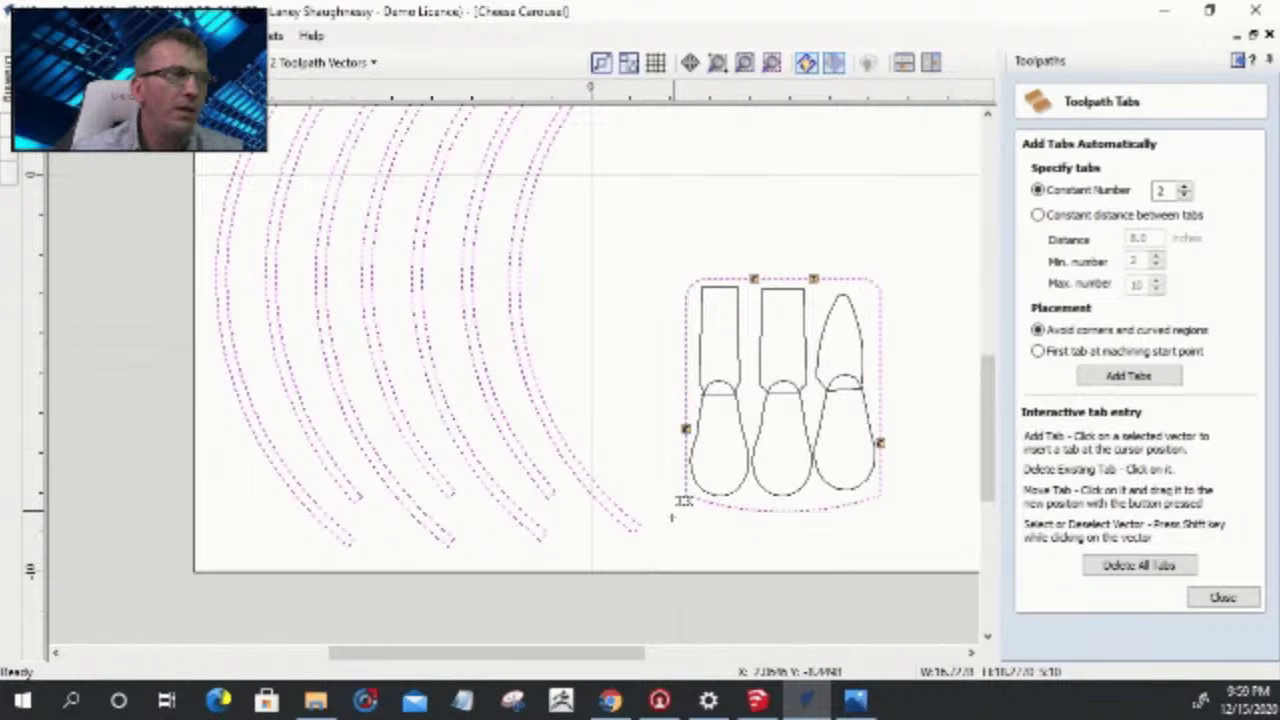
- Try adding 2 automatic tabs per outline, avoiding corners and curved regions, and delete all tabs
scroll(683, 500, down, 3)
scroll(457, 334, up, 2)
scroll(372, 340, down, 2)
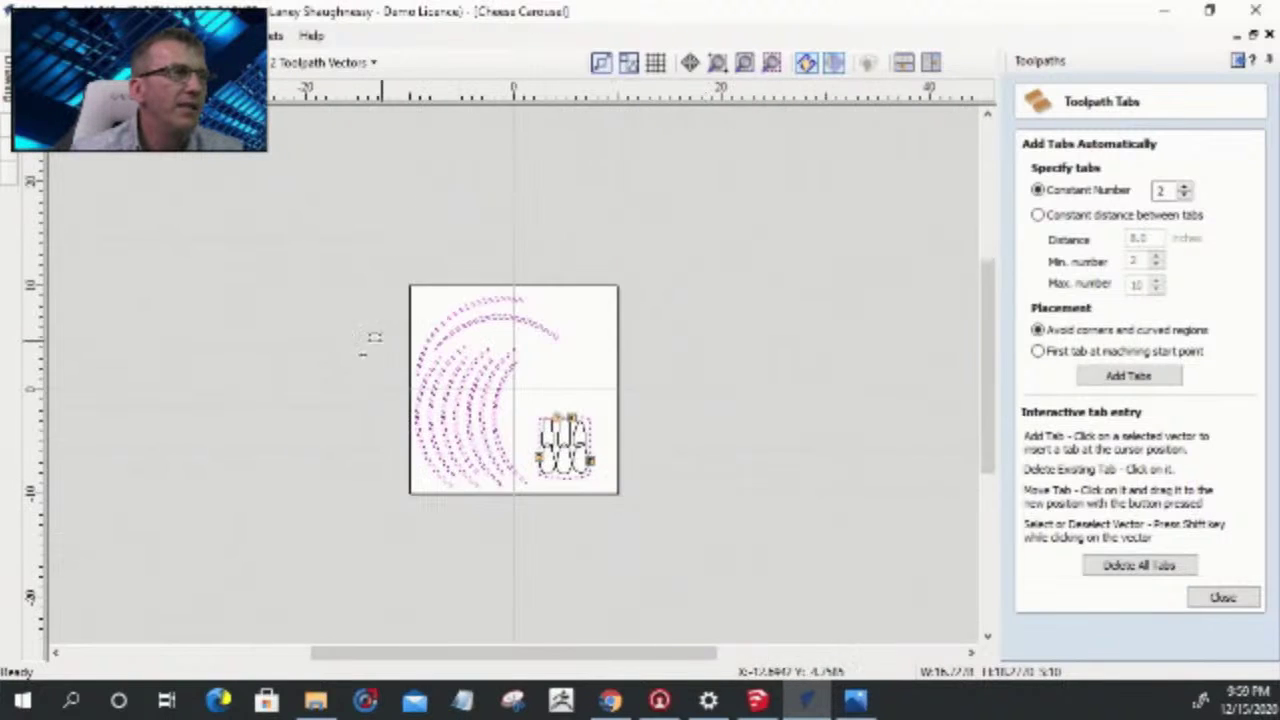
scroll(372, 340, up, 4)
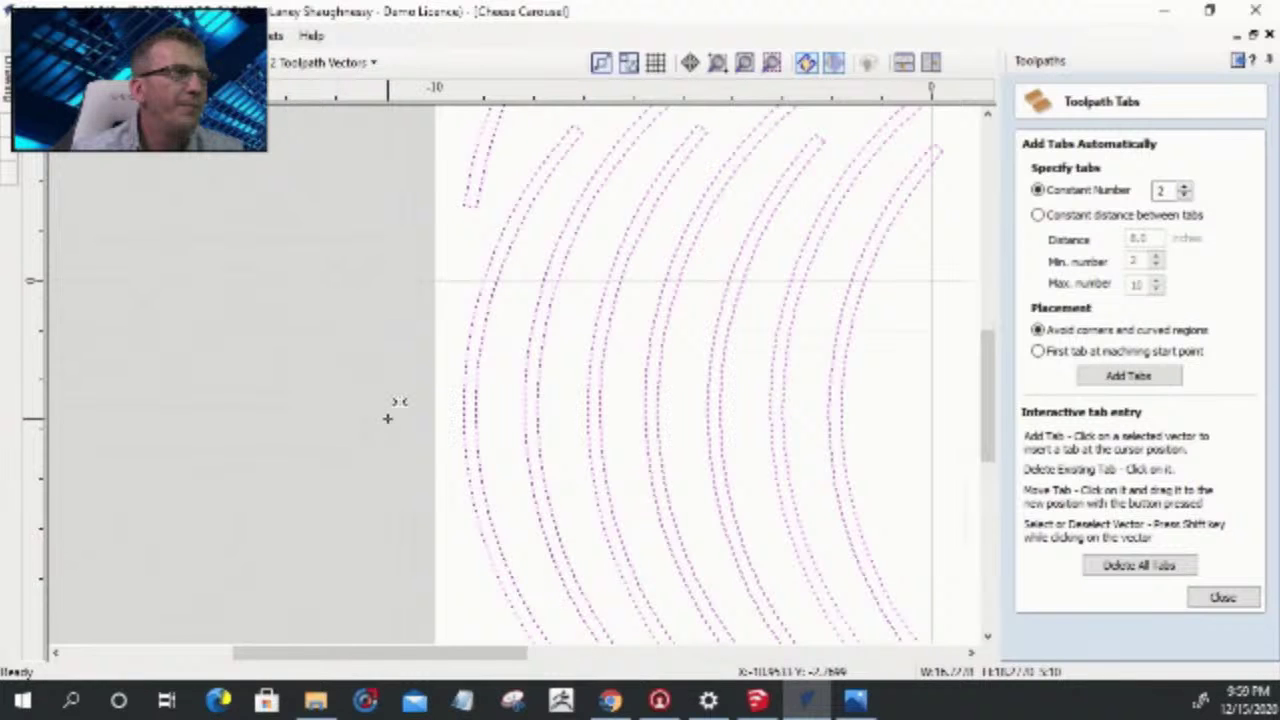
scroll(464, 273, down, 2)
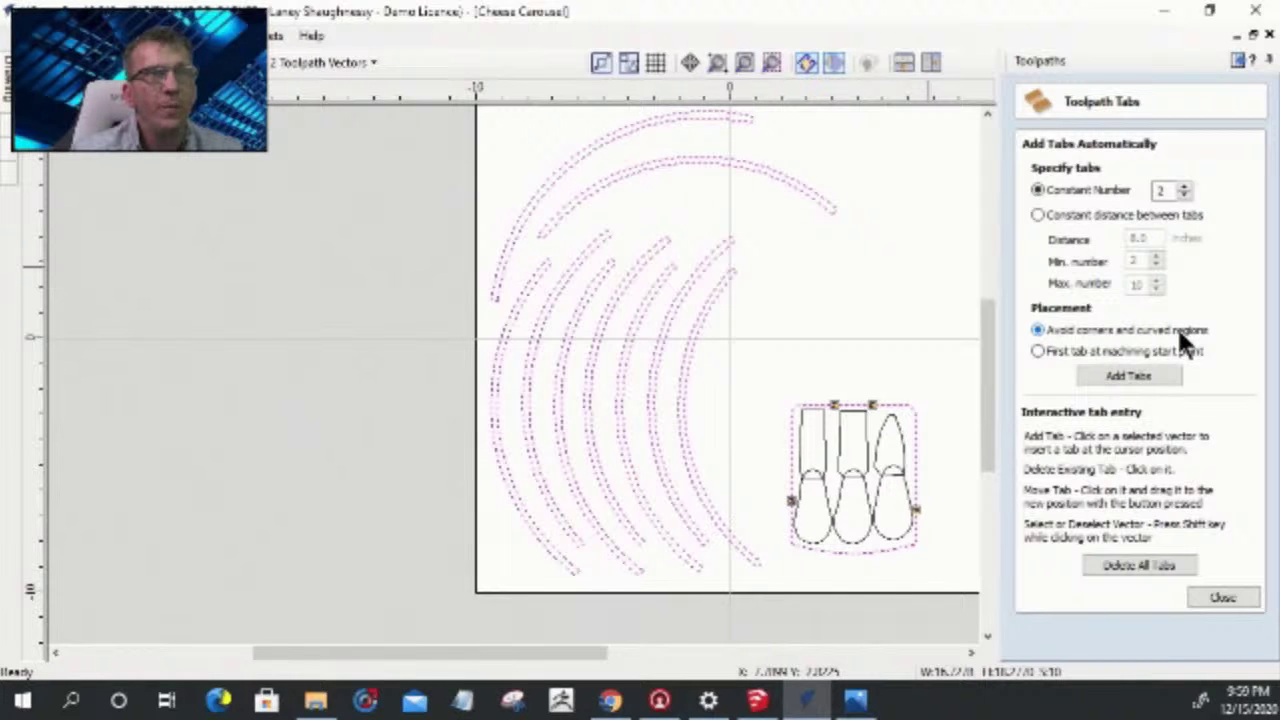
click(1154, 365)
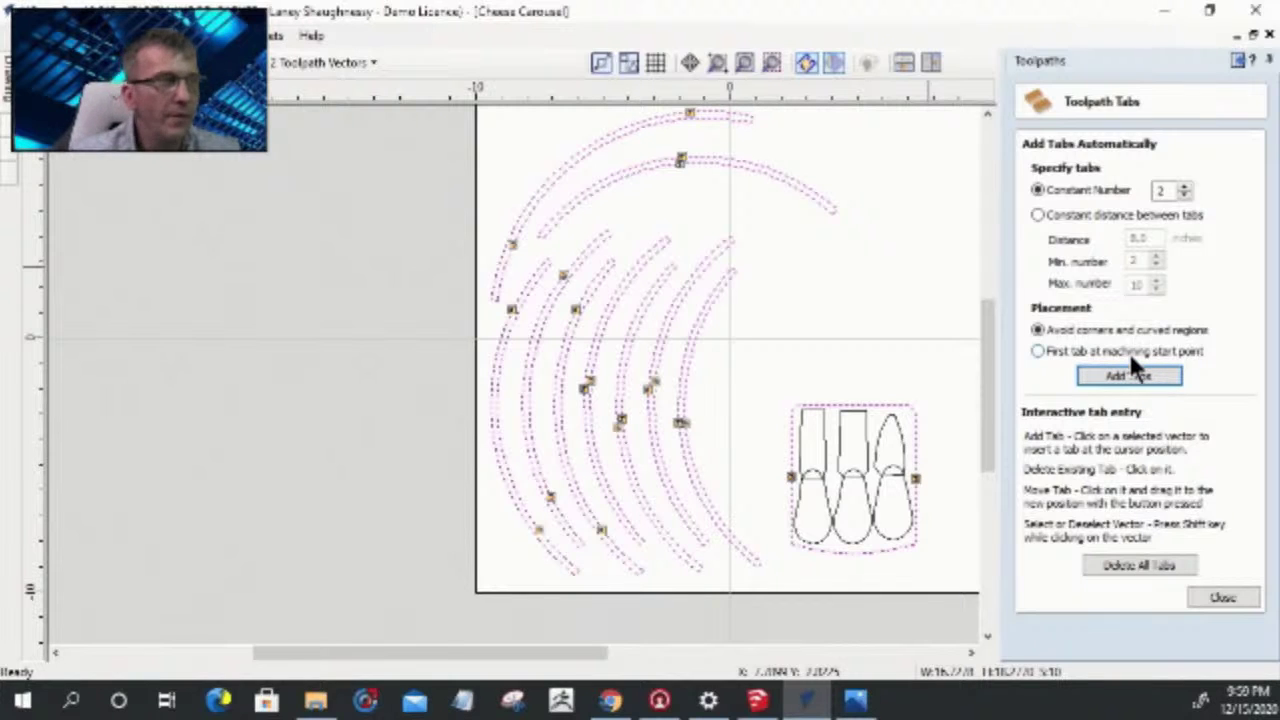
click(1130, 562)
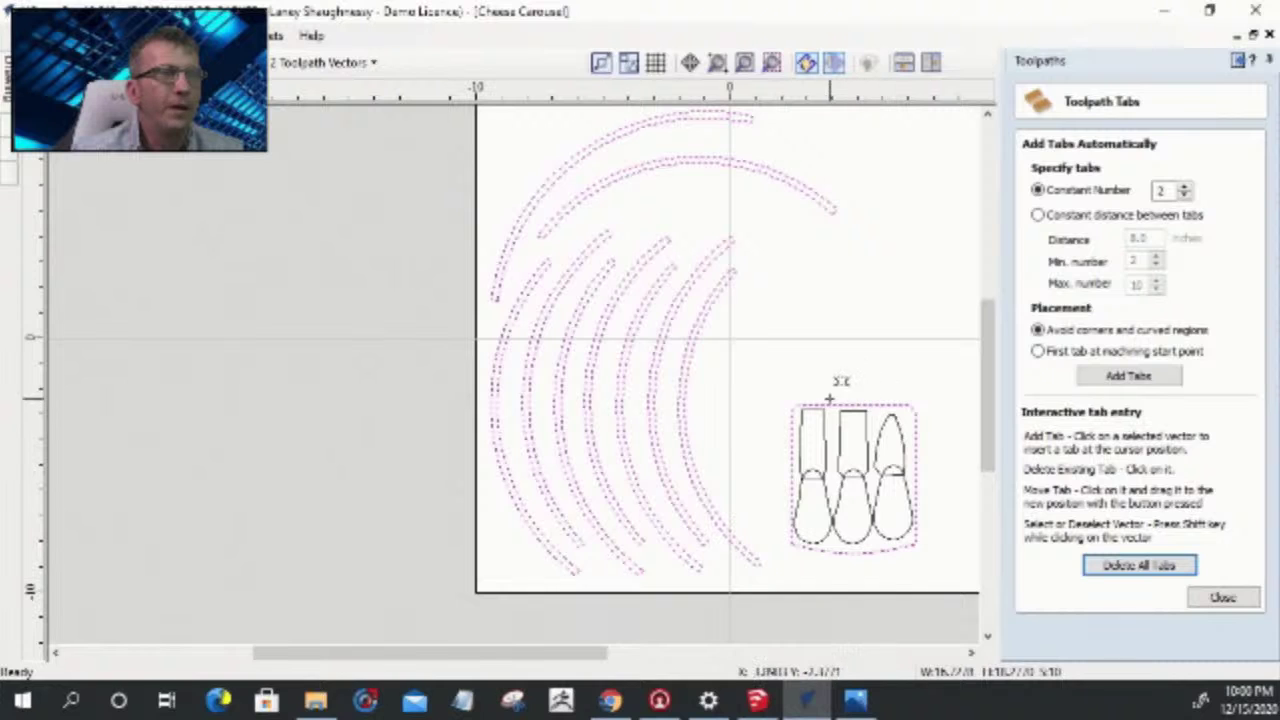
- Place four tabs on the outline around the three knives: two on the upper edge and one low on each side
click(827, 403)
click(874, 403)
click(916, 520)
click(791, 520)
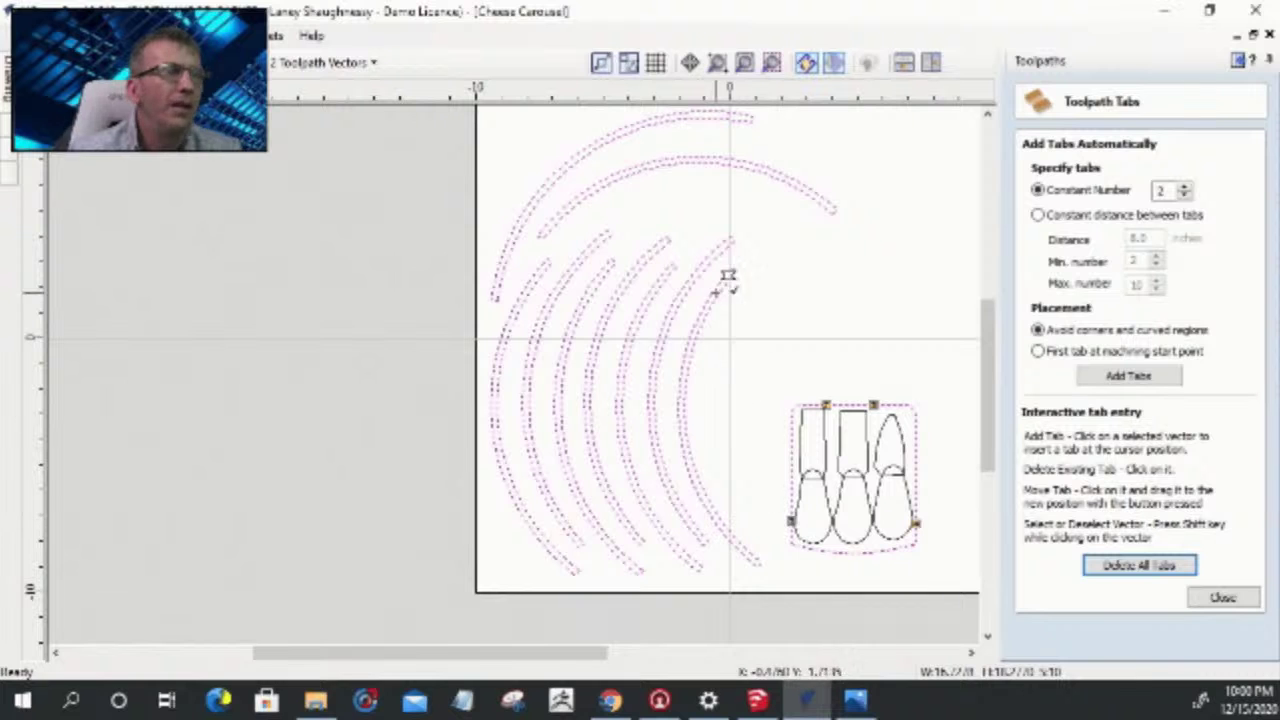
- Place one tab on the upper end of each of the four rightmost nested curved strips
scroll(731, 251, up, 3)
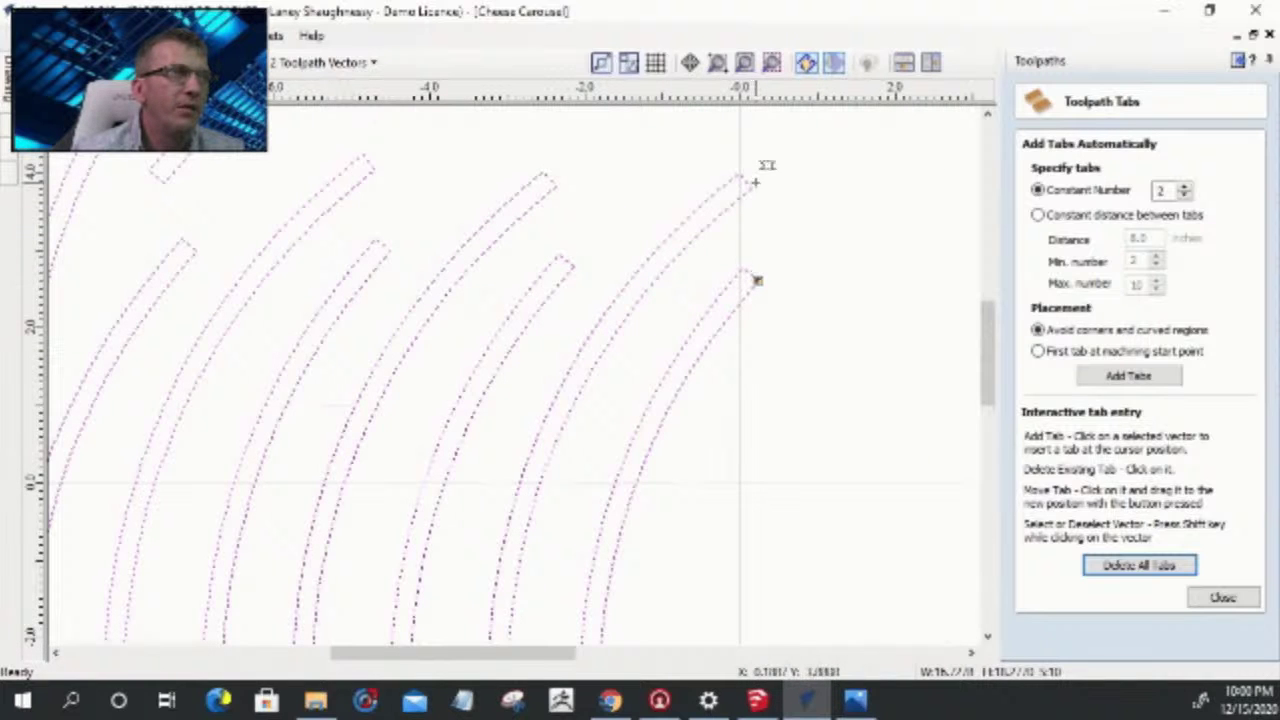
scroll(757, 277, up, 3)
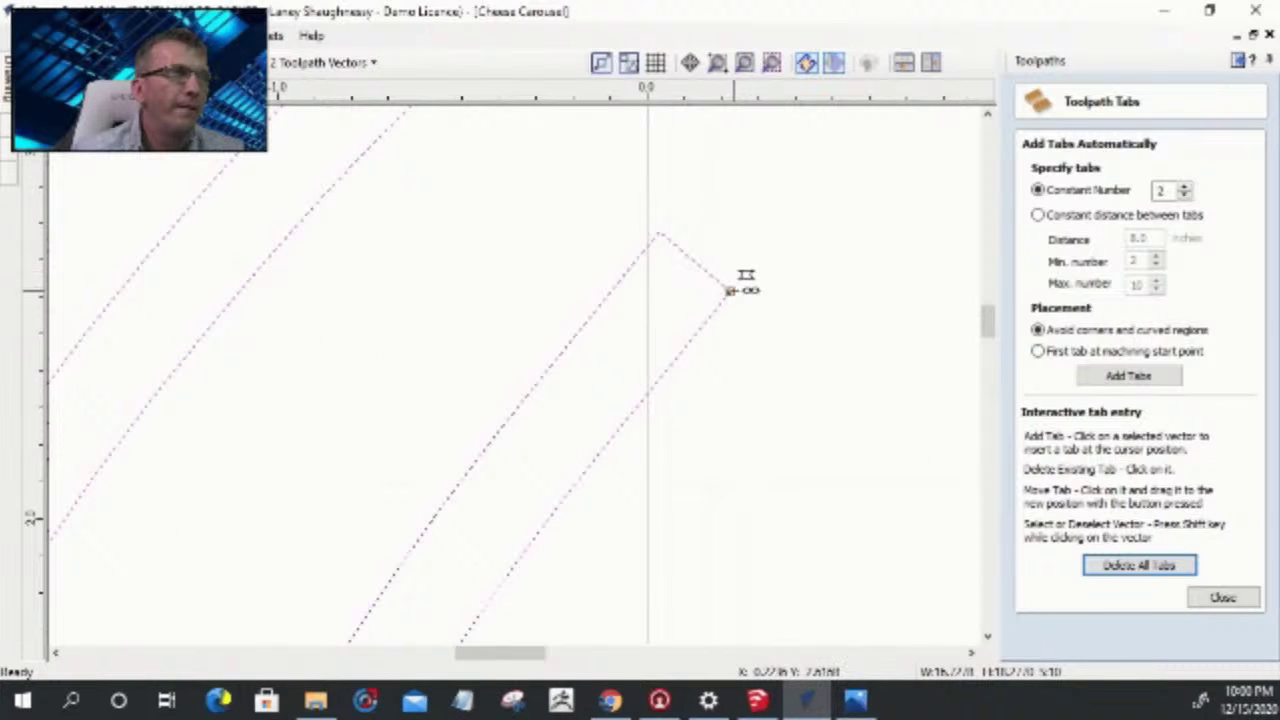
scroll(826, 252, down, 4)
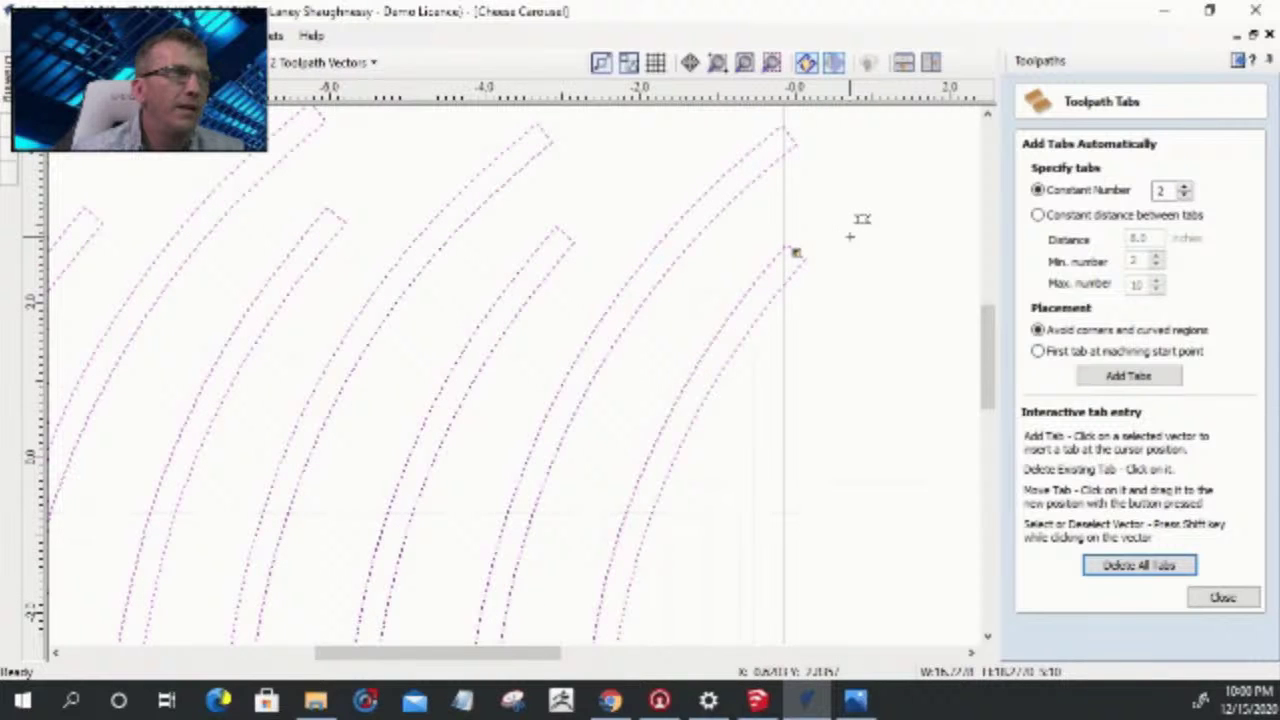
scroll(850, 237, up, 3)
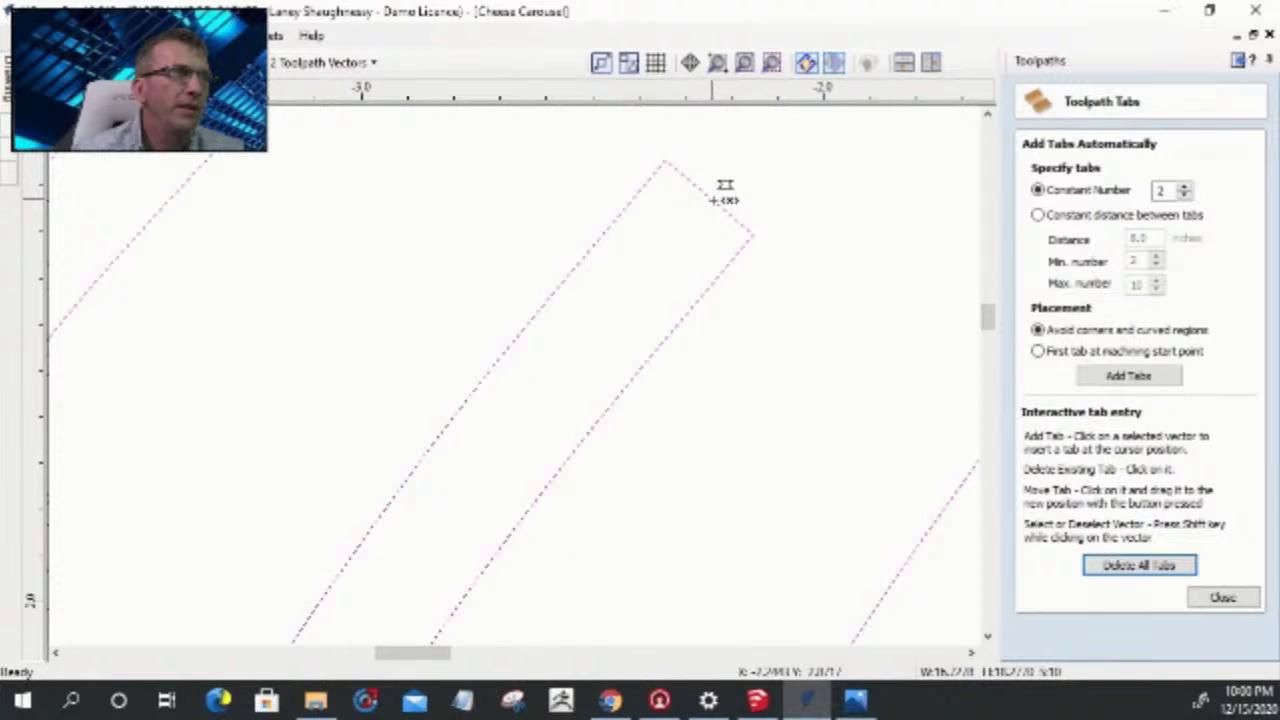
scroll(726, 189, down, 2)
scroll(780, 190, up, 2)
scroll(846, 251, down, 5)
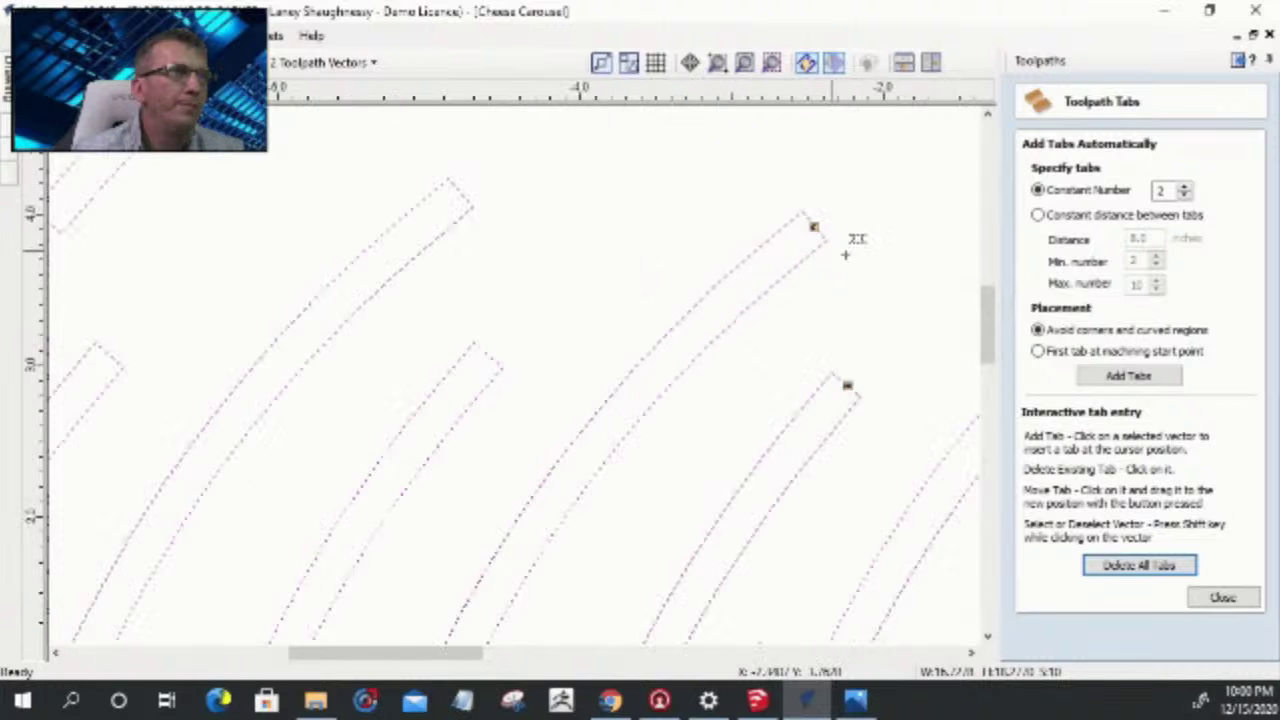
- Place tabs on the upper ends of the remaining three nested strips and on both ends of the two large upper arcs
scroll(724, 275, up, 4)
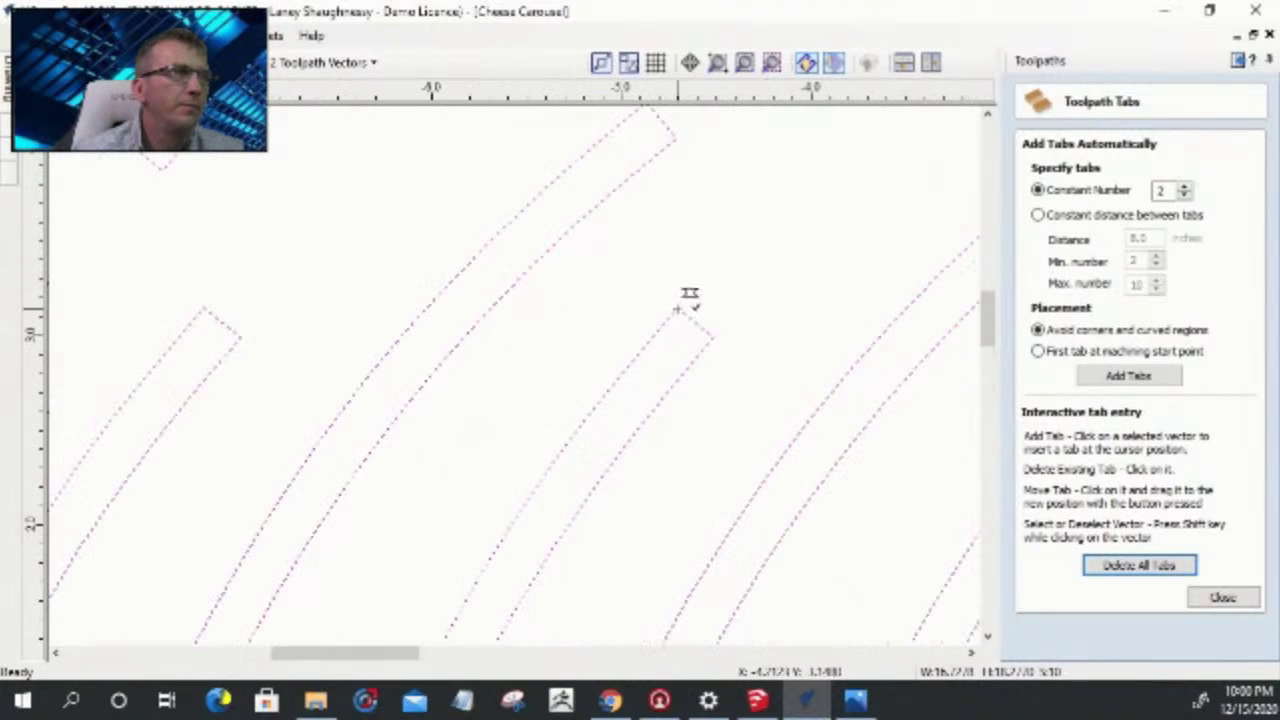
click(692, 321)
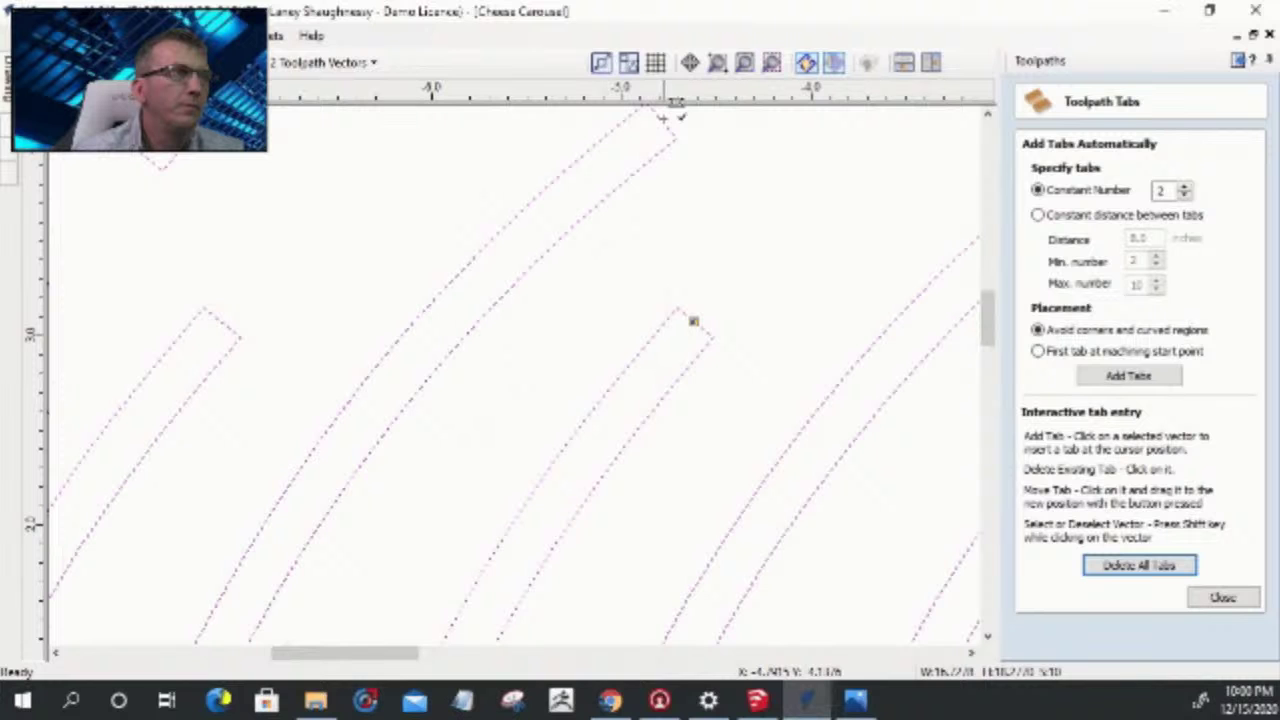
scroll(662, 118, down, 4)
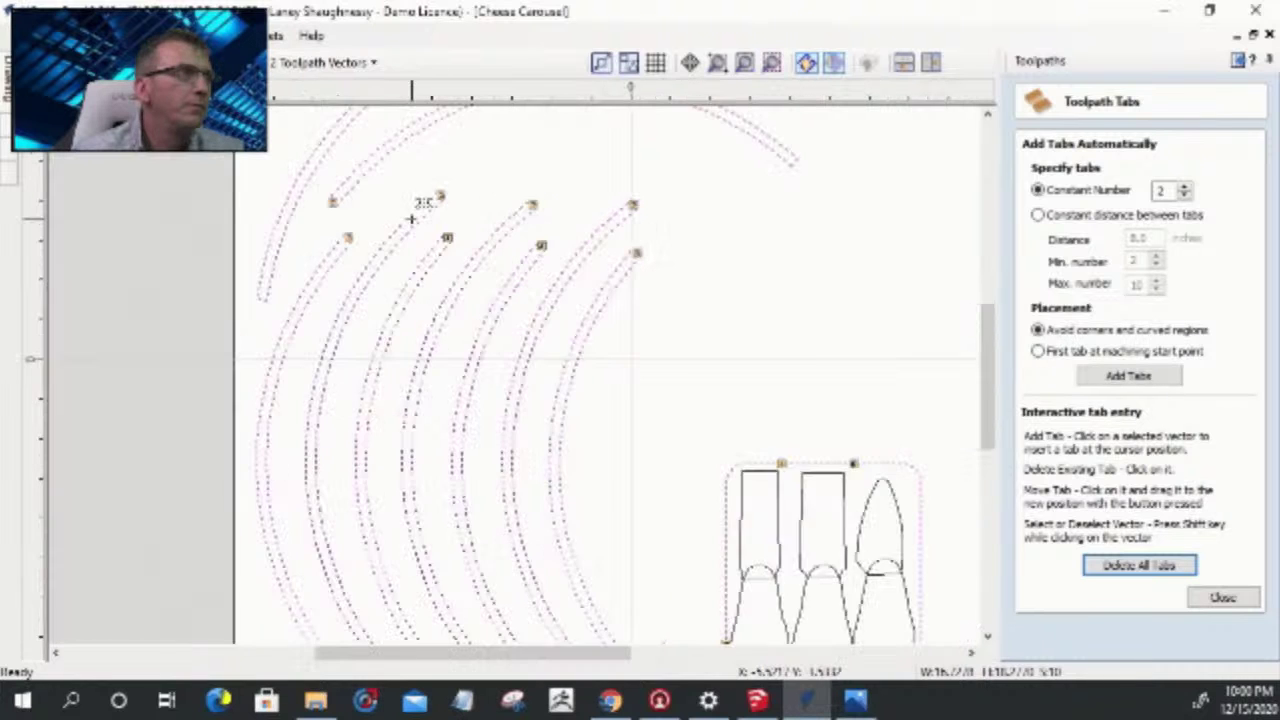
scroll(429, 234, up, 4)
click(432, 230)
scroll(360, 328, down, 4)
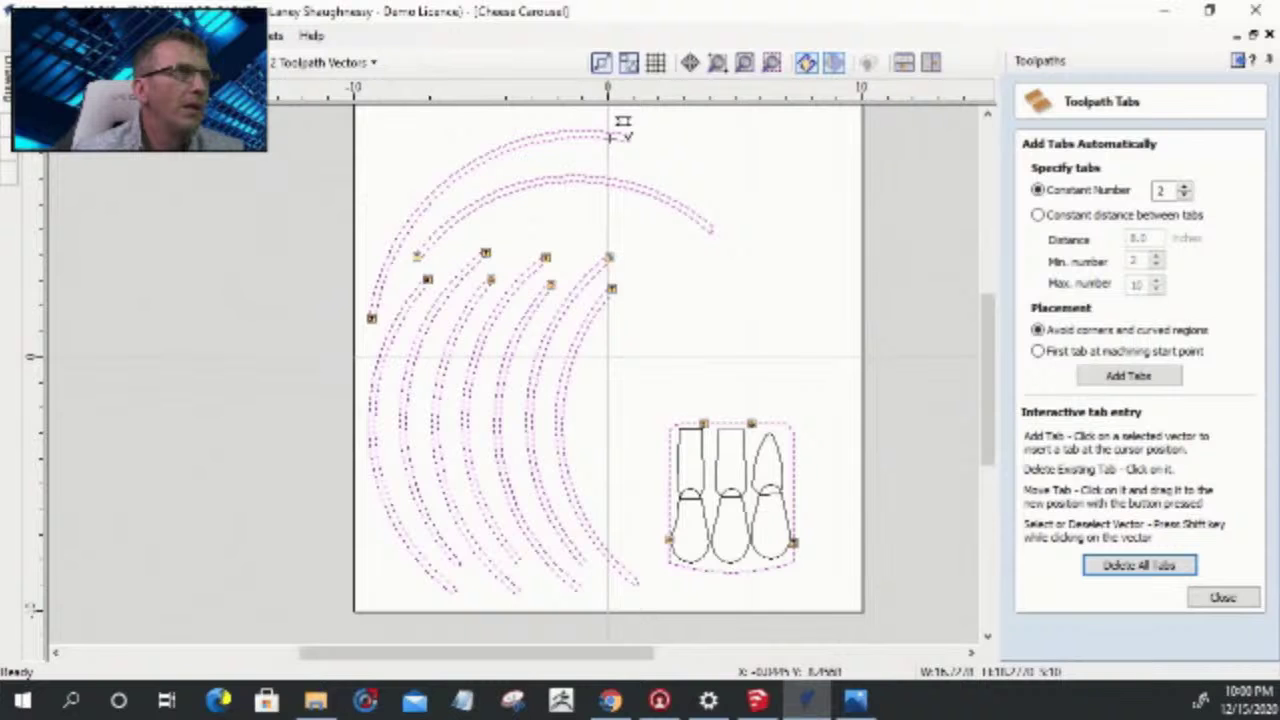
scroll(700, 225, up, 3)
click(775, 292)
scroll(785, 285, down, 5)
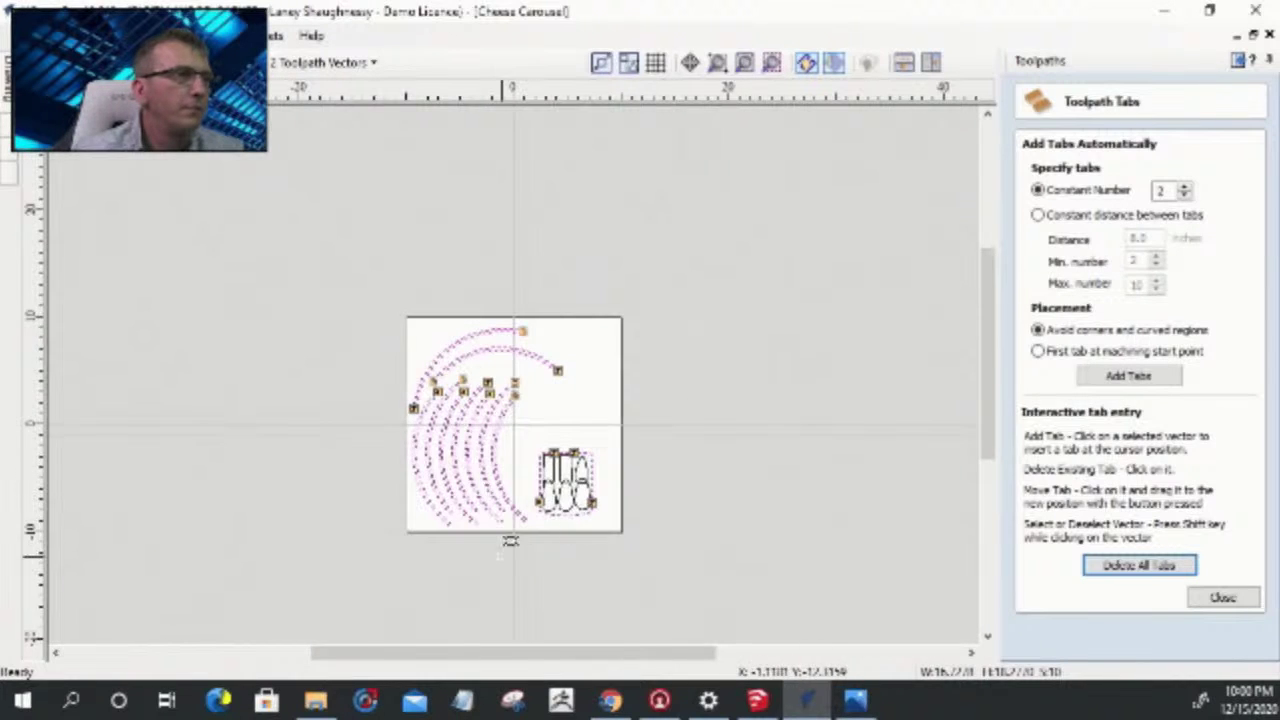
- Place one tab on the lower end of each of the three rightmost nested curved strips
scroll(508, 537, up, 4)
click(624, 368)
scroll(624, 368, up, 2)
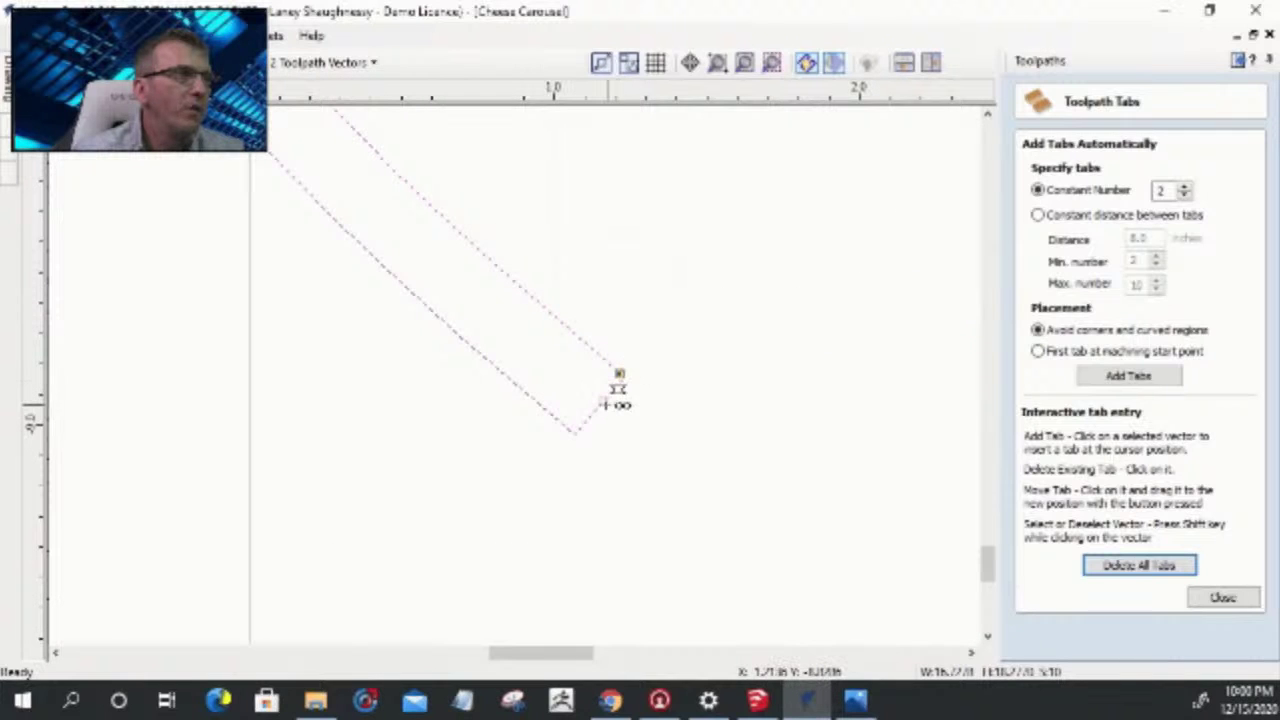
scroll(614, 386, down, 4)
scroll(474, 326, up, 2)
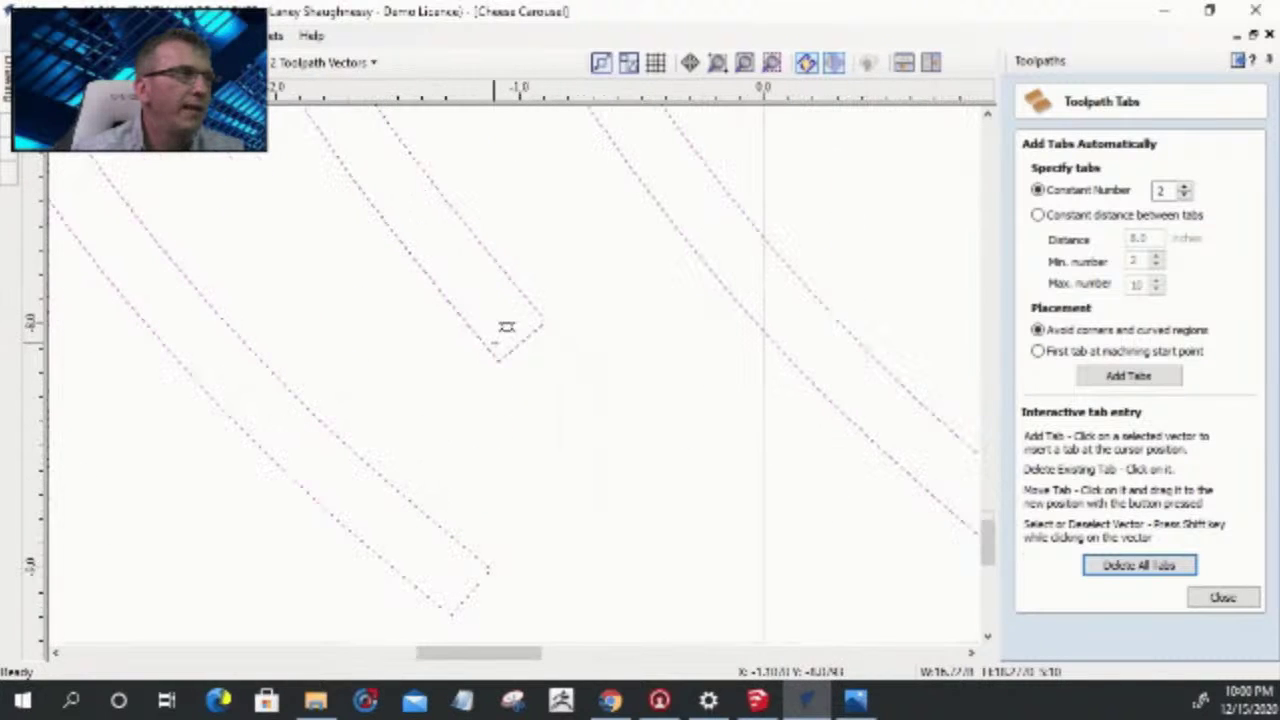
click(538, 328)
click(480, 572)
- Place tabs on the lower ends of the remaining four nested strips and close the tab editing
scroll(480, 572, down, 4)
scroll(444, 365, up, 1)
scroll(444, 365, up, 2)
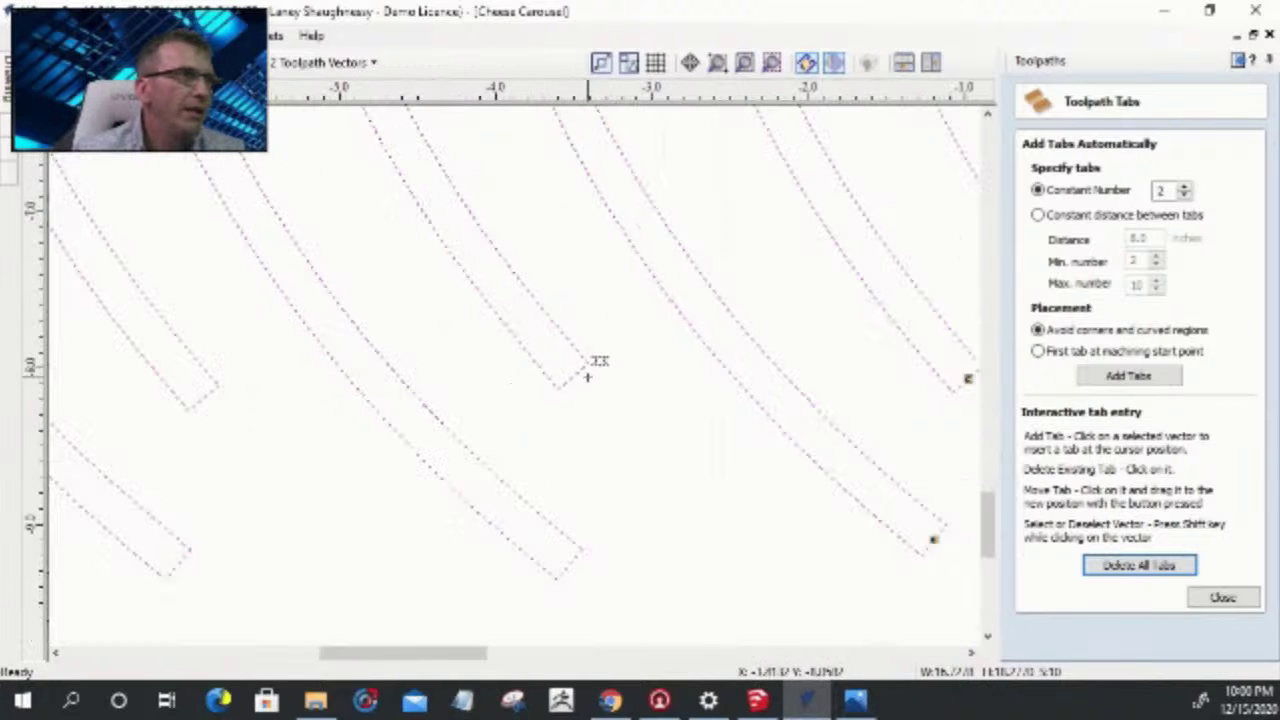
click(496, 375)
click(575, 558)
click(200, 394)
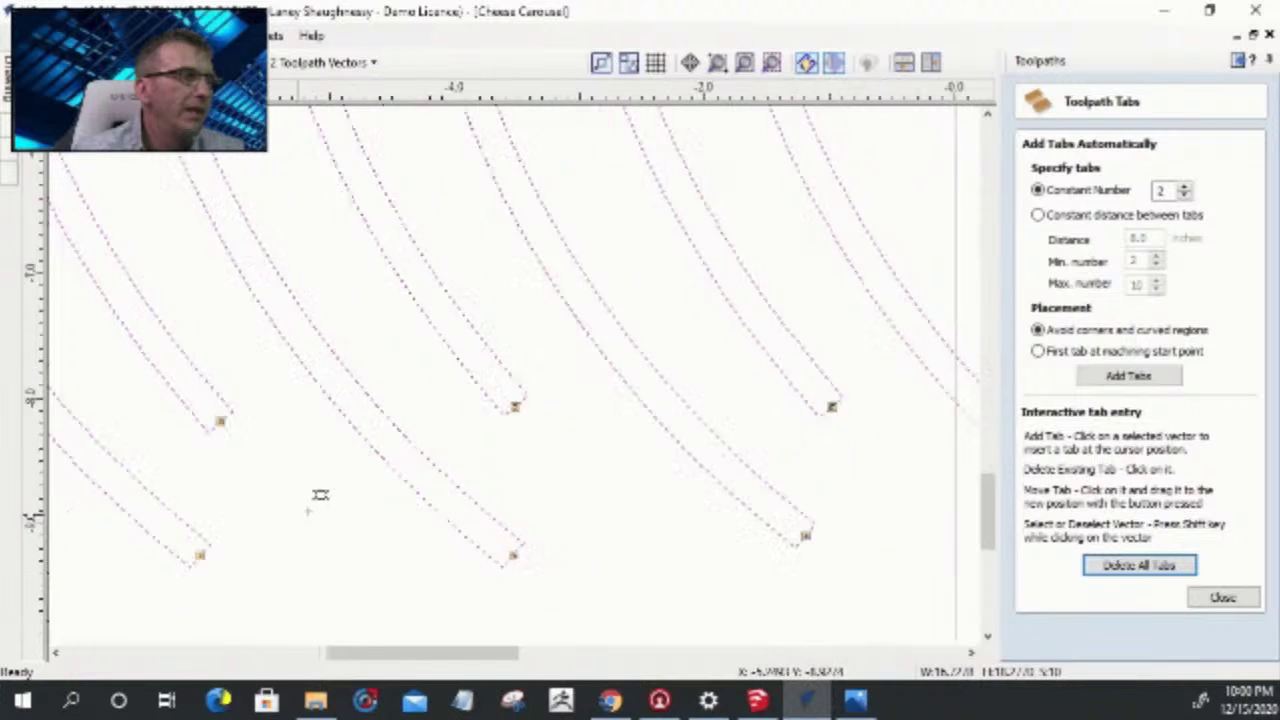
scroll(320, 490, down, 5)
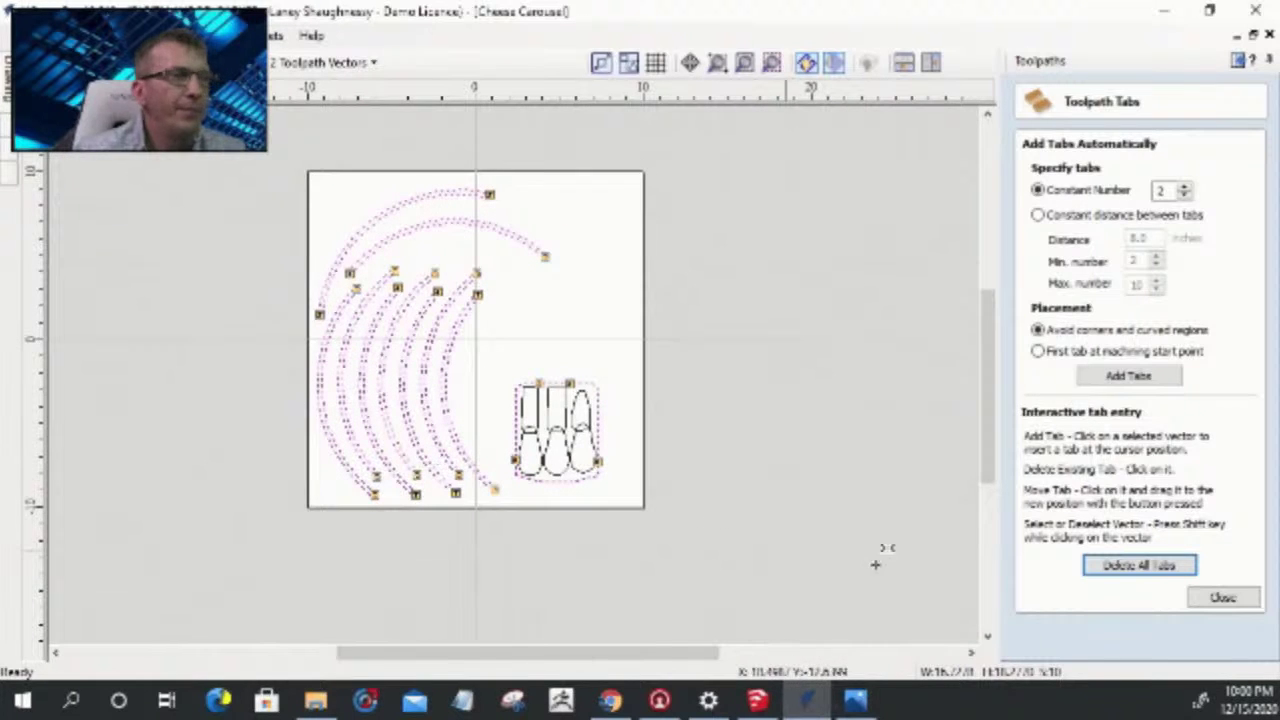
click(1191, 596)
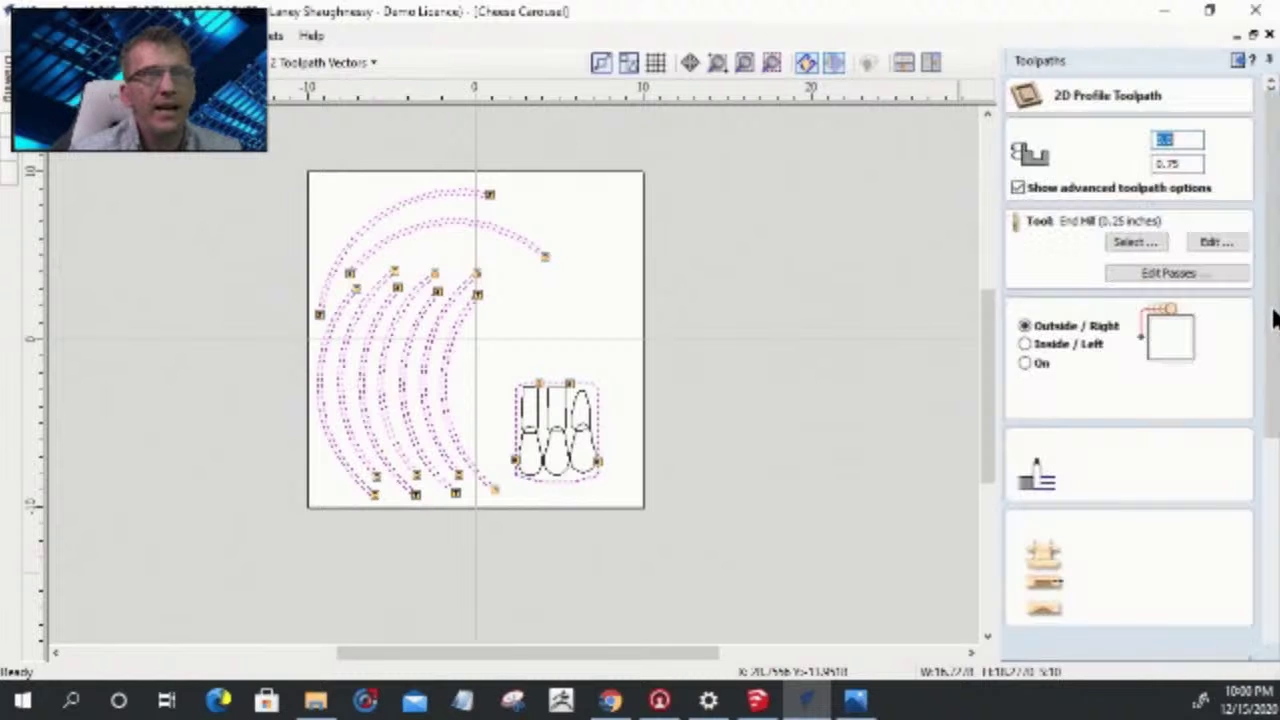
- Name the Sheet 2 profile toolpath RiserStrips_Drawer_.25EM
drag(1263, 443, 1255, 558)
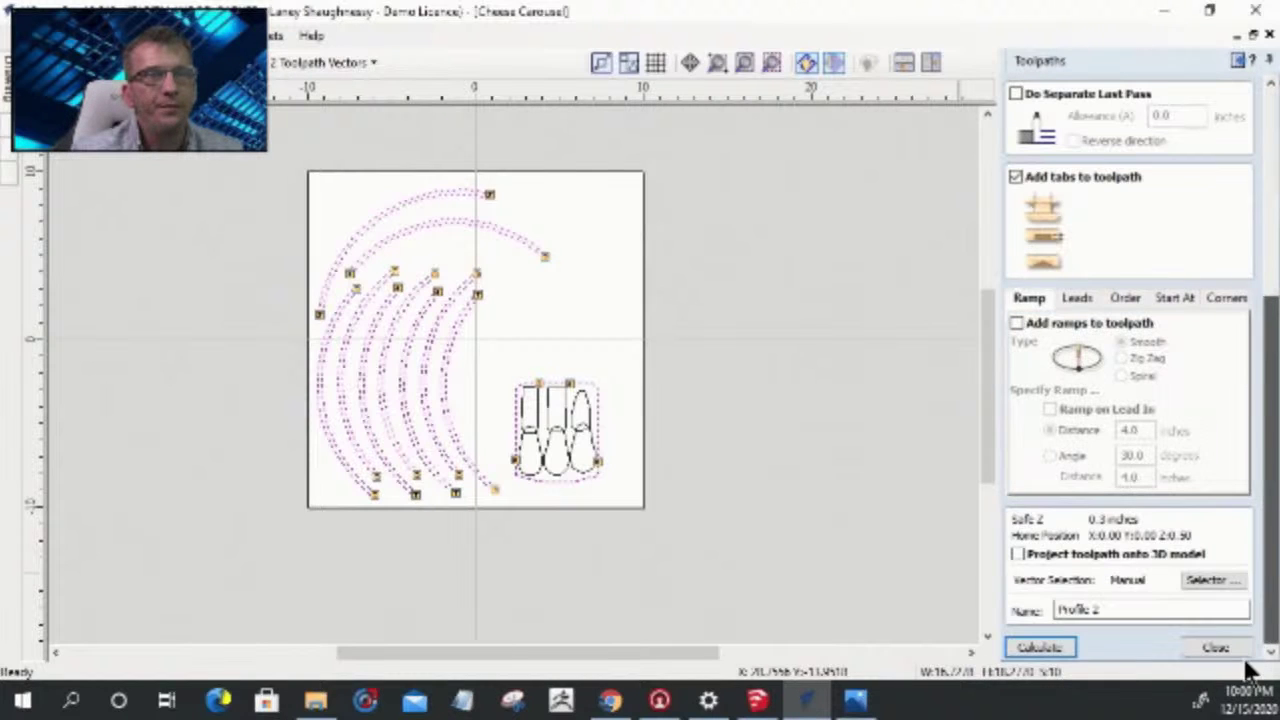
double_click(1123, 609)
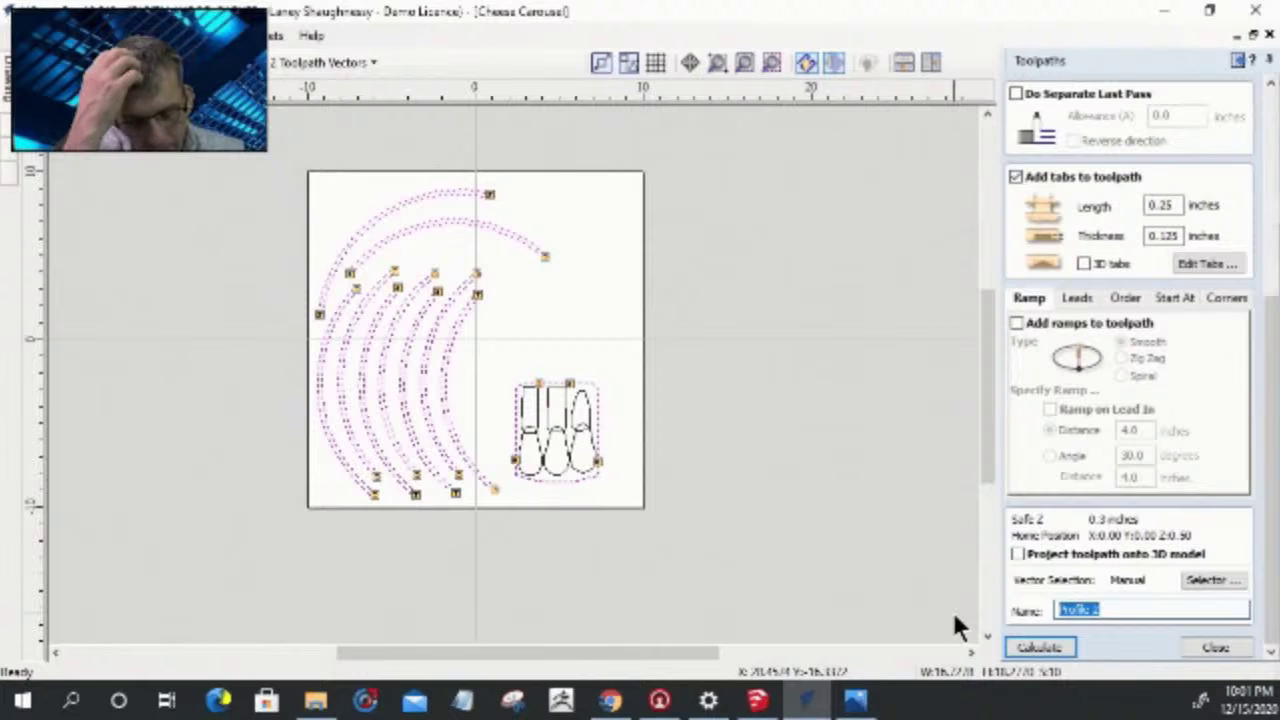
text(Roof)
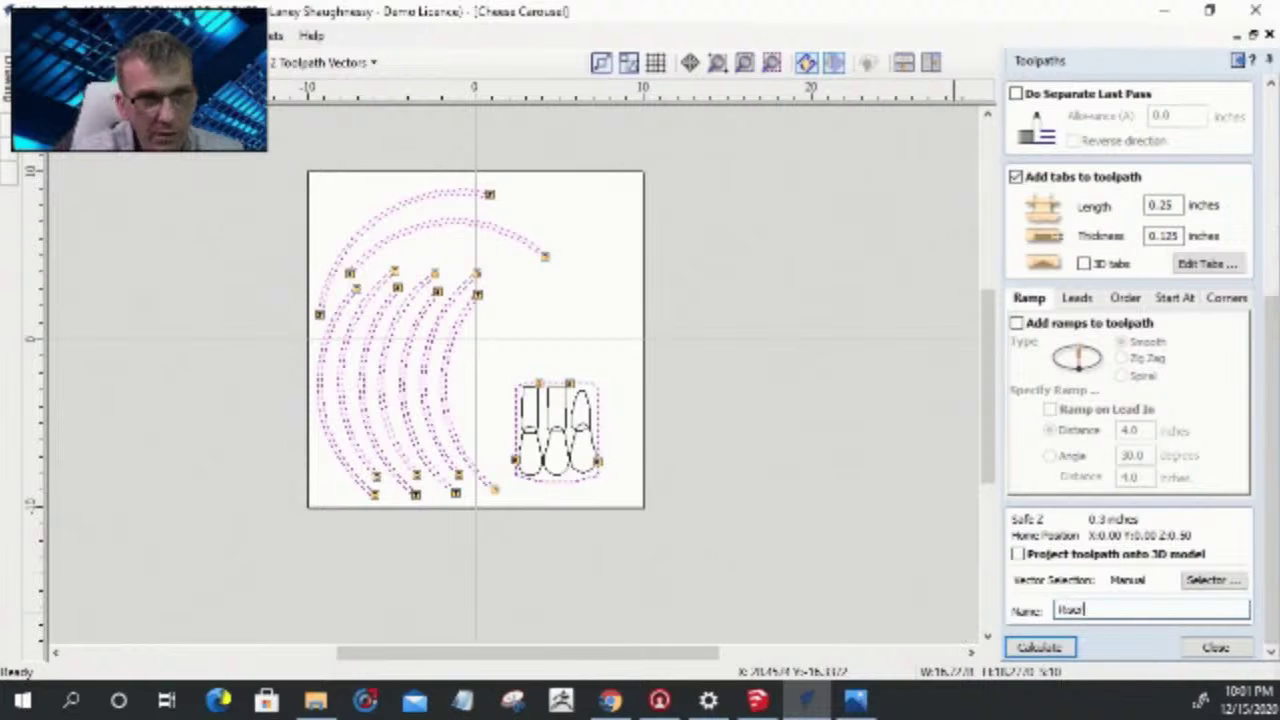
text(Shap)
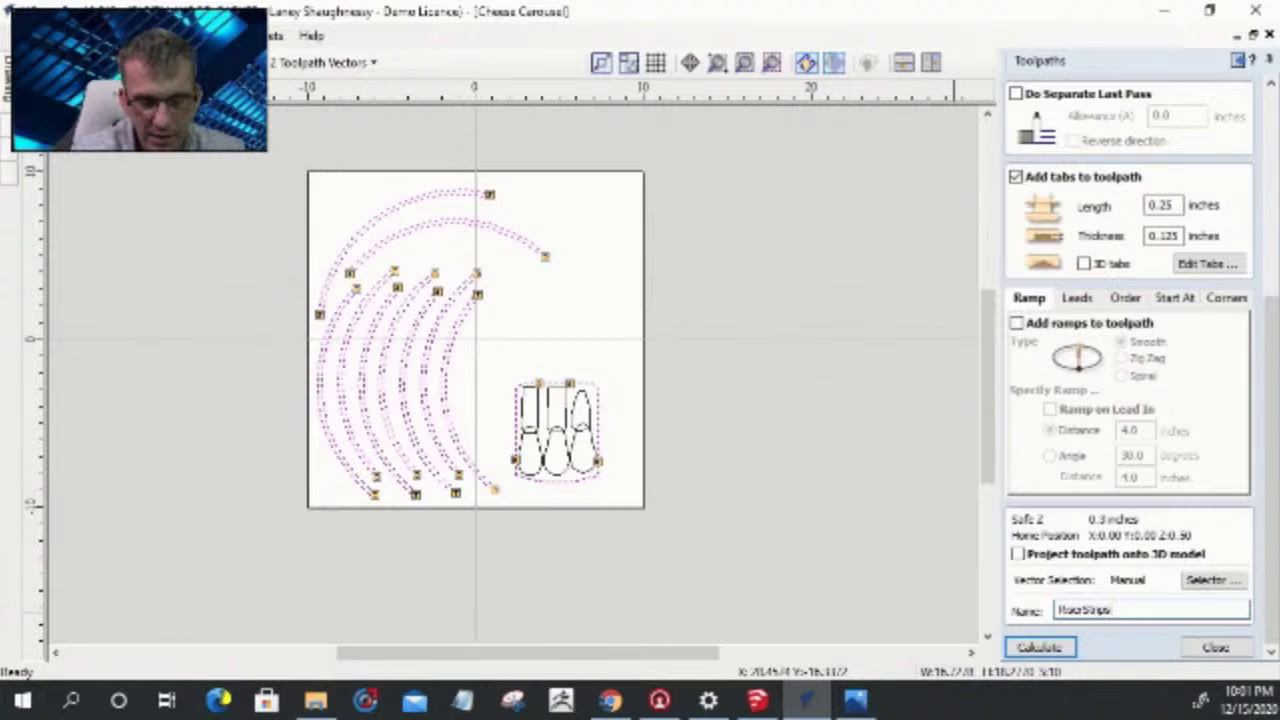
text(es_Pro)
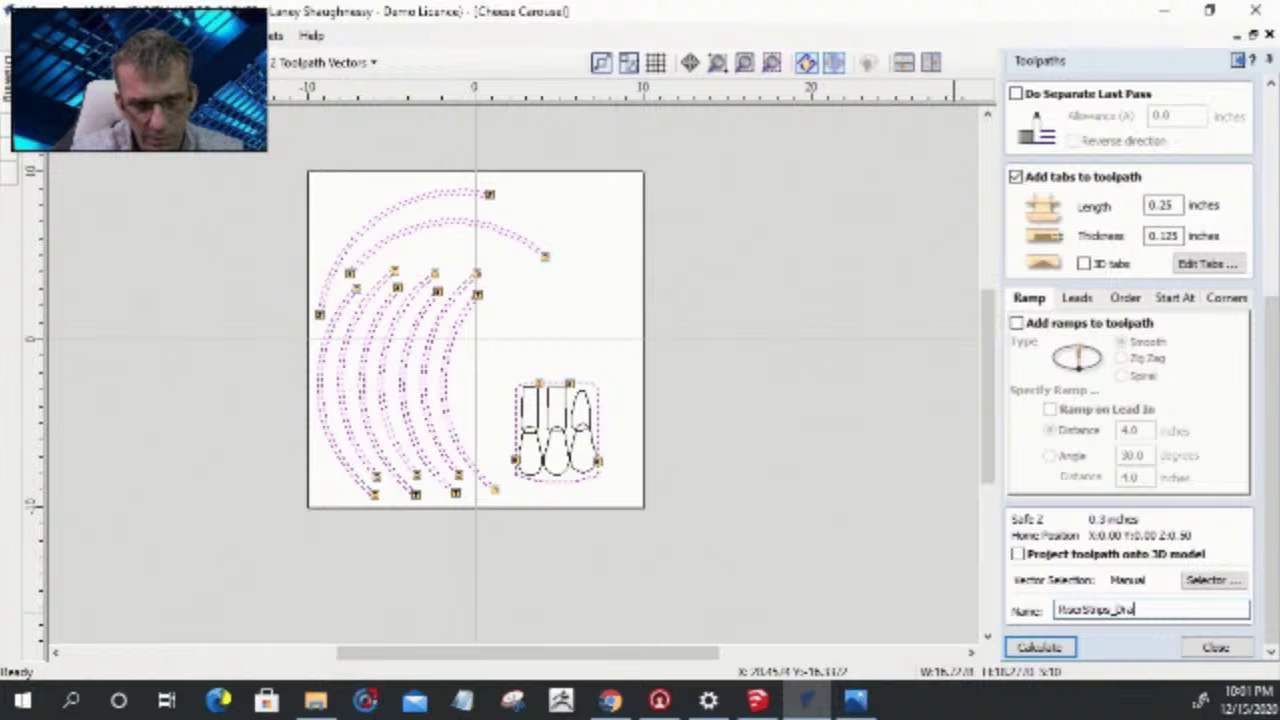
text(er)
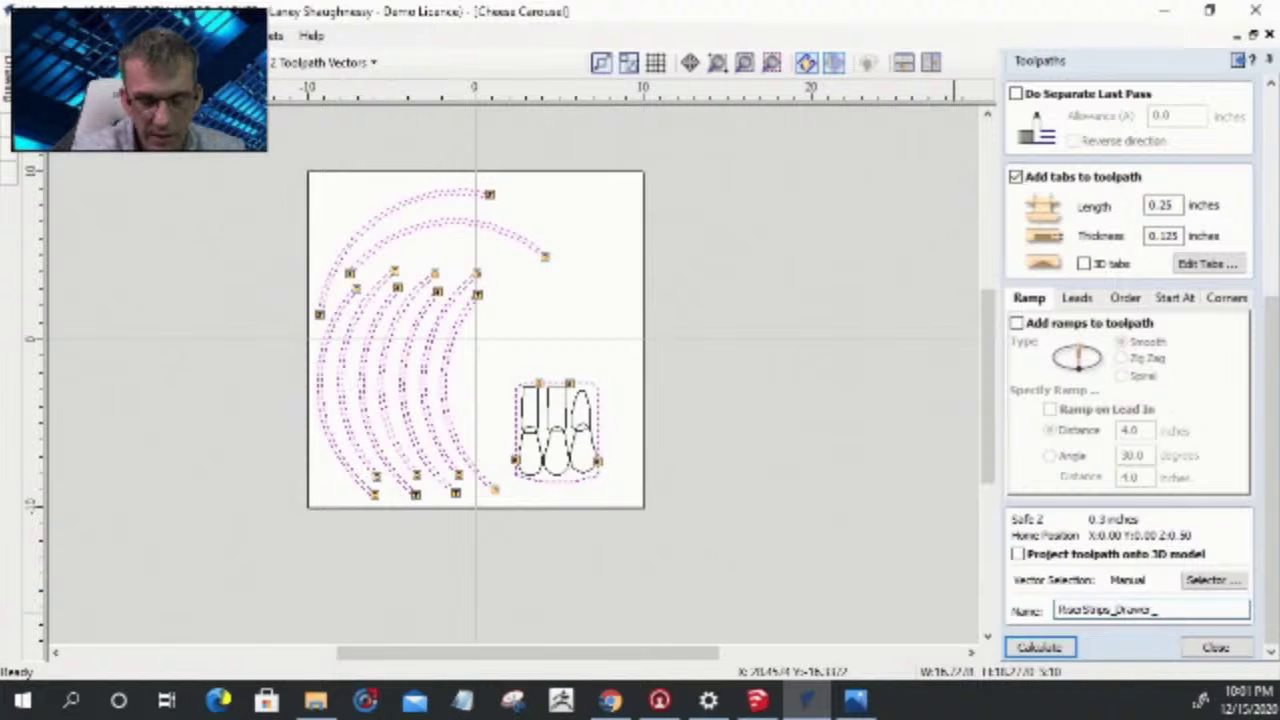
text(_.25BH)
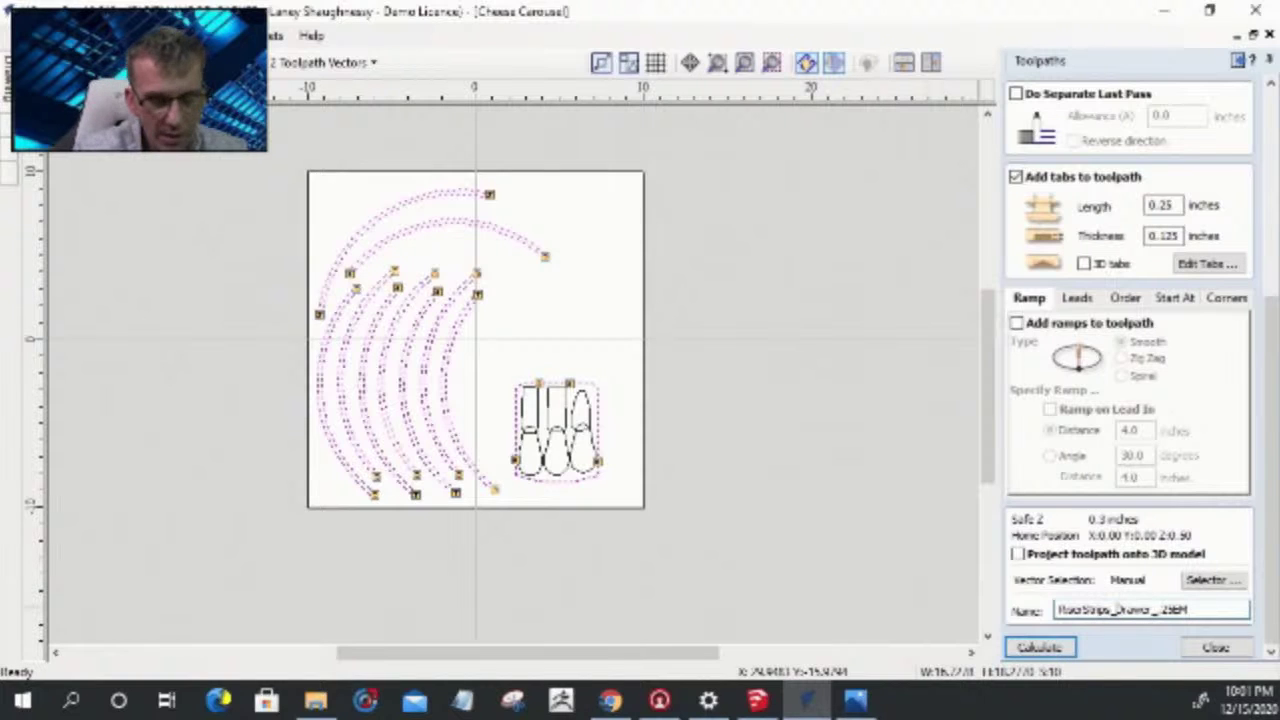
- Extend the profile toolpath's name to RiserStrips_ProfileCut_Drawer_.25EM and calculate the toolpath
text(Profile)
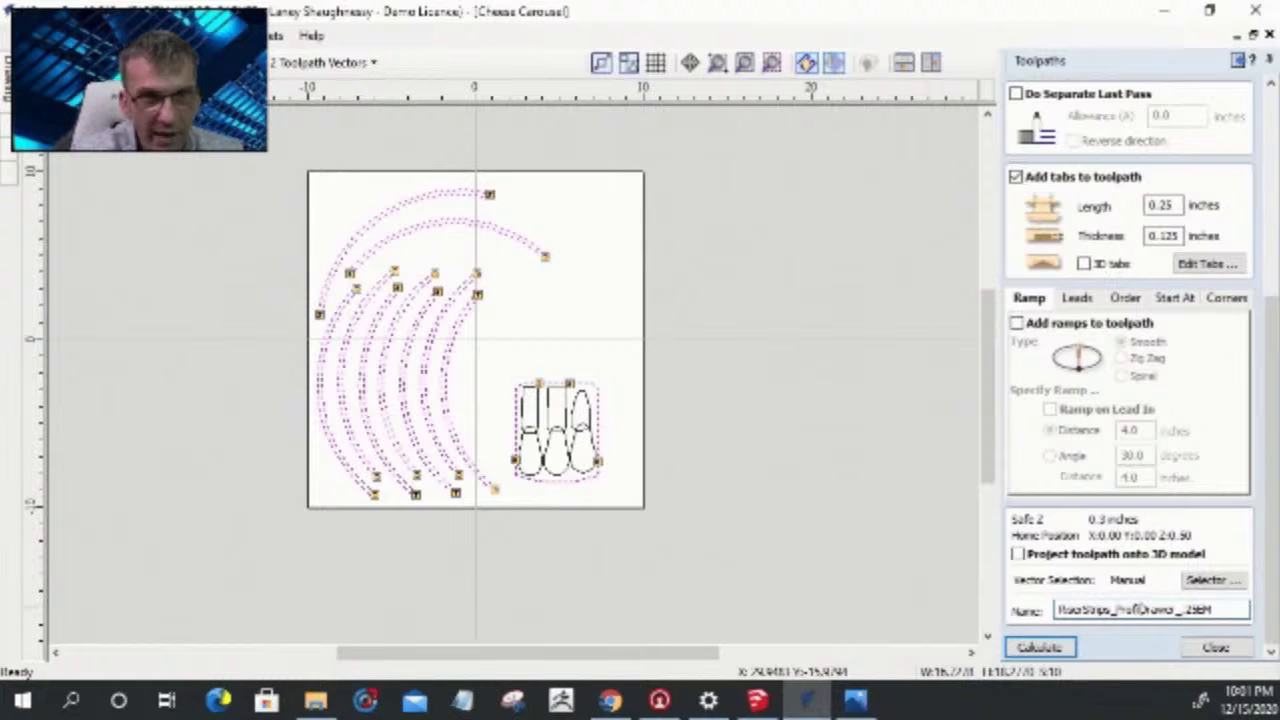
text(Cut)
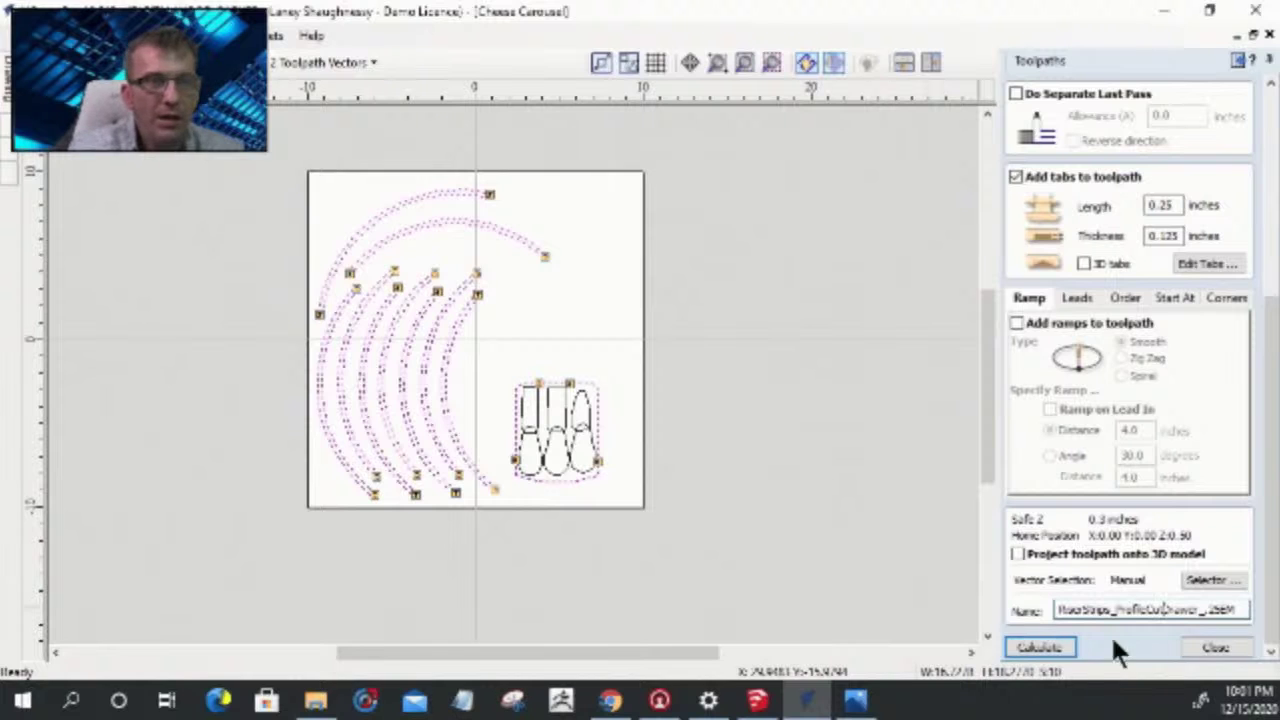
text(_)
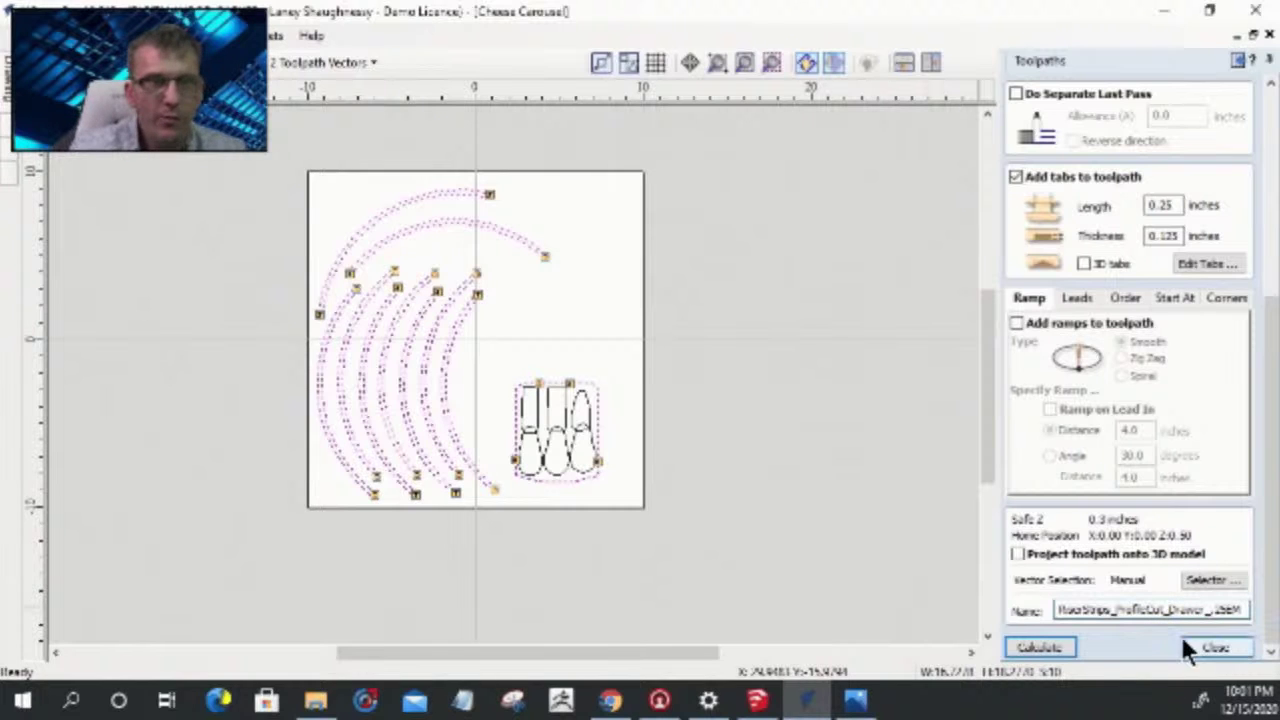
click(1037, 651)
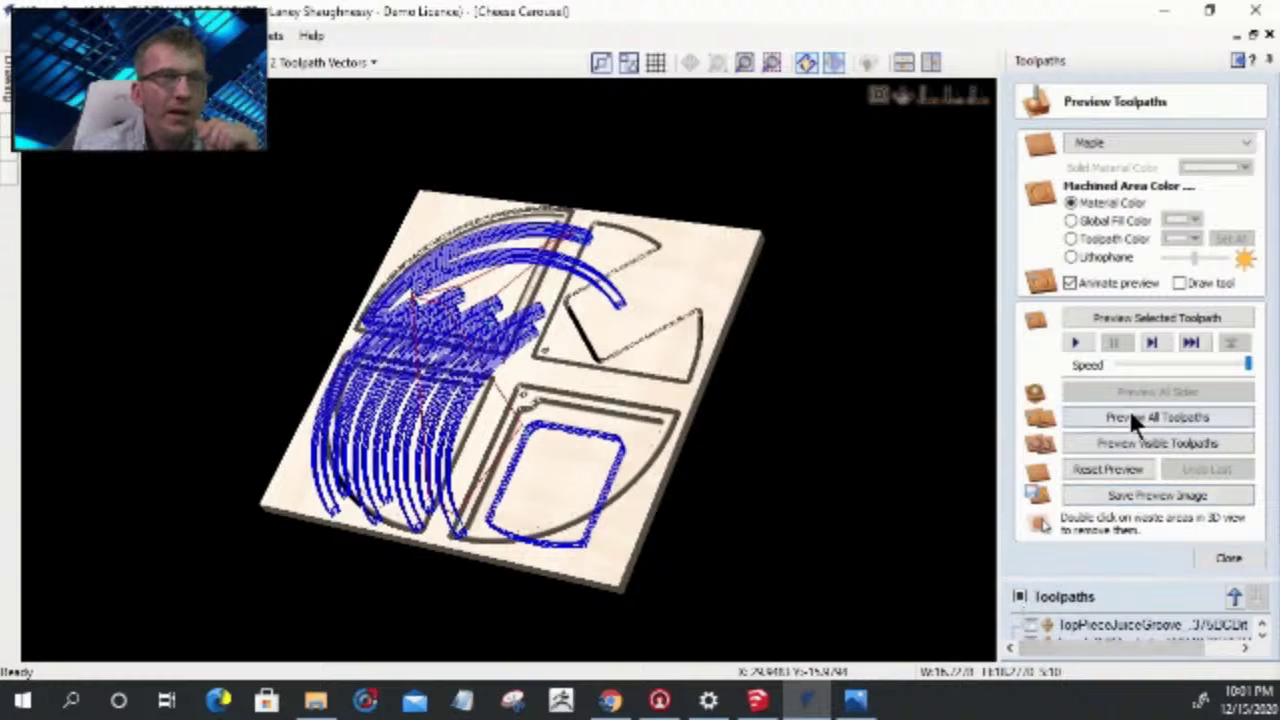
- Reset the material preview, simulate only the riser strips profile toolpath, and close the preview
click(1105, 468)
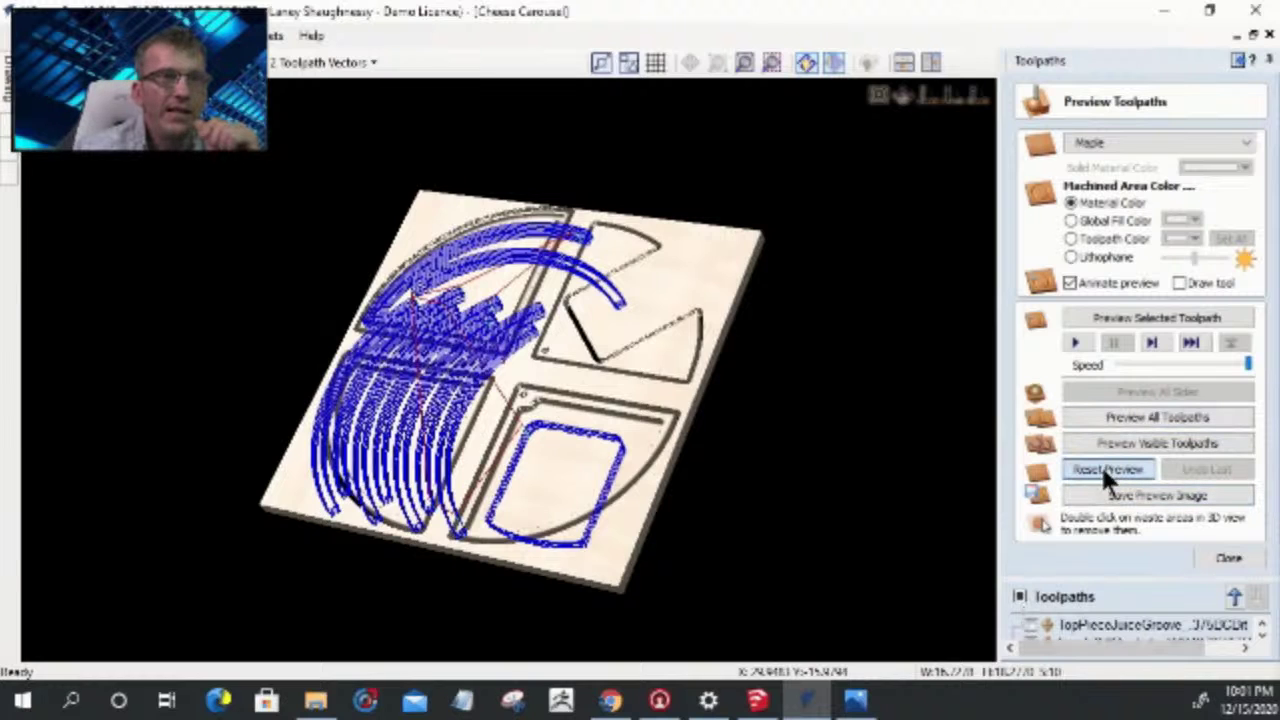
click(1116, 318)
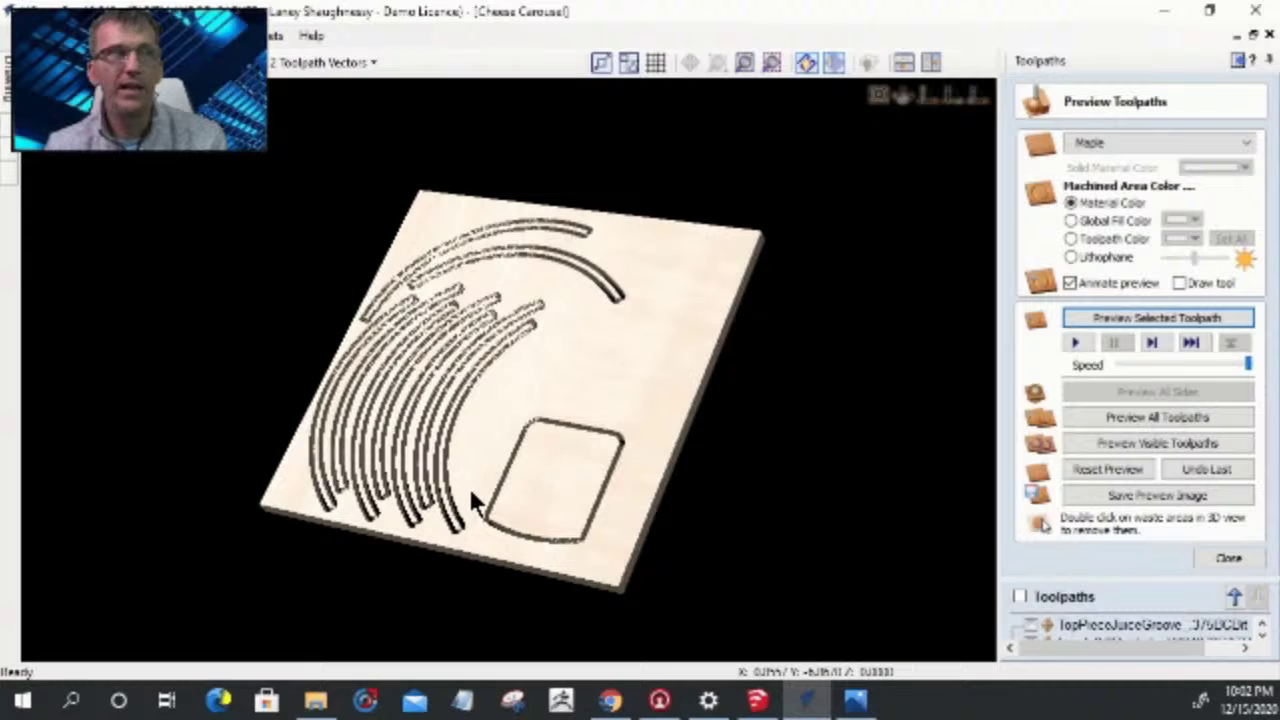
click(1245, 563)
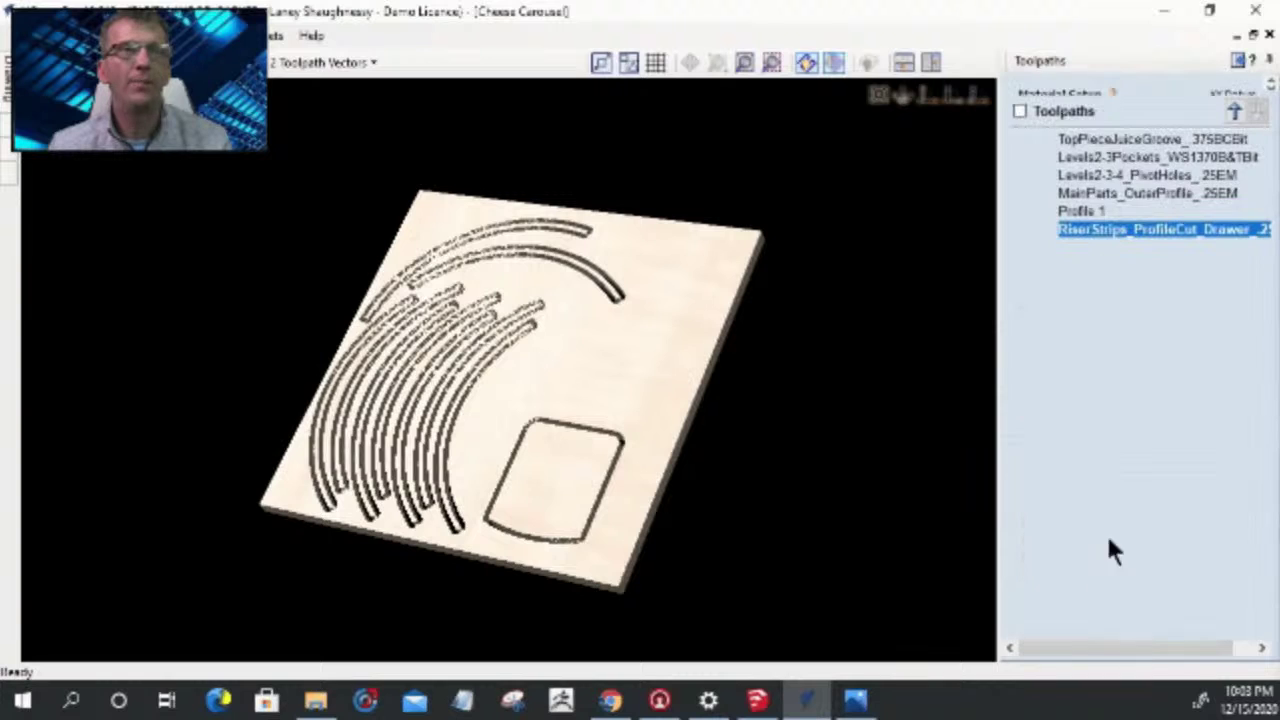
- Reopen the riser strips profile toolpath, review its machining order options, and close it without recalculating
scroll(1160, 522, down, 2)
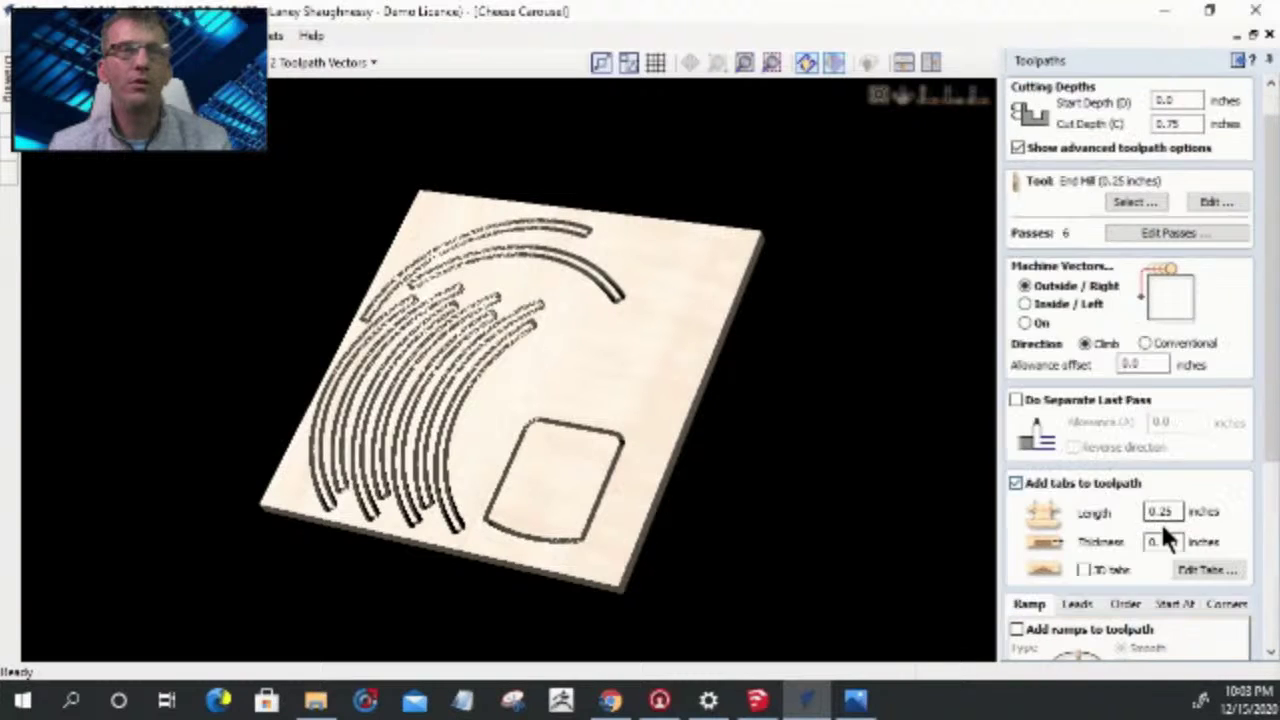
click(1122, 552)
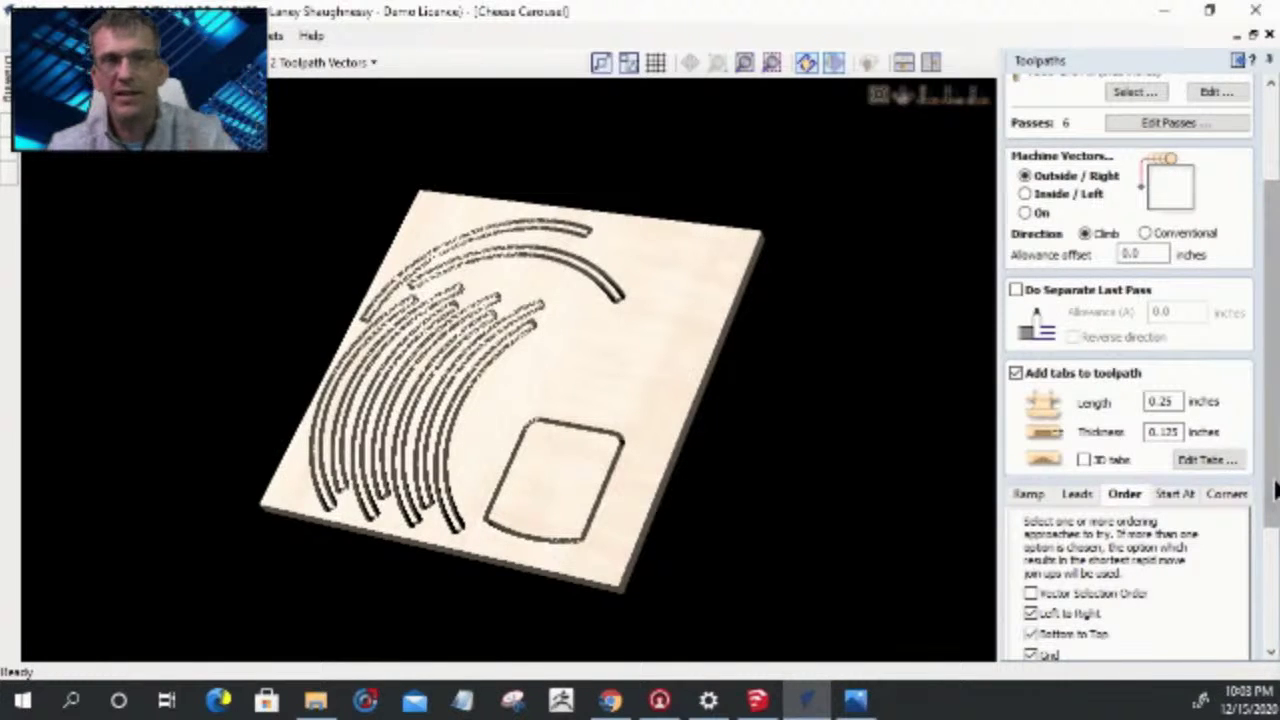
scroll(1275, 490, down, 5)
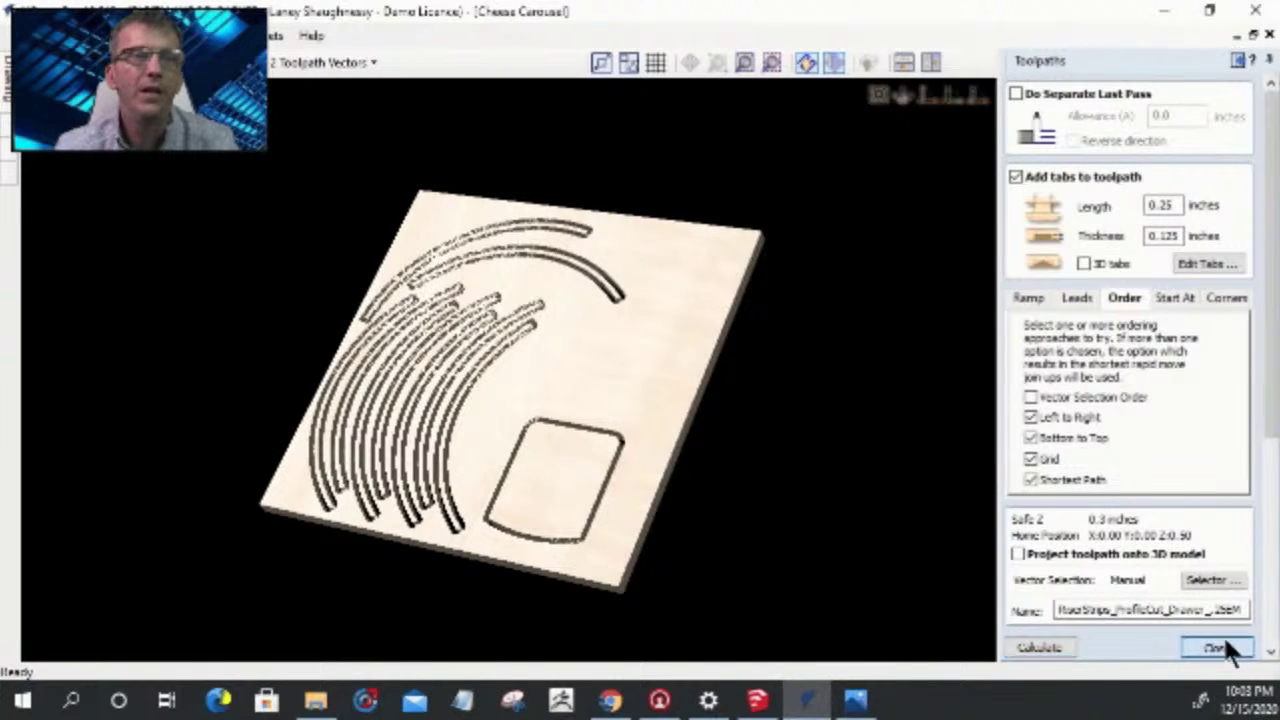
click(1070, 648)
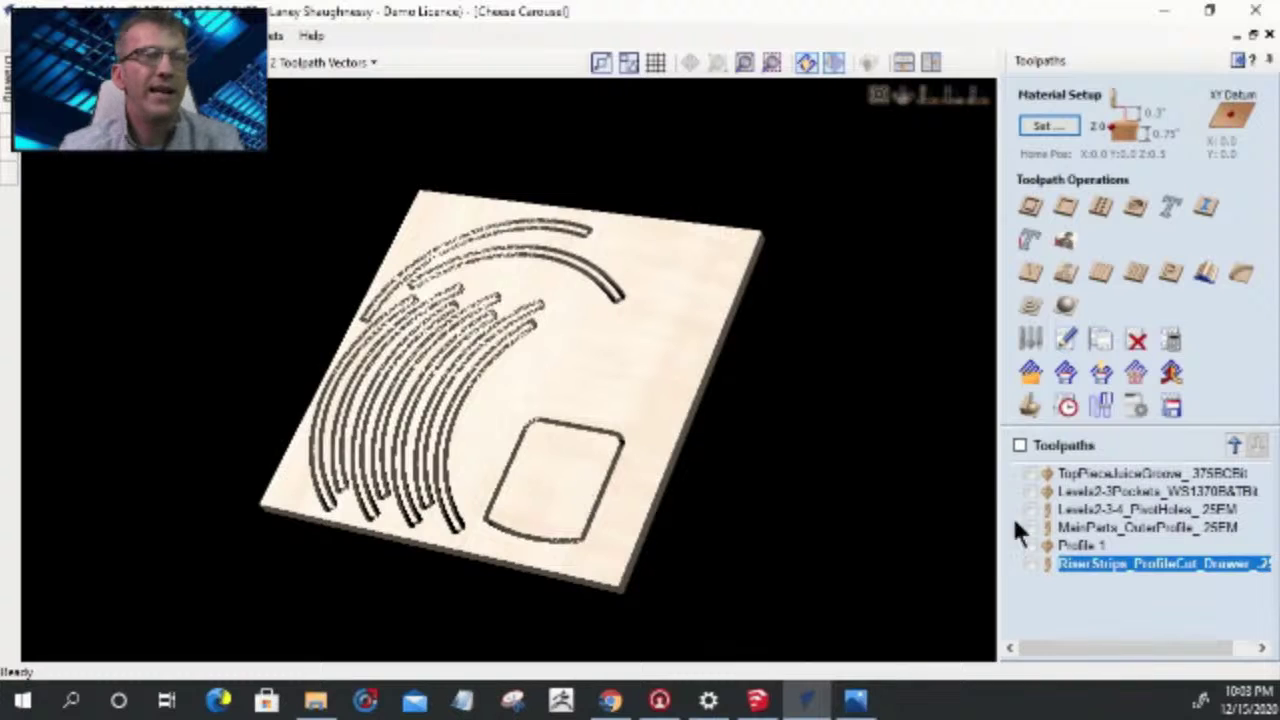
- Start a pocket toolpath with the 0.25 inch end mill and select the three upper blade outlines inside the drawer
click(1065, 206)
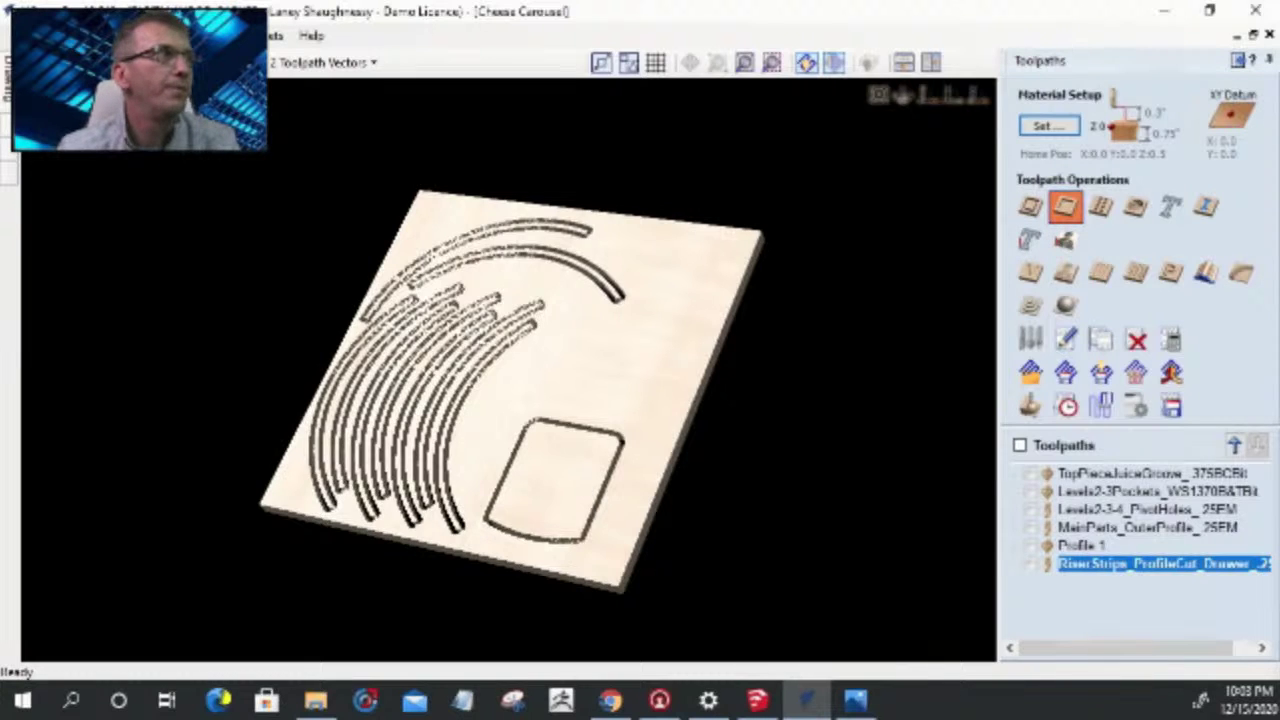
scroll(505, 466, up, 3)
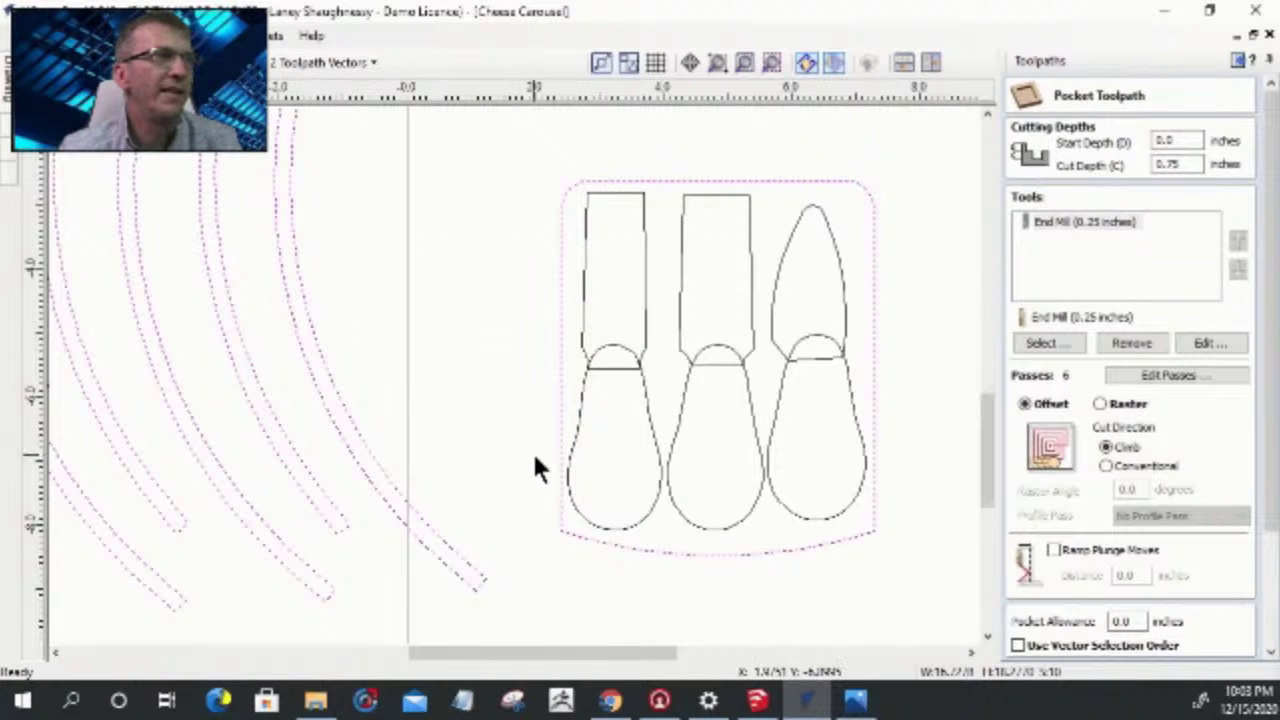
click(582, 326)
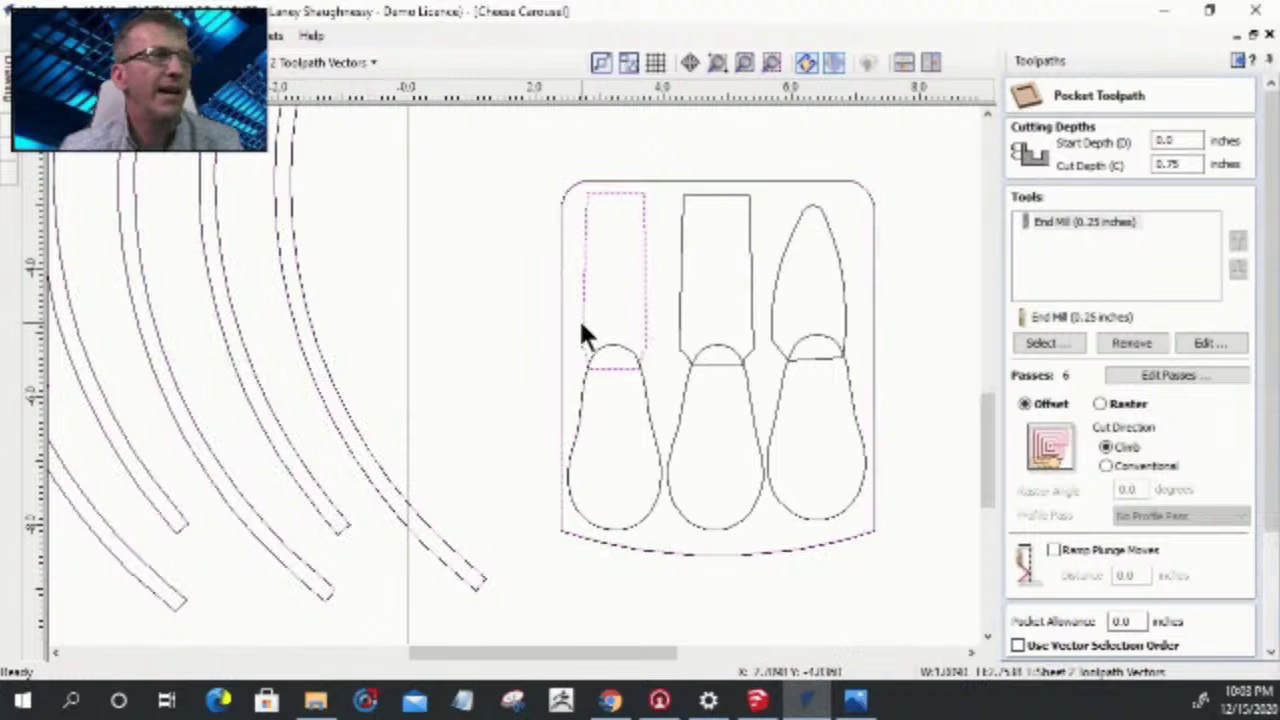
shift+click(680, 313)
shift+click(750, 304)
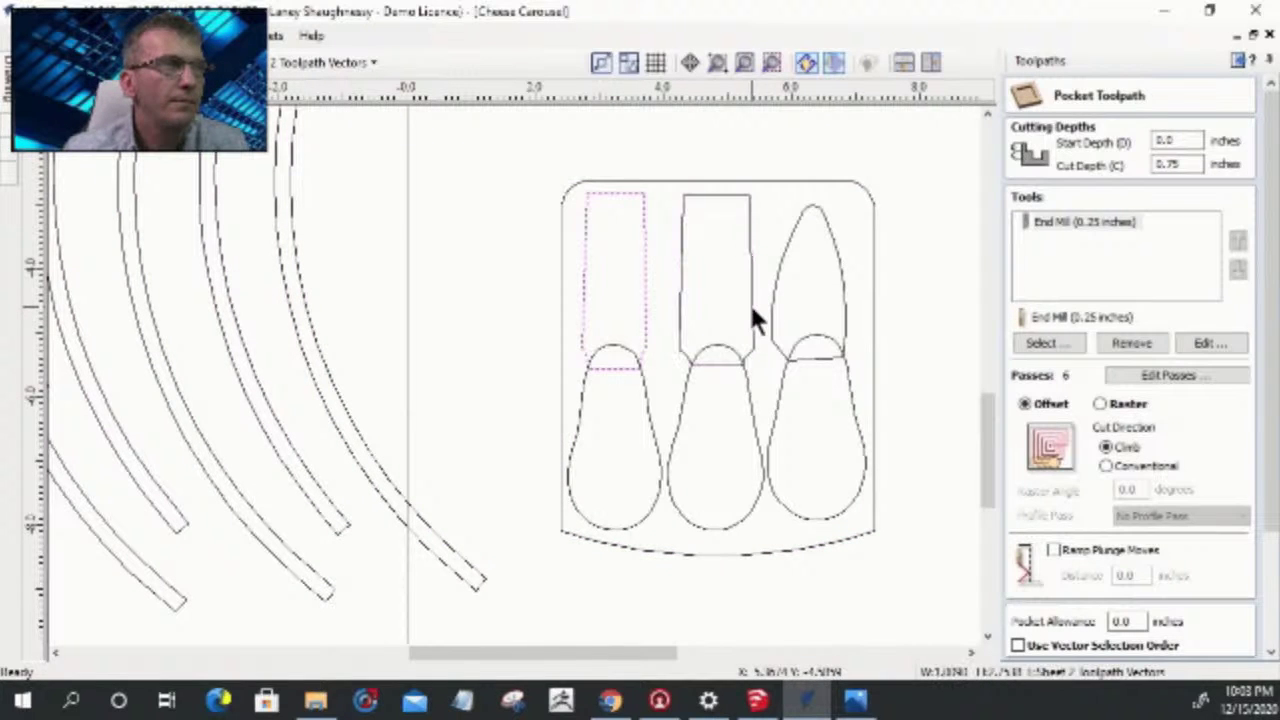
shift+click(758, 306)
shift+click(840, 304)
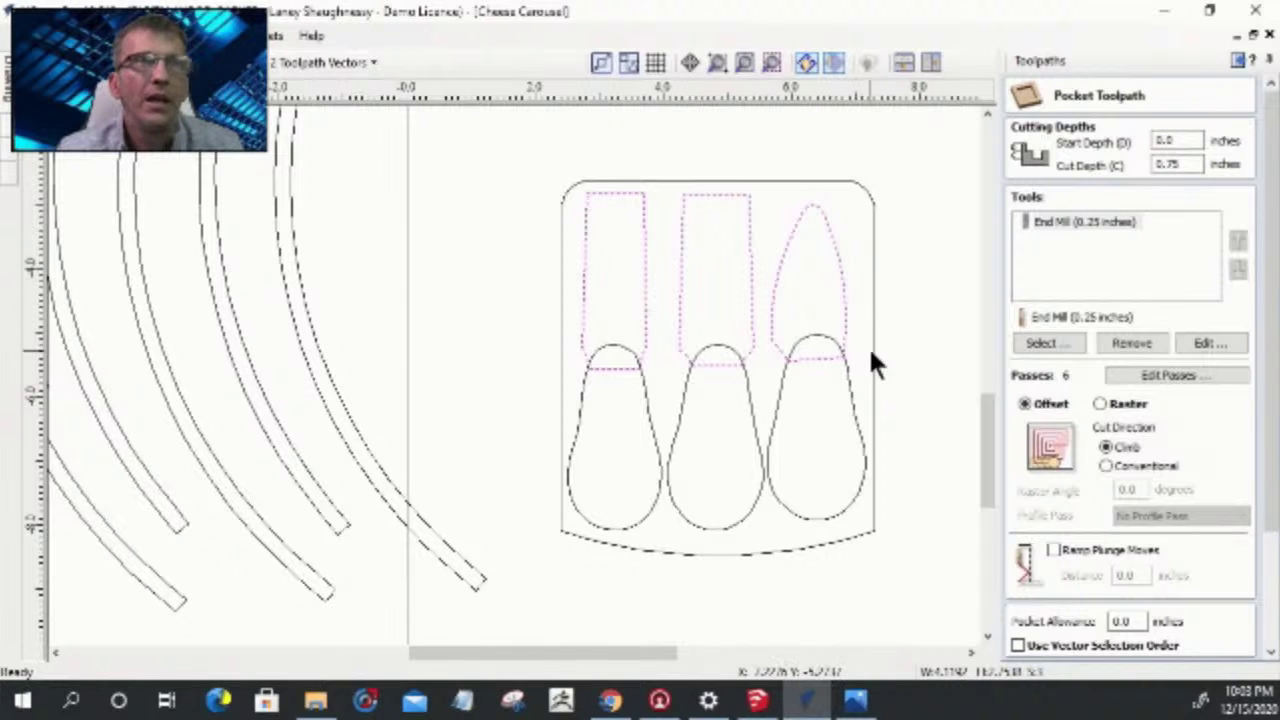
drag(1200, 165, 1130, 166)
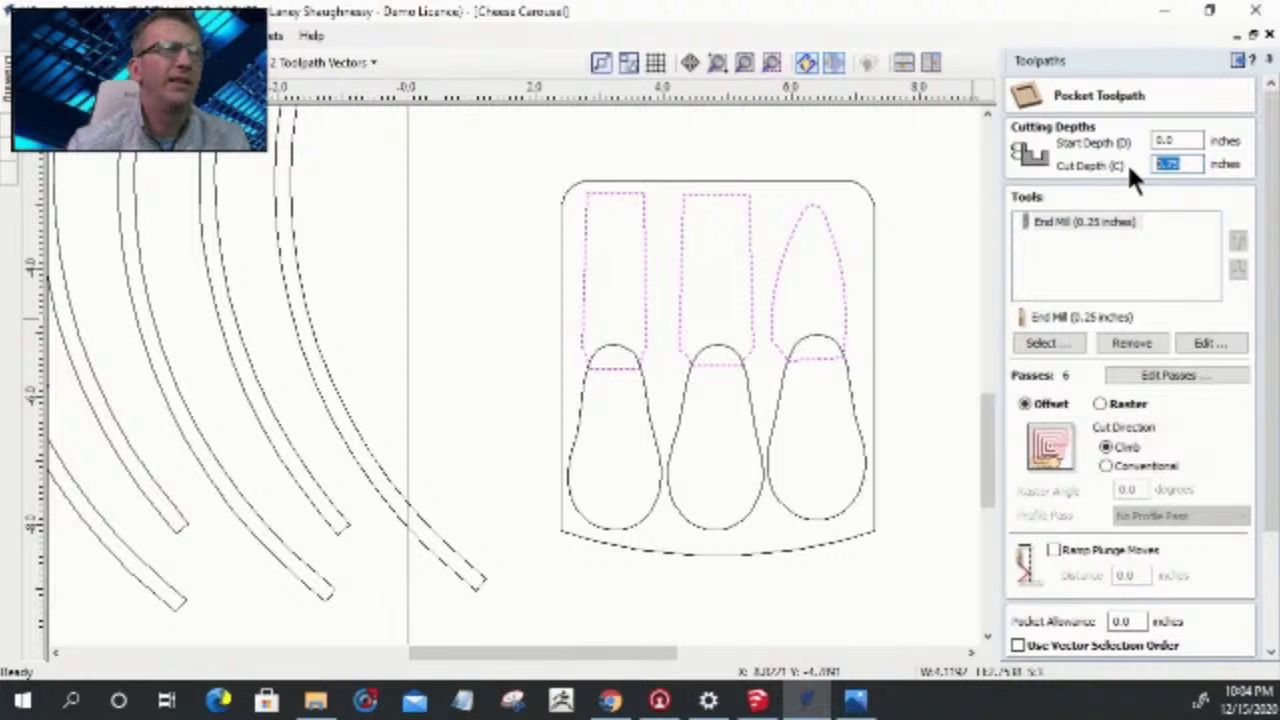
- Select the three rounded handle outlines instead and set the pocket's cut depth to .5625 inches
click(606, 443)
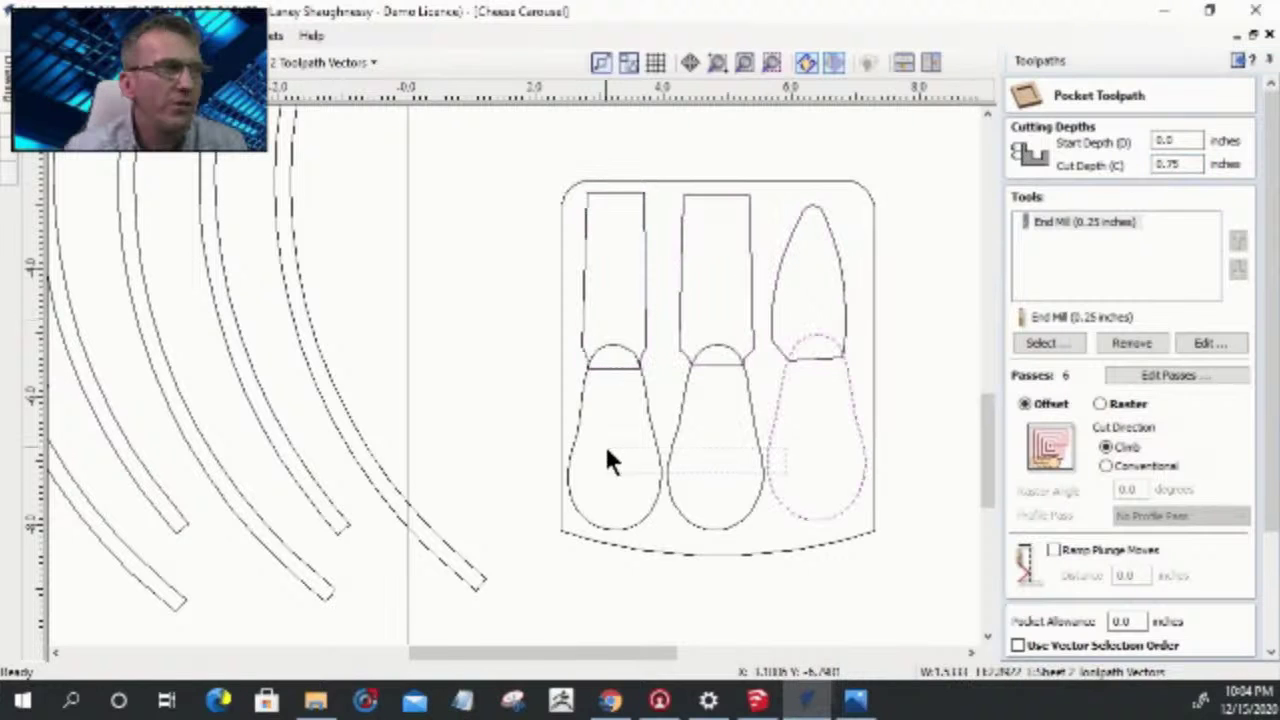
double_click(1153, 166)
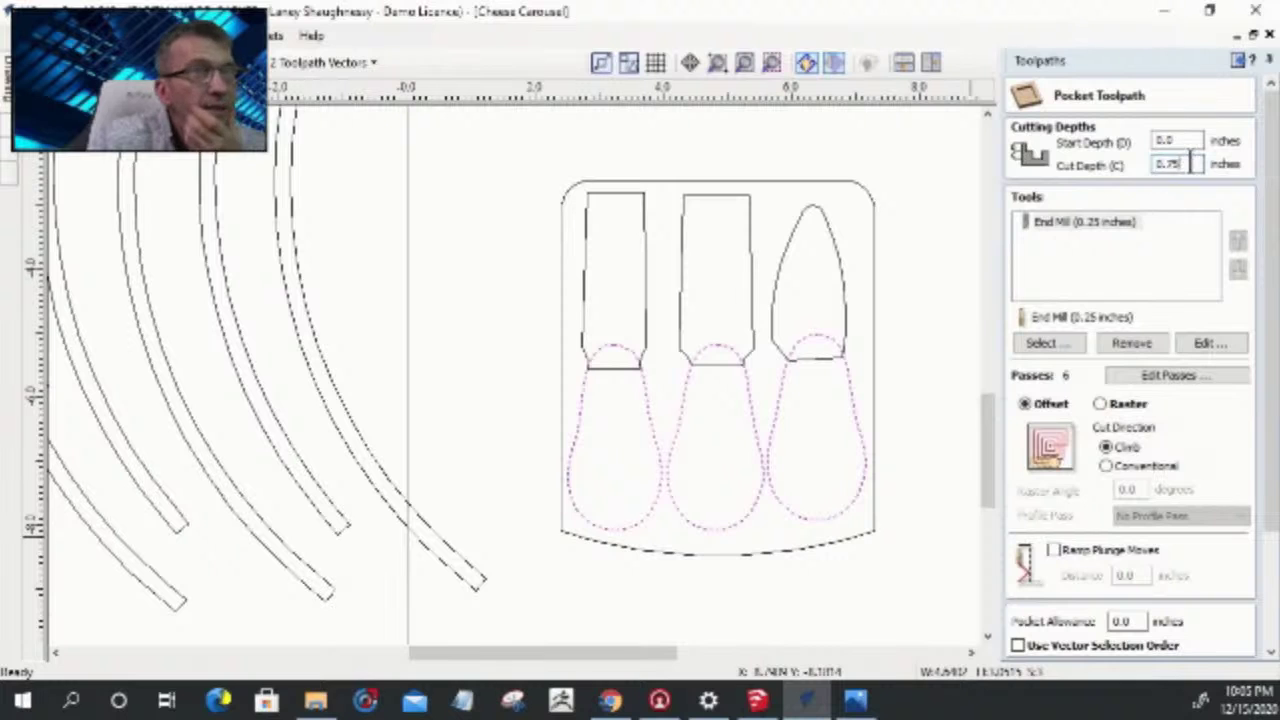
text(562)
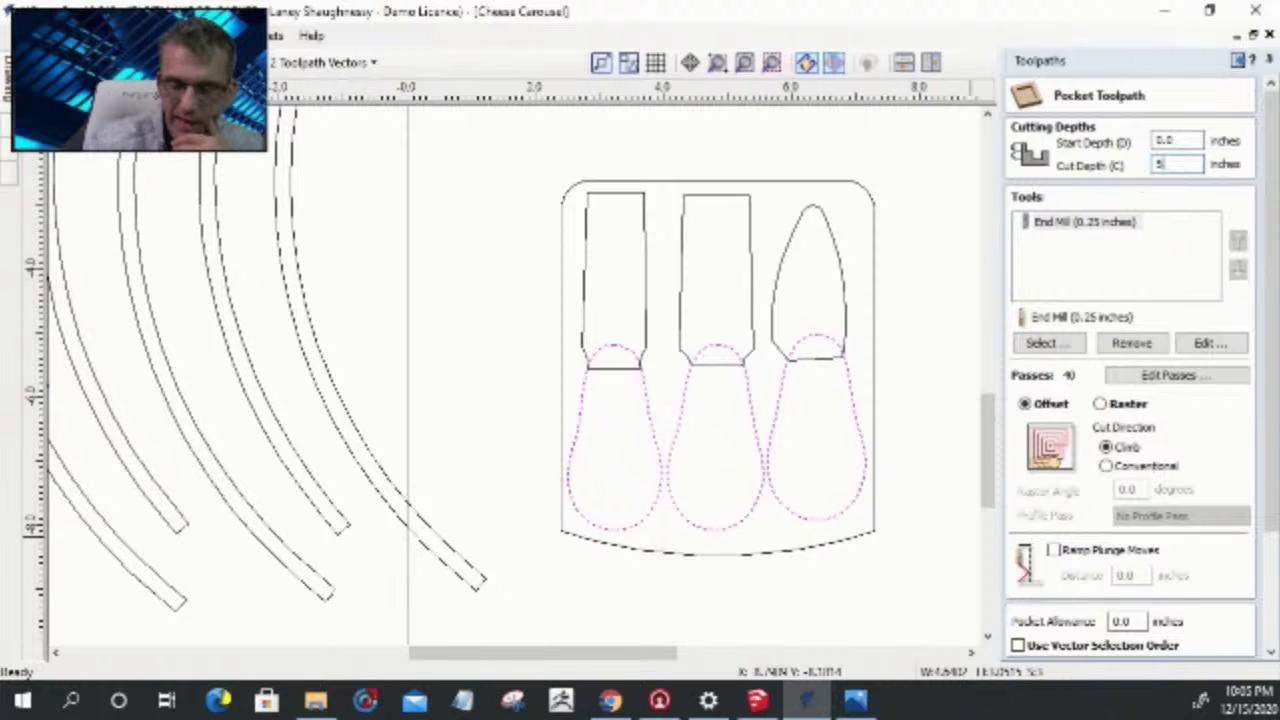
text(5)
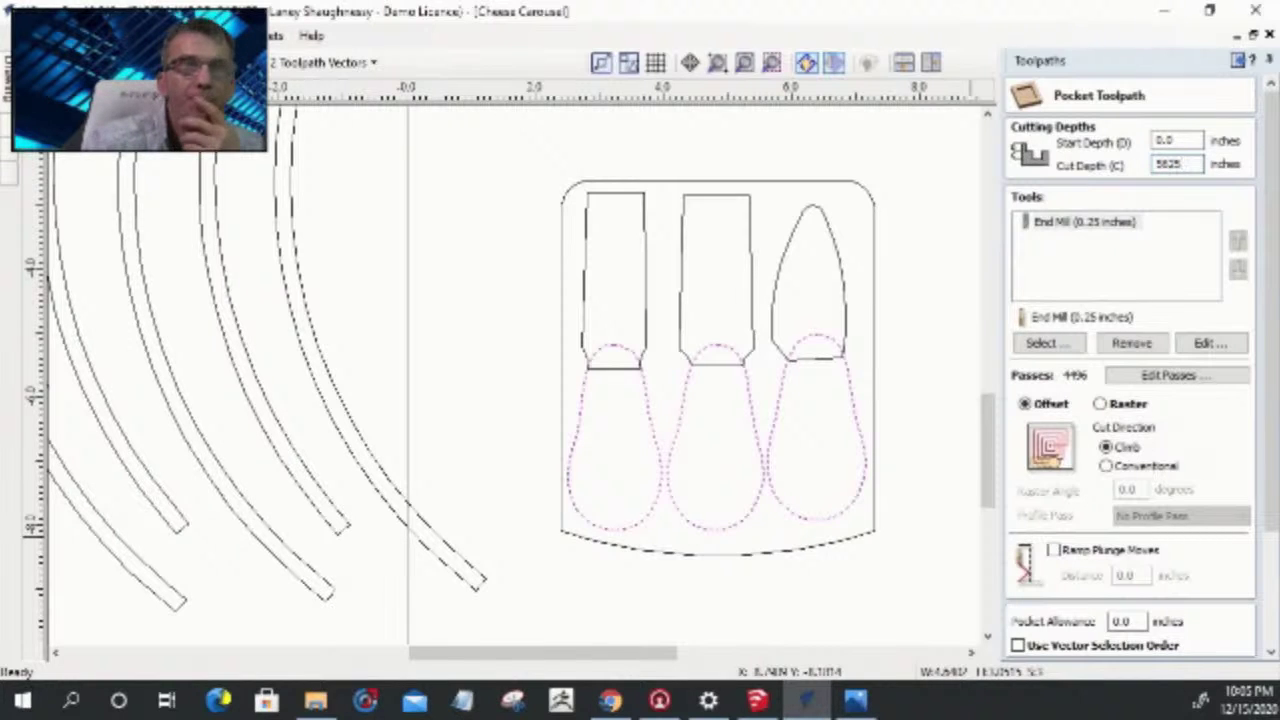
key(Home)
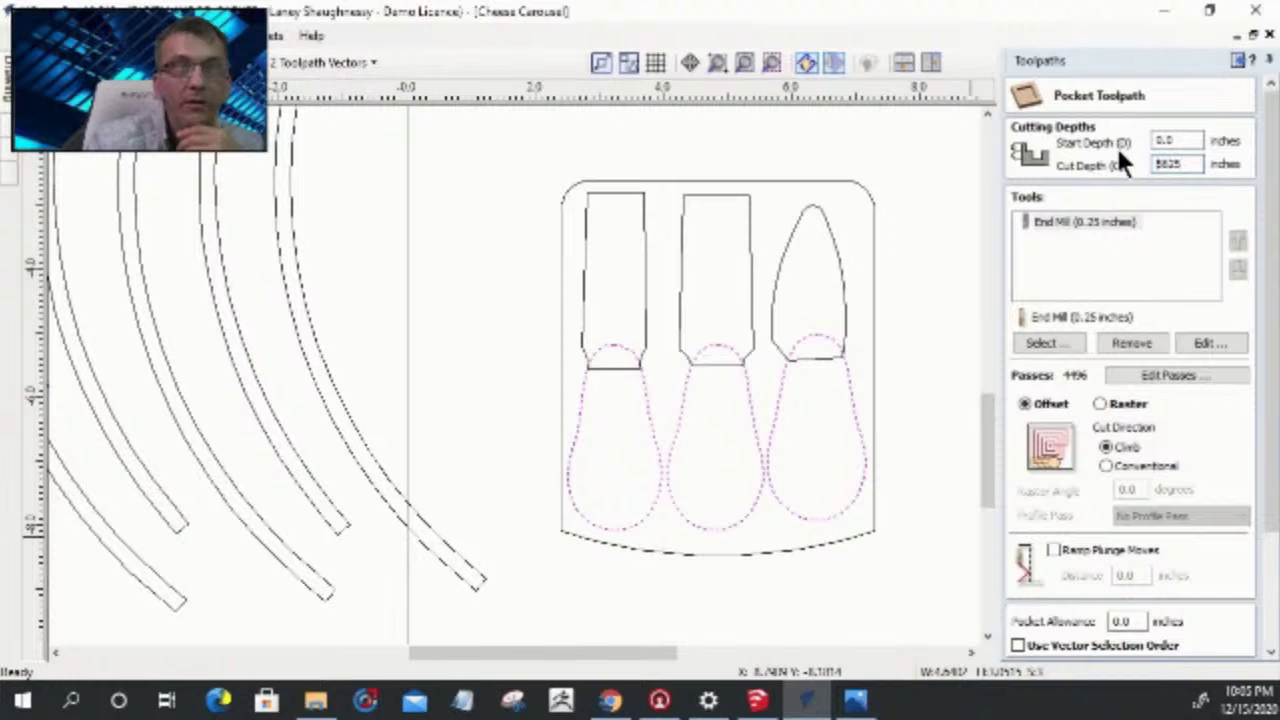
text(.)
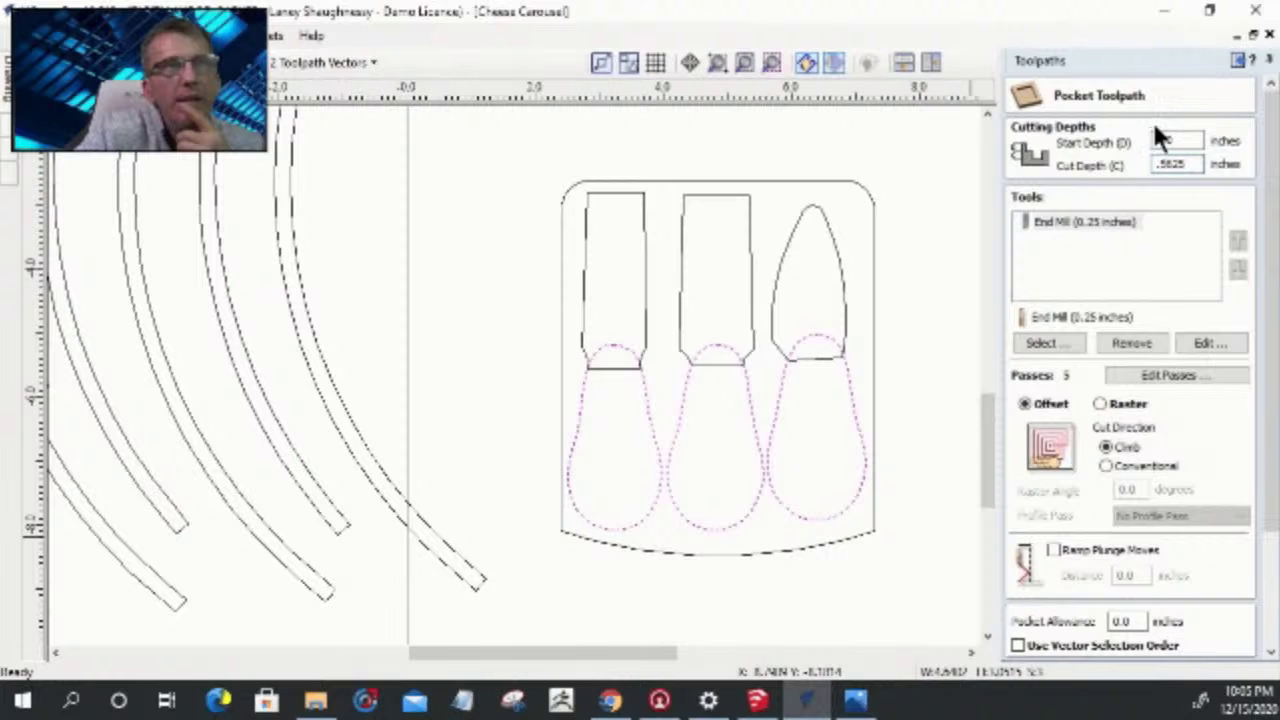
- Name the handle pocket toolpath Utinsel_Pocket_.25EM and calculate it
drag(1266, 429, 1275, 470)
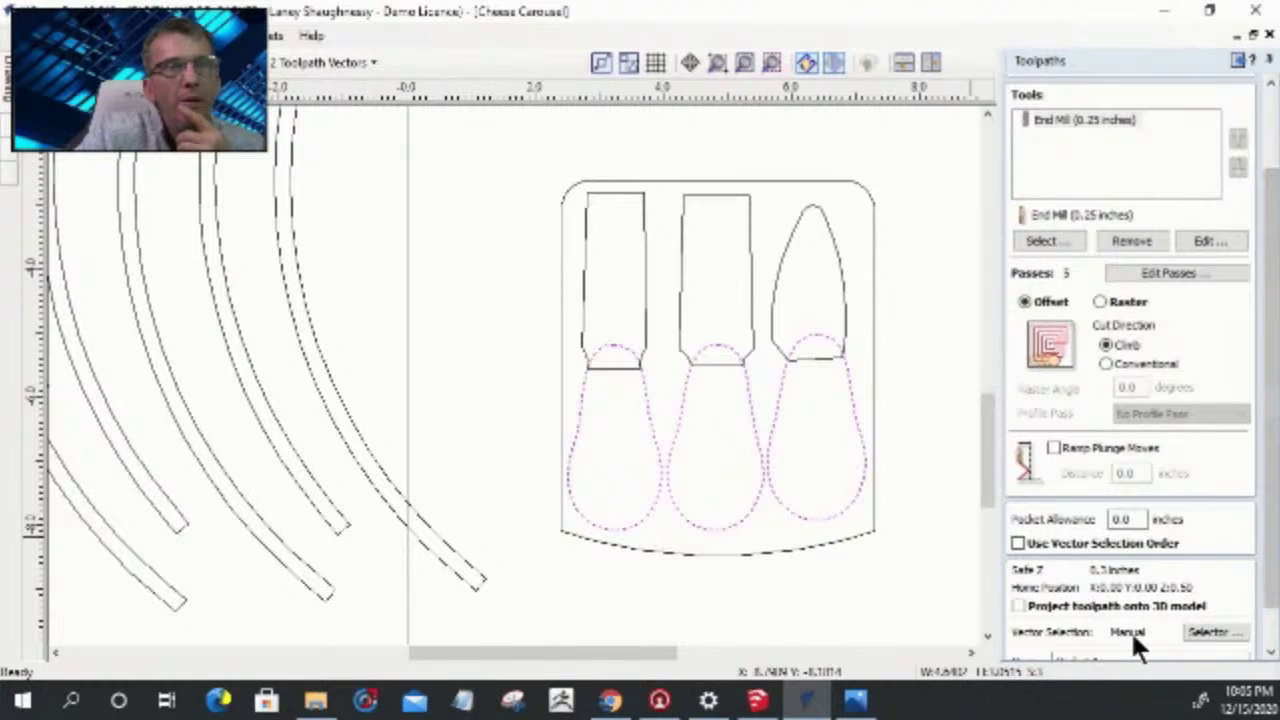
scroll(1131, 630, down, 1)
key(Tab)
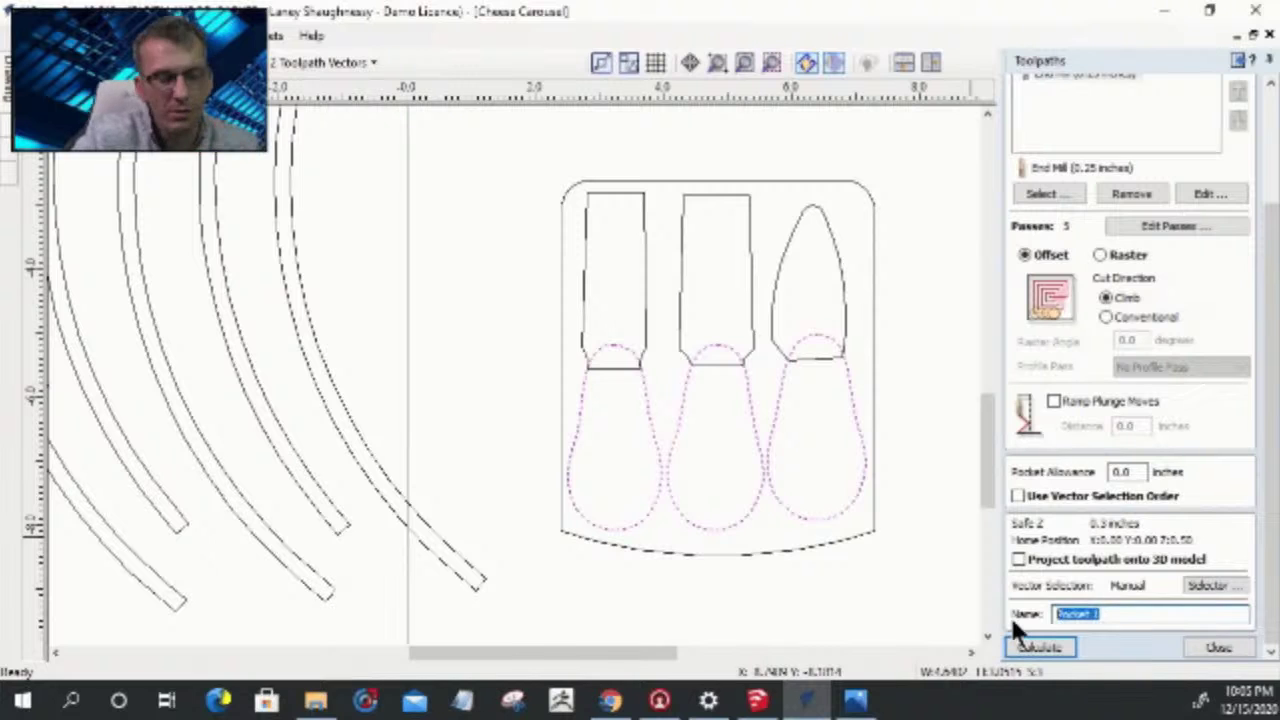
text(1Wheel)
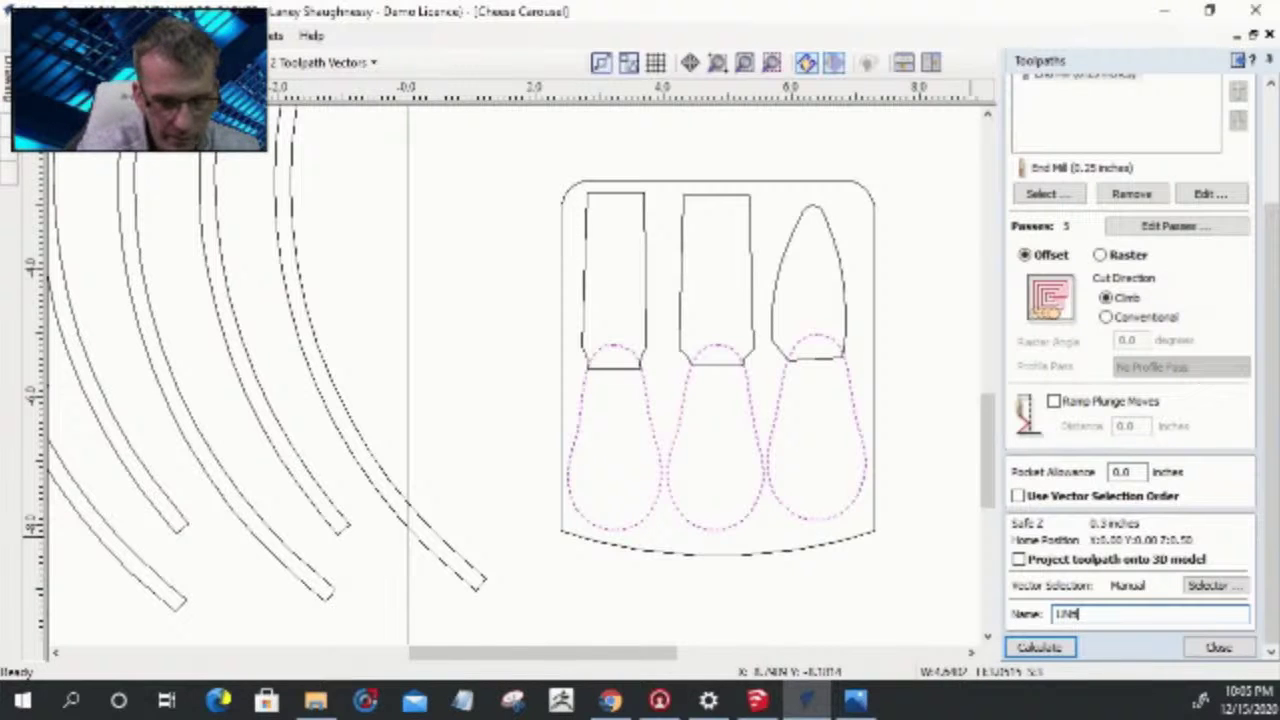
key(BackSpace)
key(BackSpace)
key(BackSpace)
key(BackSpace)
key(BackSpace)
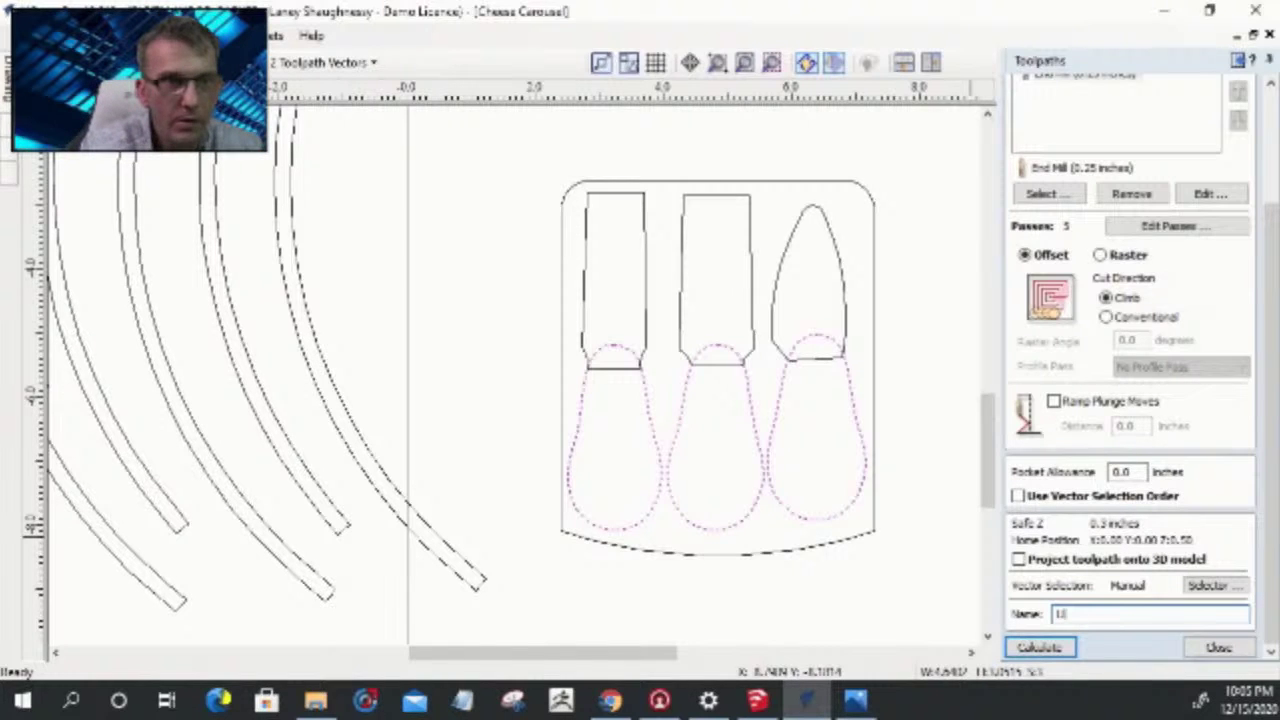
text(Utensil)
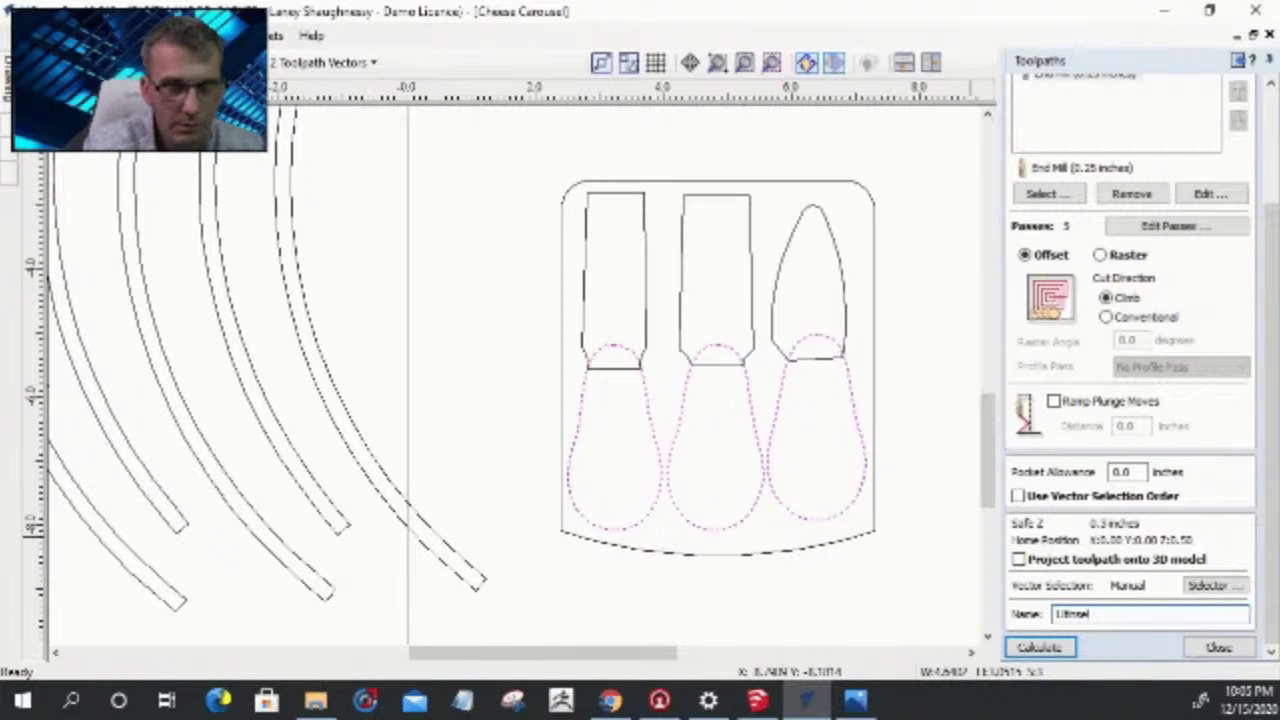
text( Pocket)
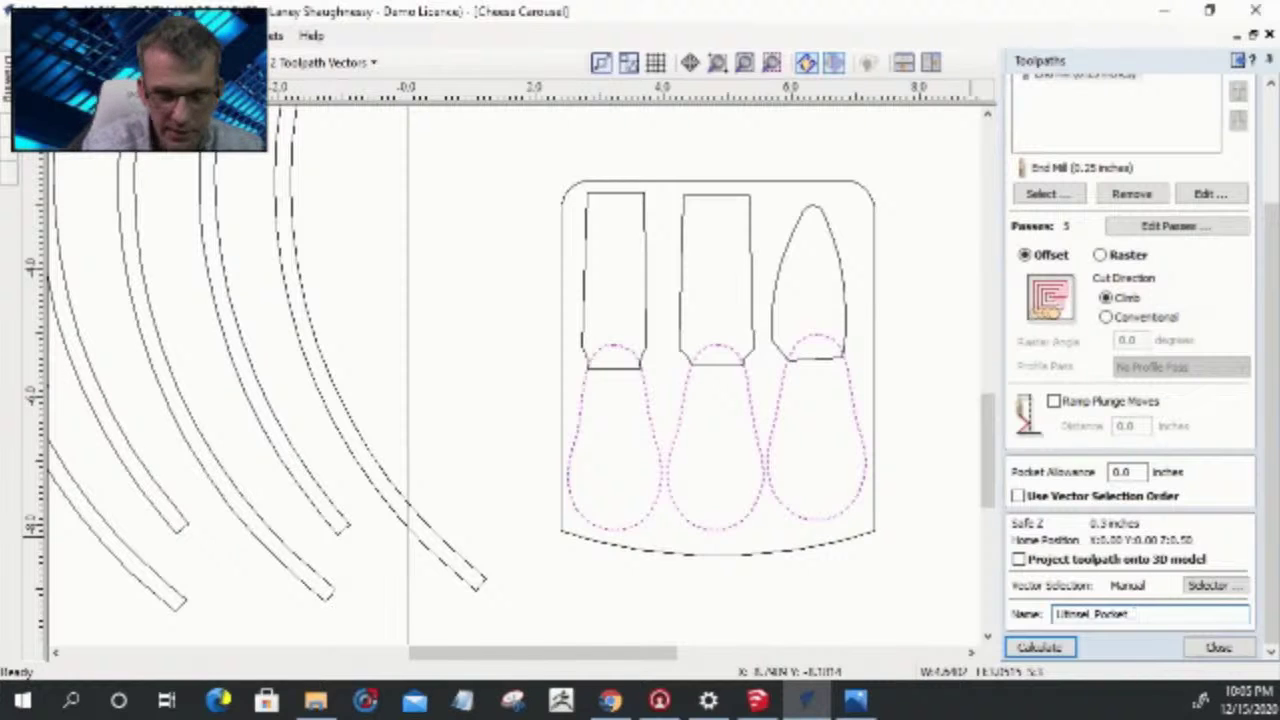
text( .25EM)
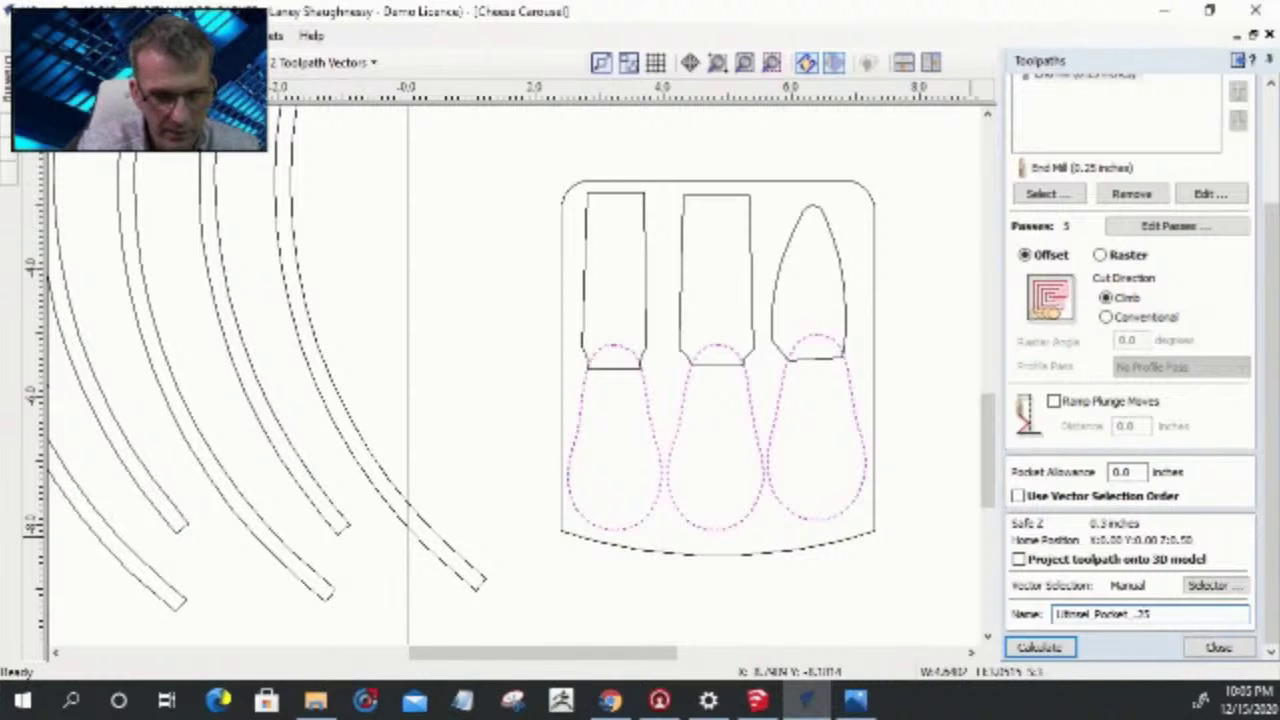
click(1030, 645)
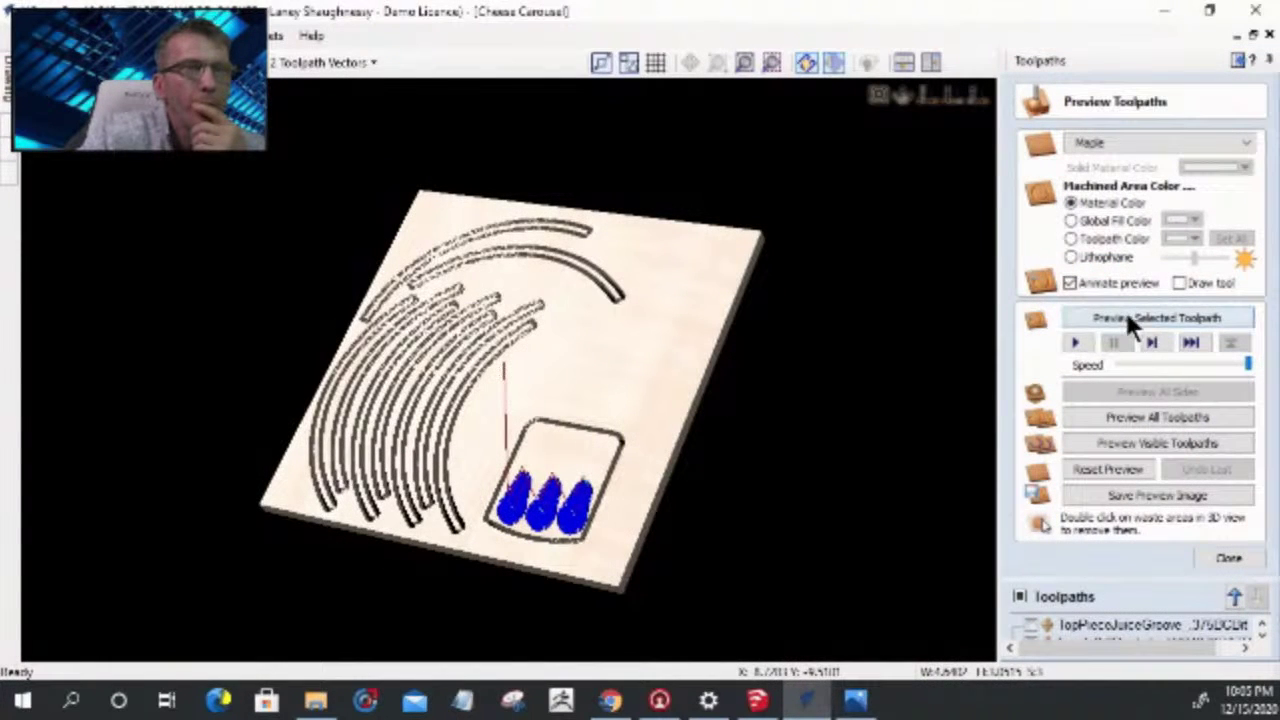
- Simulate the handle pocket toolpath, inspect the three pockets in the drawer up close, and close the preview
click(1128, 318)
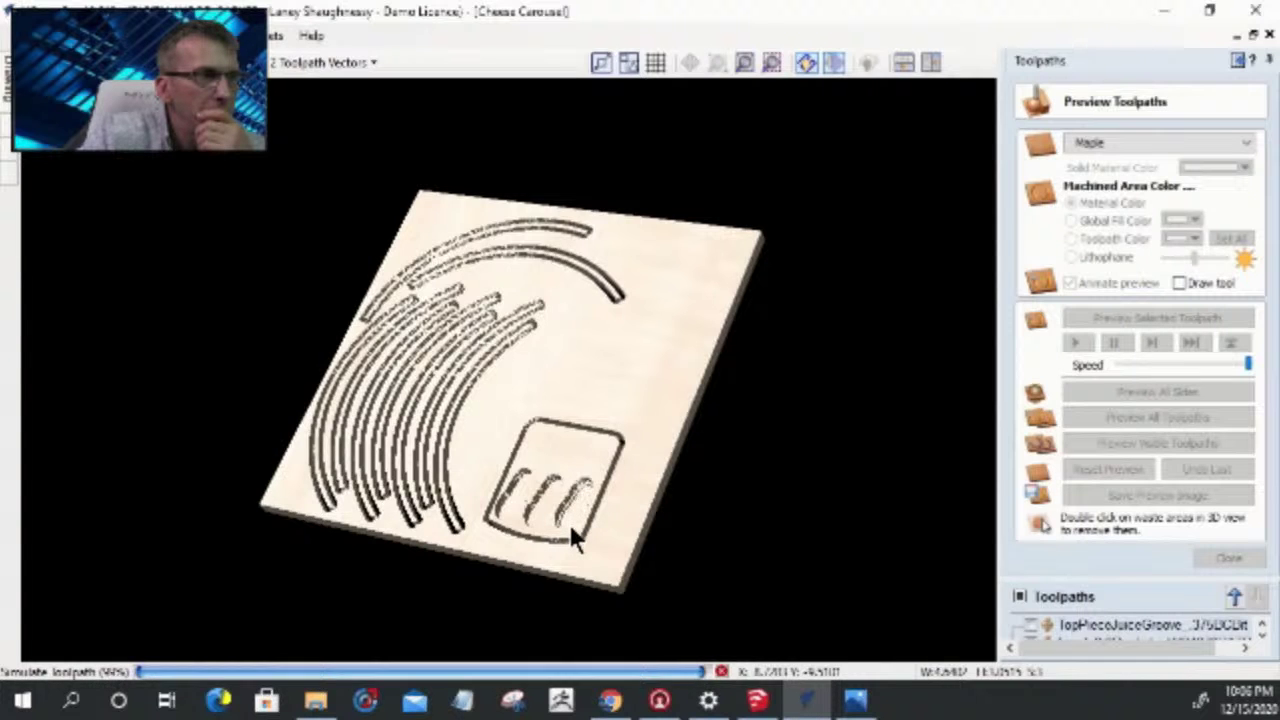
middle_drag(572, 523, 678, 500)
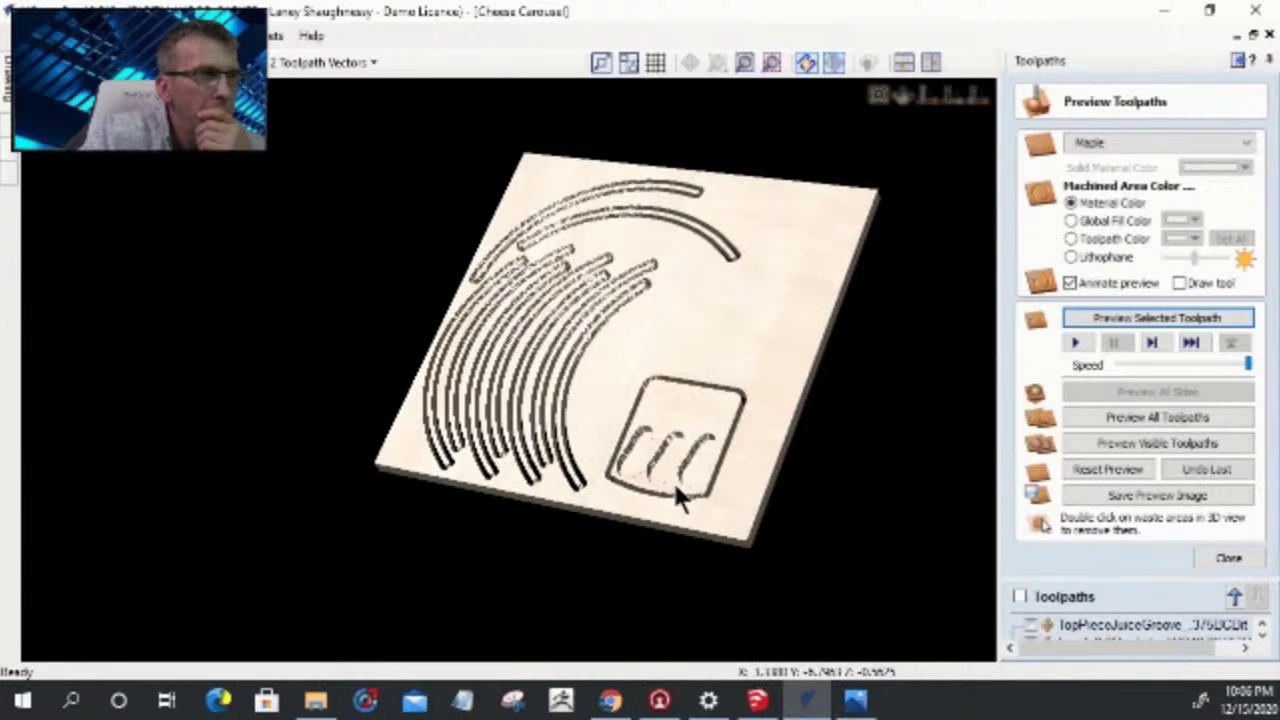
scroll(677, 495, up, 5)
middle_drag(525, 430, 521, 413)
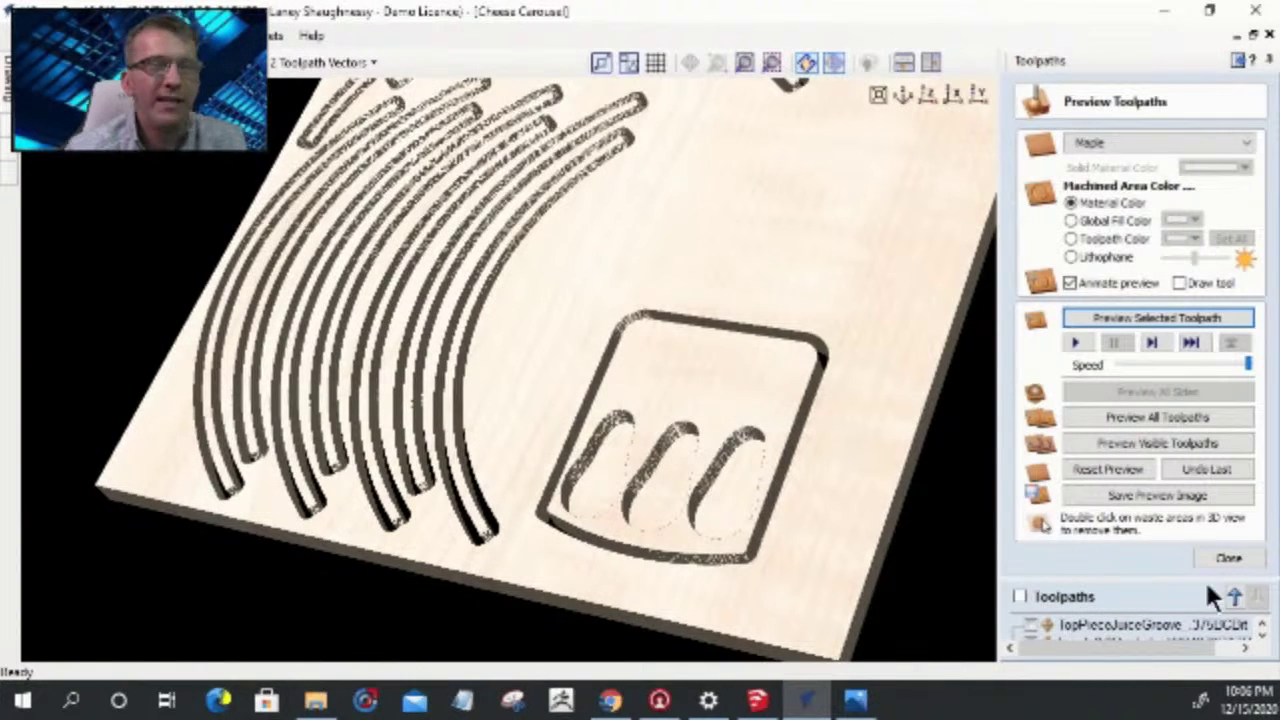
click(1224, 557)
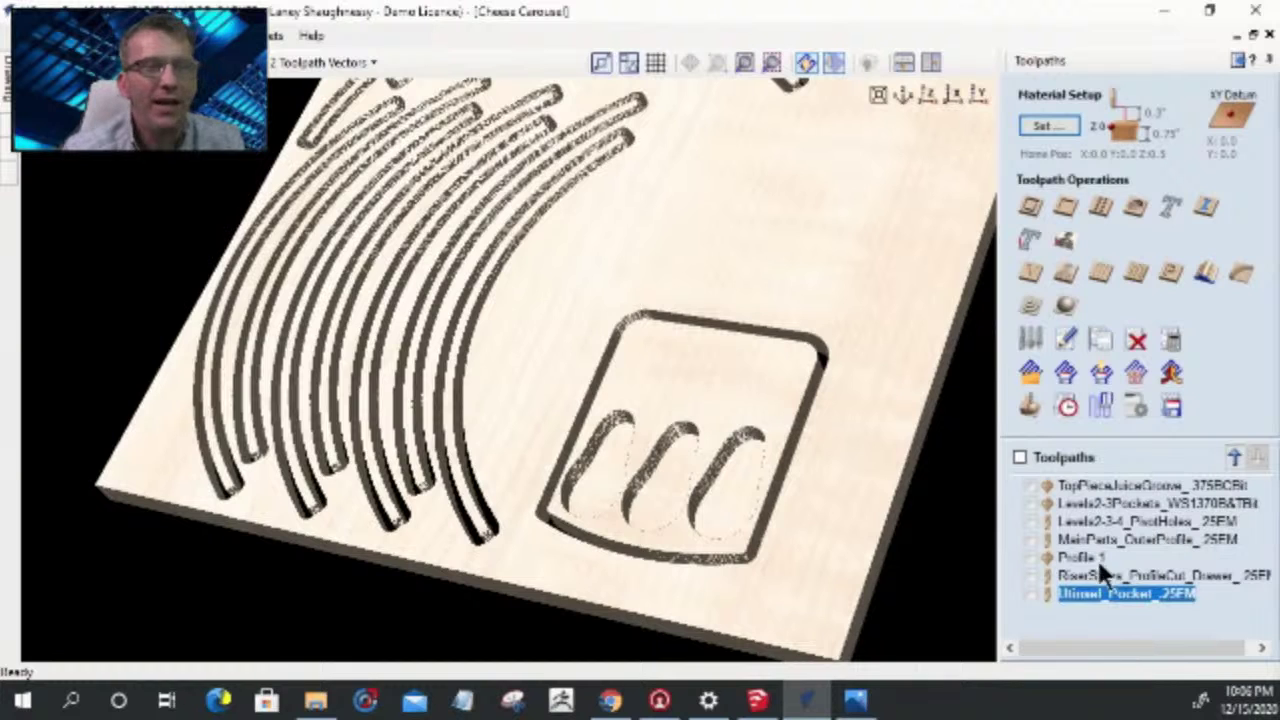
- Start a pocket toolpath on the three upper blade outlines in the drawer with a cut depth of 0.5625/2 inches
mouse_move(1090, 592)
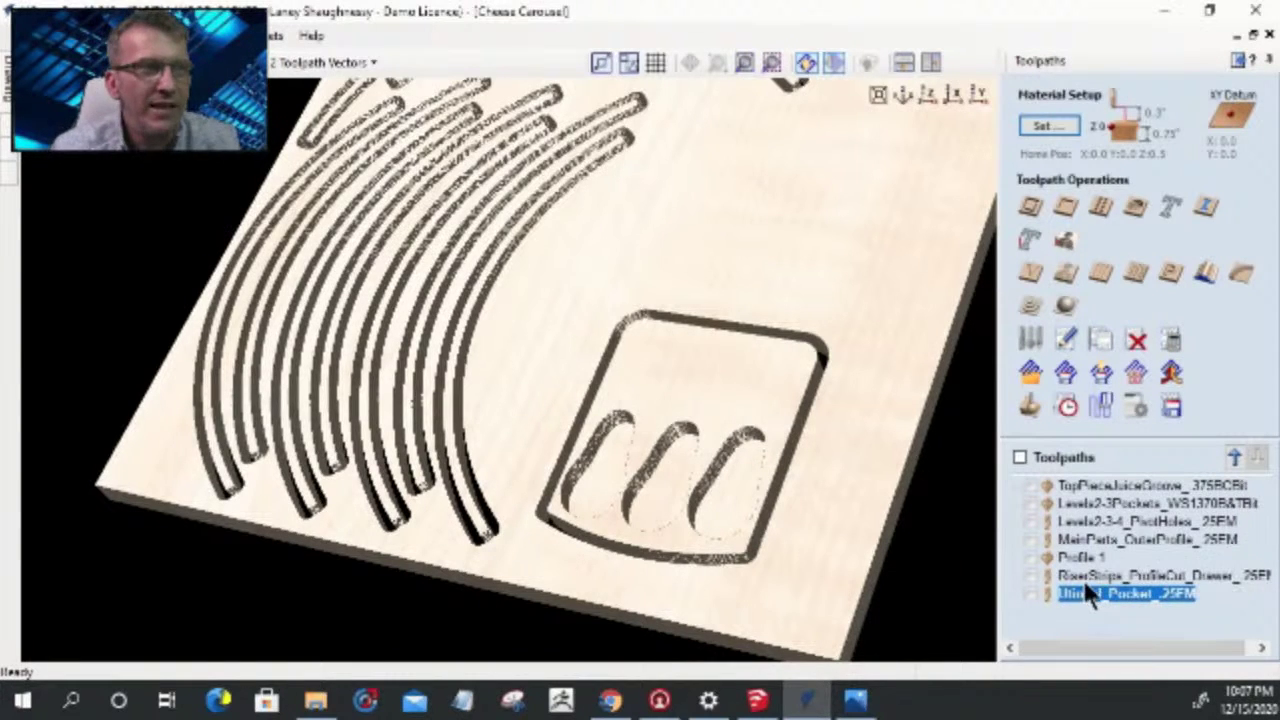
key(F2)
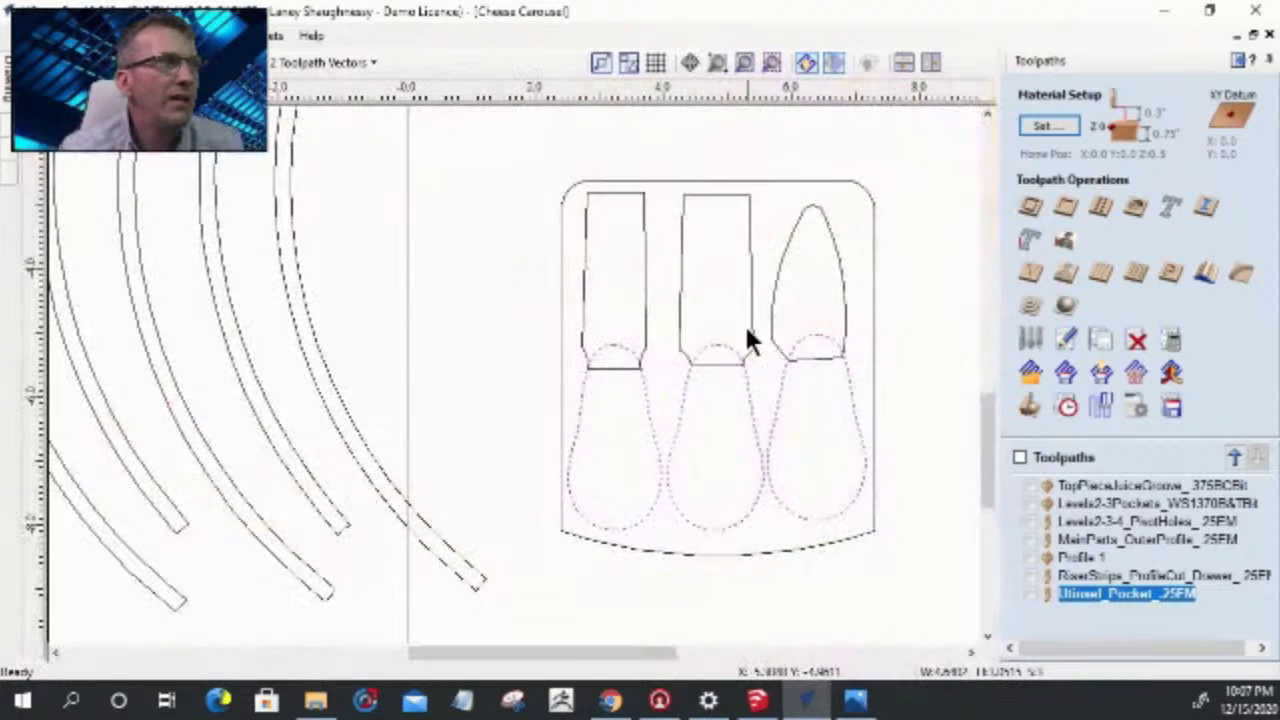
click(625, 240)
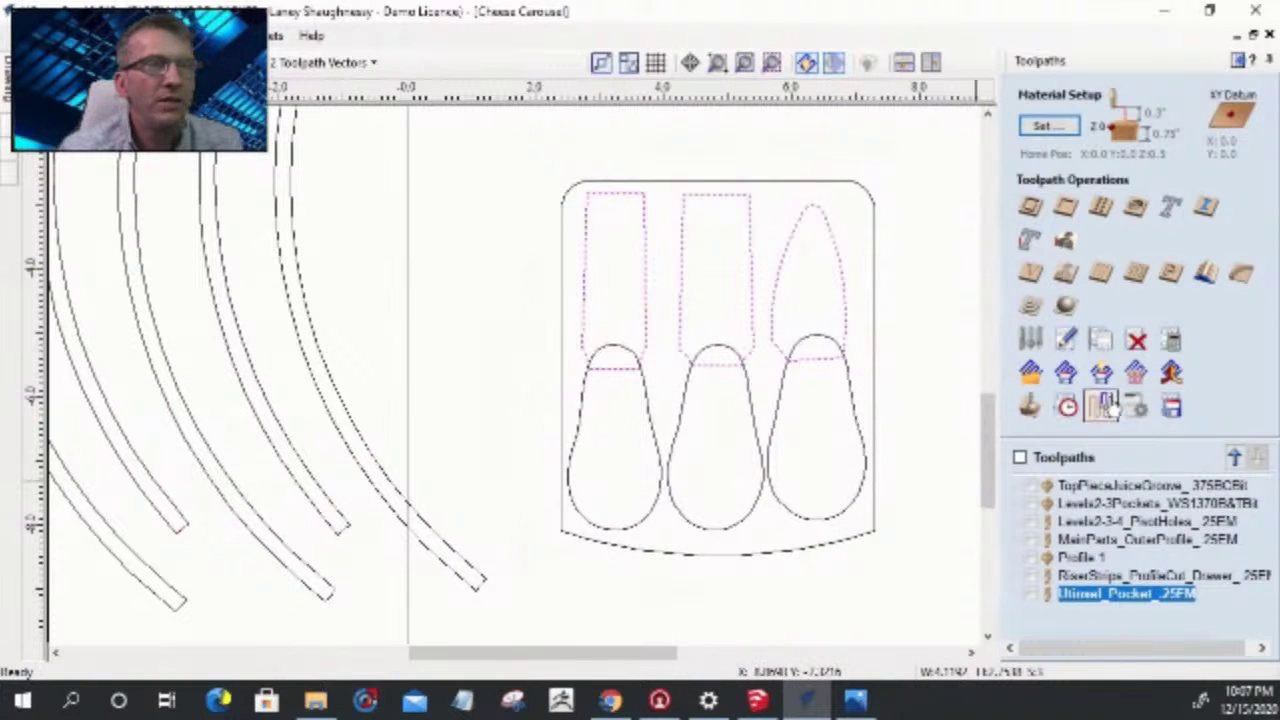
click(1068, 209)
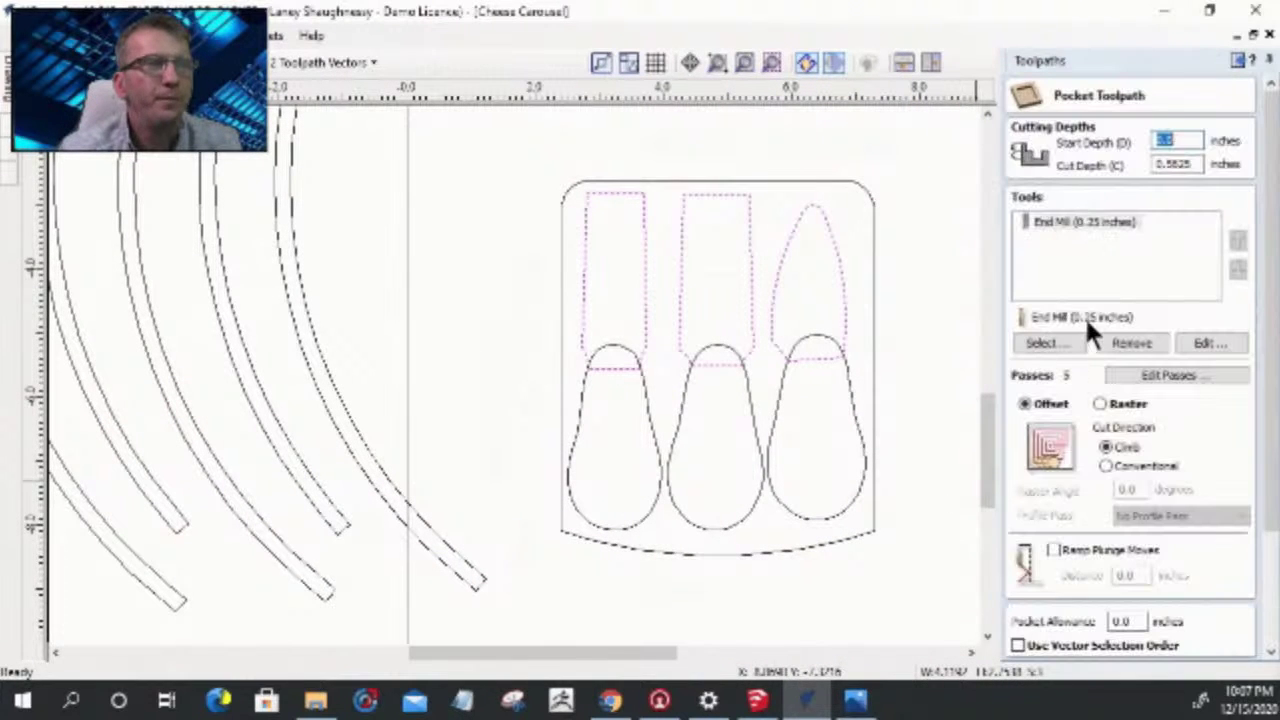
click(1194, 164)
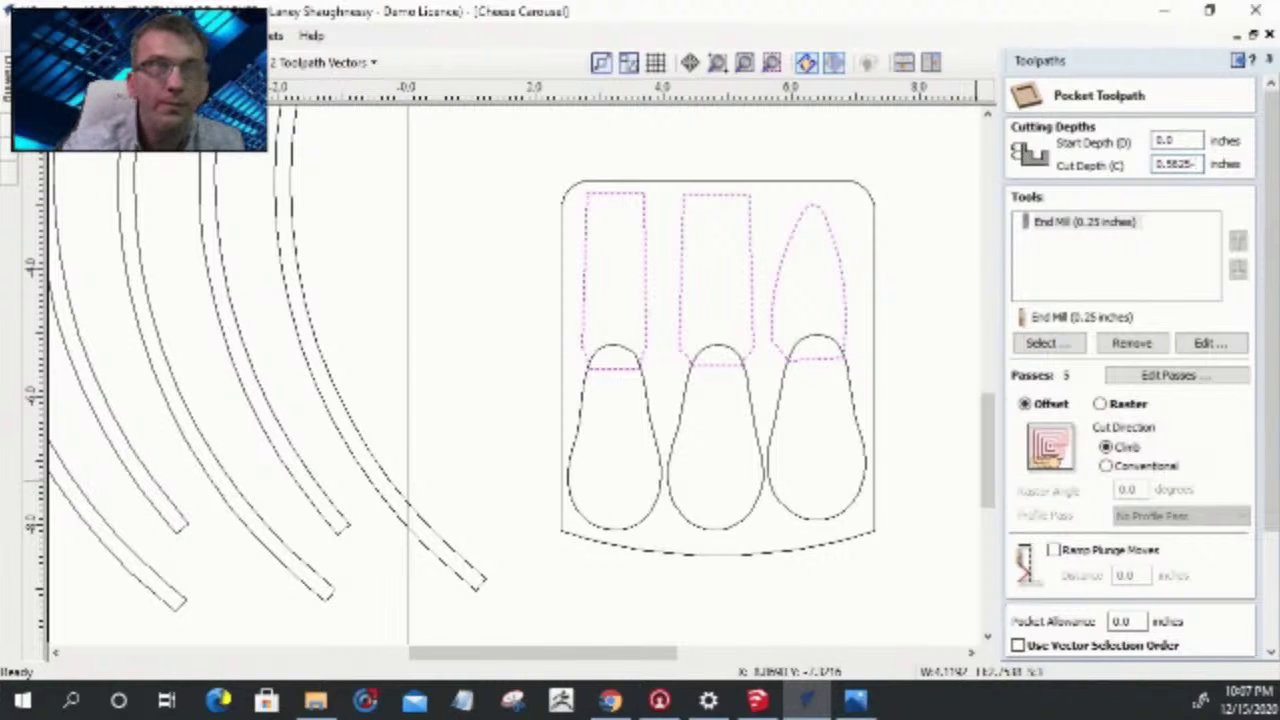
text(/2)
key(Tab)
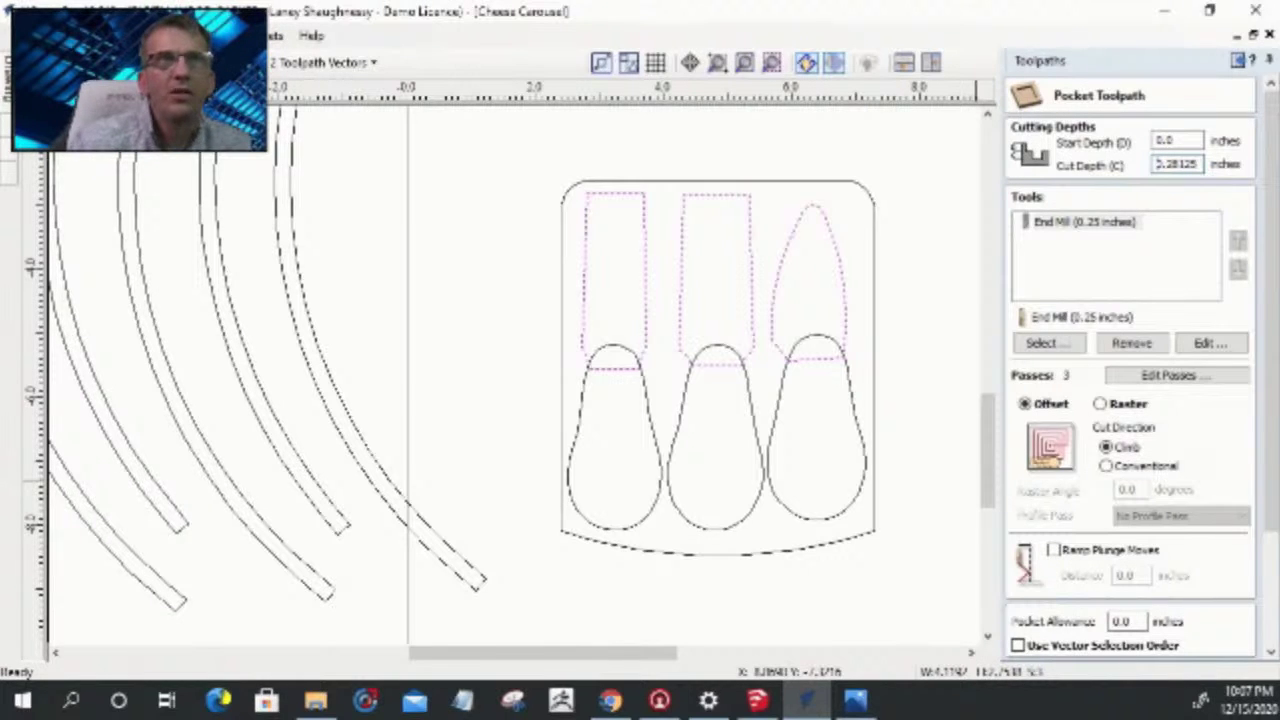
- Change the blade pocket's cut depth to 0.35 inches
drag(1172, 165, 1255, 170)
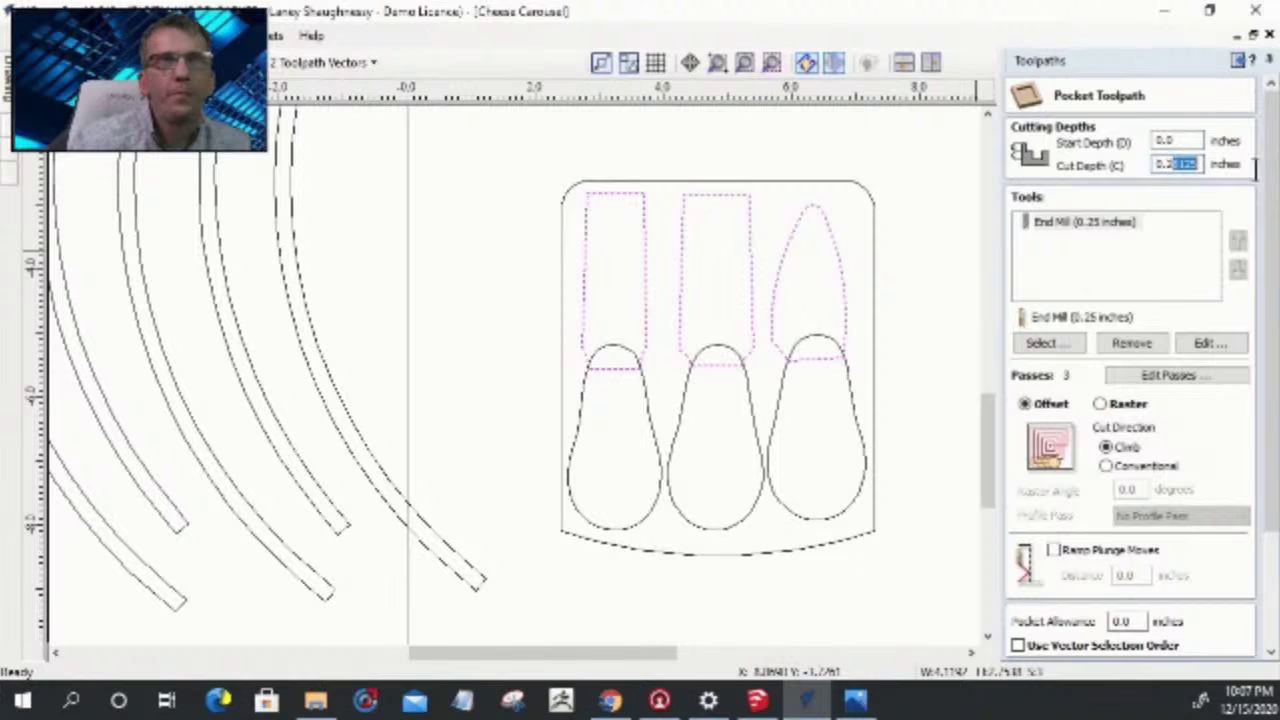
key(BackSpace)
key(BackSpace)
text(35)
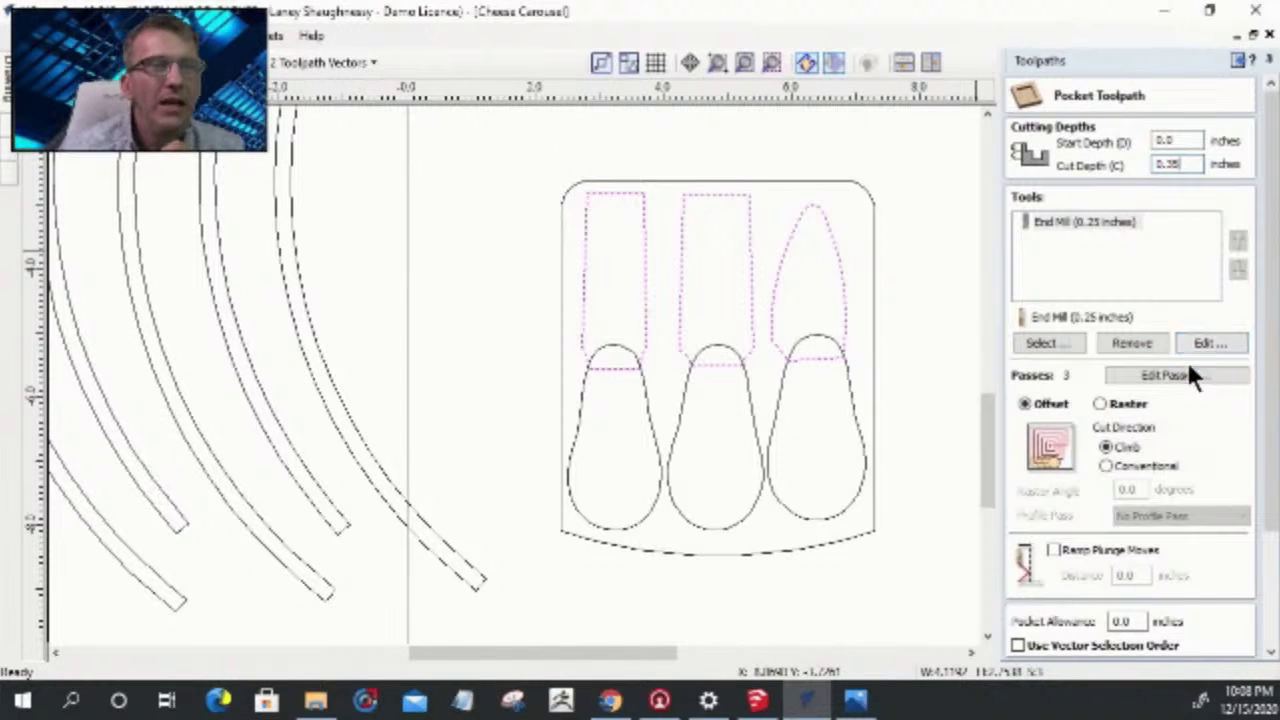
- Name the blade pocket toolpath with the prefix Utensil_Pocket2_ and calculate it
scroll(1246, 490, down, 3)
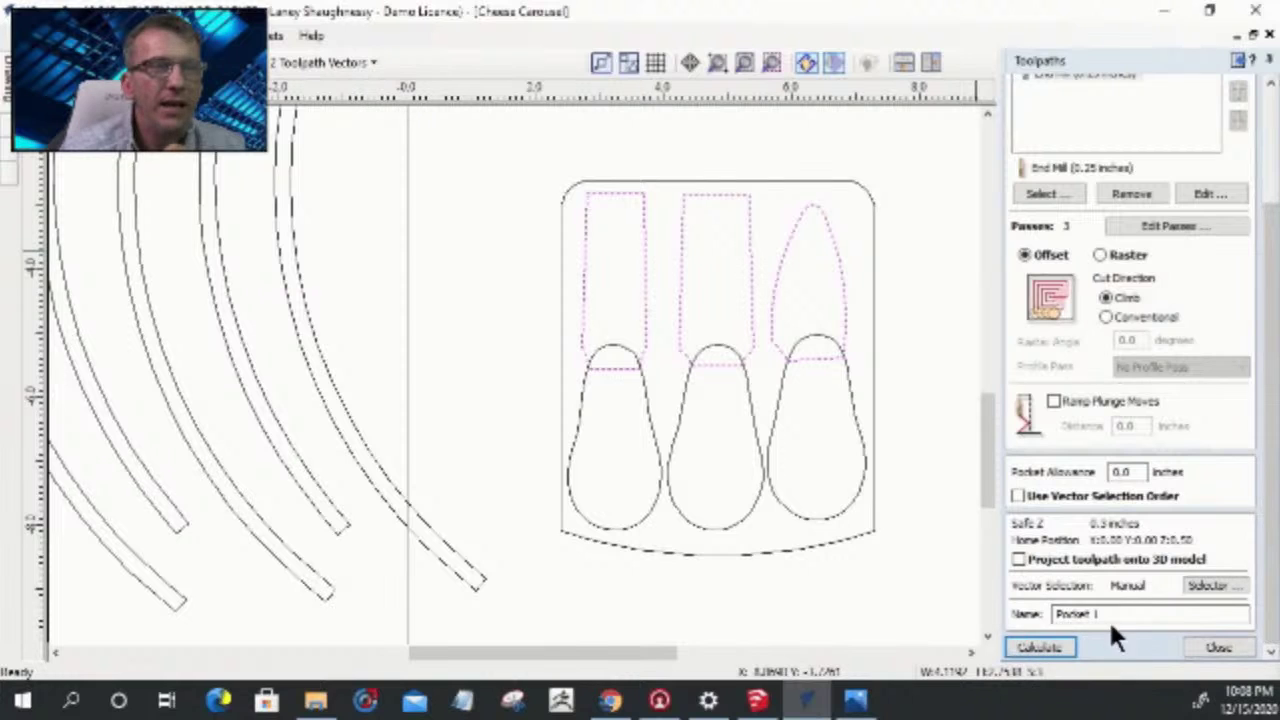
click(1113, 615)
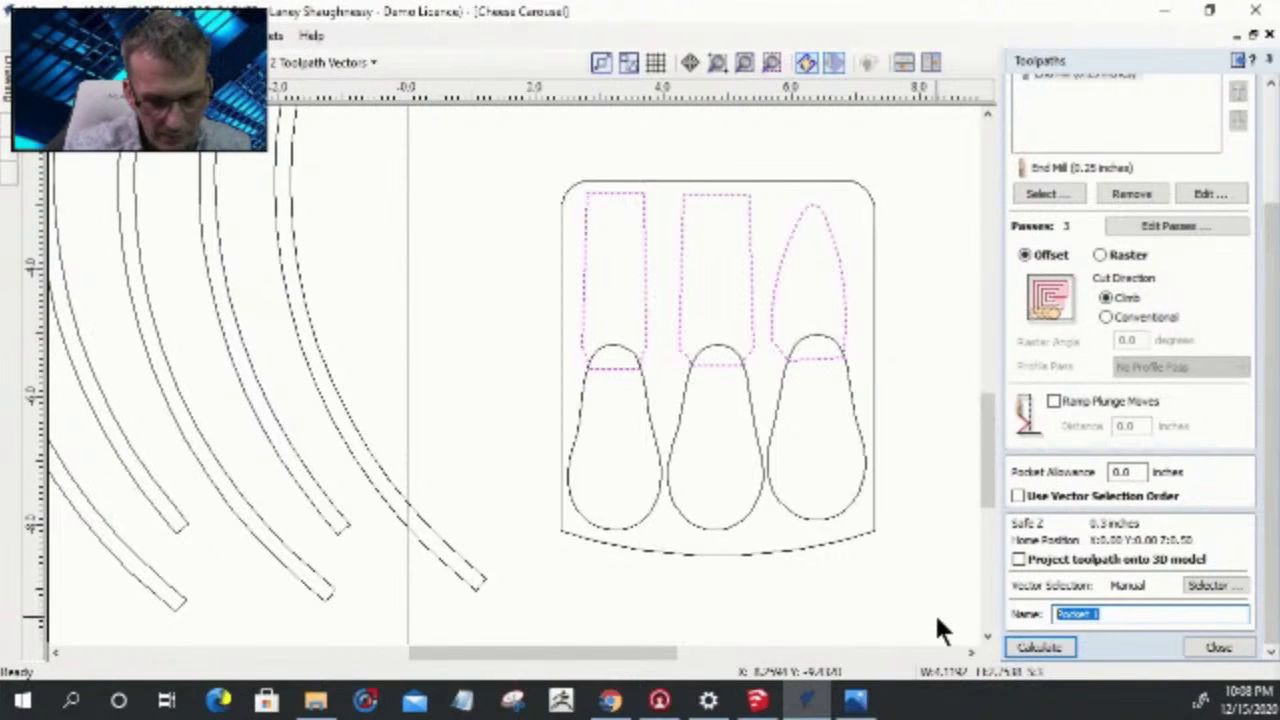
text(Liftnsil)
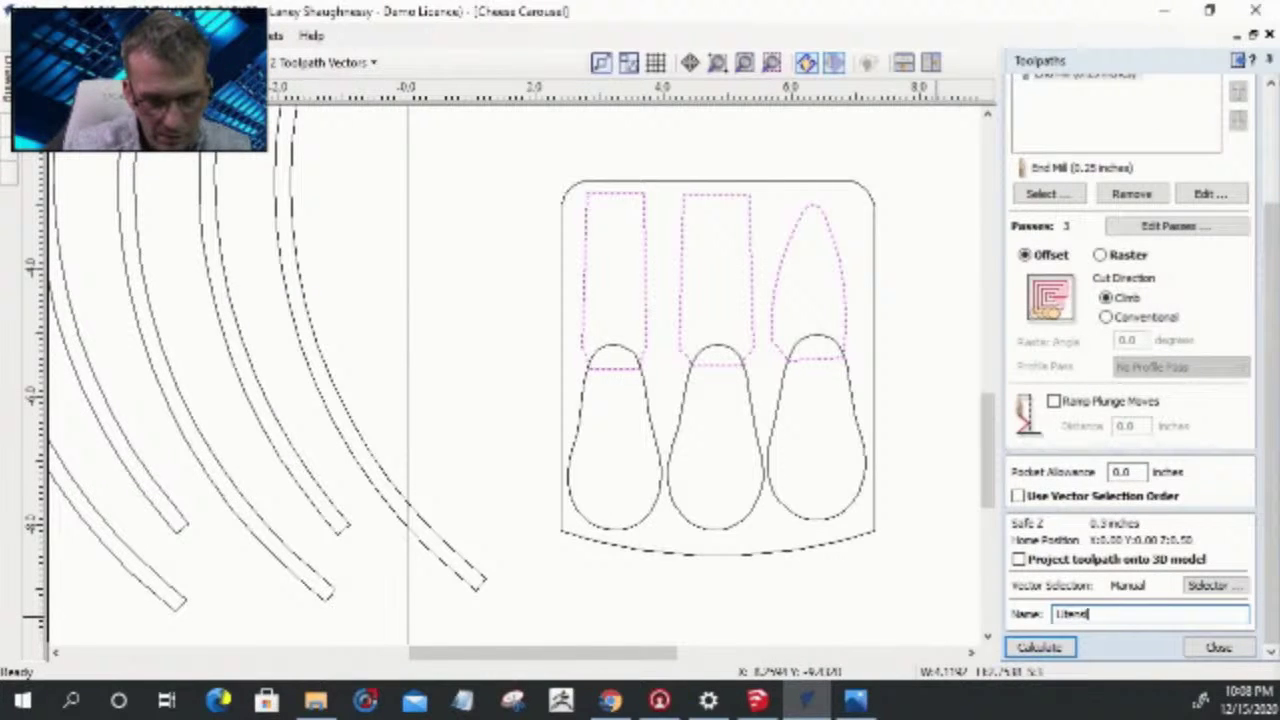
text( Poc)
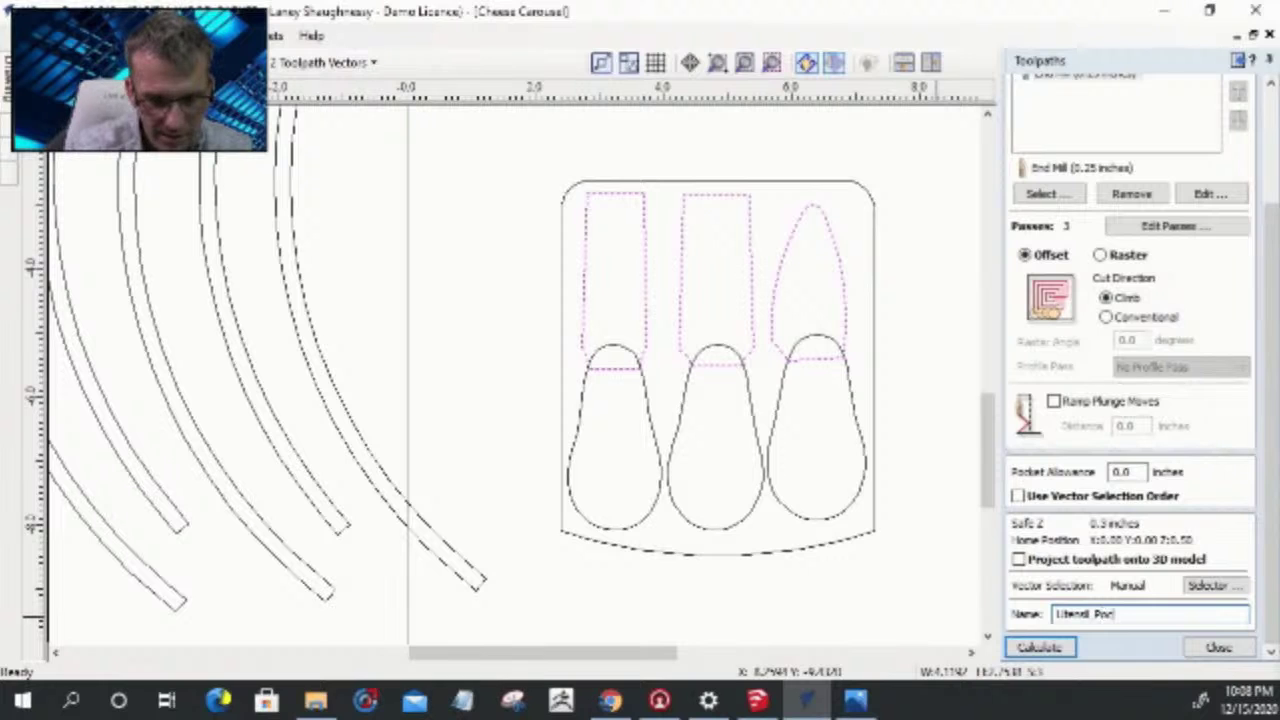
text(ket2 _)
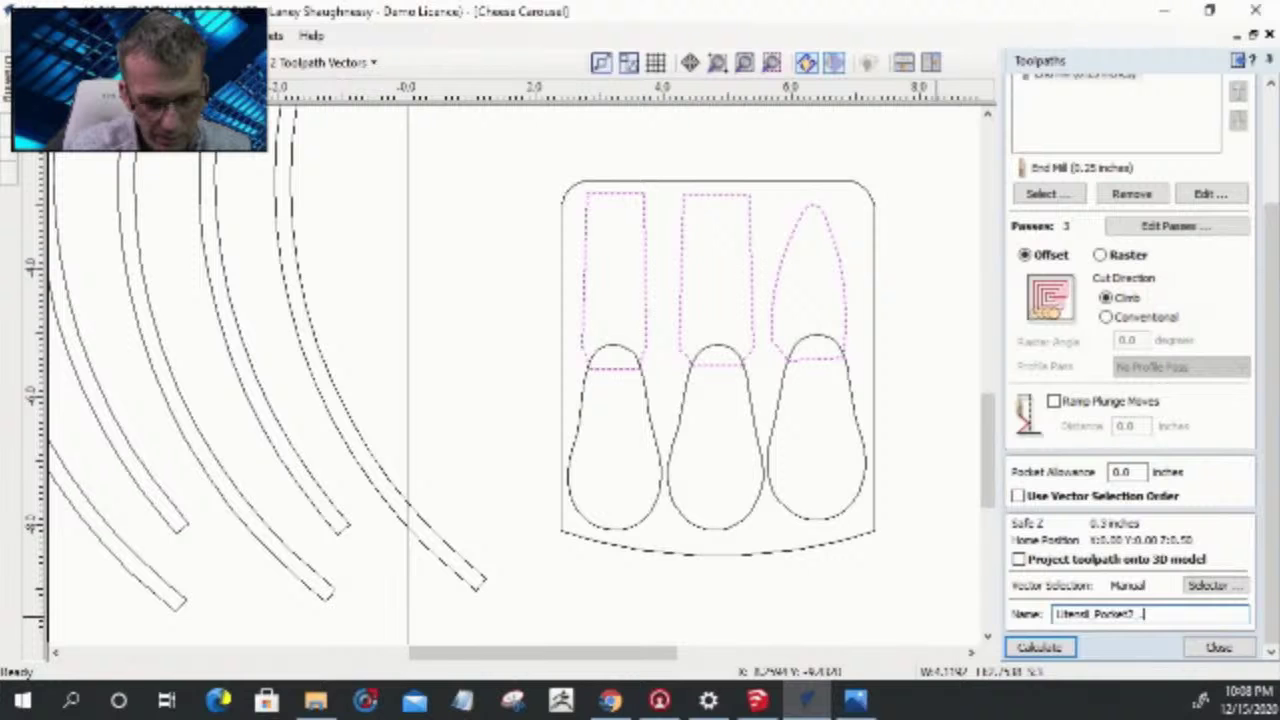
click(1045, 647)
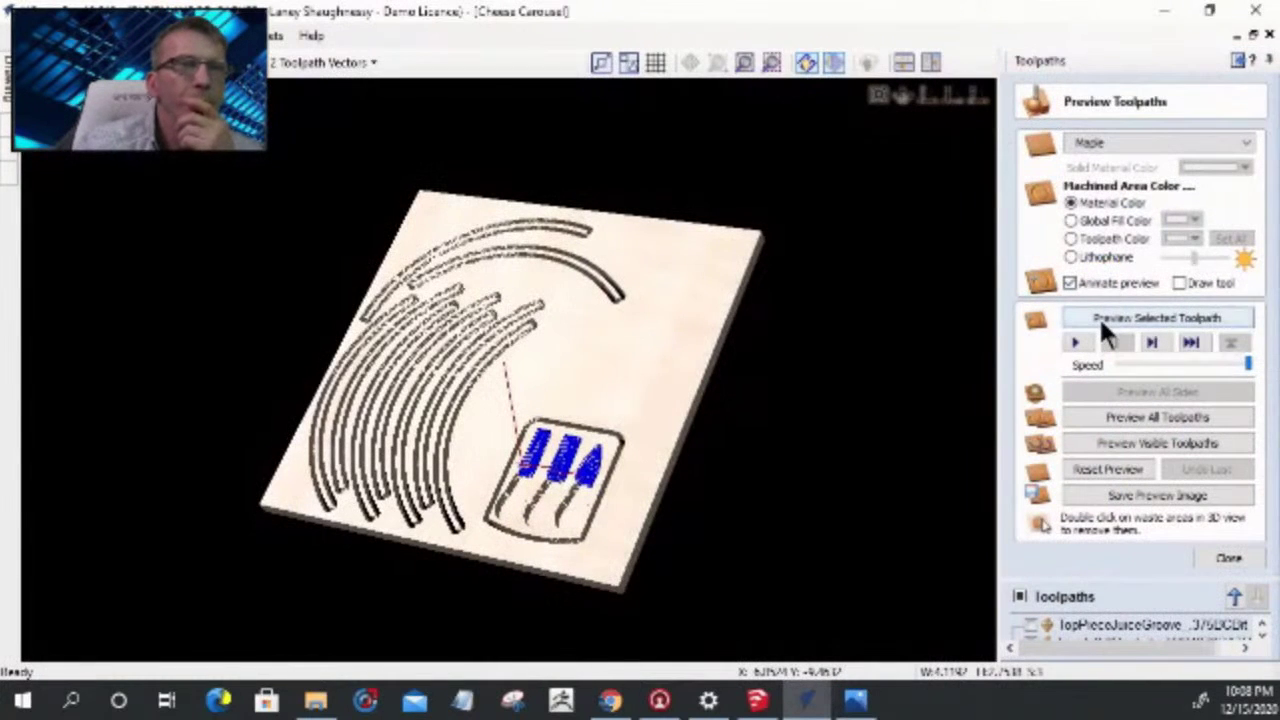
- Simulate the blade pocket toolpath and inspect the blade and handle pockets in the drawer up close
click(1099, 316)
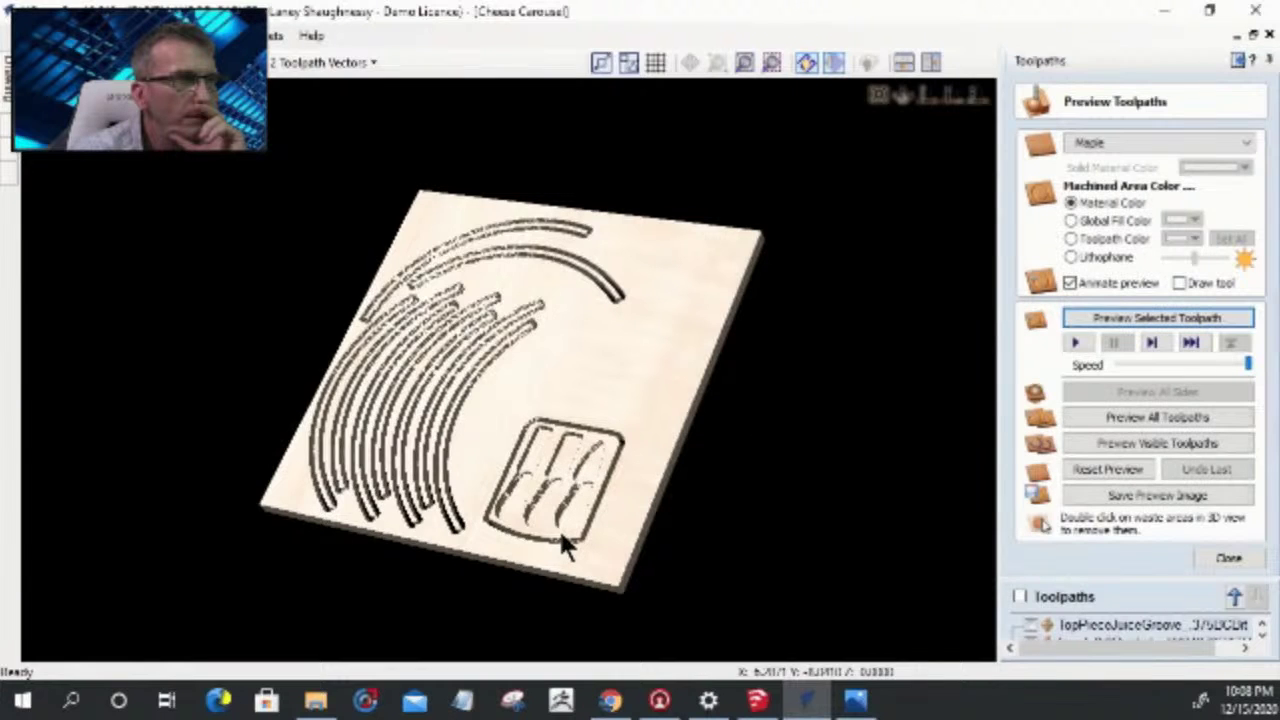
drag(558, 527, 860, 451)
scroll(853, 420, up, 3)
scroll(853, 420, up, 2)
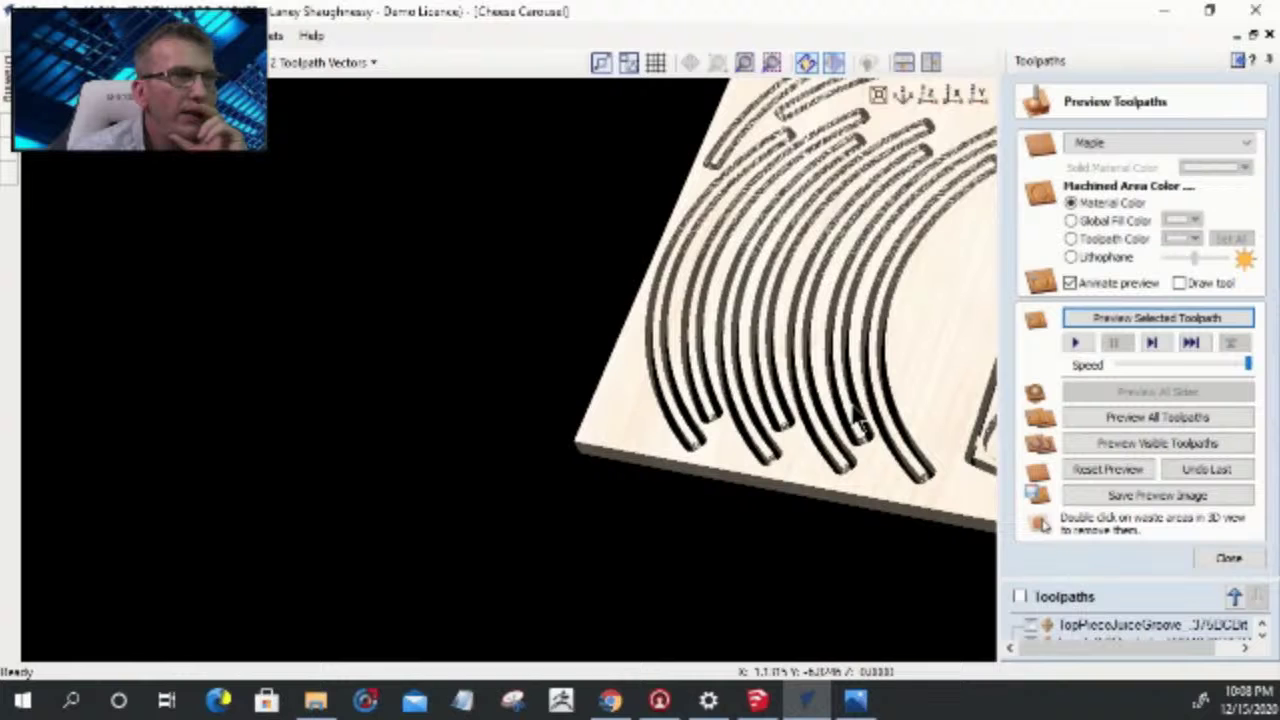
drag(855, 420, 788, 577)
scroll(720, 447, up, 3)
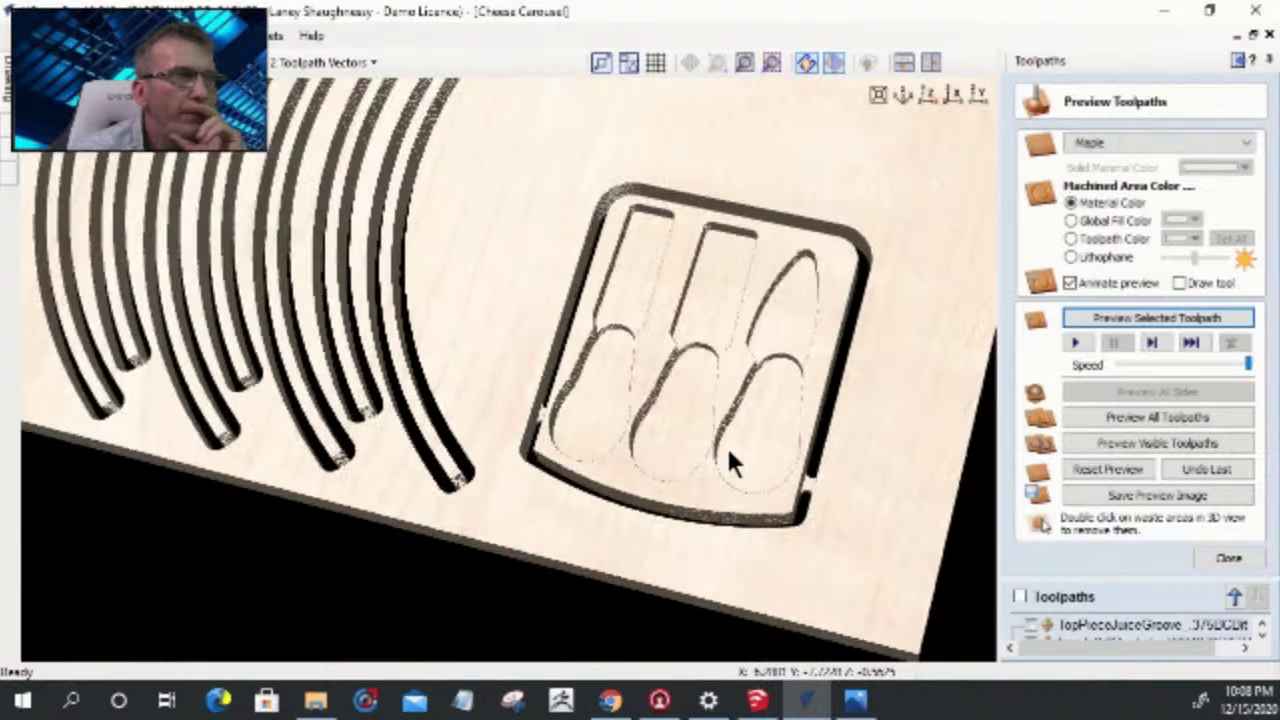
scroll(730, 455, up, 4)
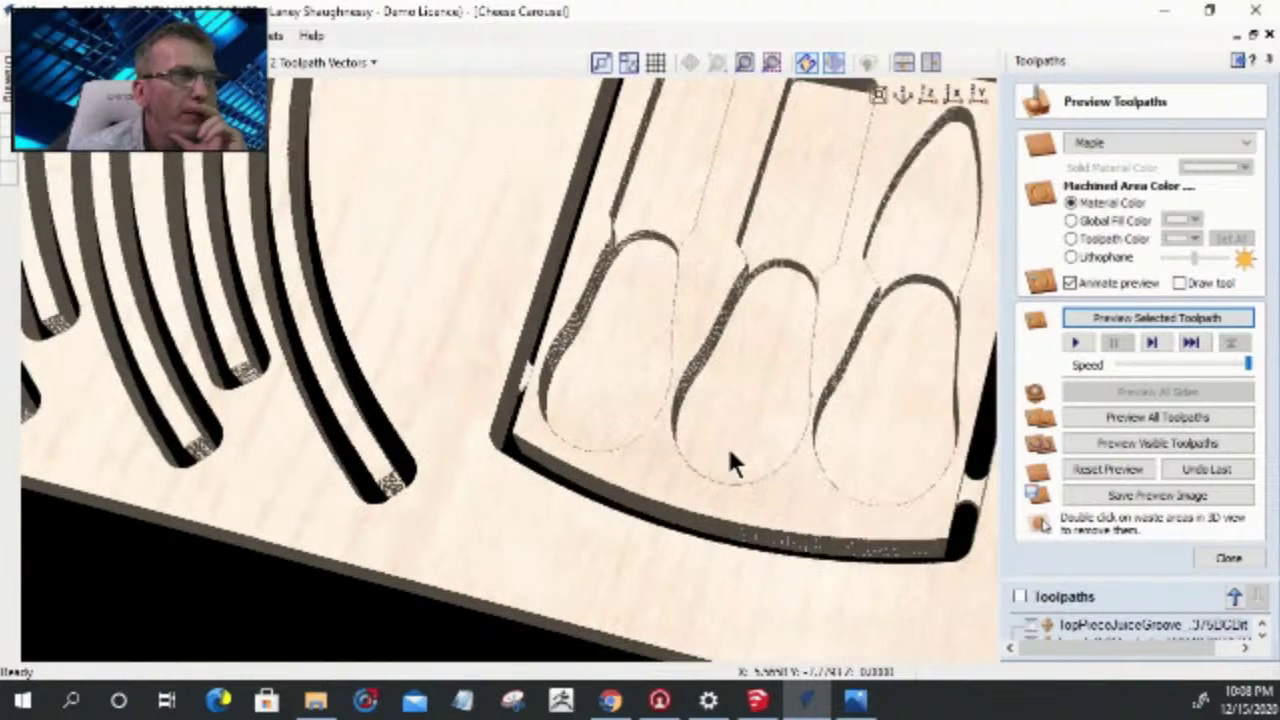
drag(724, 451, 719, 461)
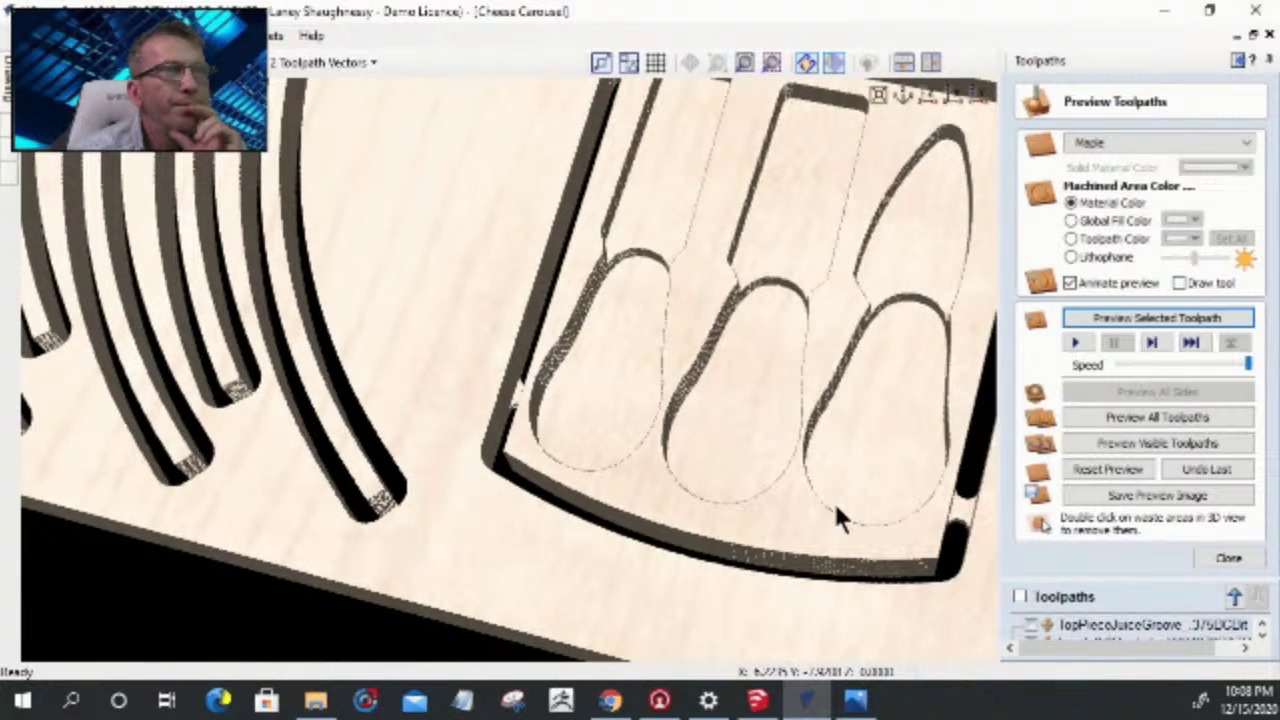
scroll(928, 522, down, 5)
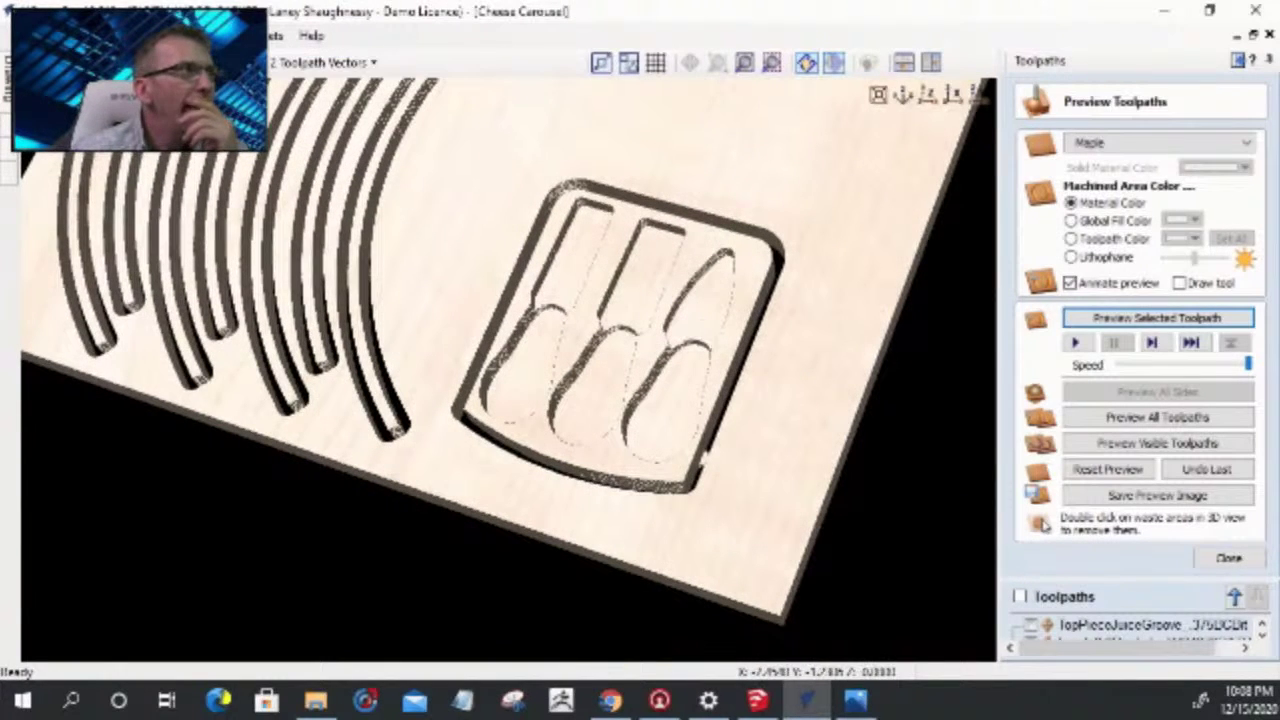
- Draw a 0.25 inch diameter circle inside the leftmost blade outline in the 2D drawing
key(F2)
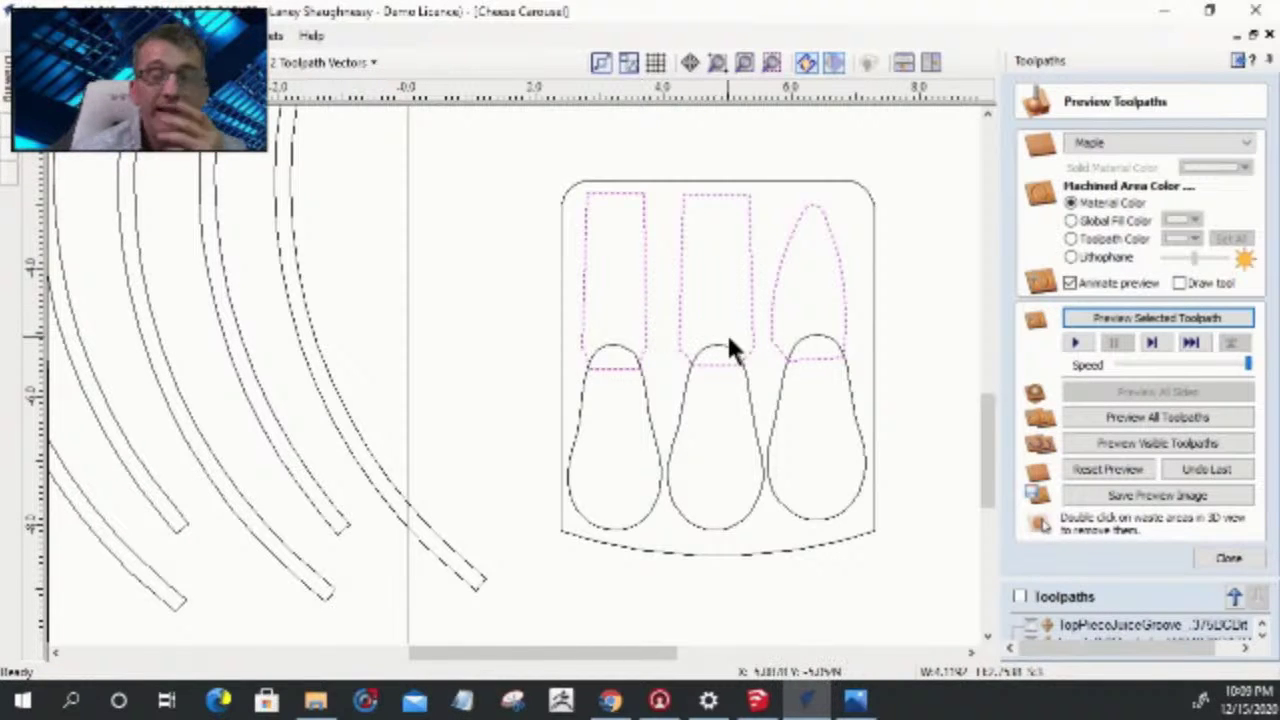
scroll(826, 340, down, 4)
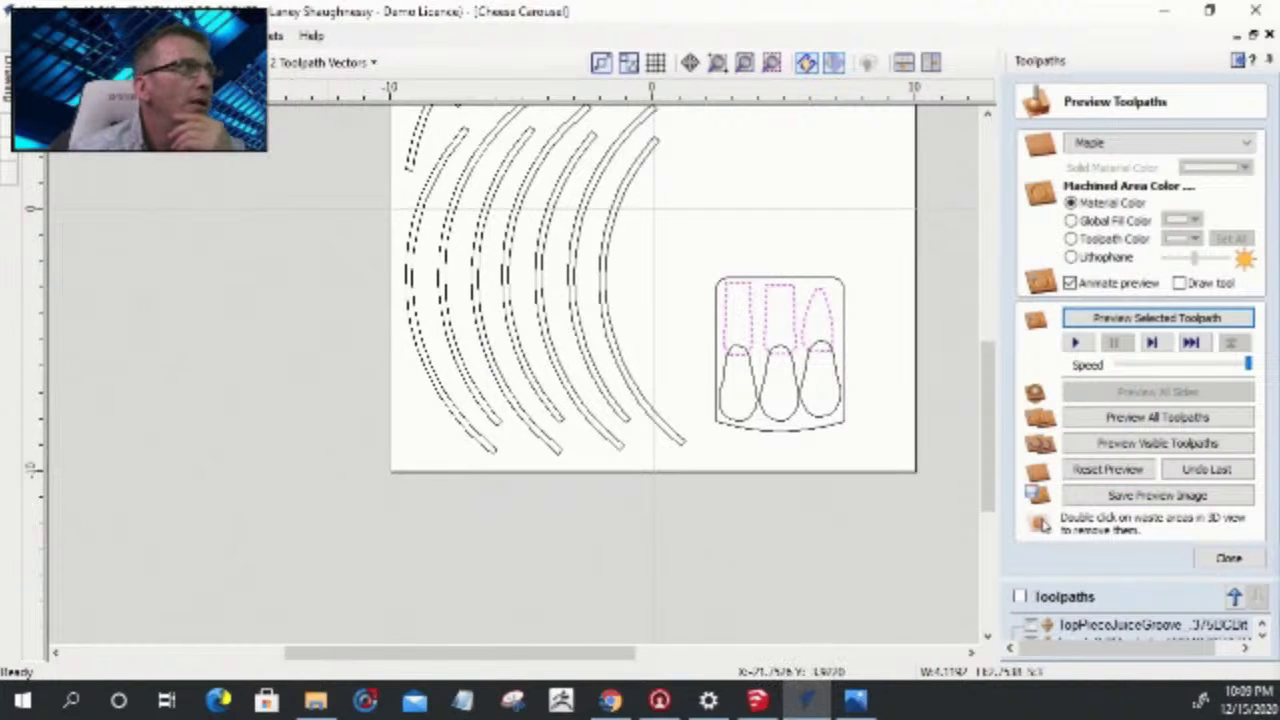
mouse_move(8, 90)
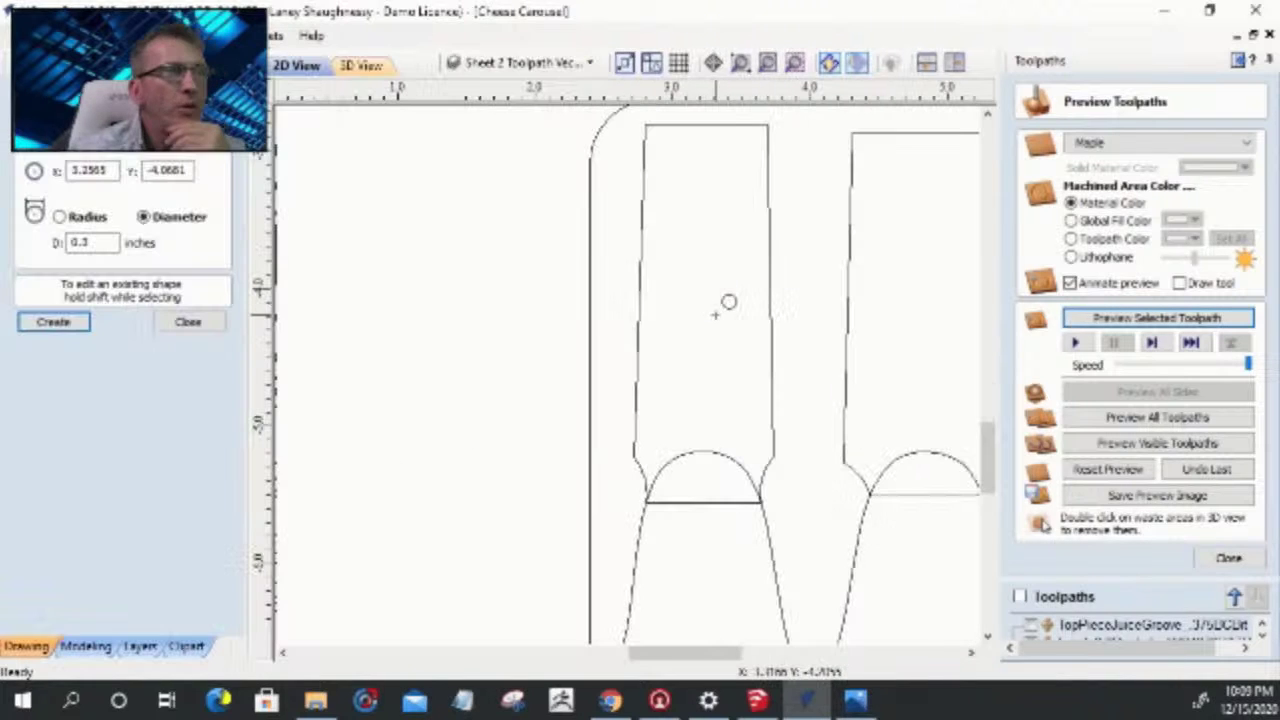
mouse_move(708, 300)
mouse_down()
mouse_move(729, 300)
mouse_move(726, 312)
mouse_up()
click(88, 243)
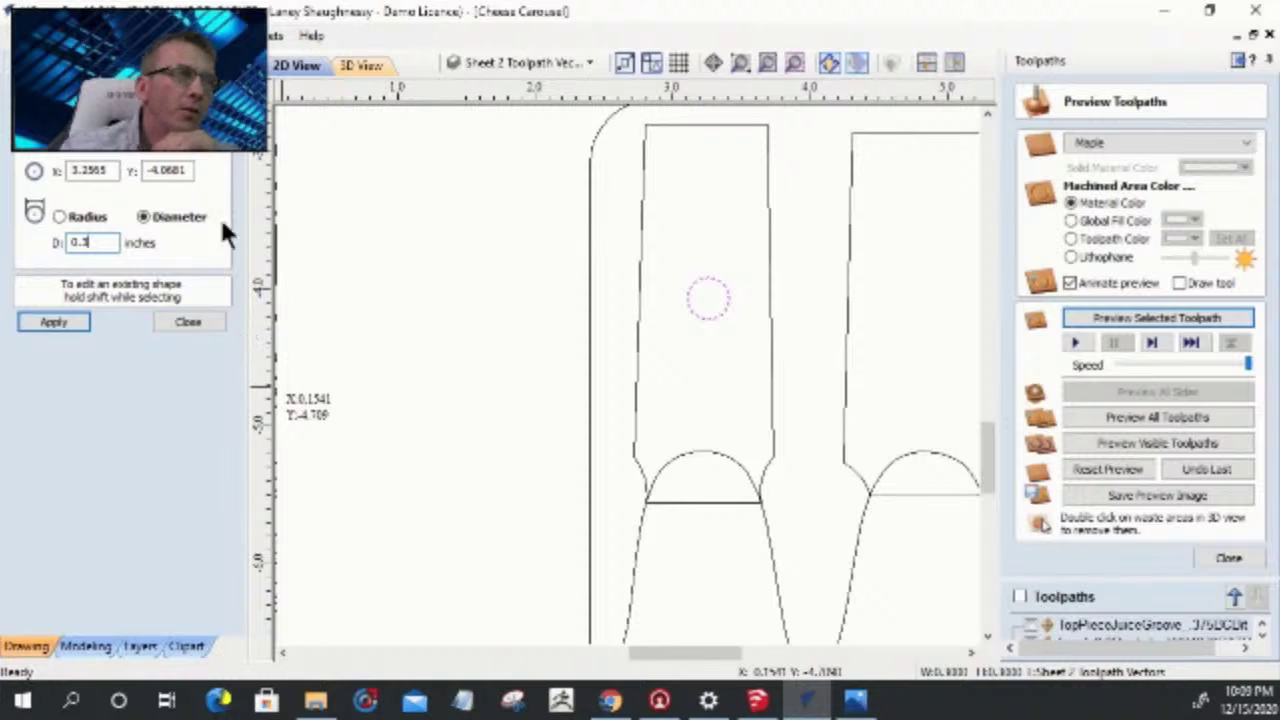
double_click(99, 240)
text(.25)
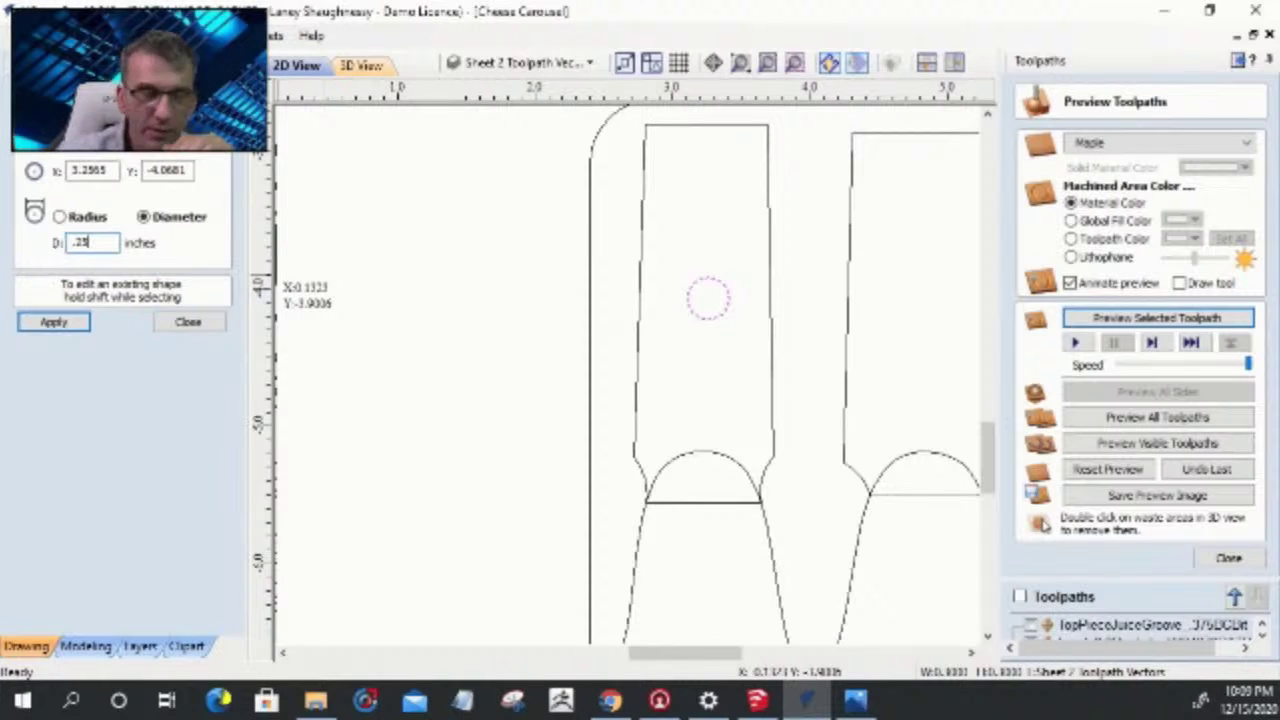
click(50, 321)
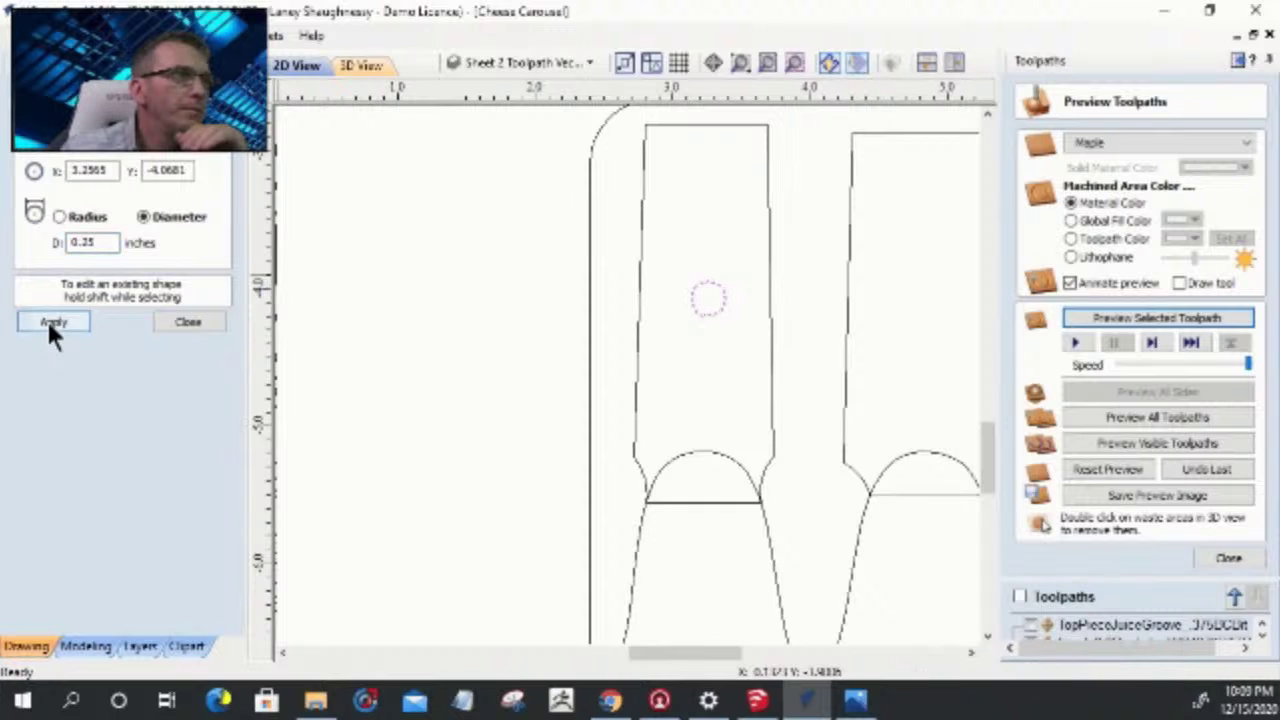
click(189, 322)
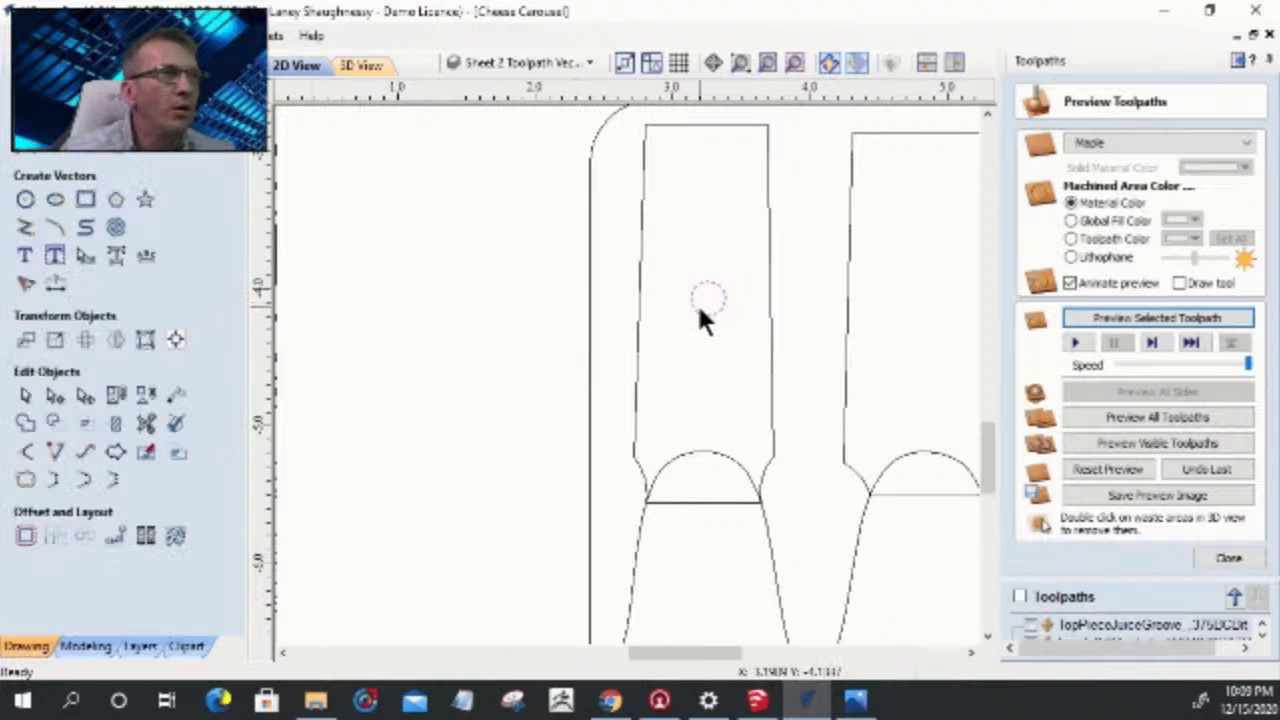
- Center the circle across the leftmost blade outline and place copies of it in the middle and pointed blade outlines
drag(706, 299, 668, 313)
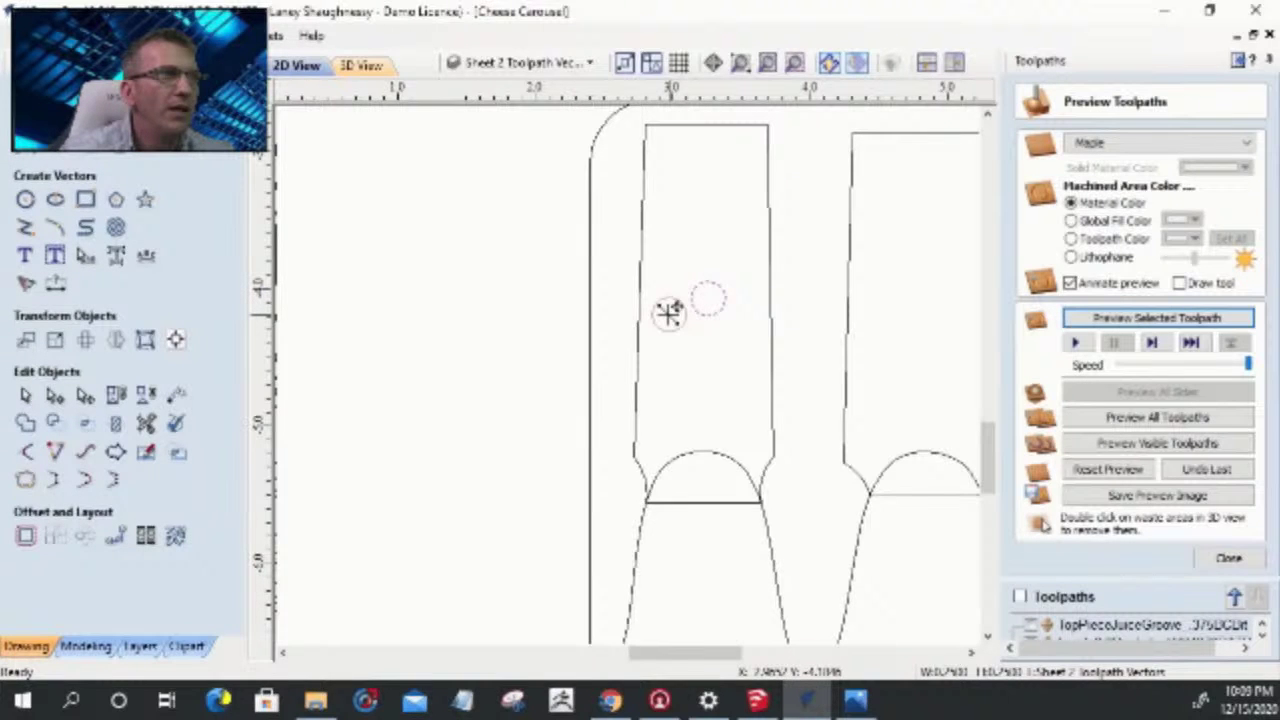
drag(668, 313, 706, 310)
scroll(680, 371, down, 3)
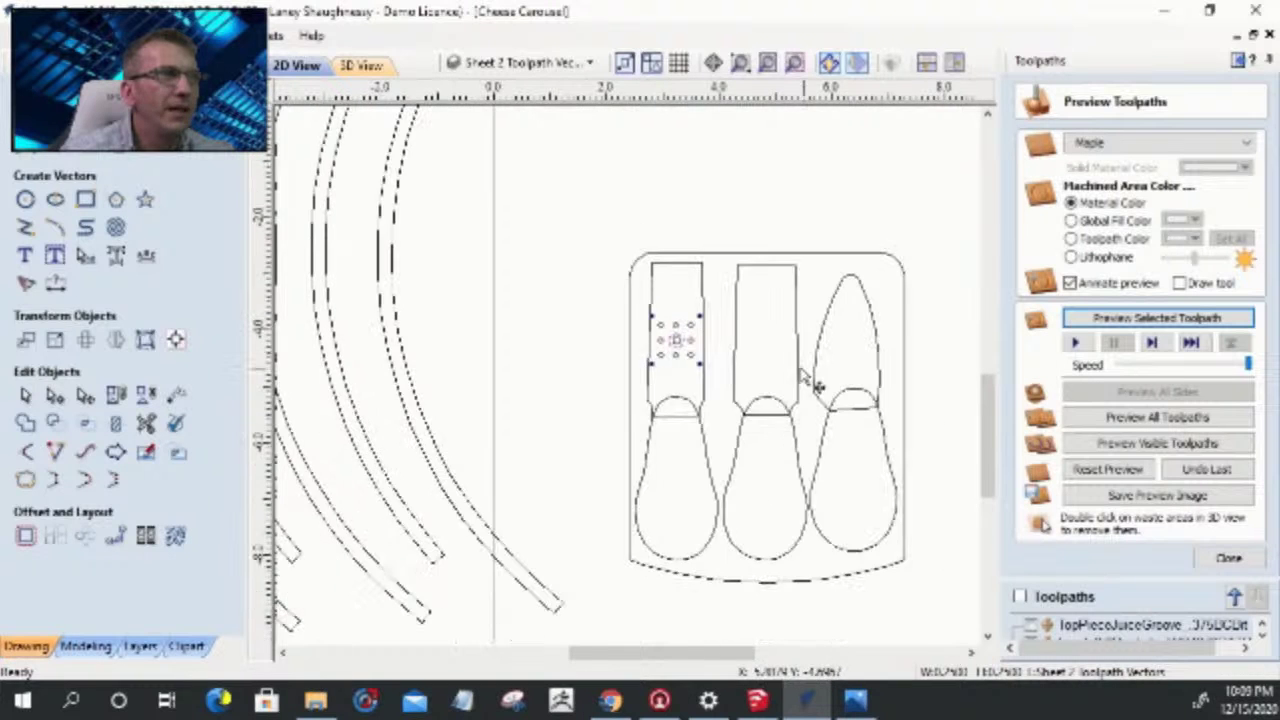
scroll(800, 376, up, 3)
scroll(606, 322, down, 2)
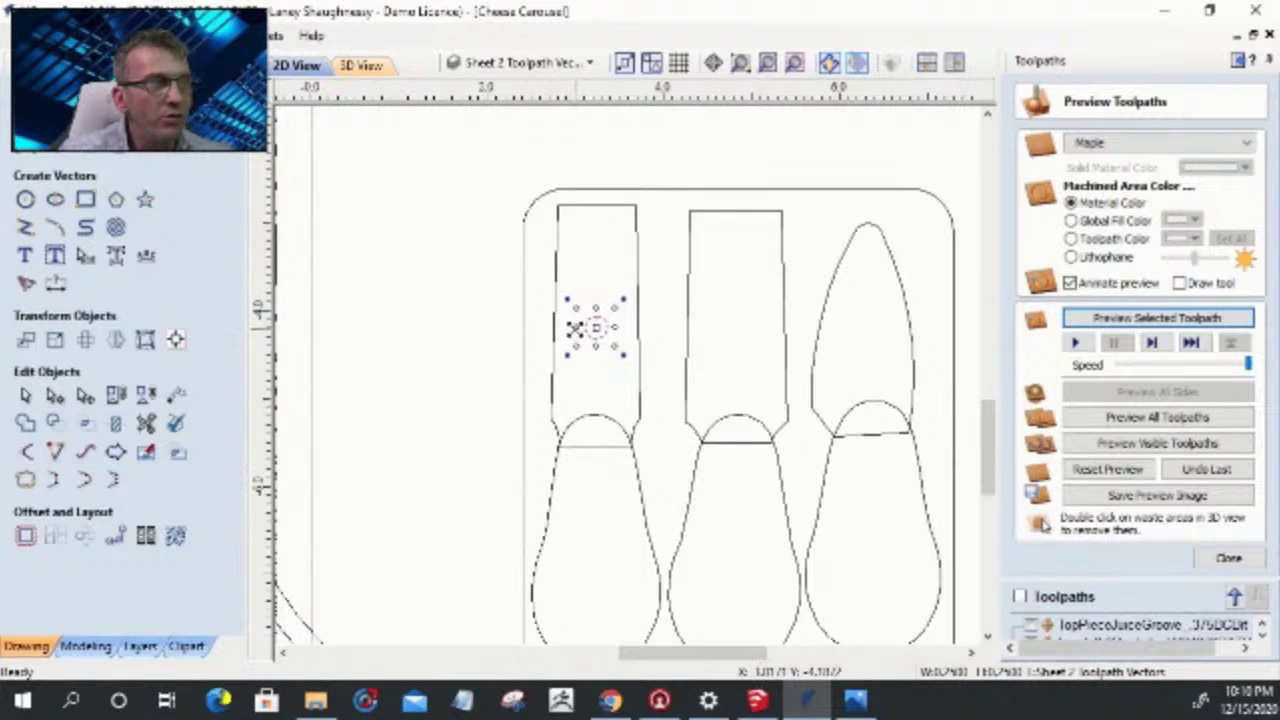
mouse_move(590, 325)
mouse_down()
mouse_move(731, 320)
mouse_move(738, 337)
mouse_move(814, 280)
mouse_move(879, 322)
mouse_up()
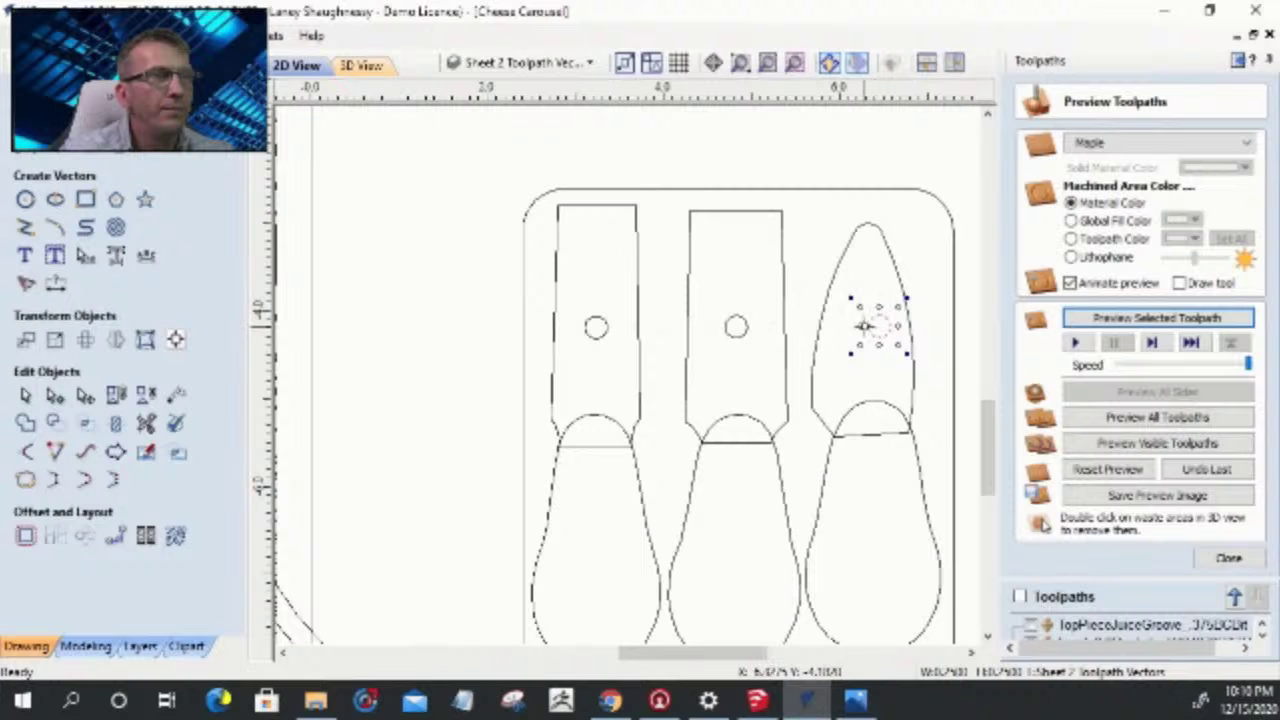
mouse_move(873, 324)
mouse_down()
mouse_move(884, 320)
mouse_move(868, 327)
mouse_up()
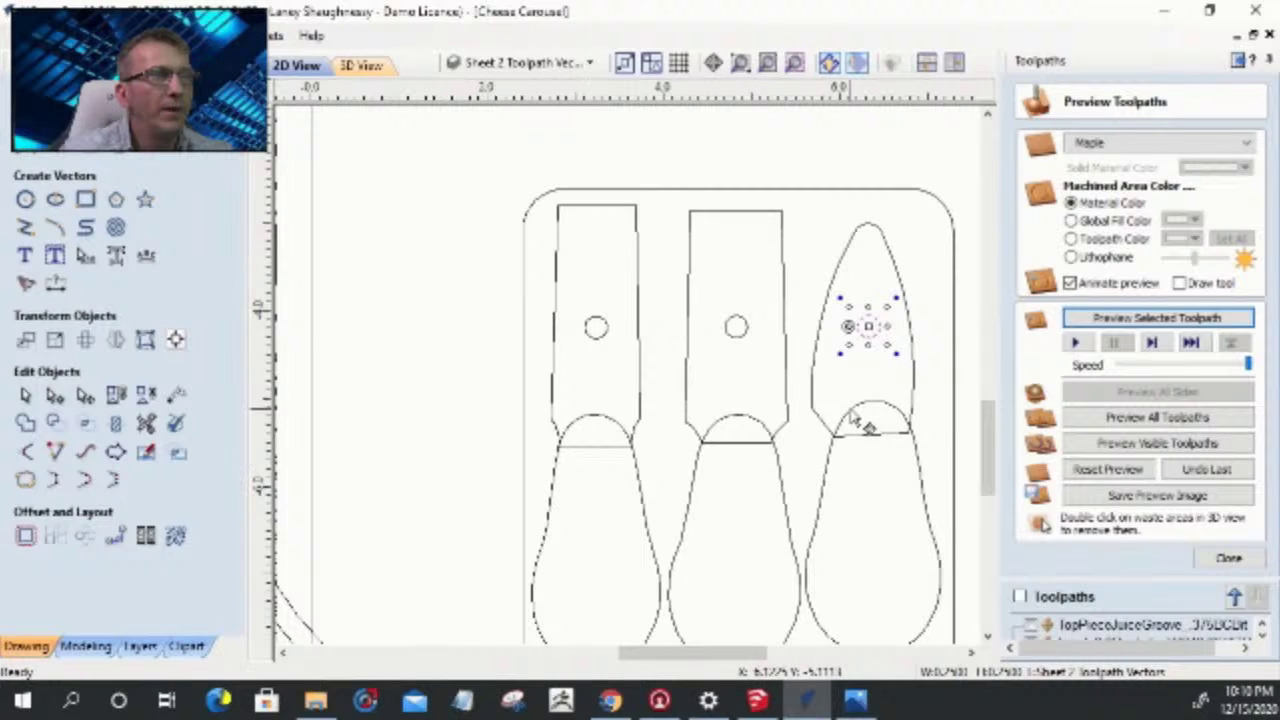
- Select all three small circles in the blade outlines and close the toolpath preview
click(484, 385)
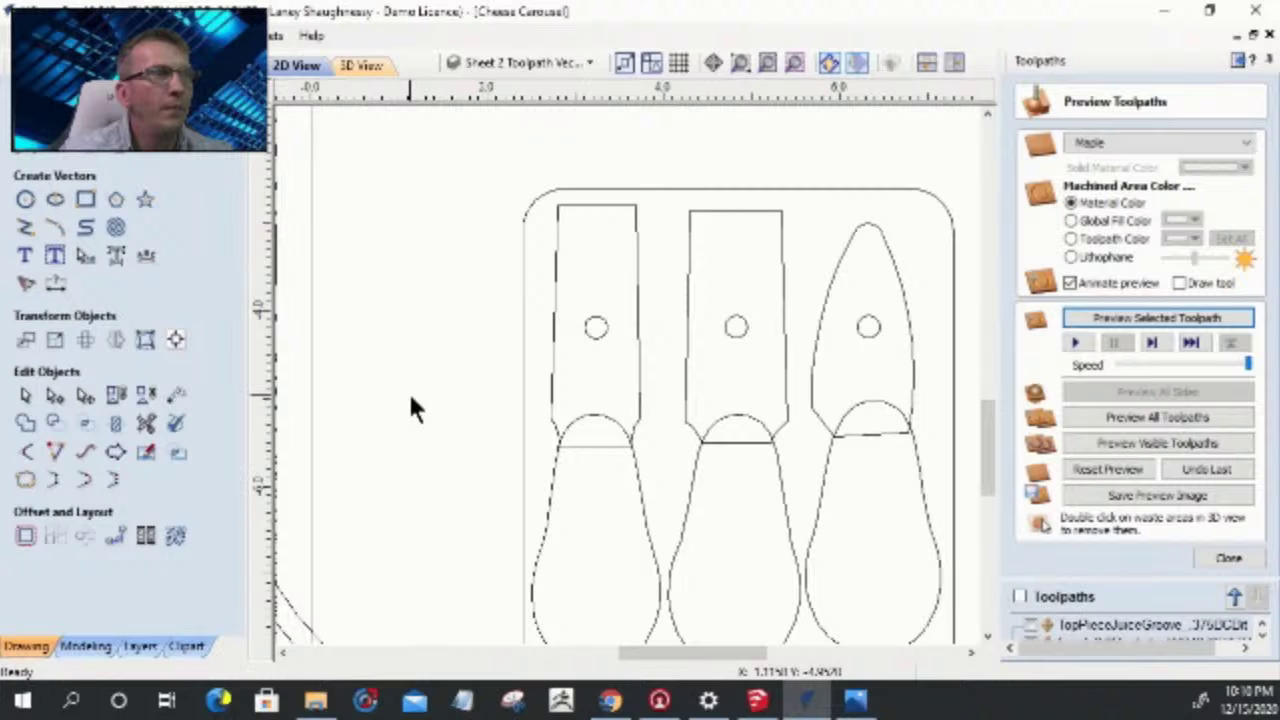
click(858, 318)
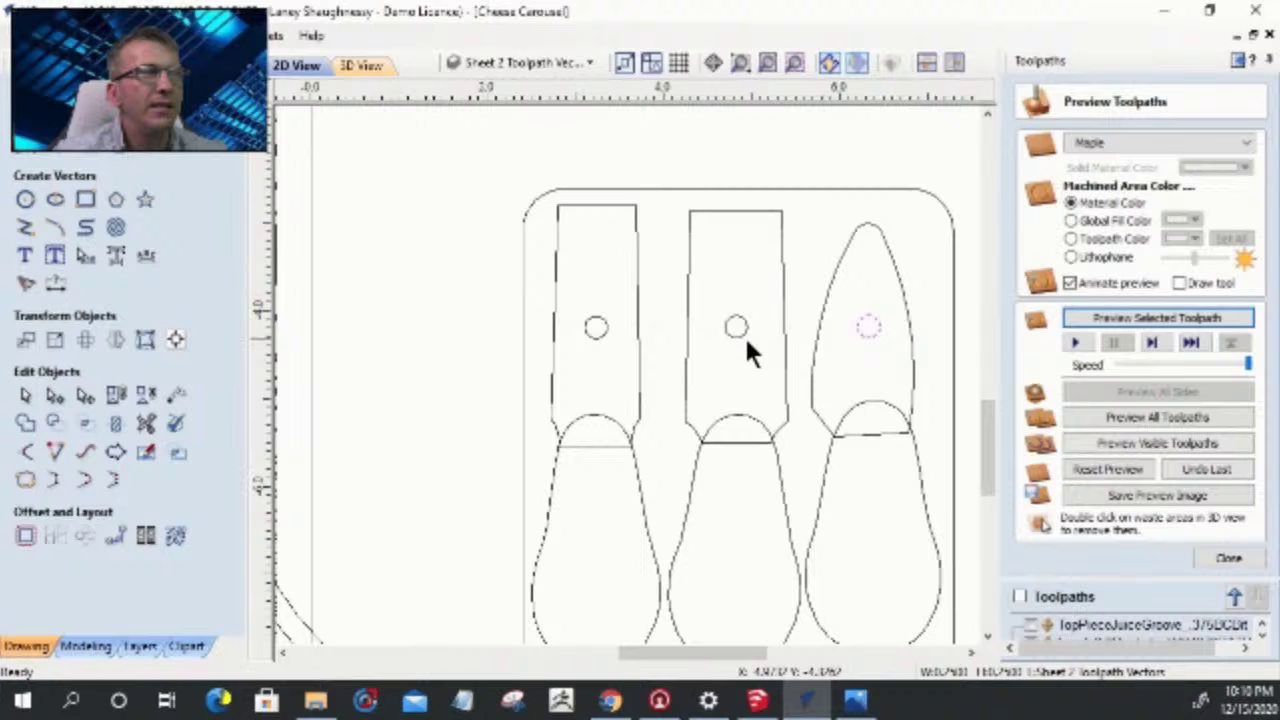
click(1228, 560)
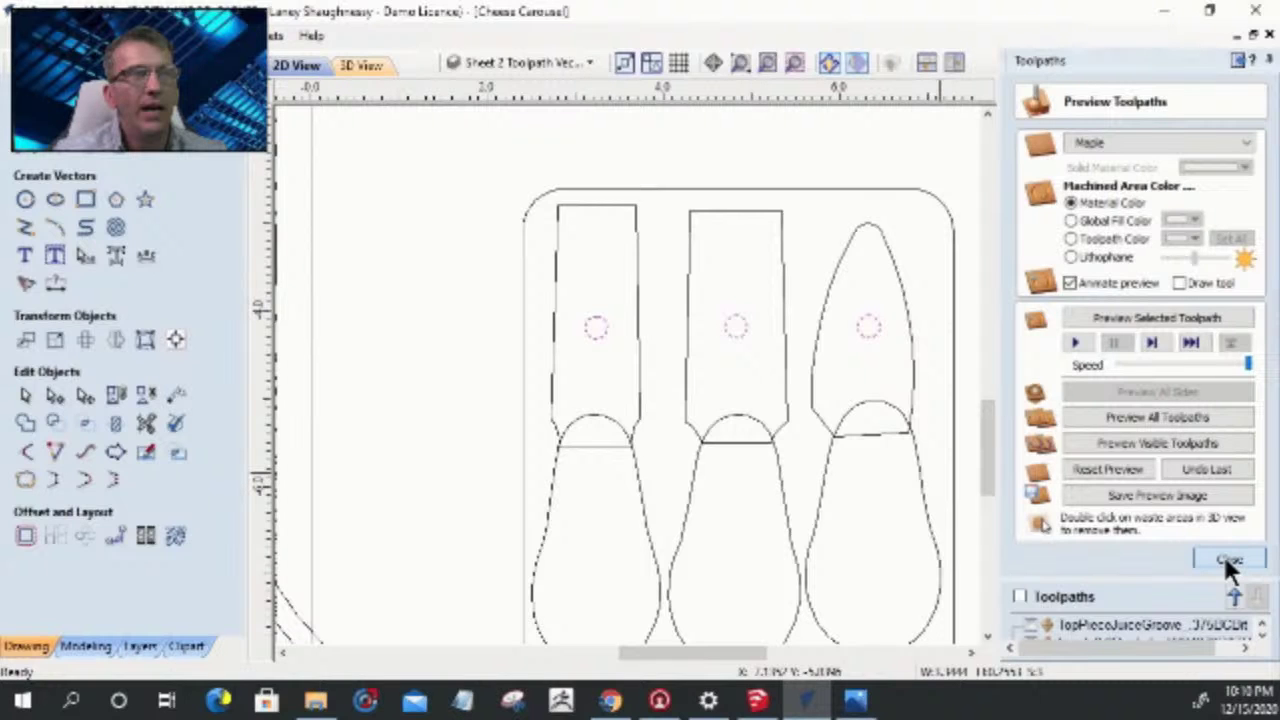
- Start a drilling toolpath for the three blade pocket circles with a start depth of 0.35 and cut depth of 0.125 inches
click(1228, 563)
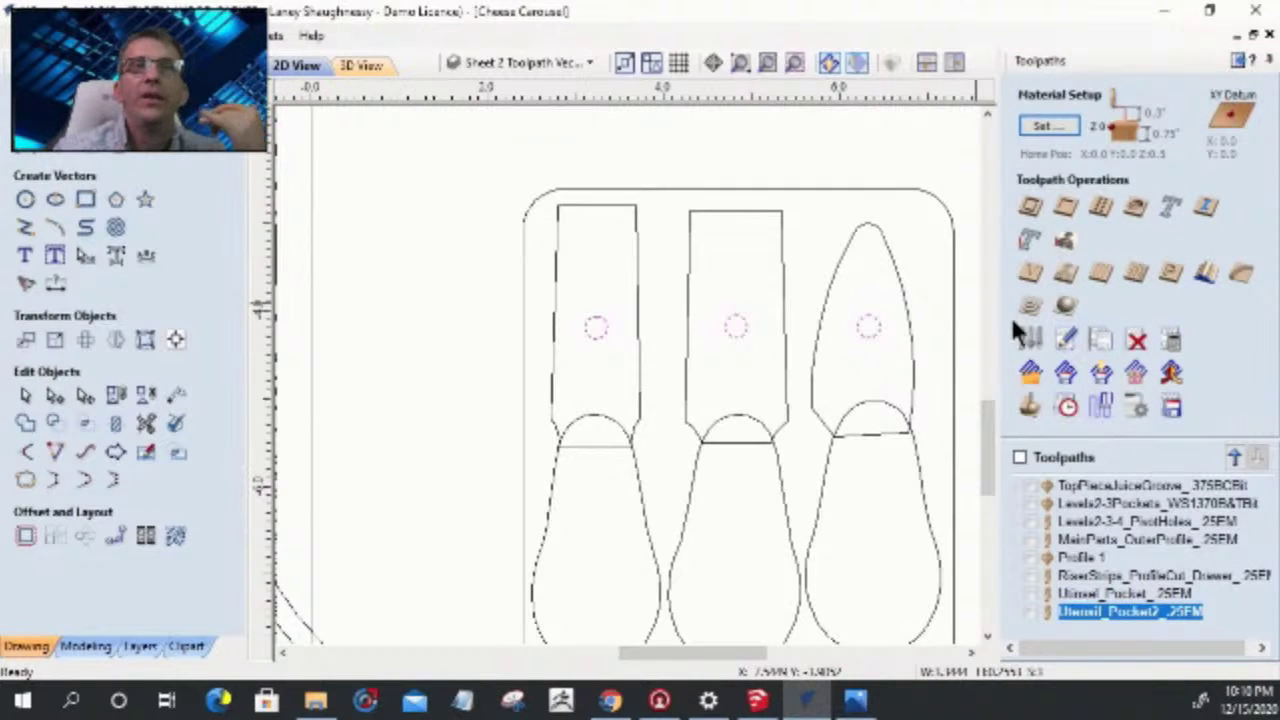
click(1110, 342)
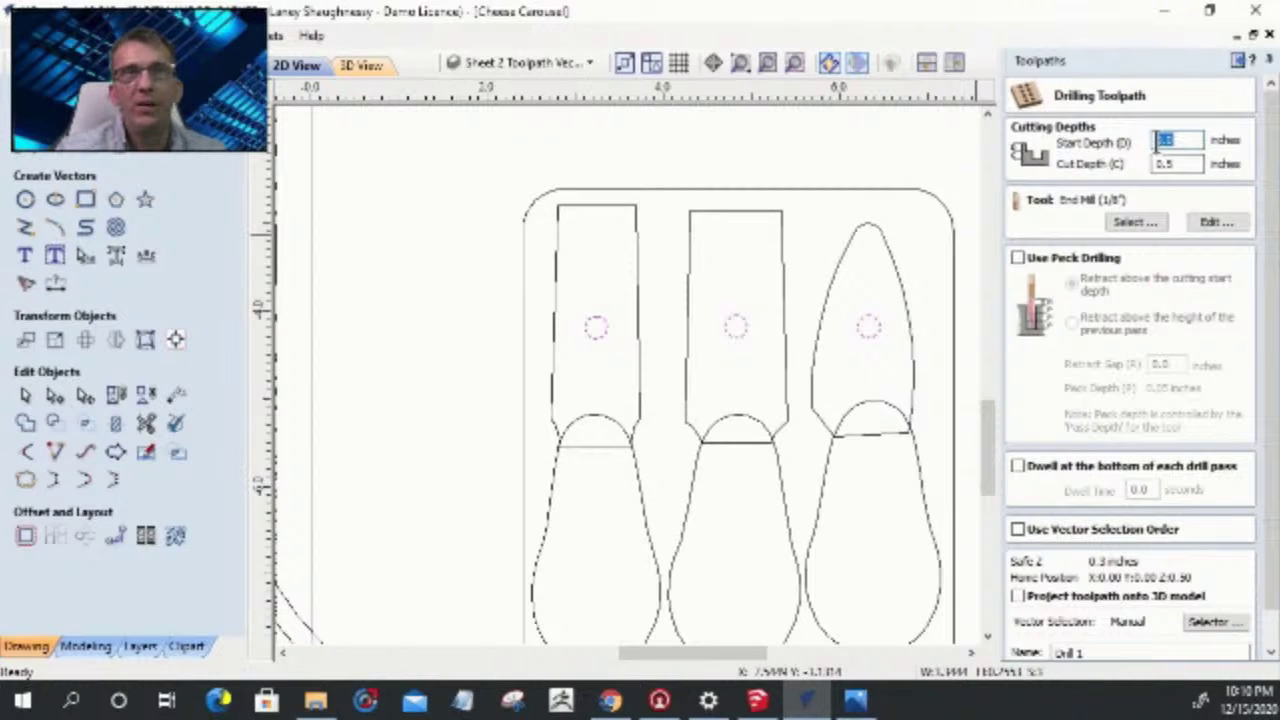
text(.25)
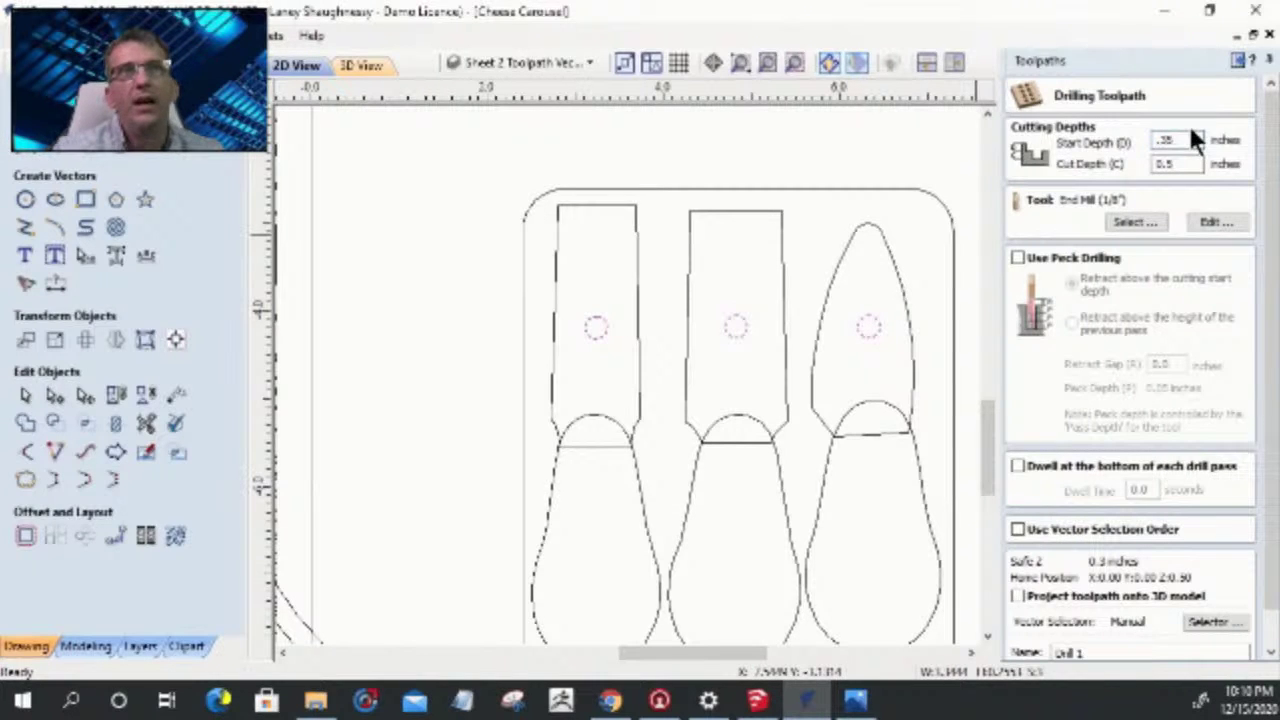
double_click(1166, 164)
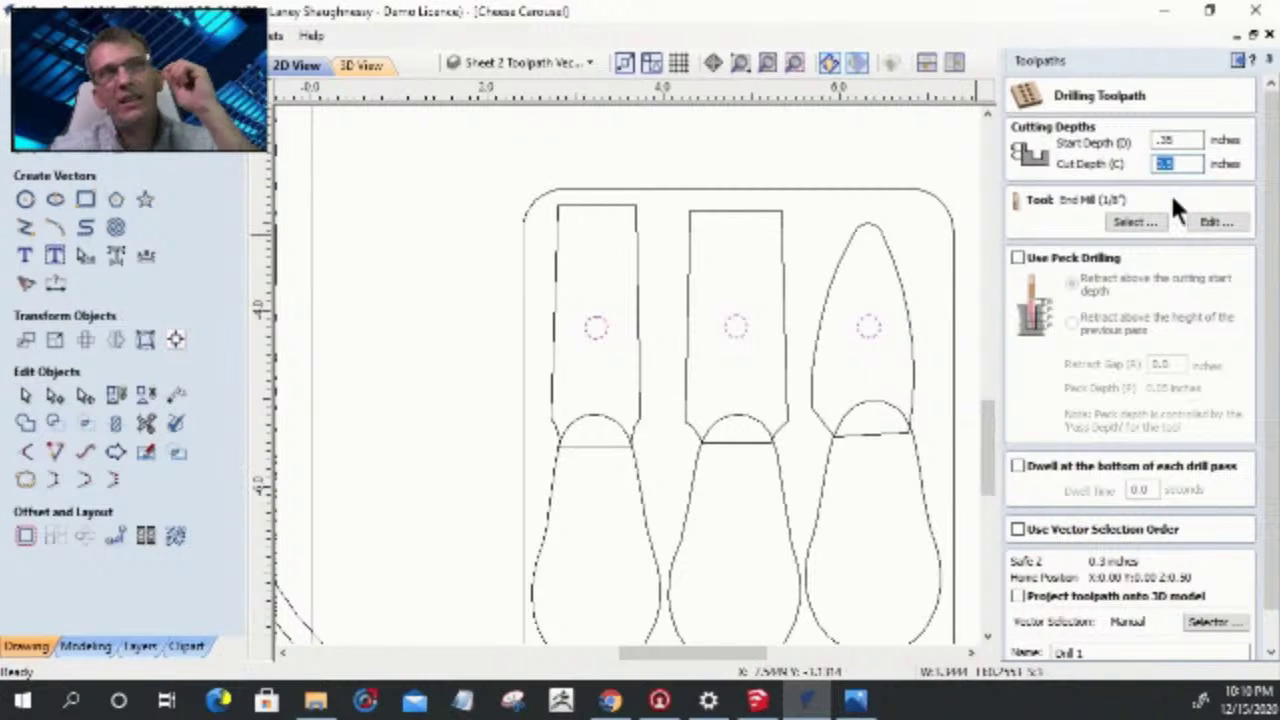
text(.12)
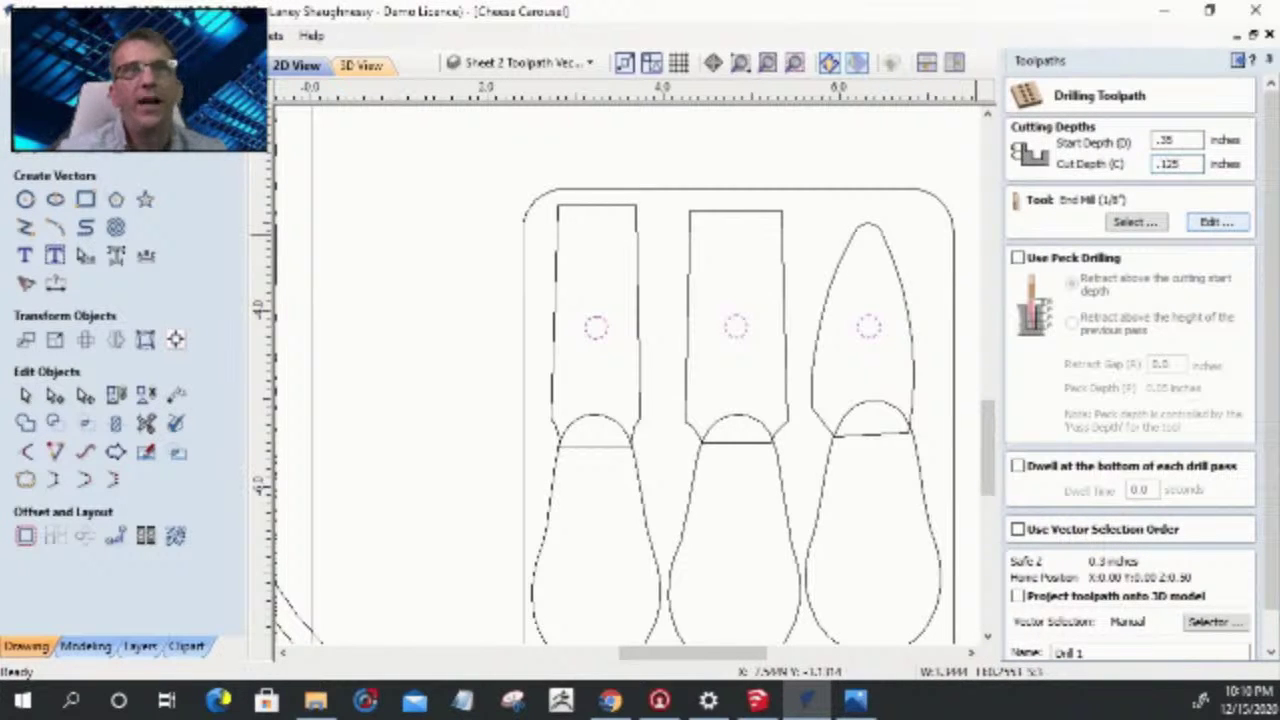
double_click(1178, 140)
key(Tab)
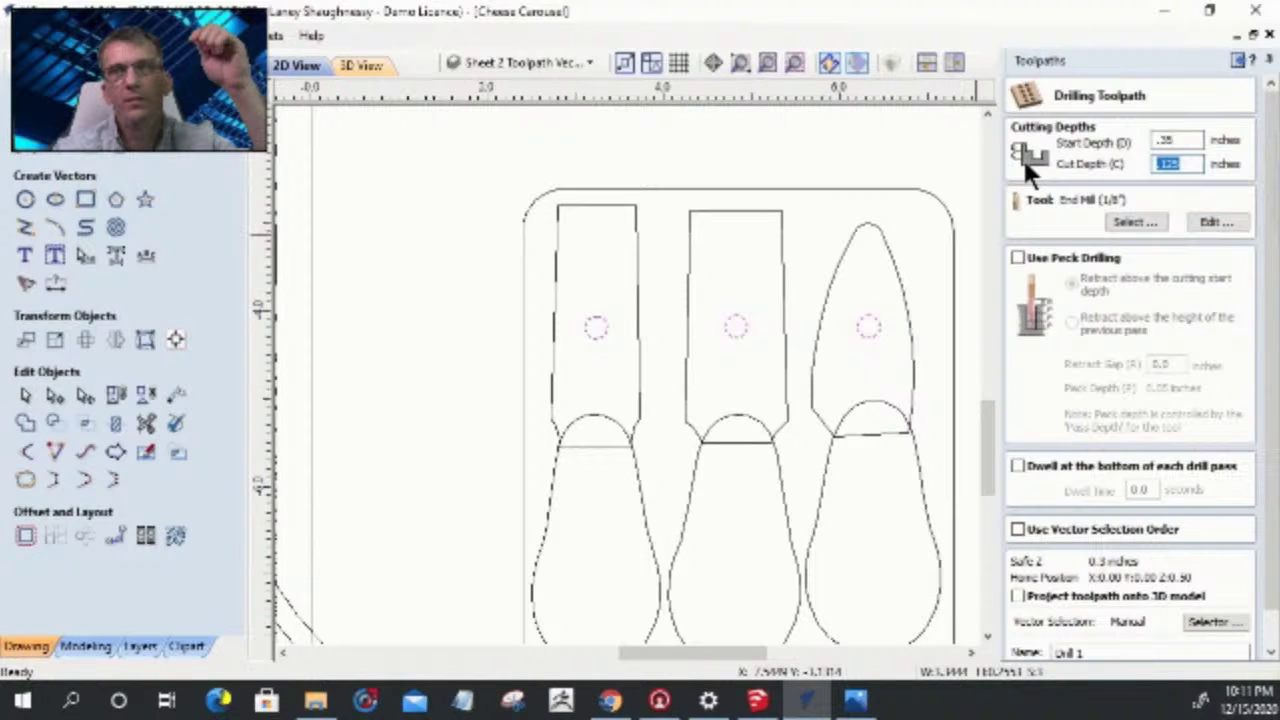
- Assign the End Mill (0.25 inches) to the drilling toolpath and leave peck drilling off
click(1124, 224)
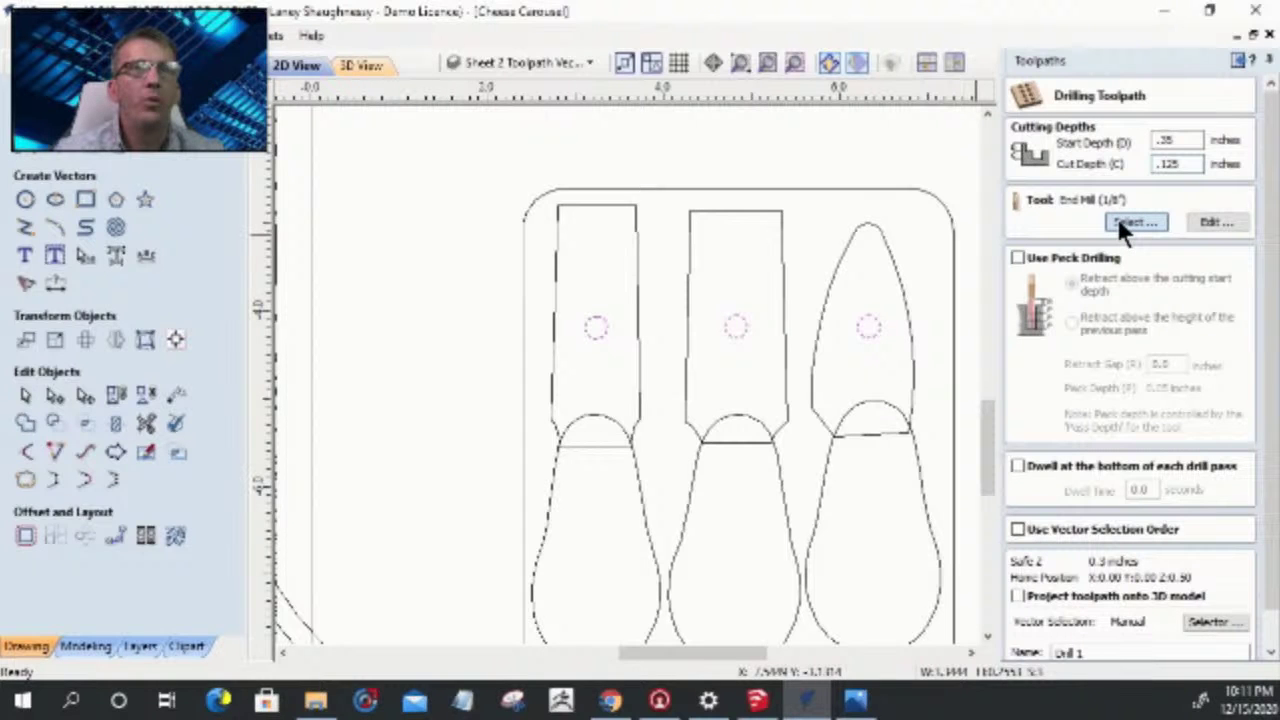
scroll(342, 498, down, 5)
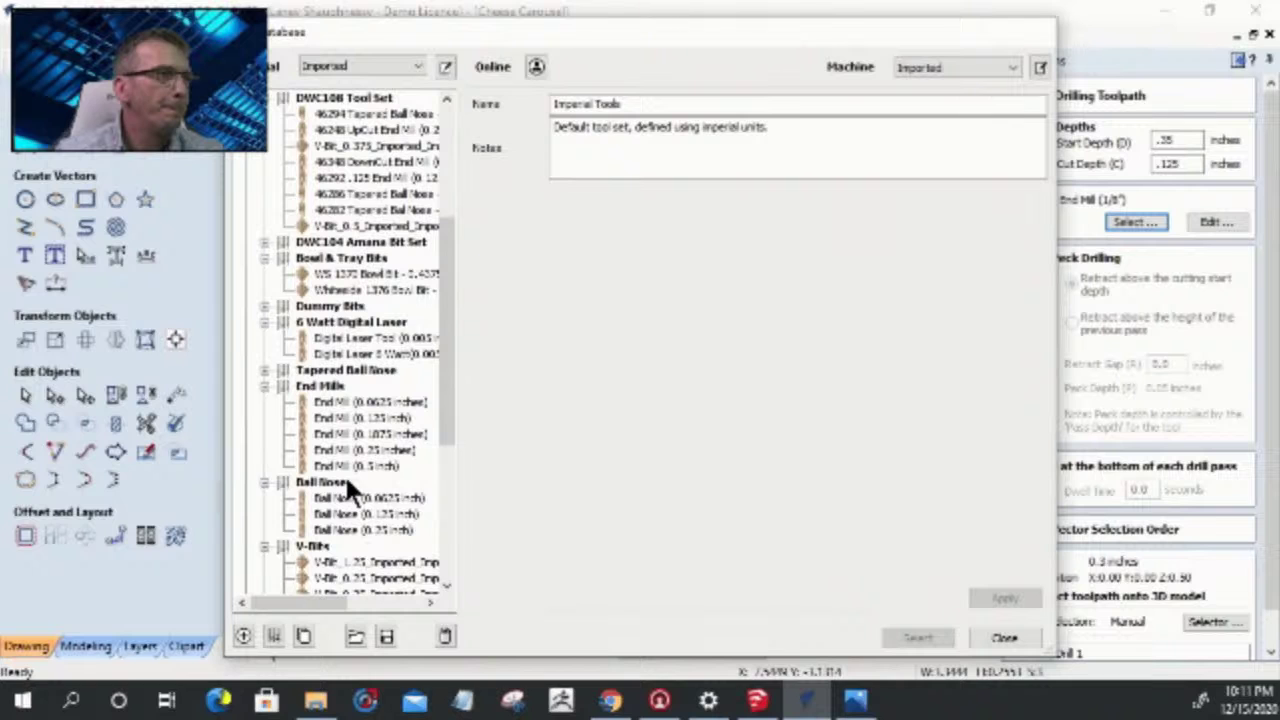
click(344, 448)
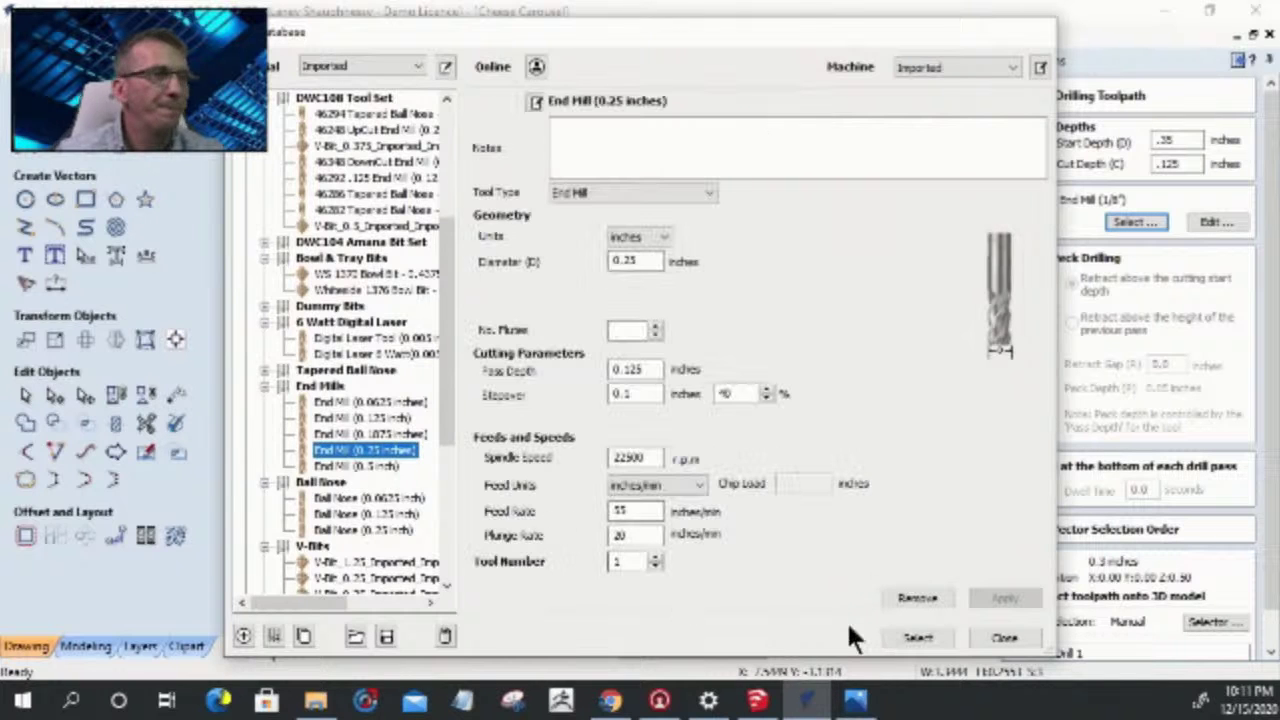
click(916, 637)
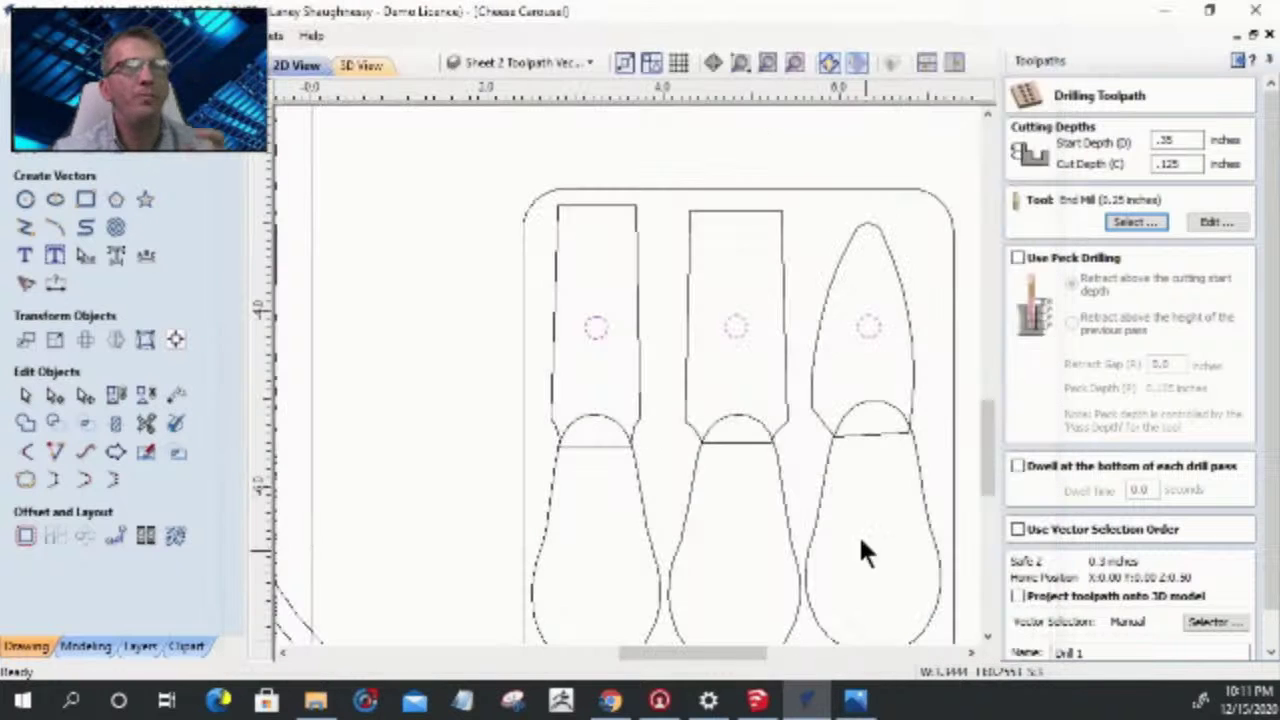
click(1018, 257)
click(1016, 257)
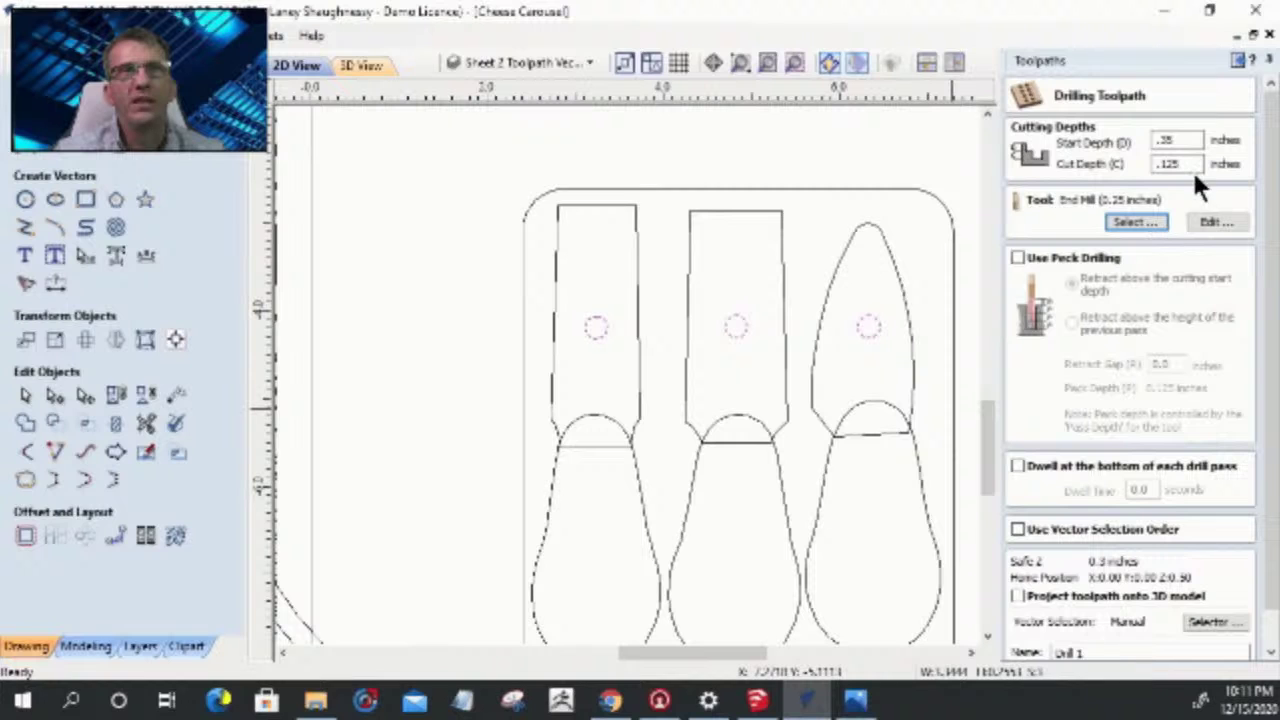
- Name the drilling toolpath MagnetPockets_.25EM and calculate it
drag(1271, 263, 1268, 338)
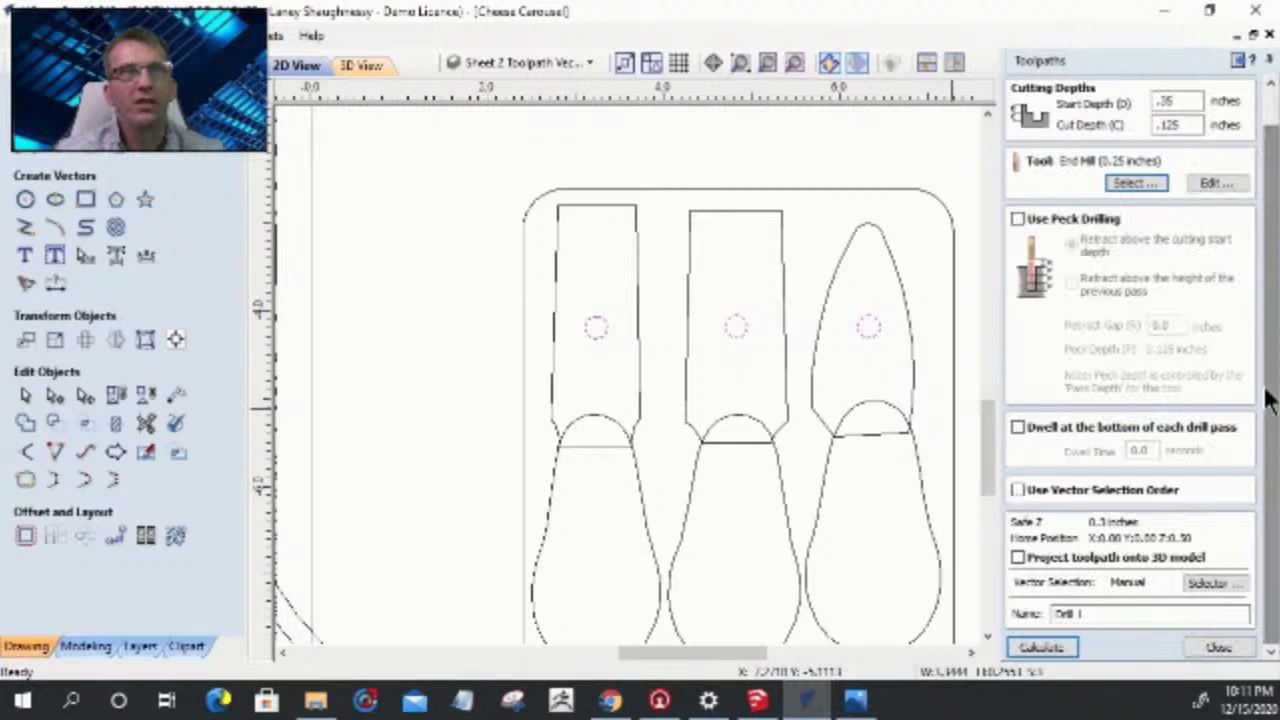
drag(1075, 614, 1039, 615)
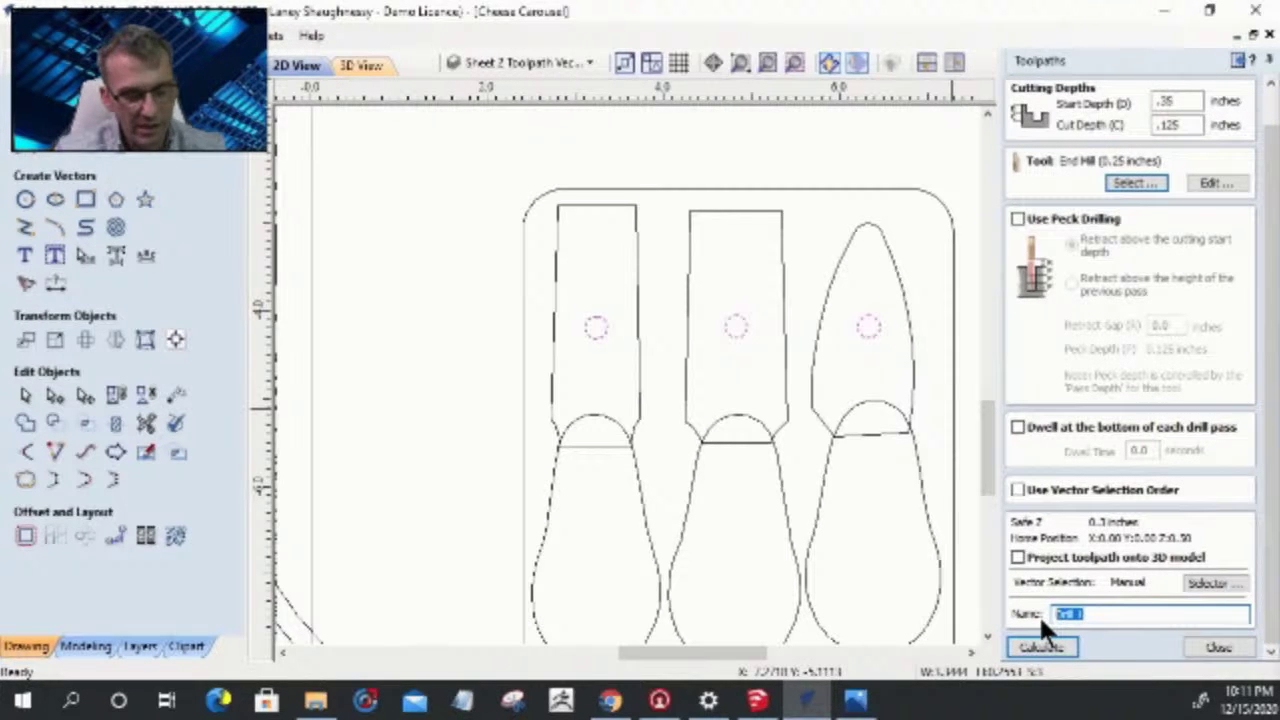
text(Magnet)
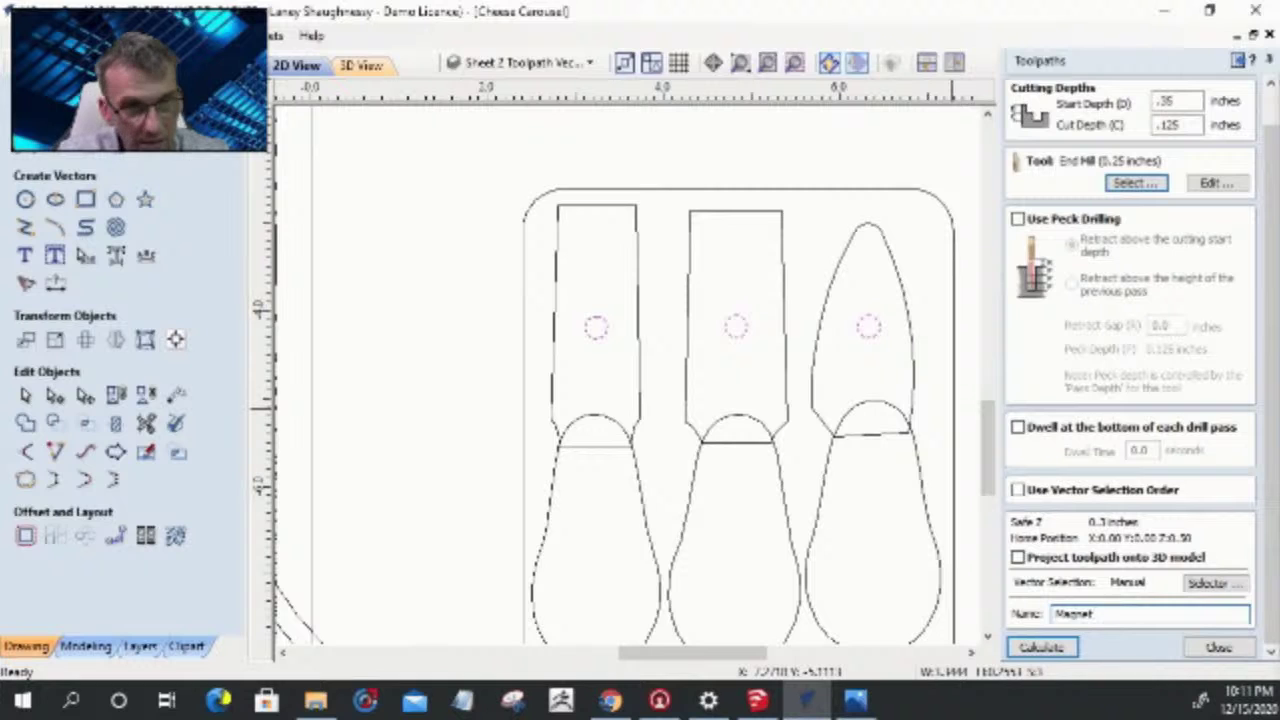
text( Hole)
key(BackSpace)
key(BackSpace)
key(BackSpace)
text(Pockets)
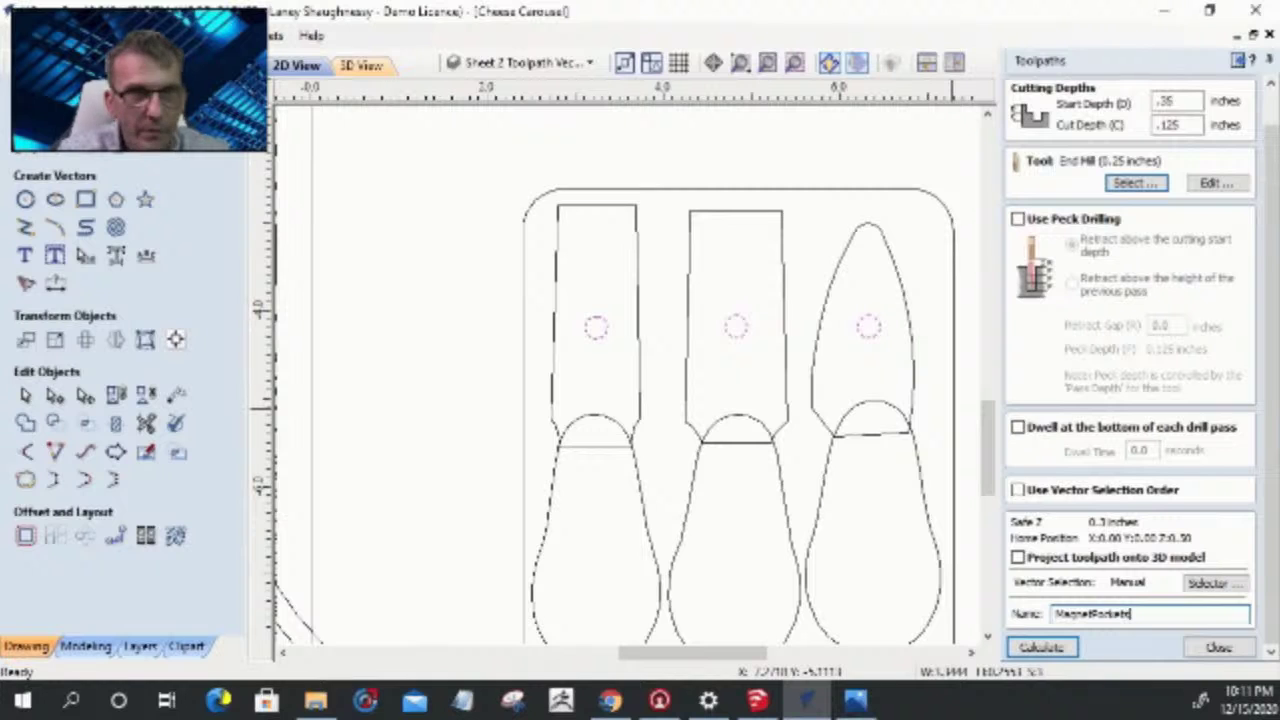
text( .25EM)
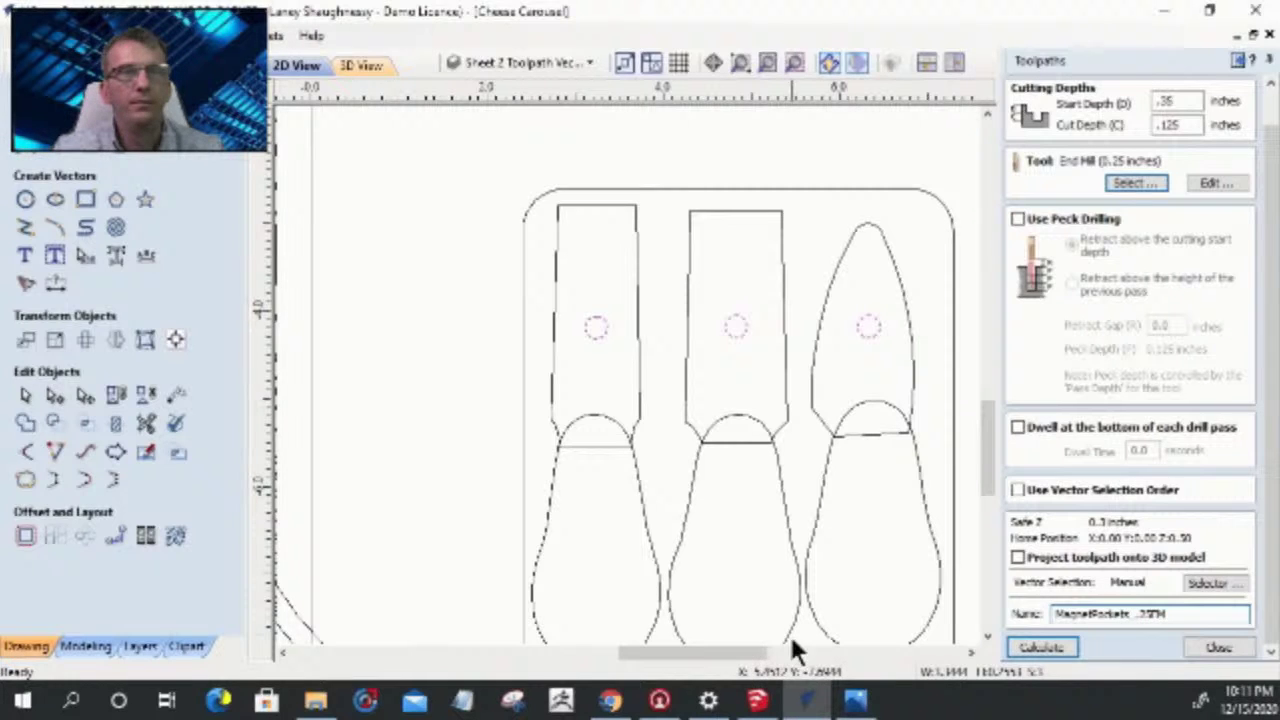
click(1025, 648)
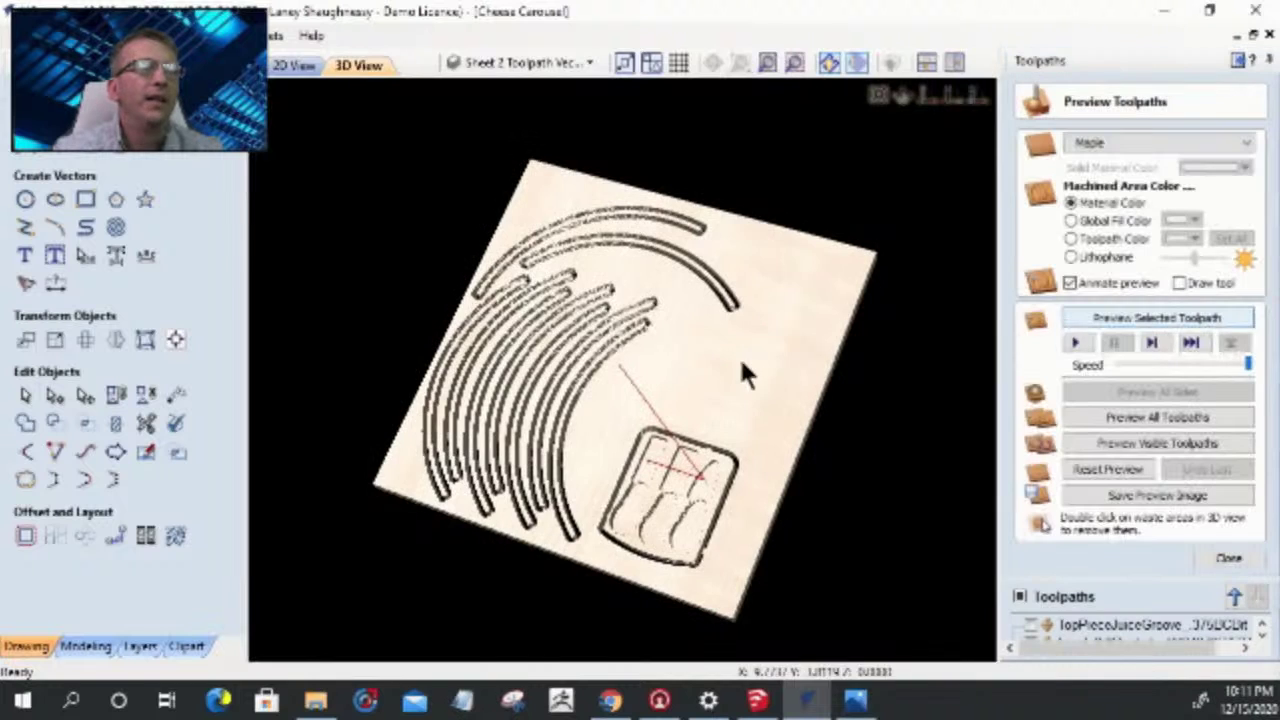
- Simulate the magnet pocket drilling in the 3D preview and inspect the holes in the drawer's blade pockets
scroll(697, 514, up, 3)
scroll(737, 400, up, 4)
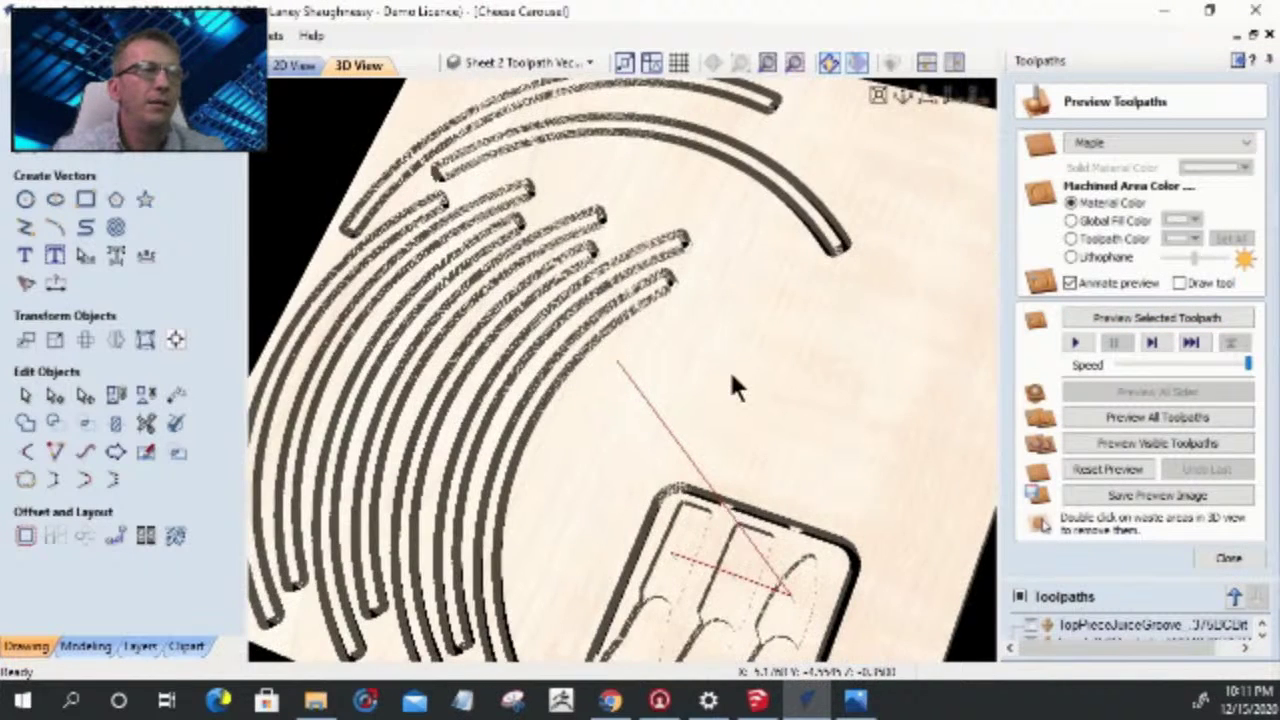
click(1108, 318)
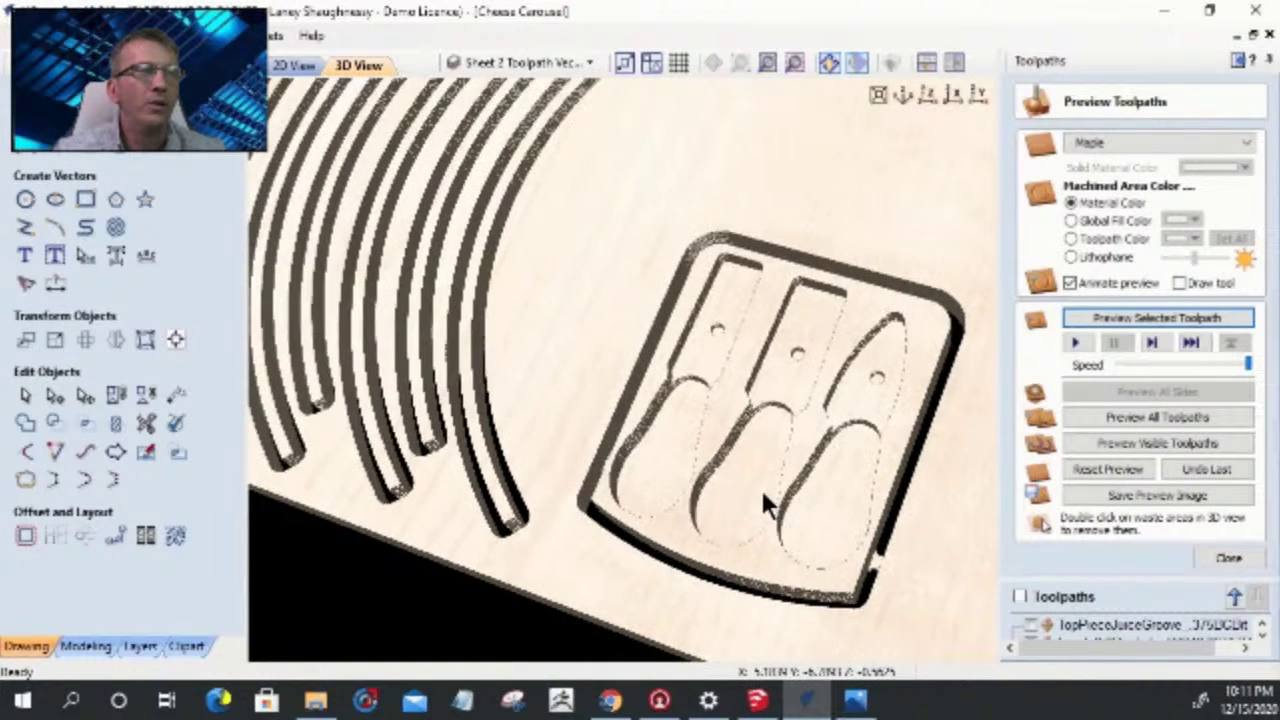
scroll(745, 495, up, 4)
scroll(696, 481, down, 2)
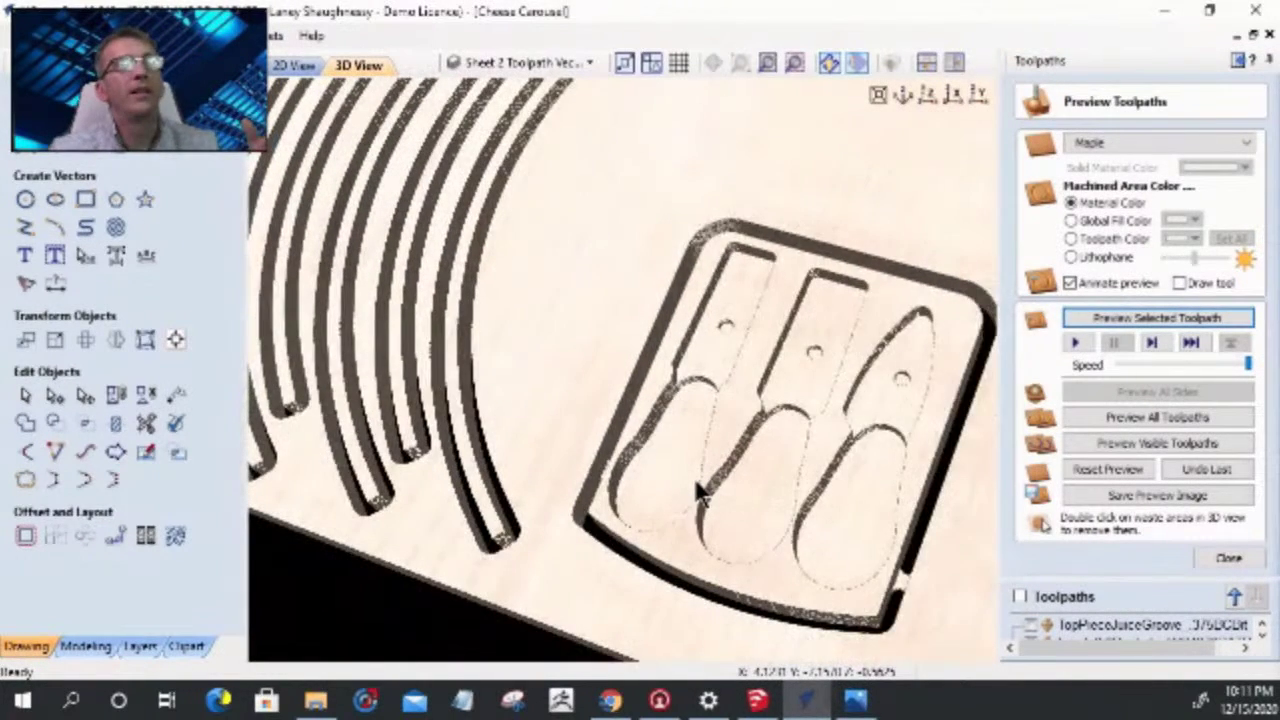
scroll(748, 426, down, 3)
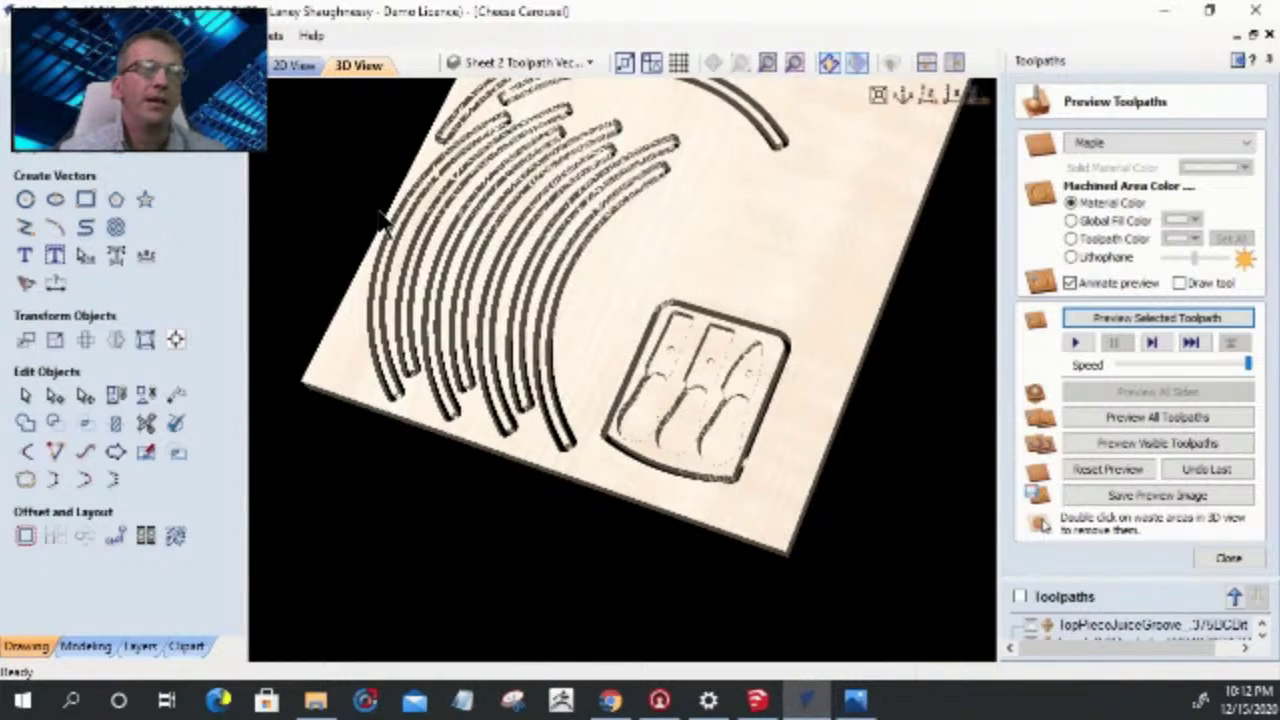
drag(620, 392, 675, 250)
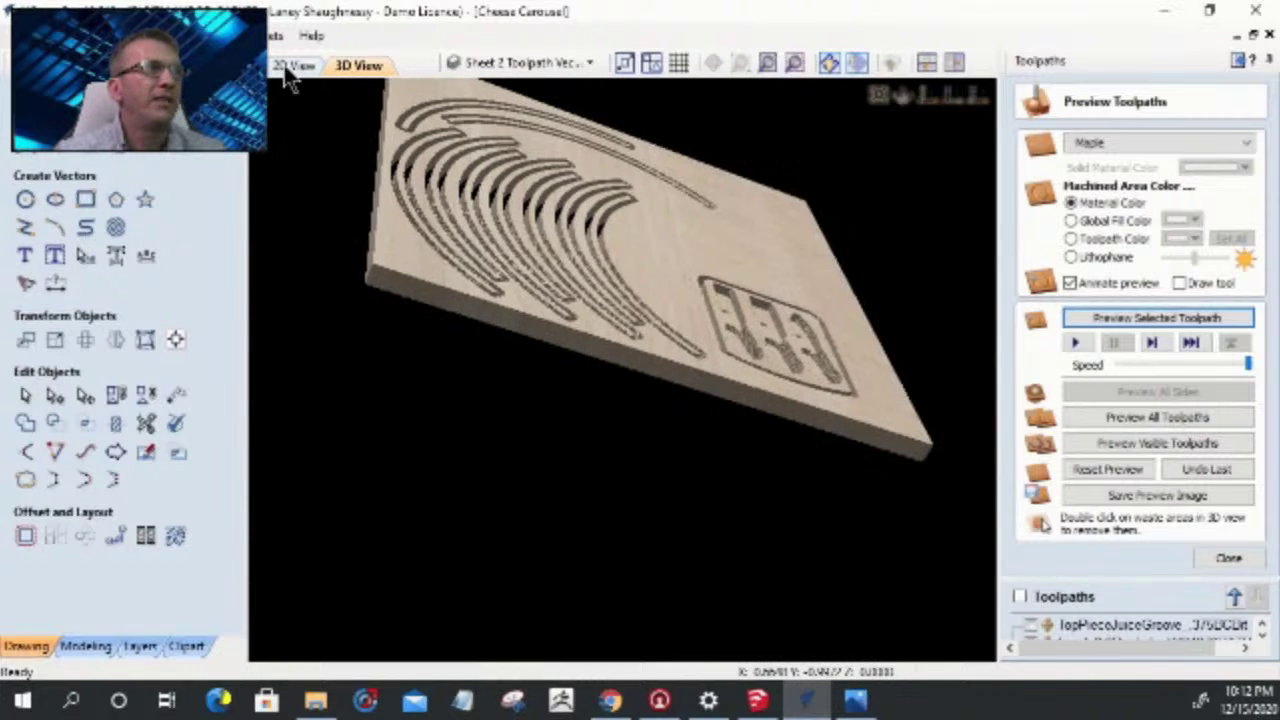
- Return to the 2D drawing and look through the layer list, keeping the Sheet 2 toolpath vectors layer active
click(291, 67)
scroll(616, 335, down, 4)
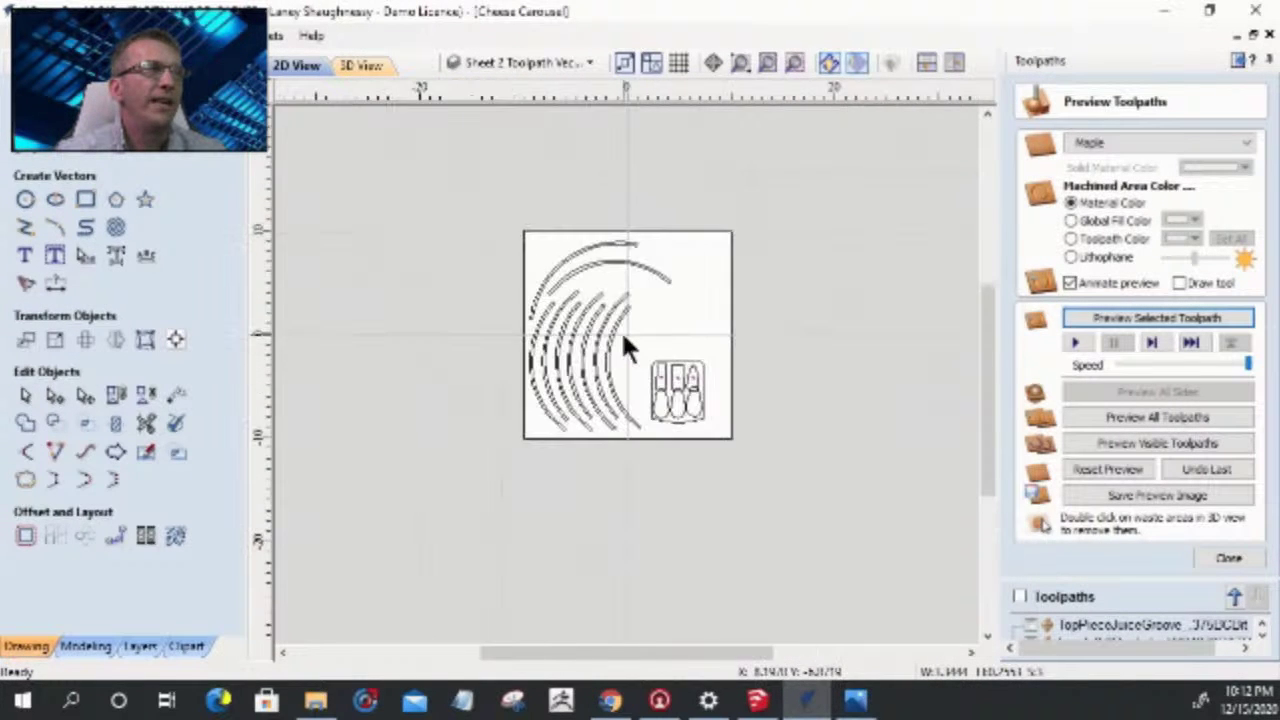
scroll(621, 330, up, 3)
scroll(617, 314, down, 3)
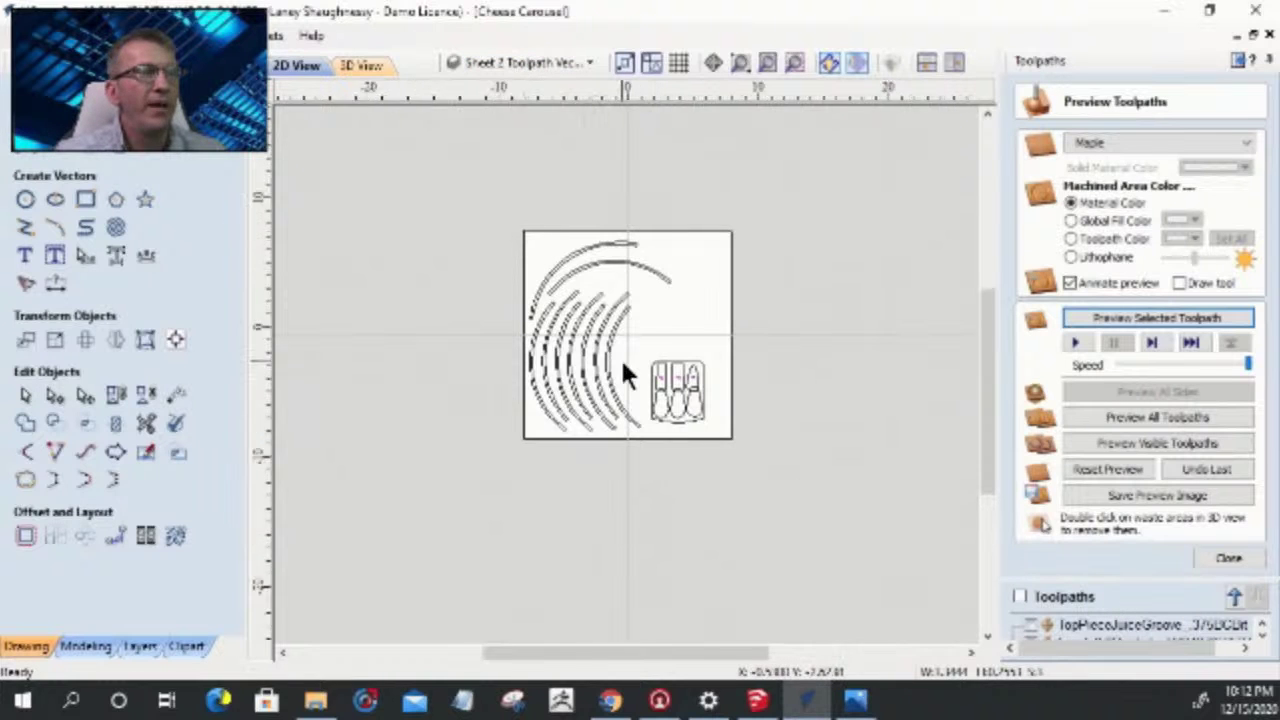
scroll(623, 363, up, 4)
click(528, 60)
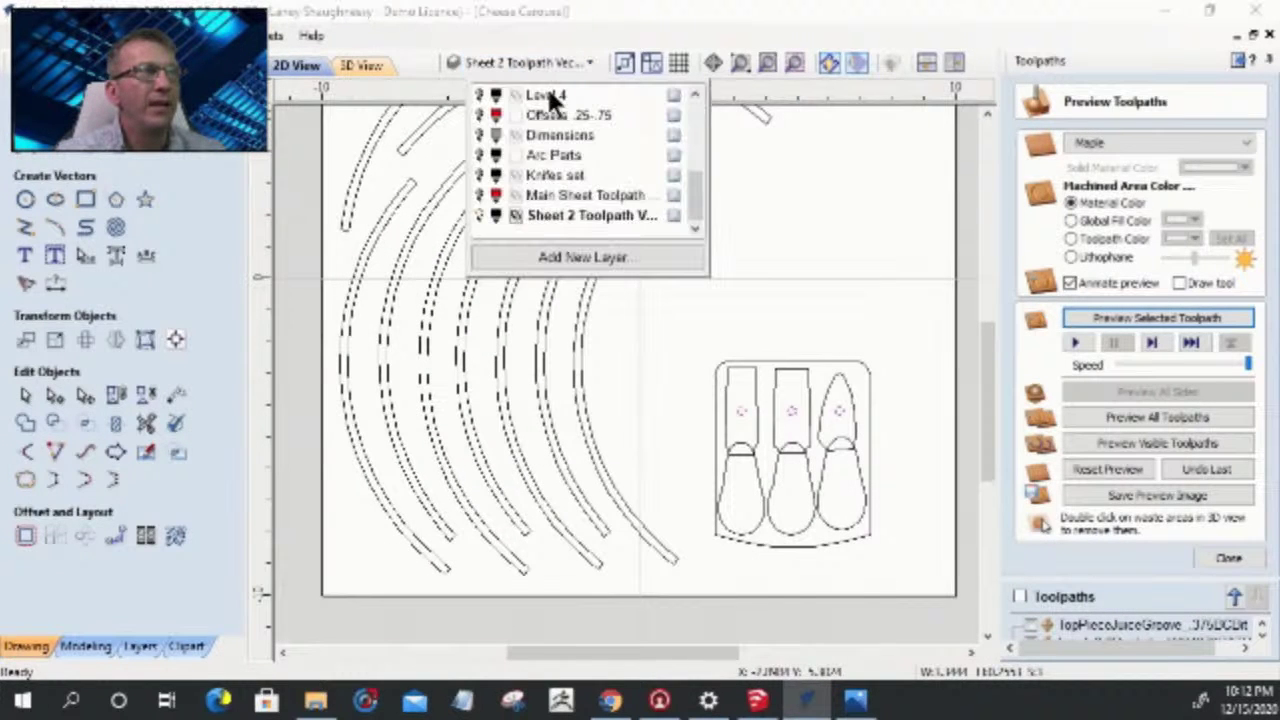
scroll(549, 113, up, 5)
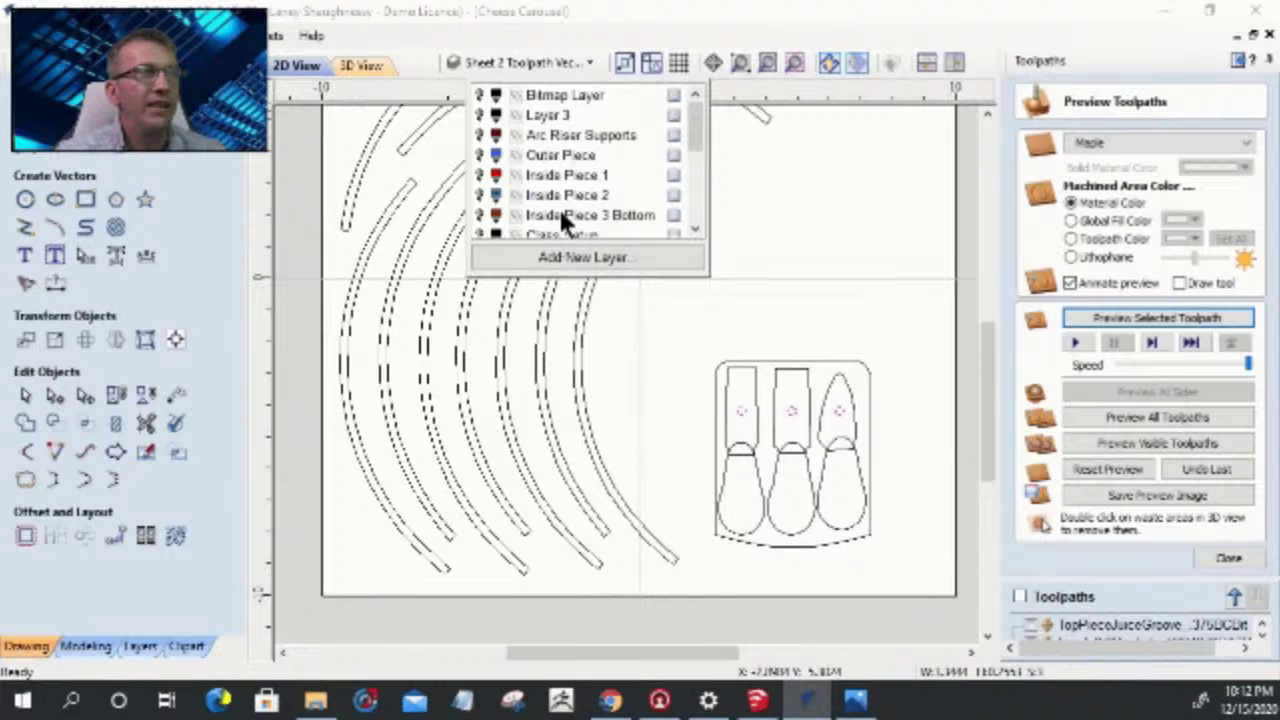
scroll(583, 214, down, 3)
scroll(583, 213, up, 3)
click(813, 216)
scroll(784, 333, down, 4)
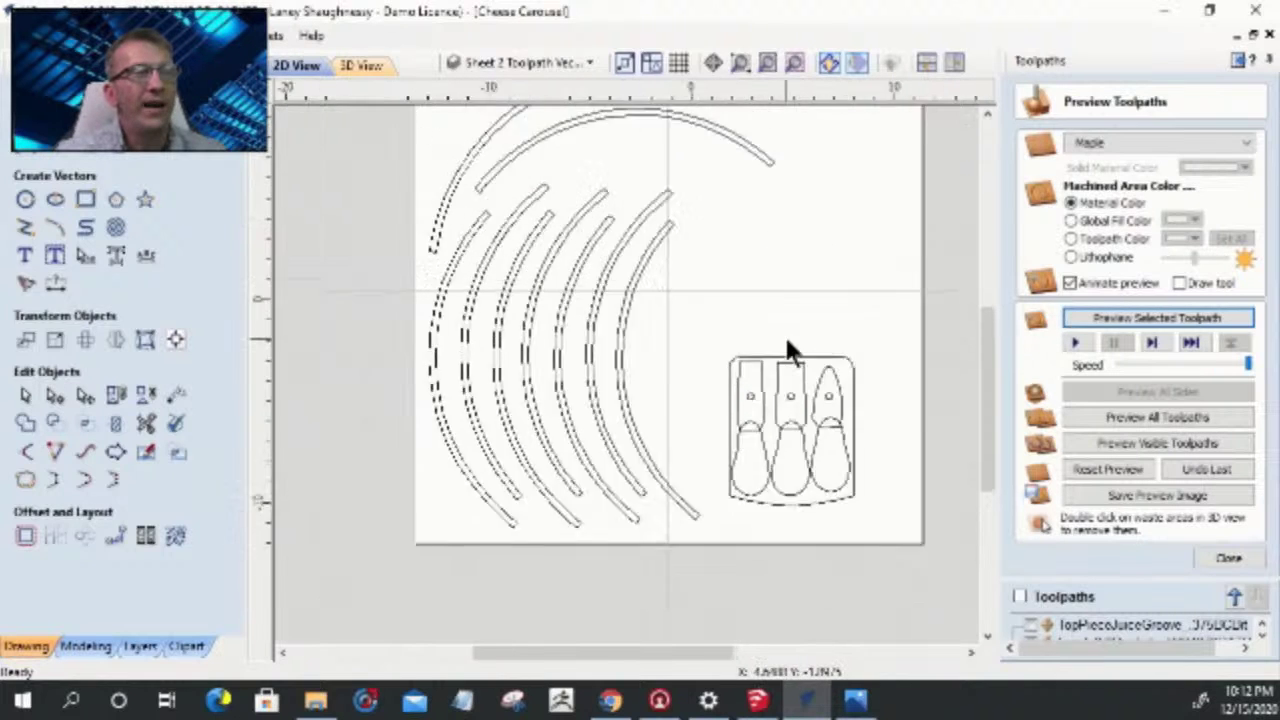
scroll(686, 400, up, 4)
scroll(786, 349, down, 4)
scroll(591, 297, up, 3)
scroll(745, 220, down, 2)
scroll(718, 275, up, 3)
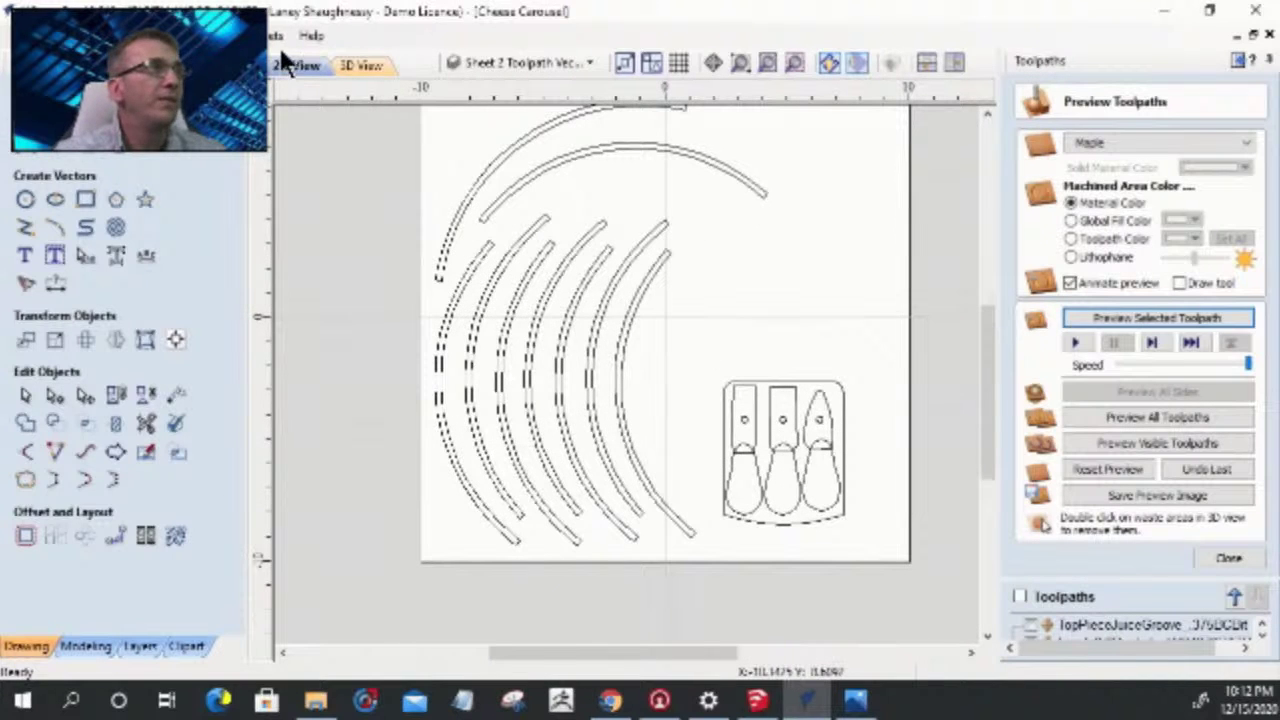